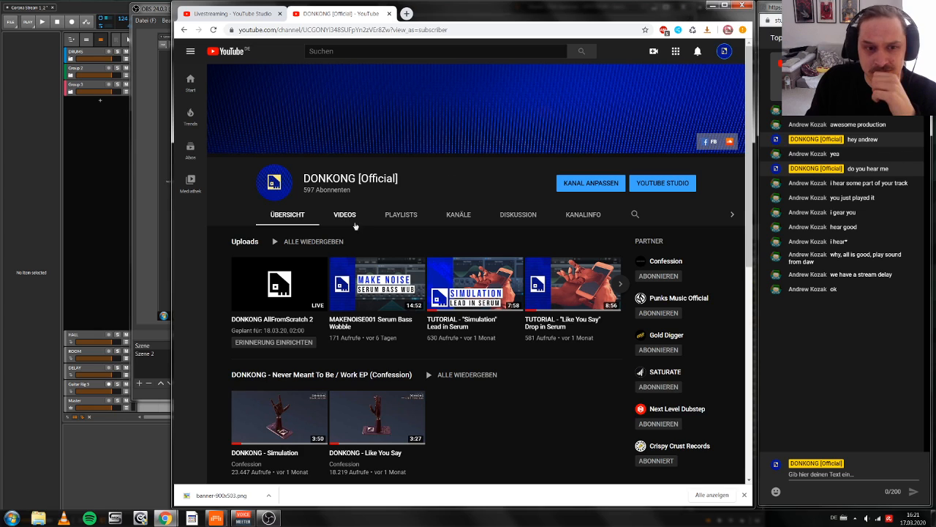
# Step: Check the channel's recorded livestreams in YouTube Studio and return to the dashboard of the current stream
pyautogui.click(352, 223)
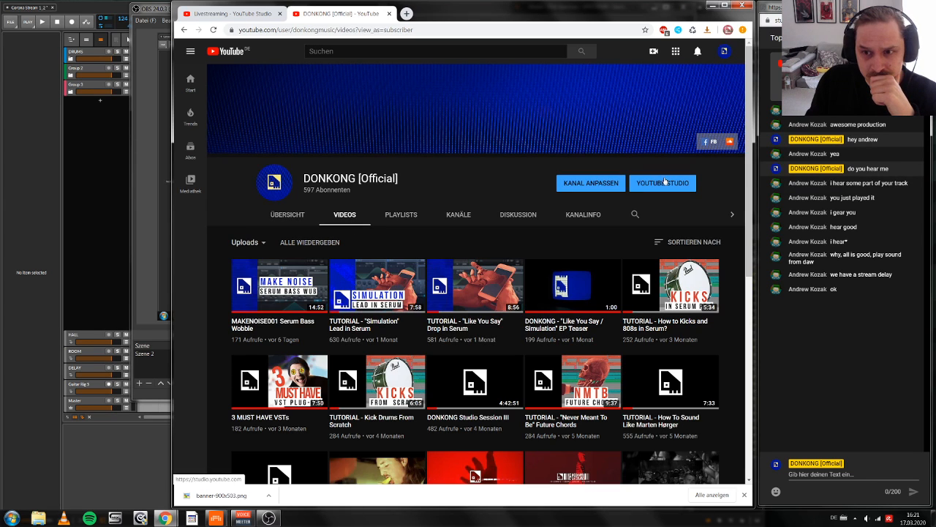
pyautogui.click(662, 183)
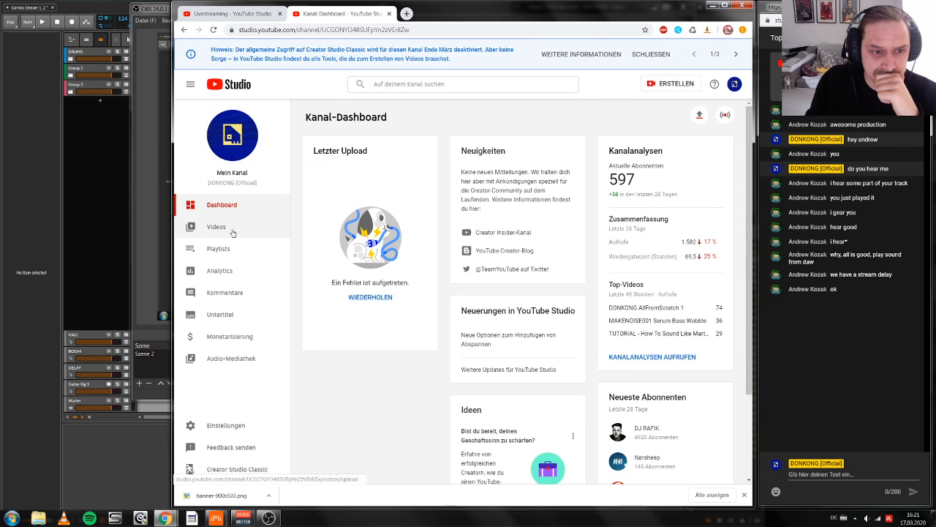
pyautogui.click(232, 231)
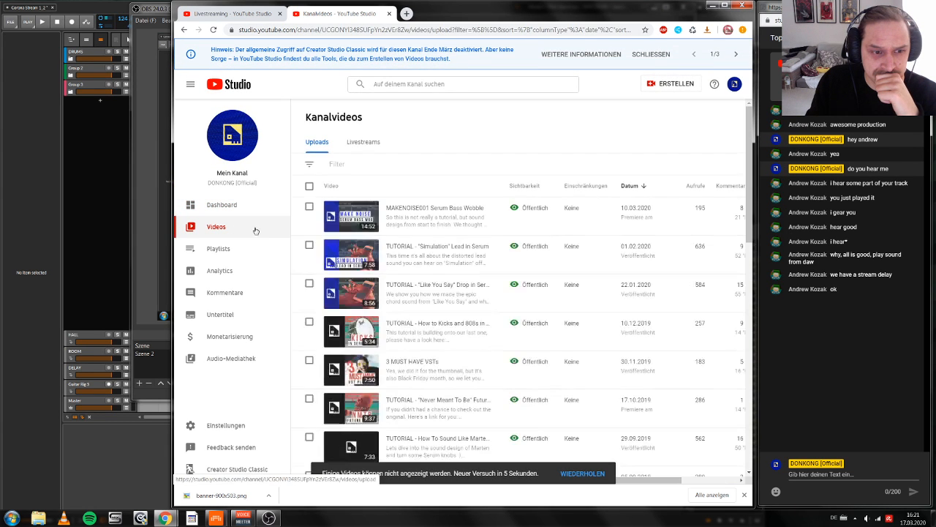
pyautogui.click(365, 143)
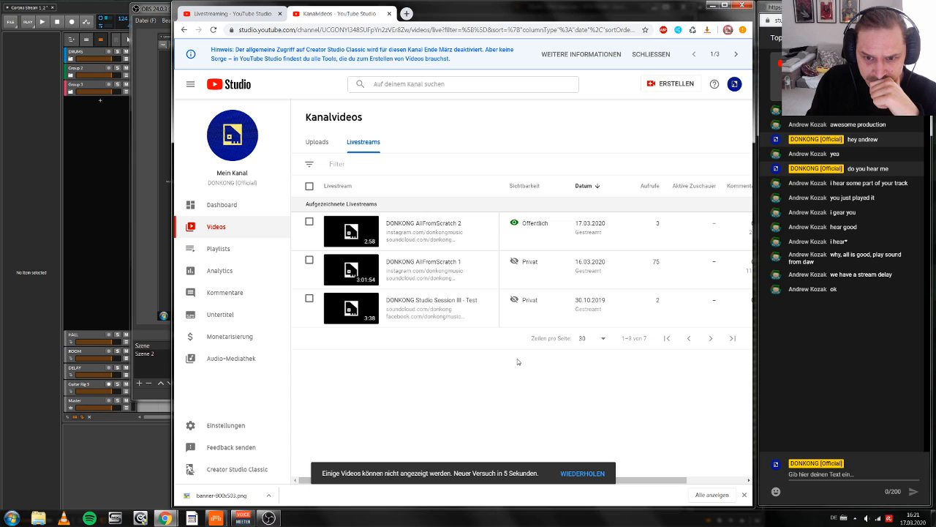
pyautogui.click(248, 15)
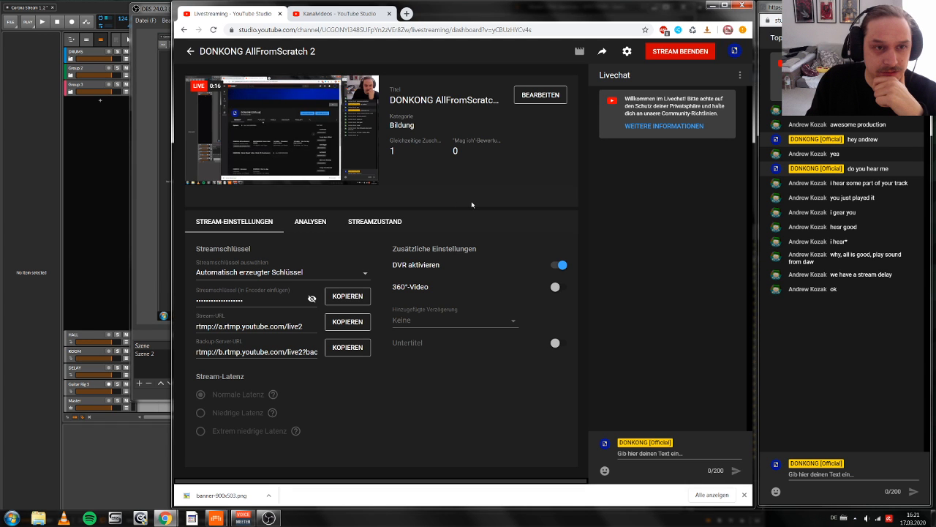
# Step: Minimize the OBS and browser windows to bring up the Bitwig Studio project
pyautogui.hotkey('alt', 'Tab')
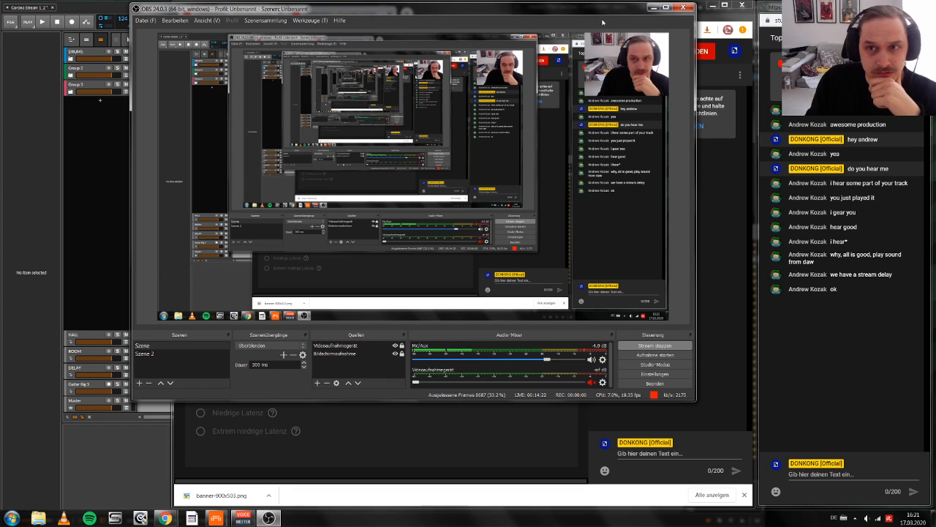
pyautogui.click(652, 7)
pyautogui.click(713, 6)
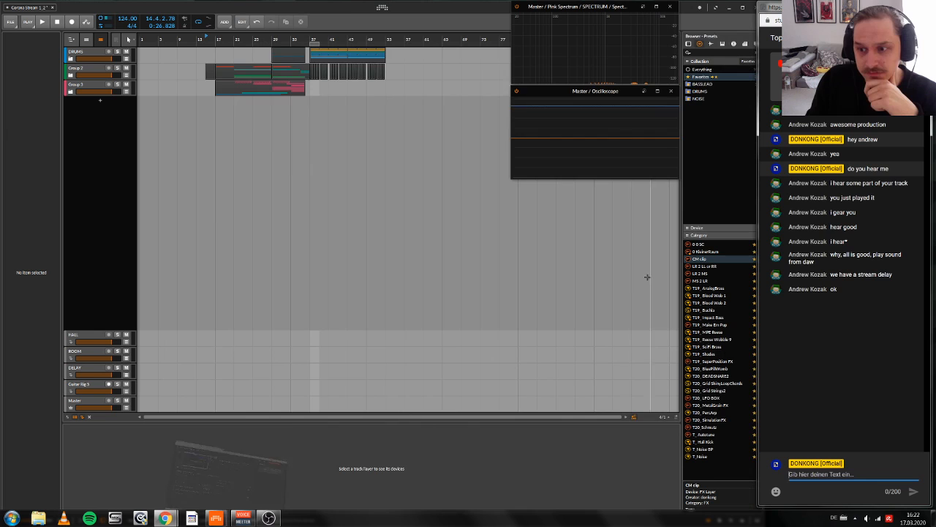
# Step: Set the play start position to bar 17 and start playback of the arrangement
pyautogui.click(231, 165)
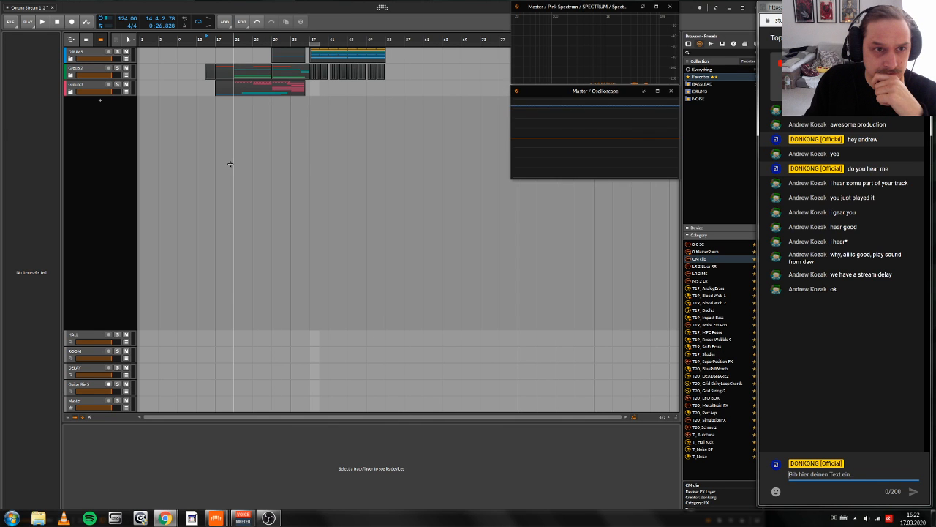
pyautogui.moveTo(230, 164); pyautogui.dragTo(176, 164)
pyautogui.click(161, 41)
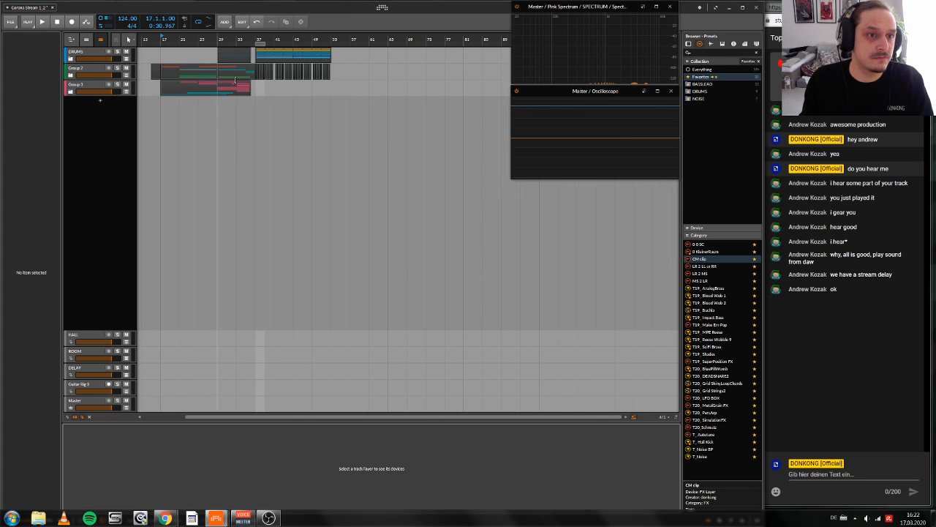
pyautogui.press('space')
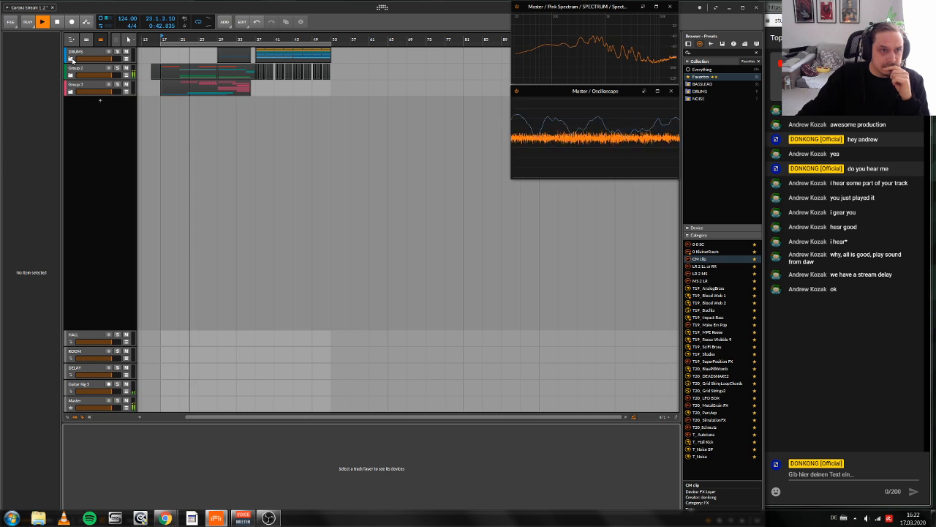
# Step: Expand the DRUMS and Group 2 group tracks to show their individual tracks in the arrangement
pyautogui.click(70, 59)
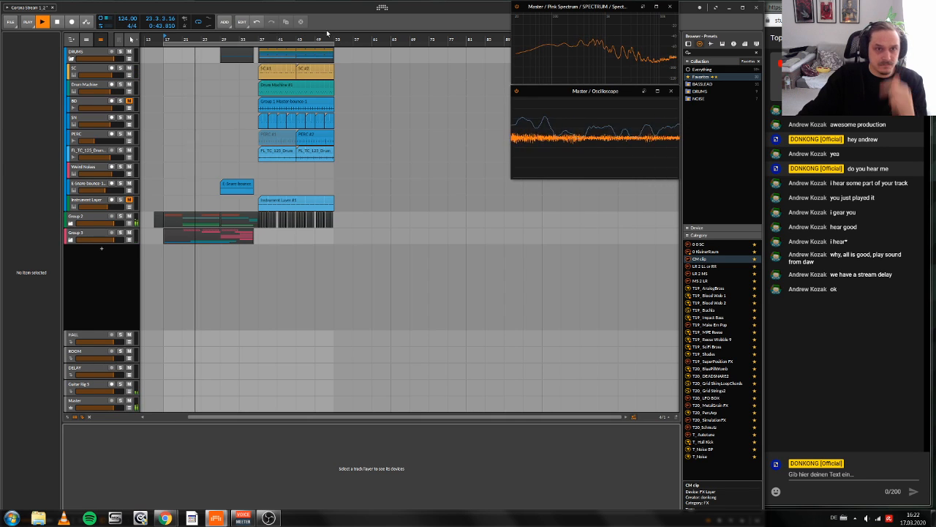
pyautogui.click(71, 223)
pyautogui.moveTo(237, 91); pyautogui.dragTo(211, 90)
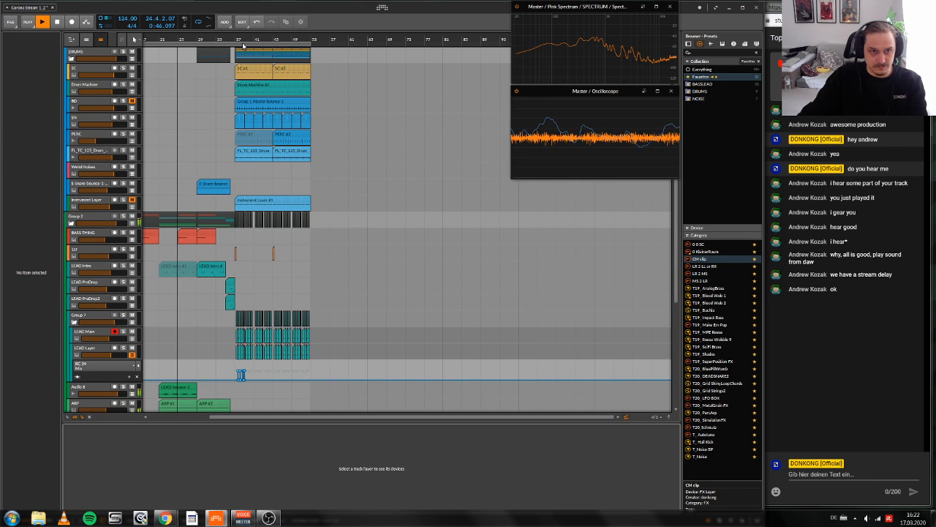
# Step: Set the arranger loop region to start at bar 37 with a length of two bars
pyautogui.moveTo(242, 43); pyautogui.dragTo(351, 62)
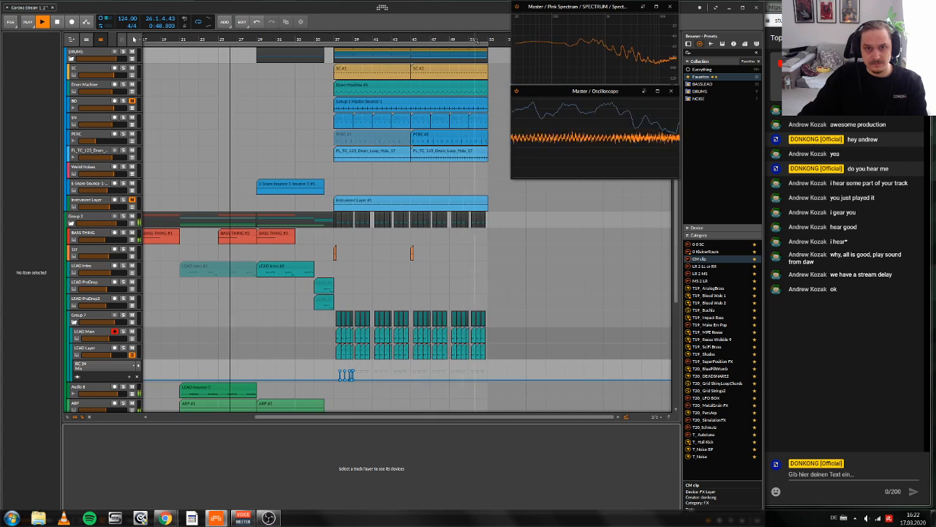
pyautogui.moveTo(488, 46); pyautogui.dragTo(352, 47)
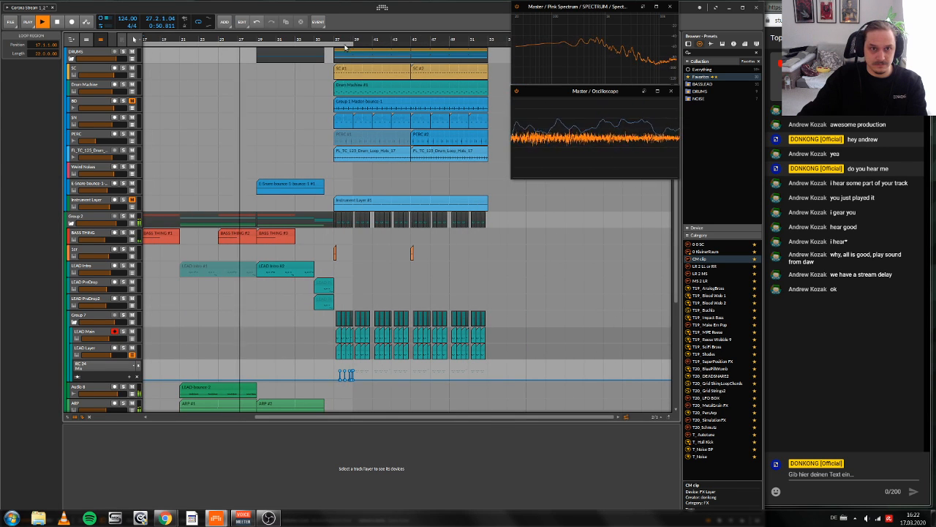
pyautogui.press('XF86MonBrightnessUp')
pyautogui.press('d')
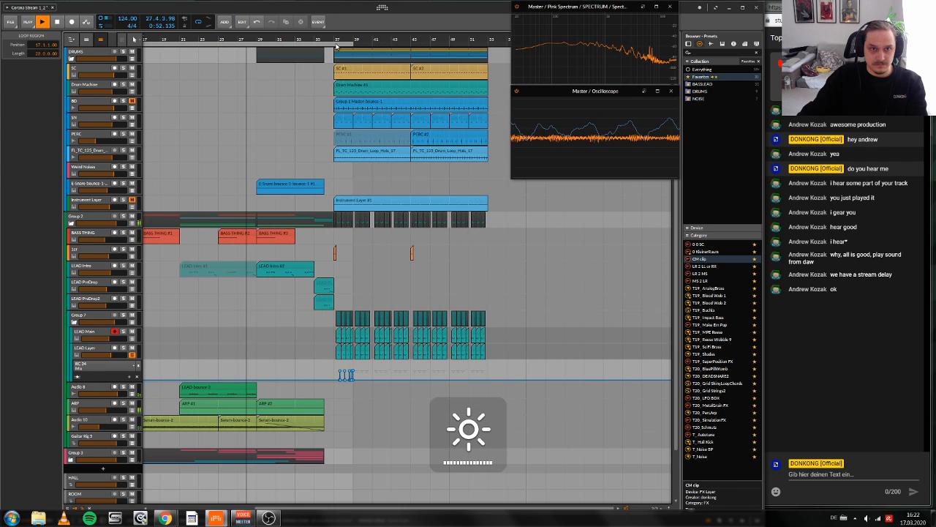
pyautogui.moveTo(336, 47); pyautogui.dragTo(496, 236)
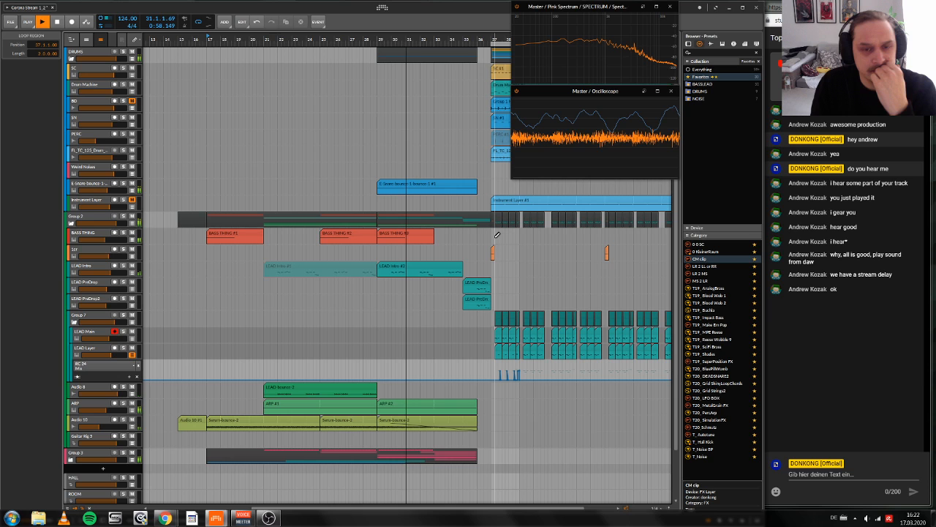
pyautogui.moveTo(497, 234); pyautogui.dragTo(470, 234)
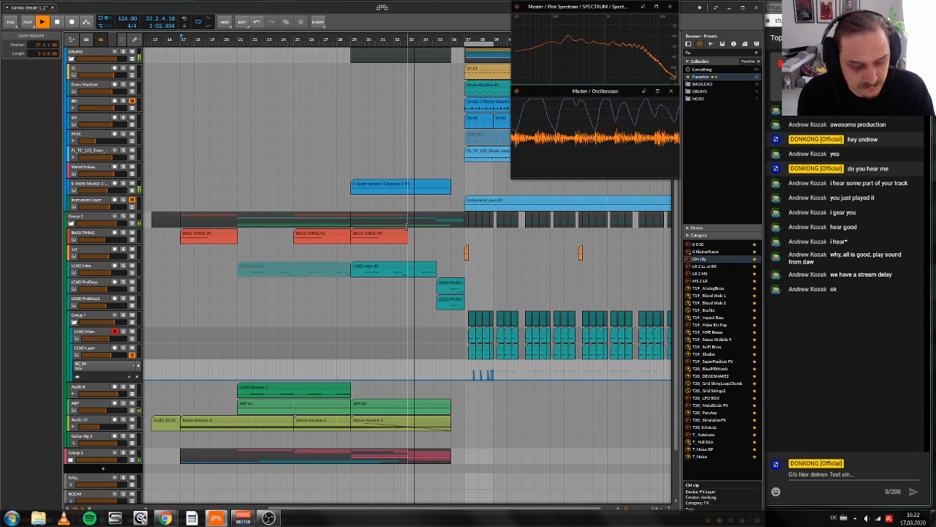
pyautogui.press('d')
pyautogui.scroll(-3, 398, 301)
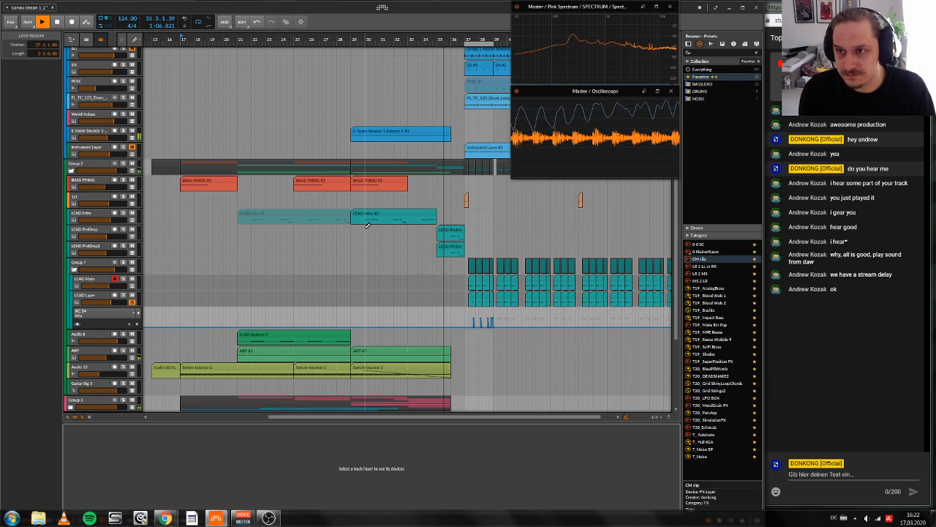
# Step: Close the old pop-out live chat window and return to the Bitwig Studio project
pyautogui.click(828, 342)
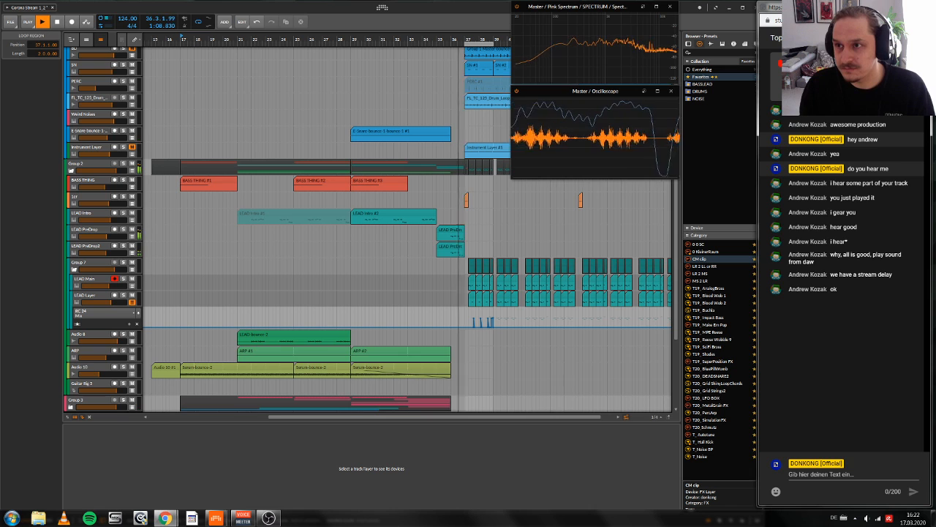
pyautogui.click(885, 6)
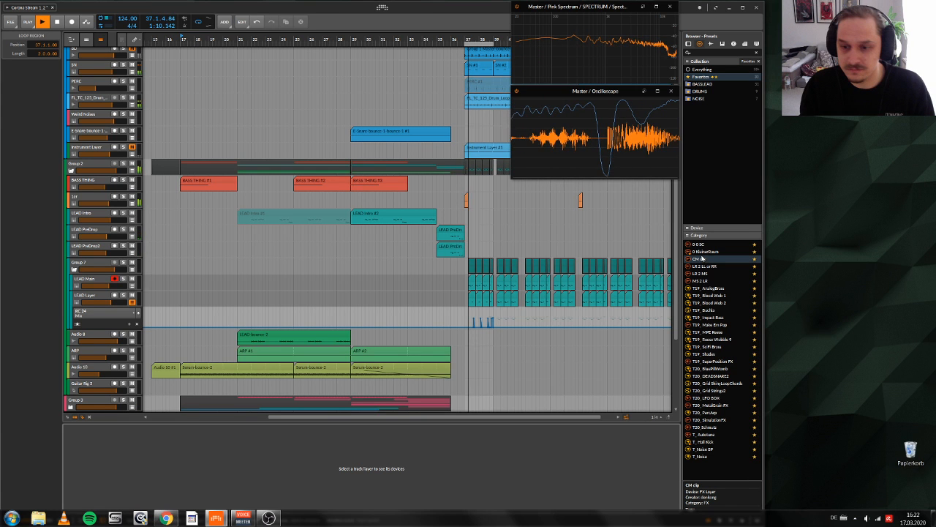
pyautogui.moveTo(216, 519)
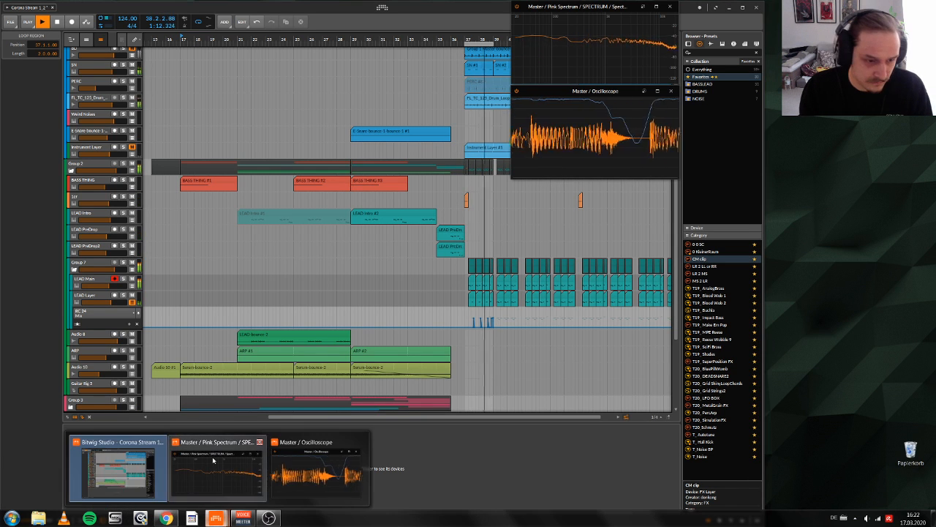
pyautogui.click(142, 468)
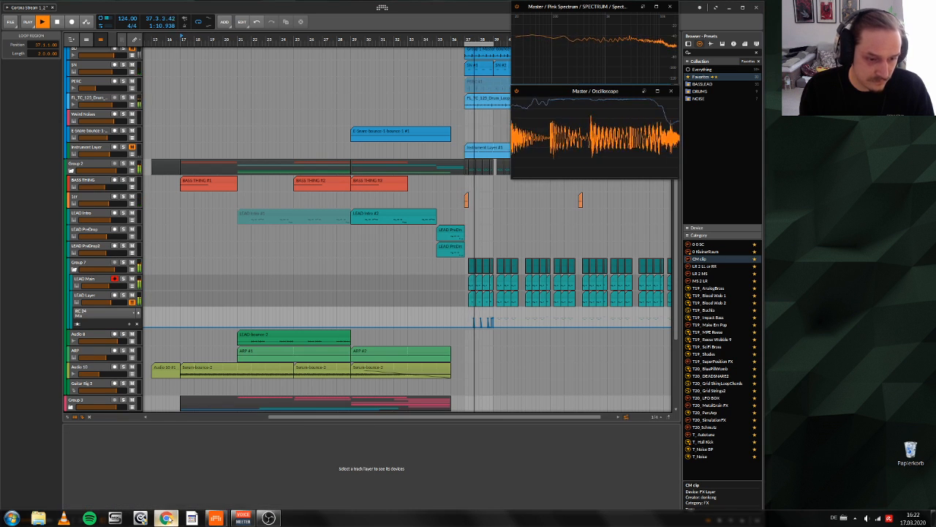
# Step: Switch to the browser's livestream dashboard, move its window aside to uncover the arrangement's track list, and stop the project's playback
pyautogui.click(167, 518)
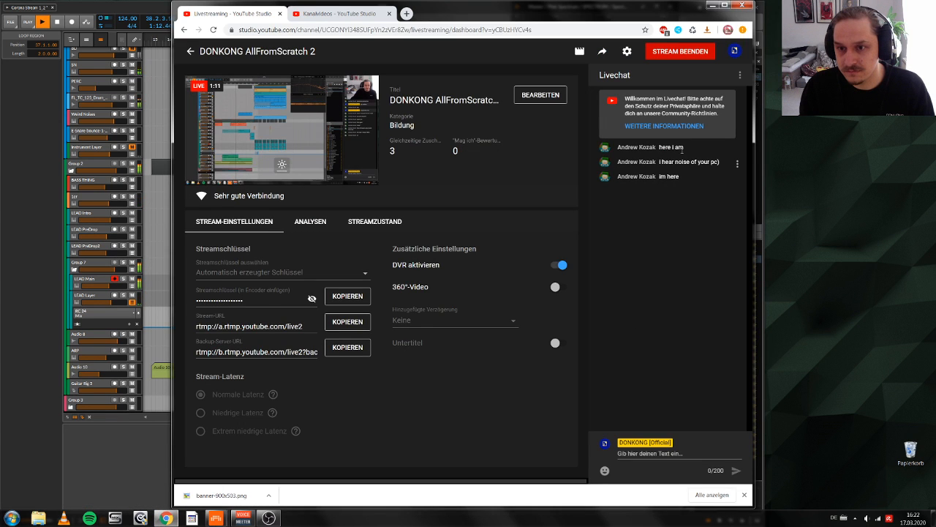
pyautogui.moveTo(514, 7); pyautogui.dragTo(692, 7)
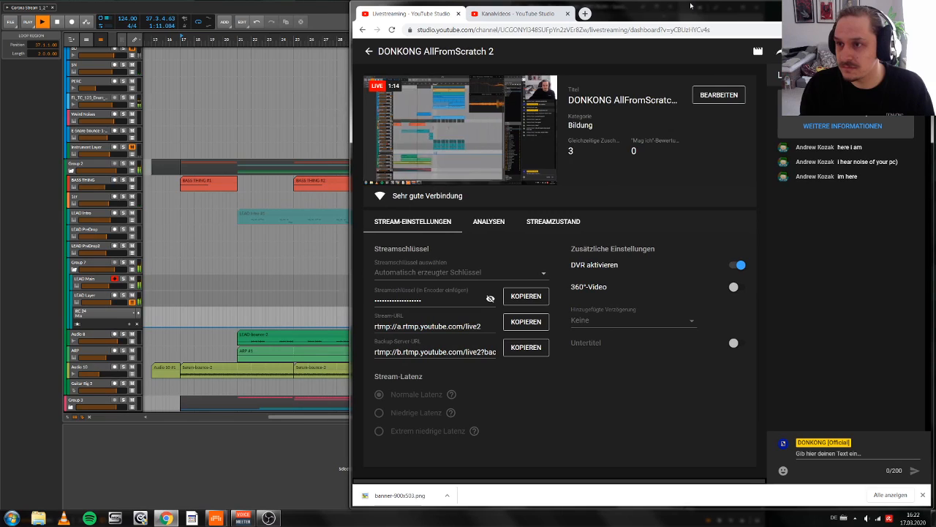
pyautogui.click(274, 440)
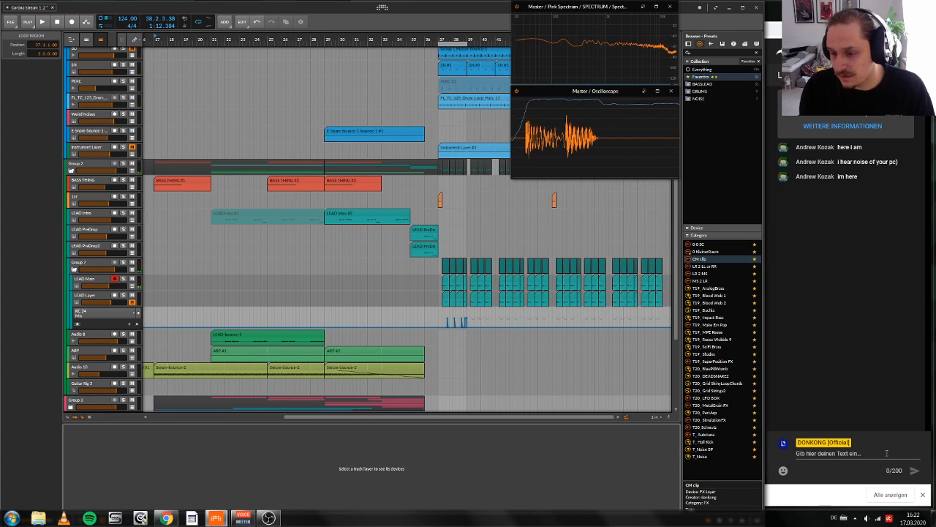
pyautogui.click(841, 201)
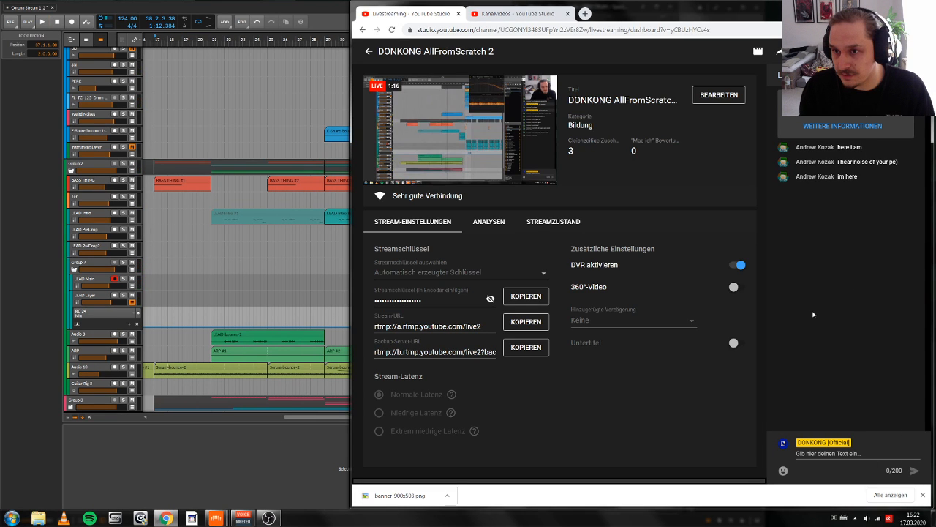
# Step: Pop out the stream's live chat into a tall, narrow window beside the arrangement and minimize the dashboard window
pyautogui.click(874, 76)
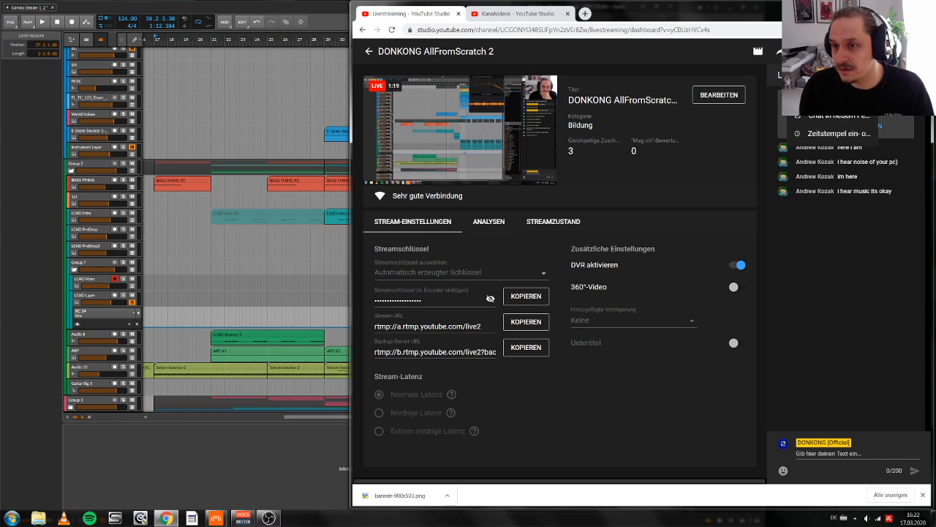
pyautogui.click(846, 120)
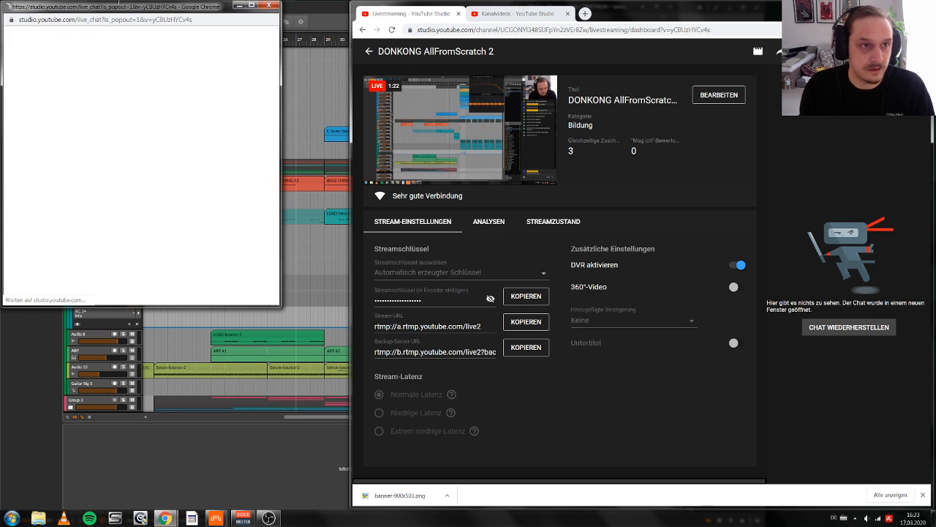
pyautogui.moveTo(126, 9); pyautogui.dragTo(777, 6)
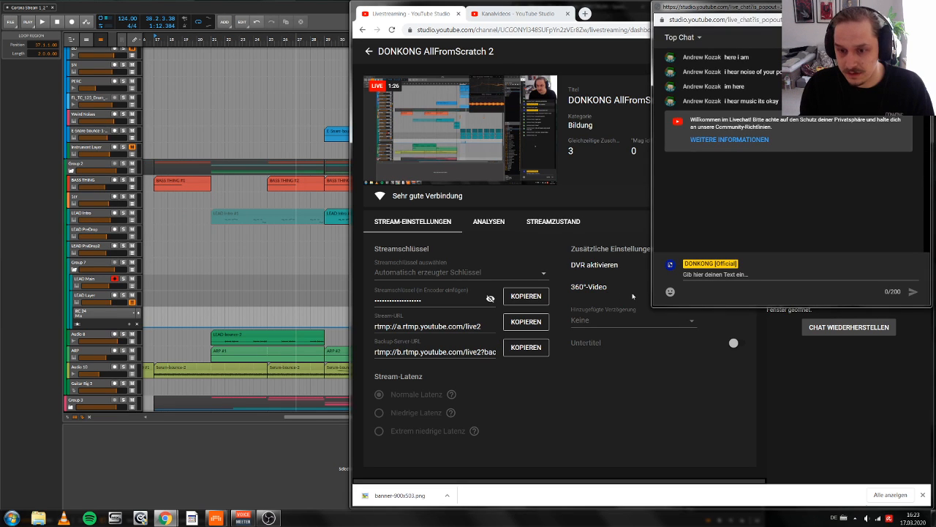
pyautogui.moveTo(651, 308); pyautogui.dragTo(772, 509)
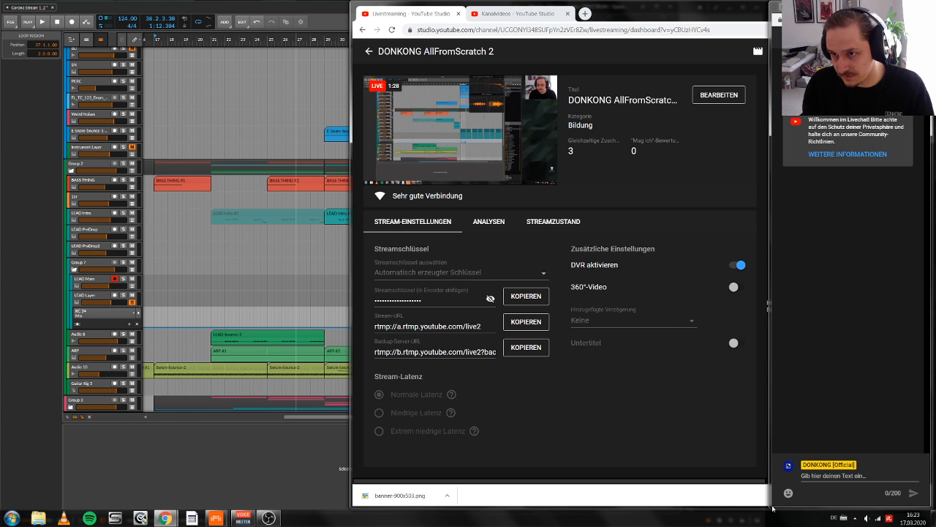
pyautogui.click(886, 6)
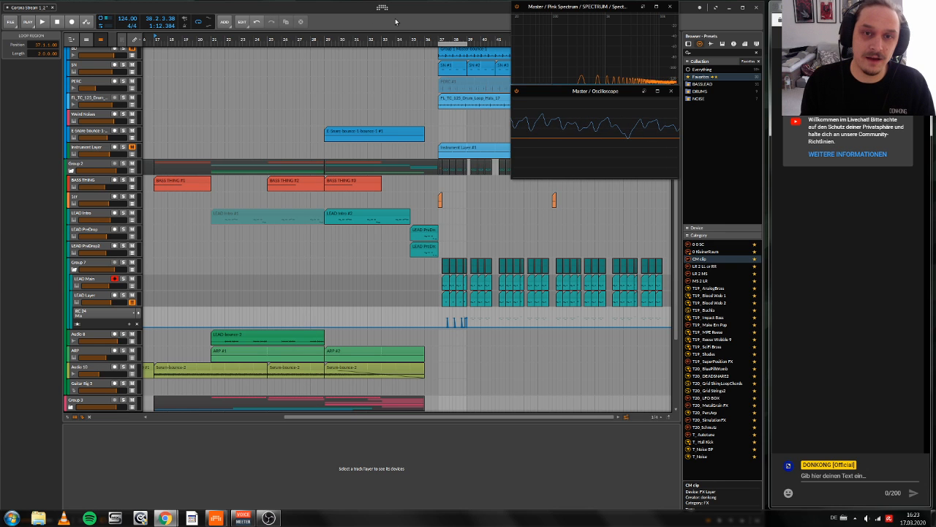
# Step: Restart playback from bar 17 and collapse the Group 7, Group 2 and DRUMS group tracks
pyautogui.moveTo(395, 21); pyautogui.dragTo(441, 77)
pyautogui.press('space')
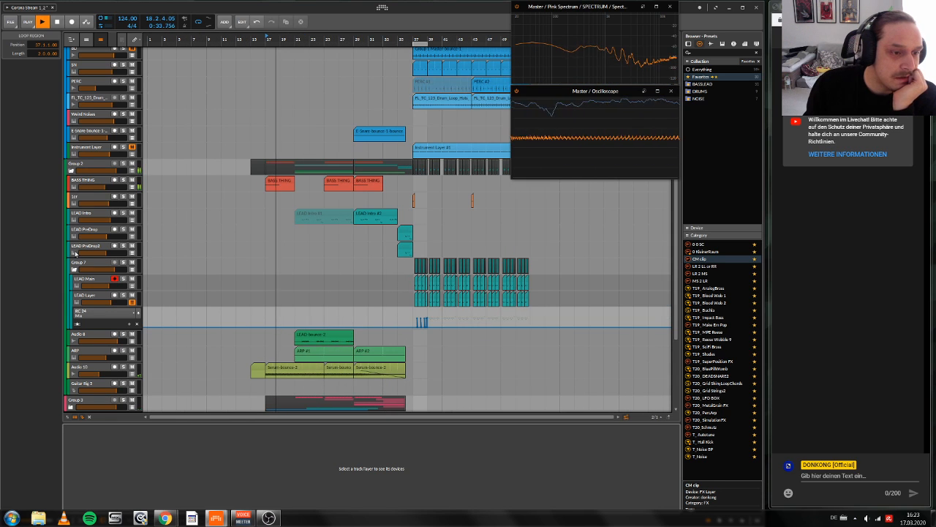
pyautogui.click(73, 270)
pyautogui.click(71, 170)
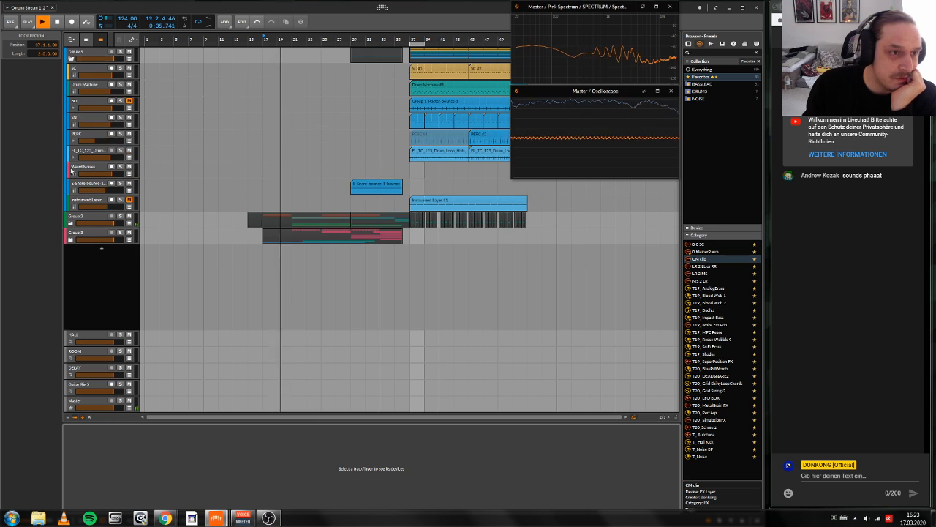
pyautogui.click(71, 59)
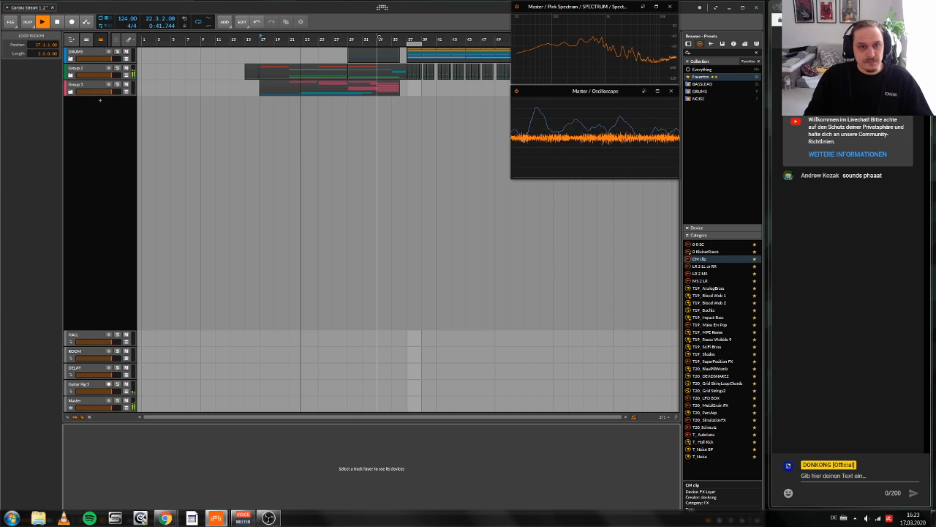
# Step: Stop playback and select the Group 3 group track
pyautogui.press('space')
pyautogui.click(72, 93)
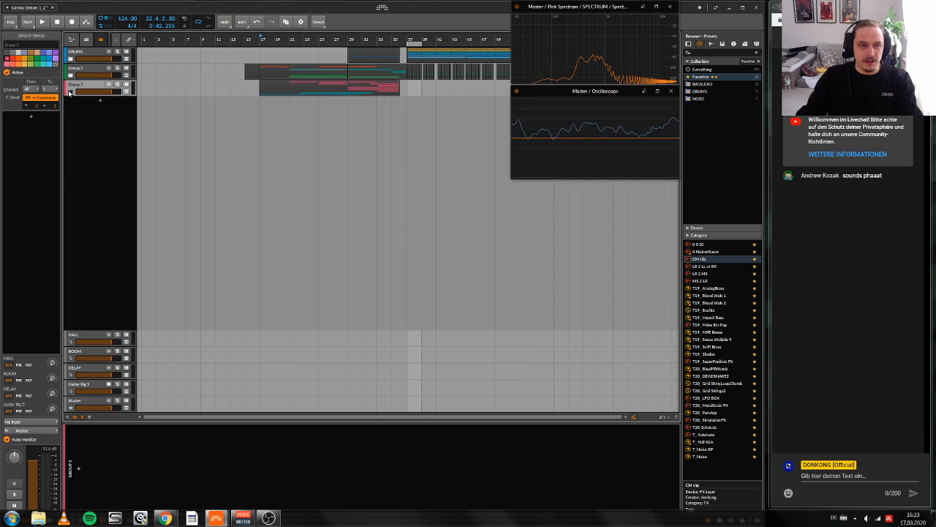
# Step: Set the play position to bar 37, expand the DRUMS group and delete its BD audio track
pyautogui.click(70, 92)
pyautogui.click(70, 91)
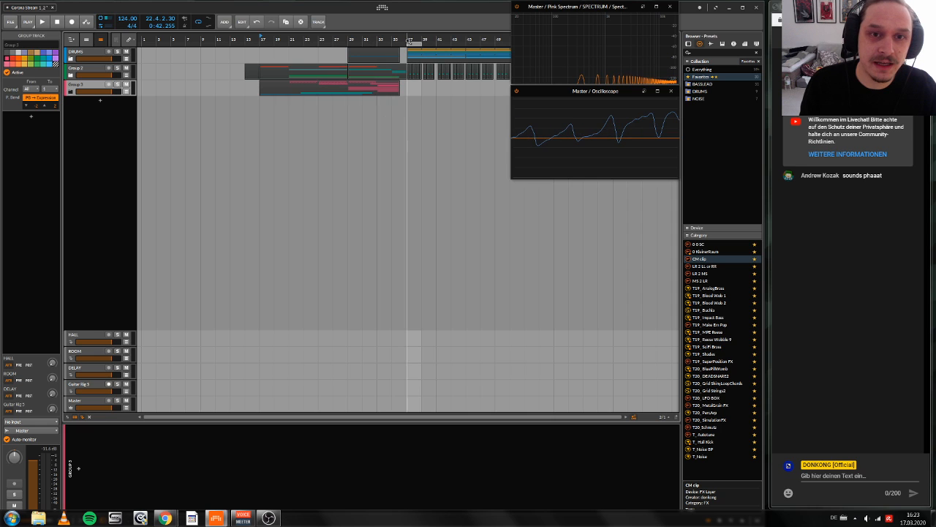
pyautogui.moveTo(410, 41); pyautogui.dragTo(412, 146)
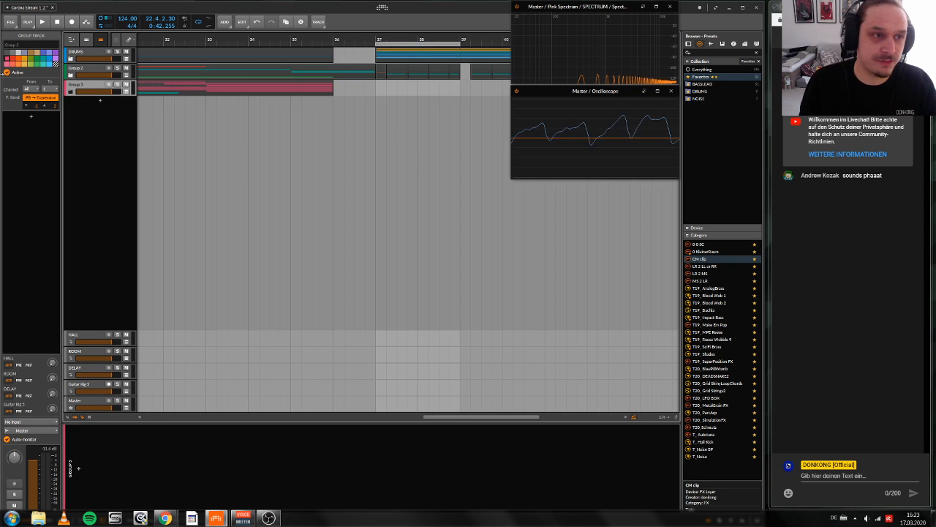
pyautogui.click(68, 57)
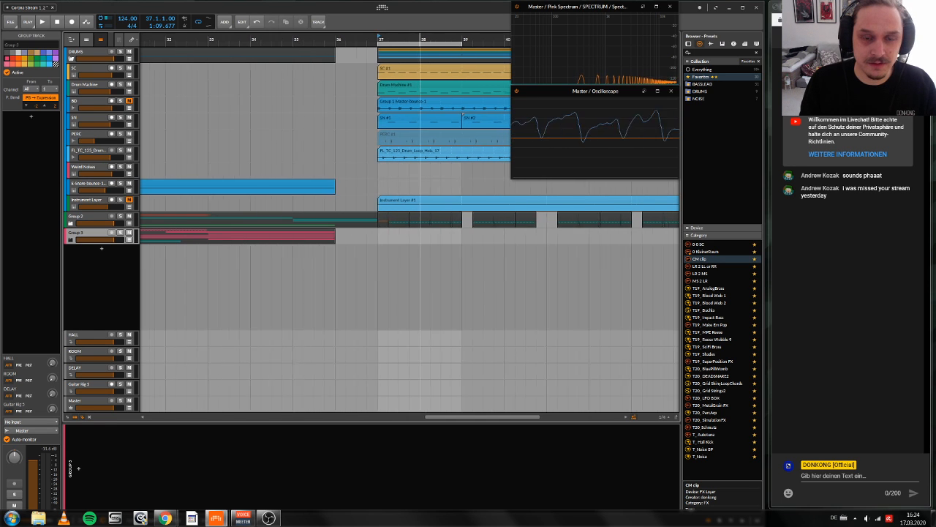
pyautogui.moveTo(384, 38); pyautogui.dragTo(393, 153)
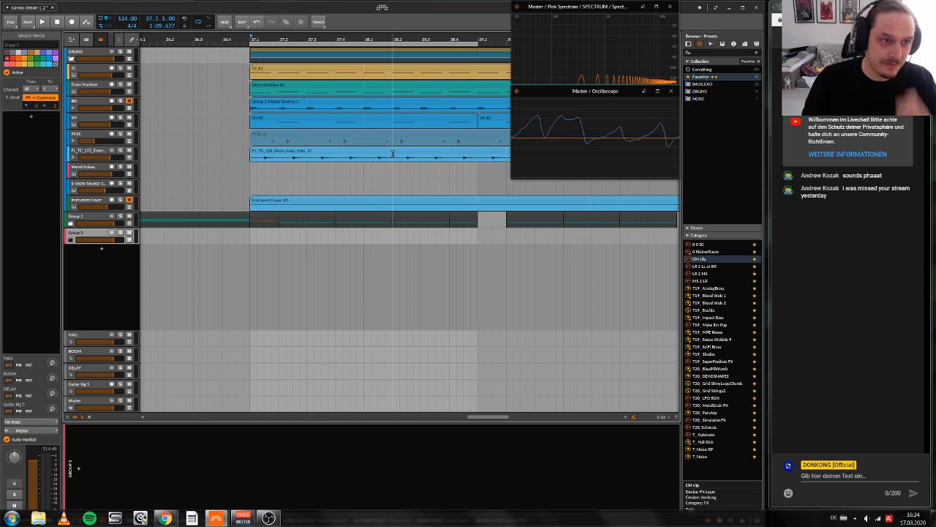
pyautogui.click(80, 105)
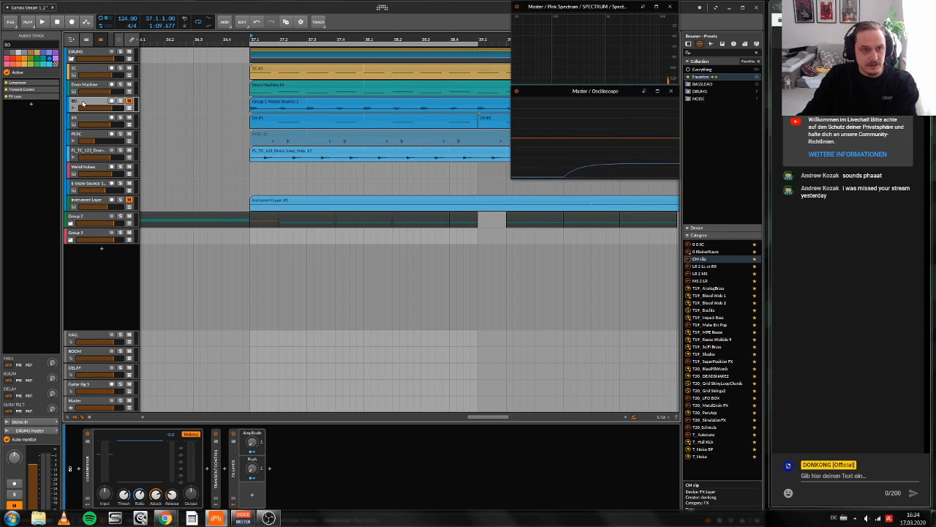
pyautogui.press('Delete')
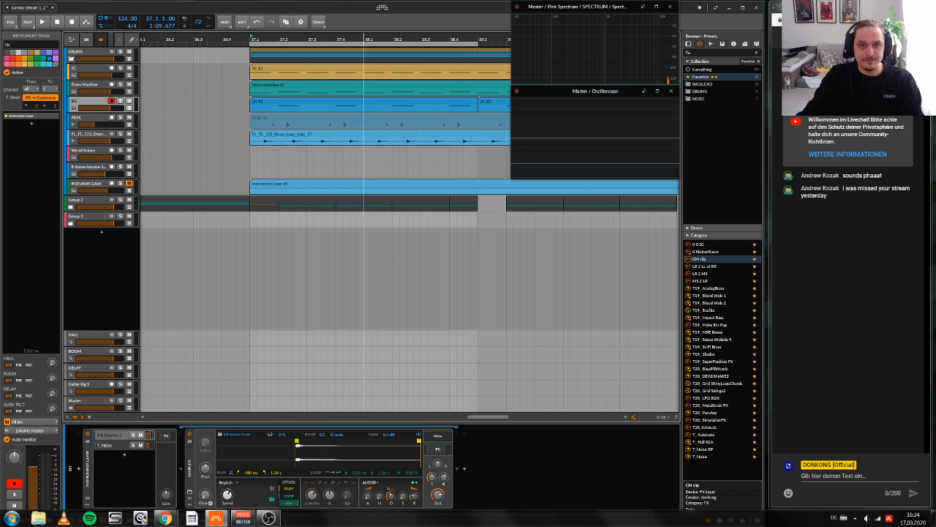
# Step: Collapse the DRUMS group and expand Group 2 to show its tracks
pyautogui.moveTo(363, 39); pyautogui.dragTo(294, 38)
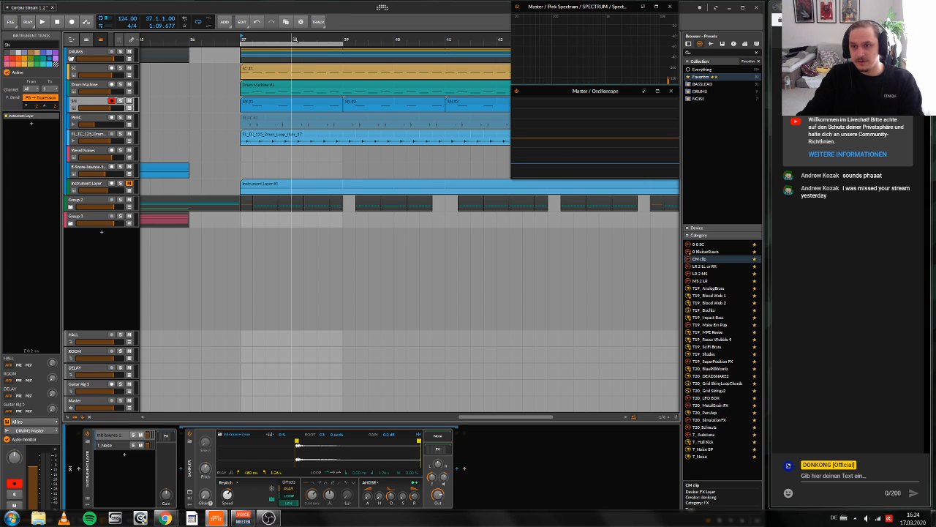
pyautogui.moveTo(295, 38); pyautogui.dragTo(216, 38)
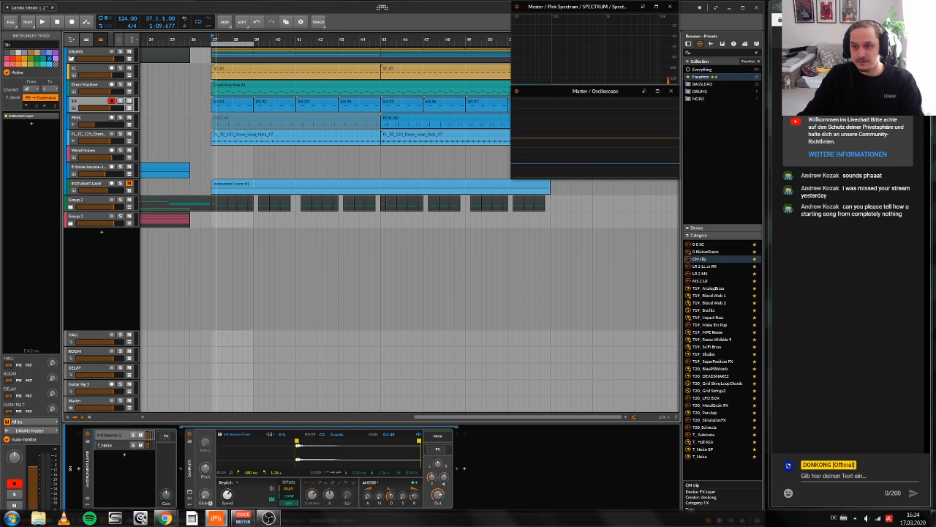
pyautogui.moveTo(217, 38); pyautogui.dragTo(516, 36)
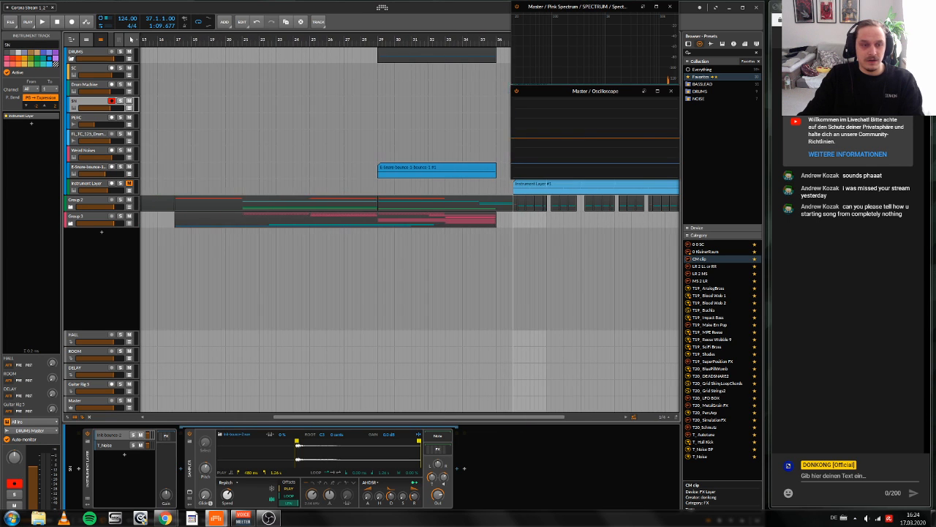
pyautogui.click(71, 60)
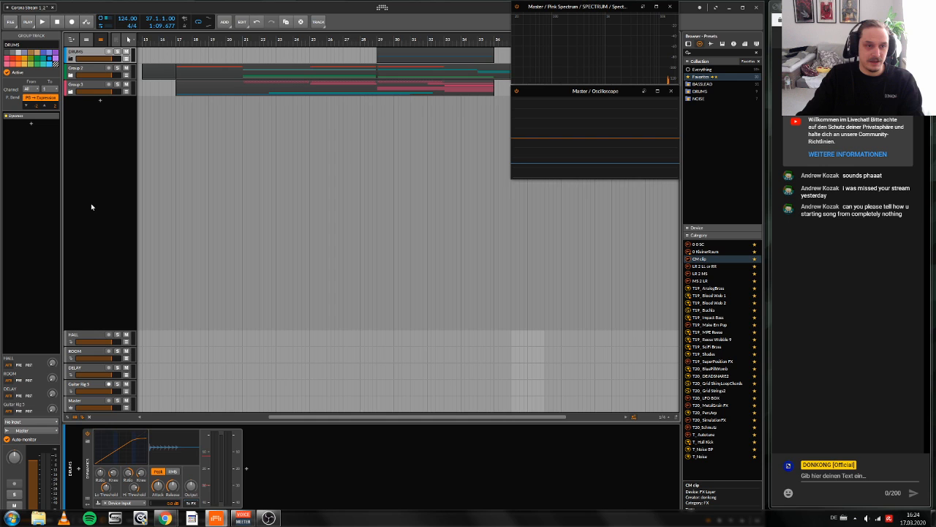
pyautogui.click(71, 75)
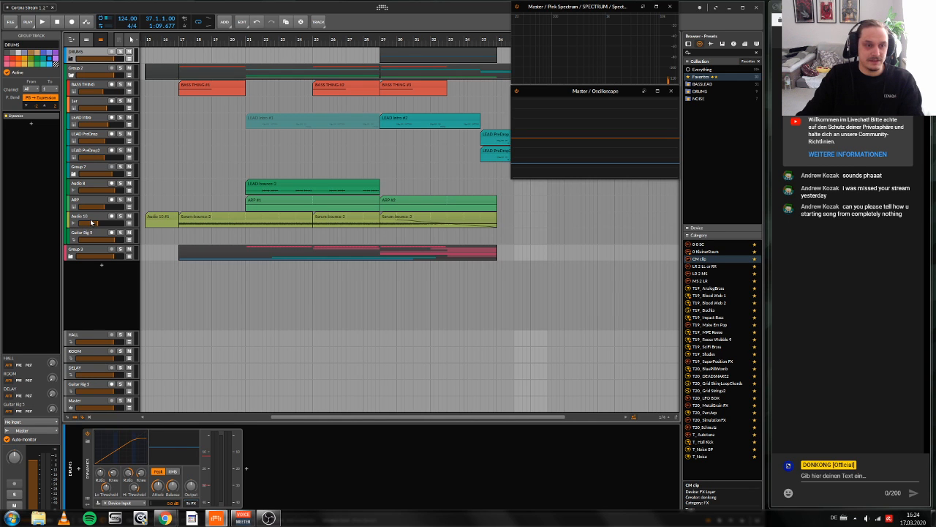
# Step: Add an instrument track below Audio 10, load Serum on it, and dismiss the plug-in's missing-folder alert
pyautogui.click(93, 218)
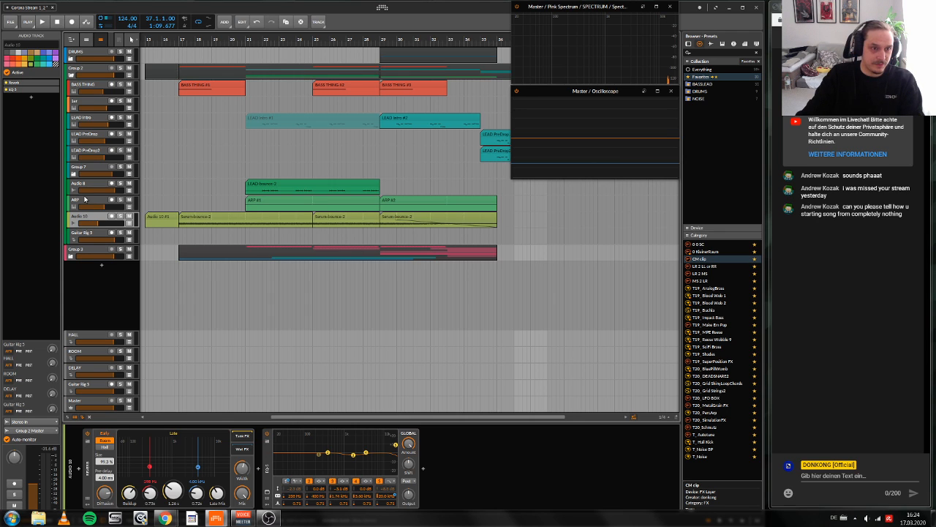
pyautogui.click(85, 201)
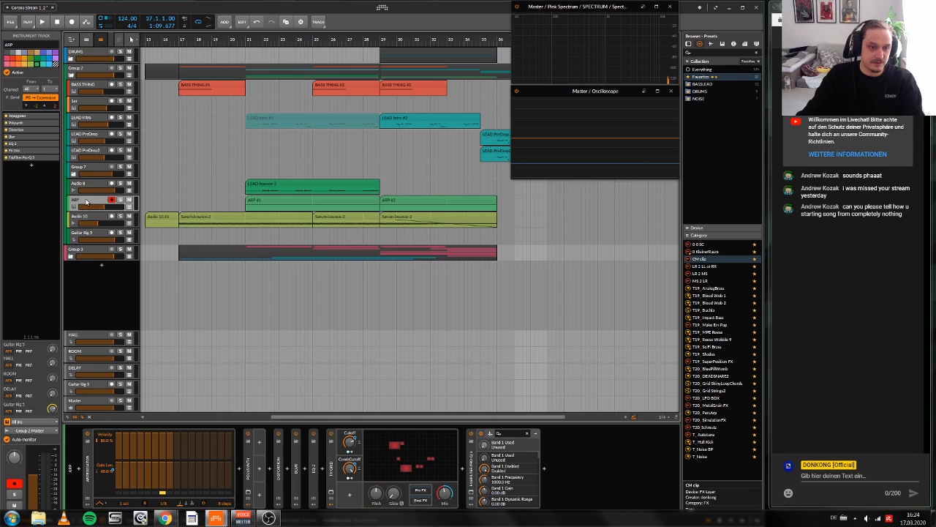
pyautogui.click(79, 218)
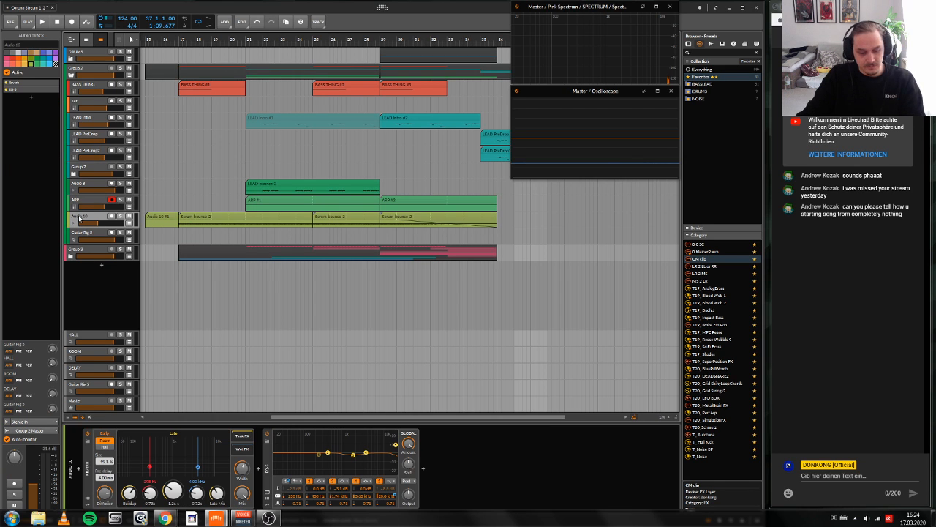
pyautogui.hotkey('ctrl', 't')
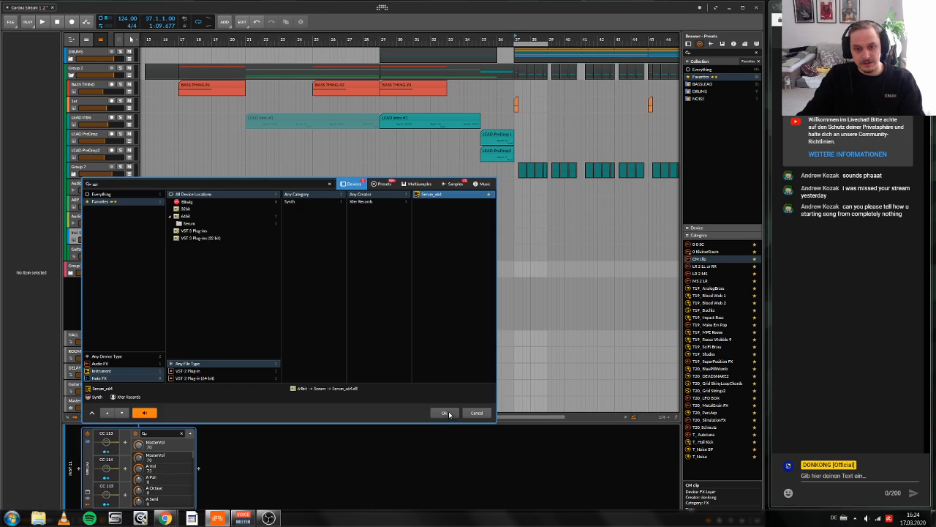
pyautogui.click(448, 412)
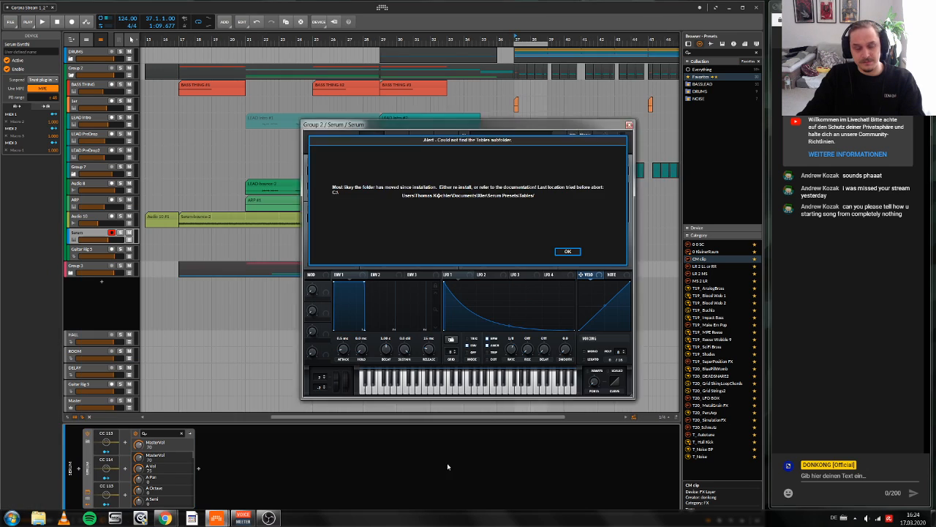
pyautogui.click(564, 253)
pyautogui.moveTo(495, 131); pyautogui.dragTo(362, 160)
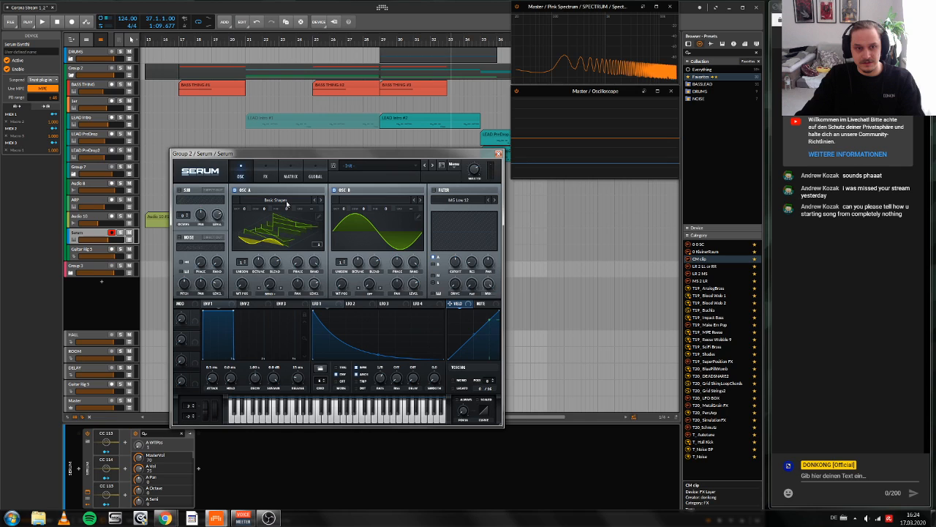
# Step: Try to browse oscillator B's wavetables and the filter types in Serum, leave the filter off, and close the plug-in window
pyautogui.click(380, 199)
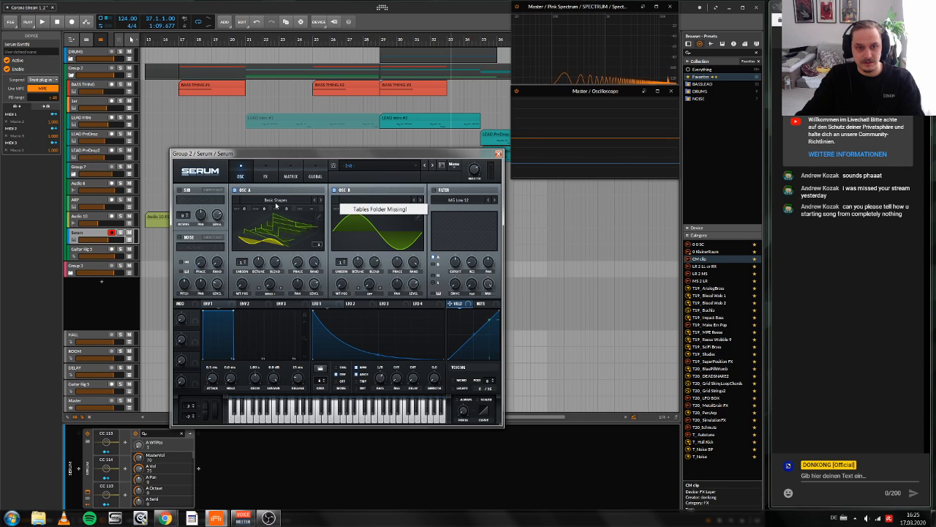
pyautogui.click(395, 192)
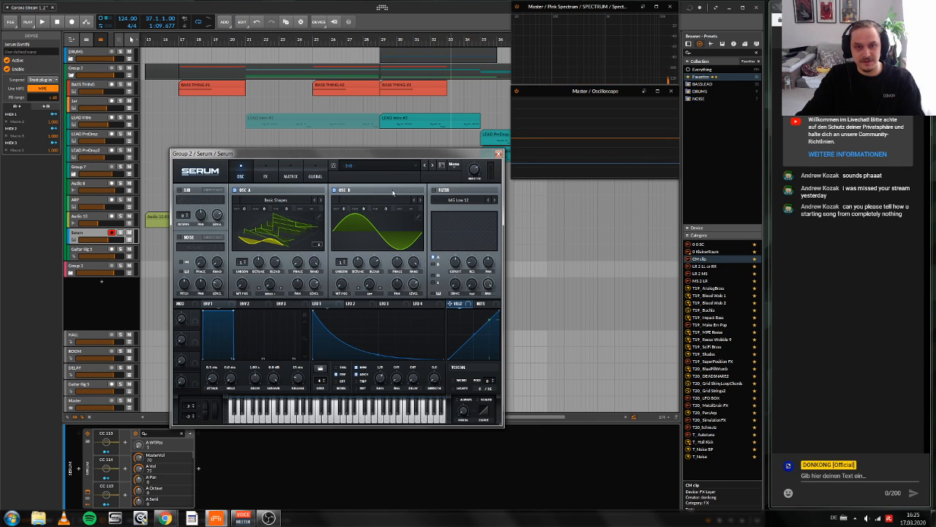
pyautogui.click(476, 201)
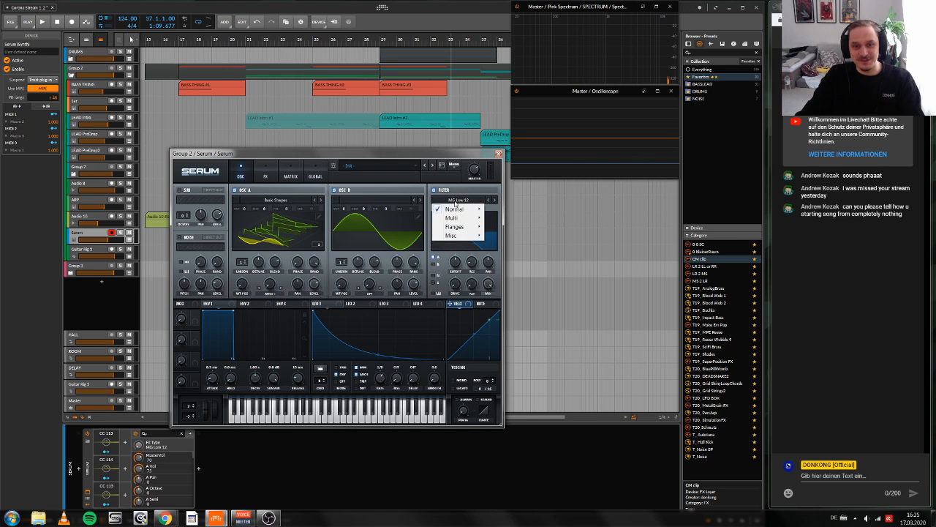
pyautogui.click(434, 190)
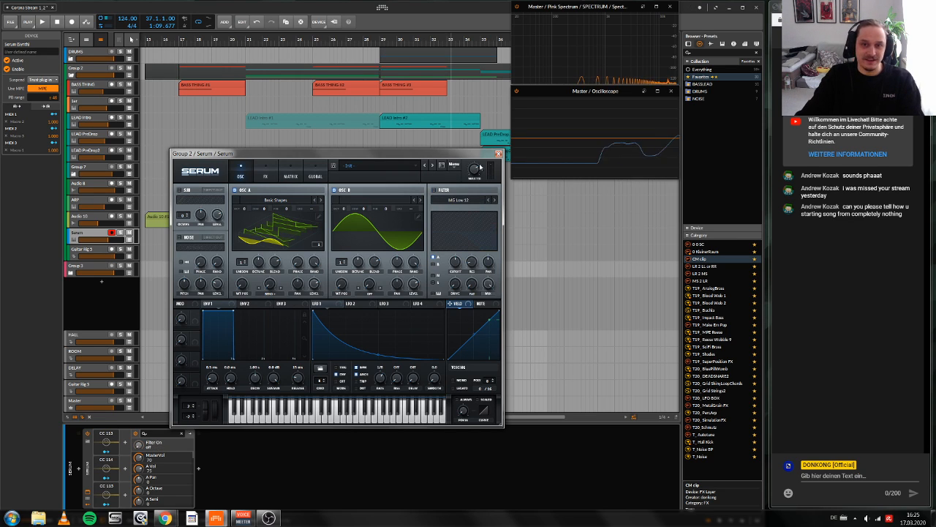
pyautogui.click(499, 154)
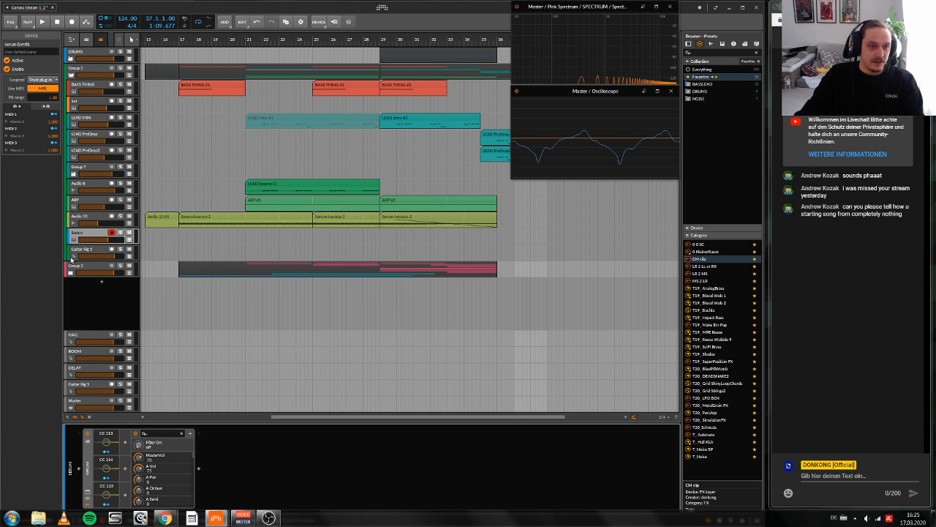
# Step: Solo the BASS THING track and start playback from bar 17
pyautogui.click(79, 85)
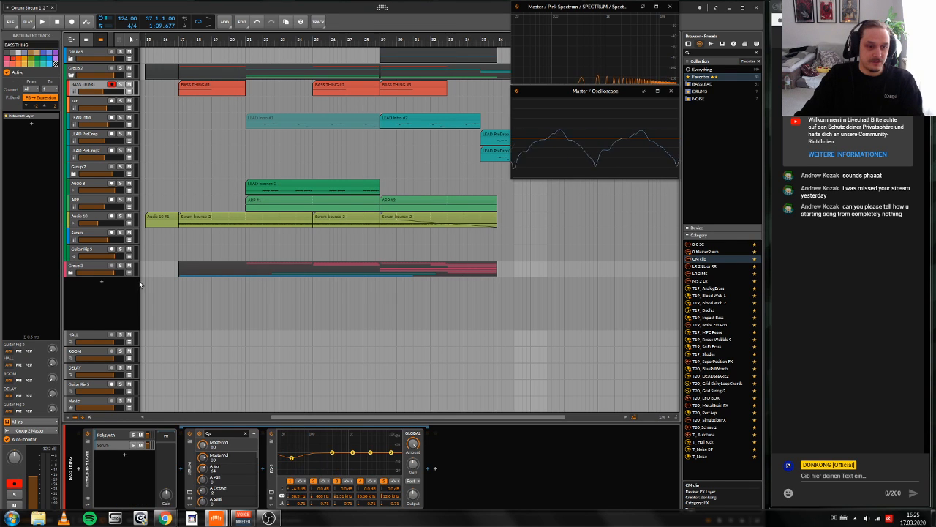
pyautogui.moveTo(203, 40)
pyautogui.mouseDown()
pyautogui.moveTo(177, 40)
pyautogui.moveTo(234, 28)
pyautogui.moveTo(253, 36)
pyautogui.mouseUp()
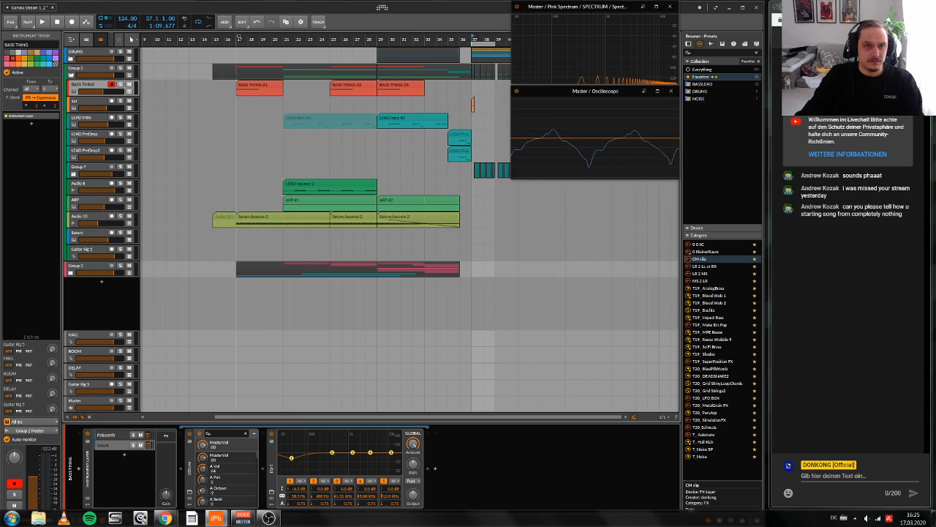
pyautogui.click(237, 41)
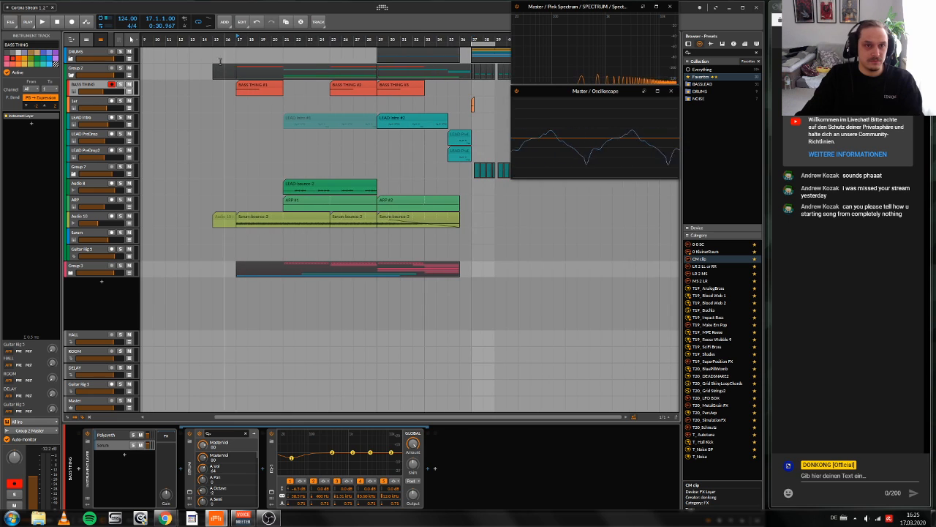
pyautogui.click(120, 85)
pyautogui.press('space')
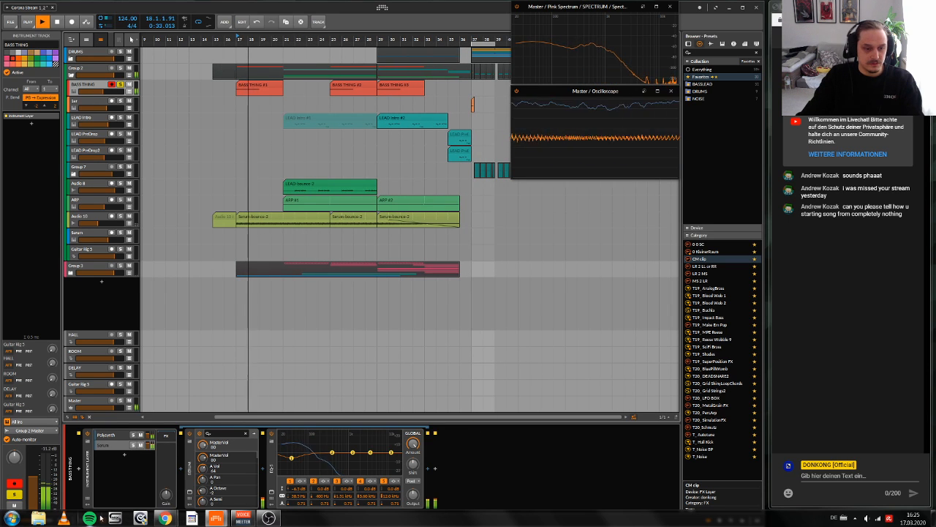
# Step: Audition the Serum and Polysynth layers of BASS THING by soloing each, clear the layer solos, play the combined sound and stop playback
pyautogui.press('space')
pyautogui.press('space')
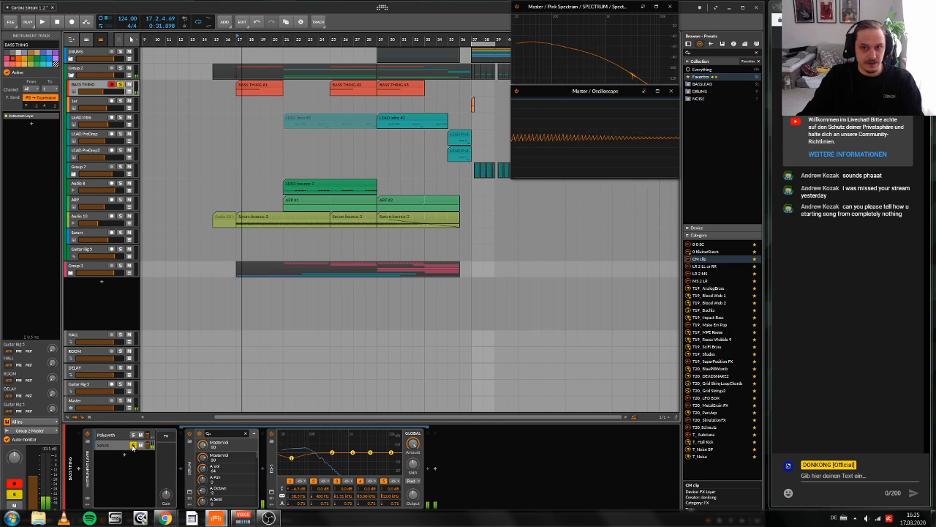
pyautogui.click(129, 436)
pyautogui.press('space')
pyautogui.click(133, 435)
pyautogui.press('space')
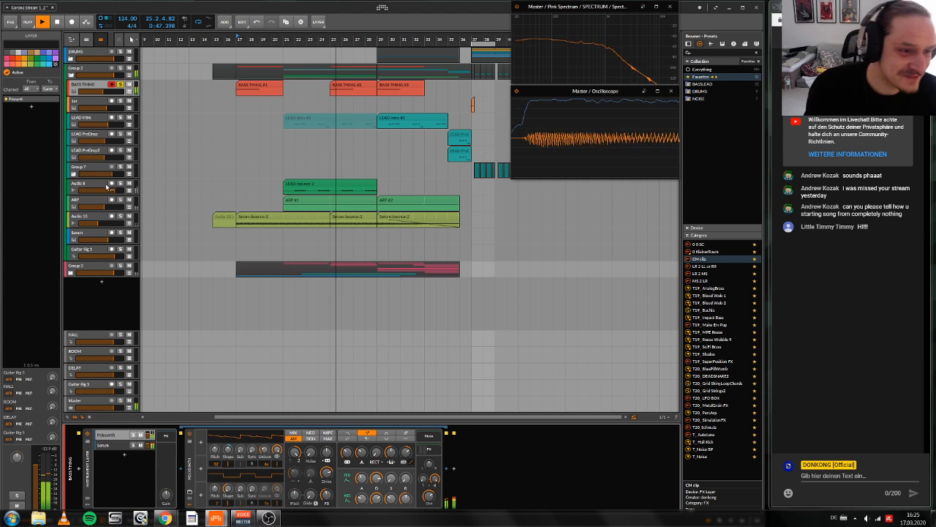
pyautogui.press('space')
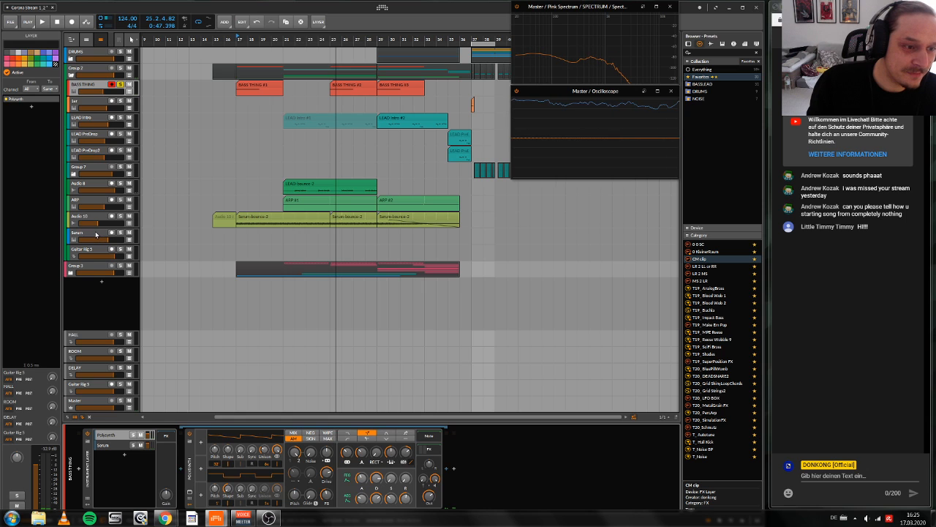
# Step: Arm the new Serum track by selecting it, and expand the Group 7 track to show its LEAD Main and LEAD Layer tracks
pyautogui.click(95, 234)
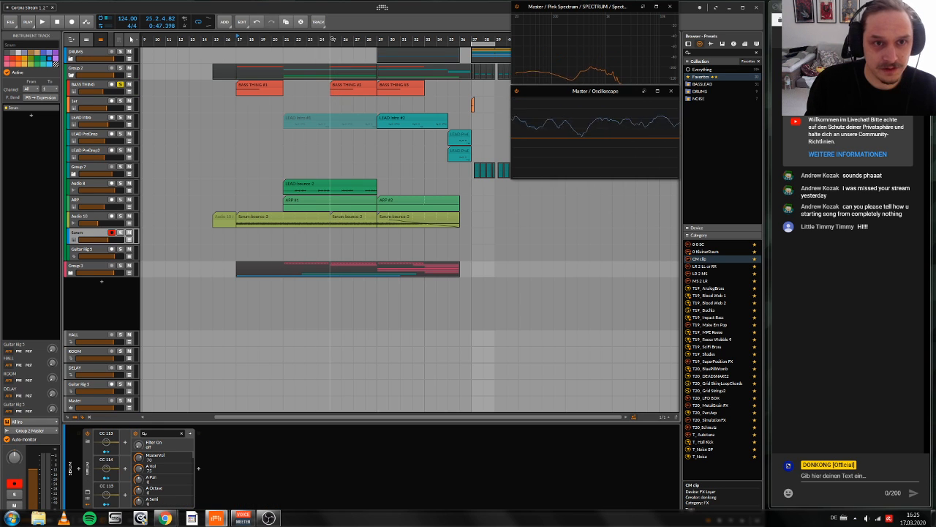
pyautogui.scroll(-3, 288, 124)
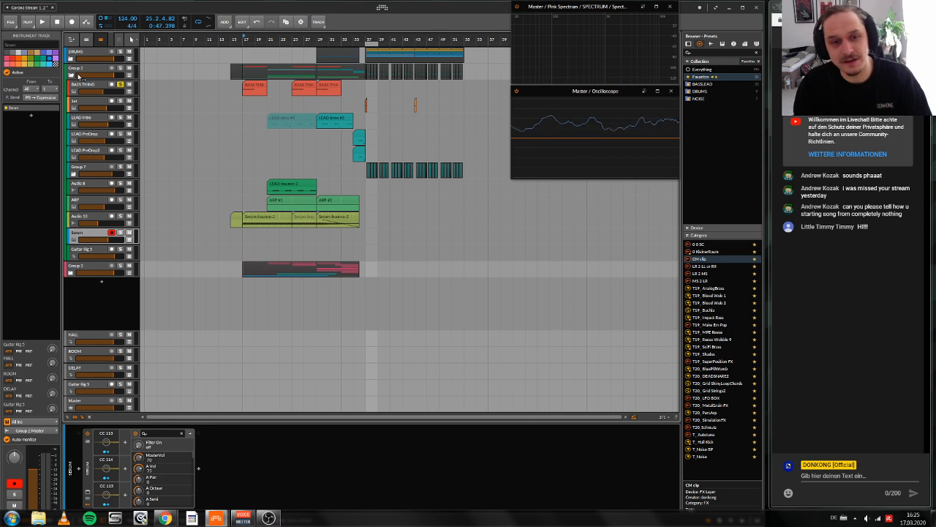
pyautogui.click(77, 169)
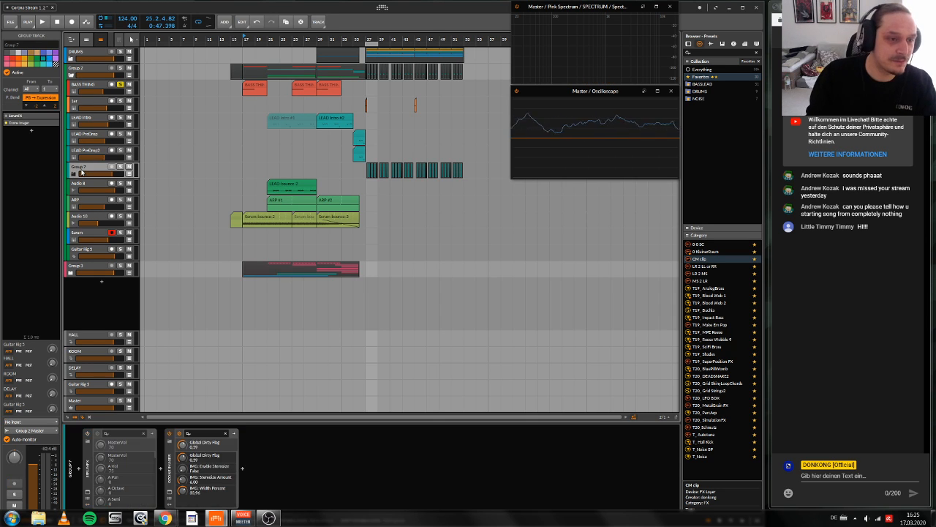
pyautogui.click(73, 174)
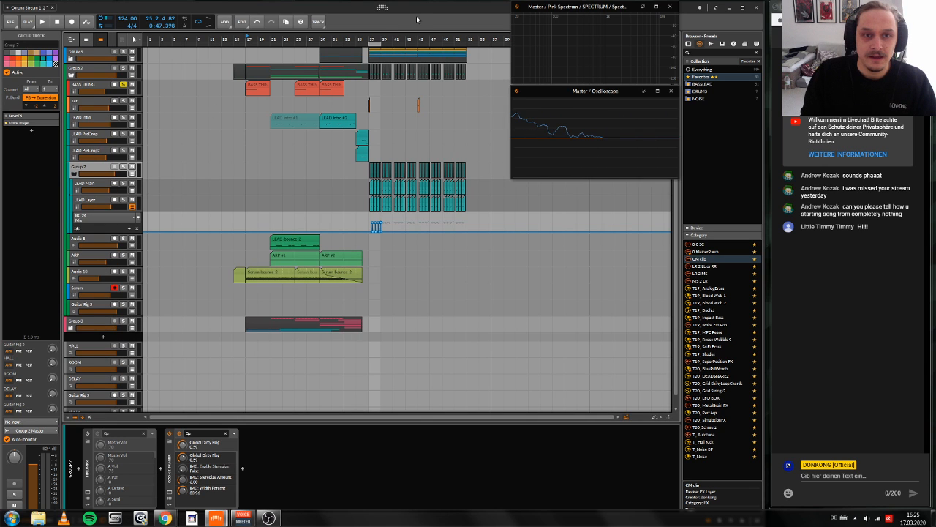
pyautogui.moveTo(315, 37); pyautogui.dragTo(381, 36)
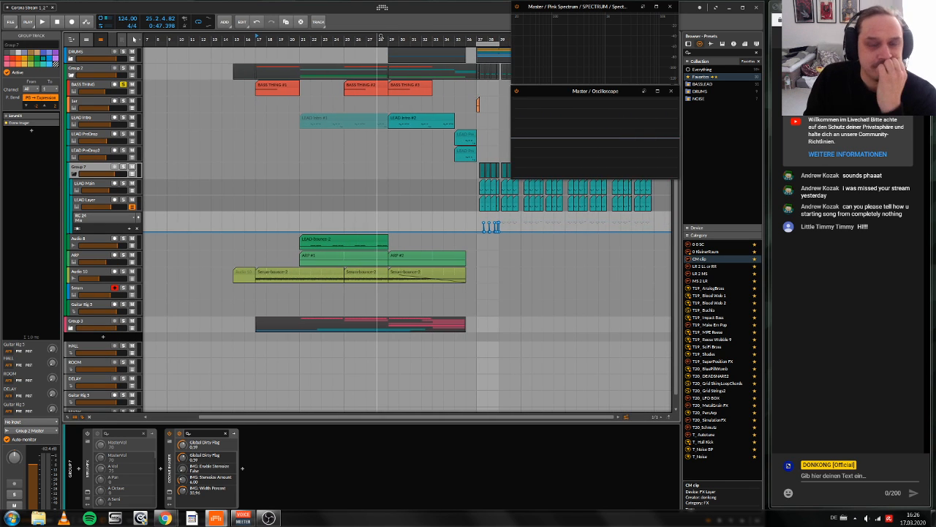
pyautogui.moveTo(476, 37); pyautogui.dragTo(303, 38)
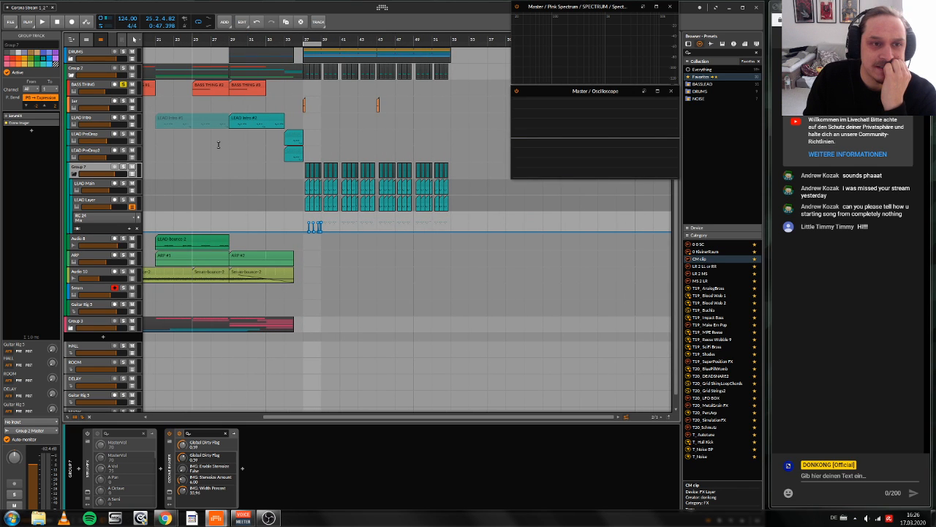
# Step: Play the section from bar 37 in the full mix, solo Group 7 and play its lead sounds alone
pyautogui.moveTo(221, 38); pyautogui.dragTo(292, 37)
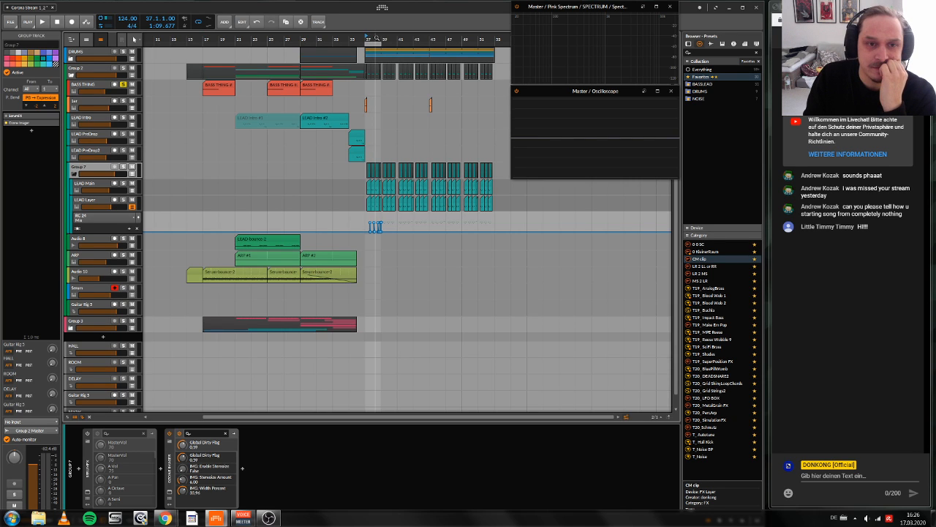
pyautogui.moveTo(376, 39); pyautogui.dragTo(351, 42)
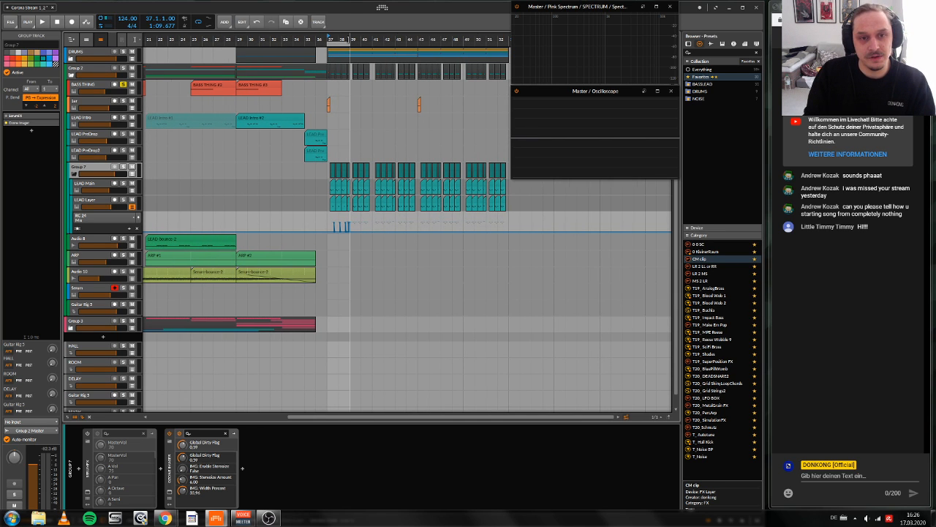
pyautogui.moveTo(351, 40); pyautogui.dragTo(348, 33)
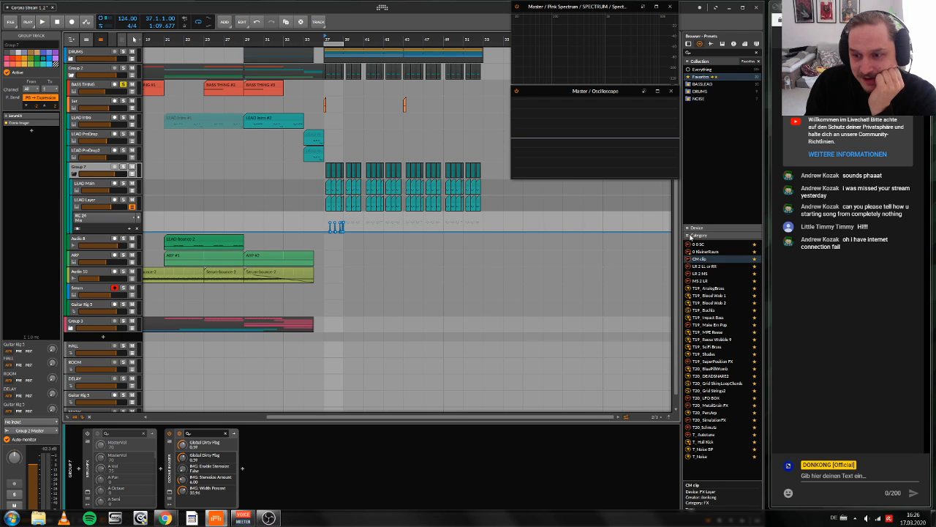
pyautogui.moveTo(761, 300); pyautogui.dragTo(767, 299)
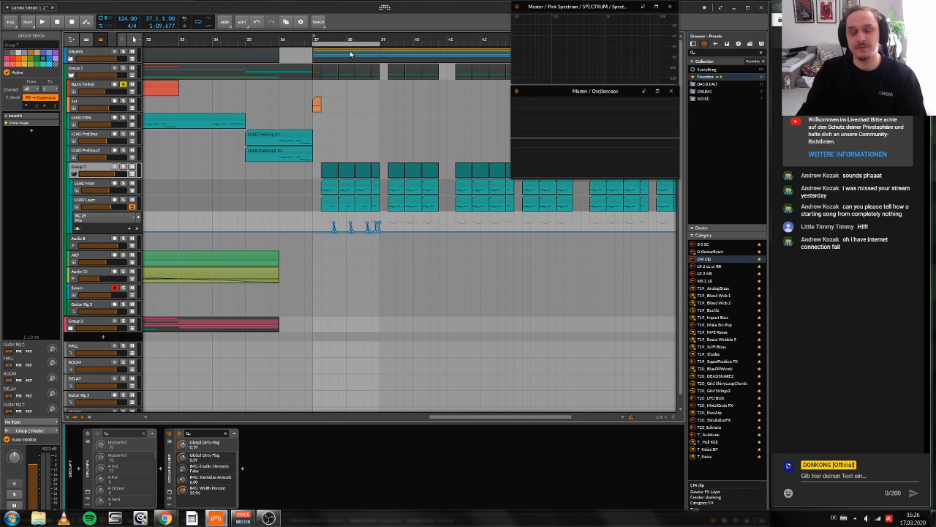
pyautogui.press('space')
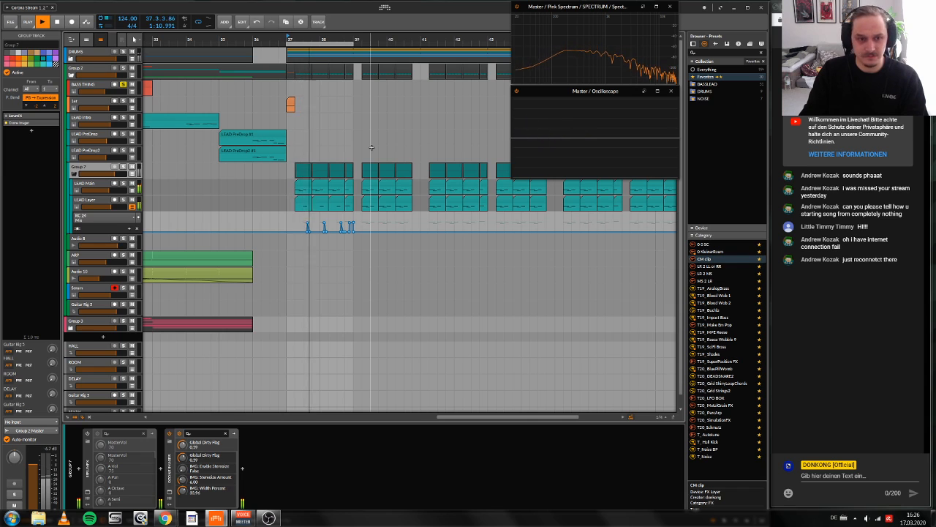
pyautogui.press('space')
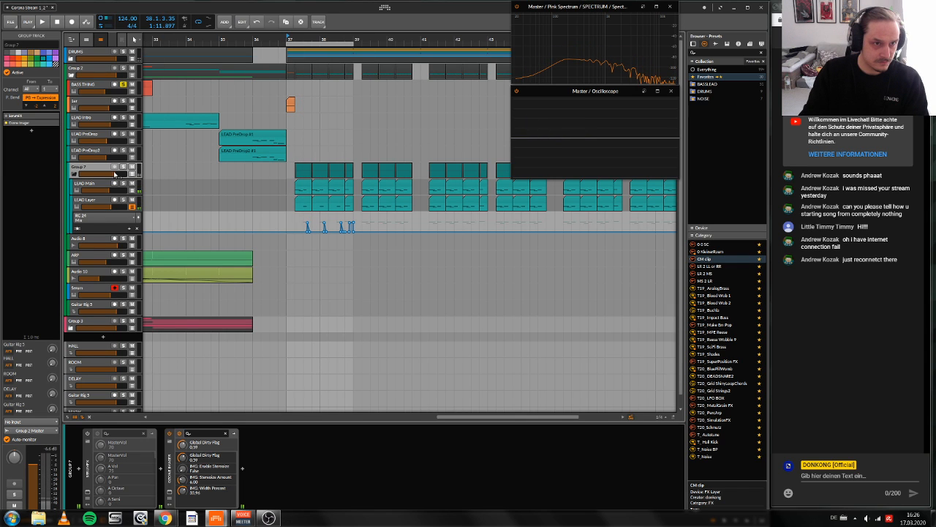
pyautogui.press('space')
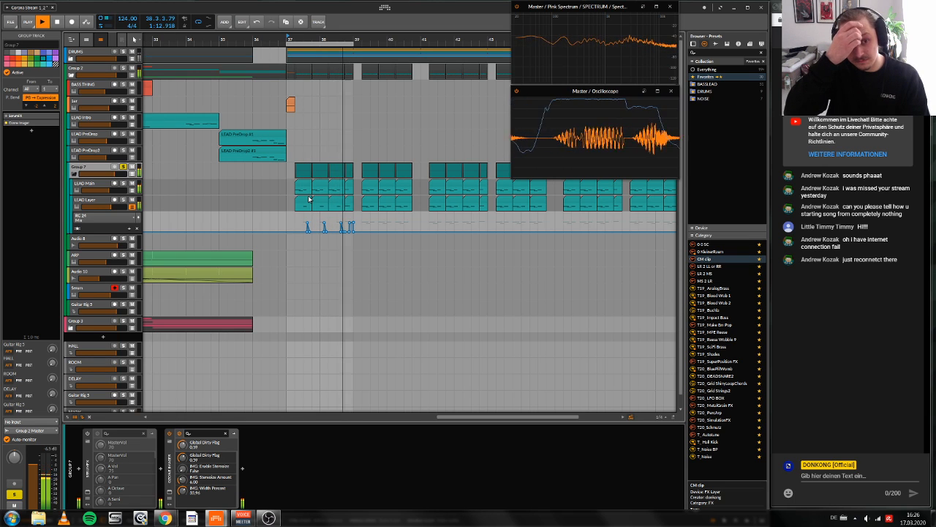
pyautogui.press('space')
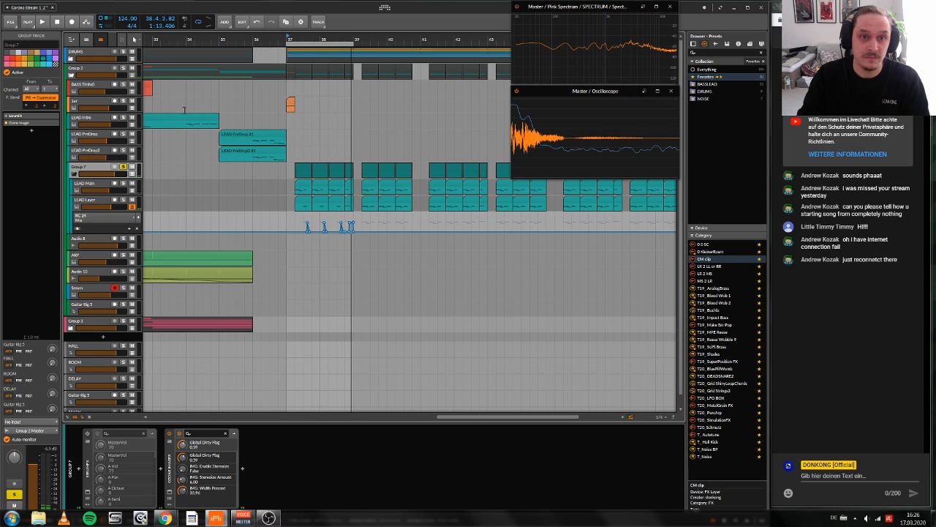
# Step: Show LEAD Main's automation lane and duplicate the LEAD Main and LEAD Layer clips and automation from bars 37–38 to bar 39
pyautogui.click(132, 190)
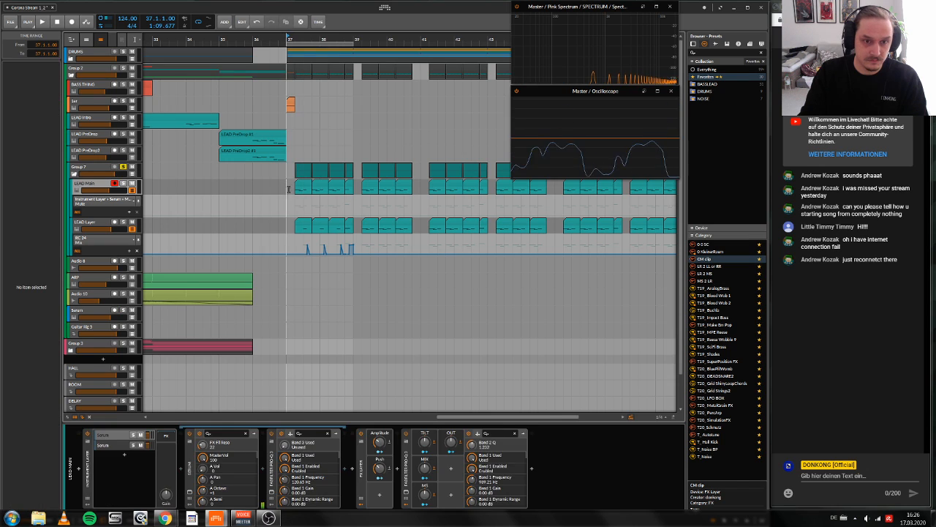
pyautogui.moveTo(303, 250); pyautogui.dragTo(344, 249)
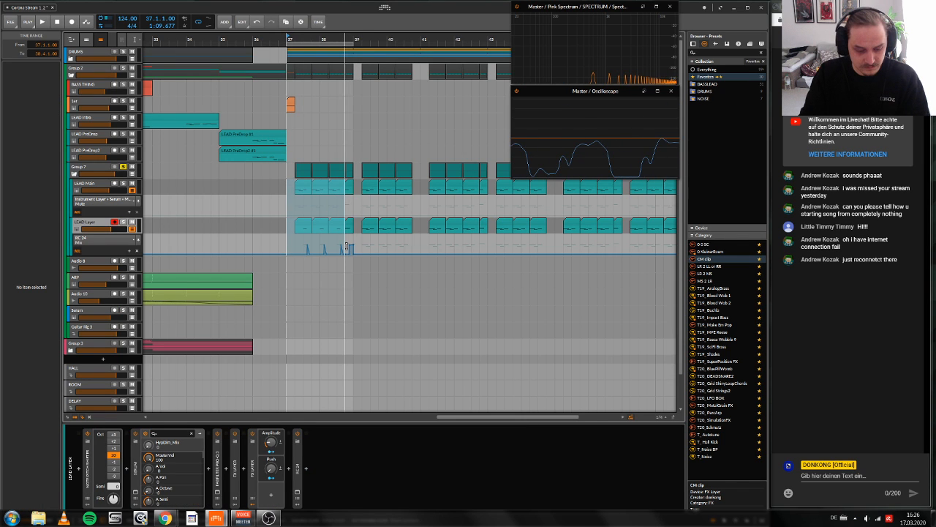
pyautogui.hotkey('ctrl', 'd')
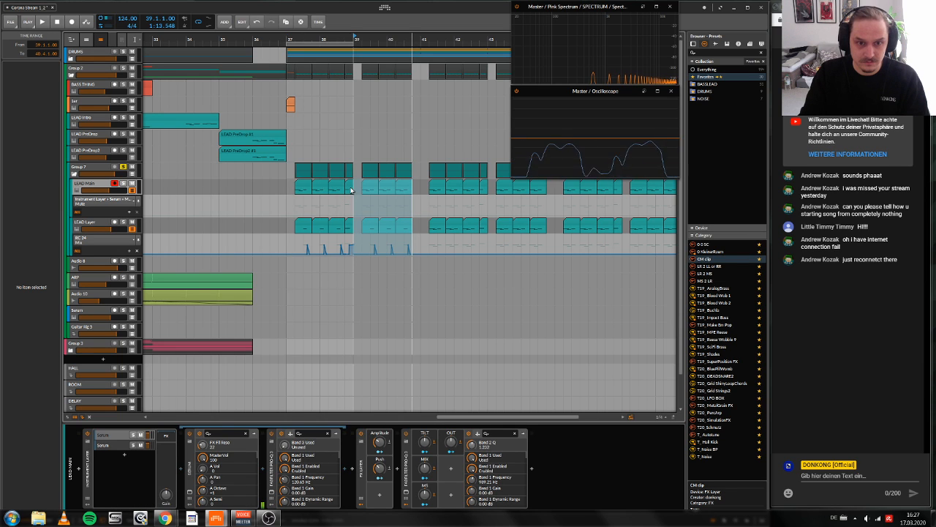
pyautogui.click(421, 258)
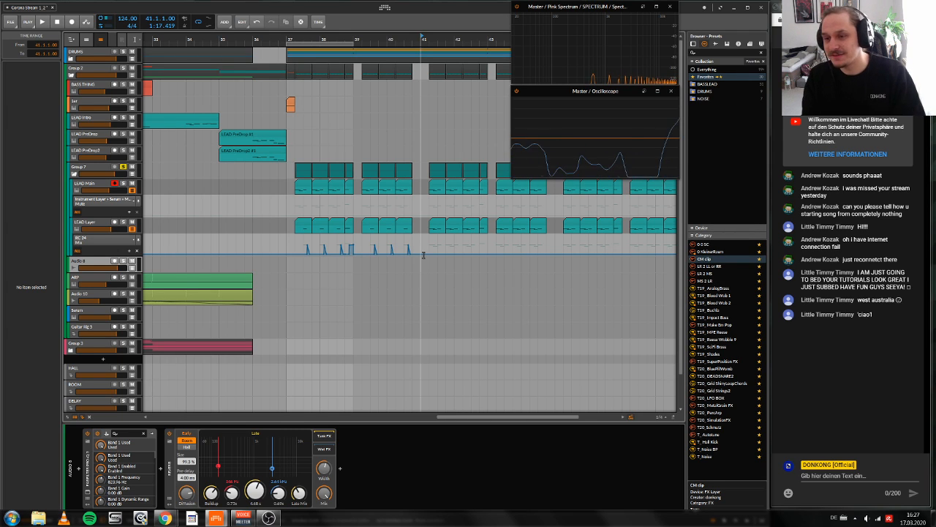
pyautogui.hscroll(-2, 417, 257)
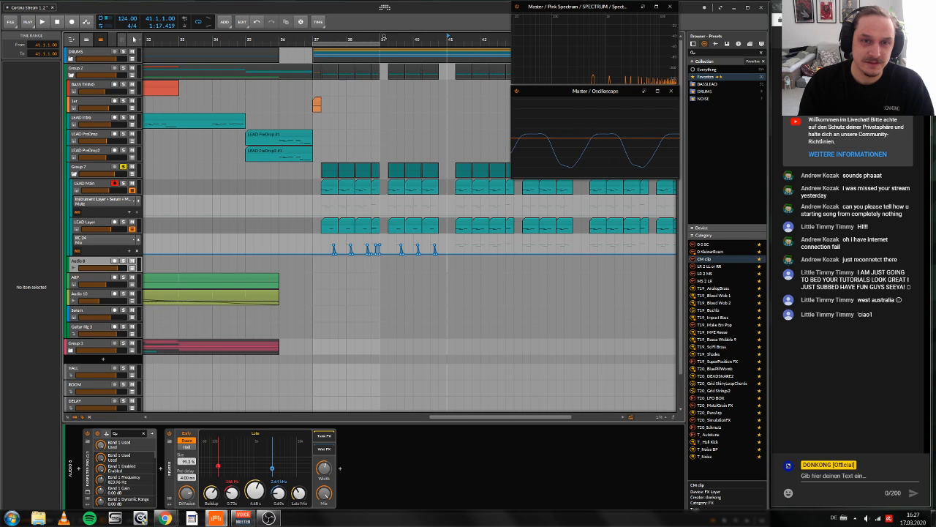
# Step: Extend the loop region to four bars from bar 37 and play back the duplicated lead section
pyautogui.moveTo(384, 37); pyautogui.dragTo(350, 35)
pyautogui.moveTo(347, 44); pyautogui.dragTo(395, 44)
pyautogui.moveTo(394, 39); pyautogui.dragTo(394, 32)
pyautogui.press('space')
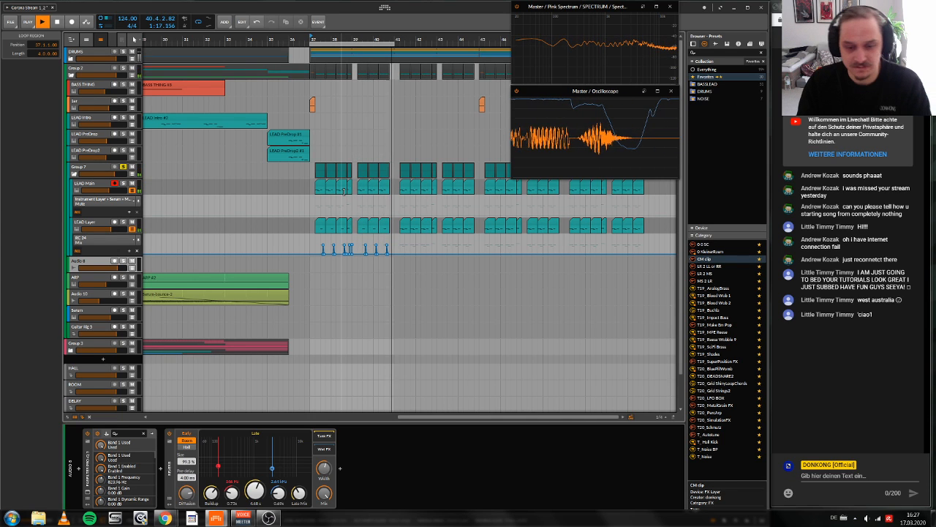
pyautogui.press('space')
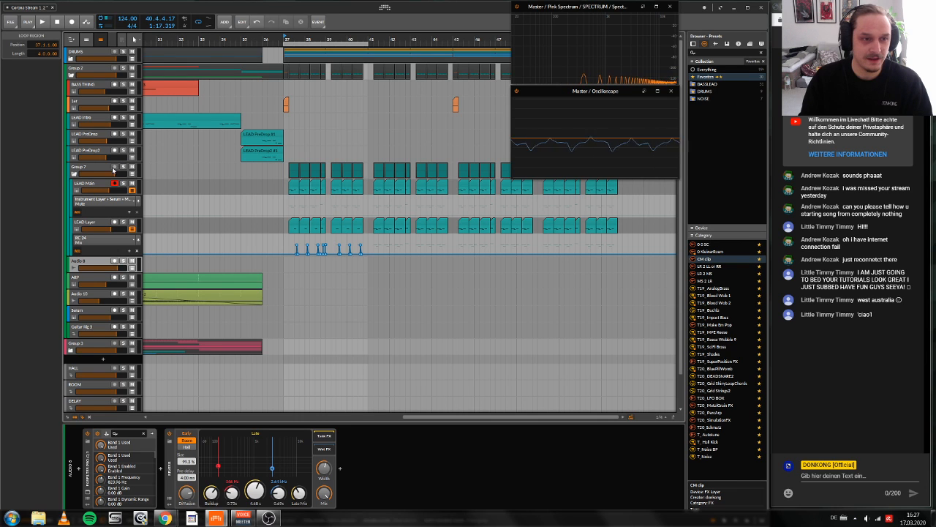
# Step: Collapse Group 7, expand the DRUMS group and add an instrument track with a Drum Machine below the Instrument Layer track
pyautogui.click(74, 174)
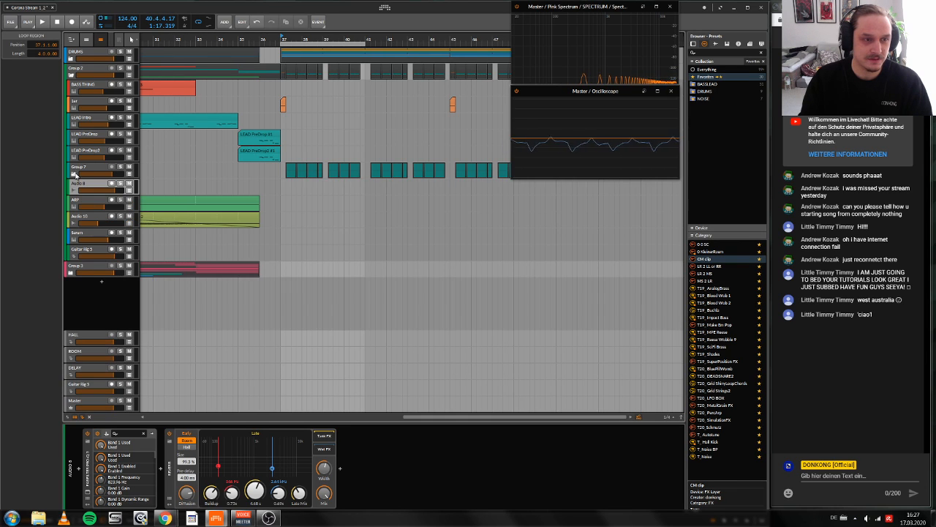
pyautogui.click(71, 58)
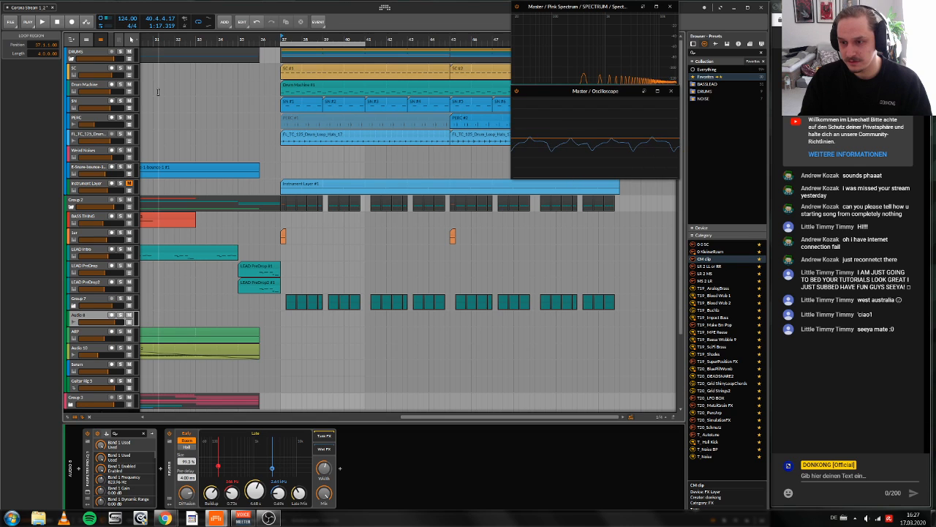
pyautogui.click(92, 185)
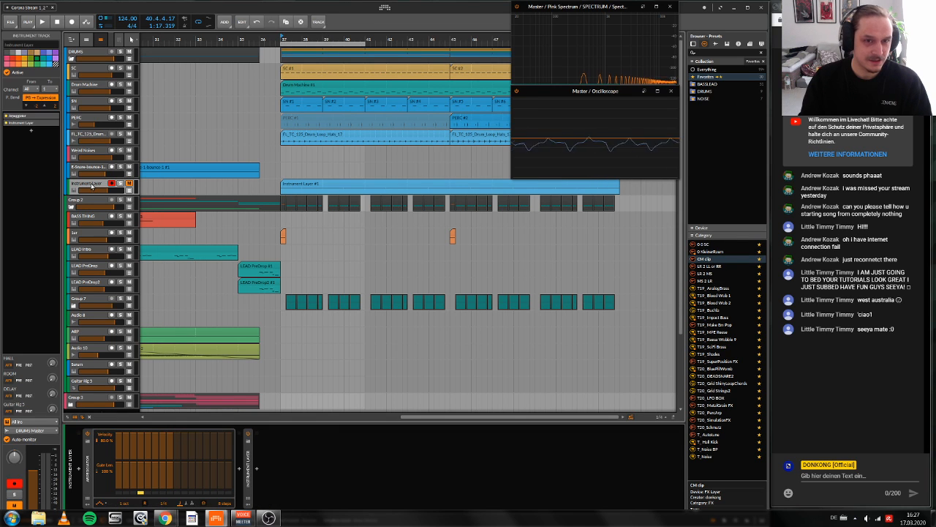
pyautogui.rightClick(91, 185)
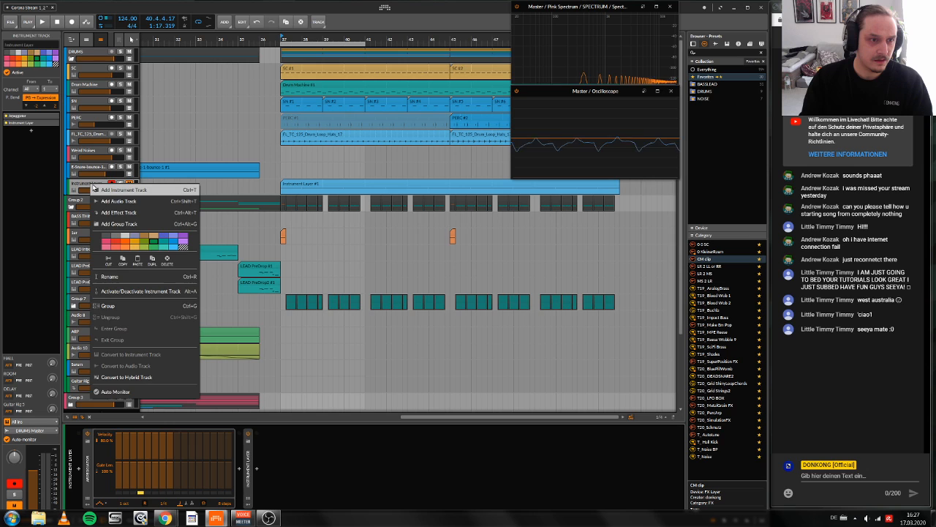
pyautogui.click(92, 189)
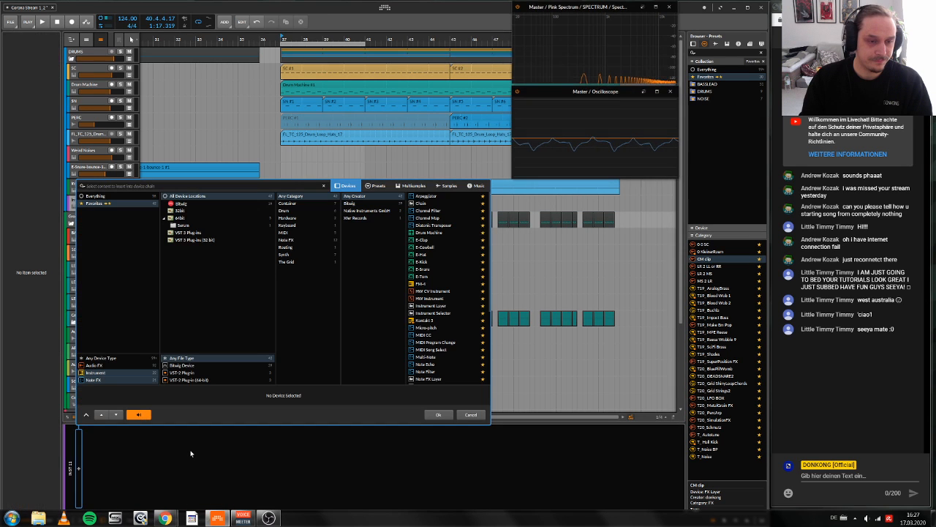
pyautogui.click(430, 232)
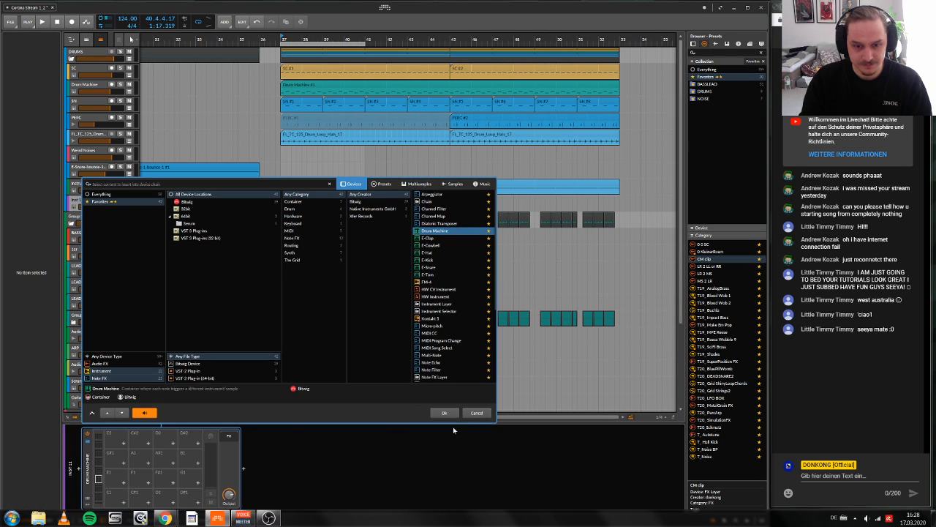
pyautogui.click(438, 414)
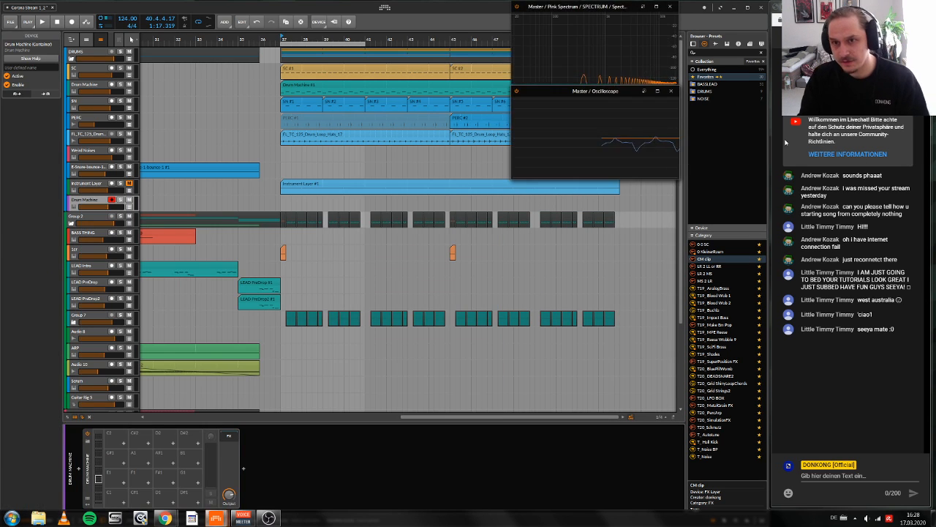
# Step: Switch the browser to samples and search the SPLICE collection for PERC
pyautogui.click(715, 44)
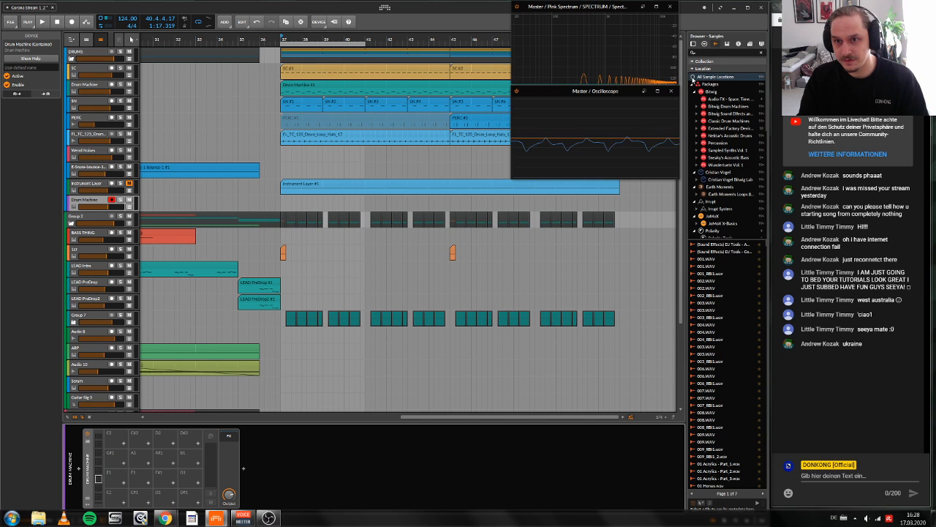
pyautogui.click(696, 62)
pyautogui.click(699, 92)
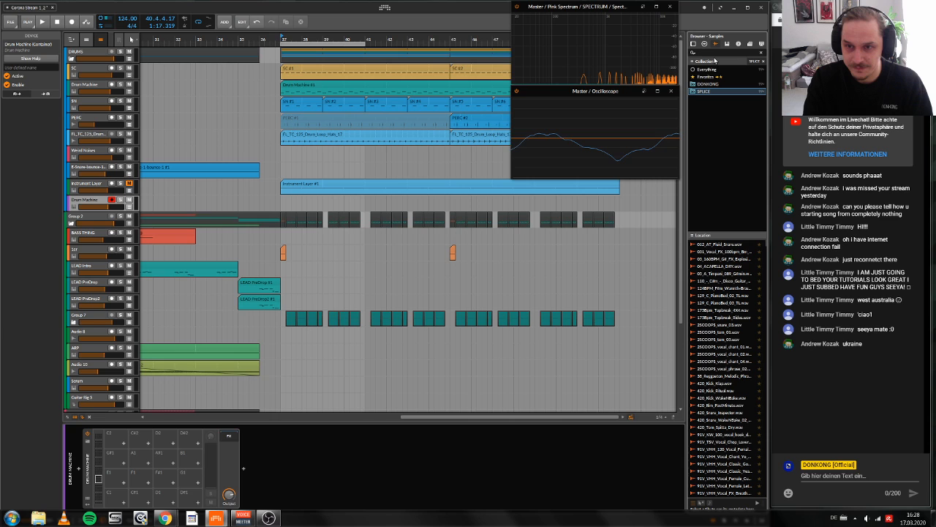
pyautogui.write('PERC')
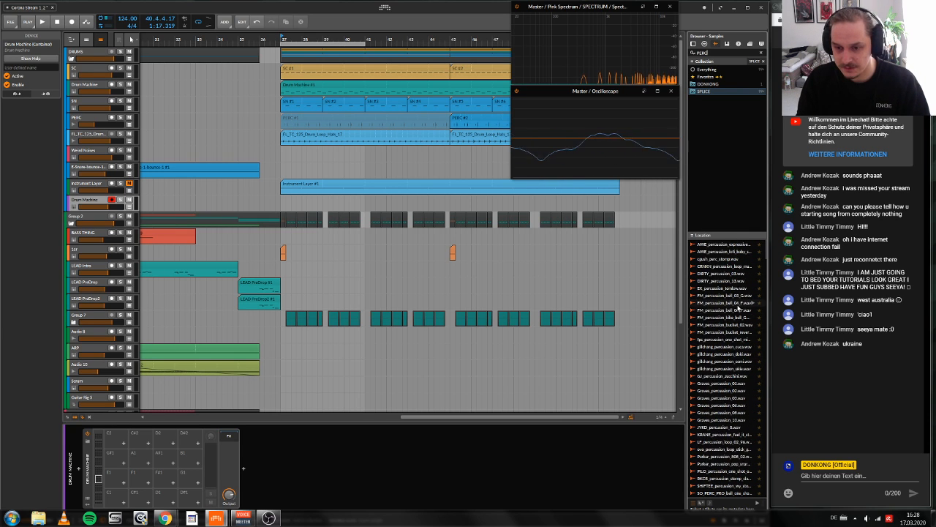
# Step: Audition percussion samples from the end of the list and load SO_NS_clap_single_lo_room.wav into a Drum Machine pad
pyautogui.scroll(-10, 738, 329)
pyautogui.scroll(1, 737, 311)
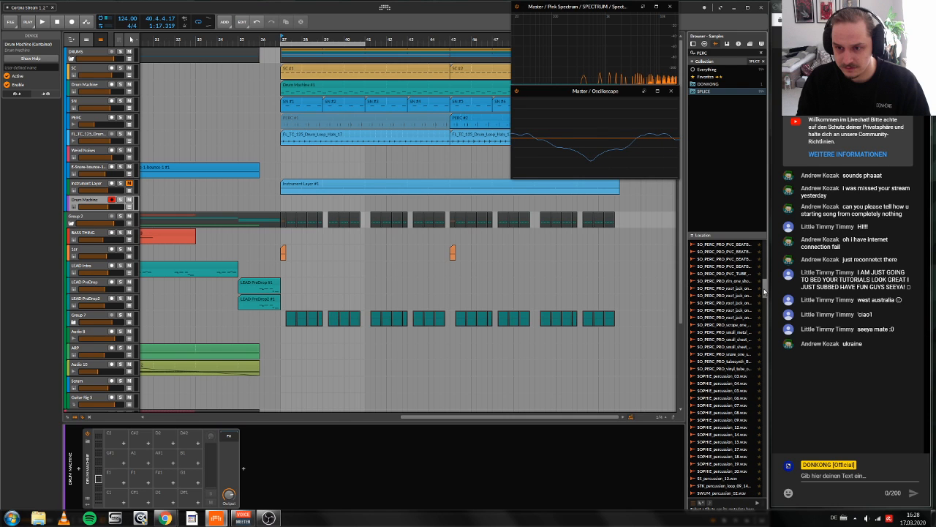
pyautogui.moveTo(765, 291); pyautogui.dragTo(765, 492)
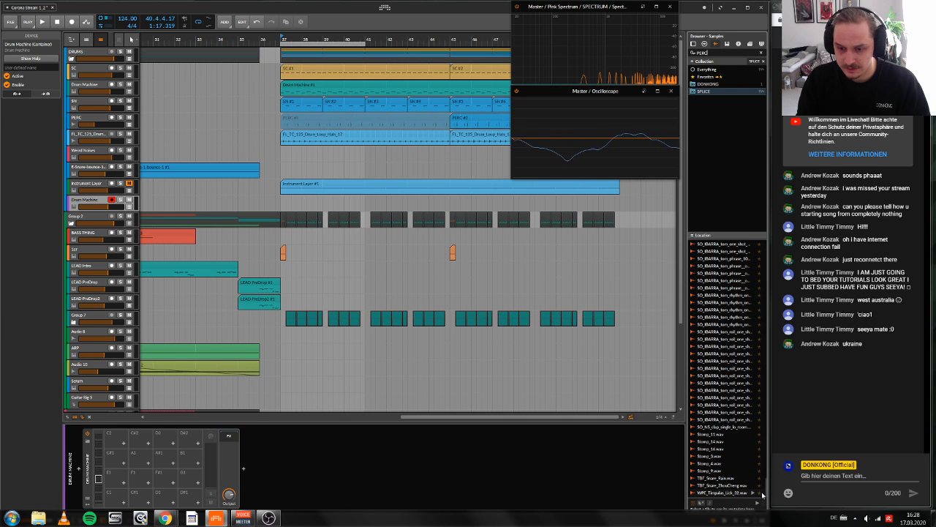
pyautogui.click(711, 492)
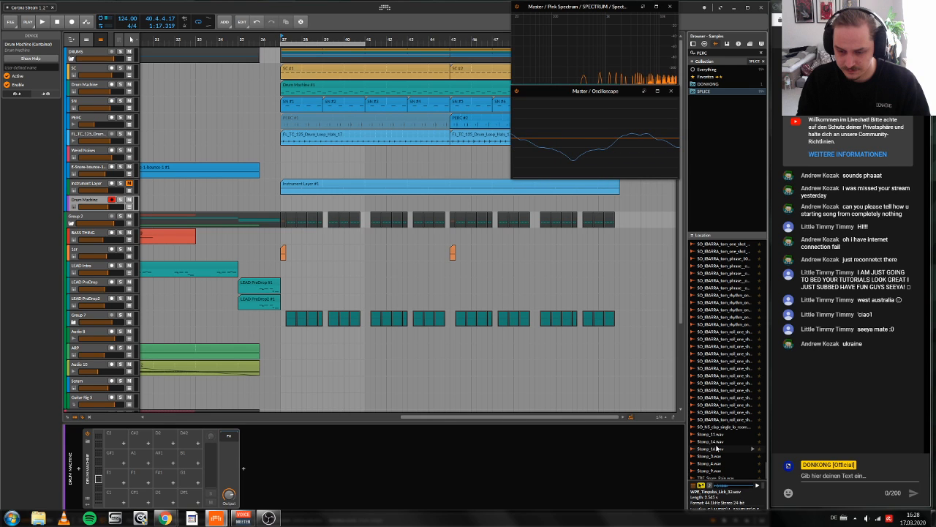
pyautogui.scroll(-1, 717, 448)
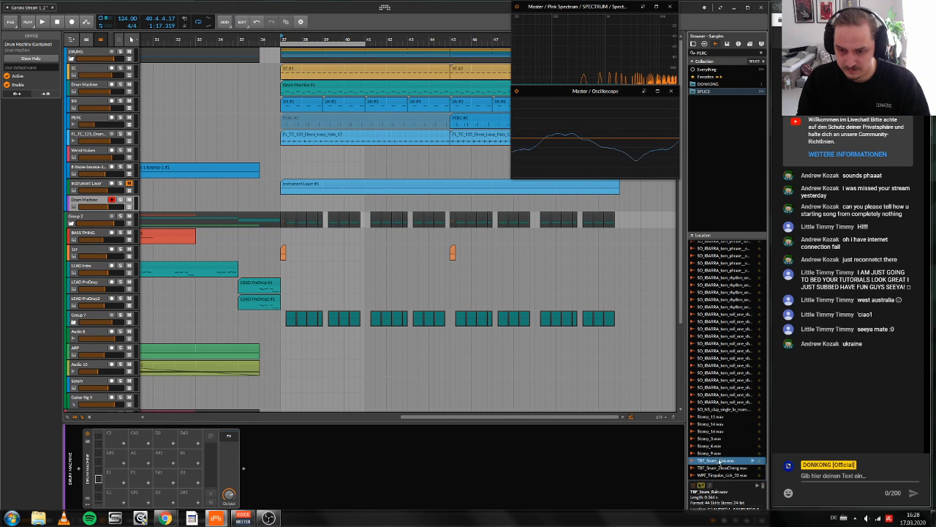
pyautogui.click(721, 410)
pyautogui.click(723, 461)
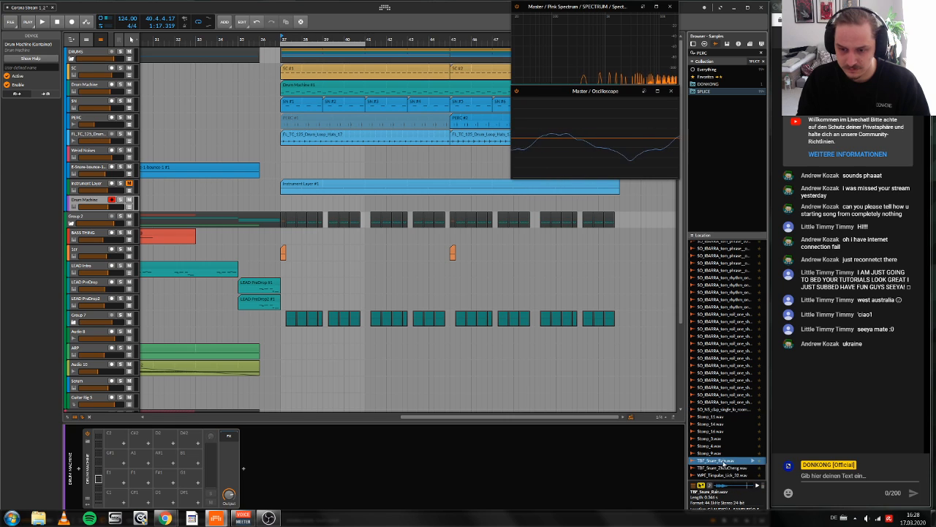
pyautogui.click(723, 410)
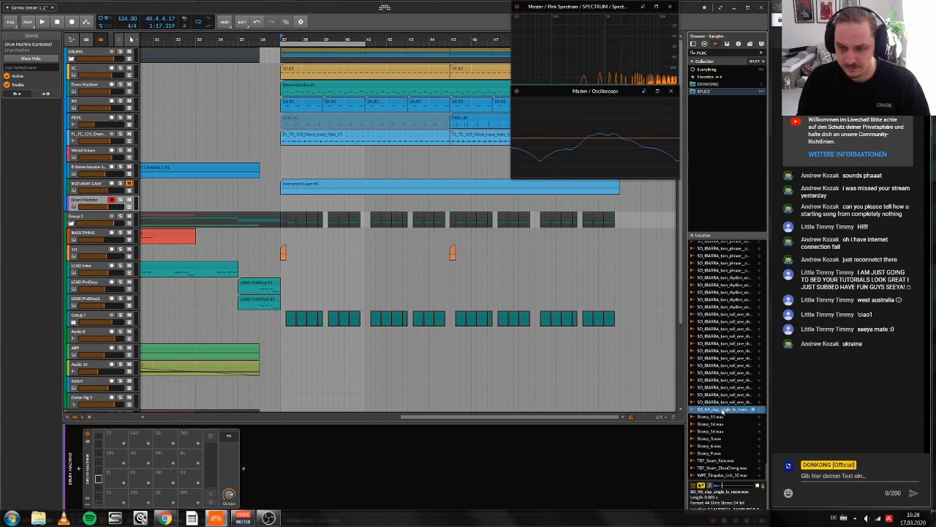
pyautogui.doubleClick(723, 410)
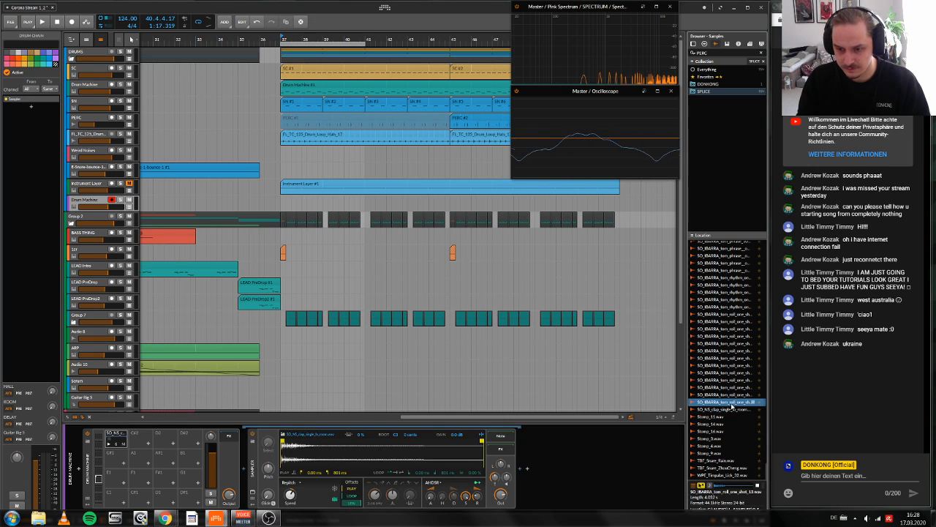
# Step: Audition the SO_IBARRA tom samples and load SO_IBARRA_tom_one_shot_02.wav into pad C#2 and SO_IBARRA_tom_one_shot_04.wav into pad D2
pyautogui.click(732, 394)
pyautogui.scroll(10, 729, 387)
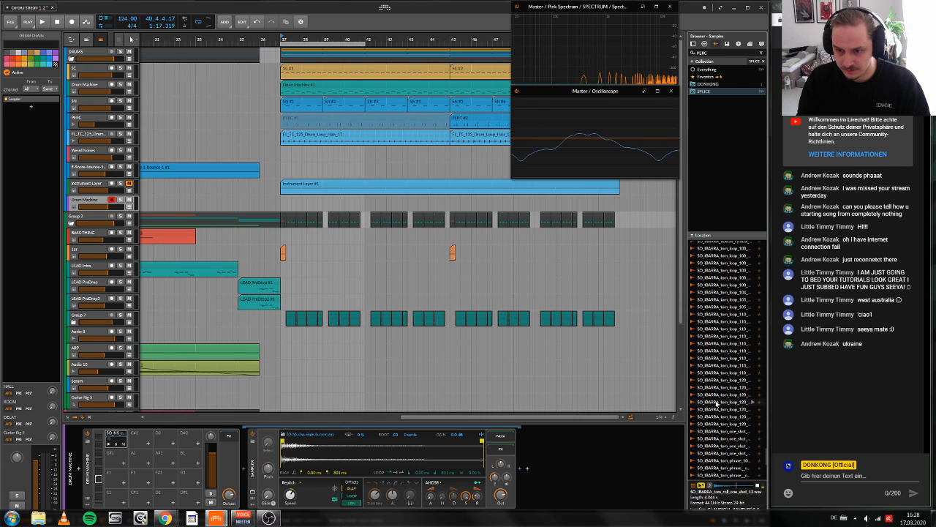
pyautogui.scroll(-2, 717, 403)
pyautogui.click(708, 365)
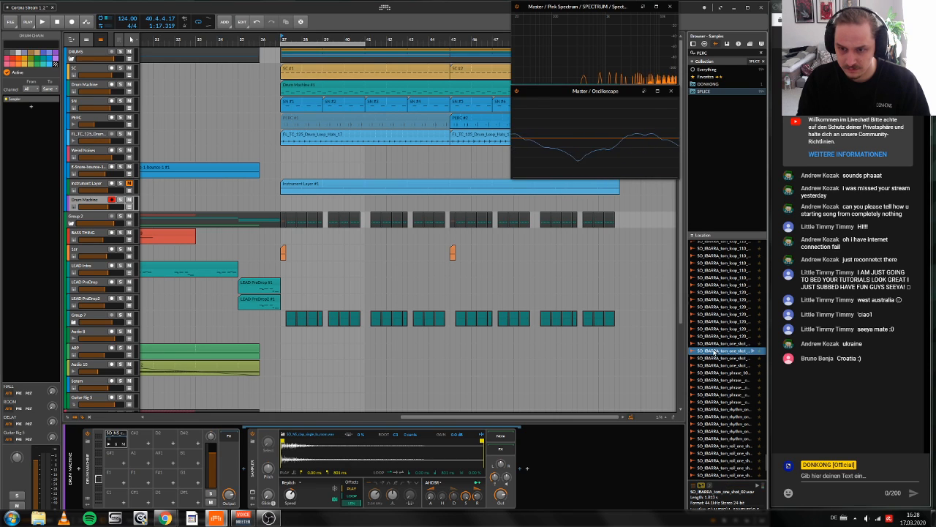
pyautogui.click(717, 343)
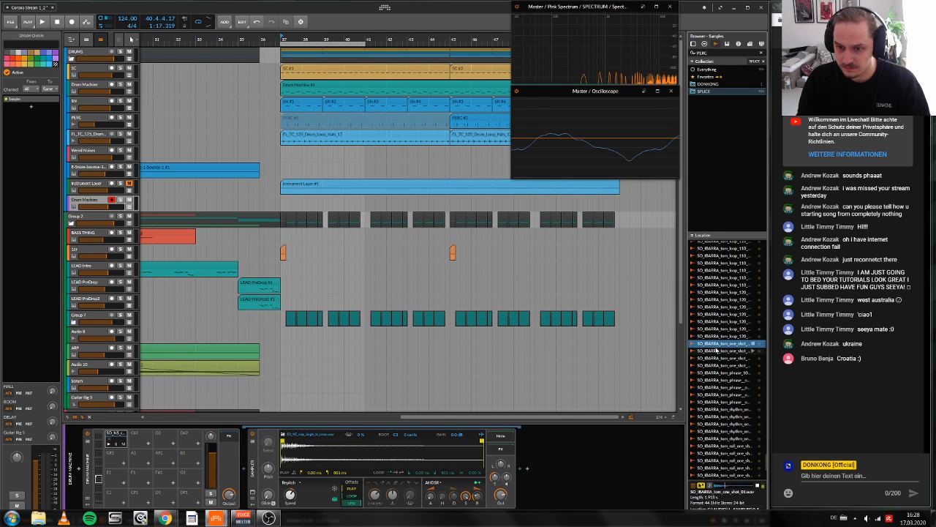
pyautogui.moveTo(718, 351); pyautogui.dragTo(139, 439)
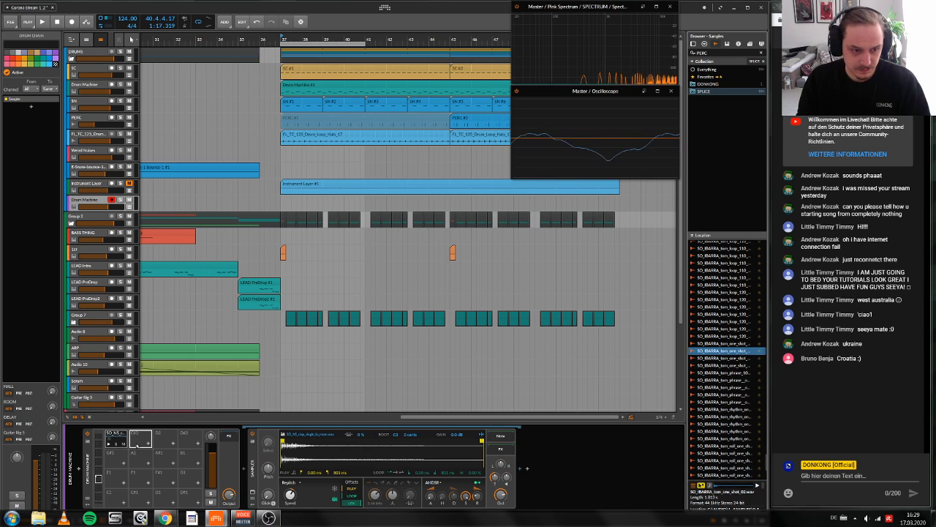
pyautogui.moveTo(720, 365); pyautogui.dragTo(165, 439)
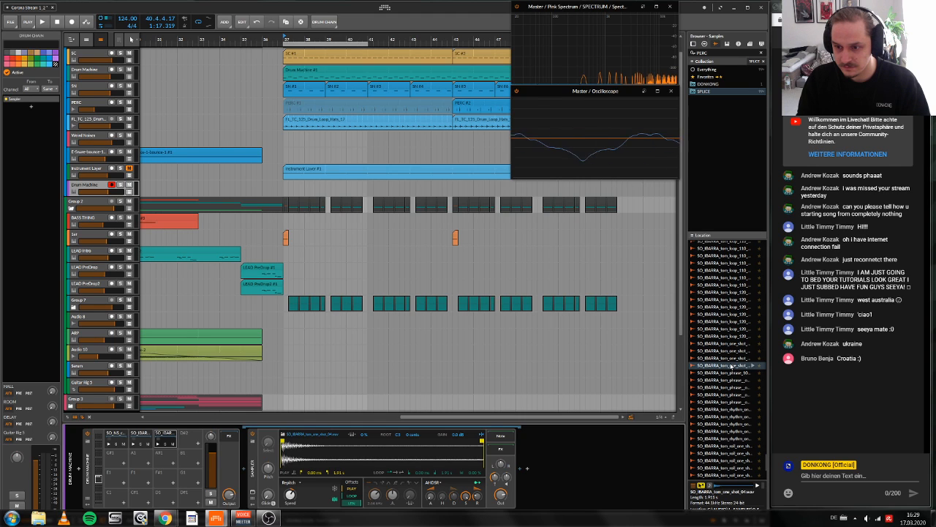
# Step: Audition tom loops and Tibetan cymbal samples, and load SO_IBARRA_snare_one_shot_02.wav into pad D#2
pyautogui.scroll(5, 727, 365)
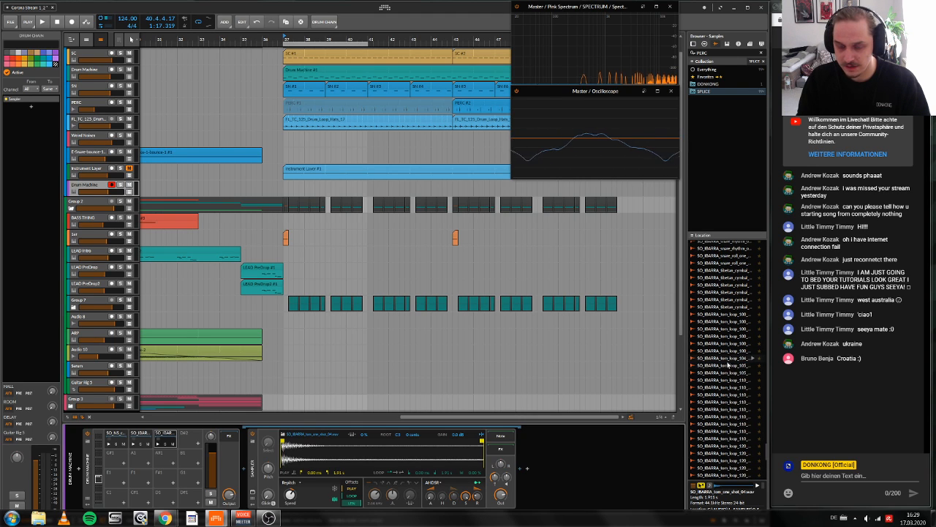
pyautogui.scroll(1, 727, 373)
pyautogui.click(720, 394)
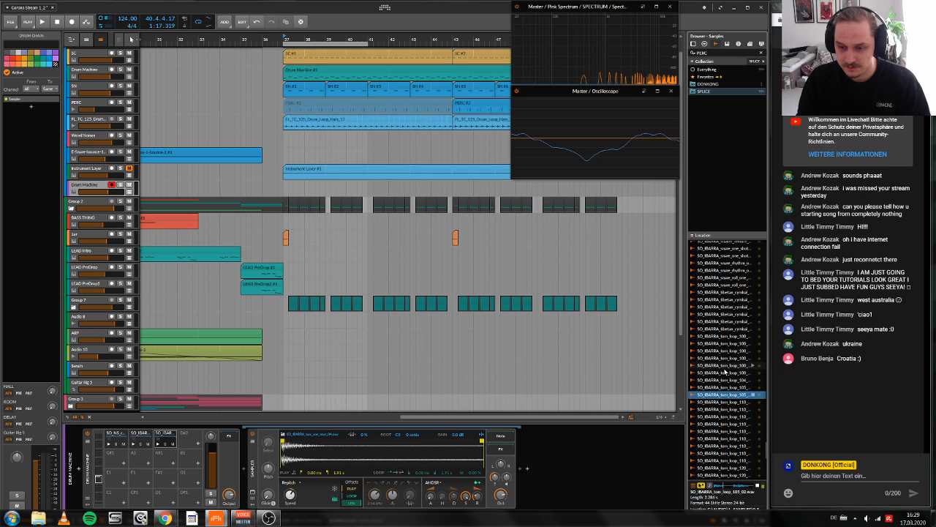
pyautogui.click(723, 365)
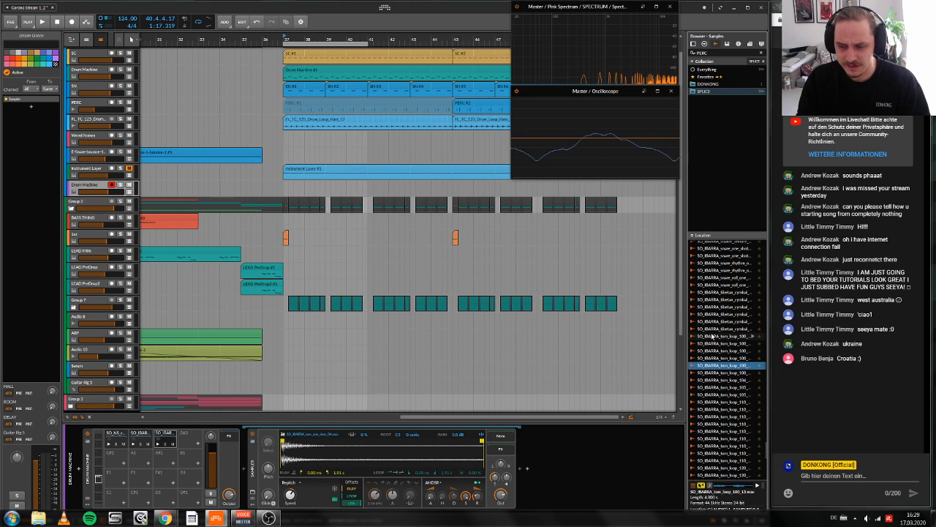
pyautogui.click(722, 337)
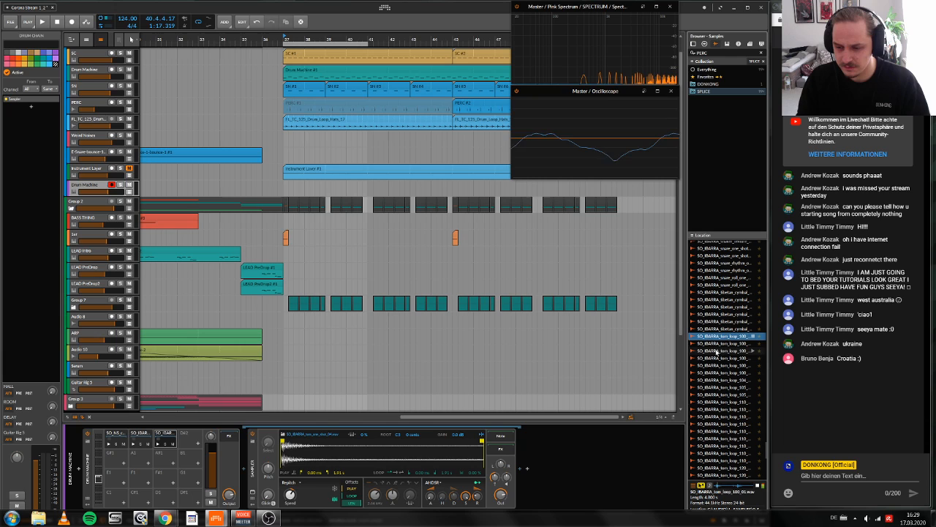
pyautogui.click(718, 320)
pyautogui.scroll(4, 719, 320)
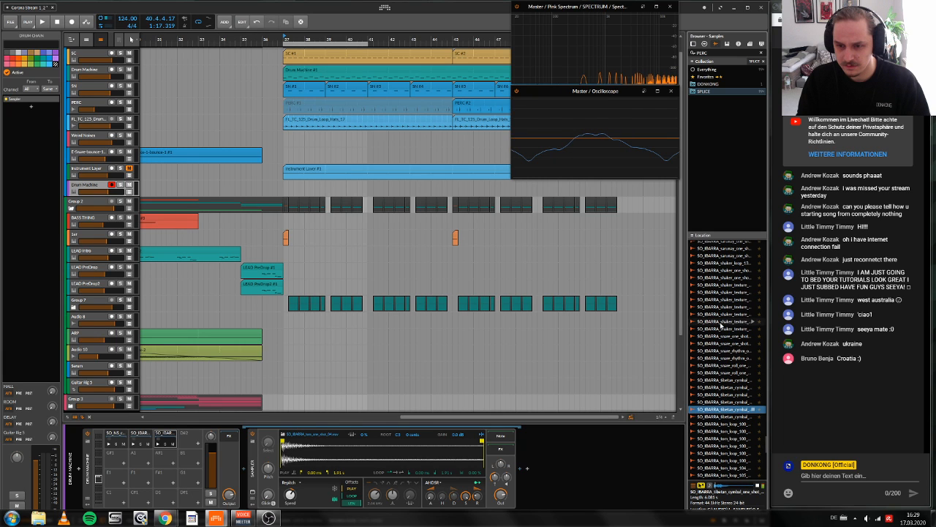
pyautogui.click(719, 343)
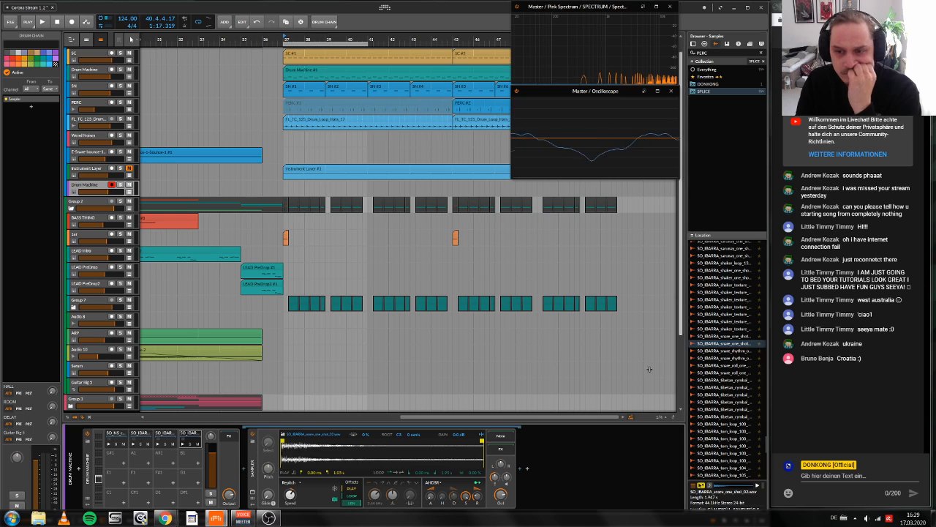
# Step: Browse further up the percussion samples, audition an SO_IBARRA 120 loop and load KSHMR_Snap_02.aif into pad G#1
pyautogui.scroll(9, 721, 349)
pyautogui.scroll(7, 733, 347)
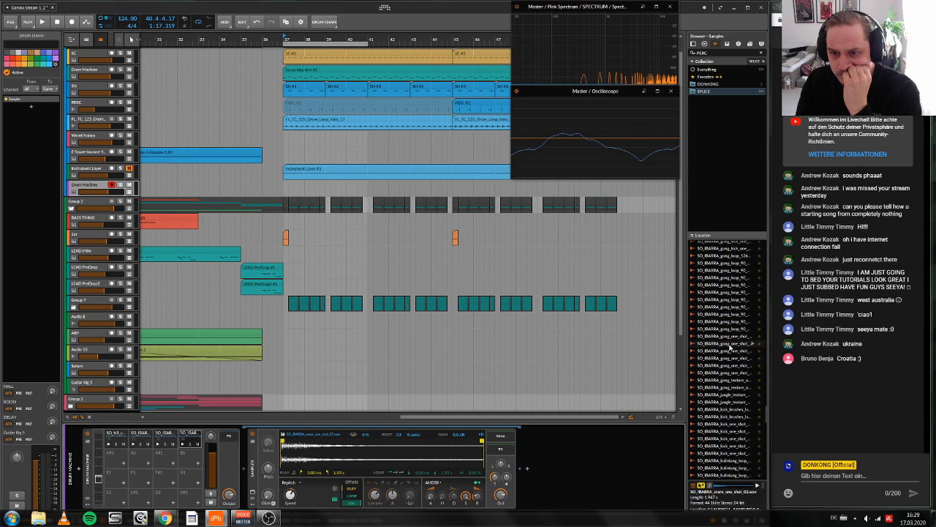
pyautogui.scroll(12, 729, 346)
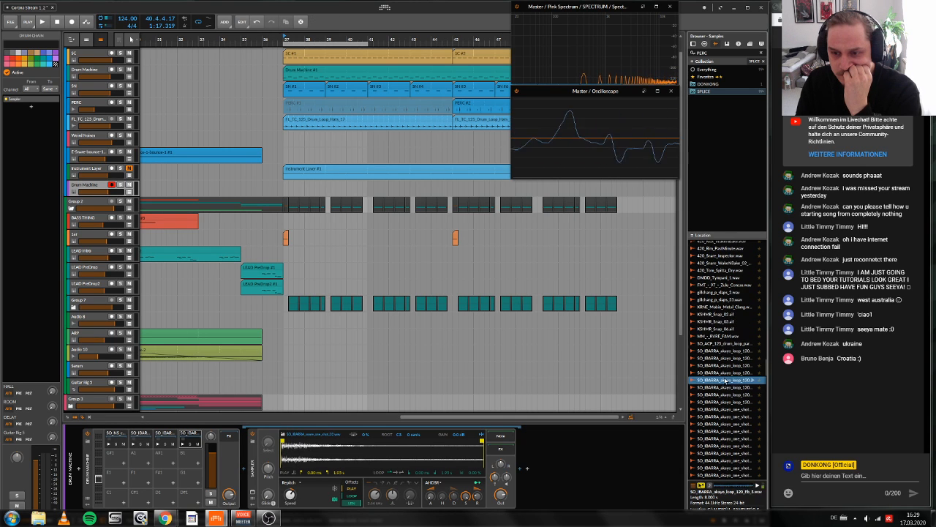
pyautogui.click(713, 314)
pyautogui.scroll(4, 715, 350)
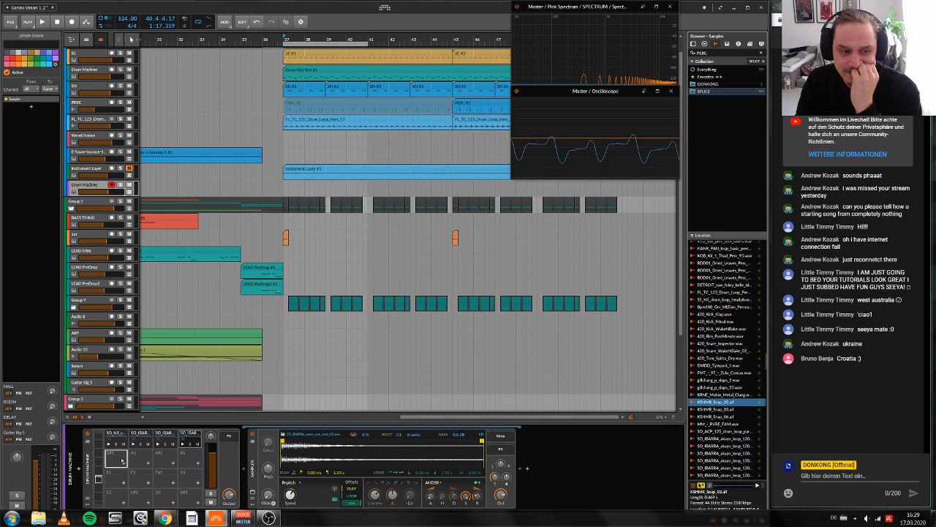
pyautogui.moveTo(122, 460); pyautogui.dragTo(122, 460)
# Step: Audition the slap, conga, kick and rim samples and load 420_Rim_PastMinute.wav into pad A1
pyautogui.click(721, 423)
pyautogui.click(724, 389)
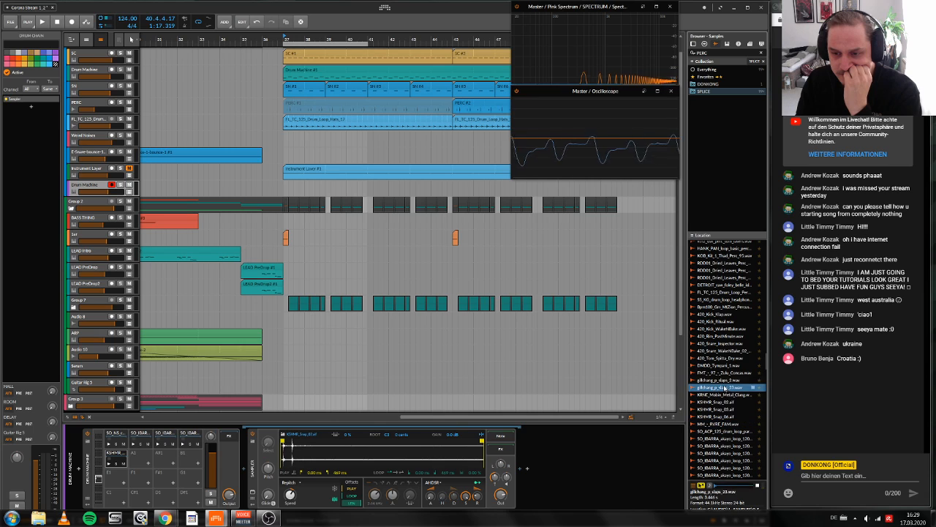
pyautogui.click(723, 381)
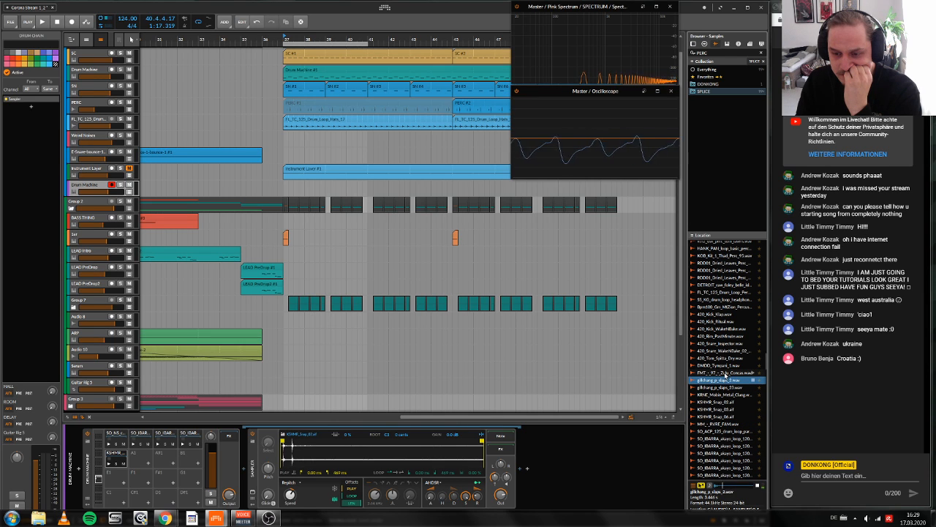
pyautogui.click(725, 373)
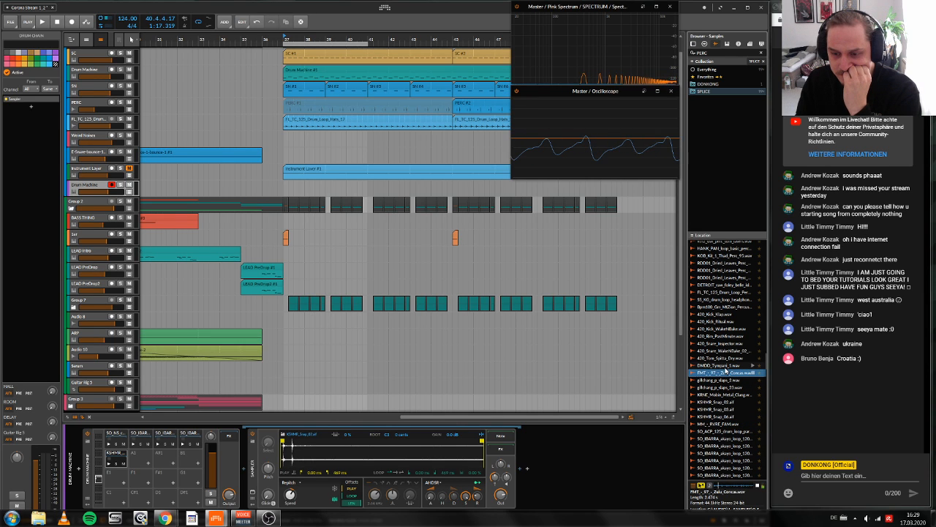
pyautogui.click(725, 335)
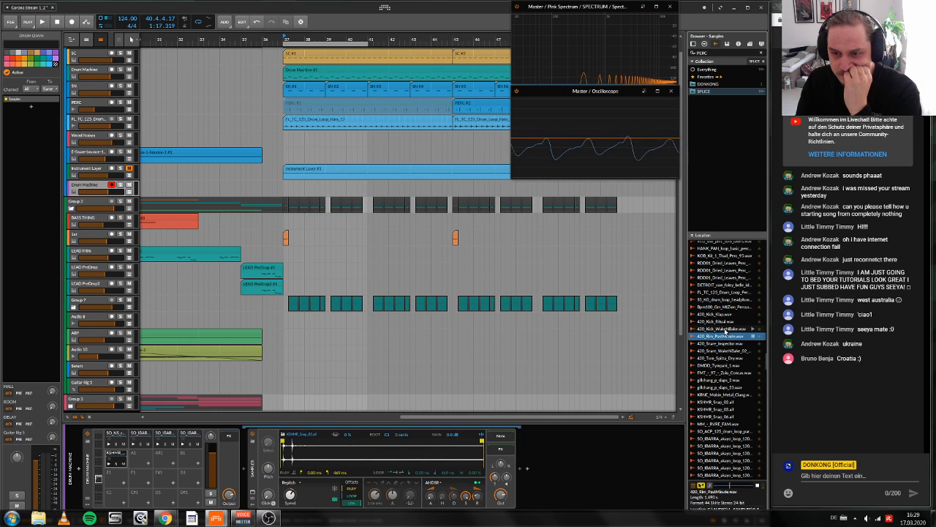
pyautogui.click(725, 329)
pyautogui.click(730, 337)
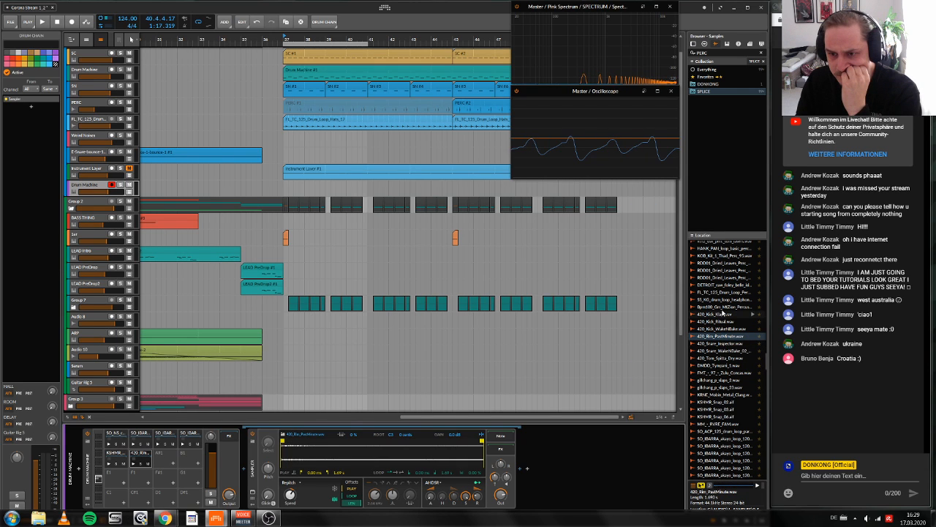
# Step: Audition the dried leaves and loop samples, and load an SO_IBARRA experimental percussion one-shot into pad A#1
pyautogui.click(722, 307)
pyautogui.scroll(4, 724, 311)
pyautogui.click(730, 366)
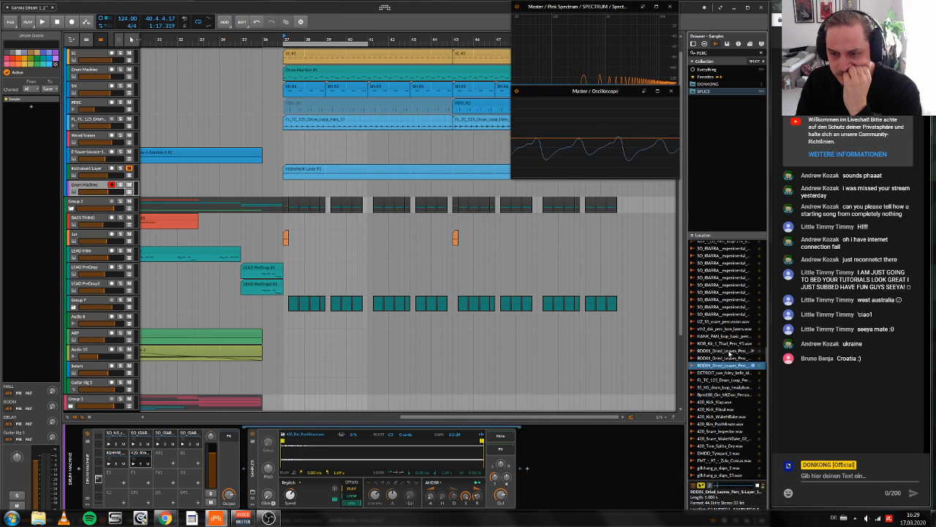
pyautogui.click(730, 352)
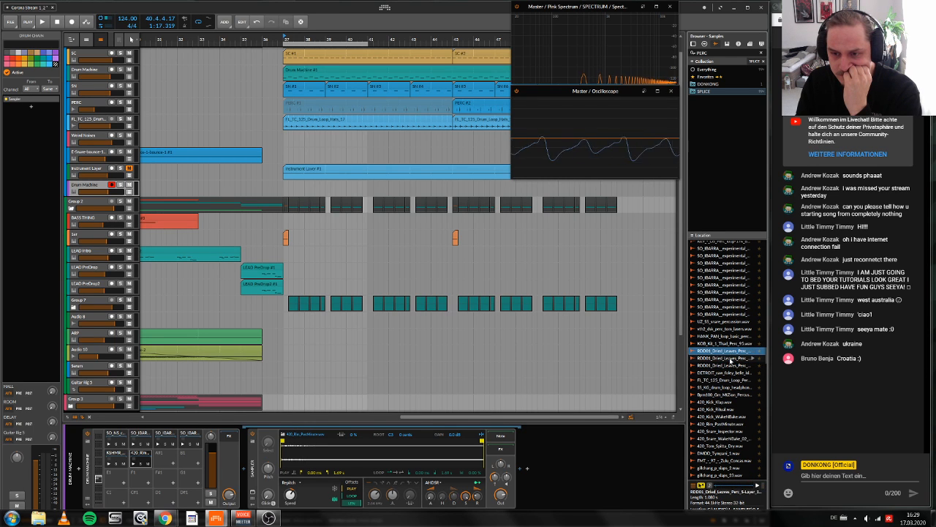
pyautogui.click(729, 336)
pyautogui.scroll(5, 729, 380)
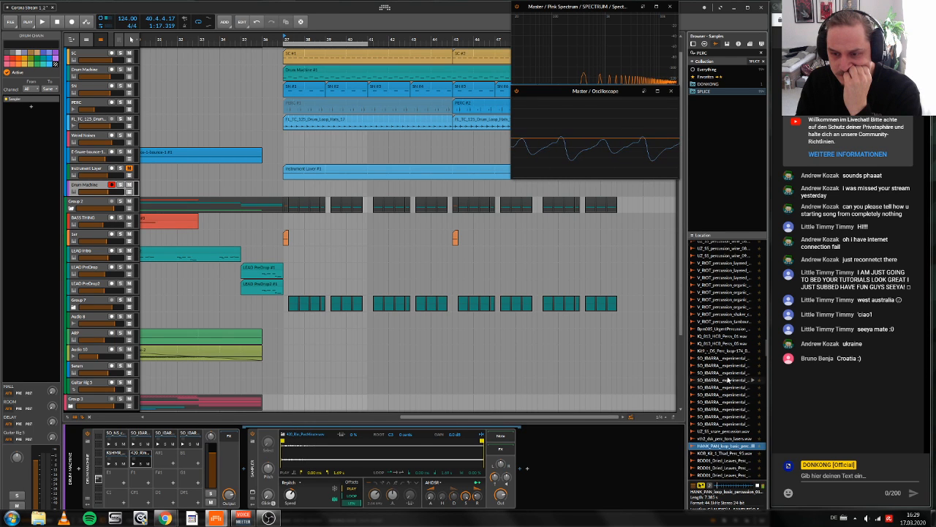
pyautogui.scroll(1, 729, 381)
pyautogui.click(735, 395)
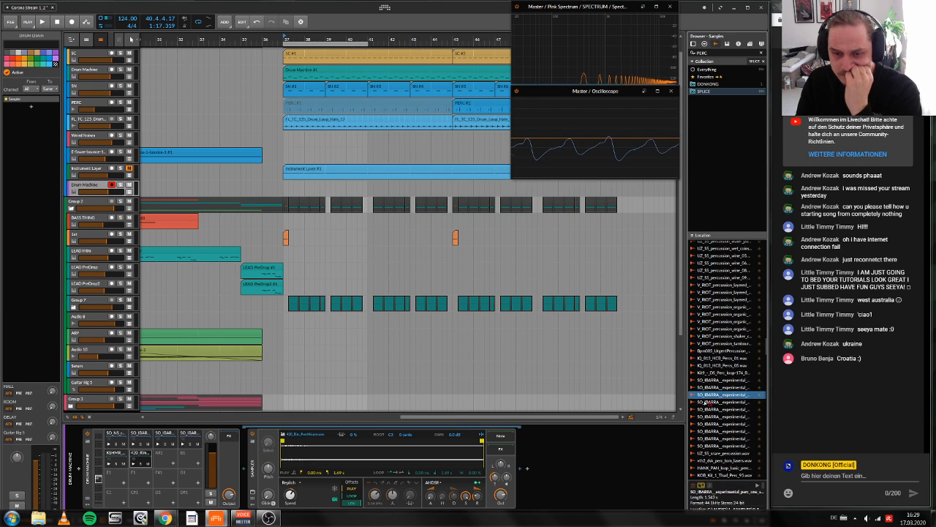
pyautogui.click(746, 402)
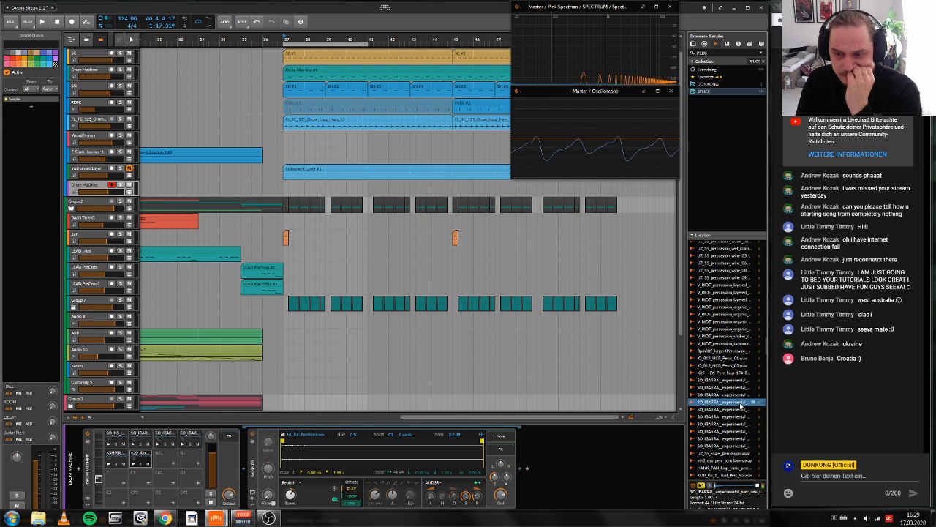
pyautogui.moveTo(746, 402); pyautogui.dragTo(166, 460)
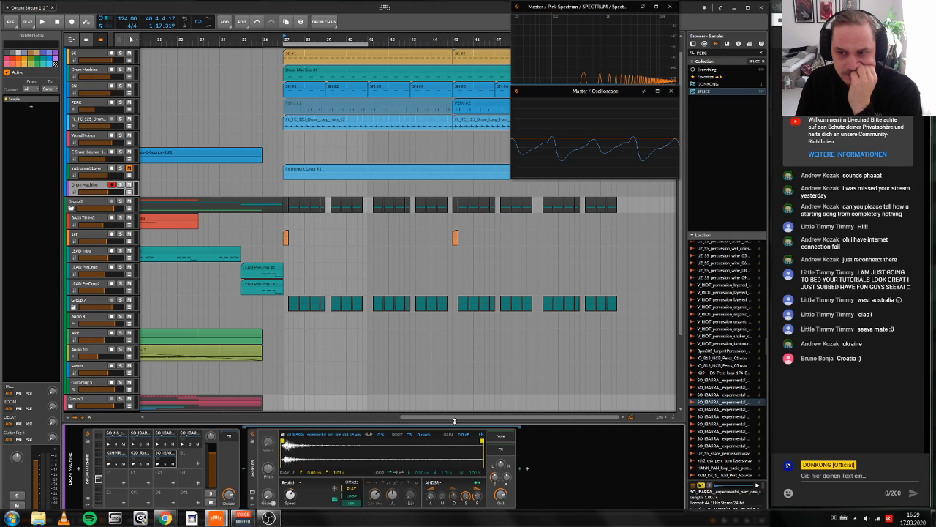
# Step: Audition UZ_S5_percussion_wine_06.wav and load it into pad B1
pyautogui.scroll(5, 728, 395)
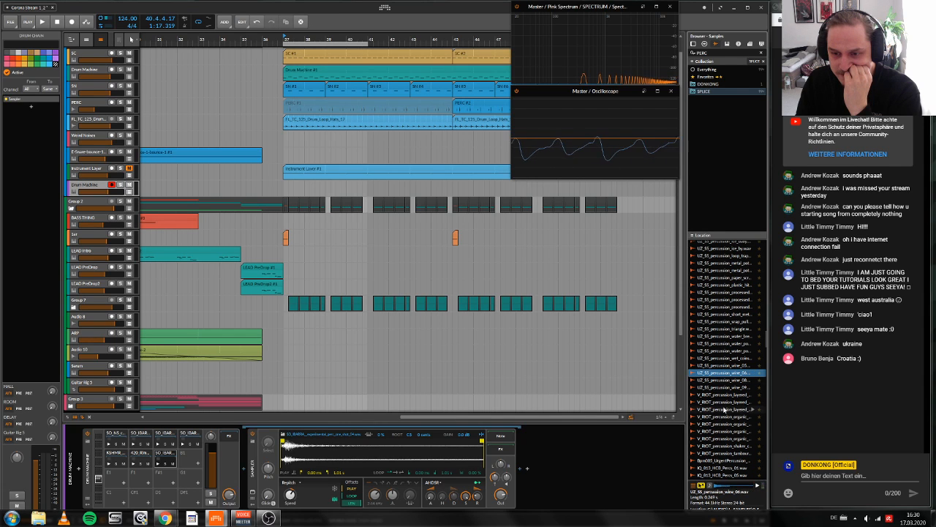
pyautogui.click(726, 373)
pyautogui.moveTo(727, 374); pyautogui.dragTo(191, 458)
# Step: Audition more percussion one-shots, load XG_percussion_tick.wav into pad E1 and trim its sample start to just before the hit
pyautogui.click(722, 425)
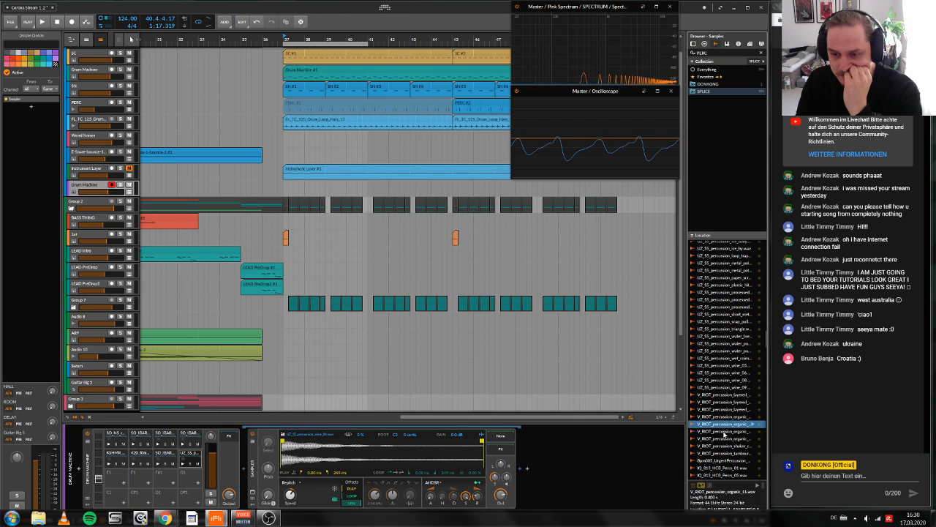
pyautogui.click(720, 396)
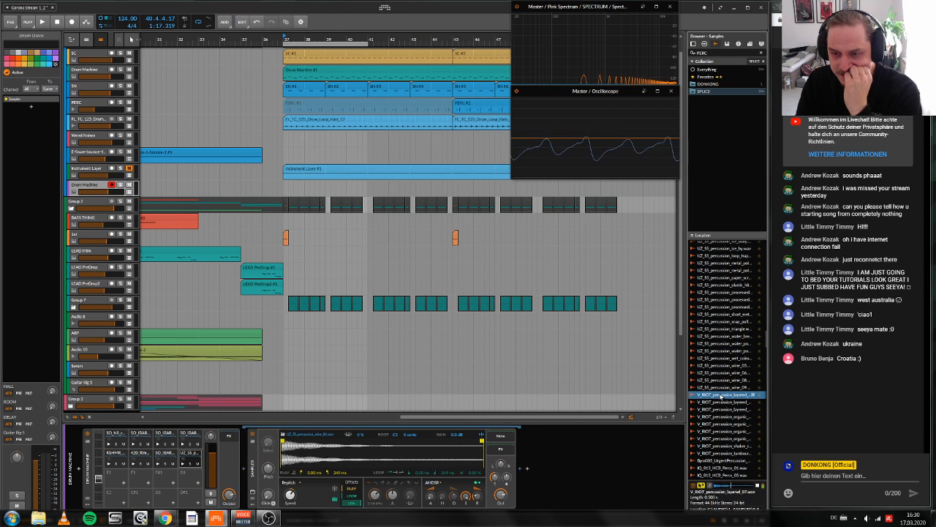
pyautogui.scroll(10, 717, 396)
pyautogui.click(717, 396)
pyautogui.click(721, 411)
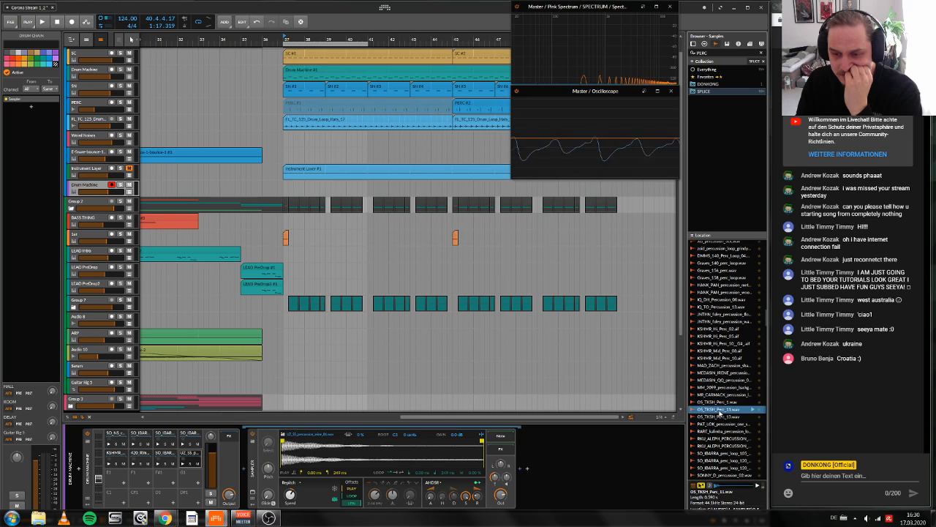
pyautogui.scroll(5, 722, 418)
pyautogui.click(724, 417)
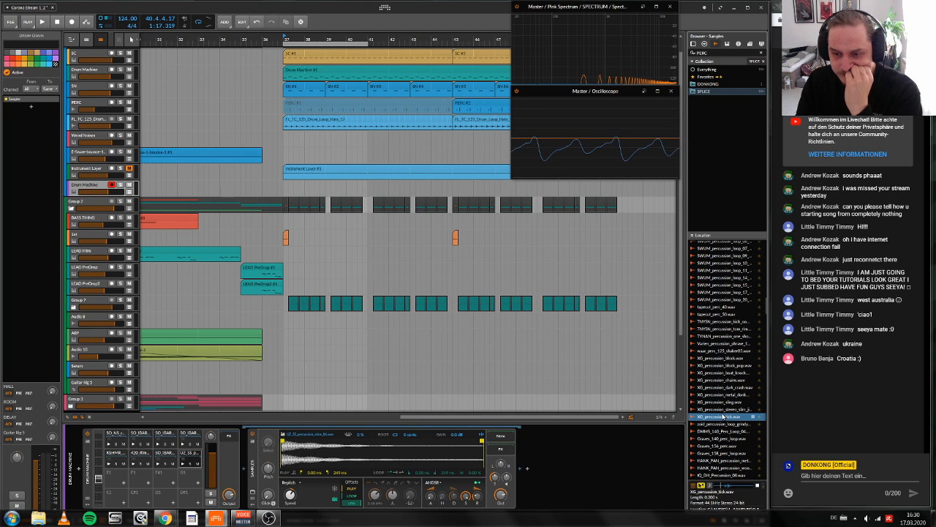
pyautogui.moveTo(723, 415); pyautogui.dragTo(111, 474)
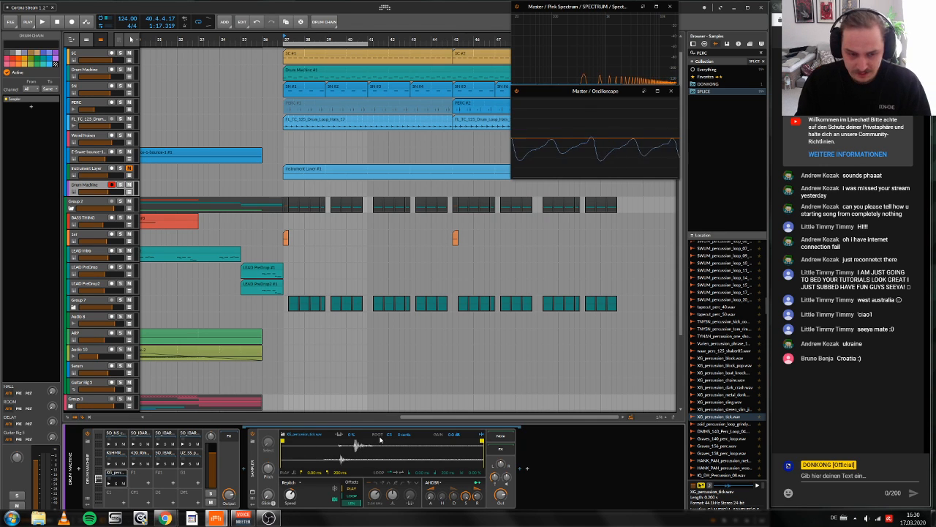
pyautogui.click(282, 439)
pyautogui.moveTo(281, 440); pyautogui.dragTo(313, 440)
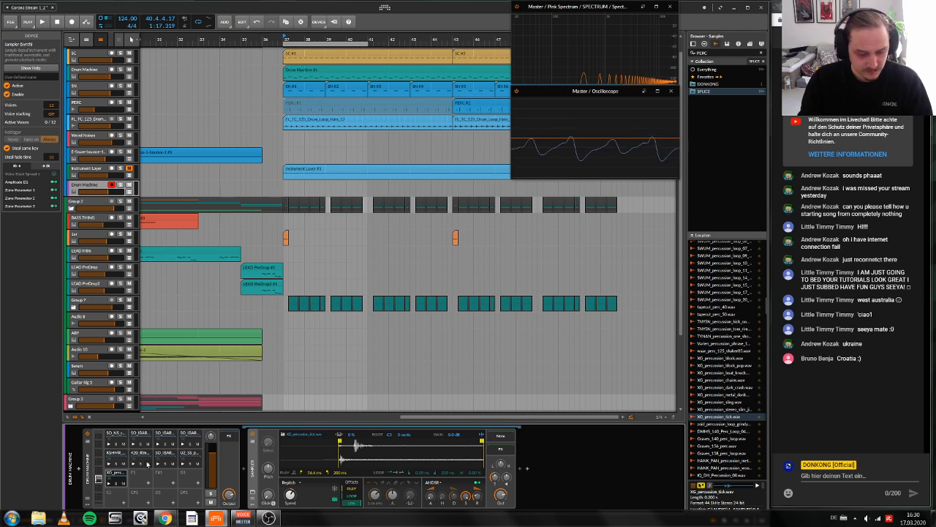
# Step: Insert an Arpeggiator before the percussion Drum Machine and choose its Up pattern
pyautogui.click(97, 477)
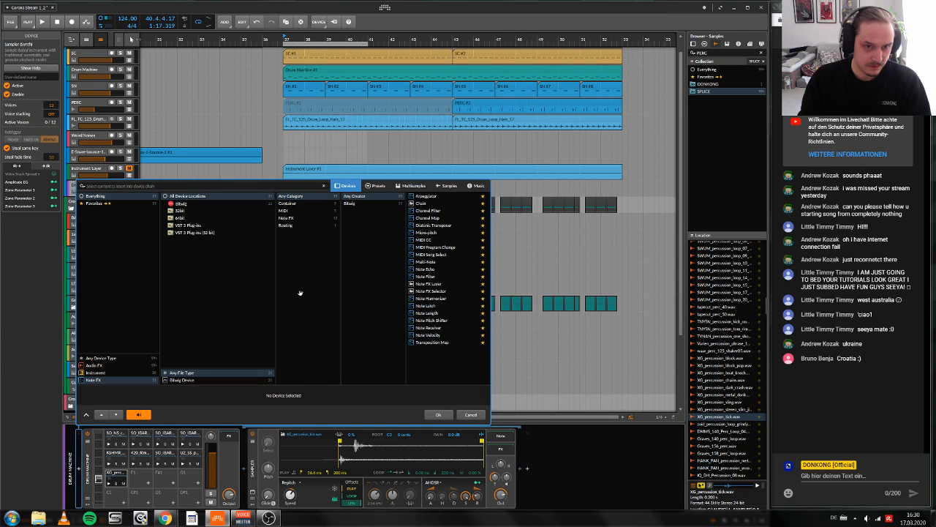
pyautogui.doubleClick(426, 196)
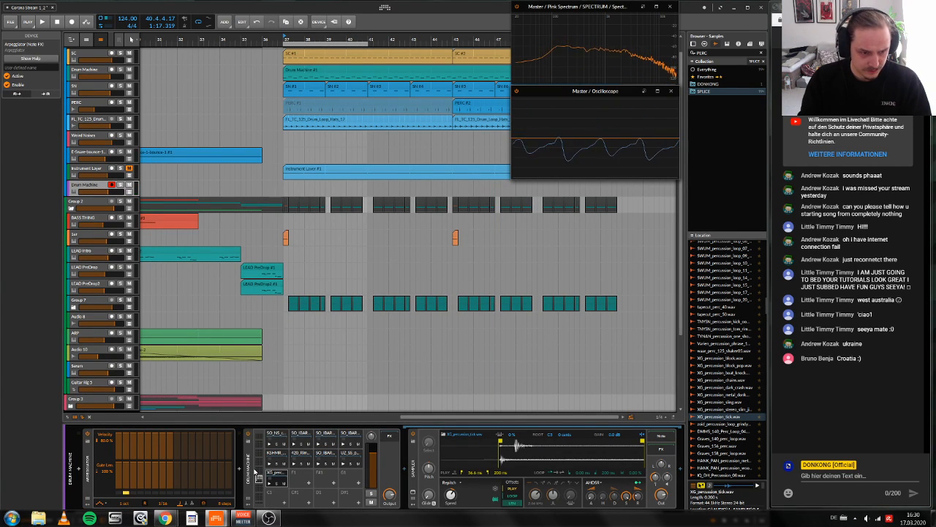
pyautogui.click(100, 502)
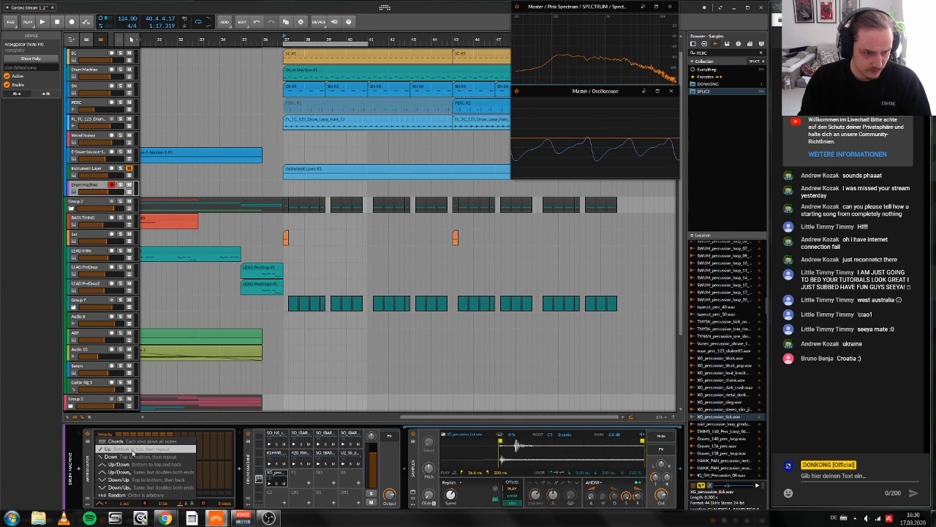
pyautogui.click(132, 451)
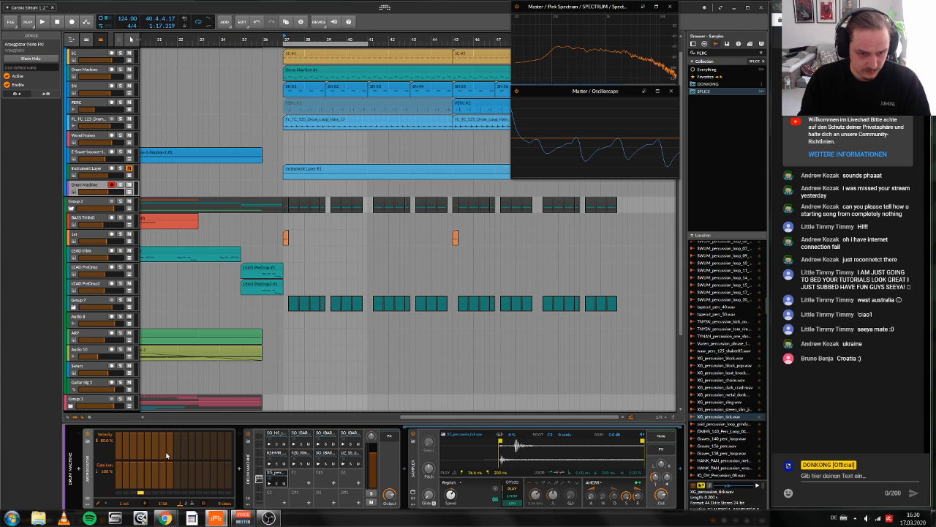
# Step: Rearrange the Drum Machine pads: 420_Rim on E1, the SO_NS clap on F1, KSHMR on G1, the UZ_S5 sample on A1 and an SO_IBARRA one-shot on B1
pyautogui.click(331, 461)
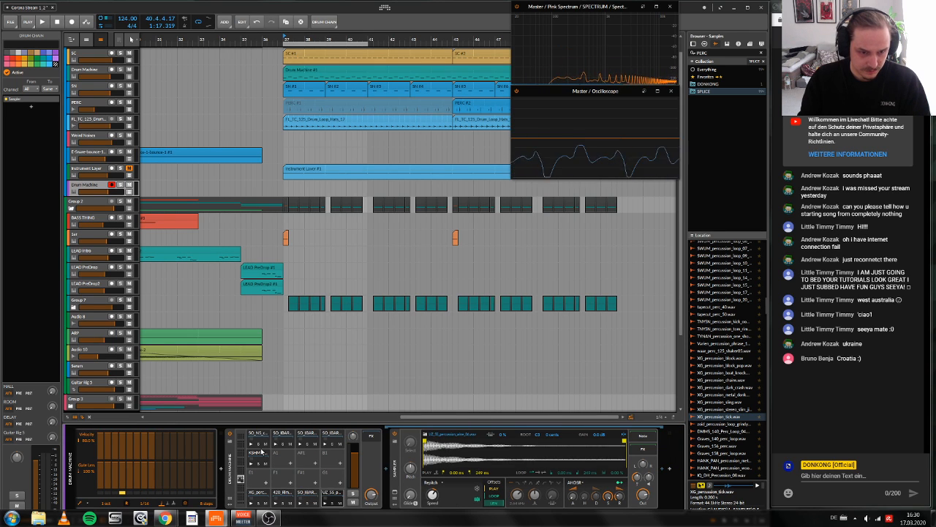
pyautogui.click(262, 440)
pyautogui.click(261, 440)
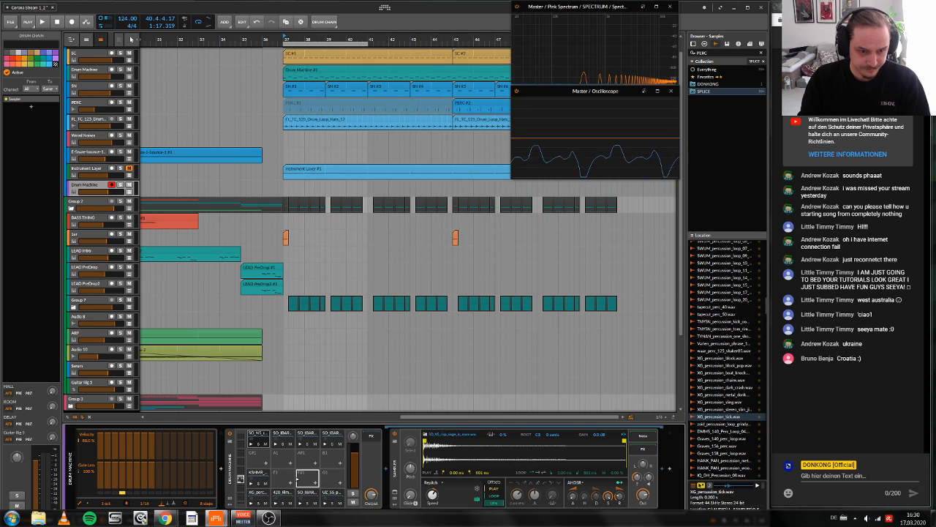
pyautogui.moveTo(297, 479); pyautogui.dragTo(283, 479)
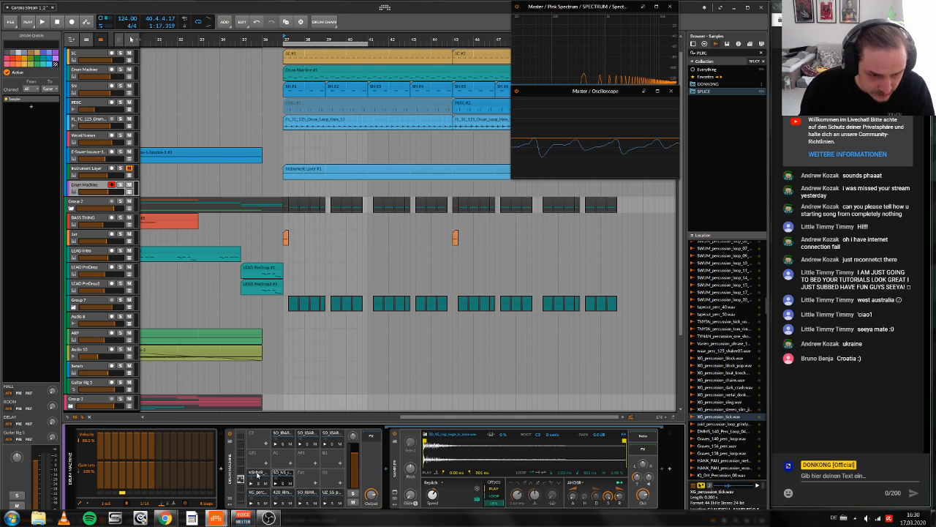
pyautogui.moveTo(256, 477); pyautogui.dragTo(330, 475)
pyautogui.moveTo(282, 493); pyautogui.dragTo(335, 465)
pyautogui.click(281, 463)
pyautogui.click(286, 437)
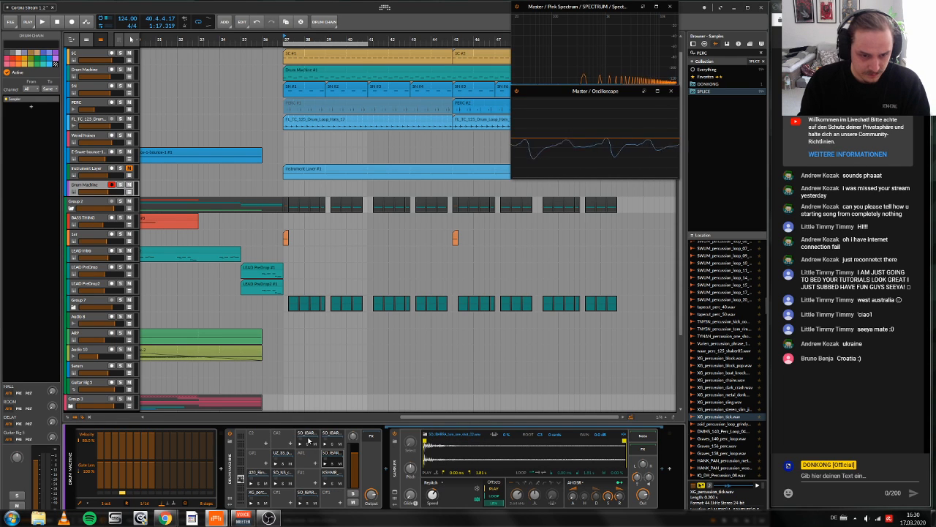
# Step: Move the SO_IBARRA samples from pads D2 and D#2 to pads C#1 and D#1
pyautogui.click(309, 440)
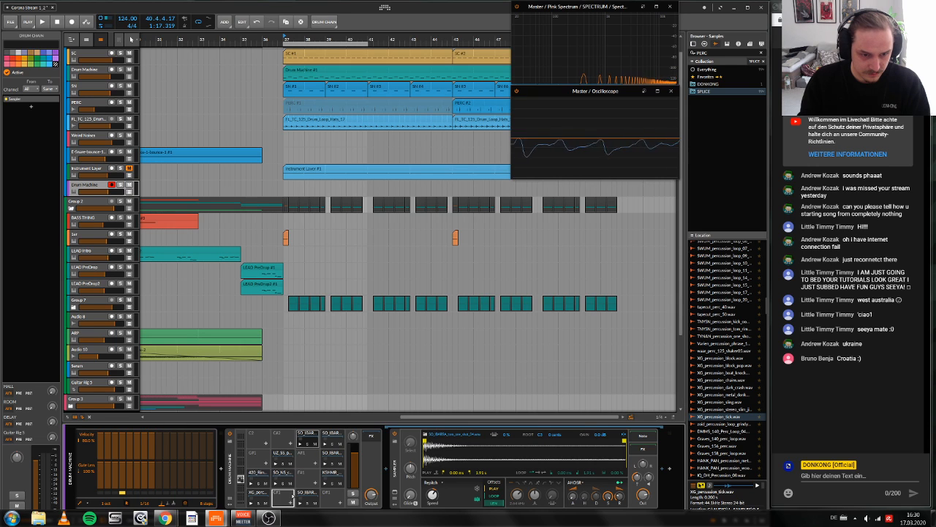
pyautogui.moveTo(309, 439); pyautogui.dragTo(289, 495)
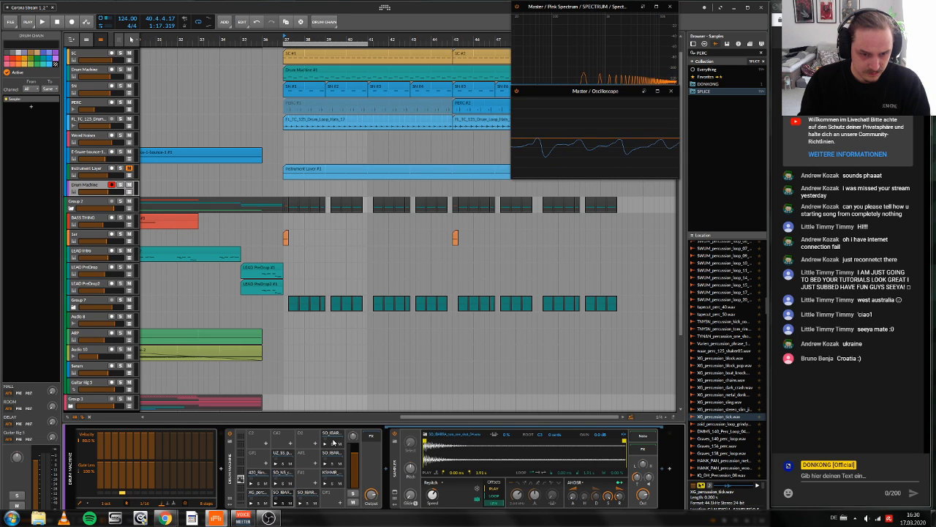
pyautogui.moveTo(333, 442); pyautogui.dragTo(341, 495)
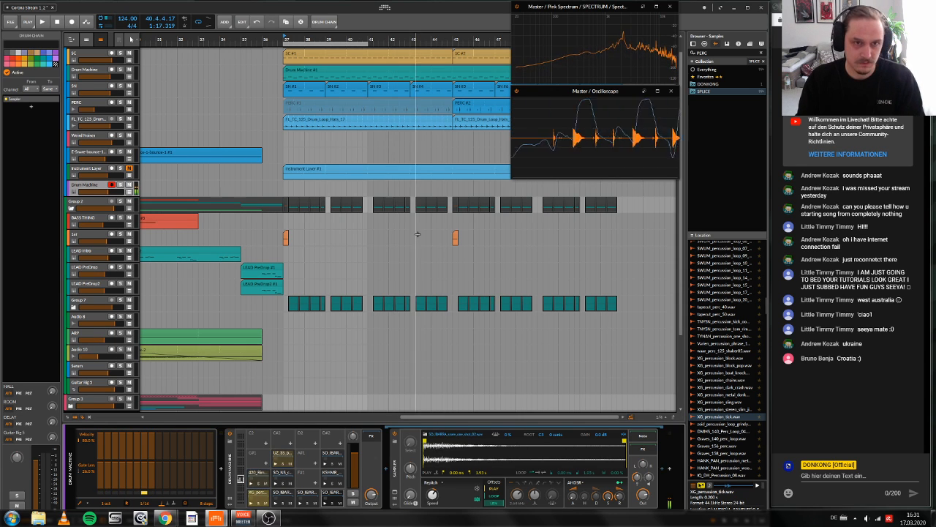
# Step: Play the loop from bar 40 and record an arpeggiated percussion take on the armed Drum Machine track
pyautogui.scroll(1, 403, 138)
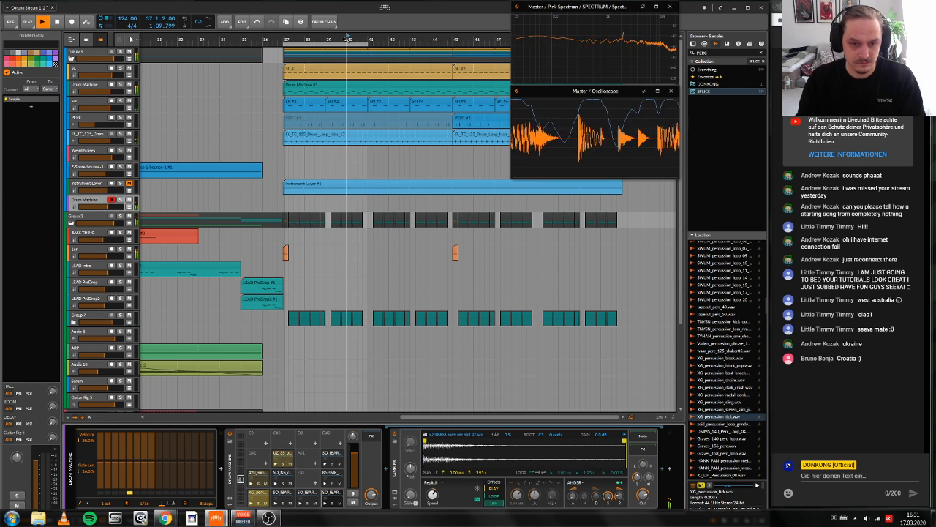
pyautogui.press('space')
pyautogui.click(348, 38)
pyautogui.hscroll(-2, 337, 324)
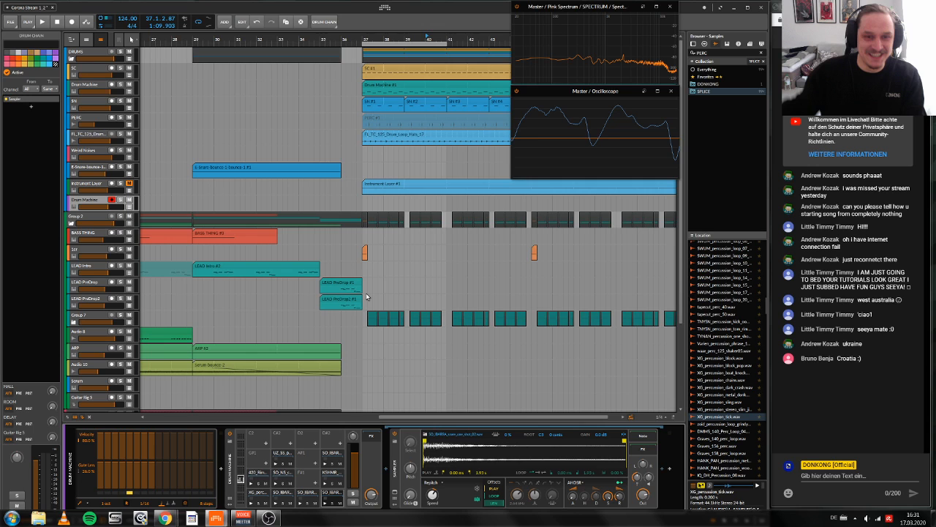
pyautogui.press('space')
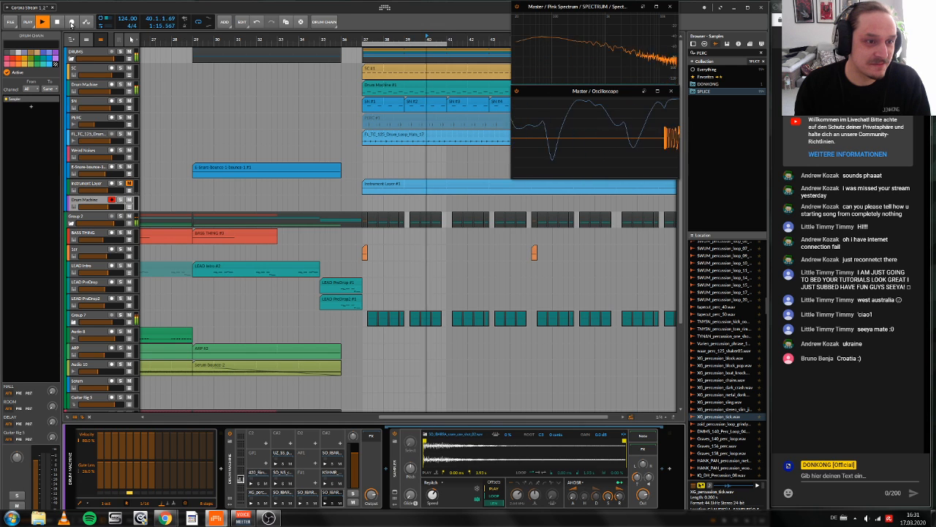
pyautogui.click(72, 23)
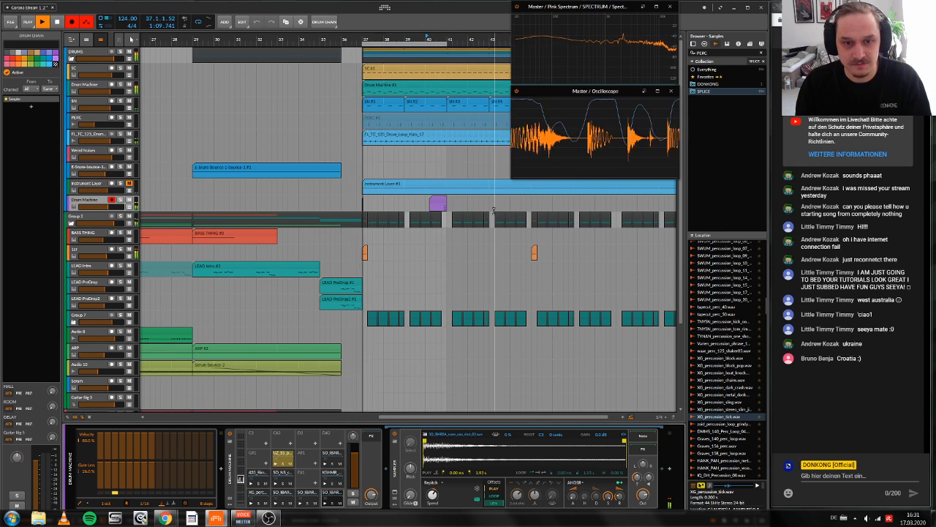
pyautogui.press('space')
# Step: Open the recorded clip at bar 40 and extend the starts of its three notes back to one shared earlier position
pyautogui.click(441, 200)
pyautogui.doubleClick(442, 200)
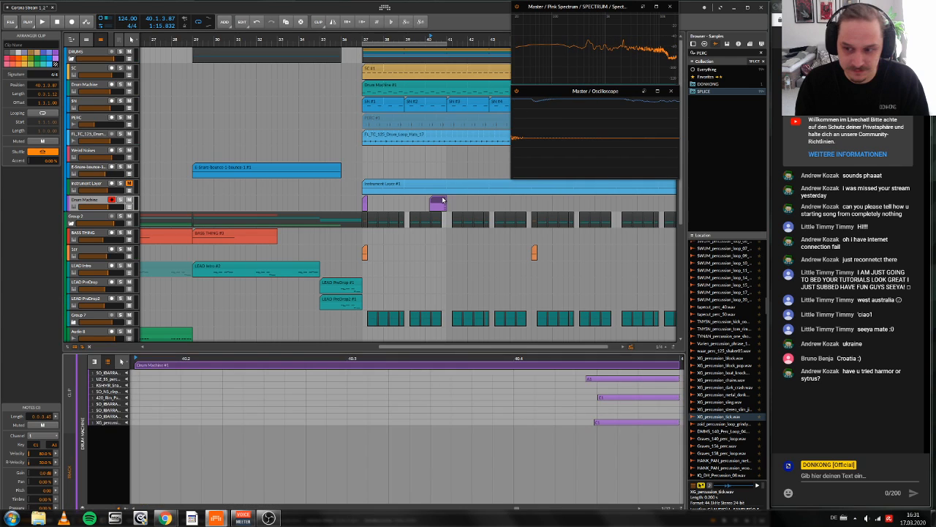
pyautogui.moveTo(563, 378)
pyautogui.mouseDown()
pyautogui.moveTo(583, 427)
pyautogui.moveTo(507, 379)
pyautogui.moveTo(548, 382)
pyautogui.mouseUp()
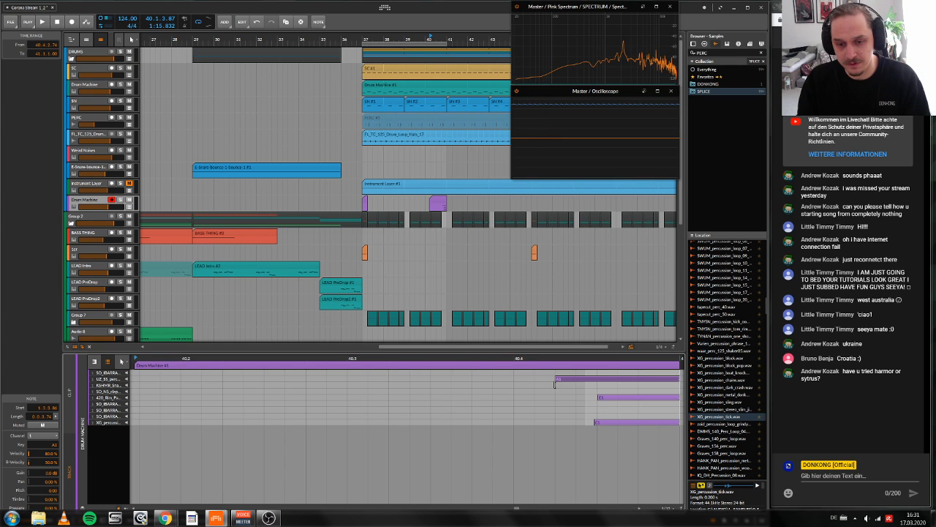
pyautogui.moveTo(598, 397); pyautogui.dragTo(537, 423)
pyautogui.click(592, 422)
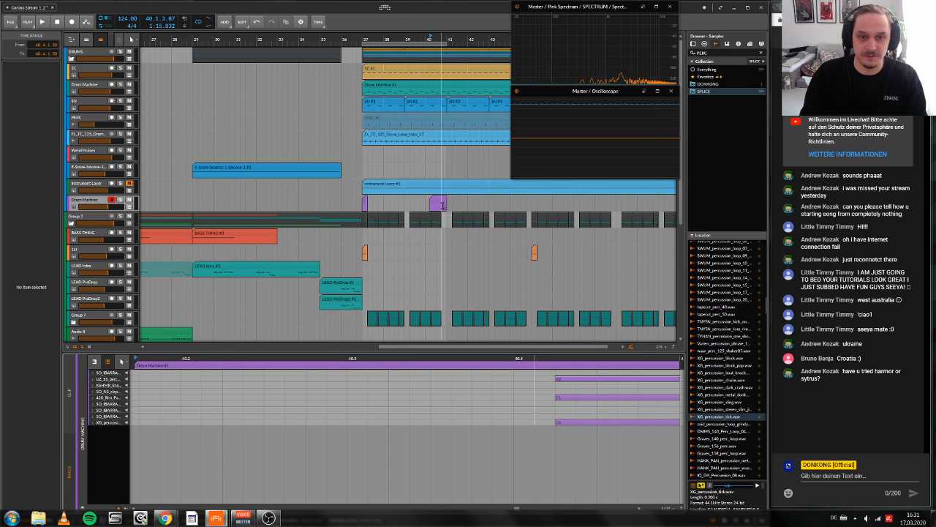
# Step: Extend the recorded clip's start back to bar 40 and delete the short Drum Machine clip at bar 37
pyautogui.click(432, 202)
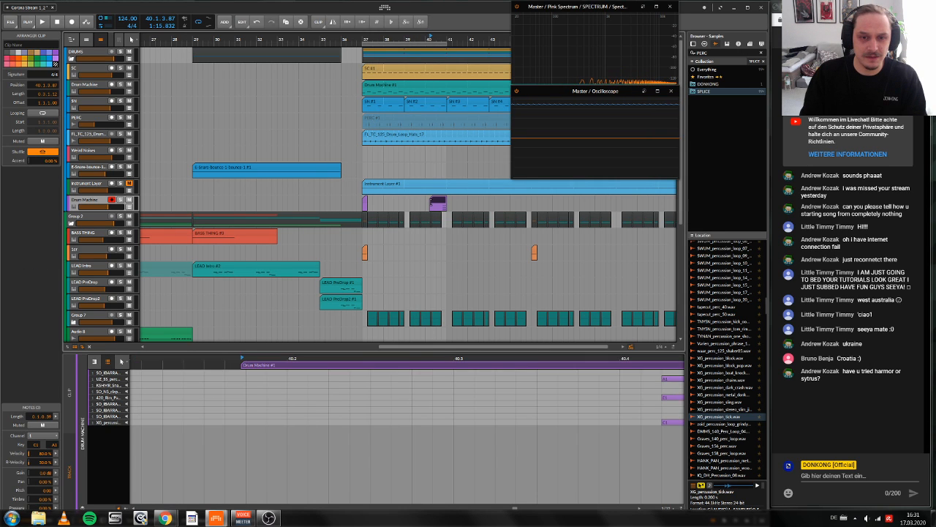
pyautogui.hotkey('ctrl', 'z')
pyautogui.click(391, 202)
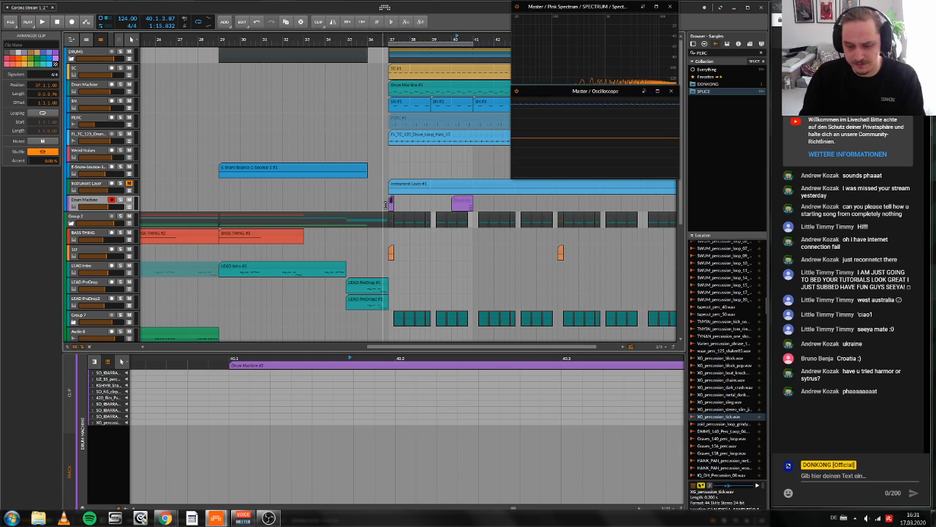
pyautogui.press('Delete')
pyautogui.press('d')
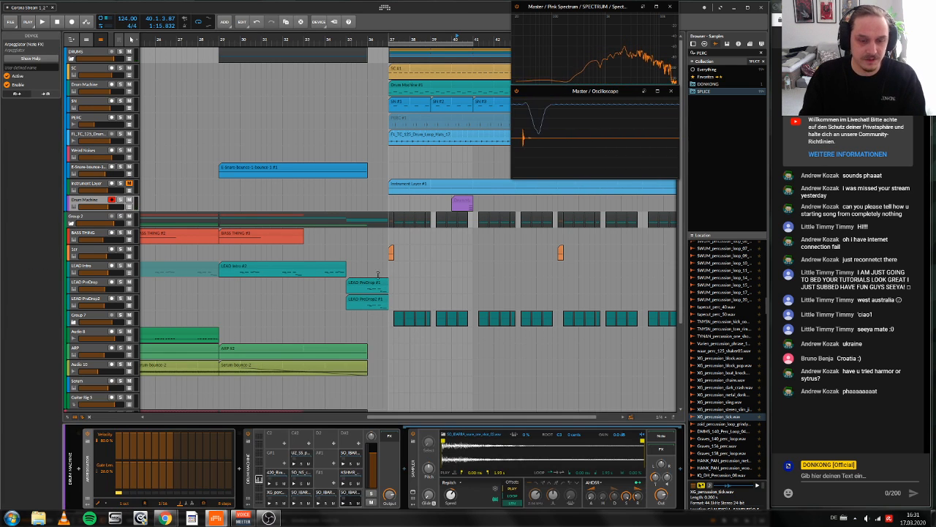
# Step: Add an instrument track below the percussion Drum Machine and search the device browser for Sytrus
pyautogui.click(391, 439)
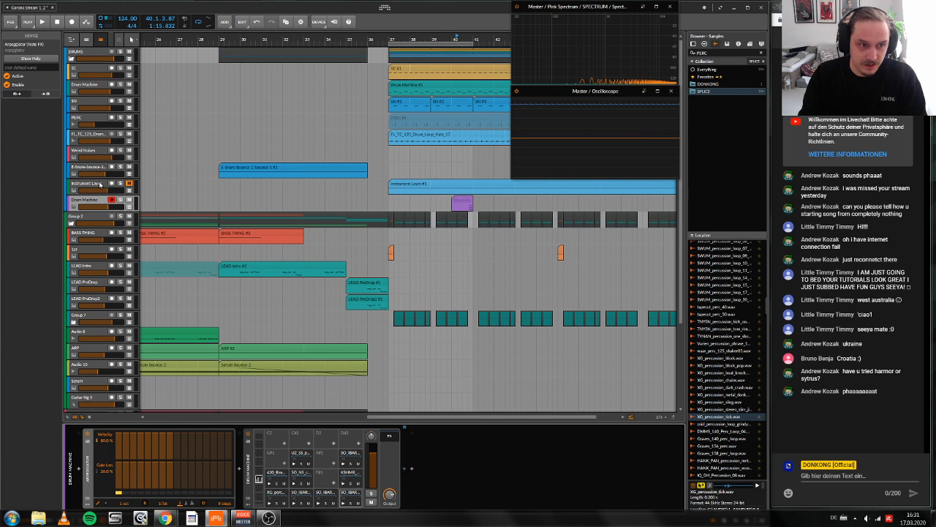
pyautogui.hotkey('ctrl', 't')
pyautogui.doubleClick(198, 474)
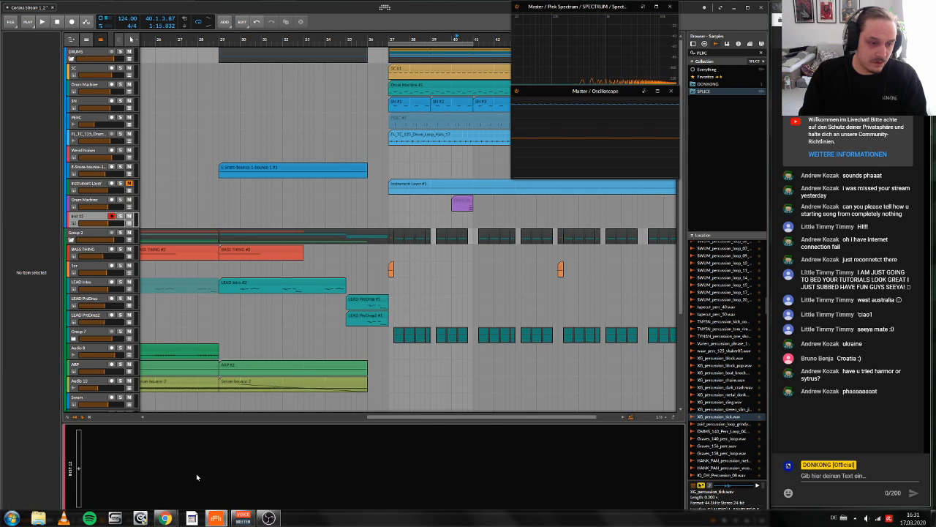
pyautogui.write('sy')
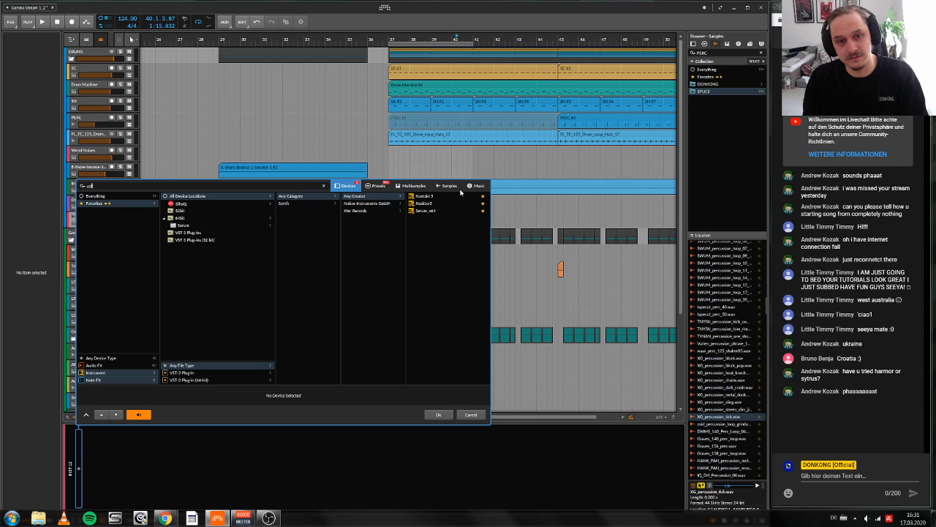
pyautogui.press('BackSpace')
pyautogui.press('BackSpace')
pyautogui.press('BackSpace')
pyautogui.write('sytr')
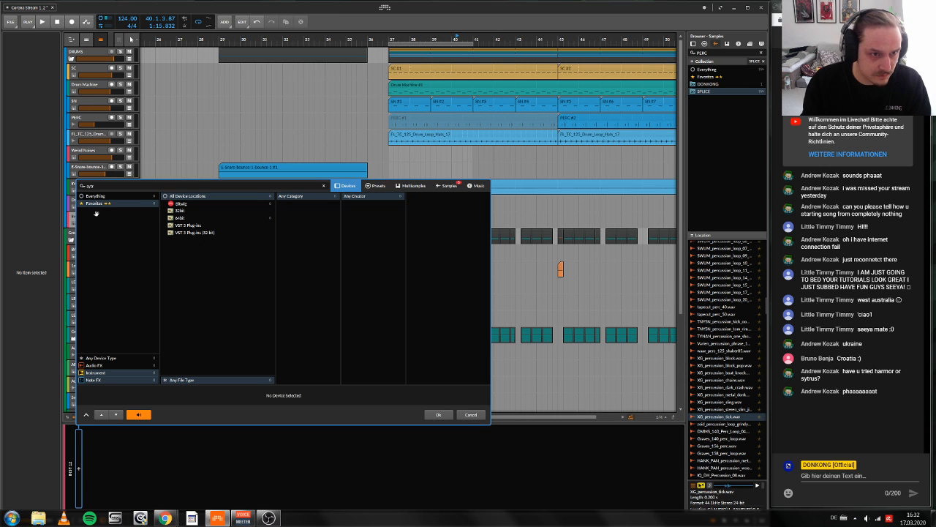
pyautogui.click(435, 416)
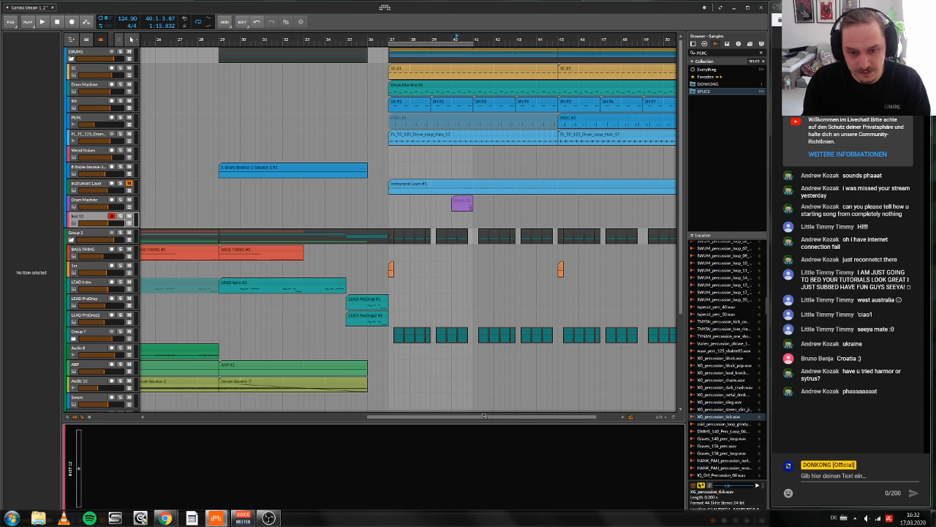
# Step: Search all devices for Harmor, load IL Harmor on the new instrument track and remove it again
pyautogui.doubleClick(404, 460)
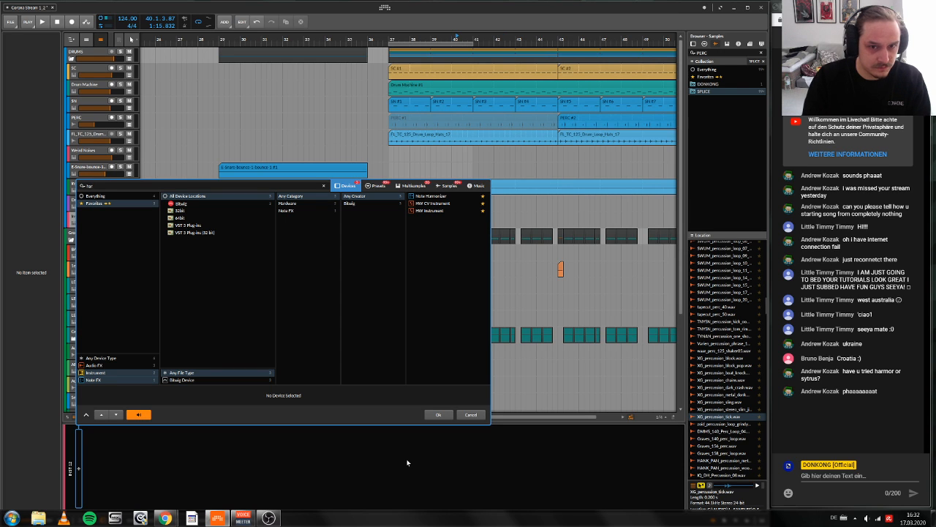
pyautogui.click(138, 197)
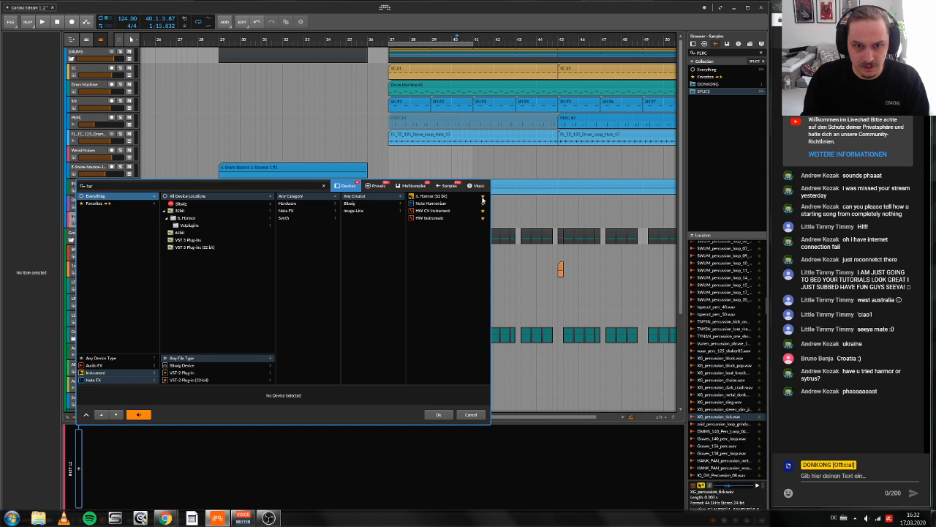
pyautogui.doubleClick(482, 199)
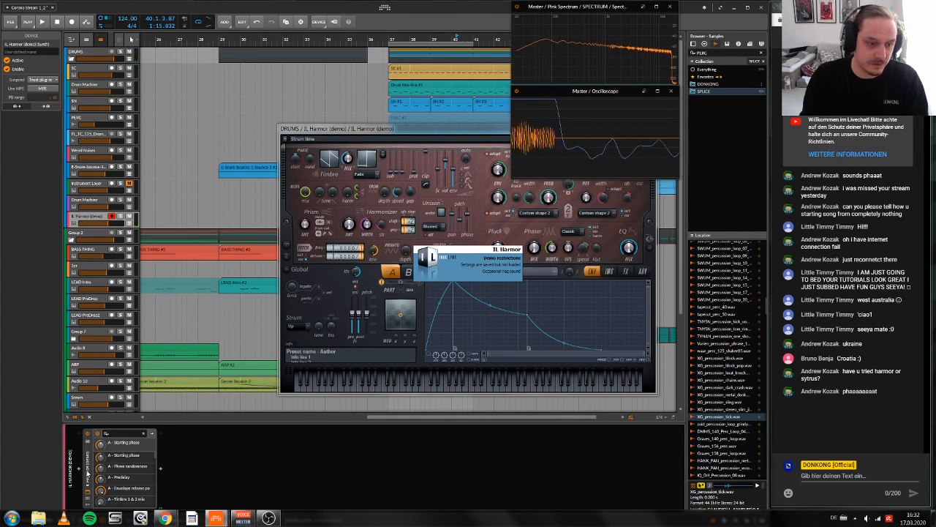
pyautogui.click(88, 474)
pyautogui.press('Delete')
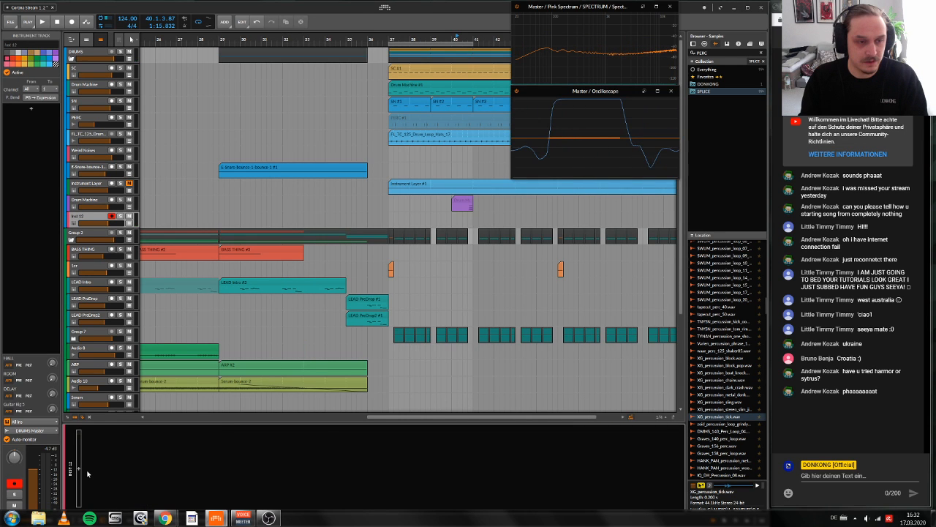
# Step: Play the Drum Machine clip at bar 40 within the mix and solo its track
pyautogui.click(470, 206)
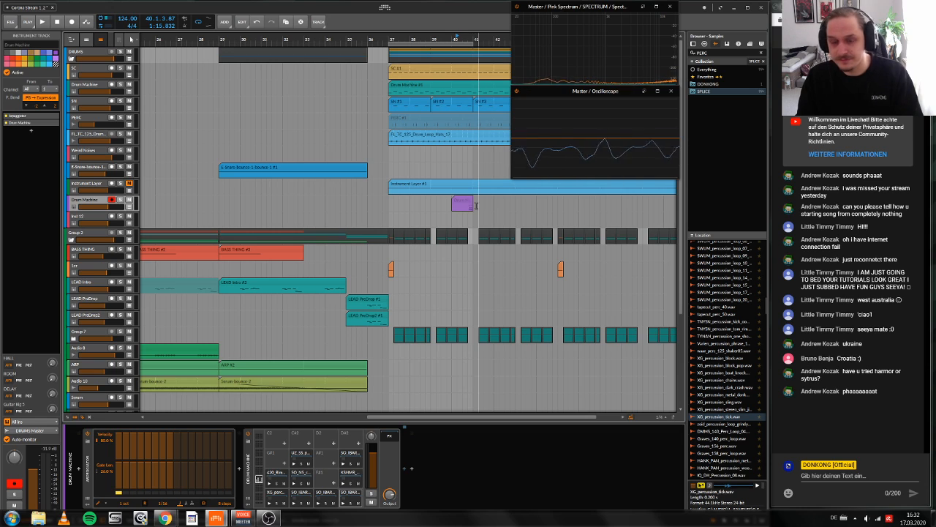
pyautogui.press('space')
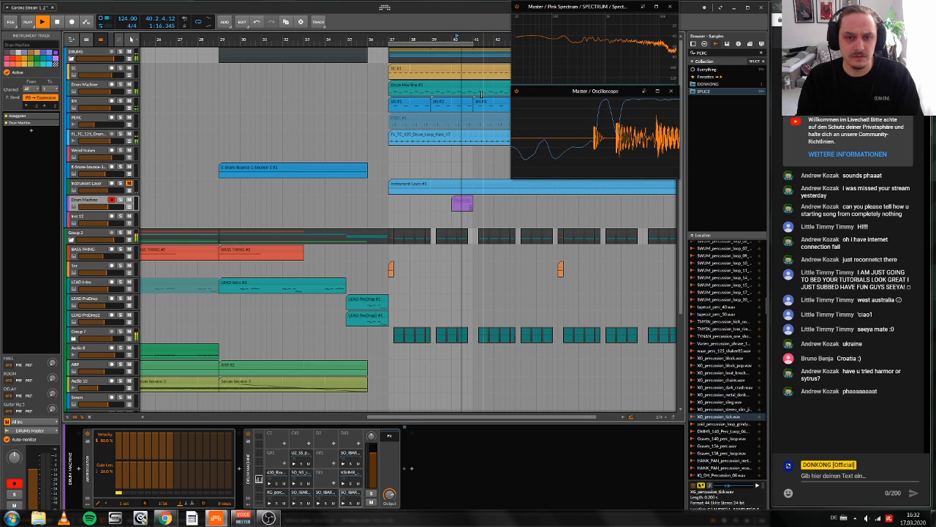
pyautogui.press('space')
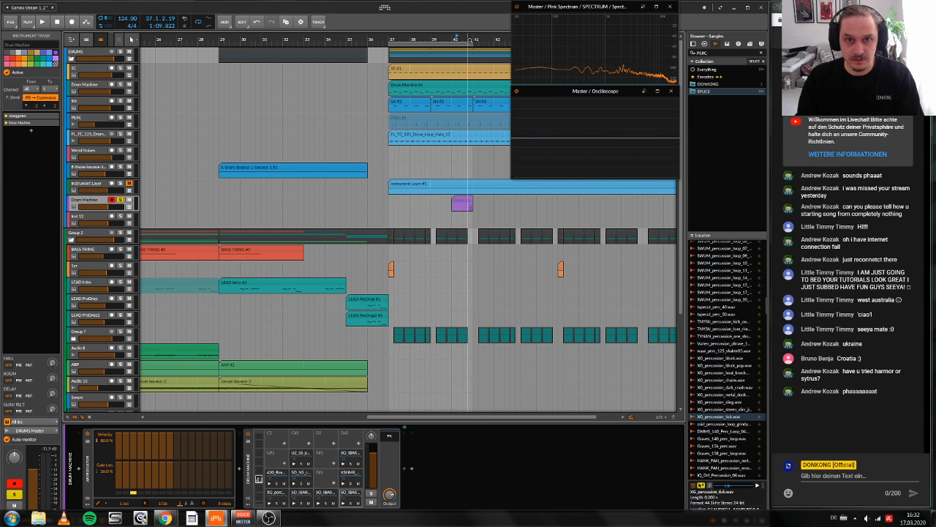
# Step: Play the soloed Drum Machine clip and trim its start to 40.3
pyautogui.moveTo(469, 40); pyautogui.dragTo(448, 88)
pyautogui.press('space')
pyautogui.press('space')
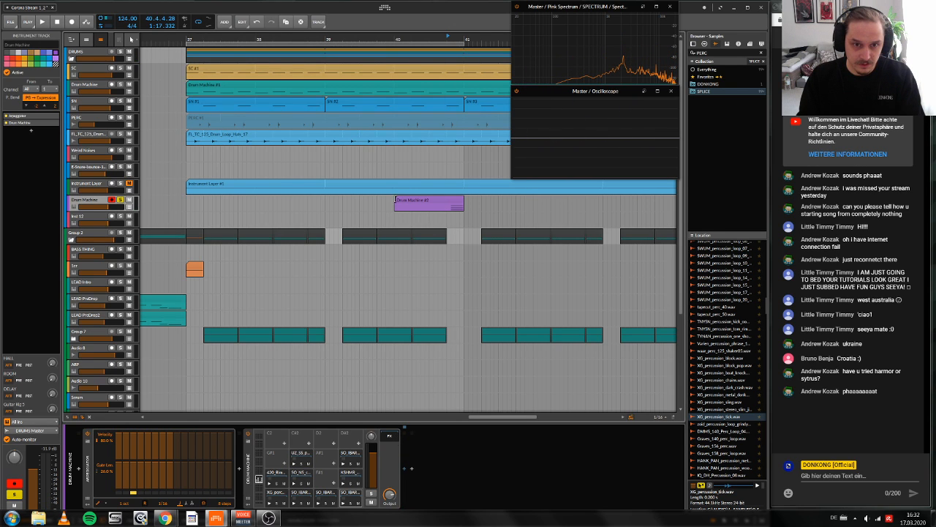
pyautogui.moveTo(395, 199); pyautogui.dragTo(433, 202)
pyautogui.click(435, 203)
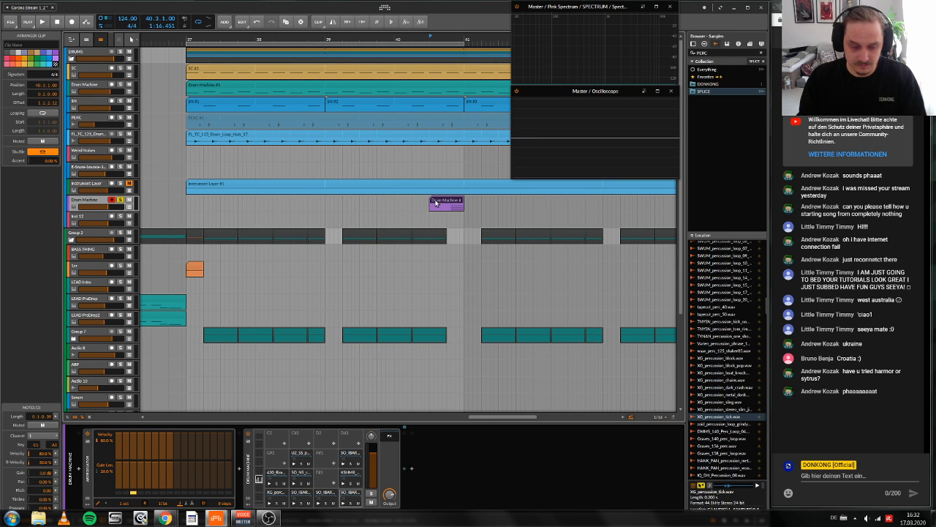
# Step: Insert Manipulator after the Drum Machine, followed by the RC 48 reverb preset "0 KleinerRaum"
pyautogui.click(403, 466)
pyautogui.click(403, 466)
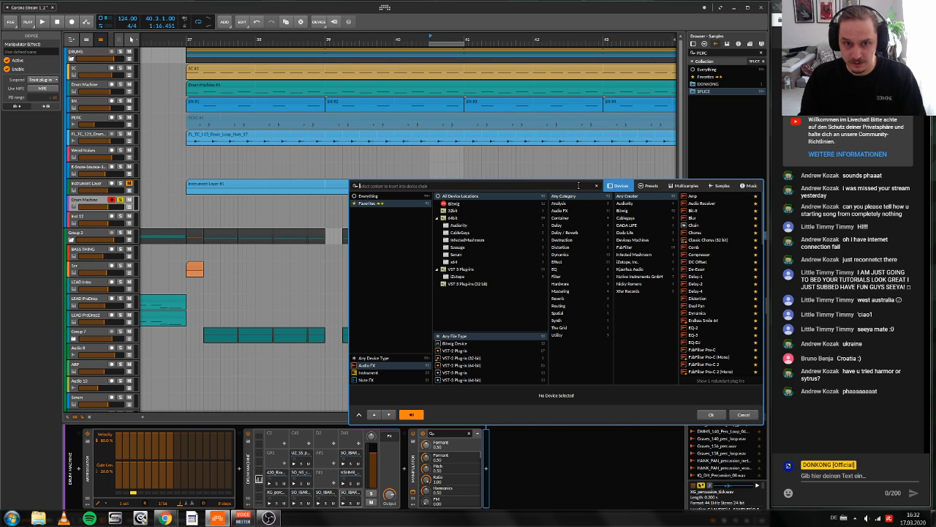
pyautogui.click(648, 186)
pyautogui.click(701, 203)
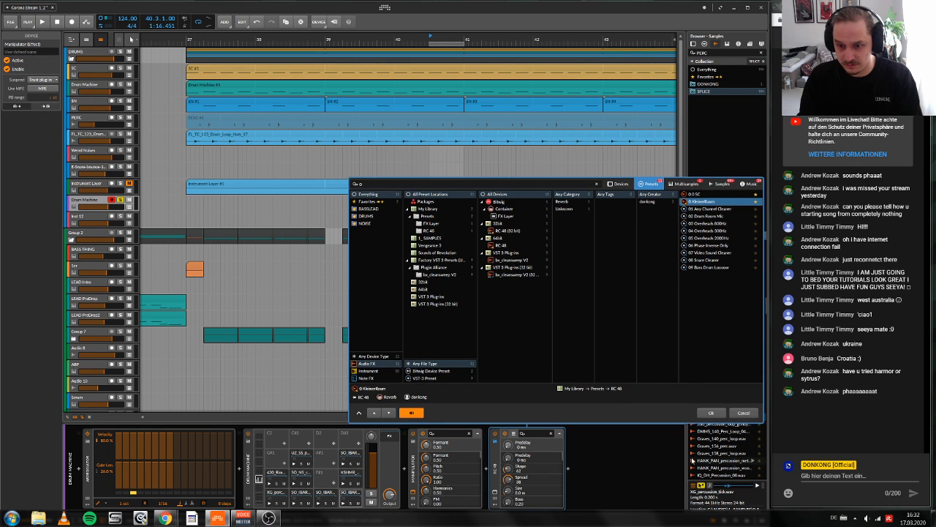
pyautogui.click(711, 415)
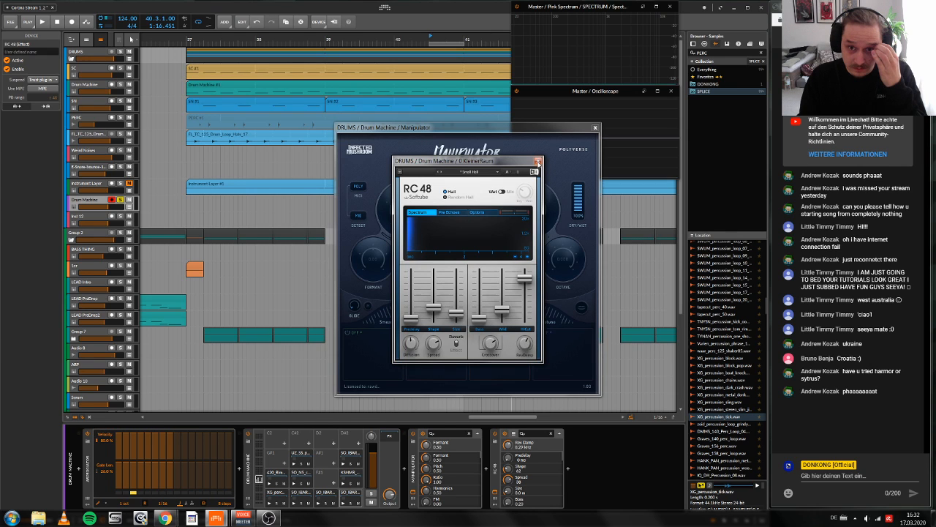
pyautogui.click(537, 160)
# Step: Insert OTT after the RC 48 reverb and set its Time to 72
pyautogui.click(569, 468)
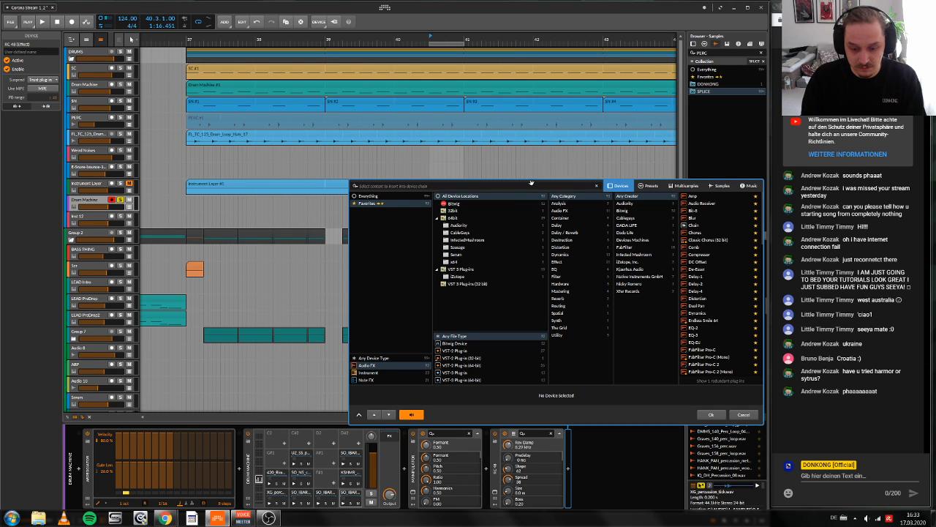
pyautogui.write('ott')
pyautogui.press('Return')
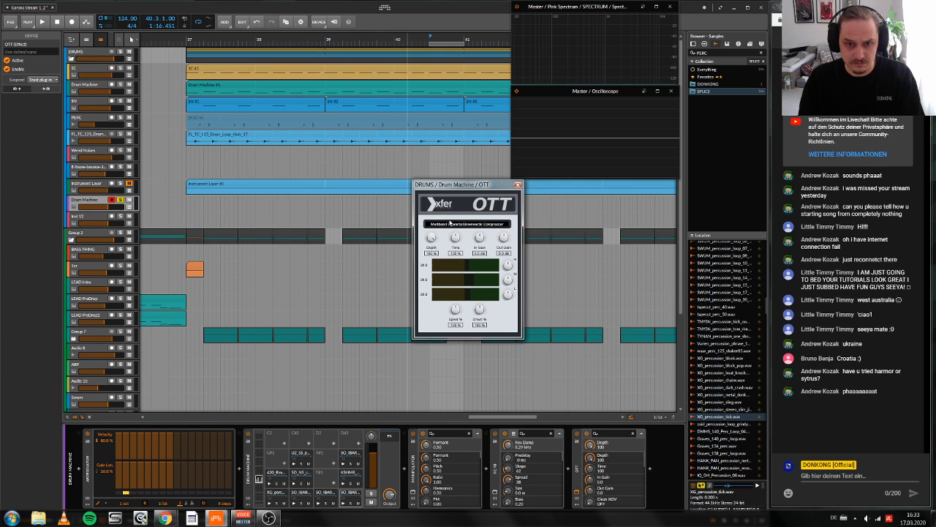
pyautogui.moveTo(456, 238); pyautogui.dragTo(456, 256)
pyautogui.click(517, 184)
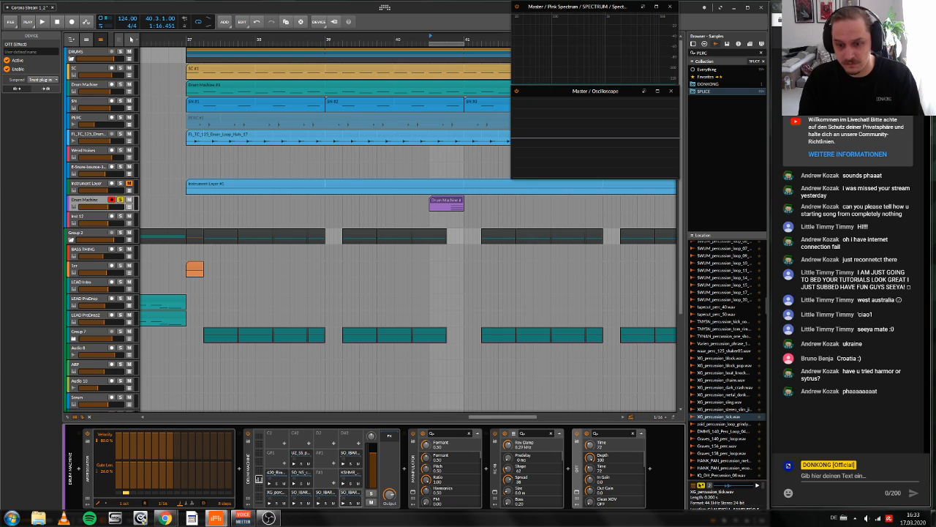
# Step: Insert Blur after OTT and group the effects from Manipulator onward into an FX Layer
pyautogui.click(648, 469)
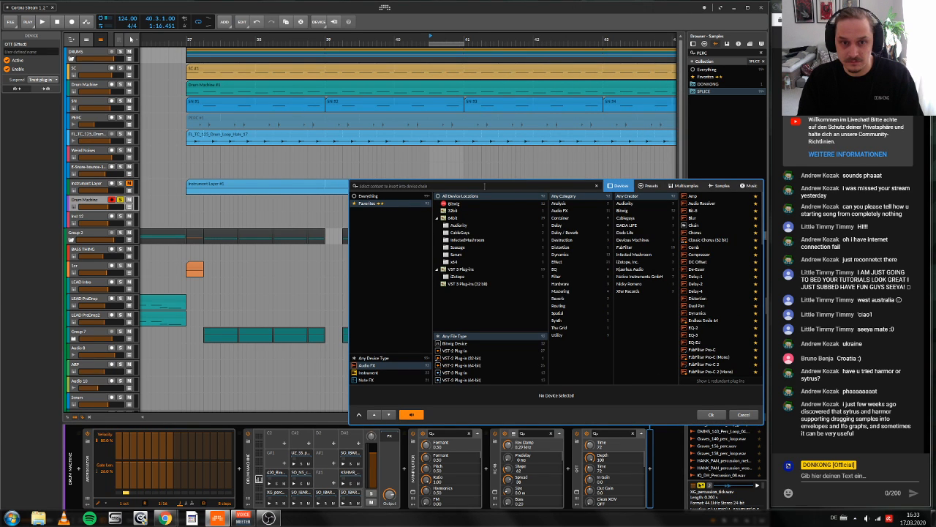
pyautogui.write('blur')
pyautogui.press('Return')
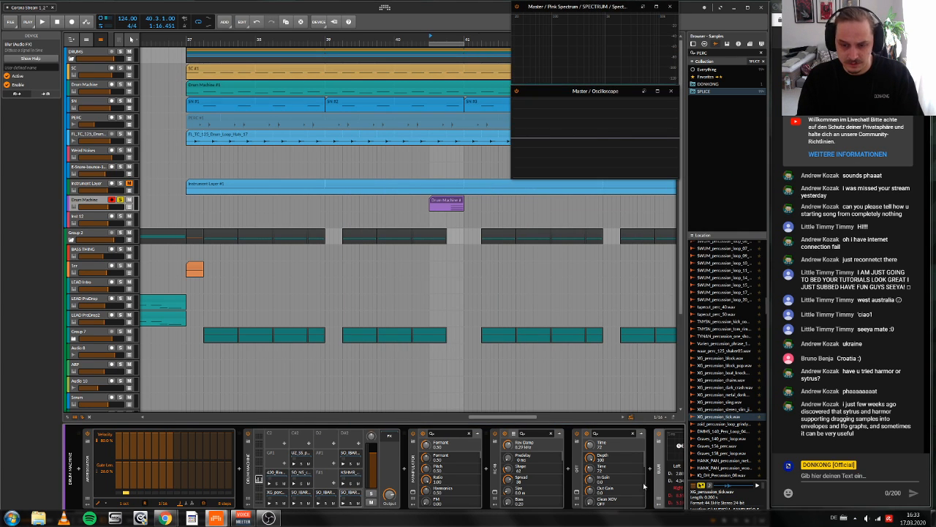
pyautogui.keyDown('shift'); pyautogui.click(411, 476); pyautogui.keyUp('shift')
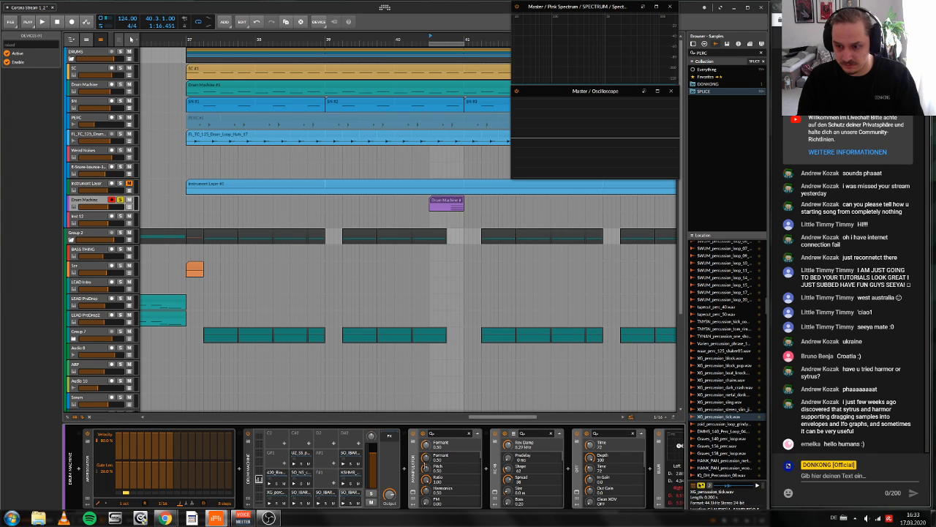
pyautogui.hotkey('ctrl', 'g')
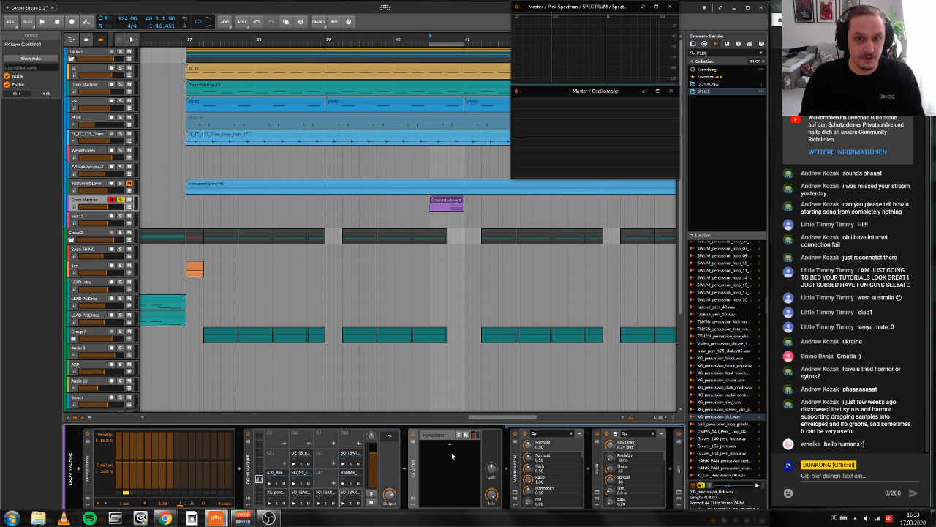
# Step: Audition the fill through the FX Layer and collapse the Manipulator, RC 48, OTT and Blur devices
pyautogui.press('space')
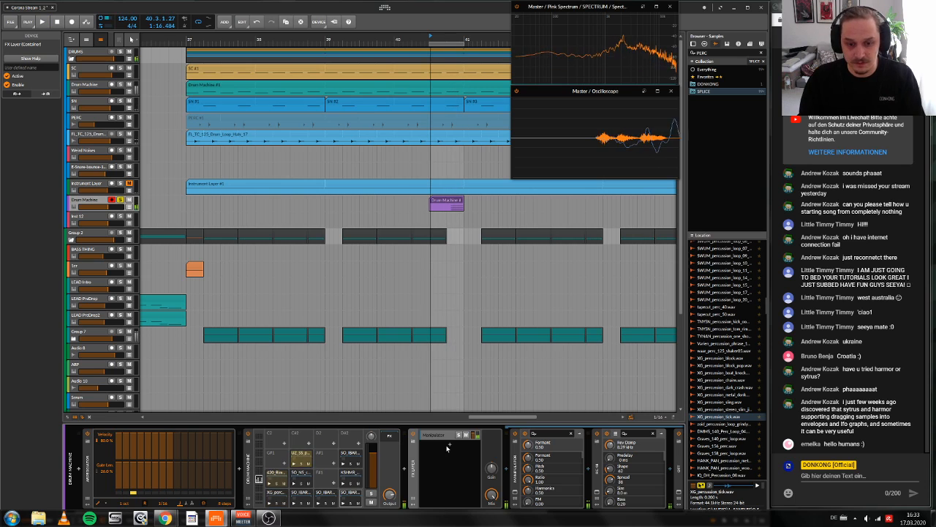
pyautogui.press('space')
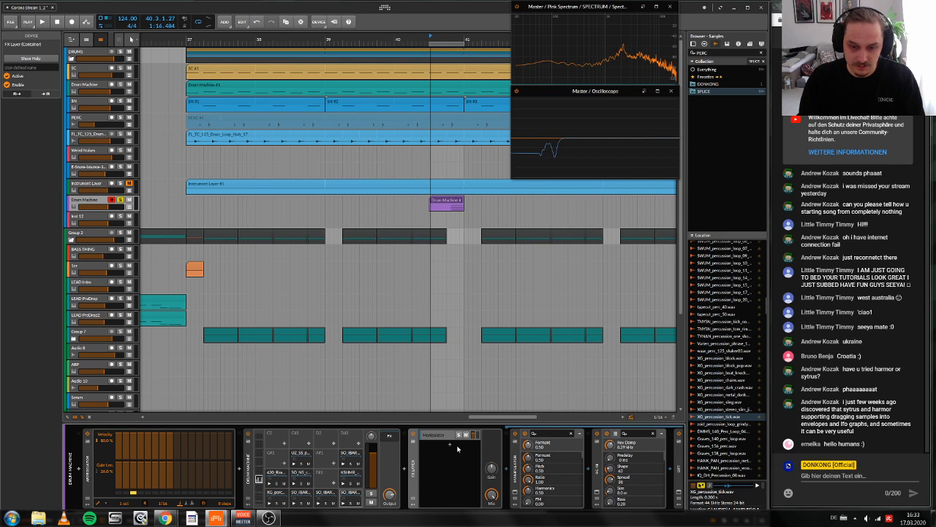
pyautogui.doubleClick(515, 479)
pyautogui.doubleClick(532, 481)
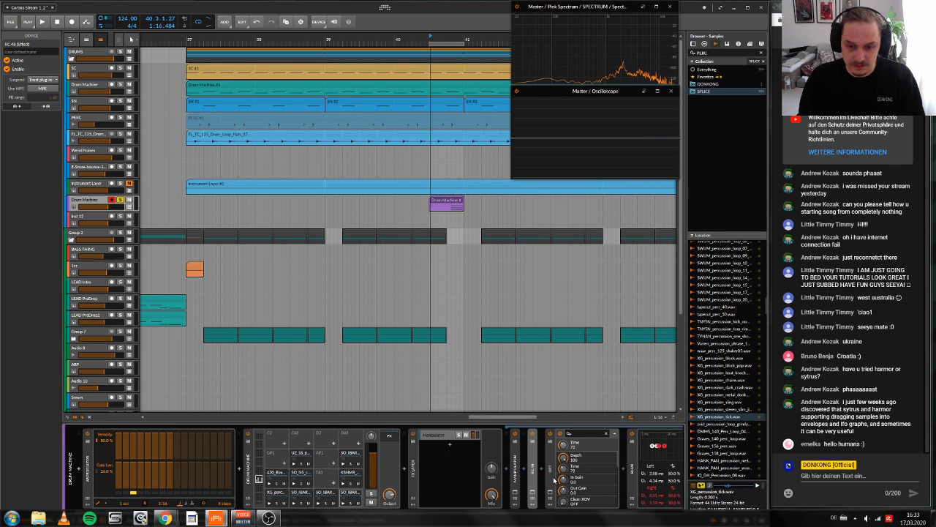
pyautogui.doubleClick(549, 482)
pyautogui.doubleClick(568, 472)
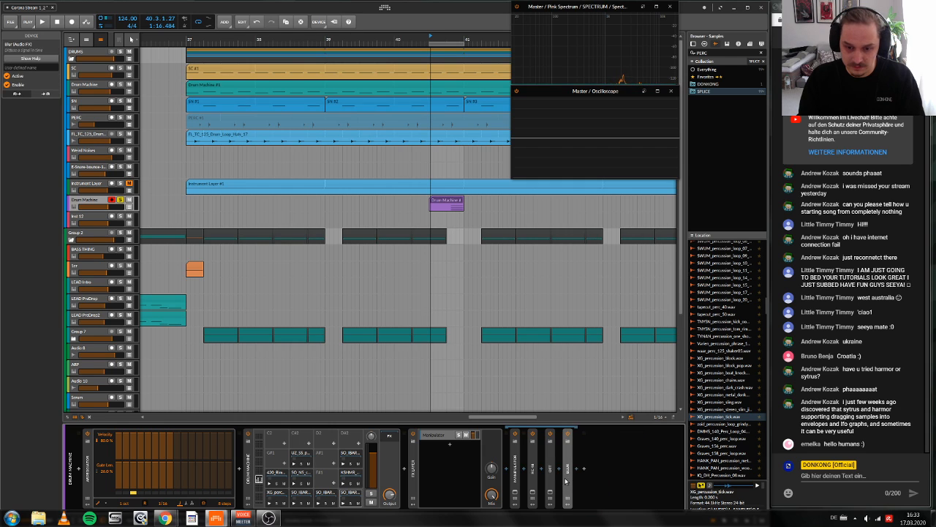
# Step: Open Manipulator and step forward through its presets while auditioning the fill
pyautogui.click(514, 495)
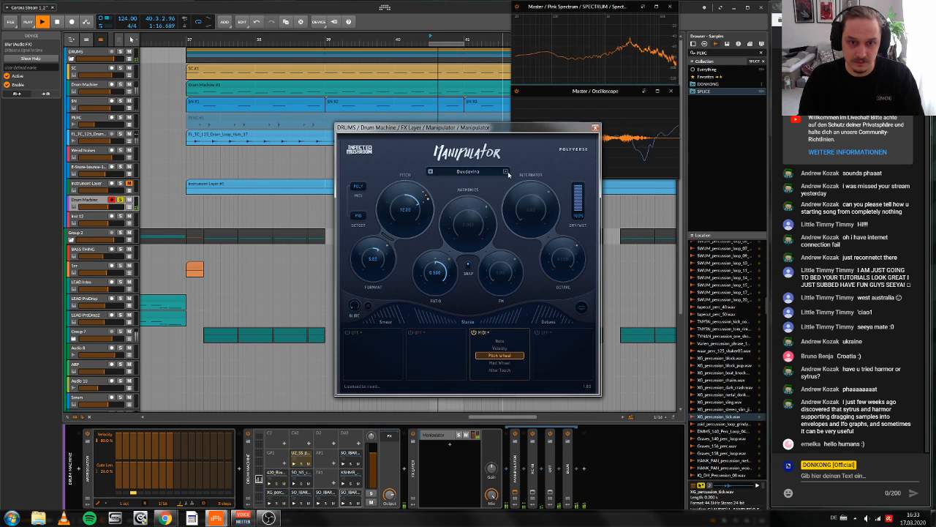
pyautogui.press('space')
pyautogui.click(507, 172)
pyautogui.click(507, 173)
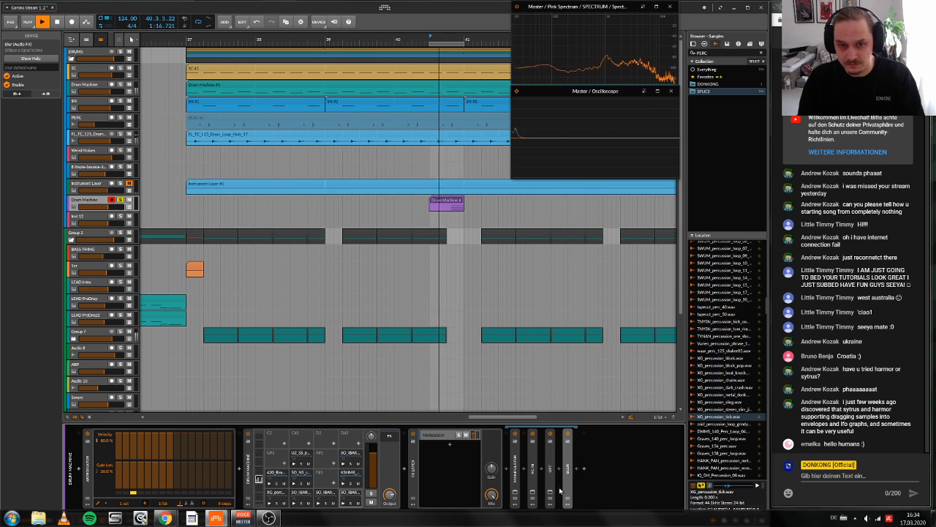
pyautogui.press('space')
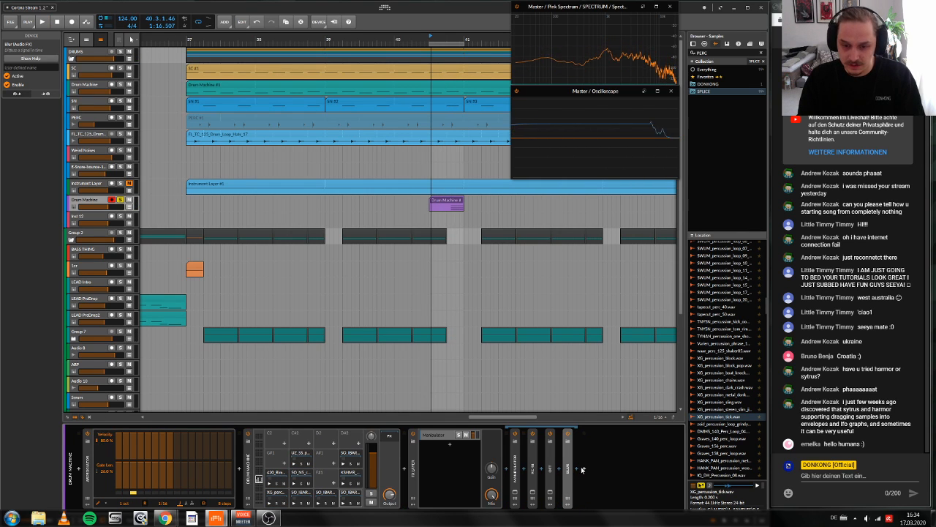
# Step: Insert Transient Control after Blur and add an empty second layer to the FX Layer
pyautogui.click(583, 468)
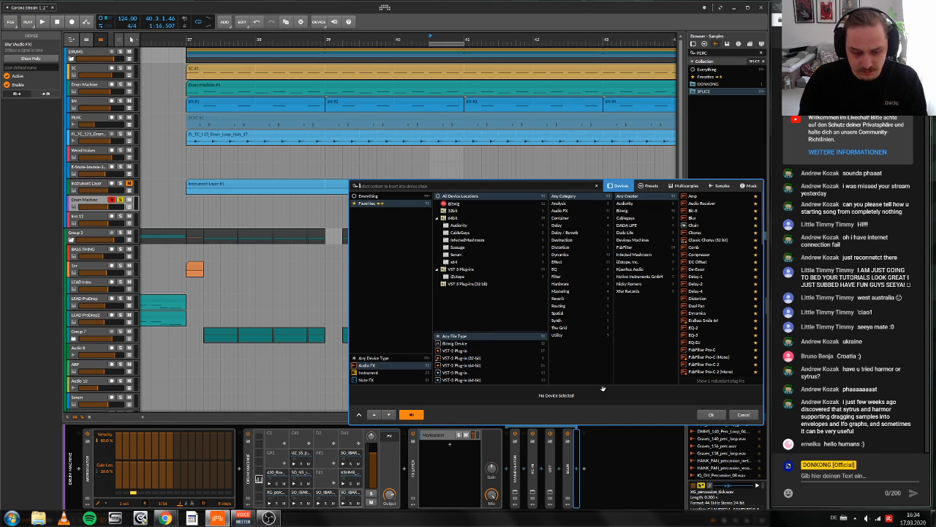
pyautogui.write('tran')
pyautogui.press('Return')
pyautogui.press('space')
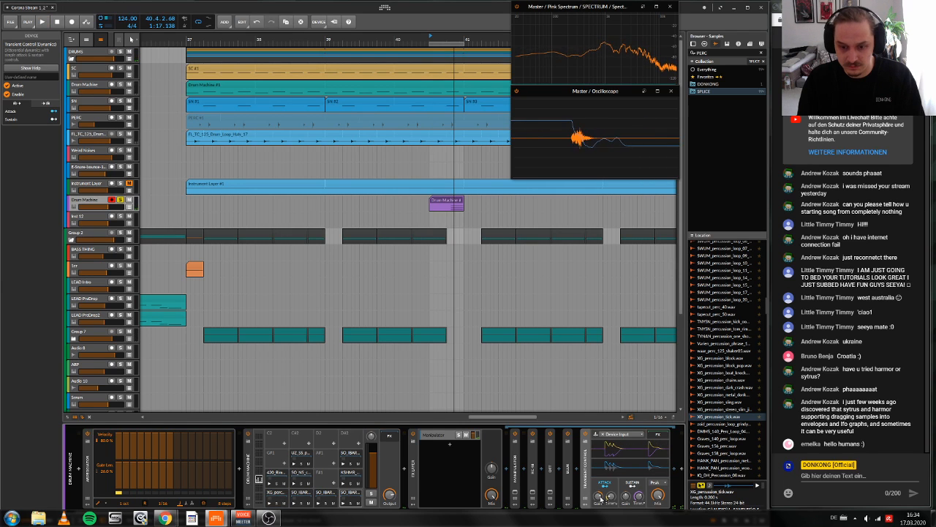
pyautogui.press('space')
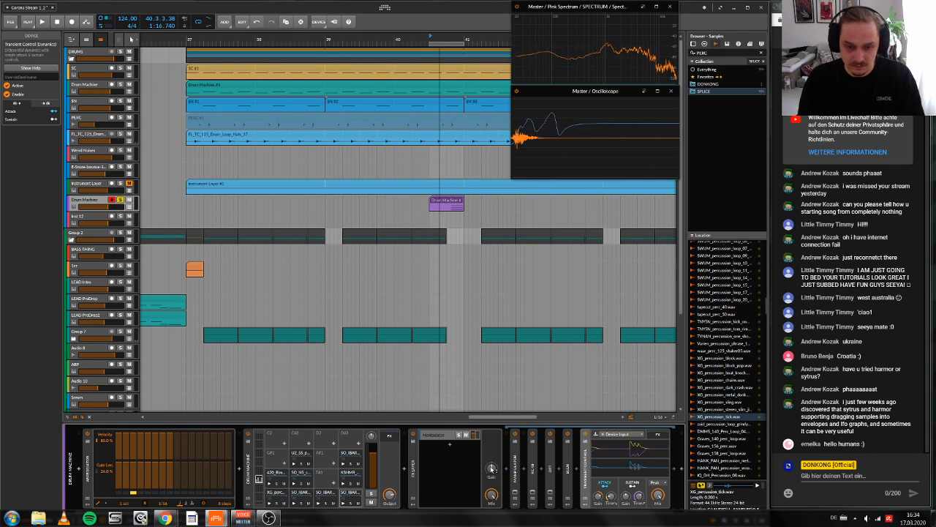
pyautogui.click(437, 446)
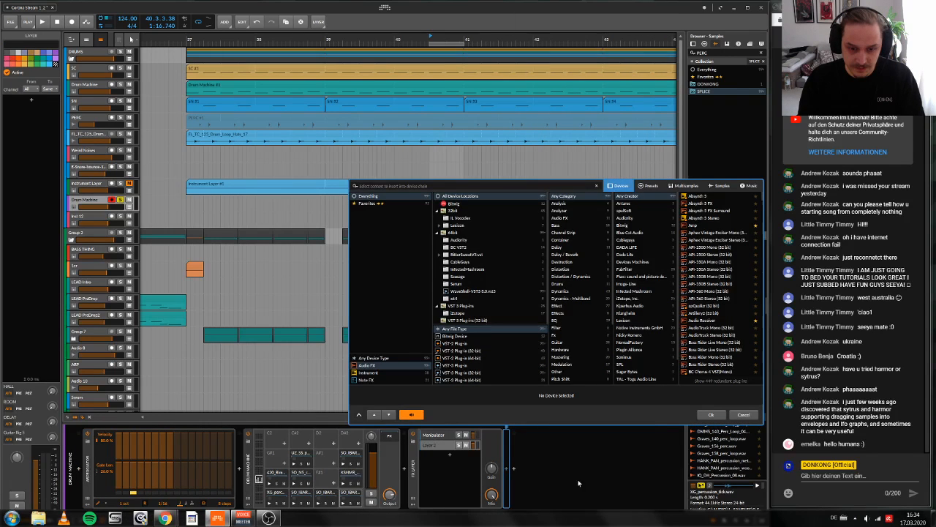
pyautogui.press('Escape')
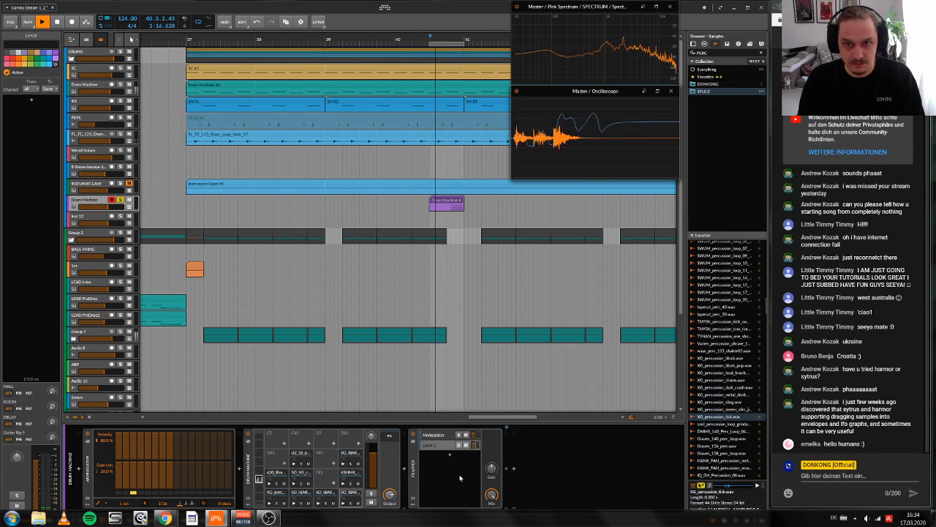
# Step: Unsolo the percussion Drum Machine track and set the arranger loop region from bar 37 to bar 41
pyautogui.click(121, 200)
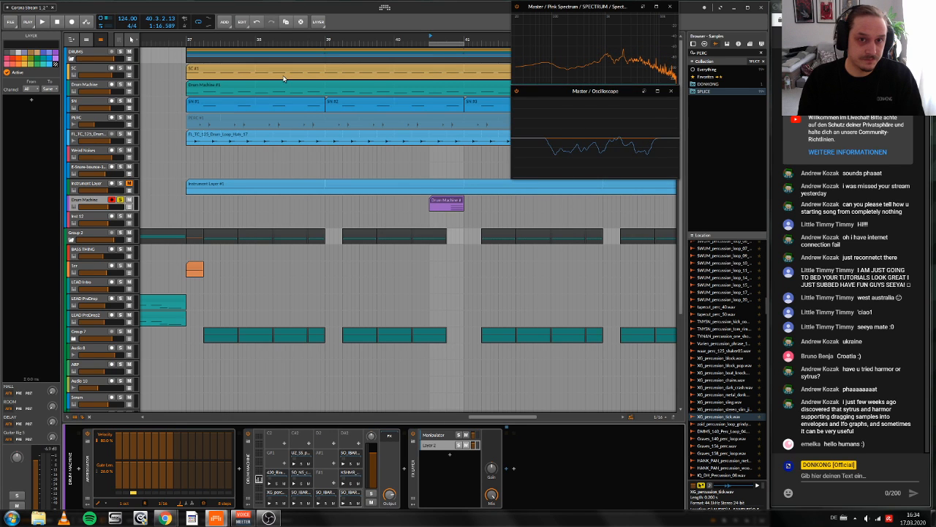
pyautogui.click(121, 200)
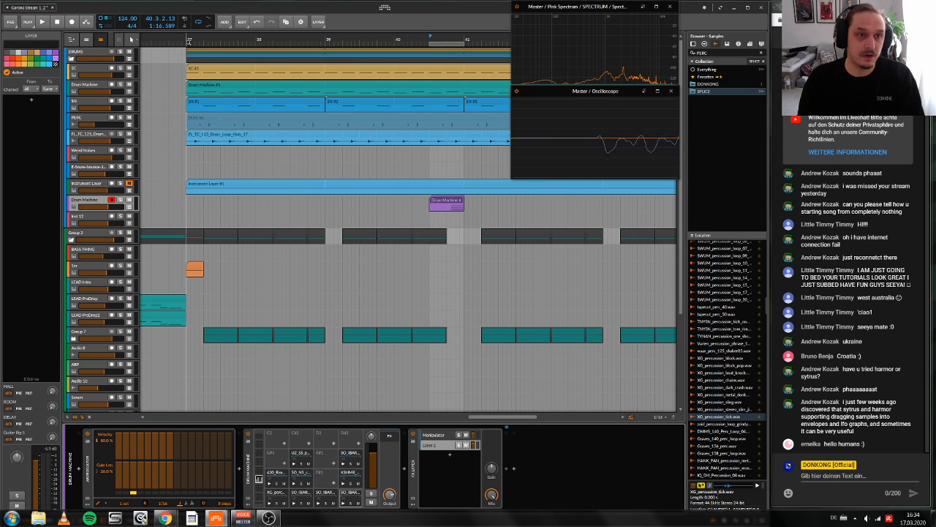
pyautogui.moveTo(186, 44); pyautogui.dragTo(462, 45)
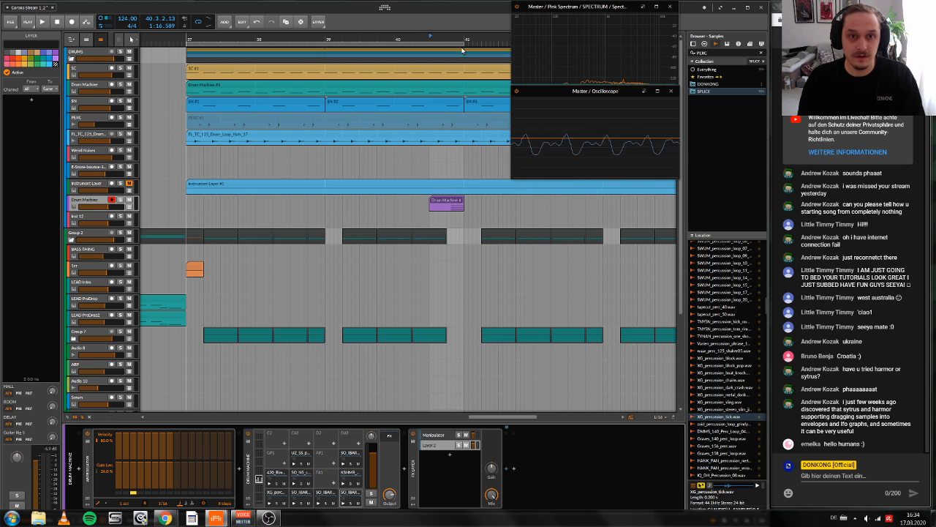
pyautogui.moveTo(190, 40); pyautogui.dragTo(188, 39)
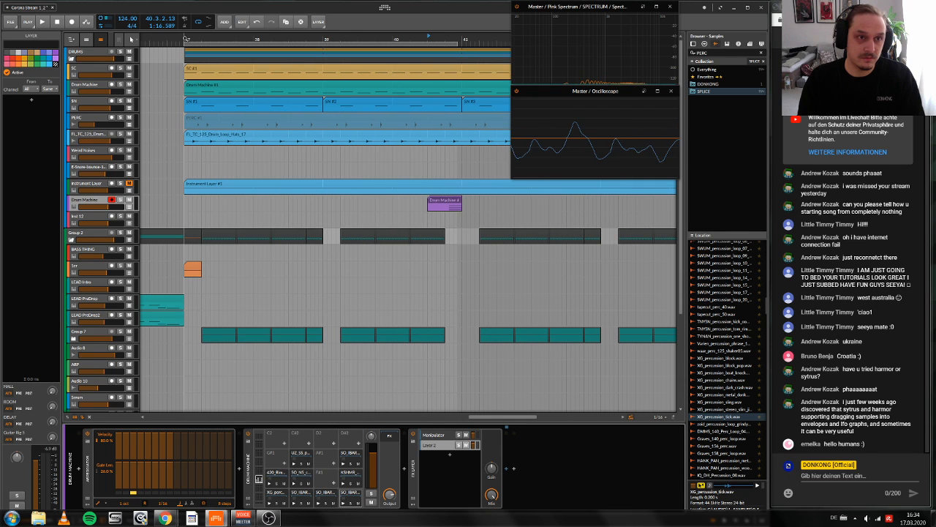
# Step: Play the loop region from bar 37 to hear the percussion fill within the full mix
pyautogui.press('space')
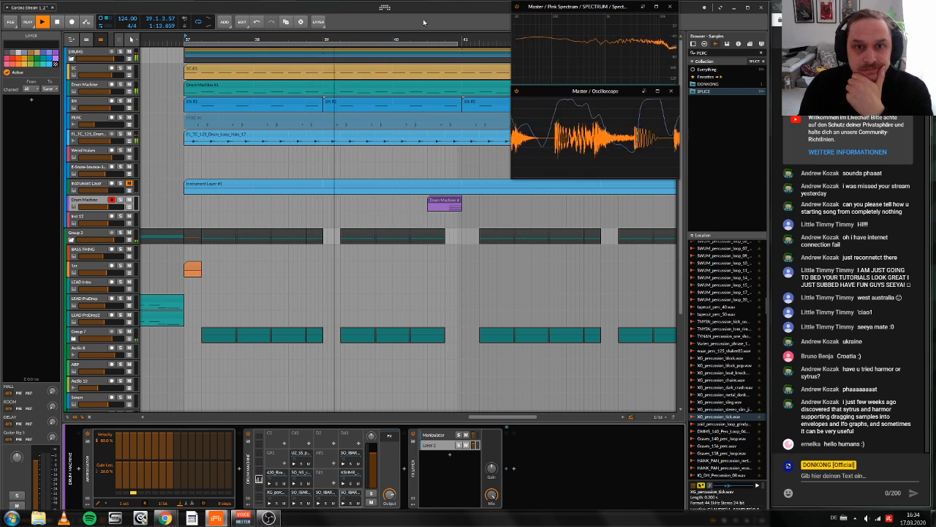
pyautogui.click(188, 39)
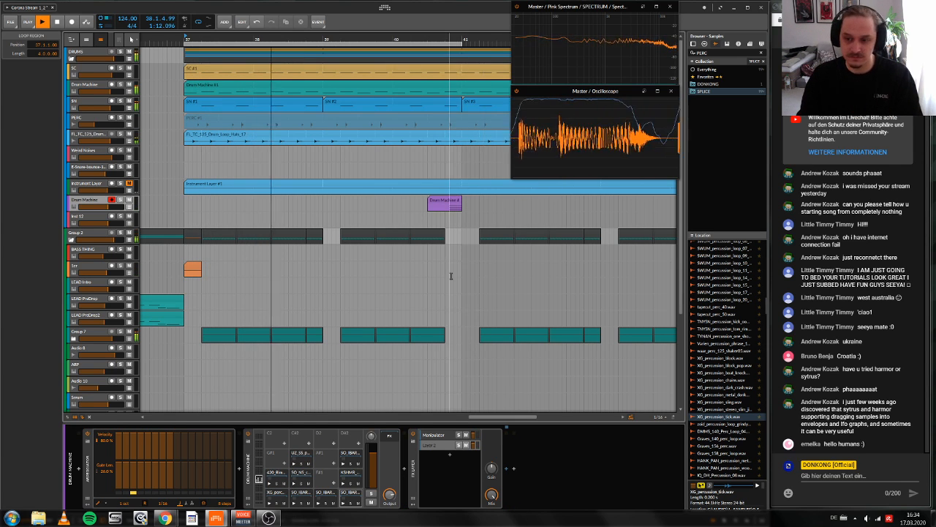
pyautogui.hscroll(-1, 446, 238)
pyautogui.press('space')
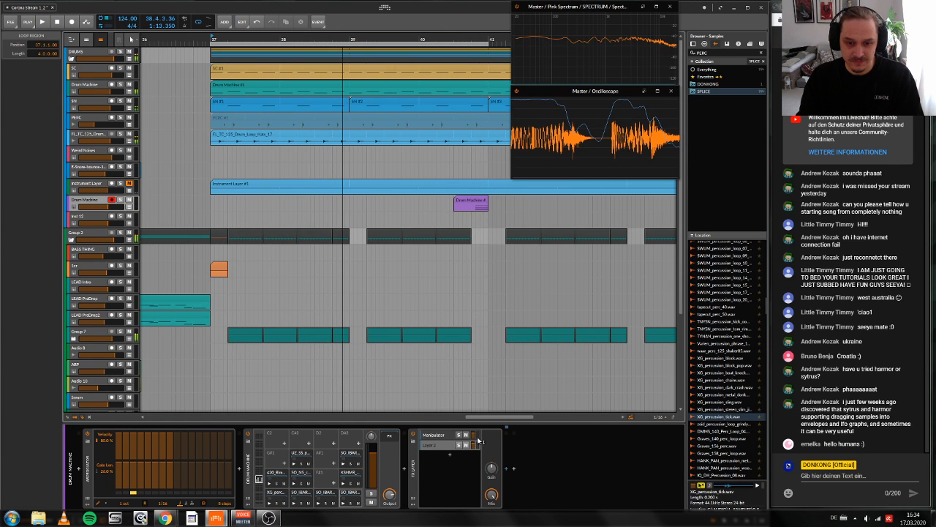
# Step: Insert ShaperBox 2 after Transient Control in the Manipulator layer and save its current state as the default preset
pyautogui.click(479, 439)
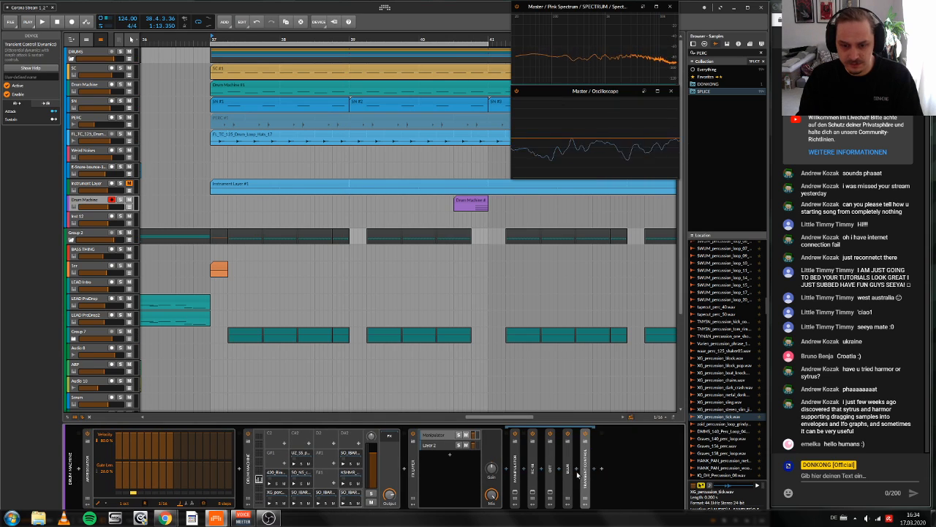
pyautogui.click(599, 468)
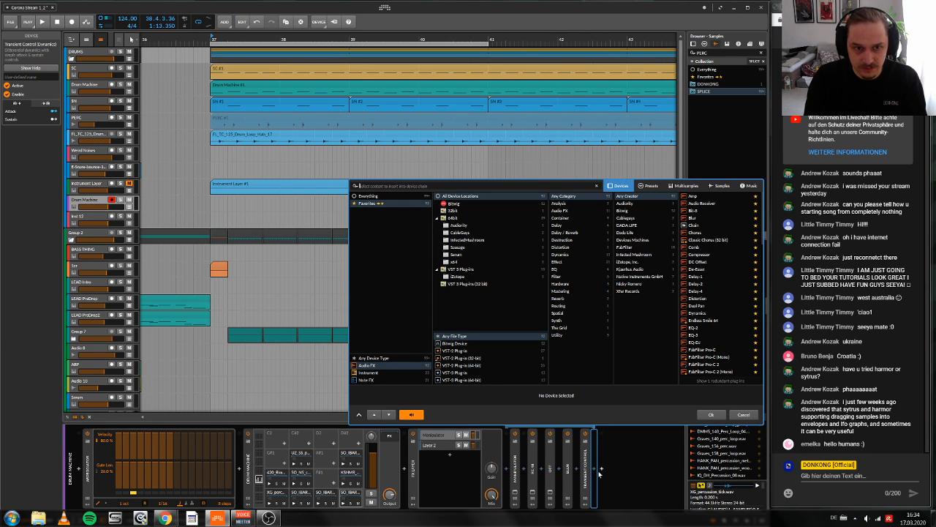
pyautogui.write('shop')
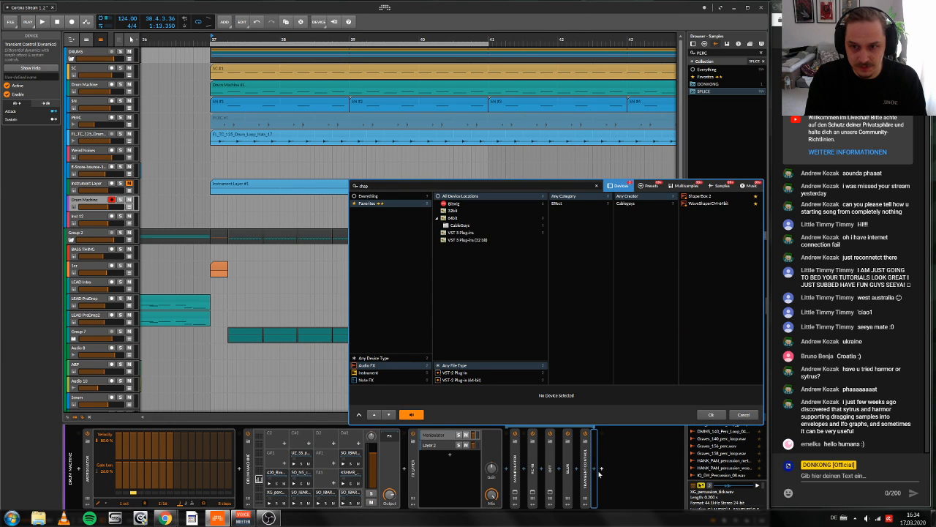
pyautogui.press('Return')
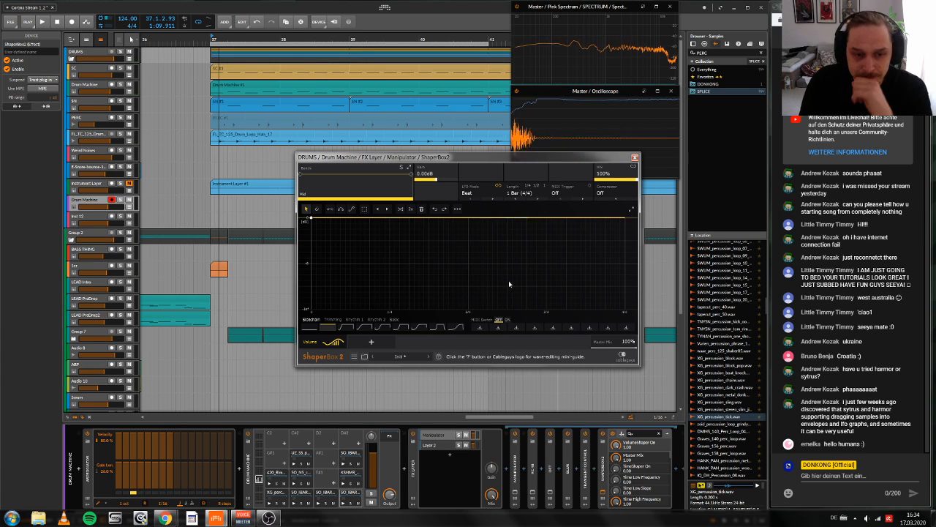
pyautogui.rightClick(607, 486)
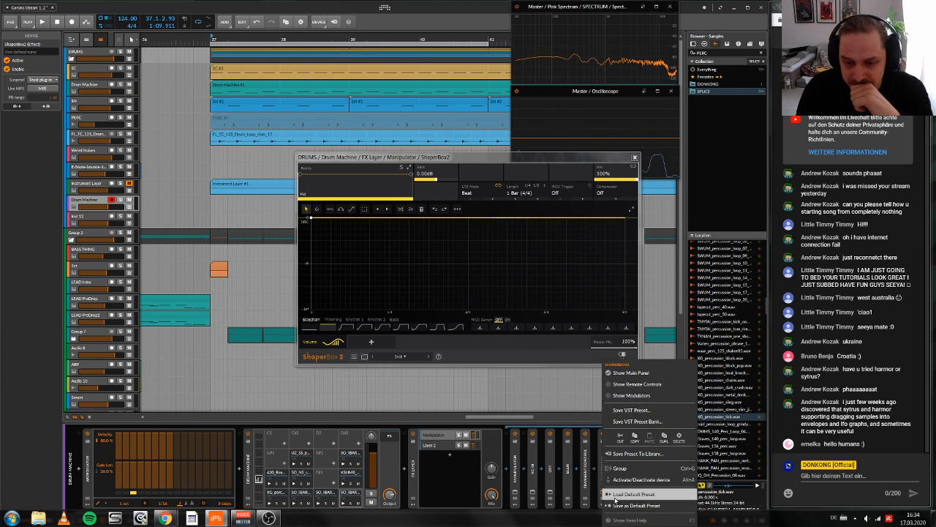
pyautogui.click(611, 505)
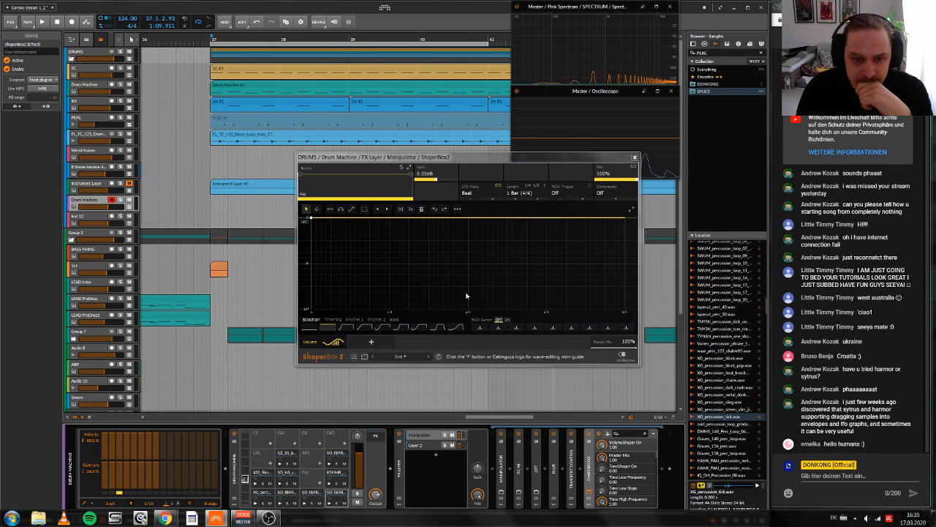
# Step: Shape ShaperBox's volume curve to hold full level for the first half and drop to minimum for the second half
pyautogui.rightClick(472, 219)
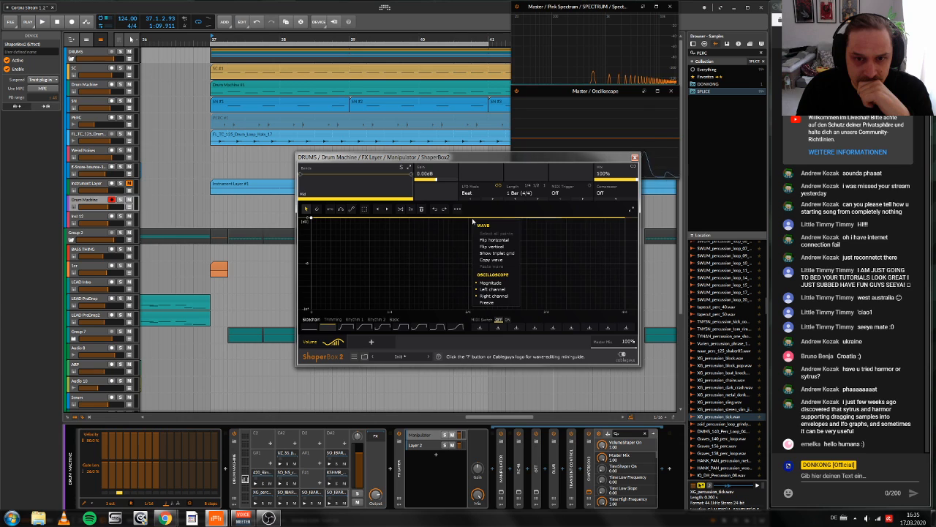
pyautogui.click(462, 219)
pyautogui.click(463, 219)
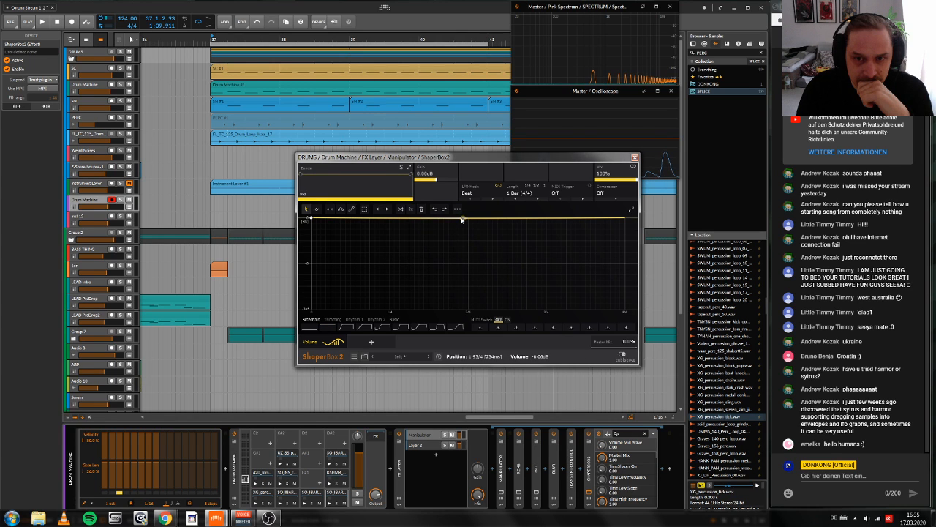
pyautogui.rightClick(461, 219)
pyautogui.click(489, 221)
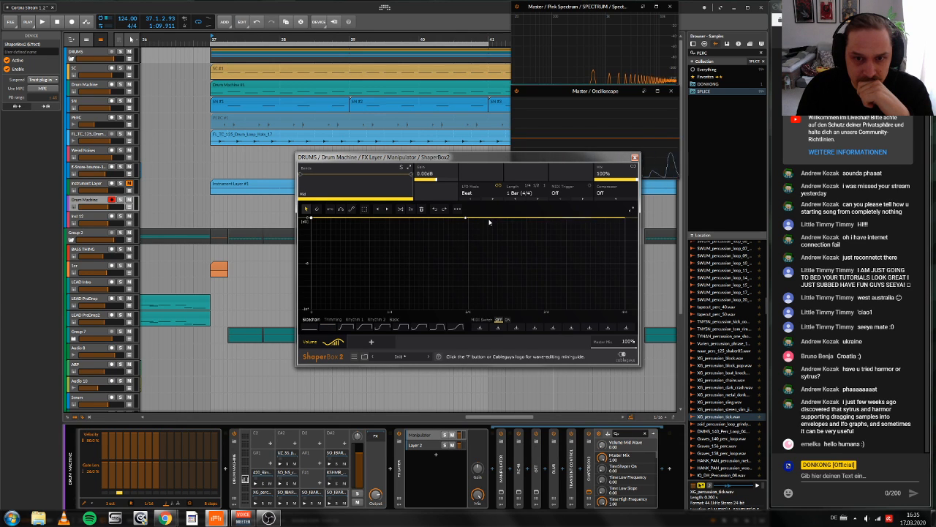
pyautogui.moveTo(490, 222); pyautogui.dragTo(503, 309)
pyautogui.moveTo(568, 263); pyautogui.dragTo(578, 322)
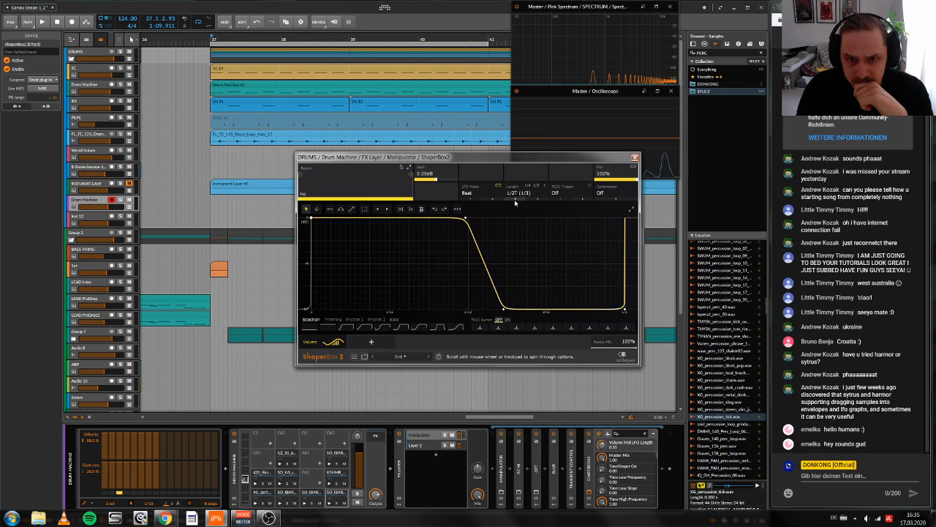
# Step: Set the volume LFO length to 1/16 and play the loop to hear the gating
pyautogui.click(523, 193)
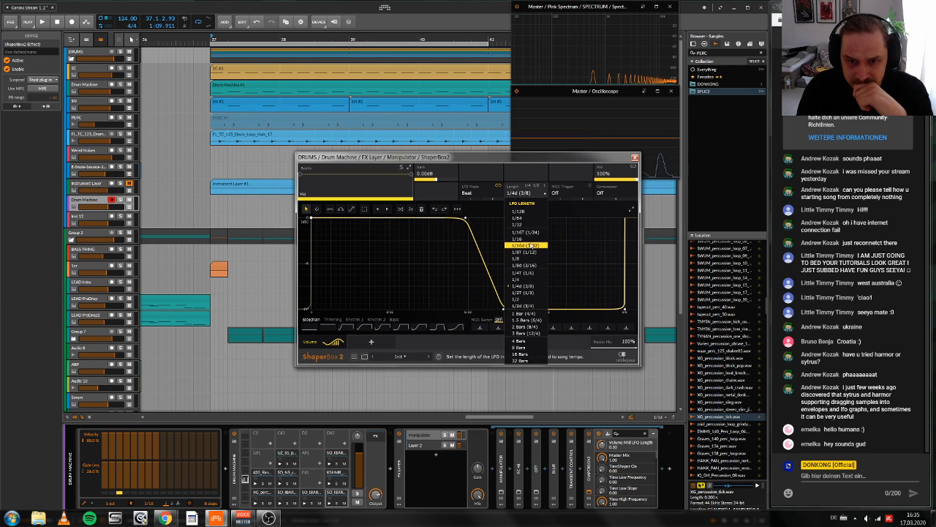
pyautogui.click(528, 239)
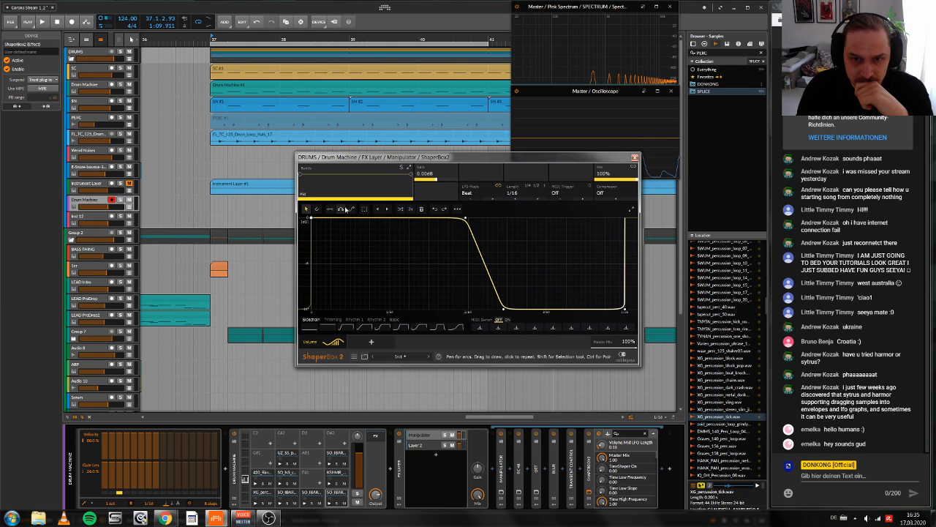
pyautogui.press('space')
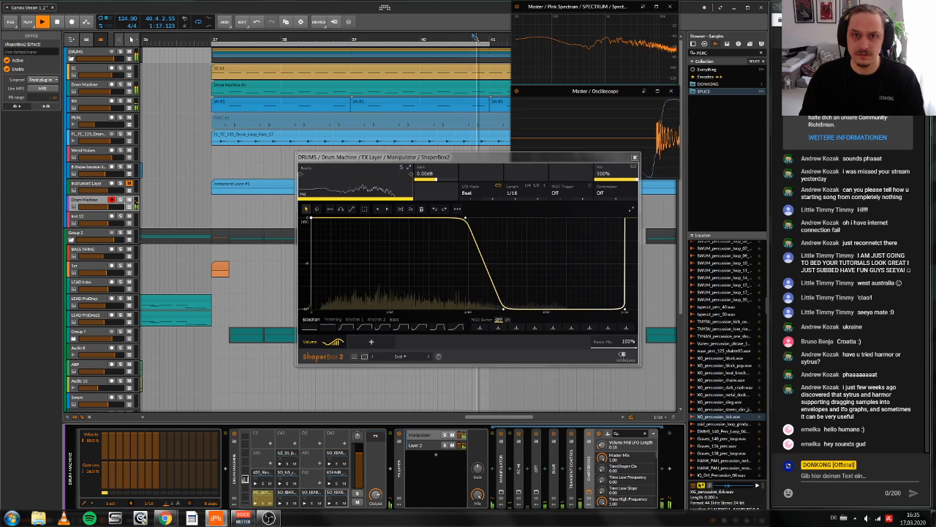
pyautogui.press('space')
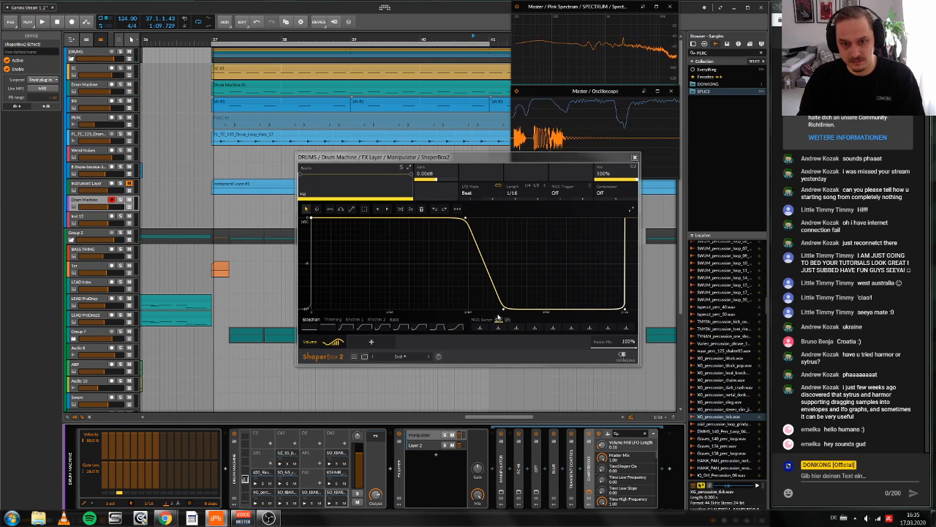
# Step: Soften the gating with the curve's low point at about -19.6 dB and the volume mix at about 40%, and listen from bar 37
pyautogui.moveTo(503, 307); pyautogui.dragTo(520, 299)
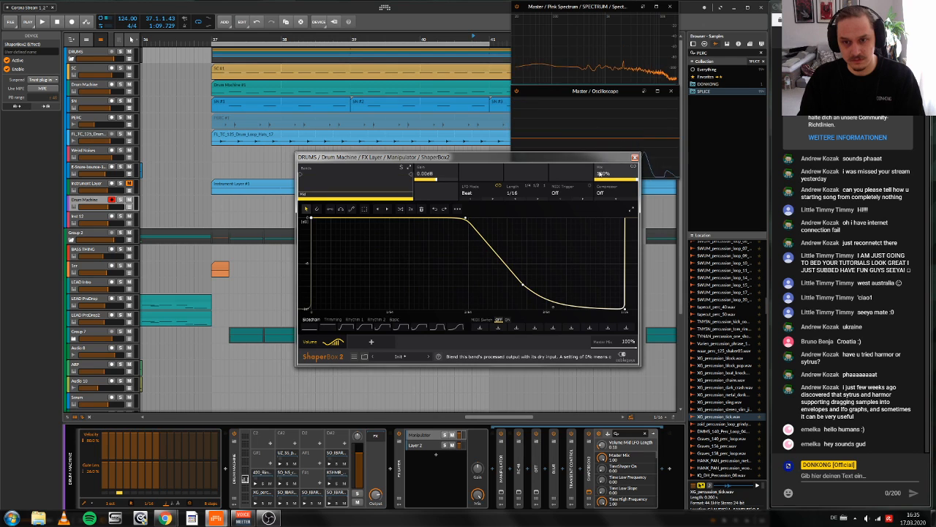
pyautogui.moveTo(616, 173)
pyautogui.mouseDown()
pyautogui.moveTo(617, 189)
pyautogui.moveTo(617, 181)
pyautogui.mouseUp()
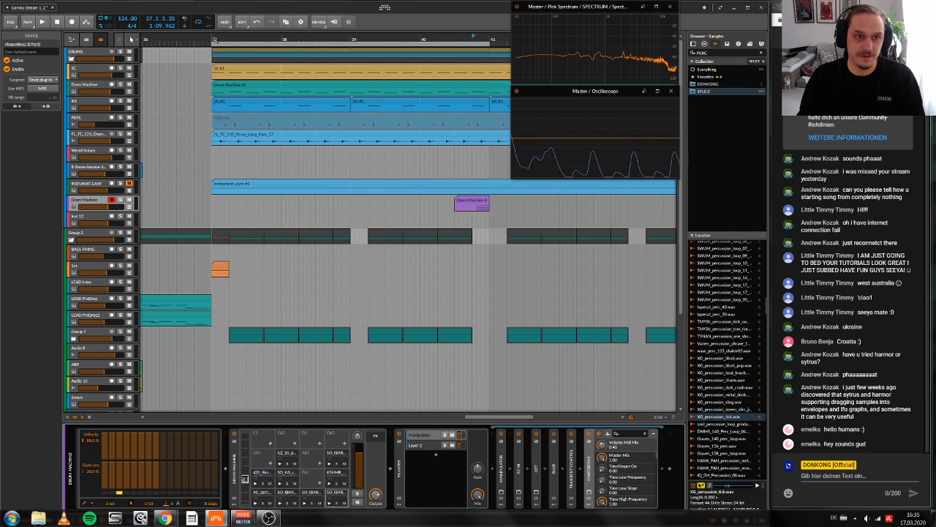
pyautogui.press('space')
pyautogui.moveTo(234, 39); pyautogui.dragTo(276, 36)
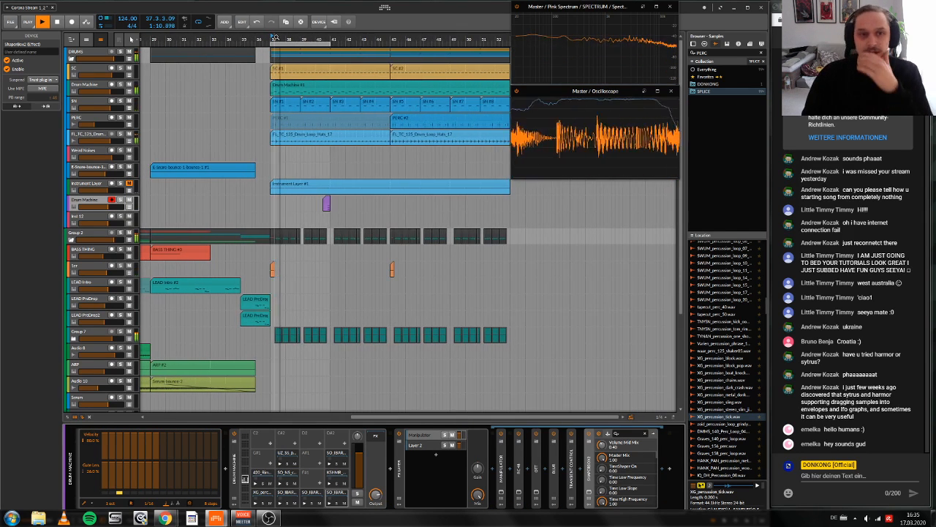
pyautogui.press('space')
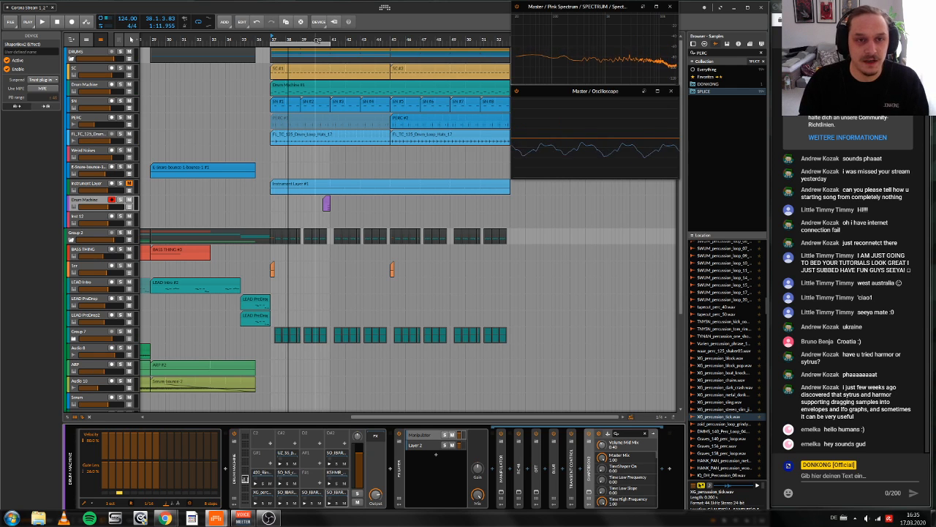
# Step: Extend the arranger loop region's end to bar 45 and start playback from bar 37
pyautogui.moveTo(276, 36); pyautogui.dragTo(307, 37)
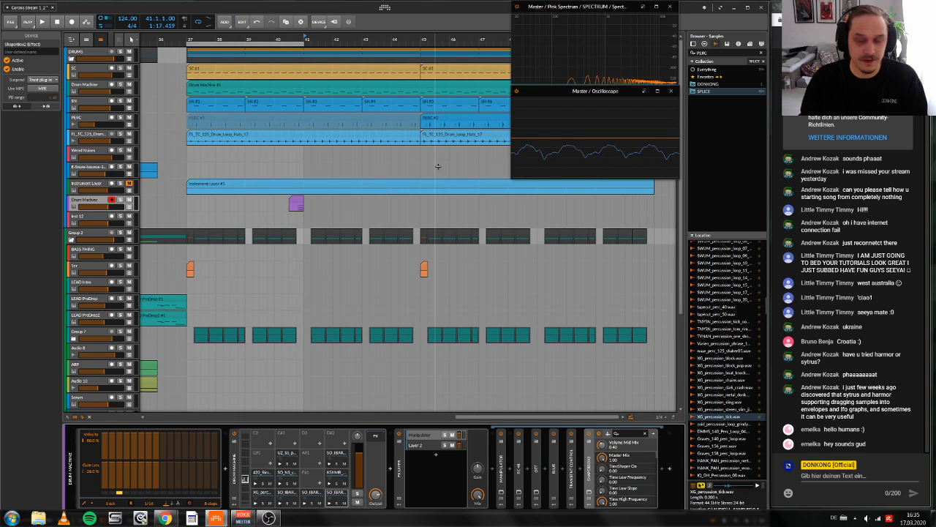
pyautogui.scroll(-5, 380, 220)
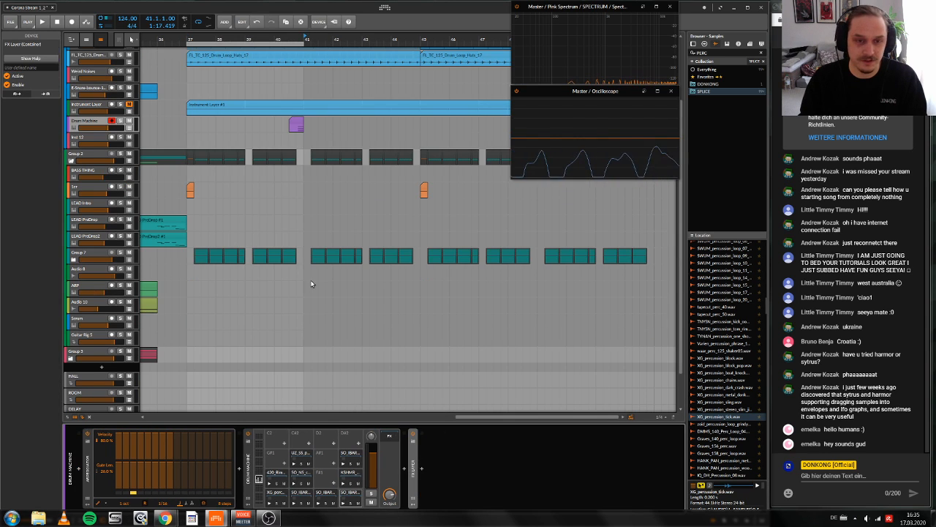
pyautogui.scroll(-2, 322, 270)
pyautogui.scroll(5, 329, 262)
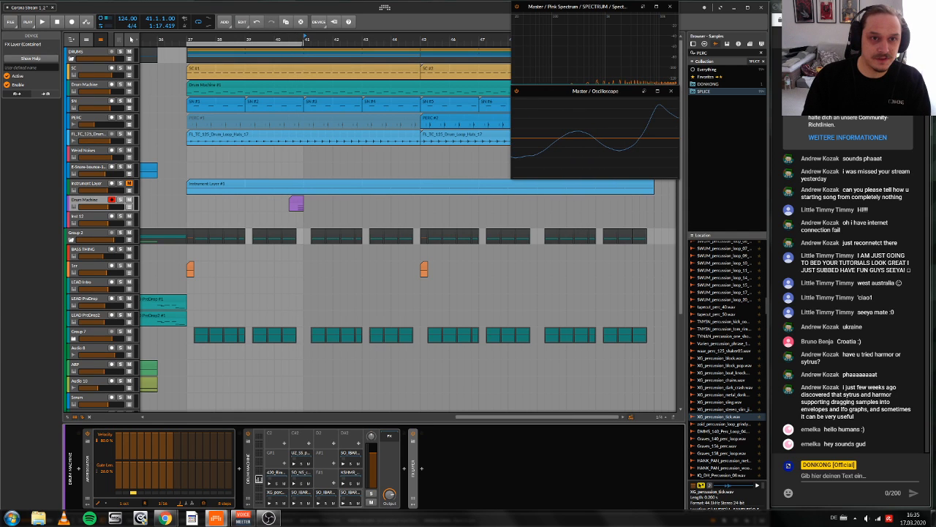
pyautogui.moveTo(302, 44); pyautogui.dragTo(421, 44)
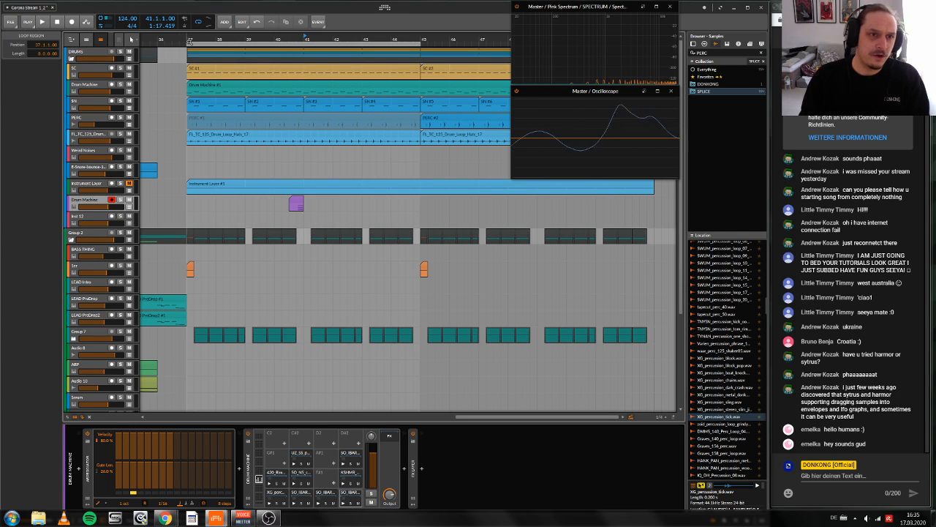
pyautogui.moveTo(189, 42); pyautogui.dragTo(188, 42)
pyautogui.press('space')
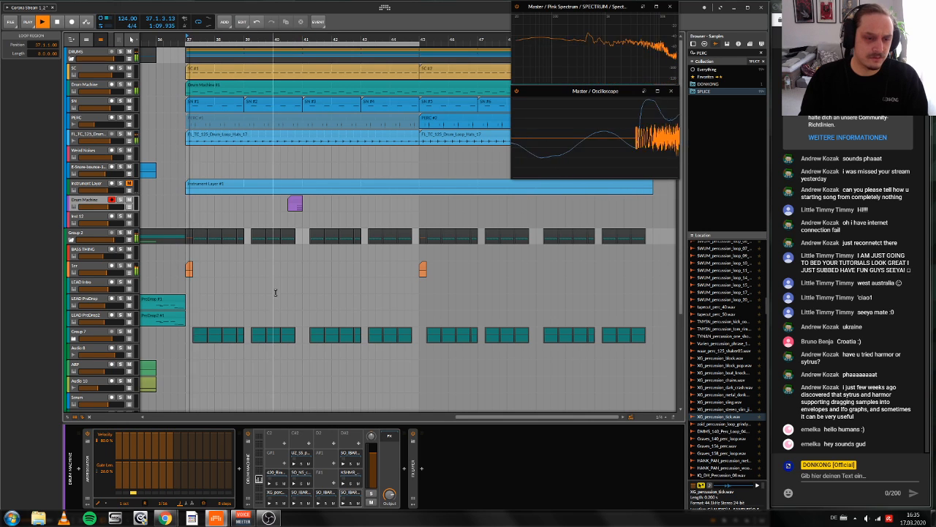
# Step: Expand Group 7 in the arranger to show its LEAD Main and LEAD Layer tracks
pyautogui.hscroll(1, 259, 318)
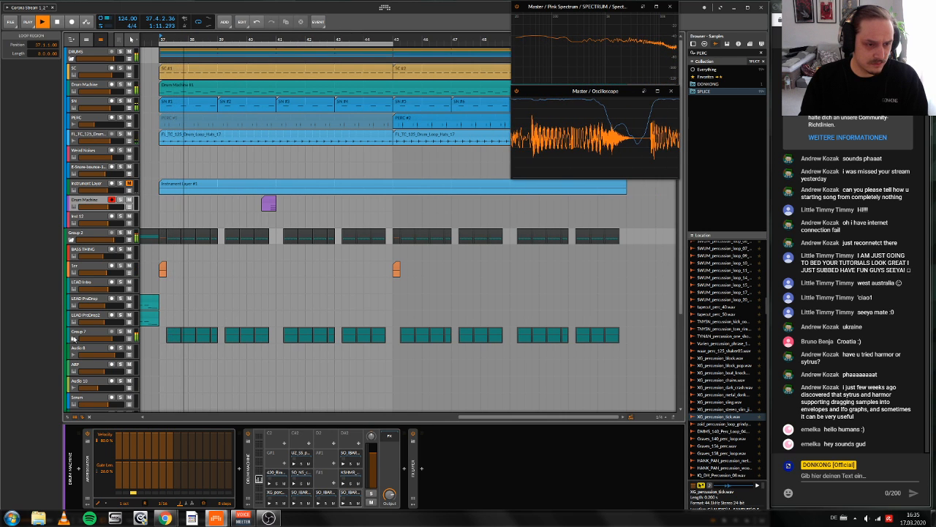
pyautogui.click(73, 338)
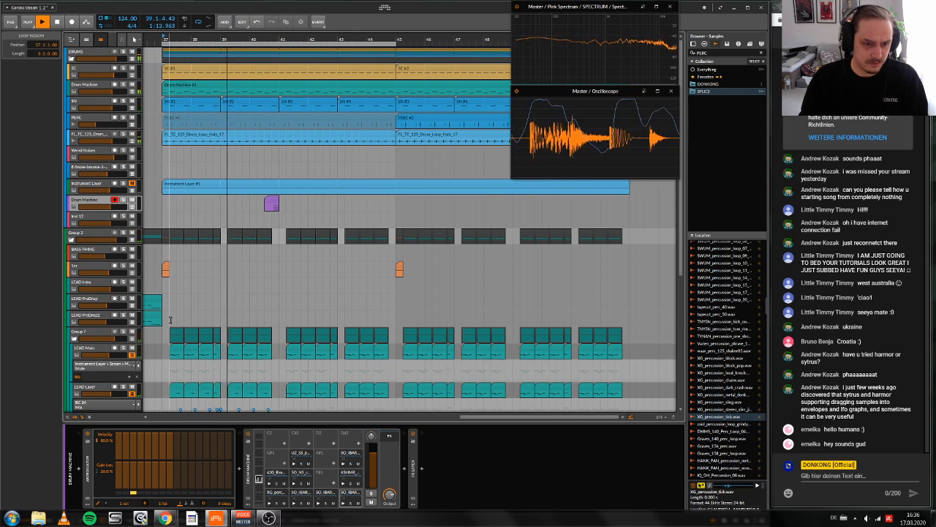
pyautogui.scroll(-3, 185, 298)
pyautogui.scroll(3, 185, 298)
pyautogui.hscroll(-6, 185, 298)
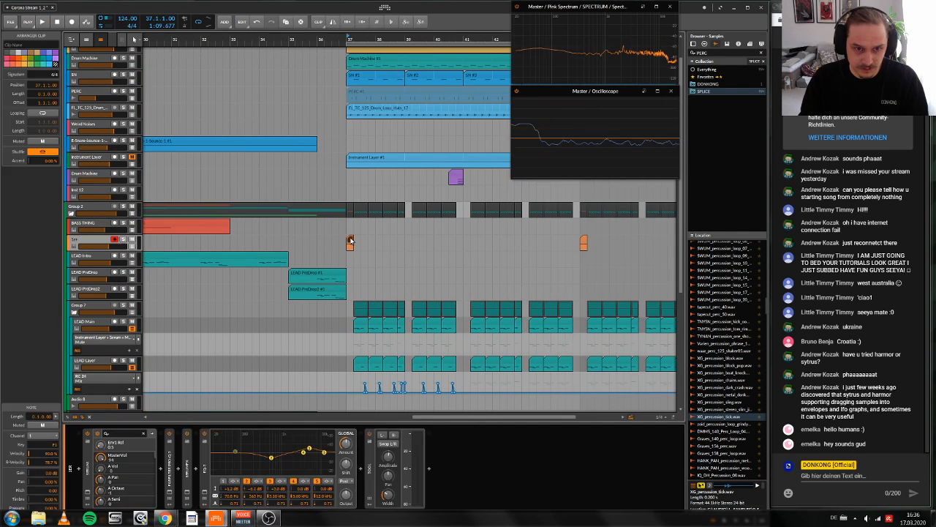
pyautogui.moveTo(351, 242); pyautogui.dragTo(469, 243)
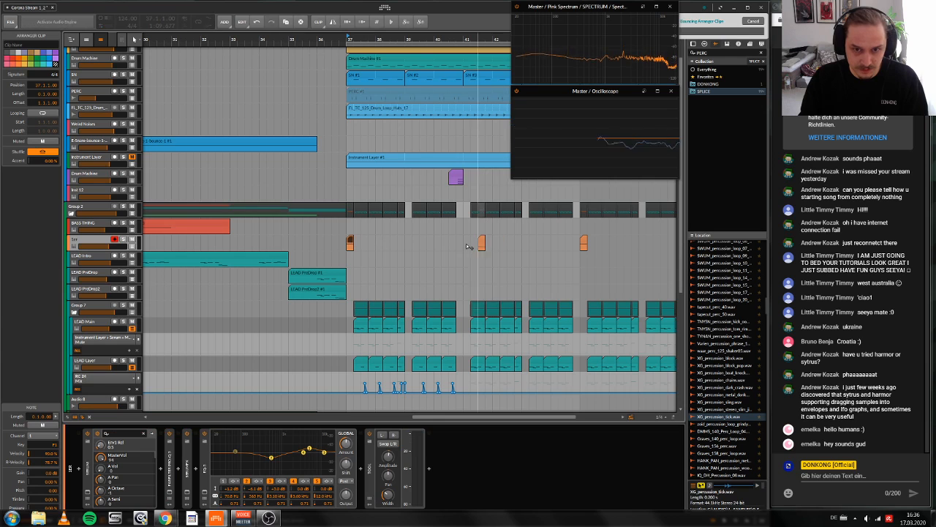
pyautogui.scroll(1, 462, 305)
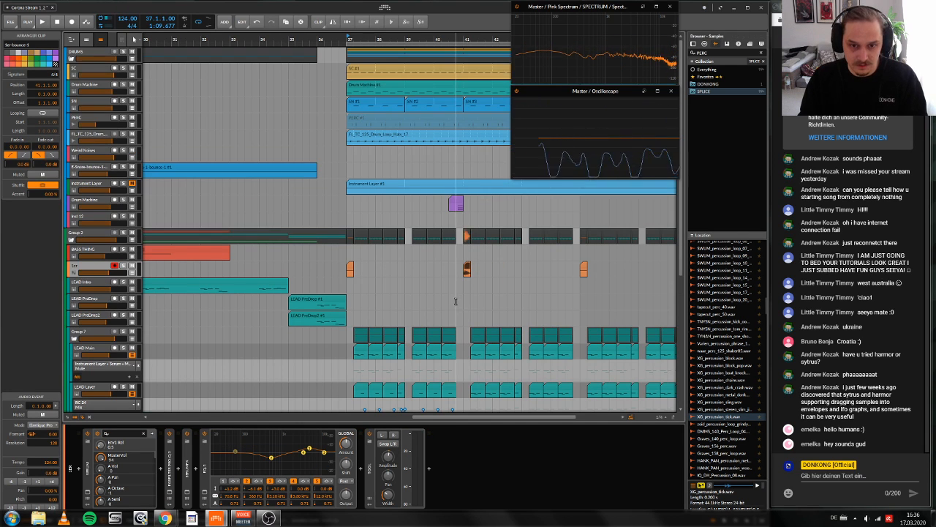
pyautogui.scroll(-3, 453, 300)
pyautogui.hscroll(-3, 447, 295)
pyautogui.hscroll(3, 447, 294)
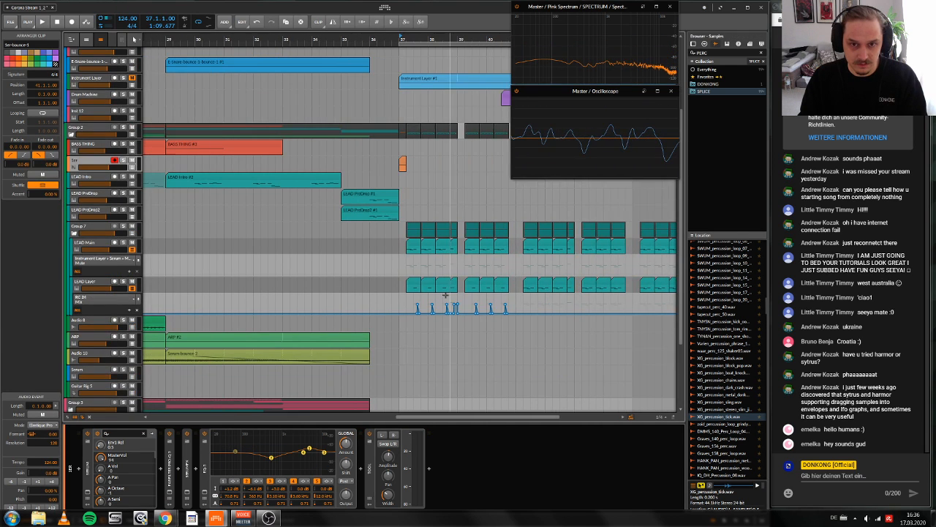
# Step: Copy the orange clip at bar 37, below the BASS THING track, to bar 41 on the same track
pyautogui.hscroll(6, 444, 295)
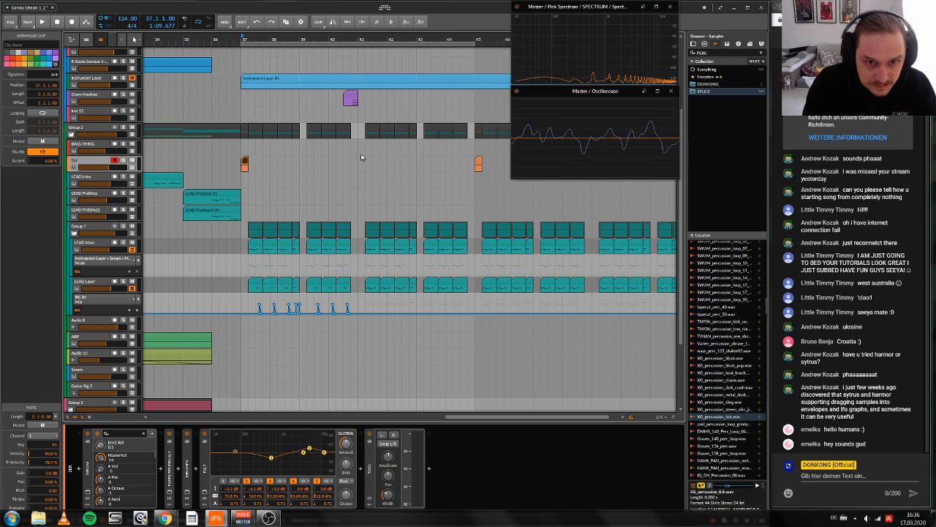
pyautogui.scroll(2, 330, 146)
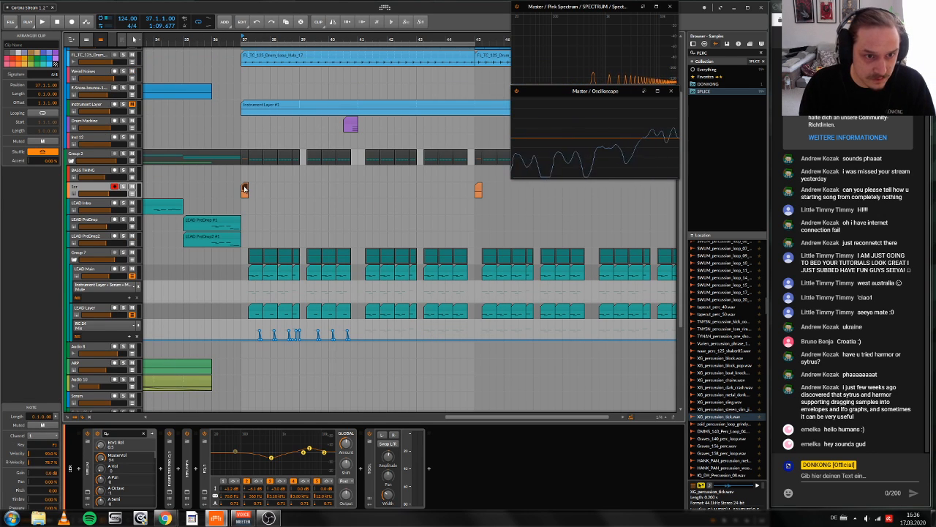
pyautogui.moveTo(244, 190); pyautogui.dragTo(362, 192)
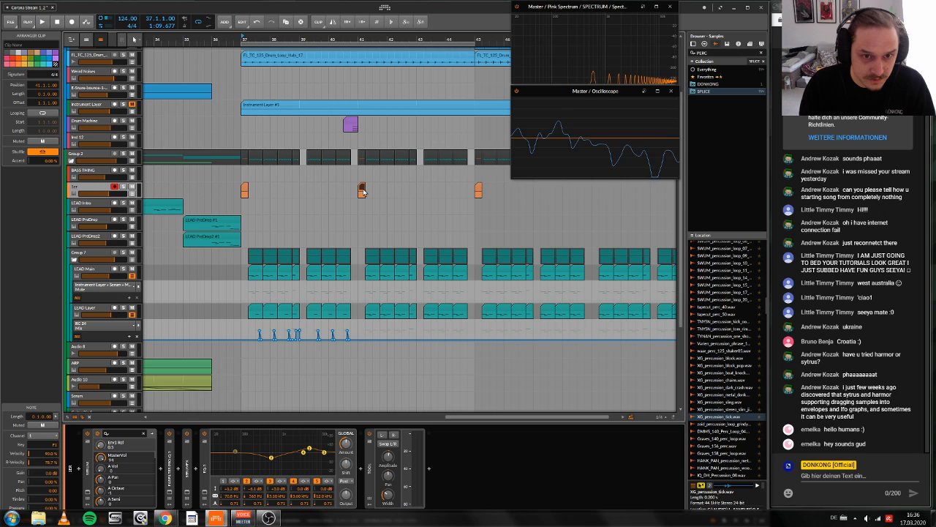
# Step: Copy bars 37 to 39 of the LEAD Main and LEAD Layer tracks, including the Mix automation, and paste them at bar 41
pyautogui.moveTo(241, 276); pyautogui.dragTo(299, 336)
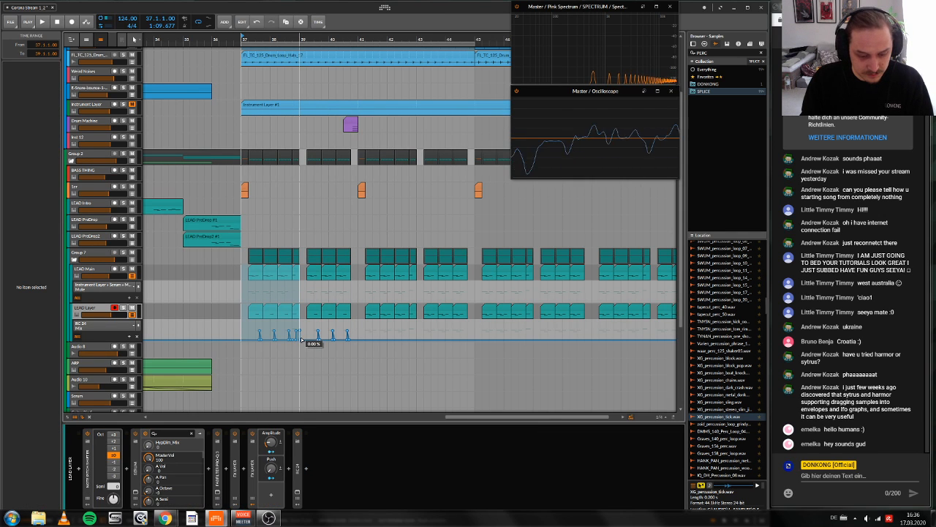
pyautogui.scroll(3, 358, 275)
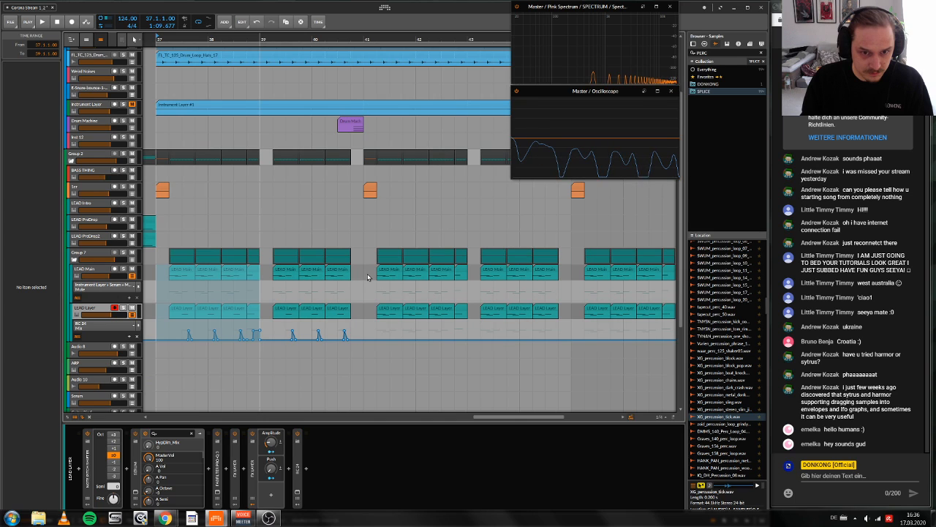
pyautogui.click(366, 276)
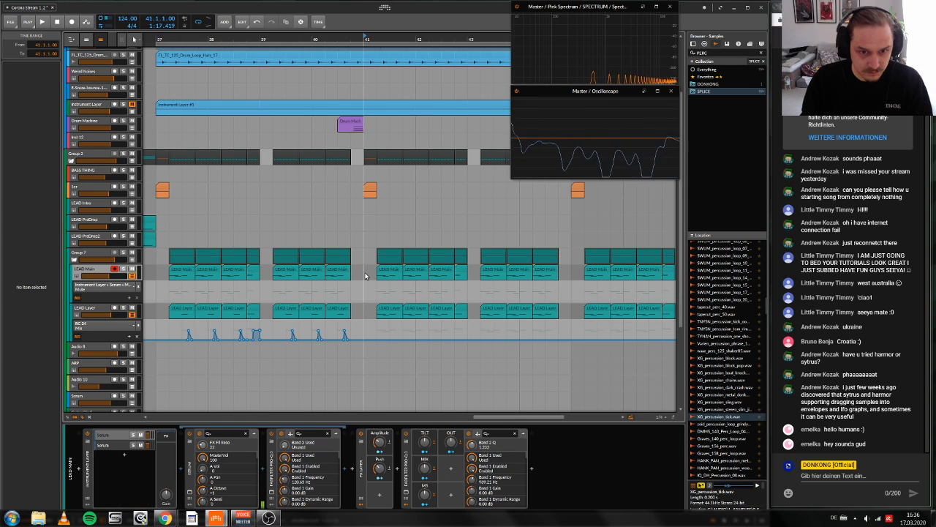
pyautogui.hotkey('ctrl', 'v')
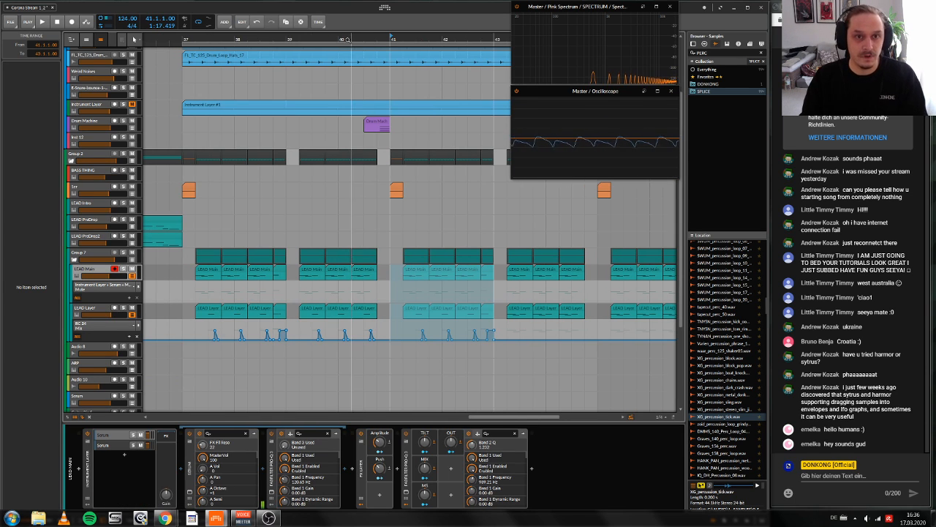
# Step: Play the arrangement from bar 37 into bar 41 to hear the copied clip and lead section in context
pyautogui.scroll(-3, 296, 55)
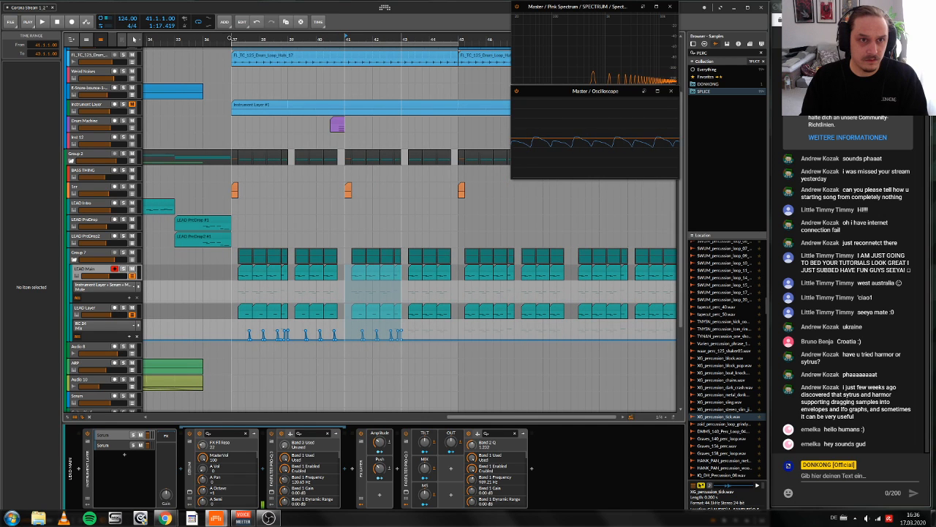
pyautogui.click(231, 38)
pyautogui.press('space')
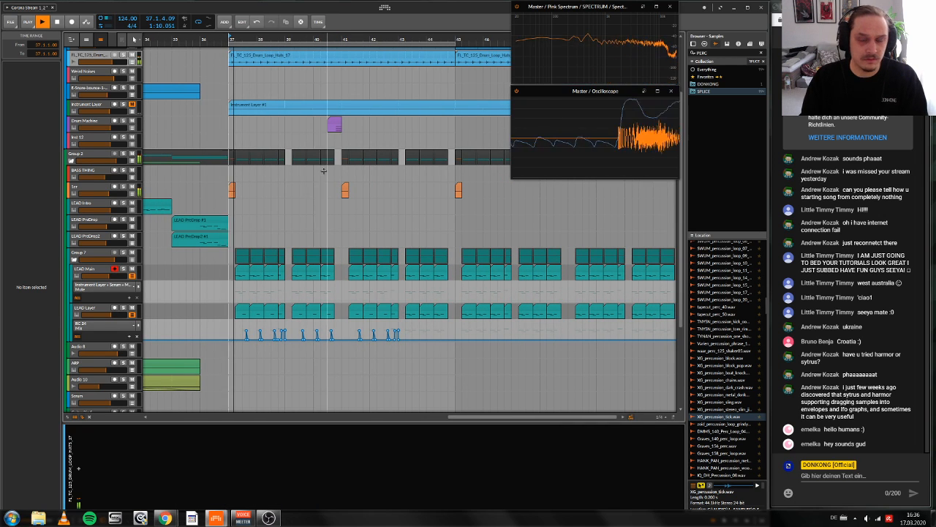
pyautogui.scroll(-2, 338, 221)
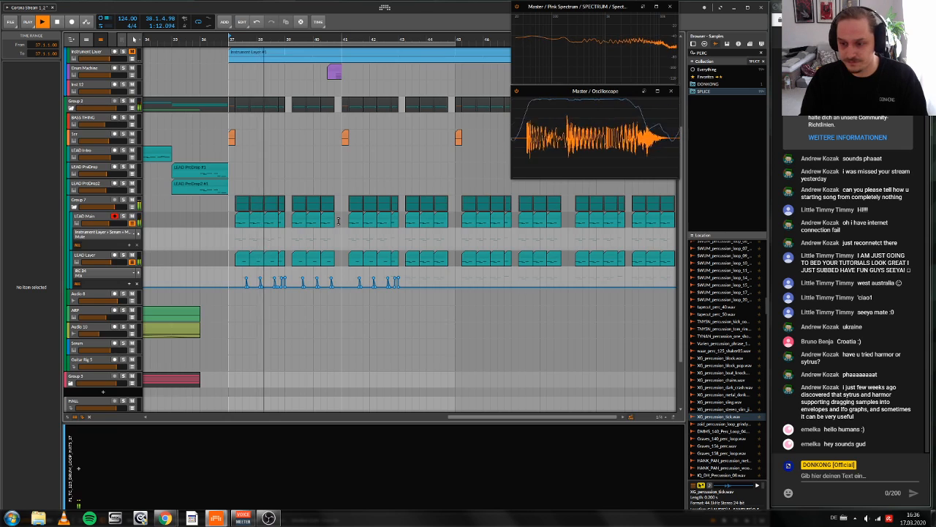
pyautogui.scroll(3, 338, 220)
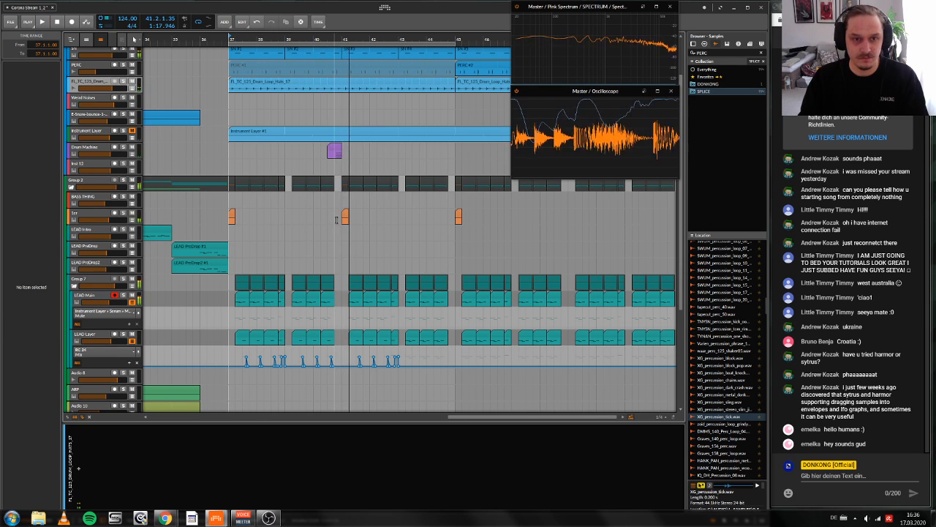
pyautogui.press('space')
pyautogui.click(278, 39)
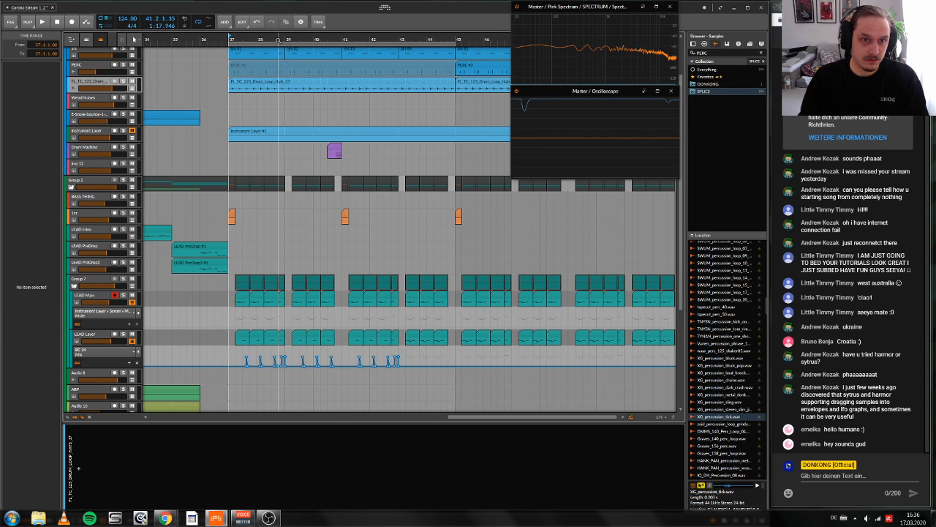
# Step: Copy the purple Drum Machine clip at bar 40.3 to bar 44.3 on the same track and place the play start there
pyautogui.scroll(1, 329, 161)
pyautogui.click(335, 151)
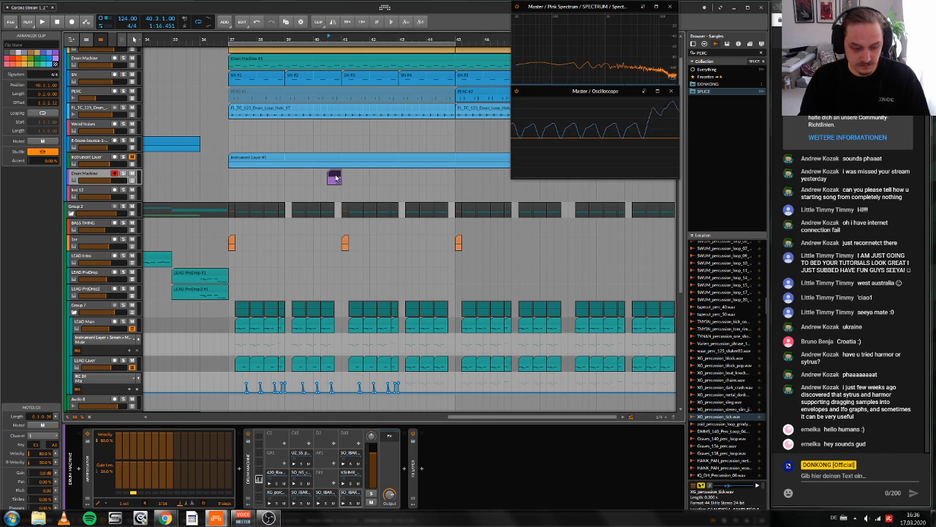
pyautogui.moveTo(335, 177); pyautogui.dragTo(447, 177)
pyautogui.click(445, 39)
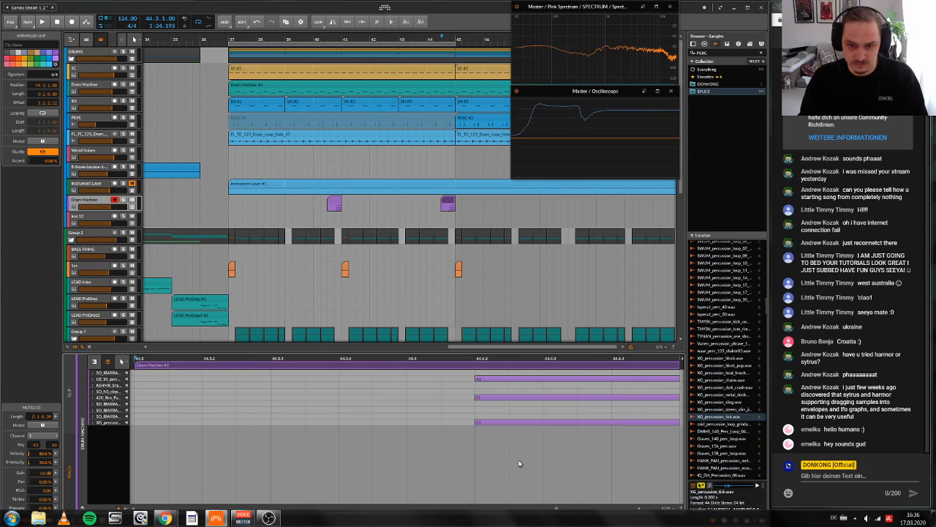
# Step: In the copied clip at bar 44.3, move the uppermost of the final stacked notes to D#1, then play back the fill
pyautogui.moveTo(518, 462); pyautogui.dragTo(497, 410)
pyautogui.click(489, 417)
pyautogui.click(489, 422)
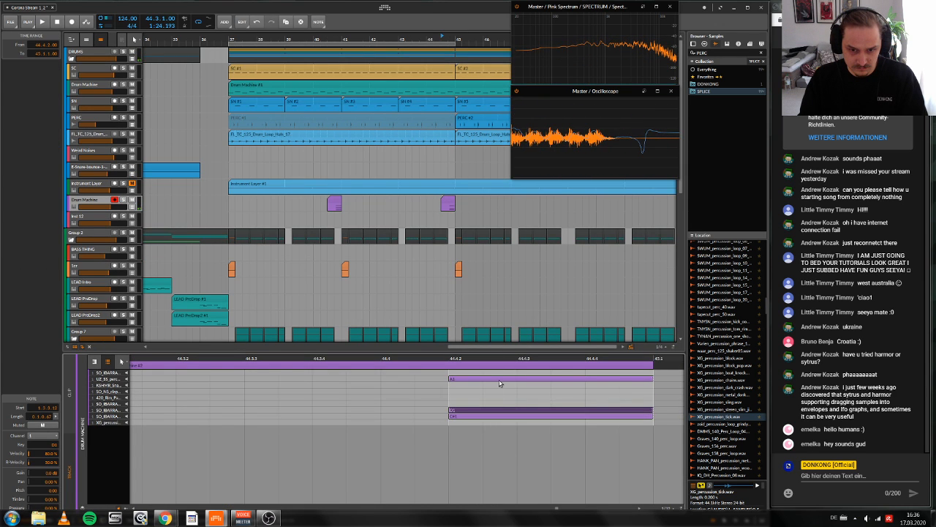
pyautogui.moveTo(500, 380); pyautogui.dragTo(500, 403)
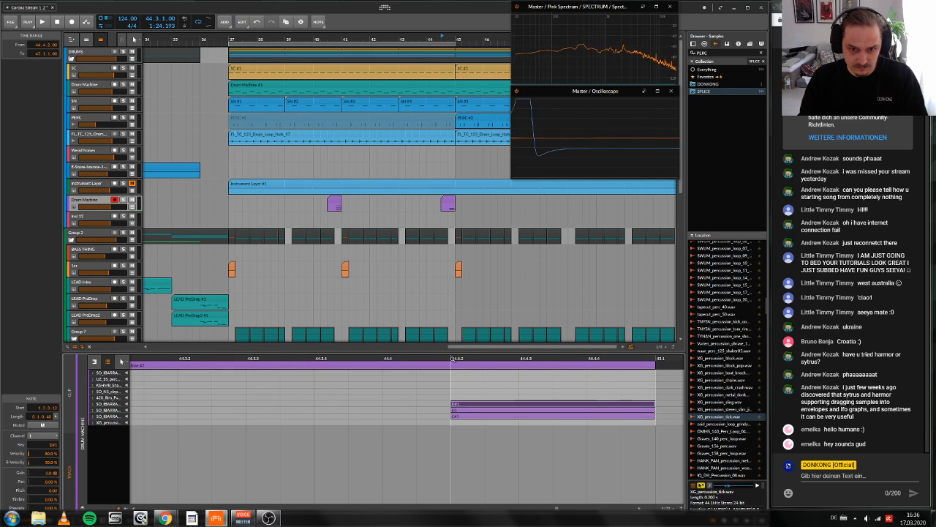
pyautogui.press('space')
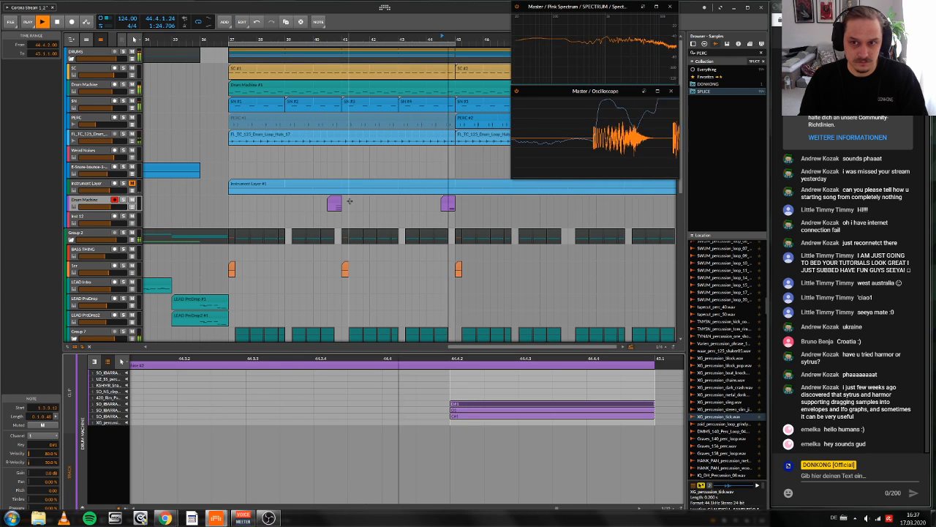
pyautogui.press('space')
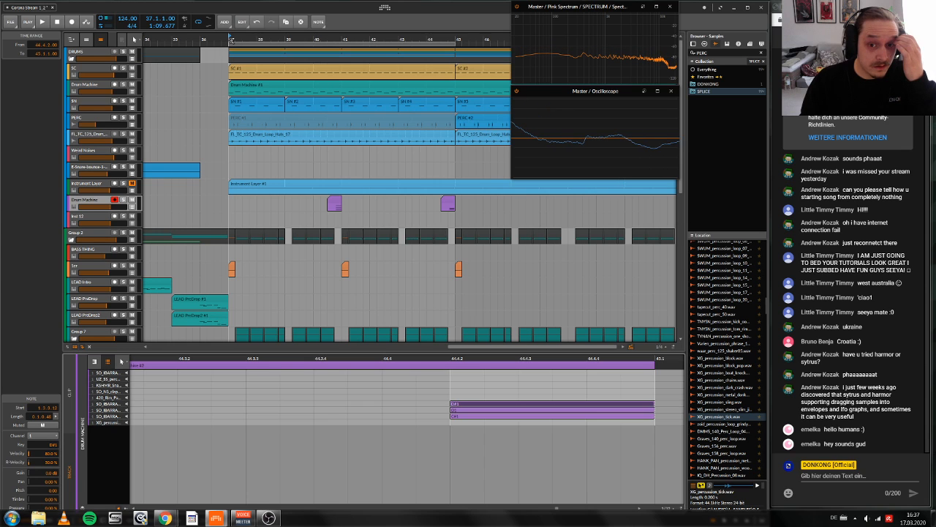
# Step: Play the arrangement from bar 37 to bar 39 to review the start of the drop
pyautogui.scroll(-6, 248, 199)
pyautogui.scroll(4, 248, 199)
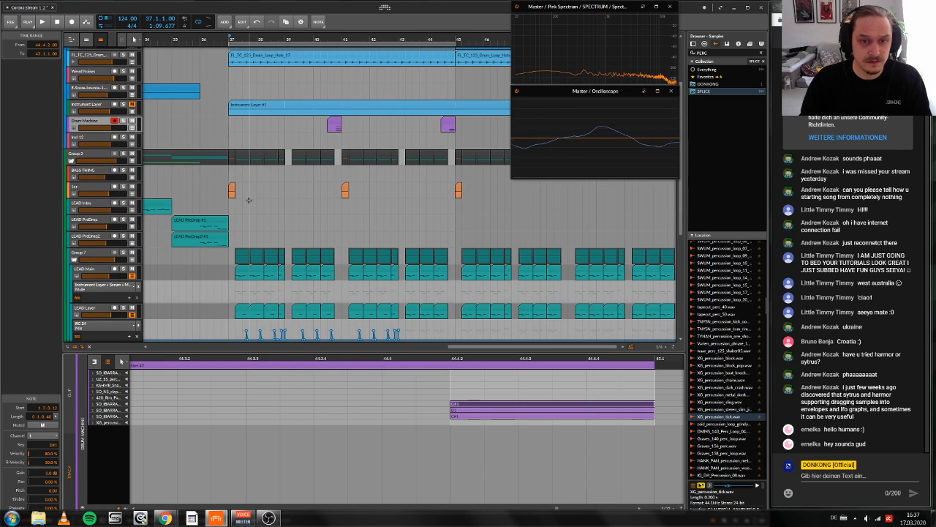
pyautogui.scroll(-1, 248, 199)
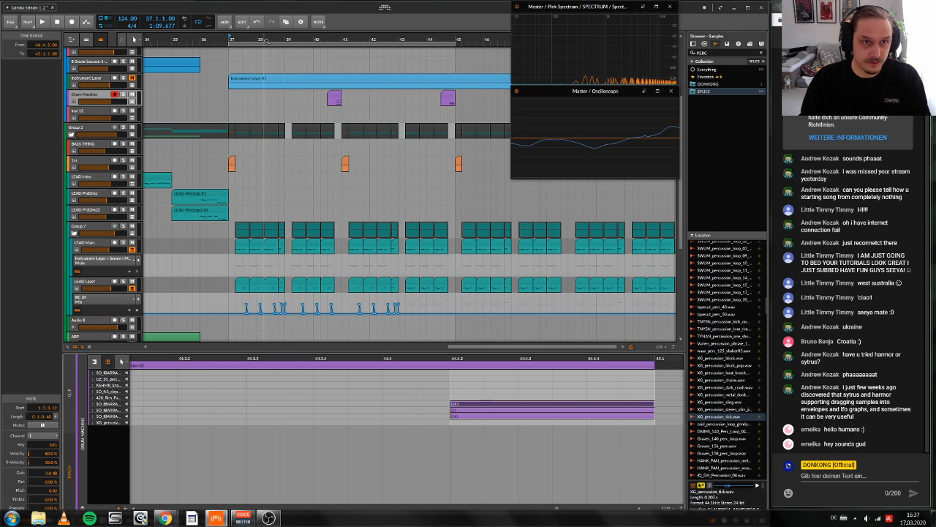
pyautogui.press('space')
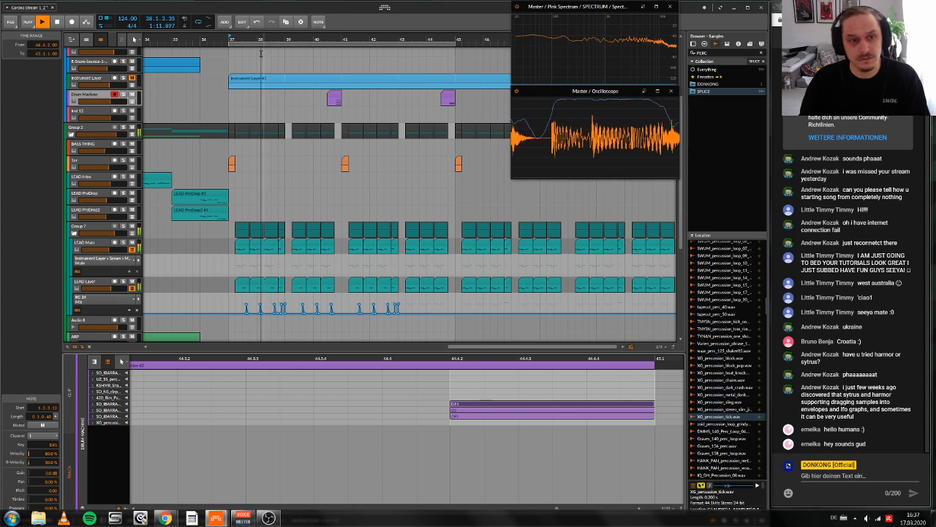
pyautogui.press('space')
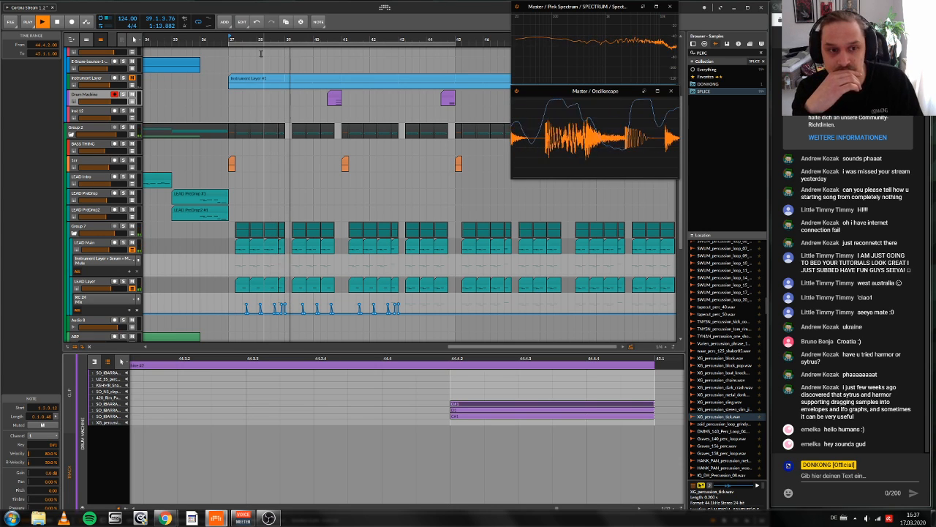
# Step: Collapse Group 7 and add a new instrument track directly below it
pyautogui.hscroll(1, 180, 150)
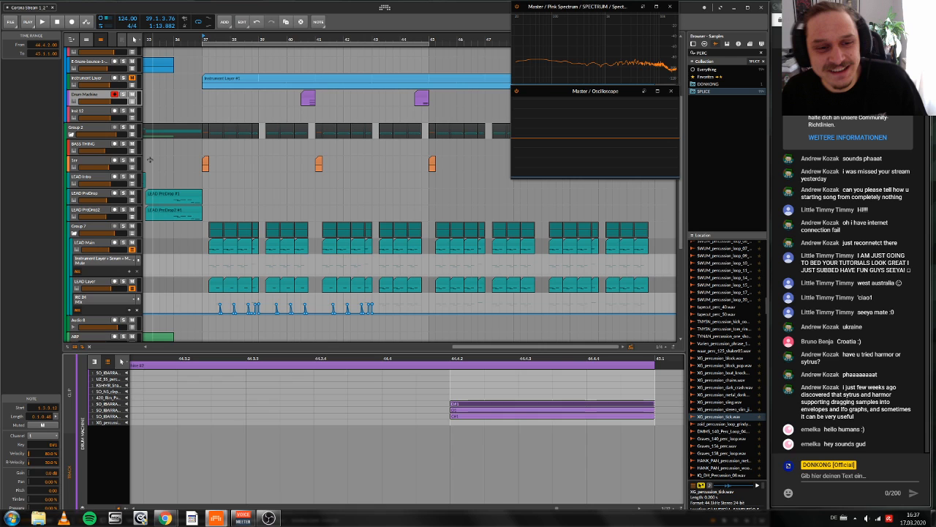
pyautogui.hscroll(-2, 150, 159)
pyautogui.click(72, 233)
pyautogui.rightClick(83, 227)
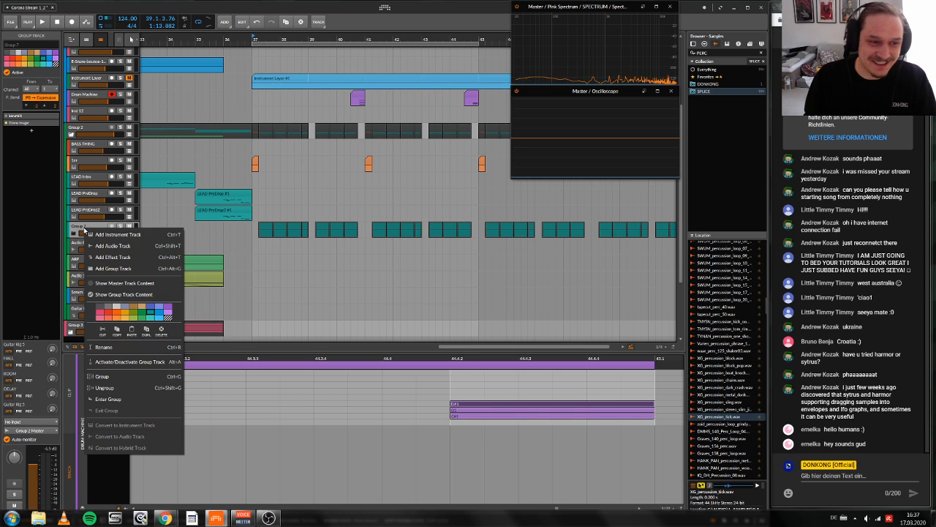
pyautogui.click(111, 236)
# Step: Insert Serum on the new instrument track, dismiss its alert and move the plug-in window clear of the browser
pyautogui.press('d')
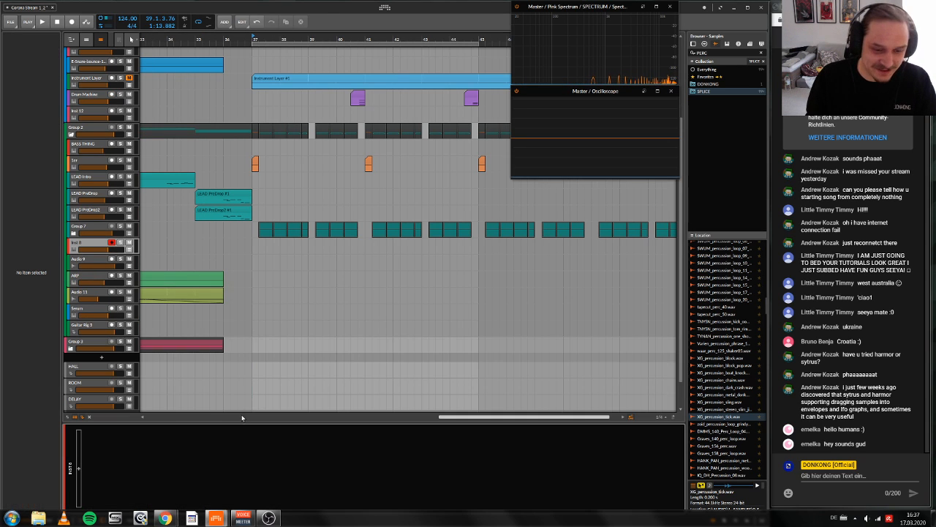
pyautogui.doubleClick(202, 464)
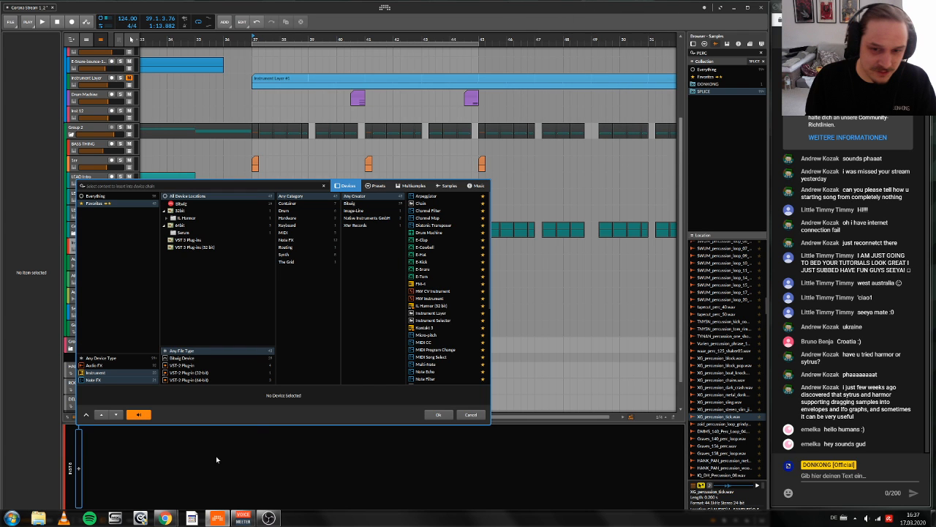
pyautogui.write('serum')
pyautogui.click(442, 412)
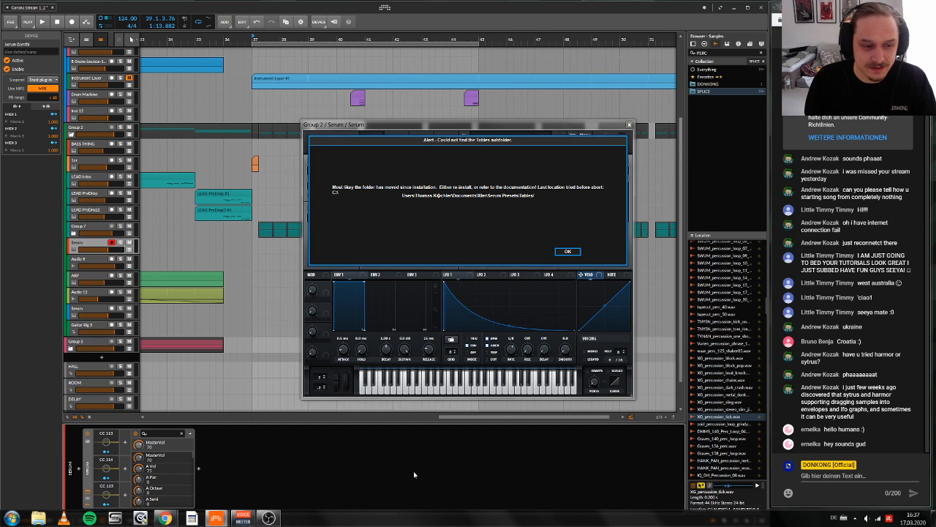
pyautogui.click(567, 251)
pyautogui.moveTo(439, 124); pyautogui.dragTo(292, 152)
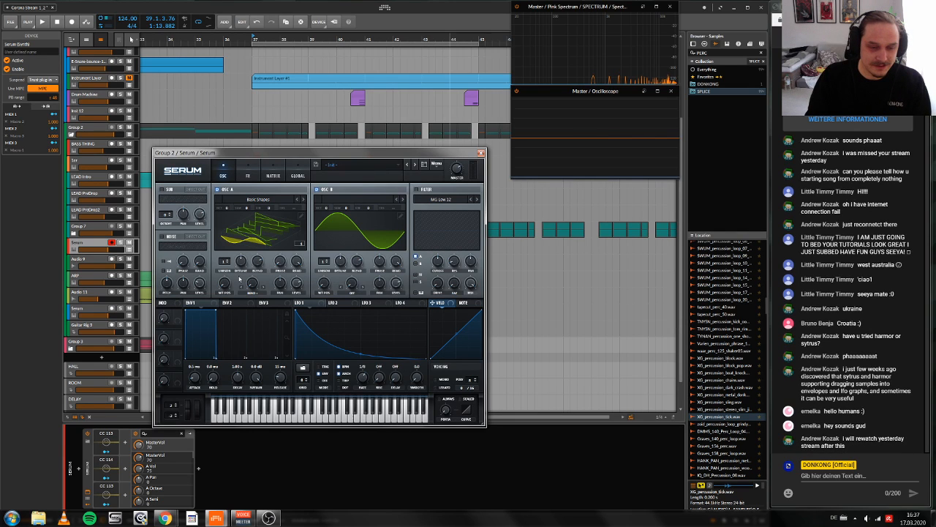
# Step: Set Serum oscillator A's wavetable position to 2 and check its list of available wavetables
pyautogui.moveTo(239, 279); pyautogui.dragTo(259, 230)
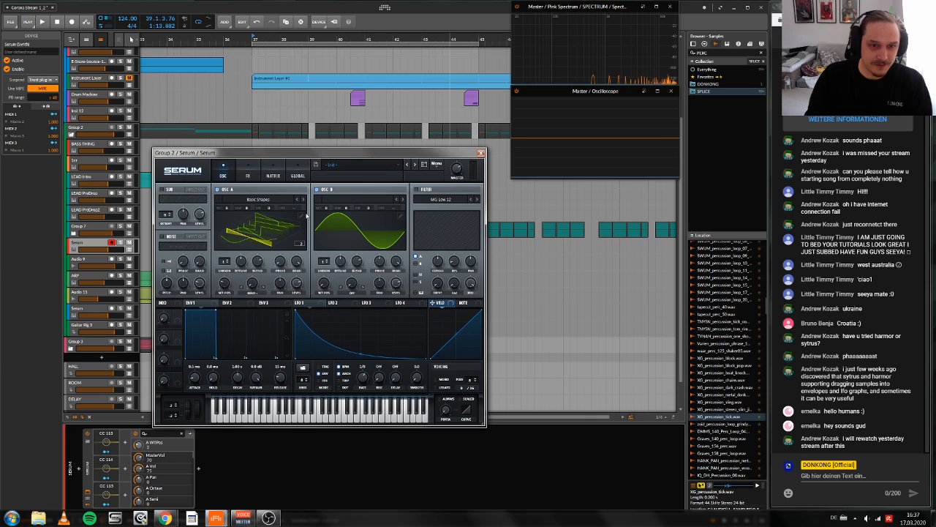
pyautogui.click(259, 200)
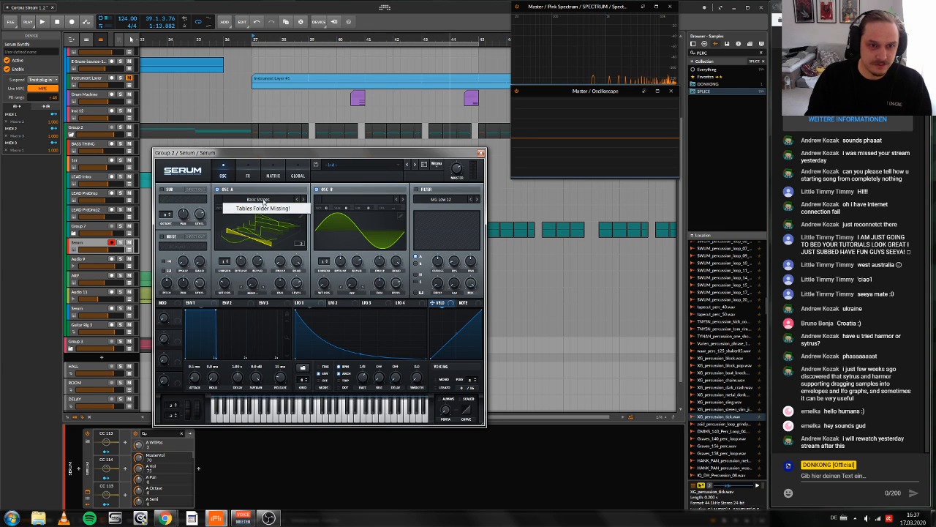
pyautogui.click(350, 196)
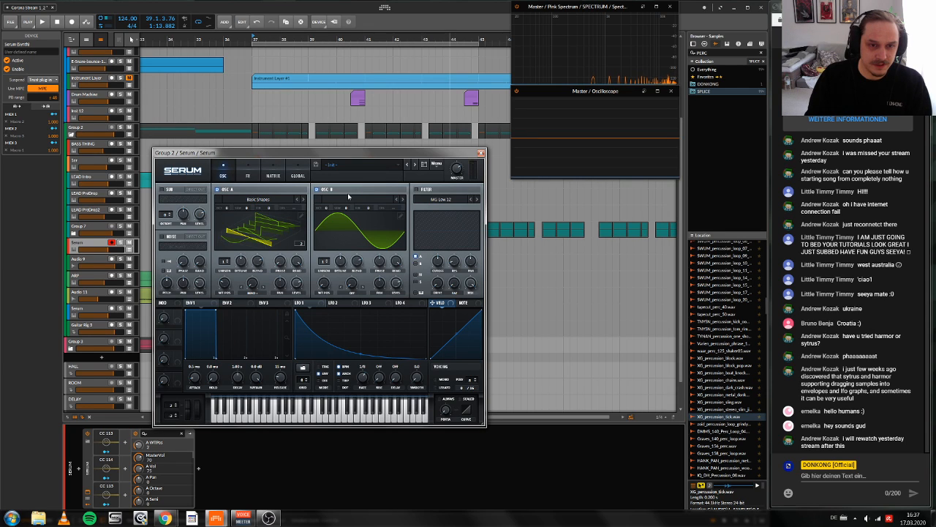
# Step: Switch oscillator A off and open oscillator B's wavetable editor
pyautogui.doubleClick(397, 215)
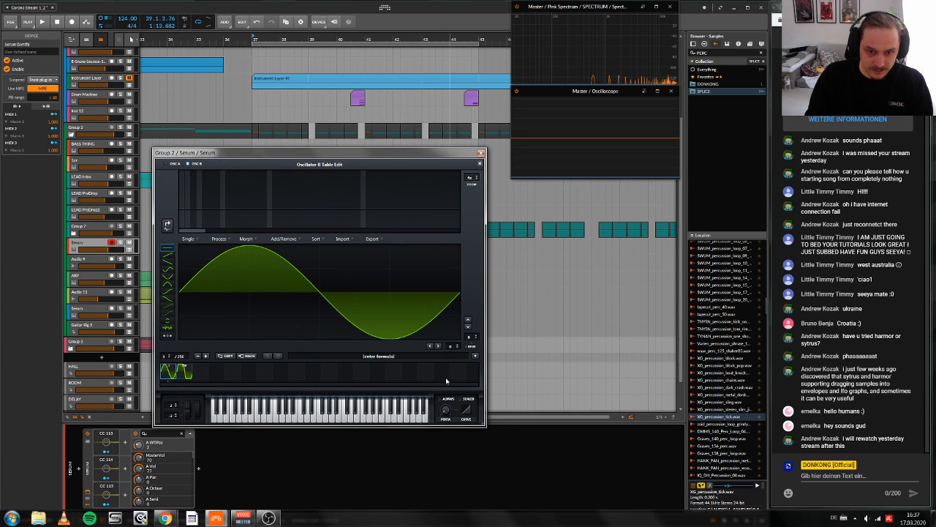
pyautogui.click(480, 163)
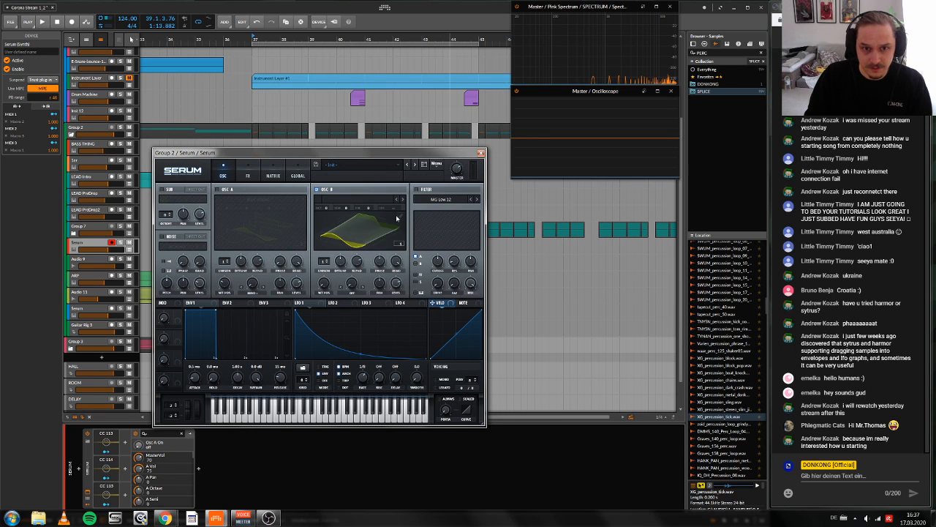
pyautogui.doubleClick(398, 217)
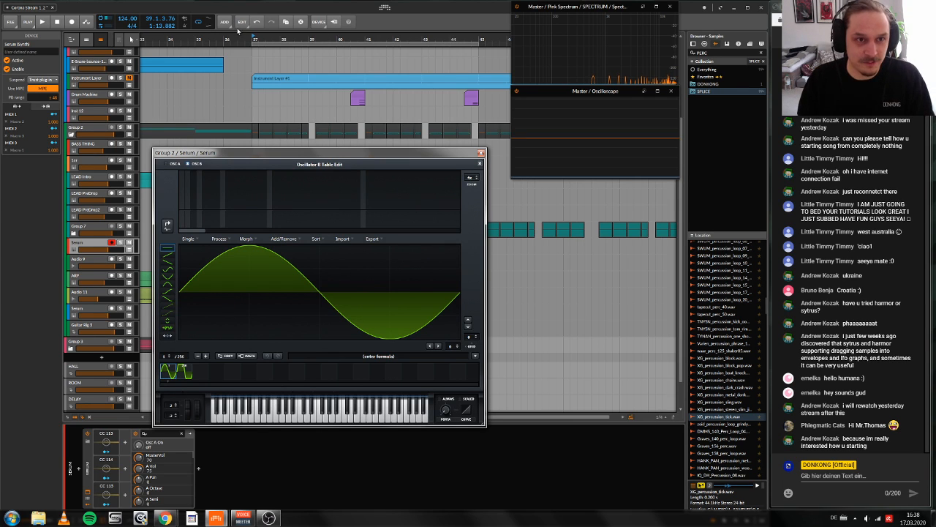
# Step: Play the drop from bar 37 as a listening reference for the new synth sound
pyautogui.press('space')
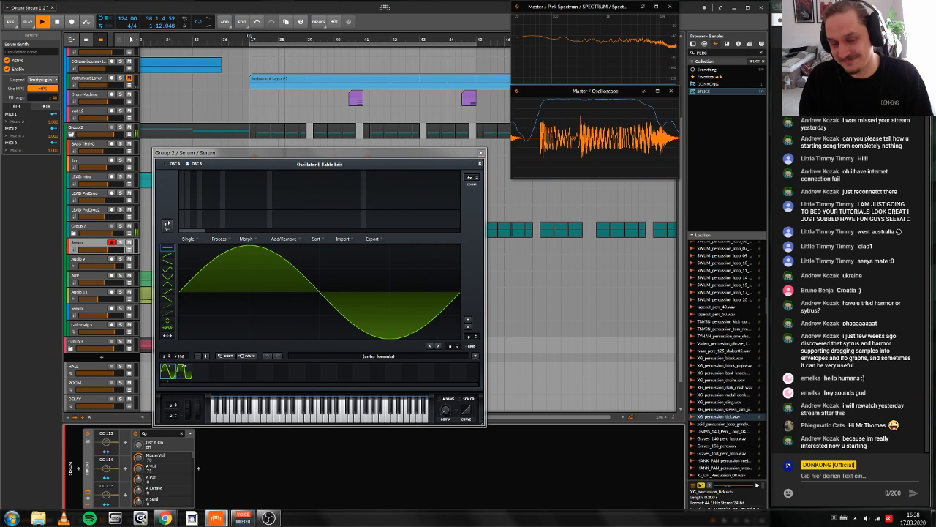
pyautogui.press('space')
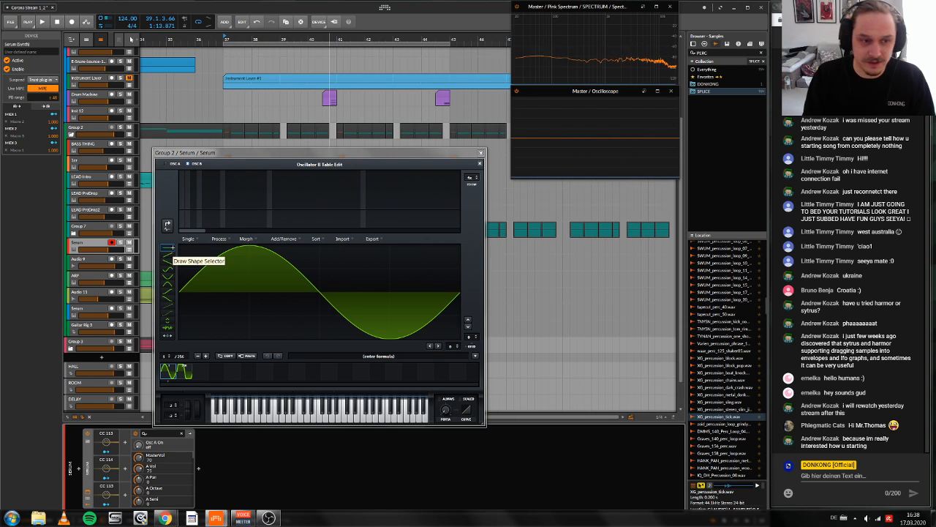
# Step: Draw irregular freehand waveforms across the full cycle in frames 1 and 2 of oscillator B's wavetable, making frame 2 much more jagged
pyautogui.click(183, 293)
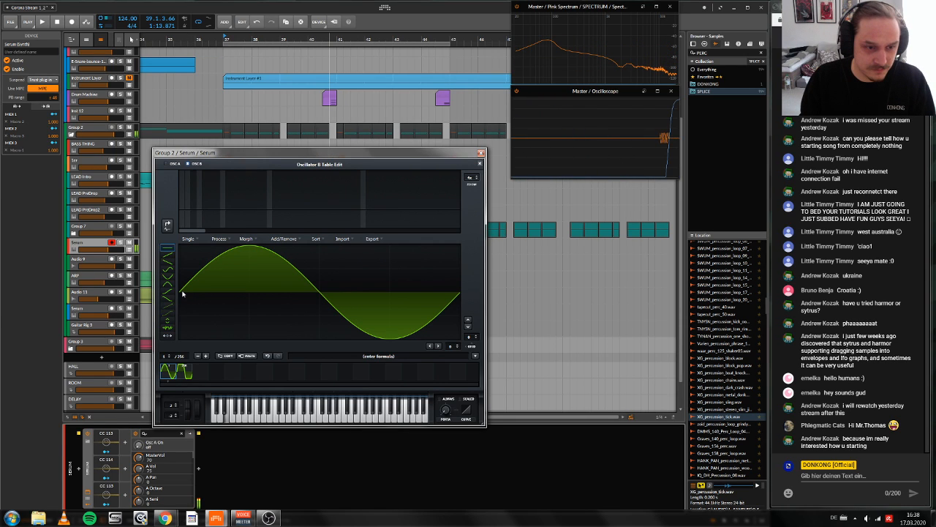
pyautogui.moveTo(183, 293)
pyautogui.mouseDown()
pyautogui.moveTo(459, 322)
pyautogui.moveTo(404, 332)
pyautogui.moveTo(460, 293)
pyautogui.mouseUp()
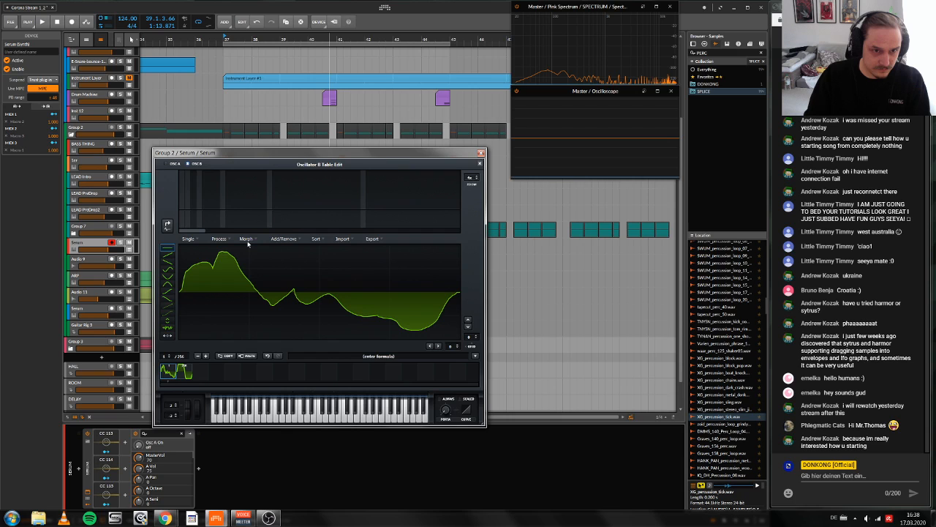
pyautogui.click(185, 372)
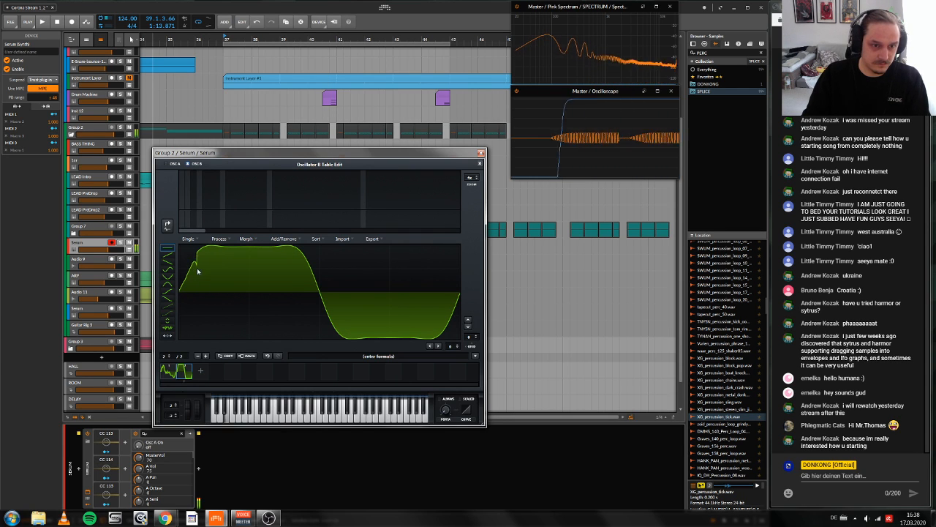
pyautogui.moveTo(195, 268)
pyautogui.mouseDown()
pyautogui.moveTo(242, 250)
pyautogui.moveTo(295, 333)
pyautogui.moveTo(337, 293)
pyautogui.moveTo(389, 326)
pyautogui.moveTo(414, 268)
pyautogui.moveTo(462, 292)
pyautogui.mouseUp()
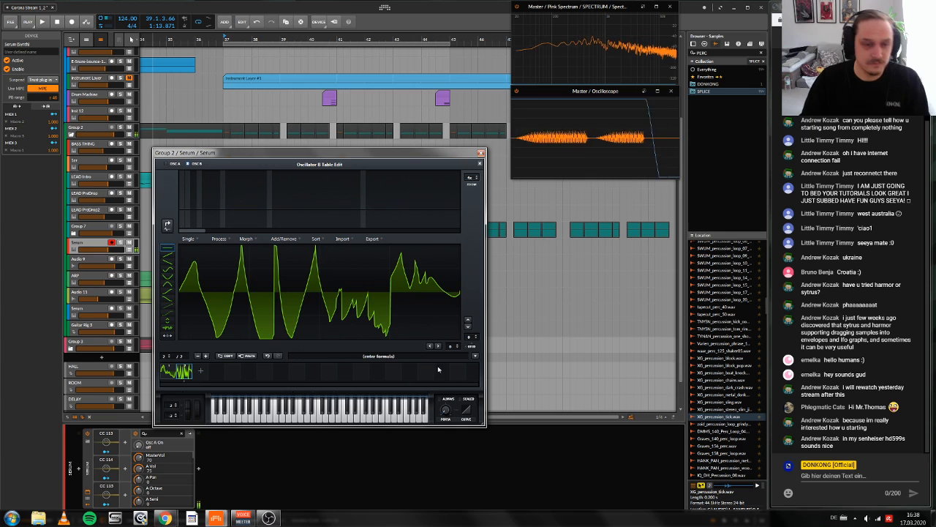
# Step: Apply Morph - Crossfade between the two drawn frames and return to Serum's oscillator view
pyautogui.click(248, 242)
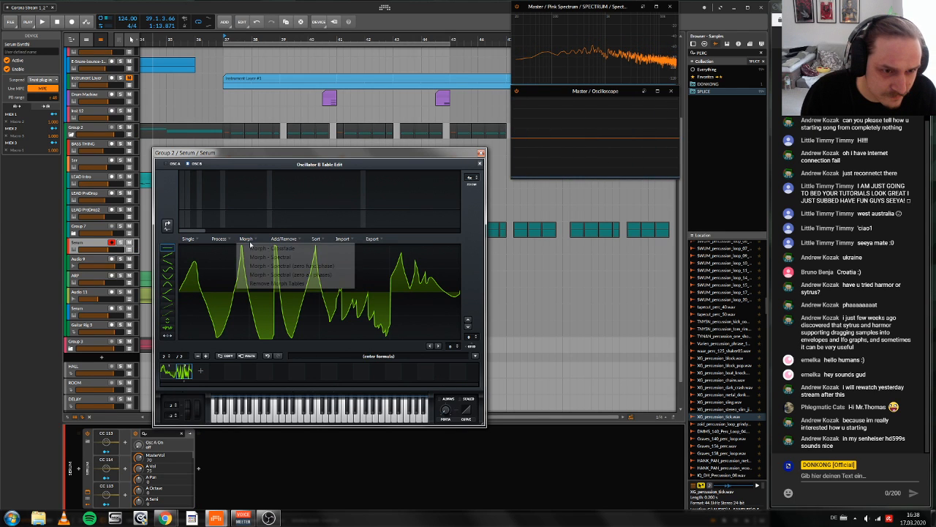
pyautogui.click(267, 248)
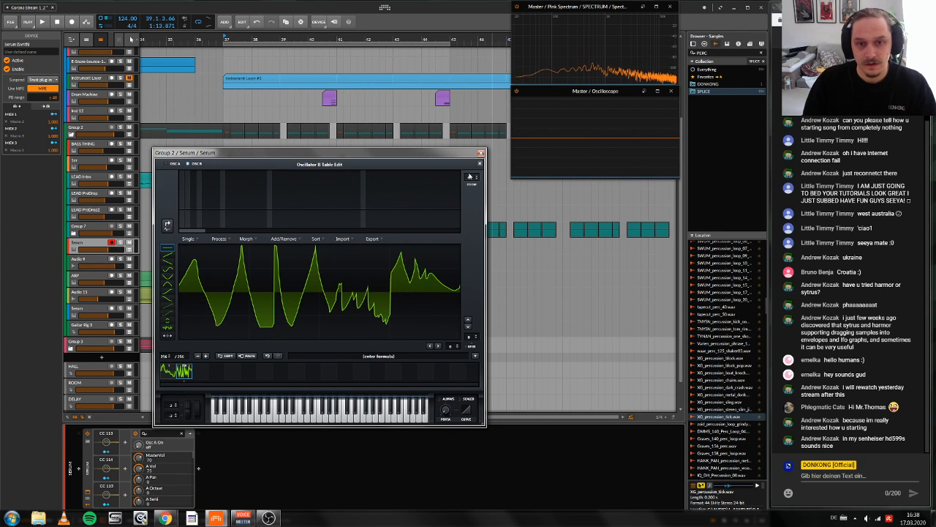
pyautogui.click(480, 164)
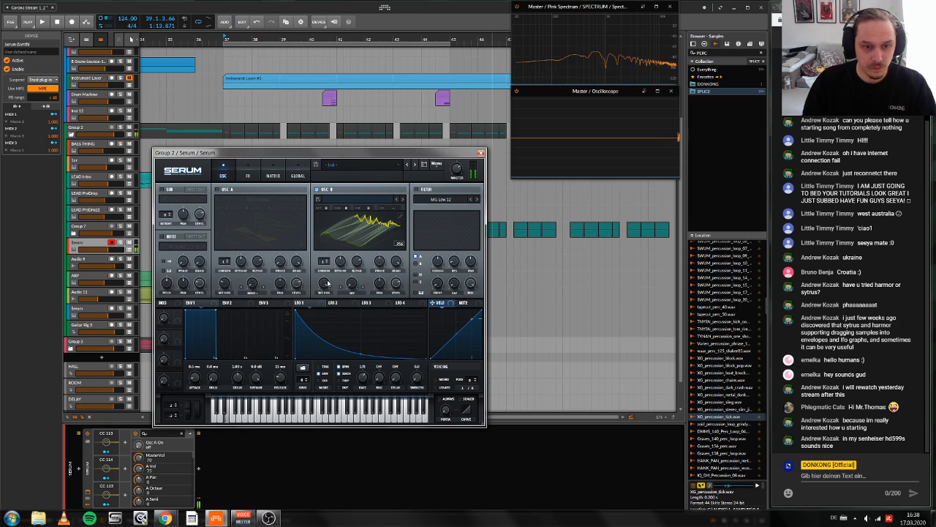
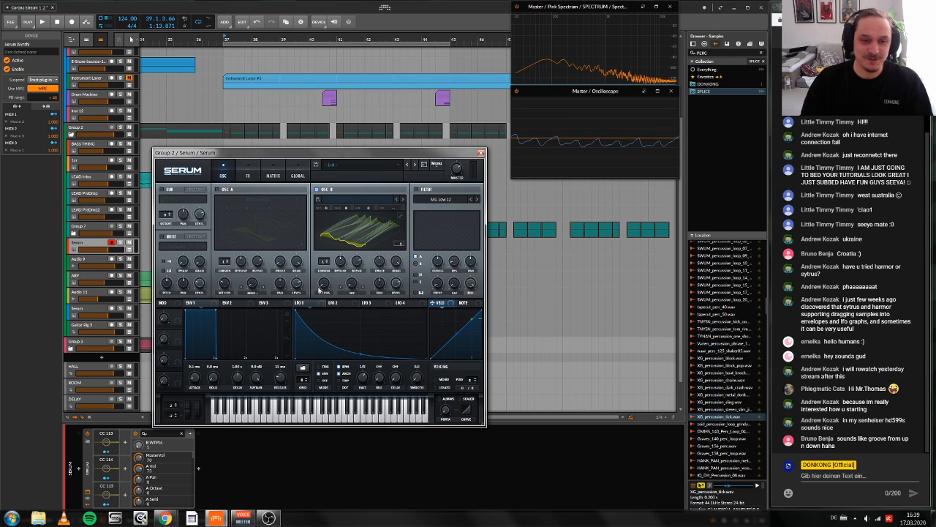
# Step: Switch oscillator A on, set oscillator B's warp mode to FM (from A) and raise its warp amount to about 51
pyautogui.moveTo(320, 290)
pyautogui.mouseDown()
pyautogui.moveTo(324, 282)
pyautogui.moveTo(332, 301)
pyautogui.mouseUp()
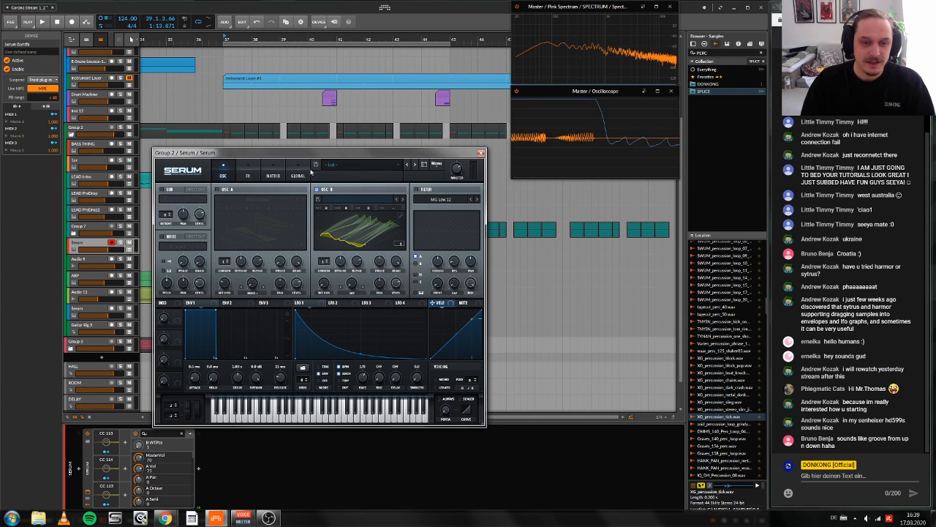
pyautogui.click(217, 189)
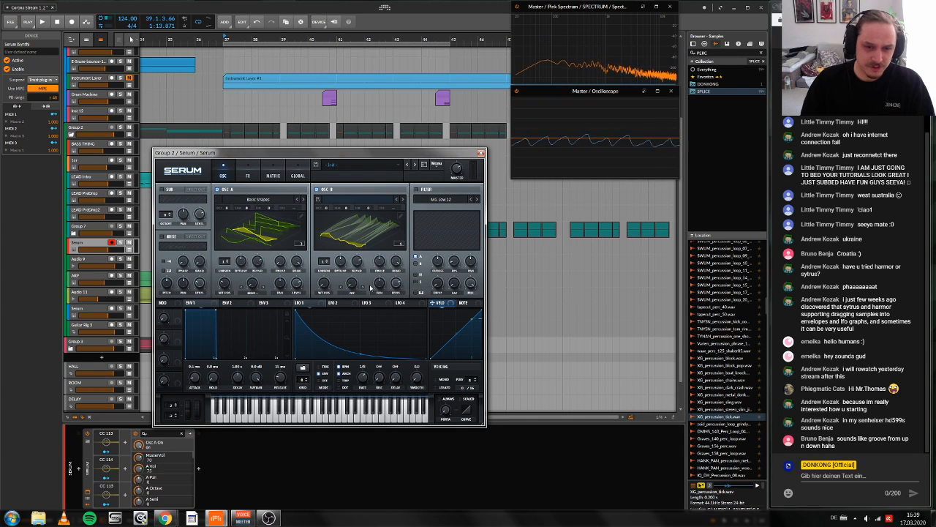
pyautogui.click(352, 293)
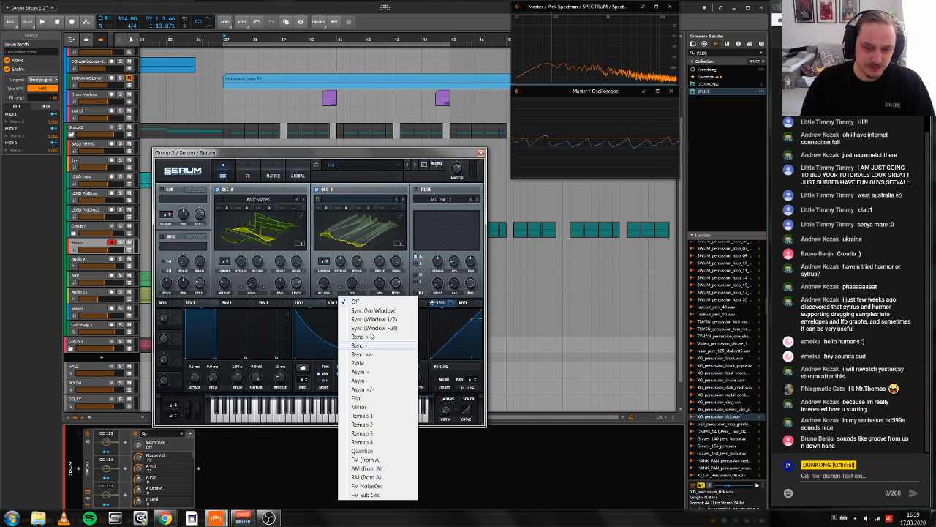
pyautogui.click(366, 459)
pyautogui.moveTo(351, 283); pyautogui.dragTo(351, 281)
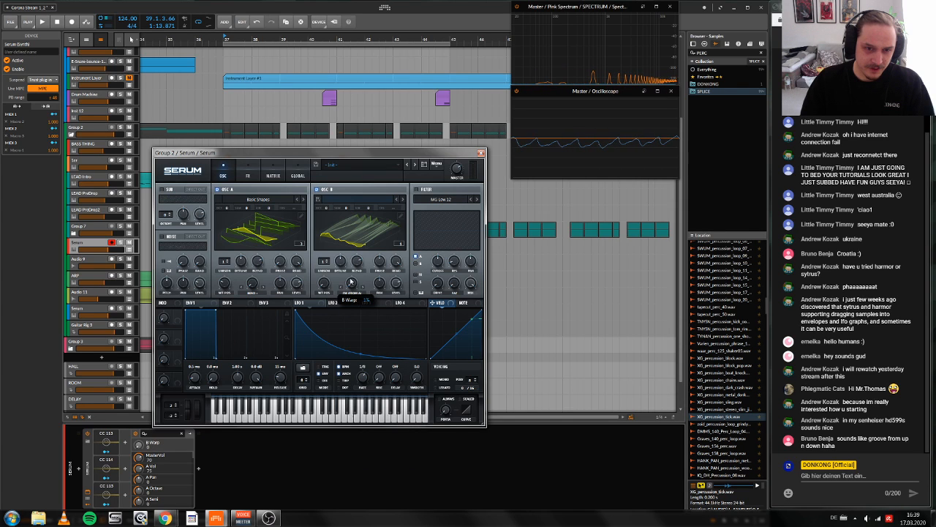
pyautogui.moveTo(166, 518)
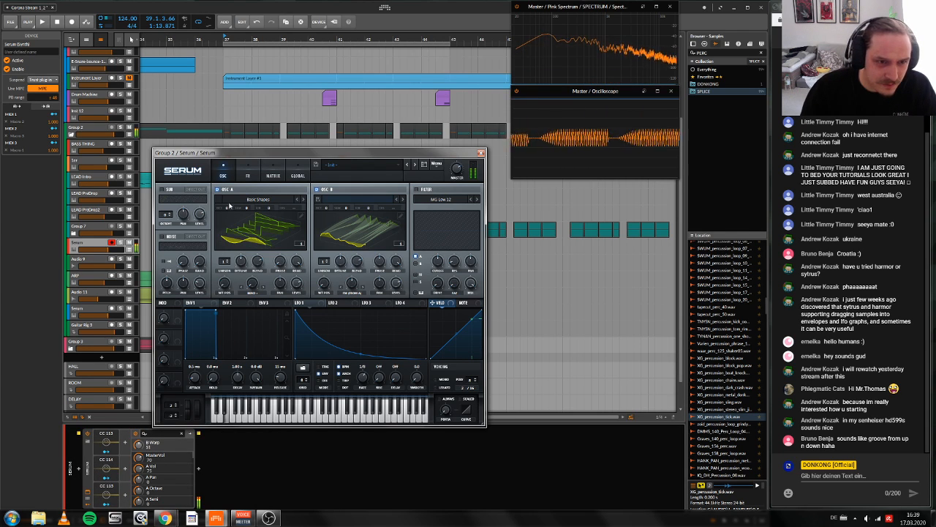
# Step: Lower oscillator A's octave to -4 and set oscillator B's warp to RM (from A) at 100, keeping A's warp at 0
pyautogui.moveTo(228, 208); pyautogui.dragTo(228, 231)
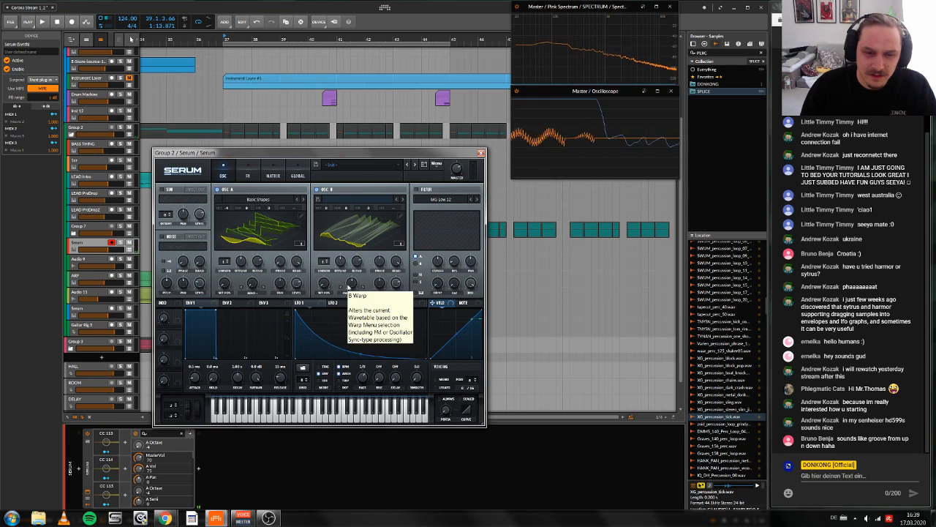
pyautogui.click(350, 292)
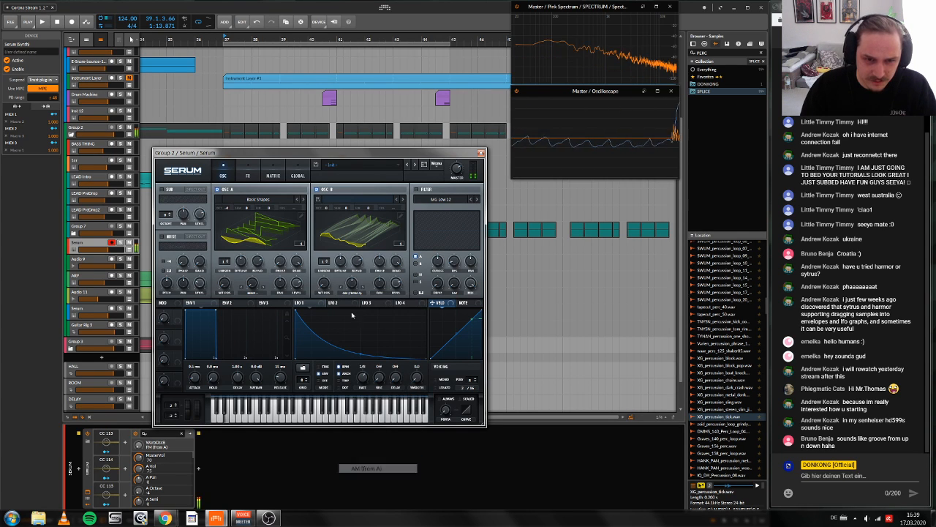
pyautogui.click(365, 459)
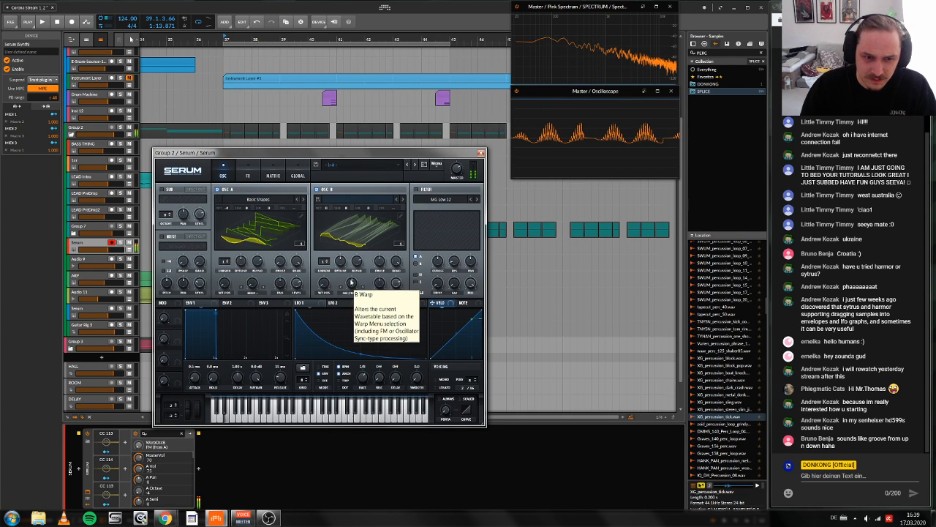
pyautogui.click(352, 283)
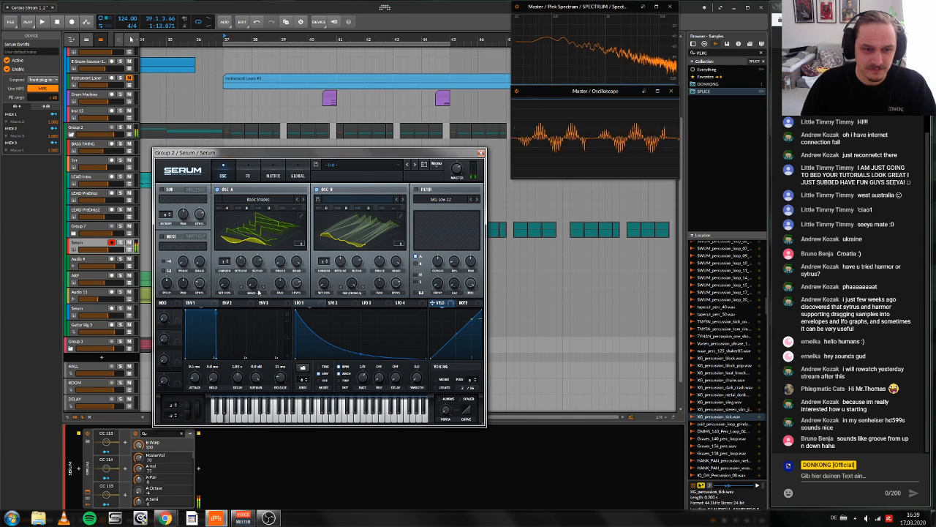
pyautogui.moveTo(254, 284); pyautogui.dragTo(281, 294)
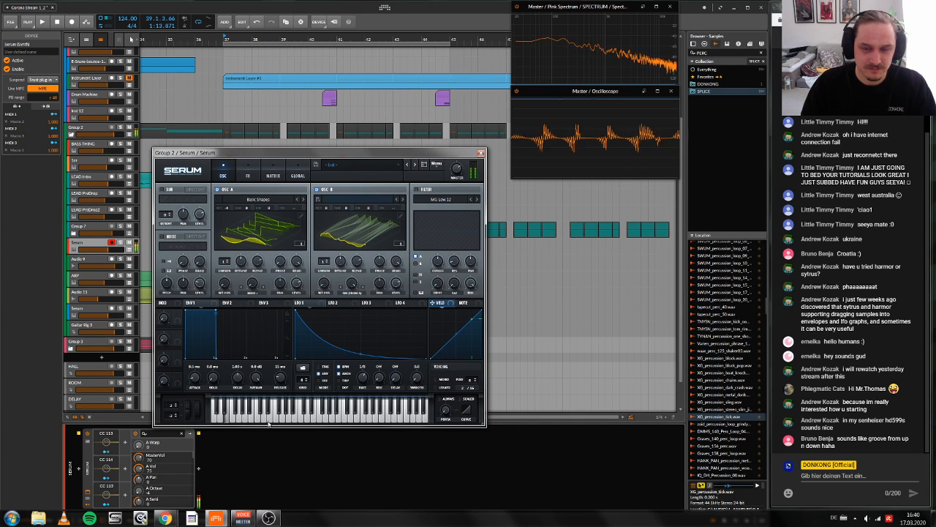
# Step: Compare the FM, RM and AM (from A) warp modes on oscillator B by switching between them
pyautogui.click(352, 293)
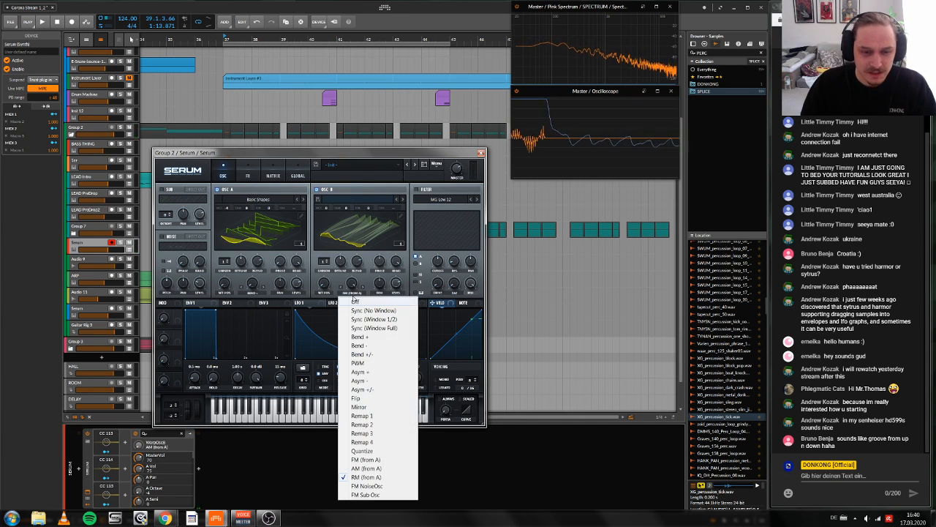
pyautogui.click(366, 460)
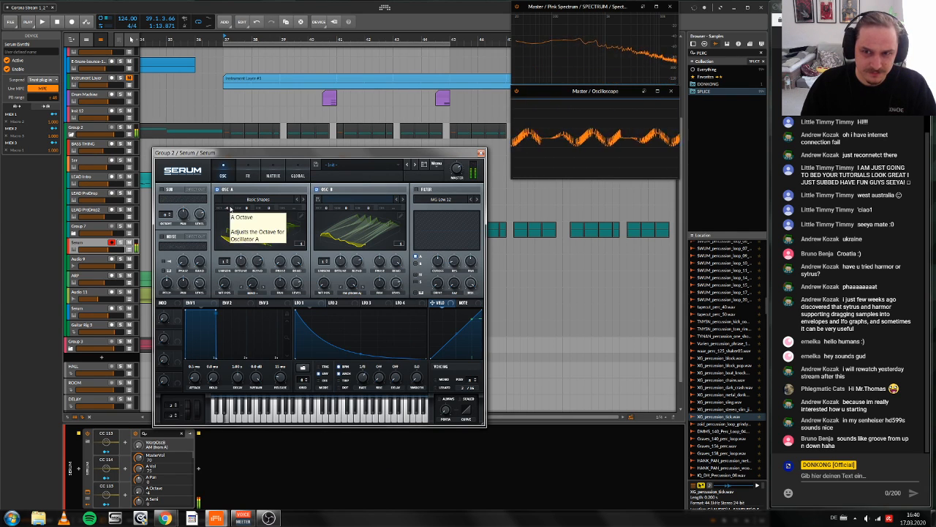
pyautogui.click(352, 293)
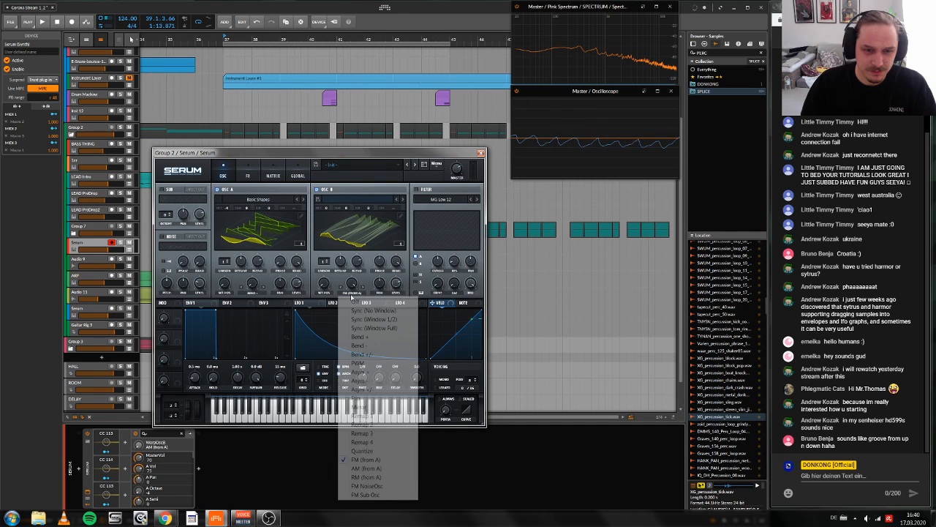
pyautogui.click(369, 477)
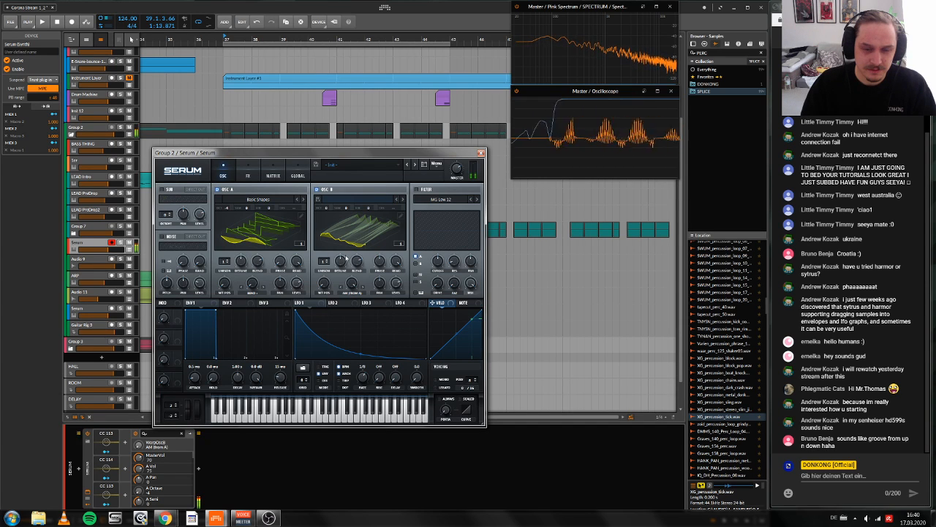
pyautogui.click(346, 293)
pyautogui.click(365, 468)
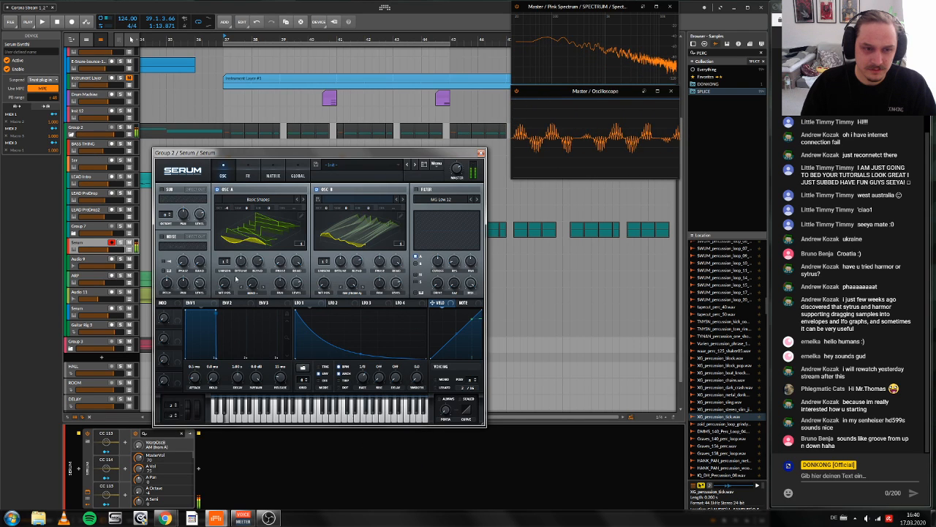
# Step: Raise oscillator A's octave to -2 and oscillator B's octave to +4, with B's warp amount lowered to about 54
pyautogui.moveTo(227, 208); pyautogui.dragTo(233, 182)
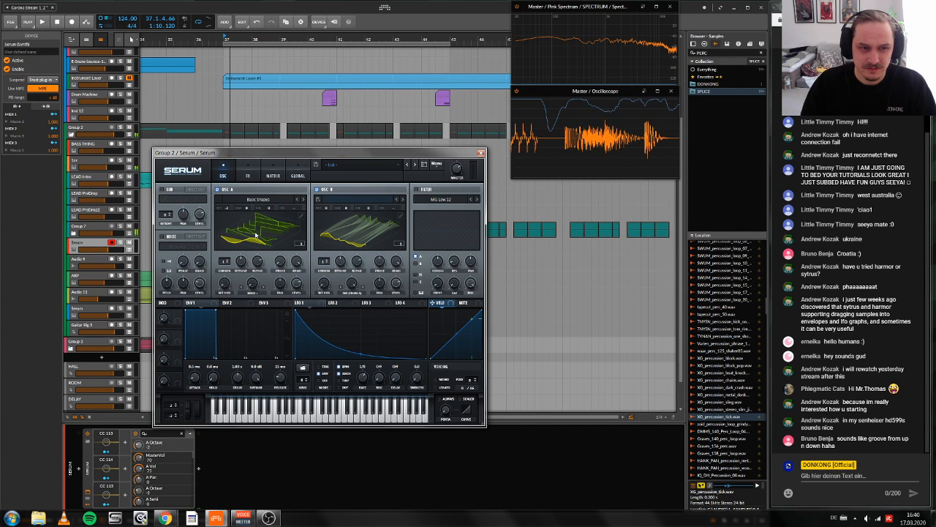
pyautogui.moveTo(352, 283); pyautogui.dragTo(347, 321)
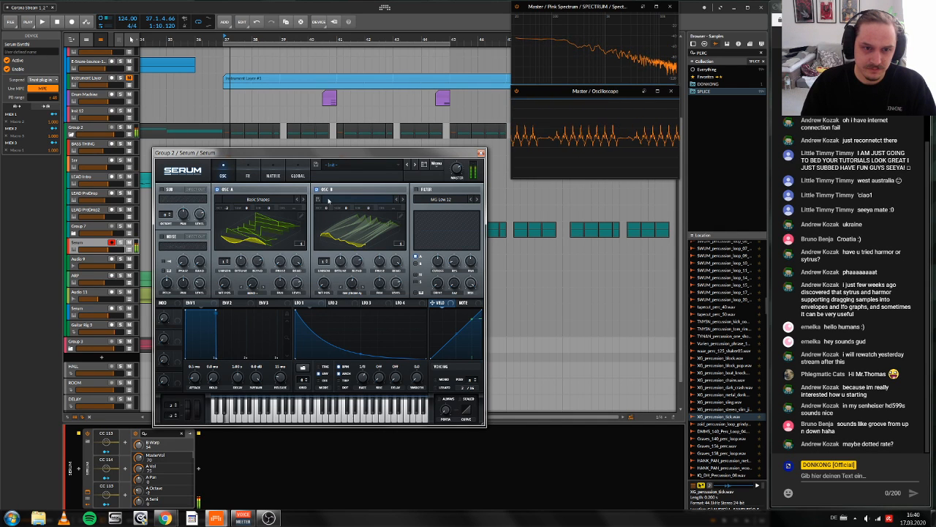
pyautogui.moveTo(328, 202); pyautogui.dragTo(331, 179)
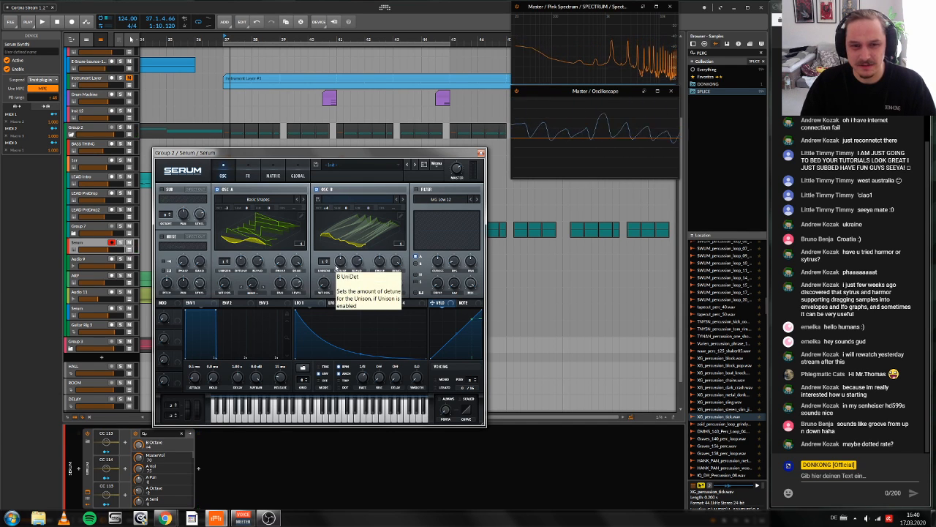
# Step: Add unison voices to oscillator B, adjust their blend and fine-tune B's warp amount against oscillator A at octave -2
pyautogui.click(332, 234)
pyautogui.click(332, 234)
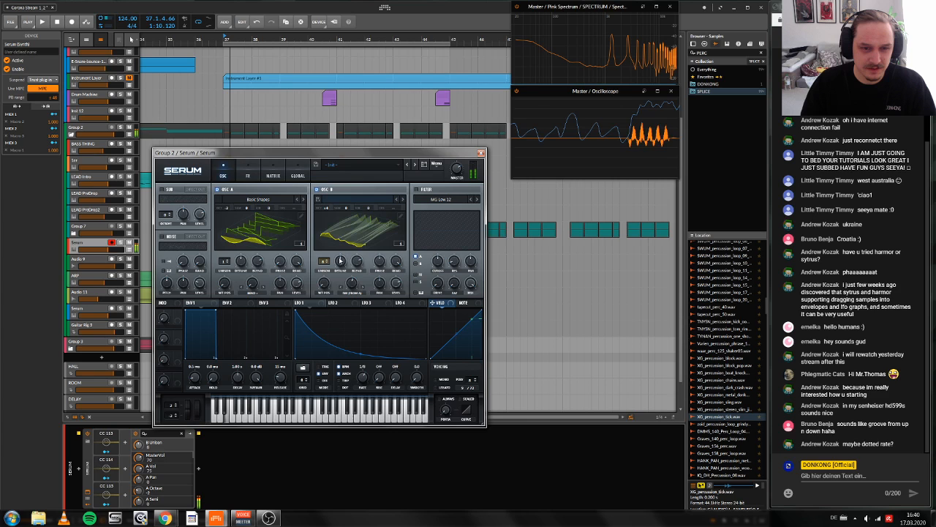
pyautogui.moveTo(355, 262); pyautogui.dragTo(360, 237)
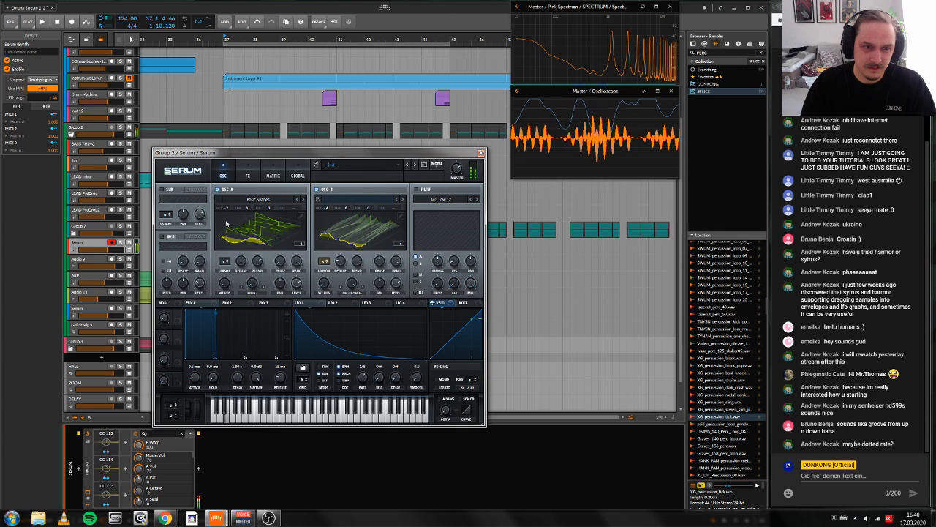
pyautogui.moveTo(353, 284); pyautogui.dragTo(350, 309)
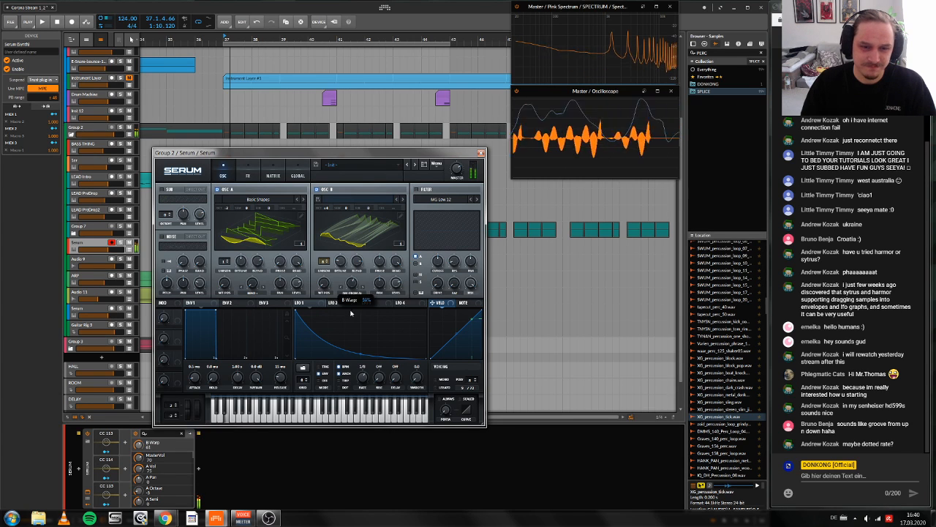
pyautogui.moveTo(225, 210); pyautogui.dragTo(231, 194)
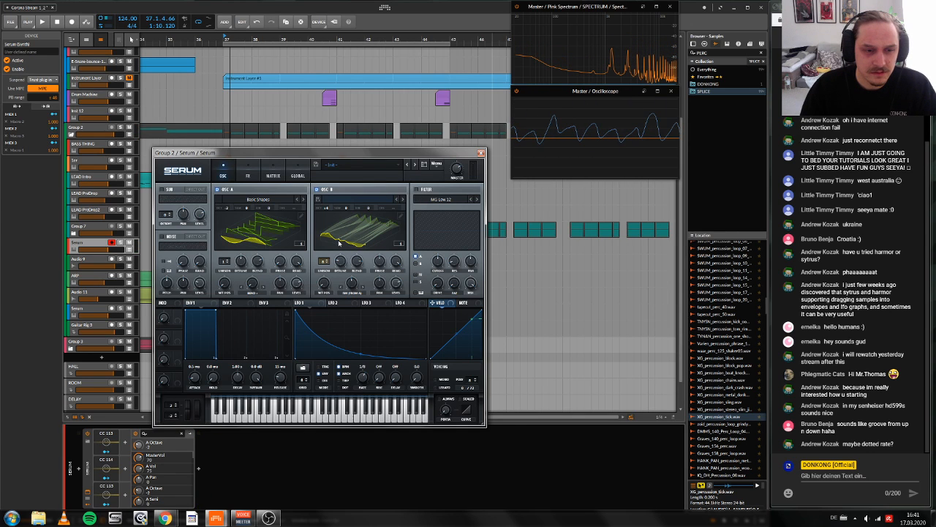
# Step: Enable the AC hum1 noise oscillator at a level of 27 and the sub oscillator at octave -1
pyautogui.click(161, 235)
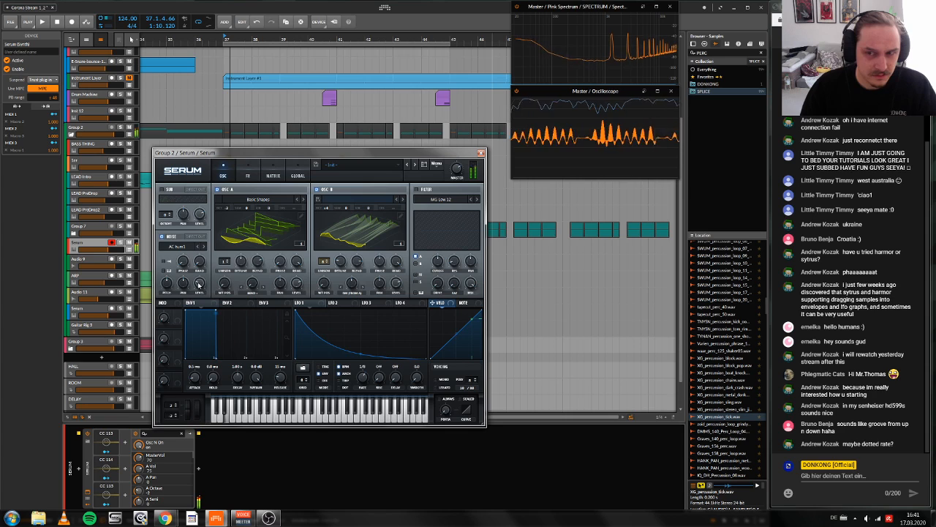
pyautogui.moveTo(199, 285); pyautogui.dragTo(196, 291)
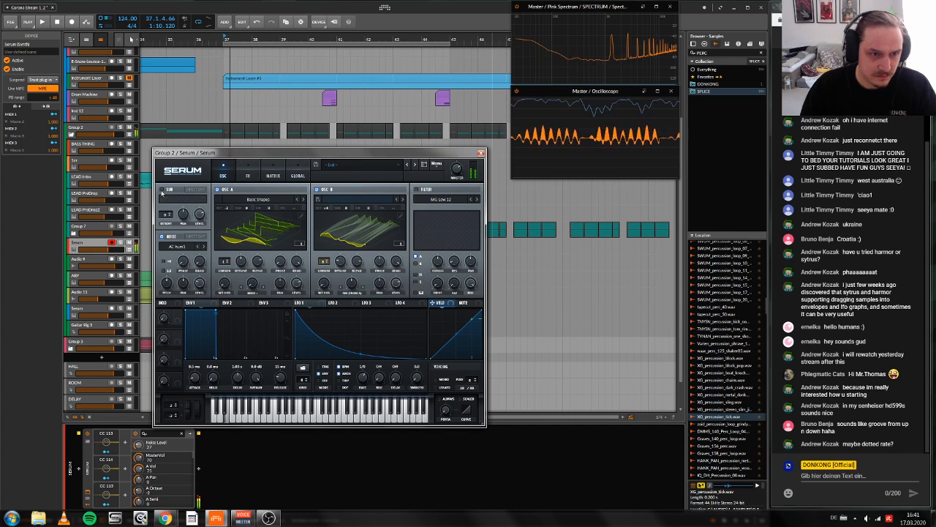
pyautogui.click(161, 189)
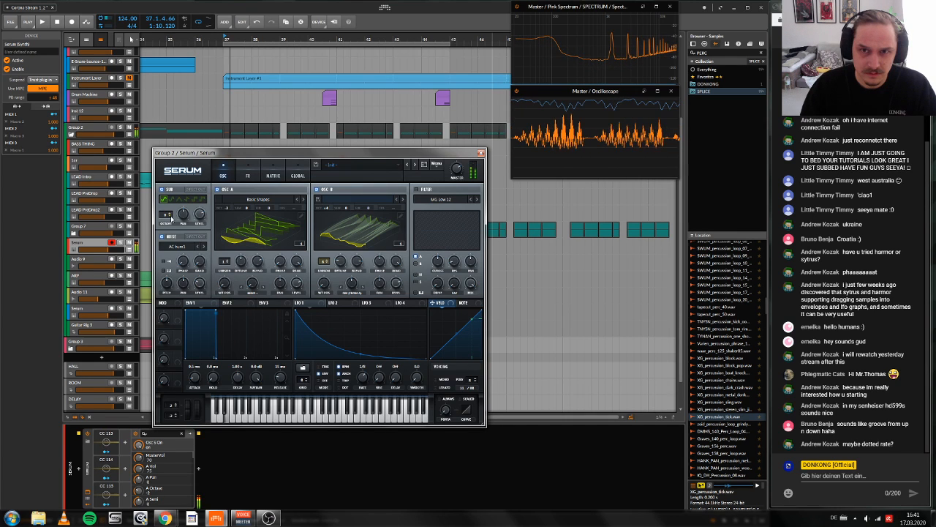
pyautogui.click(168, 215)
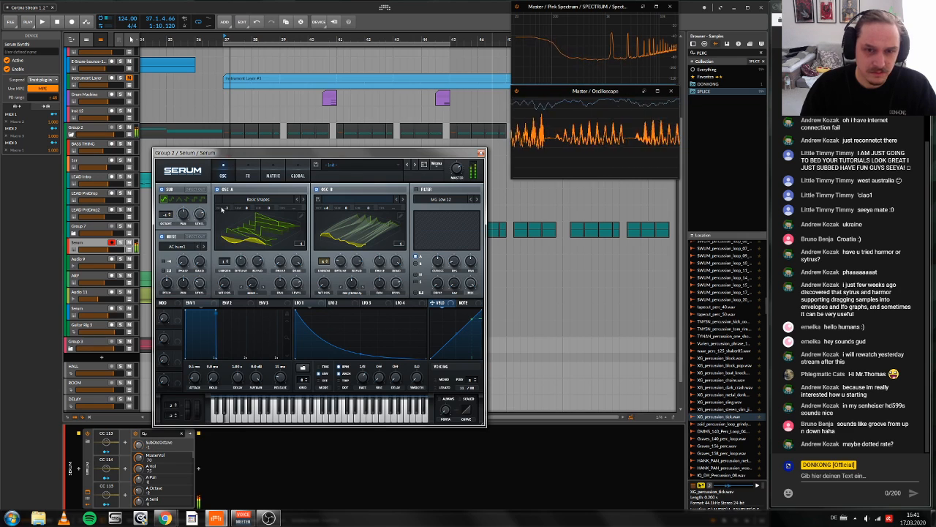
# Step: Enable the filter as High 24 routed to oscillator B only, and display LFO 3
pyautogui.click(418, 190)
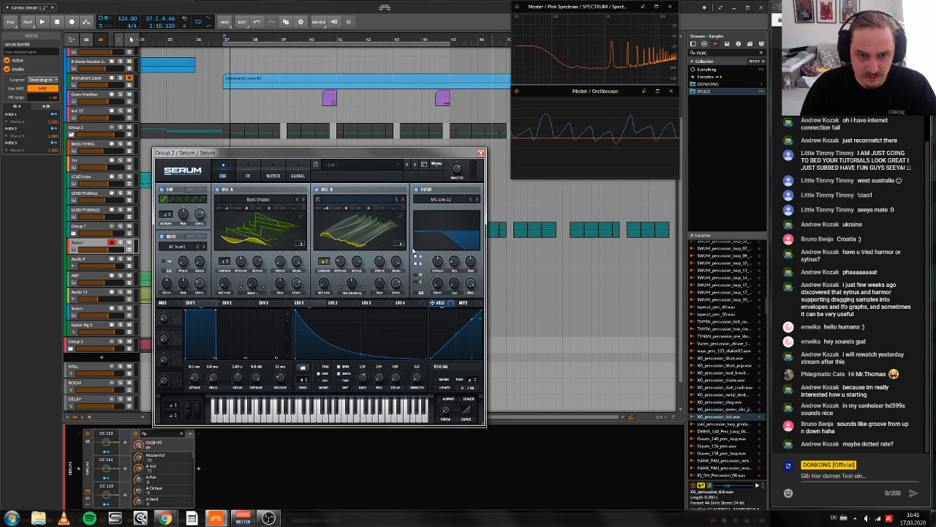
pyautogui.click(441, 199)
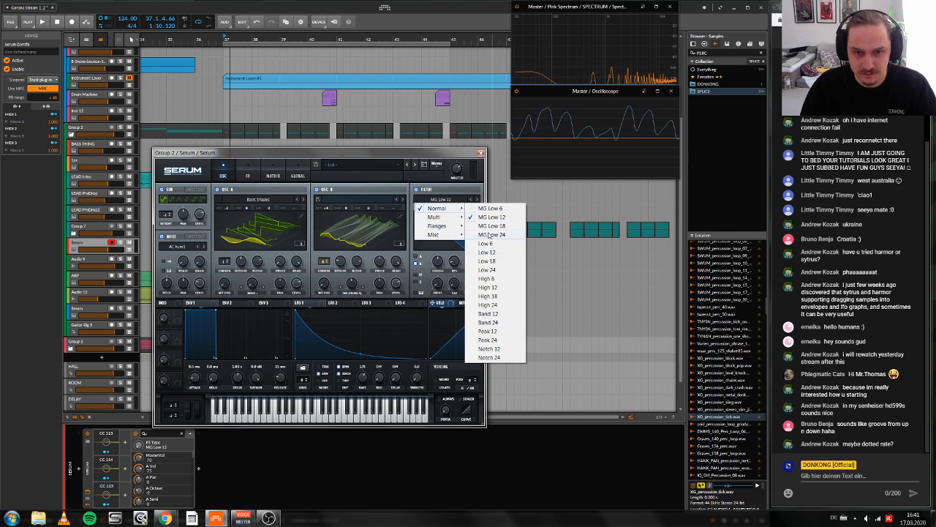
pyautogui.click(494, 304)
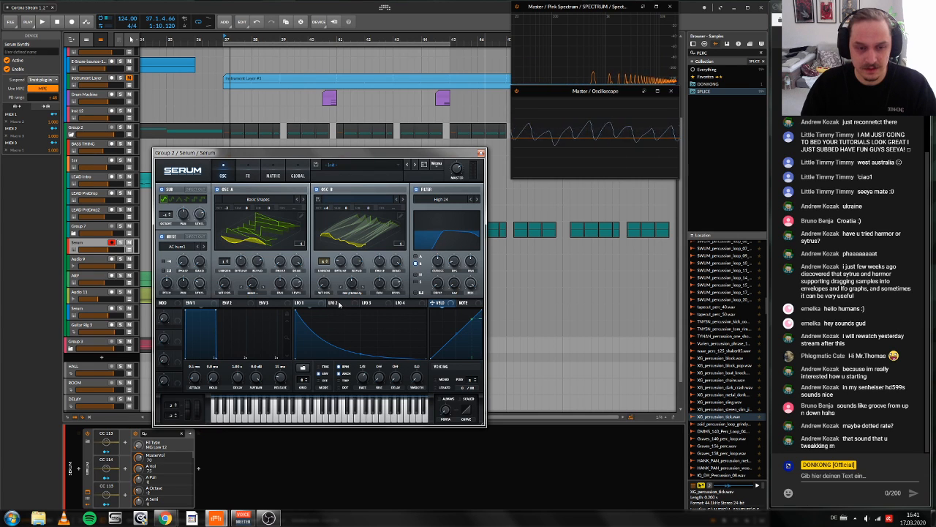
pyautogui.click(337, 303)
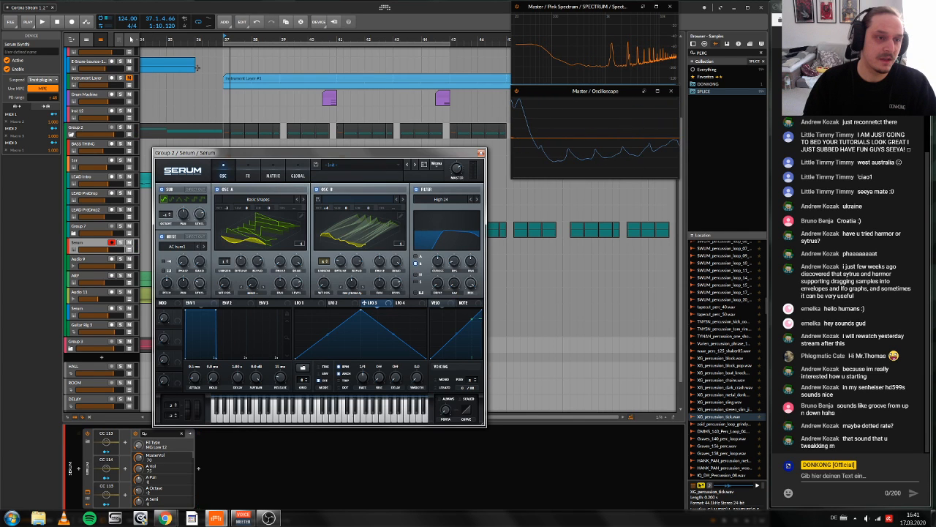
# Step: Compare Group 2 with and without the last effect in its device chain, leave it enabled, and play the drop from bar 37
pyautogui.click(78, 127)
pyautogui.click(425, 435)
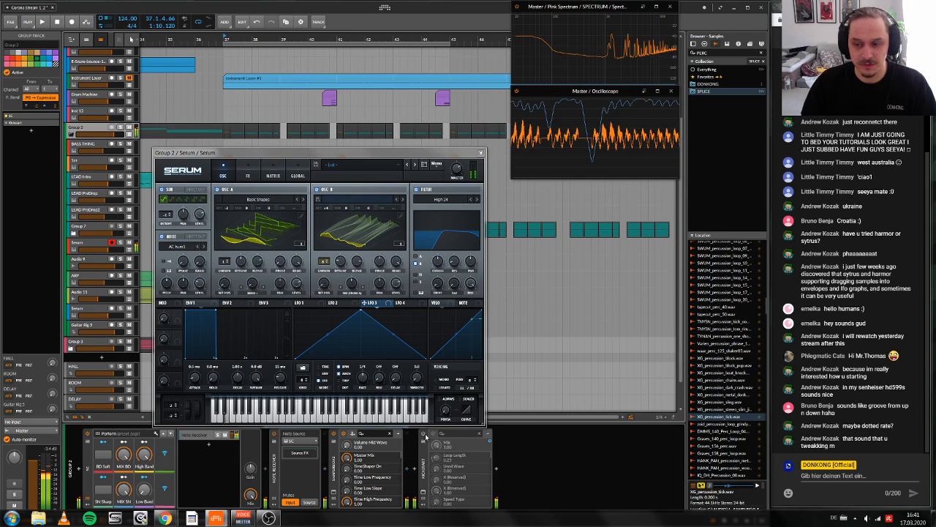
pyautogui.click(424, 435)
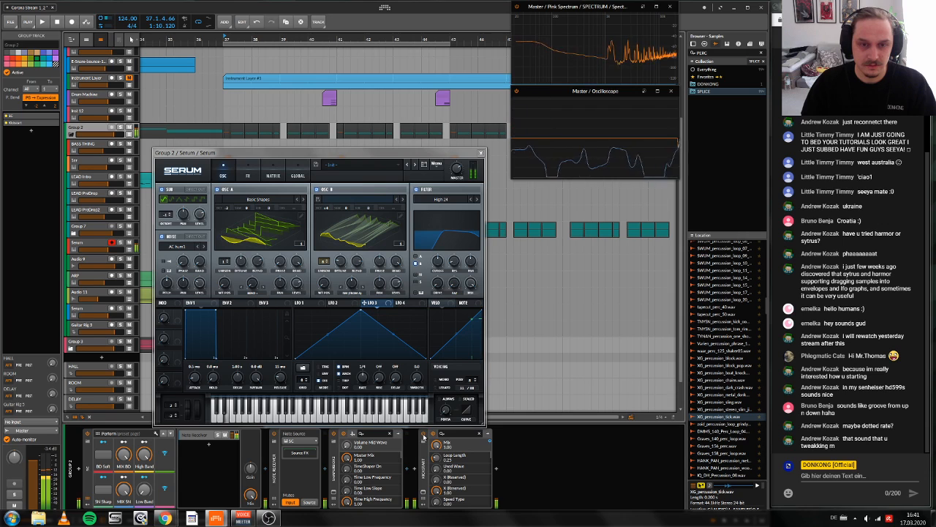
pyautogui.click(424, 435)
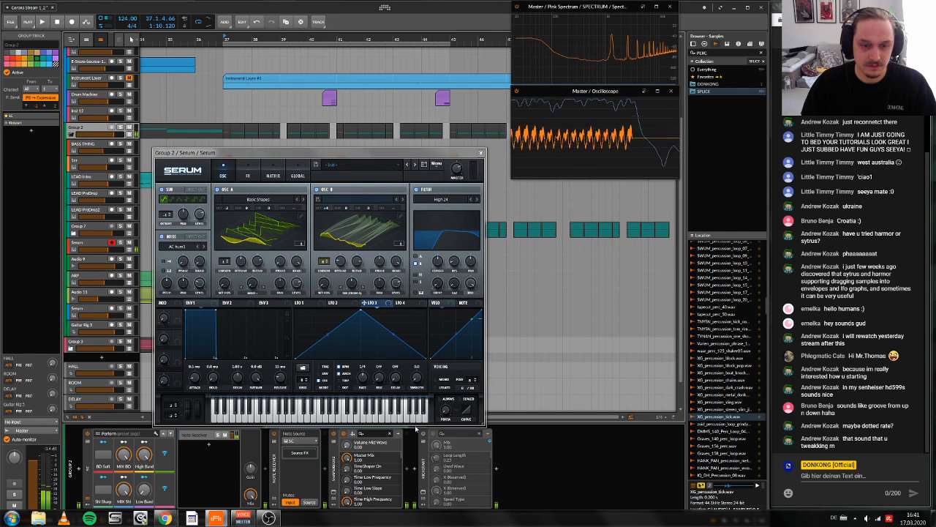
pyautogui.click(424, 435)
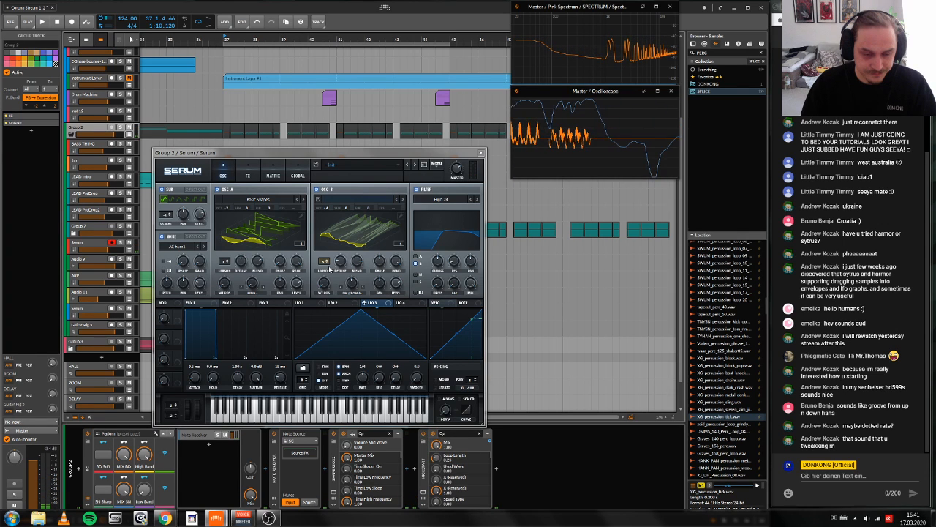
pyautogui.press('space')
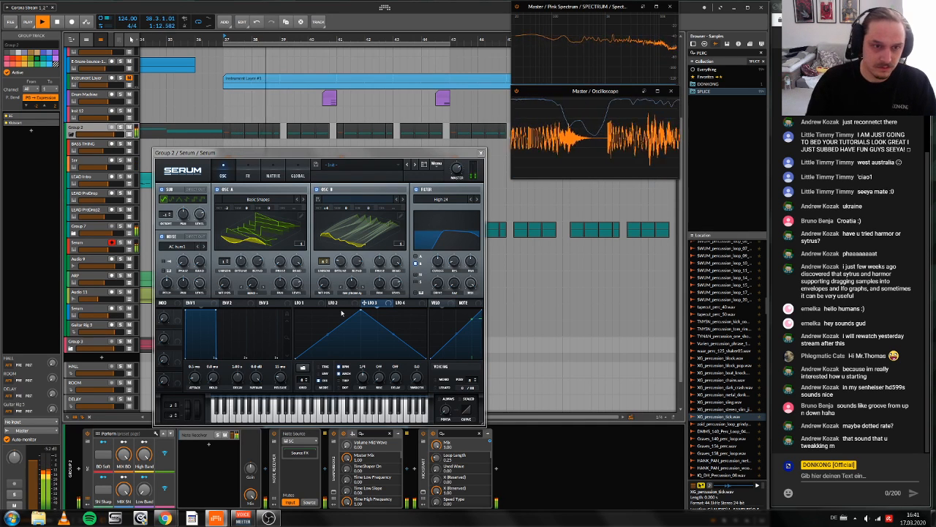
# Step: Stop the drop playback and look over the Serum patch's oscillator settings and its effects rack
pyautogui.press('space')
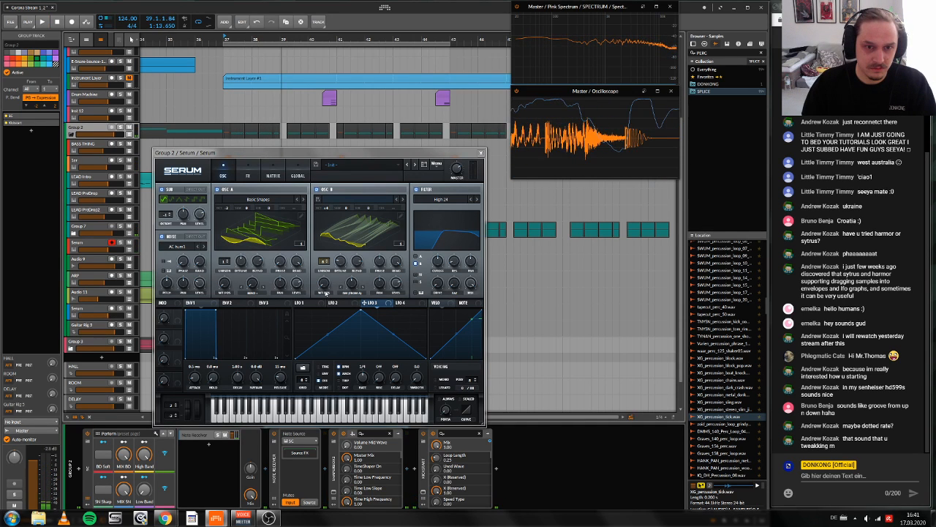
pyautogui.moveTo(326, 207); pyautogui.dragTo(325, 215)
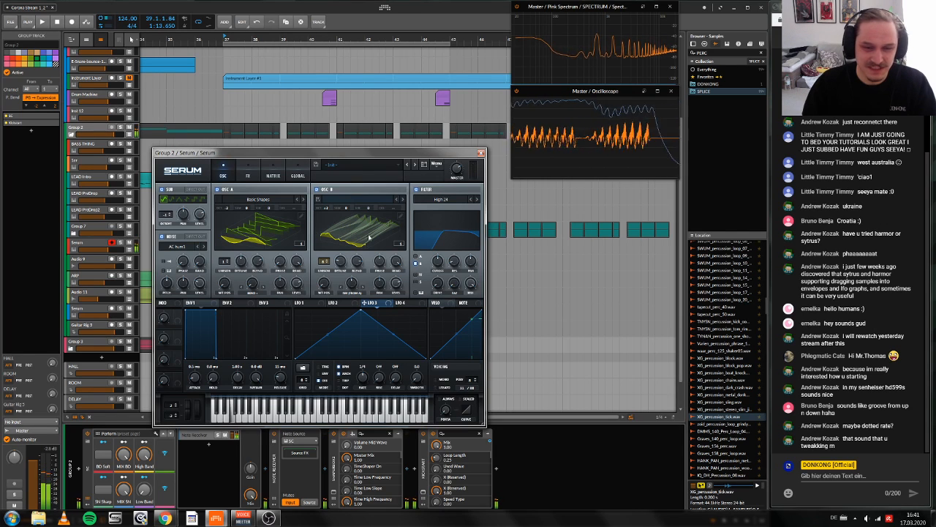
pyautogui.click(247, 175)
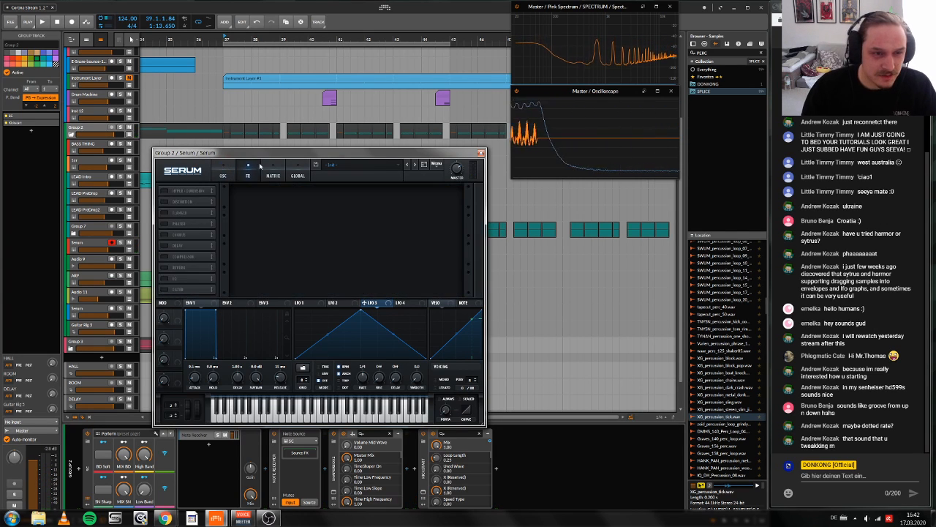
pyautogui.click(223, 176)
pyautogui.click(237, 173)
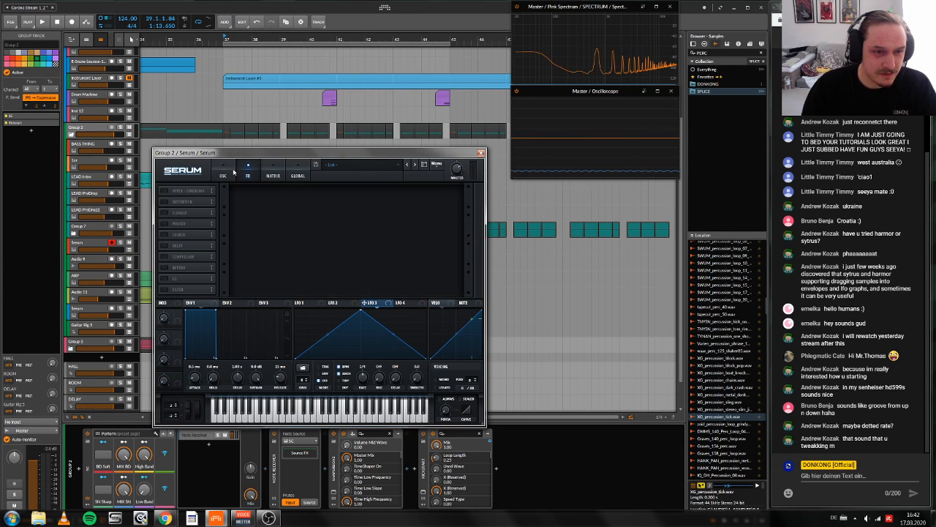
pyautogui.click(223, 175)
pyautogui.click(247, 174)
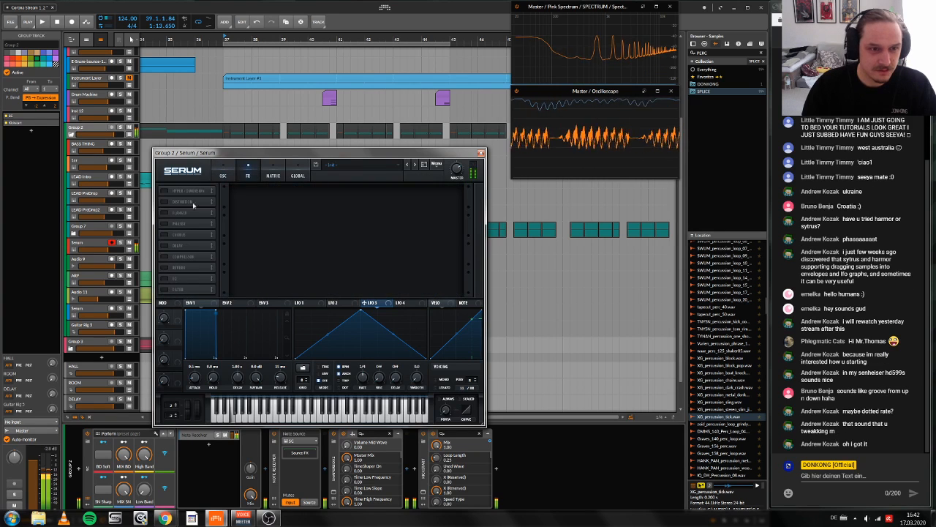
pyautogui.click(223, 174)
# Step: Change the filter type to Ring Mod, adjust its cutoff and turn on key tracking
pyautogui.click(439, 199)
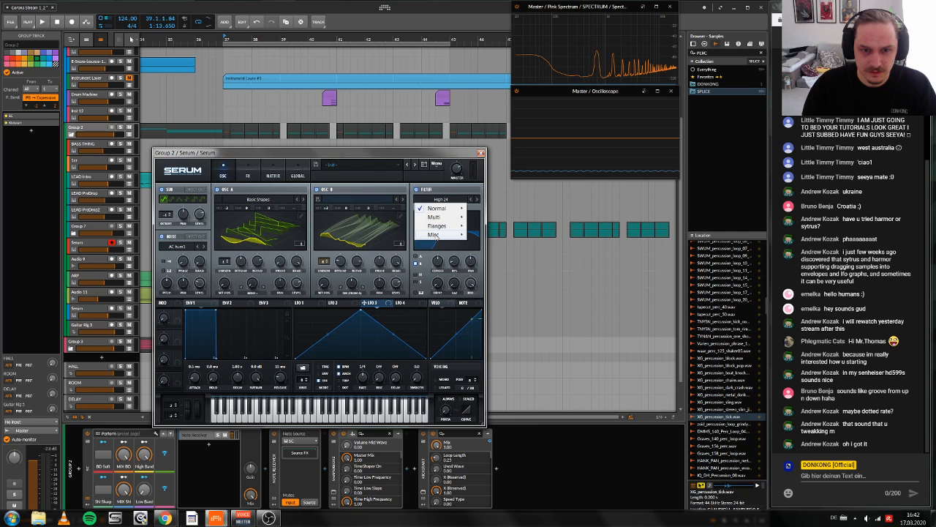
pyautogui.moveTo(439, 236)
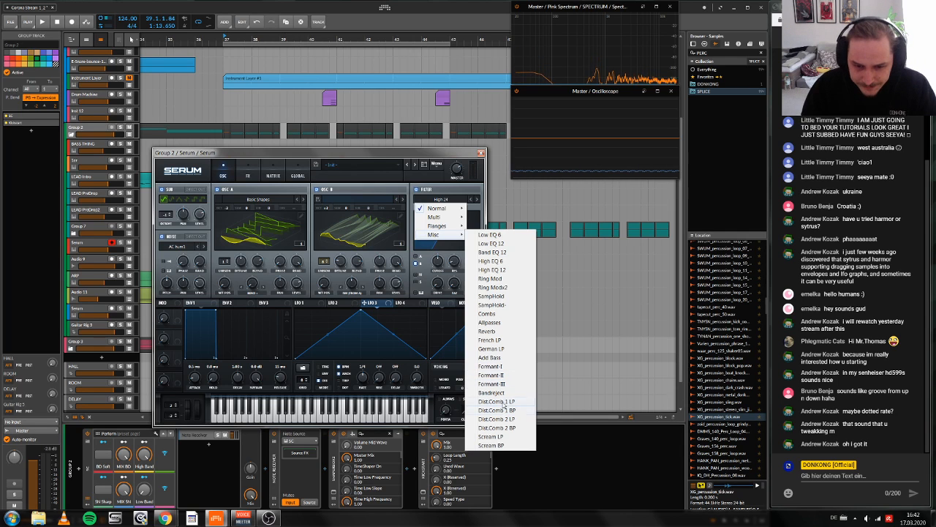
pyautogui.click(490, 278)
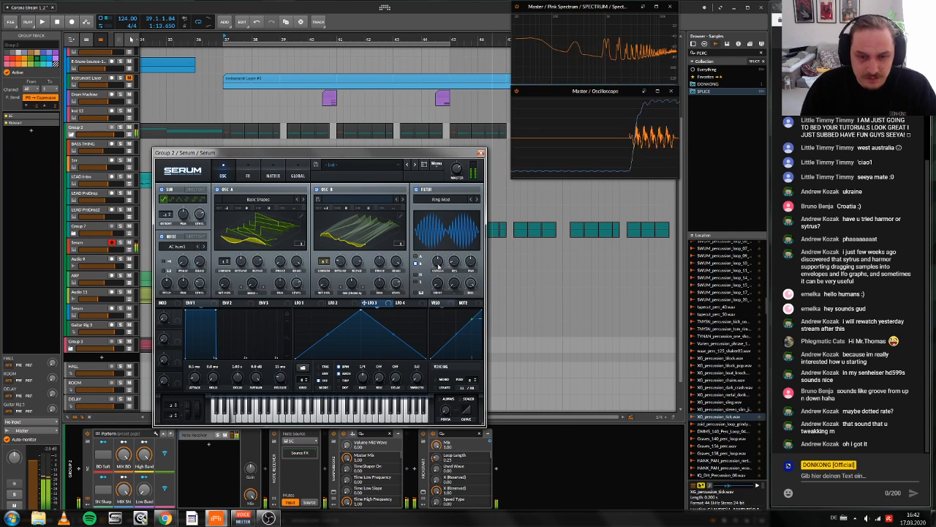
pyautogui.moveTo(444, 252)
pyautogui.mouseDown()
pyautogui.moveTo(440, 276)
pyautogui.moveTo(443, 264)
pyautogui.mouseUp()
pyautogui.click(419, 294)
# Step: Switch the filter to Ring Modx2 and fine-tune its variable amount
pyautogui.click(477, 200)
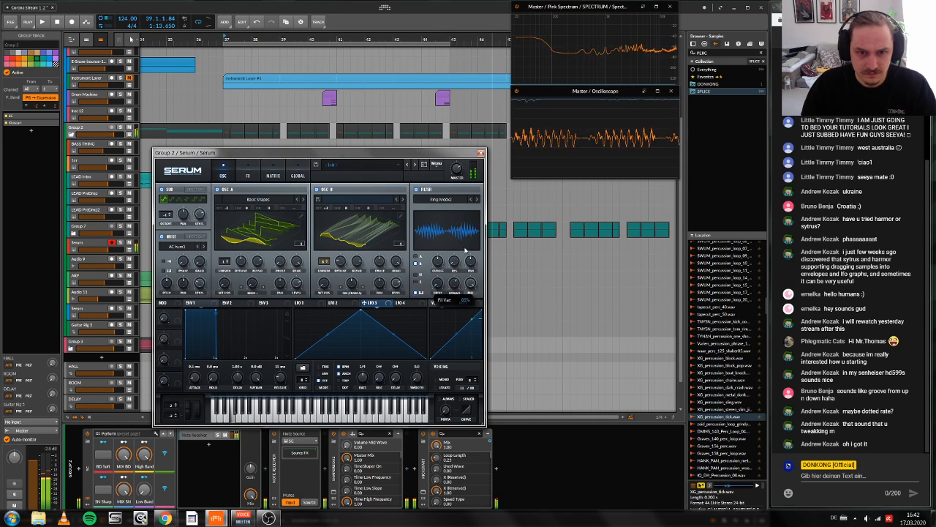
pyautogui.moveTo(453, 285); pyautogui.dragTo(468, 261)
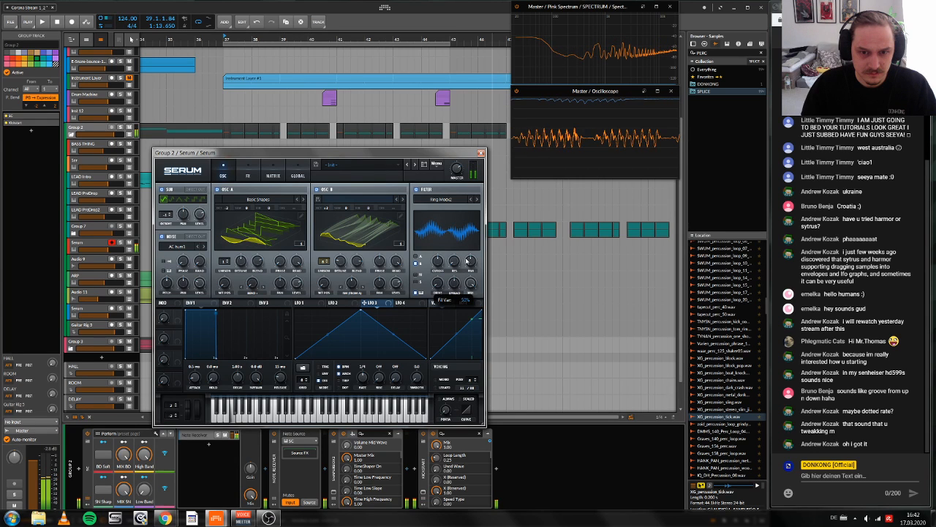
pyautogui.moveTo(454, 287); pyautogui.dragTo(454, 286)
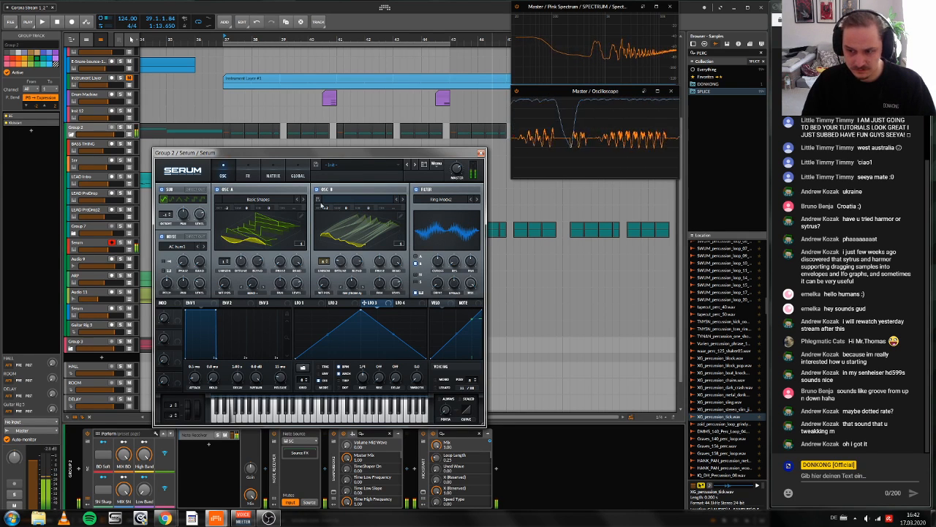
# Step: Add the Distortion effect in Sine Shaper mode and fine-tune its drive
pyautogui.click(247, 172)
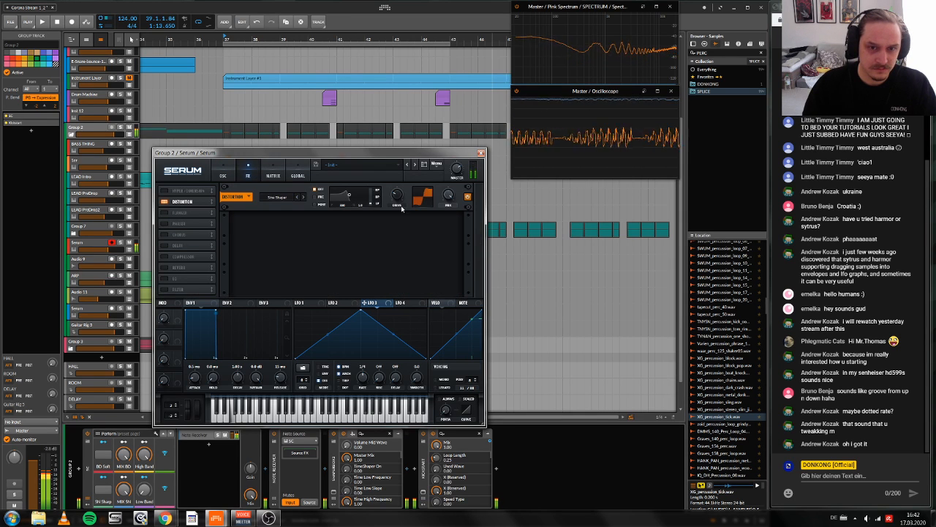
pyautogui.moveTo(402, 209); pyautogui.dragTo(444, 243)
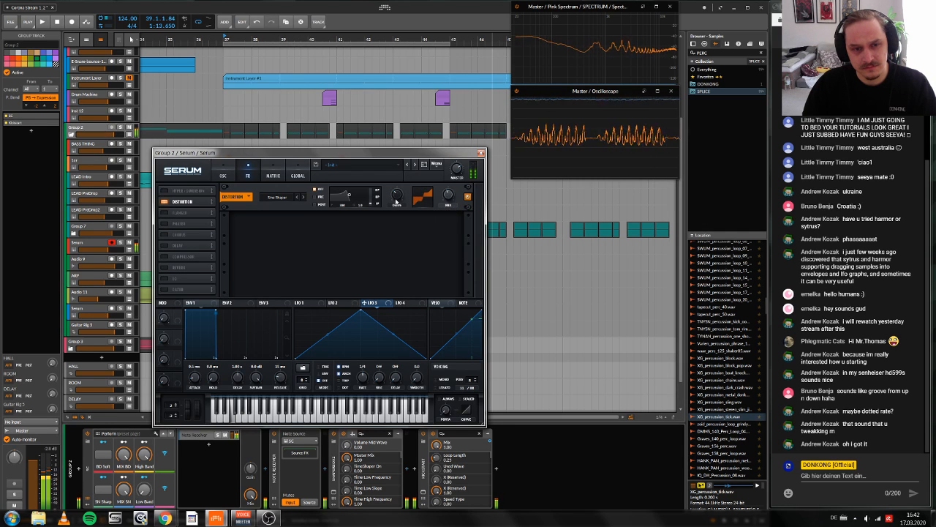
pyautogui.moveTo(396, 195)
pyautogui.mouseDown()
pyautogui.moveTo(396, 187)
pyautogui.moveTo(397, 196)
pyautogui.mouseUp()
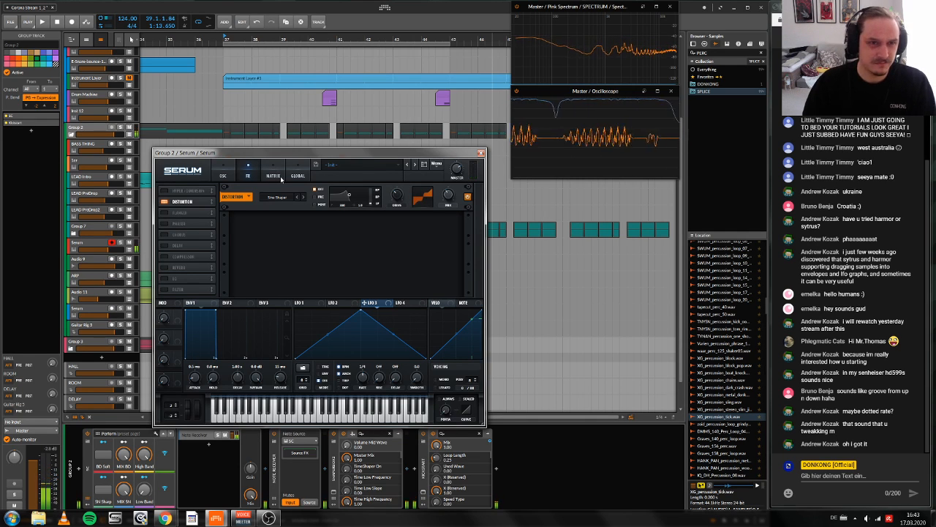
# Step: Play the drop from bar 37 to hear the distorted sound's context, return to the oscillator page and stop
pyautogui.press('space')
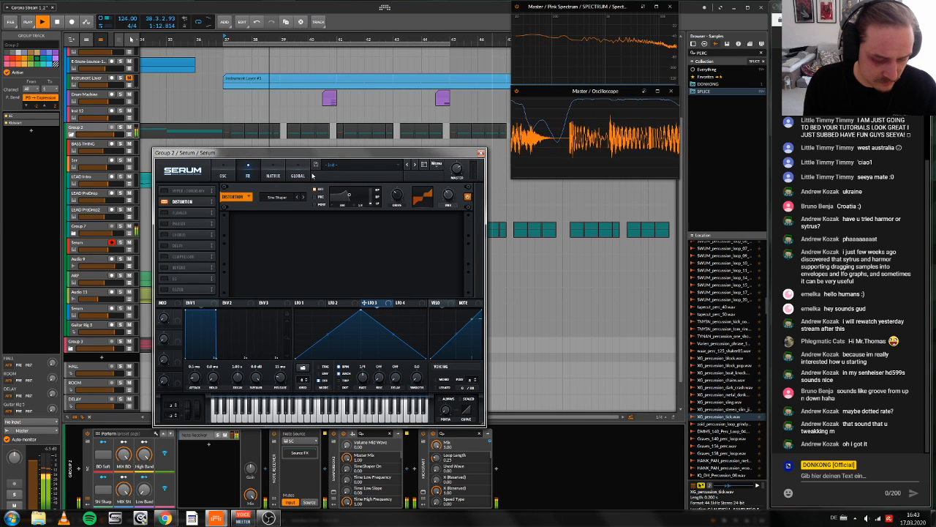
pyautogui.click(224, 175)
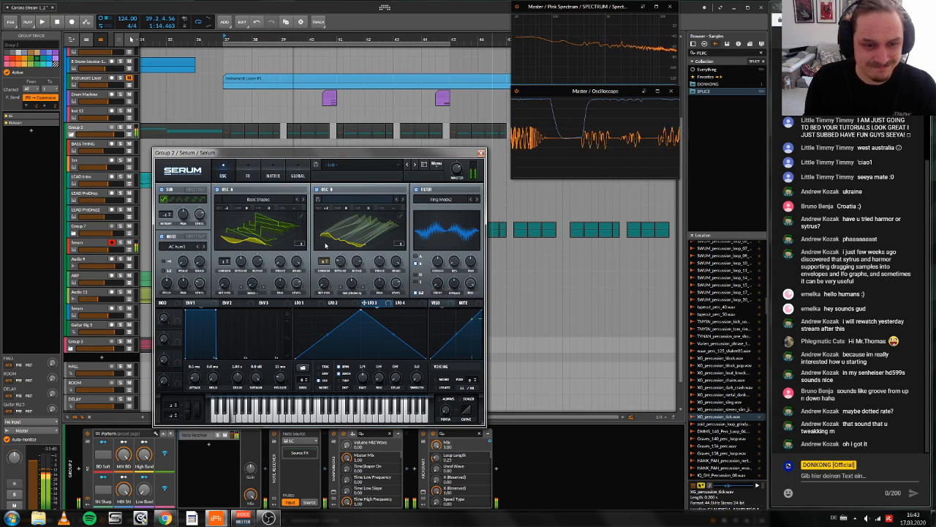
pyautogui.press('space')
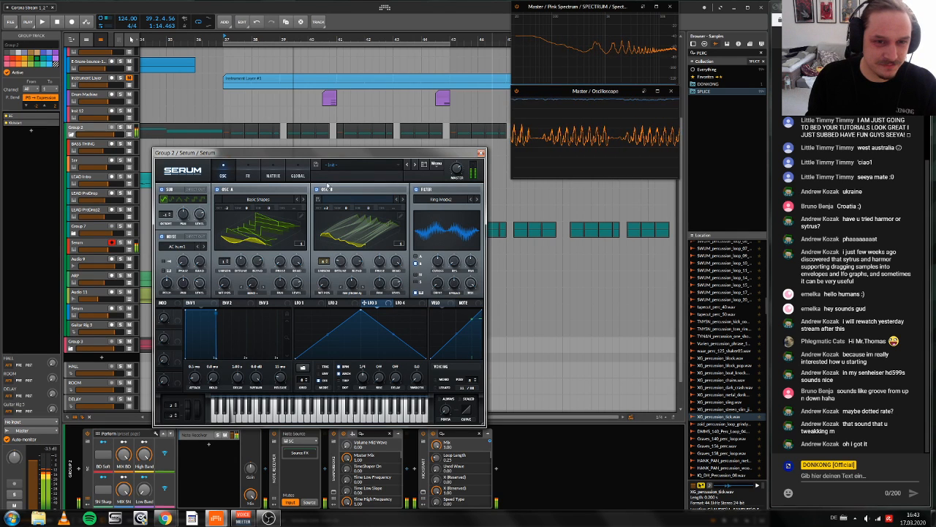
# Step: Initialize the Serum patch and open oscillator A's wavetable editor
pyautogui.click(436, 165)
pyautogui.click(457, 214)
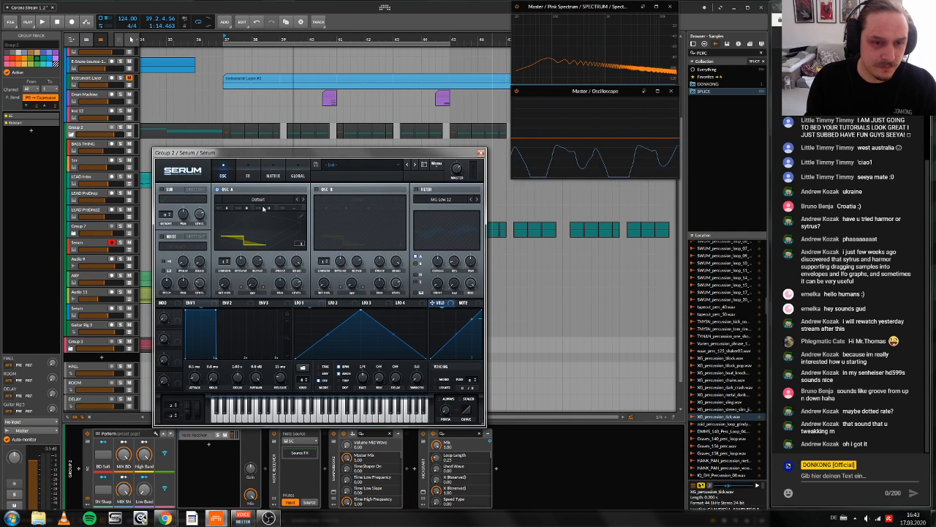
pyautogui.click(301, 216)
# Step: Try drawing flat and stepped waveforms by hand in oscillator A's table, using different grid sizes
pyautogui.moveTo(181, 289); pyautogui.dragTo(399, 291)
pyautogui.moveTo(180, 291)
pyautogui.mouseDown()
pyautogui.moveTo(319, 299)
pyautogui.moveTo(477, 290)
pyautogui.mouseUp()
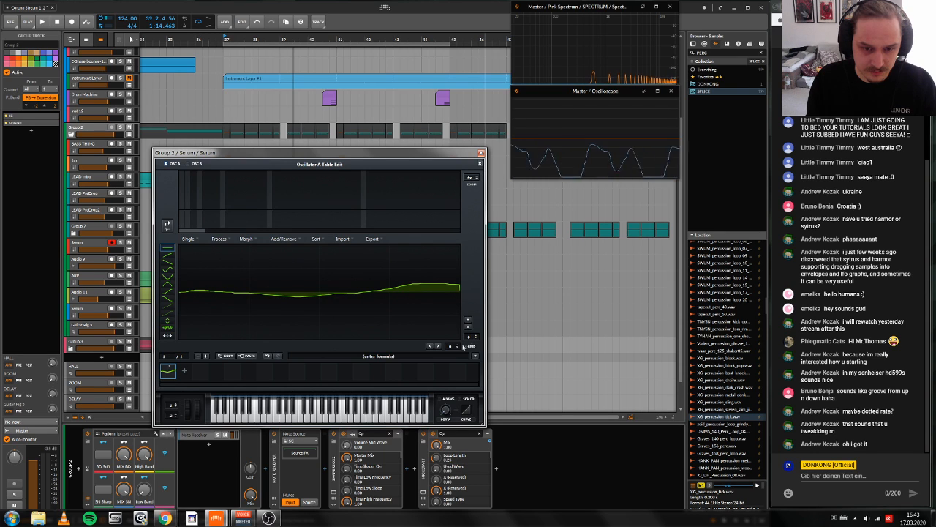
pyautogui.moveTo(177, 290); pyautogui.dragTo(306, 298)
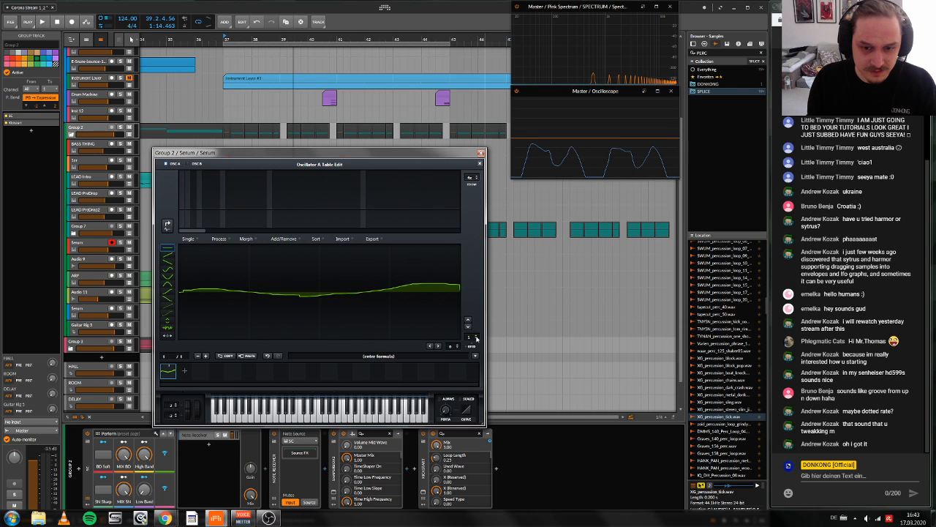
pyautogui.click(476, 337)
pyautogui.moveTo(441, 301)
pyautogui.mouseDown()
pyautogui.moveTo(456, 295)
pyautogui.moveTo(161, 318)
pyautogui.moveTo(489, 300)
pyautogui.mouseUp()
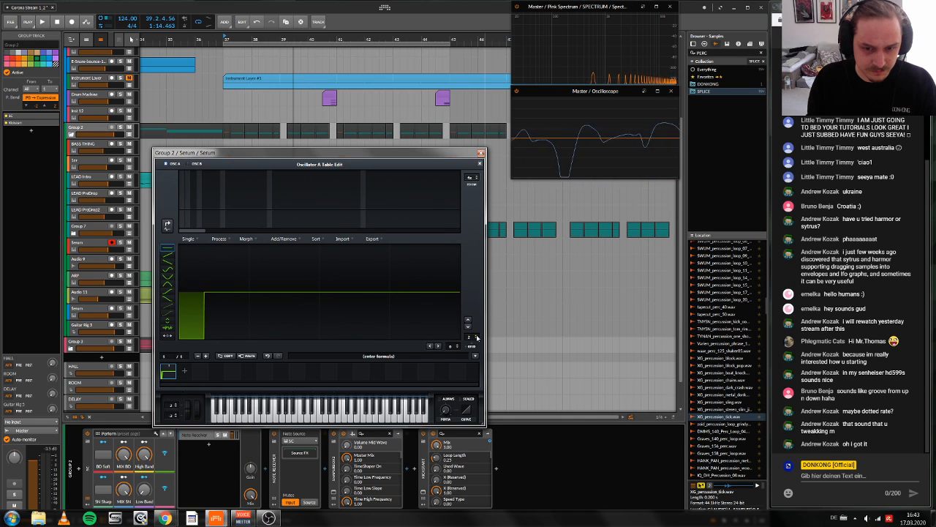
pyautogui.moveTo(435, 292); pyautogui.dragTo(187, 292)
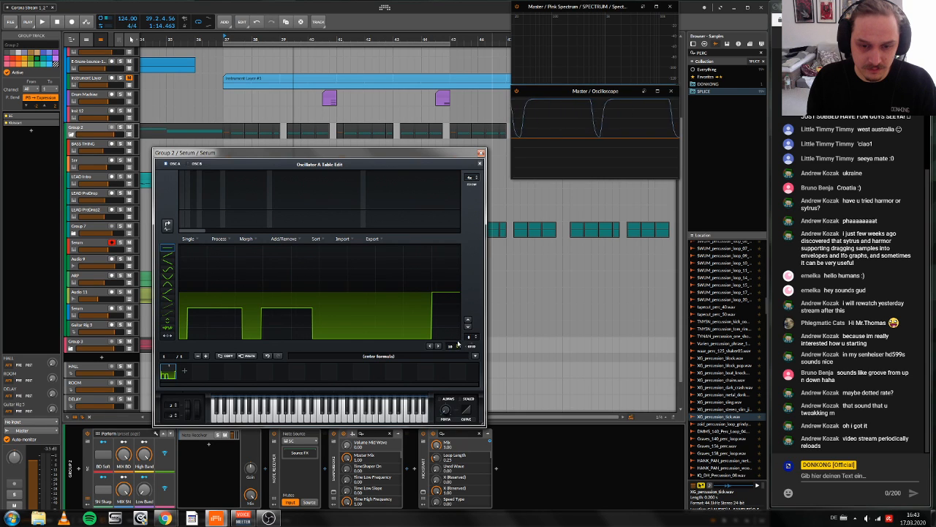
# Step: Flatten oscillator A's waveform, raise harmonic bin 1 to full for a pure sine, and close the wavetable editor
pyautogui.moveTo(459, 293); pyautogui.dragTo(188, 295)
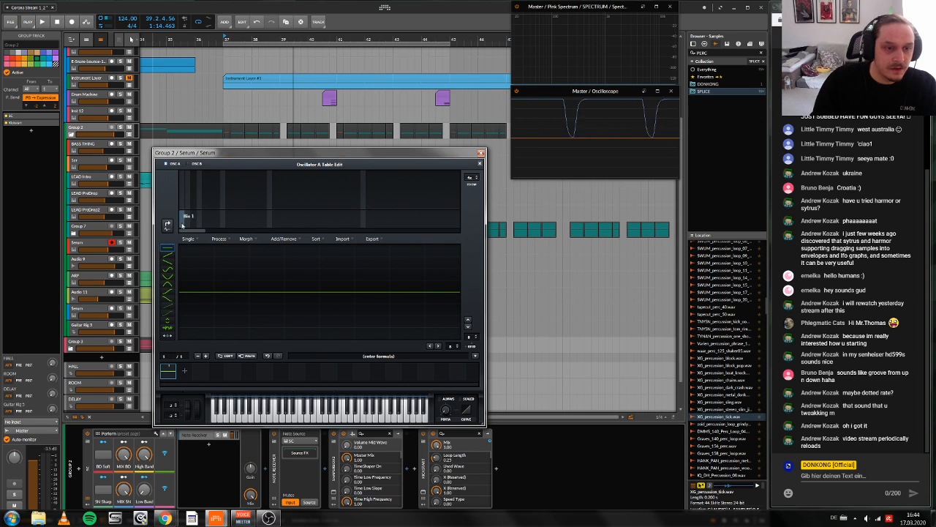
pyautogui.click(180, 203)
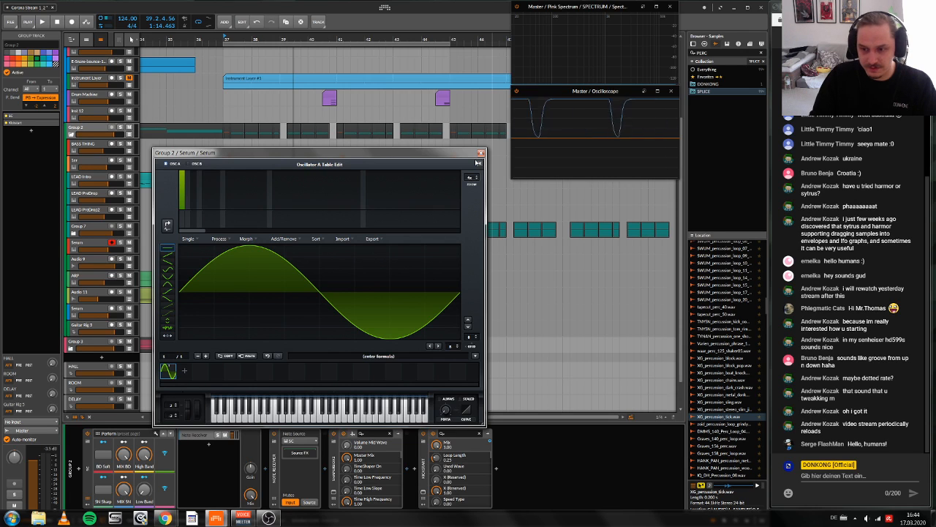
pyautogui.click(481, 164)
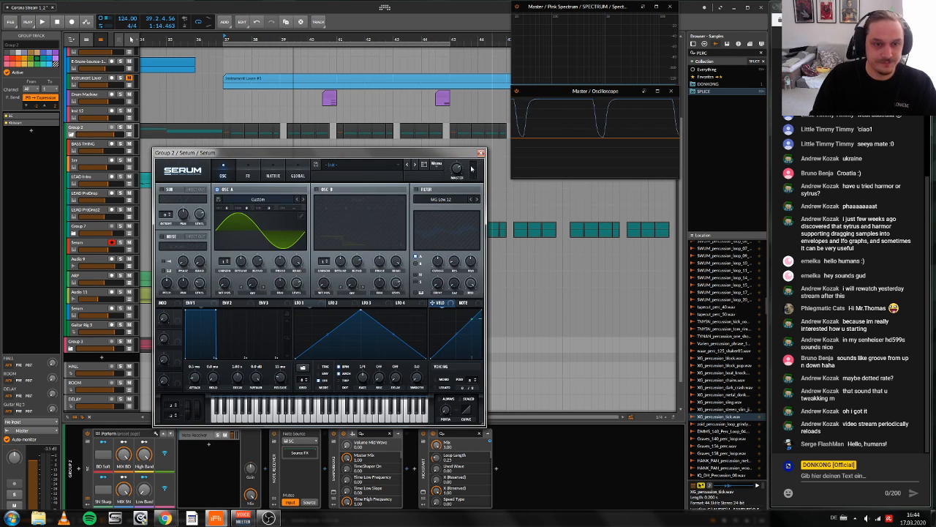
# Step: Turn on oscillator B and set LFO 1's rate to 1/32
pyautogui.click(316, 189)
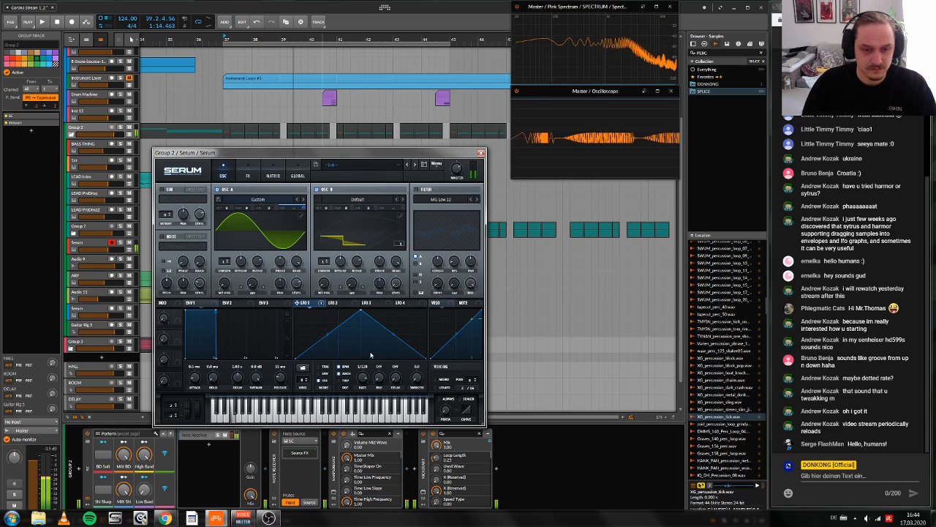
pyautogui.moveTo(364, 375); pyautogui.dragTo(367, 362)
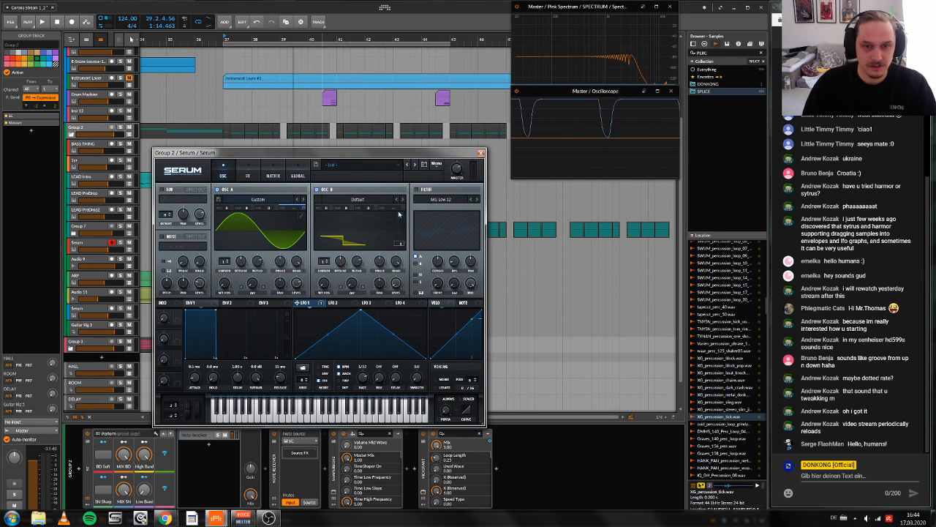
# Step: Turn oscillator B's table into a single sine using harmonic bin 1 in the wavetable editor, and return to the oscillators
pyautogui.click(399, 243)
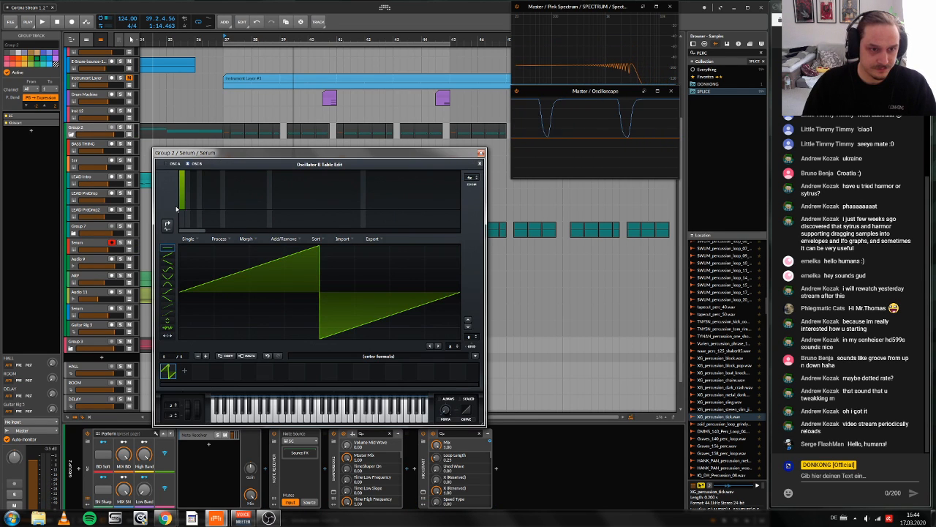
pyautogui.click(182, 176)
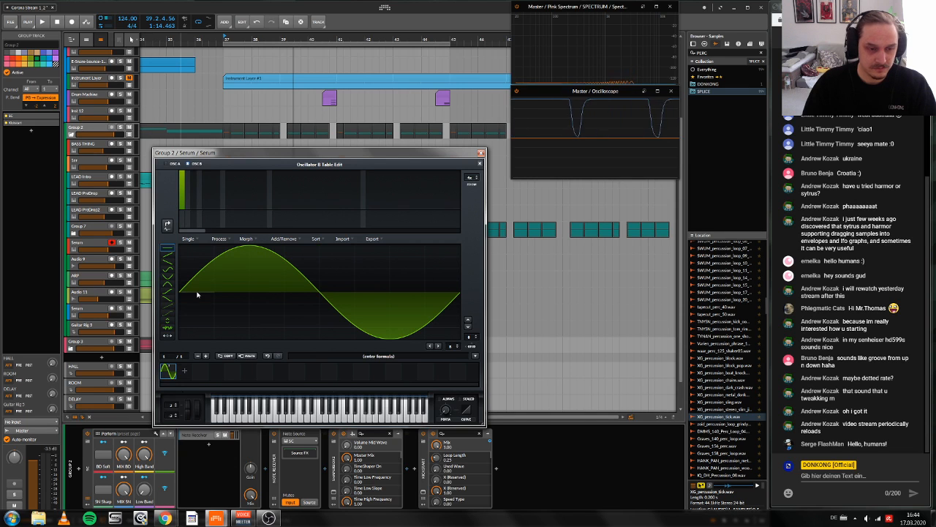
pyautogui.click(471, 177)
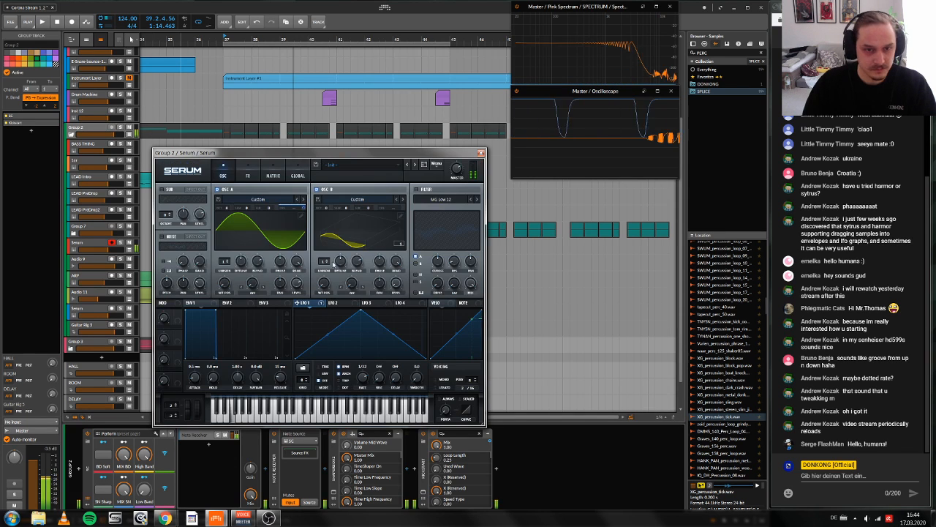
# Step: Set oscillator A's warp mode to FM (from B)
pyautogui.click(252, 293)
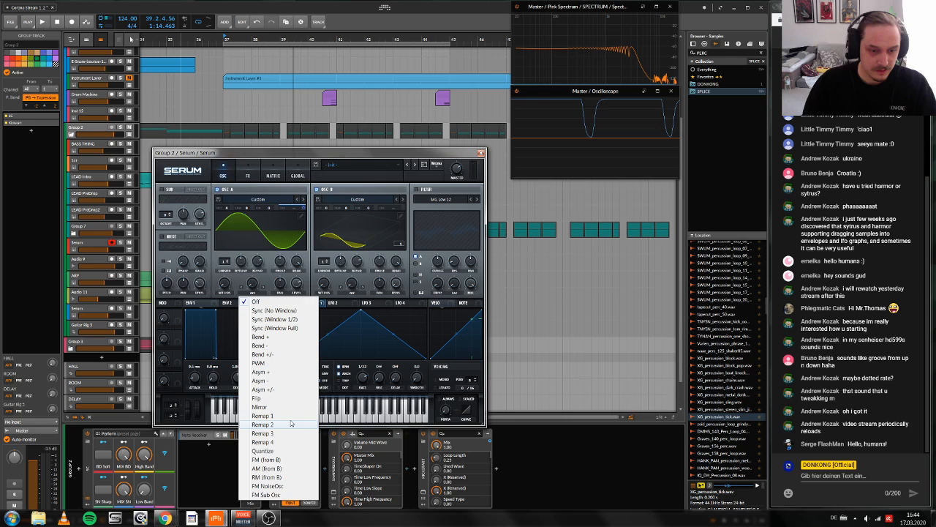
pyautogui.click(265, 460)
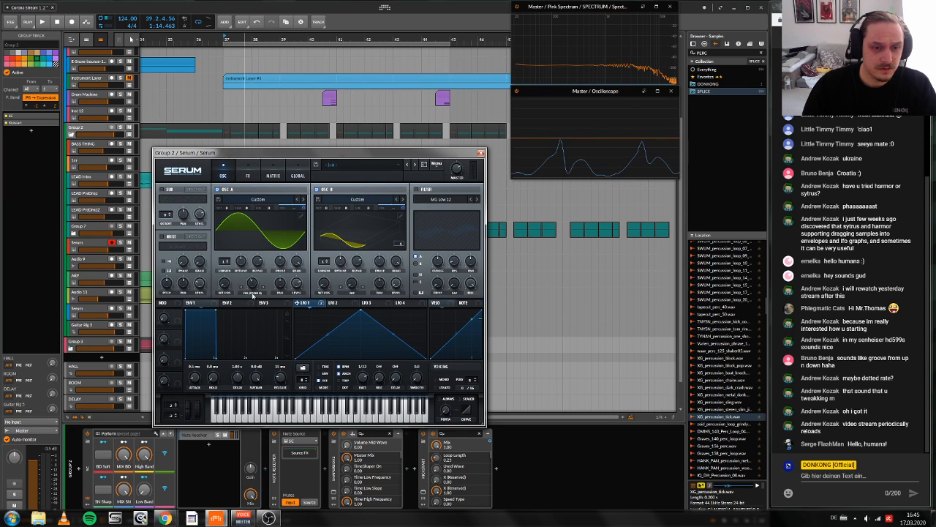
# Step: Set oscillator B's warp mode to FM NoiseOsc and enable the noise oscillator with AC hum1
pyautogui.click(341, 293)
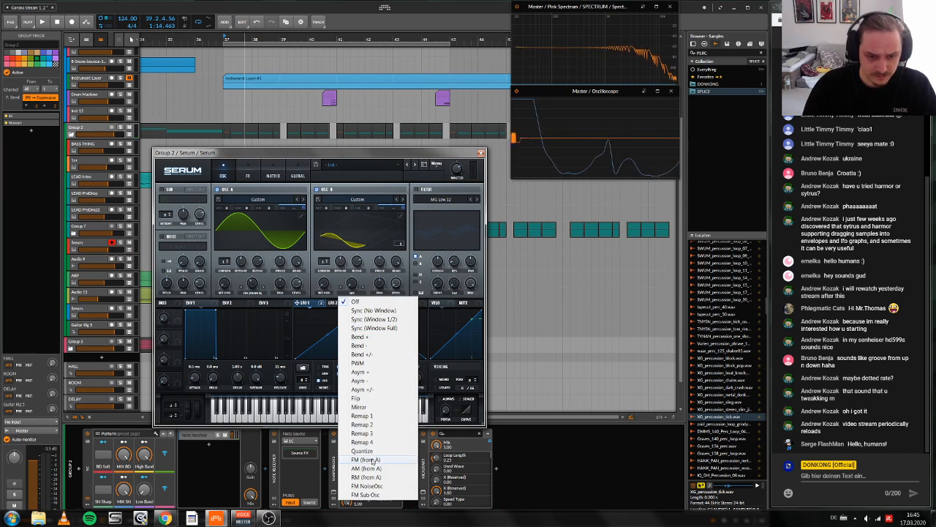
pyautogui.click(377, 485)
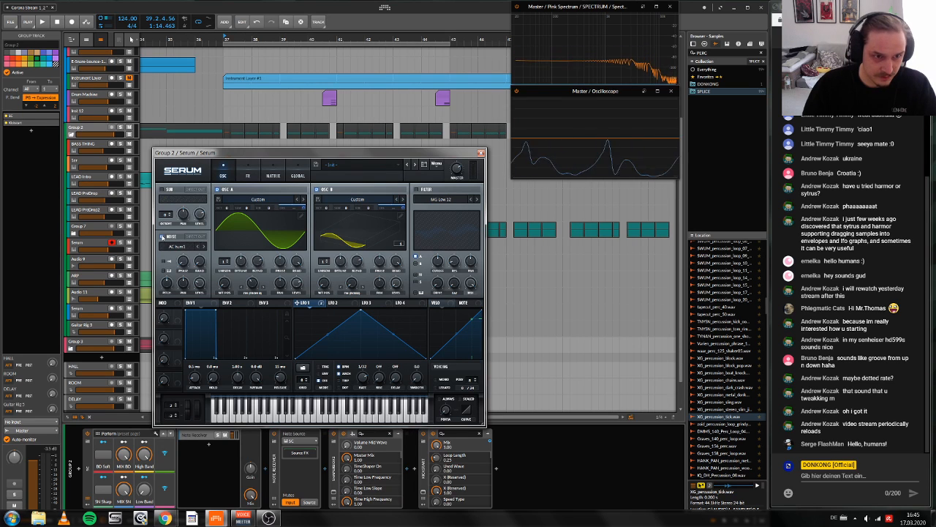
pyautogui.click(163, 237)
pyautogui.click(172, 249)
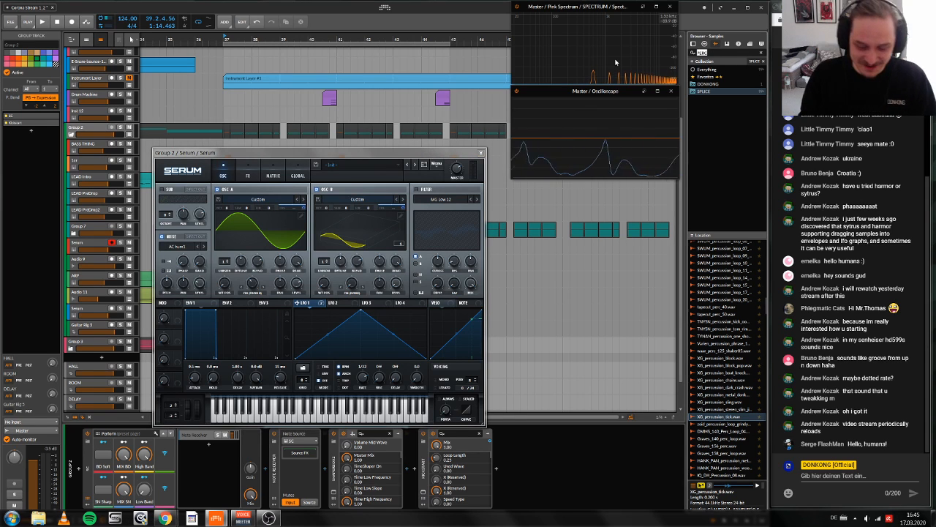
# Step: Search the sample library for noise and load MAD_ZACH_fx_noise_foley_02.wav into Serum's noise oscillator
pyautogui.write('noise')
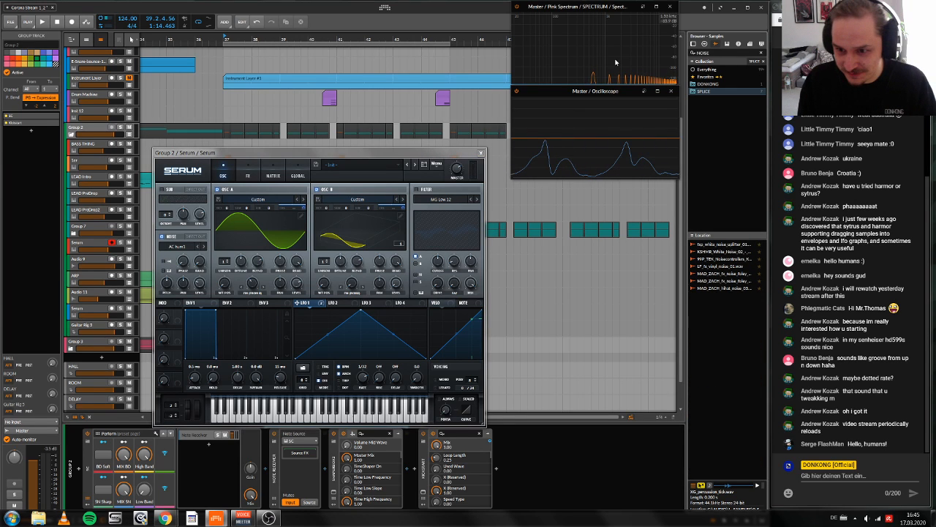
pyautogui.click(749, 280)
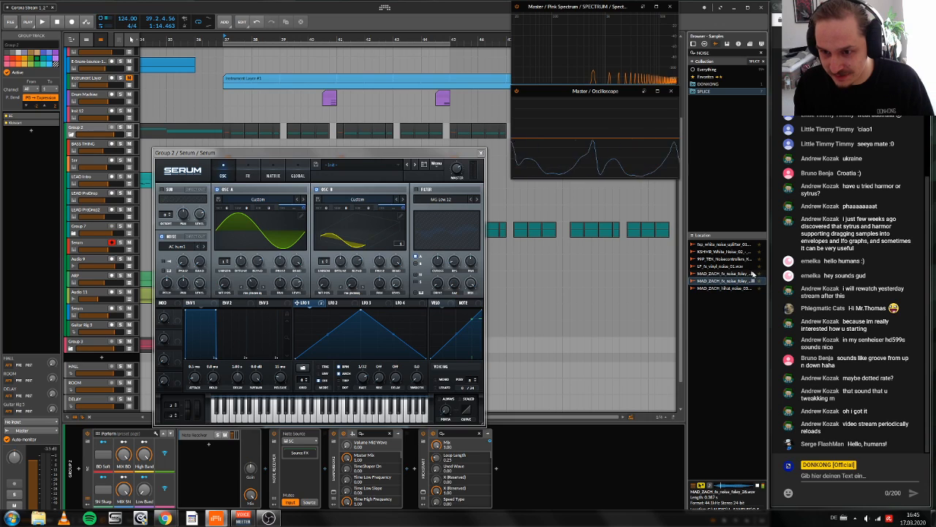
pyautogui.click(754, 274)
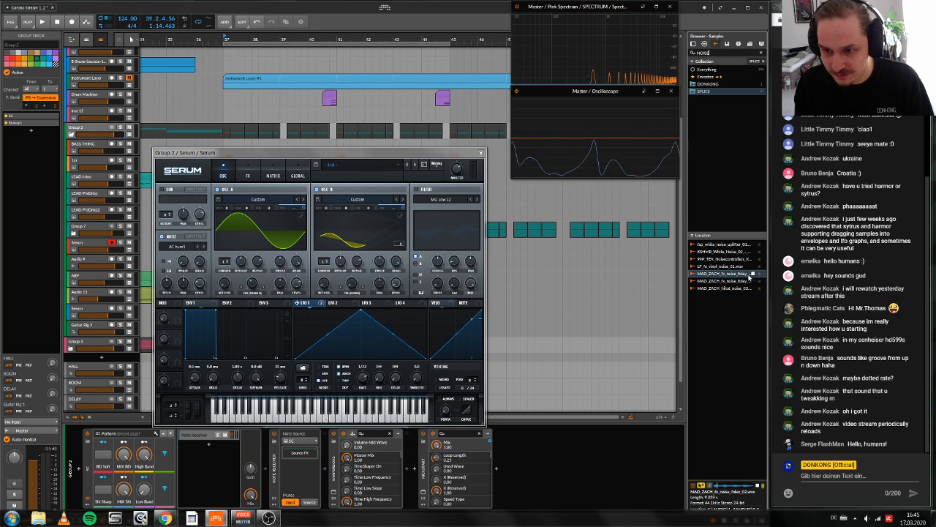
pyautogui.moveTo(734, 275); pyautogui.dragTo(169, 236)
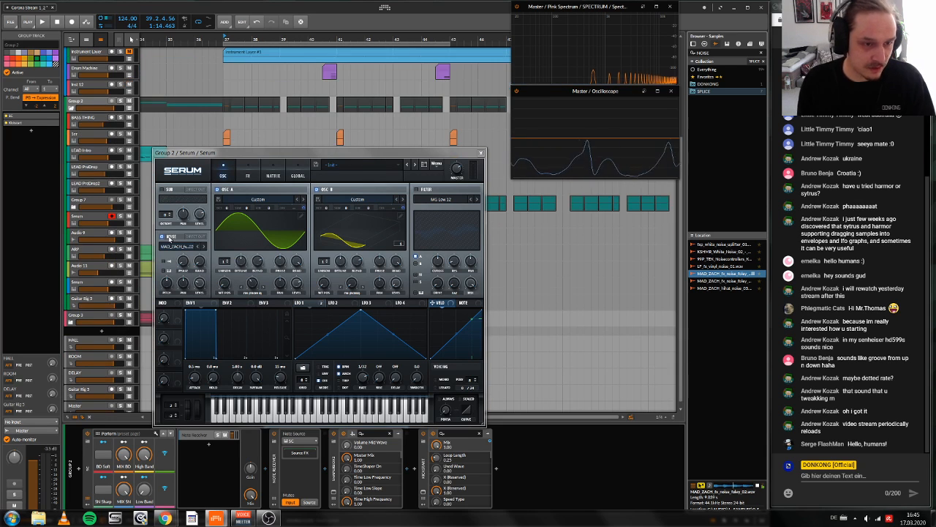
pyautogui.click(758, 486)
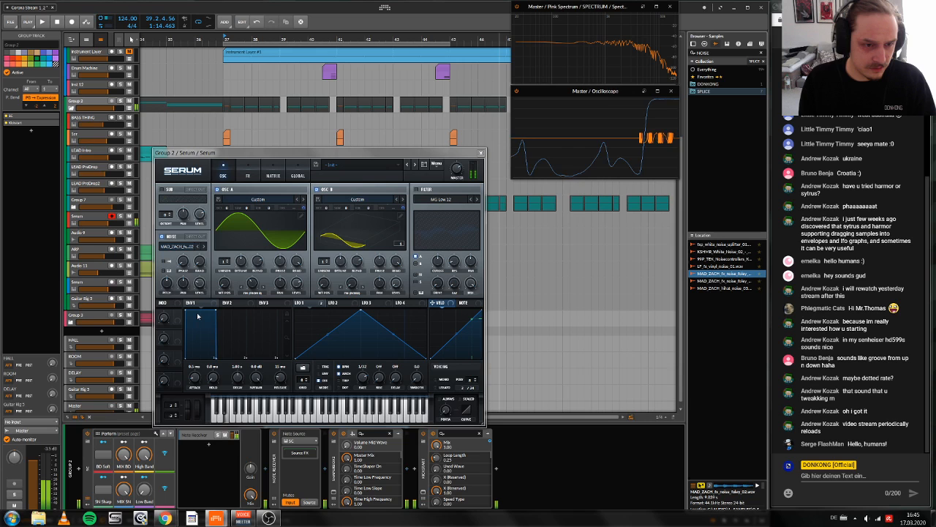
# Step: Turn on key tracking for the noise oscillator and lower its pitch
pyautogui.click(165, 271)
pyautogui.moveTo(167, 283)
pyautogui.mouseDown()
pyautogui.moveTo(178, 255)
pyautogui.moveTo(166, 293)
pyautogui.mouseUp()
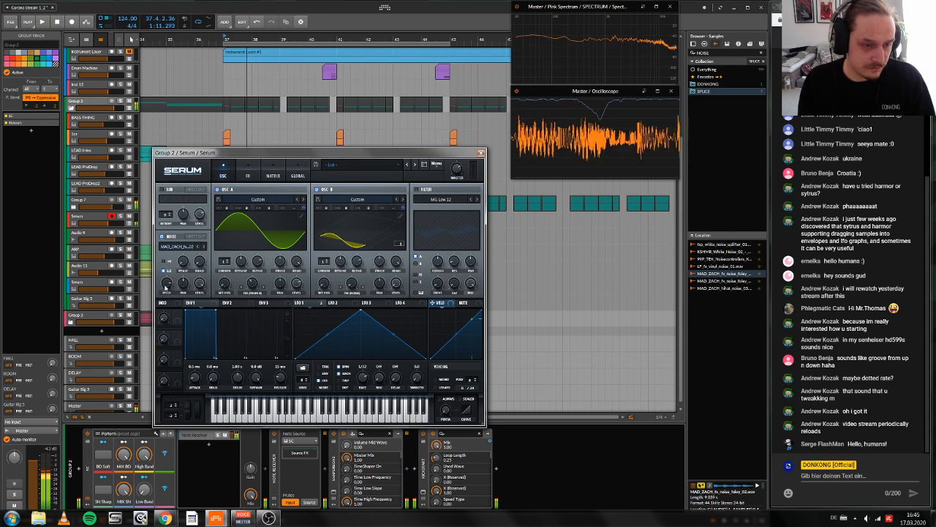
pyautogui.moveTo(167, 287); pyautogui.dragTo(171, 291)
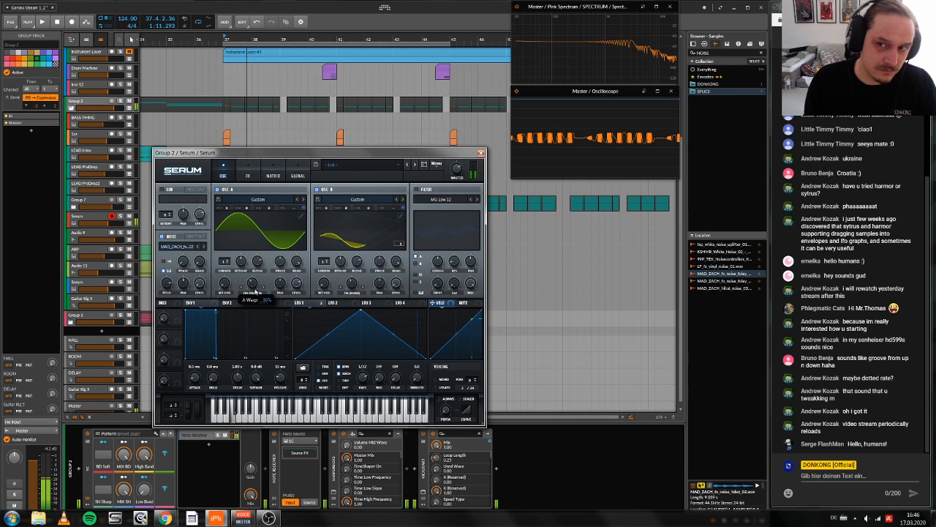
pyautogui.click(417, 190)
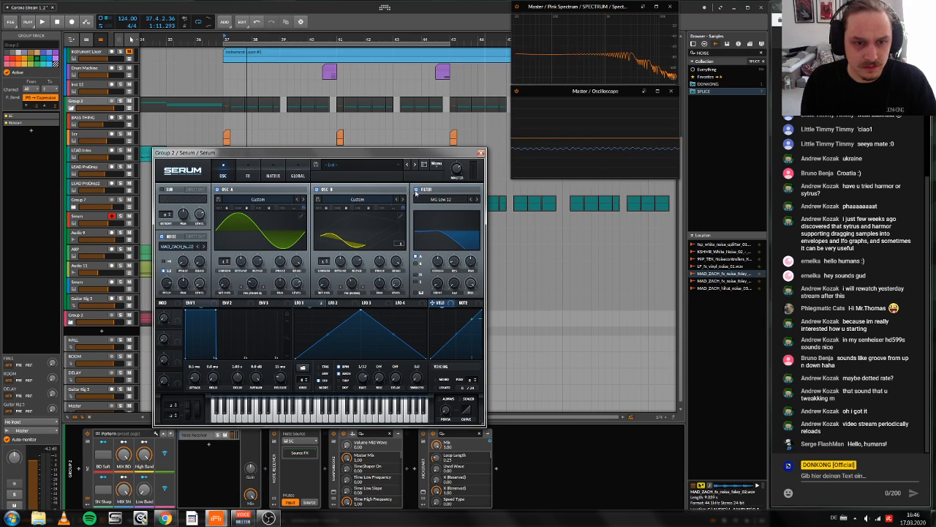
pyautogui.click(417, 190)
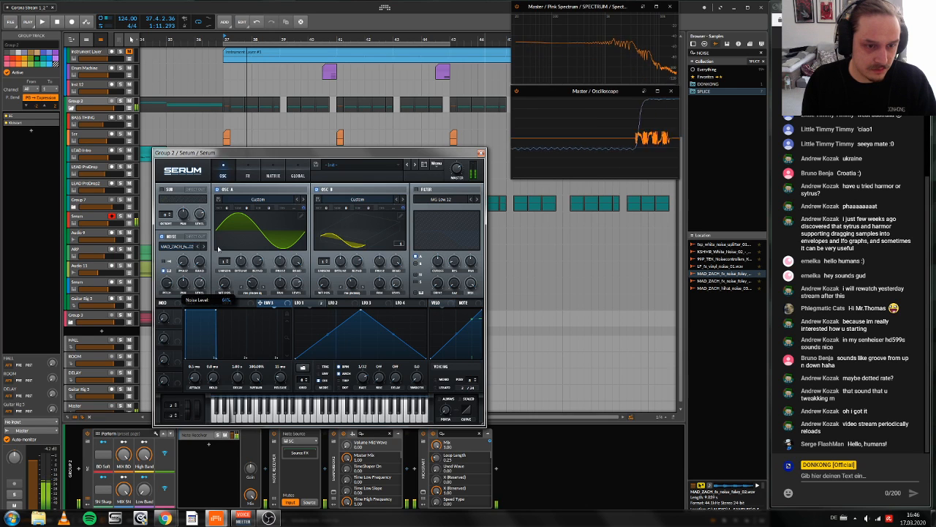
# Step: Assign LFO 1 to the noise oscillator's pan
pyautogui.moveTo(298, 304); pyautogui.dragTo(183, 283)
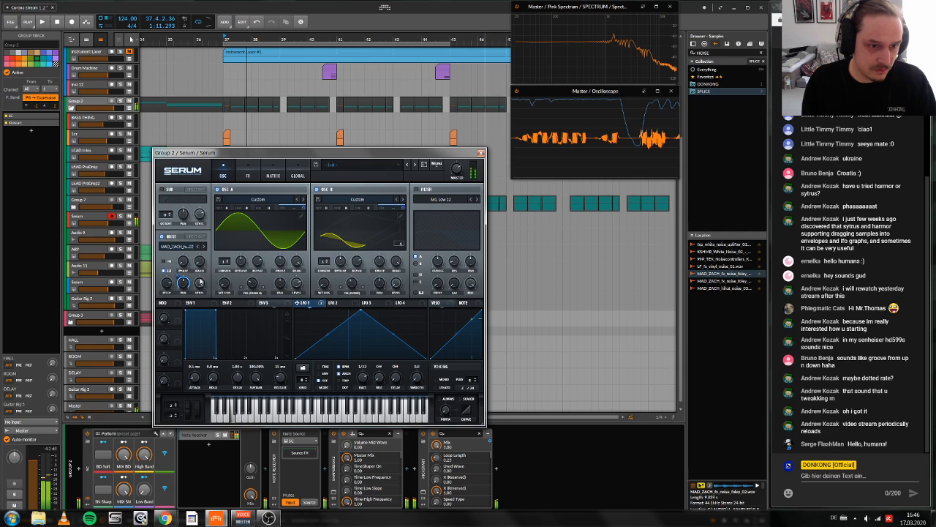
pyautogui.rightClick(353, 343)
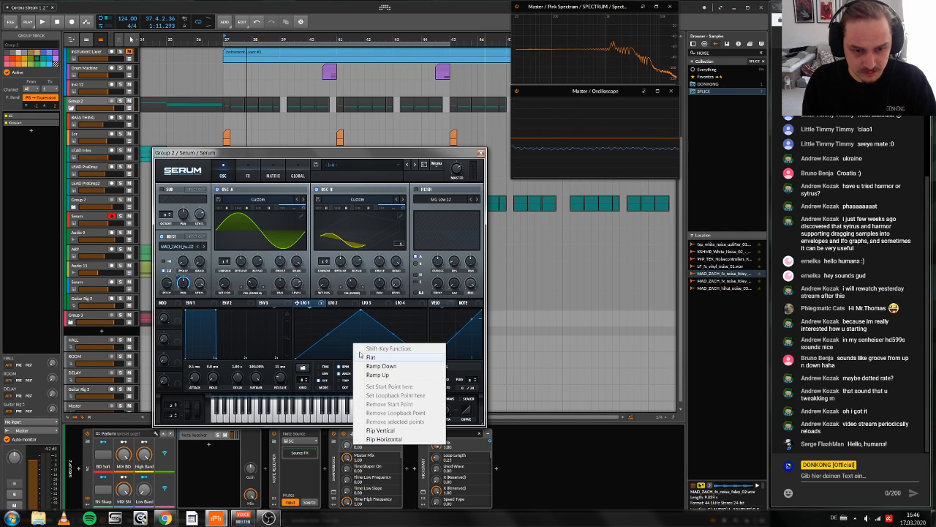
pyautogui.click(335, 345)
pyautogui.click(303, 368)
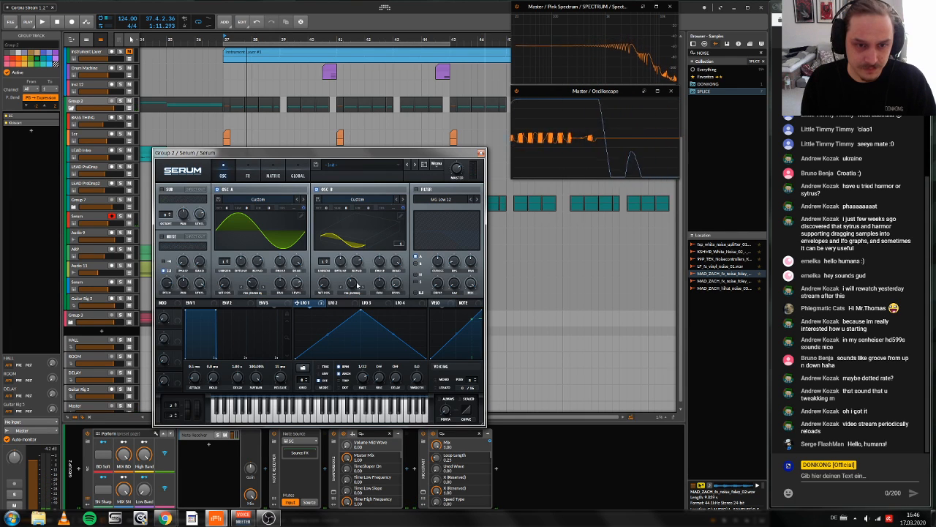
# Step: Set oscillator B's octave to +4
pyautogui.moveTo(327, 208); pyautogui.dragTo(364, 179)
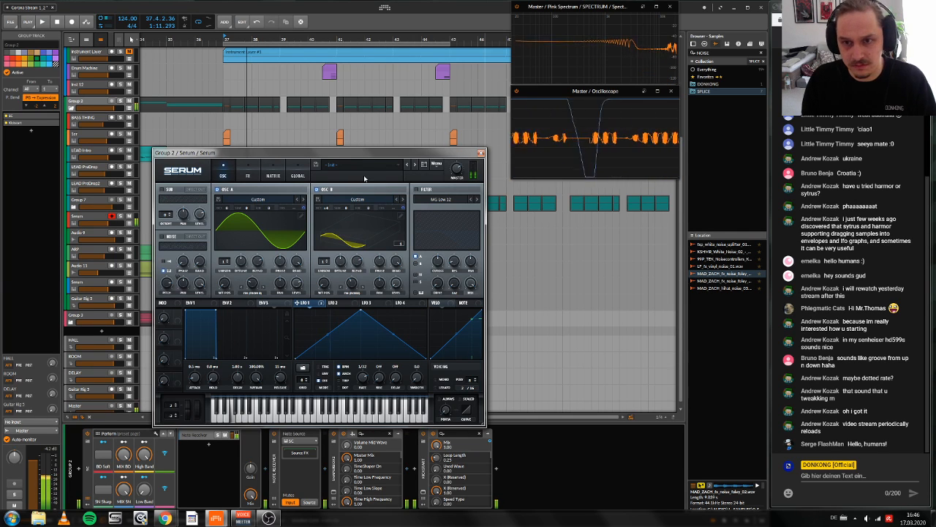
pyautogui.moveTo(330, 210); pyautogui.dragTo(330, 214)
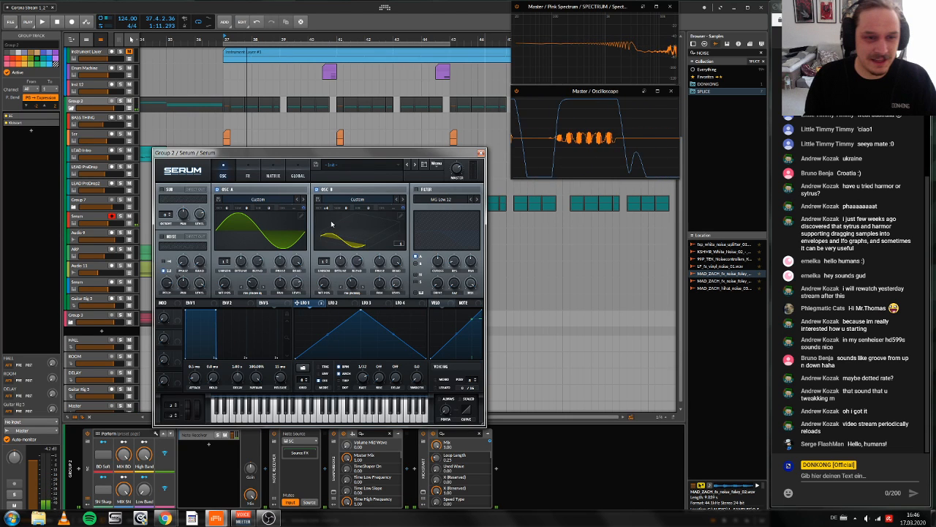
# Step: Try the Hyper/Dimension effect on the Serum patch with the Hyper mix raised to 100%
pyautogui.click(248, 170)
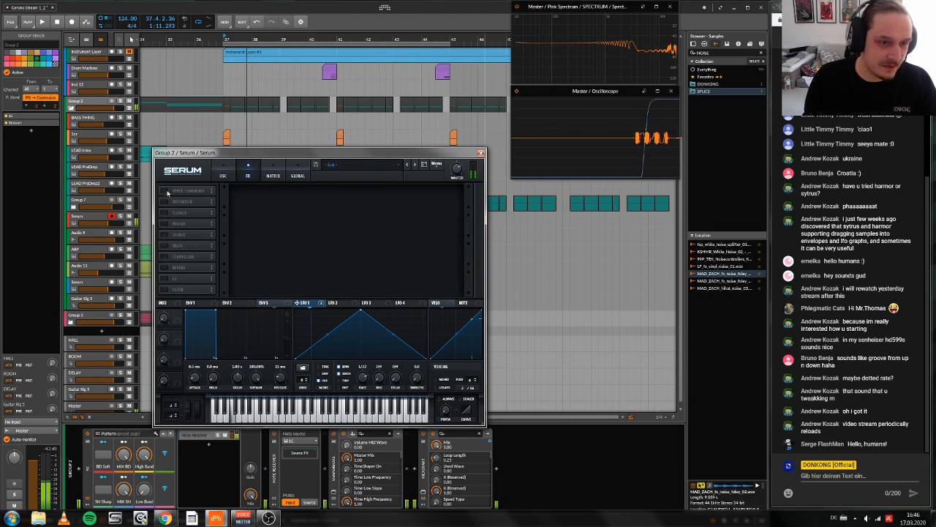
pyautogui.click(164, 190)
pyautogui.moveTo(366, 196)
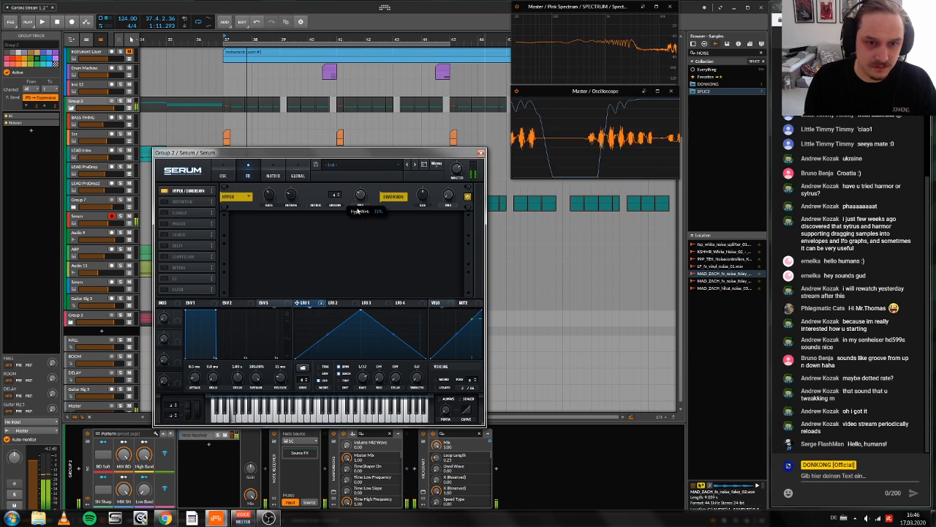
pyautogui.moveTo(368, 194); pyautogui.dragTo(378, 170)
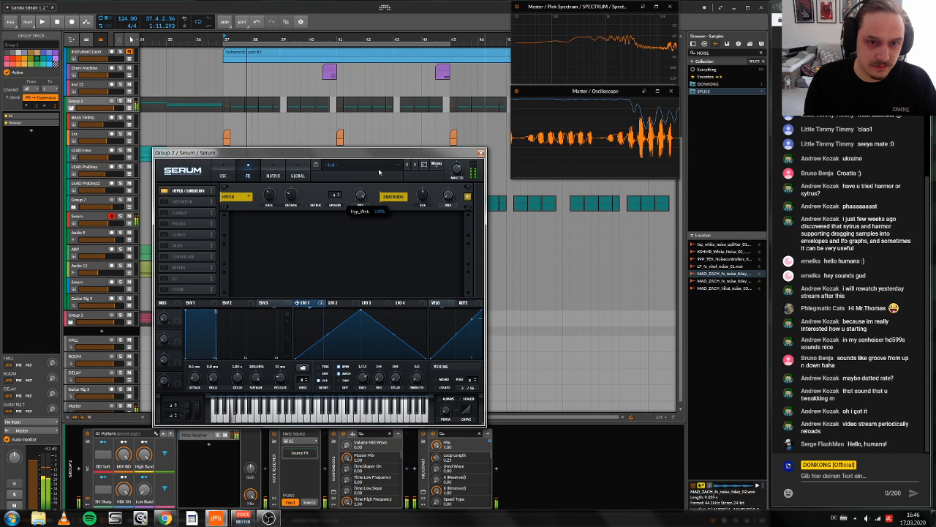
pyautogui.click(164, 190)
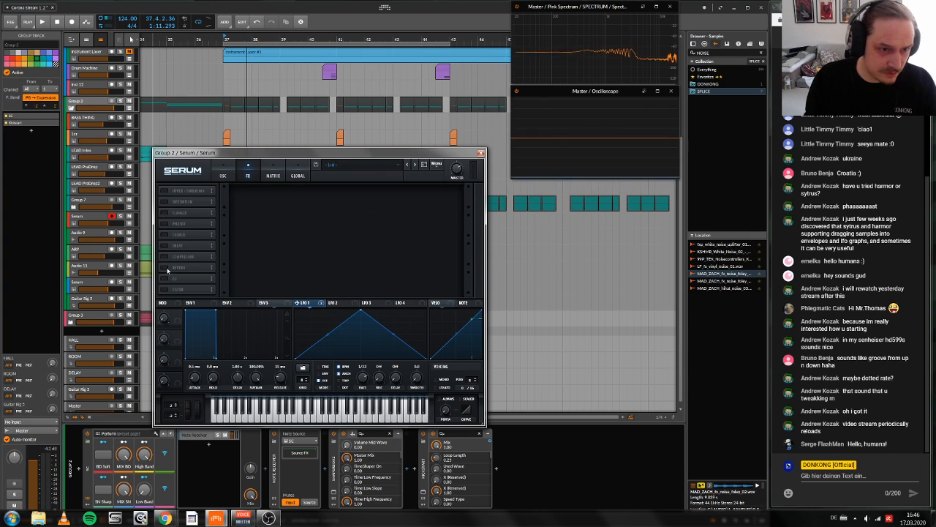
# Step: Try Serum's reverb in Plate mode and its Delay effect against the arrangement, and return to the oscillators
pyautogui.click(165, 268)
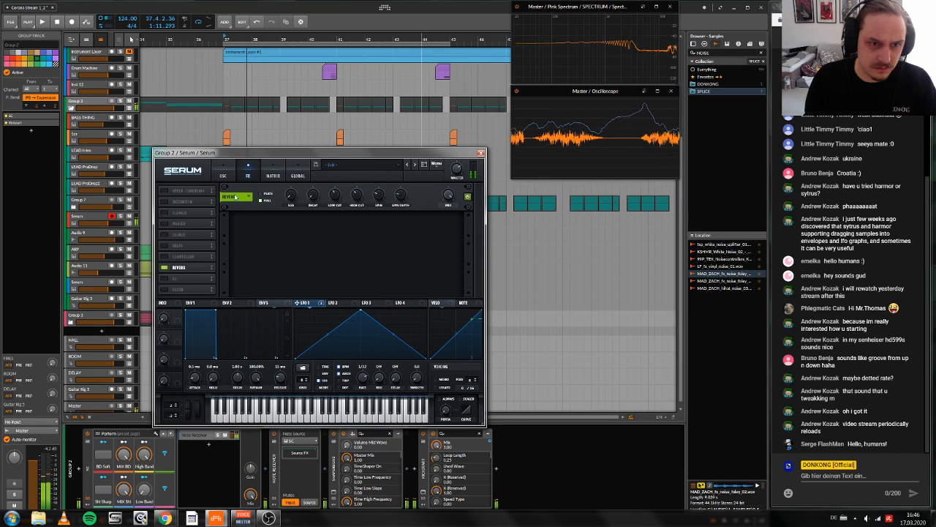
pyautogui.click(263, 194)
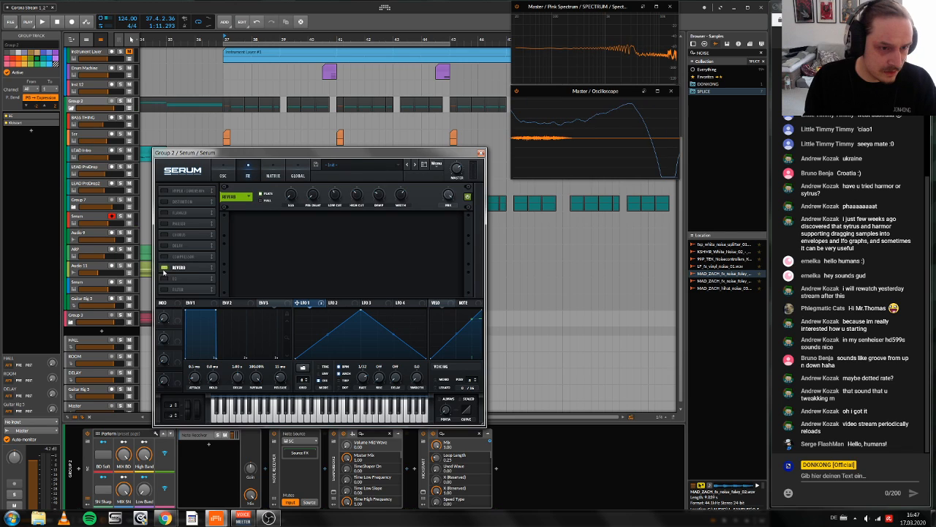
pyautogui.click(177, 245)
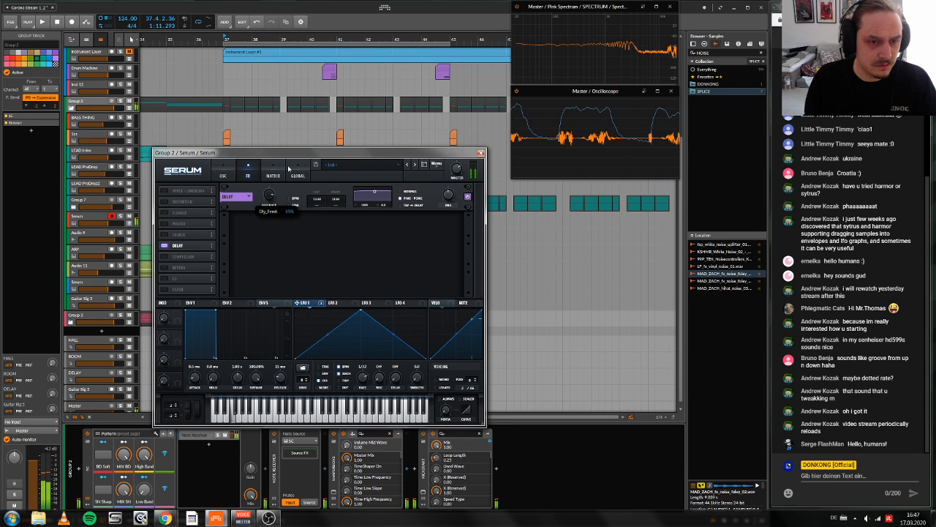
pyautogui.press('space')
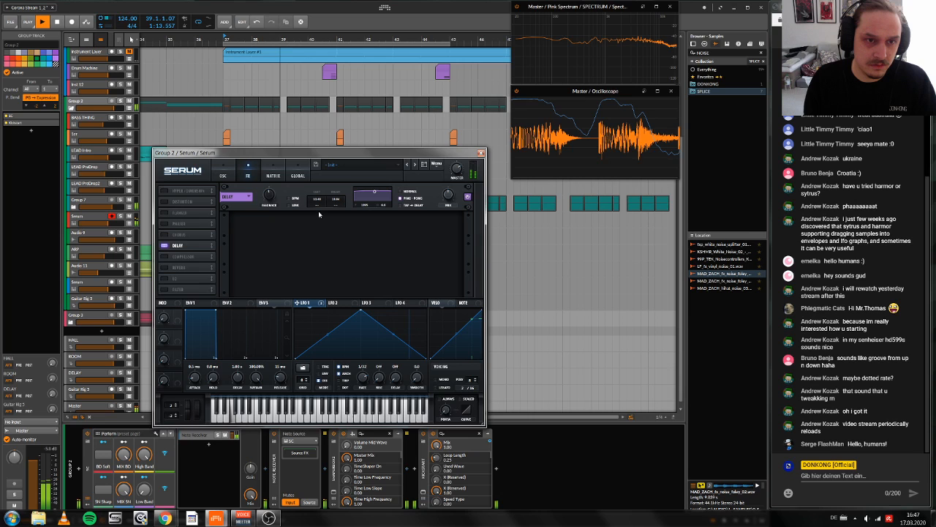
pyautogui.press('space')
pyautogui.click(164, 246)
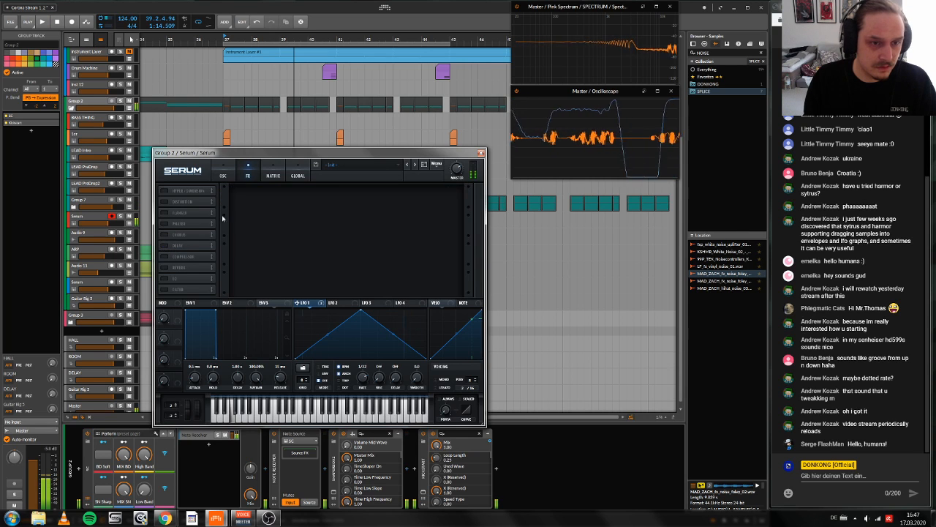
pyautogui.click(223, 172)
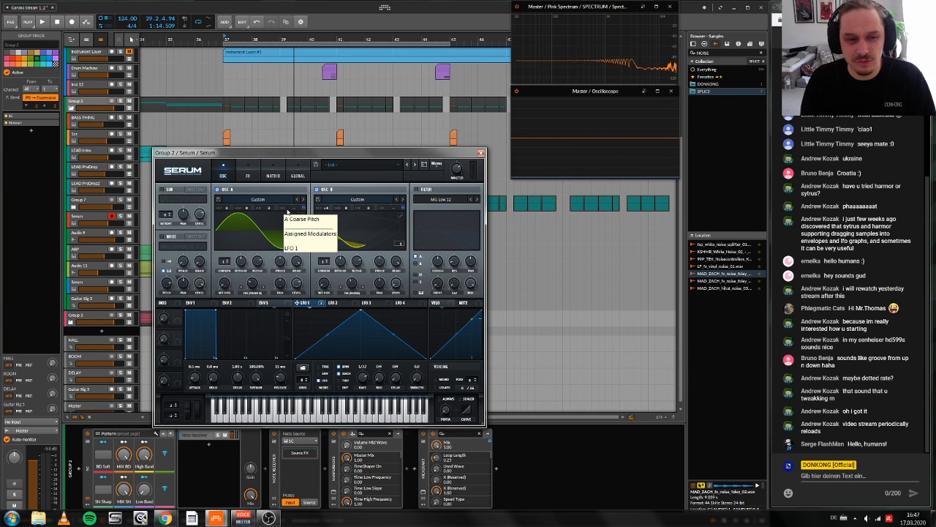
# Step: Play the drop, compare the Serum patch with and without Hyper/Dimension, and close the plugin window
pyautogui.press('space')
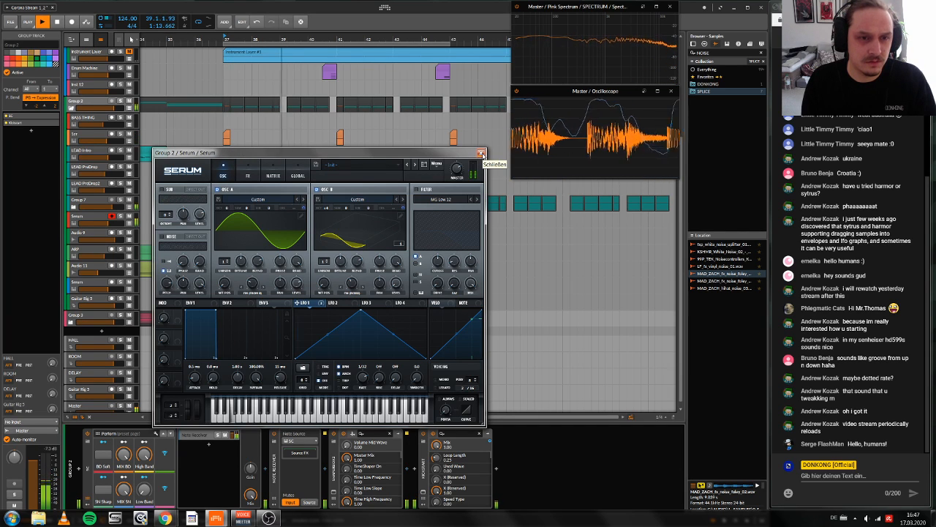
pyautogui.press('space')
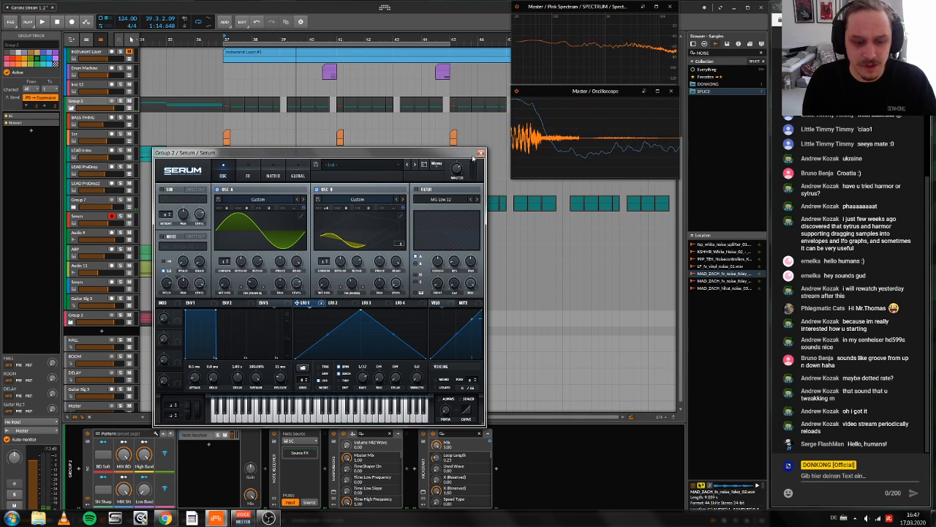
pyautogui.click(247, 176)
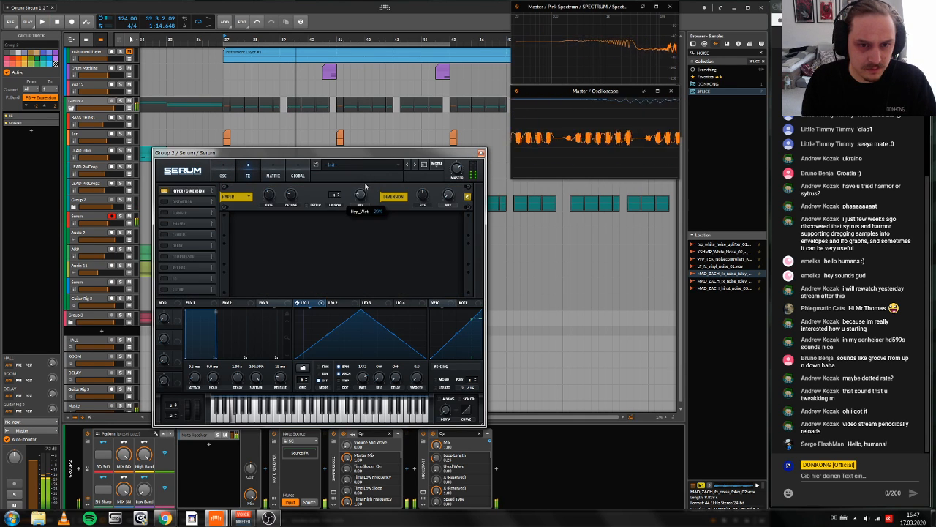
pyautogui.click(165, 190)
pyautogui.click(480, 152)
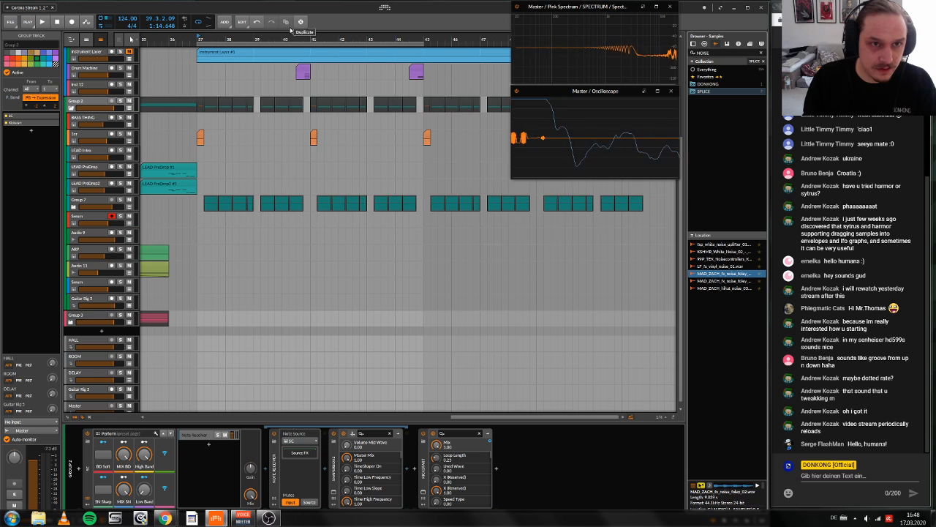
# Step: Draw a one-beat clip at 39.1 on the Serum track, in the gap between the Group 7 clips
pyautogui.scroll(3, 289, 219)
pyautogui.scroll(2, 293, 198)
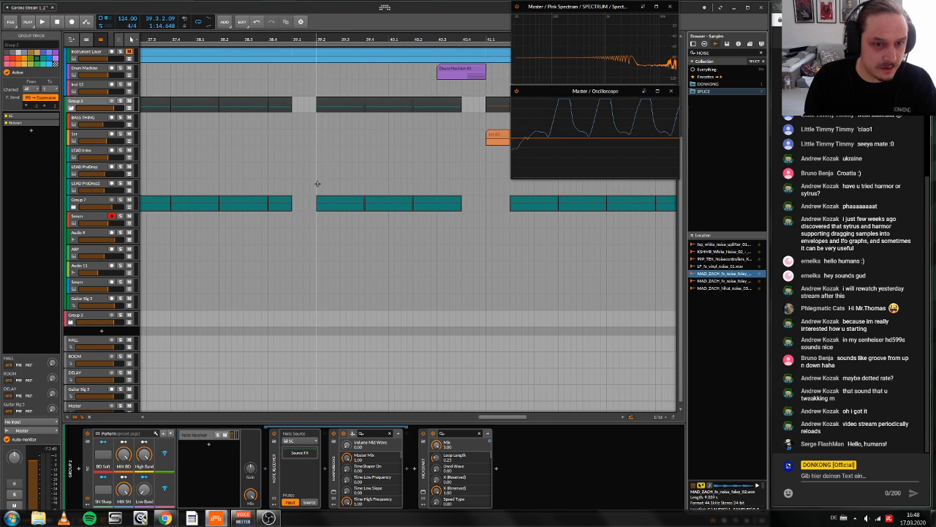
pyautogui.press('3')
pyautogui.moveTo(295, 218); pyautogui.dragTo(315, 219)
pyautogui.click(306, 219)
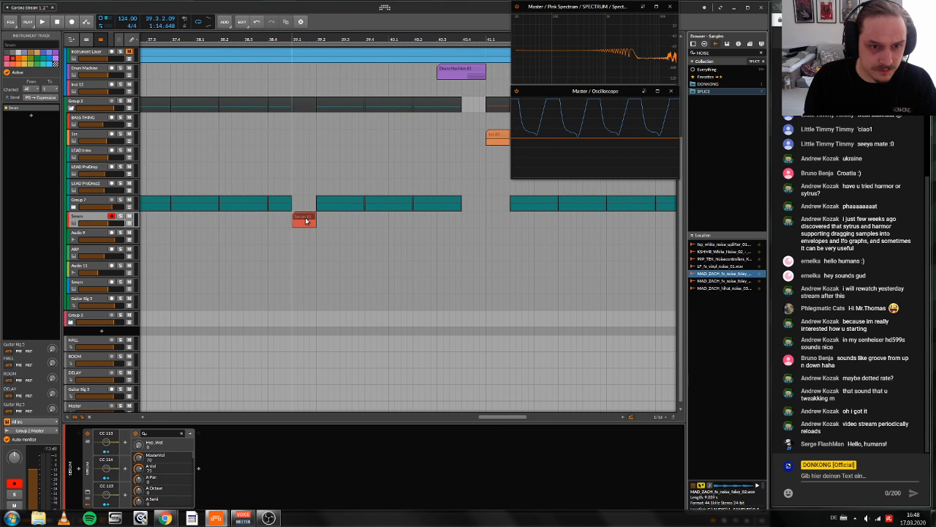
# Step: Enter an F1 note in the new Serum clip and stretch it across the clip's full one-beat length
pyautogui.doubleClick(306, 220)
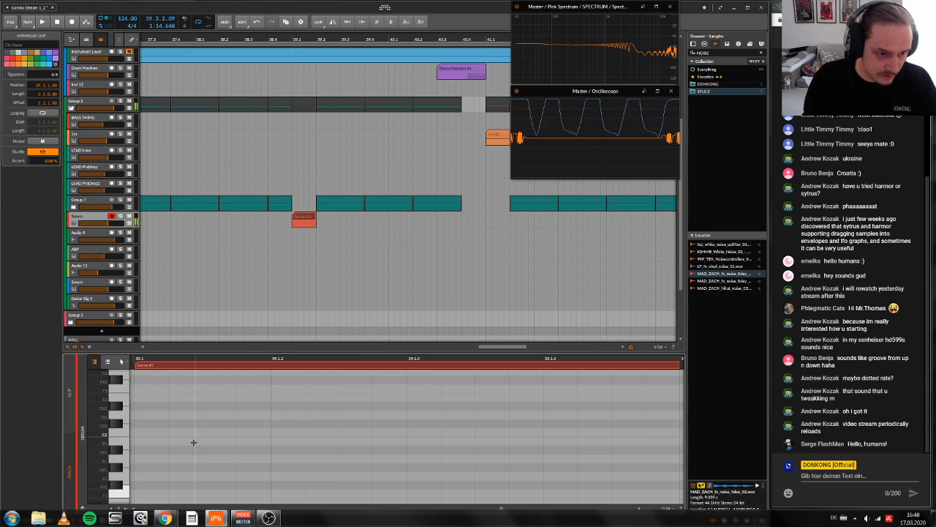
pyautogui.click(141, 494)
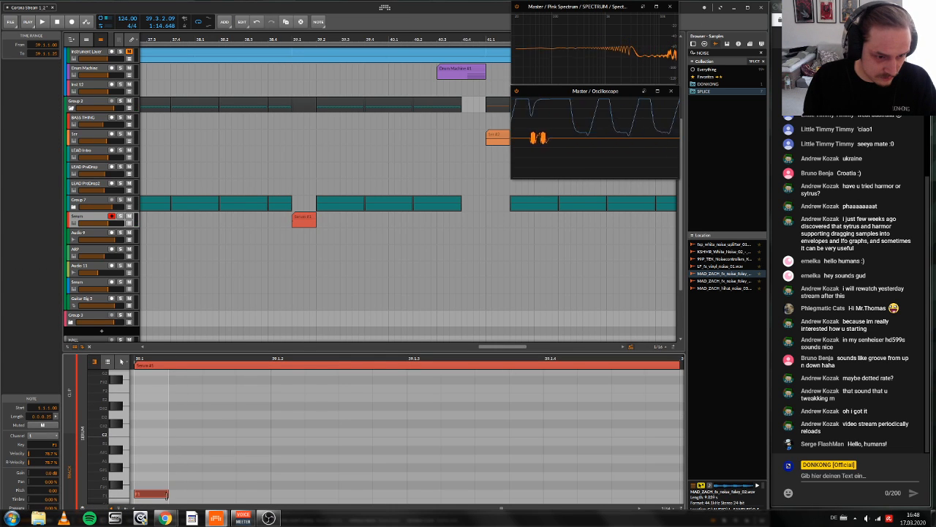
pyautogui.moveTo(168, 493); pyautogui.dragTo(685, 488)
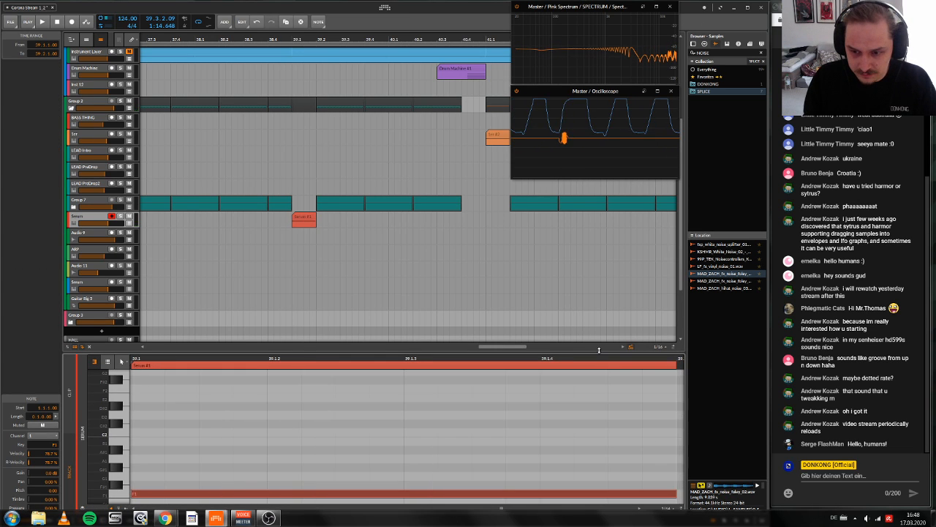
# Step: Show the Serum track's devices and play the drop to hear the new clip in context
pyautogui.scroll(1, 351, 293)
pyautogui.doubleClick(91, 243)
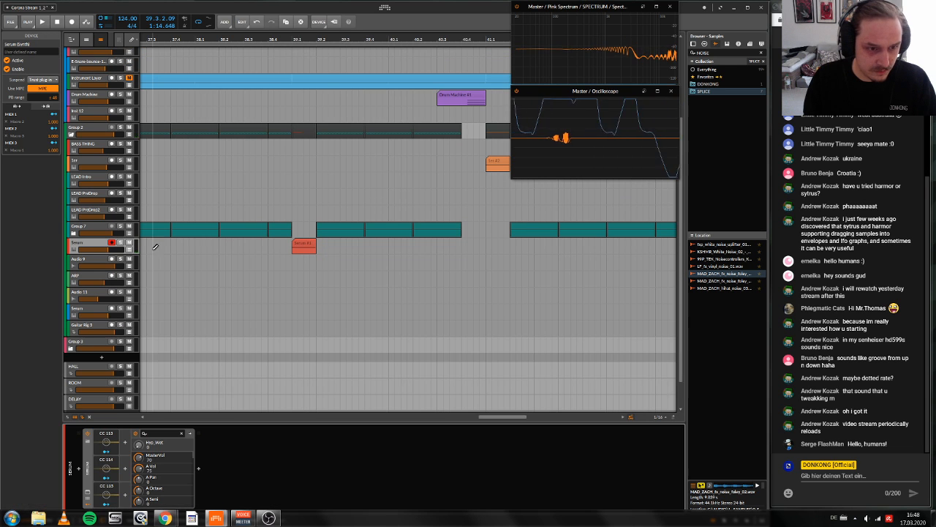
pyautogui.scroll(-1, 219, 351)
pyautogui.press('space')
pyautogui.press('space')
pyautogui.press('space')
pyautogui.hscroll(1, 297, 104)
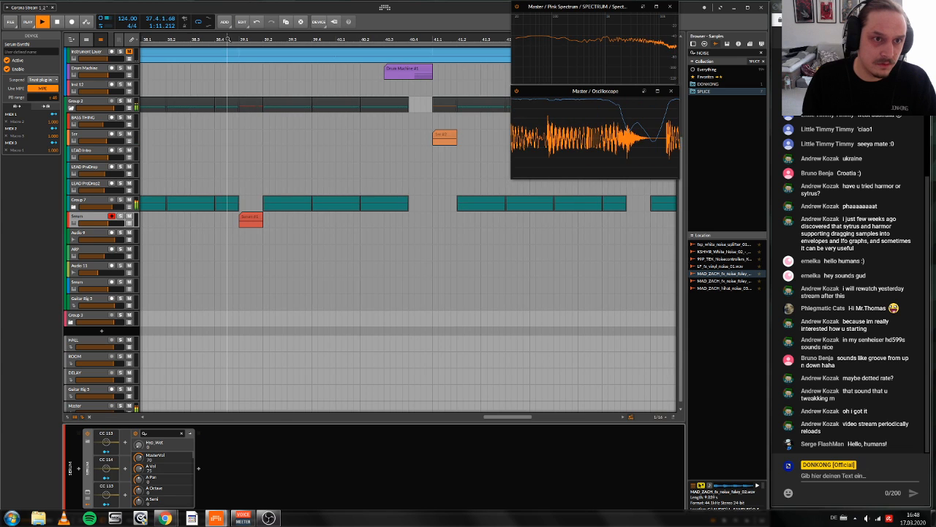
# Step: Play the drop around bar 39 twice to judge the one-beat Serum clip in context
pyautogui.scroll(1, 316, 286)
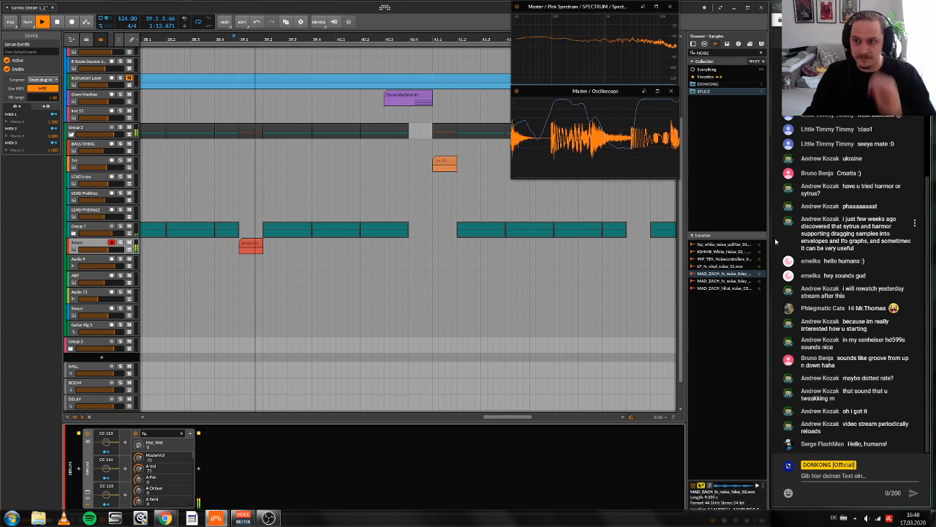
pyautogui.press('space')
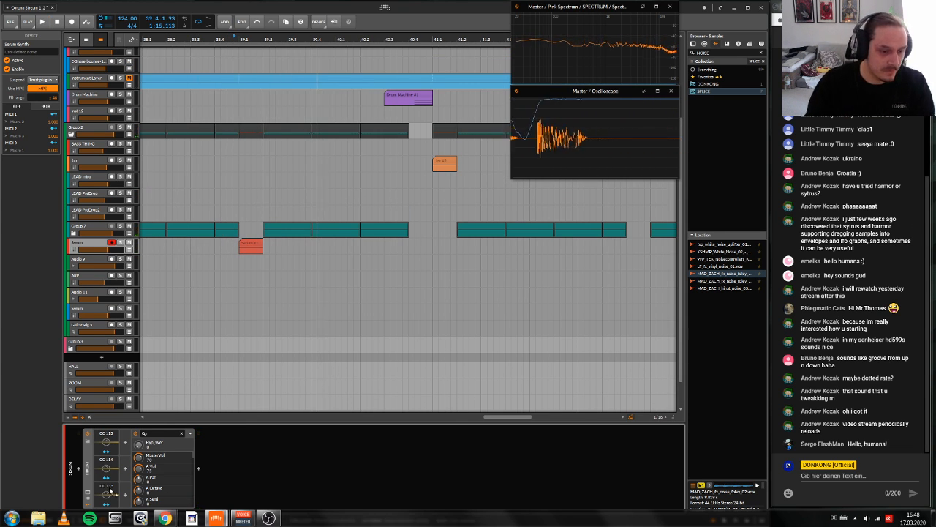
pyautogui.click(214, 347)
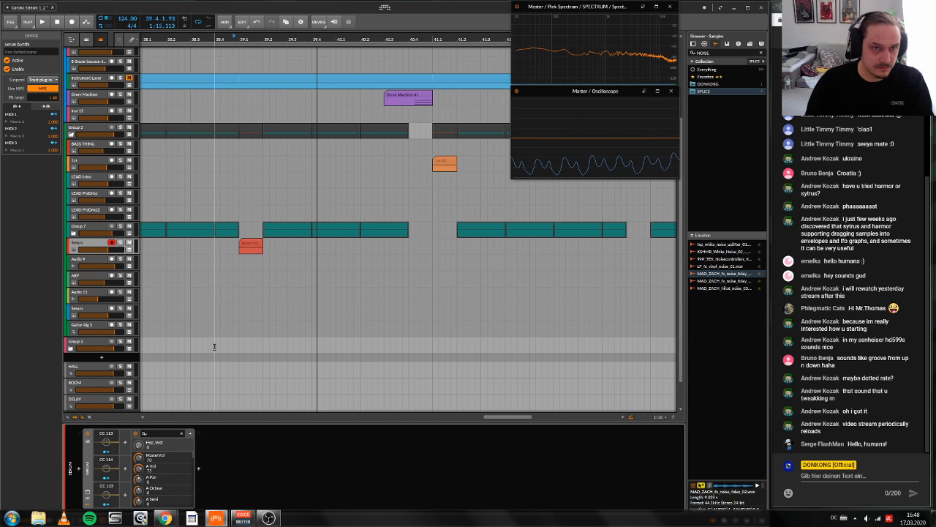
pyautogui.scroll(1, 214, 347)
pyautogui.press('space')
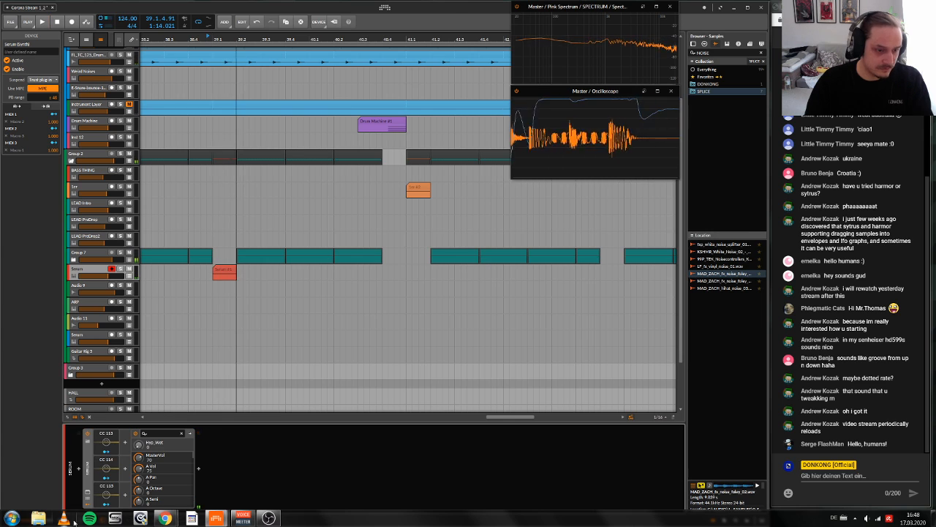
pyautogui.press('space')
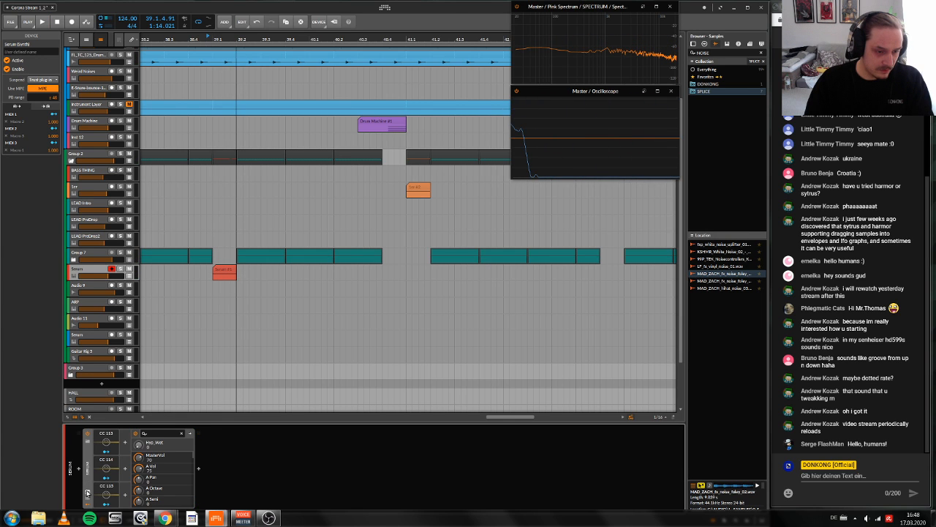
# Step: Open the Serum plugin window and insert an Ozone Imager after Serum in the track's device chain
pyautogui.click(87, 493)
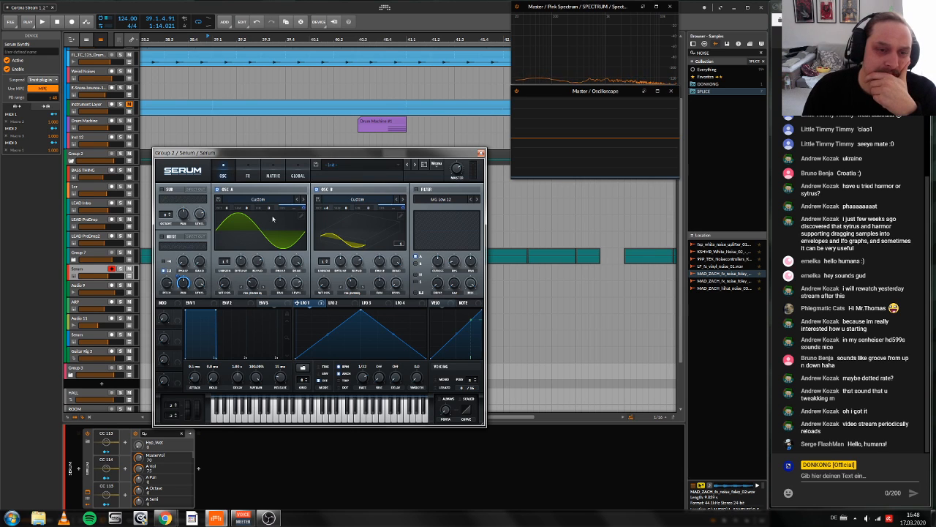
pyautogui.click(200, 469)
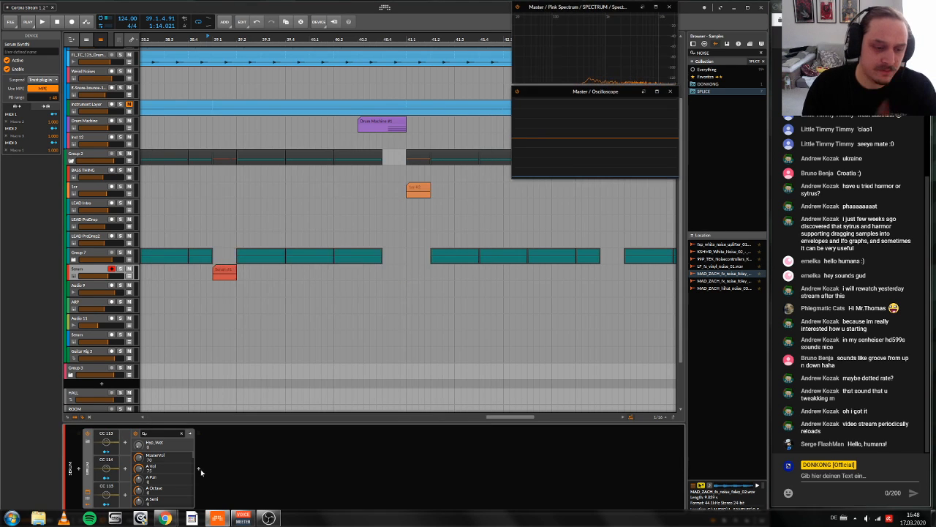
pyautogui.write('ima')
pyautogui.press('Down')
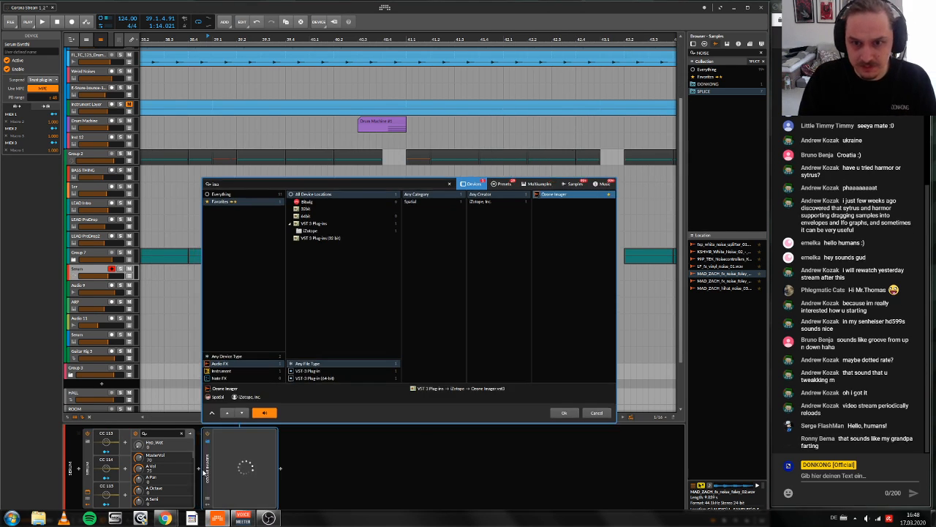
pyautogui.press('Return')
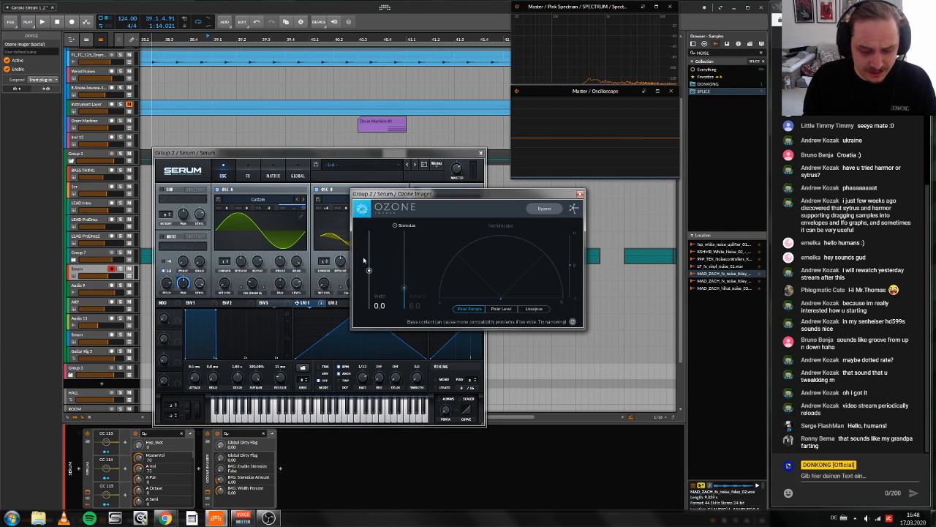
# Step: Enable Stereoize in Ozone Imager, set the width to 84.9 and the amount to 3.9, and close both plugin windows
pyautogui.click(393, 225)
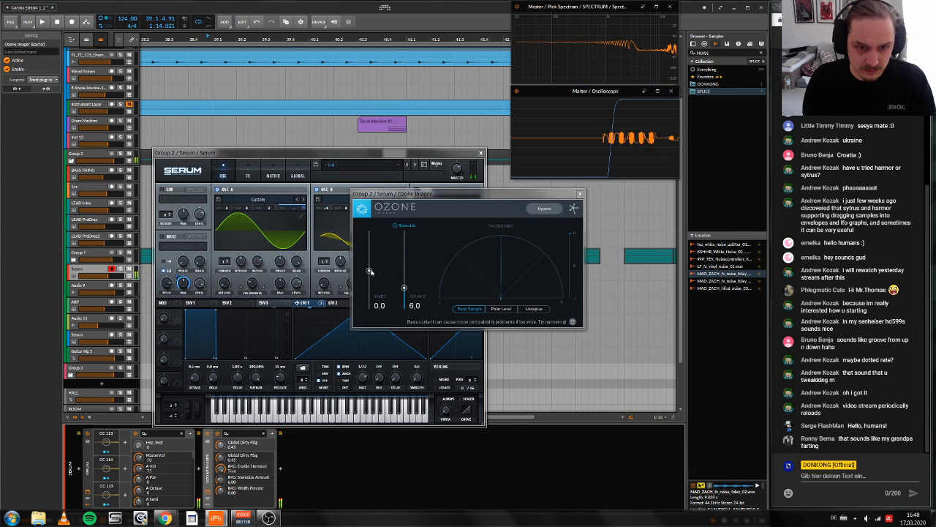
pyautogui.moveTo(369, 271); pyautogui.dragTo(369, 240)
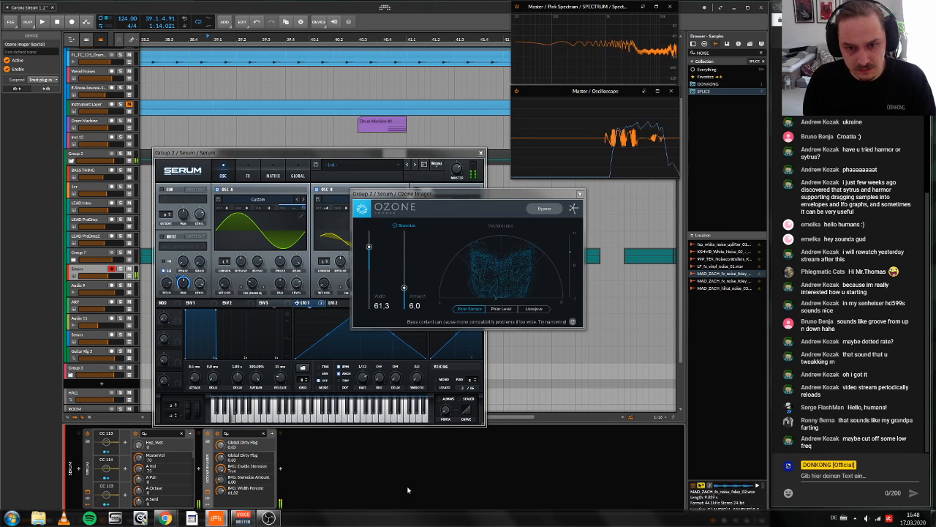
pyautogui.moveTo(370, 241); pyautogui.dragTo(370, 248)
pyautogui.moveTo(404, 288); pyautogui.dragTo(404, 296)
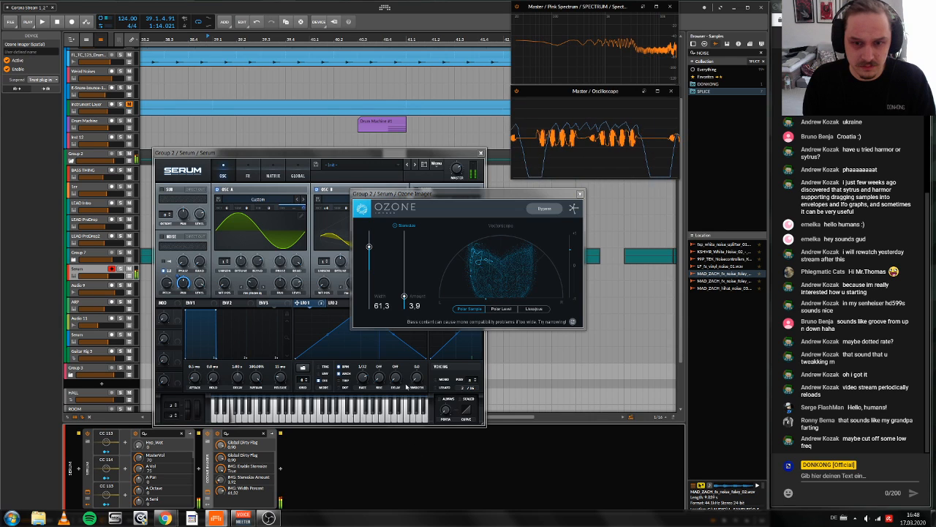
pyautogui.moveTo(369, 247); pyautogui.dragTo(369, 237)
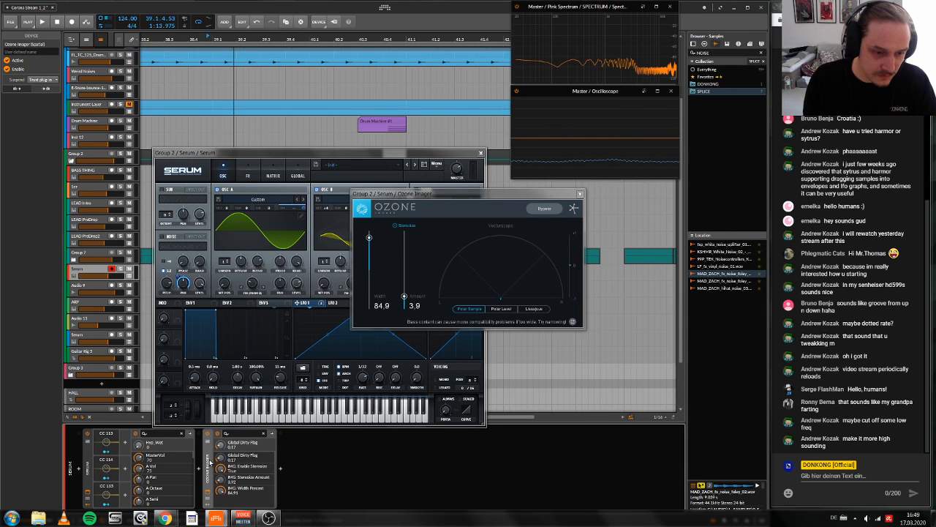
pyautogui.click(580, 194)
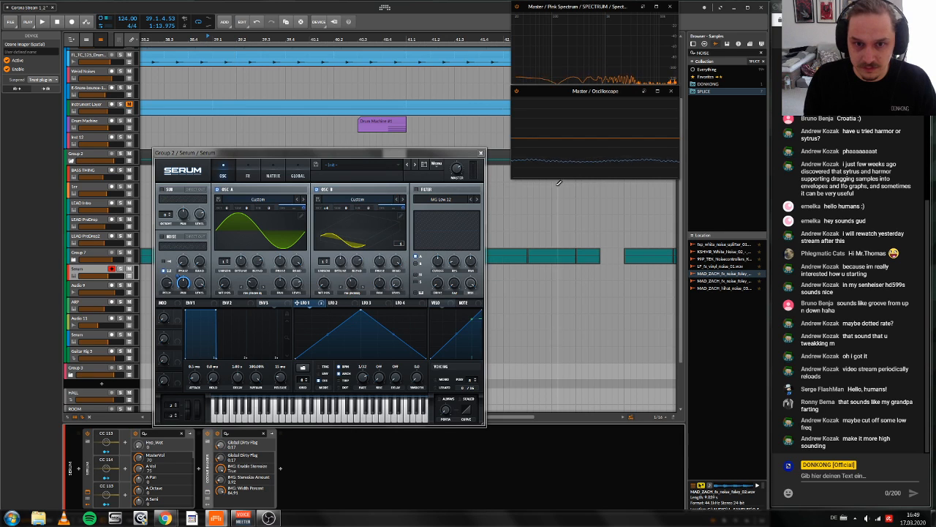
pyautogui.click(481, 153)
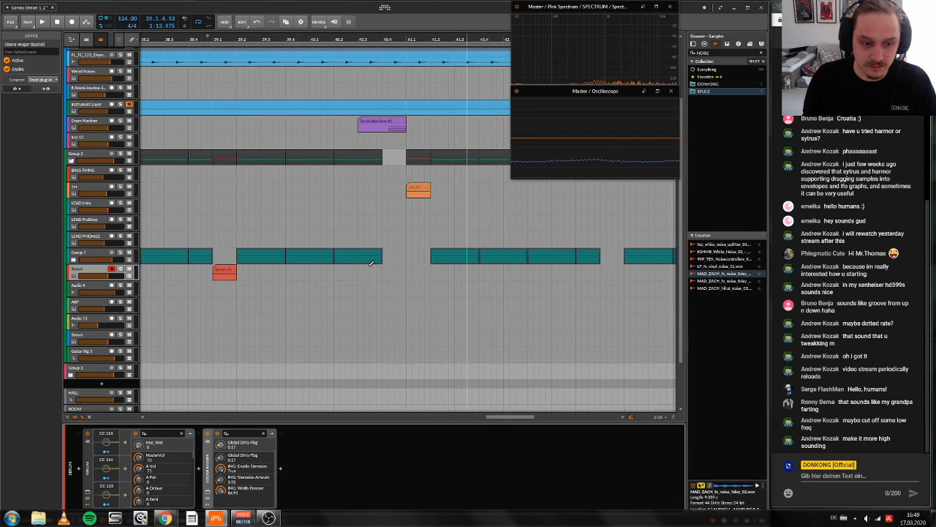
# Step: Group Serum and Ozone Imager into an Instrument Layer and add an EQ-2 after the imager with its low band as a high-pass
pyautogui.click(87, 485)
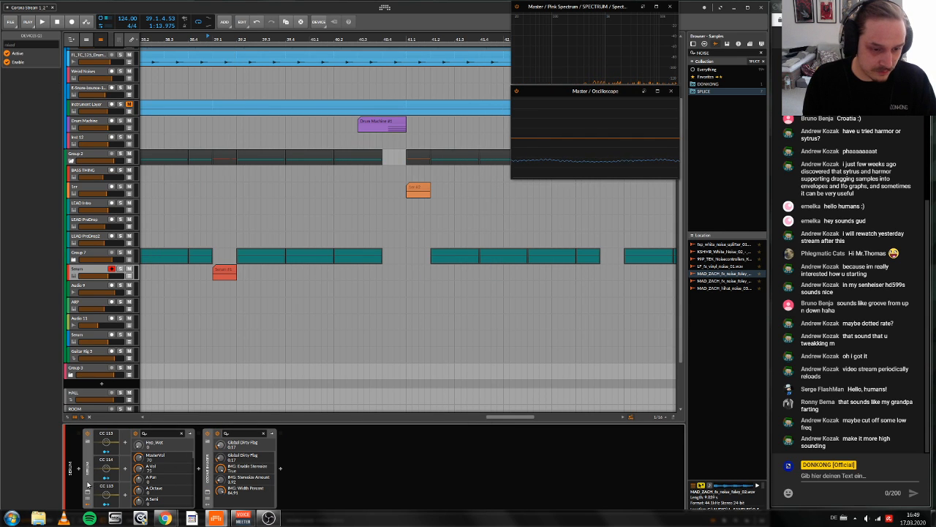
pyautogui.hotkey('ctrl', 'g')
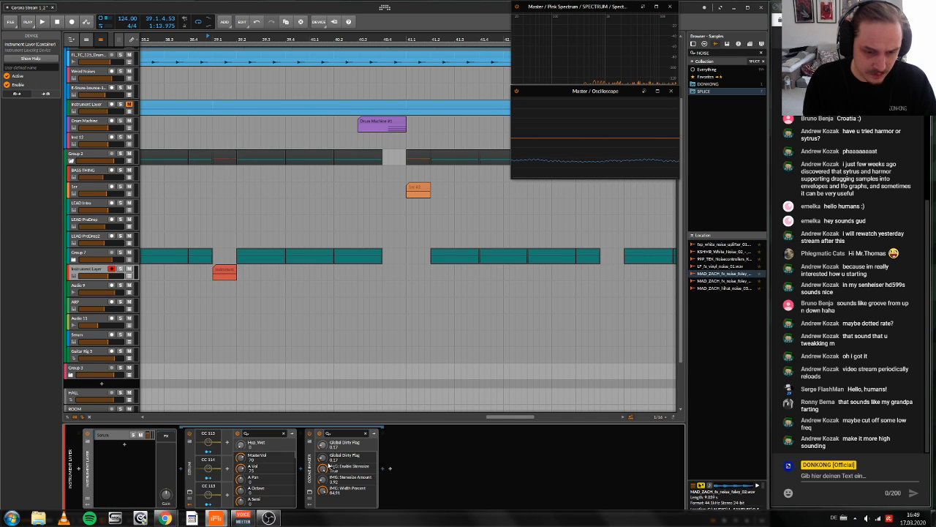
pyautogui.click(378, 469)
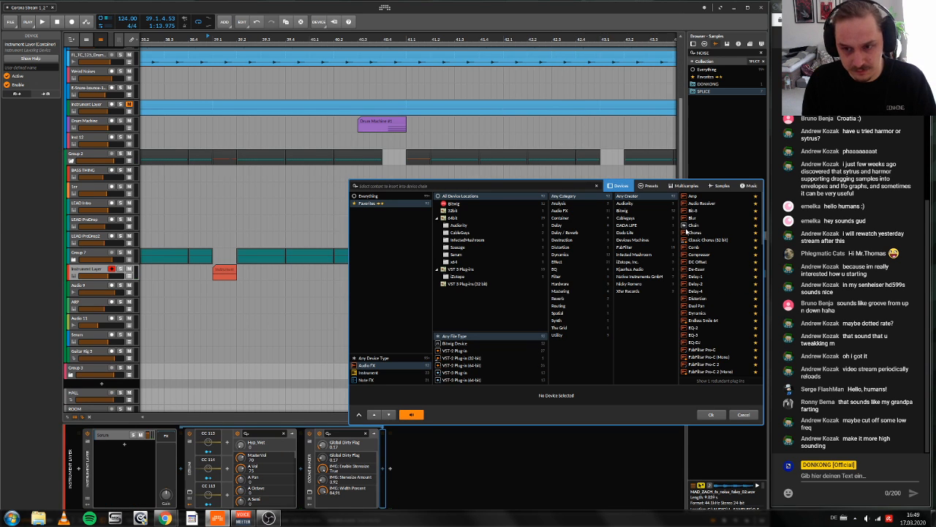
pyautogui.write('eq')
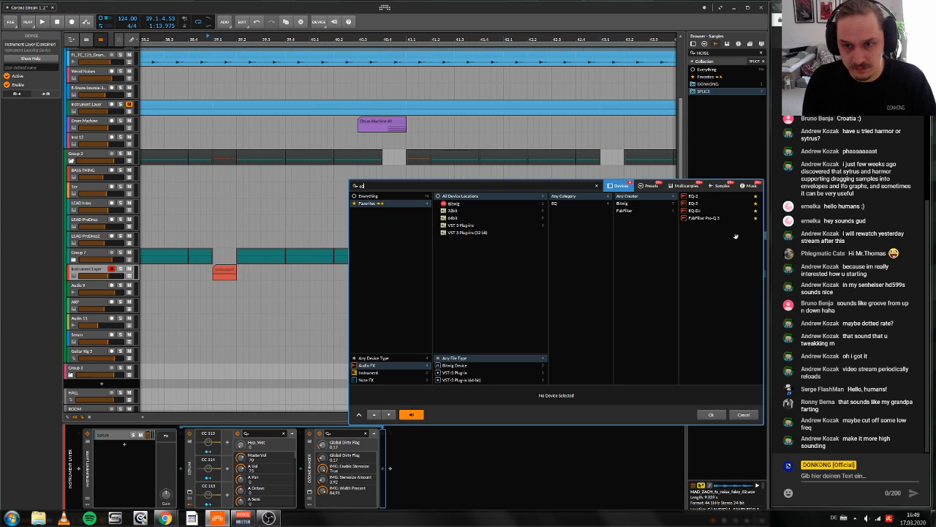
pyautogui.press('Return')
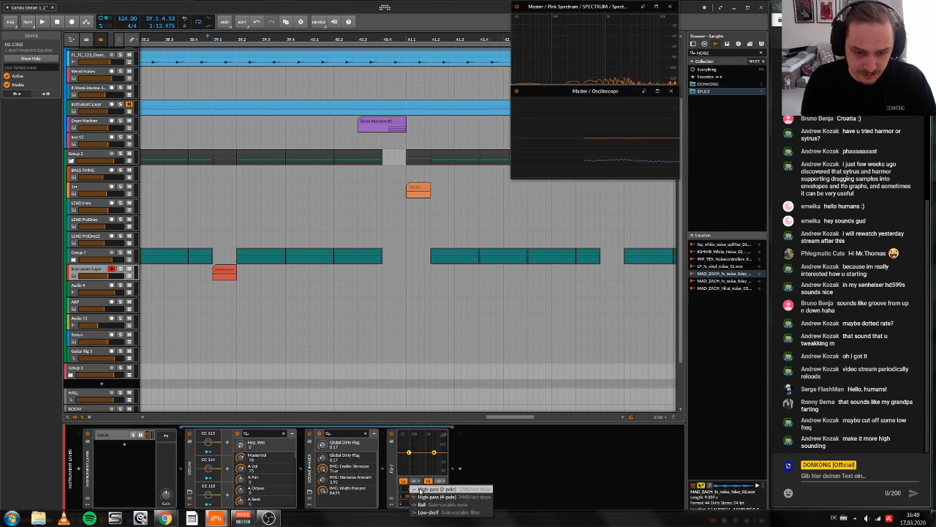
pyautogui.moveTo(409, 453); pyautogui.dragTo(414, 452)
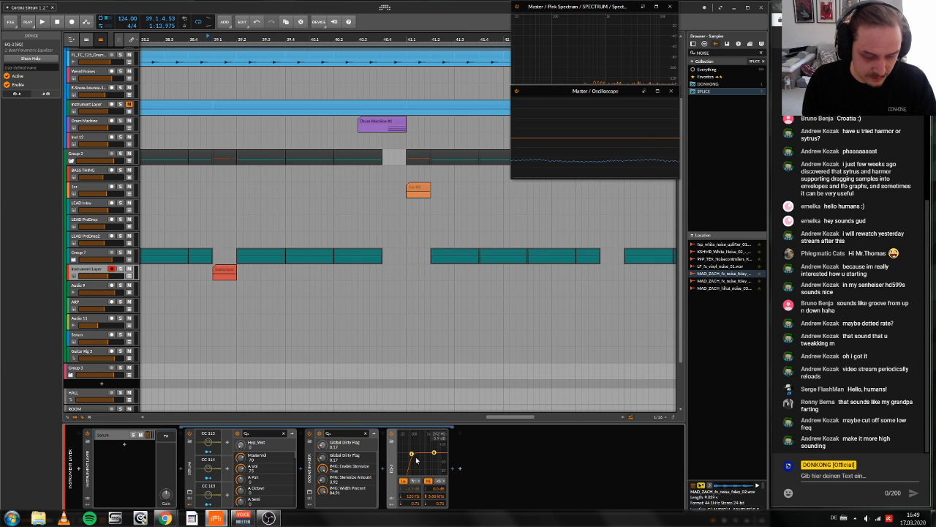
# Step: Copy the Serum device from the first layer into a new second layer of the Instrument Layer
pyautogui.click(124, 444)
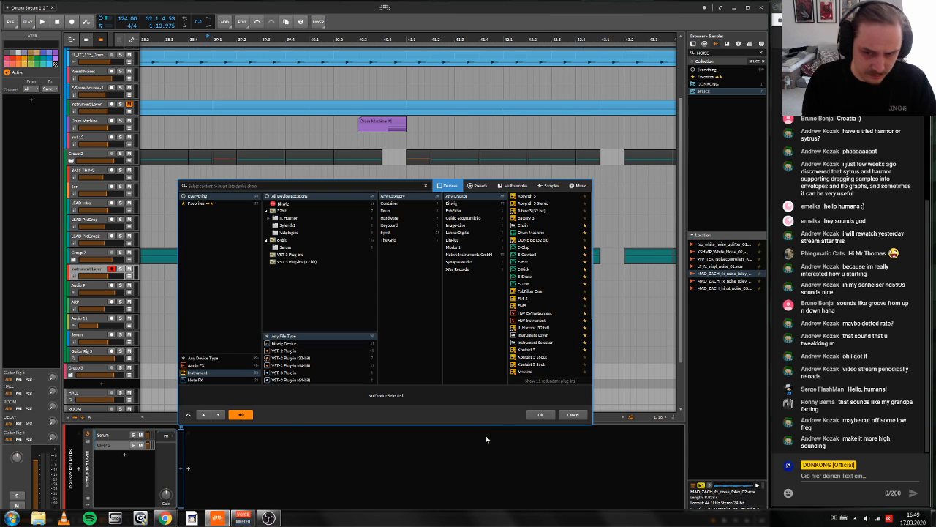
pyautogui.click(572, 414)
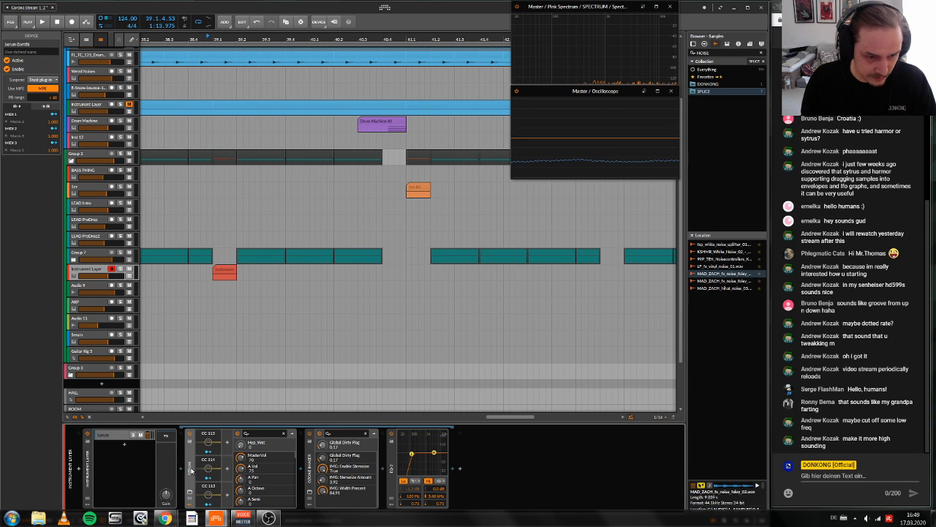
pyautogui.moveTo(191, 470); pyautogui.dragTo(137, 458)
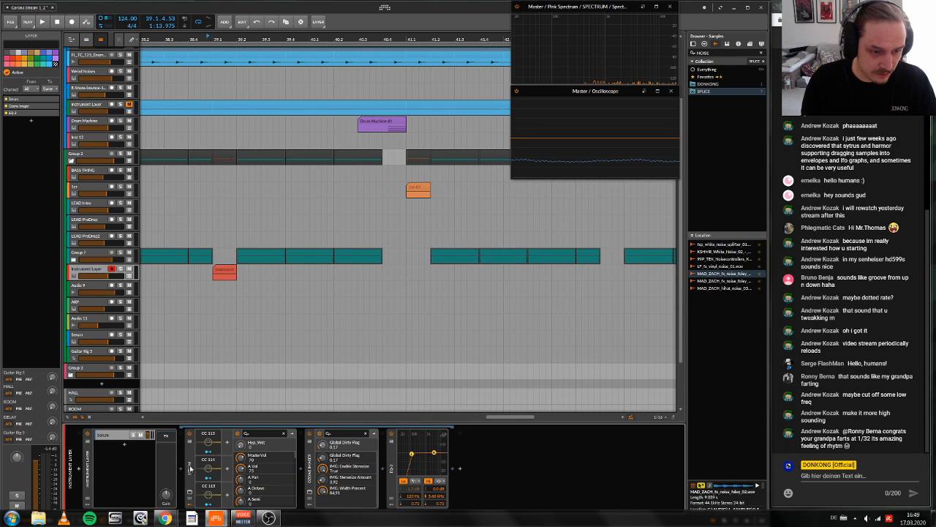
pyautogui.moveTo(191, 468); pyautogui.dragTo(116, 449)
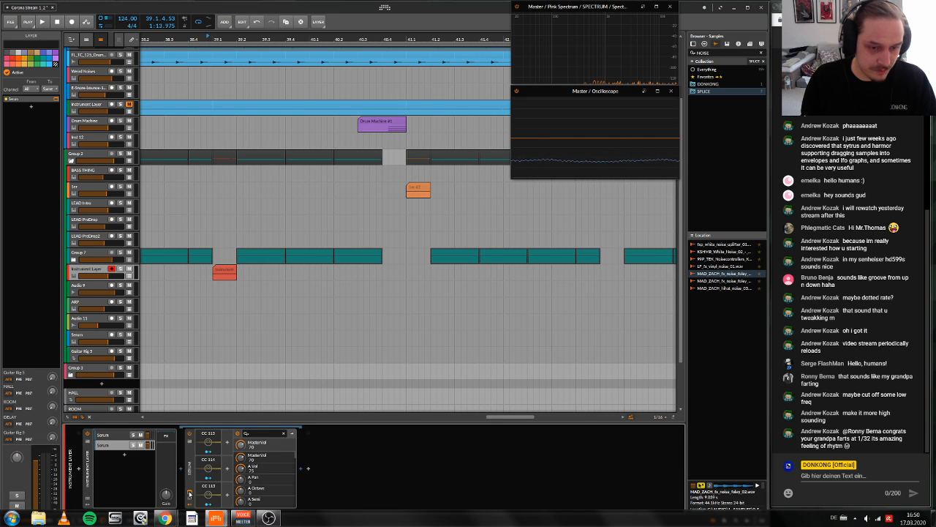
# Step: Open the copied Serum, switch off oscillator B, and remove all modulators from oscillator A's coarse pitch
pyautogui.click(188, 495)
pyautogui.click(419, 278)
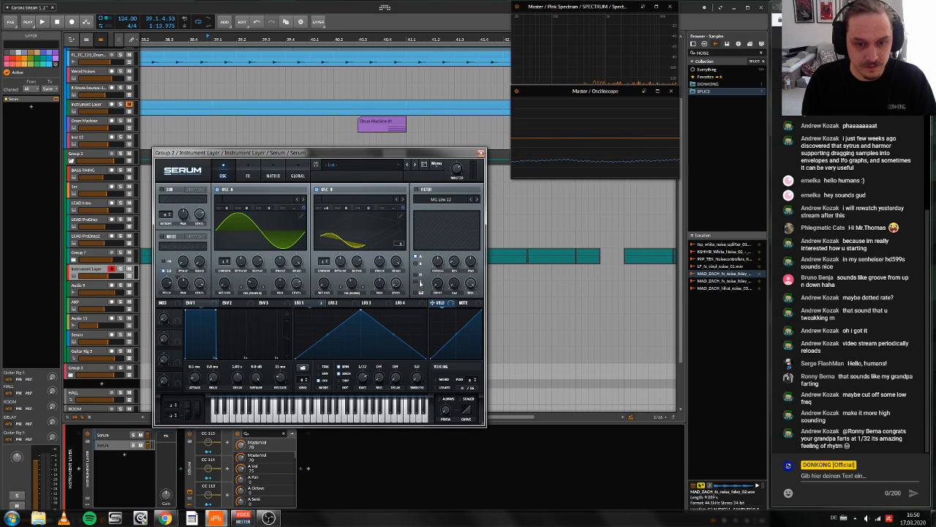
pyautogui.click(318, 190)
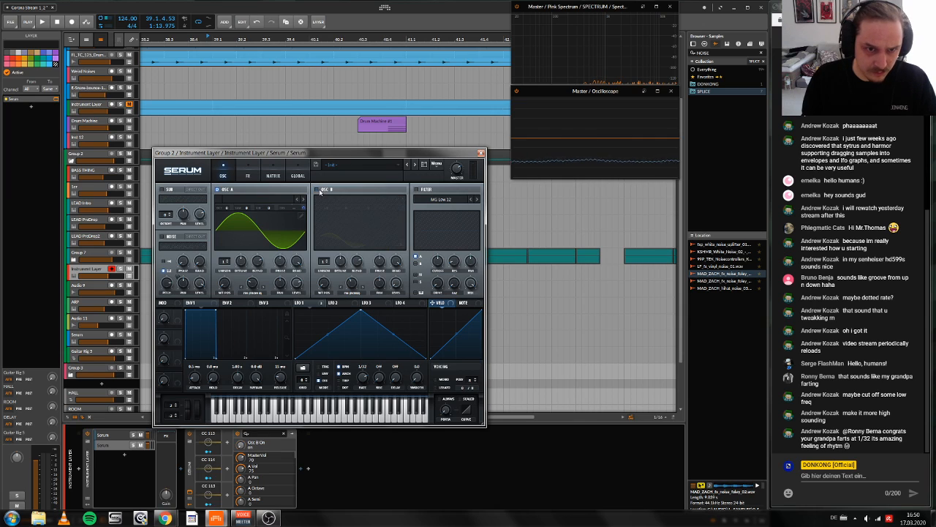
pyautogui.rightClick(305, 212)
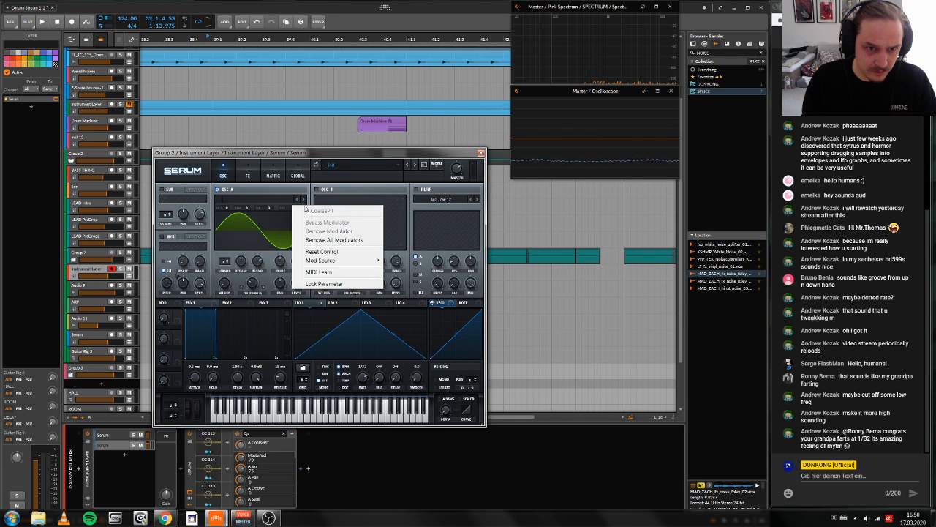
pyautogui.click(335, 241)
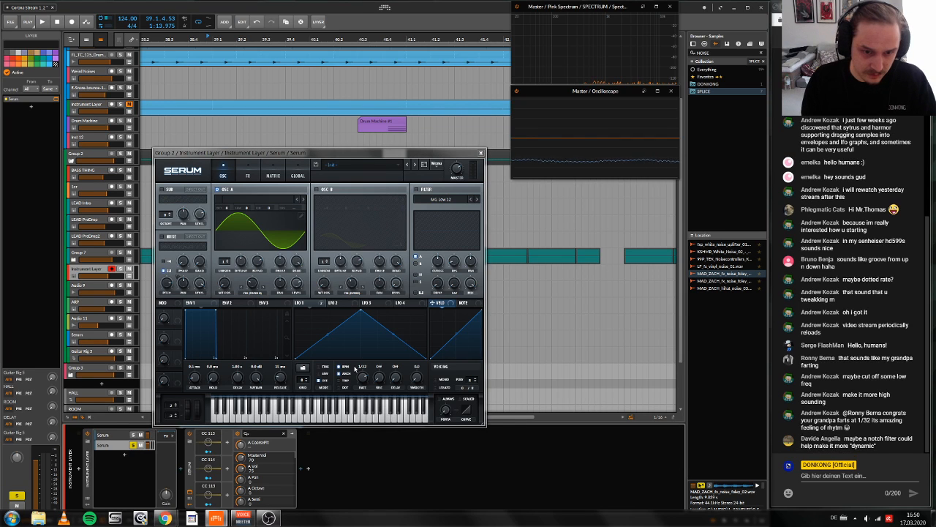
# Step: Assign LFO 1 to oscillator A's level in the copied Serum and lower oscillator A's octave to -1
pyautogui.click(302, 302)
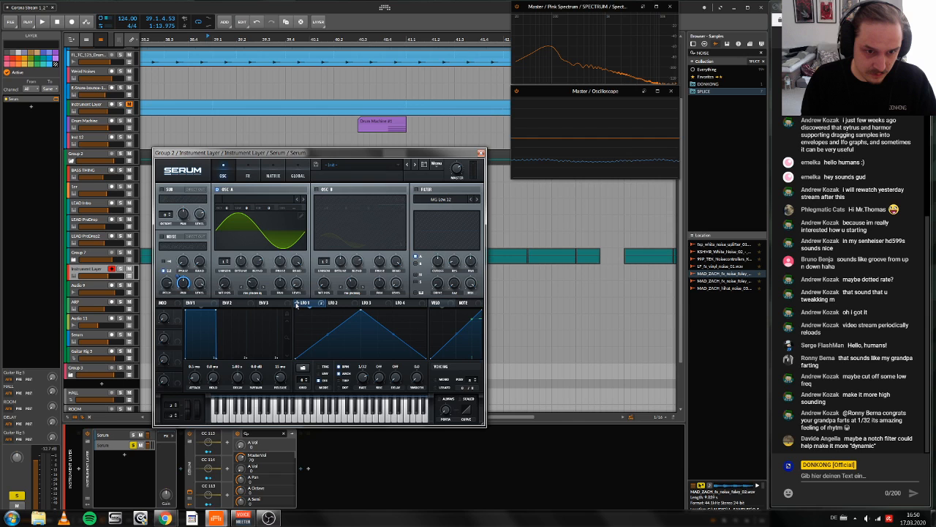
pyautogui.moveTo(297, 304); pyautogui.dragTo(296, 284)
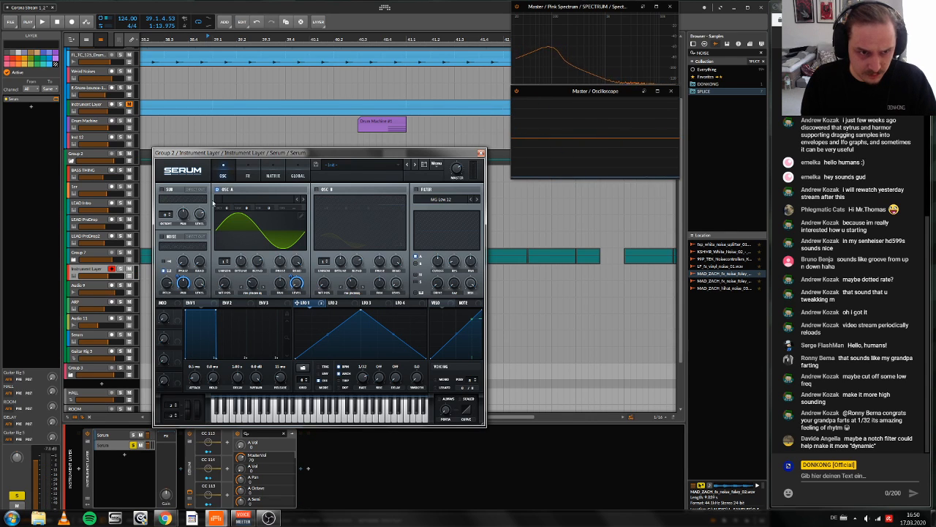
pyautogui.moveTo(228, 208); pyautogui.dragTo(230, 218)
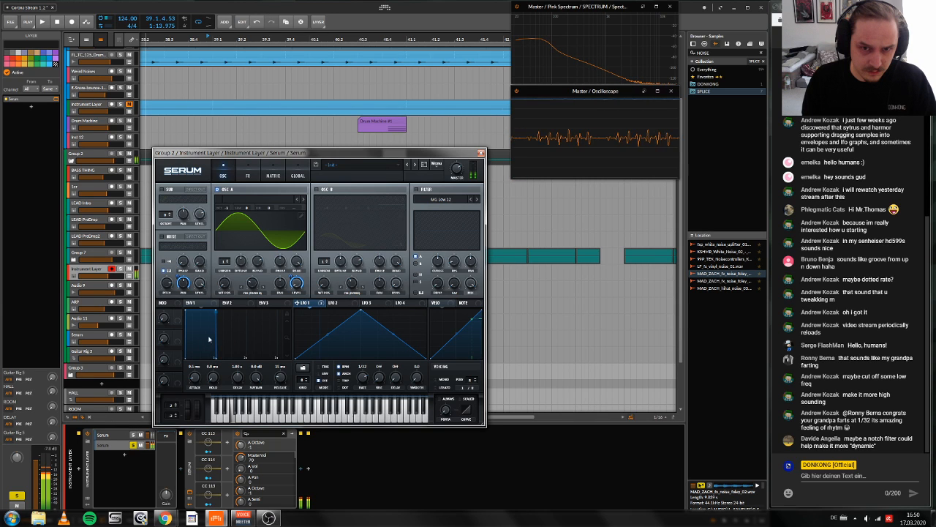
# Step: Reshape LFO 1 in the copied Serum into a rounded plateau with smooth S-curved rising and falling sides
pyautogui.moveTo(327, 334); pyautogui.dragTo(321, 296)
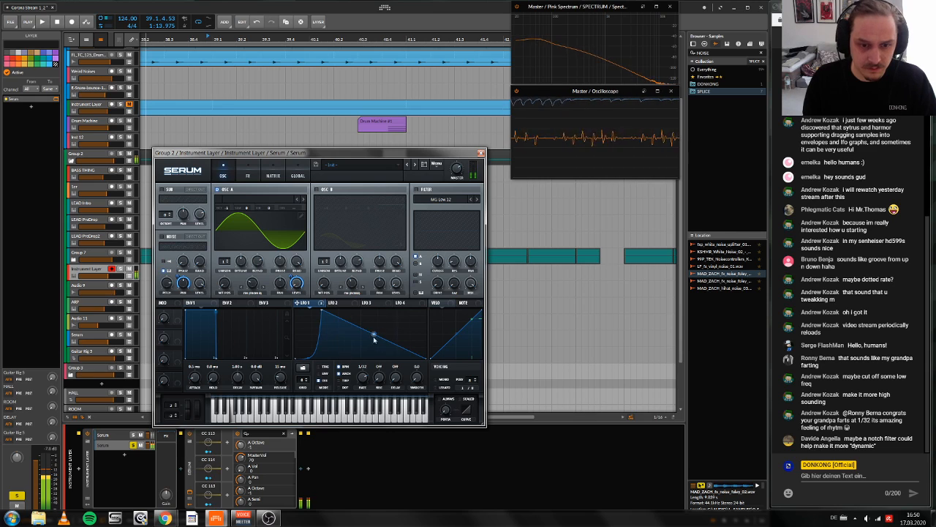
pyautogui.moveTo(374, 336); pyautogui.dragTo(379, 319)
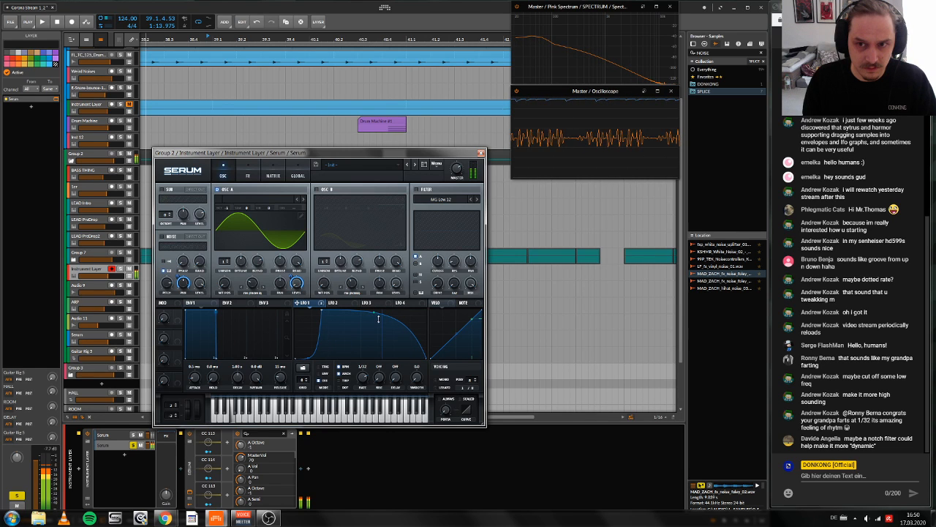
pyautogui.doubleClick(403, 345)
pyautogui.moveTo(403, 345); pyautogui.dragTo(400, 325)
pyautogui.doubleClick(396, 338)
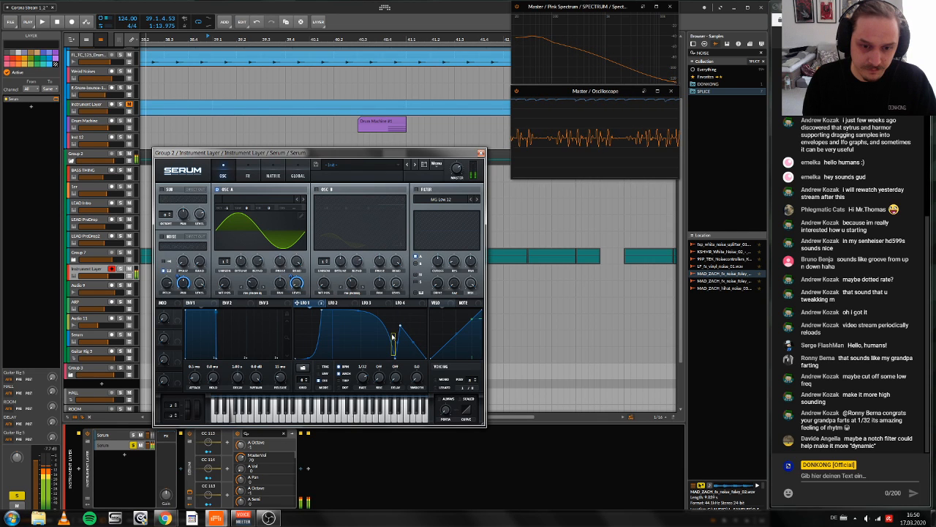
pyautogui.moveTo(393, 338); pyautogui.dragTo(368, 306)
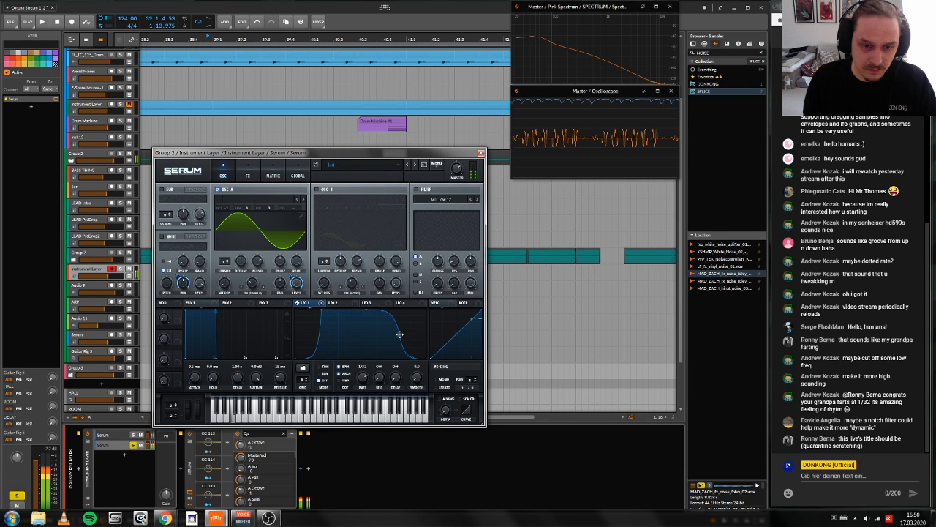
pyautogui.moveTo(399, 334); pyautogui.dragTo(392, 333)
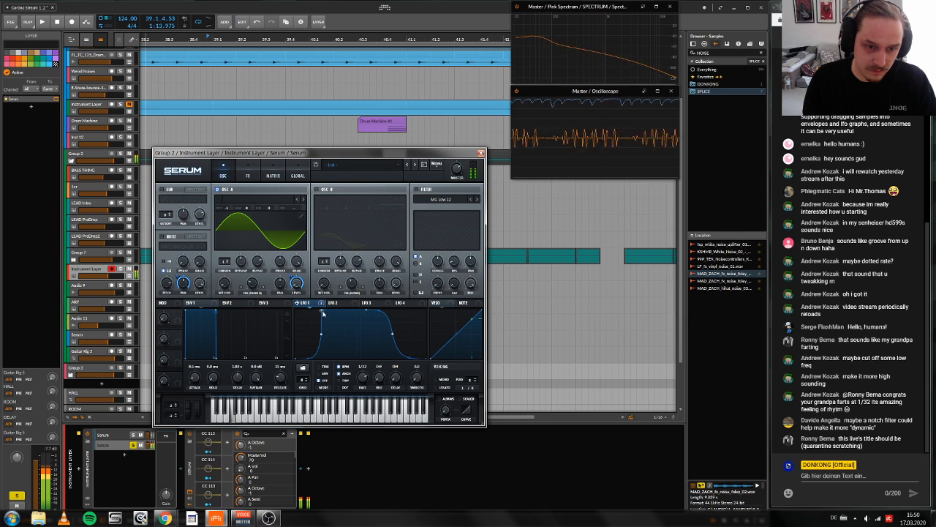
pyautogui.moveTo(323, 314); pyautogui.dragTo(340, 337)
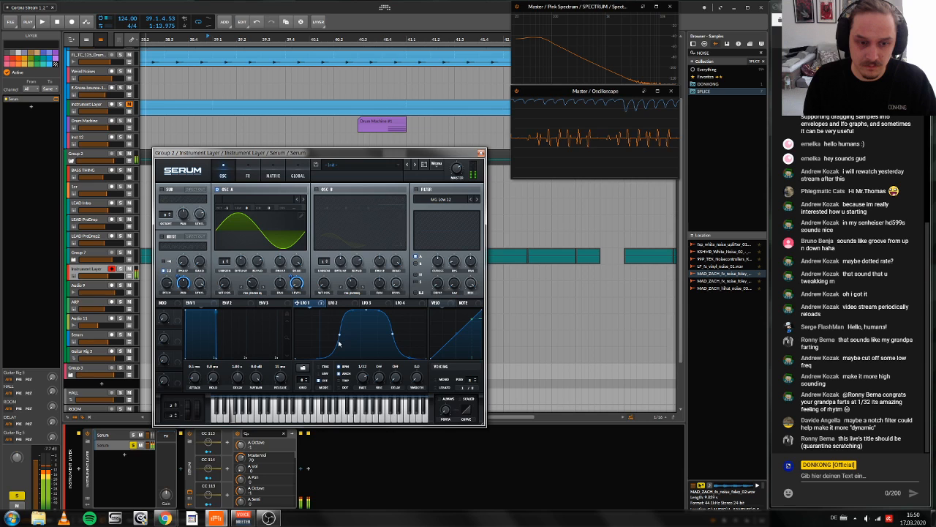
pyautogui.moveTo(338, 343); pyautogui.dragTo(319, 333)
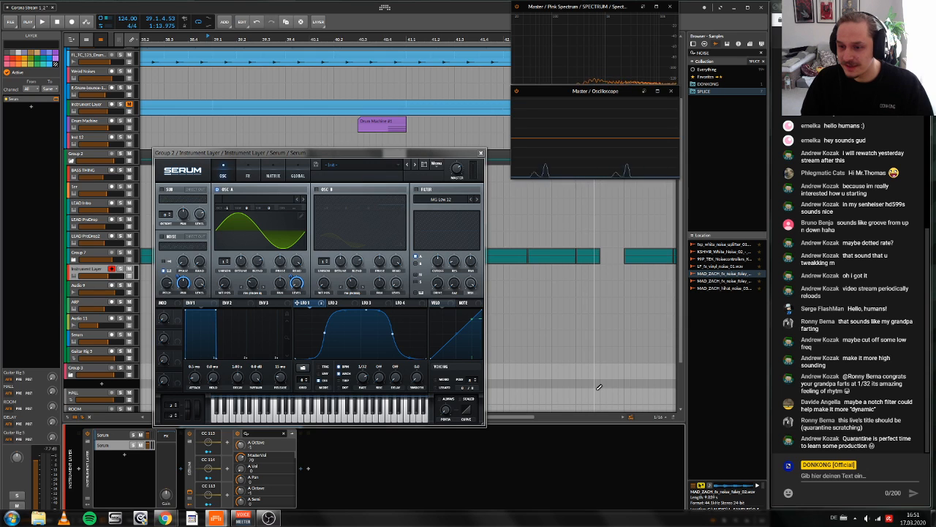
# Step: Lower the copied Serum's master volume to about 65% during playback of the fill, and close its window
pyautogui.press('space')
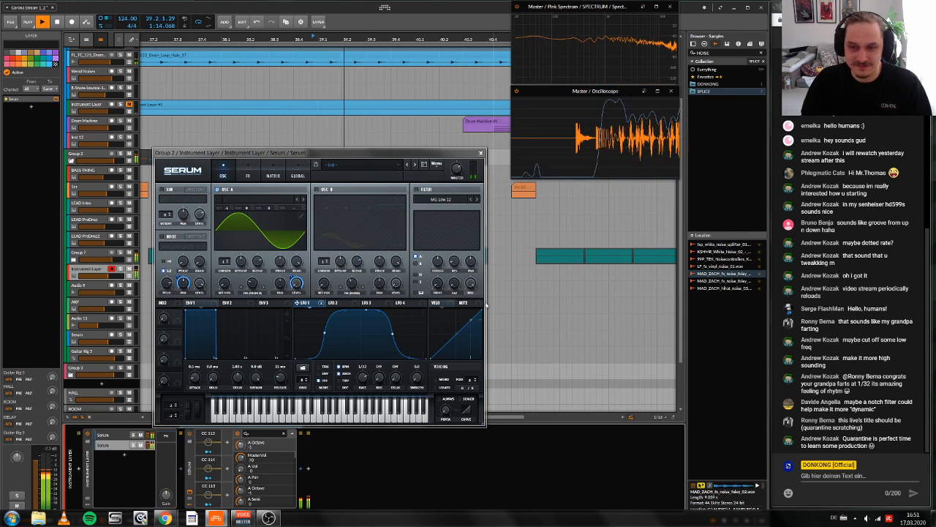
pyautogui.press('space')
pyautogui.scroll(2, 359, 110)
pyautogui.press('space')
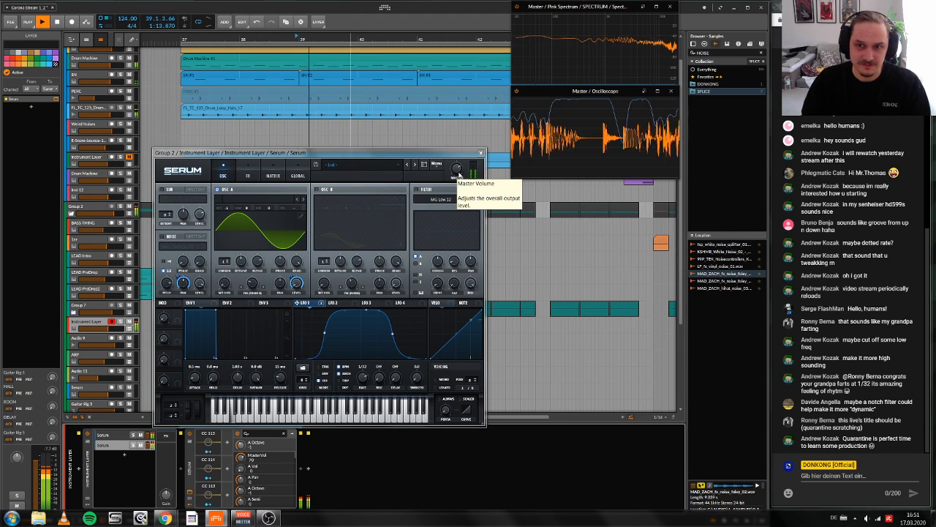
pyautogui.moveTo(458, 174); pyautogui.dragTo(457, 185)
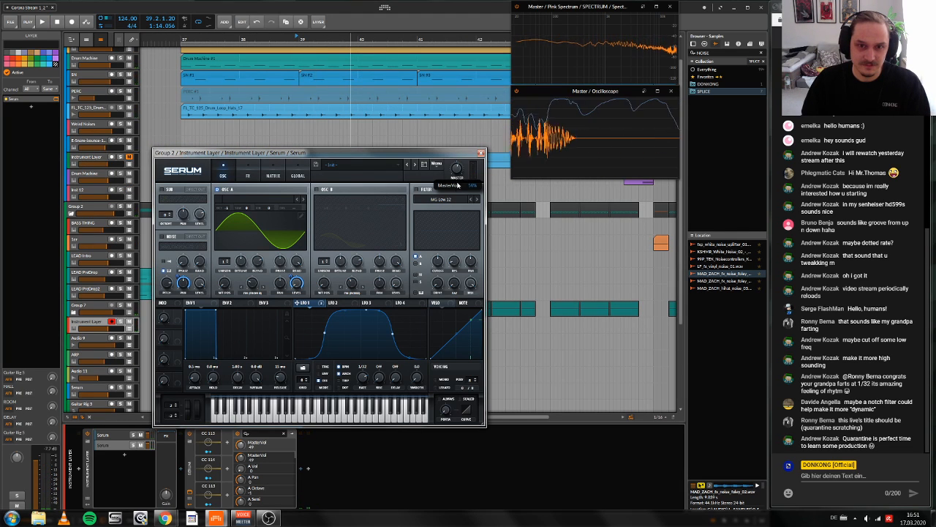
pyautogui.click(480, 153)
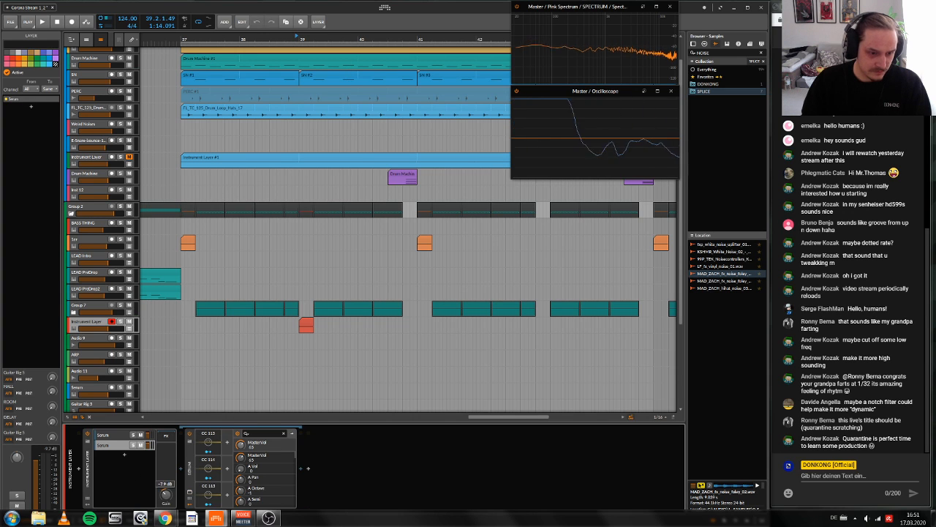
# Step: Play back the drop to check how the layered fill sits in the arrangement
pyautogui.press('space')
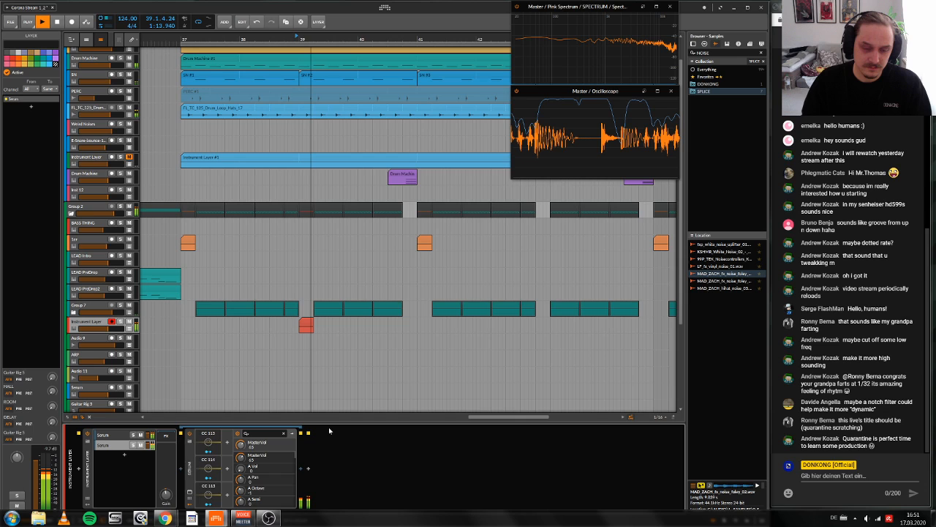
pyautogui.press('space')
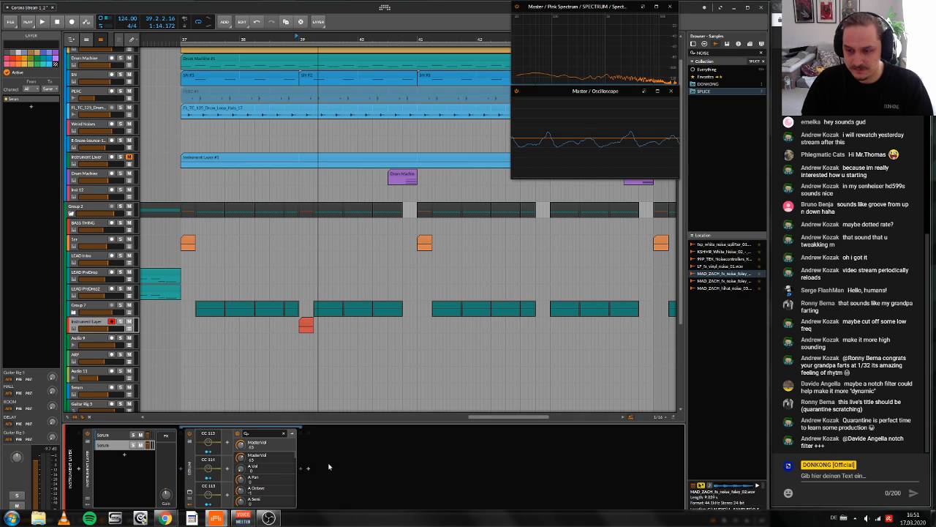
pyautogui.press('space')
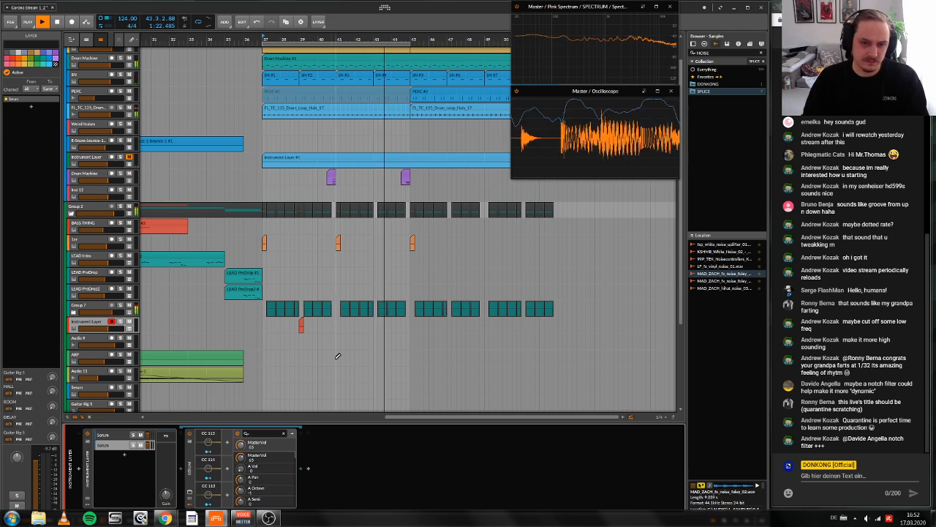
pyautogui.hscroll(-1, 340, 351)
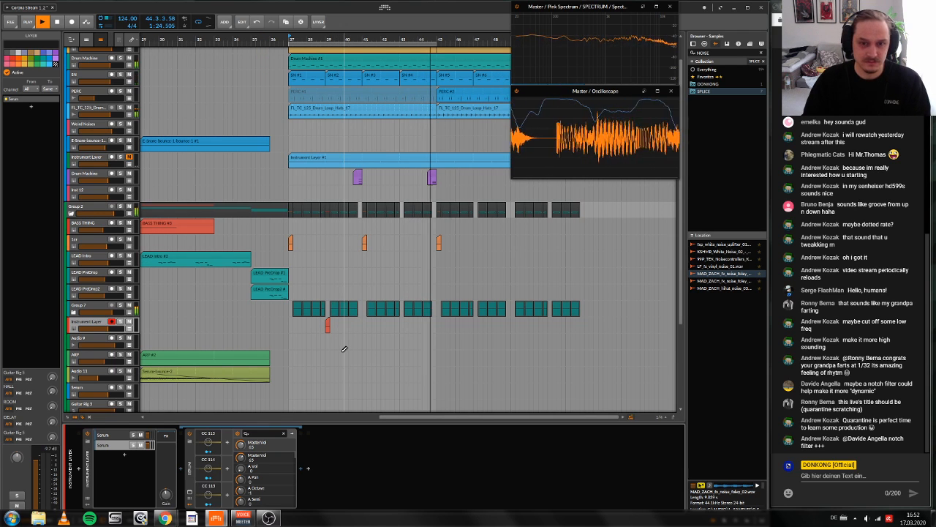
pyautogui.press('space')
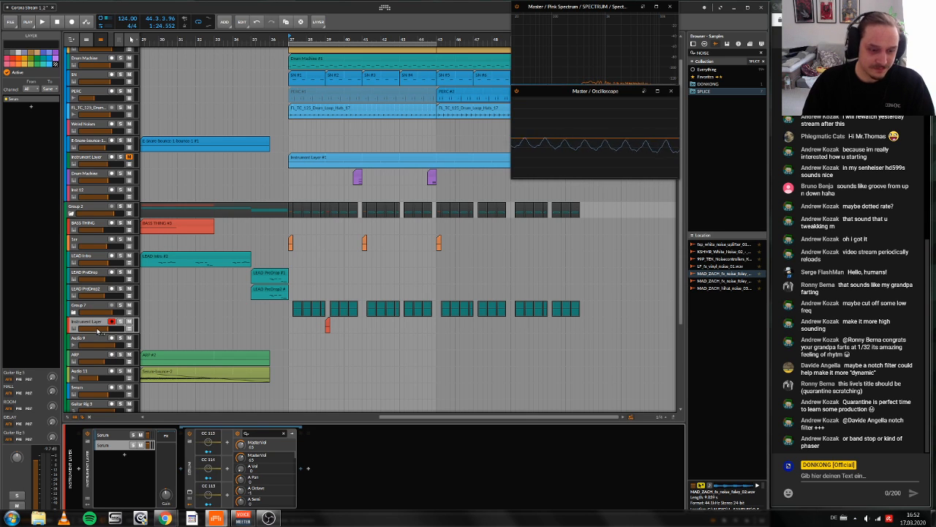
# Step: Add SerumFX to the Instrument Layer's FX chain and dismiss the missing Tables folder alert
pyautogui.click(167, 436)
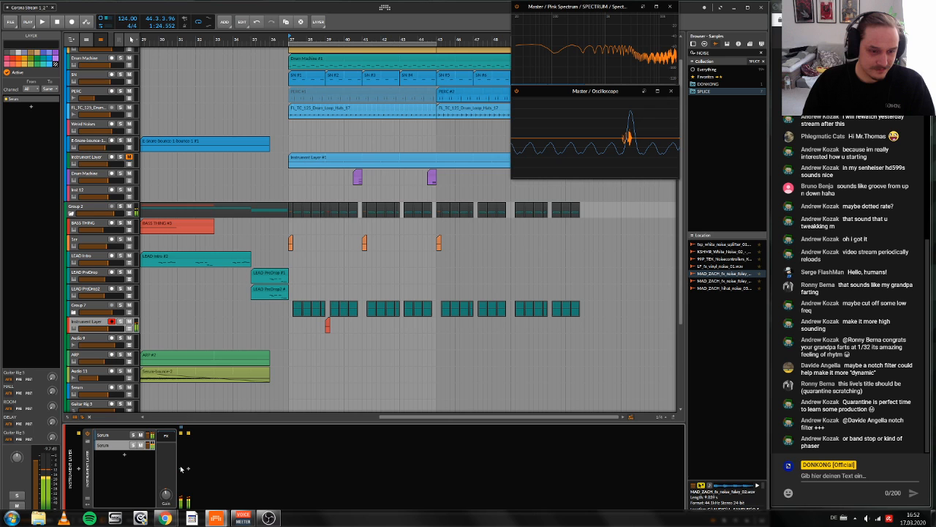
pyautogui.click(187, 468)
pyautogui.write('ser')
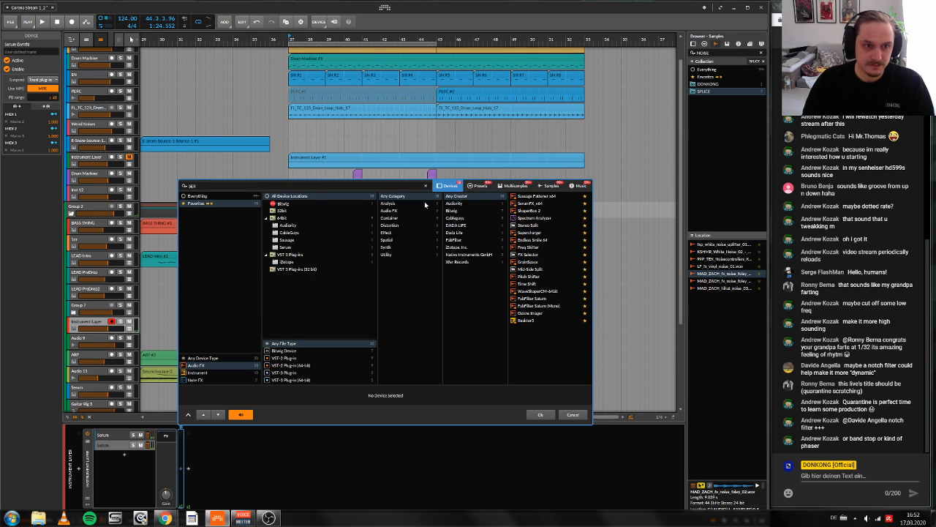
pyautogui.click(546, 413)
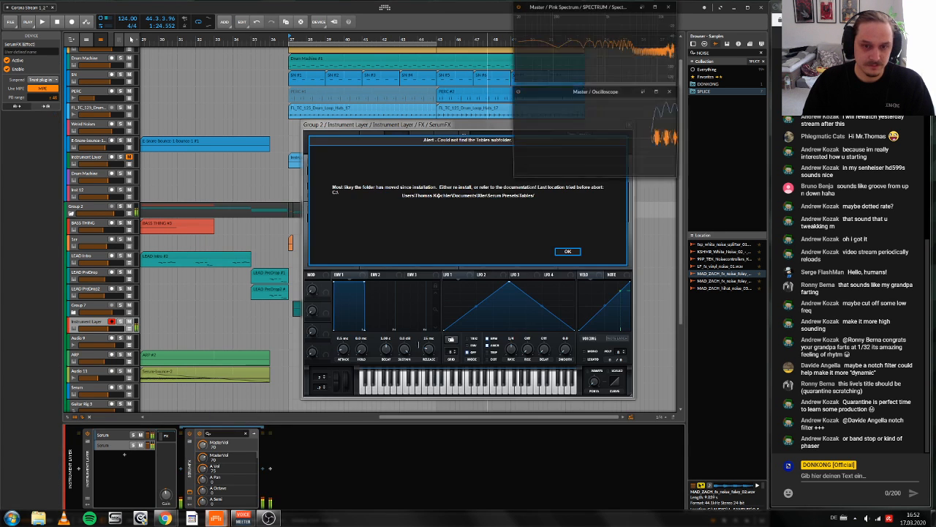
pyautogui.click(564, 251)
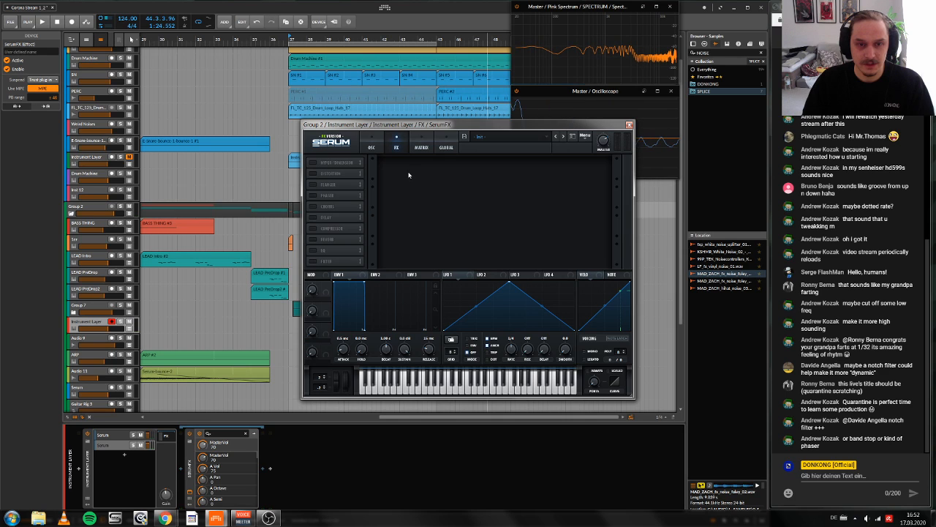
# Step: Enable the phaser in SerumFX, adjust its depth and rate, and turn on BPM sync for the rate
pyautogui.click(313, 195)
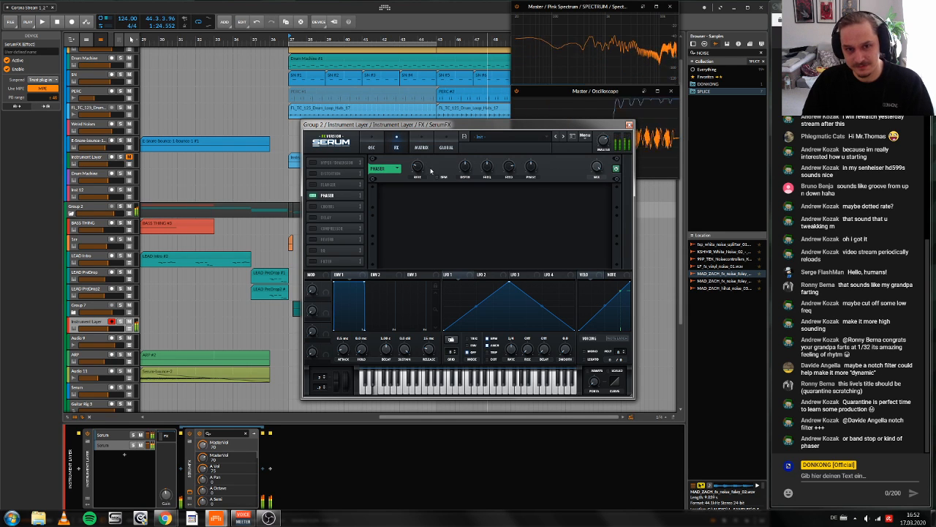
pyautogui.moveTo(464, 167); pyautogui.dragTo(483, 131)
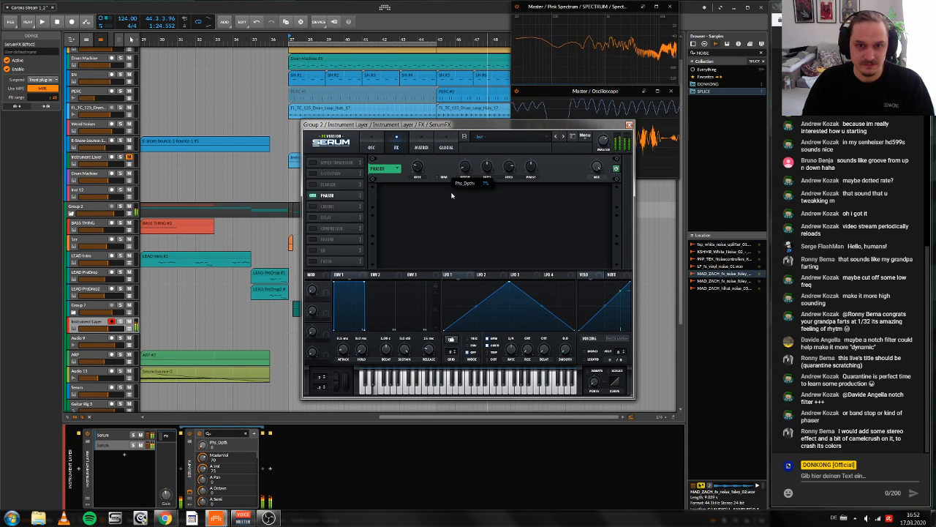
pyautogui.moveTo(418, 167); pyautogui.dragTo(436, 140)
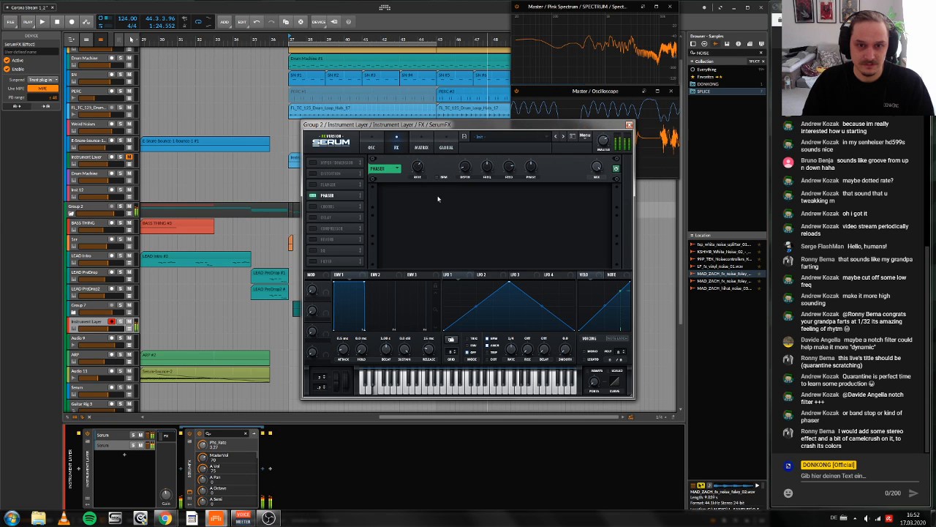
pyautogui.click(437, 177)
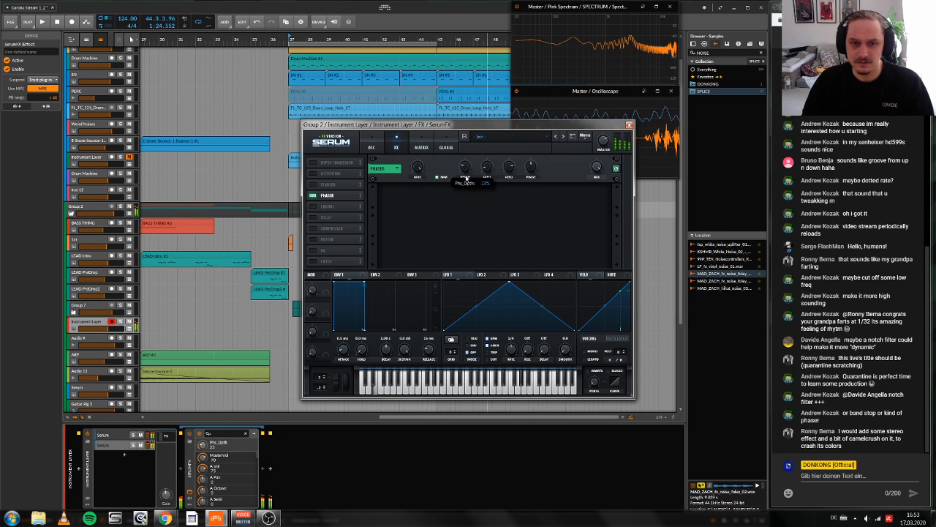
# Step: Assign LFO 1 to the phaser's depth and reshape the LFO into an early peak with a long falling slope
pyautogui.moveTo(453, 275); pyautogui.dragTo(466, 166)
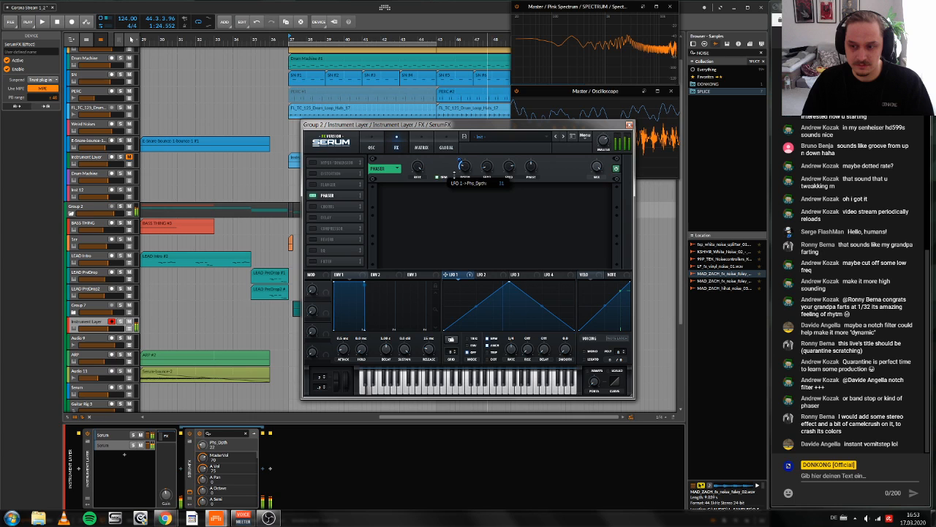
pyautogui.moveTo(477, 305); pyautogui.dragTo(477, 328)
pyautogui.moveTo(542, 307); pyautogui.dragTo(544, 283)
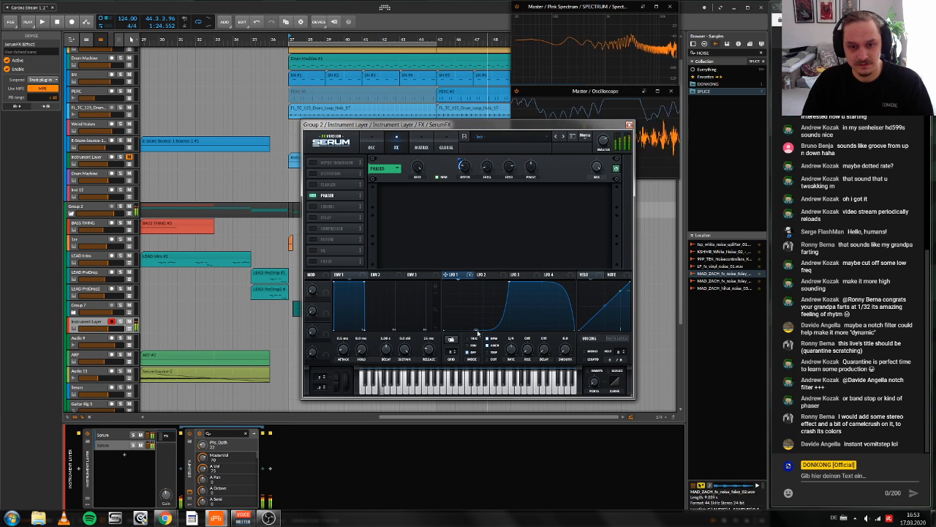
pyautogui.doubleClick(510, 284)
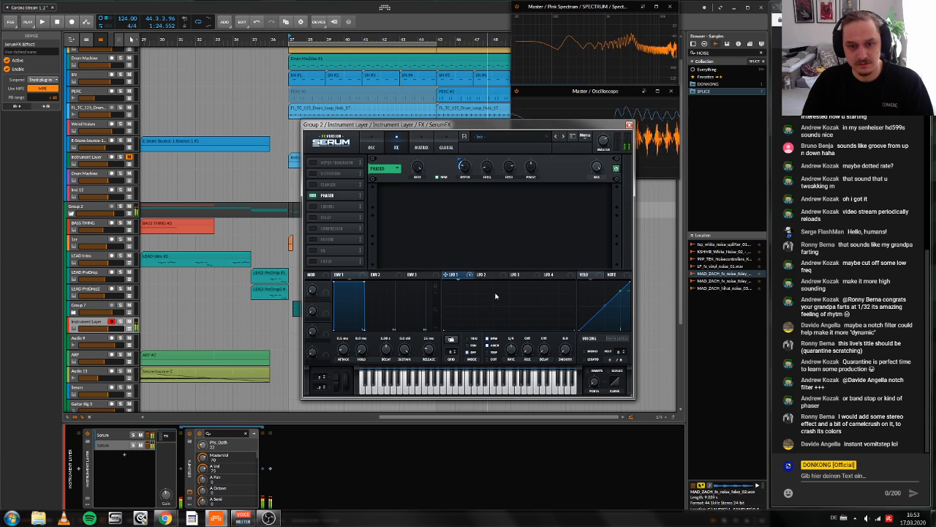
pyautogui.doubleClick(495, 295)
pyautogui.moveTo(493, 291); pyautogui.dragTo(472, 281)
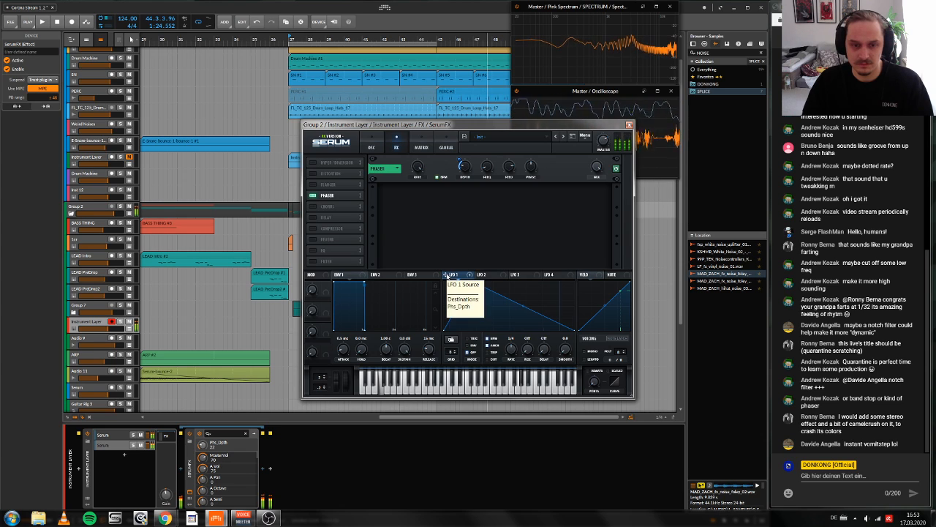
# Step: Remove the LFO modulation from the phaser's depth, lower the depth to about 9%, and set the mix to 100%
pyautogui.doubleClick(460, 174)
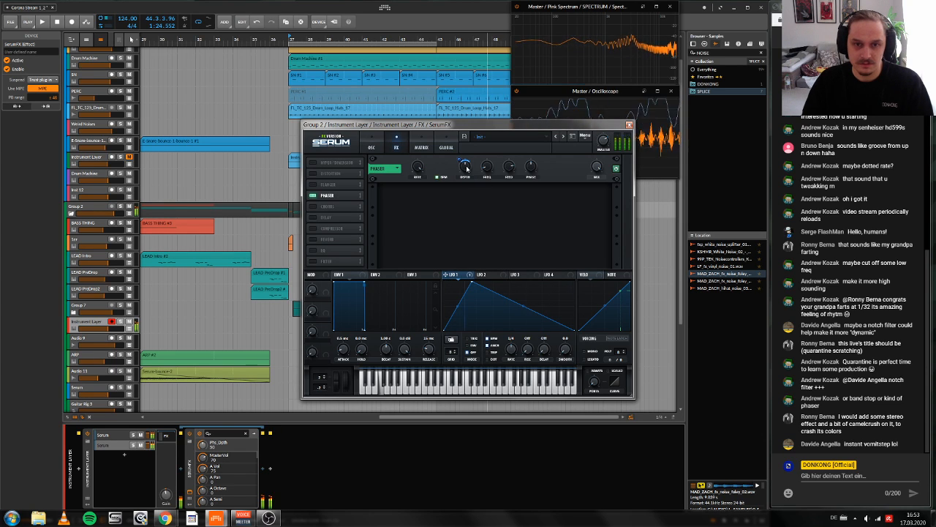
pyautogui.rightClick(467, 167)
pyautogui.click(512, 187)
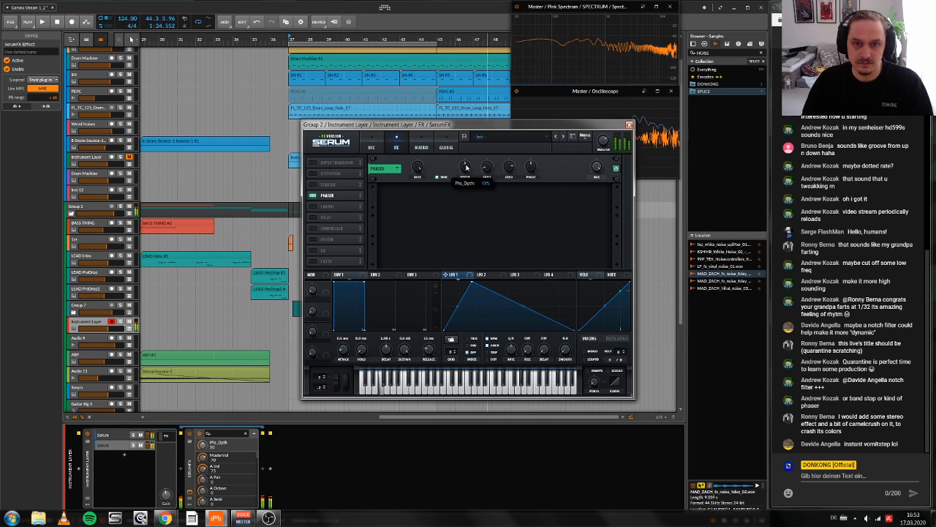
pyautogui.moveTo(467, 168)
pyautogui.mouseDown()
pyautogui.moveTo(466, 190)
pyautogui.moveTo(471, 176)
pyautogui.mouseUp()
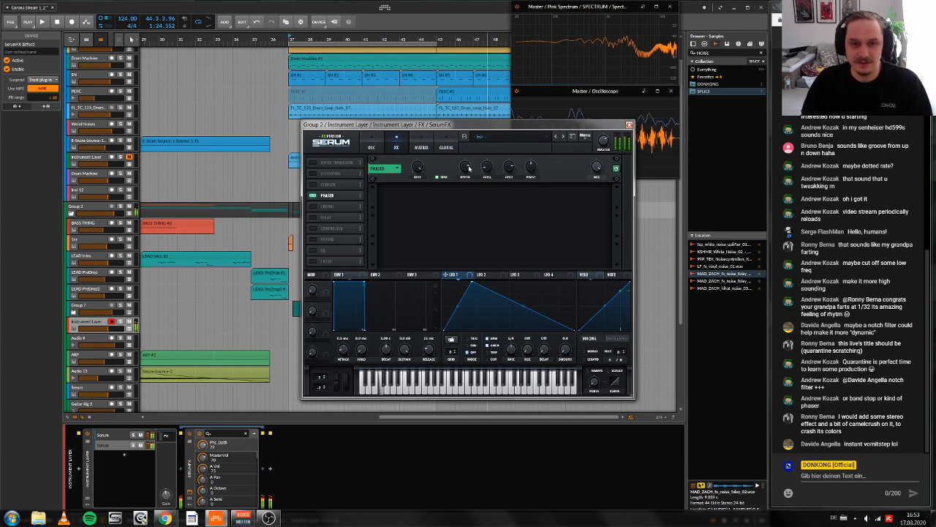
pyautogui.moveTo(469, 167); pyautogui.dragTo(457, 216)
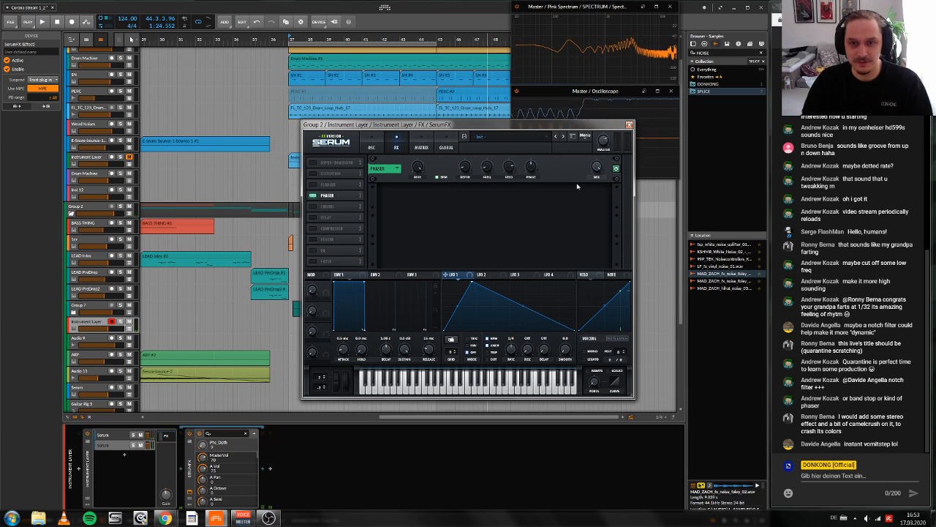
pyautogui.click(597, 167)
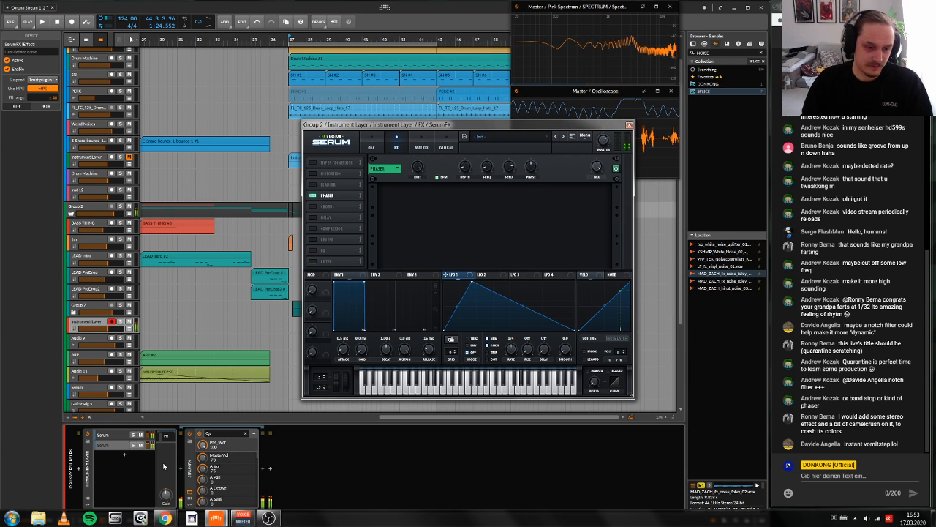
pyautogui.click(188, 467)
pyautogui.hotkey('ctrl', 'g')
pyautogui.hotkey('ctrl', 'g')
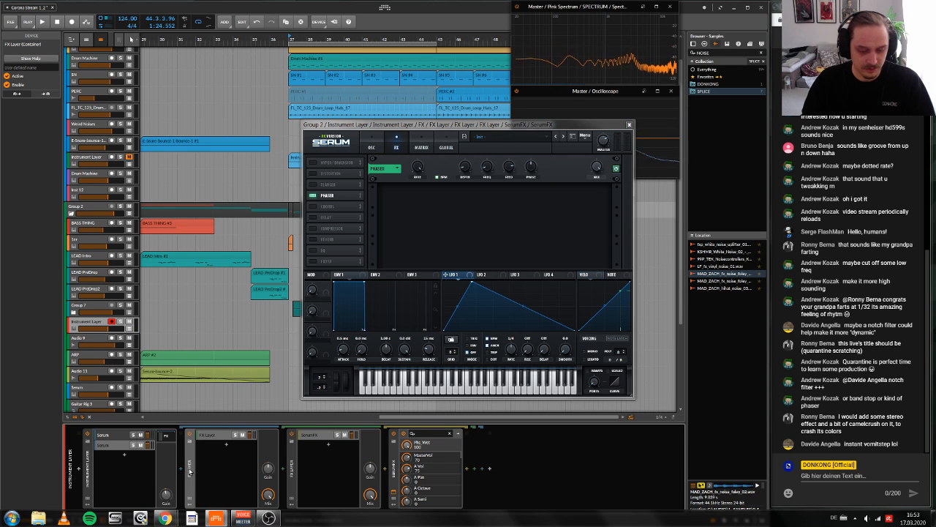
pyautogui.hotkey('ctrl', 'z')
pyautogui.hotkey('ctrl', 'z')
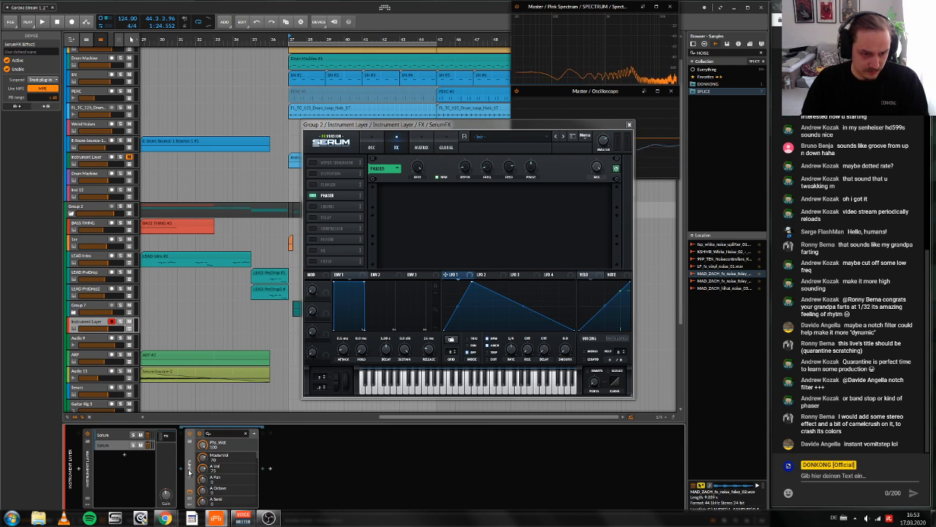
# Step: Duplicate SerumFX in the Instrument Layer's FX chain, dismissing the missing Tables folder alert, and lower the copy's phaser mix
pyautogui.rightClick(189, 469)
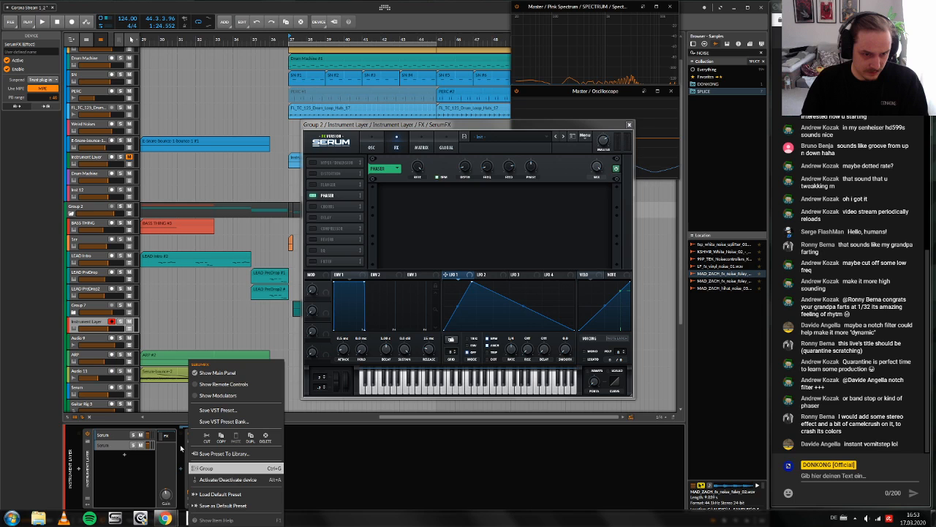
pyautogui.click(181, 447)
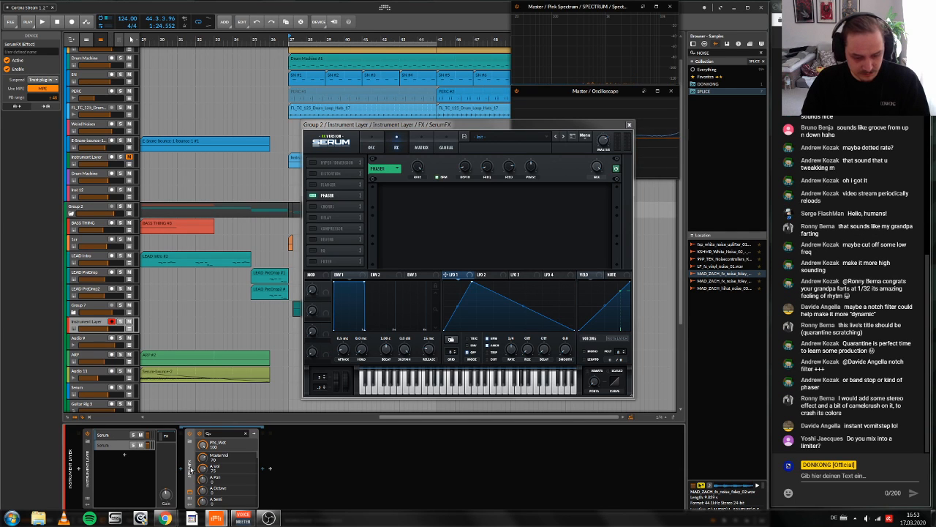
pyautogui.hotkey('ctrl', 'd')
pyautogui.click(271, 491)
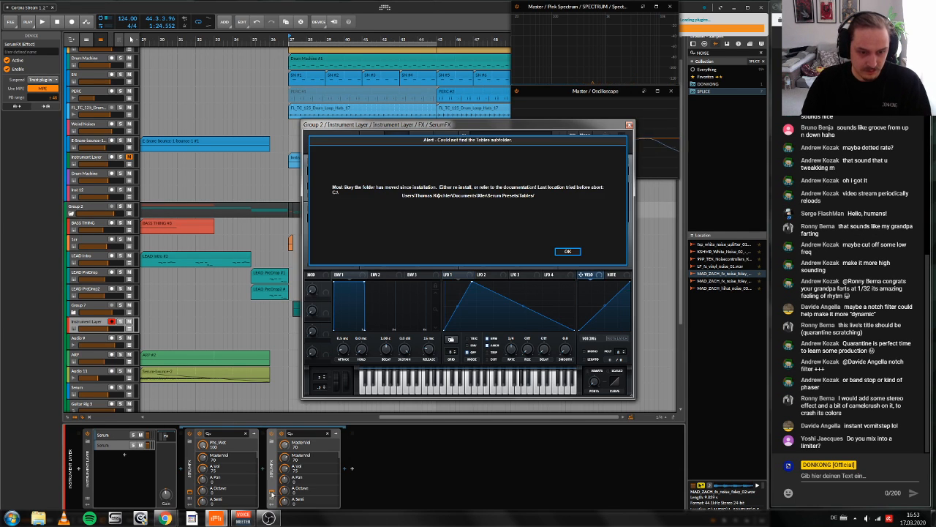
pyautogui.click(568, 251)
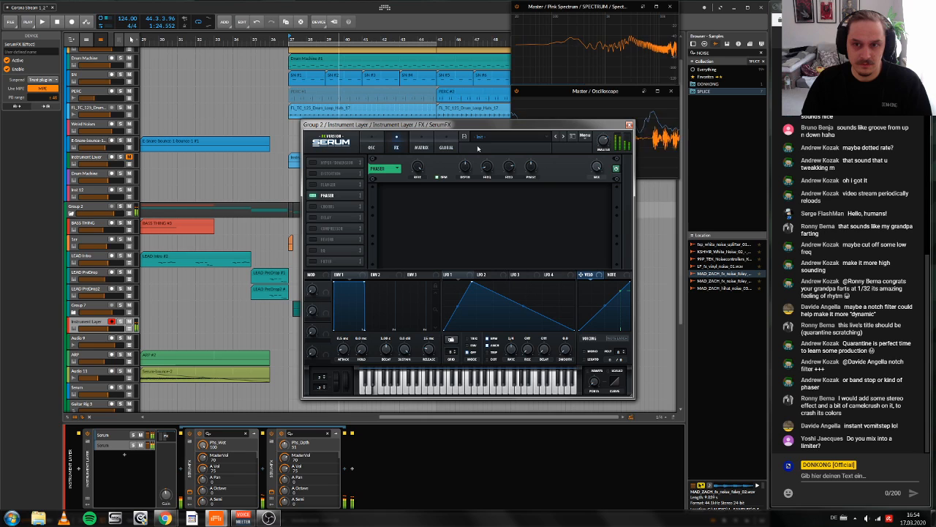
pyautogui.moveTo(597, 168); pyautogui.dragTo(598, 211)
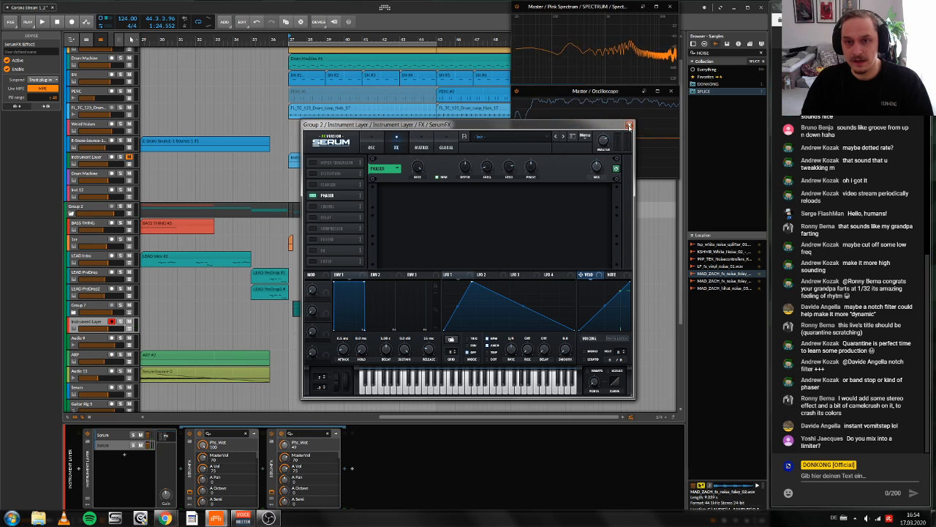
pyautogui.click(629, 125)
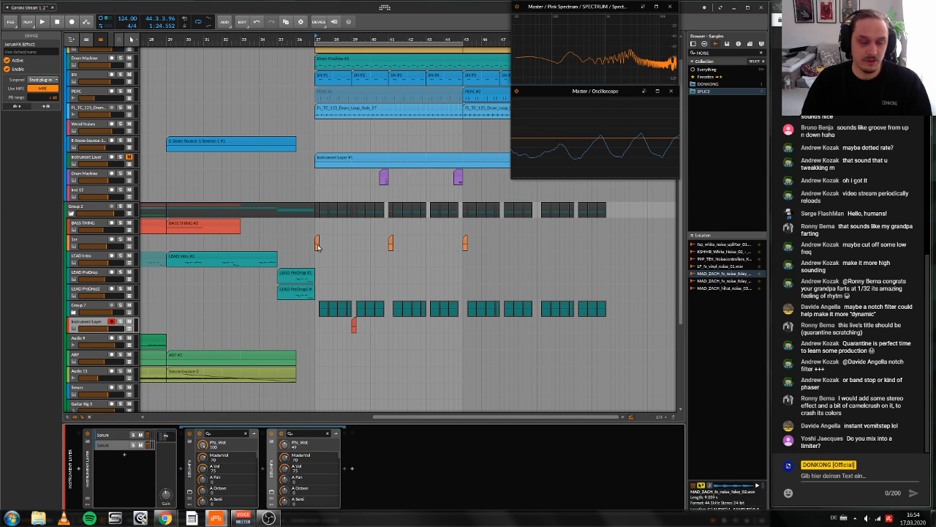
# Step: Audition the drop while raising the gain of the master track's FabFilter Pro-L limiter to about 9.7 dB
pyautogui.scroll(-5, 317, 247)
pyautogui.click(82, 401)
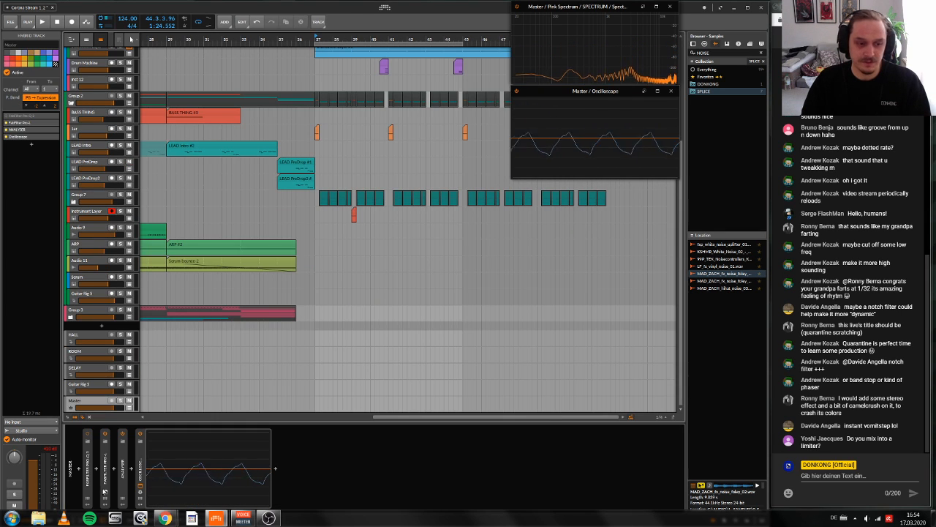
pyautogui.click(105, 493)
pyautogui.press('space')
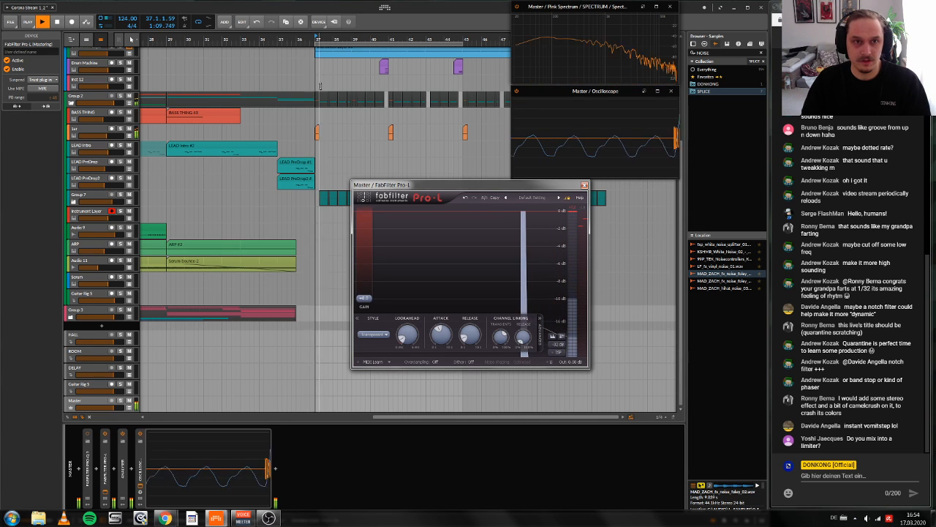
pyautogui.press('space')
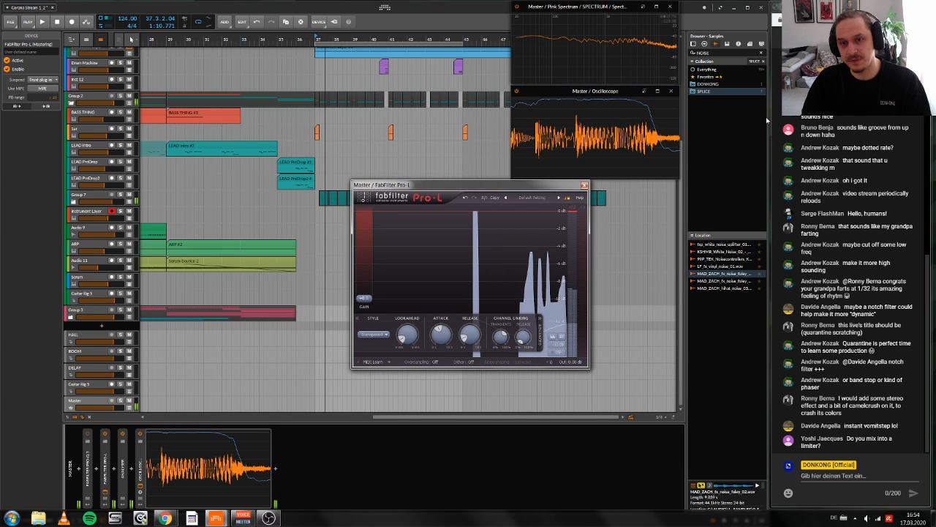
pyautogui.press('space')
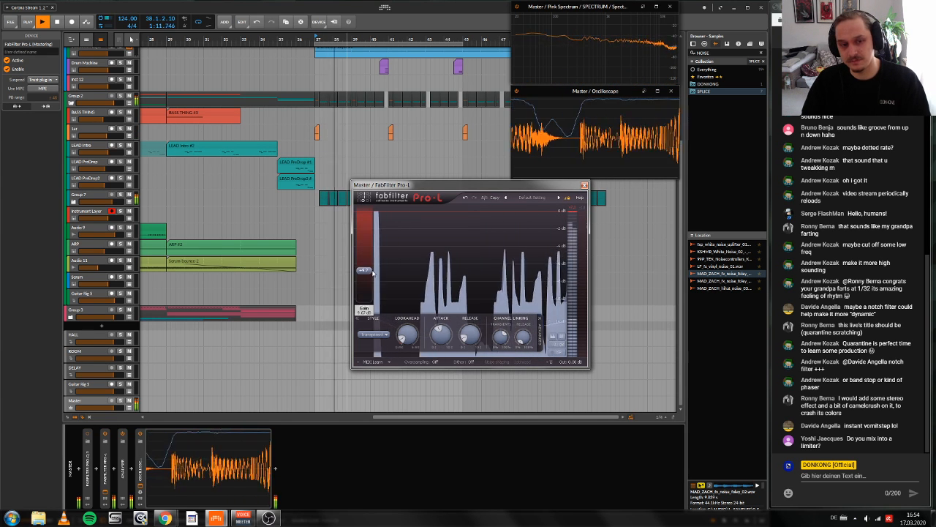
pyautogui.moveTo(364, 297); pyautogui.dragTo(372, 272)
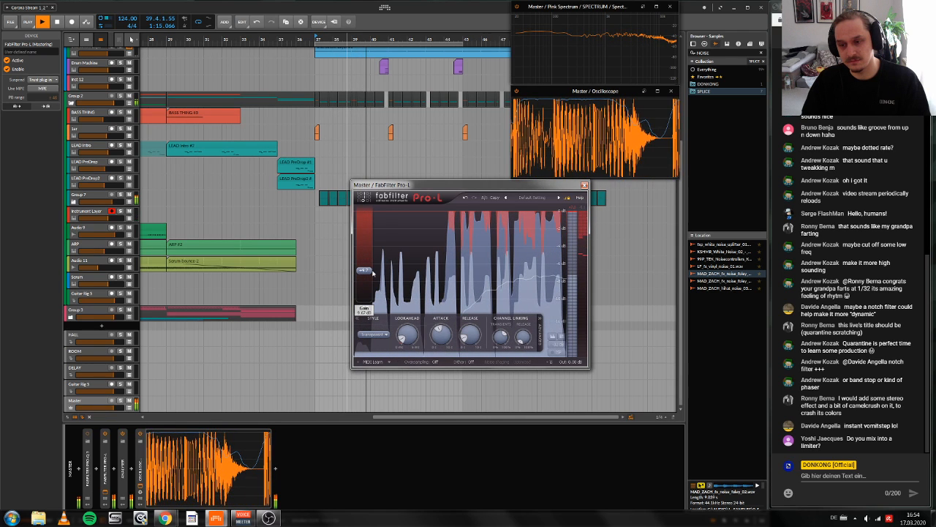
pyautogui.press('space')
pyautogui.click(584, 185)
pyautogui.moveTo(334, 40); pyautogui.dragTo(232, 69)
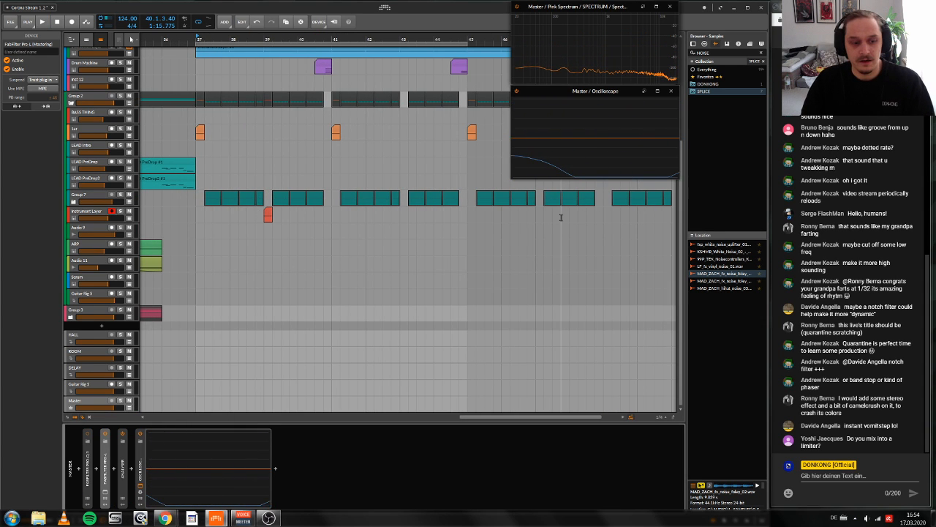
pyautogui.hscroll(2, 561, 217)
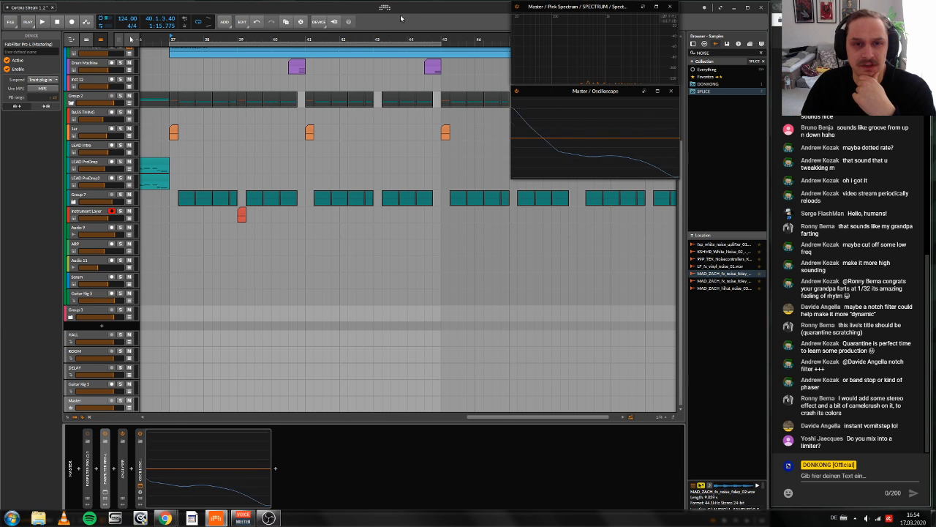
pyautogui.scroll(-3, 499, 147)
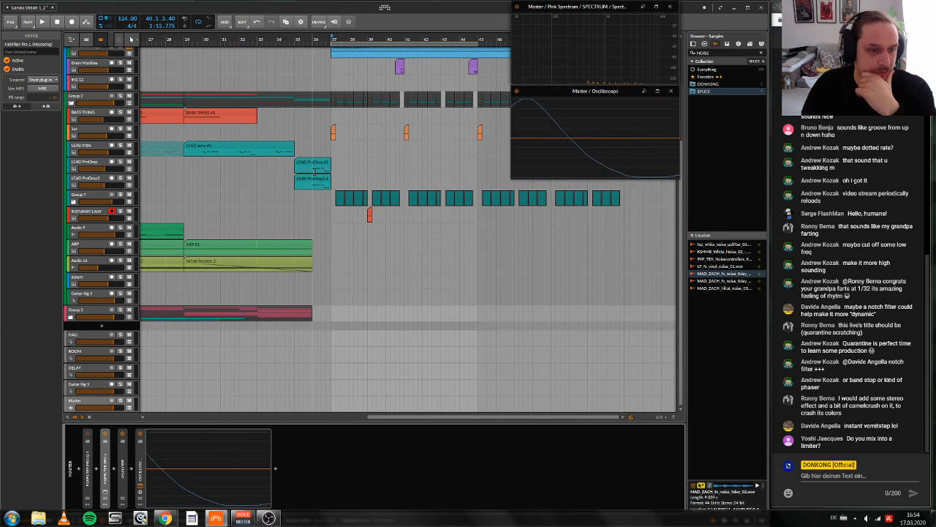
pyautogui.hscroll(-1, 299, 222)
pyautogui.scroll(1, 299, 222)
pyautogui.scroll(2, 299, 222)
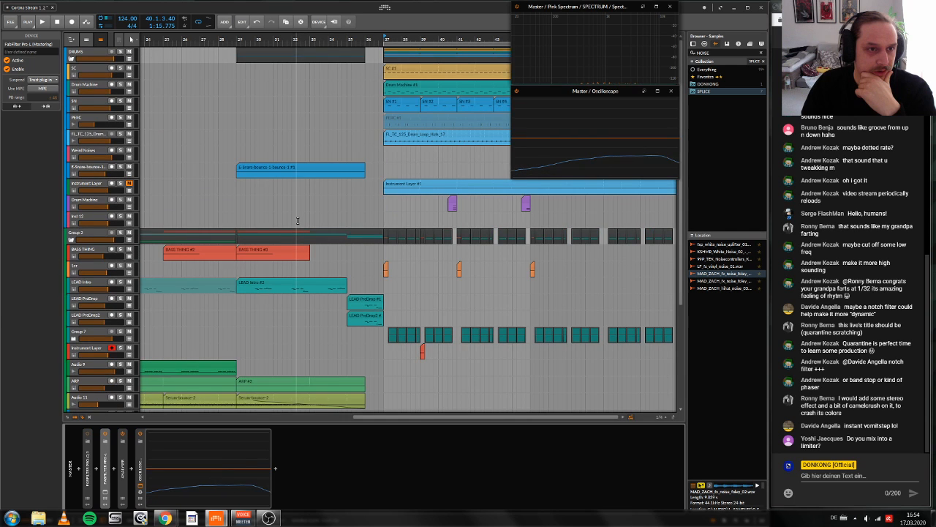
pyautogui.scroll(-3, 298, 220)
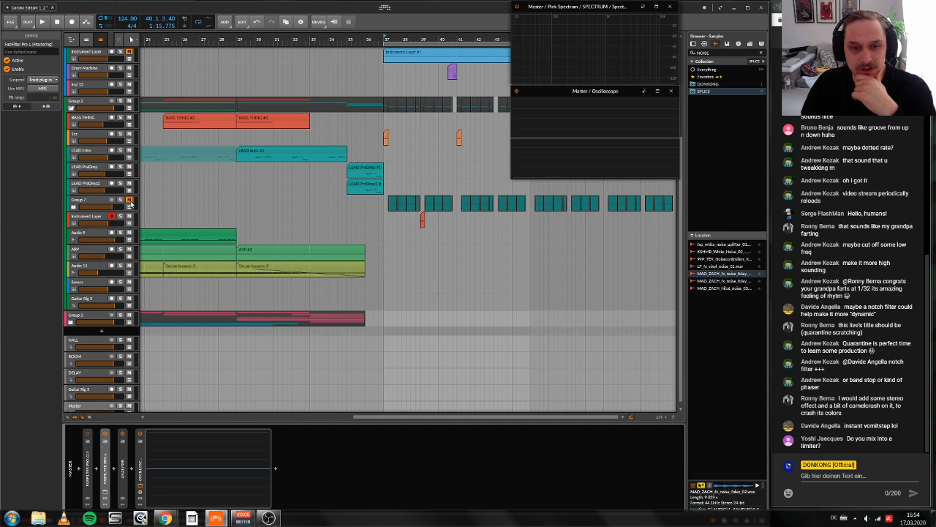
pyautogui.hscroll(5, 420, 142)
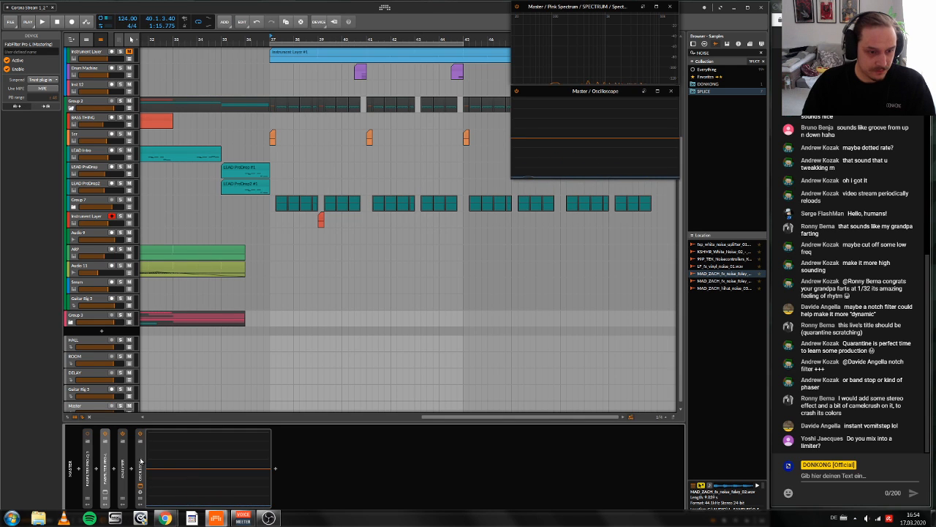
# Step: Expand the master track's ANALYSER device and inspect the Grid patch inside its PHASE READ layer
pyautogui.click(124, 482)
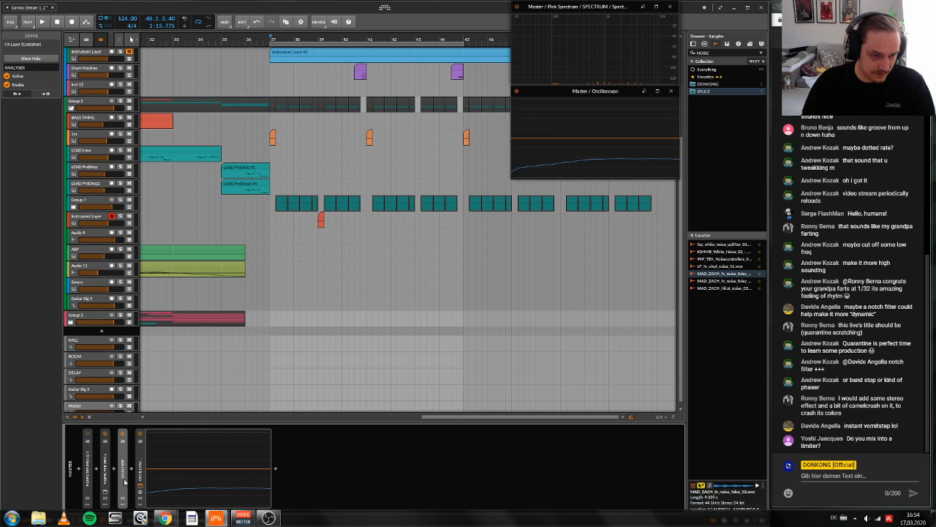
pyautogui.click(125, 481)
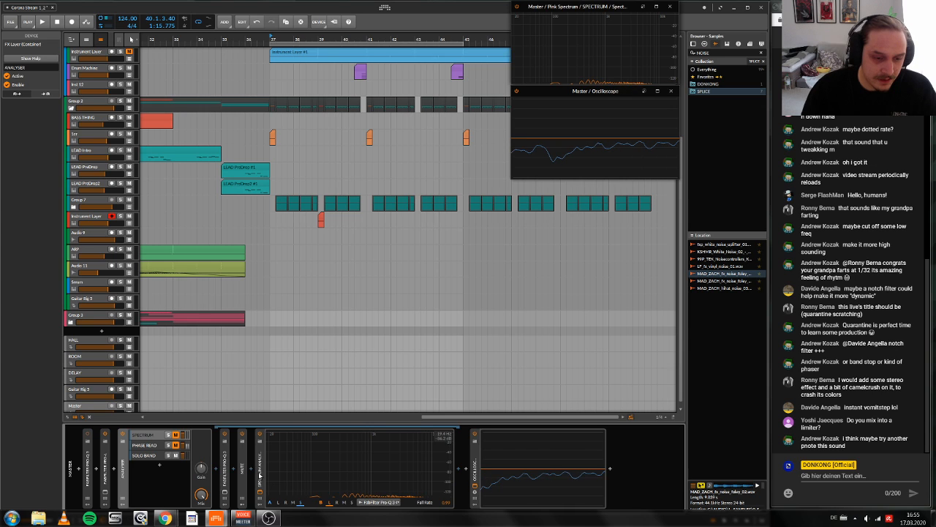
pyautogui.click(149, 444)
pyautogui.click(224, 492)
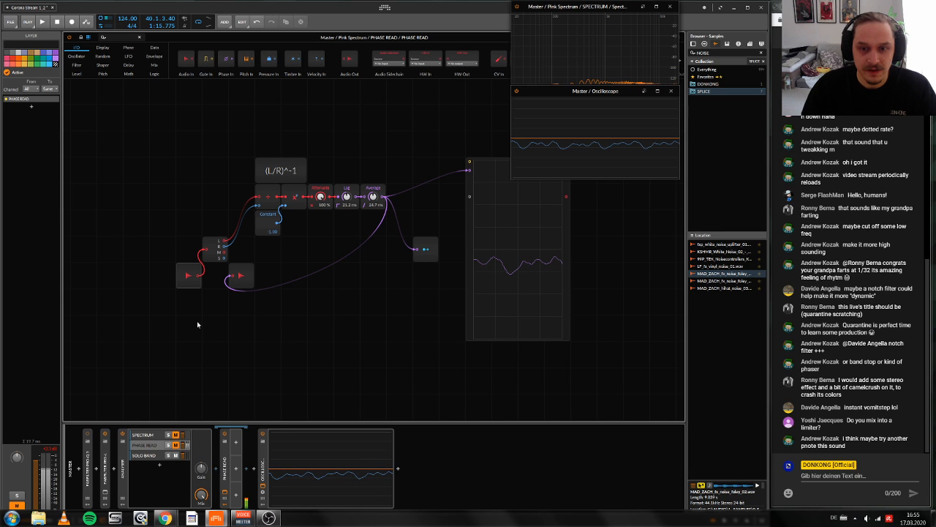
pyautogui.click(225, 491)
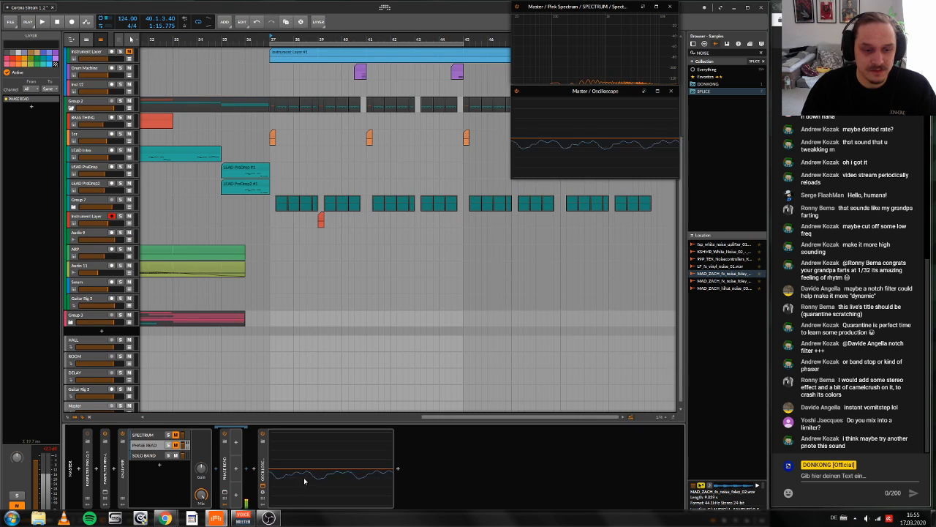
# Step: Insert Ozone Imager after the oscilloscope in the PHASE READ layer to show its stereo display, and delete it again
pyautogui.click(397, 469)
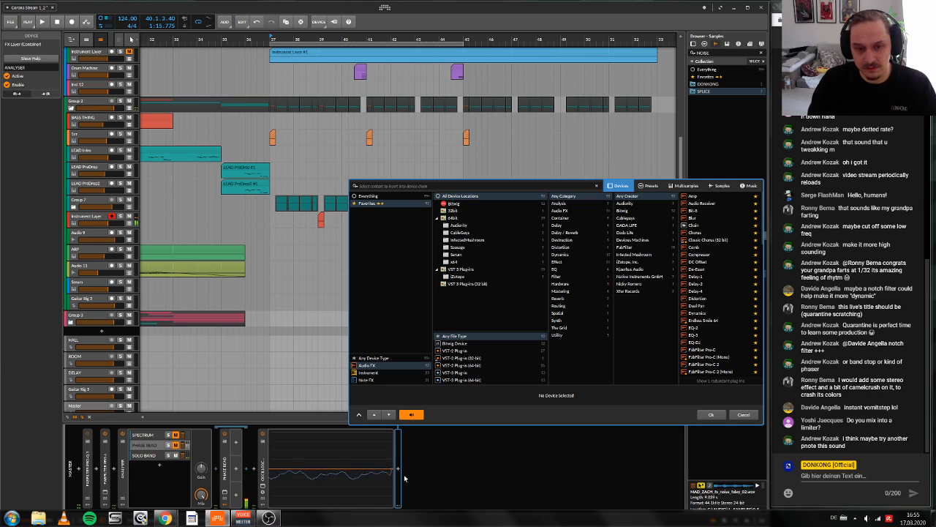
pyautogui.write('im')
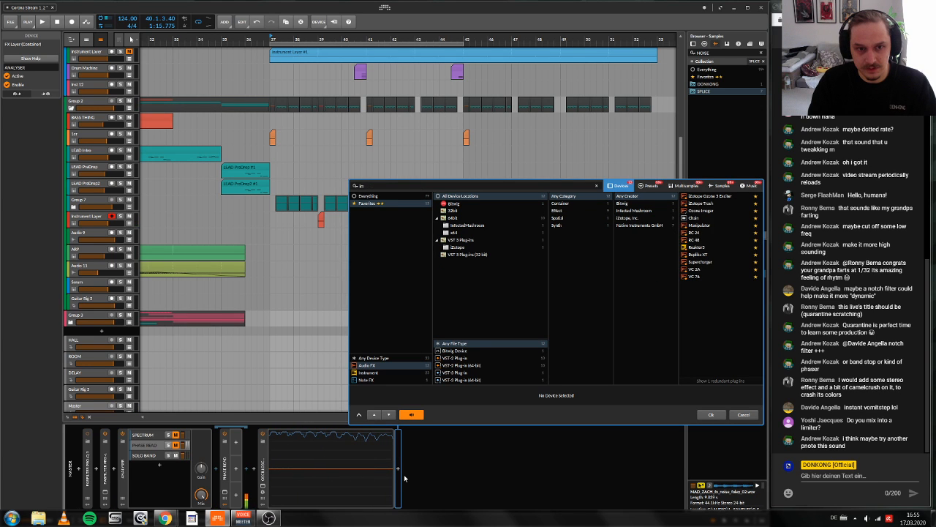
pyautogui.doubleClick(701, 211)
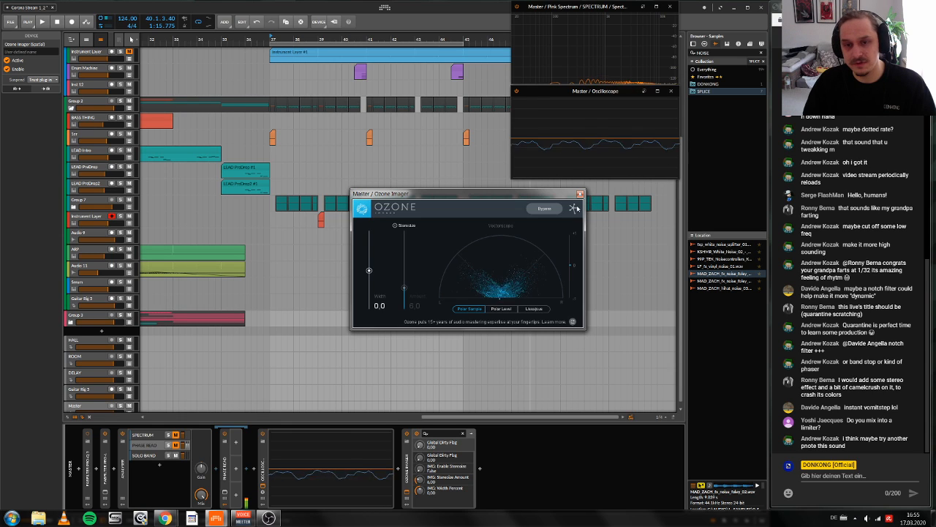
pyautogui.click(579, 194)
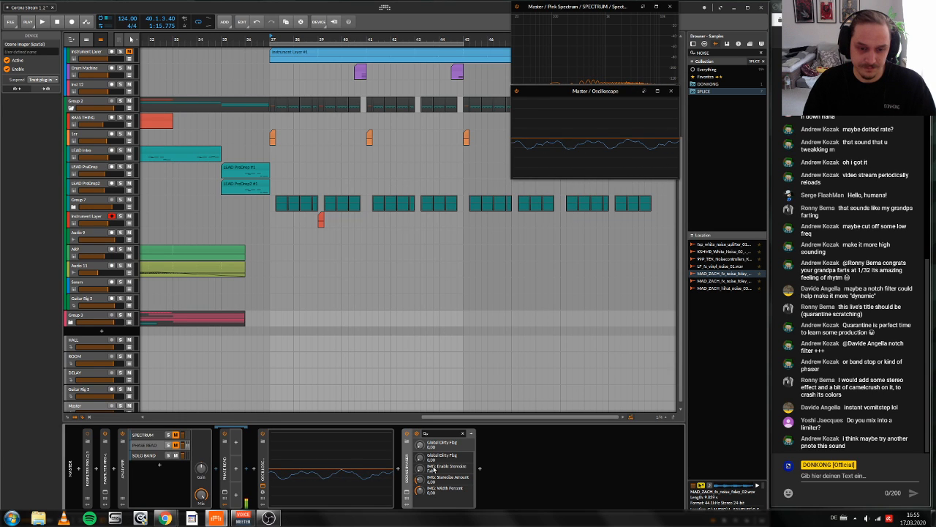
pyautogui.press('Delete')
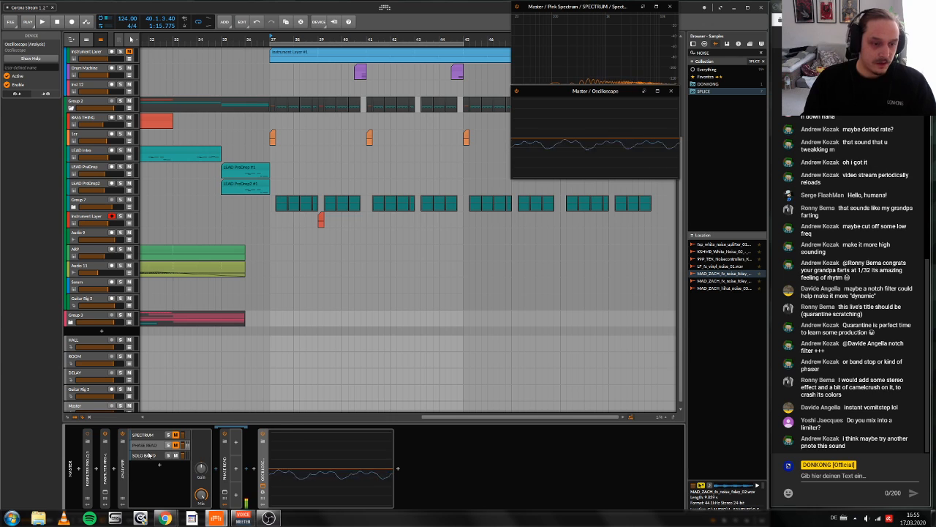
# Step: Show the low, mid and side controls of the ANALYSER's SOLO BAND layer
pyautogui.click(144, 455)
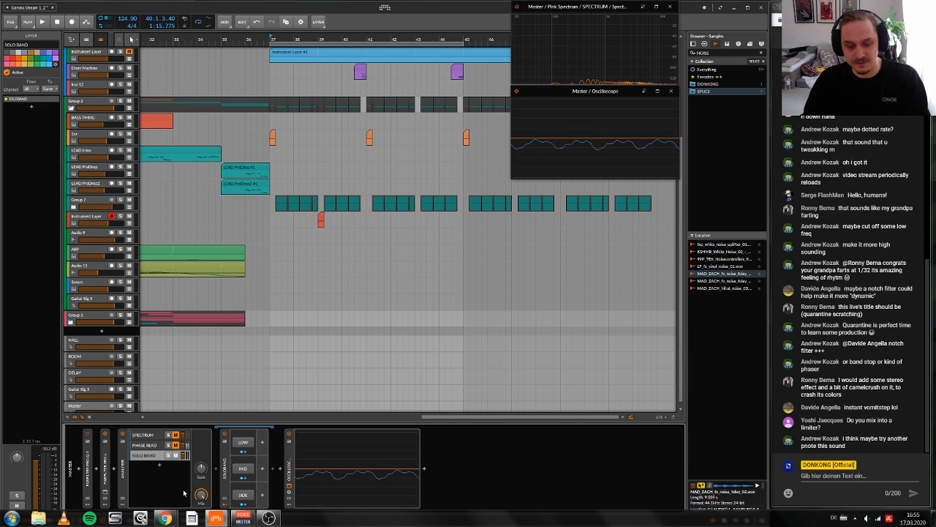
pyautogui.click(433, 497)
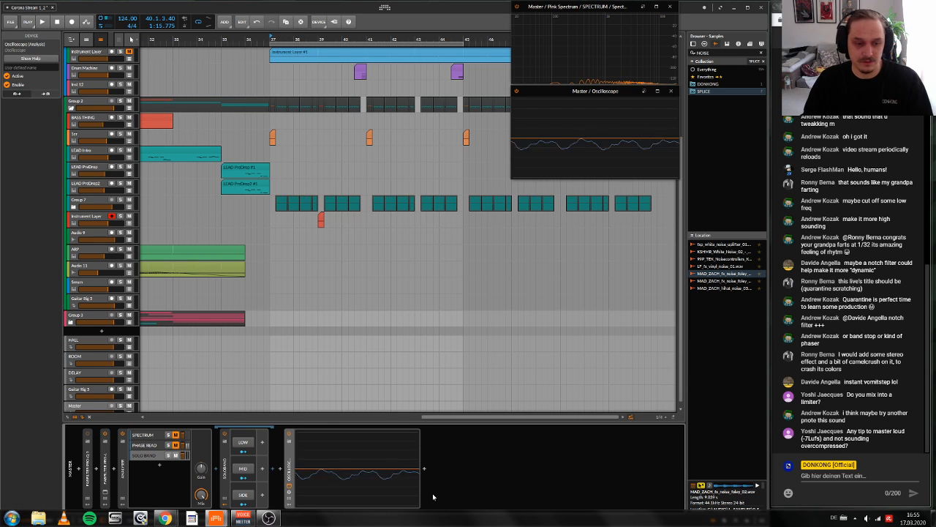
# Step: Play the drop with the master's FabFilter Pro-L open and push its gain up to hear heavier limiting
pyautogui.scroll(3, 398, 256)
pyautogui.hscroll(1, 398, 256)
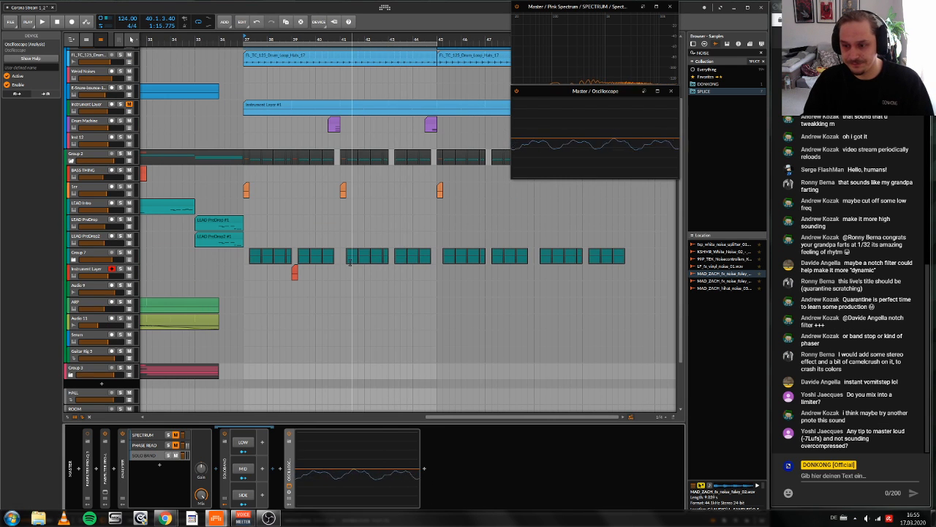
pyautogui.hscroll(-2, 359, 260)
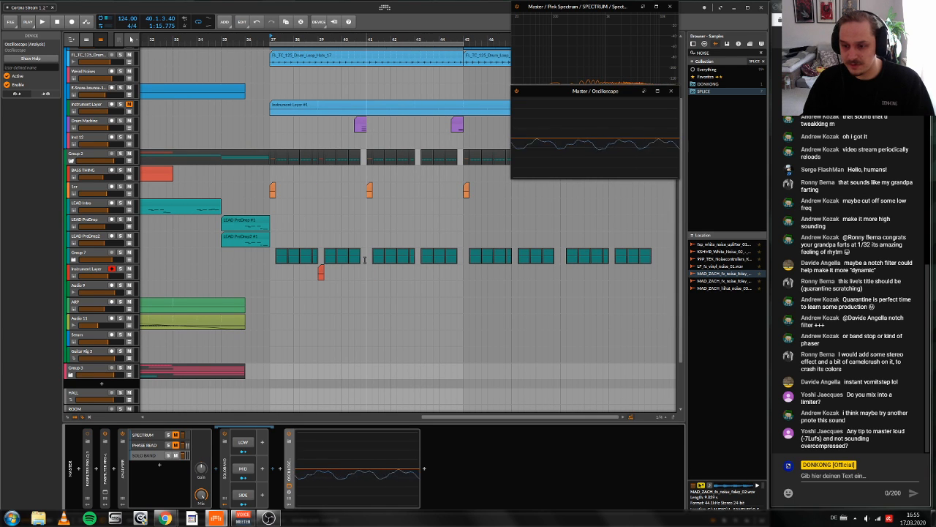
pyautogui.scroll(1, 362, 258)
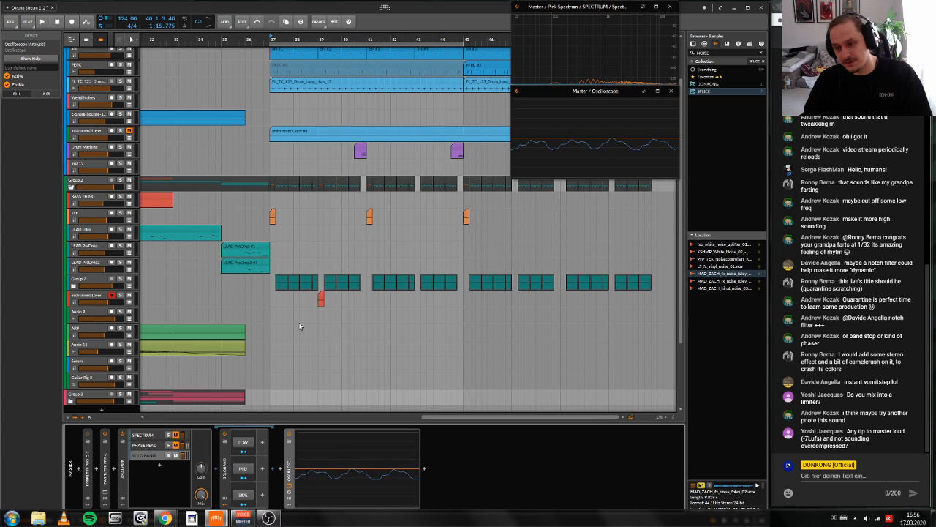
pyautogui.press('space')
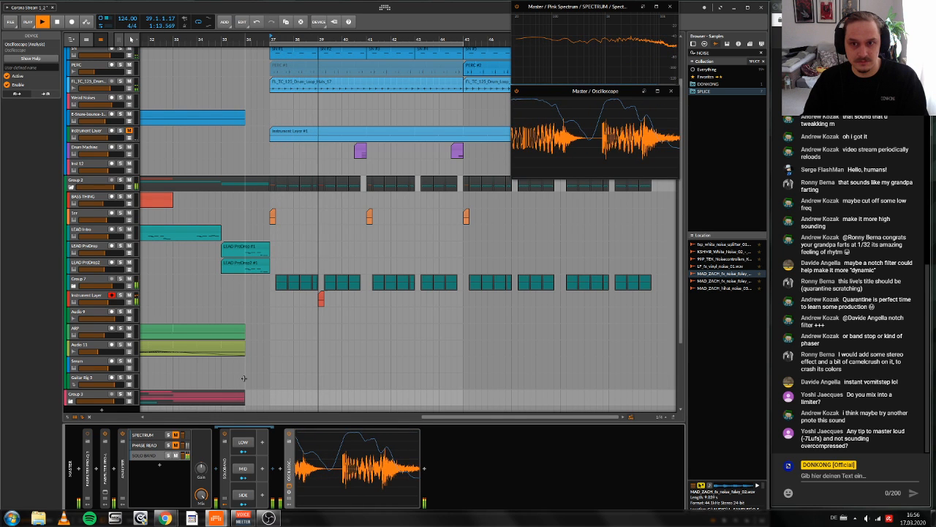
pyautogui.press('space')
pyautogui.click(105, 492)
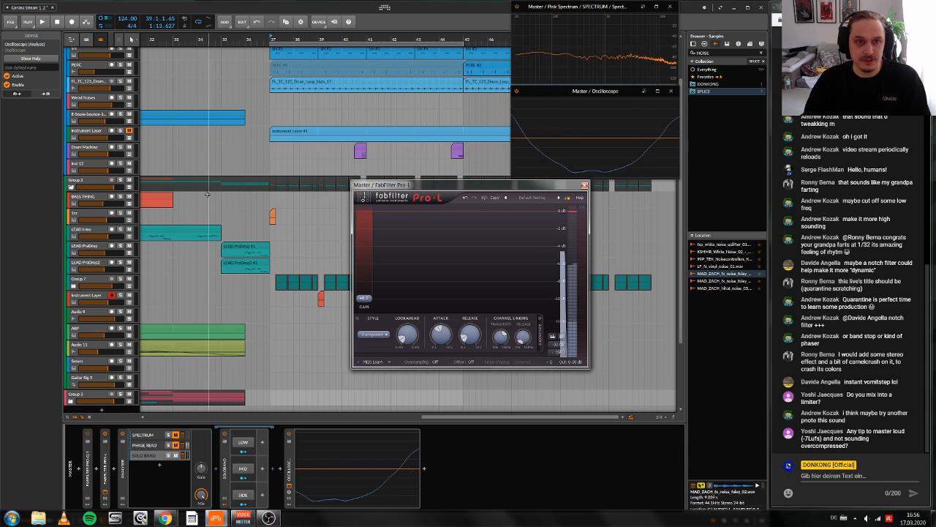
pyautogui.press('space')
pyautogui.moveTo(364, 296); pyautogui.dragTo(375, 259)
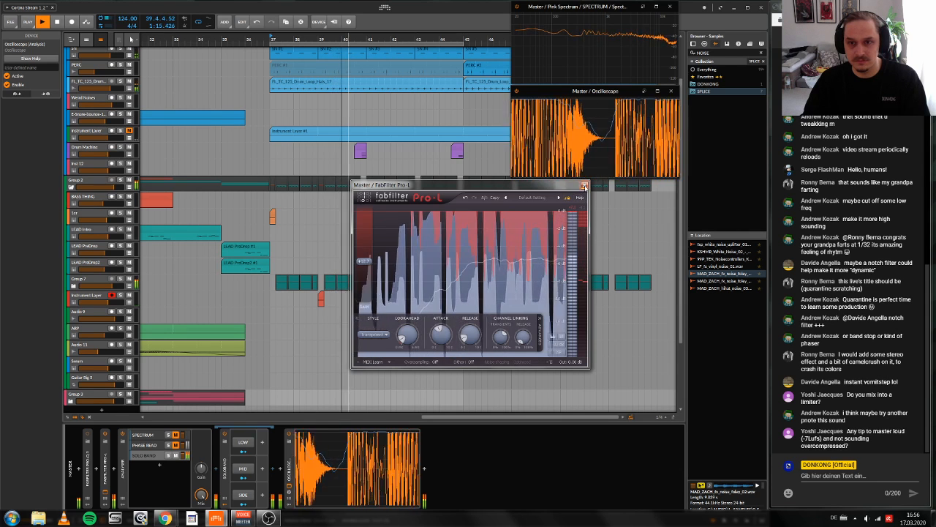
pyautogui.click(584, 186)
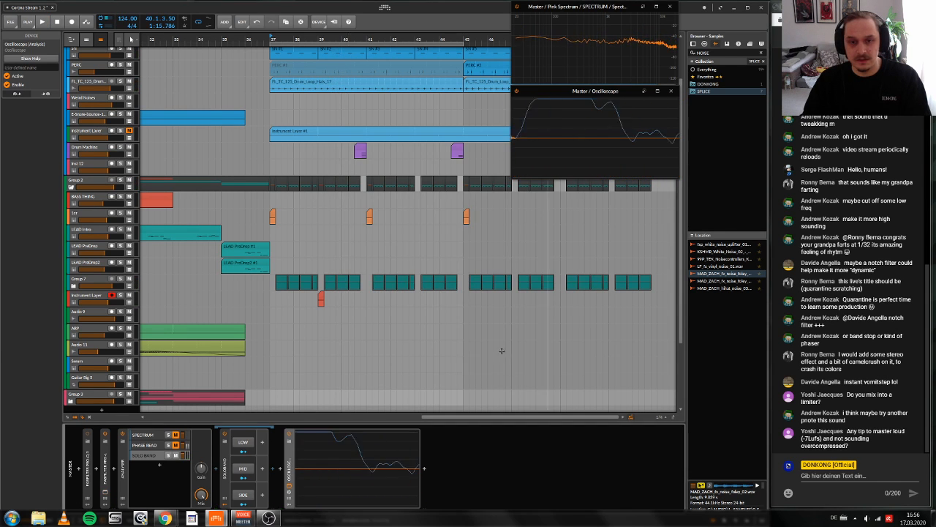
# Step: Try to insert Ozone 8 Maximizer after the oscilloscope in the master ANALYSER's SOLO BAND layer, and delete the device again
pyautogui.click(425, 469)
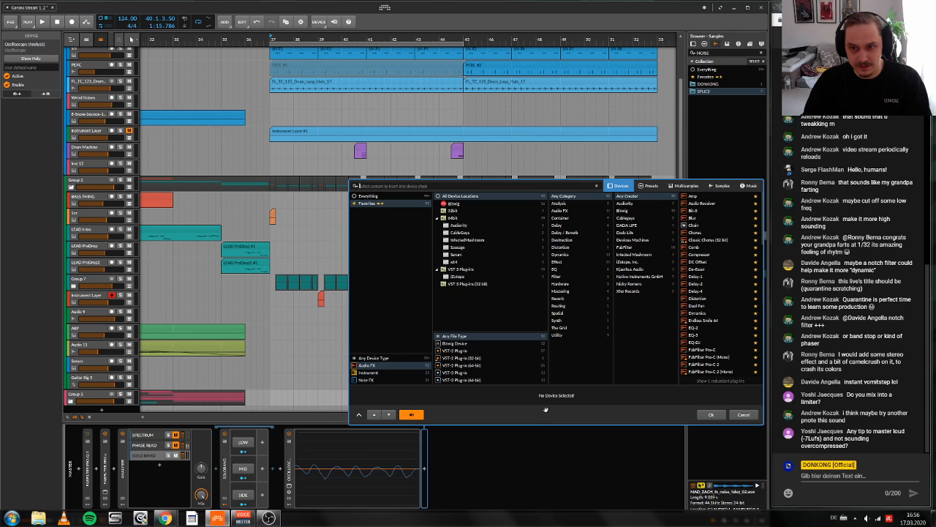
pyautogui.write('bx')
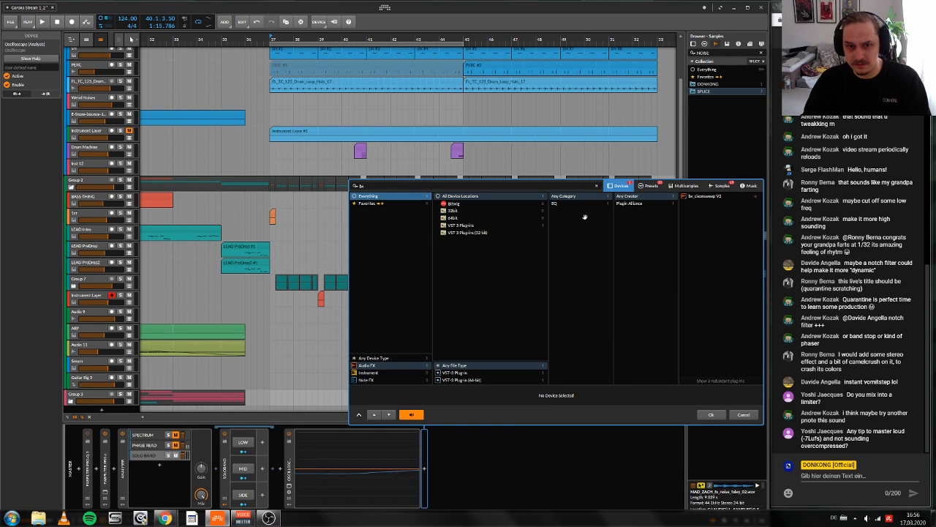
pyautogui.click(423, 189)
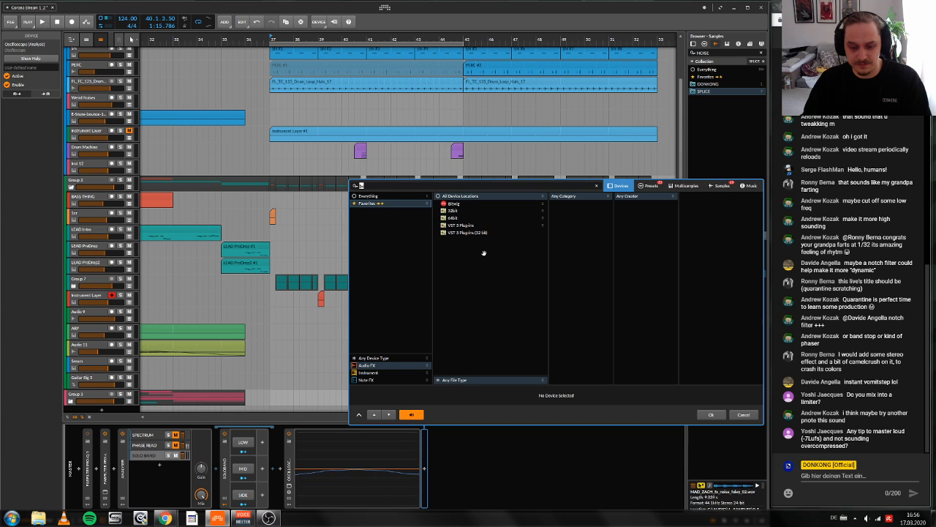
pyautogui.write('oz')
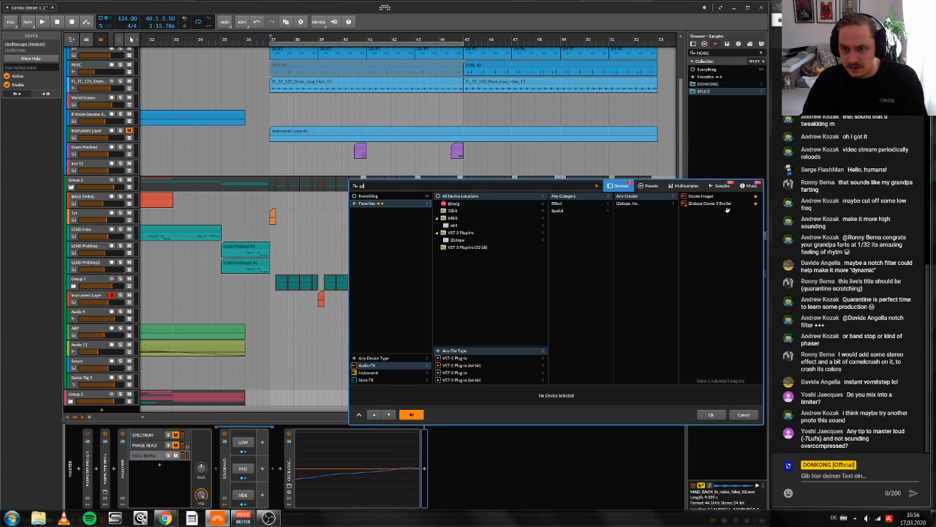
pyautogui.click(373, 196)
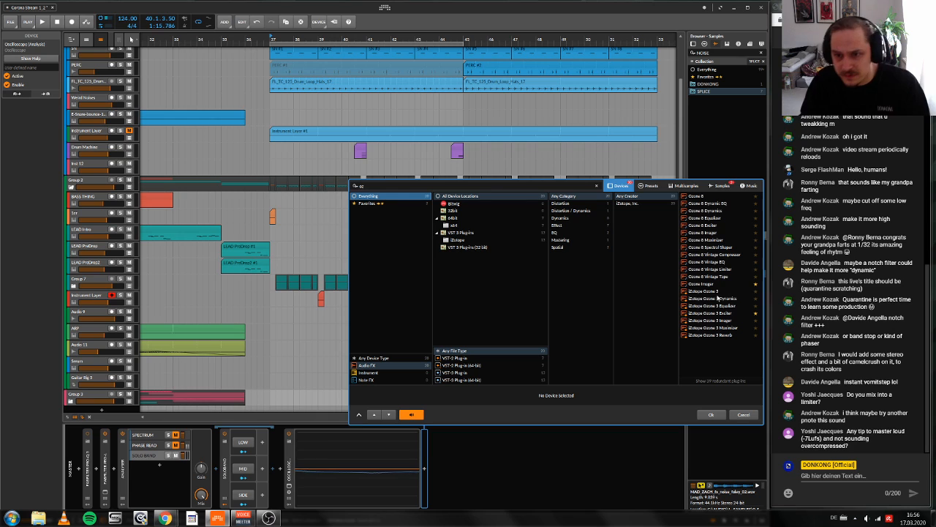
pyautogui.click(715, 239)
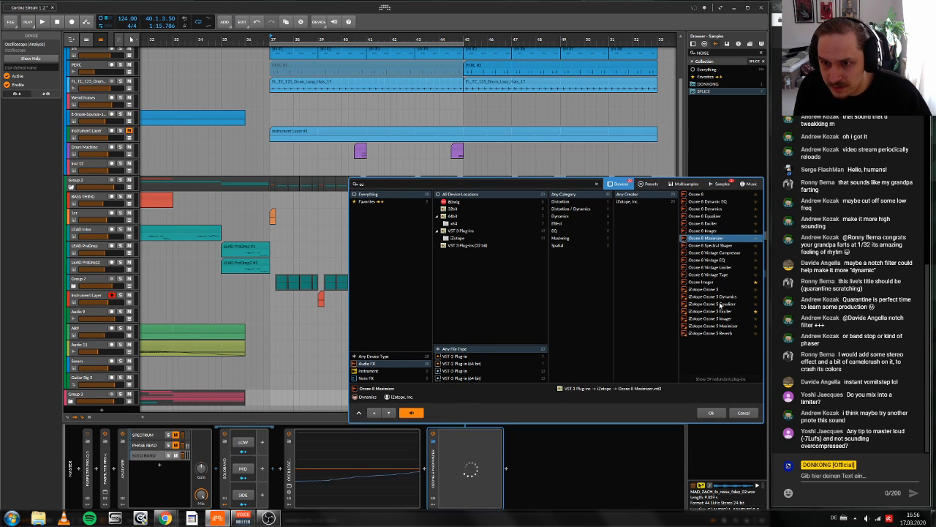
pyautogui.click(711, 414)
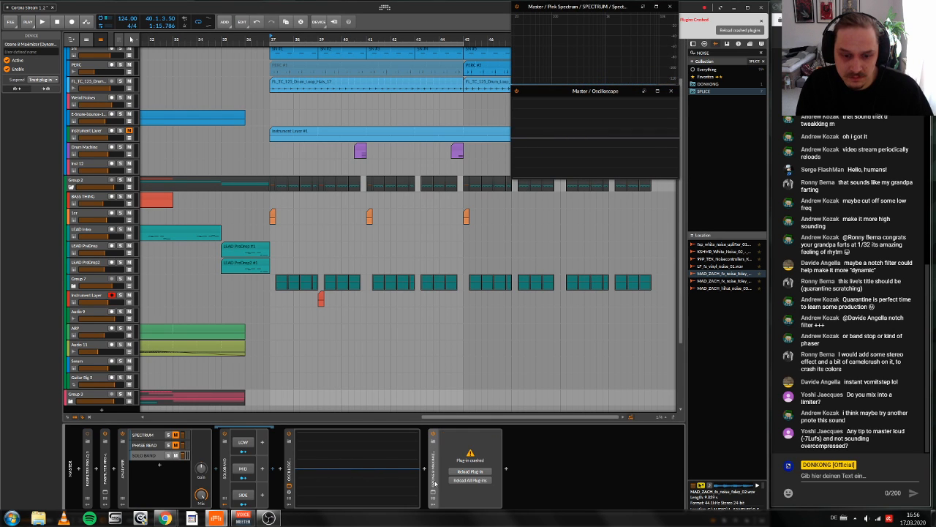
pyautogui.press('Delete')
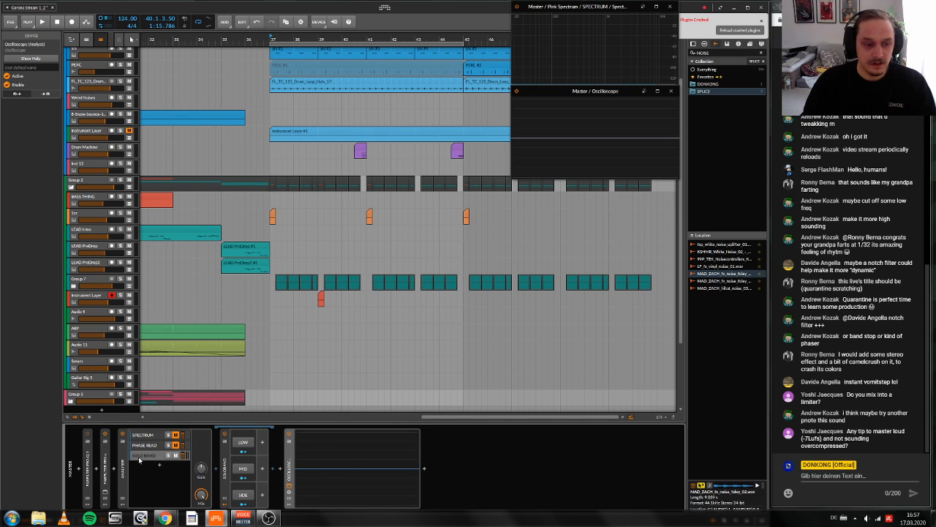
# Step: Reload the crashed Ozone Imager on the Group 7 track and play the drop from bar 37
pyautogui.click(103, 493)
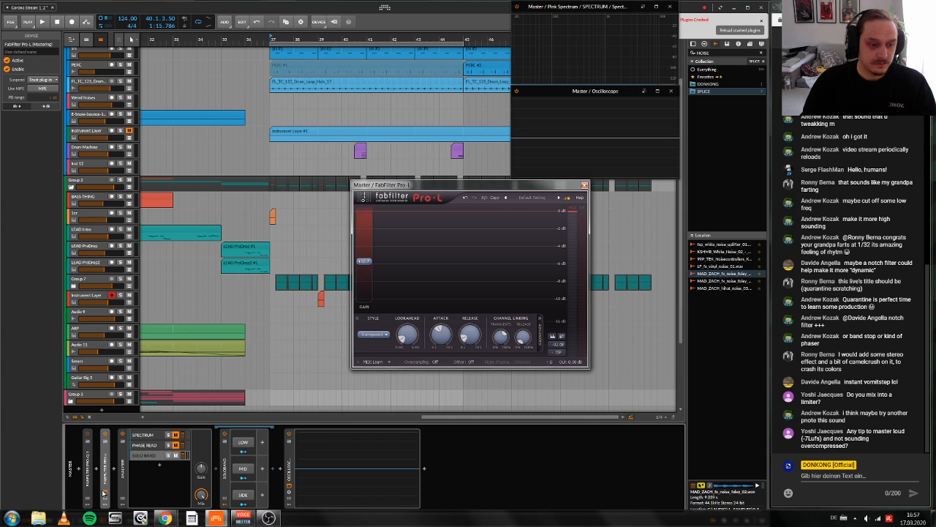
pyautogui.click(585, 185)
pyautogui.press('space')
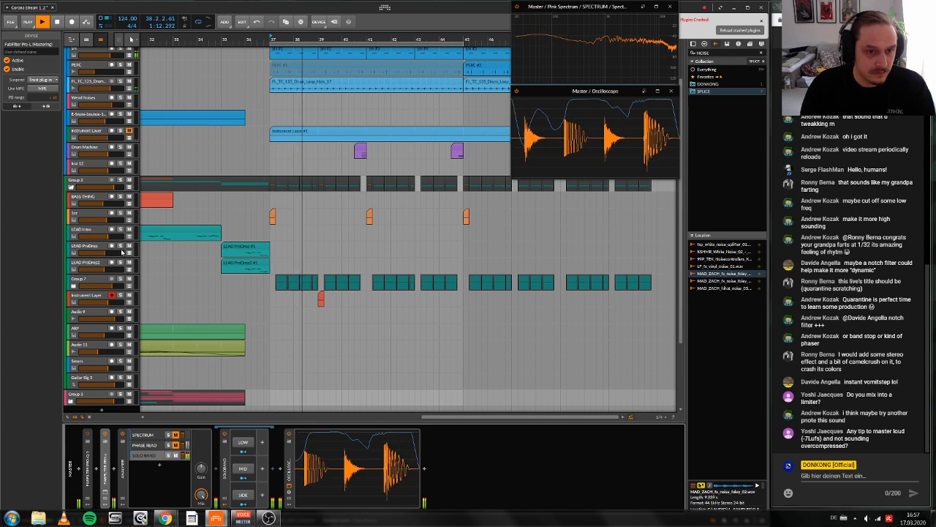
pyautogui.click(90, 280)
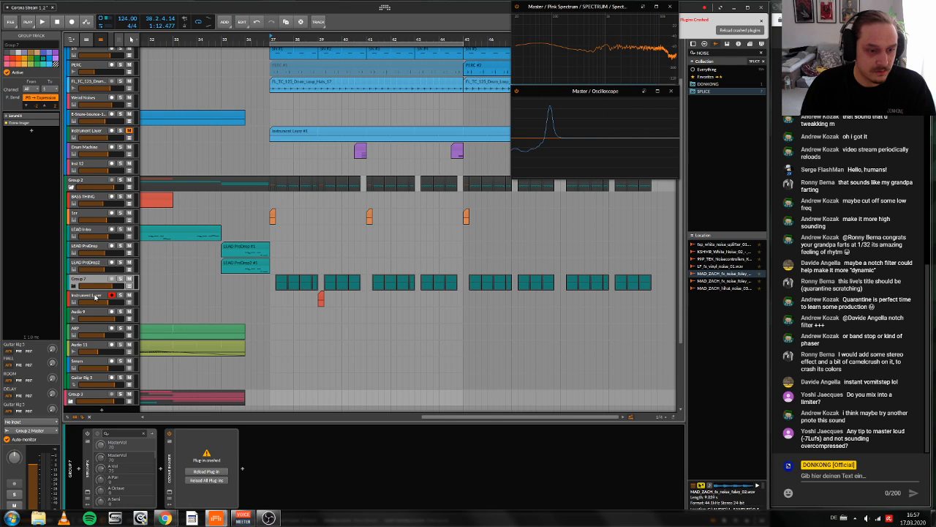
pyautogui.scroll(-1, 95, 296)
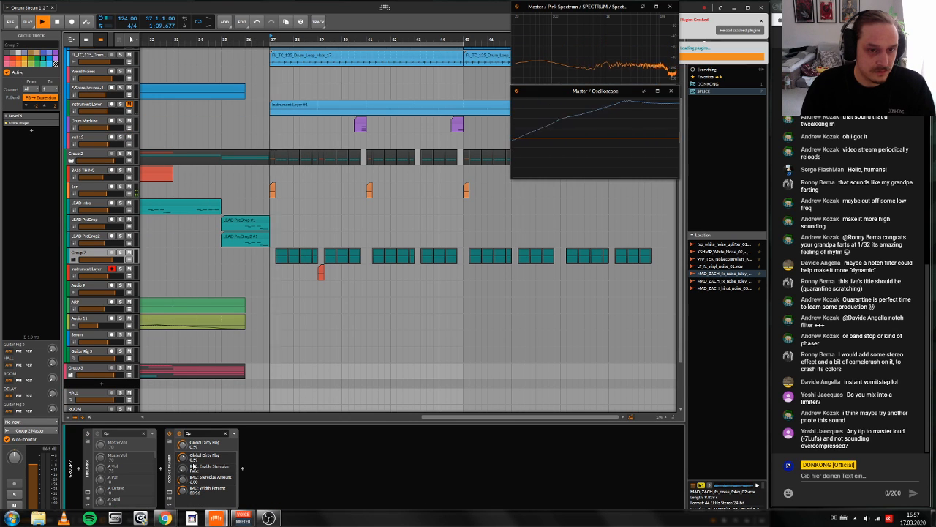
pyautogui.press('space')
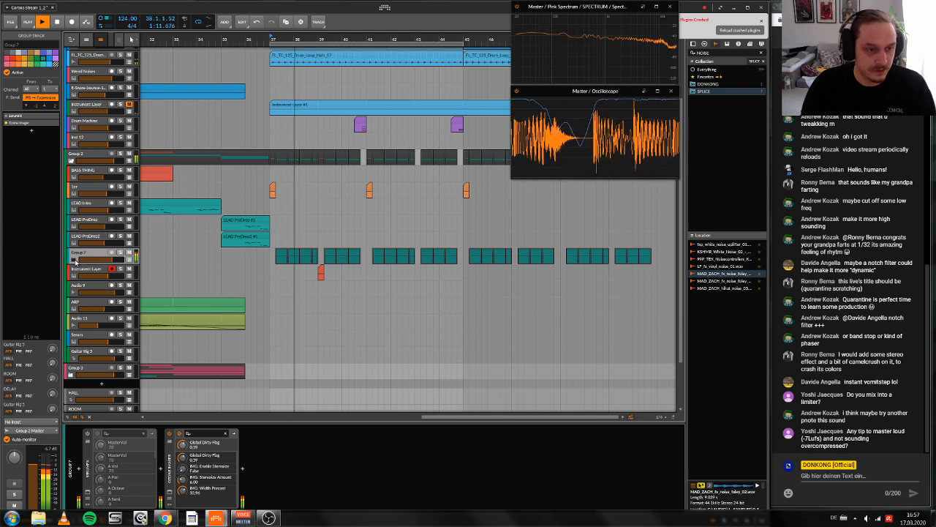
# Step: Reload the crashed Ozone Imager in the first Serum layer of the red Instrument Layer track
pyautogui.click(73, 274)
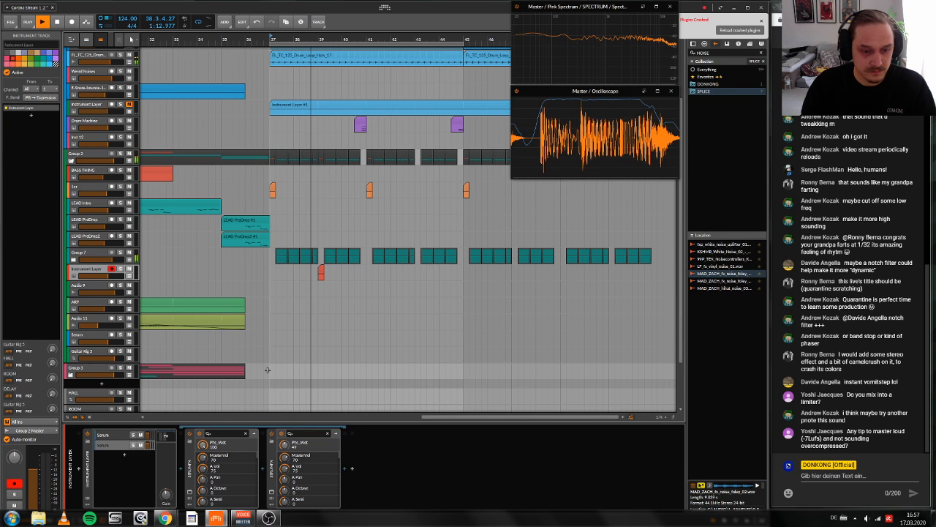
pyautogui.press('space')
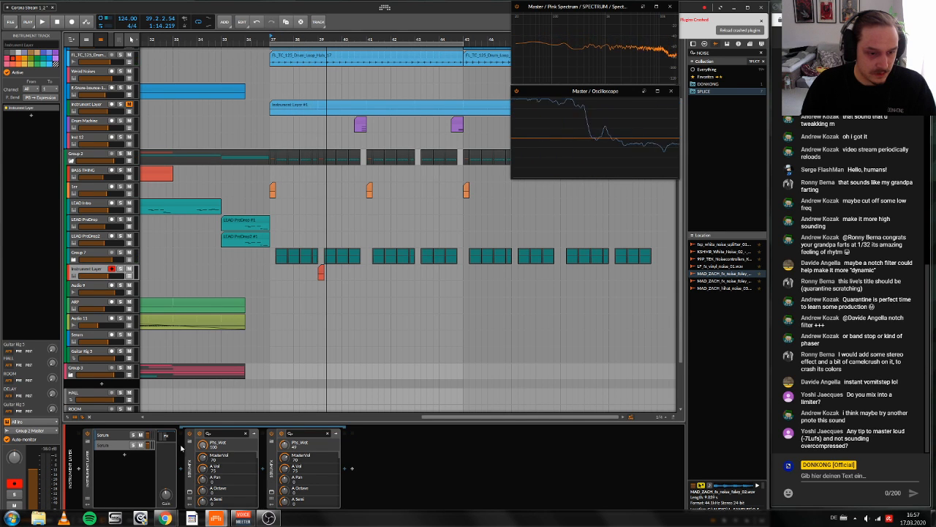
pyautogui.click(167, 437)
pyautogui.click(119, 437)
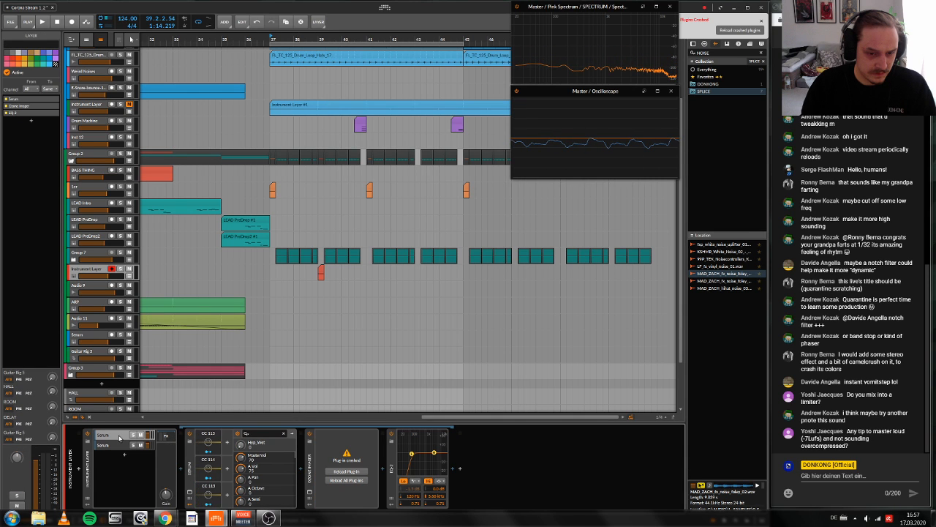
pyautogui.click(346, 471)
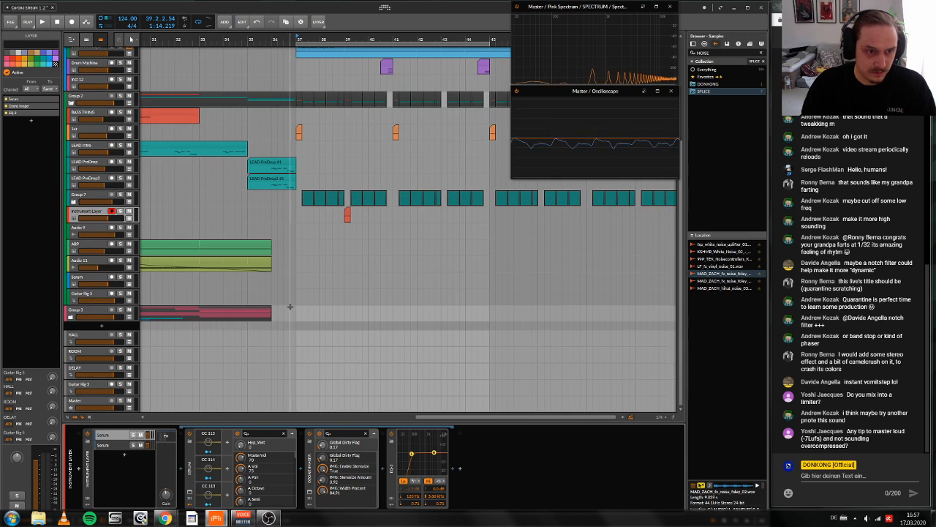
# Step: Show the list of plug-ins used in the project and return to the sample browser
pyautogui.scroll(3, 291, 308)
pyautogui.scroll(1, 564, 266)
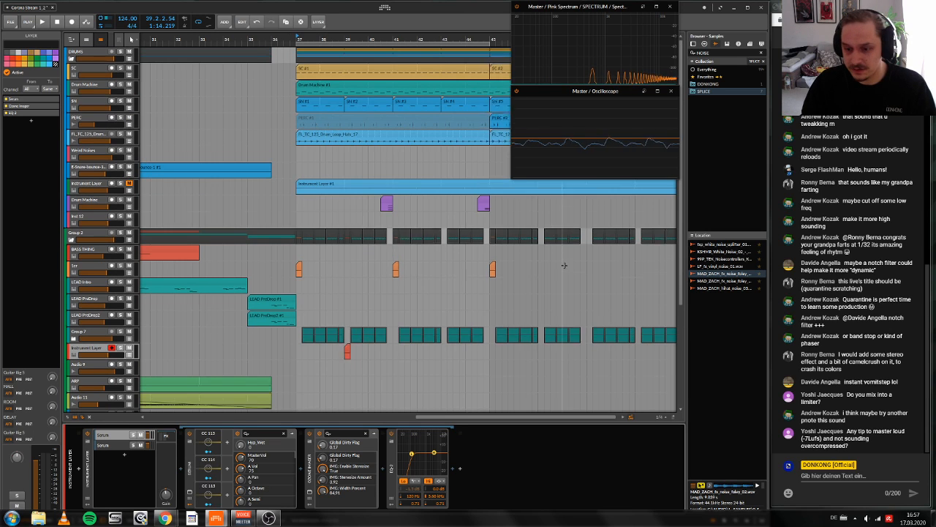
pyautogui.hscroll(-1, 567, 267)
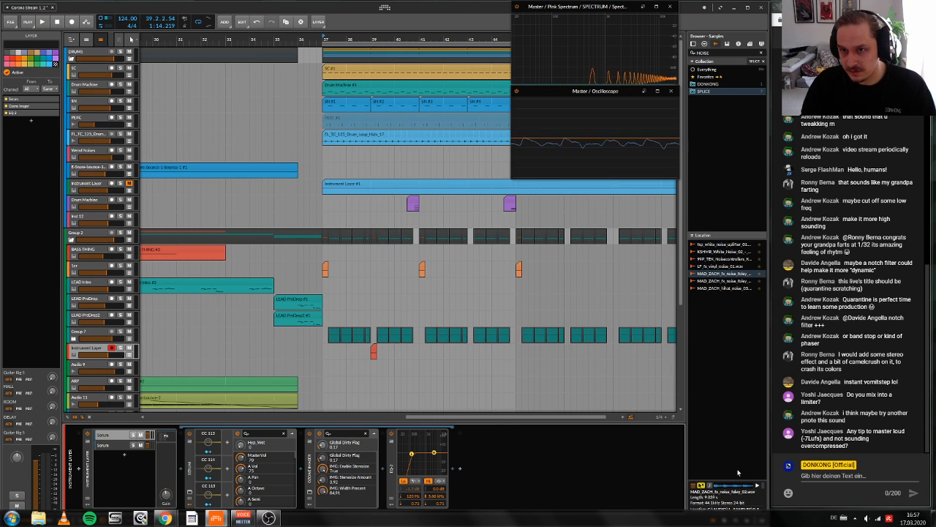
pyautogui.click(667, 485)
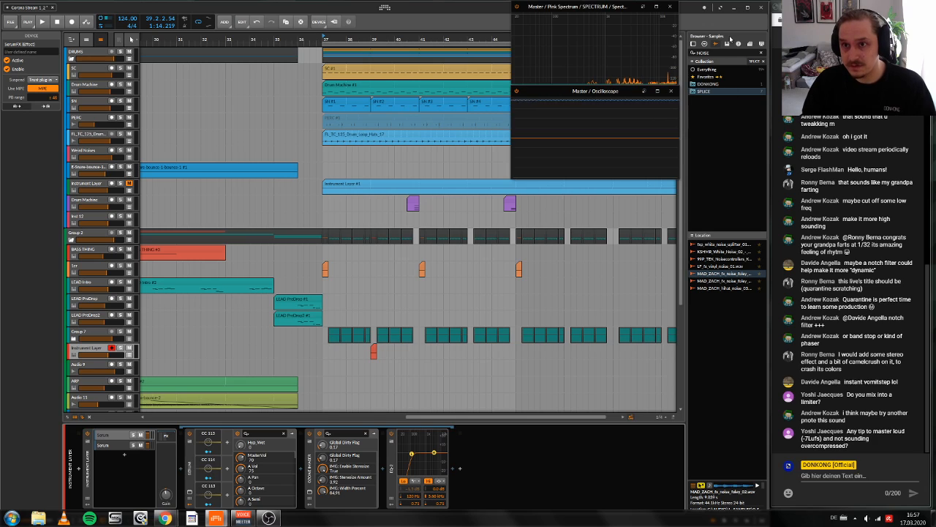
pyautogui.moveTo(738, 4); pyautogui.dragTo(737, 13)
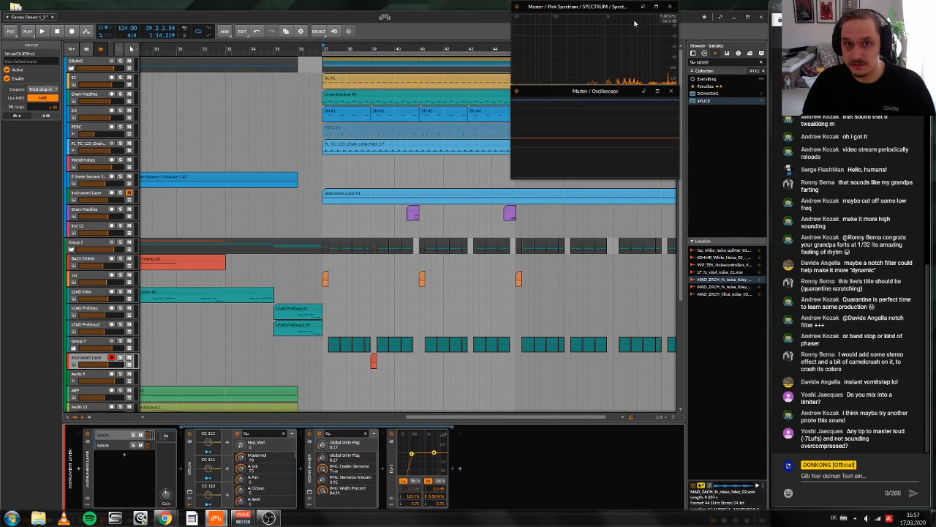
pyautogui.moveTo(476, 19); pyautogui.dragTo(478, 2)
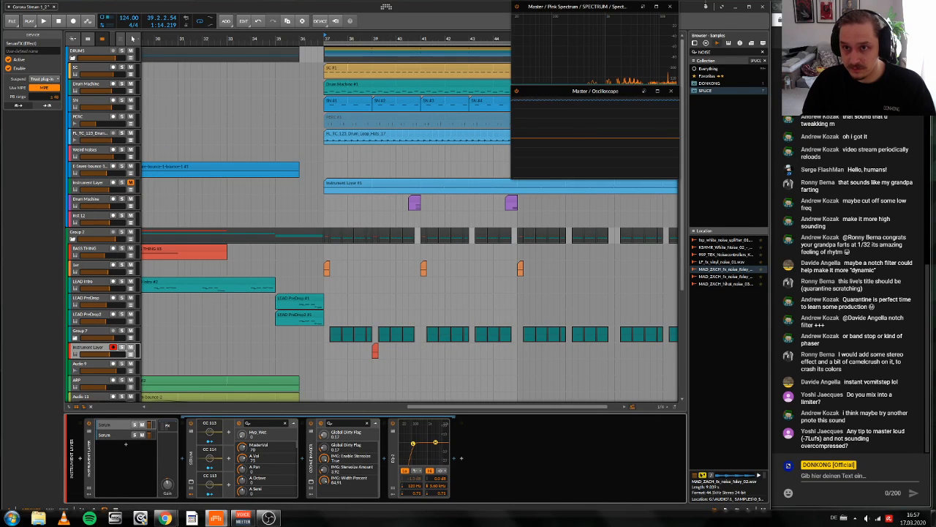
pyautogui.moveTo(693, 7)
pyautogui.mouseDown()
pyautogui.moveTo(694, 17)
pyautogui.moveTo(693, 9)
pyautogui.mouseUp()
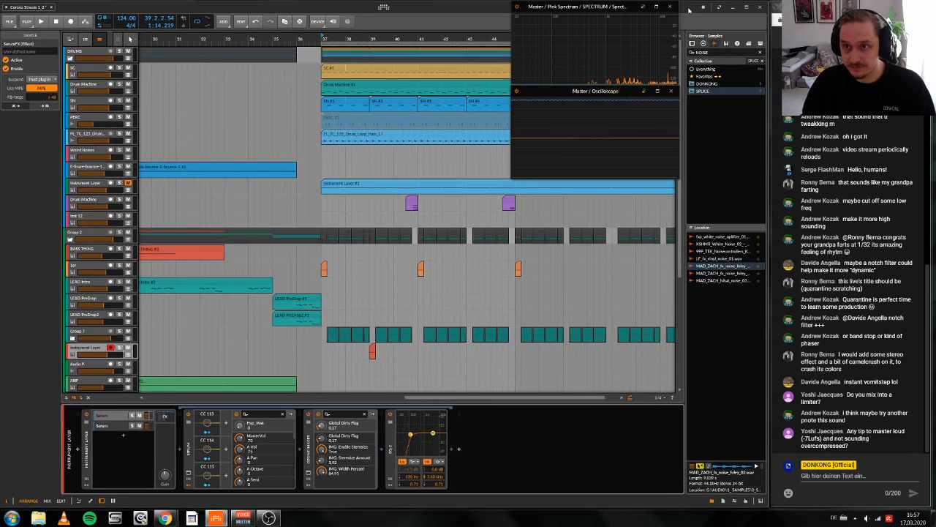
pyautogui.click(722, 502)
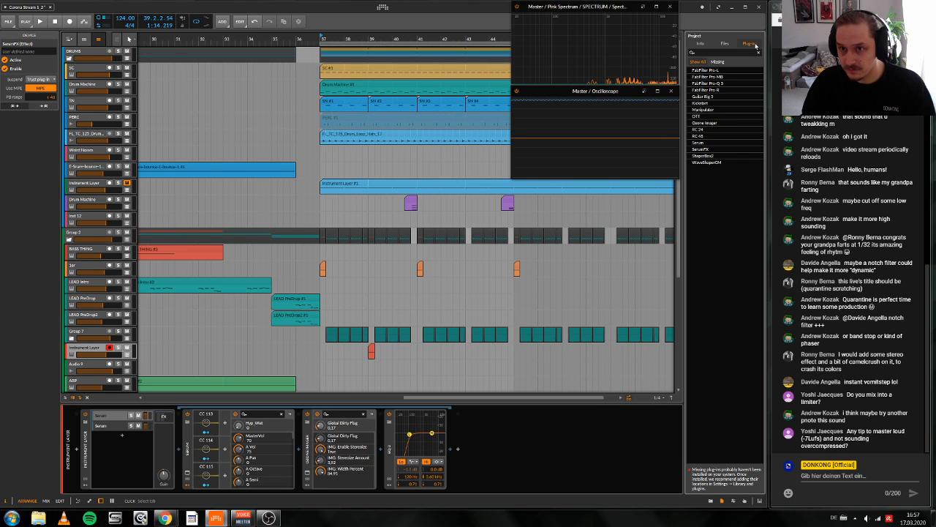
pyautogui.click(710, 502)
# Step: Play the start of the drop and replay it from bar 39, where the red fill clip begins
pyautogui.press('space')
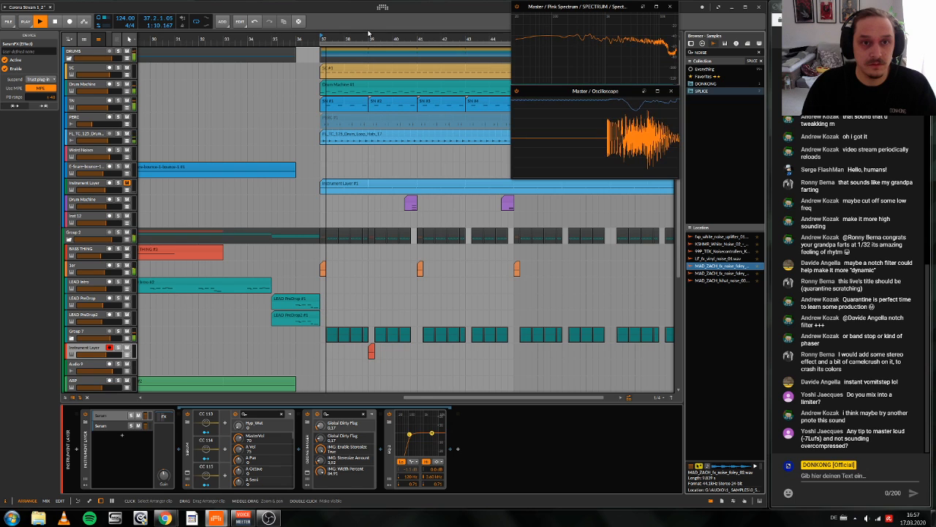
pyautogui.moveTo(368, 34); pyautogui.dragTo(367, 44)
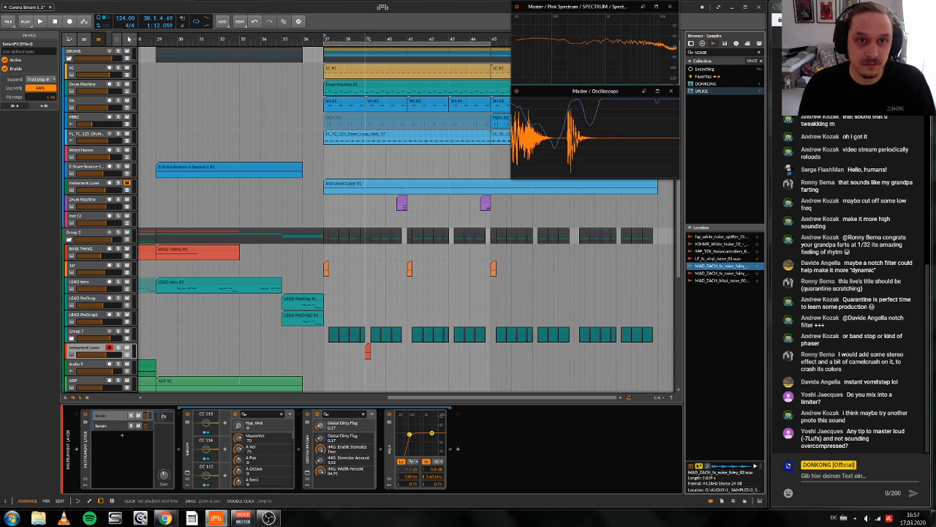
pyautogui.press('space')
pyautogui.click(373, 306)
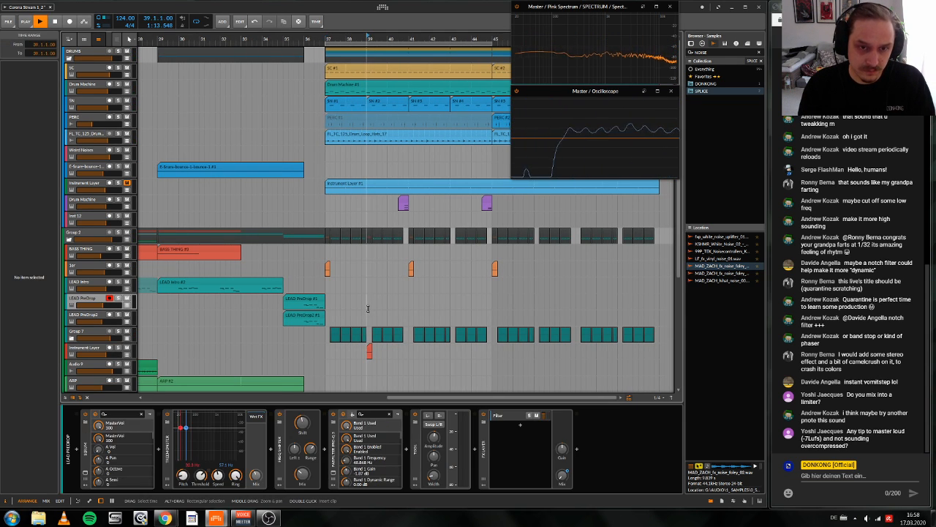
pyautogui.press('space')
pyautogui.press('space')
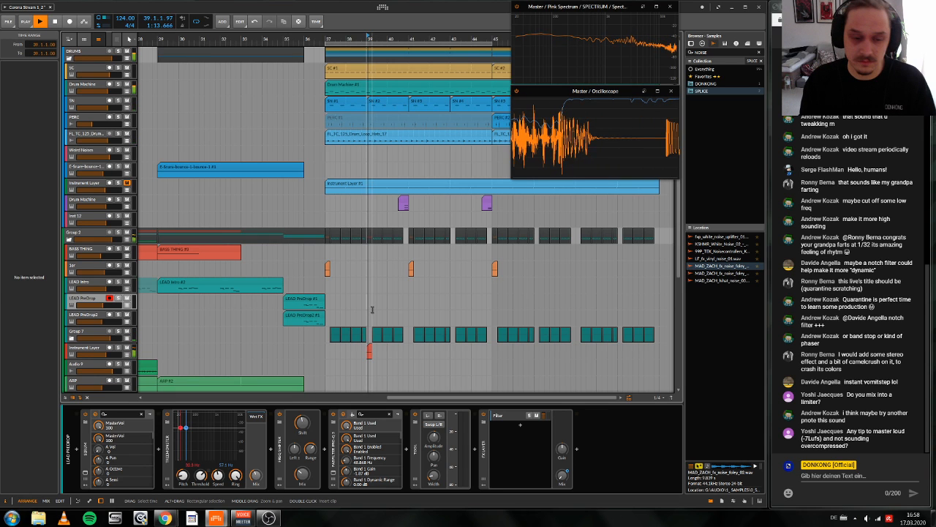
# Step: Adjust the volume of the red Instrument Layer track while auditioning its fill at bar 39
pyautogui.scroll(-3, 219, 308)
pyautogui.click(98, 304)
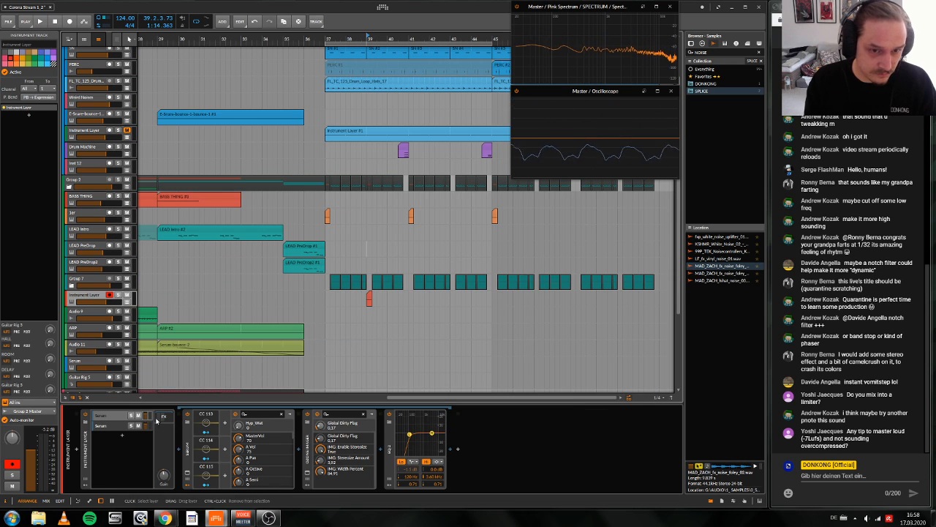
pyautogui.press('space')
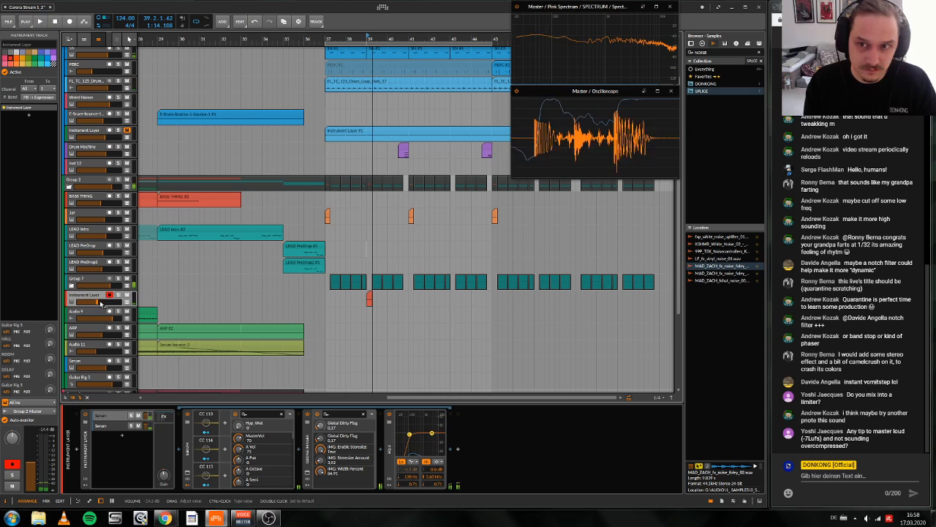
pyautogui.press('space')
pyautogui.moveTo(99, 303); pyautogui.dragTo(108, 304)
pyautogui.press('space')
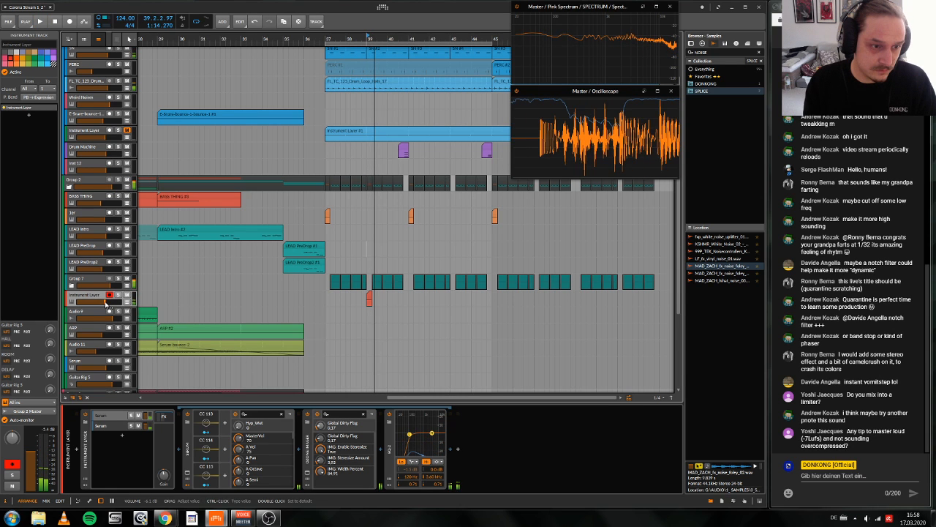
# Step: Duplicate the second Serum layer in the fill's Instrument Layer device and open the copy's Serum editor
pyautogui.click(116, 427)
pyautogui.rightClick(115, 428)
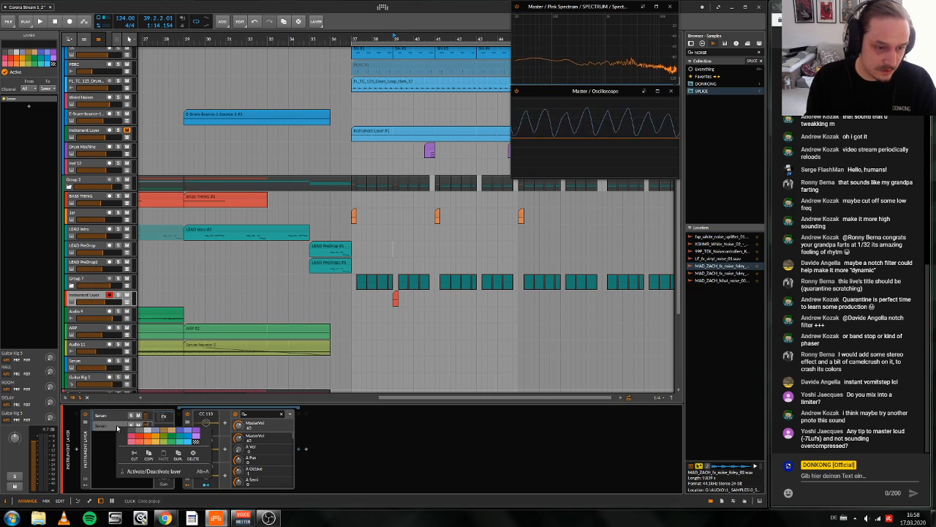
pyautogui.press('Escape')
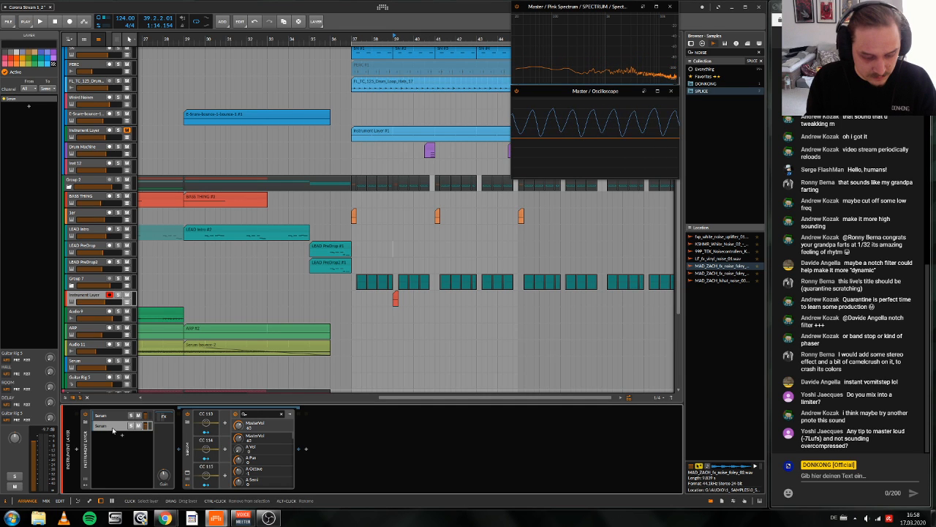
pyautogui.moveTo(113, 430); pyautogui.dragTo(115, 436)
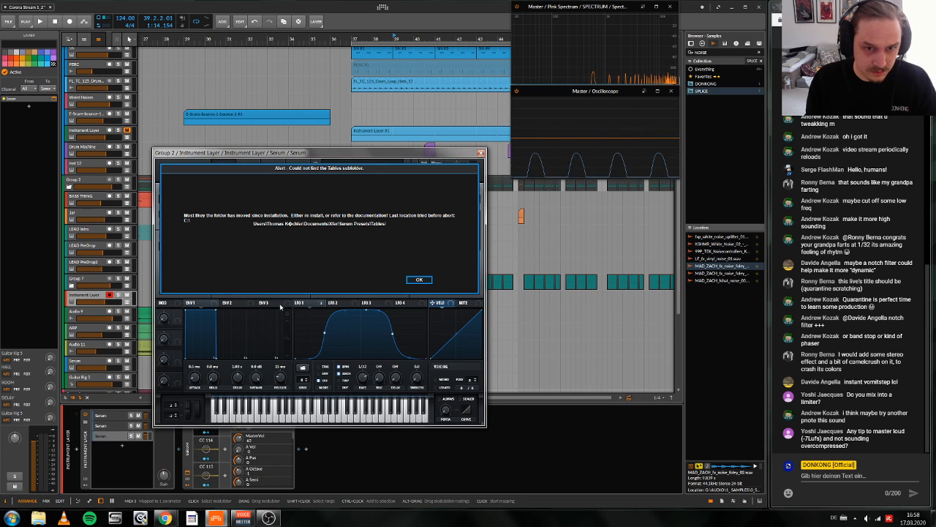
pyautogui.click(419, 279)
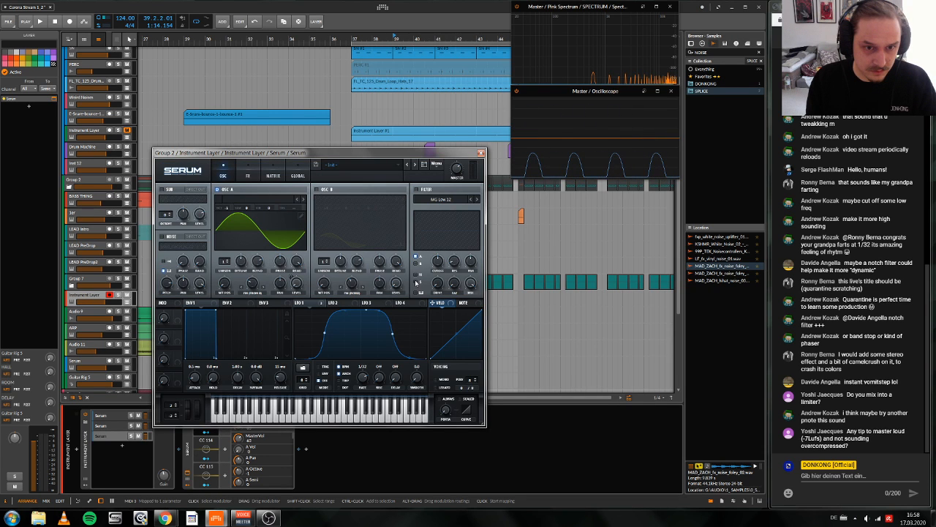
# Step: Raise oscillator A of the copied Serum layer to octave +4 and increase its unison voices
pyautogui.moveTo(228, 207); pyautogui.dragTo(245, 146)
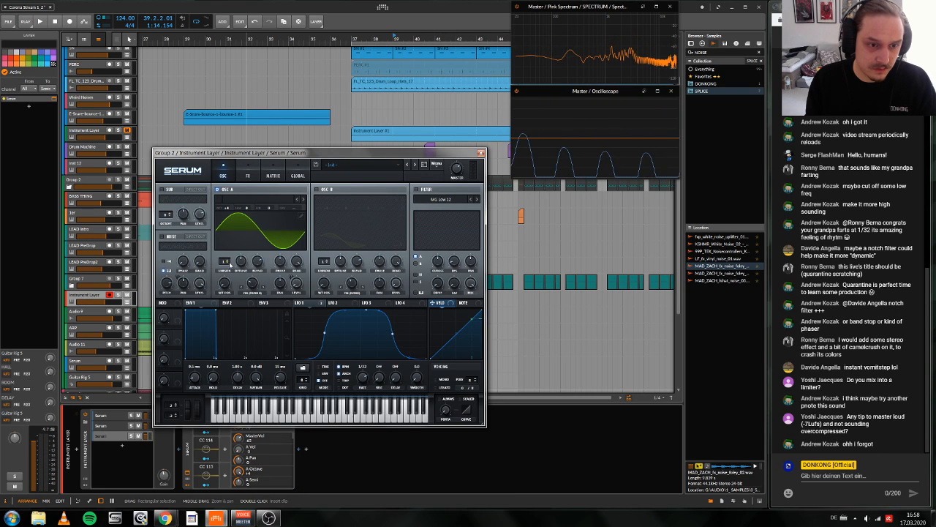
pyautogui.moveTo(228, 262); pyautogui.dragTo(229, 254)
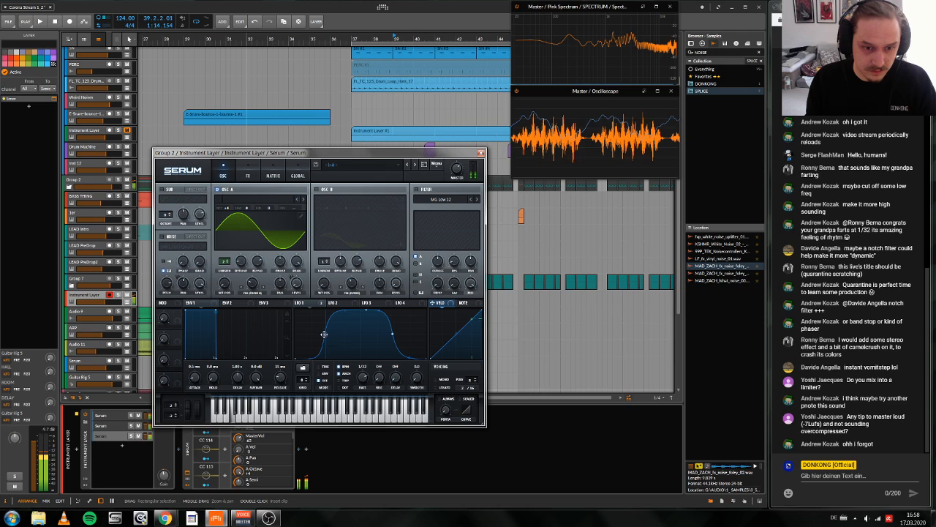
# Step: Narrow the LFO curve's hump in the copied Serum layer, audition the fill and close the editor
pyautogui.moveTo(324, 334); pyautogui.dragTo(347, 335)
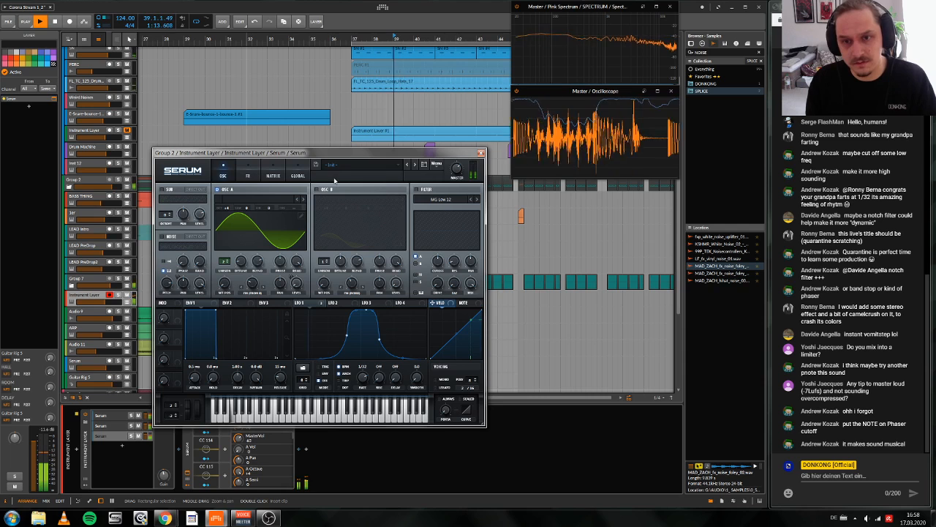
pyautogui.press('space')
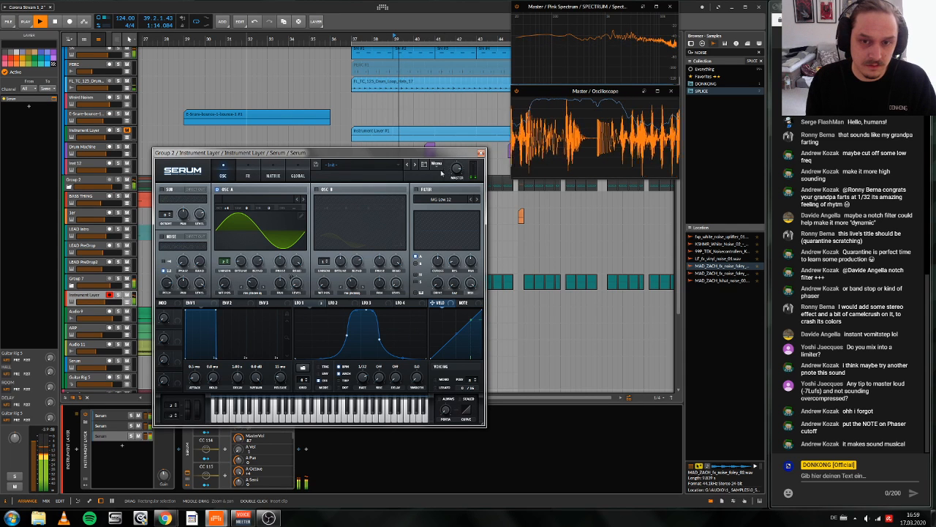
pyautogui.click(481, 153)
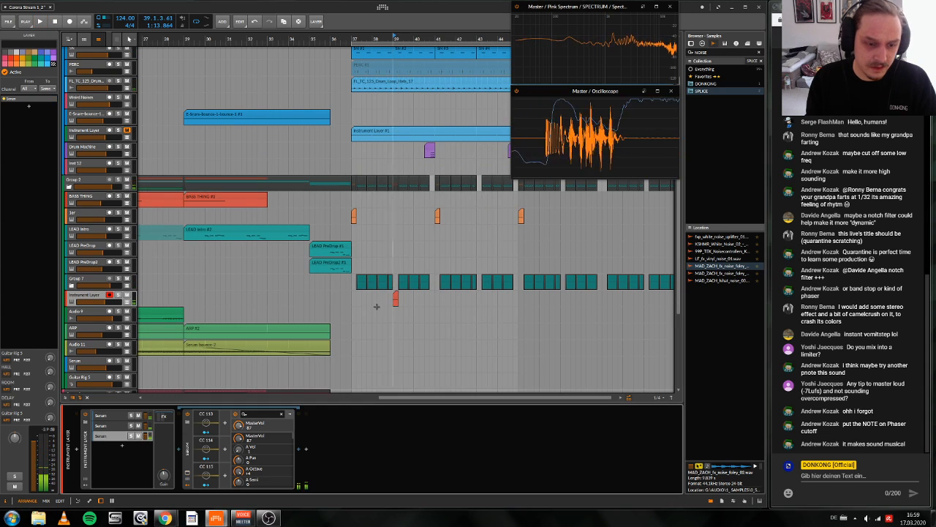
# Step: Insert a Bit-8 device after the third Serum in the fill's Instrument Layer
pyautogui.click(306, 448)
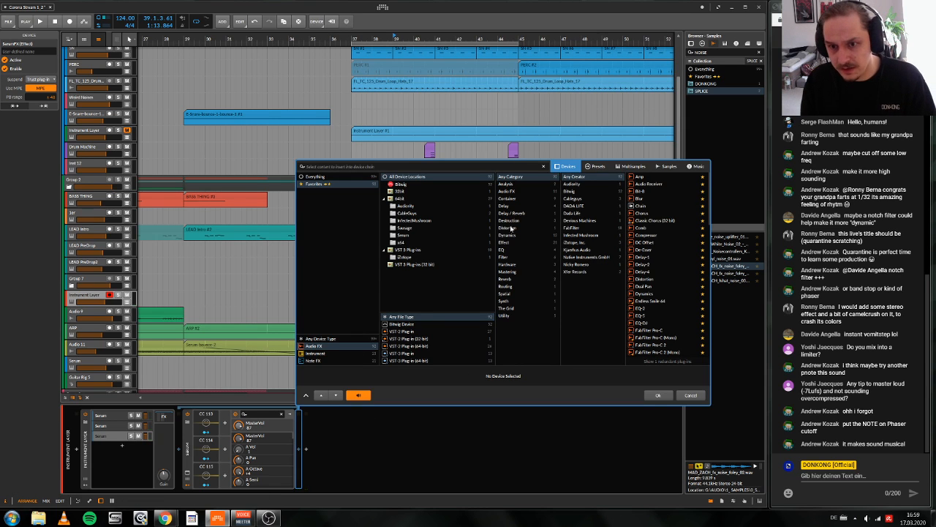
pyautogui.click(643, 189)
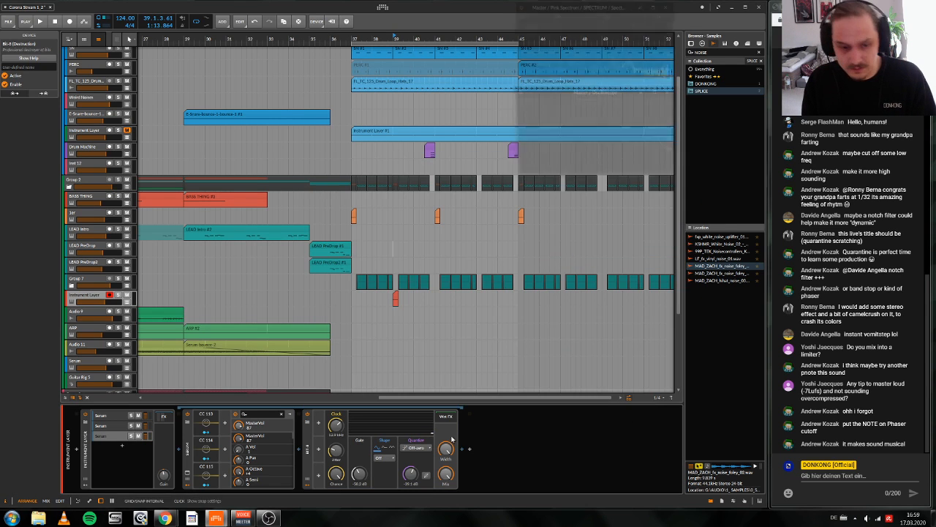
pyautogui.press('Return')
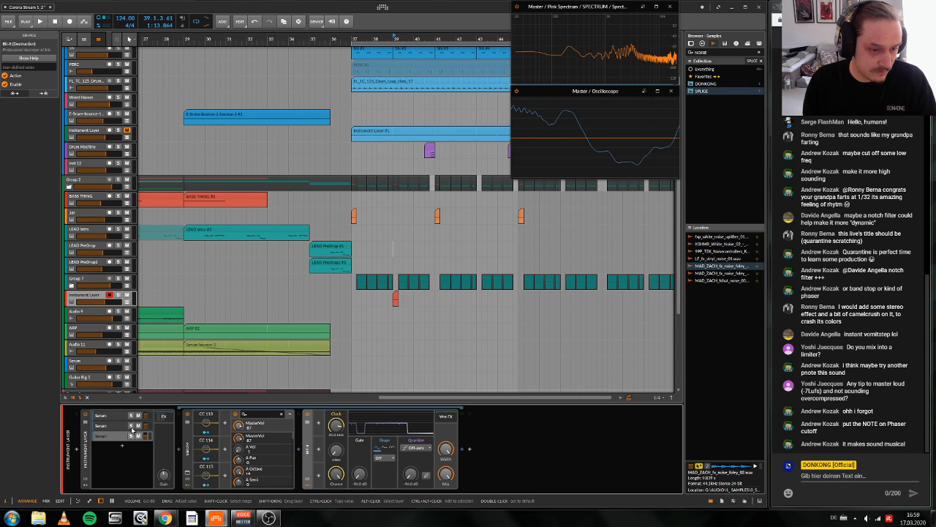
# Step: Adjust the clock frequency of the third layer's Bit-8 while auditioning the sound
pyautogui.moveTo(132, 429); pyautogui.dragTo(139, 424)
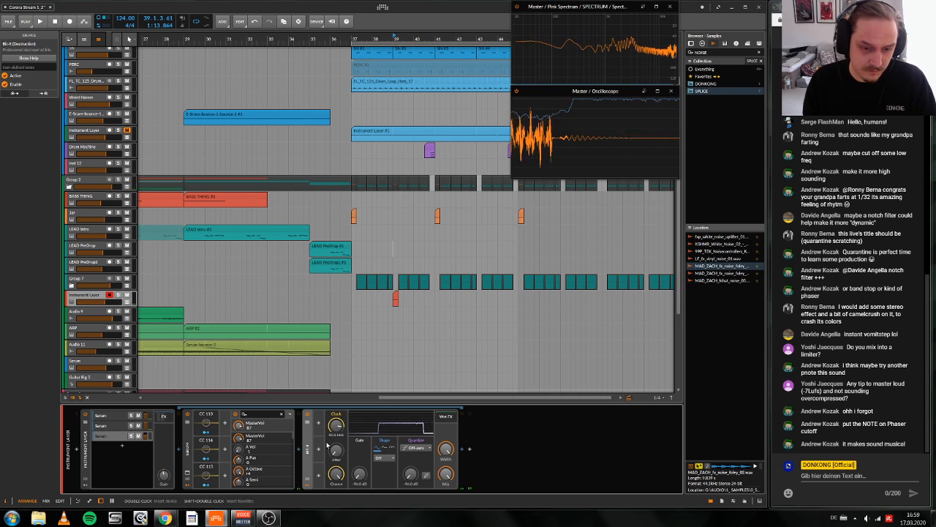
pyautogui.moveTo(336, 425); pyautogui.dragTo(336, 437)
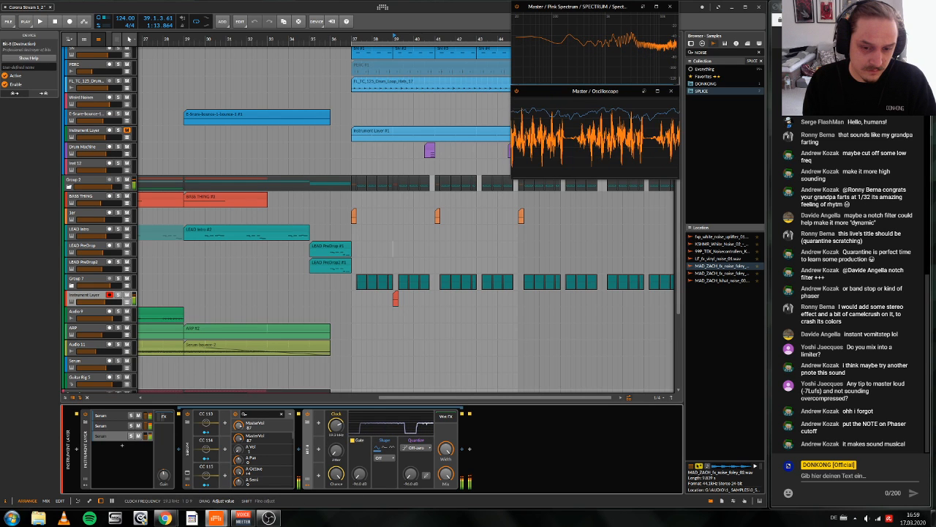
pyautogui.moveTo(335, 425); pyautogui.dragTo(336, 403)
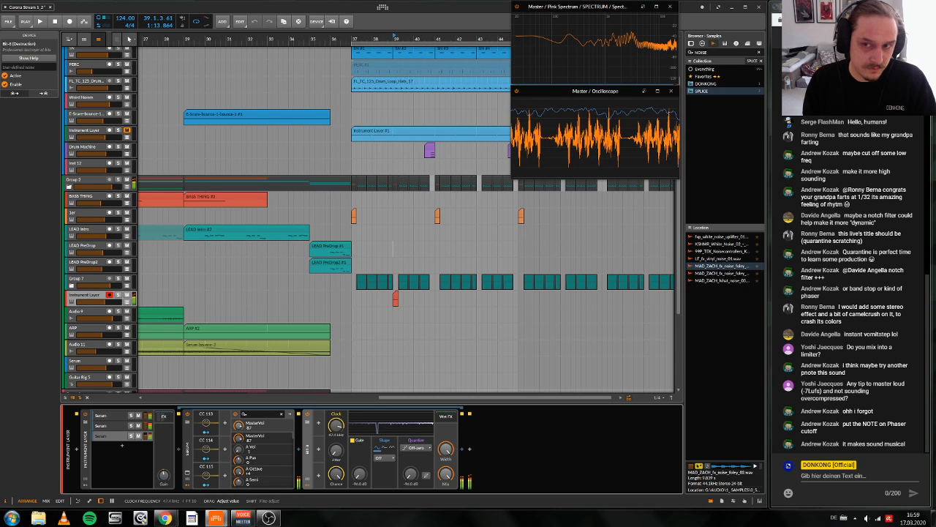
pyautogui.moveTo(336, 425)
pyautogui.mouseDown()
pyautogui.moveTo(336, 451)
pyautogui.moveTo(336, 427)
pyautogui.mouseUp()
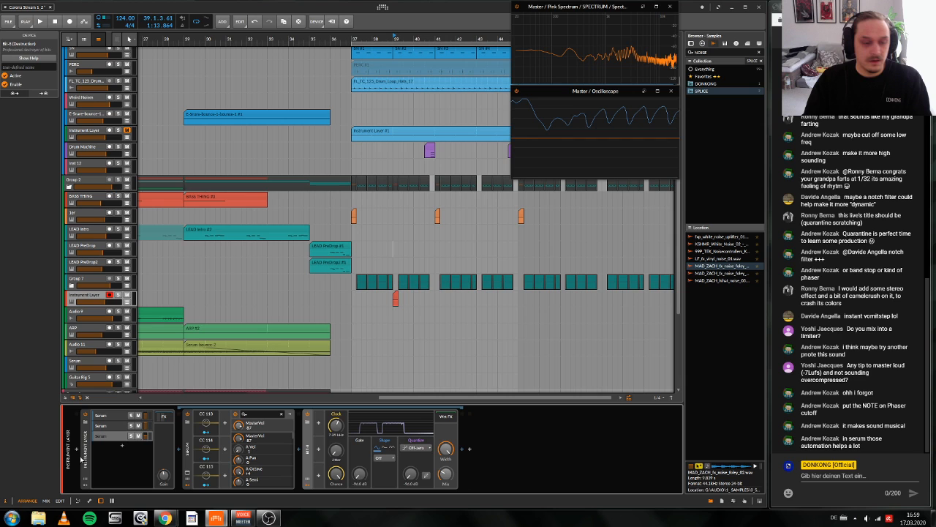
# Step: Show the Instrument Layer's shared FX chain, collapse both SerumFX devices and play the fill from bar 39
pyautogui.click(163, 416)
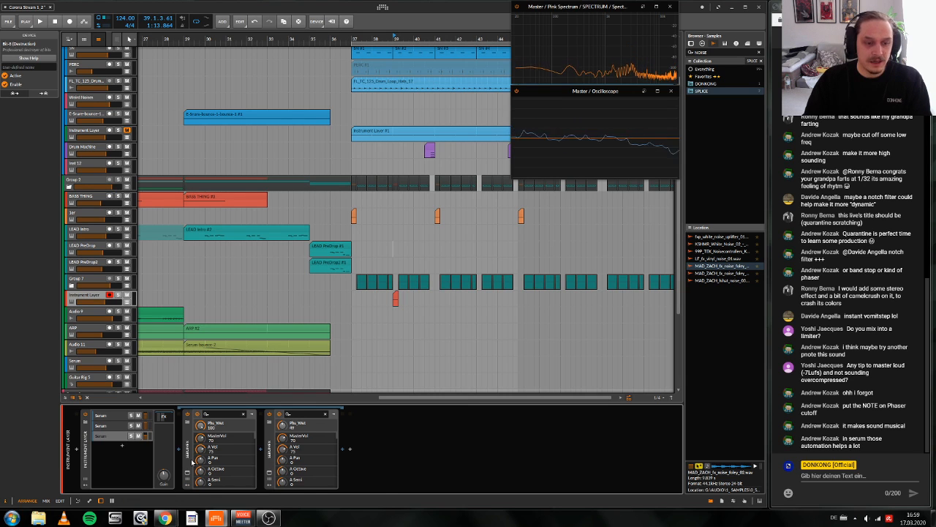
pyautogui.doubleClick(188, 457)
pyautogui.doubleClick(202, 465)
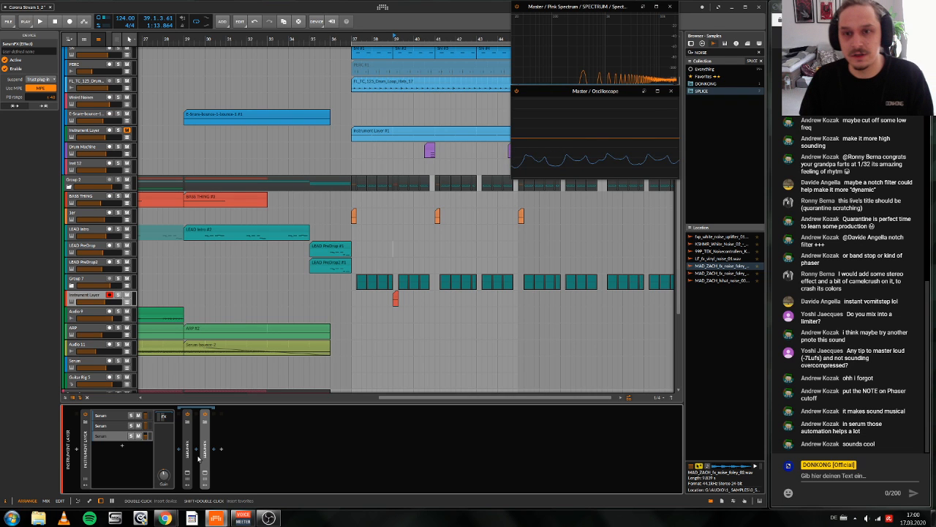
pyautogui.press('space')
pyautogui.press('space')
pyautogui.press('space')
pyautogui.press('space')
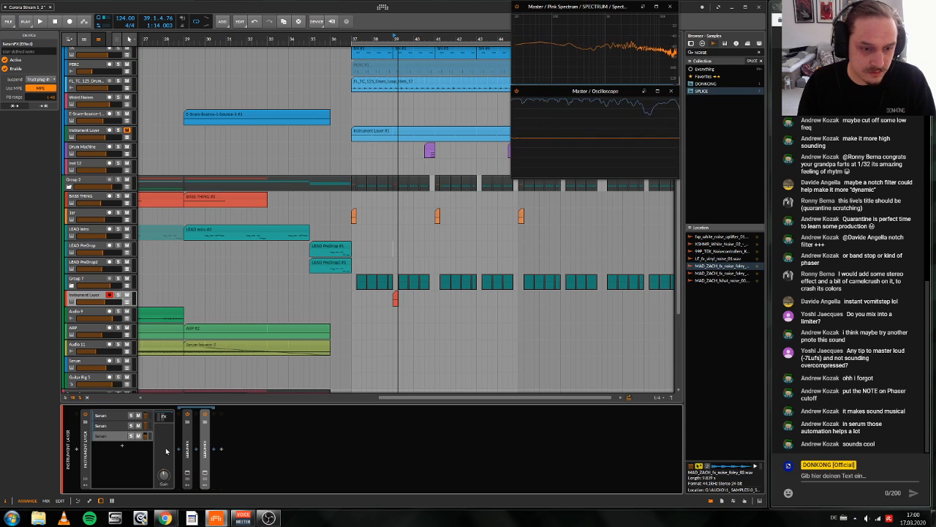
# Step: Try an OTT compressor after the two SerumFX devices in the FX chain, audition the fill and remove it
pyautogui.click(167, 417)
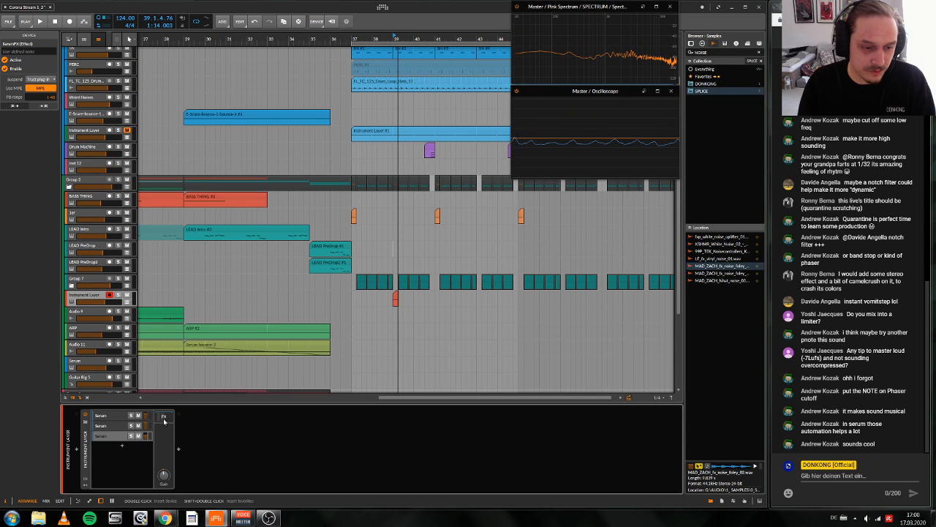
pyautogui.doubleClick(328, 471)
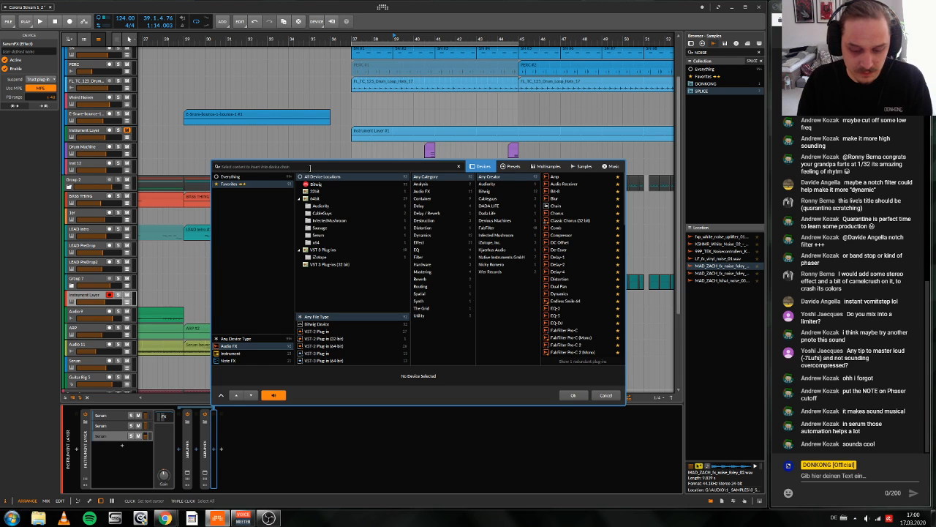
pyautogui.write('ott')
pyautogui.click(576, 176)
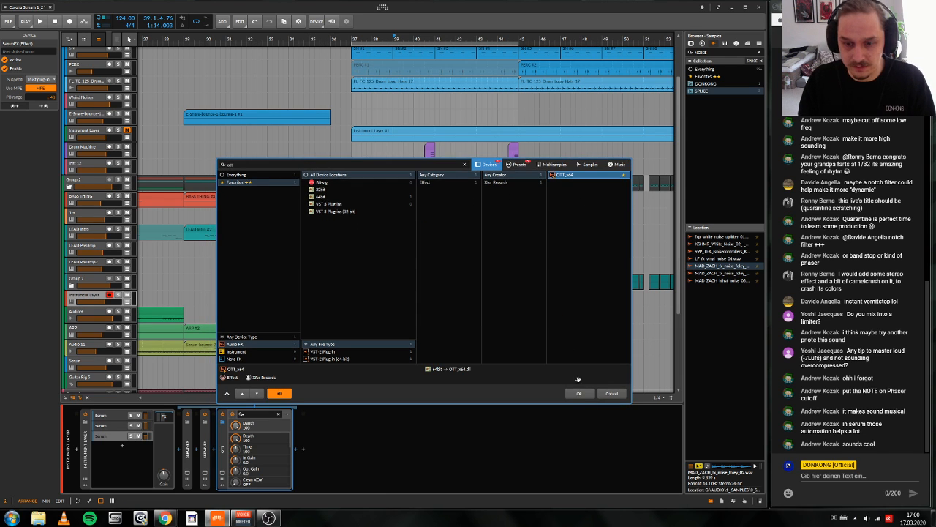
pyautogui.click(578, 393)
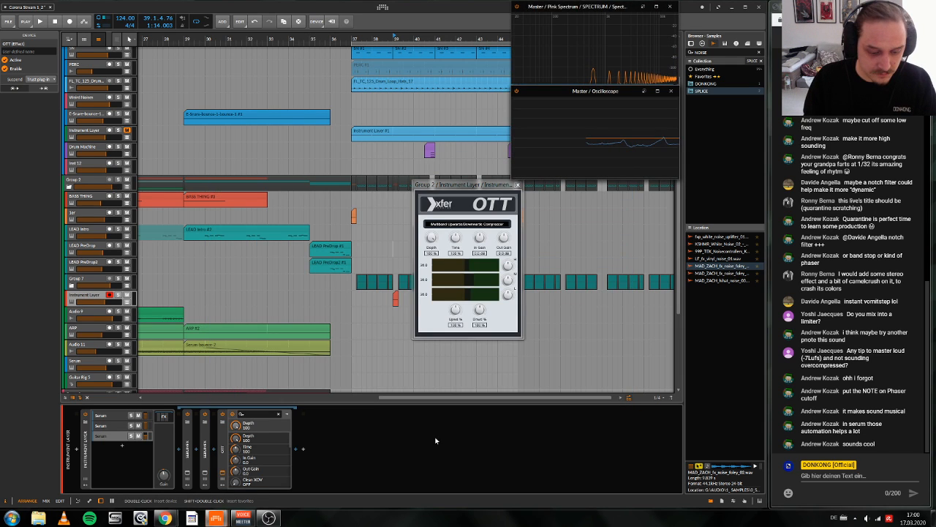
pyautogui.press('space')
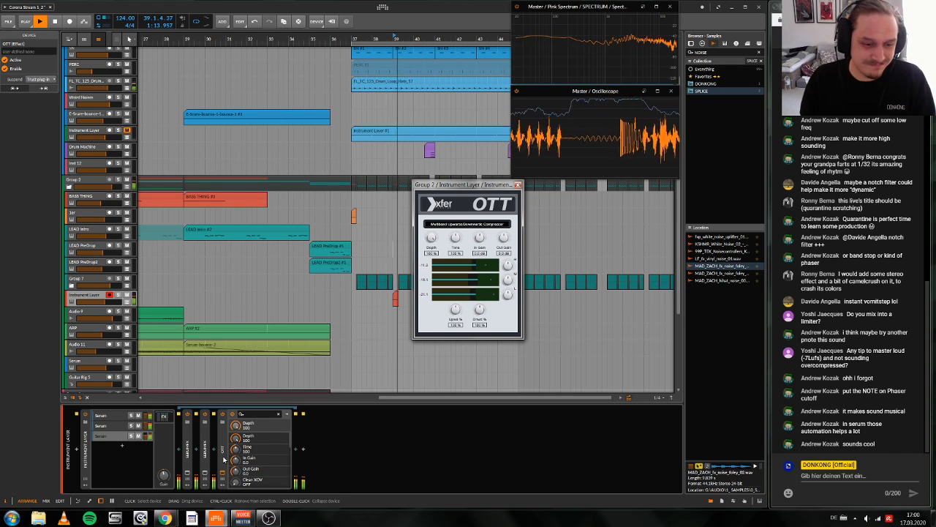
pyautogui.press('Delete')
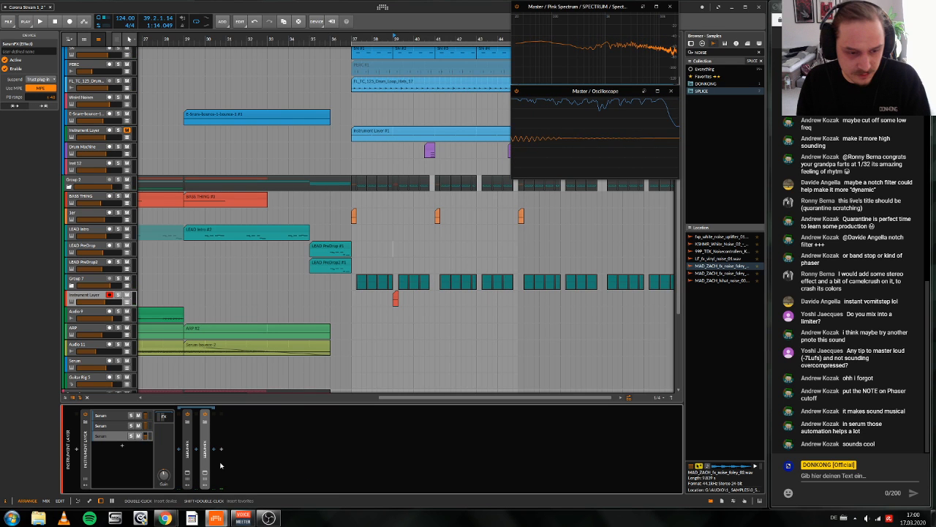
# Step: Insert FabFilter Pro-Q 3 after the two SerumFX devices in the Instrument Layer's FX chain
pyautogui.doubleClick(221, 465)
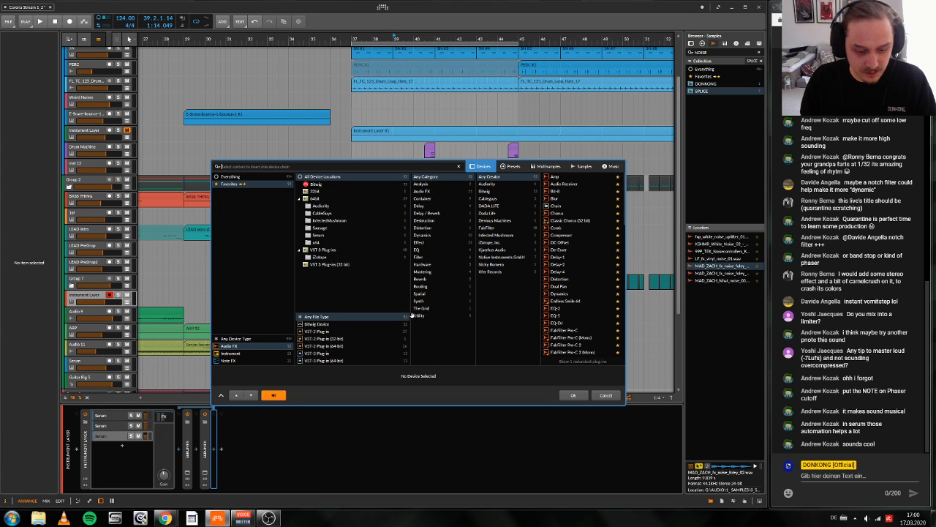
pyautogui.write('q')
pyautogui.doubleClick(556, 176)
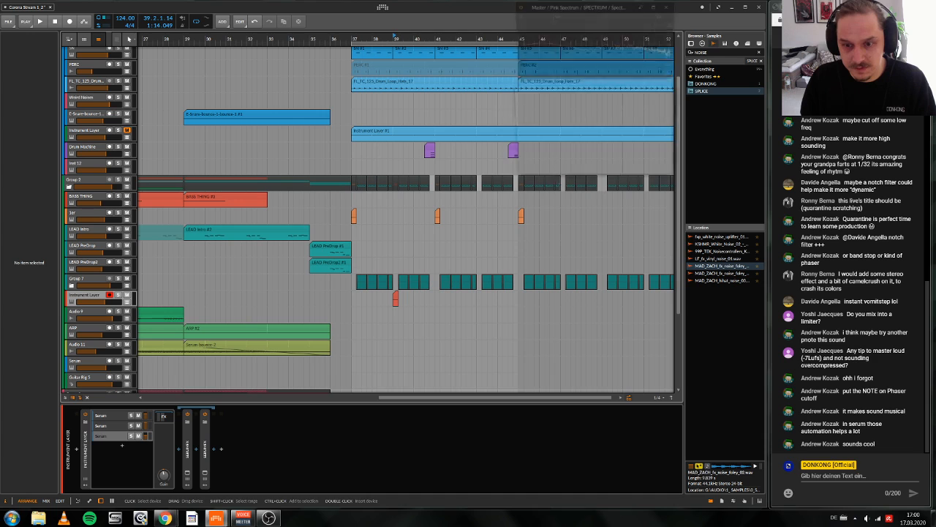
pyautogui.doubleClick(214, 454)
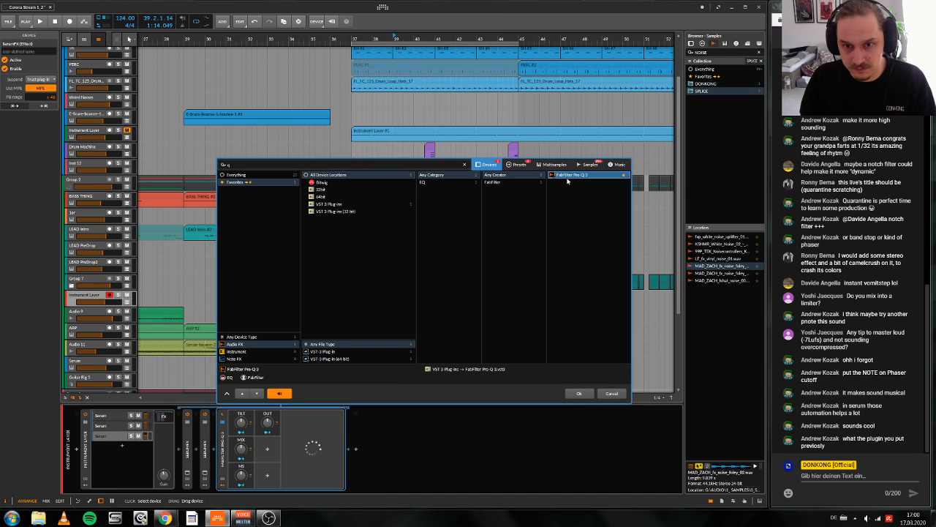
pyautogui.press('Return')
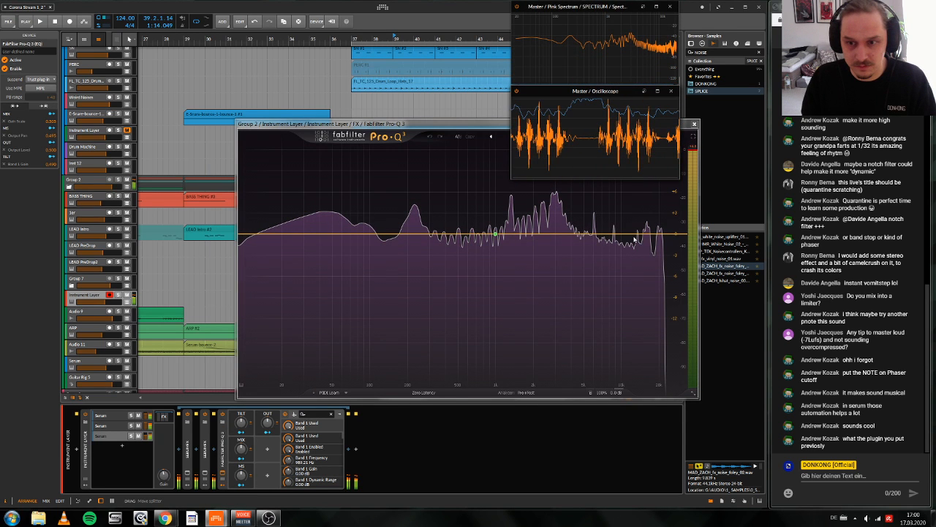
# Step: Add a steep high shelf in Pro-Q 3 that cuts about 6.75 dB from the low mids upward
pyautogui.moveTo(635, 235); pyautogui.dragTo(478, 256)
pyautogui.scroll(-5, 479, 255)
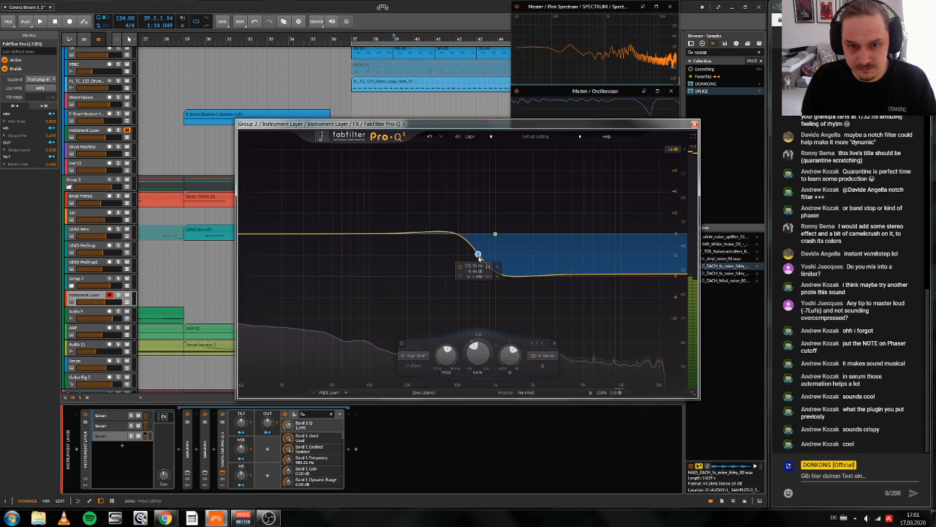
pyautogui.click(413, 366)
pyautogui.moveTo(477, 256); pyautogui.dragTo(436, 262)
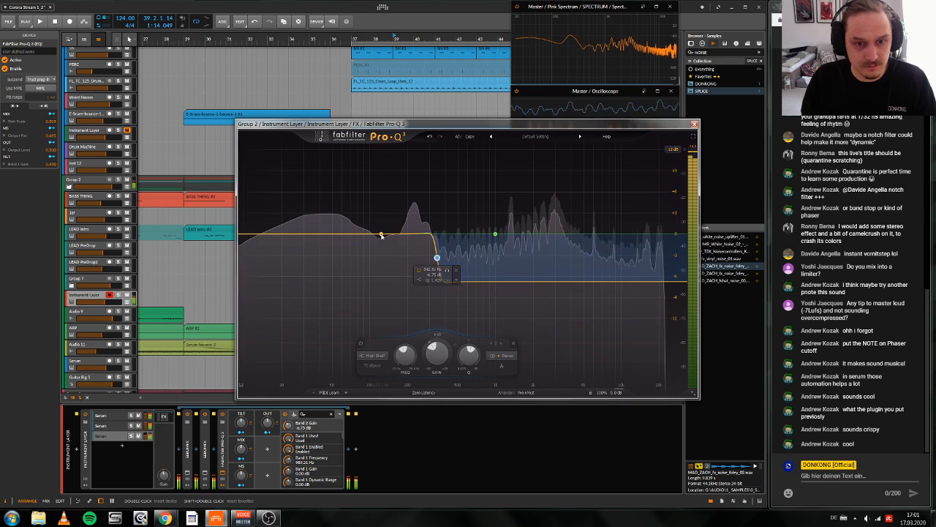
# Step: Add a low shelf band in Pro-Q 3 that gently boosts the low end
pyautogui.moveTo(373, 235); pyautogui.dragTo(393, 231)
pyautogui.click(308, 355)
pyautogui.click(311, 294)
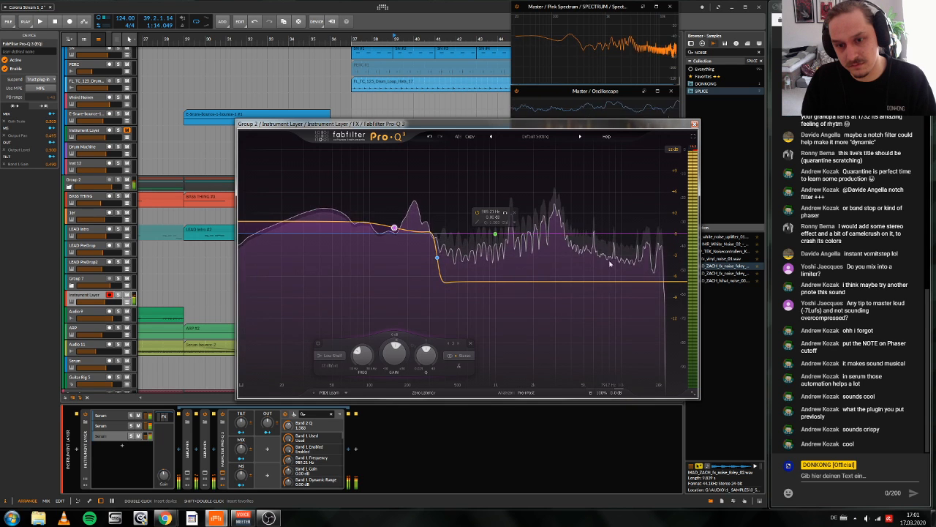
# Step: Add a bell band in Pro-Q 3 boosting the high frequencies by about 7.69 dB and close the equalizer
pyautogui.moveTo(615, 282); pyautogui.dragTo(624, 193)
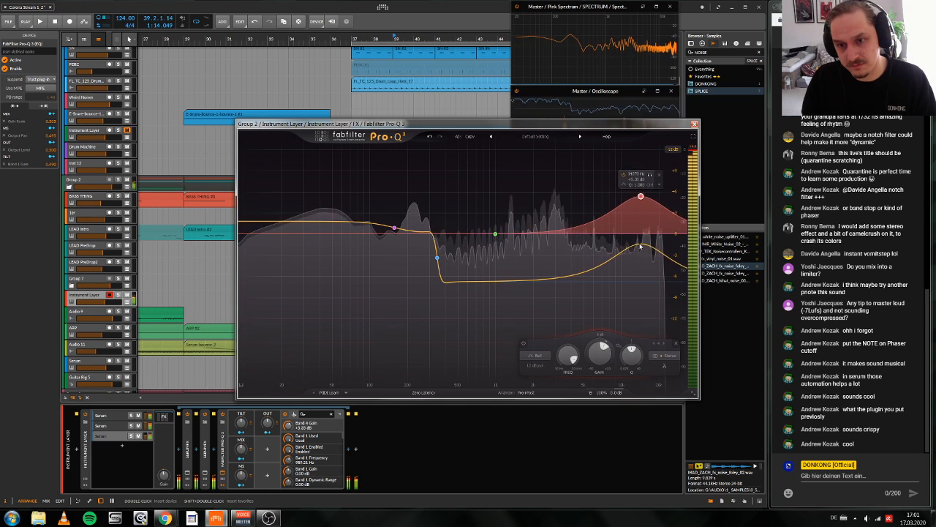
pyautogui.moveTo(625, 243); pyautogui.dragTo(620, 231)
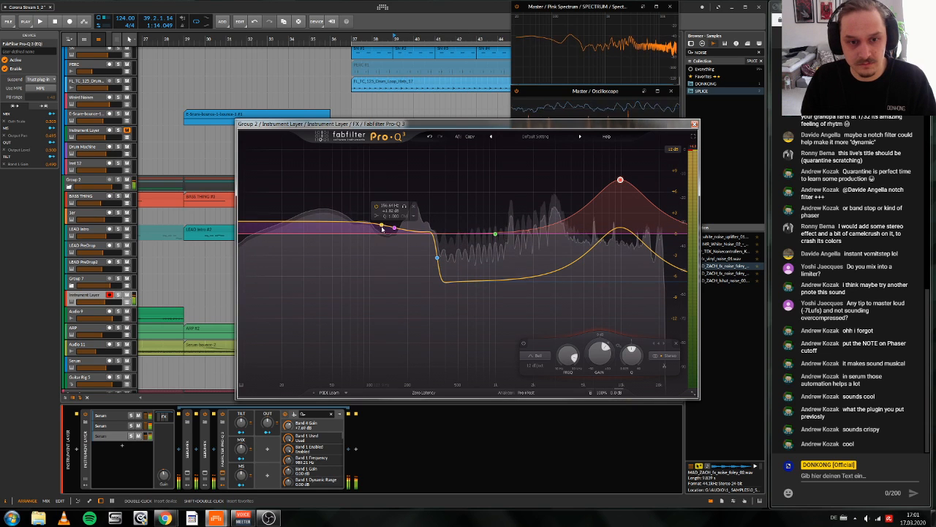
pyautogui.click(695, 124)
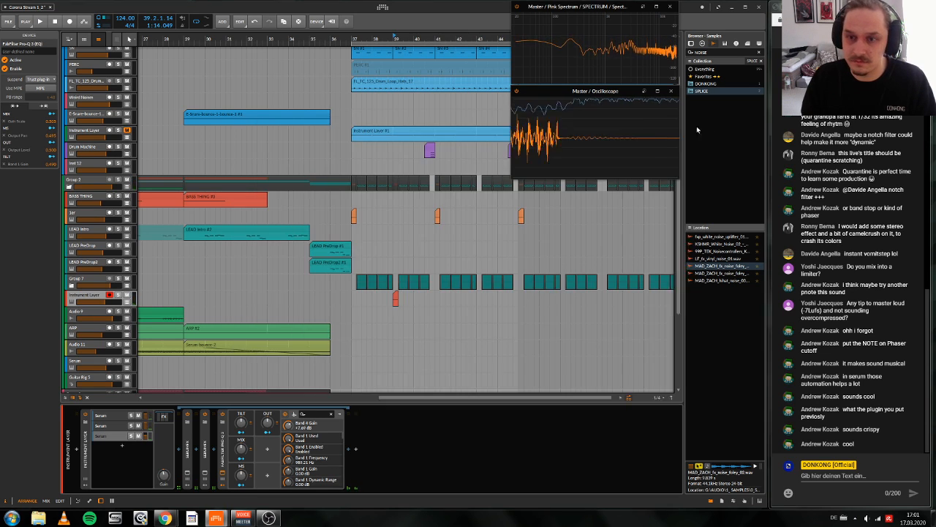
# Step: Insert a Bit-8 device after Pro-Q 3 in the FX chain and audition the sound
pyautogui.click(349, 450)
pyautogui.write('bit')
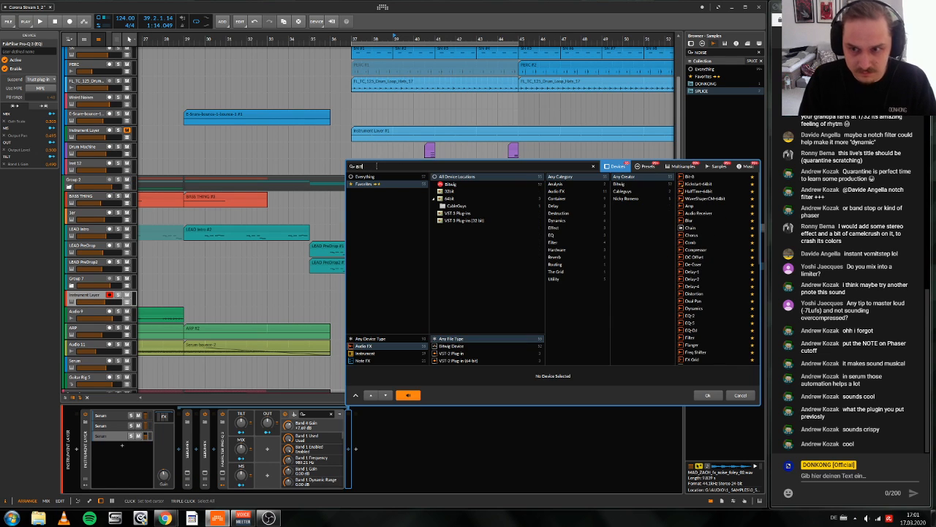
pyautogui.press('Return')
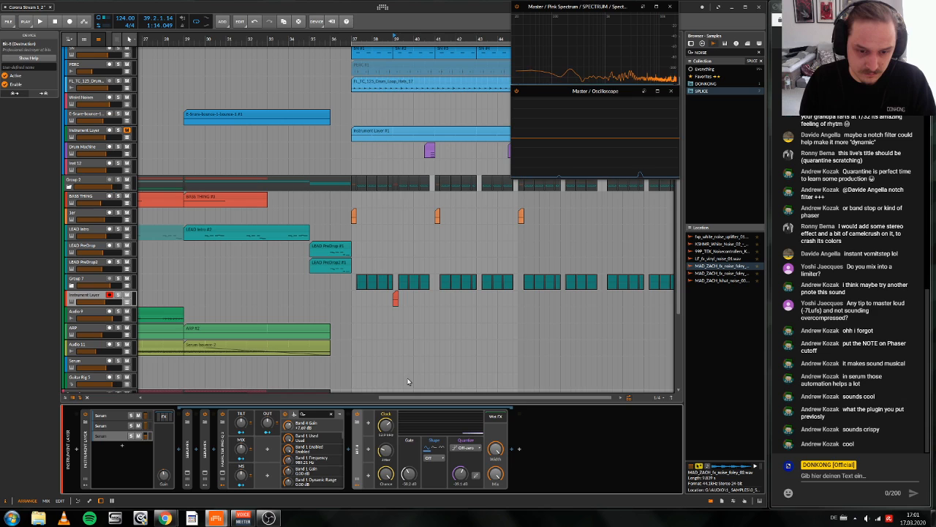
pyautogui.press('d')
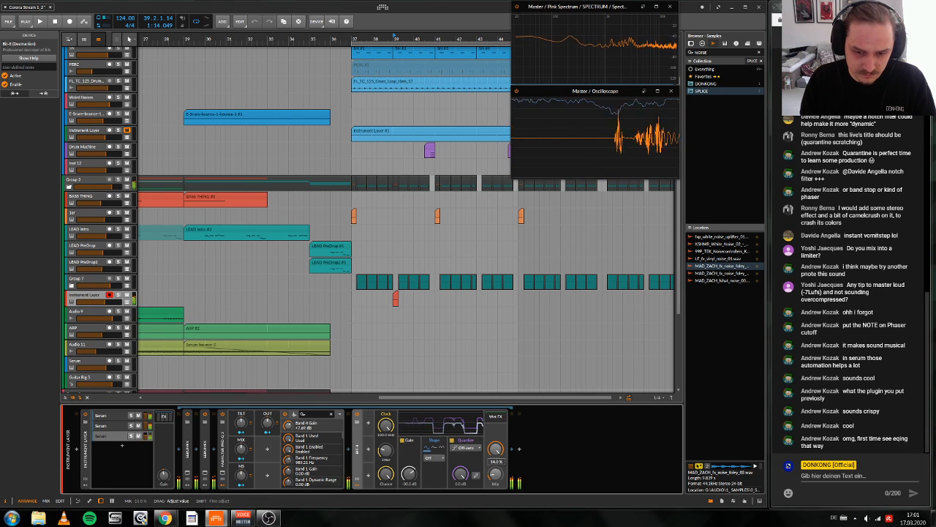
pyautogui.click(500, 419)
pyautogui.write('GA')
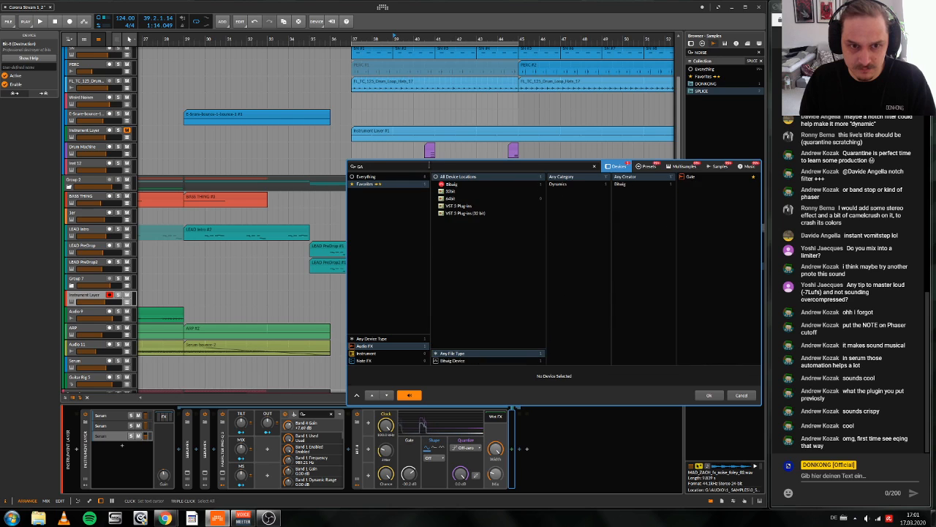
pyautogui.click(687, 177)
pyautogui.click(703, 395)
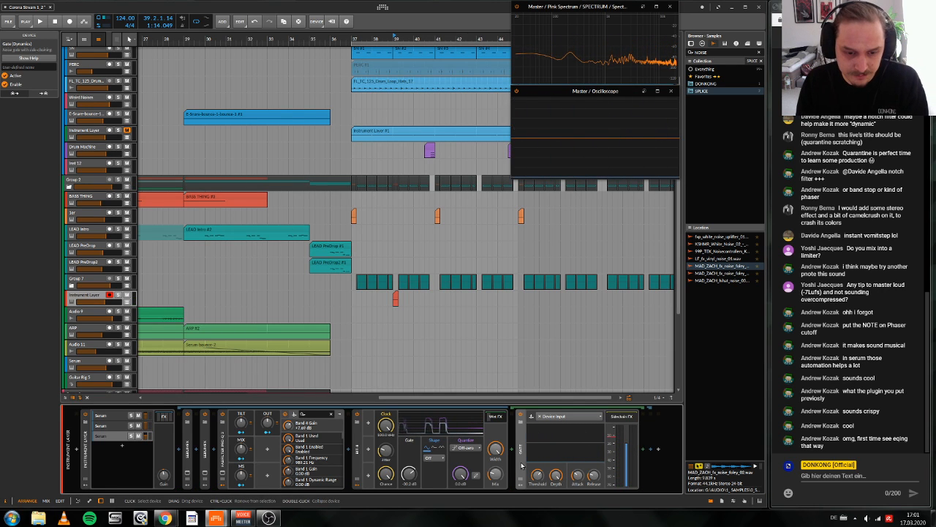
pyautogui.press('Delete')
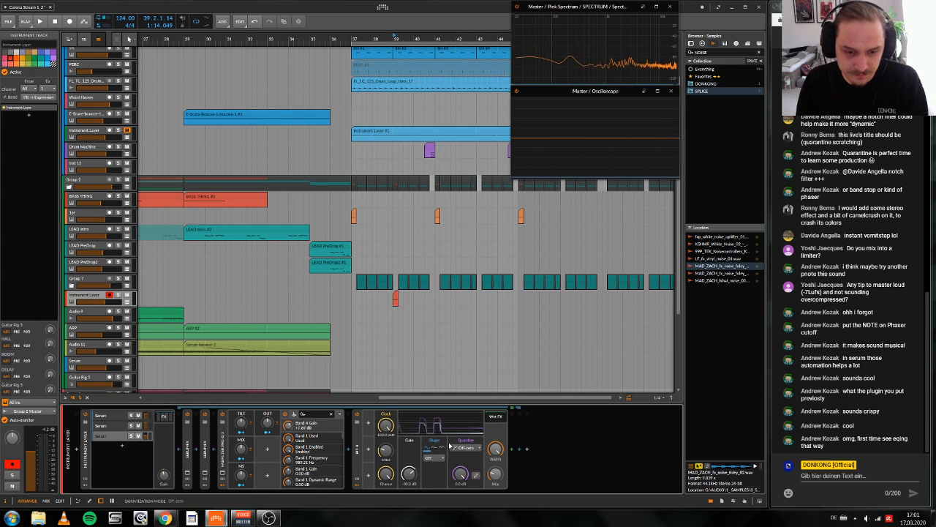
# Step: Insert an EQ-2 between Pro-Q 3 and Bit-8 and set its first band to a high-pass at 1.00 kHz
pyautogui.click(376, 450)
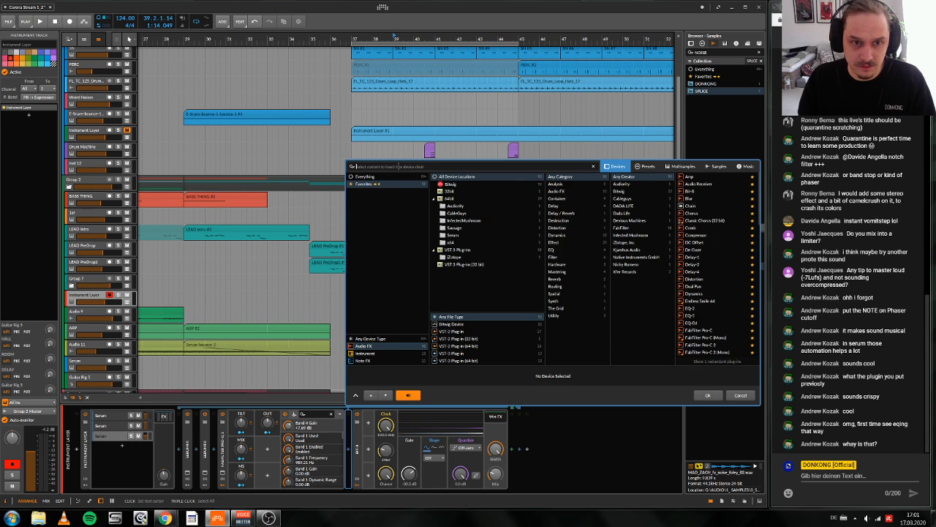
pyautogui.write('EQ')
pyautogui.click(702, 394)
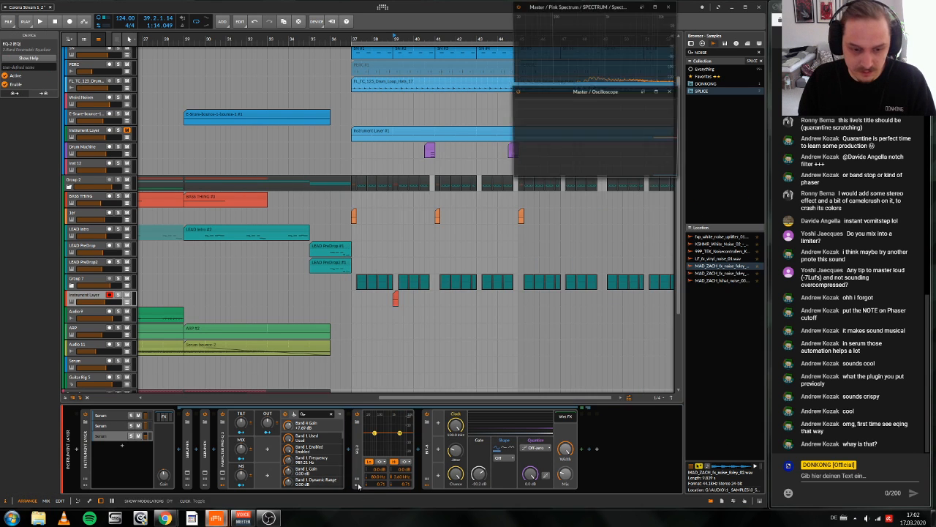
pyautogui.click(369, 462)
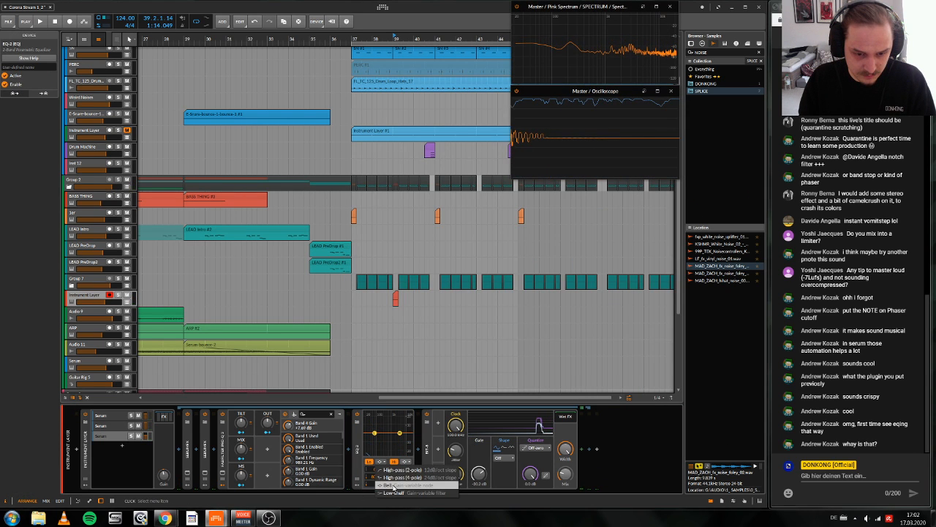
pyautogui.click(393, 485)
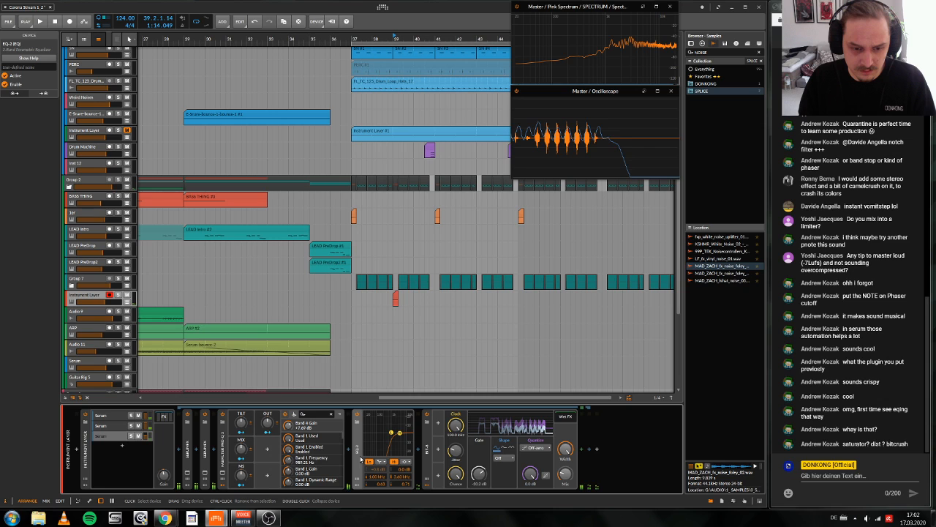
# Step: Wrap EQ-2 and Bit-8 together in an FX Layer and add an empty second layer for the dry signal
pyautogui.keyDown('shift'); pyautogui.click(428, 460); pyautogui.keyUp('shift')
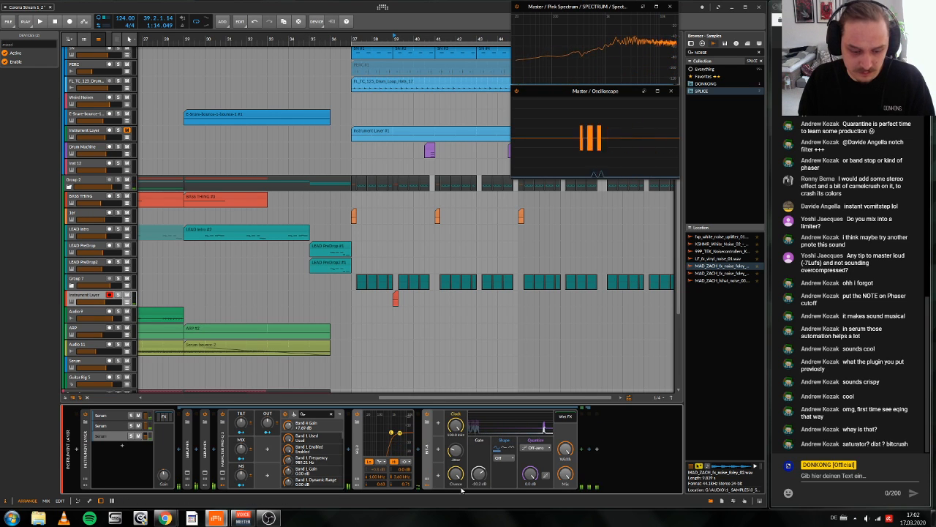
pyautogui.hotkey('ctrl', 'g')
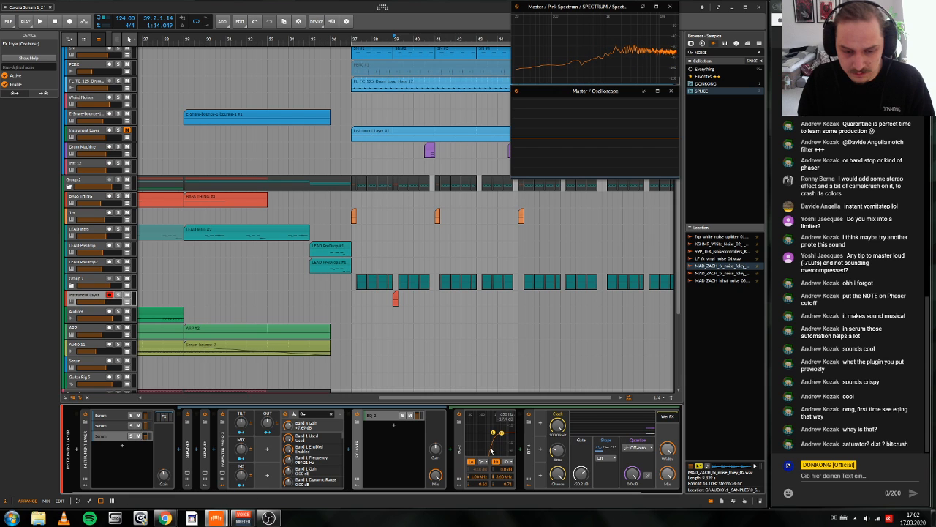
pyautogui.click(393, 425)
pyautogui.click(718, 395)
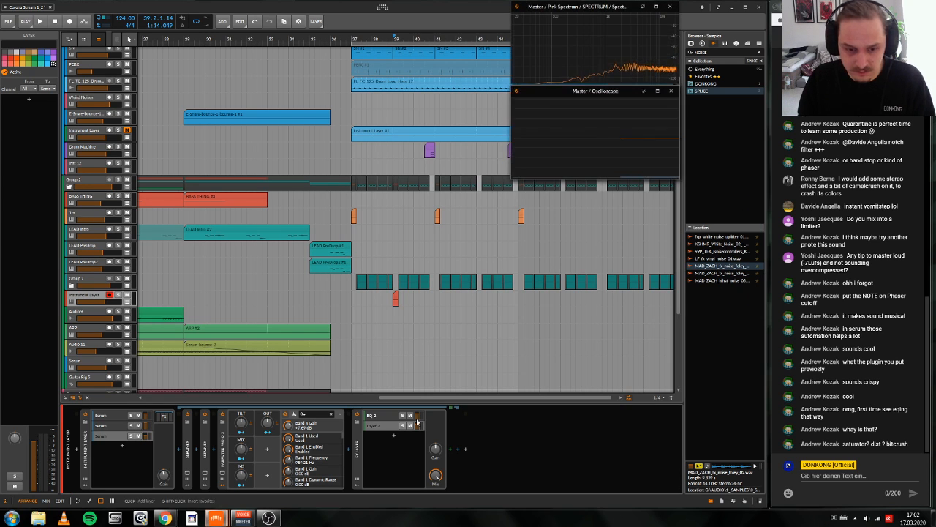
# Step: Balance the volume of the EQ-2 layer against the empty layer and show the EQ-2 layer's device chain
pyautogui.moveTo(419, 414); pyautogui.dragTo(419, 411)
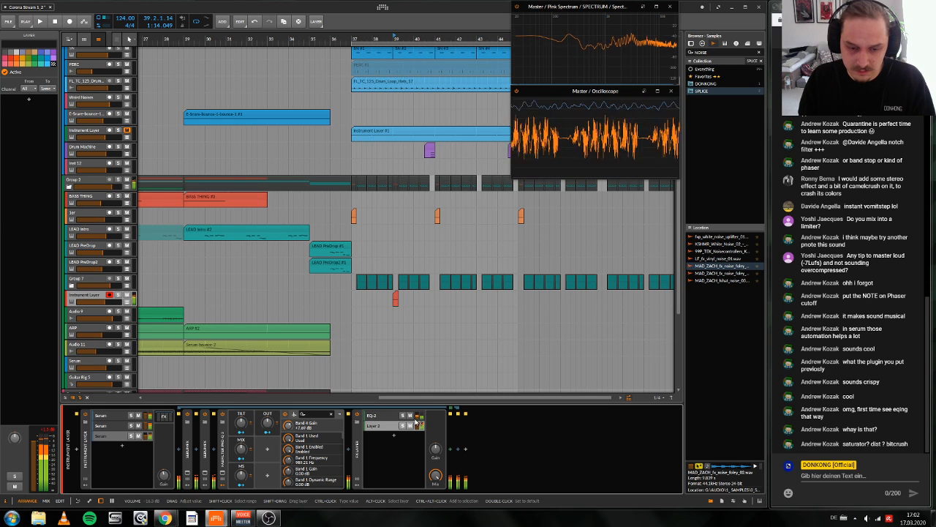
pyautogui.click(383, 416)
pyautogui.hscroll(1, 391, 432)
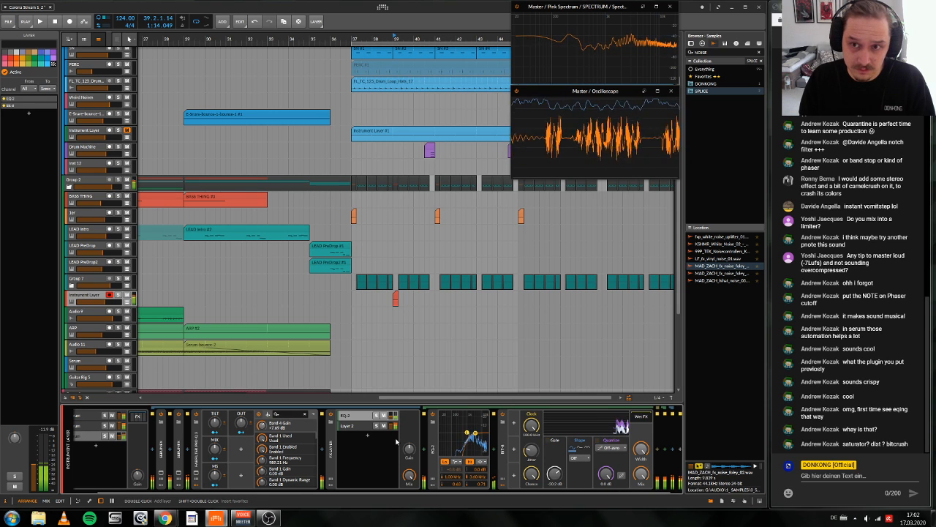
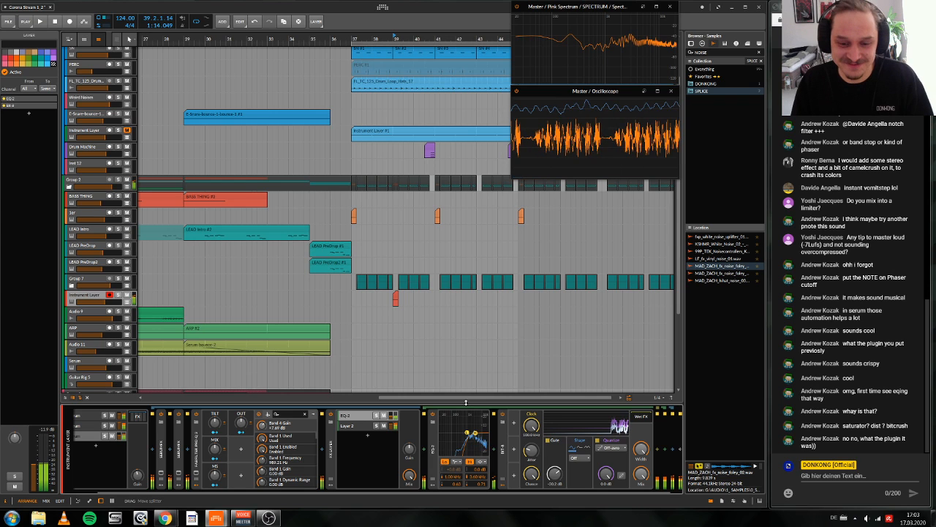
# Step: Audition the fill with its parallel EQ-2 and Bit-8 layer, replaying it from shortly before bar 39
pyautogui.press('space')
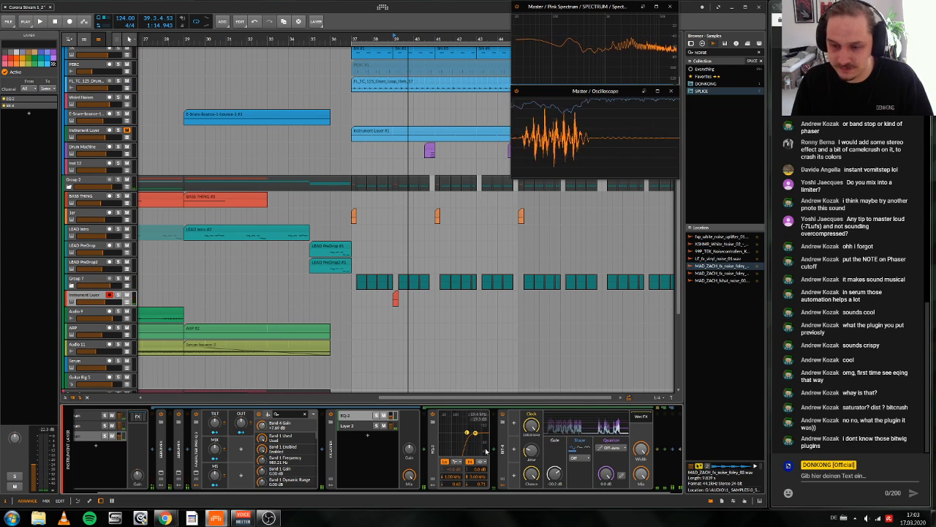
pyautogui.press('space')
pyautogui.press('space')
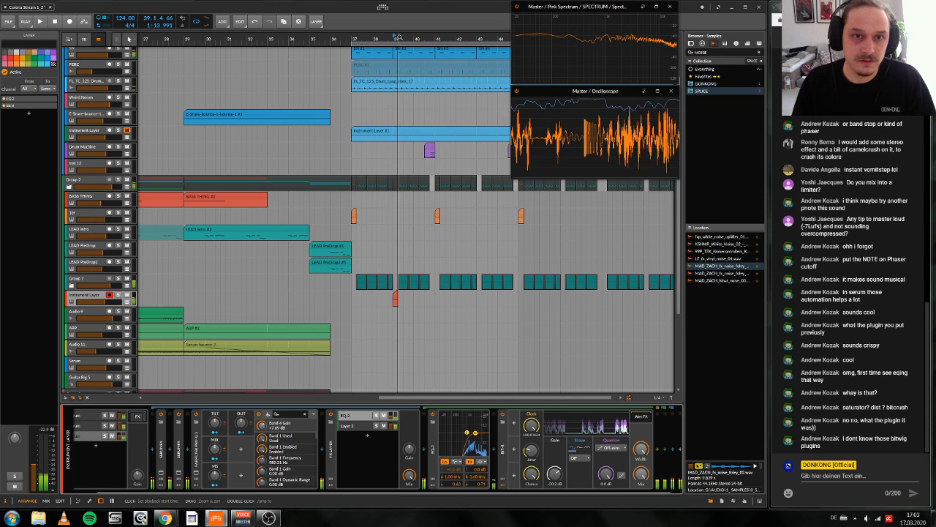
pyautogui.click(388, 37)
pyautogui.press('space')
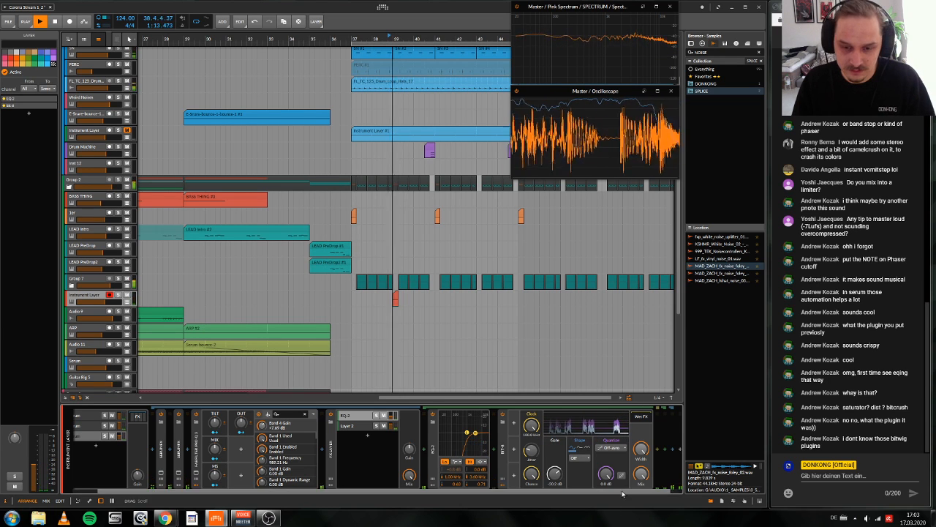
pyautogui.moveTo(623, 492); pyautogui.dragTo(613, 492)
pyautogui.press('space')
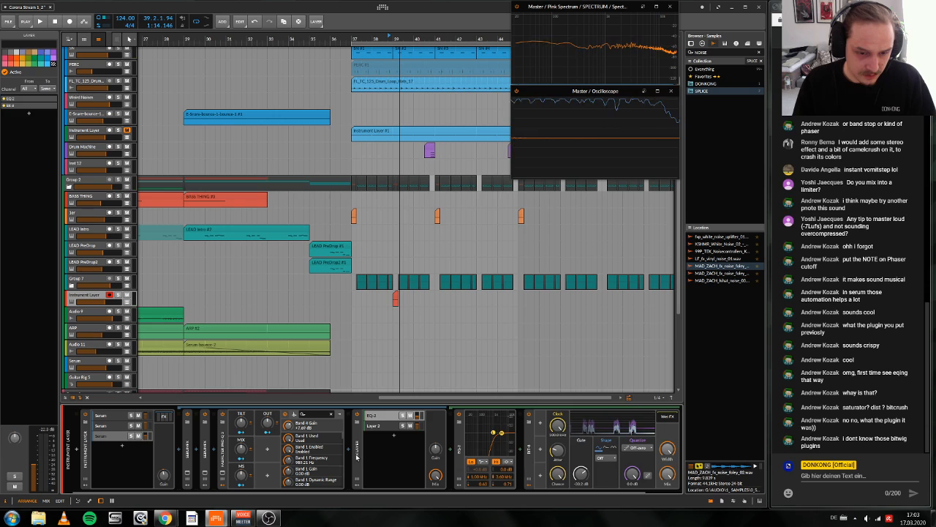
# Step: Collapse the FX Layer, add the favourite preset CM clip at the end of the device chain, and audition it
pyautogui.doubleClick(357, 449)
pyautogui.hscroll(1, 672, 269)
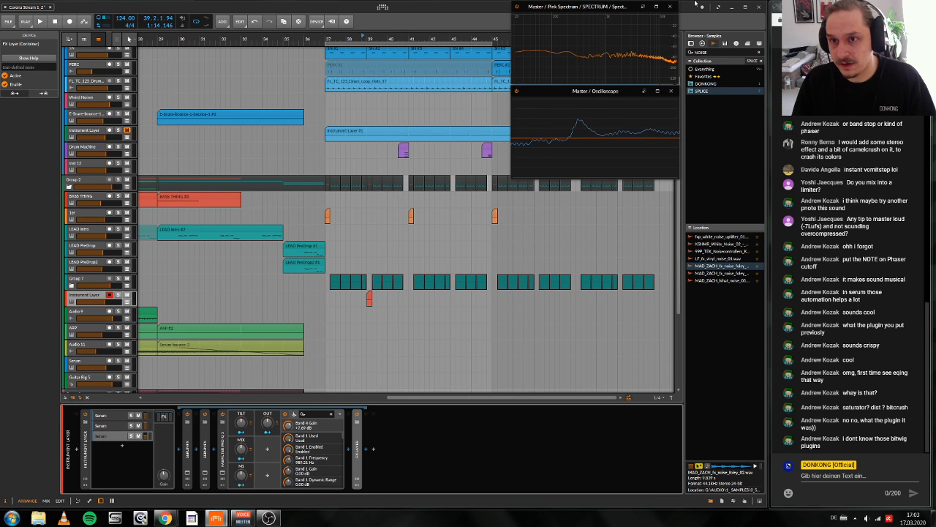
pyautogui.click(702, 43)
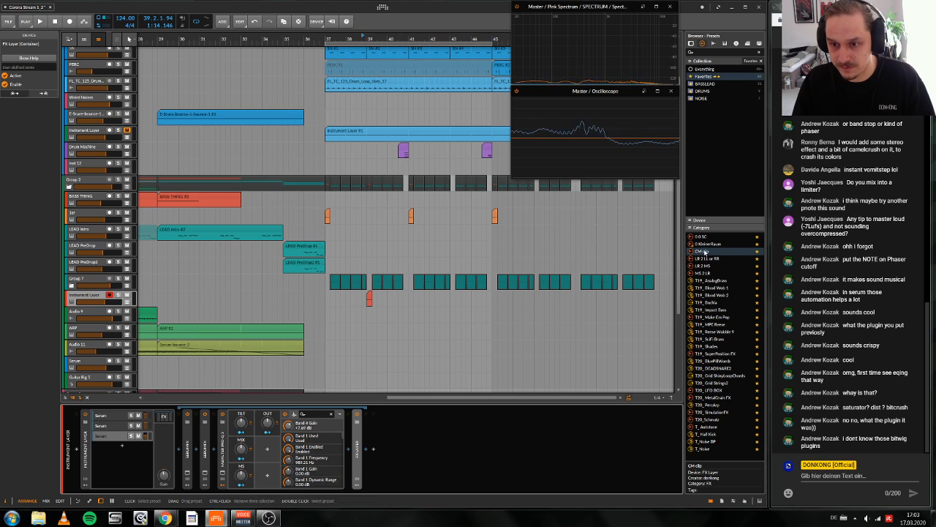
pyautogui.moveTo(704, 252); pyautogui.dragTo(513, 450)
pyautogui.press('space')
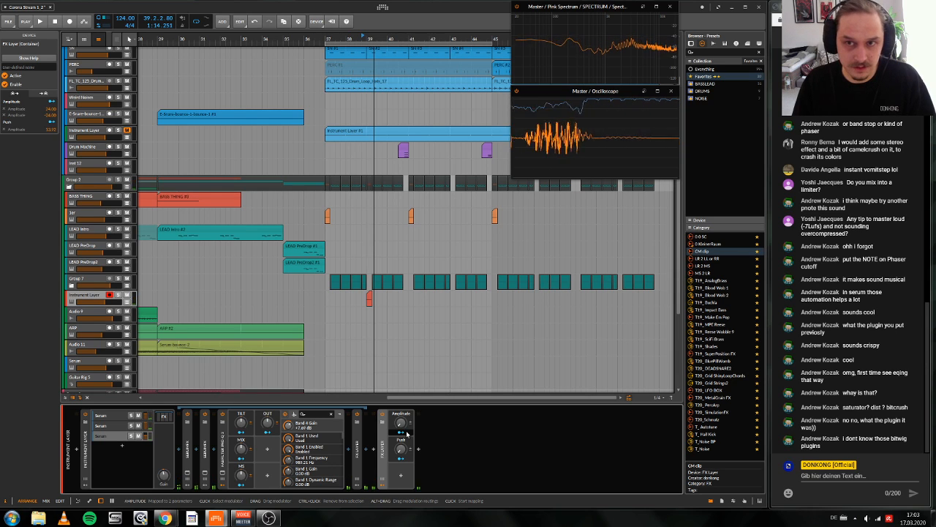
# Step: Examine the layer chain inside CM clip and the WaveShaperCM clipping curve, and hide them again
pyautogui.click(382, 483)
pyautogui.click(579, 475)
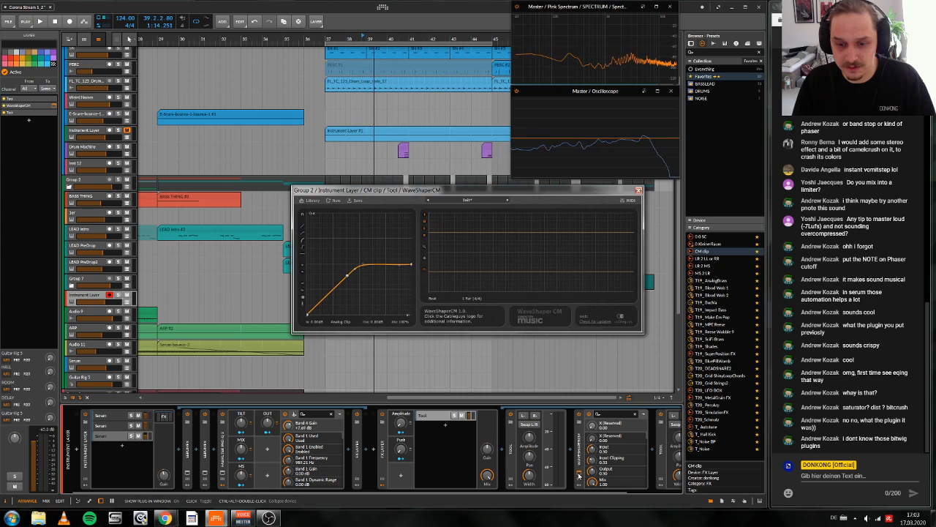
pyautogui.click(579, 475)
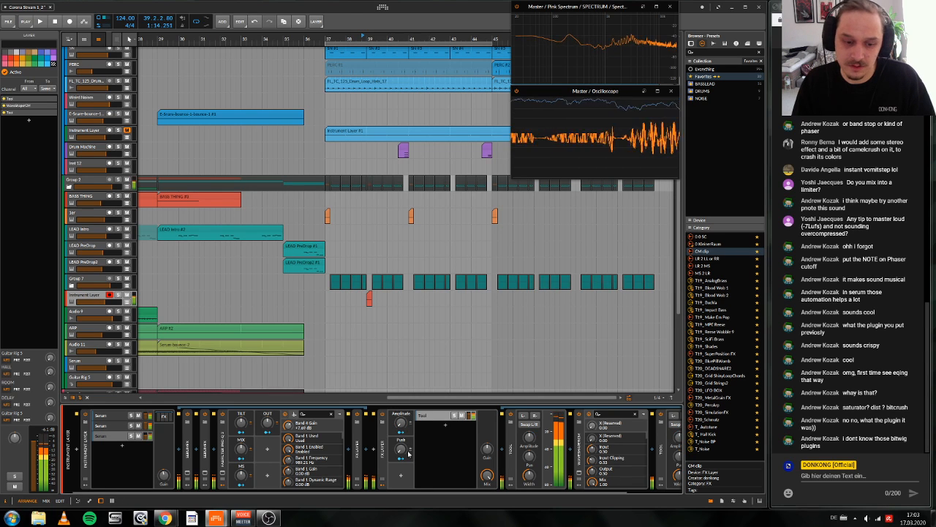
pyautogui.click(381, 473)
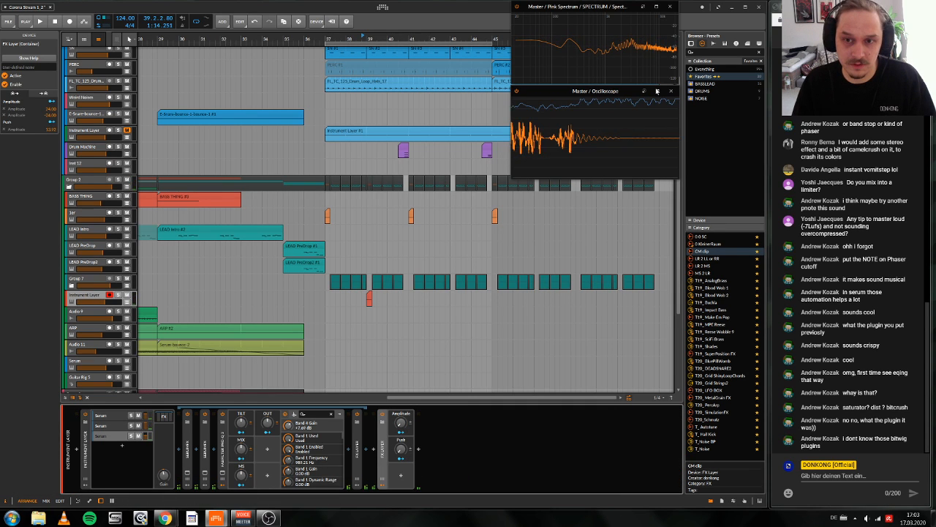
# Step: Move the CM clip device into the Instrument Layer's FX chain, directly after the FX Layer, and keep both collapsed
pyautogui.click(384, 467)
pyautogui.doubleClick(384, 467)
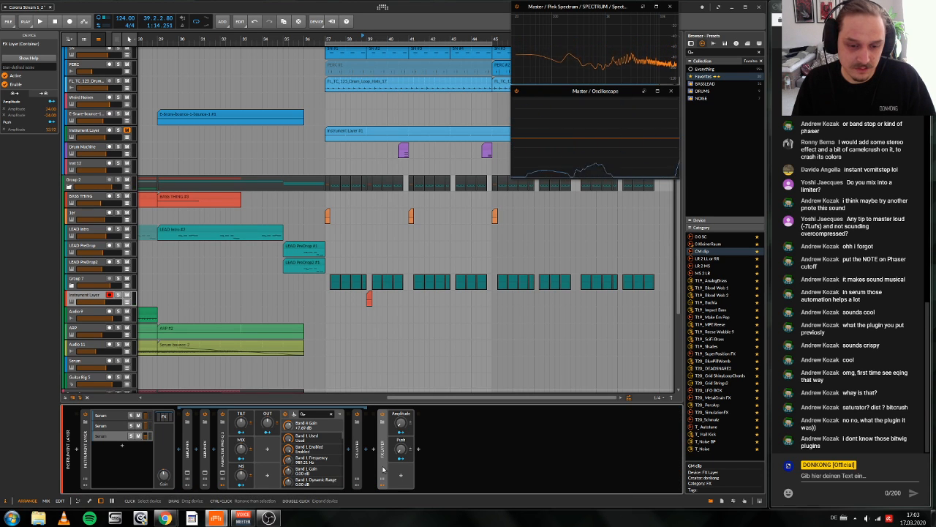
pyautogui.doubleClick(358, 466)
pyautogui.click(369, 467)
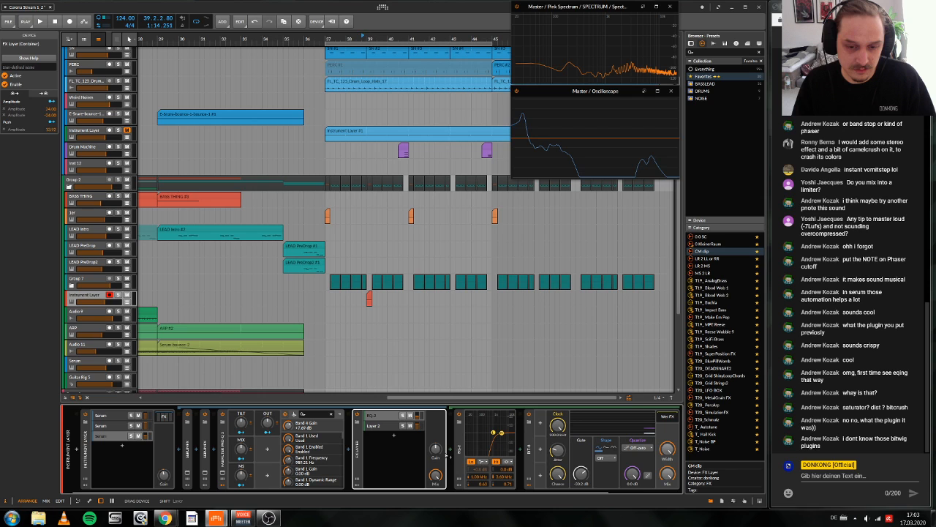
pyautogui.moveTo(448, 455); pyautogui.dragTo(667, 438)
pyautogui.doubleClick(327, 470)
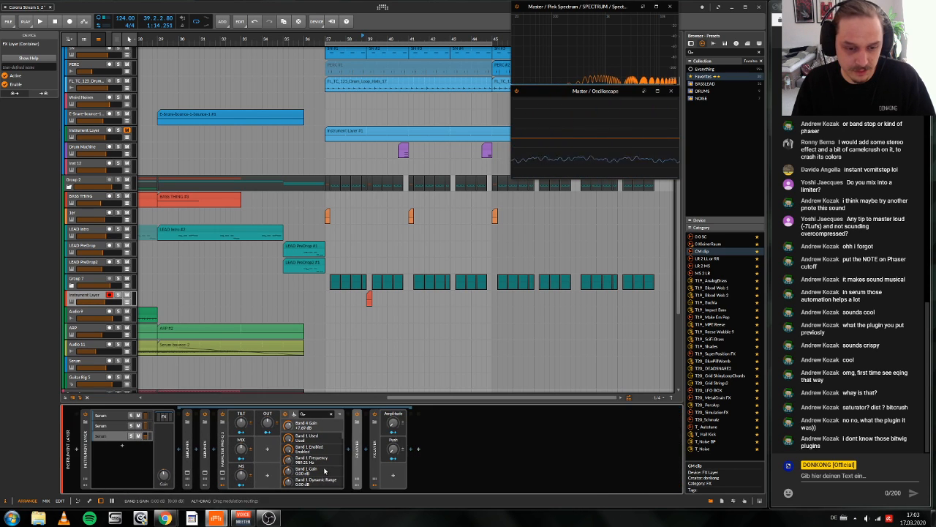
# Step: Play the drop from before the bar 39 fill, and replay the passage around bar 44
pyautogui.press('space')
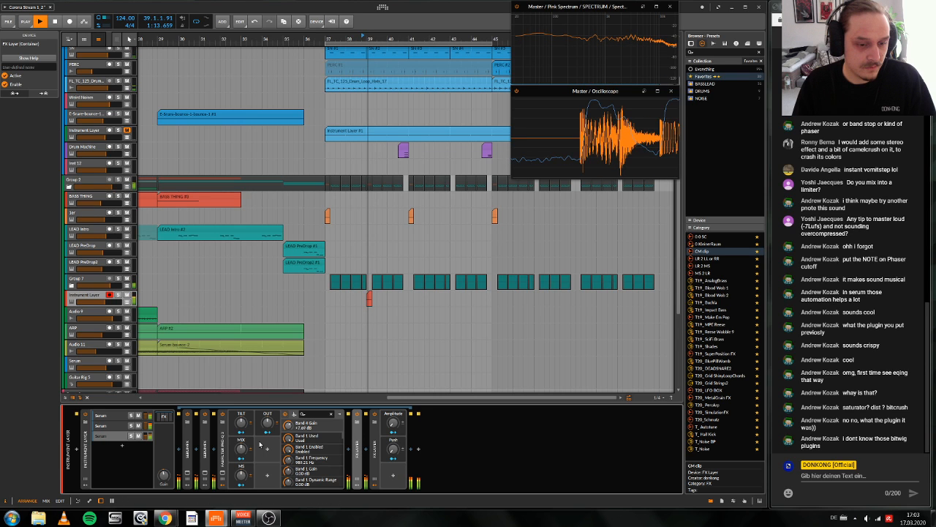
pyautogui.scroll(3, 344, 117)
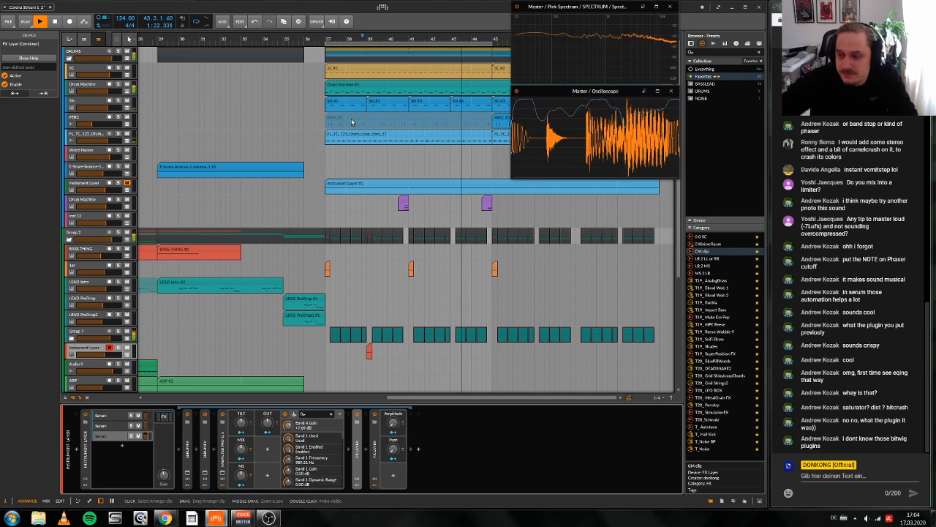
pyautogui.press('space')
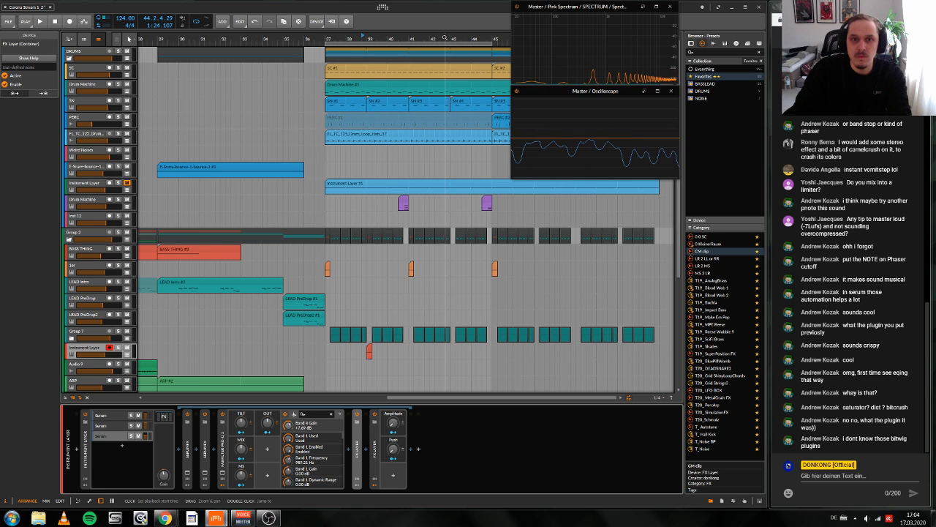
pyautogui.moveTo(445, 38); pyautogui.dragTo(492, 234)
pyautogui.press('space')
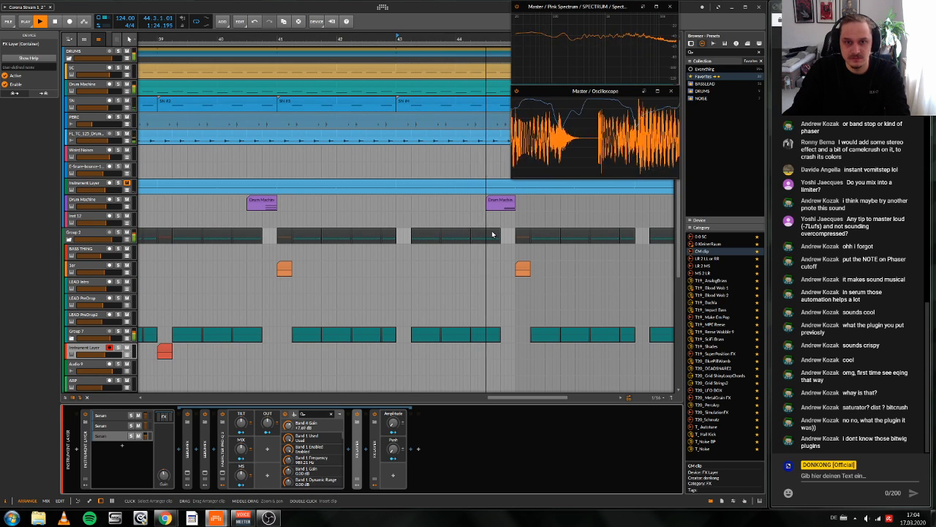
pyautogui.press('space')
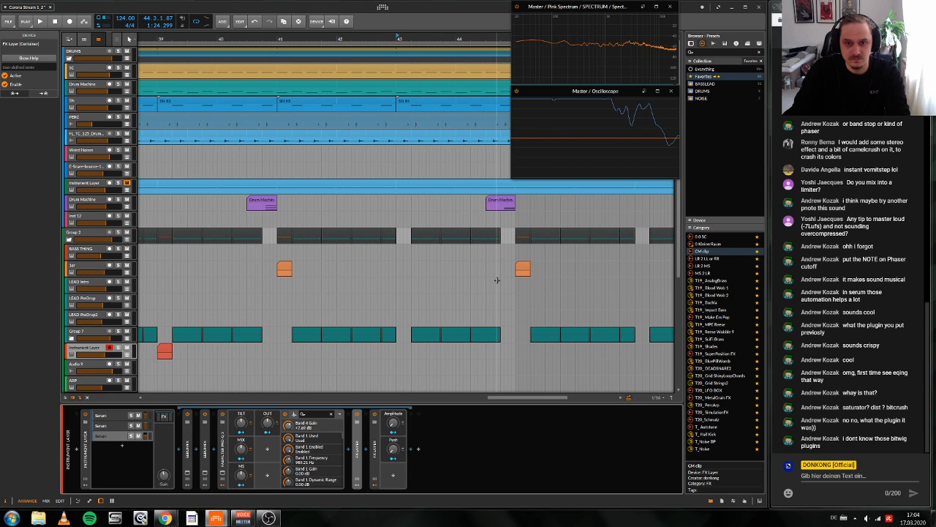
# Step: Slice the last LEAD Main and LEAD Layer clips before bar 45 at 44.3.1 and mute the pieces after the cut
pyautogui.hotkey('ctrl', 'z')
pyautogui.scroll(3, 501, 272)
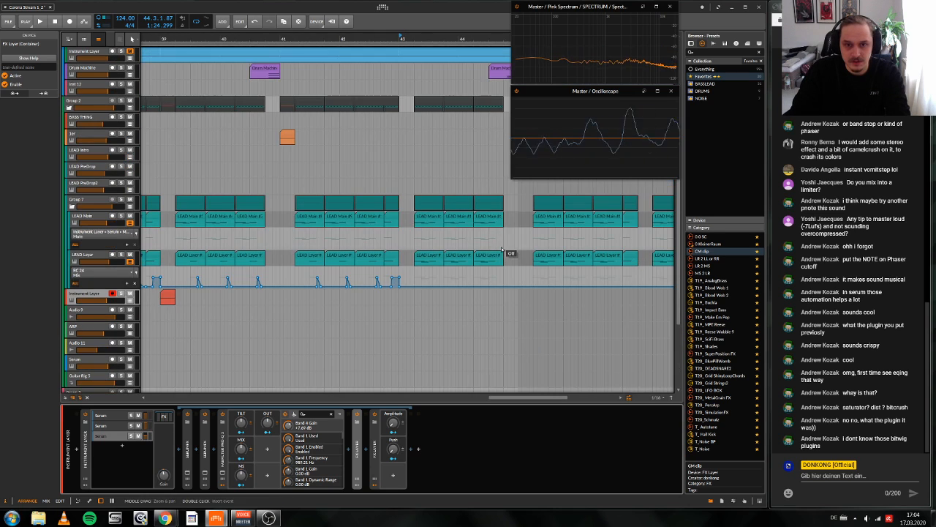
pyautogui.press('5')
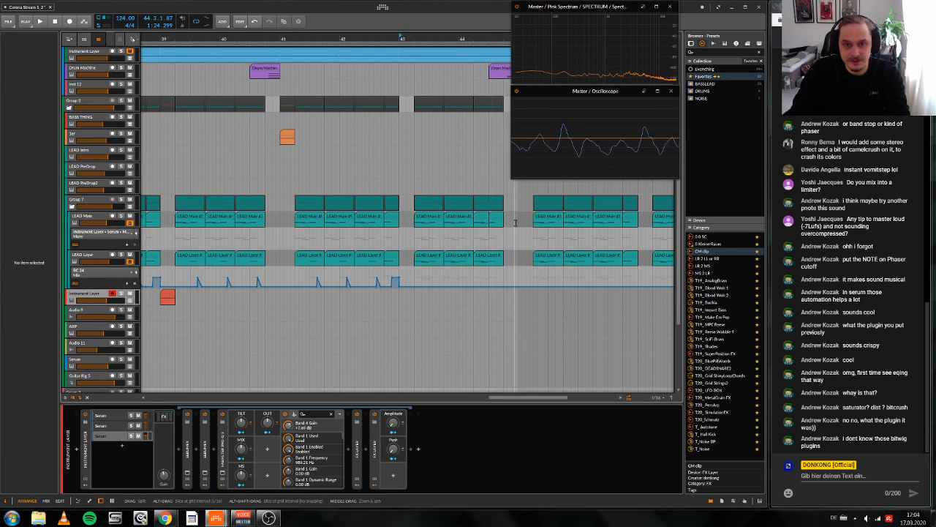
pyautogui.hscroll(-3, 509, 224)
pyautogui.hscroll(1, 510, 224)
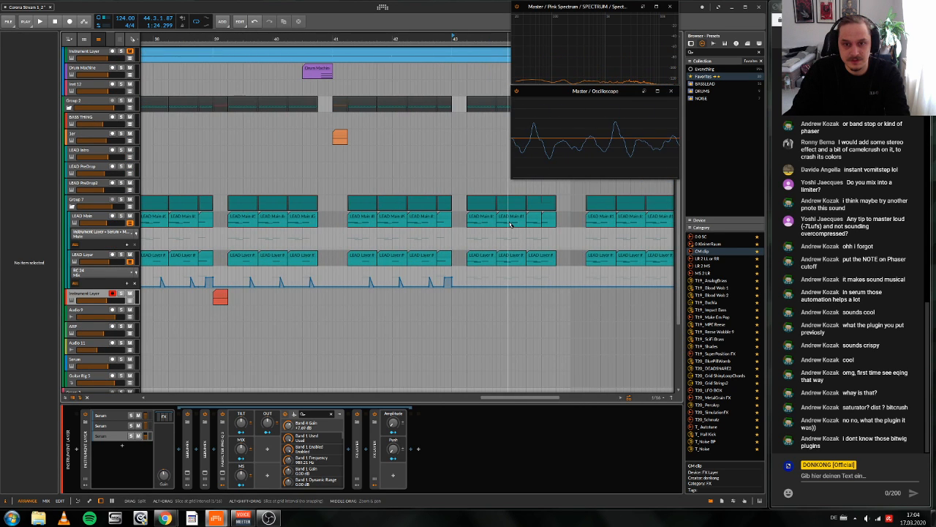
pyautogui.press('1')
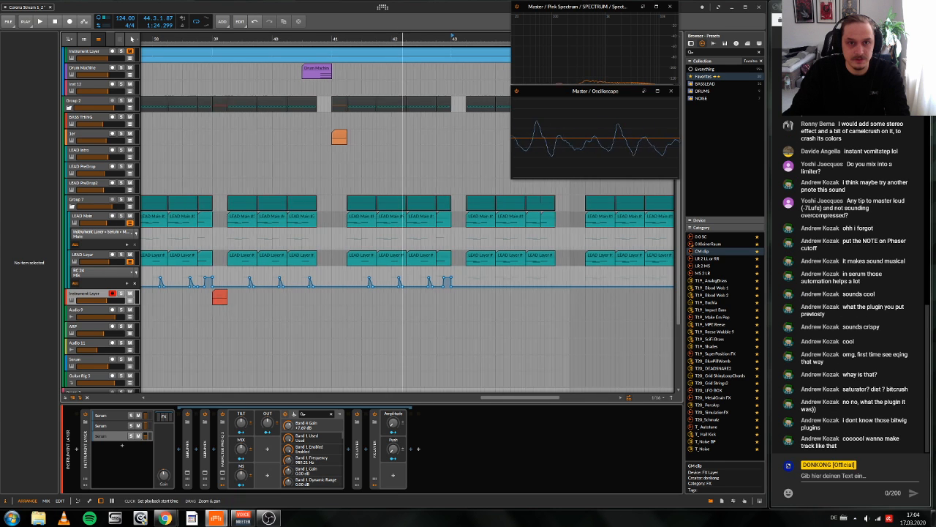
pyautogui.moveTo(401, 38); pyautogui.dragTo(319, 45)
pyautogui.hscroll(1, 465, 201)
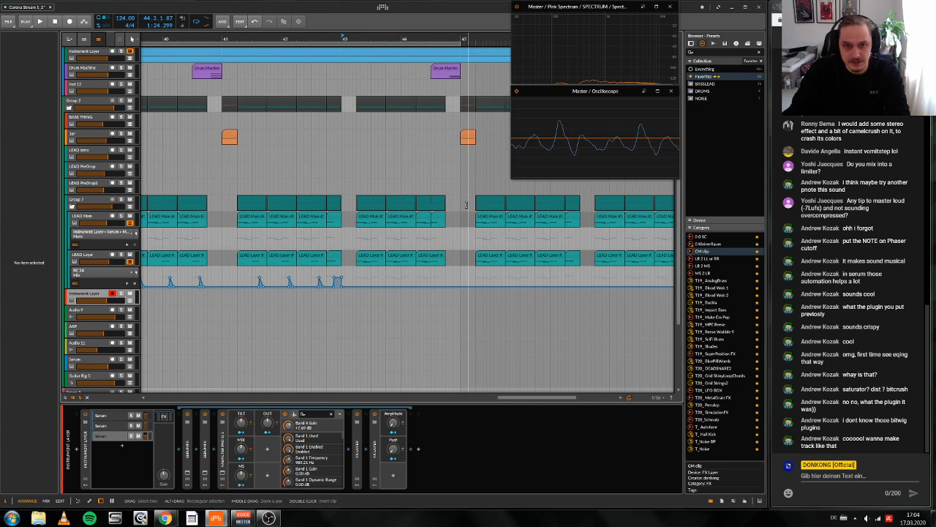
pyautogui.click(437, 219)
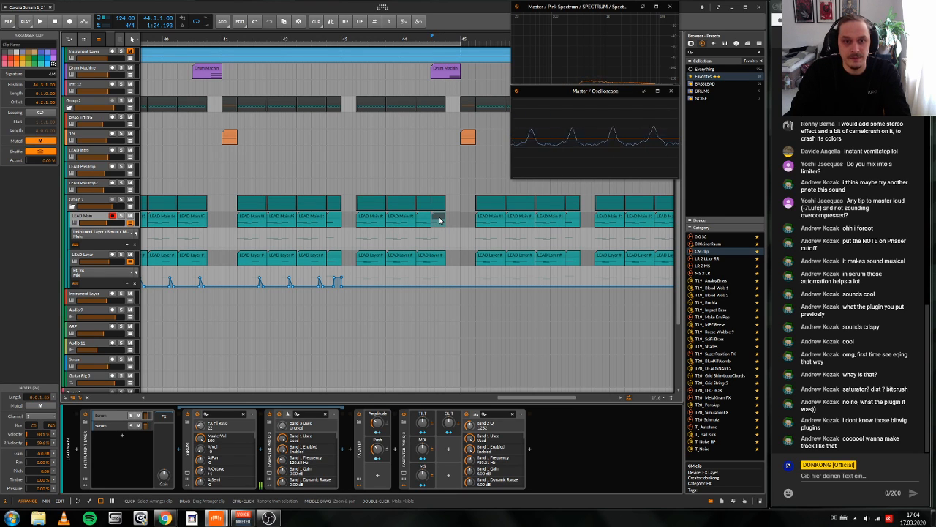
pyautogui.click(431, 259)
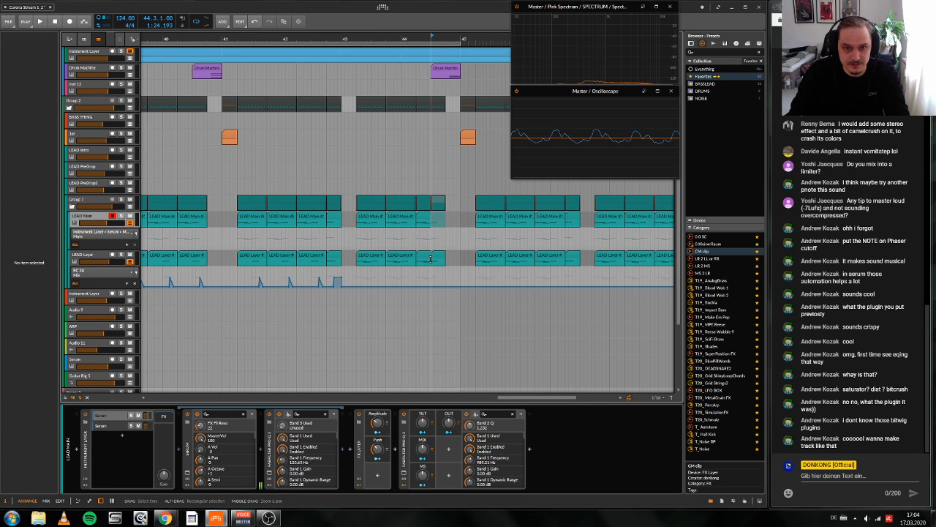
pyautogui.click(438, 257)
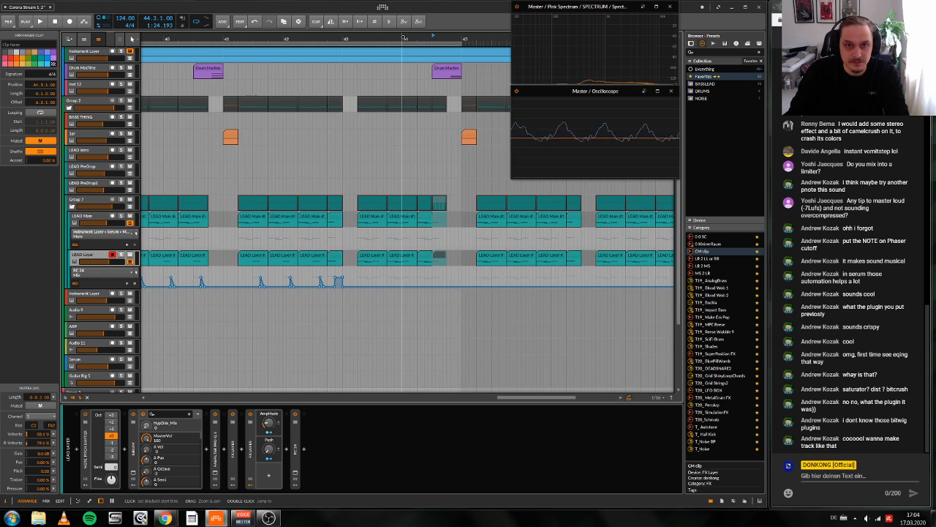
# Step: Audition the transition into bar 45 from bar 44 with the muted lead pieces
pyautogui.press('space')
pyautogui.press('space')
pyautogui.click(402, 37)
pyautogui.press('space')
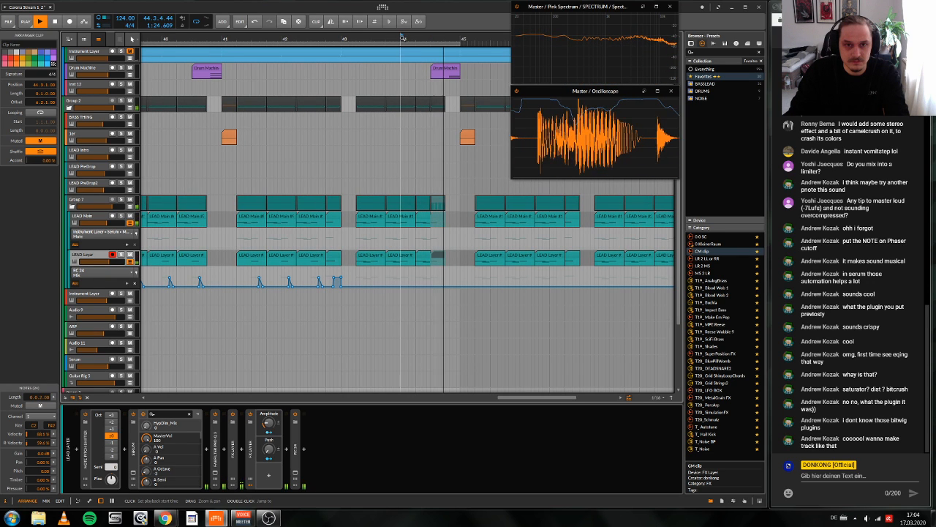
pyautogui.press('space')
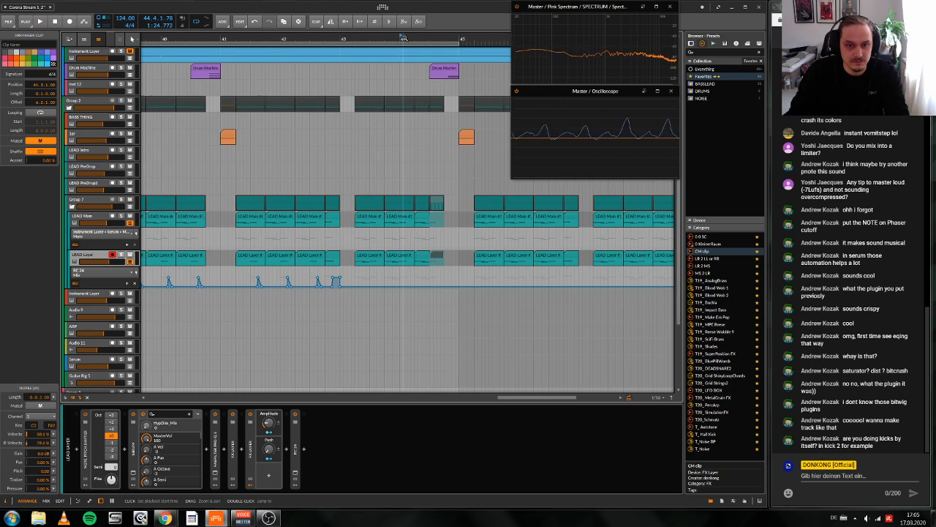
pyautogui.scroll(1, 443, 183)
pyautogui.press('space')
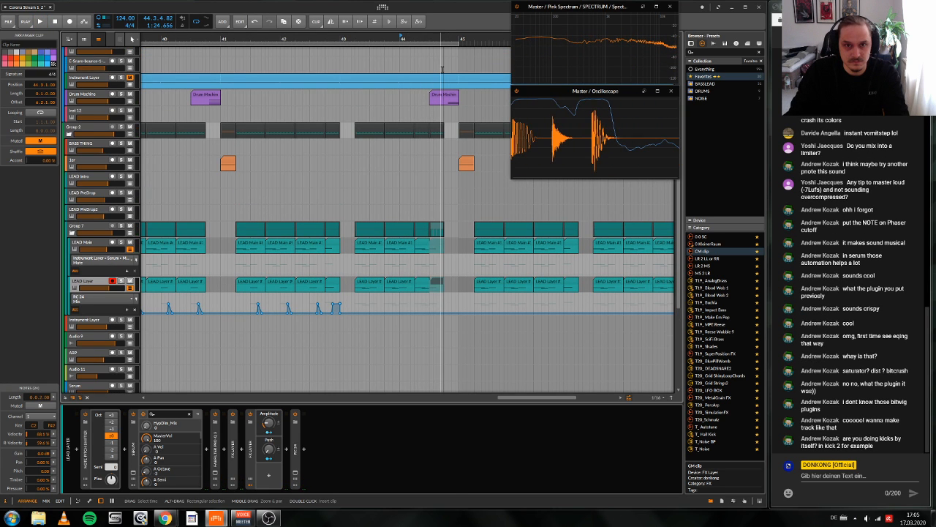
pyautogui.press('space')
# Step: Shorten the SN clip before bar 45 and clear the teal Drum Machine clip from 44.4.1 to 45.1.1
pyautogui.scroll(4, 441, 71)
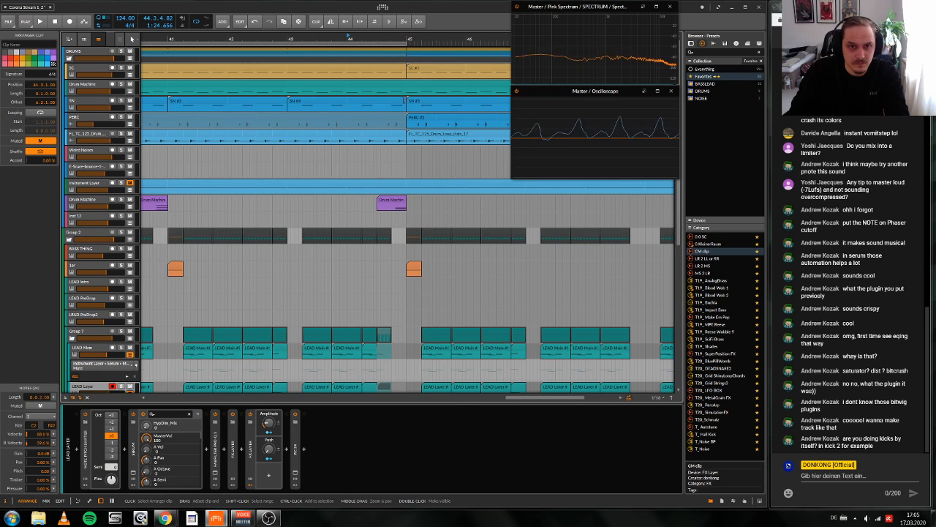
pyautogui.moveTo(404, 98); pyautogui.dragTo(387, 98)
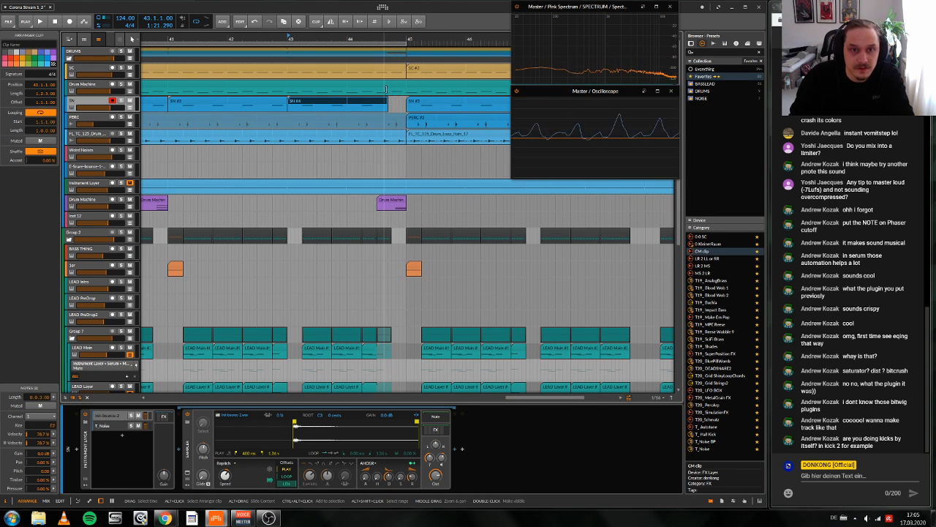
pyautogui.click(386, 88)
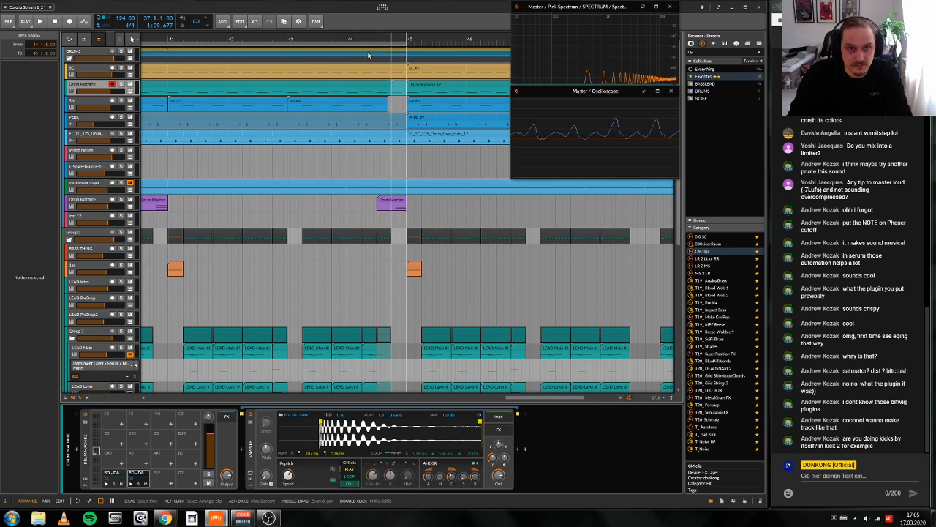
# Step: Play back the new drum gap leading into bar 45, starting from bar 44
pyautogui.click(348, 37)
pyautogui.press('space')
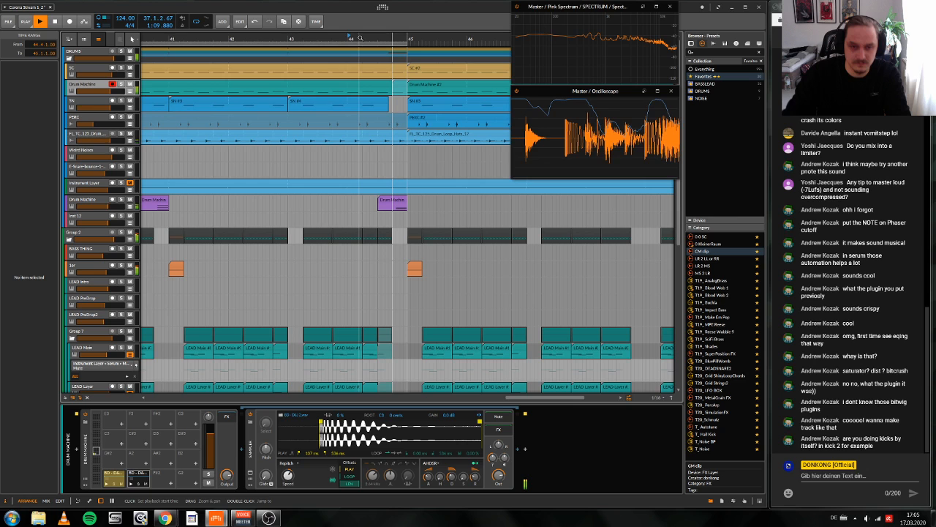
pyautogui.press('space')
# Step: Mute the purple Drum Machine clip that starts at 44.3.1
pyautogui.click(383, 199)
pyautogui.scroll(-6, 366, 198)
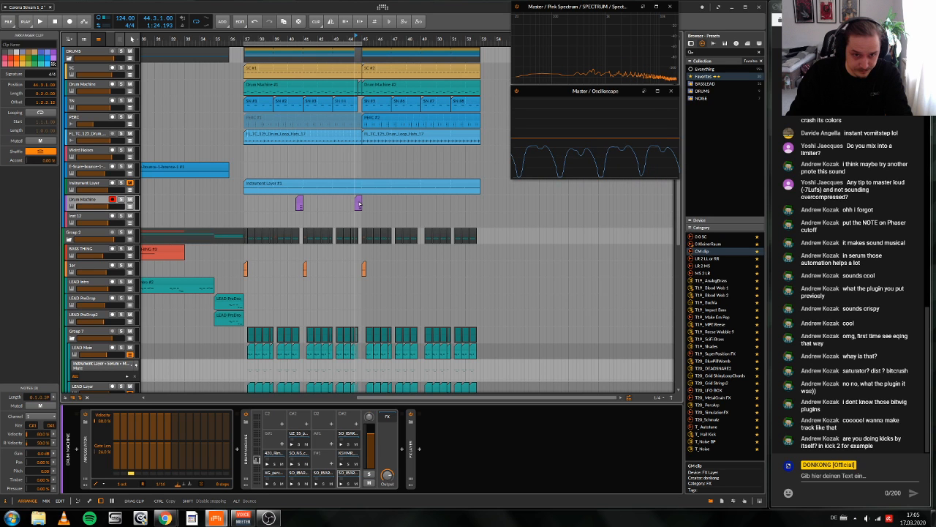
pyautogui.scroll(5, 395, 194)
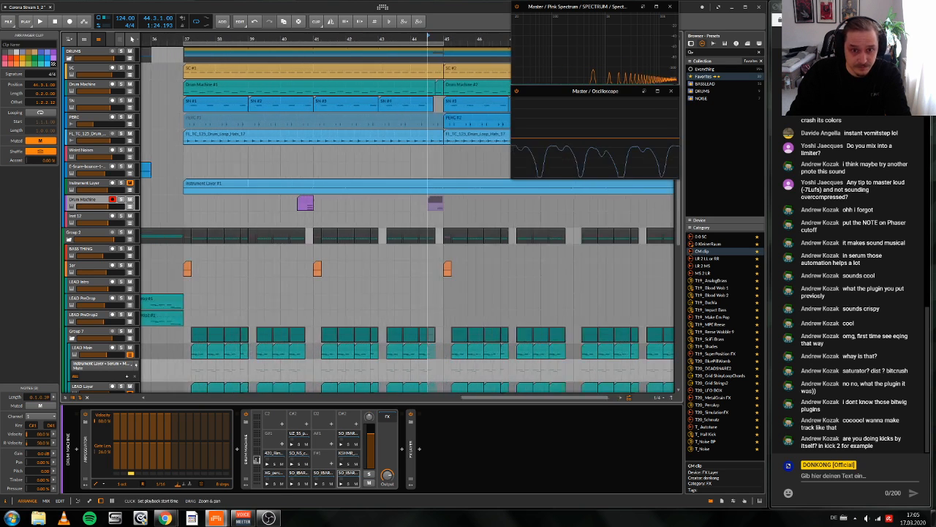
# Step: Play back the drop from bar 37 through bar 43 to check the lead and drum arrangement
pyautogui.scroll(-5, 451, 180)
pyautogui.moveTo(421, 36); pyautogui.dragTo(439, 8)
pyautogui.moveTo(341, 36); pyautogui.dragTo(341, 36)
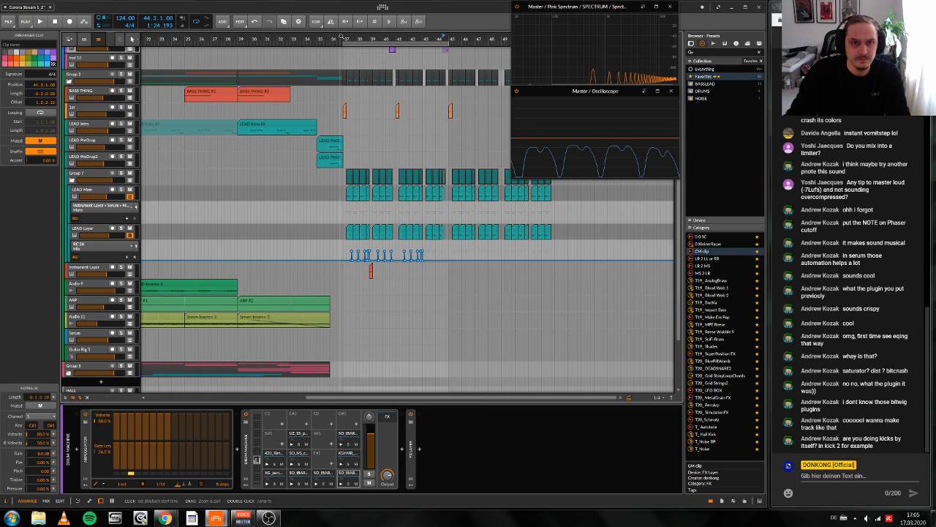
pyautogui.press('space')
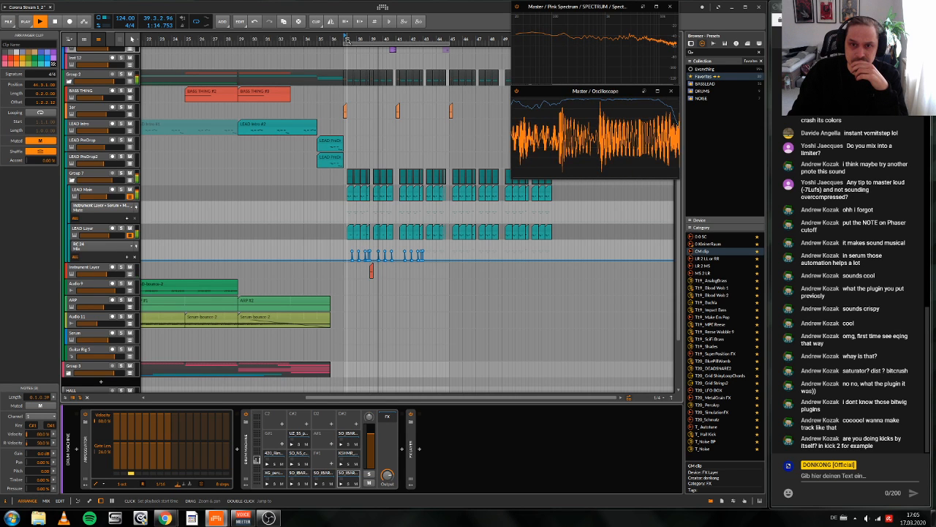
pyautogui.scroll(-3, 417, 141)
pyautogui.hscroll(-3, 416, 141)
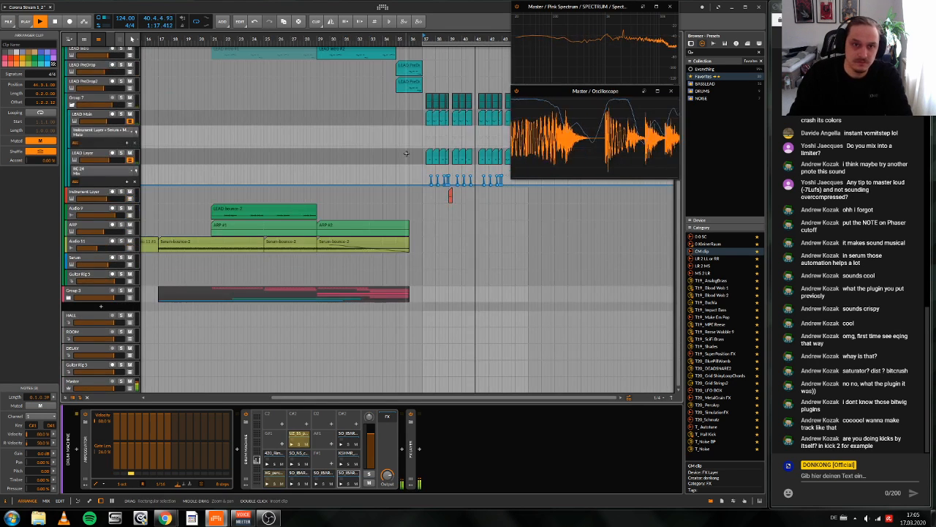
pyautogui.hscroll(-5, 416, 142)
pyautogui.hscroll(10, 416, 142)
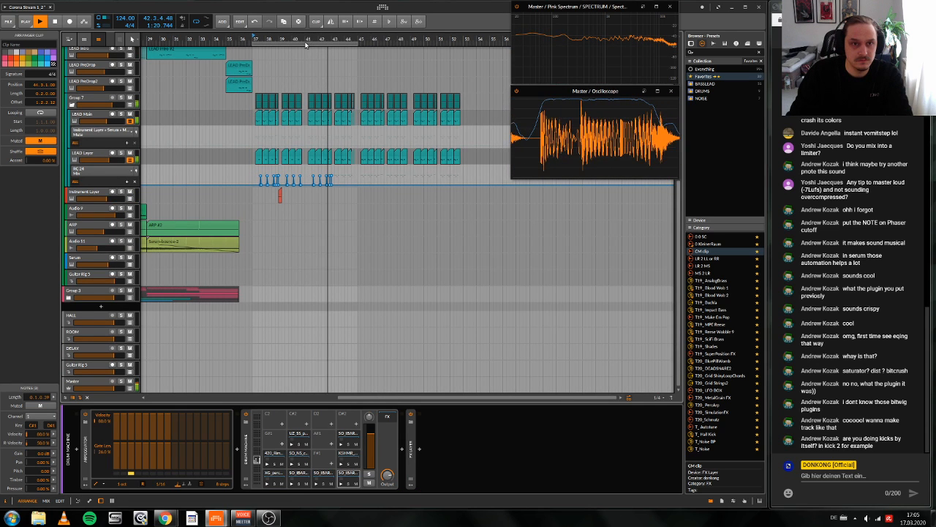
pyautogui.moveTo(305, 45); pyautogui.dragTo(434, 232)
pyautogui.press('space')
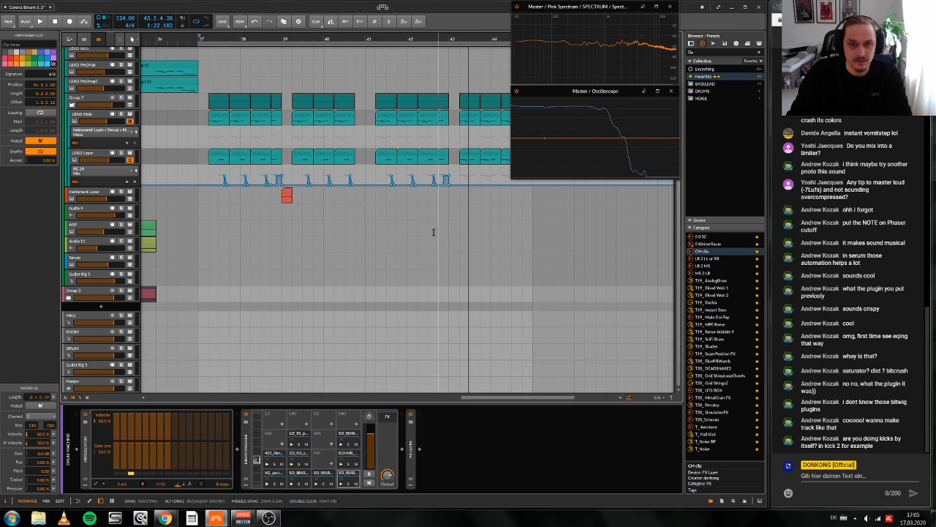
pyautogui.moveTo(455, 45); pyautogui.dragTo(489, 45)
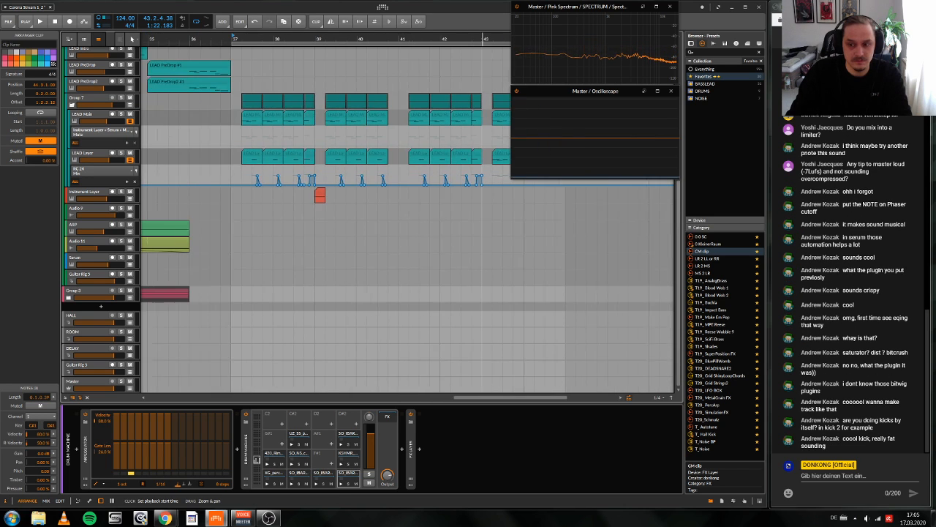
pyautogui.hscroll(-5, 497, 190)
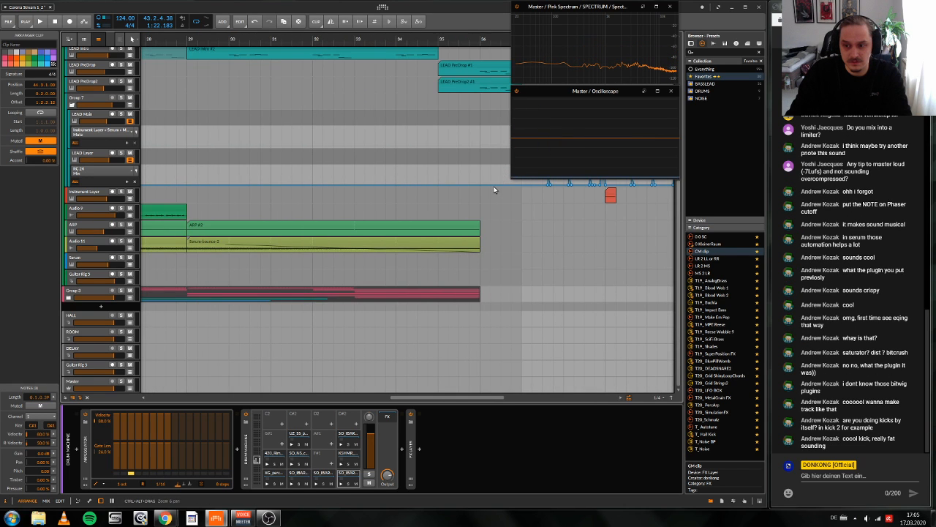
pyautogui.hscroll(6, 494, 187)
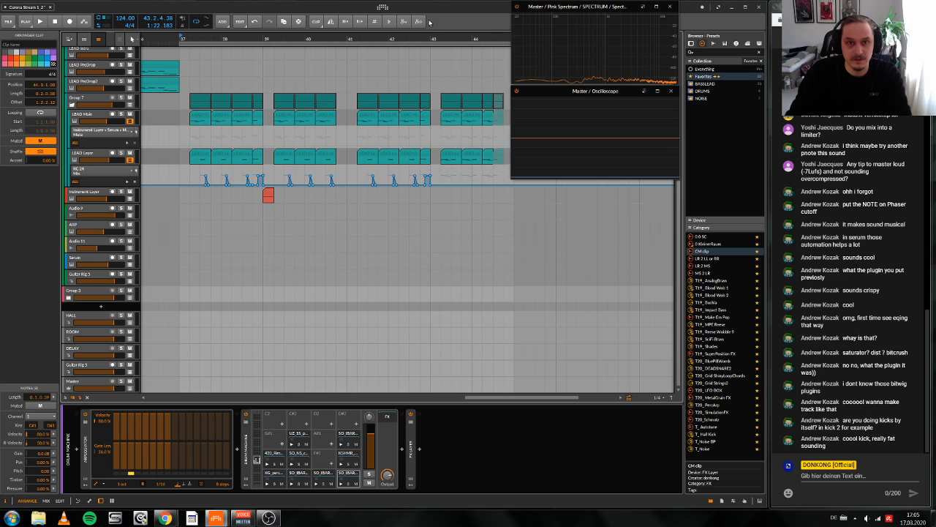
pyautogui.moveTo(437, 42); pyautogui.dragTo(410, 146)
pyautogui.scroll(5, 411, 150)
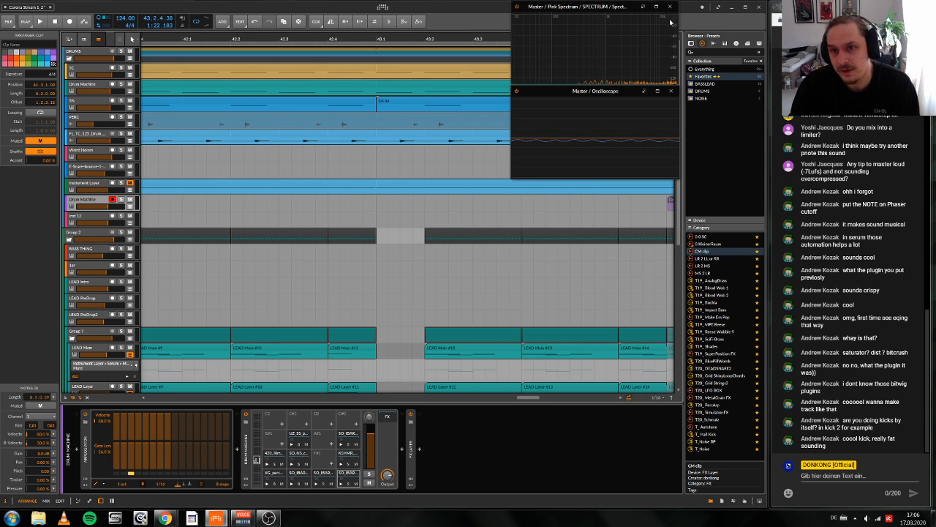
# Step: Browse the DONKONG sample collection and preview the Reaktor 6-bounce-26.wav sample
pyautogui.click(715, 43)
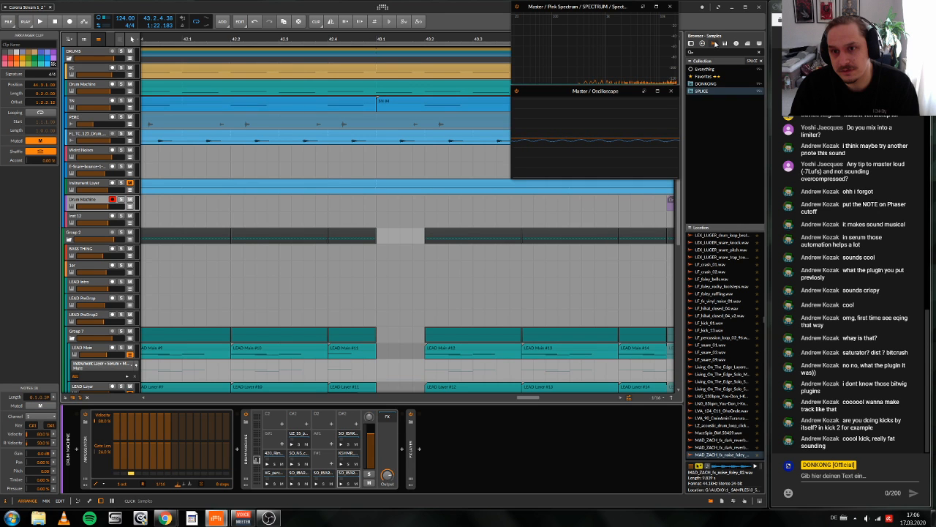
pyautogui.click(706, 83)
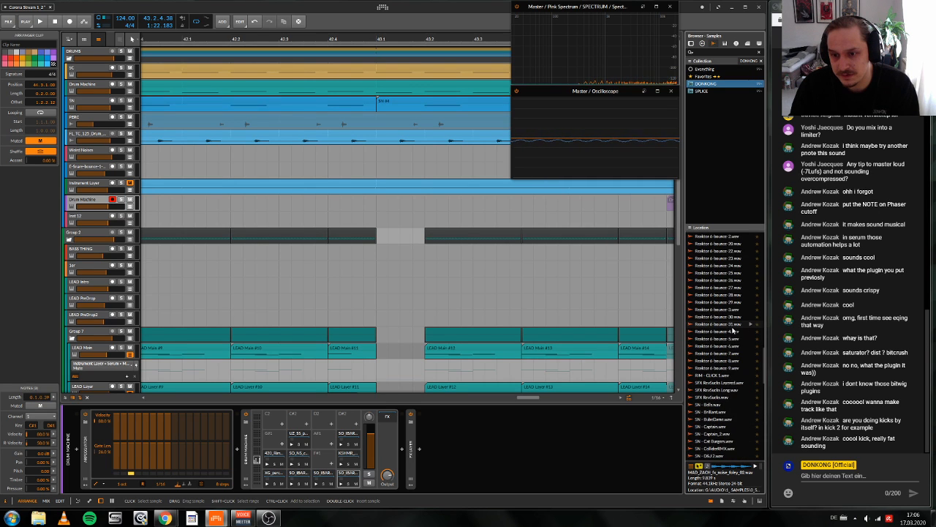
pyautogui.scroll(10, 732, 334)
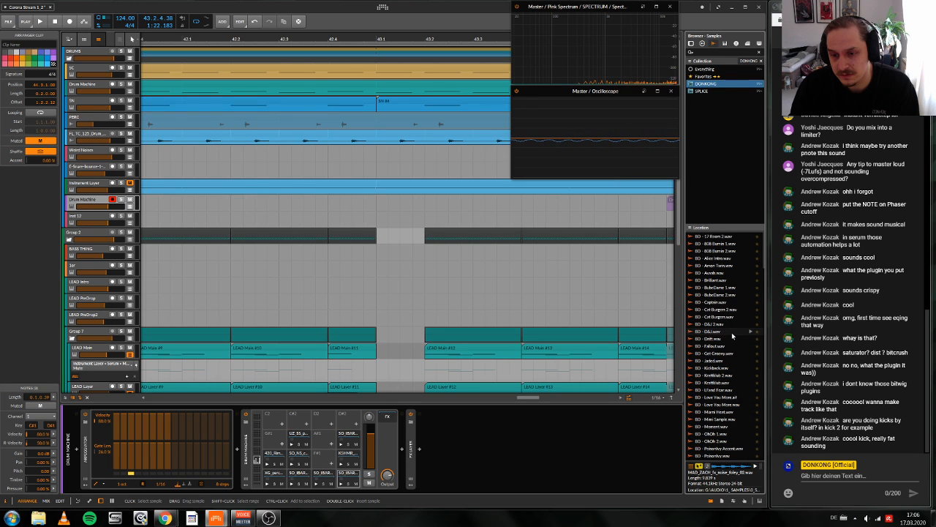
pyautogui.scroll(-8, 732, 332)
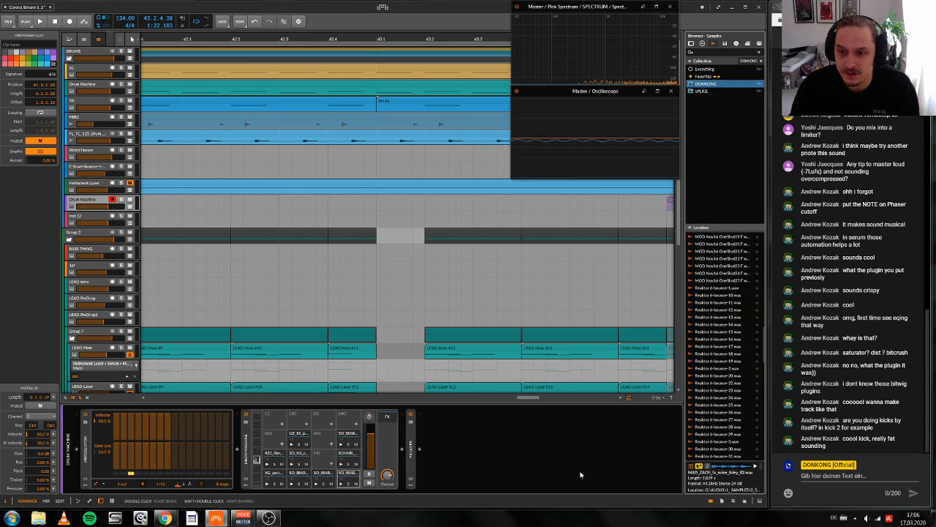
pyautogui.click(750, 413)
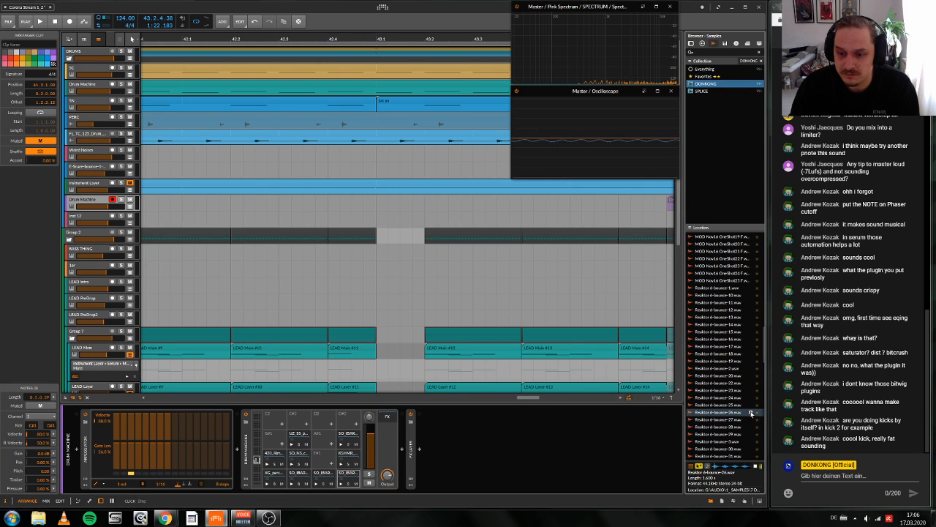
# Step: Preview SN - Skinned Accent.wav, SN - Sterne 2.wav and the T_FORM Wonk-bounce-7 and bounce-1 samples
pyautogui.scroll(-5, 742, 381)
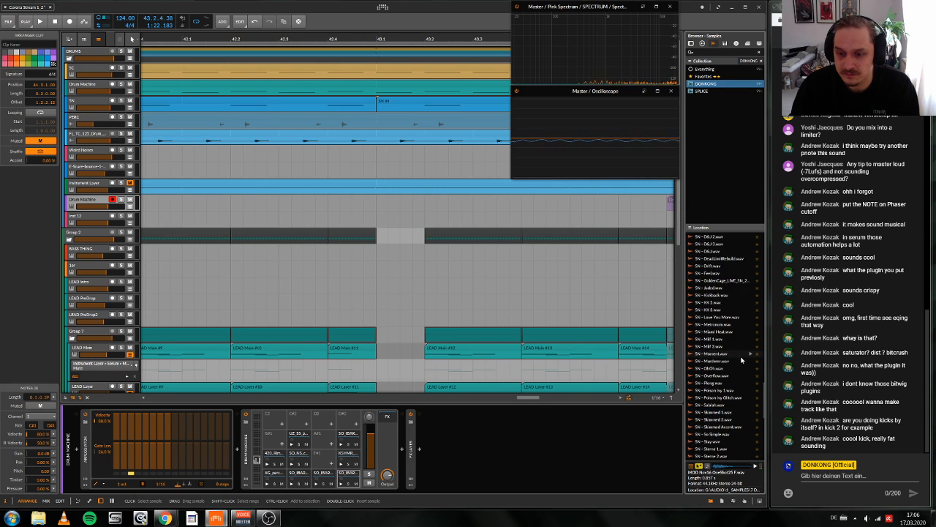
pyautogui.click(745, 357)
pyautogui.click(746, 426)
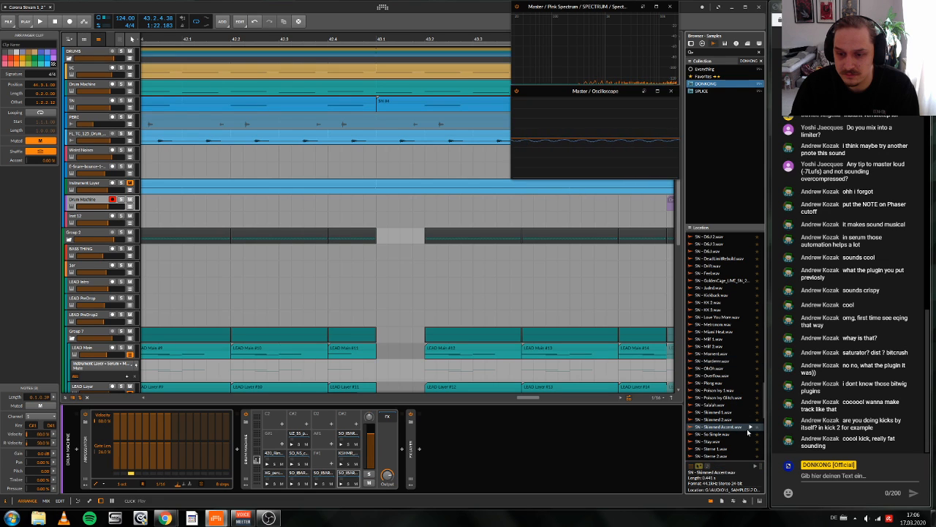
pyautogui.click(750, 456)
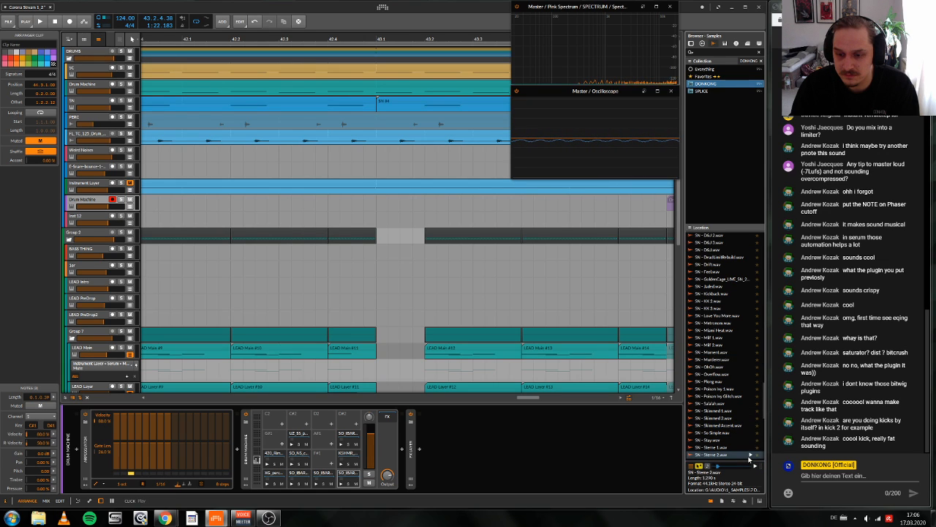
pyautogui.scroll(-5, 749, 432)
pyautogui.click(749, 390)
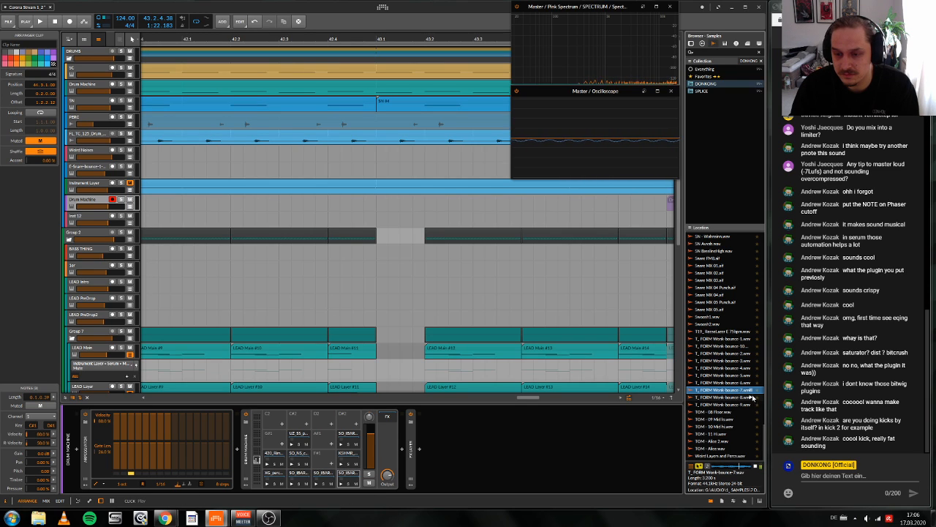
pyautogui.click(750, 339)
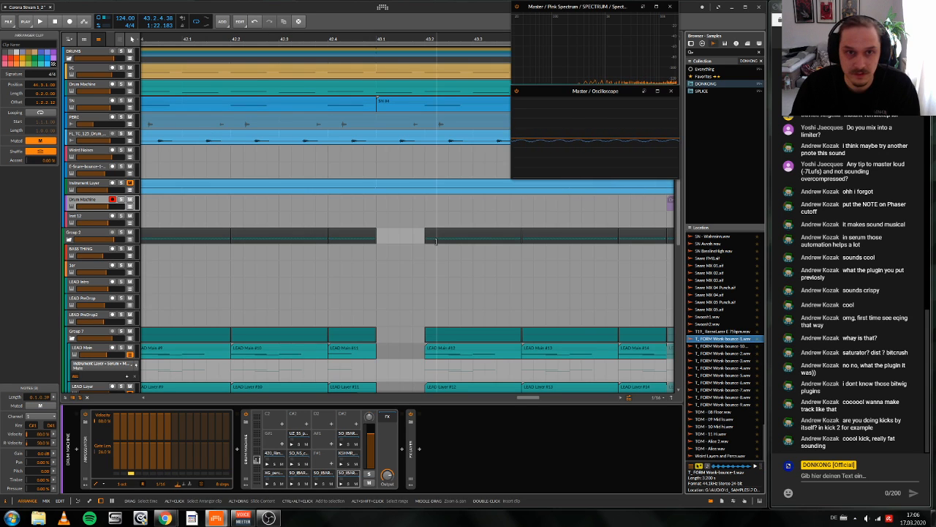
# Step: Play the drop again from bar 37 and inspect the lead and fill clips up to the gap at bar 43
pyautogui.scroll(-8, 436, 241)
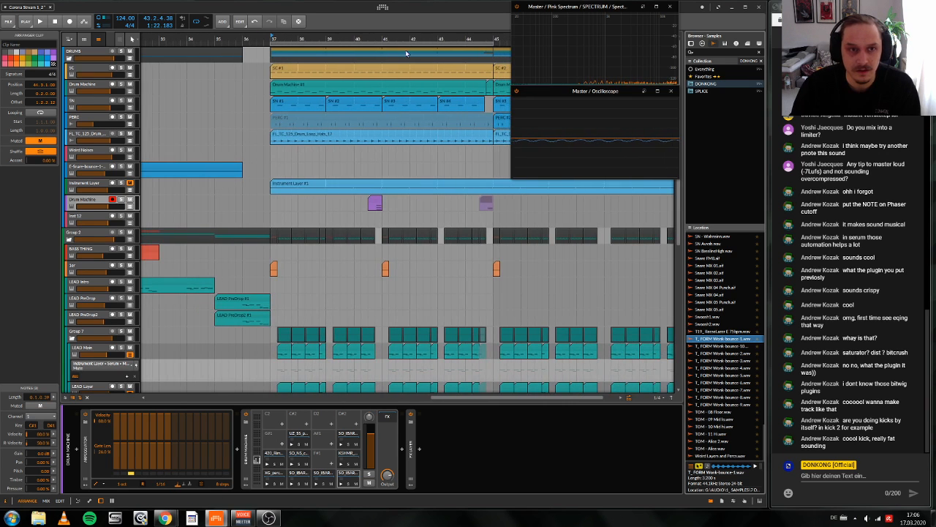
pyautogui.press('space')
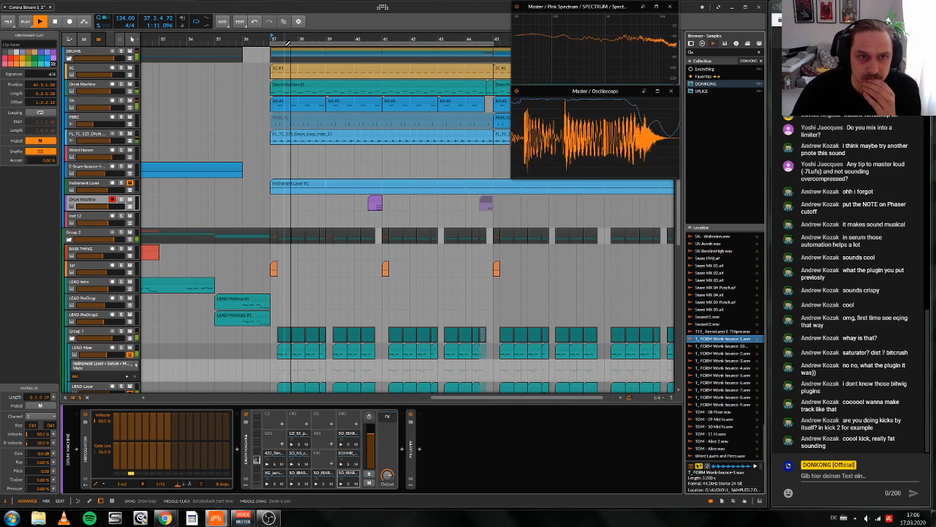
pyautogui.moveTo(313, 37); pyautogui.dragTo(305, 70)
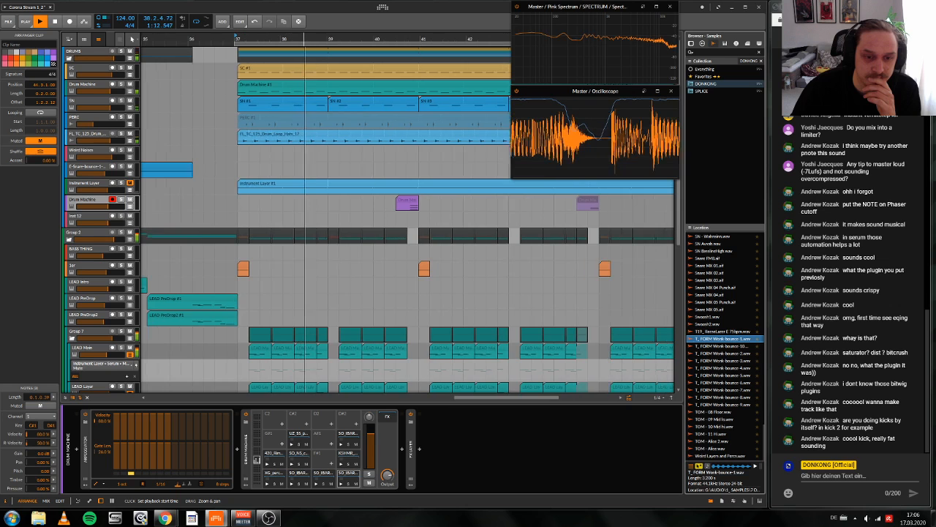
pyautogui.scroll(-5, 369, 227)
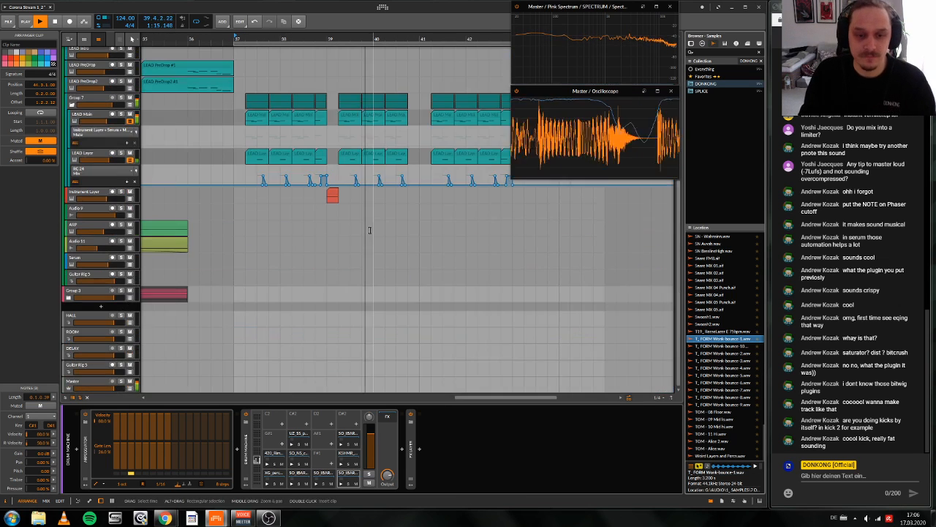
pyautogui.hscroll(-8, 366, 228)
pyautogui.hscroll(10, 365, 229)
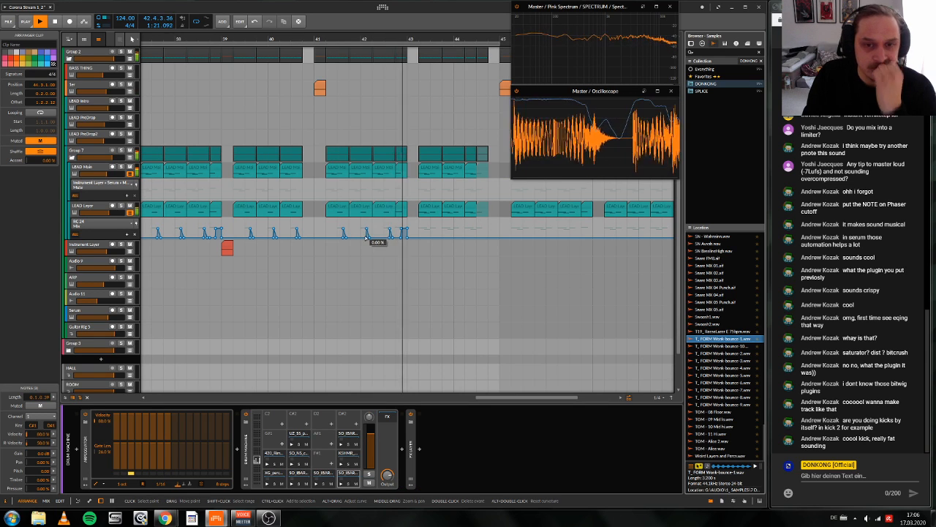
# Step: Add a new instrument track below the red Instrument Layer track with Serum_x64 on it, and close the plug-in window
pyautogui.rightClick(83, 245)
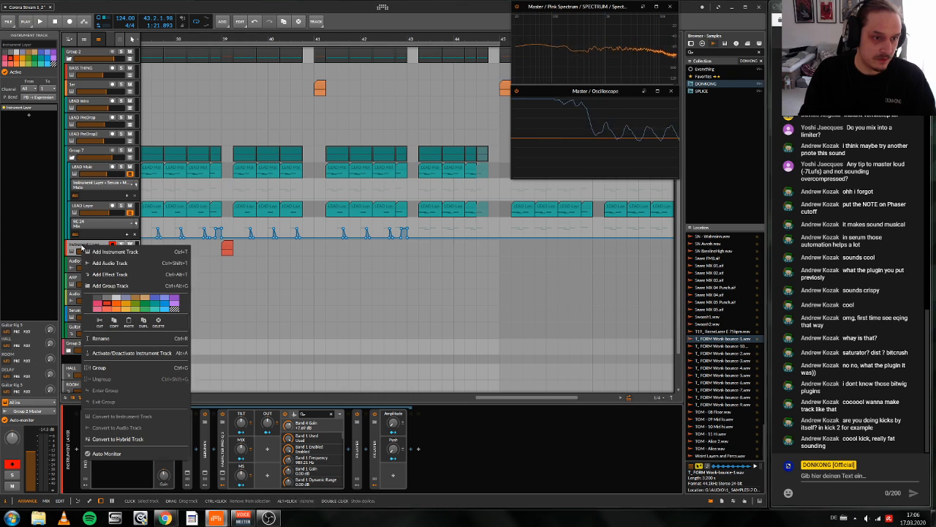
pyautogui.click(115, 252)
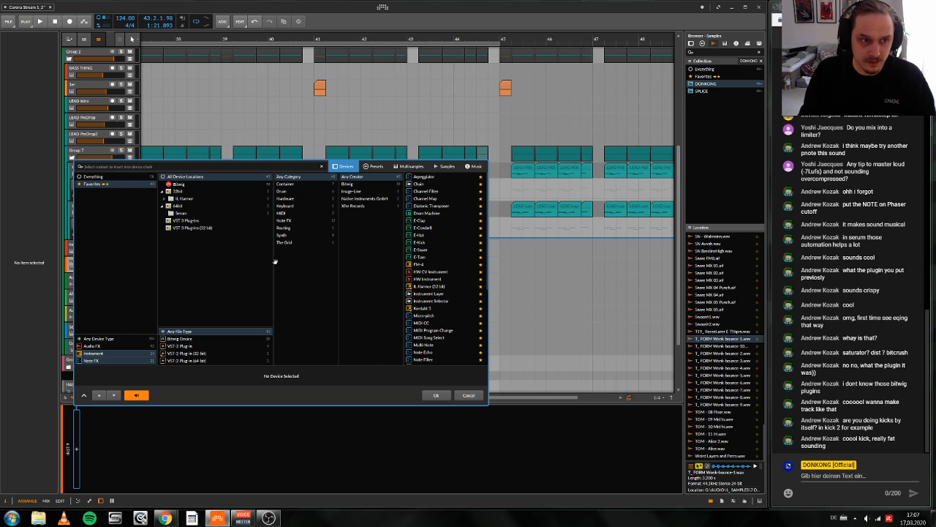
pyautogui.write('ser')
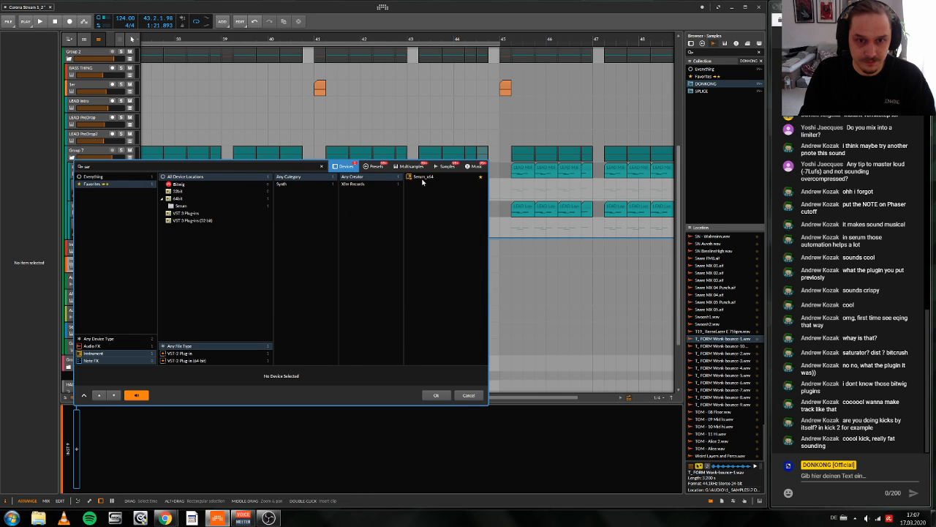
pyautogui.doubleClick(422, 179)
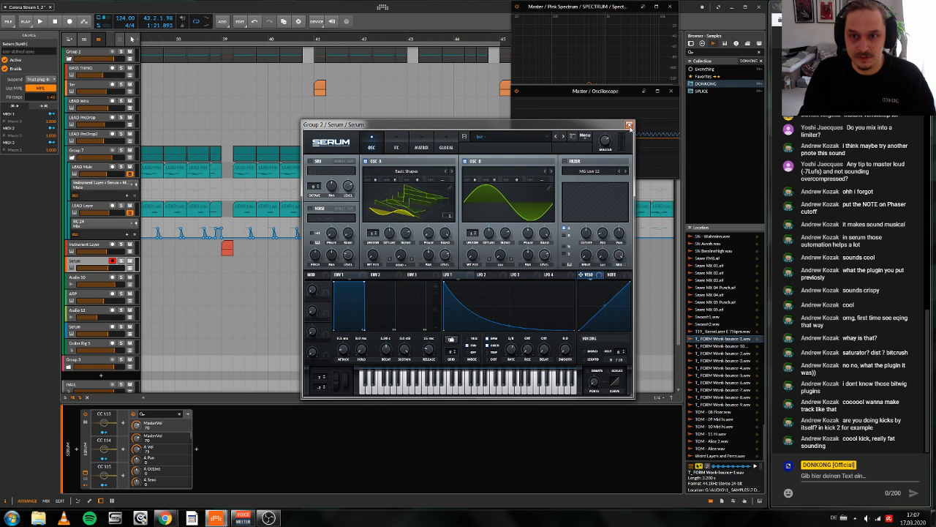
pyautogui.click(630, 127)
# Step: Replace the new Serum device with the T_Fax preset from the BASSLEAD collection and close its plug-in window
pyautogui.click(85, 422)
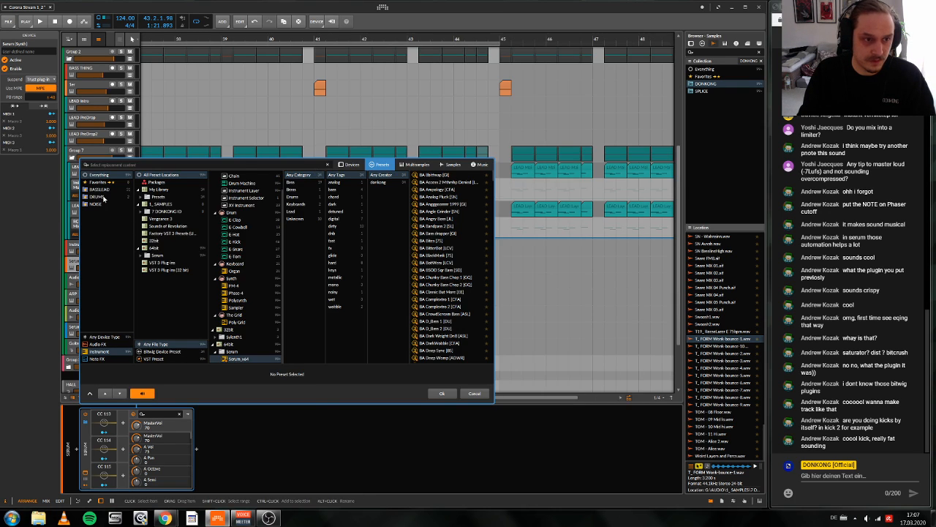
pyautogui.click(103, 189)
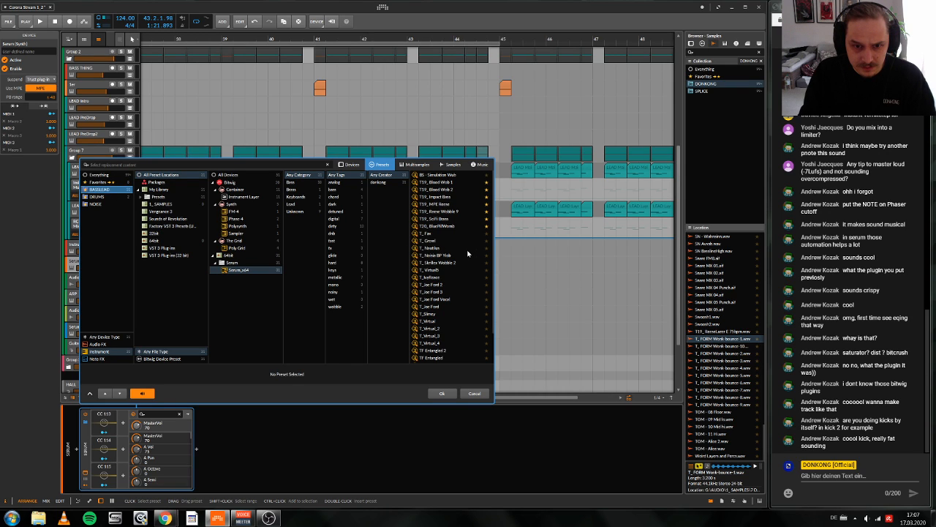
pyautogui.scroll(-2, 468, 254)
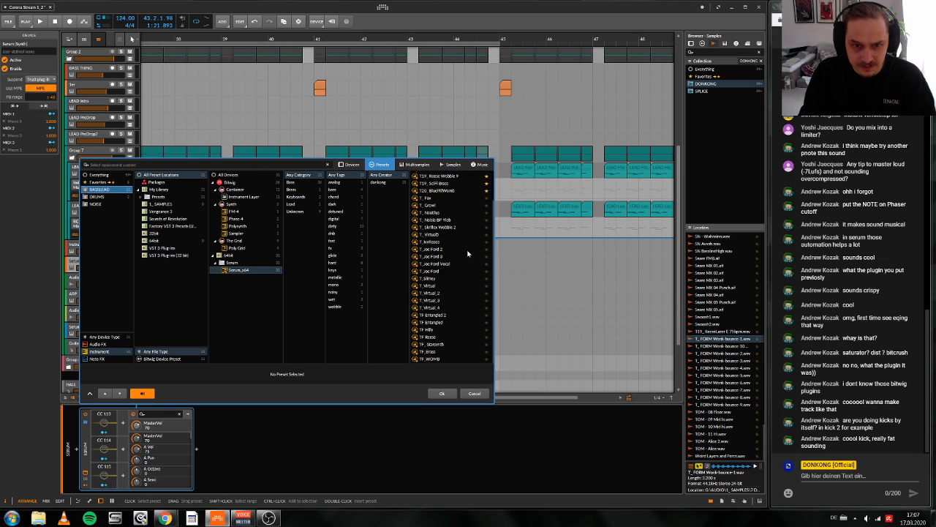
pyautogui.scroll(2, 461, 260)
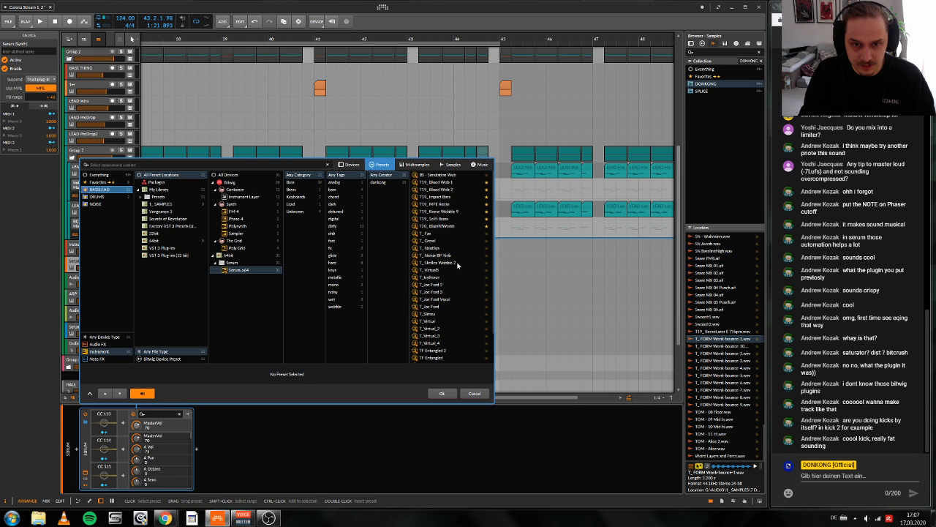
pyautogui.scroll(-2, 457, 266)
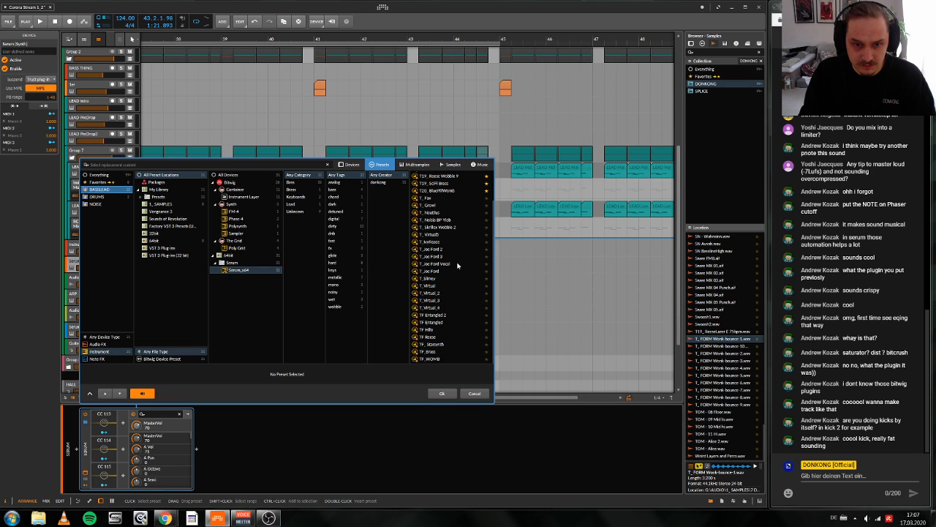
pyautogui.scroll(2, 458, 263)
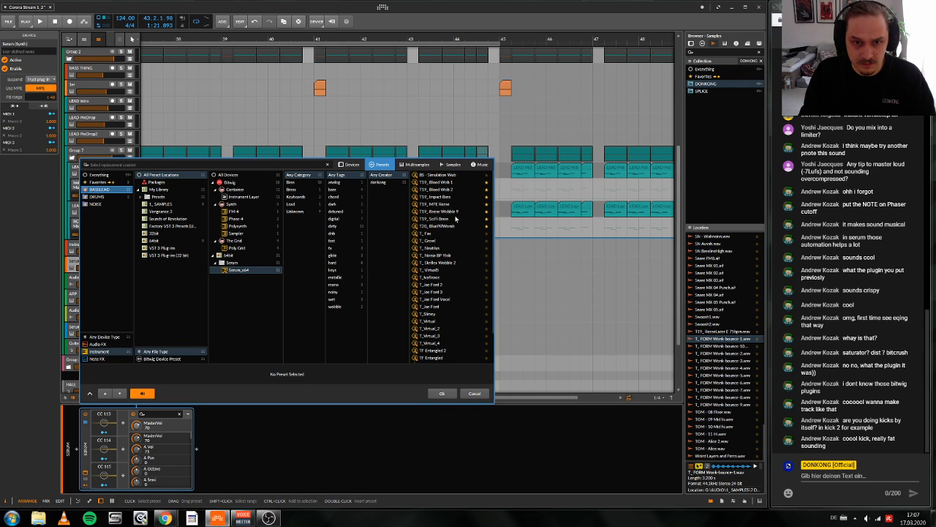
pyautogui.click(447, 233)
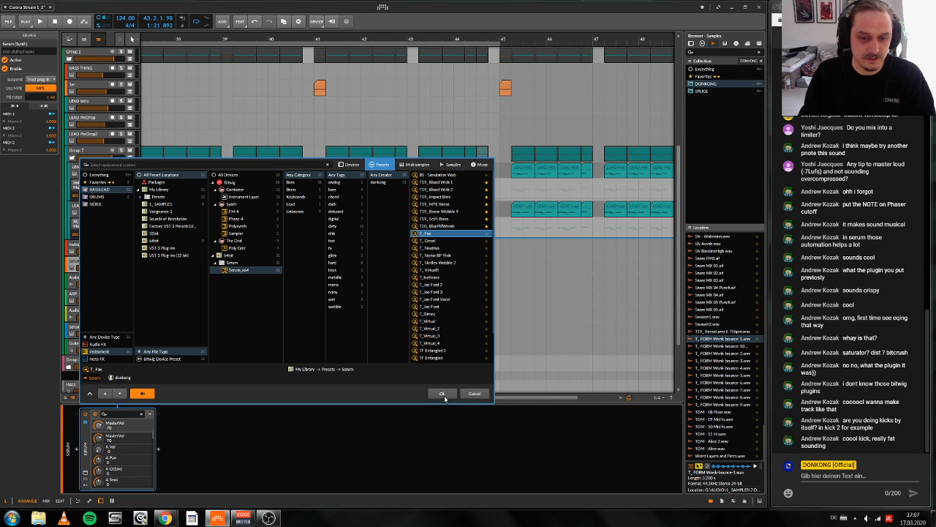
pyautogui.click(443, 394)
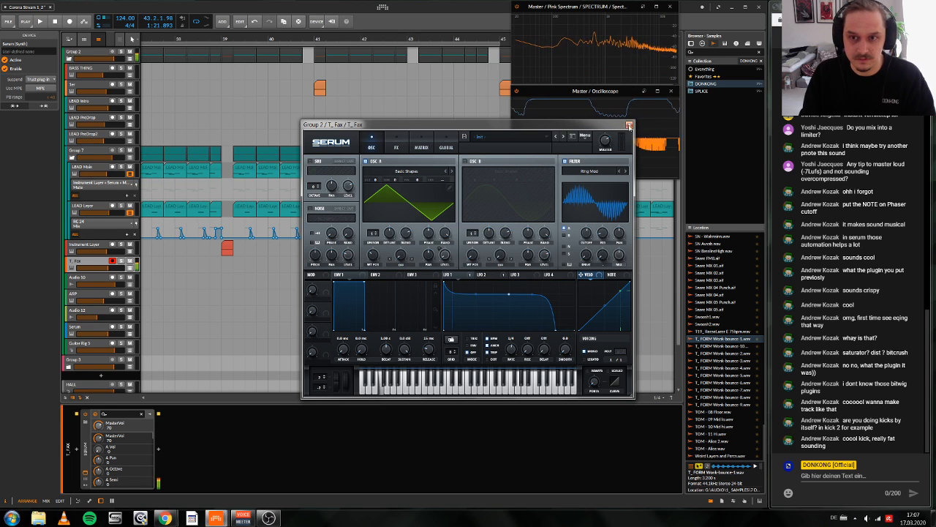
pyautogui.click(629, 124)
# Step: Play the drop from bar 37 into the bar 39 fill with the T_Fax track armed
pyautogui.moveTo(318, 36); pyautogui.dragTo(476, 34)
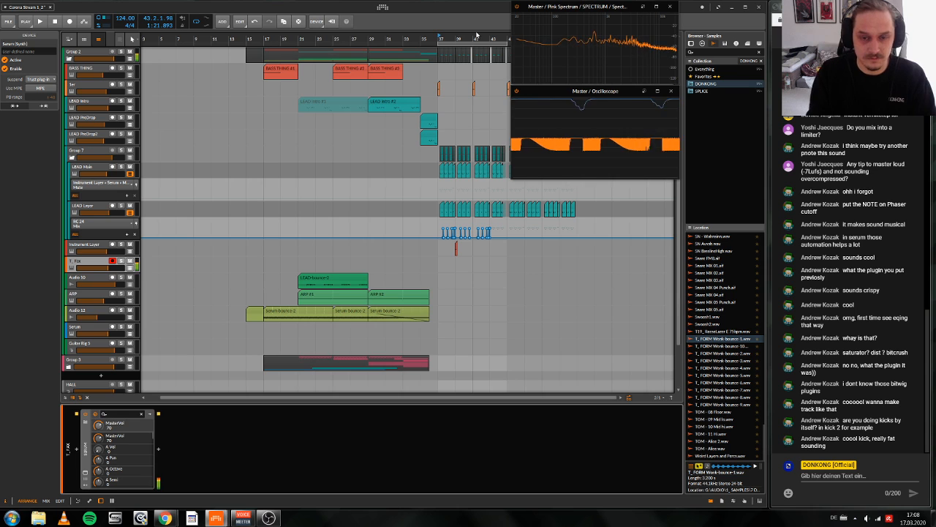
pyautogui.press('space')
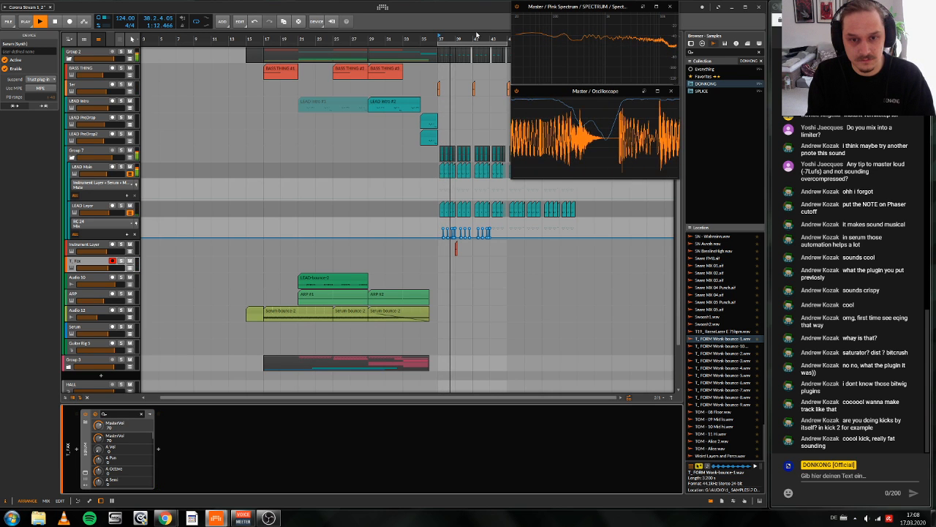
pyautogui.press('space')
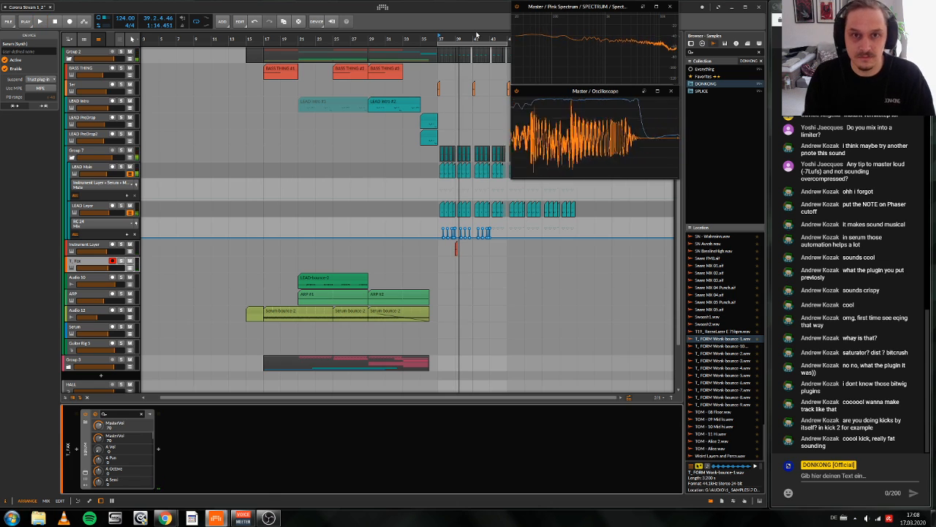
pyautogui.moveTo(458, 39); pyautogui.dragTo(460, 39)
pyautogui.press('space')
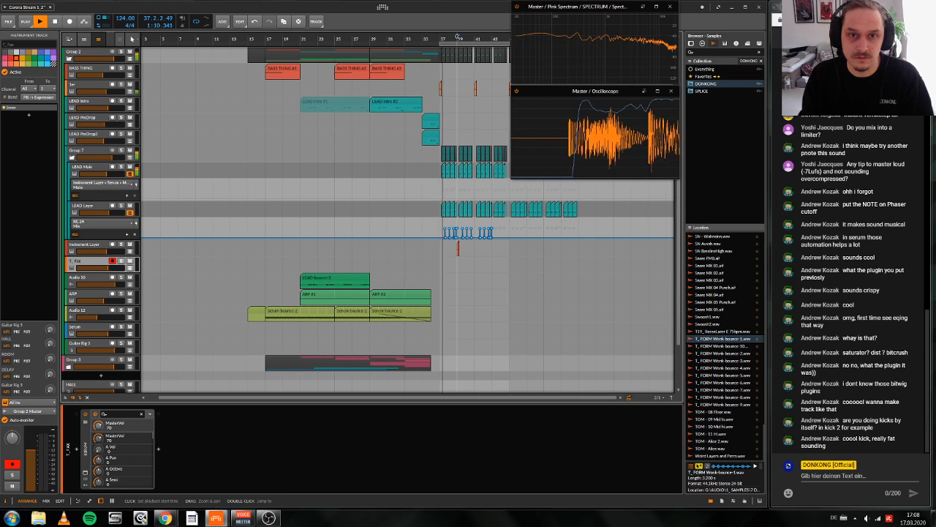
# Step: Replay the bar 39 fill several times to audition the T_Fax sound against the drop, and stop playback
pyautogui.doubleClick(458, 37)
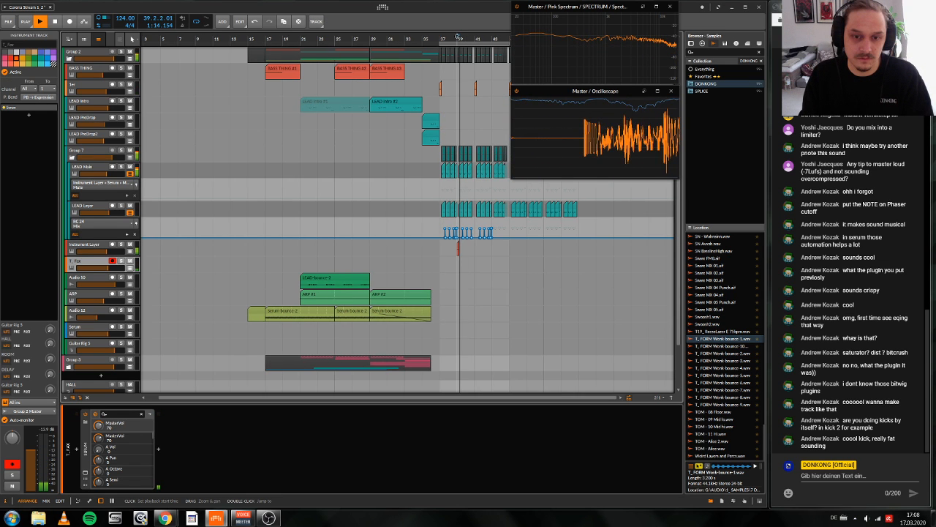
pyautogui.doubleClick(458, 36)
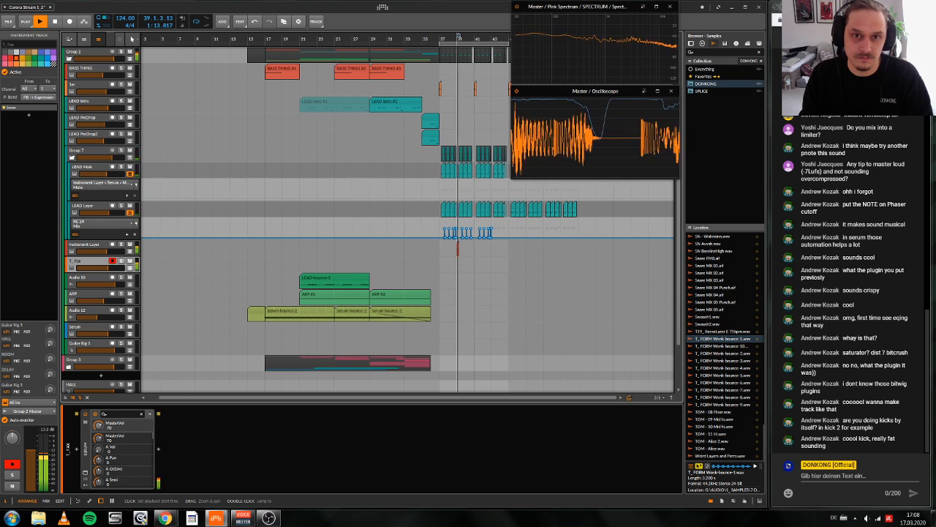
pyautogui.doubleClick(459, 37)
pyautogui.press('space')
pyautogui.press('space')
pyautogui.press('space')
pyautogui.press('space')
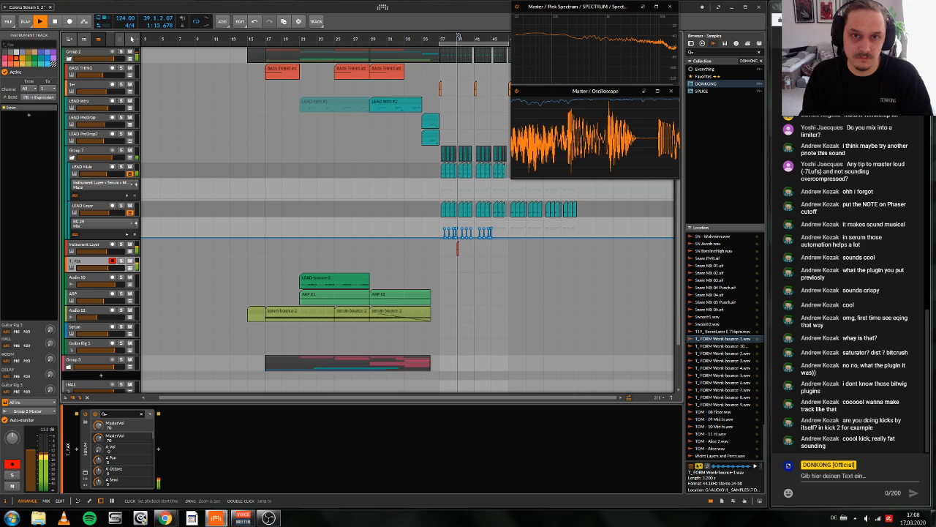
pyautogui.press('space')
pyautogui.press('space')
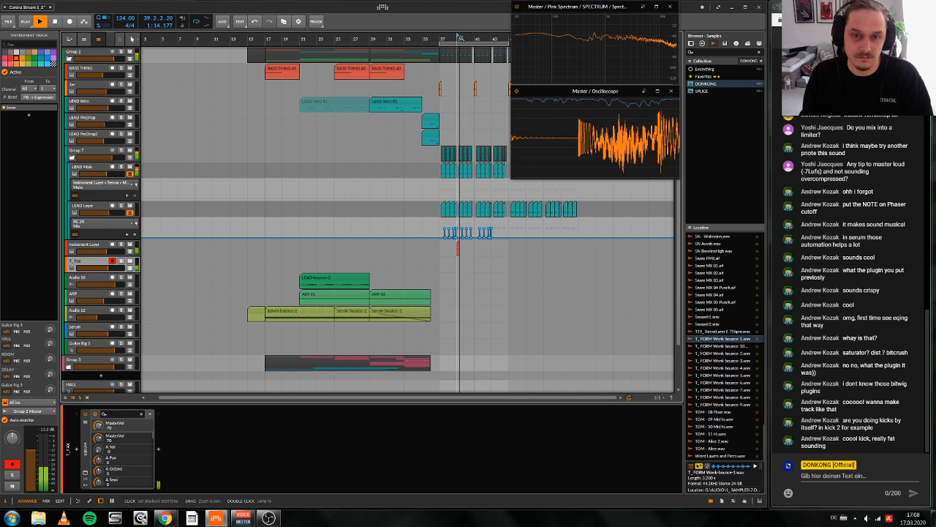
pyautogui.moveTo(418, 293); pyautogui.dragTo(437, 319)
pyautogui.press('space')
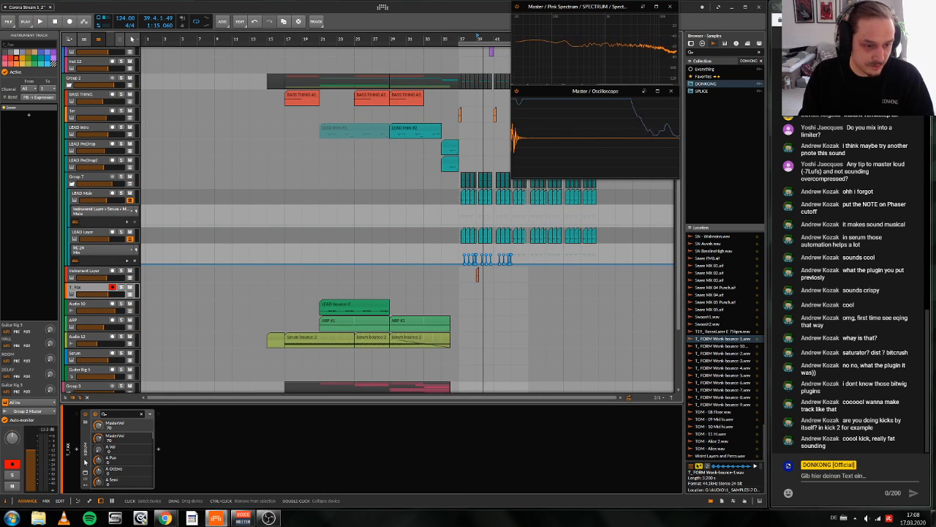
# Step: Move the T_Fax Serum device into the Instrument Layer of the red track above as an additional layer and play the fill
pyautogui.click(87, 459)
pyautogui.moveTo(88, 459)
pyautogui.mouseDown()
pyautogui.moveTo(98, 289)
pyautogui.moveTo(99, 459)
pyautogui.moveTo(85, 462)
pyautogui.mouseUp()
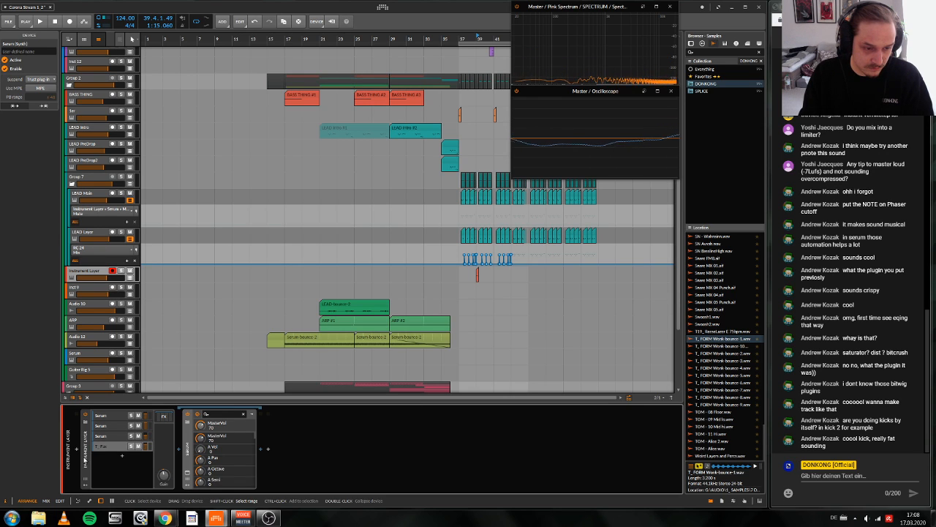
pyautogui.press('space')
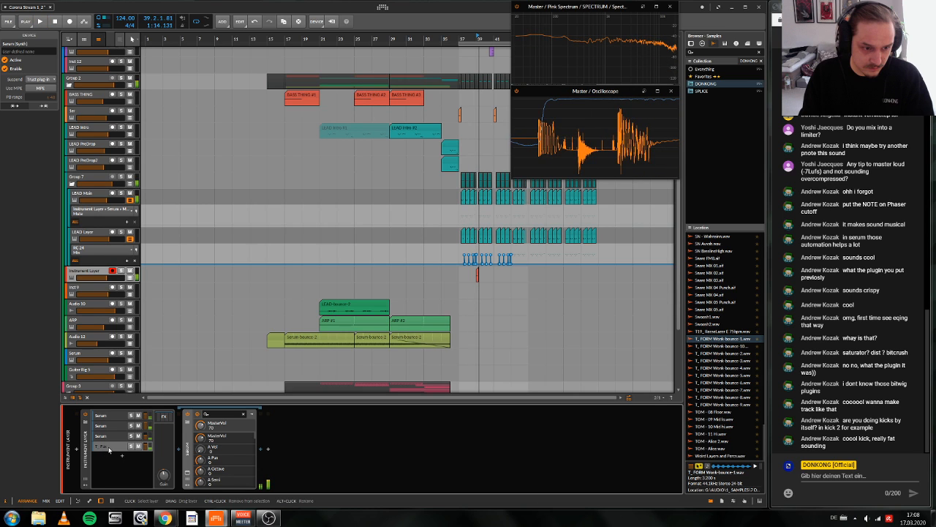
# Step: Take the T_Fax Serum device out of the Instrument Layer, place it behind that device, and wrap it in its own Instrument Layer
pyautogui.click(108, 447)
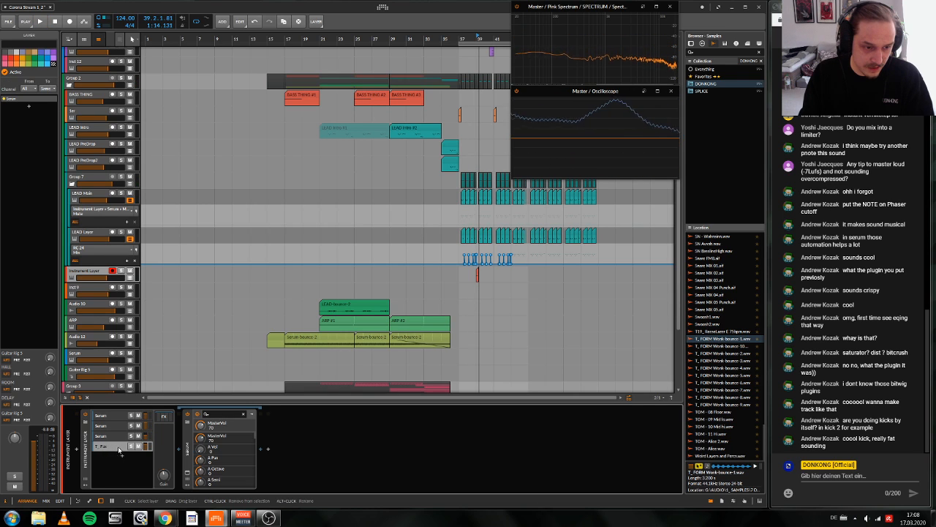
pyautogui.click(188, 452)
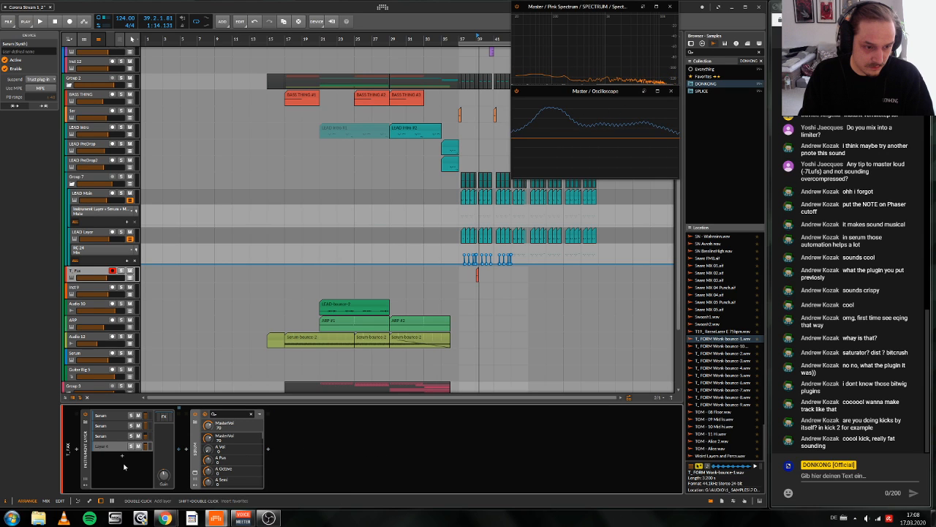
pyautogui.hotkey('ctrl', 'g')
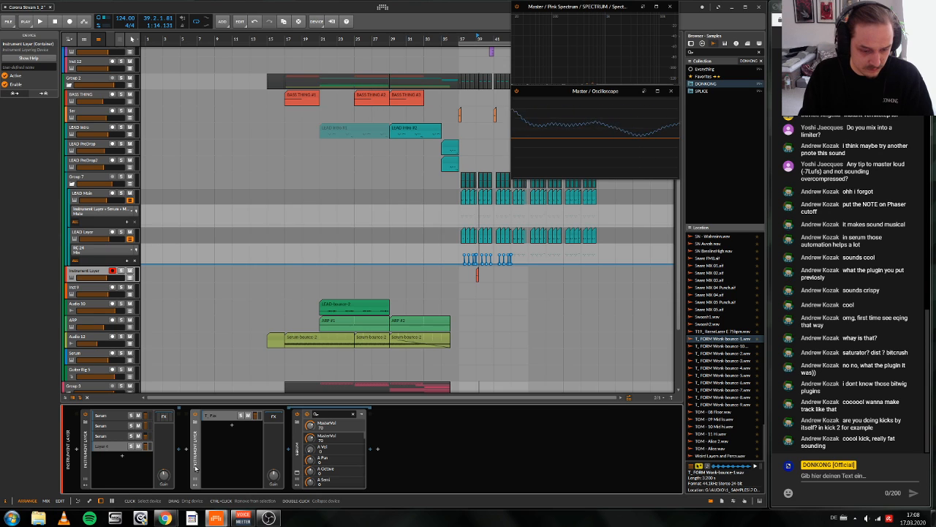
# Step: Wrap the original Instrument Layer in a new outer Instrument Layer and move the T_Fax layer into the outer one
pyautogui.moveTo(196, 468); pyautogui.dragTo(86, 477)
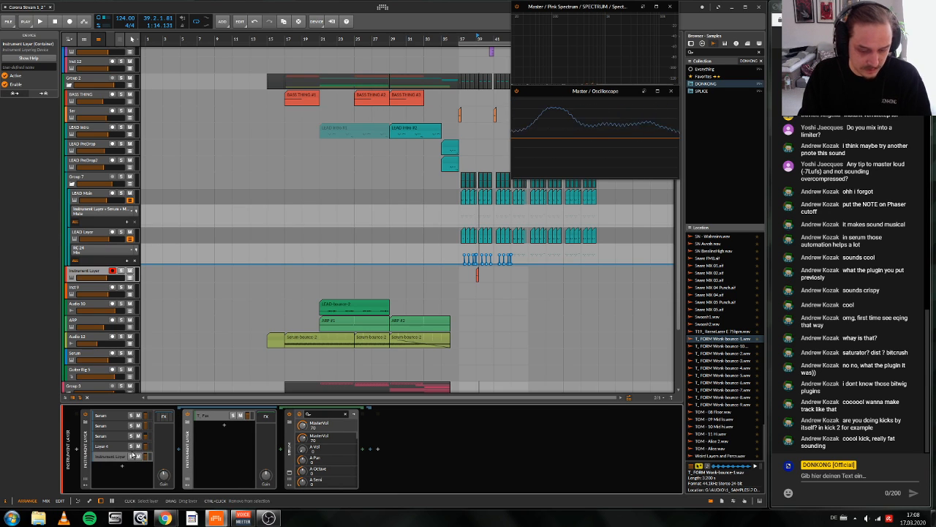
pyautogui.hotkey('ctrl', 'z')
pyautogui.click(89, 463)
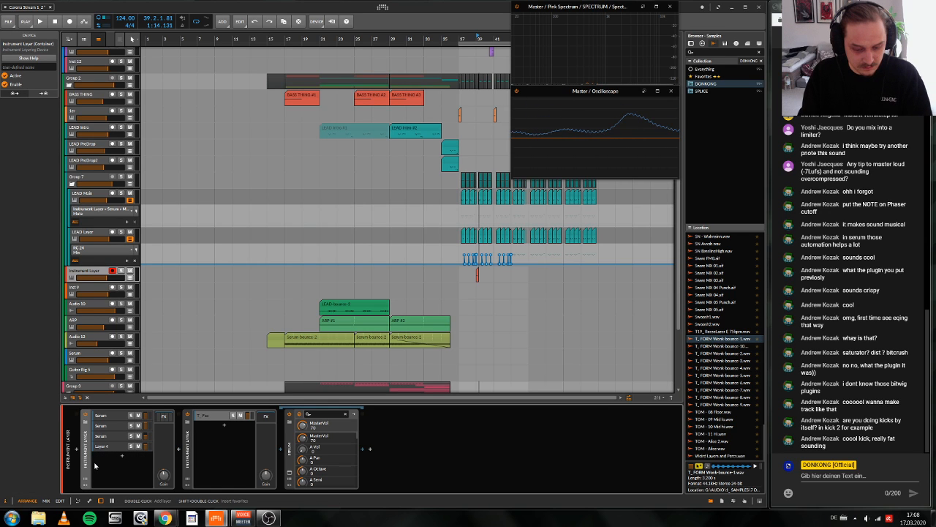
pyautogui.hotkey('ctrl', 'g')
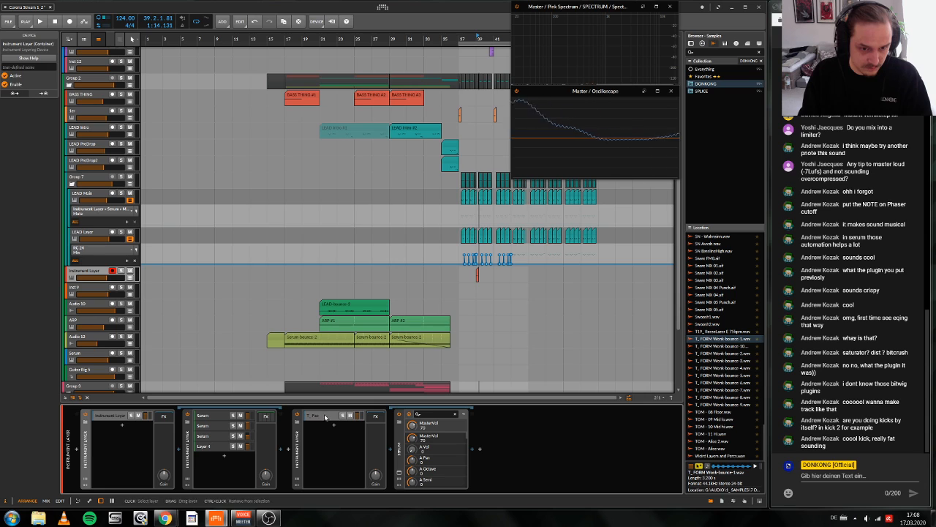
pyautogui.moveTo(325, 417); pyautogui.dragTo(120, 426)
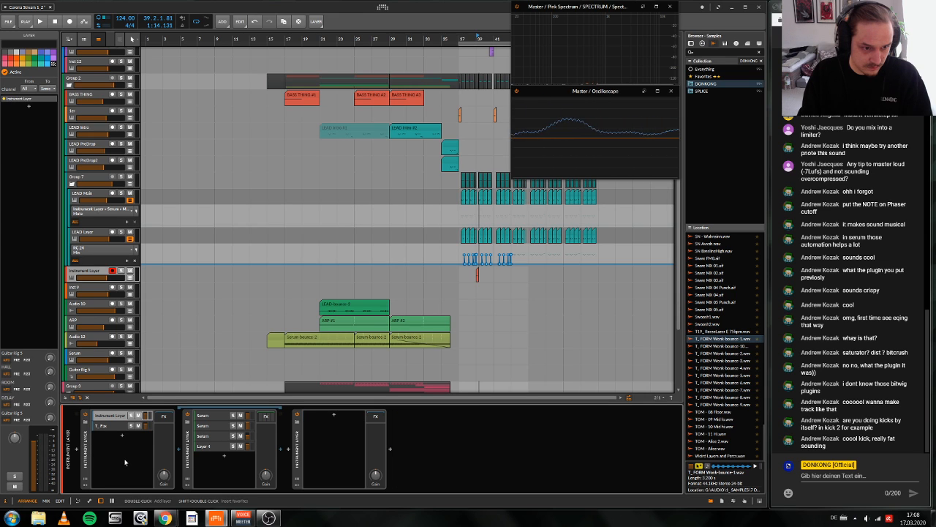
# Step: Delete the emptied Instrument Layer device and the empty Layer 4 from the inner Instrument Layer
pyautogui.click(298, 460)
pyautogui.press('Delete')
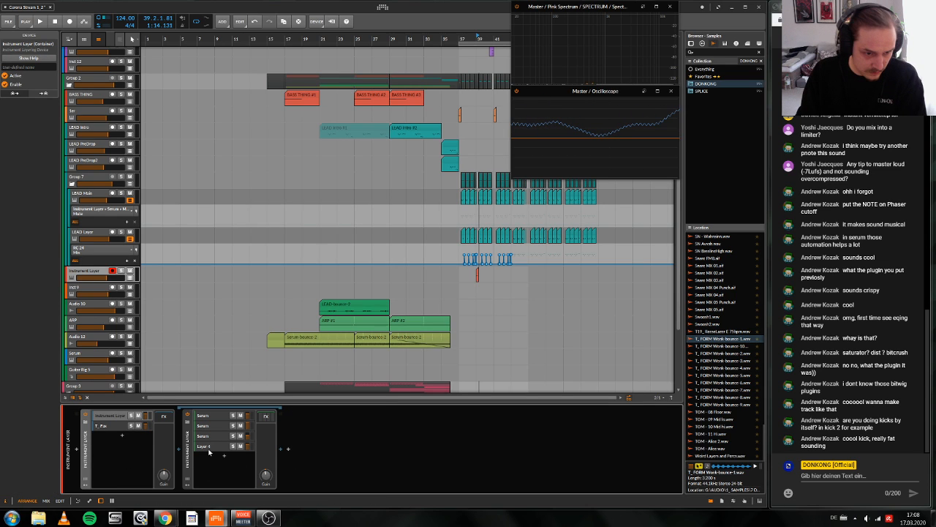
pyautogui.click(209, 449)
pyautogui.press('Delete')
# Step: Move the FX Layer with the Amplitude and Push macros to the outer Instrument Layer's FX chain and play the bar 39 fill
pyautogui.click(266, 416)
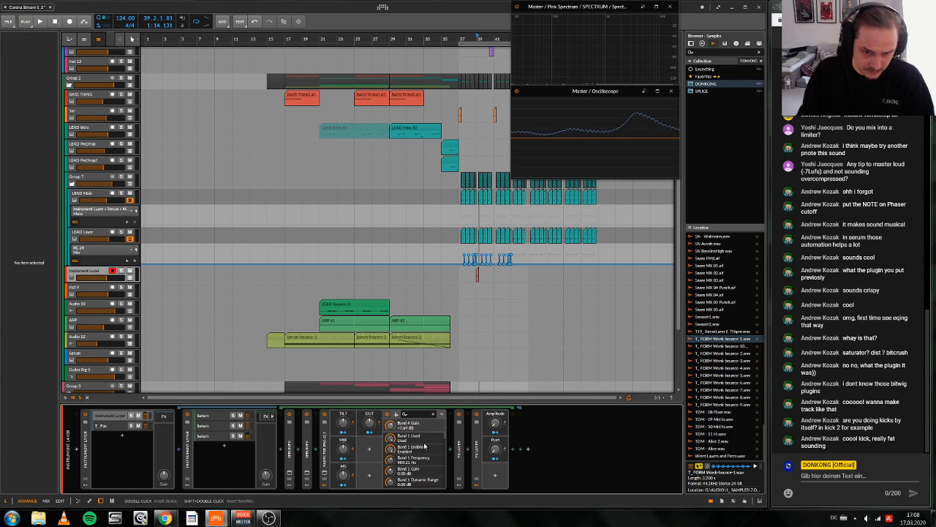
pyautogui.moveTo(477, 451); pyautogui.dragTo(163, 417)
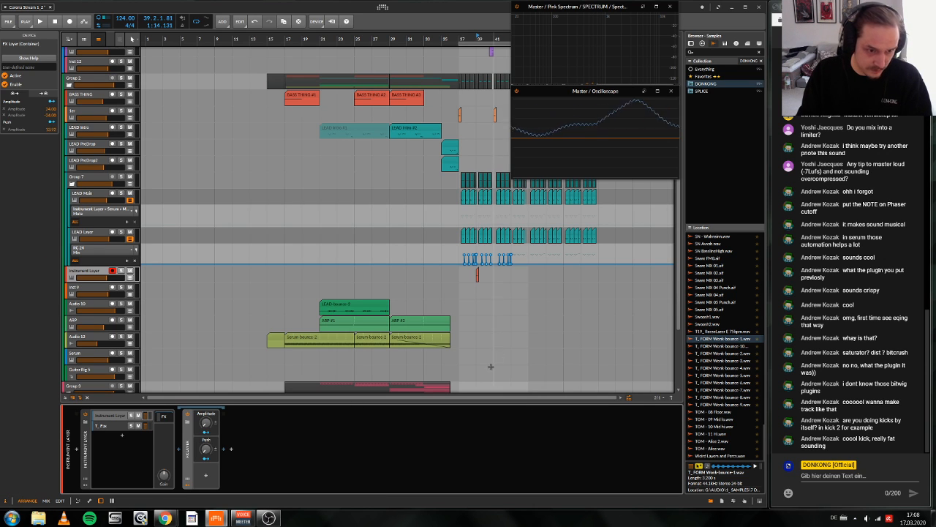
pyautogui.press('space')
pyautogui.press('space')
pyautogui.hscroll(1, 544, 290)
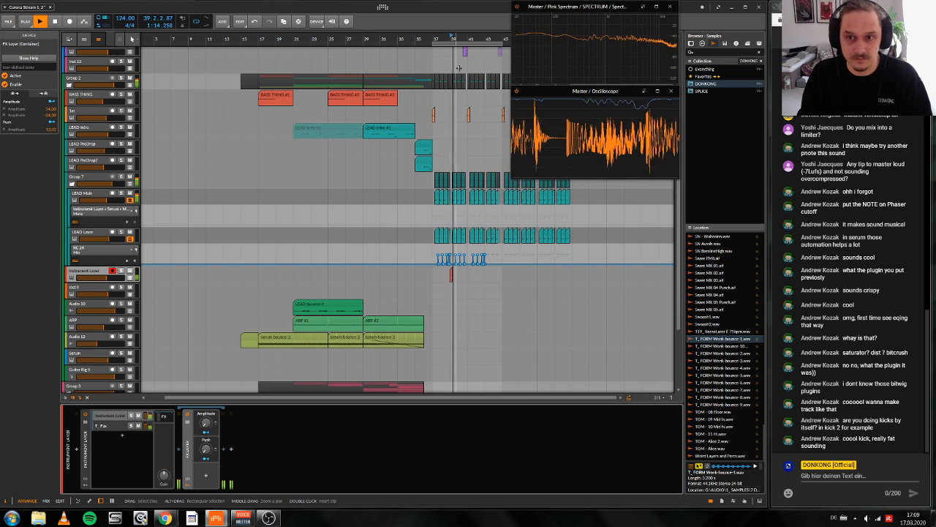
# Step: Add an EQ-2 after Serum in the T_Fax layer and turn its first band into a low cut
pyautogui.click(101, 428)
pyautogui.click(260, 455)
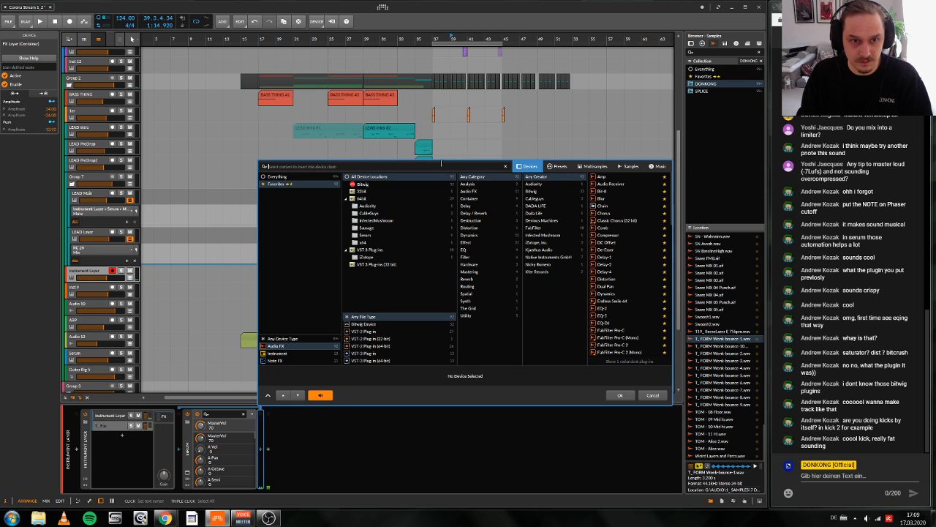
pyautogui.write('eq')
pyautogui.press('Return')
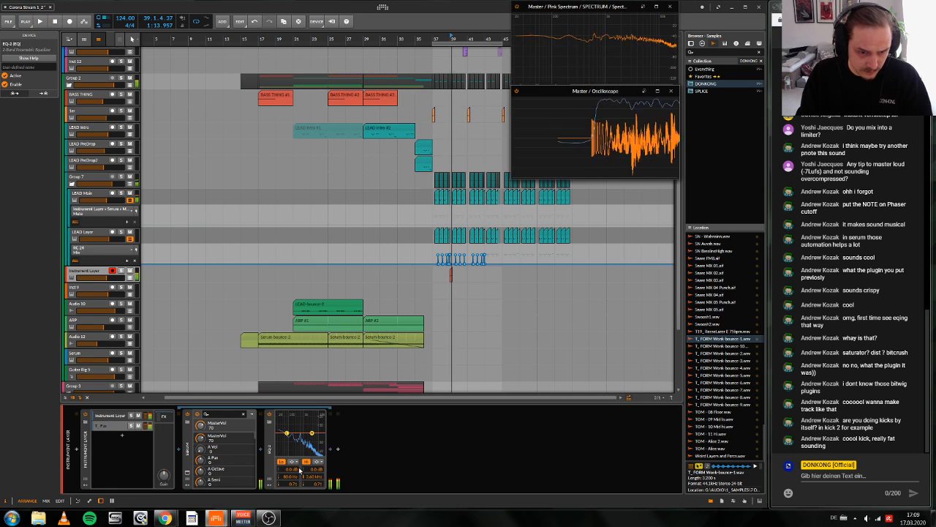
pyautogui.click(294, 462)
pyautogui.click(303, 492)
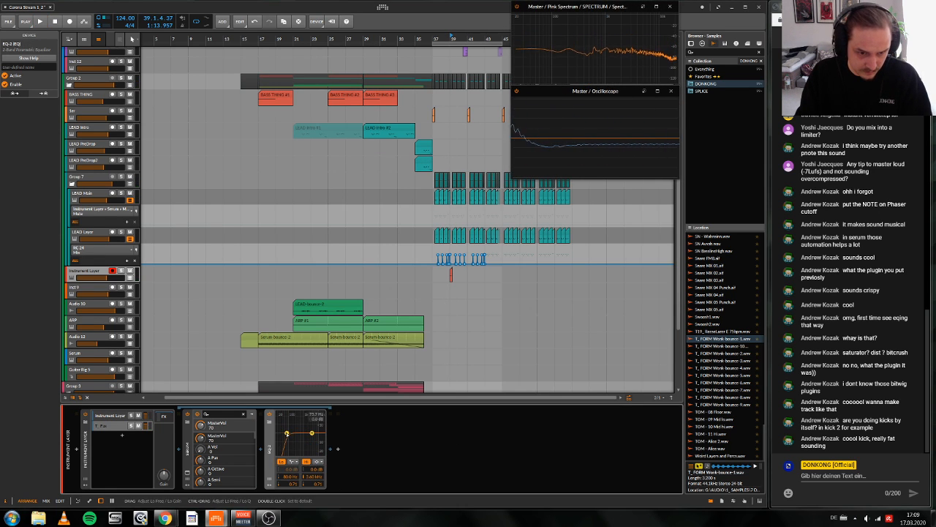
# Step: Play the bar 39 fill with the low-cut T_Fax layer and check the outer Instrument Layer's FX chain
pyautogui.press('space')
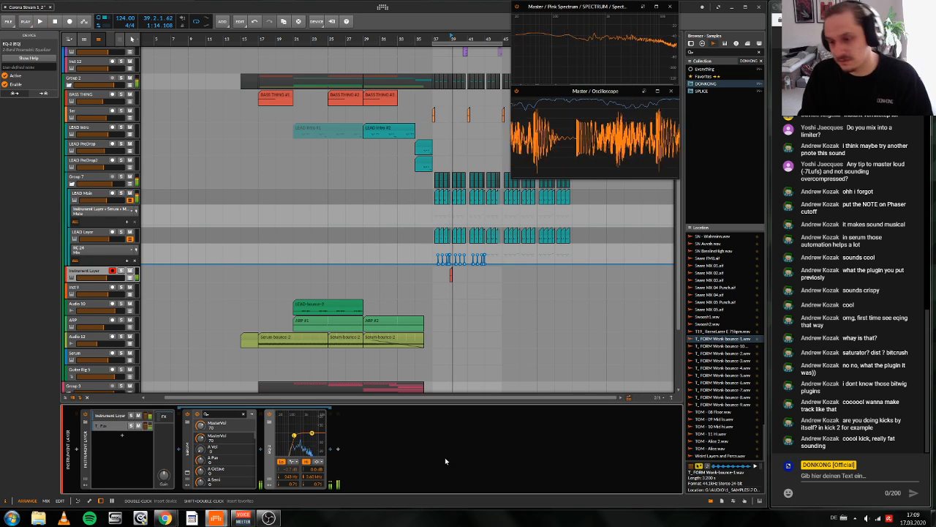
pyautogui.press('space')
pyautogui.click(128, 426)
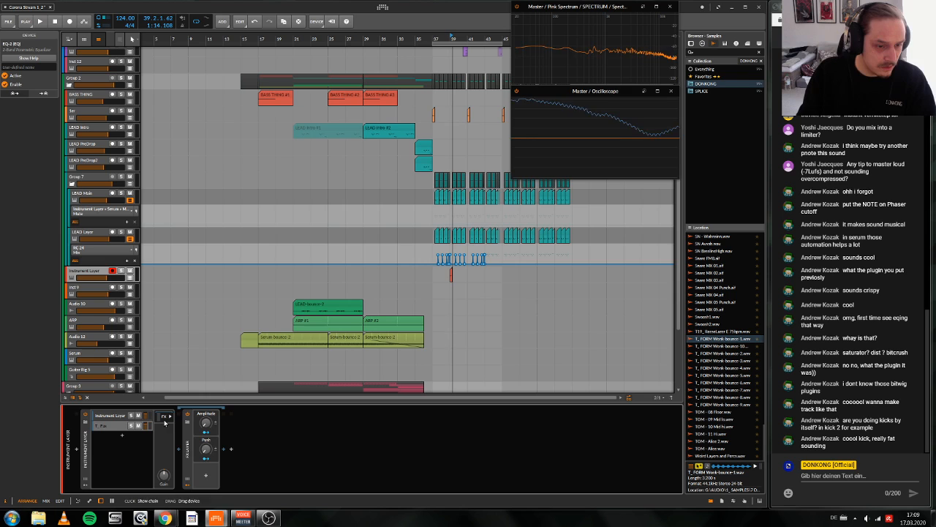
pyautogui.press('space')
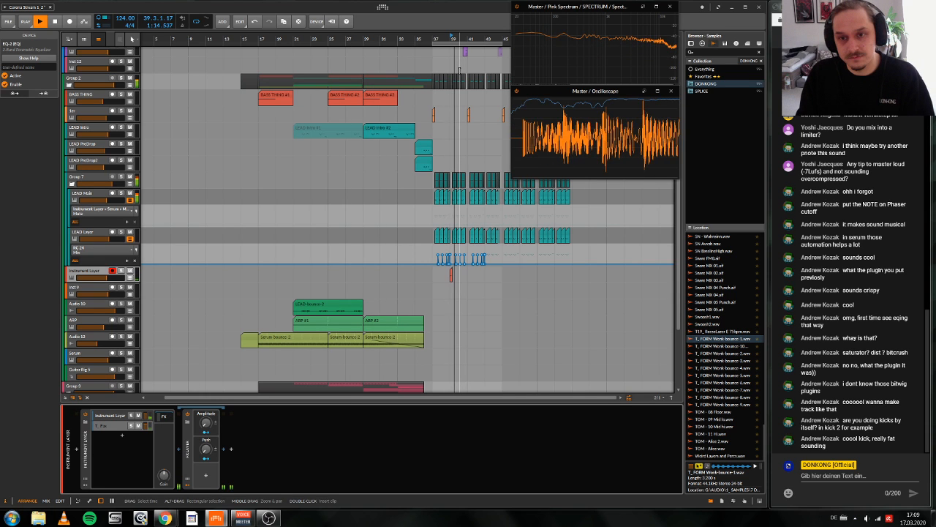
pyautogui.press('space')
pyautogui.press('space')
pyautogui.moveTo(459, 40); pyautogui.dragTo(444, 110)
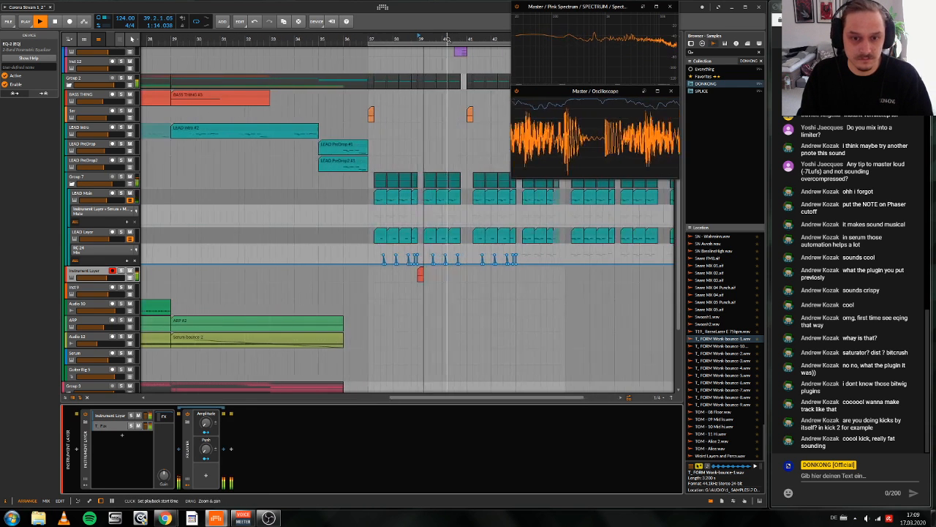
pyautogui.scroll(1, 455, 135)
pyautogui.moveTo(473, 166); pyautogui.dragTo(408, 205)
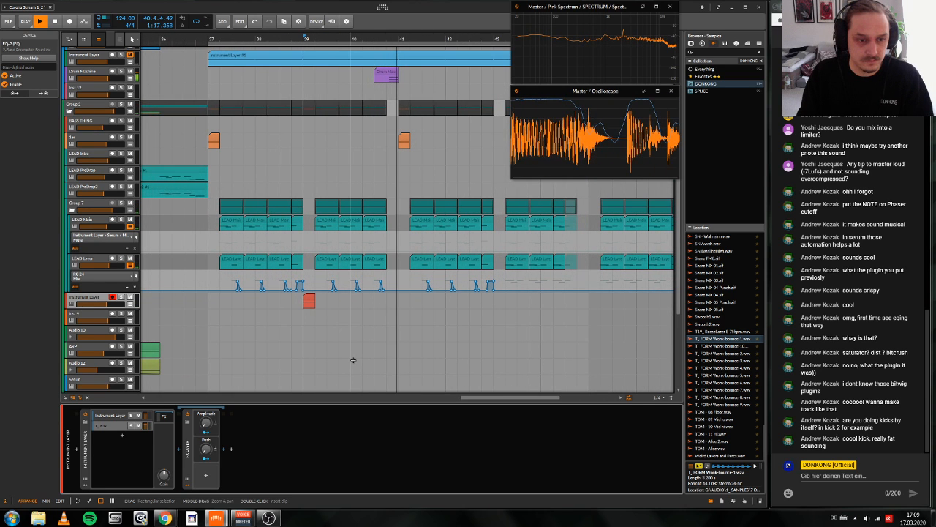
# Step: Insert a Serum instrument on the empty track below the Instrument Layer track and dismiss its missing-folder alert
pyautogui.click(82, 315)
pyautogui.press('space')
pyautogui.click(76, 449)
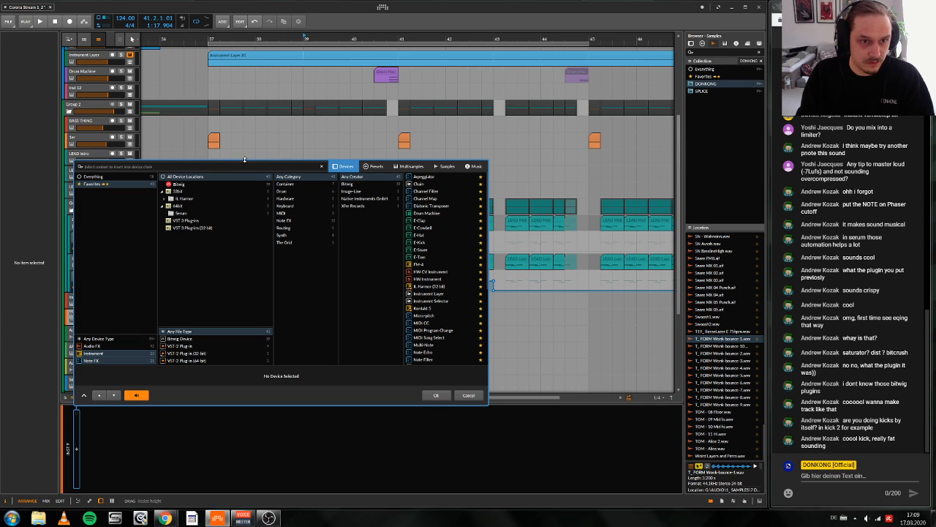
pyautogui.write('ser')
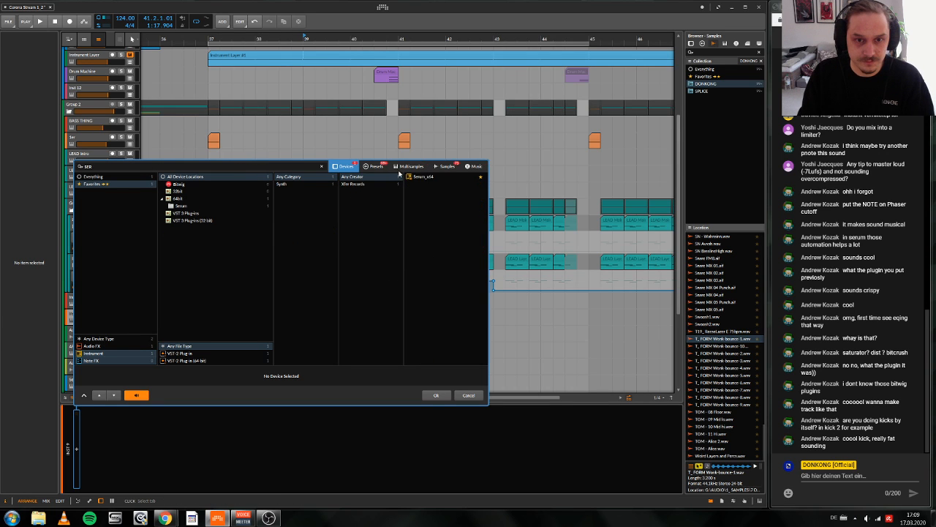
pyautogui.press('Return')
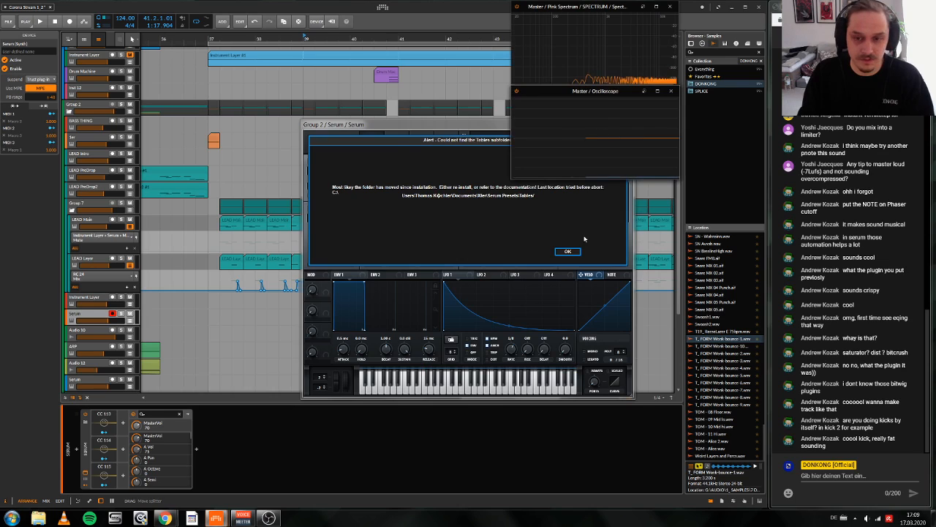
pyautogui.click(569, 251)
# Step: Shape LFO 1 as a quick rise with a curved decay modulating oscillator A's coarse pitch, and set the oscillator's octave to +2
pyautogui.moveTo(446, 282); pyautogui.dragTo(455, 276)
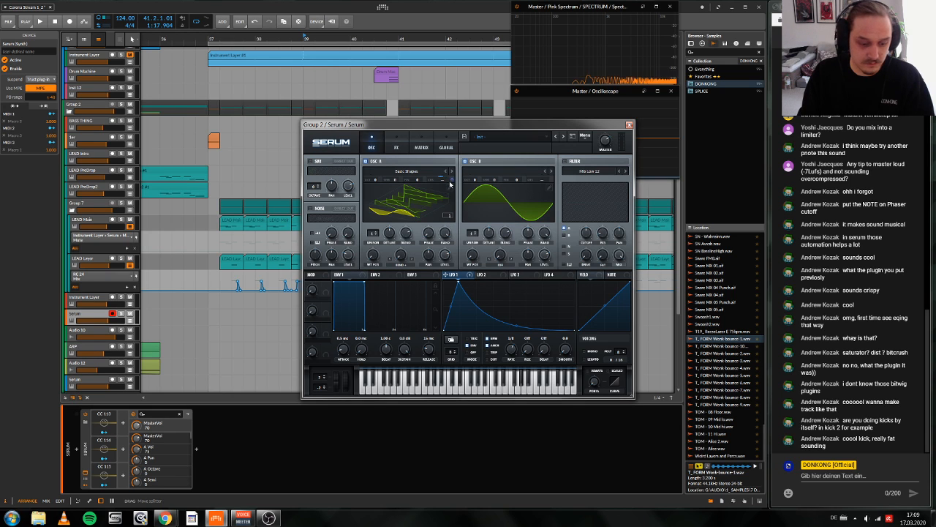
pyautogui.moveTo(451, 181); pyautogui.dragTo(451, 235)
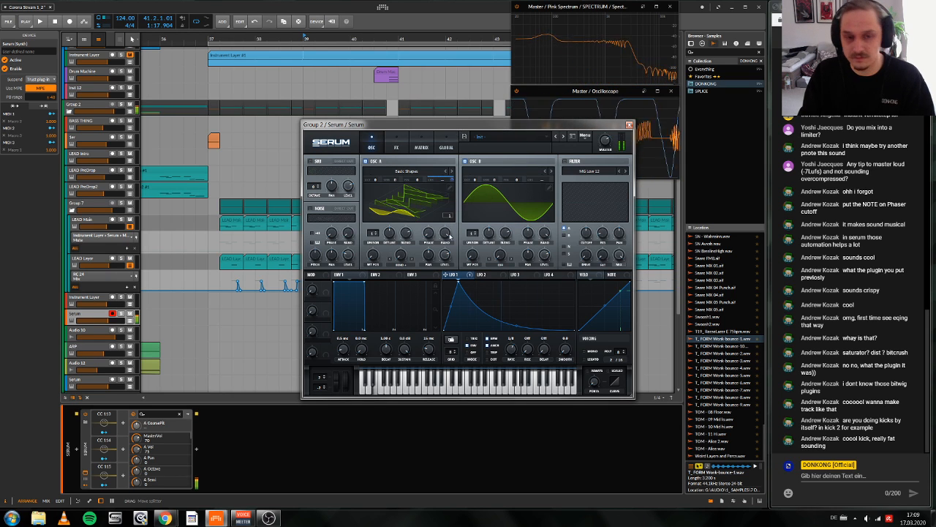
pyautogui.moveTo(376, 179); pyautogui.dragTo(382, 167)
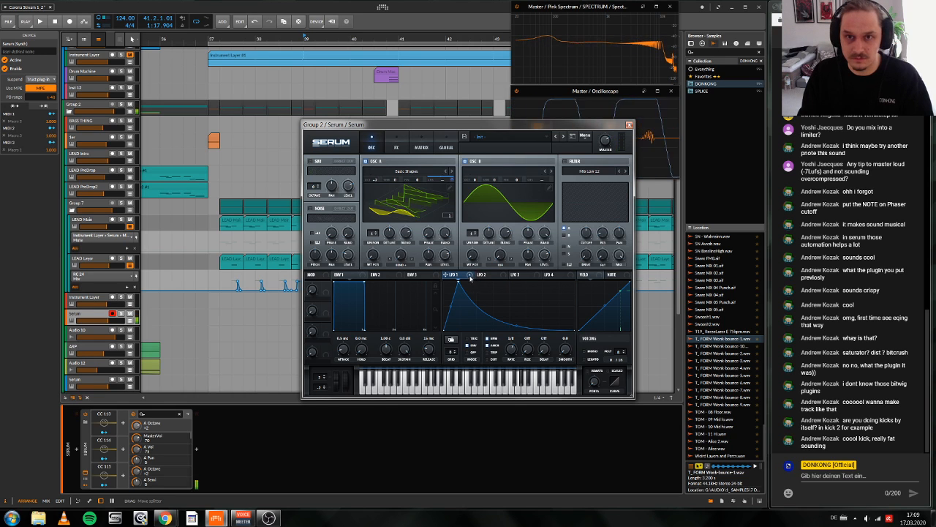
pyautogui.moveTo(459, 281); pyautogui.dragTo(472, 277)
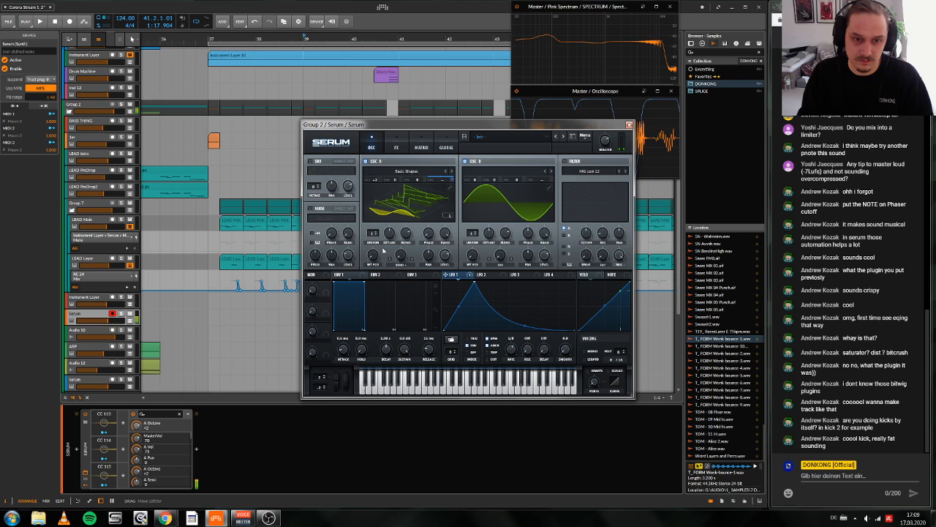
# Step: Set oscillator A's octave to +4, reduce its LFO pitch modulation and shape envelope 1 into a short decay without sustain
pyautogui.click(393, 150)
pyautogui.click(373, 147)
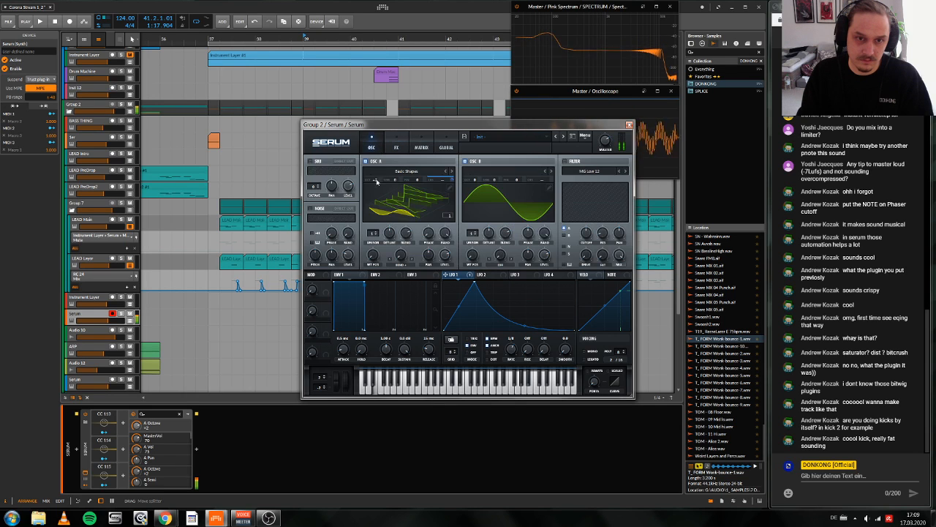
pyautogui.moveTo(376, 180); pyautogui.dragTo(387, 146)
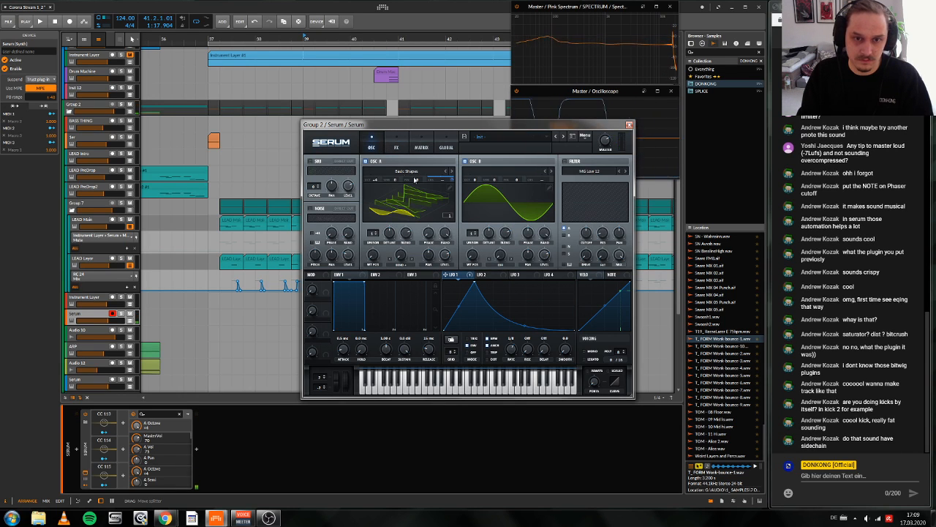
pyautogui.moveTo(452, 180); pyautogui.dragTo(452, 191)
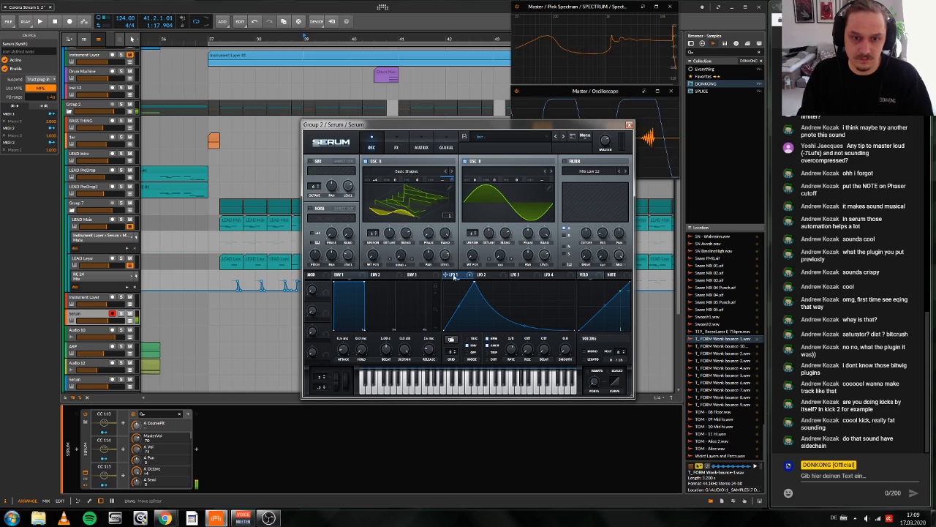
pyautogui.moveTo(343, 349); pyautogui.dragTo(386, 349)
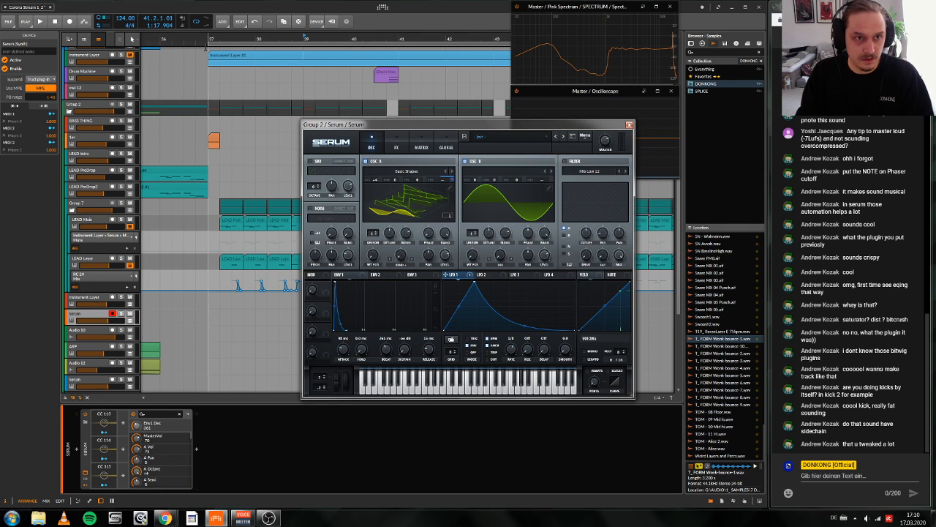
# Step: Play the drop from bar 37 with Group 2's Kickstart bypassed and re-enabled to compare the sidechain
pyautogui.scroll(5, 165, 198)
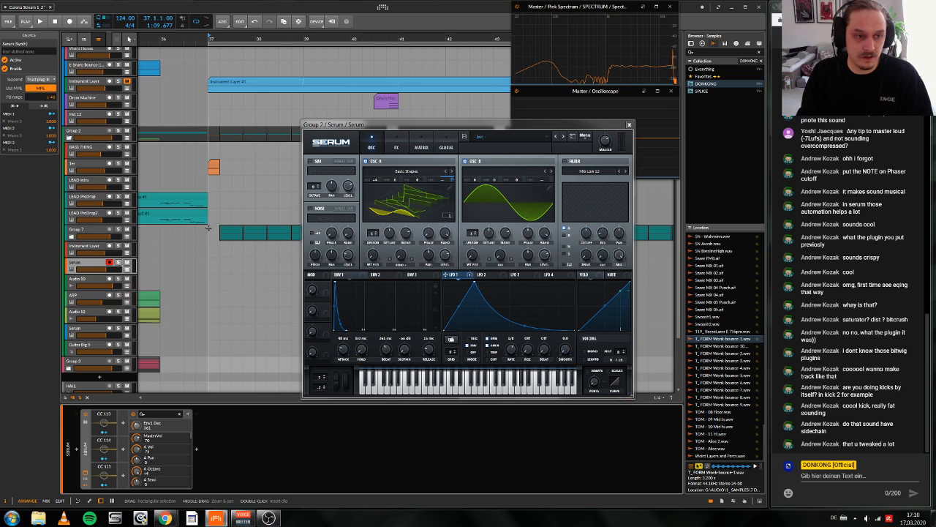
pyautogui.click(82, 234)
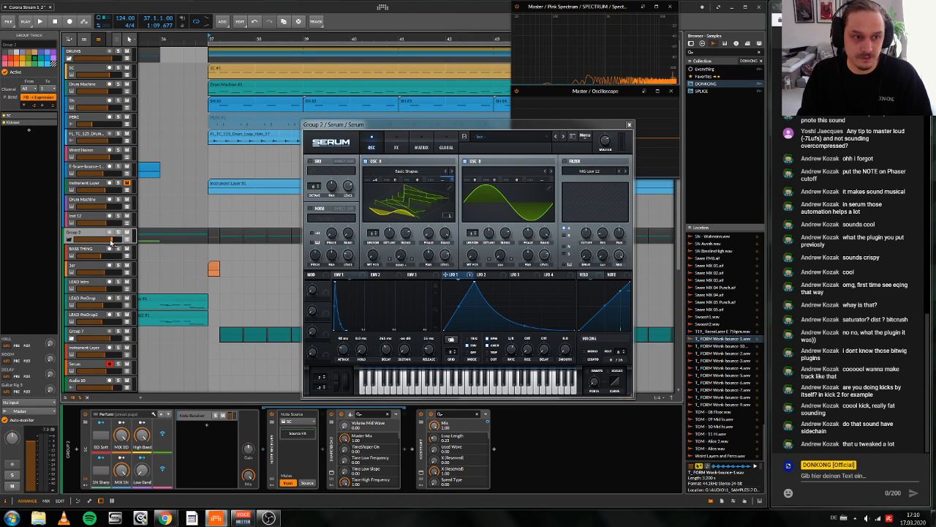
pyautogui.click(421, 415)
pyautogui.press('space')
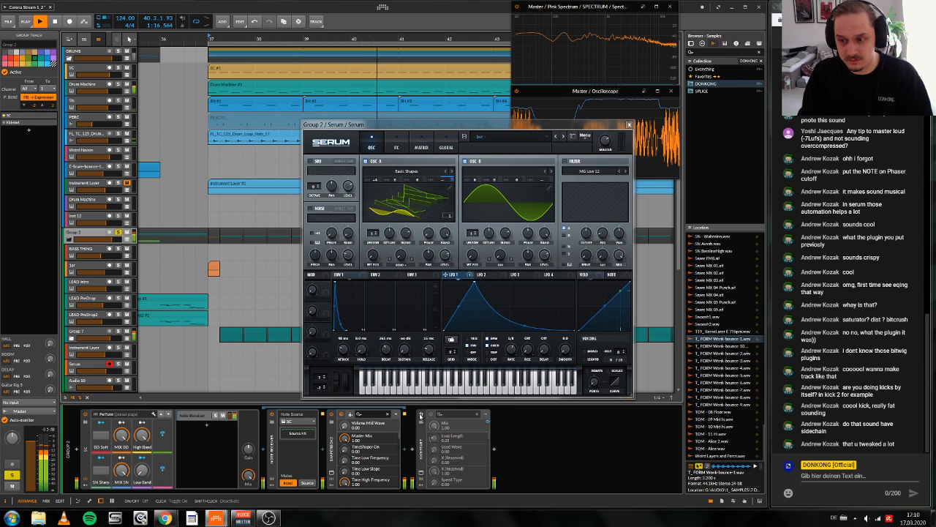
pyautogui.click(420, 416)
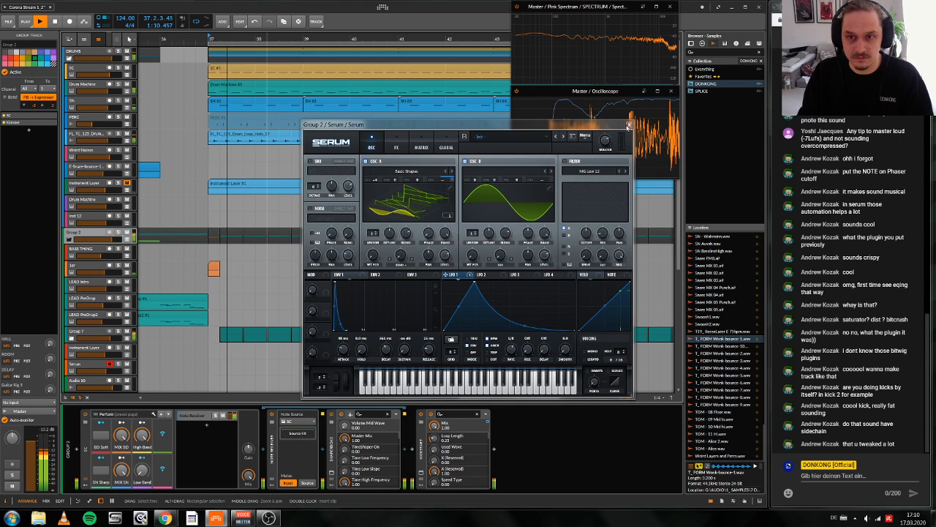
pyautogui.press('space')
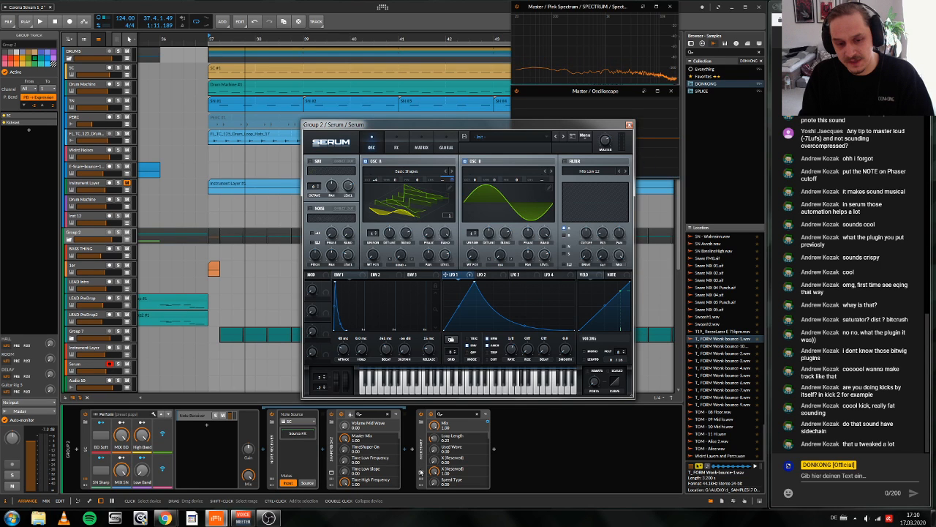
# Step: Examine the sidechain curves in Group 2's Kickstart and ShaperBox 2, and close the plug-in windows
pyautogui.click(421, 472)
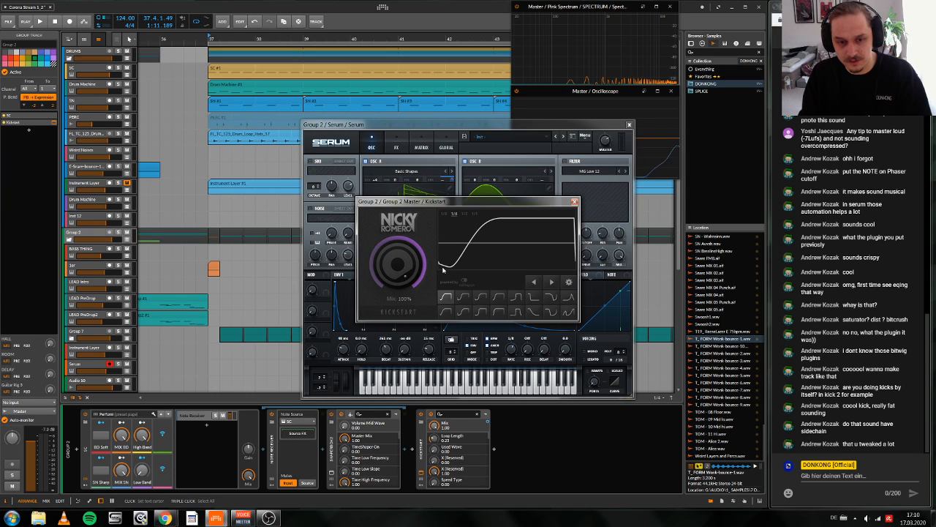
pyautogui.click(332, 472)
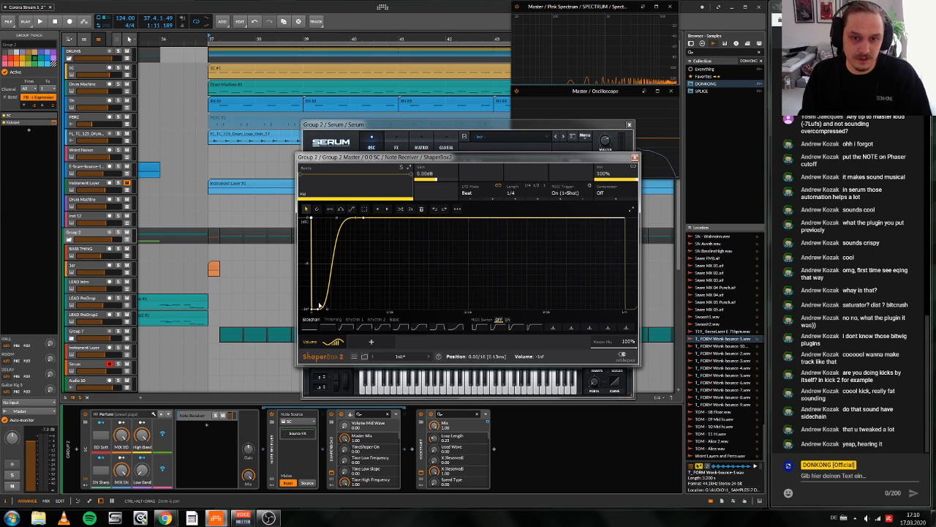
pyautogui.click(635, 157)
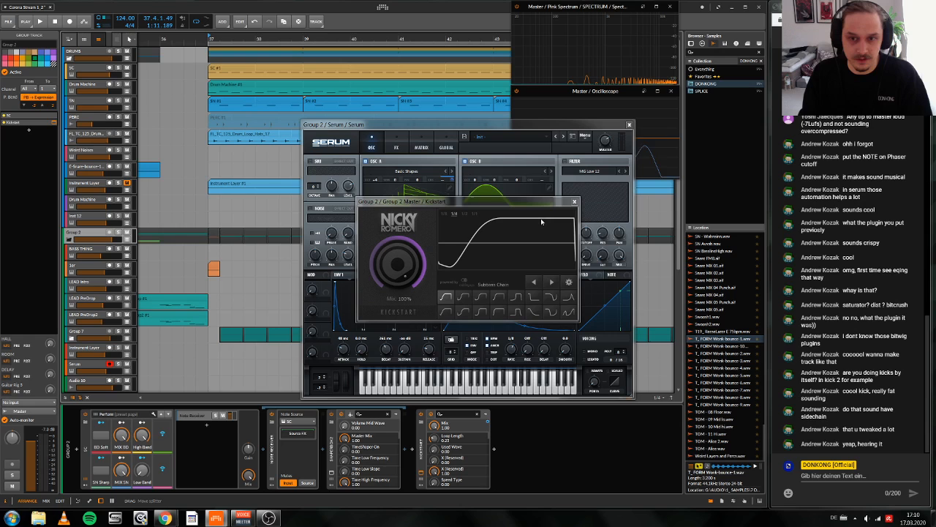
pyautogui.press('Escape')
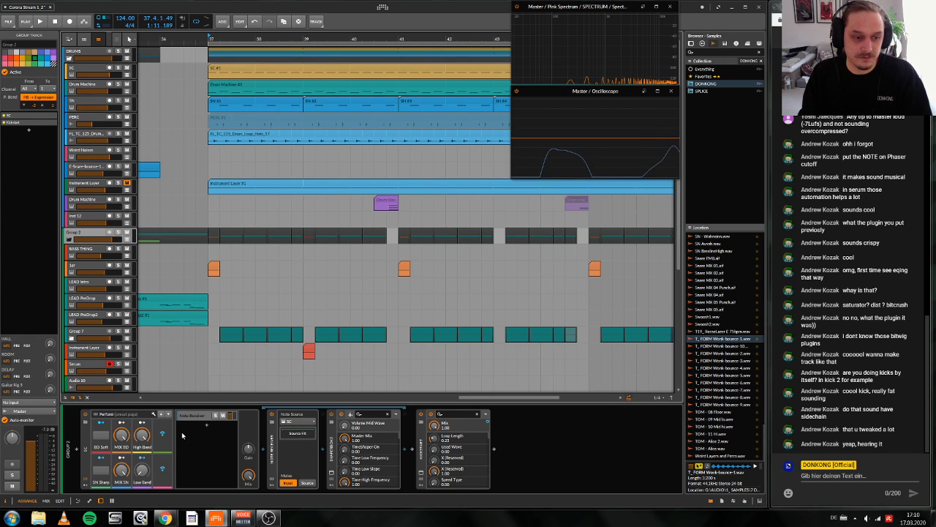
# Step: Inspect the SC trigger clip and Group 2's Note Receiver and ShaperBox 2 devices, and play the drop from bar 37
pyautogui.click(229, 67)
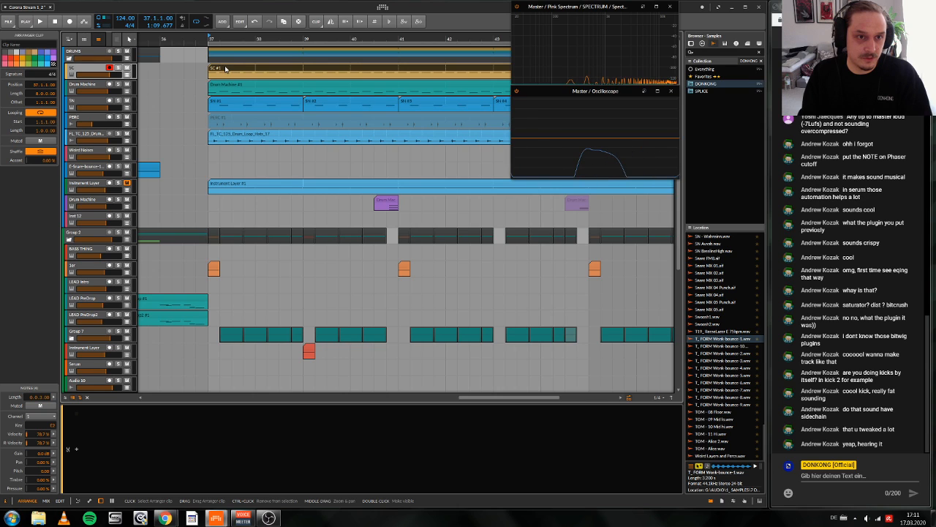
pyautogui.click(76, 232)
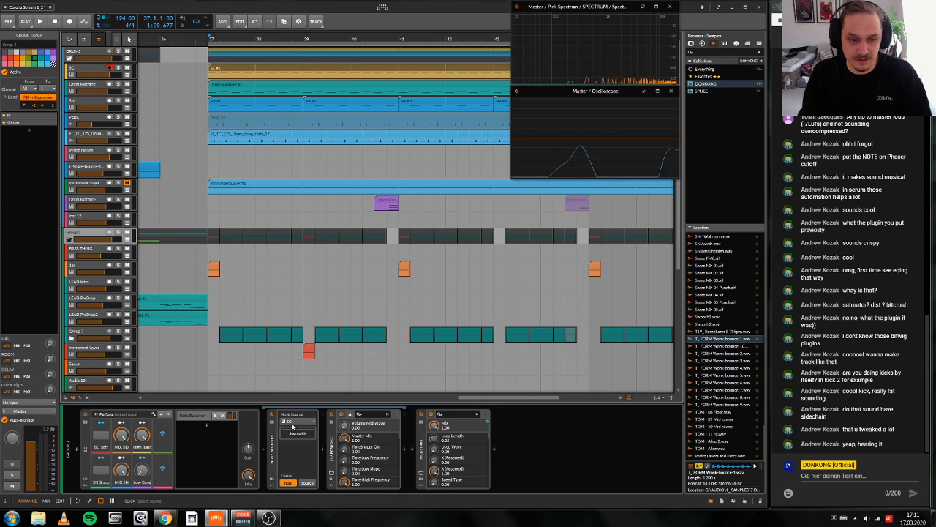
pyautogui.click(334, 459)
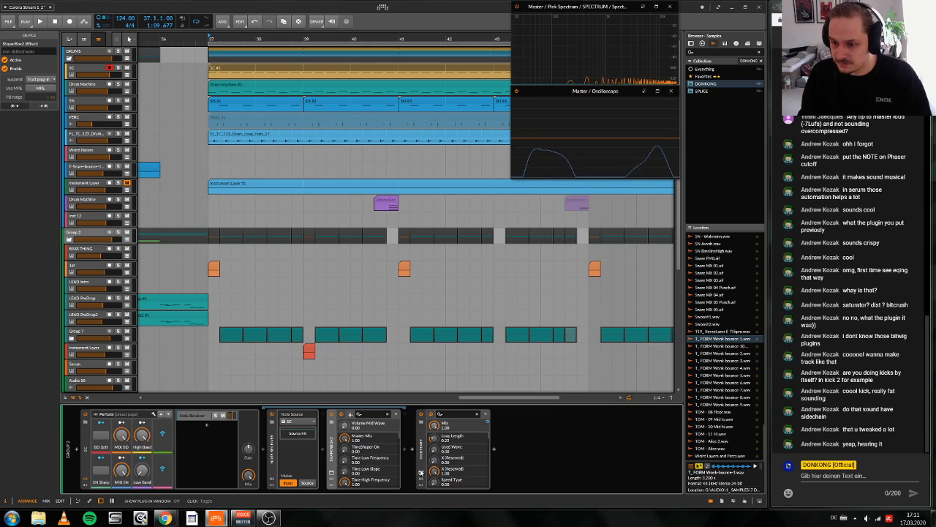
pyautogui.press('space')
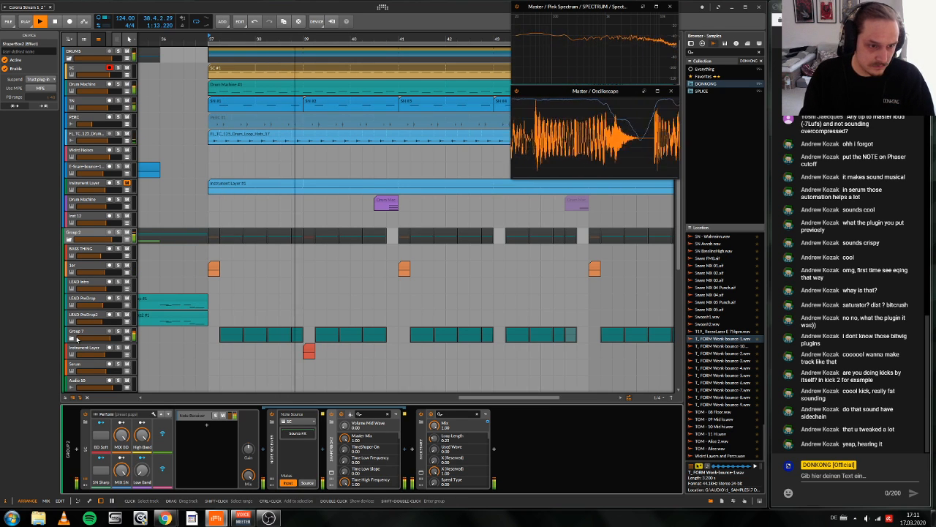
# Step: Stop playback, reopen the new track's Serum and move LFO 1's peak closer to the start for a faster rise
pyautogui.click(81, 369)
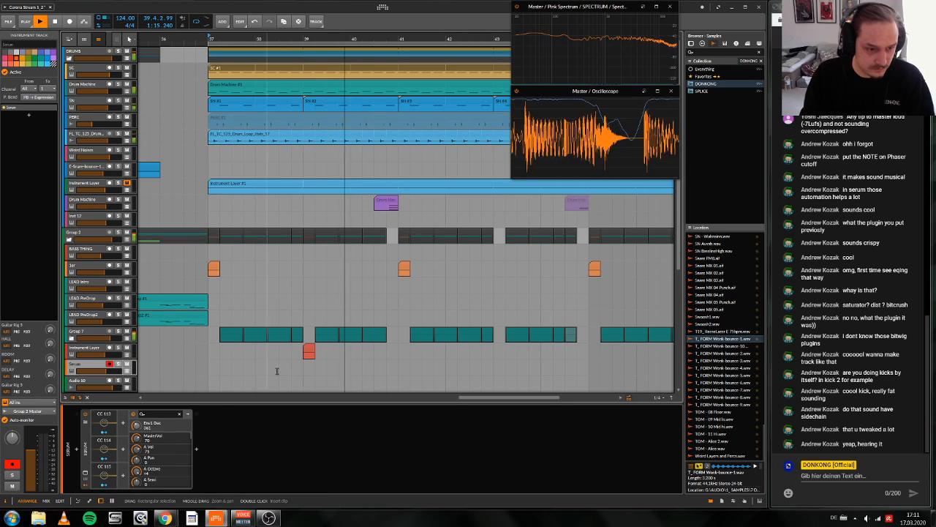
pyautogui.press('space')
pyautogui.click(85, 474)
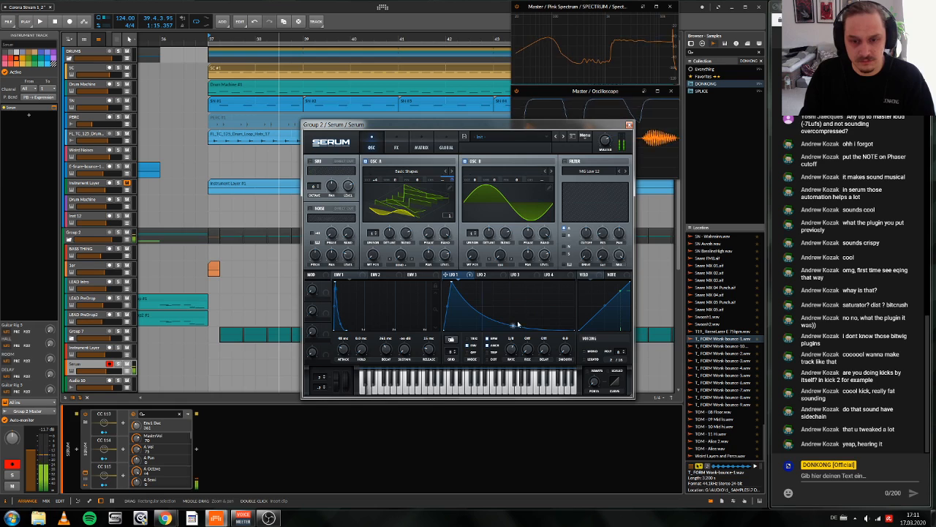
# Step: Try oscillator A at octave -4 with a raised coarse pitch, and reset the coarse pitch
pyautogui.moveTo(375, 179); pyautogui.dragTo(375, 259)
pyautogui.moveTo(453, 186); pyautogui.dragTo(432, 302)
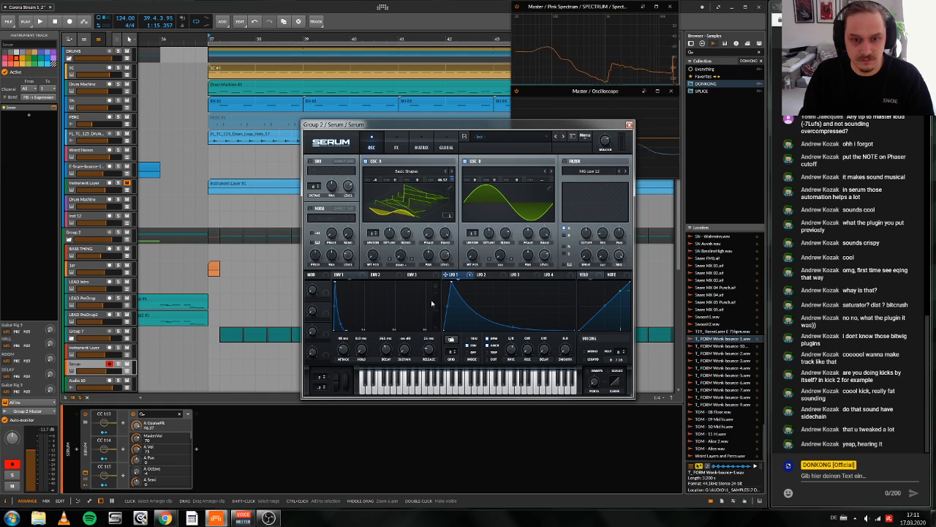
pyautogui.rightClick(442, 178)
pyautogui.click(476, 223)
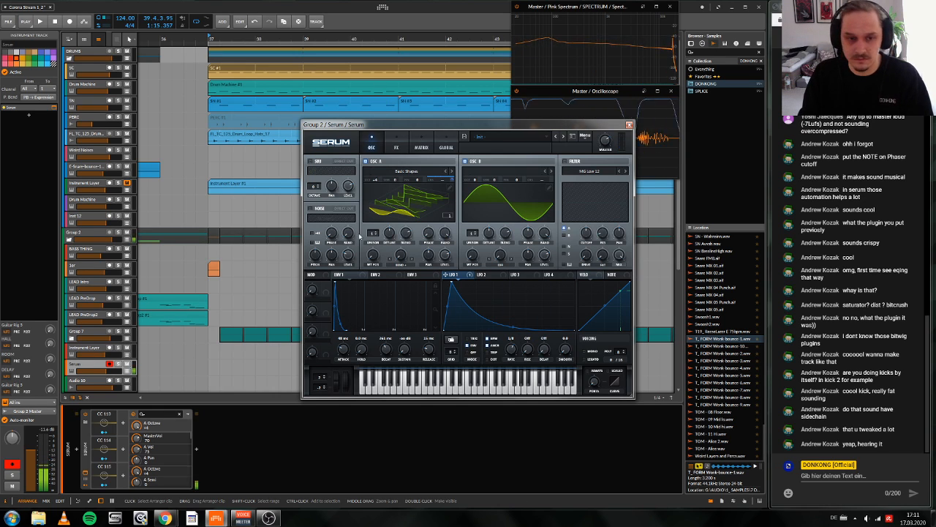
# Step: Set oscillator A's unison to 4 voices with its random phase at 0, and adjust the detune
pyautogui.moveTo(373, 234); pyautogui.dragTo(375, 231)
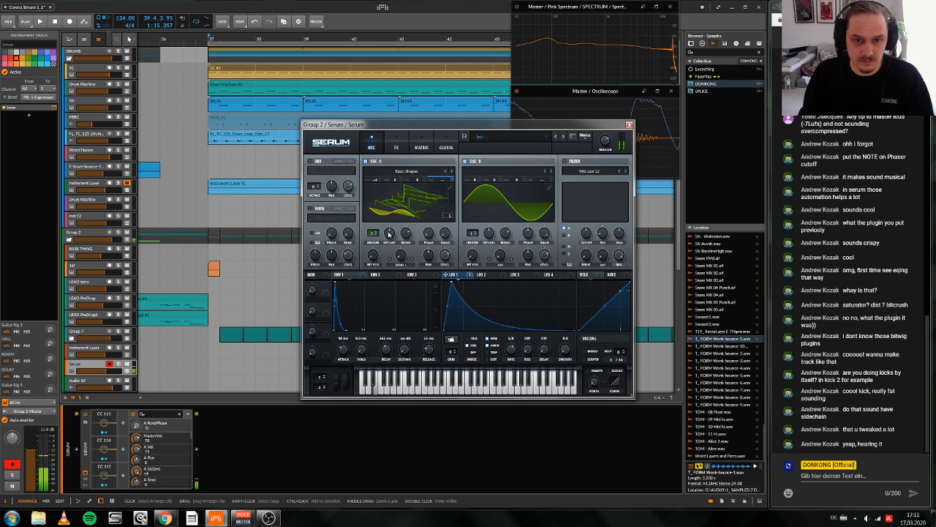
pyautogui.moveTo(390, 234); pyautogui.dragTo(392, 252)
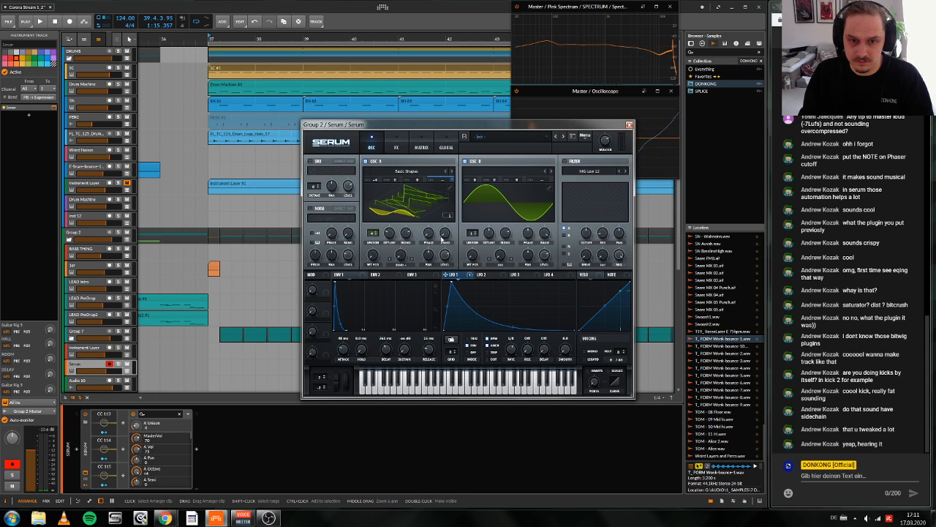
# Step: Set oscillator A's unison width to 25 in the global unison settings and turn oscillator B off
pyautogui.click(446, 146)
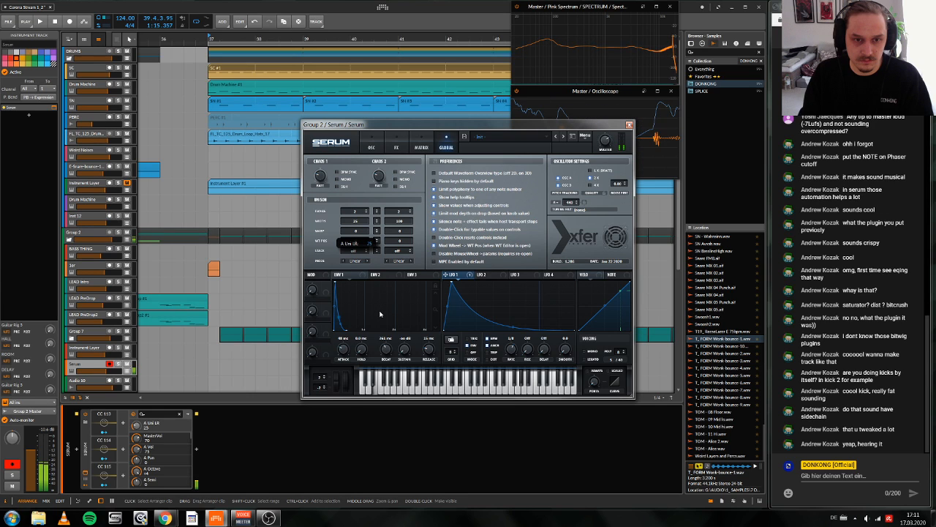
pyautogui.click(372, 147)
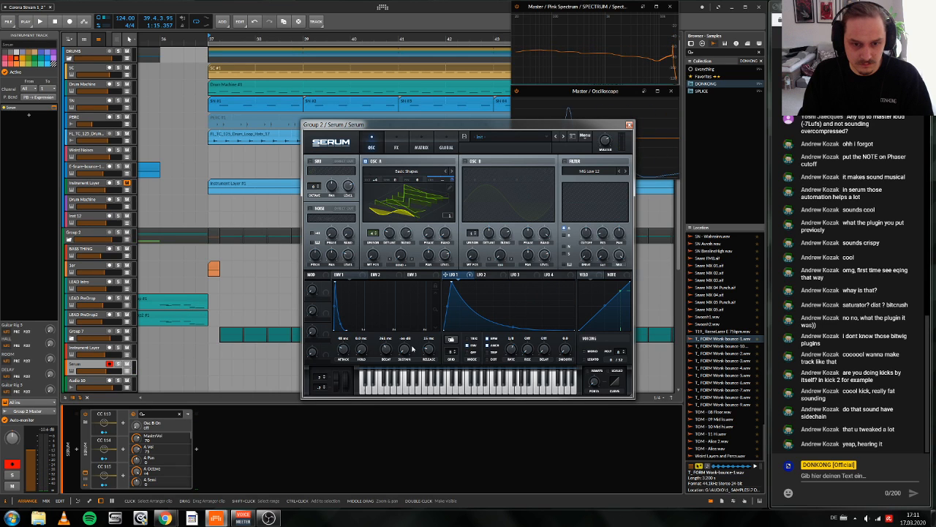
# Step: Adjust envelope 1's attack and bend its decay curve outward so the level holds longer before falling
pyautogui.click(435, 286)
pyautogui.moveTo(390, 315)
pyautogui.mouseDown()
pyautogui.moveTo(397, 296)
pyautogui.moveTo(386, 317)
pyautogui.mouseUp()
pyautogui.moveTo(343, 350)
pyautogui.mouseDown()
pyautogui.moveTo(341, 365)
pyautogui.moveTo(343, 352)
pyautogui.mouseUp()
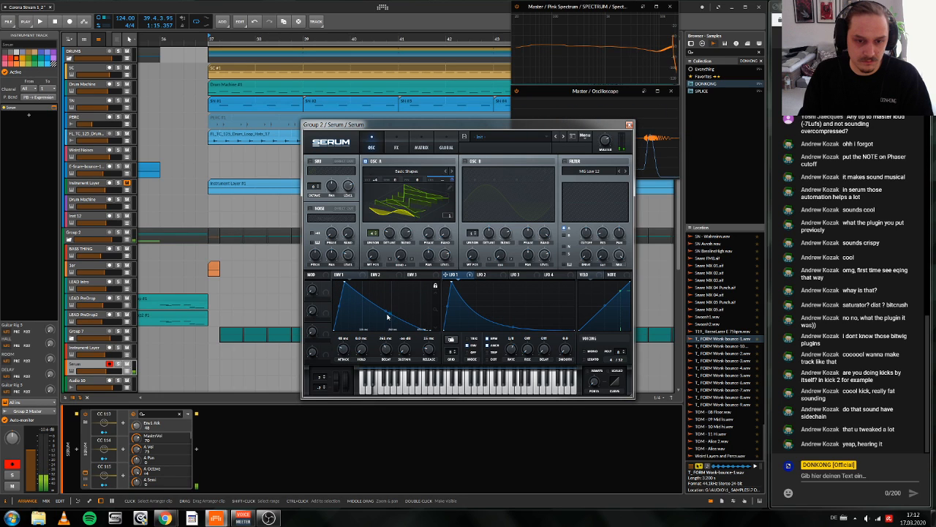
pyautogui.moveTo(388, 316); pyautogui.dragTo(388, 291)
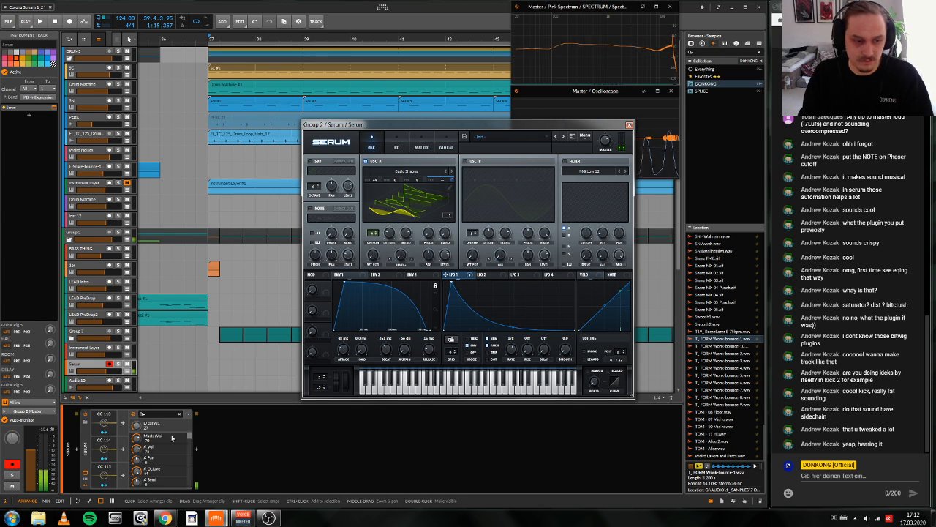
# Step: Insert an Arpeggiator note effect before Serum in the track's device chain
pyautogui.click(77, 450)
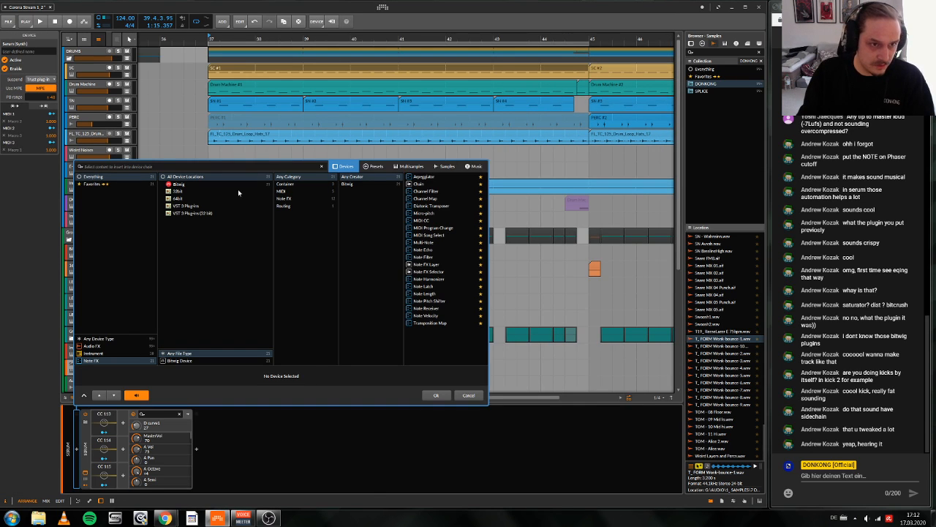
pyautogui.click(428, 176)
pyautogui.click(438, 393)
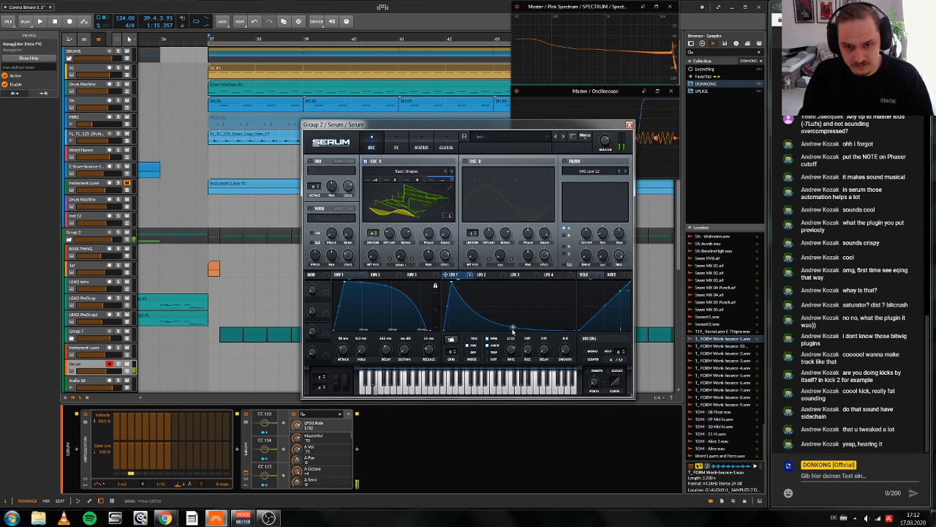
# Step: Set LFO 1's rate to 1/8 and fine-tune its peak position and falling curve
pyautogui.moveTo(511, 330)
pyautogui.mouseDown()
pyautogui.moveTo(516, 317)
pyautogui.moveTo(514, 335)
pyautogui.moveTo(507, 323)
pyautogui.mouseUp()
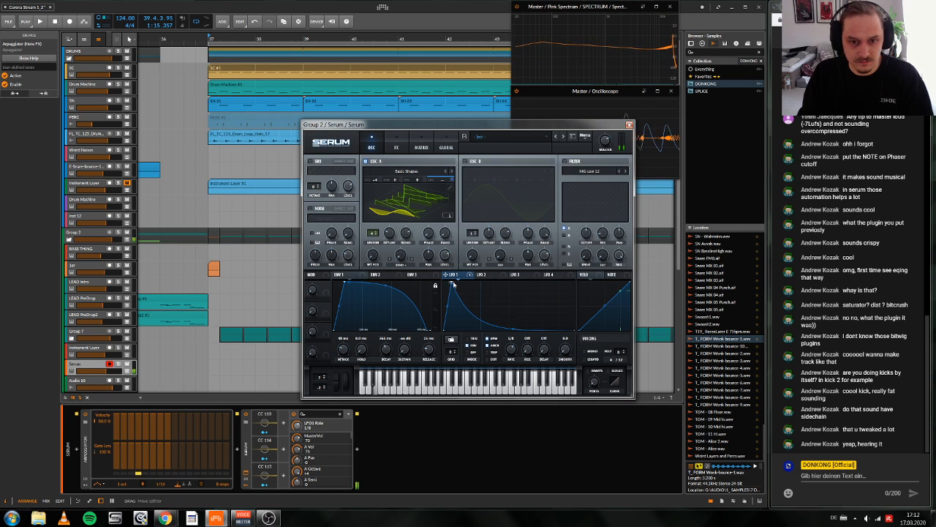
pyautogui.moveTo(454, 284)
pyautogui.mouseDown()
pyautogui.moveTo(464, 273)
pyautogui.moveTo(437, 264)
pyautogui.moveTo(457, 273)
pyautogui.mouseUp()
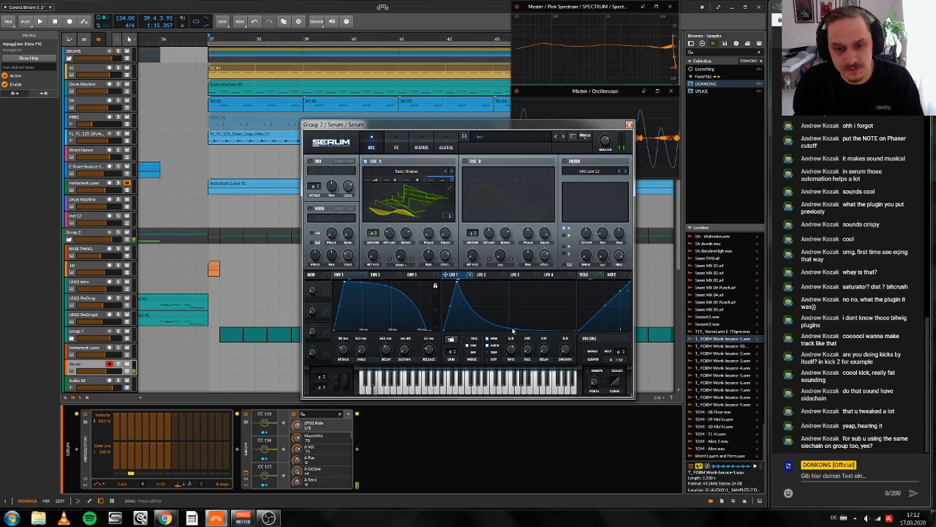
pyautogui.moveTo(516, 323)
pyautogui.mouseDown()
pyautogui.moveTo(522, 307)
pyautogui.moveTo(513, 326)
pyautogui.mouseUp()
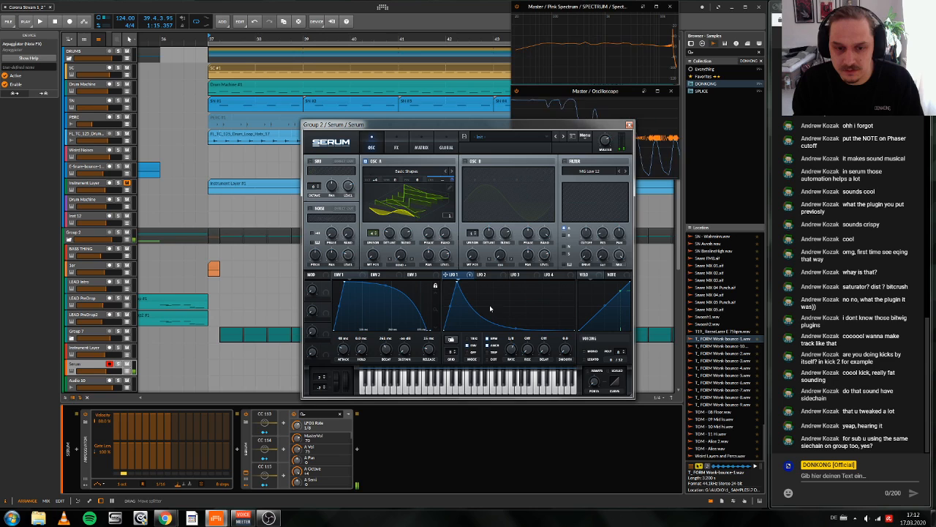
pyautogui.moveTo(459, 283)
pyautogui.mouseDown()
pyautogui.moveTo(531, 280)
pyautogui.moveTo(458, 287)
pyautogui.moveTo(459, 305)
pyautogui.moveTo(458, 282)
pyautogui.moveTo(453, 296)
pyautogui.moveTo(525, 286)
pyautogui.moveTo(451, 289)
pyautogui.mouseUp()
# Step: Raise envelope 2's attack to 1.14 s and reshape LFO 2 into a rising ramp with a 2 bar rate
pyautogui.click(377, 274)
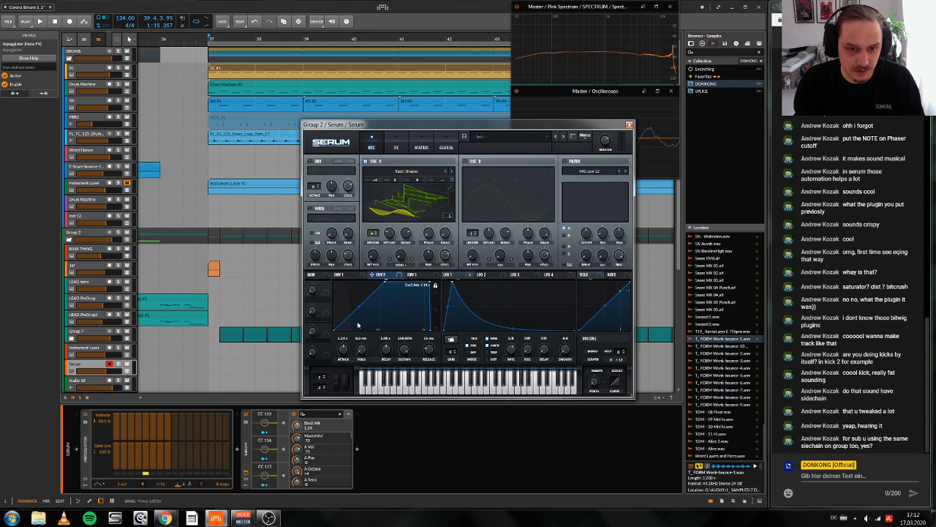
pyautogui.click(420, 147)
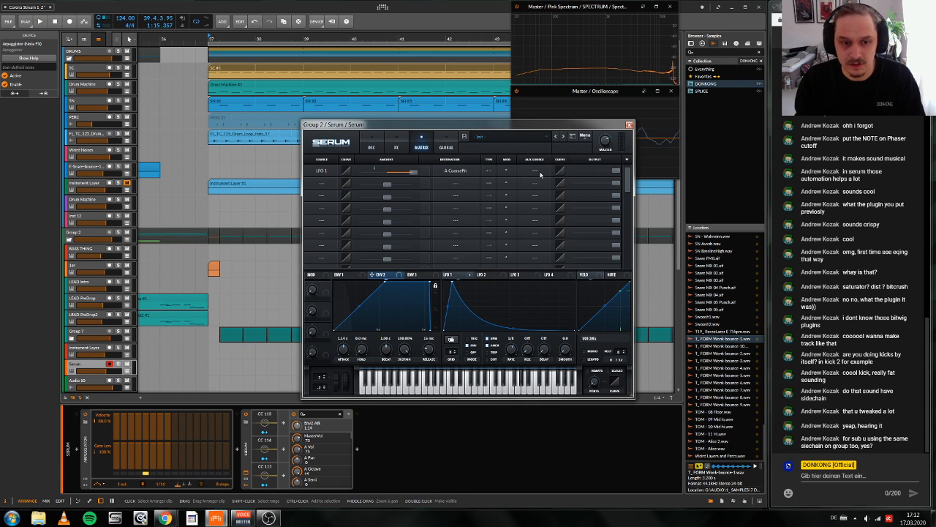
pyautogui.click(483, 274)
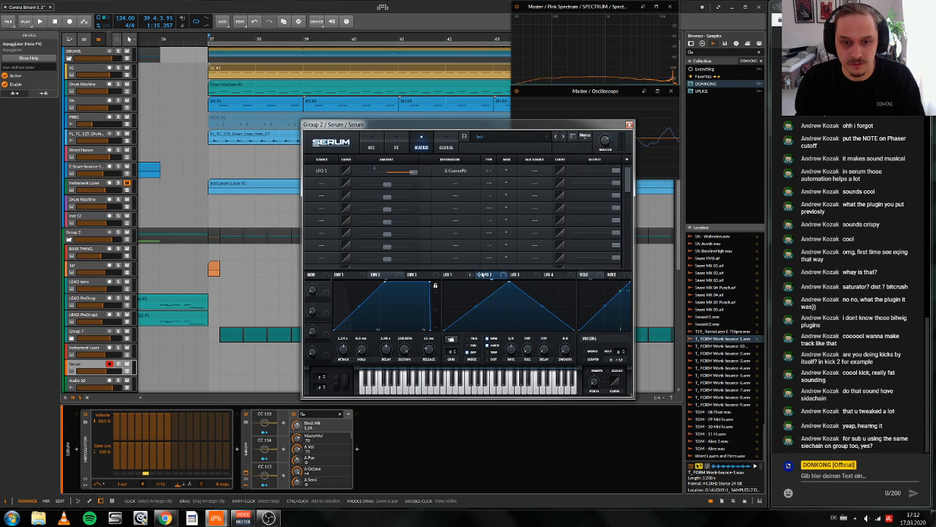
pyautogui.moveTo(508, 282); pyautogui.dragTo(576, 280)
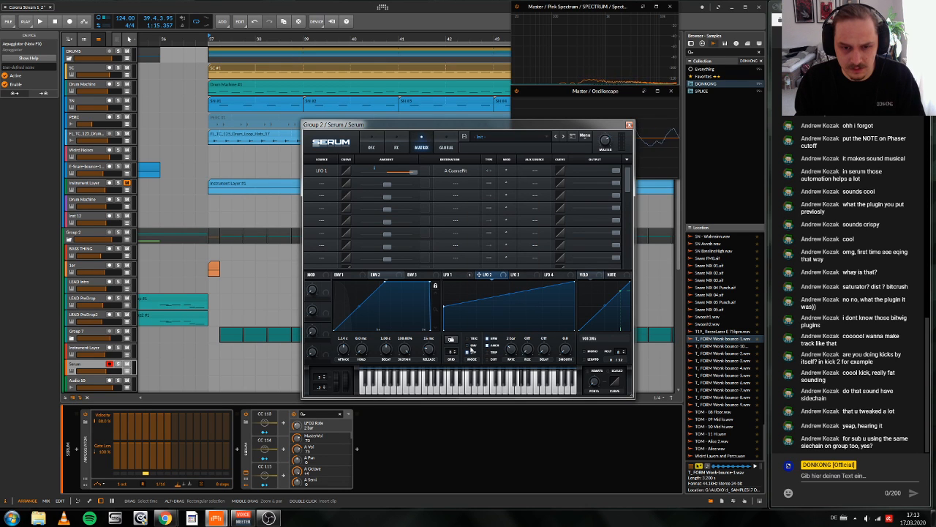
# Step: Make LFO 2 the aux source of LFO 1's coarse pitch modulation and set LFO 2's rate to 1/4
pyautogui.click(533, 173)
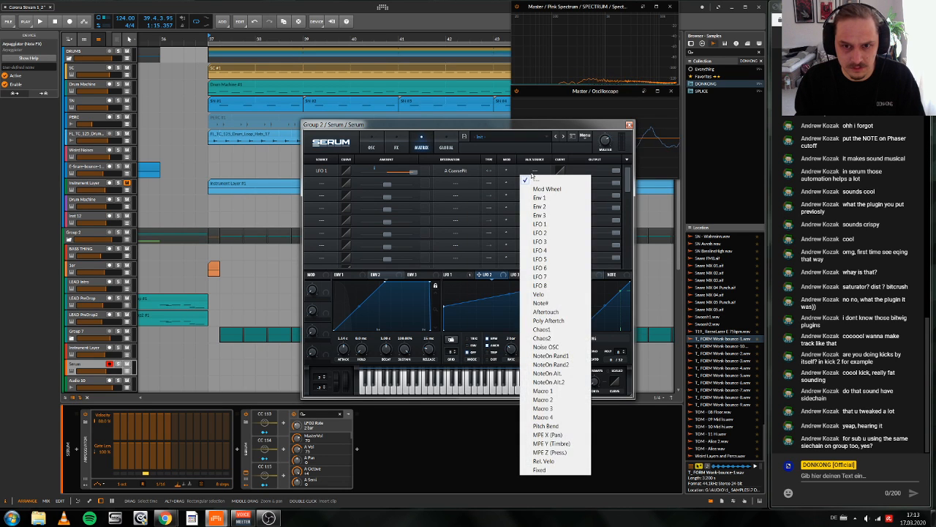
pyautogui.click(550, 234)
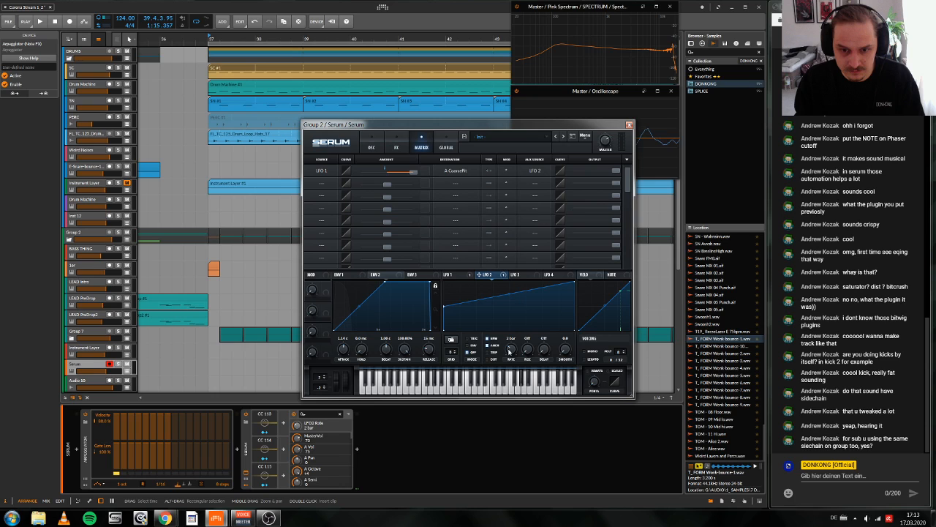
pyautogui.moveTo(509, 352); pyautogui.dragTo(523, 306)
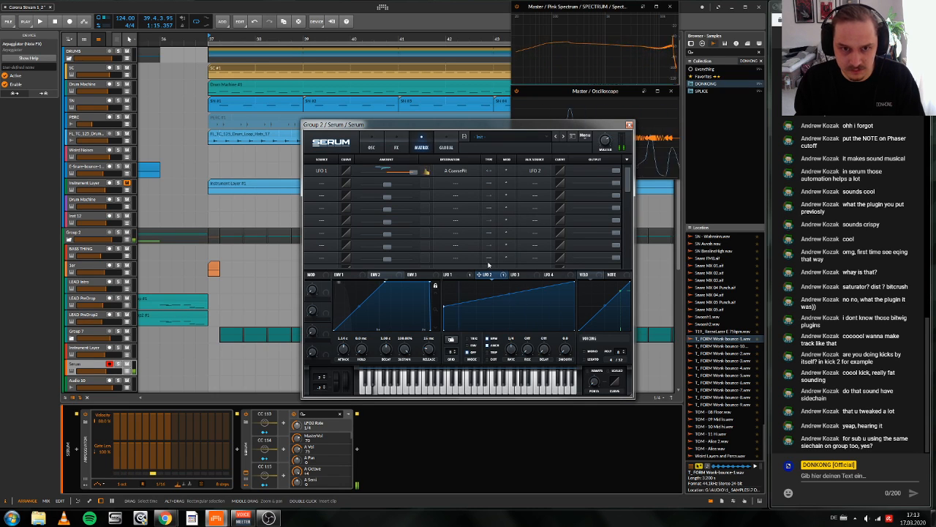
# Step: Return to the oscillator view and bend envelope 1's attack curve outward
pyautogui.click(372, 145)
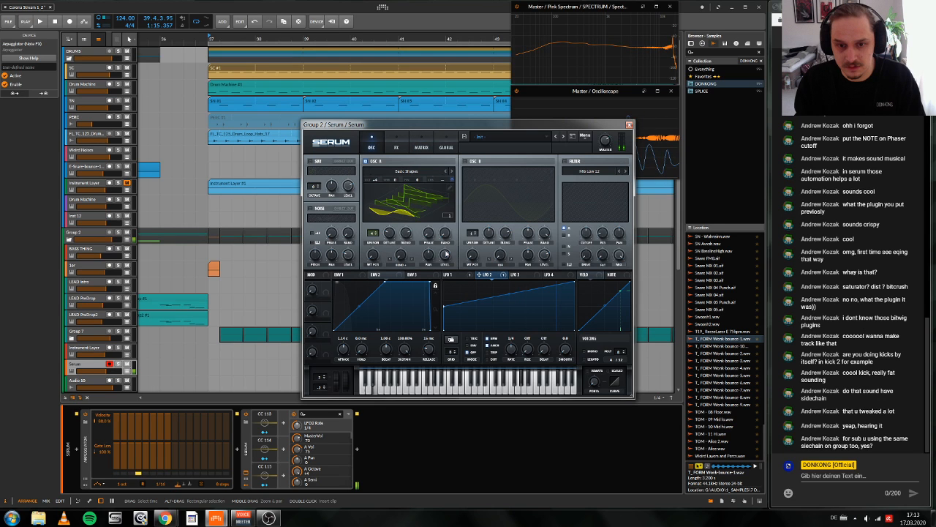
pyautogui.click(452, 275)
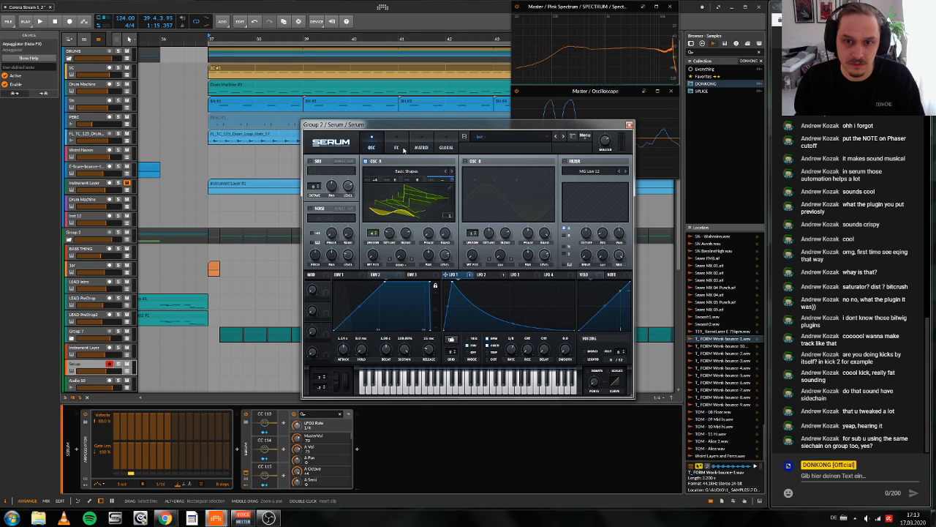
pyautogui.click(341, 274)
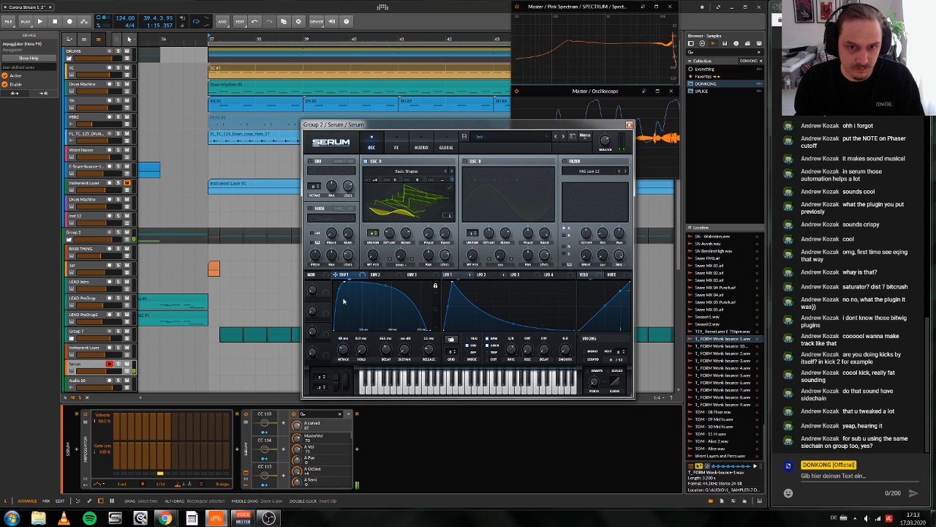
# Step: Enable Serum's reverb, adjust its spin and low cut, and set its mix to 42
pyautogui.click(396, 144)
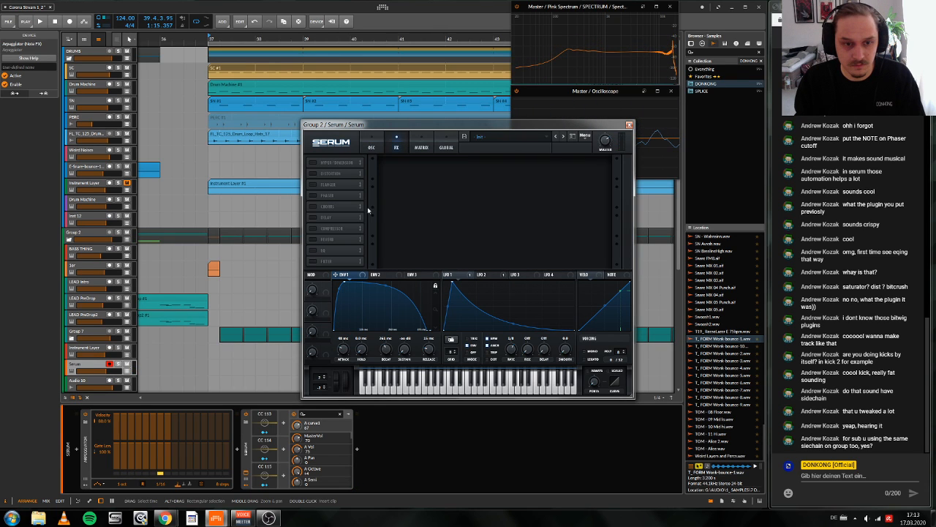
pyautogui.click(327, 239)
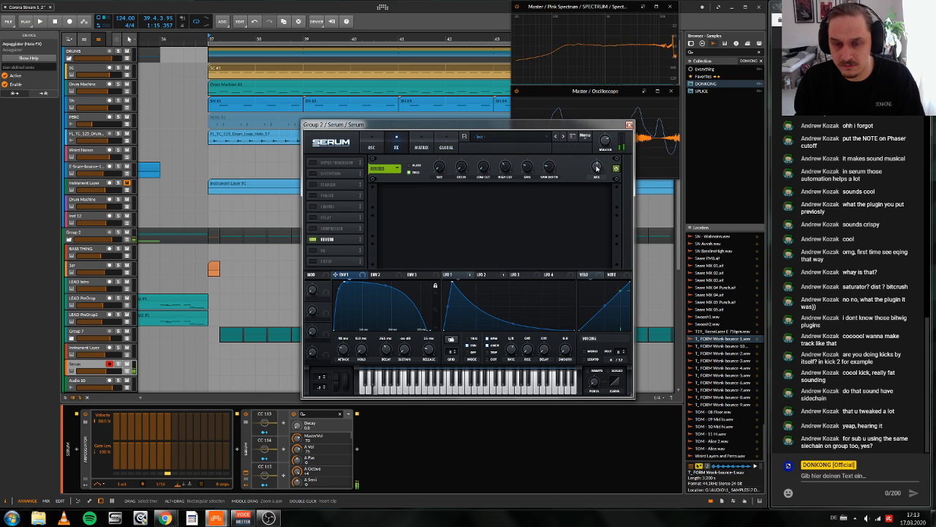
pyautogui.moveTo(528, 168); pyautogui.dragTo(528, 176)
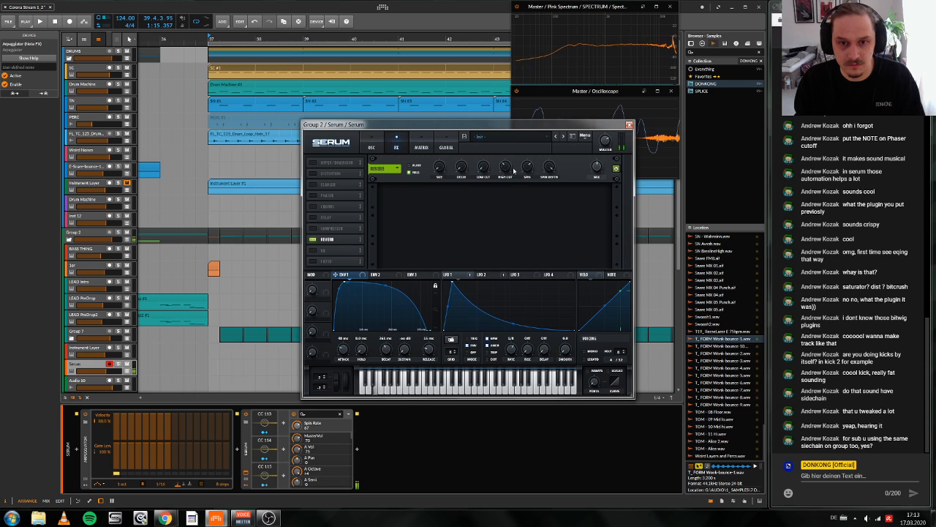
pyautogui.moveTo(483, 168); pyautogui.dragTo(480, 140)
pyautogui.moveTo(597, 168)
pyautogui.mouseDown()
pyautogui.moveTo(585, 201)
pyautogui.moveTo(596, 178)
pyautogui.mouseUp()
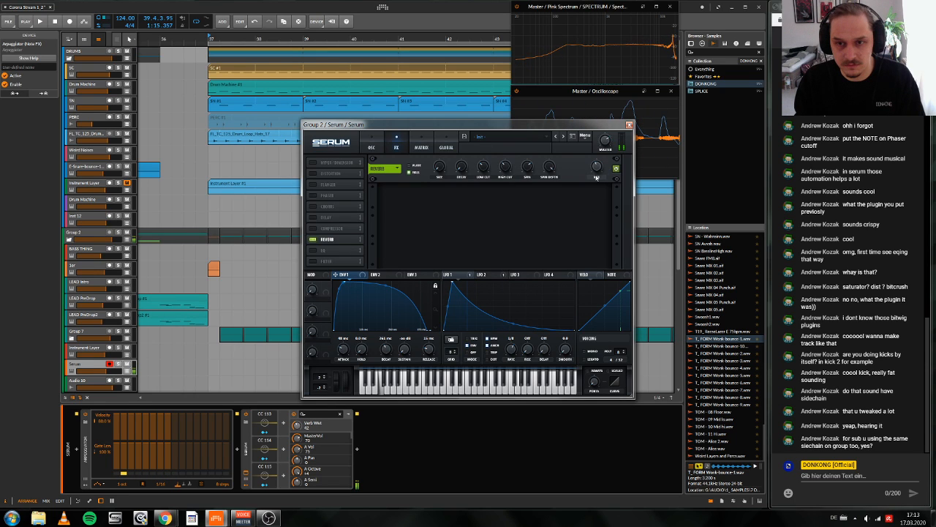
# Step: Set the reverb mix to 0 and modulate it with LFO 1
pyautogui.click(415, 274)
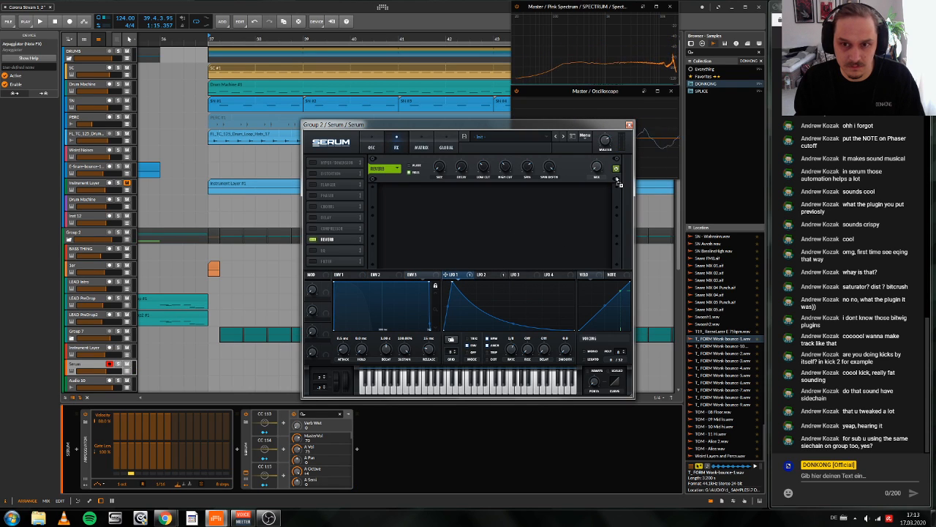
pyautogui.moveTo(591, 161); pyautogui.dragTo(588, 178)
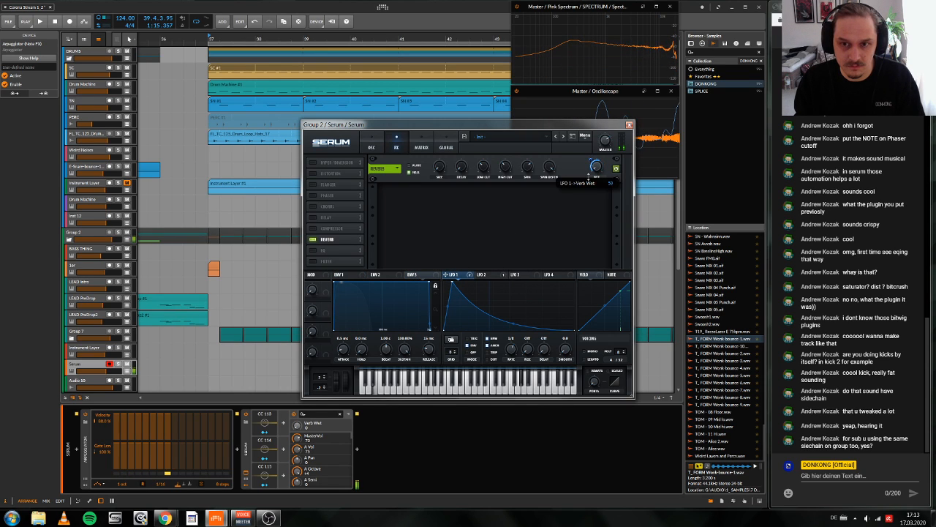
# Step: Move the reverb to the start of the effects chain, enable the multiband compressor after it, and close Serum
pyautogui.moveTo(327, 239); pyautogui.dragTo(339, 130)
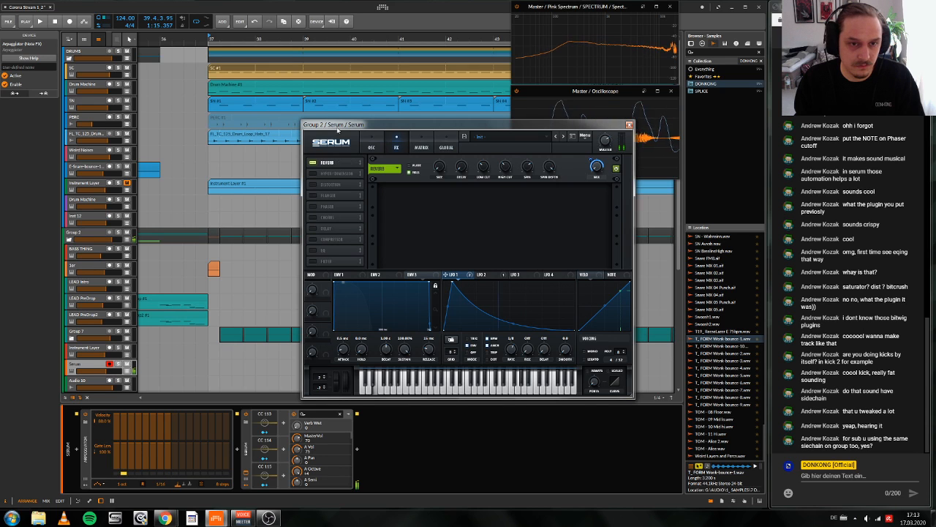
pyautogui.click(314, 240)
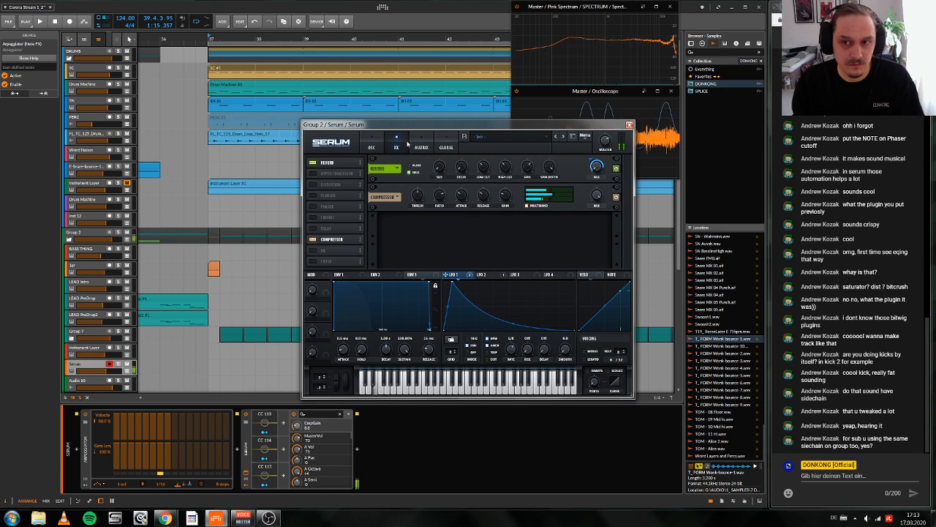
pyautogui.click(629, 125)
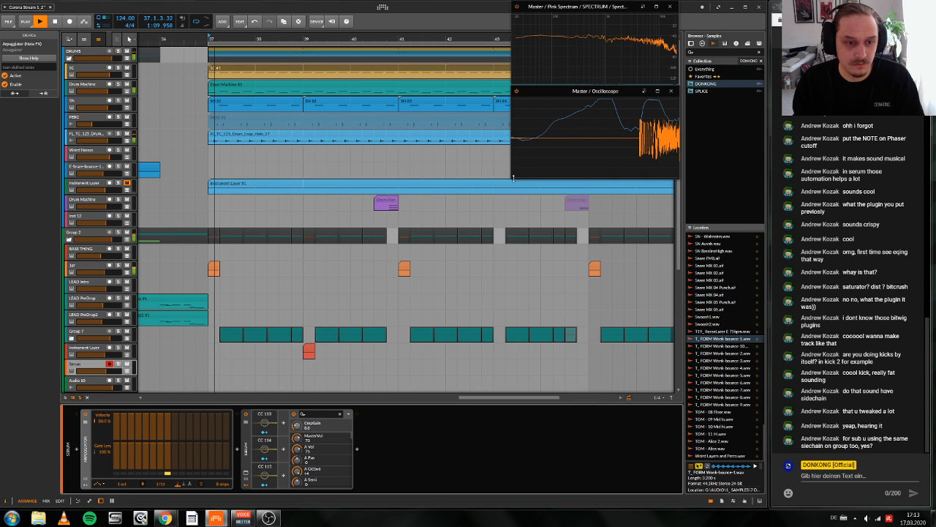
# Step: Play the drop from bar 37 and look along the arrangement for a spot for the new Serum sound
pyautogui.scroll(-4, 414, 266)
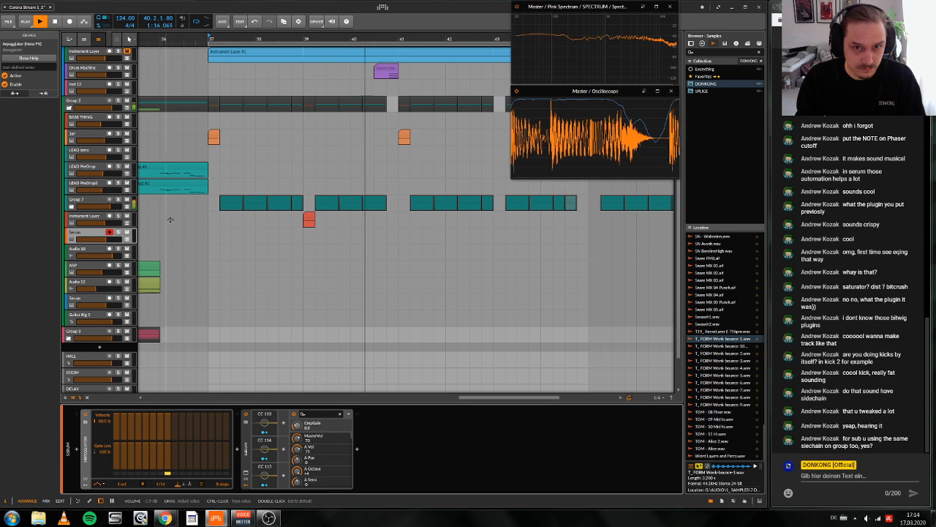
pyautogui.hscroll(-3, 445, 247)
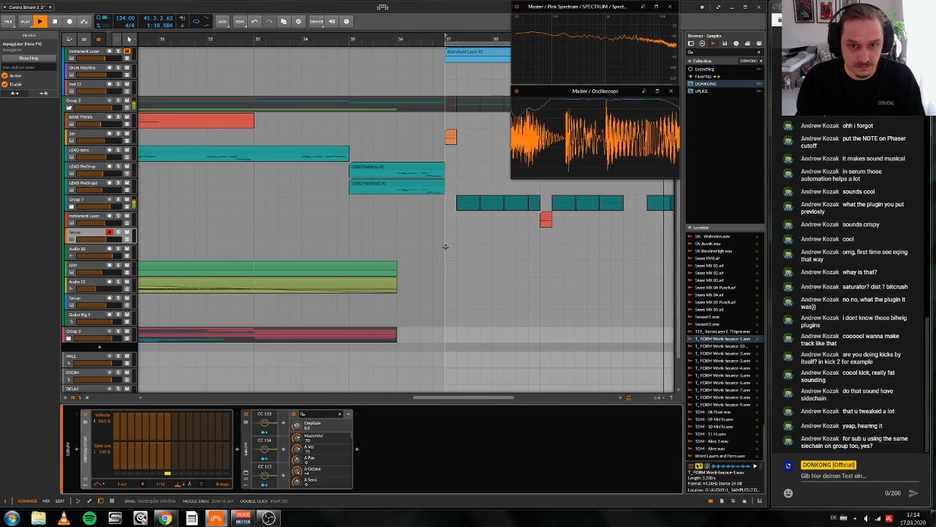
pyautogui.hscroll(4, 446, 246)
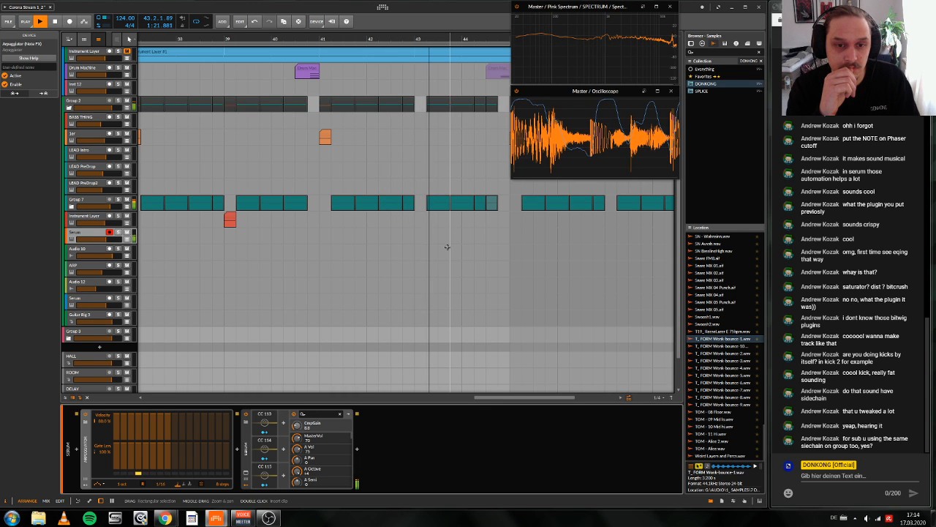
pyautogui.press('space')
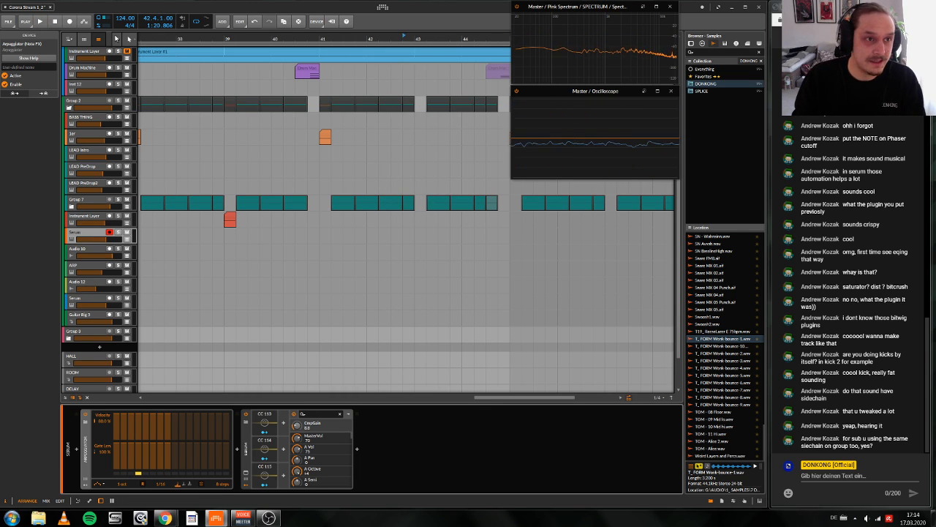
# Step: Record a short Serum clip on the armed track starting at 42.4
pyautogui.click(70, 21)
pyautogui.press('space')
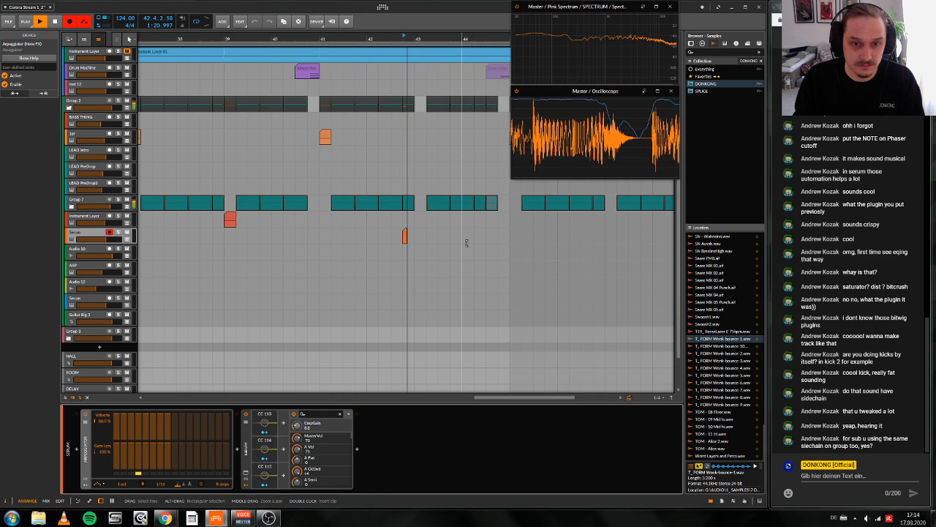
pyautogui.press('space')
# Step: Open the recorded Serum clip, transpose its note up to F1 and quantize its start to 43.1
pyautogui.doubleClick(425, 234)
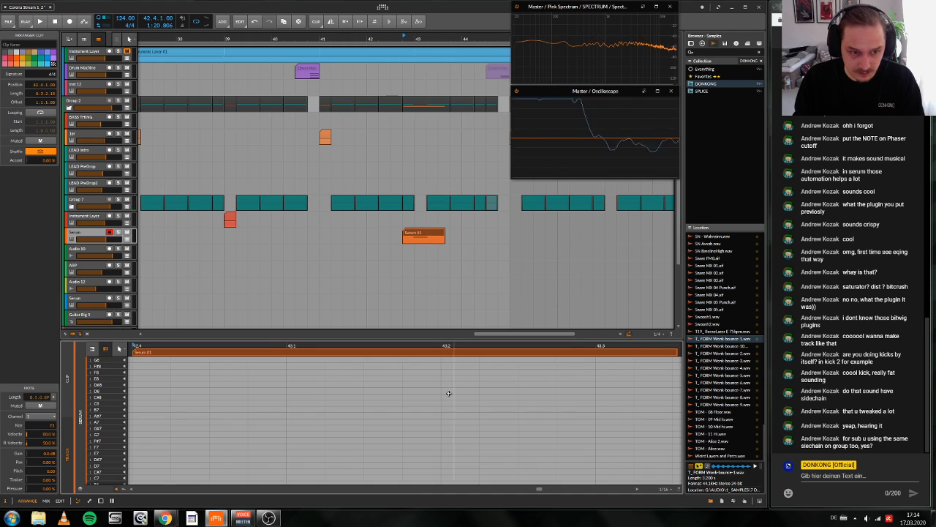
pyautogui.click(92, 350)
pyautogui.moveTo(309, 432); pyautogui.dragTo(304, 401)
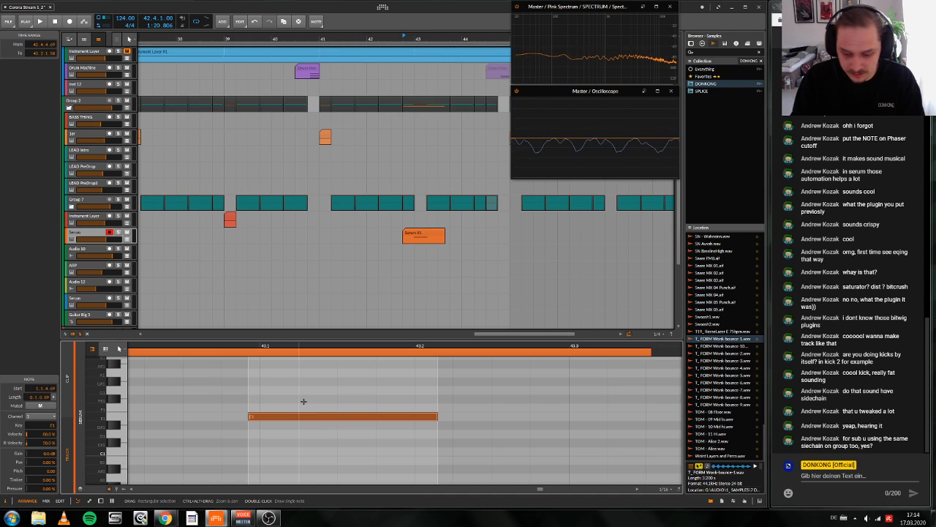
pyautogui.press('Up')
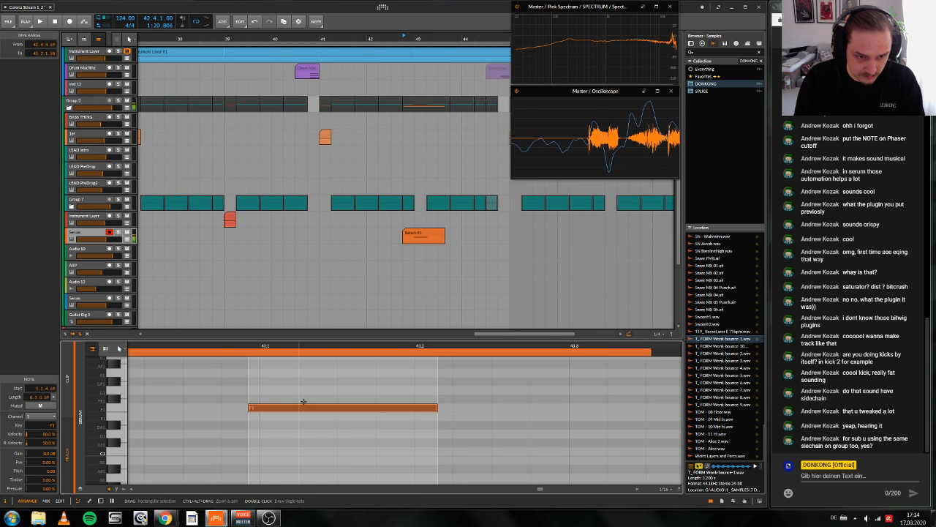
pyautogui.press('q')
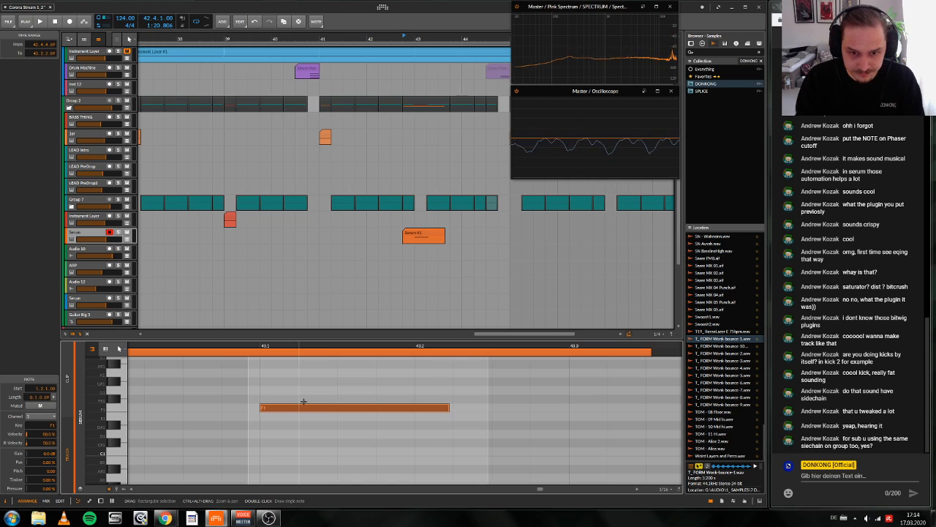
# Step: Shorten the F1 note to one beat so it ends at 43.2, and select its clip in the arrangement
pyautogui.click(529, 458)
pyautogui.moveTo(445, 409); pyautogui.dragTo(414, 411)
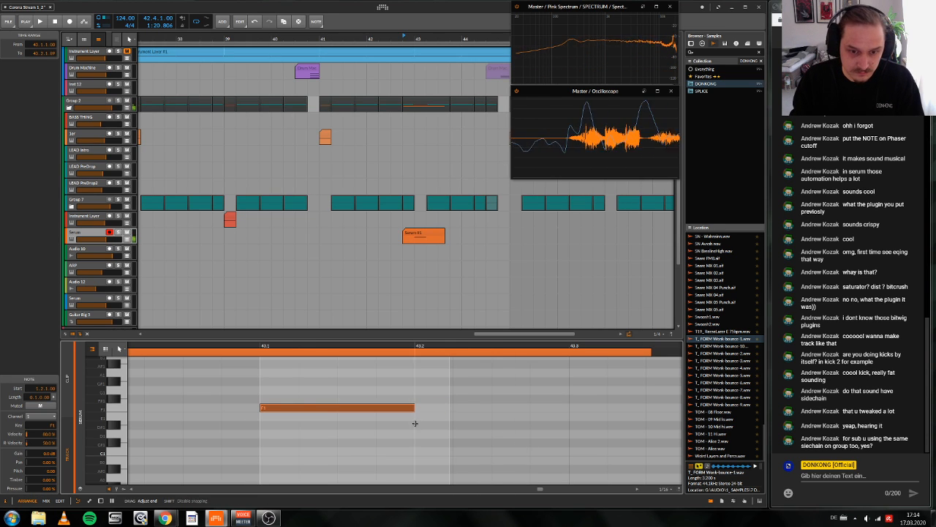
pyautogui.click(436, 236)
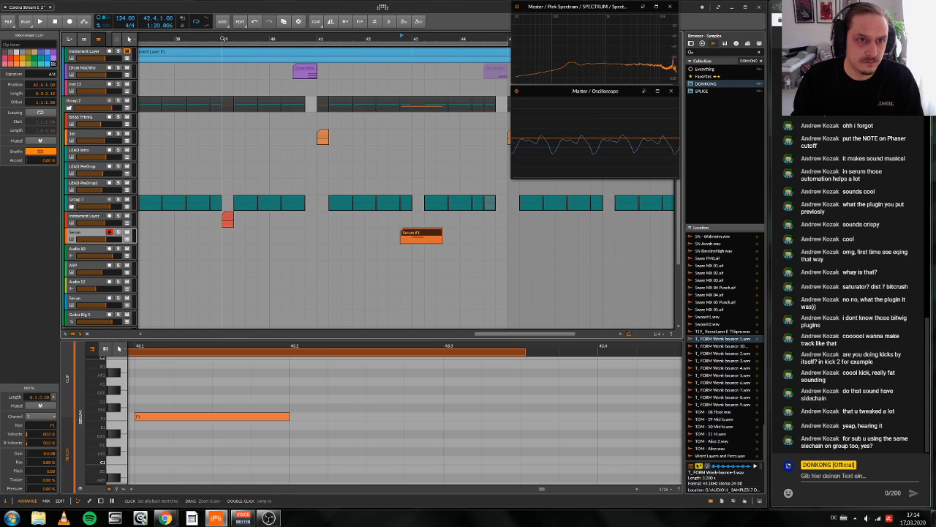
# Step: Play the Instrument Layer fill from bar 39 and show that track's devices
pyautogui.click(219, 224)
pyautogui.press('space')
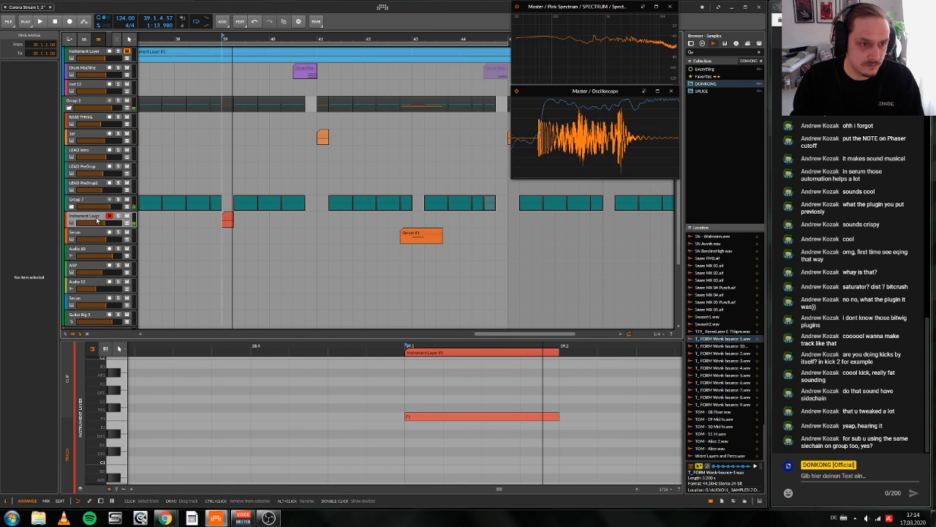
pyautogui.click(95, 219)
pyautogui.press('d')
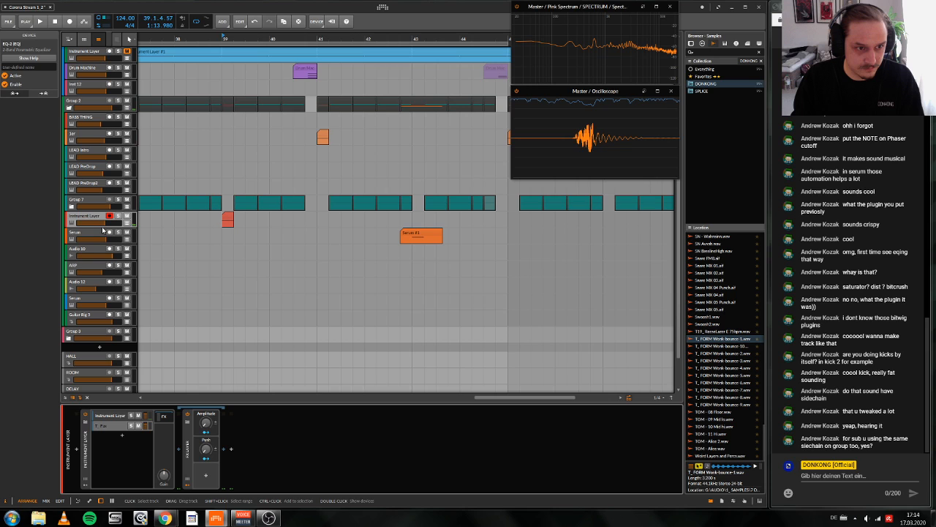
# Step: Adjust the volume of the second layer in the Instrument Layer while replaying the fill from bar 39
pyautogui.click(106, 425)
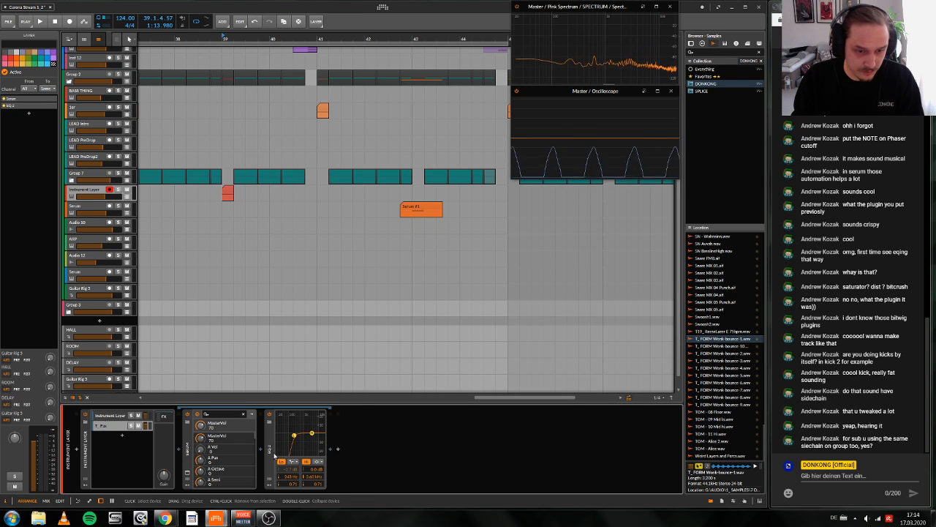
pyautogui.press('space')
pyautogui.press('space')
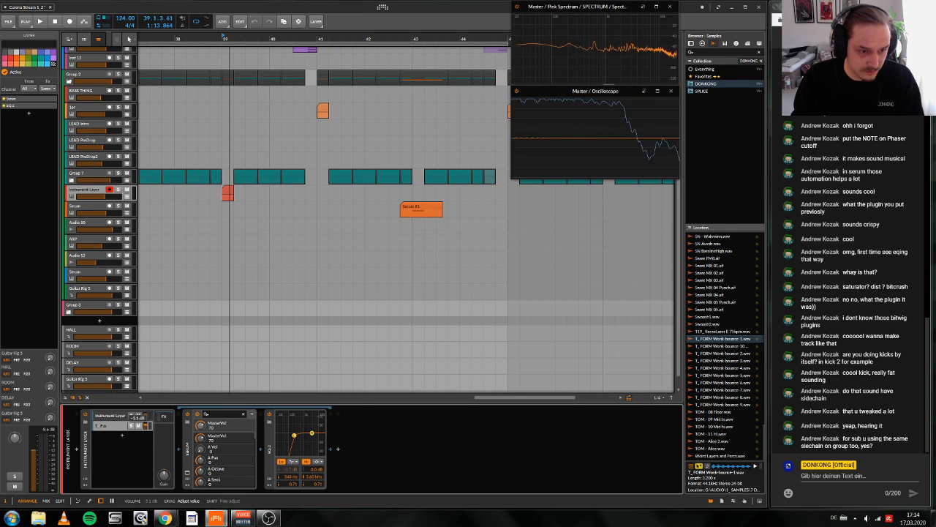
pyautogui.press('space')
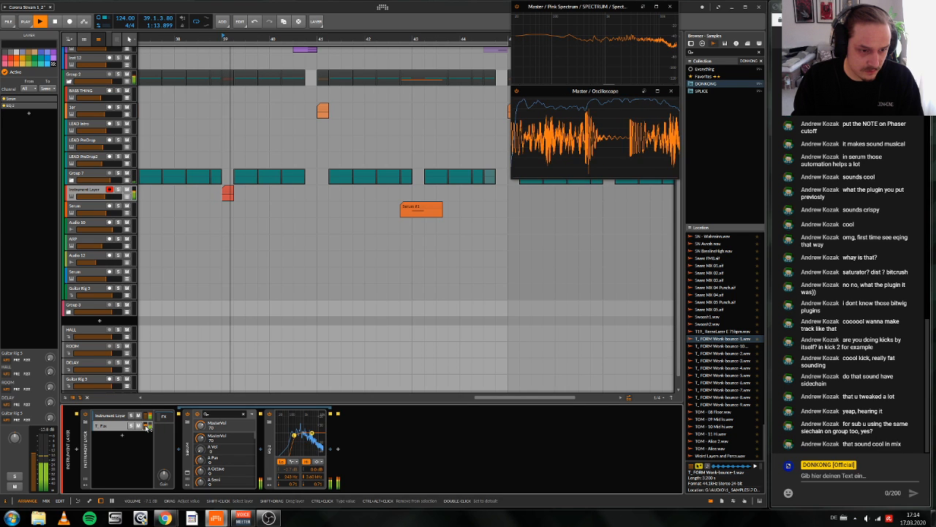
pyautogui.press('space')
# Step: Set the low-cut frequency of the second layer's EQ-2 to 425 Hz, auditioning the fill from bar 39
pyautogui.press('space')
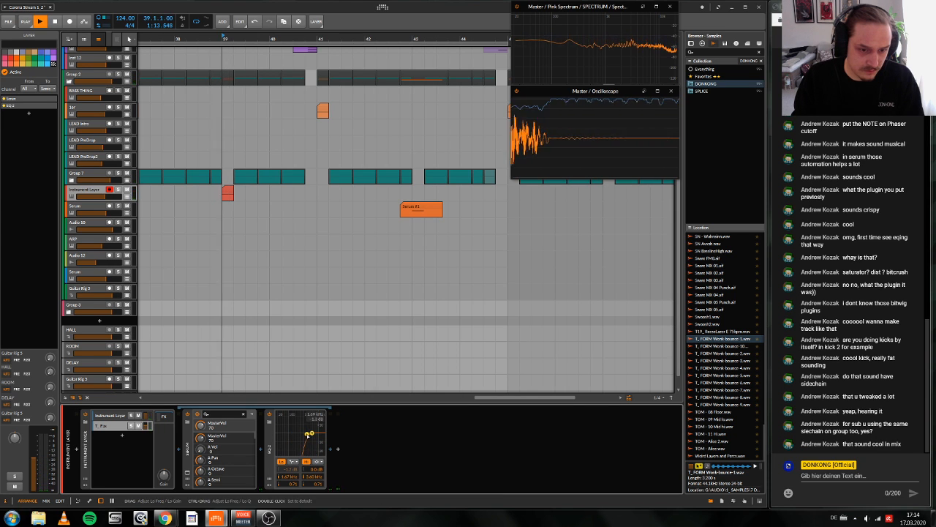
pyautogui.press('space')
pyautogui.press('space')
pyautogui.moveTo(295, 437); pyautogui.dragTo(300, 438)
pyautogui.press('space')
pyautogui.press('space')
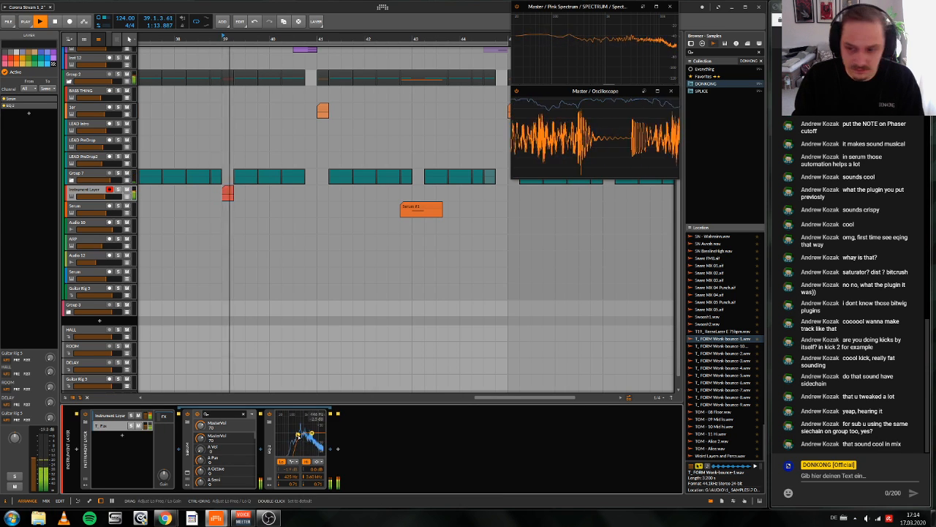
pyautogui.press('space')
pyautogui.press('space')
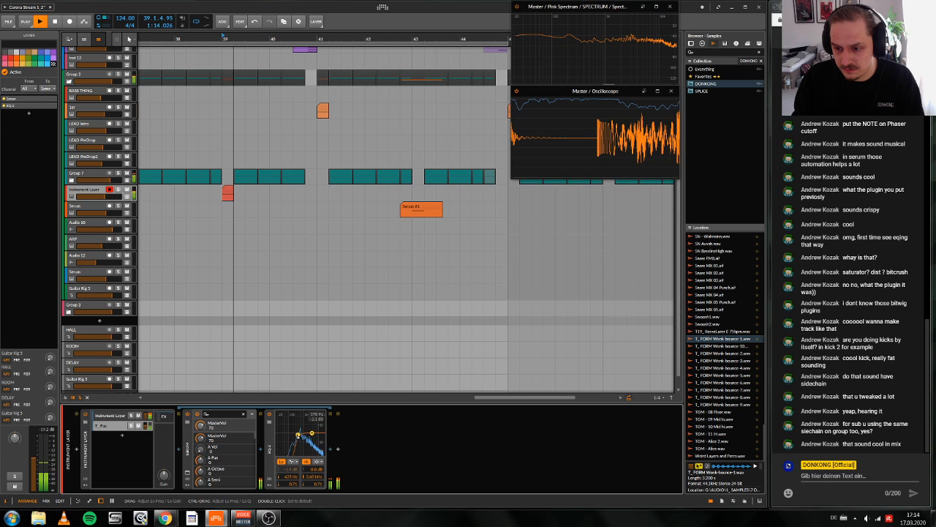
pyautogui.press('space')
# Step: Play the drop from bar 37 through all the fills and select the Instrument Layer track while listening
pyautogui.scroll(-3, 321, 132)
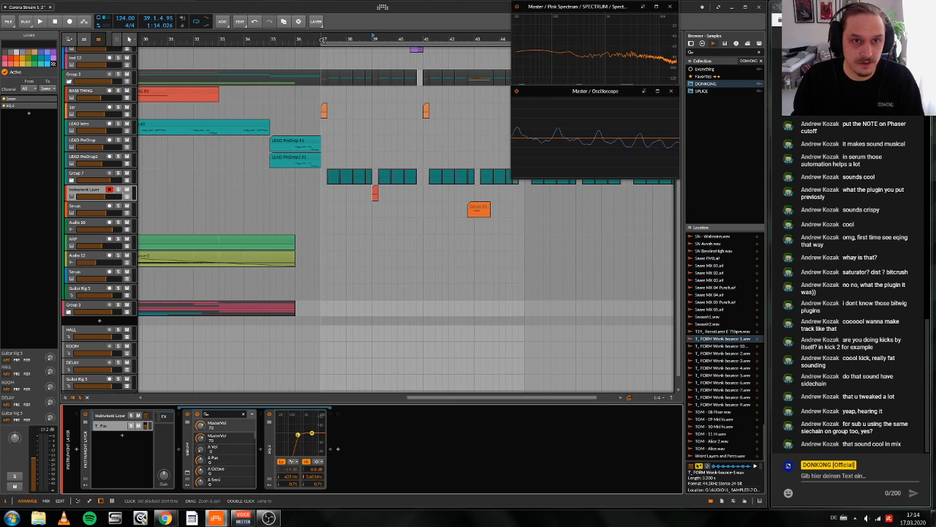
pyautogui.click(322, 109)
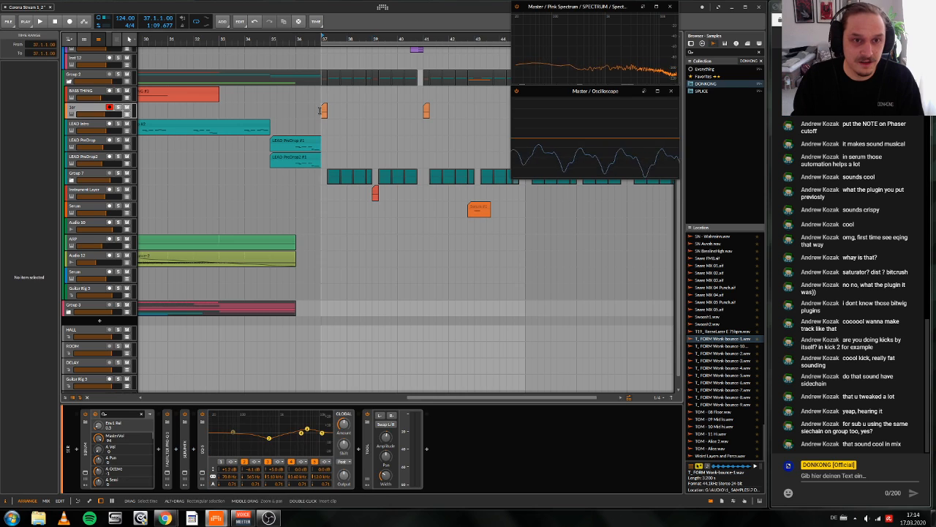
pyautogui.press('space')
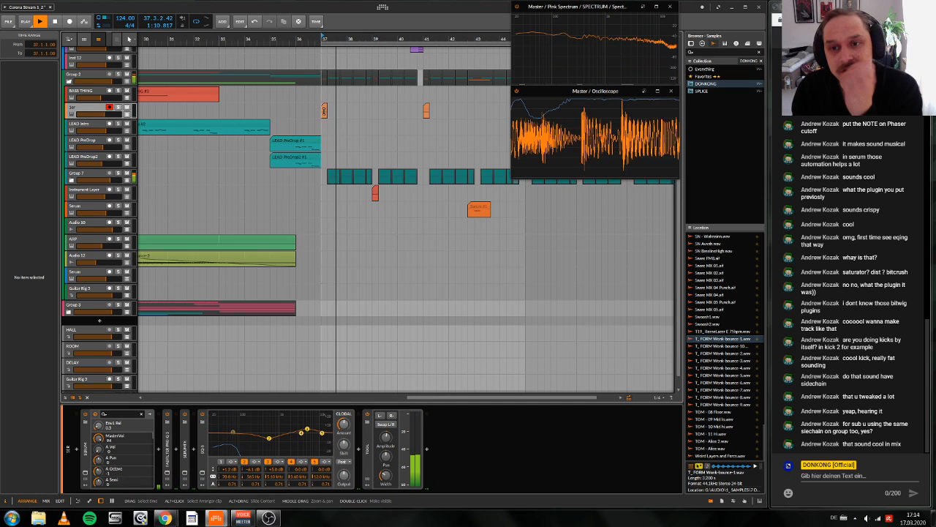
pyautogui.scroll(1, 326, 128)
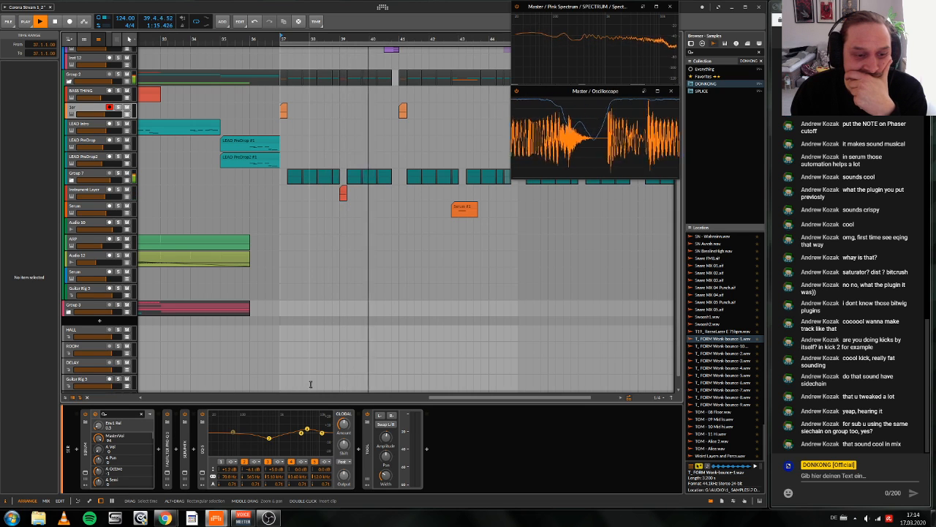
pyautogui.scroll(-1, 125, 176)
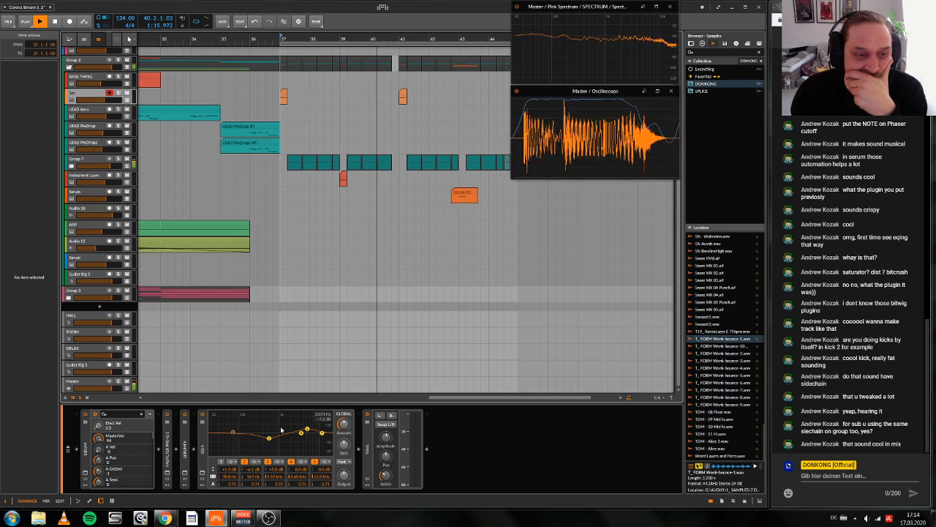
pyautogui.click(123, 176)
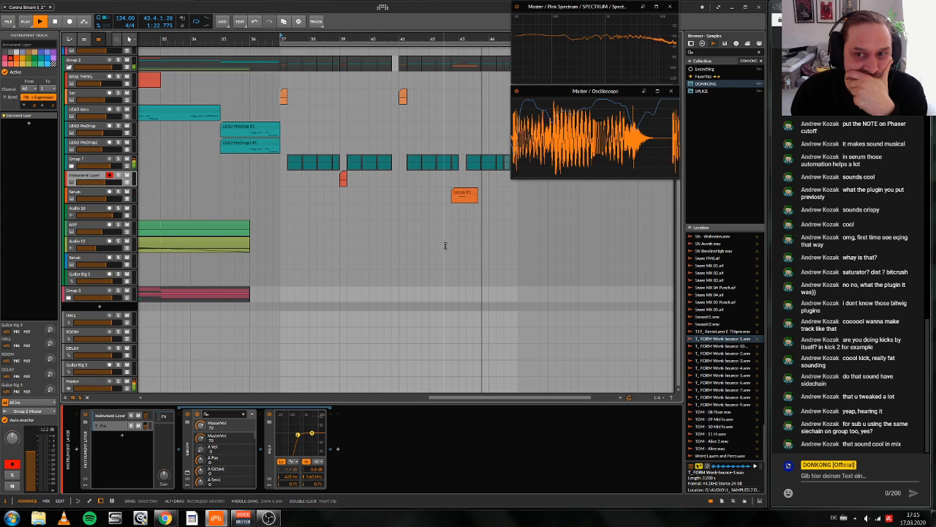
pyautogui.press('space')
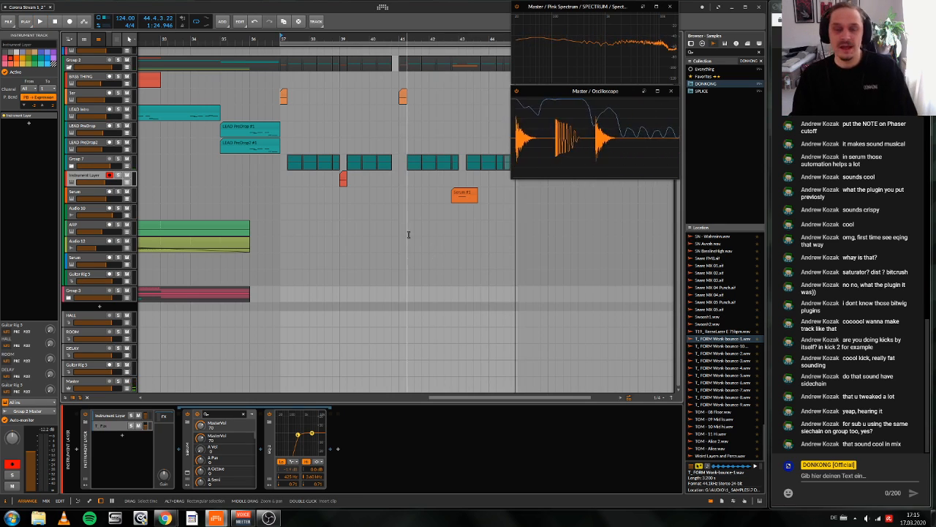
# Step: Look over the drop's drum and fill tracks around bar 37, select the SN track and play the first fill
pyautogui.scroll(2, 439, 244)
pyautogui.moveTo(351, 38); pyautogui.dragTo(359, 66)
pyautogui.scroll(-1, 403, 305)
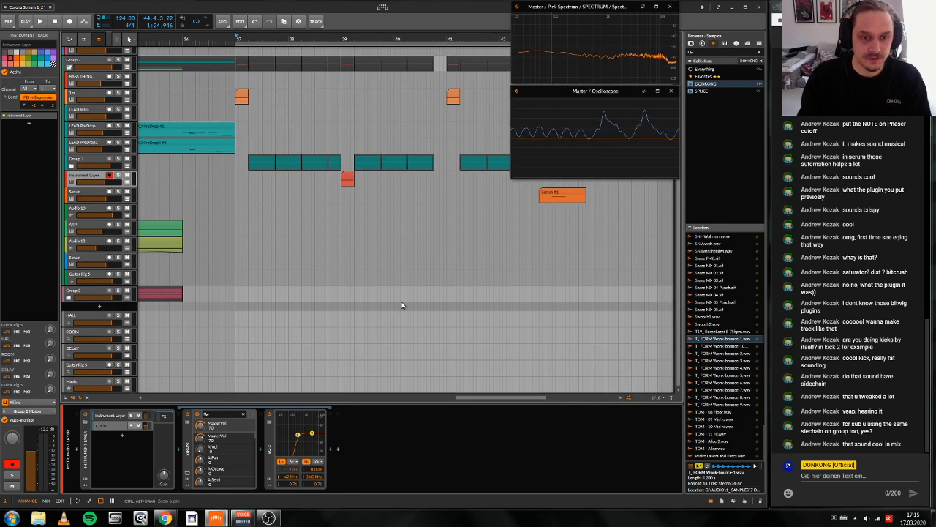
pyautogui.scroll(6, 403, 302)
pyautogui.hscroll(2, 401, 299)
pyautogui.click(400, 289)
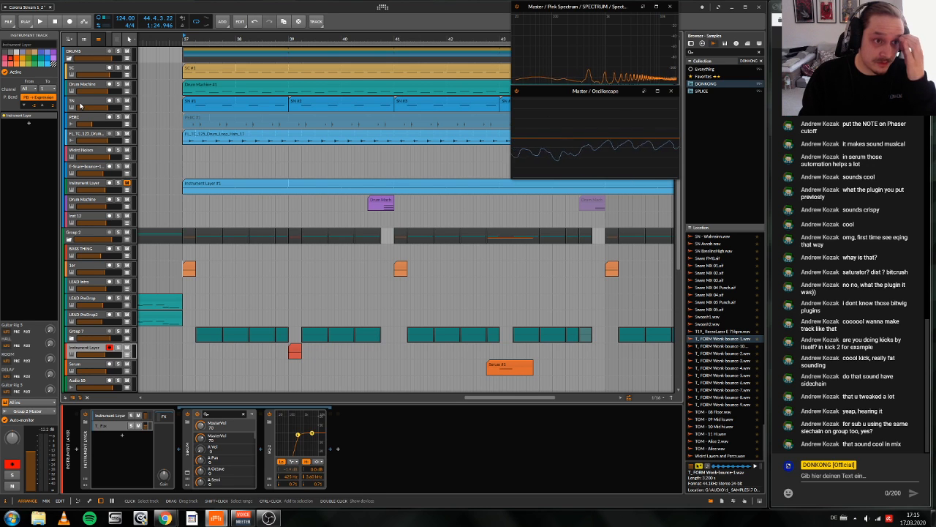
pyautogui.click(79, 106)
pyautogui.press('space')
pyautogui.press('space')
# Step: Open SerumFX on the 1er track and move its filter directly after Hyper/Dimension in the effects chain
pyautogui.click(74, 268)
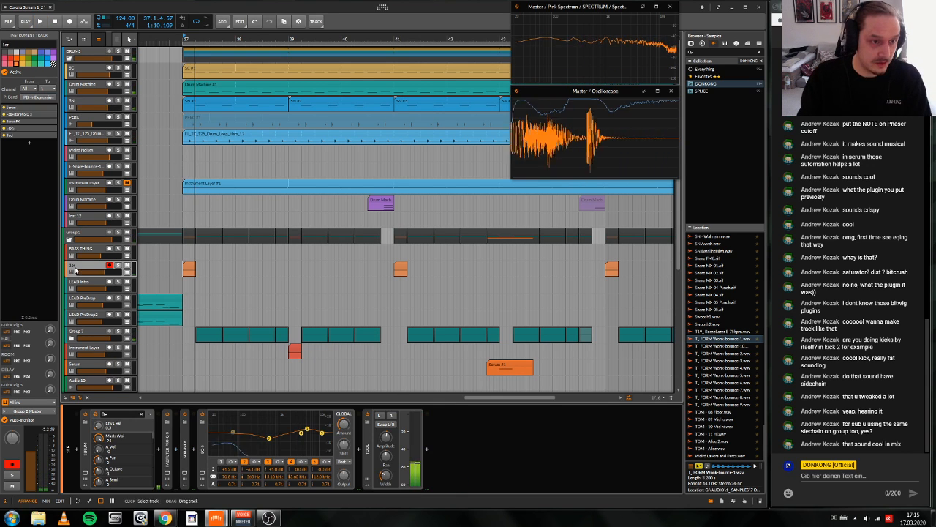
pyautogui.scroll(-1, 76, 270)
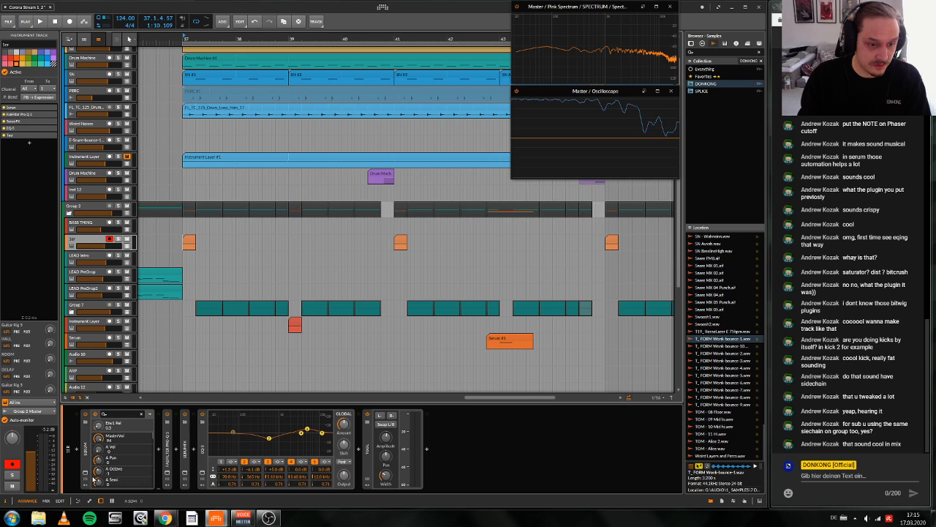
pyautogui.click(186, 473)
pyautogui.click(567, 251)
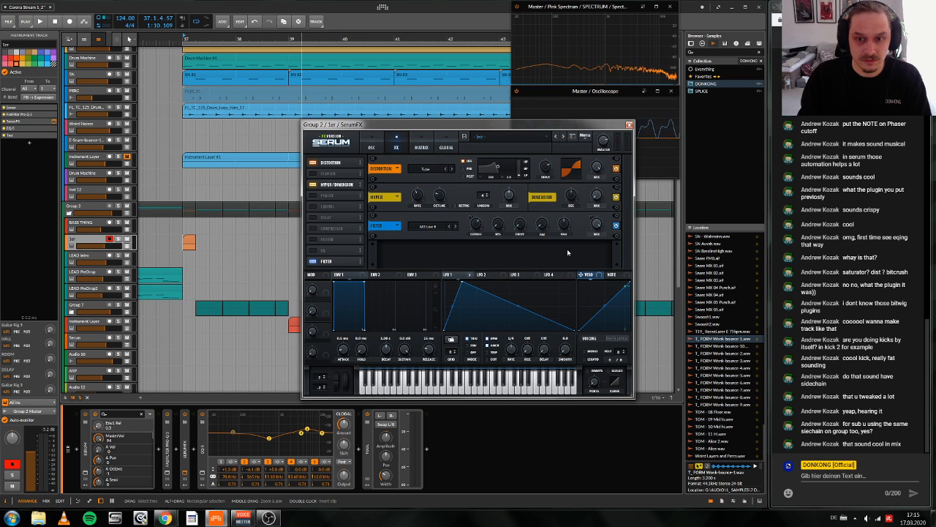
pyautogui.moveTo(349, 265); pyautogui.dragTo(359, 194)
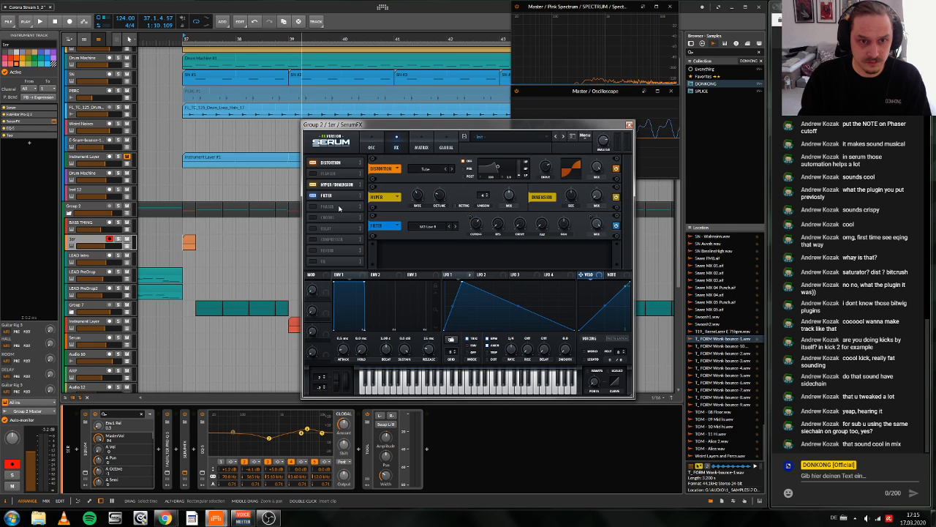
# Step: Enable the SerumFX reverb with its mix at 0%, modulate the mix with a rising LFO 2 curve, and close the plugin
pyautogui.click(327, 251)
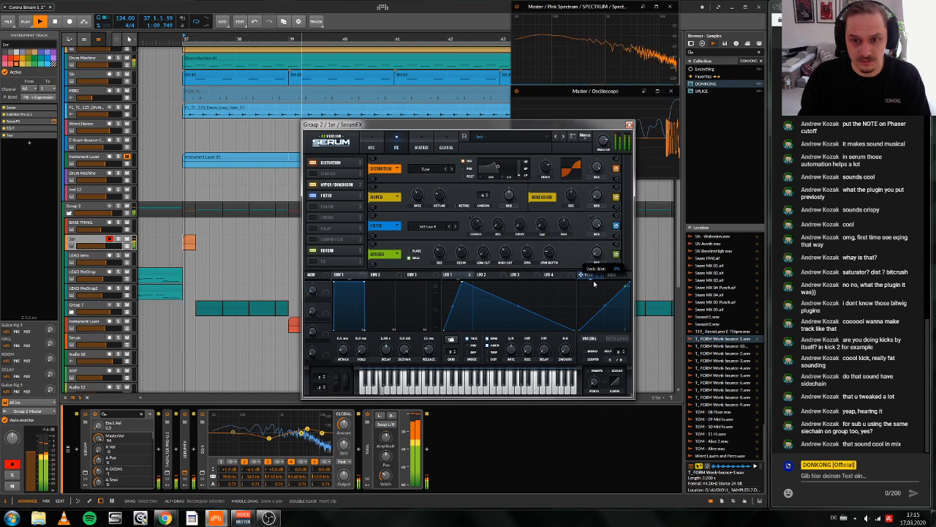
pyautogui.moveTo(598, 253); pyautogui.dragTo(599, 254)
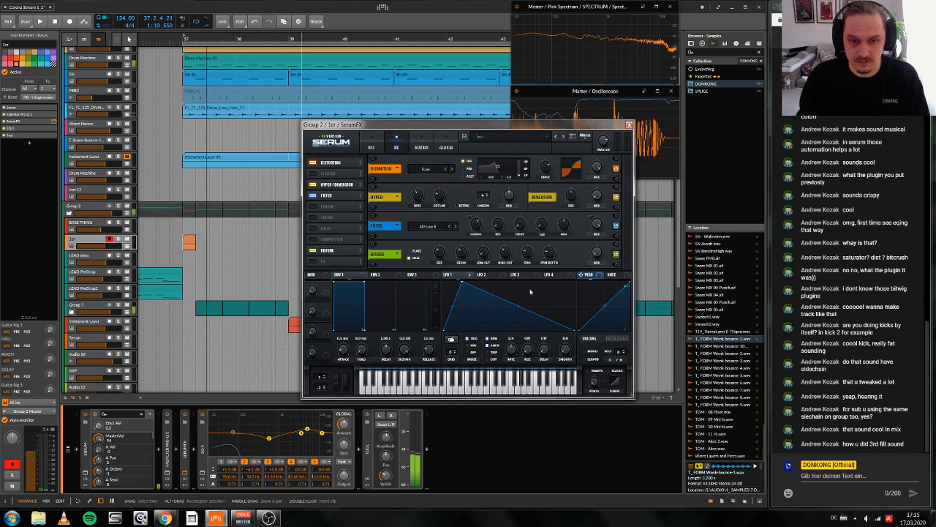
pyautogui.click(555, 275)
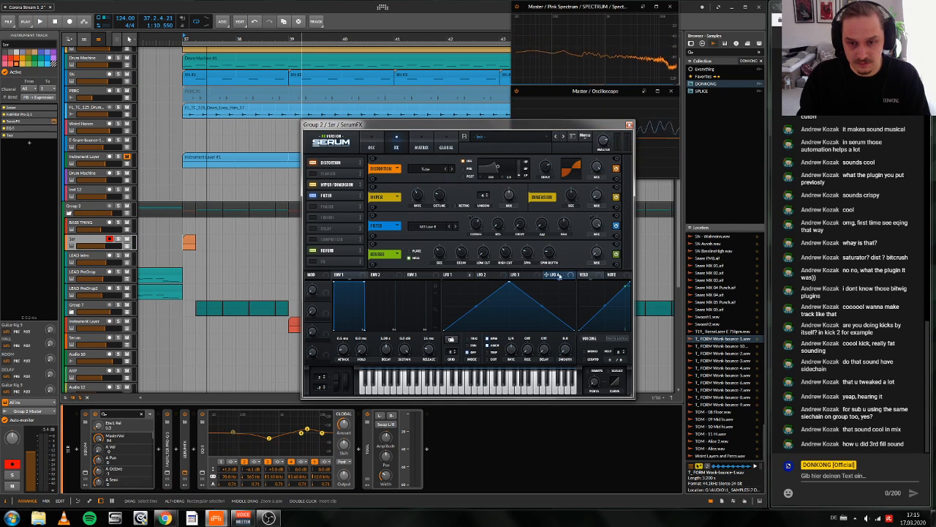
pyautogui.click(508, 275)
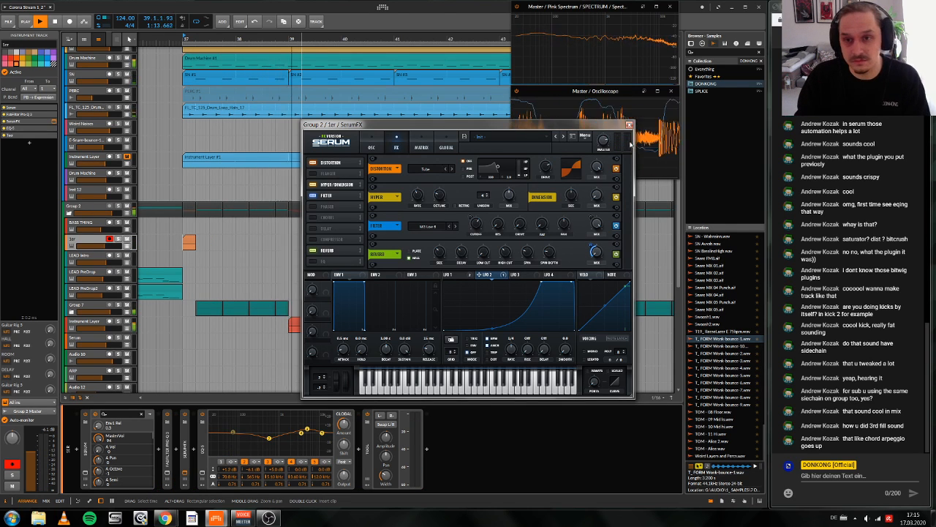
pyautogui.click(629, 125)
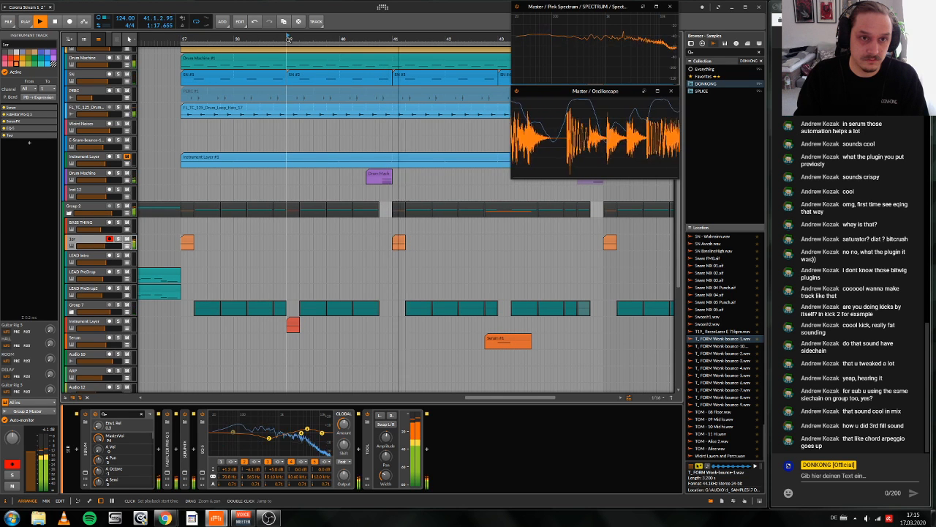
# Step: Insert FabFilter Pro-Q 3 between Serum and EQ-2 in the T_ Fax layer of the Instrument Layer track
pyautogui.scroll(1, 279, 335)
pyautogui.hscroll(1, 278, 334)
pyautogui.click(85, 347)
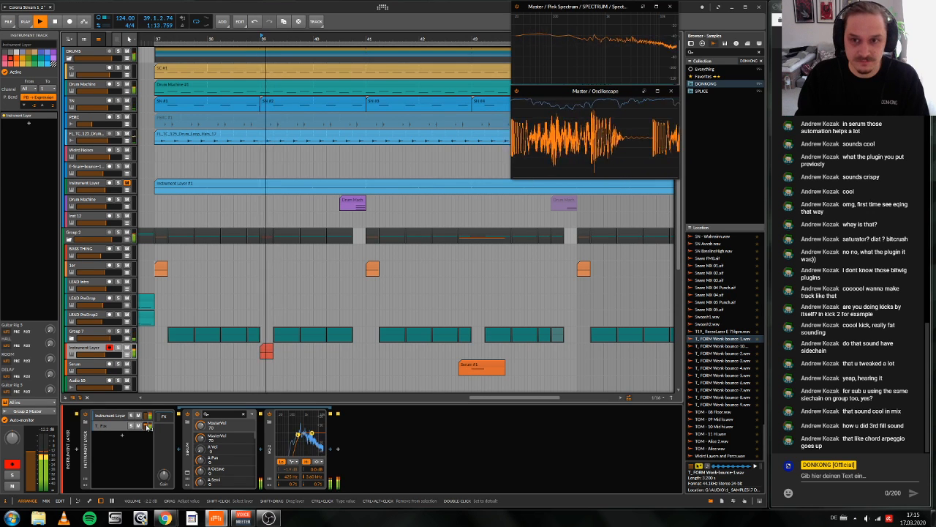
pyautogui.click(261, 452)
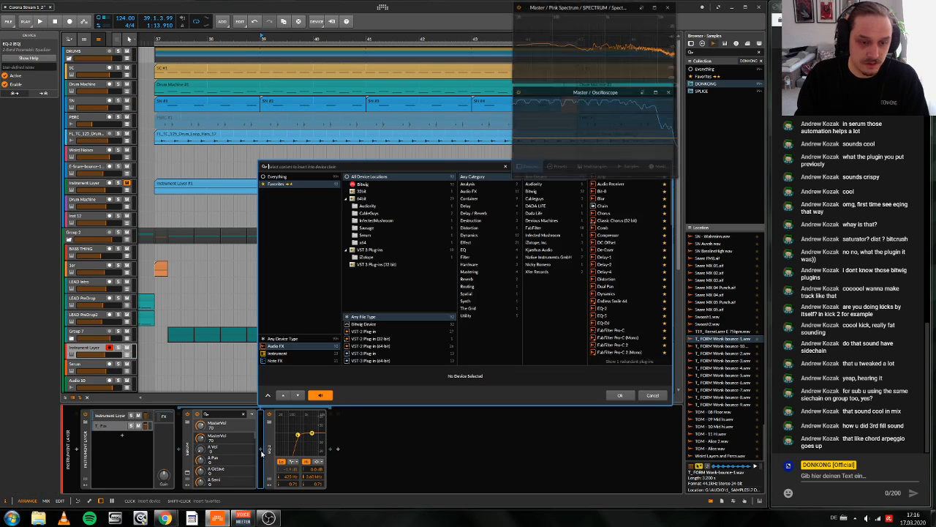
pyautogui.write('q')
pyautogui.click(633, 177)
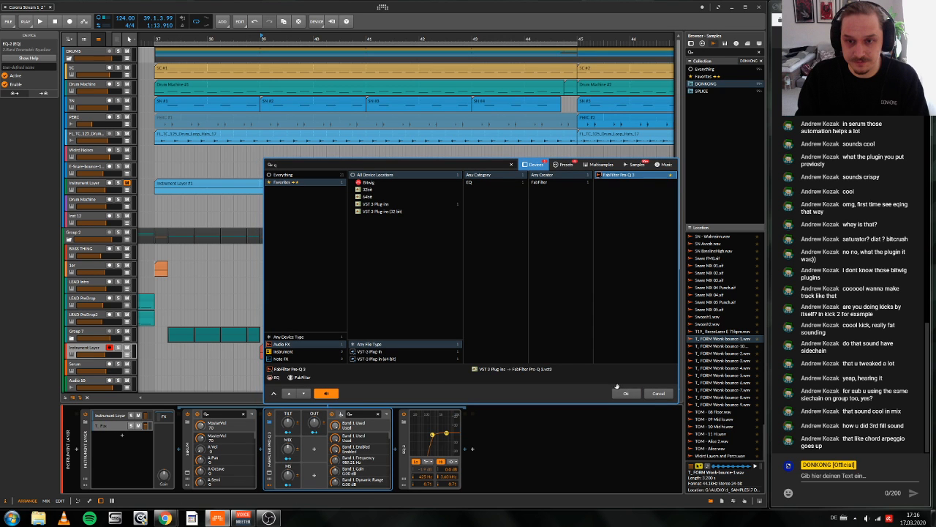
pyautogui.click(625, 393)
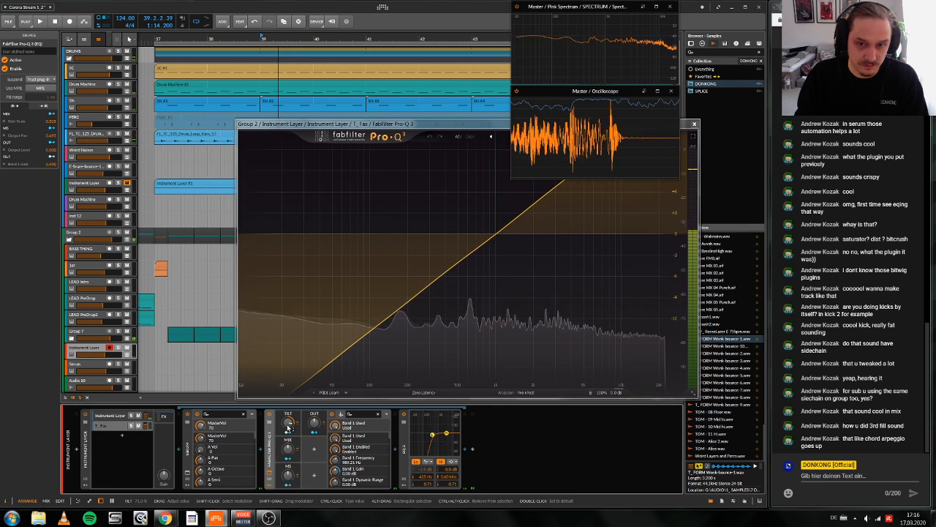
# Step: Reduce the steepness of Pro-Q 3's tilt so it rises gently toward the highs, replaying the bar 39 fill to compare
pyautogui.press('space')
pyautogui.moveTo(288, 422); pyautogui.dragTo(289, 446)
pyautogui.press('space')
pyautogui.press('space')
pyautogui.press('space')
pyautogui.press('space')
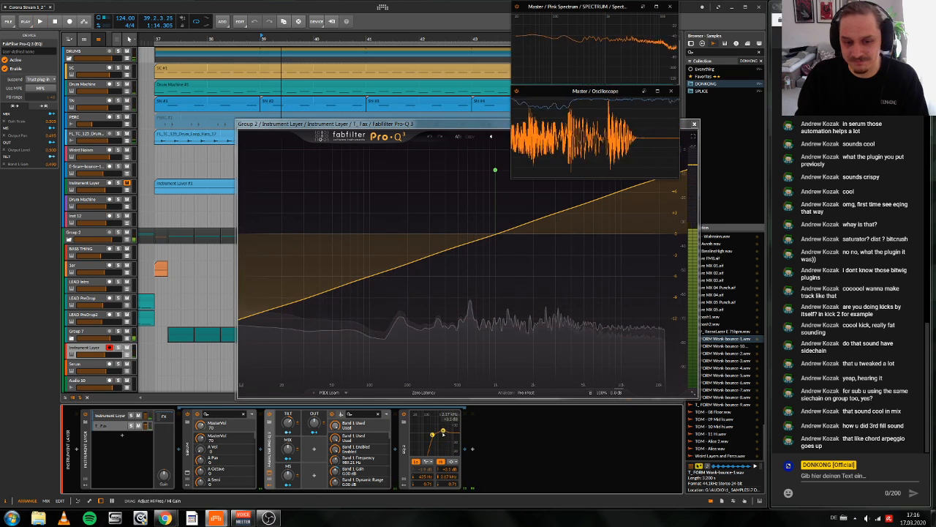
# Step: Adjust the high band of EQ-2 on the T_ Fax layer, then mute that layer while replaying the fill
pyautogui.moveTo(447, 426); pyautogui.dragTo(449, 431)
pyautogui.press('space')
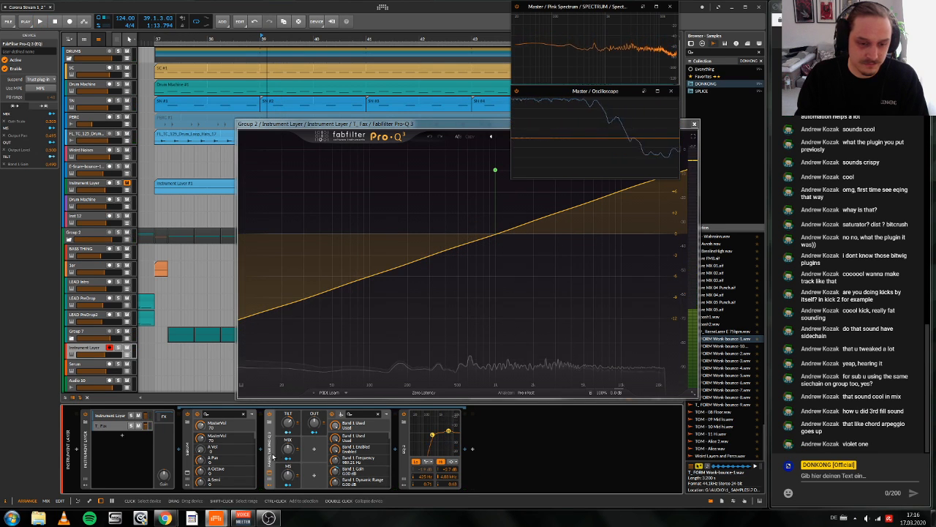
pyautogui.press('space')
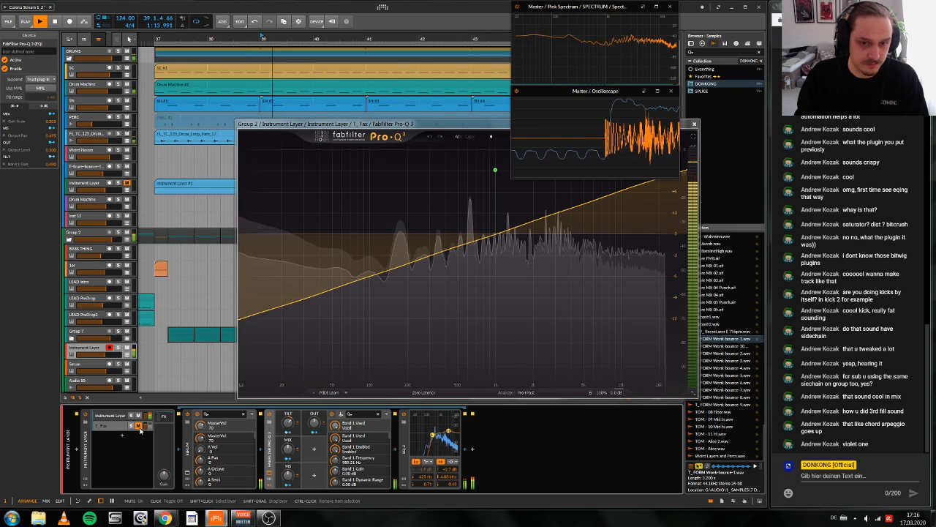
pyautogui.press('space')
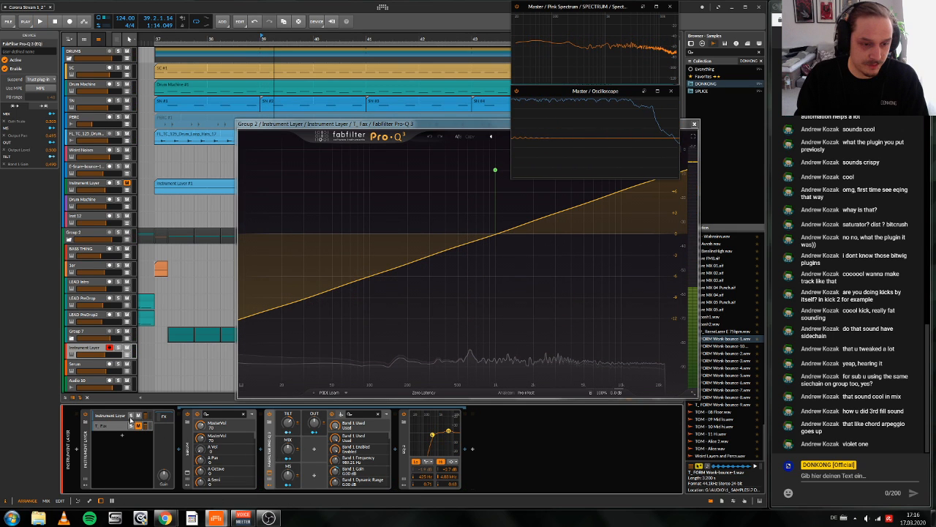
# Step: Close Pro-Q 3, deactivate the T_ Fax layer and play the drop from bar 37 past the third fill
pyautogui.click(269, 472)
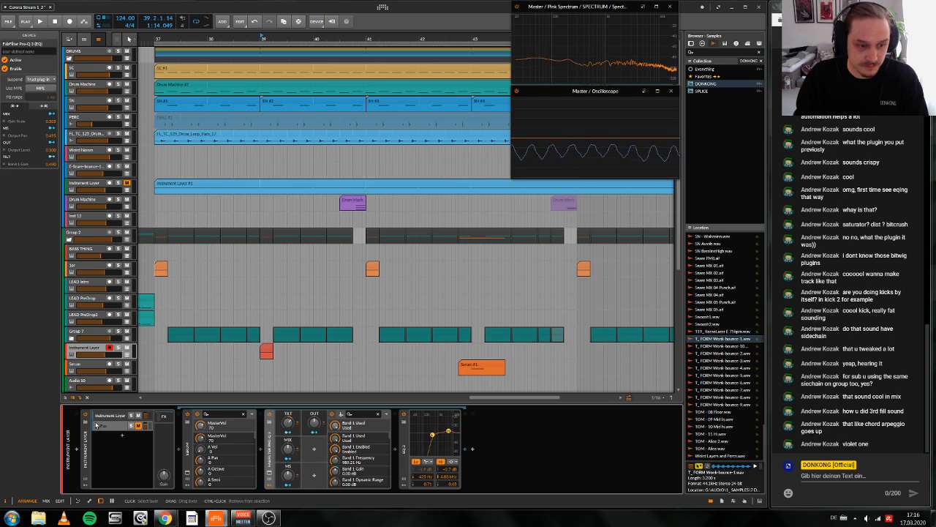
pyautogui.click(107, 426)
pyautogui.hotkey('alt', 'a')
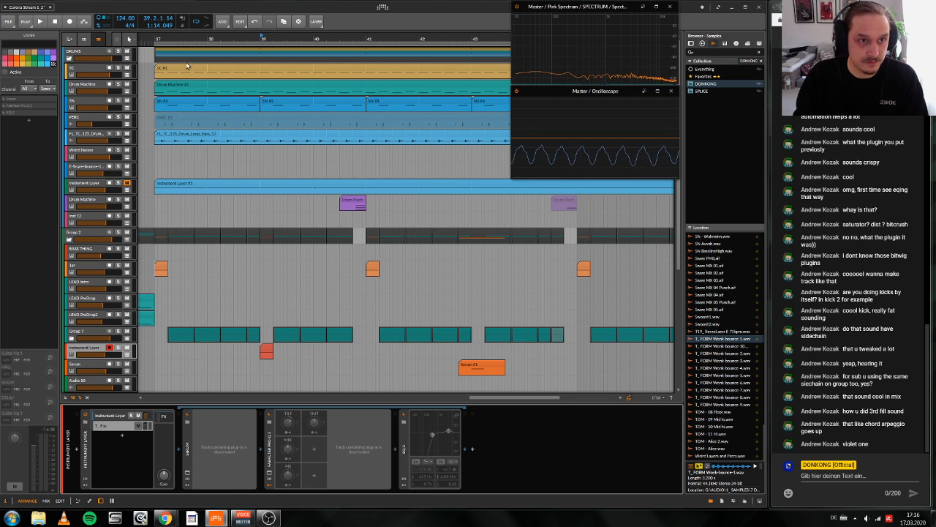
pyautogui.click(156, 39)
pyautogui.press('space')
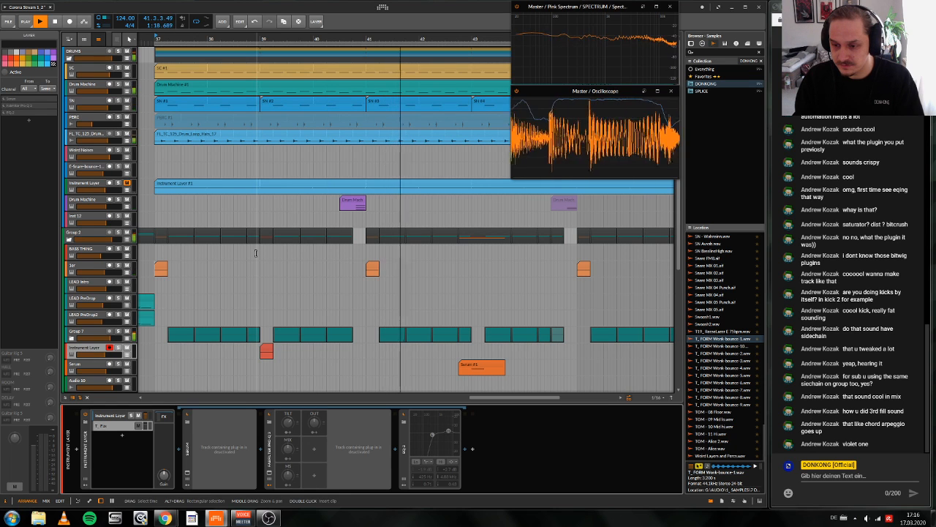
pyautogui.press('space')
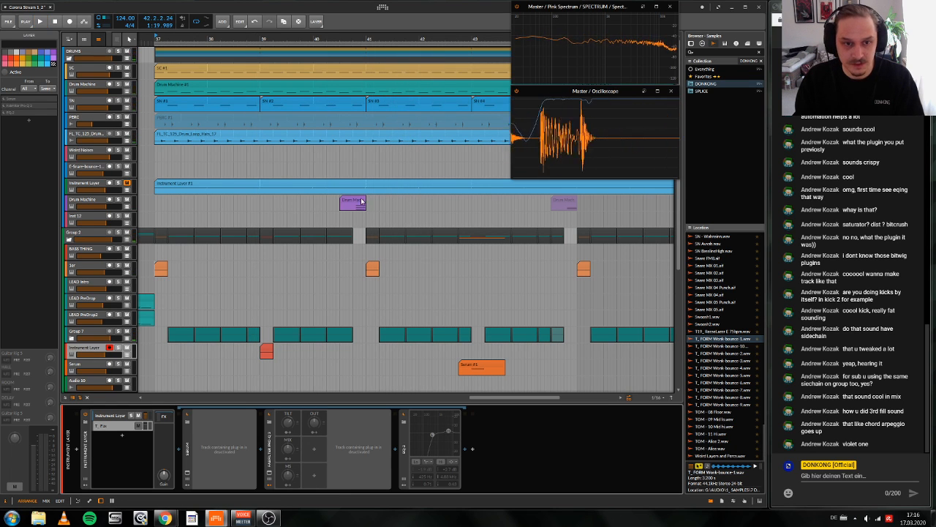
# Step: Select the purple Drum Machine fill before bar 41, solo its track and play the fill
pyautogui.click(355, 202)
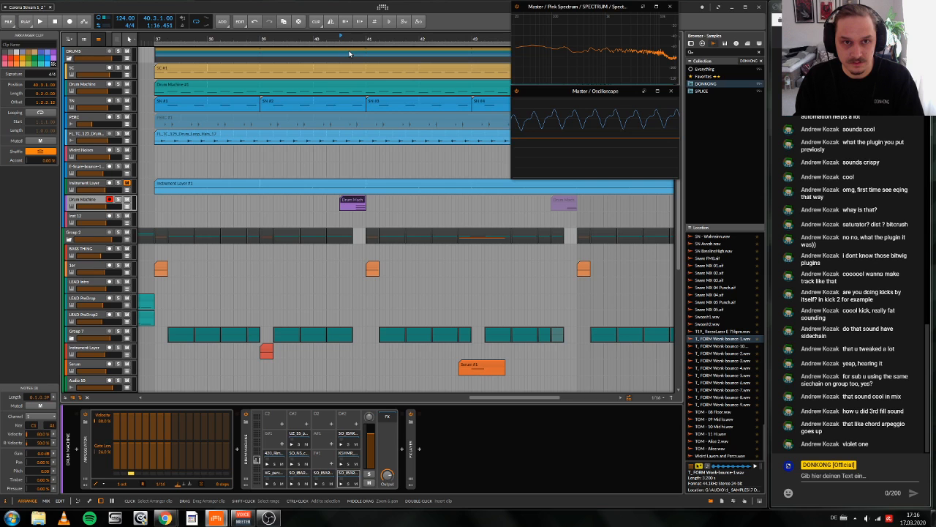
pyautogui.press('space')
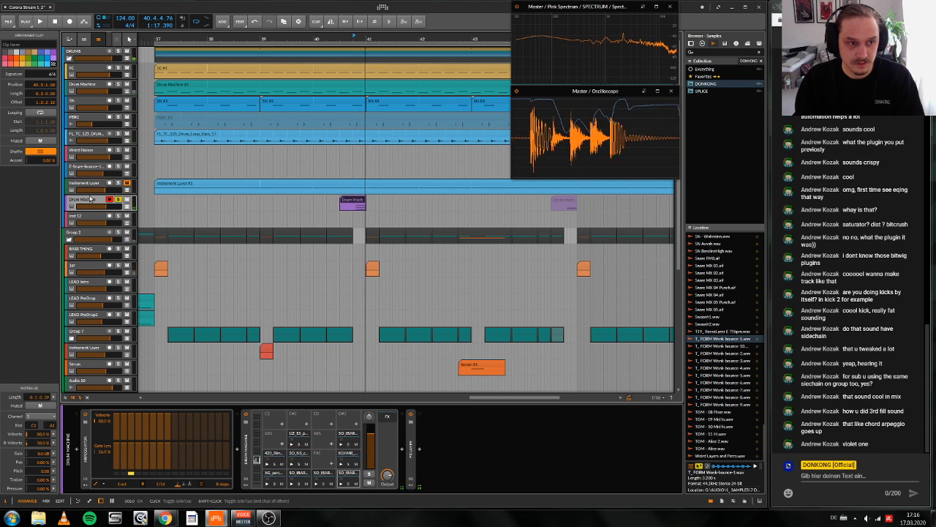
pyautogui.click(91, 205)
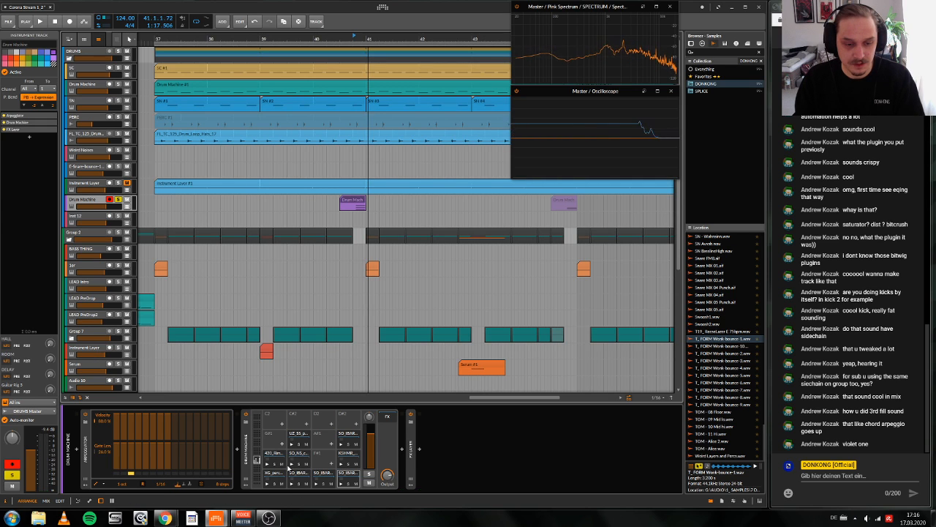
pyautogui.press('space')
pyautogui.press('space')
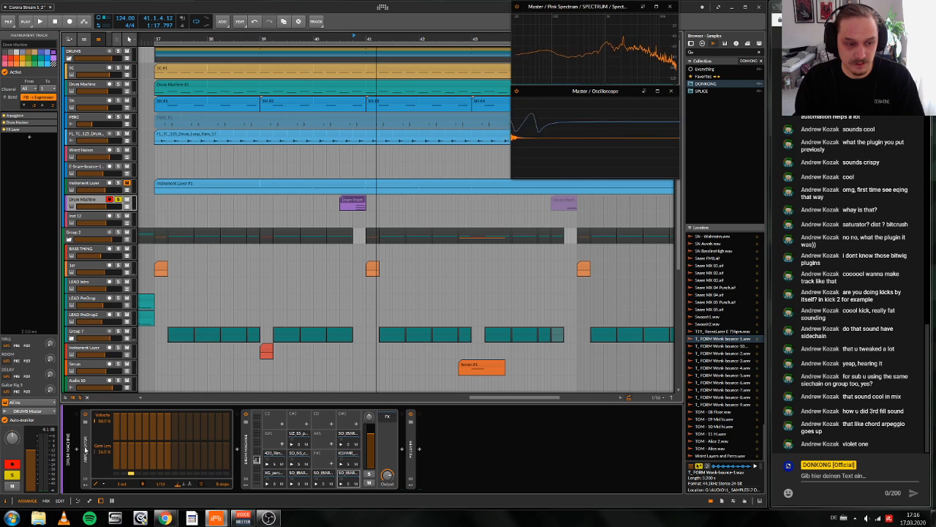
# Step: Expand the FX Layer on the Drum Machine track and adjust ShaperBox's Volume Mid Mix to below half while playing the fill
pyautogui.doubleClick(411, 453)
pyautogui.press('space')
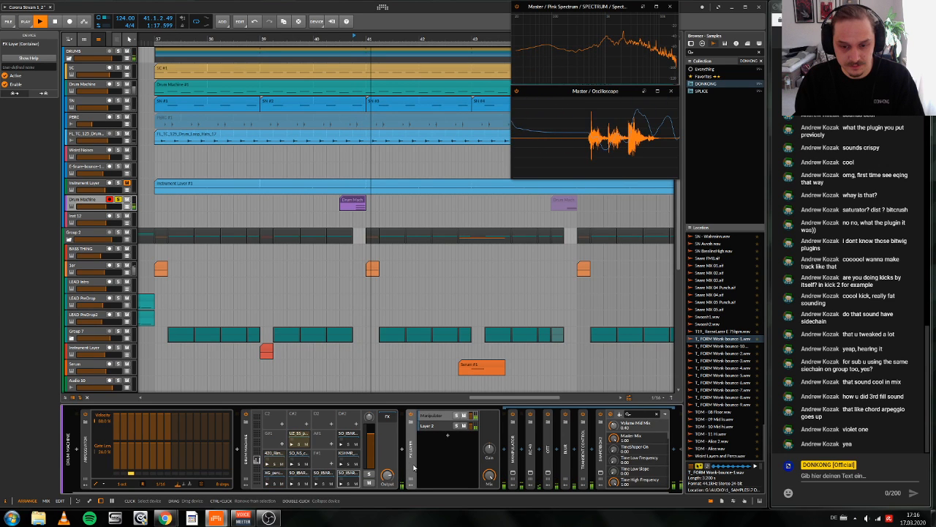
pyautogui.press('space')
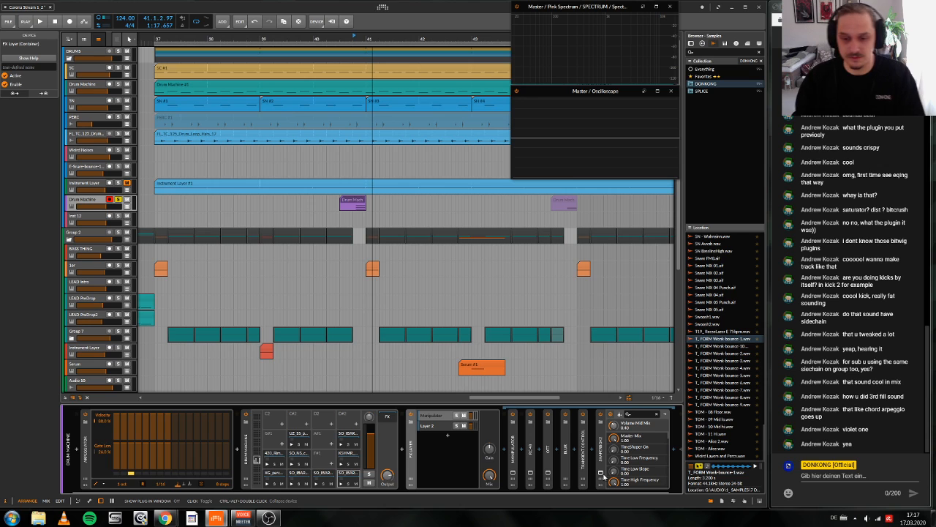
pyautogui.press('space')
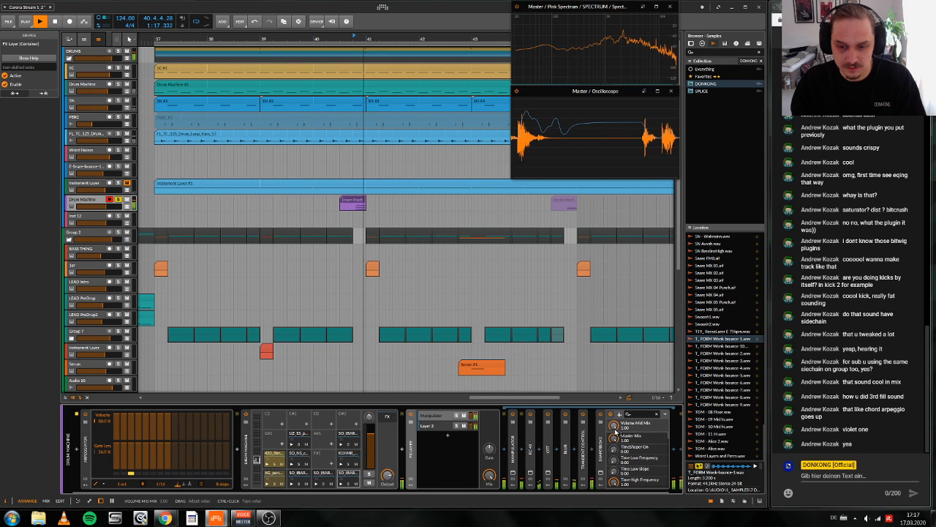
pyautogui.moveTo(615, 430); pyautogui.dragTo(615, 468)
pyautogui.press('space')
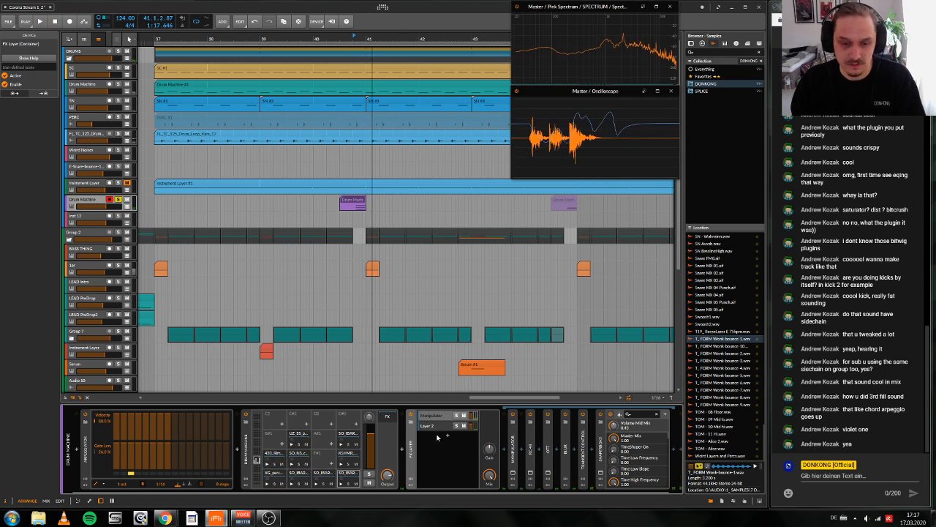
# Step: Replay the soloed drum fill several times to judge the level of Layer 2 in the FX Layer
pyautogui.press('space')
pyautogui.press('space')
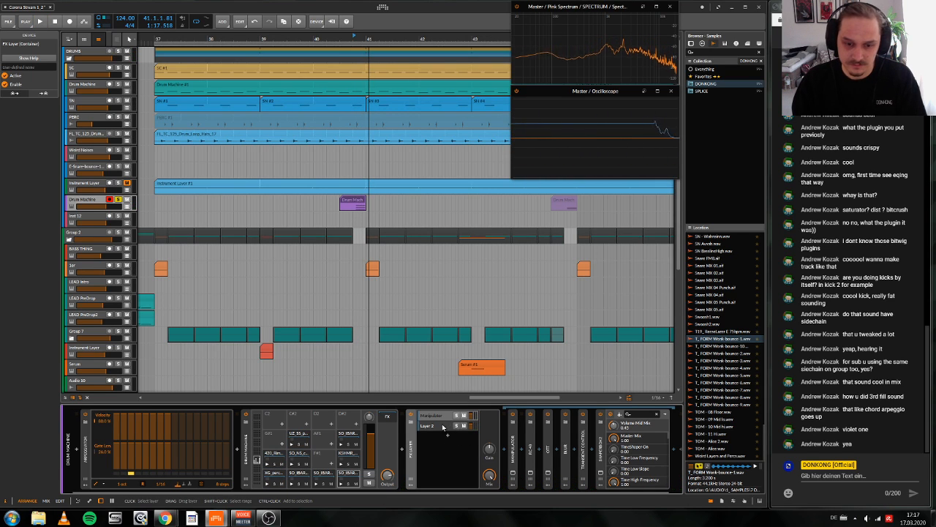
pyautogui.press('space')
pyautogui.press('space')
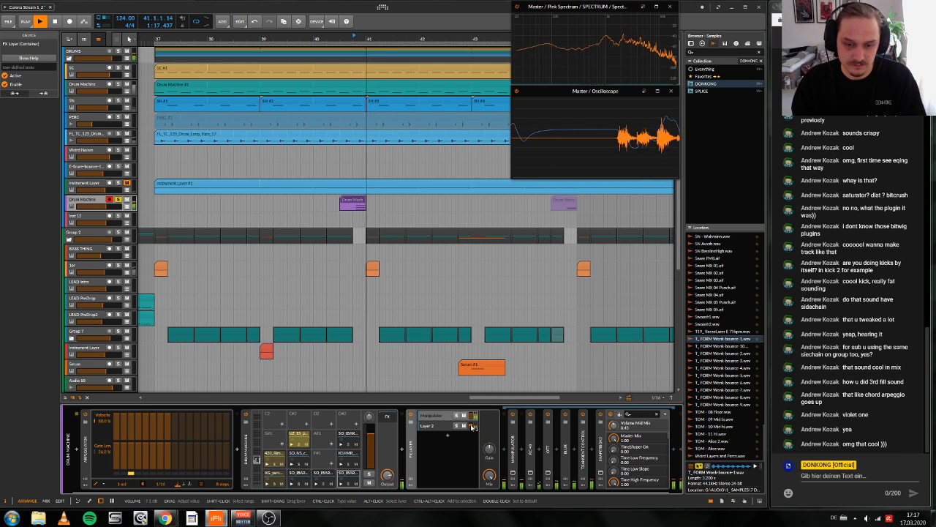
pyautogui.press('space')
pyautogui.press('space')
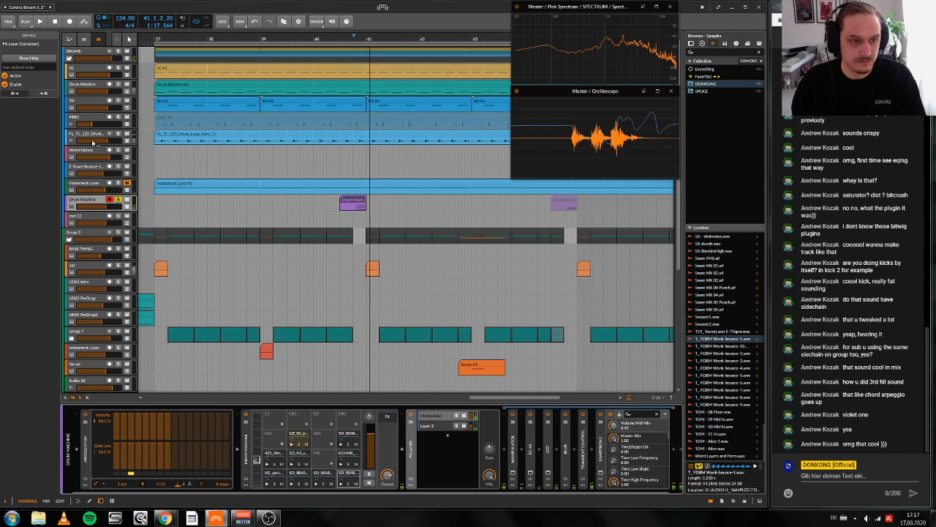
# Step: Collapse the FX Layer and insert a Freq Shifter after it on the Drum Machine track
pyautogui.click(413, 455)
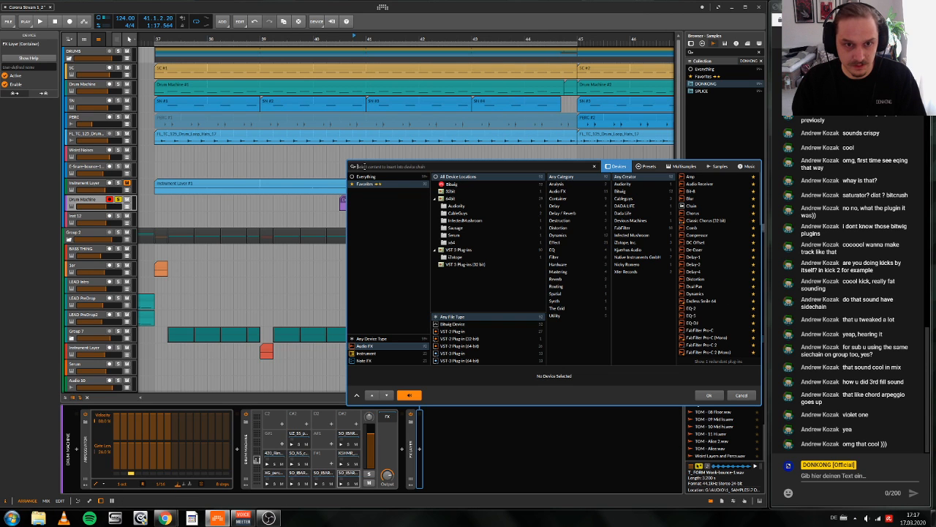
pyautogui.write('fx')
pyautogui.click(680, 177)
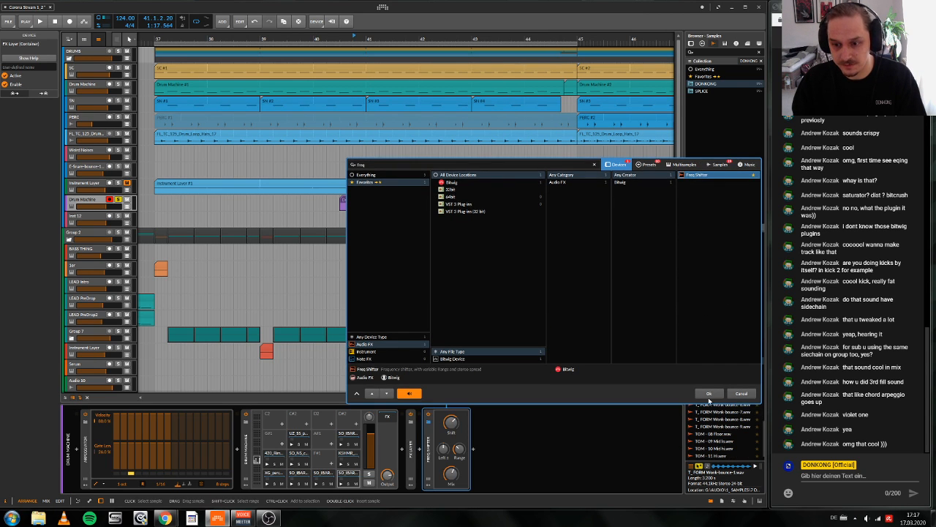
pyautogui.click(709, 394)
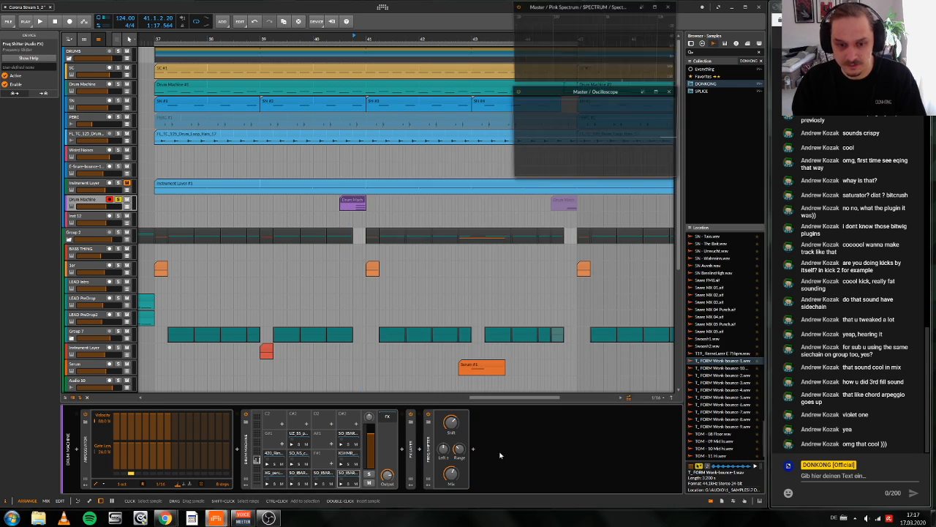
# Step: Set the Freq Shifter's frequency range and adjust its shift amount
pyautogui.keyDown('ctrl'); pyautogui.click(462, 451); pyautogui.keyUp('ctrl')
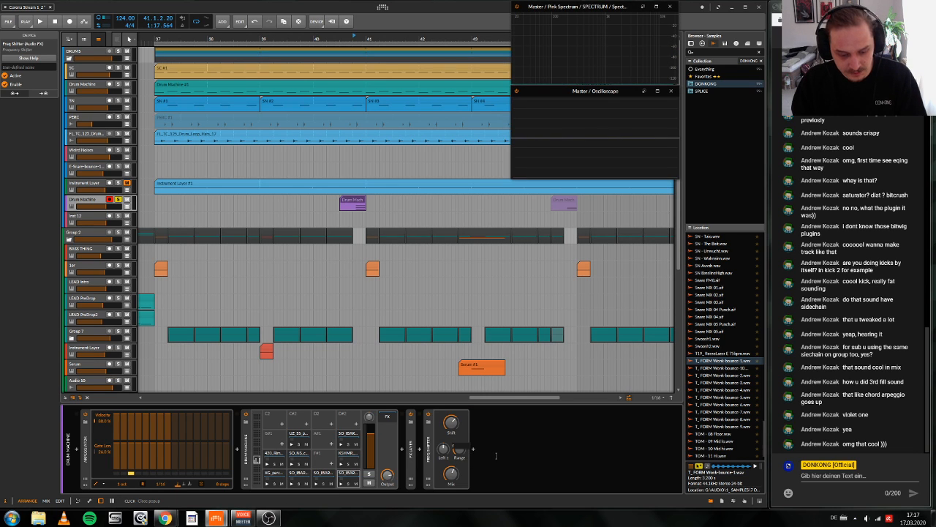
pyautogui.press('Return')
pyautogui.moveTo(451, 423); pyautogui.dragTo(452, 422)
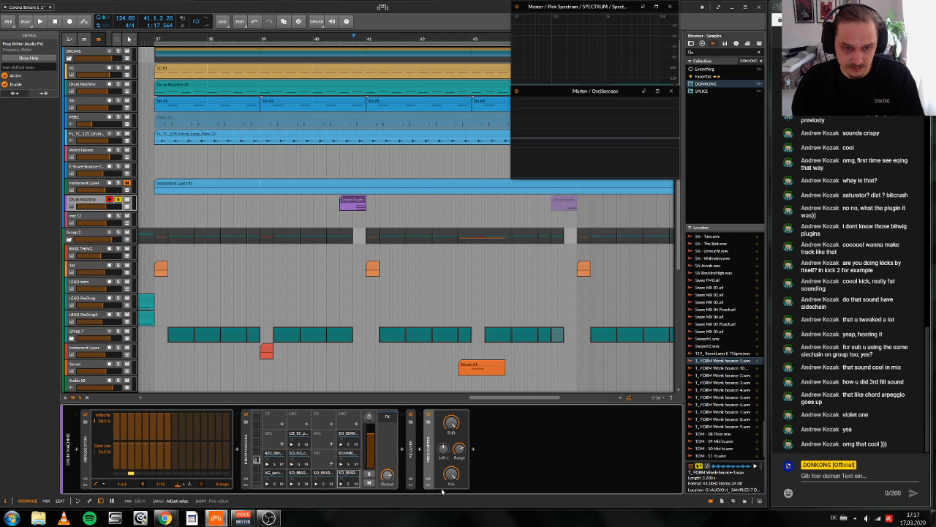
# Step: Unsolo the Drum Machine track, play its fill in the mix and change the Freq Shifter's frequency range again
pyautogui.press('space')
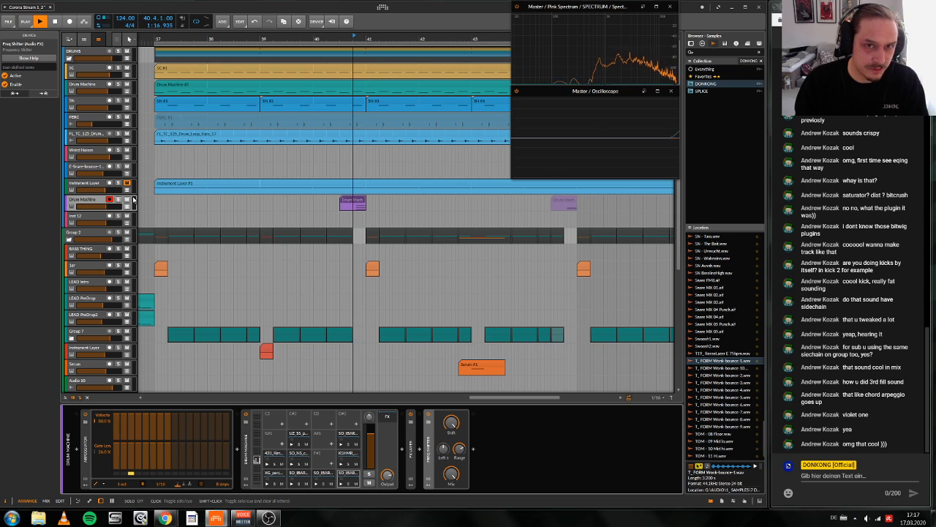
pyautogui.press('space')
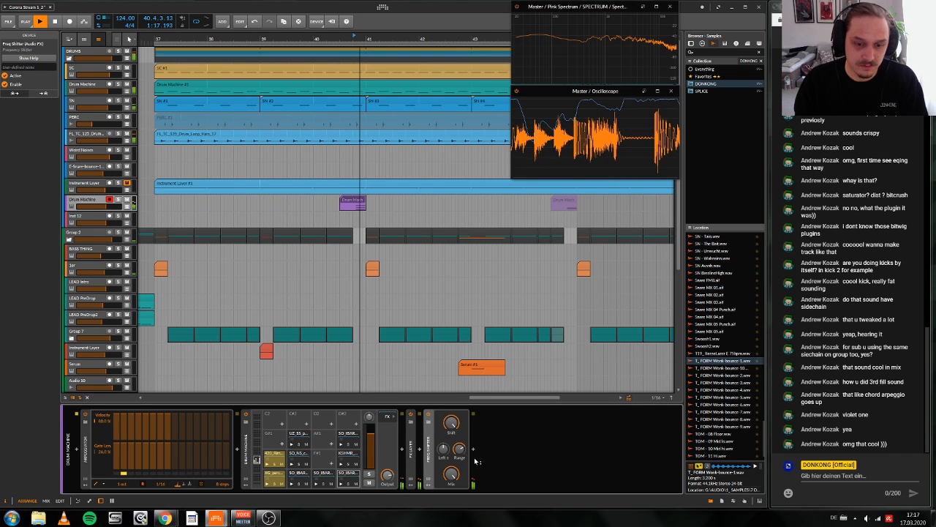
pyautogui.press('space')
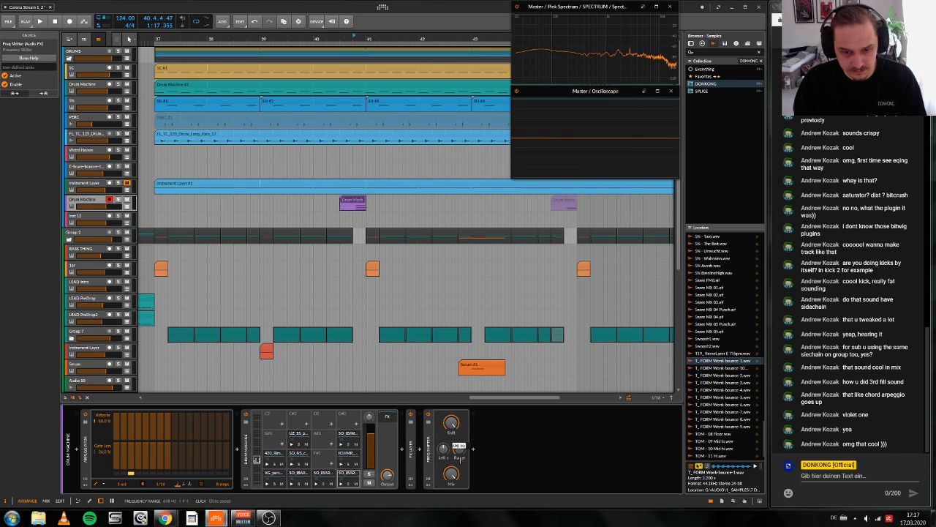
pyautogui.press('space')
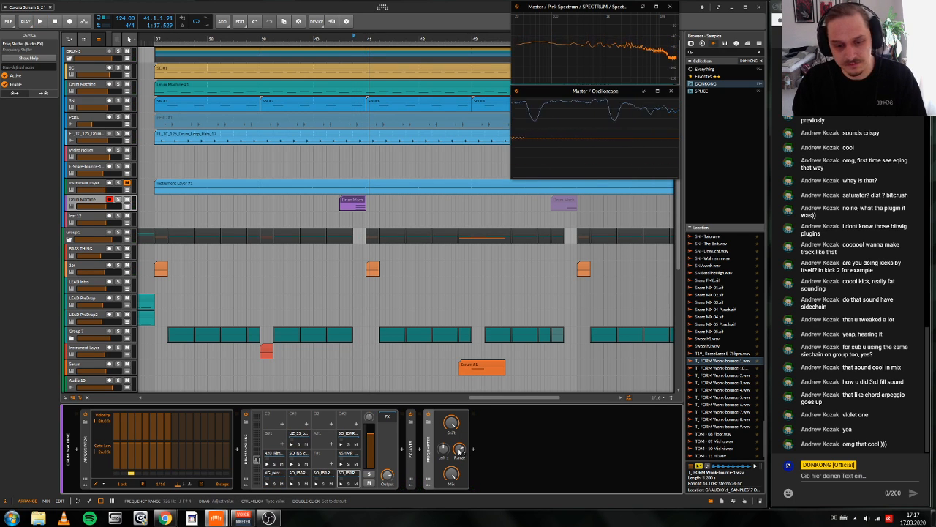
# Step: Add an LFO modulator to the Freq Shifter and open its detailed settings
pyautogui.click(428, 477)
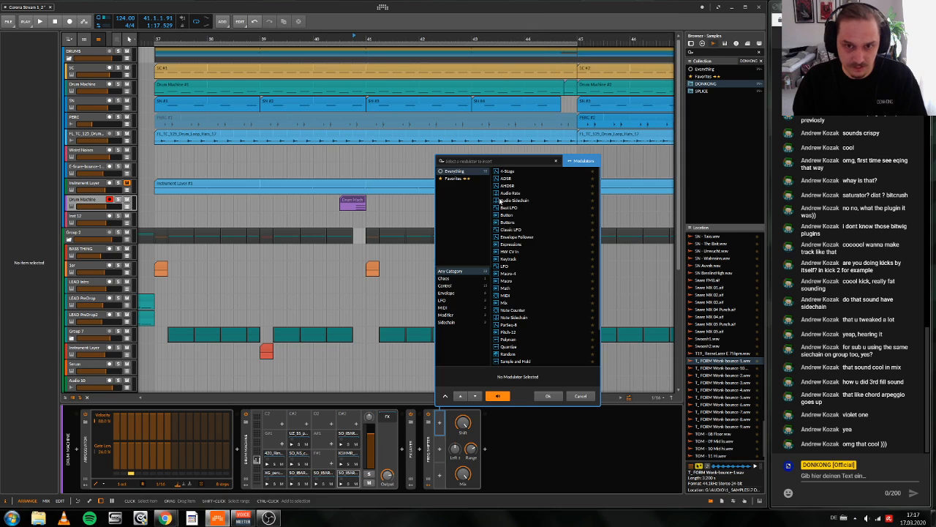
pyautogui.doubleClick(514, 266)
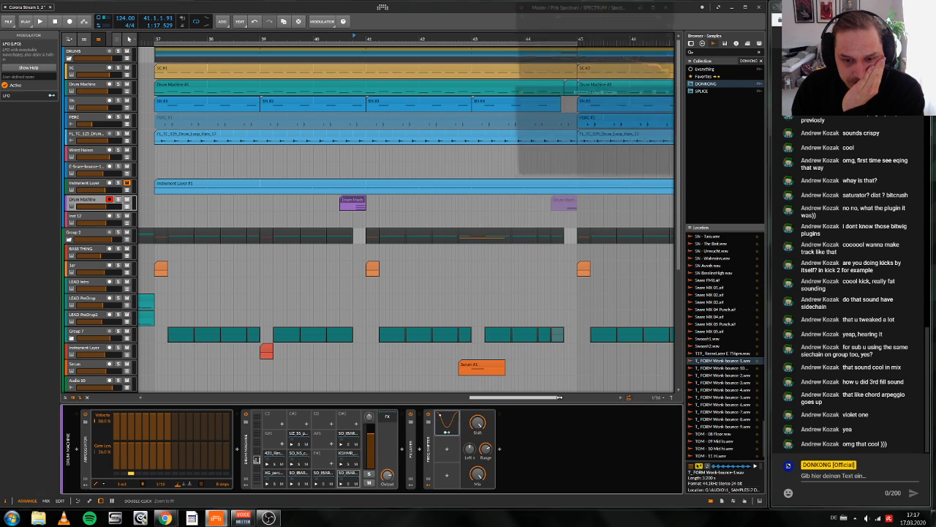
pyautogui.click(458, 423)
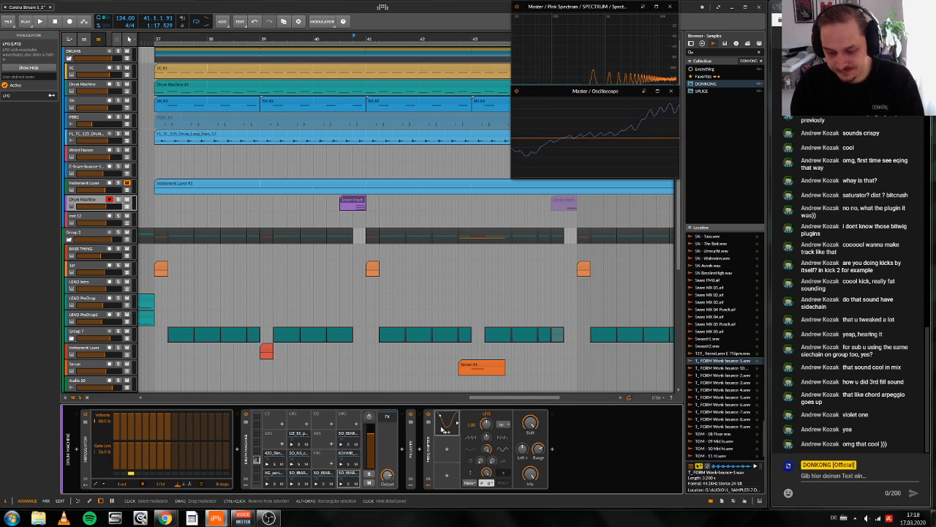
# Step: Replace the Freq Shifter's LFO with a Beat LFO, map it to the frequency range and play the fill
pyautogui.press('Delete')
pyautogui.click(440, 423)
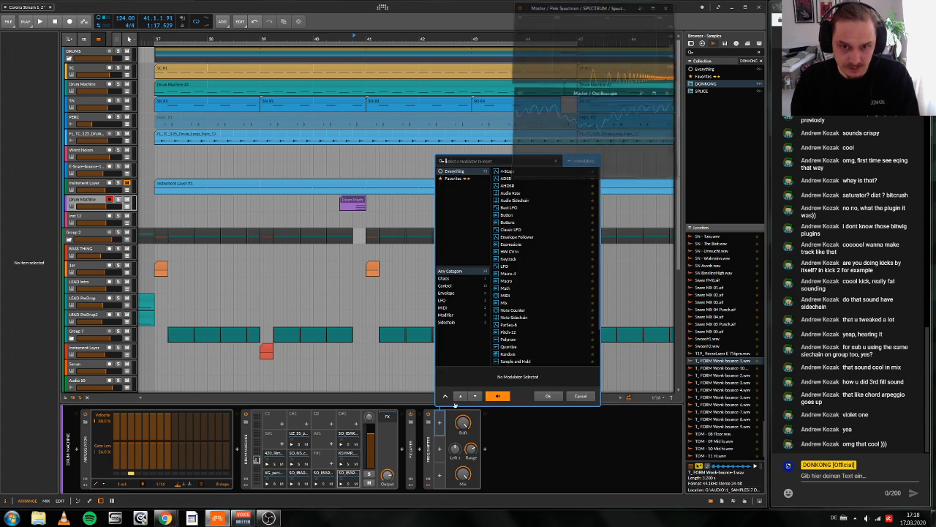
pyautogui.doubleClick(510, 208)
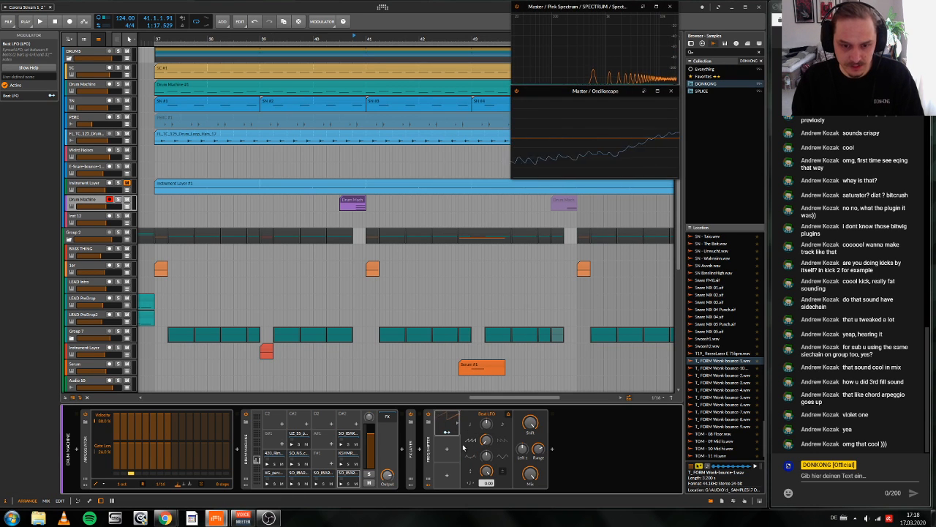
pyautogui.moveTo(541, 451)
pyautogui.mouseDown()
pyautogui.moveTo(534, 458)
pyautogui.moveTo(540, 449)
pyautogui.mouseUp()
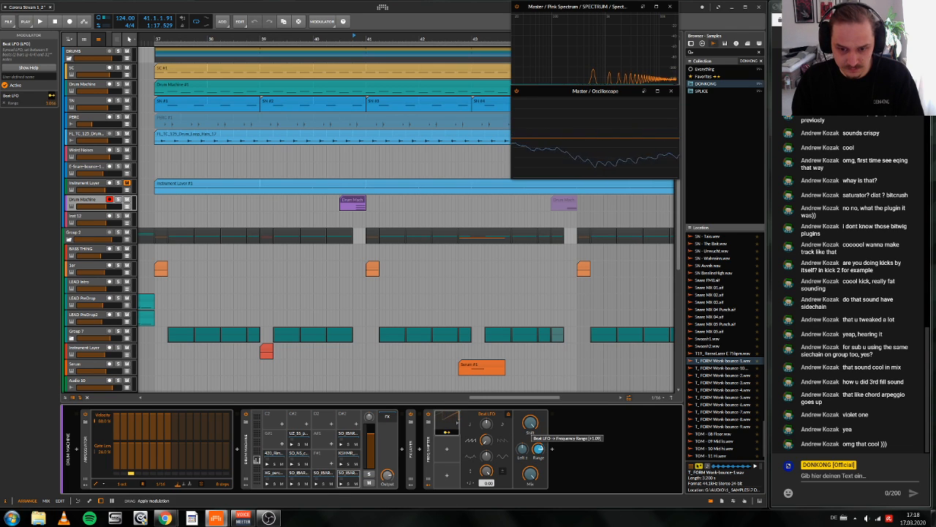
pyautogui.press('space')
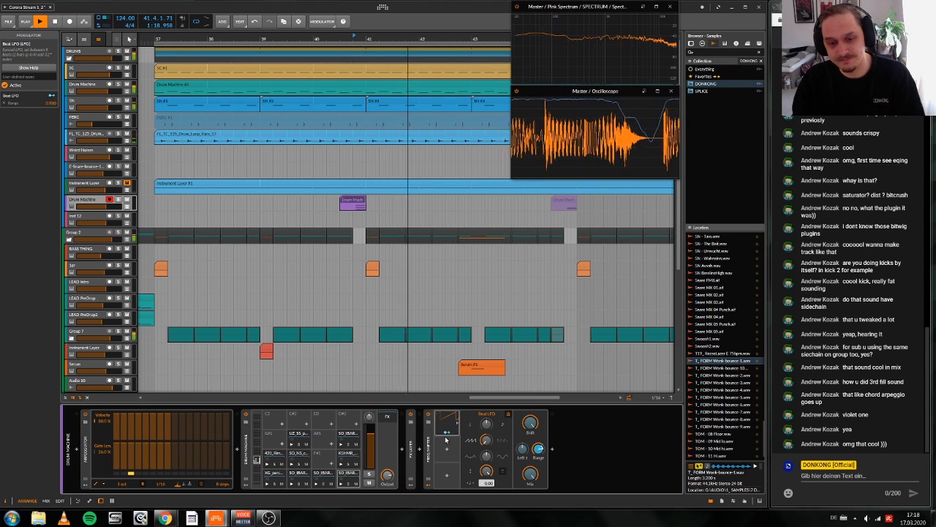
pyautogui.press('space')
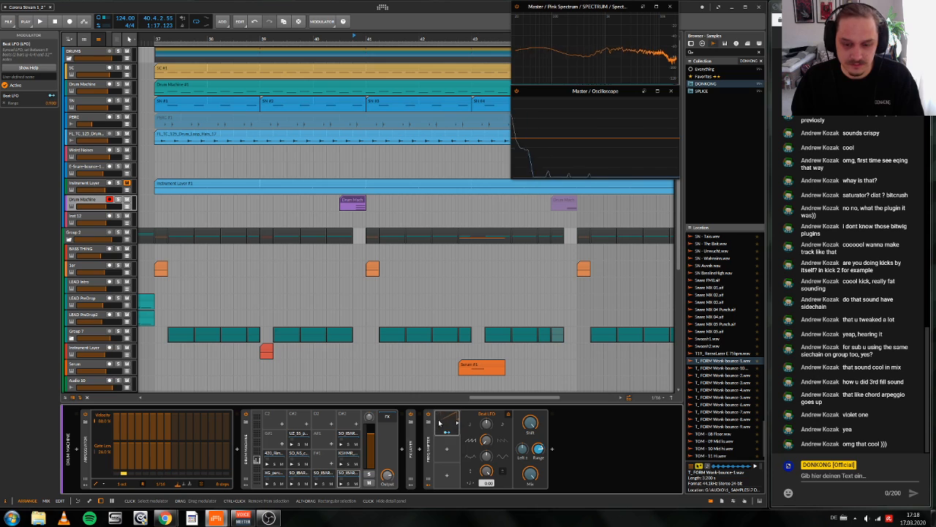
# Step: Replace the Freq Shifter's Beat LFO with a Steps modulator and open its detailed settings
pyautogui.press('Delete')
pyautogui.click(438, 424)
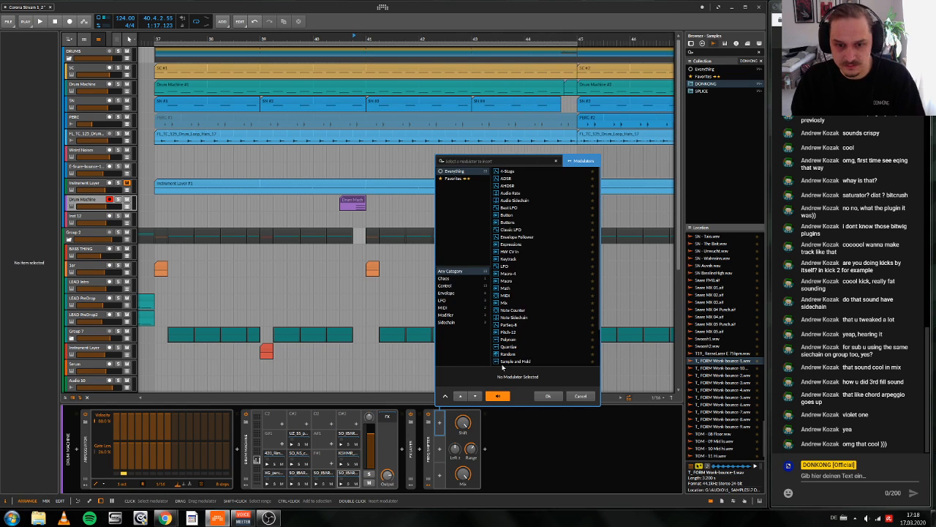
pyautogui.scroll(-2, 523, 351)
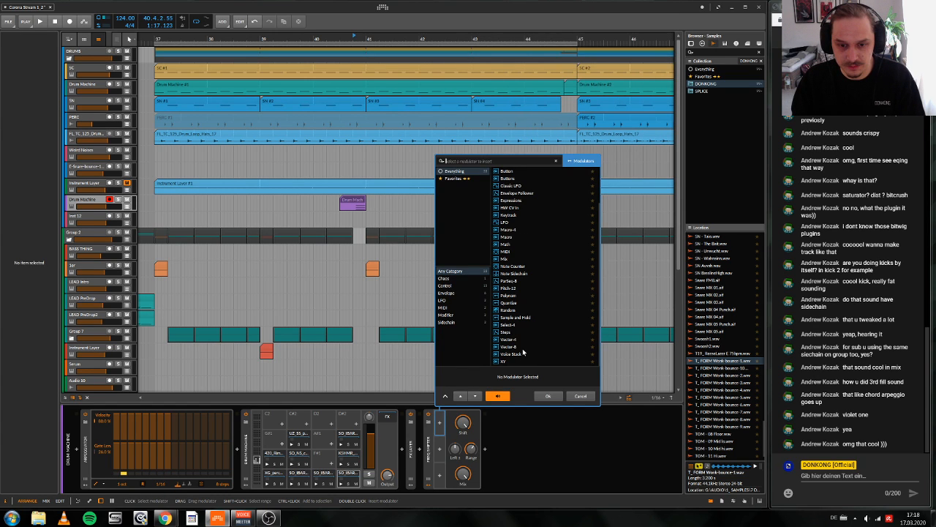
pyautogui.doubleClick(504, 331)
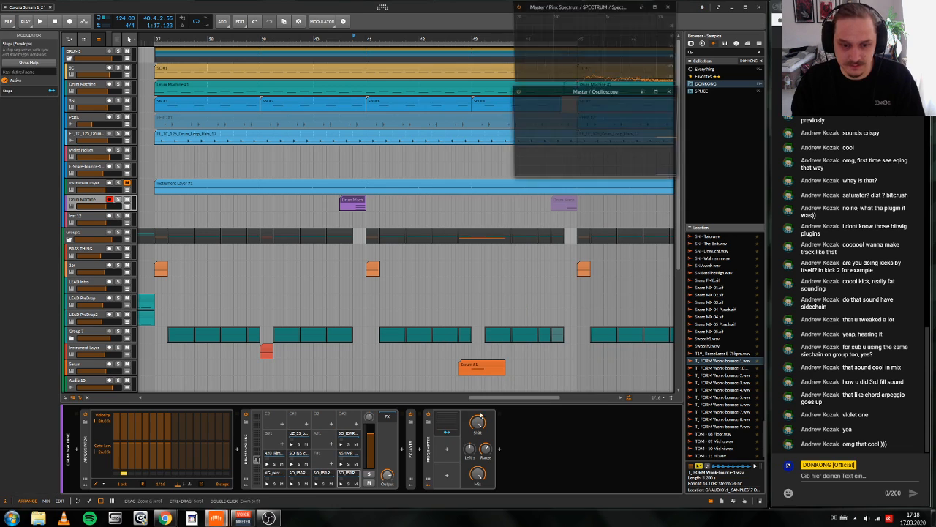
pyautogui.click(446, 423)
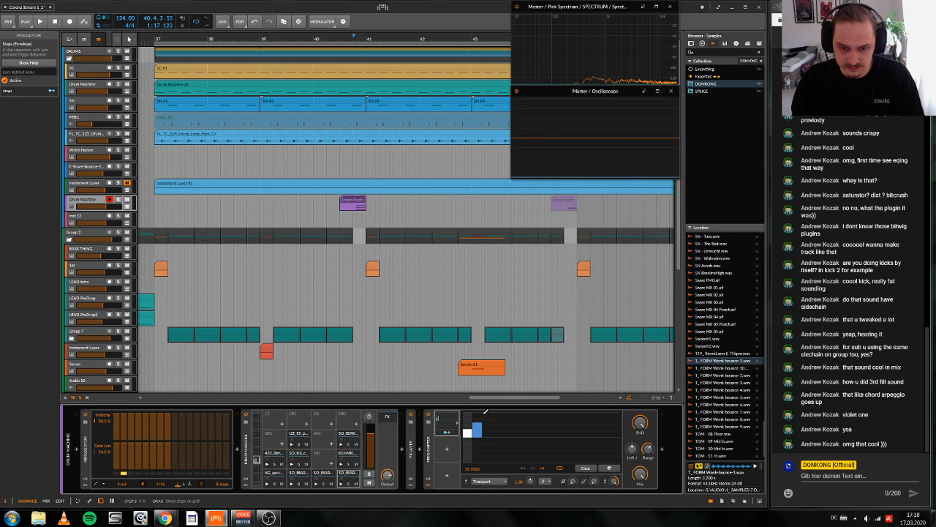
# Step: Draw a rising step pattern in the Steps modulator with a lower last step, and set its length to 4 steps
pyautogui.moveTo(485, 413); pyautogui.dragTo(498, 420)
pyautogui.moveTo(473, 468); pyautogui.dragTo(473, 503)
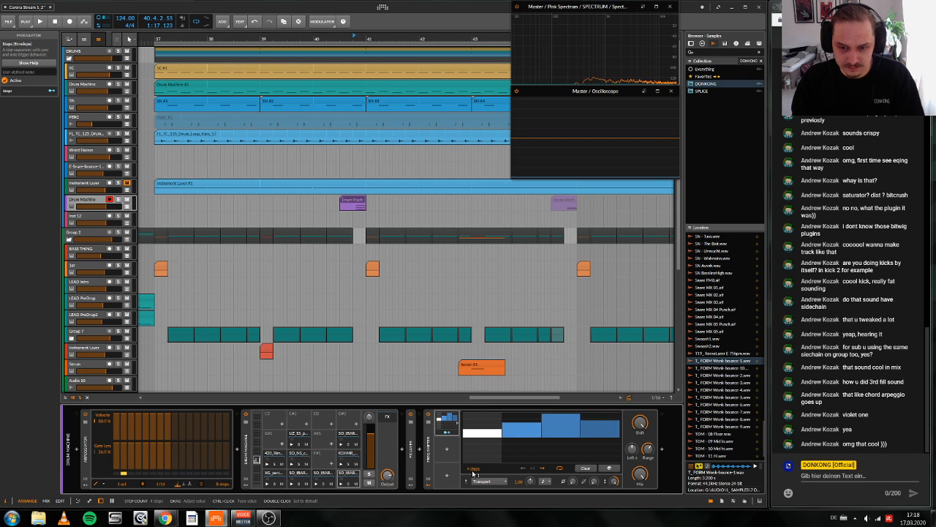
pyautogui.click(543, 482)
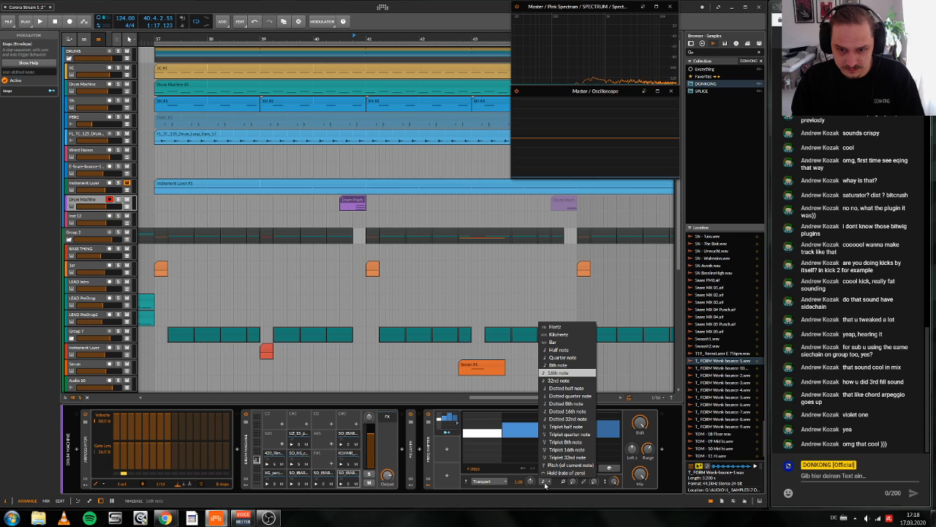
pyautogui.click(557, 488)
# Step: Map the Steps modulator to the Freq Shifter's frequency range and audition the fill
pyautogui.click(446, 433)
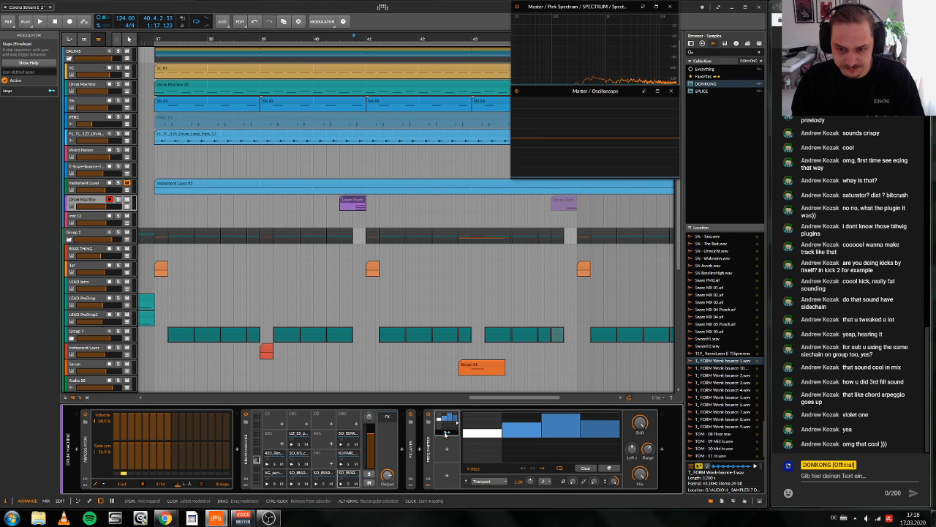
pyautogui.moveTo(648, 449); pyautogui.dragTo(648, 442)
pyautogui.press('space')
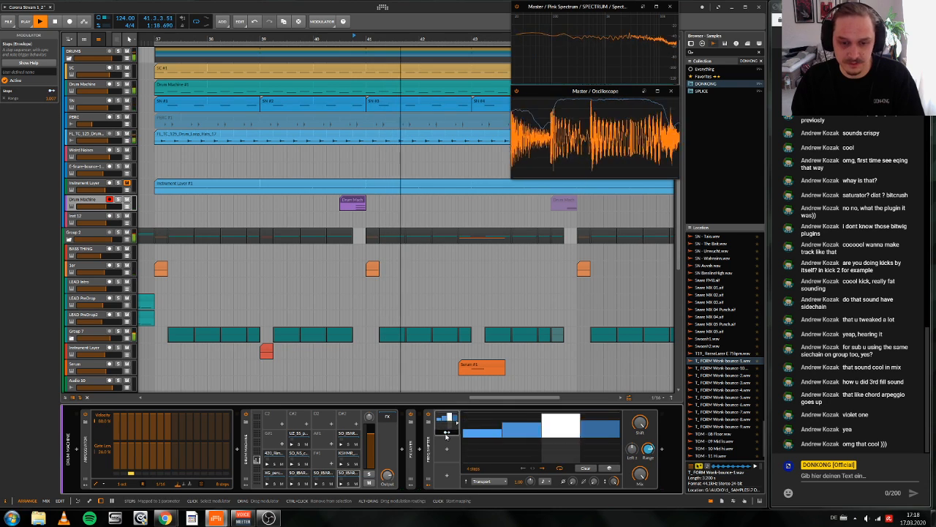
pyautogui.press('space')
pyautogui.press('space')
pyautogui.press('space')
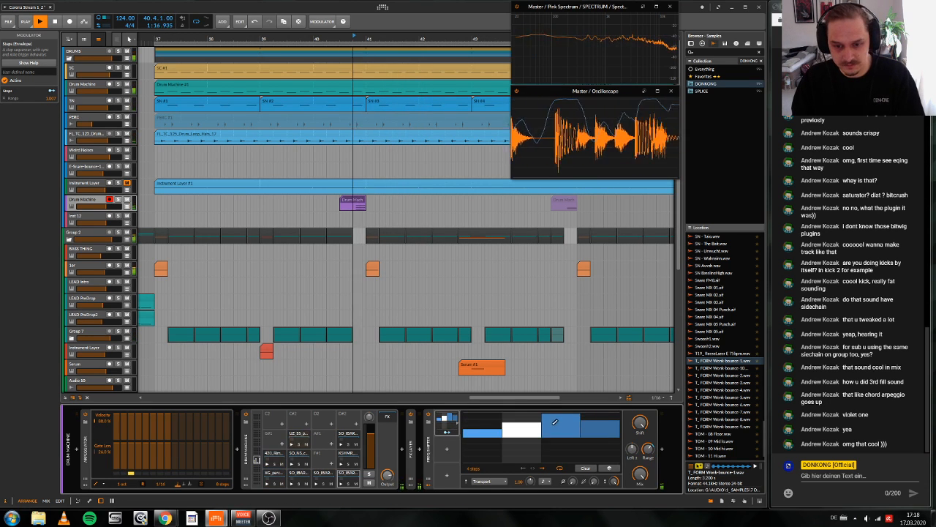
pyautogui.press('space')
# Step: Lower the third step of the Steps pattern and hide the Freq Shifter's modulators
pyautogui.moveTo(569, 420); pyautogui.dragTo(562, 433)
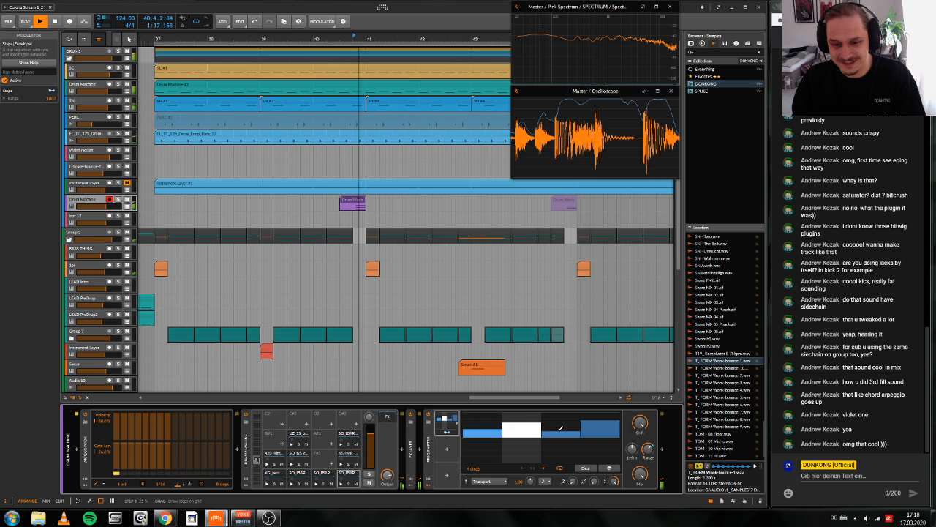
pyautogui.click(432, 474)
pyautogui.press('space')
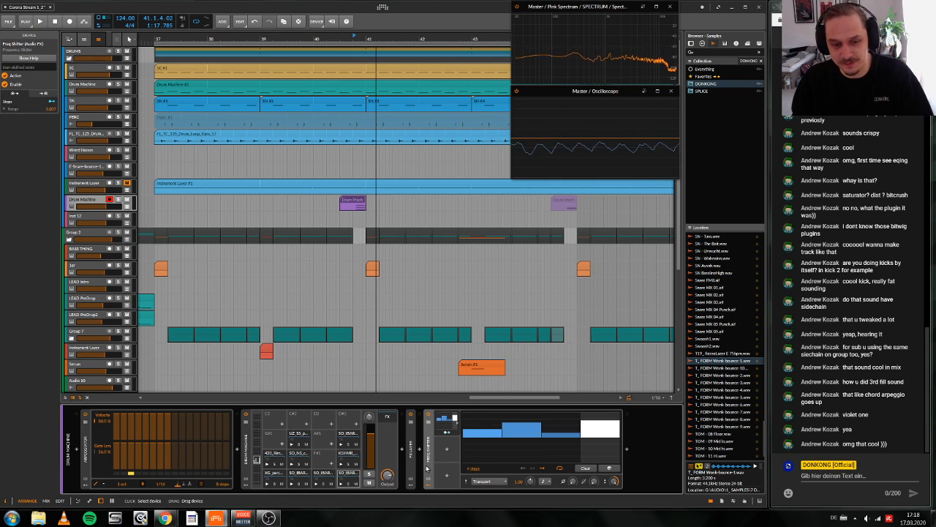
pyautogui.doubleClick(431, 478)
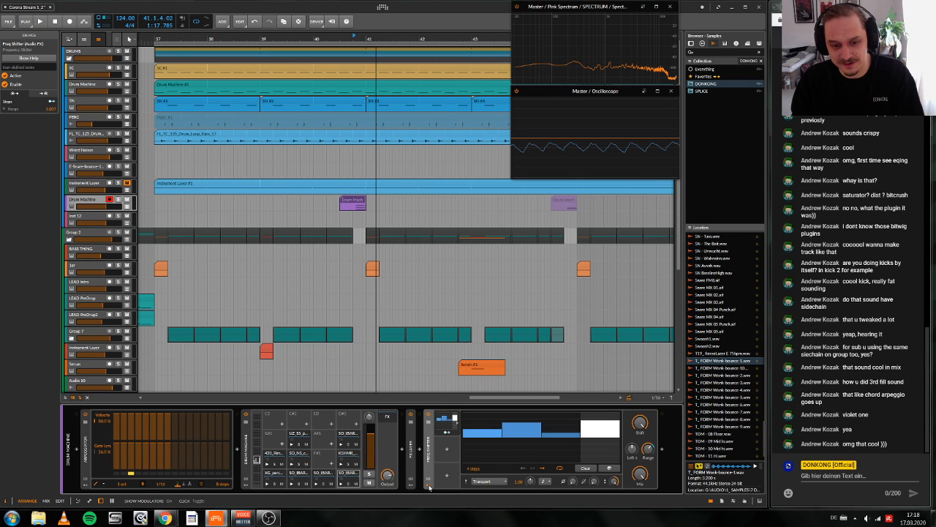
pyautogui.click(430, 488)
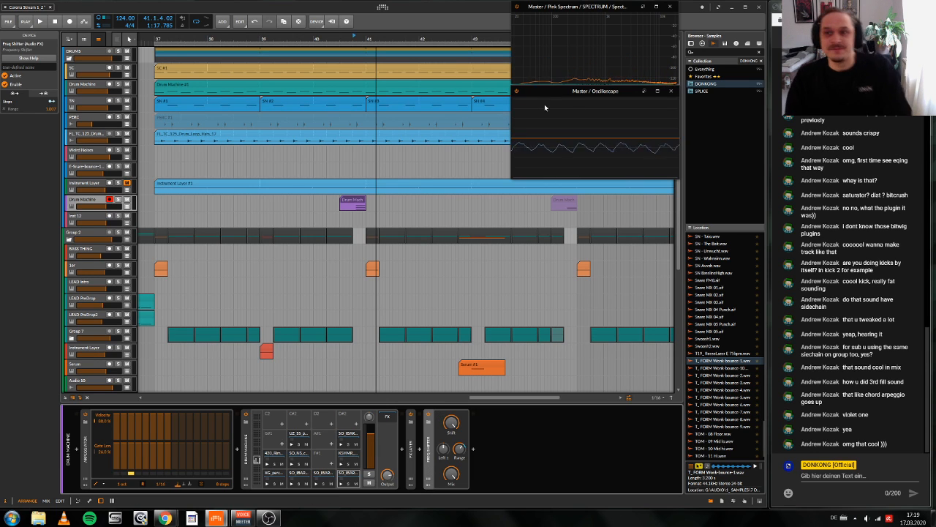
# Step: Play the Drum Machine fill before bar 41 in the mix from a closer start point
pyautogui.press('space')
pyautogui.scroll(-3, 359, 37)
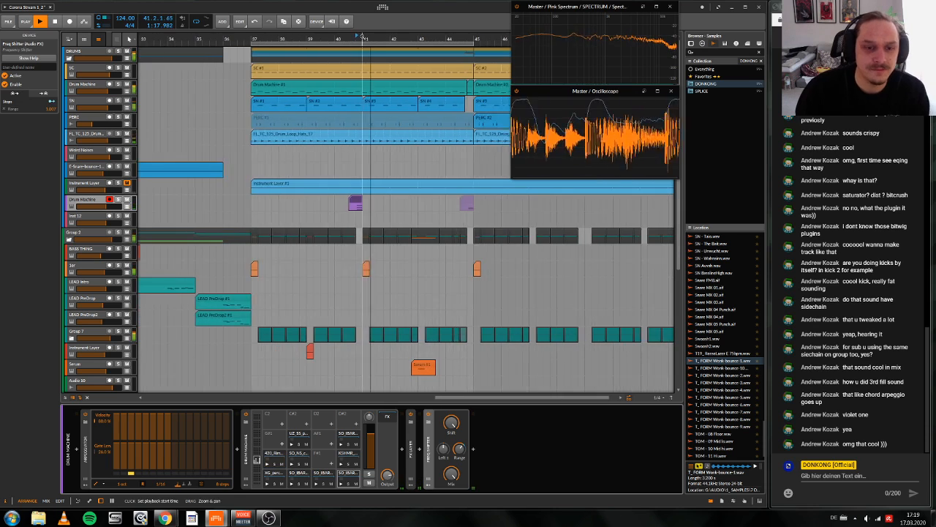
pyautogui.press('space')
pyautogui.scroll(6, 359, 35)
pyautogui.press('space')
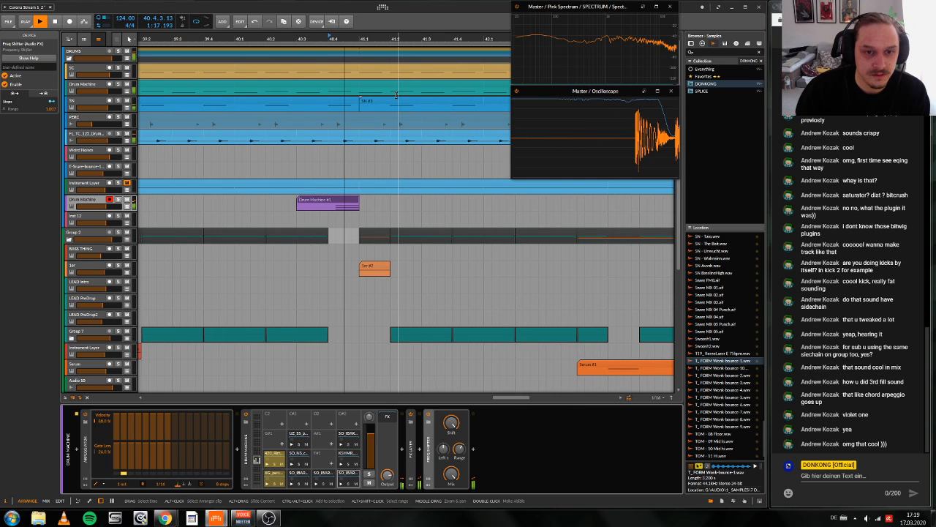
pyautogui.press('space')
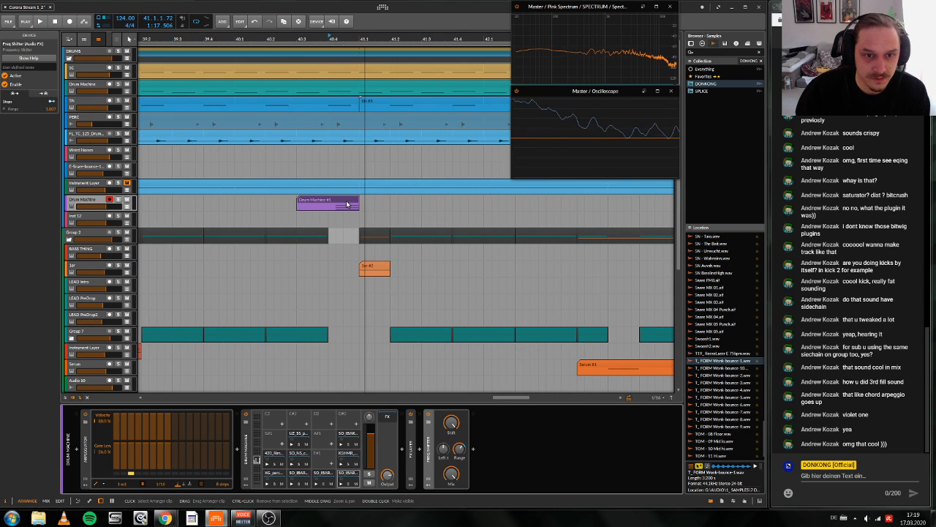
# Step: Trim the ends of the three notes in the Drum Machine fill clip slightly and play the fill with its track soloed
pyautogui.doubleClick(347, 204)
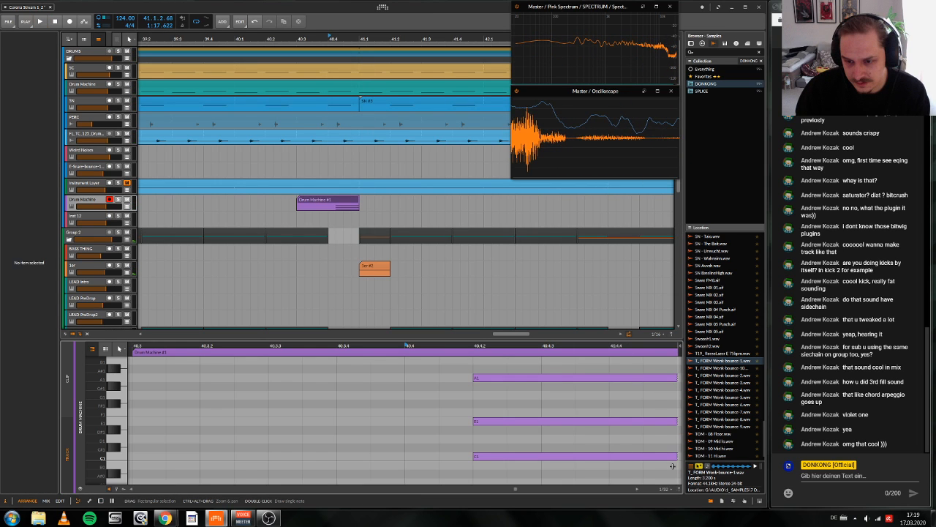
pyautogui.moveTo(672, 466); pyautogui.dragTo(673, 373)
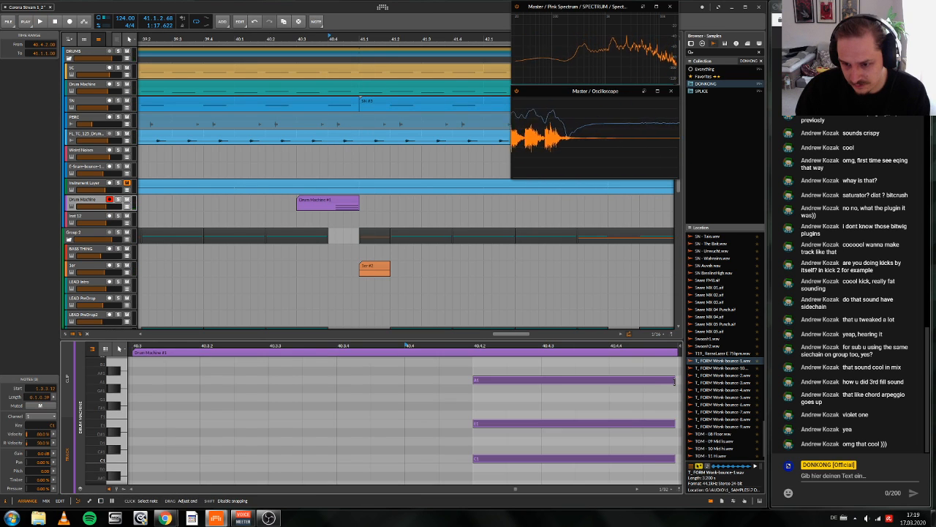
pyautogui.press('space')
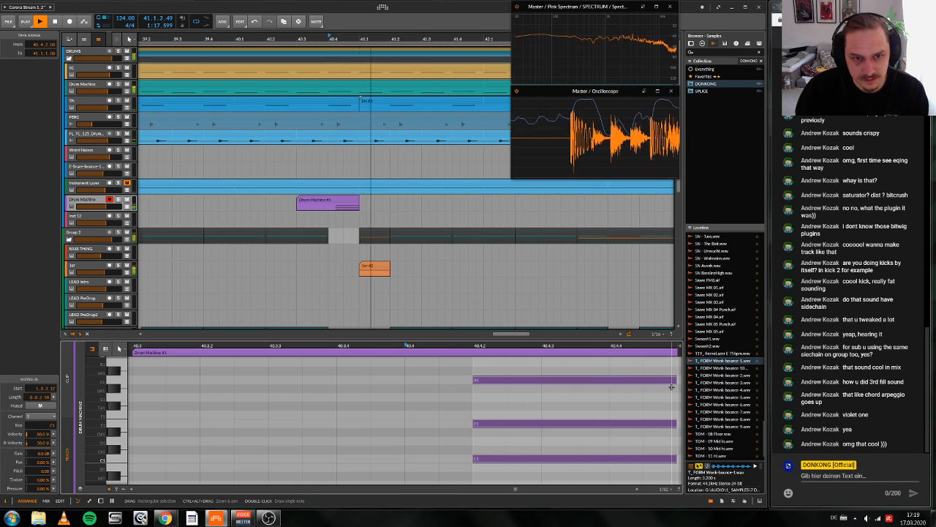
pyautogui.click(117, 199)
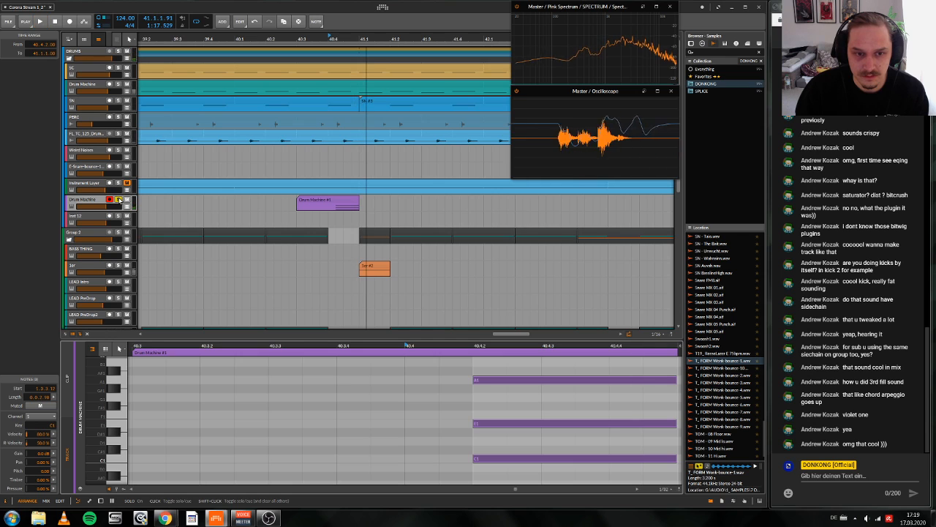
pyautogui.press('space')
# Step: Bounce the Drum Machine fill clip to a new audio track with the Pre Fader source and select the bounced clip
pyautogui.click(347, 200)
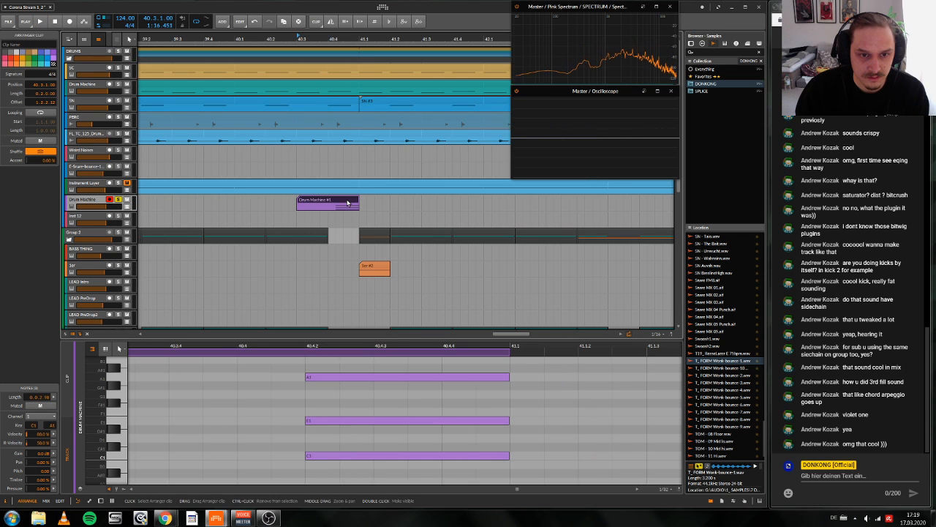
pyautogui.rightClick(347, 200)
pyautogui.click(375, 345)
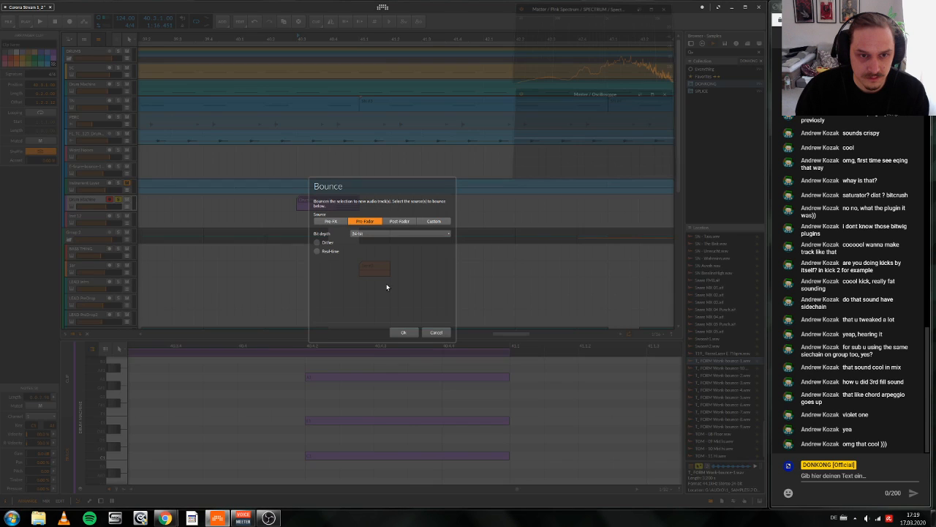
pyautogui.press('Return')
pyautogui.click(323, 217)
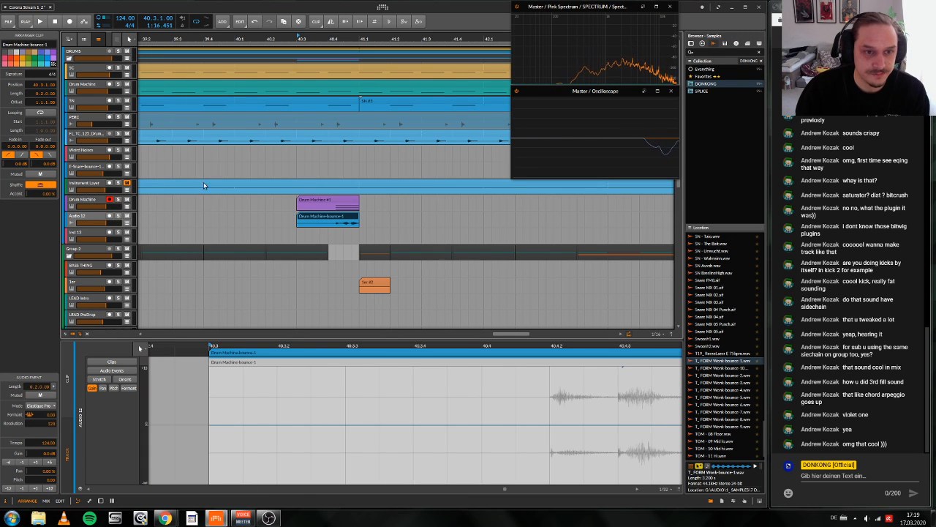
# Step: Deactivate the Drum Machine fill track and rename the bounced audio track as FILL1
pyautogui.click(86, 206)
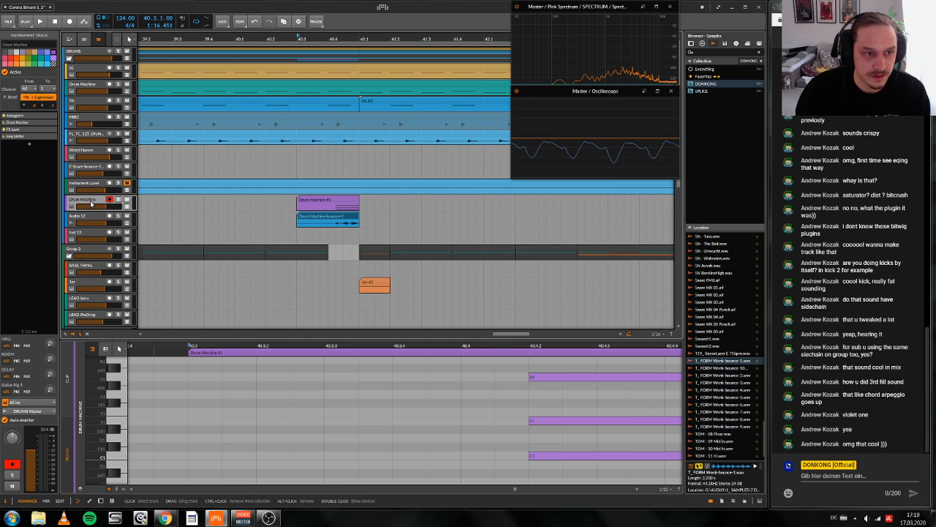
pyautogui.rightClick(91, 205)
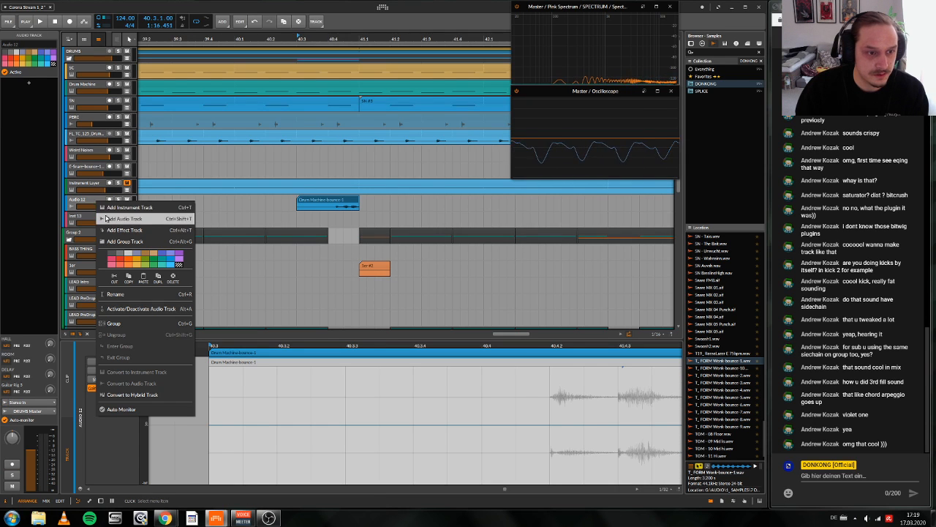
pyautogui.click(117, 293)
pyautogui.hotkey('ctrl', 'r')
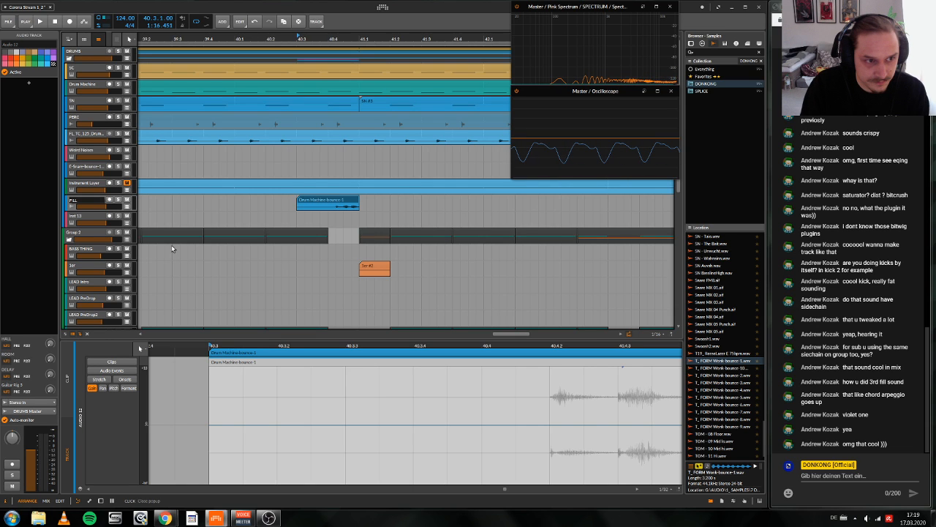
pyautogui.write('FILL1')
pyautogui.press('Return')
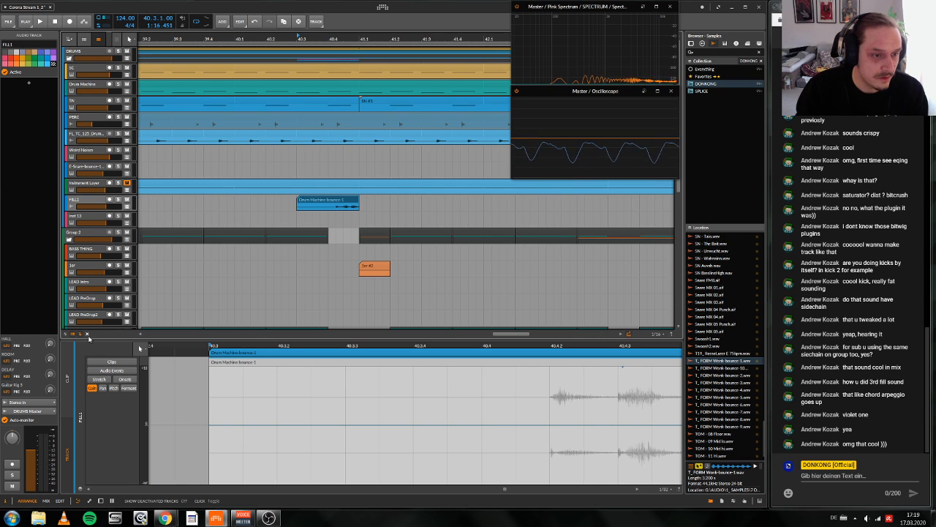
# Step: Show the deactivated tracks and rename the Drum Machine track that holds the fill as FILL MACHINE
pyautogui.click(87, 334)
pyautogui.click(76, 238)
pyautogui.rightClick(77, 237)
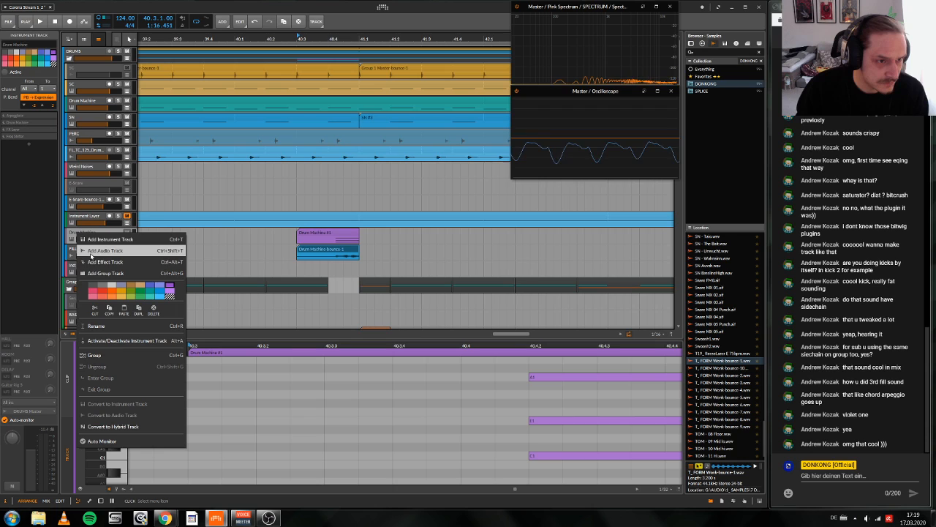
pyautogui.click(98, 327)
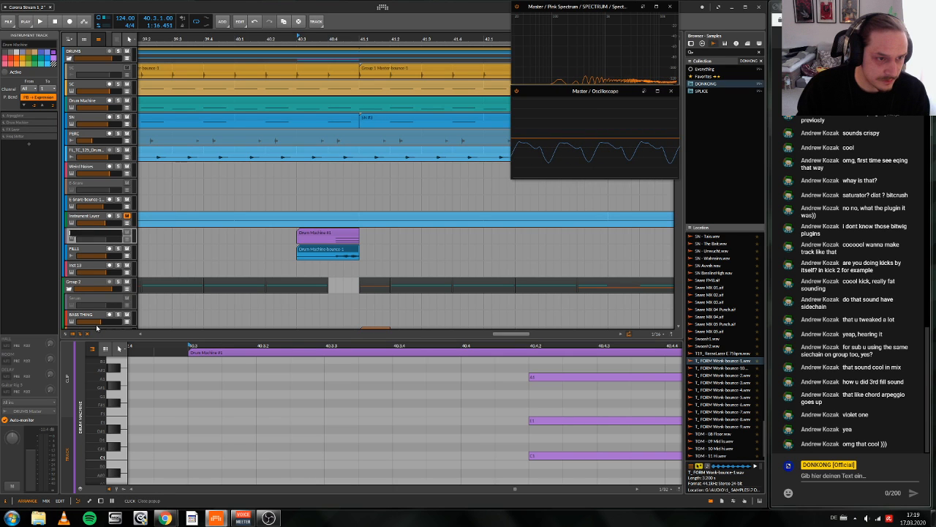
pyautogui.write('FILL MACHINE')
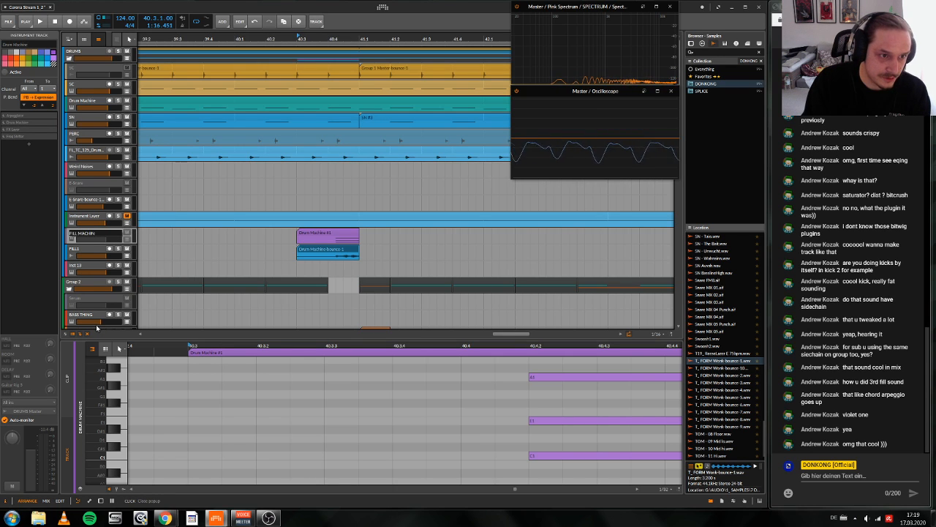
pyautogui.press('Return')
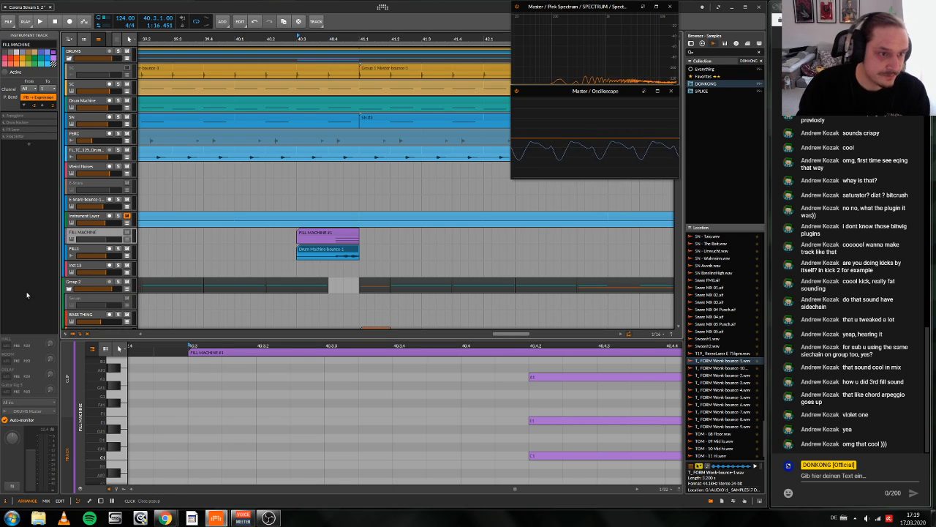
# Step: Colour the FILL MACHINE track blue like FILL1 and play the bounced fill in the mix
pyautogui.keyDown('shift'); pyautogui.click(75, 252); pyautogui.keyUp('shift')
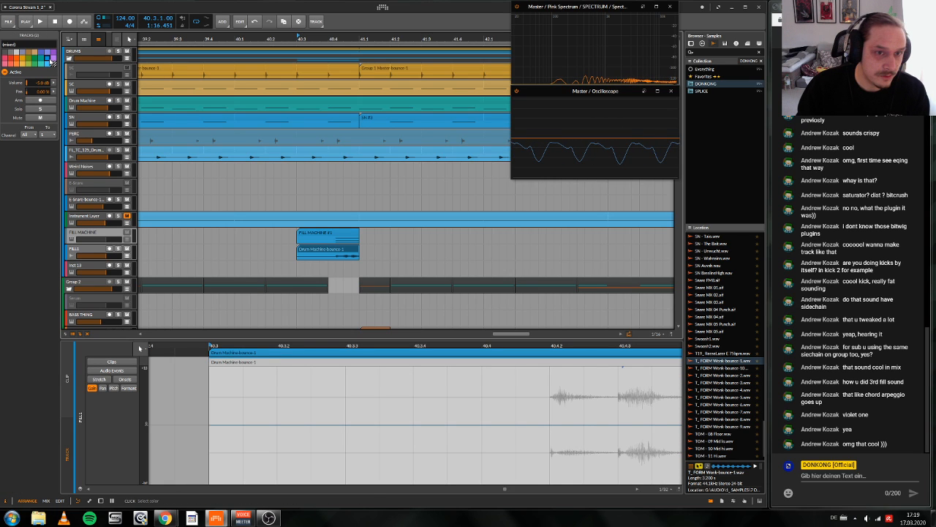
pyautogui.press('d')
pyautogui.press('space')
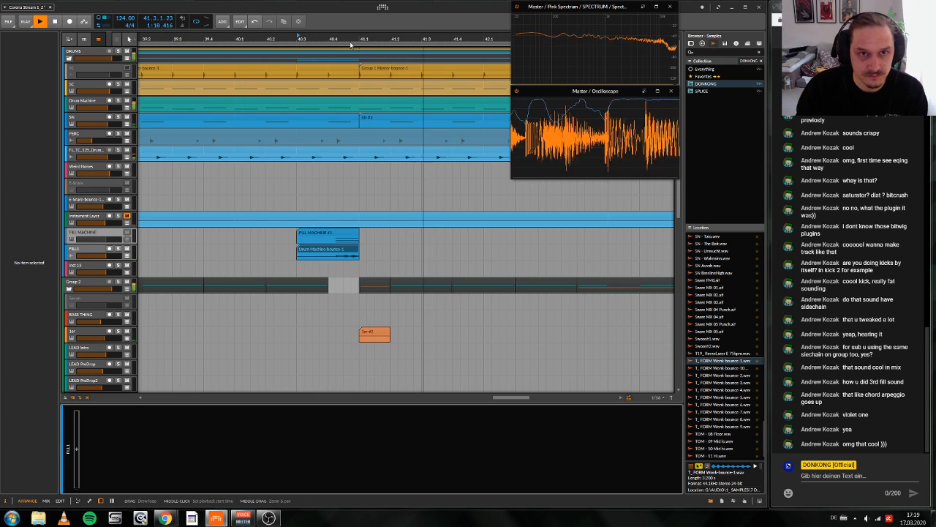
pyautogui.moveTo(297, 39); pyautogui.dragTo(325, 85)
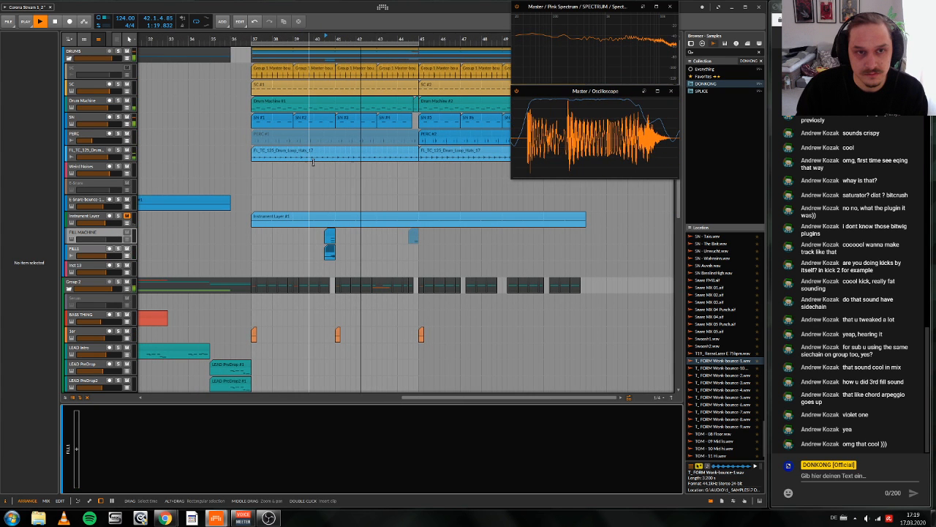
pyautogui.moveTo(338, 40); pyautogui.dragTo(421, 39)
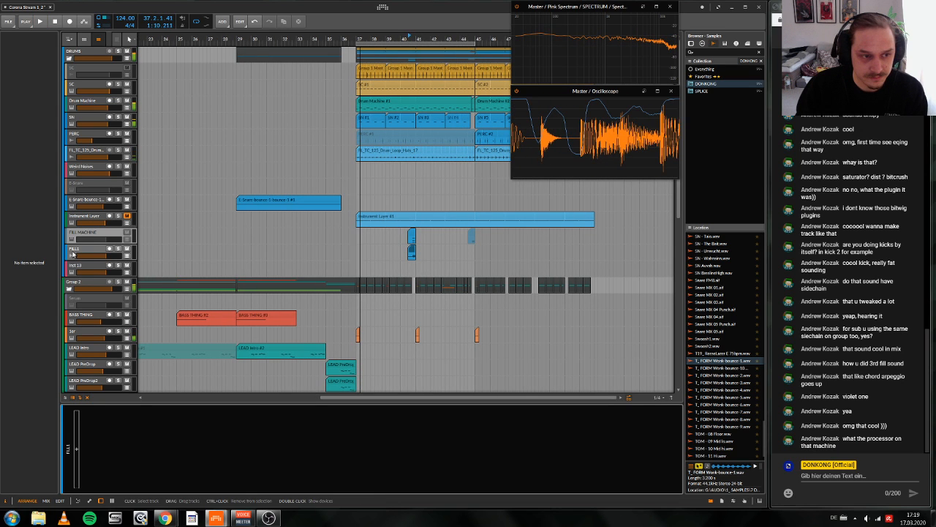
# Step: Examine the FILL MACHINE device chain, including the FX Layer's OTT, Transient Control and ShaperBox 2 effects, and collapse the FX Layer again
pyautogui.click(72, 254)
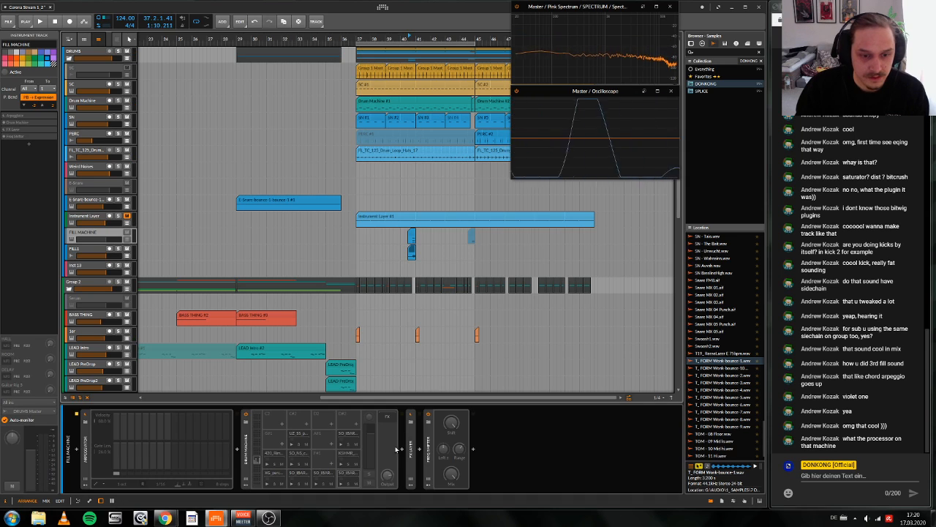
pyautogui.click(412, 458)
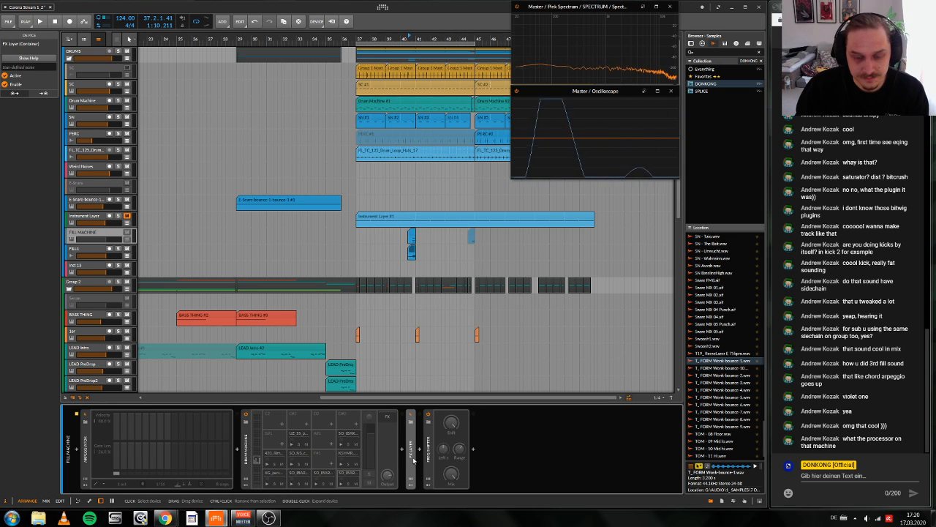
pyautogui.doubleClick(412, 458)
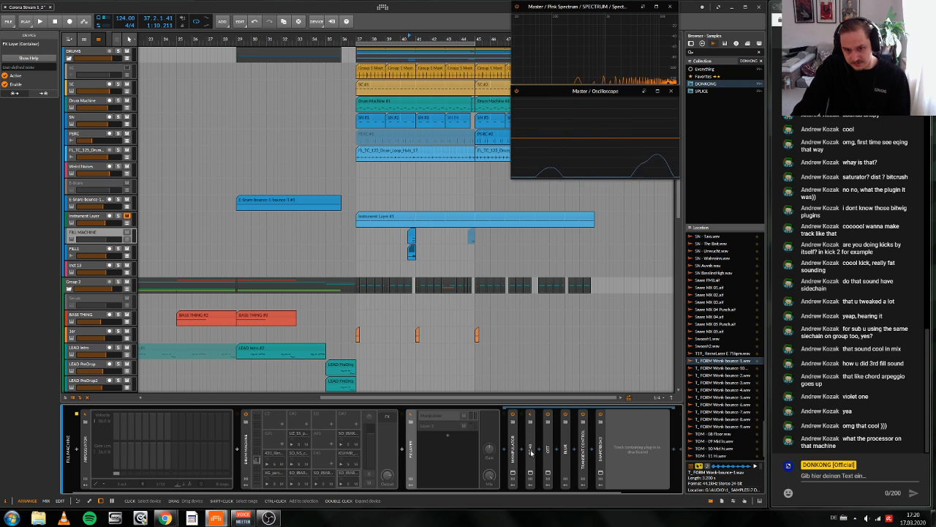
pyautogui.hscroll(2, 497, 464)
pyautogui.click(478, 466)
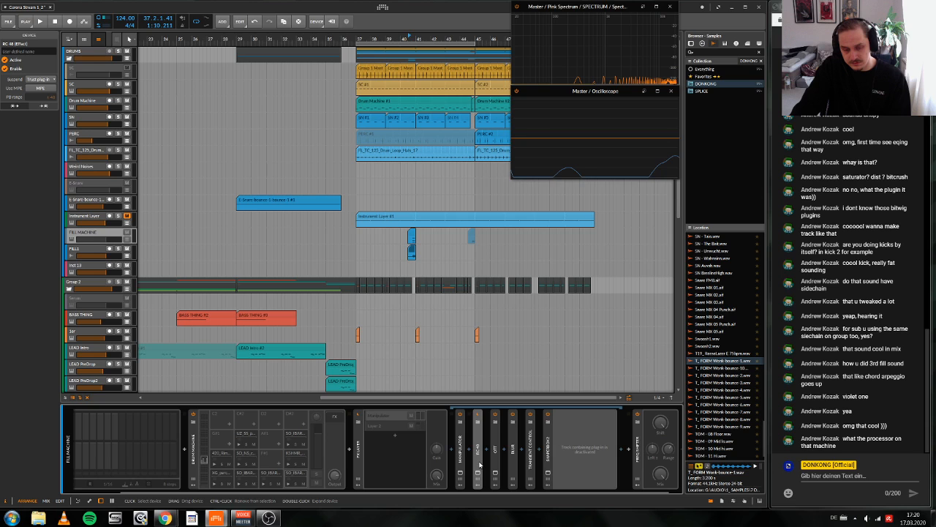
pyautogui.click(495, 467)
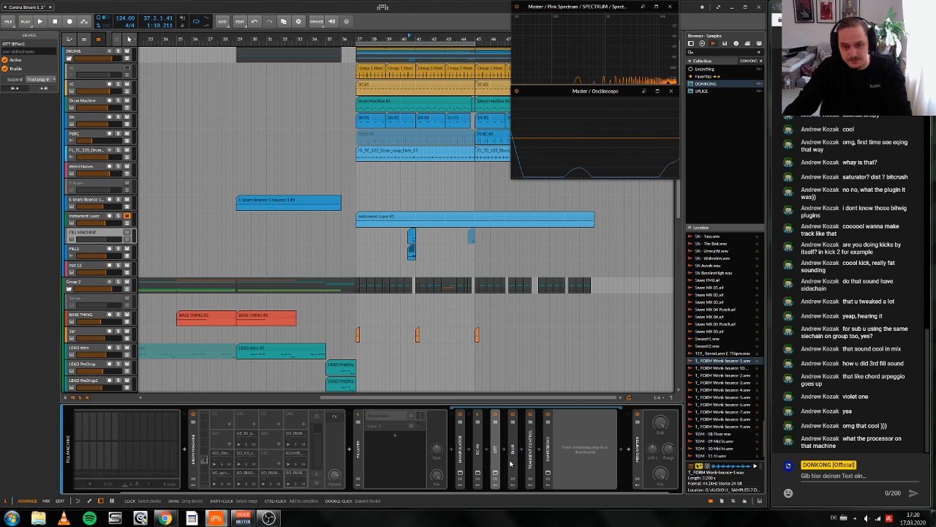
pyautogui.click(530, 461)
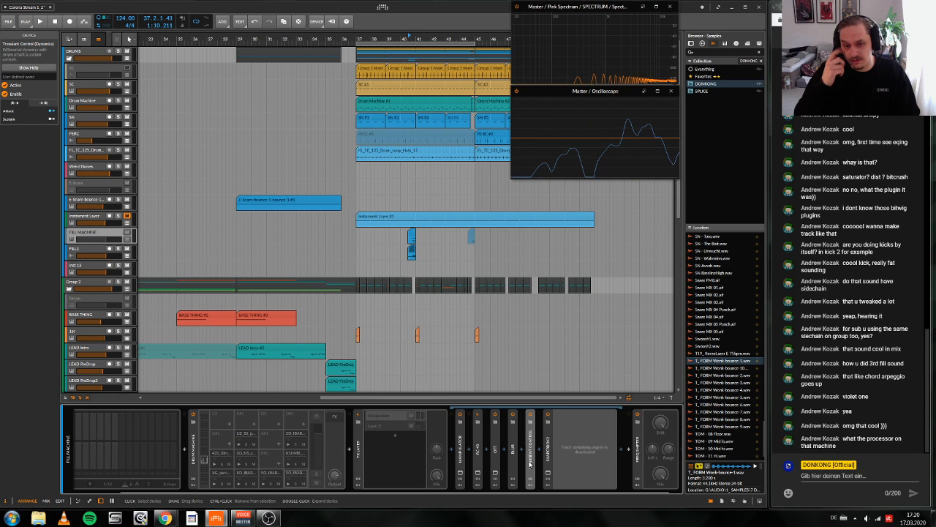
pyautogui.click(549, 468)
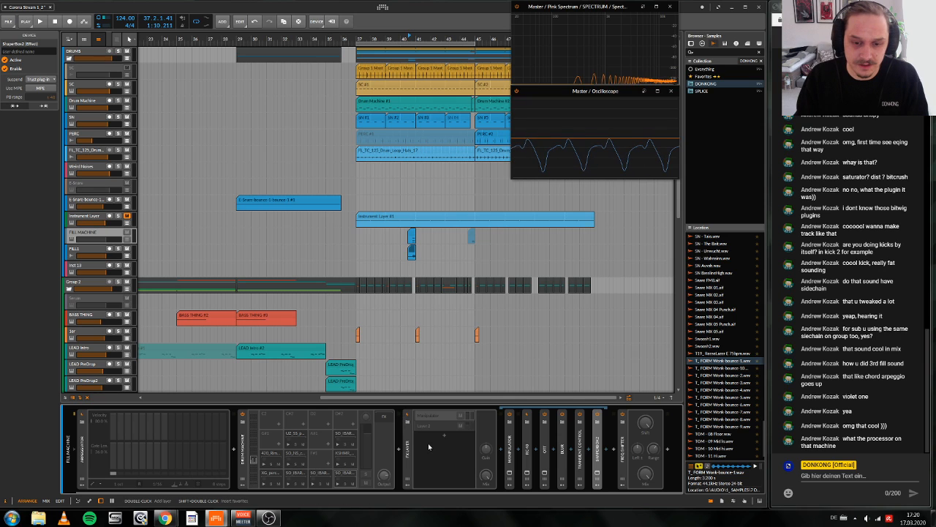
pyautogui.click(434, 417)
pyautogui.click(434, 416)
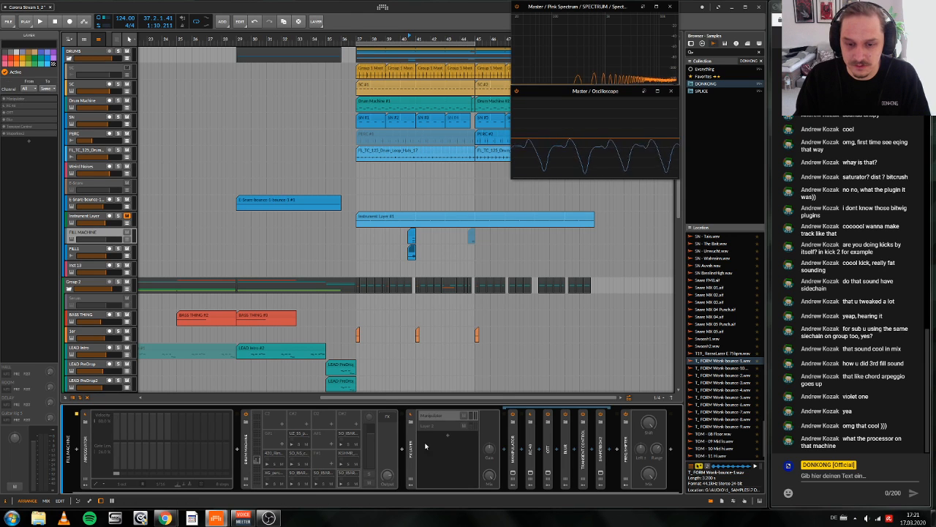
pyautogui.doubleClick(409, 462)
# Step: Play the drop from the FILL1 clip before bar 41 into bar 44 with the FILL1 track selected
pyautogui.press('space')
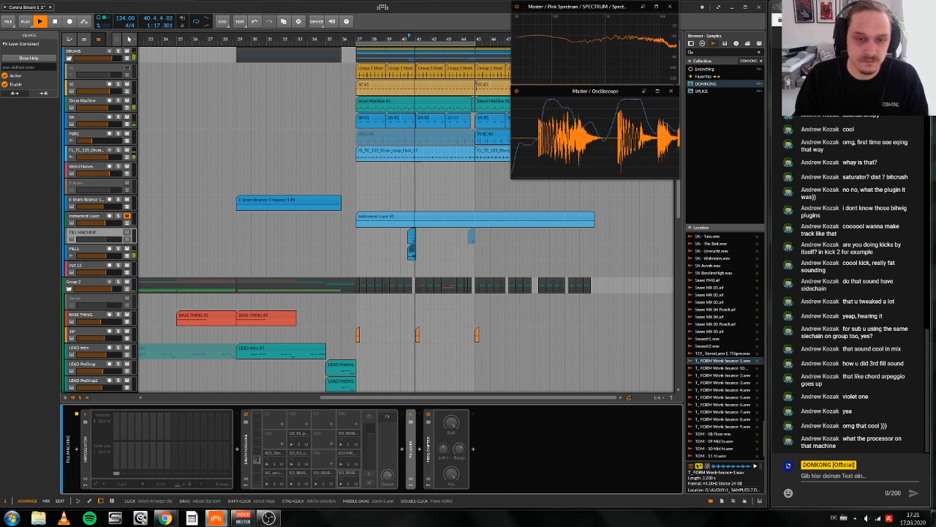
pyautogui.click(83, 254)
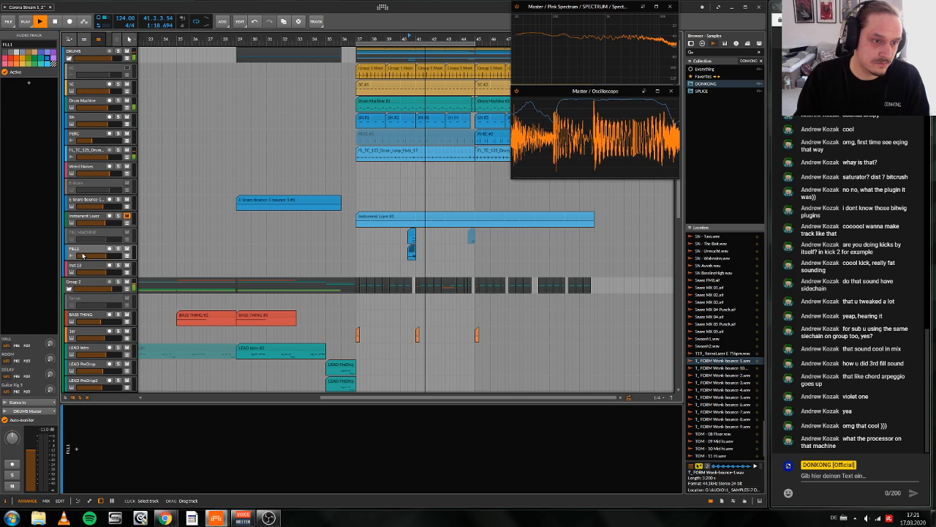
pyautogui.moveTo(457, 37); pyautogui.dragTo(404, 80)
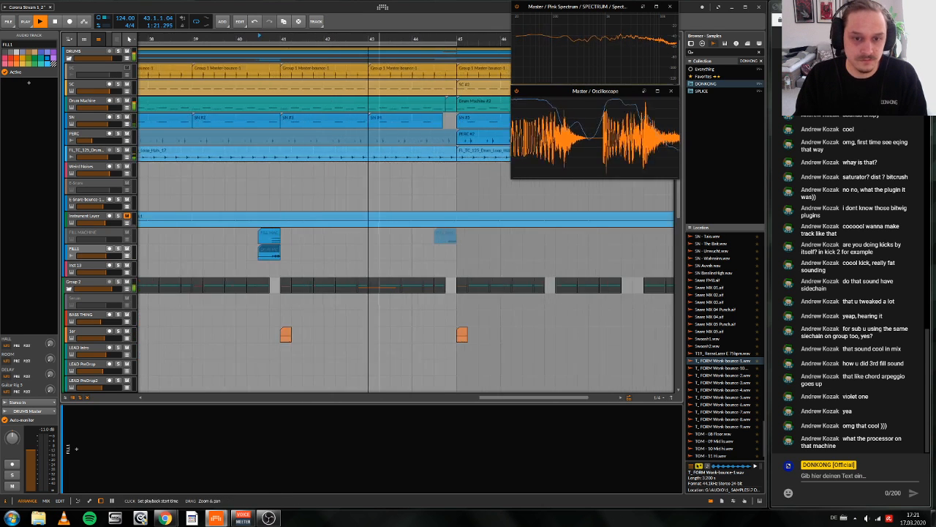
pyautogui.scroll(-4, 424, 203)
pyautogui.scroll(3, 428, 198)
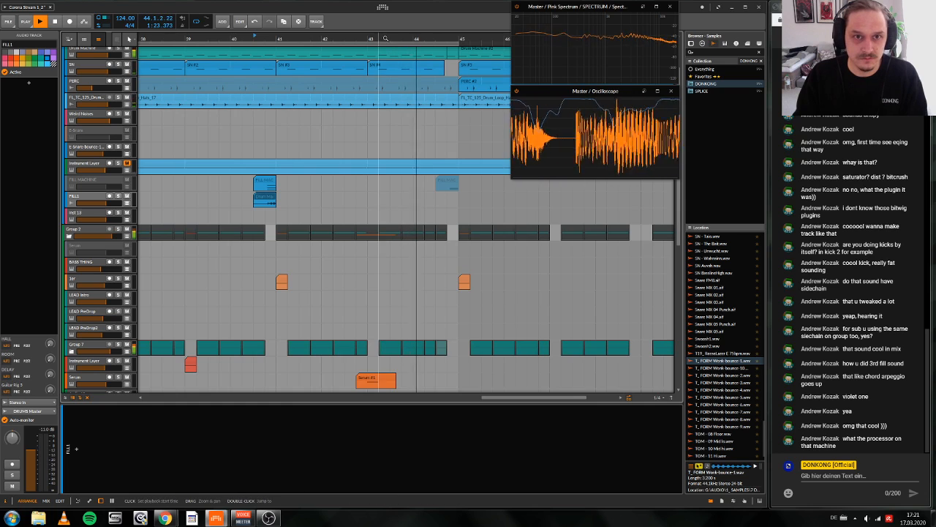
pyautogui.moveTo(402, 40); pyautogui.dragTo(440, 101)
pyautogui.press('space')
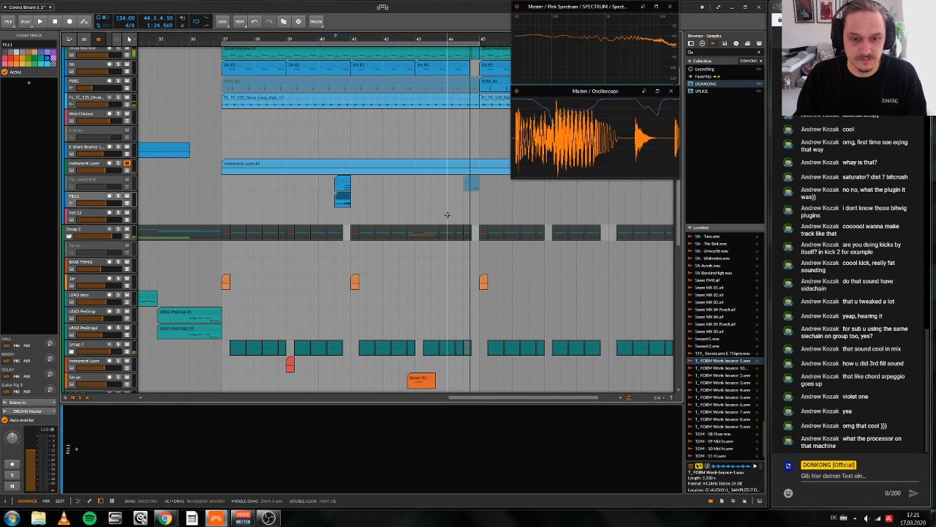
# Step: Look over the arrangement's lower tracks and play the track from bar 17
pyautogui.moveTo(443, 42); pyautogui.dragTo(441, 357)
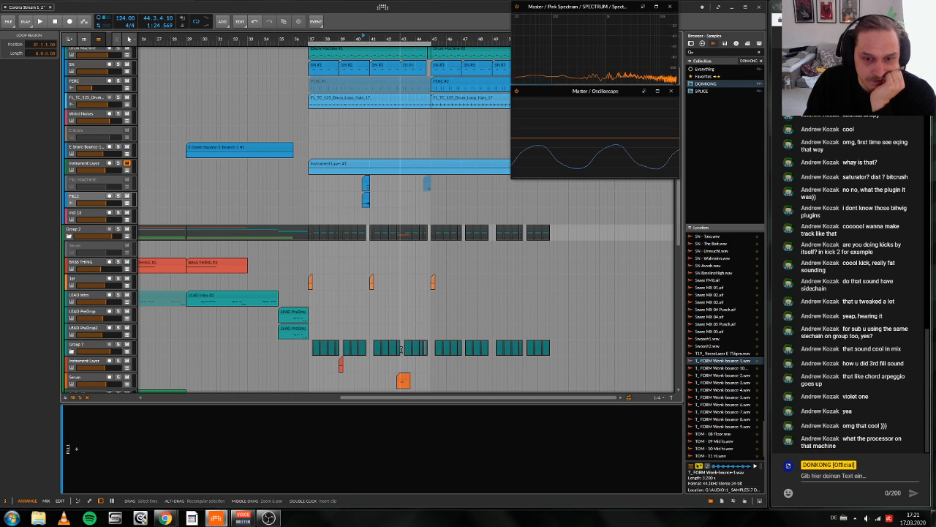
pyautogui.scroll(-4, 401, 350)
pyautogui.scroll(4, 421, 342)
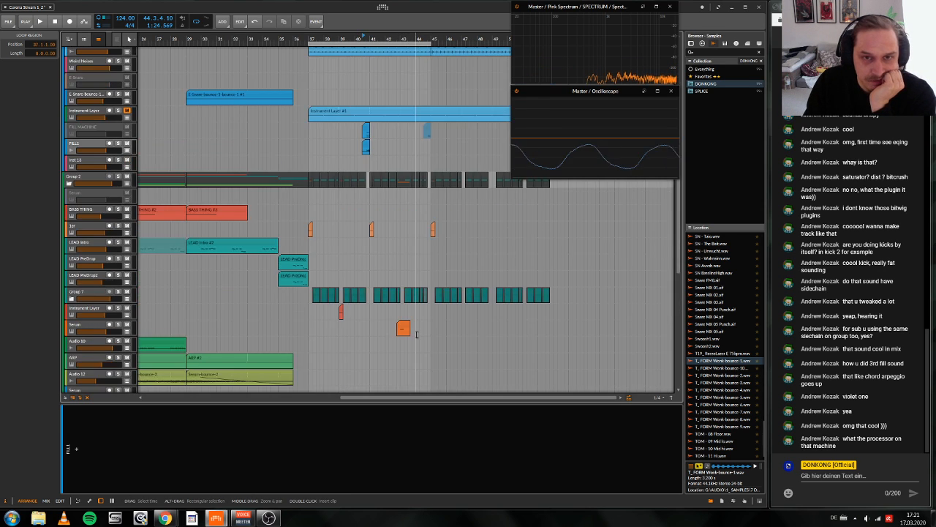
pyautogui.hscroll(-1, 249, 183)
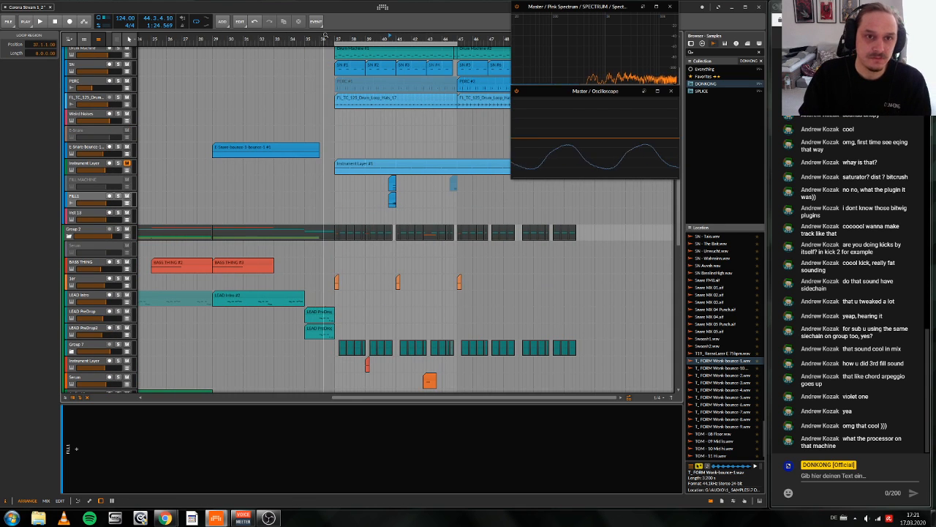
pyautogui.scroll(-4, 331, 146)
pyautogui.scroll(-5, 291, 70)
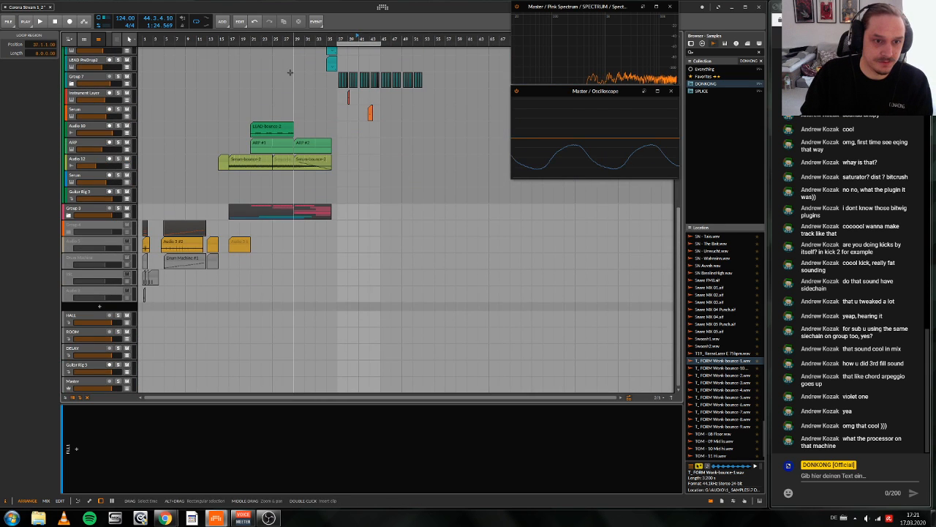
pyautogui.press('space')
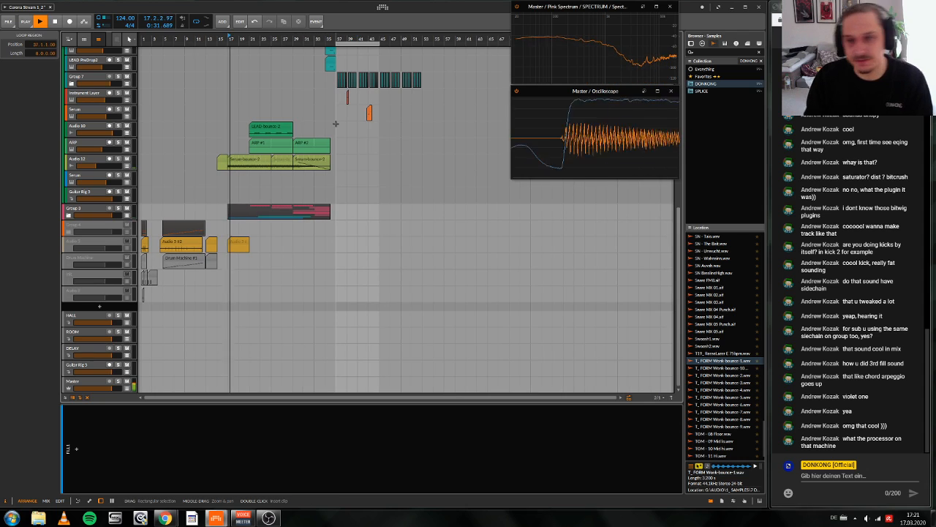
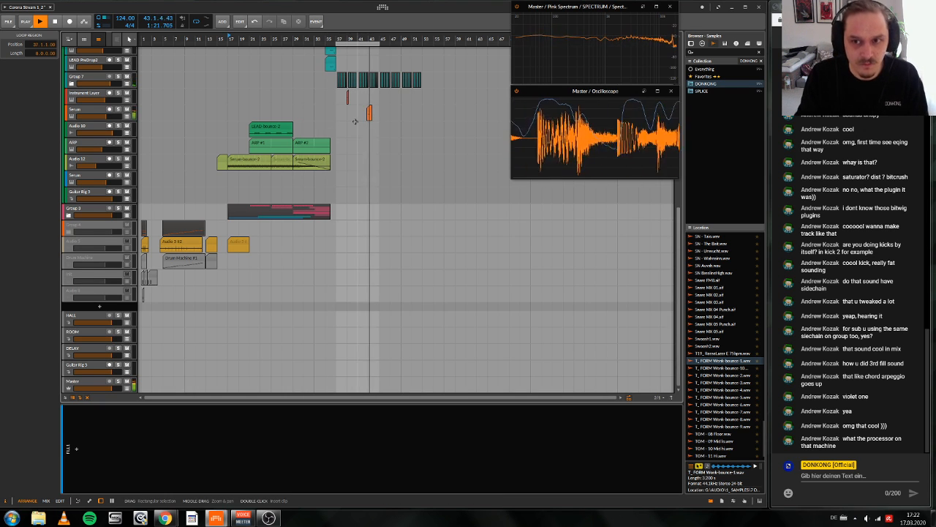
# Step: Move the Serum clip to bar 44.3 and copy the Instrument Layer clip at bar 39 to bar 43
pyautogui.moveTo(348, 40); pyautogui.dragTo(350, 66)
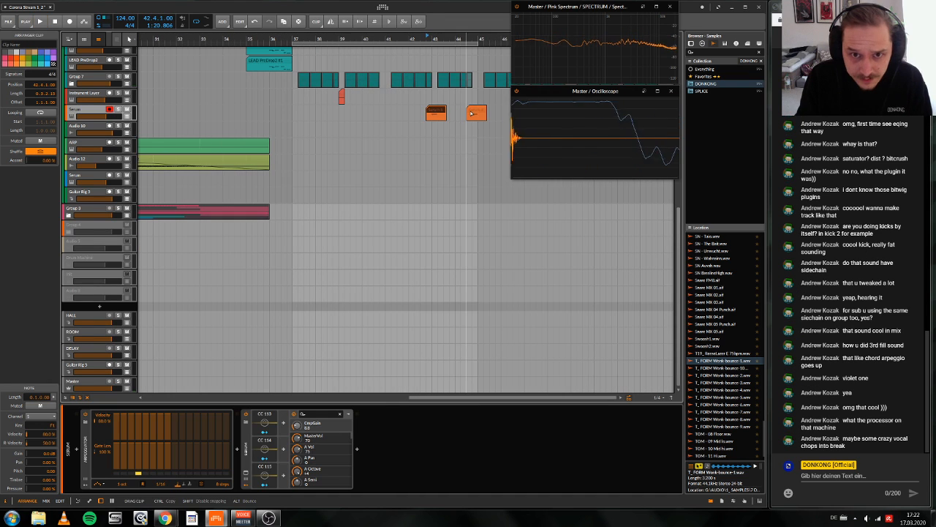
pyautogui.moveTo(433, 110); pyautogui.dragTo(475, 110)
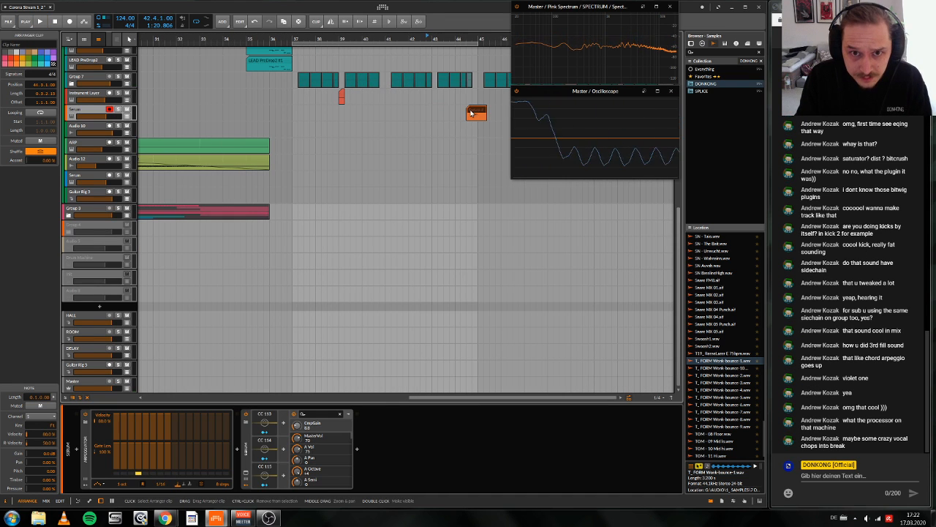
pyautogui.scroll(5, 434, 138)
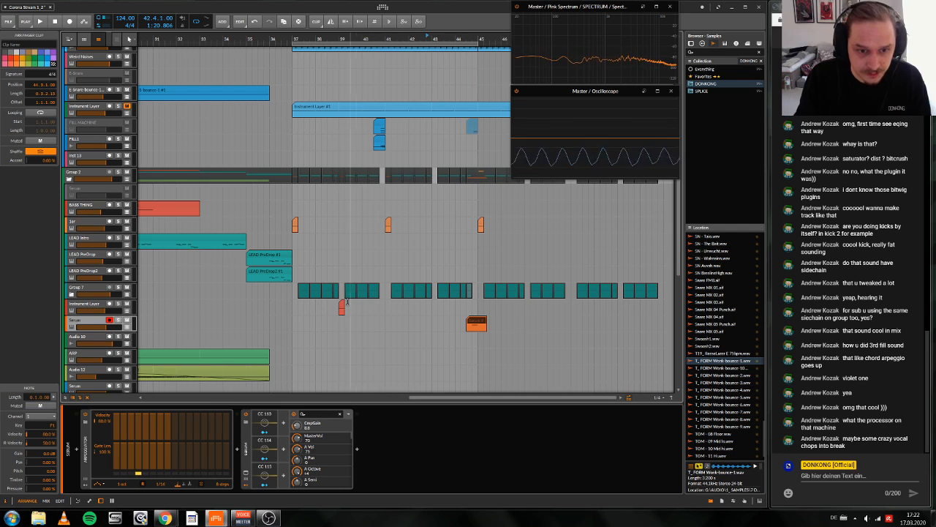
pyautogui.click(371, 310)
pyautogui.moveTo(341, 309); pyautogui.dragTo(438, 316)
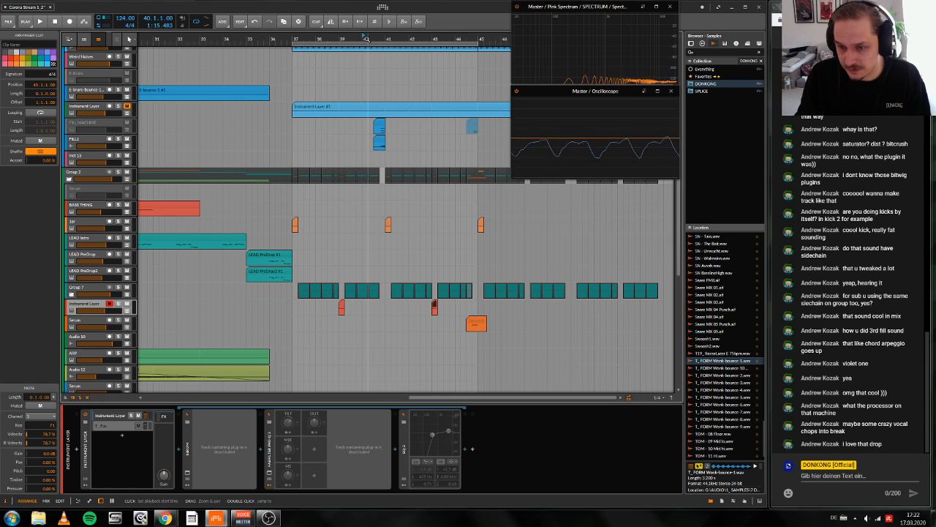
# Step: Play the drop from bar 40 and listen to the gap before bar 41
pyautogui.scroll(2, 435, 316)
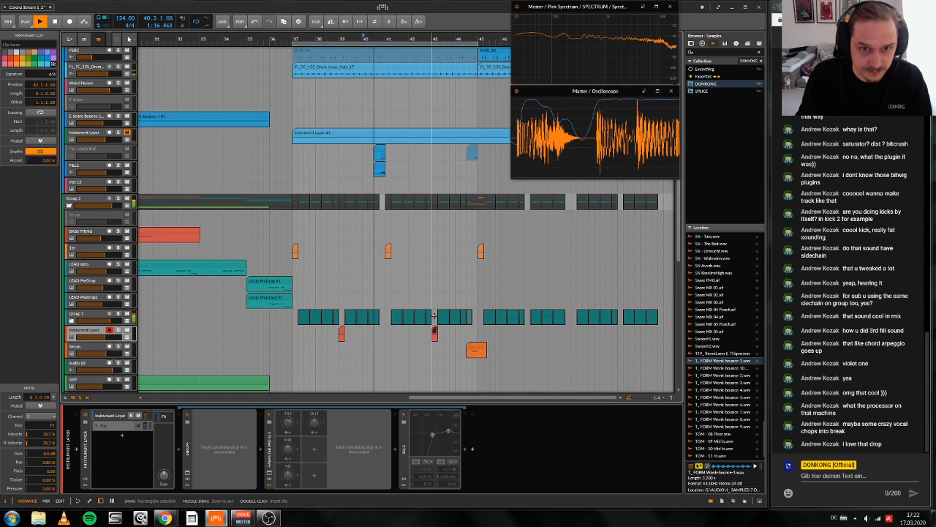
pyautogui.press('space')
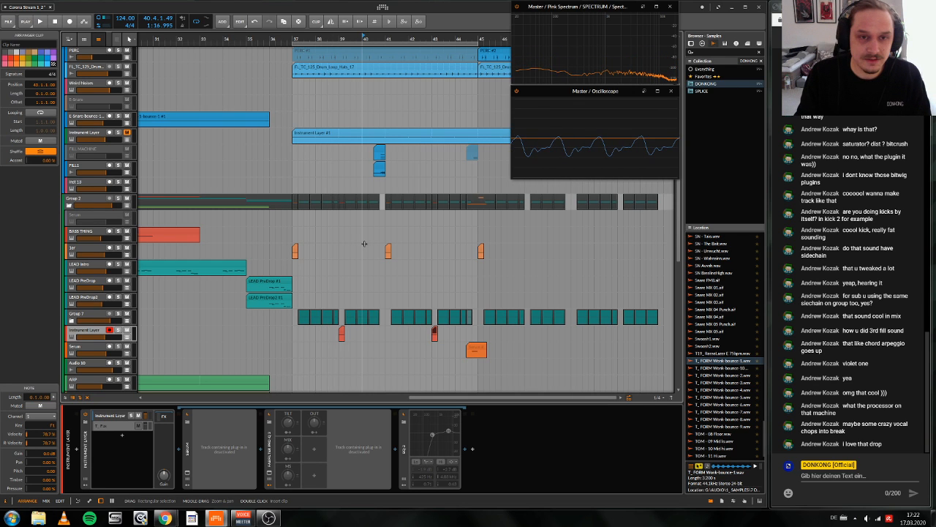
pyautogui.press('space')
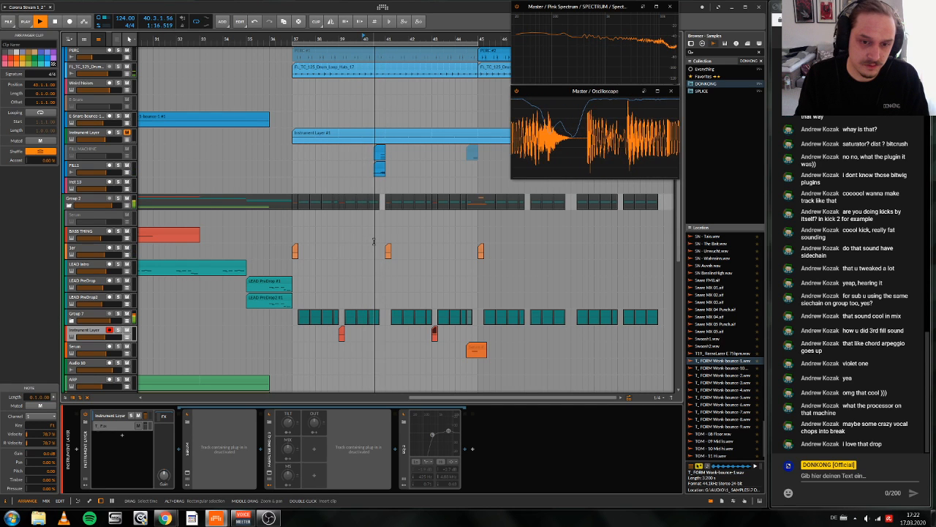
pyautogui.press('space')
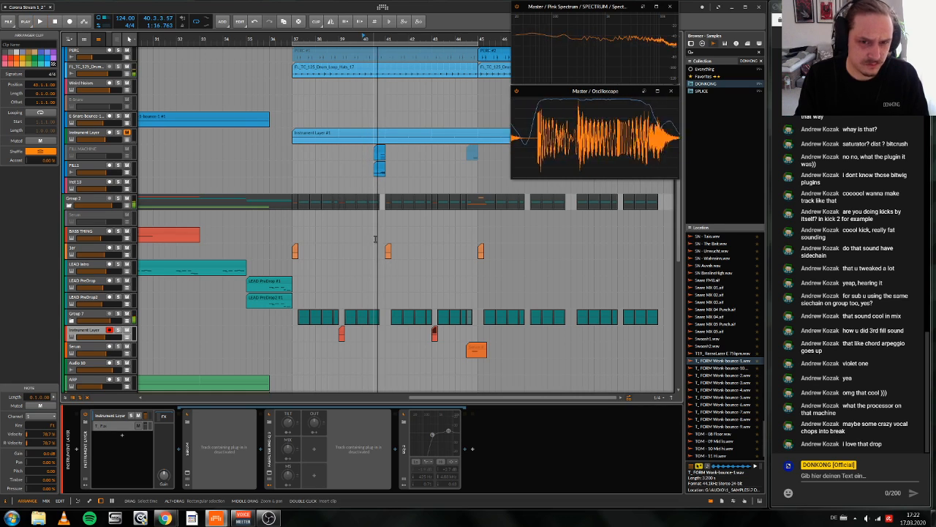
# Step: Search the samples for "suck" and place SFX RevSucks.wav on a new track at bar 40.3
pyautogui.click(711, 52)
pyautogui.write('ruck')
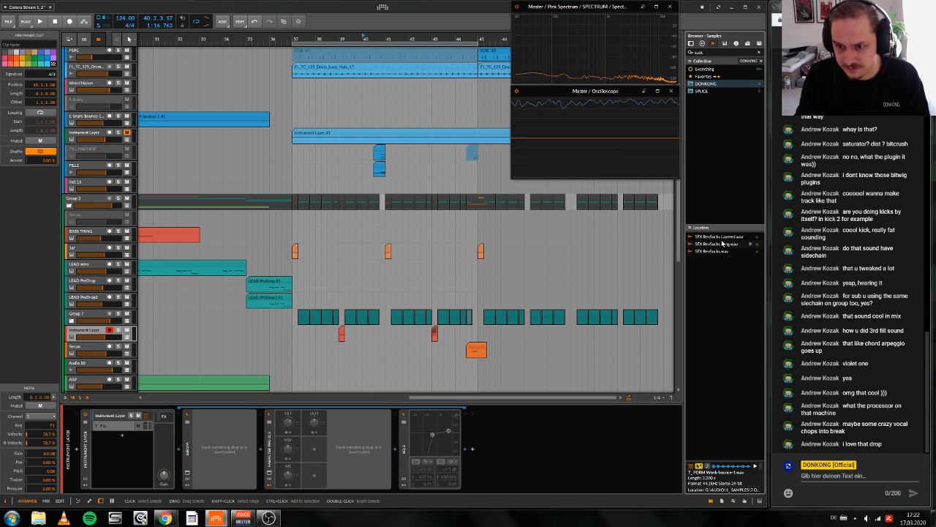
pyautogui.scroll(-5, 500, 325)
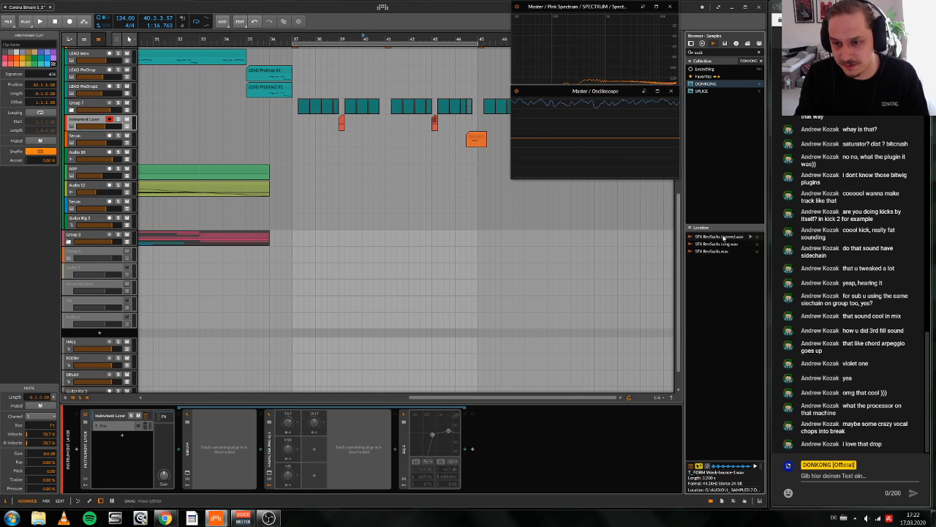
pyautogui.moveTo(714, 251); pyautogui.dragTo(402, 334)
pyautogui.moveTo(374, 42); pyautogui.dragTo(410, 106)
pyautogui.moveTo(573, 327); pyautogui.dragTo(495, 339)
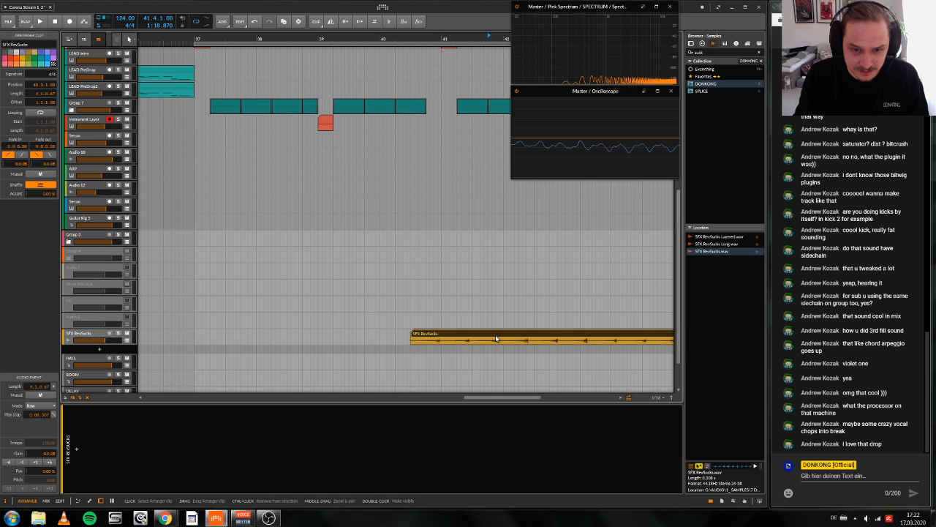
# Step: Split the SFX RevSucks clip at bar 41 and delete everything after the split
pyautogui.click(443, 338)
pyautogui.hotkey('ctrl', 'e')
pyautogui.press('Delete')
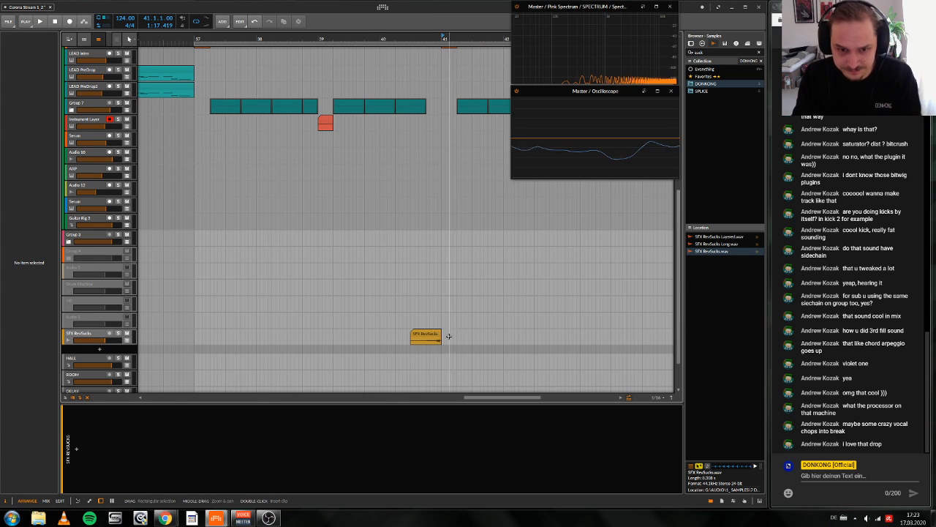
pyautogui.press('super')
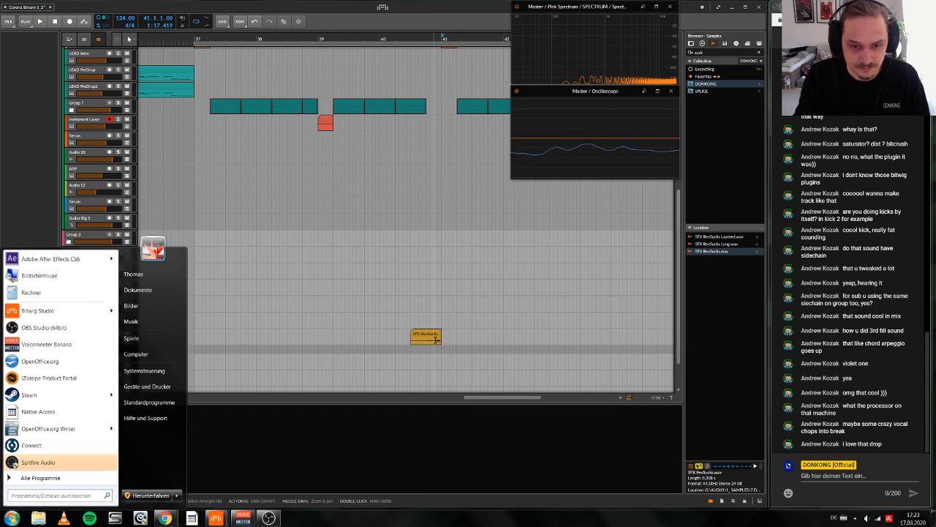
pyautogui.click(437, 338)
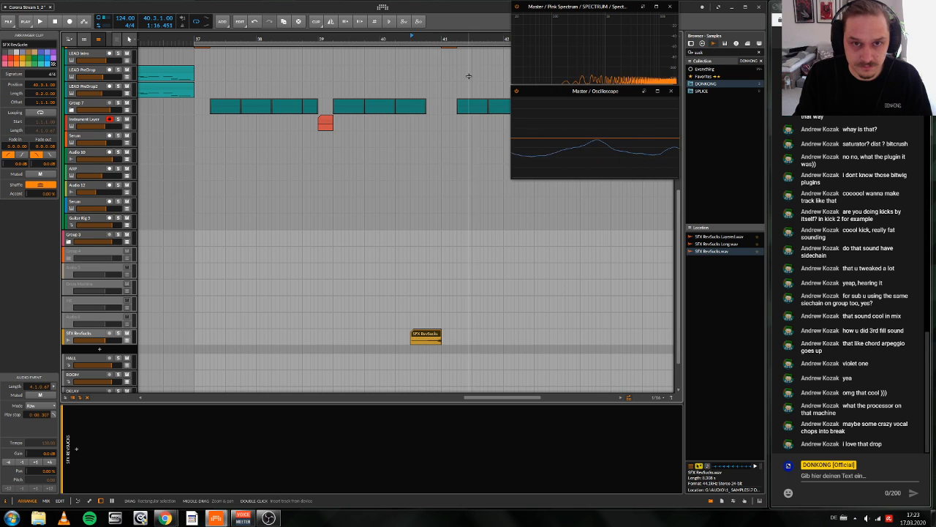
# Step: Audition the SFX RevSucks clip leading into bar 41 and trim its start to bar 40.4
pyautogui.moveTo(435, 39); pyautogui.dragTo(455, 117)
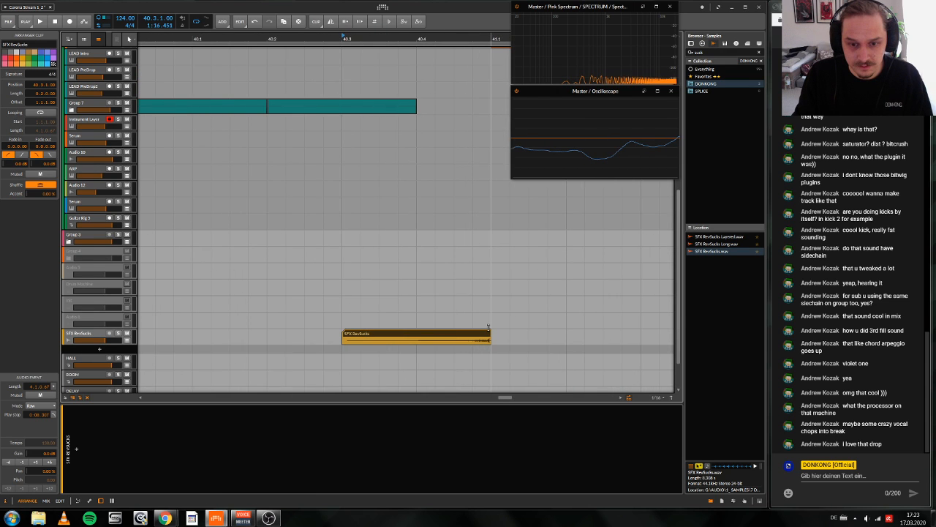
pyautogui.press('space')
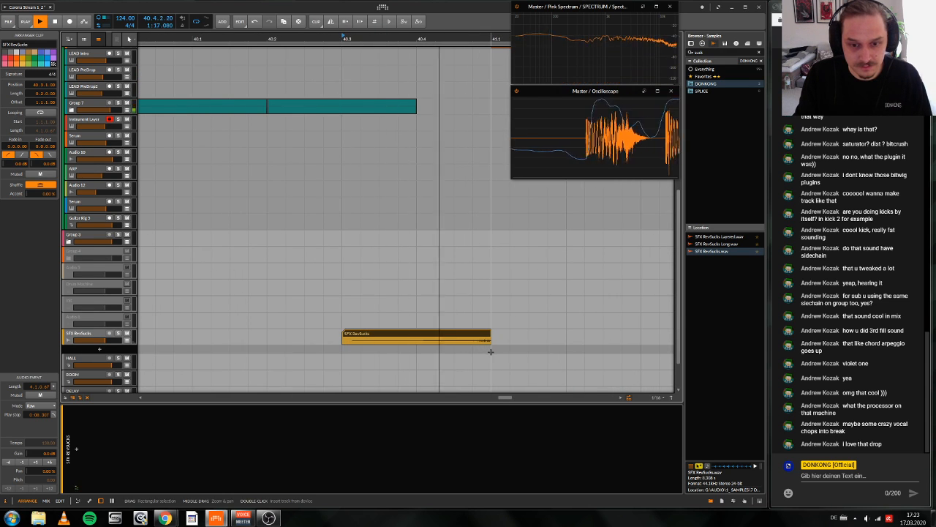
pyautogui.press('space')
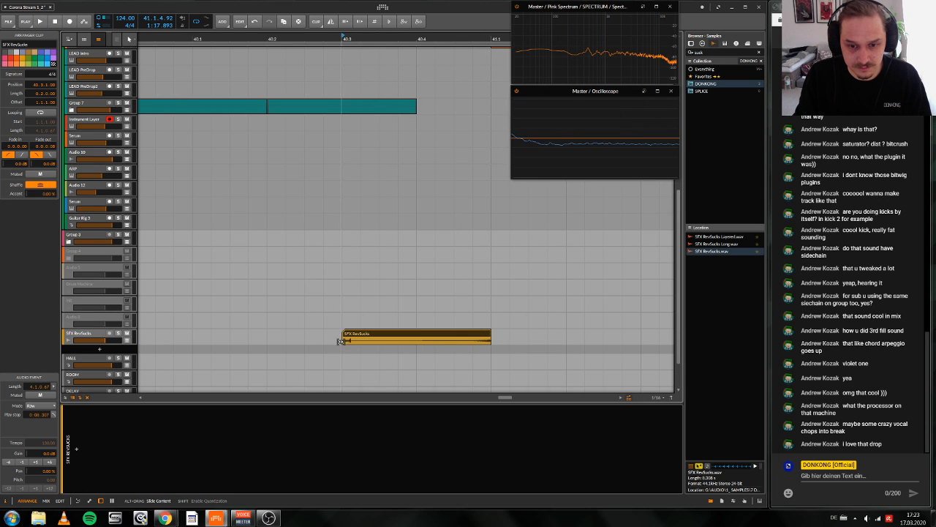
pyautogui.press('space')
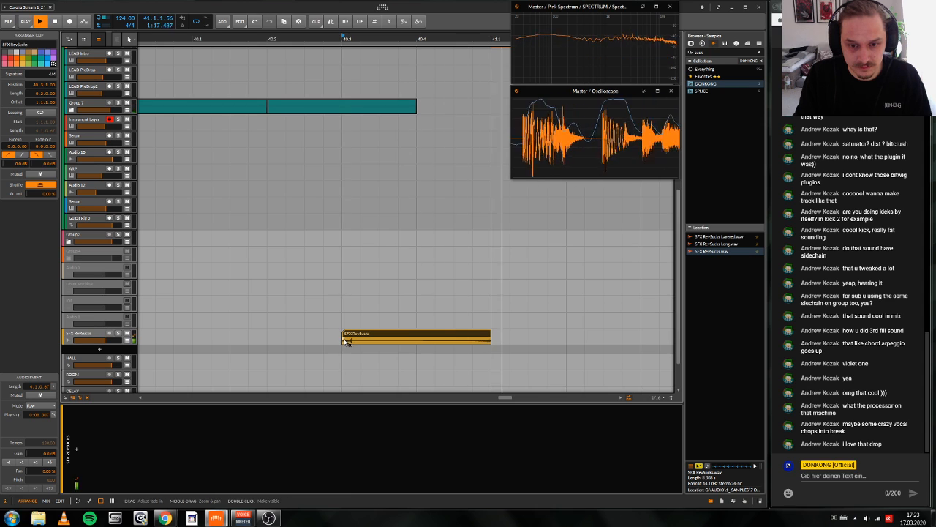
pyautogui.moveTo(347, 339); pyautogui.dragTo(418, 338)
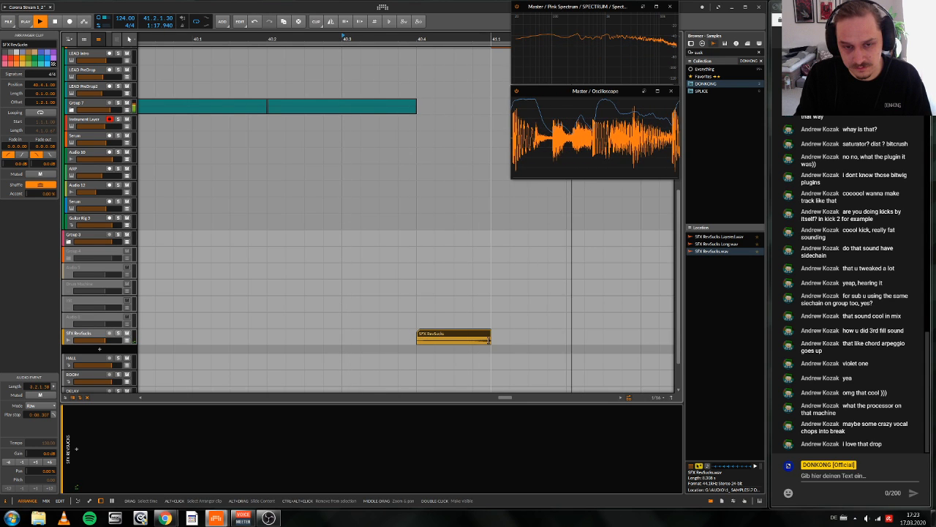
pyautogui.press('space')
# Step: Move the SFX RevSucks track into Group 3
pyautogui.scroll(1, 94, 361)
pyautogui.click(93, 362)
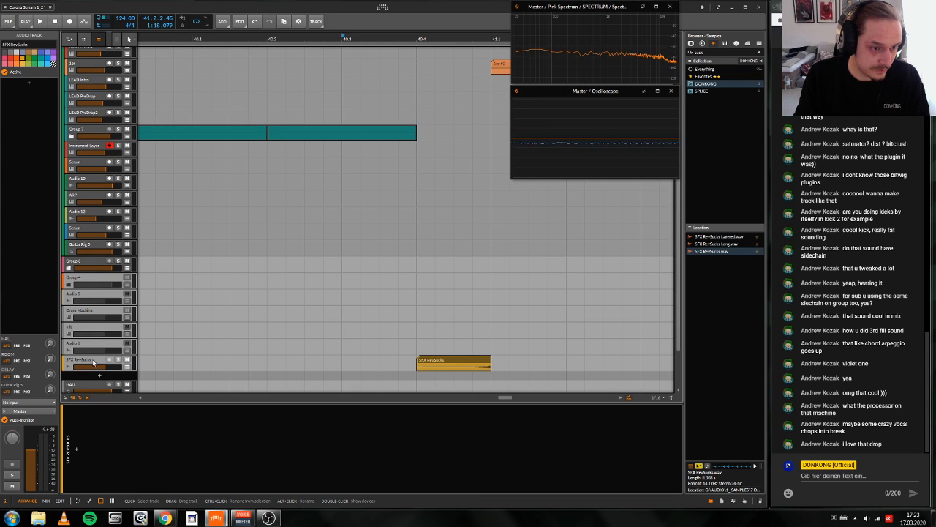
pyautogui.moveTo(94, 345); pyautogui.dragTo(97, 266)
# Step: Play the drop from bar 40.3 through the end of the loop to hear the reverse effect in context
pyautogui.press('space')
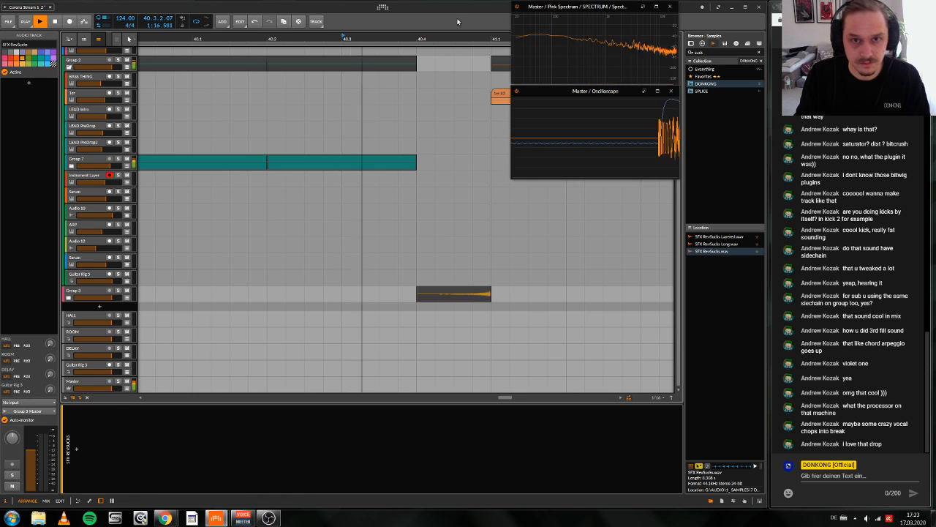
pyautogui.moveTo(466, 38); pyautogui.dragTo(409, 80)
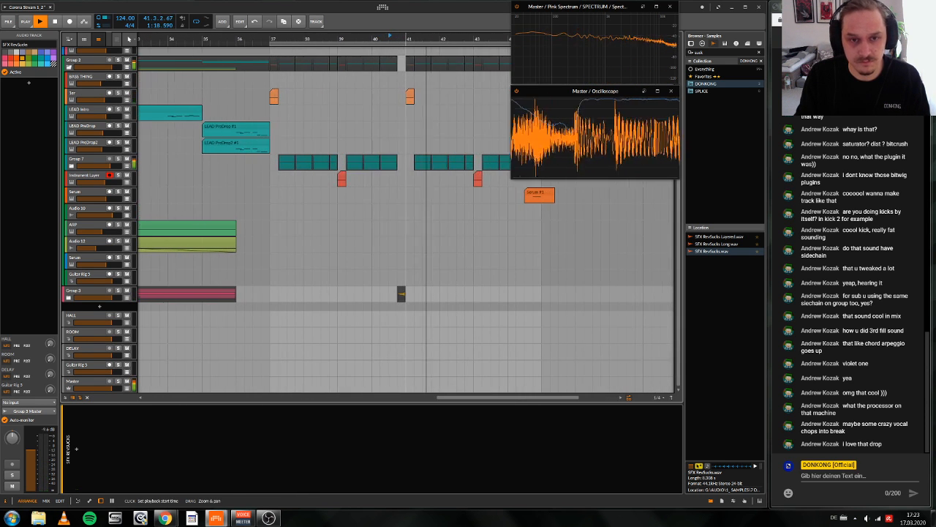
pyautogui.click(418, 180)
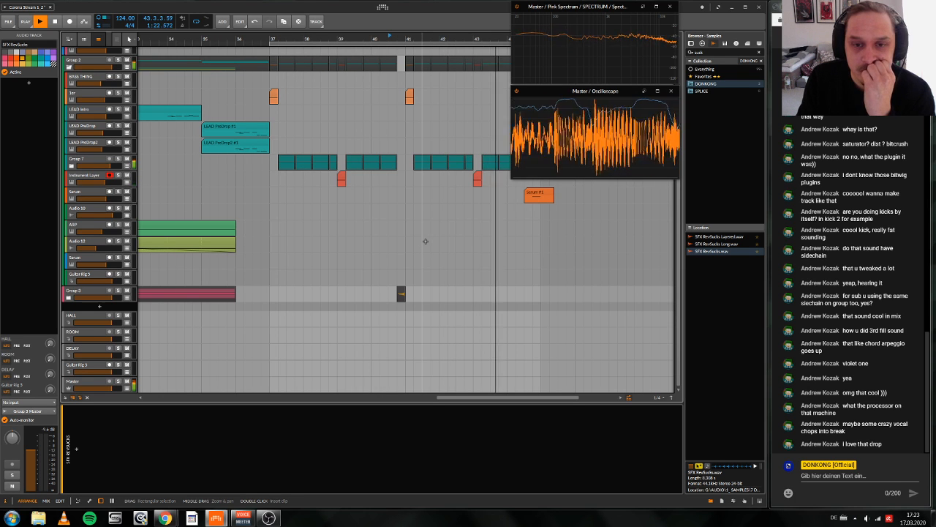
pyautogui.moveTo(478, 40); pyautogui.dragTo(456, 18)
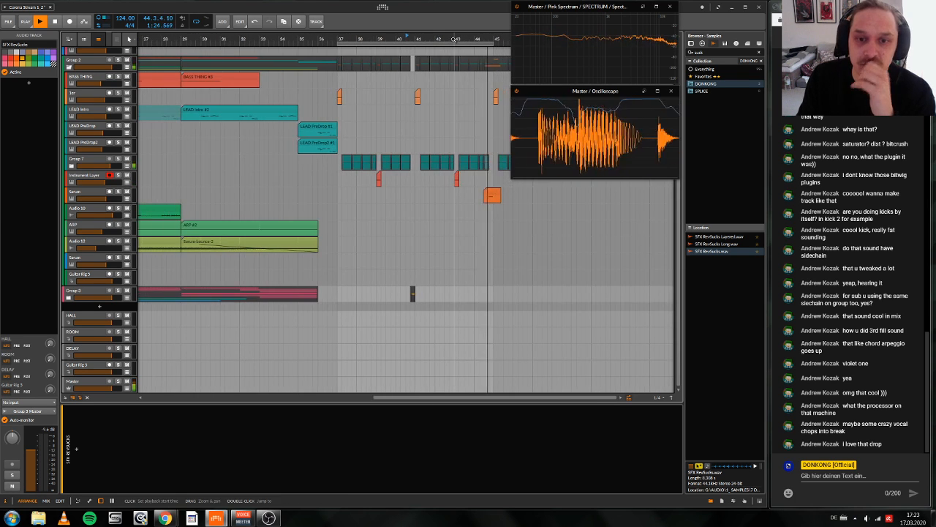
pyautogui.press('space')
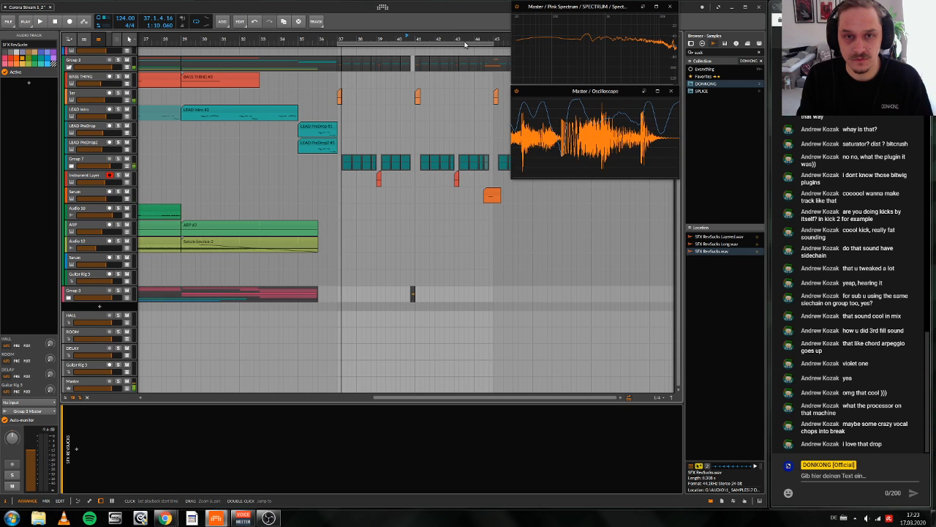
# Step: Expand Group 7 and repeatedly play from about bar 44.2 to hear the lead and Serum fill before bar 45
pyautogui.moveTo(465, 45); pyautogui.dragTo(433, 71)
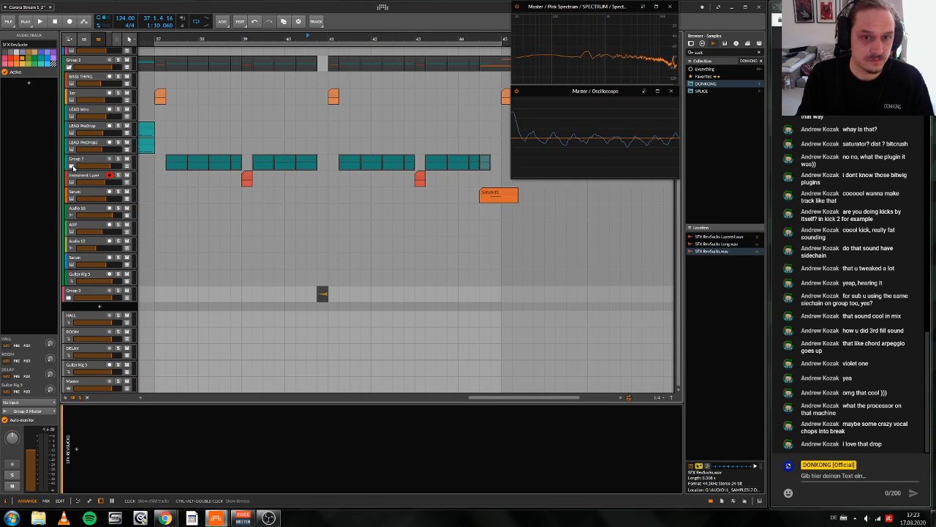
pyautogui.click(72, 167)
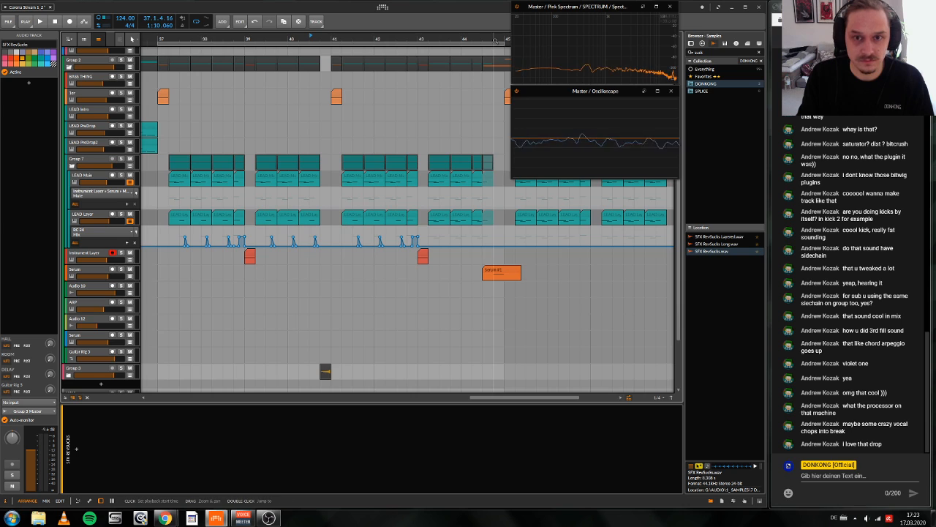
pyautogui.moveTo(498, 39); pyautogui.dragTo(491, 60)
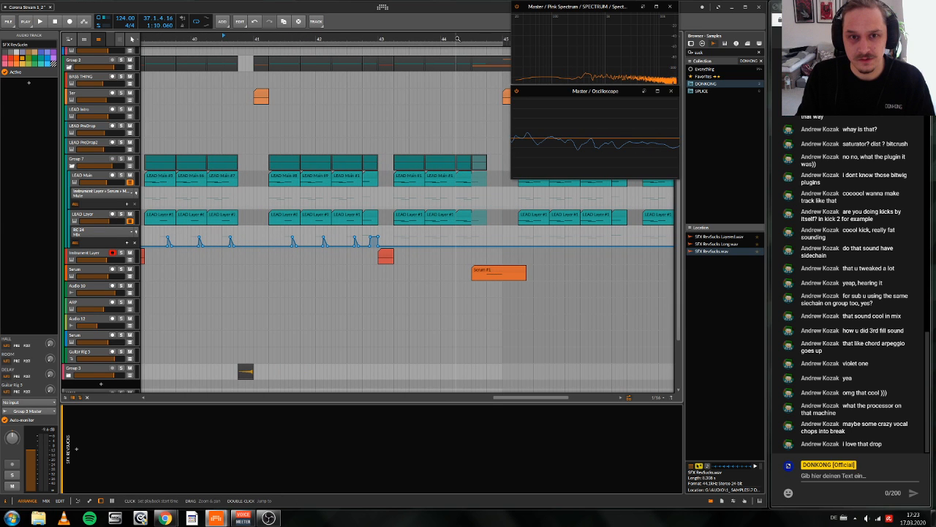
pyautogui.doubleClick(457, 38)
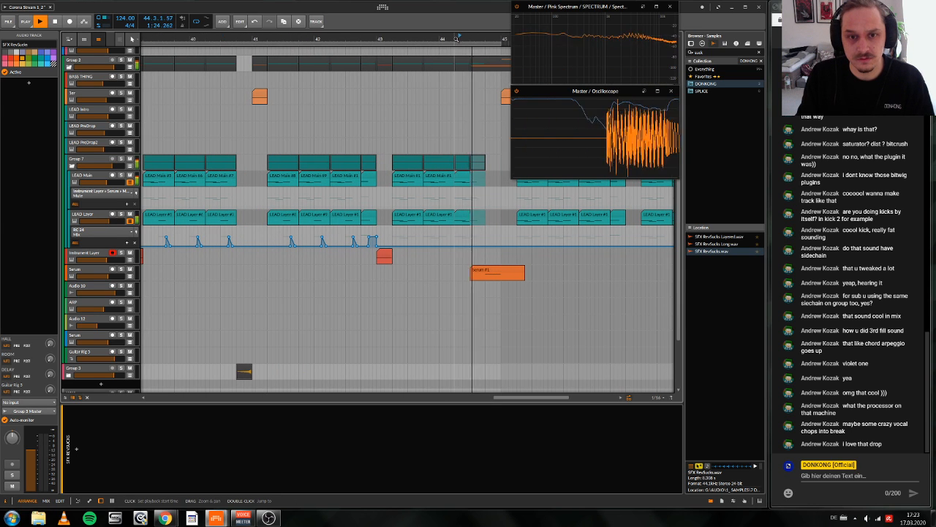
pyautogui.doubleClick(456, 38)
pyautogui.doubleClick(455, 40)
pyautogui.doubleClick(454, 40)
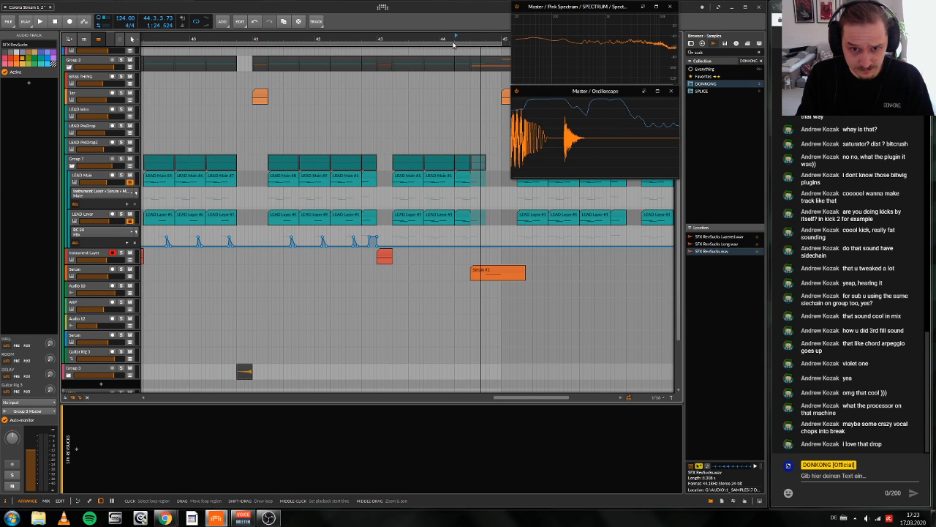
# Step: Play from bar 43 to check the lead passage into the Serum fill, and collapse Group 7
pyautogui.click(376, 148)
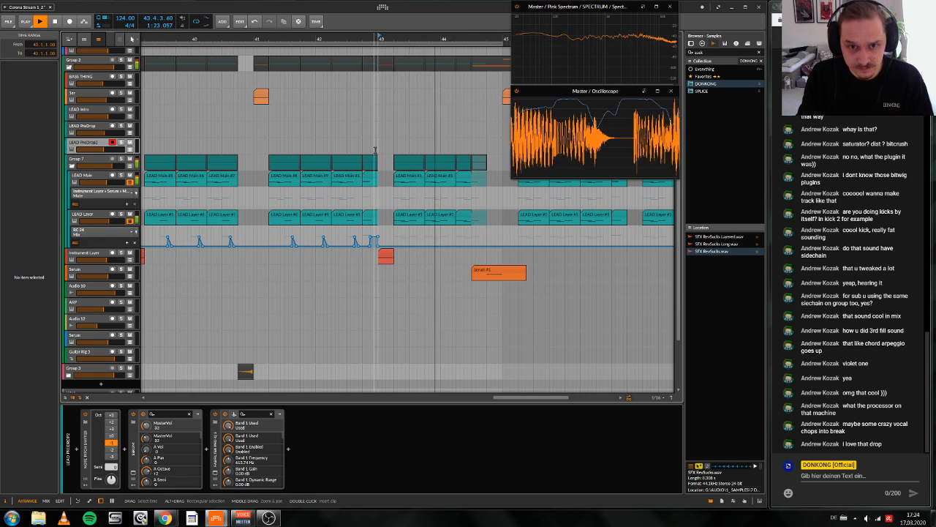
pyautogui.press('space')
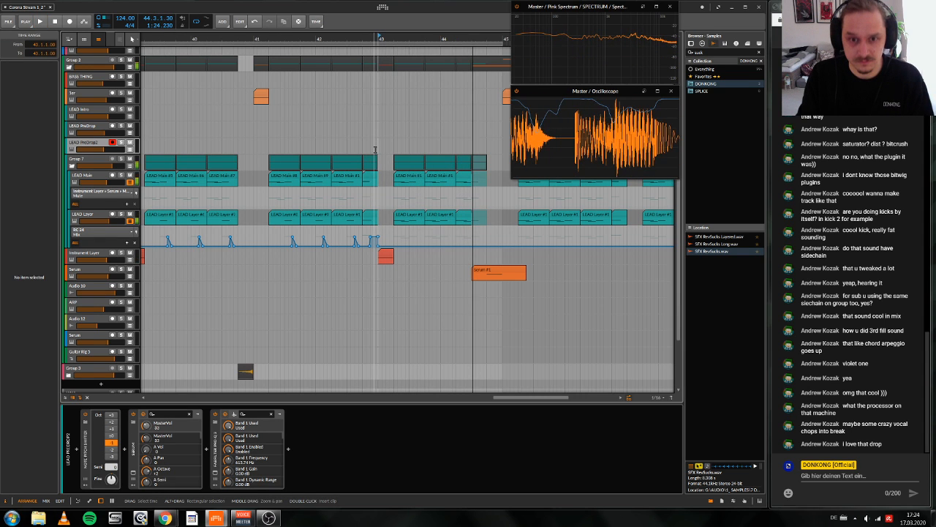
pyautogui.hscroll(5, 374, 149)
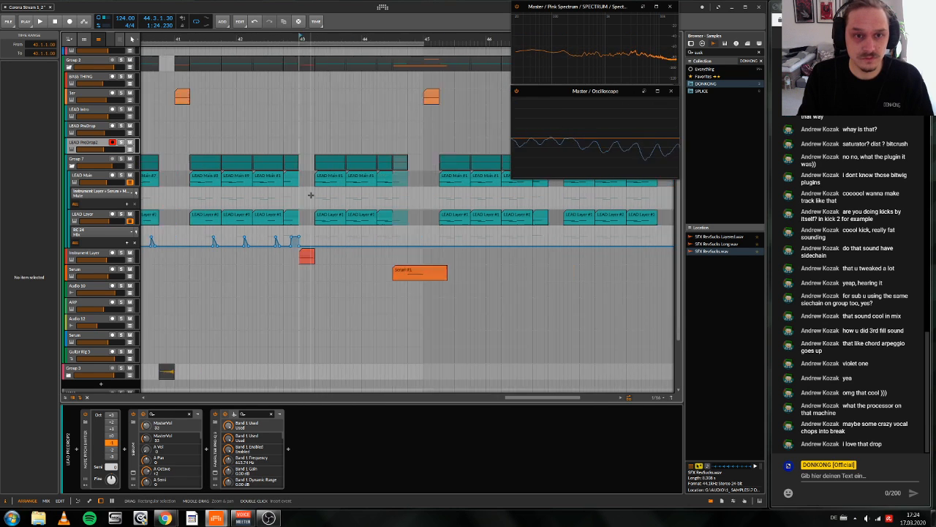
pyautogui.hscroll(-2, 207, 97)
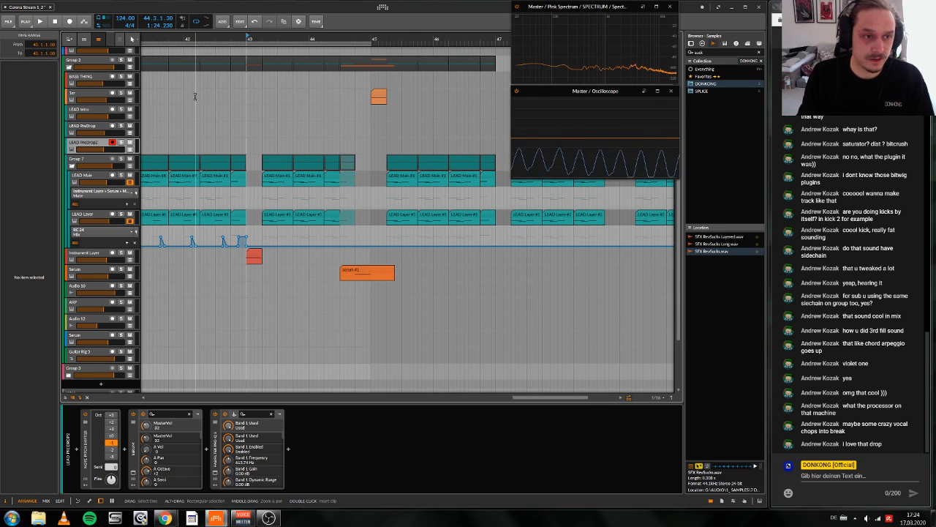
pyautogui.click(72, 167)
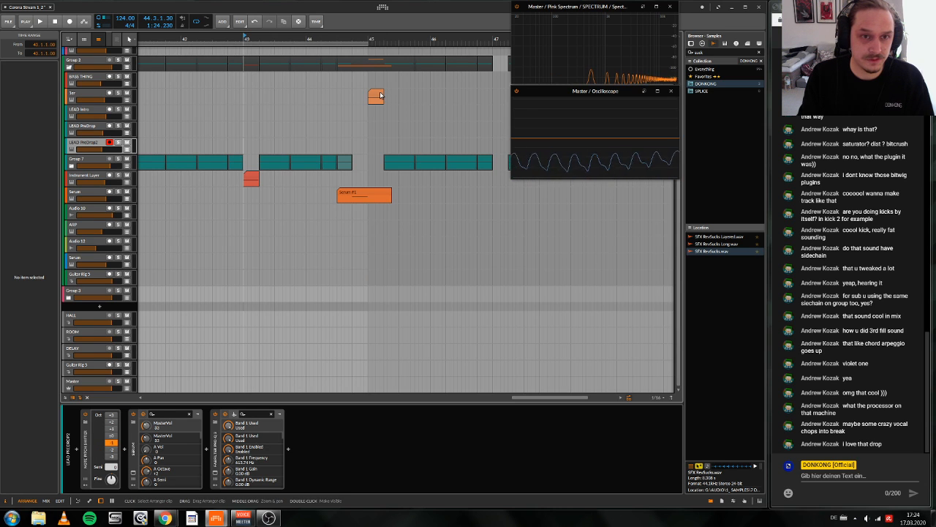
# Step: Copy the Ser clip from bar 45.1 to 44.3.1 and duplicate that copy to 44.4.1
pyautogui.moveTo(380, 95); pyautogui.dragTo(346, 96)
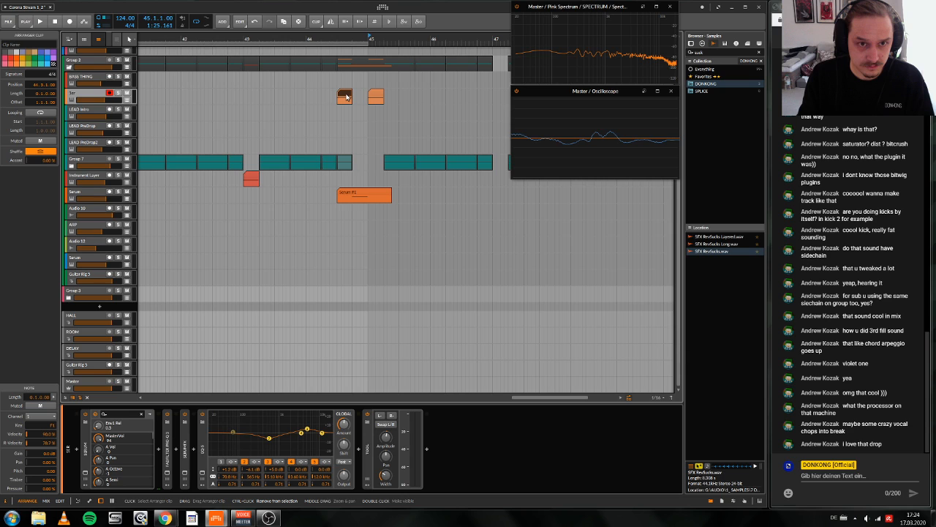
pyautogui.doubleClick(347, 96)
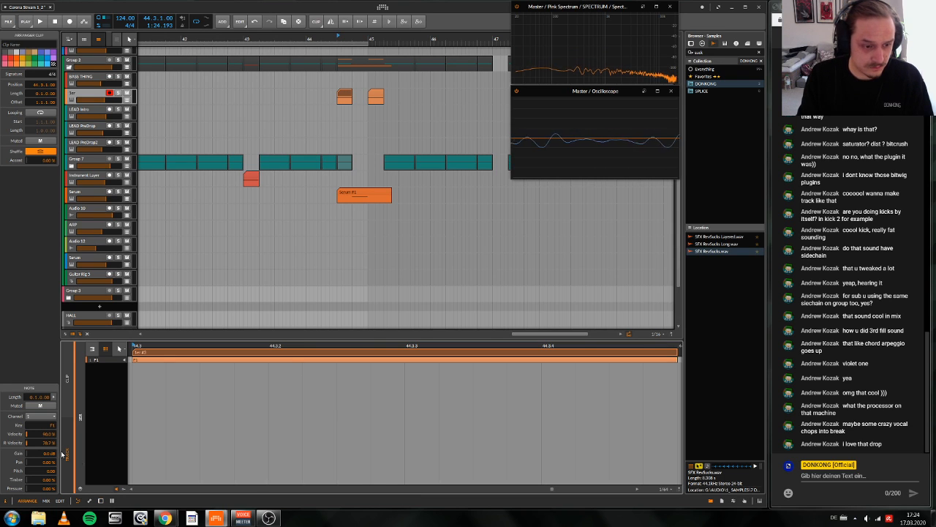
pyautogui.press('d')
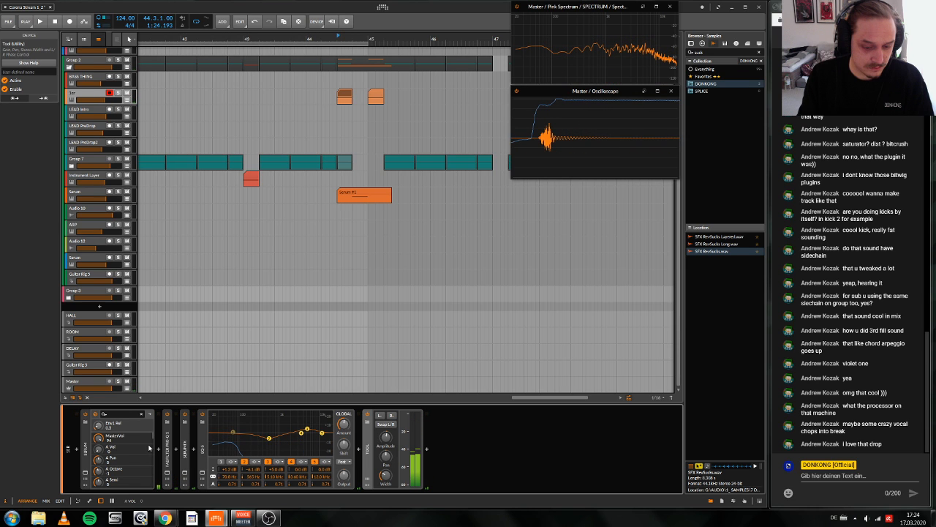
pyautogui.press('e')
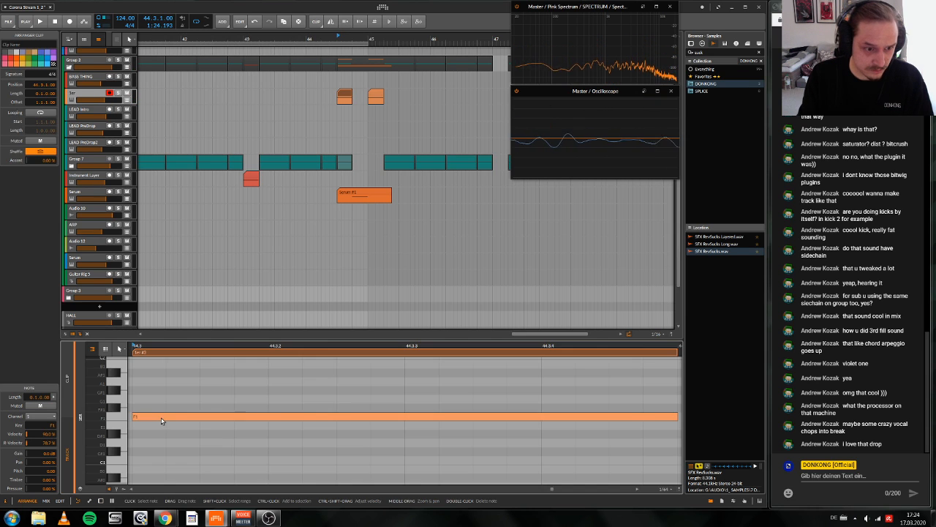
pyautogui.click(161, 418)
pyautogui.click(351, 93)
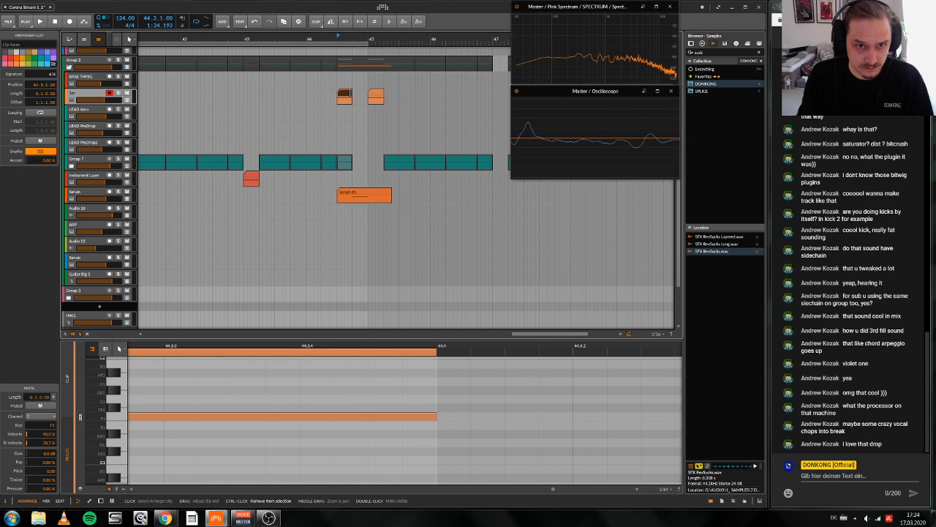
pyautogui.hotkey('ctrl', 'd')
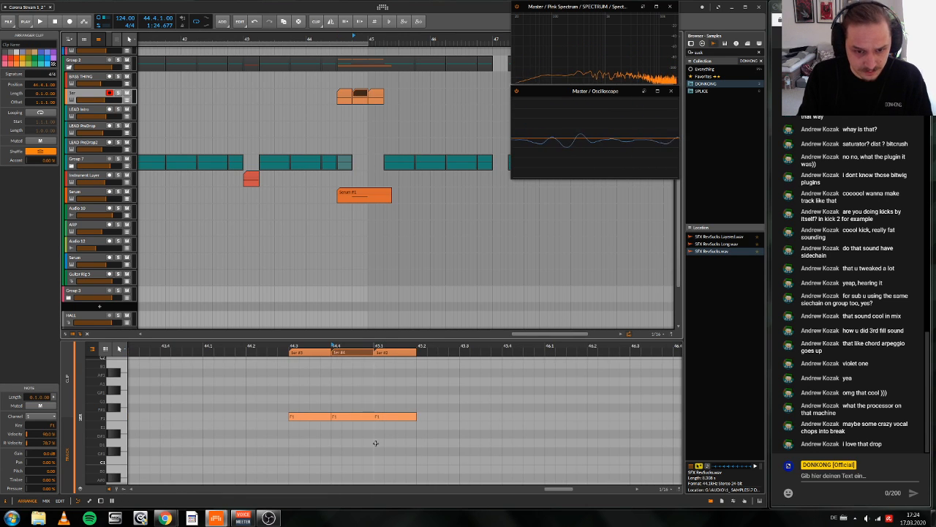
# Step: Transpose the note in the Ser clip at 44.4 down to E1
pyautogui.click(348, 385)
pyautogui.press('Down')
pyautogui.press('Down')
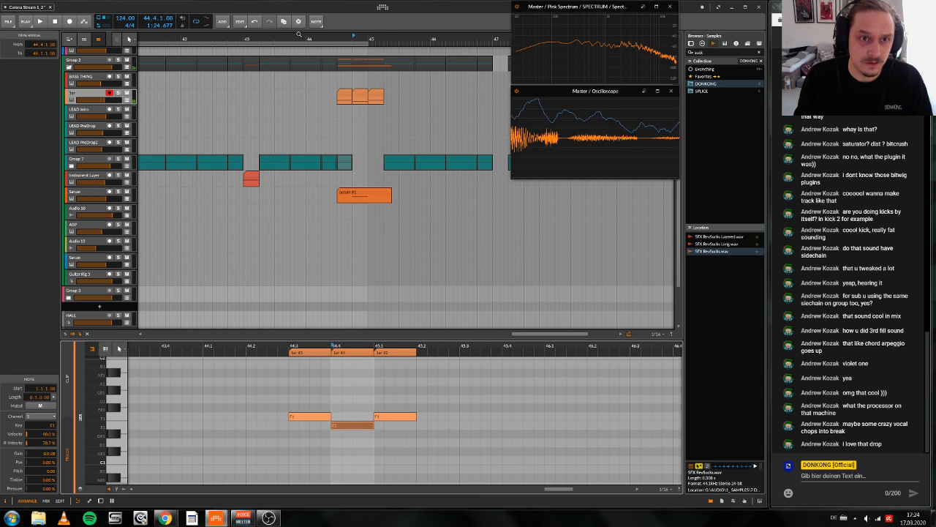
# Step: Play from bar 44.1 to hear the new Ser notes together with the lead and Serum fill
pyautogui.scroll(2, 307, 102)
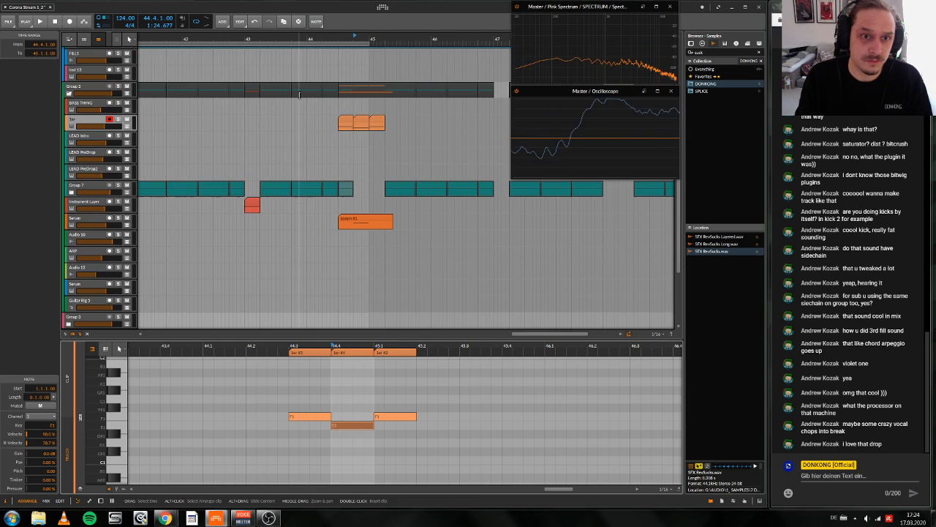
pyautogui.click(307, 103)
pyautogui.click(308, 104)
pyautogui.press('space')
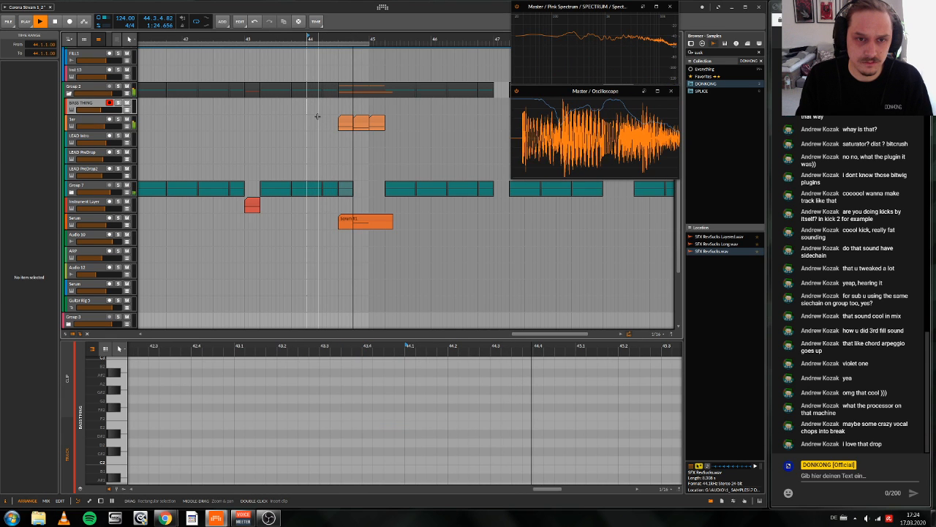
pyautogui.press('space')
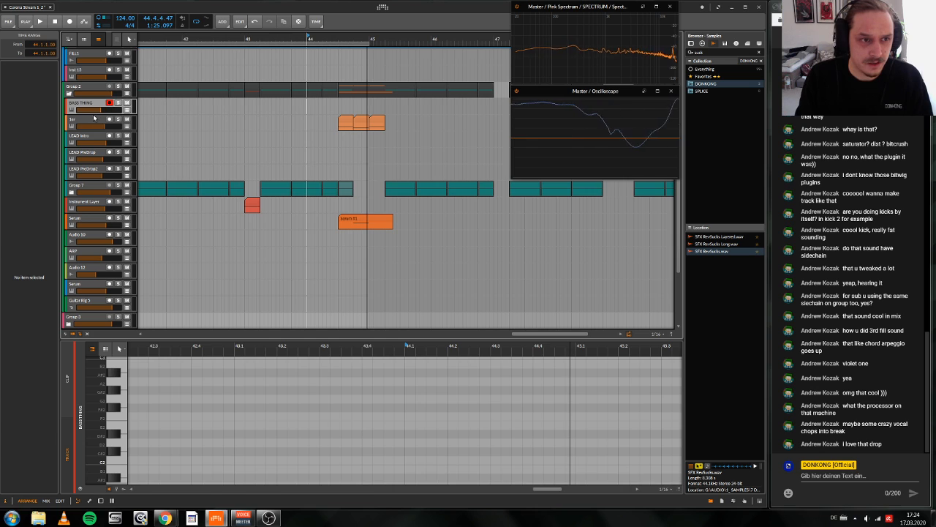
# Step: Add an instrument track below Ser and move the Ser clips at 44.3 and 44.4 onto it
pyautogui.click(95, 123)
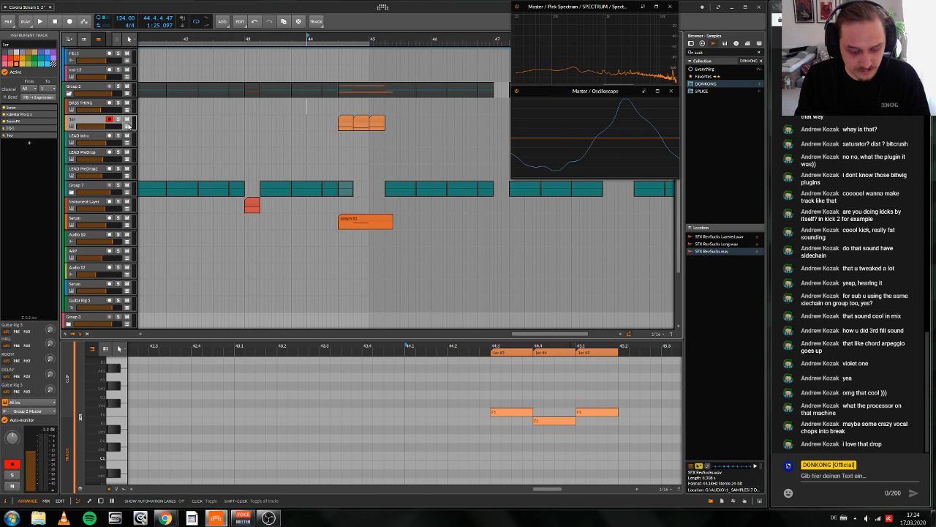
pyautogui.hotkey('ctrl', 't')
pyautogui.click(347, 120)
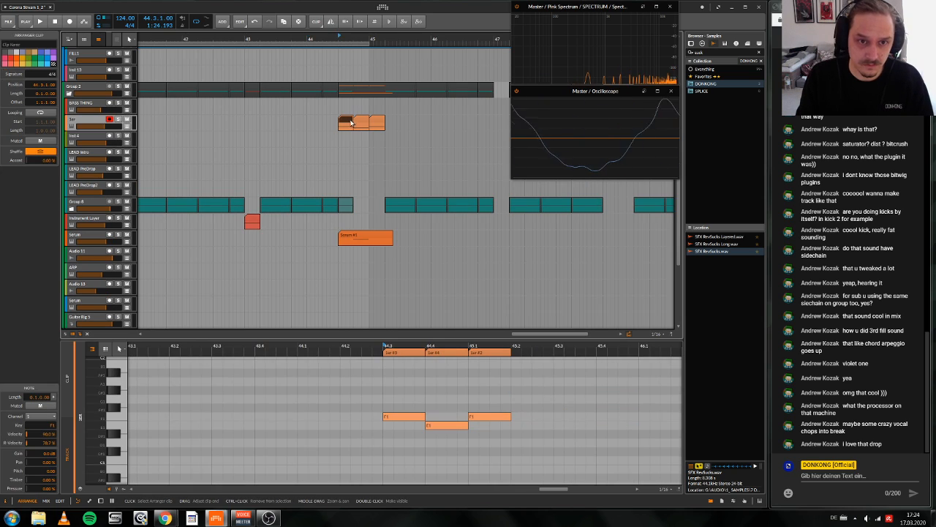
pyautogui.keyDown('ctrl'); pyautogui.click(360, 120); pyautogui.keyUp('ctrl')
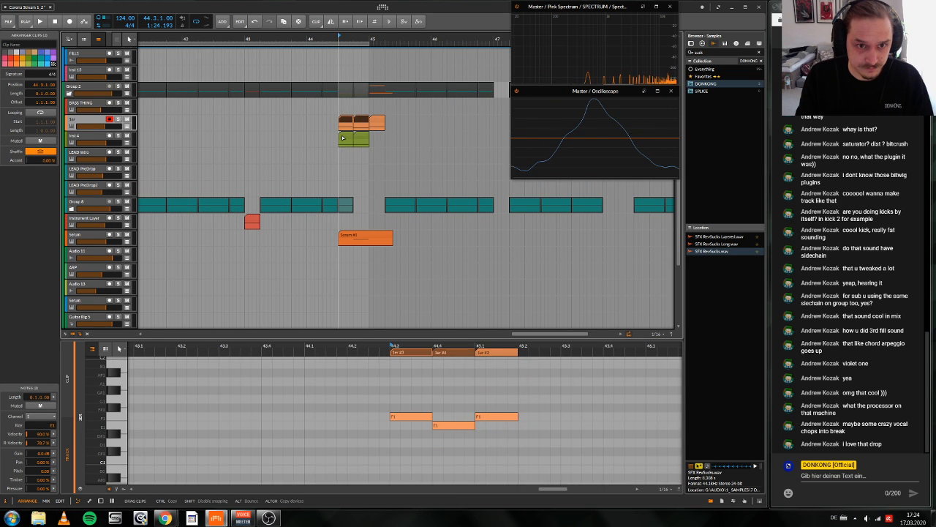
pyautogui.moveTo(343, 138); pyautogui.dragTo(342, 138)
# Step: Copy the Serum device from the Ser track onto the new instrument track
pyautogui.press('d')
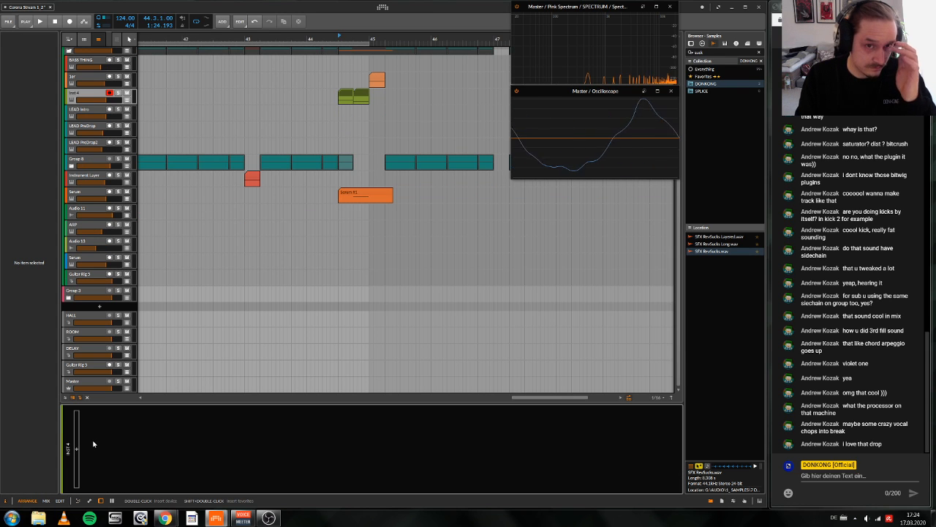
pyautogui.click(72, 77)
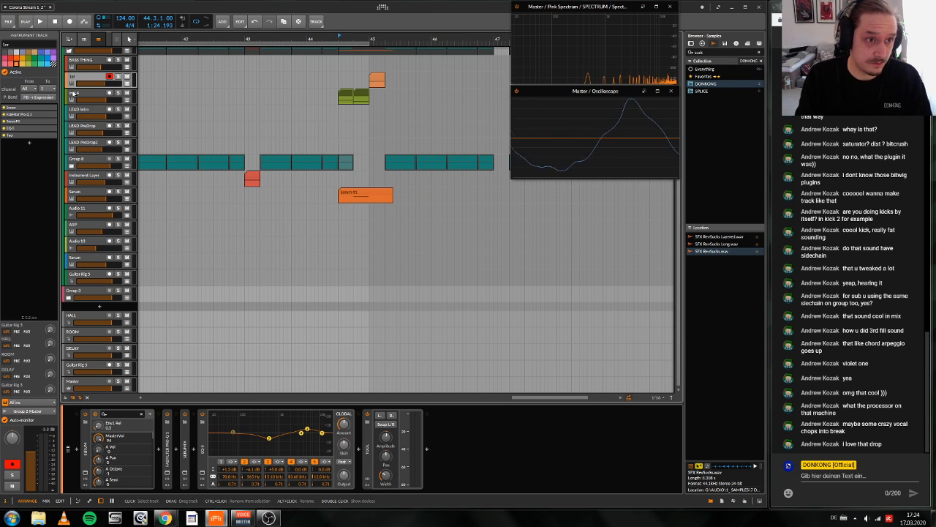
pyautogui.click(82, 466)
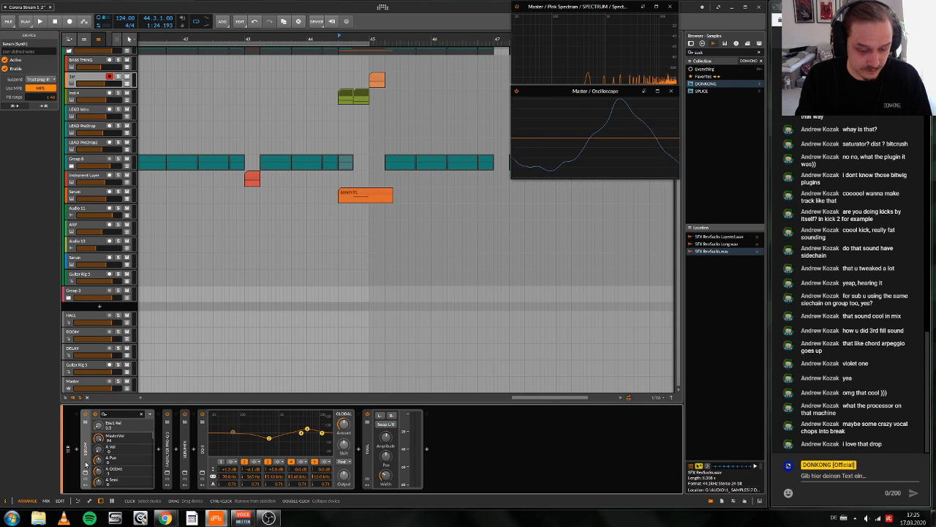
pyautogui.moveTo(86, 465); pyautogui.dragTo(88, 96)
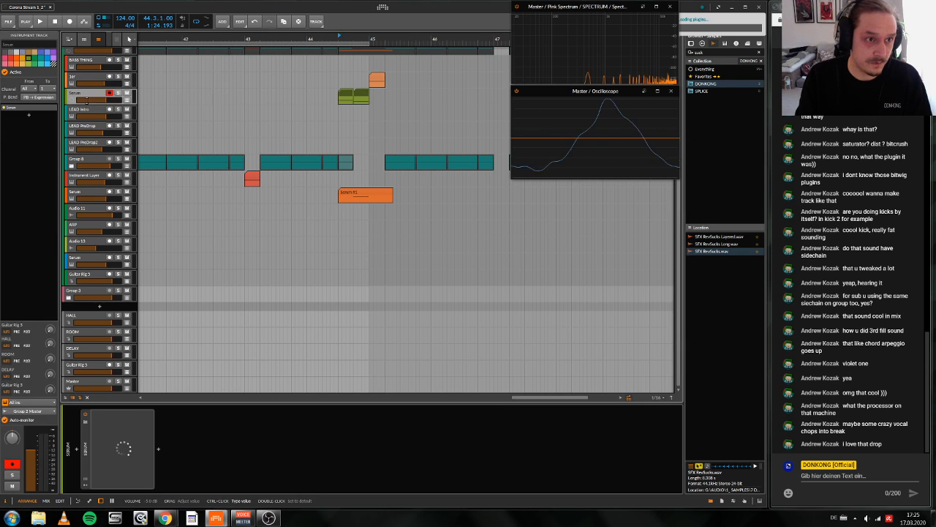
# Step: In the copied Serum, set LFO 1's rate to 1/4 and reshape LFO 2 with an early peak curving down to zero
pyautogui.scroll(3, 205, 295)
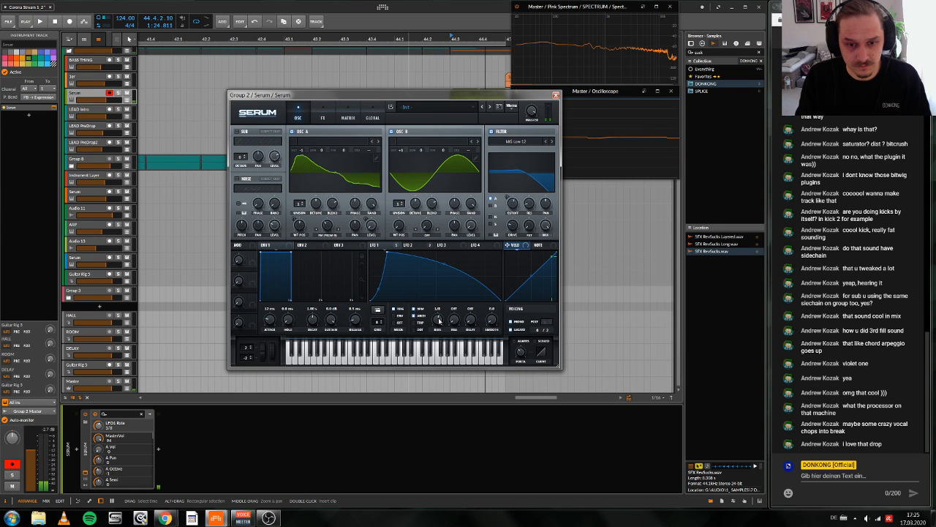
pyautogui.press('space')
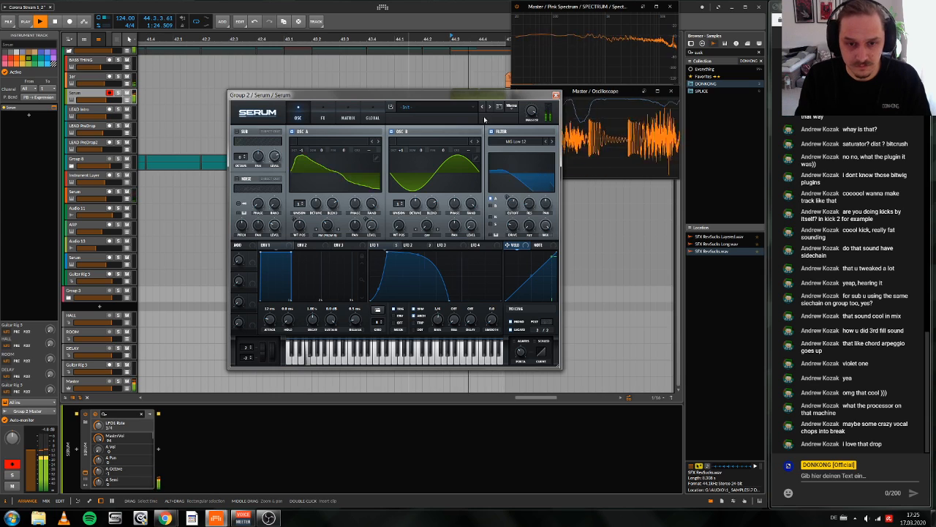
pyautogui.click(428, 246)
pyautogui.press('space')
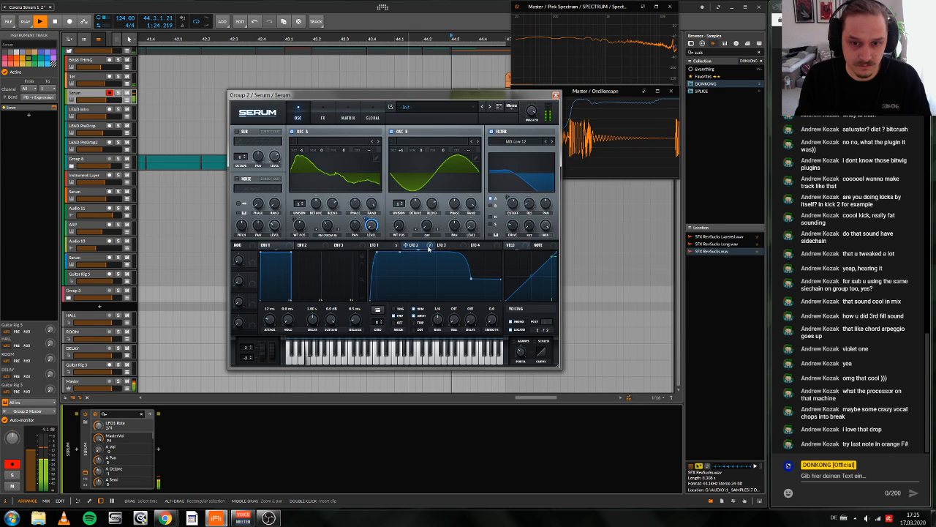
pyautogui.moveTo(430, 248); pyautogui.dragTo(389, 252)
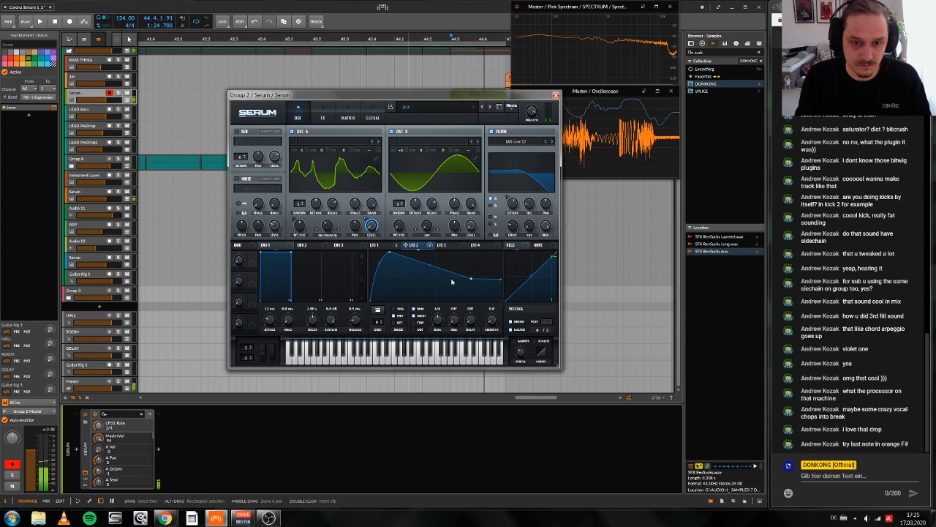
pyautogui.doubleClick(458, 300)
pyautogui.moveTo(421, 273); pyautogui.dragTo(392, 247)
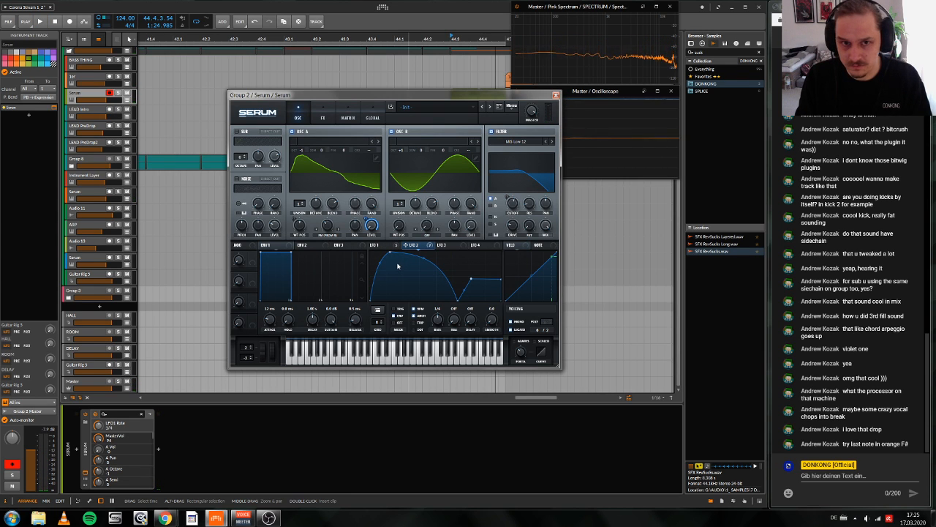
# Step: Move the Serum window clear of the clips and play the Ser stab at bar 37 to compare it with the new fill
pyautogui.press('space')
pyautogui.moveTo(430, 98); pyautogui.dragTo(452, 126)
pyautogui.press('space')
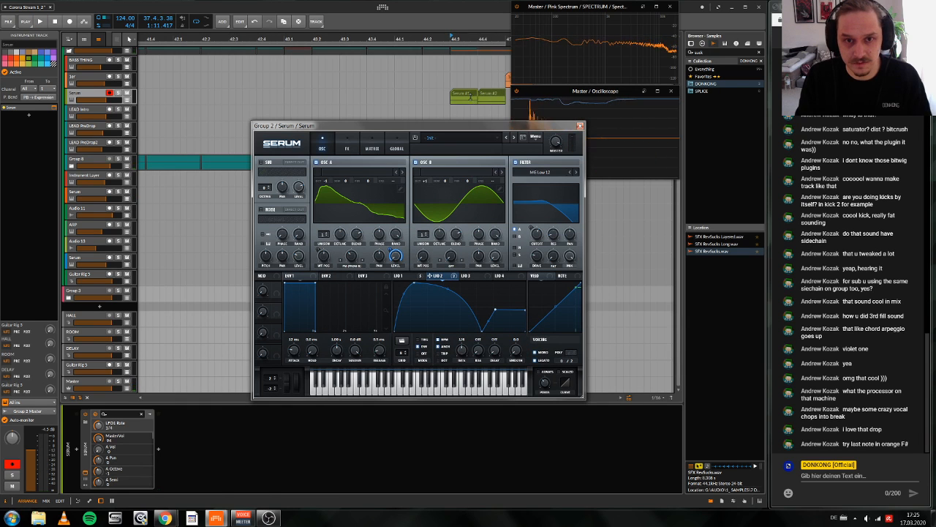
pyautogui.moveTo(466, 40); pyautogui.dragTo(470, 8)
pyautogui.moveTo(422, 128)
pyautogui.mouseDown()
pyautogui.moveTo(425, 209)
pyautogui.moveTo(439, 189)
pyautogui.moveTo(443, 131)
pyautogui.mouseUp()
pyautogui.press('space')
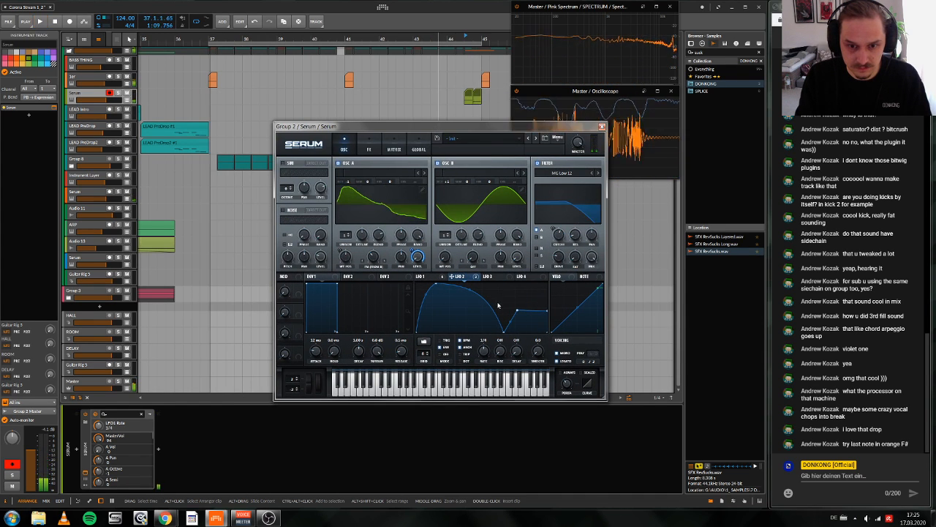
# Step: Delete the raised point at the tail of LFO 2's curve and set oscillator A's warp to 57
pyautogui.click(423, 276)
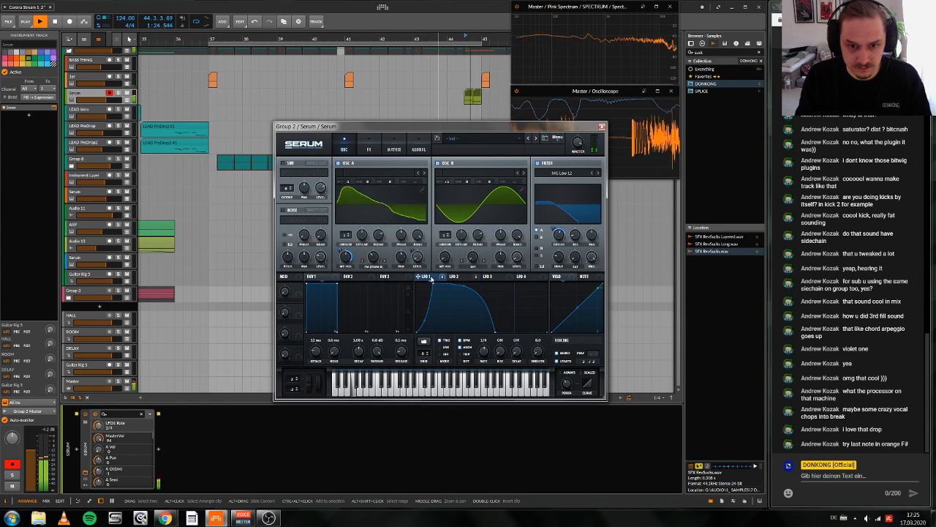
pyautogui.click(457, 277)
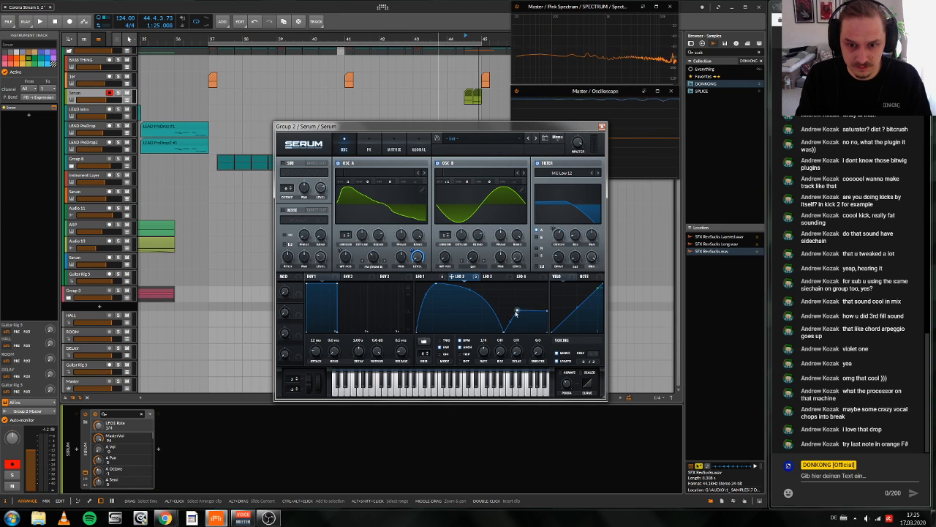
pyautogui.doubleClick(516, 313)
pyautogui.press('space')
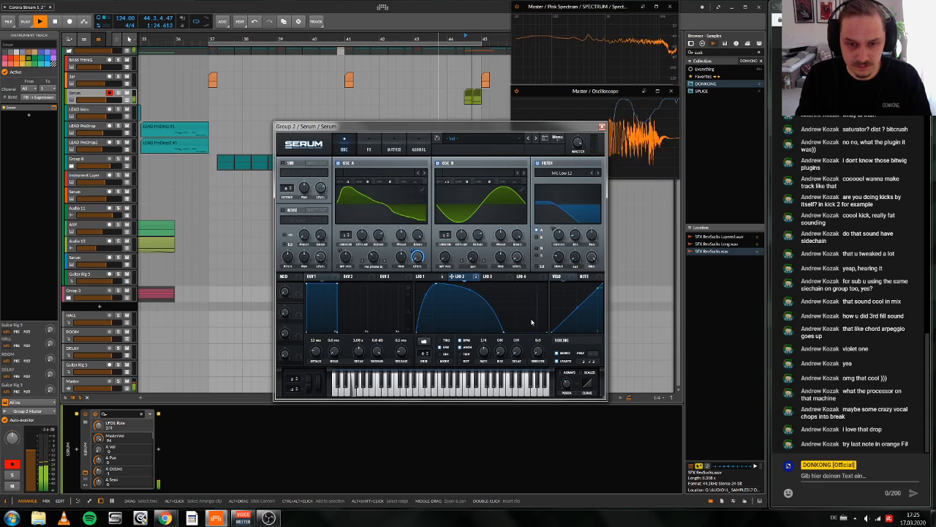
pyautogui.click(424, 277)
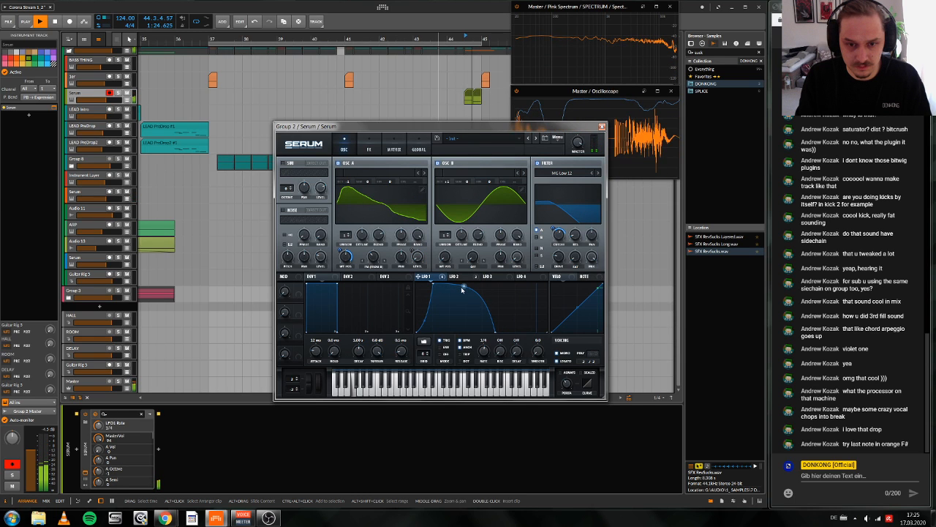
pyautogui.moveTo(374, 257); pyautogui.dragTo(375, 261)
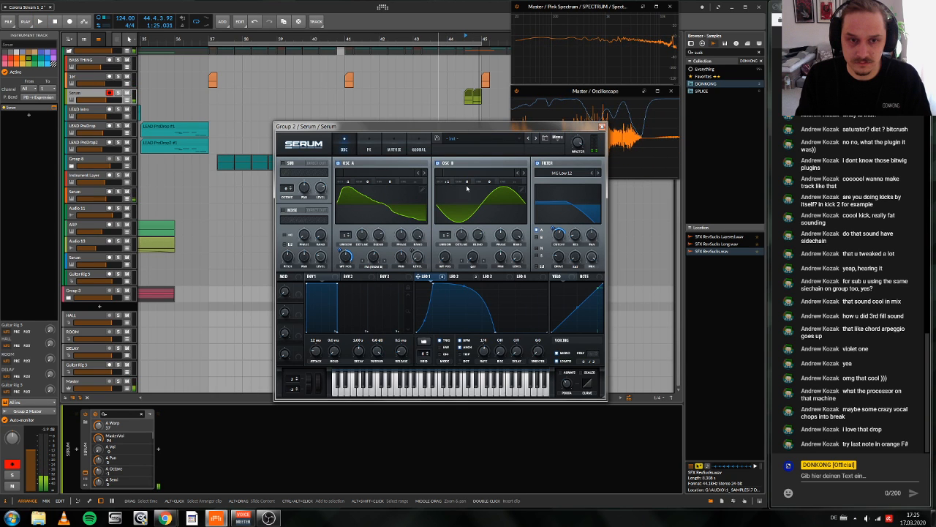
# Step: In Serum's effects, modulate the Hyper mix with LFO 2 and set the Hyper detune to 60
pyautogui.click(369, 149)
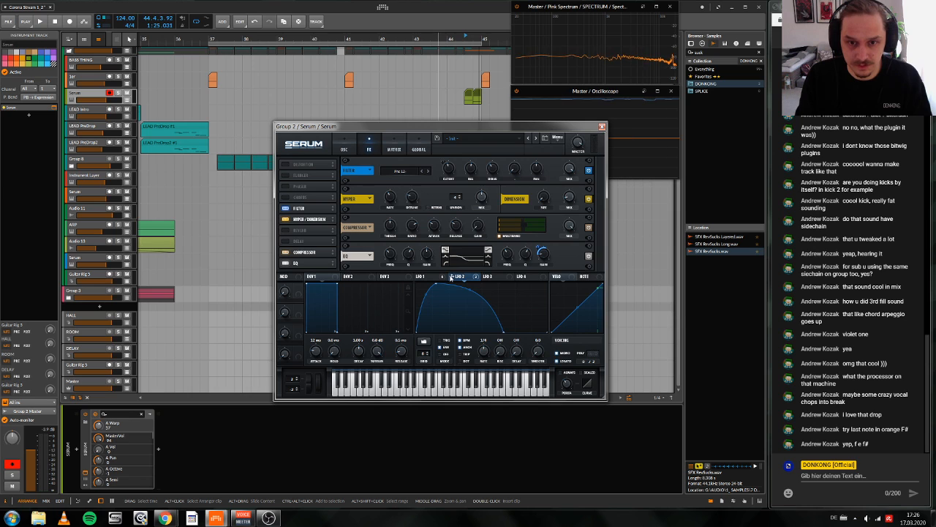
pyautogui.click(481, 198)
pyautogui.moveTo(487, 191); pyautogui.dragTo(481, 197)
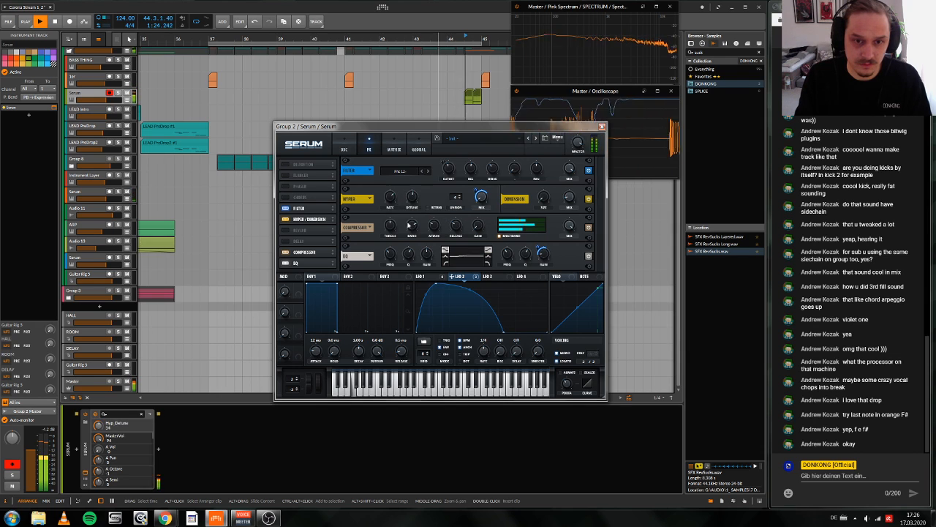
pyautogui.moveTo(412, 196); pyautogui.dragTo(412, 201)
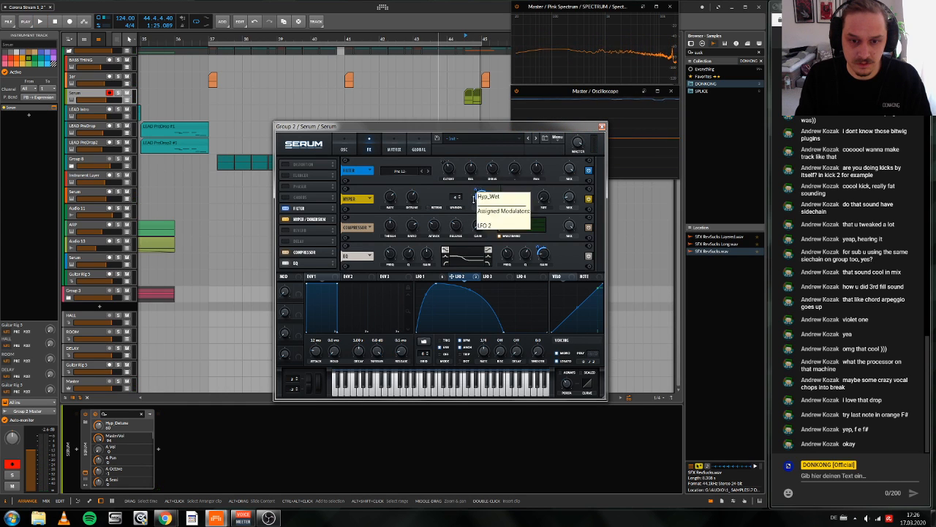
# Step: Try different peak positions and falling-curve shapes on LFO 1 while playing the fill before bar 45
pyautogui.click(426, 276)
pyautogui.click(455, 276)
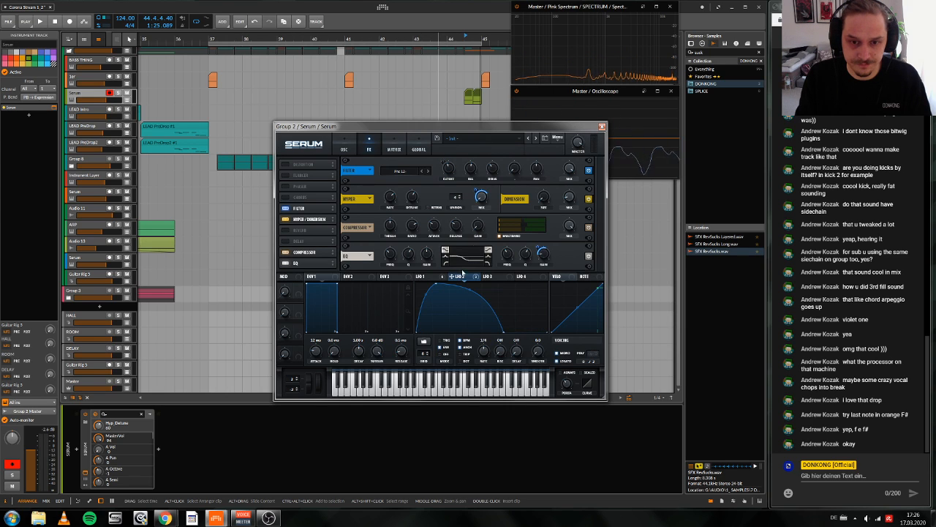
pyautogui.rightClick(482, 197)
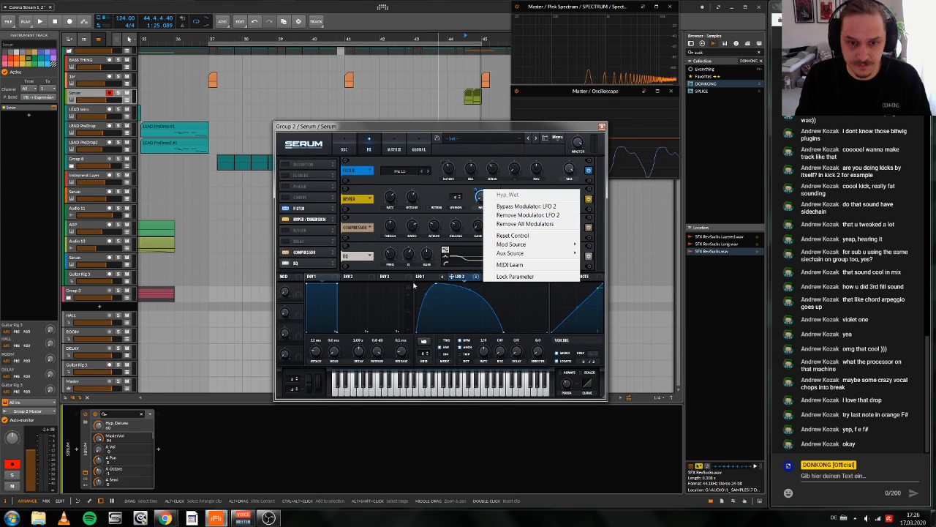
pyautogui.click(426, 277)
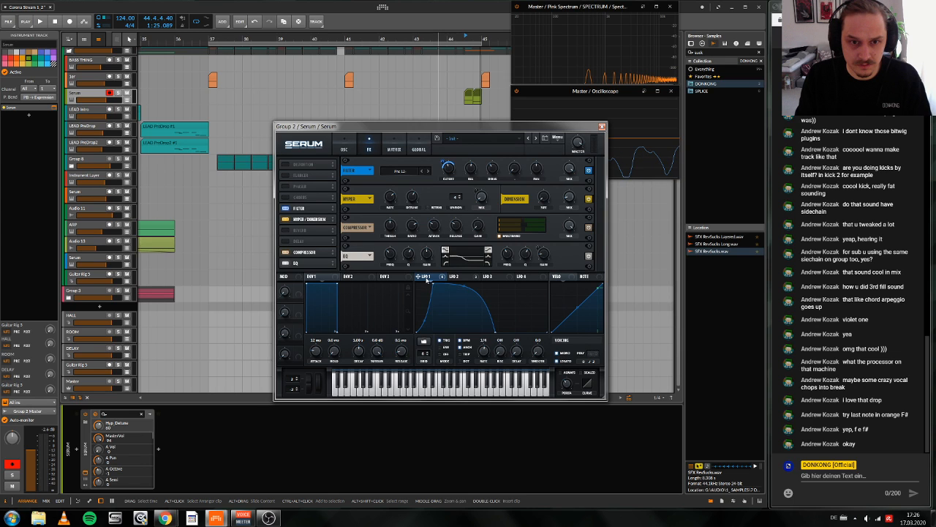
pyautogui.press('space')
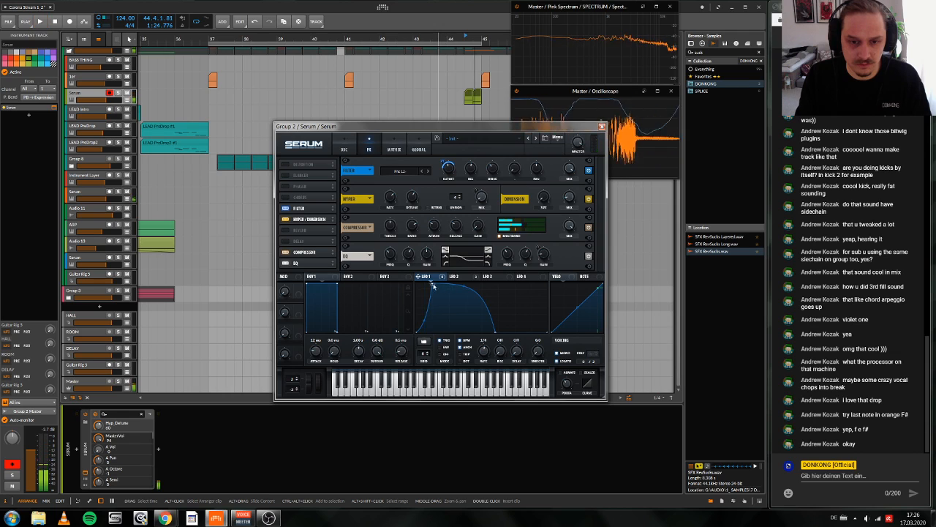
pyautogui.press('space')
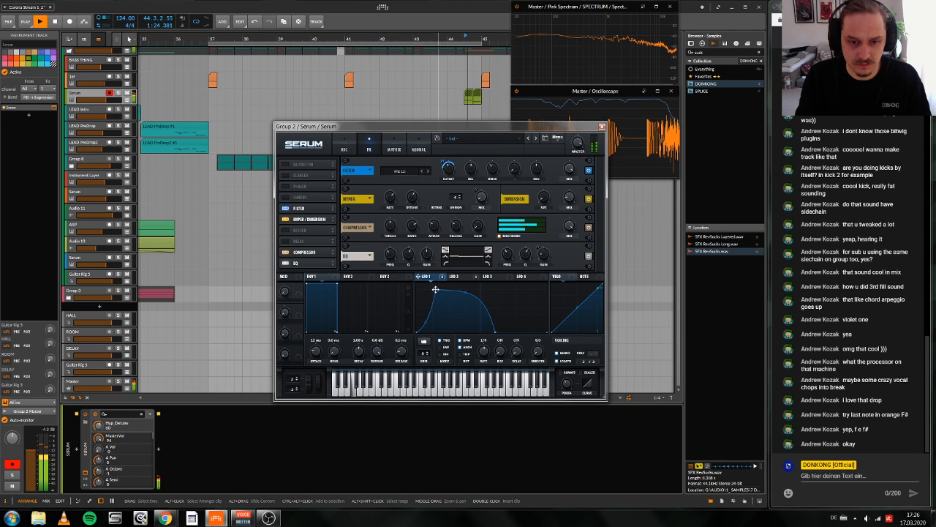
pyautogui.moveTo(436, 289); pyautogui.dragTo(460, 292)
pyautogui.press('space')
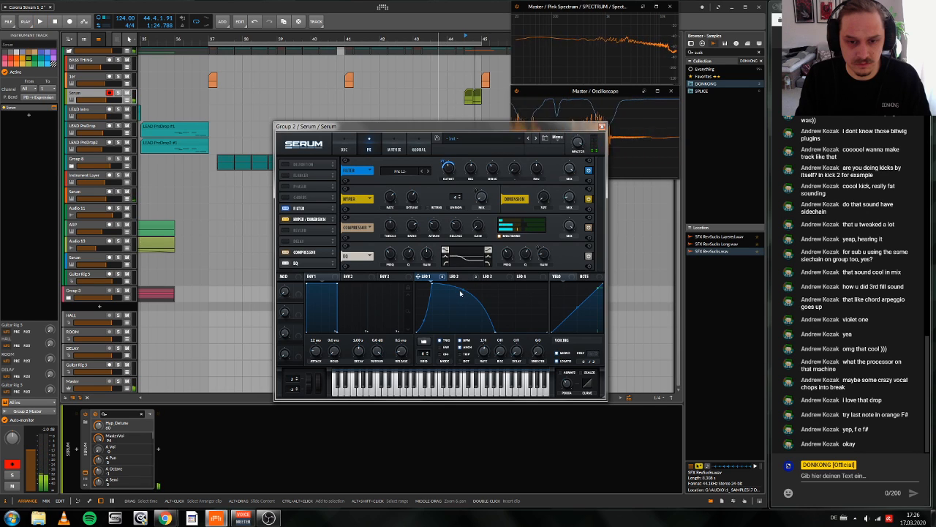
pyautogui.press('space')
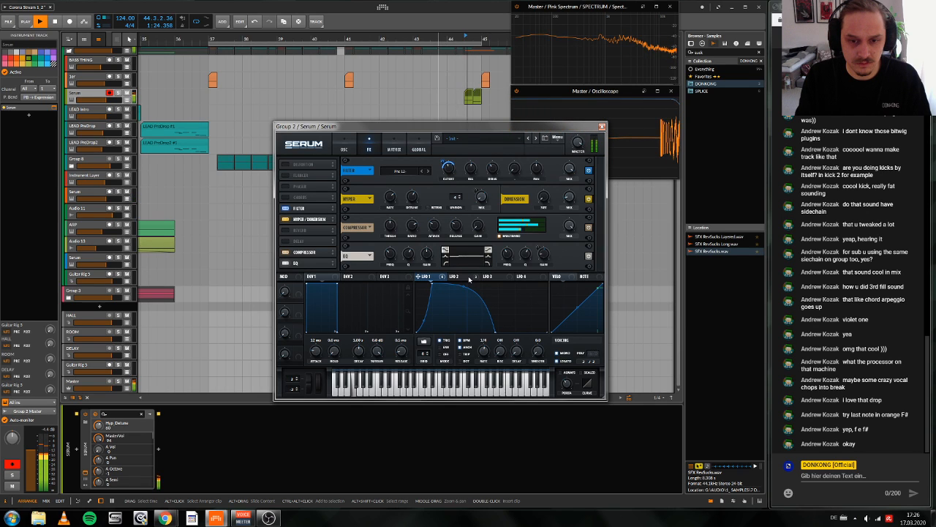
pyautogui.press('space')
# Step: Remove the LFO 2 modulator from the Hyper mix
pyautogui.click(455, 277)
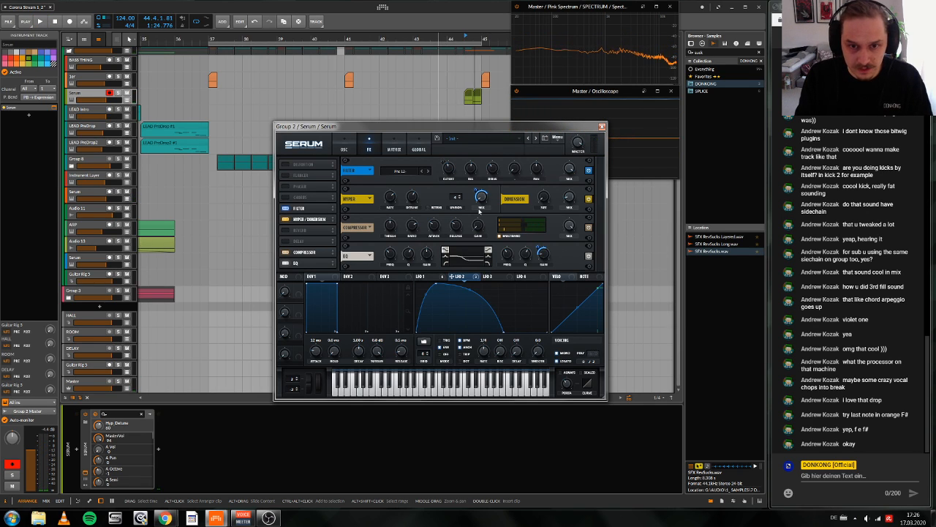
pyautogui.rightClick(481, 193)
pyautogui.click(500, 216)
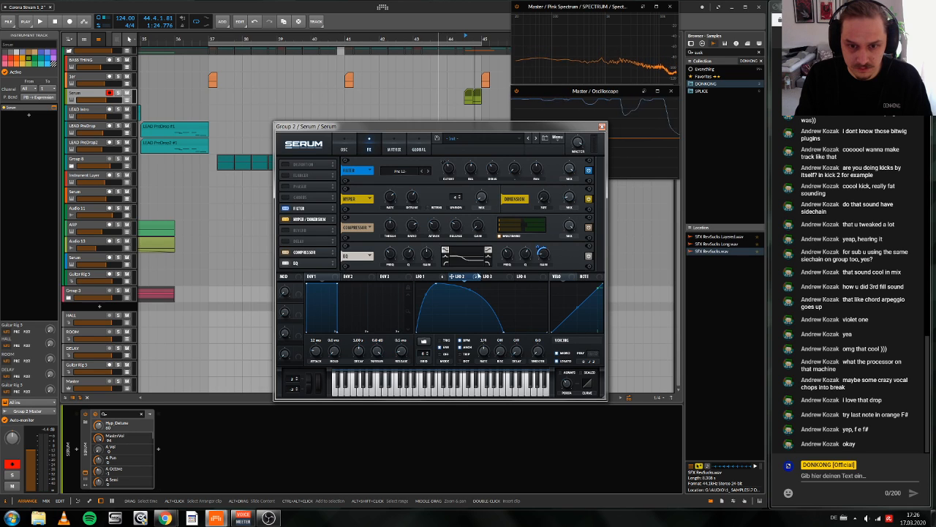
# Step: Reshape LFO 3 so it curves down to zero soon after its peak, and assign it to the Hyper mix
pyautogui.click(490, 278)
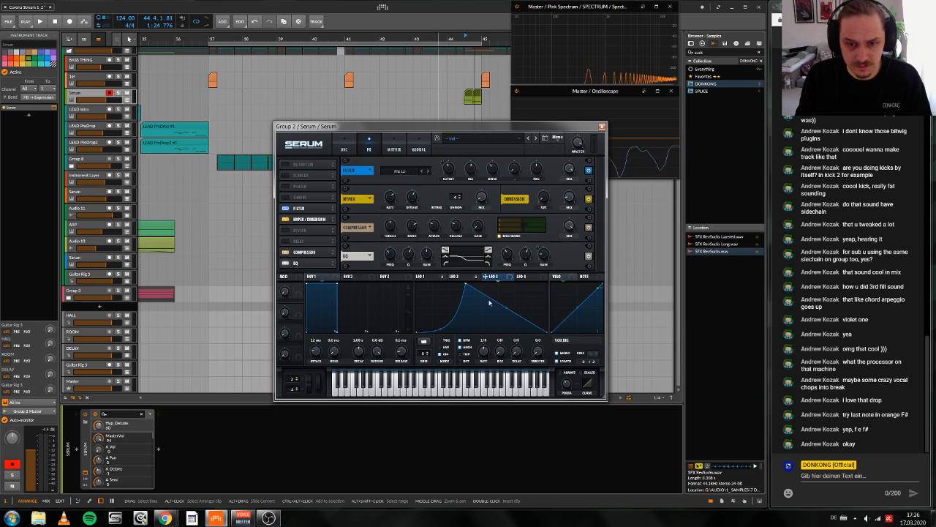
pyautogui.rightClick(495, 324)
pyautogui.doubleClick(493, 318)
pyautogui.moveTo(494, 317); pyautogui.dragTo(481, 198)
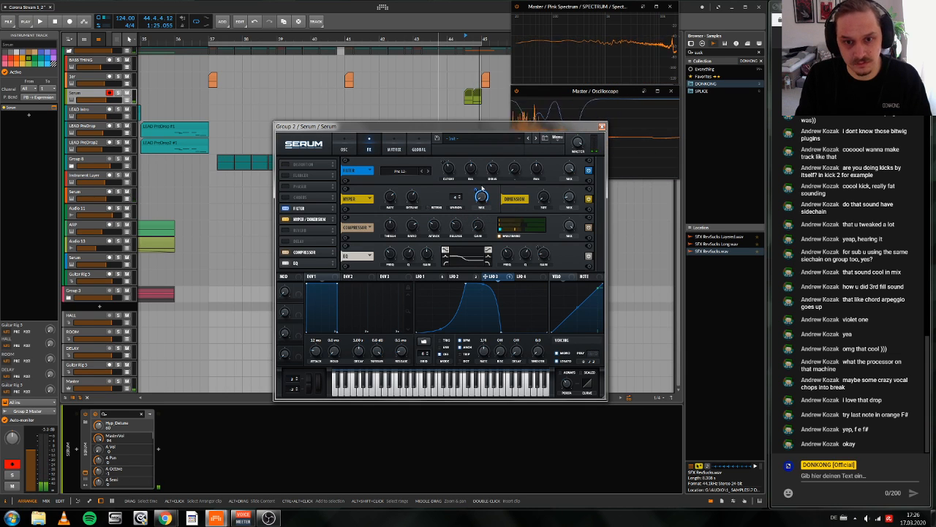
# Step: Adjust LFO 3's modulation of the Hyper mix and move its peak slightly earlier while auditioning the fill
pyautogui.press('space')
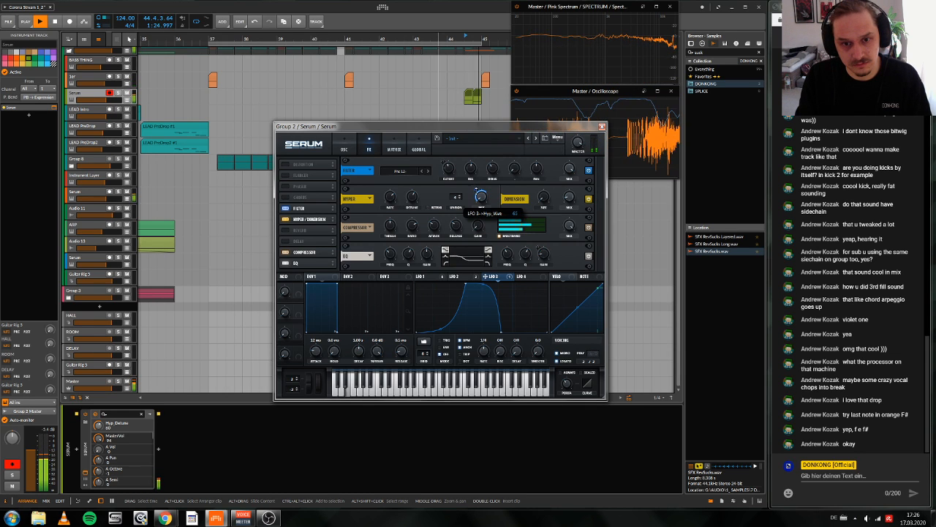
pyautogui.press('space')
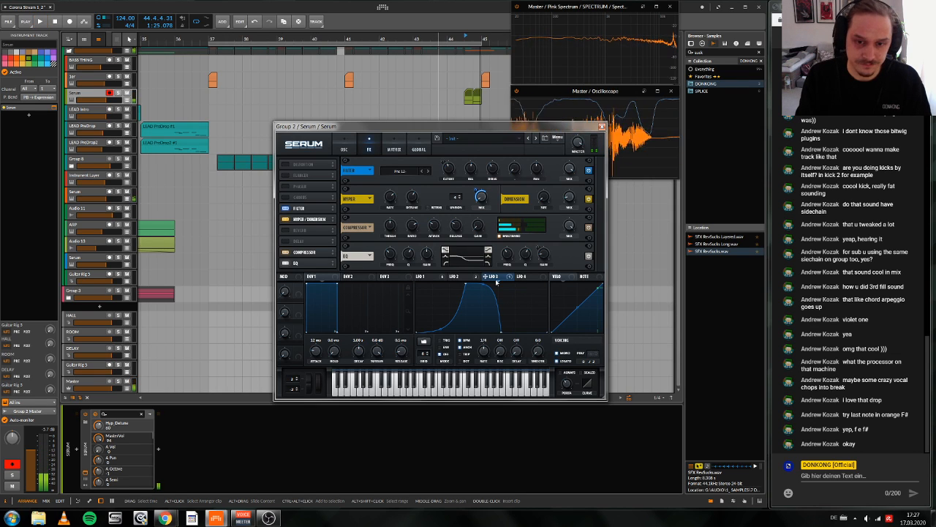
pyautogui.moveTo(467, 281); pyautogui.dragTo(460, 281)
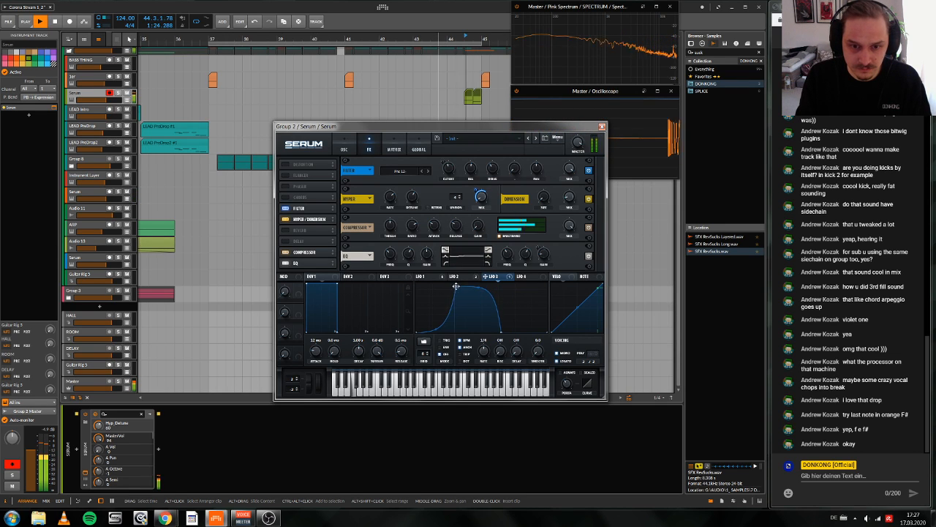
pyautogui.press('space')
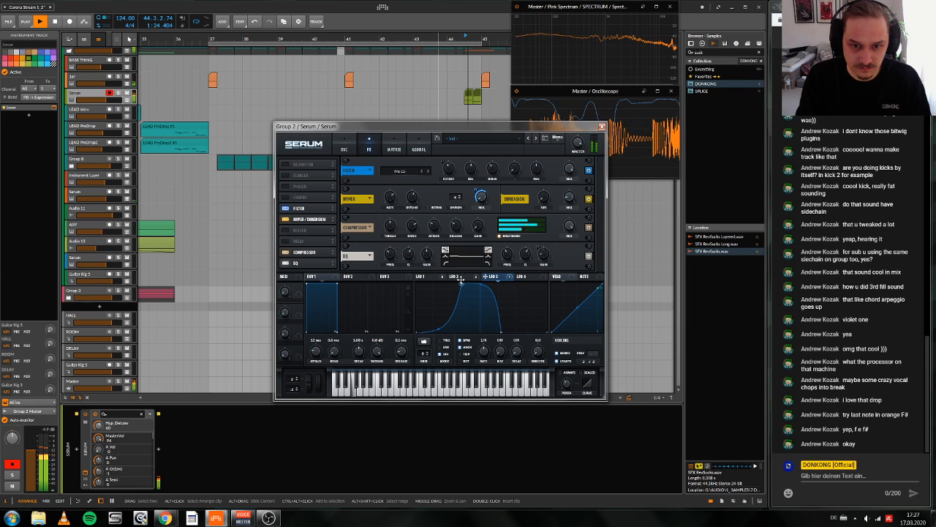
pyautogui.press('space')
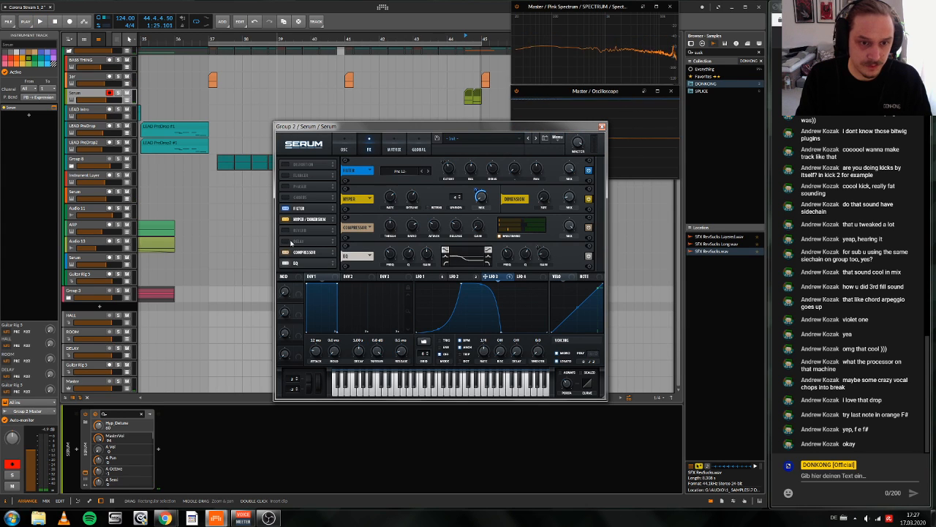
# Step: Enable Serum's Delay effect, turn off its BPM sync, and set it to ping-pong mode
pyautogui.click(287, 241)
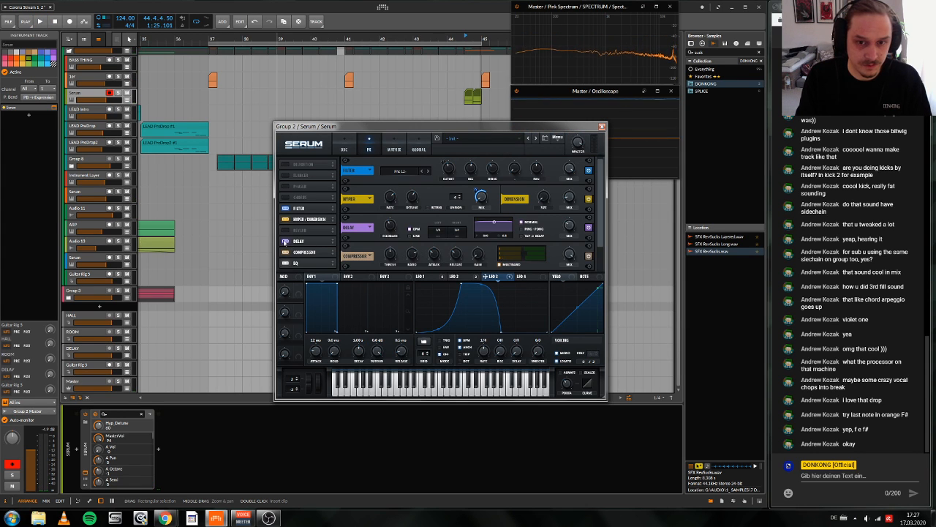
pyautogui.click(411, 236)
pyautogui.moveTo(438, 231); pyautogui.dragTo(431, 280)
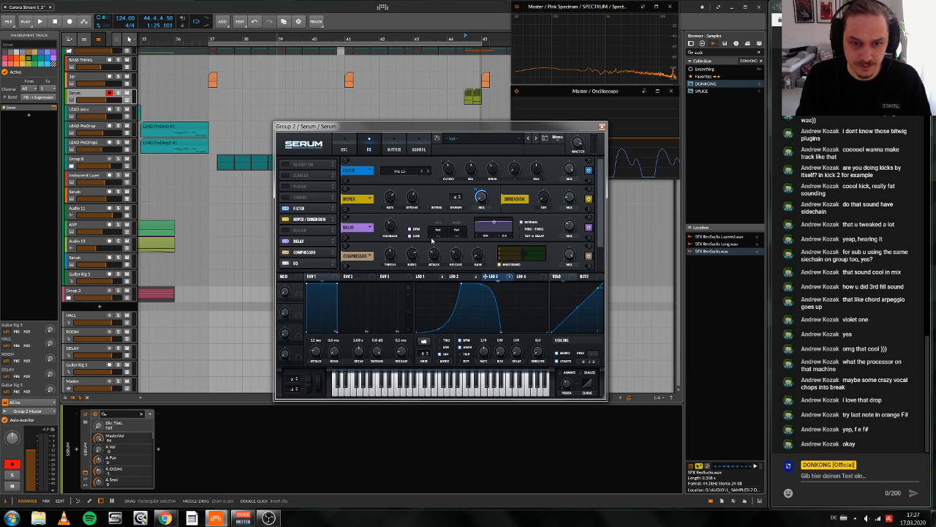
pyautogui.click(411, 229)
pyautogui.moveTo(438, 231); pyautogui.dragTo(440, 212)
pyautogui.click(522, 230)
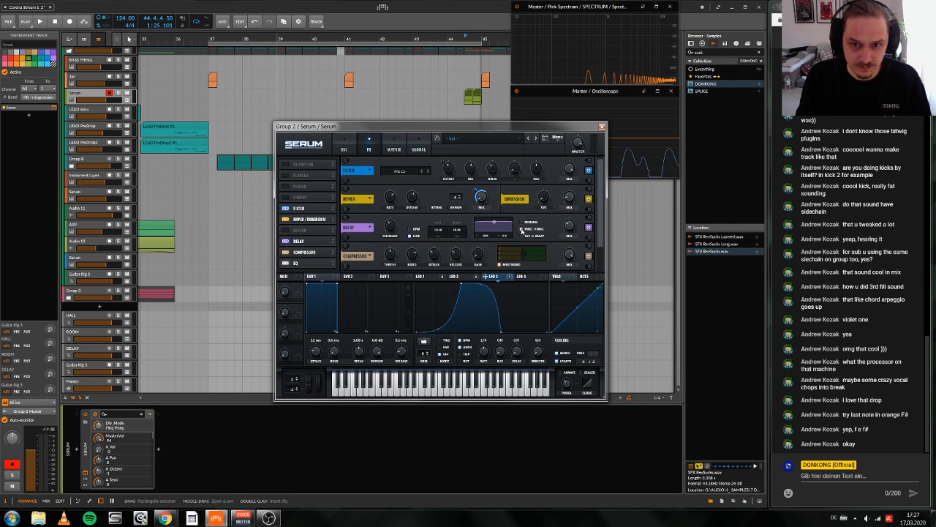
# Step: Unlink and adjust the delay times, adjust the feedback, and modulate the delay mix with LFO 3 from a base of 0
pyautogui.click(436, 233)
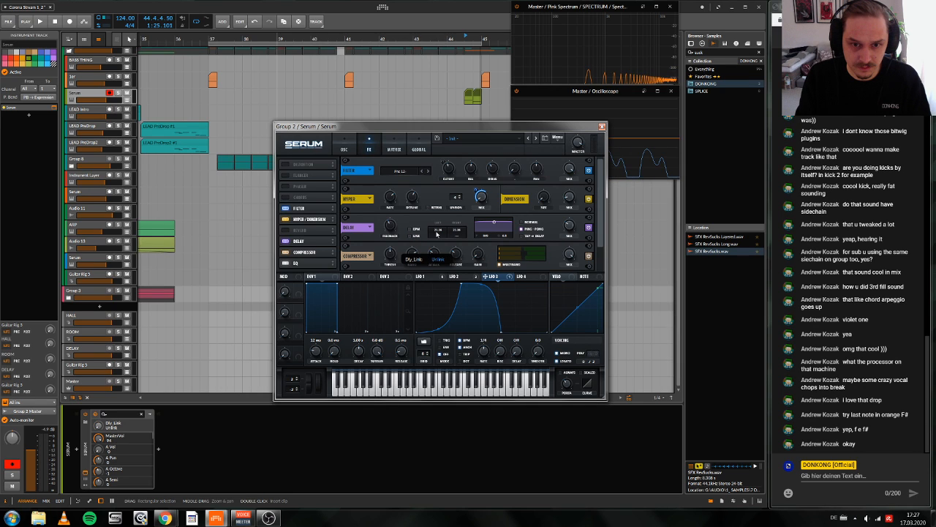
pyautogui.moveTo(455, 232); pyautogui.dragTo(458, 235)
pyautogui.moveTo(390, 226); pyautogui.dragTo(391, 221)
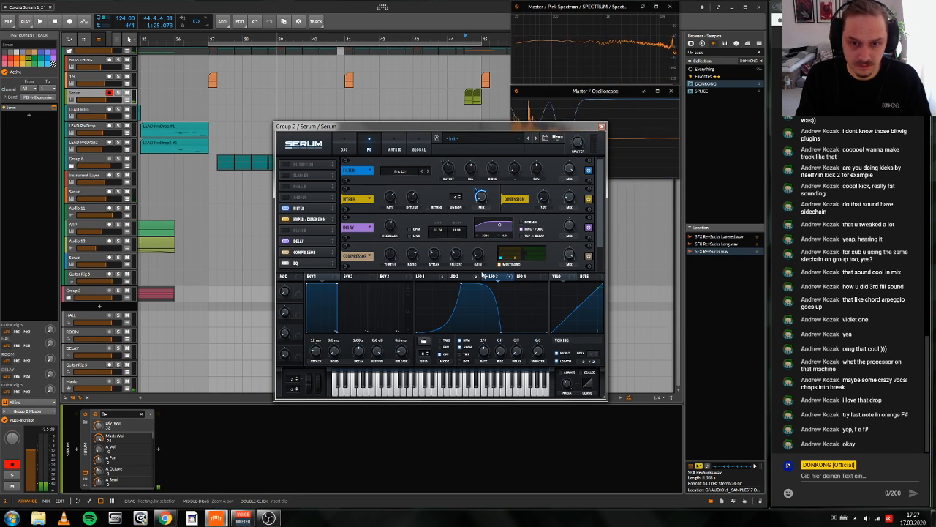
pyautogui.moveTo(487, 276); pyautogui.dragTo(568, 227)
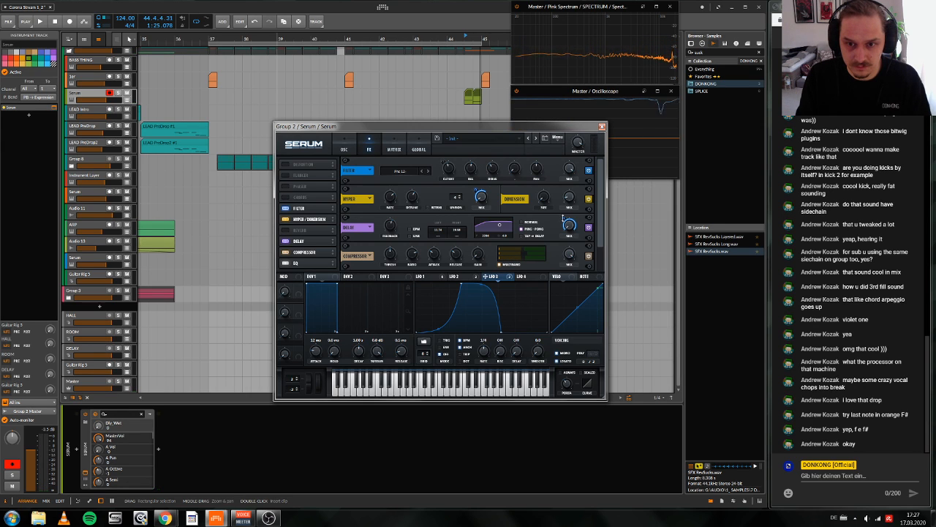
# Step: Shorten the left delay time to about 6 ms and the right to about 6.5 ms while auditioning the fill
pyautogui.press('space')
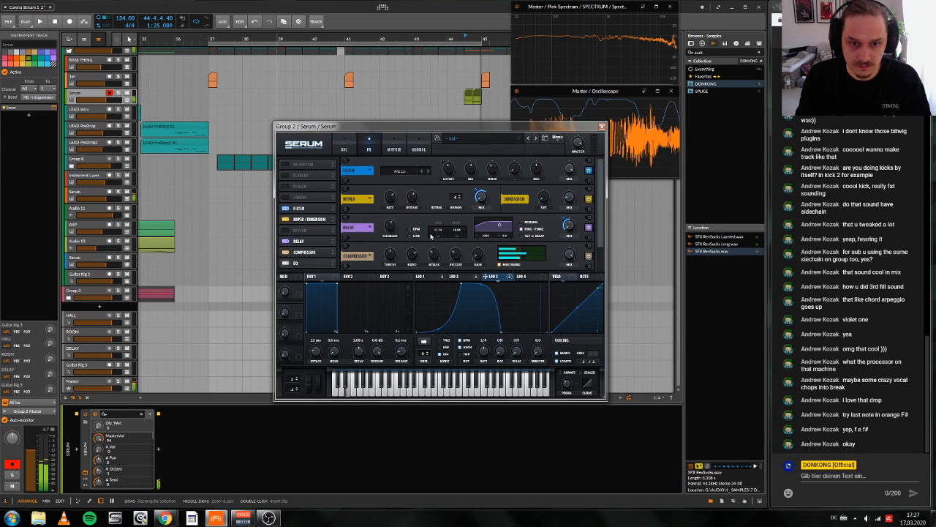
pyautogui.moveTo(457, 232); pyautogui.dragTo(440, 228)
pyautogui.press('space')
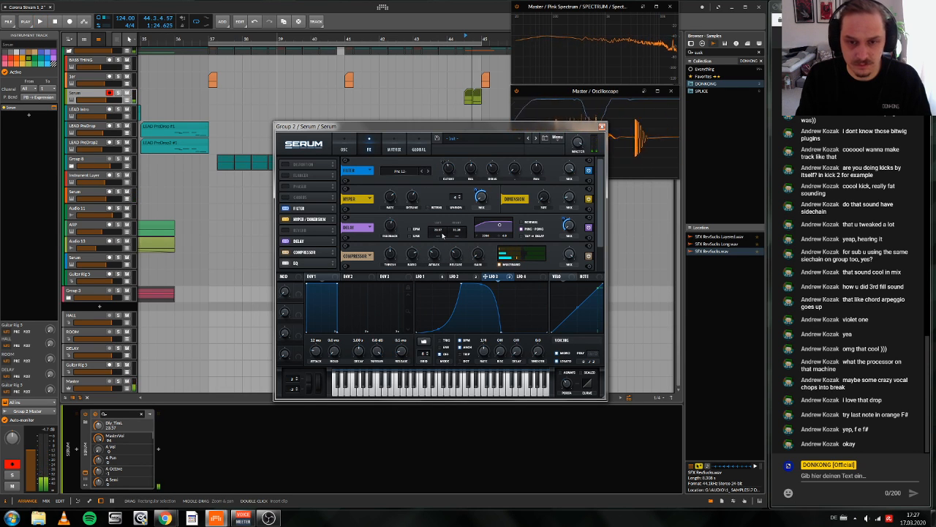
pyautogui.press('space')
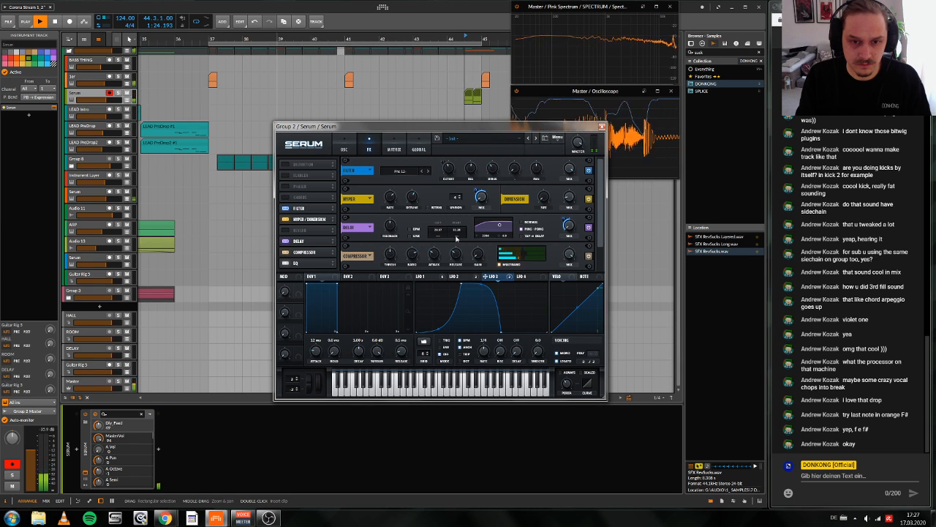
pyautogui.moveTo(457, 229); pyautogui.dragTo(457, 233)
pyautogui.press('space')
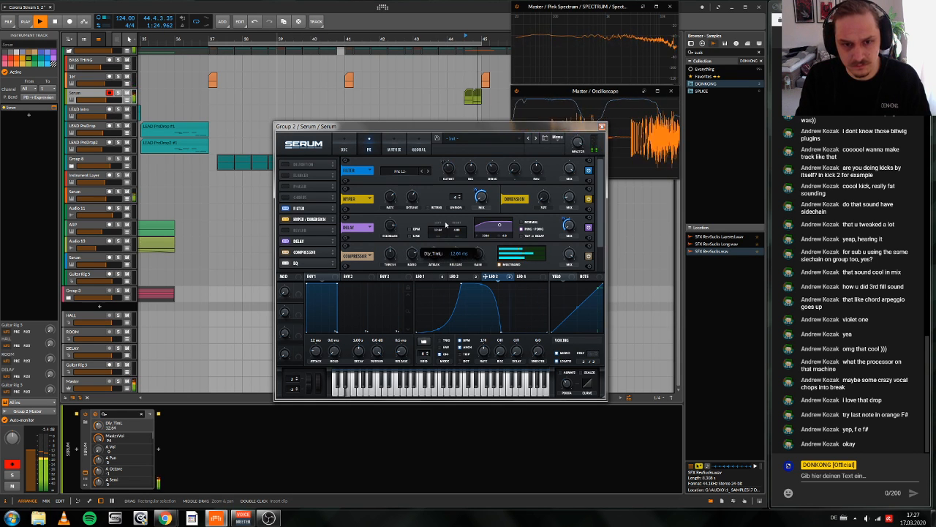
pyautogui.press('space')
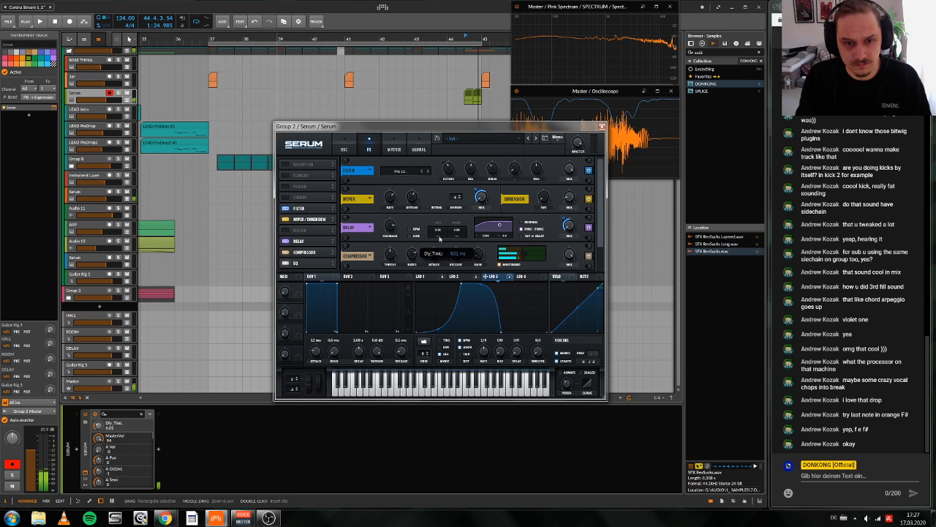
pyautogui.press('space')
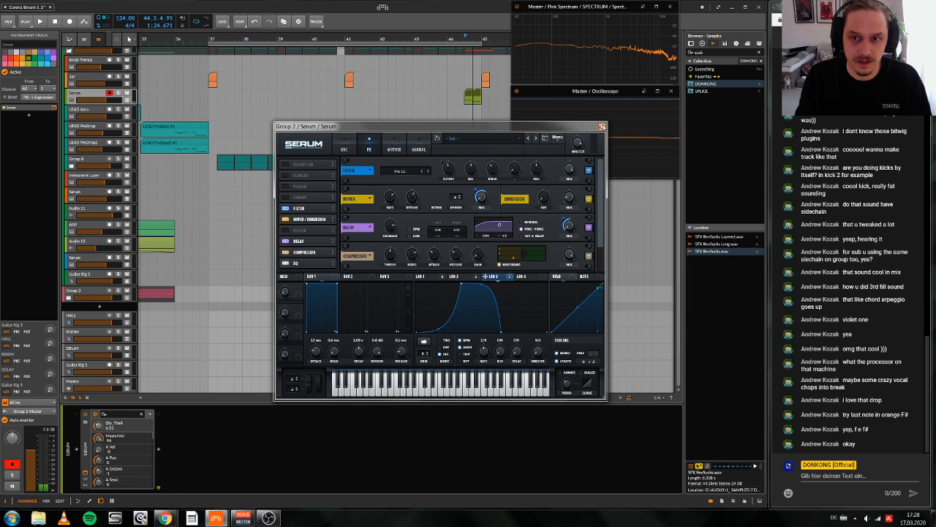
# Step: Close the Serum window and play the drop to hear the new fill in context
pyautogui.click(602, 126)
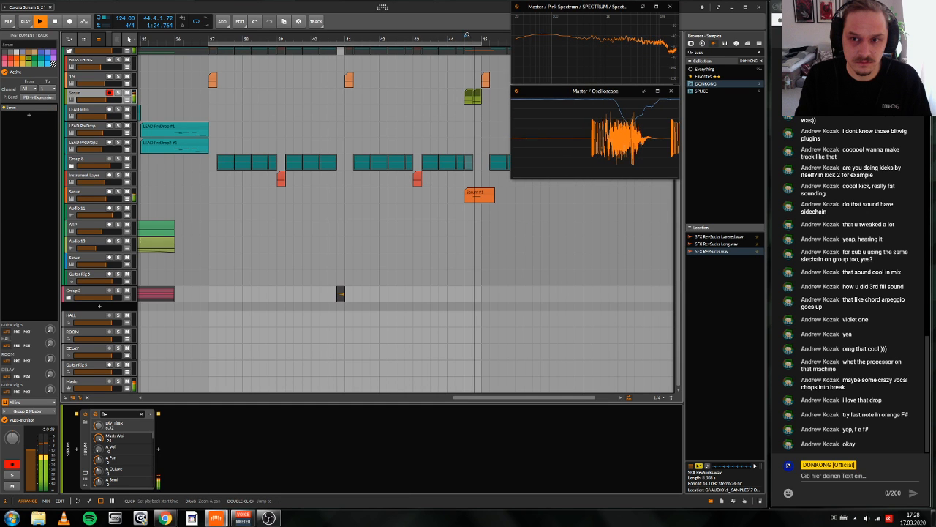
pyautogui.click(466, 35)
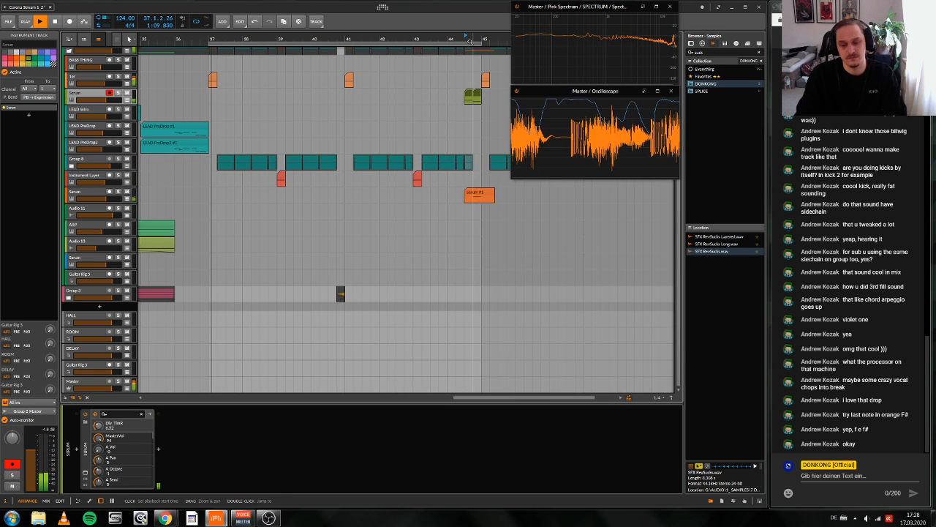
pyautogui.press('space')
# Step: Examine the third Serum layer inside the Instrument Layer track, then close its plugin window
pyautogui.moveTo(470, 42); pyautogui.dragTo(469, 84)
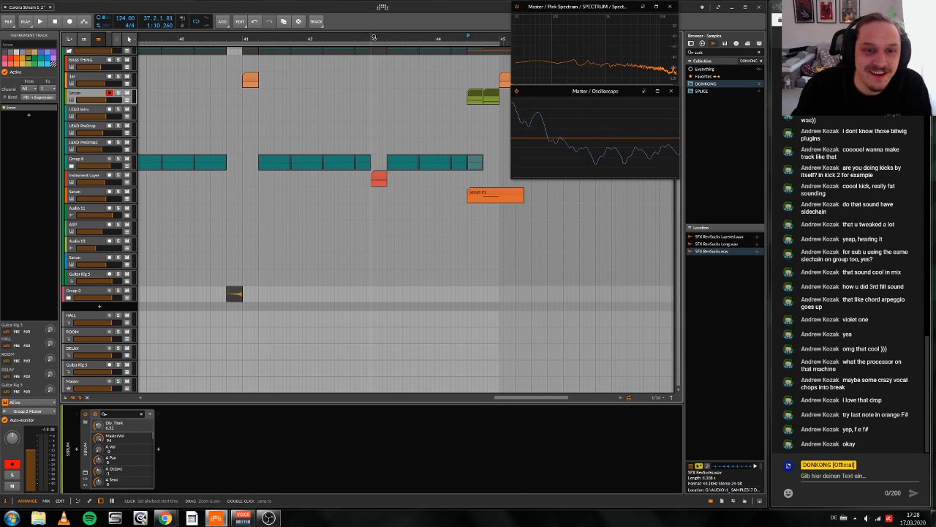
pyautogui.click(75, 179)
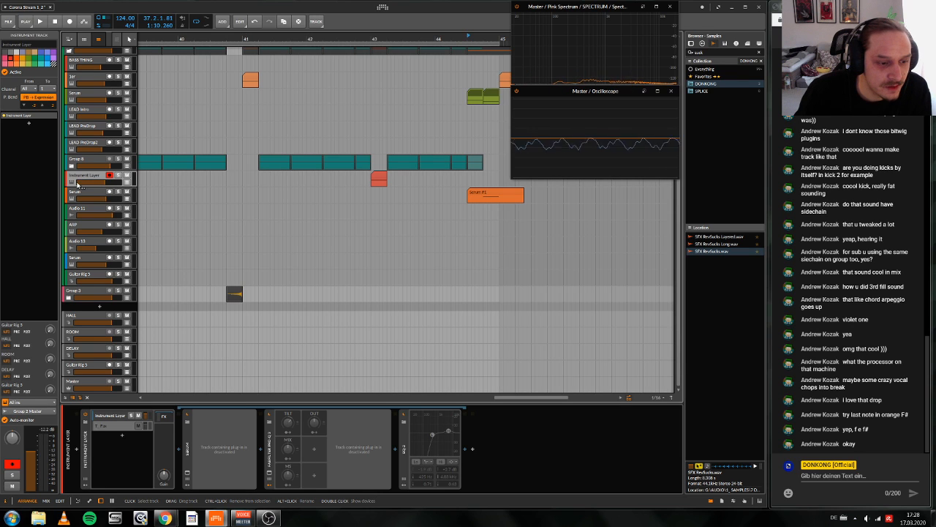
pyautogui.click(202, 437)
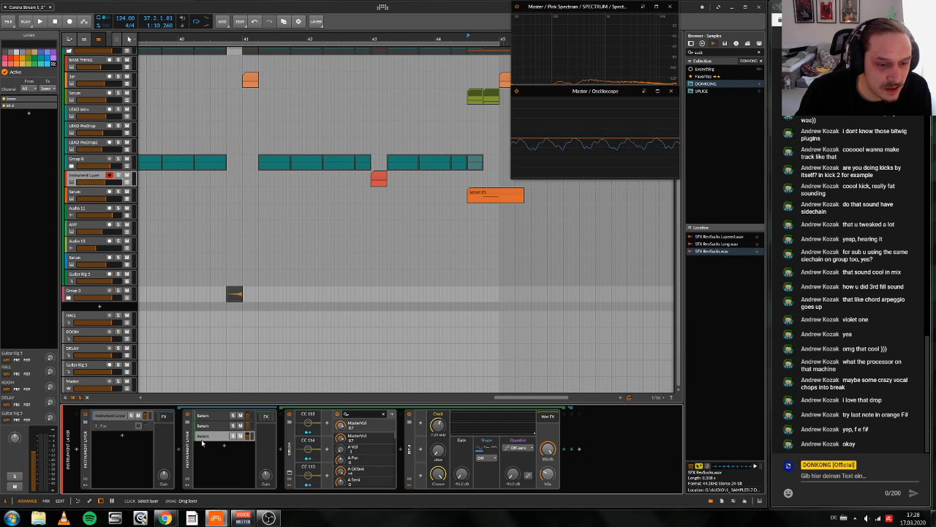
pyautogui.click(289, 474)
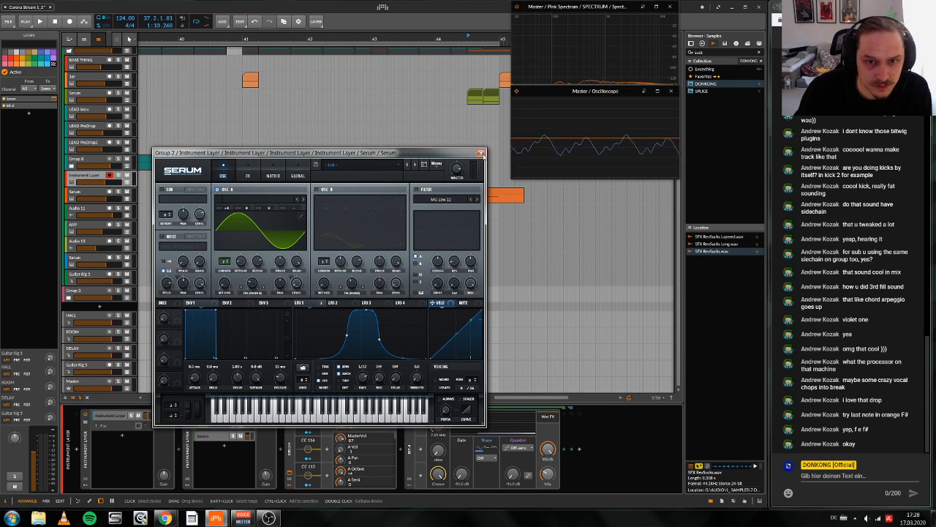
pyautogui.click(481, 154)
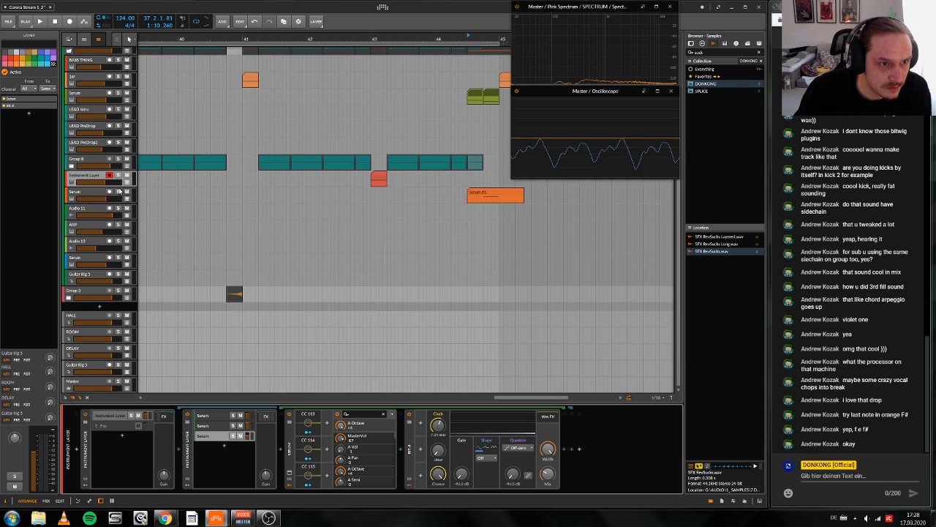
# Step: Show the Instrument Layer's A Octave automation and add a dip to 89% at bar 43, auditioning the red fill
pyautogui.press('a')
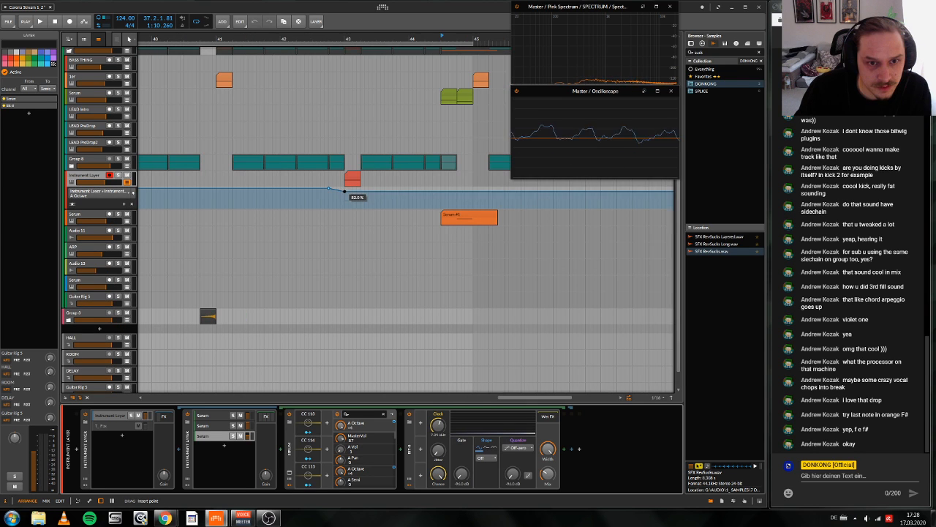
pyautogui.moveTo(345, 193); pyautogui.dragTo(345, 191)
pyautogui.click(345, 35)
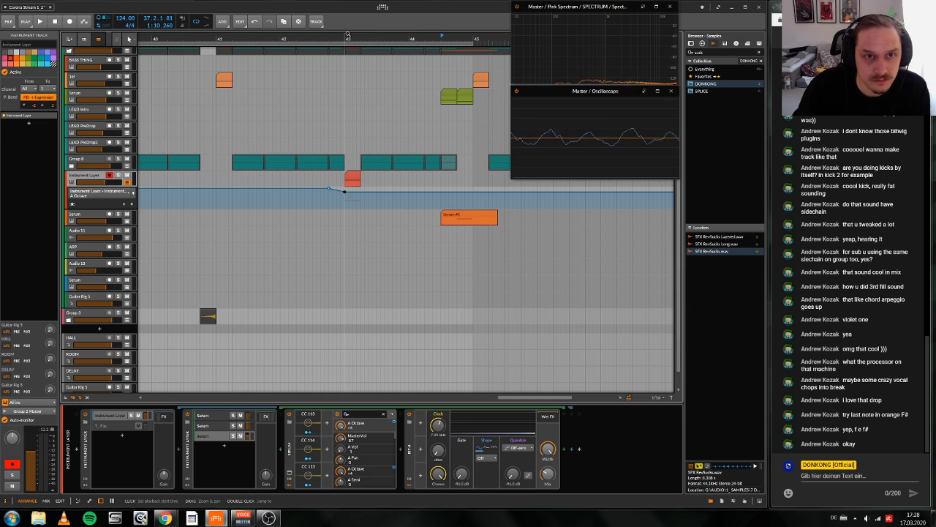
pyautogui.press('space')
pyautogui.scroll(1, 338, 159)
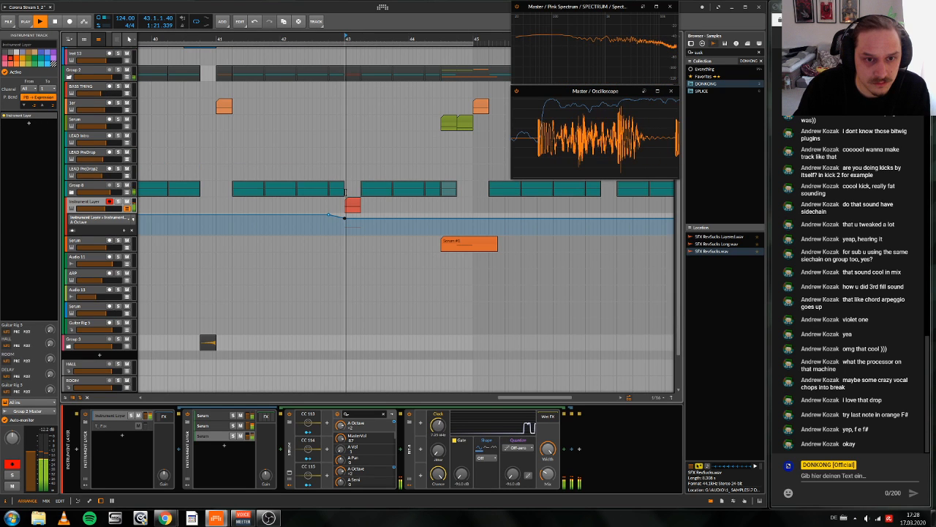
pyautogui.click(345, 217)
pyautogui.press('space')
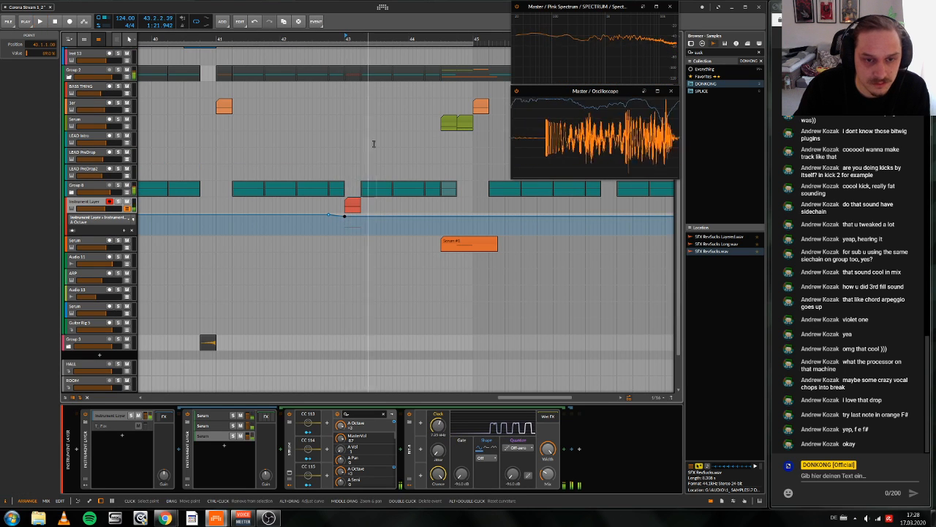
# Step: Add an automation point just after the bar 43 fill that returns A Octave to 100%, and audition it
pyautogui.scroll(-4, 407, 219)
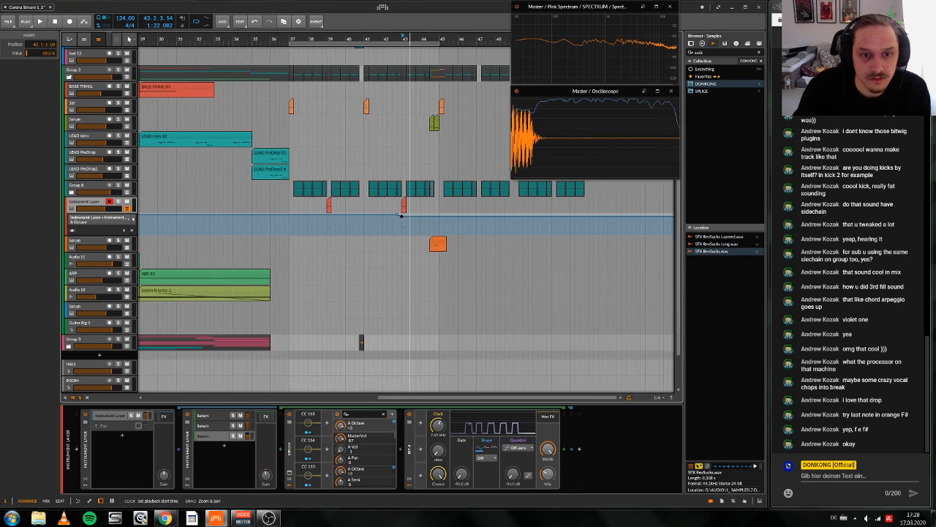
pyautogui.click(410, 216)
pyautogui.press('space')
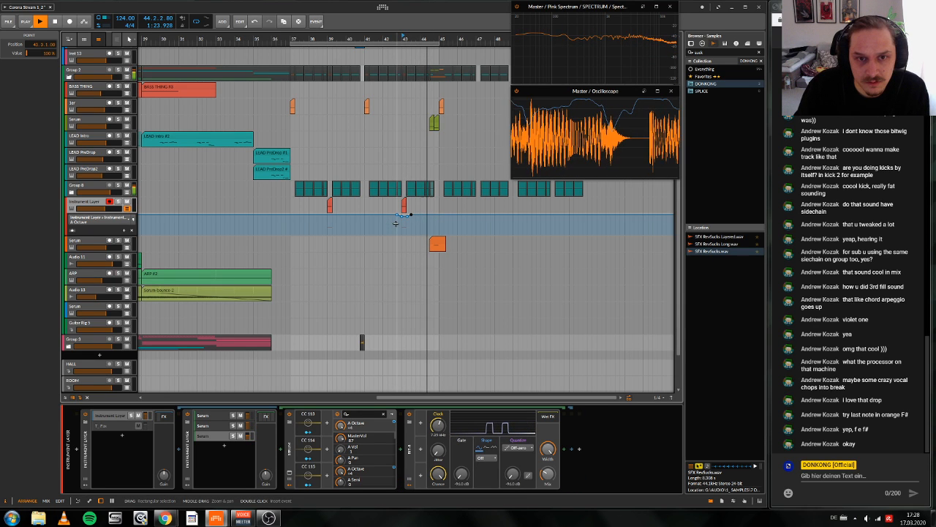
pyautogui.press('space')
pyautogui.moveTo(404, 38)
pyautogui.mouseDown()
pyautogui.moveTo(376, 37)
pyautogui.moveTo(406, 37)
pyautogui.mouseUp()
pyautogui.press('space')
# Step: Play the fill from position 44.3.1 and select the green Serum track
pyautogui.press('space')
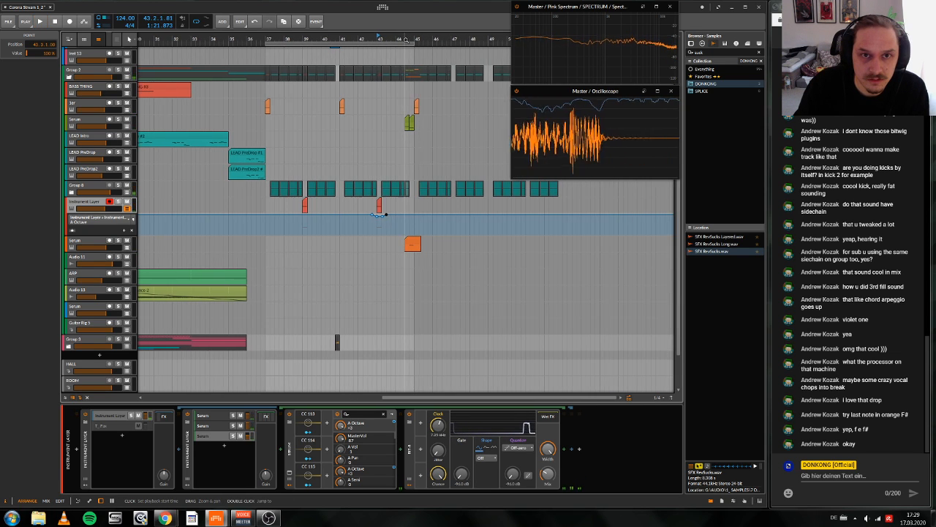
pyautogui.click(406, 37)
pyautogui.click(405, 58)
pyautogui.press('space')
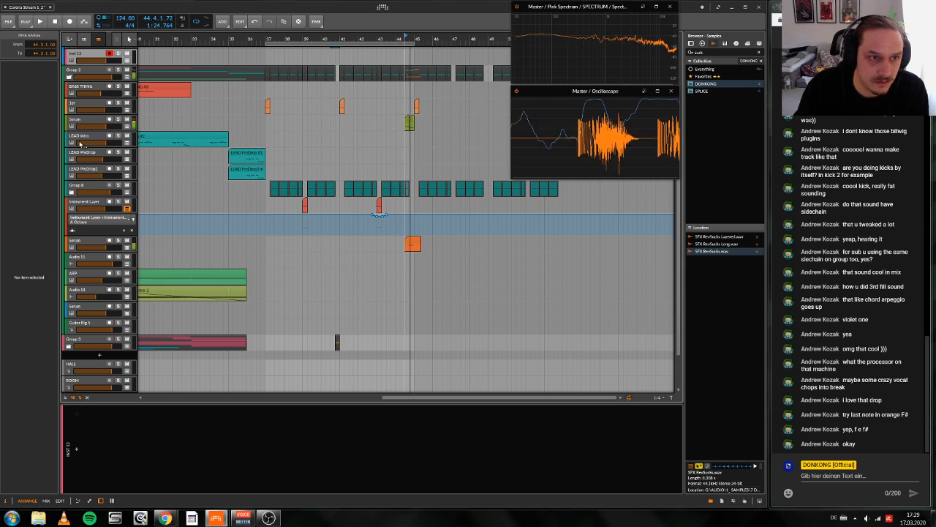
pyautogui.click(77, 120)
pyautogui.scroll(-2, 95, 183)
pyautogui.press('space')
pyautogui.press('space')
pyautogui.press('space')
# Step: Open the green track's Serum window and adjust oscillator B's octave while auditioning the fill
pyautogui.click(85, 474)
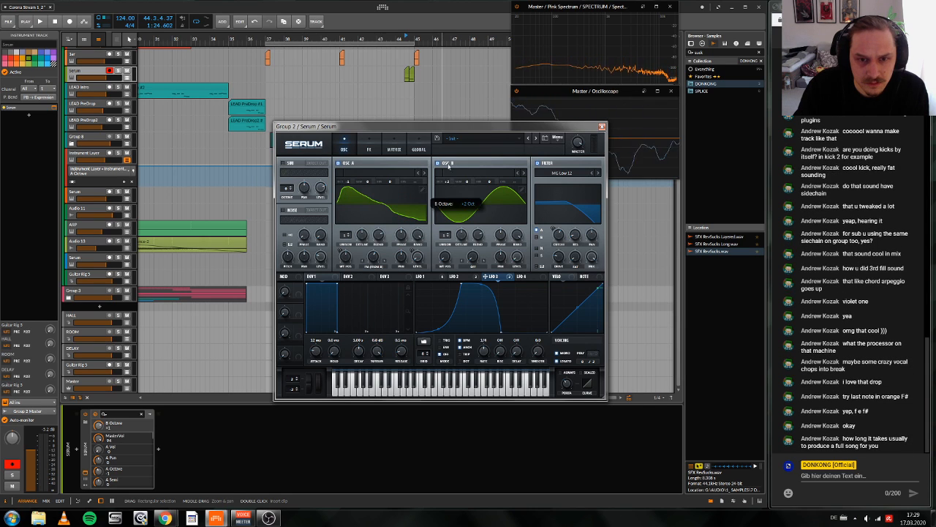
pyautogui.press('space')
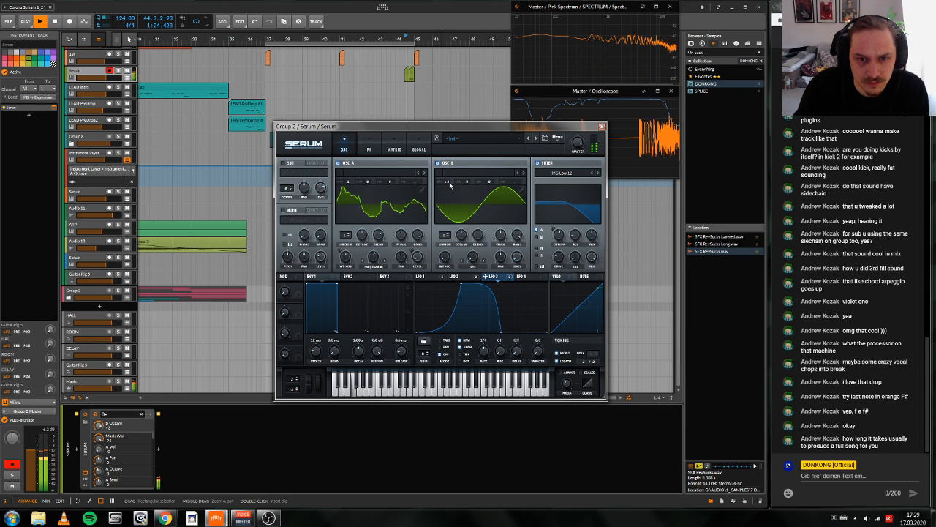
pyautogui.press('space')
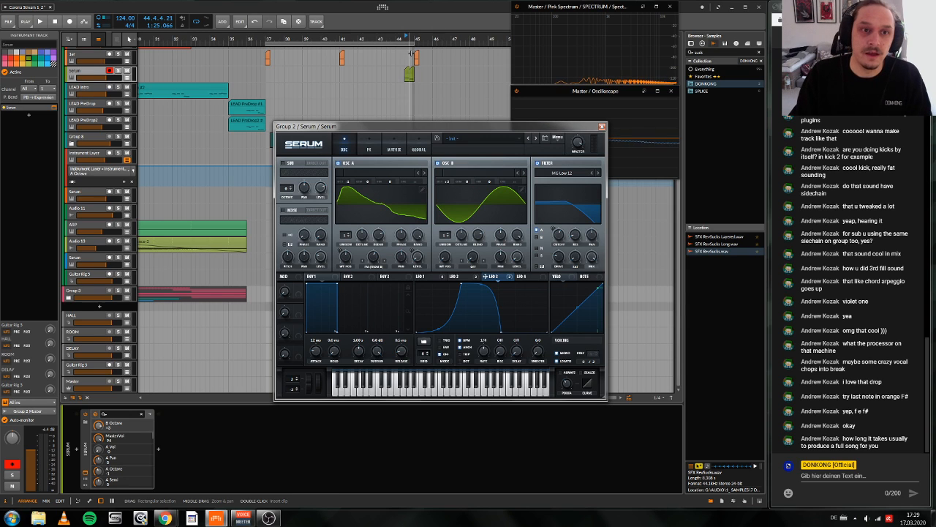
# Step: Play the drop from bar 37, and jump playback to the fill at position 44.3.1
pyautogui.click(268, 37)
pyautogui.press('space')
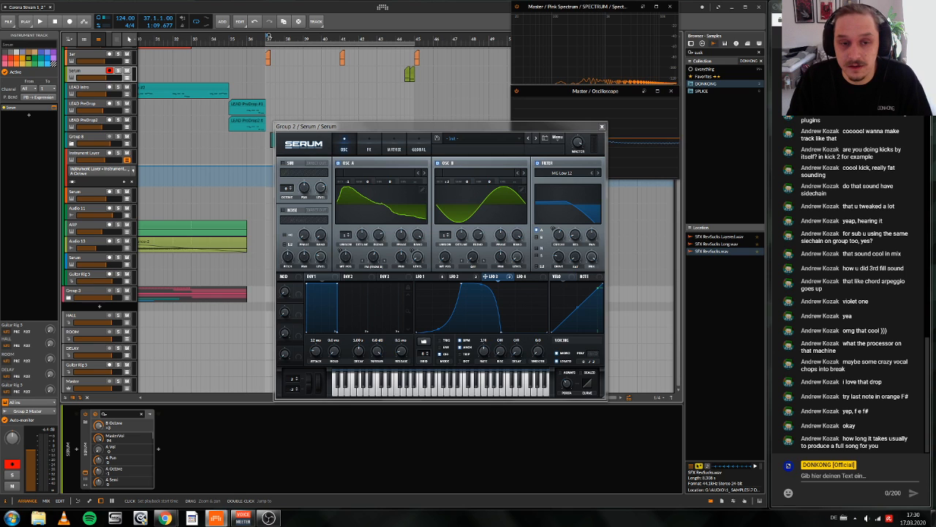
pyautogui.press('space')
pyautogui.scroll(1, 268, 35)
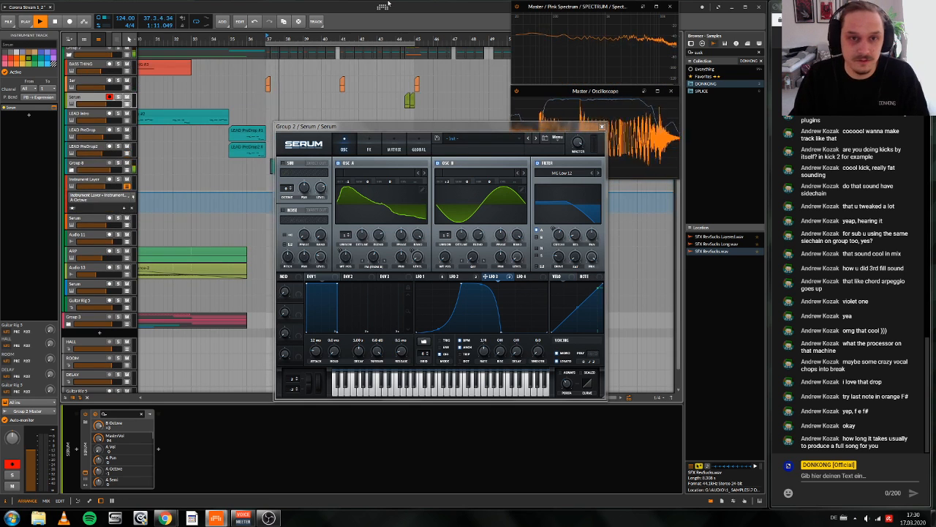
pyautogui.click(406, 39)
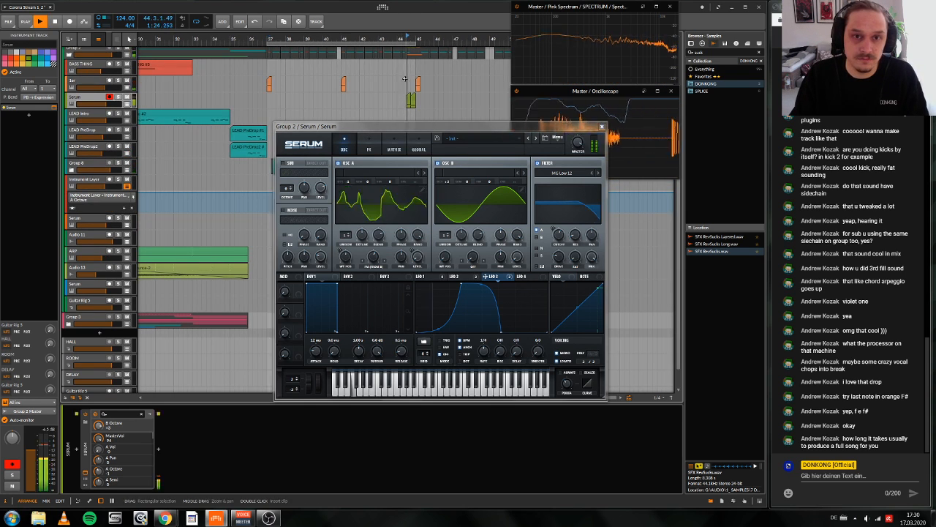
# Step: Show Serum's effects and extend the falling ends of the LFO 2 and LFO 1 curves while auditioning
pyautogui.click(368, 150)
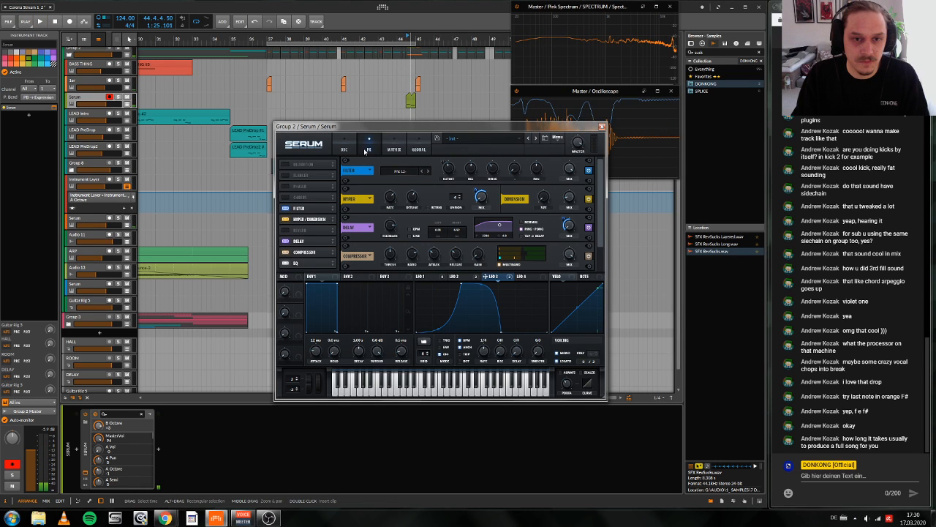
pyautogui.click(455, 276)
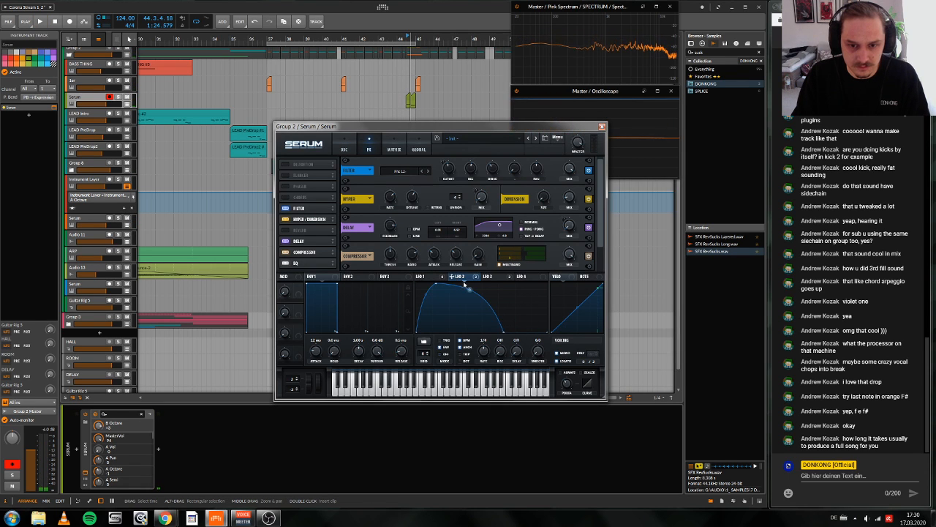
pyautogui.moveTo(516, 330); pyautogui.dragTo(485, 340)
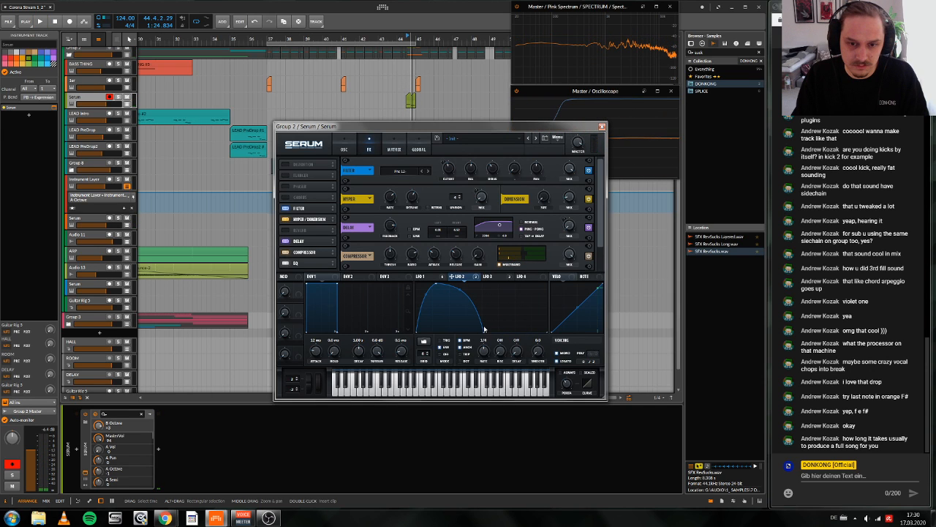
pyautogui.moveTo(484, 329); pyautogui.dragTo(512, 333)
pyautogui.click(437, 276)
pyautogui.press('space')
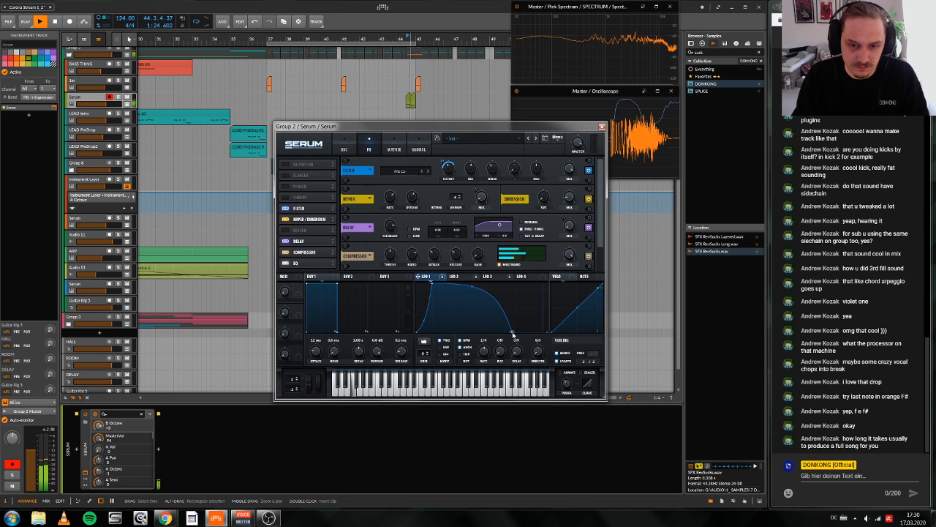
pyautogui.click(465, 279)
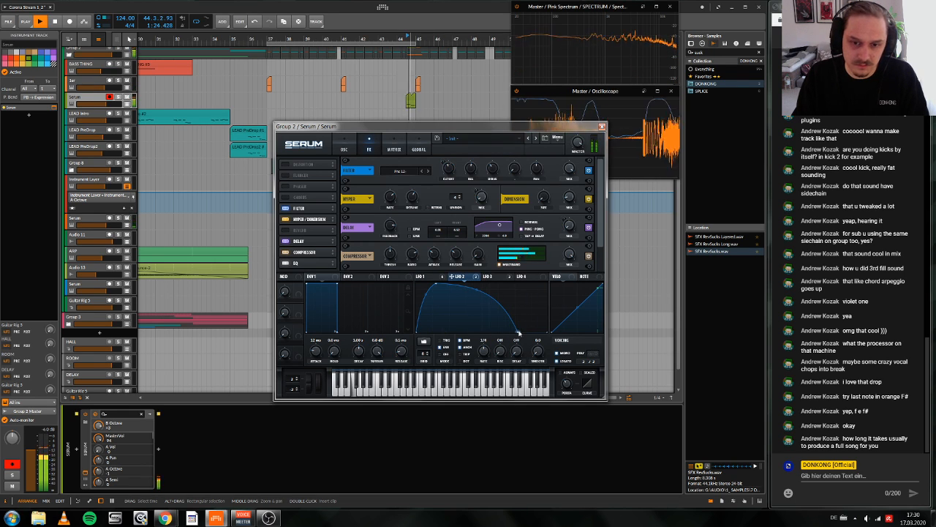
# Step: Stretch the LFO 3 curve to the end of its cycle and steepen its final fall
pyautogui.click(494, 277)
pyautogui.moveTo(600, 228); pyautogui.dragTo(600, 287)
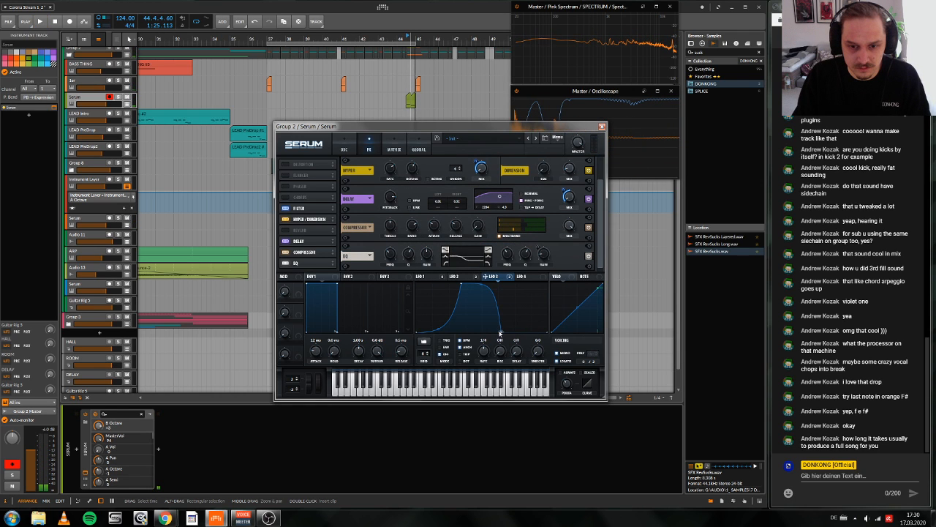
pyautogui.doubleClick(500, 333)
pyautogui.press('space')
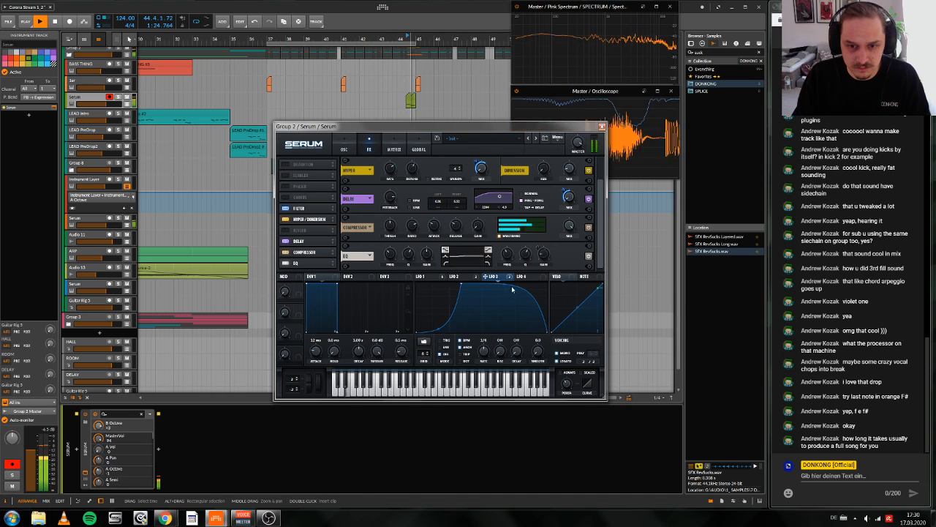
pyautogui.press('space')
pyautogui.moveTo(512, 289); pyautogui.dragTo(514, 283)
pyautogui.press('space')
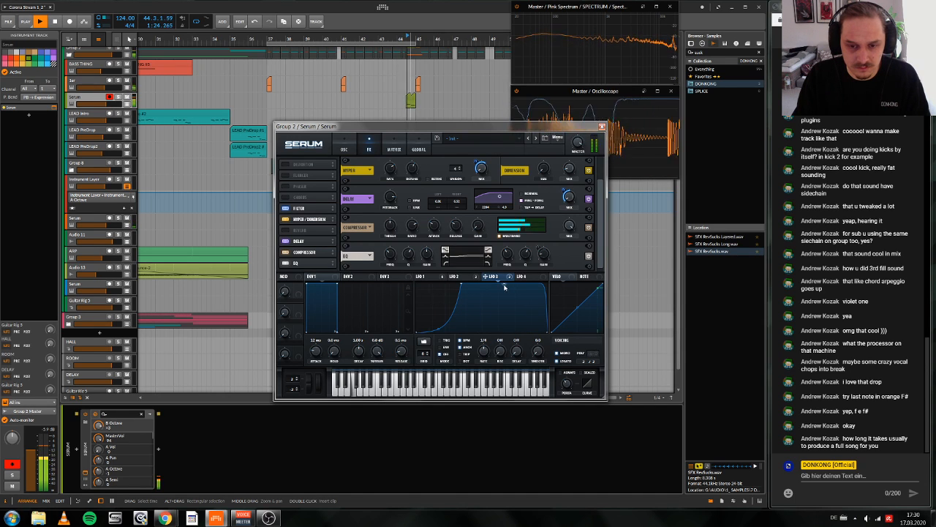
# Step: Modulate the delay feedback with LFO 3 and audition the fill
pyautogui.press('space')
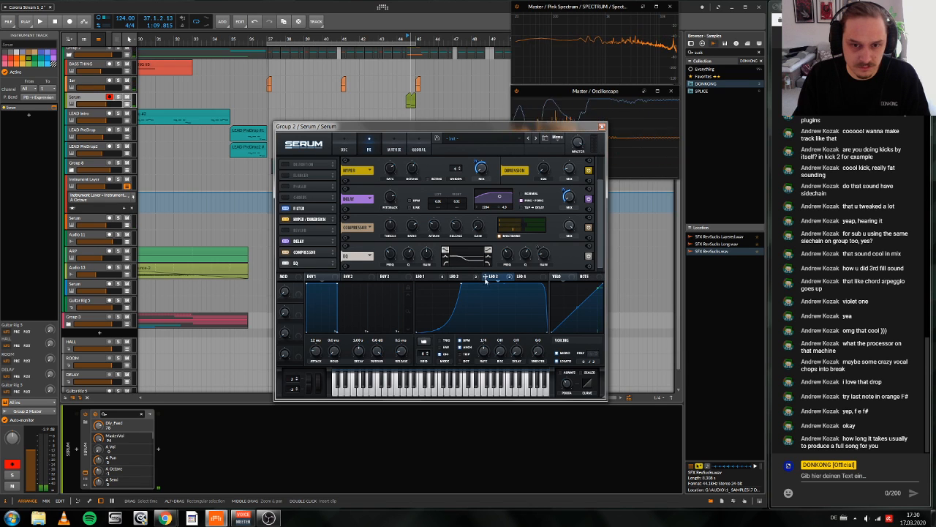
pyautogui.press('space')
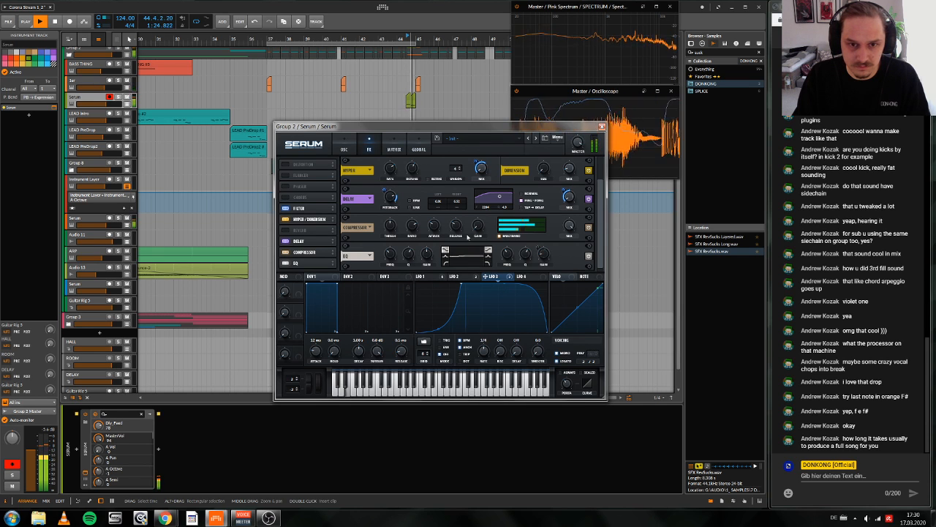
pyautogui.press('space')
pyautogui.press('space')
pyautogui.press('space')
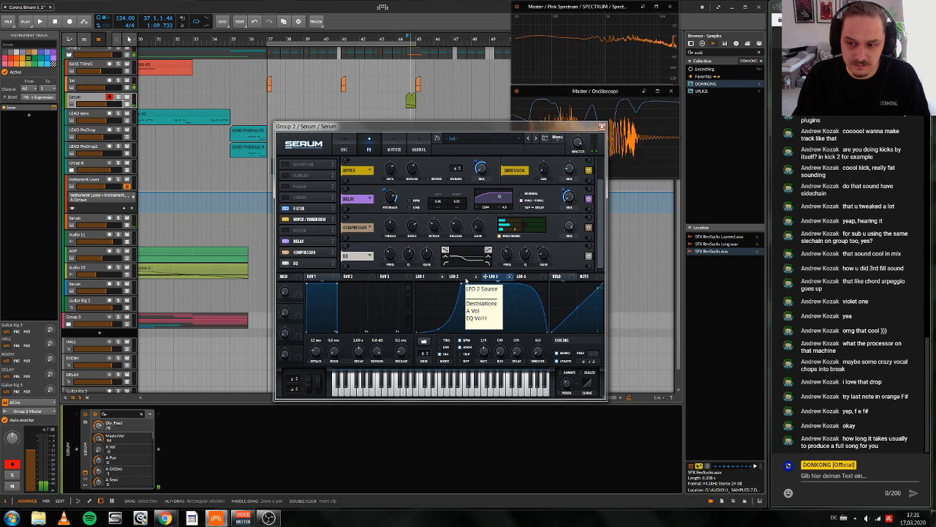
# Step: Replay the fill into the drop and set LFO 3's modulation of the delay mix to 11
pyautogui.press('space')
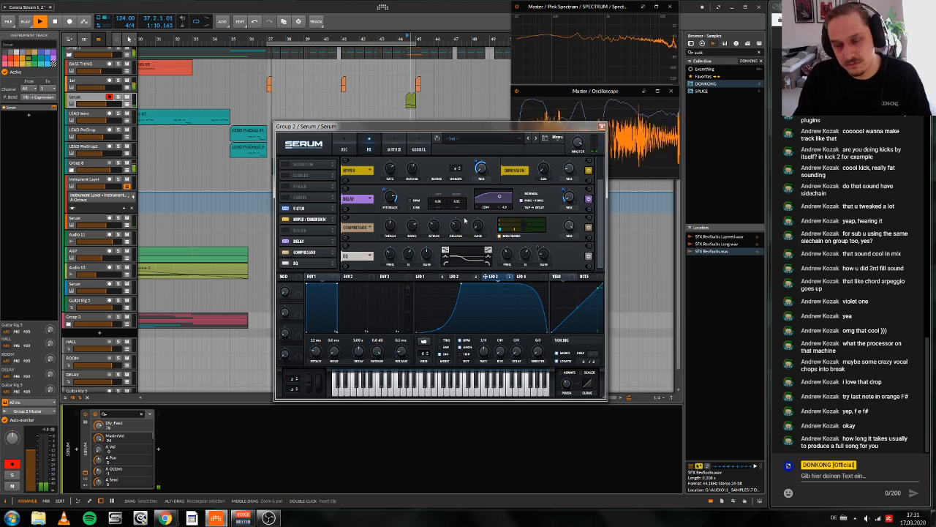
pyautogui.press('space')
pyautogui.click(303, 116)
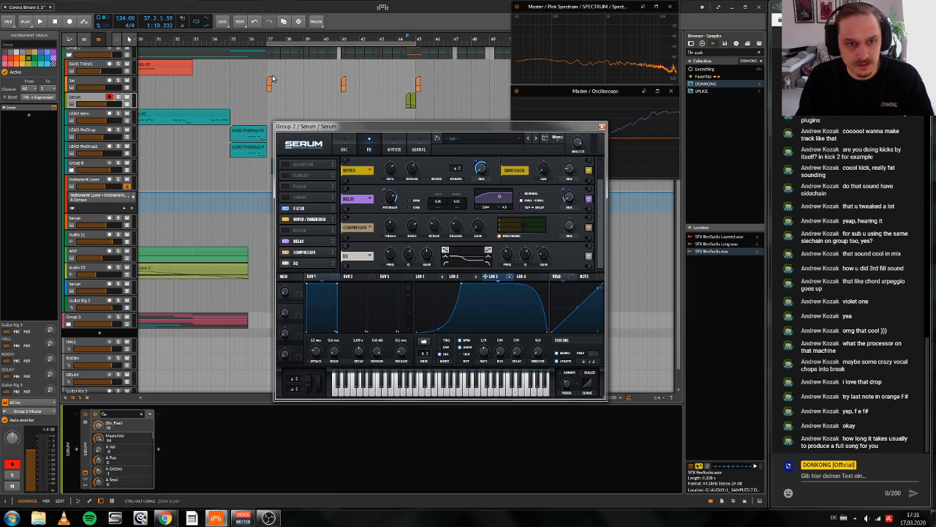
pyautogui.press('space')
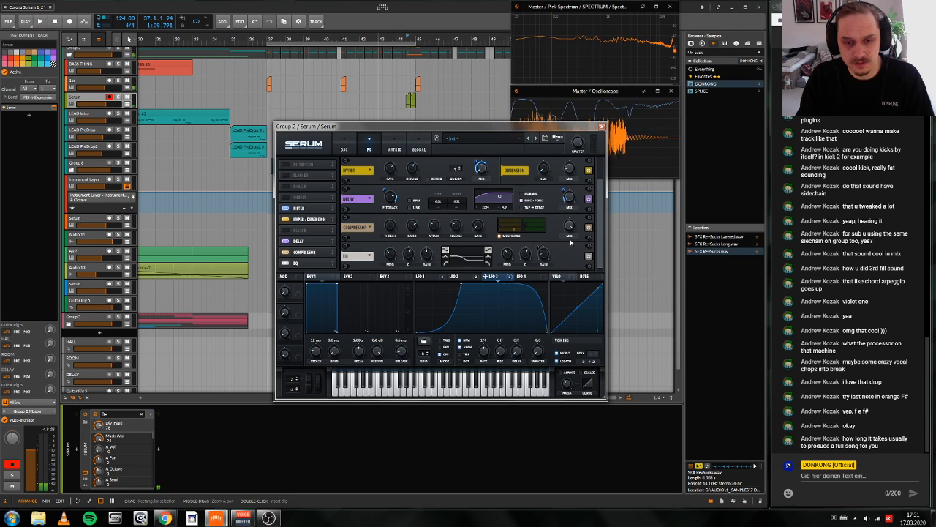
pyautogui.press('space')
pyautogui.moveTo(566, 198); pyautogui.dragTo(566, 203)
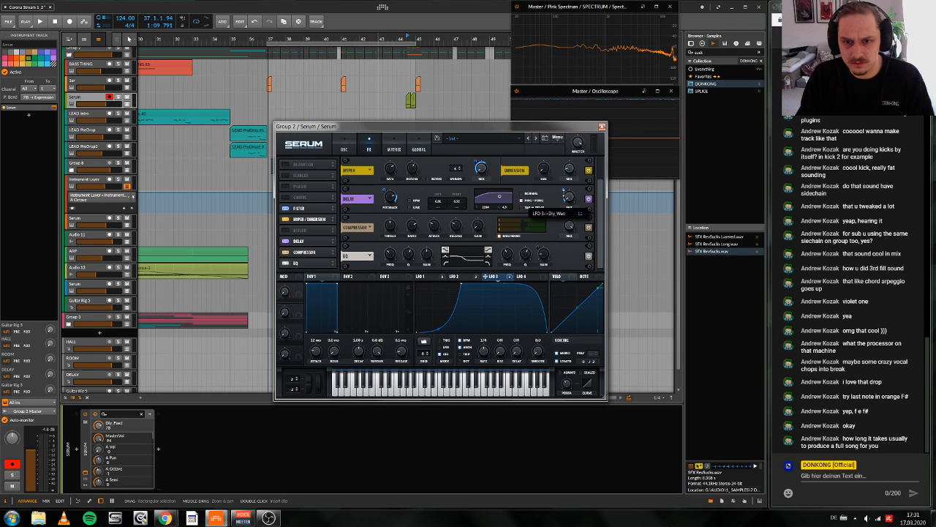
# Step: Play the fill into the drop again and close the Serum window
pyautogui.press('space')
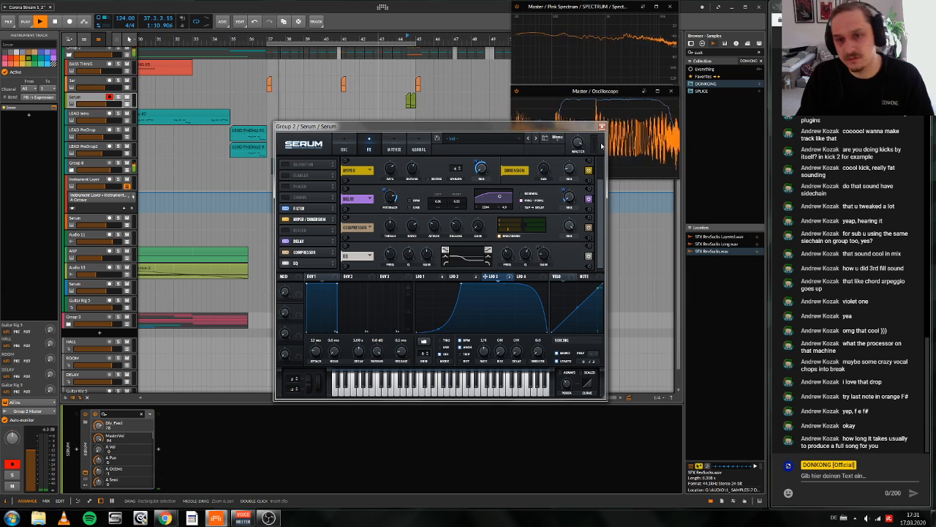
pyautogui.click(602, 127)
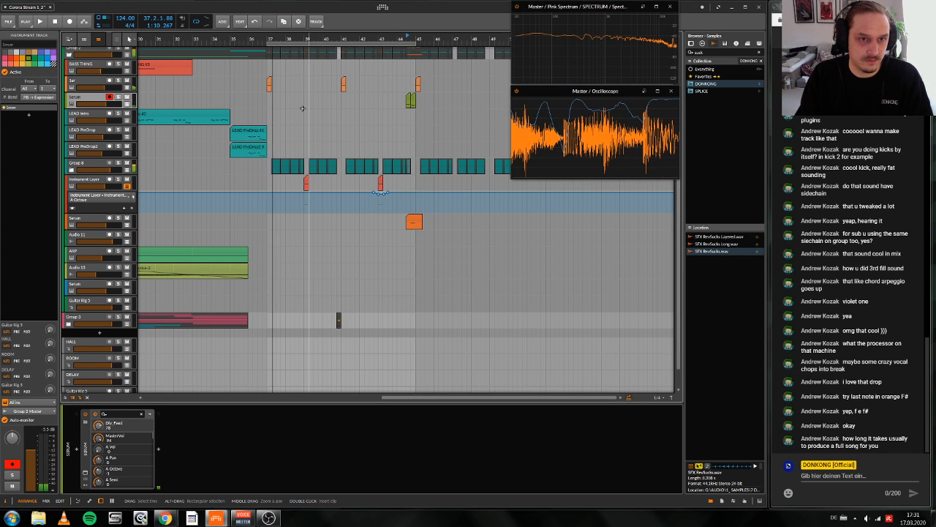
pyautogui.press('space')
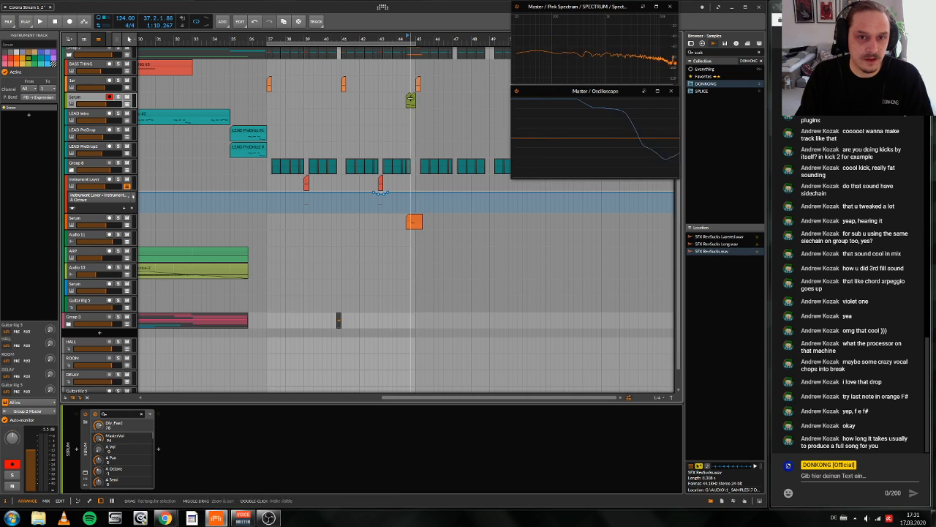
# Step: Group all devices of the orange fill track below BASS THING, from Serum to Tool, into an Instrument Layer
pyautogui.click(409, 100)
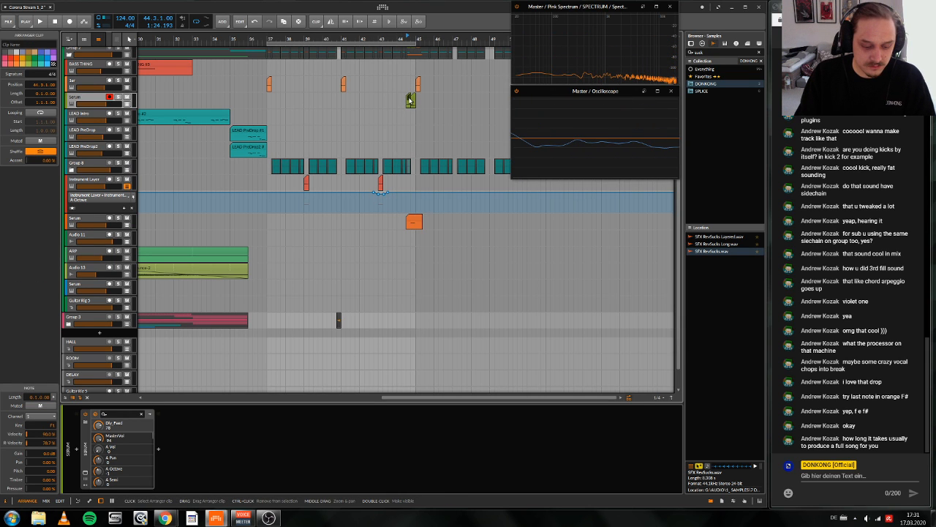
pyautogui.doubleClick(86, 455)
pyautogui.keyDown('shift'); pyautogui.click(303, 457); pyautogui.keyUp('shift')
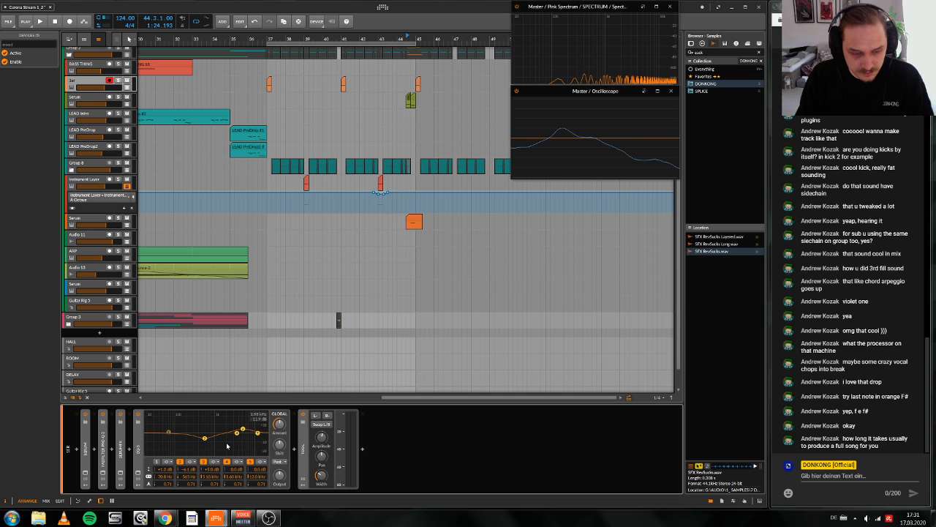
pyautogui.hotkey('ctrl', 'g')
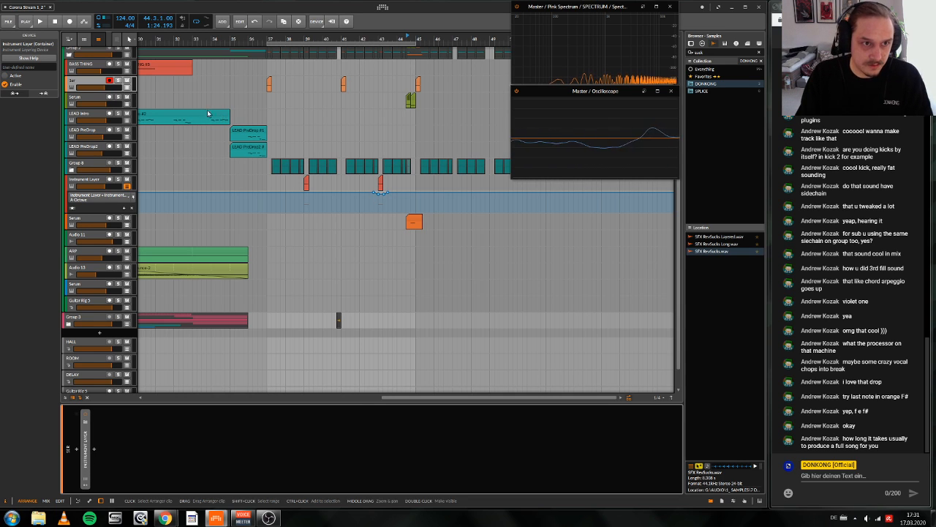
# Step: Copy the green fill track's Serum into the device chain holding the Instrument Layer and start playback to audition it
pyautogui.click(88, 98)
pyautogui.scroll(-1, 112, 328)
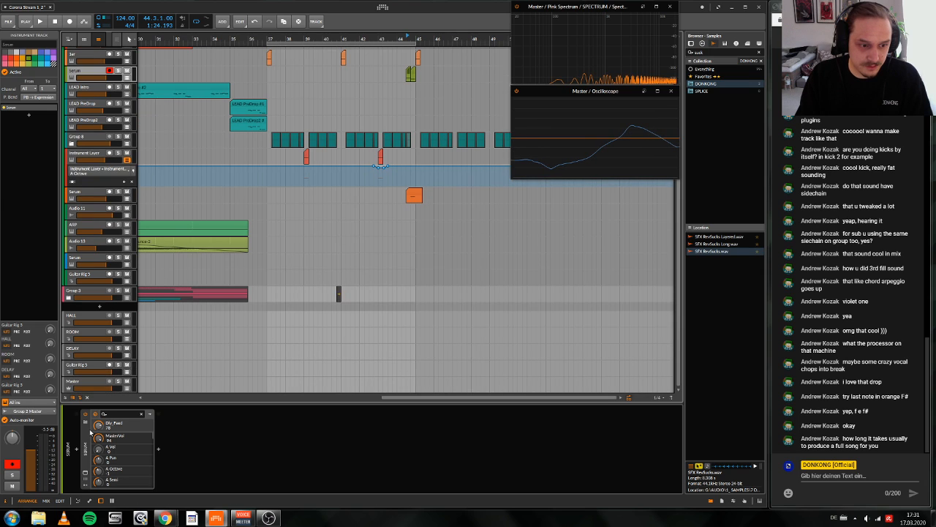
pyautogui.moveTo(90, 433); pyautogui.dragTo(258, 460)
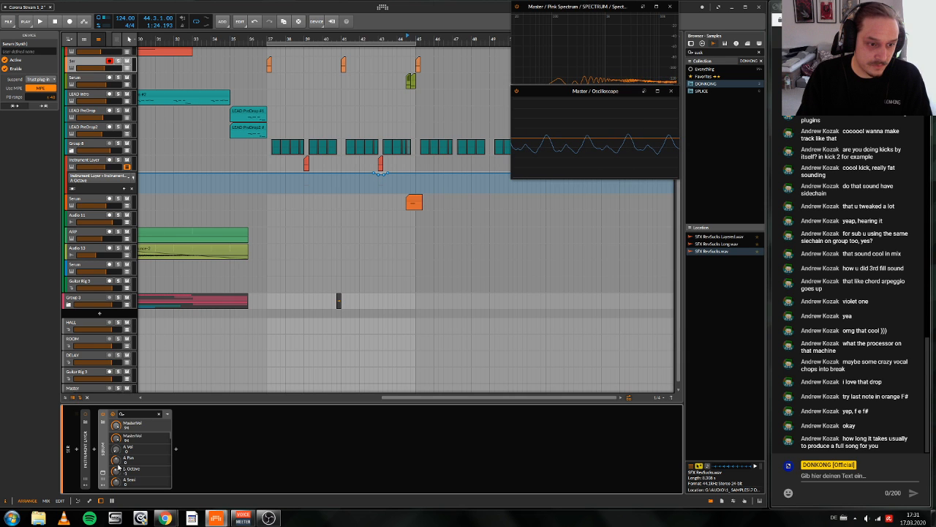
pyautogui.press('space')
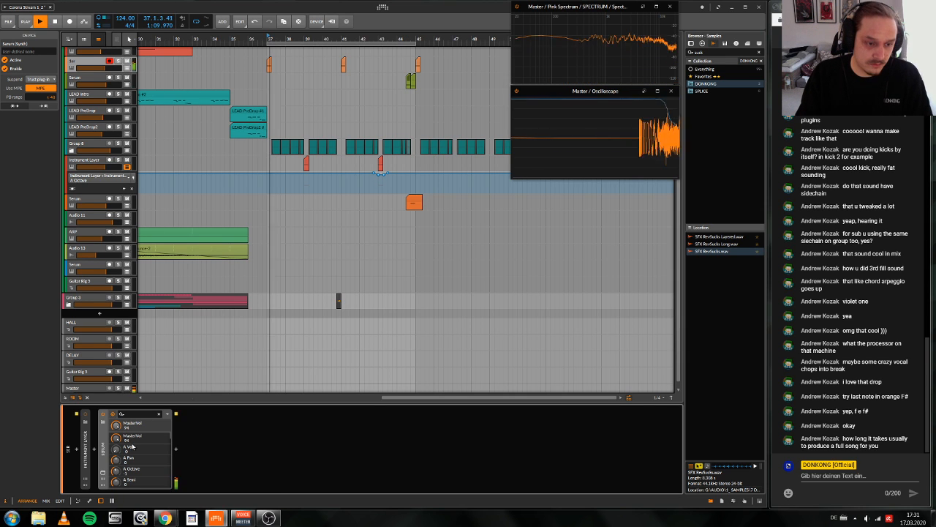
# Step: Open the copied Serum, reshape its LFO 3 curve to peak later in the cycle, and switch the delay effect on
pyautogui.click(101, 474)
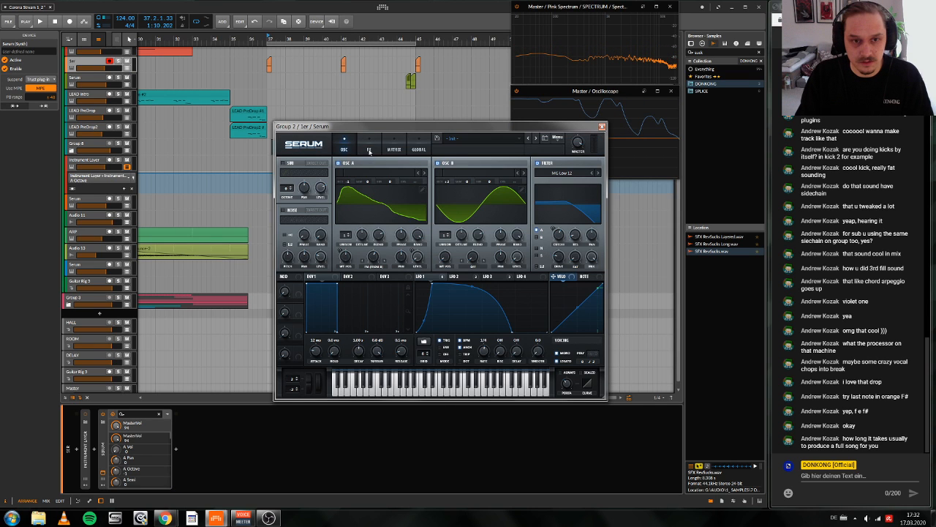
pyautogui.click(369, 150)
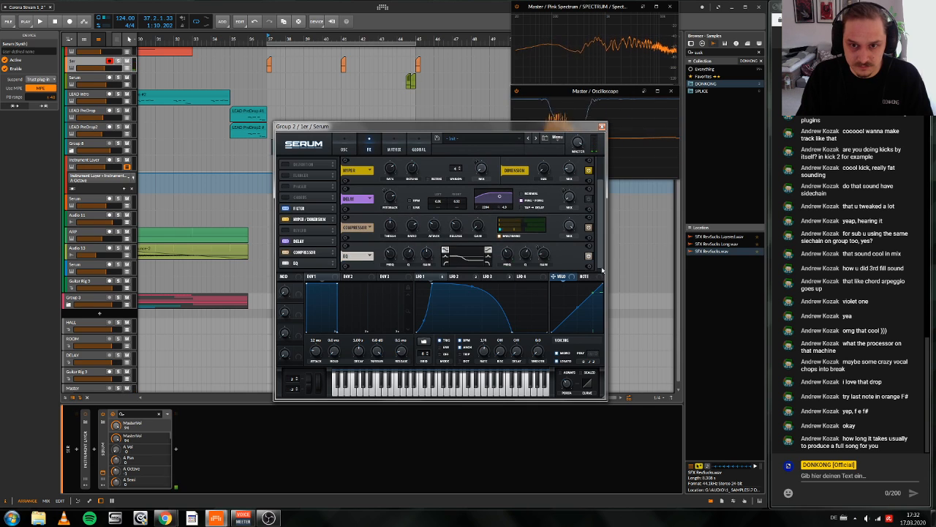
pyautogui.scroll(-1, 585, 232)
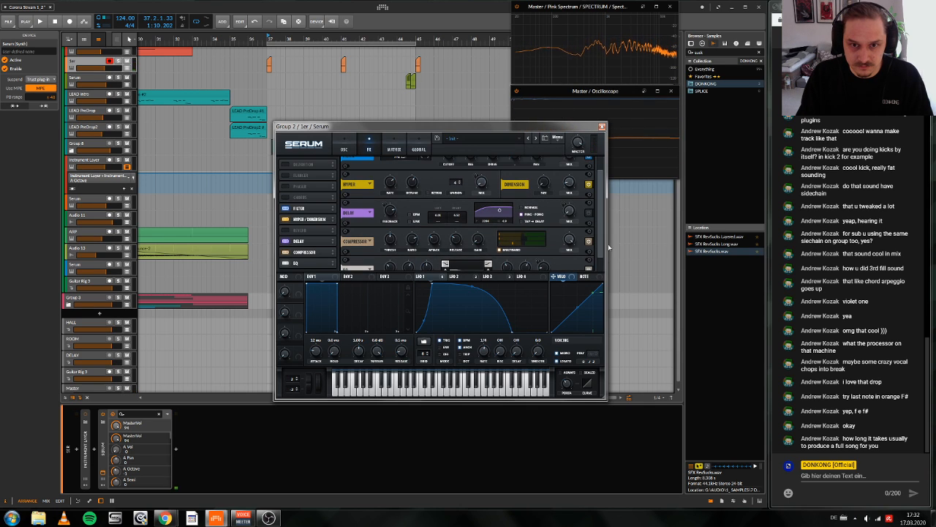
pyautogui.click(488, 276)
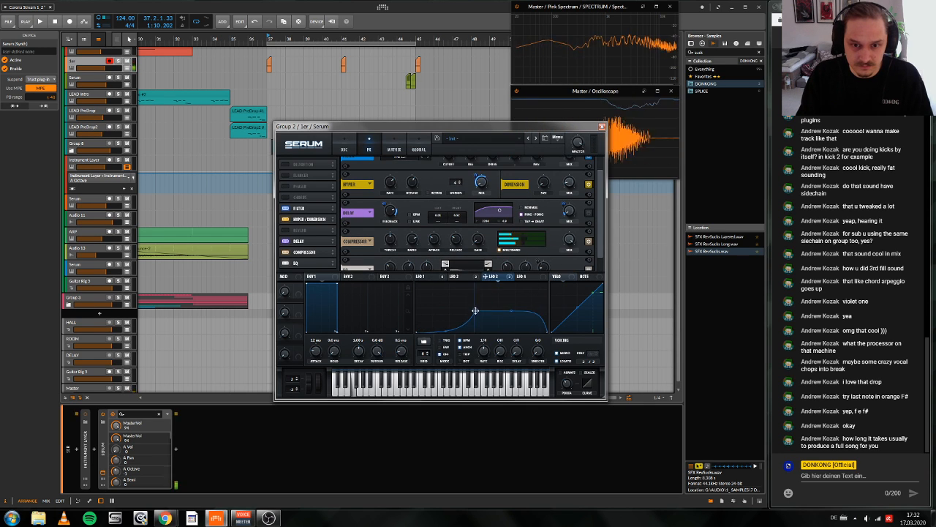
pyautogui.moveTo(482, 292); pyautogui.dragTo(513, 299)
pyautogui.click(590, 213)
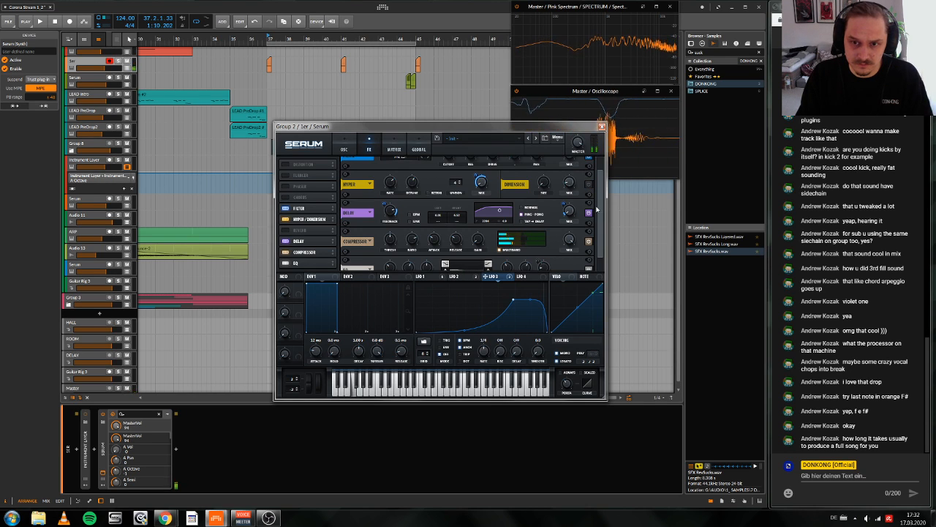
# Step: Try several octaves for oscillator B, settle on -1 Oct, and adjust oscillator A's warp to 28%
pyautogui.click(342, 149)
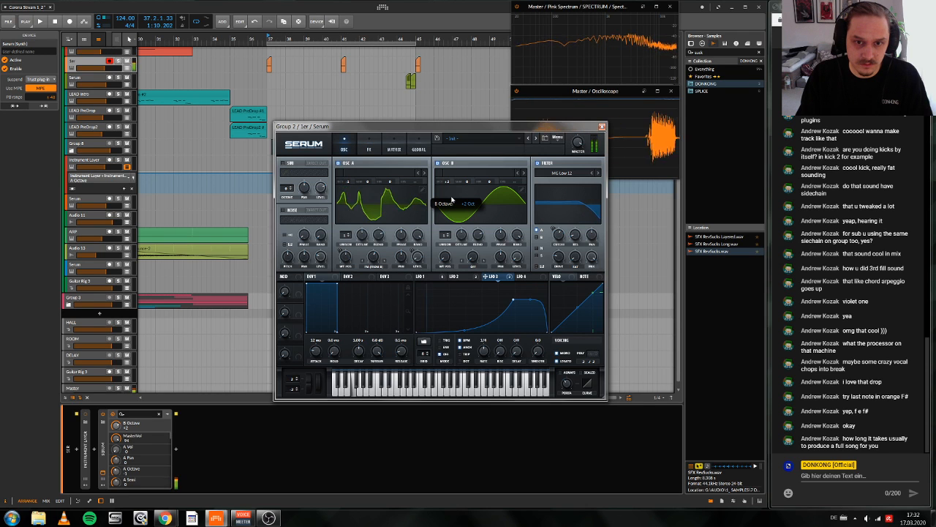
pyautogui.moveTo(449, 232)
pyautogui.mouseDown()
pyautogui.moveTo(451, 251)
pyautogui.moveTo(457, 239)
pyautogui.mouseUp()
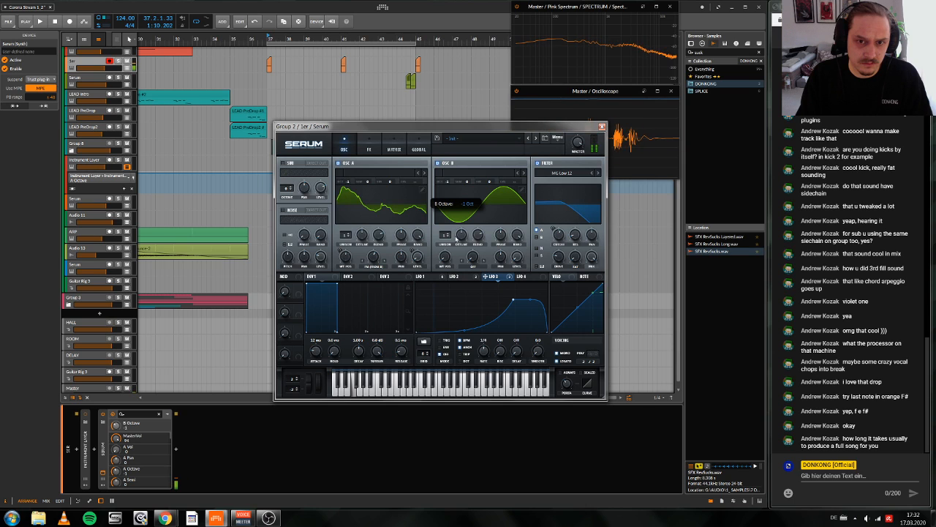
pyautogui.moveTo(373, 257); pyautogui.dragTo(373, 272)
pyautogui.moveTo(454, 183)
pyautogui.mouseDown()
pyautogui.moveTo(457, 144)
pyautogui.moveTo(456, 204)
pyautogui.moveTo(452, 169)
pyautogui.moveTo(451, 194)
pyautogui.mouseUp()
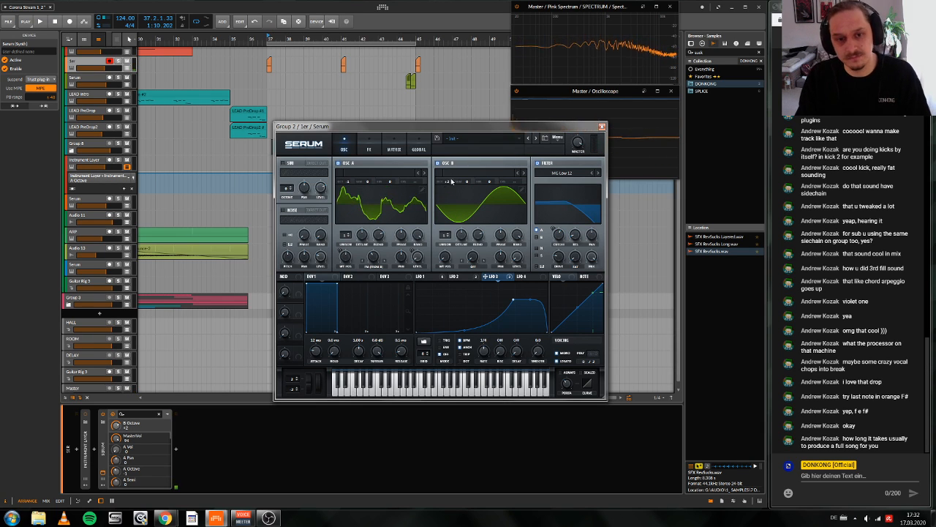
pyautogui.moveTo(454, 177); pyautogui.dragTo(450, 208)
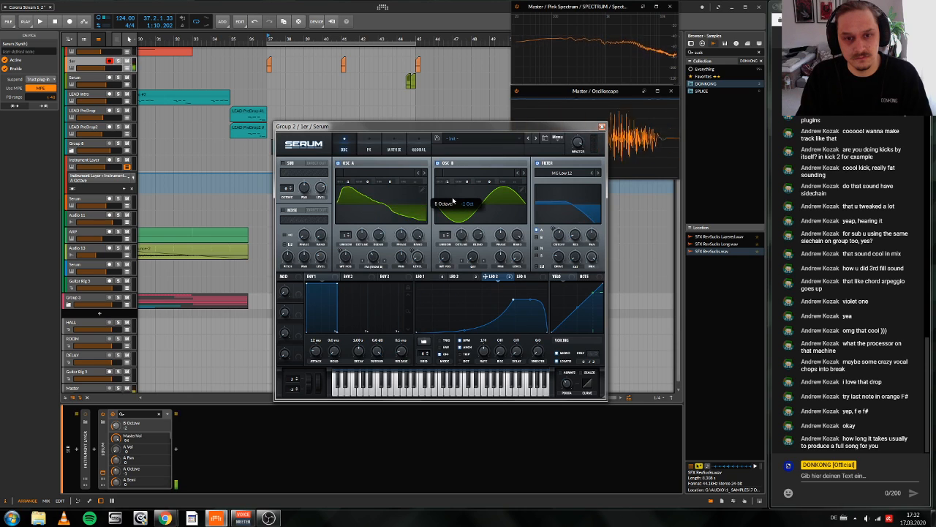
pyautogui.moveTo(374, 257); pyautogui.dragTo(386, 231)
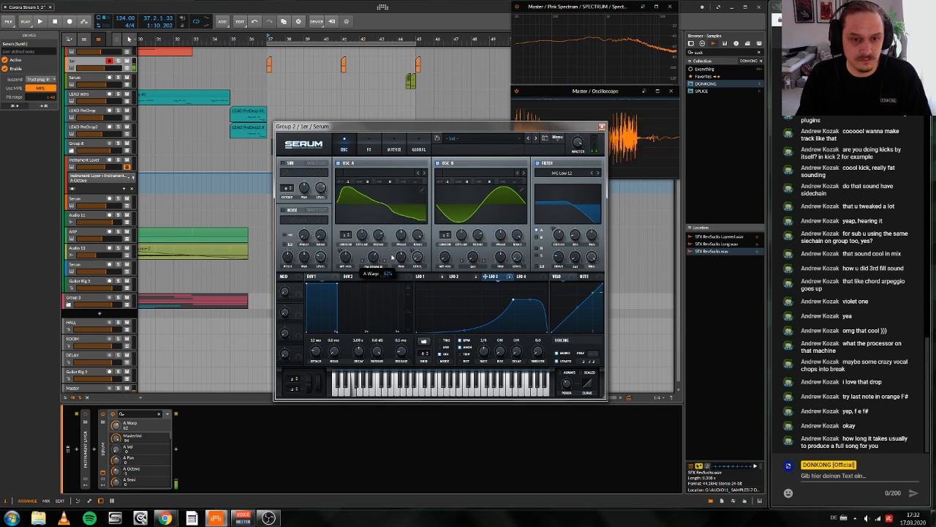
pyautogui.click(421, 276)
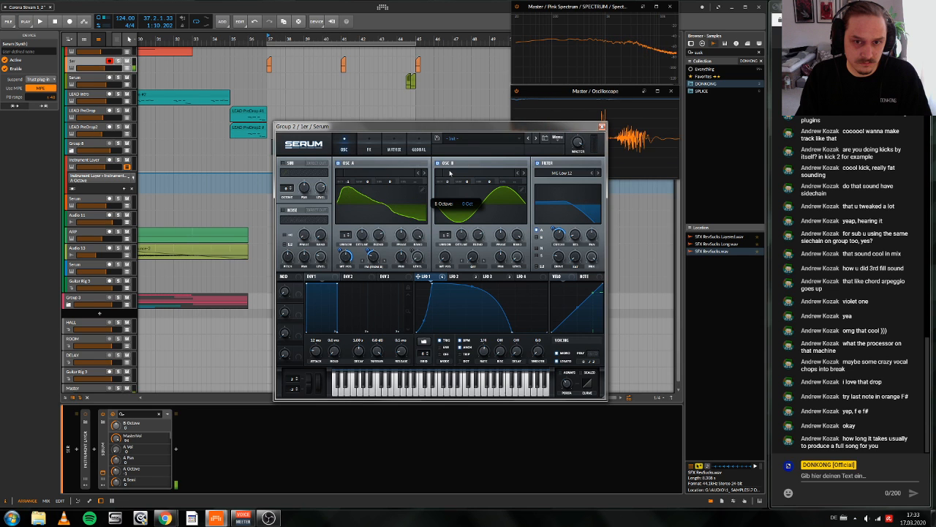
pyautogui.moveTo(450, 173); pyautogui.dragTo(449, 185)
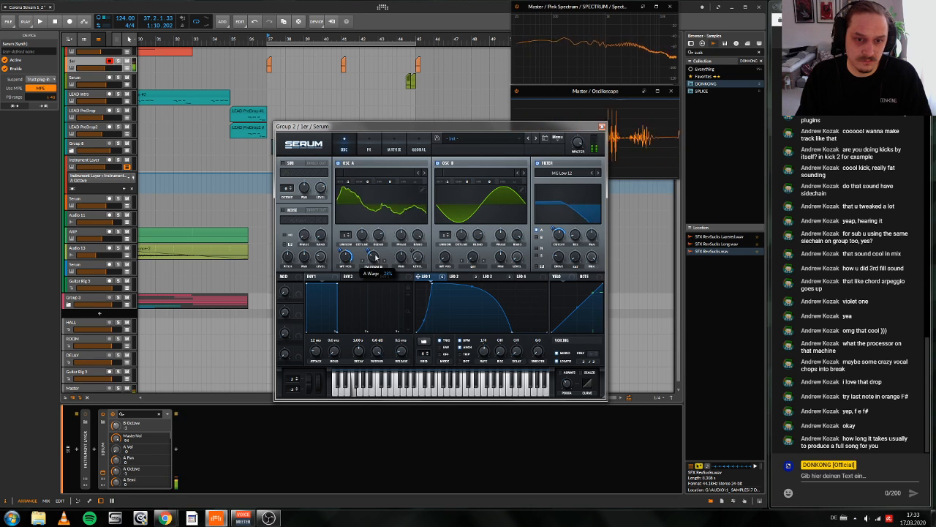
# Step: Adjust the FX filter's cutoff and its LFO 1 modulation while trying neighbouring filter types
pyautogui.click(369, 146)
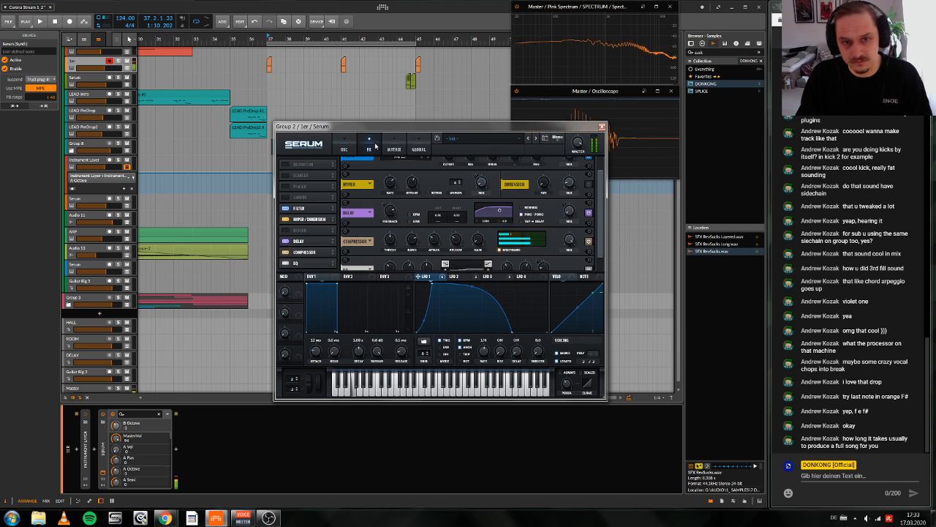
pyautogui.moveTo(449, 169); pyautogui.dragTo(446, 182)
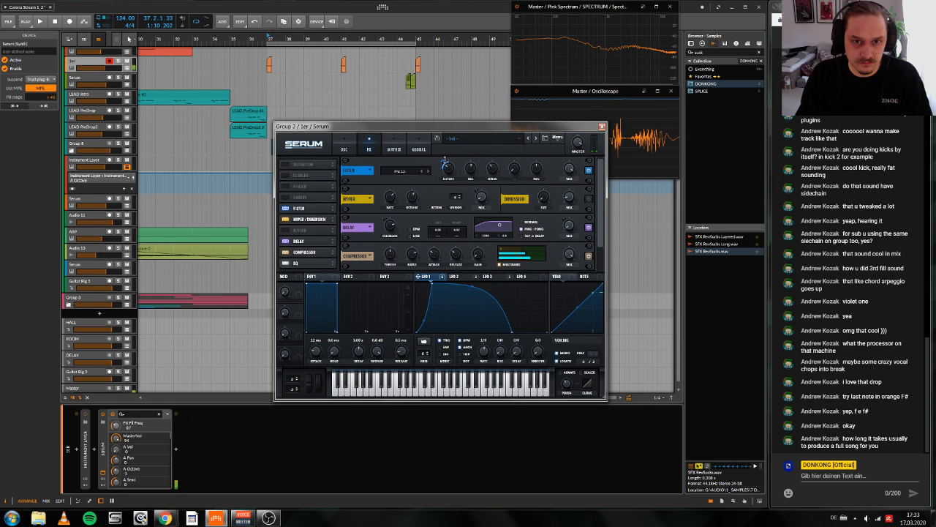
pyautogui.click(429, 171)
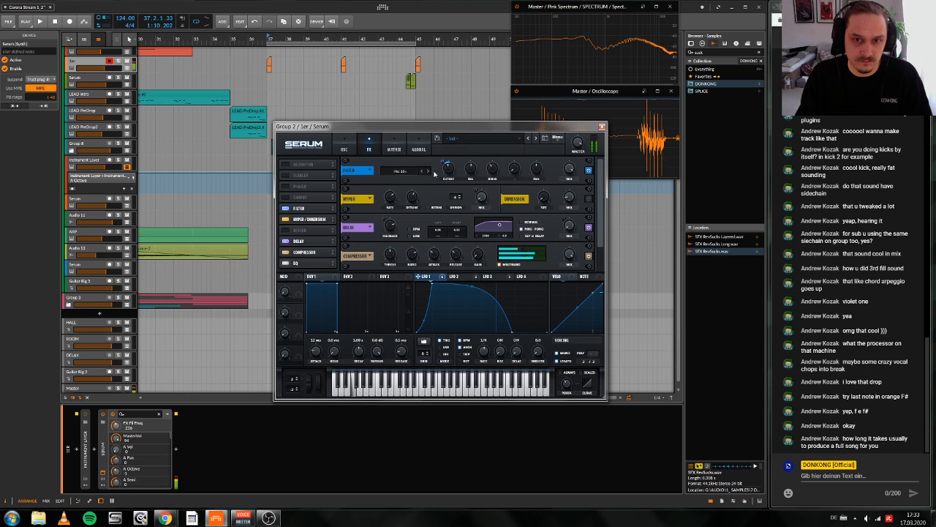
pyautogui.moveTo(449, 169); pyautogui.dragTo(475, 164)
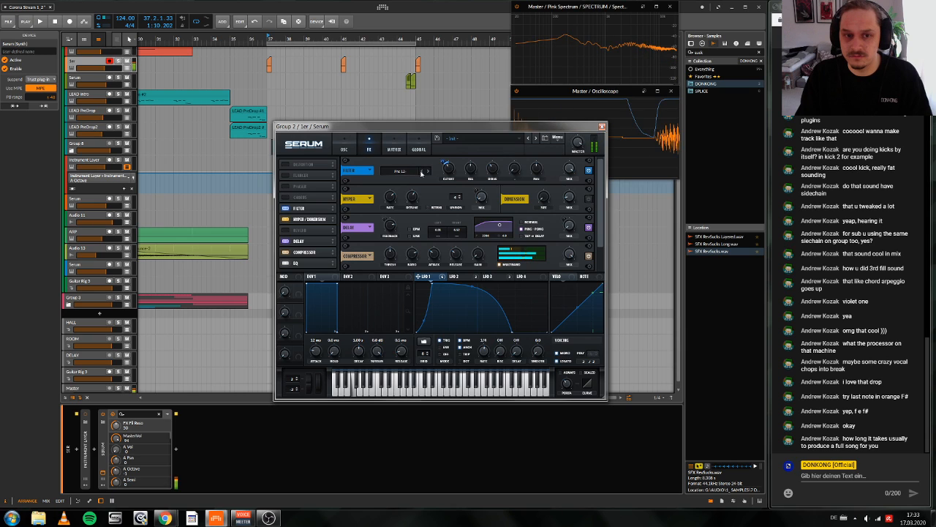
pyautogui.click(428, 172)
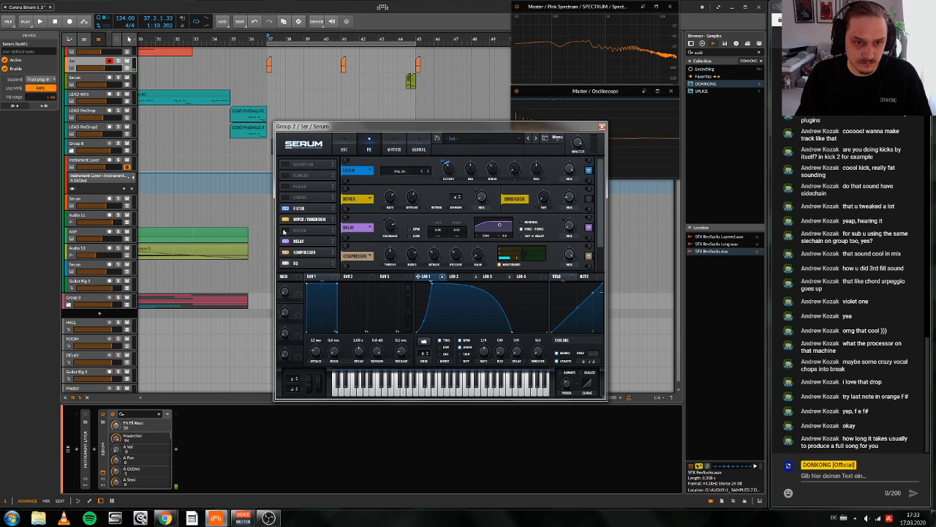
# Step: Reshape LFO 3 so its curve climbs to full level early in the cycle
pyautogui.click(487, 276)
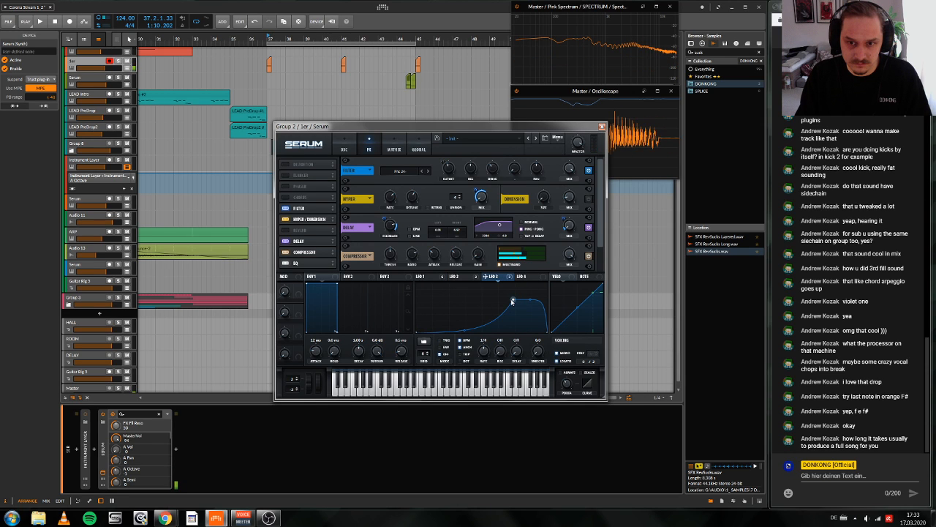
pyautogui.moveTo(512, 301); pyautogui.dragTo(449, 284)
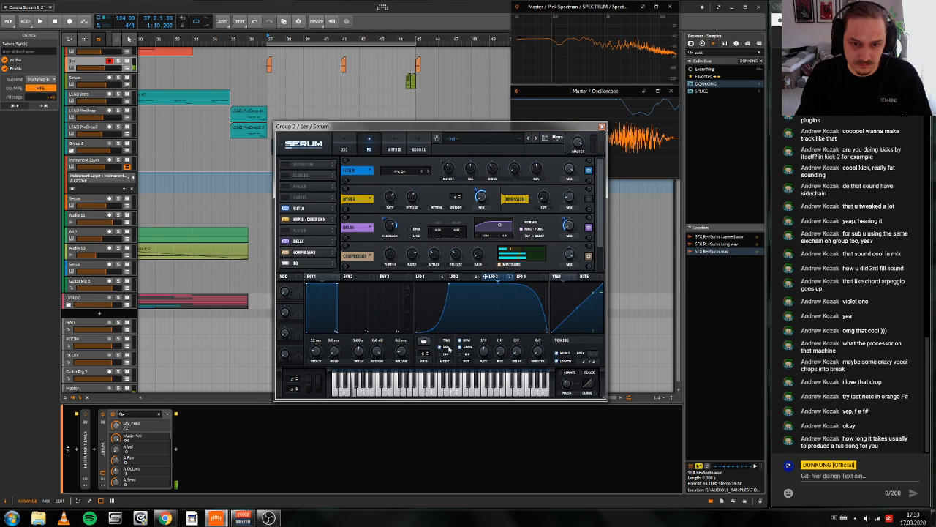
# Step: Set the delay times to 12.18 ms left and 11.31 ms right, and set the delay feedback to 32
pyautogui.moveTo(438, 236)
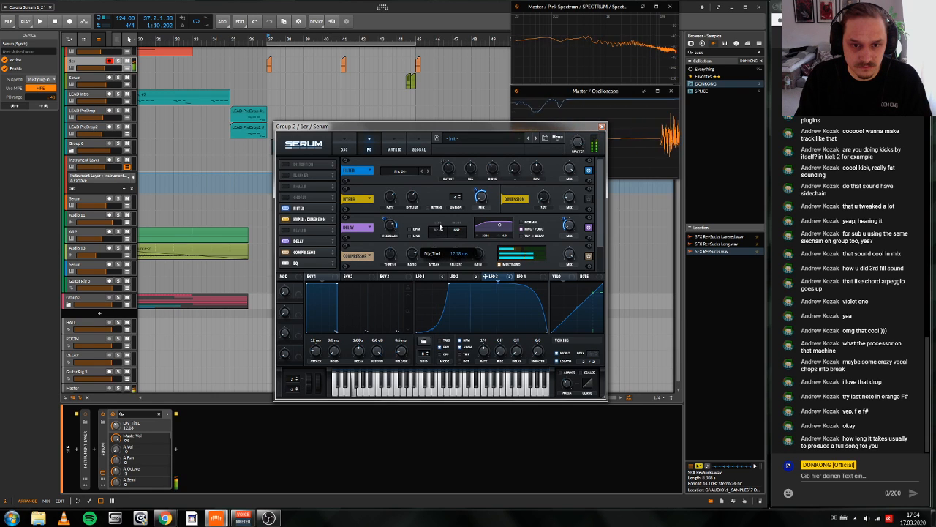
pyautogui.moveTo(459, 231); pyautogui.dragTo(460, 225)
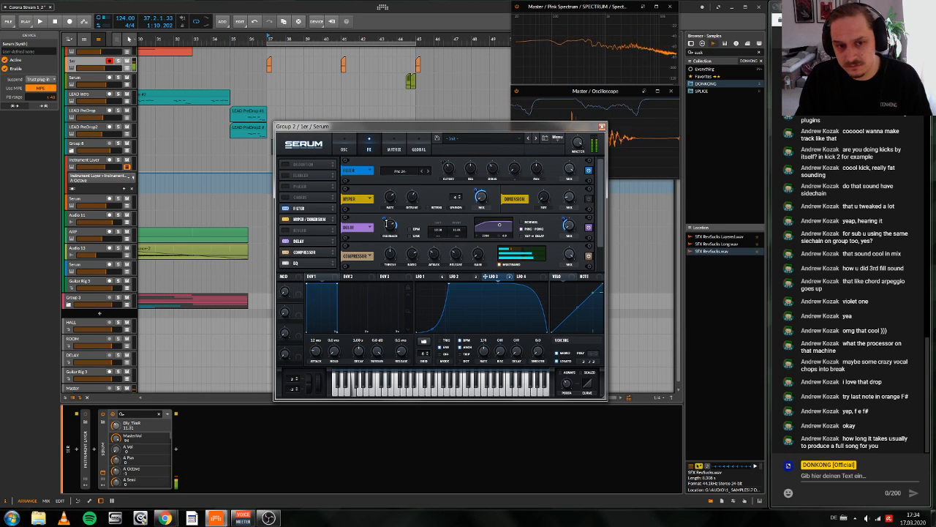
pyautogui.moveTo(391, 227); pyautogui.dragTo(384, 250)
pyautogui.moveTo(384, 221); pyautogui.dragTo(391, 204)
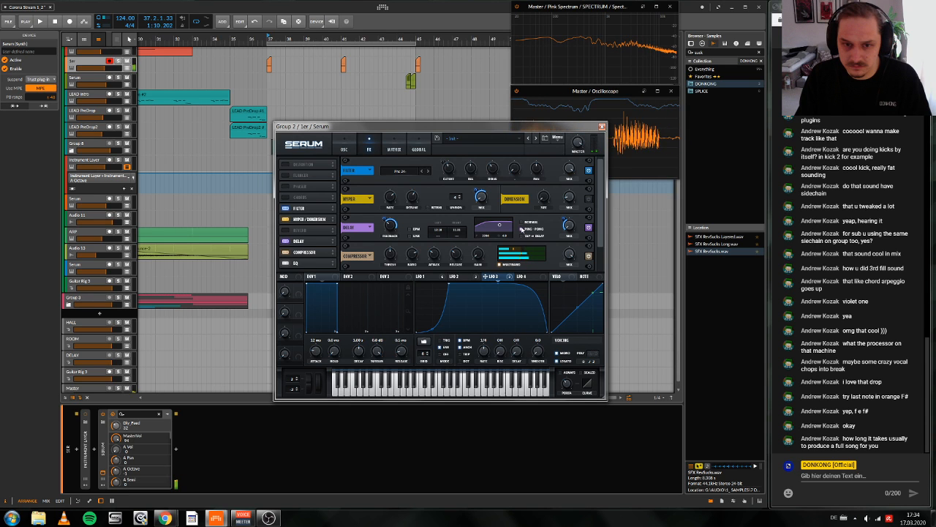
# Step: Lengthen and curve envelope 1's attack, and lower oscillator A's wavetable position
pyautogui.click(344, 146)
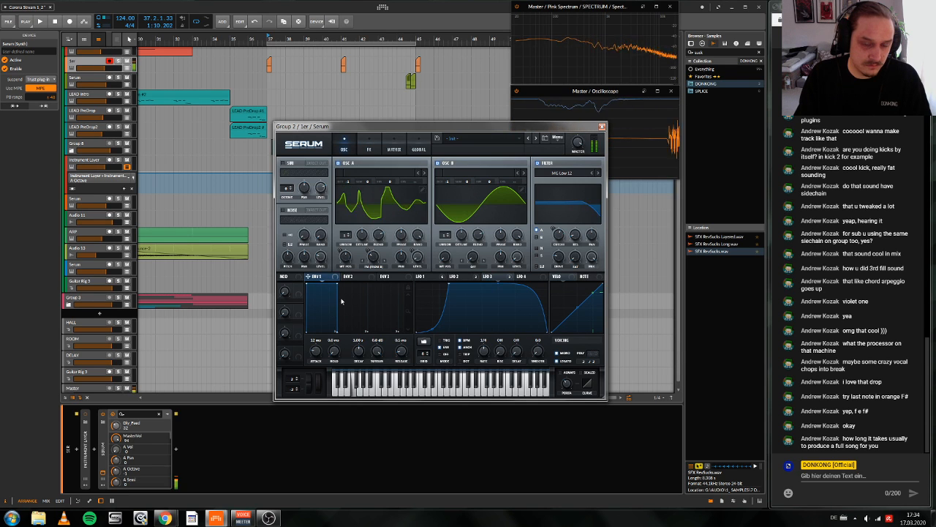
pyautogui.moveTo(316, 351); pyautogui.dragTo(317, 339)
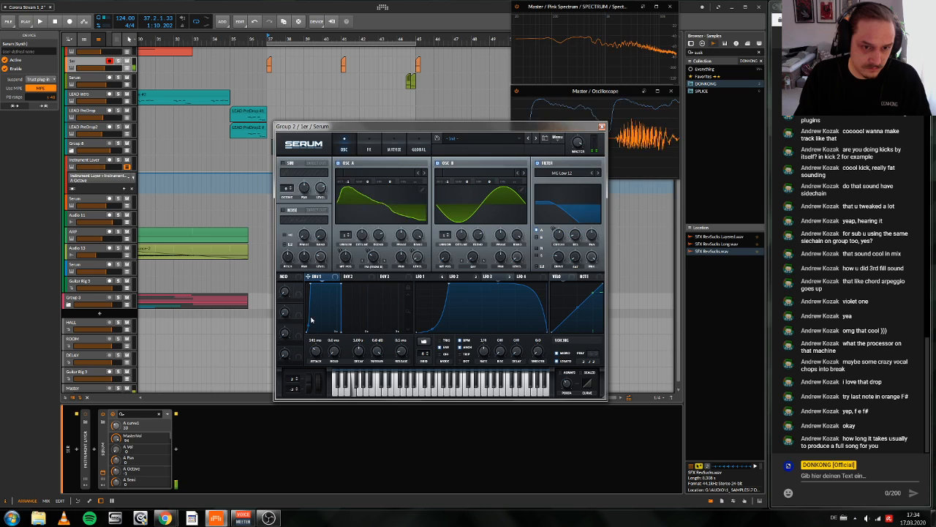
pyautogui.click(369, 149)
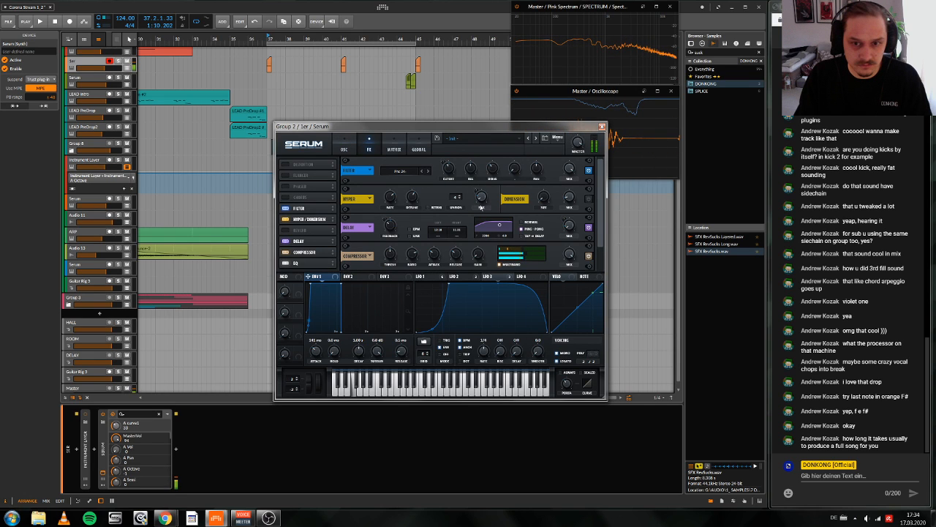
pyautogui.click(343, 147)
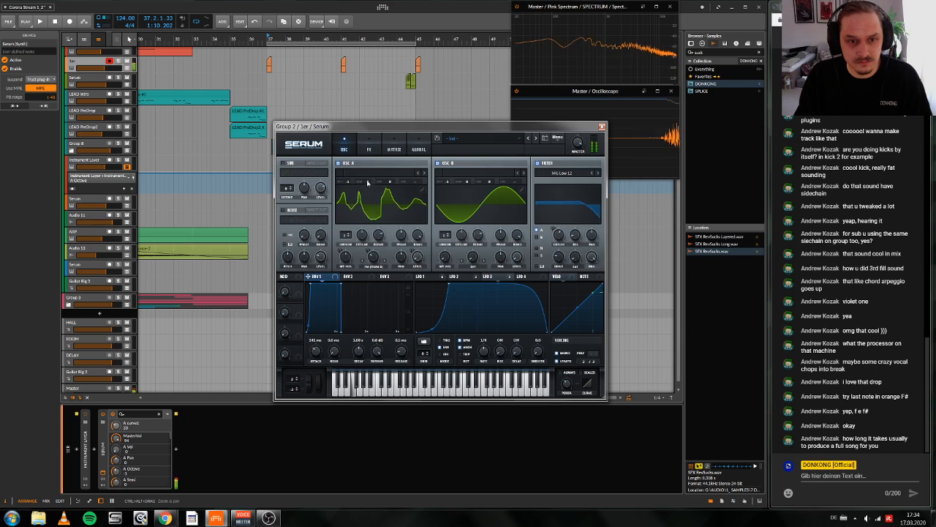
pyautogui.moveTo(347, 256)
pyautogui.mouseDown()
pyautogui.moveTo(331, 314)
pyautogui.moveTo(343, 271)
pyautogui.mouseUp()
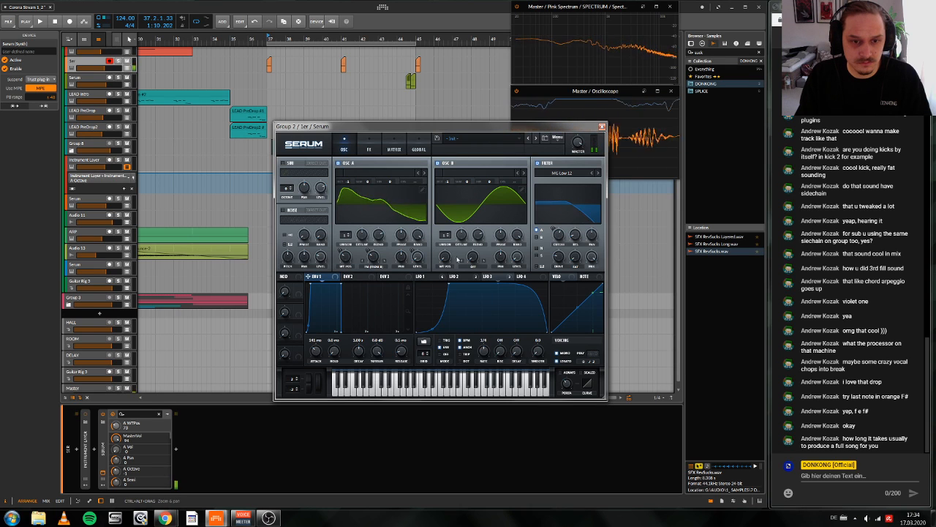
# Step: Set oscillator B's warp mode to PWM and modulate the warp amount with LFO 1
pyautogui.click(471, 266)
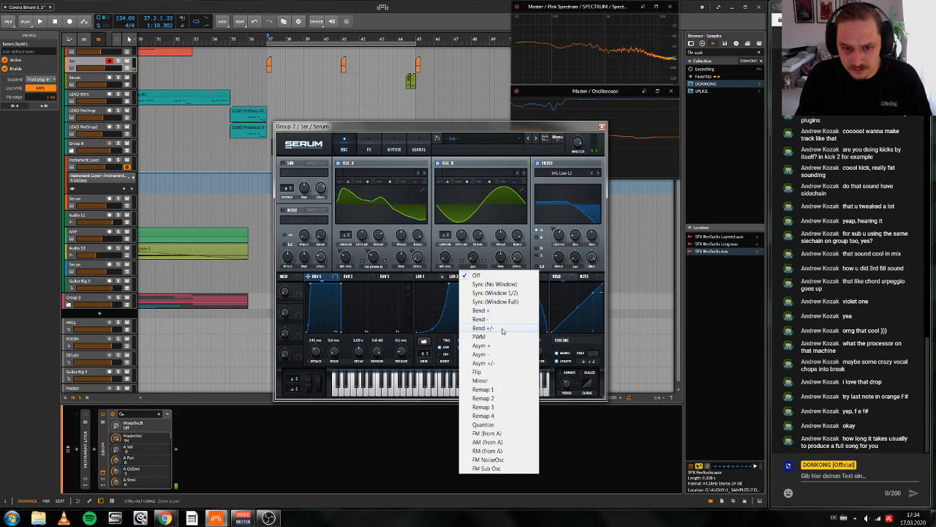
pyautogui.click(502, 337)
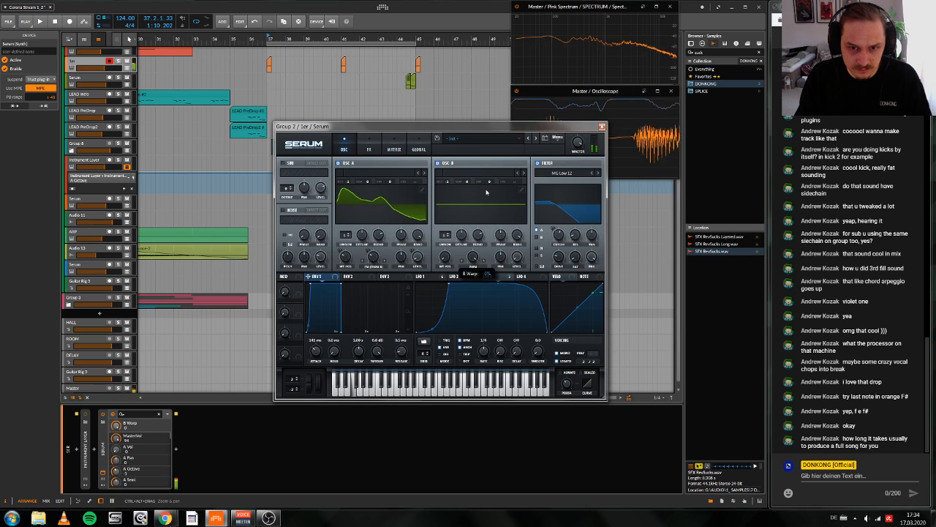
pyautogui.click(423, 278)
pyautogui.moveTo(461, 260)
pyautogui.mouseDown()
pyautogui.moveTo(473, 258)
pyautogui.moveTo(464, 261)
pyautogui.mouseUp()
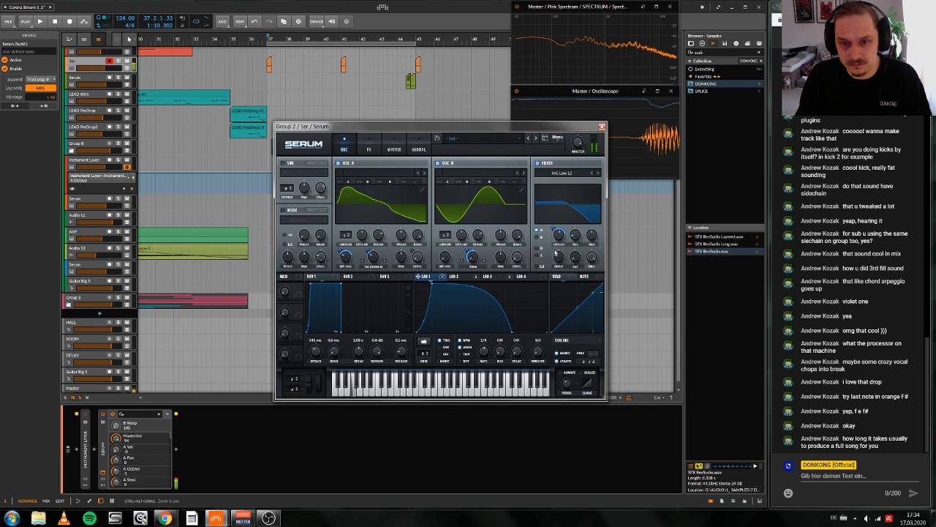
# Step: Bypass and re-enable the oscillator page's filter to compare the sound
pyautogui.click(537, 163)
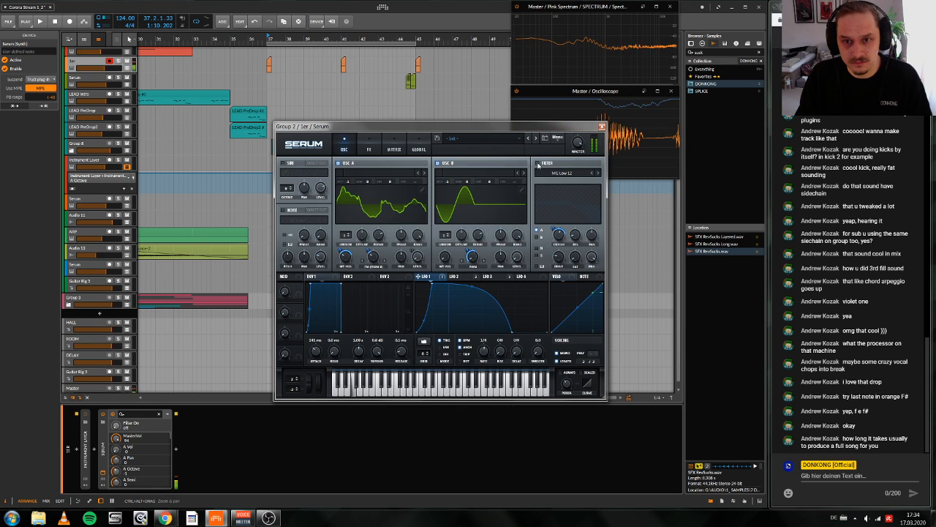
pyautogui.click(538, 163)
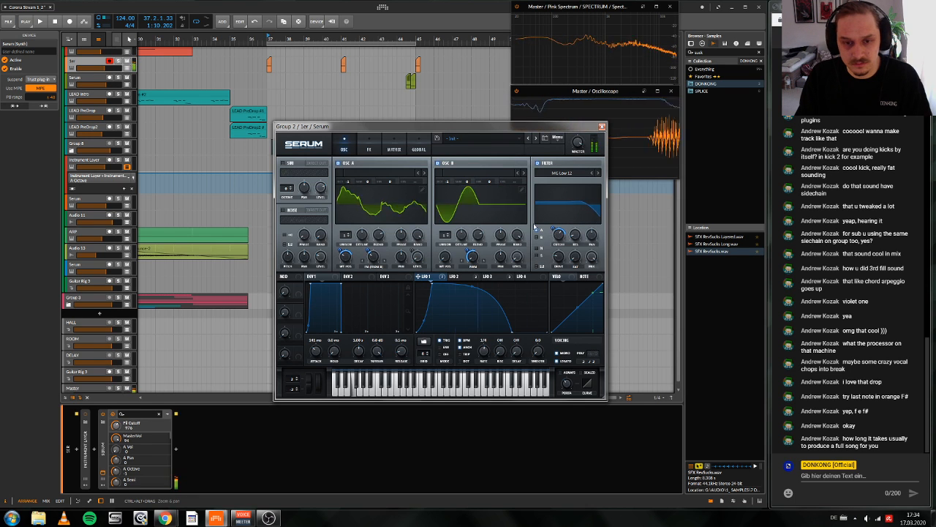
# Step: Modulate the Hyper mix with LFO 3 at a depth of 33, and place Hyper/Dimension after the delay in the effects chain
pyautogui.click(368, 148)
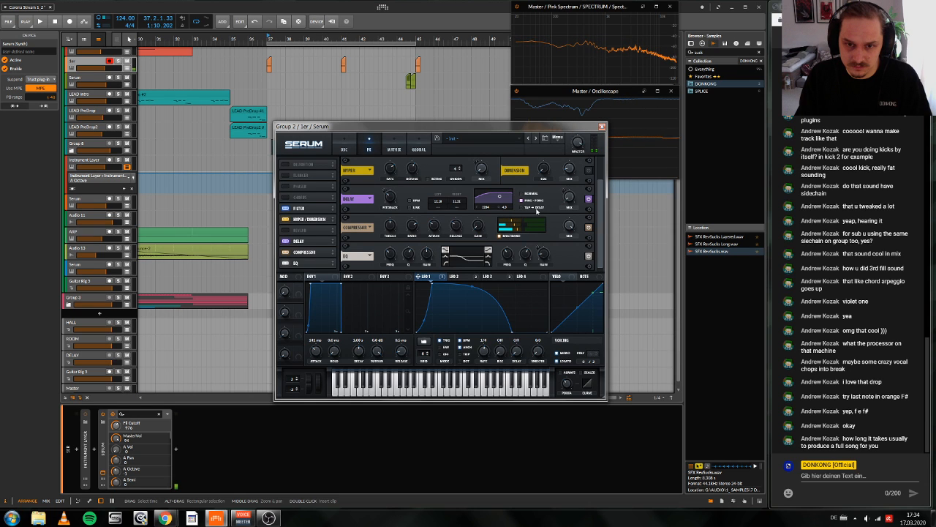
pyautogui.click(502, 276)
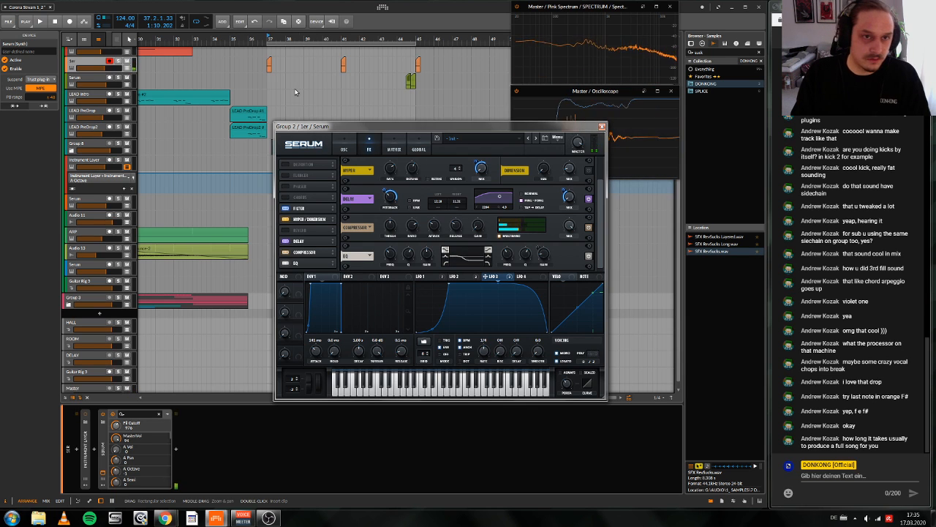
pyautogui.press('space')
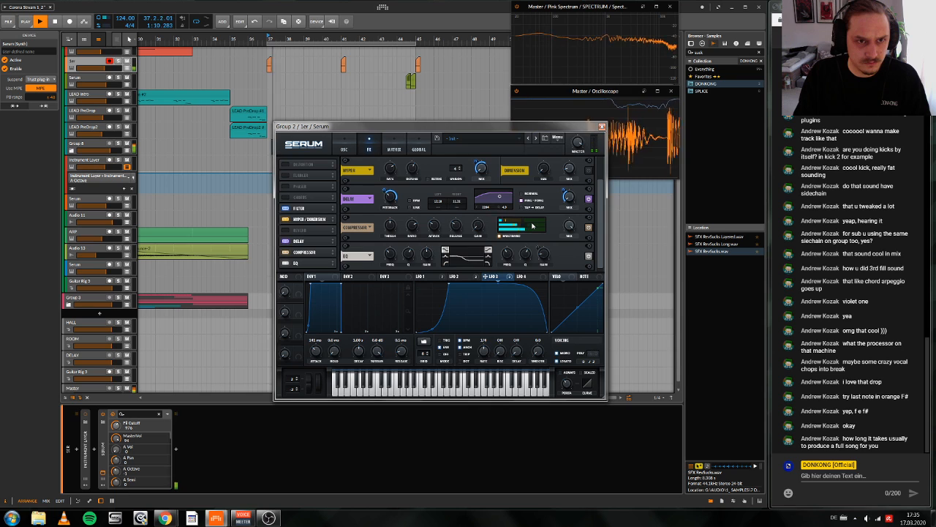
pyautogui.press('space')
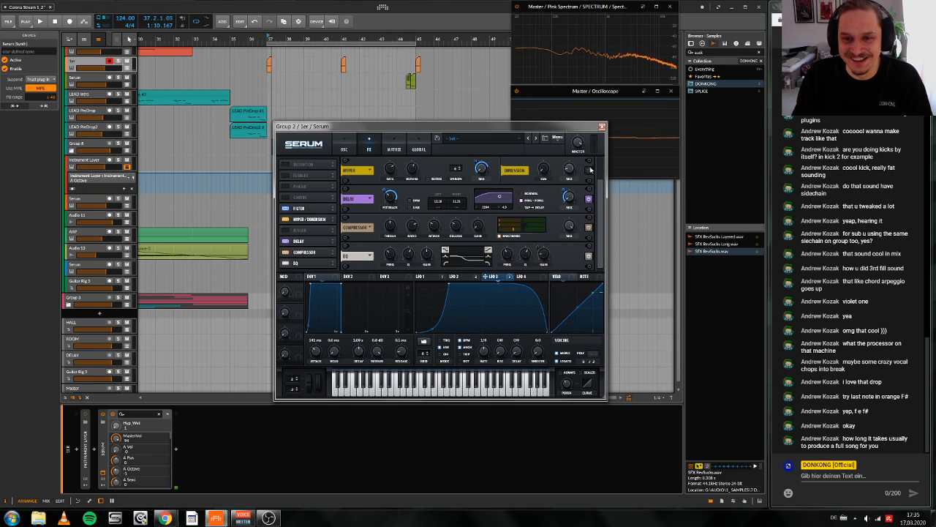
pyautogui.moveTo(475, 163); pyautogui.dragTo(472, 174)
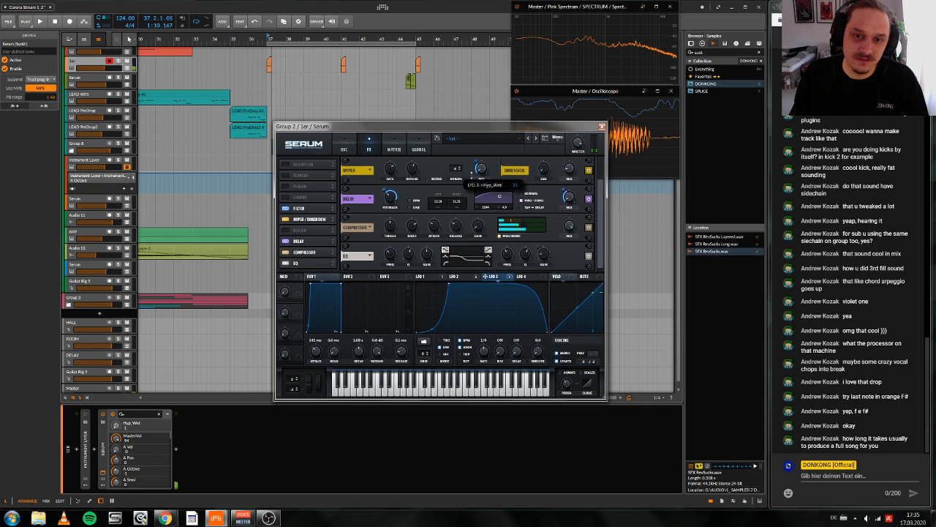
pyautogui.moveTo(322, 219); pyautogui.dragTo(318, 268)
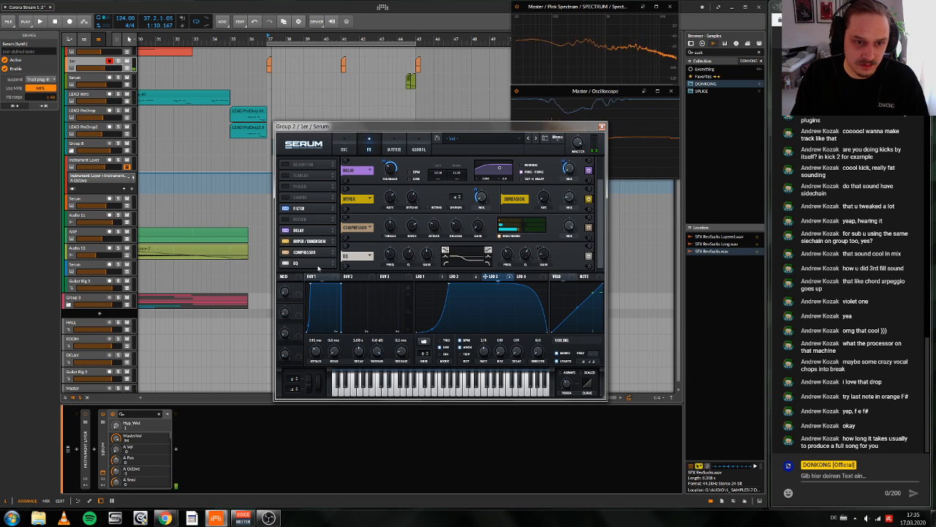
# Step: Compare the sound with and without the EQ, leave it bypassed, and reshape LFO 2 with a later peak
pyautogui.click(286, 264)
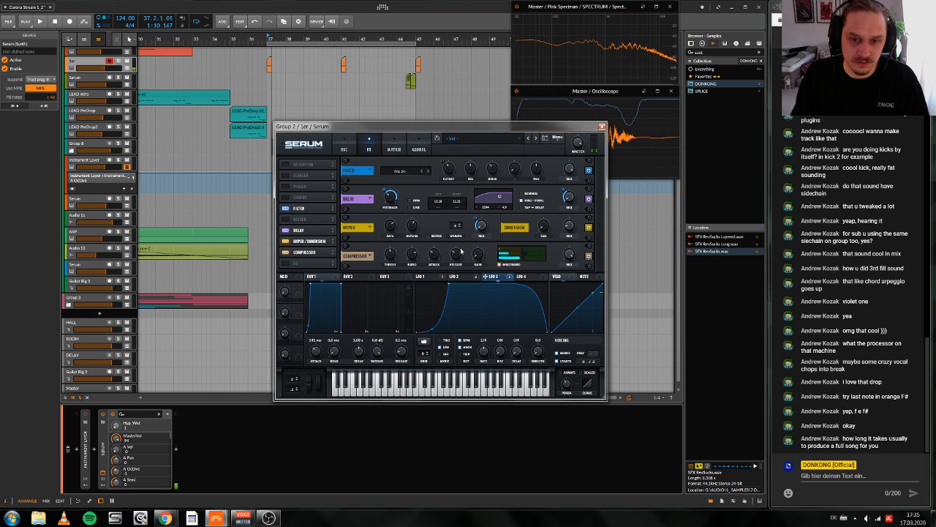
pyautogui.click(461, 276)
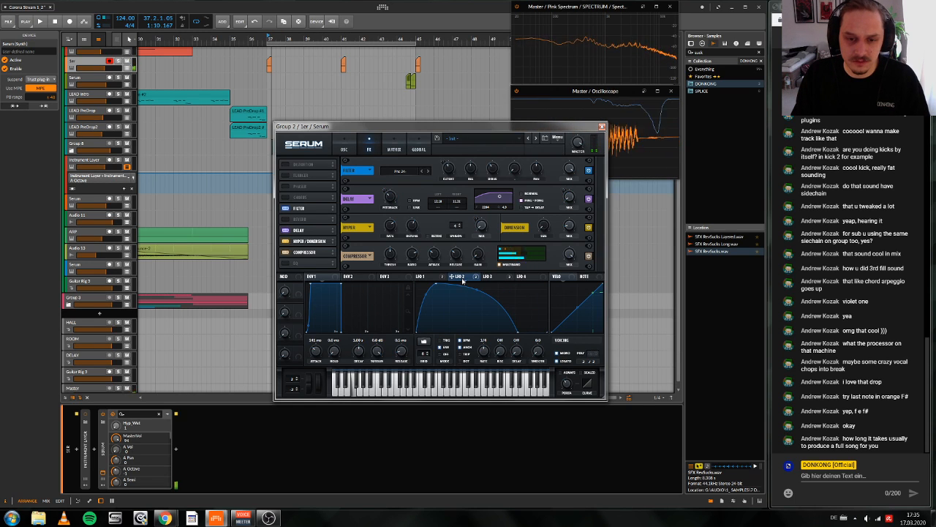
pyautogui.click(286, 264)
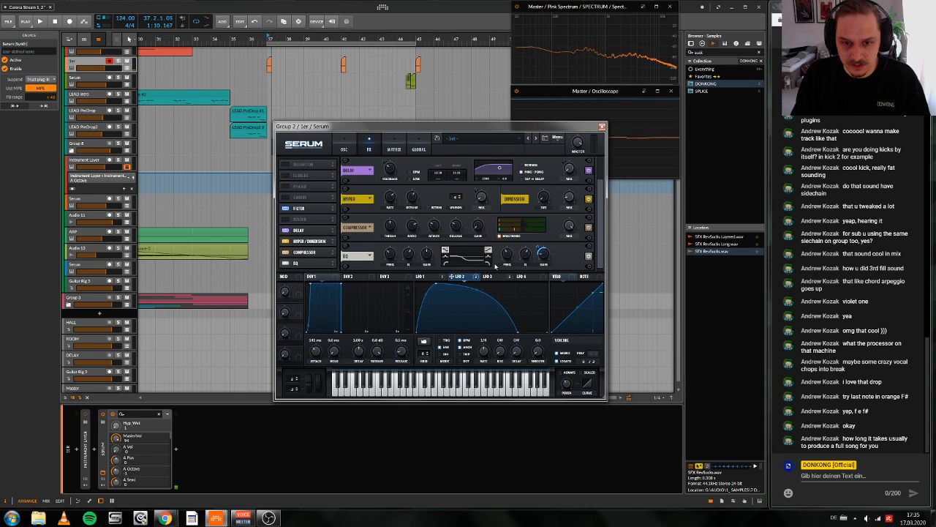
pyautogui.click(286, 263)
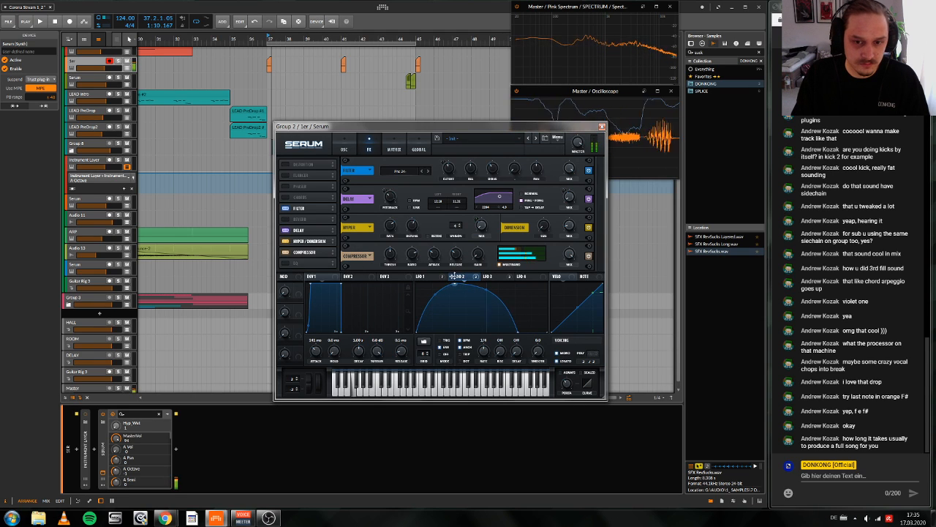
# Step: Set oscillator A's wavetable position to 1 and raise oscillator B's octave to +1
pyautogui.click(345, 140)
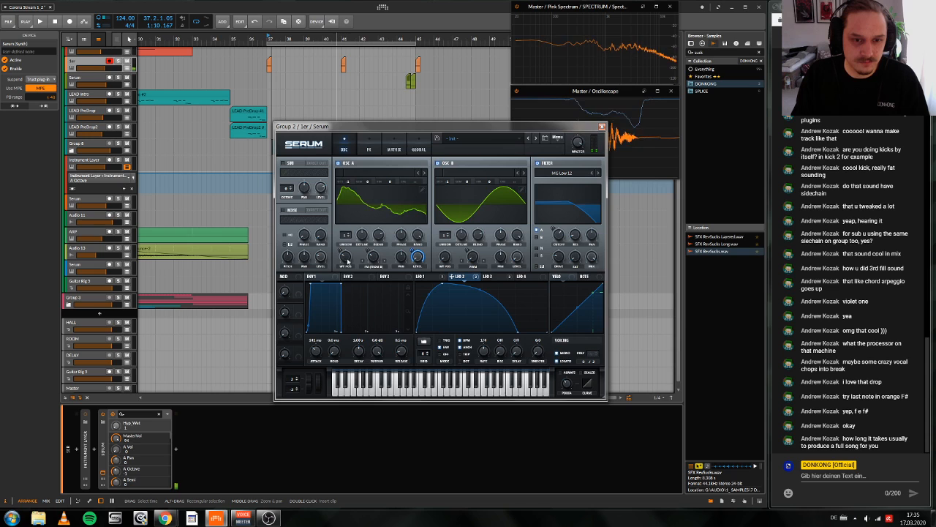
pyautogui.moveTo(346, 258); pyautogui.dragTo(349, 306)
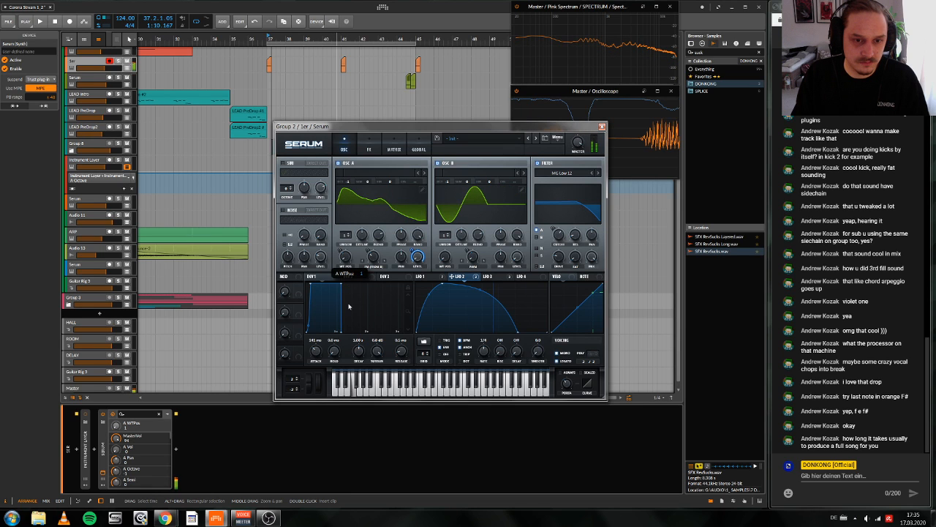
pyautogui.moveTo(447, 182); pyautogui.dragTo(453, 156)
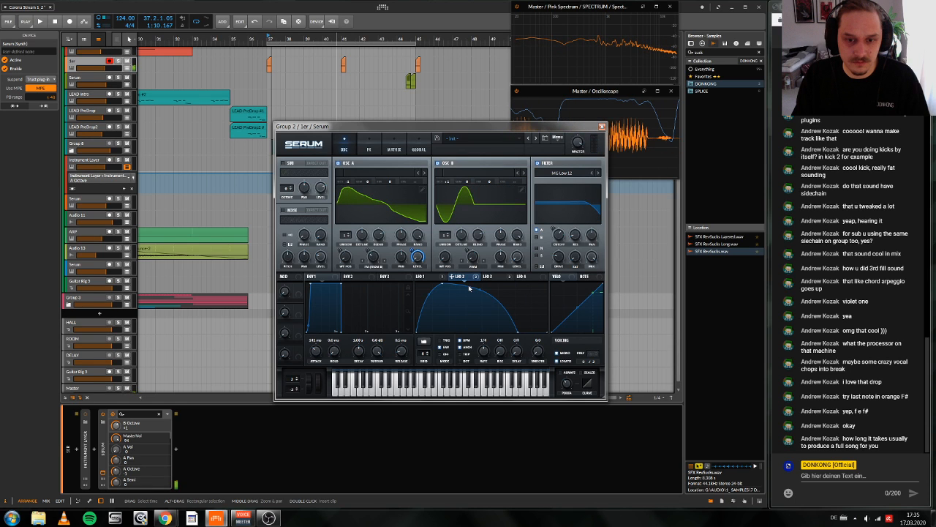
# Step: Reshape LFO 3 with a slower rise to a later, slightly lower peak, and close the Serum window
pyautogui.click(488, 276)
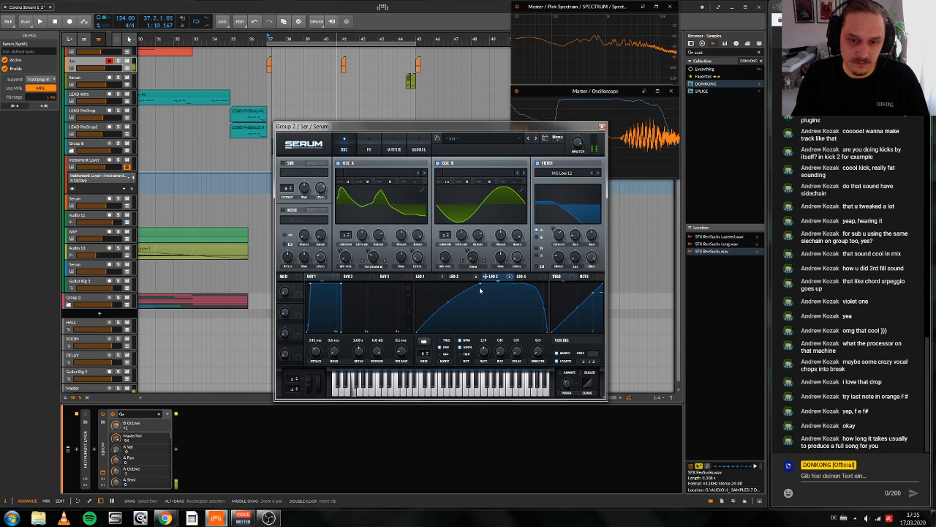
pyautogui.moveTo(480, 291)
pyautogui.mouseDown()
pyautogui.moveTo(475, 306)
pyautogui.moveTo(481, 296)
pyautogui.mouseUp()
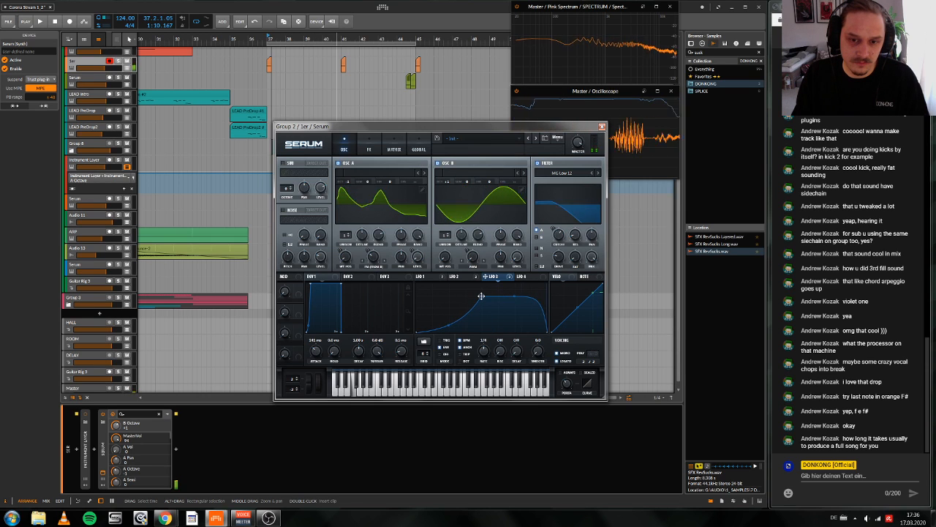
pyautogui.click(368, 148)
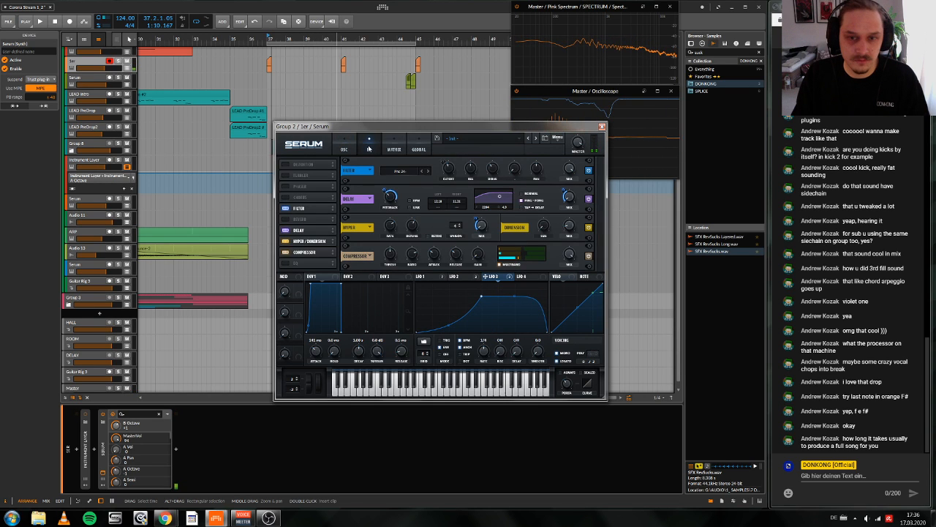
pyautogui.click(344, 149)
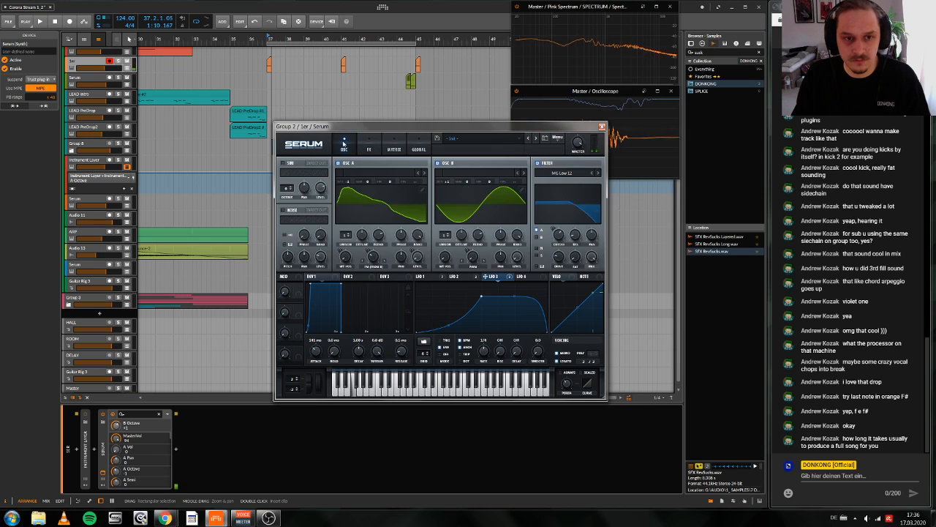
pyautogui.click(602, 127)
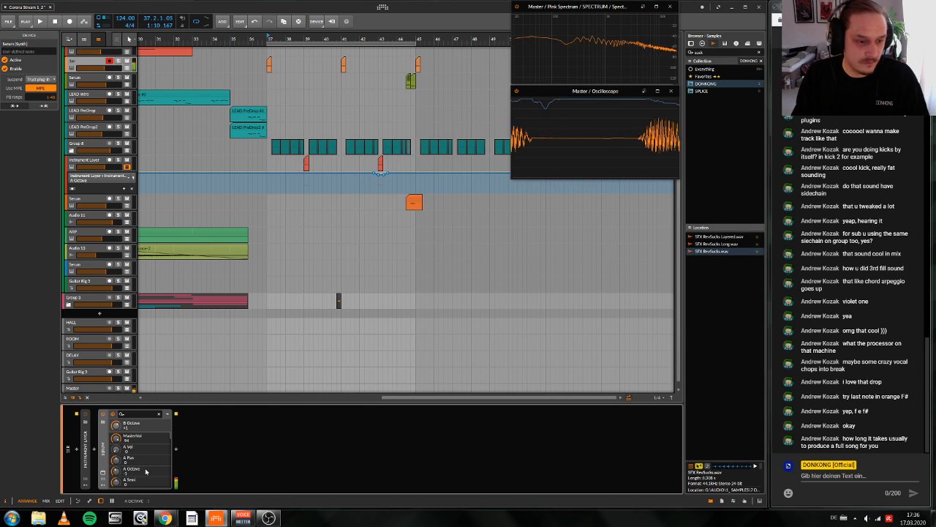
# Step: Insert the Bitwig Distortion device after Serum in the track's device chain
pyautogui.click(175, 449)
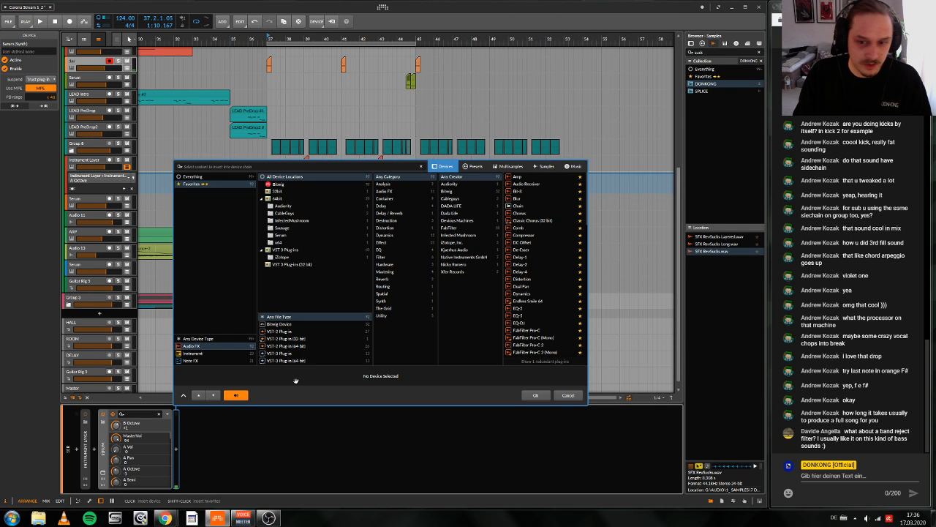
pyautogui.click(326, 169)
pyautogui.write('dist')
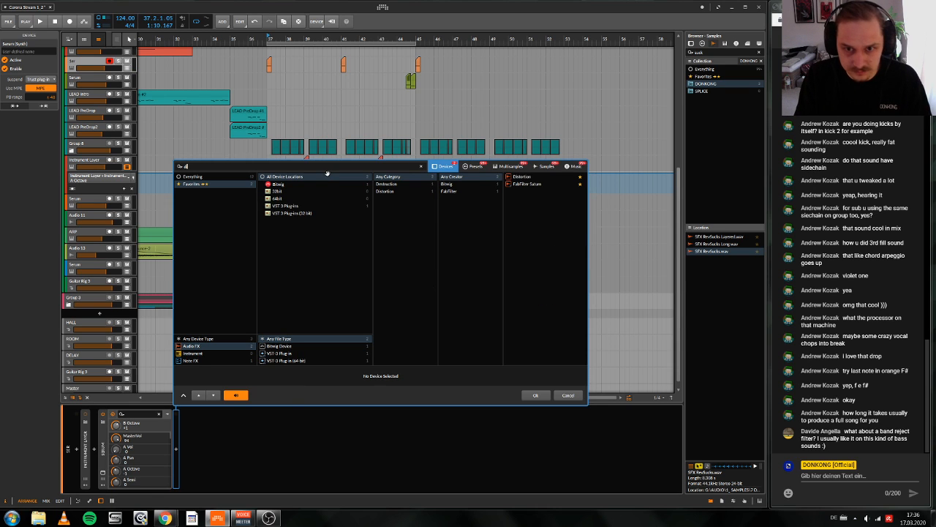
pyautogui.press('Down')
pyautogui.press('Return')
# Step: Return to the Ser track and show its device chain with the Distortion device
pyautogui.click(190, 235)
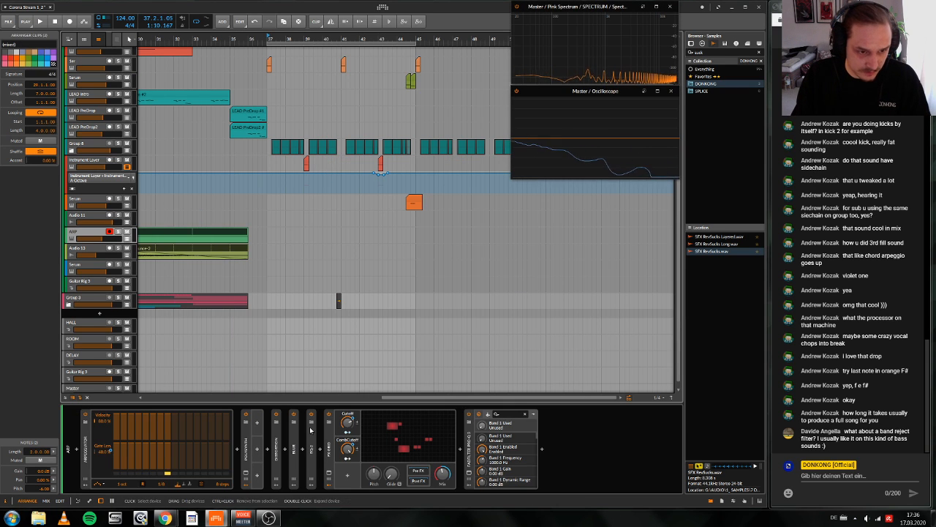
pyautogui.click(90, 70)
pyautogui.click(259, 419)
pyautogui.press('d')
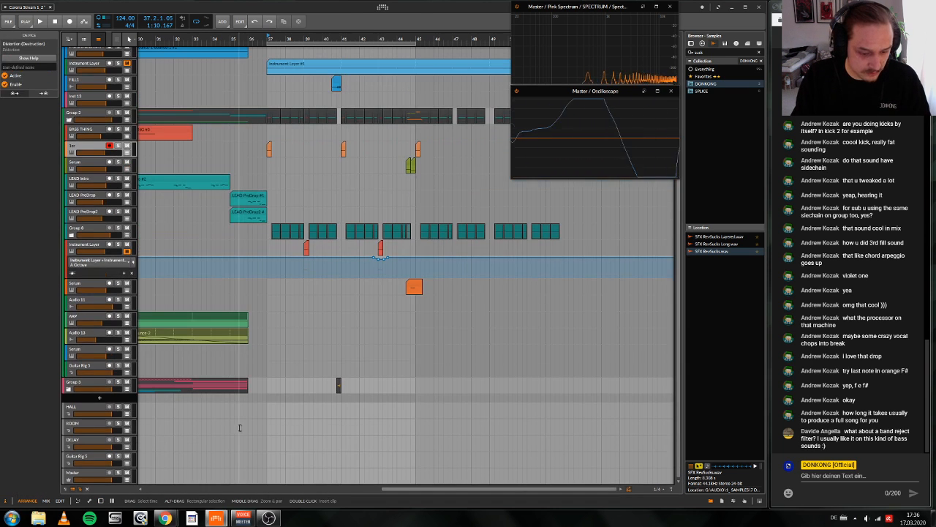
pyautogui.press('d')
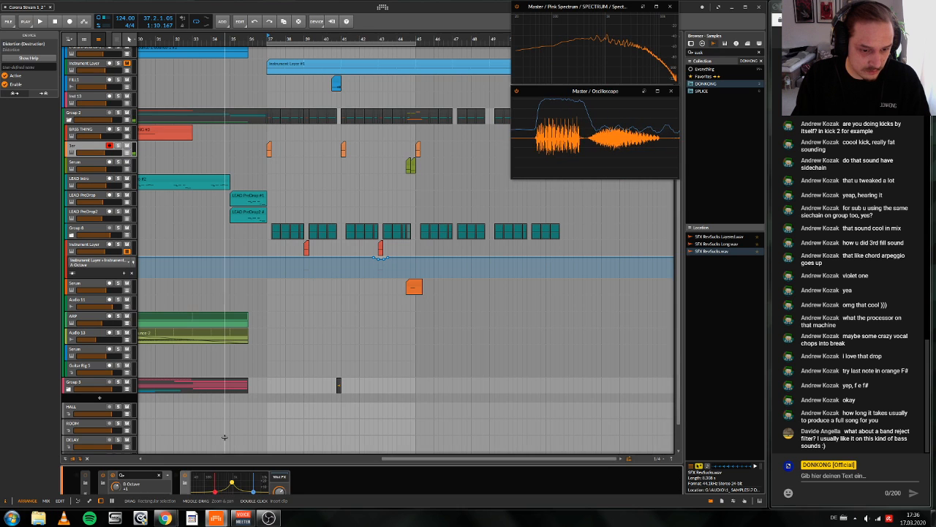
pyautogui.press('d')
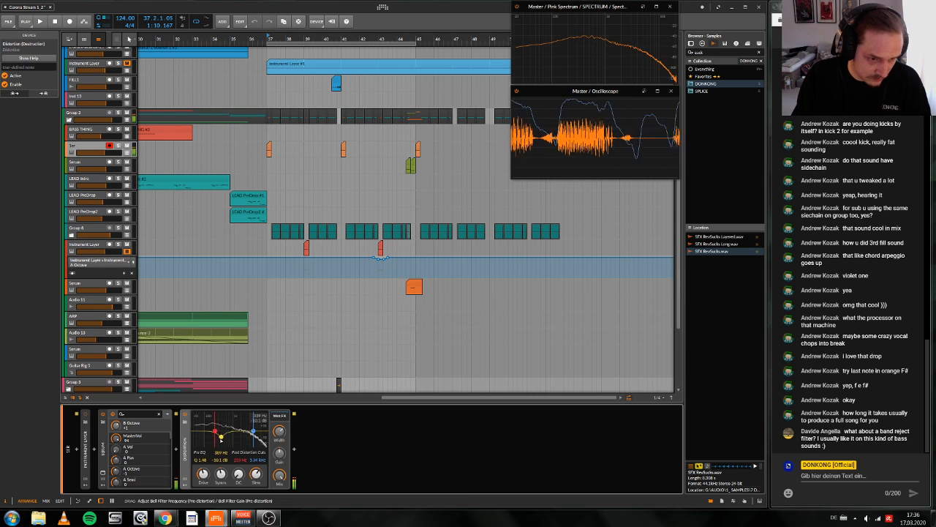
# Step: Set the Distortion's pre-EQ bell to 172 Hz and +14.0 dB, reset its high cut, and lower its mix to about 27%
pyautogui.moveTo(213, 425); pyautogui.dragTo(210, 425)
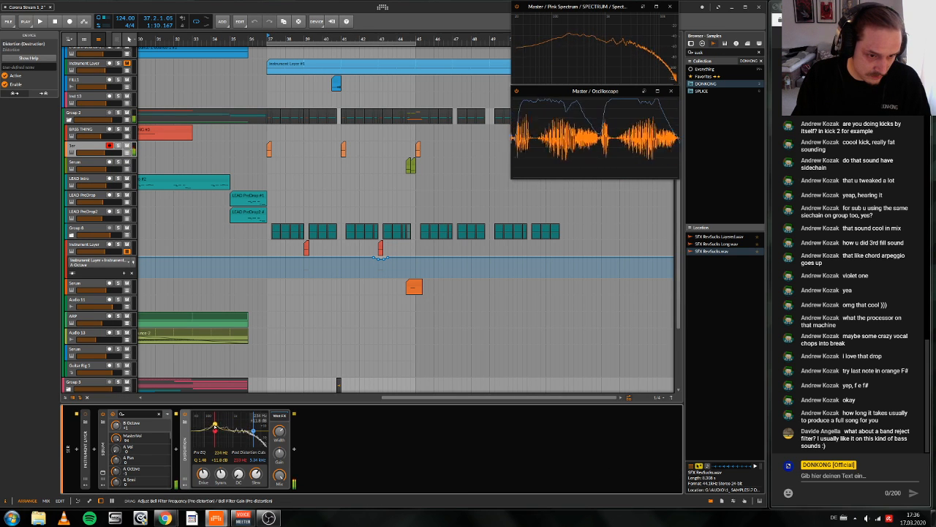
pyautogui.doubleClick(258, 459)
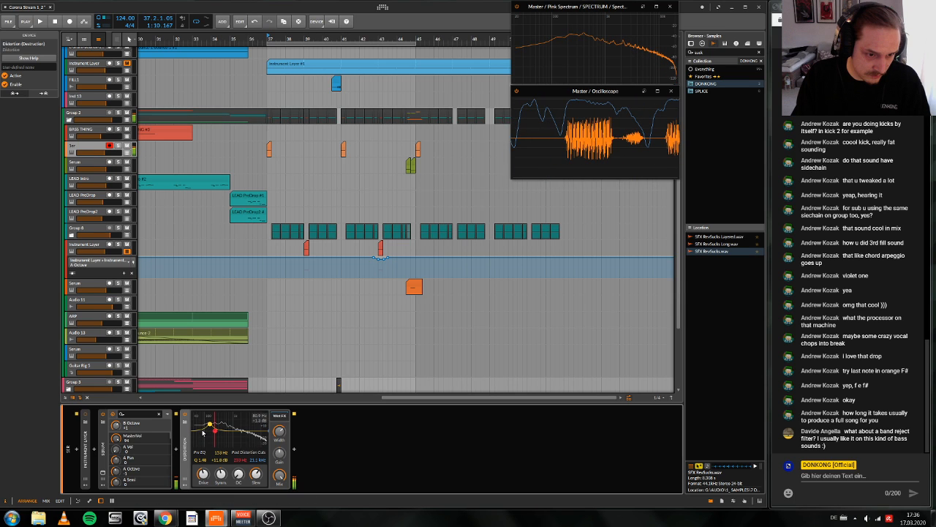
pyautogui.moveTo(209, 426); pyautogui.dragTo(213, 426)
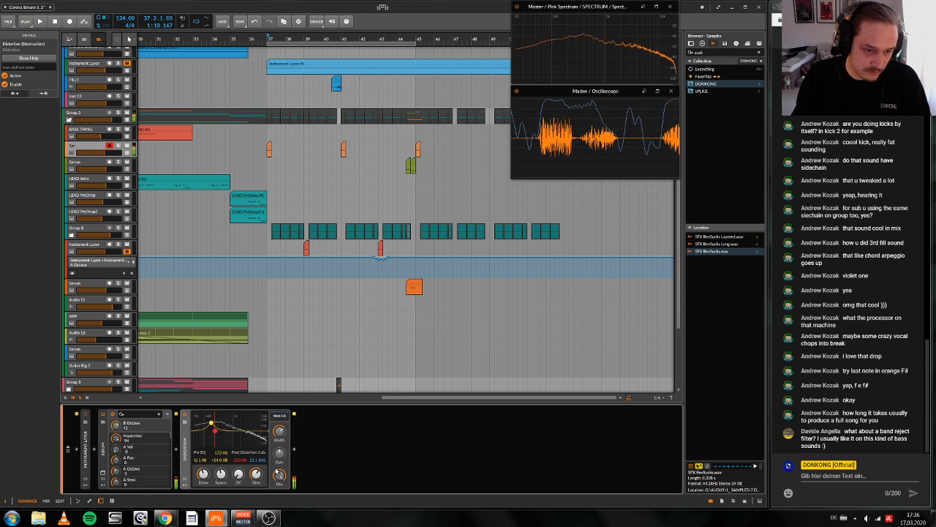
pyautogui.moveTo(280, 475); pyautogui.dragTo(280, 480)
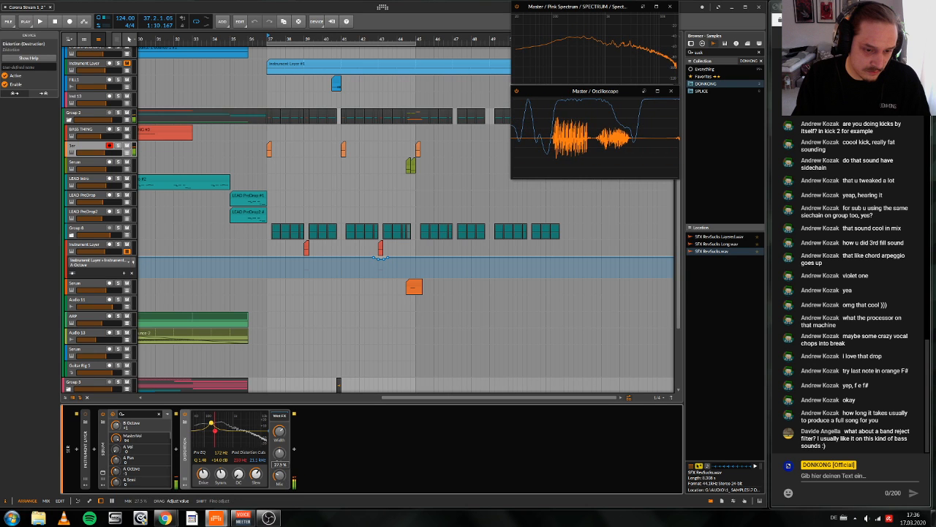
# Step: Group the Serum and Distortion devices together into a nested Instrument Layer
pyautogui.keyDown('shift'); pyautogui.click(103, 468); pyautogui.keyUp('shift')
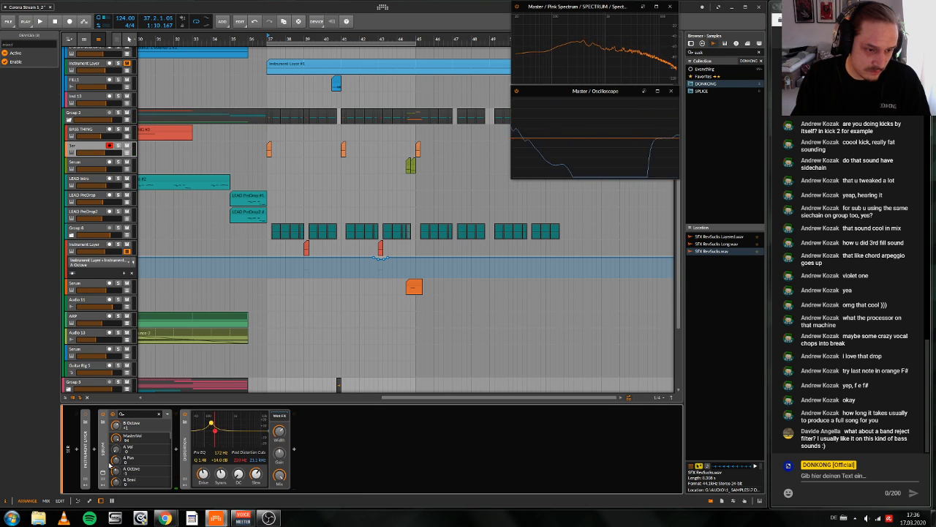
pyautogui.keyDown('shift'); pyautogui.click(185, 475); pyautogui.keyUp('shift')
pyautogui.keyDown('shift'); pyautogui.click(185, 475); pyautogui.keyUp('shift')
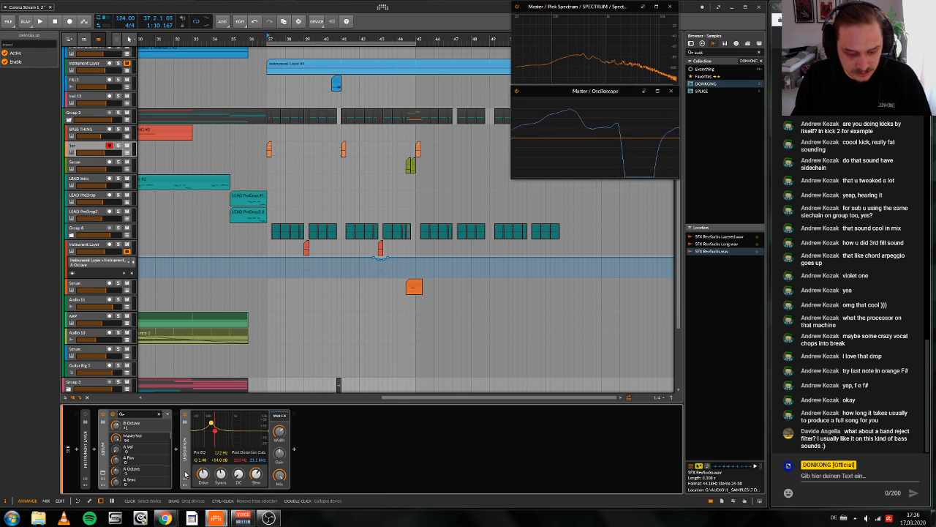
pyautogui.hotkey('ctrl', 'g')
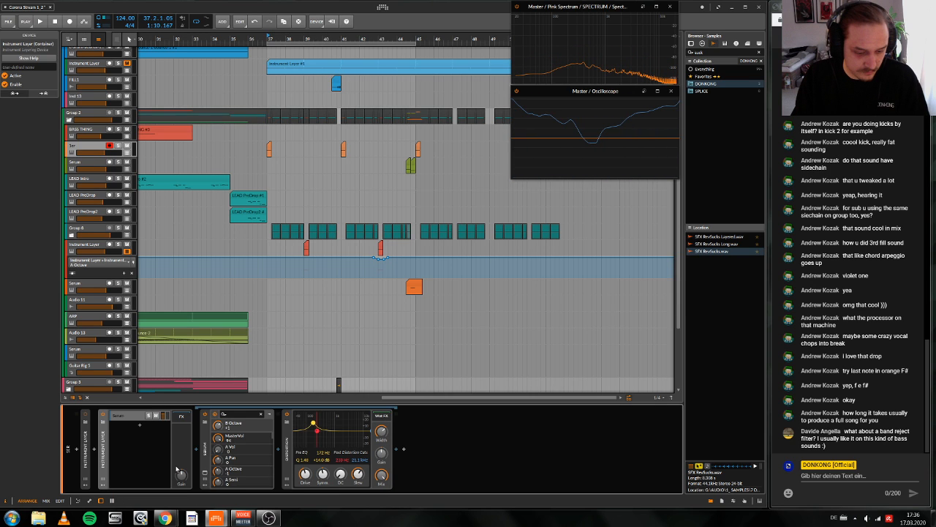
# Step: Add a second layer to the nested Instrument Layer and load Serum_x64 into it
pyautogui.click(140, 424)
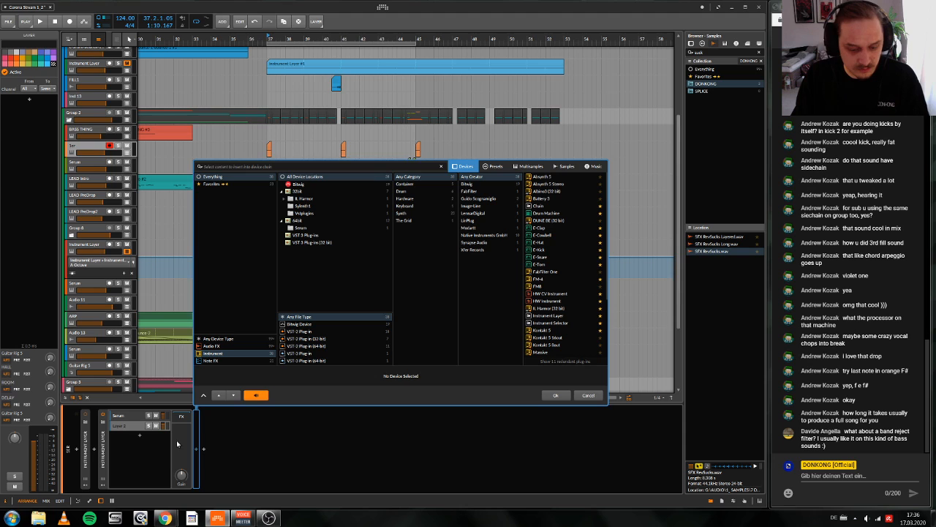
pyautogui.write('ser')
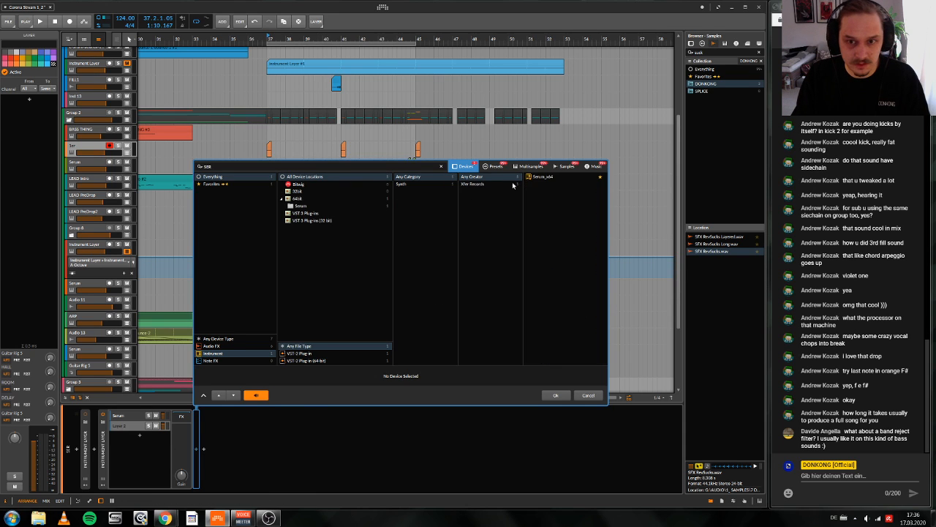
pyautogui.click(543, 176)
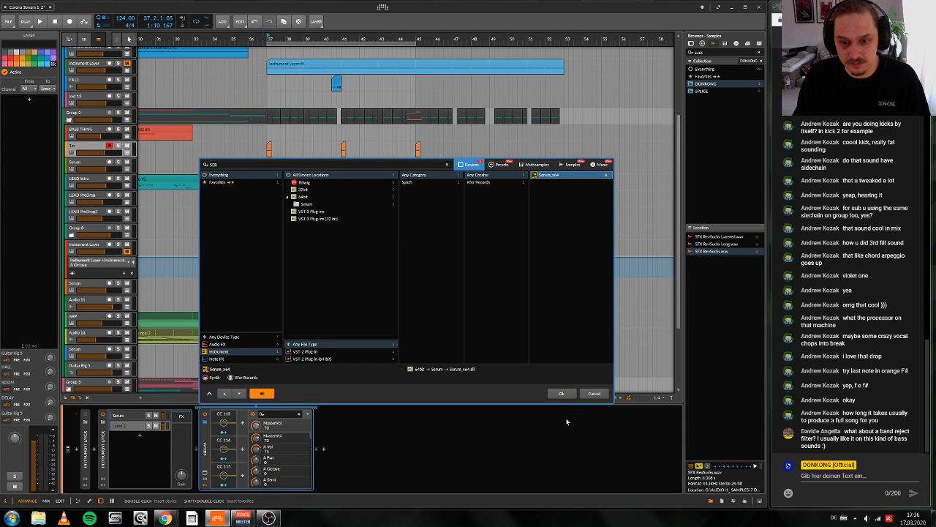
pyautogui.click(562, 393)
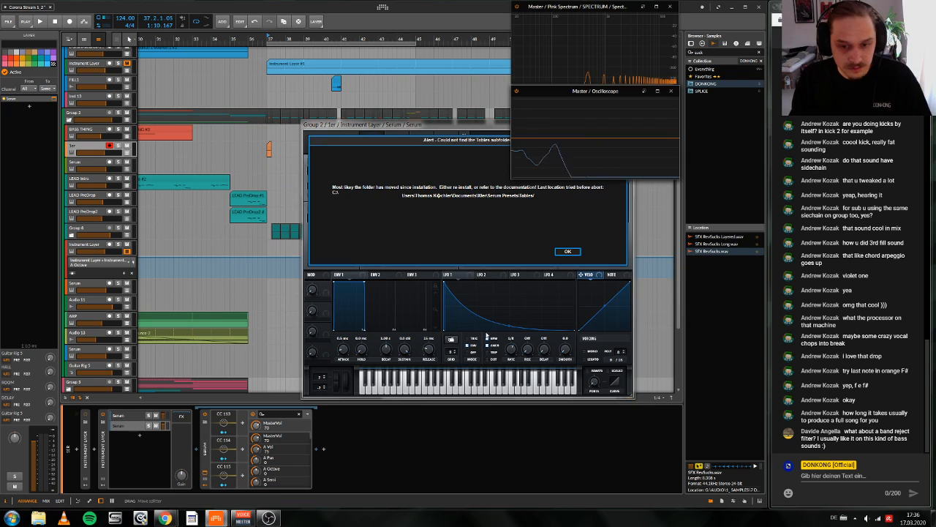
# Step: Dismiss the missing-tables alert, switch off oscillator A in the new Serum leaving oscillator B on, and mute the first Serum layer
pyautogui.click(568, 252)
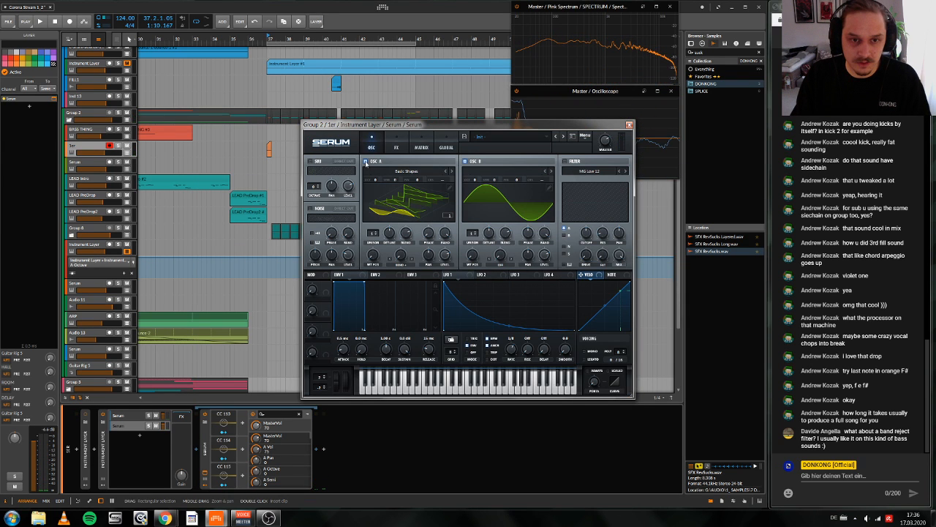
pyautogui.click(365, 162)
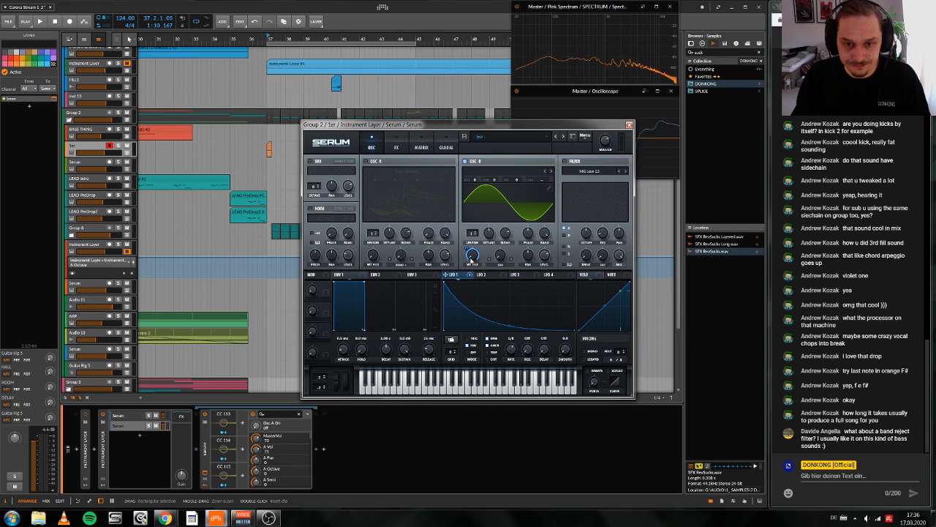
pyautogui.click(164, 418)
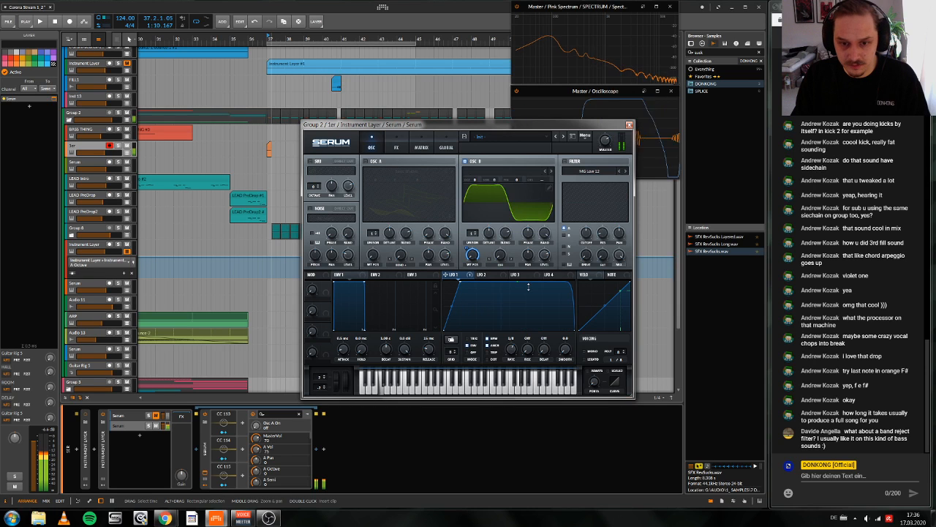
# Step: Reshape LFO 1 into a fast rise with a rounded fall, lower oscillator B's wavetable position, and set its octave to -1
pyautogui.moveTo(520, 285); pyautogui.dragTo(523, 301)
pyautogui.moveTo(466, 249); pyautogui.dragTo(467, 270)
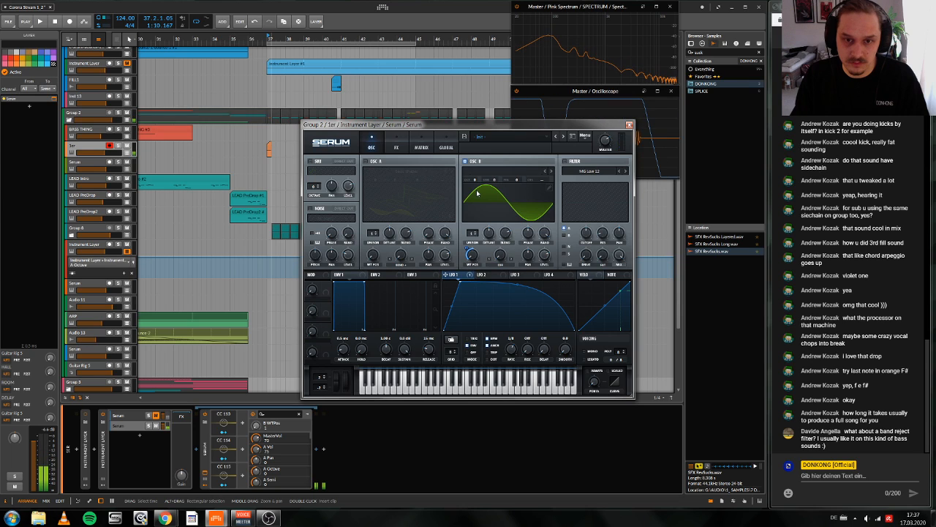
pyautogui.moveTo(475, 179); pyautogui.dragTo(476, 193)
# Step: Reshape LFO 2 into a very short attack followed by a steep exponential decay
pyautogui.click(493, 275)
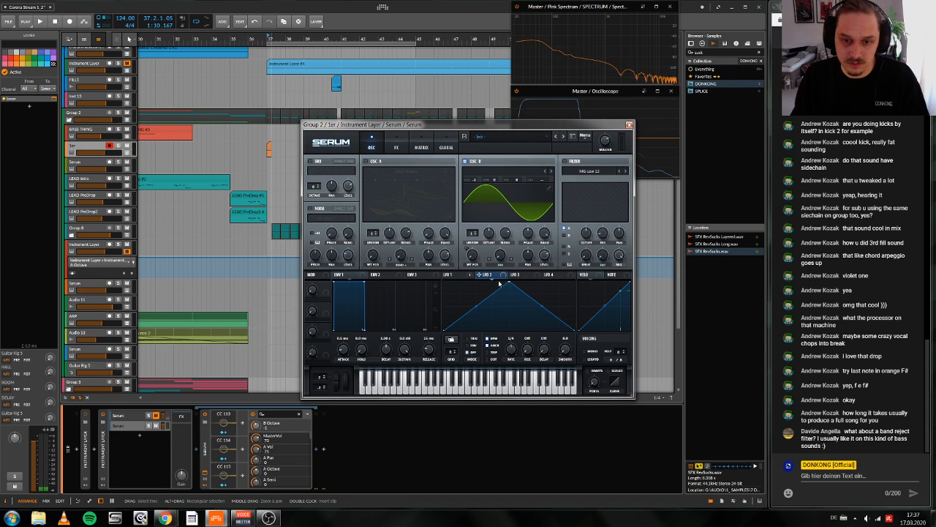
pyautogui.doubleClick(507, 283)
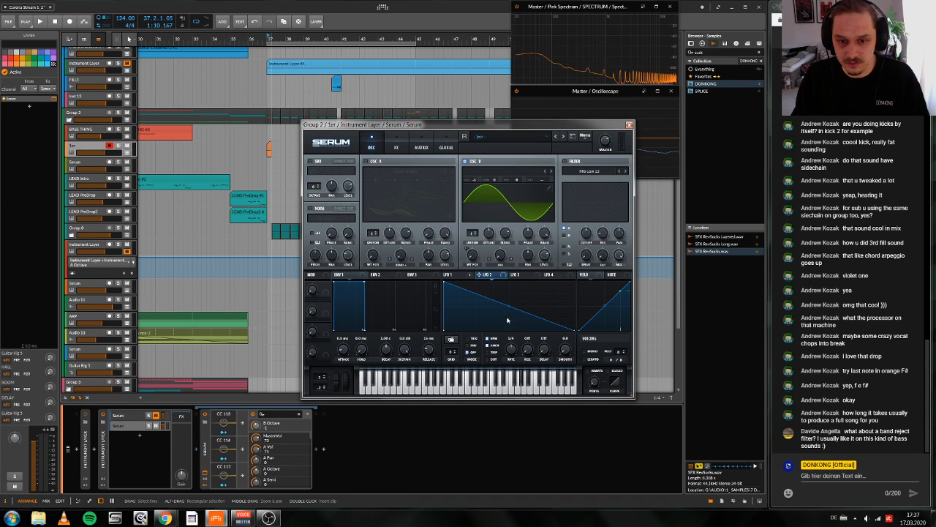
pyautogui.moveTo(507, 320); pyautogui.dragTo(503, 331)
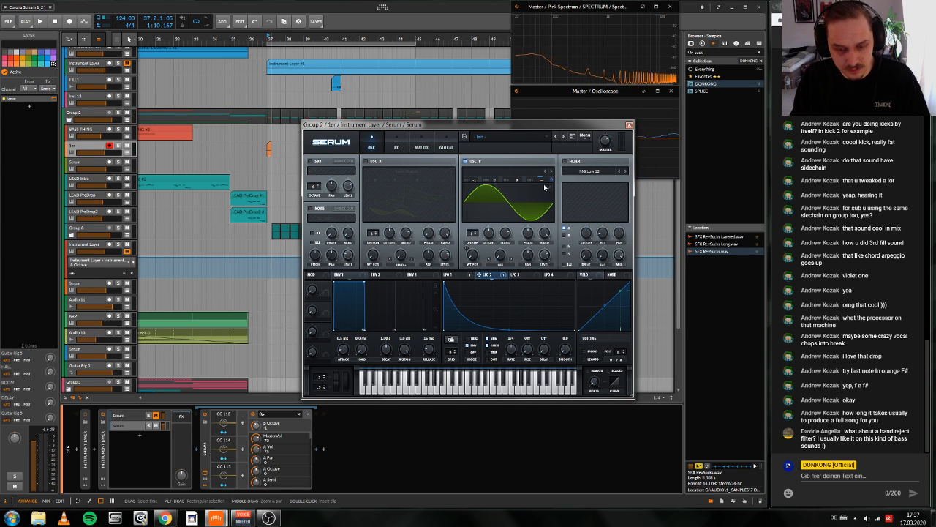
pyautogui.moveTo(445, 282)
pyautogui.mouseDown()
pyautogui.moveTo(456, 281)
pyautogui.moveTo(449, 273)
pyautogui.mouseUp()
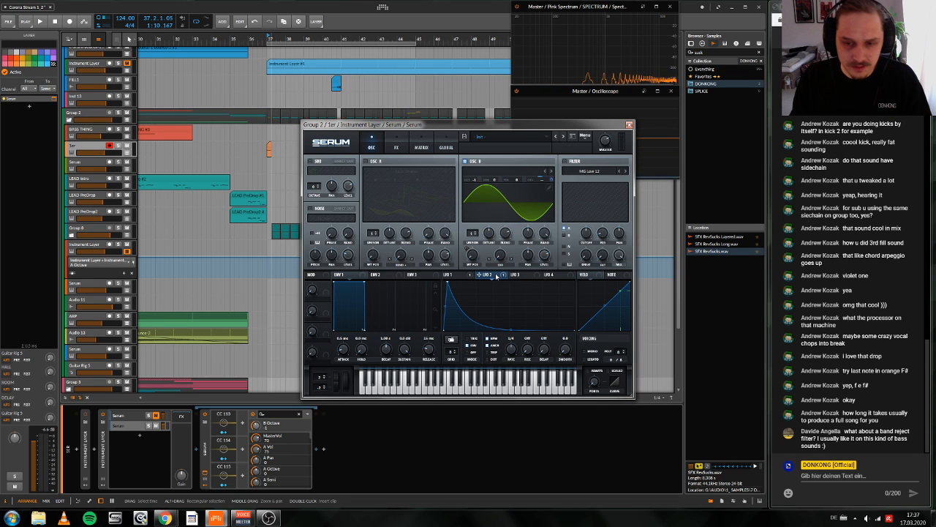
# Step: Audition the new Serum layer, set oscillator B's octave to 0, and switch its wavetable display to the 3D view
pyautogui.moveTo(531, 125); pyautogui.dragTo(403, 74)
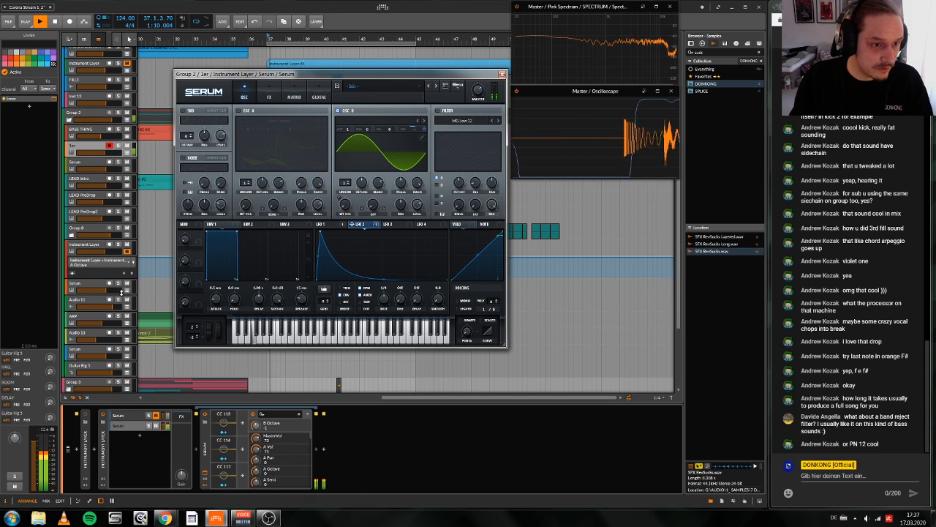
pyautogui.moveTo(320, 74); pyautogui.dragTo(440, 125)
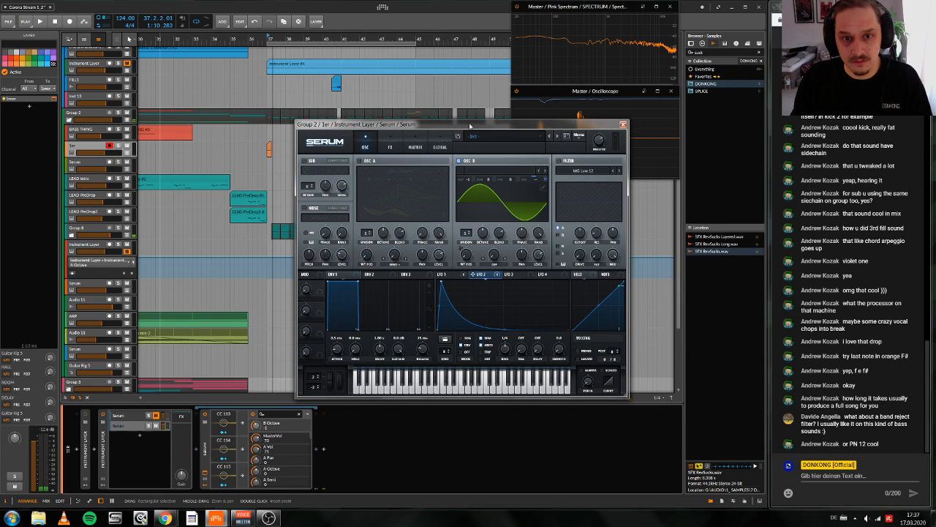
pyautogui.moveTo(470, 126); pyautogui.dragTo(379, 87)
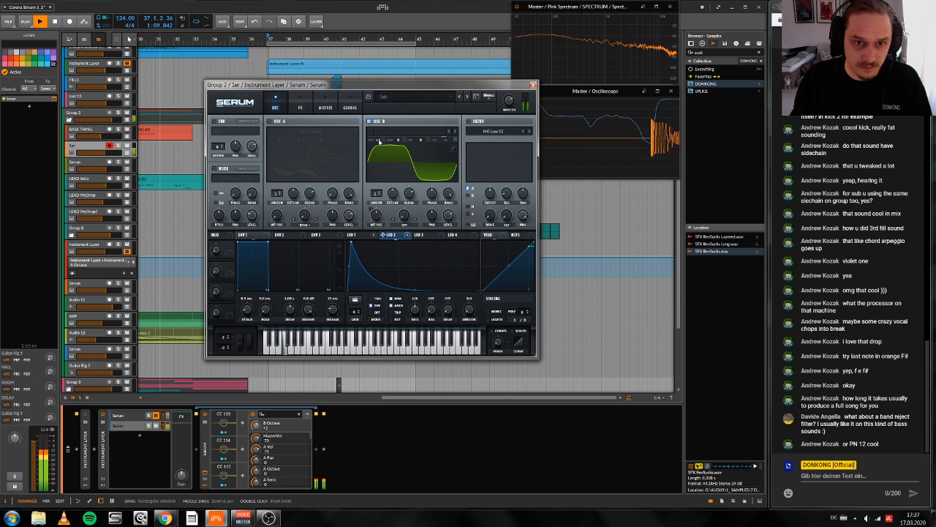
pyautogui.press('space')
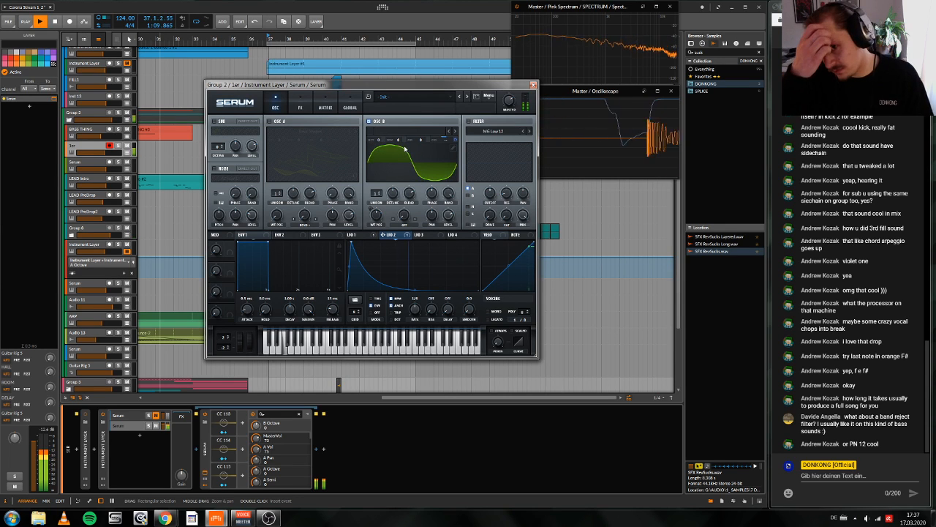
pyautogui.click(405, 171)
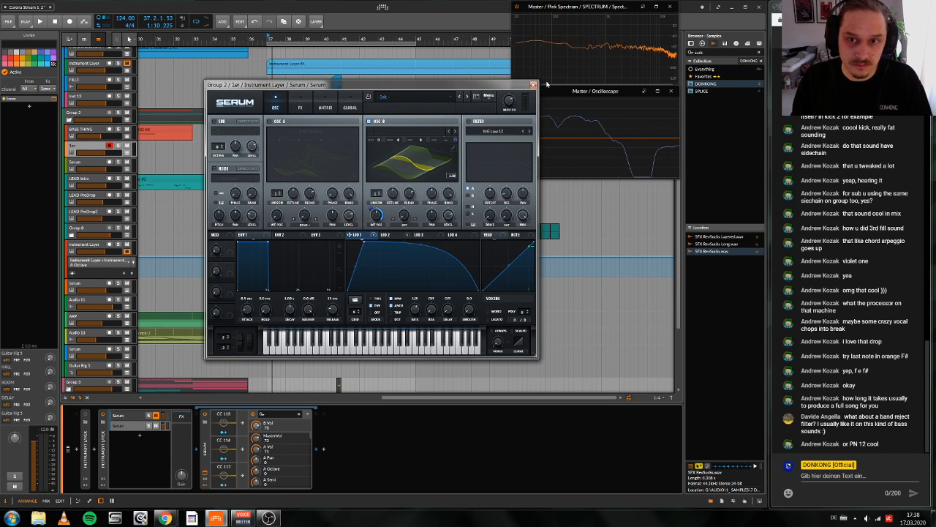
# Step: Close Serum, unmute the first Serum layer, and insert an EQ-2 after its Distortion device
pyautogui.click(533, 85)
pyautogui.click(162, 427)
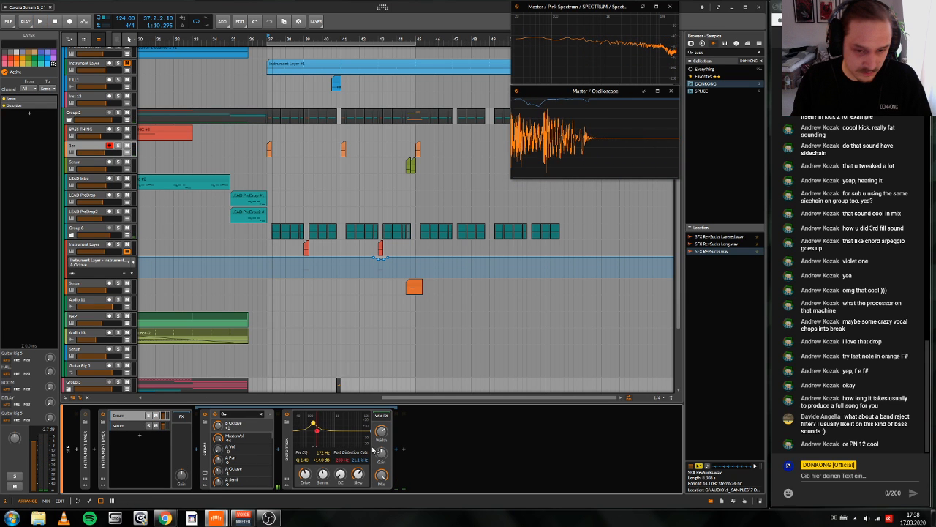
pyautogui.click(403, 448)
pyautogui.write('EQ')
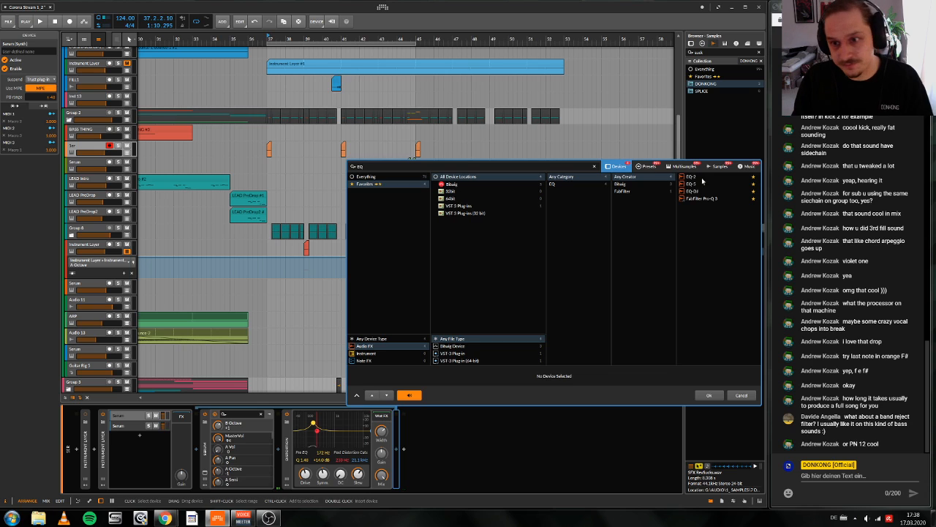
pyautogui.click(692, 177)
pyautogui.click(709, 395)
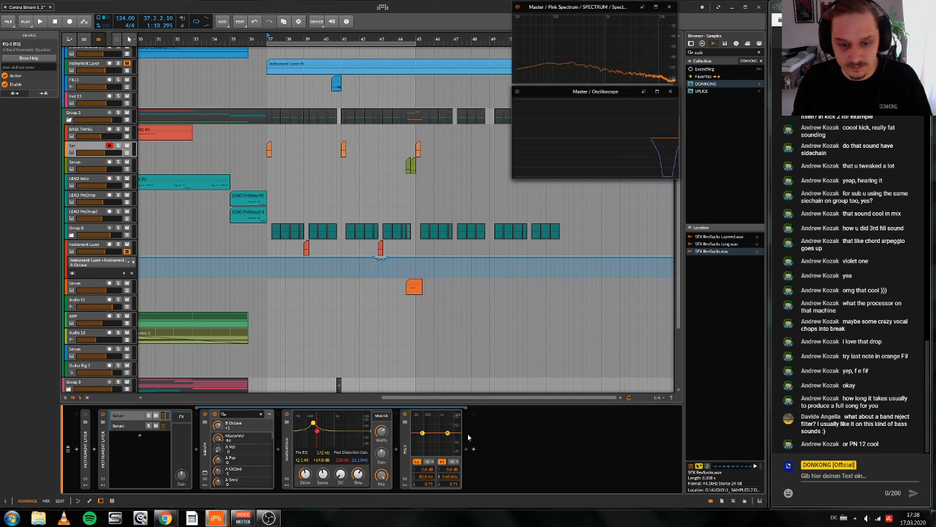
# Step: Raise the EQ-2's low-cut frequency to about 295 Hz and change that band to High-pass (2-pole)
pyautogui.press('space')
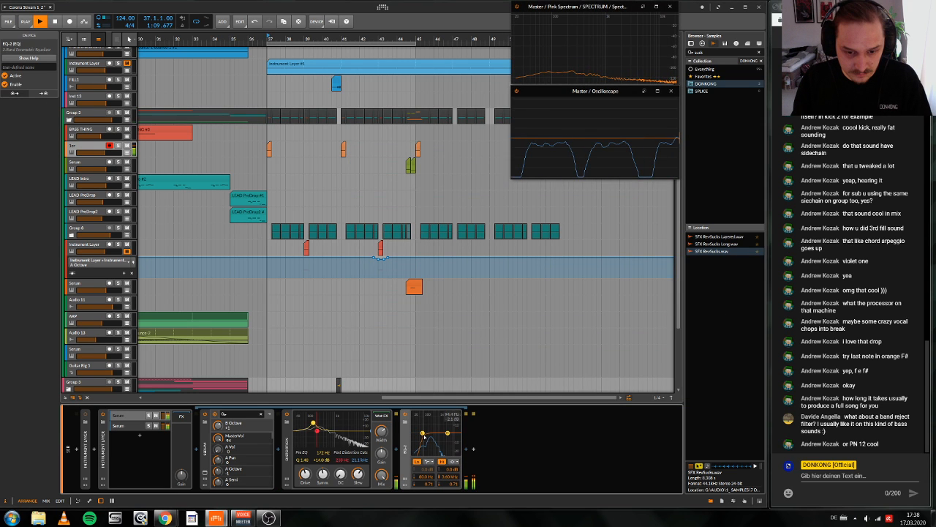
pyautogui.moveTo(423, 435); pyautogui.dragTo(434, 438)
pyautogui.press('space')
pyautogui.press('space')
pyautogui.press('space')
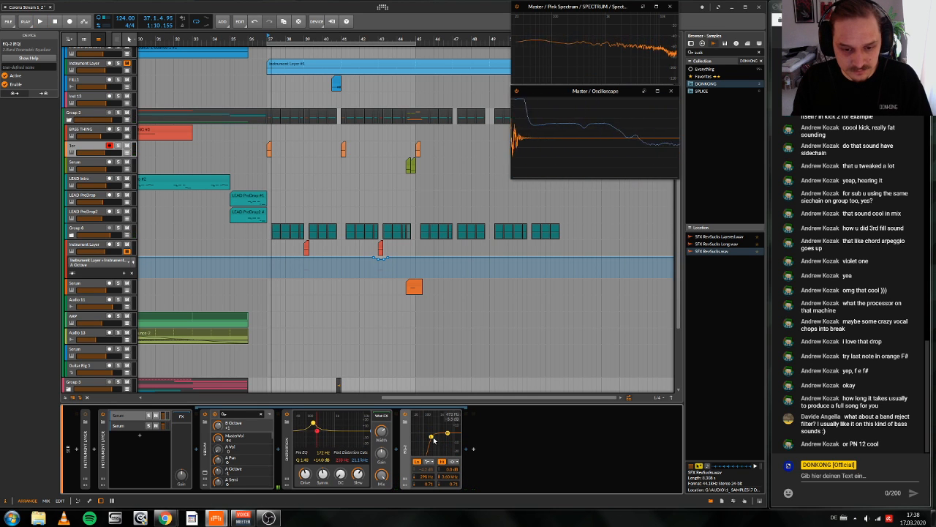
pyautogui.click(431, 462)
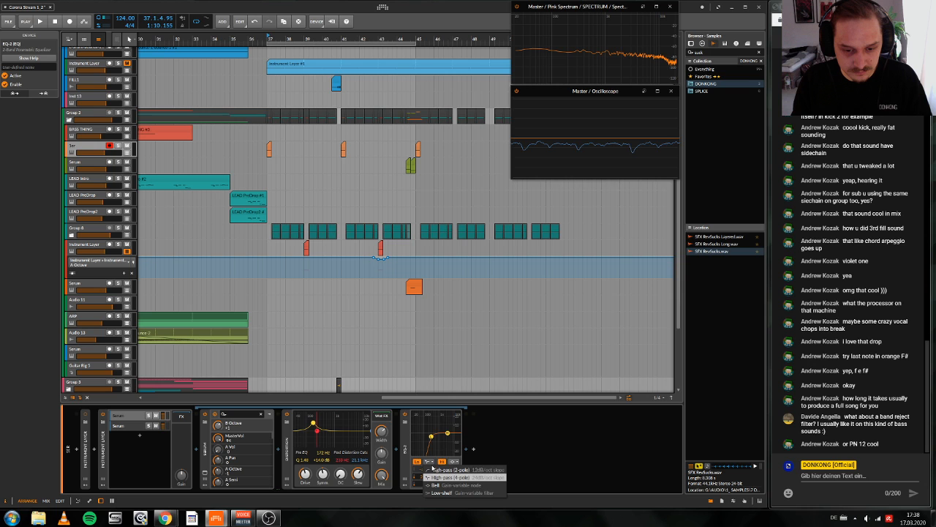
pyautogui.click(433, 469)
# Step: Raise the EQ-2's high-pass cutoff further to about 800 Hz while auditioning the fill
pyautogui.press('space')
pyautogui.moveTo(431, 437); pyautogui.dragTo(438, 438)
pyautogui.press('space')
pyautogui.press('space')
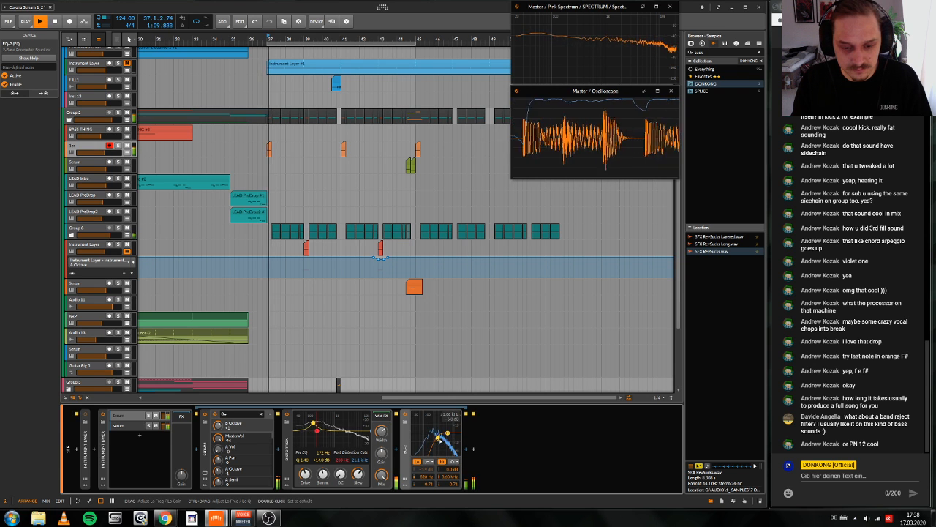
pyautogui.press('space')
pyautogui.press('space')
pyautogui.press('space')
# Step: Open the first layer's Serum and move LFO 3's peak point earlier and up to full height while auditioning
pyautogui.press('space')
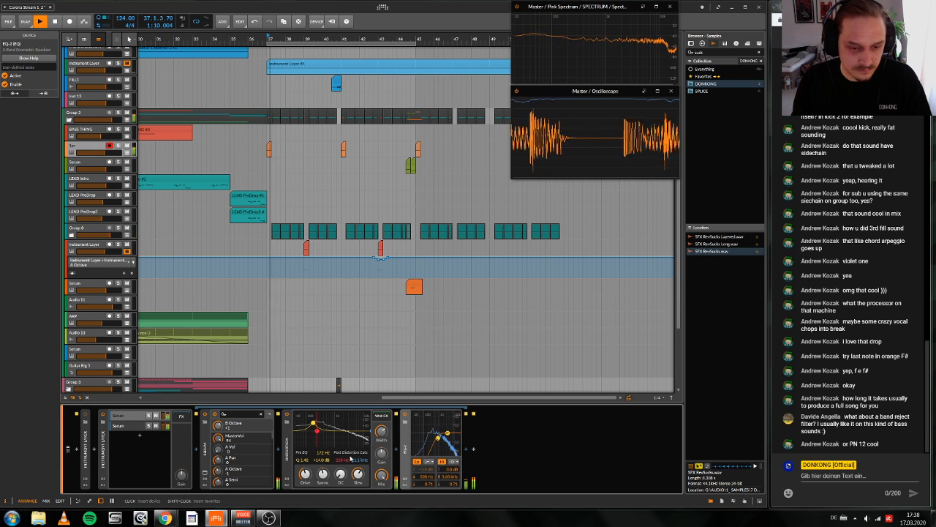
pyautogui.press('space')
pyautogui.click(205, 472)
pyautogui.press('space')
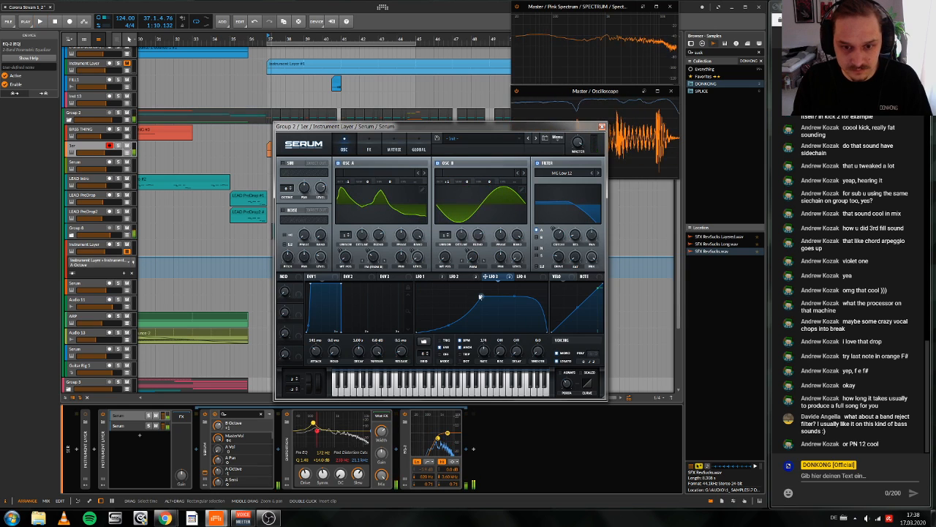
pyautogui.press('space')
pyautogui.moveTo(480, 296); pyautogui.dragTo(446, 281)
pyautogui.press('space')
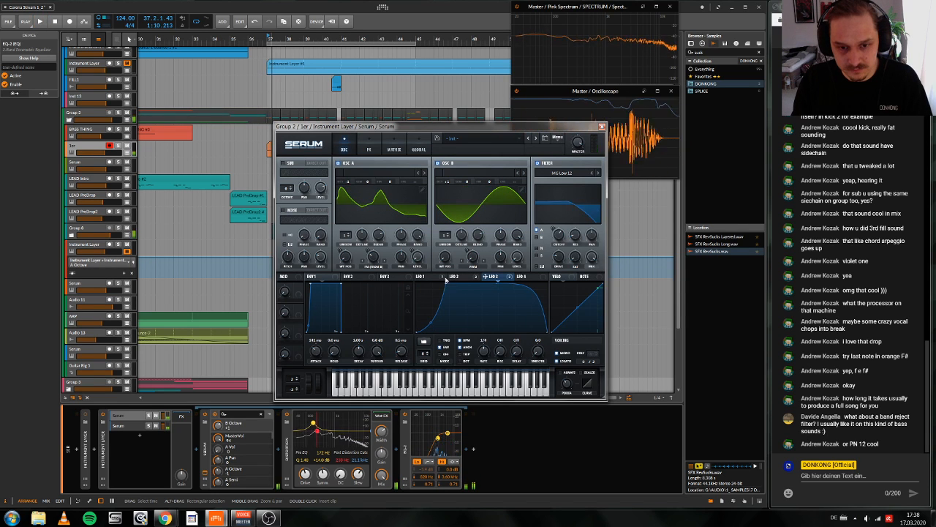
pyautogui.press('space')
pyautogui.press('space')
# Step: Soften LFO 3's falling curve into a more gradual descent, keeping its end point at the far edge, and close Serum
pyautogui.moveTo(516, 282); pyautogui.dragTo(495, 290)
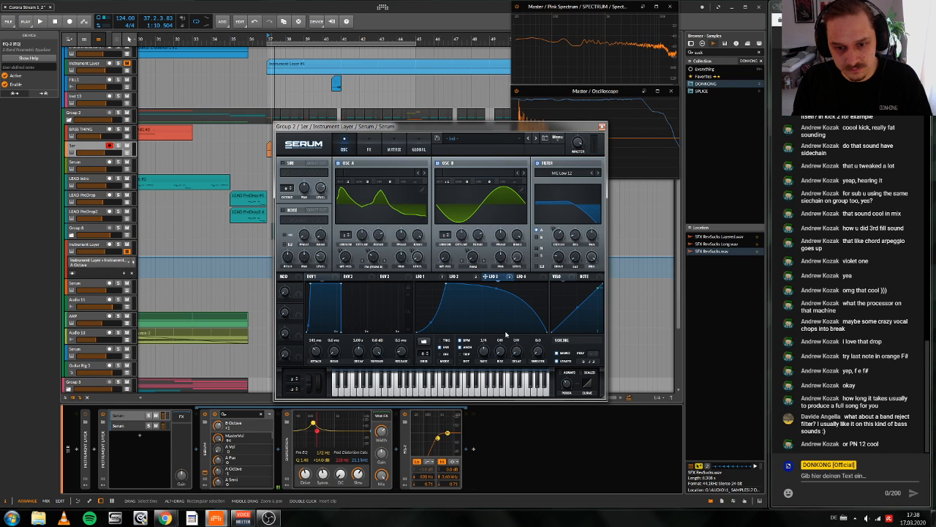
pyautogui.moveTo(505, 334); pyautogui.dragTo(494, 328)
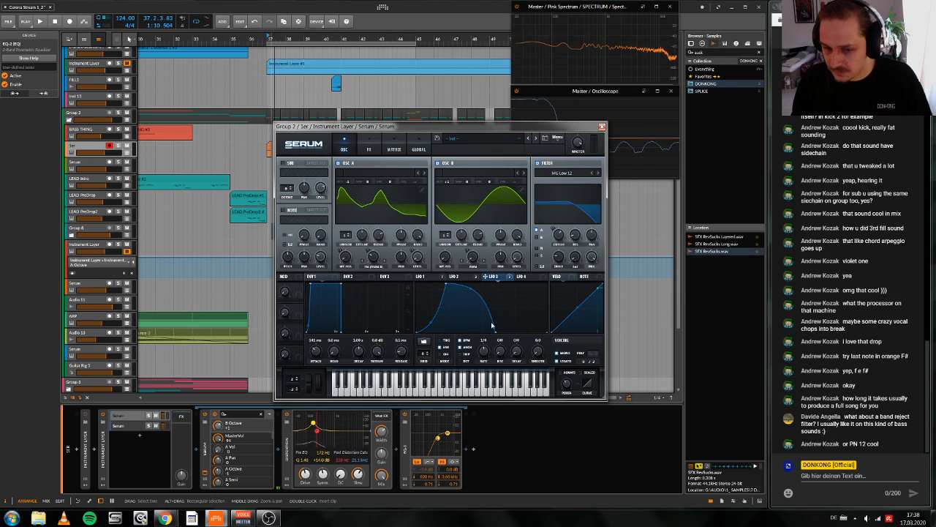
pyautogui.moveTo(496, 333); pyautogui.dragTo(533, 336)
pyautogui.press('space')
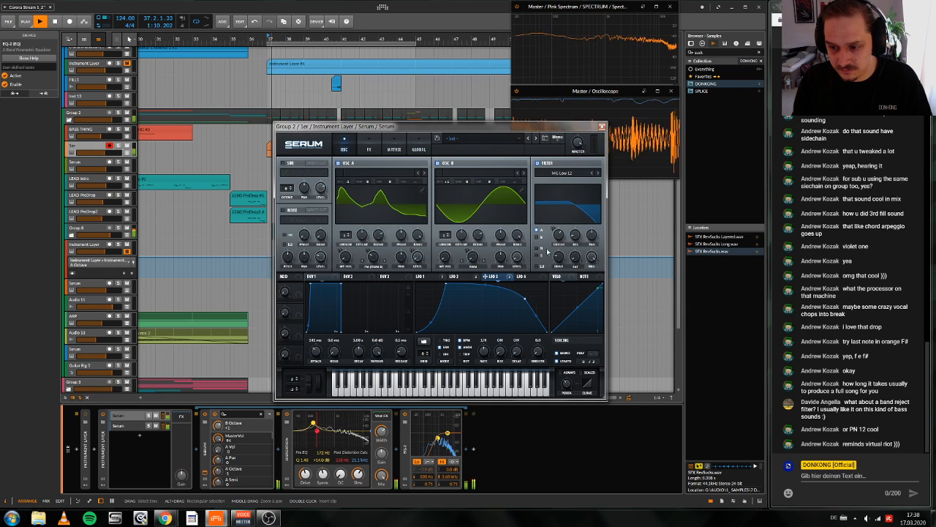
pyautogui.press('space')
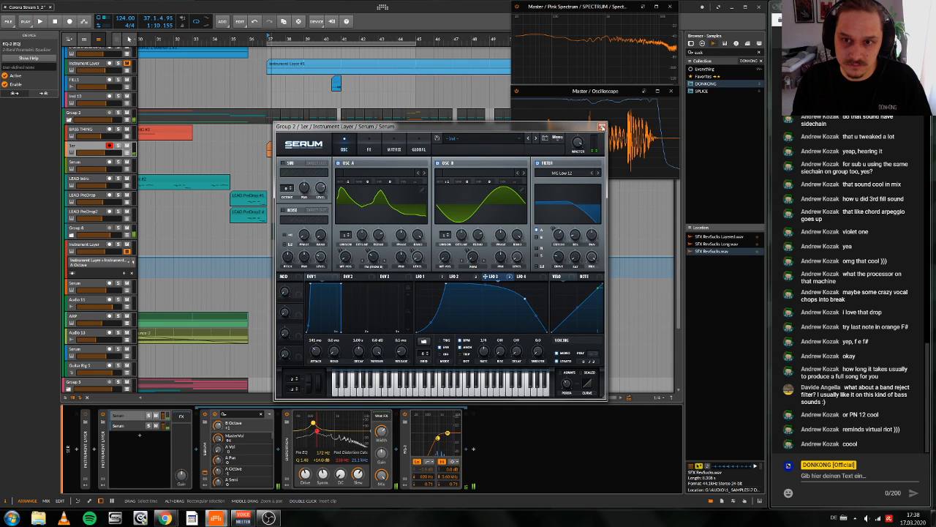
pyautogui.click(602, 127)
pyautogui.press('space')
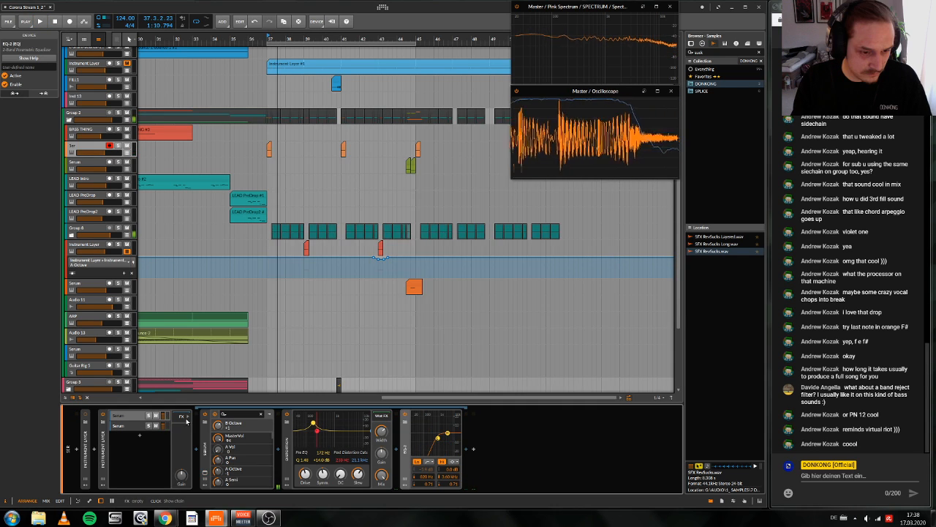
# Step: Insert a FabFilter Pro-Q 3 into the FX chain of the nested Instrument Layer
pyautogui.click(183, 418)
pyautogui.press('space')
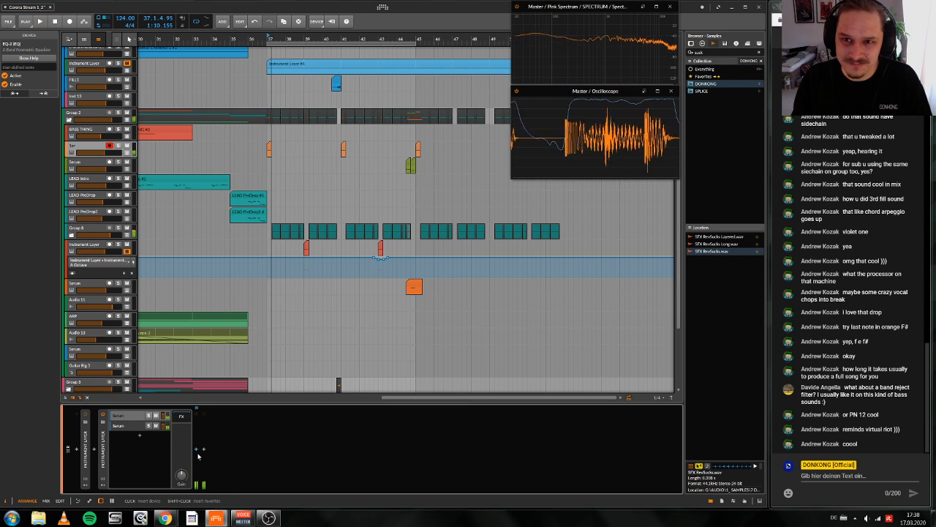
pyautogui.click(203, 449)
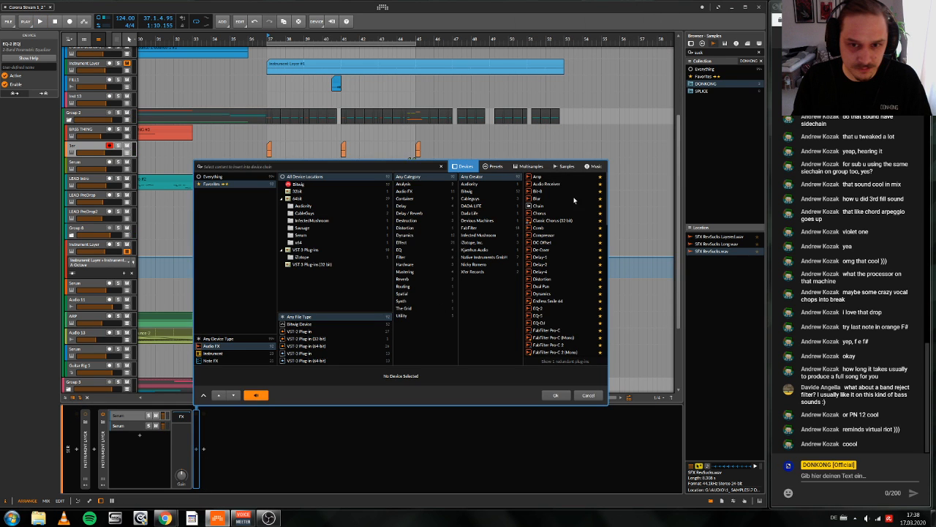
pyautogui.write('pro q')
pyautogui.click(550, 177)
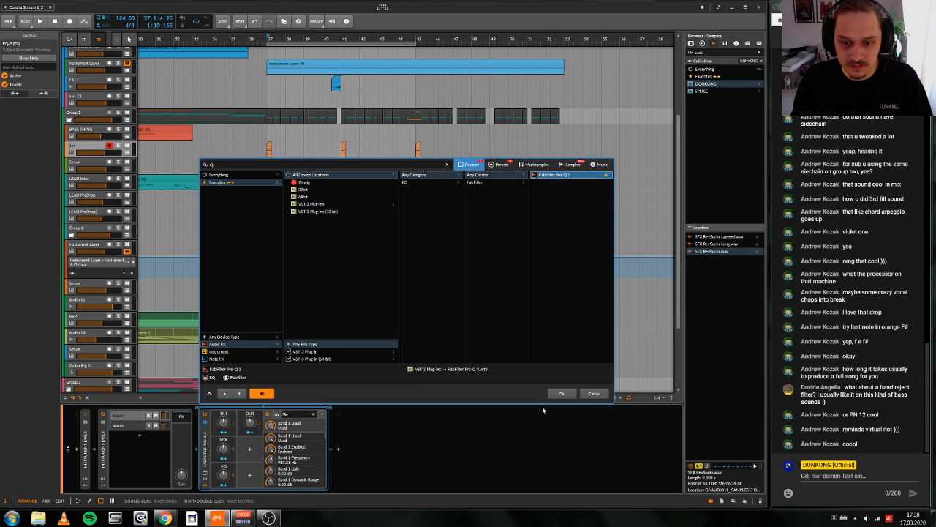
pyautogui.click(555, 396)
# Step: Raise the Pro-Q 3's TILT control to about +9 dB to favour the highs, and audition the fill
pyautogui.press('space')
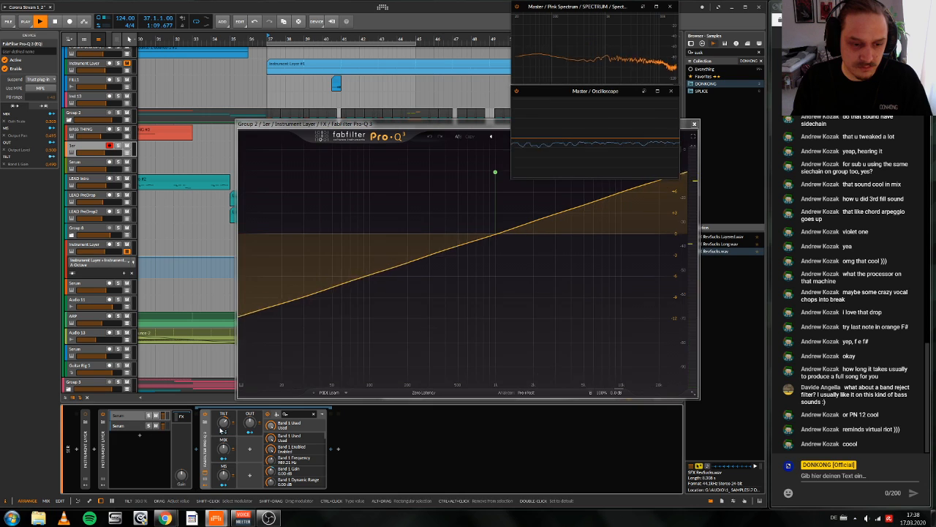
pyautogui.press('space')
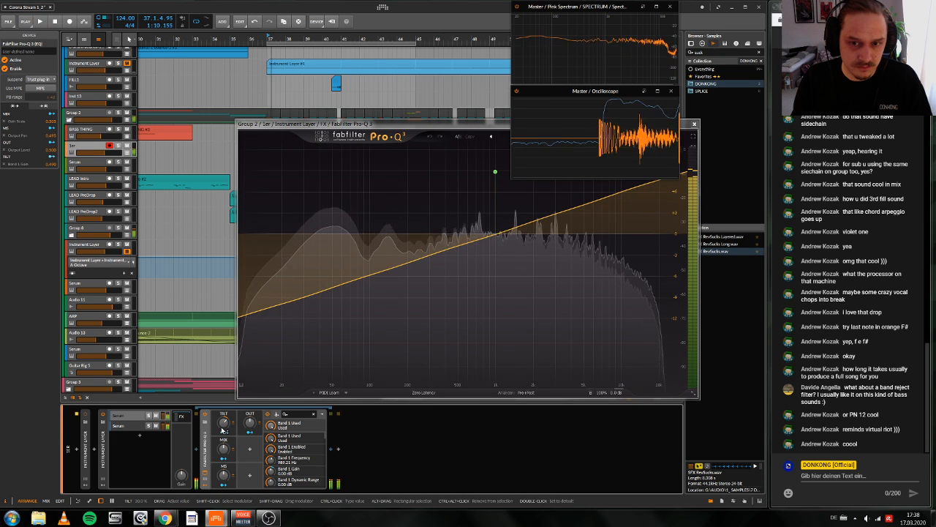
pyautogui.click(490, 325)
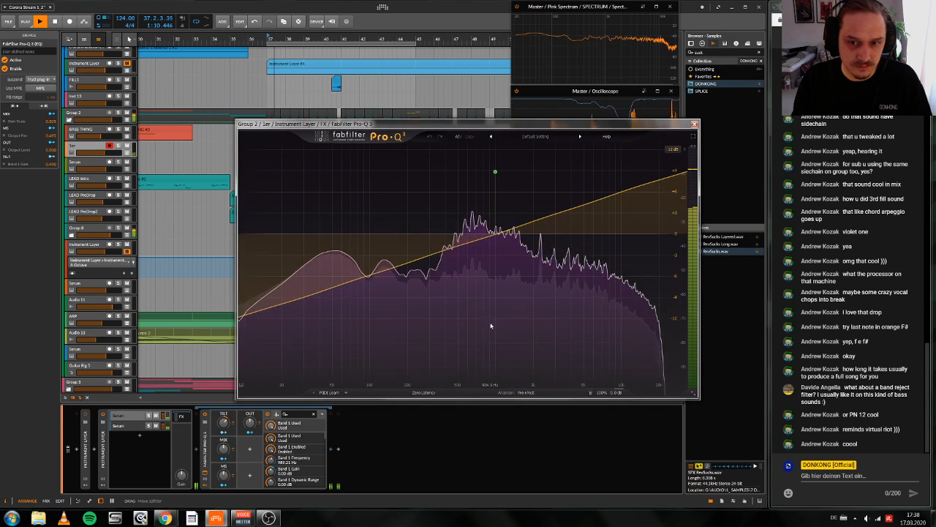
pyautogui.press('space')
pyautogui.press('space')
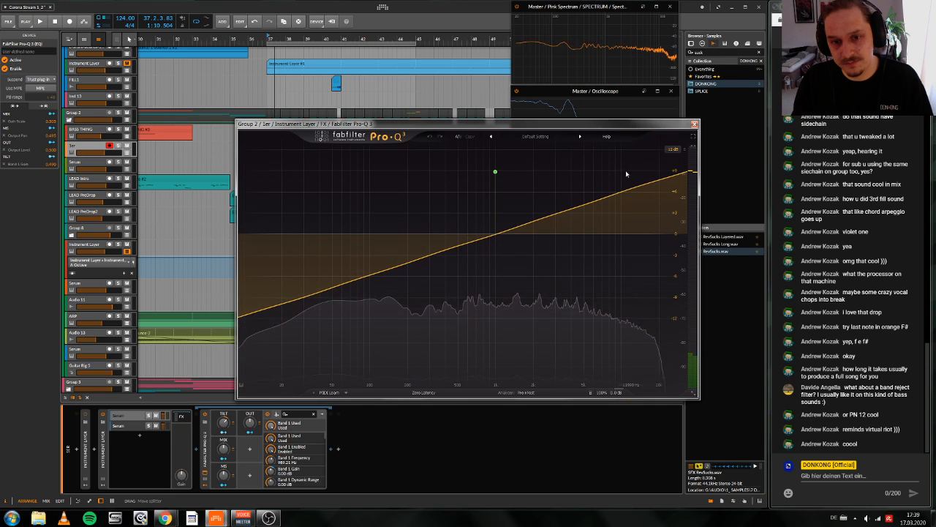
# Step: Close the Pro-Q 3 and audition the drop with its fills from bar 37
pyautogui.click(695, 125)
pyautogui.press('space')
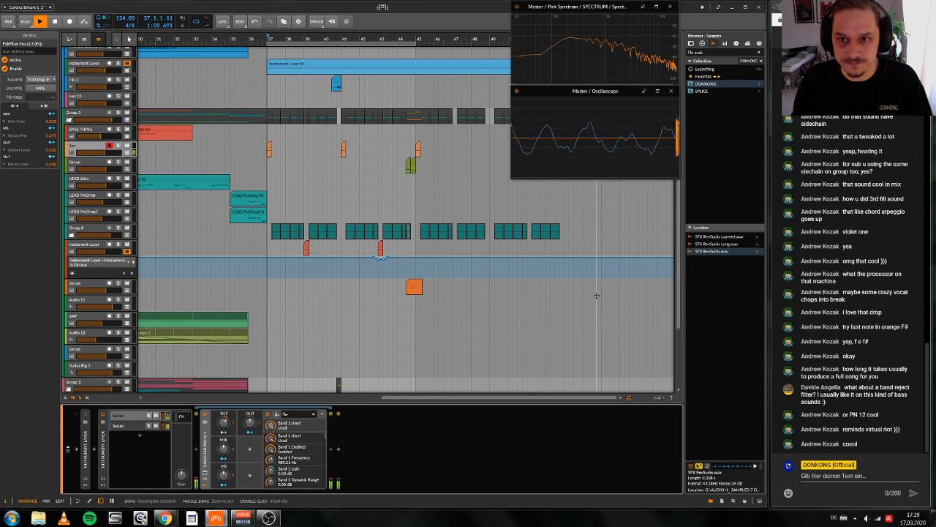
pyautogui.press('space')
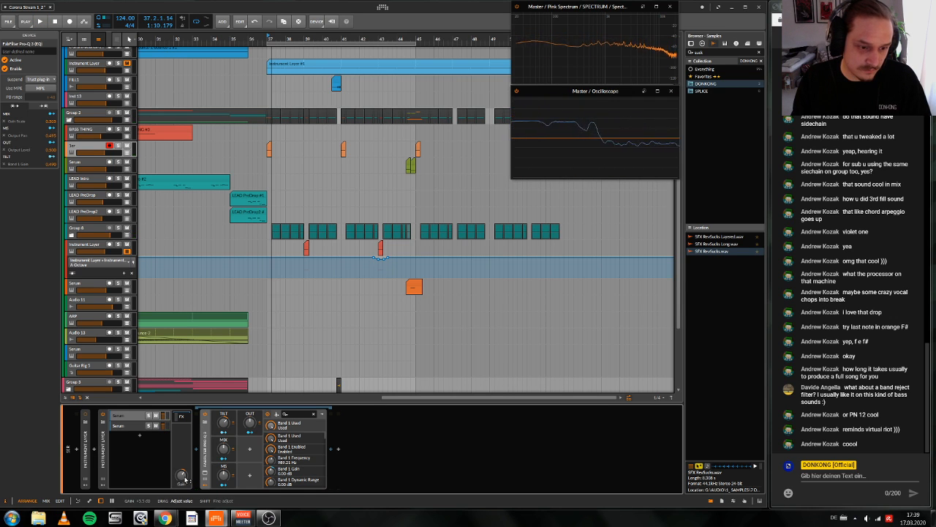
pyautogui.press('space')
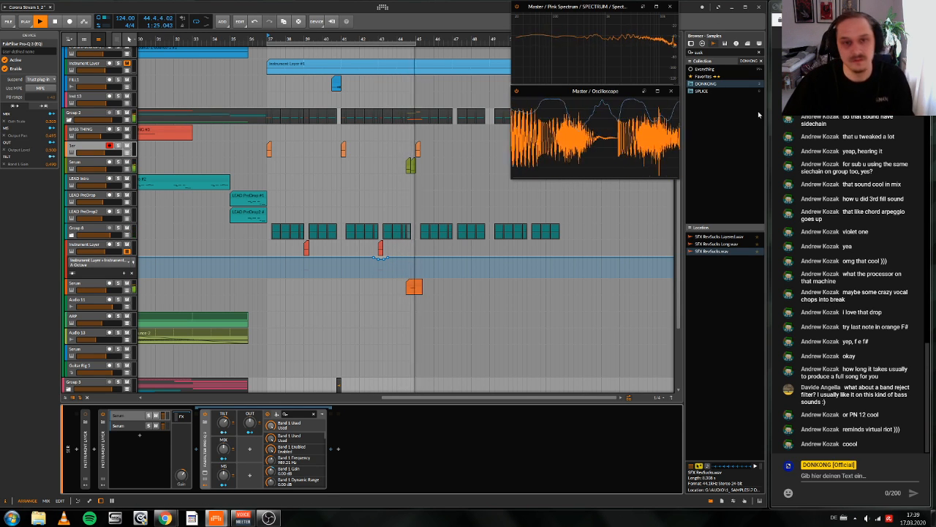
pyautogui.click(442, 39)
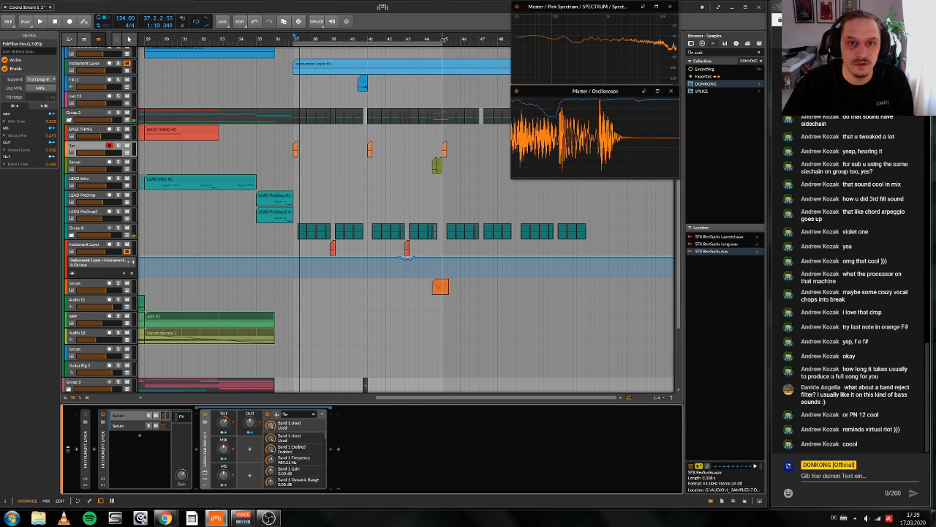
pyautogui.moveTo(444, 40); pyautogui.dragTo(402, 41)
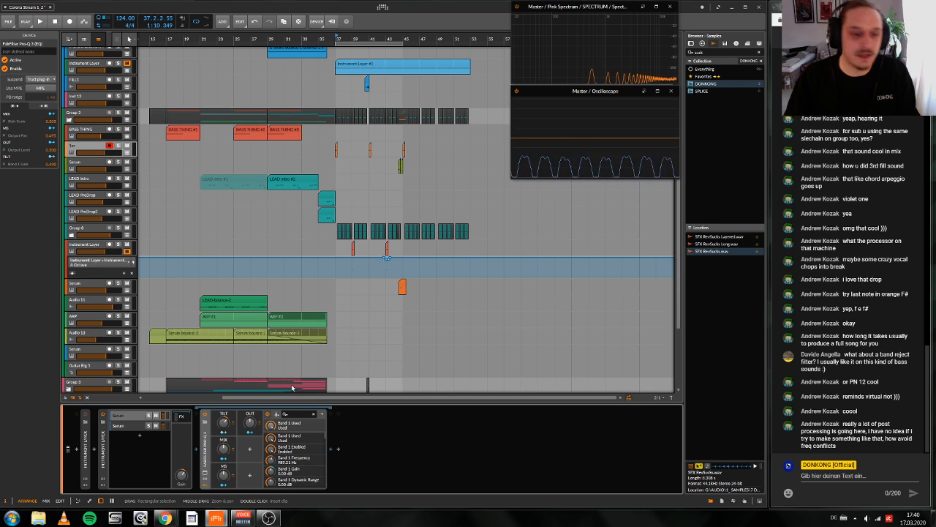
# Step: Show the device chain of the first nested Serum layer, and collapse the A-Octave automation lane of the Instrument Layer track
pyautogui.click(178, 417)
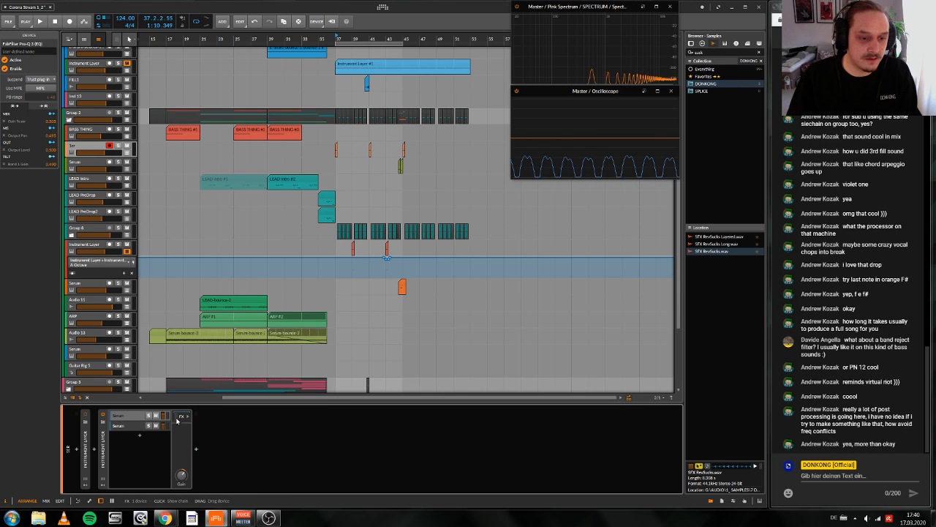
pyautogui.click(178, 418)
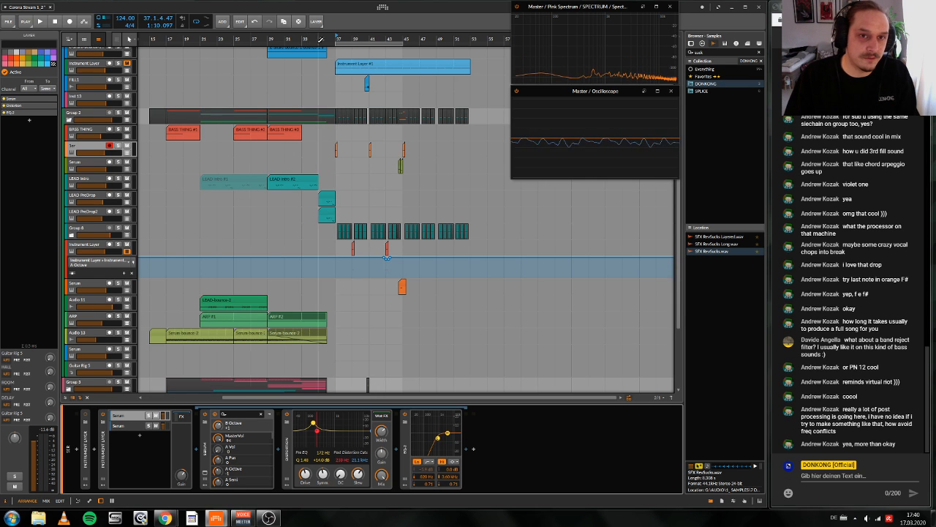
pyautogui.moveTo(288, 39)
pyautogui.mouseDown()
pyautogui.moveTo(289, 66)
pyautogui.moveTo(288, 51)
pyautogui.mouseUp()
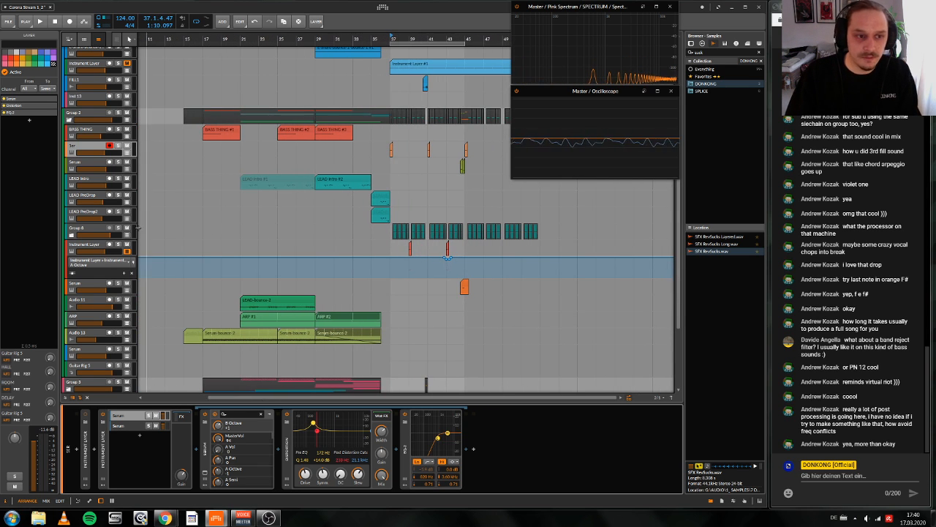
pyautogui.click(88, 238)
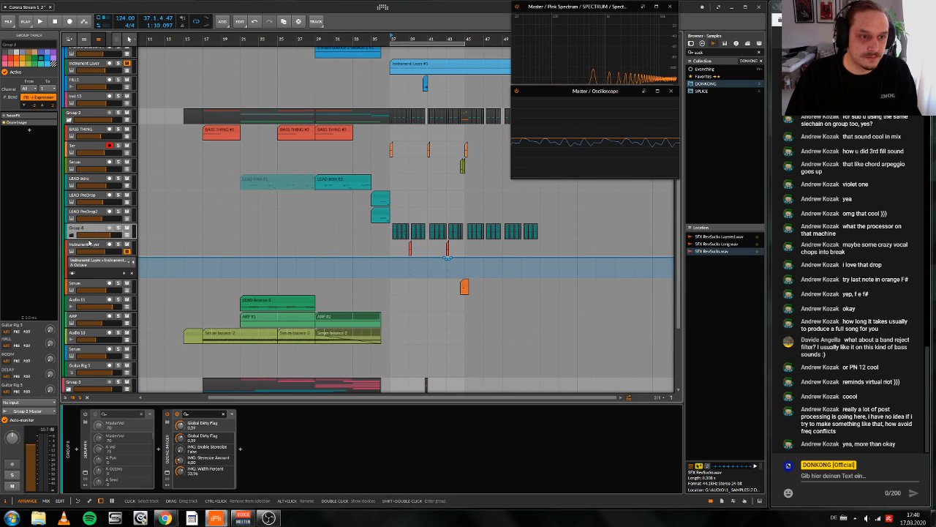
pyautogui.click(127, 251)
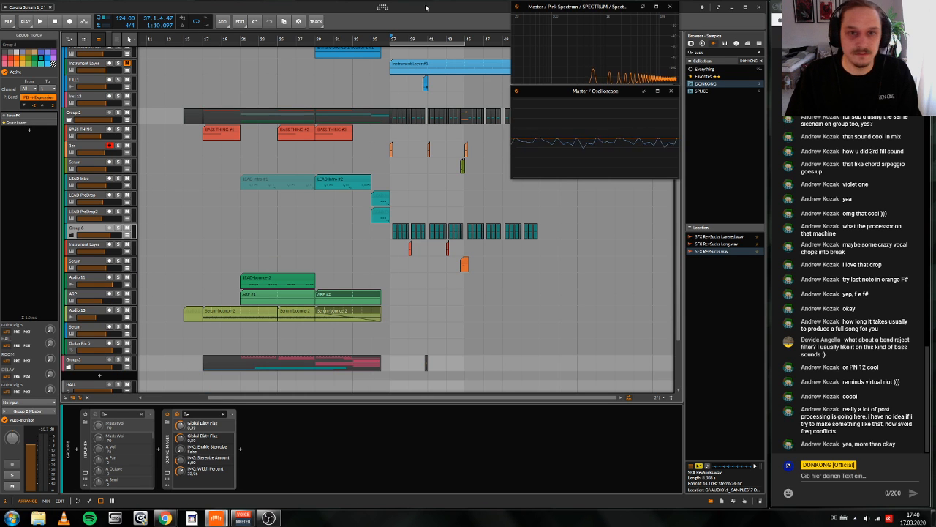
pyautogui.moveTo(437, 37)
pyautogui.mouseDown()
pyautogui.moveTo(428, 56)
pyautogui.moveTo(424, 37)
pyautogui.mouseUp()
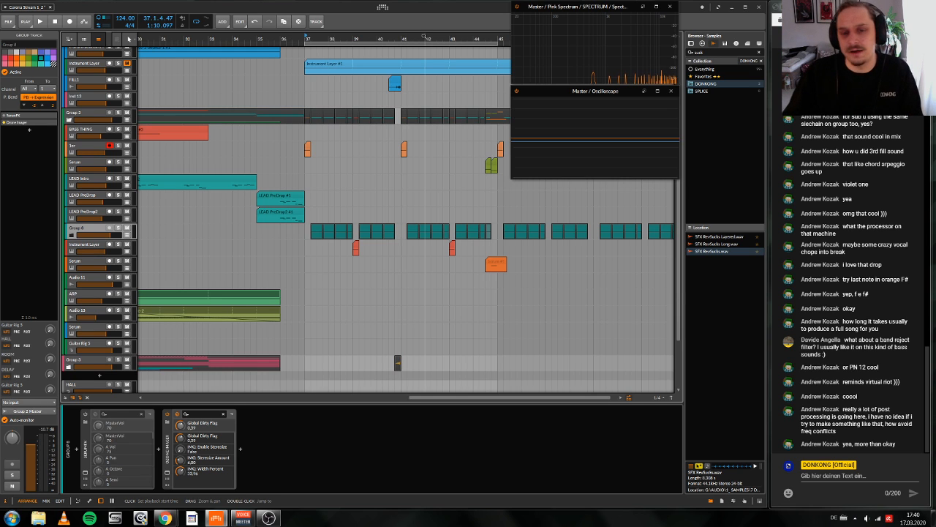
pyautogui.moveTo(400, 36)
pyautogui.mouseDown()
pyautogui.moveTo(387, 23)
pyautogui.moveTo(389, 35)
pyautogui.mouseUp()
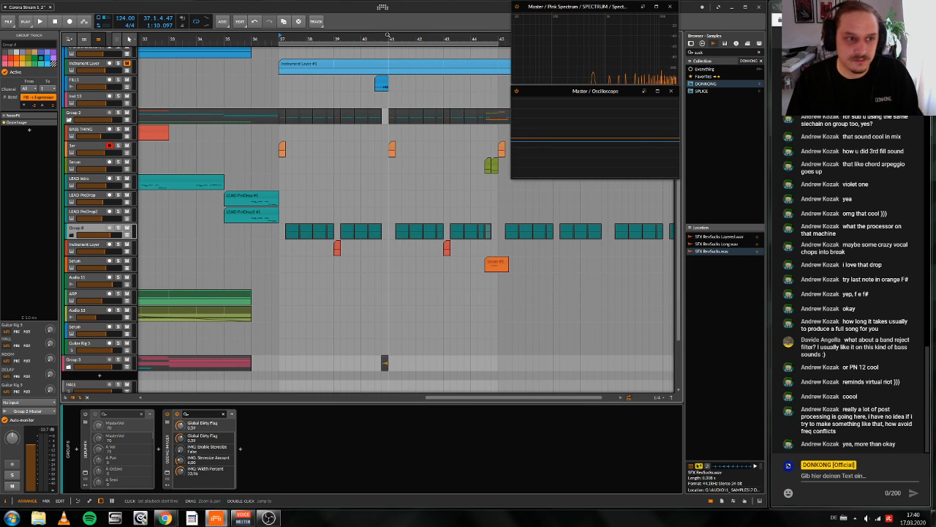
pyautogui.moveTo(388, 35); pyautogui.dragTo(440, 18)
pyautogui.moveTo(397, 39)
pyautogui.mouseDown()
pyautogui.moveTo(348, 52)
pyautogui.moveTo(386, 40)
pyautogui.mouseUp()
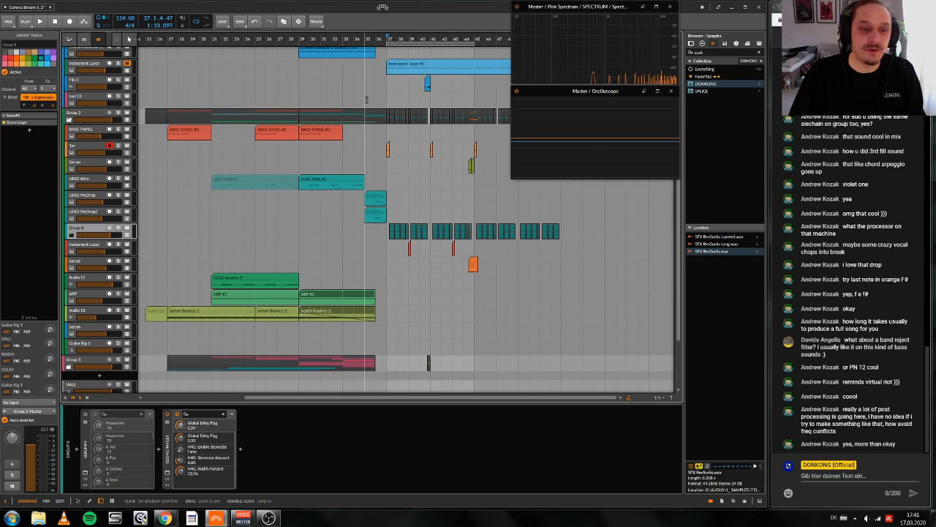
# Step: Play the LEAD-bounce-2 clip with Audio 11 soloed and examine the filter curve in that track's Pro-Q 3
pyautogui.click(241, 283)
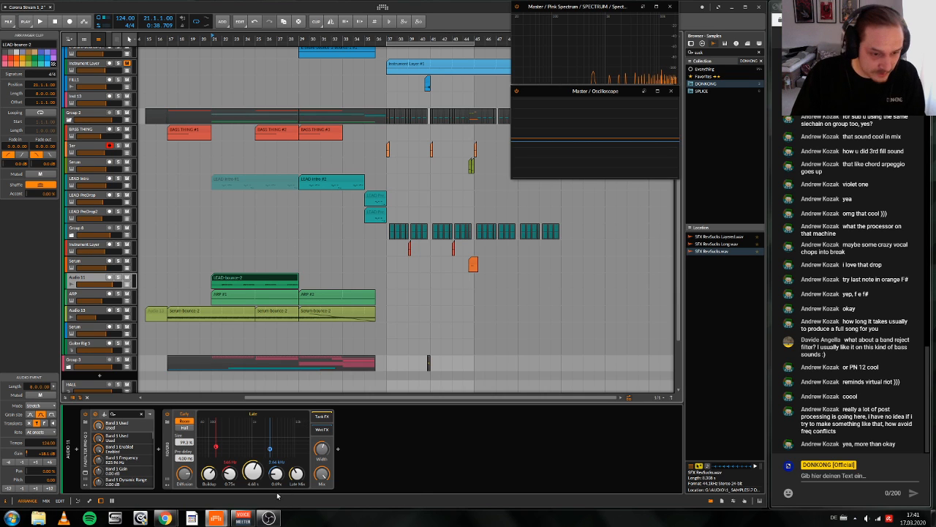
pyautogui.press('space')
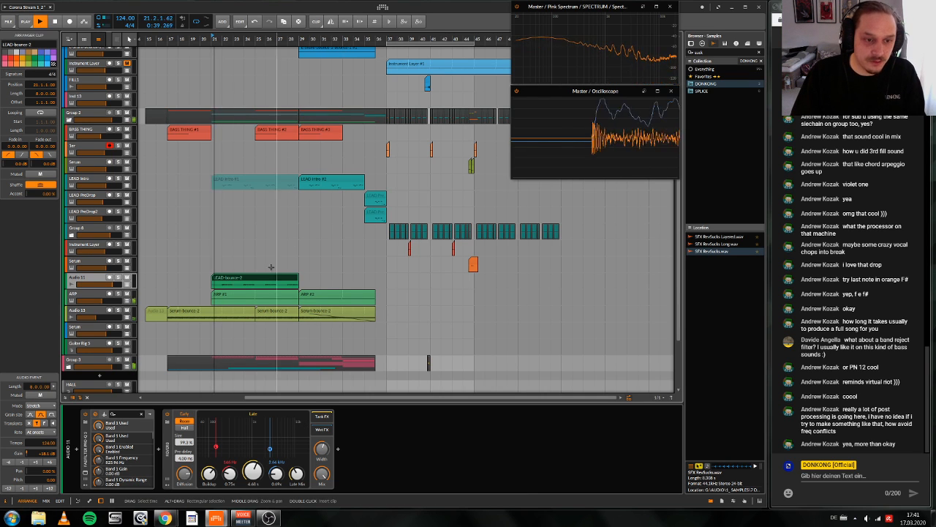
pyautogui.click(118, 278)
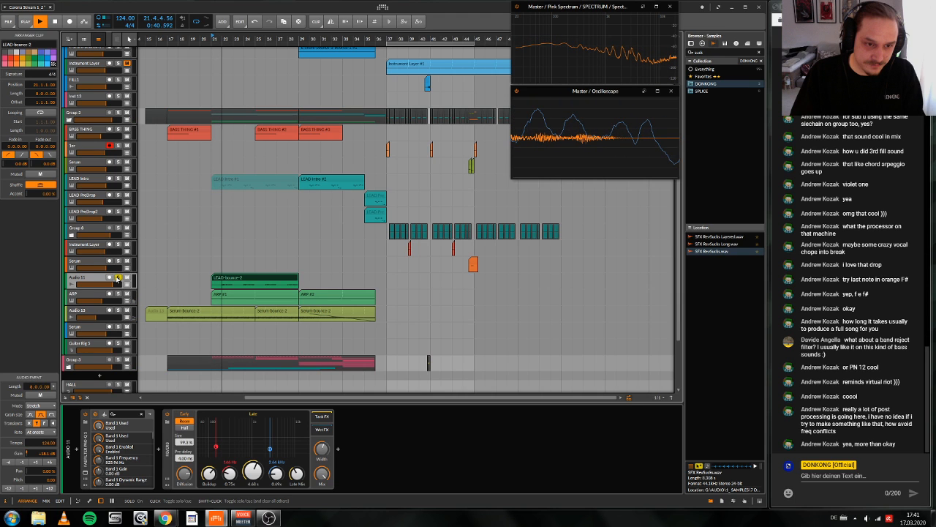
pyautogui.click(85, 472)
pyautogui.press('space')
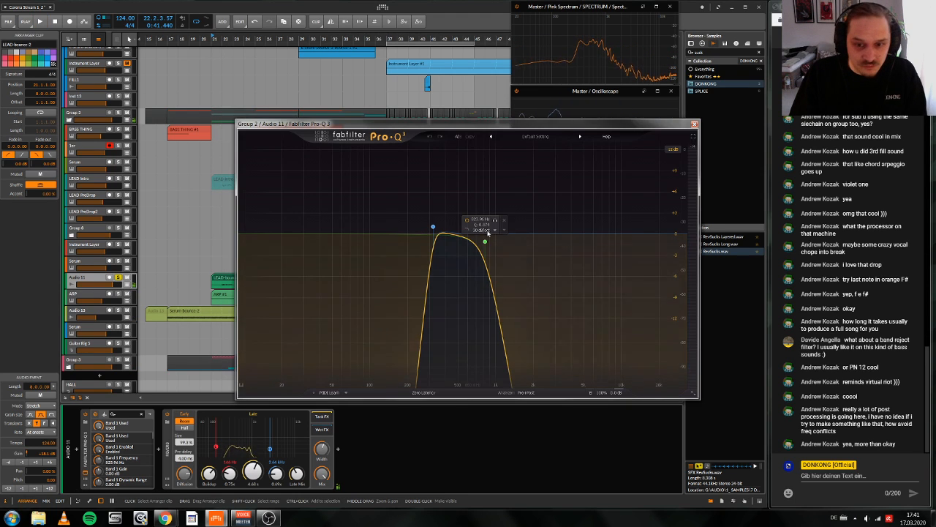
pyautogui.press('space')
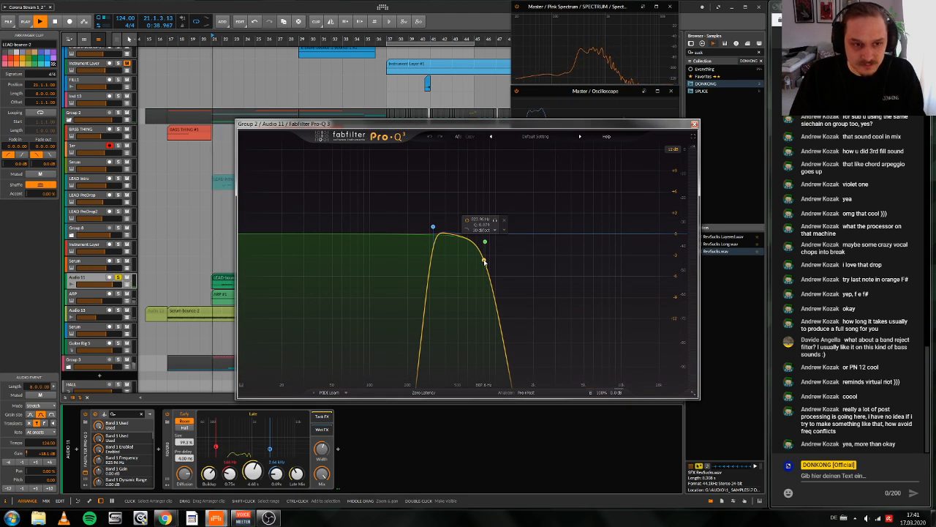
pyautogui.click(695, 125)
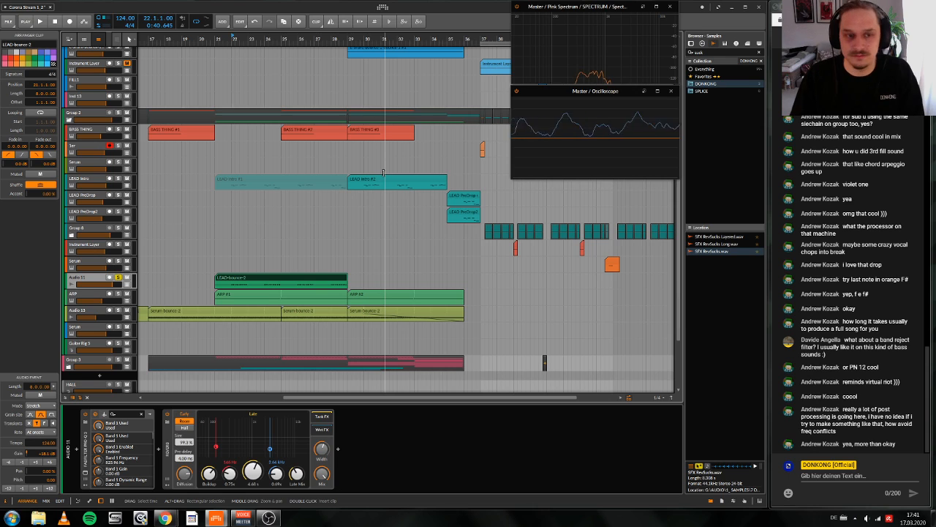
# Step: Replay the soloed lead bounce from bar 22 and take Audio 11 out of solo
pyautogui.press('space')
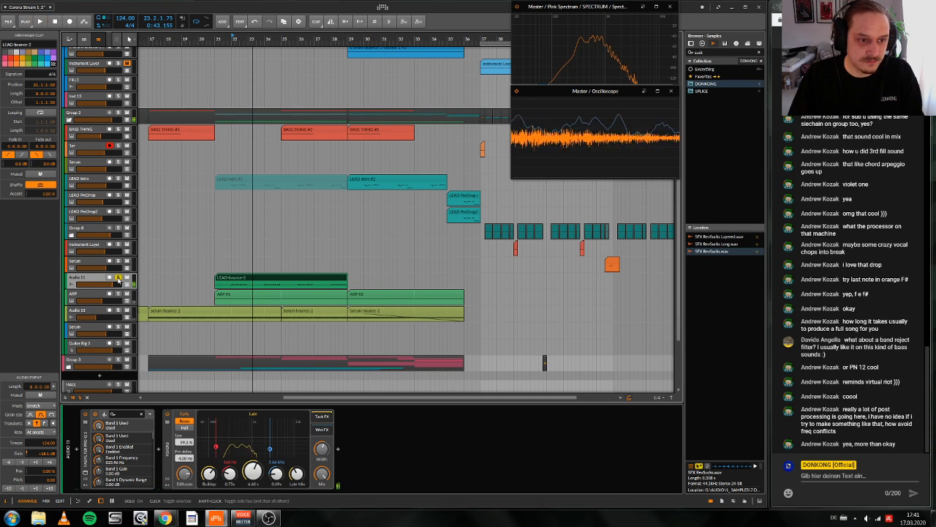
pyautogui.moveTo(390, 37)
pyautogui.mouseDown()
pyautogui.moveTo(400, 38)
pyautogui.moveTo(383, 37)
pyautogui.mouseUp()
pyautogui.click(300, 37)
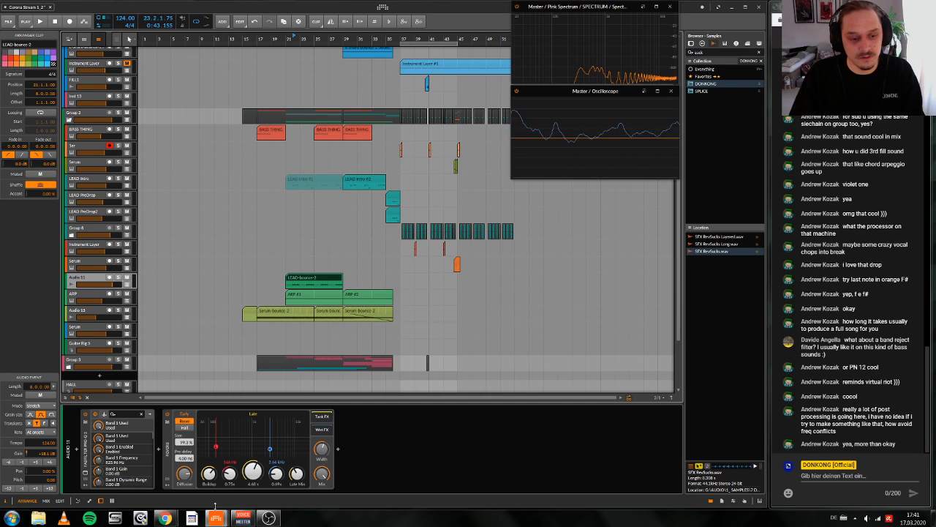
# Step: Switch to OBS and activate the scene Szene 2 for the stream
pyautogui.moveTo(166, 518)
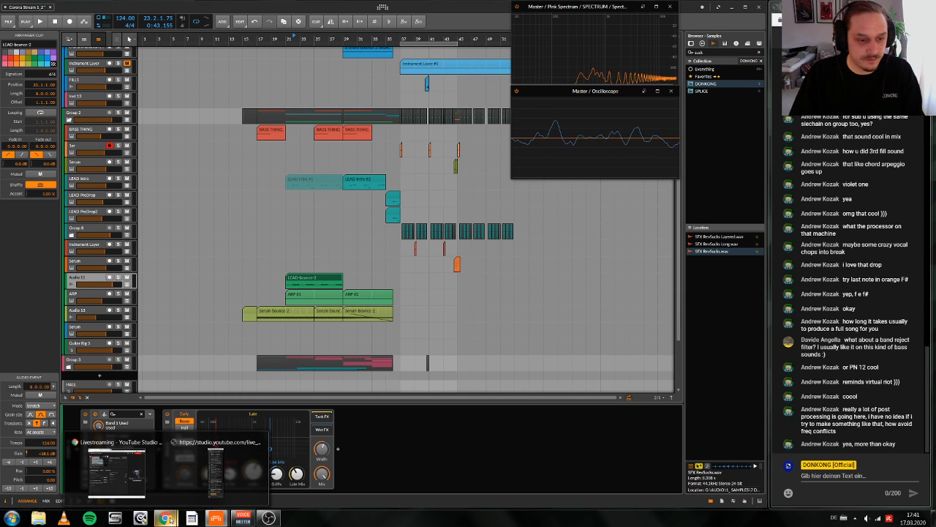
pyautogui.click(268, 517)
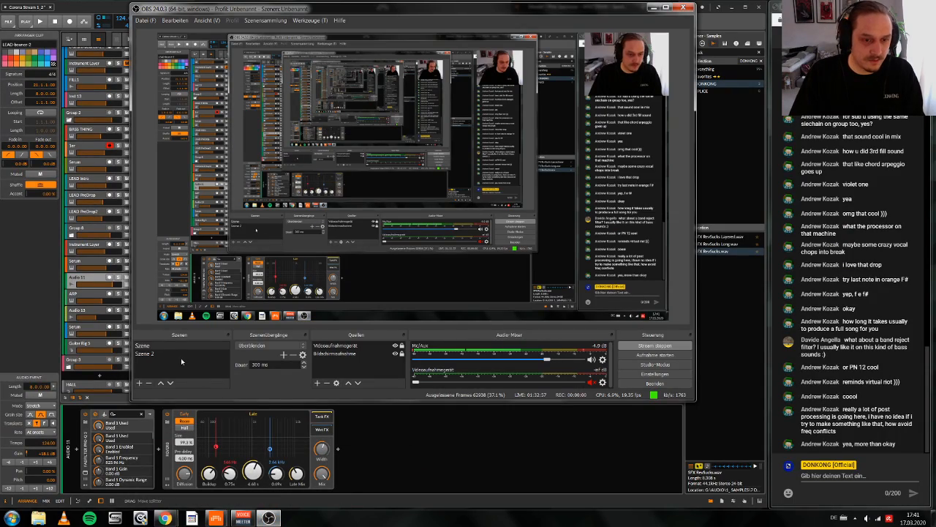
pyautogui.click(162, 354)
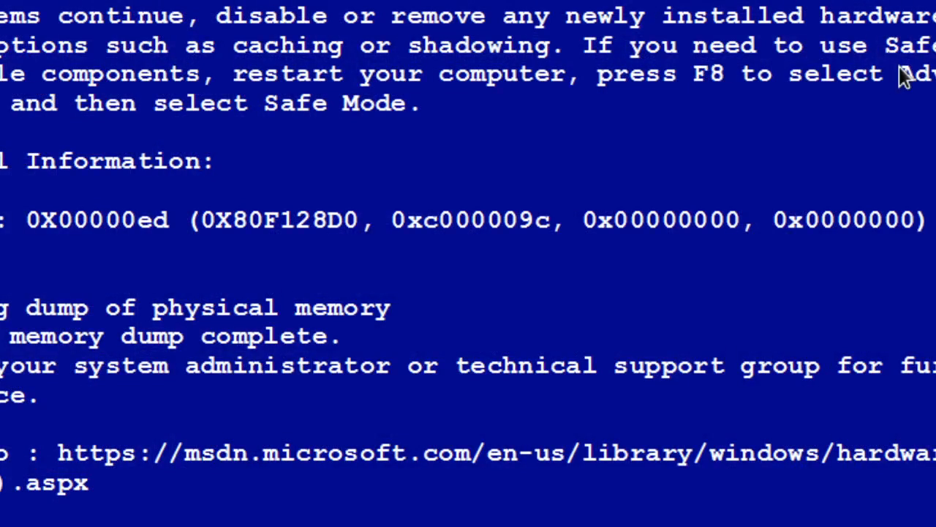
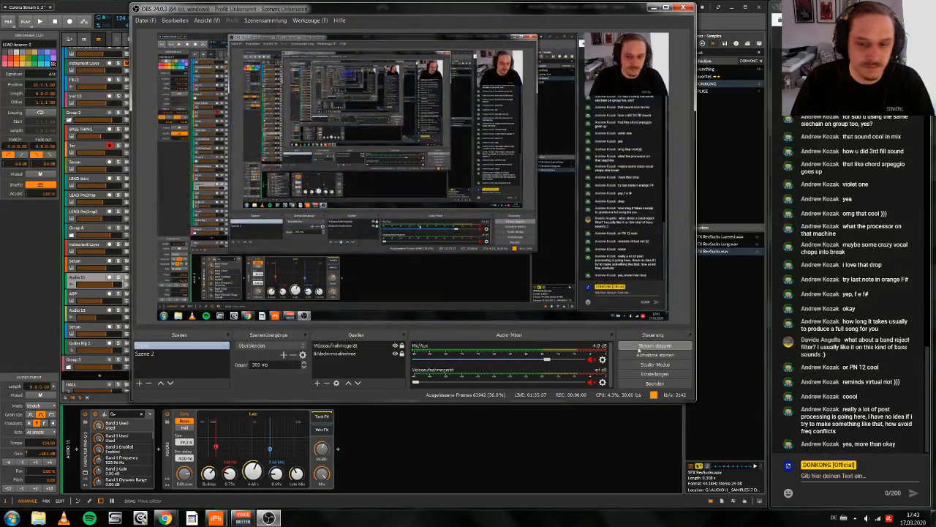
# Step: Unmute the Mic/Aux channel in the OBS mixer and switch back to Bitwig Studio
pyautogui.click(592, 360)
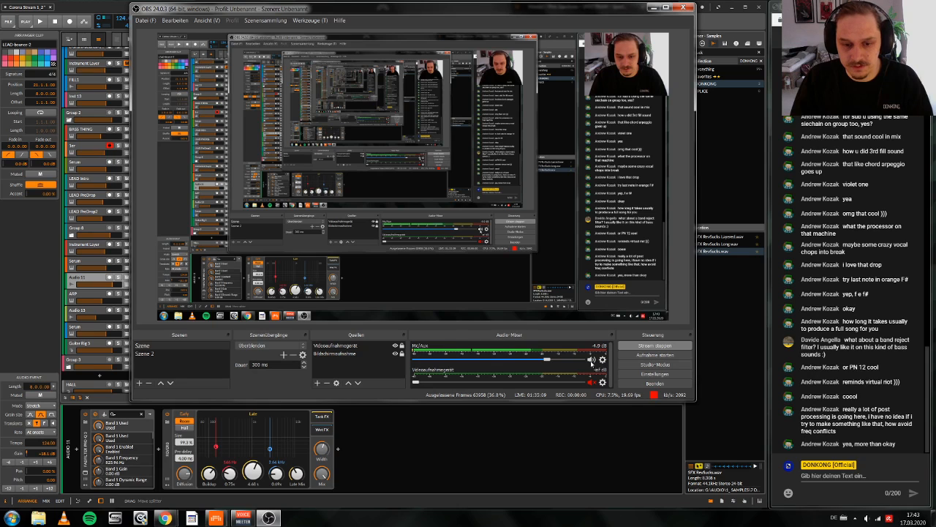
pyautogui.click(558, 458)
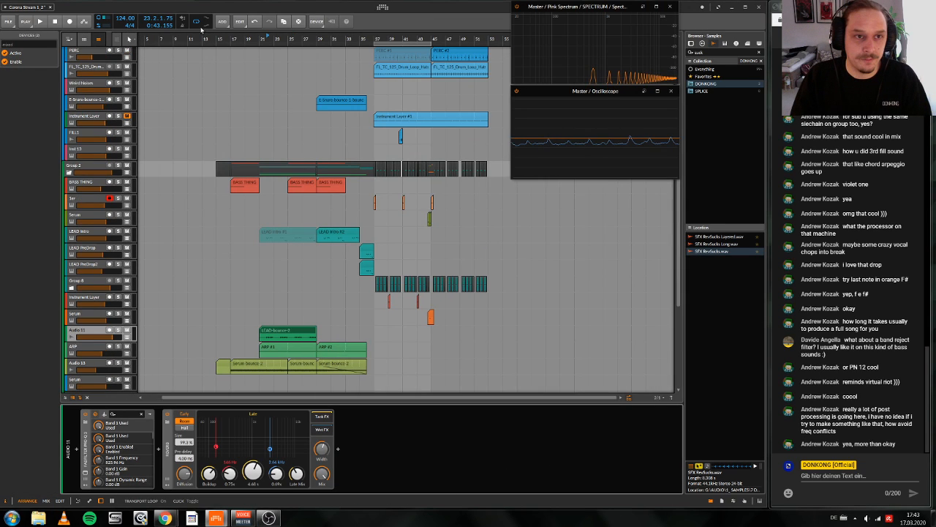
# Step: Play the arrangement from bar 17 and review the intro tracks while listening
pyautogui.click(233, 37)
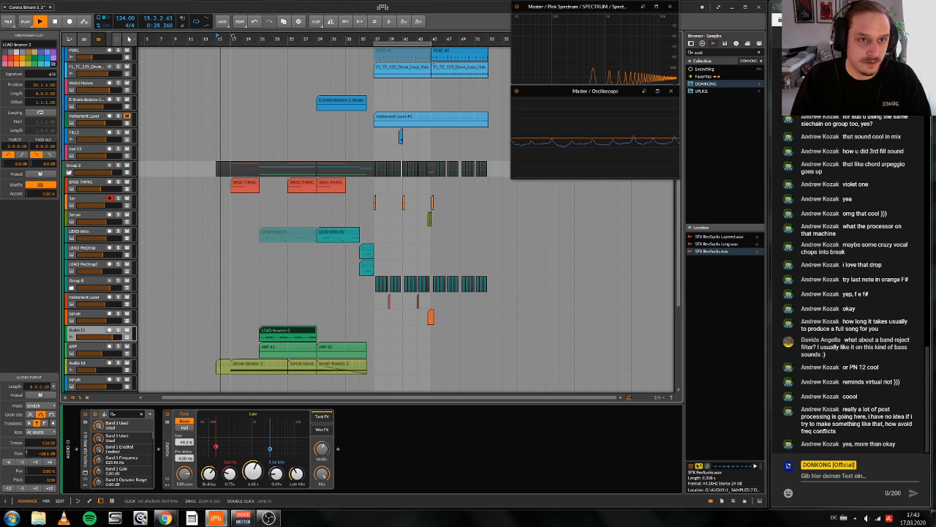
pyautogui.press('space')
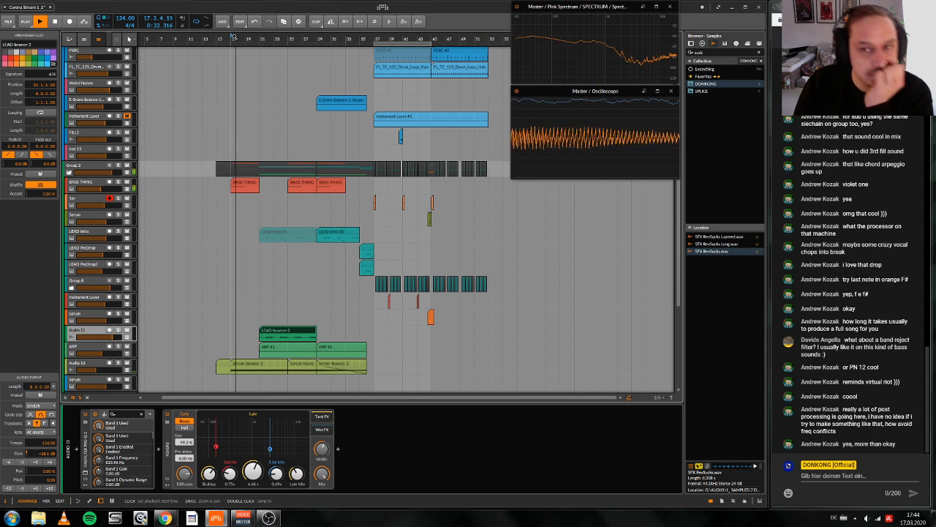
pyautogui.scroll(-3, 203, 308)
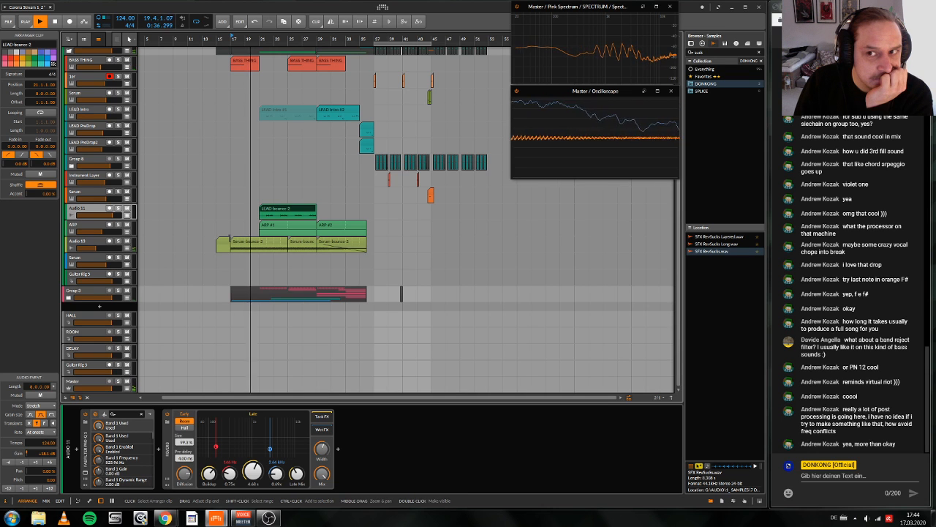
pyautogui.scroll(4, 229, 237)
pyautogui.scroll(-3, 229, 237)
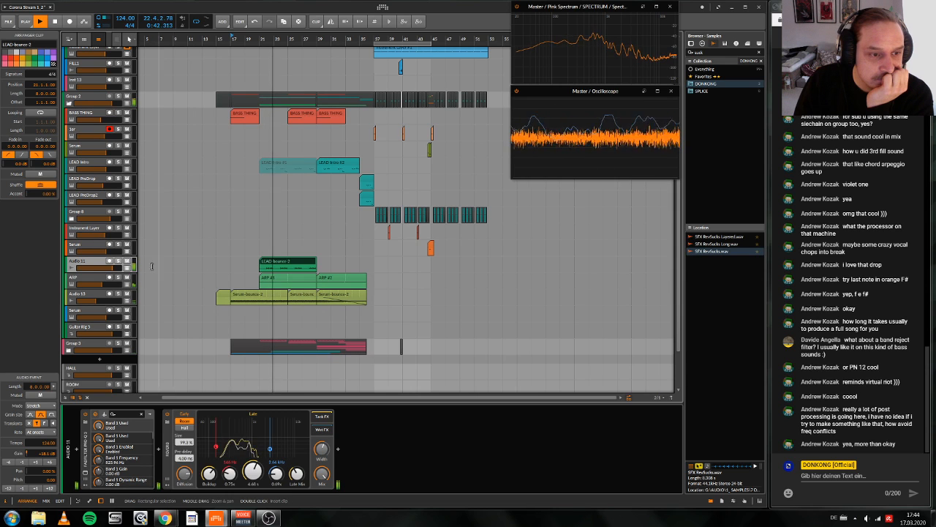
# Step: Restart playback from bar 21, mute the LEAD-bounce-2 clip on Audio 11, and stop after listening
pyautogui.click(256, 260)
pyautogui.click(263, 261)
pyautogui.hotkey('alt', 'm')
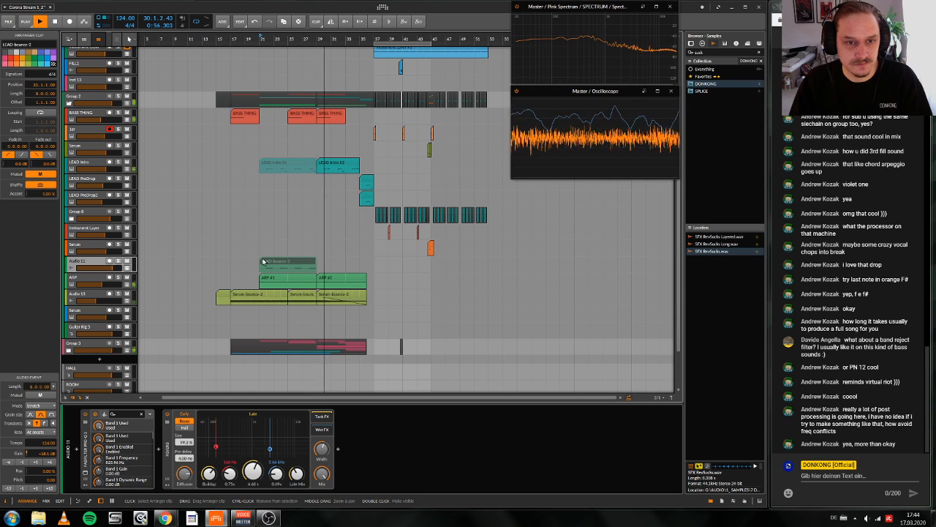
pyautogui.hscroll(2, 294, 197)
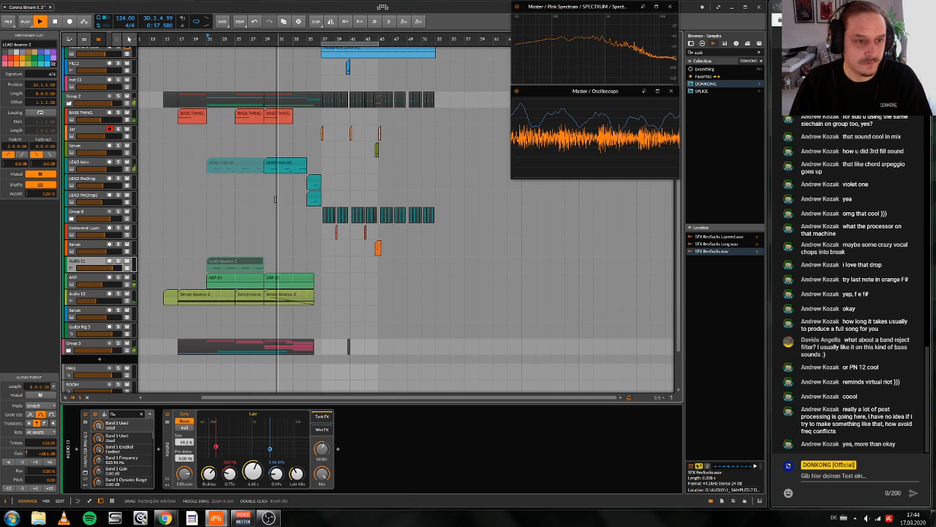
pyautogui.press('space')
# Step: Select Group 8 and play the drop from bar 37 to hear its lead hits in the mix
pyautogui.scroll(5, 359, 218)
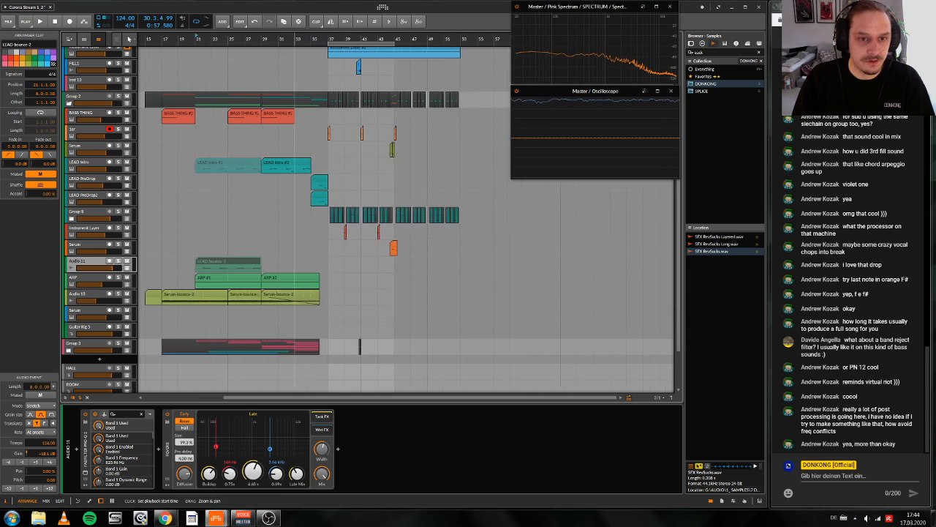
pyautogui.click(359, 218)
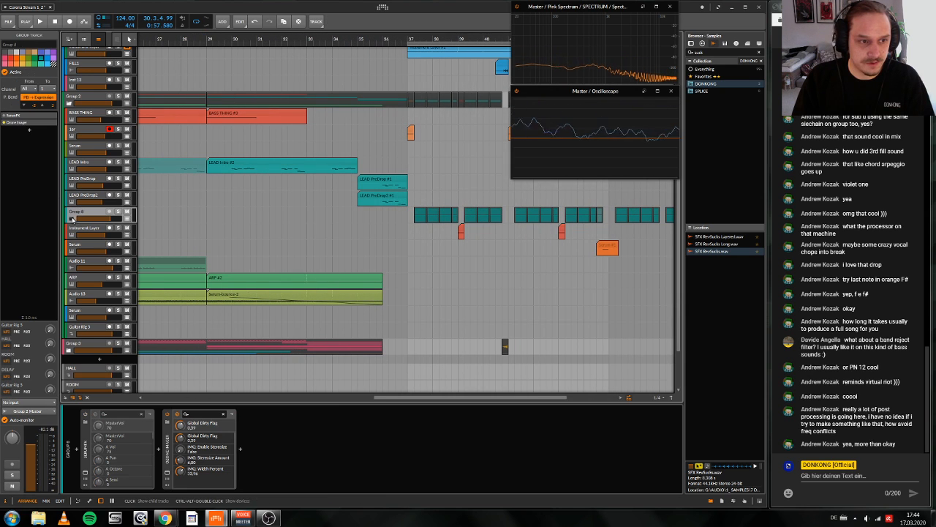
pyautogui.click(410, 38)
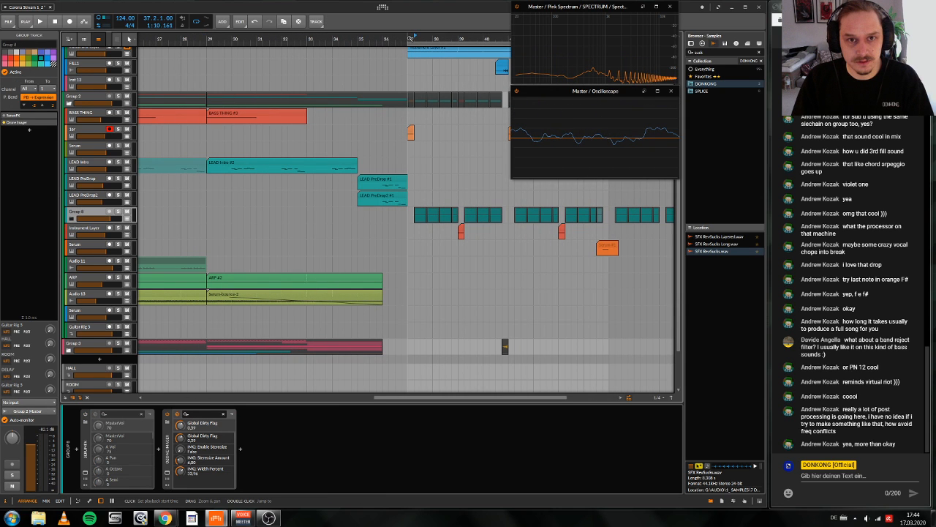
pyautogui.moveTo(410, 38); pyautogui.dragTo(407, 33)
pyautogui.click(406, 39)
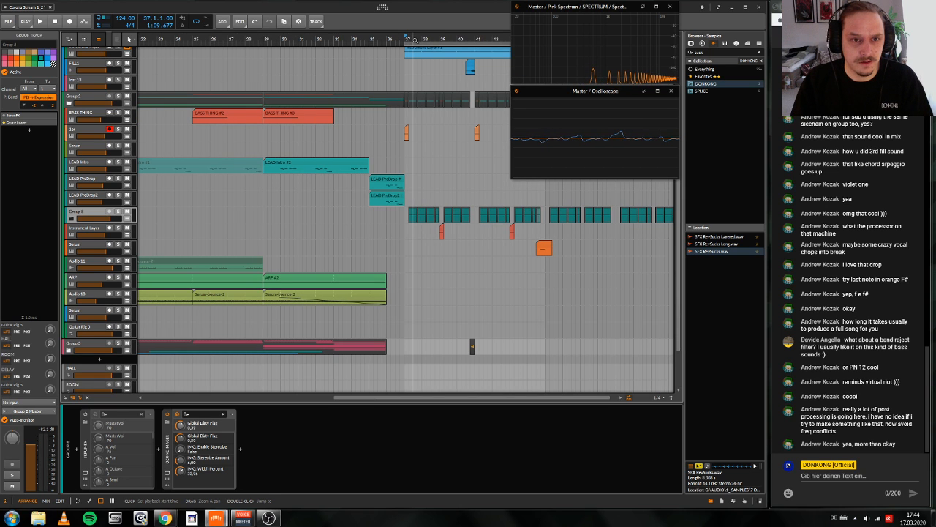
pyautogui.press('space')
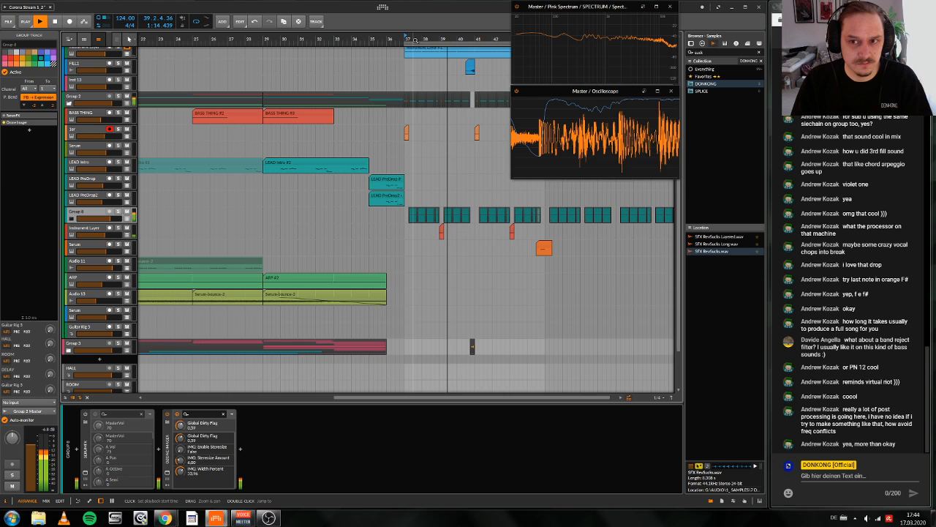
pyautogui.click(414, 39)
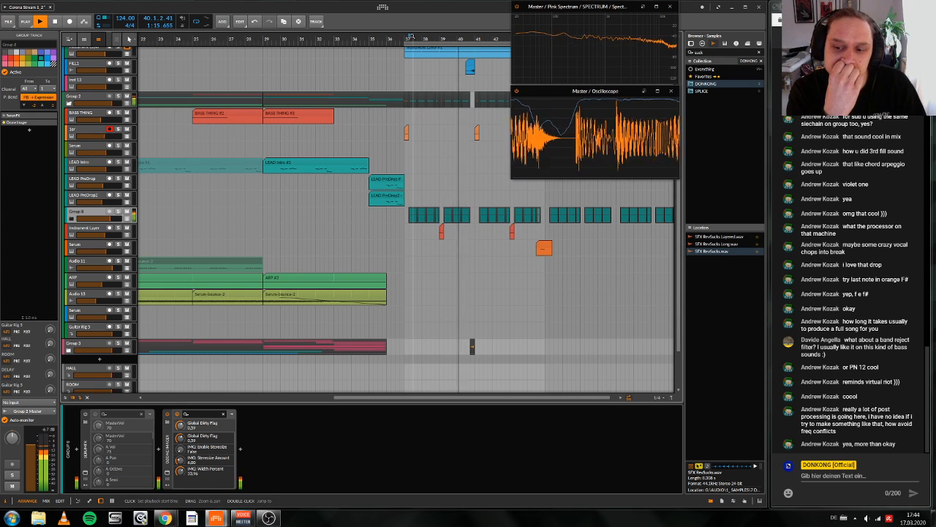
pyautogui.press('space')
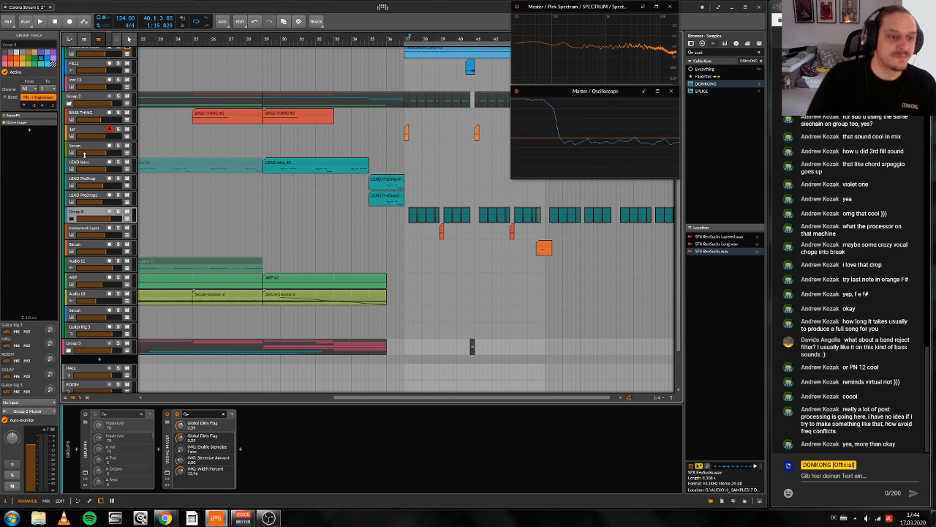
# Step: Expand Group 8, solo the LEAD Main track and show its device chain
pyautogui.click(71, 218)
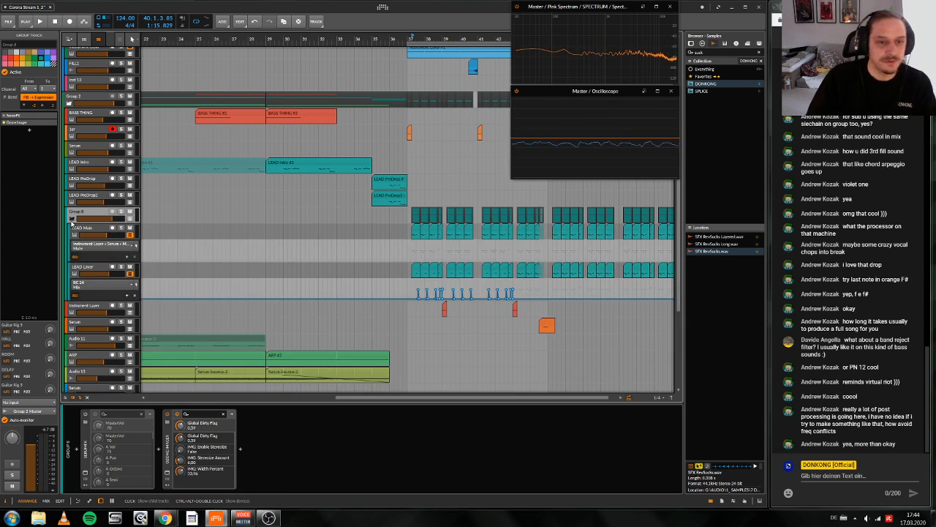
pyautogui.click(122, 228)
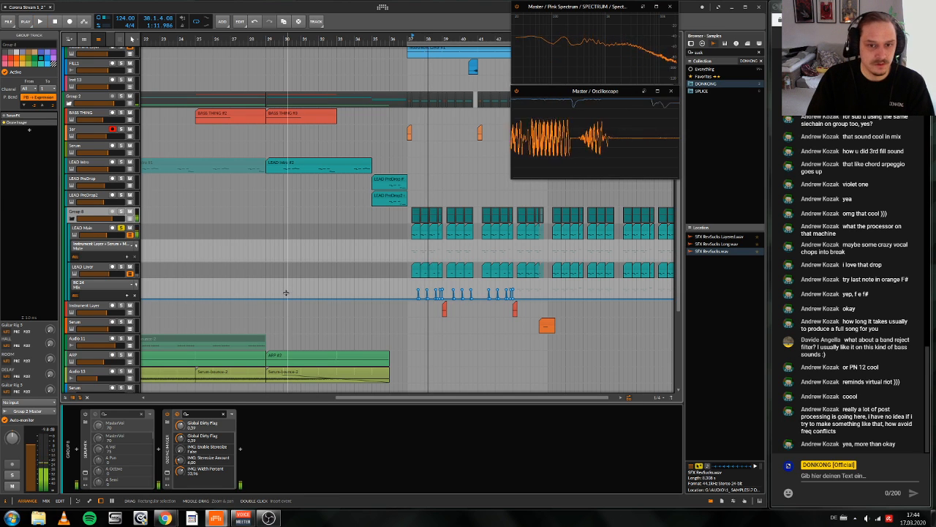
pyautogui.click(75, 234)
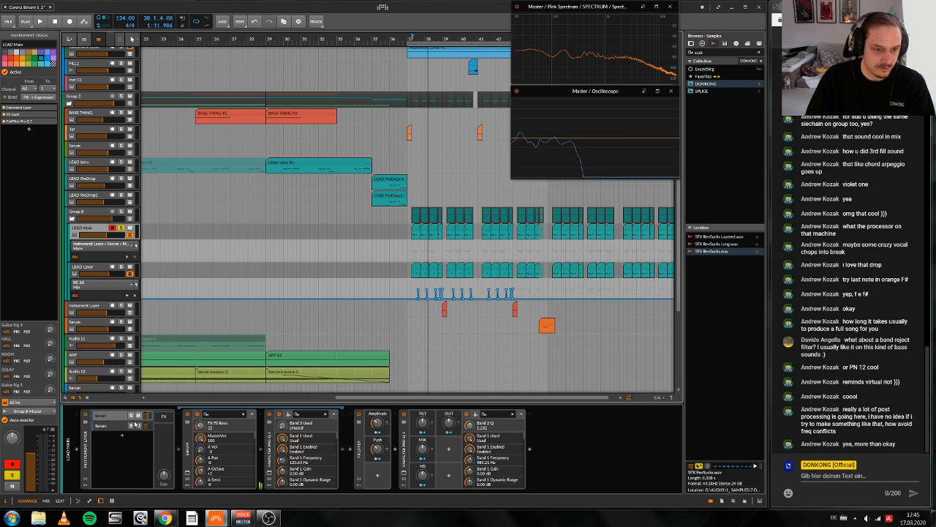
# Step: Solo the first Serum layer of LEAD Main and listen to it from bar 37
pyautogui.press('space')
pyautogui.press('space')
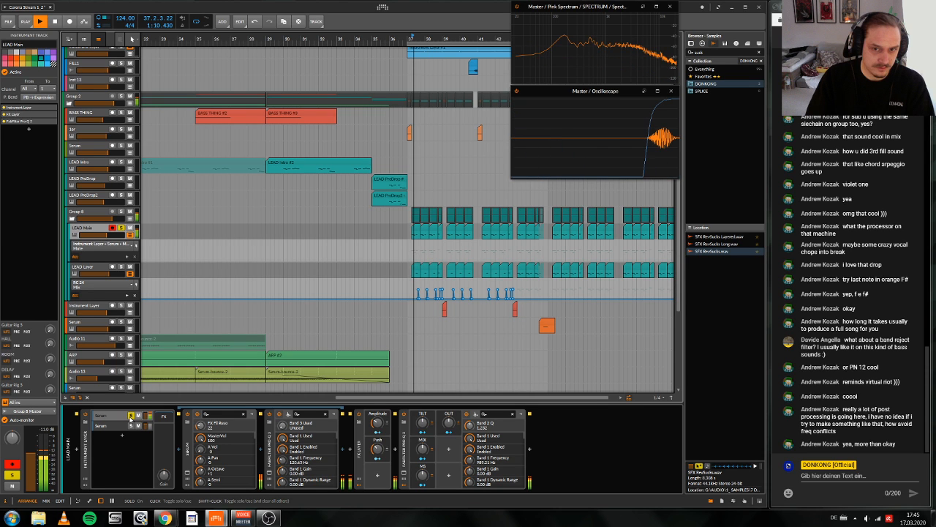
pyautogui.hscroll(1, 254, 301)
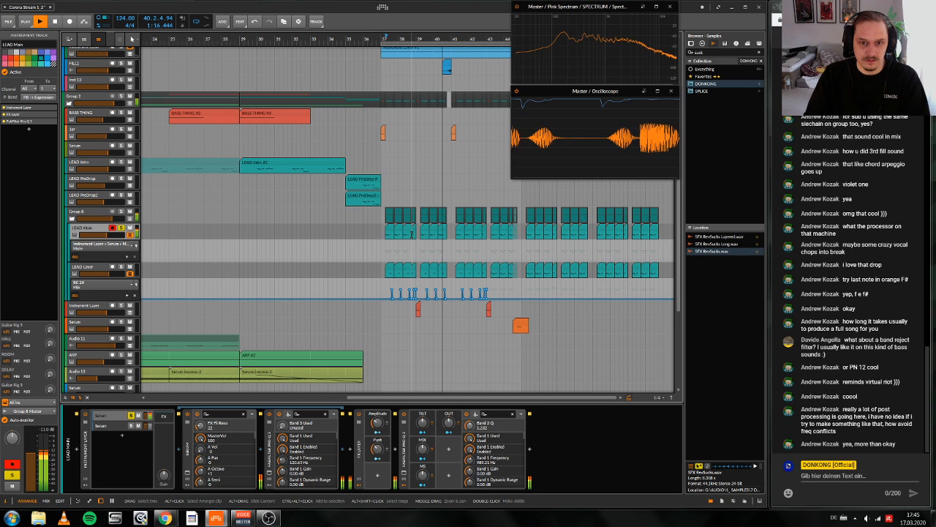
pyautogui.hscroll(1, 411, 234)
pyautogui.press('space')
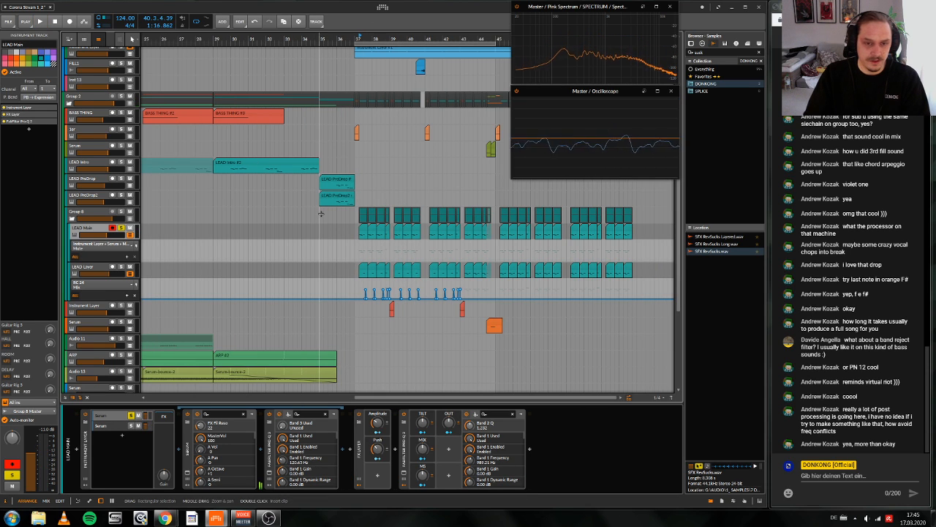
pyautogui.scroll(-3, 364, 288)
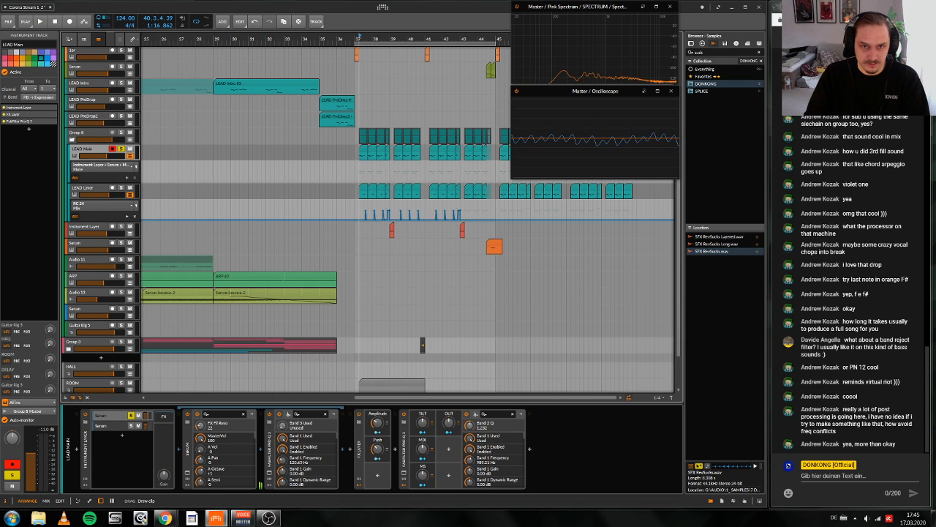
pyautogui.click(365, 381)
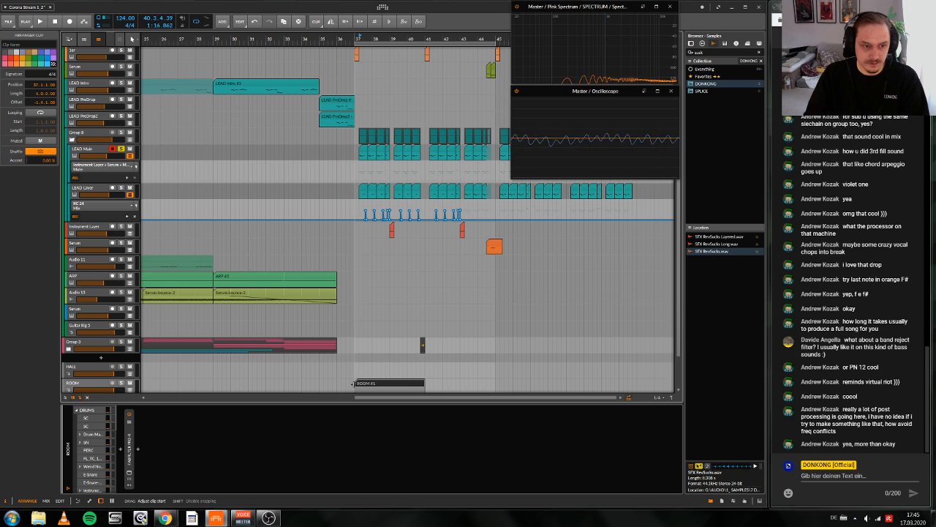
pyautogui.scroll(-2, 365, 379)
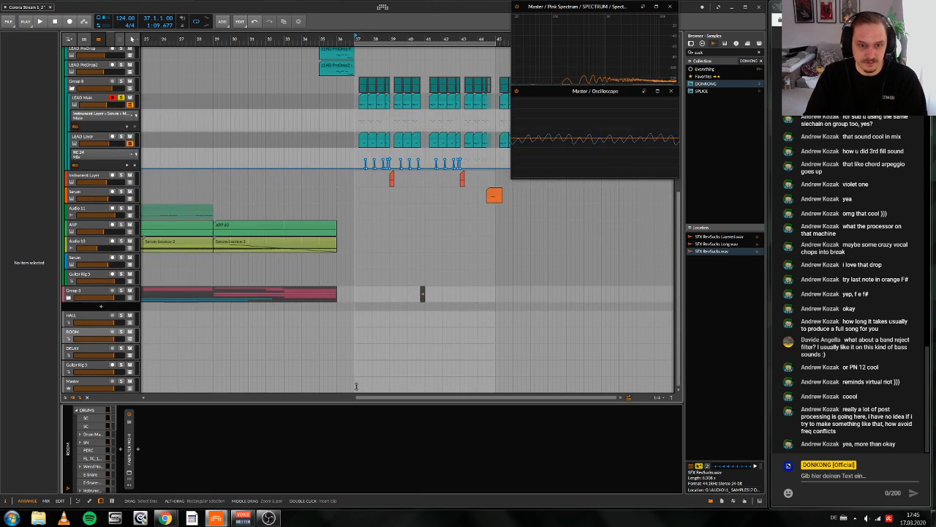
# Step: Create a four-bar clip on the Master track at bar 37 and bounce it pre-fader at 24 bit to a new audio track
pyautogui.press('d')
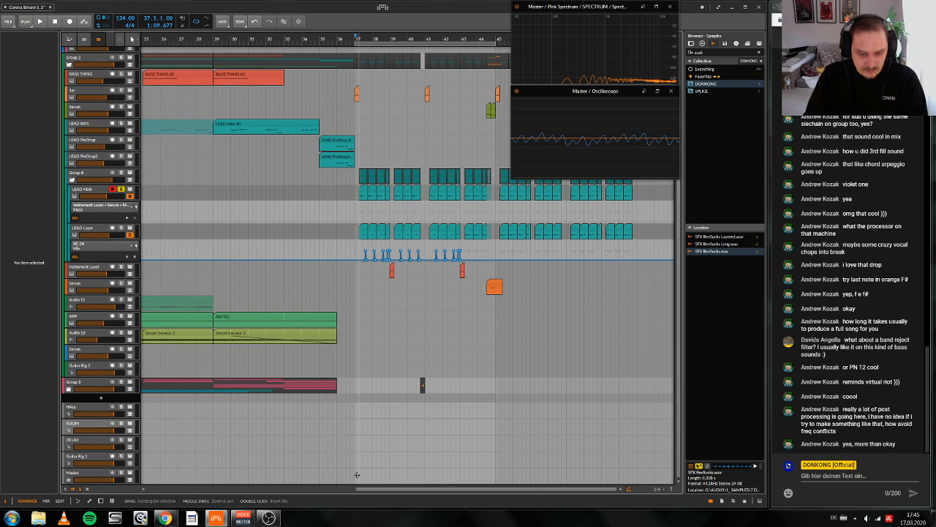
pyautogui.doubleClick(357, 475)
pyautogui.rightClick(410, 472)
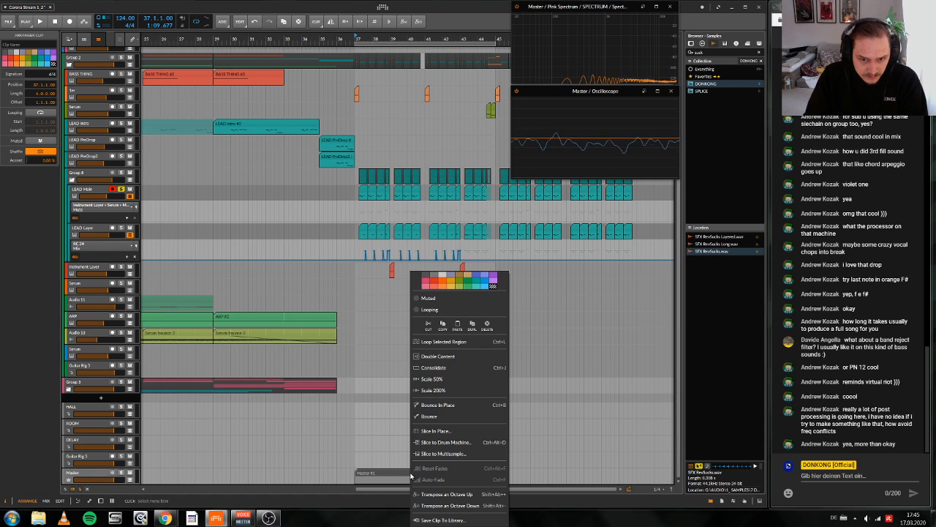
pyautogui.click(435, 416)
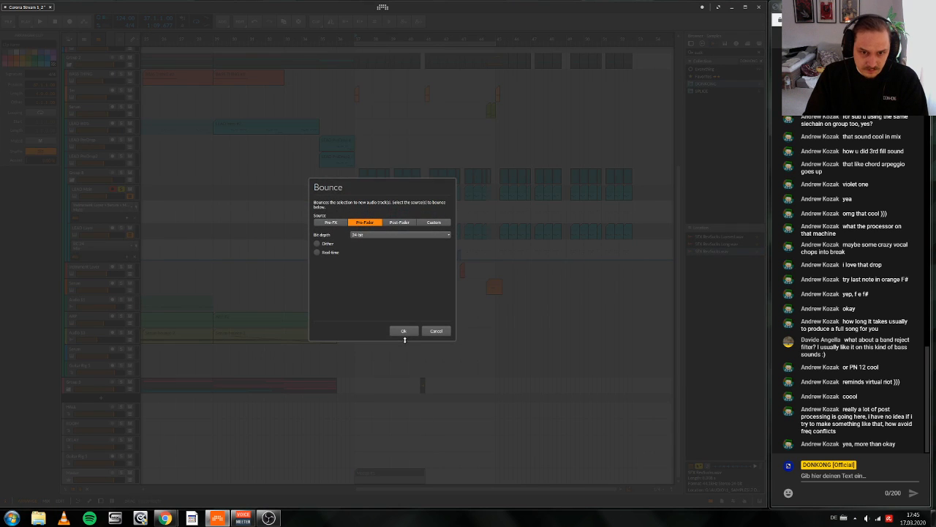
pyautogui.click(405, 333)
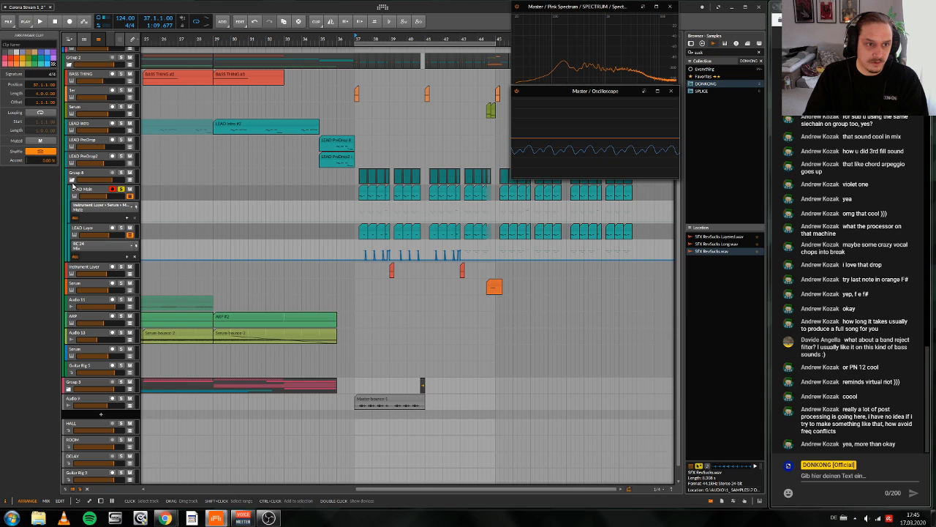
# Step: Add an empty audio track directly below the LEAD Intro track
pyautogui.rightClick(76, 126)
pyautogui.click(90, 143)
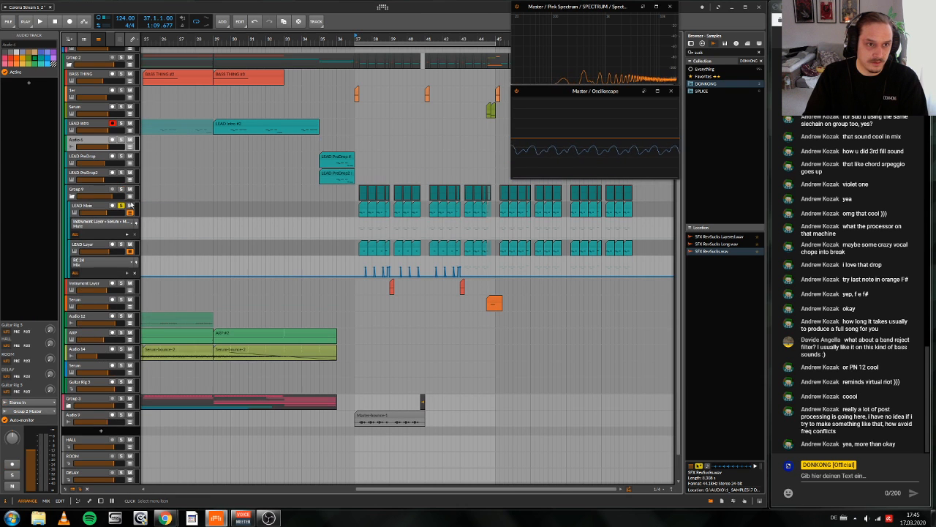
# Step: Try to move the Master-bounce-1 clip onto the new audio track at bar 30 and split it
pyautogui.moveTo(378, 415); pyautogui.dragTo(253, 144)
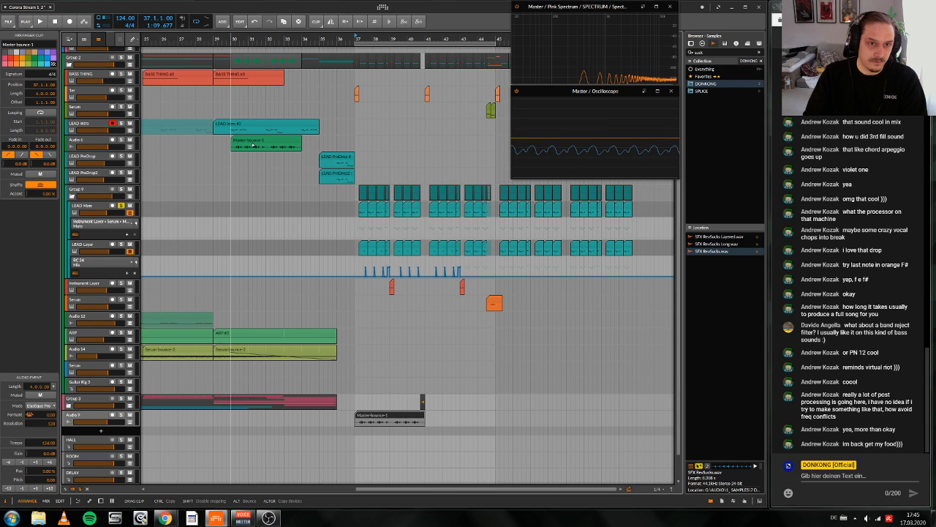
pyautogui.moveTo(254, 144); pyautogui.dragTo(253, 144)
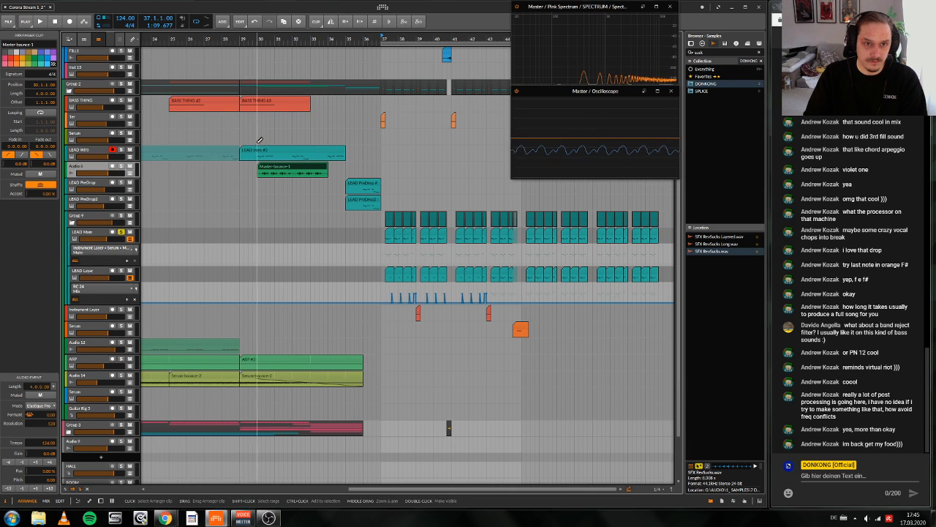
pyautogui.click(281, 174)
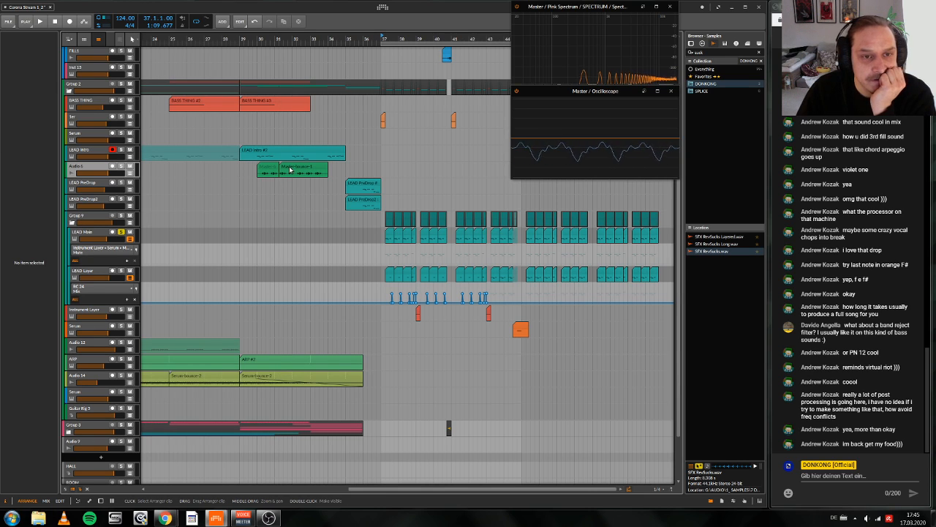
pyautogui.hscroll(-1, 290, 170)
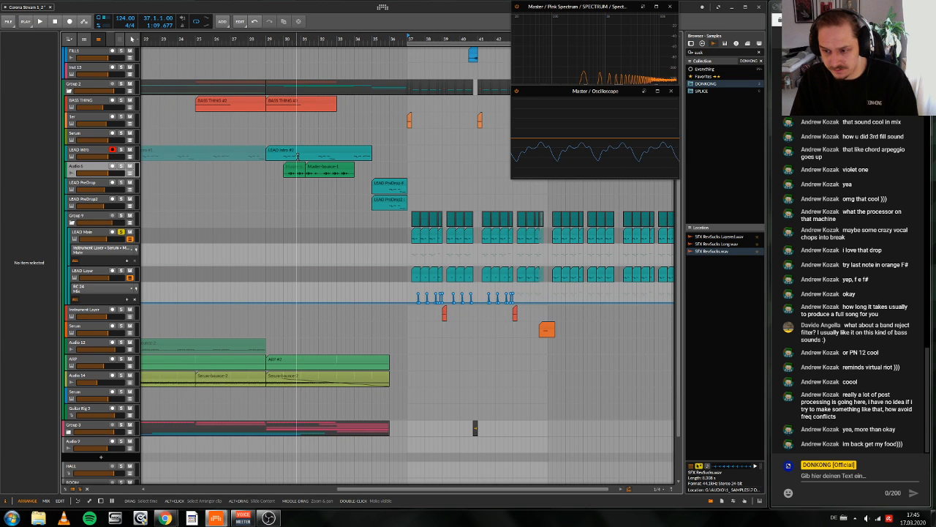
# Step: Undo the split and the move of the Master-bounce-1 clip
pyautogui.hotkey('ctrl', 'z')
pyautogui.hotkey('ctrl', 'z')
pyautogui.hotkey('ctrl', 'z')
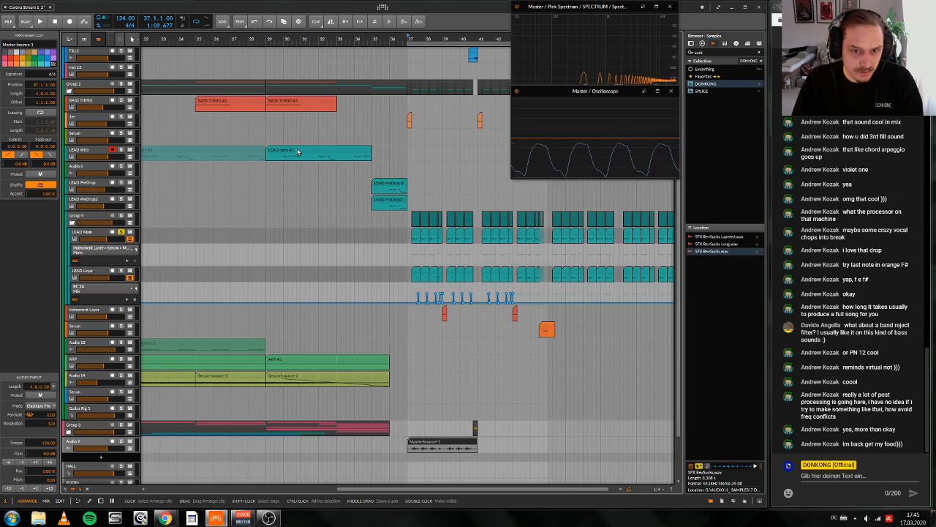
# Step: Copy the second LEAD Intro clip onto the LEAD Main track at bar 29
pyautogui.moveTo(298, 152); pyautogui.dragTo(297, 230)
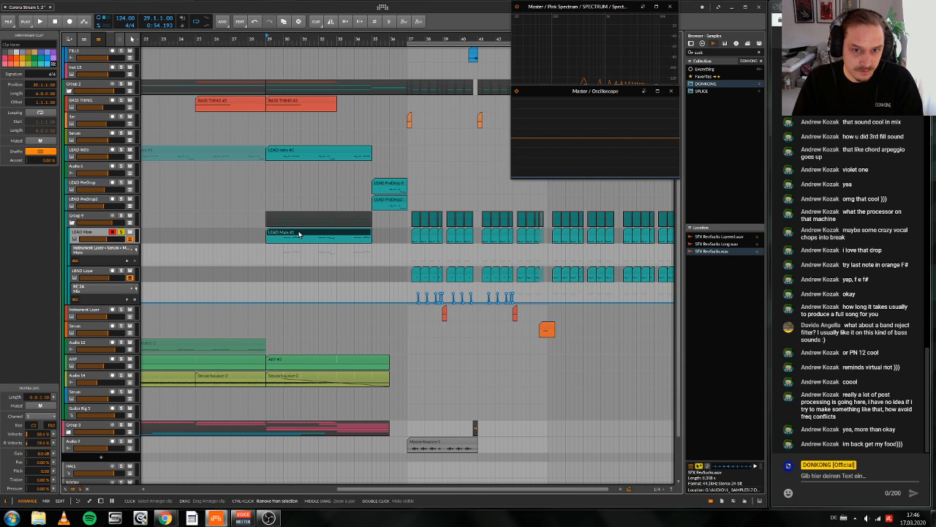
# Step: Delete the Master-bounce-1 clip at bar 37 from the Audio 9 track
pyautogui.press('space')
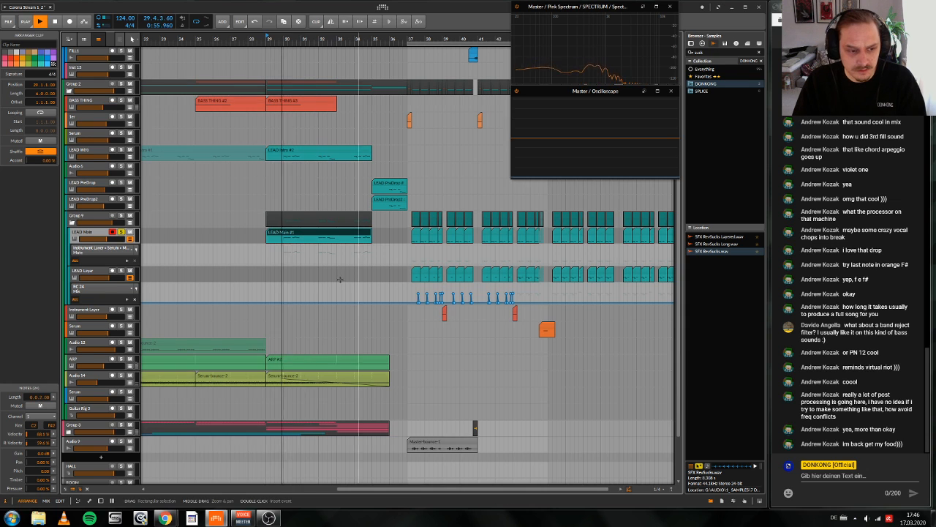
pyautogui.scroll(1, 410, 410)
pyautogui.press('space')
pyautogui.click(447, 471)
pyautogui.press('Delete')
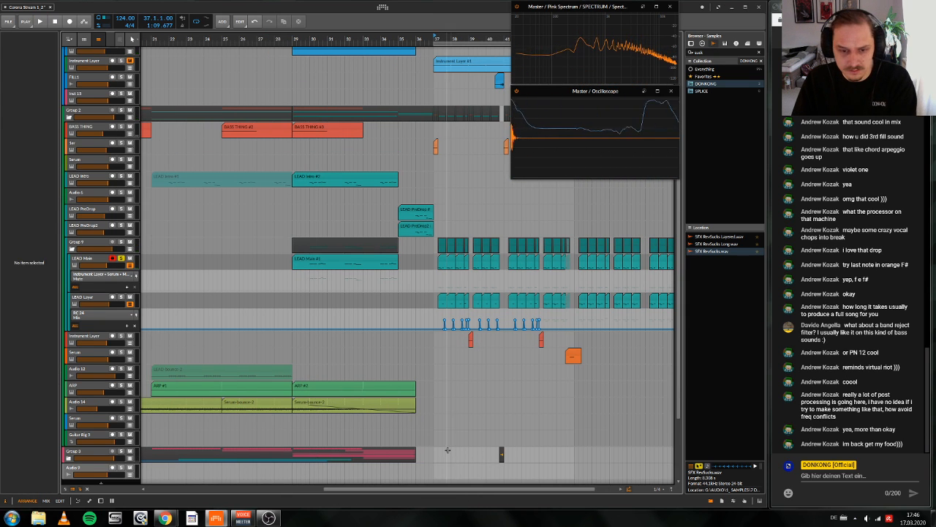
# Step: Listen to the copied intro melody clip on the soloed LEAD Main track from bar 29
pyautogui.scroll(5, 428, 410)
pyautogui.hscroll(2, 397, 349)
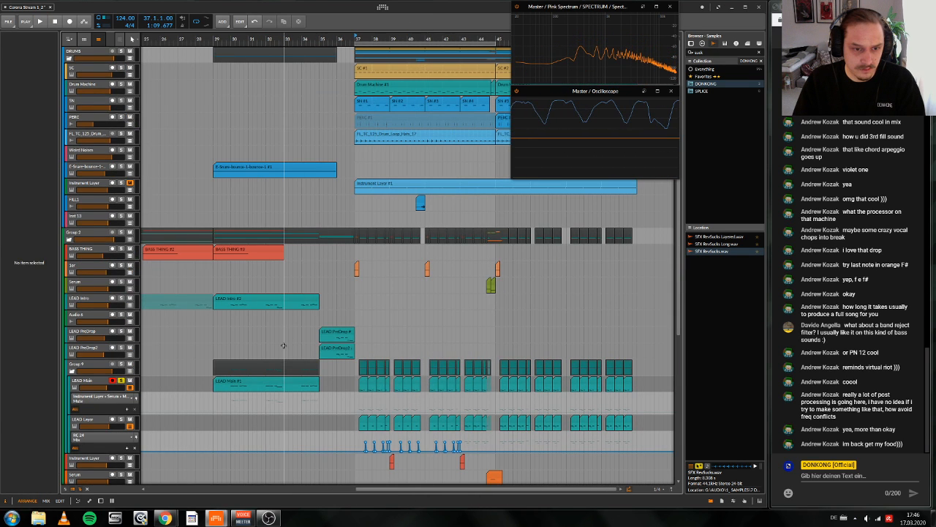
pyautogui.click(271, 380)
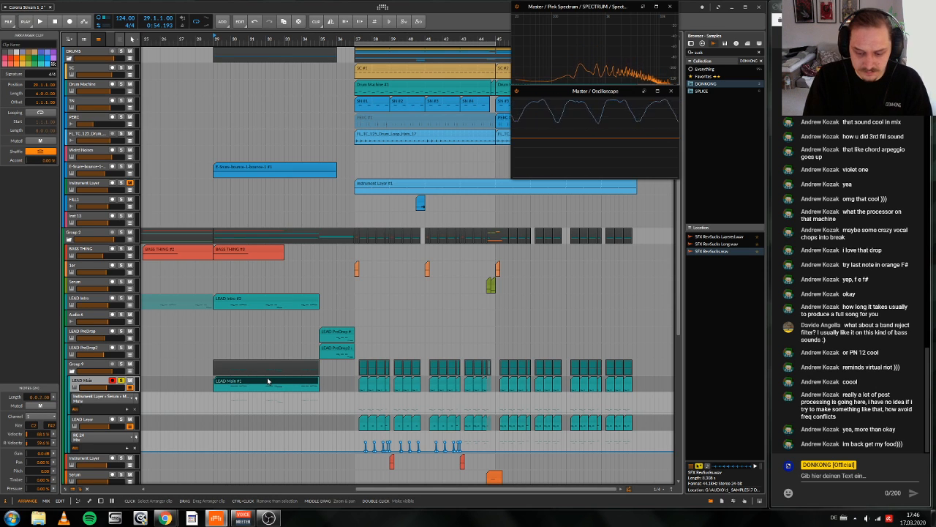
pyautogui.scroll(1, 269, 381)
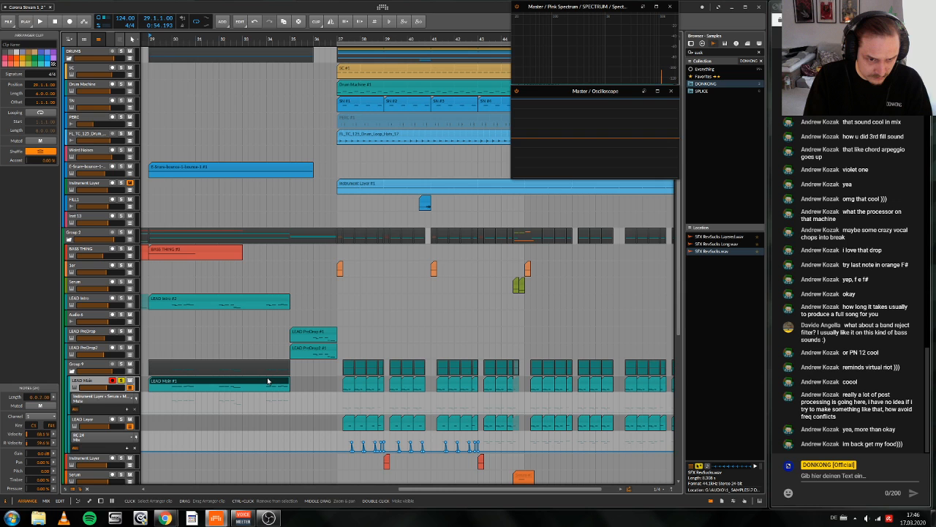
pyautogui.press('space')
pyautogui.hscroll(-7, 268, 380)
pyautogui.hscroll(6, 330, 354)
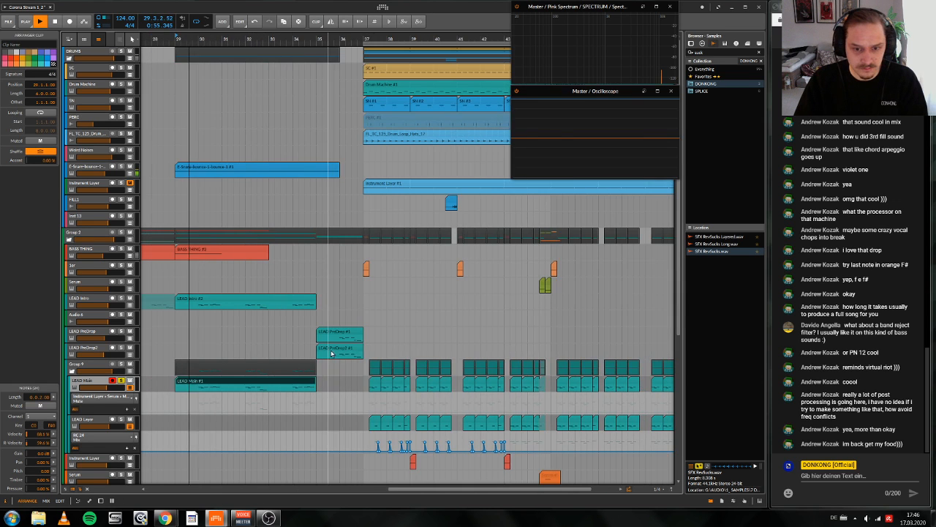
pyautogui.hscroll(-3, 314, 345)
pyautogui.hscroll(2, 317, 346)
pyautogui.scroll(-6, 318, 346)
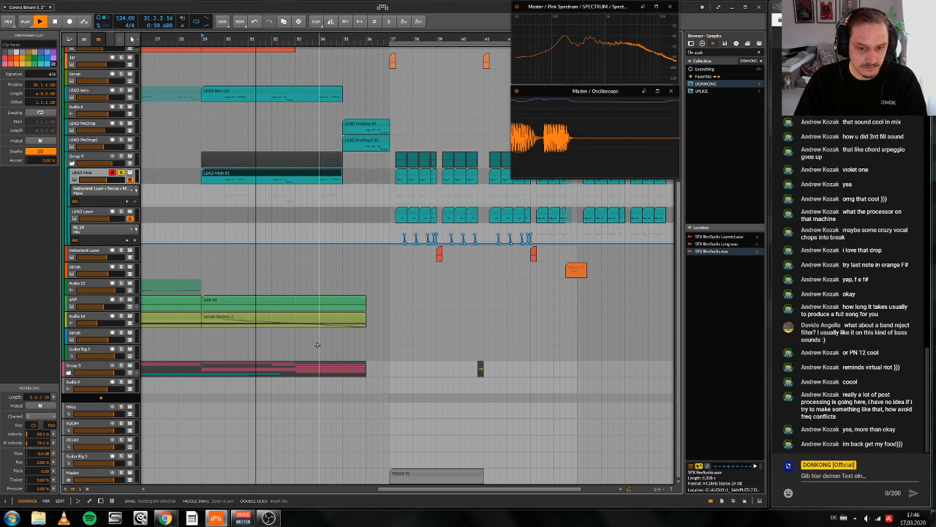
pyautogui.press('space')
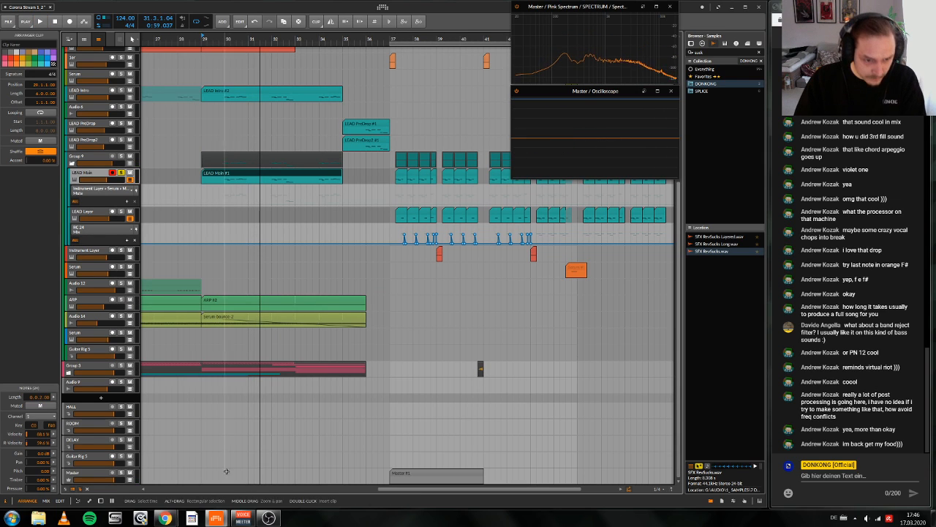
# Step: Draw a four-bar clip on the Master track at bar 29 and bounce it with the Pre-Fader source
pyautogui.moveTo(204, 471)
pyautogui.mouseDown()
pyautogui.moveTo(396, 475)
pyautogui.moveTo(365, 475)
pyautogui.mouseUp()
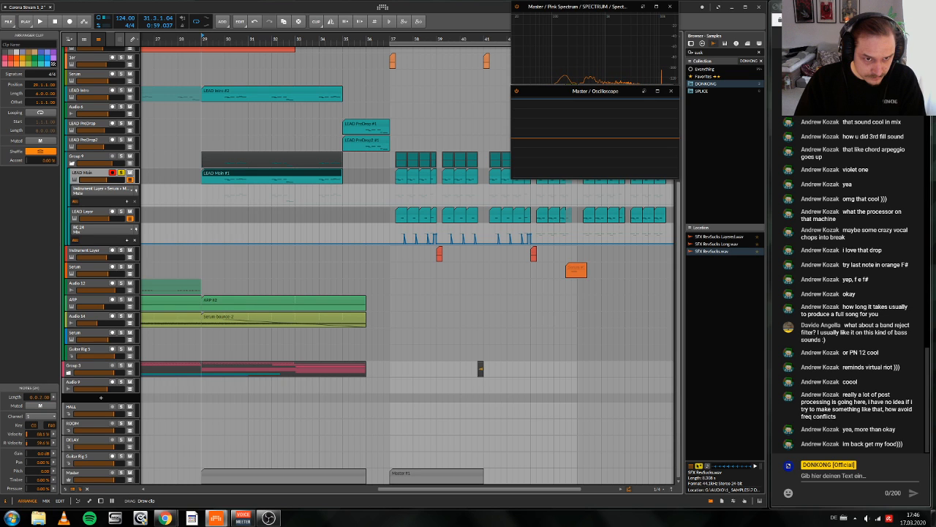
pyautogui.rightClick(291, 474)
pyautogui.click(309, 416)
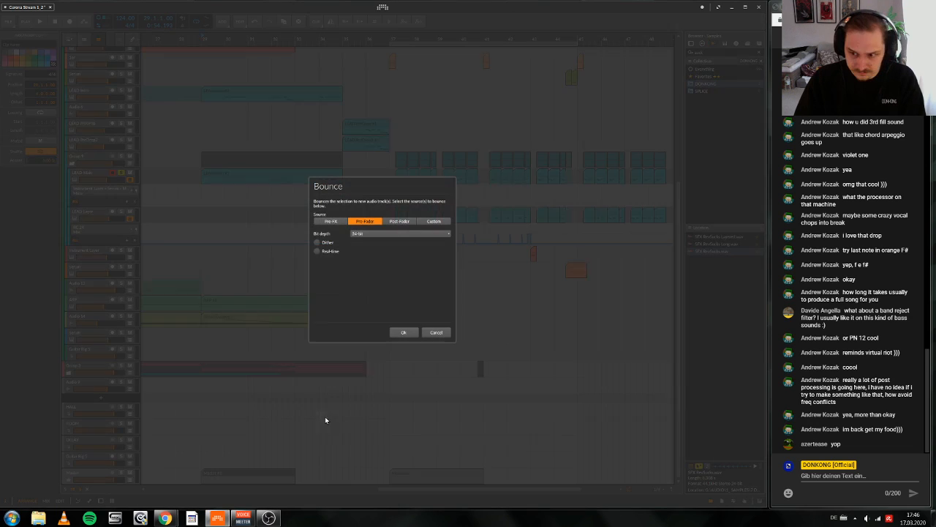
pyautogui.click(403, 333)
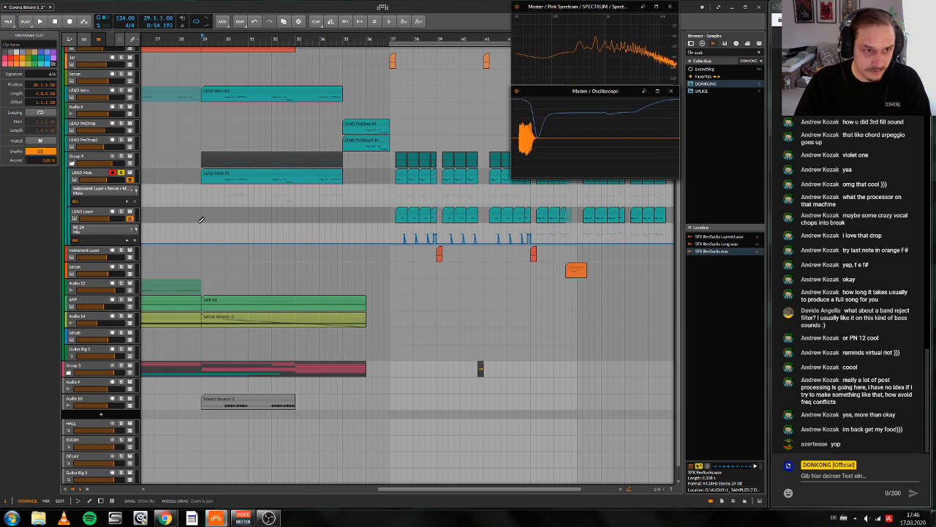
# Step: Mute the copied intro melody clip at bar 29 on the LEAD Main track
pyautogui.click(236, 178)
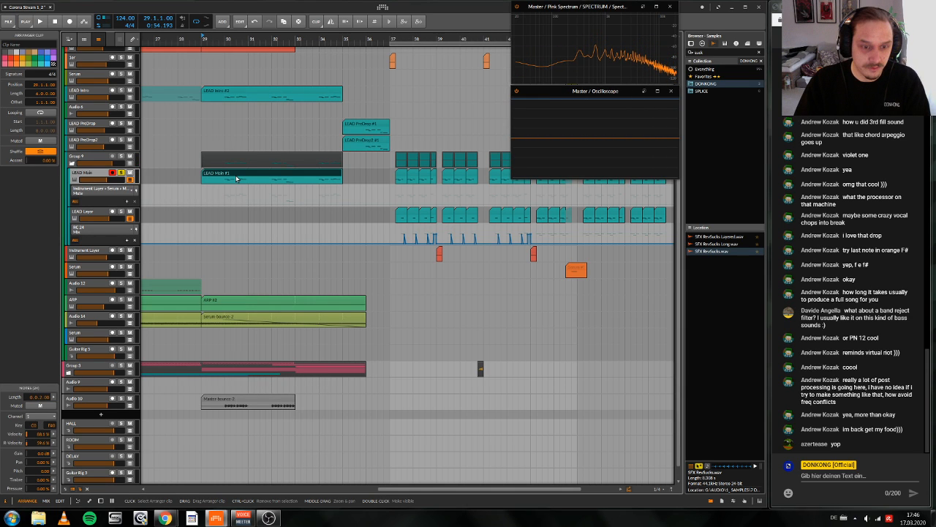
pyautogui.hotkey('alt', 'm')
pyautogui.moveTo(254, 40); pyautogui.dragTo(392, 40)
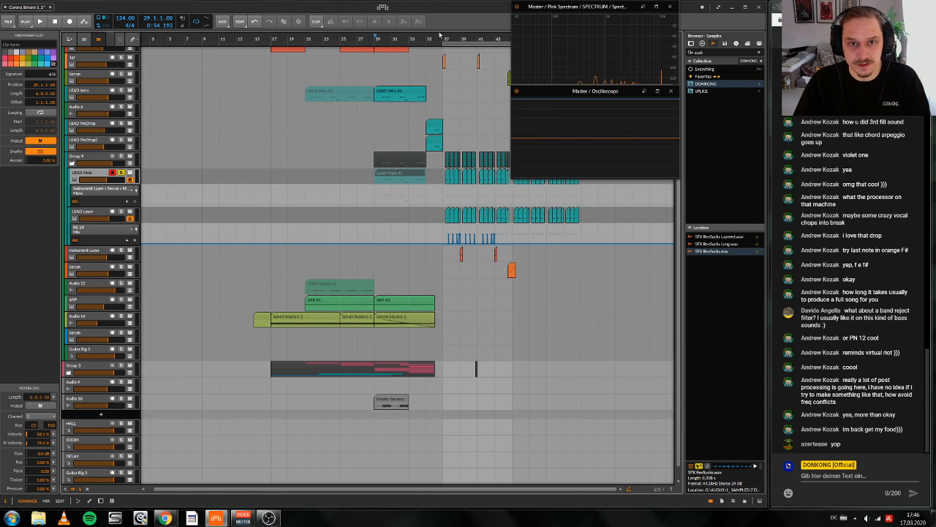
# Step: Play the transition into the drop from bar 36, take LEAD Main out of solo and show its device chain
pyautogui.click(435, 37)
pyautogui.press('space')
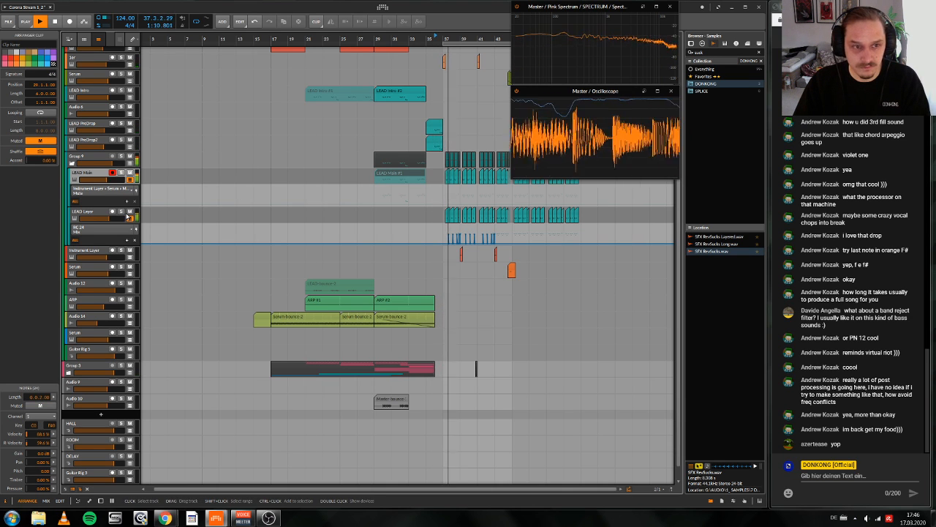
pyautogui.press('space')
pyautogui.doubleClick(99, 180)
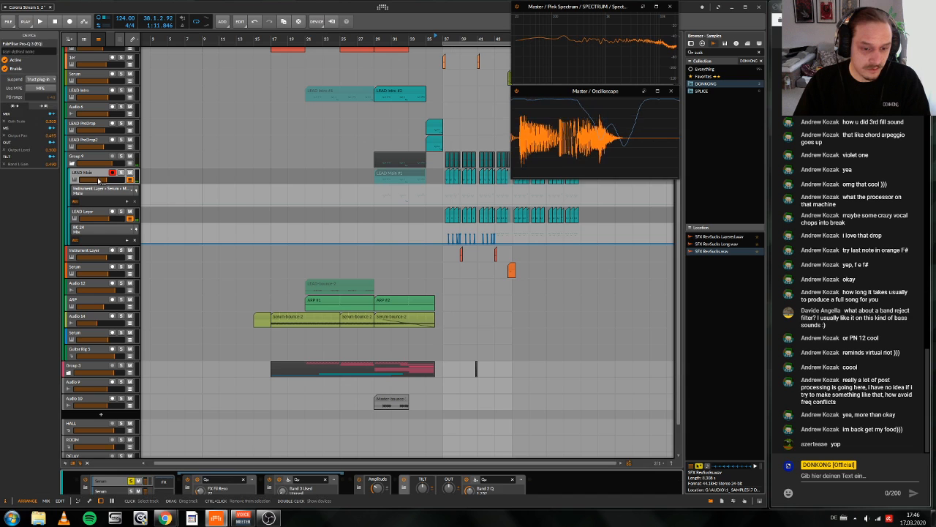
# Step: Play the pre-drop and drop from bar 36 while reviewing the tracks across the arrangement
pyautogui.press('space')
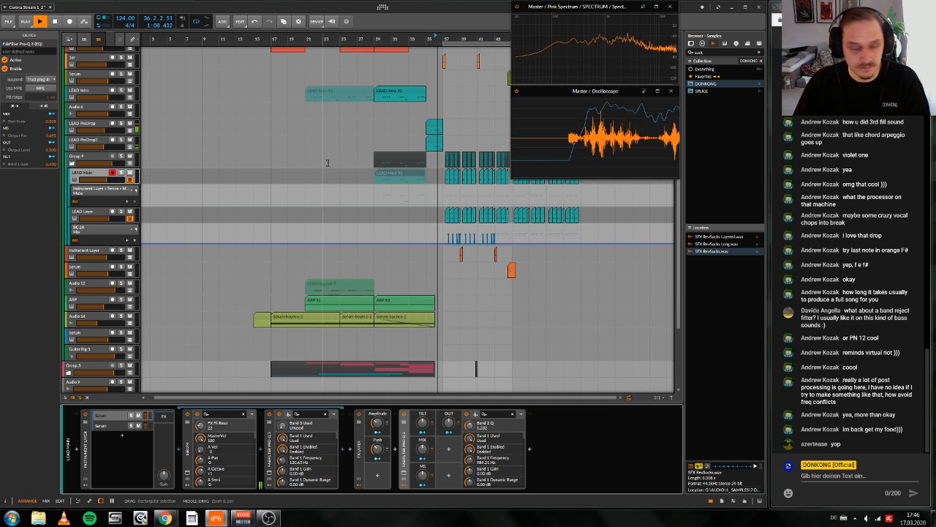
pyautogui.scroll(1, 322, 162)
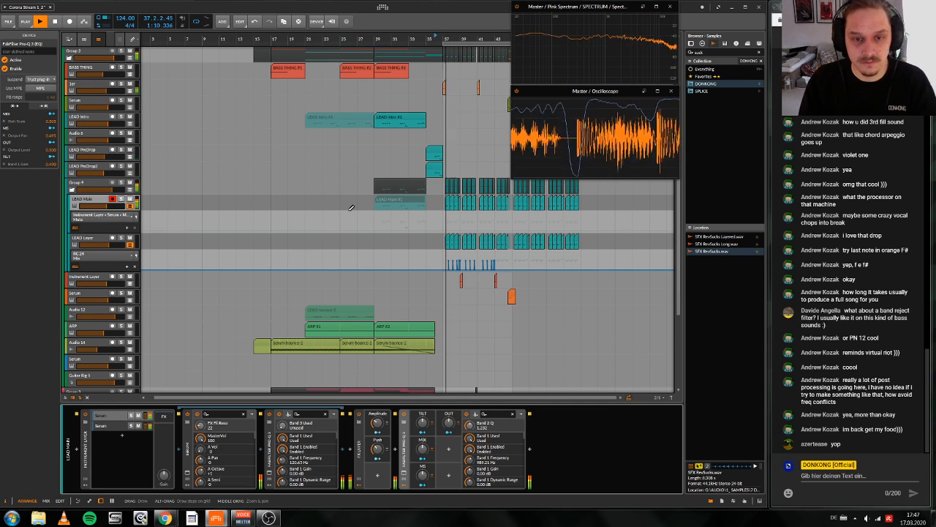
pyautogui.scroll(7, 357, 193)
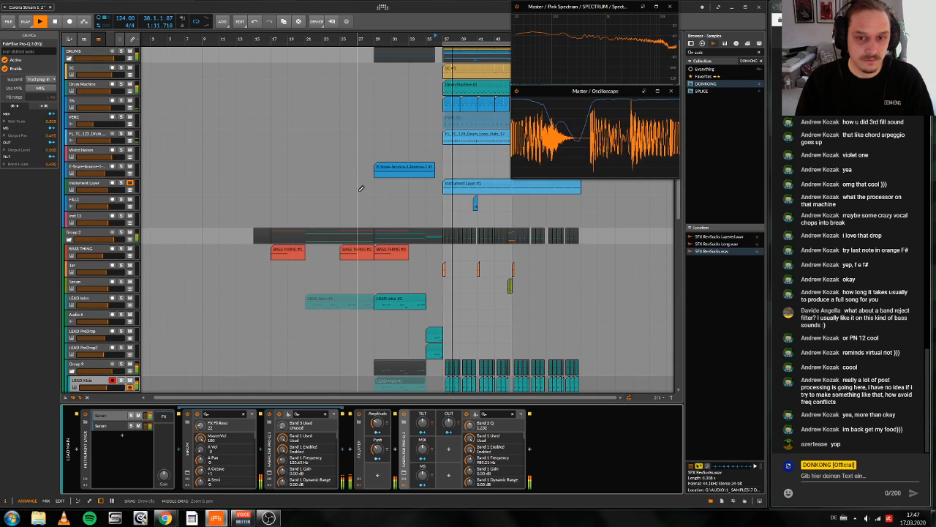
pyautogui.hscroll(1, 360, 189)
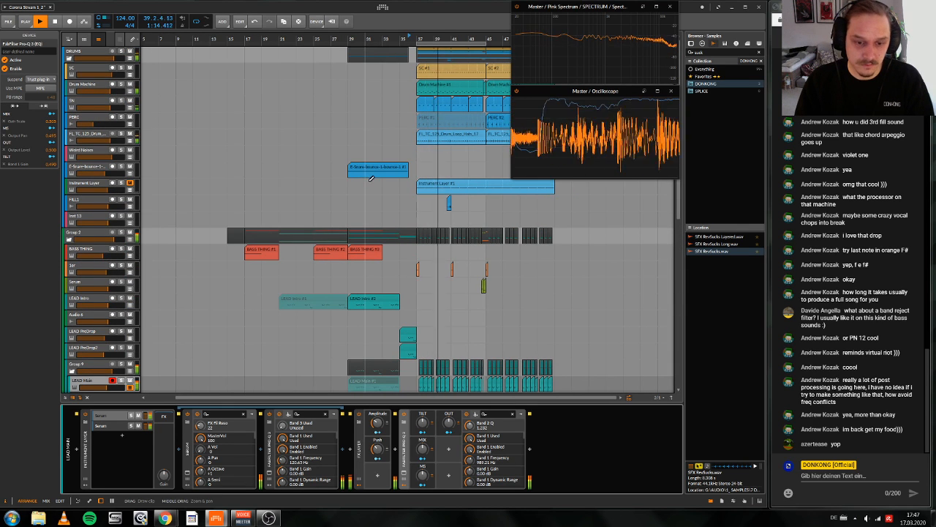
pyautogui.scroll(-12, 373, 176)
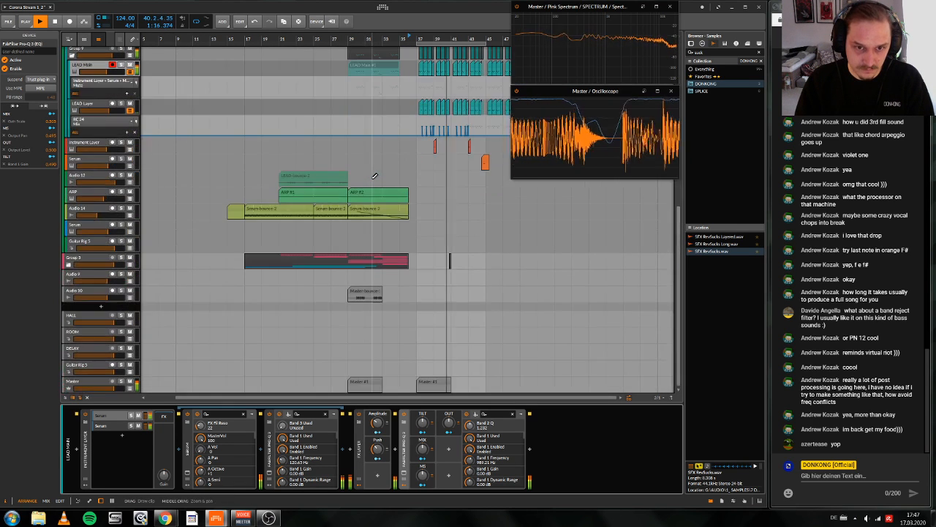
pyautogui.hscroll(-1, 372, 178)
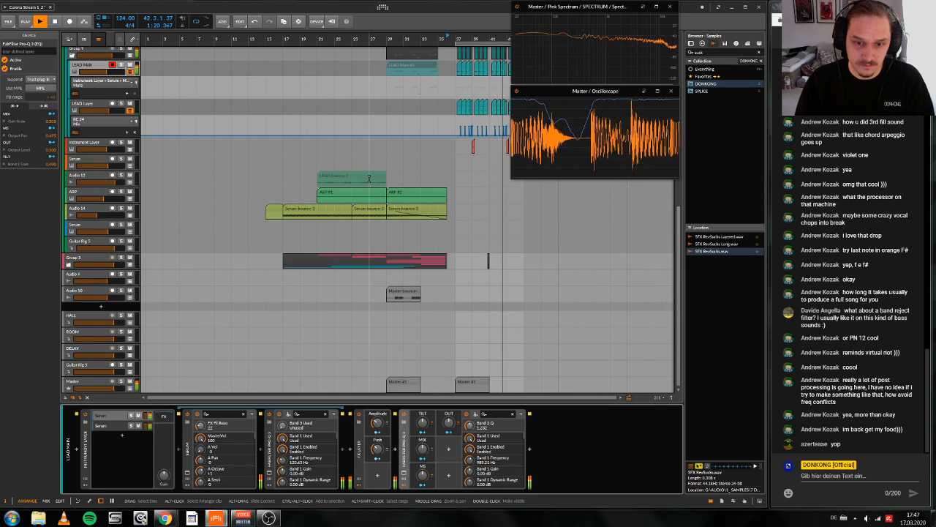
pyautogui.scroll(1, 406, 194)
pyautogui.scroll(1, 406, 193)
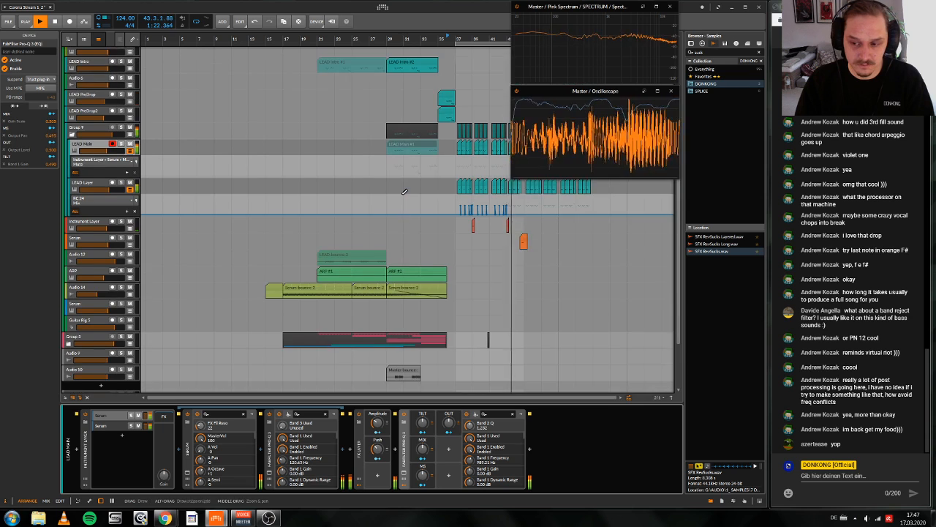
pyautogui.scroll(-2, 402, 194)
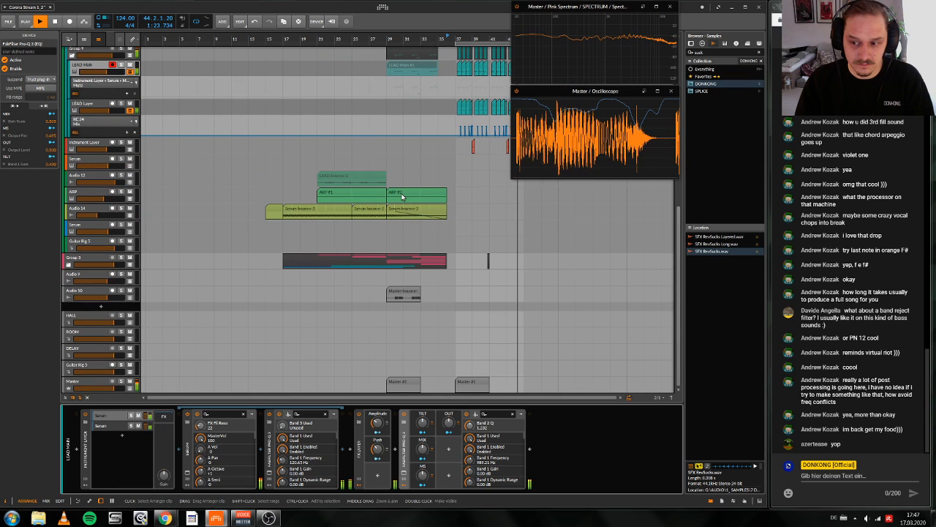
pyautogui.scroll(1, 402, 197)
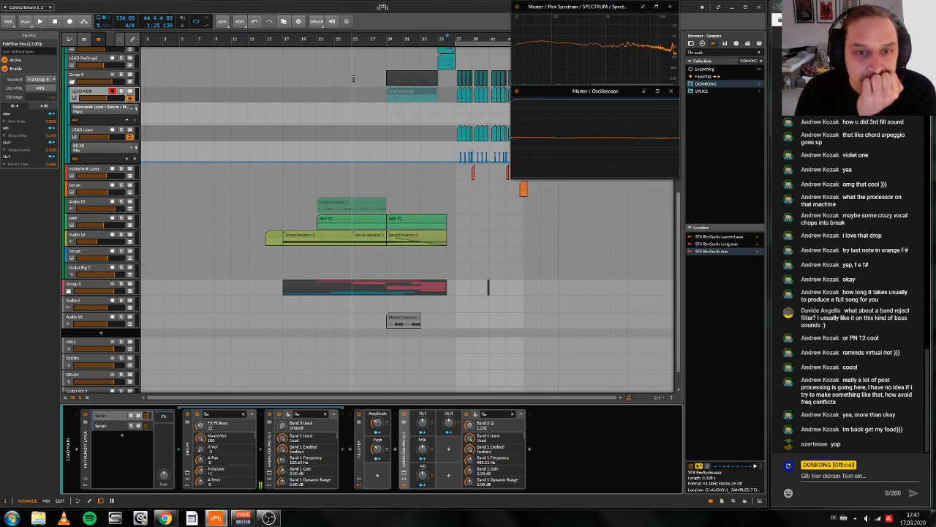
pyautogui.hscroll(1, 399, 212)
pyautogui.press('space')
# Step: Delete both leftover clips at bars 29 and 37 from the Master track
pyautogui.scroll(-1, 398, 217)
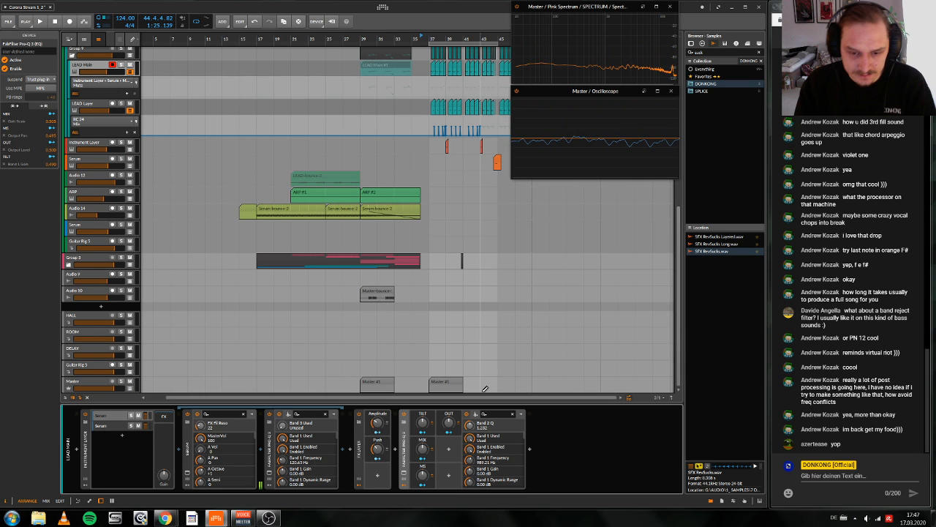
pyautogui.moveTo(484, 390); pyautogui.dragTo(359, 382)
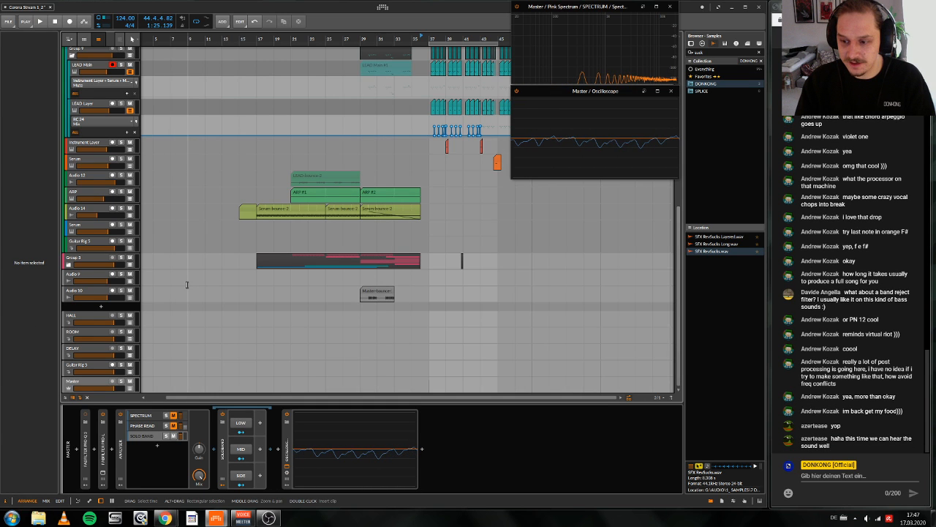
# Step: Move the new master bounce from the Audio 10 track up to directly below the LEAD Intro track
pyautogui.click(102, 292)
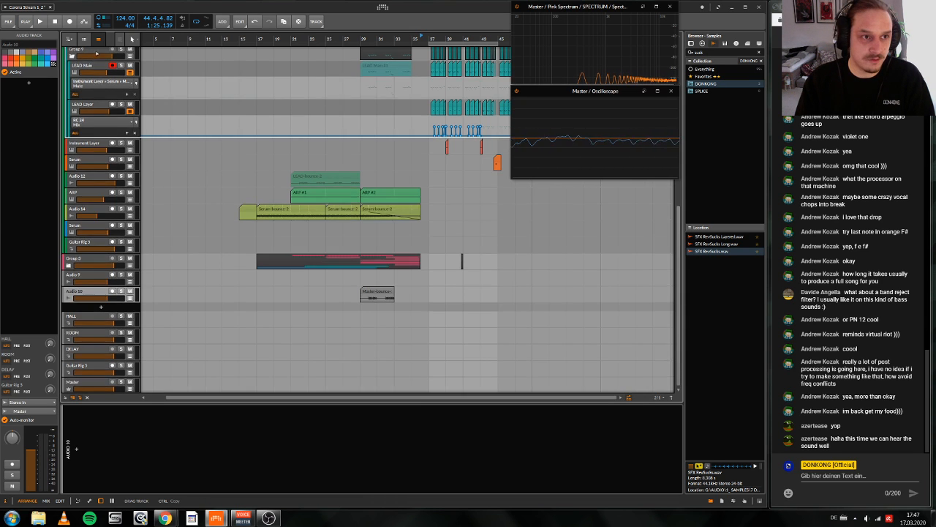
pyautogui.scroll(3, 104, 107)
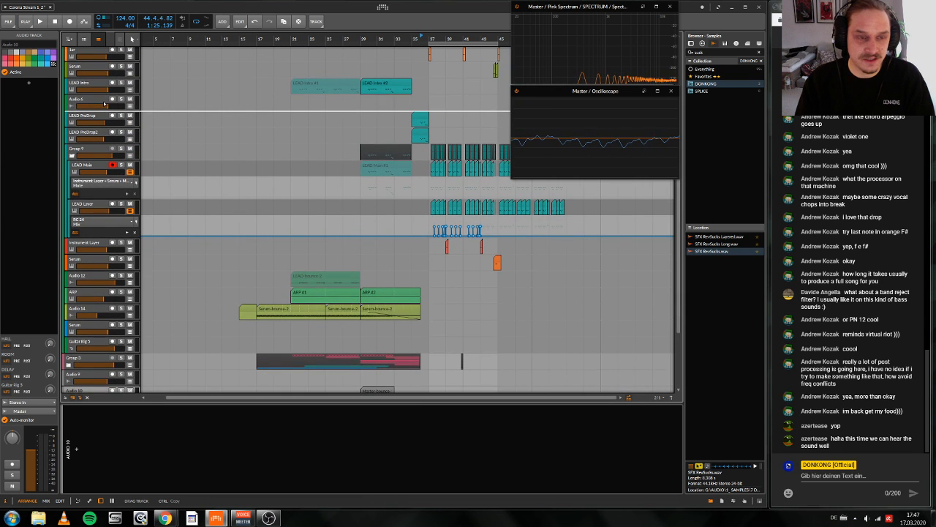
pyautogui.moveTo(104, 104); pyautogui.dragTo(121, 100)
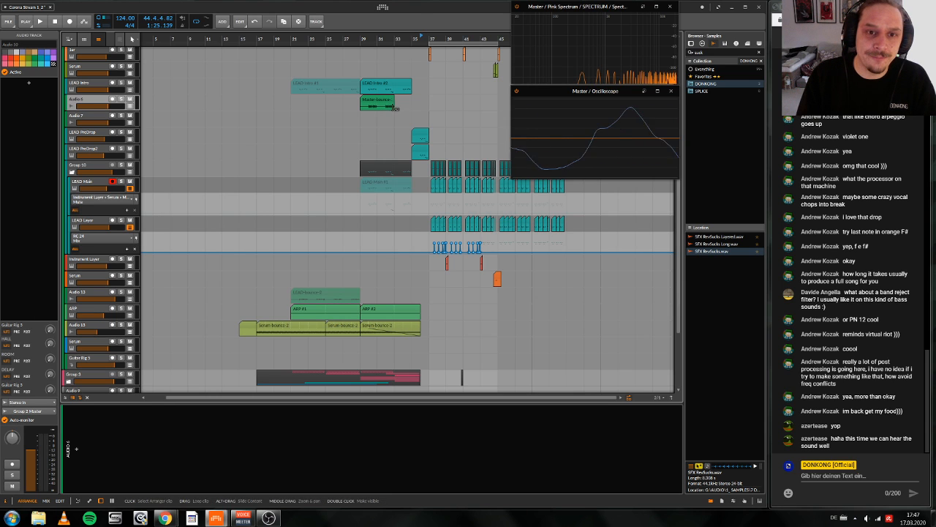
# Step: Loop the Master-bounce-2 clip out to bar 35, mute the LEAD Intro clip above it and play from bar 30
pyautogui.moveTo(395, 107); pyautogui.dragTo(413, 110)
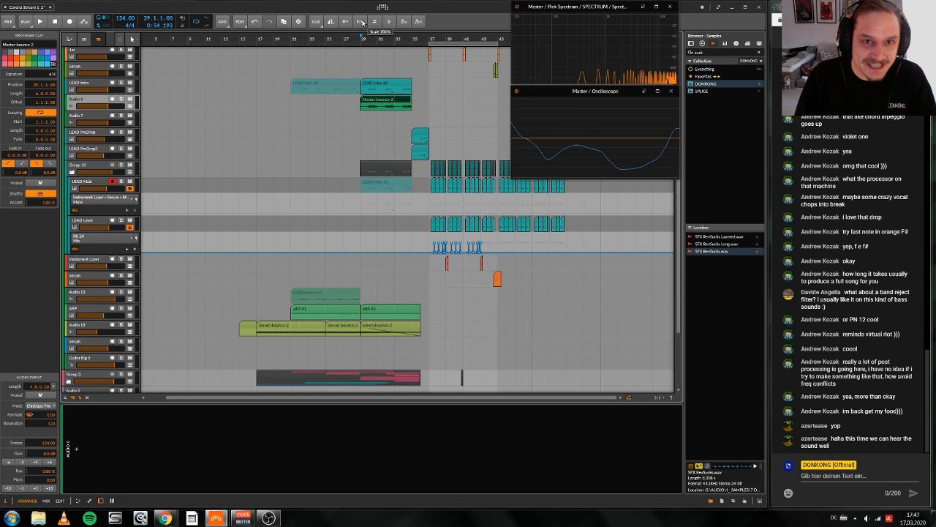
pyautogui.click(319, 84)
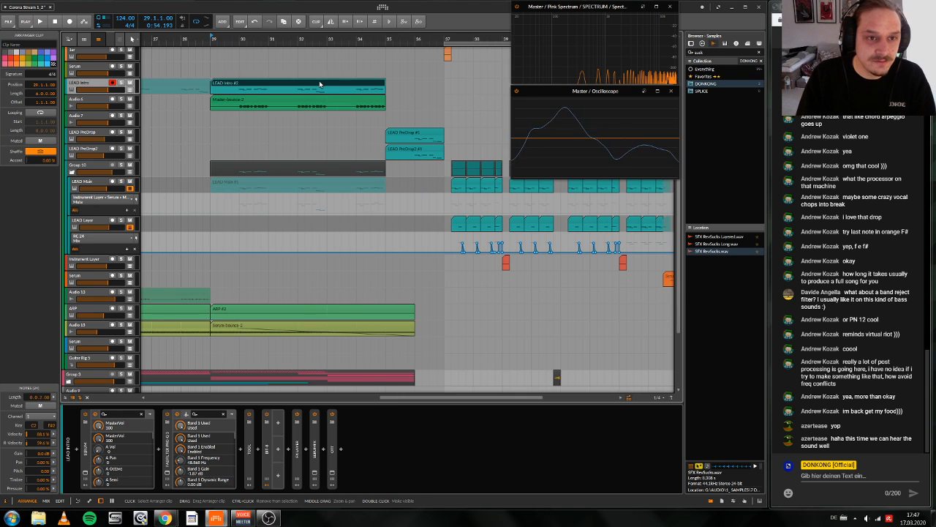
pyautogui.hotkey('alt', 'm')
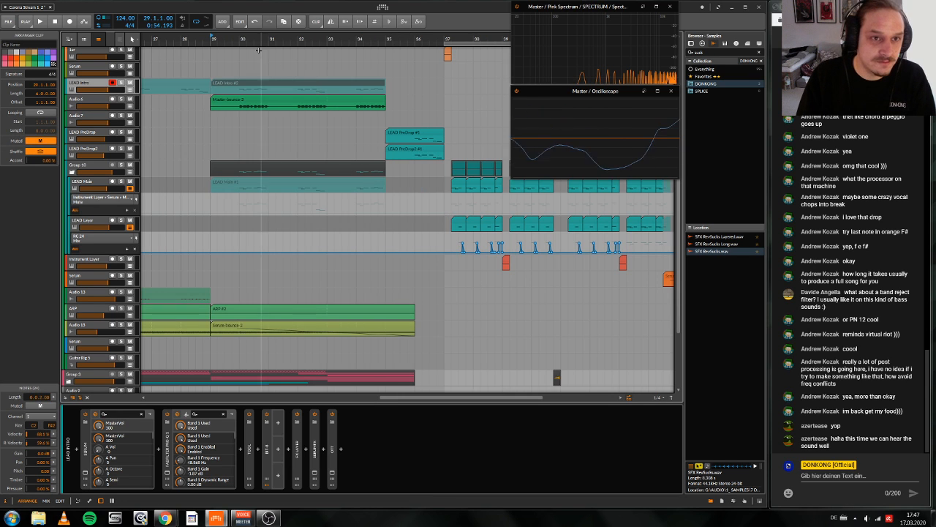
pyautogui.click(243, 39)
pyautogui.press('space')
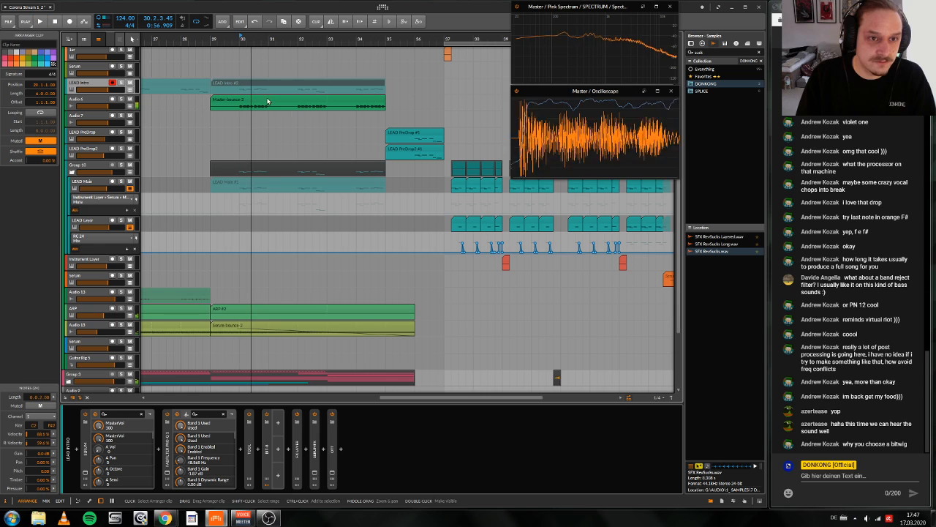
# Step: Open the device browser for the Audio 6 track and search the audio effects for "fa"
pyautogui.click(84, 103)
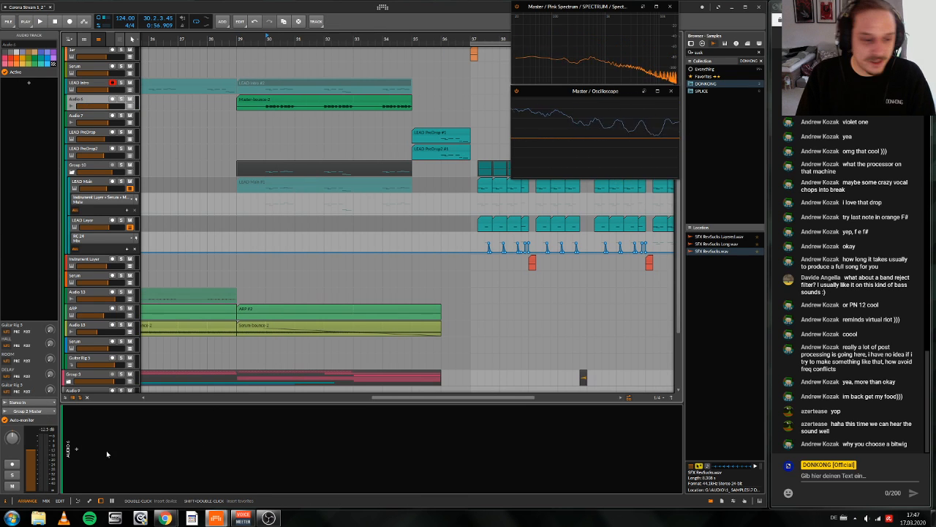
pyautogui.doubleClick(190, 427)
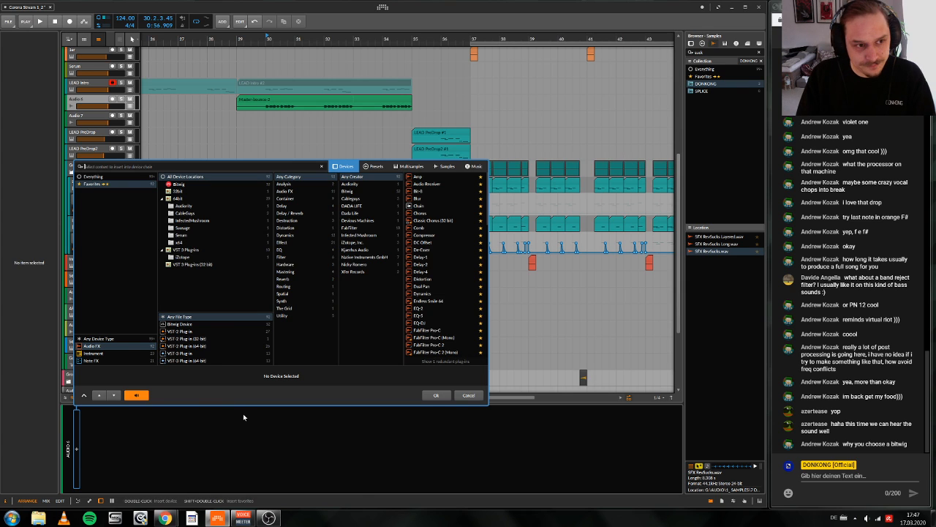
pyautogui.write('fa')
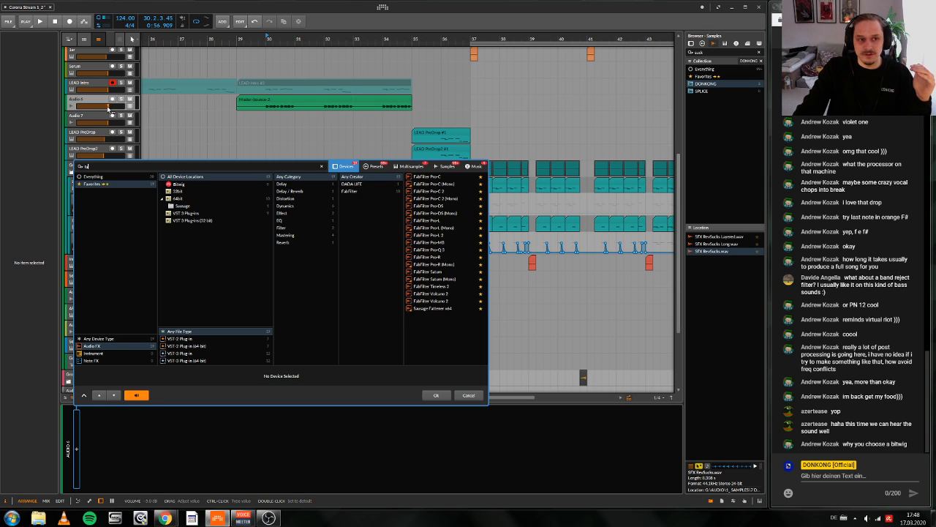
pyautogui.moveTo(109, 109)
pyautogui.mouseDown()
pyautogui.moveTo(94, 109)
pyautogui.moveTo(125, 109)
pyautogui.moveTo(80, 109)
pyautogui.moveTo(107, 109)
pyautogui.mouseUp()
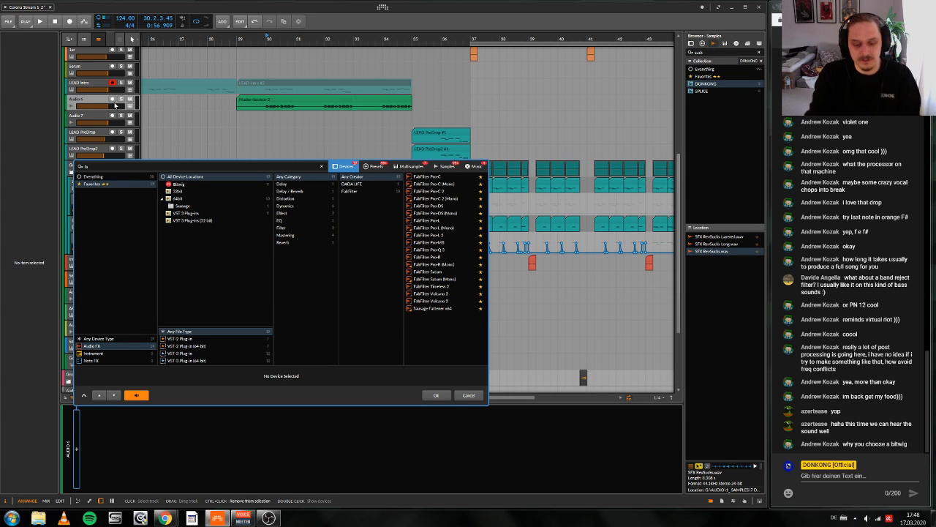
pyautogui.press('BackSpace')
pyautogui.press('BackSpace')
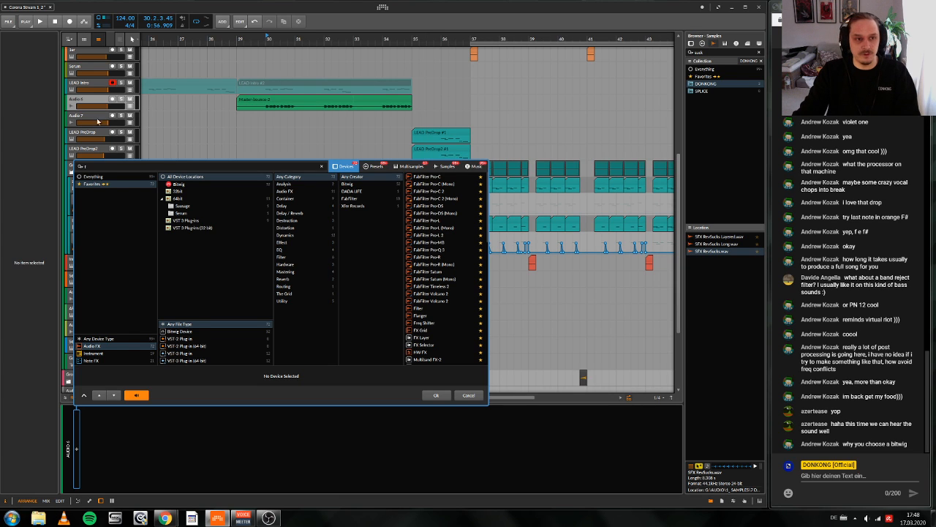
pyautogui.scroll(-3, 108, 107)
pyautogui.scroll(9, 109, 107)
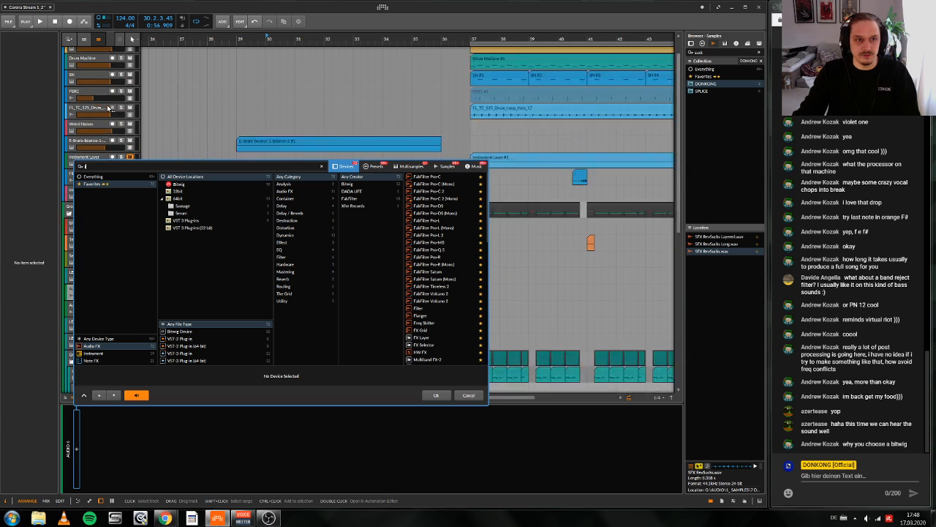
pyautogui.scroll(-6, 108, 107)
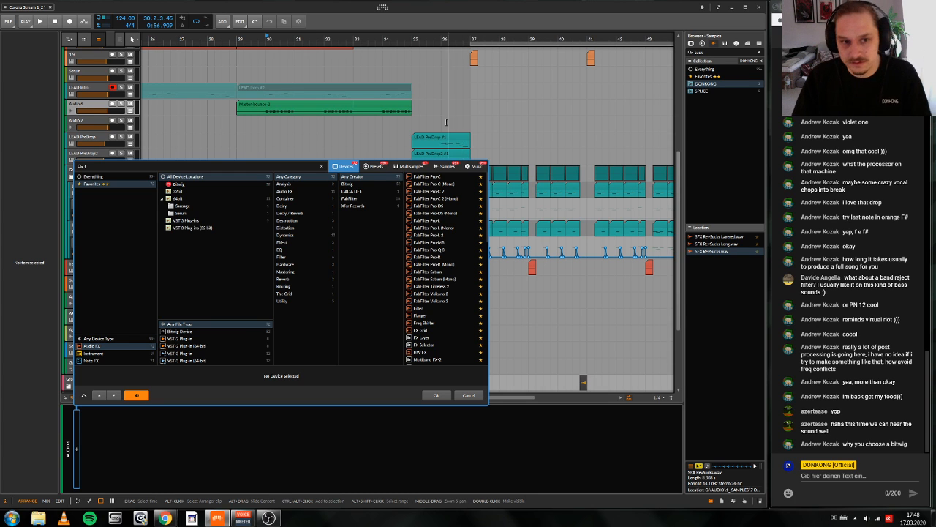
# Step: Browse the DRUMS and Everything preset collections, return to the device list and close the browser without choosing a device
pyautogui.click(375, 167)
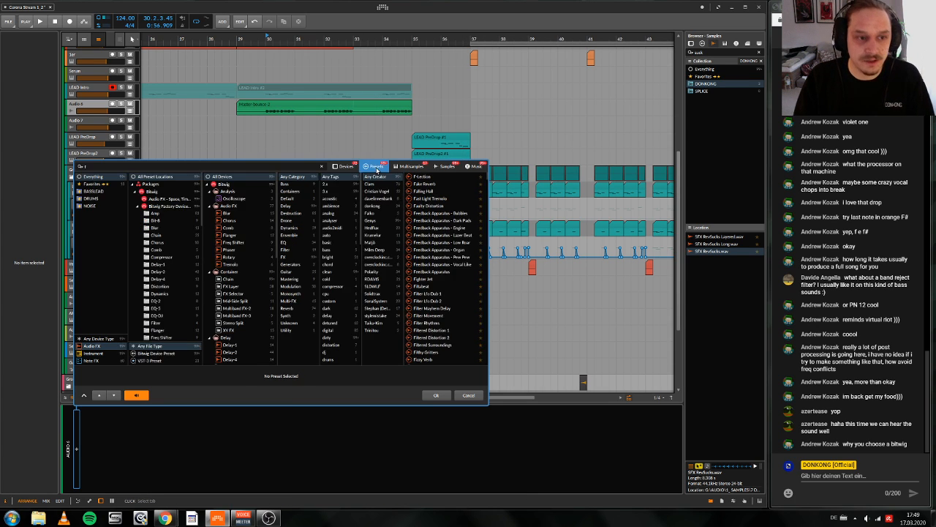
pyautogui.click(98, 207)
pyautogui.click(103, 199)
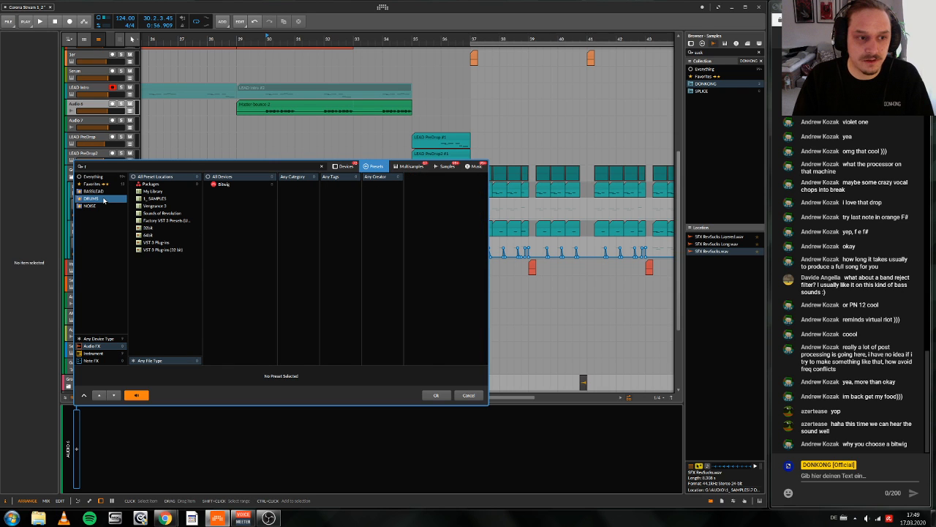
pyautogui.click(92, 177)
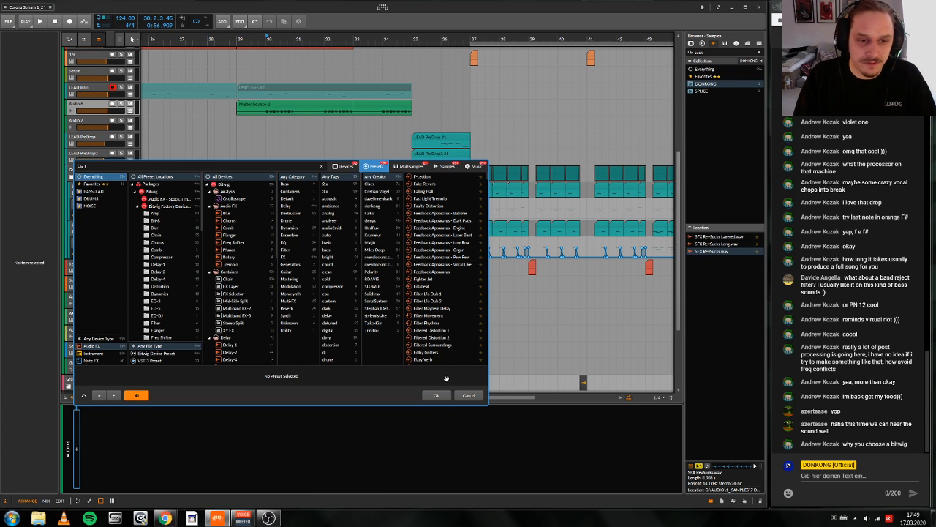
pyautogui.click(344, 166)
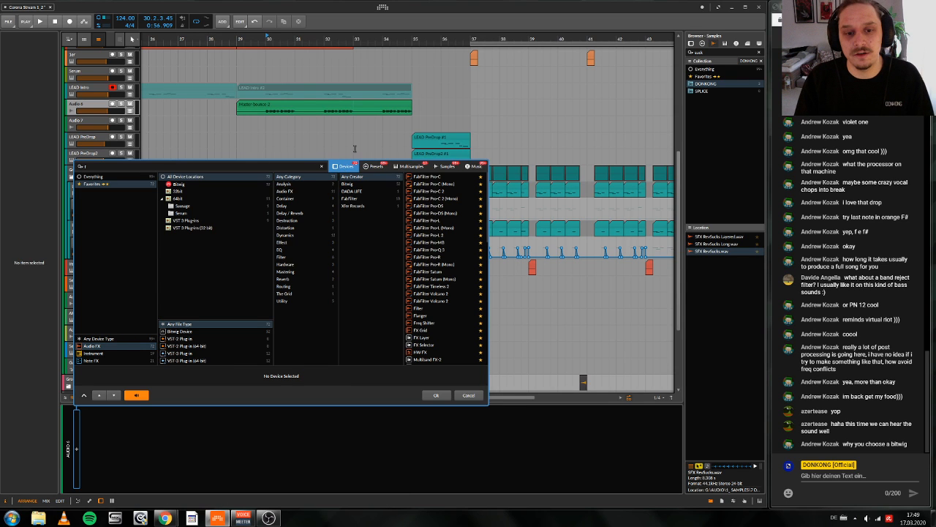
pyautogui.click(441, 398)
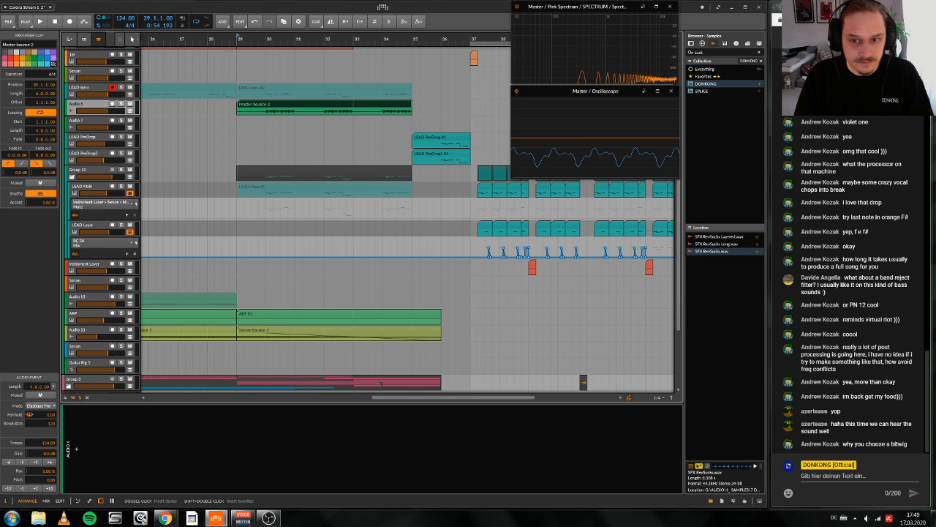
pyautogui.hscroll(1, 458, 188)
pyautogui.click(459, 187)
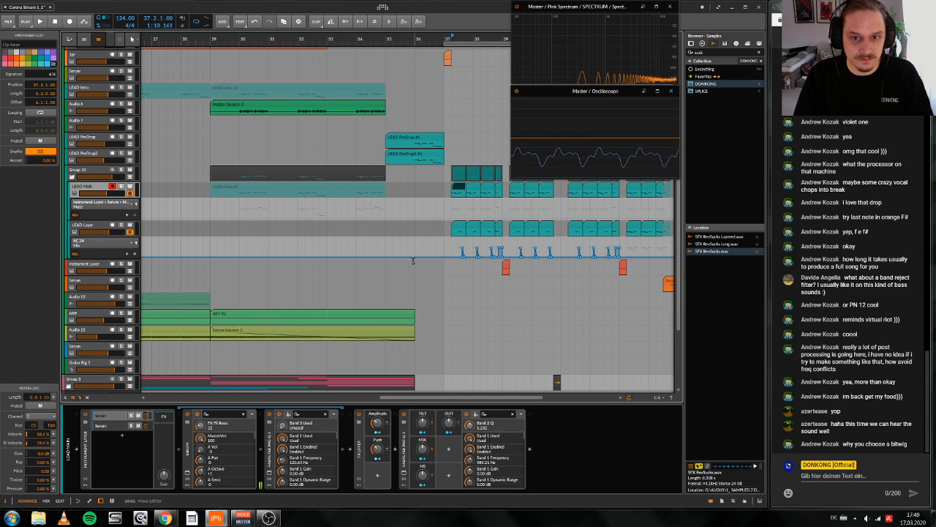
pyautogui.click(351, 109)
pyautogui.click(462, 189)
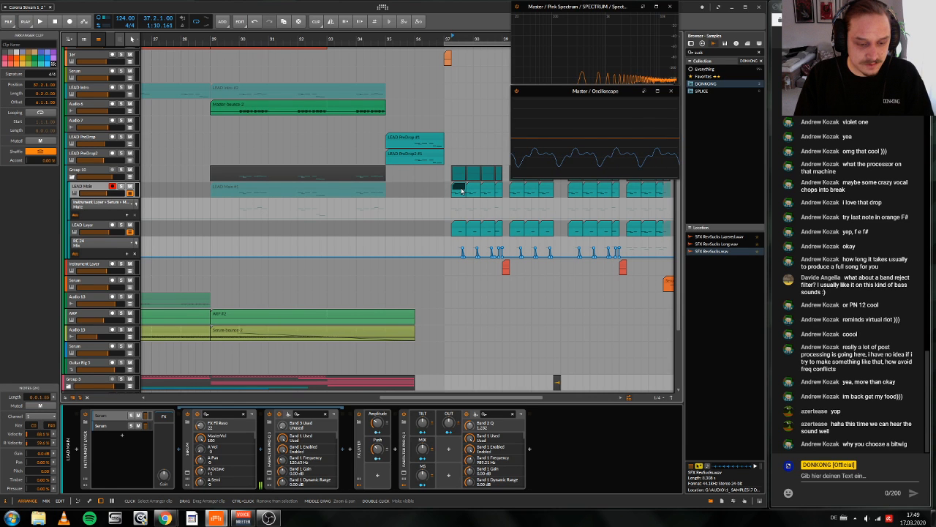
# Step: Search the keyboard shortcut settings for "clip" commands and close the settings
pyautogui.click(382, 8)
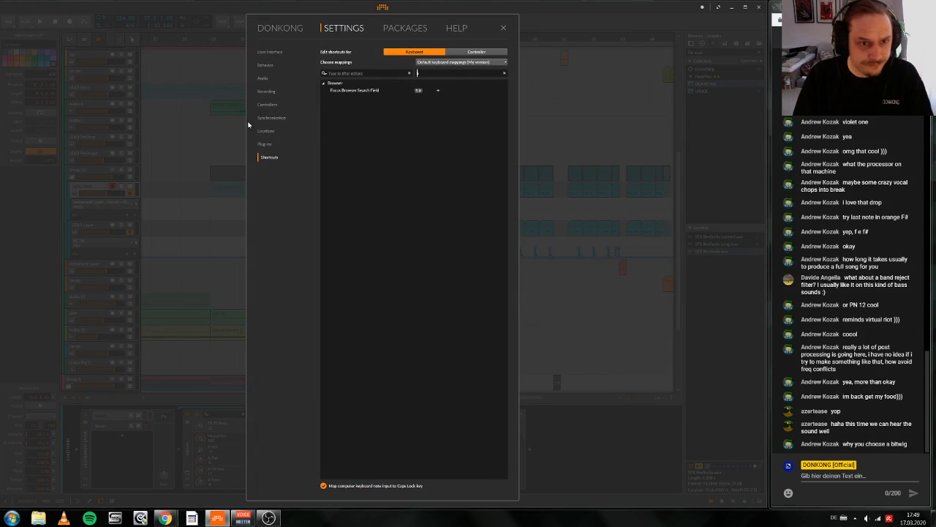
pyautogui.click(504, 73)
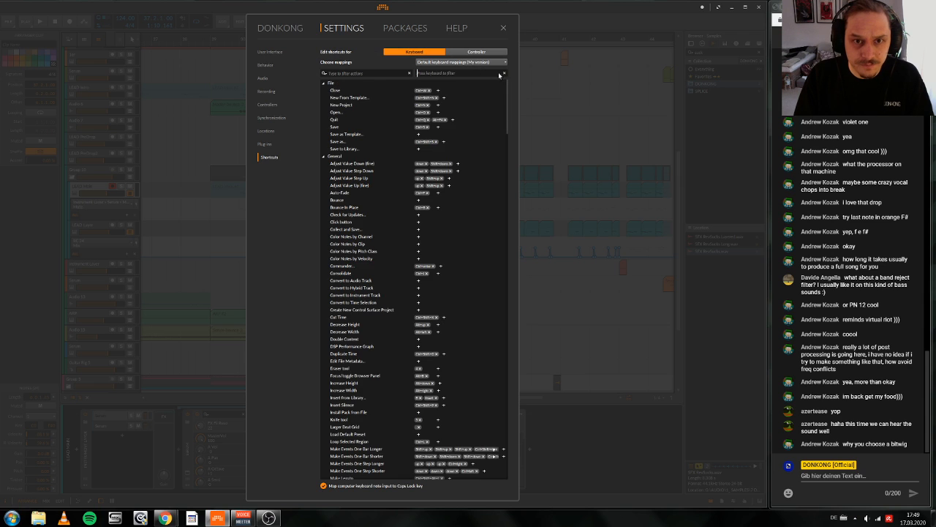
pyautogui.click(387, 74)
pyautogui.write('c')
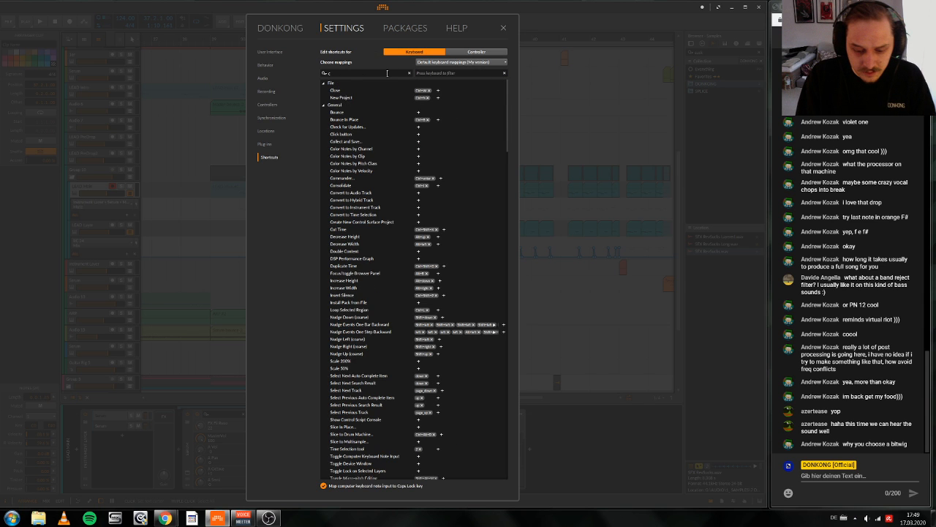
pyautogui.write('lip')
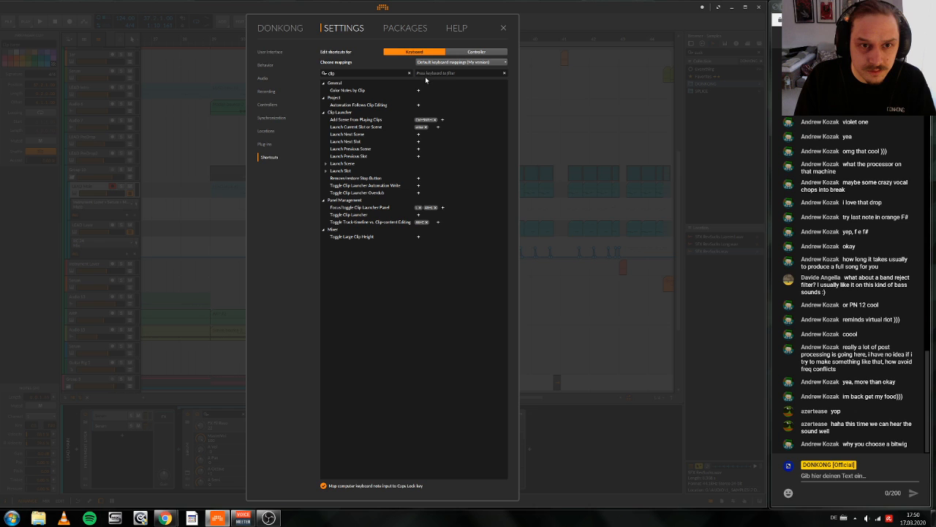
pyautogui.click(382, 8)
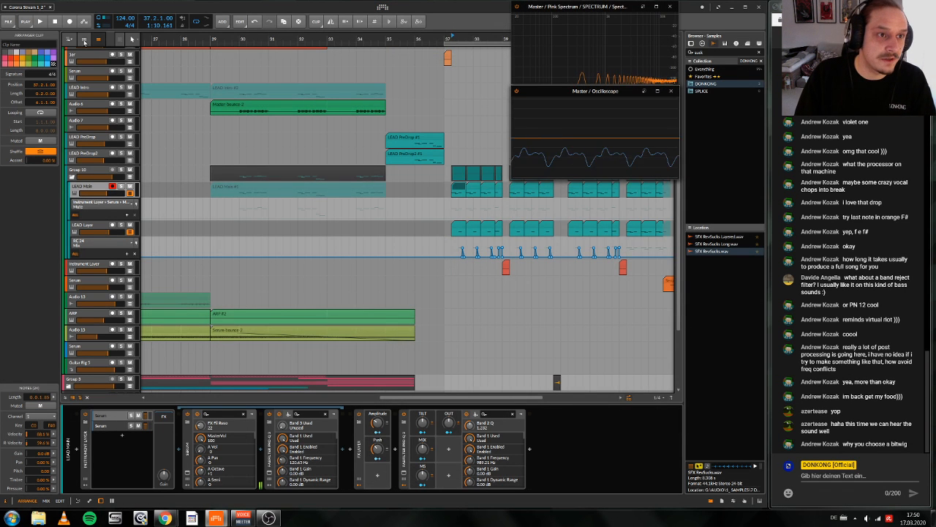
# Step: Show the clip launcher beside the arrangement timeline and widen it to eight scenes
pyautogui.click(84, 39)
pyautogui.scroll(1, 258, 322)
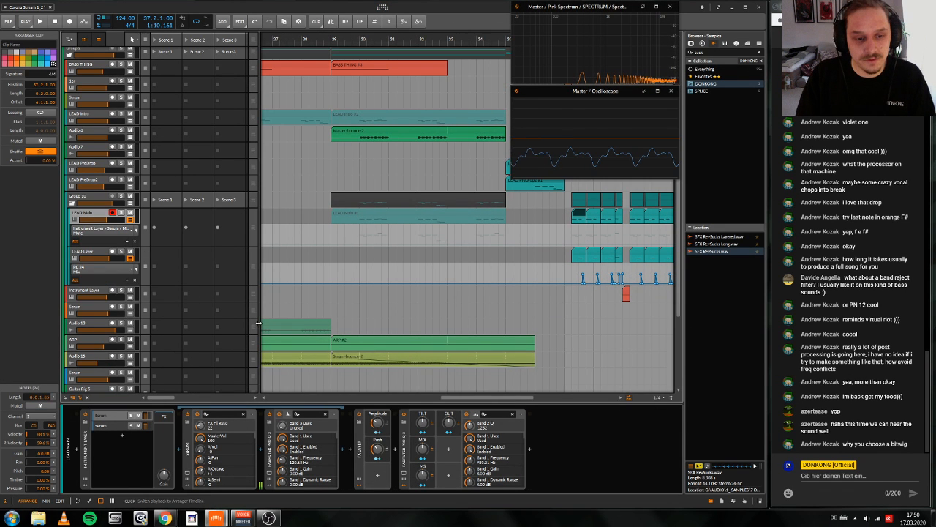
pyautogui.moveTo(258, 322); pyautogui.dragTo(446, 312)
# Step: Show the clip launcher in the mixer view and return to the arrangement
pyautogui.press('Tab')
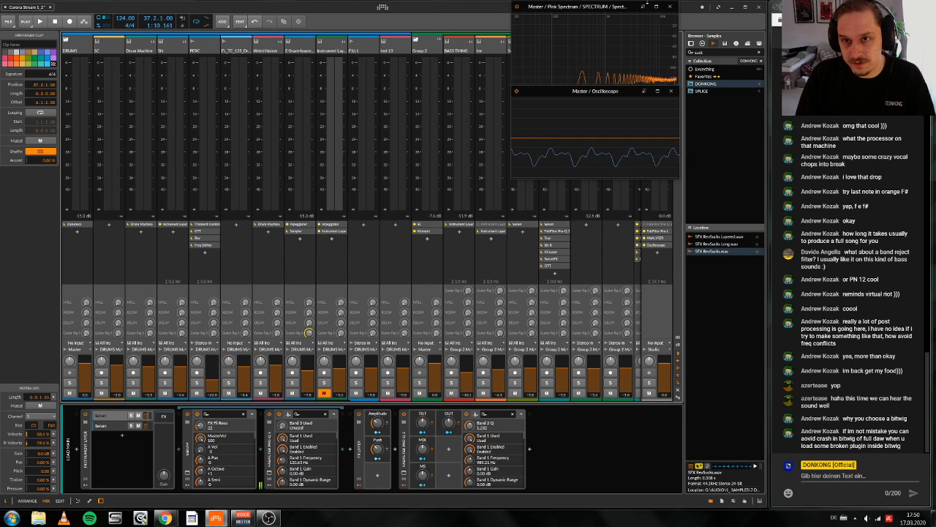
pyautogui.click(679, 342)
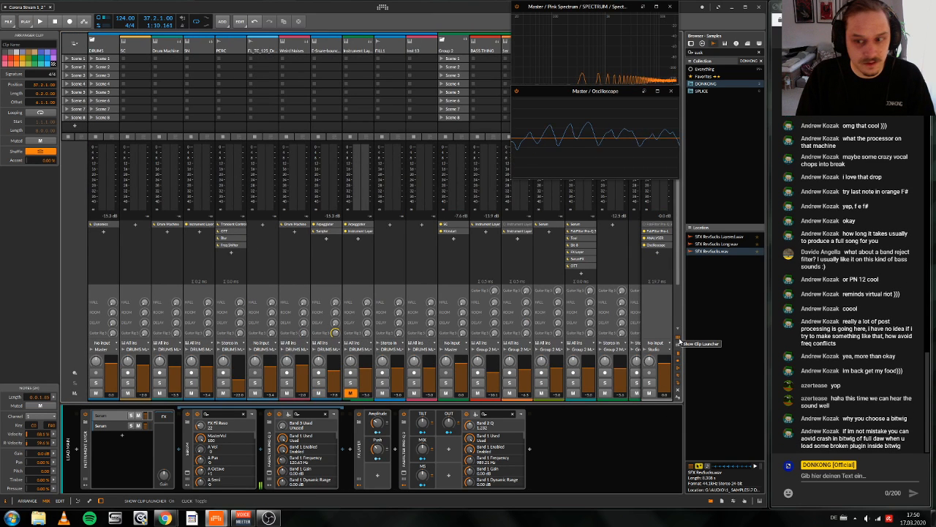
pyautogui.press('Tab')
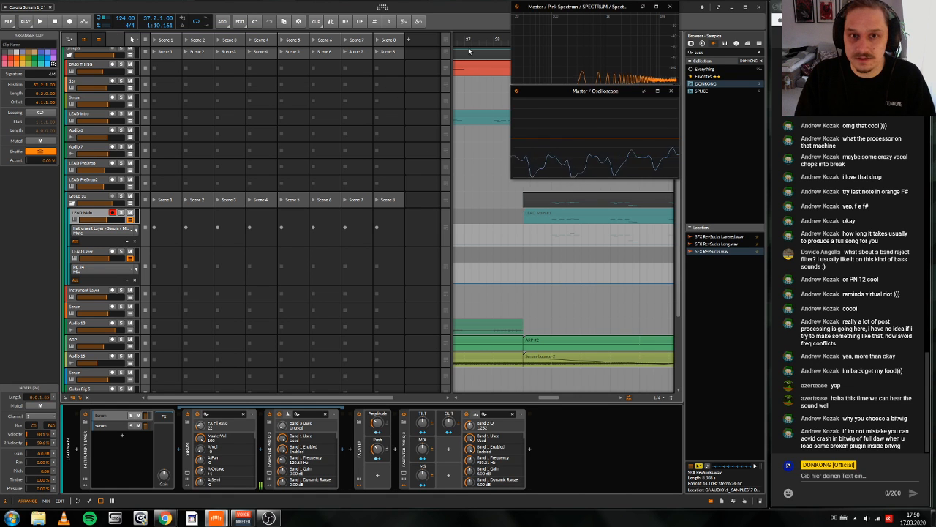
# Step: Zoom the timeline out and toggle the arrangement's clip launcher on and off, leaving it hidden
pyautogui.moveTo(479, 39); pyautogui.dragTo(531, 65)
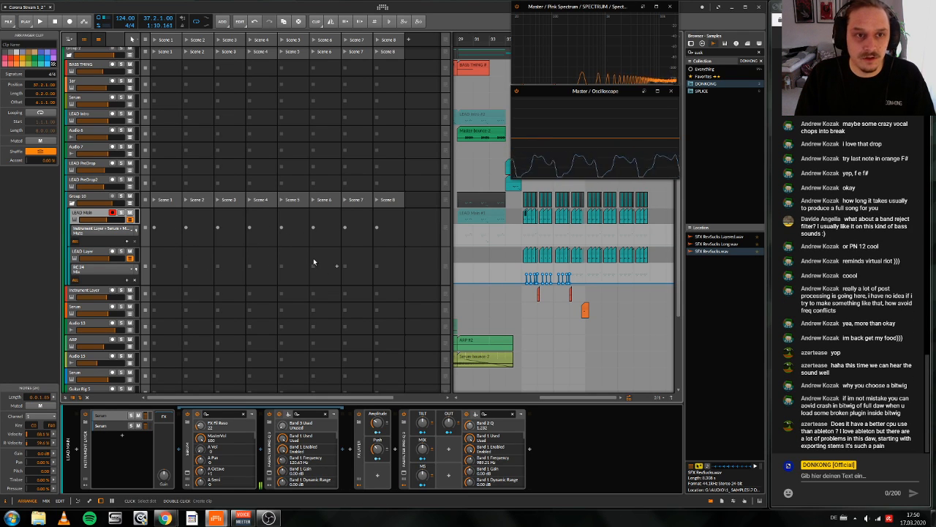
pyautogui.click(83, 41)
pyautogui.click(83, 41)
pyautogui.click(83, 41)
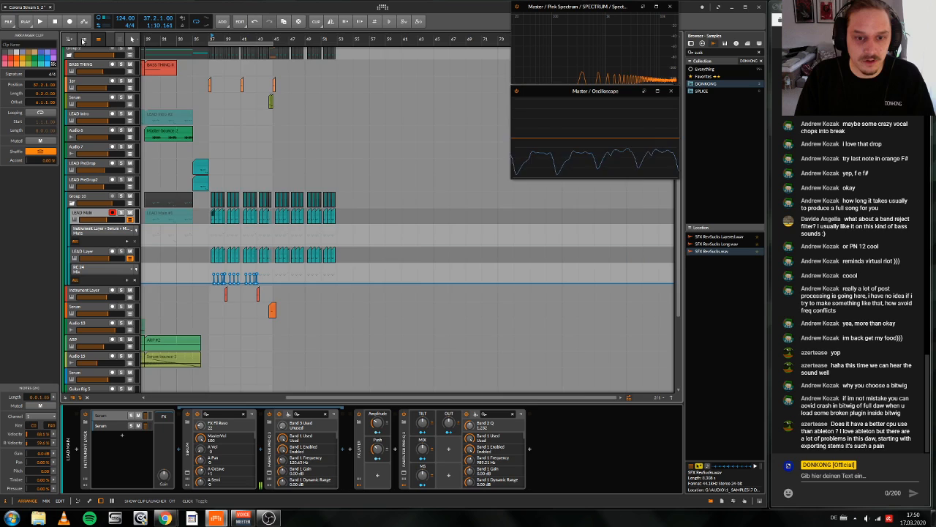
pyautogui.click(83, 41)
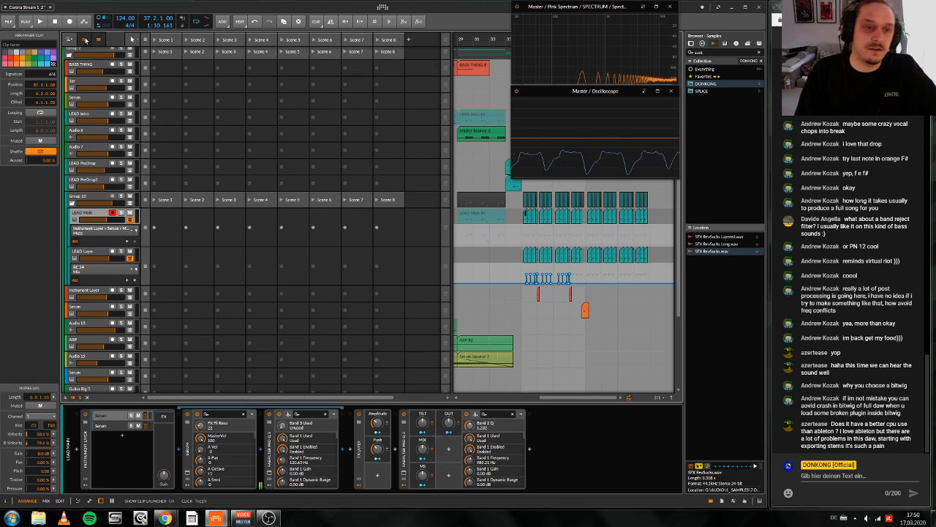
pyautogui.click(85, 40)
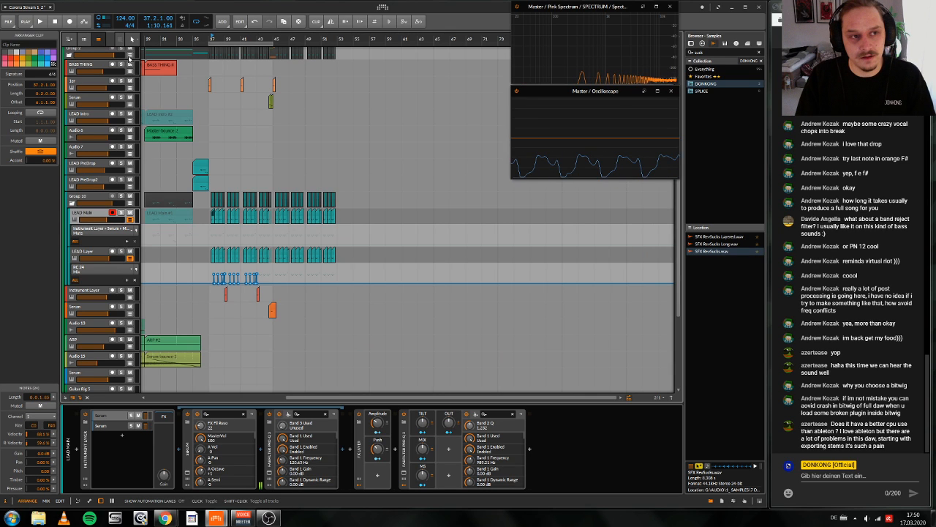
# Step: Collapse Group 10 and select the Instrument Layer track below it to show its devices
pyautogui.hscroll(-3, 414, 183)
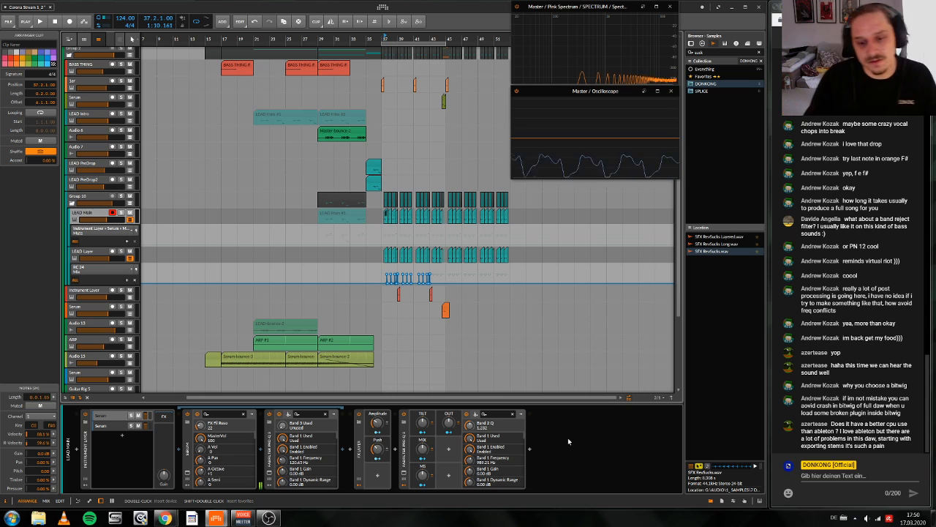
pyautogui.click(72, 203)
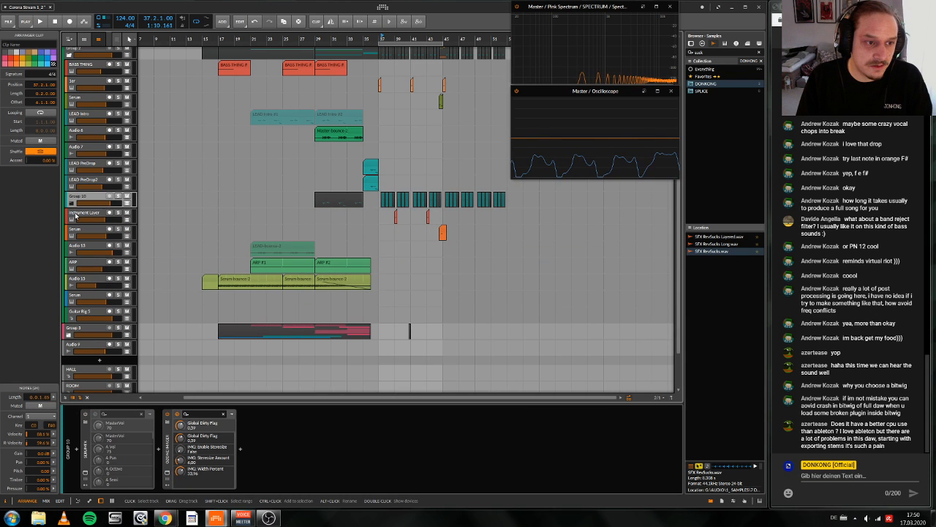
pyautogui.click(75, 215)
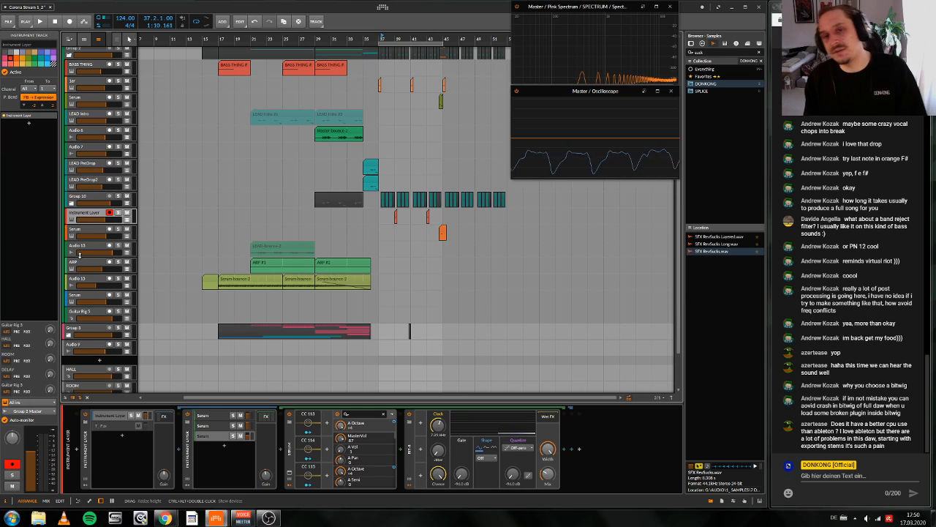
pyautogui.scroll(1, 81, 293)
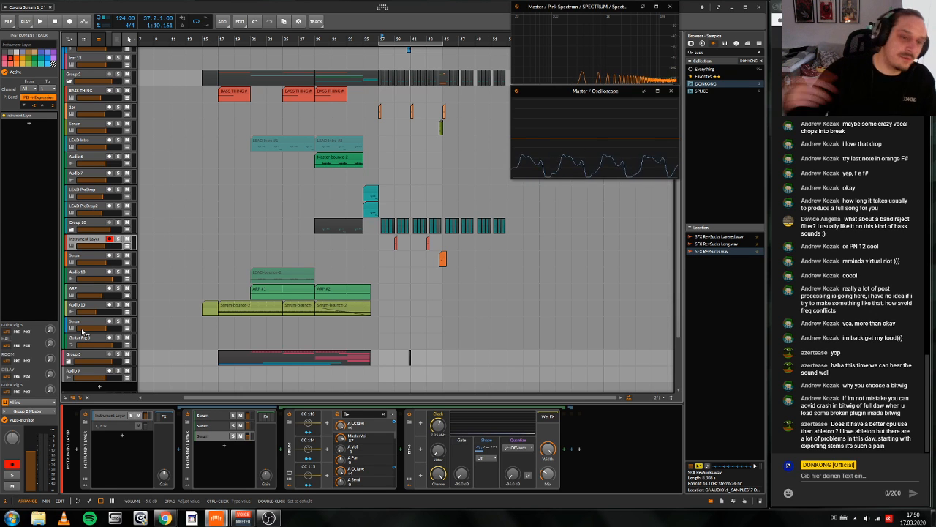
# Step: Add an instrument track below Audio 13 and insert the Poly Grid device found with the search "grid"
pyautogui.click(88, 311)
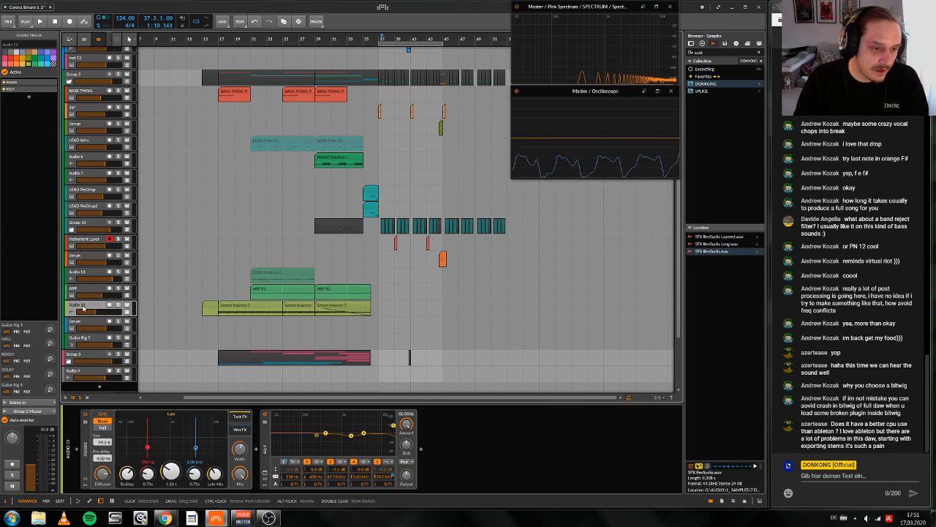
pyautogui.rightClick(89, 312)
pyautogui.click(88, 314)
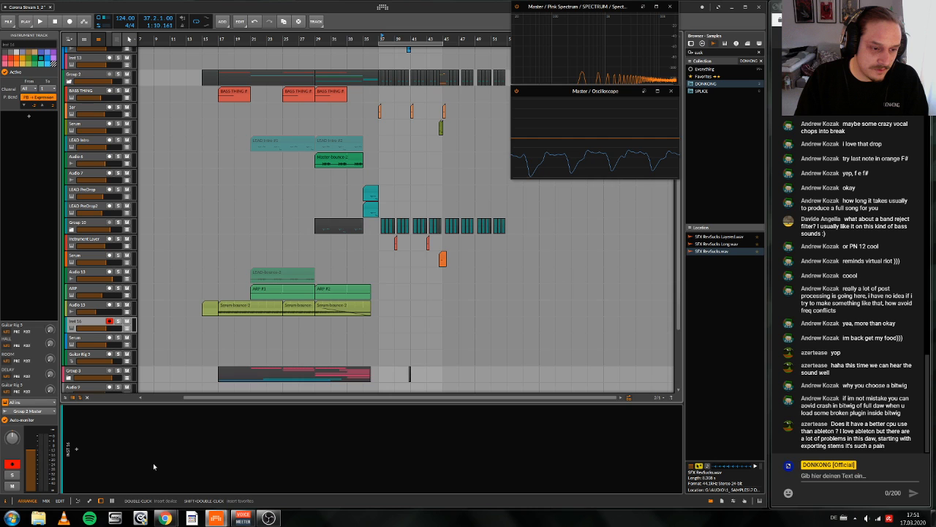
pyautogui.doubleClick(154, 466)
pyautogui.press('Down')
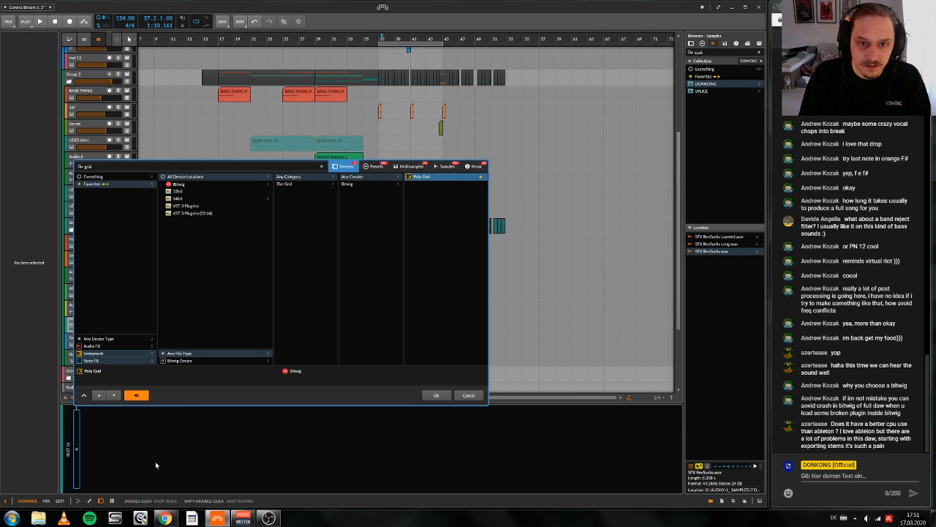
pyautogui.press('Return')
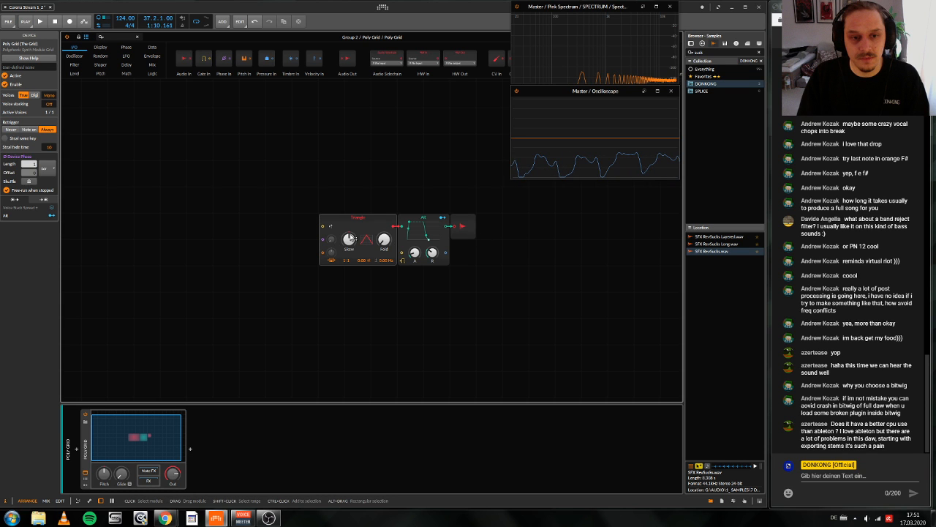
# Step: Move the Triangle oscillator away from the AR envelope and insert a Distortion shaper into the cable between them
pyautogui.moveTo(352, 238); pyautogui.dragTo(247, 237)
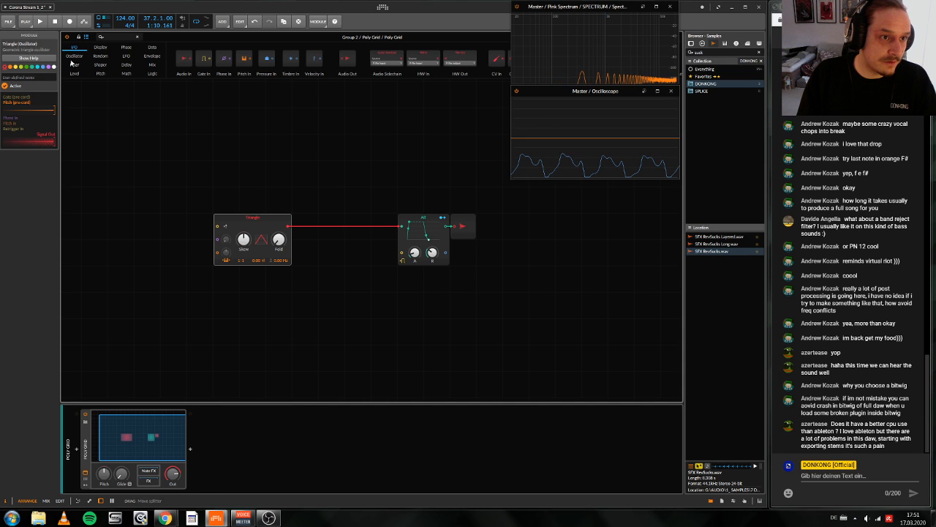
pyautogui.click(100, 65)
pyautogui.moveTo(211, 60); pyautogui.dragTo(305, 208)
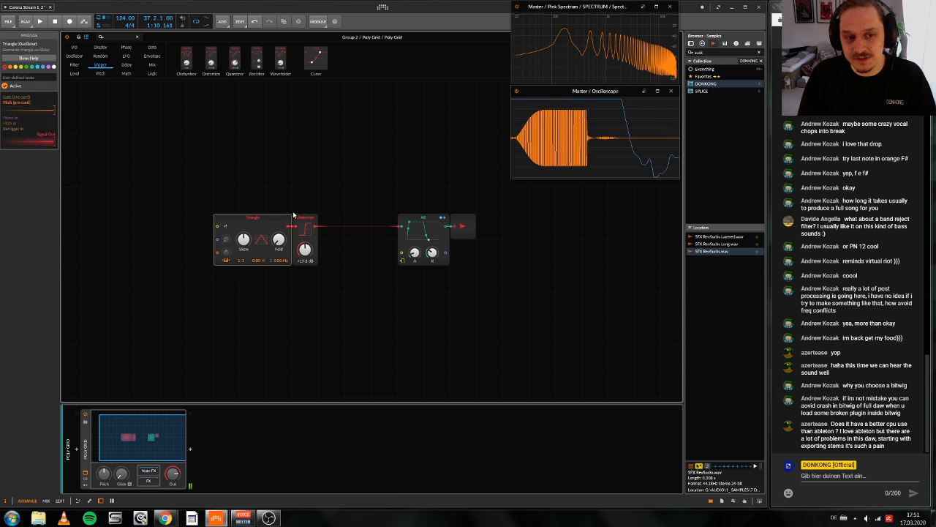
pyautogui.moveTo(294, 214); pyautogui.dragTo(355, 228)
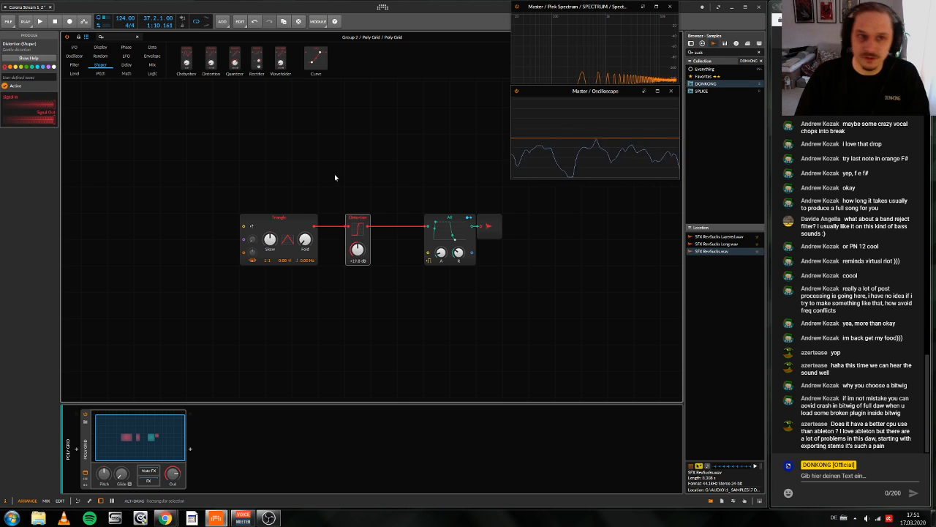
# Step: Replace the Distortion module with a Chebyshev shaper and raise its amount to about 9.8
pyautogui.rightClick(355, 218)
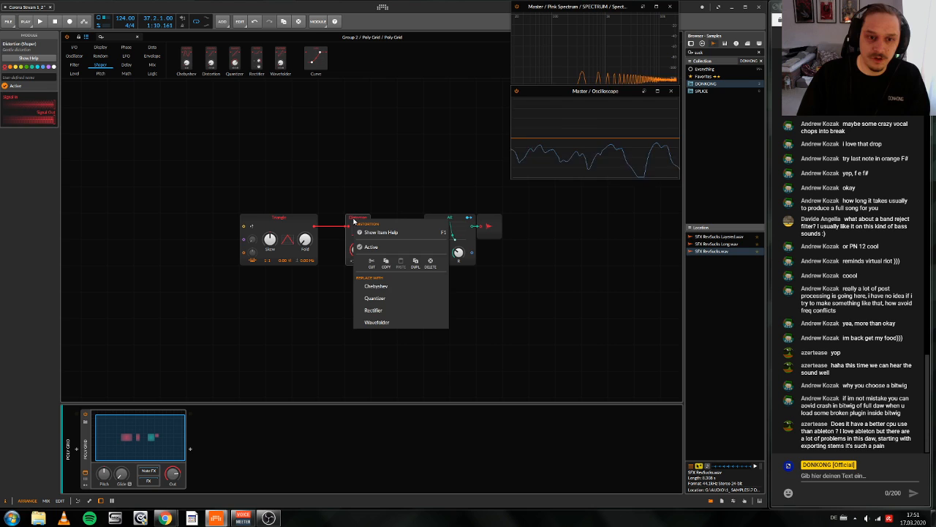
pyautogui.click(376, 286)
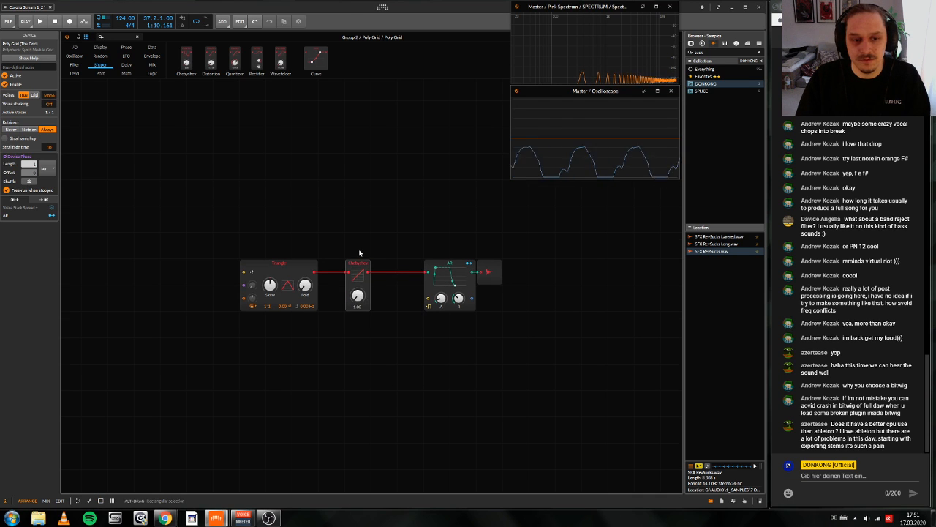
pyautogui.moveTo(359, 253); pyautogui.dragTo(359, 227)
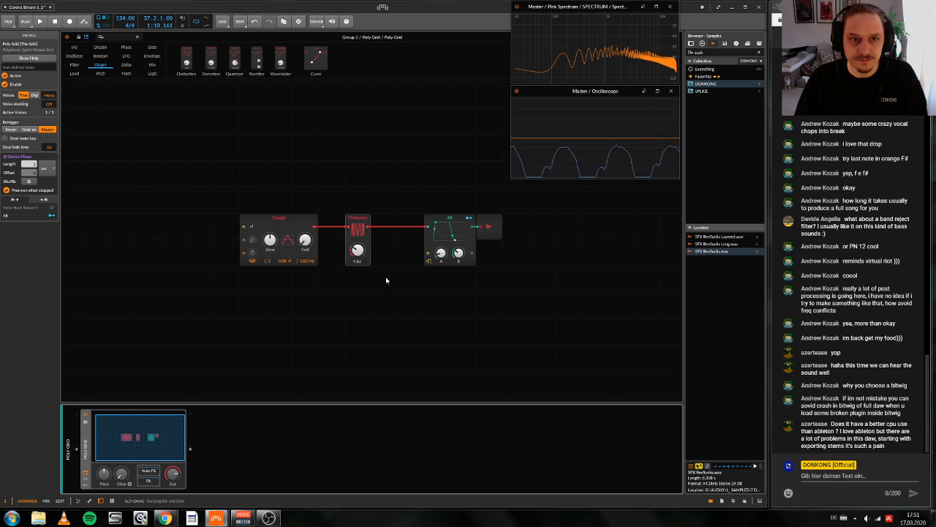
pyautogui.moveTo(212, 237); pyautogui.dragTo(259, 213)
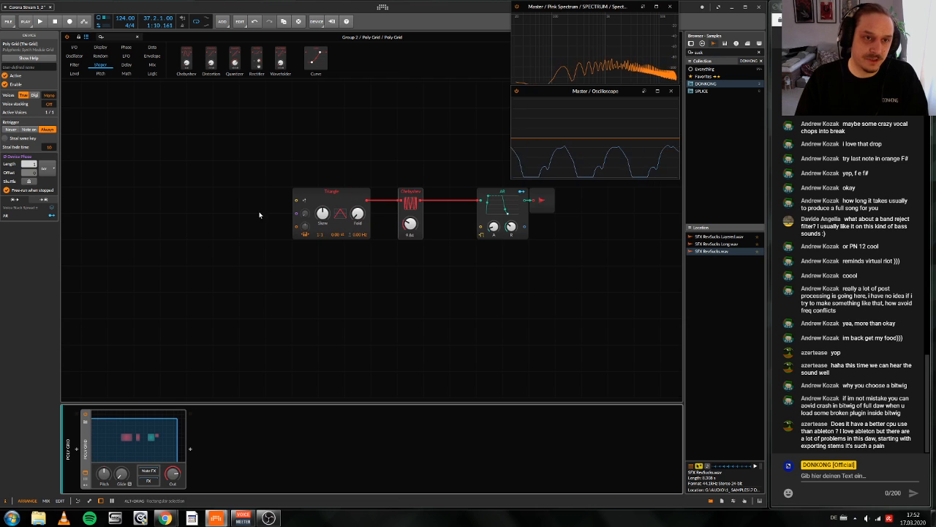
# Step: Filter the Poly Grid presets by creator, audition Bucket and load Cry with Me in place of the current patch
pyautogui.doubleClick(79, 451)
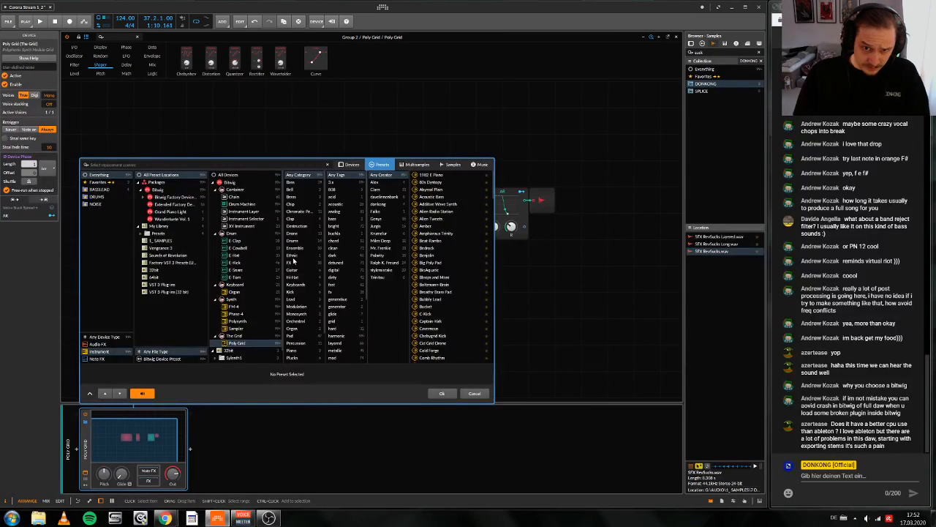
pyautogui.click(381, 248)
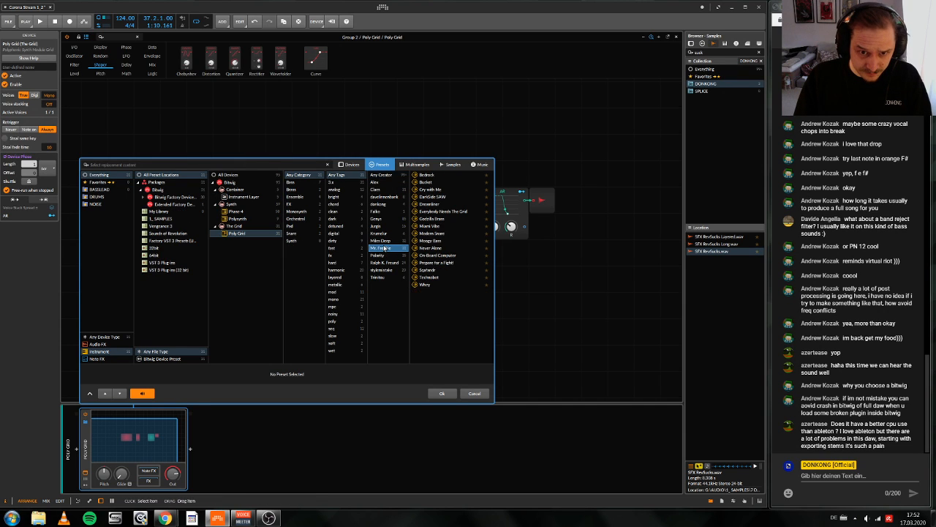
pyautogui.click(430, 181)
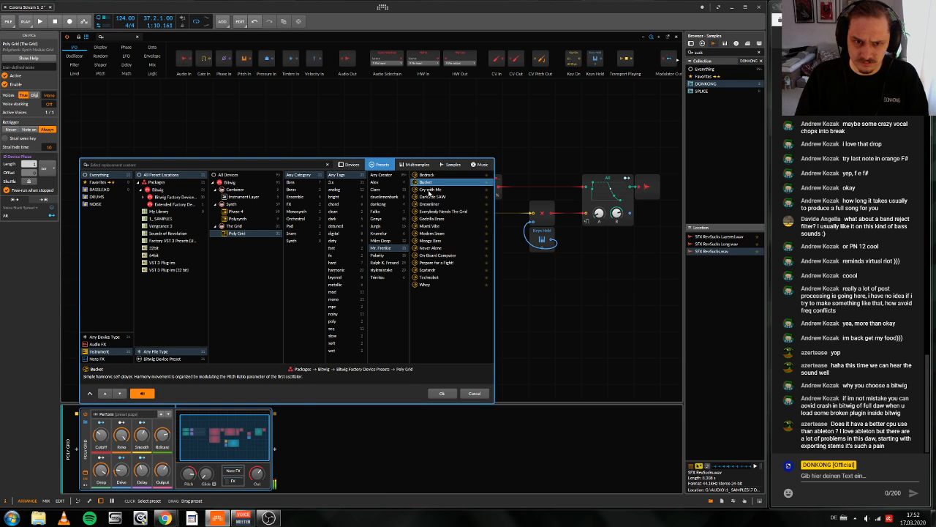
pyautogui.click(430, 190)
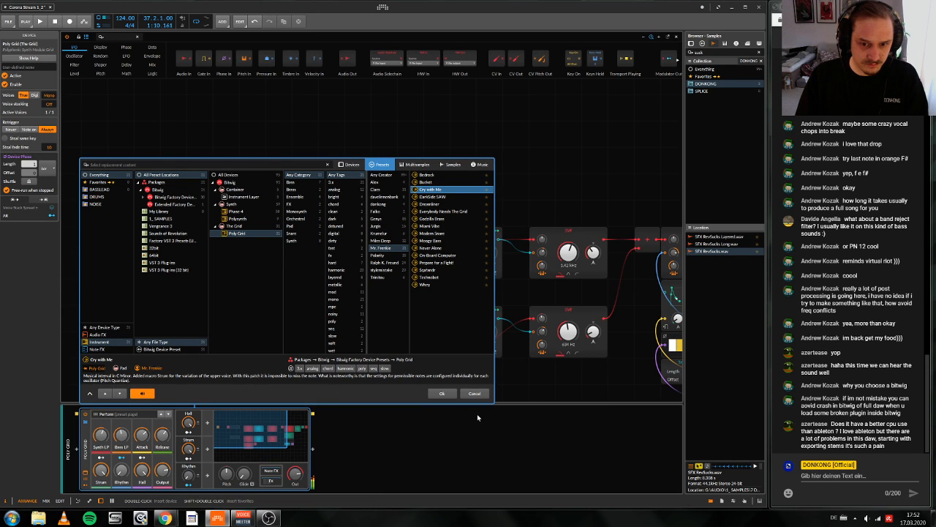
pyautogui.press('Return')
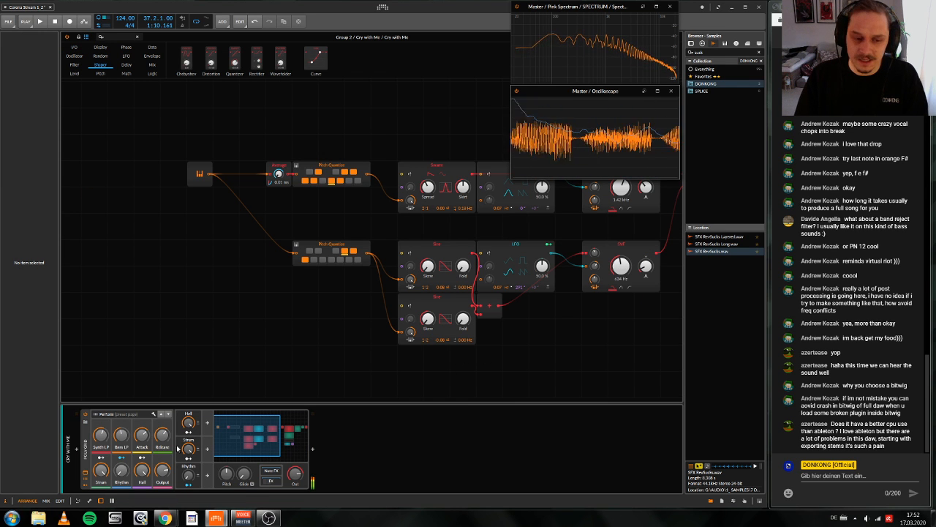
# Step: Delete the Cry with Me Poly Grid device and its empty Inst 16 track between Audio 13 and Serum
pyautogui.click(86, 455)
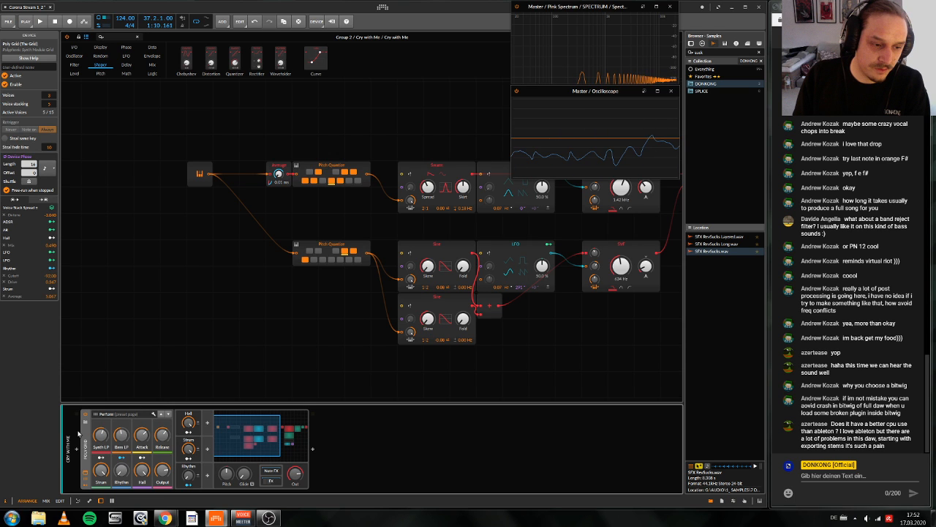
pyautogui.press('Delete')
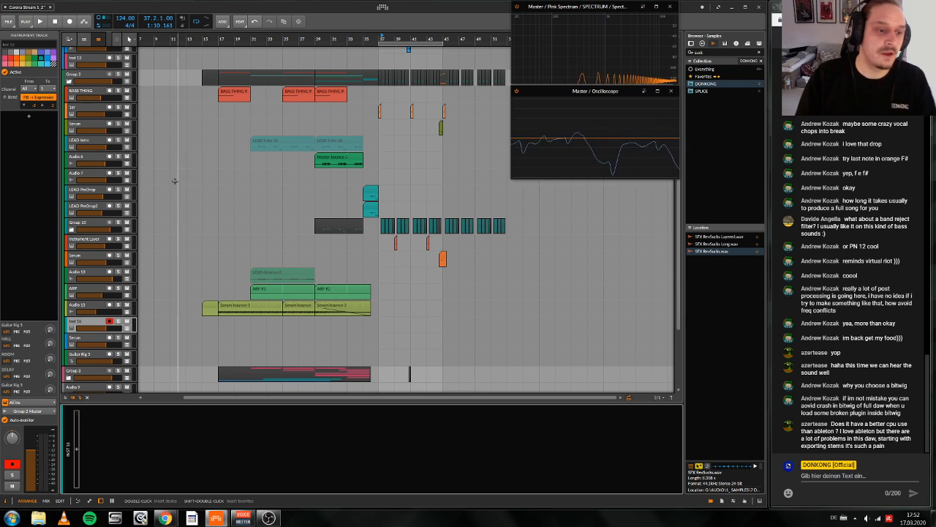
pyautogui.hscroll(2, 156, 183)
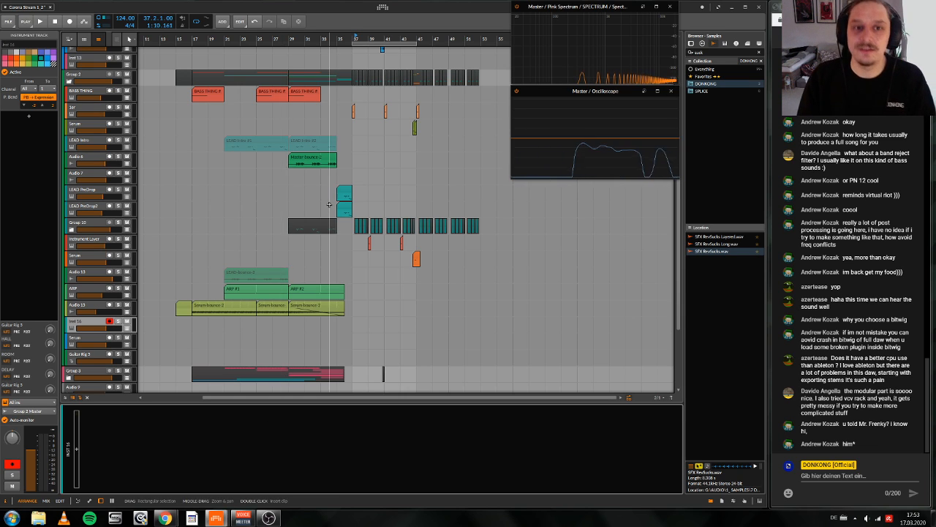
pyautogui.click(354, 37)
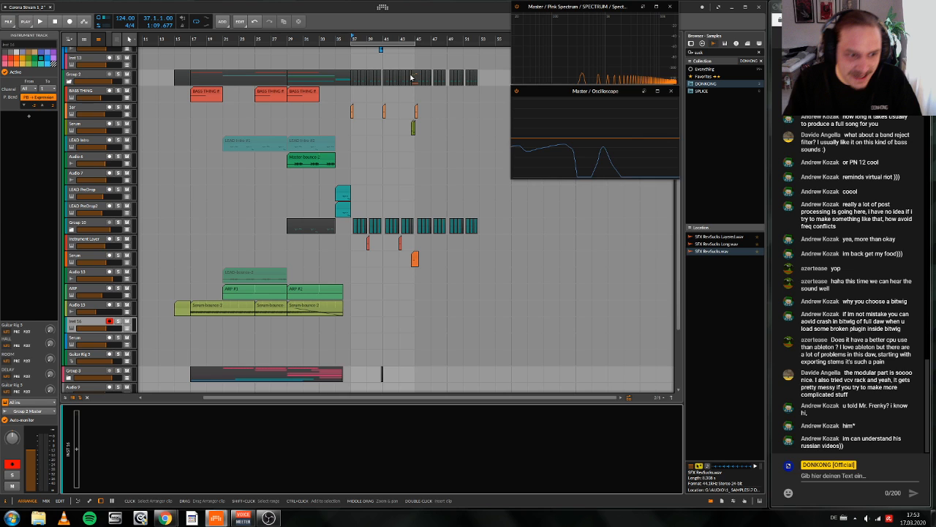
pyautogui.click(82, 338)
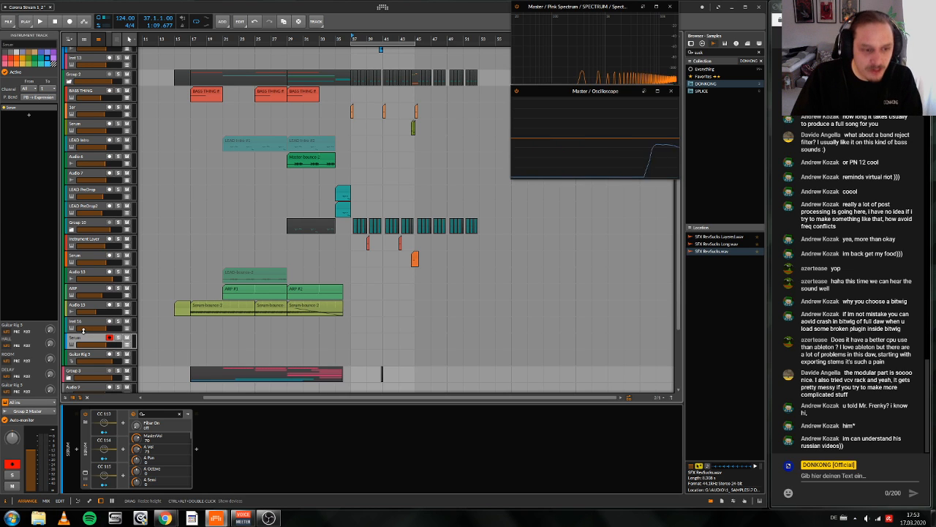
pyautogui.click(83, 323)
pyautogui.press('Delete')
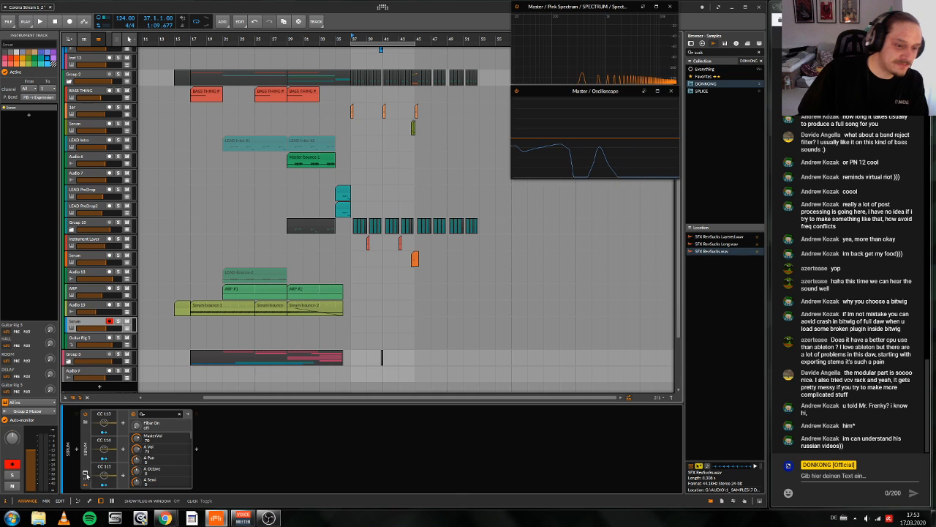
# Step: Look over the Serum synth's settings on the track below Audio 13 and close its plug-in window
pyautogui.click(85, 474)
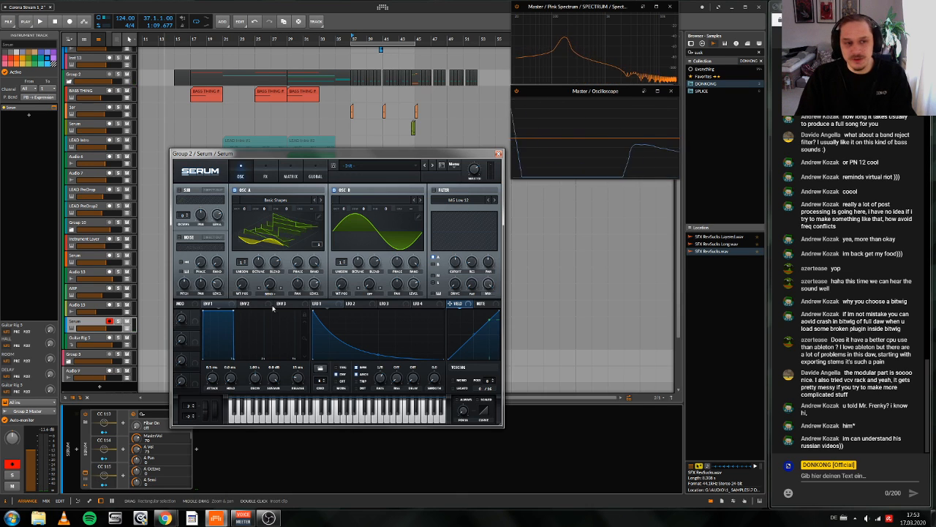
pyautogui.click(497, 155)
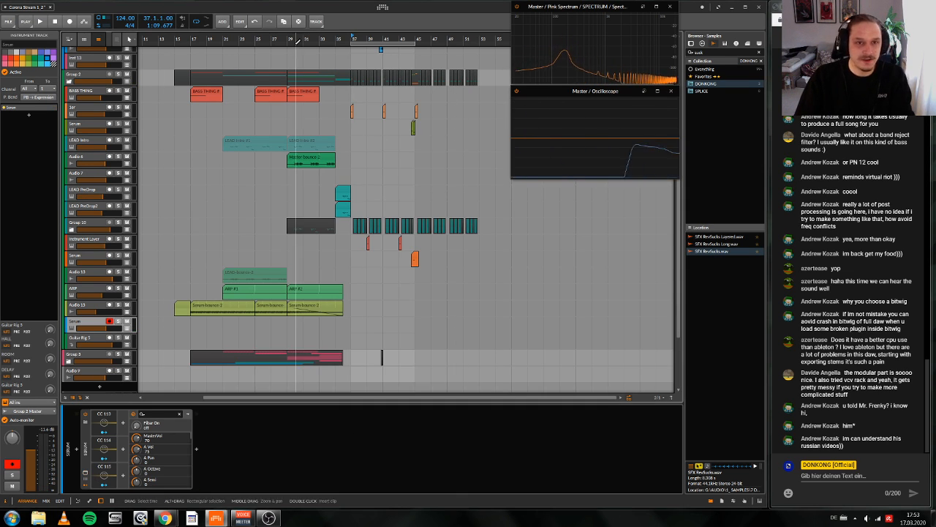
# Step: Solo the Audio 6 track and play its Master bounce clip from bar 29
pyautogui.moveTo(303, 40); pyautogui.dragTo(303, 80)
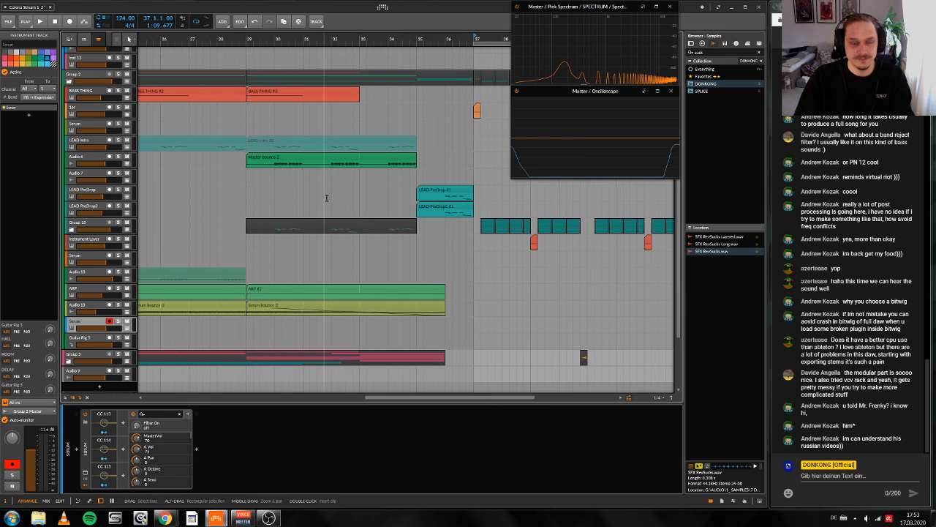
pyautogui.click(256, 159)
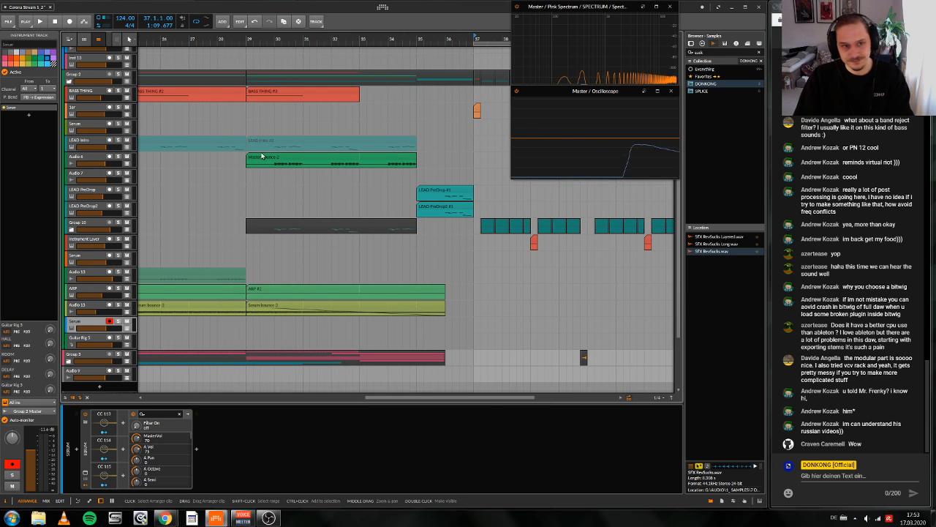
pyautogui.click(84, 161)
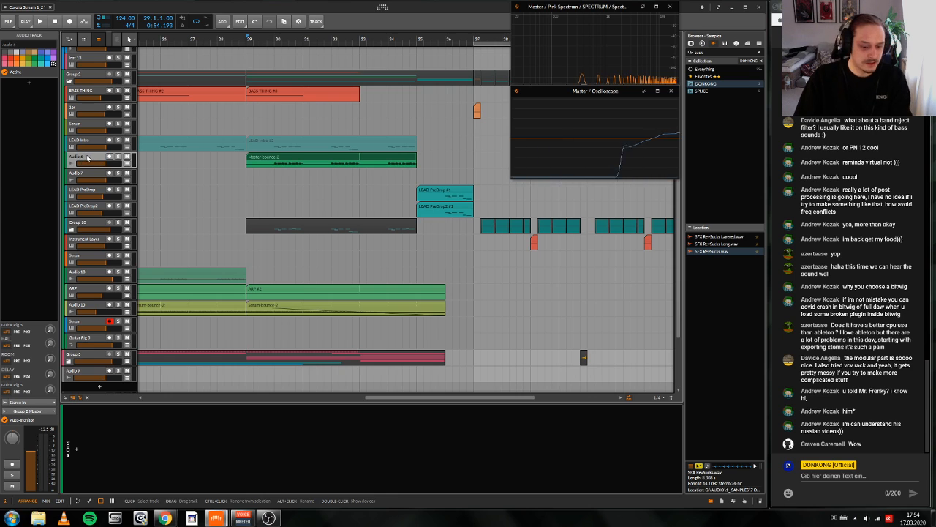
pyautogui.scroll(1, 333, 73)
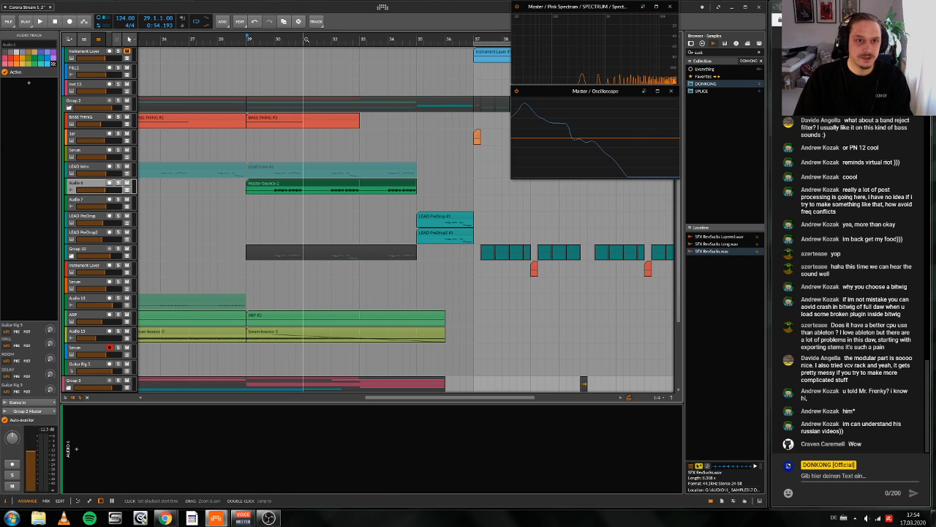
pyautogui.press('s')
pyautogui.press('space')
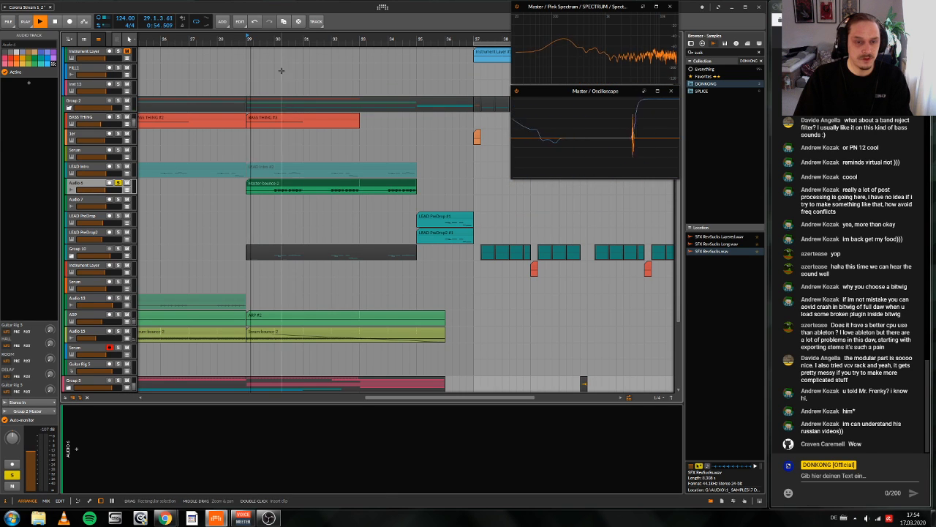
pyautogui.press('space')
# Step: Erase short slices of the Audio 6 Master bounce audio midway through bar 30, around bar 31 and midway through bar 32
pyautogui.doubleClick(296, 186)
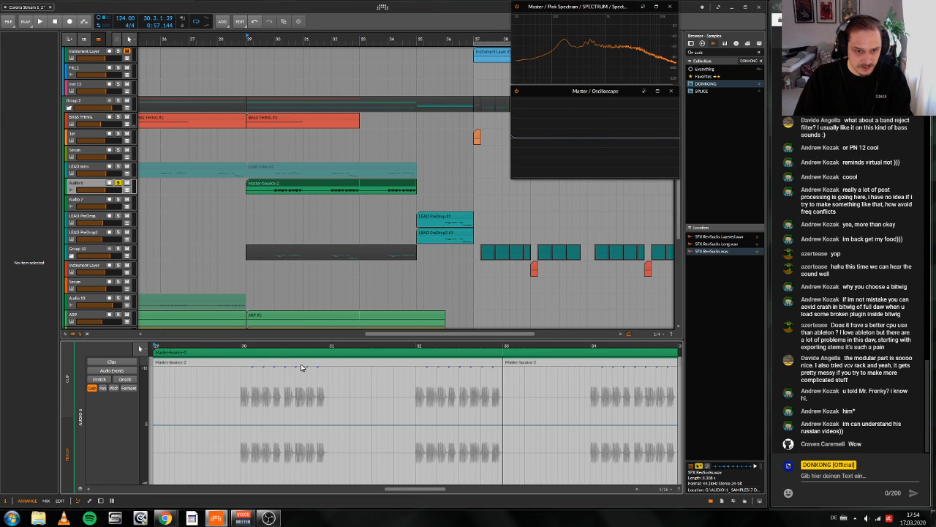
pyautogui.hscroll(1, 300, 368)
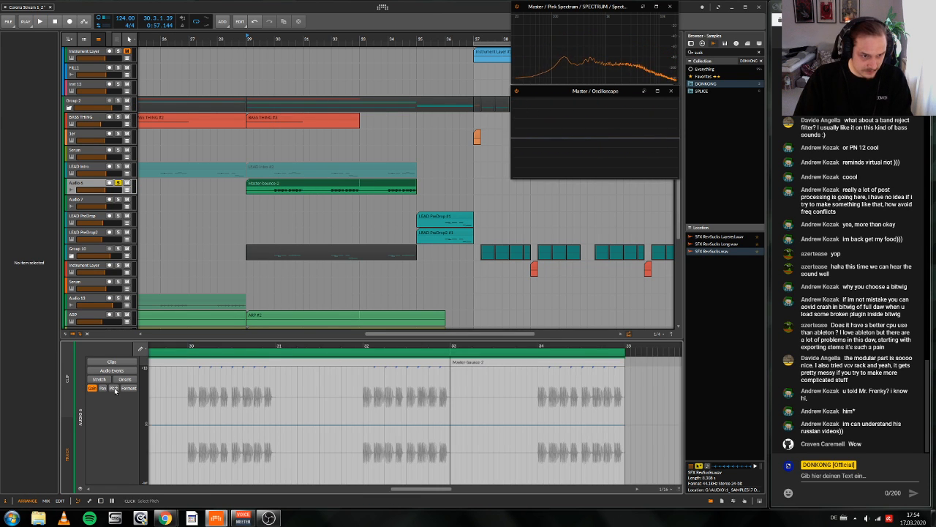
pyautogui.press('4')
pyautogui.moveTo(223, 363); pyautogui.dragTo(236, 362)
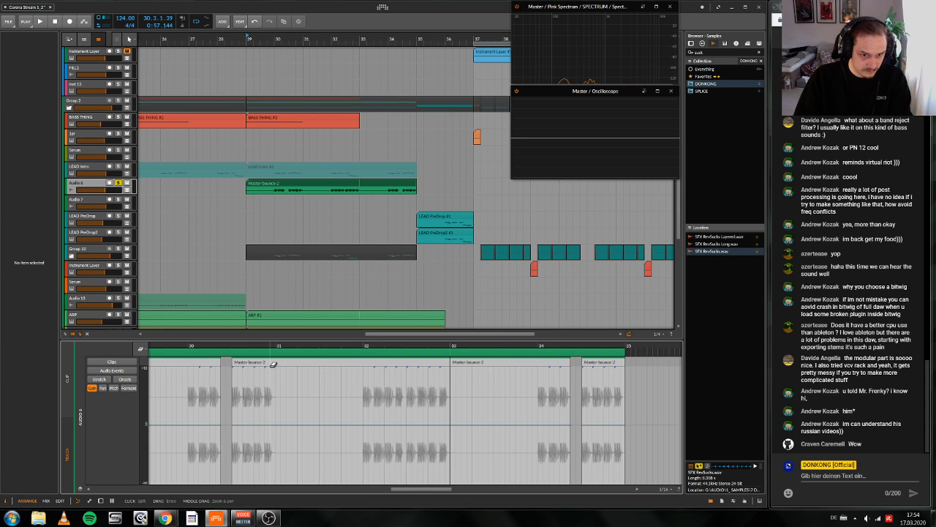
pyautogui.moveTo(273, 363); pyautogui.dragTo(292, 363)
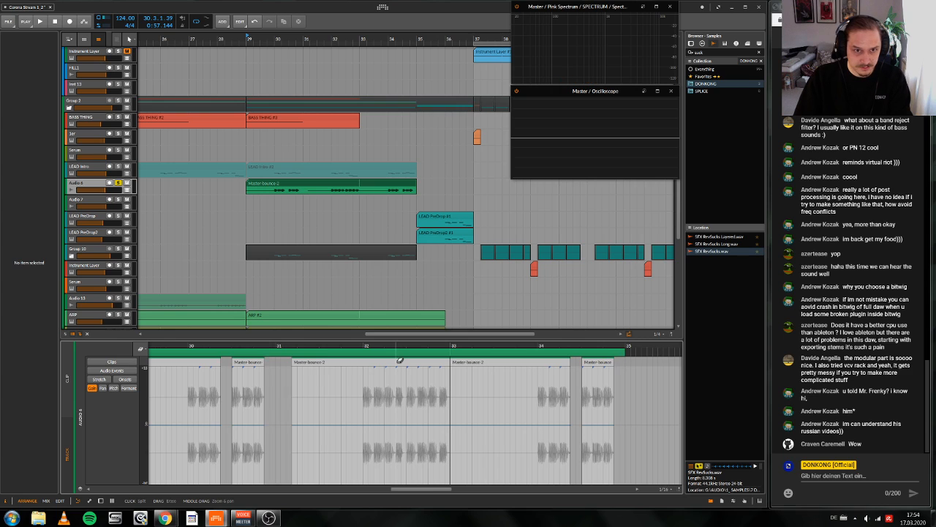
pyautogui.moveTo(397, 362); pyautogui.dragTo(407, 362)
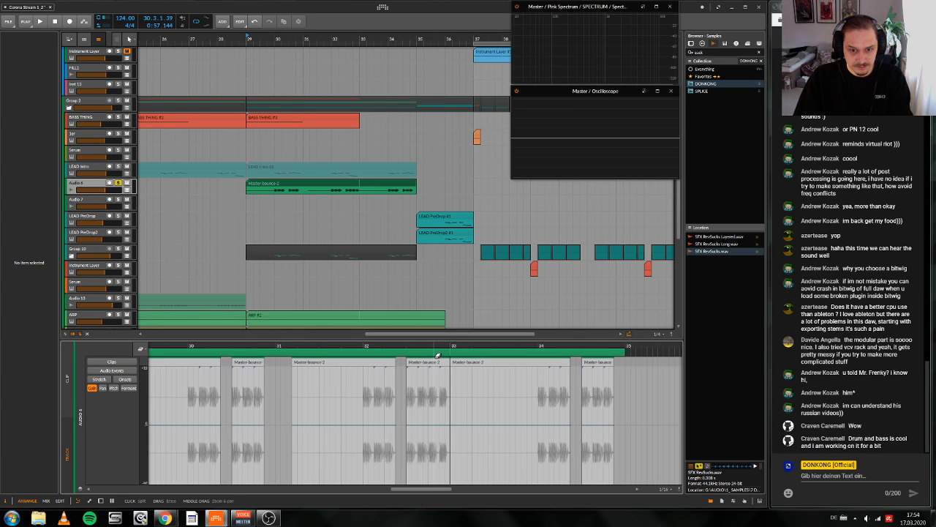
pyautogui.press('d')
# Step: Show the LEAD Intro track's devices and automation lanes, with its clip at bar 29 selected
pyautogui.scroll(3, 344, 244)
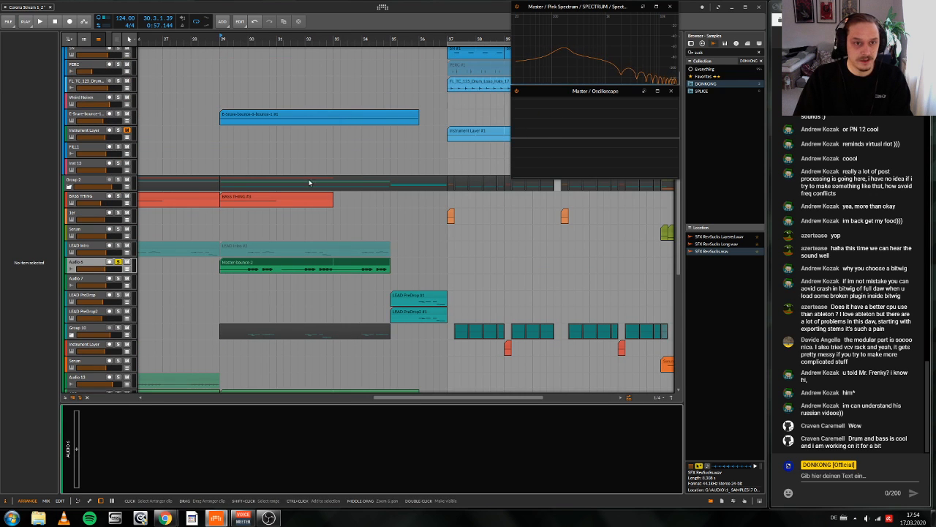
pyautogui.click(84, 245)
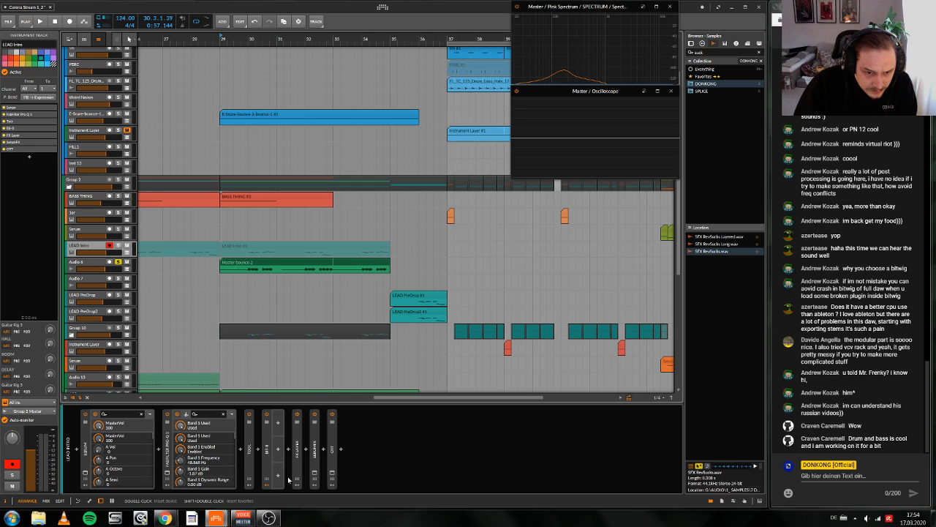
pyautogui.click(204, 474)
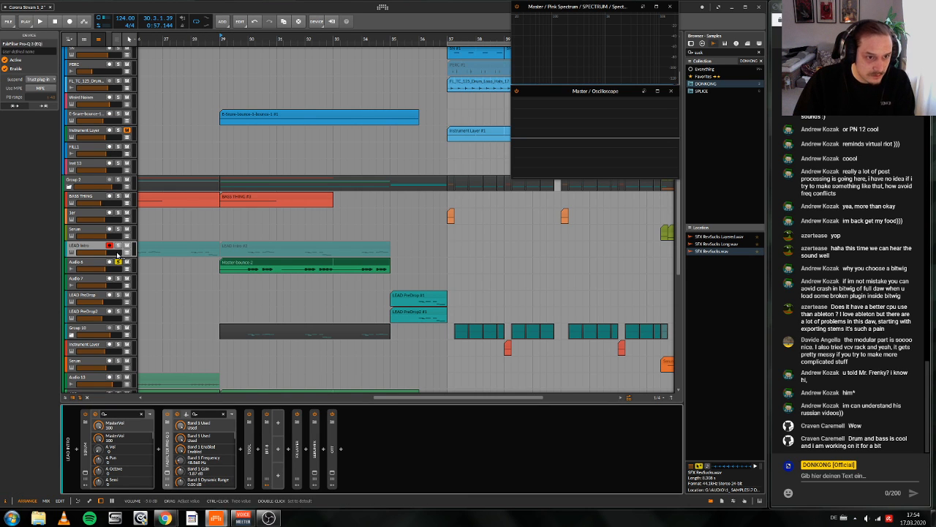
pyautogui.click(232, 245)
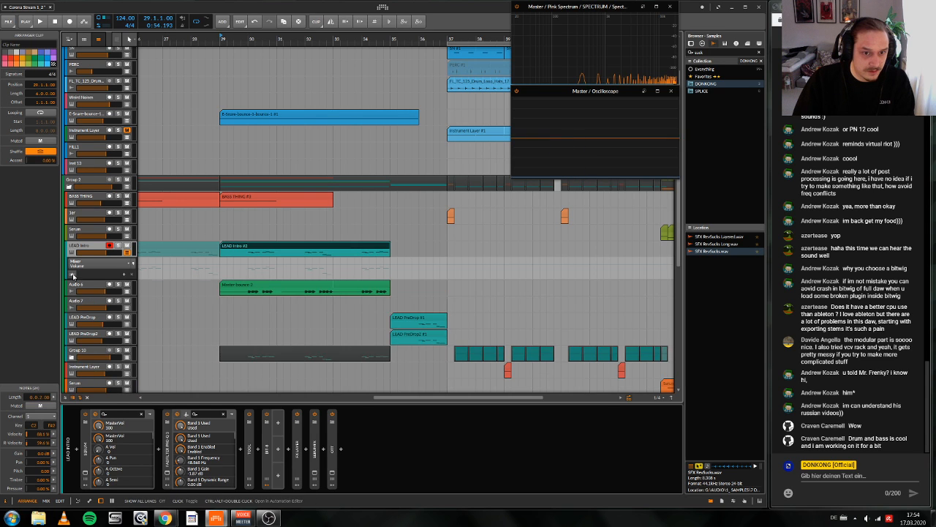
pyautogui.press('a')
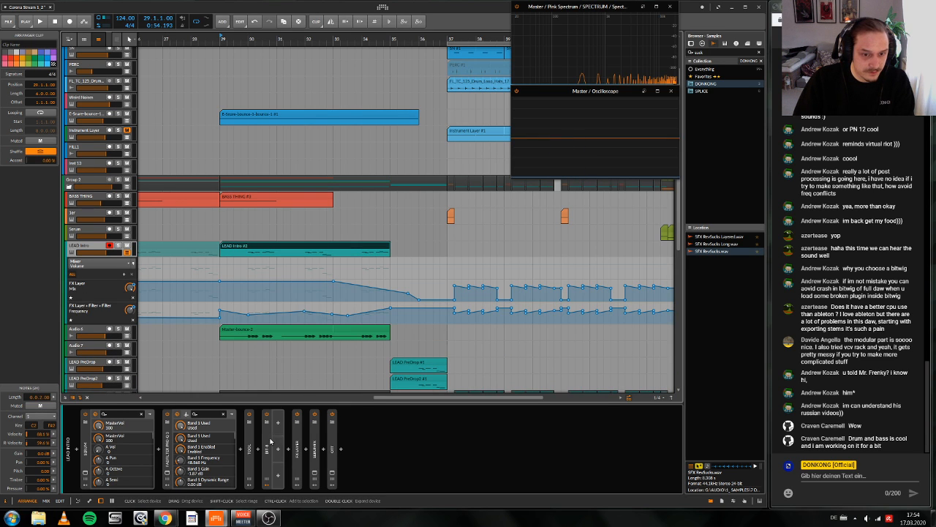
# Step: Move the FX Layer with its Filter from the LEAD Intro track to the Audio 6 track
pyautogui.doubleClick(298, 457)
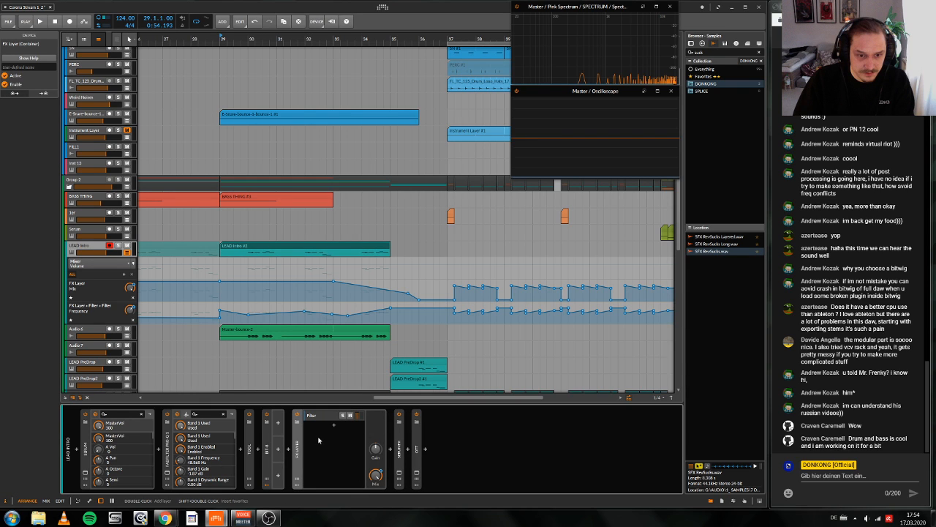
pyautogui.click(316, 416)
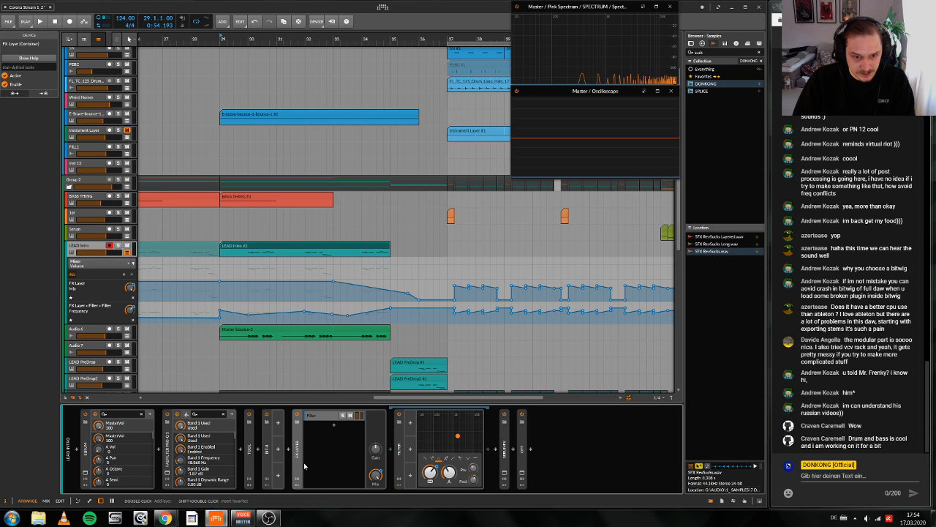
pyautogui.moveTo(299, 462); pyautogui.dragTo(99, 332)
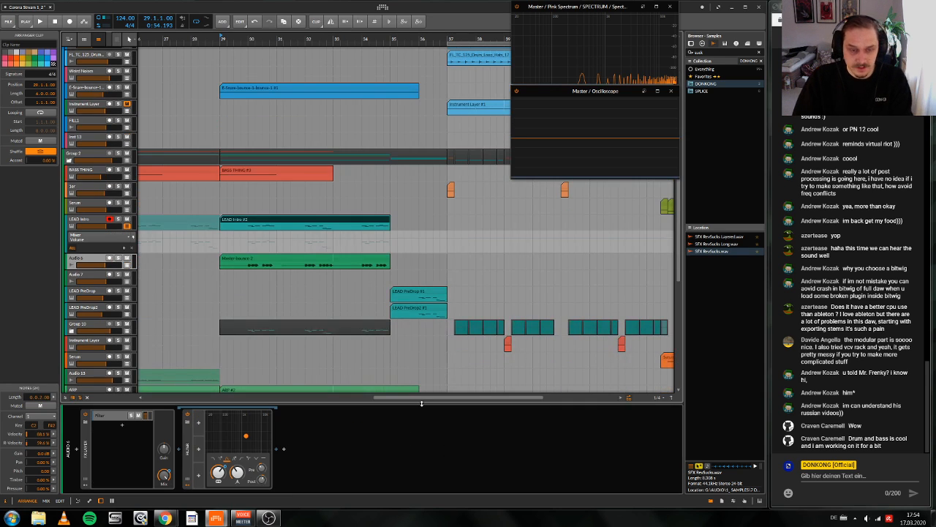
# Step: Show Audio 6's automation lanes and delete the FX Layer Mix and Filter Frequency automation from bar 37 to bar 61
pyautogui.click(126, 266)
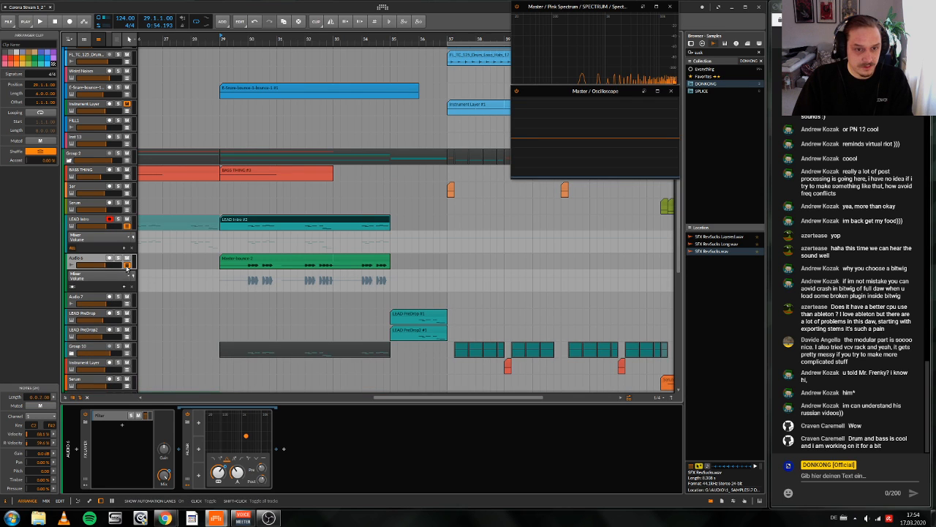
pyautogui.click(72, 286)
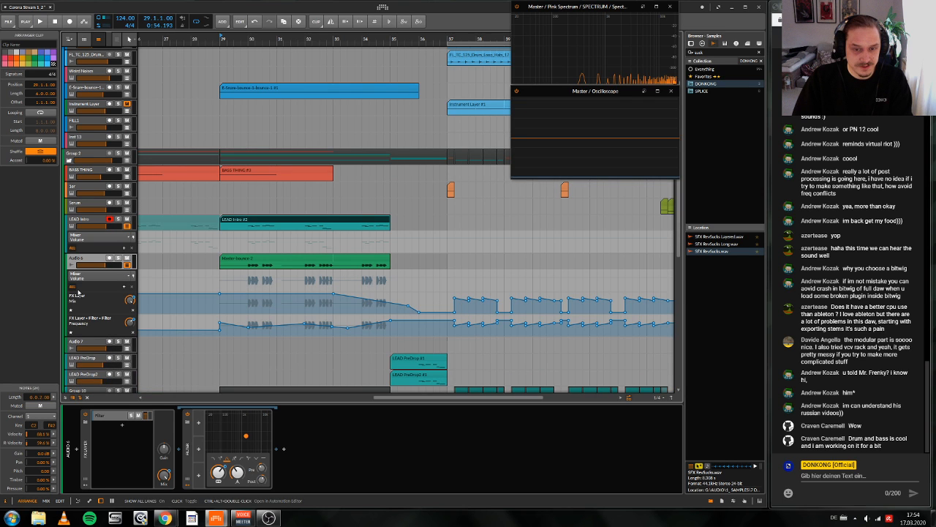
pyautogui.scroll(-5, 398, 292)
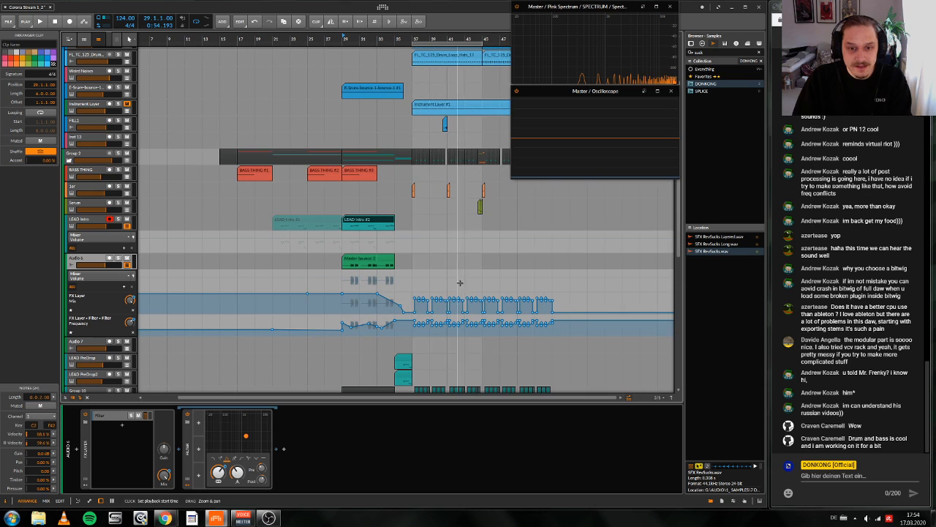
pyautogui.moveTo(412, 308); pyautogui.dragTo(620, 346)
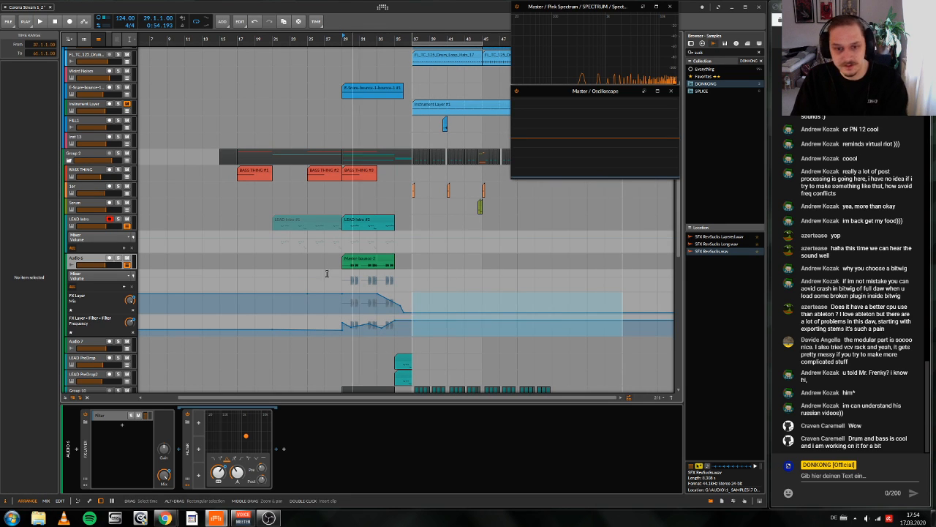
pyautogui.scroll(2, 234, 220)
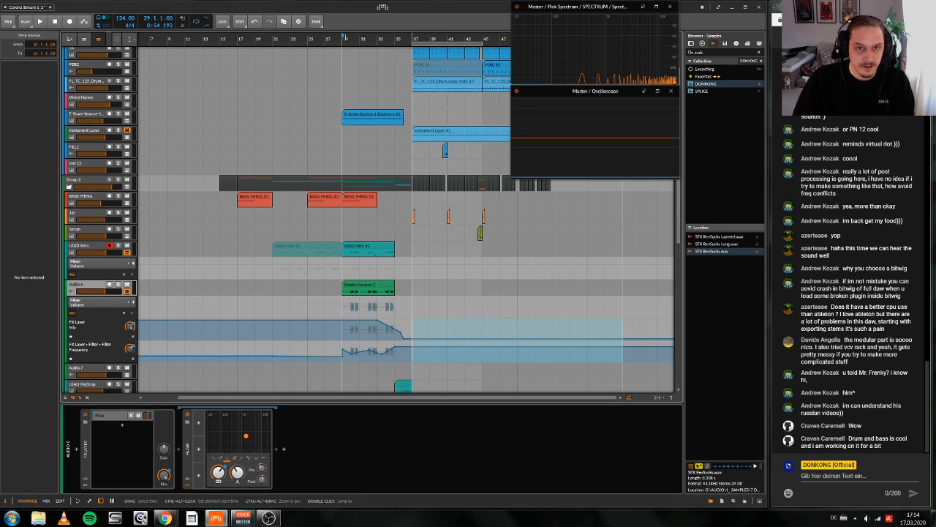
# Step: Solo Audio 6 and listen to its filtered Master bounce clip from bar 29
pyautogui.press('space')
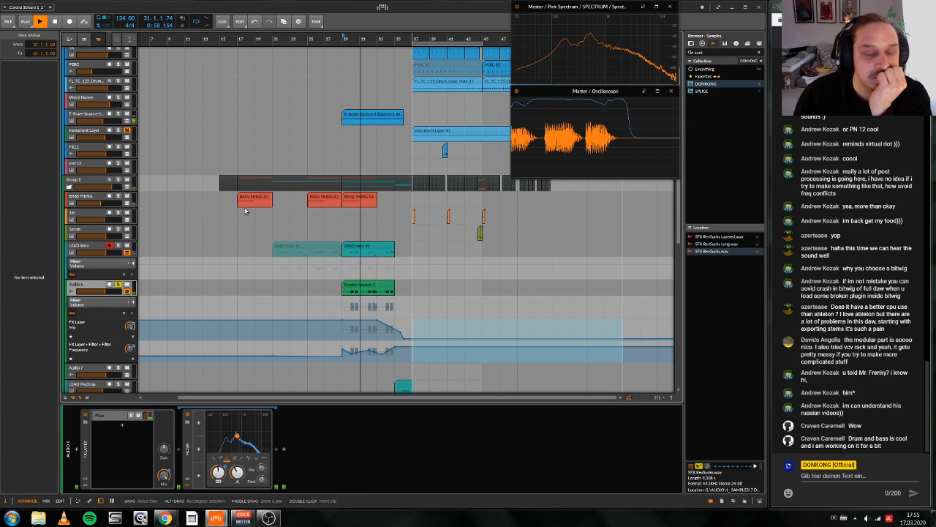
pyautogui.scroll(1, 191, 264)
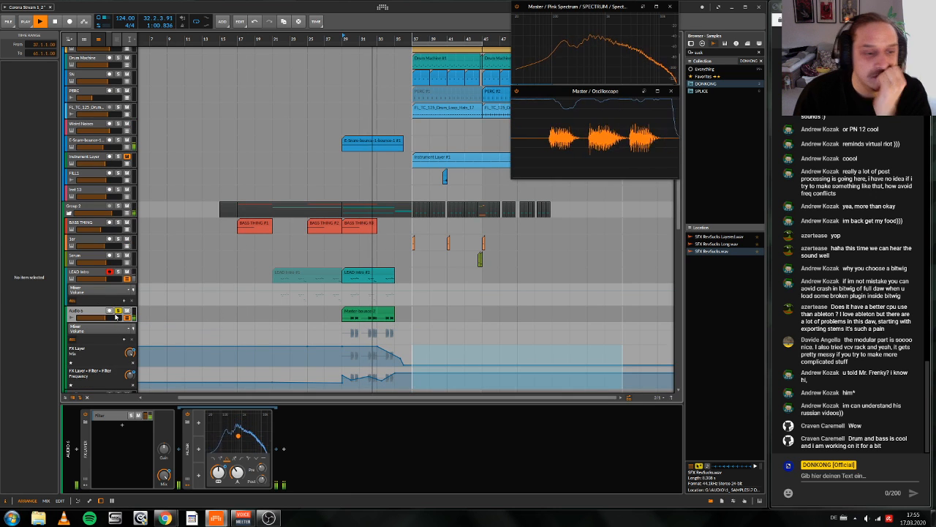
pyautogui.press('space')
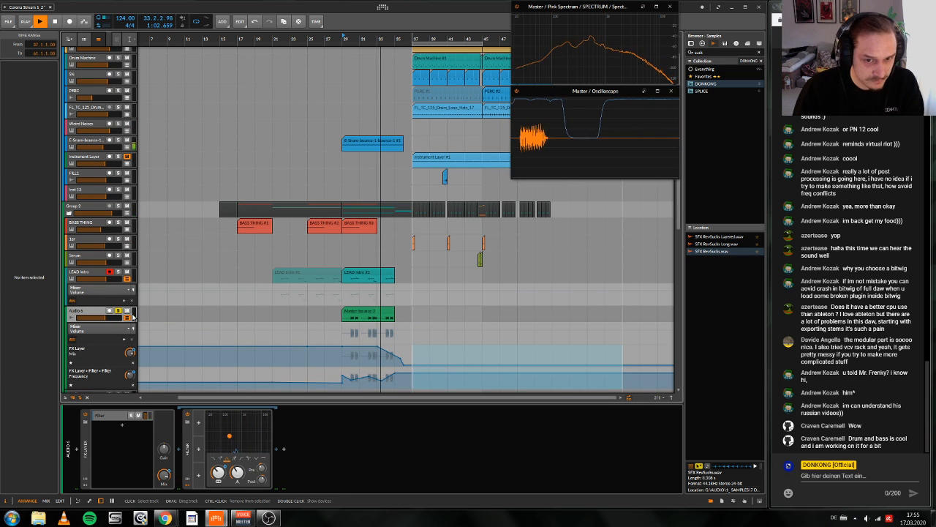
# Step: Open the Audio 6 Master bounce clip in the audio editor and erase the short slice just before bar 33
pyautogui.click(359, 303)
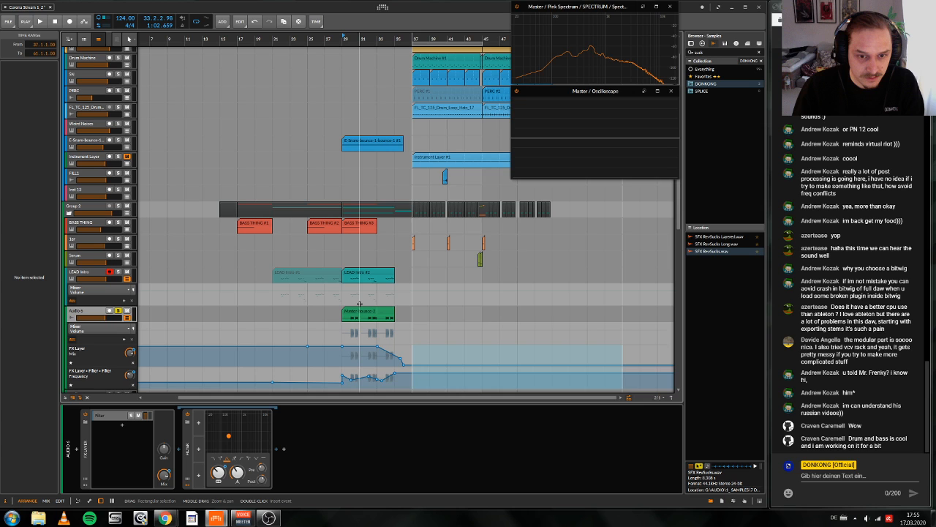
pyautogui.doubleClick(364, 314)
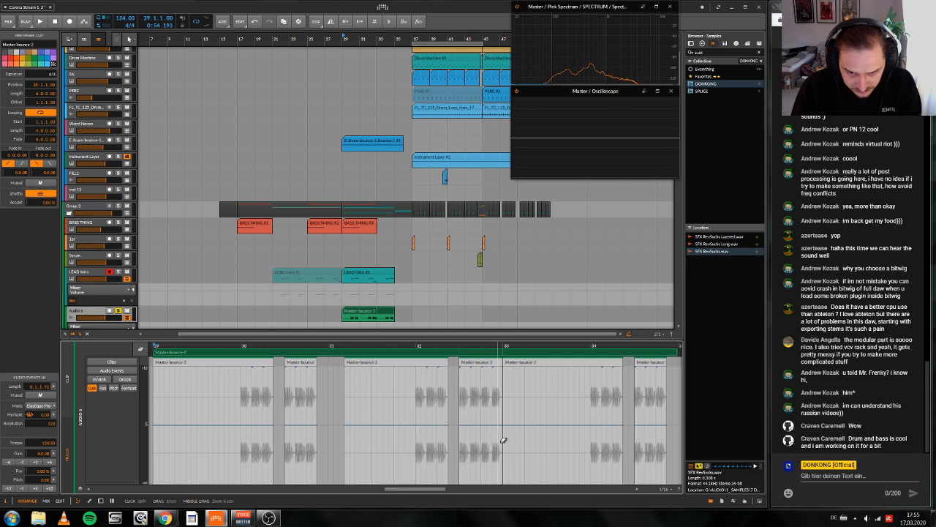
pyautogui.hscroll(2, 504, 368)
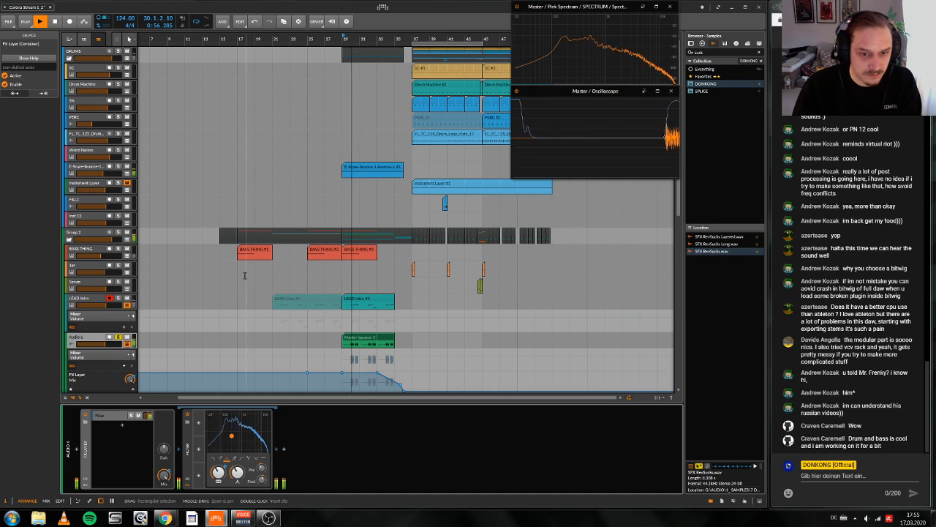
# Step: Replay the soloed Audio 6 bounce from bar 29 with the track's effect devices shown
pyautogui.scroll(-1, 146, 322)
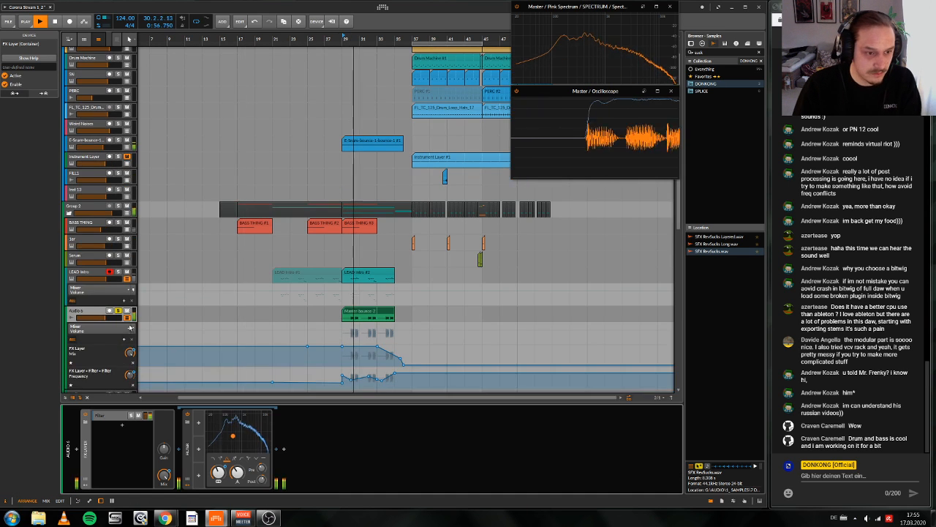
pyautogui.scroll(1, 129, 332)
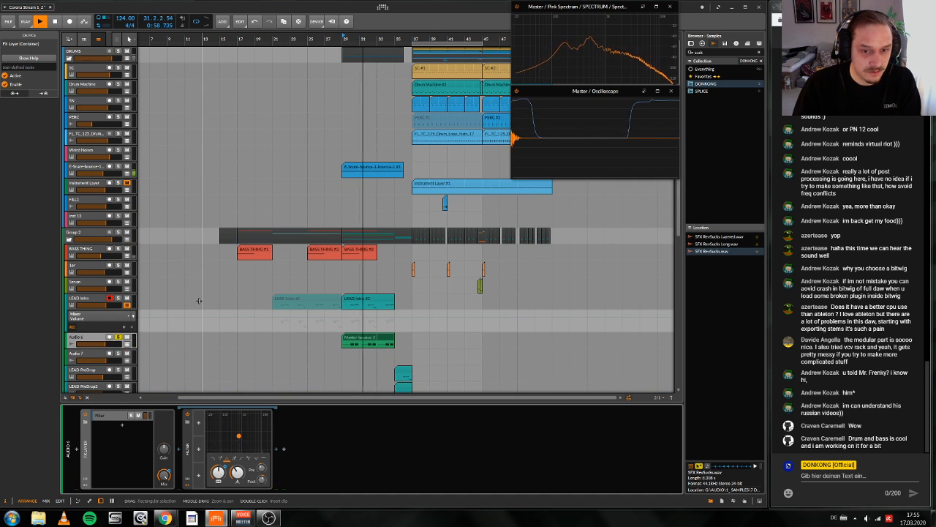
pyautogui.scroll(-1, 118, 314)
pyautogui.press('space')
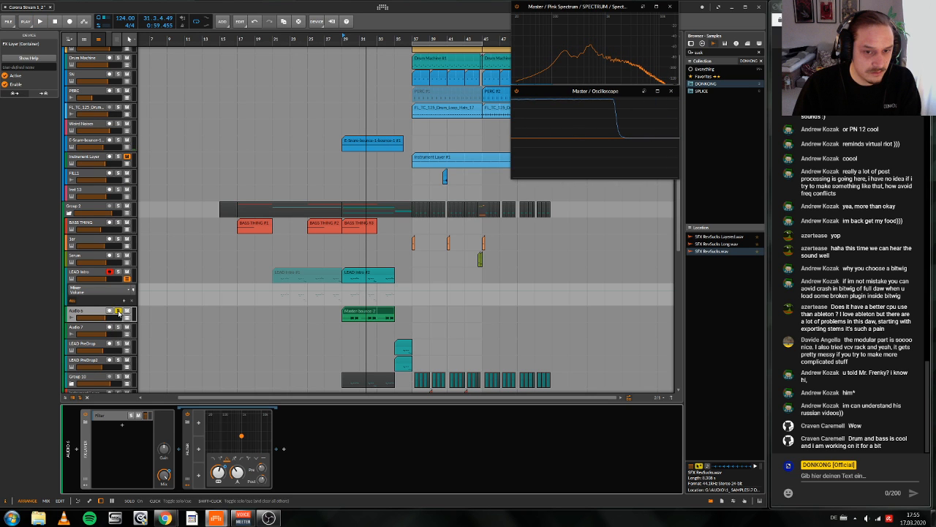
# Step: Mute the LEAD Intro clip at bar 29, unsolo Audio 6 and show Audio 6's automation lanes instead of LEAD Intro's
pyautogui.click(131, 281)
pyautogui.press('space')
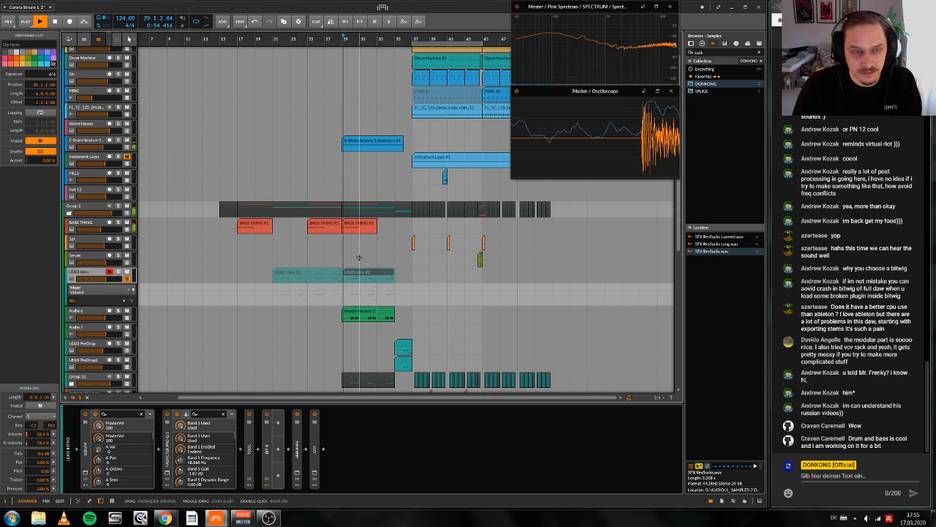
pyautogui.click(128, 279)
pyautogui.click(128, 295)
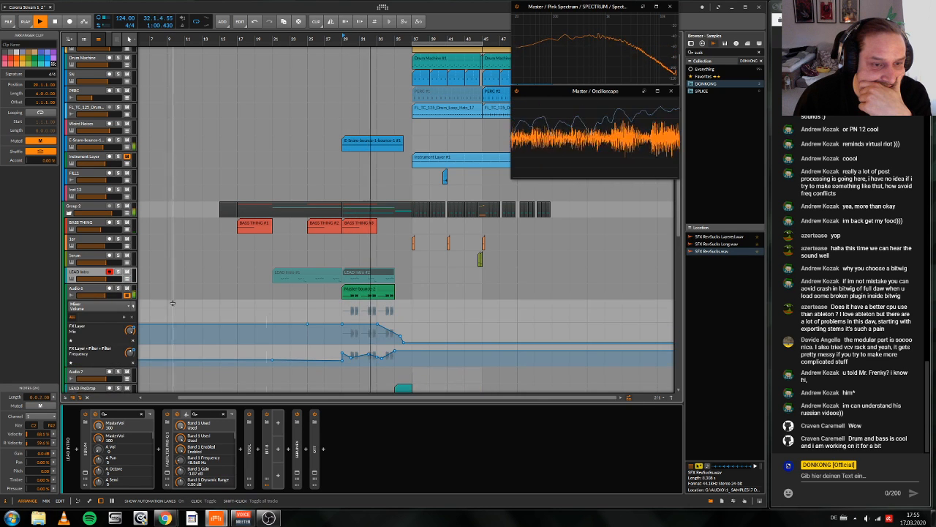
# Step: Open the Audio 6 Master bounce clip in the editor and listen to its chops in the full mix from bar 29
pyautogui.scroll(-2, 267, 308)
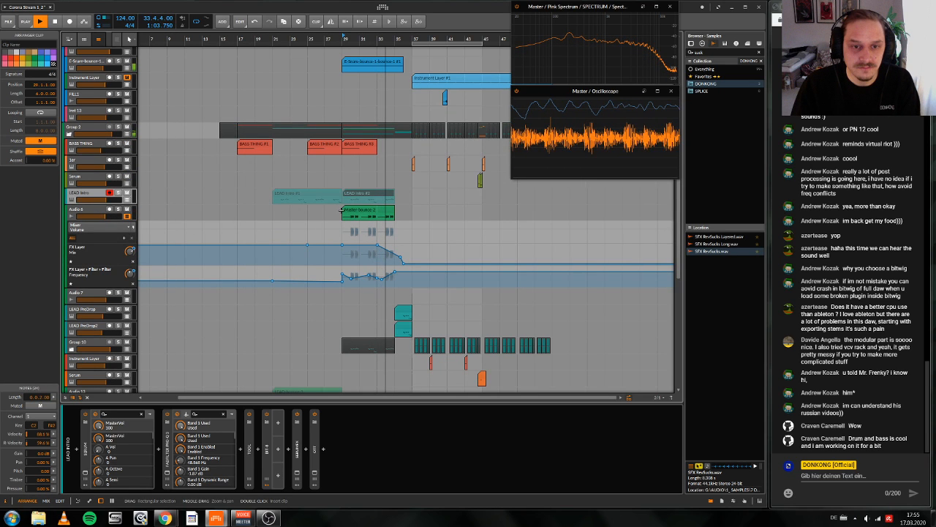
pyautogui.scroll(1, 342, 211)
pyautogui.click(351, 236)
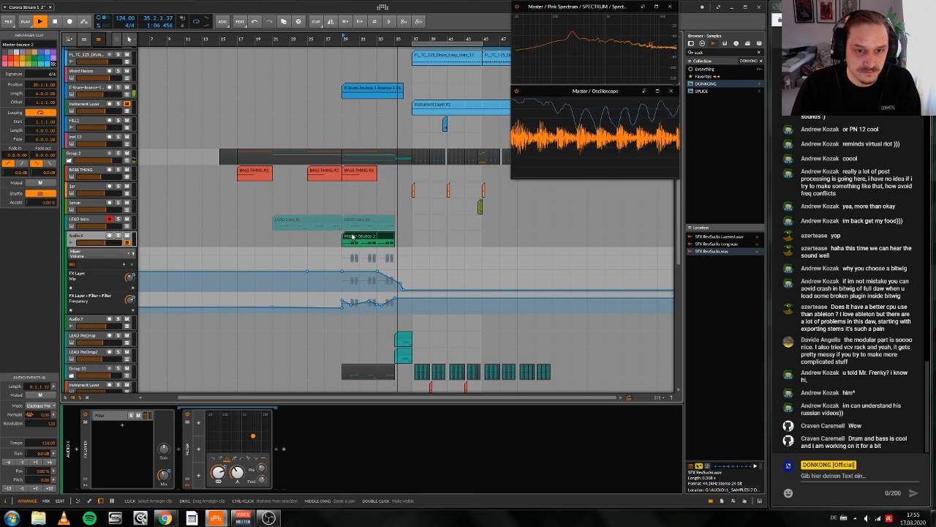
pyautogui.doubleClick(351, 236)
pyautogui.hscroll(1, 351, 238)
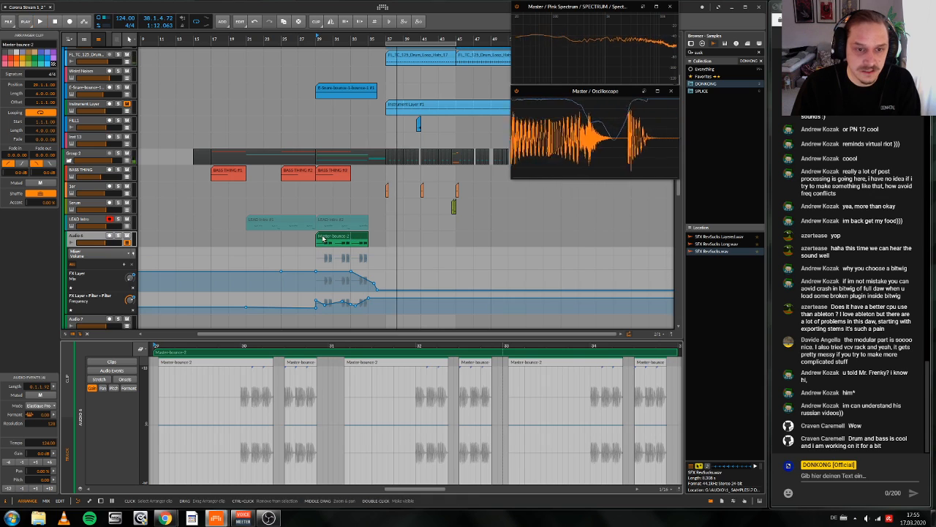
pyautogui.press('space')
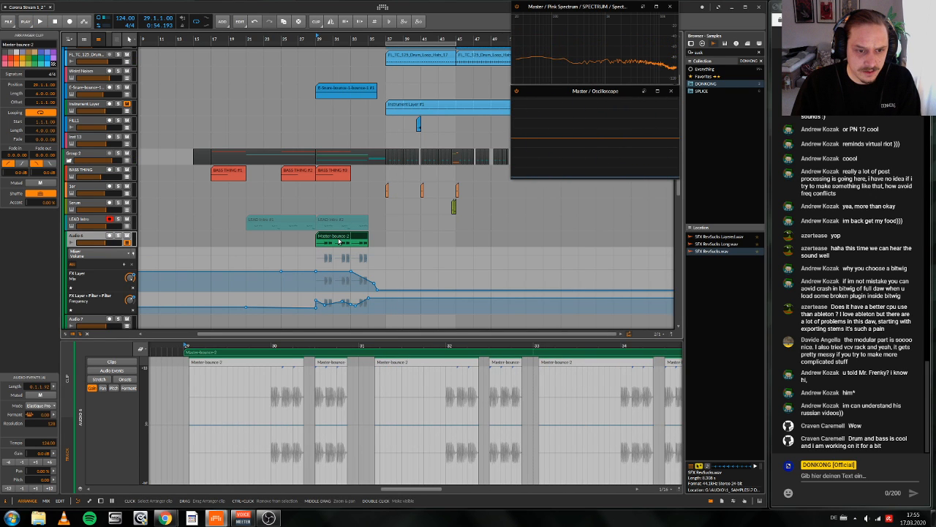
pyautogui.press('space')
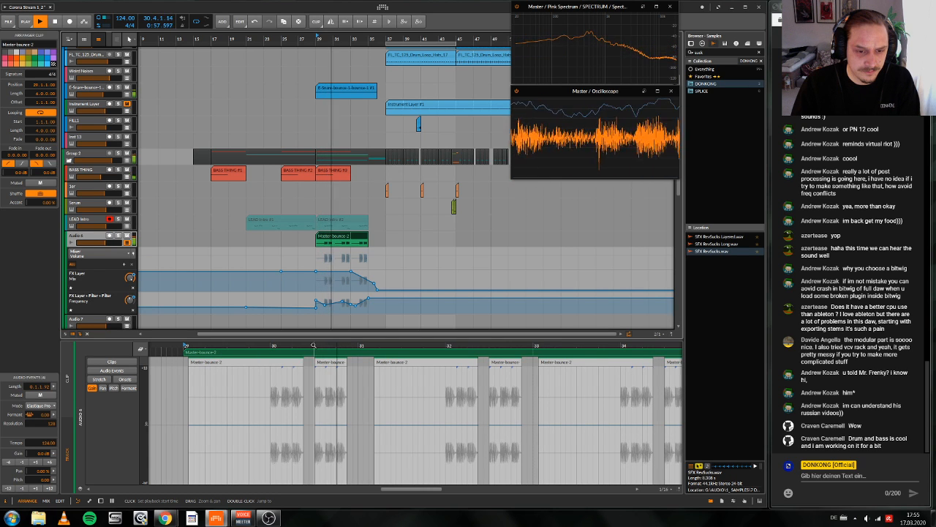
pyautogui.press('space')
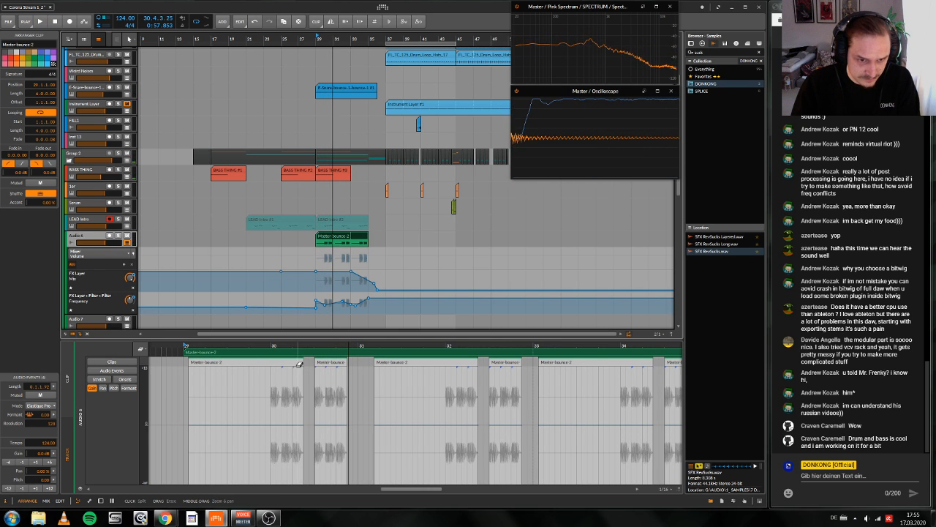
# Step: Duplicate the bounce clip's audio between 30.1 and 30.3 directly after itself
pyautogui.press('2')
pyautogui.moveTo(271, 396); pyautogui.dragTo(312, 396)
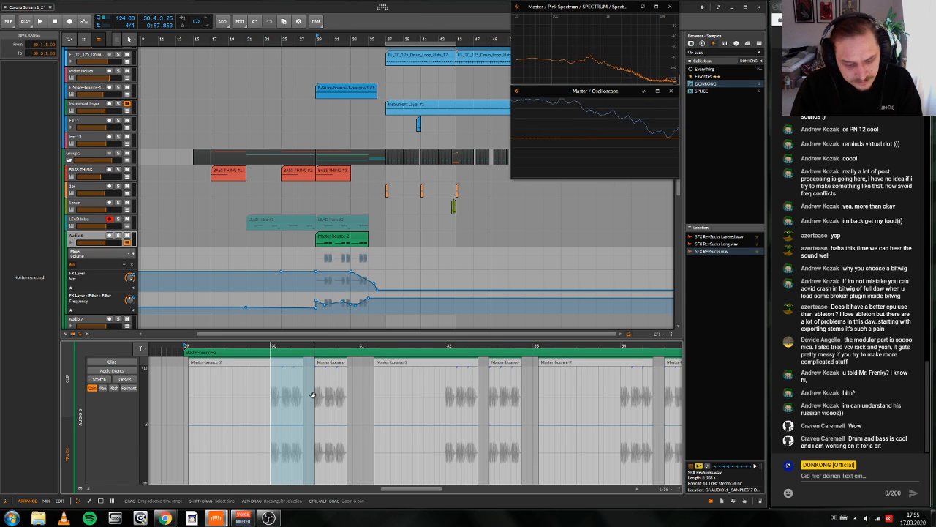
pyautogui.hotkey('ctrl', 'd')
pyautogui.click(357, 399)
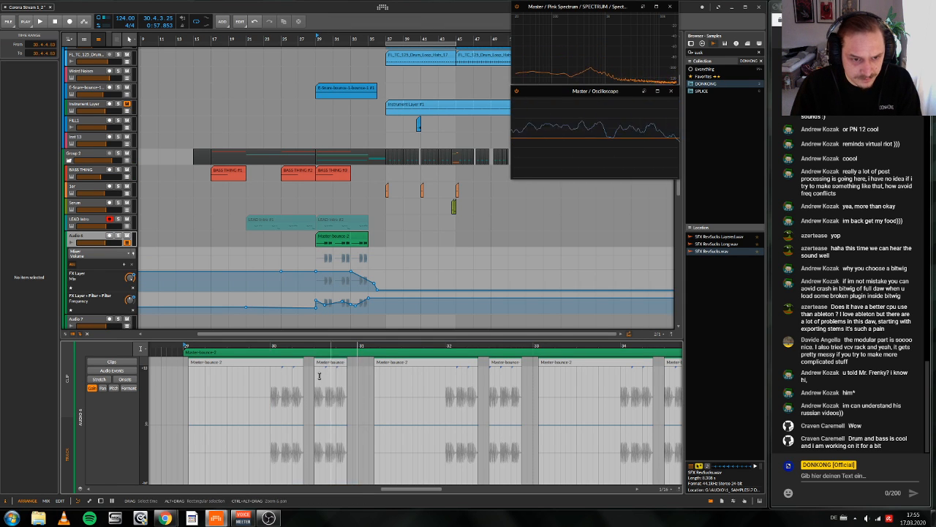
# Step: Play the edited bounce from just before bar 30 and return to Audio 6's device view
pyautogui.doubleClick(268, 348)
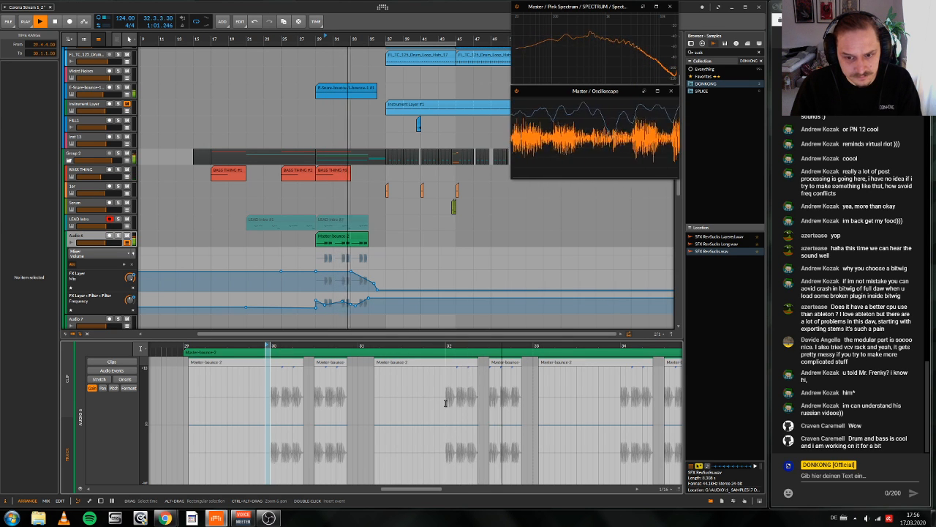
pyautogui.press('space')
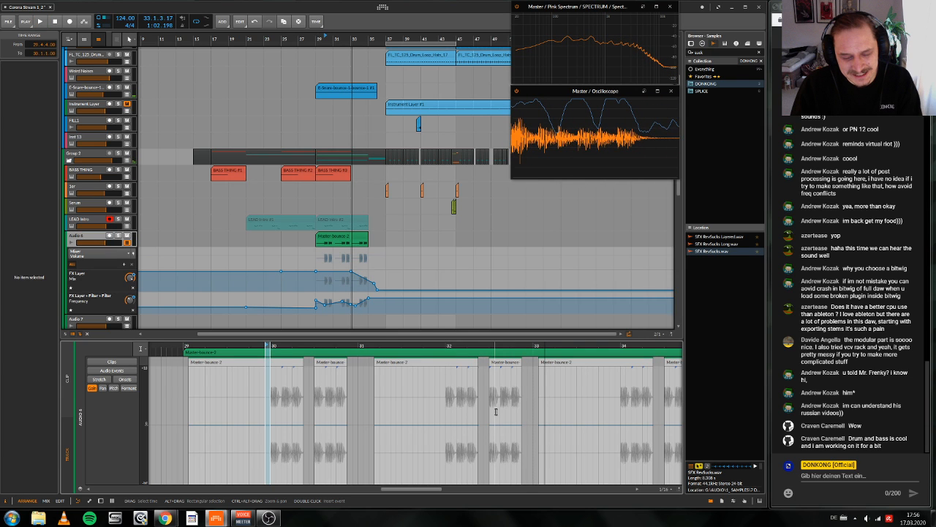
pyautogui.scroll(-3, 495, 411)
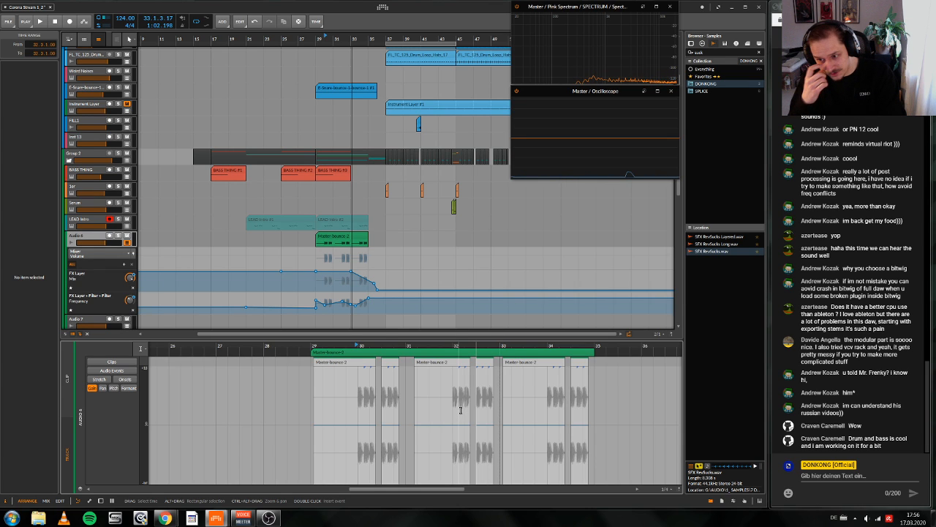
pyautogui.press('space')
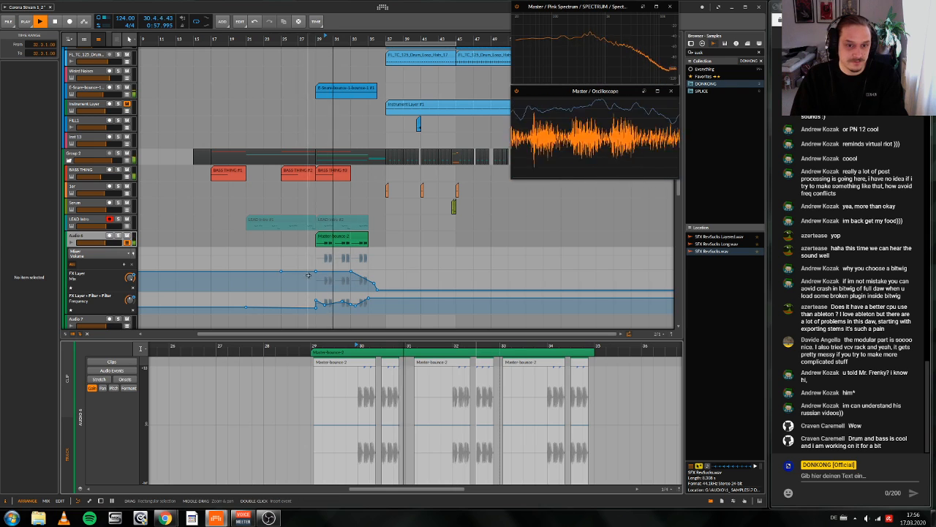
pyautogui.press('d')
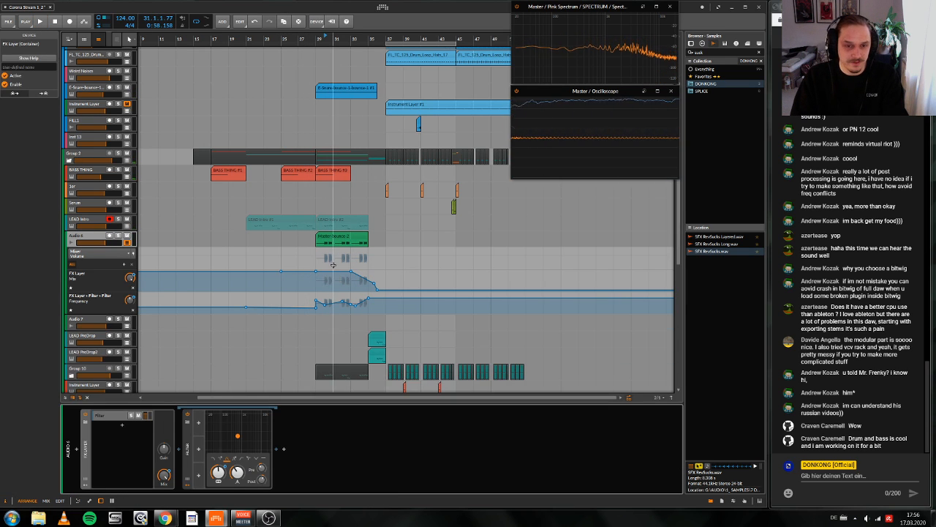
# Step: Select the Audio 6 Master bounce clip and play the mix from bar 29 through bar 35
pyautogui.moveTo(340, 133); pyautogui.dragTo(367, 186)
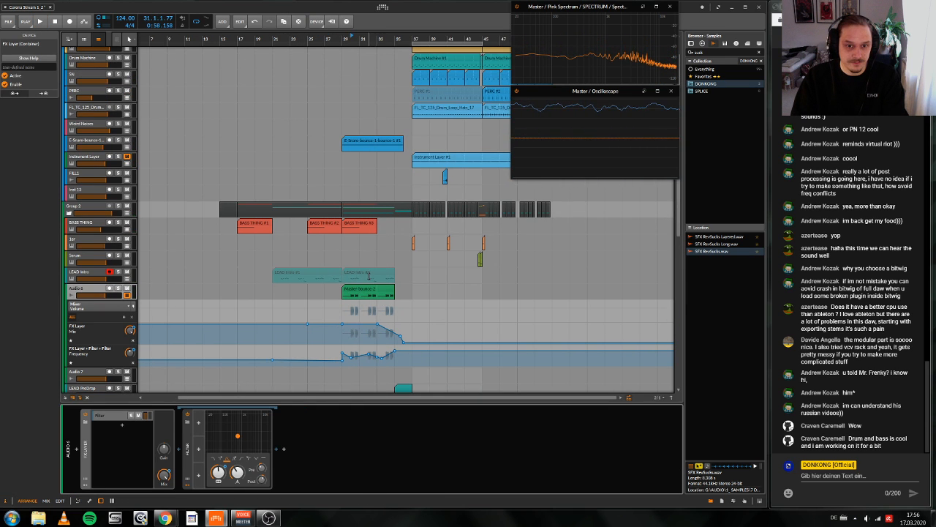
pyautogui.click(368, 291)
pyautogui.press('space')
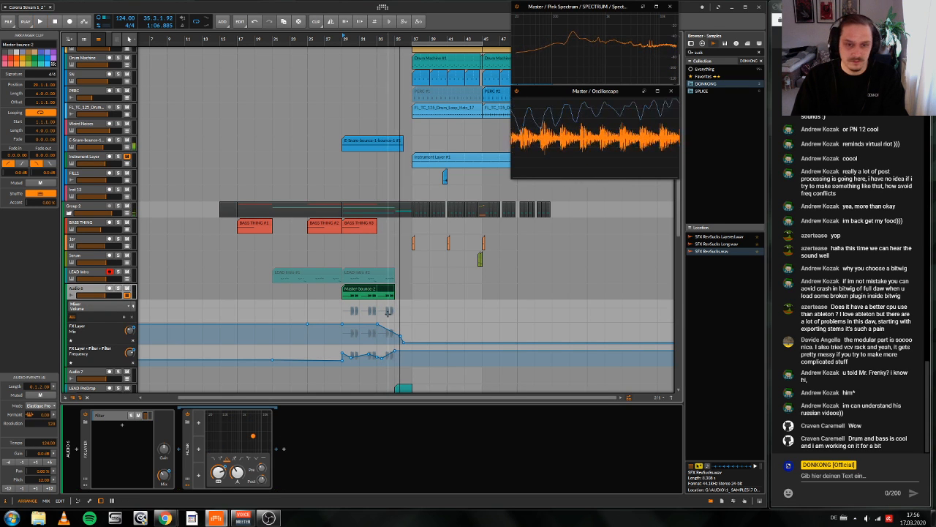
pyautogui.press('space')
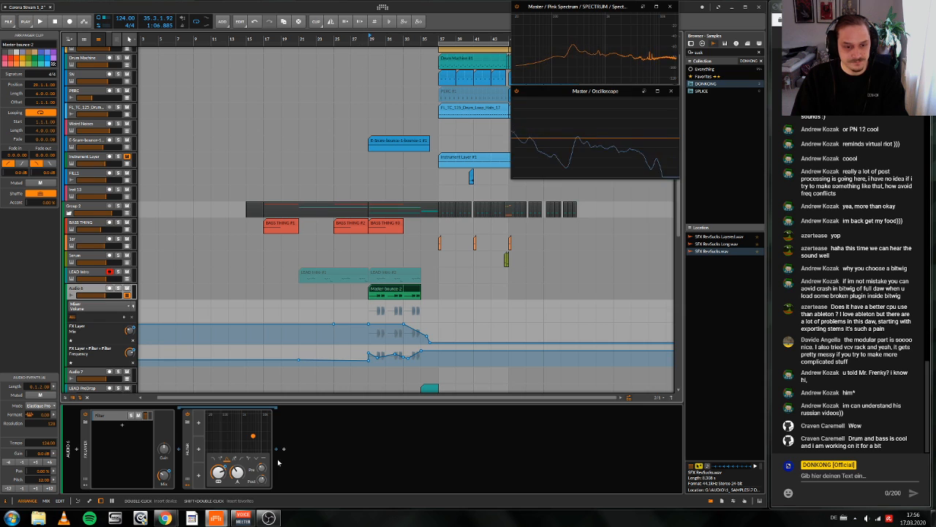
# Step: Insert the CM clip FX Layer preset at the end of Audio 6's device chain
pyautogui.click(282, 453)
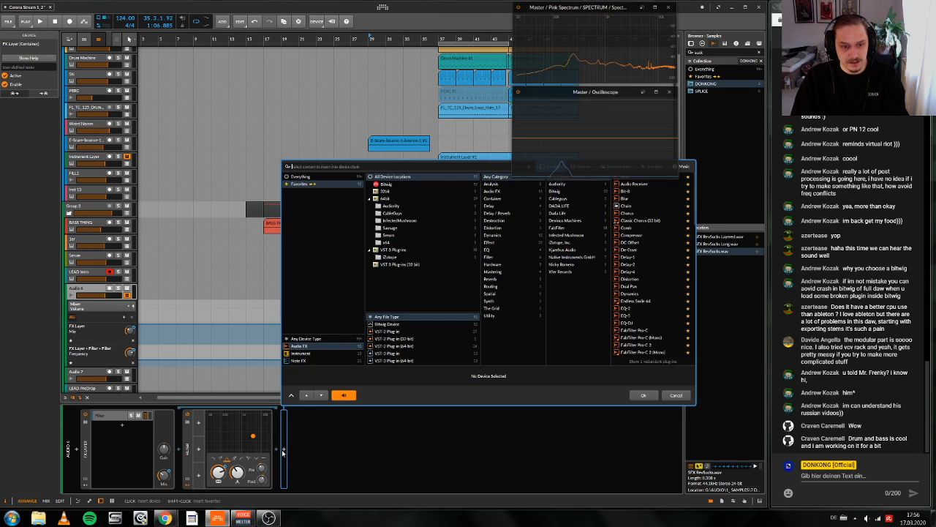
pyautogui.write('cm')
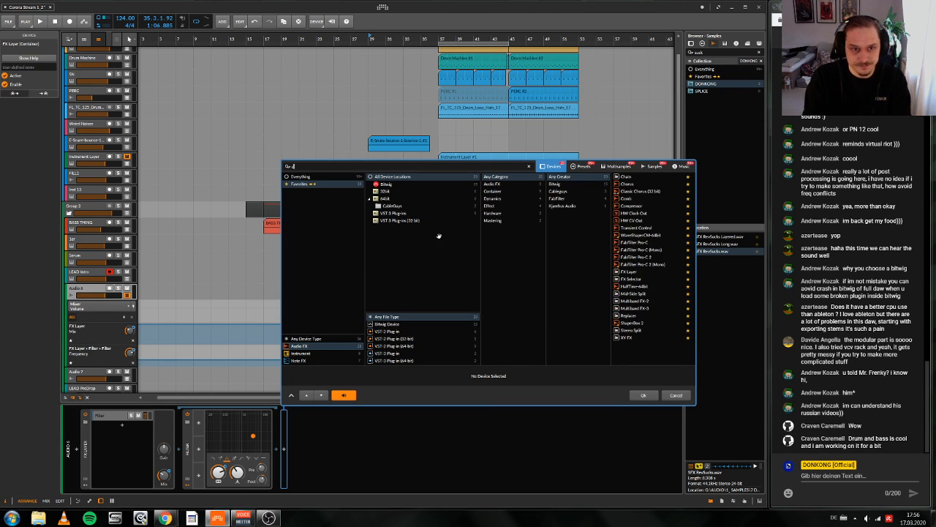
pyautogui.click(584, 166)
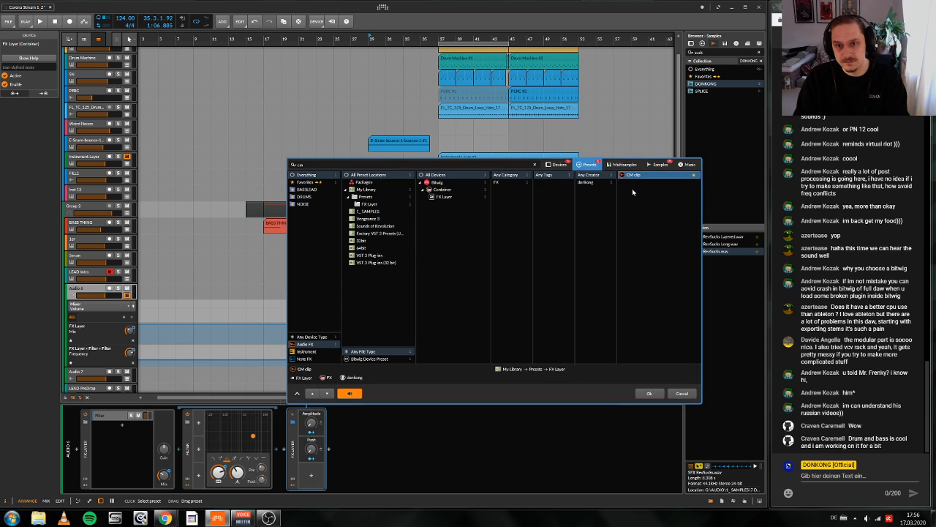
pyautogui.click(648, 394)
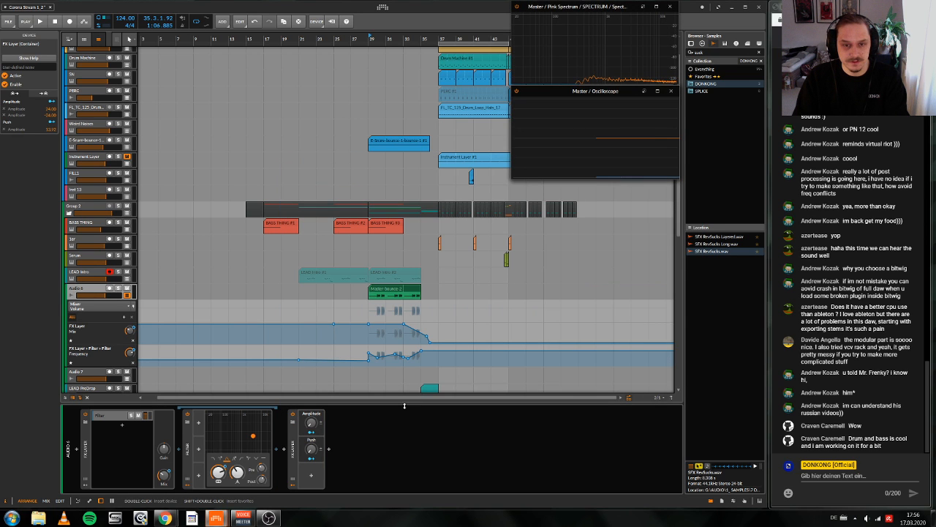
# Step: Try a lower Amplitude on the CM clip preset during playback and remove the preset from Audio 6
pyautogui.press('space')
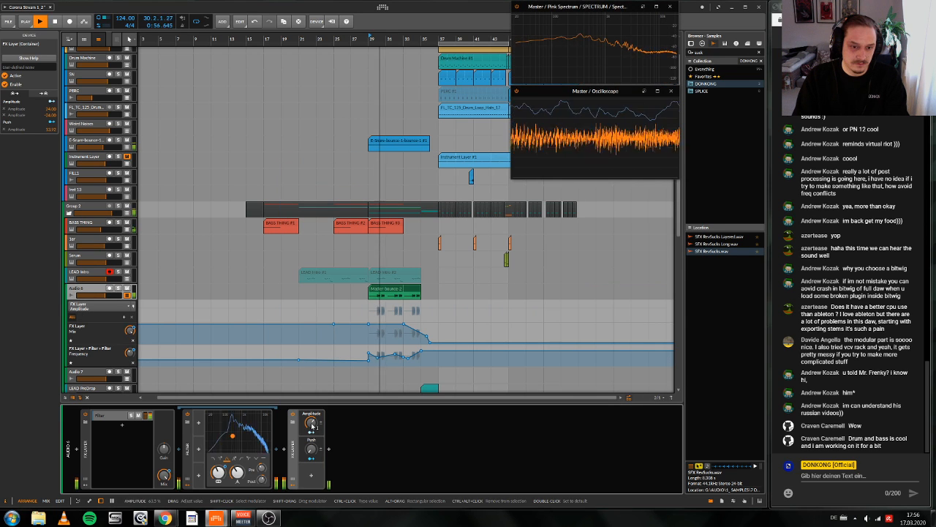
pyautogui.moveTo(313, 425); pyautogui.dragTo(313, 423)
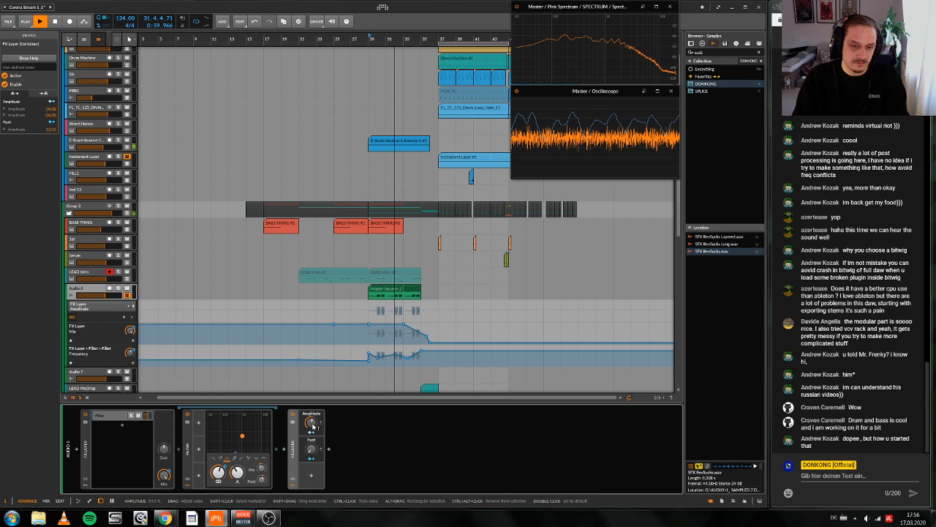
pyautogui.press('space')
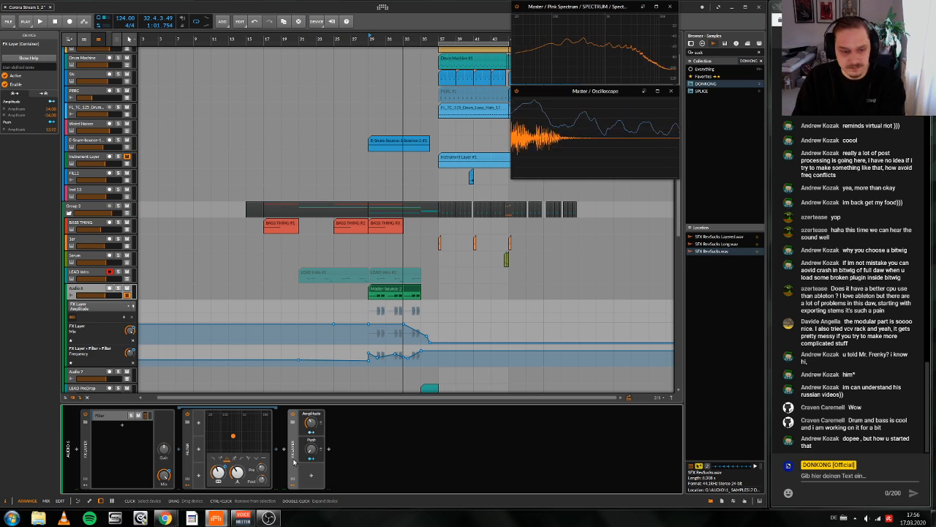
pyautogui.click(292, 459)
pyautogui.press('Delete')
# Step: Inspect the SerumFX plug-in on the LEAD Intro track and close its window
pyautogui.click(87, 271)
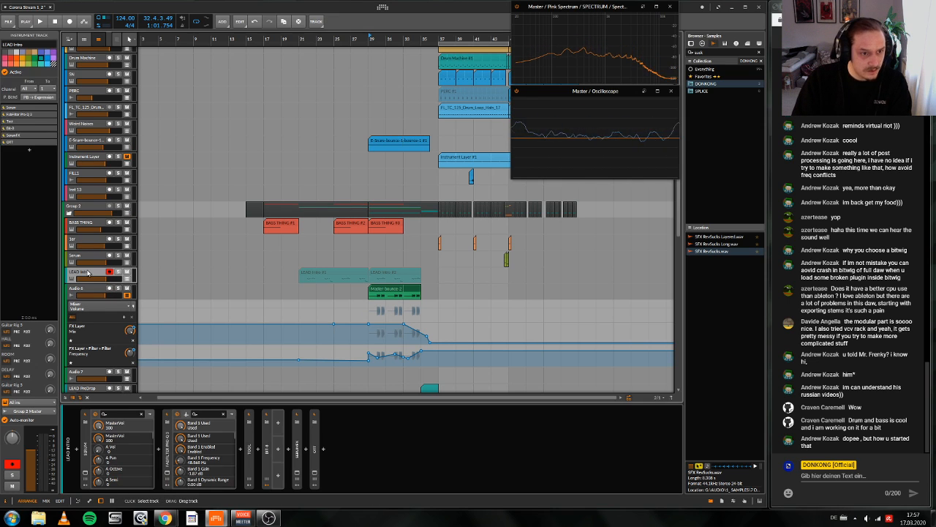
pyautogui.click(296, 475)
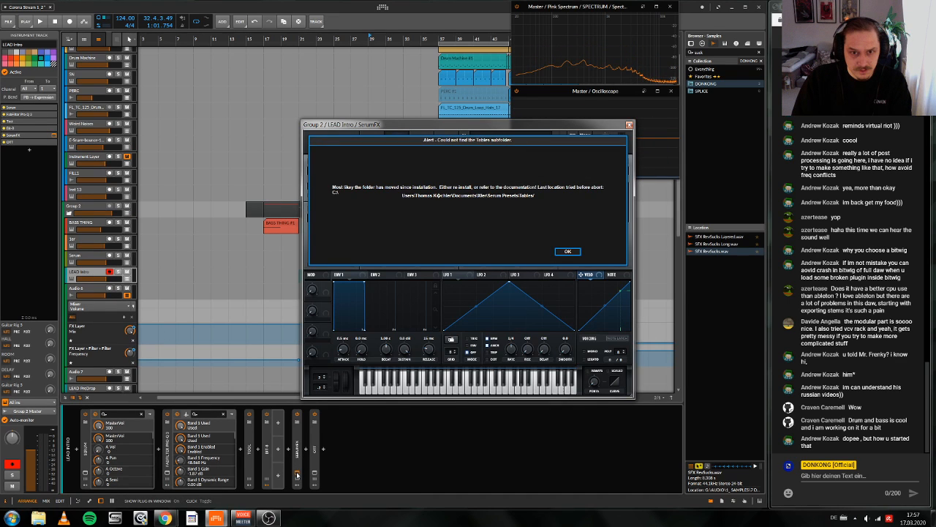
pyautogui.click(568, 252)
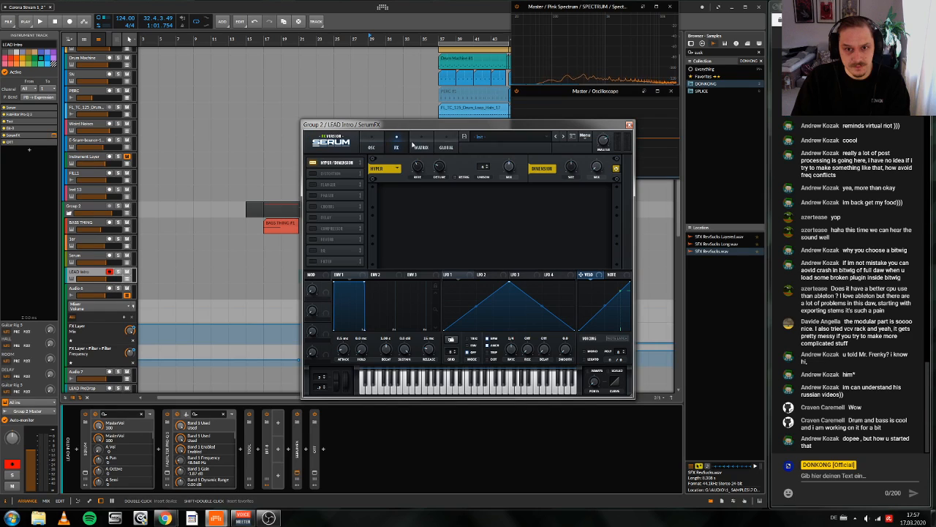
pyautogui.click(296, 476)
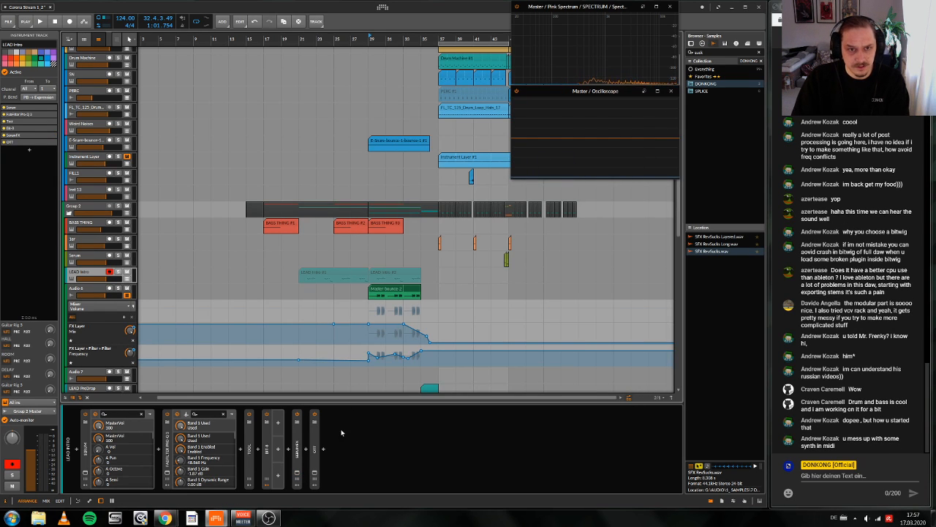
# Step: Copy the SerumFX and OTT devices from LEAD Intro to the end of Audio 6's device chain
pyautogui.click(315, 465)
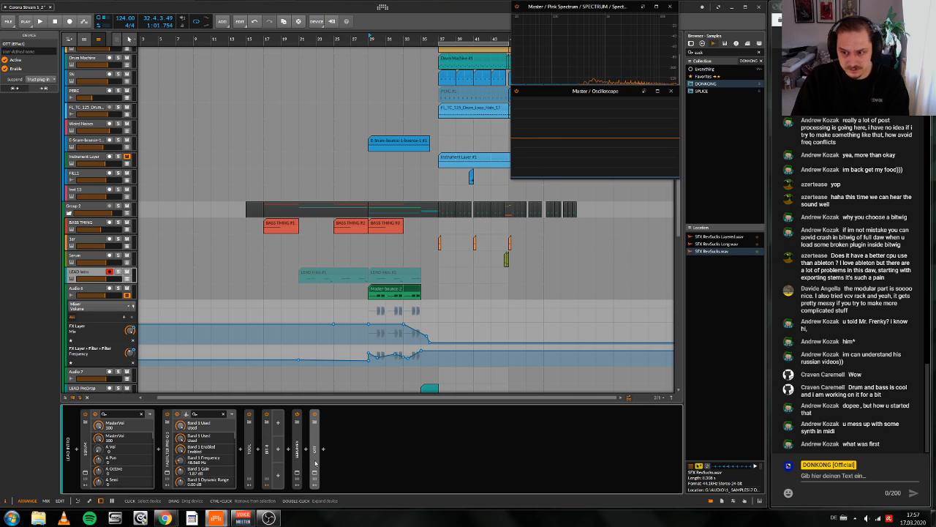
pyautogui.click(296, 462)
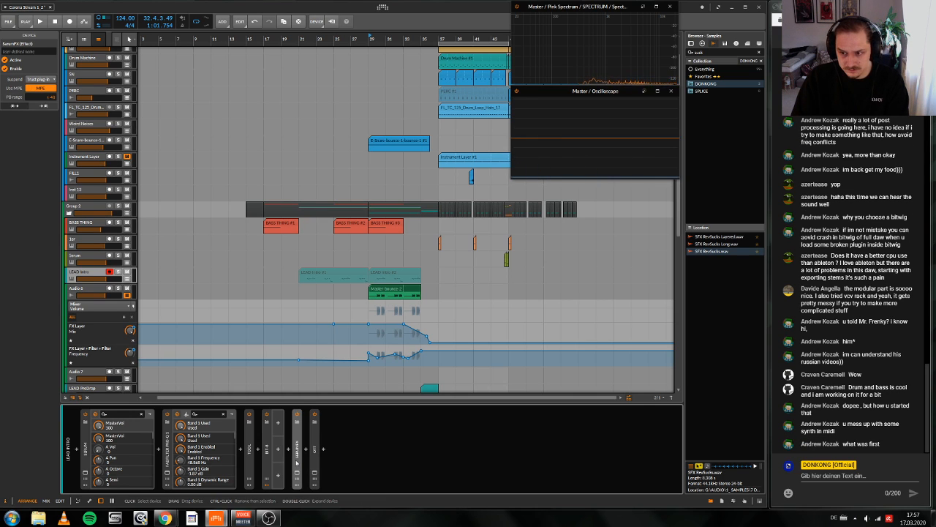
pyautogui.press('super')
pyautogui.press('super')
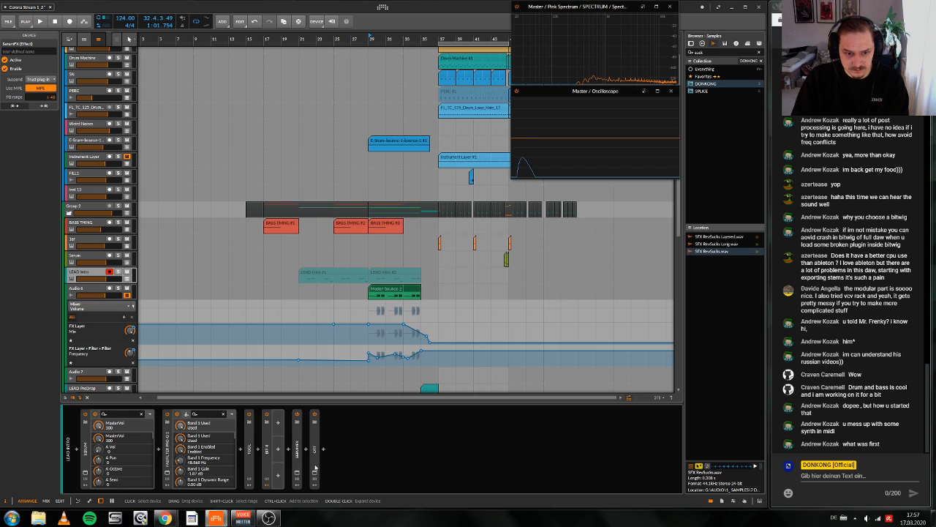
pyautogui.keyDown('ctrl'); pyautogui.click(316, 467); pyautogui.keyUp('ctrl')
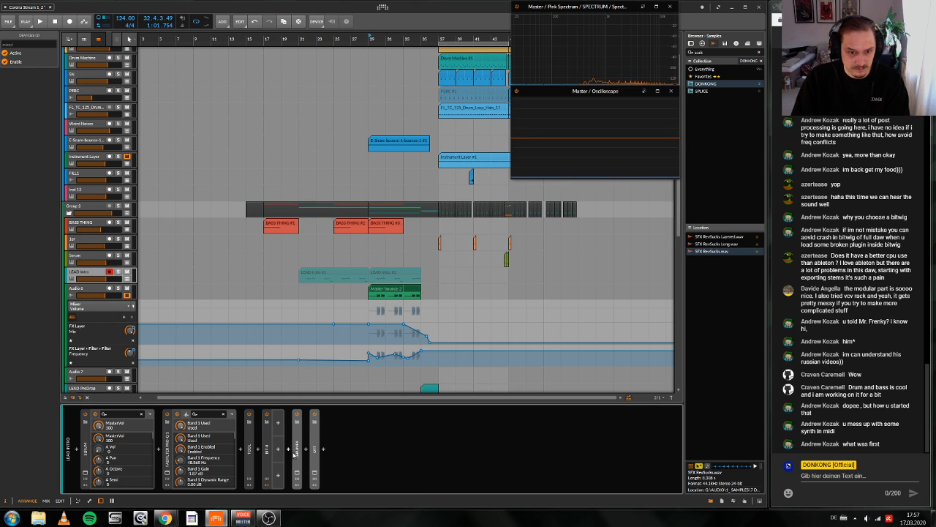
pyautogui.moveTo(316, 422); pyautogui.dragTo(385, 292)
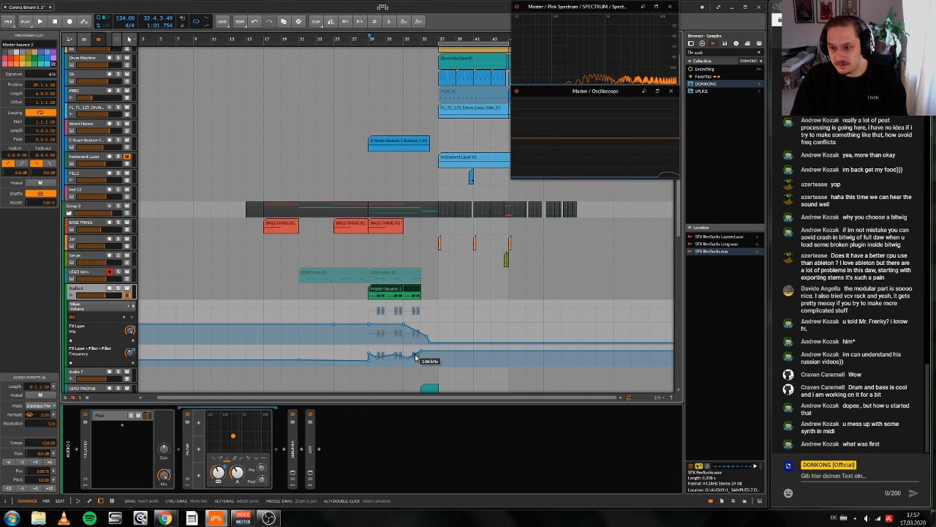
# Step: Play the Audio 6 bounce with its added effects briefly from bar 29
pyautogui.scroll(5, 389, 322)
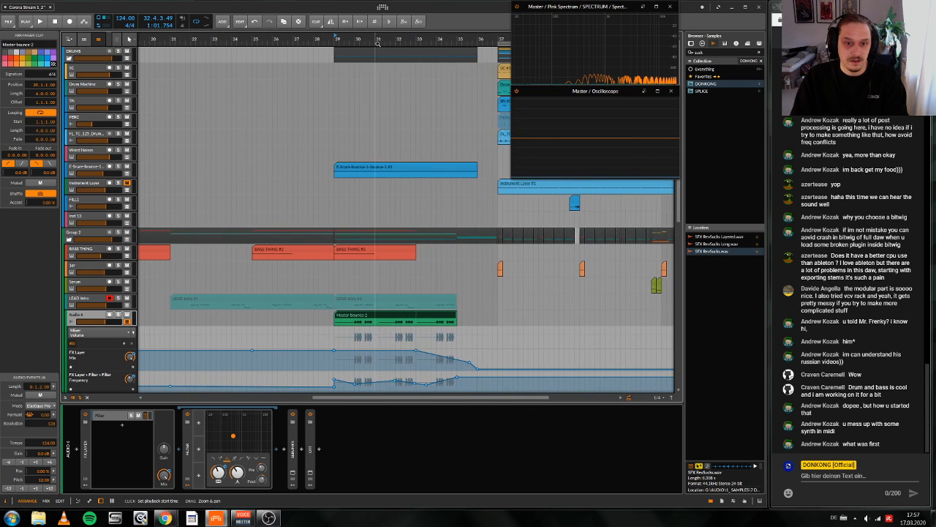
pyautogui.press('space')
pyautogui.press('space')
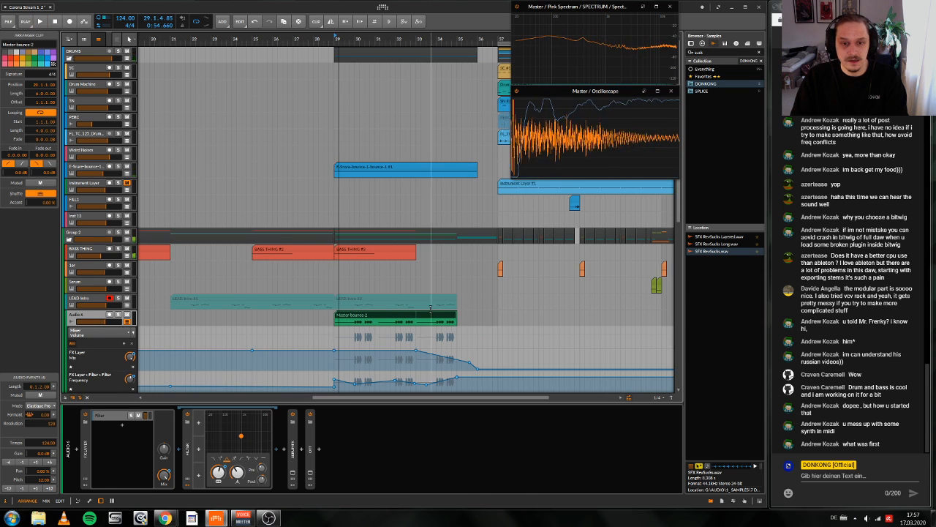
pyautogui.scroll(-6, 431, 307)
pyautogui.hscroll(-1, 484, 297)
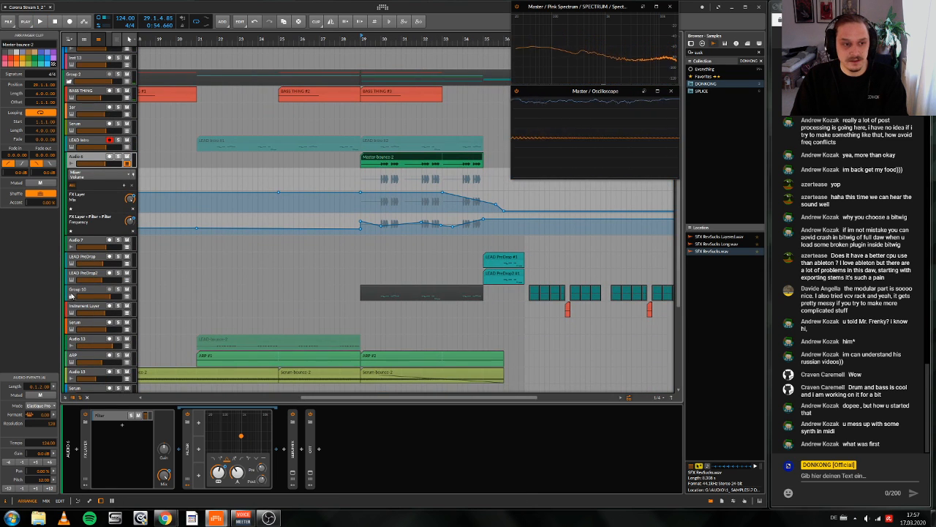
# Step: Unfold Group 10, listen to the soloed LEAD Main track from 37.2, and show its device chain
pyautogui.click(71, 297)
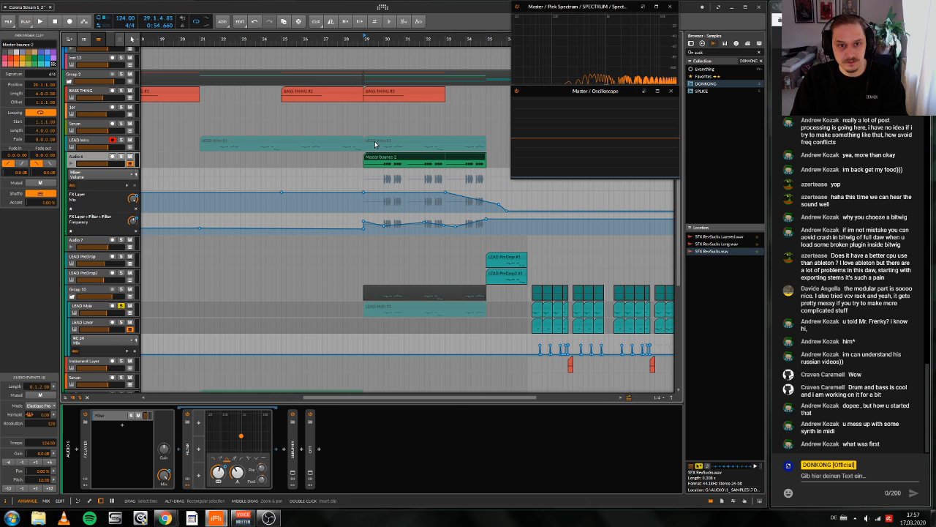
pyautogui.hscroll(5, 376, 144)
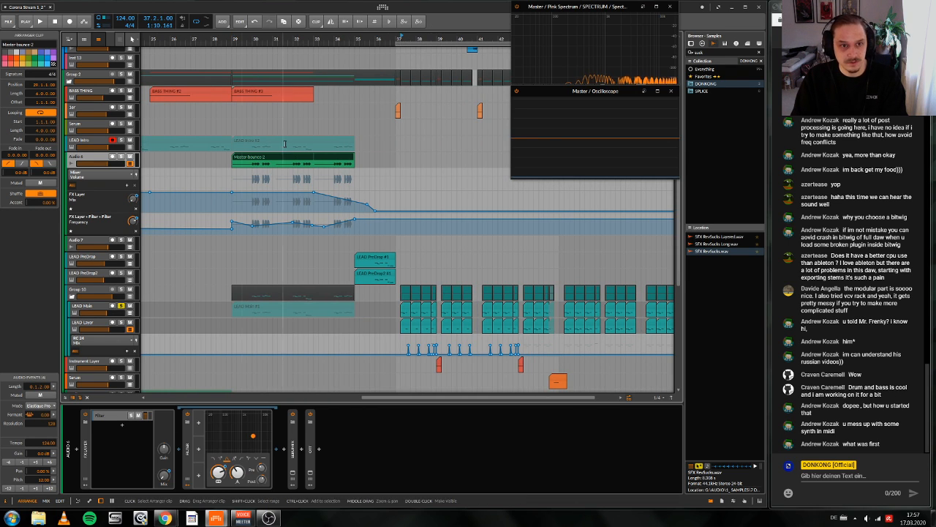
pyautogui.press('space')
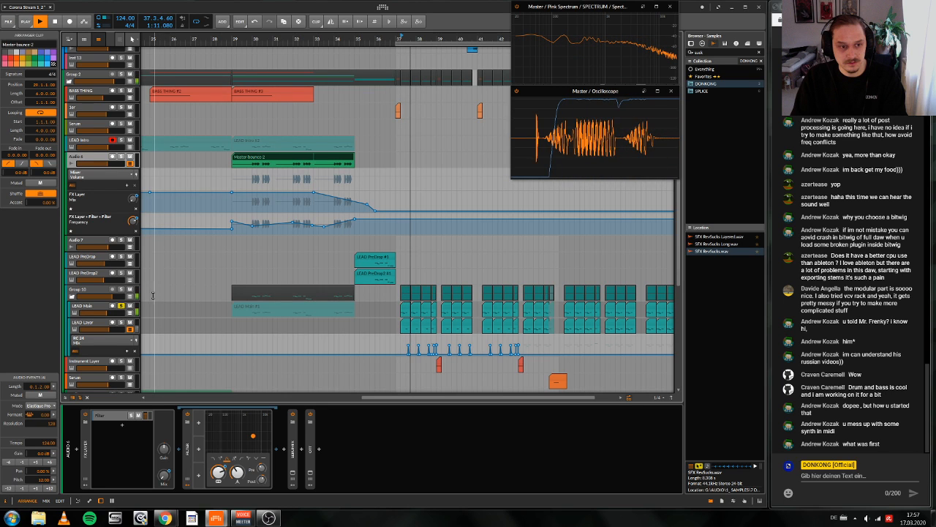
pyautogui.press('space')
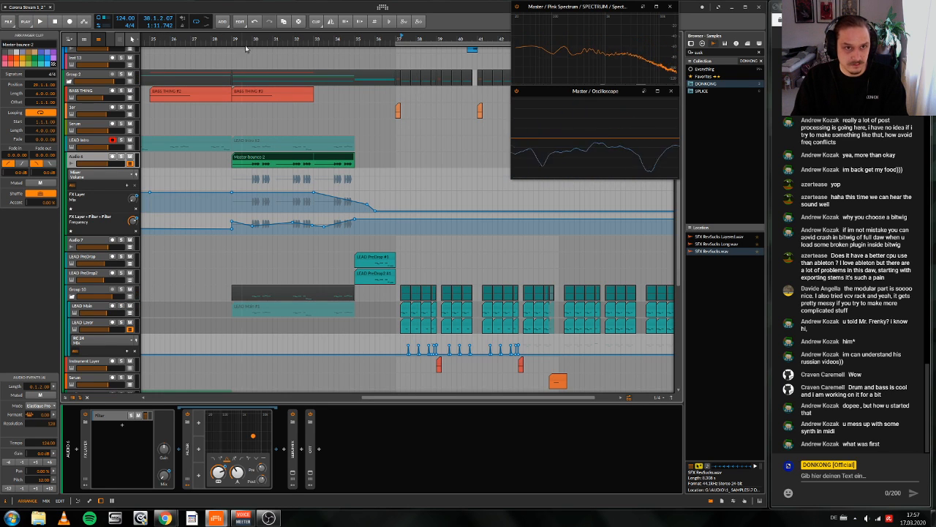
pyautogui.click(250, 41)
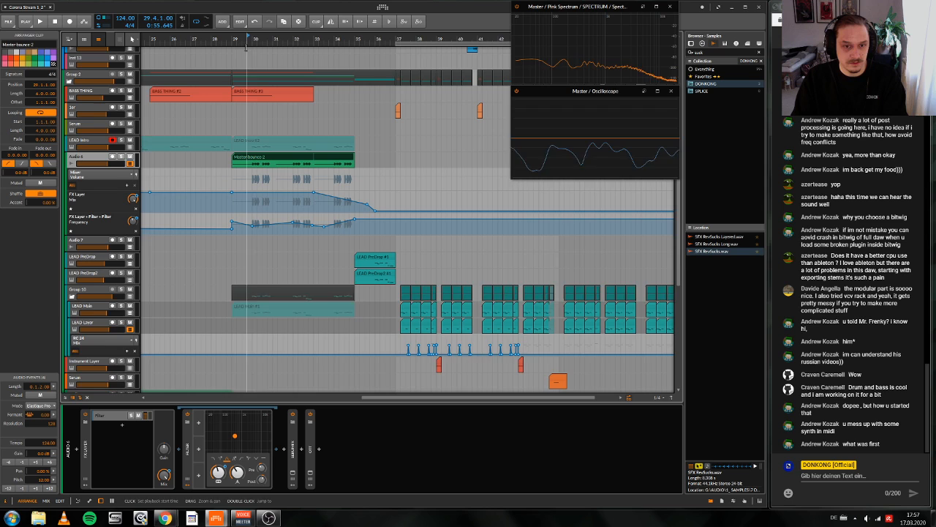
pyautogui.scroll(1, 121, 333)
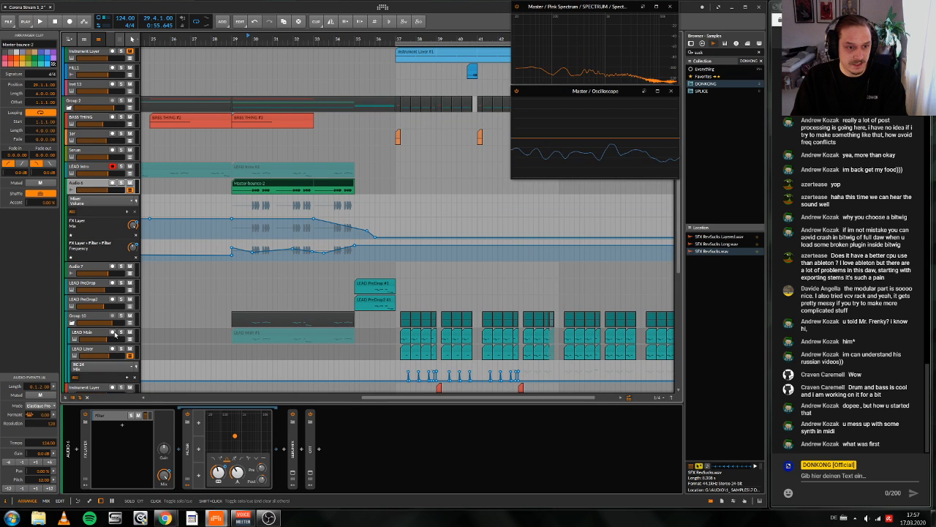
pyautogui.click(115, 333)
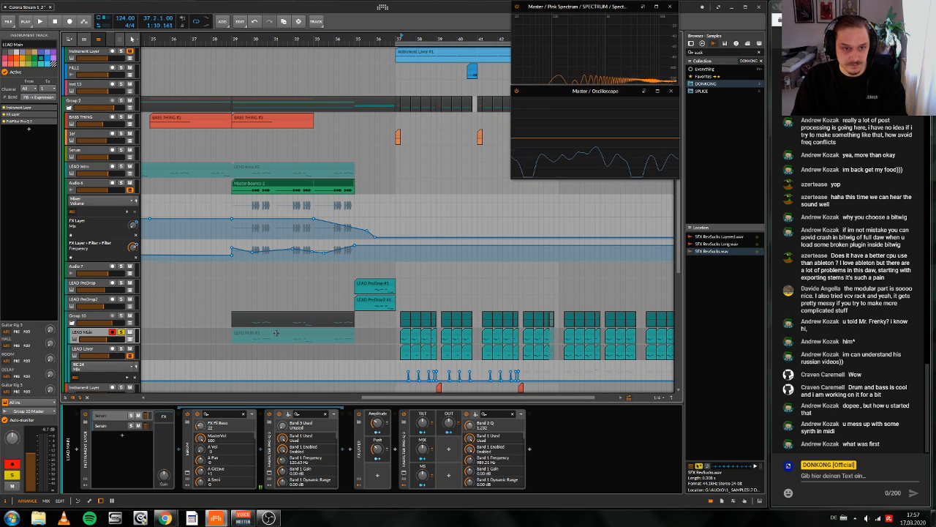
# Step: Play the full mix from bar 29 and return to Audio 6's device chain
pyautogui.press('space')
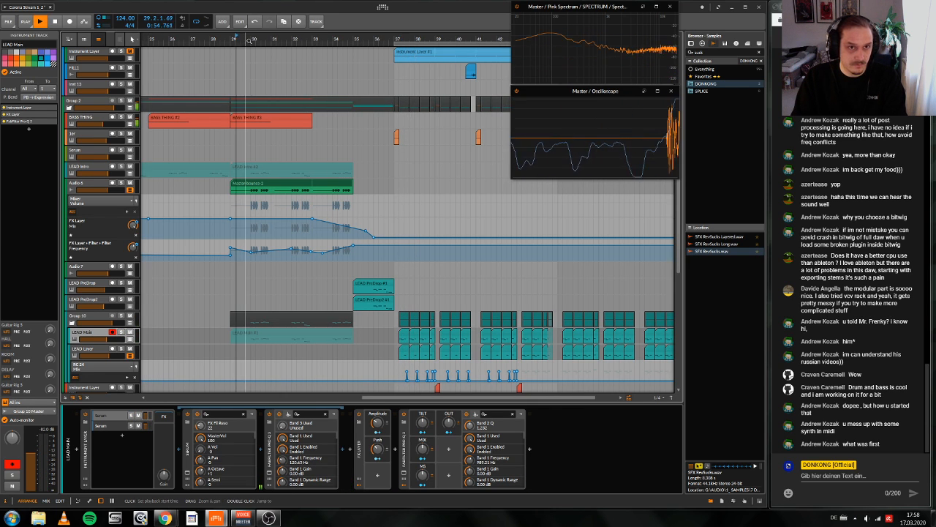
pyautogui.click(91, 186)
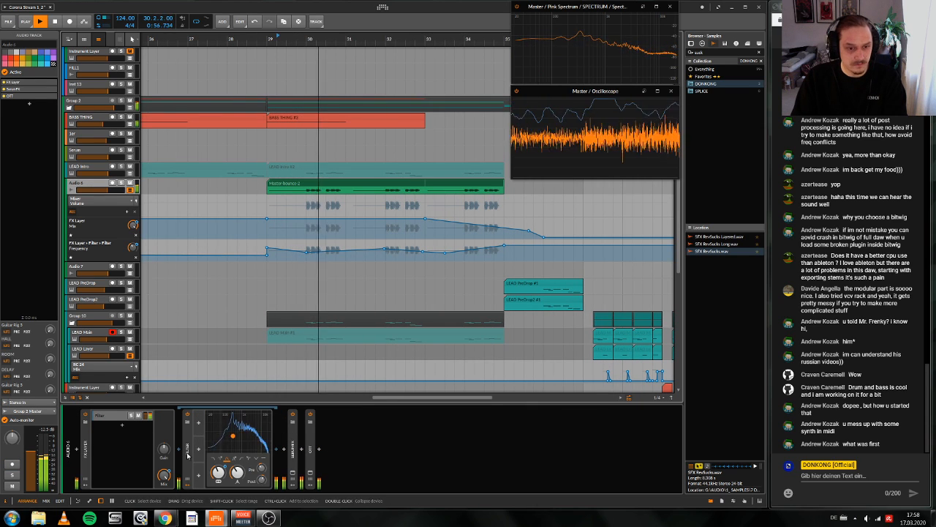
pyautogui.press('space')
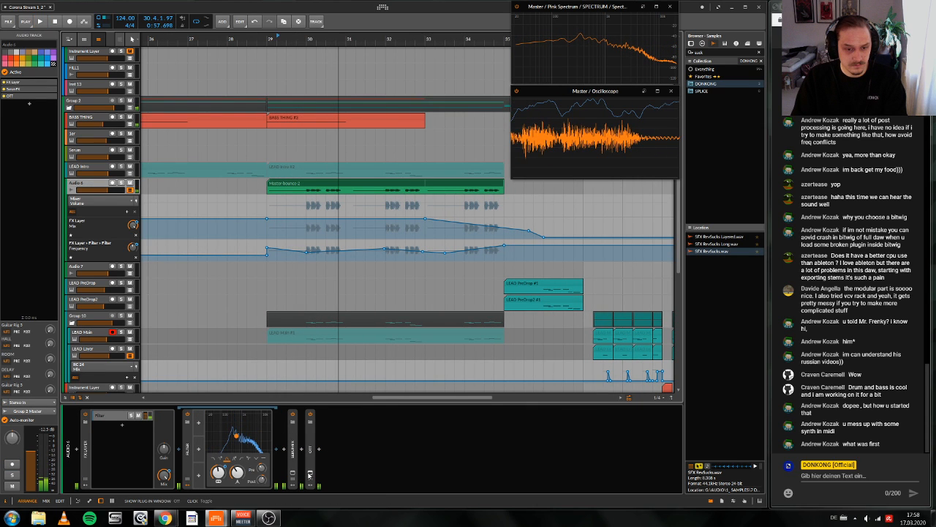
# Step: Insert FabFilter Pro-Q 3 after OTT on Audio 6
pyautogui.click(309, 474)
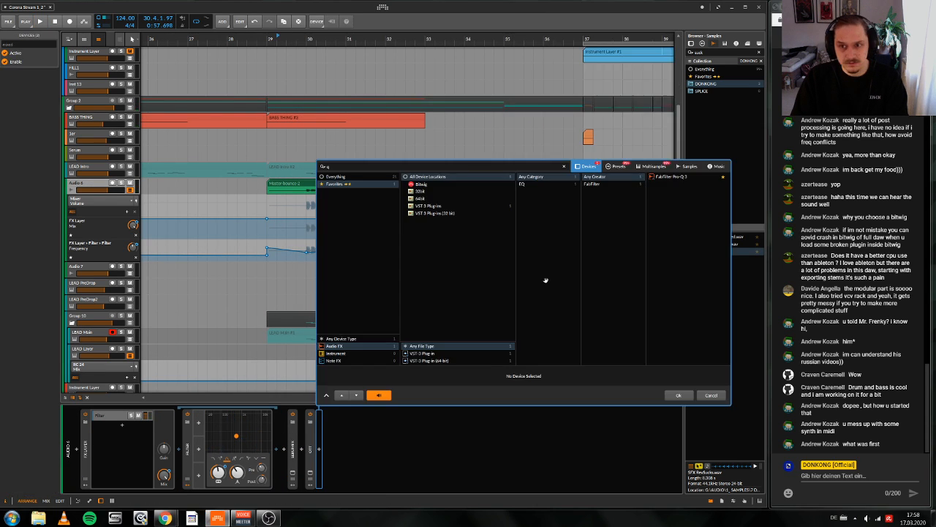
pyautogui.click(712, 175)
pyautogui.click(681, 394)
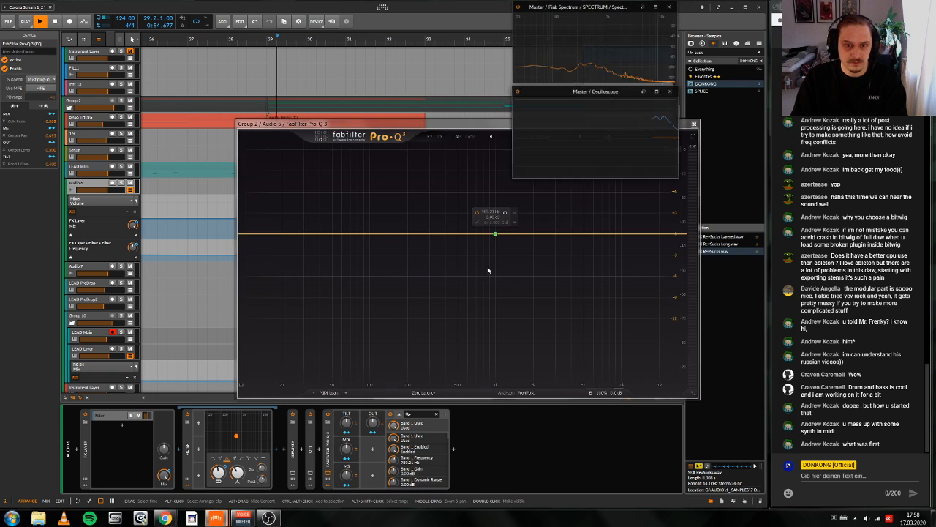
# Step: Cut the lead with a deep bell band at about 323 Hz in Pro-Q 3 while auditioning it in the mix
pyautogui.press('space')
pyautogui.moveTo(418, 235); pyautogui.dragTo(438, 334)
pyautogui.scroll(5, 433, 293)
pyautogui.moveTo(433, 285); pyautogui.dragTo(434, 313)
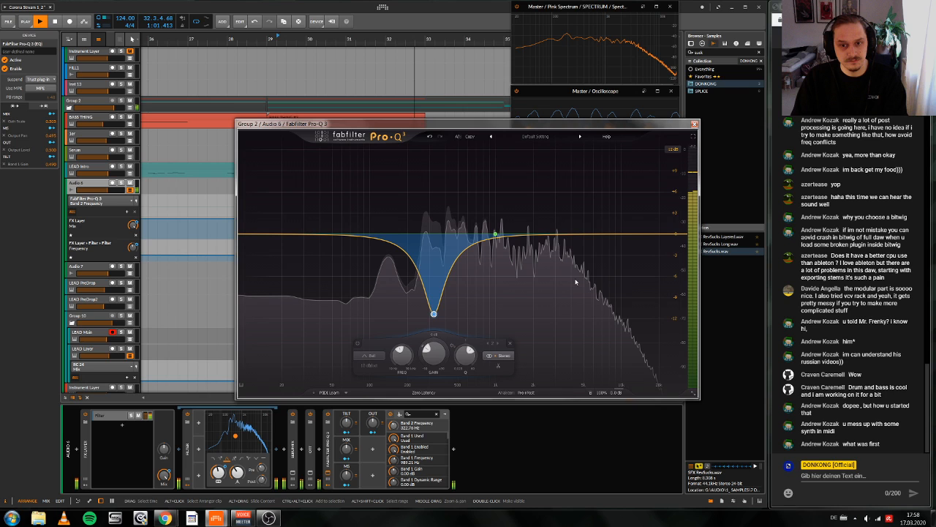
pyautogui.click(695, 125)
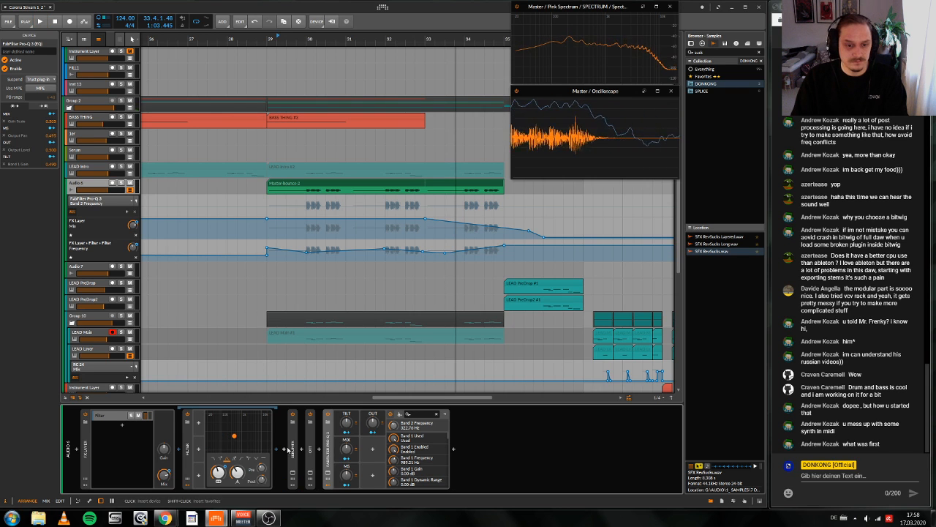
pyautogui.press('space')
# Step: Insert a Tool device at the start of Audio 6's device chain, before the FX Layer
pyautogui.click(79, 453)
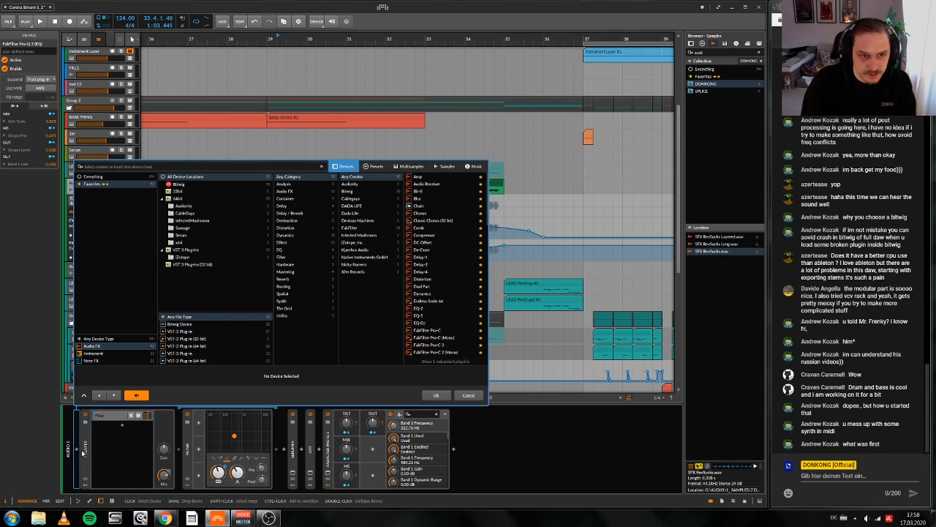
pyautogui.write('tool')
pyautogui.press('Down')
pyautogui.press('Return')
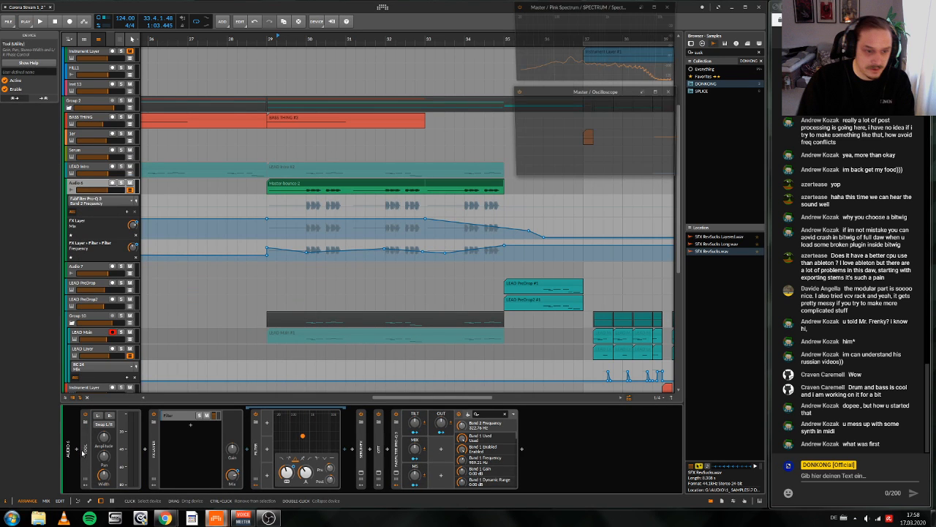
# Step: Collapse the Tool device and add the favourite preset 0 KleinerRaum to the end of Audio 6's device chain
pyautogui.doubleClick(83, 452)
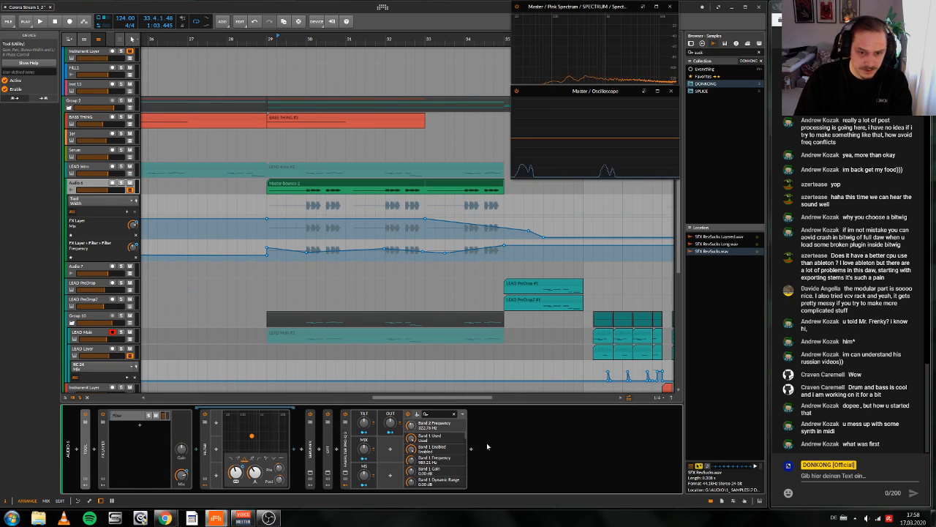
pyautogui.click(702, 43)
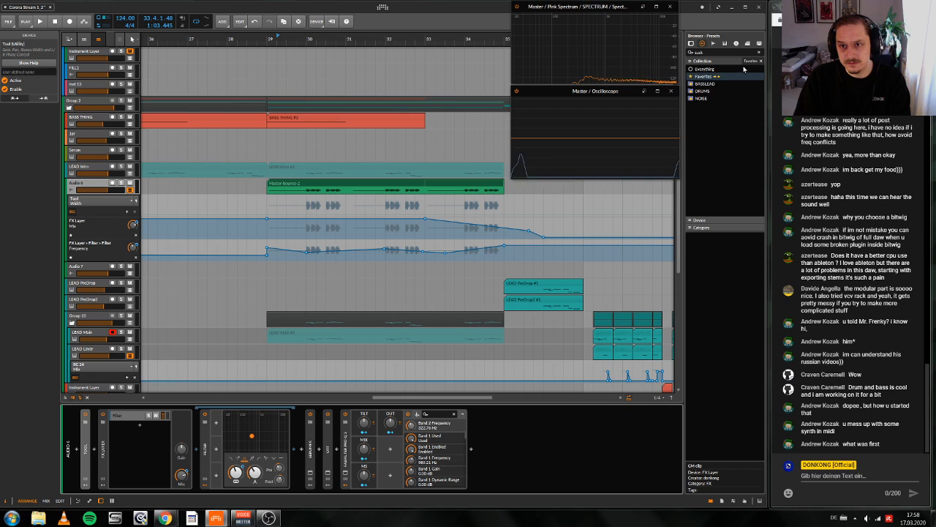
pyautogui.click(735, 69)
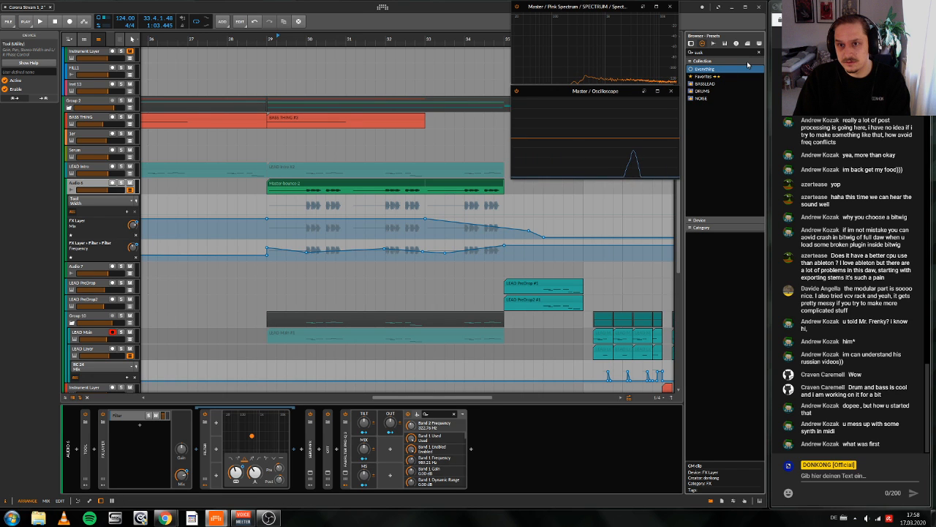
pyautogui.click(735, 76)
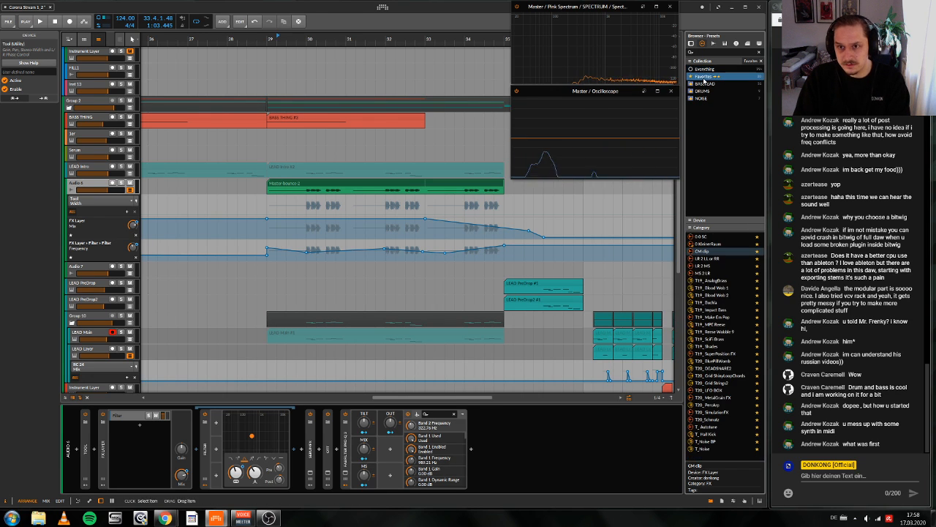
pyautogui.click(710, 246)
pyautogui.doubleClick(709, 246)
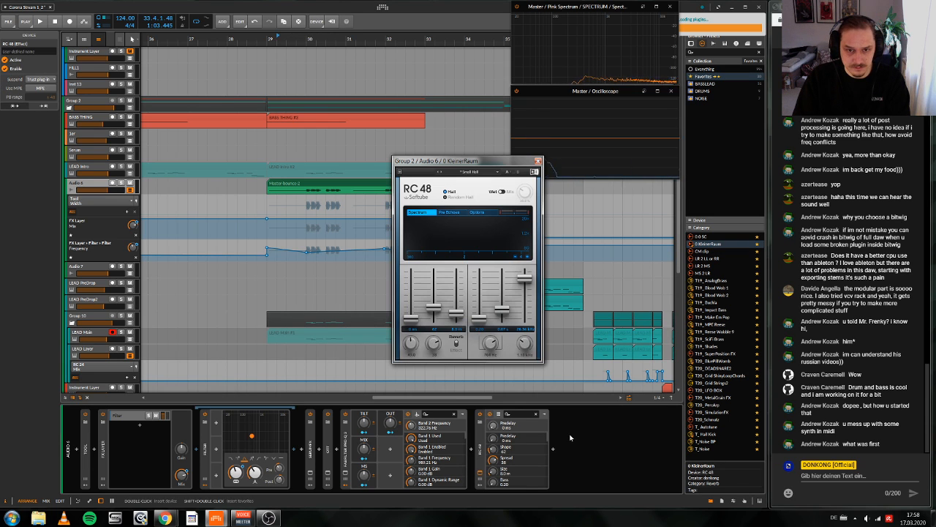
# Step: Set the RC 48 reverb's damping to 8.72 kHz while auditioning, and move the device to just before OTT
pyautogui.press('space')
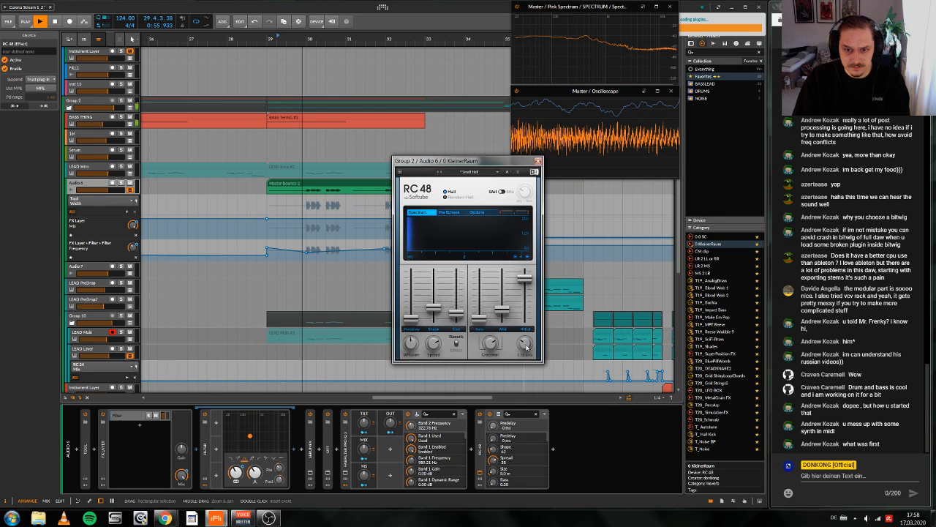
pyautogui.moveTo(526, 347); pyautogui.dragTo(526, 324)
pyautogui.press('space')
pyautogui.moveTo(480, 450); pyautogui.dragTo(320, 449)
# Step: During playback, set OTT's Depth to 100 and adjust the FX Layer's Filter by switching its mode and raising its resonance
pyautogui.press('space')
pyautogui.moveTo(418, 439); pyautogui.dragTo(419, 388)
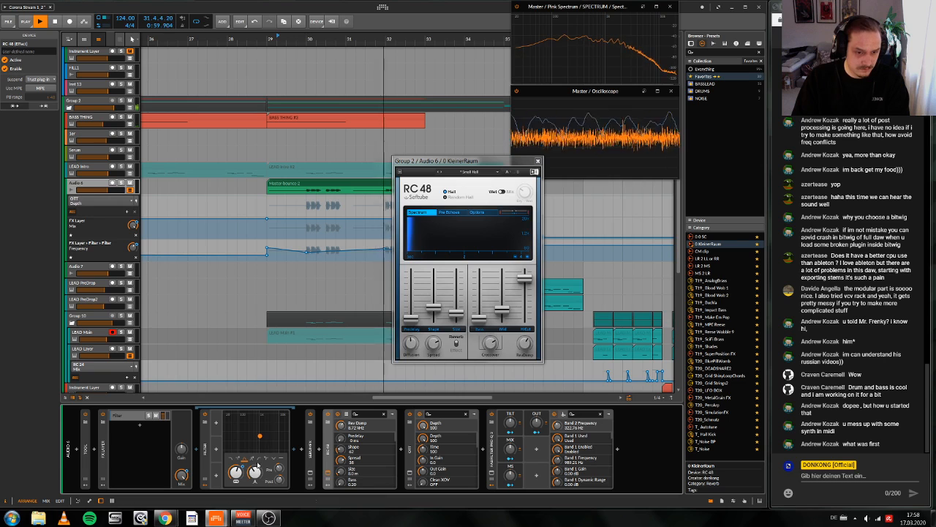
pyautogui.click(252, 460)
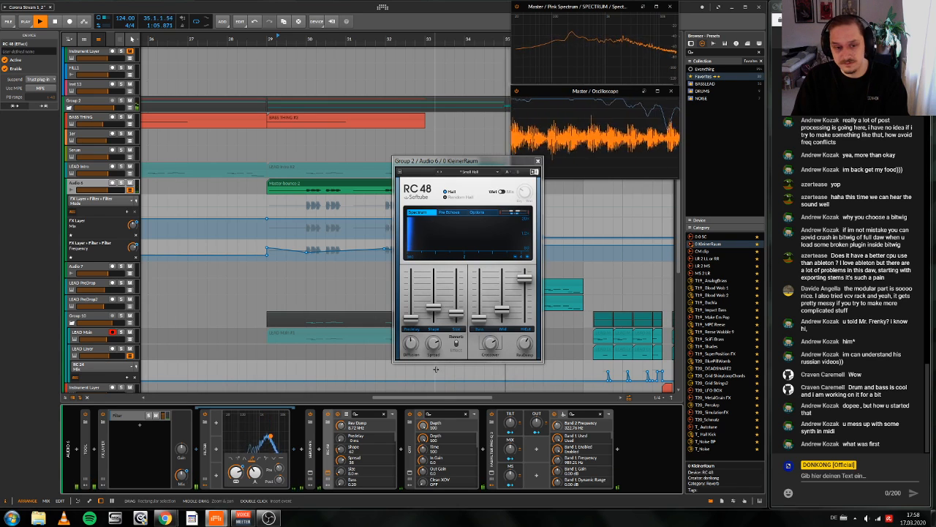
pyautogui.moveTo(257, 475); pyautogui.dragTo(256, 461)
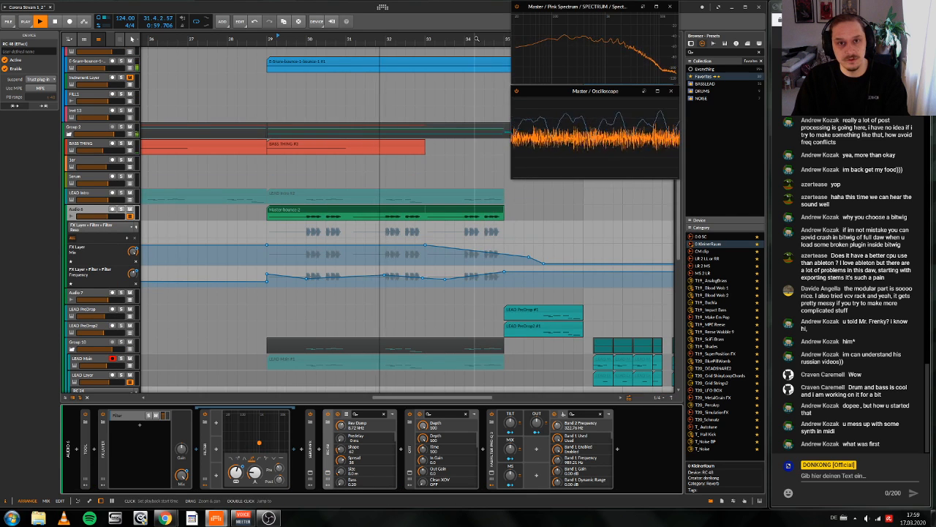
# Step: Listen to the transition up to bar 36, and hide Audio 6's automation lanes
pyautogui.moveTo(454, 38); pyautogui.dragTo(448, 70)
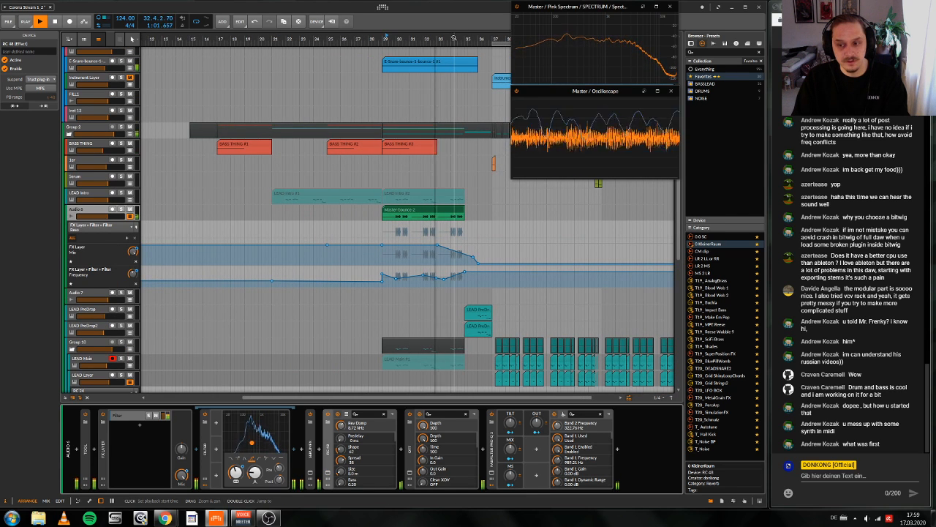
pyautogui.moveTo(454, 37); pyautogui.dragTo(388, 69)
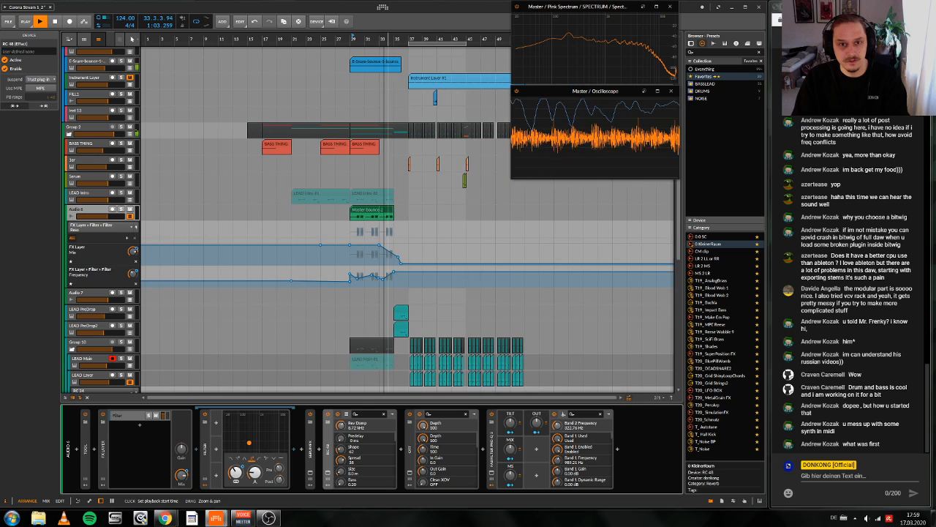
pyautogui.moveTo(457, 37); pyautogui.dragTo(450, 40)
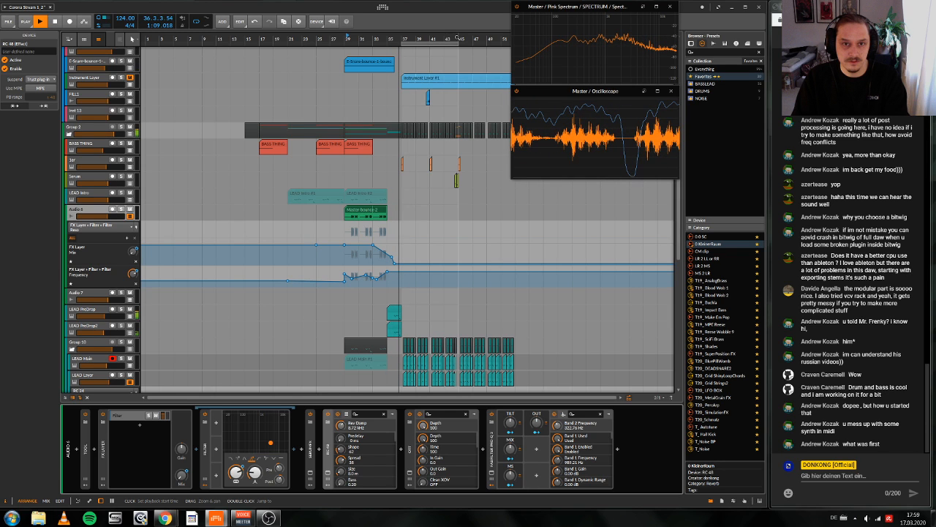
pyautogui.press('space')
pyautogui.click(130, 217)
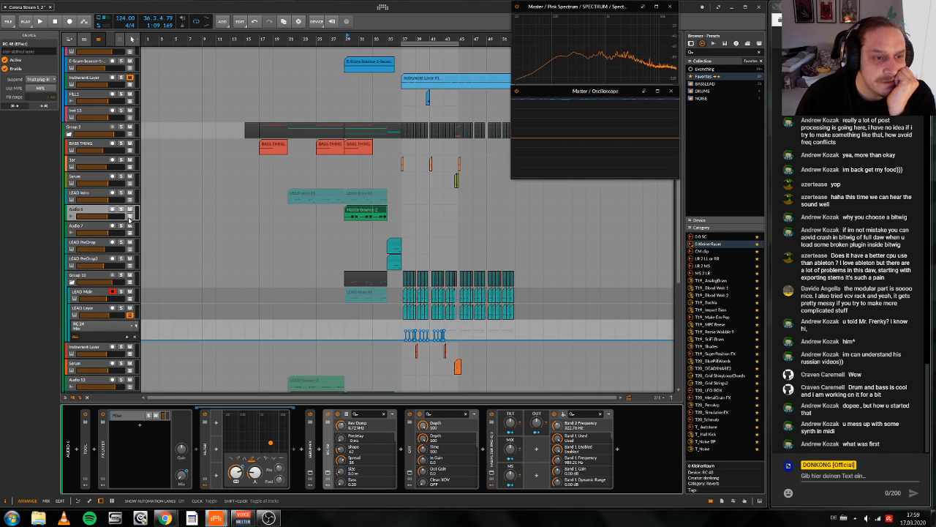
# Step: Solo the E-Snare-bounce-1-bounce-1 track and audition it from bar 29
pyautogui.moveTo(372, 37); pyautogui.dragTo(380, 99)
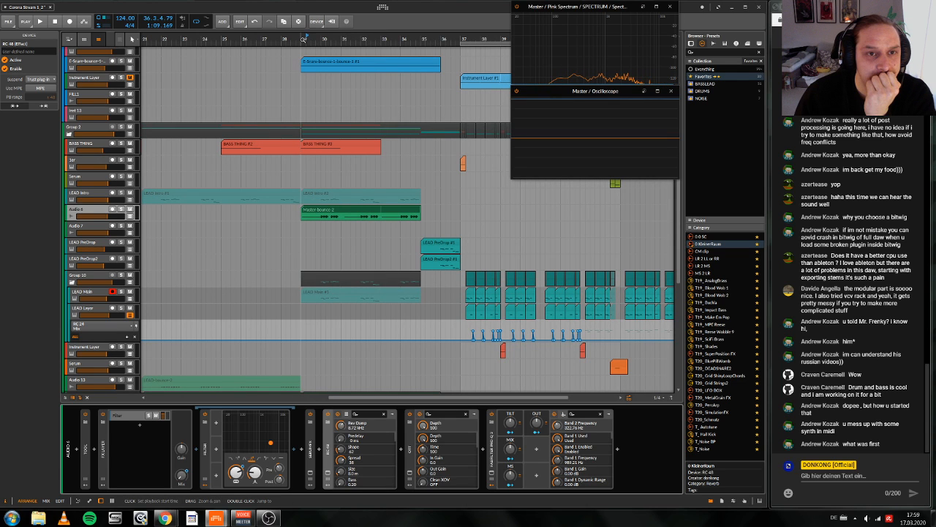
pyautogui.press('space')
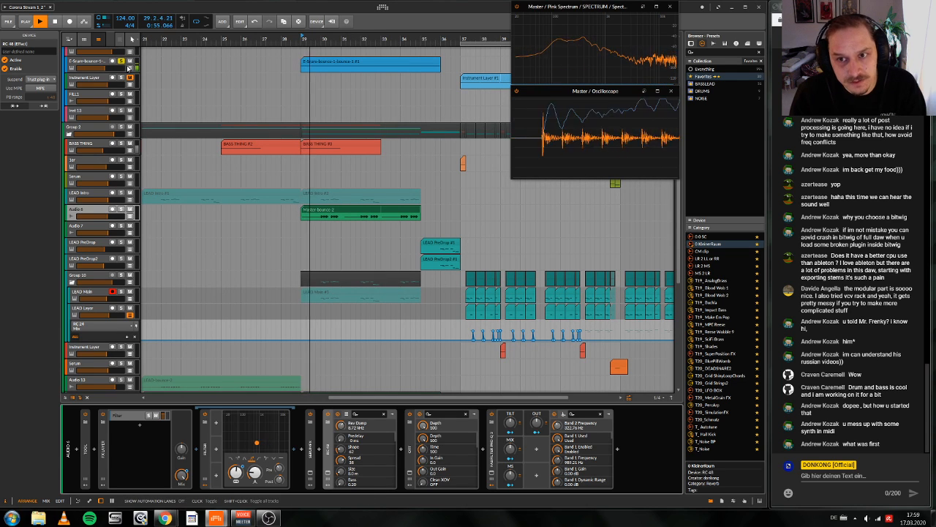
pyautogui.click(91, 63)
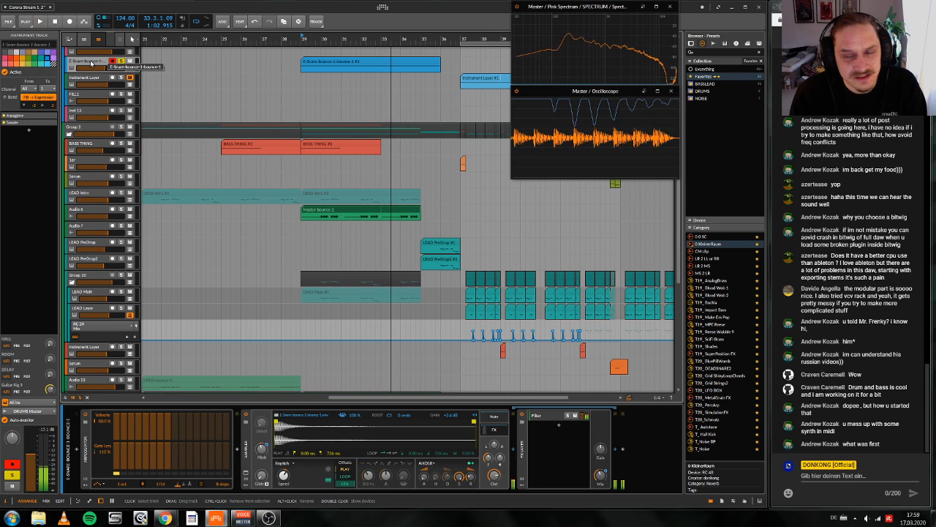
pyautogui.press('space')
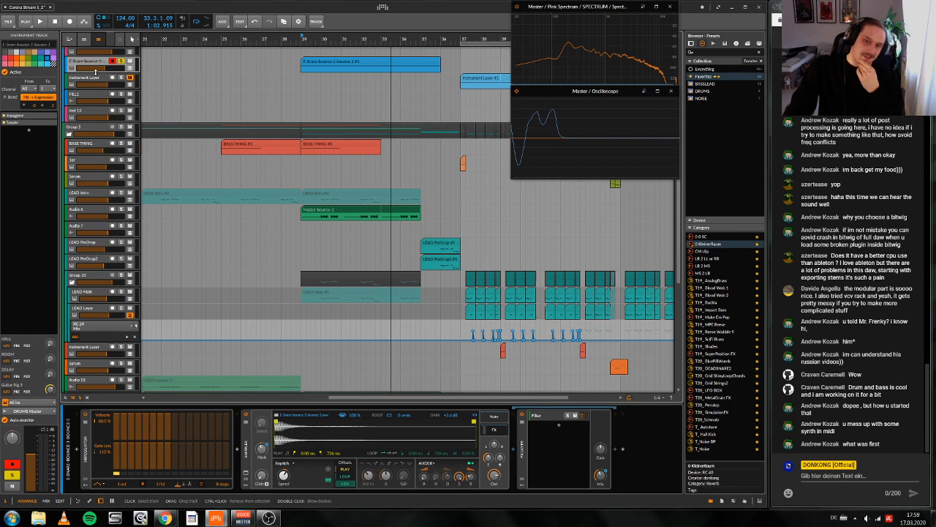
# Step: Duplicate Group 2's Note Receiver and ShaperBox 2 devices directly after the original pair in the SC chain
pyautogui.scroll(3, 102, 68)
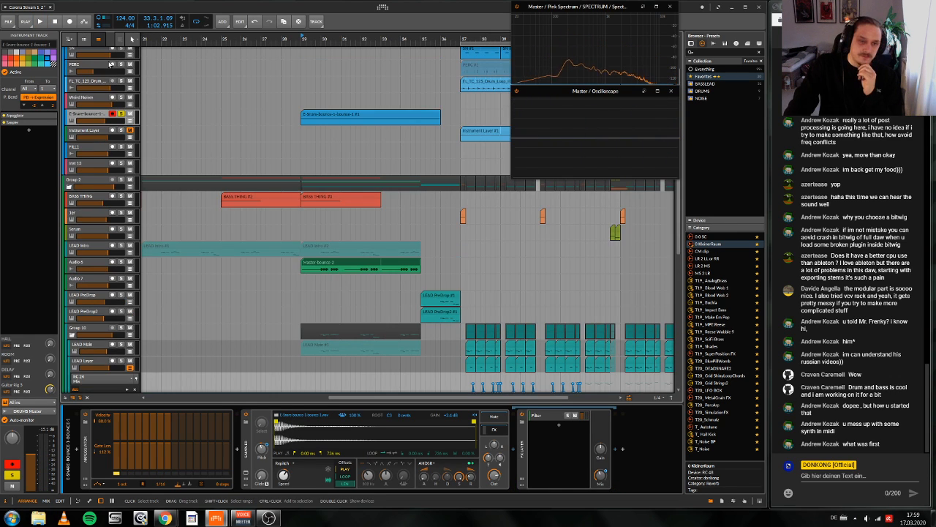
pyautogui.scroll(3, 91, 220)
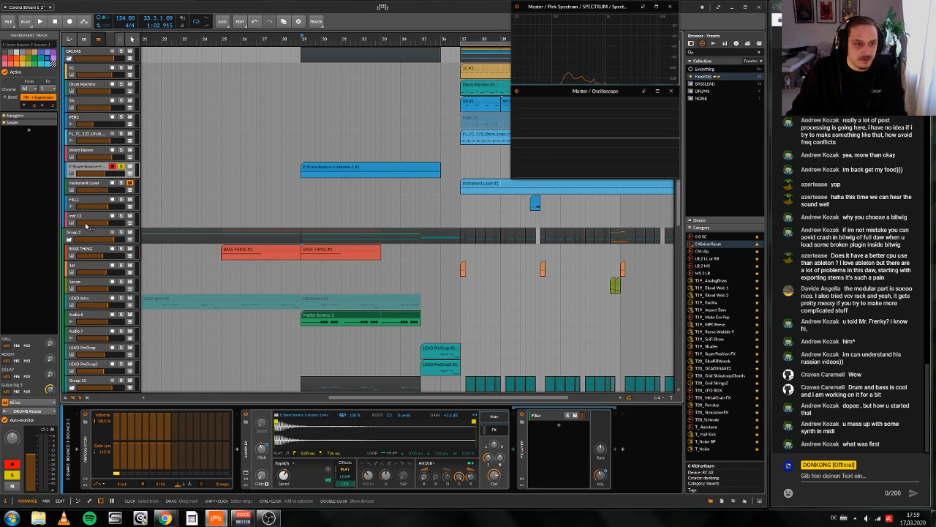
pyautogui.click(89, 233)
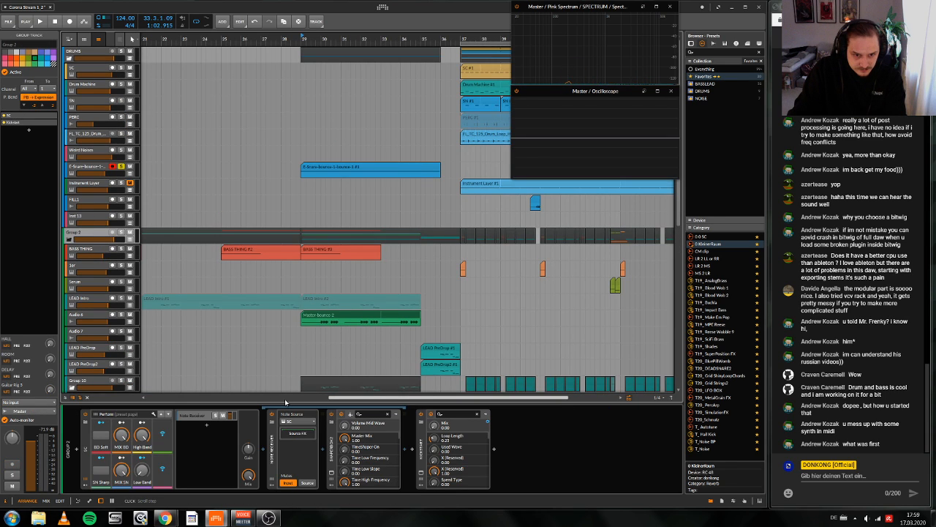
pyautogui.click(326, 455)
pyautogui.click(270, 454)
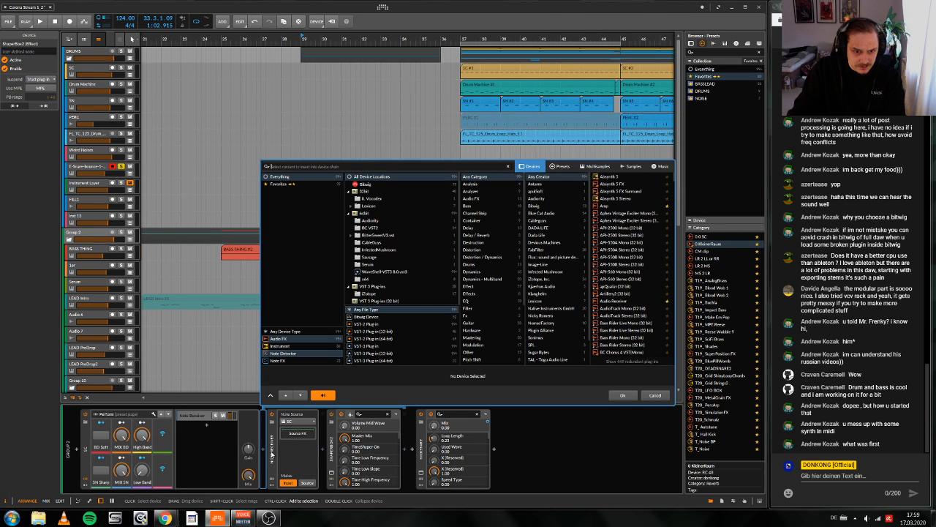
pyautogui.click(659, 395)
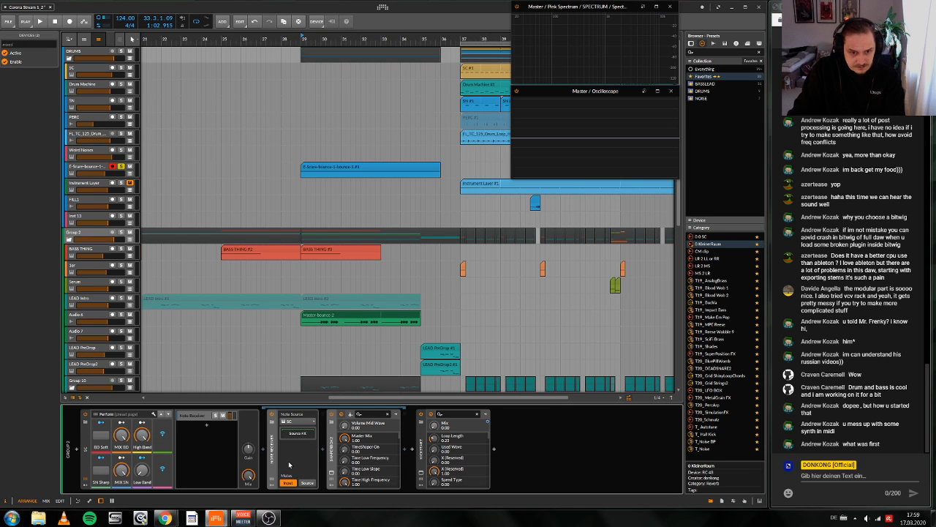
pyautogui.moveTo(271, 446); pyautogui.dragTo(402, 458)
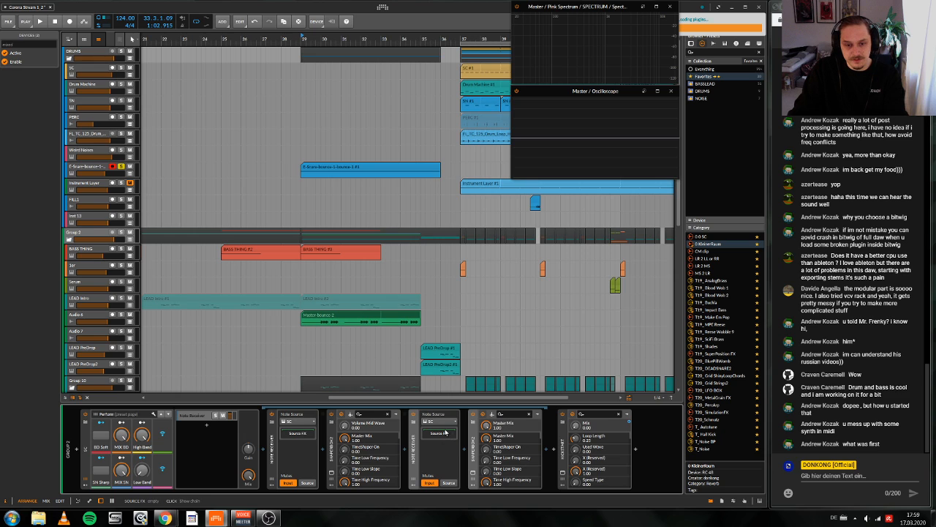
# Step: Set the duplicated Note Receiver's note source to the E-Snare-bounce-1-bounce-1 track in the DRUMS group
pyautogui.click(442, 427)
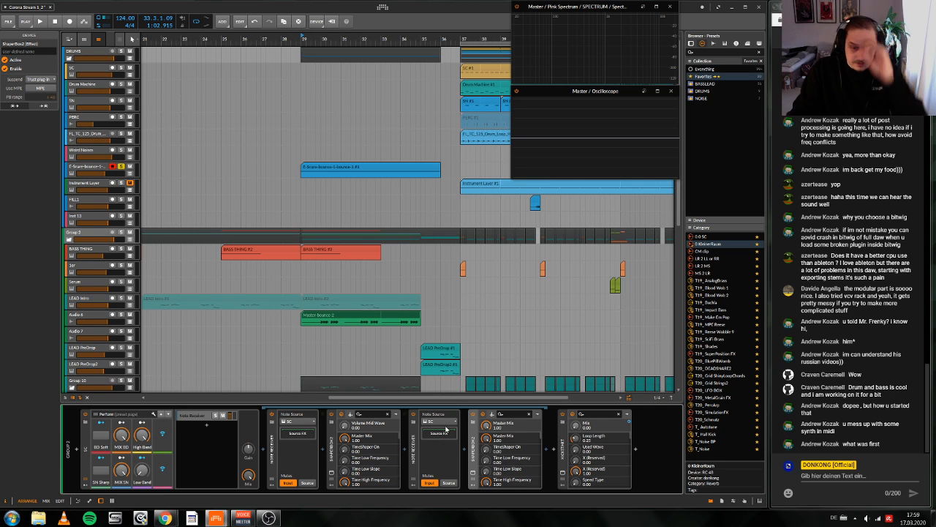
pyautogui.click(453, 424)
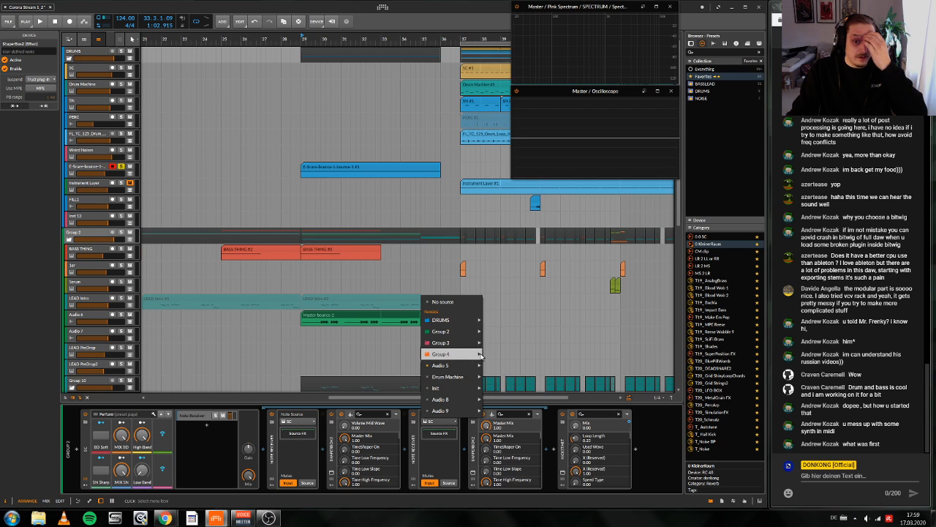
pyautogui.moveTo(457, 320)
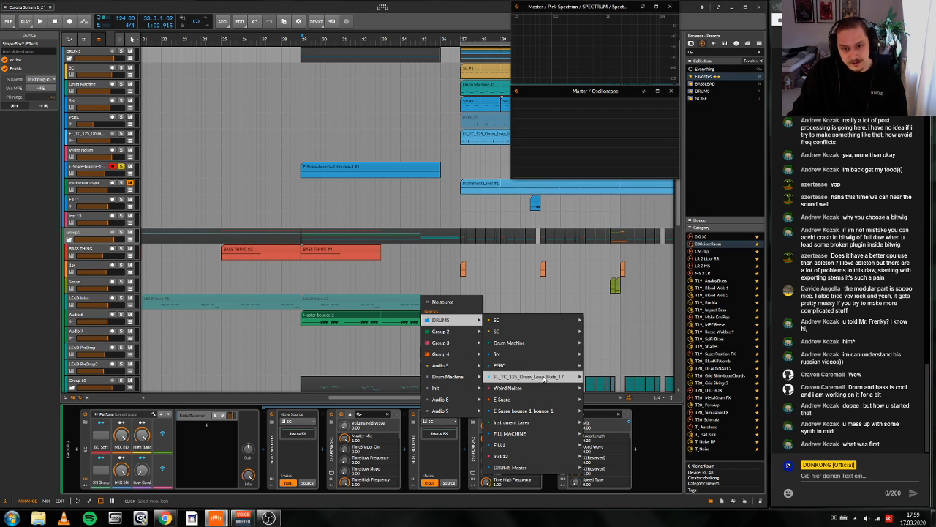
pyautogui.click(539, 412)
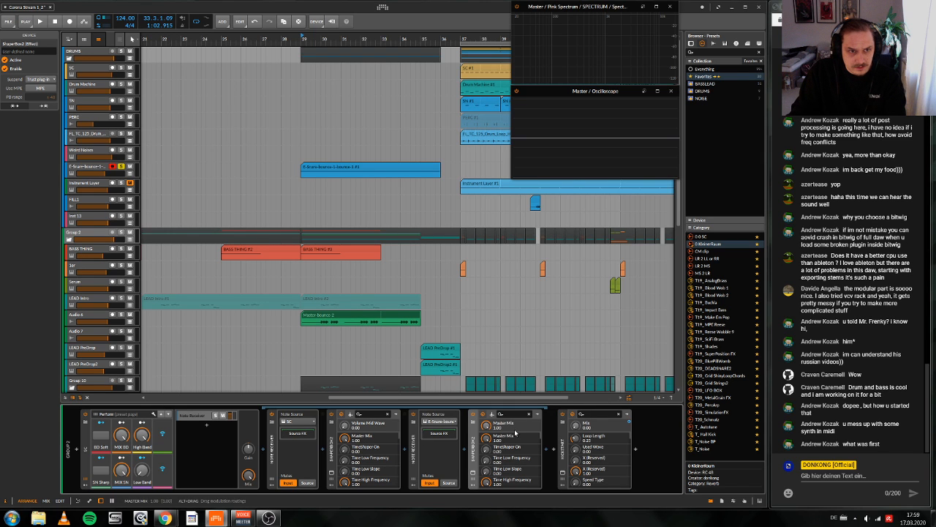
# Step: Open the duplicated ShaperBox 2 and lengthen its volume curve's rise to about position 0.9/16 during full-mix playback
pyautogui.press('space')
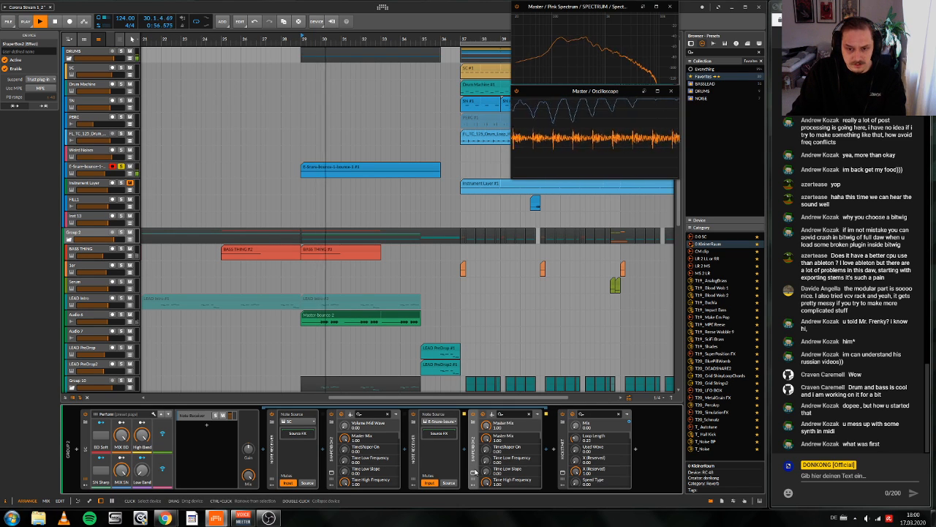
pyautogui.click(473, 473)
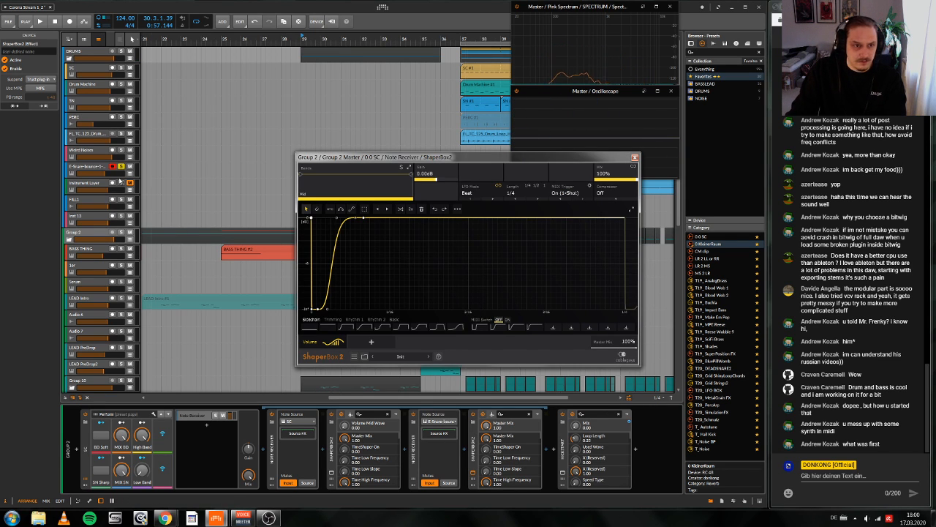
pyautogui.press('space')
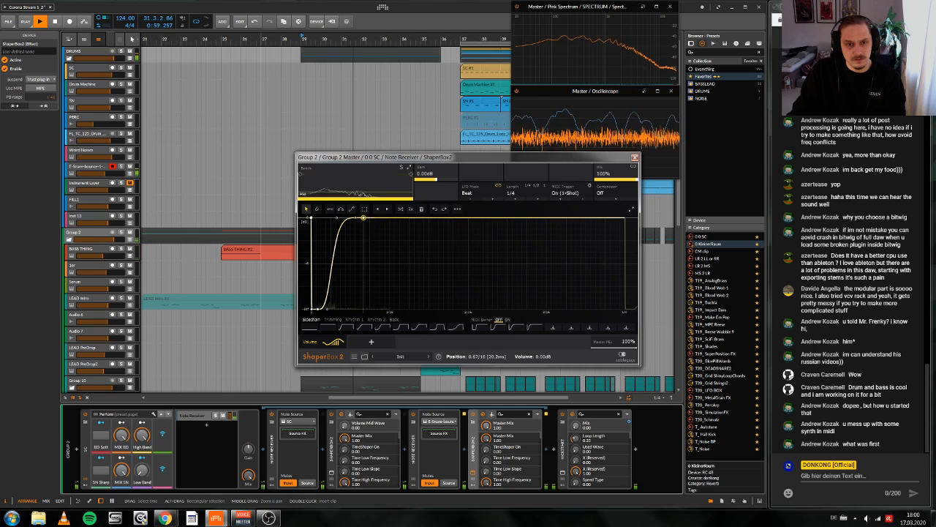
pyautogui.moveTo(352, 220); pyautogui.dragTo(382, 218)
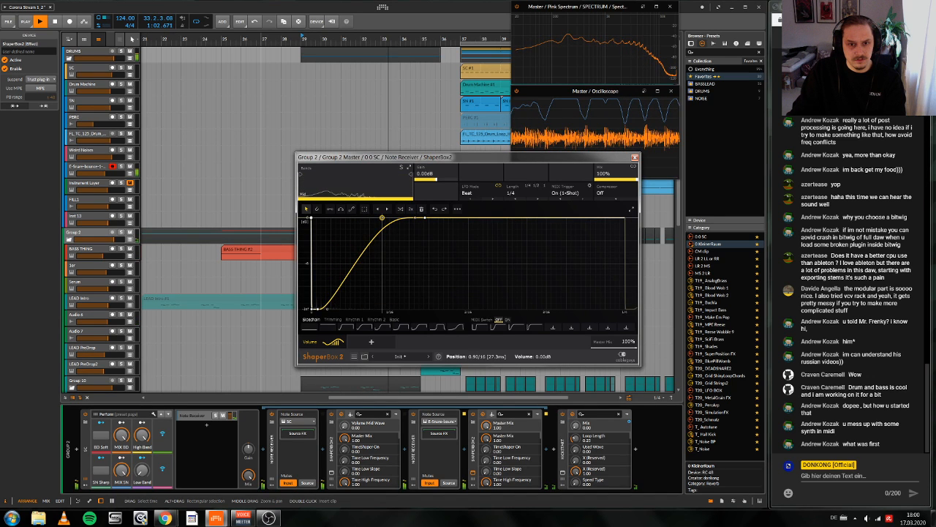
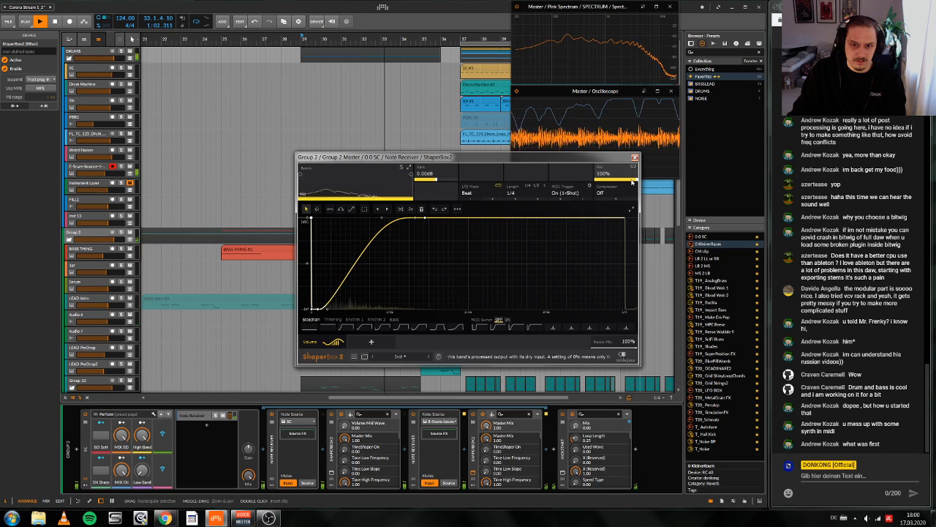
# Step: Shorten the rise of the duplicated ShaperBox 2's volume curve, set its mix to 0%, and close the plugin window
pyautogui.moveTo(381, 218); pyautogui.dragTo(353, 218)
pyautogui.moveTo(415, 220); pyautogui.dragTo(383, 218)
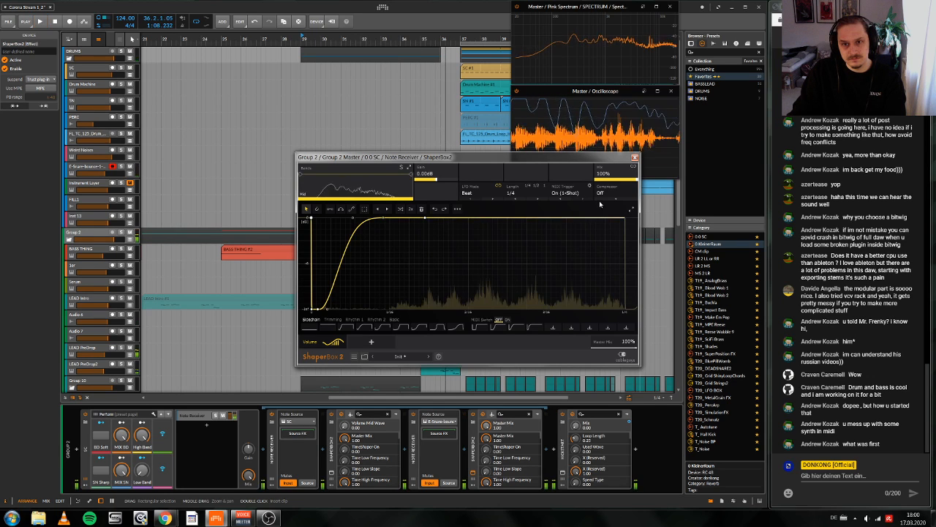
pyautogui.press('space')
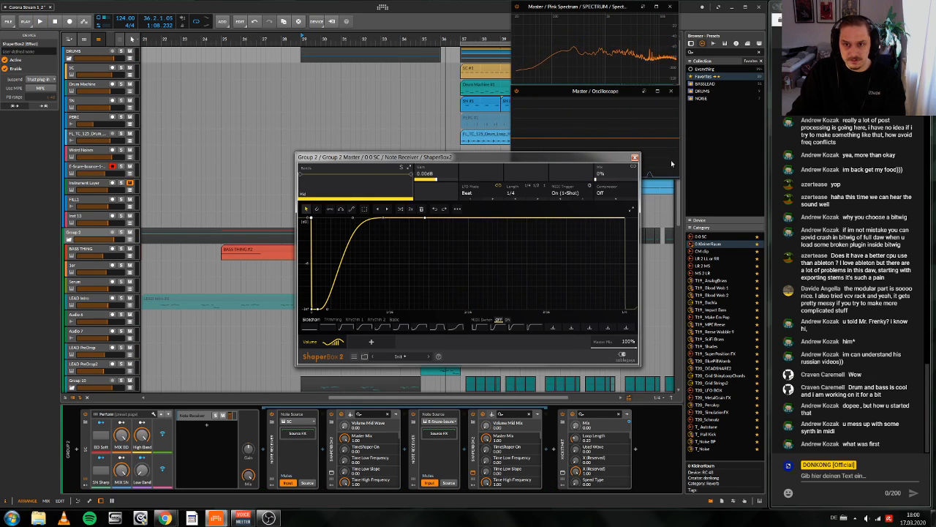
pyautogui.click(635, 156)
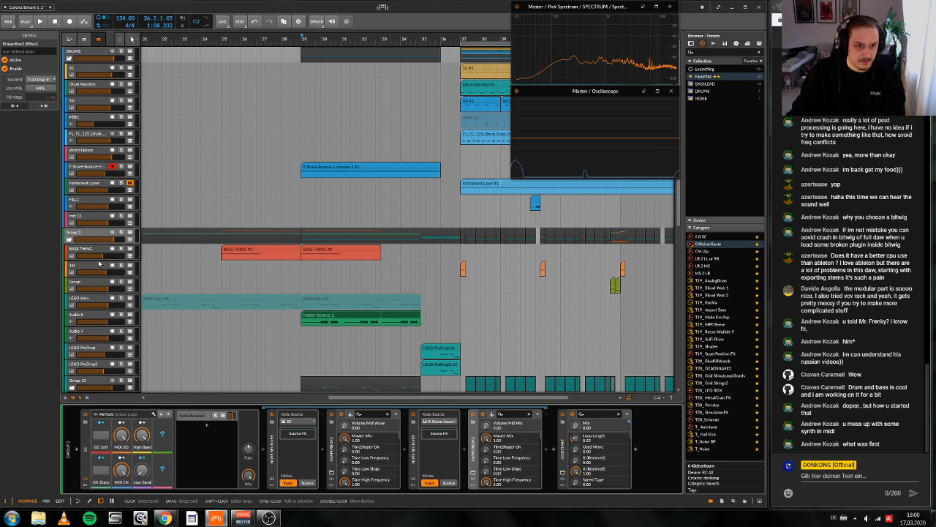
# Step: Automate the ShaperBox 2 Volume Mid Mix on Group 2 from 0% at bar 29 to 100% at 34.4, dropping to 0% at bar 36
pyautogui.click(130, 239)
pyautogui.click(301, 264)
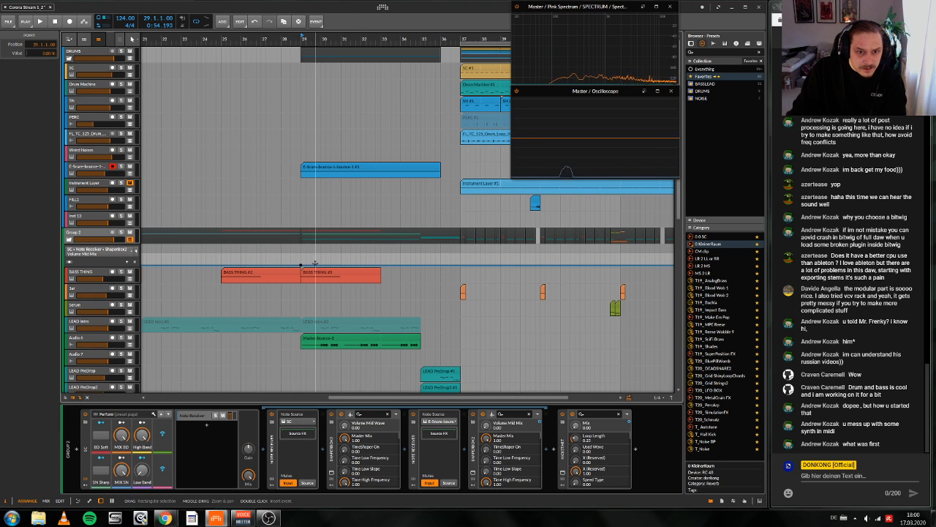
pyautogui.moveTo(314, 265); pyautogui.dragTo(405, 254)
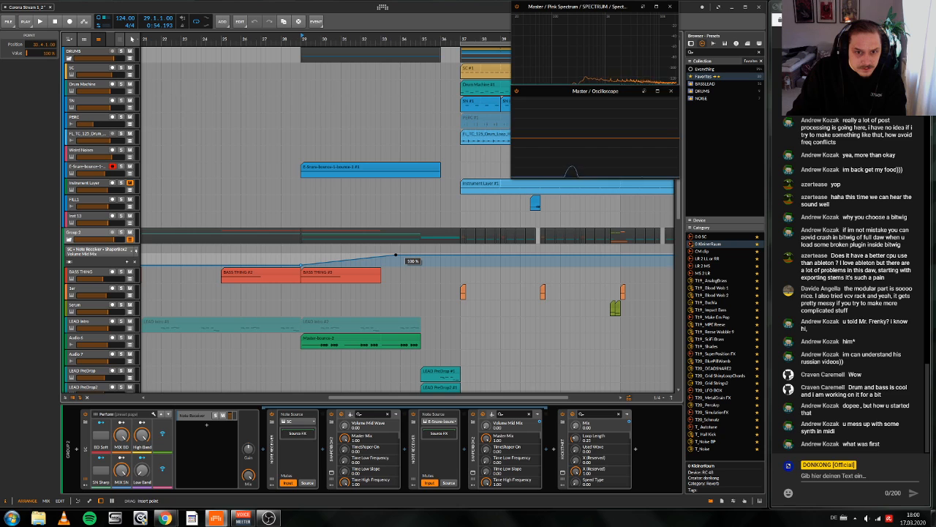
pyautogui.click(440, 254)
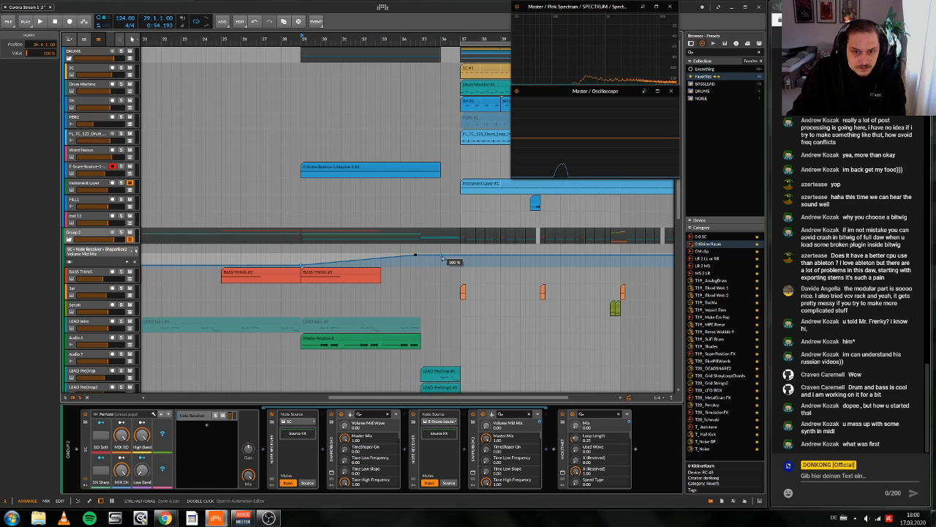
pyautogui.moveTo(439, 255); pyautogui.dragTo(439, 265)
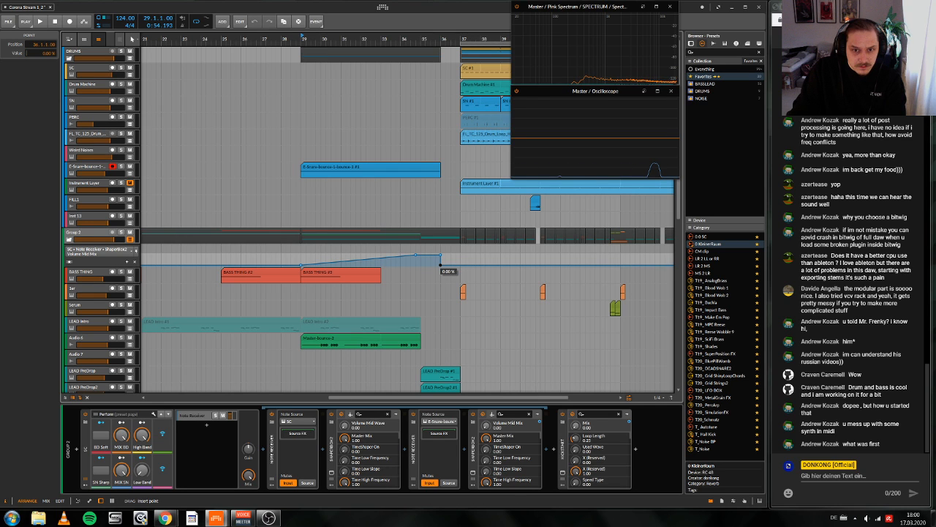
# Step: Audition the build-up from bar 29 with the new mix automation and hide Group 2's automation lane
pyautogui.press('space')
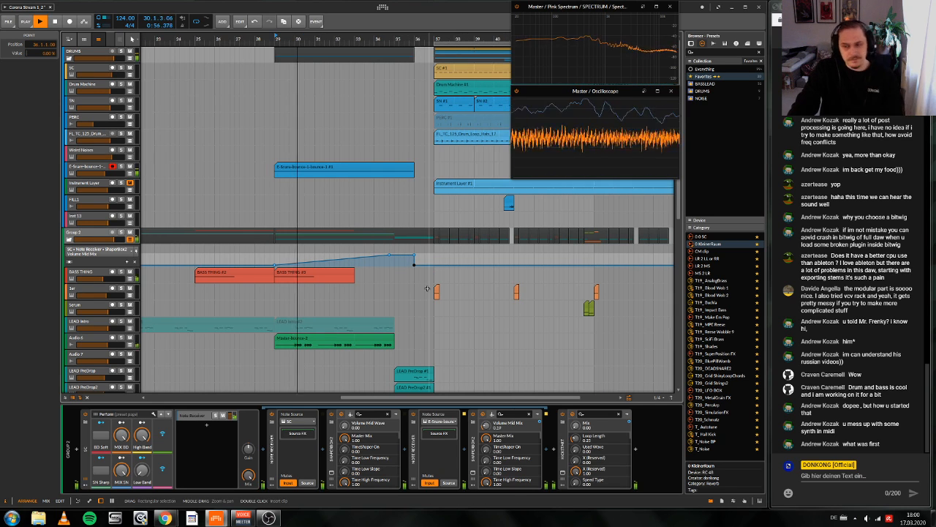
pyautogui.click(130, 240)
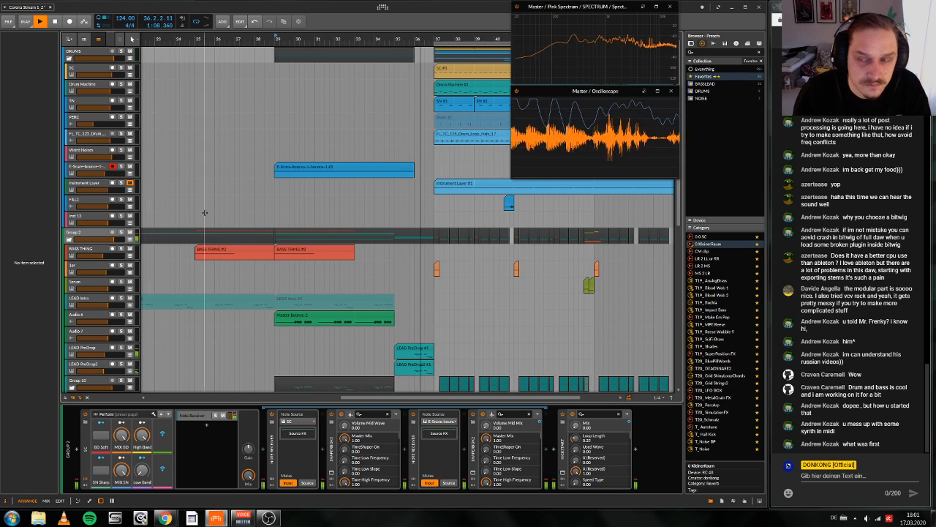
pyautogui.hscroll(-1, 221, 209)
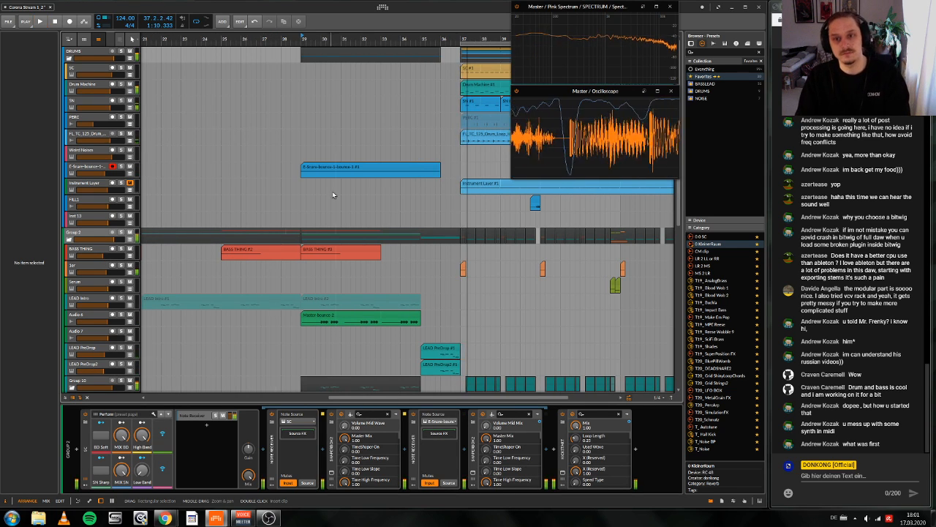
pyautogui.hscroll(-2, 359, 214)
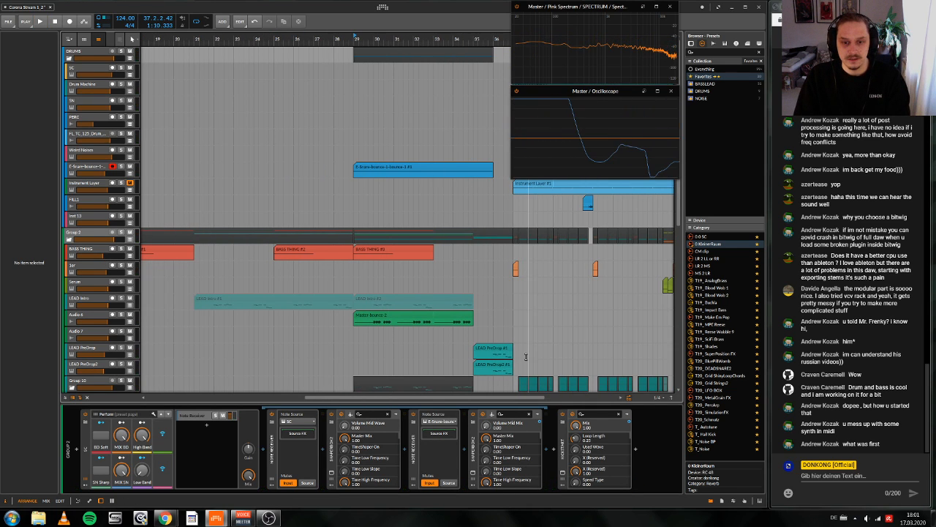
# Step: Mute the LEAD PreDrop and LEAD PreDrop2 clips before the drop and audition the build-up from bar 29
pyautogui.press('space')
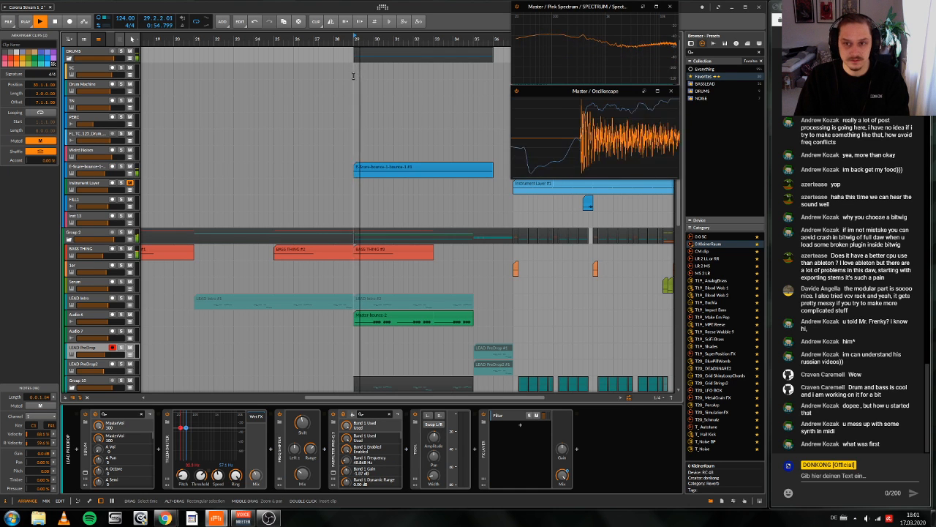
pyautogui.press('space')
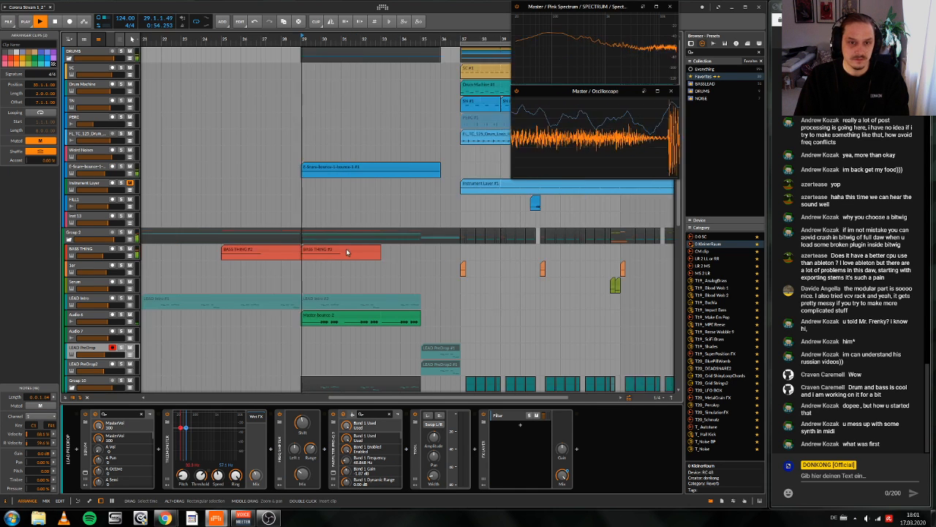
pyautogui.hscroll(2, 356, 247)
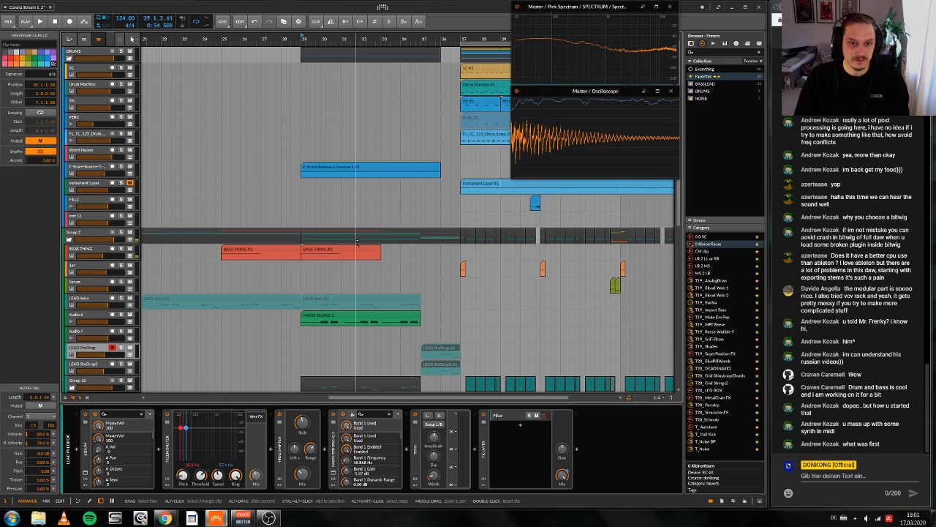
pyautogui.scroll(-3, 357, 242)
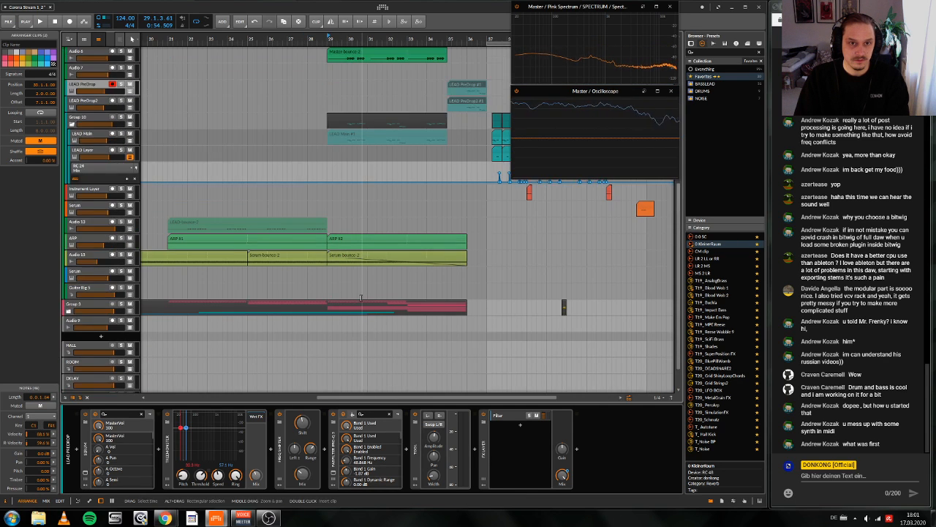
pyautogui.hscroll(-1, 362, 295)
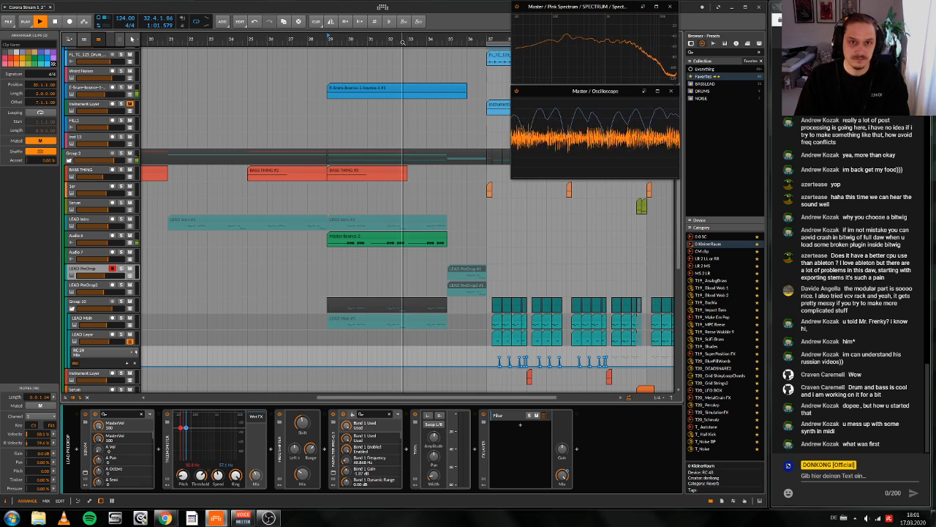
# Step: Solo the ARP track and play it from bar 25
pyautogui.moveTo(427, 37); pyautogui.dragTo(432, 21)
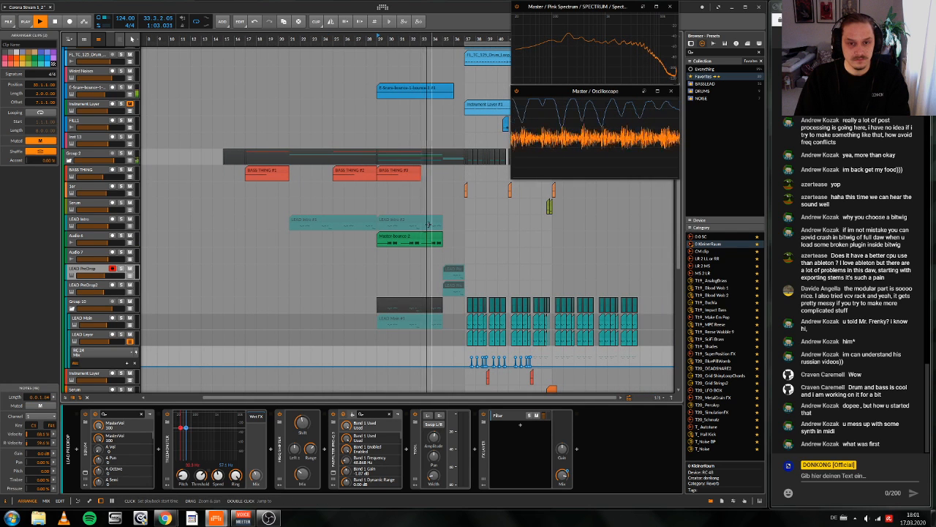
pyautogui.scroll(-3, 427, 224)
pyautogui.press('space')
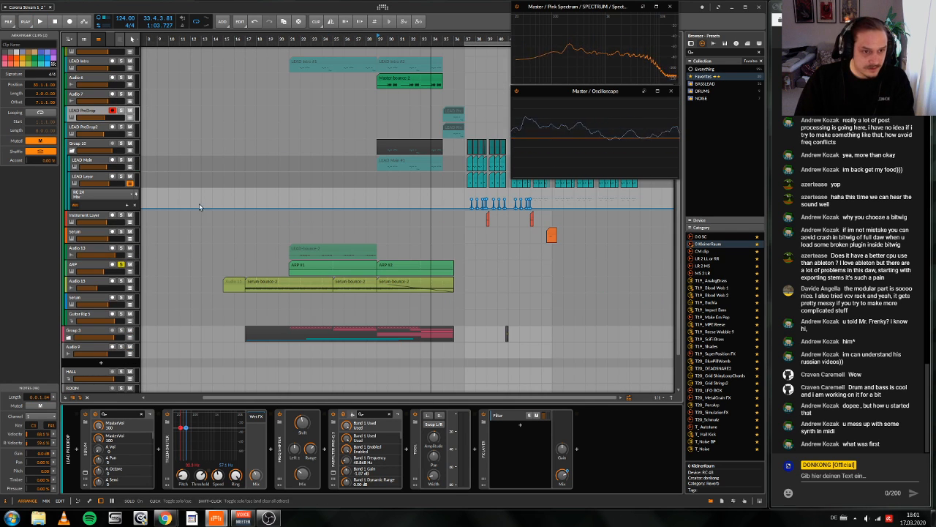
pyautogui.moveTo(334, 40); pyautogui.dragTo(336, 39)
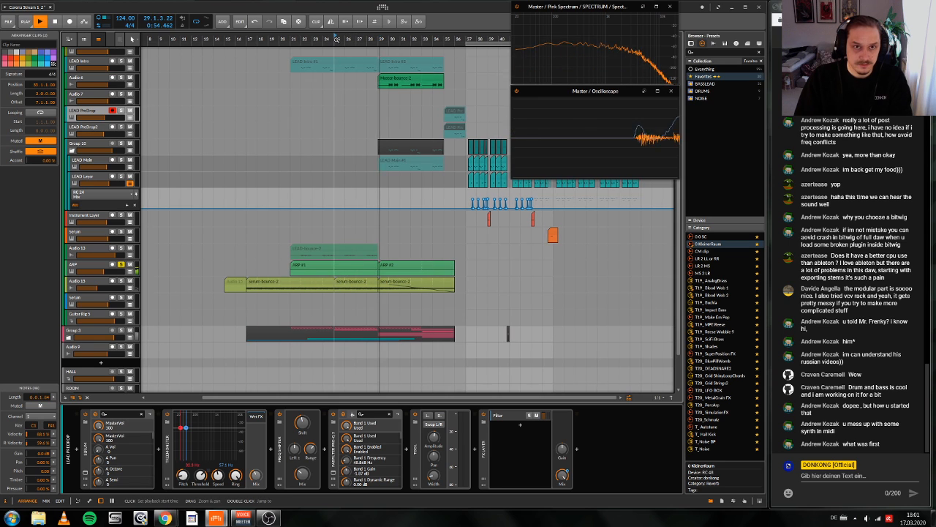
pyautogui.press('space')
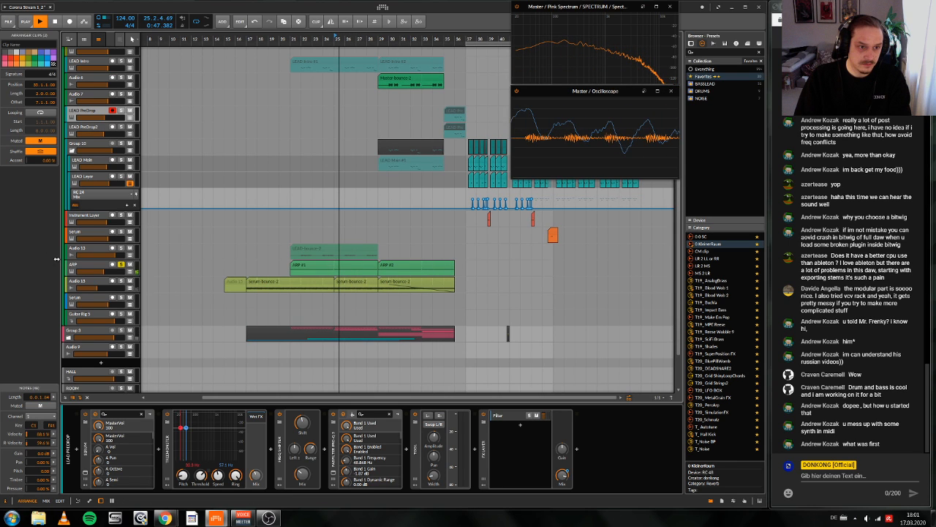
# Step: Replace the FabFilter Pro-Q 3 at the end of the ARP track's device chain with a fresh FabFilter Pro-Q 3
pyautogui.click(73, 264)
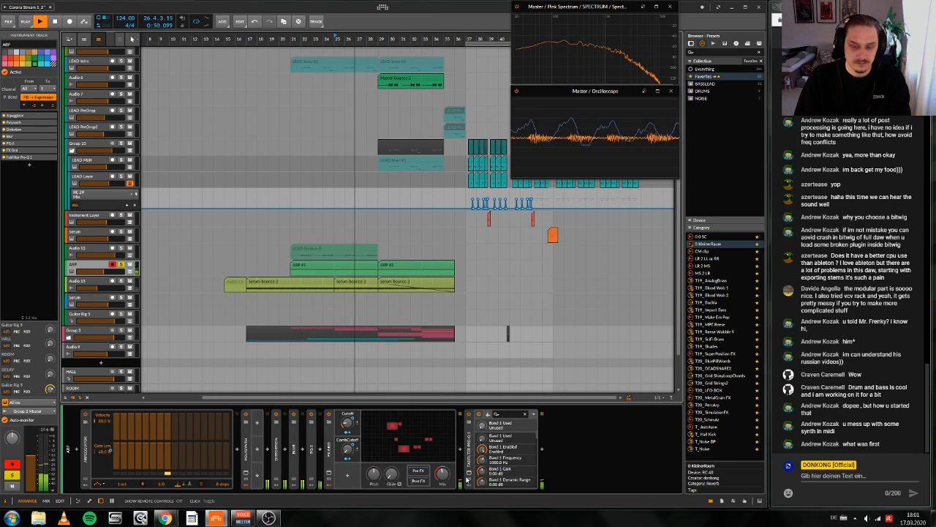
pyautogui.click(471, 475)
pyautogui.click(471, 475)
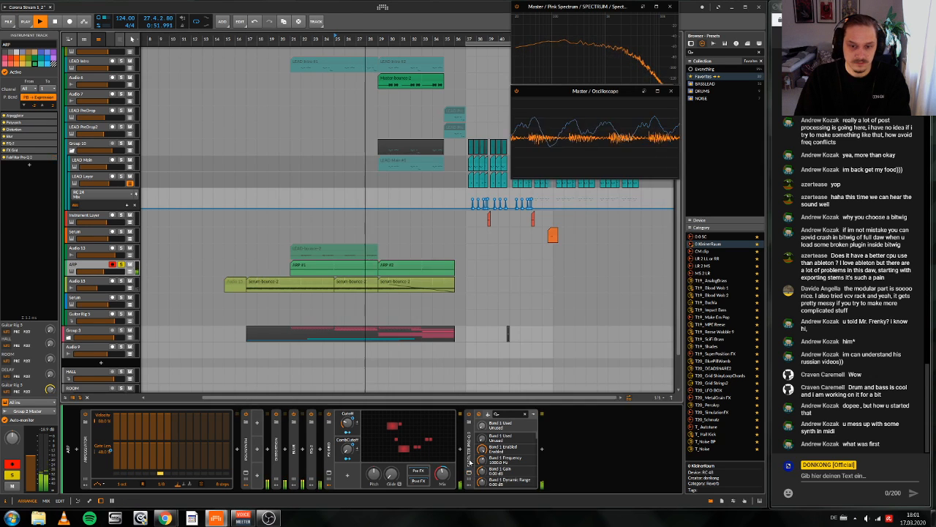
pyautogui.click(468, 460)
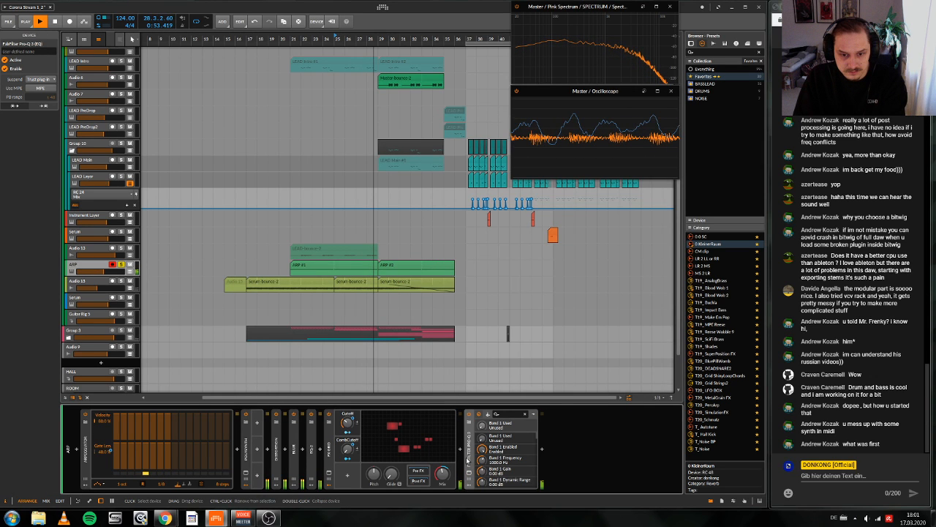
pyautogui.press('Delete')
pyautogui.doubleClick(514, 424)
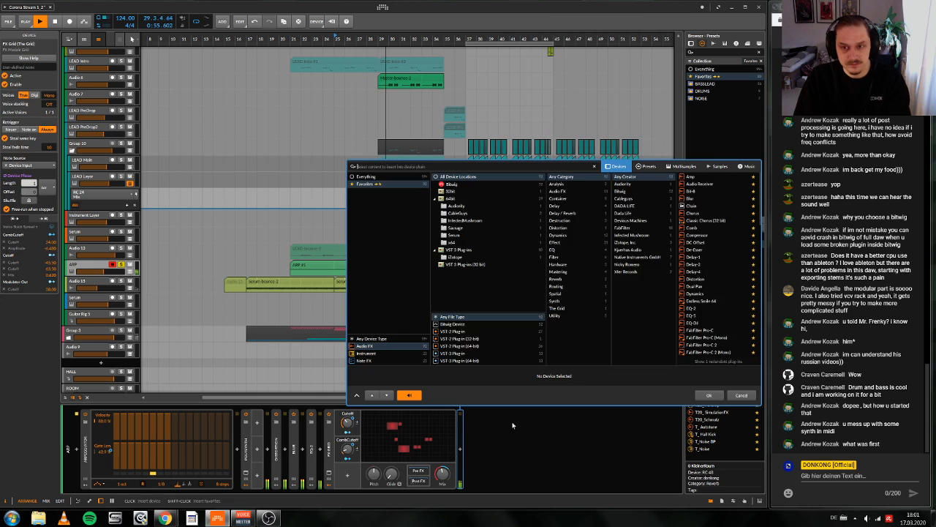
pyautogui.write('q')
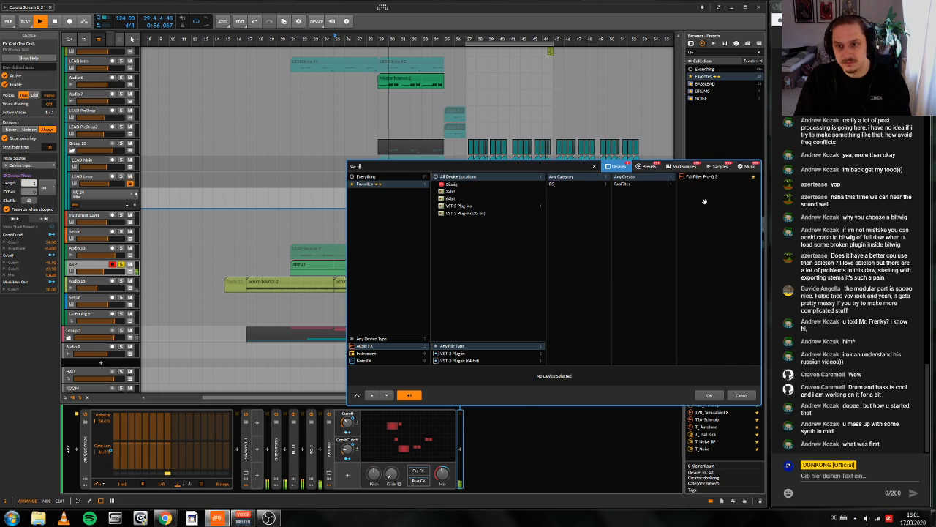
pyautogui.click(704, 177)
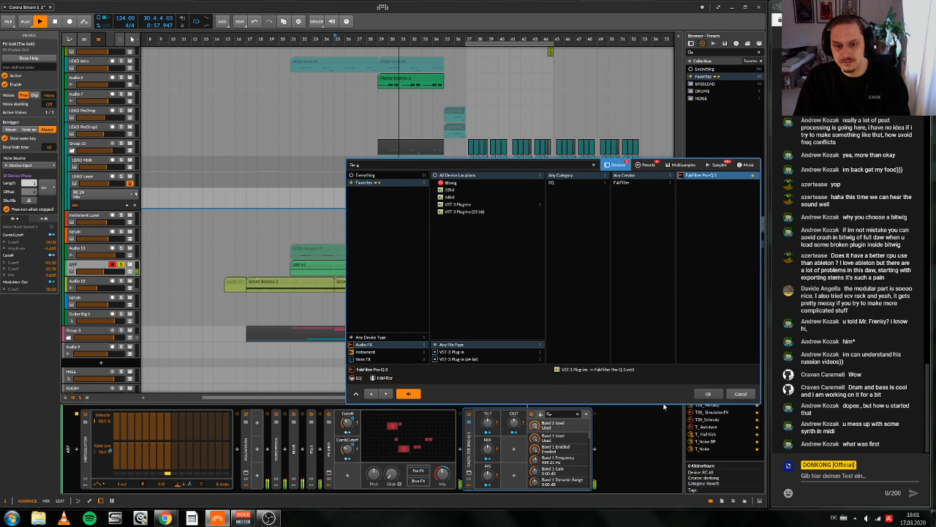
pyautogui.press('Return')
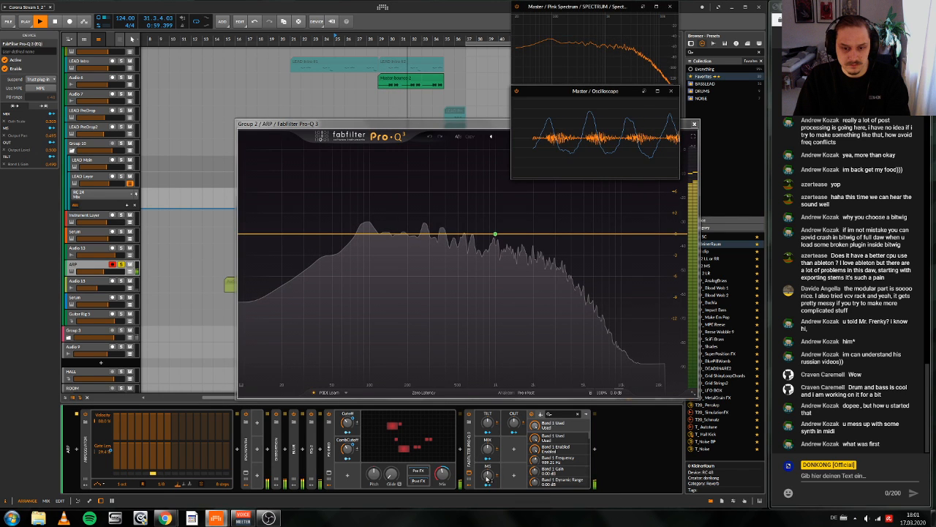
# Step: Switch the new Pro-Q 3's output pan mode to Mid/Side and save the device as its default preset
pyautogui.press('space')
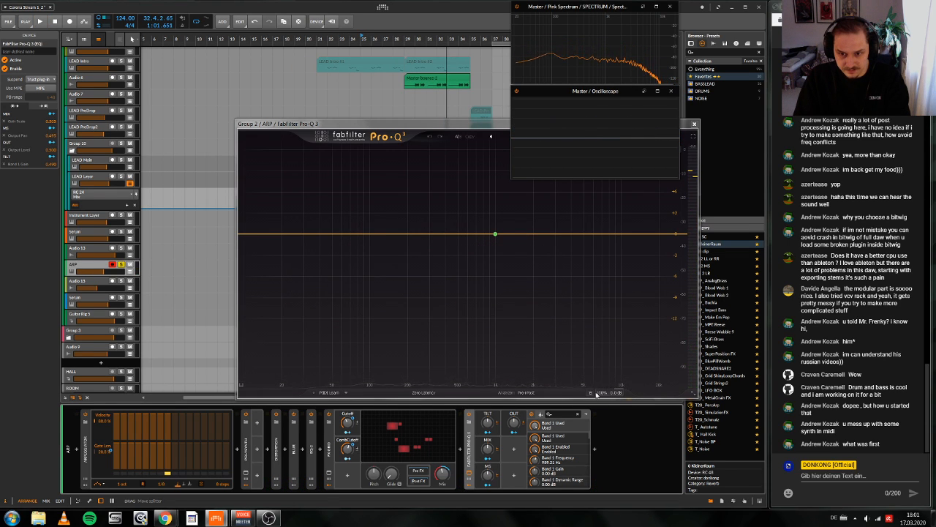
pyautogui.moveTo(614, 393)
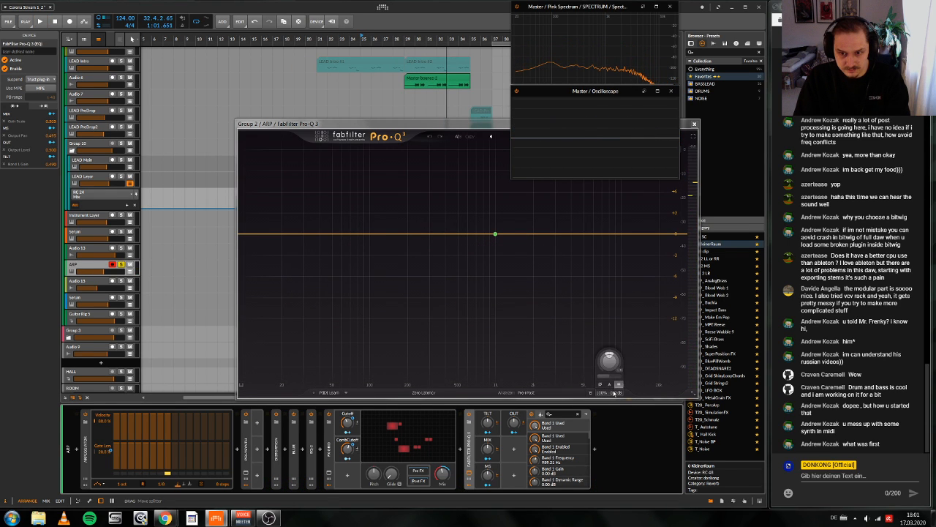
pyautogui.rightClick(469, 447)
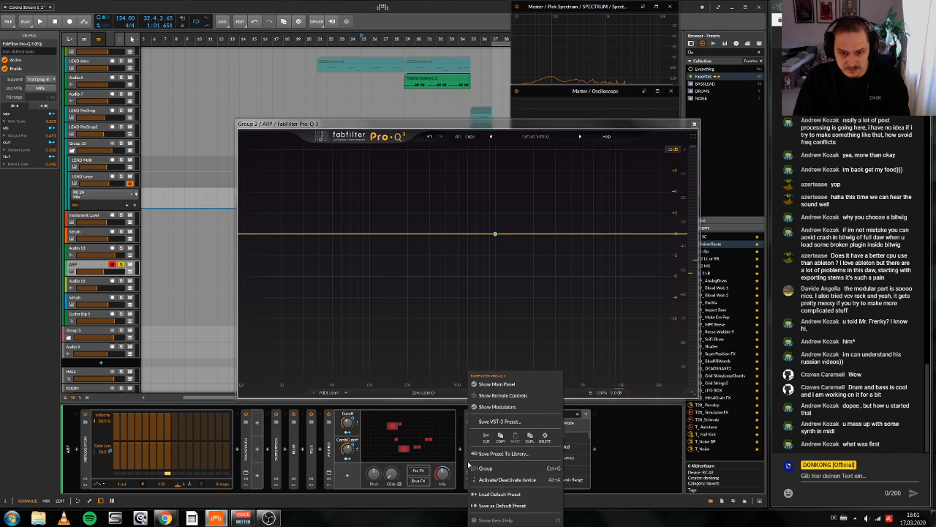
pyautogui.click(503, 505)
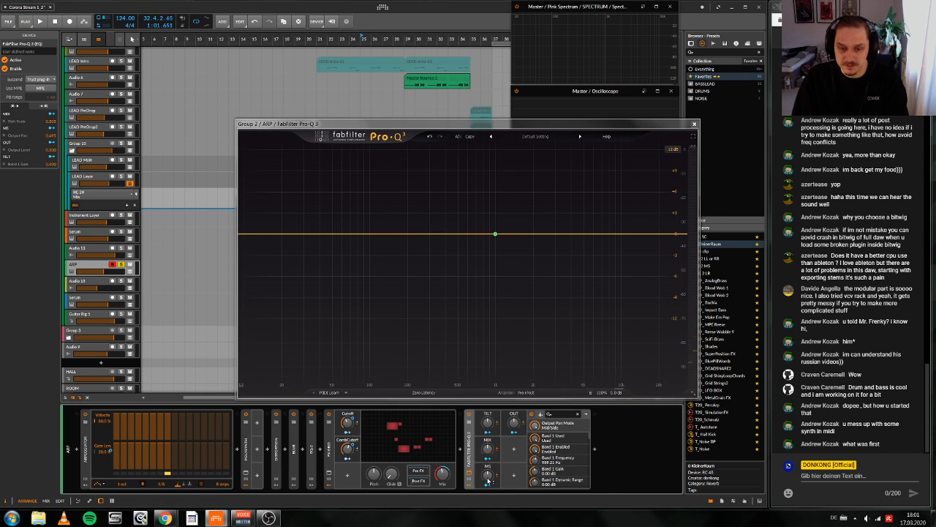
# Step: Add a low-cut band at about 500 Hz in the ARP's Pro-Q 3 and set its stereo placement to Side
pyautogui.press('space')
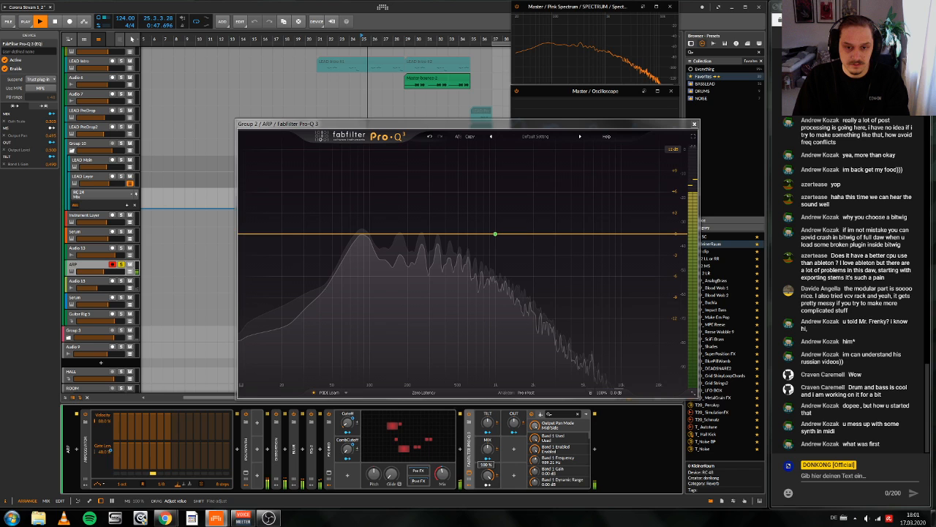
pyautogui.scroll(1, 390, 297)
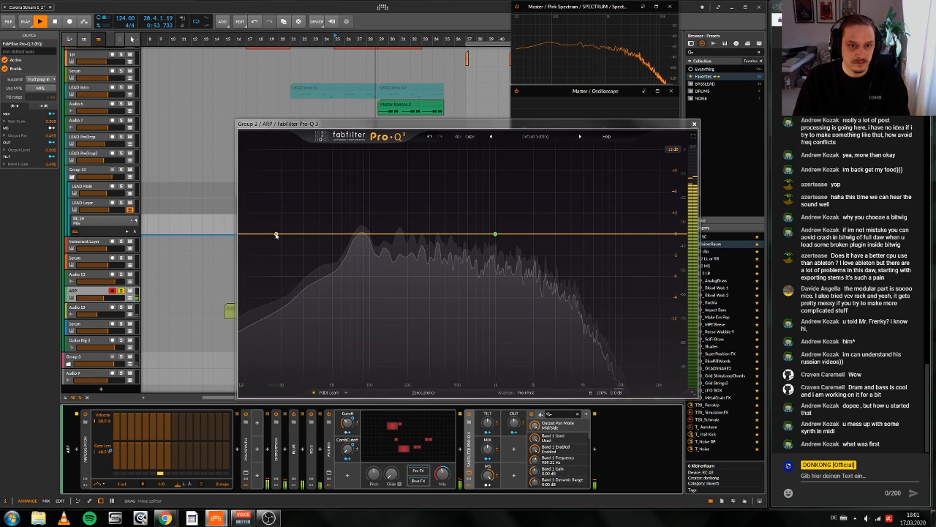
pyautogui.moveTo(276, 234); pyautogui.dragTo(455, 232)
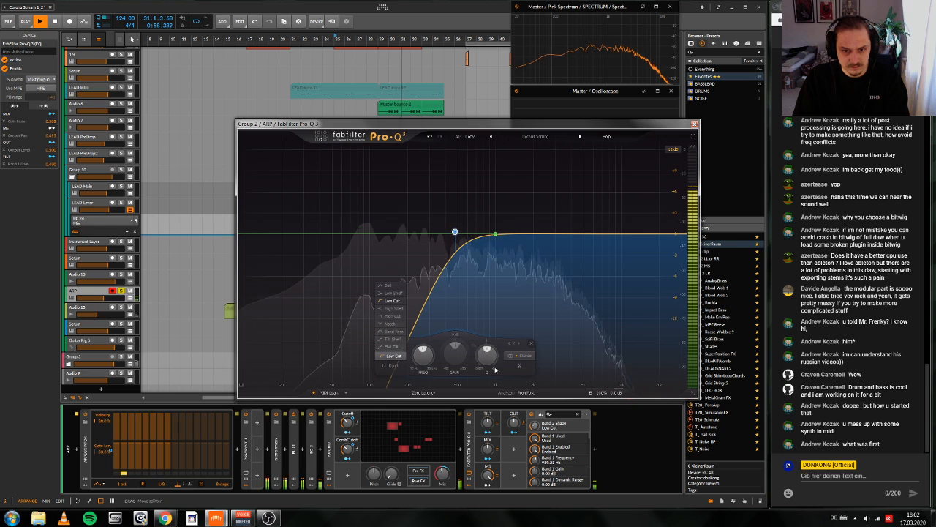
pyautogui.click(525, 356)
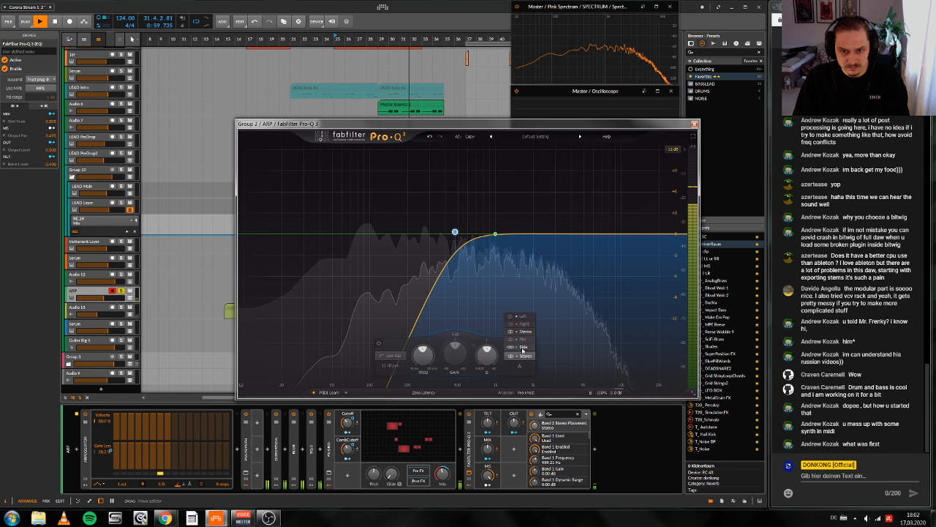
pyautogui.click(524, 347)
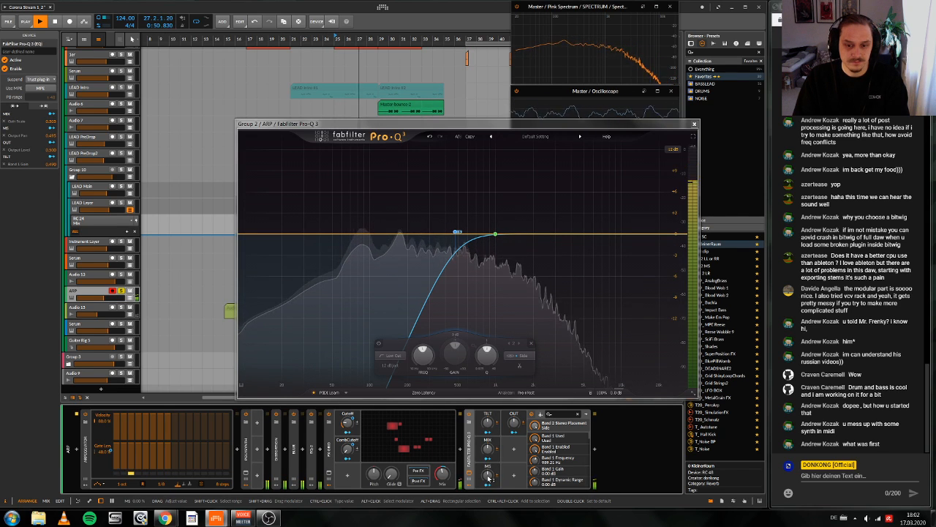
# Step: Play from bar 25 and lower the low-cut band's frequency to 10 Hz in the ARP's Pro-Q 3
pyautogui.press('space')
pyautogui.press('space')
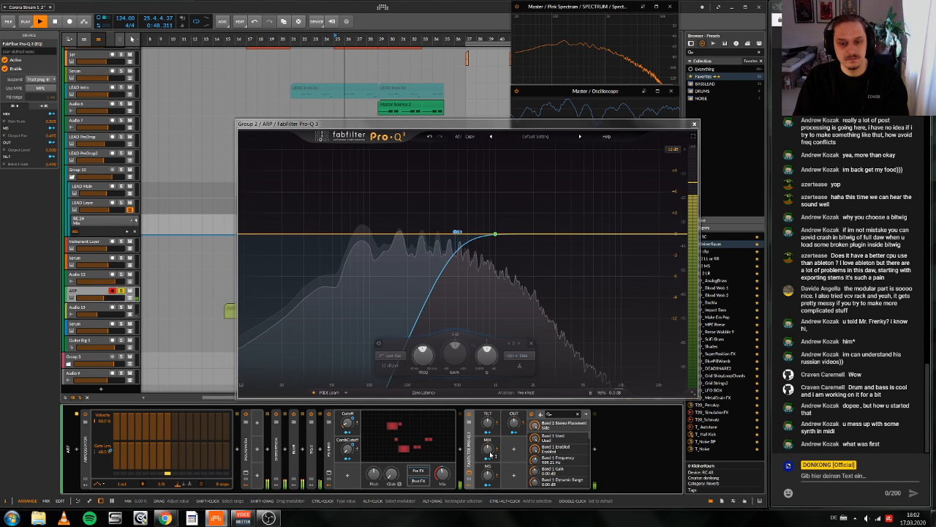
pyautogui.click(456, 233)
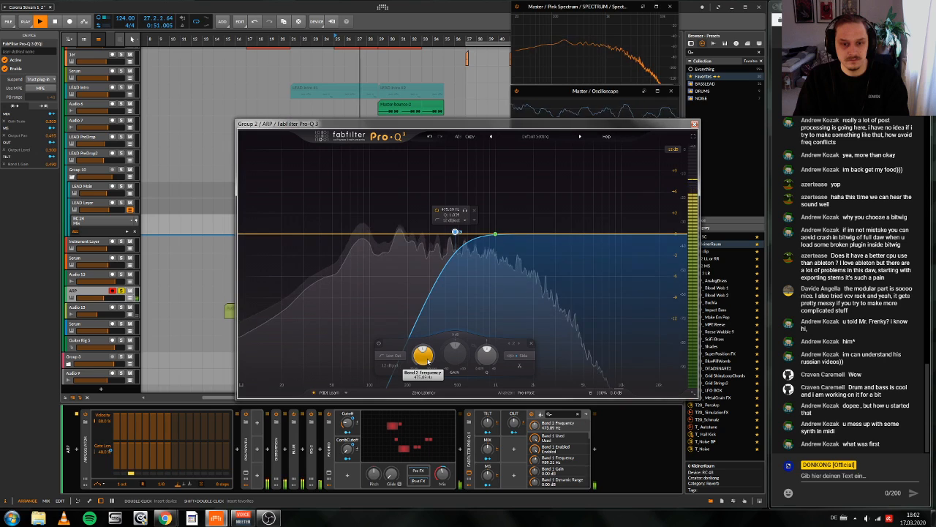
pyautogui.press('space')
pyautogui.press('space')
pyautogui.moveTo(427, 355); pyautogui.dragTo(419, 386)
pyautogui.press('space')
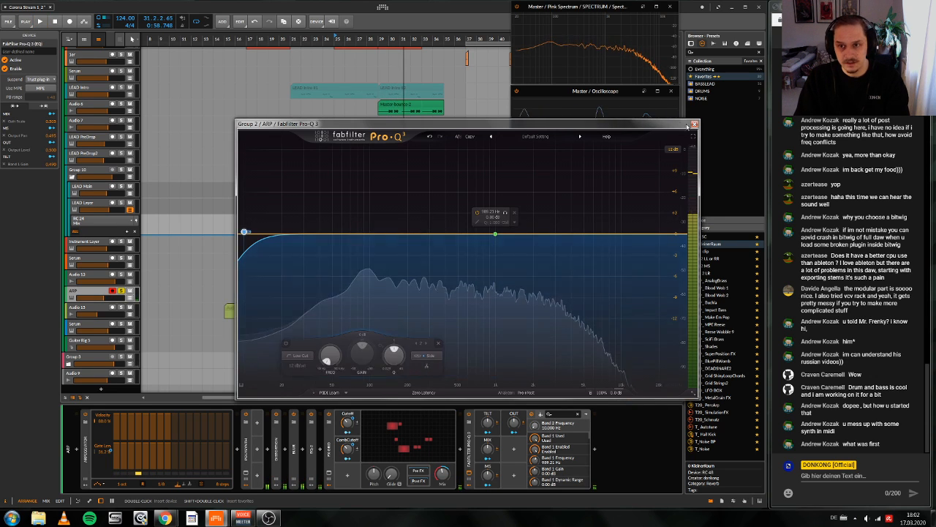
pyautogui.press('Escape')
# Step: Show the ARP's Pro-Q 3 Band 2 Frequency automation and draw a rise from about bar 26 to 76% at bar 31
pyautogui.click(167, 286)
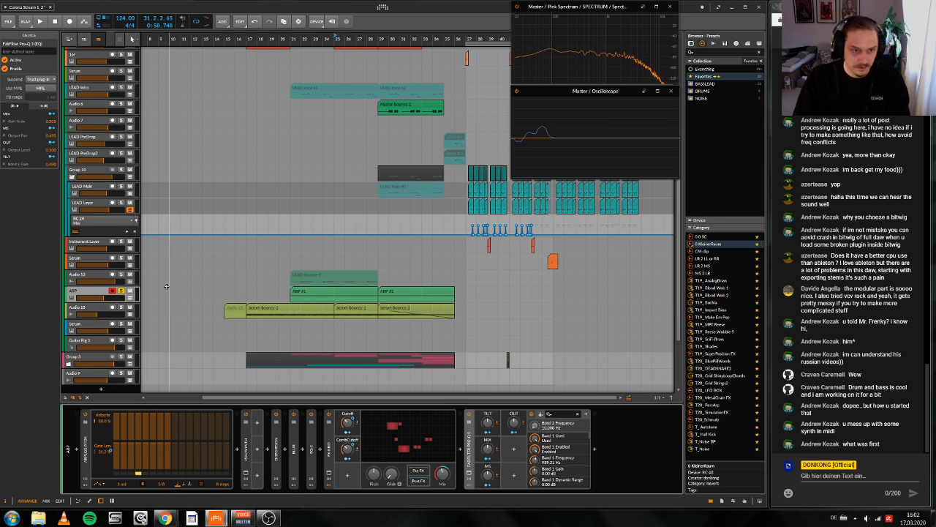
pyautogui.click(131, 298)
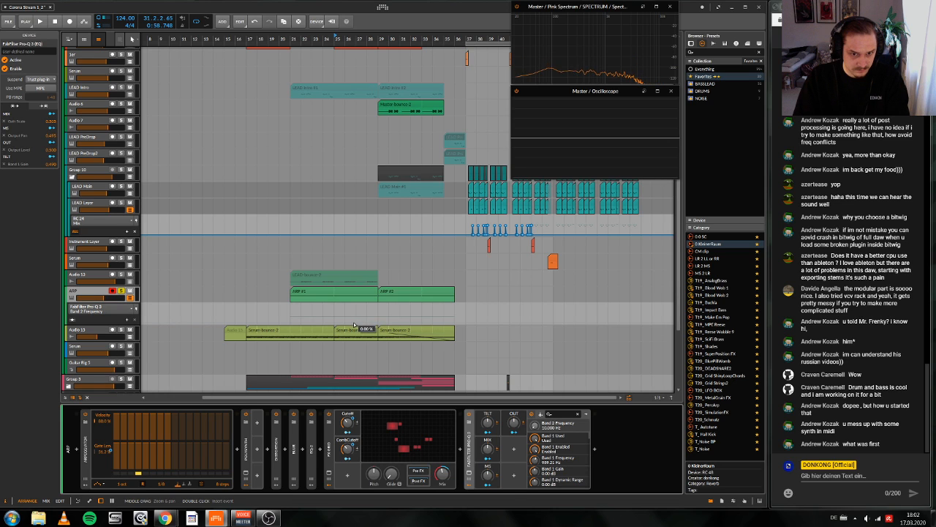
pyautogui.doubleClick(354, 324)
pyautogui.moveTo(357, 323); pyautogui.dragTo(401, 308)
pyautogui.hscroll(1, 403, 302)
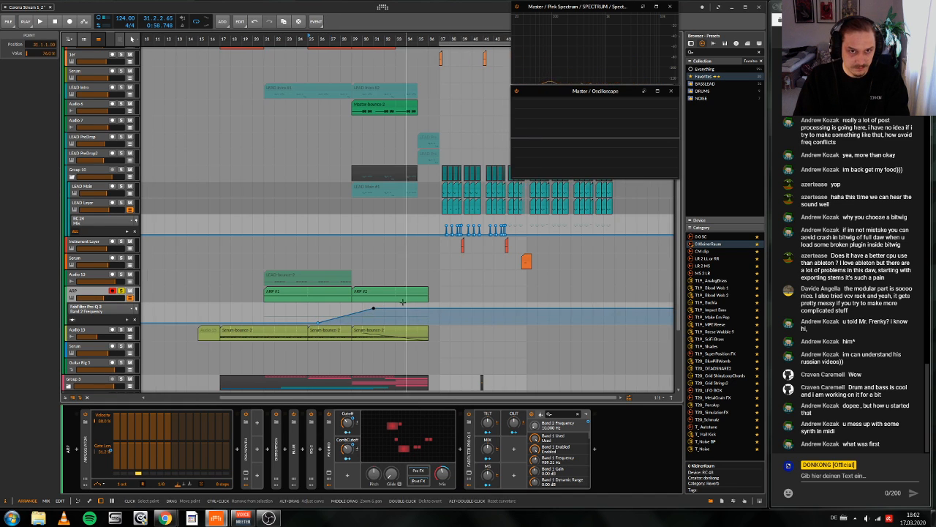
# Step: Play the build-up from bar 25 and take the ARP track out of solo
pyautogui.press('space')
pyautogui.scroll(3, 401, 302)
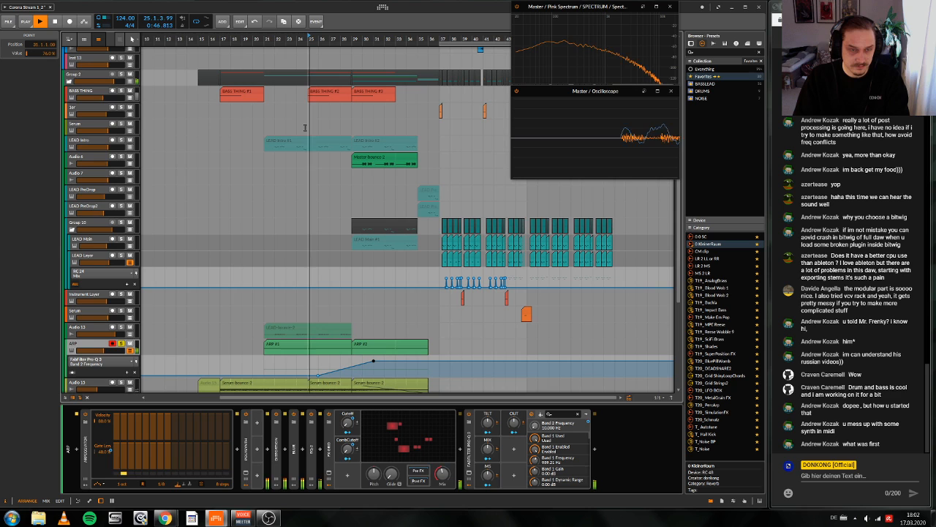
pyautogui.click(121, 343)
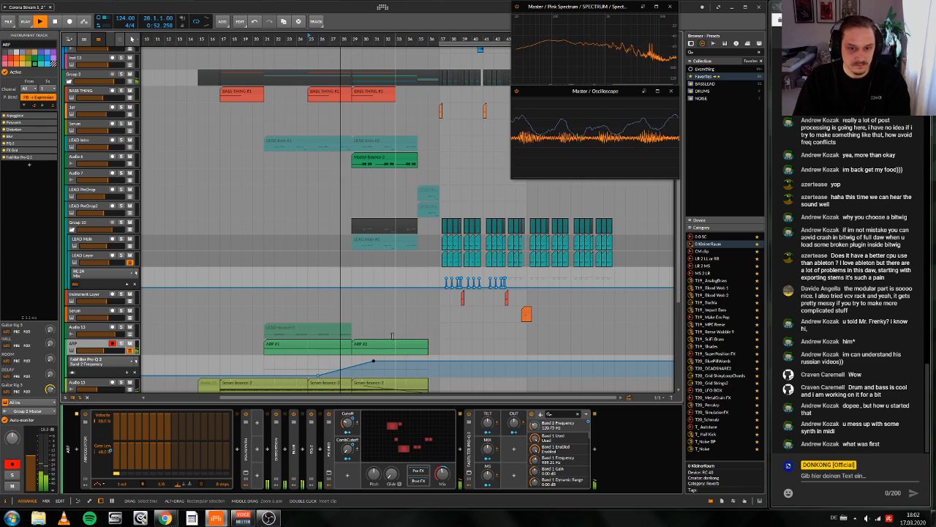
# Step: Lower the bar 31 point of the Band 2 Frequency automation to 44% and check the low-cut curve in the Pro-Q 3
pyautogui.click(373, 361)
pyautogui.moveTo(373, 361); pyautogui.dragTo(348, 368)
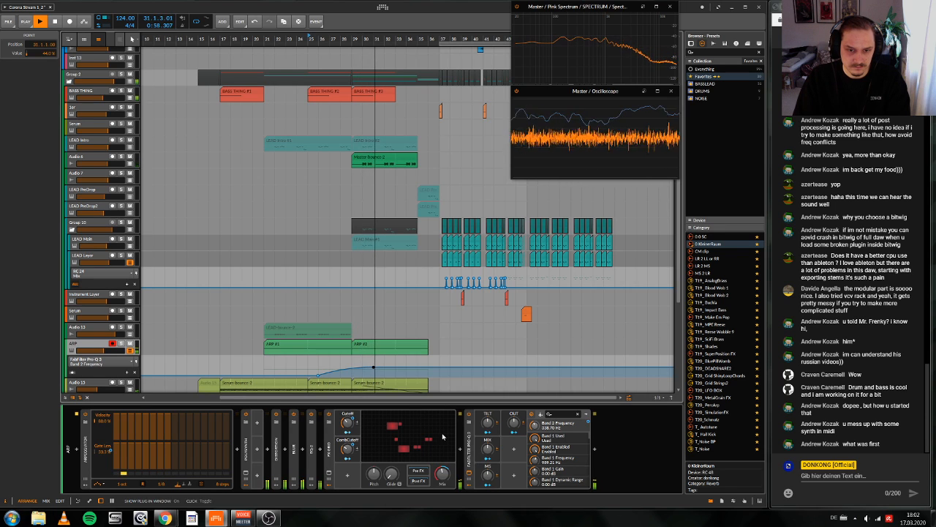
pyautogui.click(469, 473)
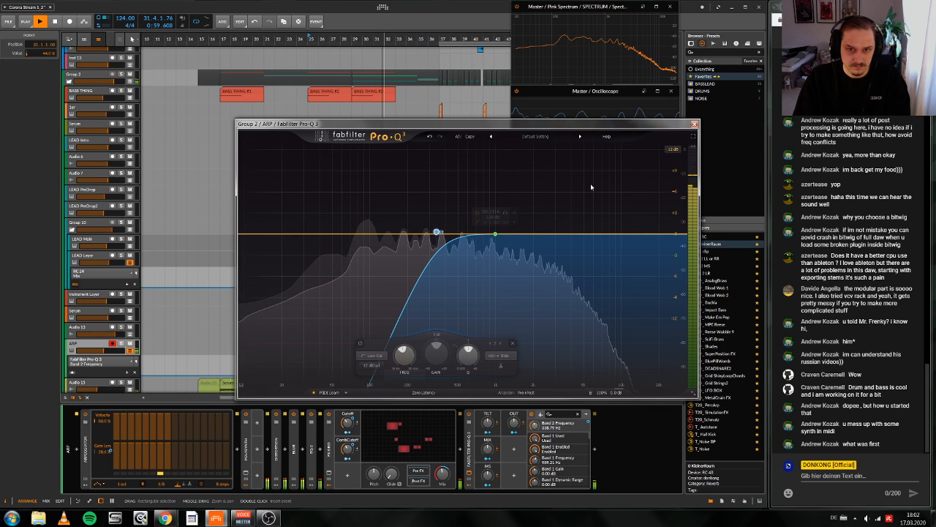
pyautogui.click(694, 124)
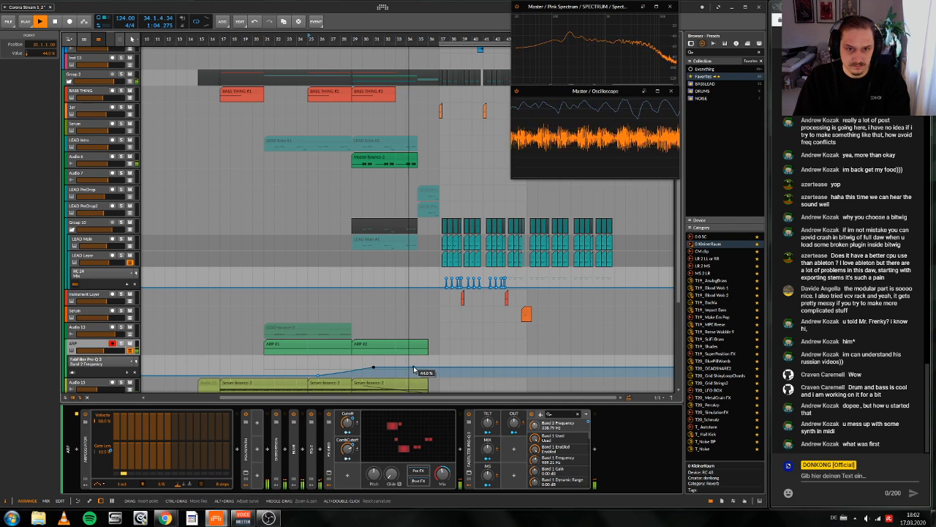
# Step: Replay the build-up from bars 25 and 21, and delete the bar 31 point from the ARP's Band 2 Frequency automation
pyautogui.scroll(-4, 409, 351)
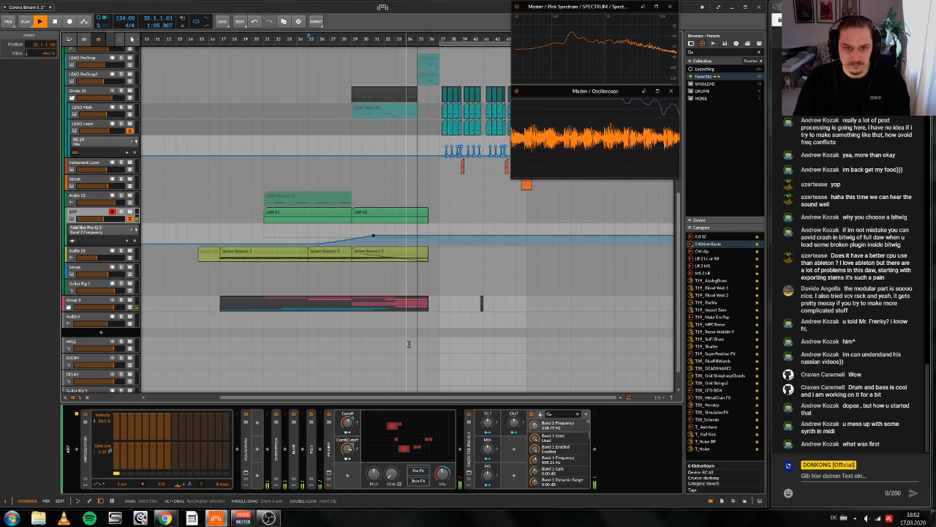
pyautogui.press('space')
pyautogui.press('space')
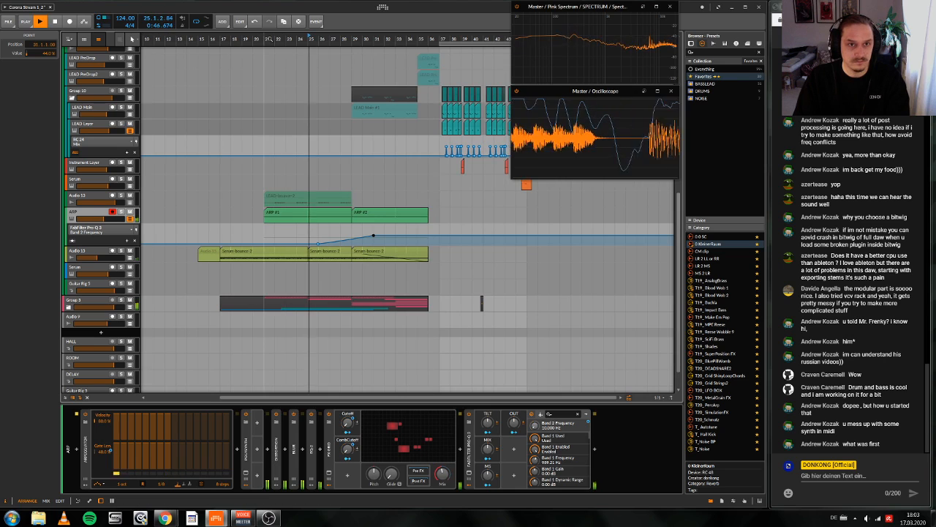
pyautogui.click(267, 39)
pyautogui.press('space')
pyautogui.press('space')
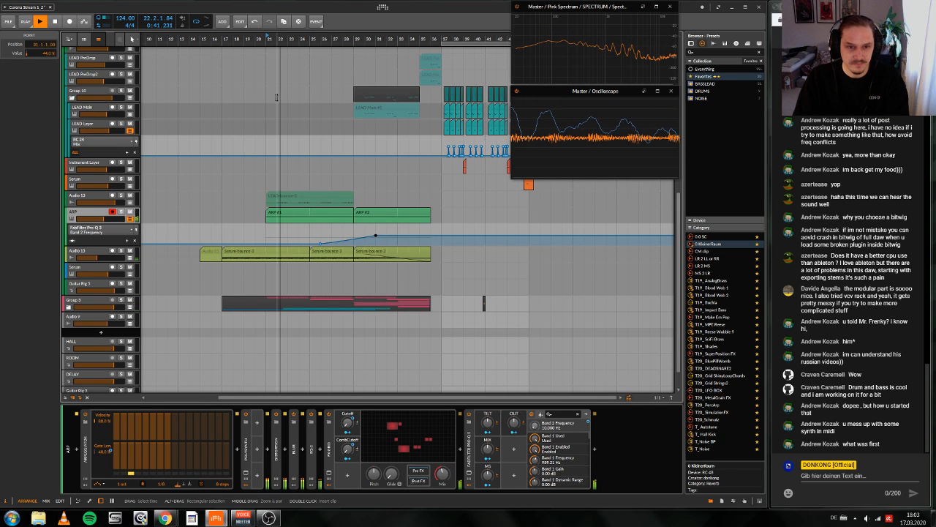
pyautogui.press('space')
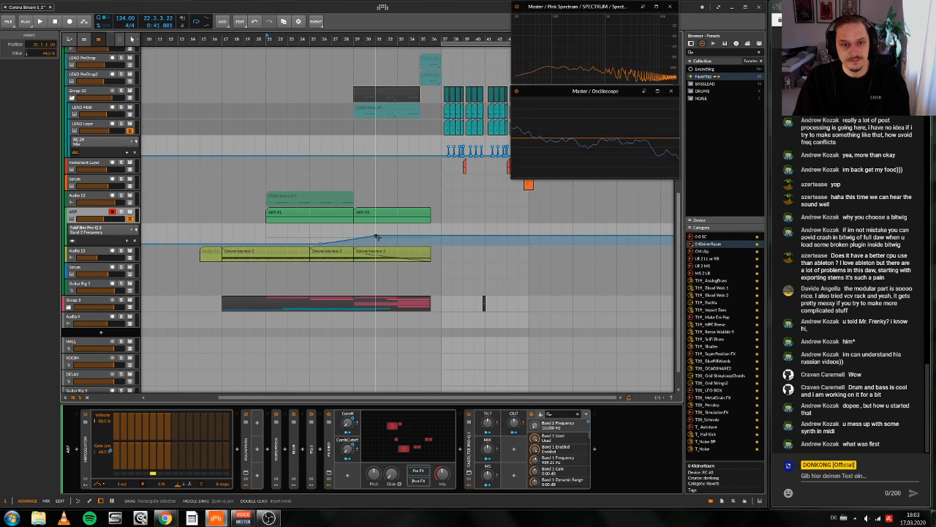
pyautogui.doubleClick(375, 236)
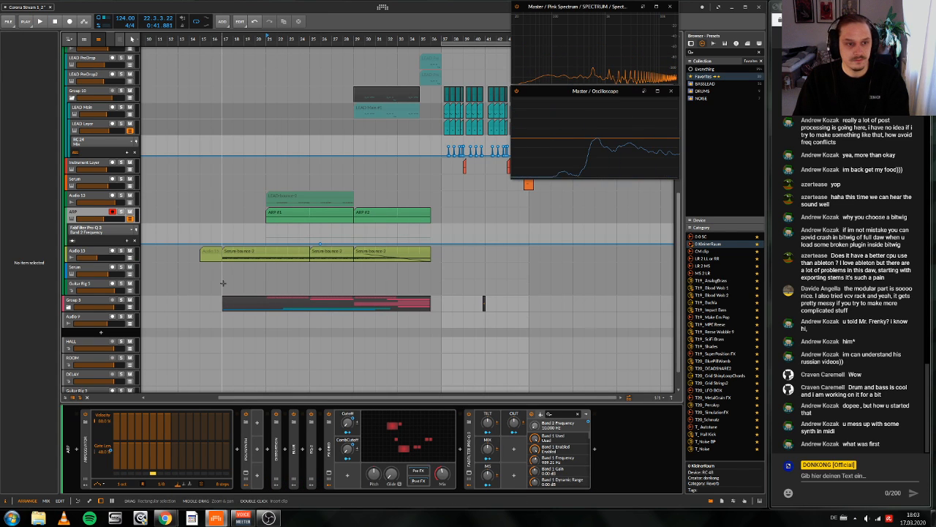
pyautogui.press('space')
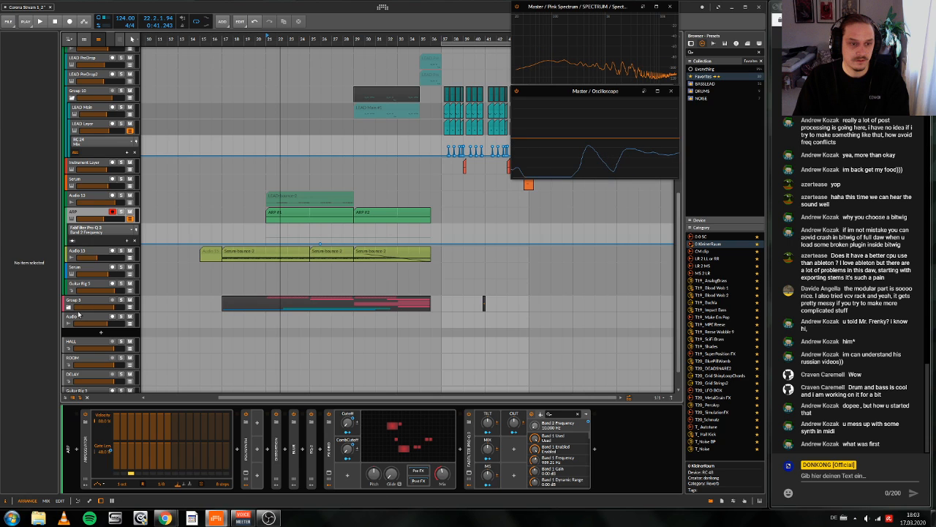
# Step: Expand Group 3, insert a Tool device after the Filter on Audio 8, and lower the Filter's cutoff during playback
pyautogui.click(69, 307)
pyautogui.scroll(-3, 192, 344)
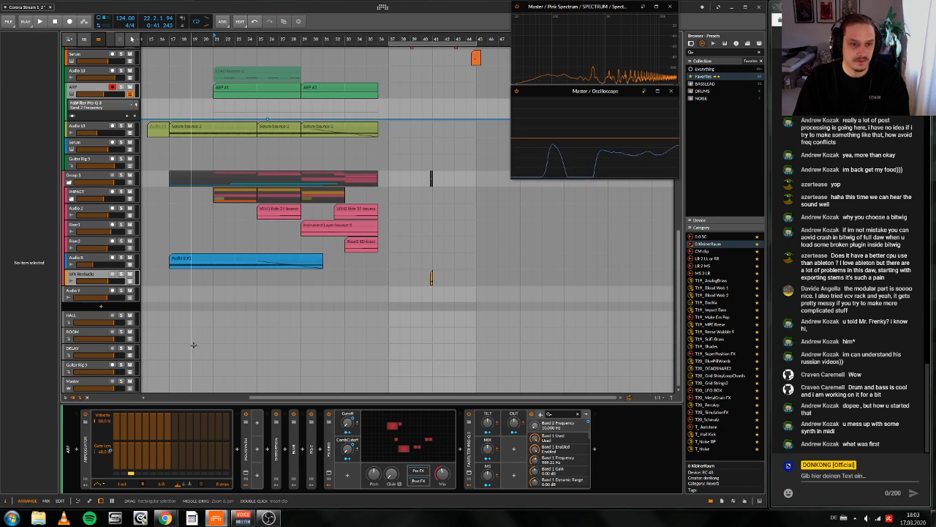
pyautogui.click(89, 259)
pyautogui.click(173, 451)
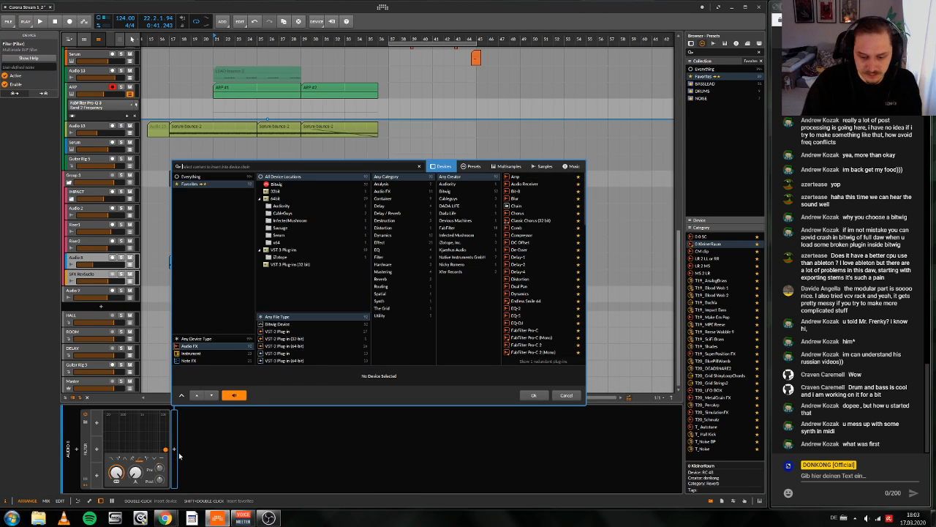
pyautogui.write('too')
pyautogui.press('Return')
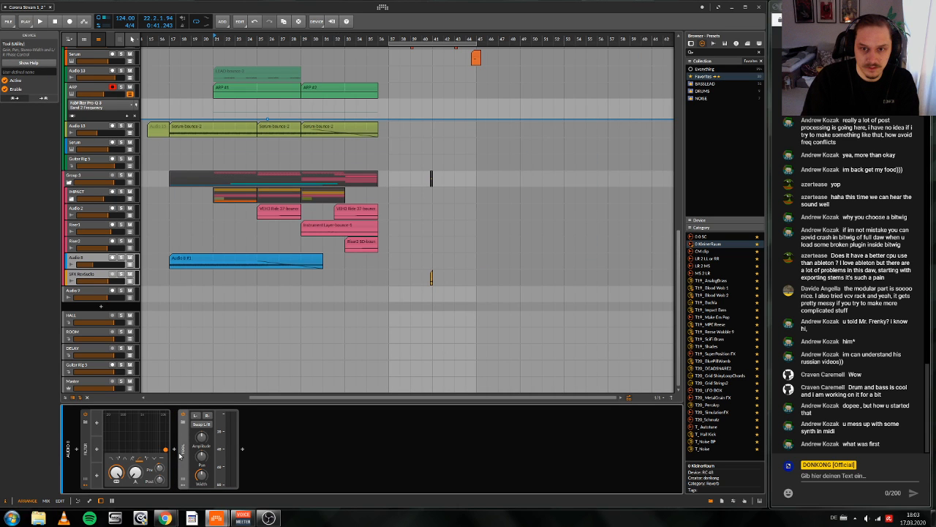
pyautogui.press('space')
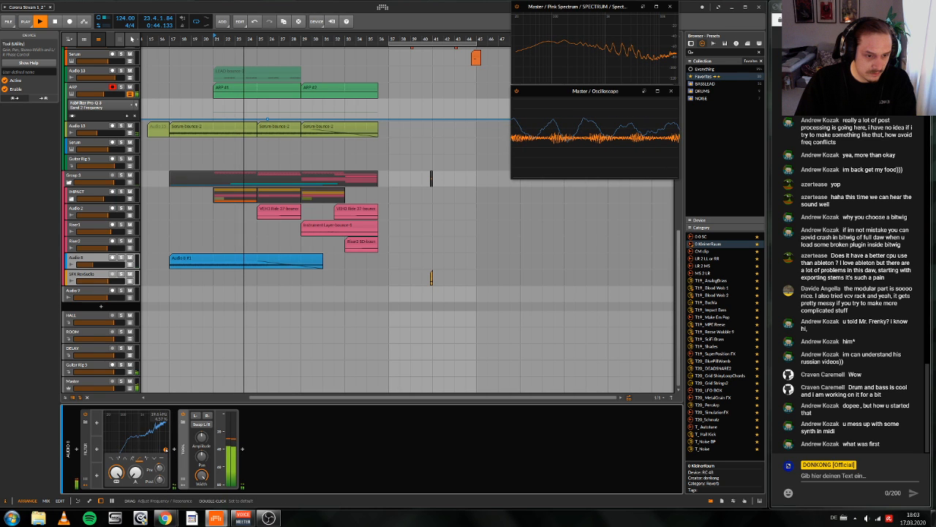
pyautogui.moveTo(166, 449); pyautogui.dragTo(155, 450)
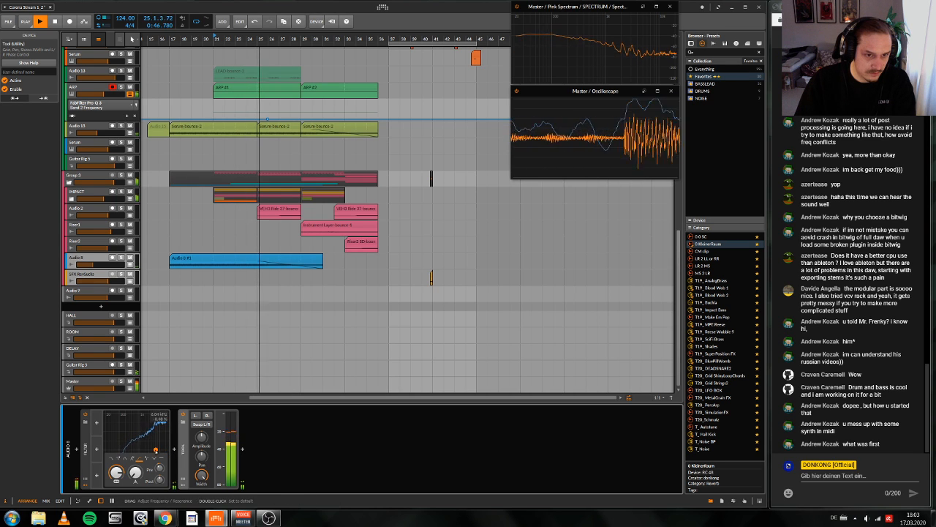
# Step: Scale the Audio 8 clip by 200% twice and by 50% once while playing from bar 17
pyautogui.click(201, 260)
pyautogui.press('space')
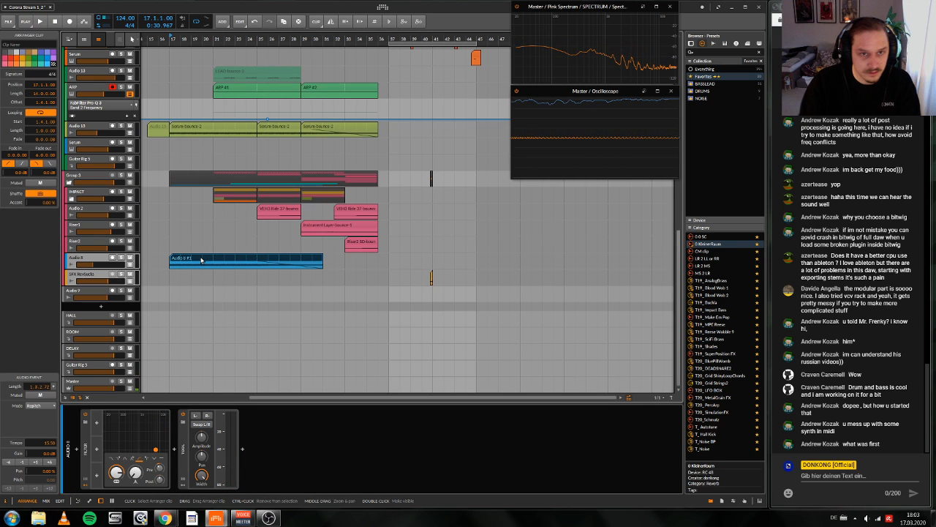
pyautogui.click(360, 22)
pyautogui.press('space')
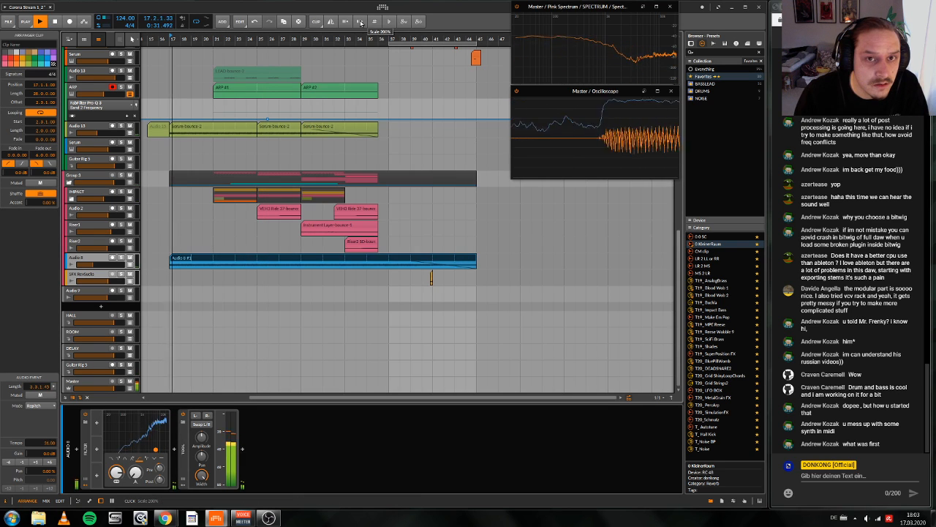
pyautogui.click(360, 22)
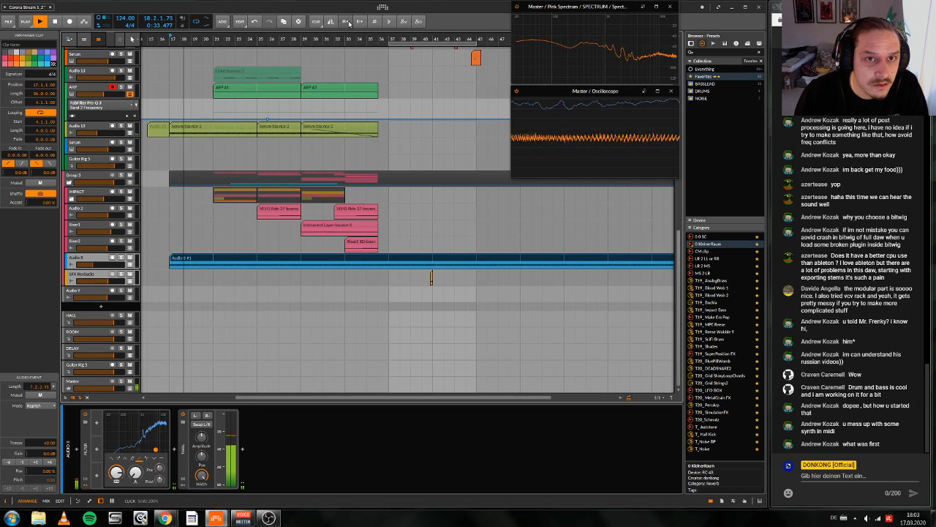
pyautogui.click(347, 23)
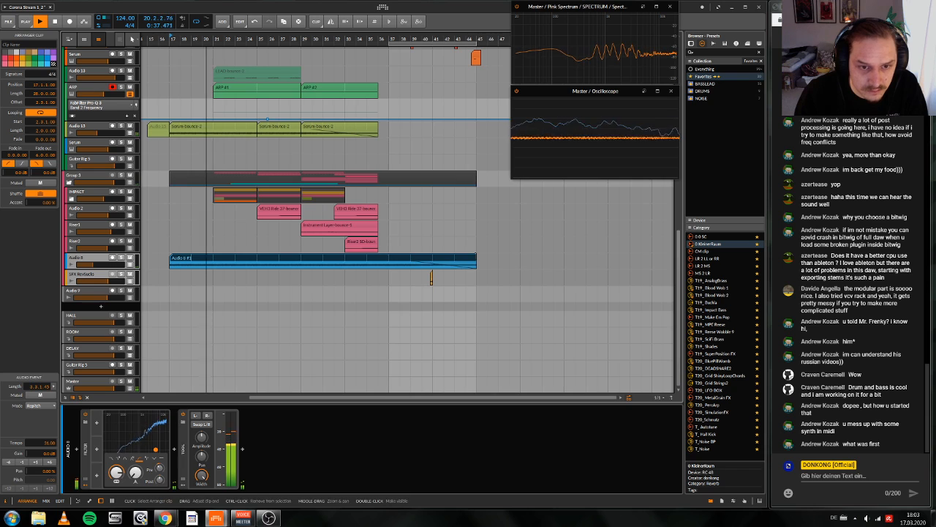
# Step: Trim the stretched Audio 8 clip to 14 bars so it ends at bar 31, comparing it with the unstretched version
pyautogui.moveTo(476, 267); pyautogui.dragTo(314, 269)
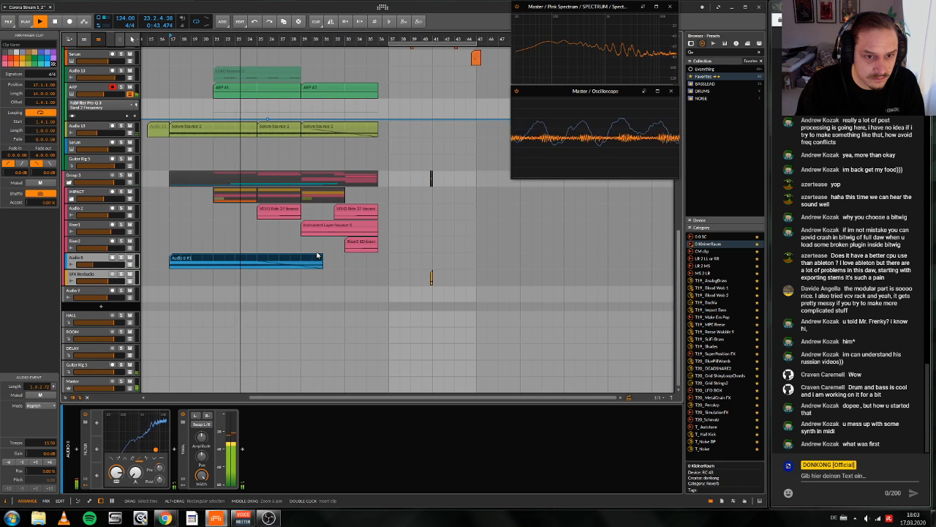
pyautogui.hotkey('ctrl', 'z')
pyautogui.hotkey('ctrl', 'shift', 'z')
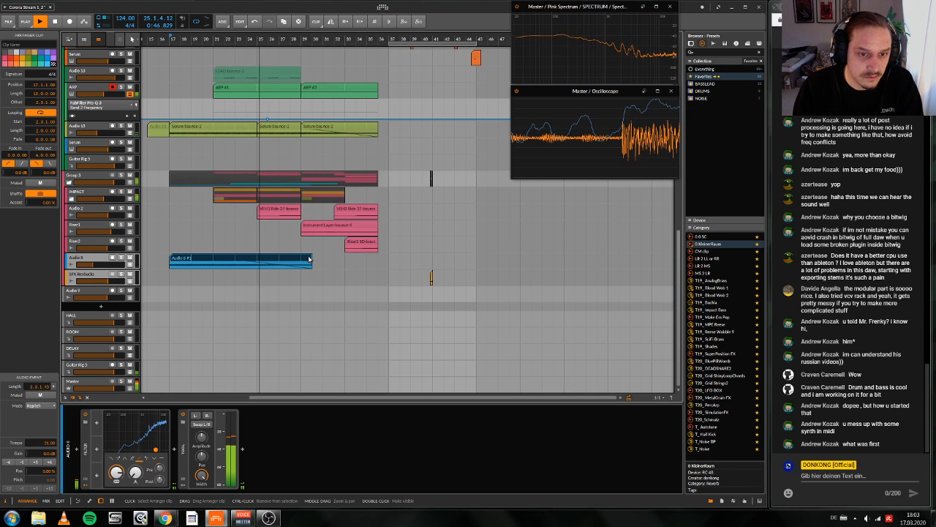
pyautogui.moveTo(311, 260); pyautogui.dragTo(323, 260)
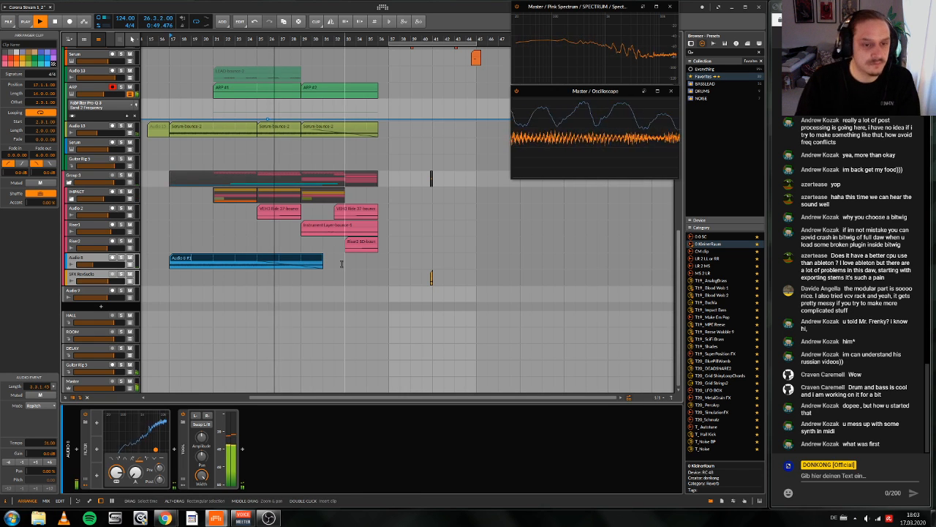
# Step: Stop playback and set the MS control of the ARP's Pro-Q 3 to 100%
pyautogui.scroll(3, 304, 294)
pyautogui.press('space')
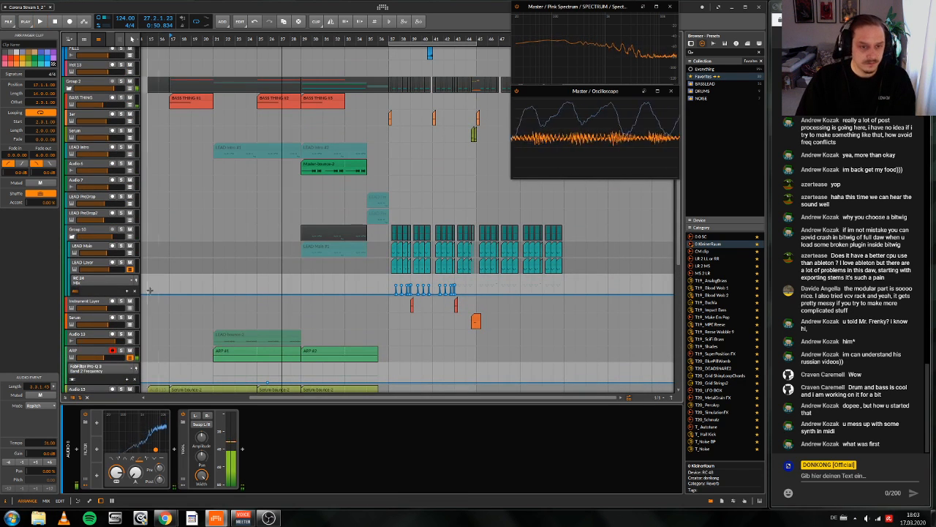
pyautogui.click(102, 349)
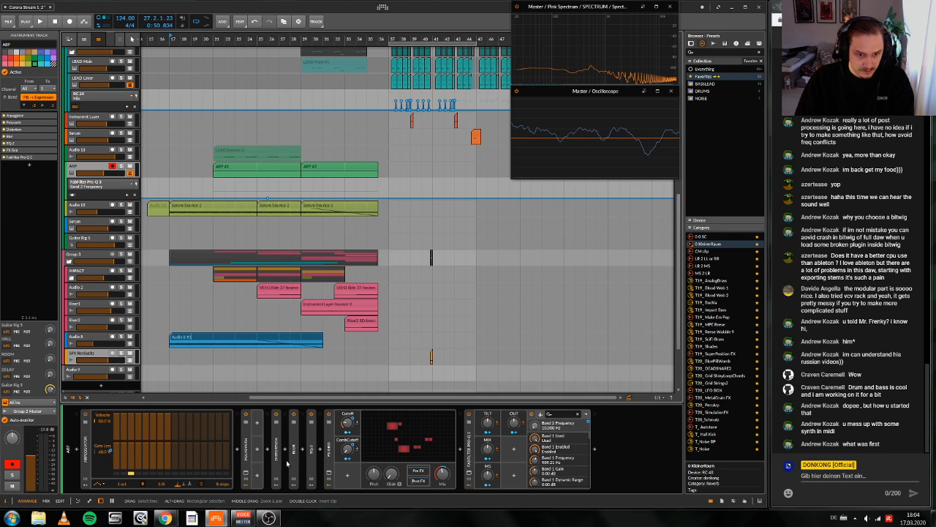
pyautogui.click(486, 474)
pyautogui.moveTo(486, 474); pyautogui.dragTo(488, 479)
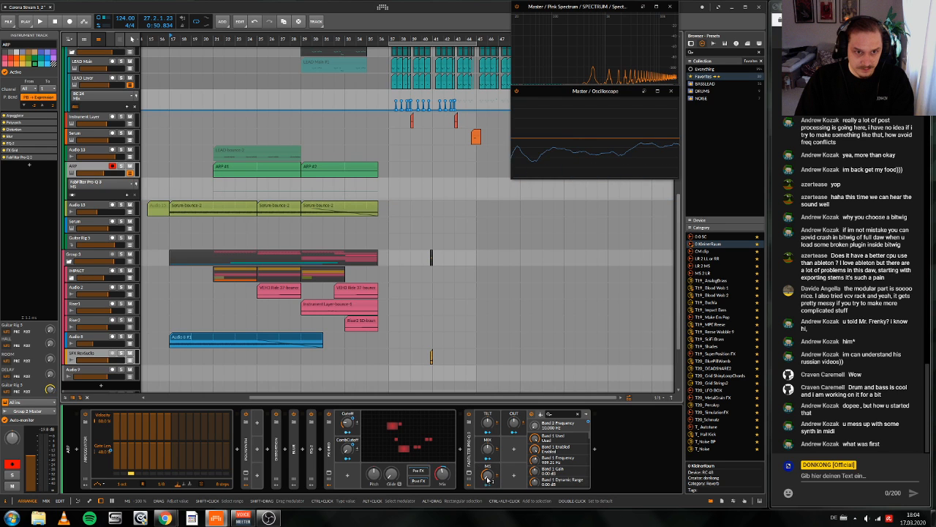
# Step: Play from bar 21 and switch off the Blur device in the ARP's chain
pyautogui.press('space')
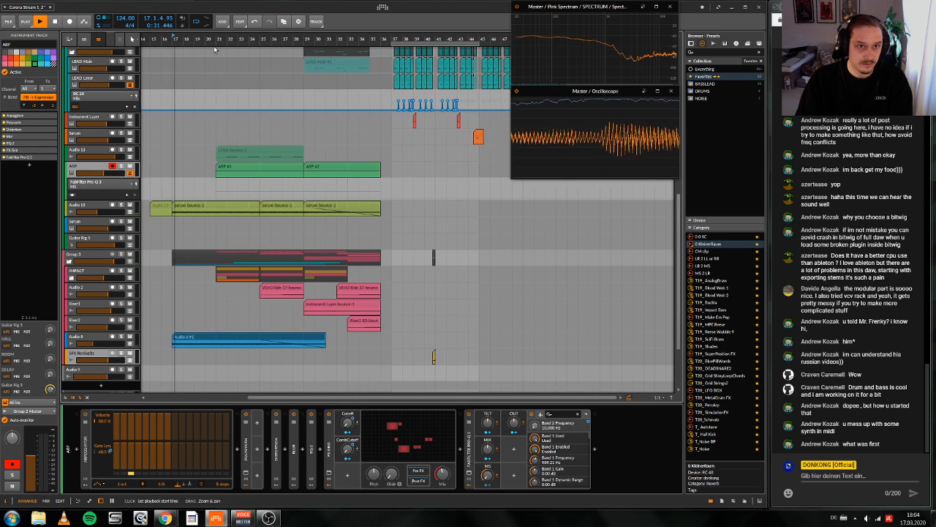
pyautogui.click(218, 37)
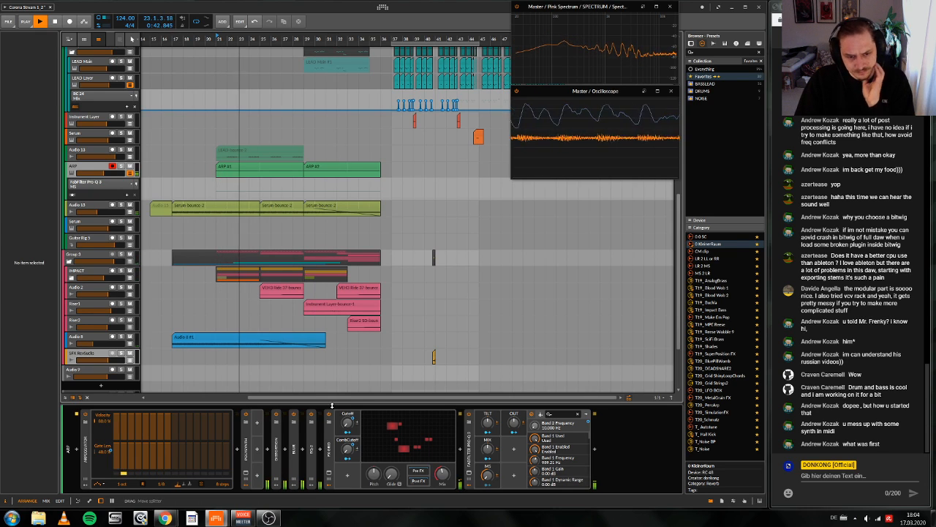
pyautogui.click(294, 415)
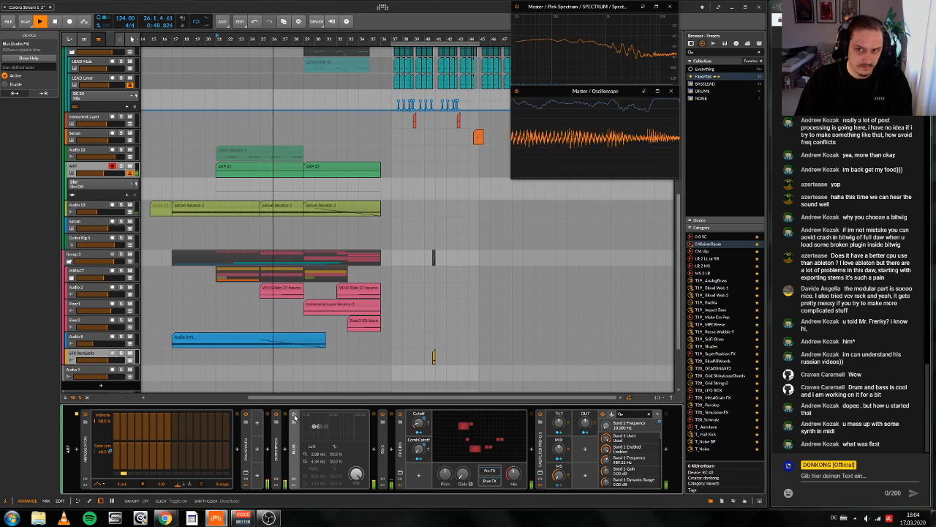
# Step: Compare the ARP with Blur off and on while replaying from bar 21, leave Blur enabled and collapse the device
pyautogui.click(294, 415)
pyautogui.click(294, 415)
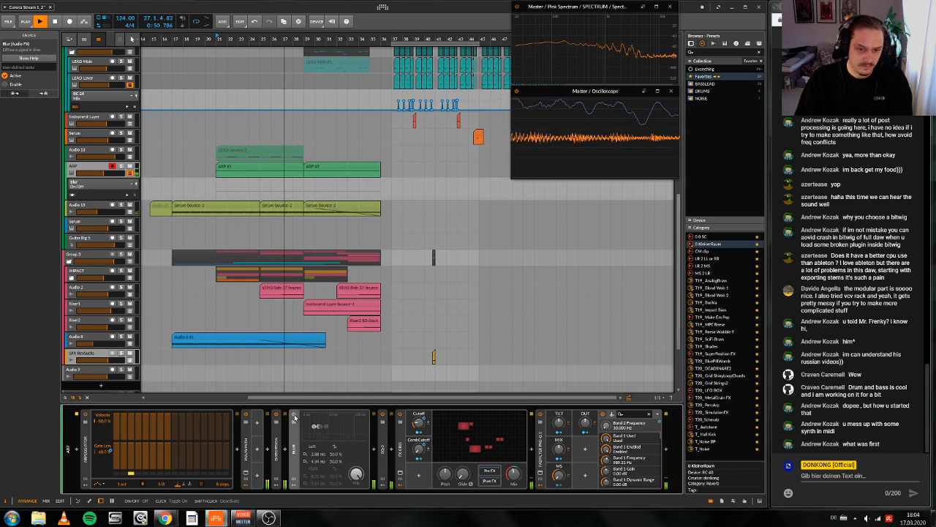
pyautogui.click(294, 416)
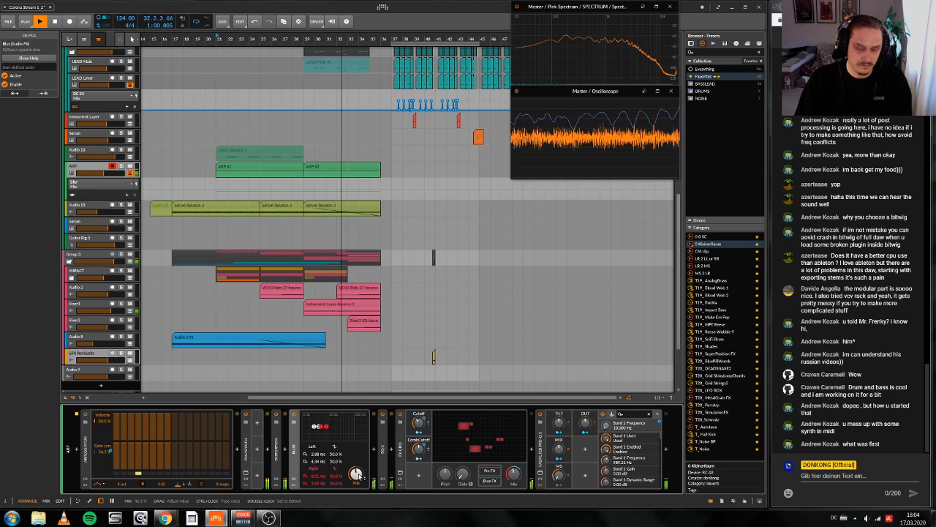
pyautogui.press('space')
pyautogui.press('space')
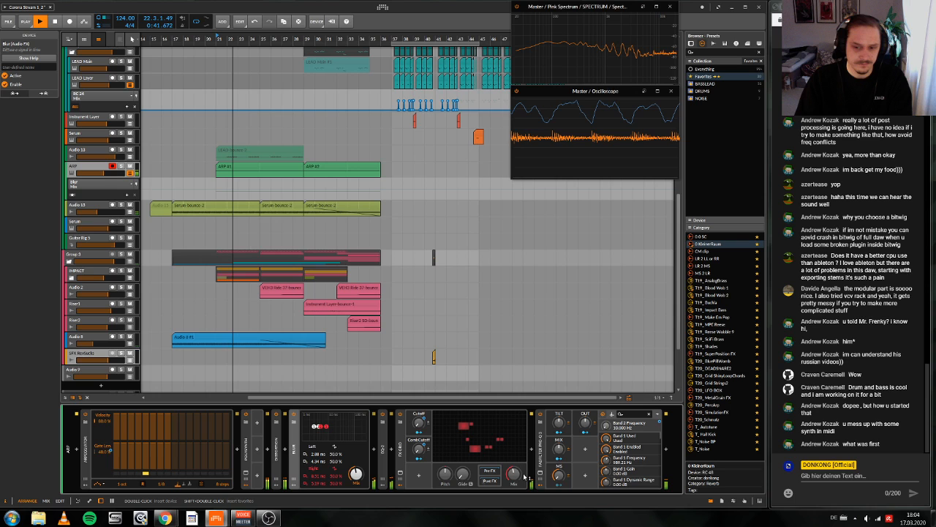
pyautogui.press('space')
pyautogui.press('space')
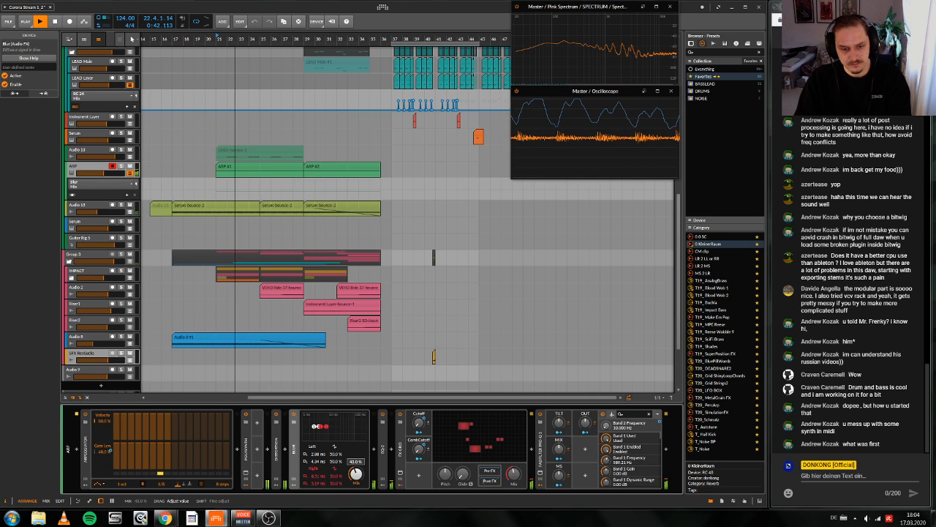
pyautogui.doubleClick(297, 468)
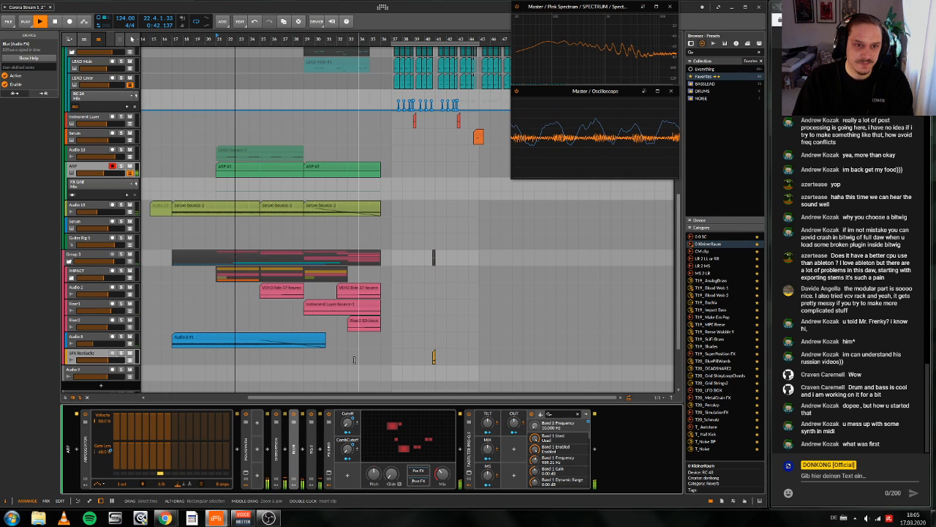
# Step: Compare the ARP with the FX Grid device off and on, and turn its Mix down slightly
pyautogui.click(329, 414)
pyautogui.click(329, 414)
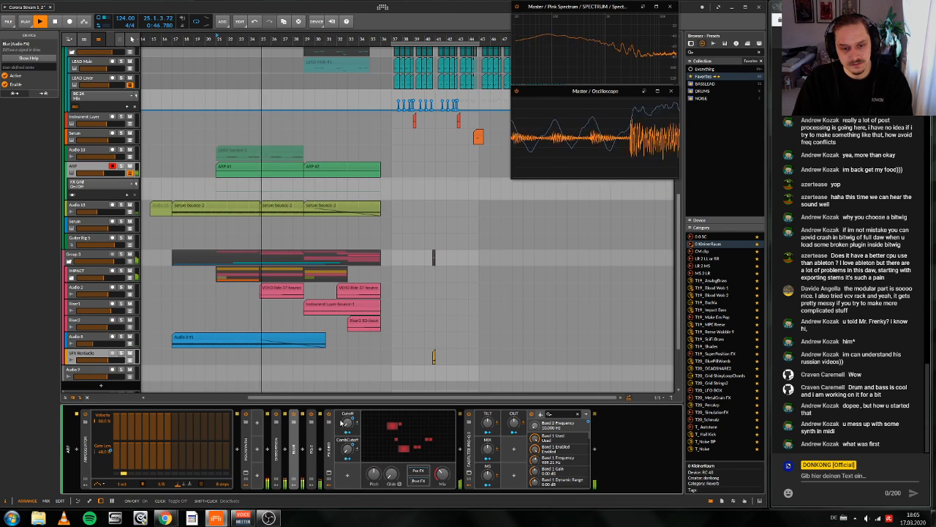
pyautogui.moveTo(442, 474); pyautogui.dragTo(441, 480)
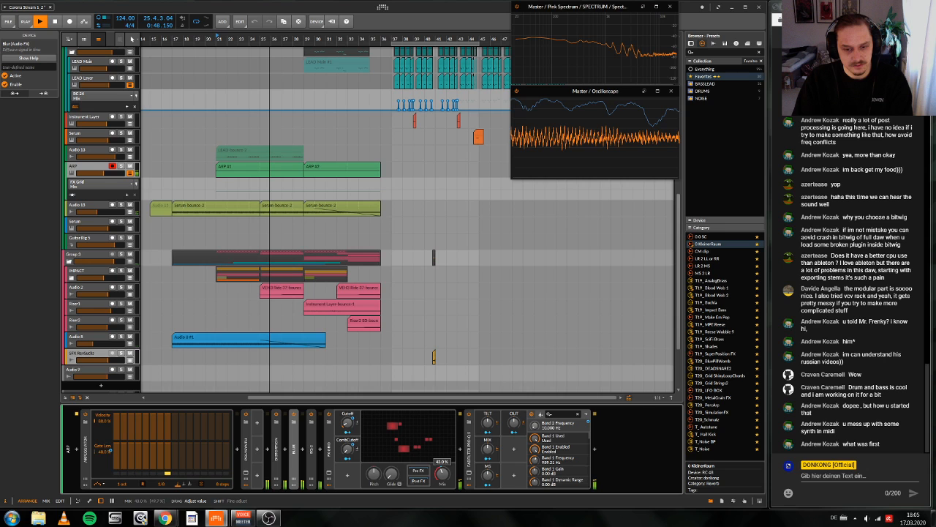
# Step: Stop playback and show the automation lanes of Audio 15 and all automated parameters of the ARP track
pyautogui.click(131, 212)
pyautogui.press('space')
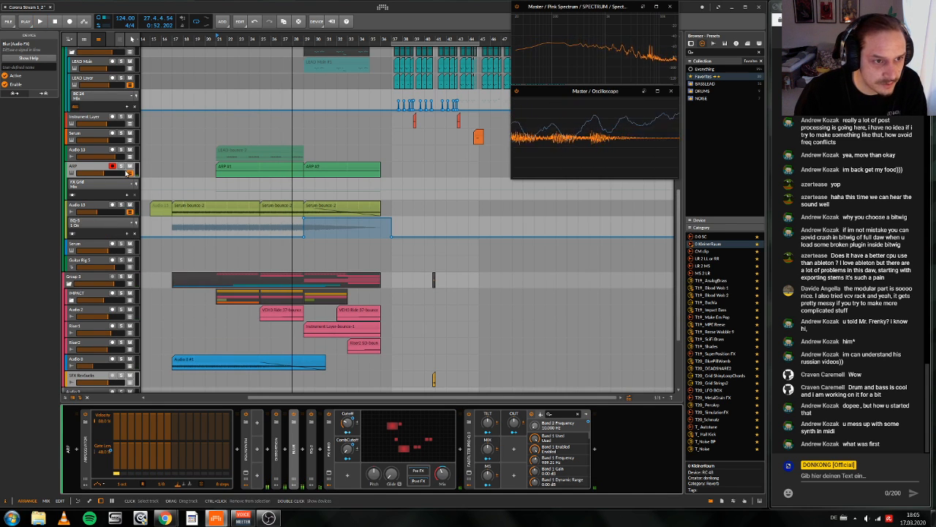
pyautogui.scroll(1, 74, 199)
pyautogui.click(74, 199)
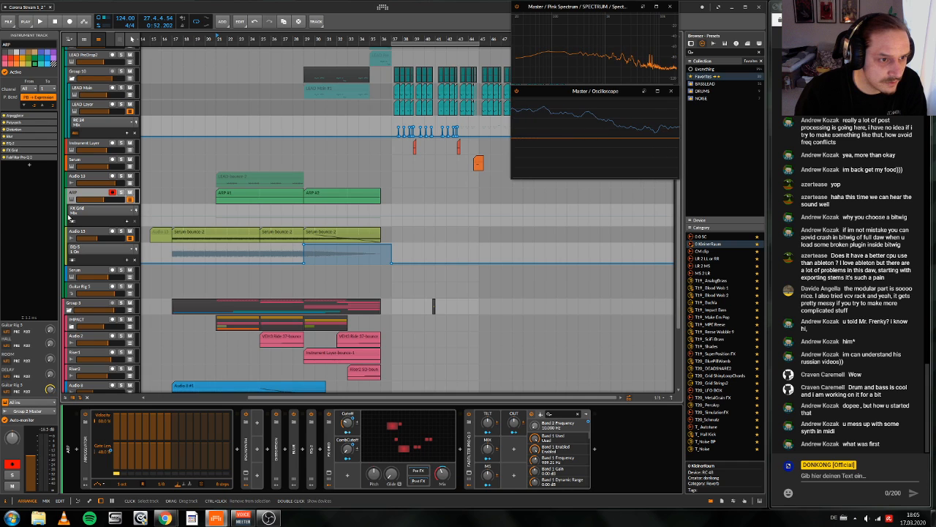
pyautogui.click(71, 221)
pyautogui.scroll(-3, 72, 221)
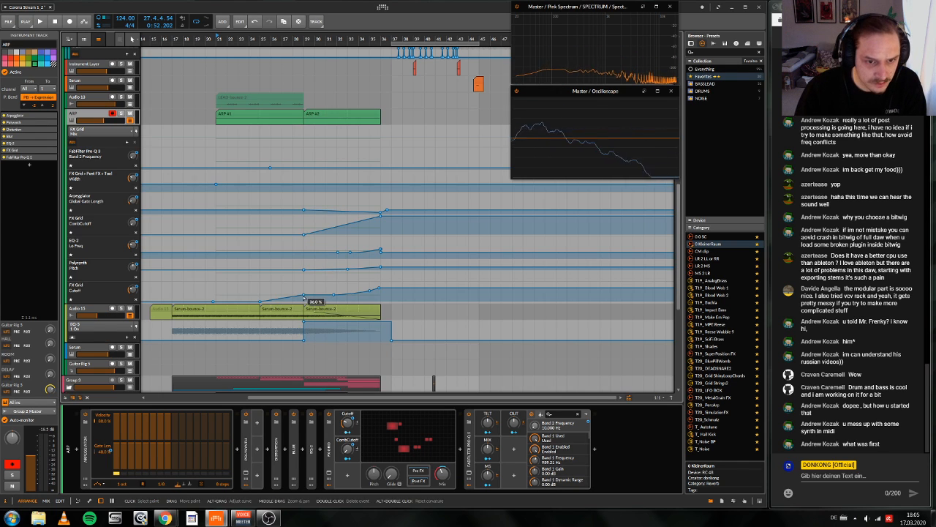
# Step: Lower the ARP's FX Grid Cutoff automation at bar 29 and set a point of 27% at bar 32 while playing
pyautogui.click(304, 302)
pyautogui.press('space')
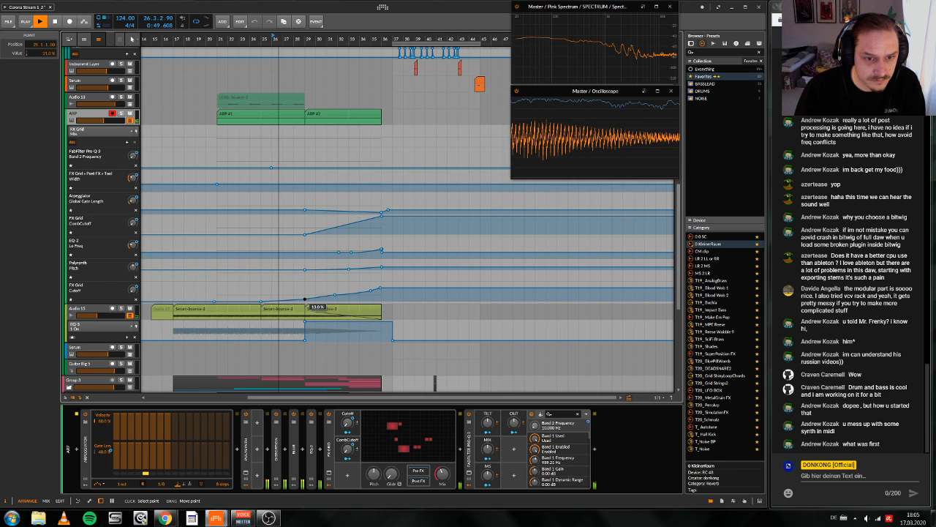
pyautogui.moveTo(305, 299); pyautogui.dragTo(305, 297)
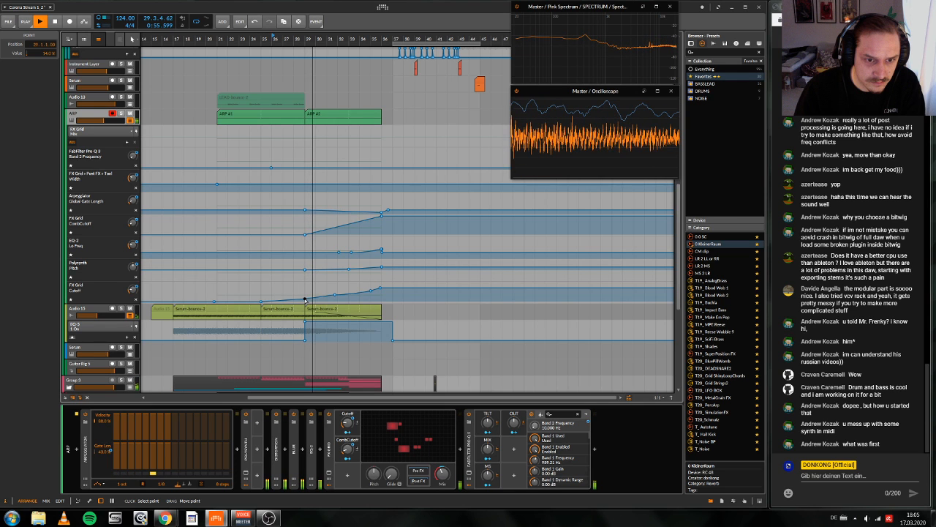
pyautogui.moveTo(334, 294); pyautogui.dragTo(337, 296)
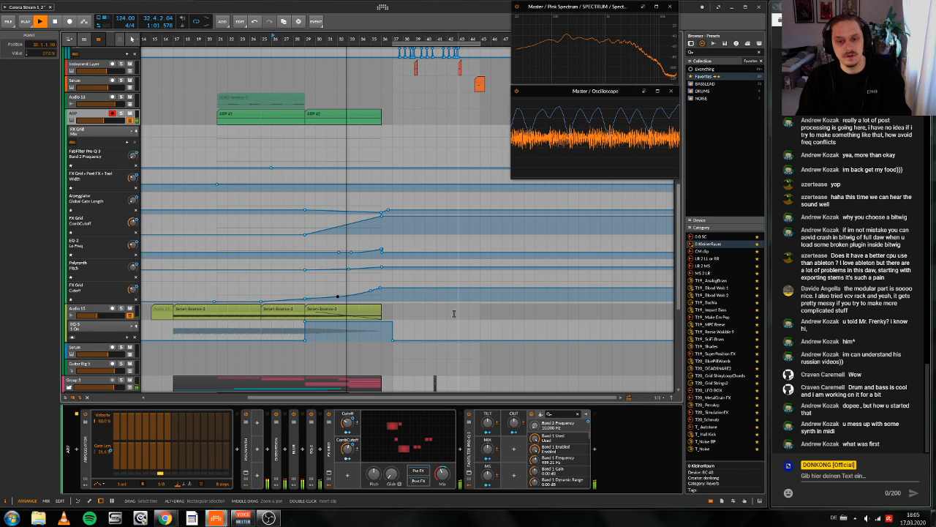
pyautogui.hscroll(1, 439, 336)
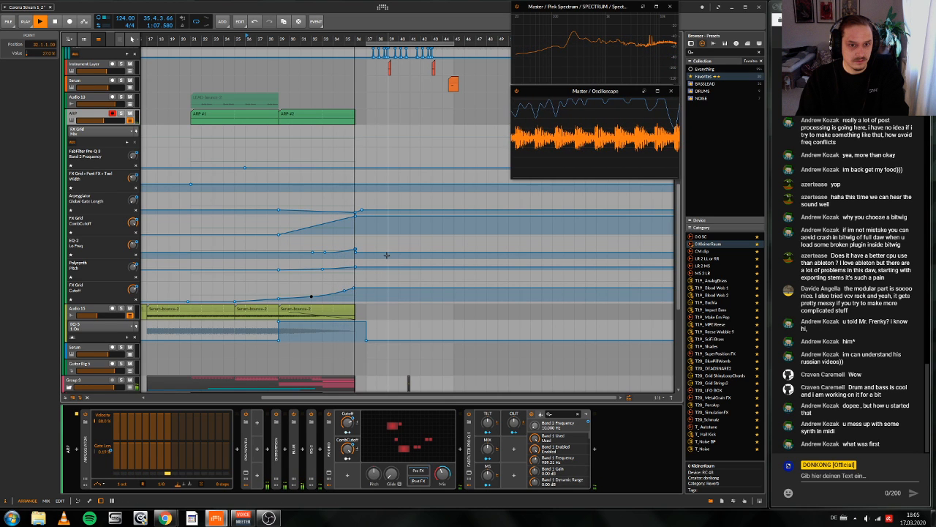
# Step: Stop playback, move the play position to bar 29, select the ARP clip starting there and play from it
pyautogui.hscroll(-4, 386, 255)
pyautogui.scroll(1, 386, 255)
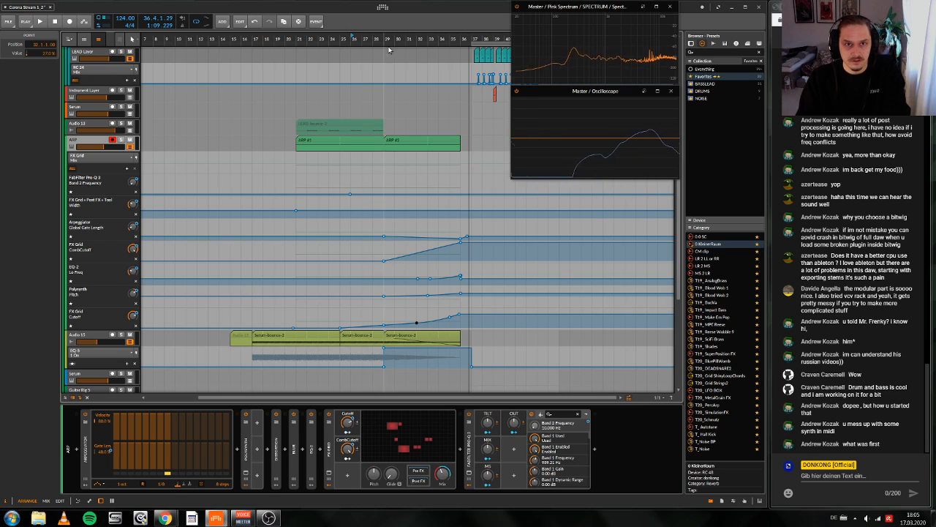
pyautogui.press('space')
pyautogui.moveTo(388, 40); pyautogui.dragTo(390, 39)
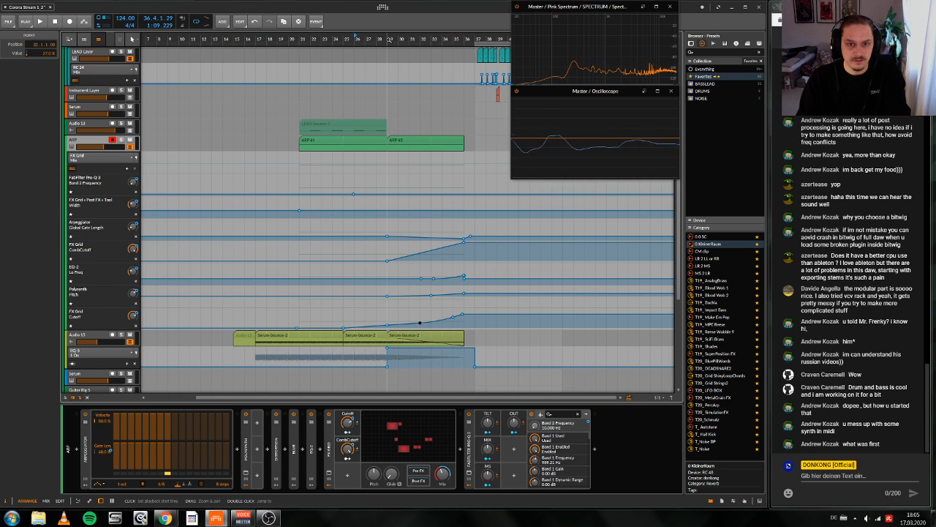
pyautogui.press('2')
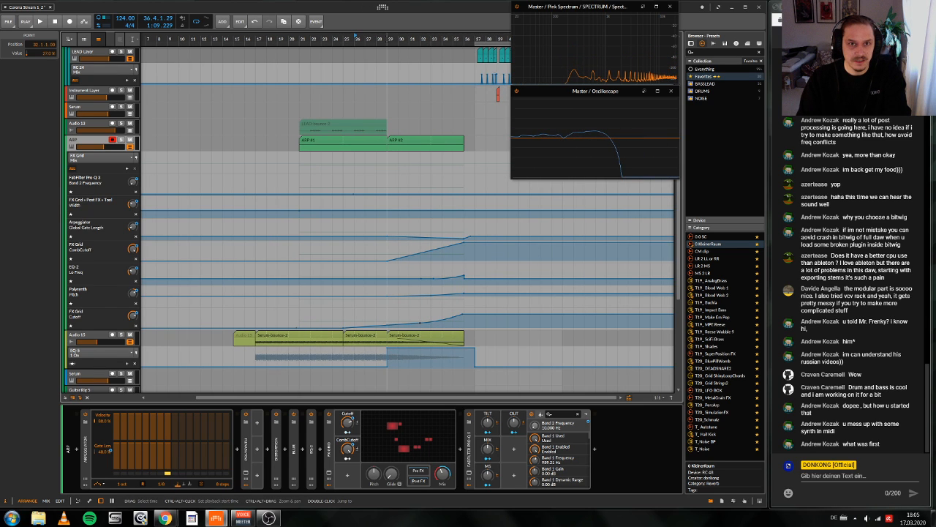
pyautogui.doubleClick(388, 40)
pyautogui.scroll(1, 418, 239)
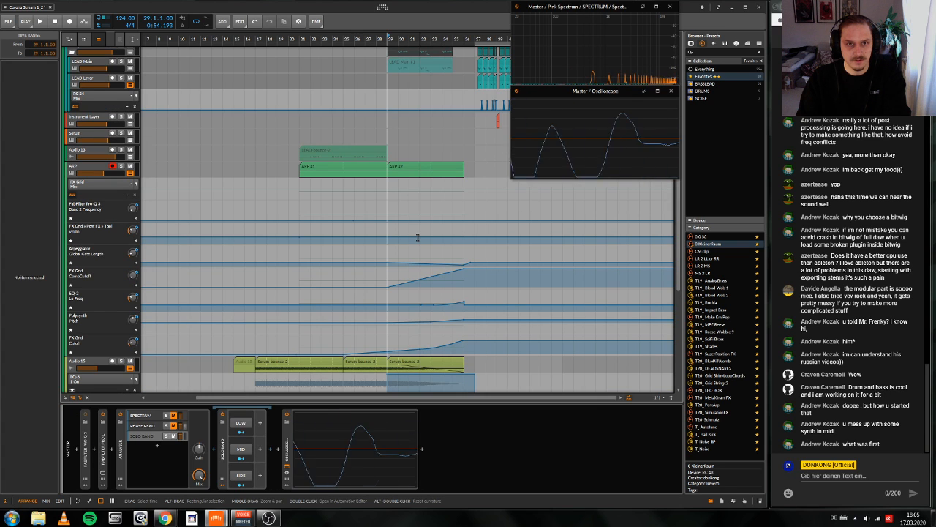
pyautogui.click(414, 170)
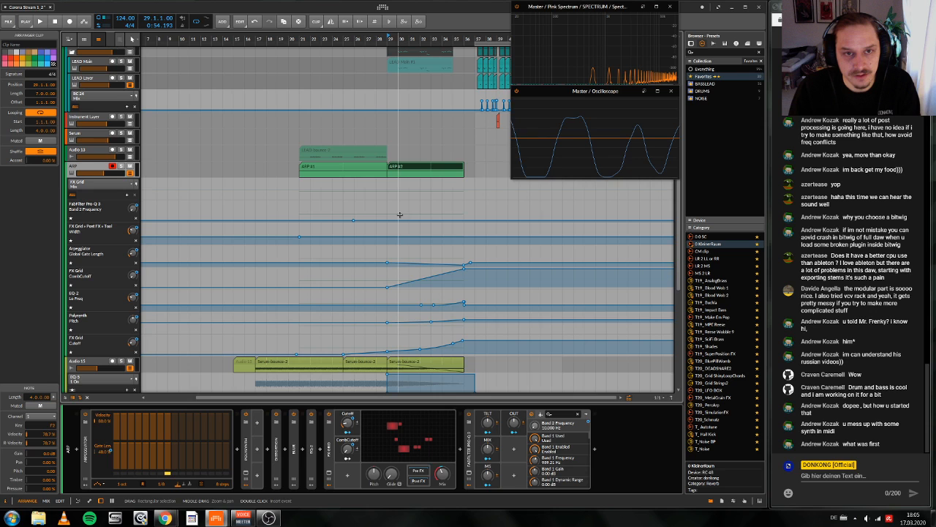
pyautogui.press('space')
# Step: Shape the ARP's Pro-Q 3 Band 2 Frequency automation into a rise through bar 29 that peaks at bar 30
pyautogui.scroll(1, 400, 215)
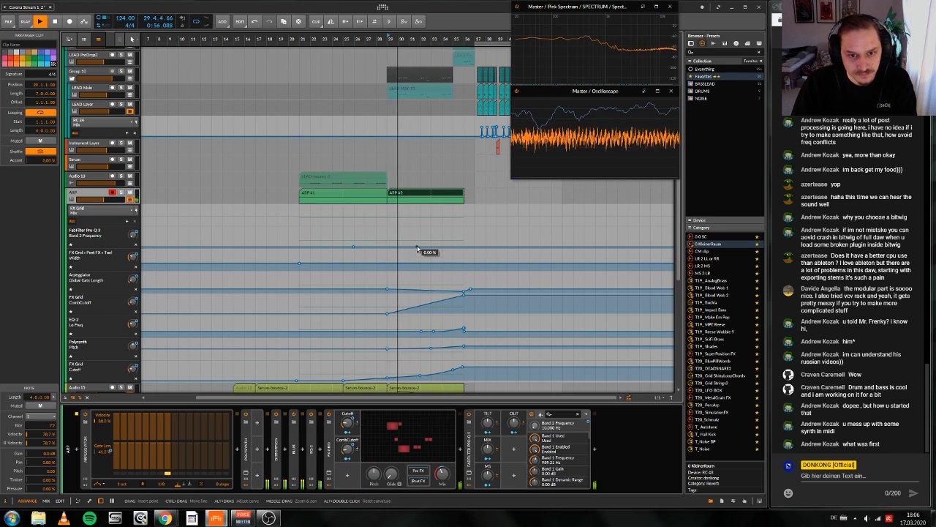
pyautogui.moveTo(429, 246)
pyautogui.mouseDown()
pyautogui.moveTo(431, 238)
pyautogui.moveTo(420, 241)
pyautogui.mouseUp()
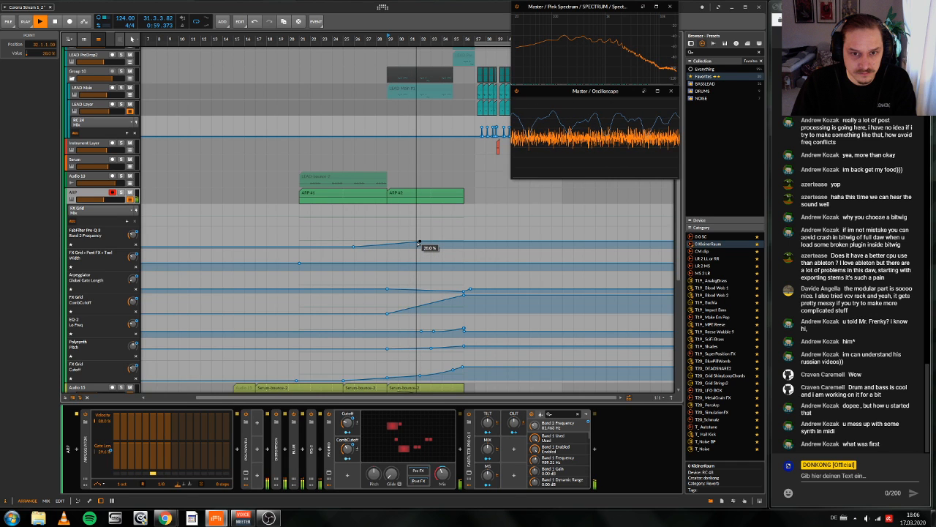
pyautogui.moveTo(417, 243); pyautogui.dragTo(411, 240)
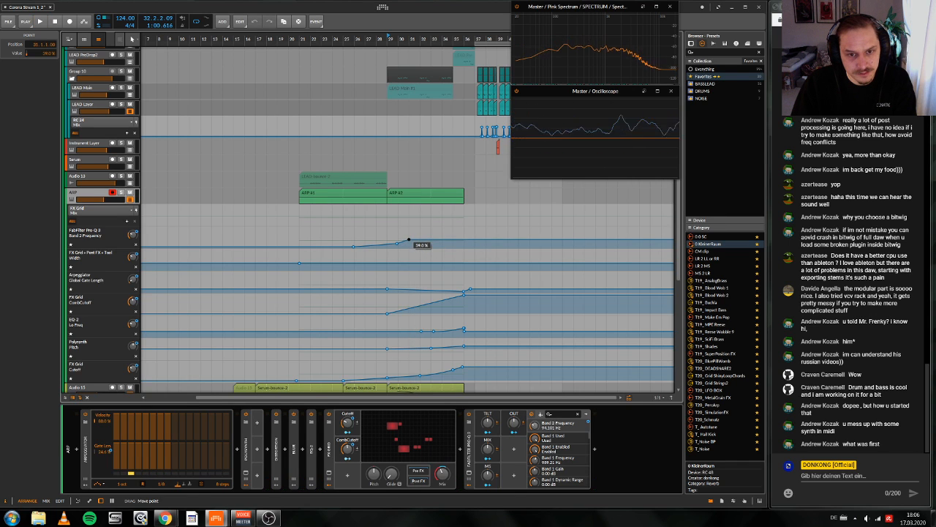
pyautogui.click(388, 245)
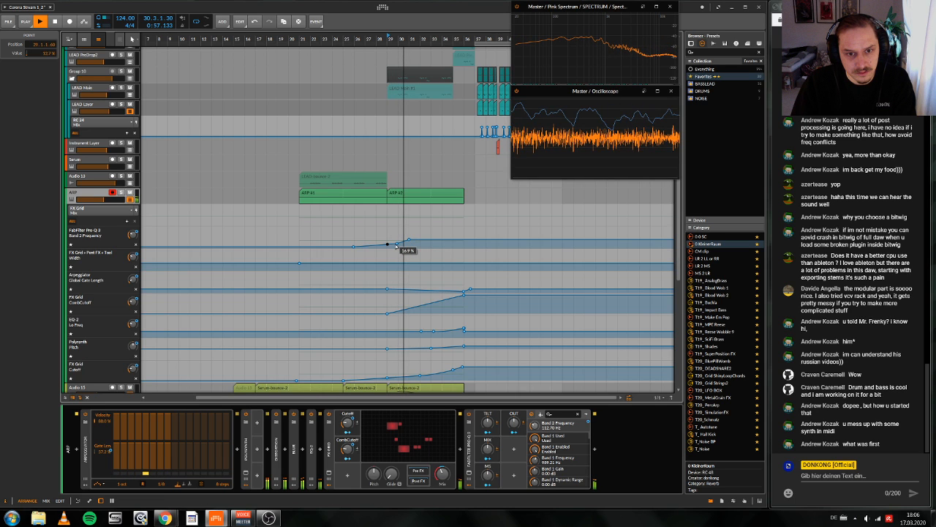
pyautogui.moveTo(395, 247); pyautogui.dragTo(398, 242)
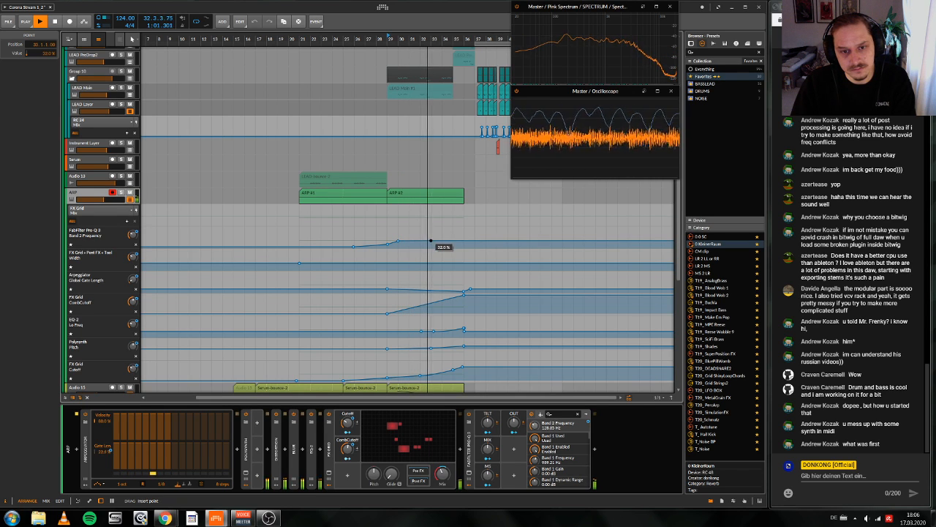
# Step: Extend the Band 2 Frequency automation with points at bar 33, 37% at bar 36 and 0% at bar 37
pyautogui.click(433, 242)
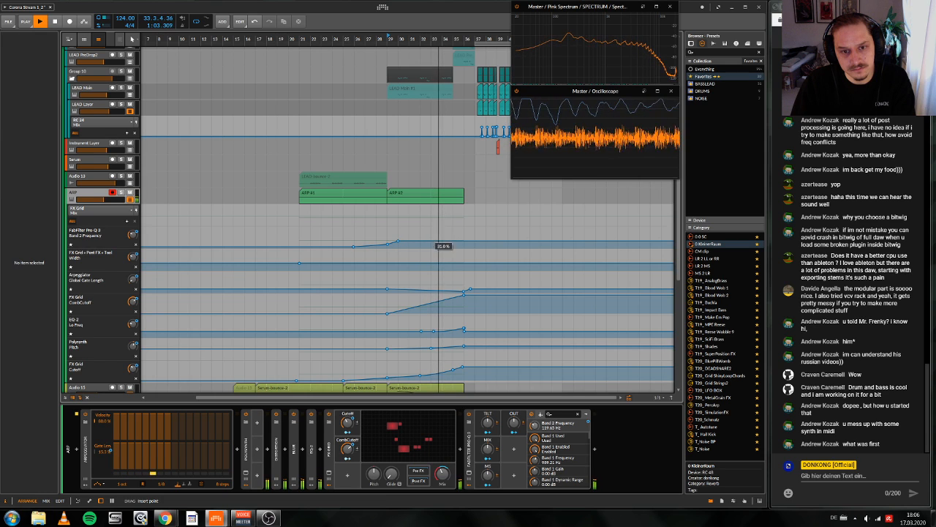
pyautogui.click(430, 242)
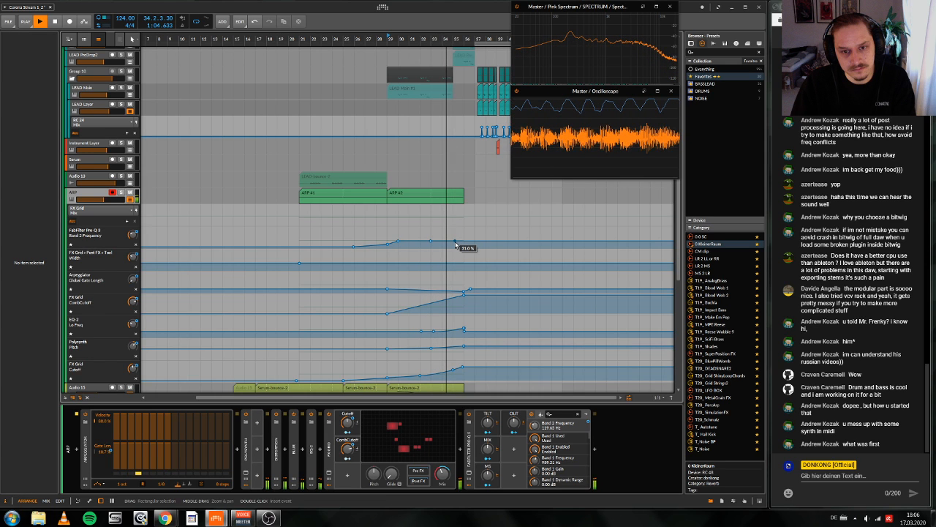
pyautogui.click(463, 242)
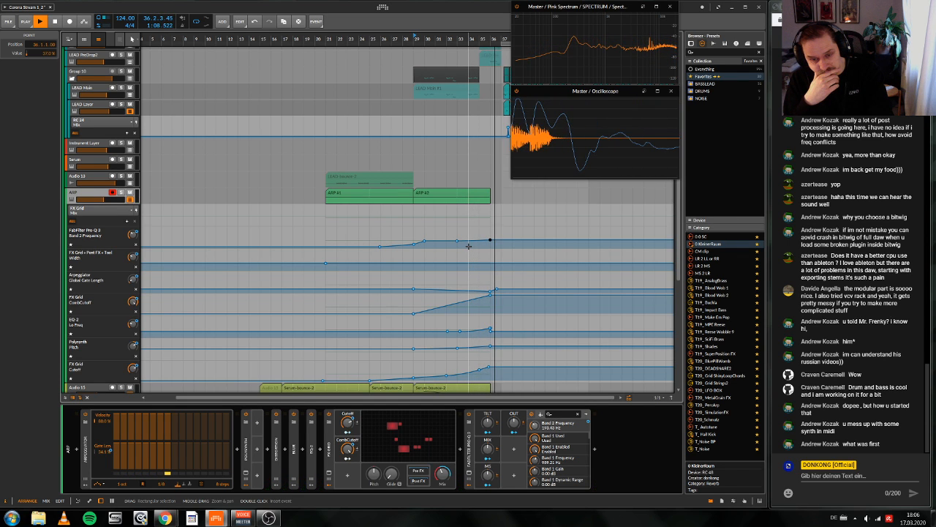
pyautogui.press('space')
pyautogui.moveTo(504, 240); pyautogui.dragTo(502, 248)
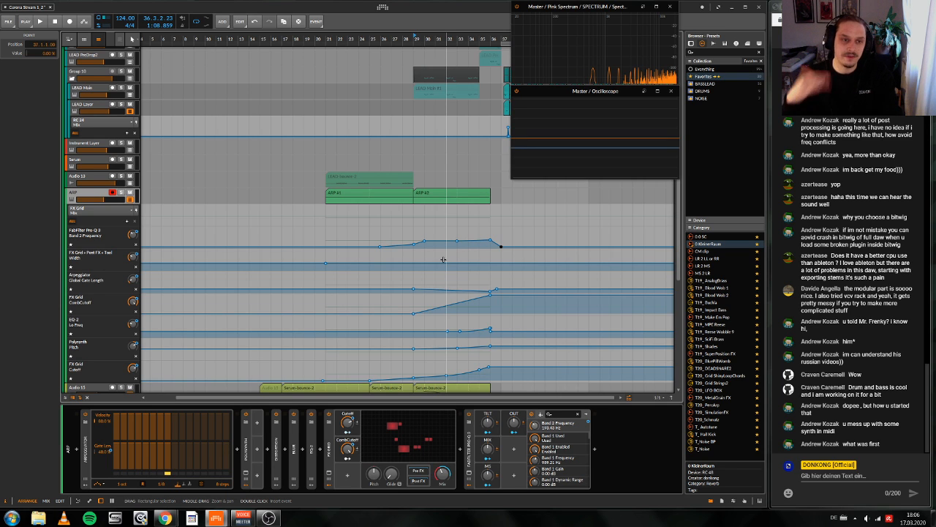
# Step: Hide the ARP's automation lanes and set the play position to bar 37
pyautogui.click(130, 199)
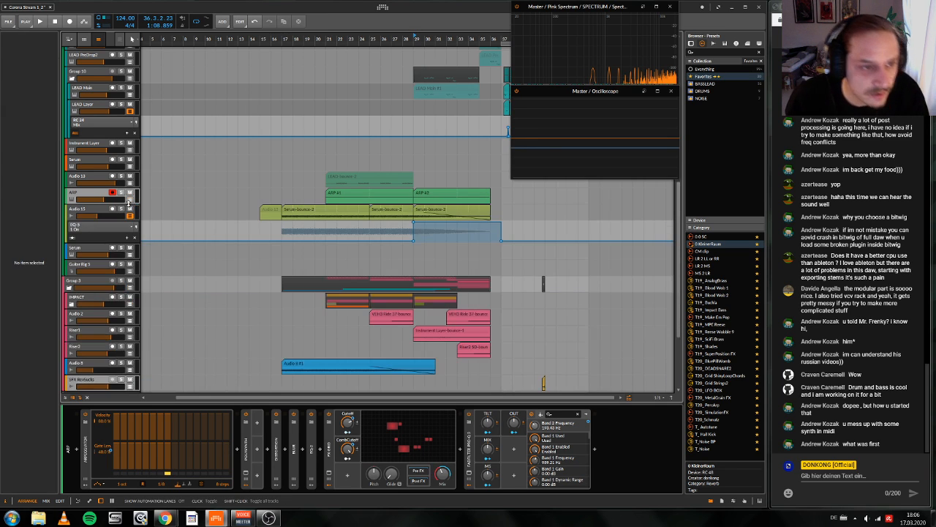
pyautogui.hscroll(-1, 264, 218)
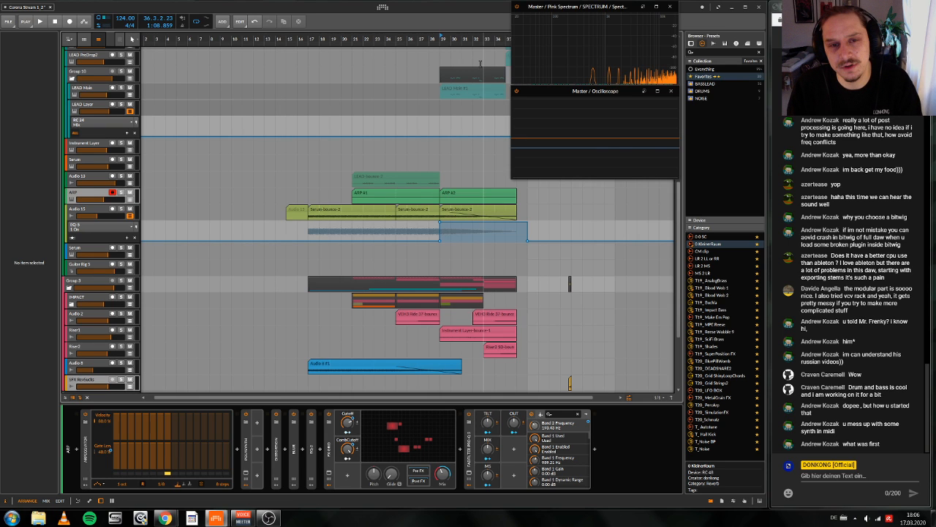
pyautogui.moveTo(489, 39); pyautogui.dragTo(410, 40)
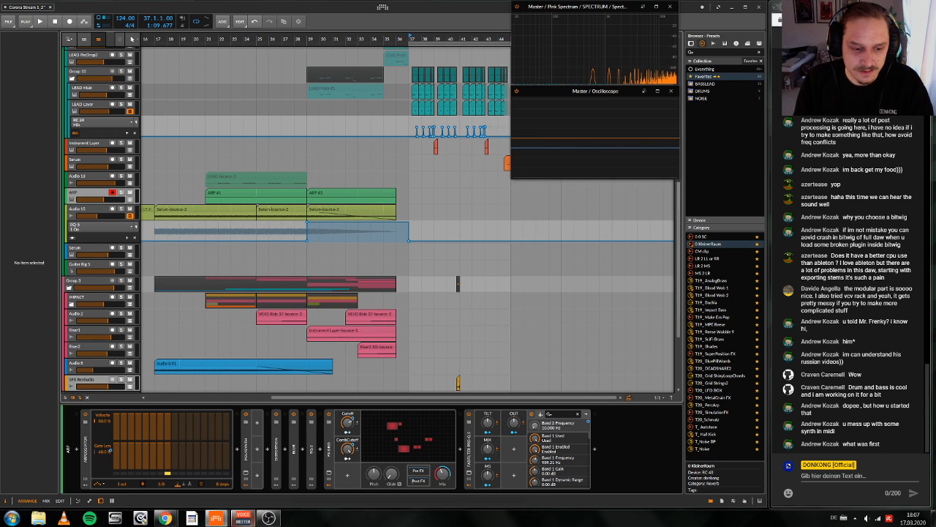
# Step: Switch to the YouTube Studio livestream dashboard in Chrome to check the stream, and return to Bitwig Studio
pyautogui.click(220, 521)
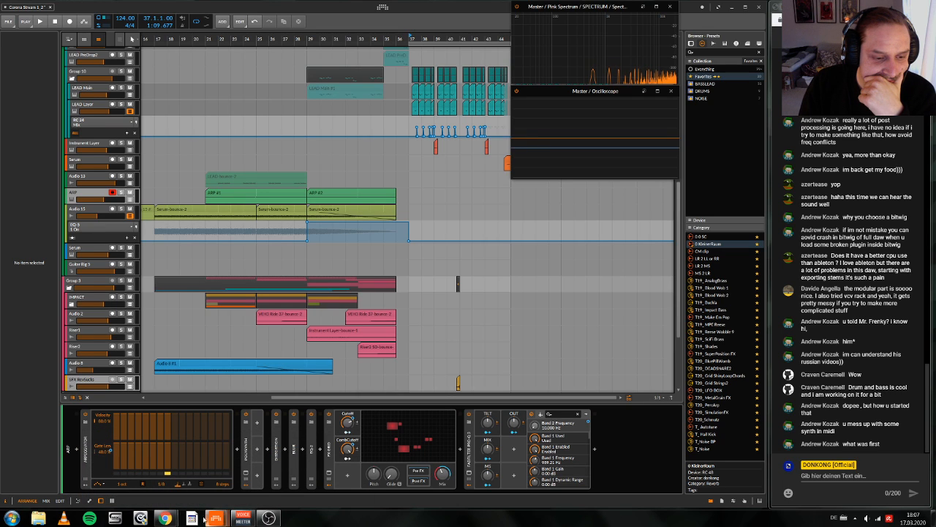
pyautogui.moveTo(165, 518)
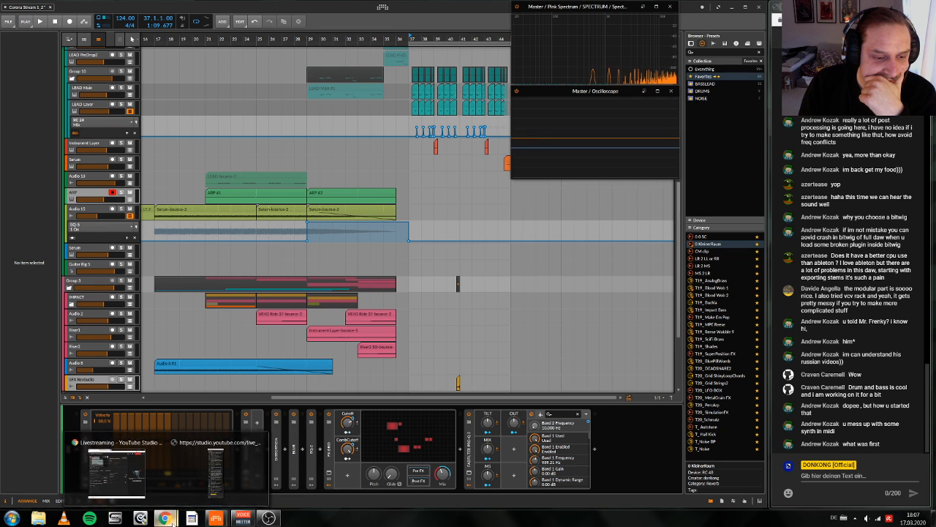
pyautogui.click(132, 496)
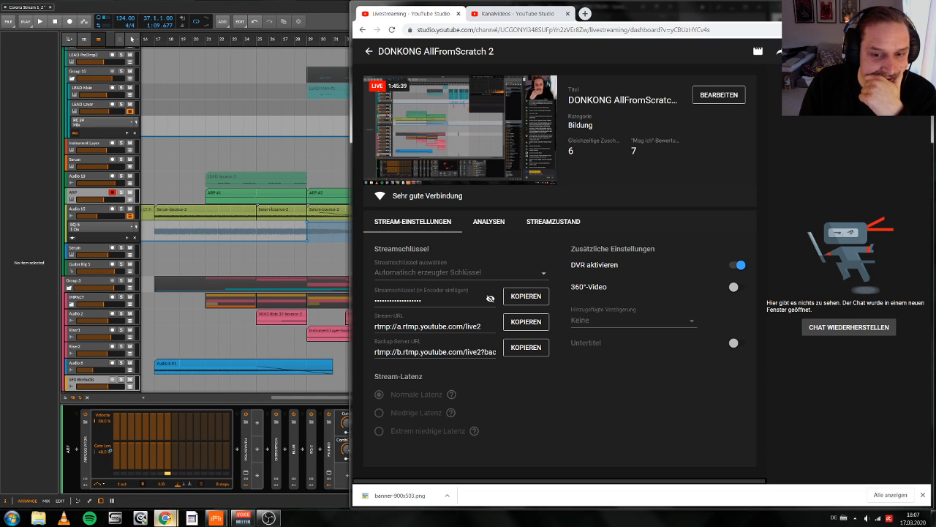
pyautogui.click(228, 397)
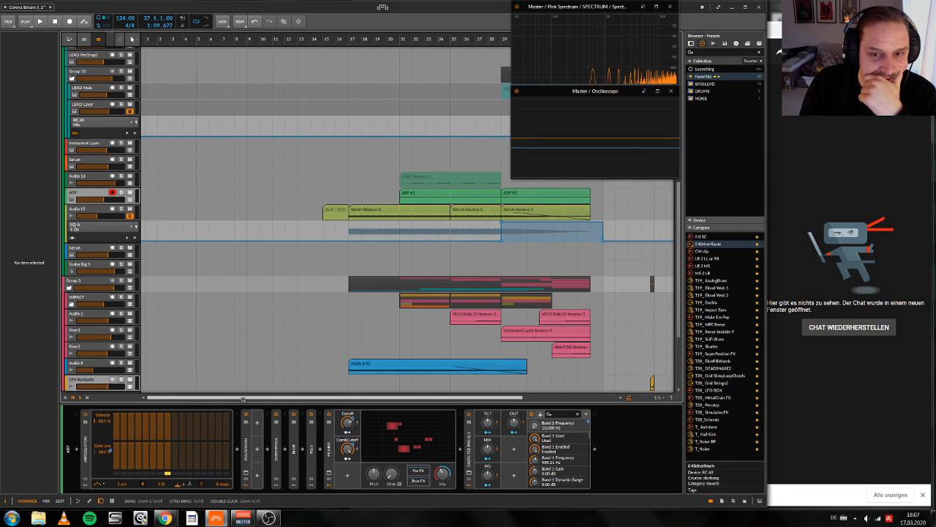
# Step: Bring the separate YouTube live chat window to the front beside the Bitwig arrangement
pyautogui.moveTo(243, 400); pyautogui.dragTo(374, 400)
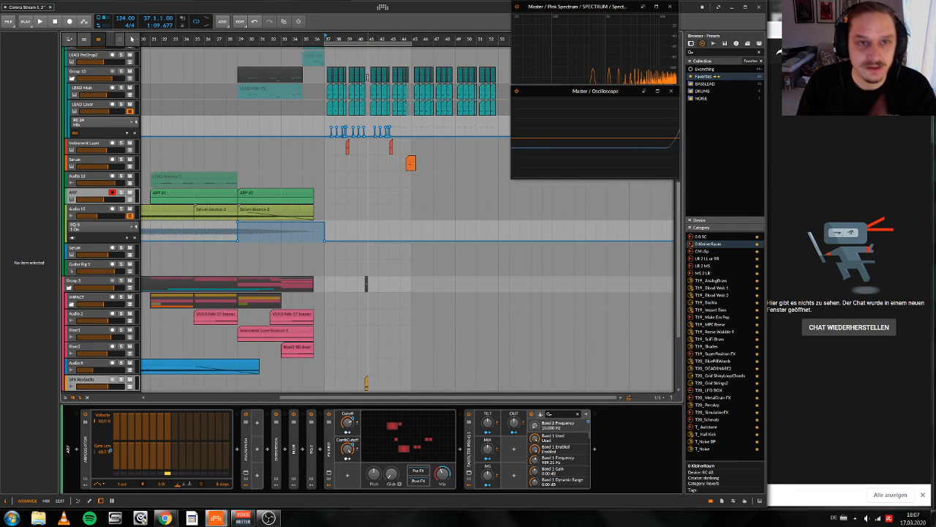
pyautogui.click(165, 518)
pyautogui.click(220, 479)
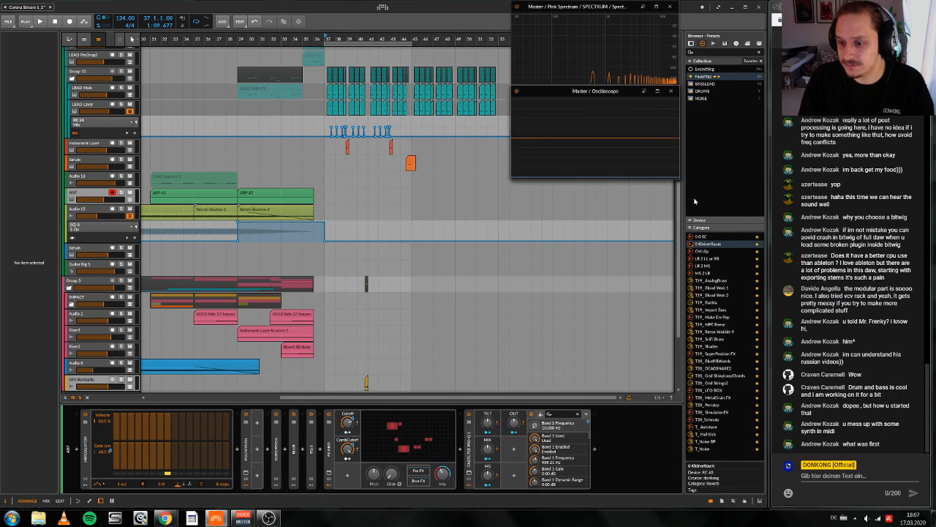
# Step: Listen to the drop from bar 37, then move the play position to bar 29 and play the build-up
pyautogui.press('space')
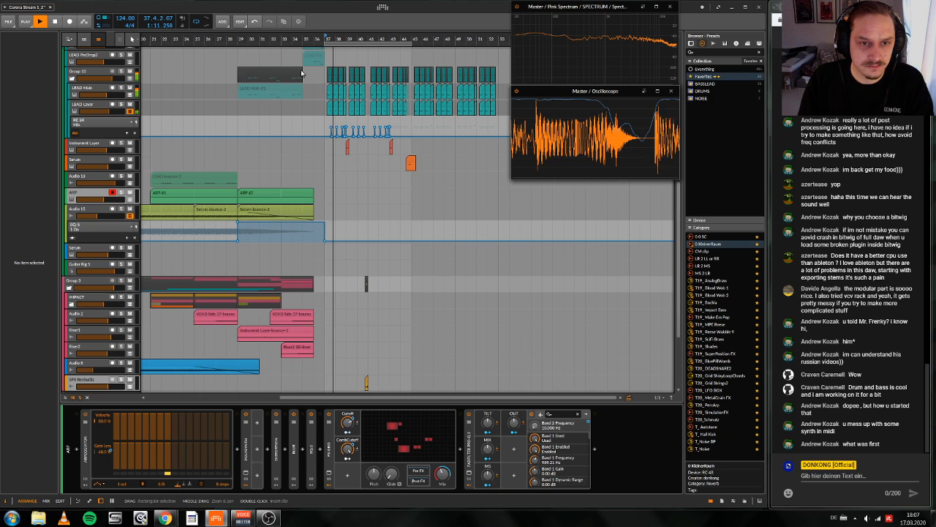
pyautogui.scroll(3, 301, 73)
pyautogui.press('space')
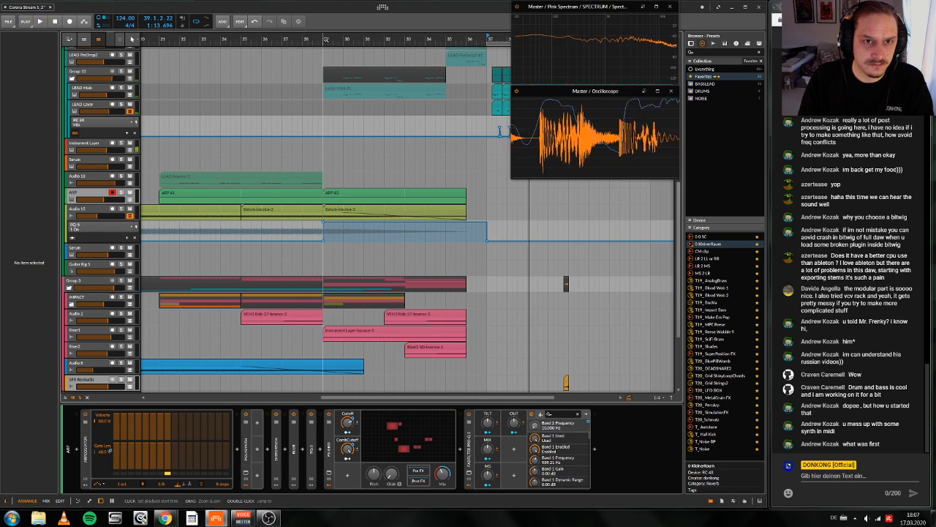
pyautogui.press('space')
pyautogui.scroll(1, 314, 146)
pyautogui.press('space')
pyautogui.scroll(6, 316, 269)
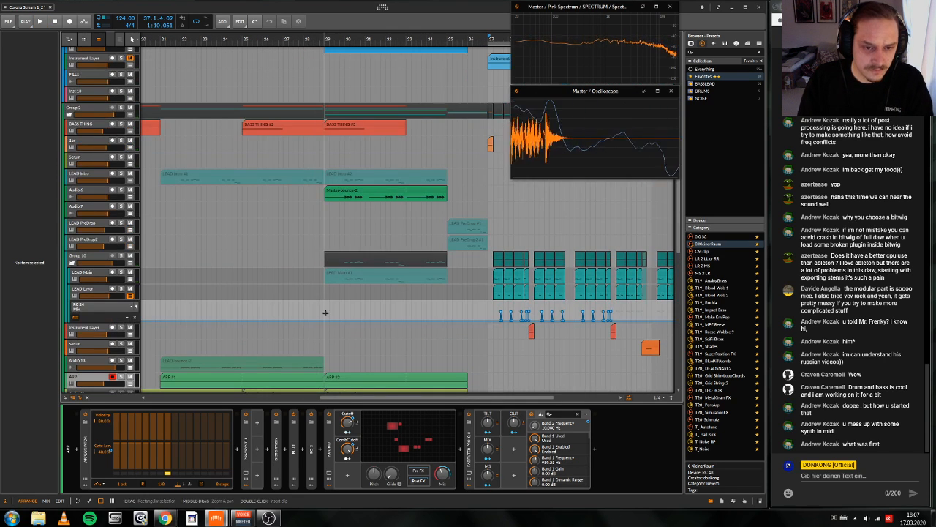
pyautogui.click(323, 317)
pyautogui.press('space')
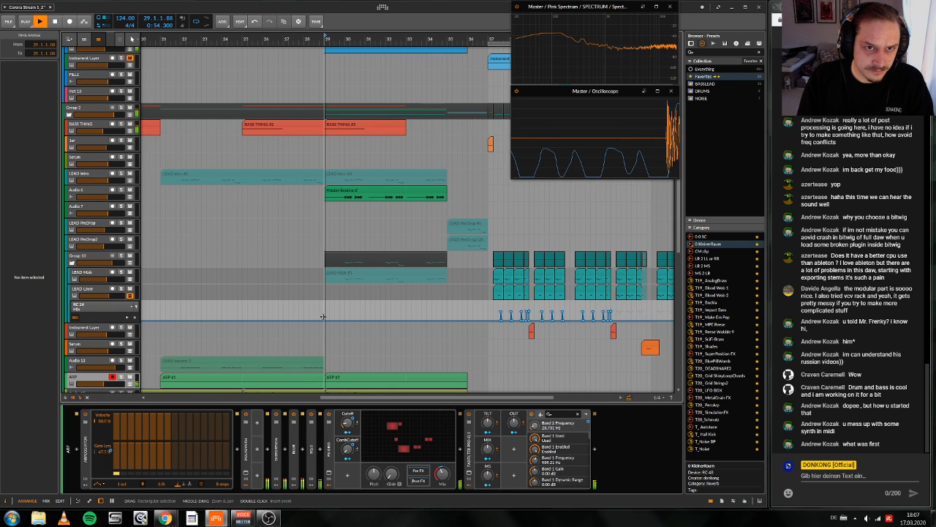
# Step: Hide the automation lanes of LEAD Layer and the audio track below ARP, and collapse Group 10
pyautogui.click(131, 295)
pyautogui.scroll(-2, 110, 270)
pyautogui.click(72, 209)
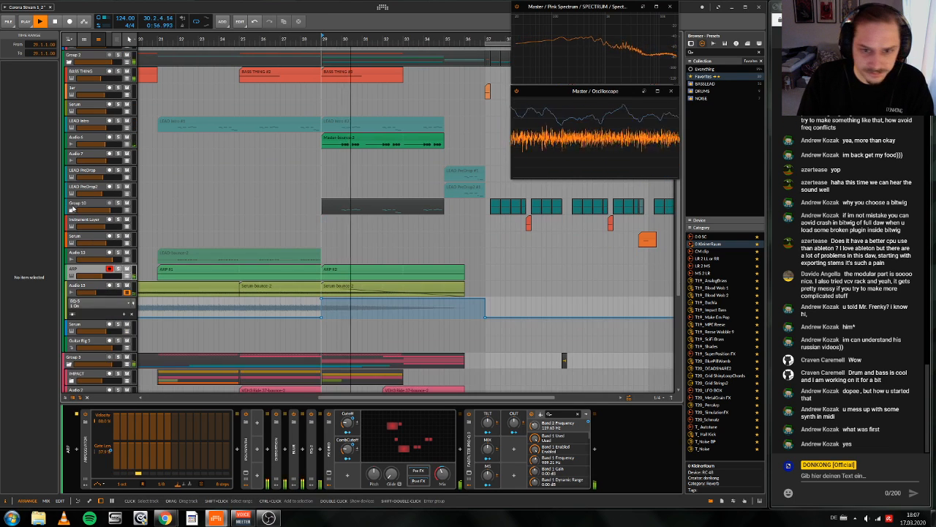
pyautogui.press('space')
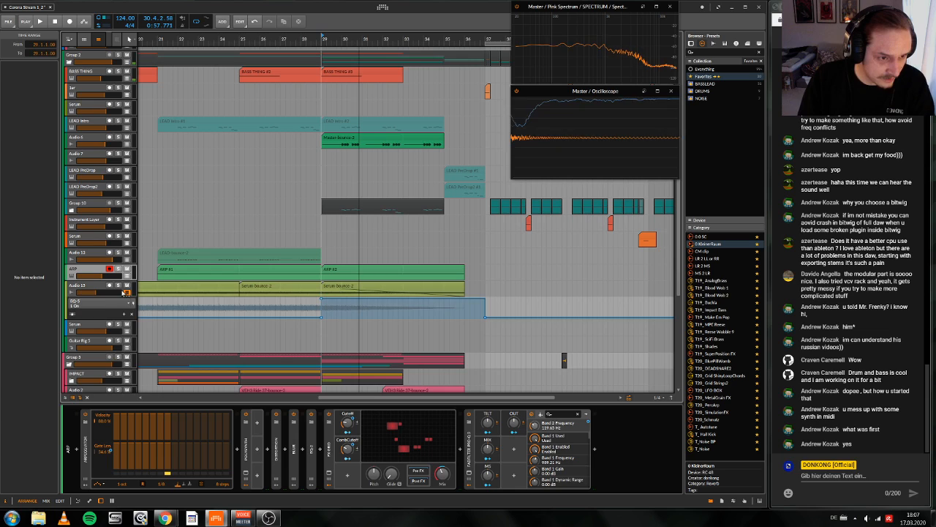
pyautogui.click(127, 292)
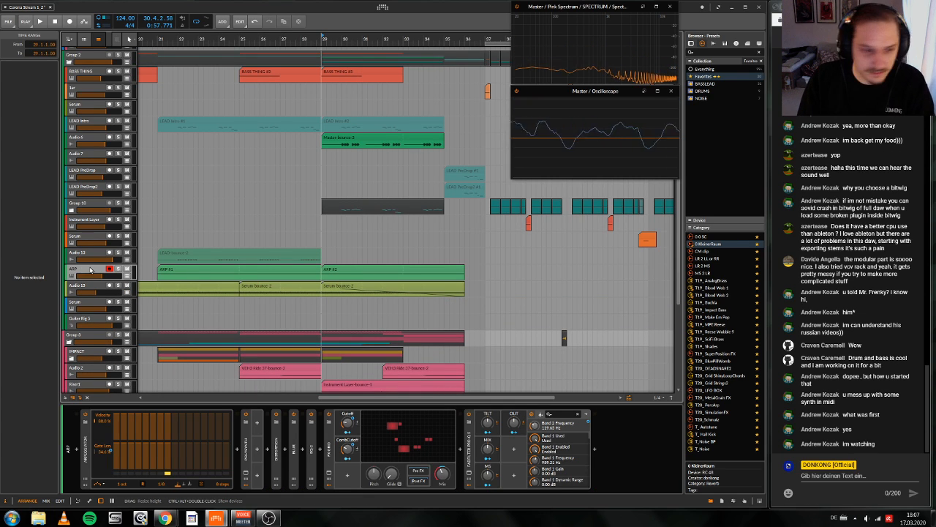
# Step: Copy the ARP track's Arpeggiator to the empty Serum track below and place it before the Serum instrument
pyautogui.moveTo(306, 38); pyautogui.dragTo(354, 61)
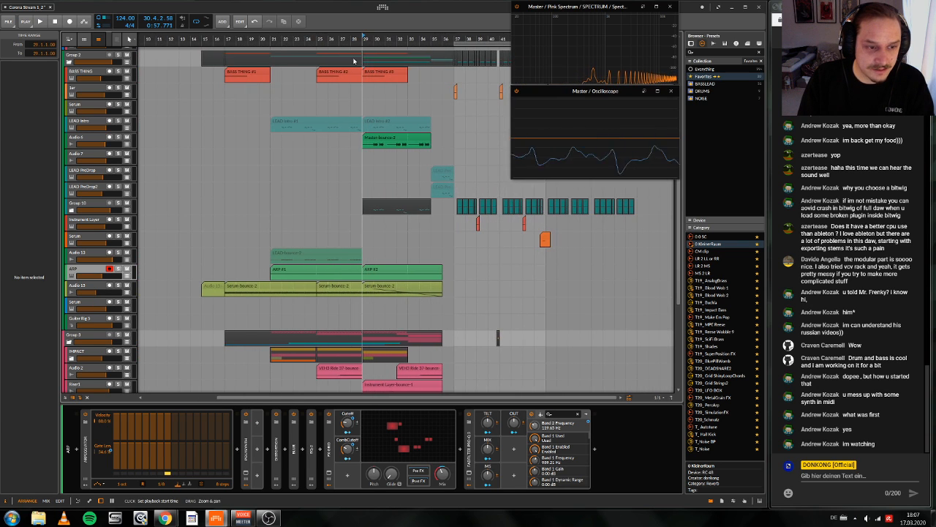
pyautogui.click(97, 302)
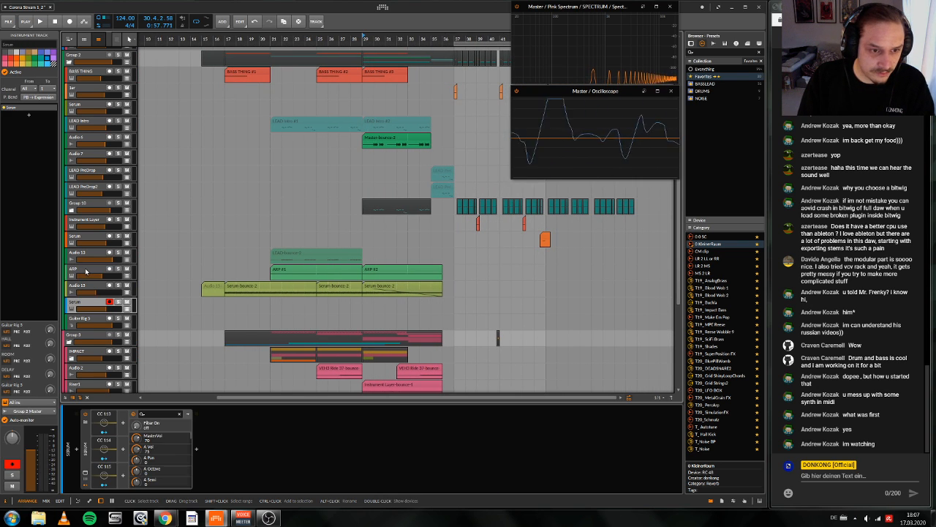
pyautogui.click(79, 272)
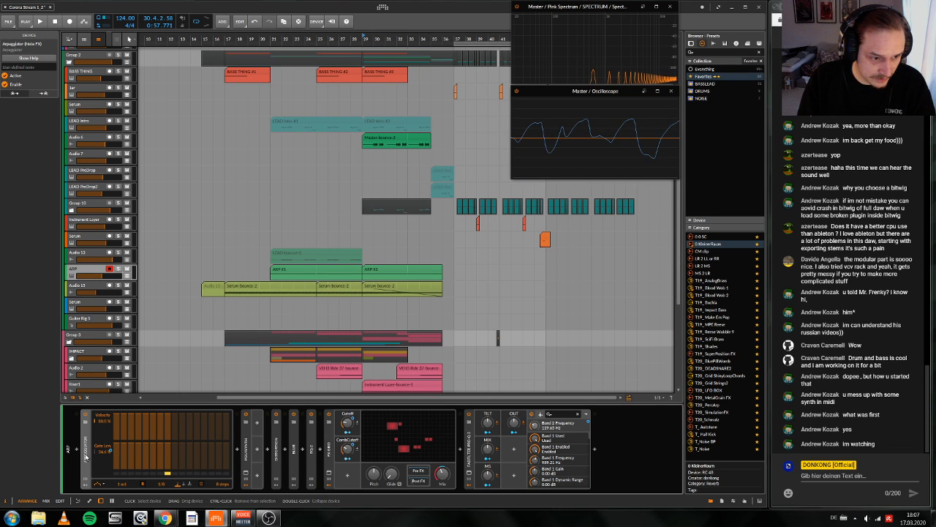
pyautogui.click(89, 303)
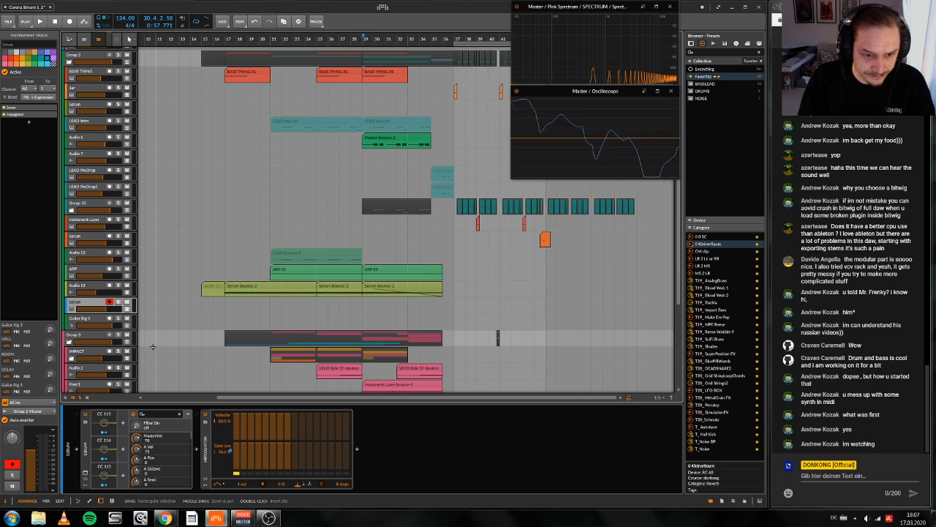
pyautogui.click(98, 449)
pyautogui.moveTo(78, 448); pyautogui.dragTo(79, 449)
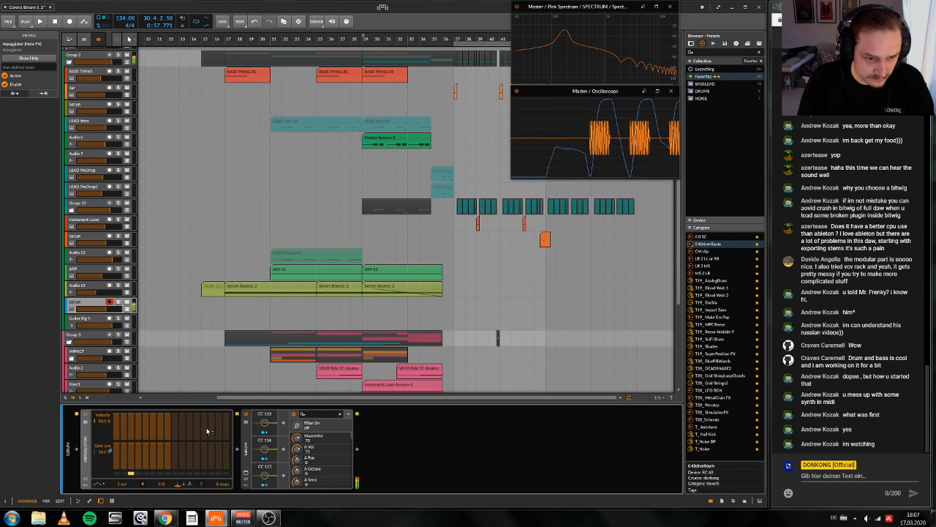
# Step: Enable the multiband Compressor in Serum's effects, audition the sound with the build-up, and close the plug-in window
pyautogui.click(246, 472)
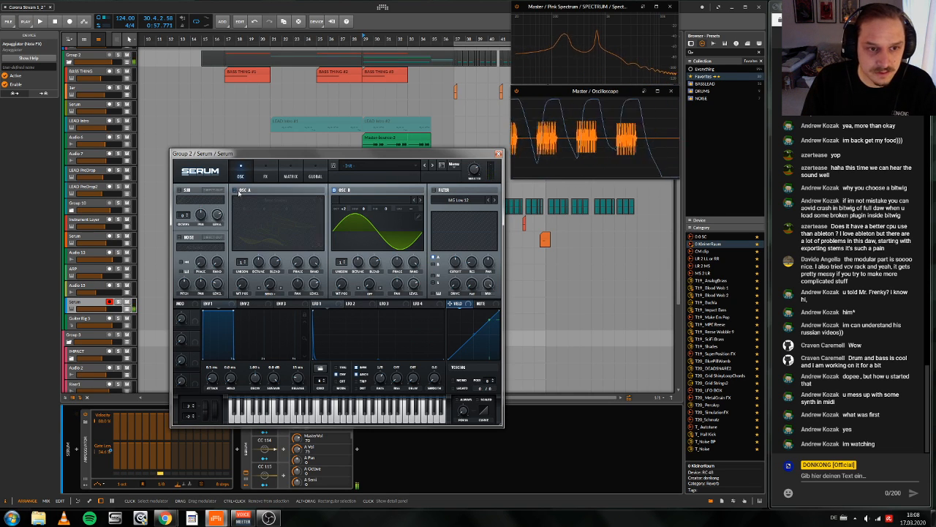
pyautogui.click(269, 177)
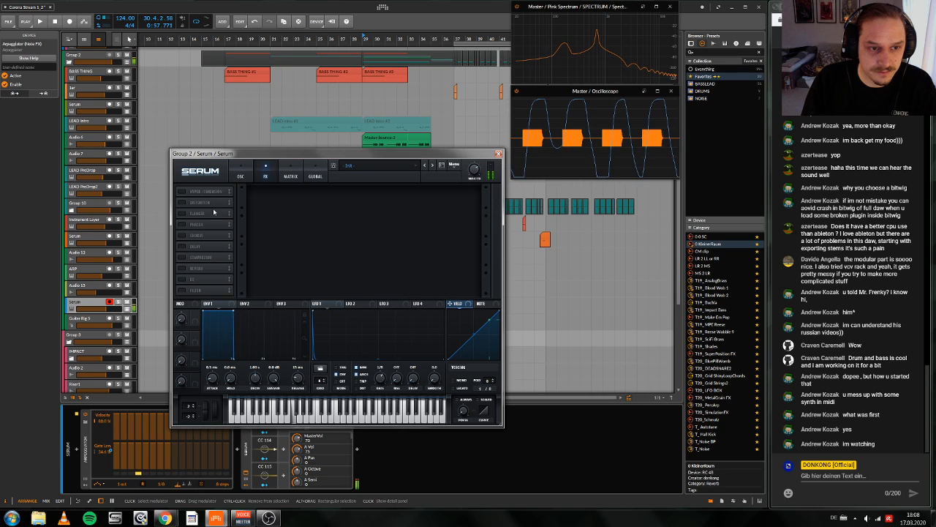
pyautogui.click(182, 257)
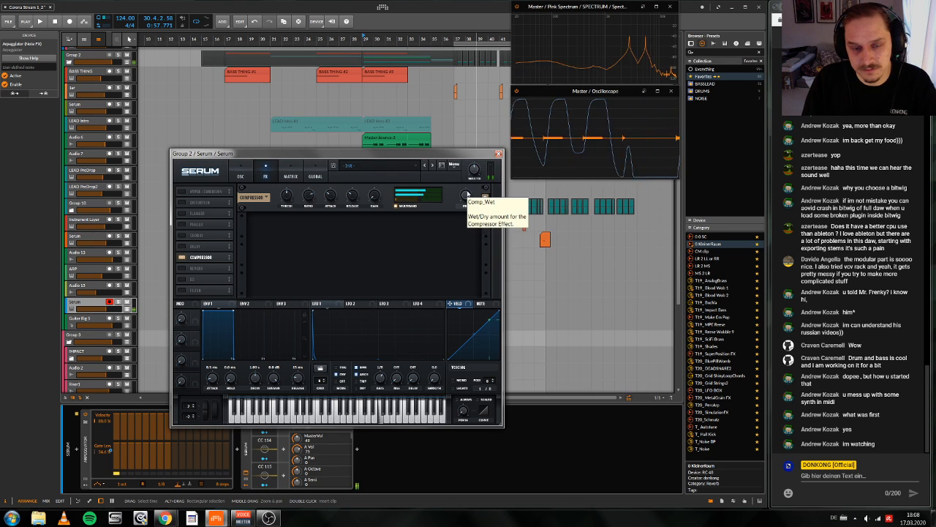
pyautogui.click(354, 50)
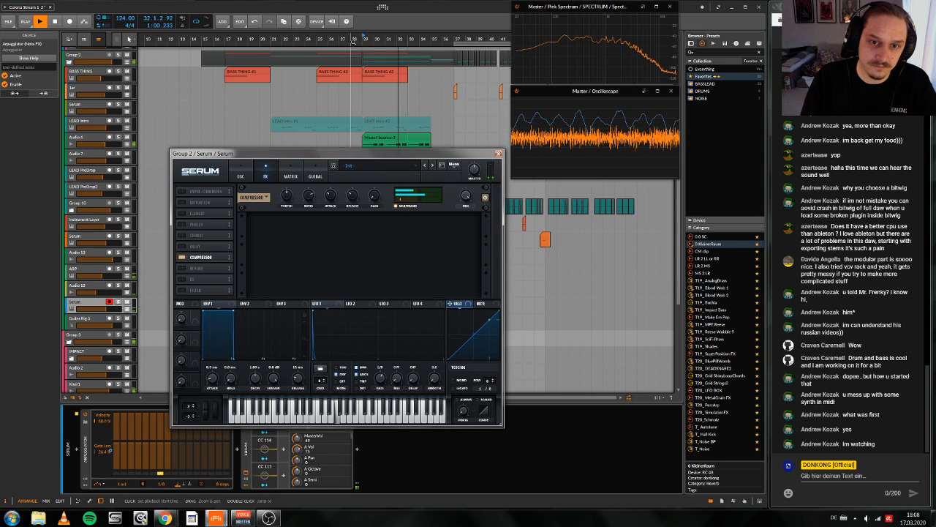
pyautogui.press('space')
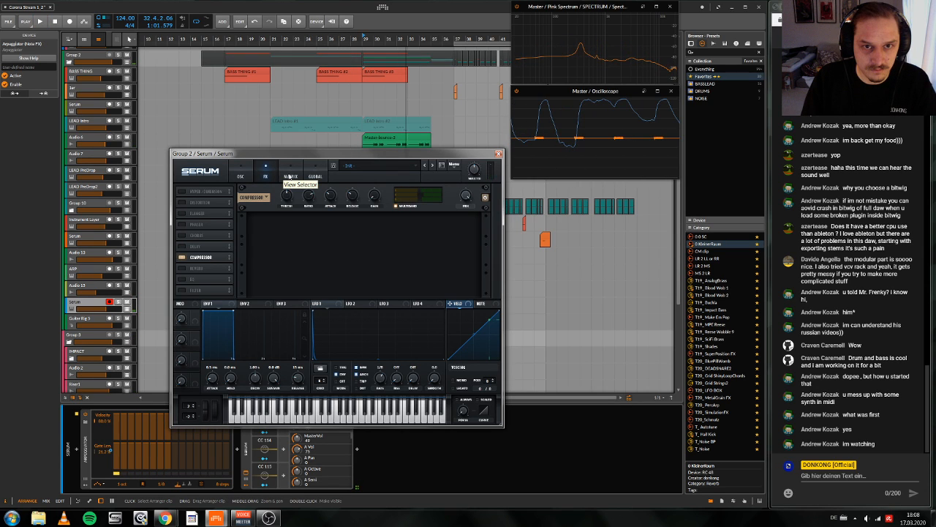
pyautogui.click(499, 154)
# Step: Copy the ARP clip at bar 29 onto the Serum track below and play it with the build-up
pyautogui.moveTo(425, 221); pyautogui.dragTo(372, 273)
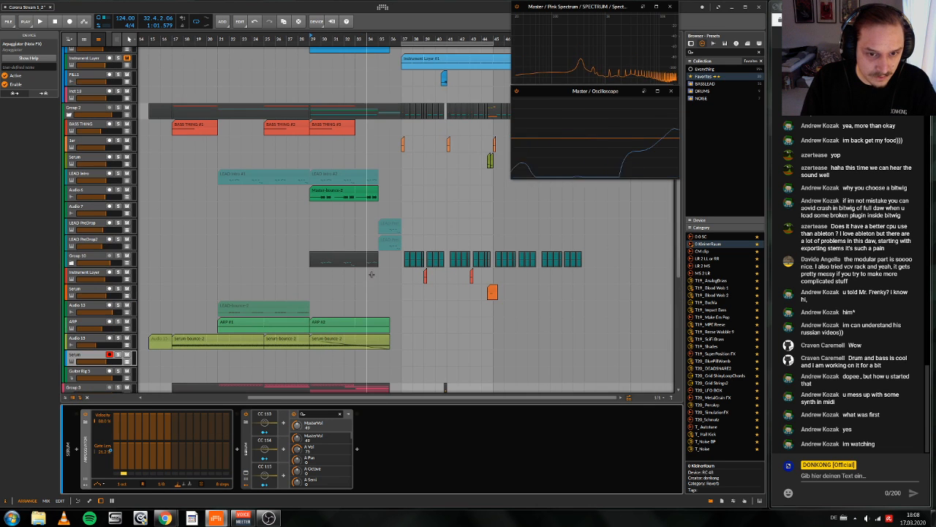
pyautogui.moveTo(331, 325); pyautogui.dragTo(333, 360)
pyautogui.press('space')
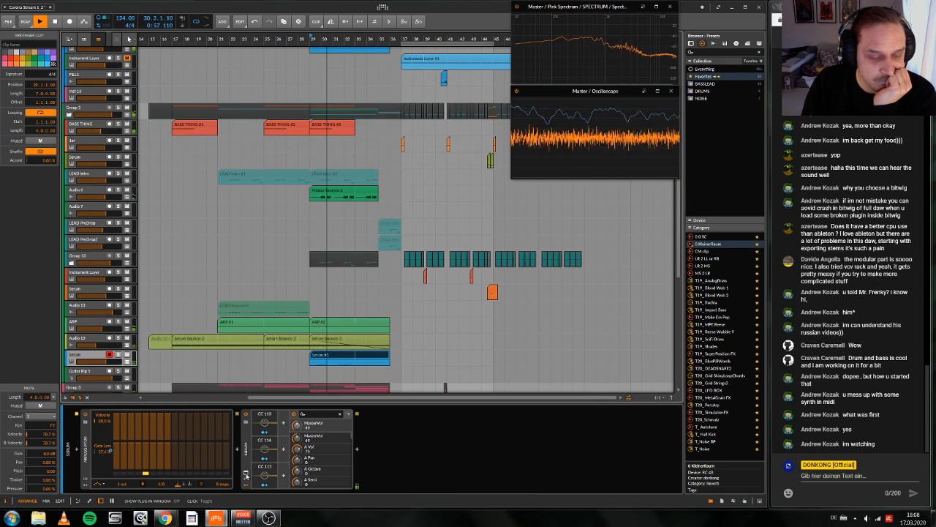
# Step: Limit the Serum track's Arpeggiator to 4 steps with lower velocity on alternate steps, and audition the pattern
pyautogui.click(245, 472)
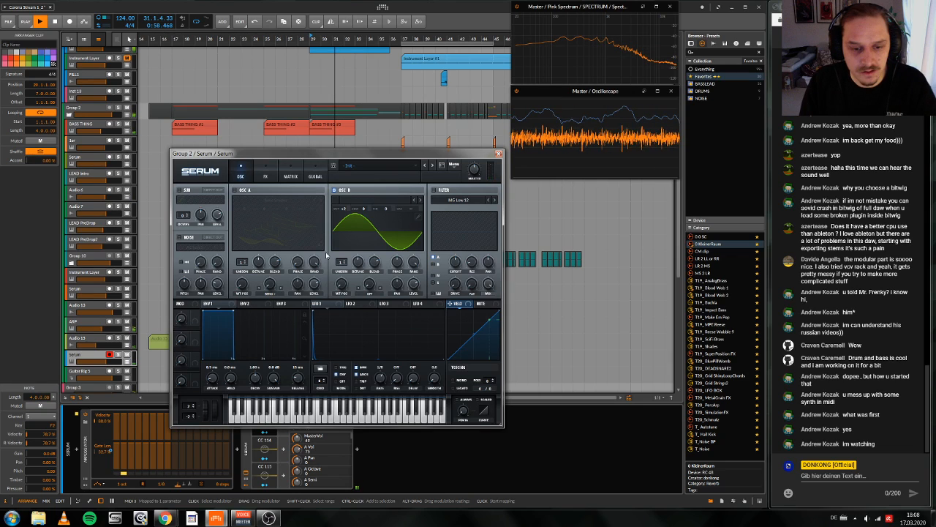
pyautogui.press('space')
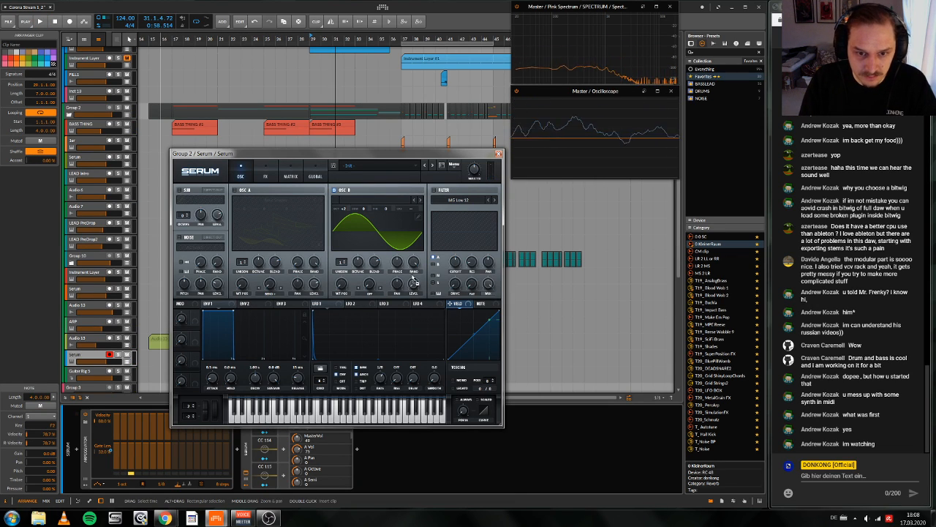
pyautogui.click(112, 434)
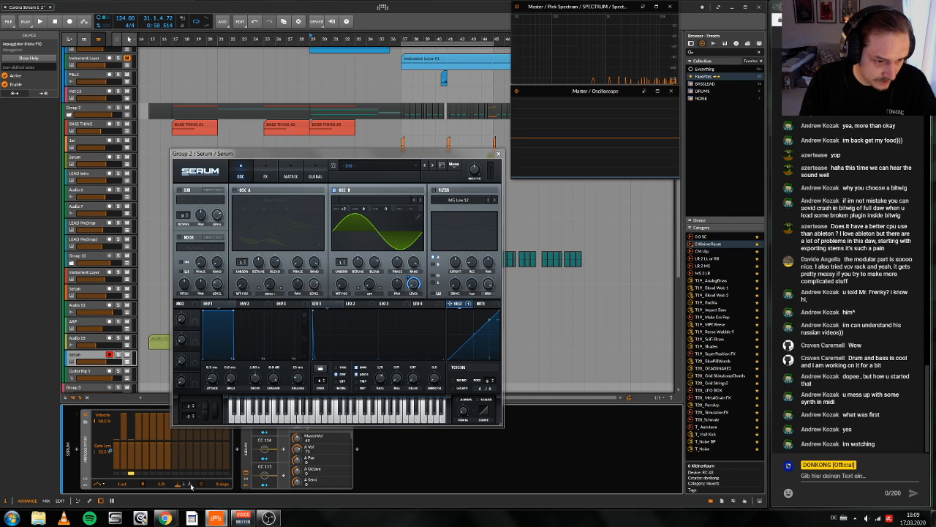
pyautogui.press('space')
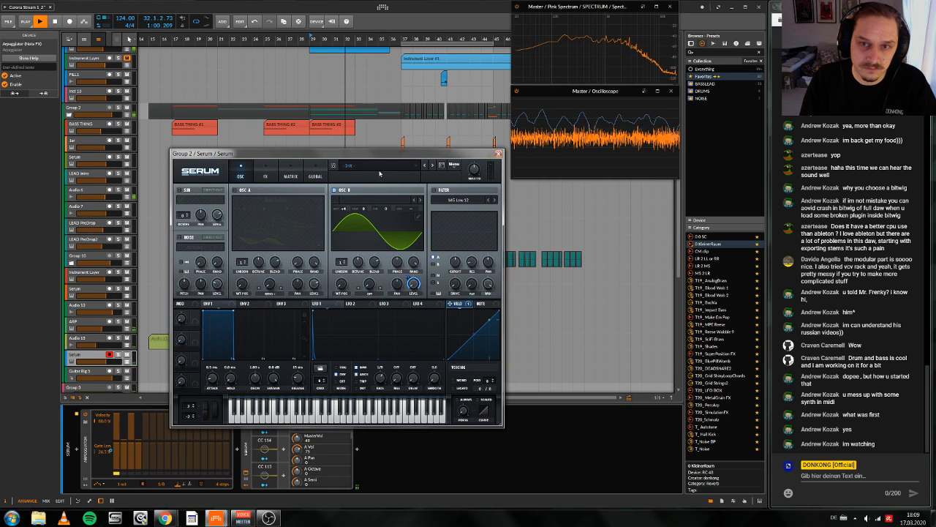
# Step: Lower Serum's master volume to about 38% while replaying the build-up from bar 29
pyautogui.click(265, 173)
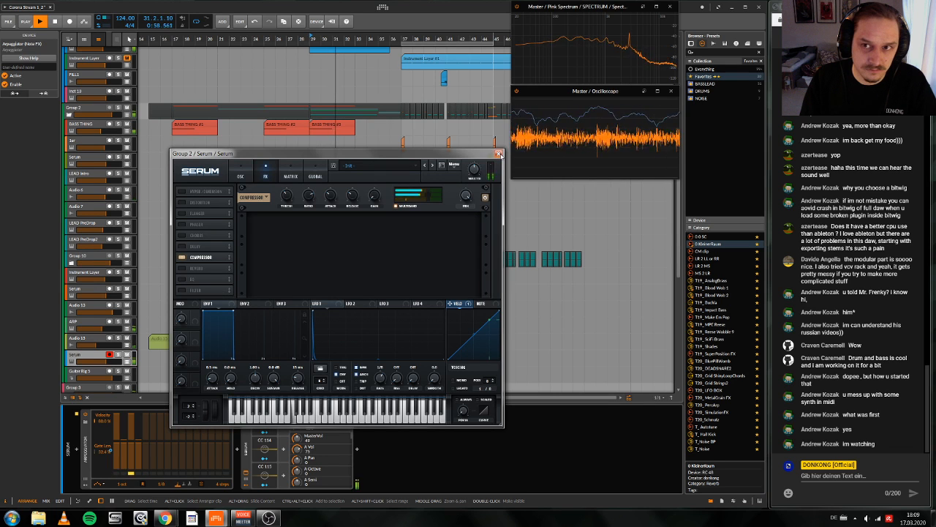
pyautogui.moveTo(472, 174); pyautogui.dragTo(472, 183)
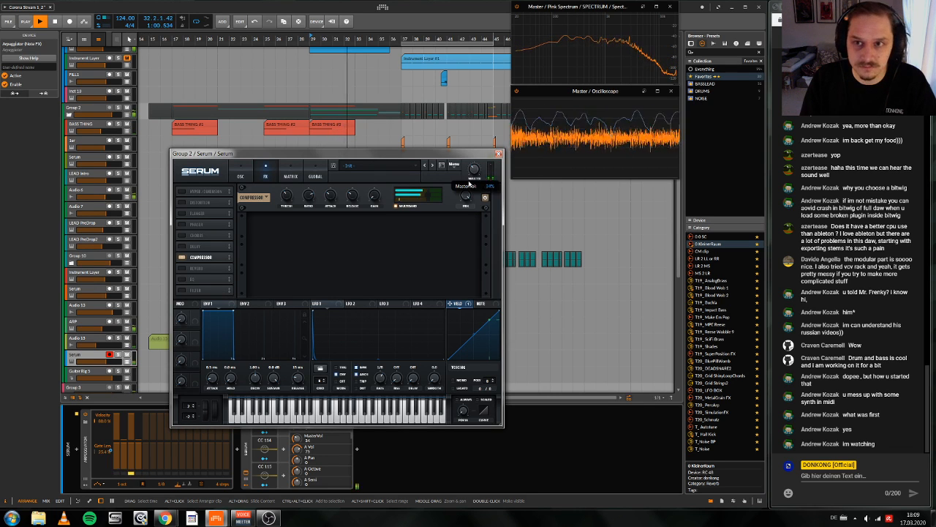
pyautogui.press('space')
pyautogui.press('space')
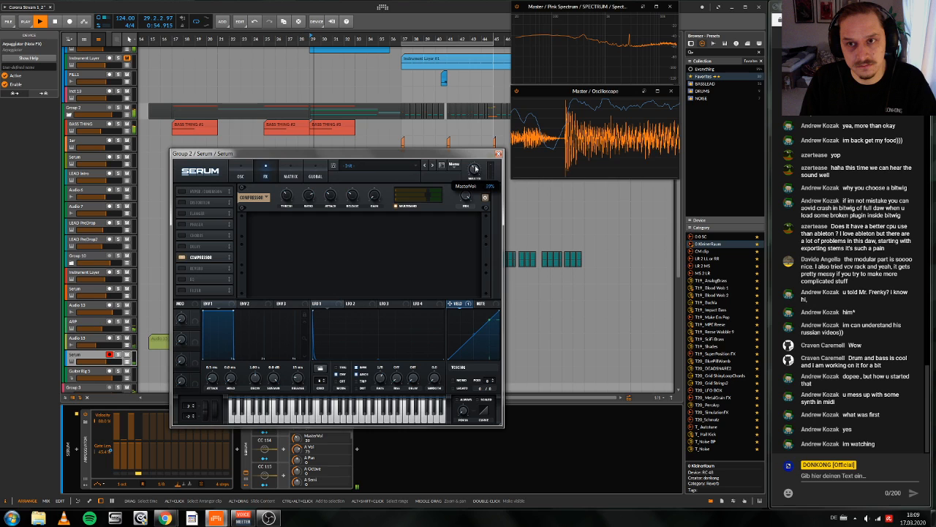
# Step: Switch Serum's filter to the SampHold- type, enable it for OSC B, and adjust its mix during playback
pyautogui.click(241, 175)
pyautogui.click(459, 199)
pyautogui.press('space')
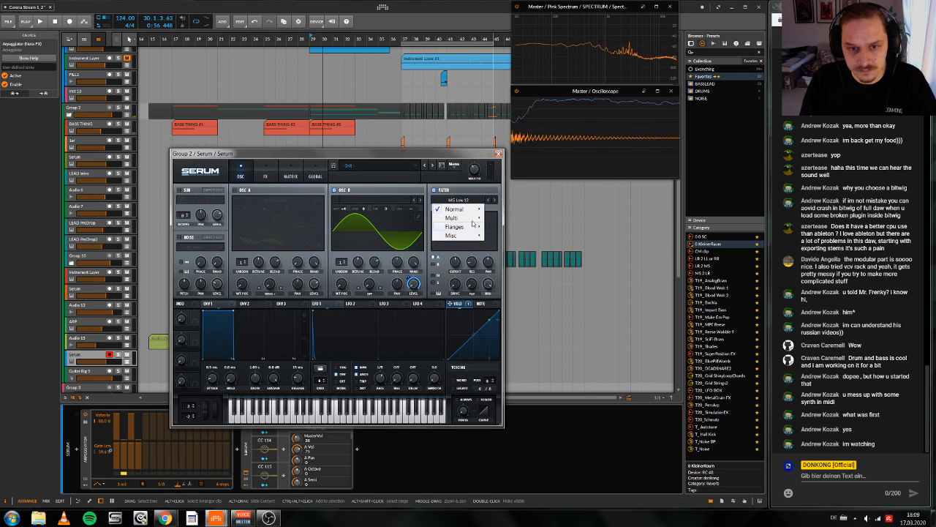
pyautogui.moveTo(474, 237)
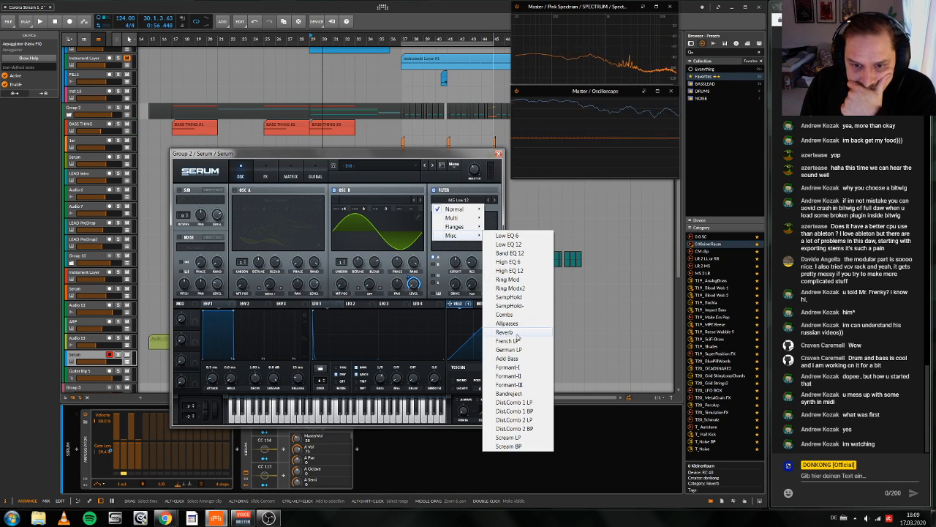
pyautogui.click(520, 305)
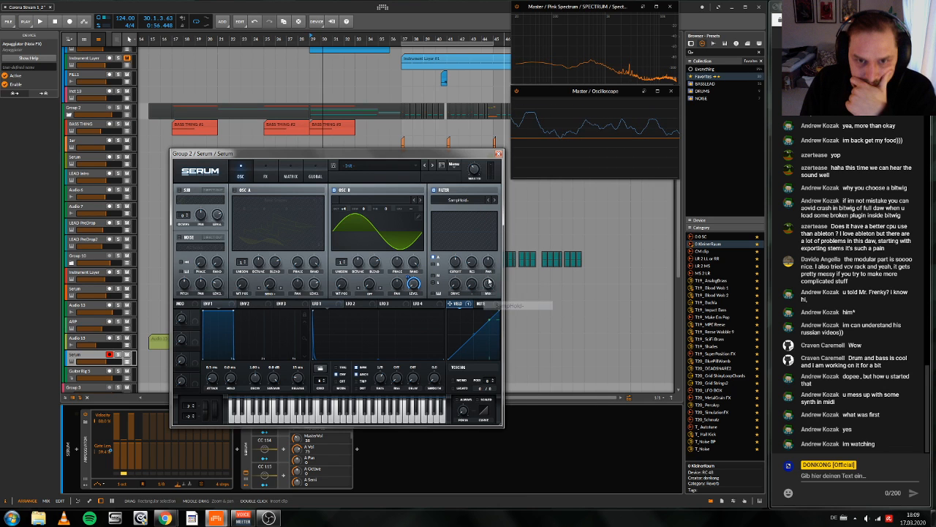
pyautogui.press('space')
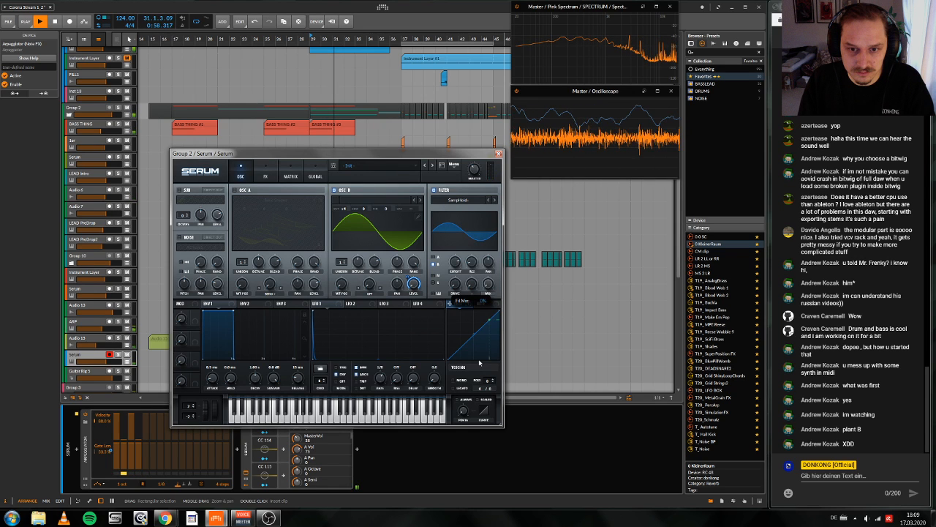
pyautogui.press('space')
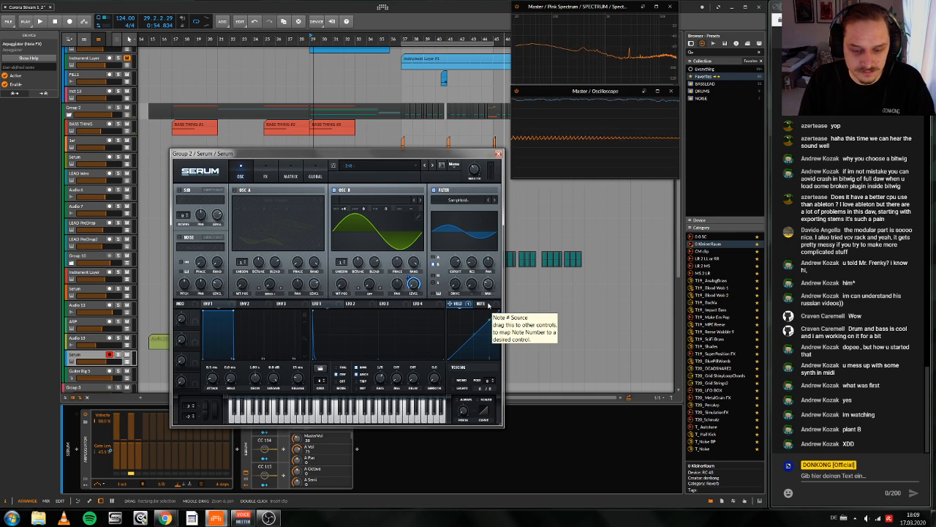
pyautogui.press('space')
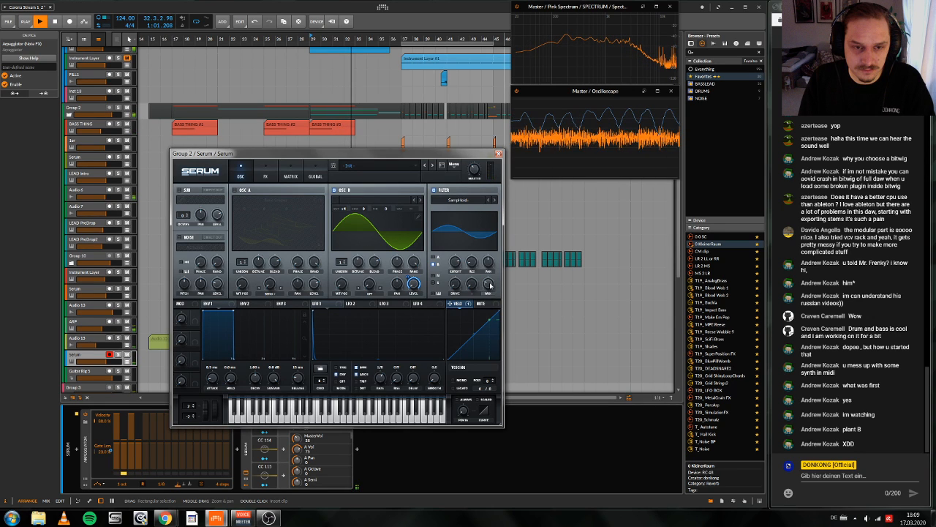
# Step: Enable the filter in Serum's FX rack, move it ahead of the compressor, and set its type to Ring Mod
pyautogui.click(265, 172)
pyautogui.click(183, 290)
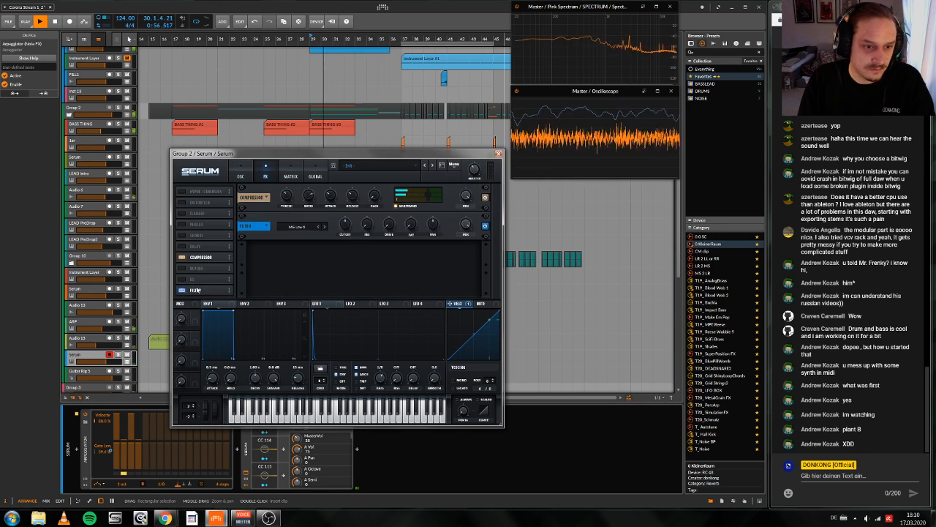
pyautogui.moveTo(202, 290); pyautogui.dragTo(201, 192)
pyautogui.click(296, 199)
pyautogui.moveTo(318, 235)
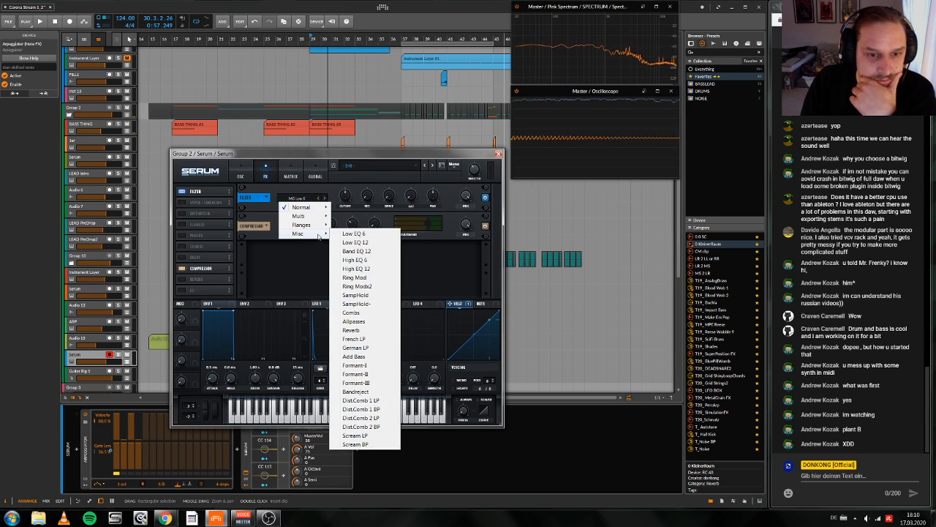
pyautogui.click(355, 277)
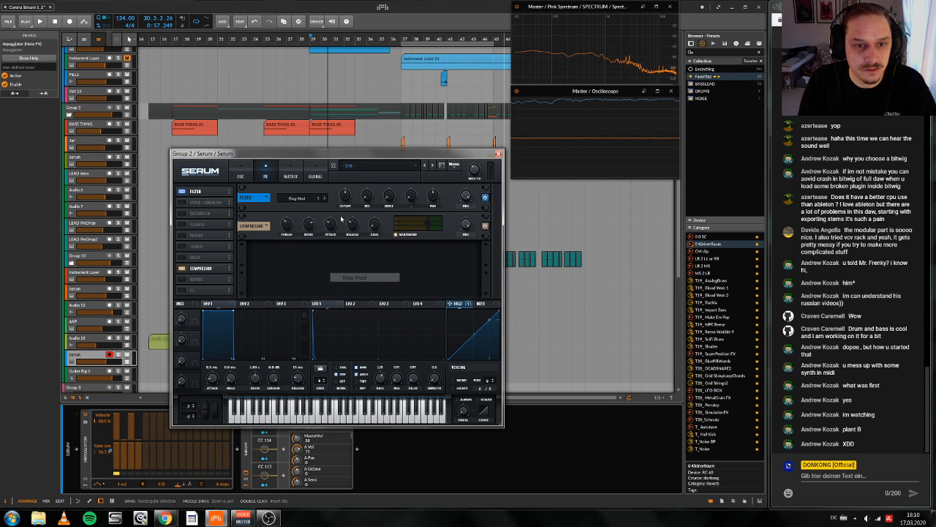
# Step: Audition the Ring Mod filter over the build-up from bar 29 while tuning its cutoff frequency
pyautogui.press('space')
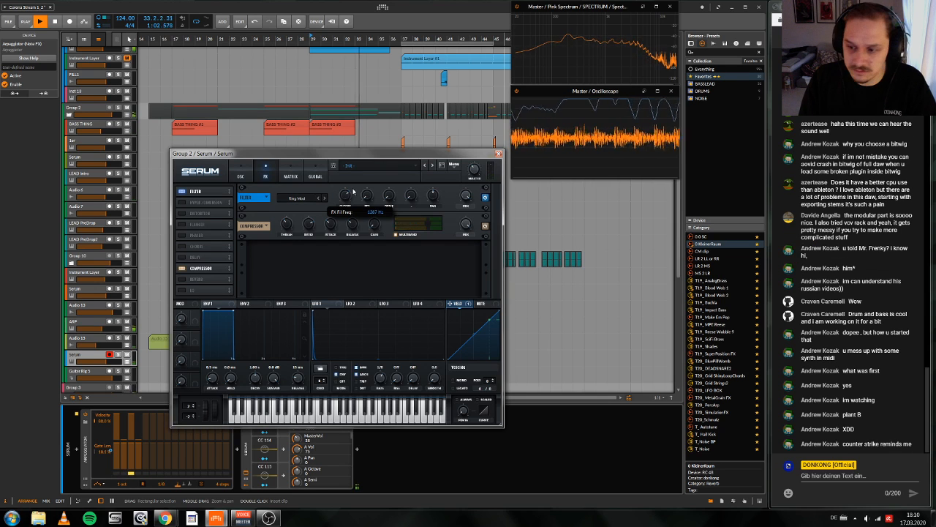
pyautogui.press('space')
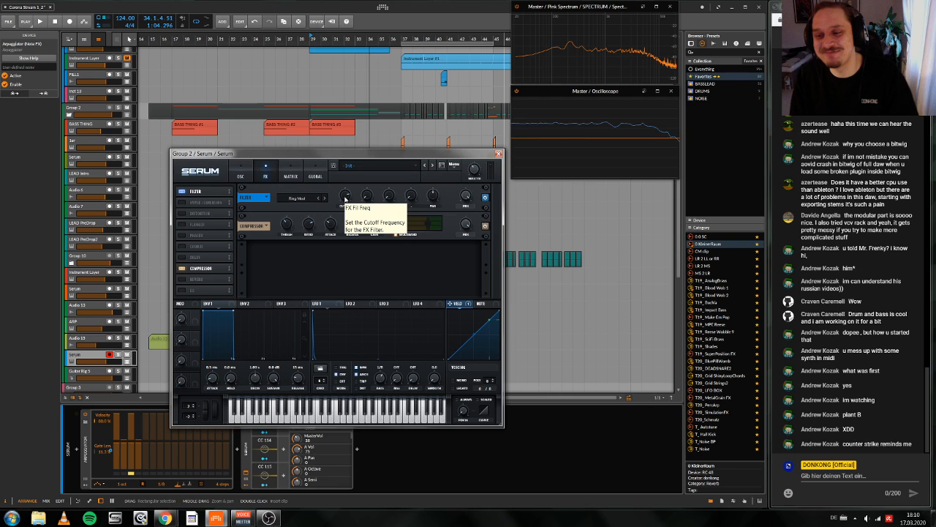
pyautogui.press('space')
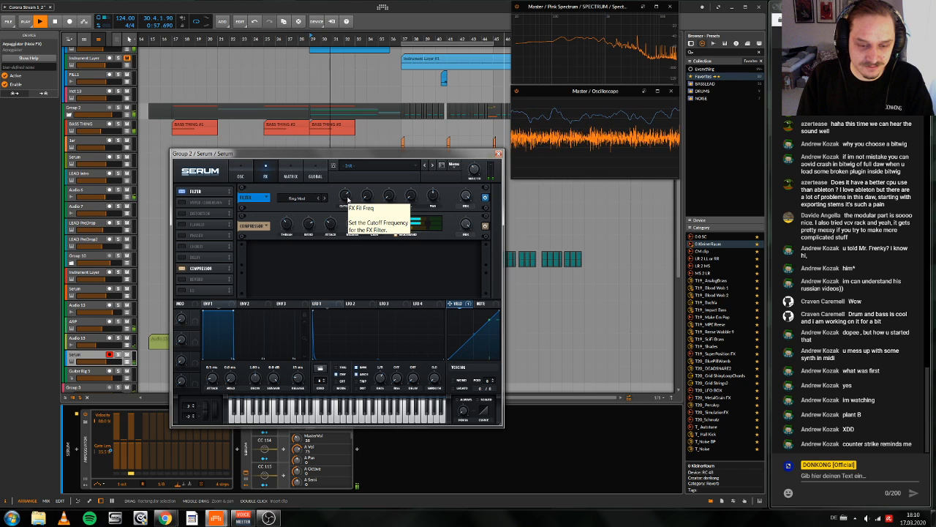
pyautogui.press('space')
# Step: Check the note in the Serum clip at bar 29, and retune the Ring Mod cutoff to about 1722 Hz during playback
pyautogui.click(499, 154)
pyautogui.scroll(1, 329, 293)
pyautogui.hscroll(2, 315, 321)
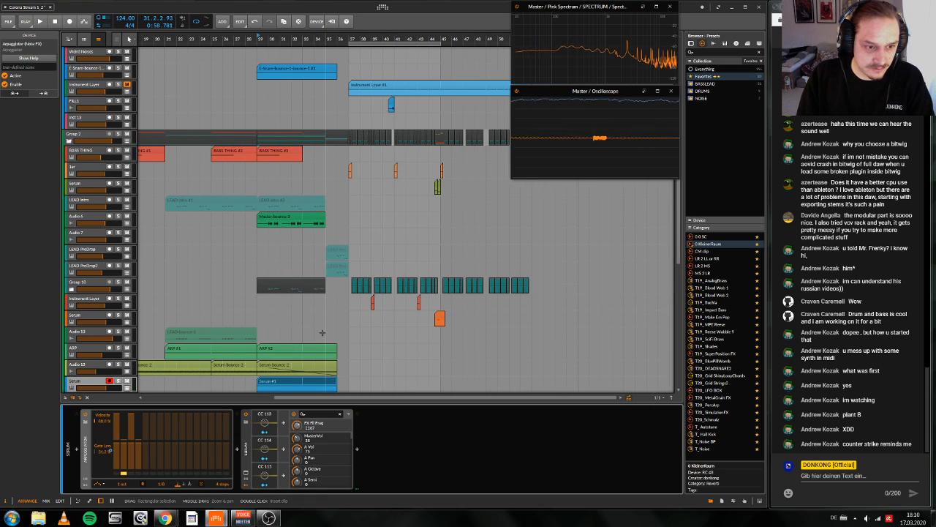
pyautogui.click(286, 384)
pyautogui.doubleClick(285, 385)
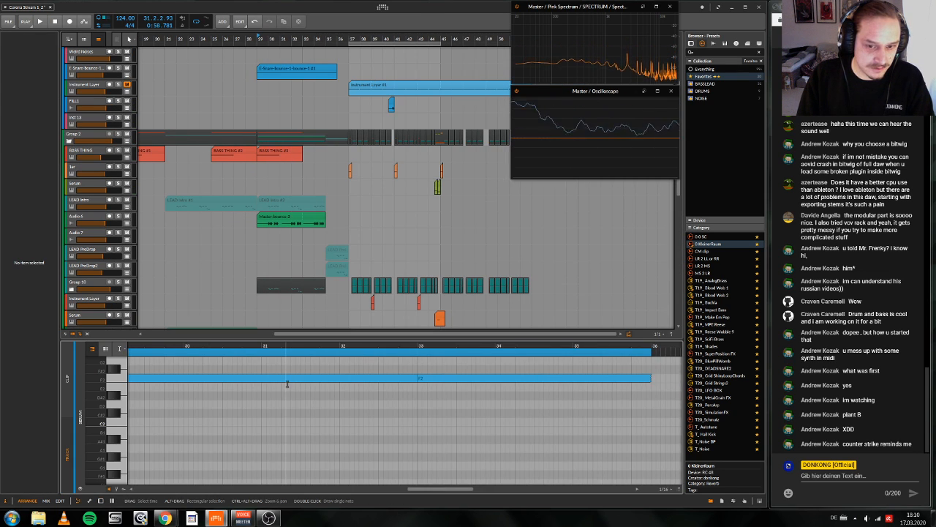
pyautogui.scroll(-1, 294, 377)
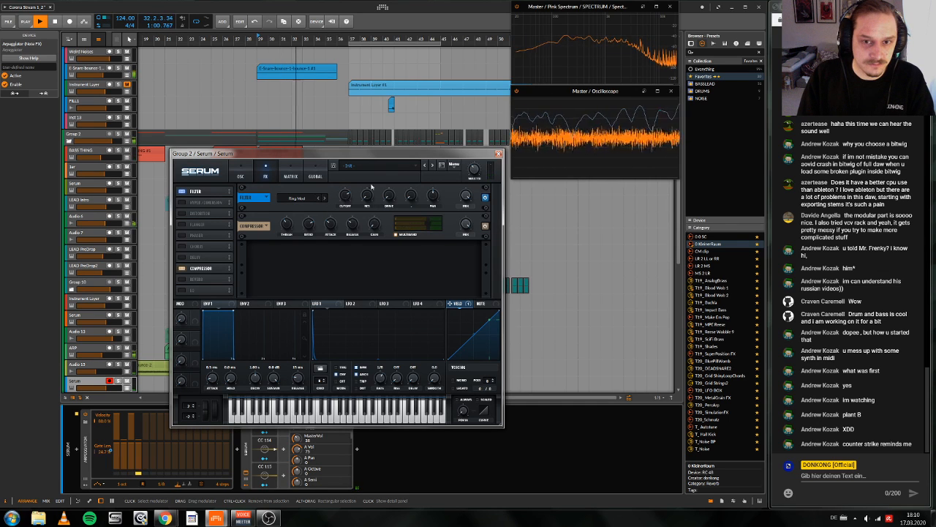
pyautogui.press('space')
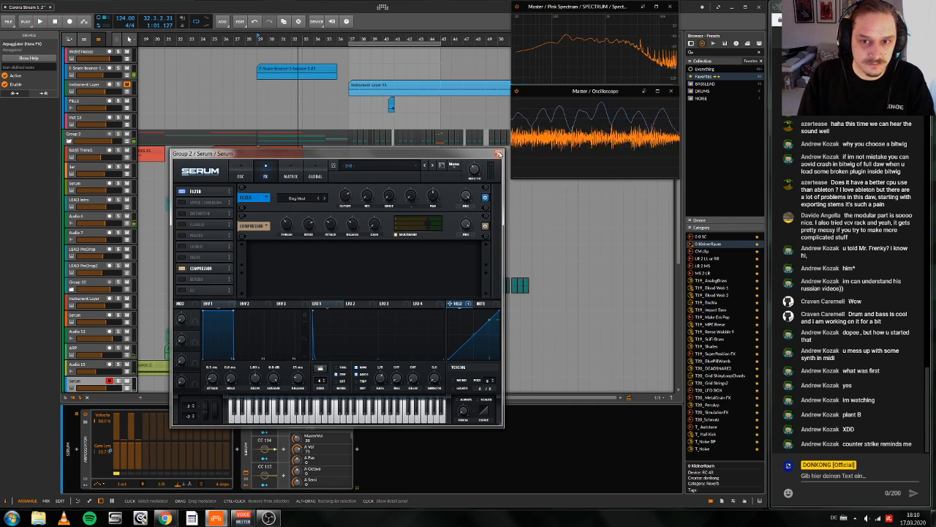
# Step: Add a Blur effect after Serum and set its left channel to 74.7% and its right to about 11% during playback
pyautogui.click(498, 153)
pyautogui.click(356, 449)
pyautogui.write('blur')
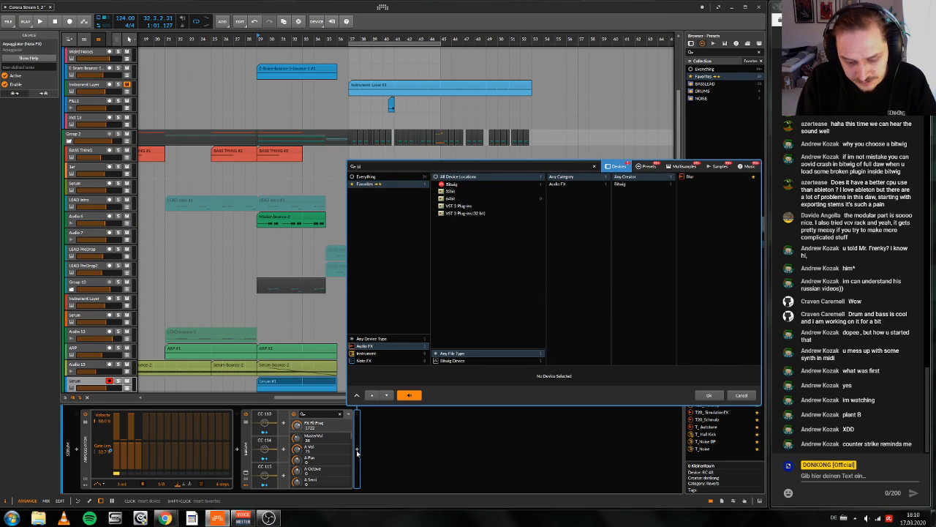
pyautogui.press('Return')
pyautogui.press('space')
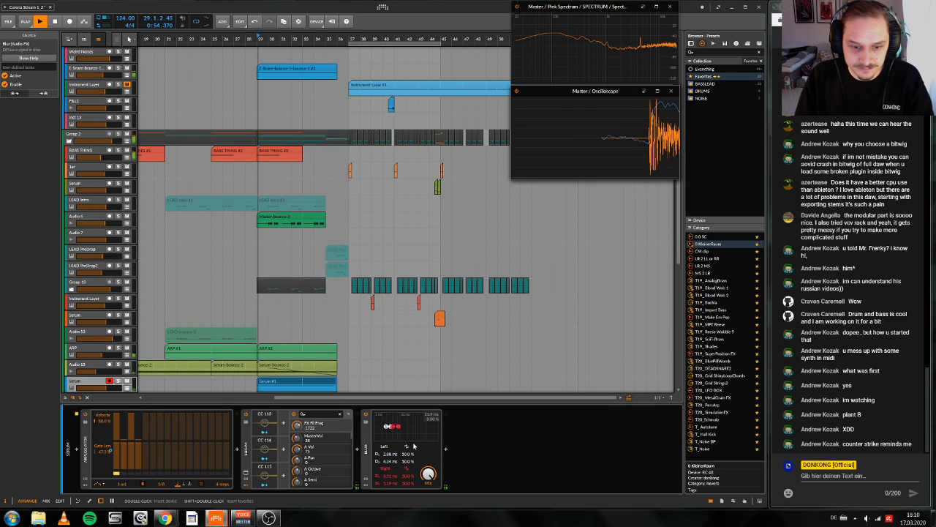
pyautogui.moveTo(388, 426)
pyautogui.mouseDown()
pyautogui.moveTo(381, 420)
pyautogui.moveTo(398, 437)
pyautogui.mouseUp()
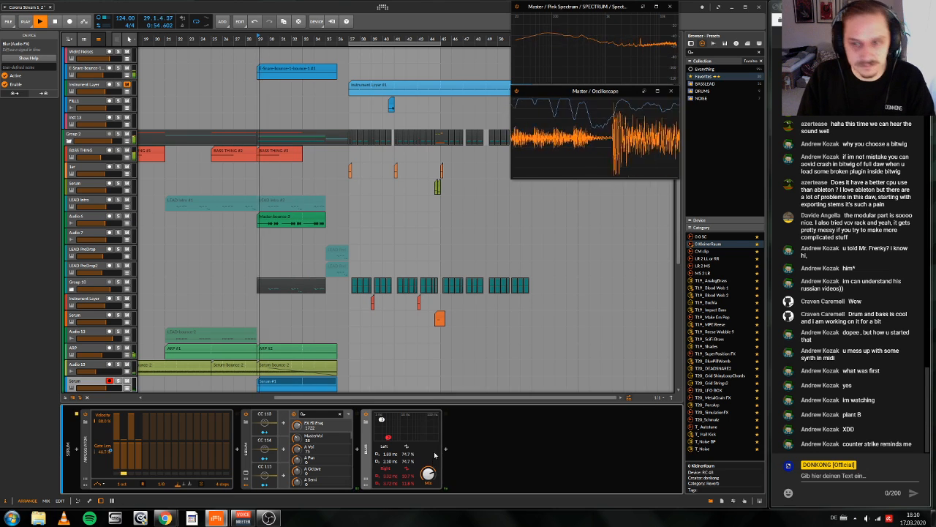
# Step: Lower the Serum track's volume and try lower velocities on the Arpeggiator's alternate steps while playing the build-up
pyautogui.scroll(-5, 315, 316)
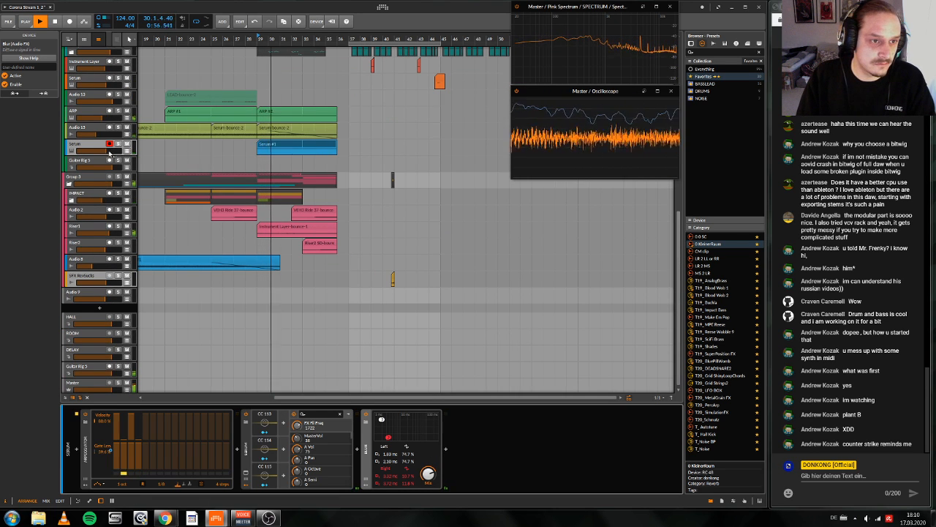
pyautogui.moveTo(95, 150); pyautogui.dragTo(86, 151)
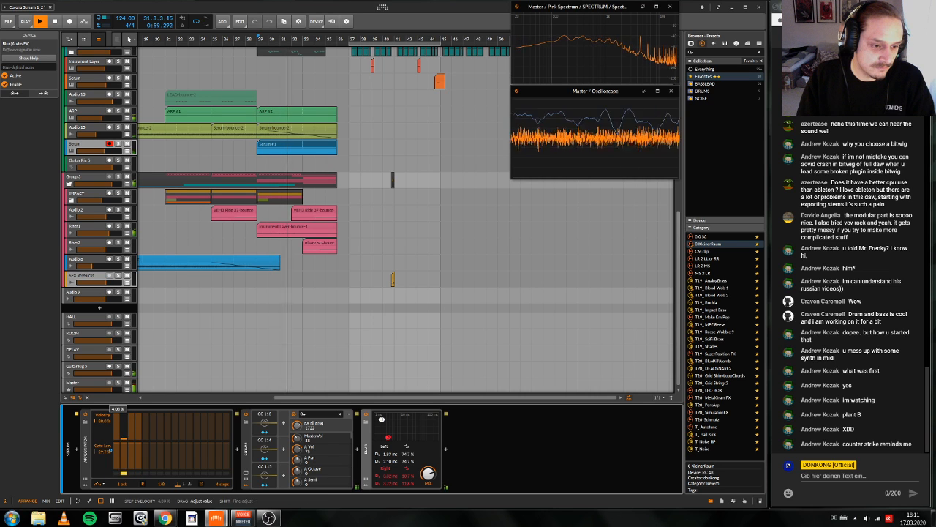
pyautogui.press('space')
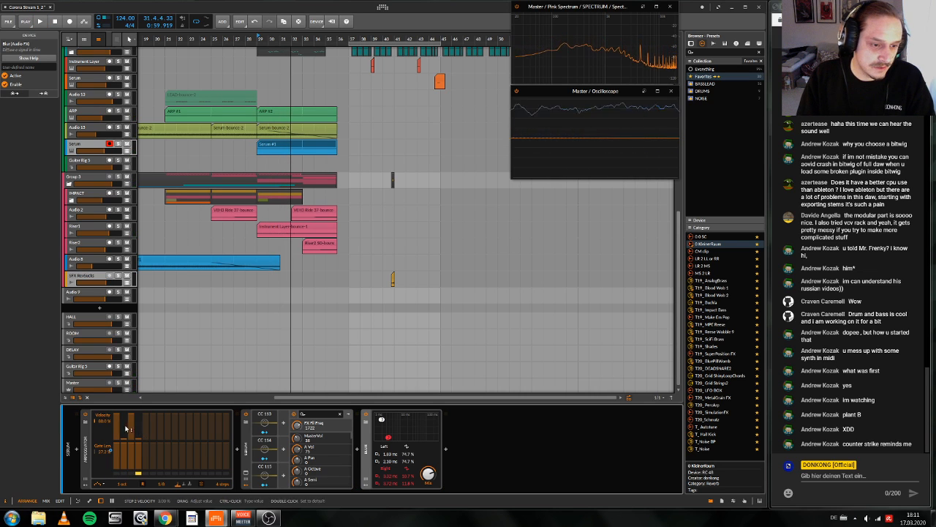
# Step: Raise all four Arpeggiator steps to full velocity, replay from bar 29, and adjust the base rate
pyautogui.moveTo(124, 428)
pyautogui.mouseDown()
pyautogui.moveTo(124, 399)
pyautogui.moveTo(138, 402)
pyautogui.mouseUp()
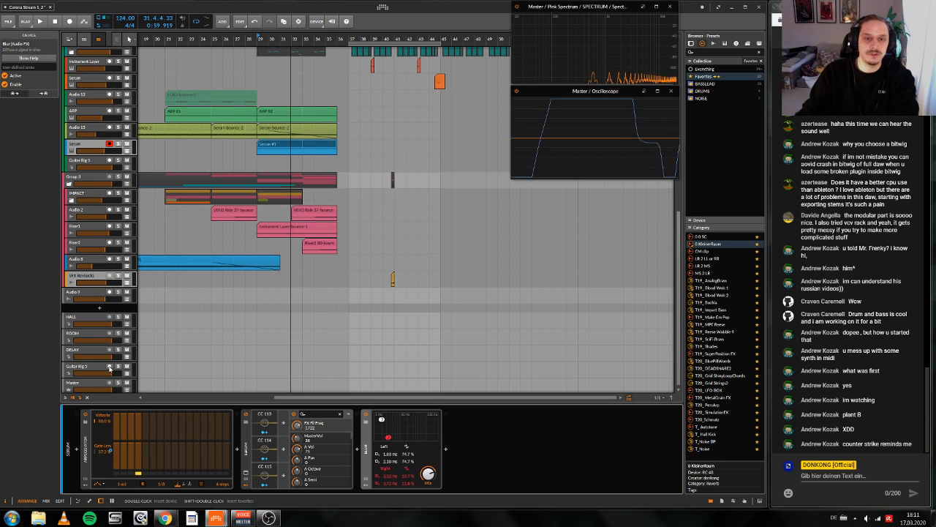
pyautogui.press('space')
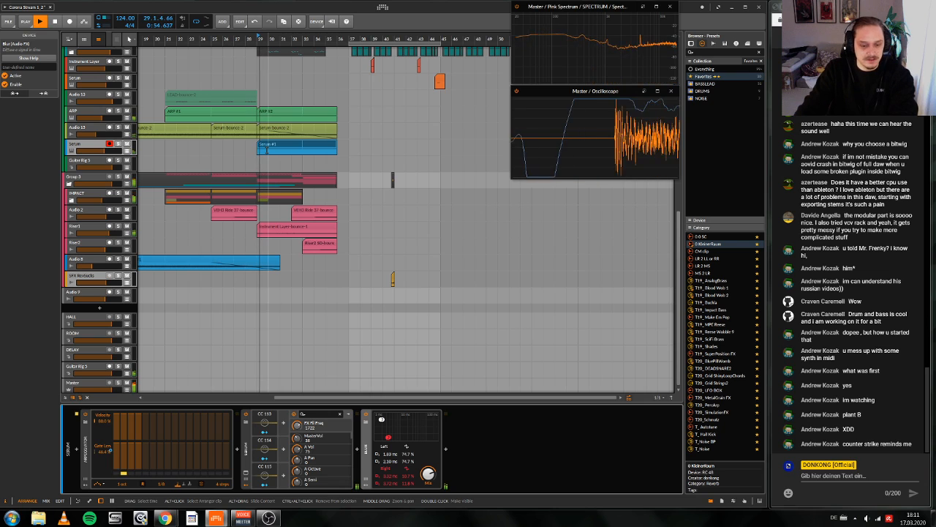
pyautogui.press('space')
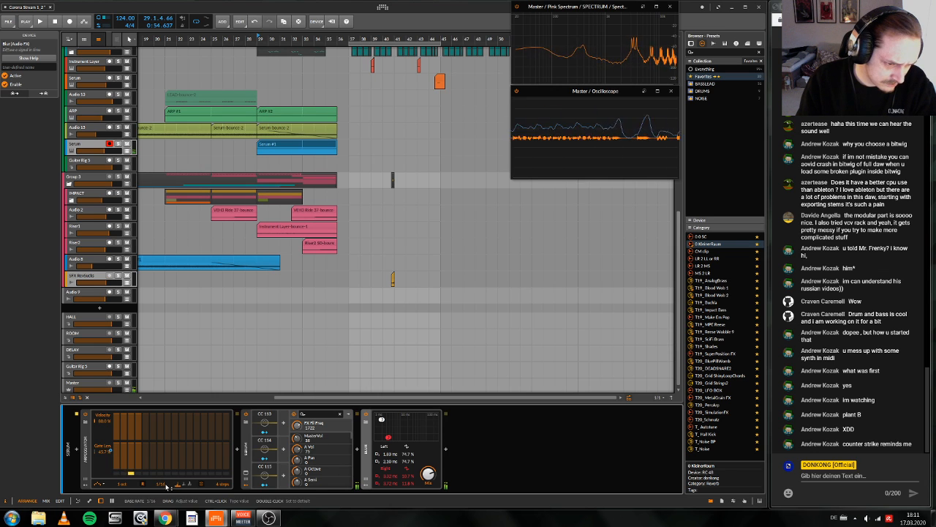
pyautogui.moveTo(166, 486); pyautogui.dragTo(166, 493)
# Step: Create a half-bar clip at bar 36 on the Serum track and draw an F2 note across its full length
pyautogui.moveTo(337, 39); pyautogui.dragTo(357, 123)
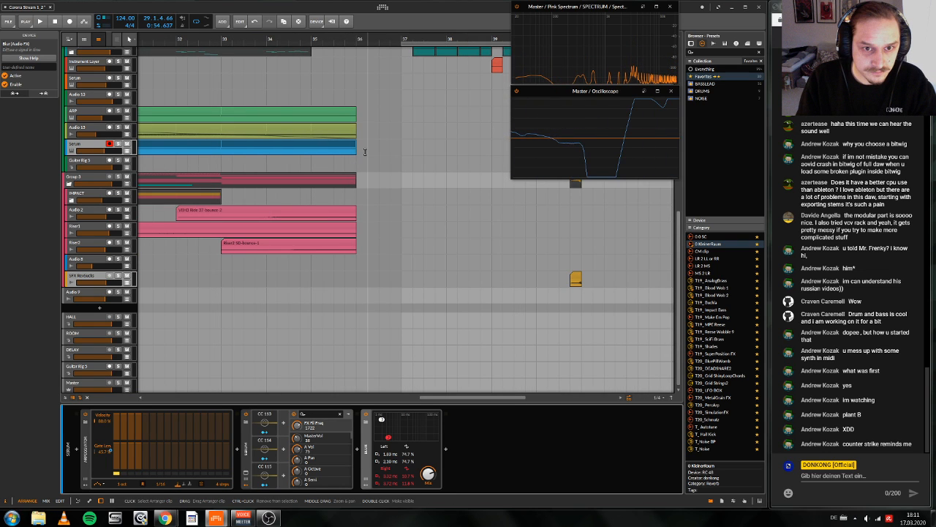
pyautogui.doubleClick(364, 152)
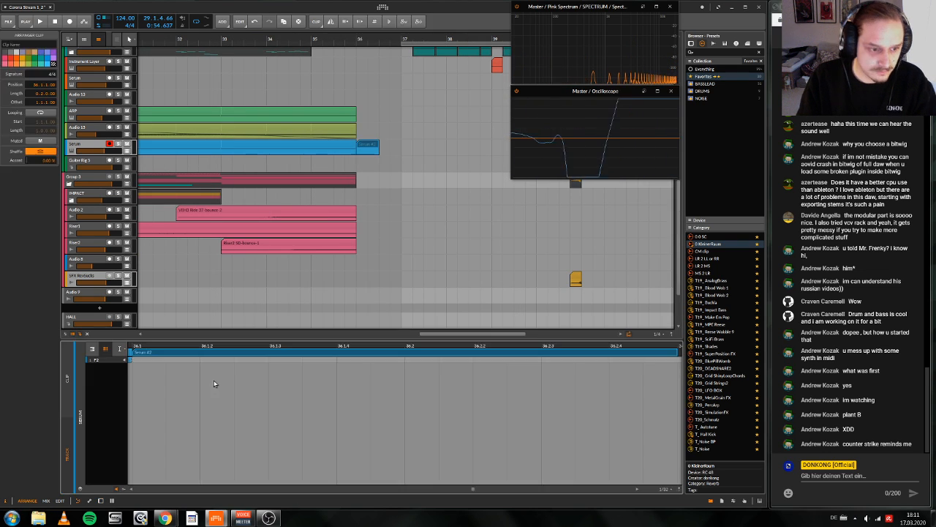
pyautogui.click(121, 490)
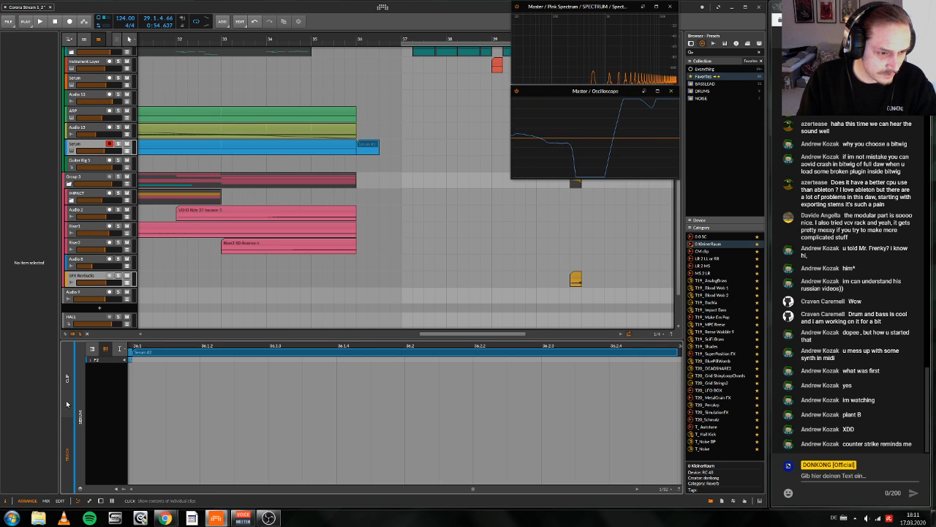
pyautogui.click(92, 349)
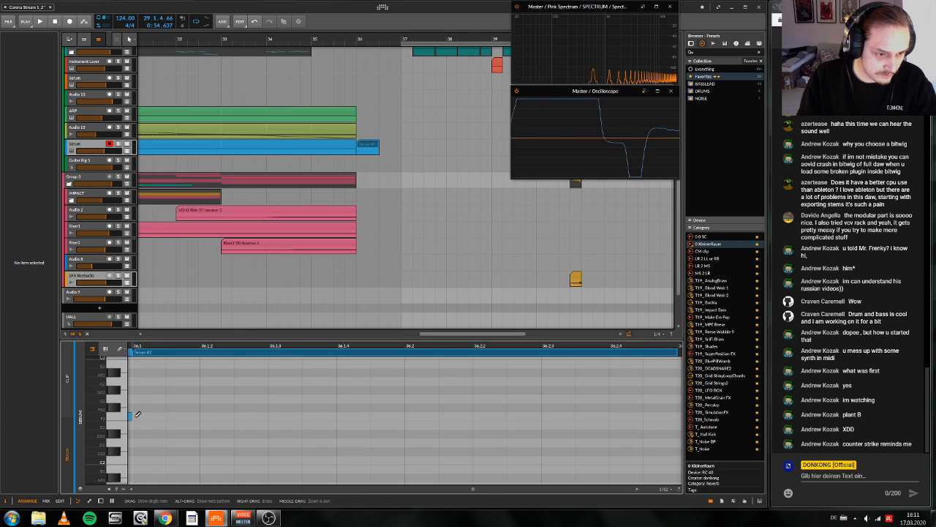
pyautogui.doubleClick(137, 417)
pyautogui.moveTo(165, 417); pyautogui.dragTo(677, 418)
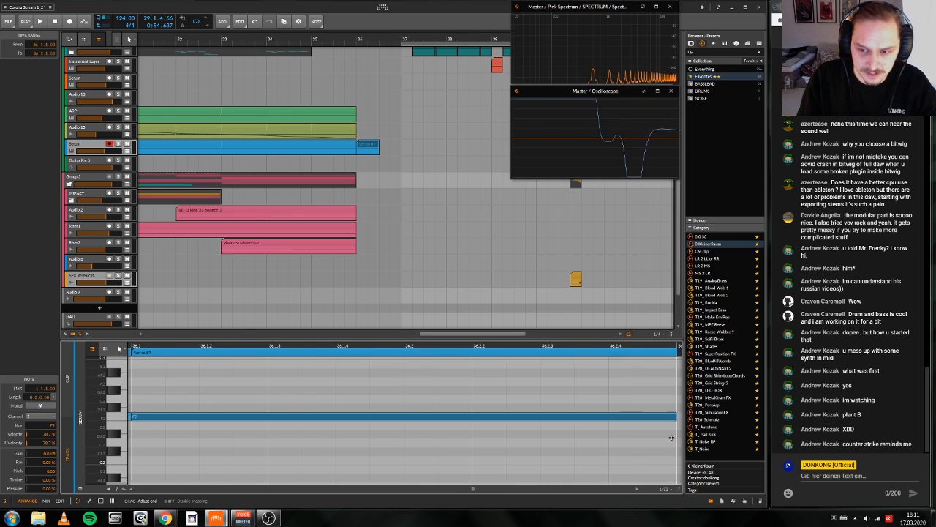
# Step: Complete the chord in the bar 36 clip with full-length G#2 and C3 notes, and play it from bar 36
pyautogui.moveTo(398, 417); pyautogui.dragTo(399, 392)
pyautogui.hotkey('ctrl', 'z')
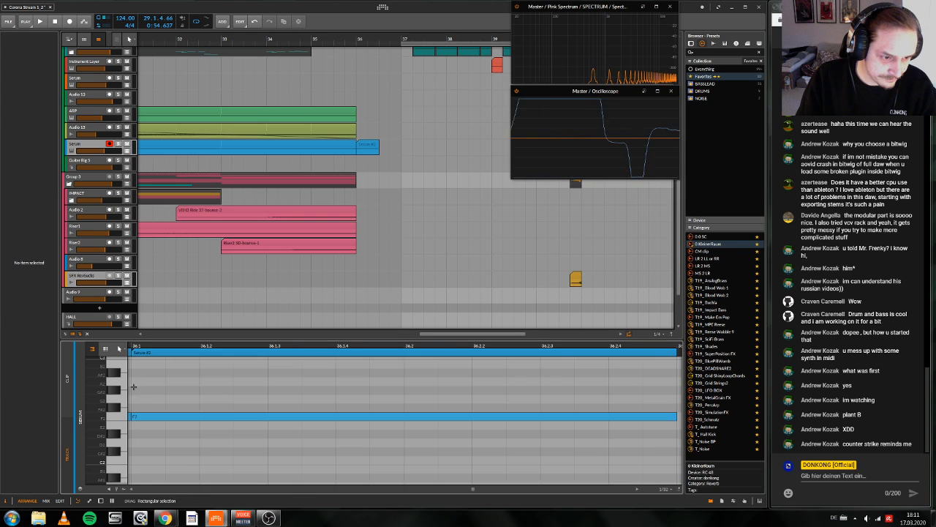
pyautogui.doubleClick(136, 389)
pyautogui.scroll(-3, 137, 390)
pyautogui.scroll(5, 136, 390)
pyautogui.click(133, 412)
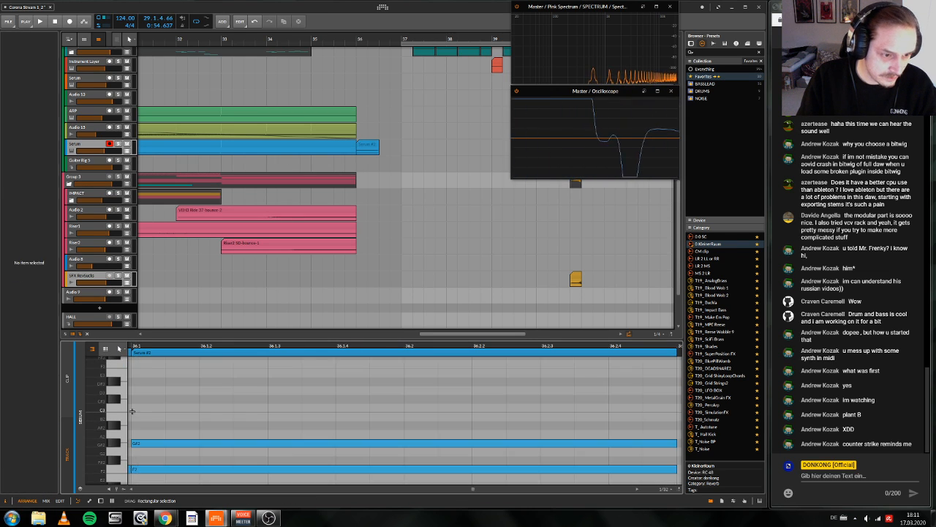
pyautogui.doubleClick(134, 410)
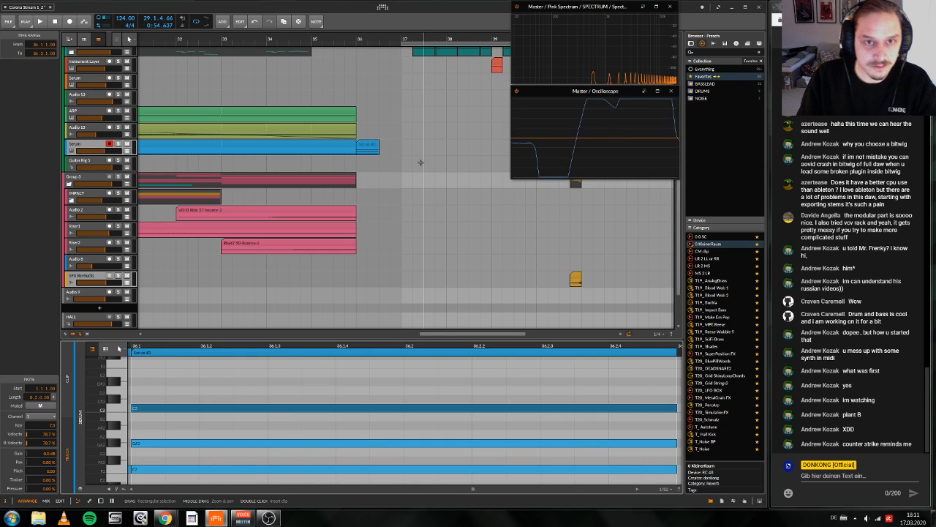
pyautogui.click(359, 40)
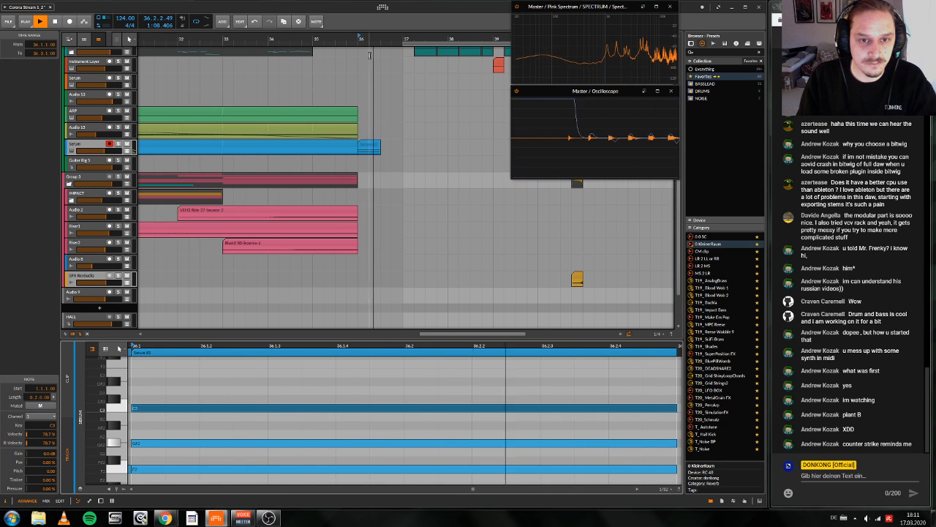
pyautogui.press('space')
# Step: Bounce the short Serum chord clip at bar 36 to a new audio track
pyautogui.scroll(1, 393, 168)
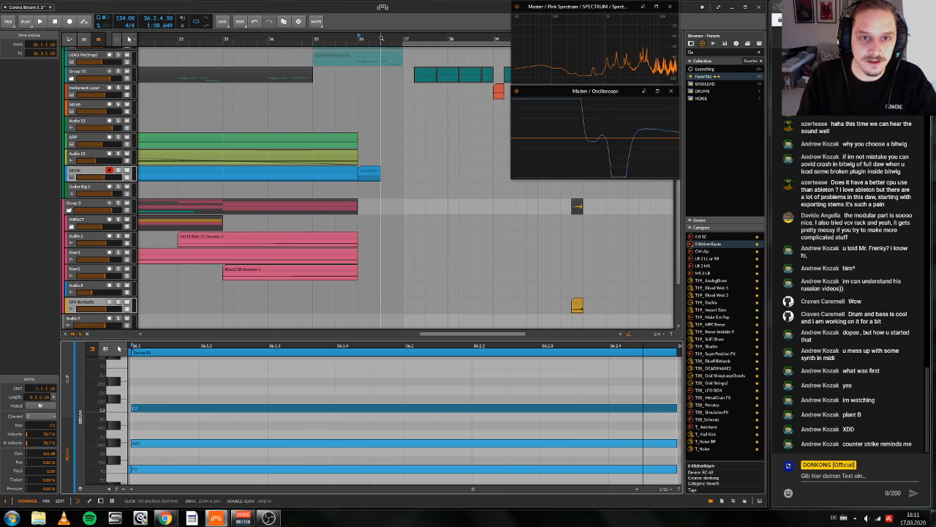
pyautogui.moveTo(382, 169); pyautogui.dragTo(393, 113)
pyautogui.click(386, 171)
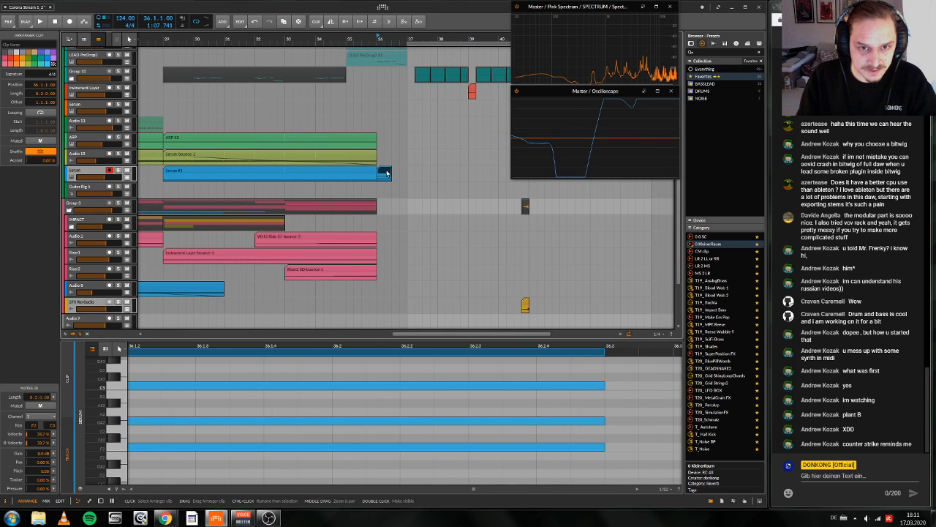
pyautogui.doubleClick(386, 173)
pyautogui.rightClick(385, 171)
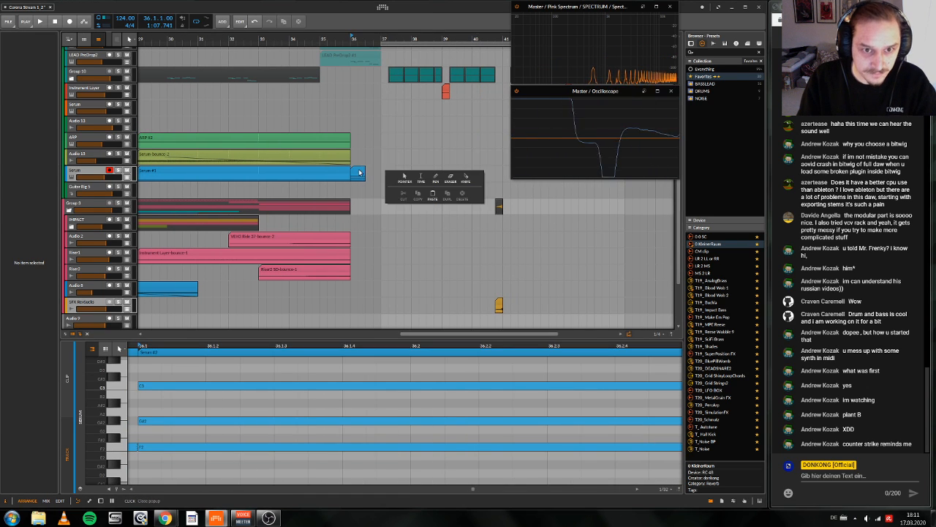
pyautogui.rightClick(358, 171)
pyautogui.click(358, 172)
pyautogui.click(358, 172)
pyautogui.rightClick(358, 171)
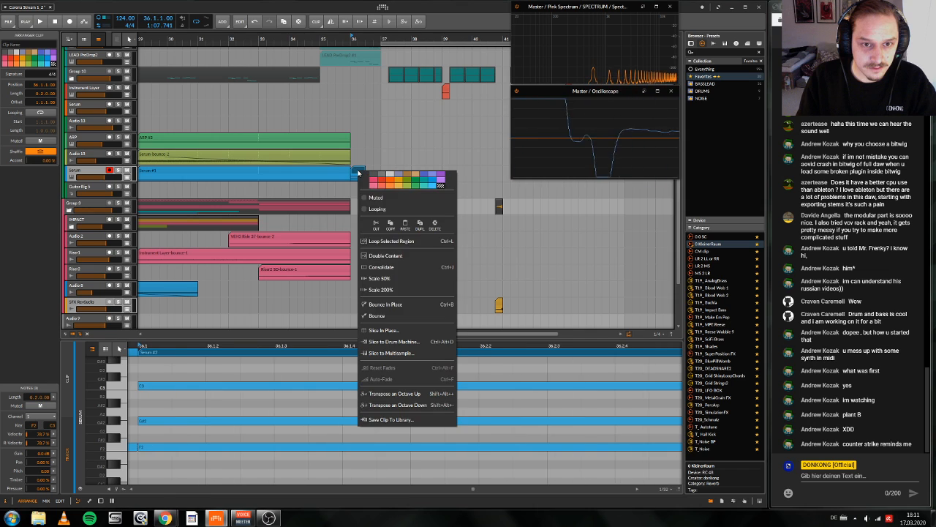
pyautogui.click(413, 314)
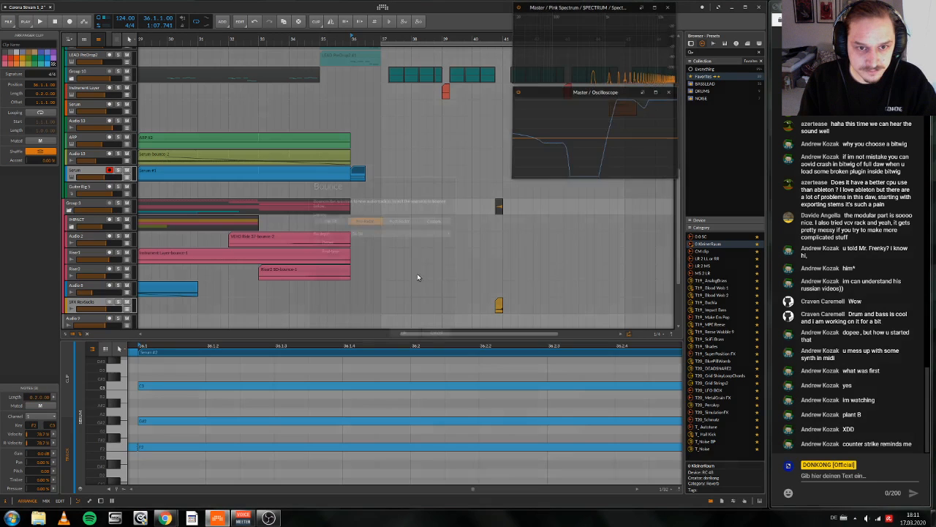
pyautogui.press('Return')
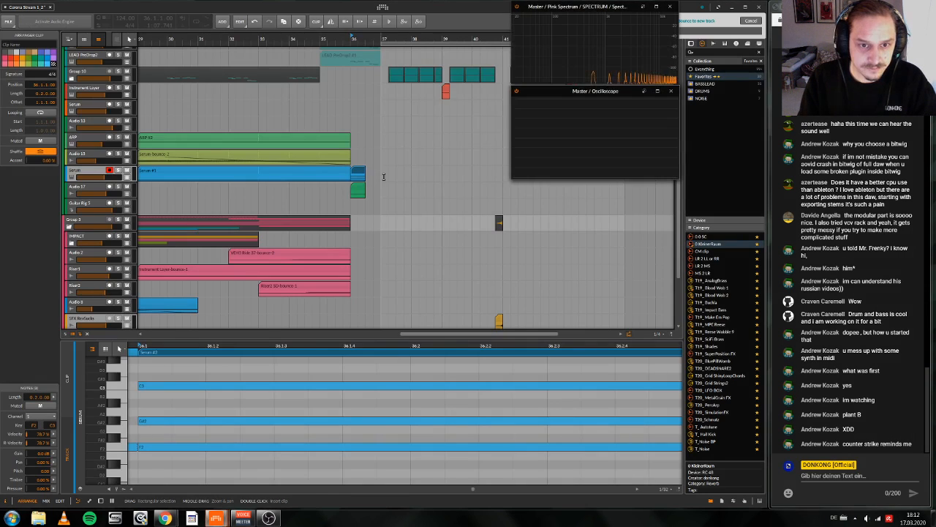
# Step: Assign Ctrl+B as the keyboard shortcut for Bounce in the settings, and return to the arrangement
pyautogui.click(382, 6)
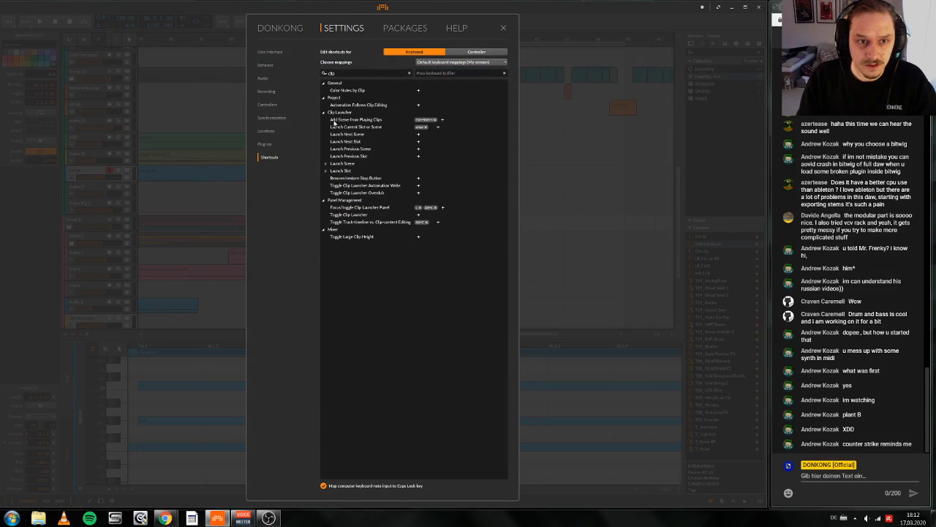
pyautogui.click(409, 74)
pyautogui.write('bo')
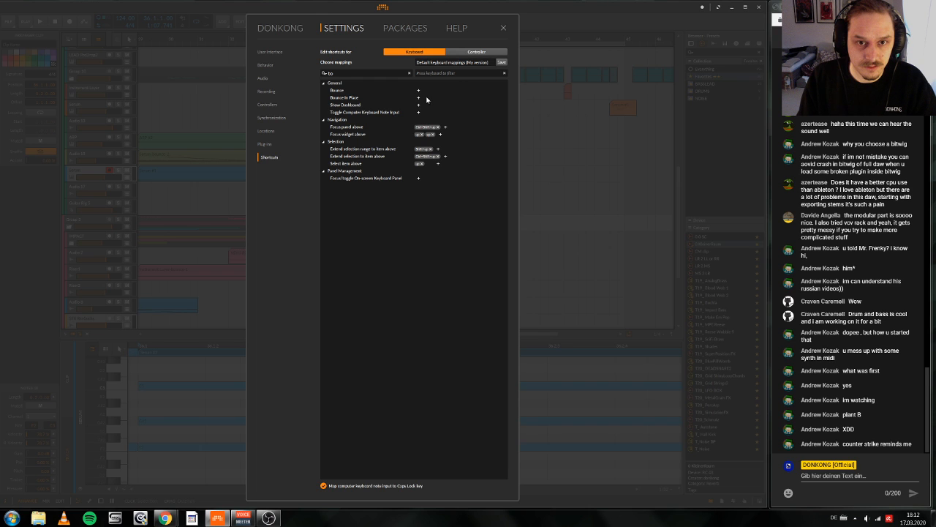
pyautogui.click(418, 91)
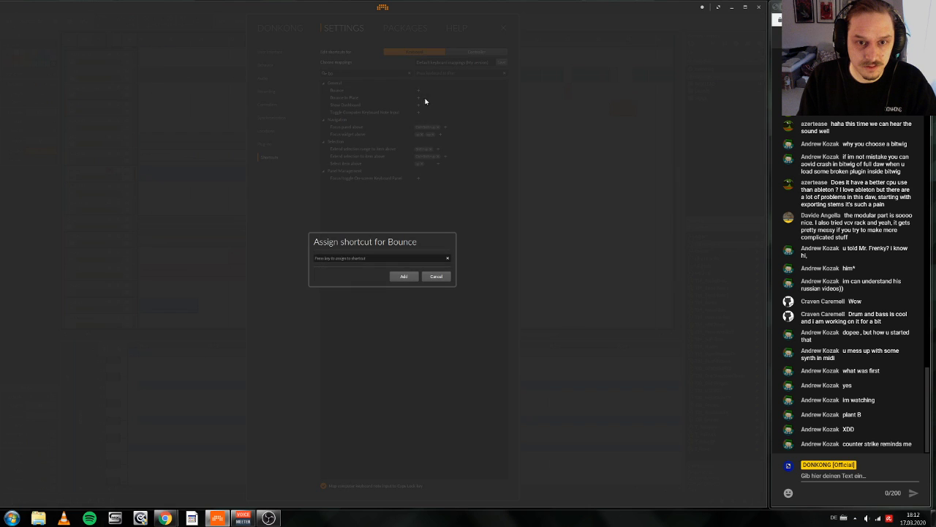
pyautogui.click(405, 277)
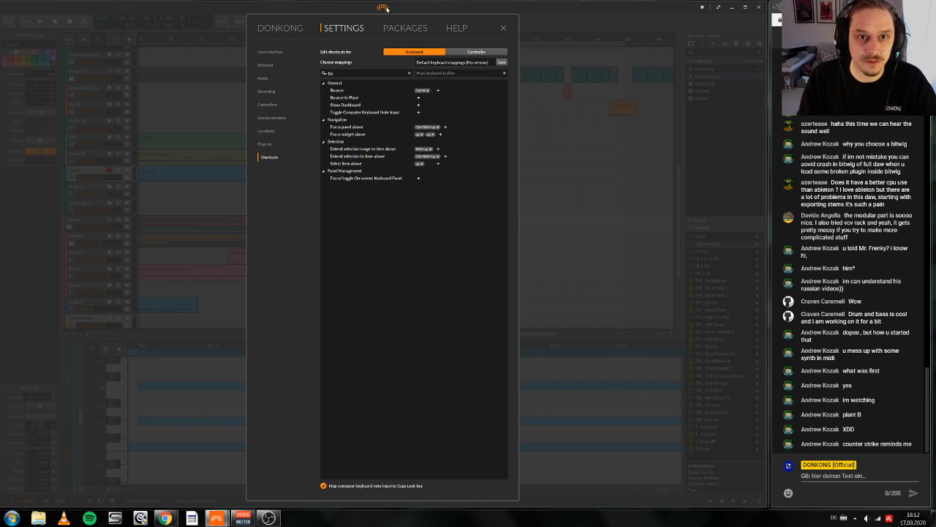
pyautogui.press('Escape')
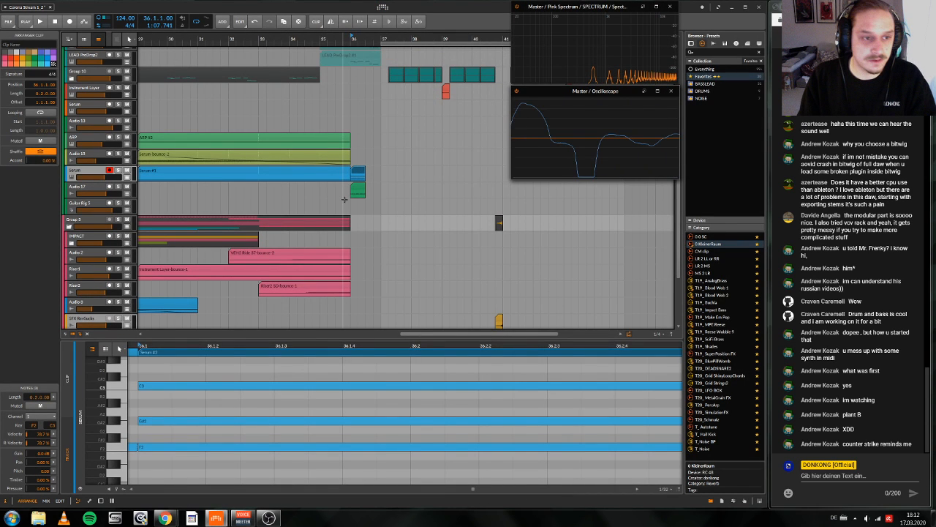
# Step: Mute the short Serum chord clip at bar 36 and play the spot with the bounced audio
pyautogui.click(139, 192)
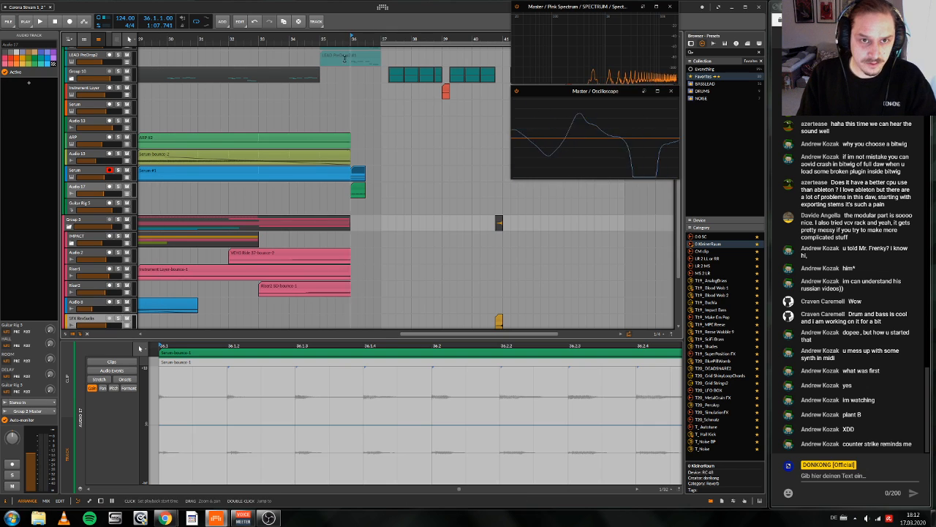
pyautogui.scroll(1, 351, 192)
pyautogui.click(356, 197)
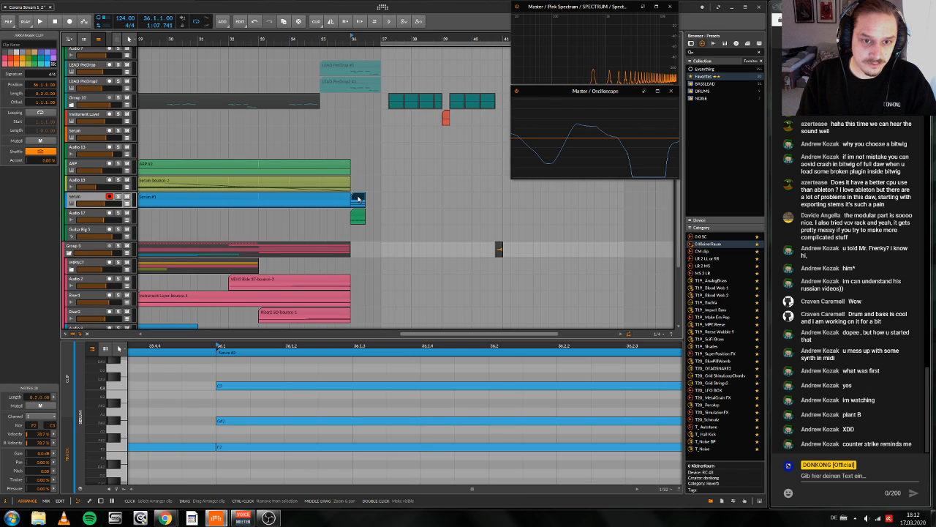
pyautogui.hotkey('alt', 'm')
pyautogui.moveTo(358, 199)
pyautogui.mouseDown()
pyautogui.moveTo(407, 84)
pyautogui.moveTo(443, 37)
pyautogui.moveTo(475, 55)
pyautogui.mouseUp()
pyautogui.press('space')
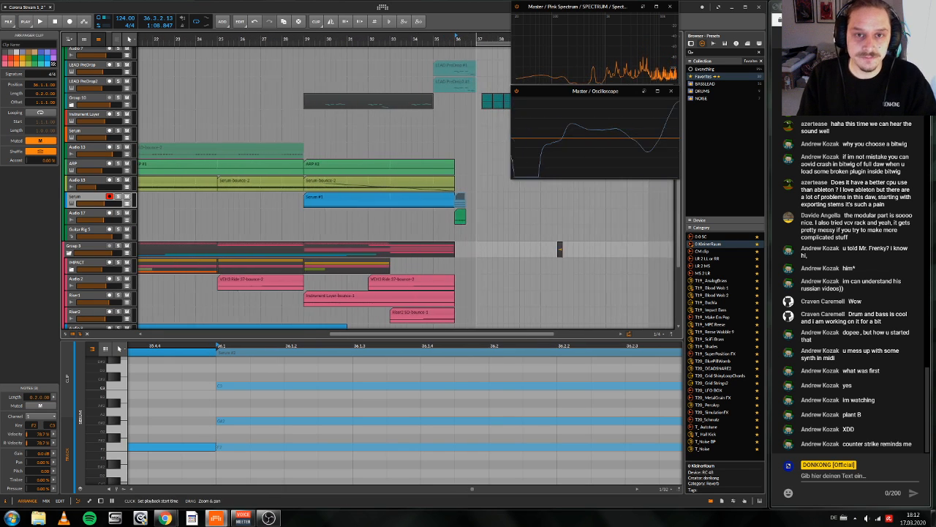
# Step: Mute the long Serum clip starting at bar 29 and play the build-up without it
pyautogui.click(302, 41)
pyautogui.press('space')
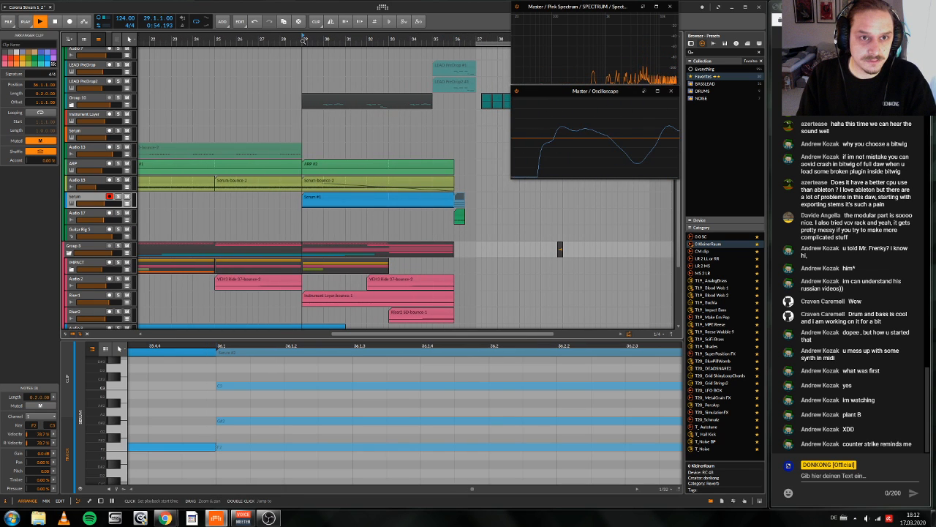
pyautogui.scroll(1, 241, 146)
pyautogui.press('space')
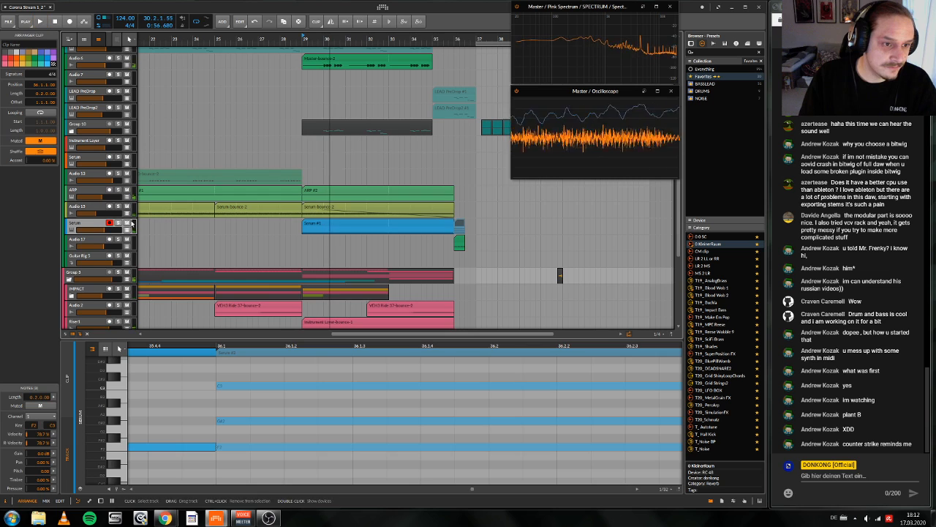
pyautogui.click(90, 225)
pyautogui.click(326, 225)
pyautogui.hotkey('alt', 'm')
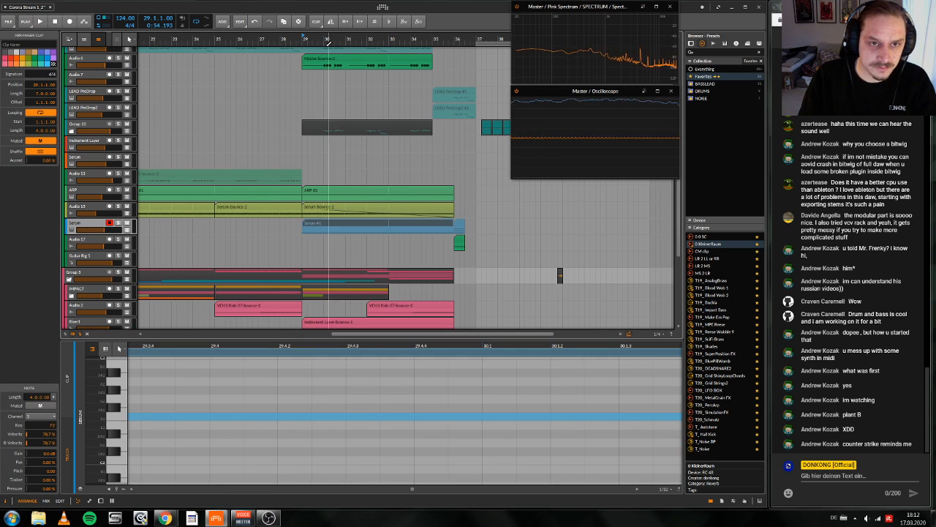
pyautogui.press('space')
pyautogui.moveTo(327, 39); pyautogui.dragTo(355, 77)
pyautogui.press('space')
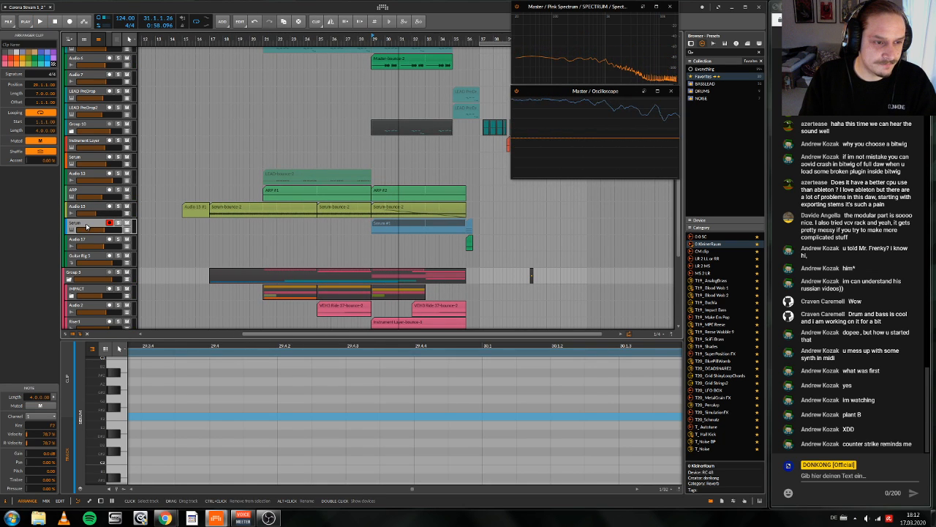
# Step: Play the build-up from bar 29 through bar 36 while looking over all its track layers
pyautogui.moveTo(480, 40); pyautogui.dragTo(201, 41)
pyautogui.click(390, 43)
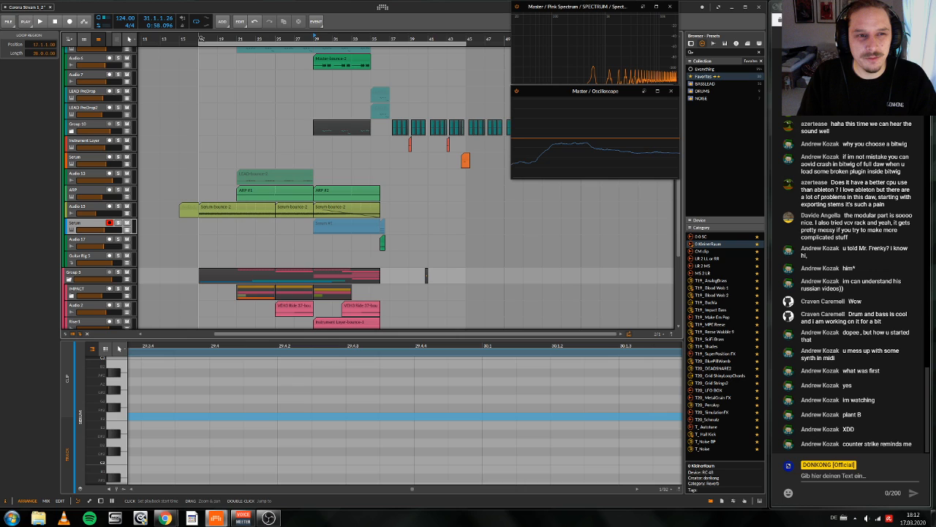
pyautogui.click(202, 38)
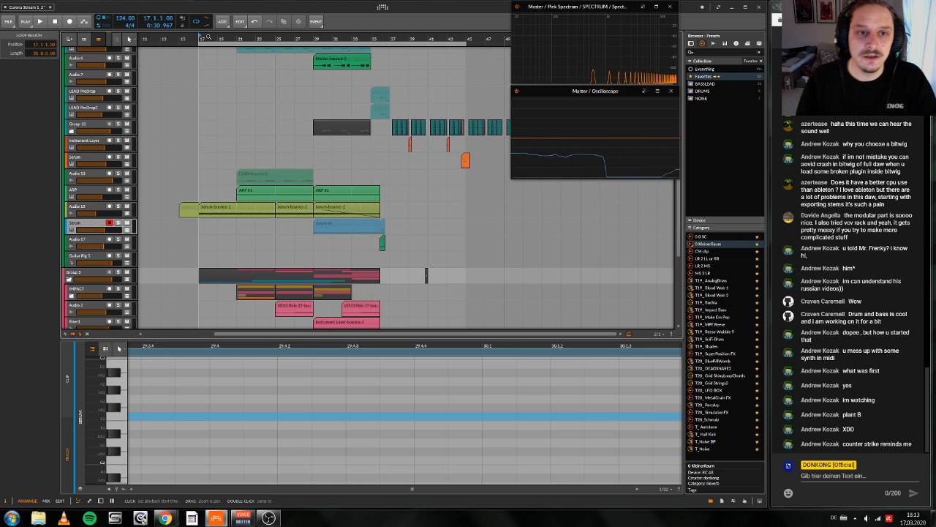
pyautogui.click(316, 38)
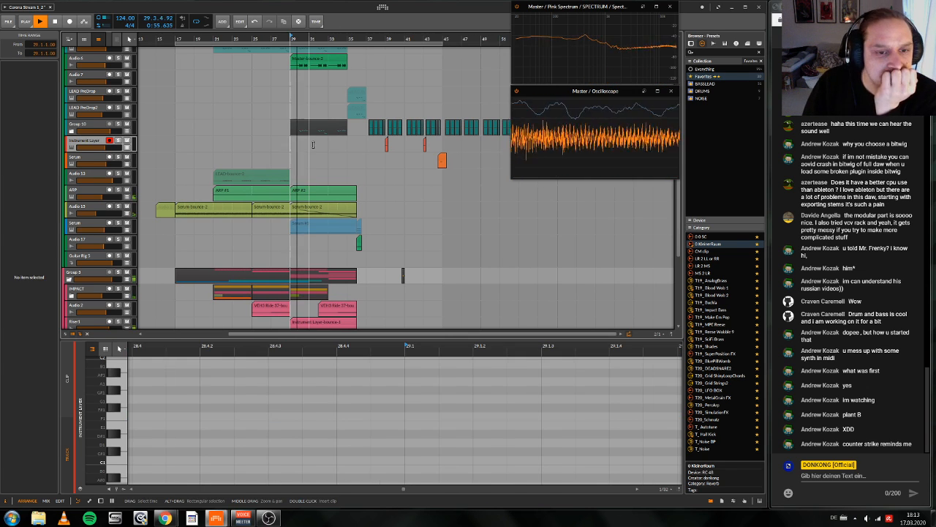
pyautogui.scroll(1, 317, 206)
pyautogui.scroll(-5, 316, 205)
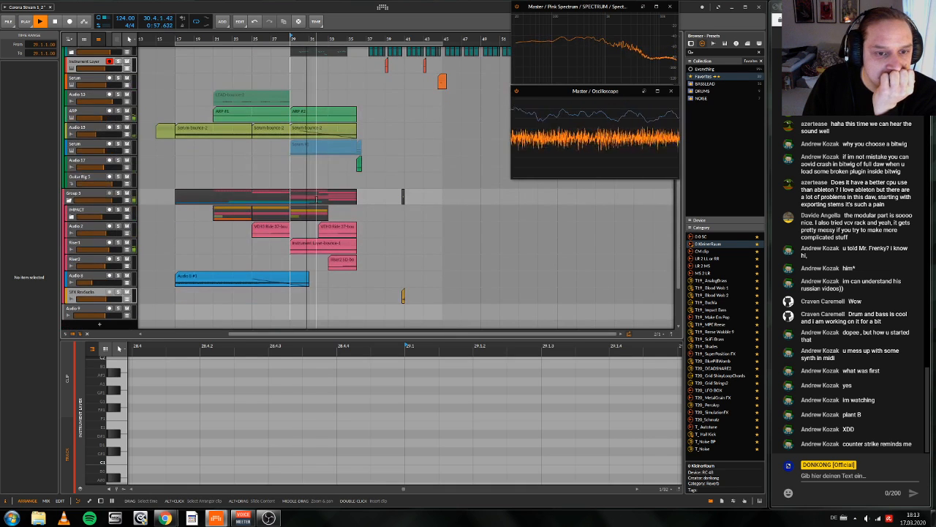
pyautogui.hscroll(-1, 319, 196)
pyautogui.scroll(-1, 319, 197)
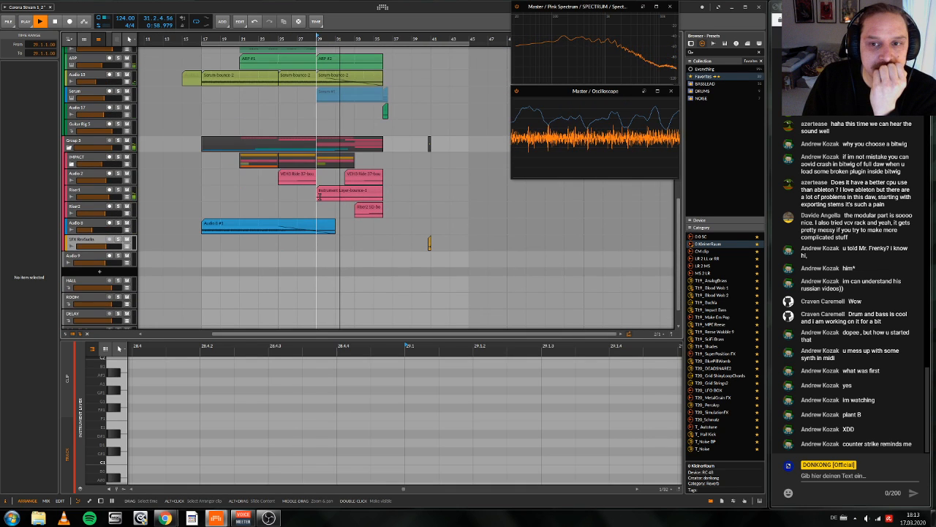
pyautogui.scroll(8, 319, 196)
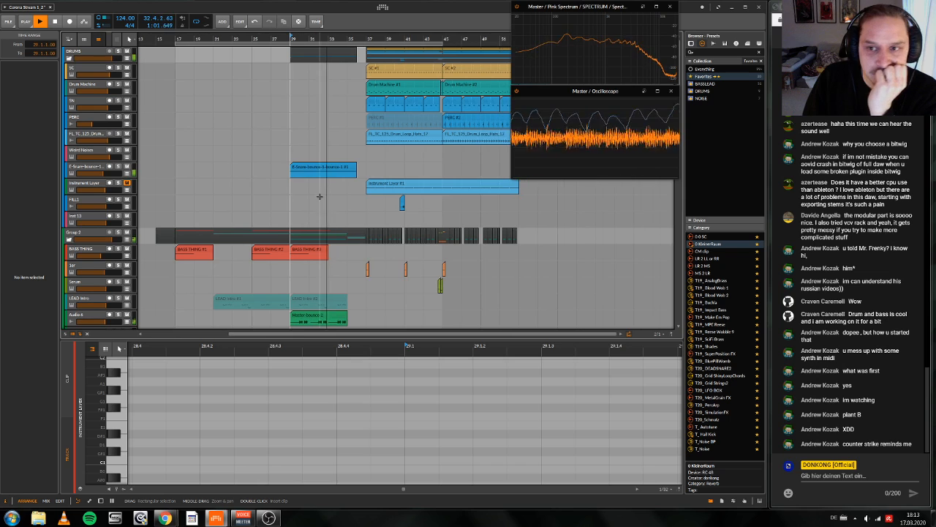
pyautogui.hscroll(1, 319, 196)
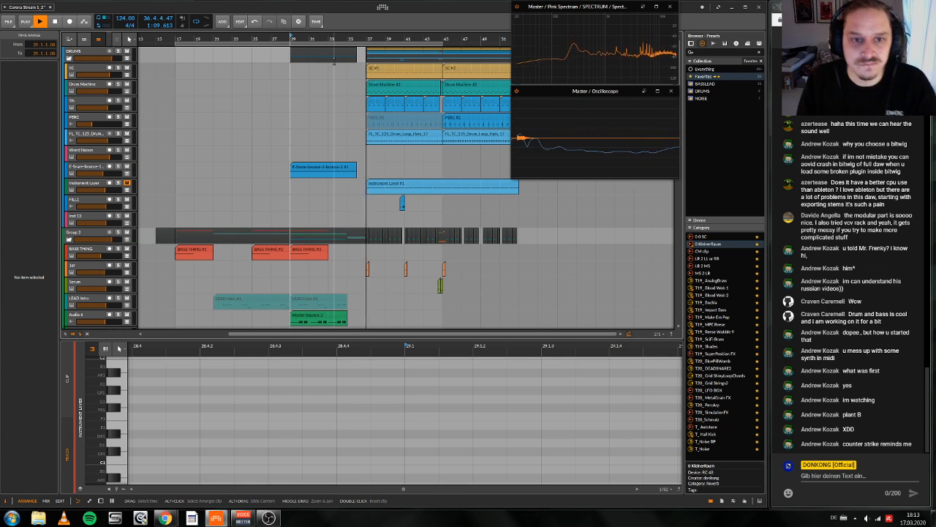
pyautogui.press('space')
# Step: Move the Master-bounce-2 clip on Audio 6 earlier so it starts at 28.2.1, and play from bar 29
pyautogui.moveTo(362, 40); pyautogui.dragTo(415, 41)
pyautogui.scroll(-4, 322, 130)
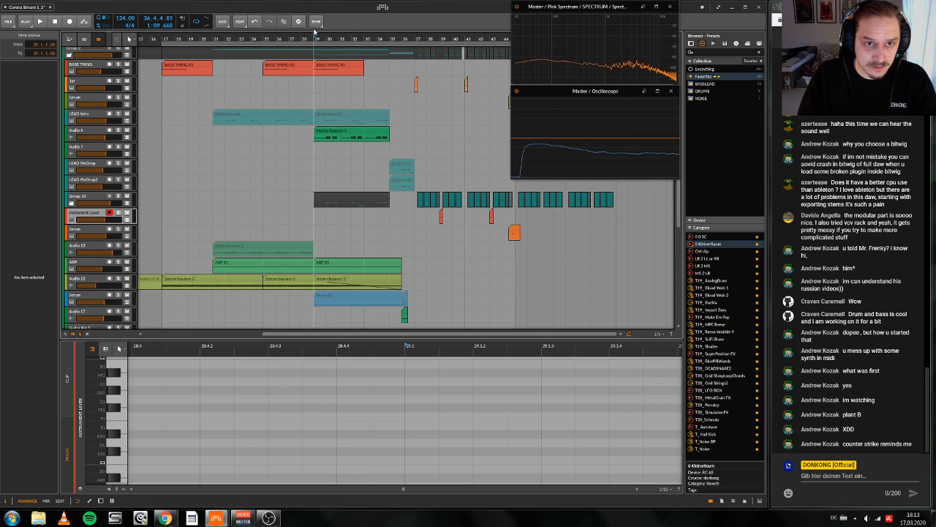
pyautogui.press('space')
pyautogui.moveTo(325, 40); pyautogui.dragTo(349, 40)
pyautogui.press('space')
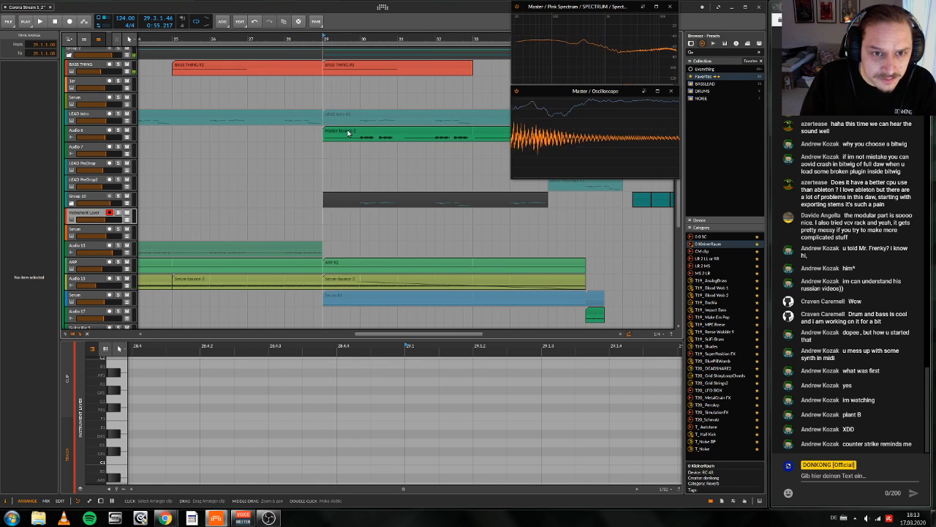
pyautogui.moveTo(347, 132); pyautogui.dragTo(320, 132)
pyautogui.press('space')
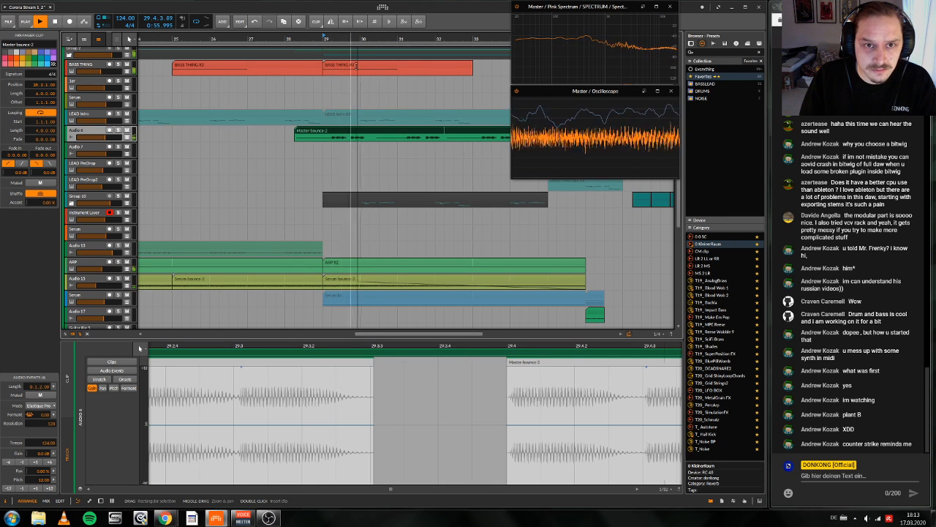
pyautogui.moveTo(368, 39); pyautogui.dragTo(341, 24)
# Step: Trim the start of the shifted Master-bounce-2 clip to bar 29 and stop playback
pyautogui.scroll(1, 320, 139)
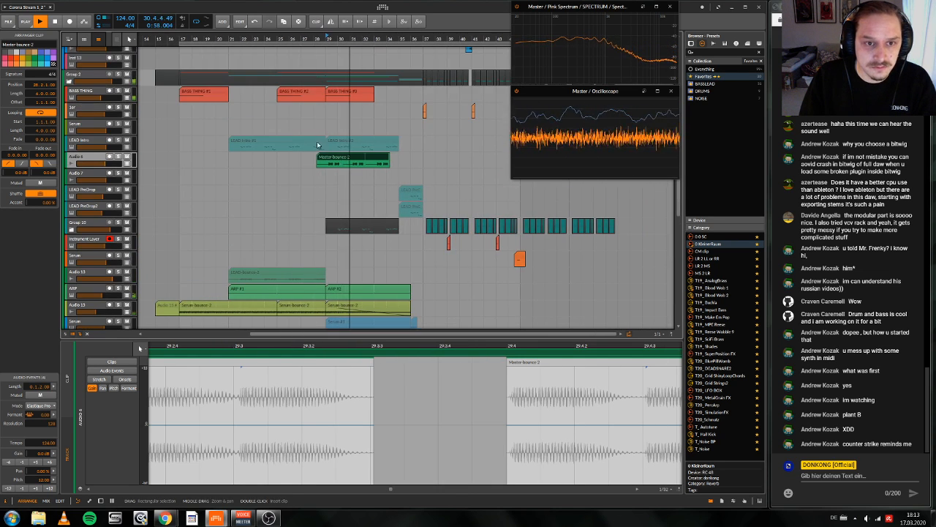
pyautogui.click(319, 157)
pyautogui.moveTo(318, 157); pyautogui.dragTo(324, 157)
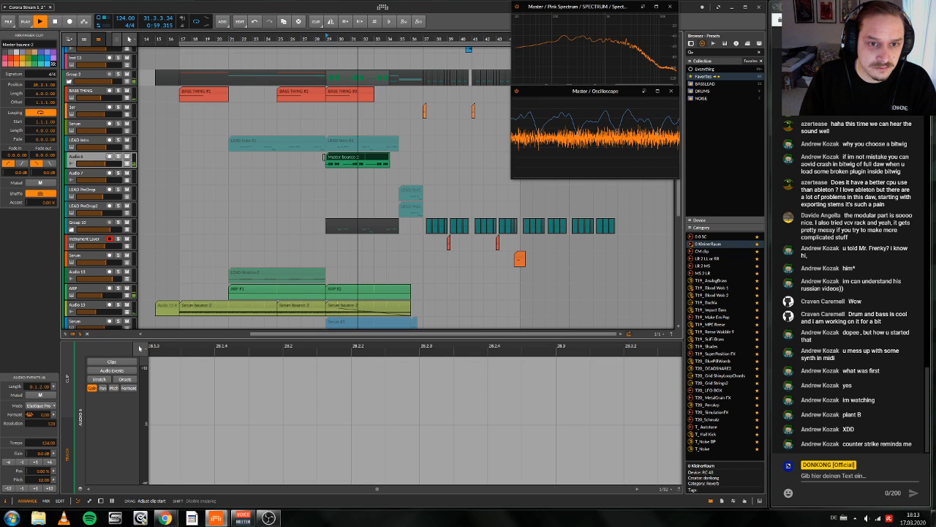
pyautogui.press('space')
# Step: Check the automation lanes of Audio 6 and inspect its device chain, including the FX Layer's Filter
pyautogui.click(127, 164)
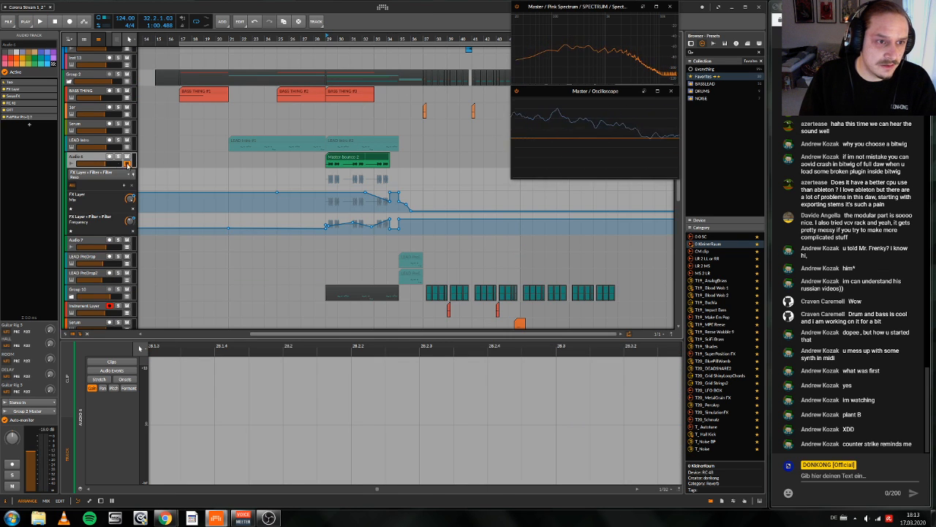
pyautogui.click(127, 164)
pyautogui.doubleClick(98, 157)
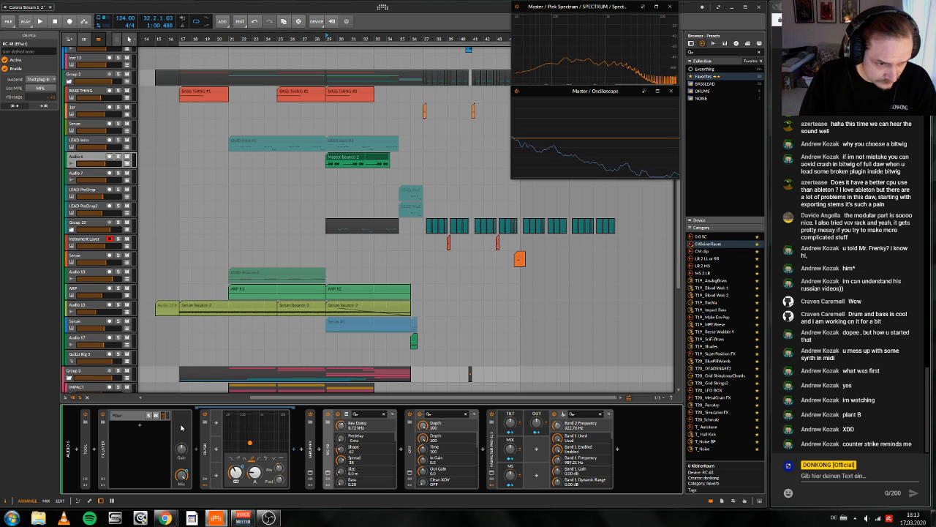
pyautogui.click(125, 422)
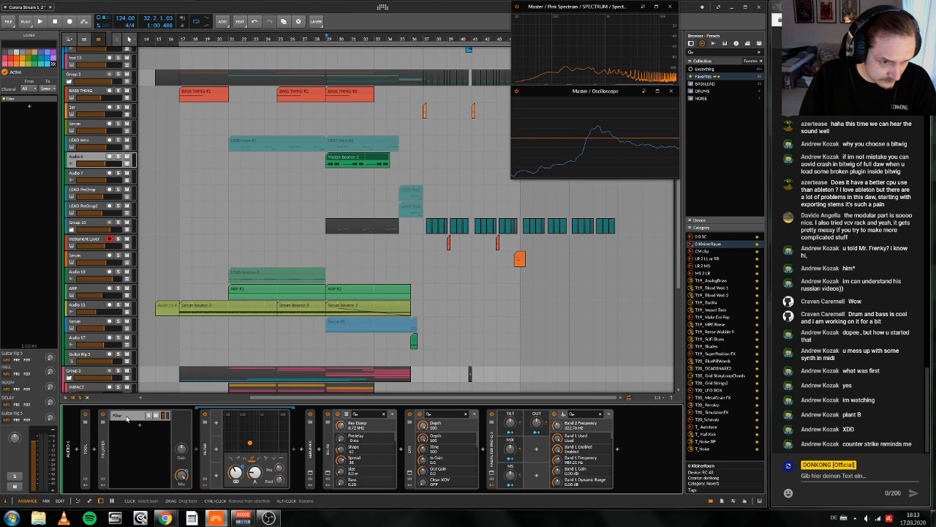
pyautogui.click(126, 418)
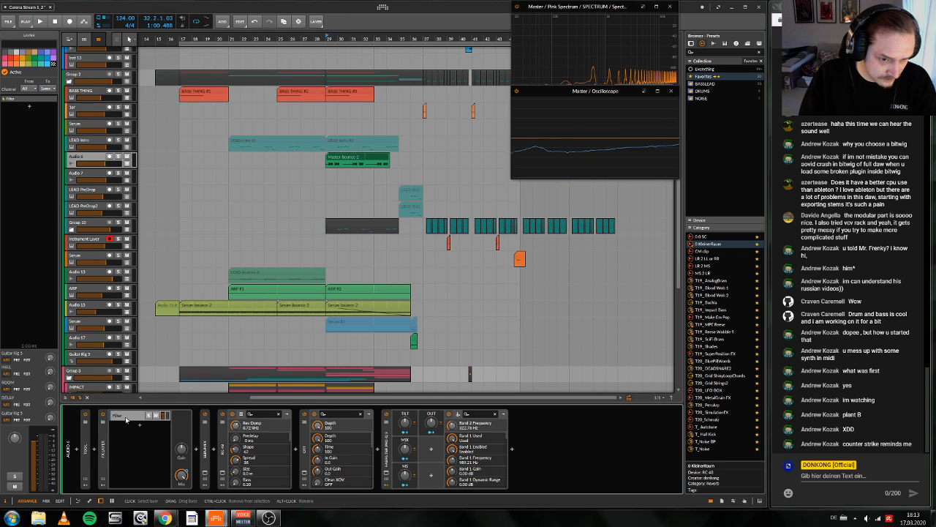
# Step: Try the Delay effect in SerumFX on Audio 6 during playback, switch it off and close the plug-in
pyautogui.click(206, 479)
pyautogui.click(205, 479)
pyautogui.click(206, 474)
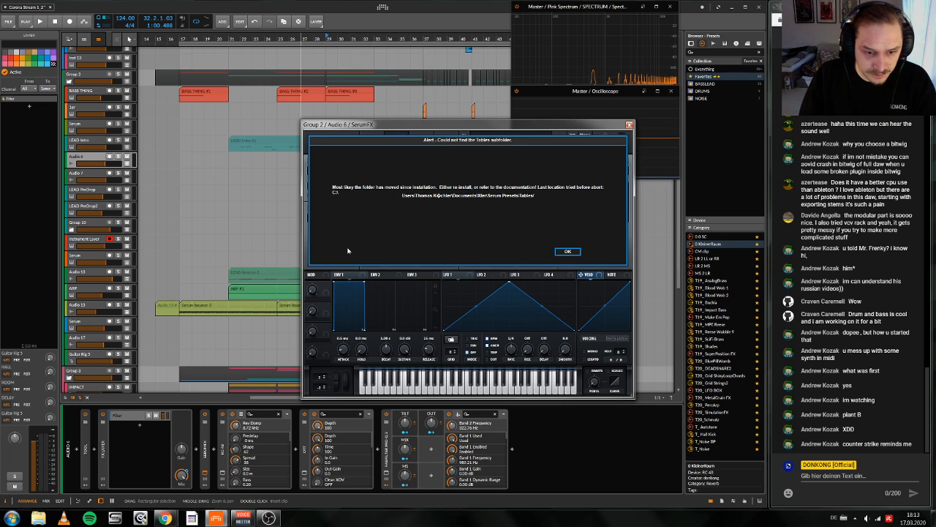
pyautogui.click(568, 251)
pyautogui.click(318, 219)
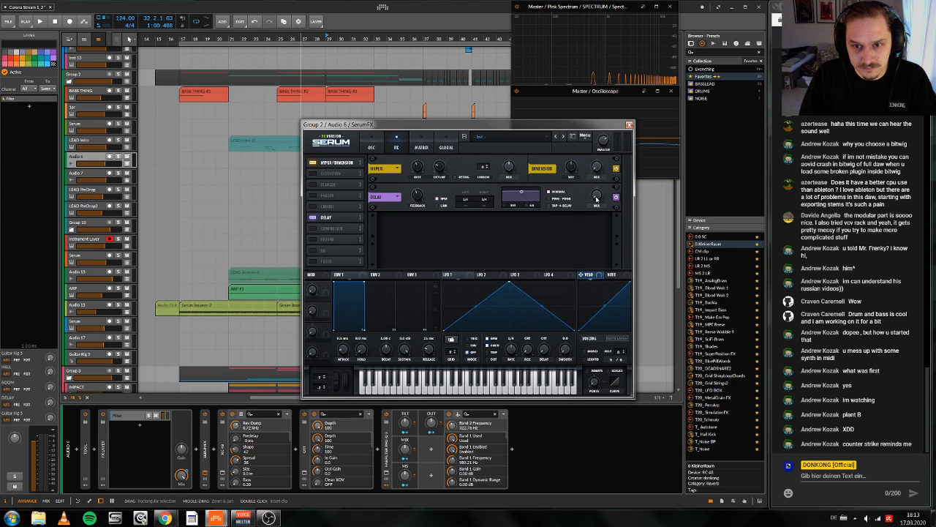
pyautogui.press('space')
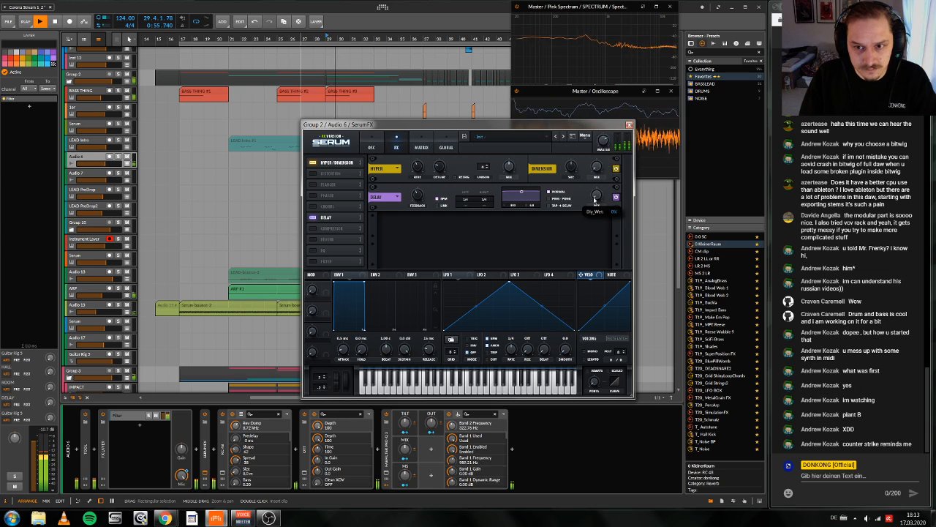
pyautogui.press('space')
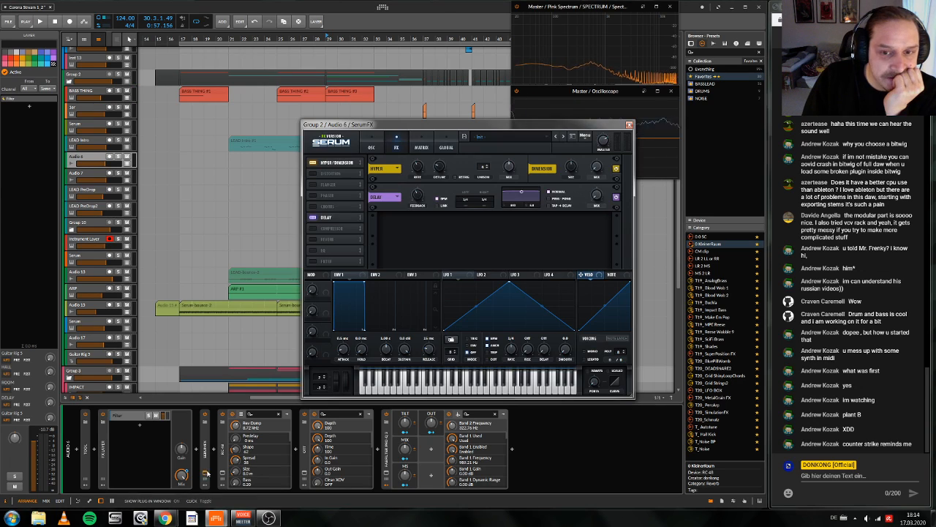
pyautogui.click(313, 217)
pyautogui.click(205, 472)
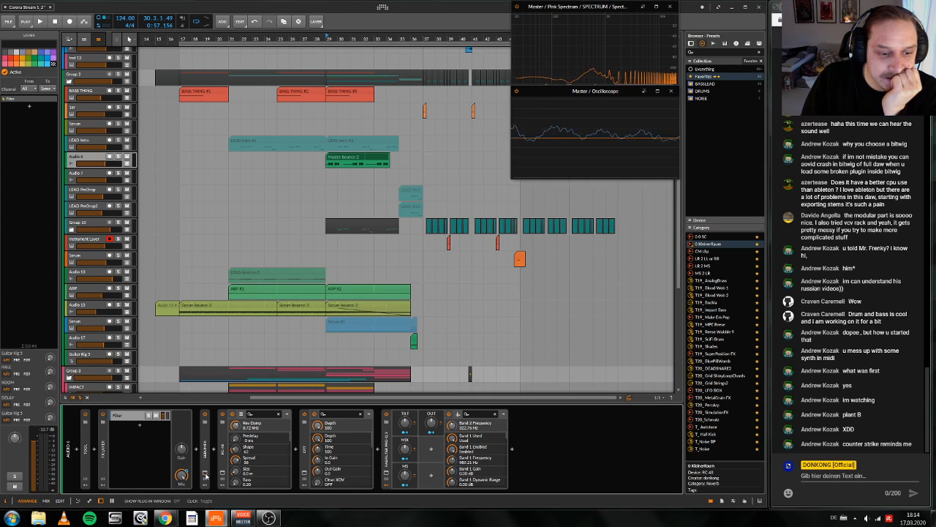
# Step: Play Audio 6 from bar 29 and test its DELAY send raised to 0.0 dB
pyautogui.click(93, 157)
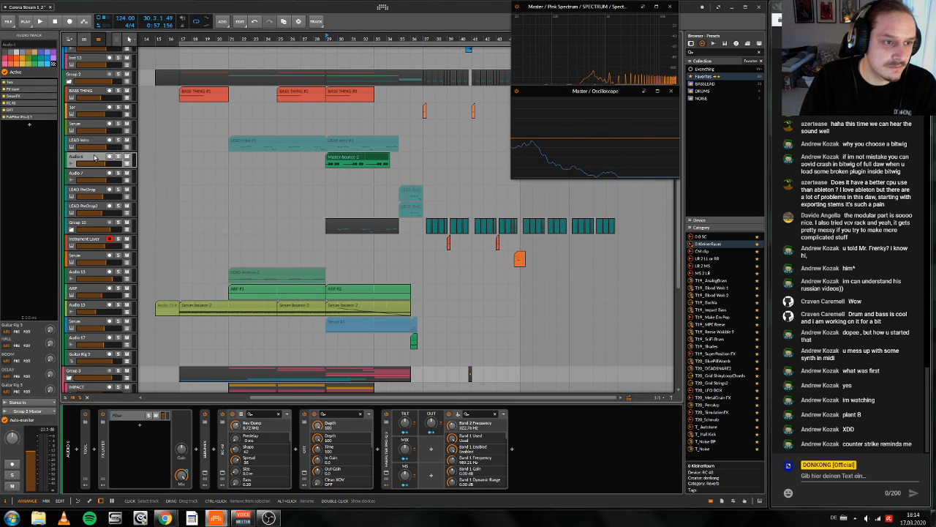
pyautogui.press('space')
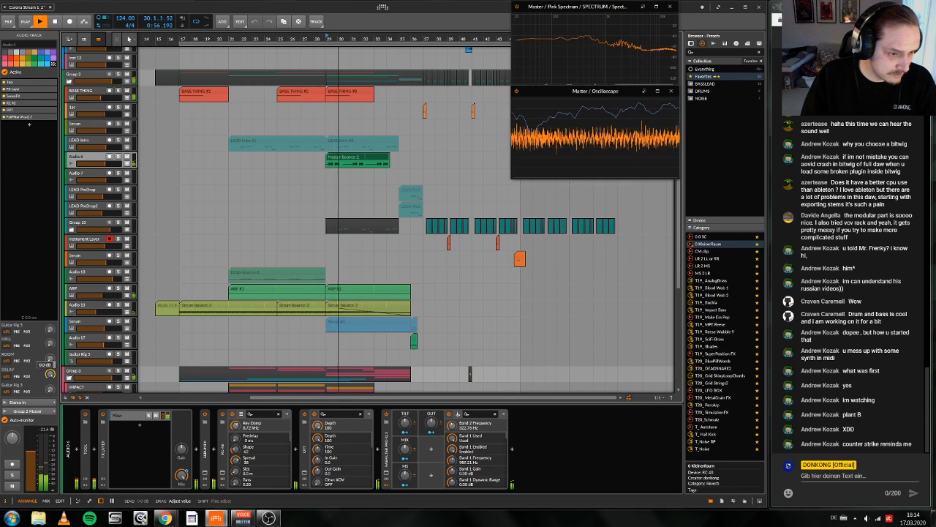
pyautogui.press('space')
pyautogui.scroll(-5, 183, 297)
pyautogui.hscroll(-1, 198, 296)
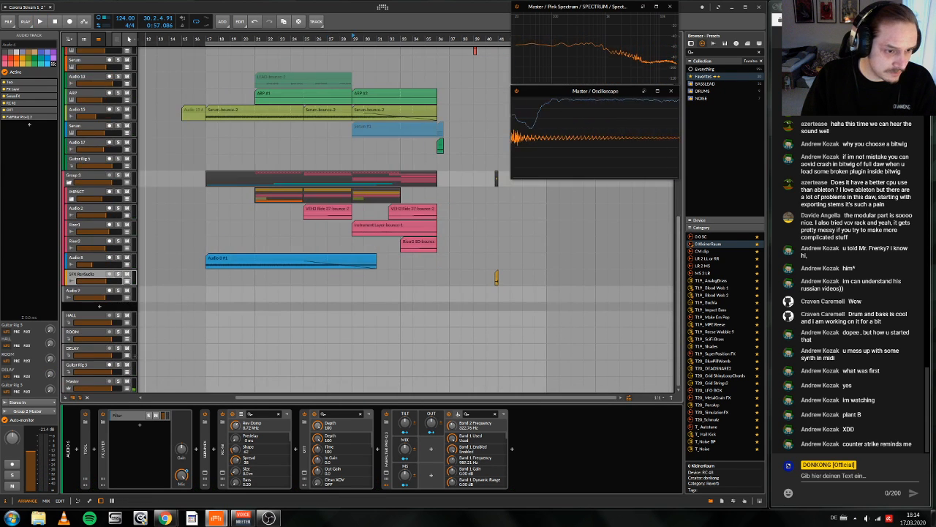
# Step: Insert a Delay-2 device on the empty DELAY effect track
pyautogui.click(81, 365)
pyautogui.click(83, 348)
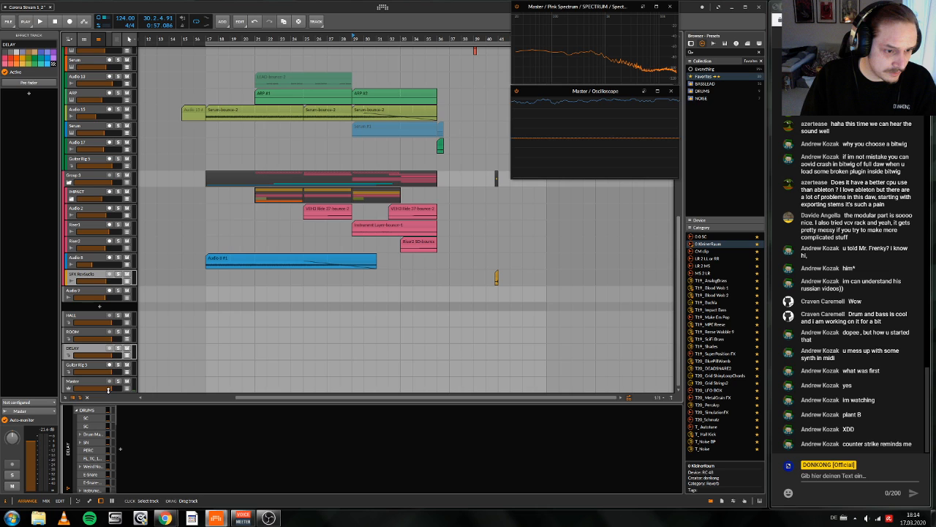
pyautogui.doubleClick(286, 437)
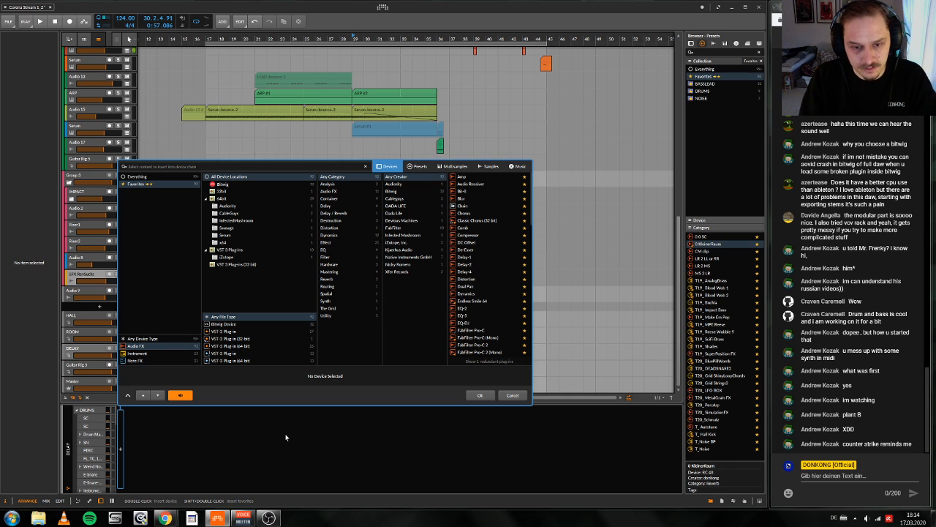
pyautogui.write('dela')
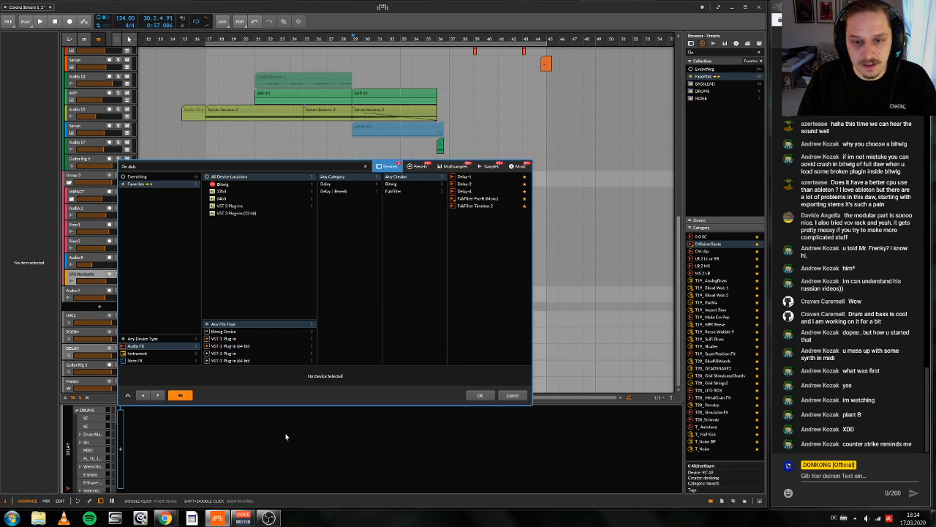
pyautogui.click(474, 183)
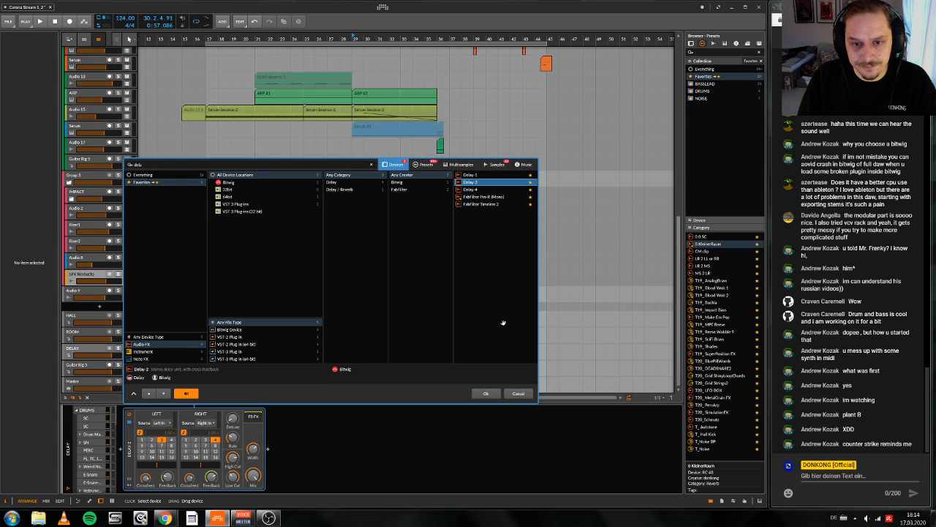
pyautogui.press('BackSpace')
pyautogui.press('BackSpace')
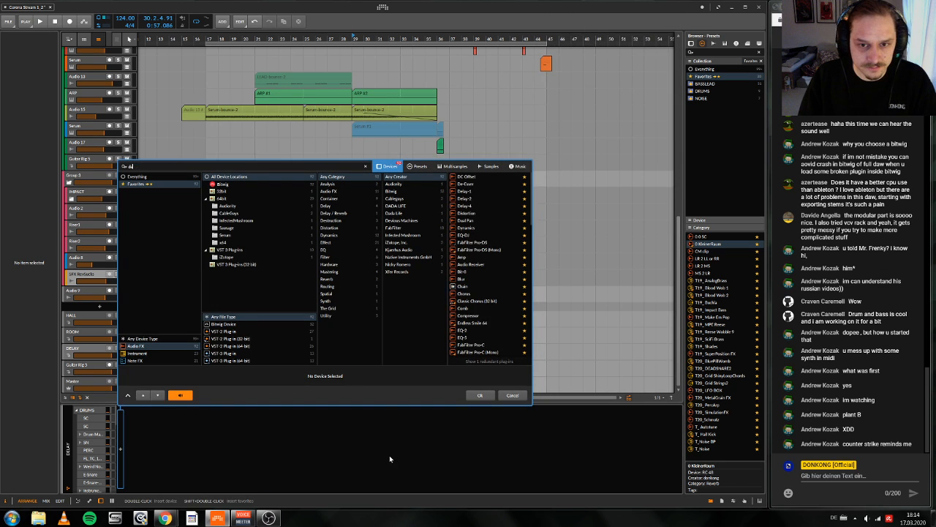
pyautogui.click(467, 190)
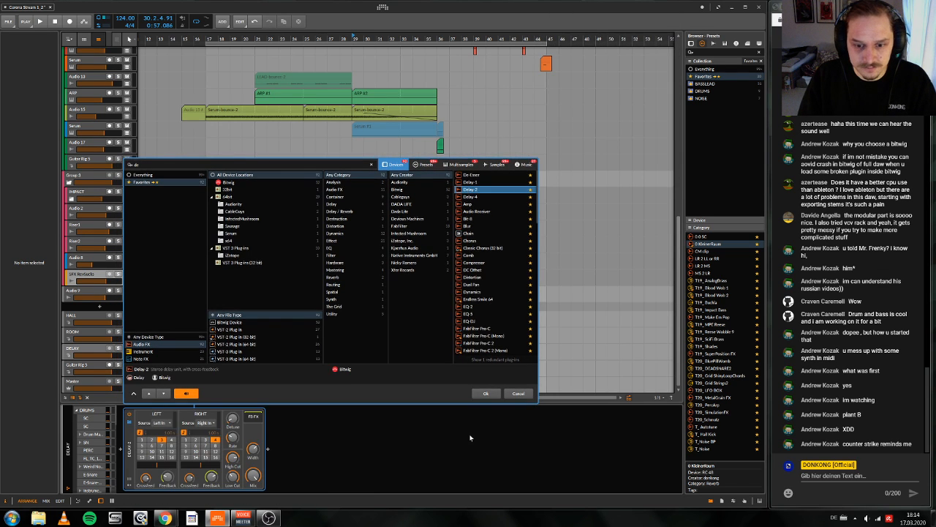
pyautogui.click(484, 394)
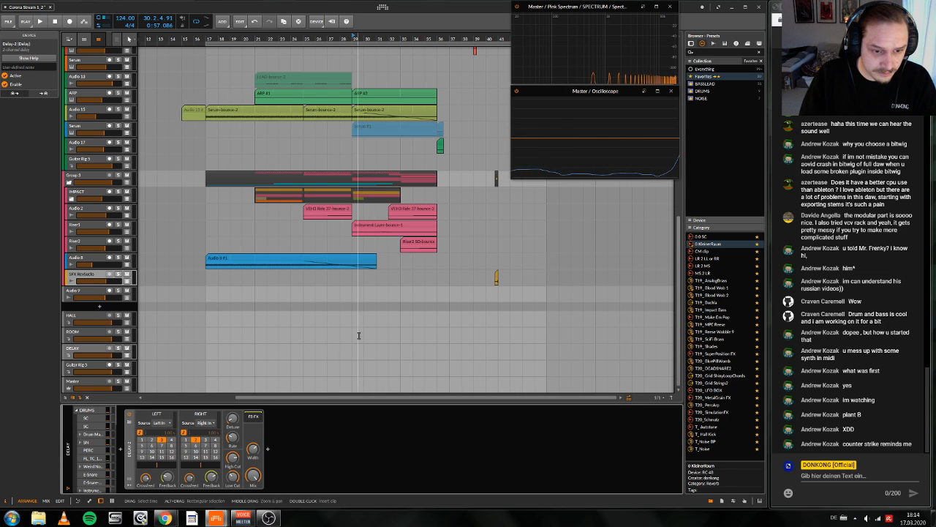
# Step: Show Audio 6's automation lanes and record DELAY send automation over the Master-bounce-2 clip, playing from bar 29
pyautogui.scroll(5, 340, 337)
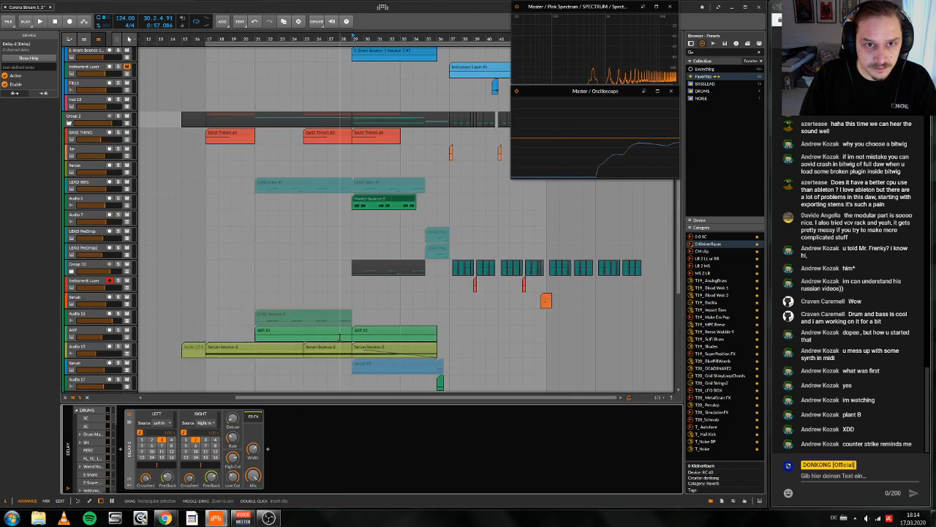
pyautogui.scroll(1, 339, 337)
pyautogui.click(127, 232)
pyautogui.click(89, 225)
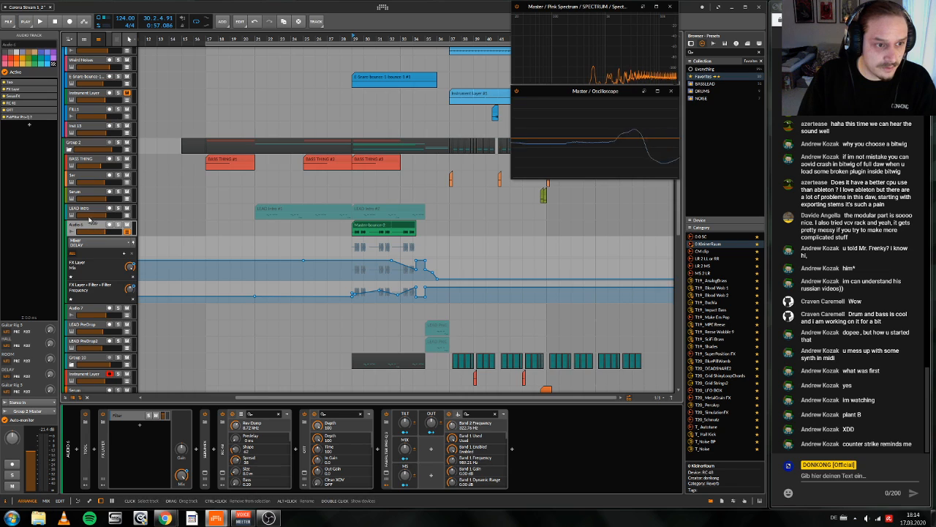
pyautogui.click(86, 23)
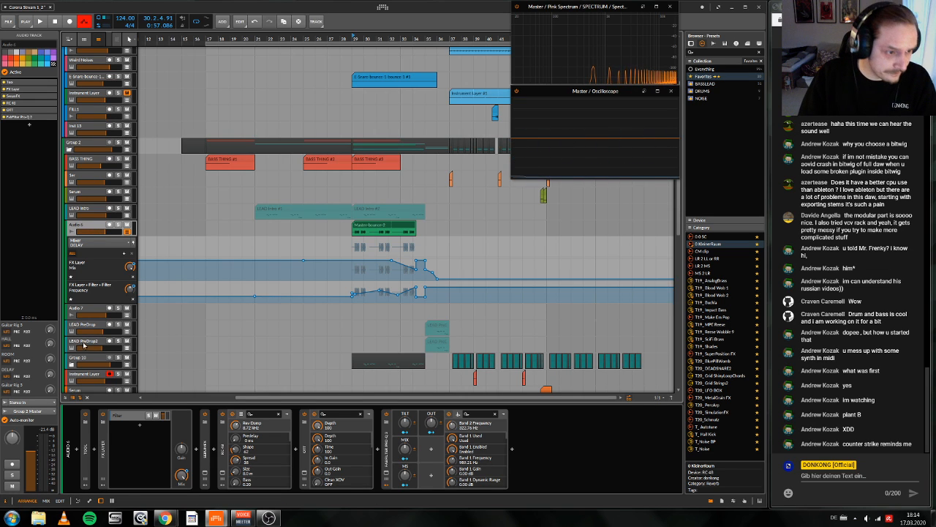
pyautogui.press('space')
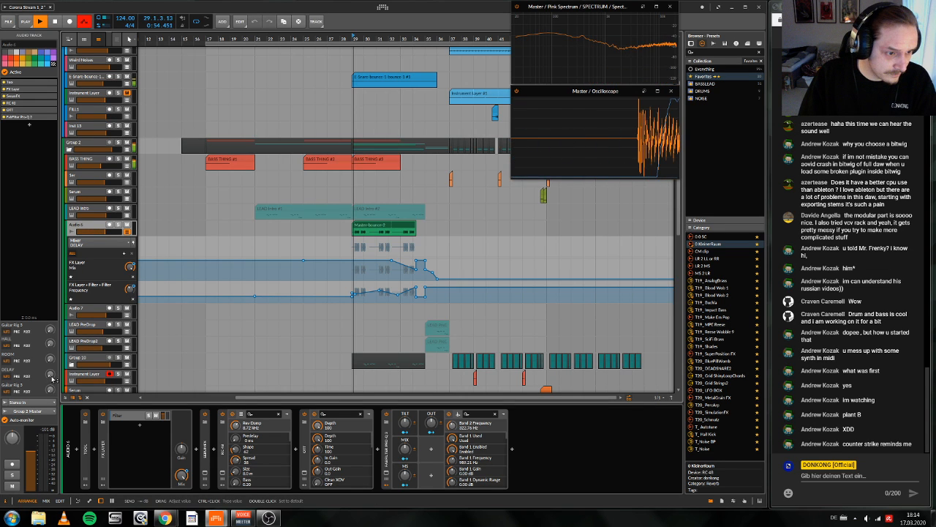
pyautogui.moveTo(51, 375)
pyautogui.mouseDown()
pyautogui.moveTo(52, 351)
pyautogui.moveTo(52, 375)
pyautogui.mouseUp()
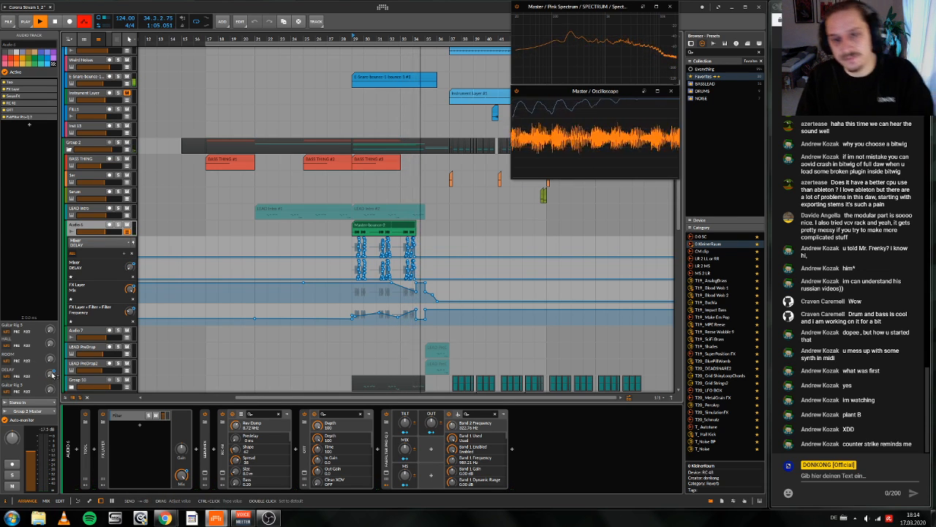
pyautogui.press('space')
# Step: Zoom in on the Master-bounce-2 clip and redraw peaks of Audio 6's recorded DELAY send automation with the Pen tool
pyautogui.moveTo(243, 184); pyautogui.dragTo(269, 210)
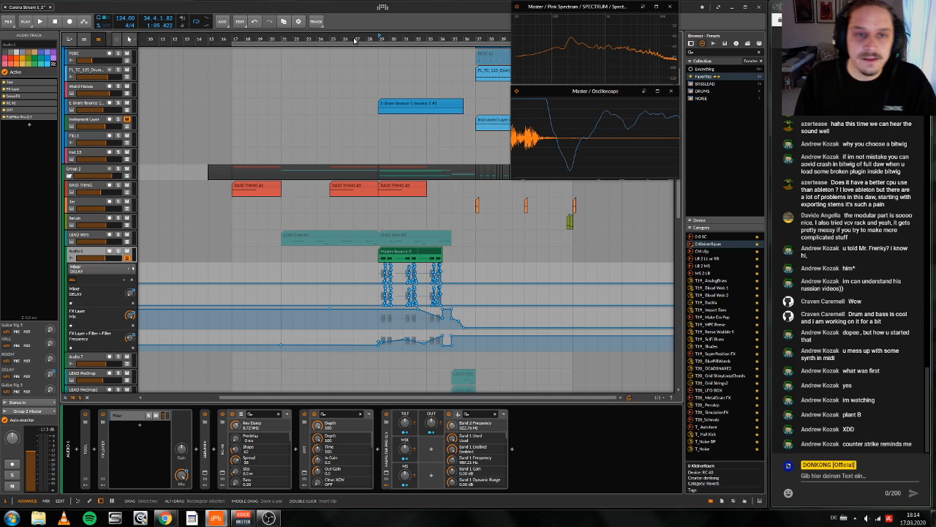
pyautogui.moveTo(439, 41); pyautogui.dragTo(609, 38)
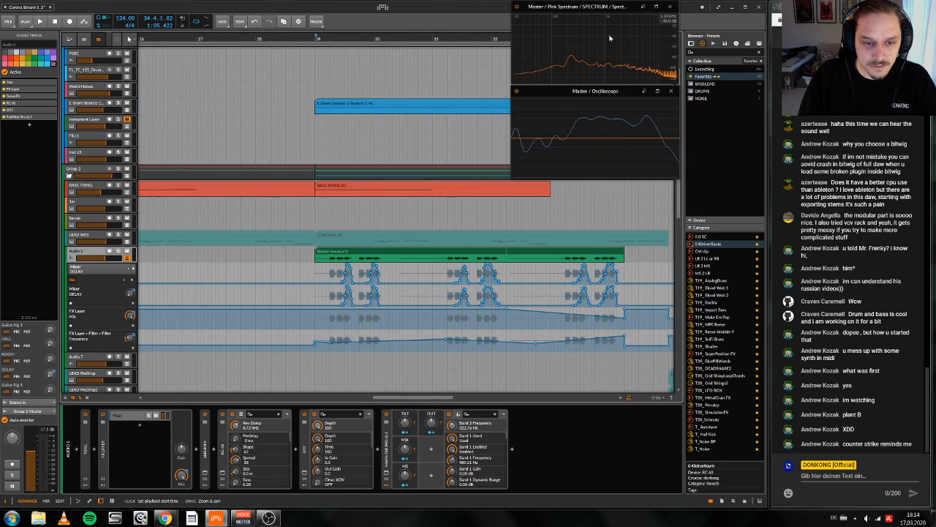
pyautogui.scroll(1, 388, 214)
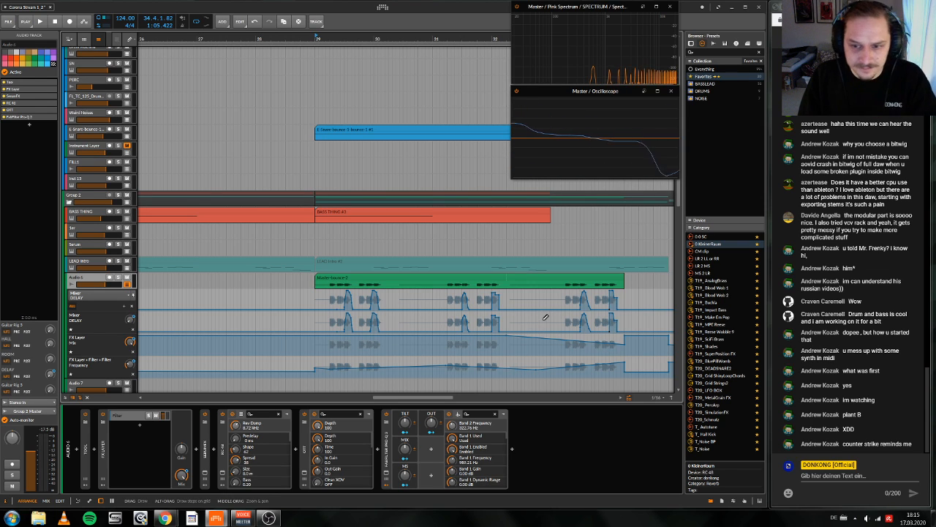
# Step: Play from bar 29 and set the right channel's delay time to 4 beats in the DELAY track's Delay-2
pyautogui.press('space')
pyautogui.scroll(-8, 360, 262)
pyautogui.hscroll(-1, 361, 262)
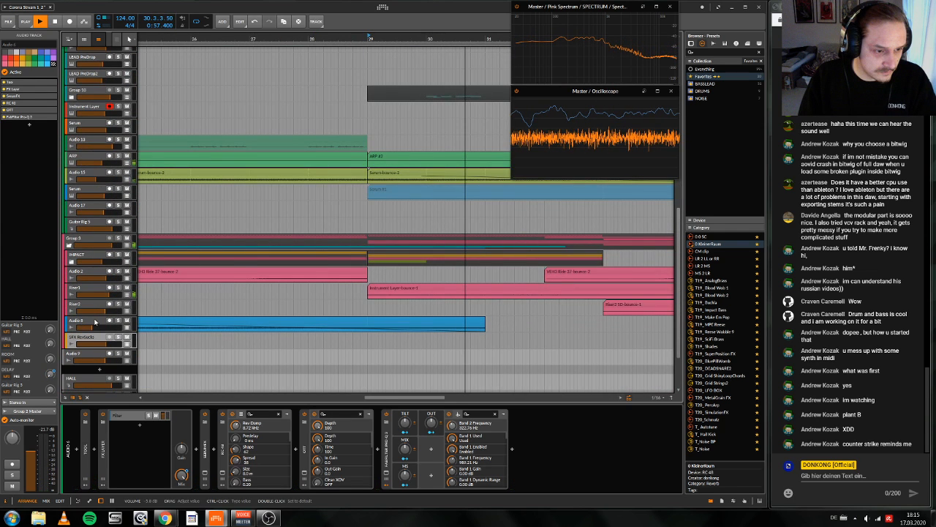
pyautogui.scroll(-2, 95, 322)
pyautogui.click(86, 349)
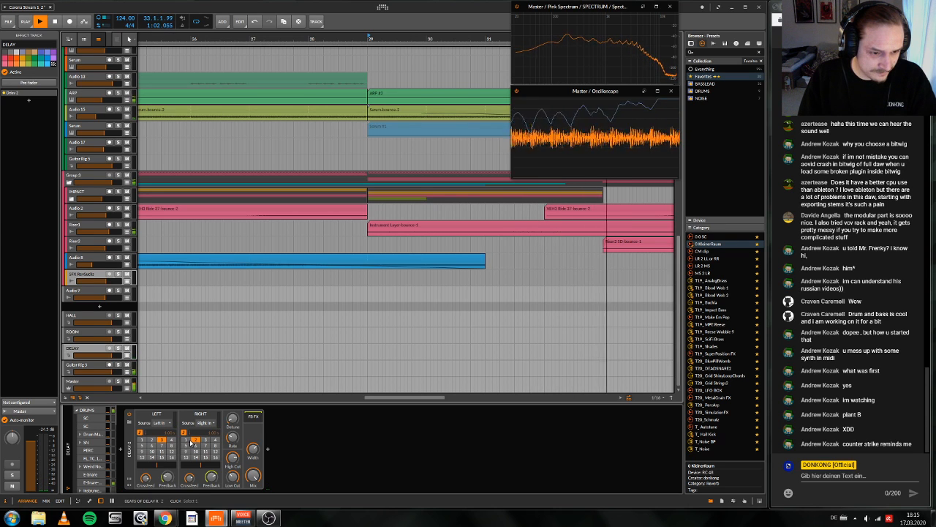
pyautogui.click(214, 440)
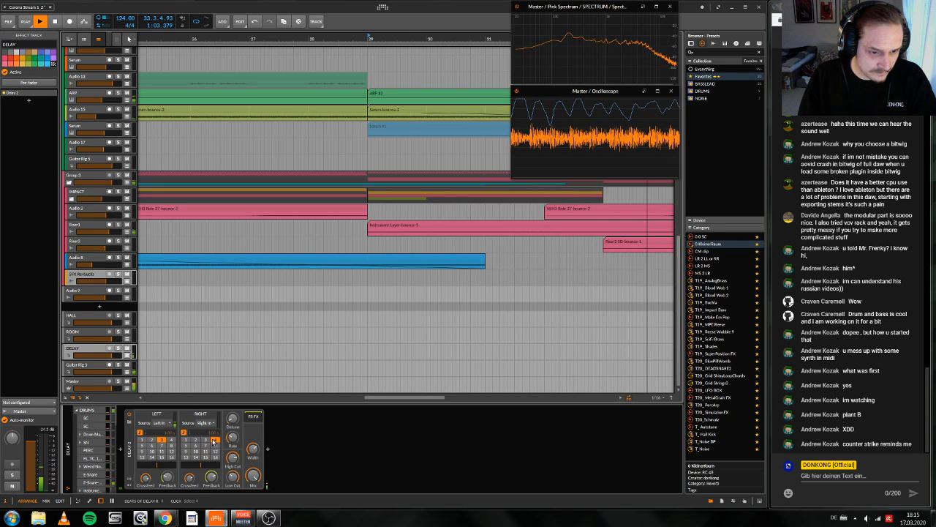
pyautogui.press('space')
# Step: Insert a Blur device on the DELAY track and place it after Delay-2
pyautogui.click(267, 449)
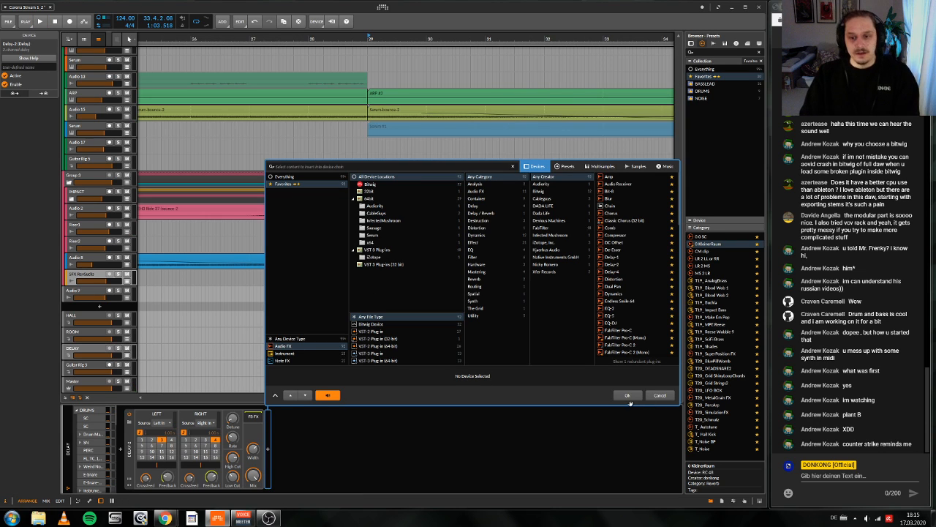
pyautogui.click(120, 449)
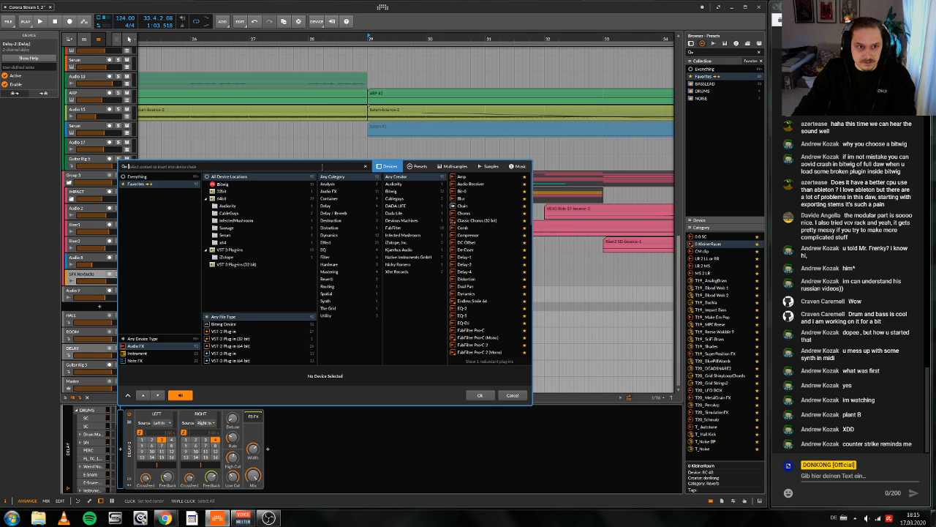
pyautogui.click(461, 198)
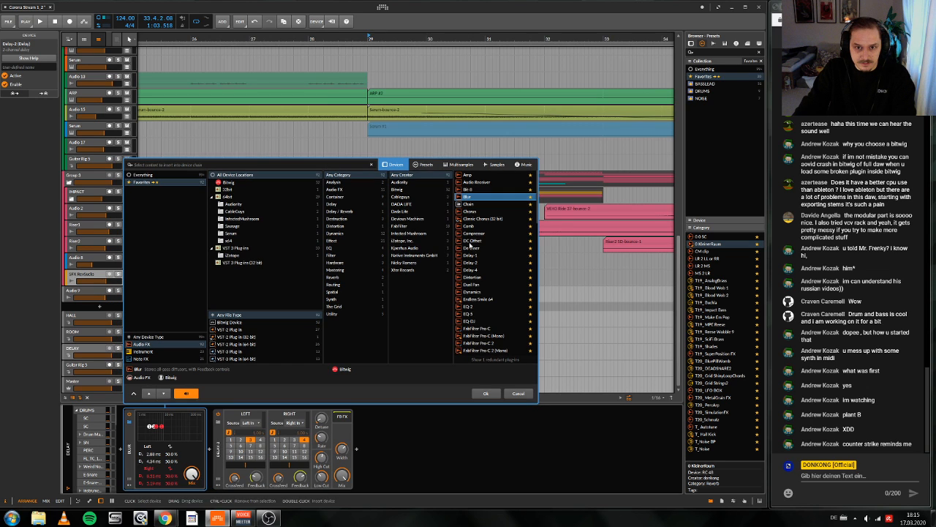
pyautogui.click(480, 395)
pyautogui.moveTo(126, 445); pyautogui.dragTo(333, 422)
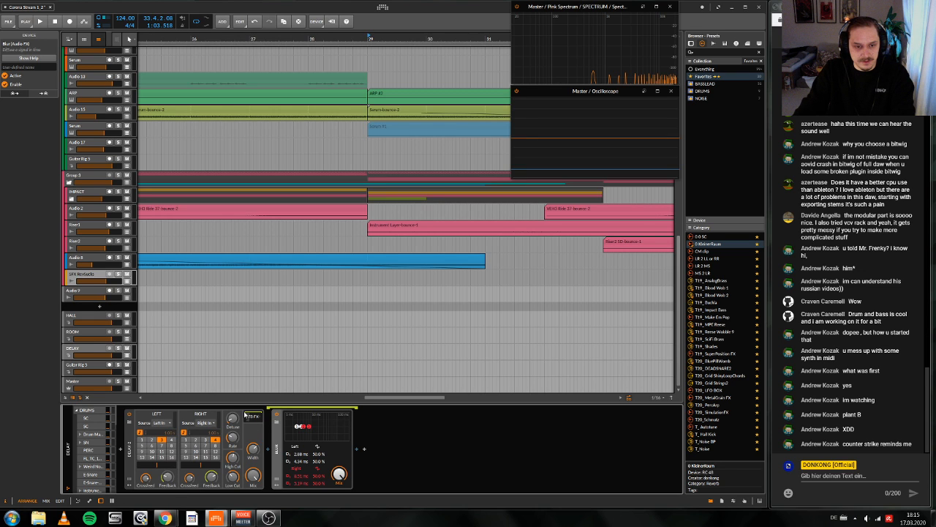
# Step: Audition the Blur device from bar 29 with its Mix lowered, and delete it from the DELAY track
pyautogui.press('space')
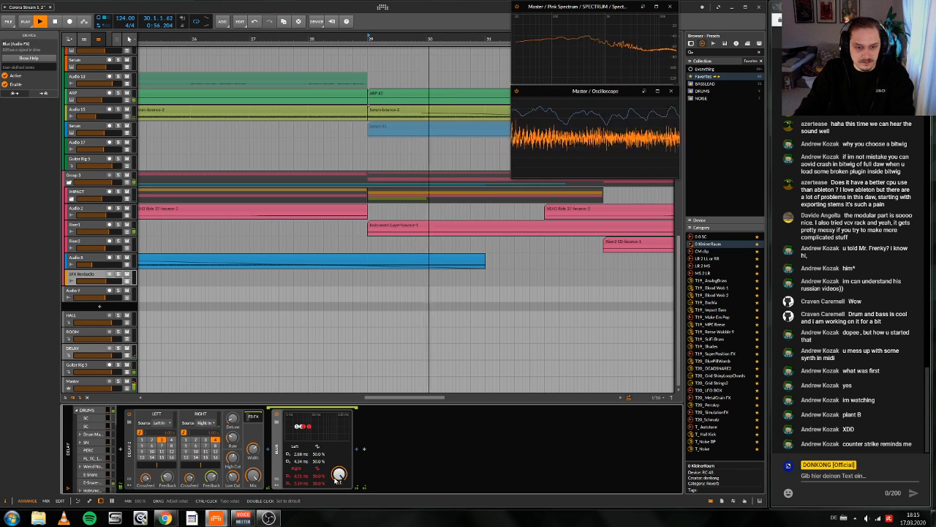
pyautogui.press('space')
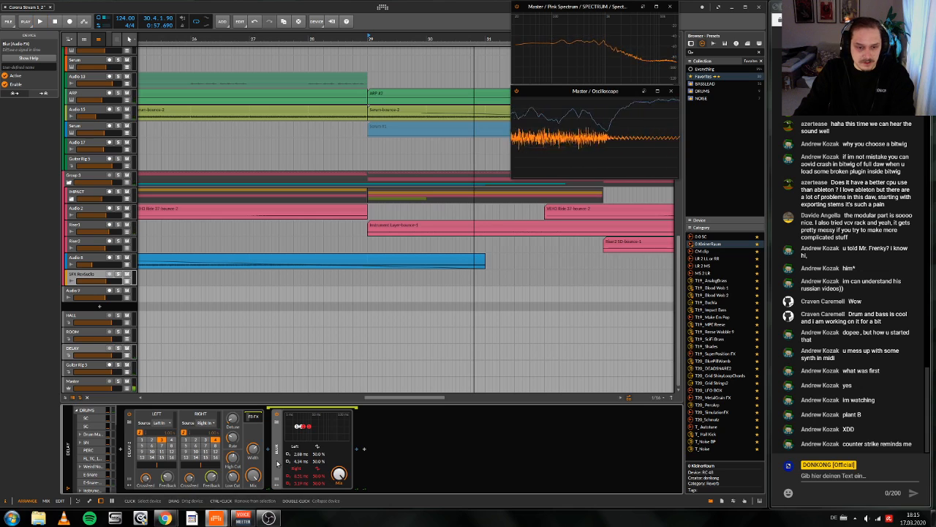
pyautogui.press('space')
pyautogui.moveTo(339, 474); pyautogui.dragTo(338, 480)
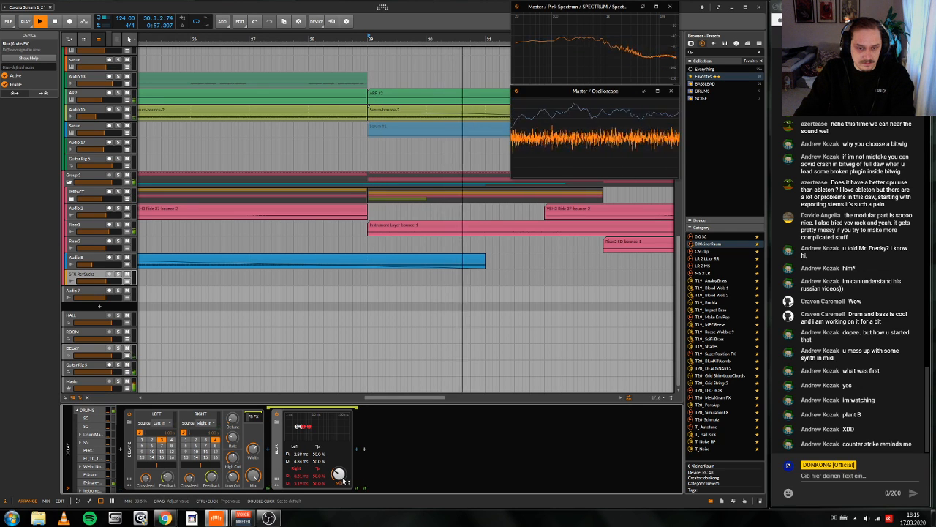
pyautogui.press('space')
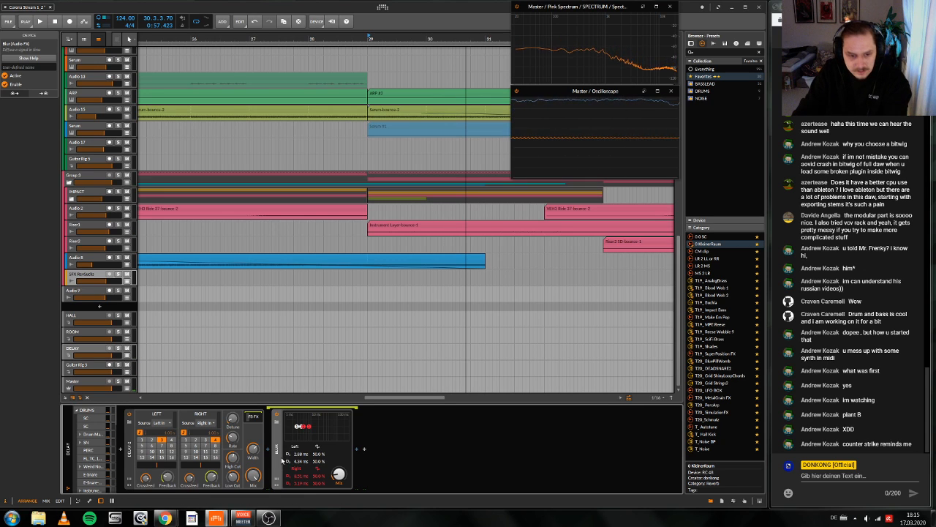
pyautogui.press('Delete')
# Step: Insert a Comb device after Delay-2 on the DELAY track and lower its frequency during playback
pyautogui.click(270, 449)
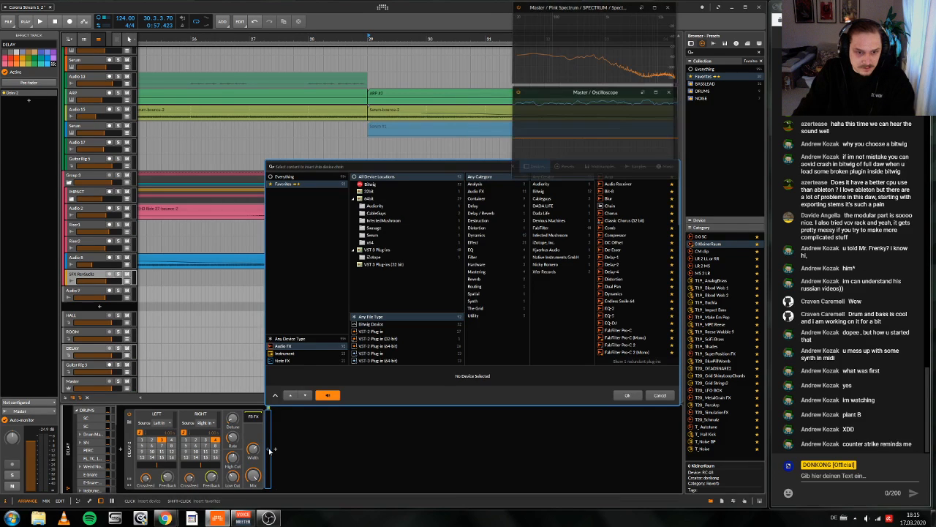
pyautogui.click(611, 227)
pyautogui.click(634, 395)
pyautogui.press('space')
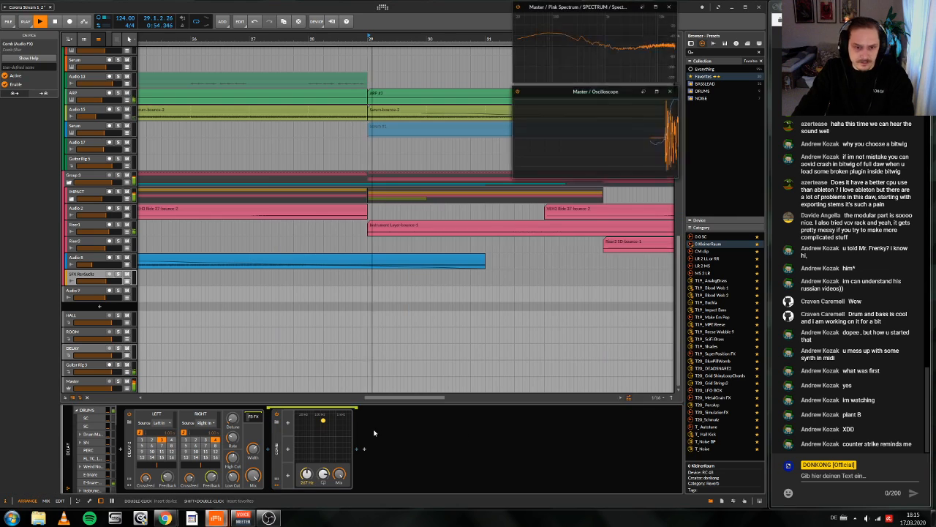
pyautogui.moveTo(284, 426); pyautogui.dragTo(308, 424)
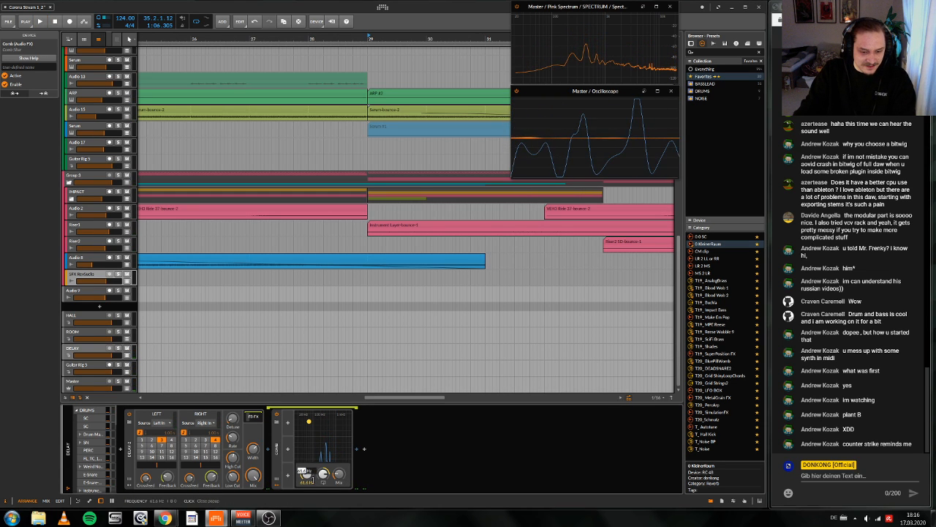
# Step: Adjust the Comb device's Mix on the DELAY track while auditioning the build-up from bar 29
pyautogui.press('space')
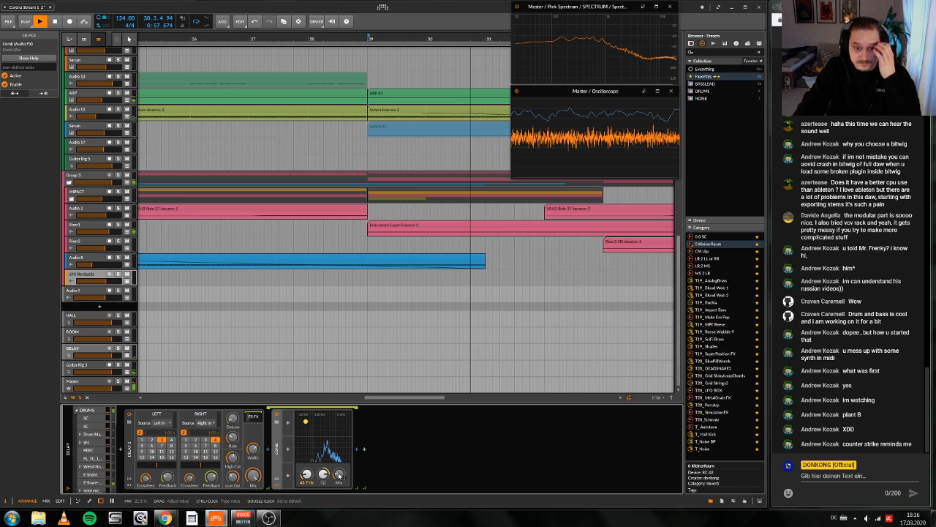
pyautogui.moveTo(338, 475); pyautogui.dragTo(339, 466)
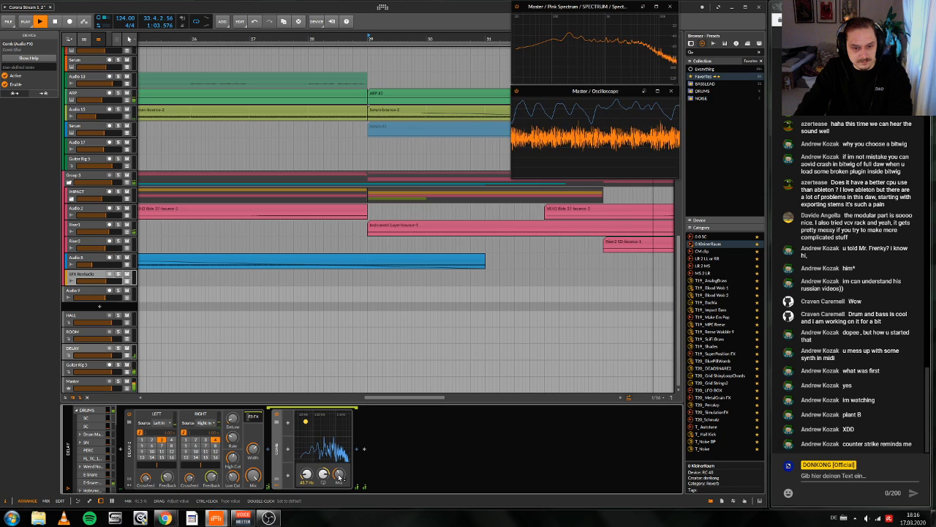
pyautogui.press('space')
pyautogui.press('space')
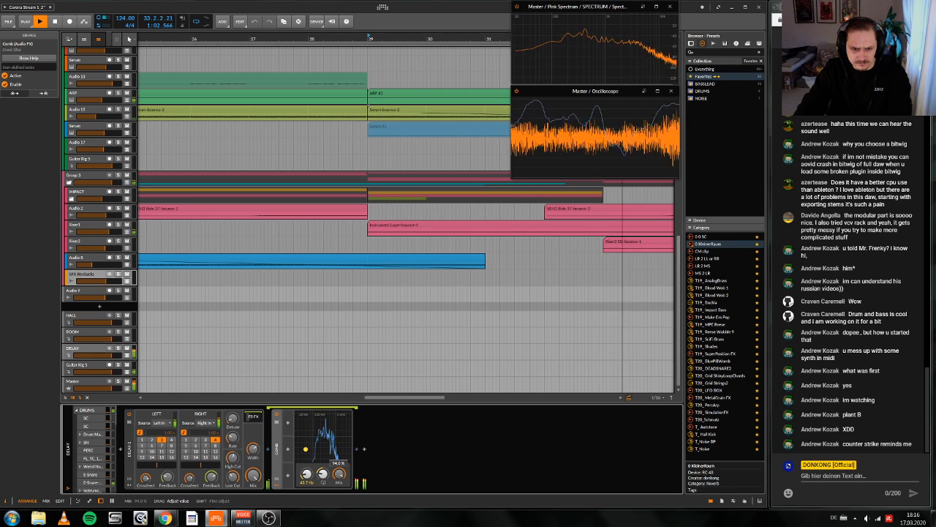
pyautogui.moveTo(339, 473); pyautogui.dragTo(338, 506)
pyautogui.press('space')
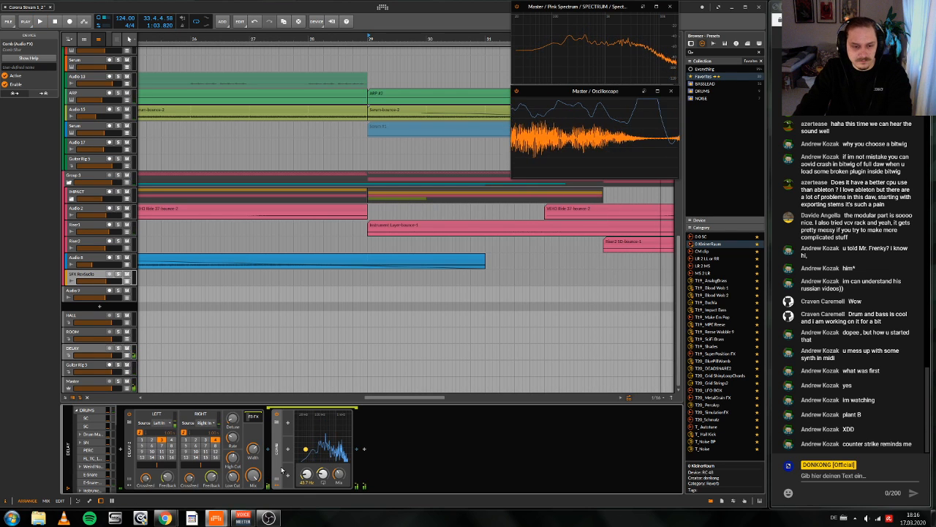
# Step: Move the Comb device ahead of Delay-2 during playback and set the left channel's delay time to 4 beats
pyautogui.press('space')
pyautogui.moveTo(282, 469); pyautogui.dragTo(139, 468)
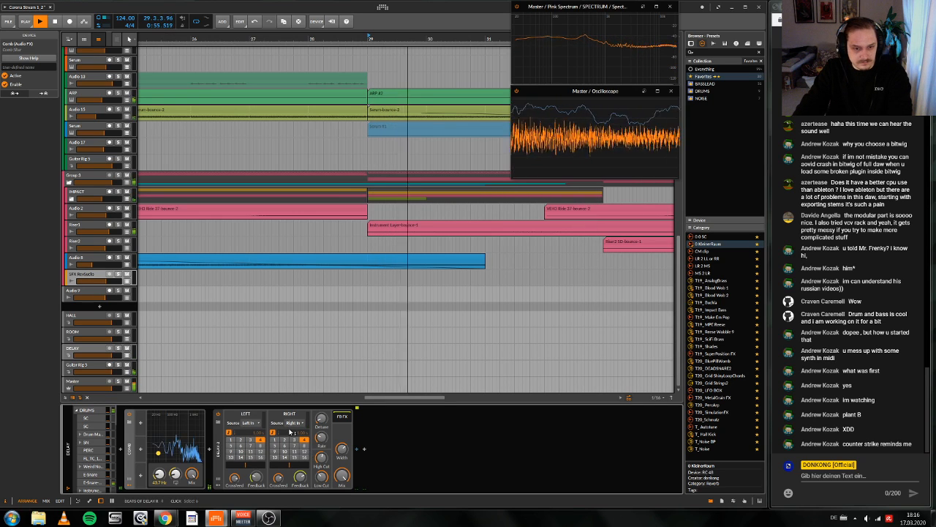
pyautogui.click(229, 432)
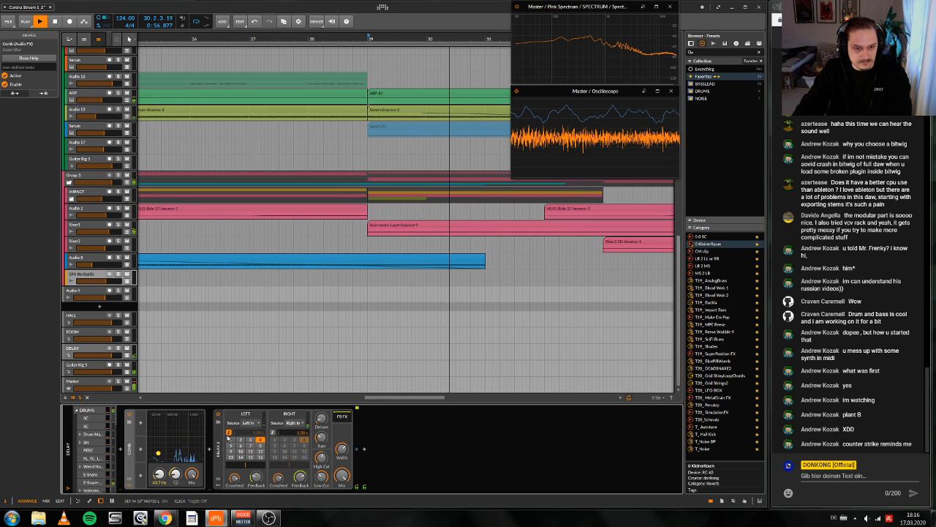
pyautogui.click(228, 433)
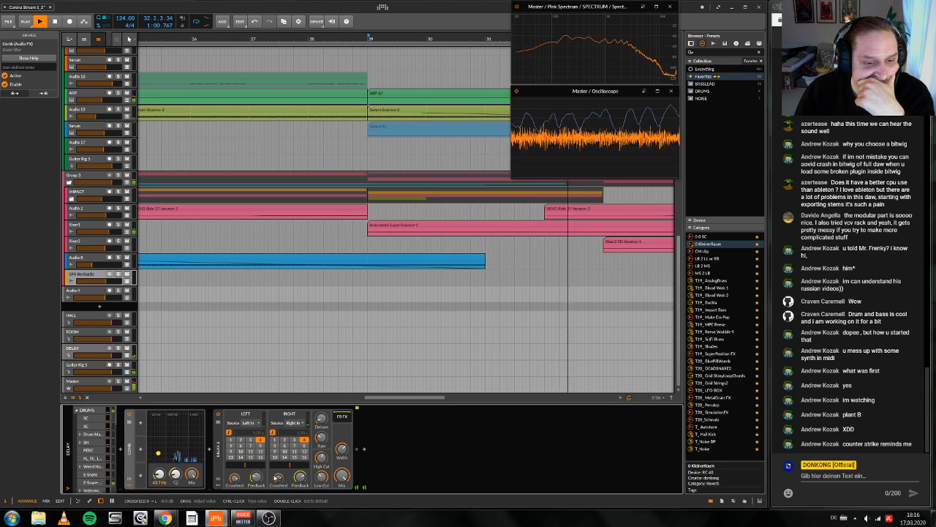
# Step: Raise the left channel's Feedback in Delay-2 and replay the build-up from bar 29
pyautogui.moveTo(256, 476); pyautogui.dragTo(256, 472)
pyautogui.press('space')
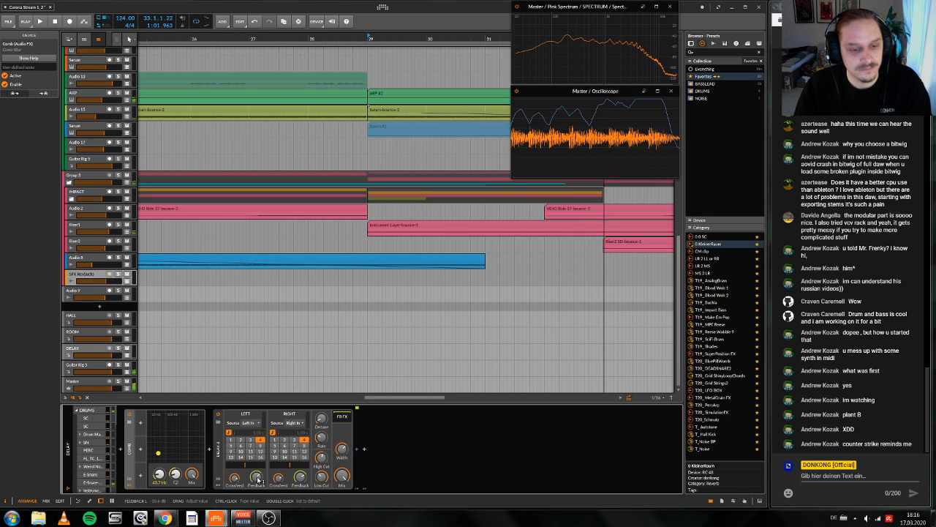
pyautogui.press('space')
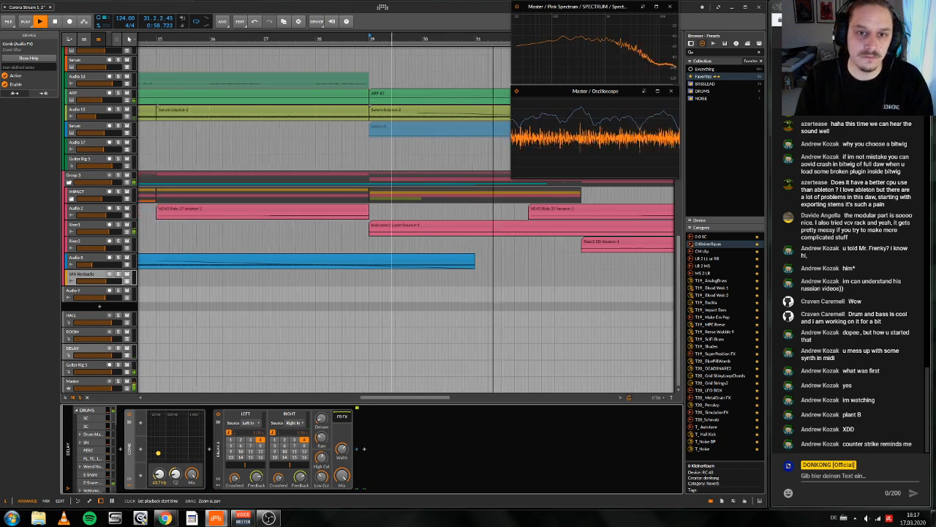
# Step: Solo the DELAY track and insert the RC 48 reverb after Delay-2, closing its plug-in window
pyautogui.scroll(-5, 336, 203)
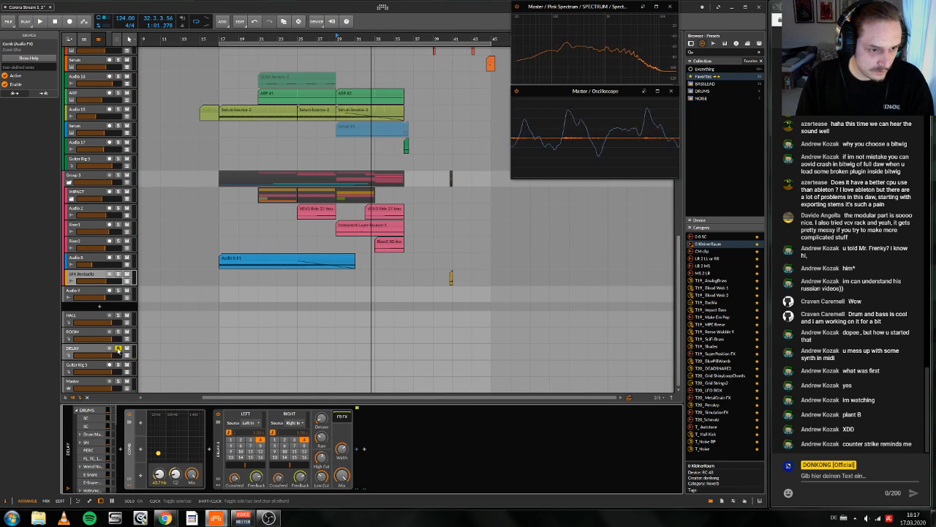
pyautogui.click(364, 450)
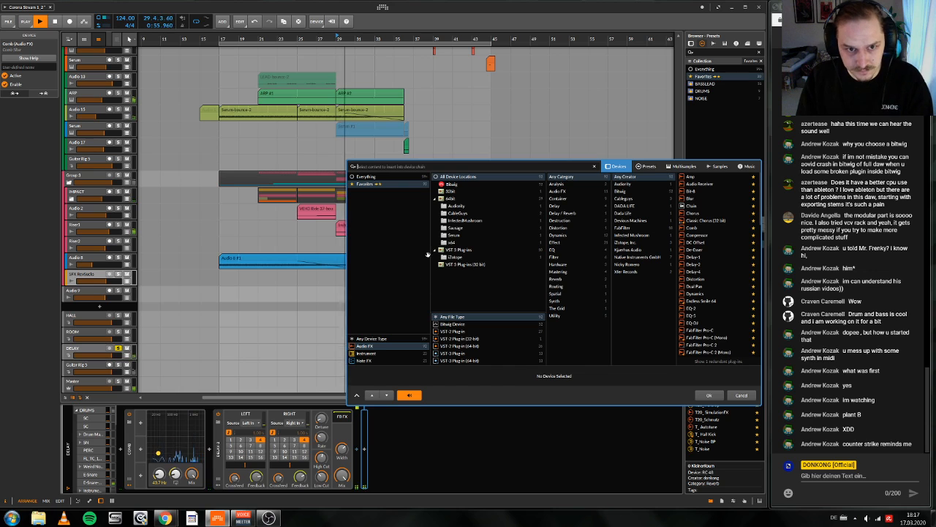
pyautogui.write('rc')
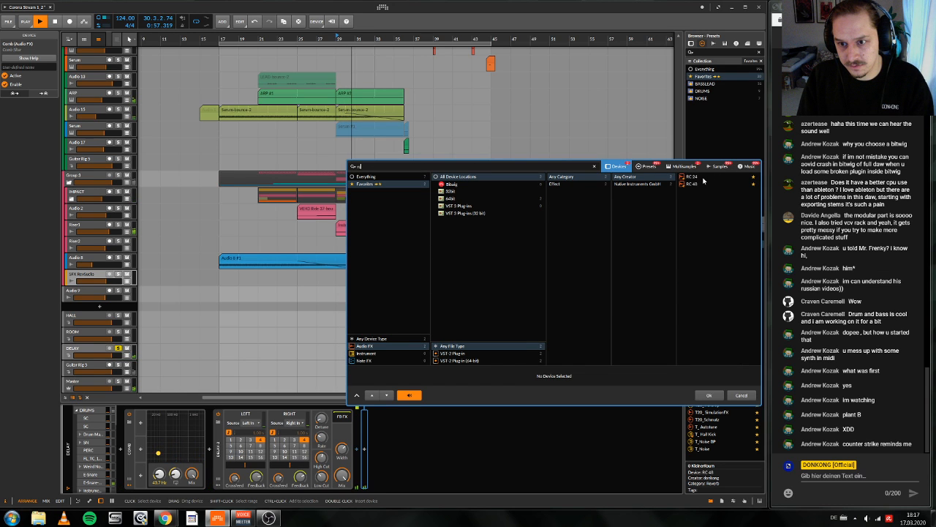
pyautogui.doubleClick(701, 184)
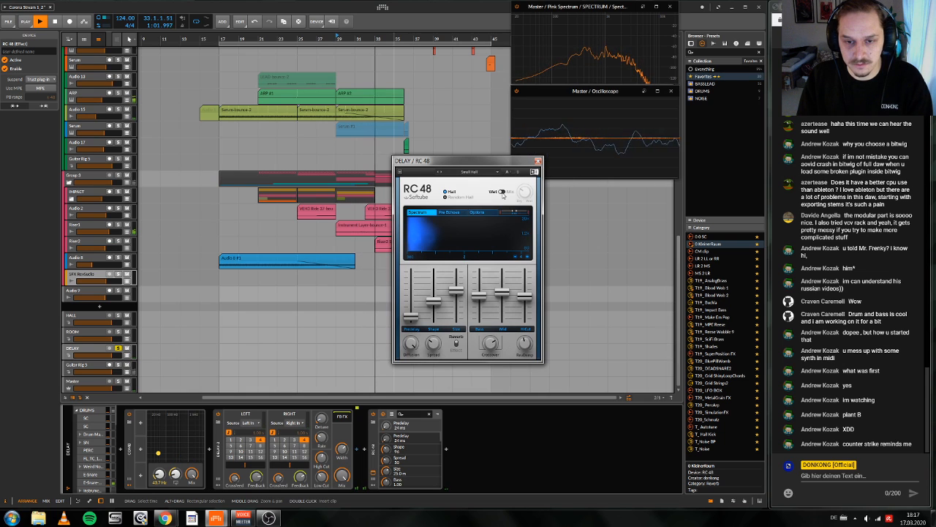
pyautogui.click(538, 161)
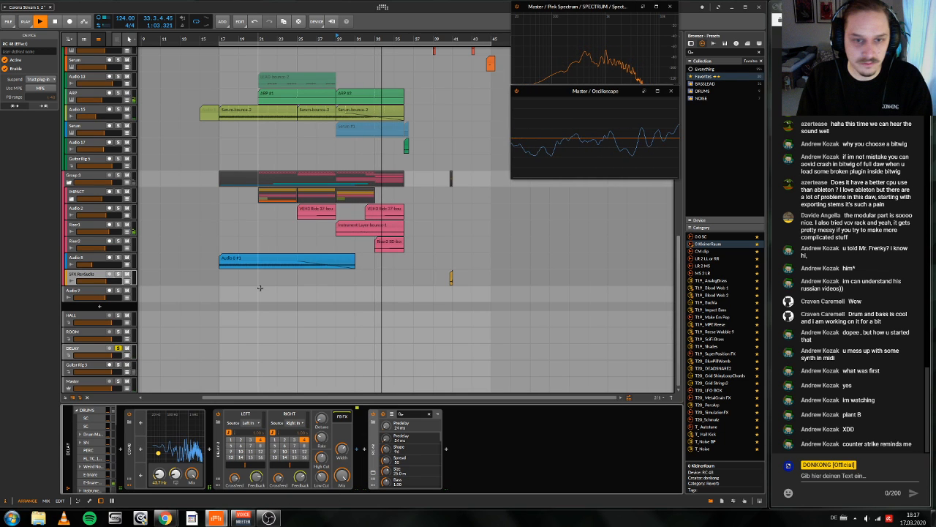
# Step: Unsolo the DELAY track, audition it in the mix, filter RC 48's parameters by "out" and lower its Output level
pyautogui.click(118, 348)
pyautogui.press('space')
pyautogui.press('space')
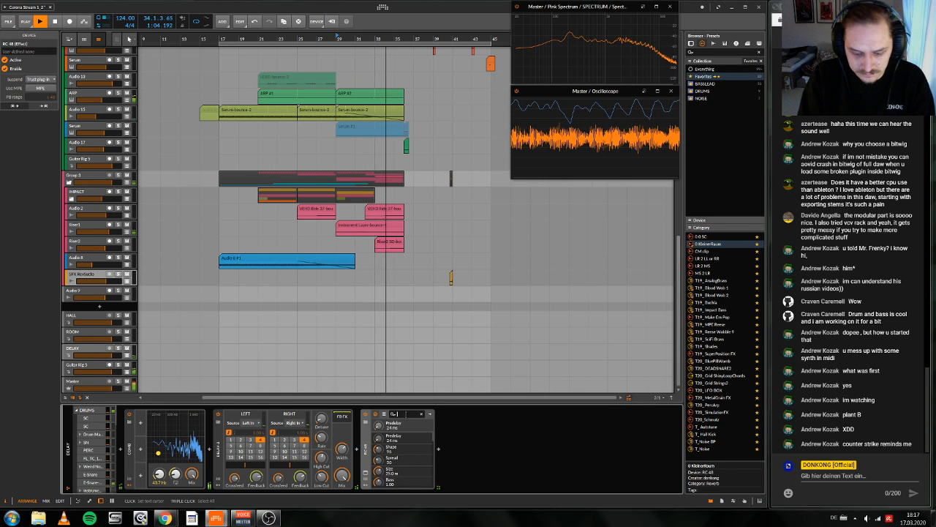
pyautogui.write('out')
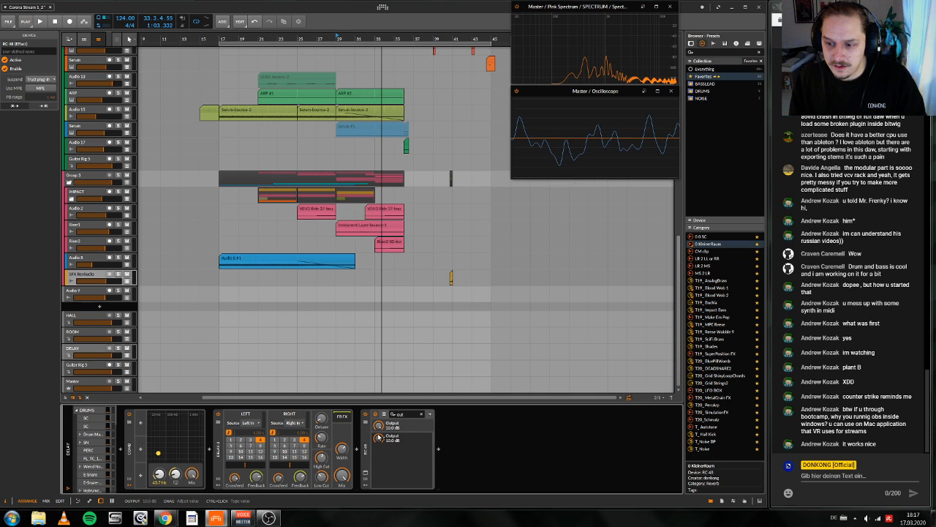
pyautogui.moveTo(378, 437); pyautogui.dragTo(378, 439)
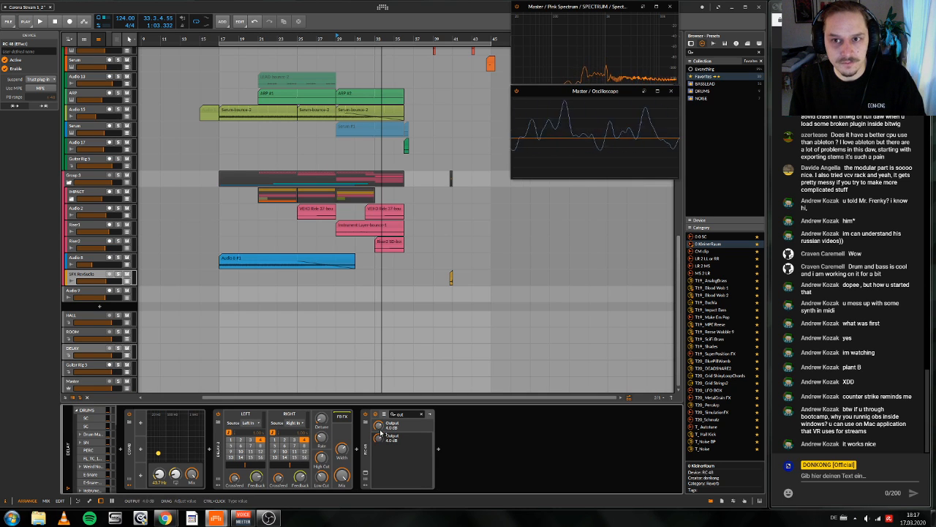
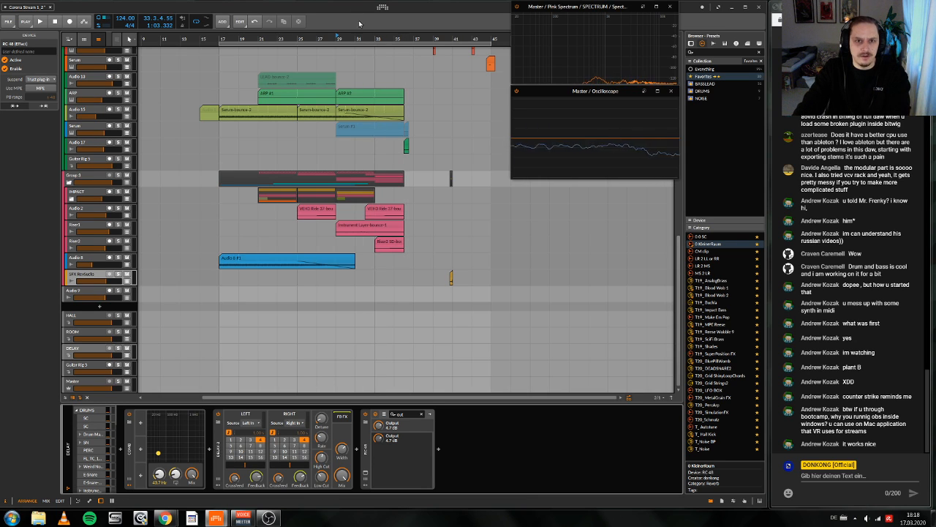
# Step: Play the end of the build-up from bar 33 to check its transition
pyautogui.moveTo(376, 36); pyautogui.dragTo(373, 36)
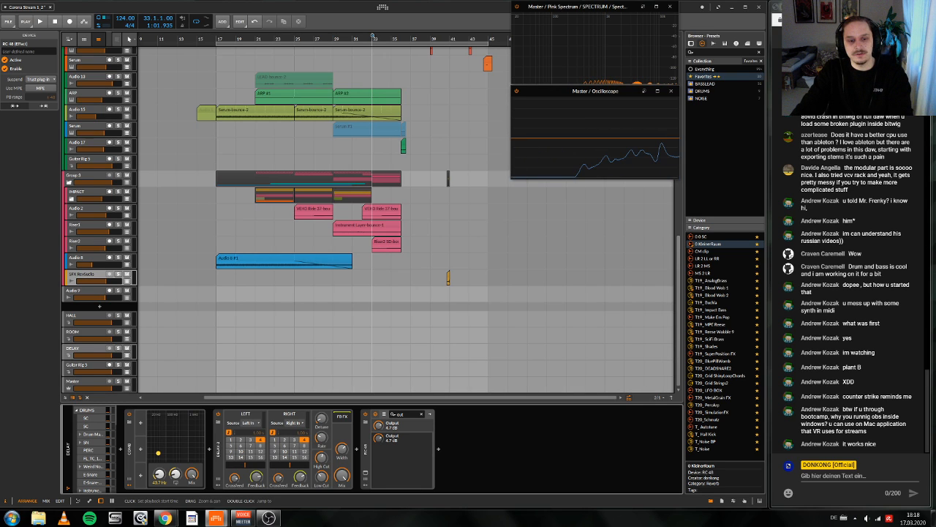
pyautogui.moveTo(373, 36); pyautogui.dragTo(386, 36)
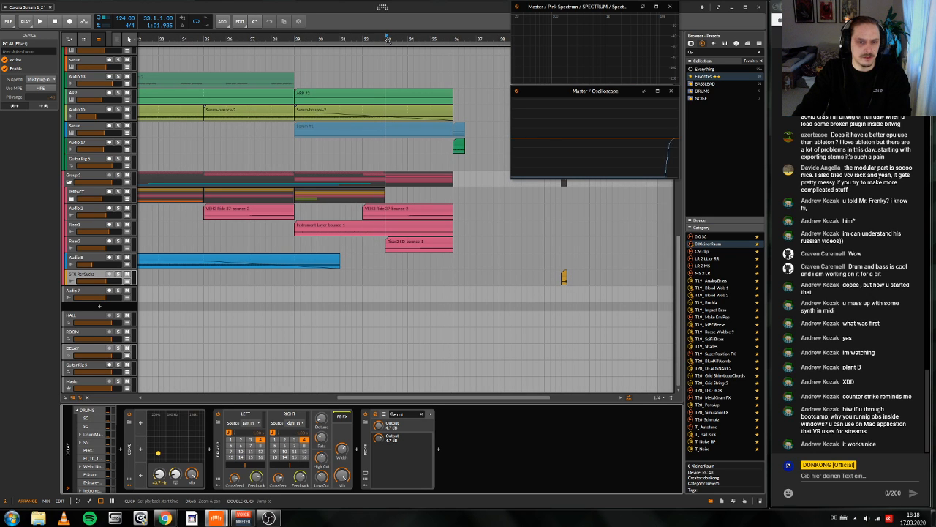
pyautogui.moveTo(389, 39); pyautogui.dragTo(389, 37)
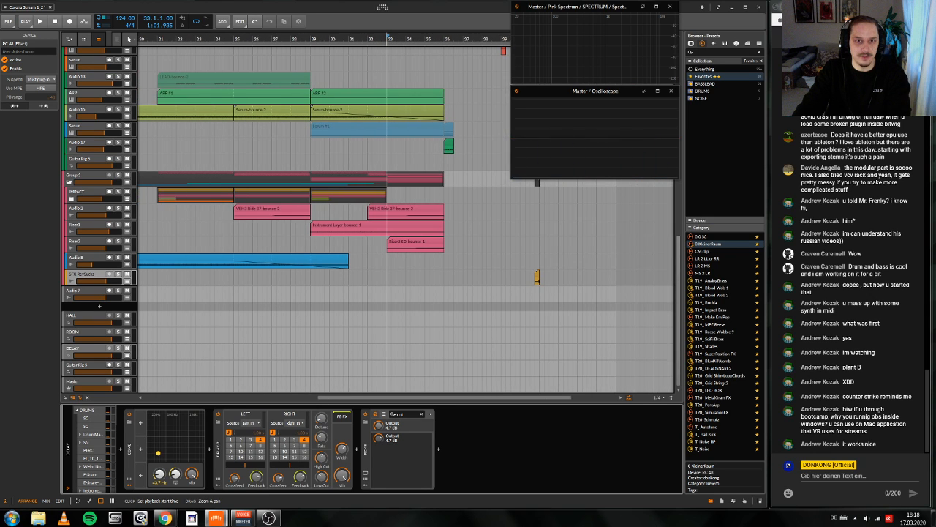
pyautogui.press('space')
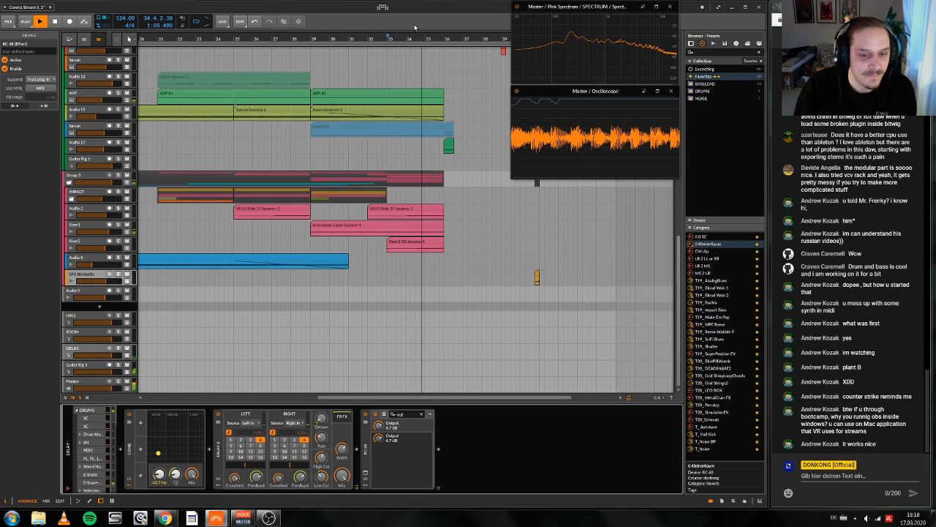
pyautogui.press('space')
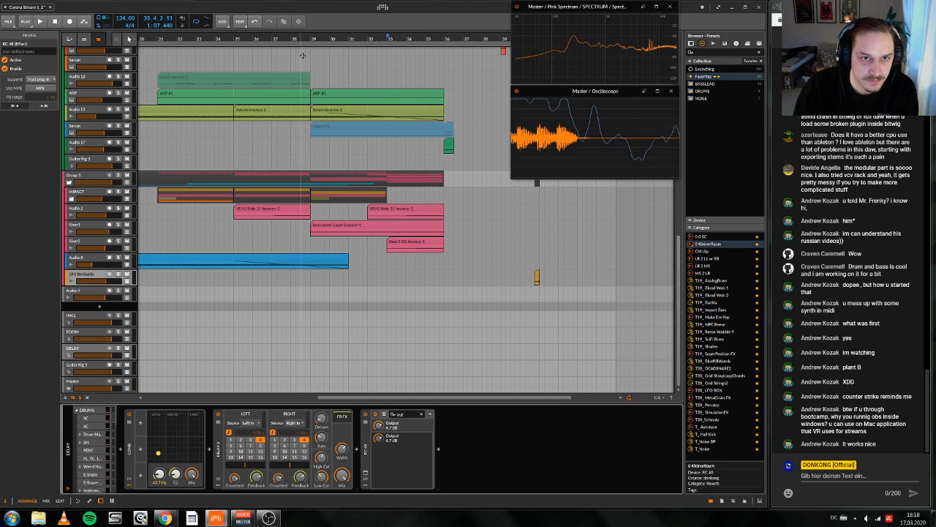
# Step: Solo the Audio 6 track and fold away its automation lanes
pyautogui.moveTo(314, 36); pyautogui.dragTo(387, 67)
pyautogui.hscroll(-2, 399, 97)
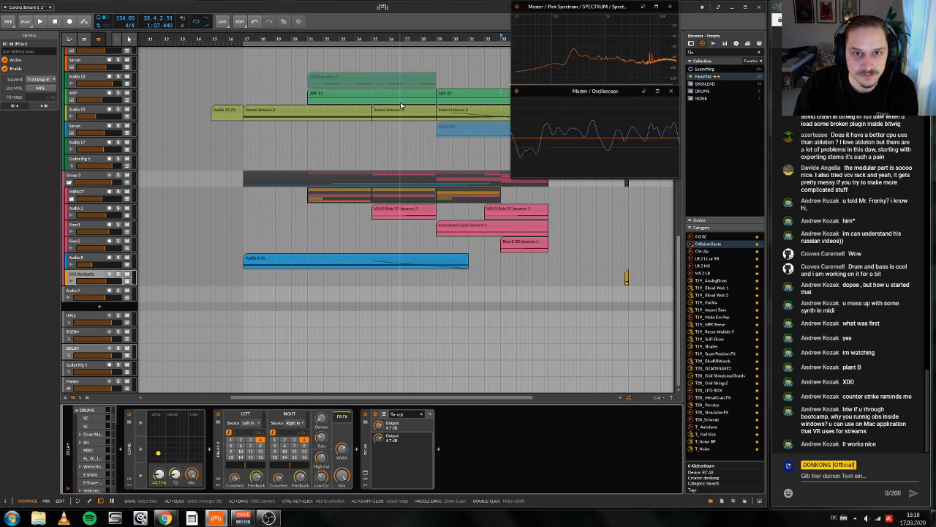
pyautogui.scroll(15, 400, 104)
pyautogui.scroll(-2, 402, 110)
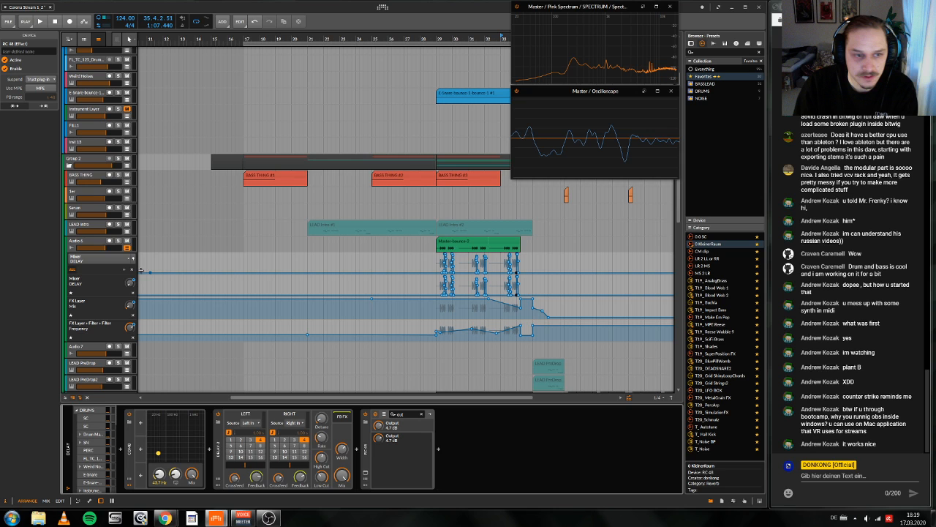
pyautogui.click(127, 247)
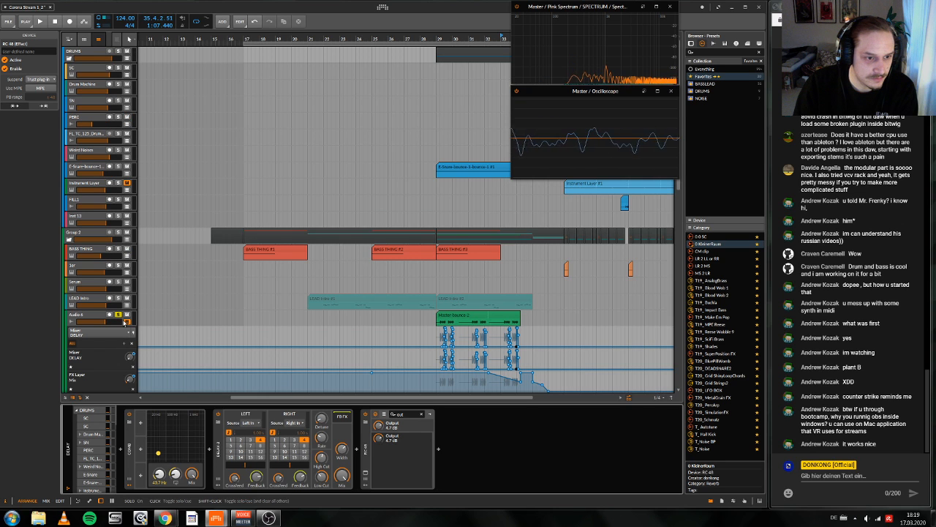
pyautogui.scroll(-10, 476, 284)
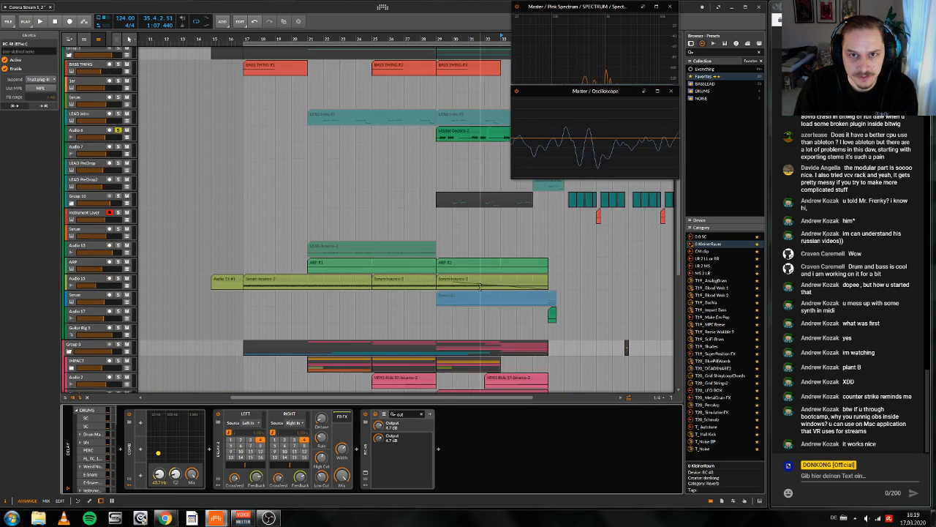
# Step: Set the playback start to bar 29 and play the build-up with Audio 6 soloed
pyautogui.hscroll(-5, 477, 284)
pyautogui.hscroll(7, 476, 284)
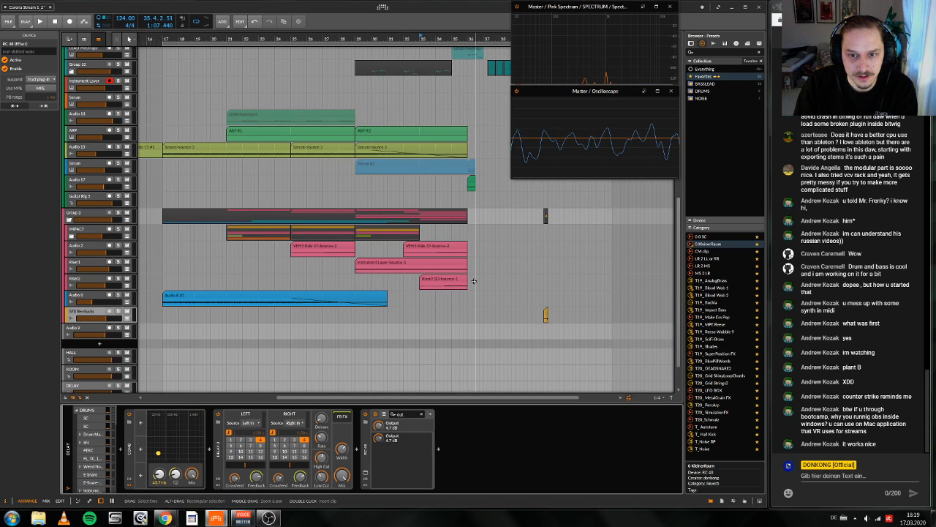
pyautogui.hscroll(1, 474, 281)
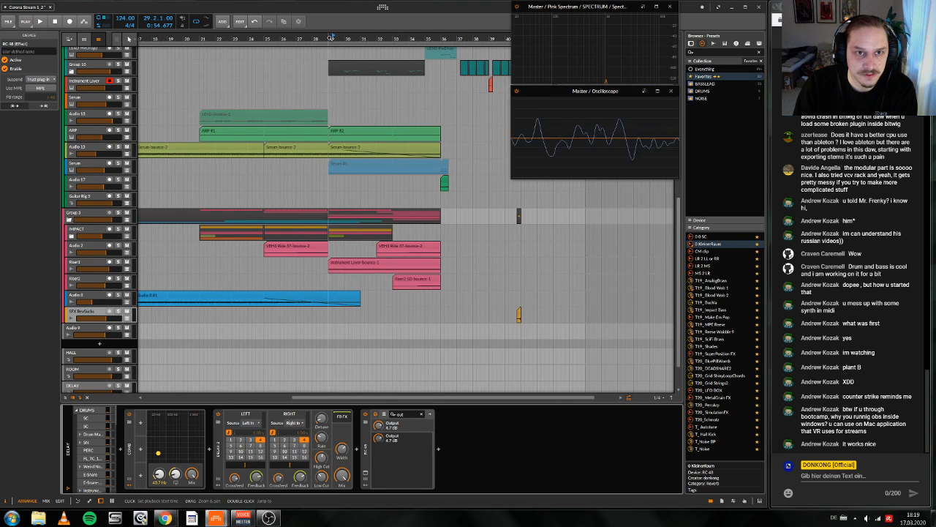
pyautogui.click(330, 38)
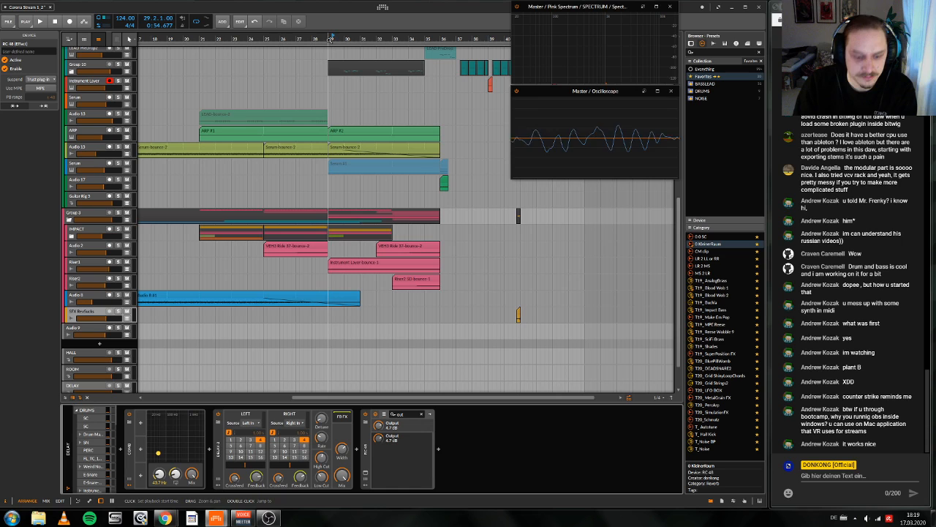
pyautogui.moveTo(330, 38); pyautogui.dragTo(322, 47)
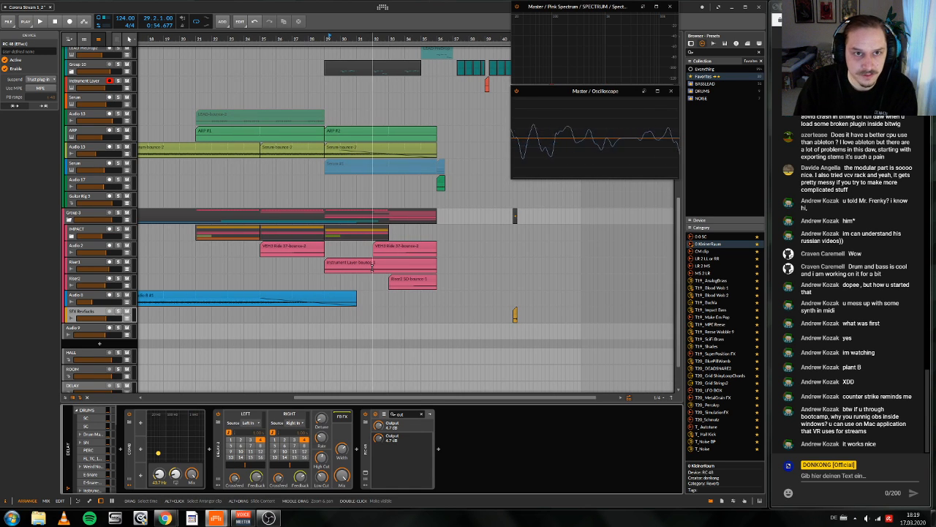
pyautogui.click(324, 283)
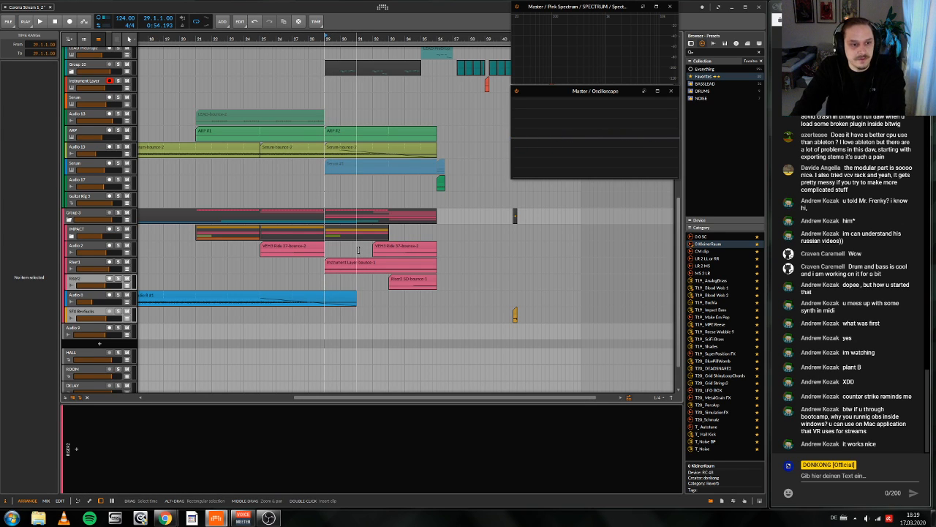
pyautogui.press('space')
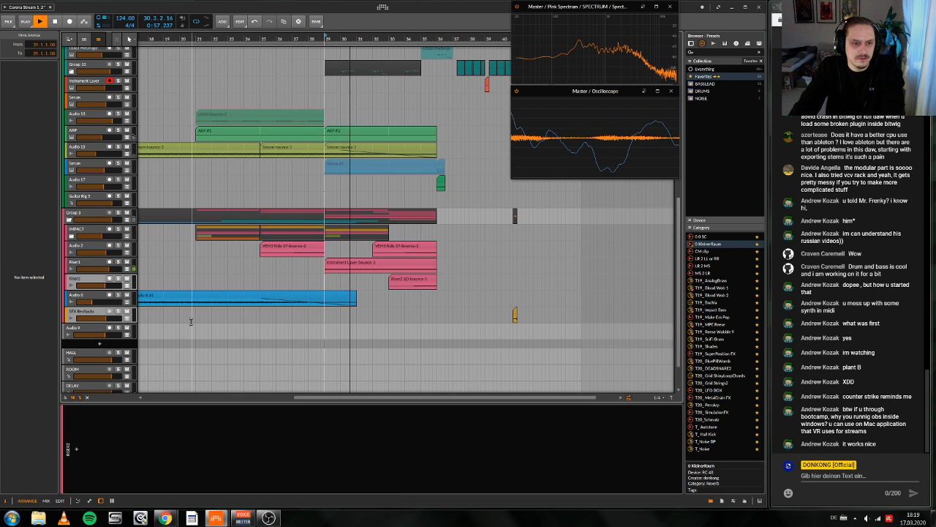
# Step: Filter RC 48's parameters on the DELAY track by "mi", set Mix Mode to Mix and raise Mix to about 45%
pyautogui.click(82, 385)
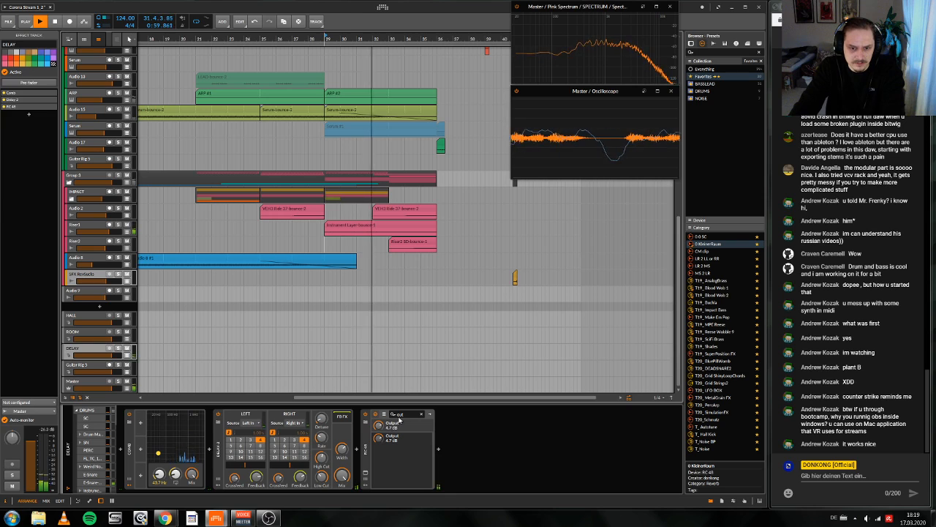
pyautogui.click(399, 415)
pyautogui.write('mi')
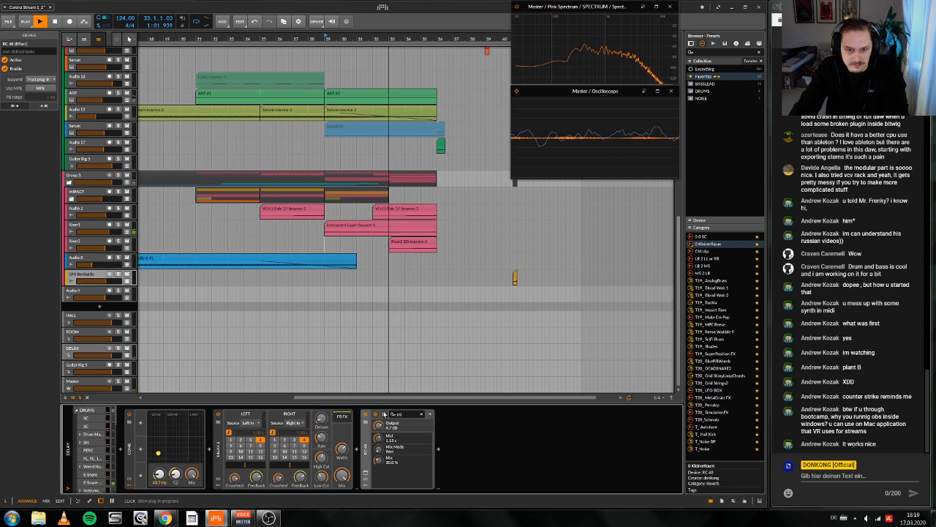
pyautogui.click(375, 454)
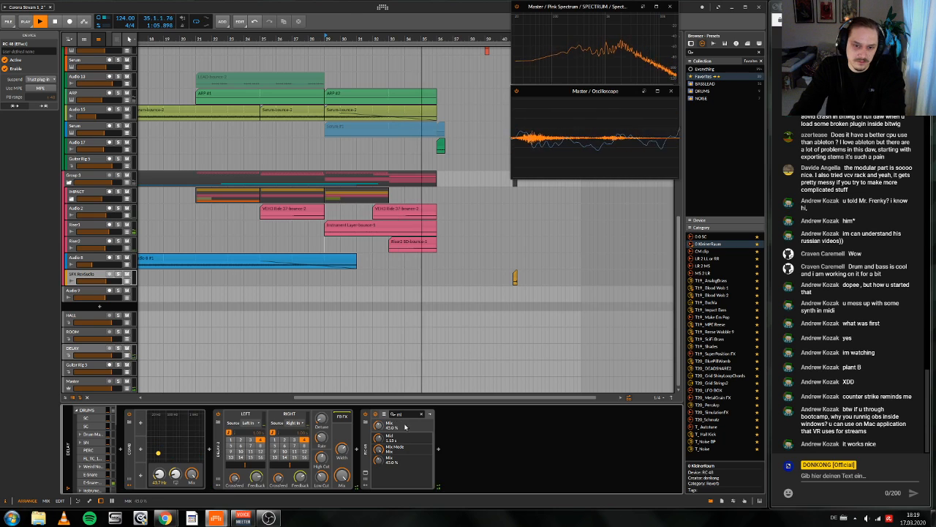
# Step: Filter RC 48's parameters by "out" and adjust its Output level while replaying from bar 29
pyautogui.write('oup')
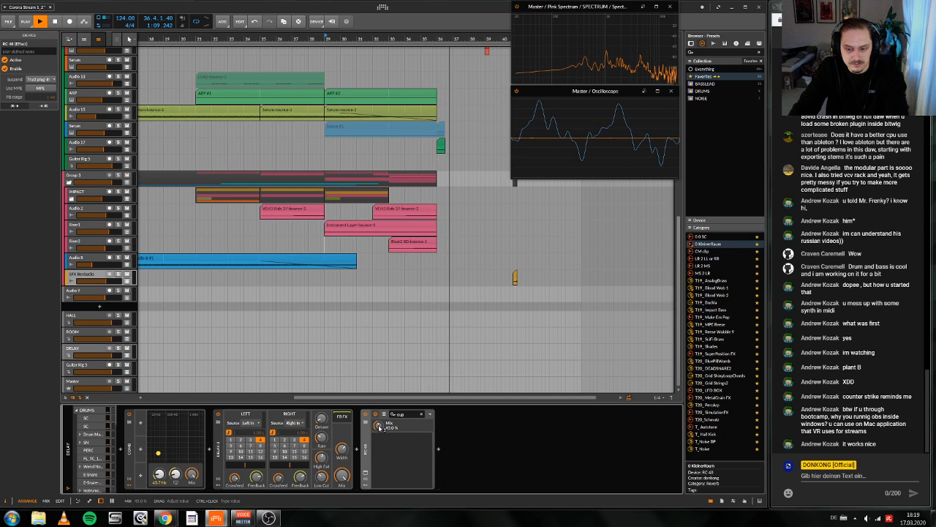
pyautogui.press('BackSpace')
pyautogui.write('t')
pyautogui.press('Return')
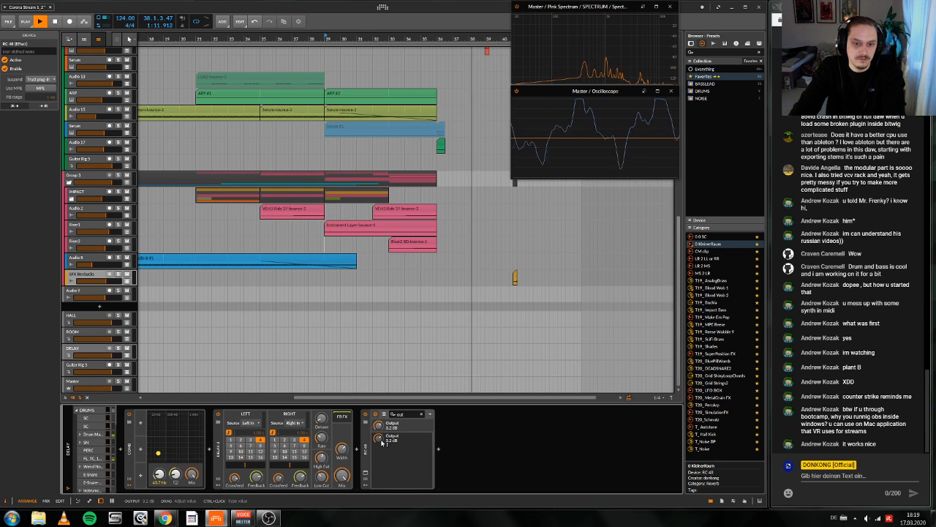
pyautogui.press('space')
pyautogui.press('space')
pyautogui.moveTo(376, 443); pyautogui.dragTo(376, 436)
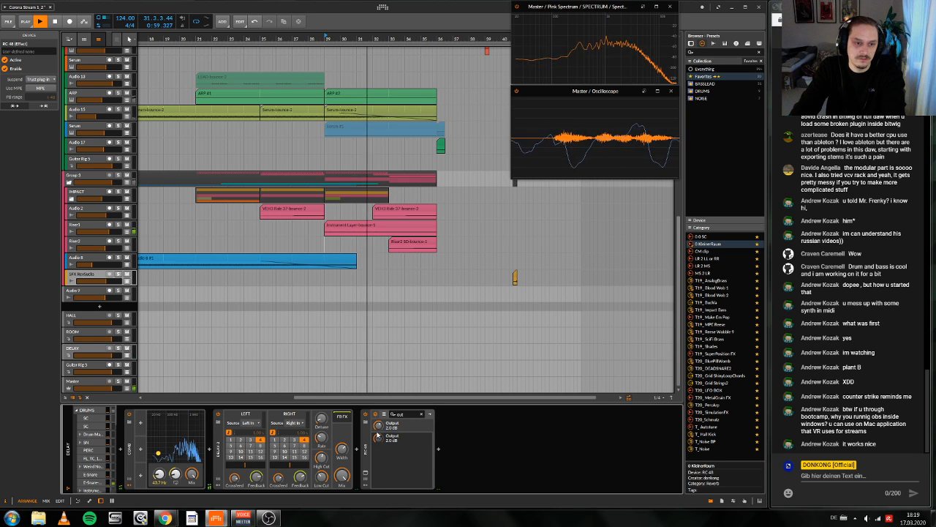
# Step: Insert an EQ-2 after RC 48 and turn its low band into a low cut at about 250 Hz
pyautogui.click(438, 448)
pyautogui.write('eq')
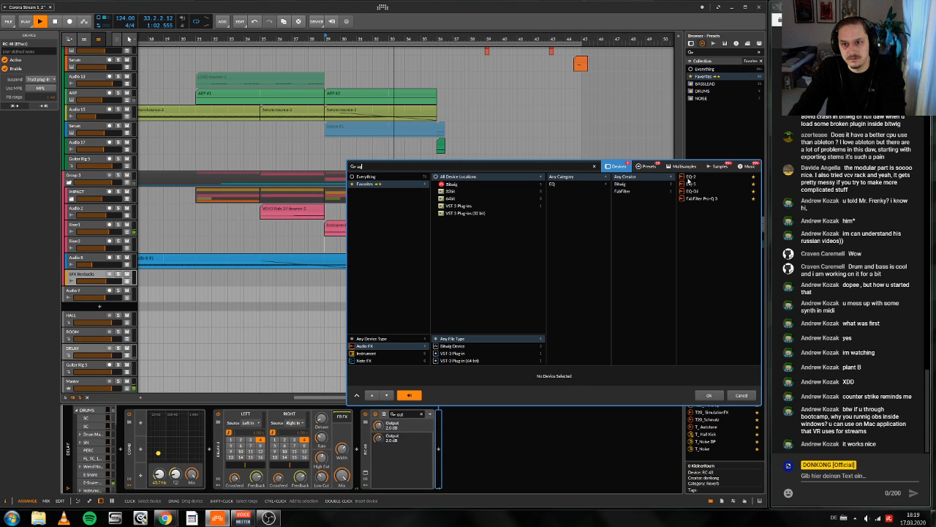
pyautogui.doubleClick(691, 184)
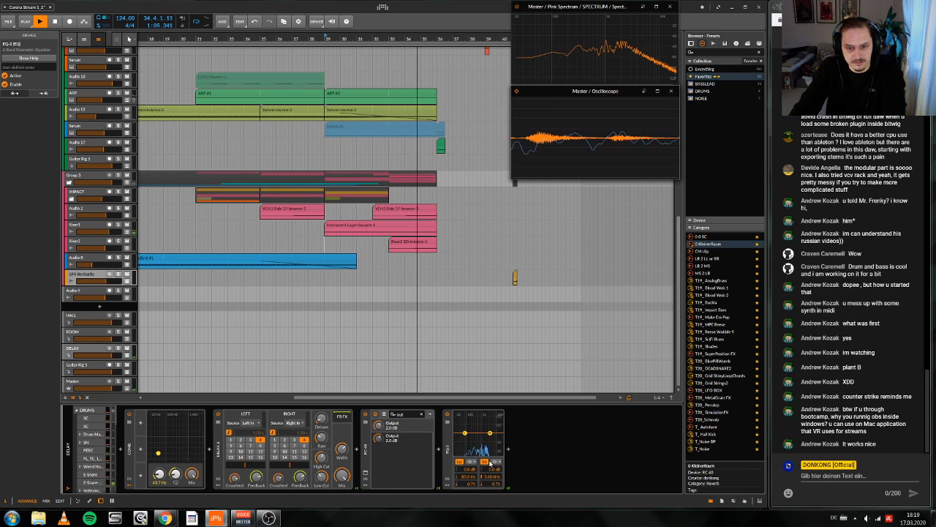
pyautogui.click(471, 462)
pyautogui.click(478, 476)
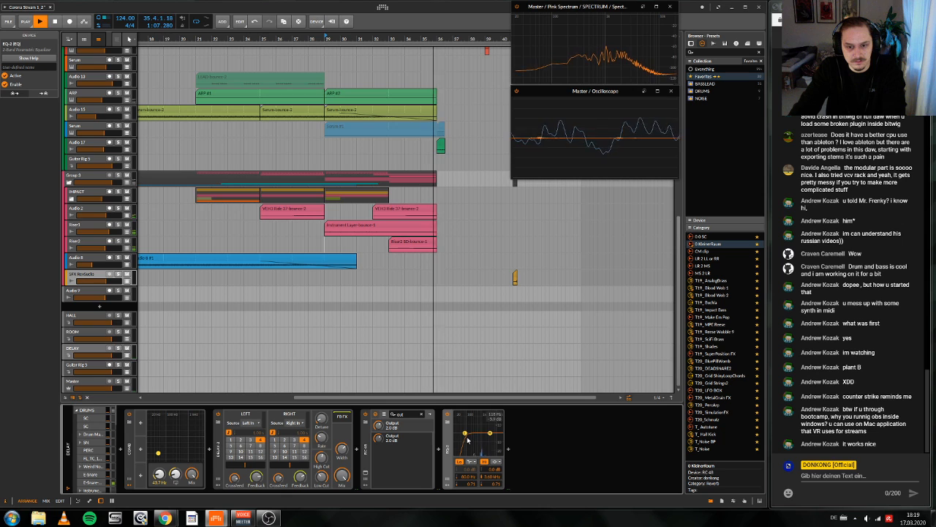
pyautogui.moveTo(465, 433); pyautogui.dragTo(473, 434)
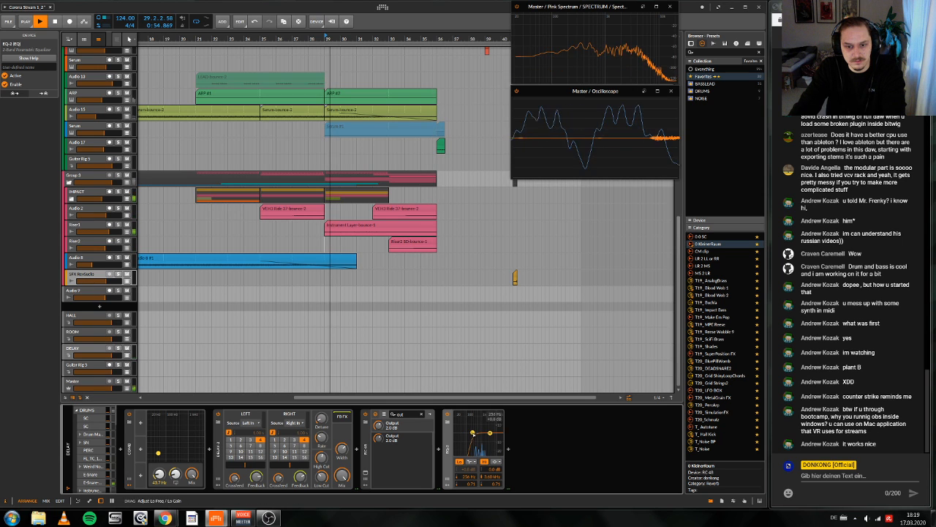
# Step: Turn the EQ-2's high band into a high cut at about 1.2 kHz and stop playback
pyautogui.click(496, 462)
pyautogui.click(500, 476)
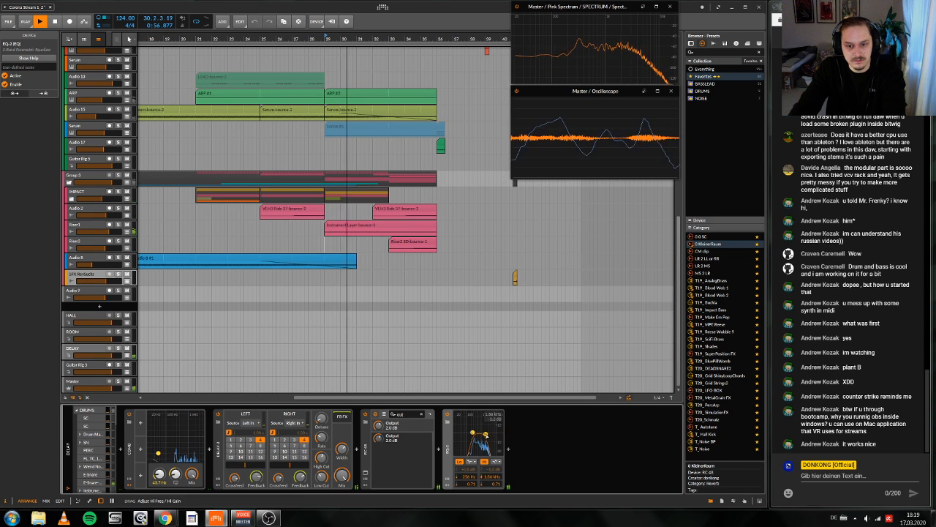
pyautogui.moveTo(490, 433); pyautogui.dragTo(479, 436)
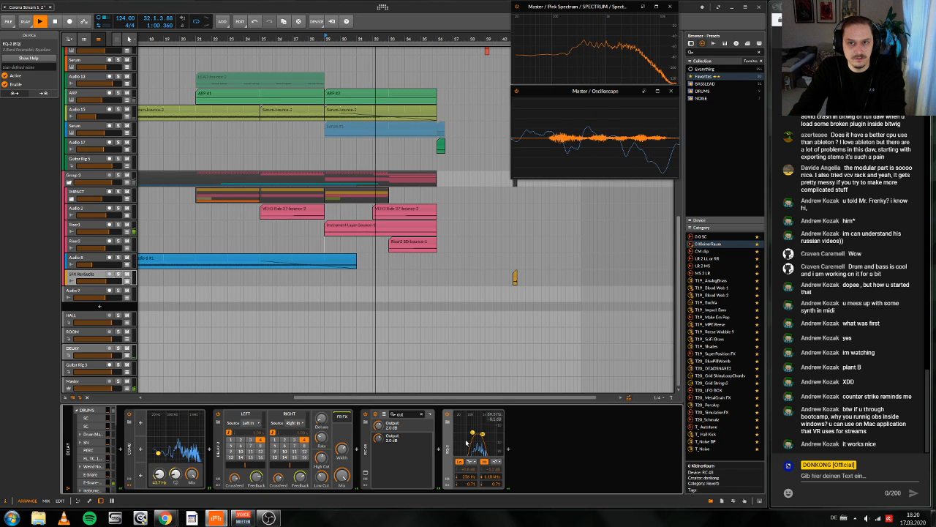
pyautogui.press('space')
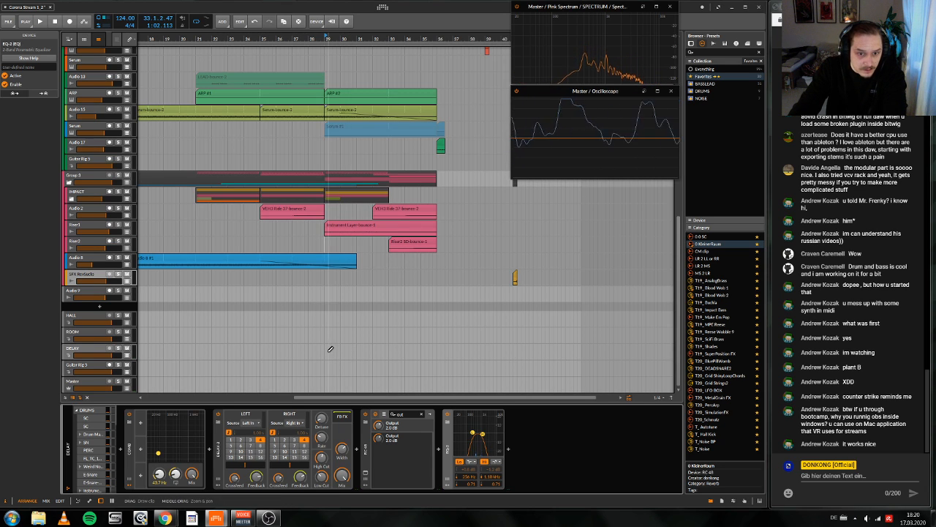
# Step: Draw a clip on the DELAY track from bar 29 to bar 36 and bounce it pre-fader to a new audio track
pyautogui.moveTo(328, 352)
pyautogui.mouseDown()
pyautogui.moveTo(463, 352)
pyautogui.moveTo(438, 352)
pyautogui.mouseUp()
pyautogui.hotkey('ctrl', 'b')
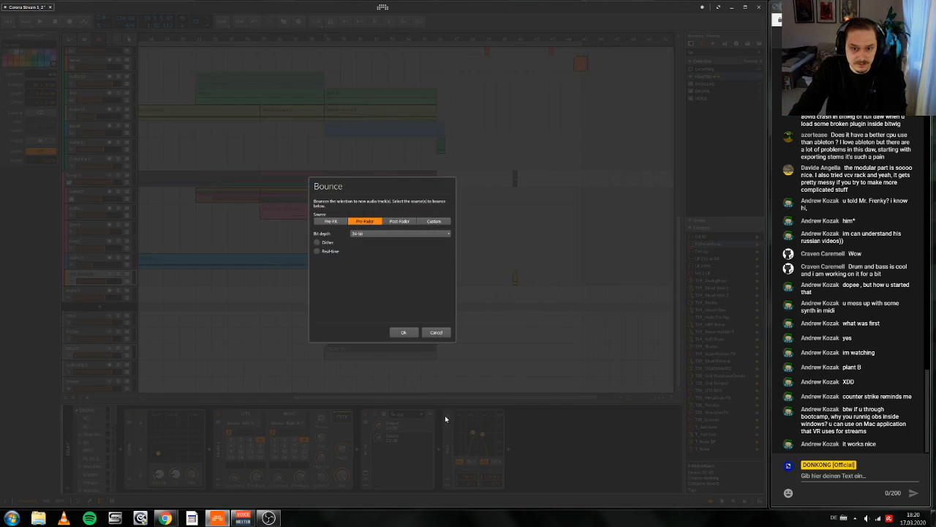
pyautogui.click(405, 333)
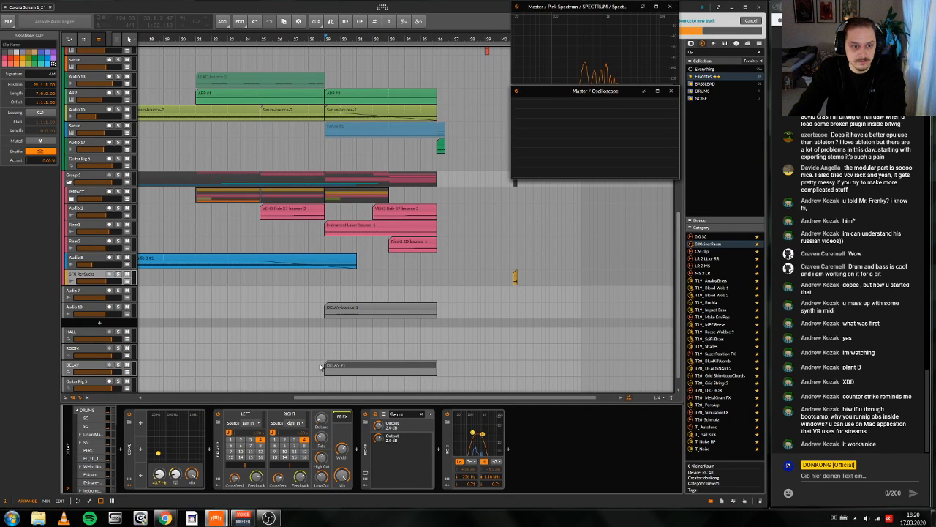
# Step: Delete the DELAY effect track and move the bounced audio track directly below Audio 6
pyautogui.click(85, 367)
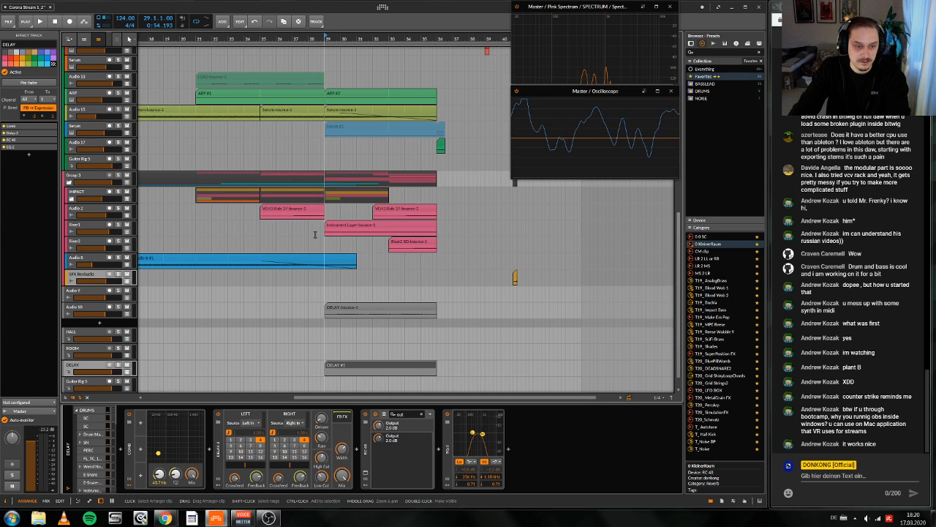
pyautogui.press('Delete')
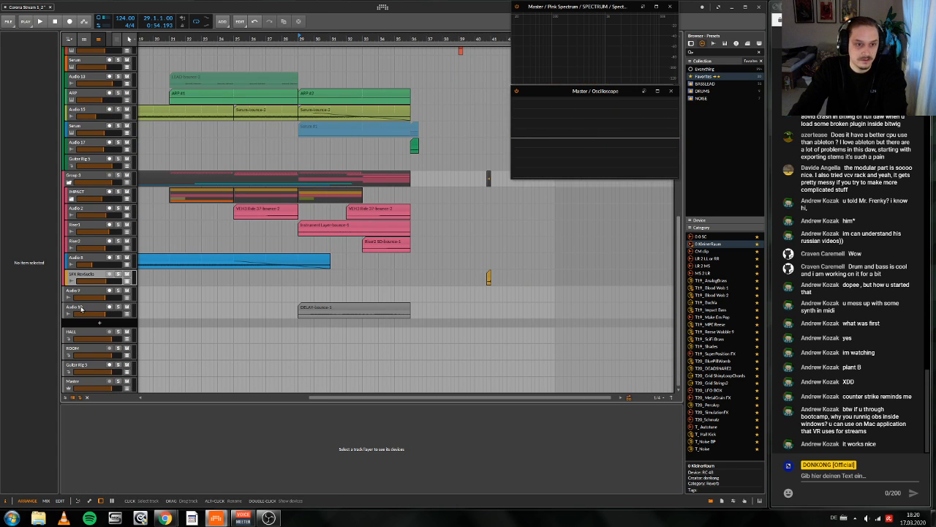
pyautogui.click(81, 308)
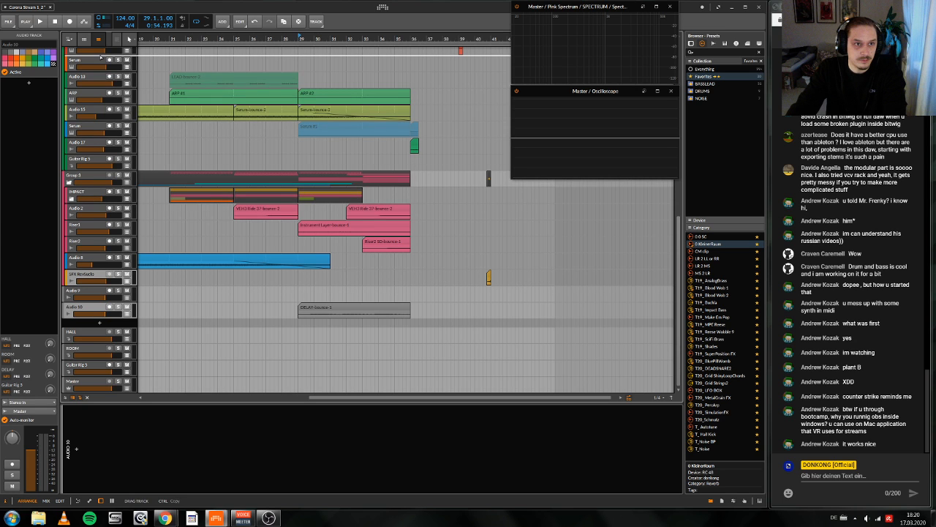
pyautogui.scroll(5, 101, 57)
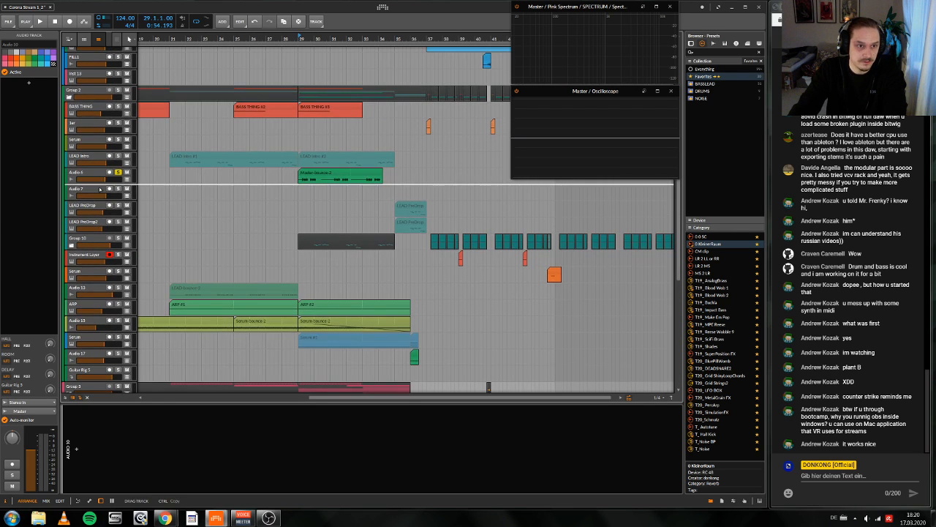
# Step: Solo the bounced delay track together with Audio 6 and play both from bar 29
pyautogui.click(118, 189)
pyautogui.scroll(4, 210, 219)
pyautogui.hscroll(-1, 209, 220)
pyautogui.press('space')
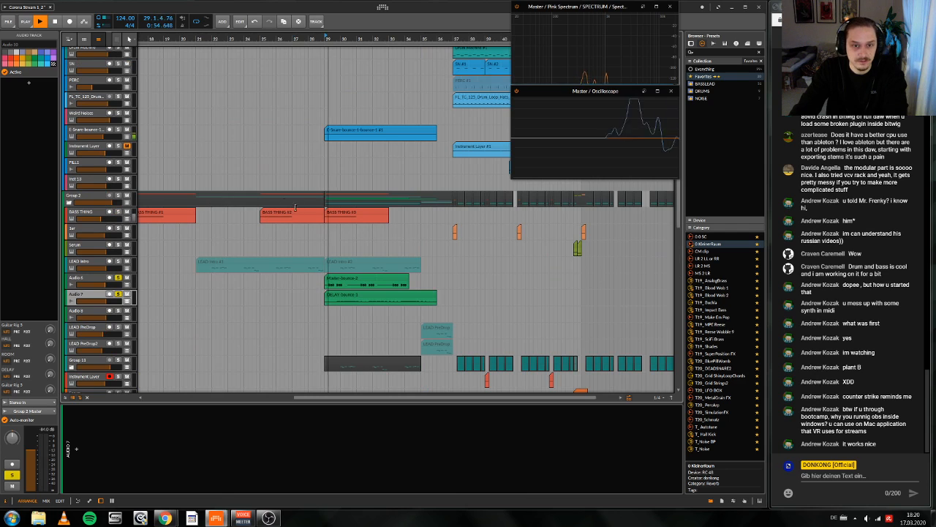
# Step: Open the DELAY-bounce-1 clip in the detail editor and restart playback from bar 29
pyautogui.scroll(1, 327, 284)
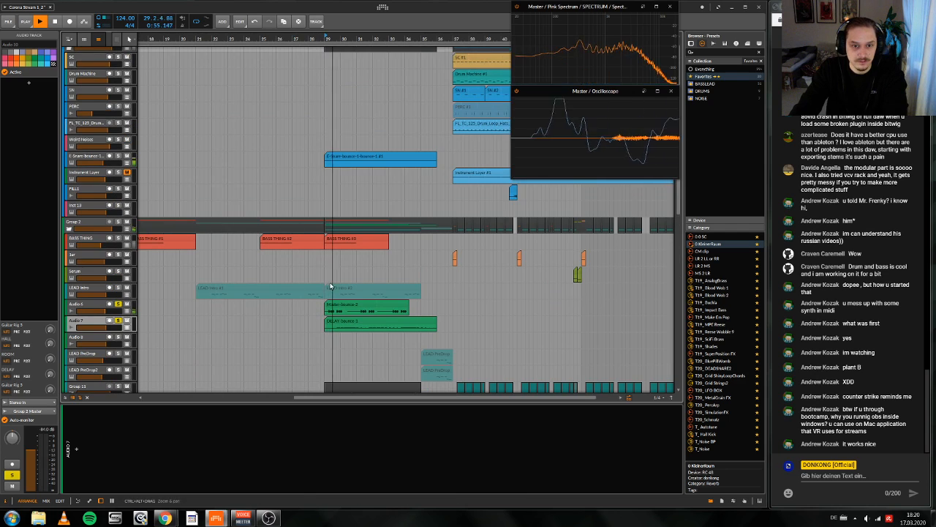
pyautogui.doubleClick(346, 323)
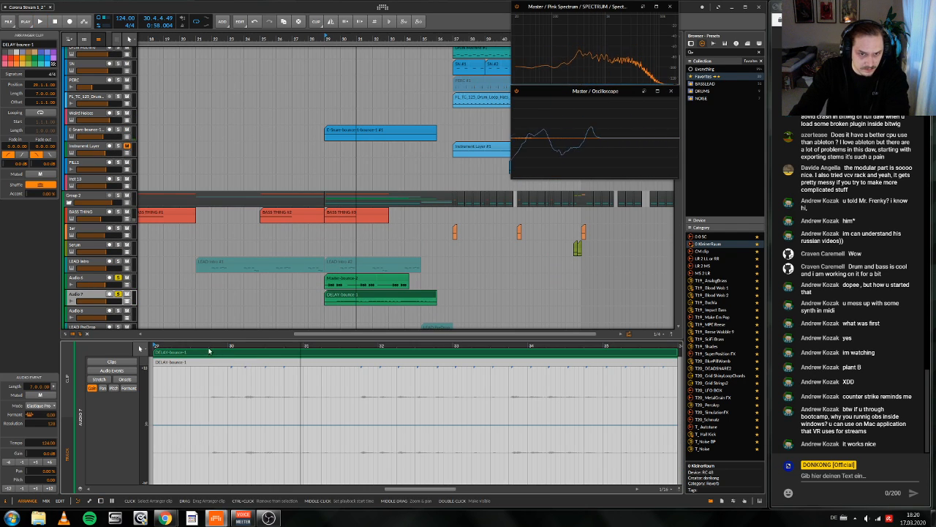
pyautogui.press('space')
pyautogui.moveTo(355, 36); pyautogui.dragTo(376, 338)
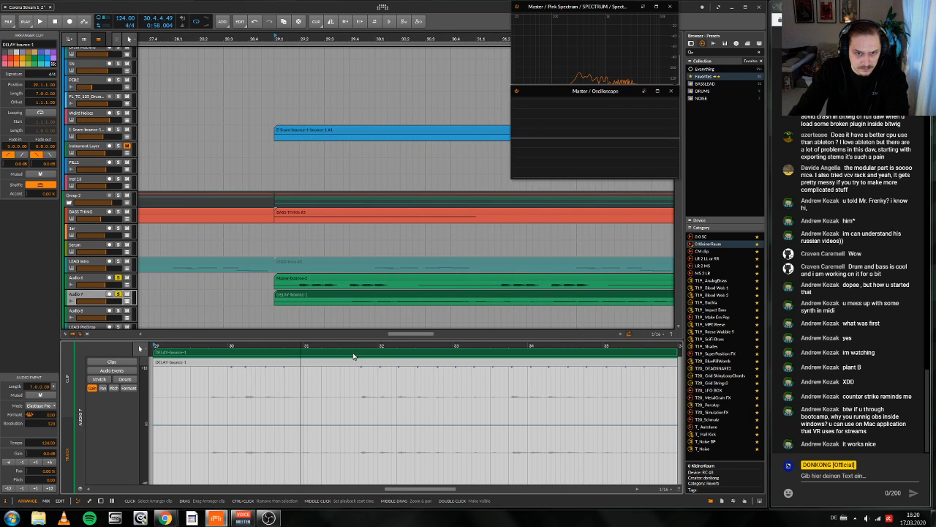
pyautogui.press('space')
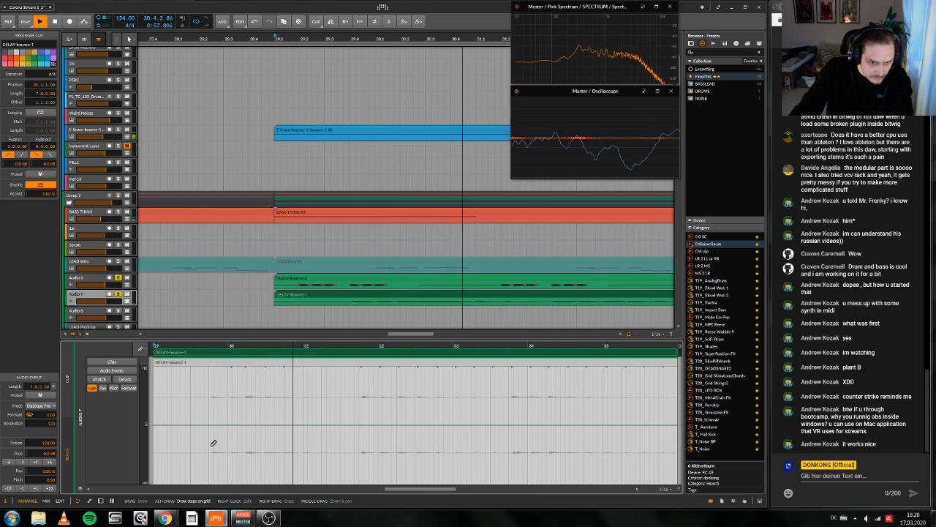
# Step: Draw three gain drops to silence in the DELAY-bounce-1 clip: just before bar 30, around bar 32, and from shortly after bar 33 to just past bar 34
pyautogui.moveTo(205, 426); pyautogui.dragTo(227, 509)
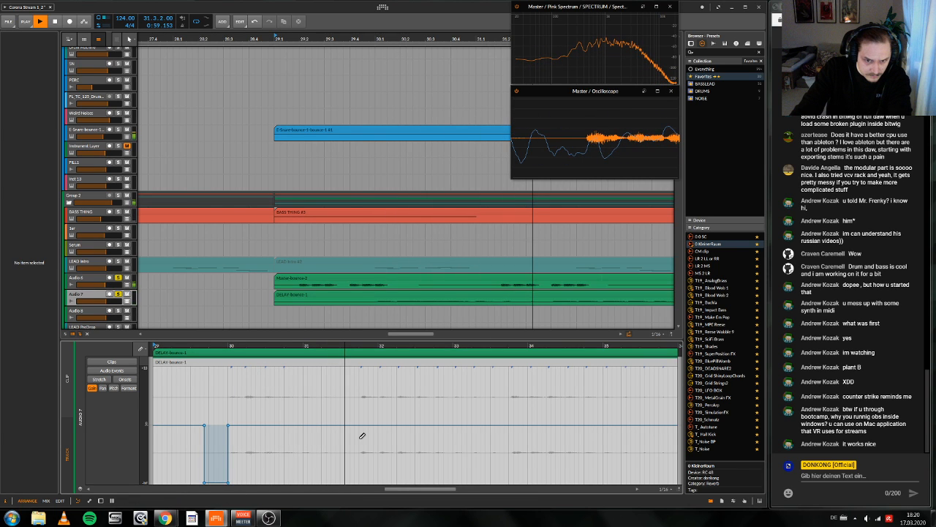
pyautogui.moveTo(358, 435); pyautogui.dragTo(396, 438)
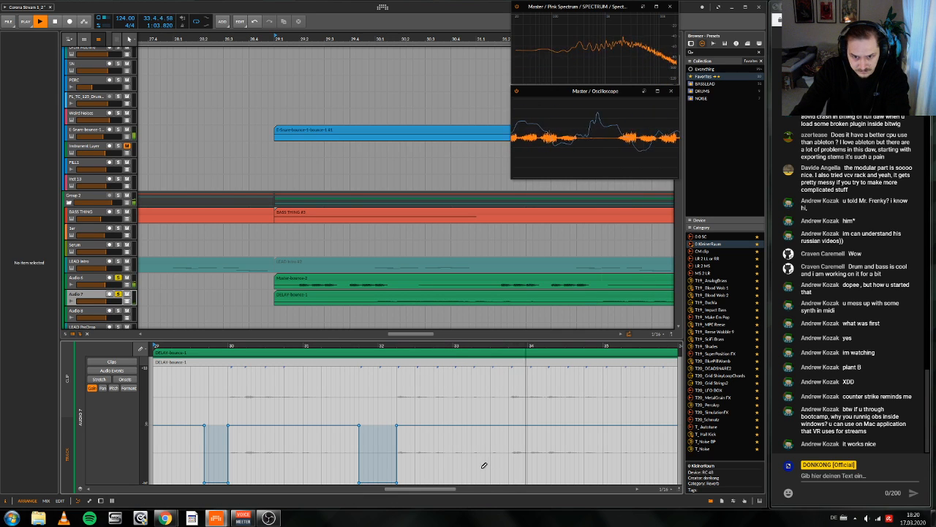
pyautogui.moveTo(474, 478); pyautogui.dragTo(514, 481)
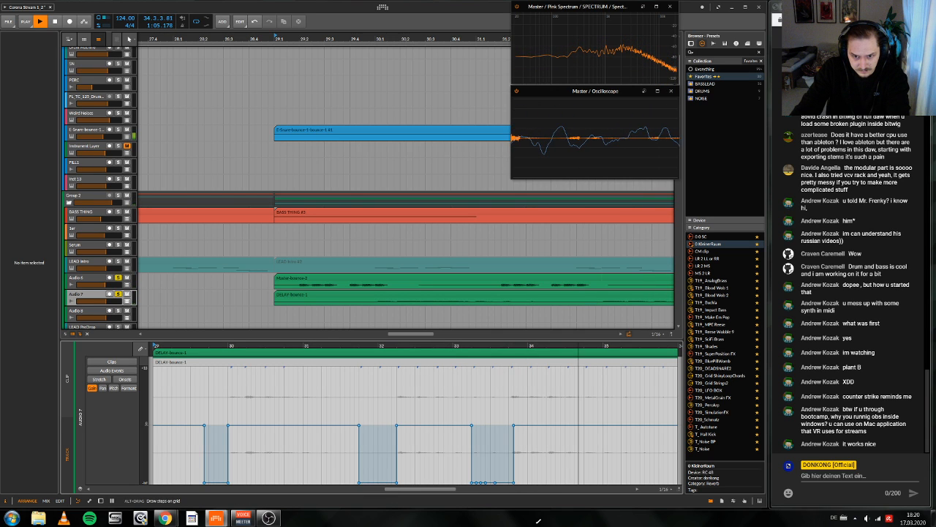
pyautogui.moveTo(537, 521); pyautogui.dragTo(547, 483)
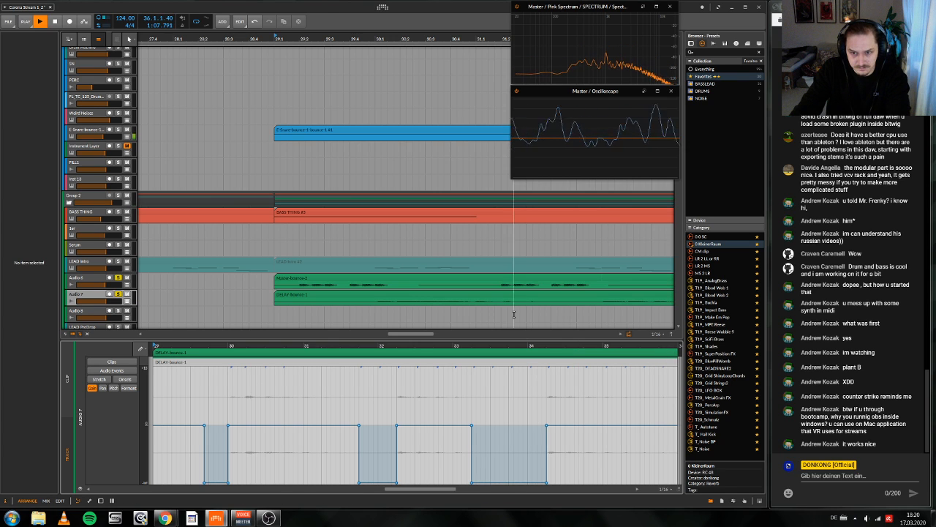
# Step: Shift the start points of the second and third gain drops slightly earlier and end the second drop sooner with a short ramp just after bar 32
pyautogui.click(358, 426)
pyautogui.press('Delete')
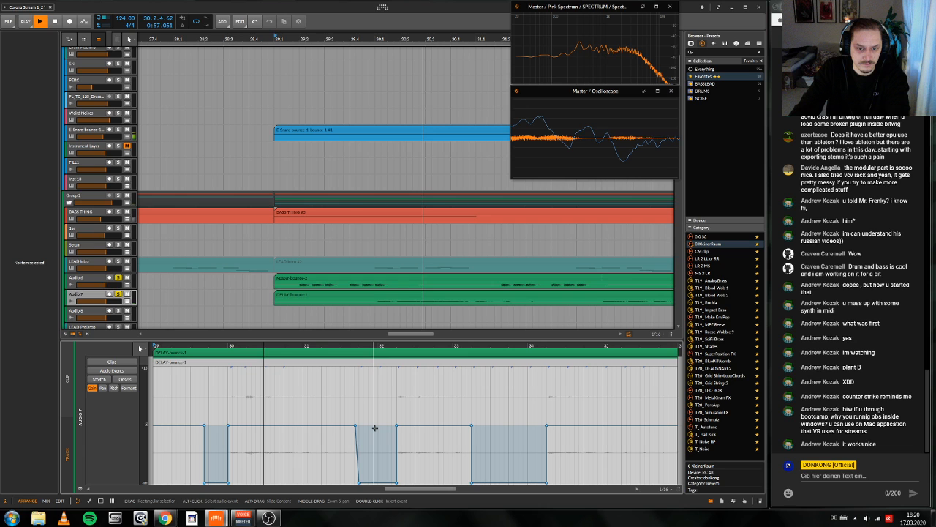
pyautogui.click(469, 425)
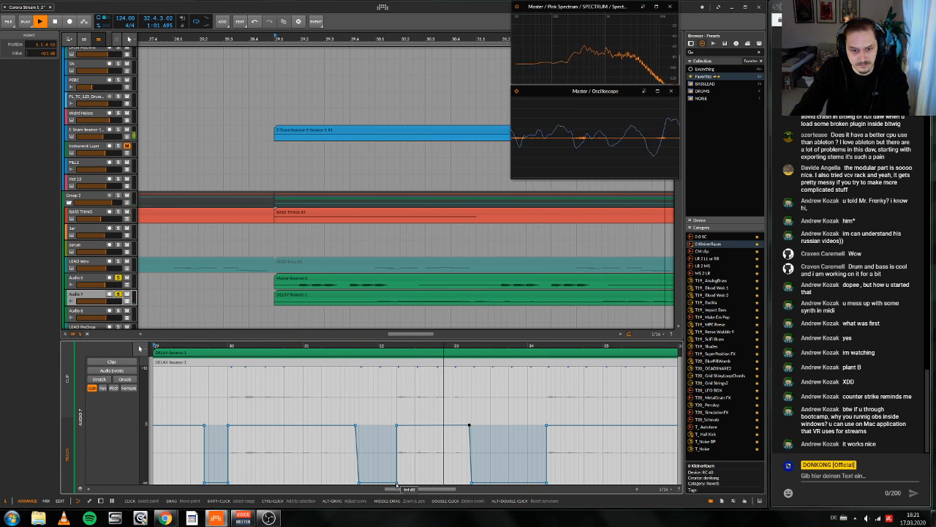
pyautogui.moveTo(395, 483)
pyautogui.mouseDown()
pyautogui.moveTo(371, 483)
pyautogui.moveTo(379, 482)
pyautogui.mouseUp()
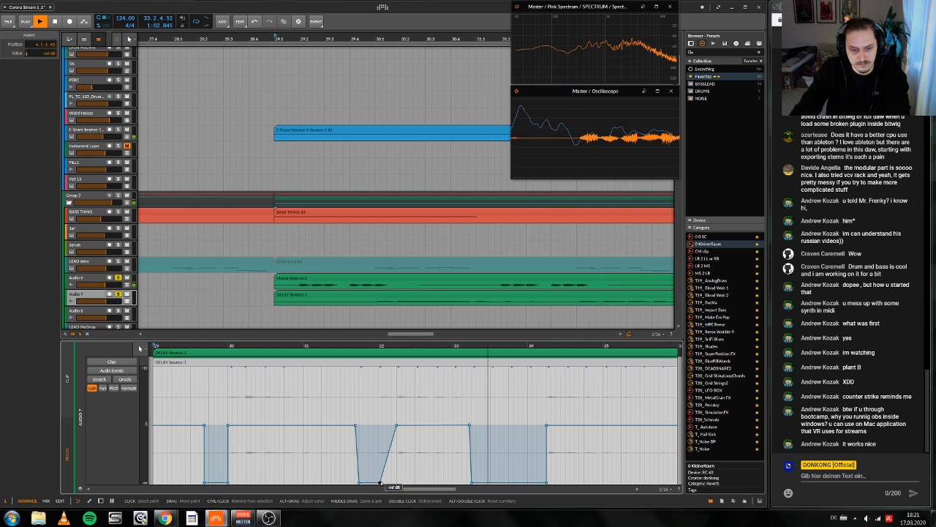
pyautogui.moveTo(396, 425); pyautogui.dragTo(388, 426)
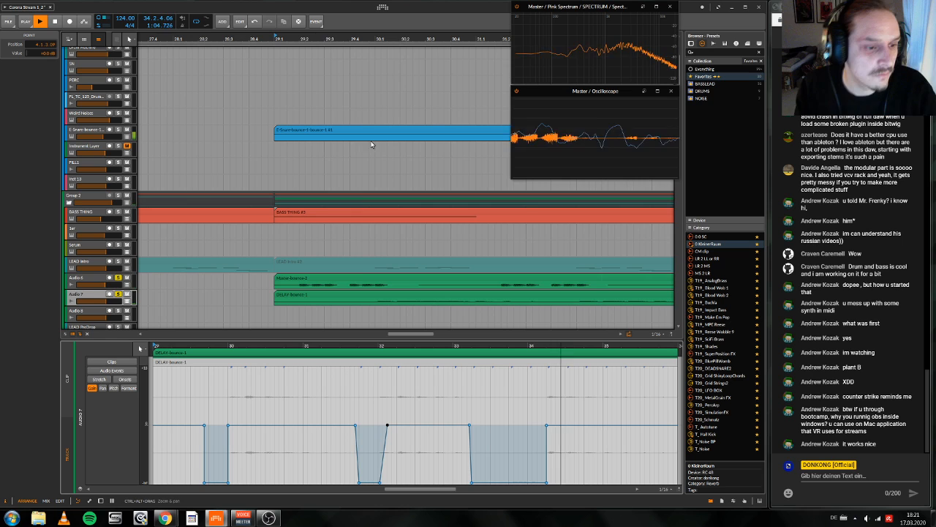
# Step: Add Ozone Imager to the Audio 7 track's device chain and reduce its width to about -30.2 during playback
pyautogui.moveTo(368, 39); pyautogui.dragTo(336, 30)
pyautogui.press('space')
pyautogui.press('d')
pyautogui.press('space')
pyautogui.scroll(-1, 186, 326)
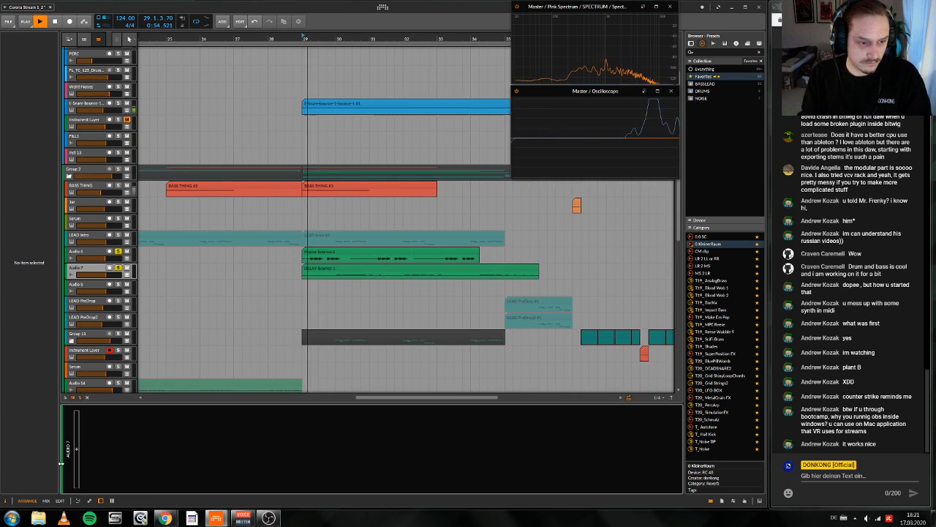
pyautogui.click(77, 450)
pyautogui.write('ozo ima')
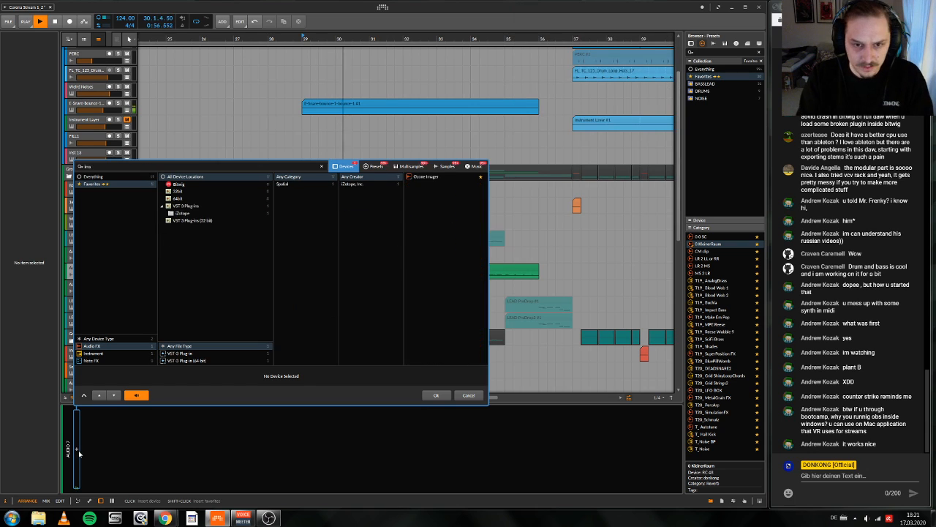
pyautogui.press('Return')
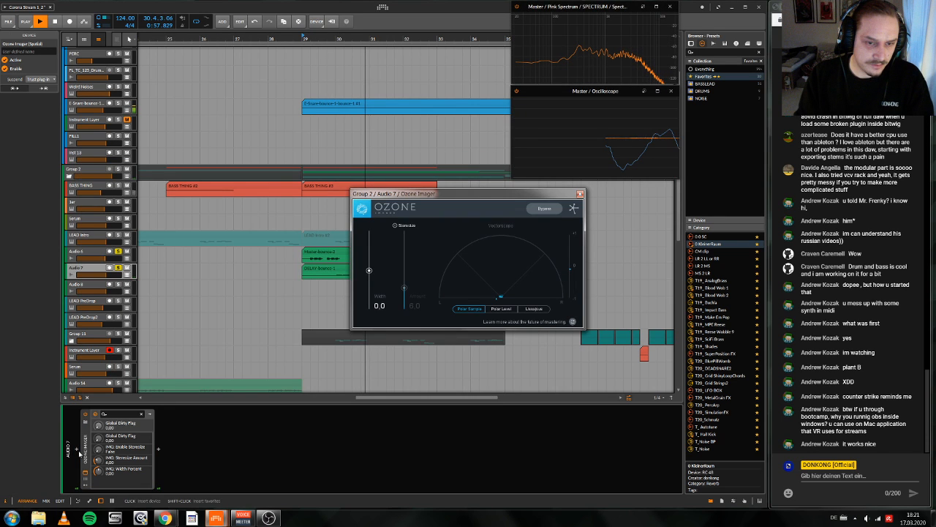
pyautogui.moveTo(368, 270); pyautogui.dragTo(370, 284)
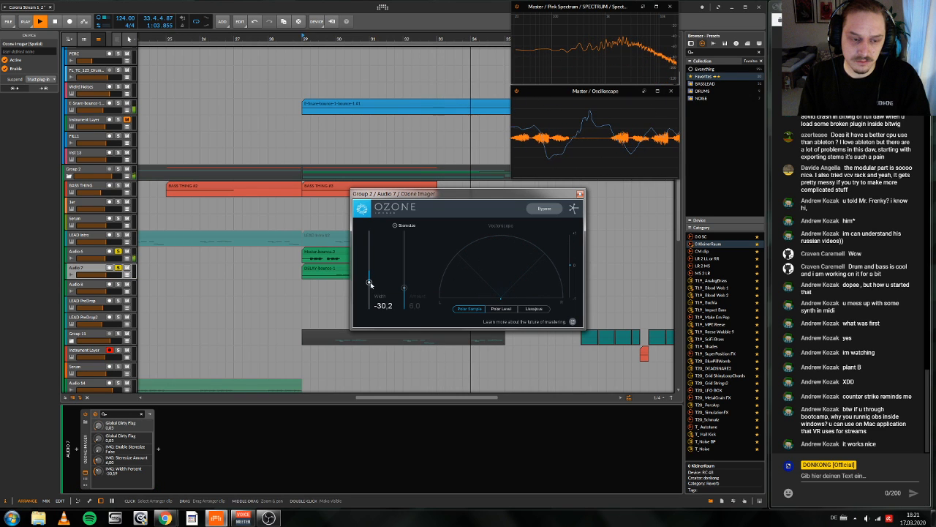
# Step: Examine the Ozone Imager and FabFilter Pro-Q 3 settings in Audio 6's device chain
pyautogui.press('Up')
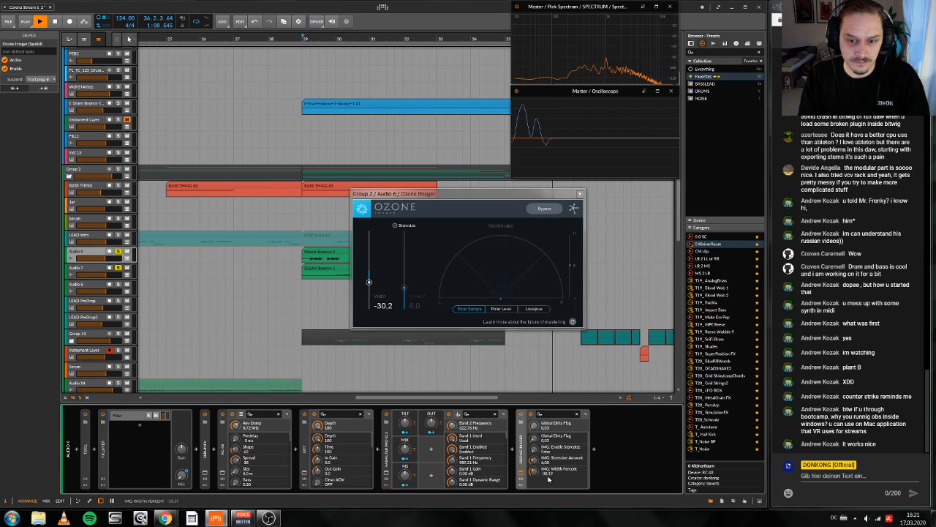
pyautogui.click(520, 477)
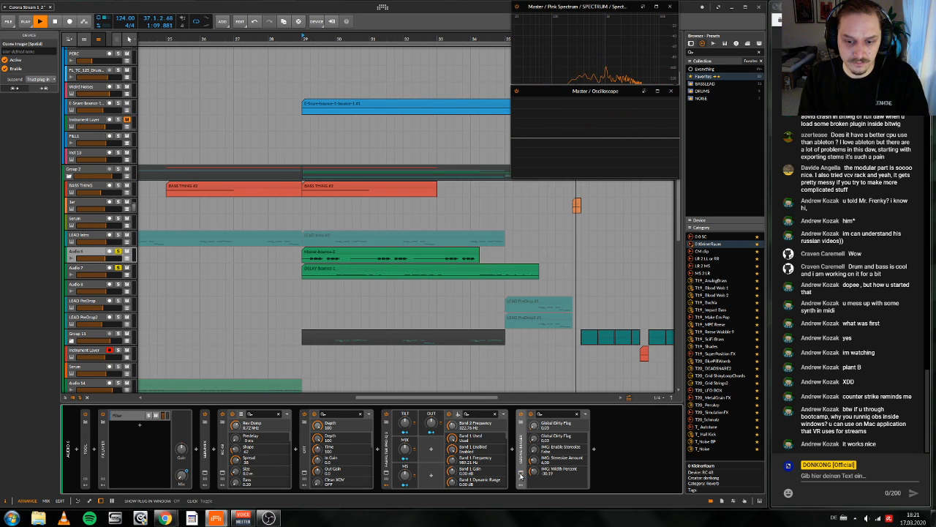
pyautogui.click(521, 476)
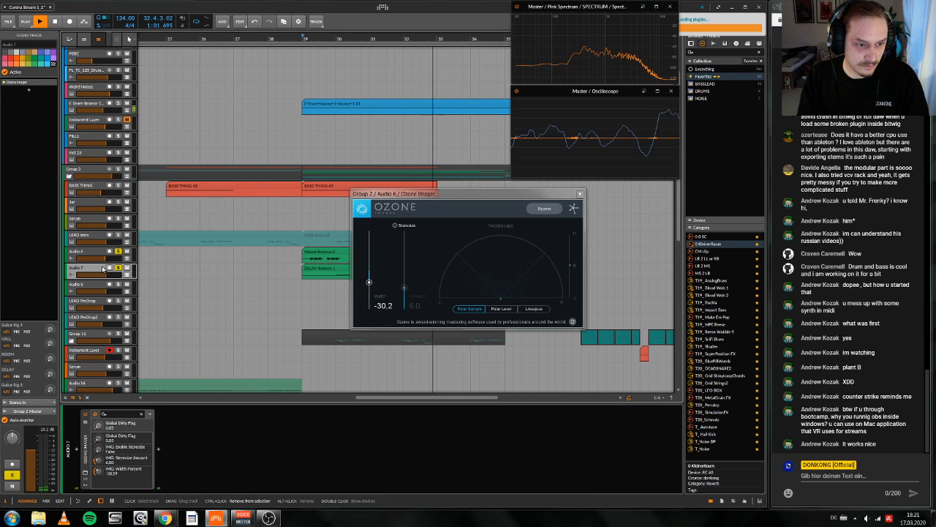
pyautogui.click(89, 252)
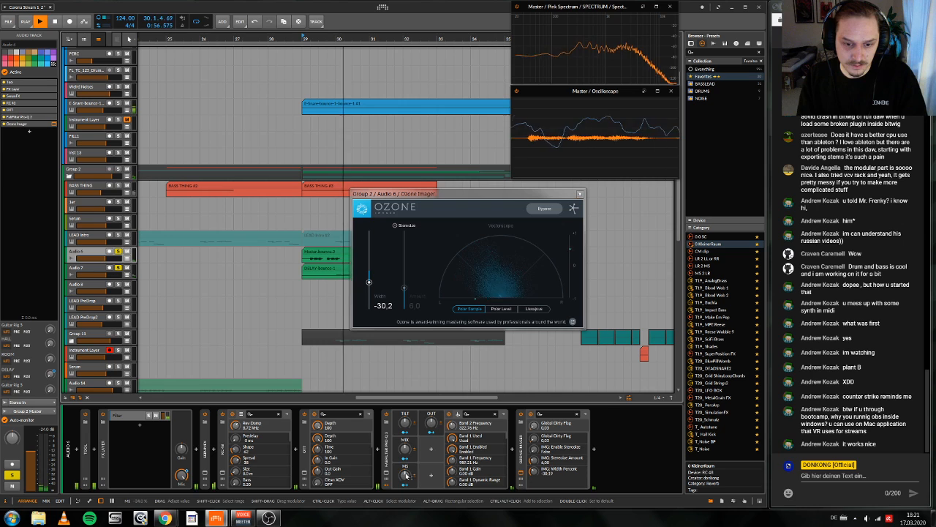
pyautogui.press('space')
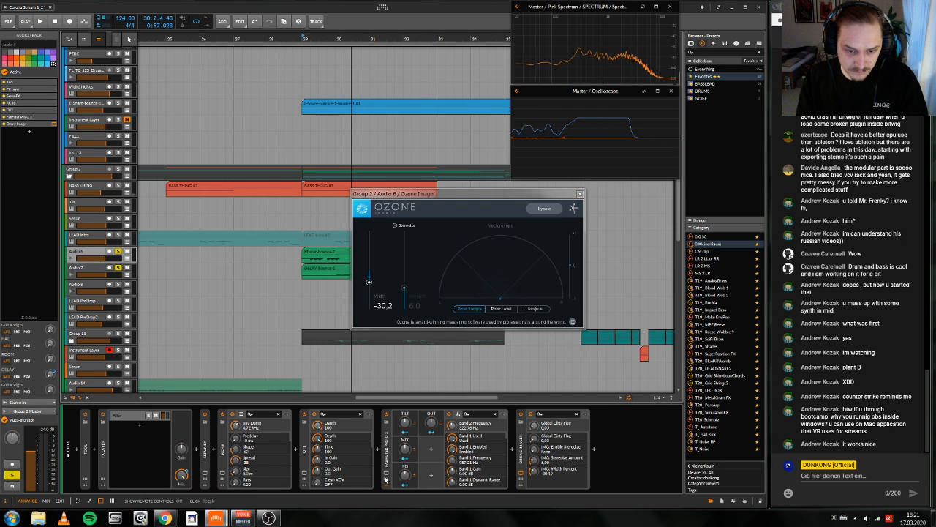
pyautogui.click(386, 473)
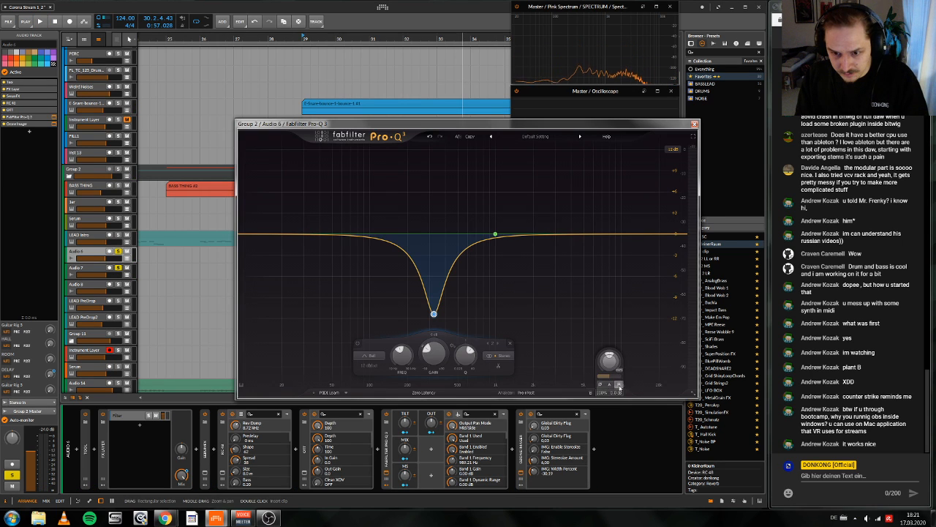
pyautogui.click(387, 472)
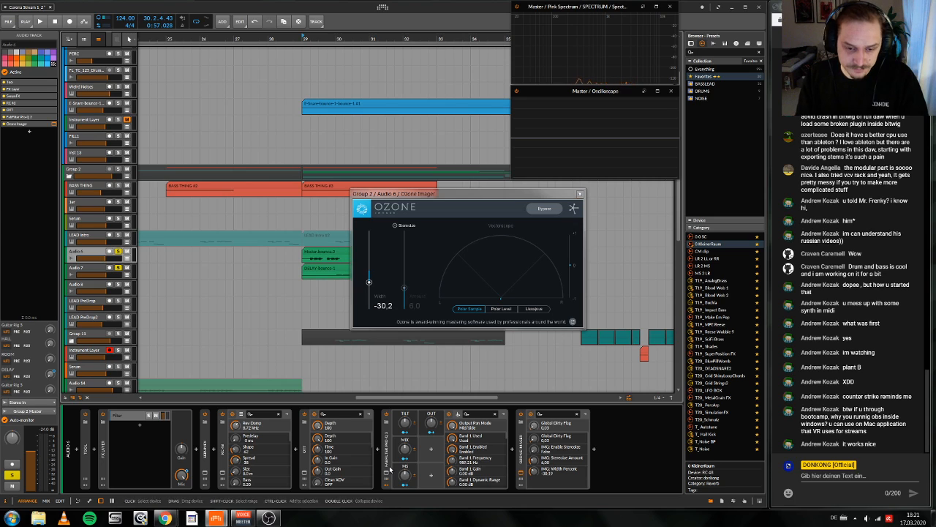
# Step: Play the build-up with Audio 6 and Audio 7 unsoloed, and delete the Ozone Imager from Audio 6
pyautogui.press('space')
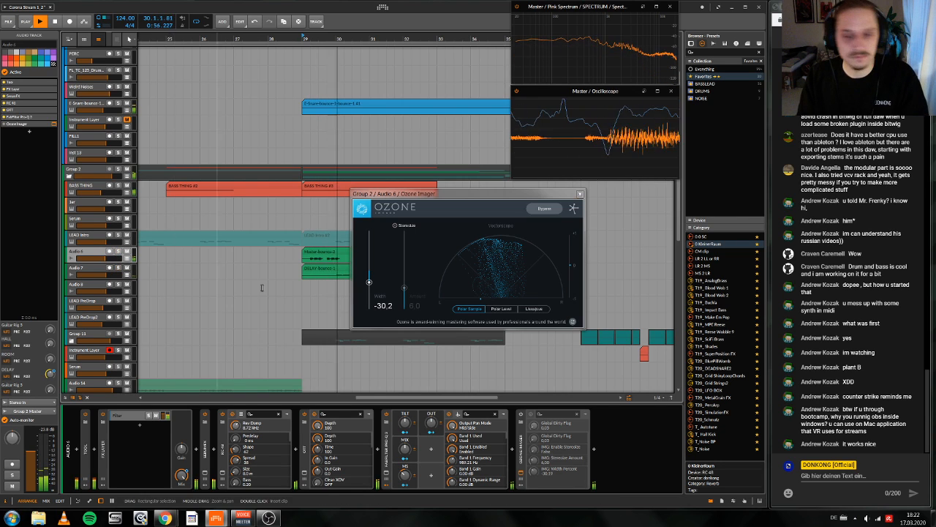
pyautogui.click(579, 193)
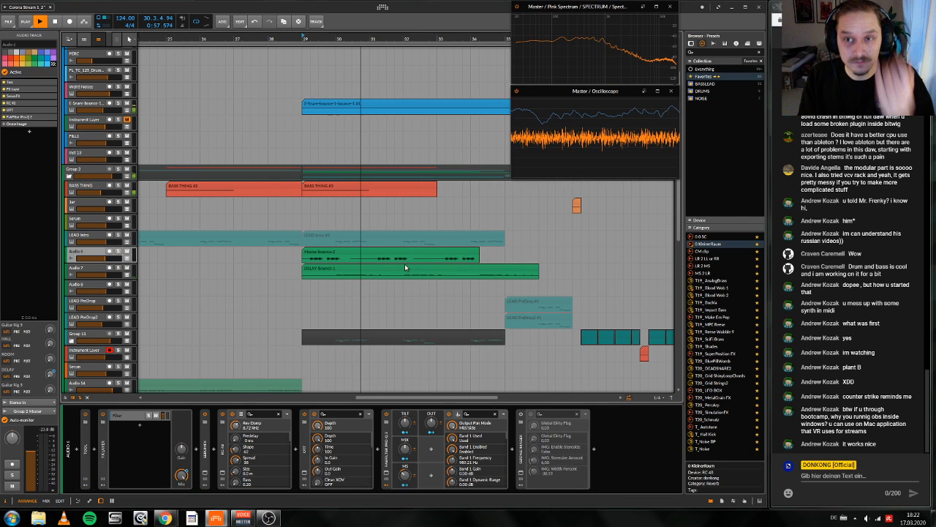
pyautogui.doubleClick(520, 456)
pyautogui.press('Delete')
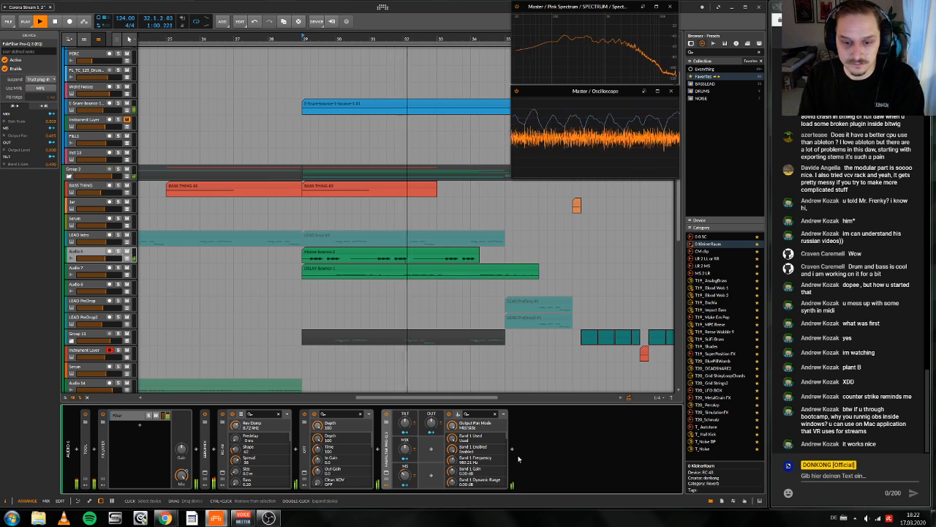
# Step: Listen to the build-up in the full mix through into the drop, and stop playback
pyautogui.moveTo(442, 37); pyautogui.dragTo(373, 37)
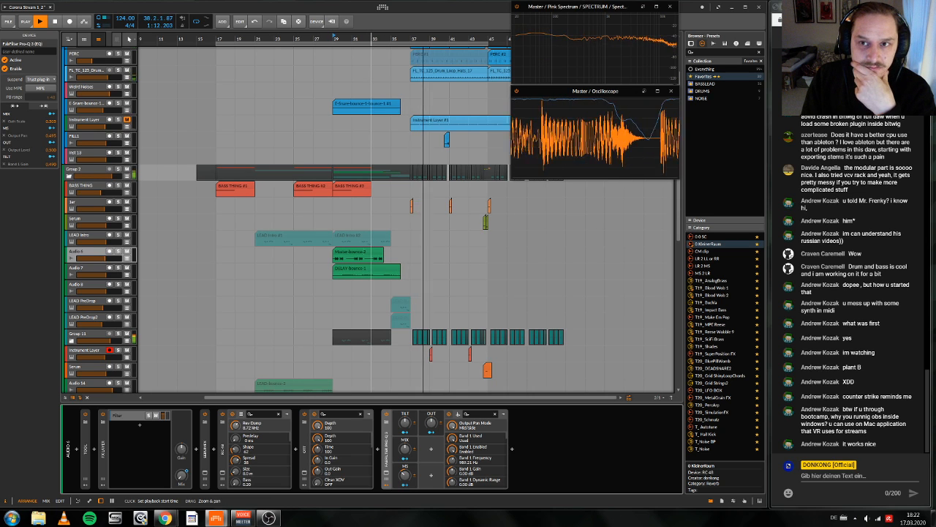
pyautogui.moveTo(399, 38); pyautogui.dragTo(369, 37)
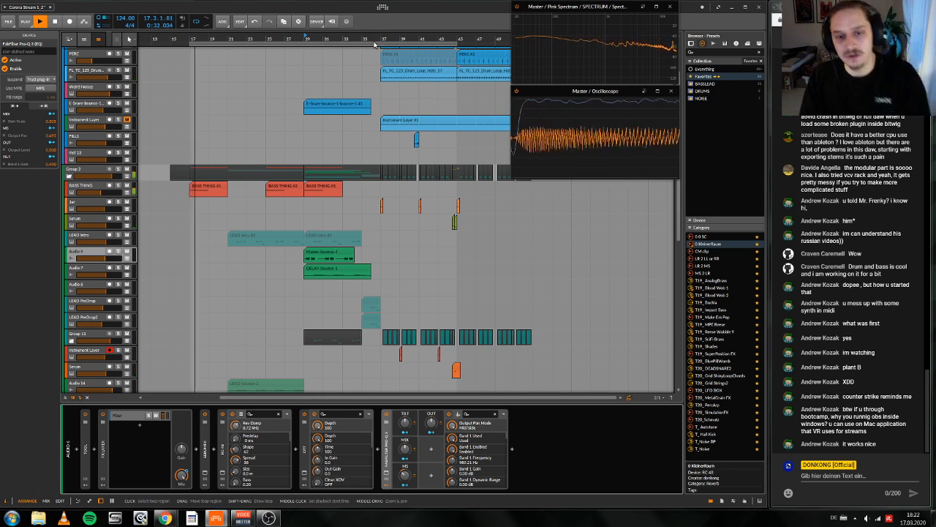
pyautogui.press('space')
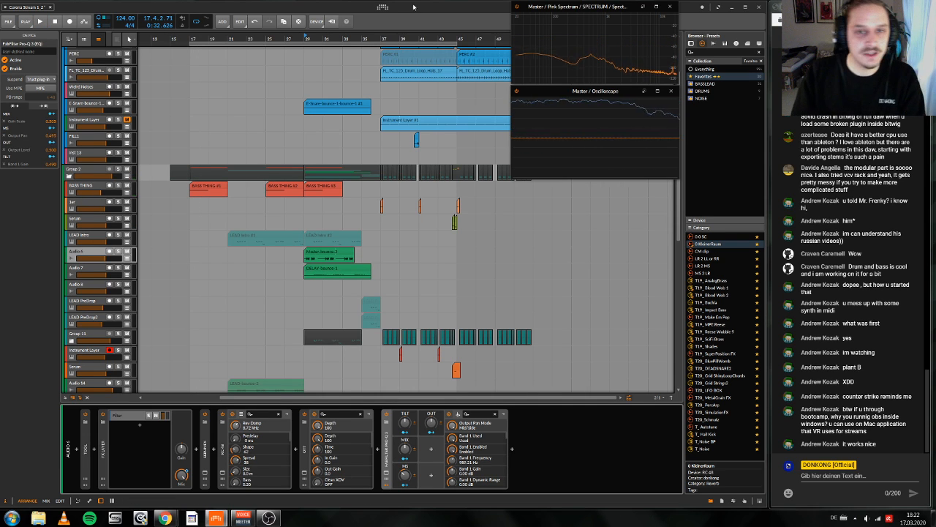
# Step: Collapse the Group 2 and Group 3 track groups in the arrangement
pyautogui.moveTo(426, 39); pyautogui.dragTo(365, 79)
pyautogui.scroll(-5, 363, 156)
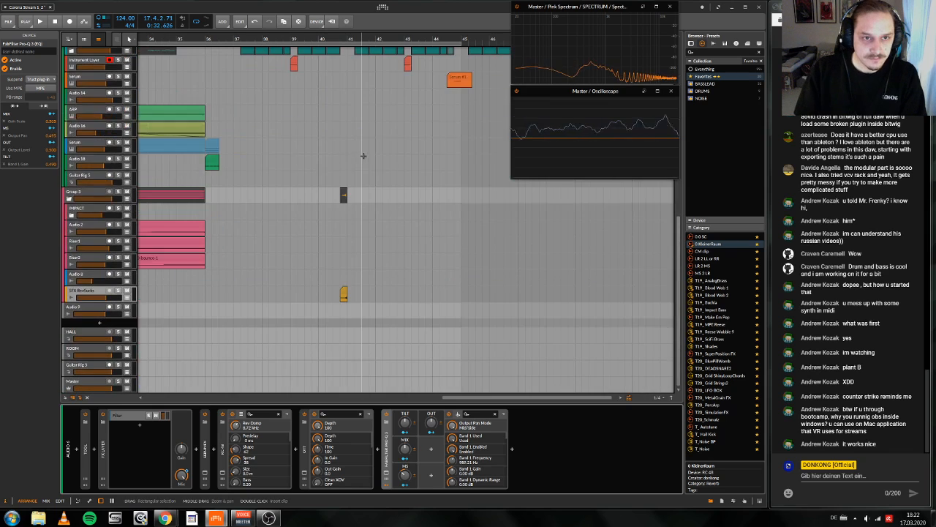
pyautogui.scroll(6, 364, 154)
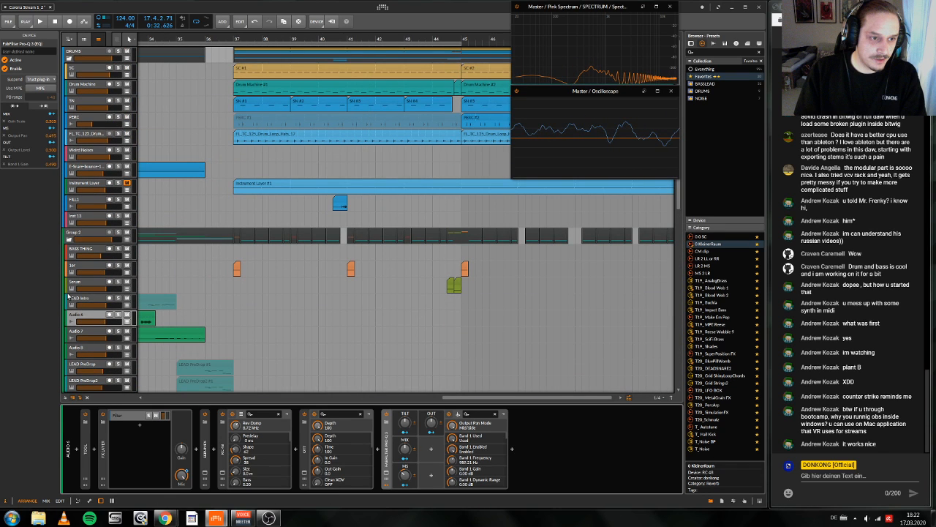
pyautogui.click(69, 239)
pyautogui.click(69, 255)
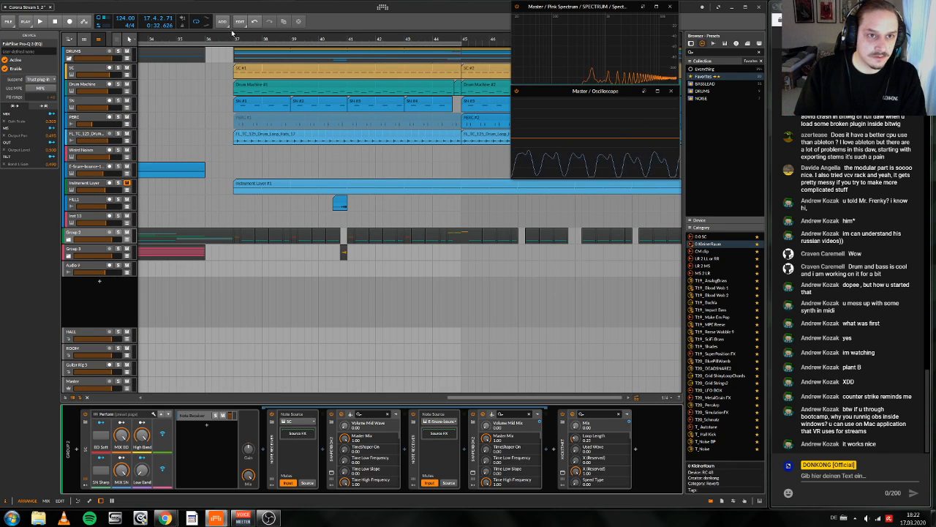
# Step: Play the drop from bar 37 and stop playback
pyautogui.click(234, 36)
pyautogui.press('space')
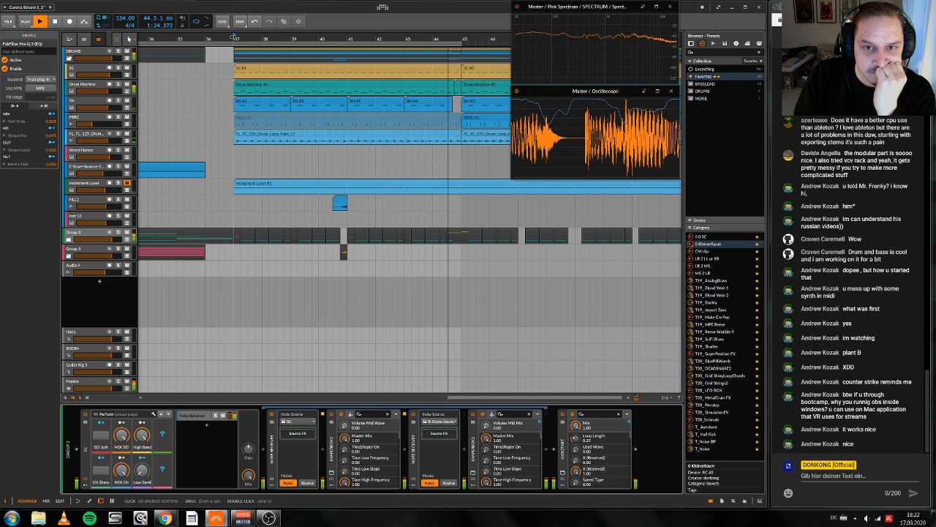
pyautogui.press('space')
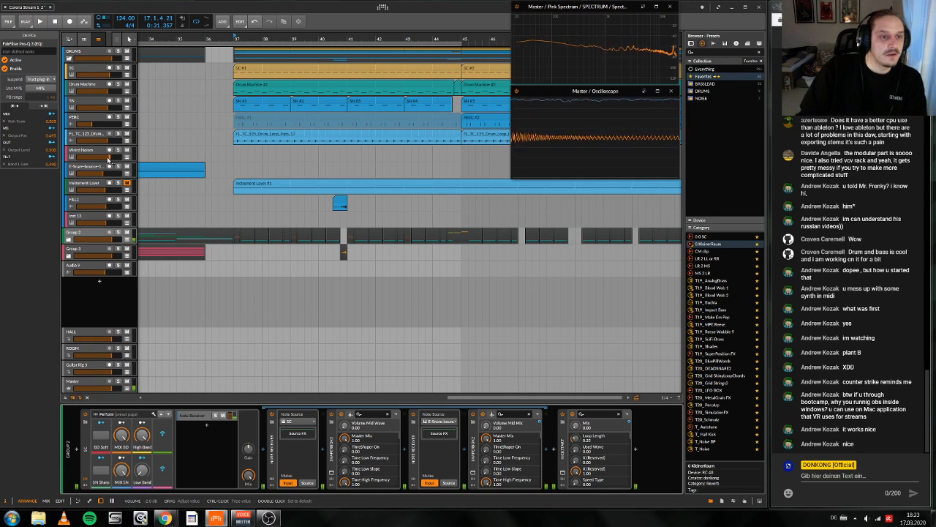
# Step: Insert a DC Offset device on the empty Inst 13 instrument track
pyautogui.click(88, 220)
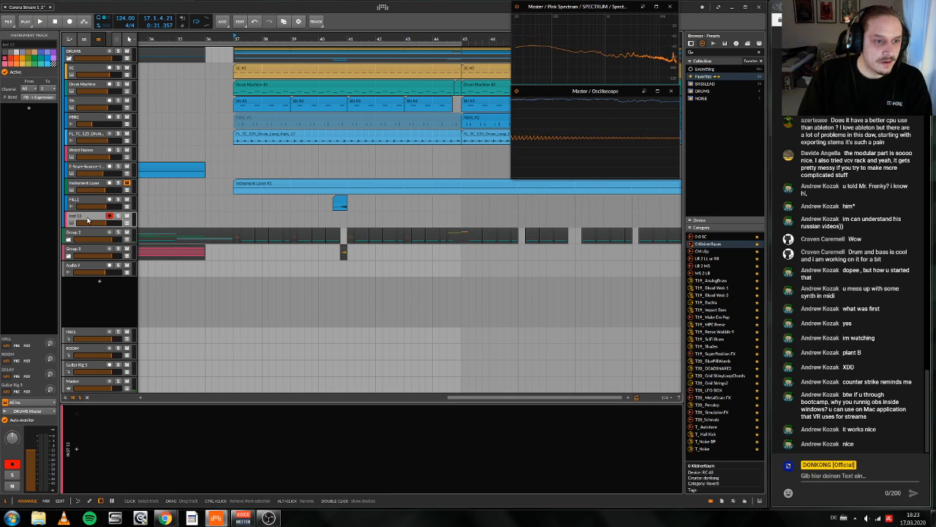
pyautogui.click(297, 479)
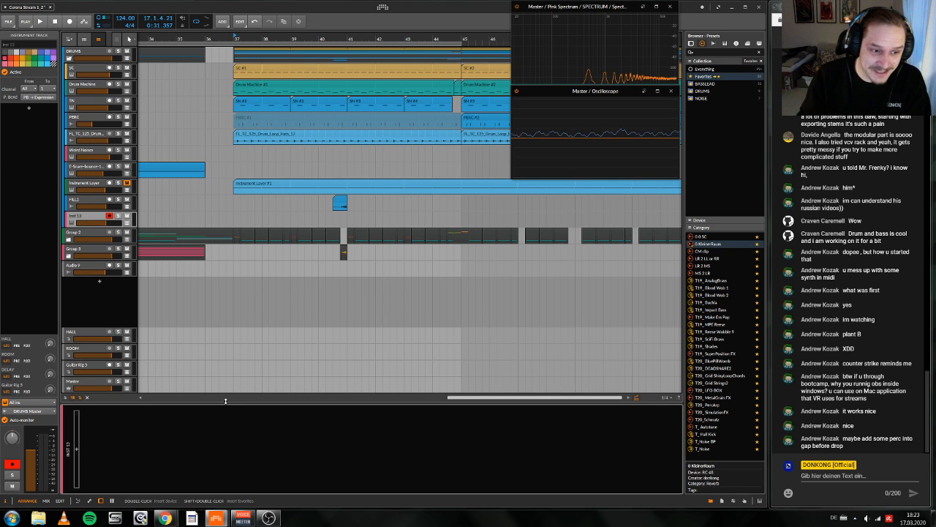
pyautogui.doubleClick(228, 437)
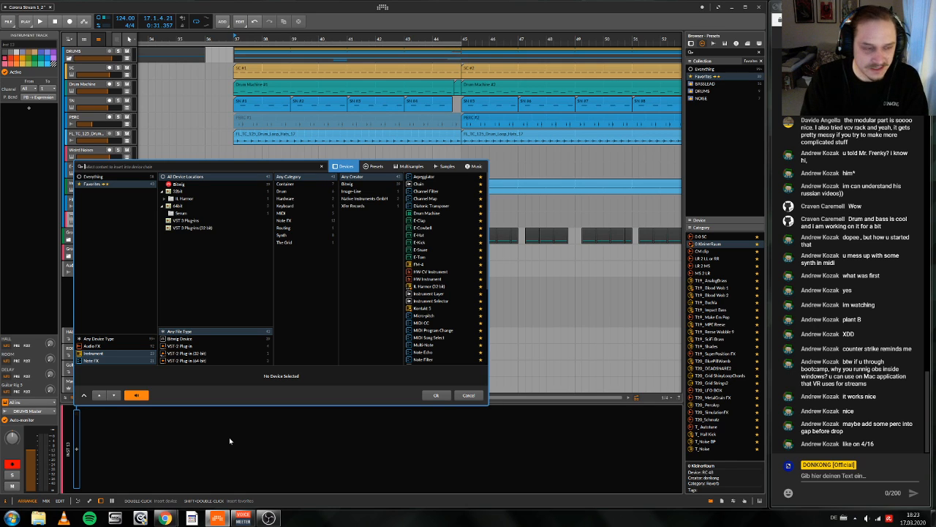
pyautogui.write('dc')
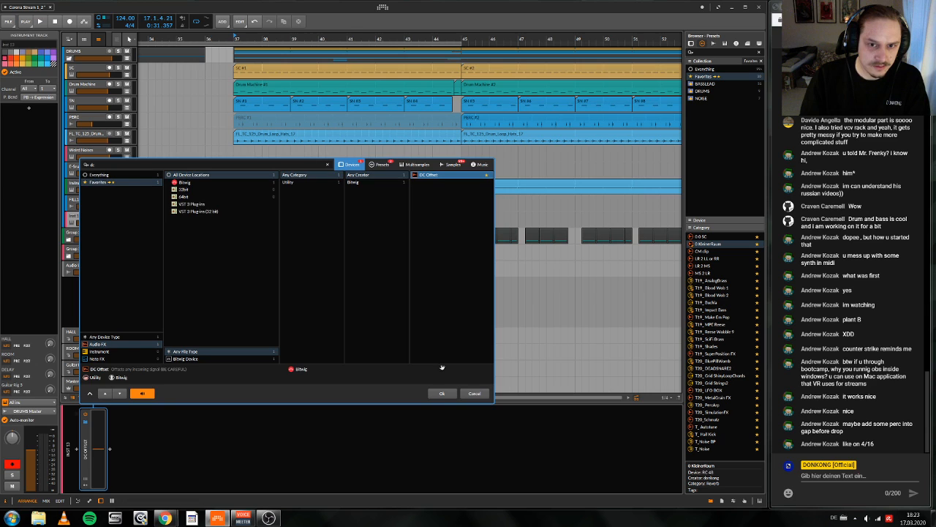
pyautogui.click(441, 393)
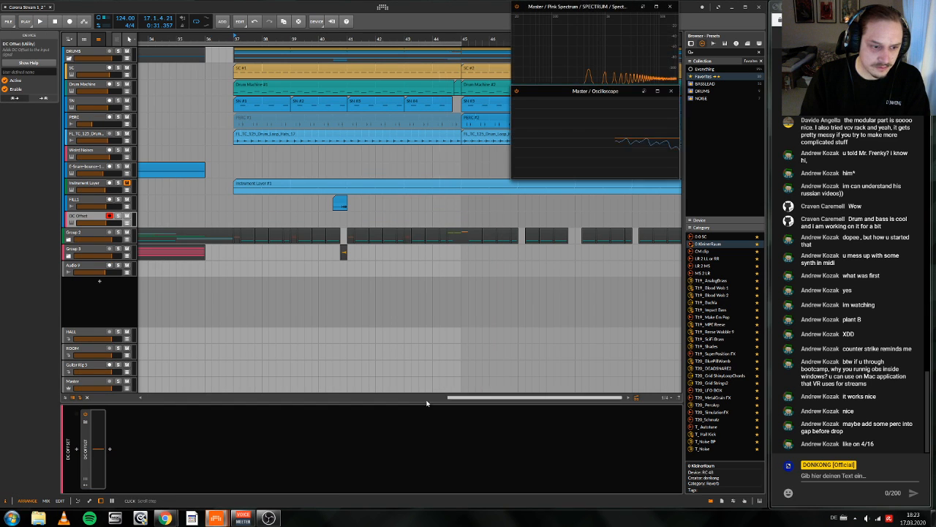
pyautogui.doubleClick(85, 474)
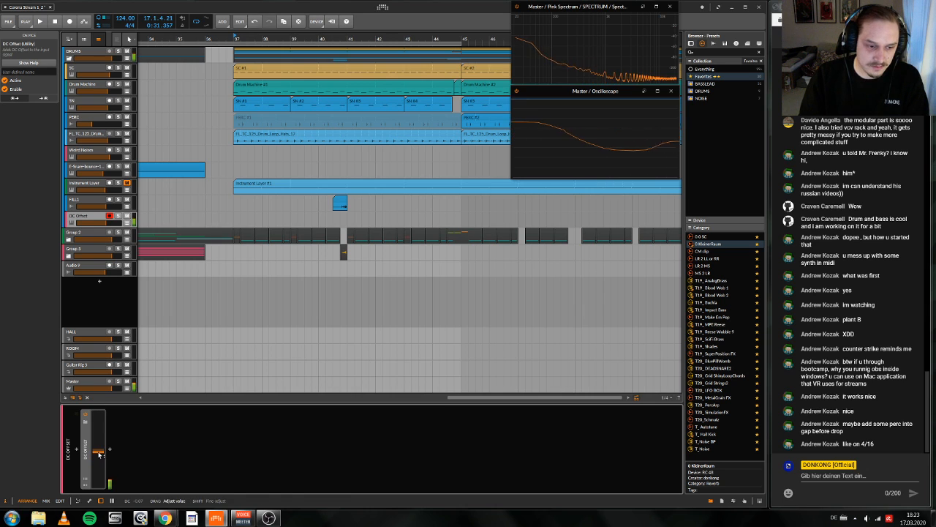
# Step: Add an EQ-2 after the DC Offset and lower its low-cut frequency to about 30 Hz
pyautogui.click(109, 449)
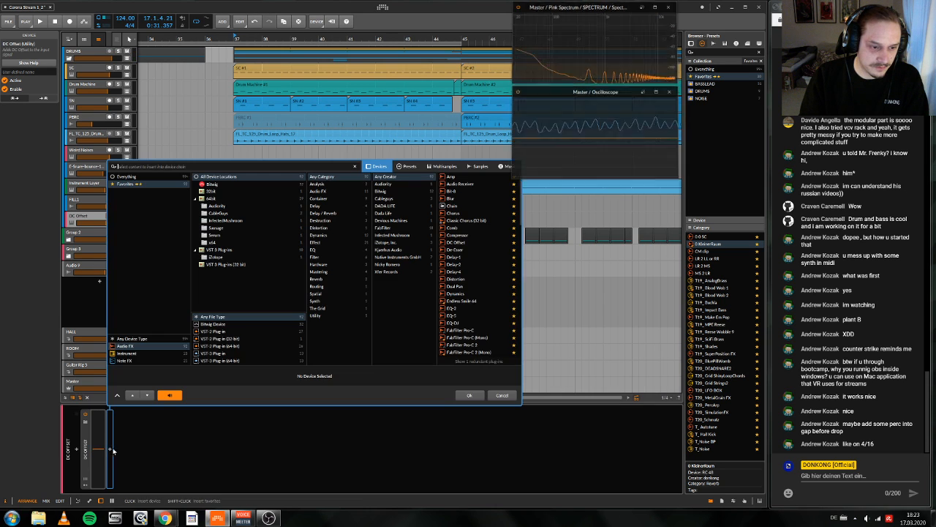
pyautogui.write('eq')
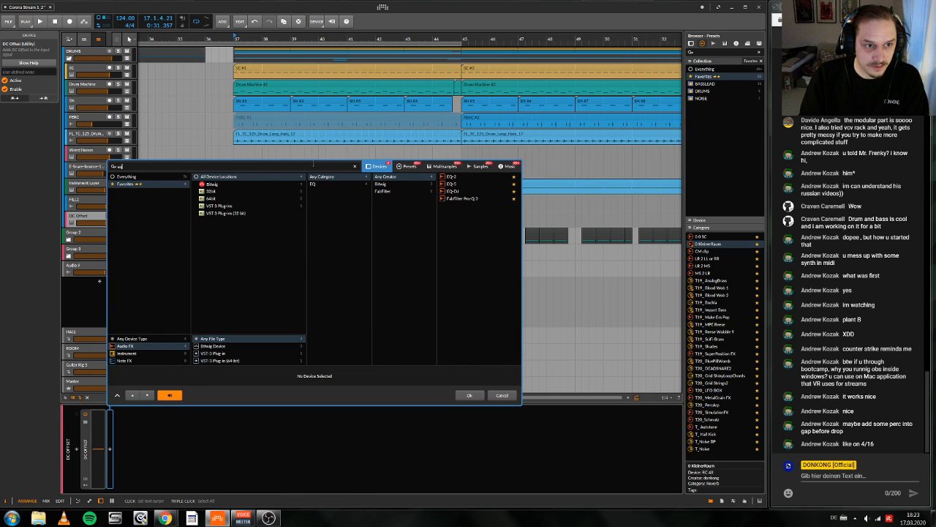
pyautogui.press('Return')
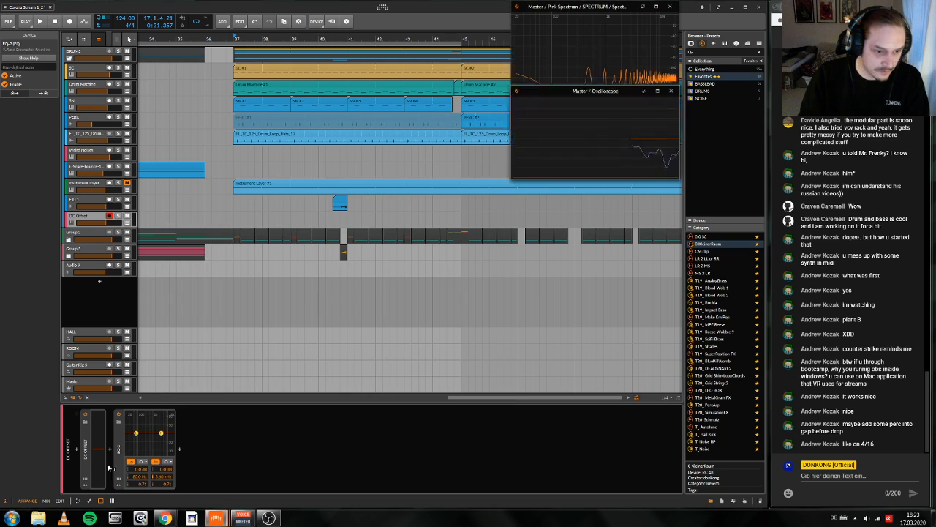
pyautogui.click(145, 472)
pyautogui.click(157, 478)
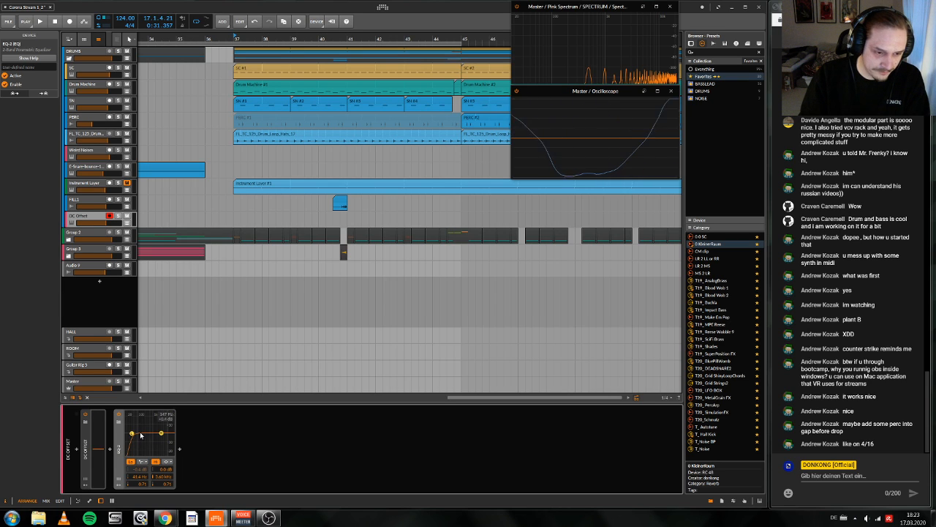
pyautogui.moveTo(137, 434); pyautogui.dragTo(131, 435)
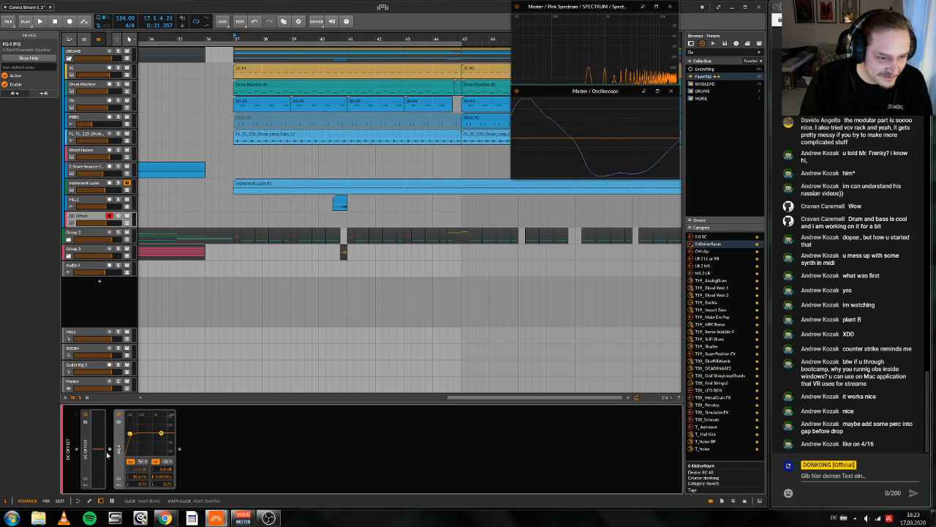
# Step: Try a Random modulator with Note triggering on the DC Offset device, and delete it
pyautogui.click(86, 485)
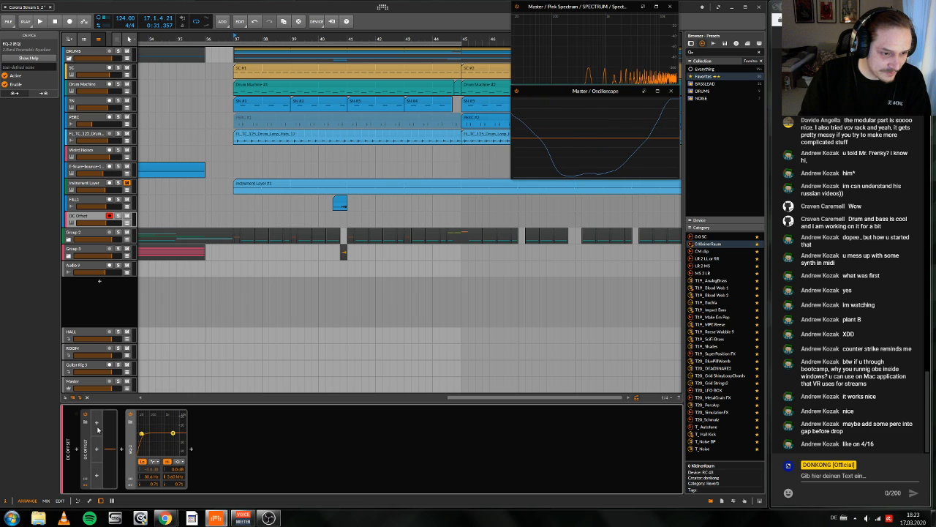
pyautogui.click(95, 423)
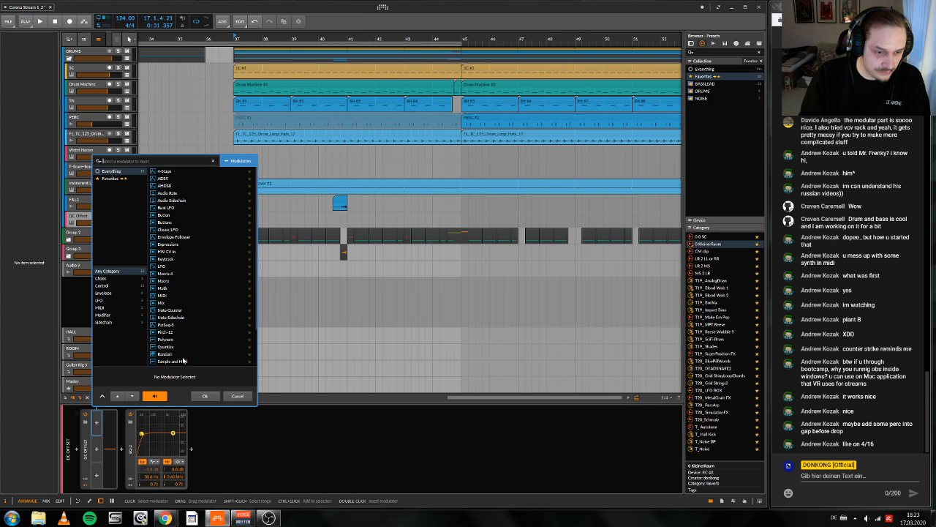
pyautogui.click(183, 355)
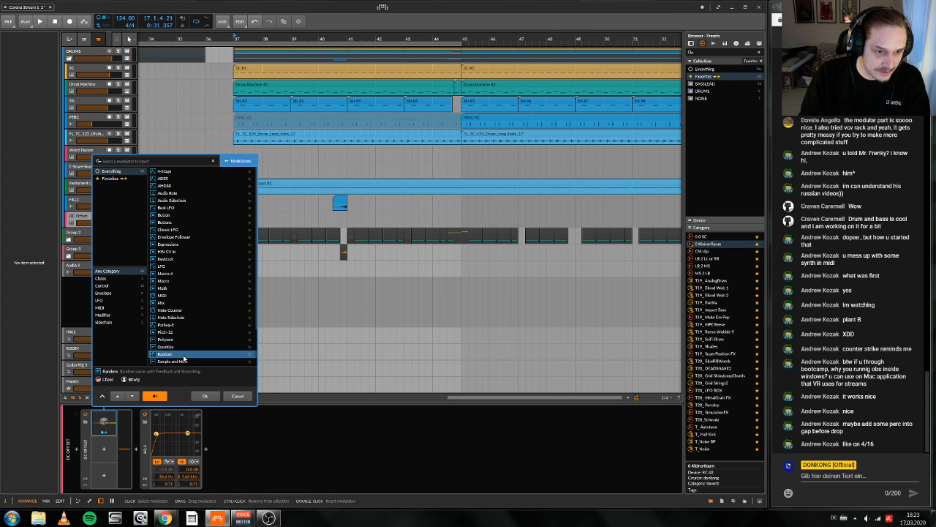
pyautogui.click(205, 396)
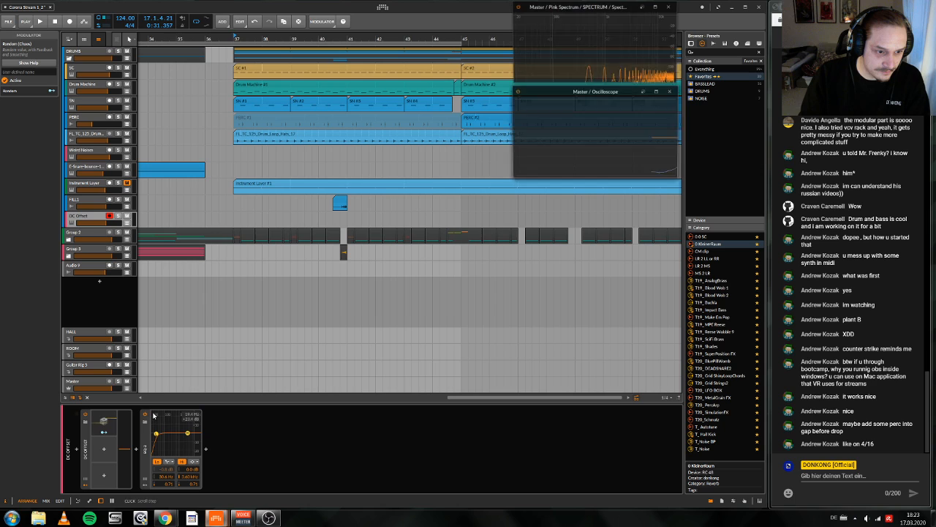
pyautogui.click(114, 425)
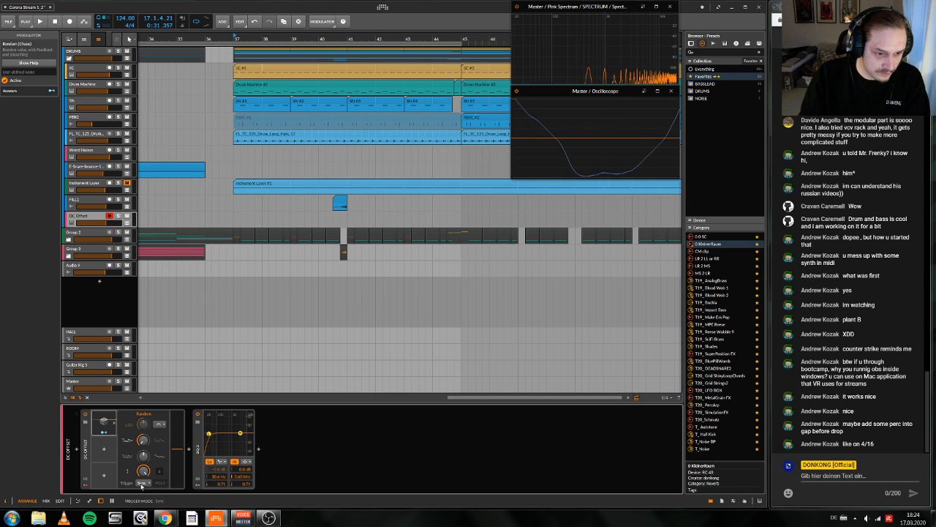
pyautogui.click(143, 483)
pyautogui.click(124, 499)
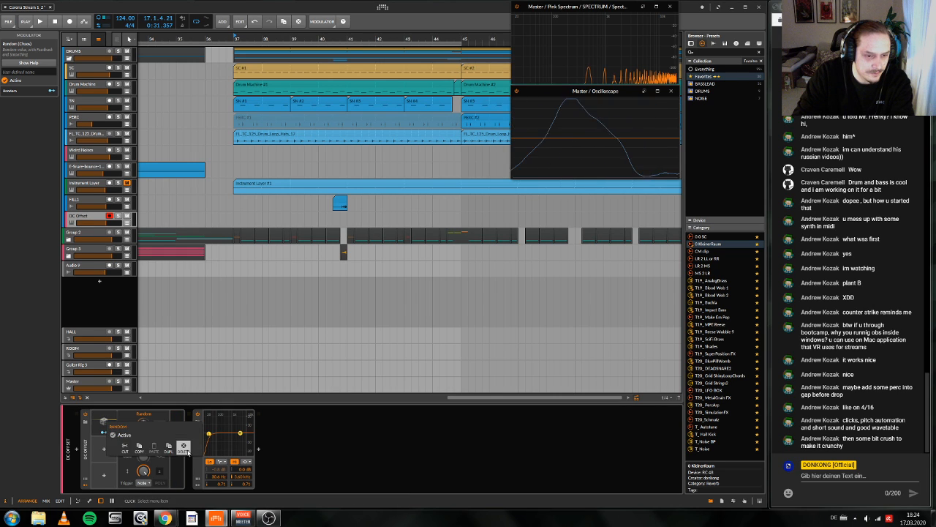
pyautogui.press('Delete')
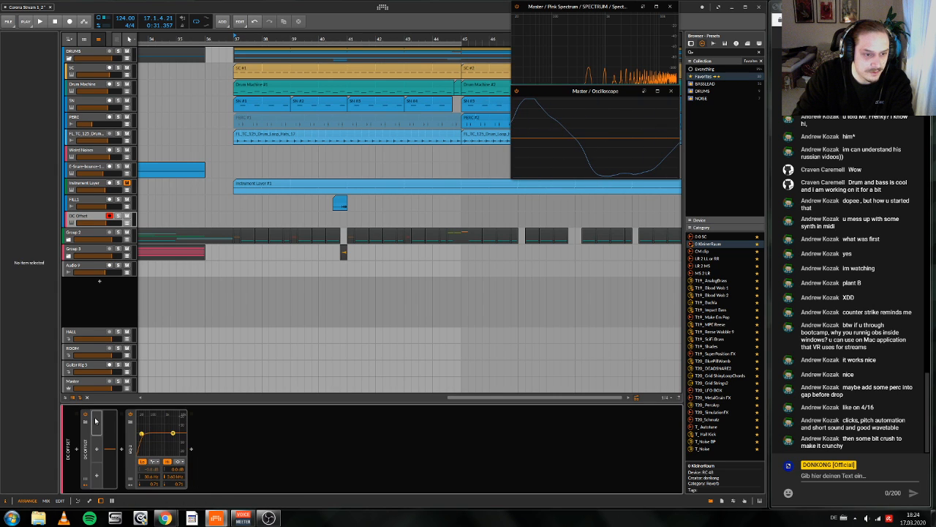
# Step: Add a bipolar 4-Stage envelope modulator to the DC Offset and shape it as a short decay from 100 % to about zero
pyautogui.click(95, 421)
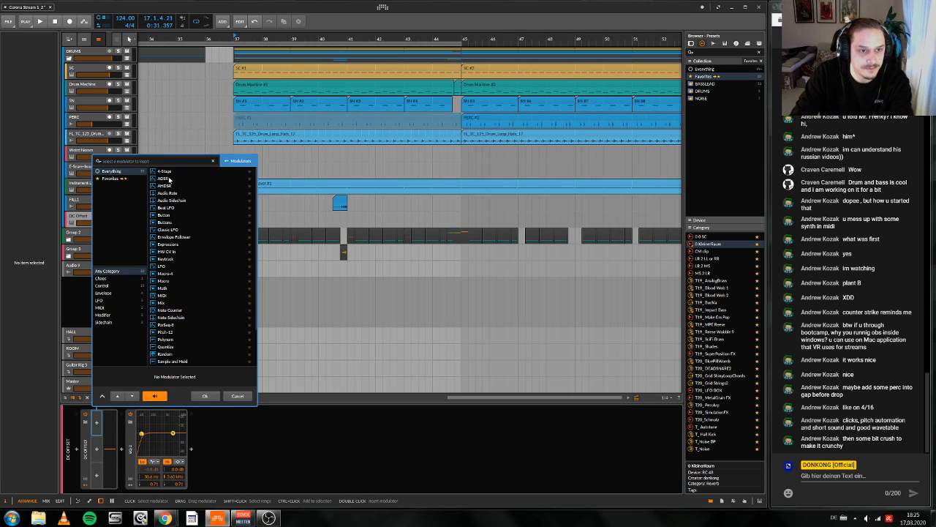
pyautogui.click(187, 180)
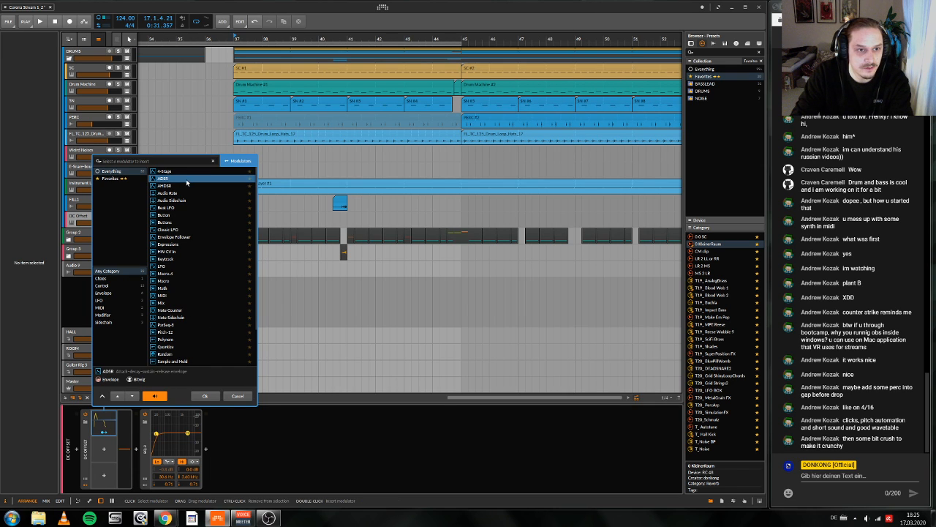
pyautogui.click(187, 173)
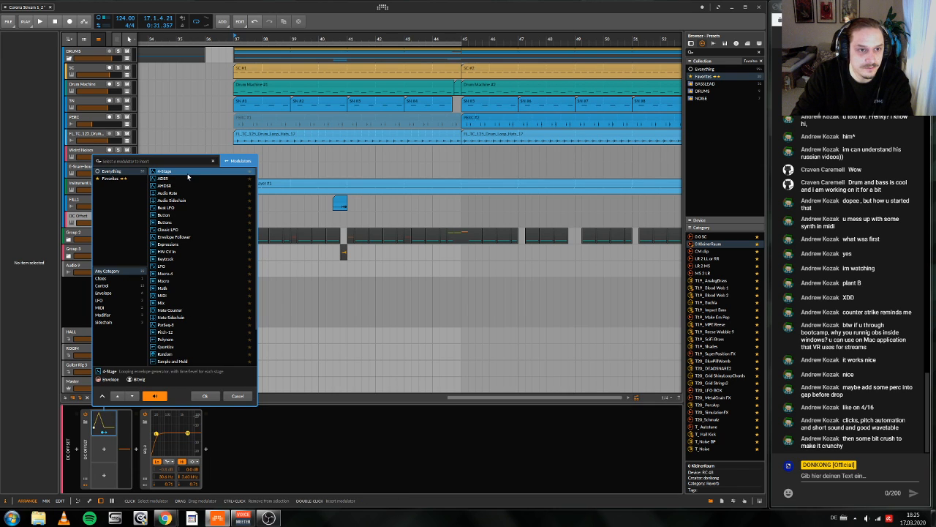
pyautogui.click(205, 396)
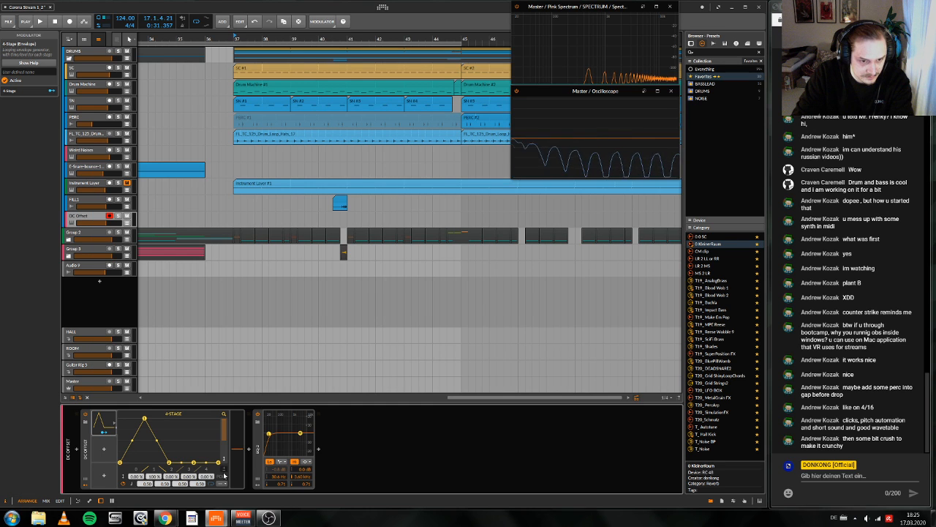
pyautogui.click(224, 469)
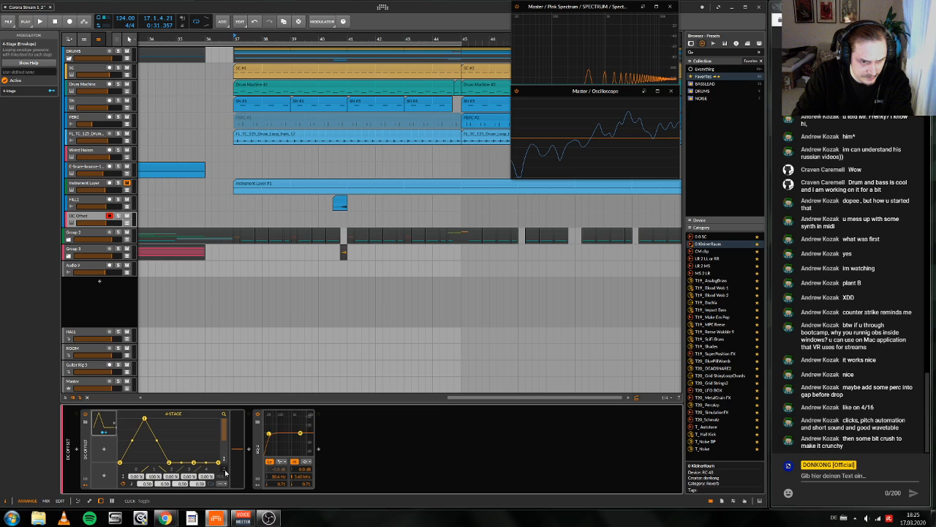
pyautogui.click(225, 471)
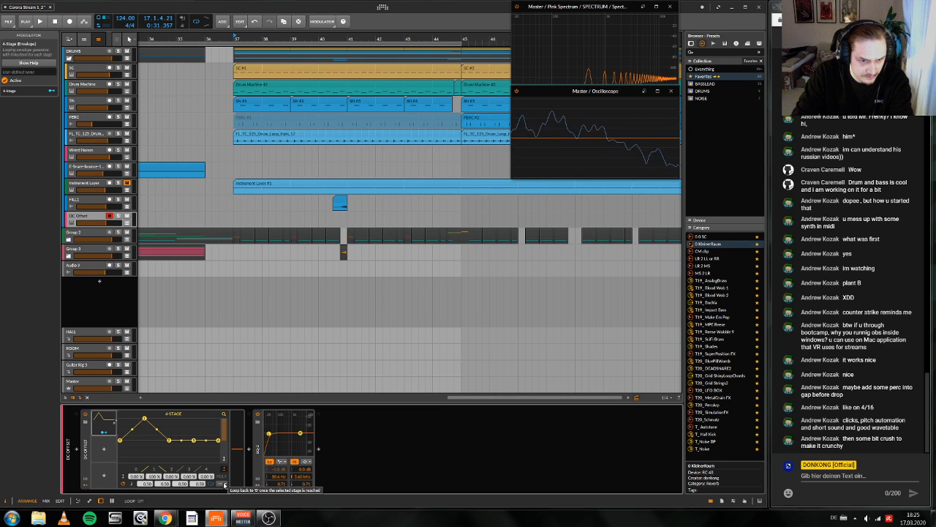
pyautogui.moveTo(120, 440)
pyautogui.mouseDown()
pyautogui.moveTo(120, 418)
pyautogui.moveTo(137, 422)
pyautogui.moveTo(134, 441)
pyautogui.mouseUp()
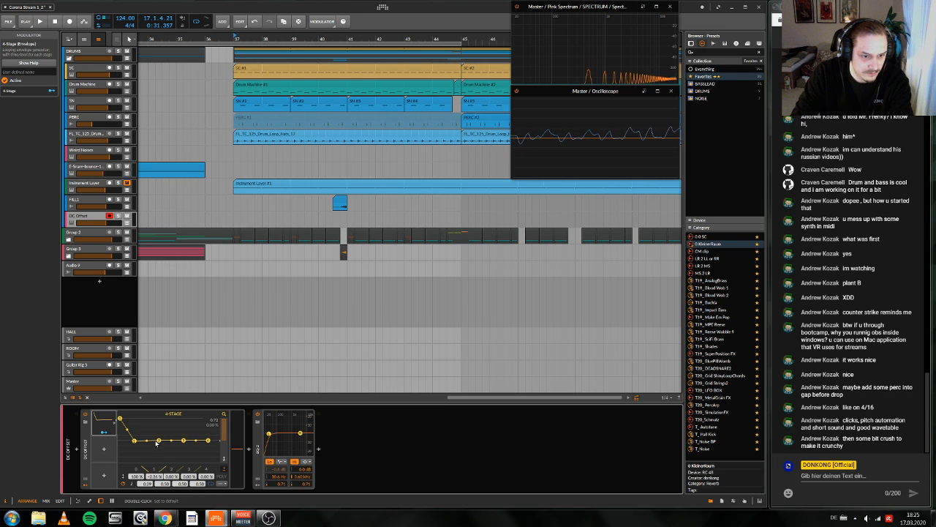
# Step: Map the 4-Stage envelope to the DC Offset's DC amount at full positive depth, and collapse the device's main controls
pyautogui.click(104, 433)
pyautogui.moveTo(237, 447); pyautogui.dragTo(237, 414)
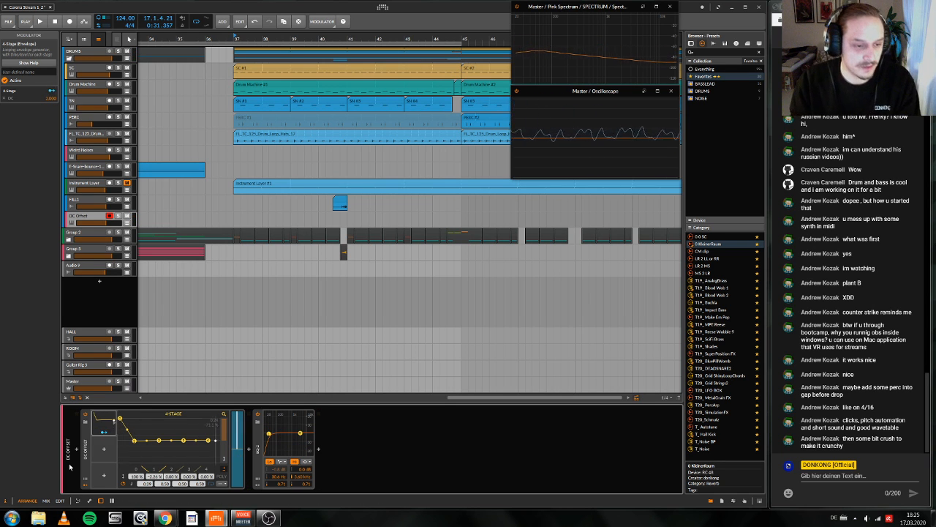
pyautogui.click(103, 433)
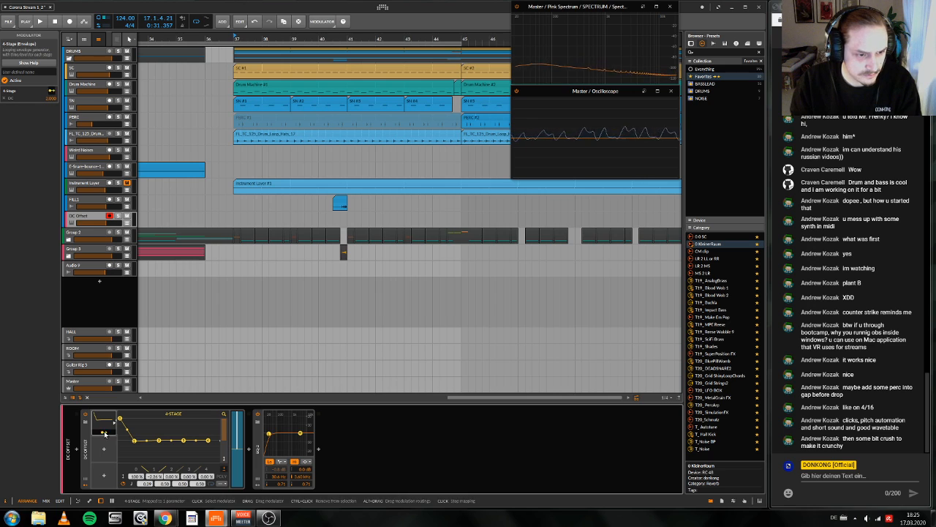
pyautogui.click(103, 433)
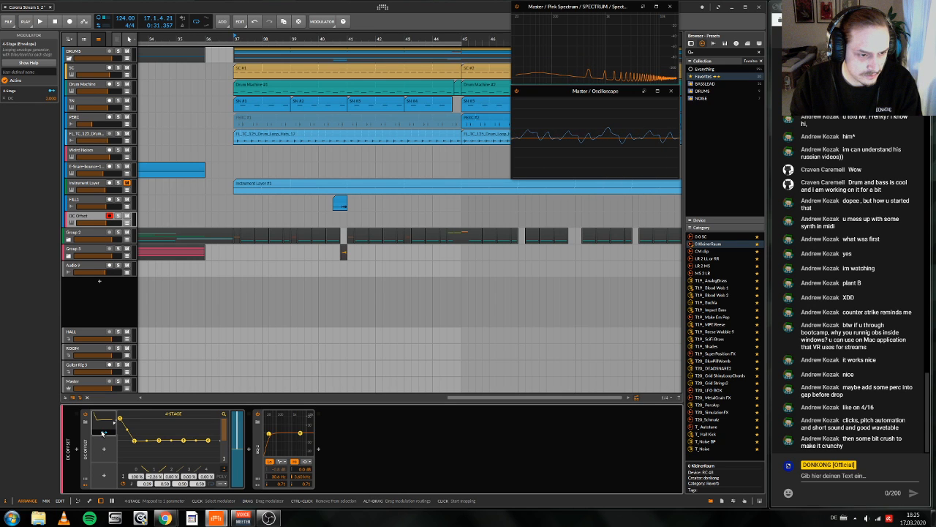
pyautogui.doubleClick(86, 447)
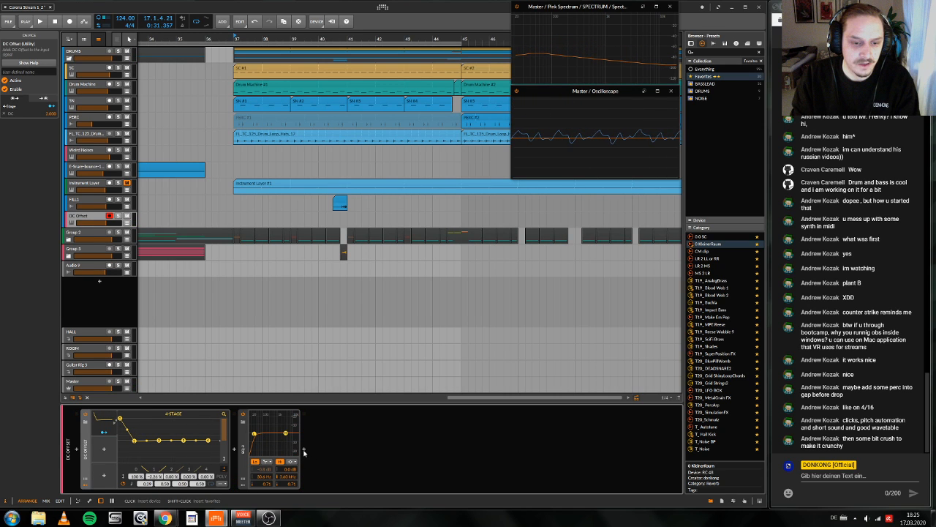
pyautogui.click(304, 453)
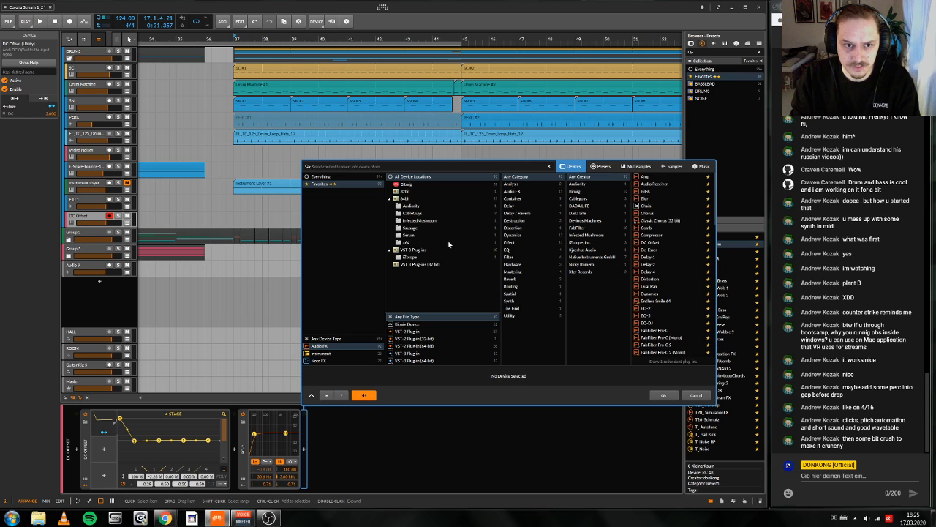
pyautogui.click(696, 396)
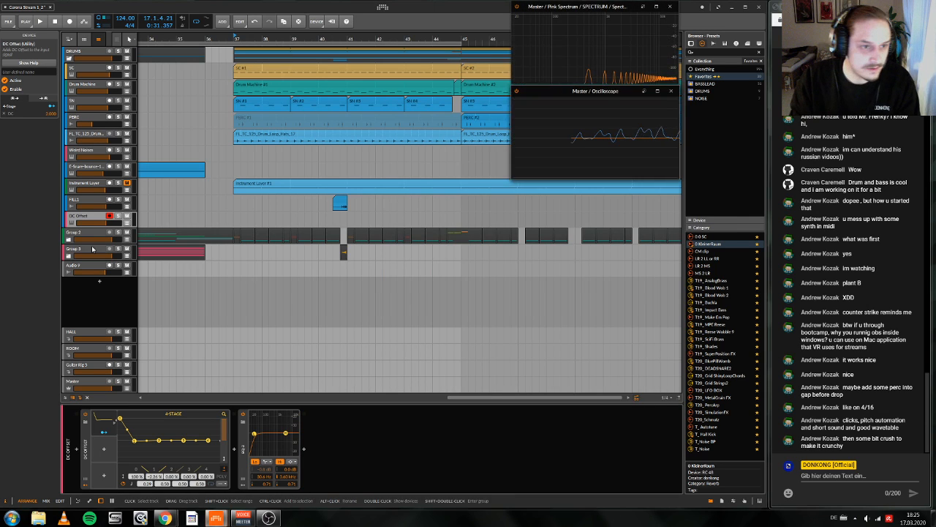
# Step: Show the deactivated tracks and copy the FX Layer and Freq Shifter from FILL MACHINE to the end of the DC Offset track's chain
pyautogui.click(118, 249)
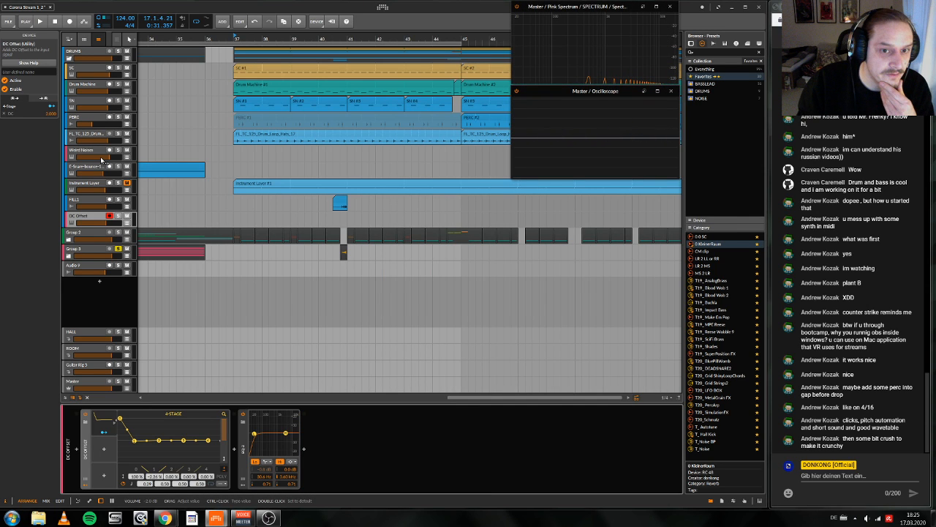
pyautogui.click(87, 397)
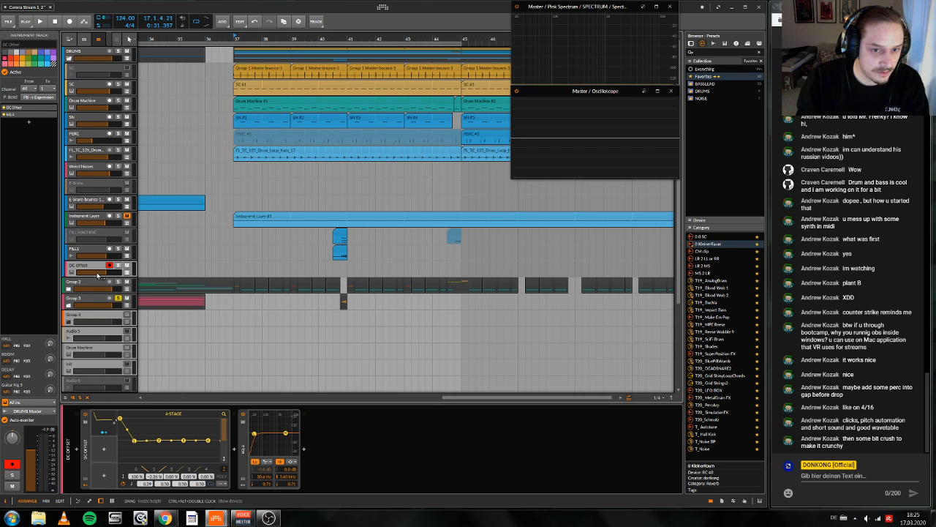
pyautogui.click(87, 233)
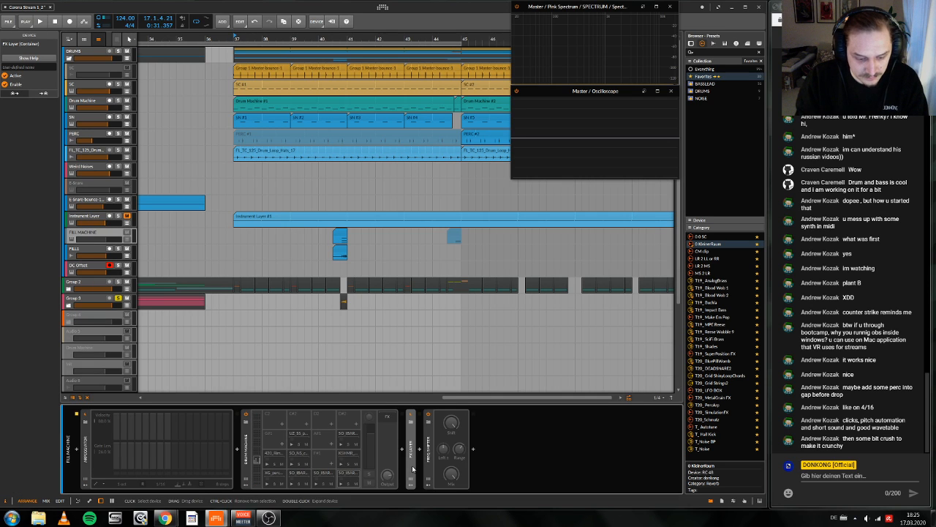
pyautogui.click(411, 468)
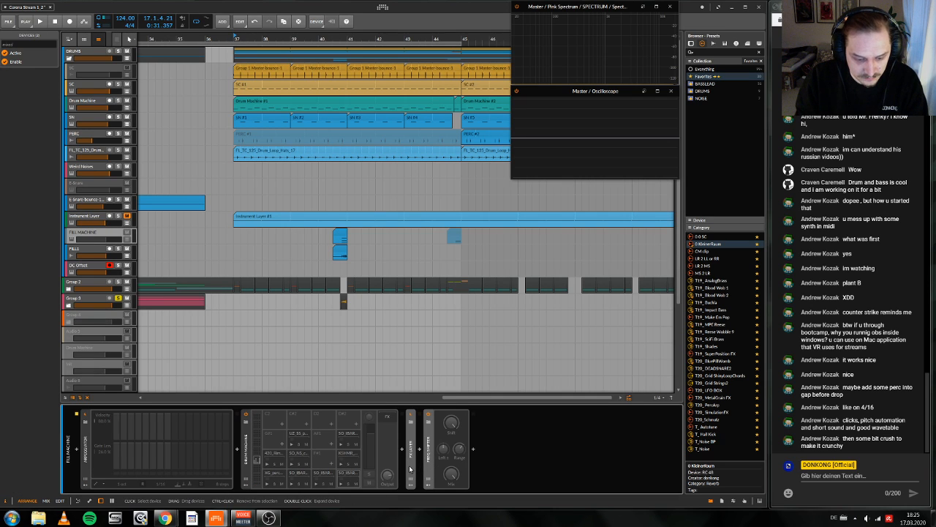
pyautogui.click(264, 264)
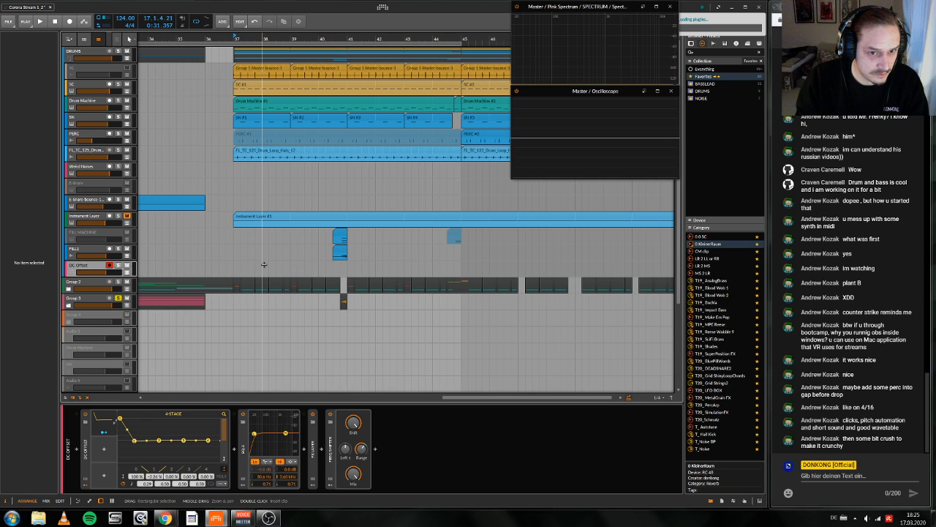
pyautogui.scroll(4, 335, 294)
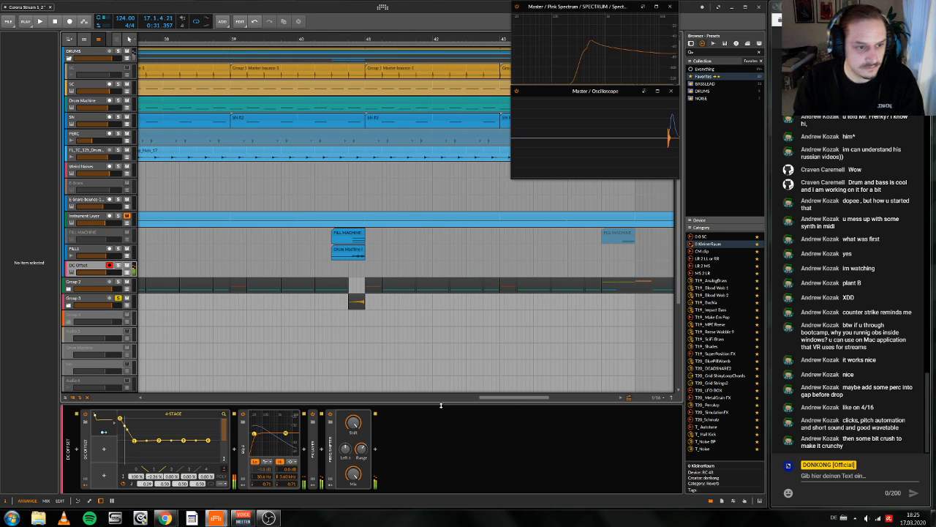
# Step: Check the Manipulator's MIDI mode in the copied FX Layer, solo the DC Offset track, and close the plug-in window
pyautogui.doubleClick(314, 460)
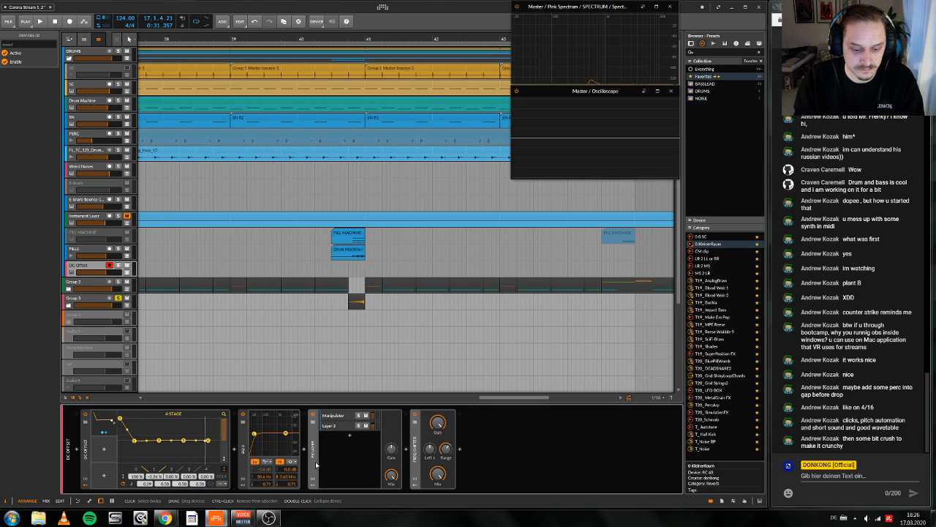
pyautogui.click(340, 417)
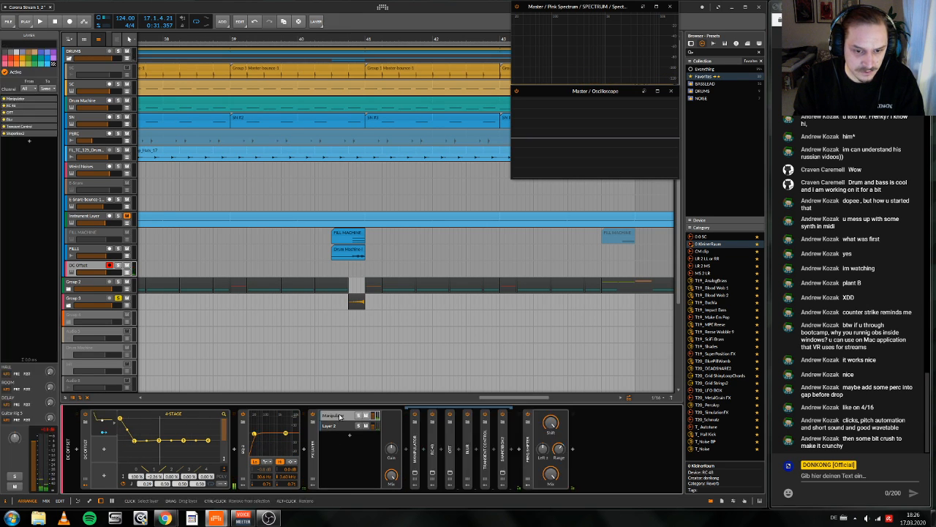
pyautogui.click(416, 474)
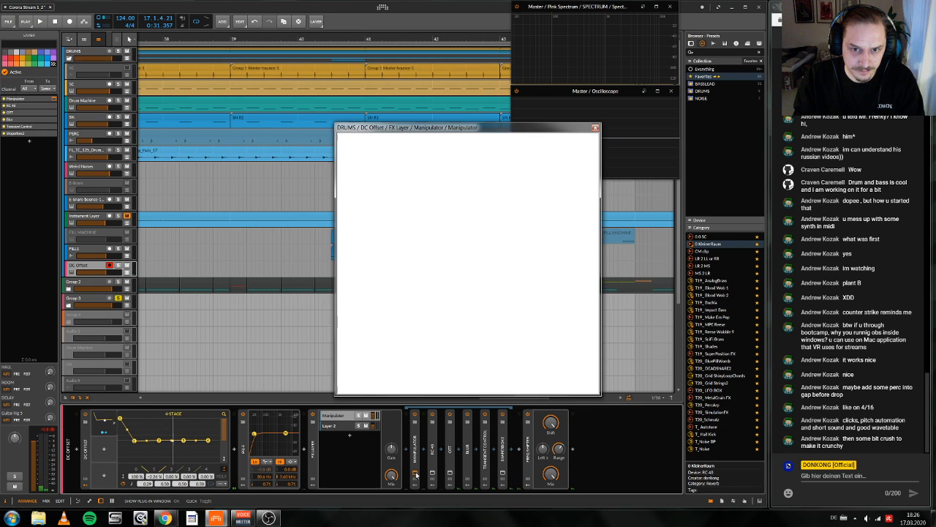
pyautogui.click(357, 187)
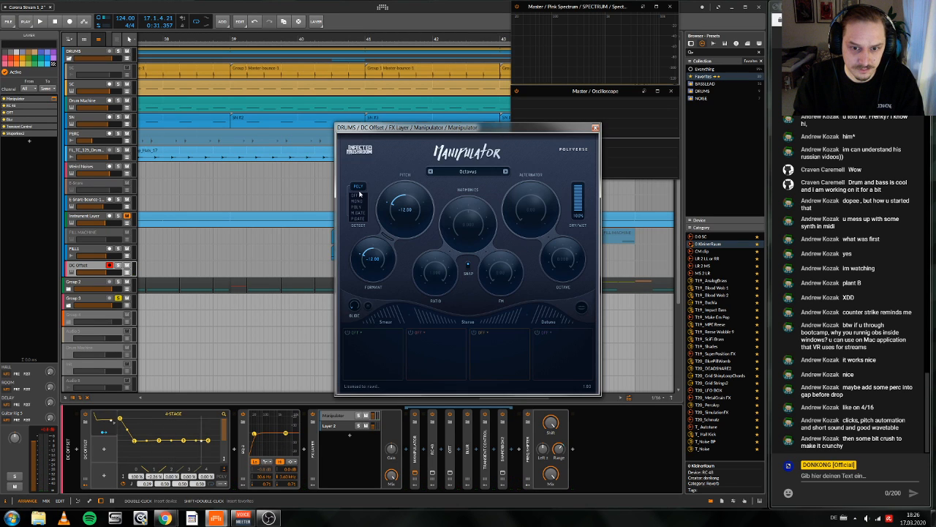
pyautogui.click(359, 195)
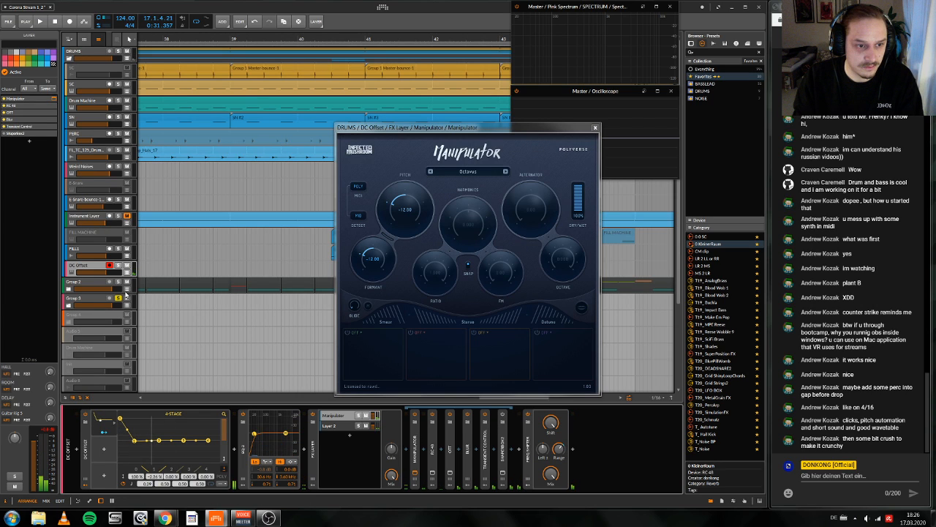
pyautogui.click(118, 266)
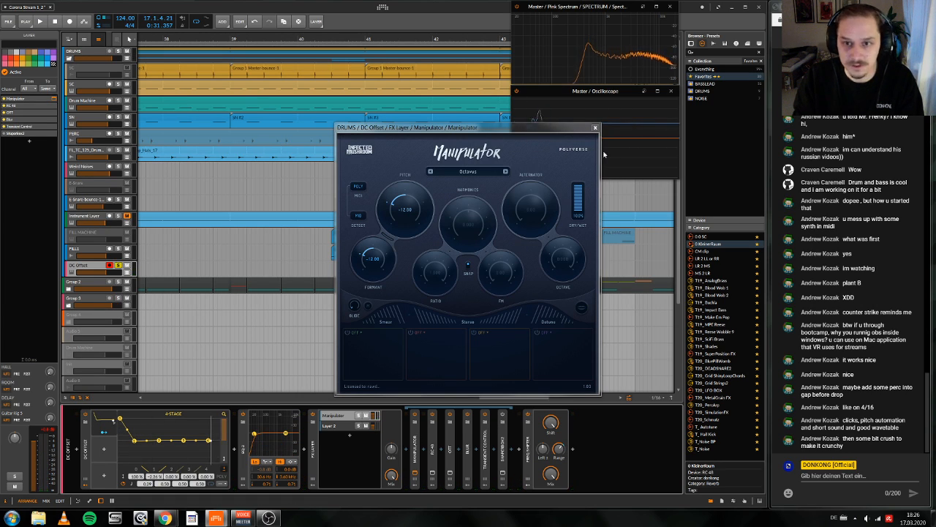
pyautogui.click(595, 128)
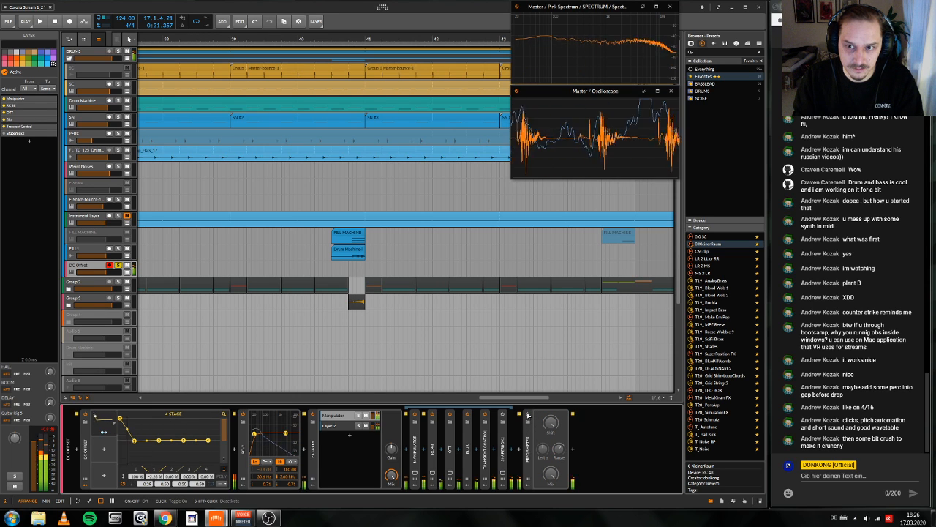
# Step: Insert a Bitwig Vocoder between the EQ-2 and the FX Layer on the DC Offset track
pyautogui.doubleClick(522, 470)
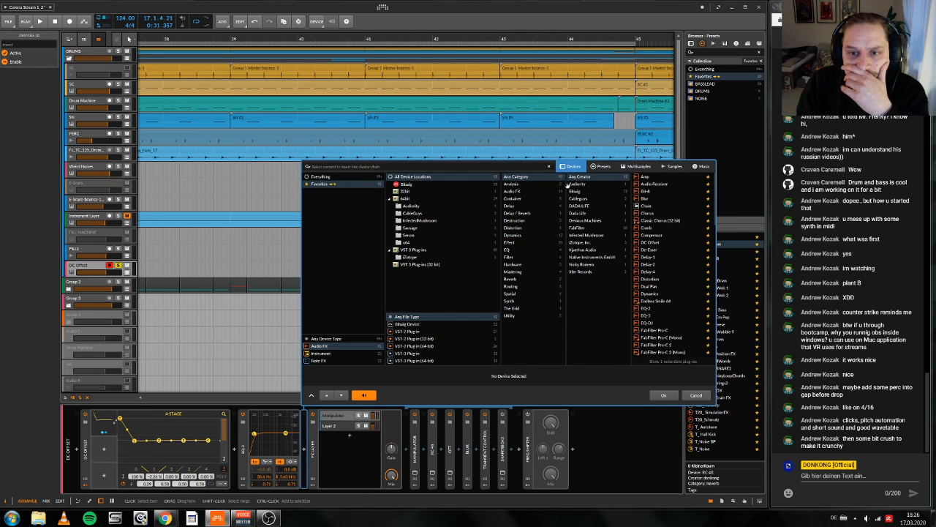
pyautogui.click(607, 191)
pyautogui.scroll(-5, 662, 317)
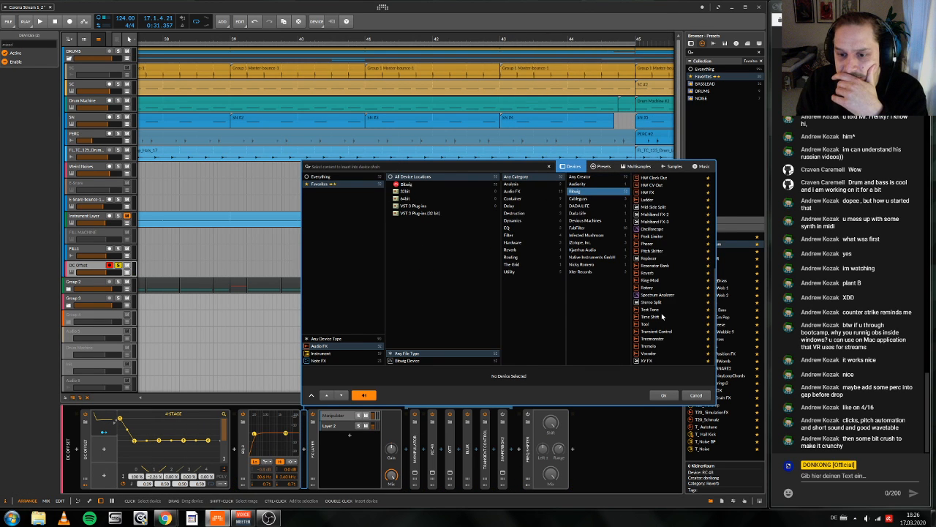
pyautogui.click(650, 353)
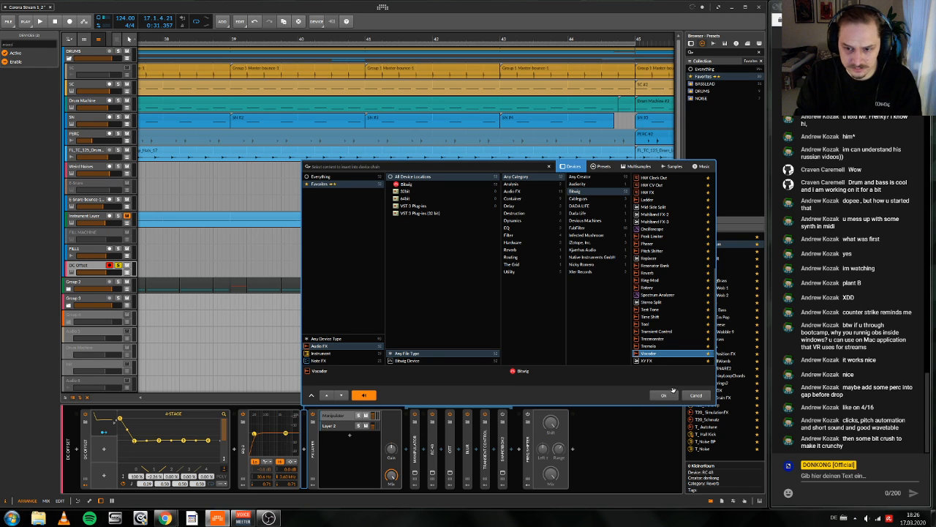
pyautogui.click(663, 396)
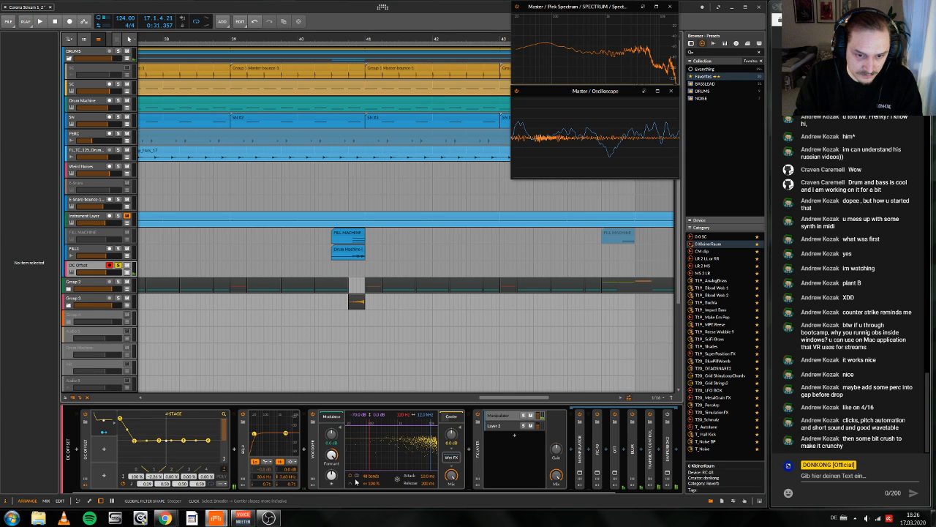
# Step: Set the Vocoder's attack to 1.00 ms and release to 10.0 ms, and raise the EQ-2's low-cut frequency
pyautogui.scroll(-1, 356, 481)
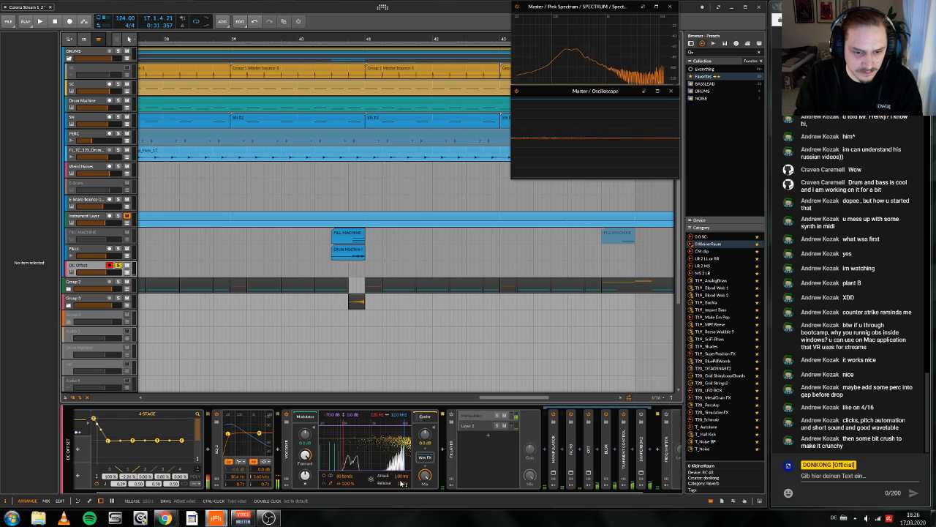
pyautogui.hscroll(2, 387, 489)
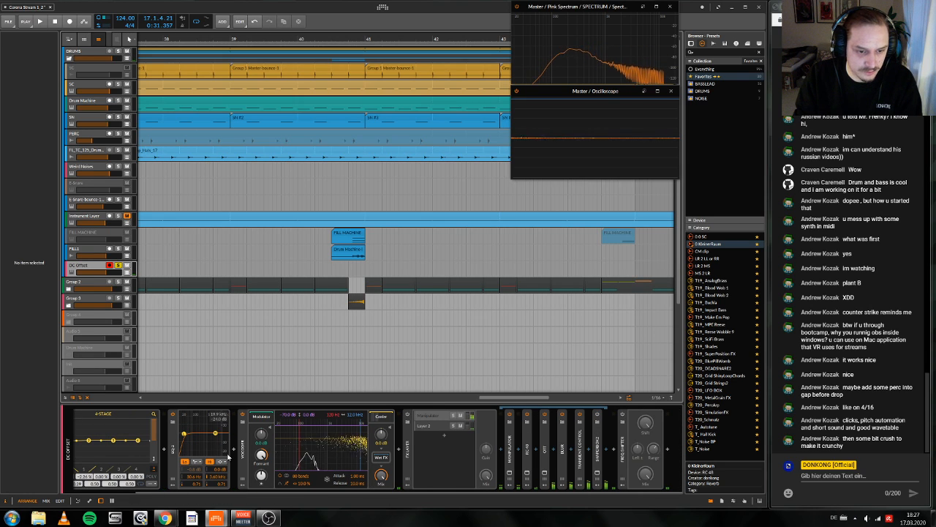
pyautogui.moveTo(192, 481); pyautogui.dragTo(192, 477)
pyautogui.hscroll(-2, 503, 436)
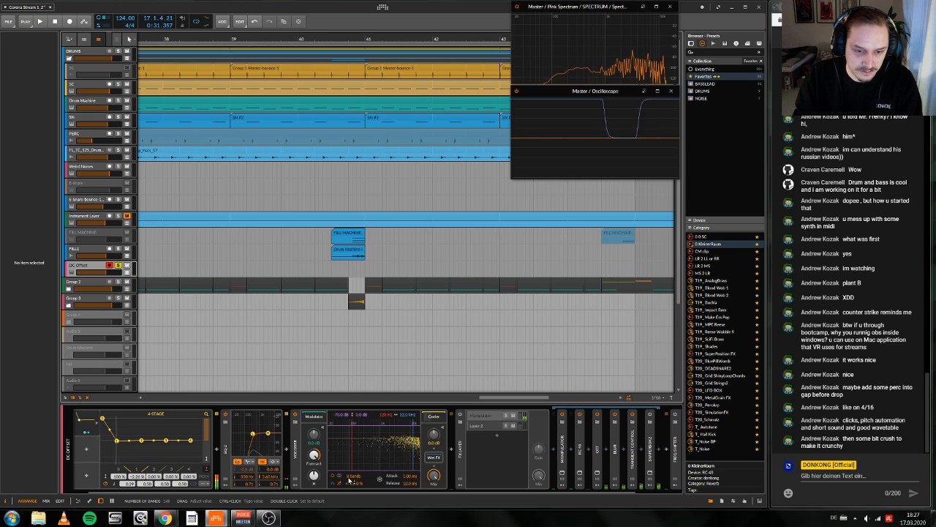
# Step: Set the Vocoder to 80 bands with 400 % bandwidth, adjust its mix, and collapse the device
pyautogui.moveTo(353, 476); pyautogui.dragTo(355, 457)
pyautogui.hscroll(-1, 359, 477)
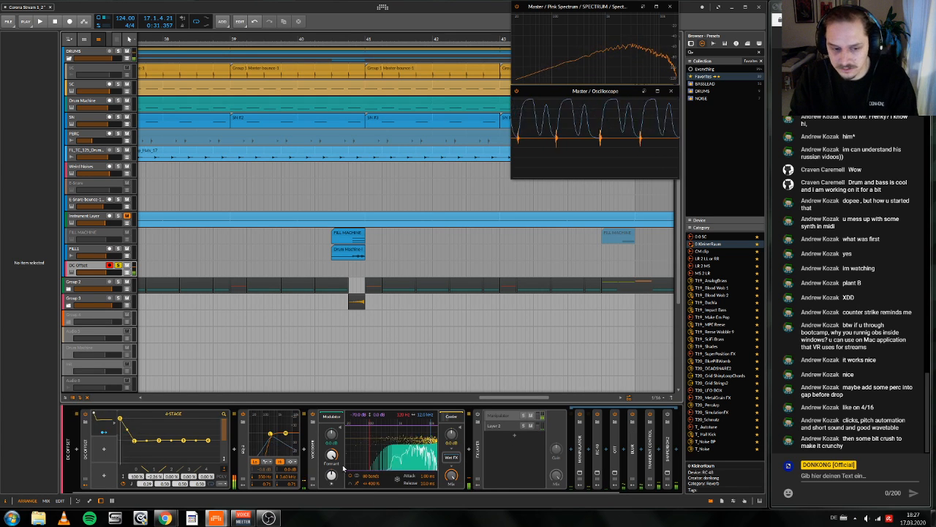
pyautogui.moveTo(451, 476); pyautogui.dragTo(451, 477)
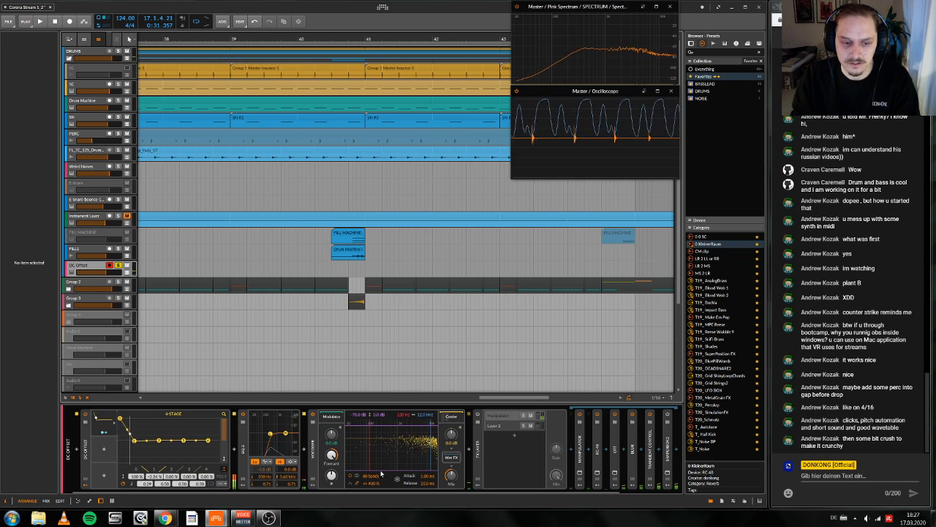
pyautogui.doubleClick(315, 468)
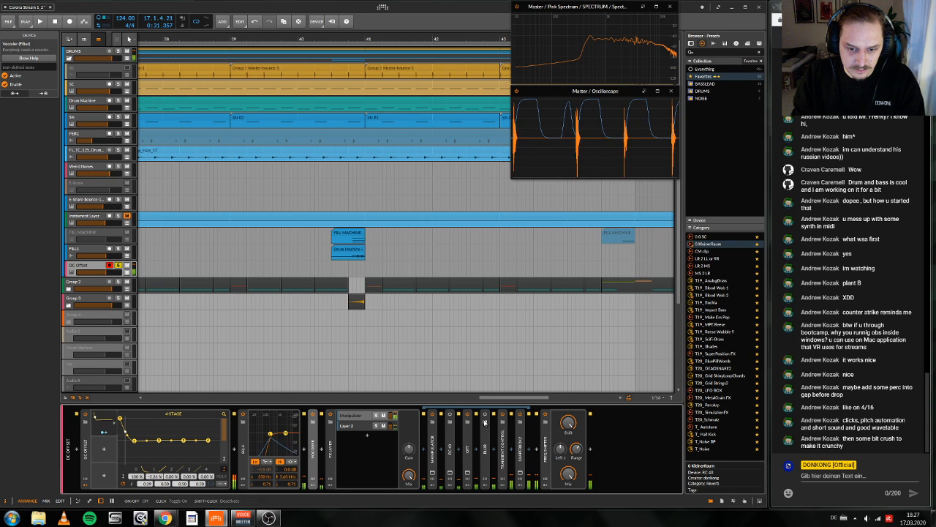
# Step: Try moving the RC-48 ahead of the Manipulator in the FX Layer, and undo the move
pyautogui.moveTo(451, 463); pyautogui.dragTo(425, 467)
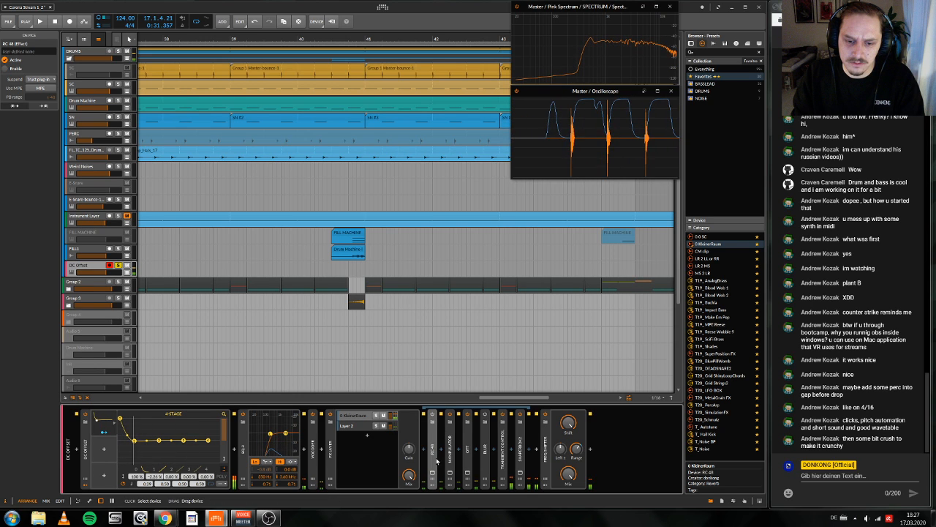
pyautogui.hotkey('ctrl', 'z')
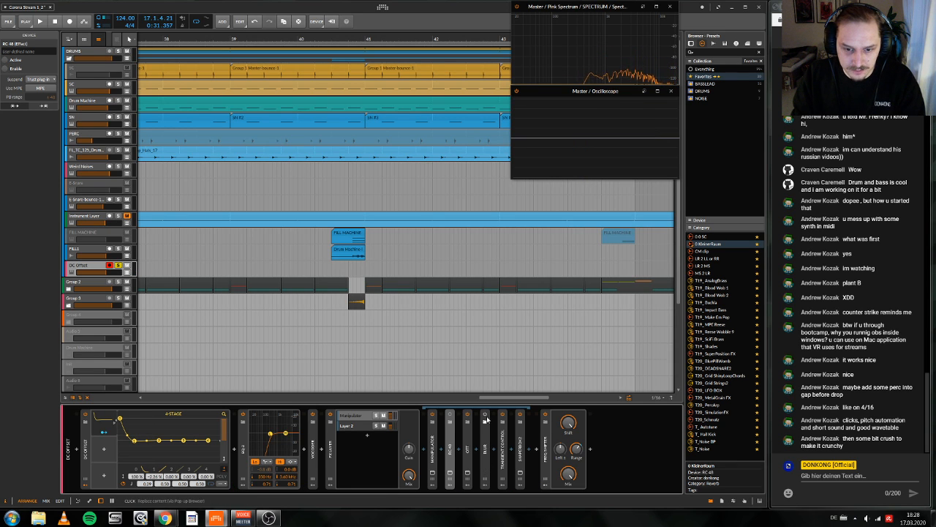
# Step: Adjust the Blur's mix and the Freq Shifter's left shift offset, and collapse the Blur and the FX Layer
pyautogui.click(487, 466)
pyautogui.doubleClick(487, 466)
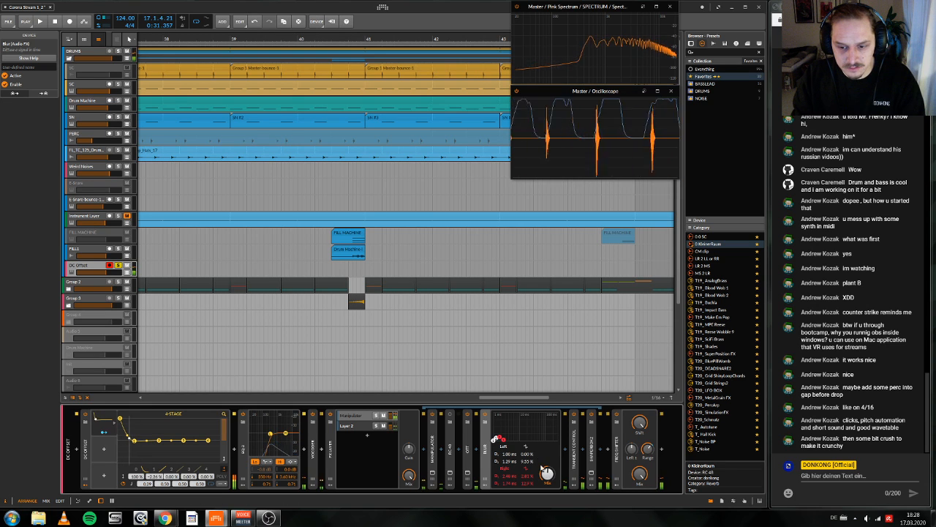
pyautogui.moveTo(632, 450); pyautogui.dragTo(632, 468)
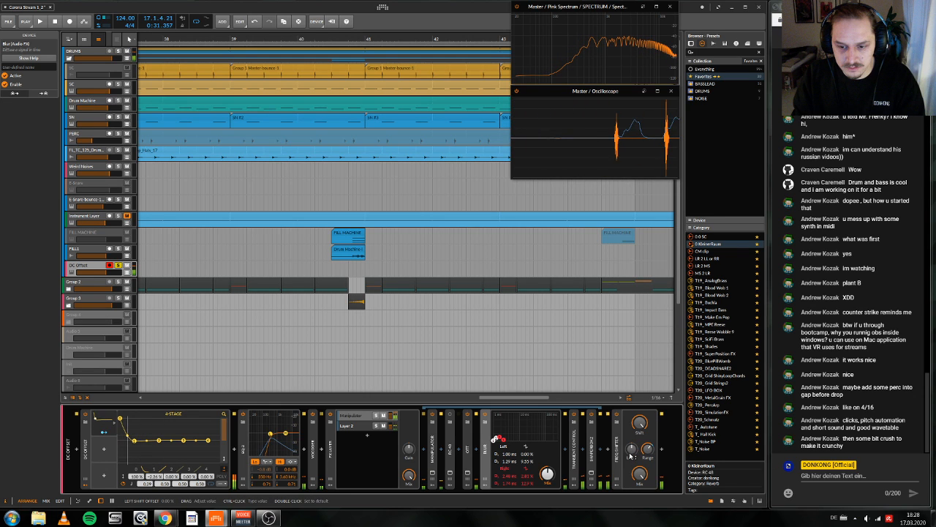
pyautogui.doubleClick(487, 463)
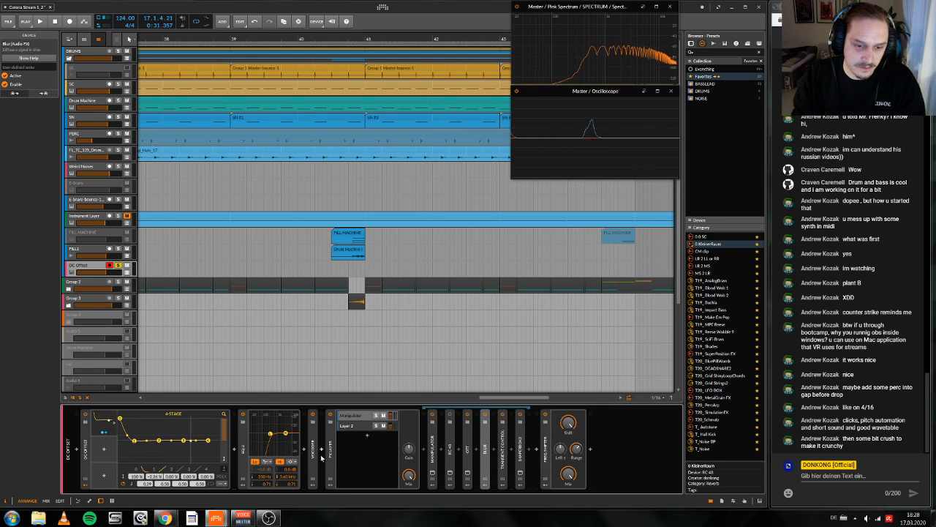
pyautogui.doubleClick(484, 461)
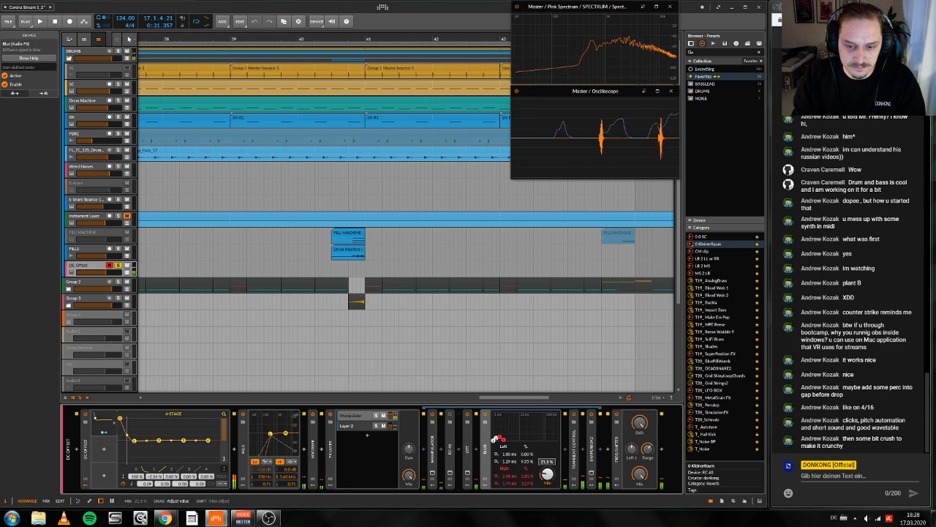
pyautogui.moveTo(546, 473); pyautogui.dragTo(554, 474)
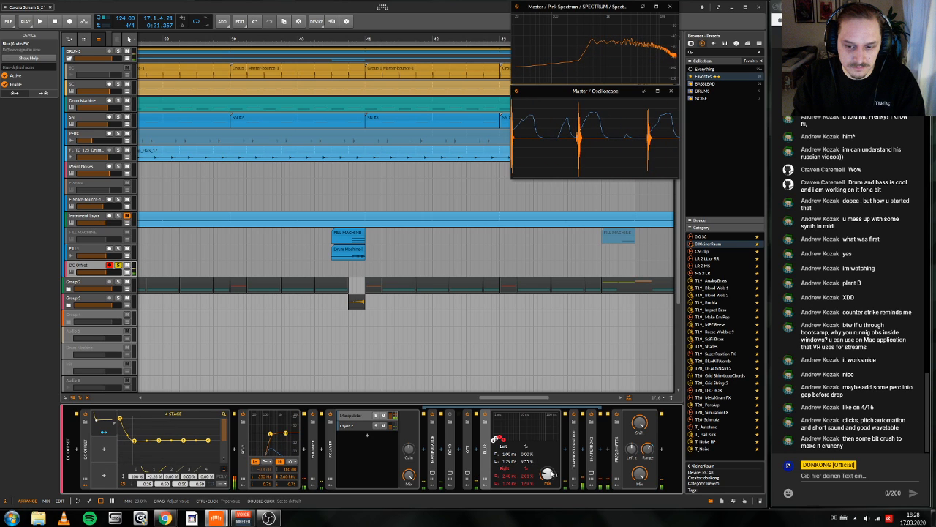
pyautogui.moveTo(632, 450); pyautogui.dragTo(632, 454)
pyautogui.doubleClick(485, 461)
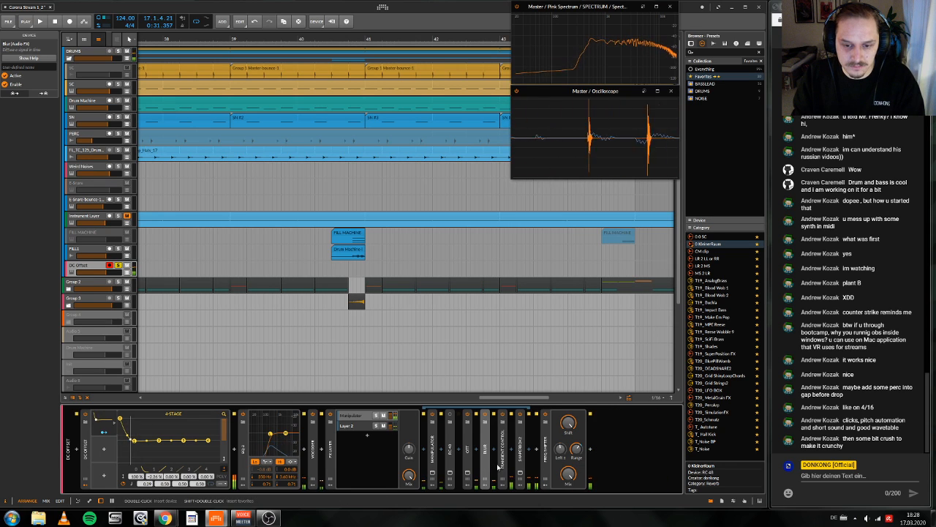
pyautogui.doubleClick(328, 466)
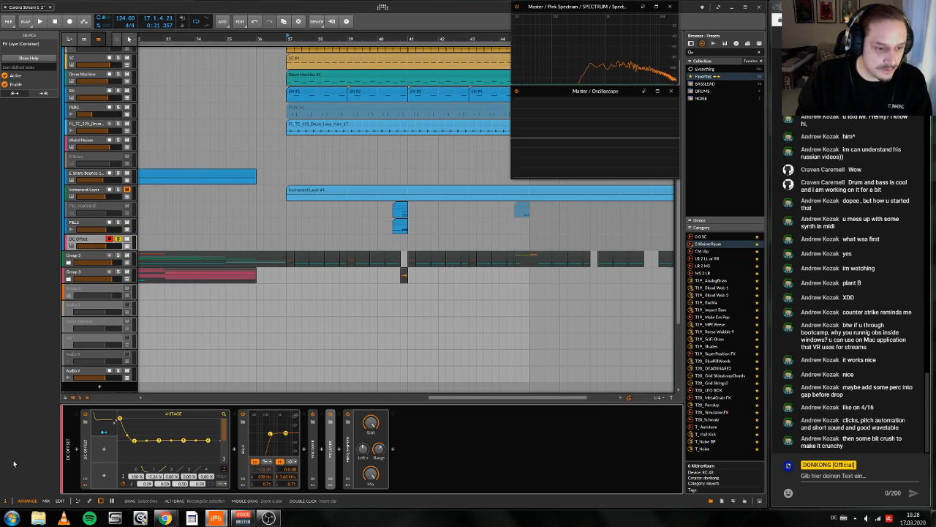
# Step: Insert an Arpeggiator before the DC Offset device and shorten its gate length to 22.0 %
pyautogui.click(82, 455)
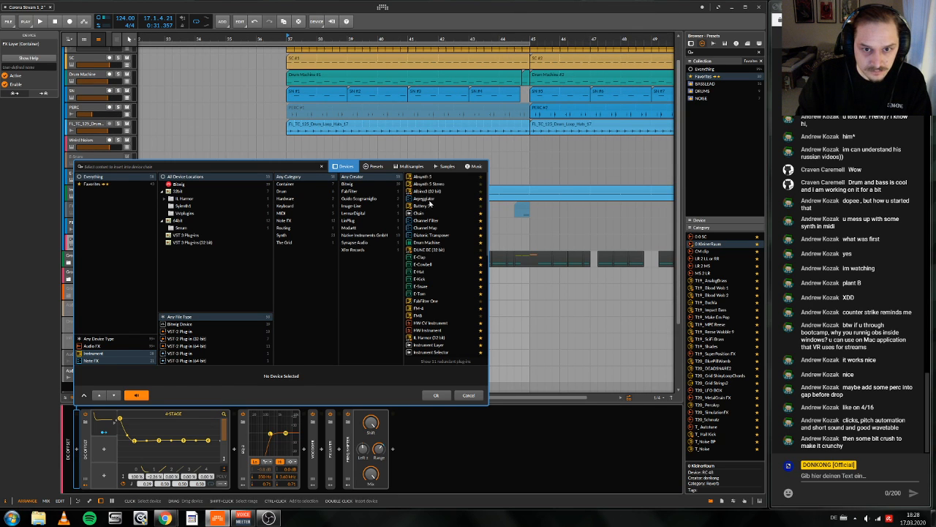
pyautogui.click(428, 199)
pyautogui.click(441, 394)
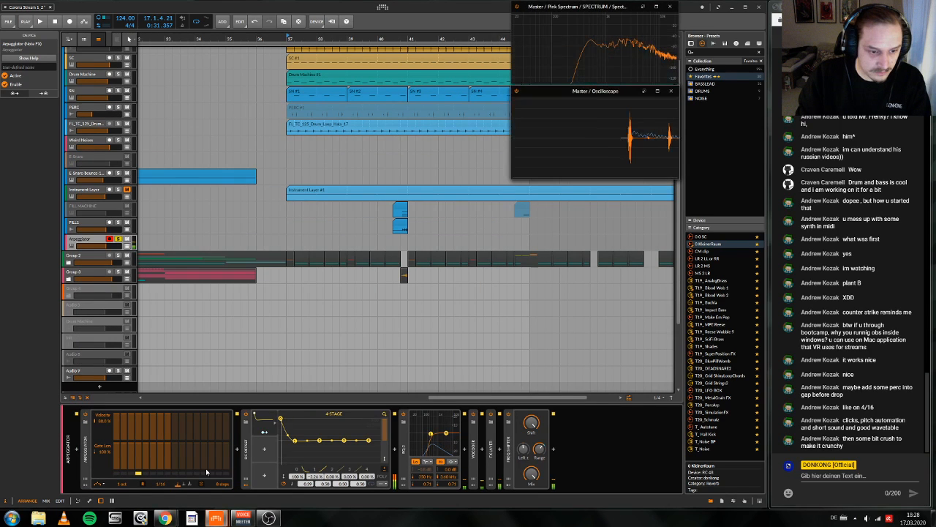
pyautogui.moveTo(206, 468); pyautogui.dragTo(205, 492)
pyautogui.moveTo(104, 451); pyautogui.dragTo(104, 463)
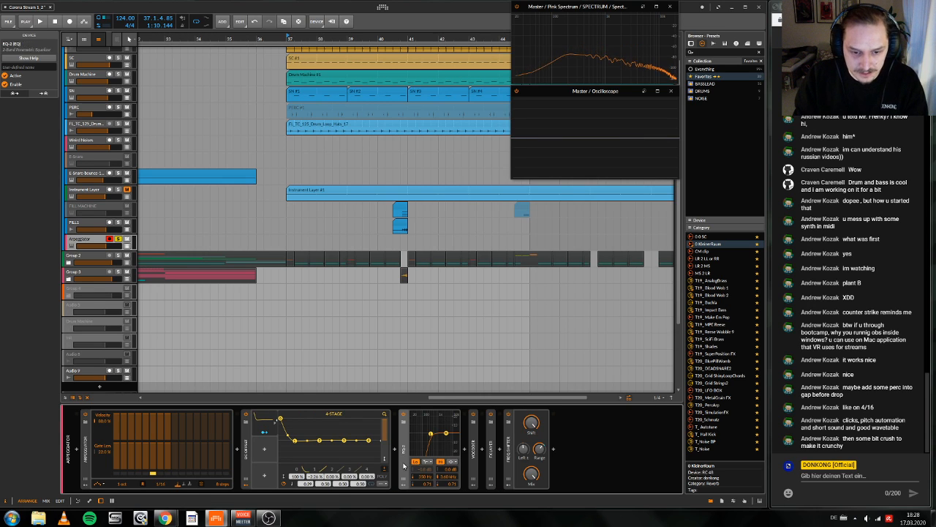
# Step: Copy the EQ-2 to the end of the chain after the Freq Shifter and raise the copy's low band frequency
pyautogui.moveTo(404, 438); pyautogui.dragTo(572, 460)
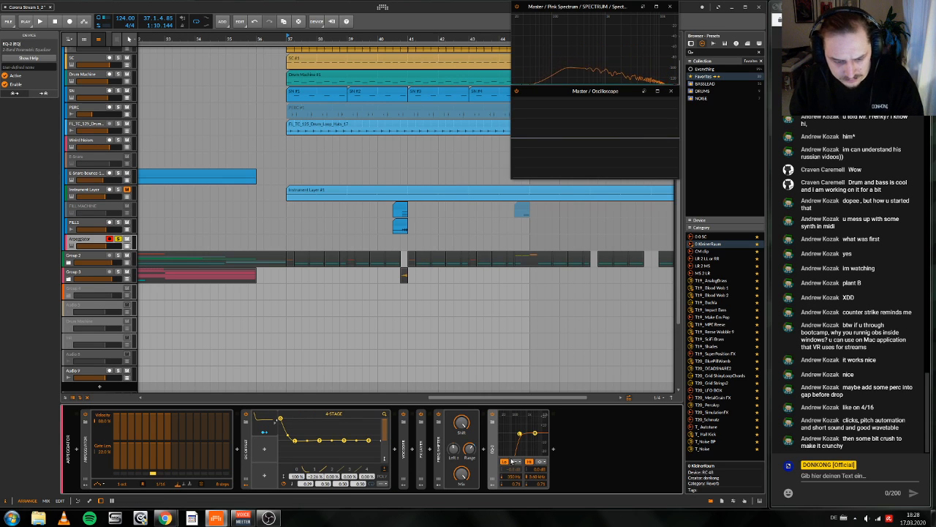
pyautogui.moveTo(504, 461); pyautogui.dragTo(483, 468)
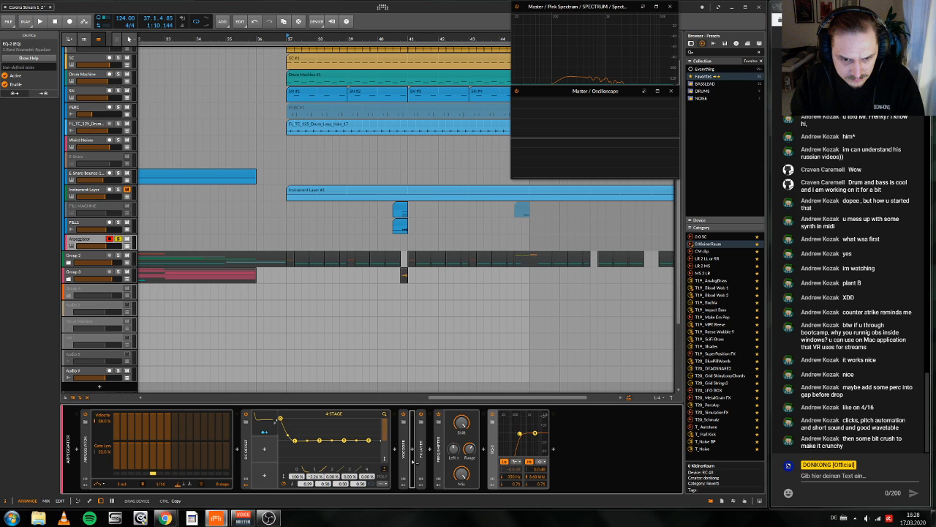
pyautogui.moveTo(413, 461); pyautogui.dragTo(412, 460)
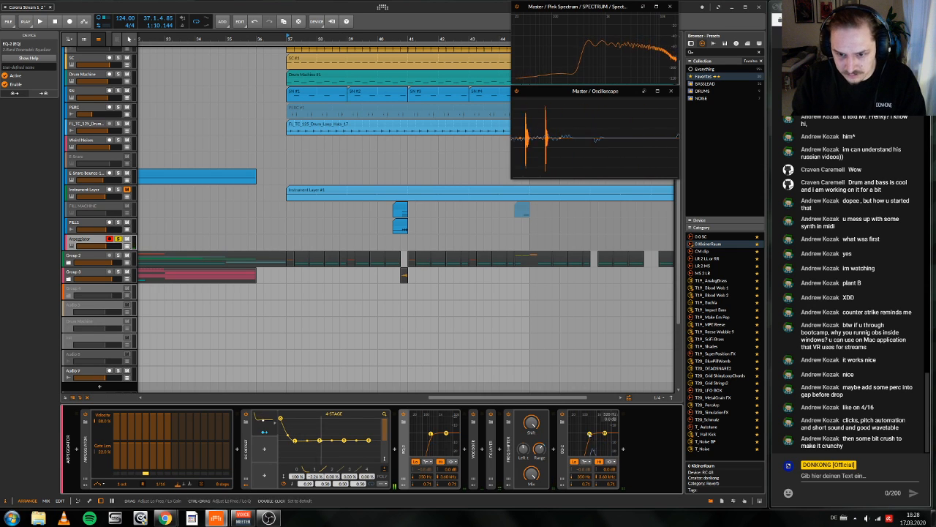
pyautogui.moveTo(590, 434); pyautogui.dragTo(605, 439)
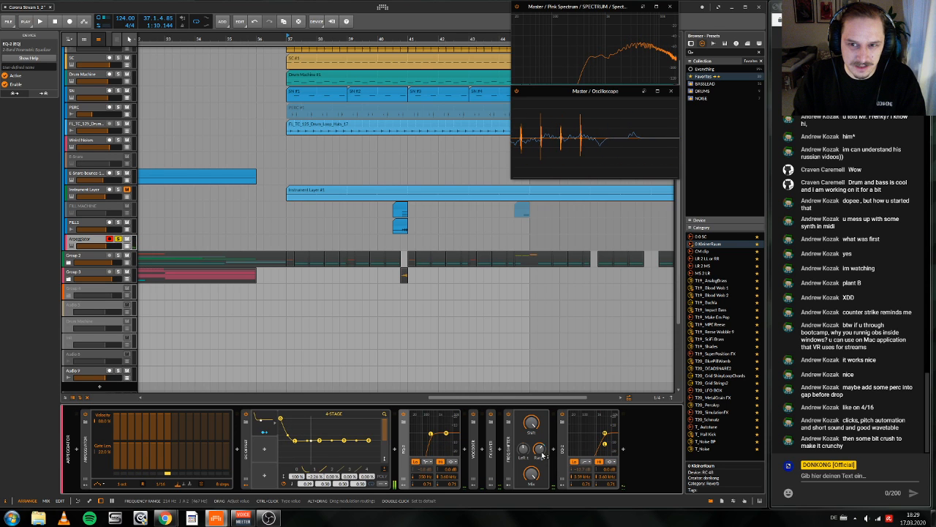
# Step: Unsolo the Arpeggiator track and play the drop from bar 37 with all the other tracks
pyautogui.scroll(1, 111, 210)
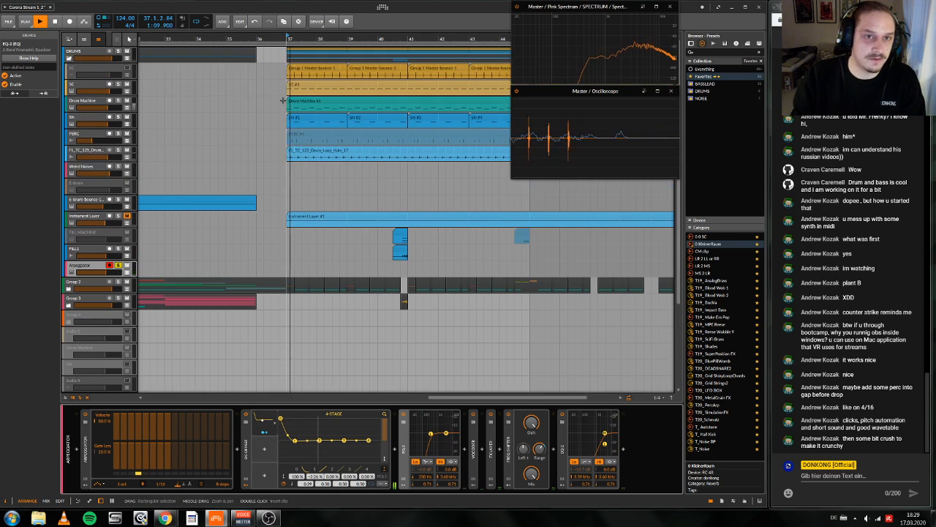
pyautogui.click(118, 265)
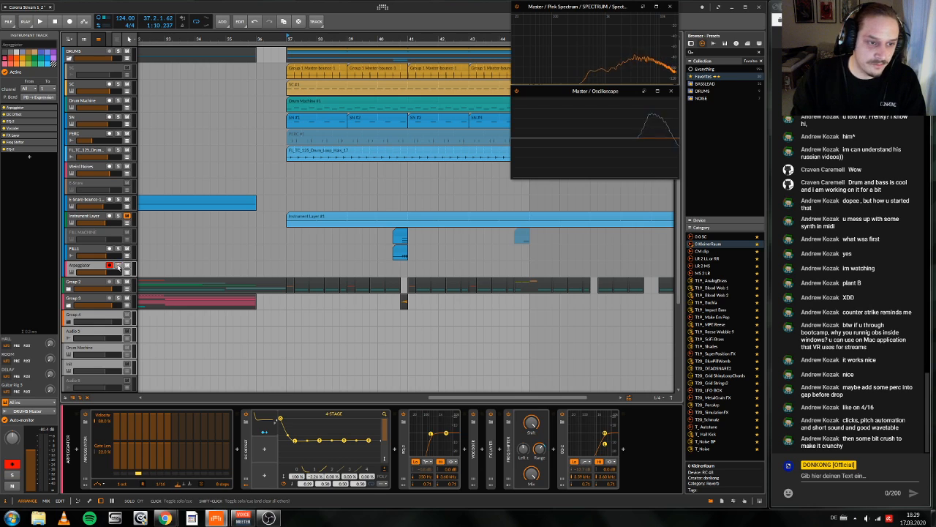
pyautogui.press('space')
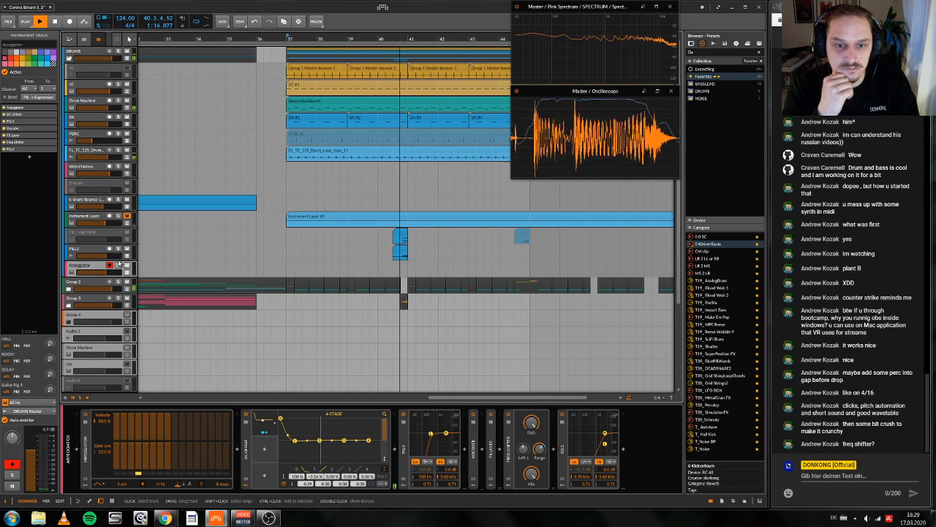
# Step: Record a note clip on the Arpeggiator track from bar 37, trim its end to bar 43, and open it for editing
pyautogui.click(109, 265)
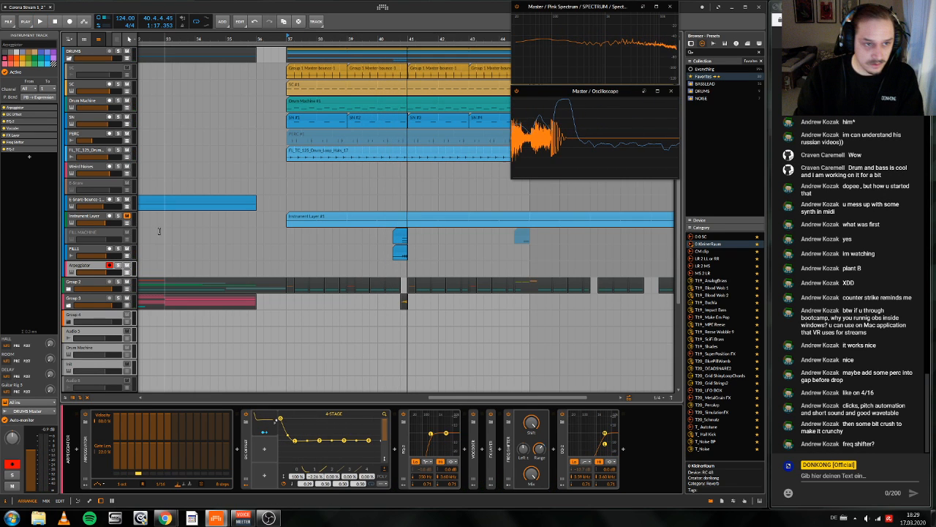
pyautogui.click(69, 22)
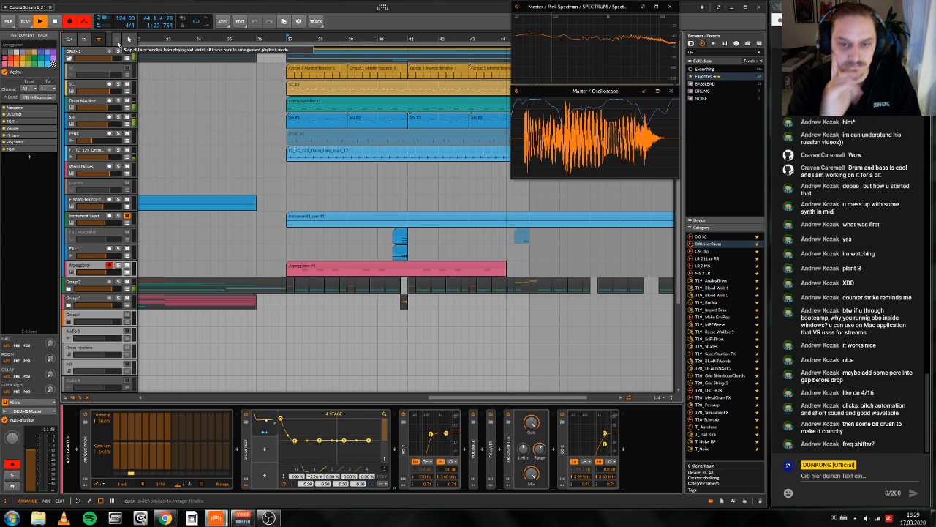
pyautogui.press('space')
pyautogui.moveTo(529, 269); pyautogui.dragTo(469, 268)
pyautogui.doubleClick(459, 269)
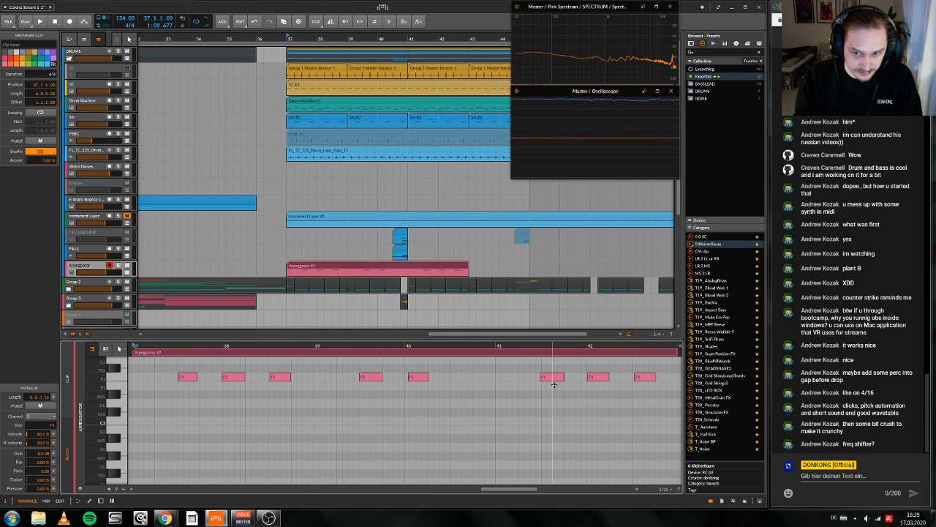
# Step: Quantize the recorded F1 notes to the grid and adjust the lengths of the first three notes
pyautogui.moveTo(645, 394); pyautogui.dragTo(200, 369)
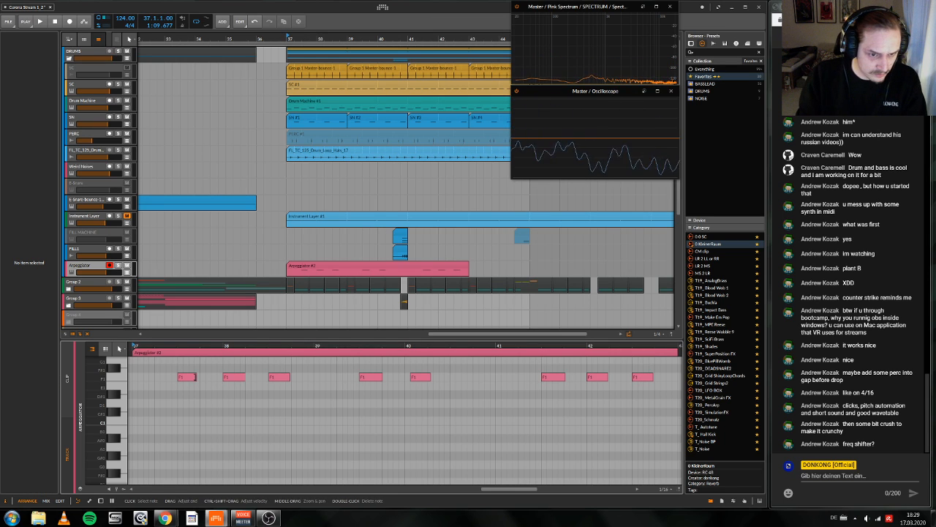
pyautogui.click(234, 377)
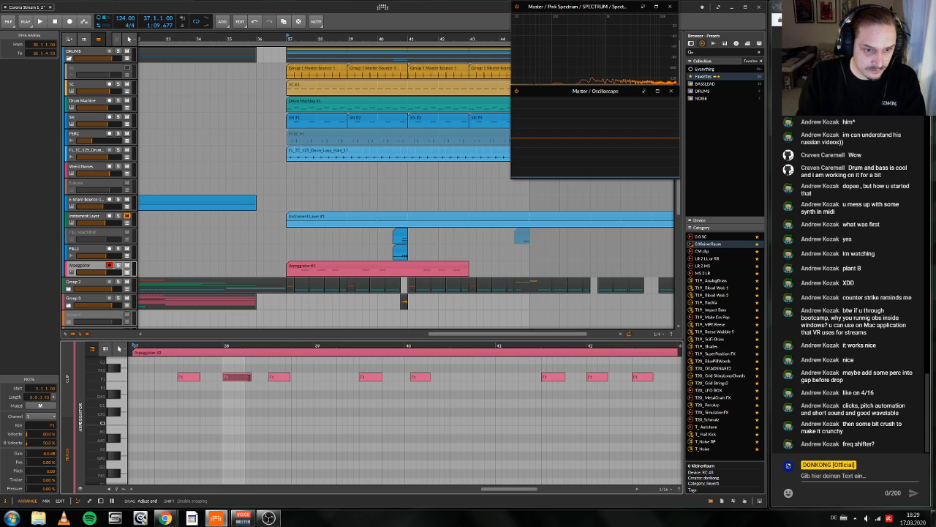
pyautogui.click(286, 377)
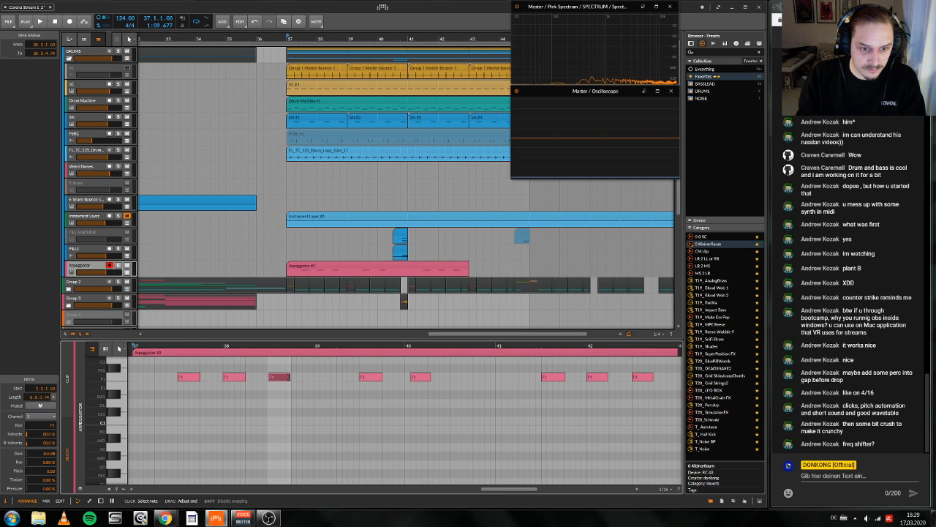
# Step: Shorten the Arpeggiator clip to its first two bars, loop it out to bar 43, and start playback
pyautogui.click(398, 270)
pyautogui.hotkey('ctrl', 'e')
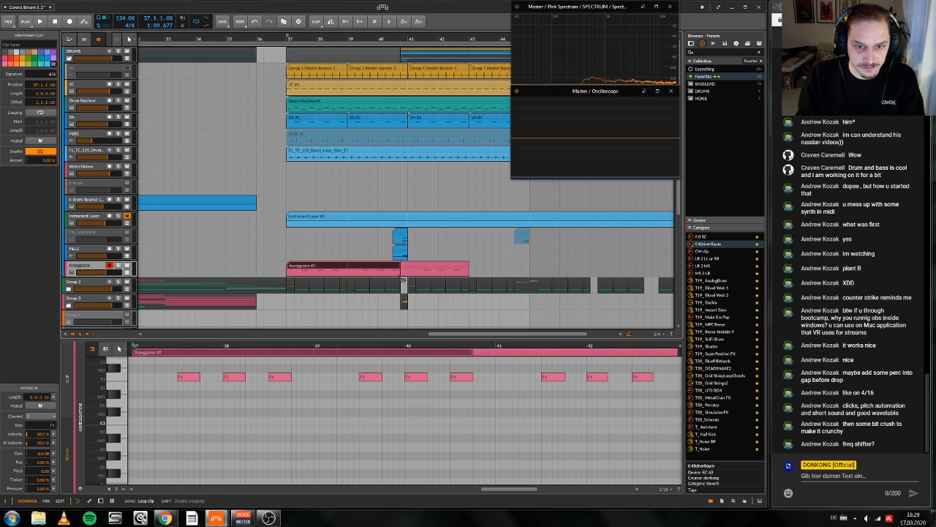
pyautogui.moveTo(392, 269); pyautogui.dragTo(400, 270)
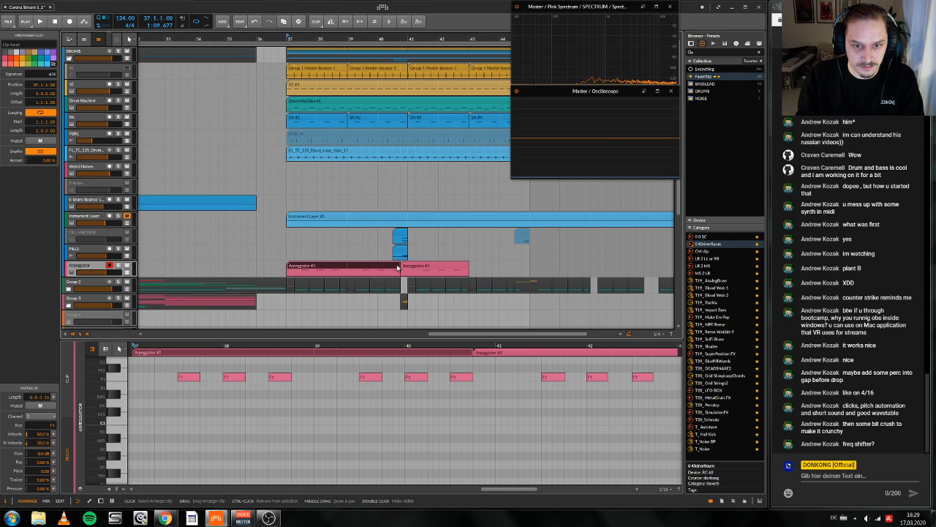
pyautogui.moveTo(398, 268); pyautogui.dragTo(469, 268)
pyautogui.press('space')
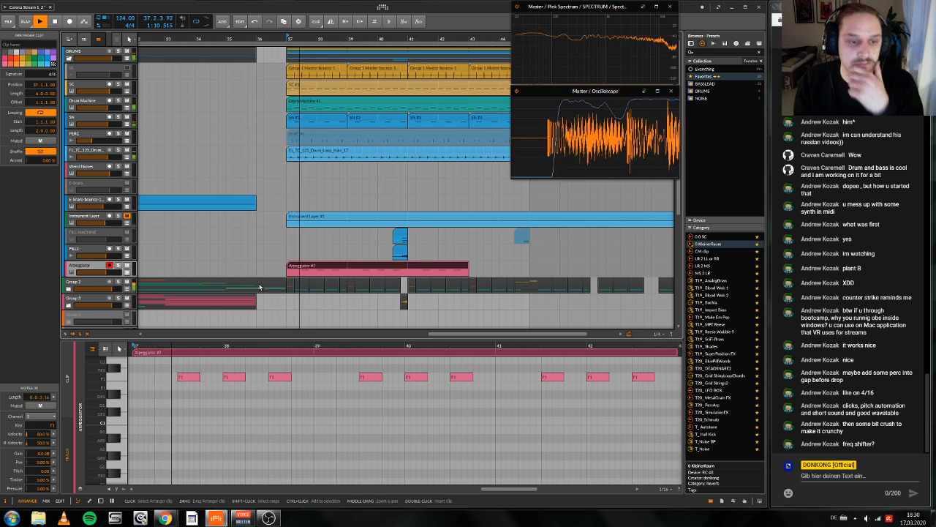
# Step: Shorten all the notes in the looped clip to a length of 0.0.3.00 and return to the device chain
pyautogui.scroll(1, 213, 356)
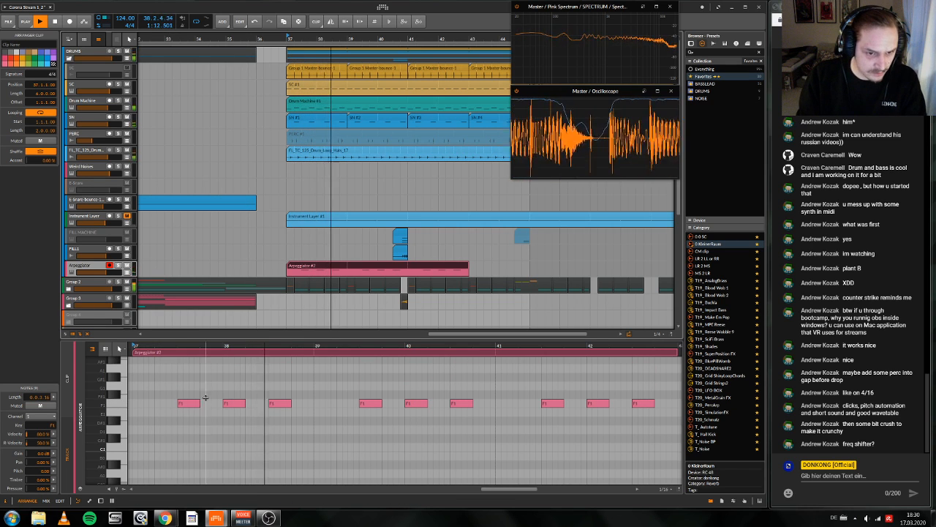
pyautogui.moveTo(178, 384); pyautogui.dragTo(360, 446)
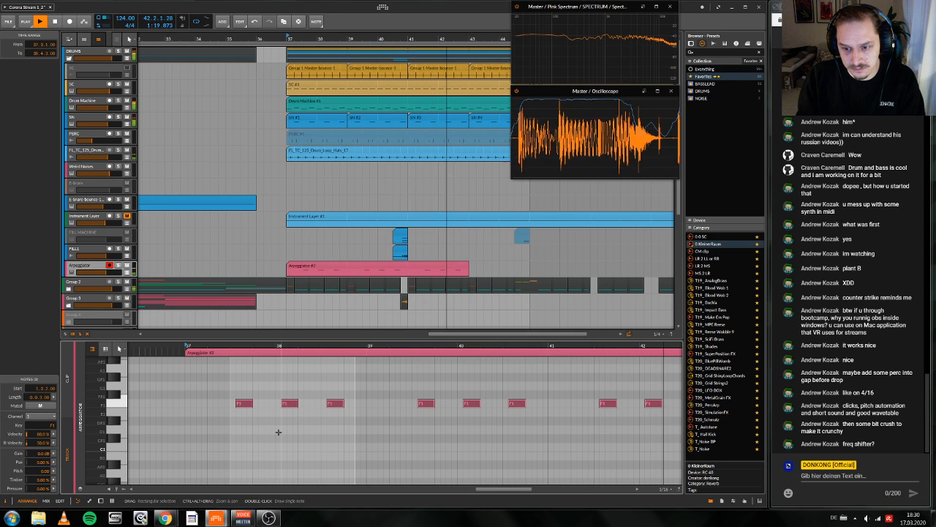
pyautogui.press('d')
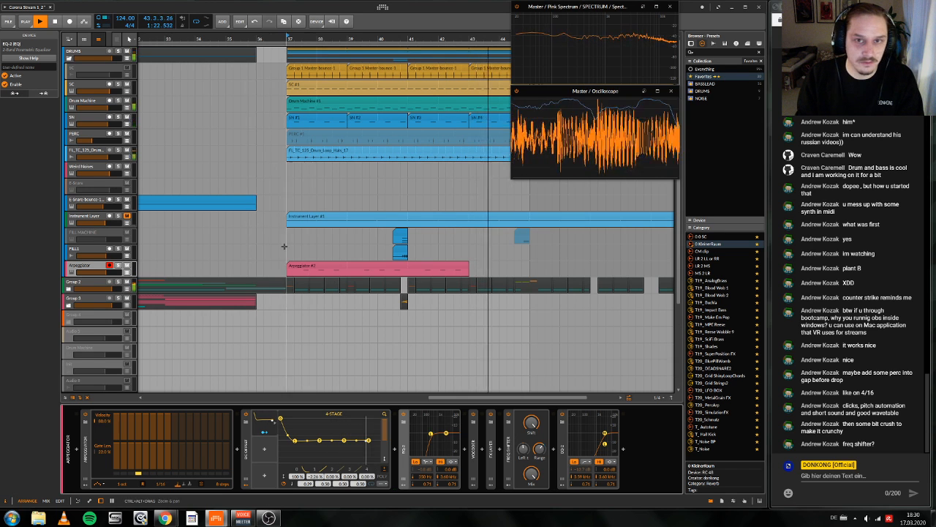
# Step: Play the drop from bar 37 to check how the Arpeggiator clicks sit against the drums
pyautogui.moveTo(407, 39); pyautogui.dragTo(392, 80)
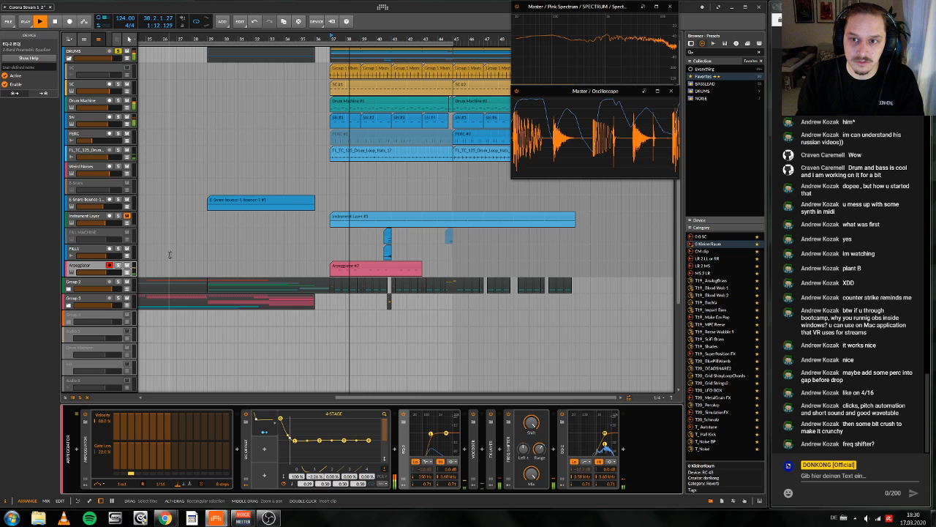
pyautogui.scroll(-2, 169, 253)
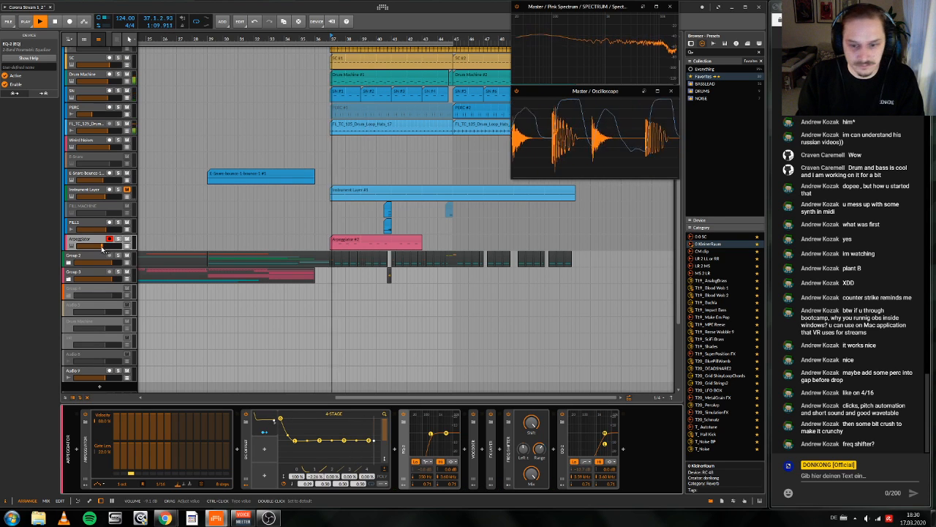
pyautogui.press('space')
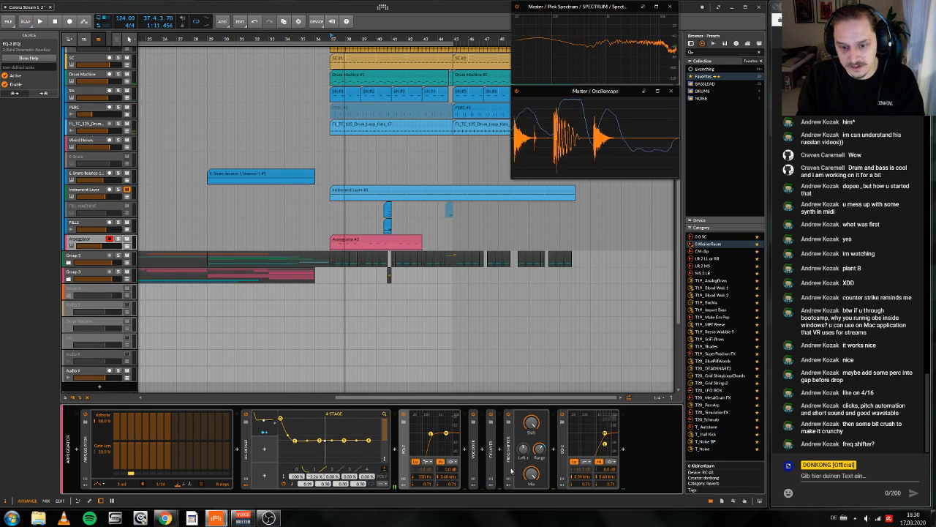
# Step: Move the Freq Shifter behind the second EQ-2 at the end of the chain and audition the result
pyautogui.moveTo(508, 442); pyautogui.dragTo(629, 457)
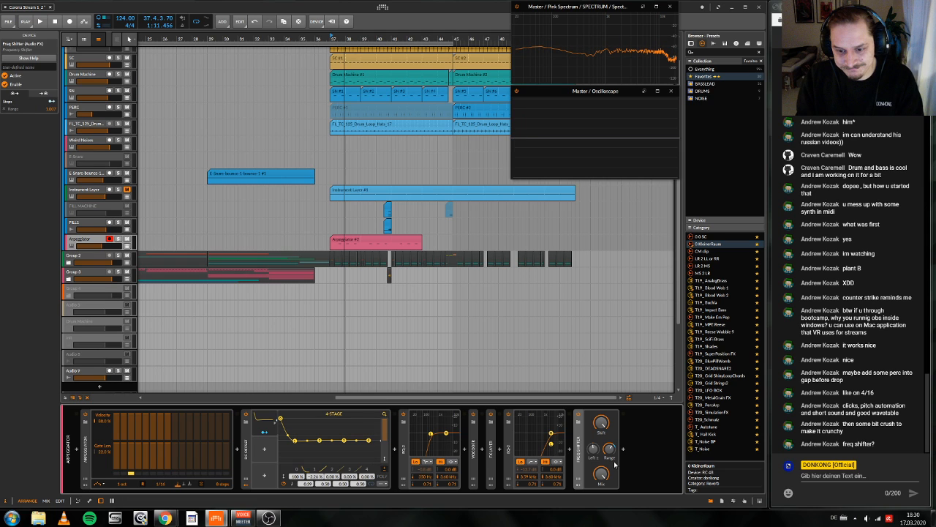
pyautogui.press('space')
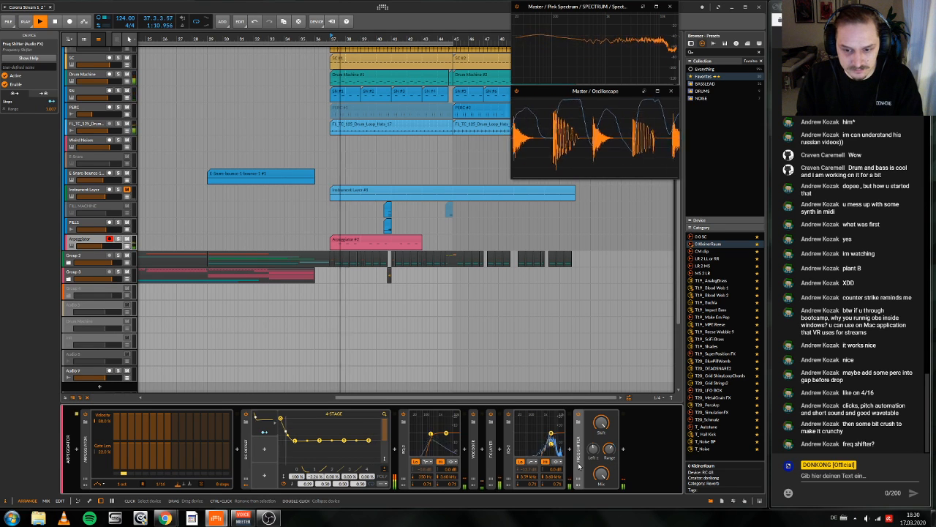
pyautogui.press('space')
pyautogui.moveTo(578, 466)
pyautogui.mouseDown()
pyautogui.moveTo(519, 462)
pyautogui.moveTo(574, 460)
pyautogui.mouseUp()
pyautogui.press('space')
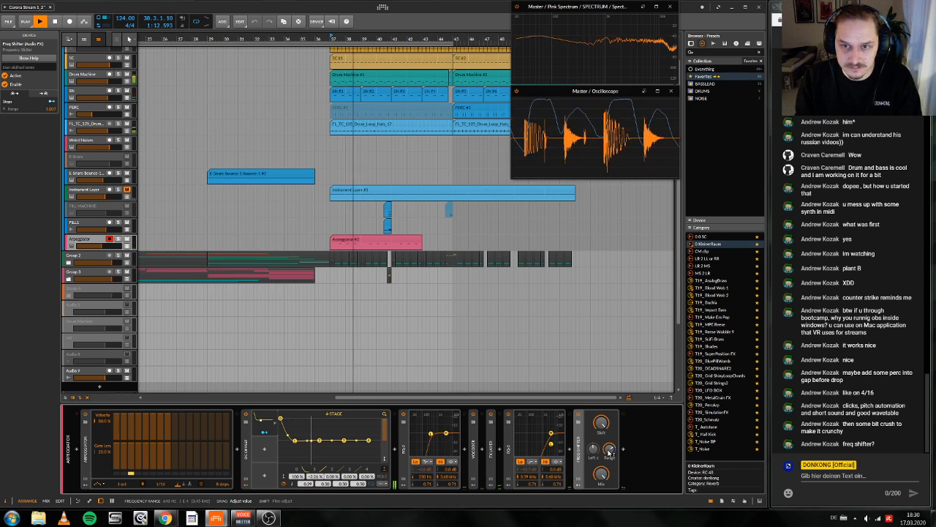
pyautogui.press('space')
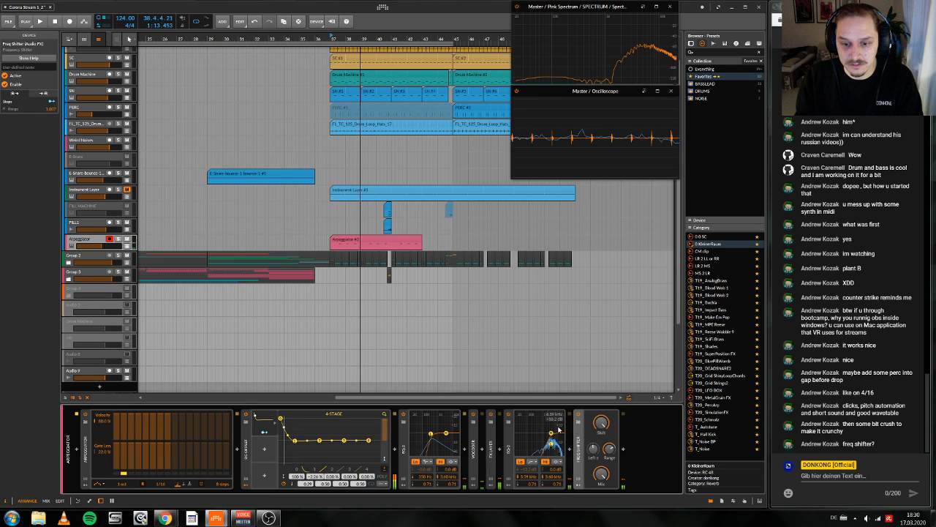
# Step: Replace the EQ-2 ahead of the Freq Shifter with an EQ-5 and boost its highest band
pyautogui.rightClick(510, 448)
pyautogui.click(539, 384)
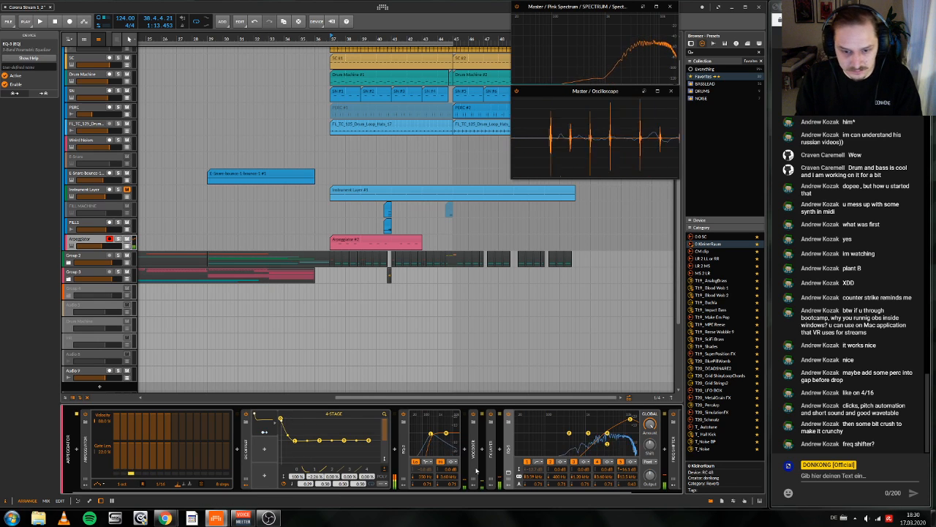
# Step: Adjust the Vocoder's mix and collapse the Vocoder, FX Layer, EQ-5 and Freq Shifter devices
pyautogui.click(472, 416)
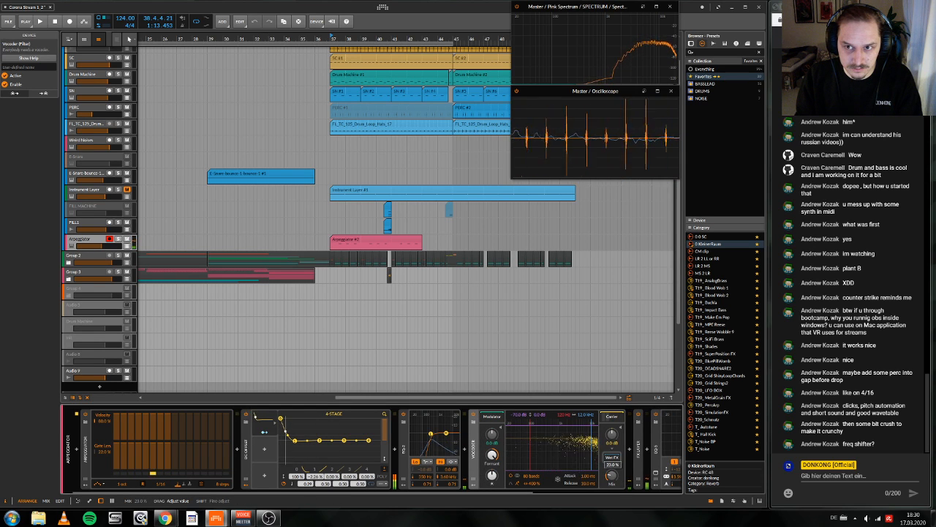
pyautogui.scroll(-1, 508, 473)
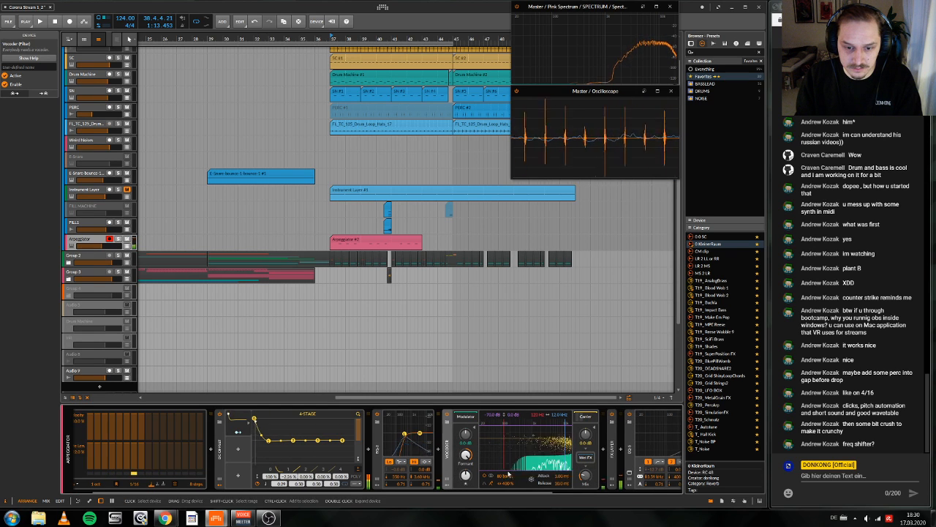
pyautogui.doubleClick(447, 462)
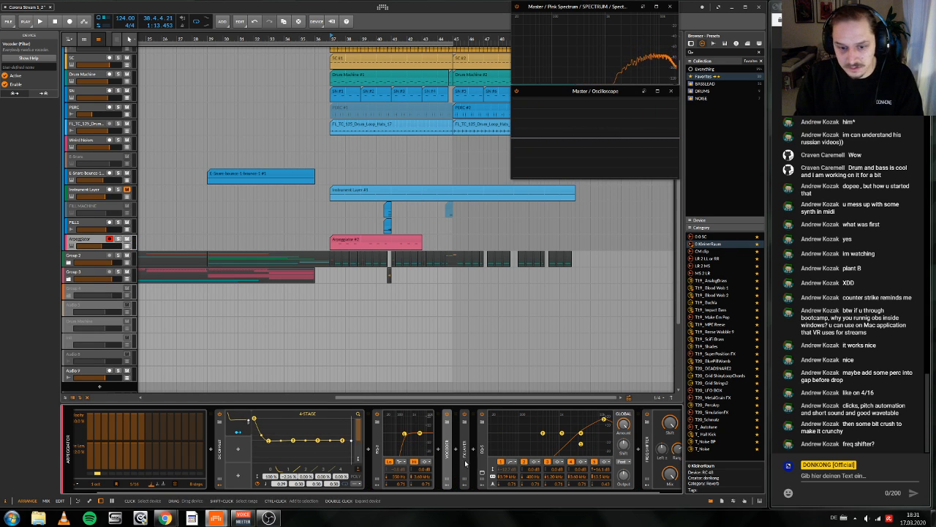
pyautogui.doubleClick(466, 462)
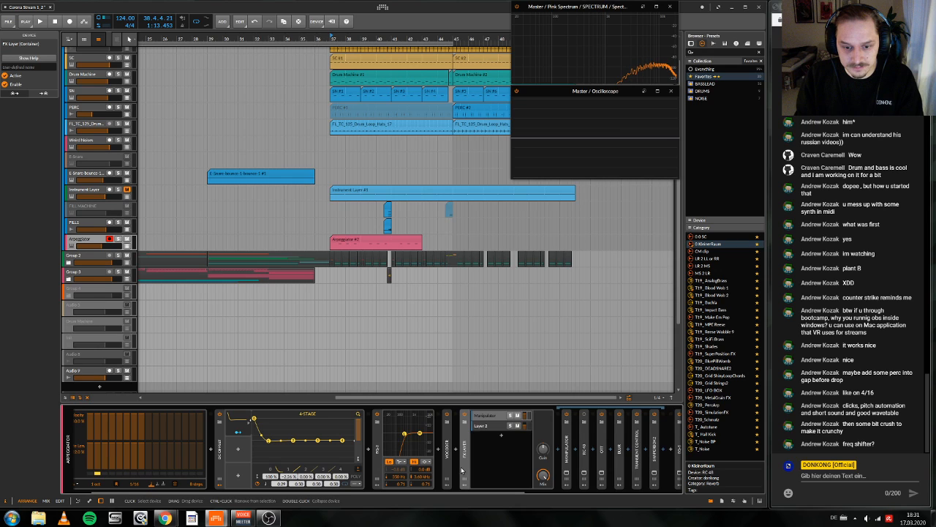
pyautogui.doubleClick(462, 471)
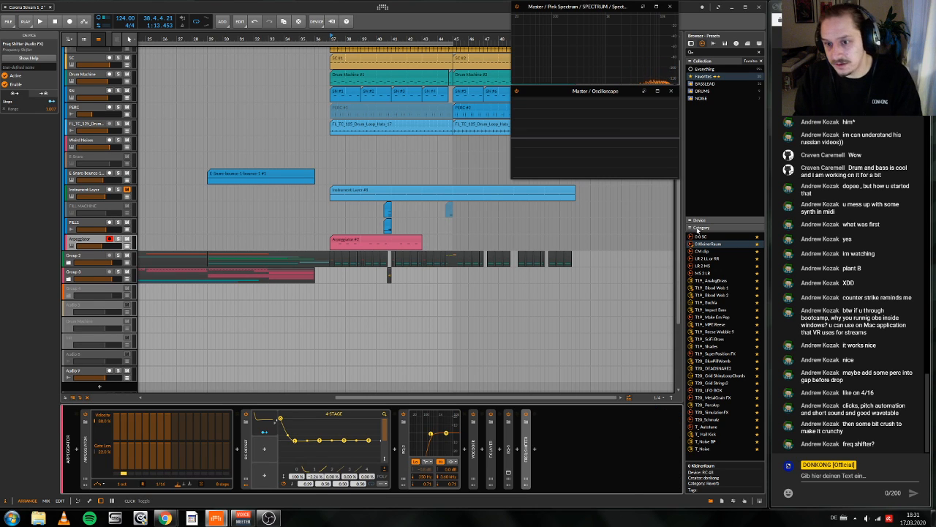
# Step: Insert the CM clip preset after the Freq Shifter and lower the Arpeggiator track's volume to about -11 dB during playback
pyautogui.moveTo(716, 251); pyautogui.dragTo(607, 428)
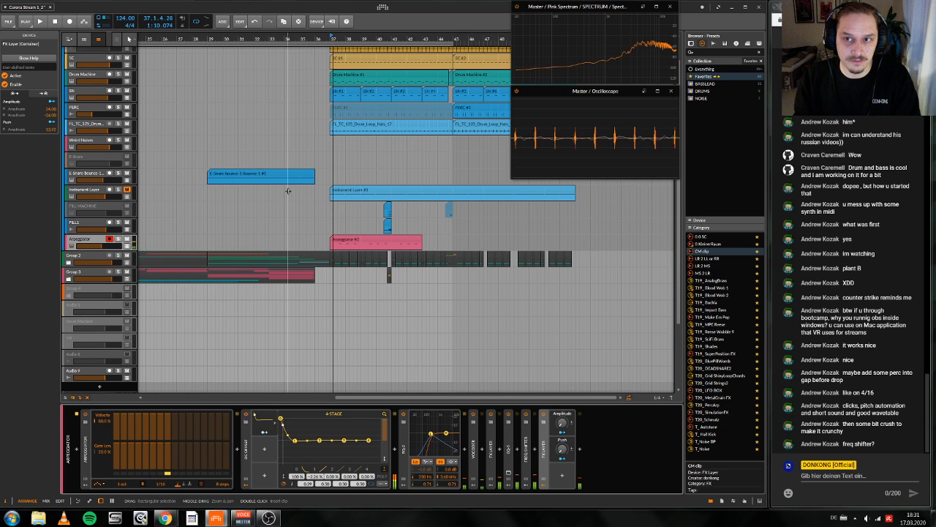
pyautogui.press('space')
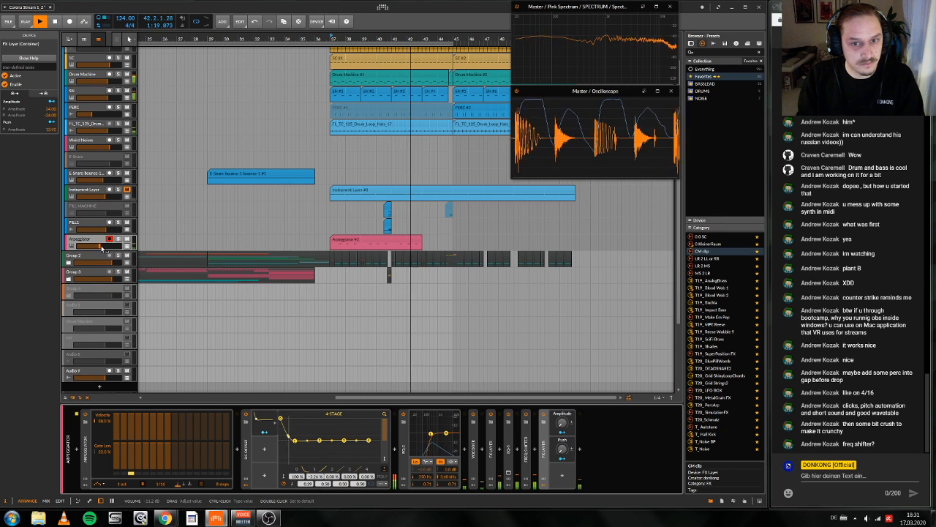
pyautogui.press('space')
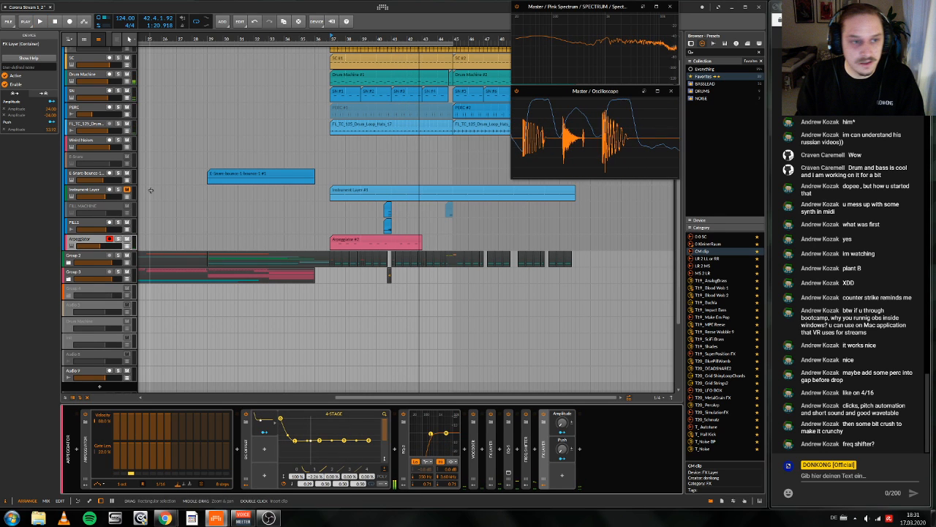
# Step: Solo the Instrument Layer track, audition it and show the Sampler in the first layer of its Instrument Layer device
pyautogui.click(150, 190)
pyautogui.press('space')
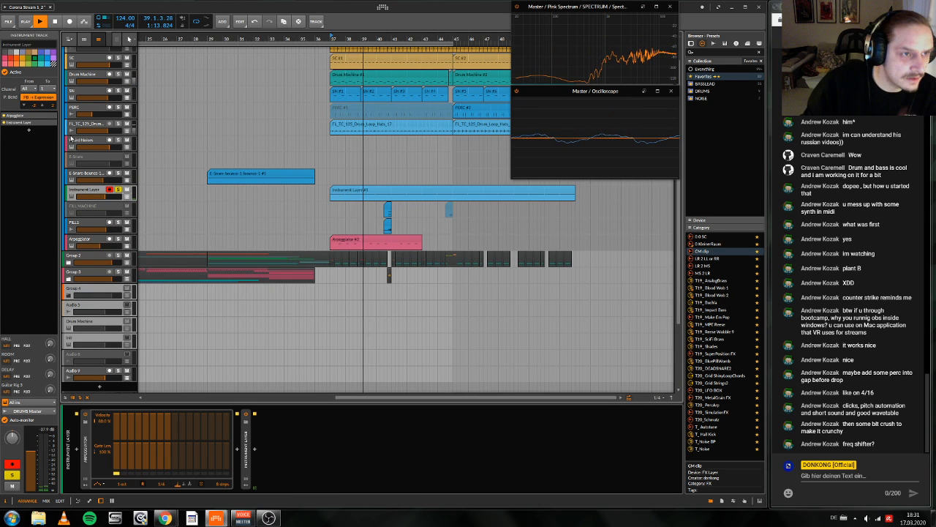
pyautogui.doubleClick(246, 448)
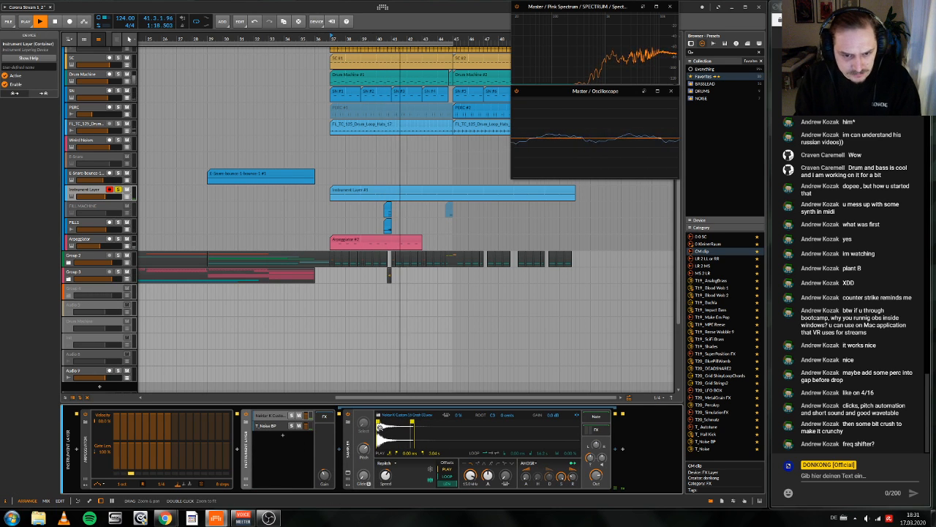
pyautogui.press('space')
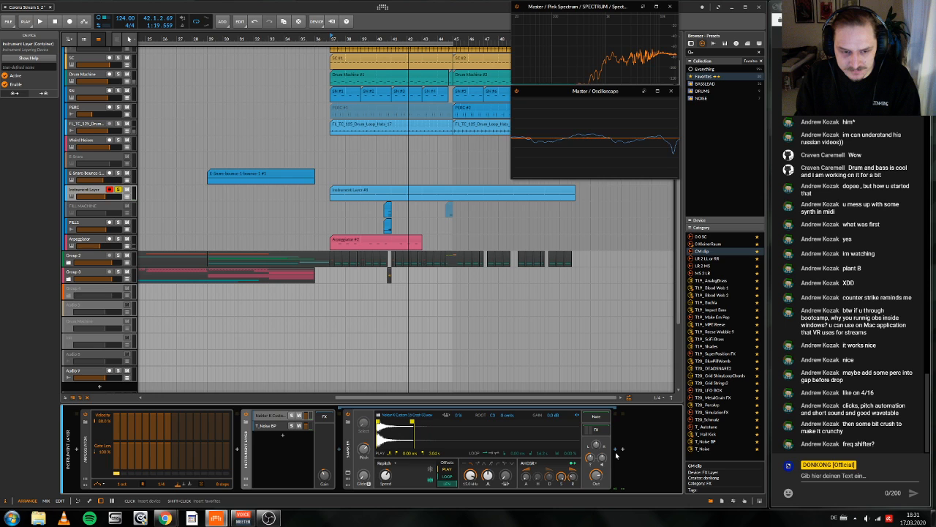
# Step: Try a Ring-Mod in the Instrument Layer's FX chain and remove it again
pyautogui.click(326, 417)
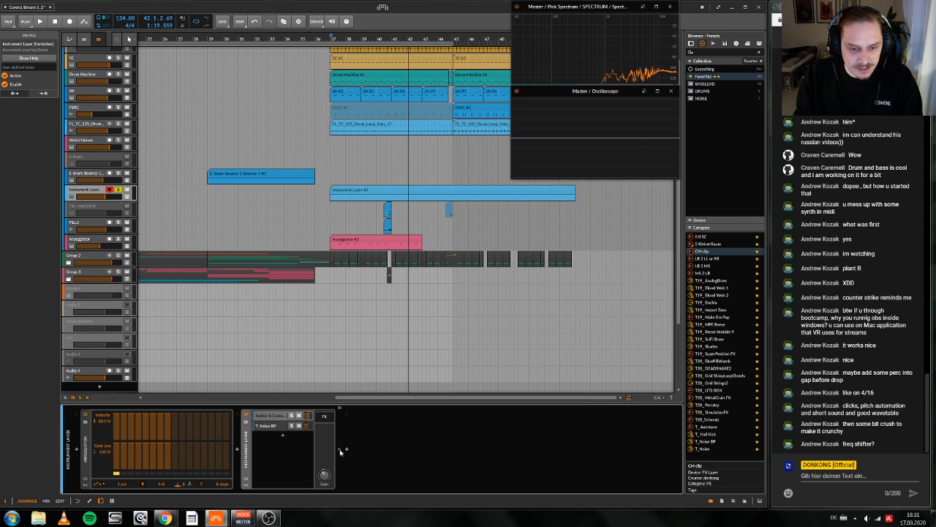
pyautogui.click(340, 451)
pyautogui.write('ring')
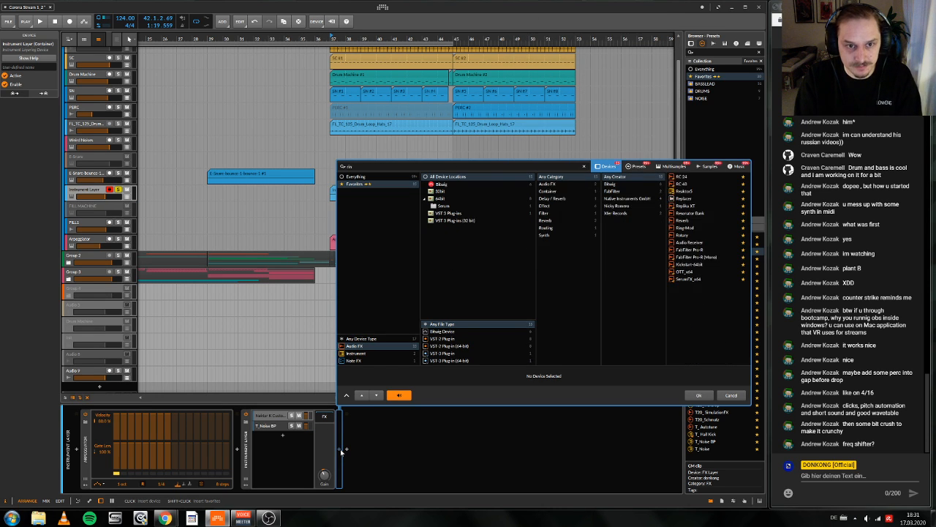
pyautogui.press('Down')
pyautogui.press('Return')
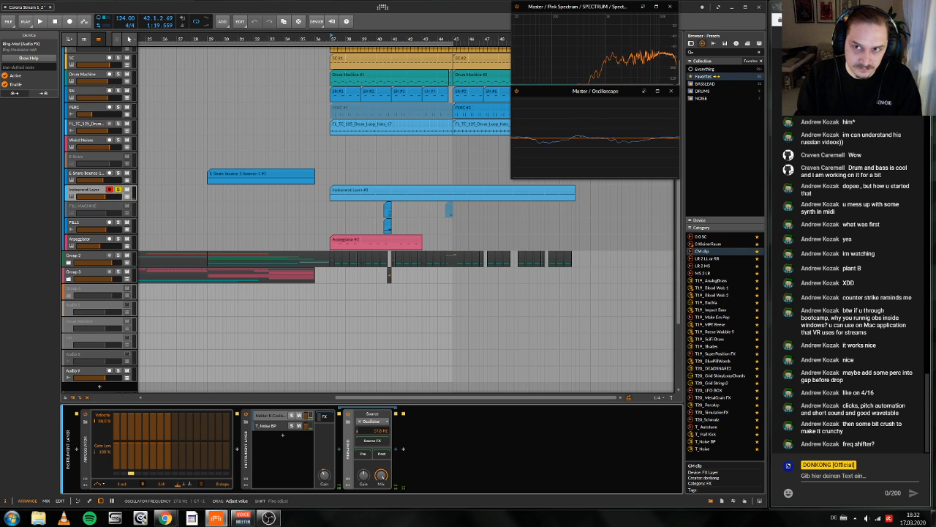
pyautogui.press('Delete')
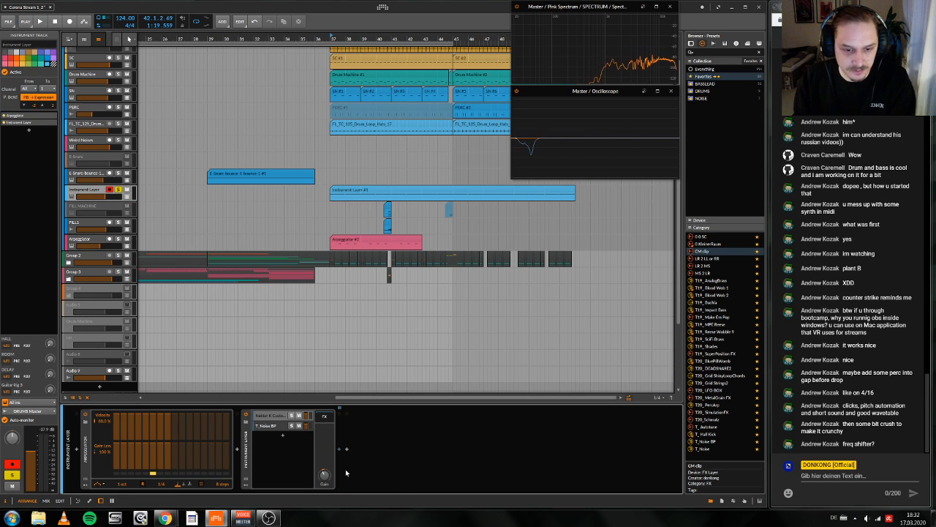
# Step: Add a third layer to the Instrument Layer device and load the T_Noise Rumble preset into it
pyautogui.click(283, 437)
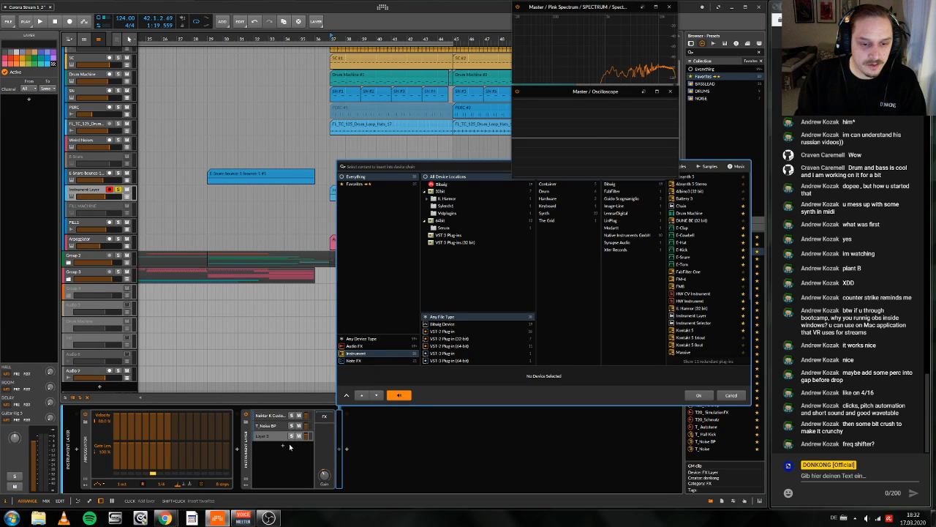
pyautogui.click(498, 166)
pyautogui.write('noise')
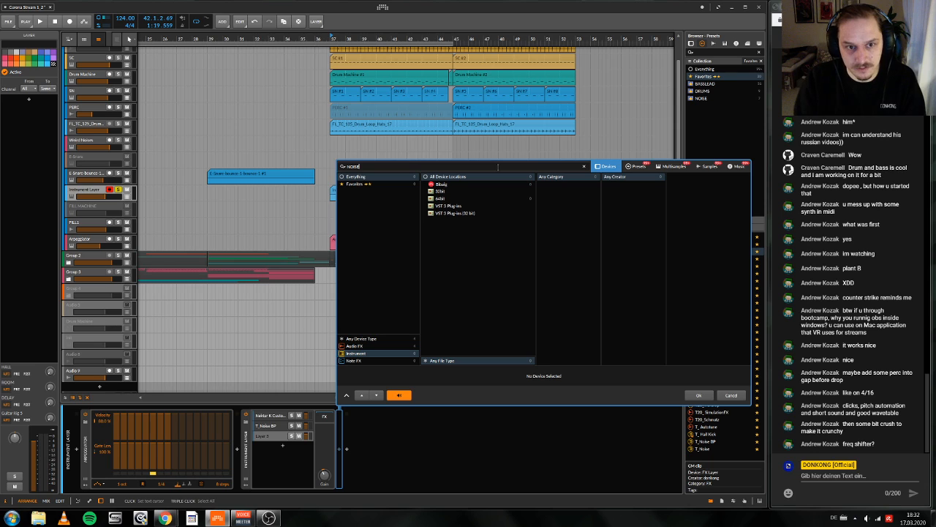
pyautogui.click(636, 166)
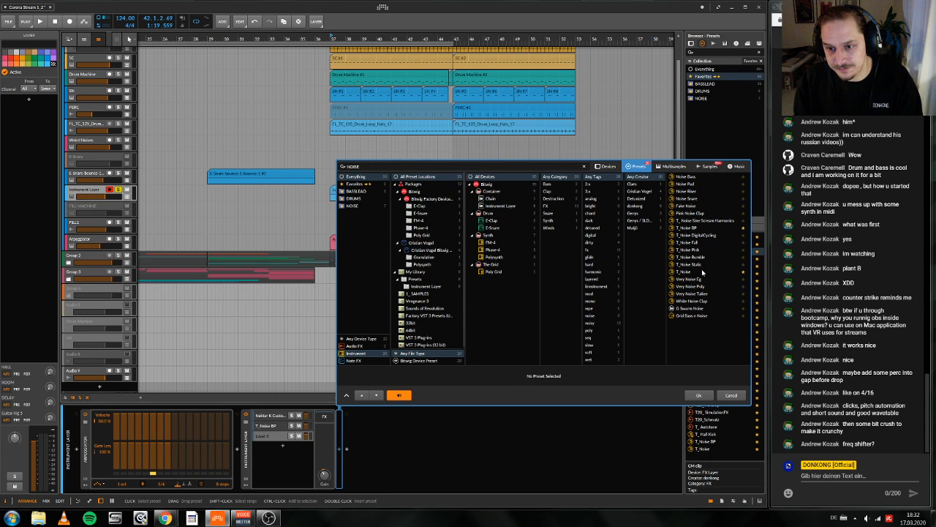
pyautogui.click(691, 257)
pyautogui.click(700, 395)
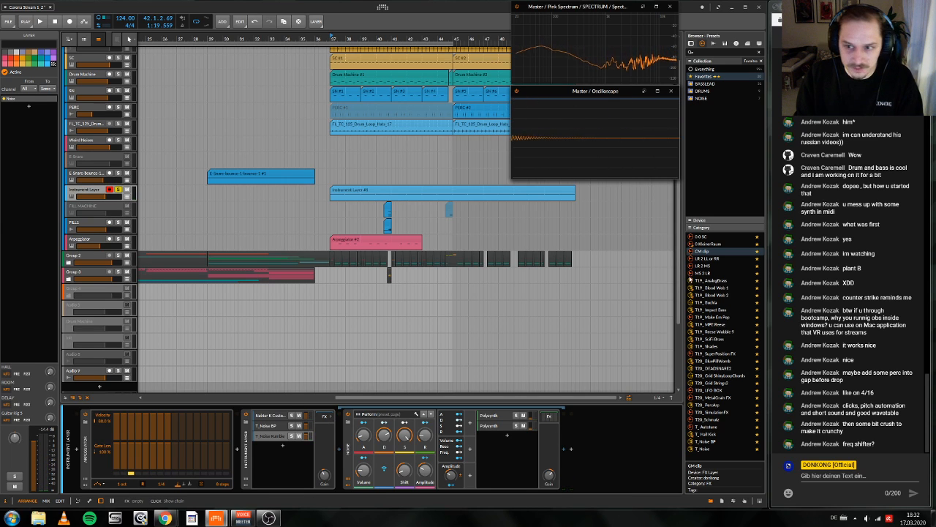
# Step: Append the CM clip preset and an EQ-2 to the noise layer's chain and adjust the Instrument Layer's gain
pyautogui.moveTo(706, 252); pyautogui.dragTo(621, 460)
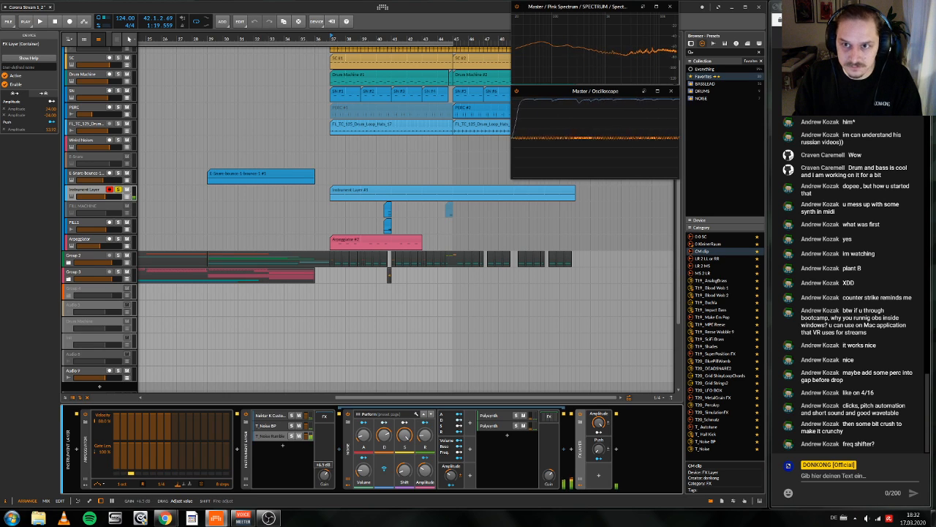
pyautogui.moveTo(324, 475); pyautogui.dragTo(324, 481)
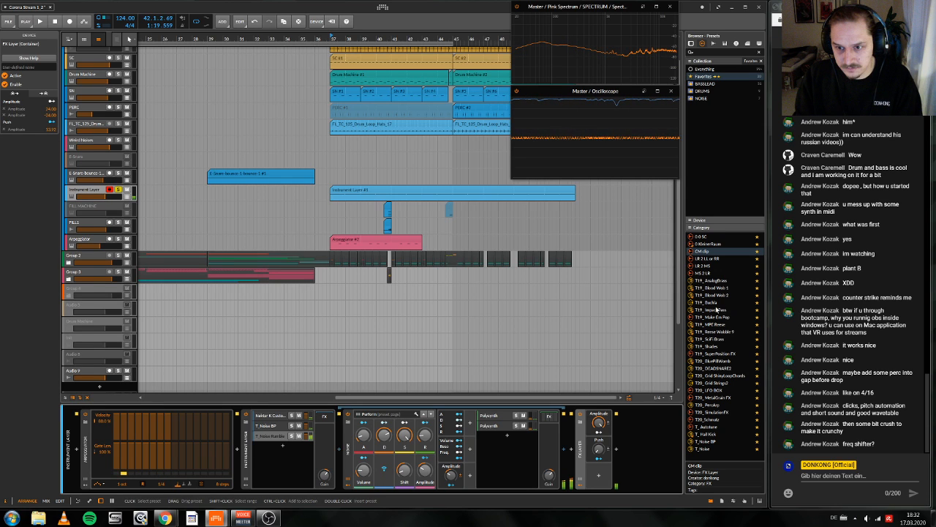
pyautogui.press('b')
pyautogui.click(699, 177)
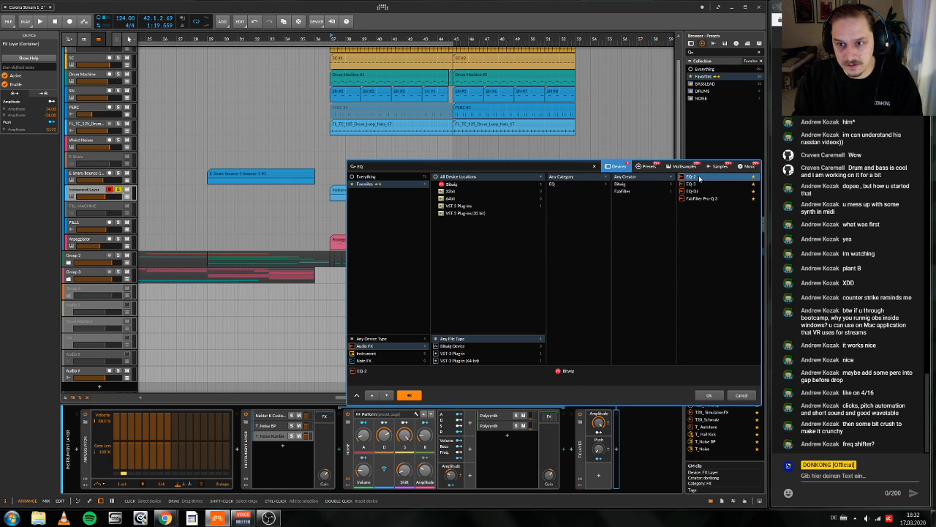
pyautogui.click(713, 394)
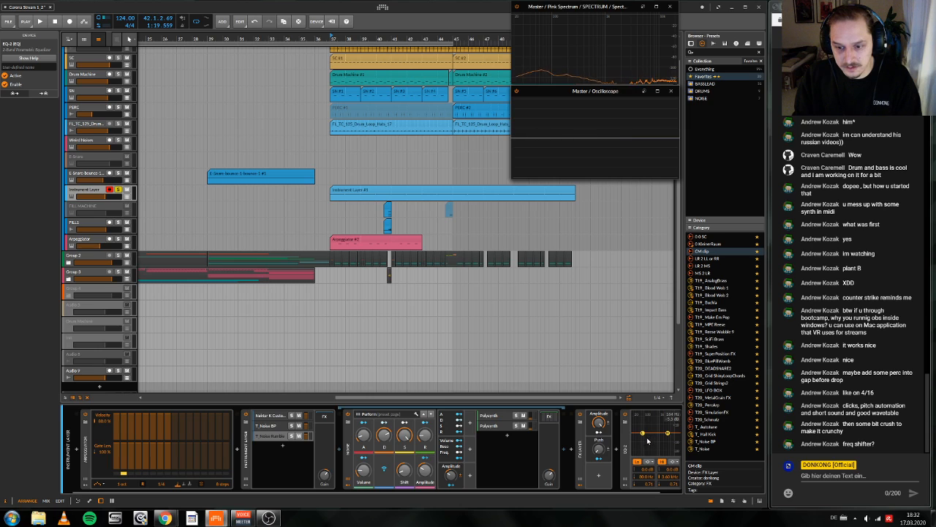
# Step: Change the EQ-2's low band to a low-cut filter and raise its frequency to about 3.3 kHz
pyautogui.click(641, 462)
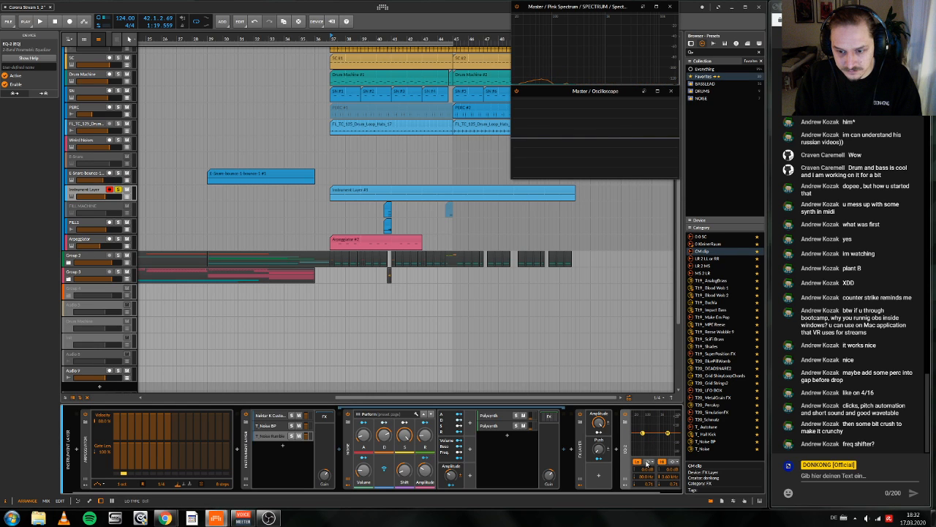
pyautogui.click(647, 463)
pyautogui.moveTo(644, 434); pyautogui.dragTo(672, 438)
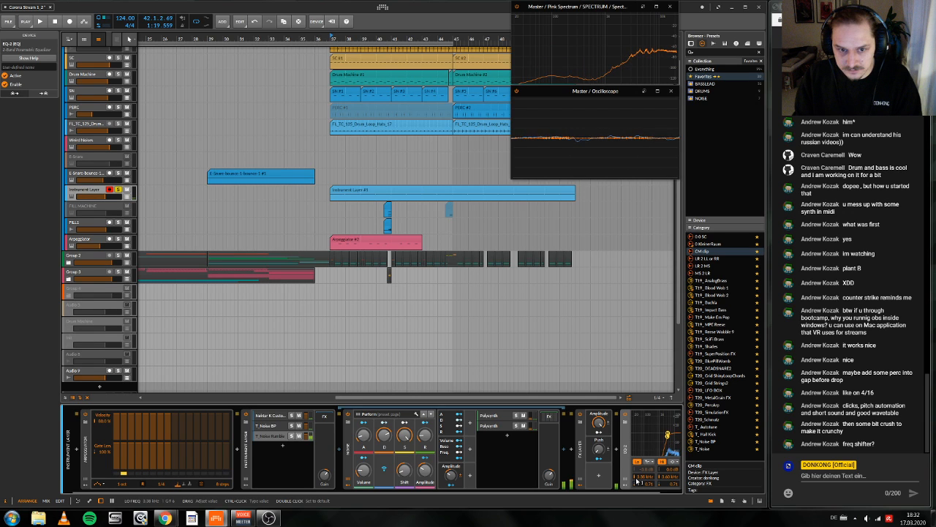
# Step: Unsolo the Instrument Layer track, audition the noise in the drop and adjust the clipping FX Layer's mix
pyautogui.press('space')
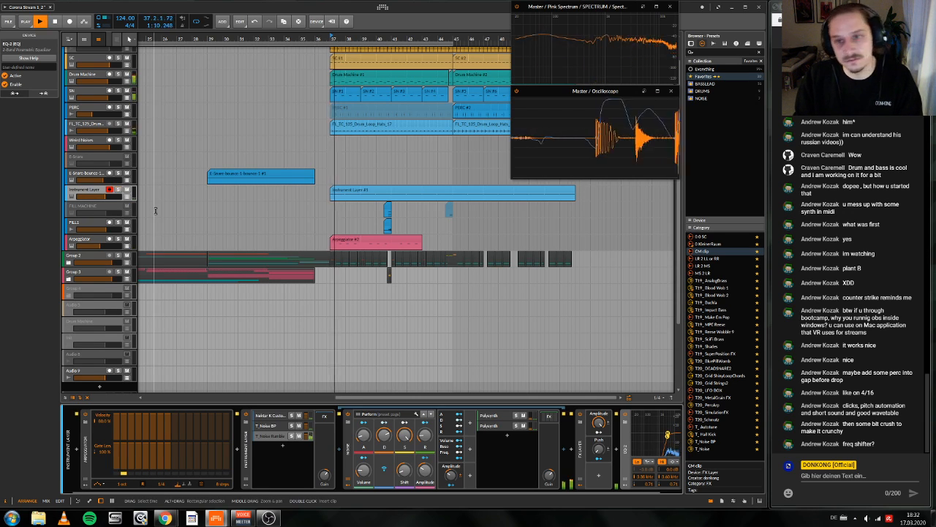
pyautogui.moveTo(266, 333); pyautogui.dragTo(292, 360)
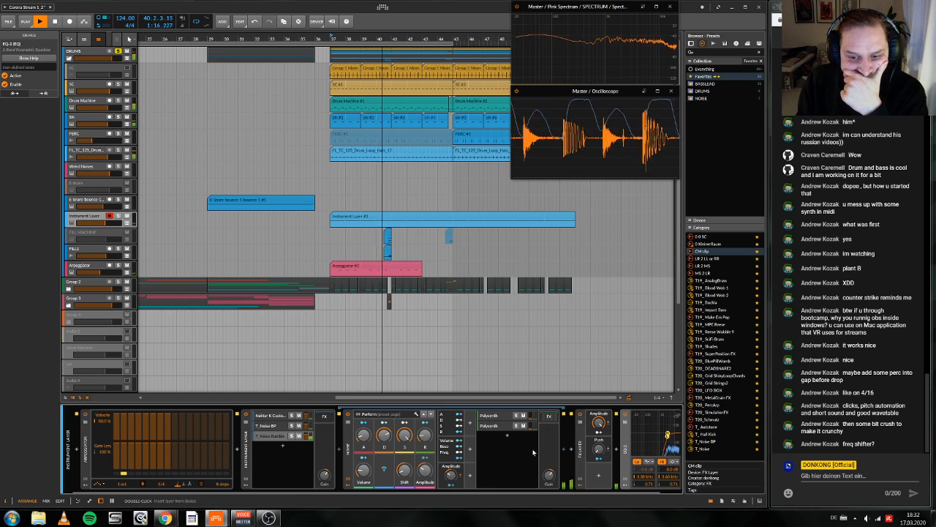
pyautogui.click(601, 461)
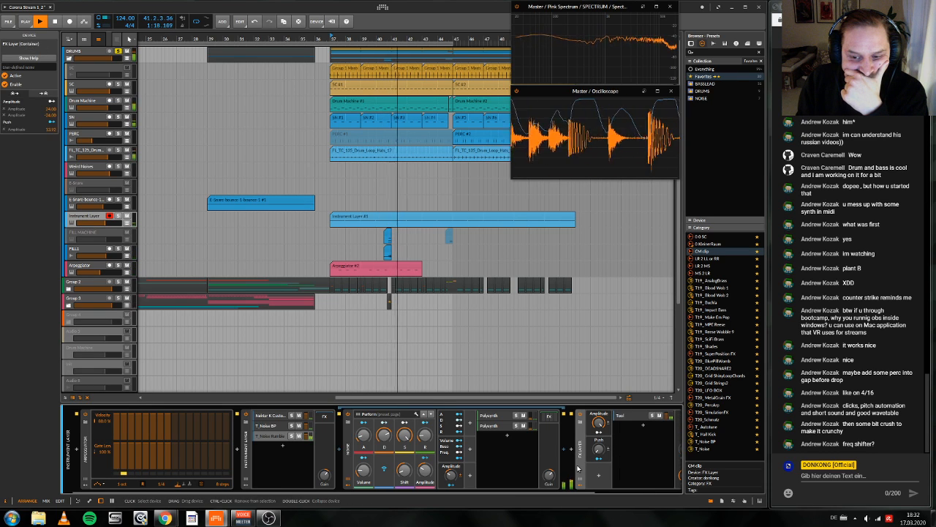
pyautogui.click(656, 477)
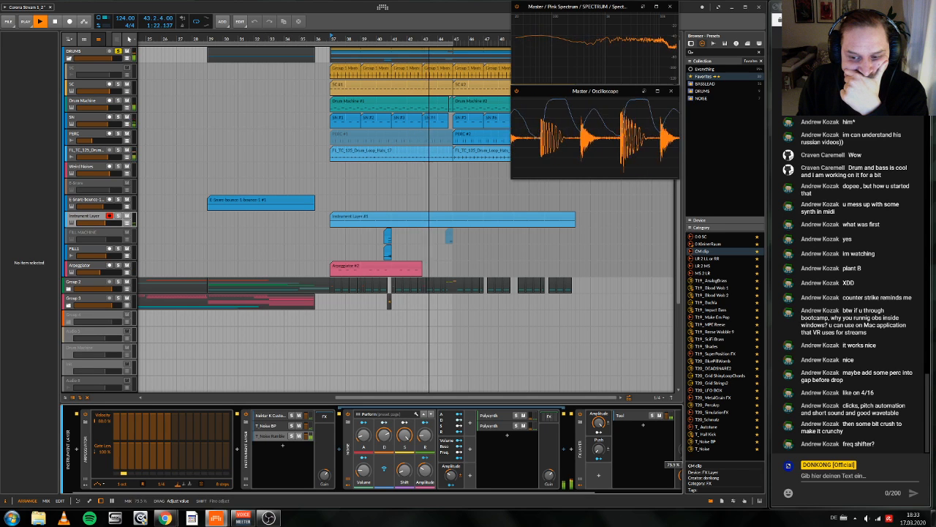
pyautogui.click(580, 477)
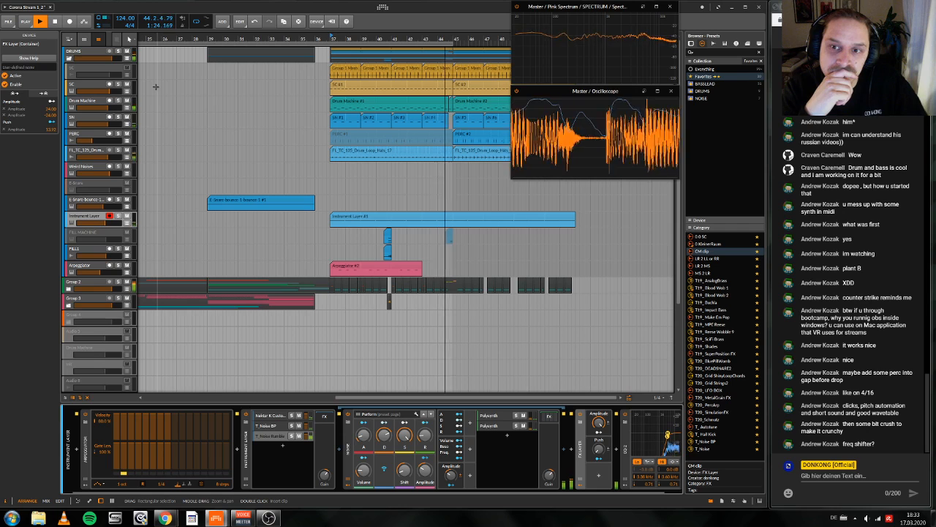
pyautogui.press('space')
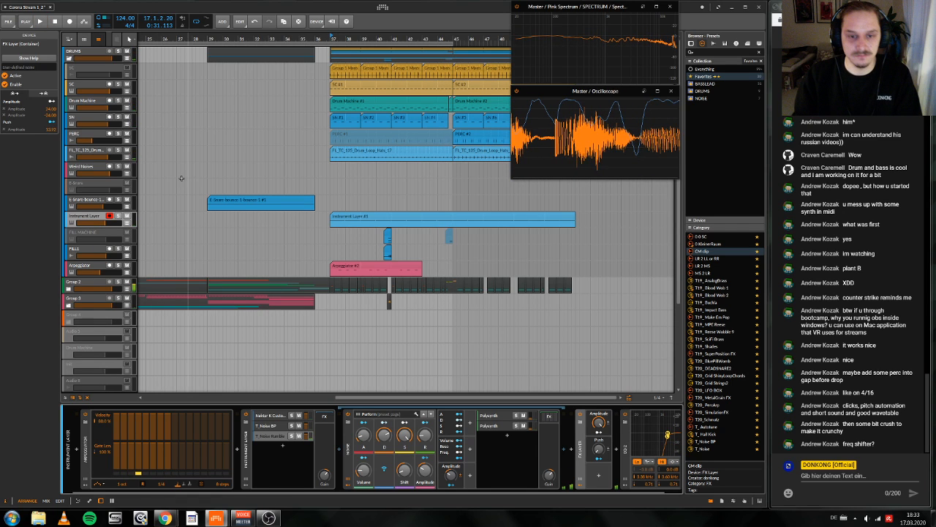
# Step: Unfold Group 2 and insert a Dynamics device before the Ozone Imager on the nested group track with the teal drop clips
pyautogui.scroll(-2, 182, 178)
pyautogui.click(79, 286)
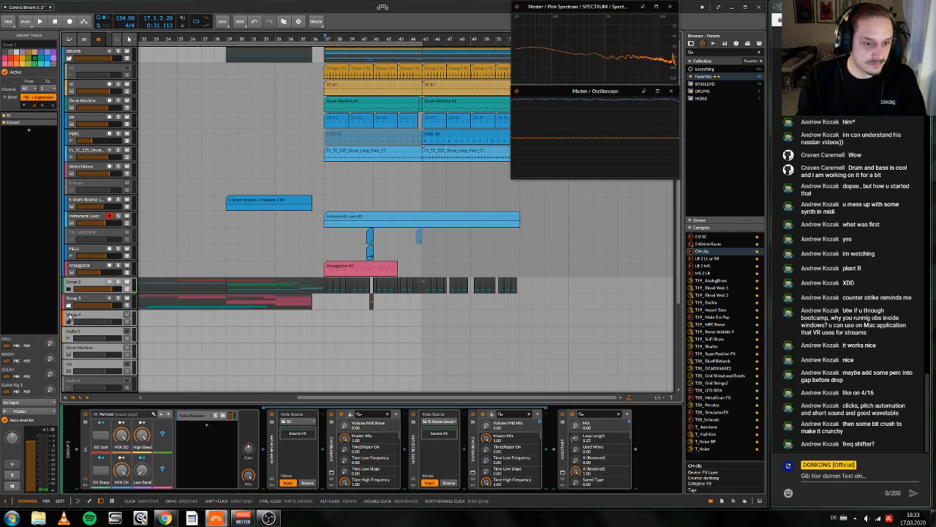
pyautogui.click(69, 288)
pyautogui.scroll(-5, 187, 340)
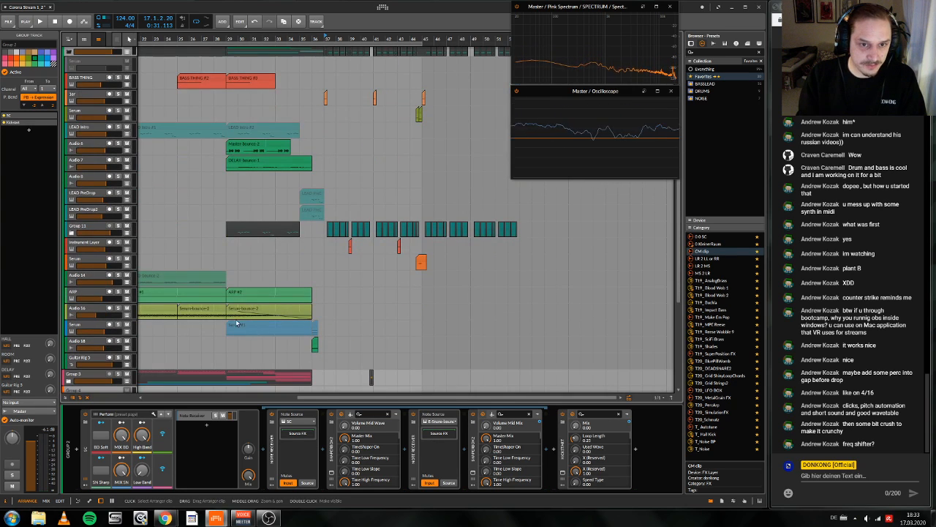
pyautogui.click(88, 229)
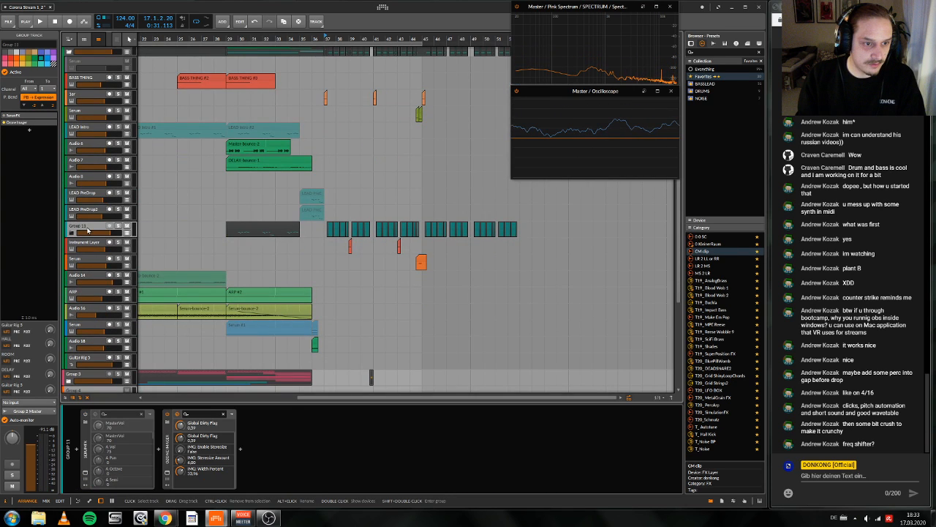
pyautogui.click(167, 454)
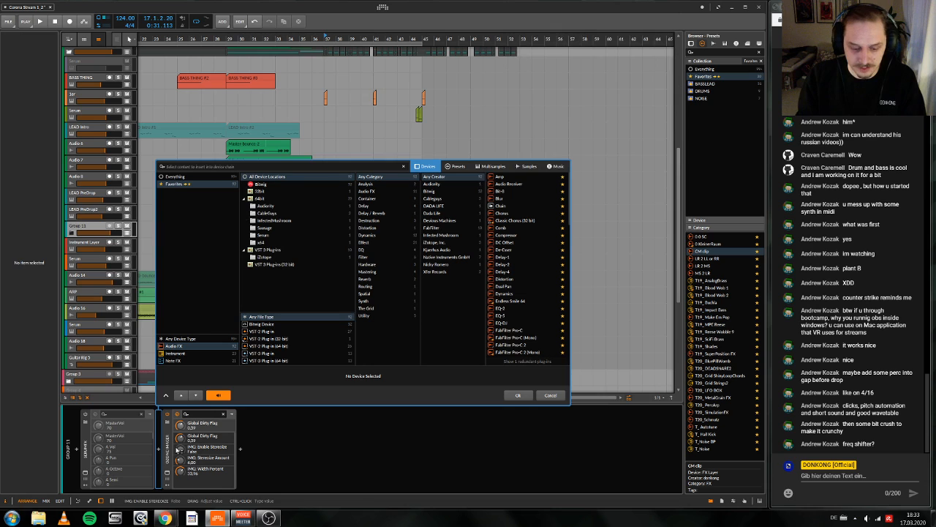
pyautogui.write('DYN')
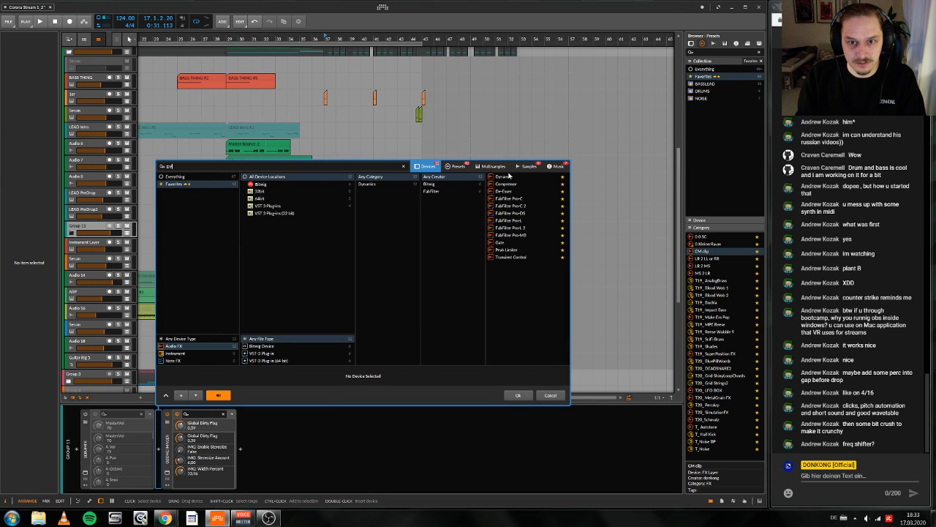
pyautogui.click(509, 177)
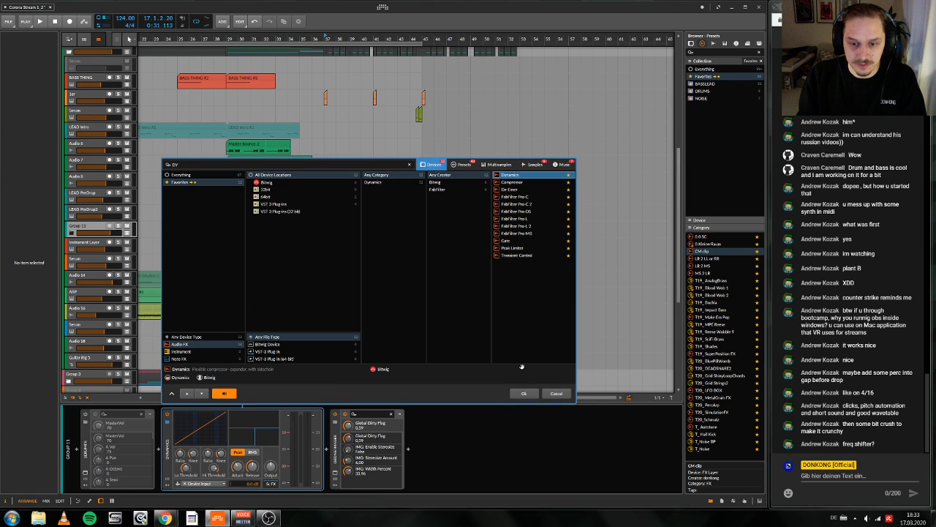
pyautogui.click(524, 393)
# Step: Audition the drop while shaping the Dynamics curve to compress the nested group's loudest peaks, and play the track from an earlier section
pyautogui.press('space')
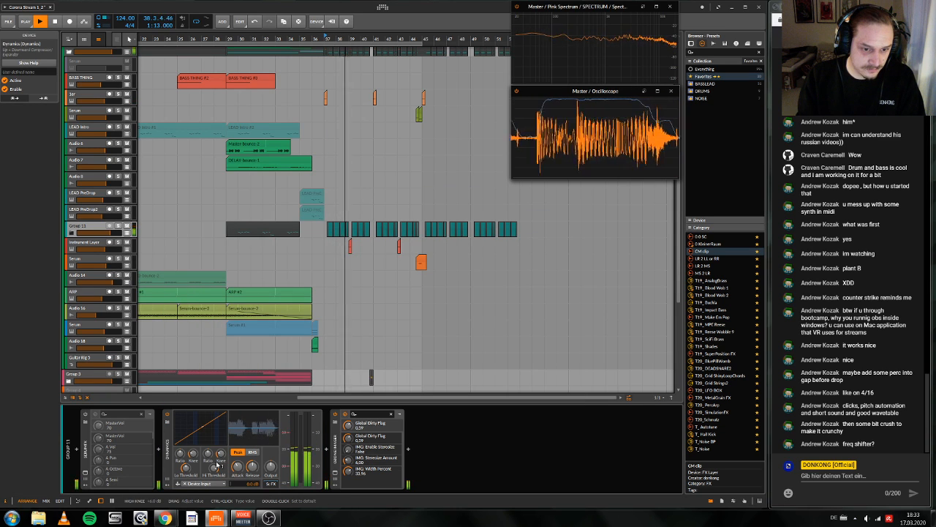
pyautogui.press('space')
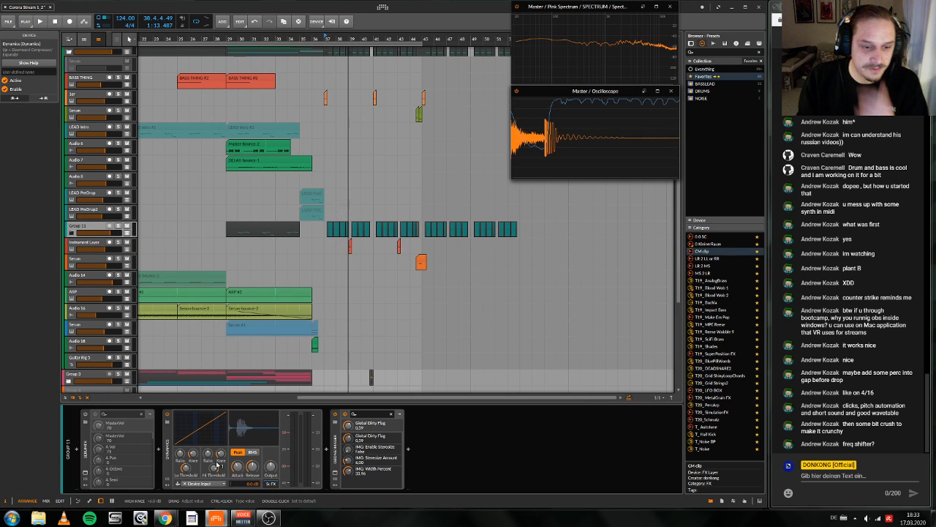
pyautogui.press('space')
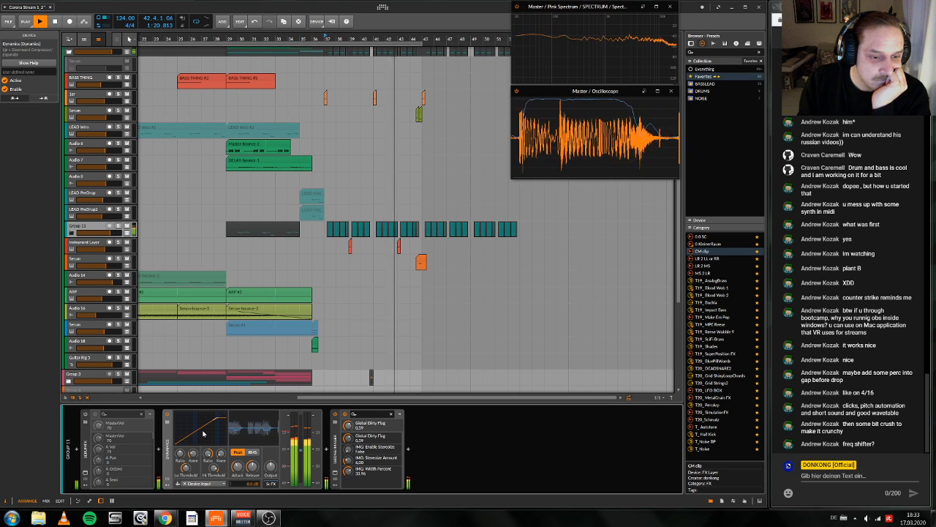
pyautogui.scroll(1, 185, 187)
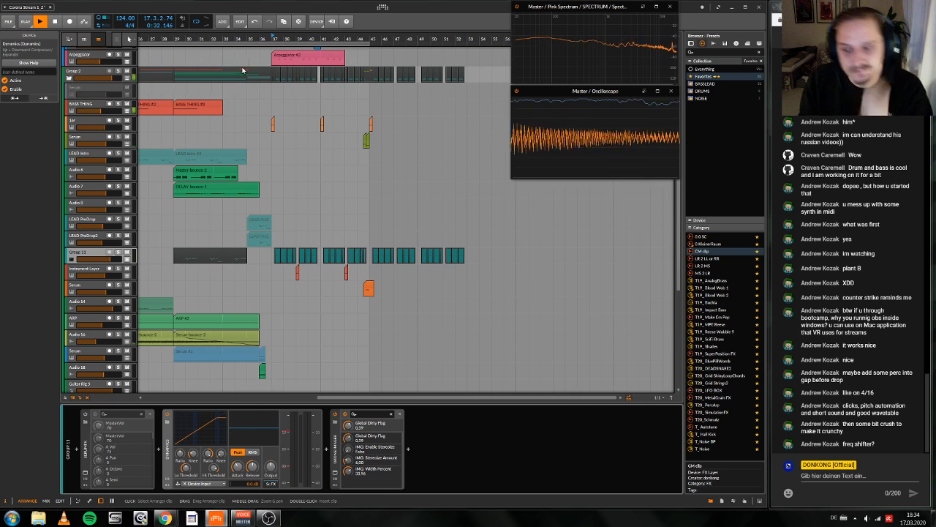
pyautogui.press('space')
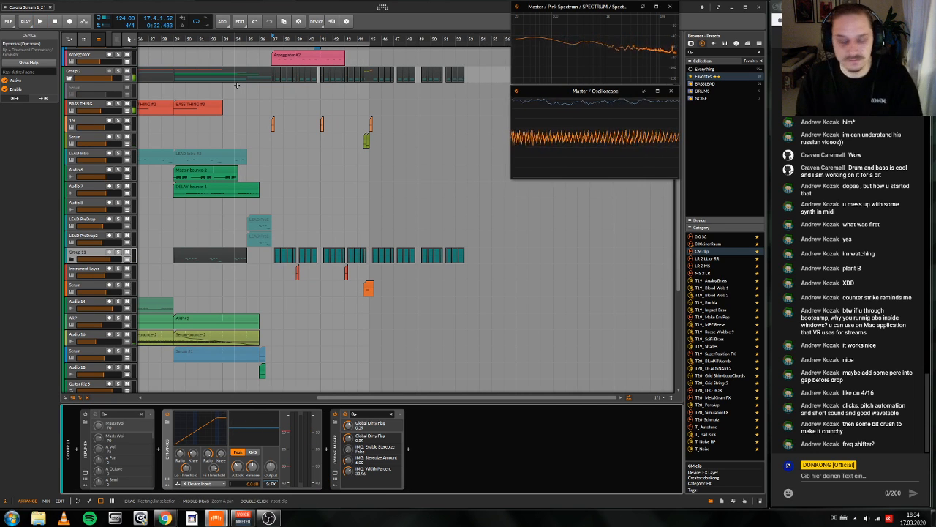
pyautogui.press('space')
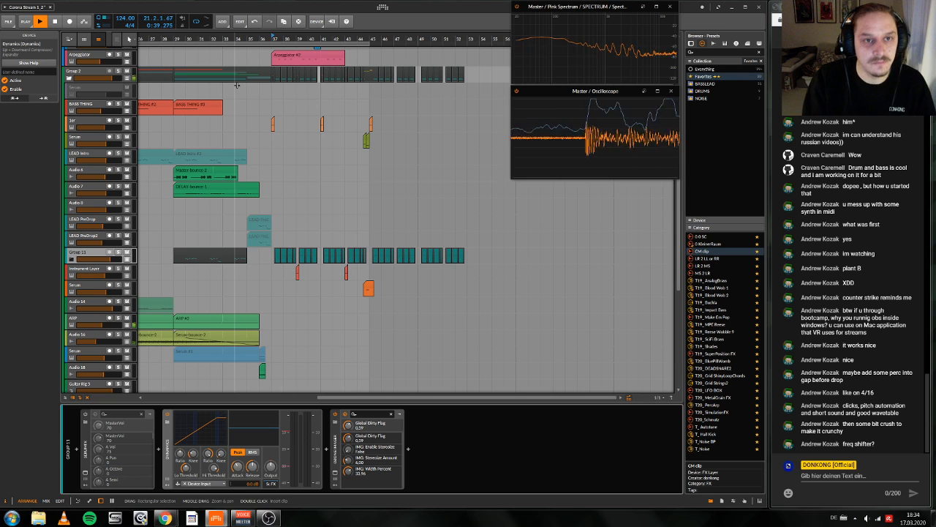
# Step: Stop playback and duplicate the time range from bar 37 to bar 45 across all tracks
pyautogui.press('space')
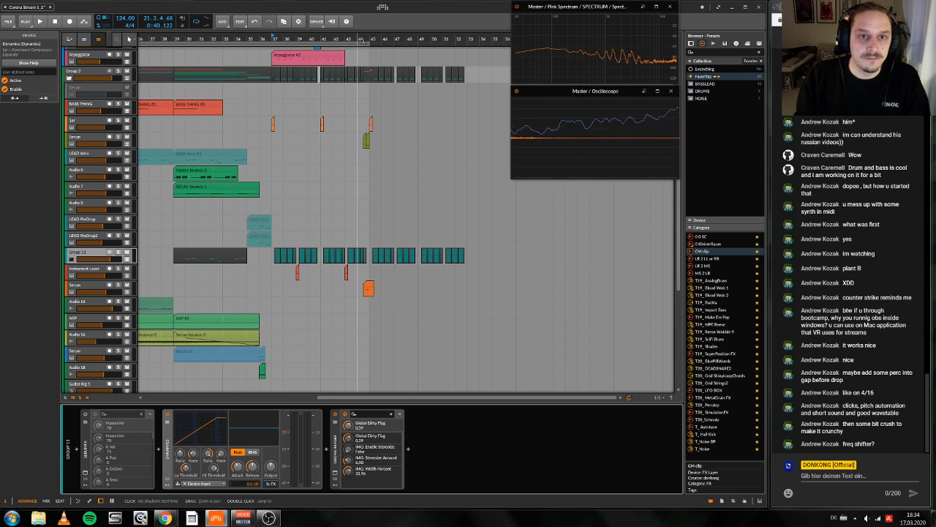
pyautogui.scroll(-4, 419, 117)
pyautogui.scroll(2, 399, 118)
pyautogui.scroll(-5, 399, 118)
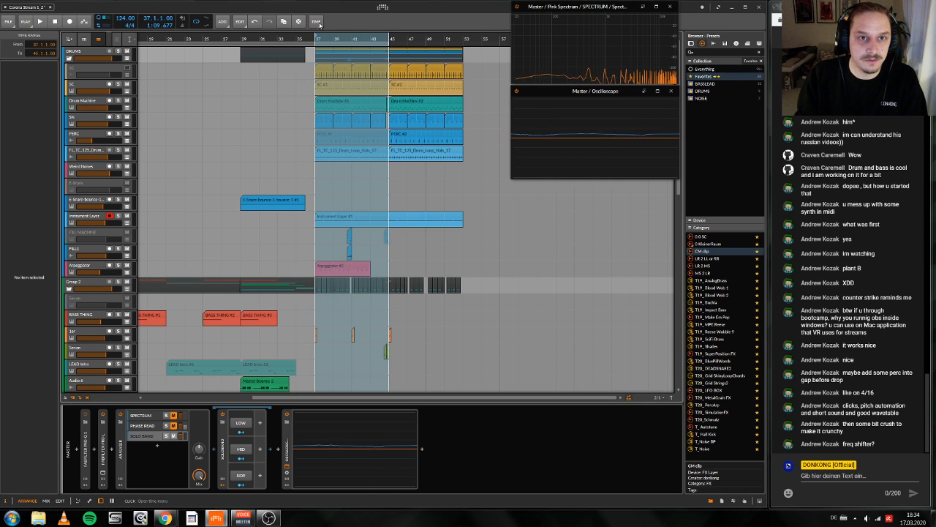
pyautogui.click(316, 21)
pyautogui.click(340, 172)
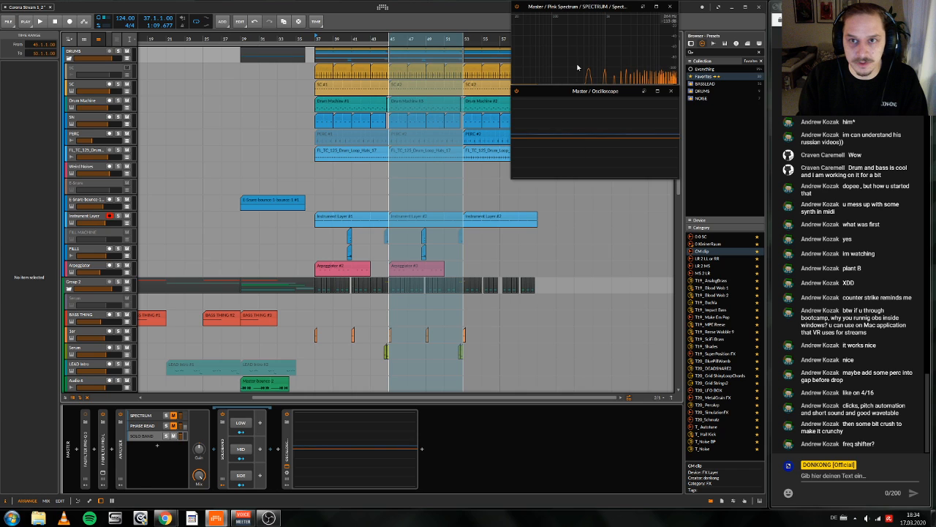
# Step: Mute the first two clips on the blue Instrument Layer track (bars 37 to 53) and extend the loop region to about bar 64
pyautogui.click(417, 216)
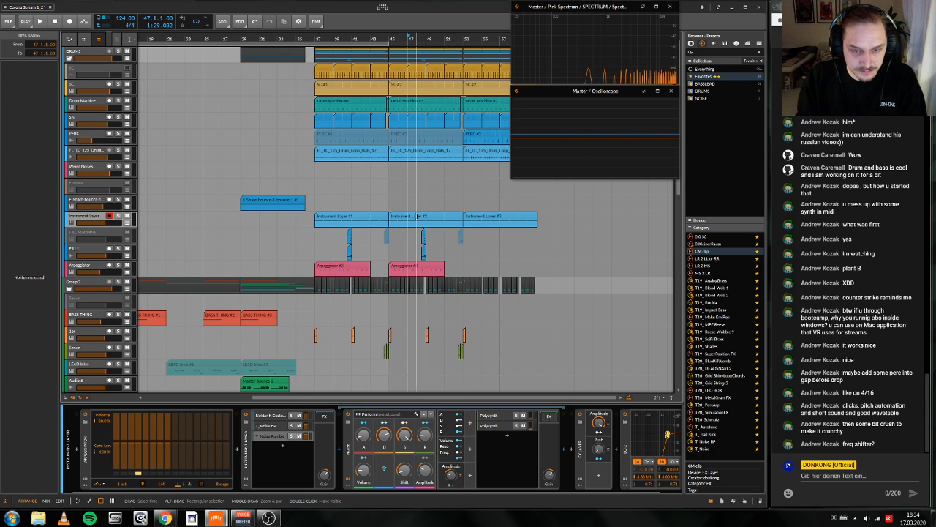
pyautogui.press('1')
pyautogui.moveTo(307, 213); pyautogui.dragTo(454, 217)
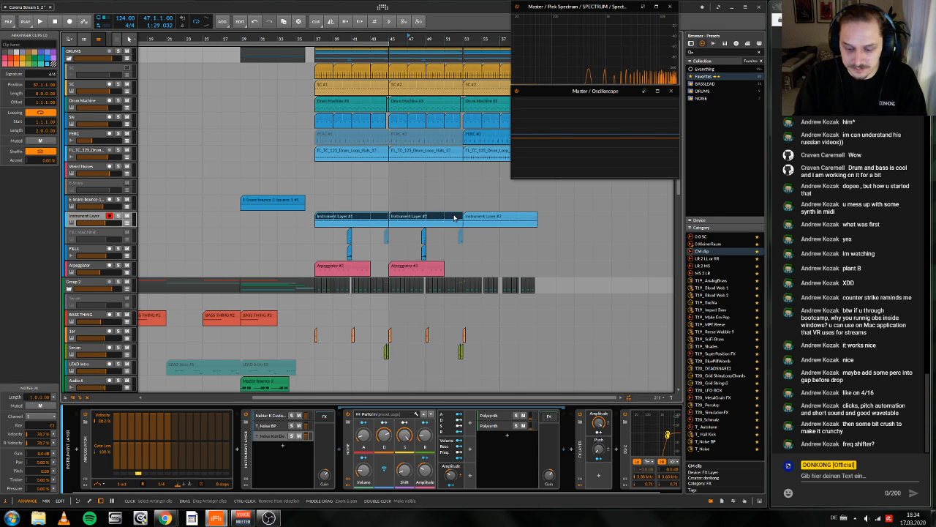
pyautogui.press('0')
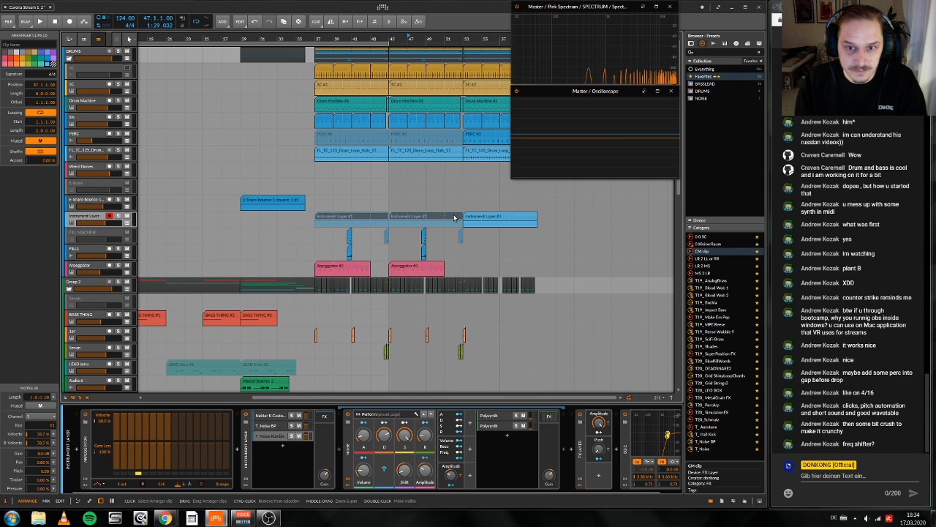
pyautogui.click(392, 41)
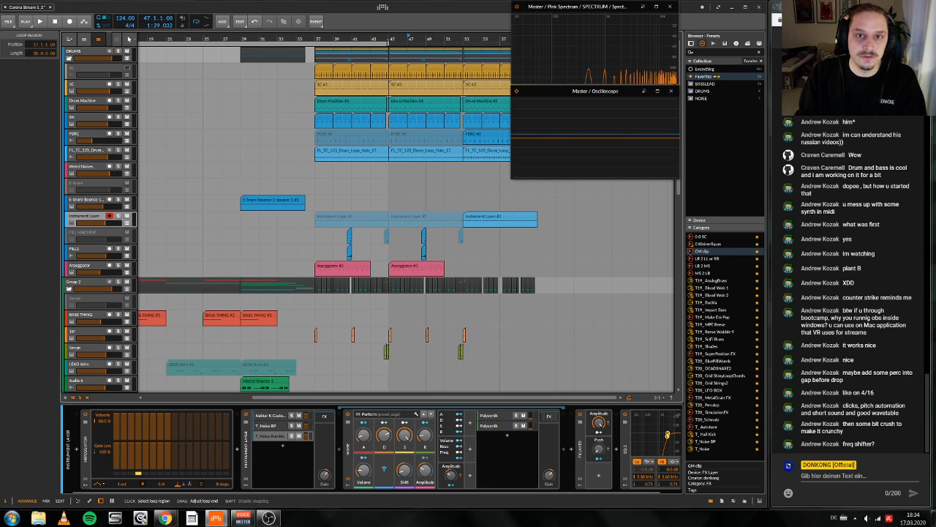
pyautogui.moveTo(391, 40); pyautogui.dragTo(345, 54)
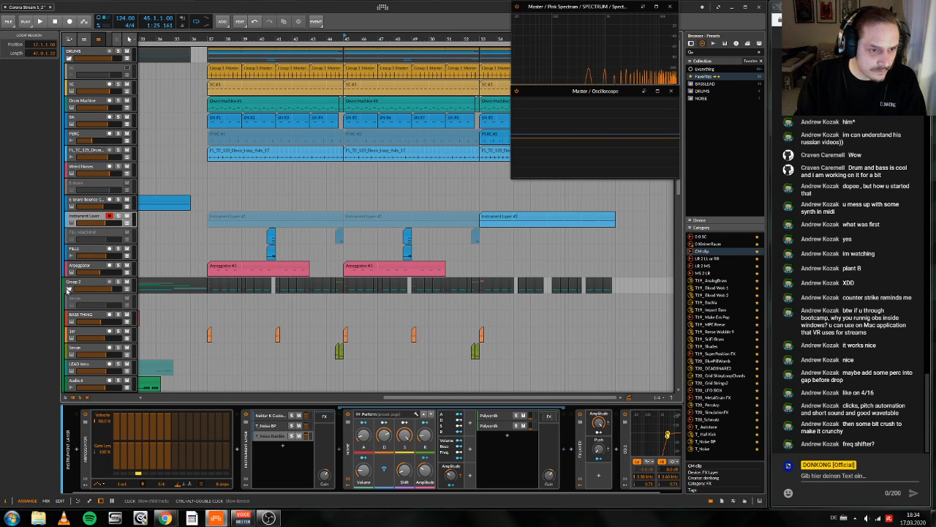
# Step: Deactivate the LEAD Intro track inside Group 2
pyautogui.click(68, 289)
pyautogui.click(68, 298)
pyautogui.scroll(-6, 327, 299)
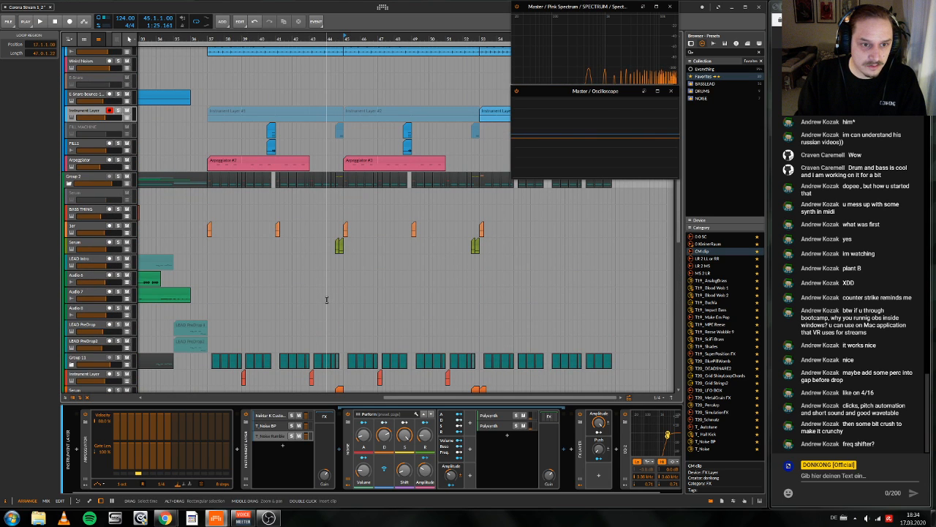
pyautogui.scroll(1, 322, 301)
pyautogui.click(83, 384)
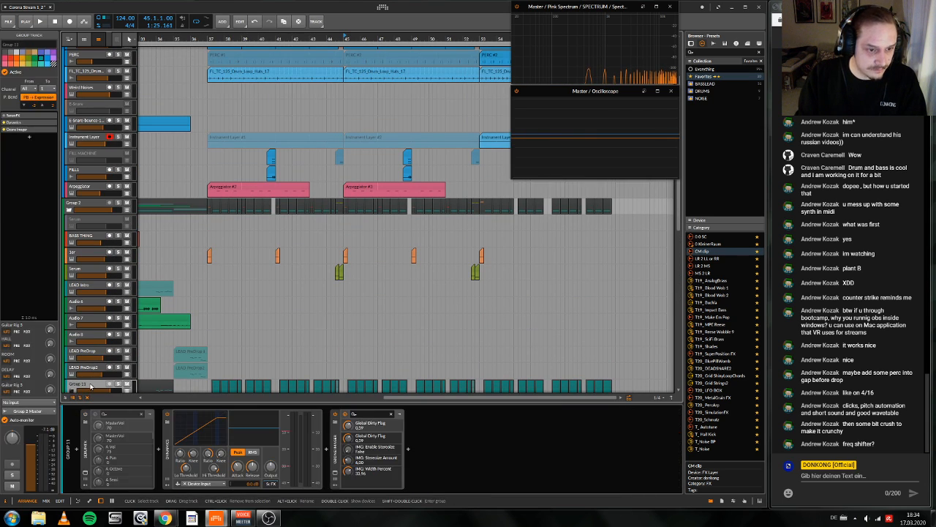
pyautogui.scroll(-6, 404, 255)
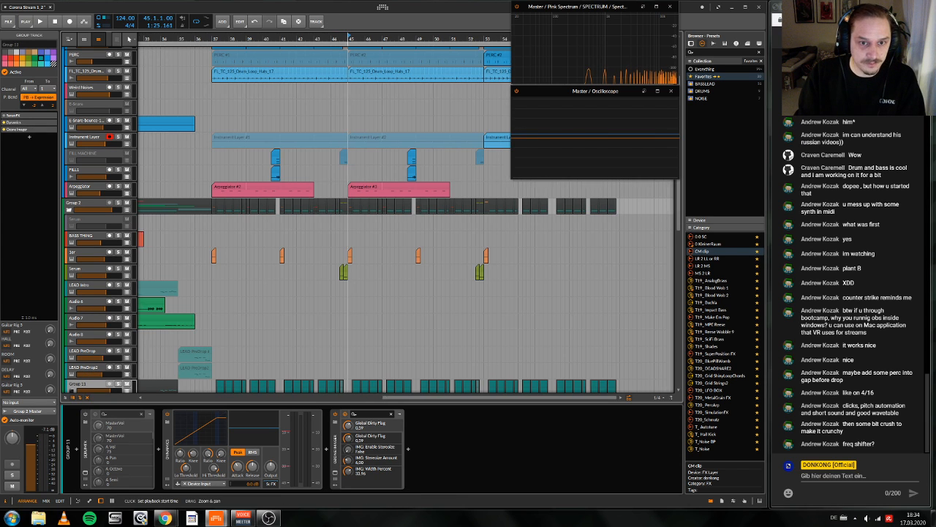
pyautogui.scroll(-2, 392, 254)
pyautogui.scroll(-2, 392, 253)
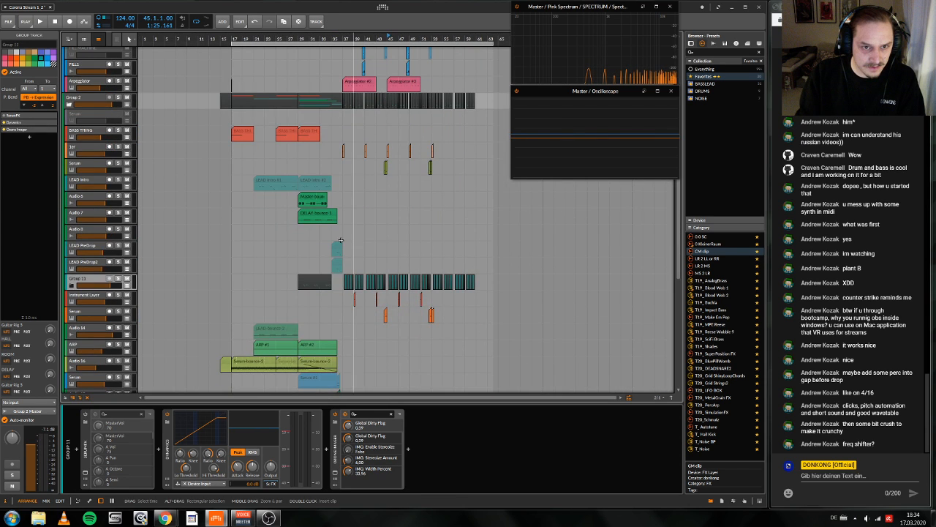
pyautogui.click(87, 180)
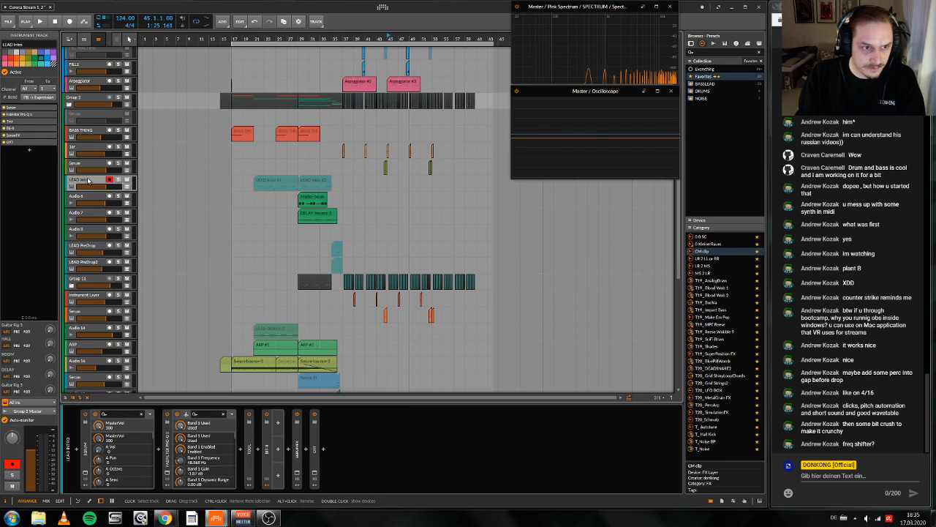
pyautogui.hotkey('alt', 'a')
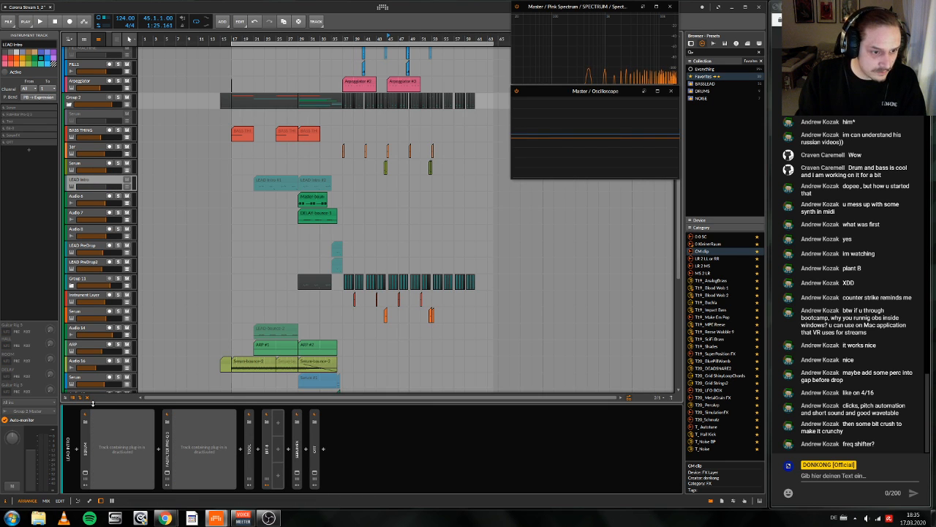
pyautogui.click(88, 399)
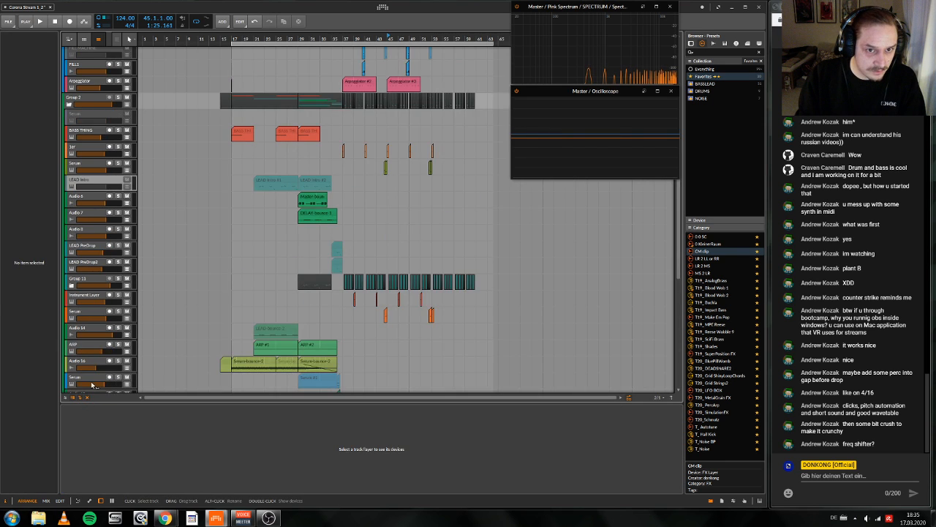
# Step: Delete the empty Audio 8 track and move the LEAD PreDrop and LEAD PreDrop2 tracks directly below LEAD Intro
pyautogui.click(87, 231)
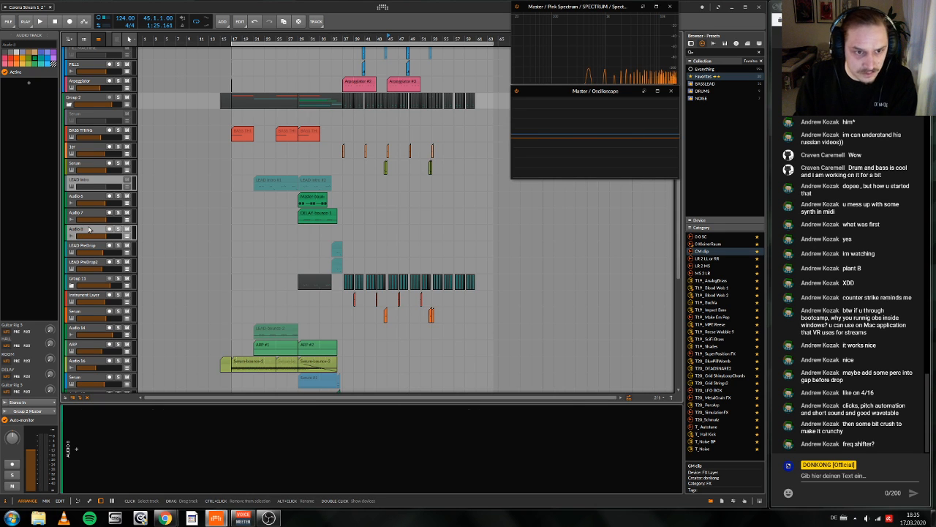
pyautogui.press('Delete')
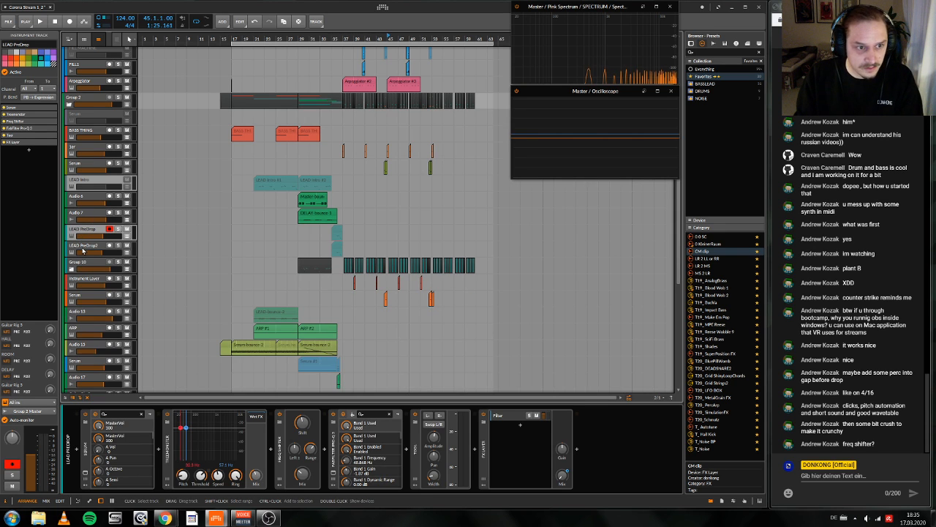
pyautogui.click(82, 252)
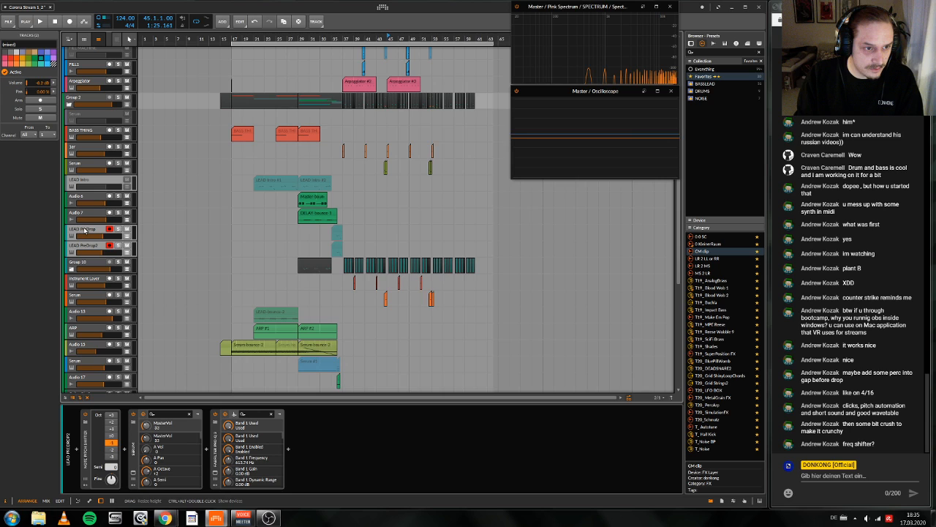
pyautogui.moveTo(85, 231); pyautogui.dragTo(82, 189)
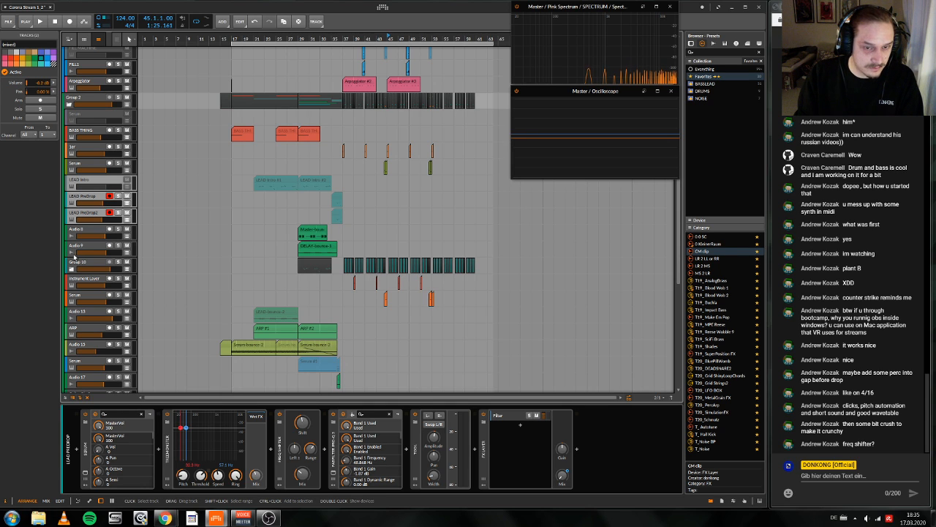
# Step: Deactivate the LEAD PreDrop2 and LEAD PreDrop tracks
pyautogui.click(78, 216)
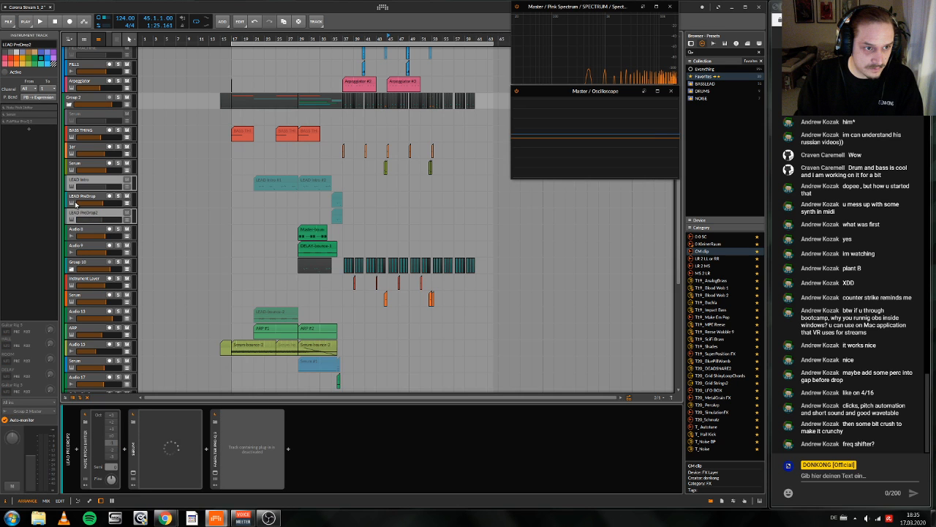
pyautogui.click(76, 204)
pyautogui.hotkey('alt', 'a')
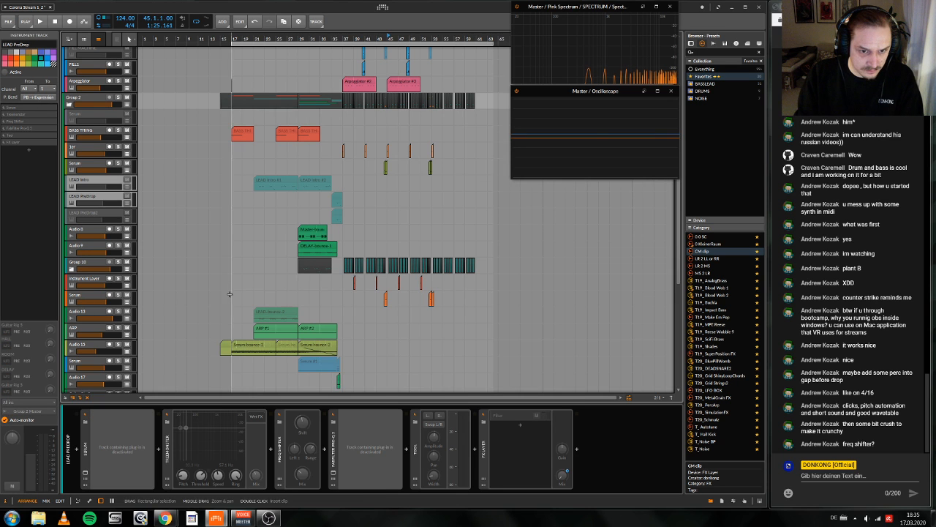
# Step: Hide the deactivated tracks and move the nested lead group directly below the upper Serum track, above the two green audio tracks
pyautogui.scroll(-4, 229, 294)
pyautogui.scroll(-2, 245, 249)
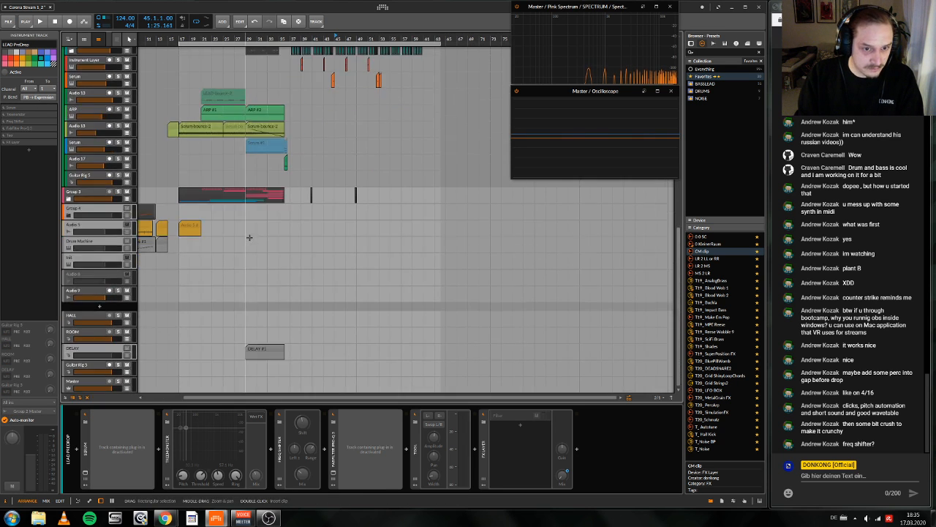
pyautogui.scroll(7, 247, 241)
pyautogui.scroll(-7, 250, 238)
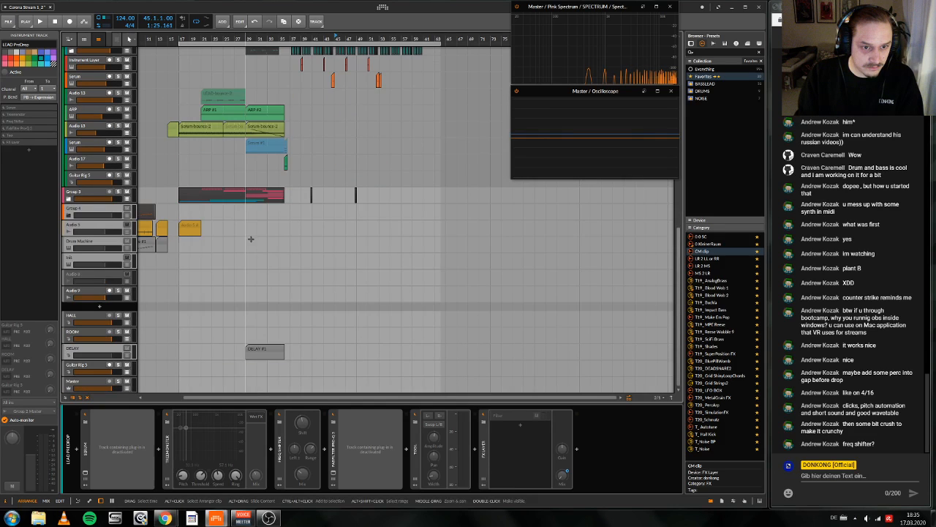
pyautogui.click(235, 288)
pyautogui.scroll(8, 234, 289)
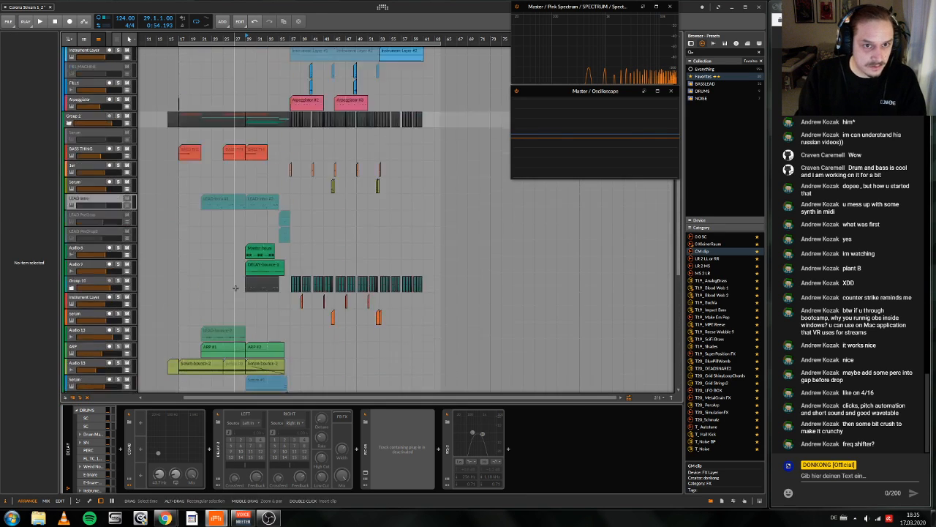
pyautogui.scroll(-1, 235, 288)
pyautogui.click(87, 398)
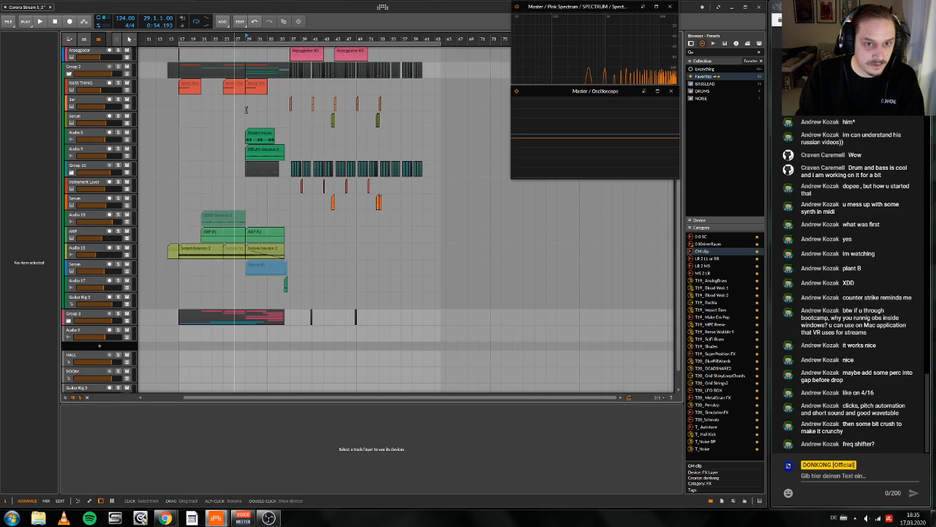
pyautogui.moveTo(314, 39); pyautogui.dragTo(367, 67)
pyautogui.moveTo(79, 166); pyautogui.dragTo(79, 129)
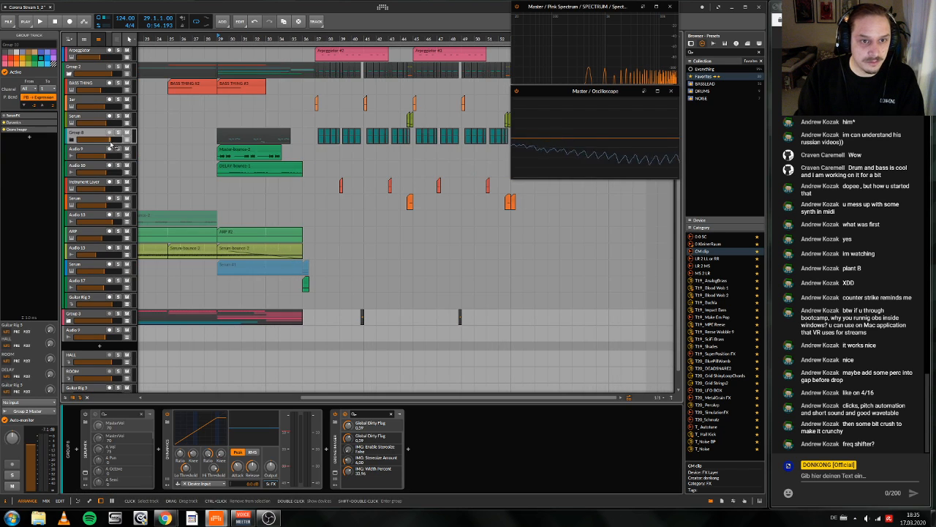
# Step: Set the playback start to bar 45, unfold the nested lead group, select its LEAD Layer track and audition the section
pyautogui.moveTo(357, 39); pyautogui.dragTo(271, 38)
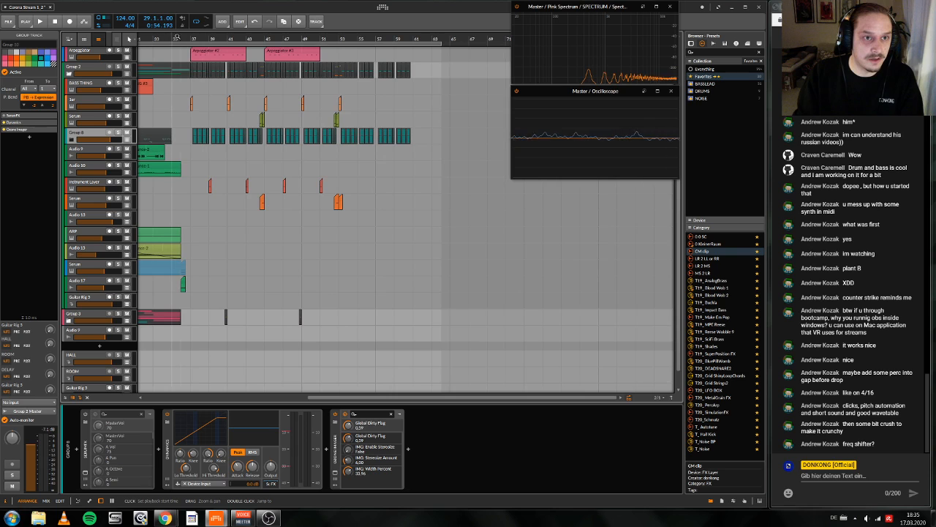
pyautogui.click(266, 38)
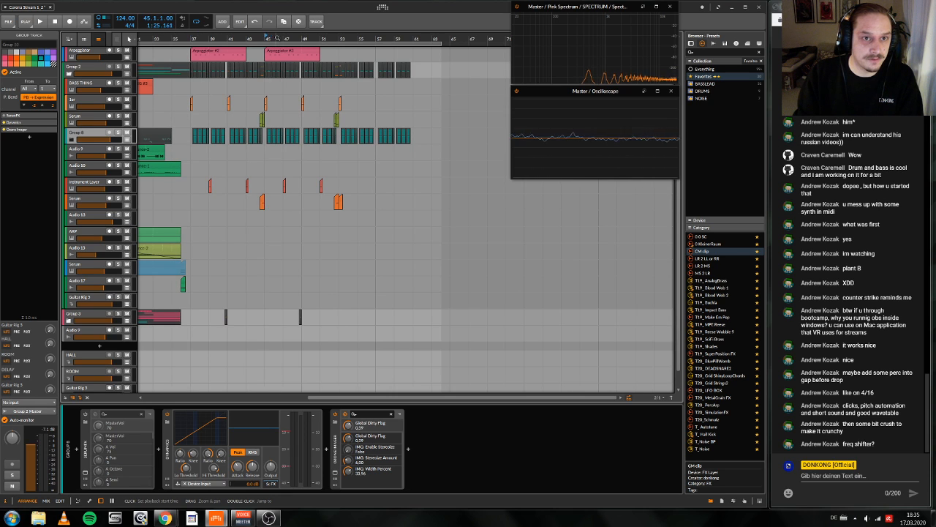
pyautogui.moveTo(281, 38); pyautogui.dragTo(328, 48)
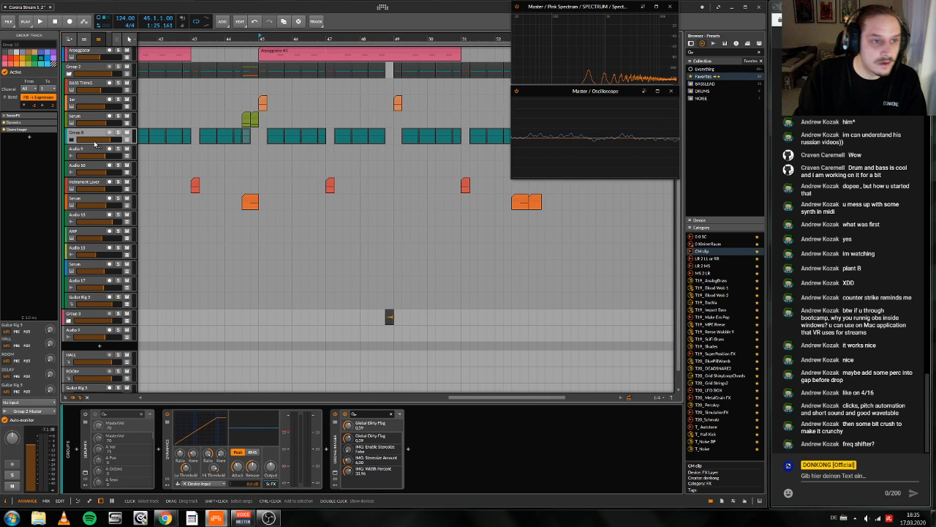
pyautogui.click(95, 144)
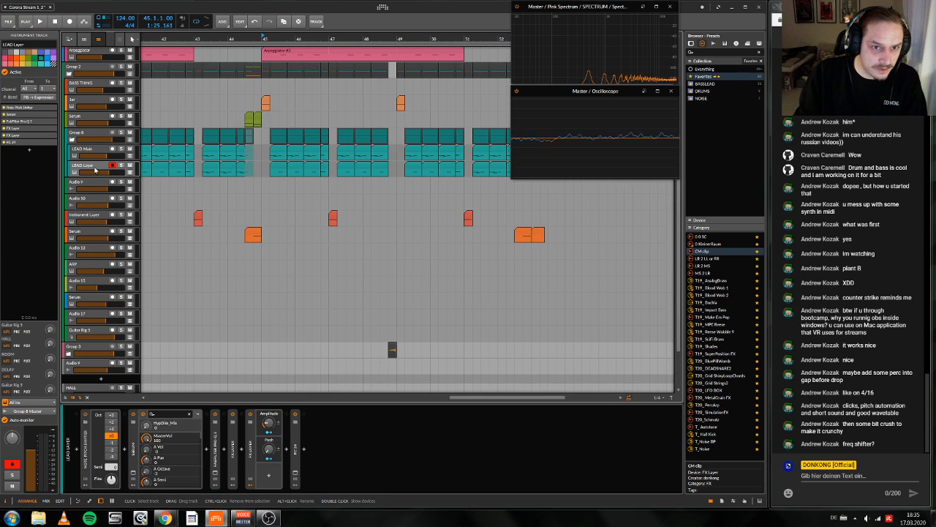
pyautogui.press('space')
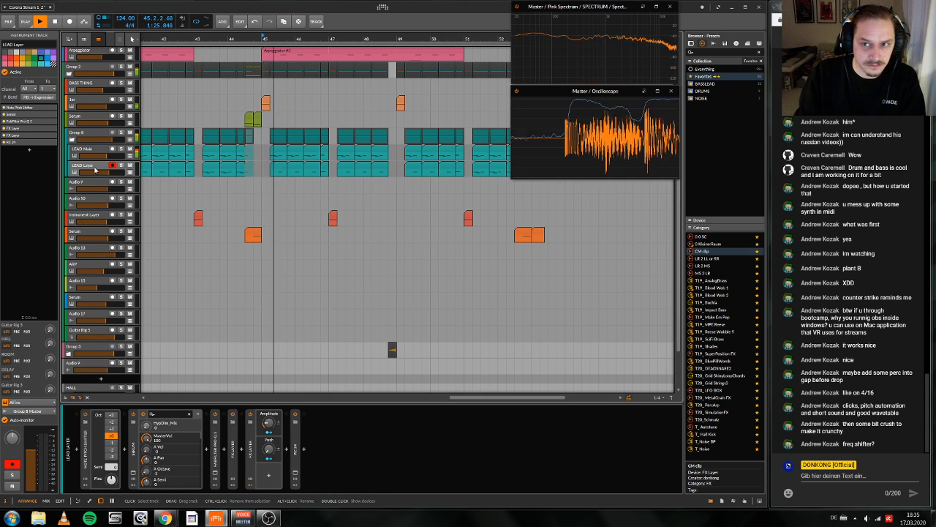
pyautogui.moveTo(327, 37); pyautogui.dragTo(259, 59)
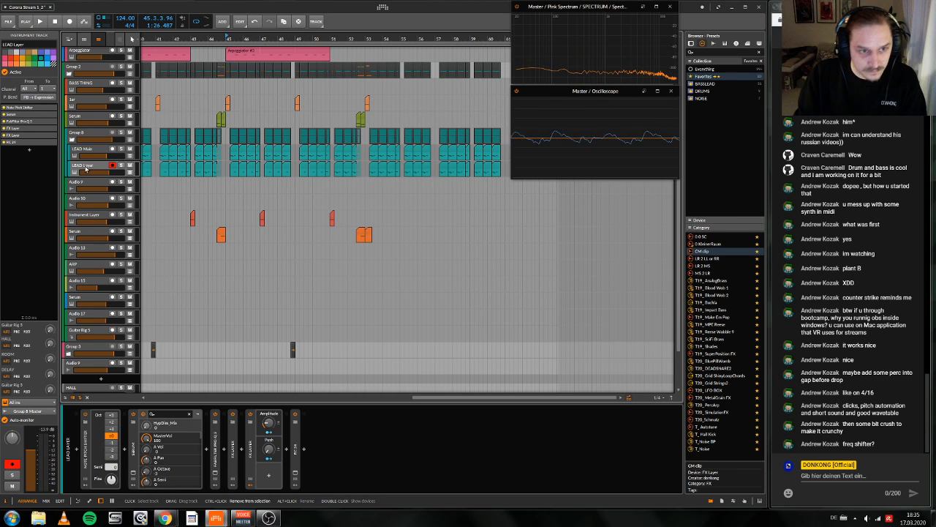
# Step: Duplicate the LEAD Layer track, removing the copy's clips before bar 45 and the original's clips from bar 45 on
pyautogui.hotkey('ctrl', 'd')
pyautogui.moveTo(313, 34); pyautogui.dragTo(384, 23)
pyautogui.moveTo(362, 188); pyautogui.dragTo(238, 186)
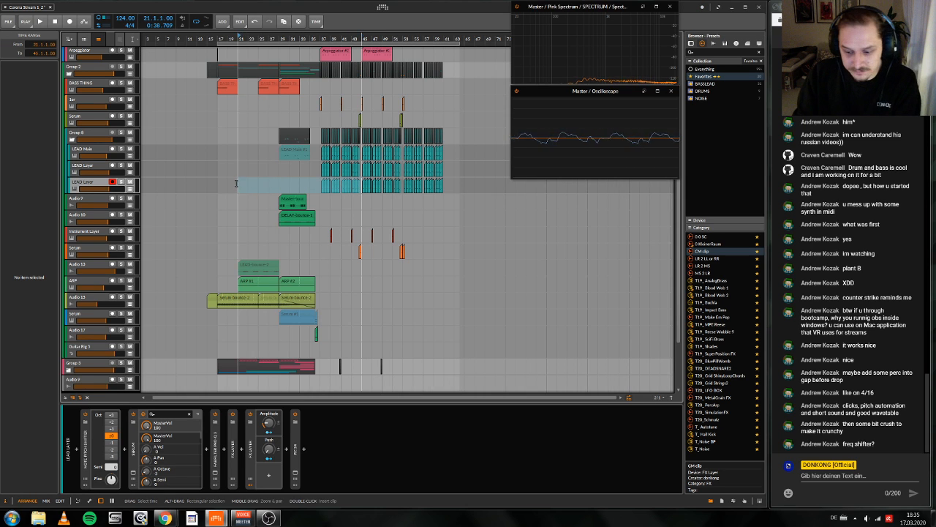
pyautogui.press('Delete')
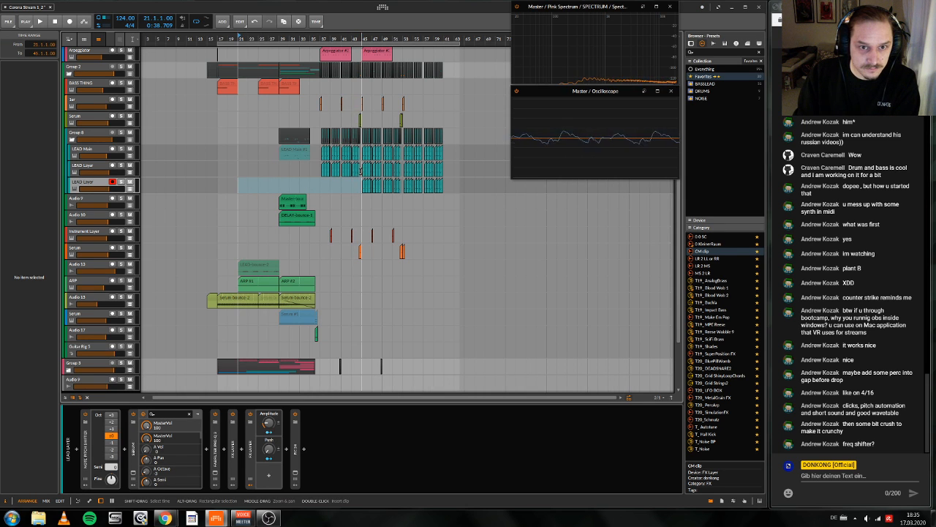
pyautogui.moveTo(360, 170); pyautogui.dragTo(487, 170)
pyautogui.press('Delete')
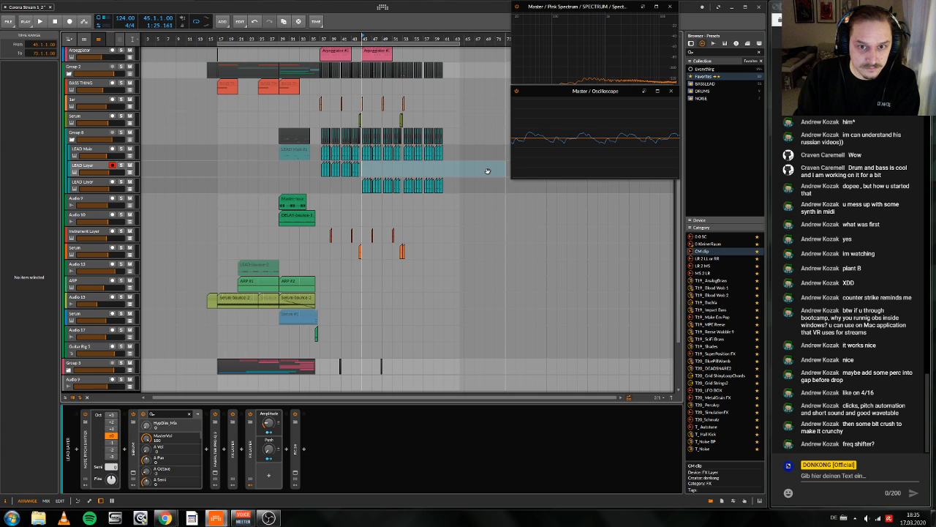
# Step: Play the arrangement from bar 45 and select the lower LEAD Layer track
pyautogui.moveTo(383, 36); pyautogui.dragTo(431, 37)
pyautogui.click(430, 37)
pyautogui.press('space')
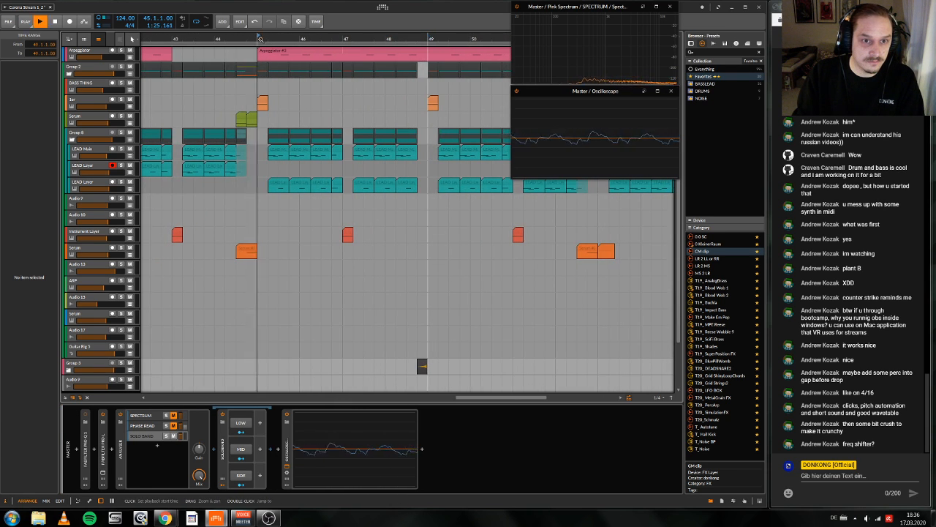
pyautogui.scroll(1, 105, 217)
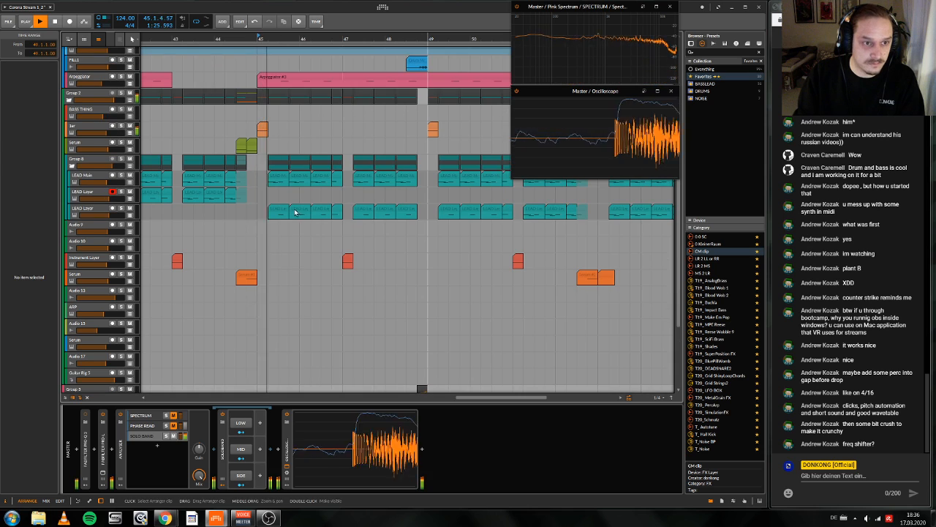
pyautogui.click(104, 213)
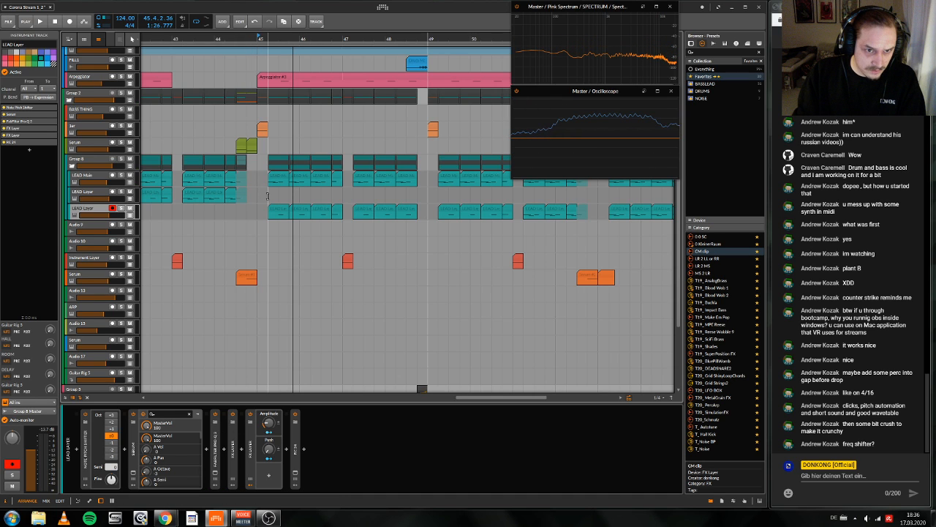
# Step: Set the playback start to 45.2 and open the lower LEAD Layer's Serum instrument, dismissing its missing Tables folder alert
pyautogui.click(267, 196)
pyautogui.press('space')
pyautogui.click(133, 472)
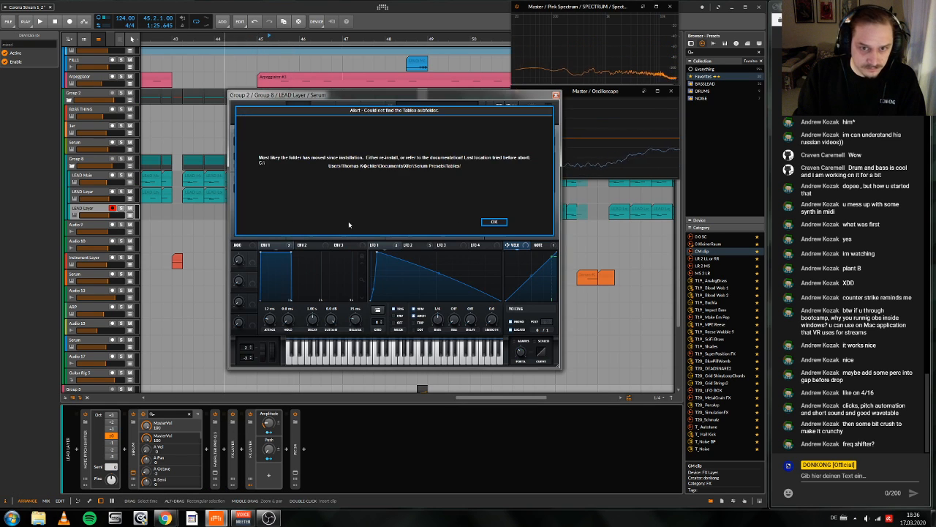
pyautogui.click(493, 221)
# Step: Solo the lower LEAD Layer track, audition Serum's effects and oscillators, and switch off its filter
pyautogui.click(323, 116)
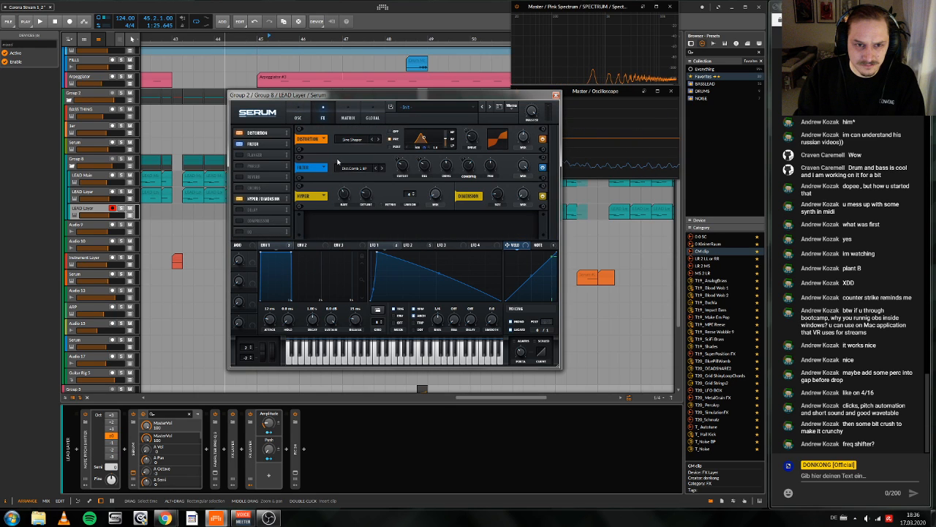
pyautogui.press('space')
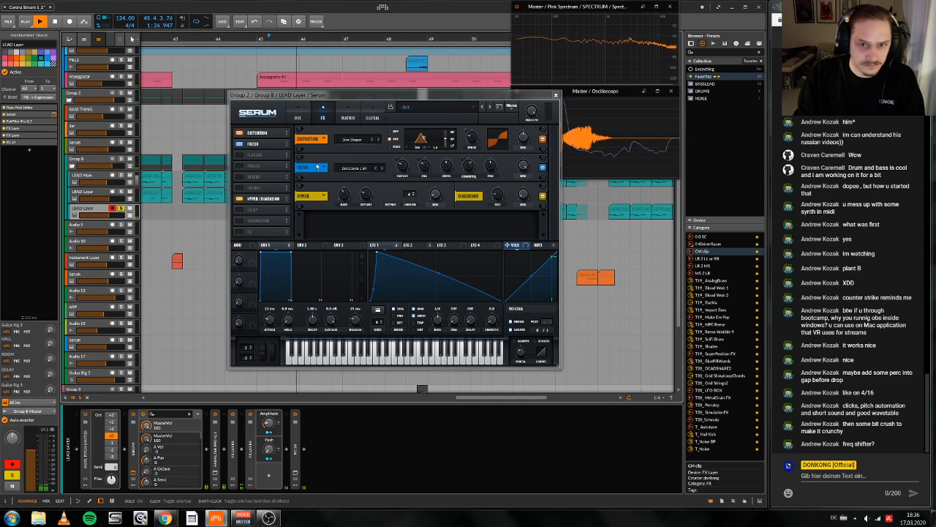
pyautogui.click(299, 117)
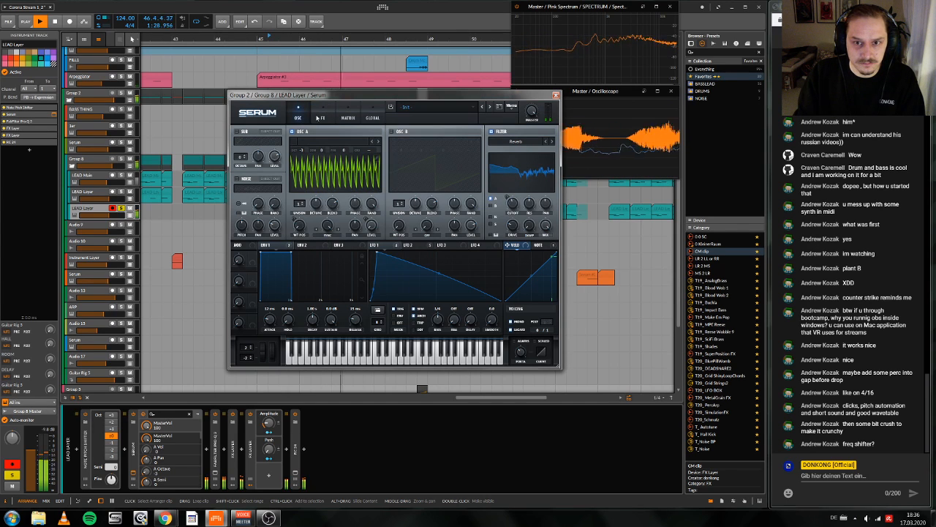
pyautogui.press('space')
pyautogui.press('space')
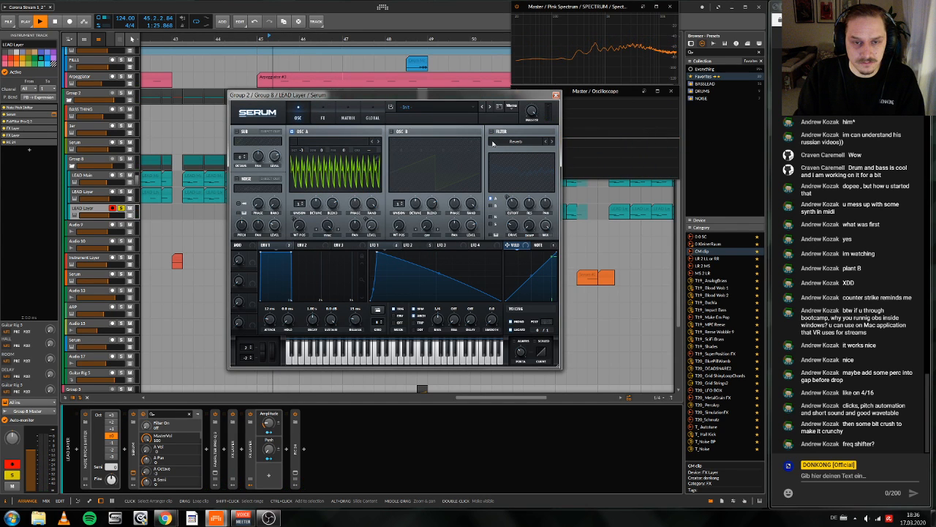
pyautogui.click(323, 118)
pyautogui.click(298, 117)
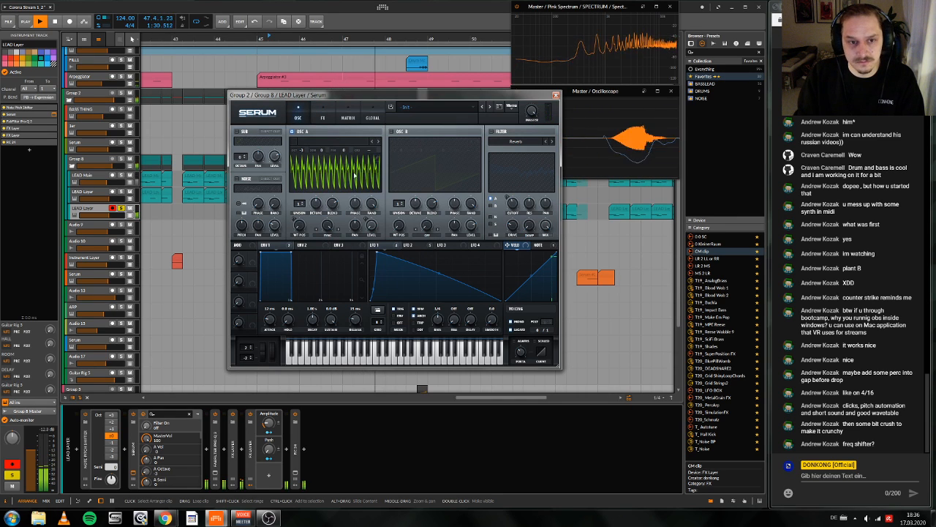
pyautogui.press('space')
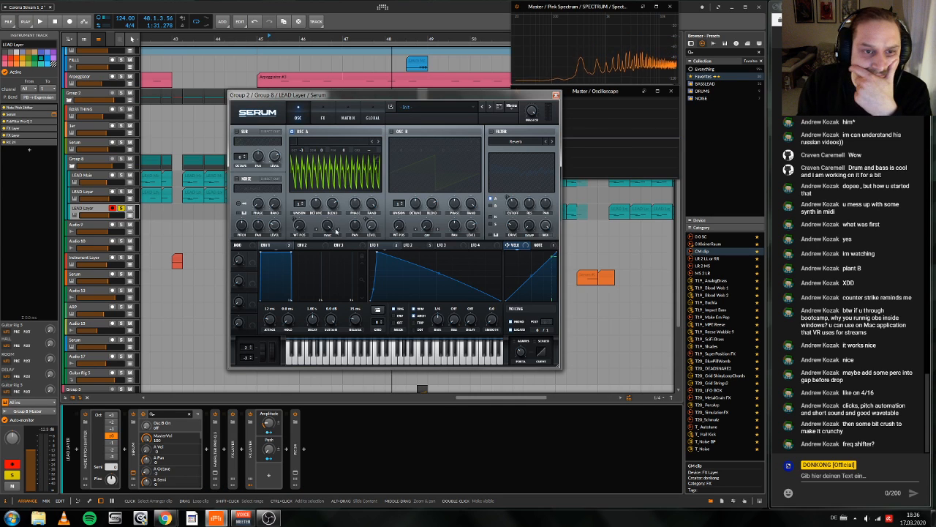
# Step: Turn oscillator A's sync warp down fully and raise its octave to +2 while auditioning
pyautogui.moveTo(327, 226); pyautogui.dragTo(348, 397)
pyautogui.moveTo(303, 152); pyautogui.dragTo(315, 129)
pyautogui.press('space')
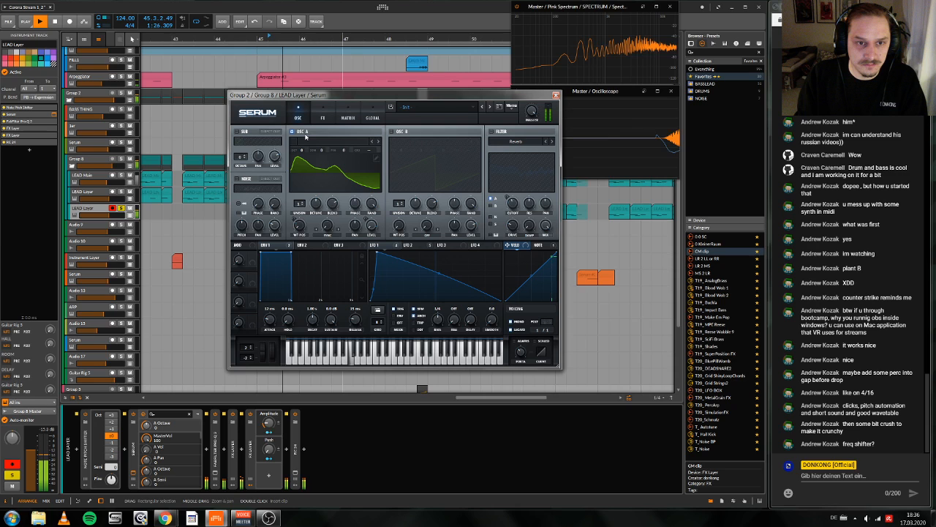
pyautogui.moveTo(302, 150); pyautogui.dragTo(305, 135)
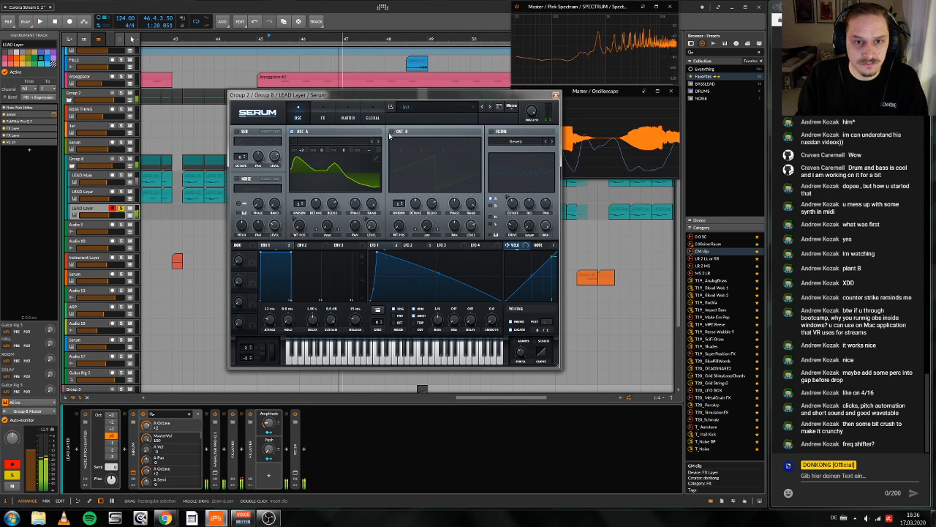
# Step: Enable oscillator B and reshape its wavetable into a sine wave by keeping only the first harmonic
pyautogui.click(391, 132)
pyautogui.press('space')
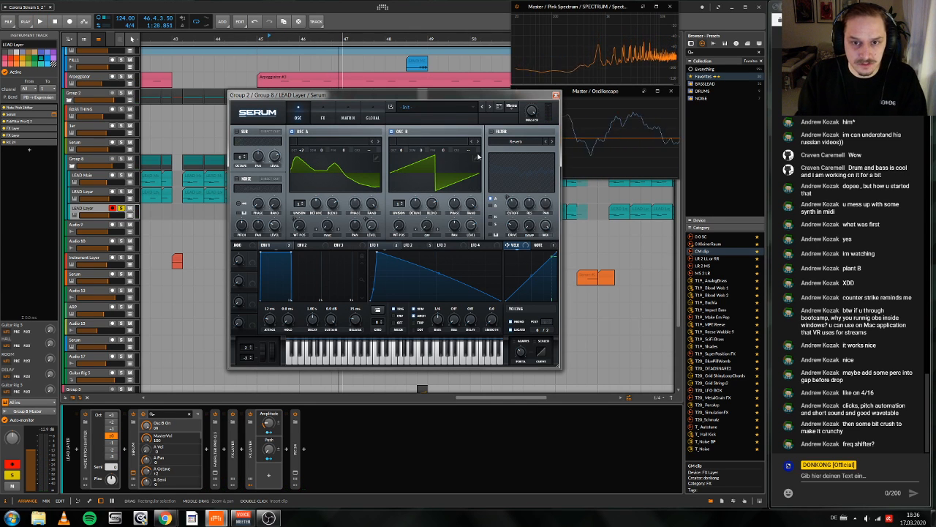
pyautogui.click(476, 185)
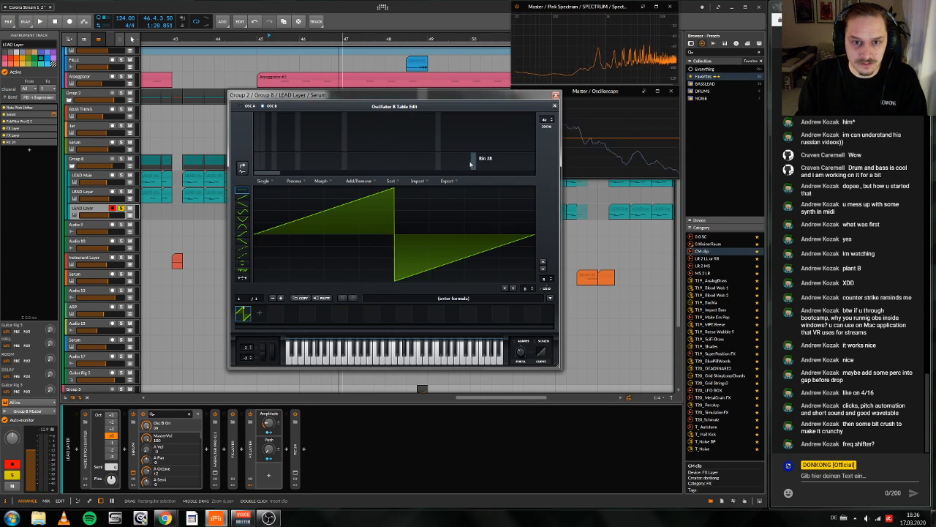
pyautogui.click(244, 173)
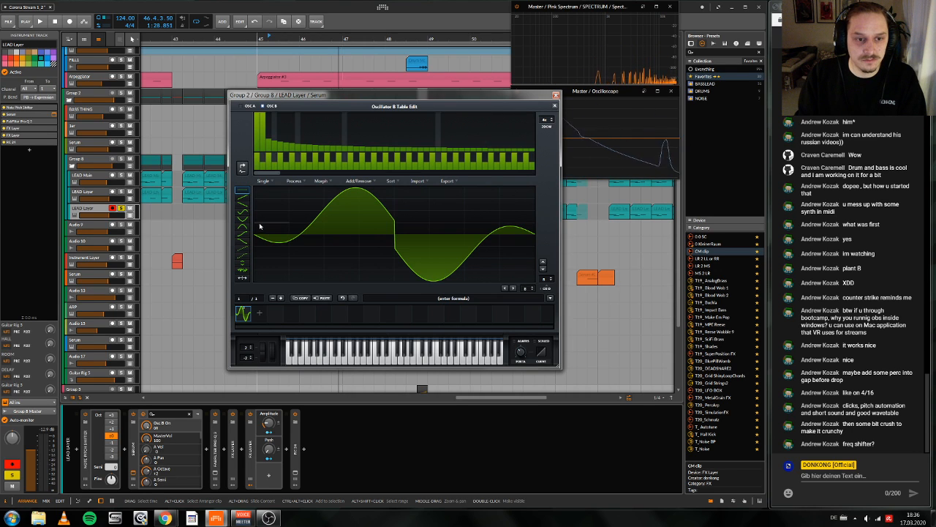
pyautogui.moveTo(259, 237)
pyautogui.mouseDown()
pyautogui.moveTo(534, 235)
pyautogui.moveTo(360, 240)
pyautogui.moveTo(395, 240)
pyautogui.mouseUp()
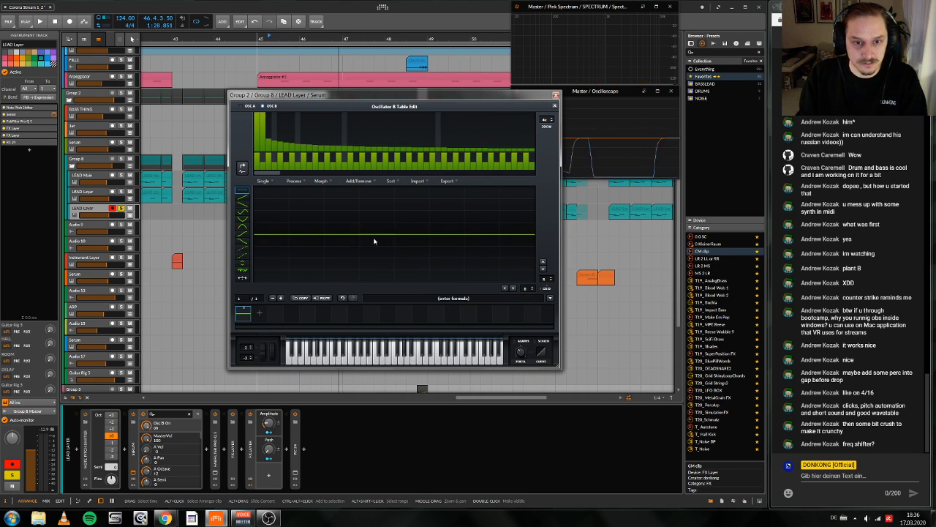
pyautogui.click(240, 170)
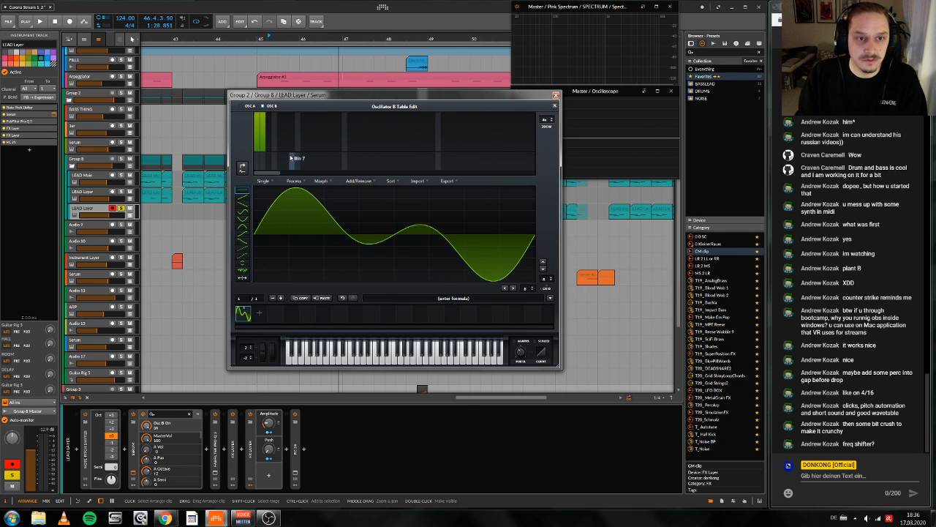
pyautogui.moveTo(267, 150)
pyautogui.mouseDown()
pyautogui.moveTo(255, 155)
pyautogui.moveTo(254, 103)
pyautogui.mouseUp()
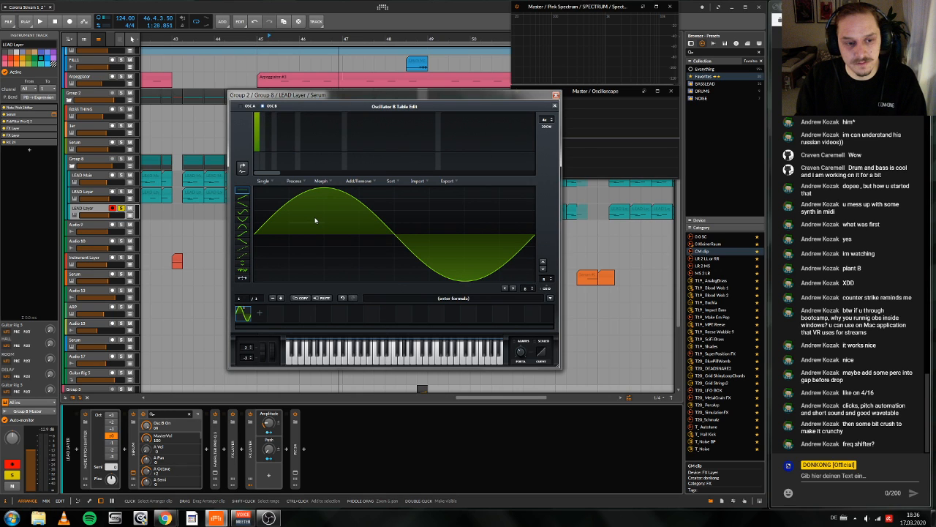
pyautogui.click(554, 105)
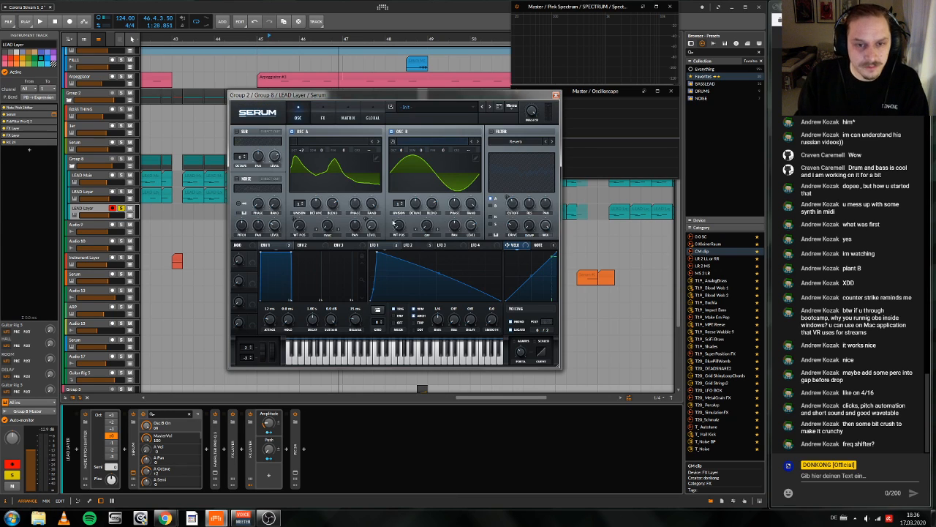
# Step: Set oscillator A's warp mode to AM (from B), turn oscillator B's volume to 0% and raise the warp amount to 52
pyautogui.click(322, 234)
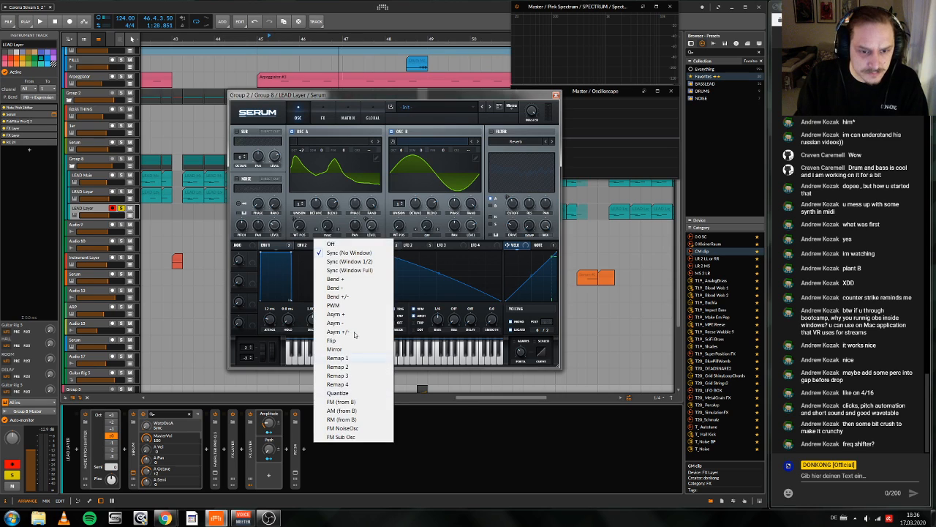
pyautogui.click(362, 411)
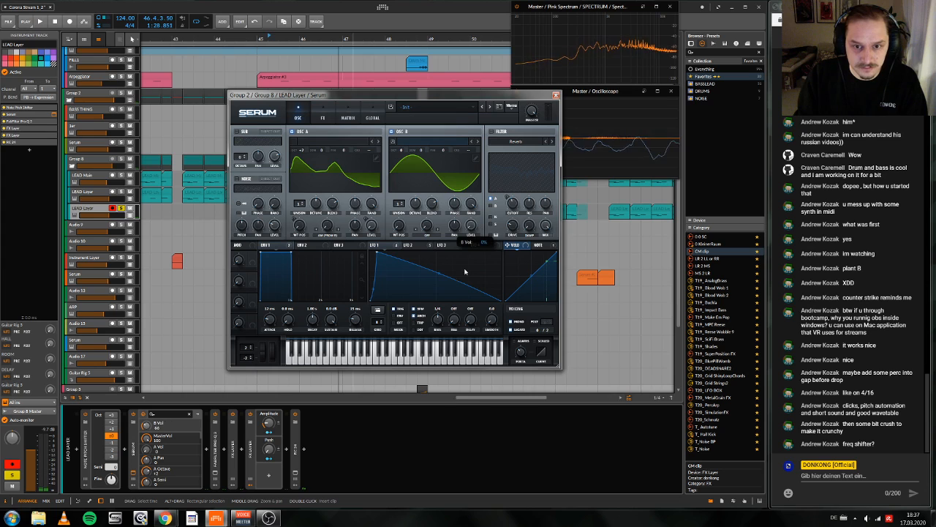
pyautogui.moveTo(325, 225); pyautogui.dragTo(330, 176)
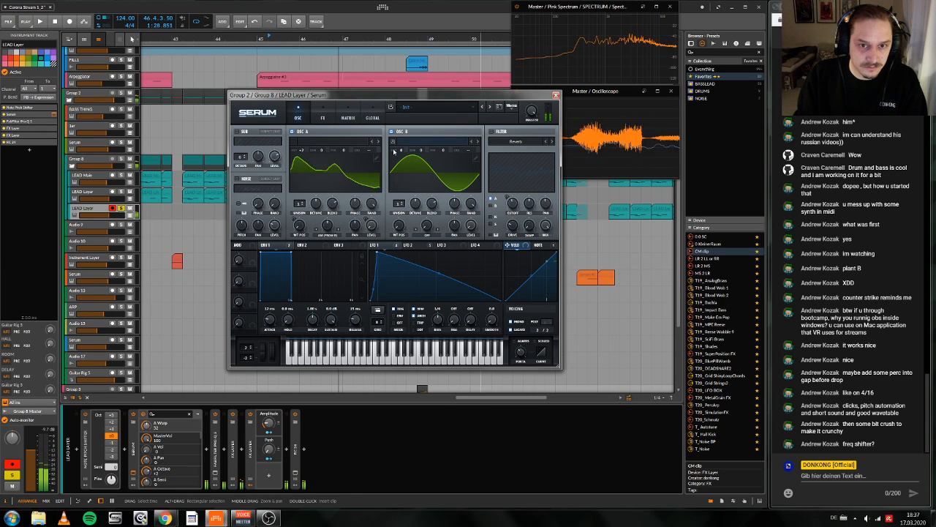
# Step: Try different octaves for oscillator B, returning it to 0, and set oscillator A's warp amount to 100
pyautogui.moveTo(400, 151); pyautogui.dragTo(439, 269)
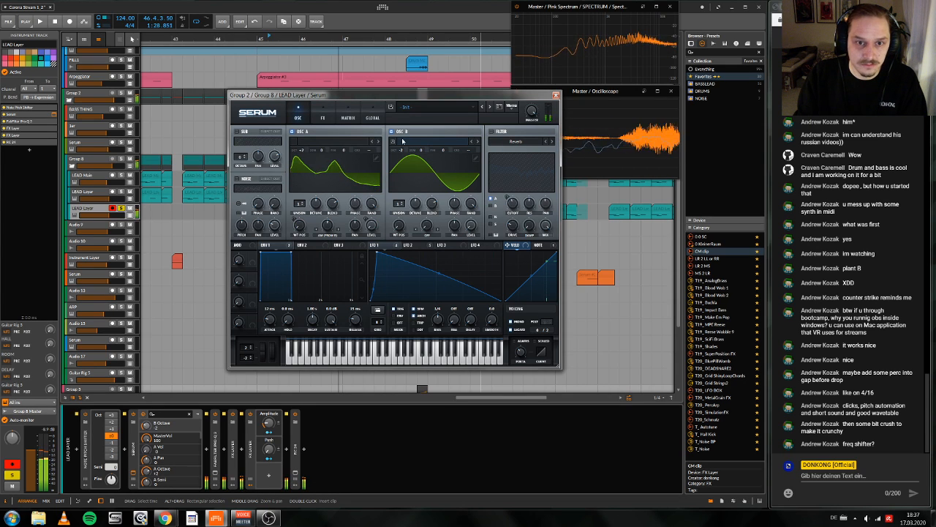
pyautogui.moveTo(401, 150)
pyautogui.mouseDown()
pyautogui.moveTo(405, 103)
pyautogui.moveTo(405, 145)
pyautogui.mouseUp()
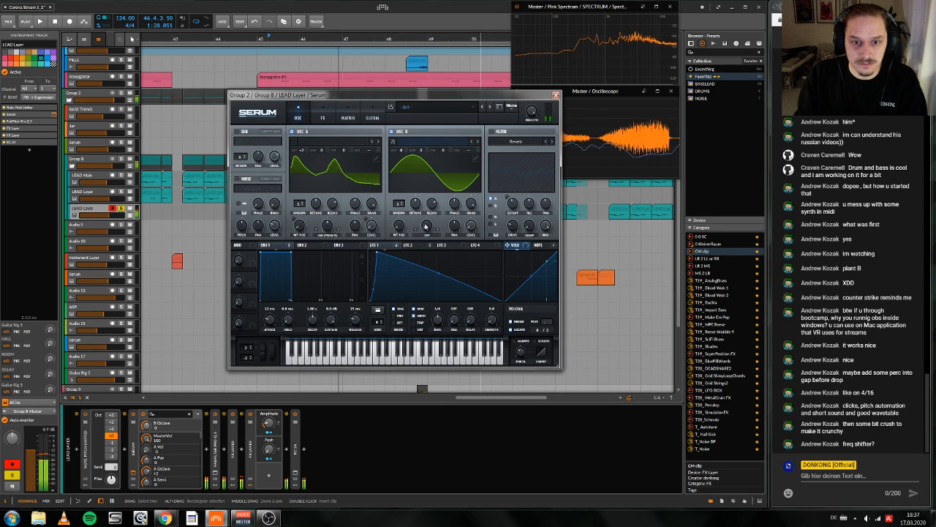
pyautogui.click(330, 228)
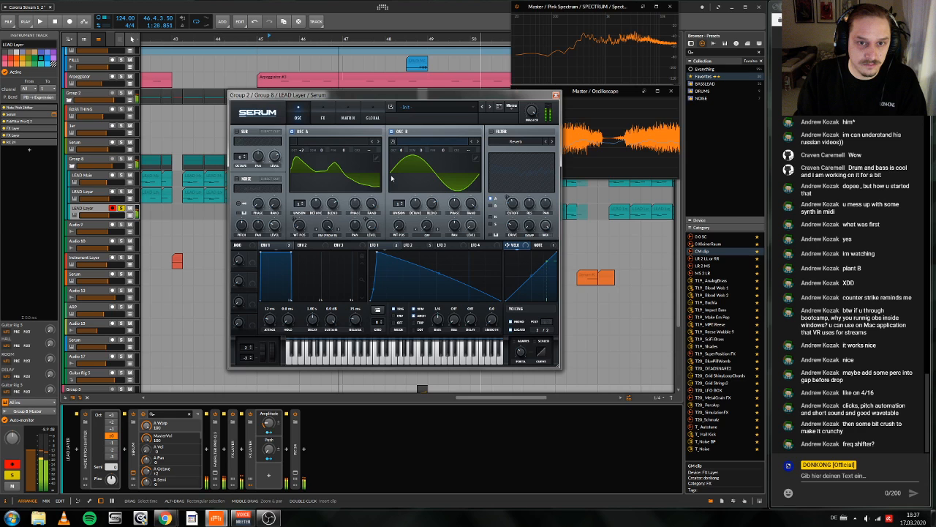
pyautogui.click(403, 153)
# Step: Audition the reshaped sound alone, unsolo the lower LEAD Layer track and play it in the full mix
pyautogui.press('space')
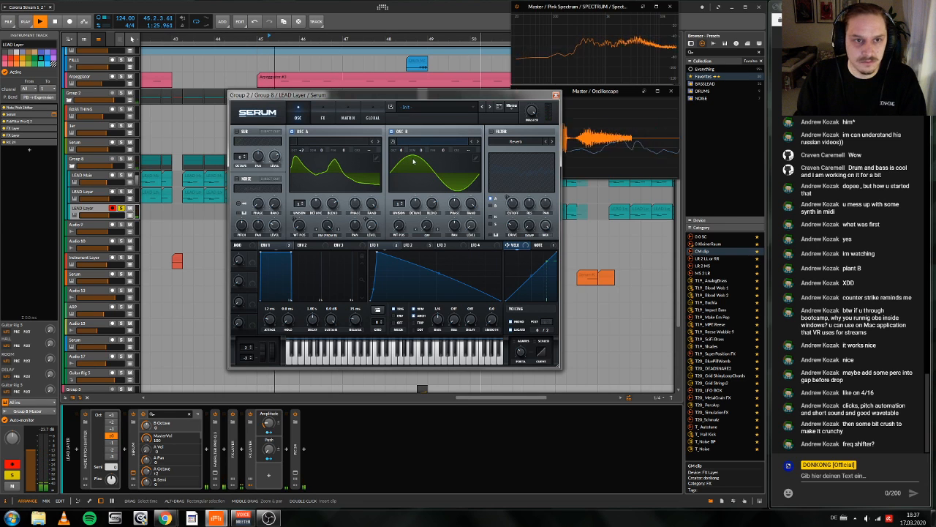
pyautogui.press('space')
pyautogui.click(124, 209)
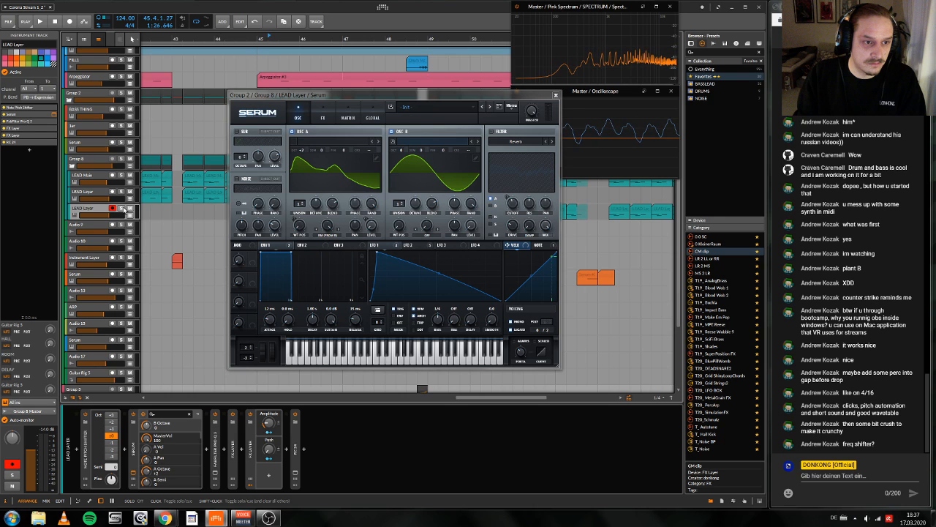
pyautogui.press('space')
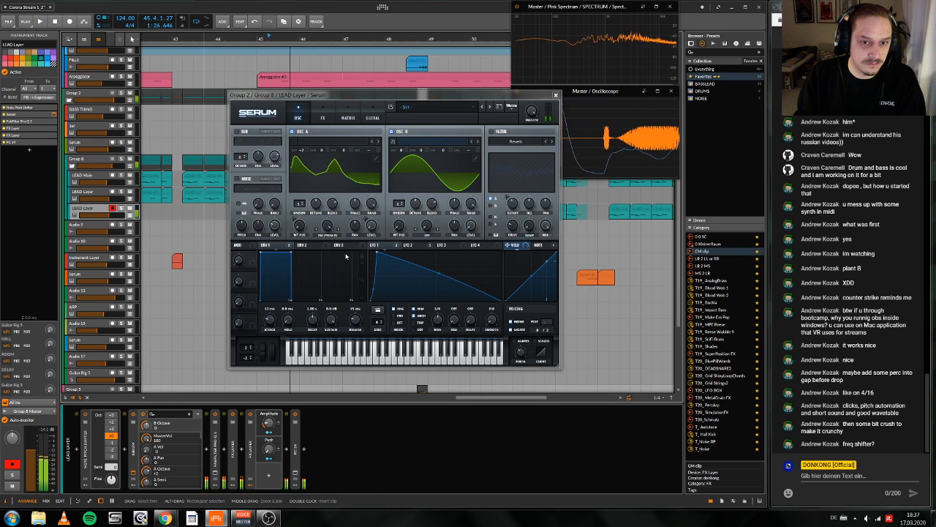
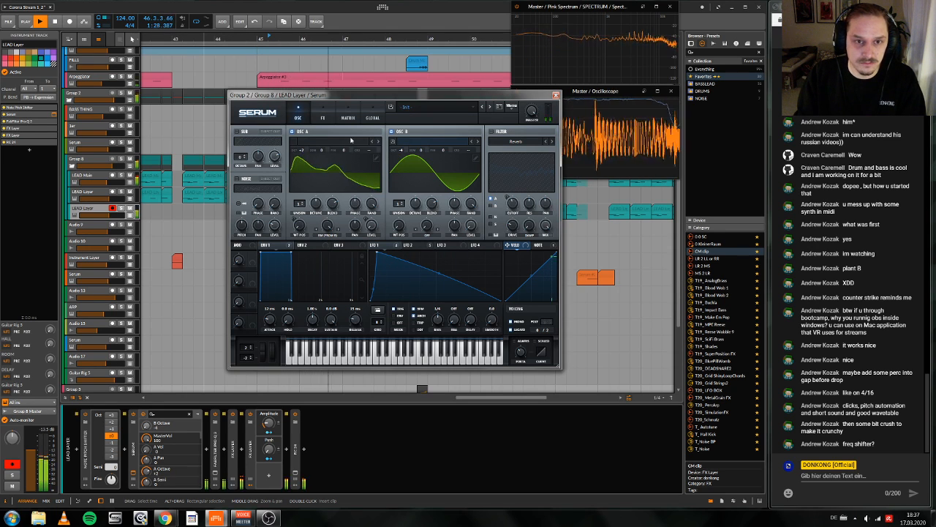
# Step: Inspect the effects and oscillator settings of the LEAD Layer's Serum and its device chain, and close the Serum window
pyautogui.click(323, 117)
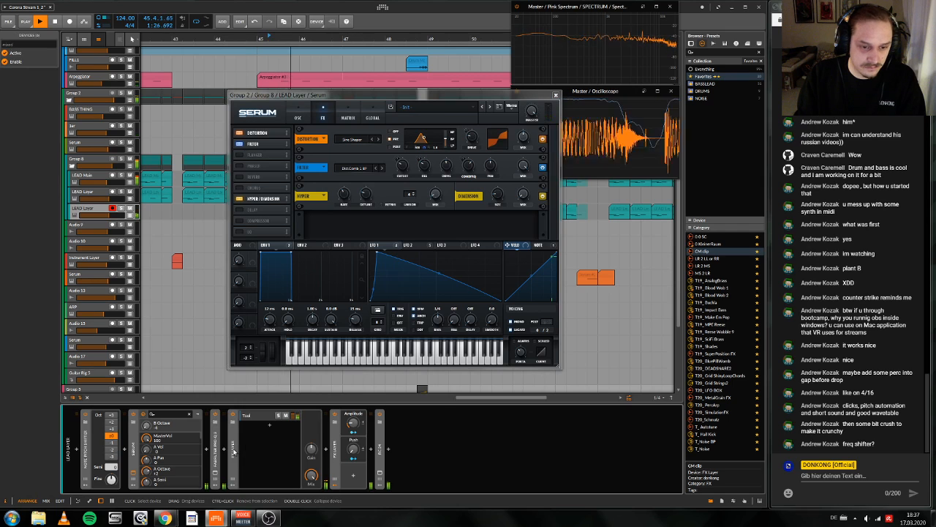
pyautogui.click(234, 471)
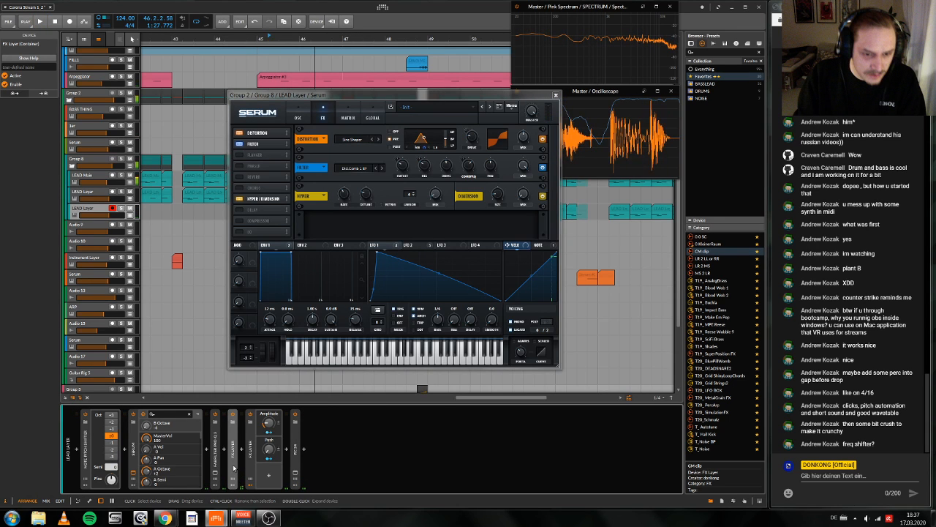
pyautogui.press('space')
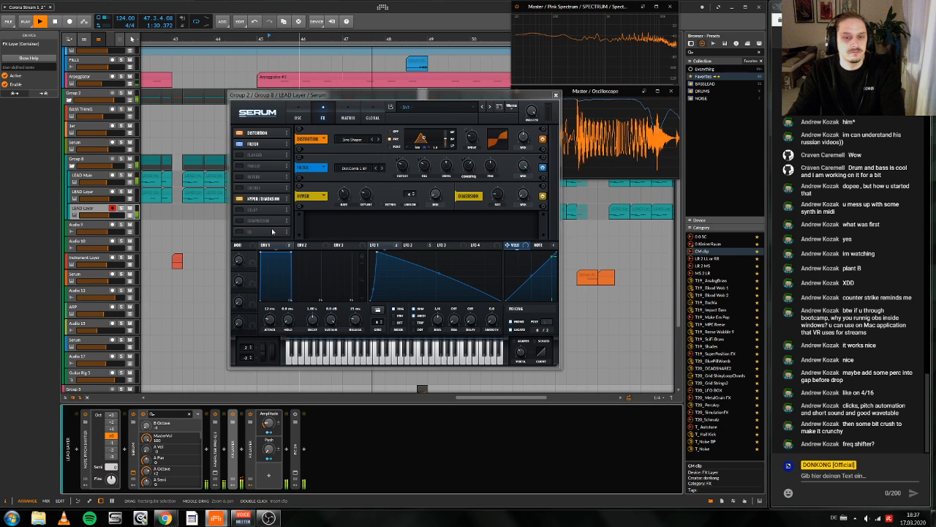
pyautogui.click(297, 116)
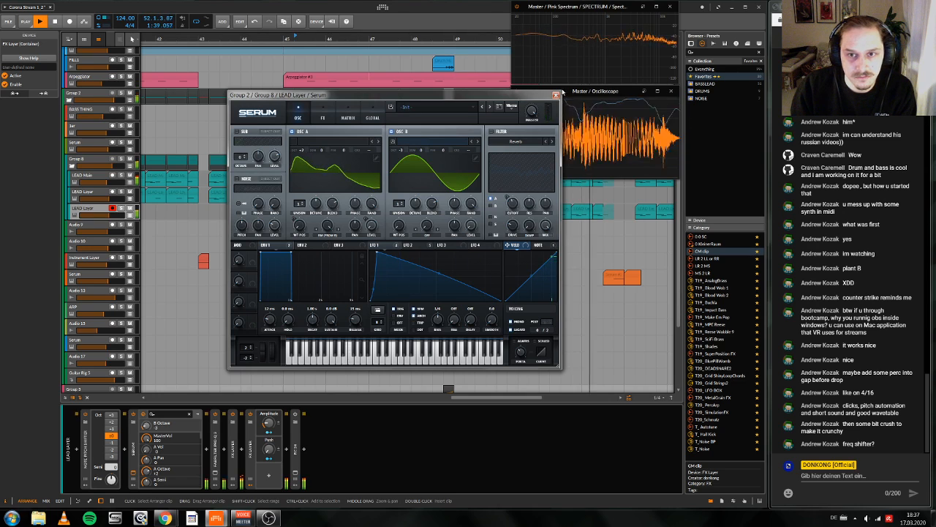
pyautogui.click(556, 95)
# Step: Play the arrangement from bar 45 through to bar 53 to review the lead section
pyautogui.moveTo(451, 36); pyautogui.dragTo(425, 16)
pyautogui.press('space')
pyautogui.click(400, 37)
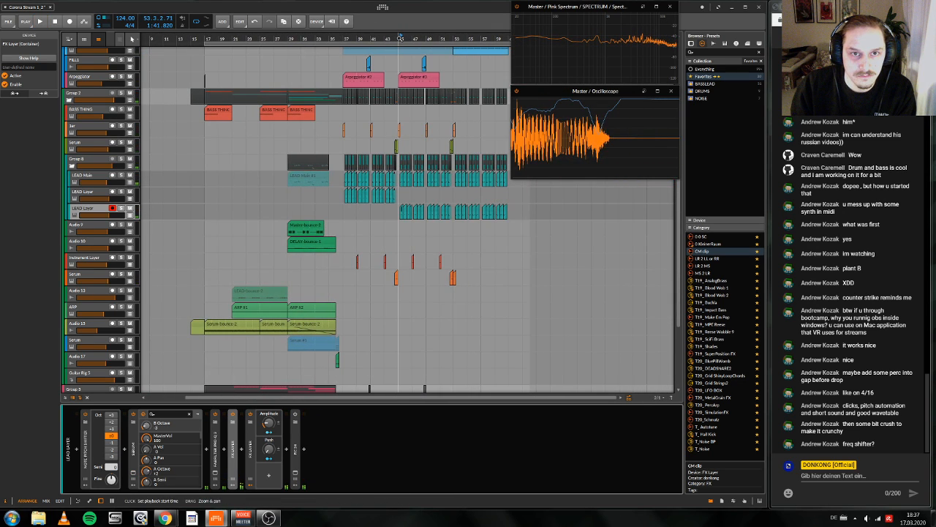
pyautogui.moveTo(400, 37); pyautogui.dragTo(331, 43)
pyautogui.press('space')
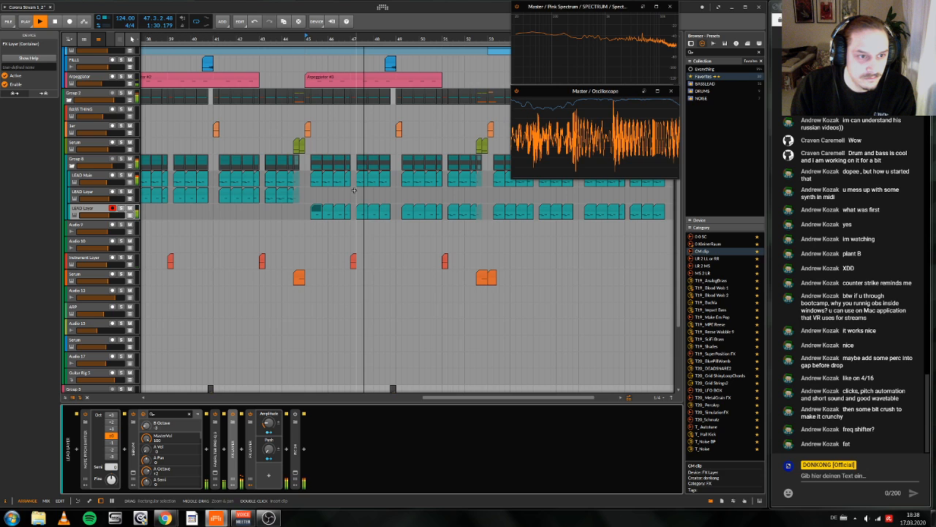
pyautogui.scroll(-2, 354, 190)
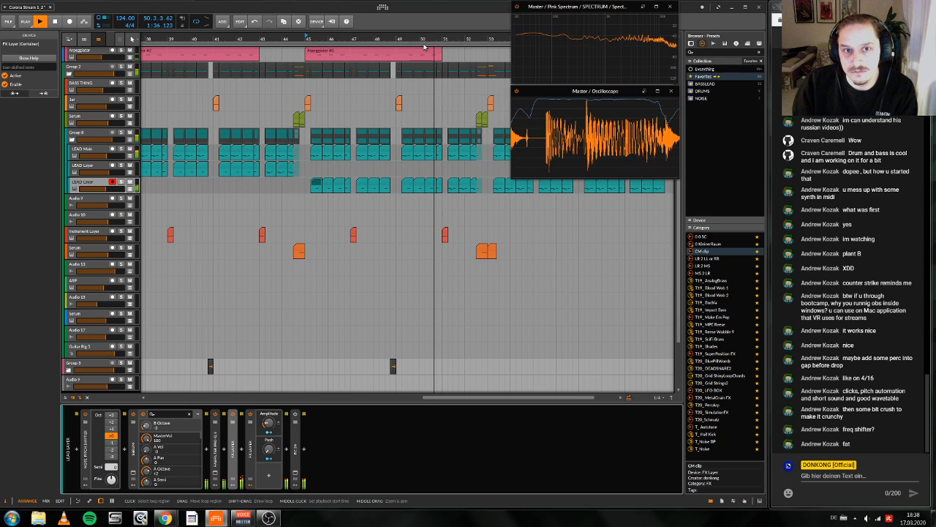
pyautogui.moveTo(426, 39); pyautogui.dragTo(425, 36)
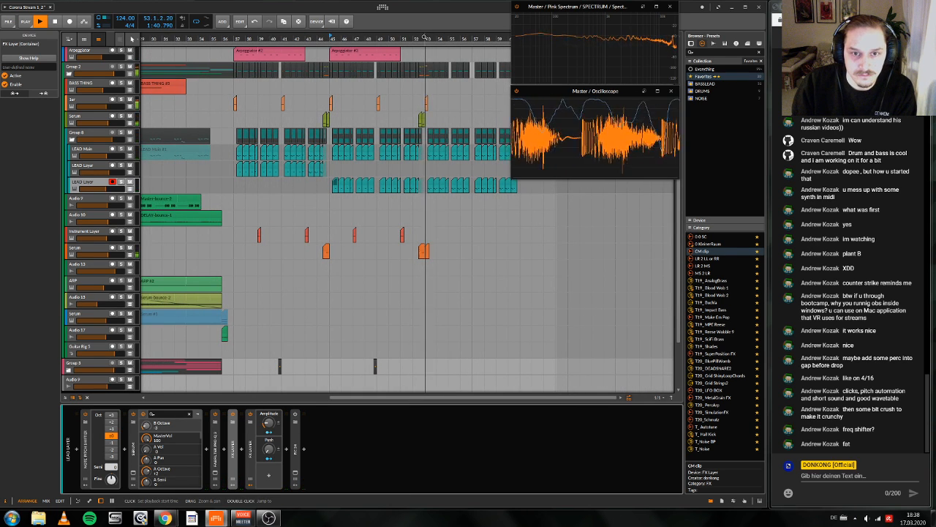
pyautogui.press('space')
# Step: Mute the lower LEAD Layer track's clips from bar 53 onward and play that section
pyautogui.moveTo(425, 36); pyautogui.dragTo(292, 88)
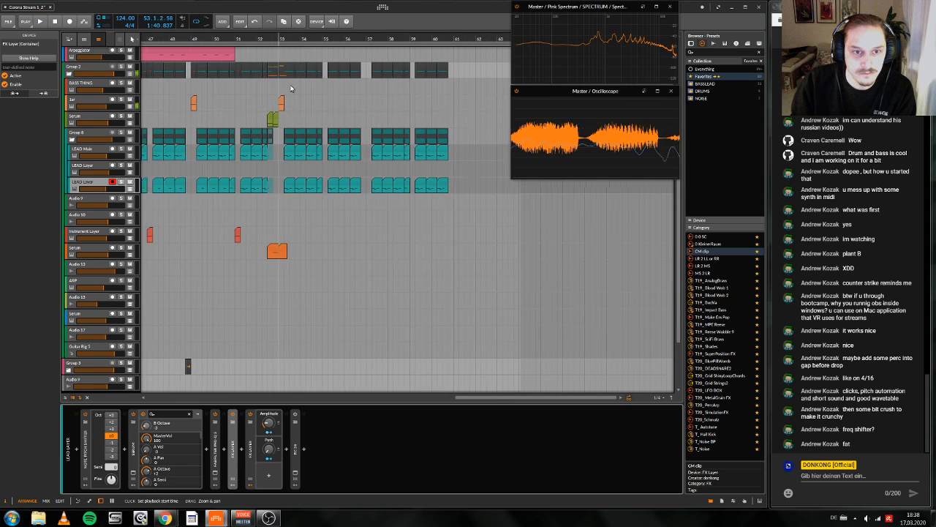
pyautogui.press('space')
pyautogui.click(452, 183)
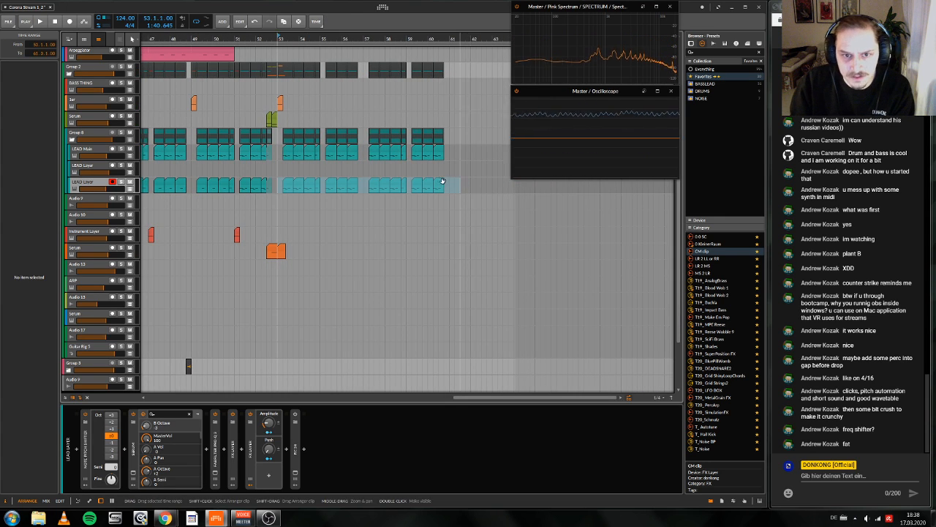
pyautogui.moveTo(474, 182); pyautogui.dragTo(236, 182)
pyautogui.hotkey('alt', 'm')
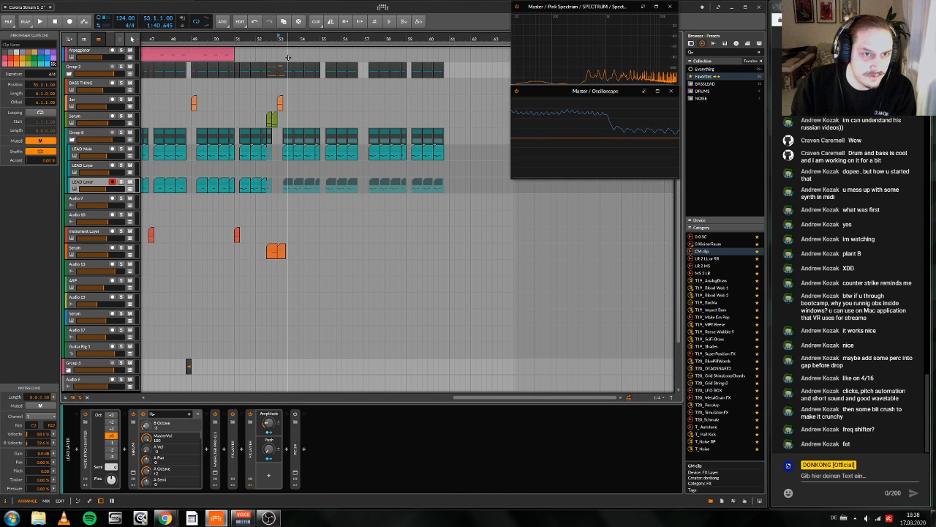
pyautogui.press('space')
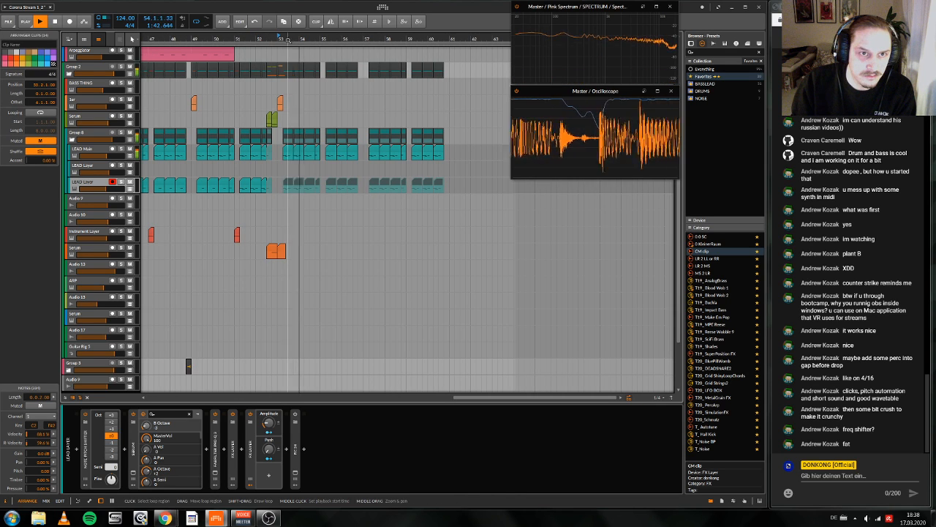
pyautogui.moveTo(288, 38); pyautogui.dragTo(364, 36)
pyautogui.scroll(5, 331, 183)
pyautogui.press('space')
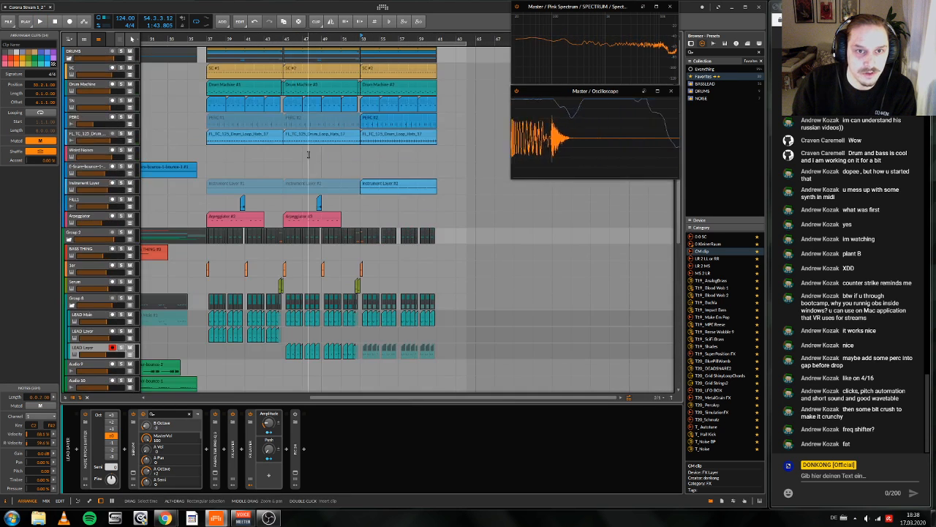
# Step: Try unmuting the Instrument Layer clip that starts at bar 45
pyautogui.click(332, 183)
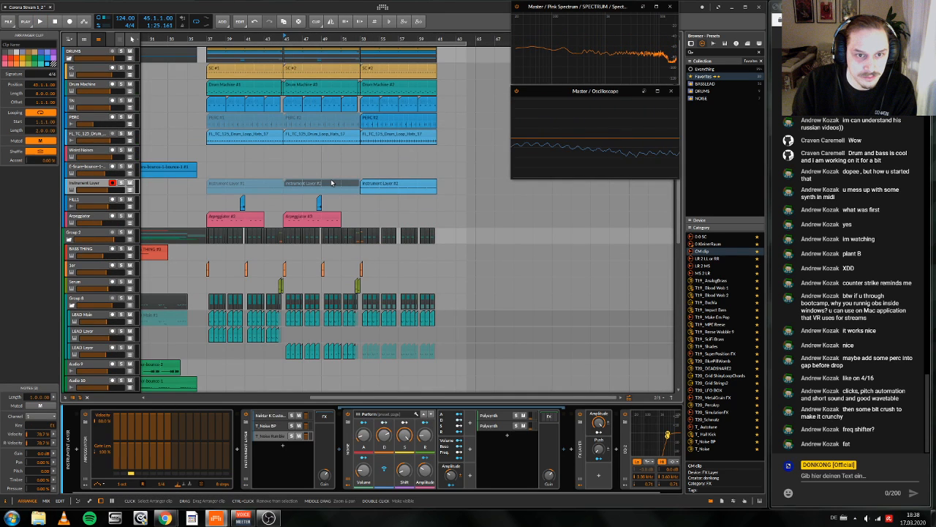
pyautogui.hotkey('alt', 'm')
pyautogui.hscroll(-1, 332, 183)
# Step: Extend the last drum loop hats clip and the last PERC clip back so both start at bar 45
pyautogui.moveTo(388, 135); pyautogui.dragTo(310, 135)
pyautogui.moveTo(388, 118); pyautogui.dragTo(372, 118)
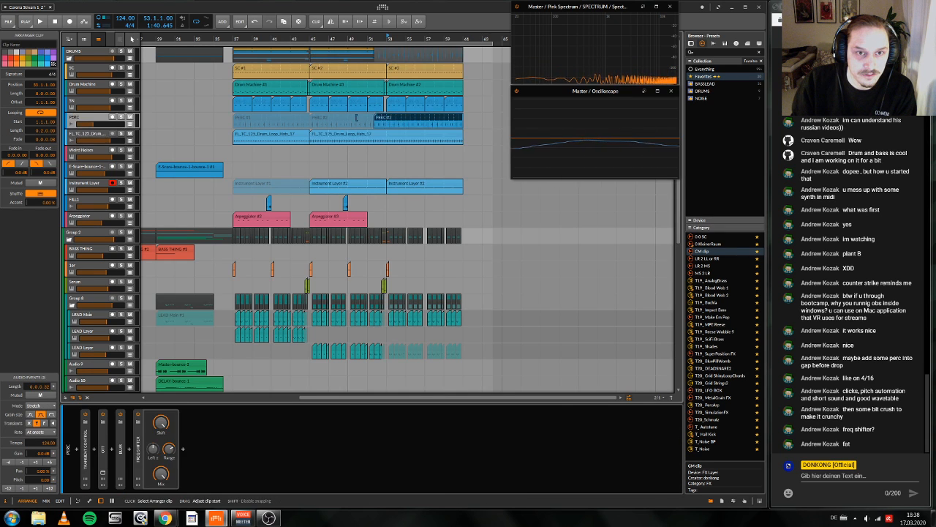
pyautogui.moveTo(373, 118); pyautogui.dragTo(311, 118)
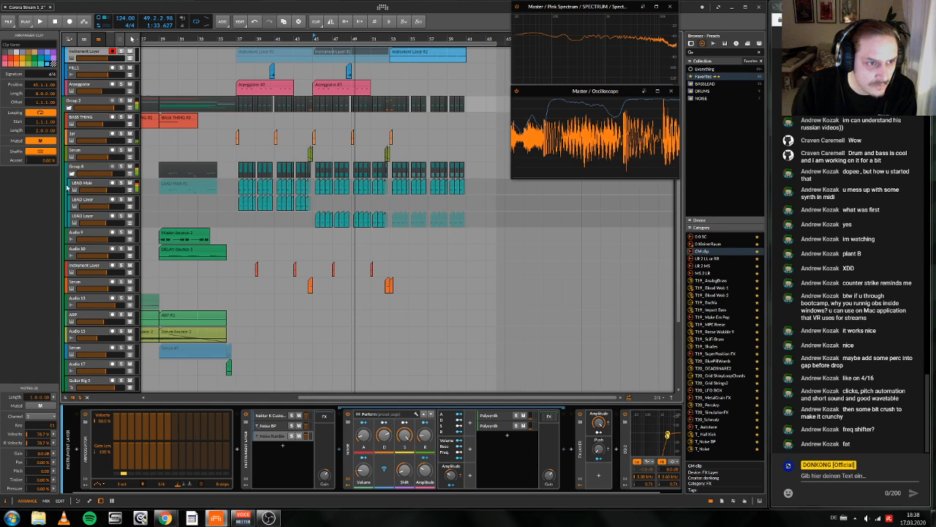
# Step: Duplicate the LEAD Main track, deleting the original's clips from bar 53 onward and the copy's clips before bar 53
pyautogui.click(70, 188)
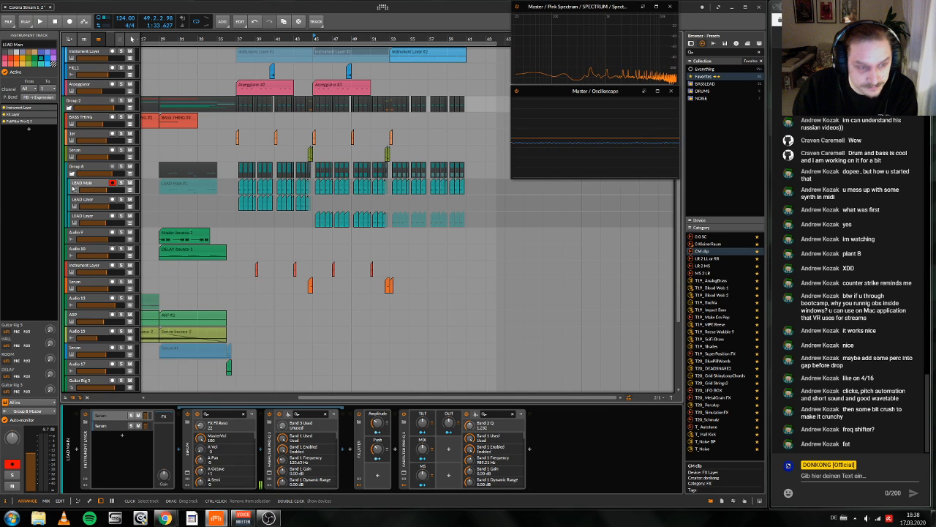
pyautogui.hotkey('ctrl', 'd')
pyautogui.click(219, 198)
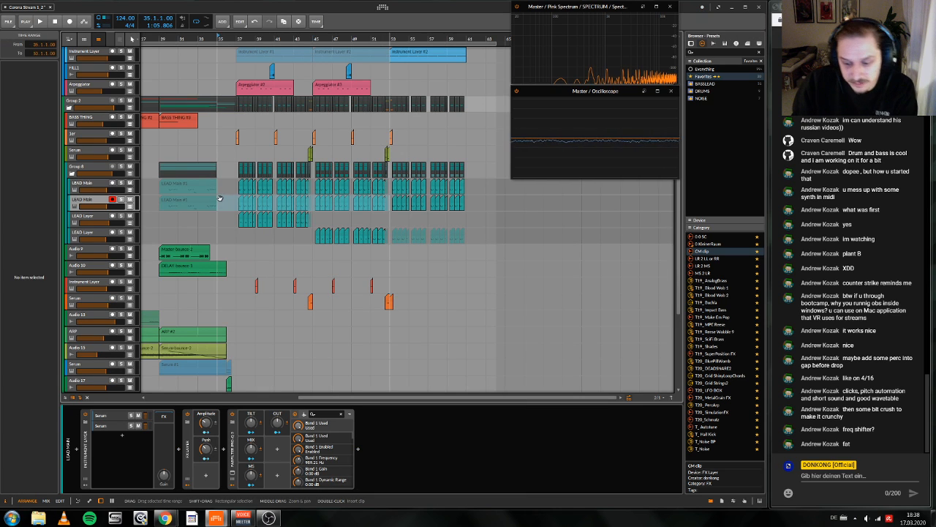
pyautogui.press('Delete')
pyautogui.hscroll(1, 454, 186)
pyautogui.moveTo(441, 184); pyautogui.dragTo(491, 199)
pyautogui.press('Delete')
pyautogui.hscroll(-4, 333, 198)
pyautogui.press('Delete')
# Step: Play the arrangement from bar 53 to hear the duplicated LEAD Main track
pyautogui.scroll(1, 482, 198)
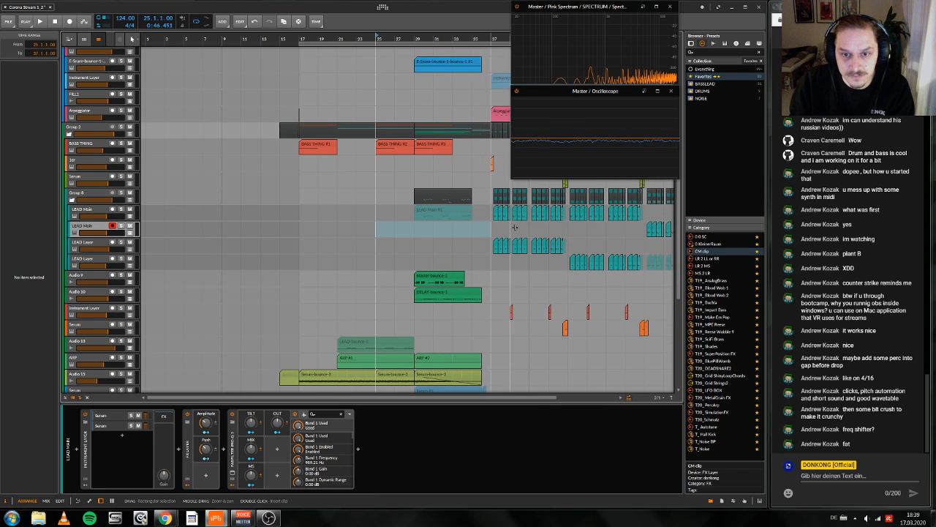
pyautogui.hscroll(4, 515, 227)
pyautogui.scroll(1, 273, 60)
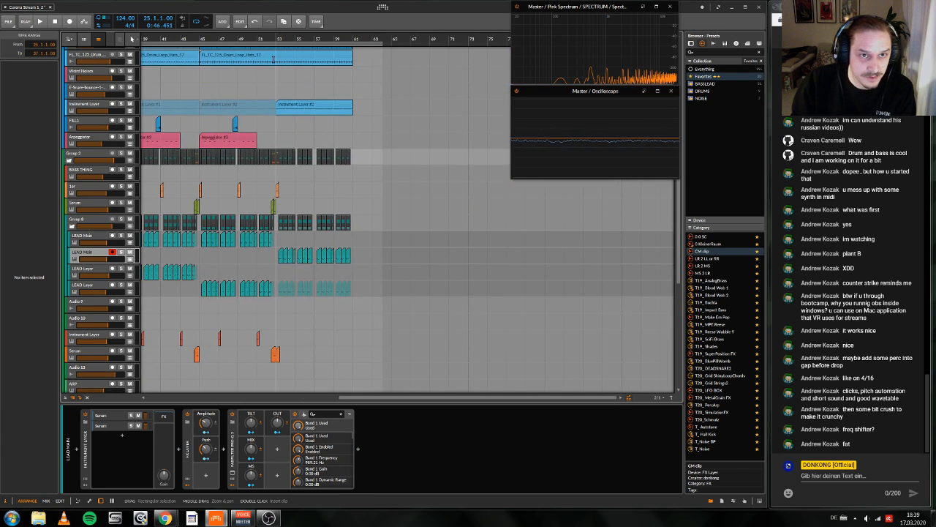
pyautogui.hscroll(-2, 272, 60)
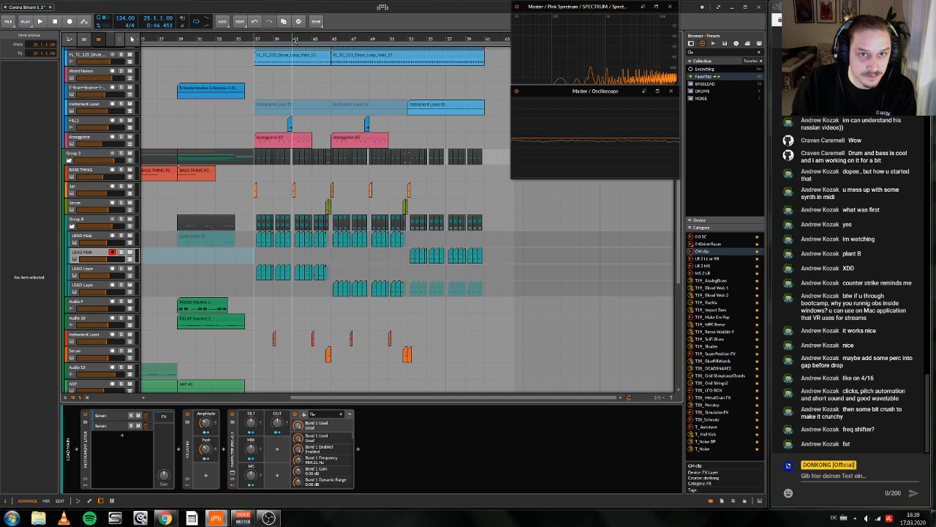
pyautogui.scroll(1, 294, 44)
pyautogui.press('space')
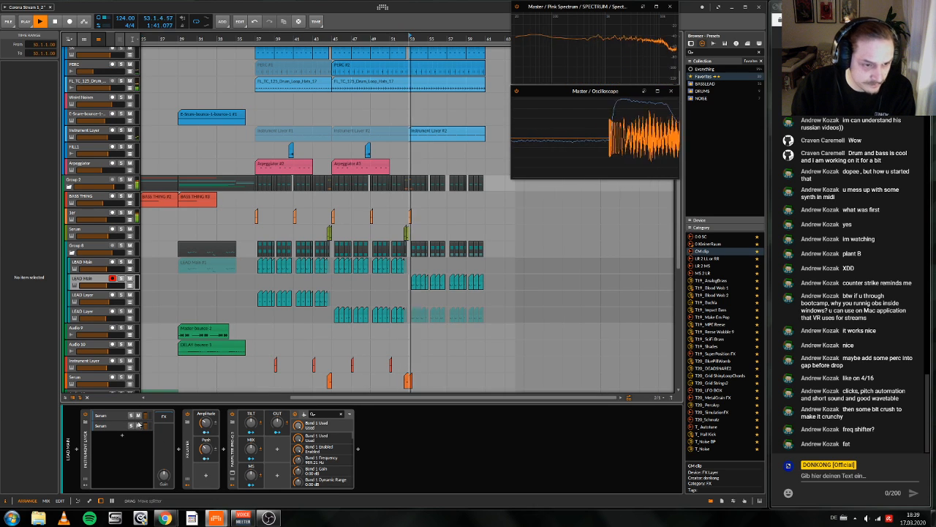
pyautogui.press('space')
# Step: Deactivate the FX Layer and FabFilter Pro-Q 3 on the duplicated LEAD Main track
pyautogui.click(188, 452)
pyautogui.hotkey('ctrl', 'a')
pyautogui.hotkey('alt', 'a')
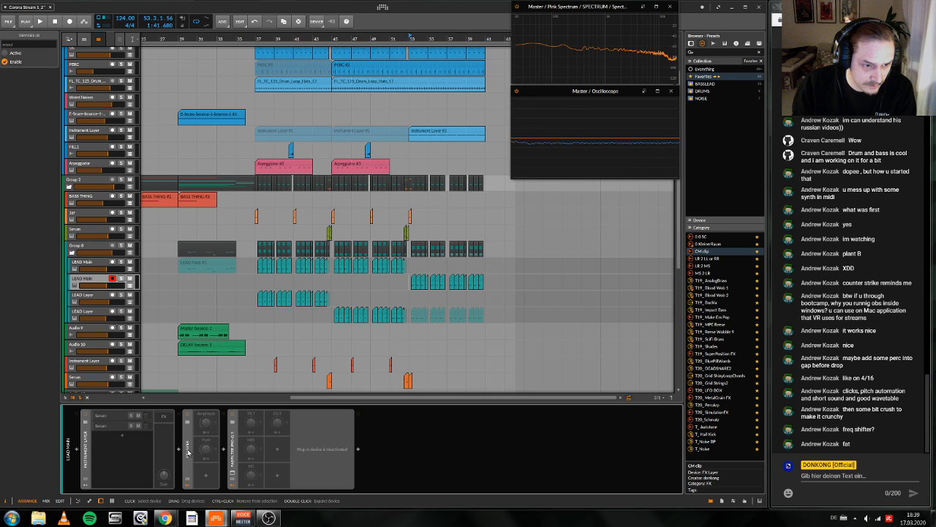
pyautogui.hotkey('ctrl', 'z')
pyautogui.hotkey('ctrl', 'z')
# Step: Solo the second Serum layer in the duplicated track's Instrument Layer and open its Serum window during playback
pyautogui.click(131, 426)
pyautogui.press('space')
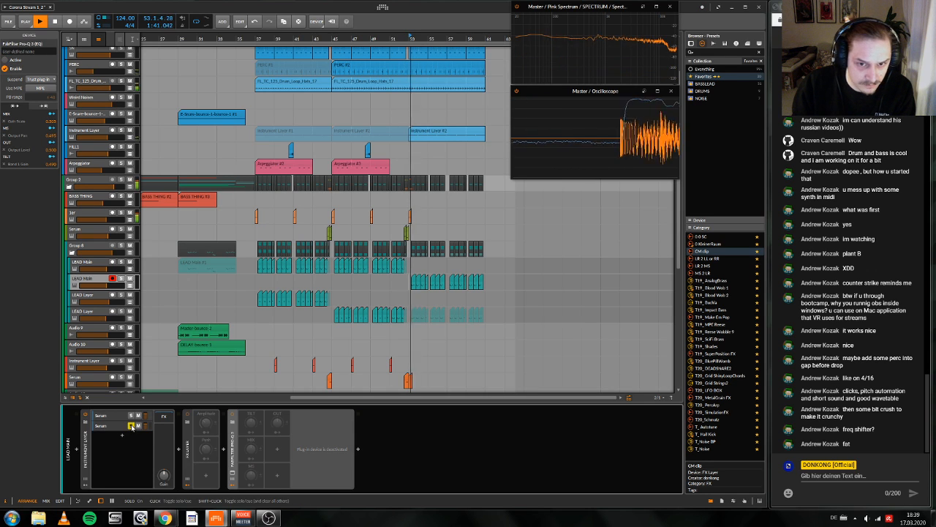
pyautogui.click(125, 427)
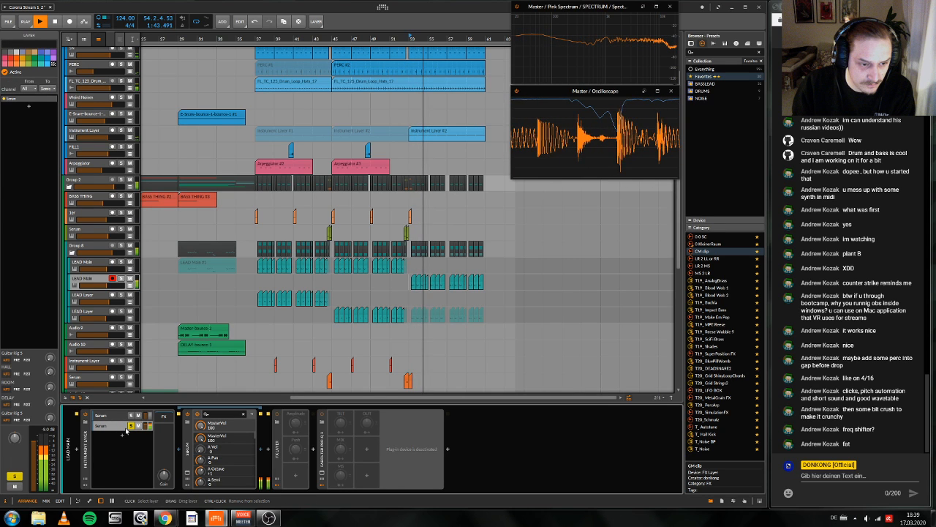
pyautogui.click(188, 472)
pyautogui.click(481, 244)
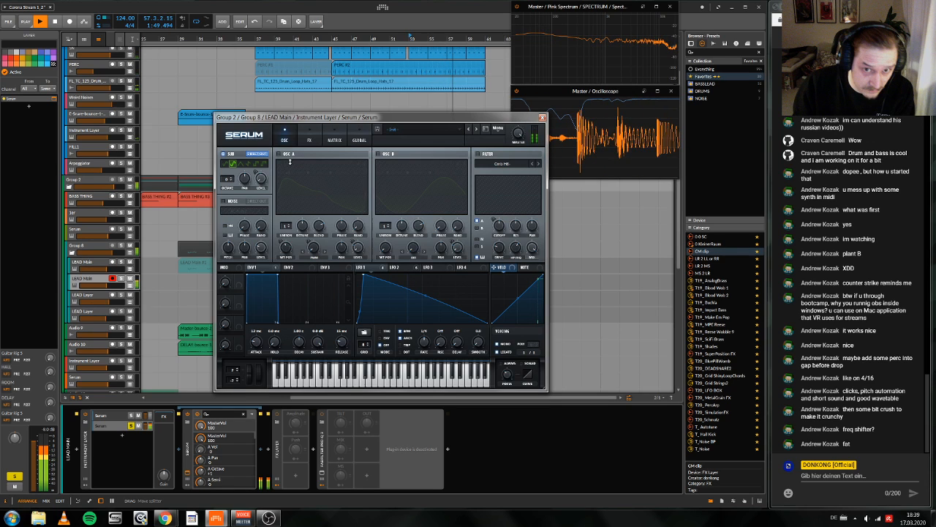
pyautogui.press('space')
# Step: Enable oscillator B and switch off the sub oscillator in Serum, and audition the sound
pyautogui.click(411, 268)
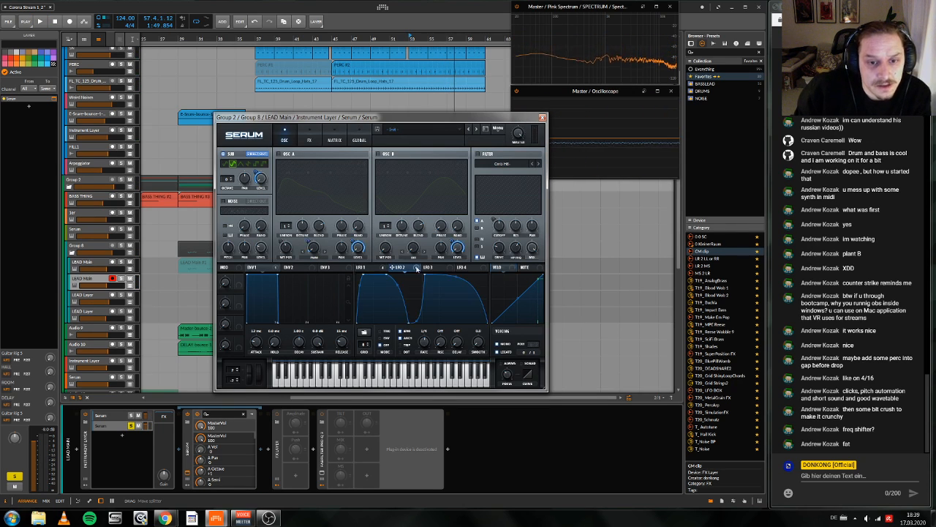
pyautogui.click(378, 155)
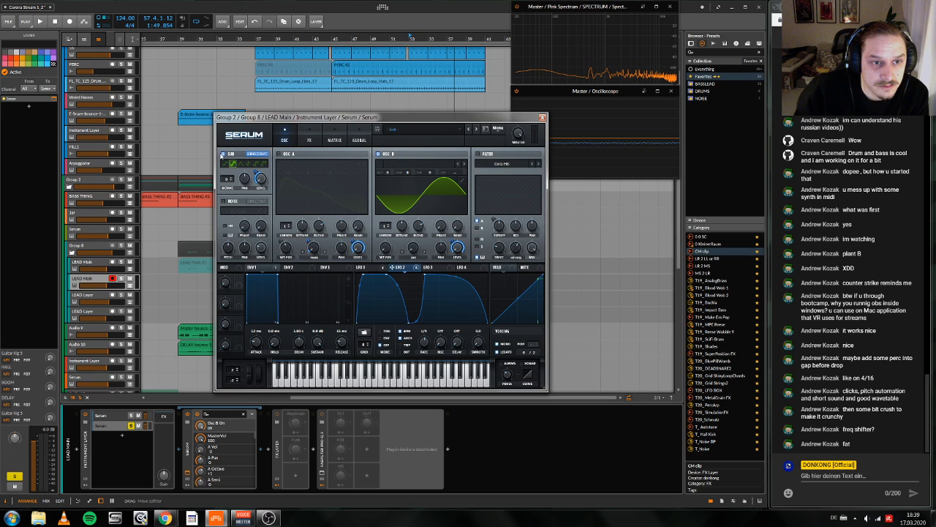
pyautogui.press('space')
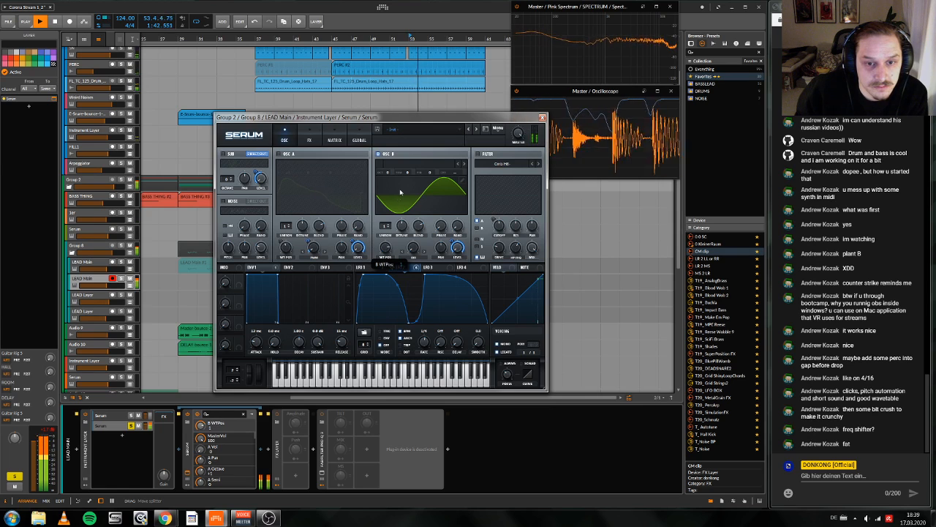
pyautogui.press('space')
# Step: Open the wavetable editor for oscillator B and add a second frame to the table
pyautogui.click(462, 181)
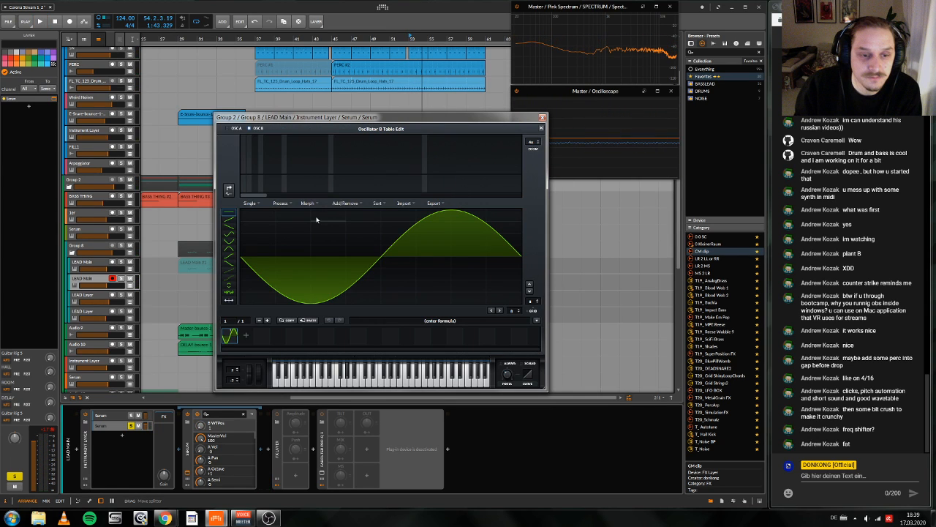
pyautogui.click(229, 190)
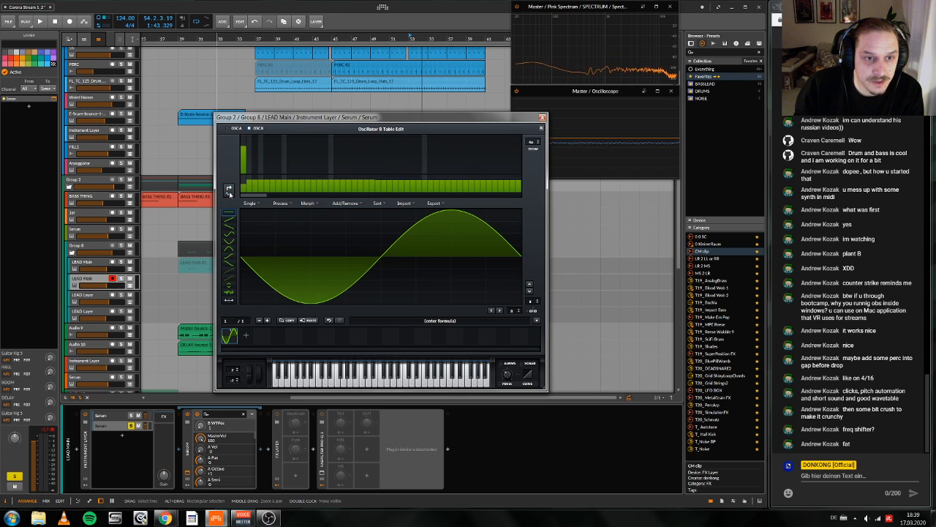
pyautogui.click(245, 335)
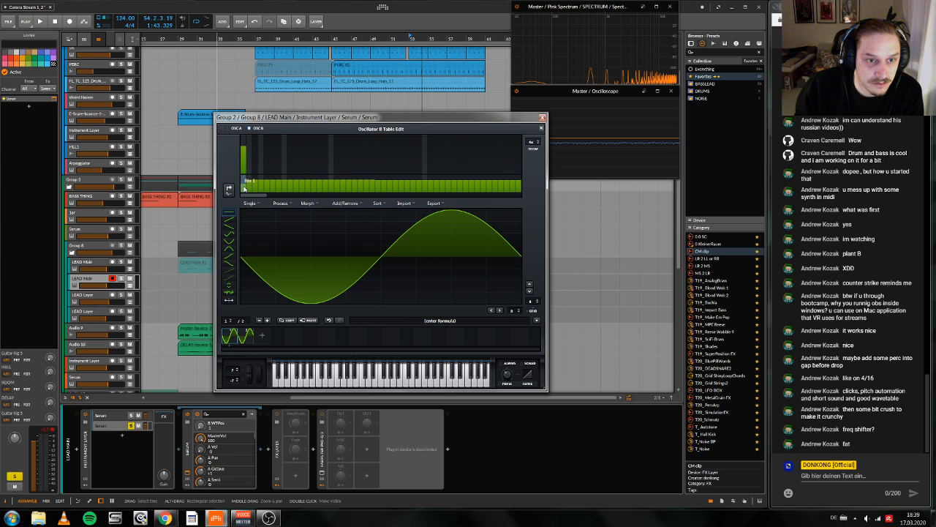
# Step: On frame 2, zero all harmonic phases and draw descending levels for the next three odd harmonics above the fundamental
pyautogui.moveTo(245, 189); pyautogui.dragTo(239, 236)
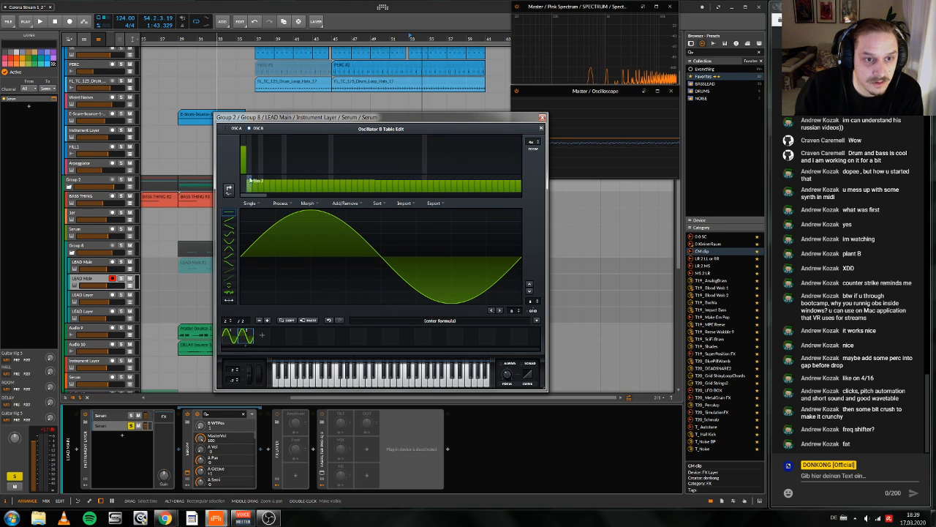
pyautogui.moveTo(249, 185)
pyautogui.mouseDown()
pyautogui.moveTo(498, 279)
pyautogui.moveTo(526, 274)
pyautogui.mouseUp()
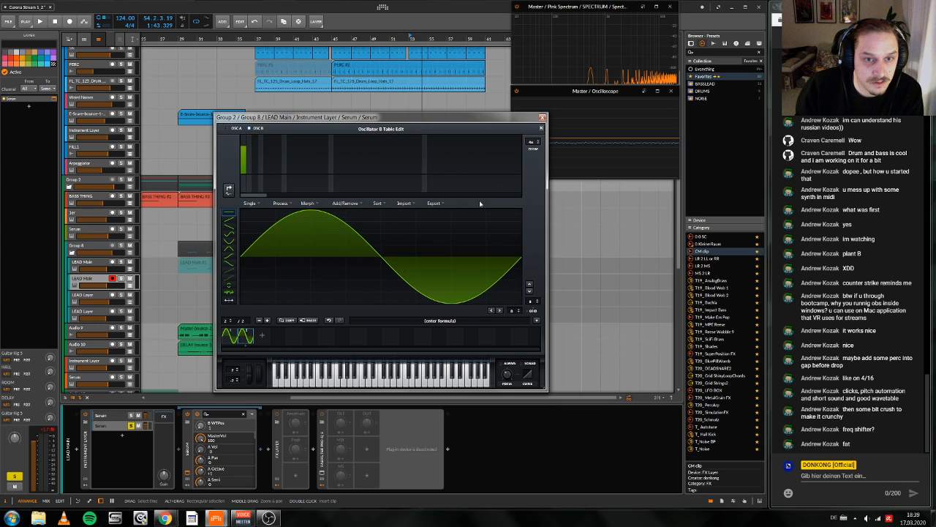
pyautogui.moveTo(254, 150)
pyautogui.mouseDown()
pyautogui.moveTo(278, 172)
pyautogui.moveTo(256, 156)
pyautogui.moveTo(249, 179)
pyautogui.moveTo(244, 151)
pyautogui.moveTo(270, 177)
pyautogui.mouseUp()
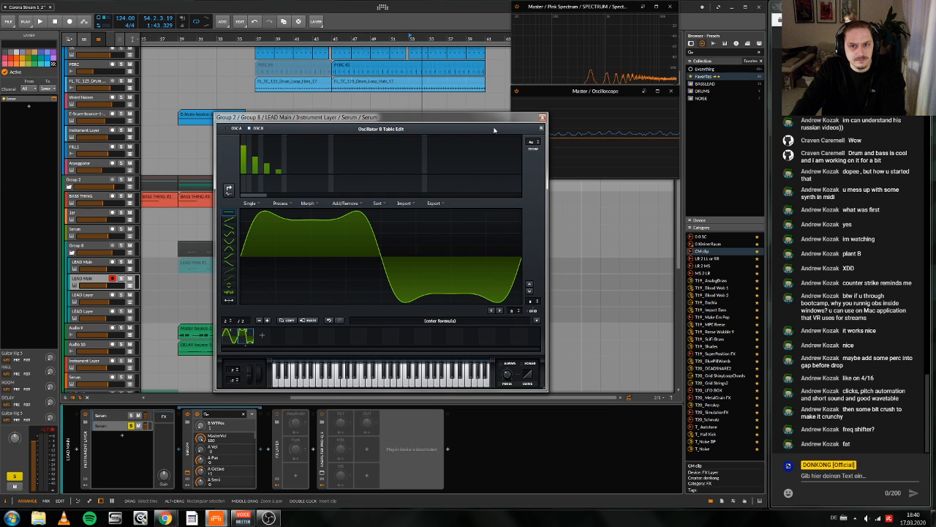
# Step: Morph between the two frames of oscillator B's table and sweep its wavetable position to audition the result
pyautogui.click(308, 202)
pyautogui.click(321, 222)
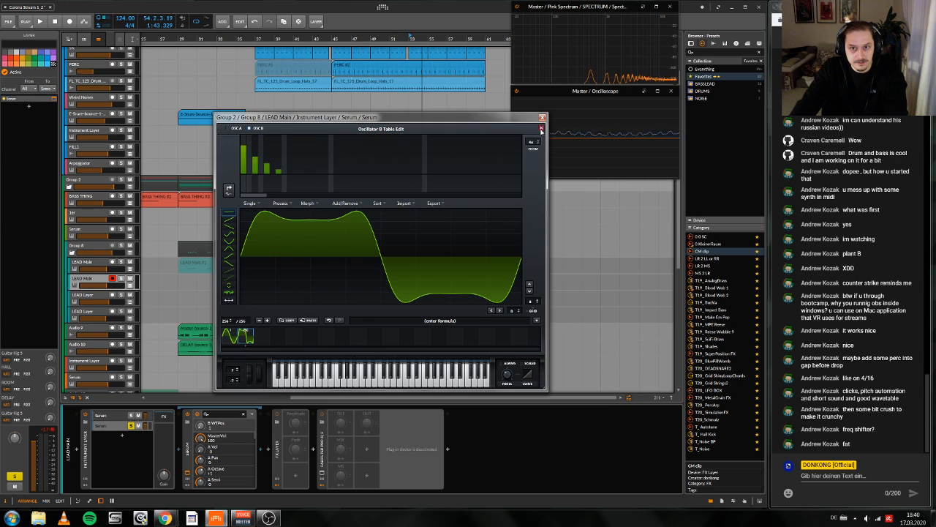
pyautogui.click(542, 130)
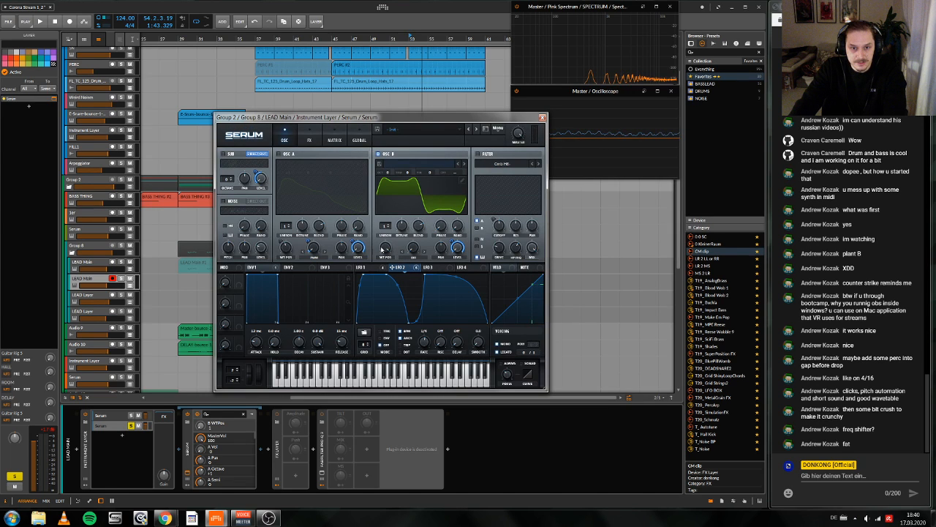
pyautogui.moveTo(383, 249); pyautogui.dragTo(399, 306)
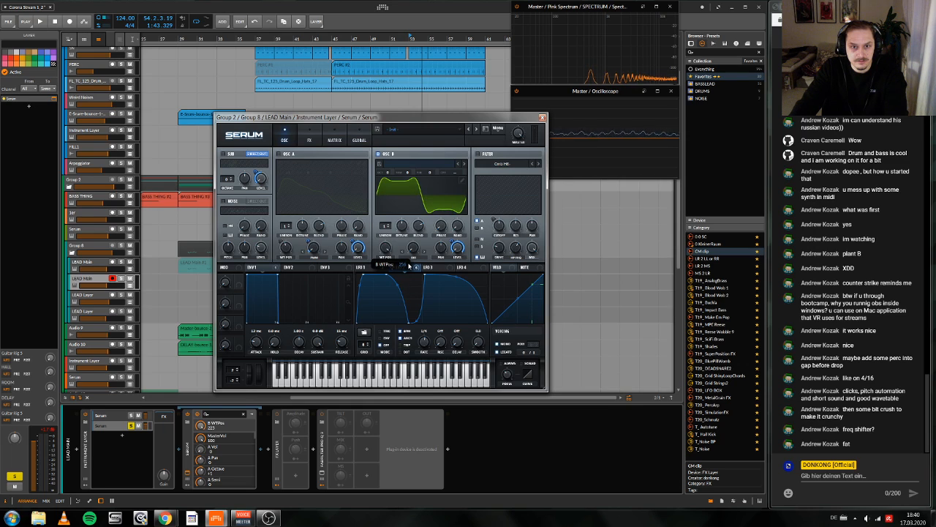
pyautogui.moveTo(409, 267); pyautogui.dragTo(405, 311)
pyautogui.moveTo(400, 266); pyautogui.dragTo(420, 246)
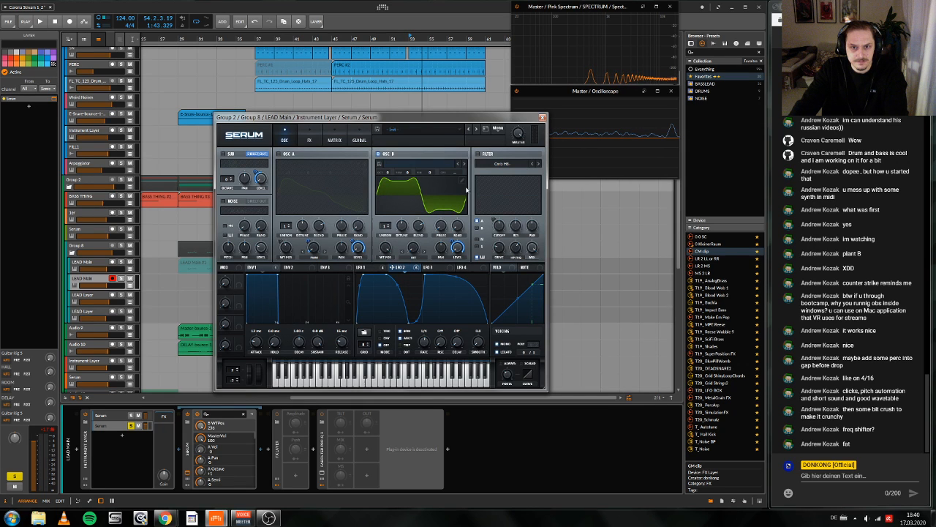
# Step: Reopen oscillator B's table editor, fine-tune the levels of the third and fifth harmonics on the last frame, and close the editor
pyautogui.click(463, 178)
pyautogui.moveTo(257, 160); pyautogui.dragTo(270, 172)
pyautogui.click(266, 171)
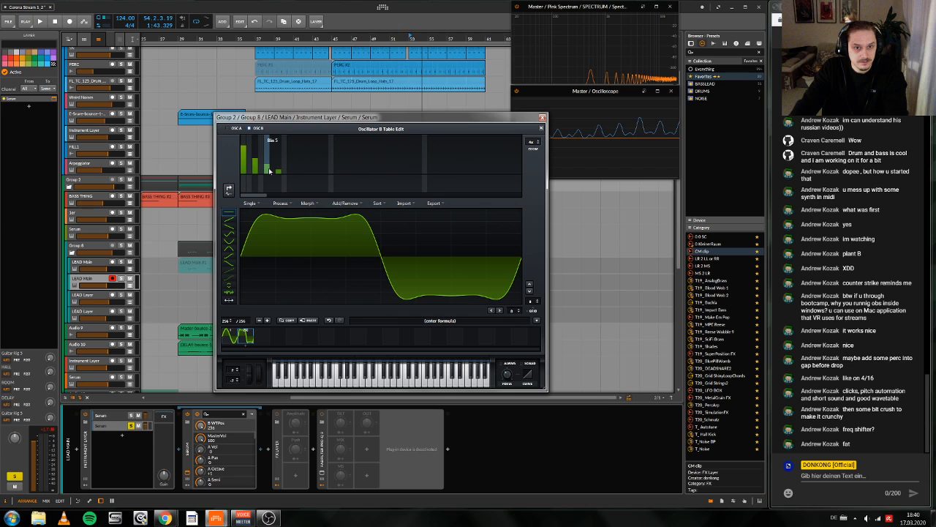
pyautogui.click(255, 161)
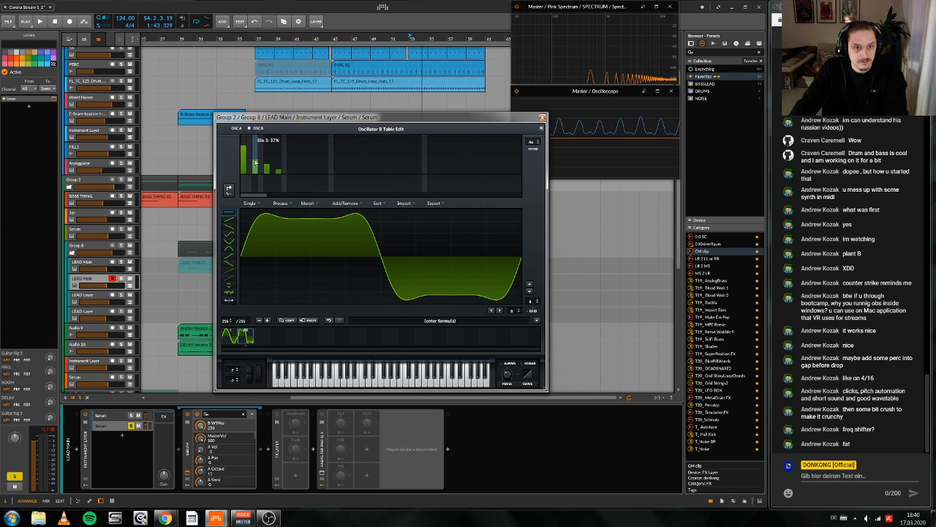
pyautogui.click(255, 162)
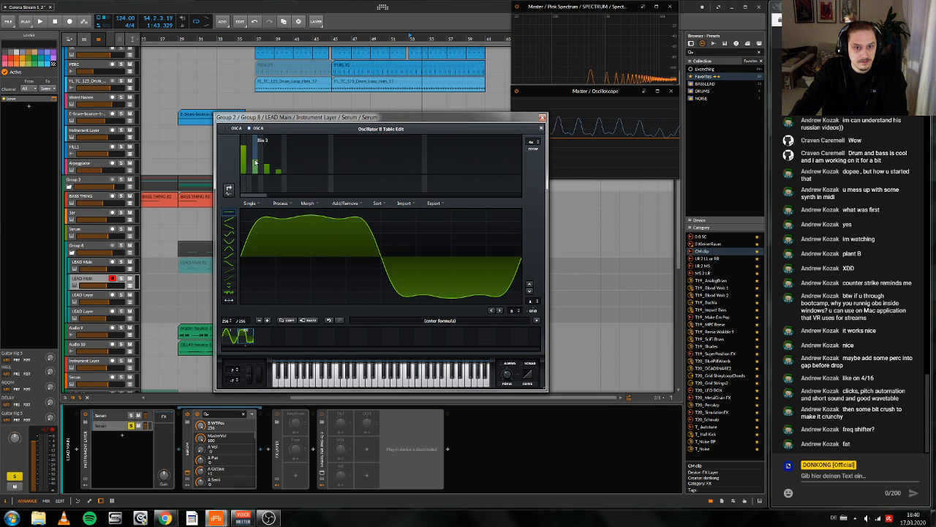
pyautogui.click(306, 207)
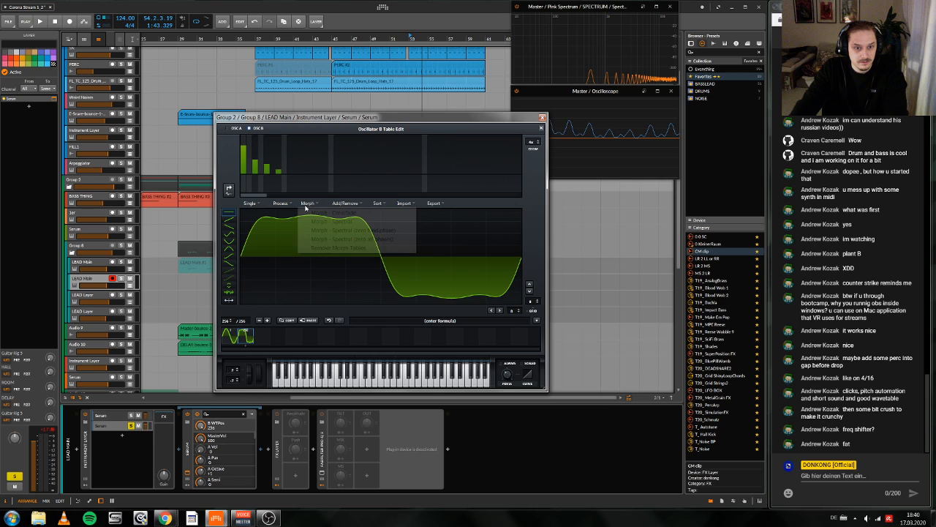
pyautogui.click(541, 128)
# Step: Sweep oscillator B's wavetable position from the first frame during playback and set it to about 170
pyautogui.moveTo(388, 249); pyautogui.dragTo(394, 310)
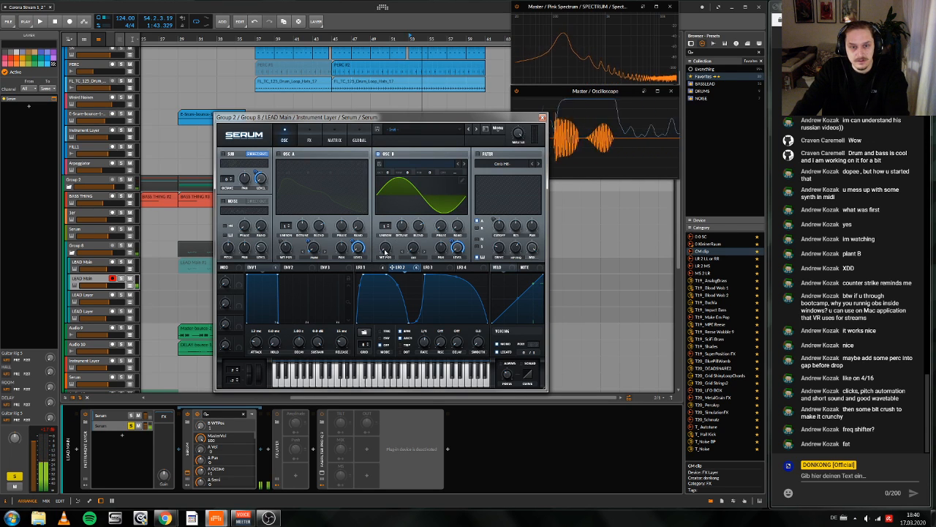
pyautogui.rightClick(384, 251)
pyautogui.press('space')
pyautogui.moveTo(385, 250); pyautogui.dragTo(403, 211)
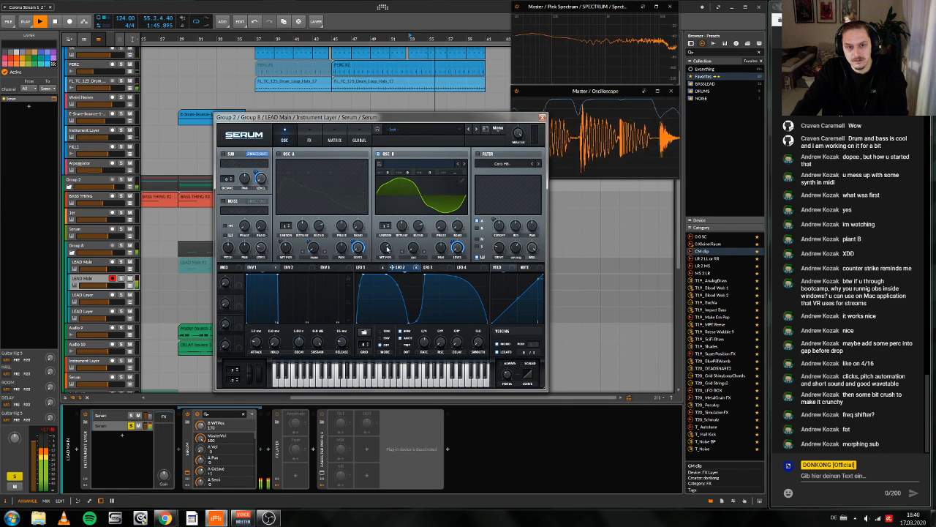
pyautogui.press('space')
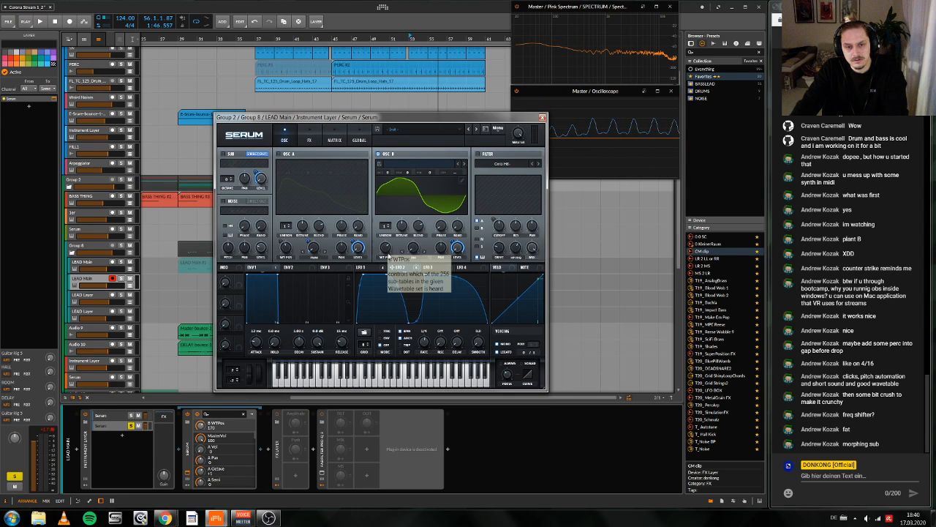
# Step: Play the drop and examine the shapes of LFO 3, LFO 2 and LFO 1 in Serum
pyautogui.press('space')
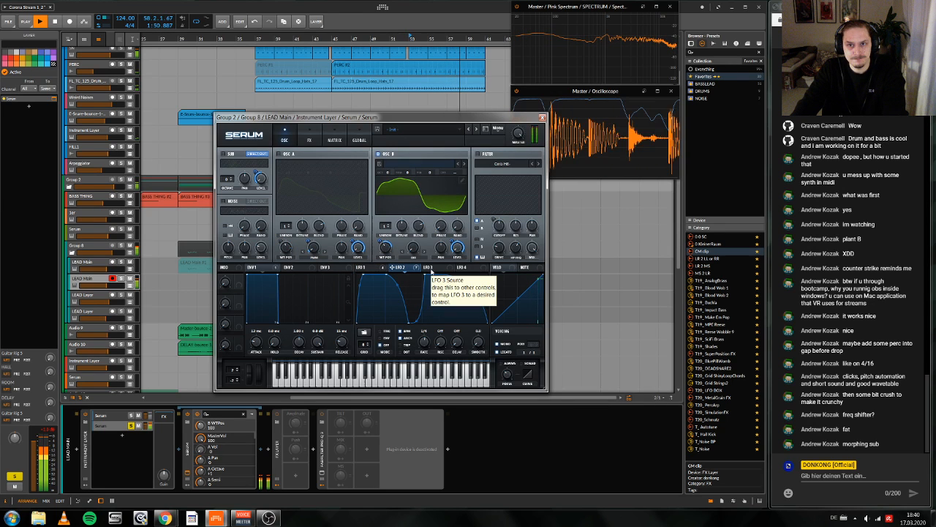
pyautogui.click(430, 268)
pyautogui.click(401, 268)
pyautogui.click(371, 270)
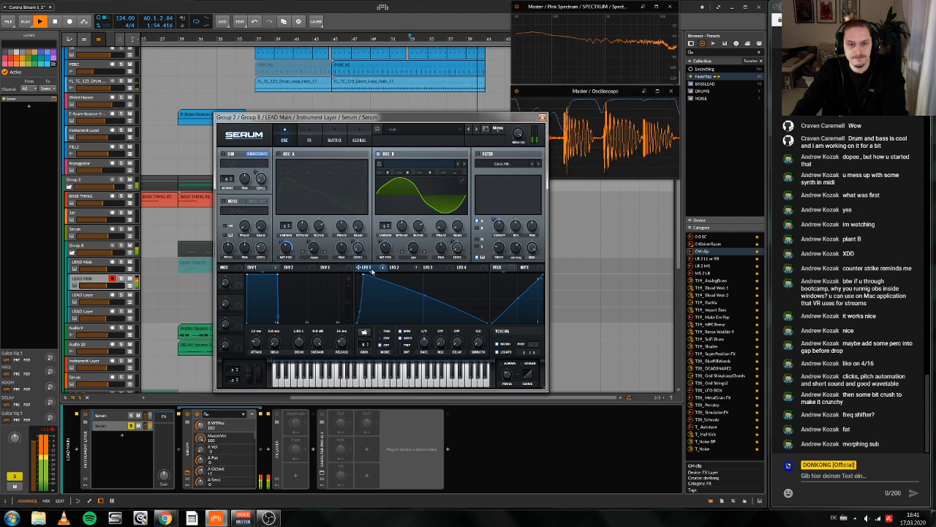
pyautogui.click(399, 268)
pyautogui.press('space')
# Step: Enable Distortion in Serum's effects, adjust its filter and mix during playback, and close the Serum window
pyautogui.click(308, 140)
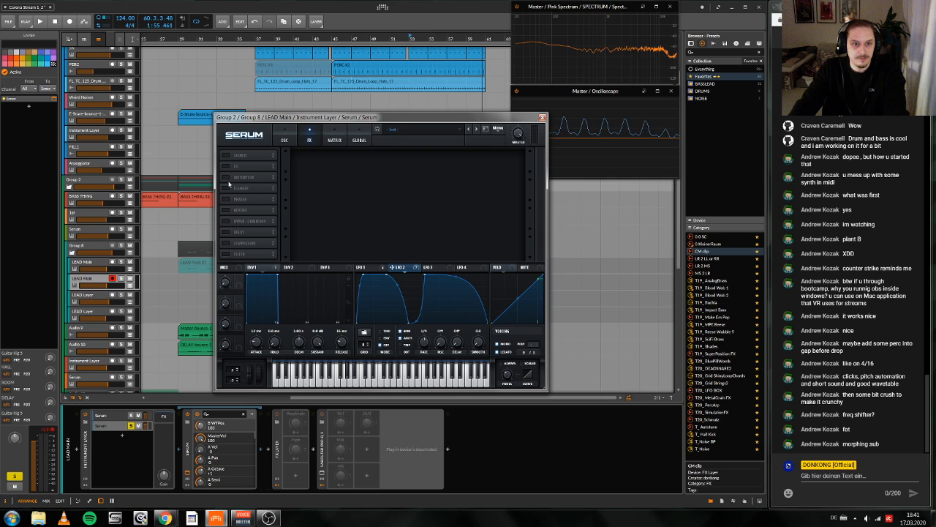
pyautogui.click(228, 178)
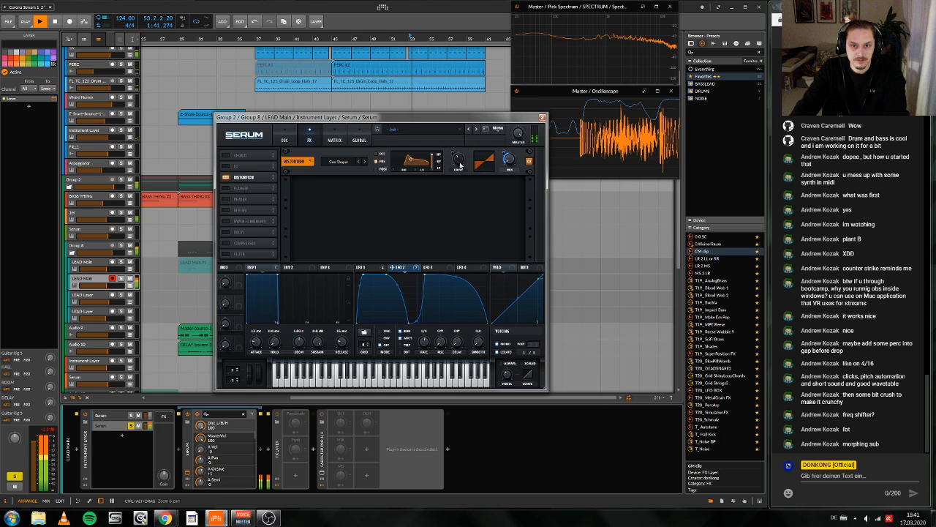
pyautogui.moveTo(410, 159); pyautogui.dragTo(414, 166)
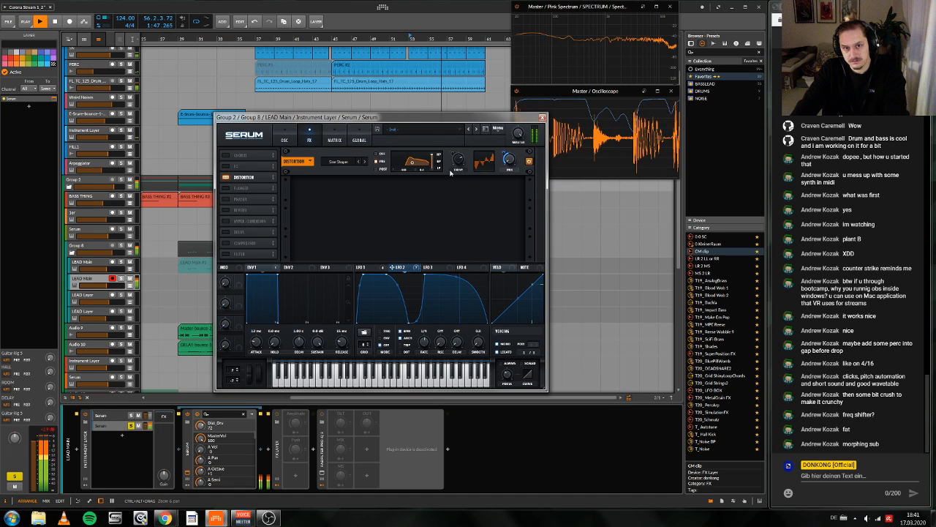
pyautogui.moveTo(507, 160); pyautogui.dragTo(507, 169)
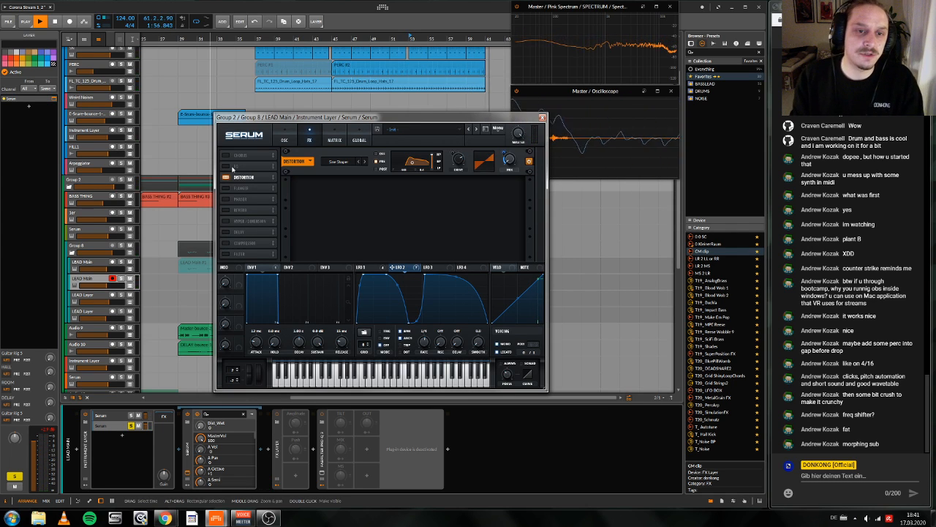
pyautogui.press('space')
pyautogui.click(542, 118)
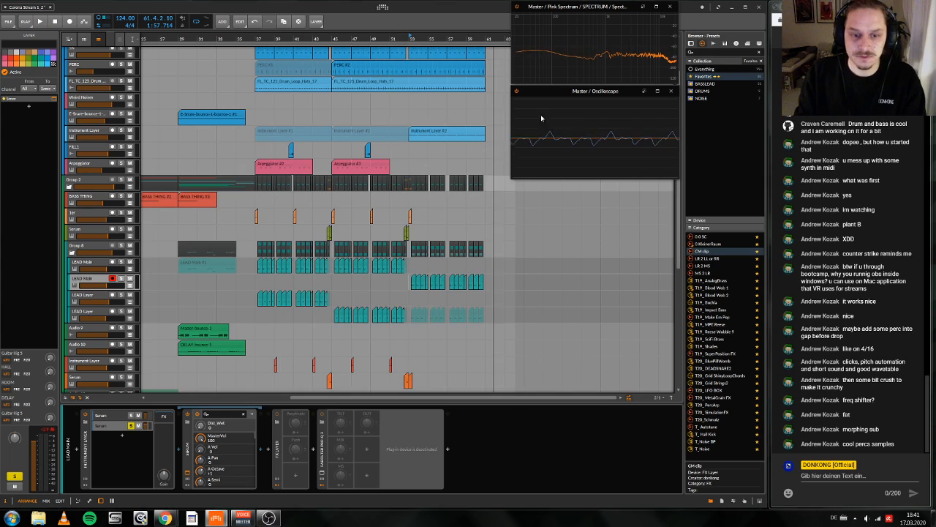
# Step: Insert Multiband FX-2 after the soloed Serum and add Ozone Imager to its high band
pyautogui.click(268, 448)
pyautogui.write('mul')
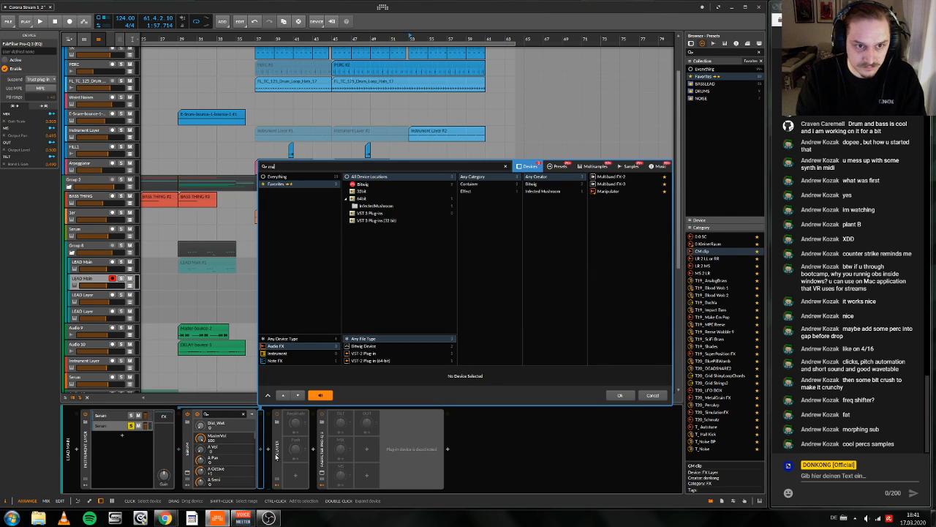
pyautogui.press('Return')
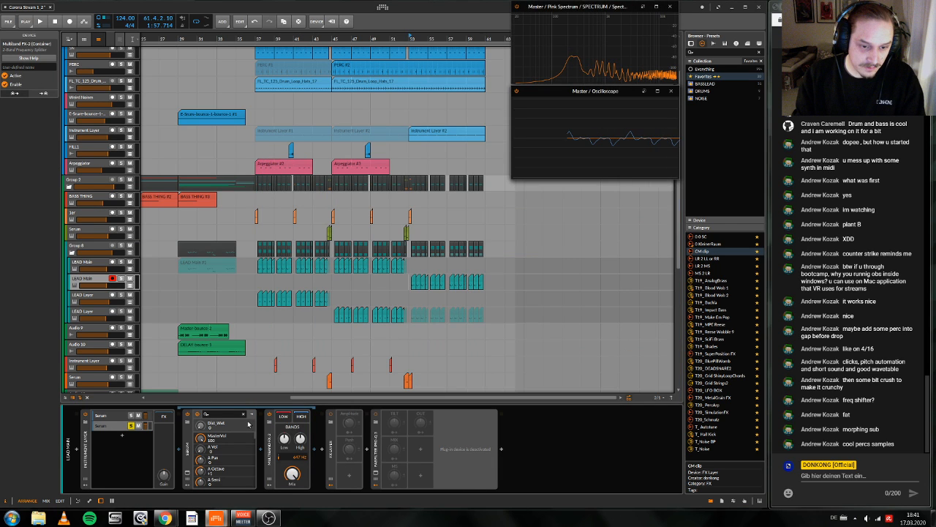
pyautogui.click(315, 451)
pyautogui.write('ima')
pyautogui.press('Down')
pyautogui.press('Return')
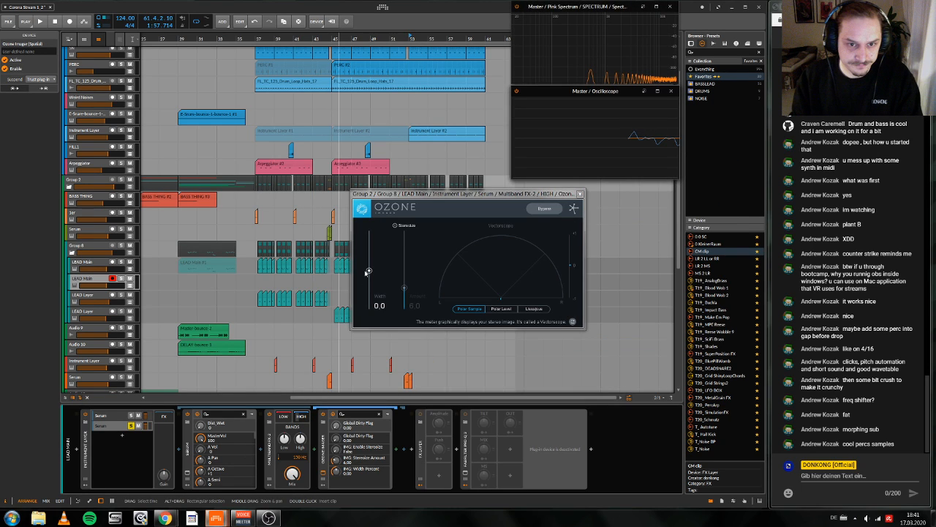
# Step: Set Ozone Imager's width to 63.2 and Stereoize amount to 2.5 while playing from bar 53, and close its window
pyautogui.moveTo(368, 272); pyautogui.dragTo(369, 227)
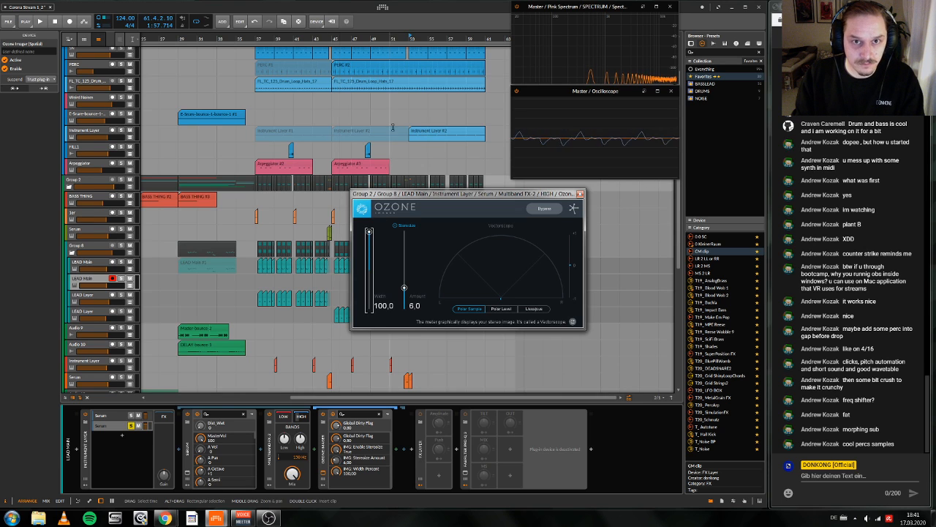
pyautogui.click(410, 37)
pyautogui.scroll(1, 394, 264)
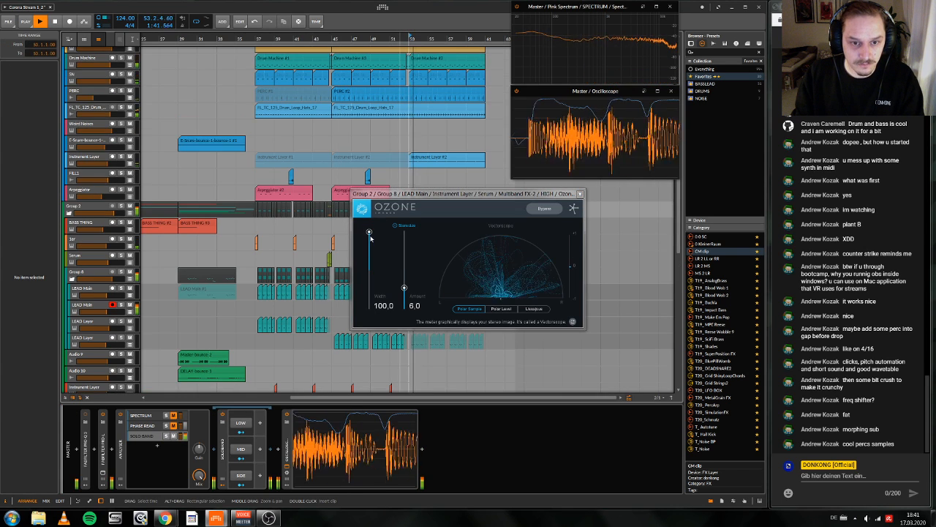
pyautogui.moveTo(370, 235); pyautogui.dragTo(368, 242)
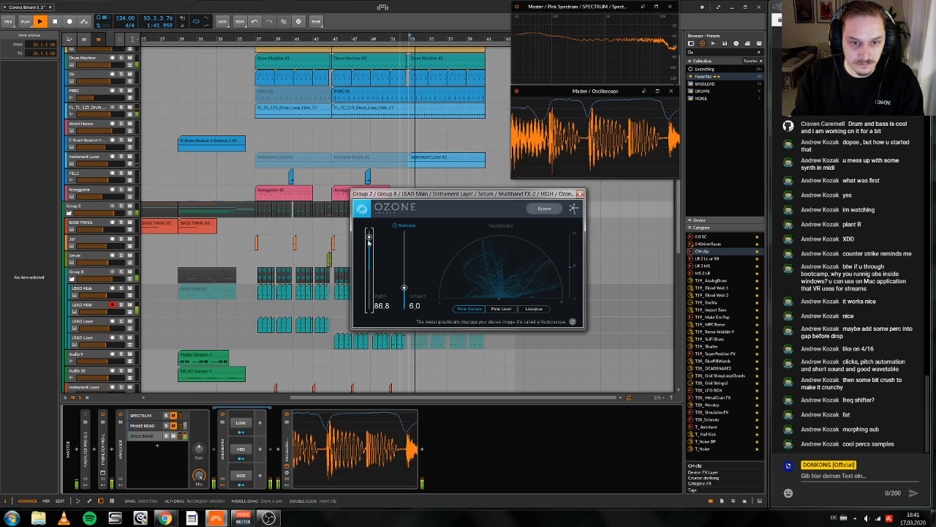
pyautogui.moveTo(404, 287); pyautogui.dragTo(404, 303)
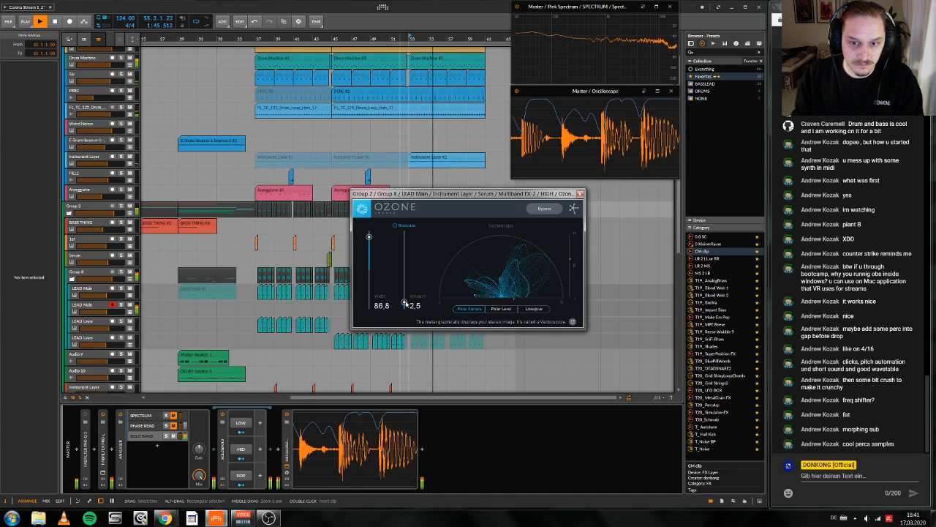
pyautogui.moveTo(369, 236); pyautogui.dragTo(370, 248)
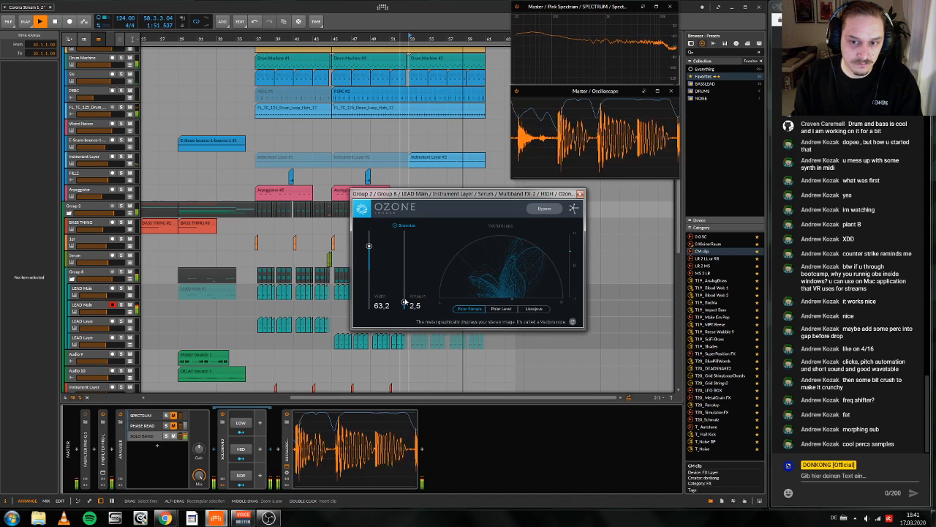
pyautogui.click(580, 194)
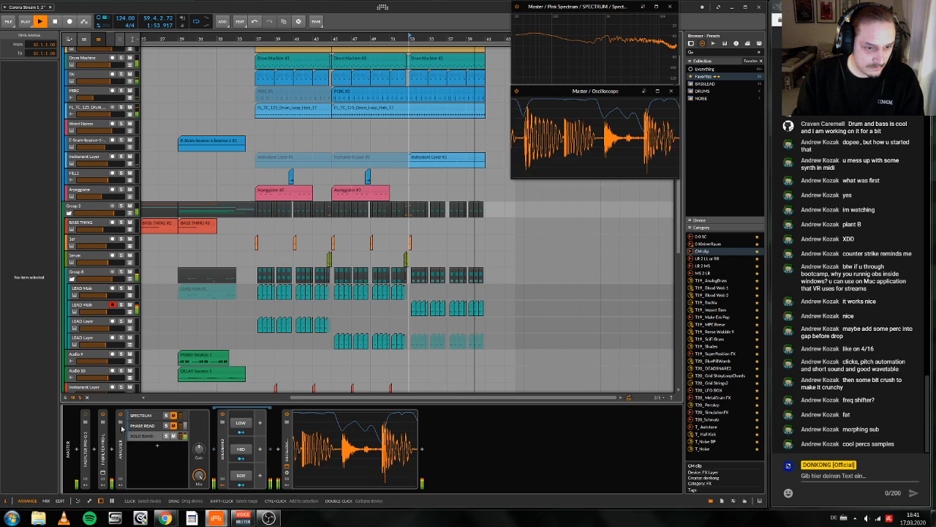
# Step: Select the duplicated LEAD Main track and replay the drop from bar 53 to check the widened sound
pyautogui.scroll(1, 81, 330)
pyautogui.click(82, 332)
pyautogui.press('space')
pyautogui.press('space')
pyautogui.hscroll(-1, 172, 344)
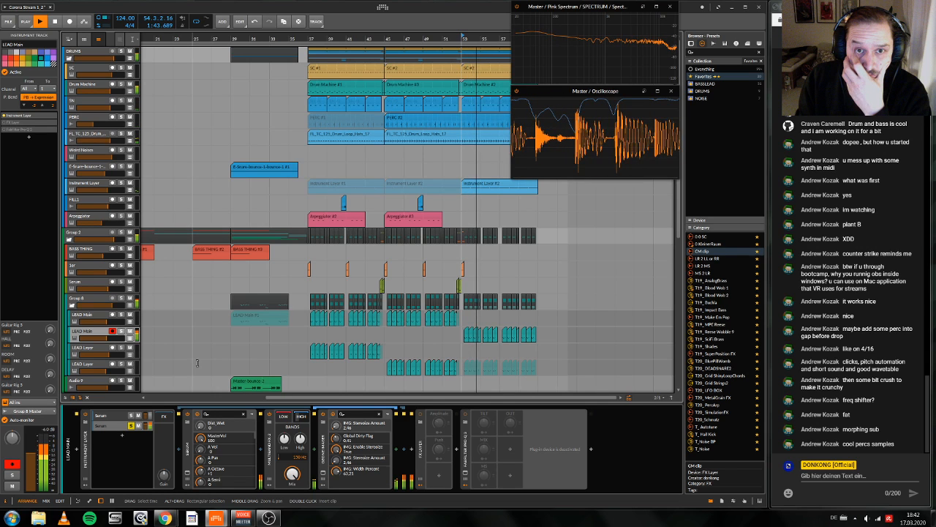
pyautogui.hscroll(-2, 196, 362)
# Step: Listen to the hats drum loop track on its own from bar 53, and release its solo
pyautogui.click(96, 139)
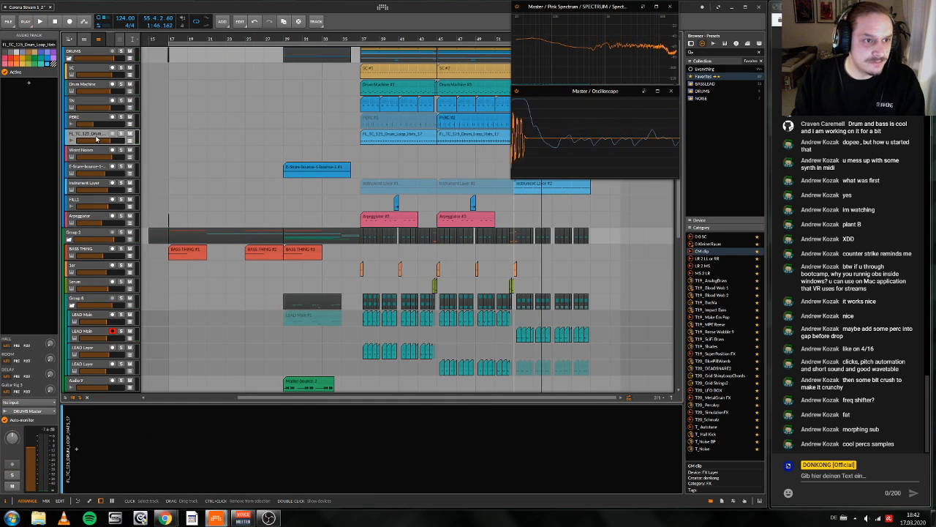
pyautogui.press('space')
pyautogui.click(121, 134)
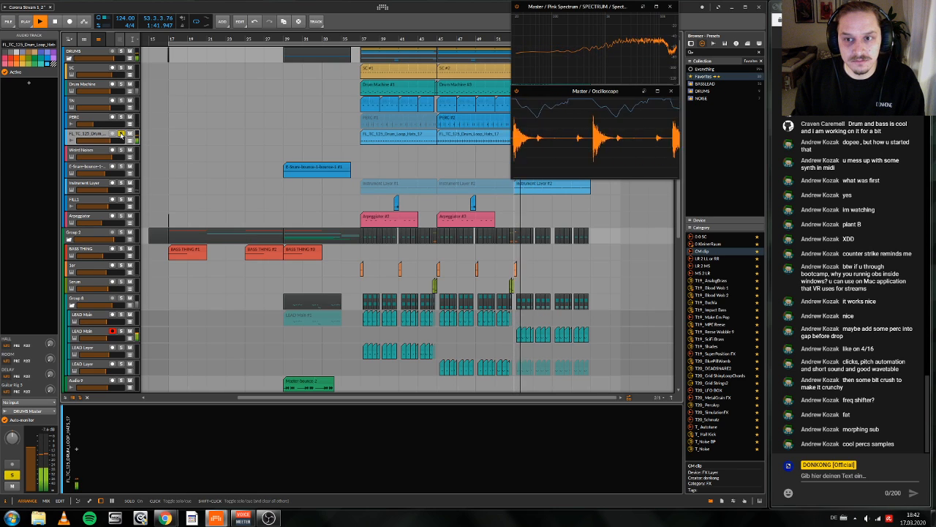
pyautogui.press('space')
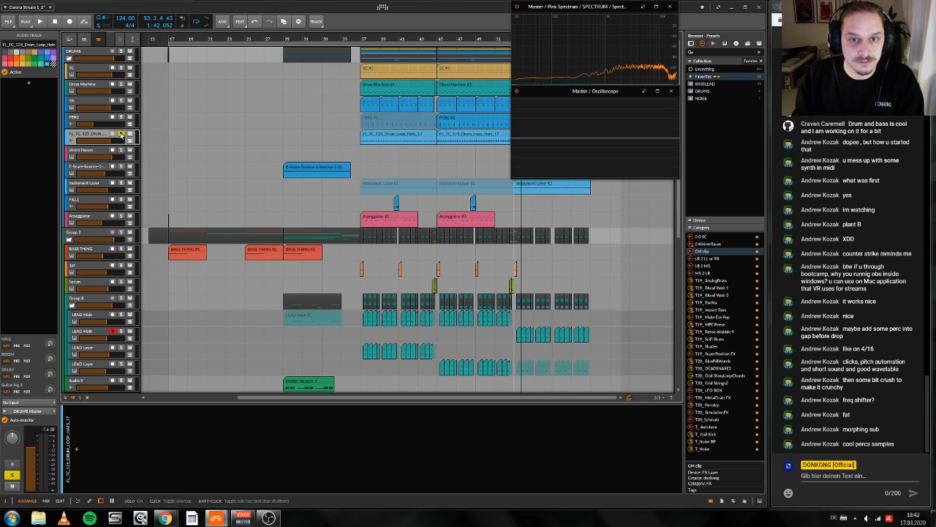
pyautogui.click(121, 133)
# Step: Play the drop with the PERC track soloed, and release the solo
pyautogui.press('space')
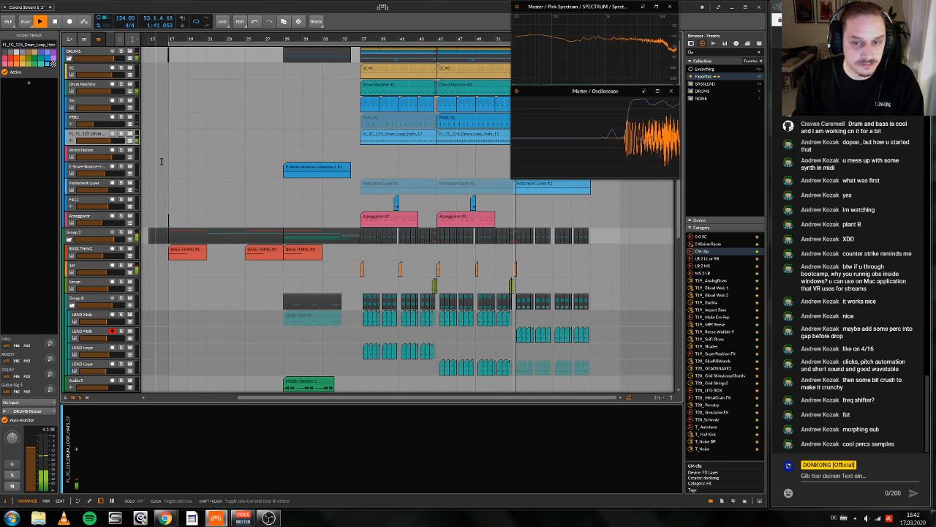
pyautogui.click(121, 117)
pyautogui.press('space')
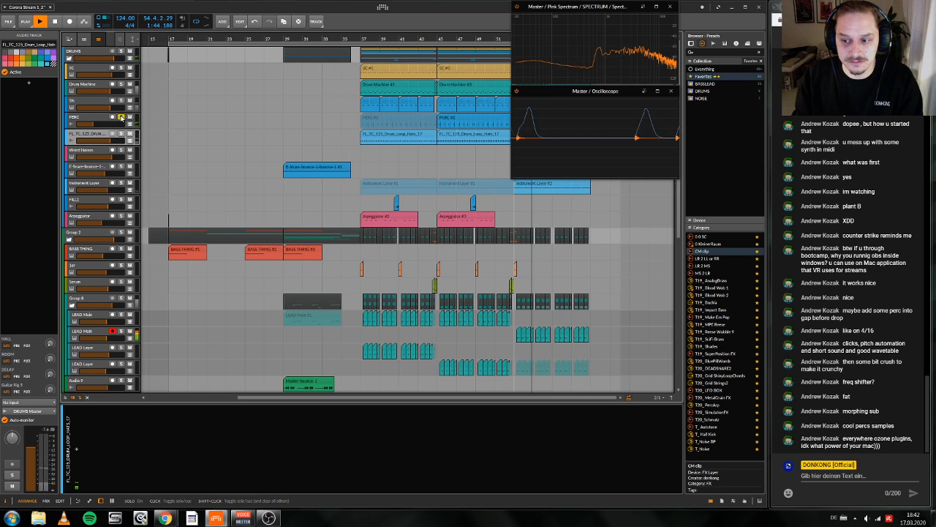
pyautogui.click(120, 117)
pyautogui.press('space')
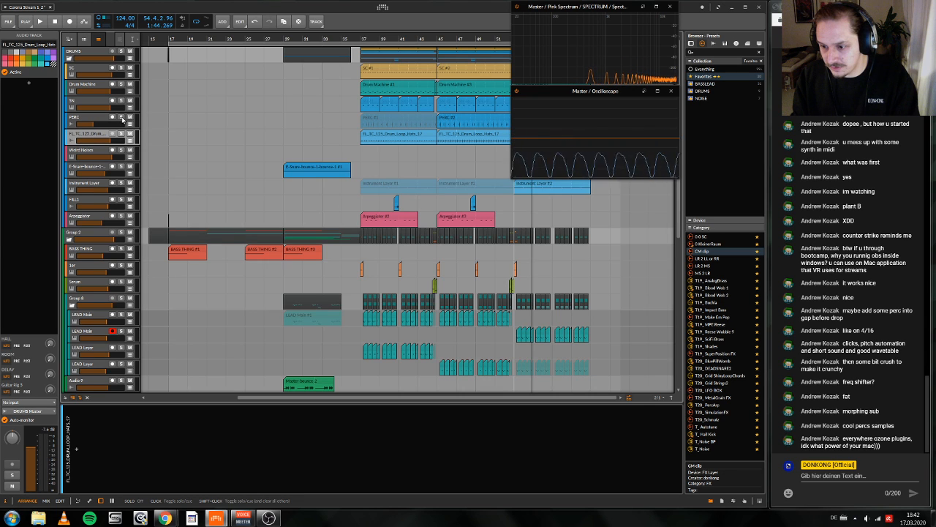
# Step: Show the Instrument Layer track's devices and collapse its instrument layer container
pyautogui.click(79, 187)
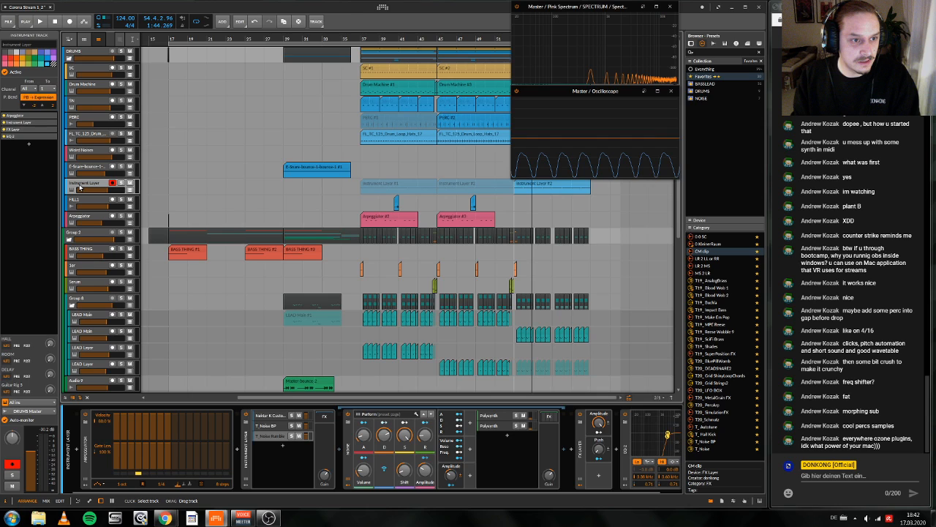
pyautogui.click(248, 461)
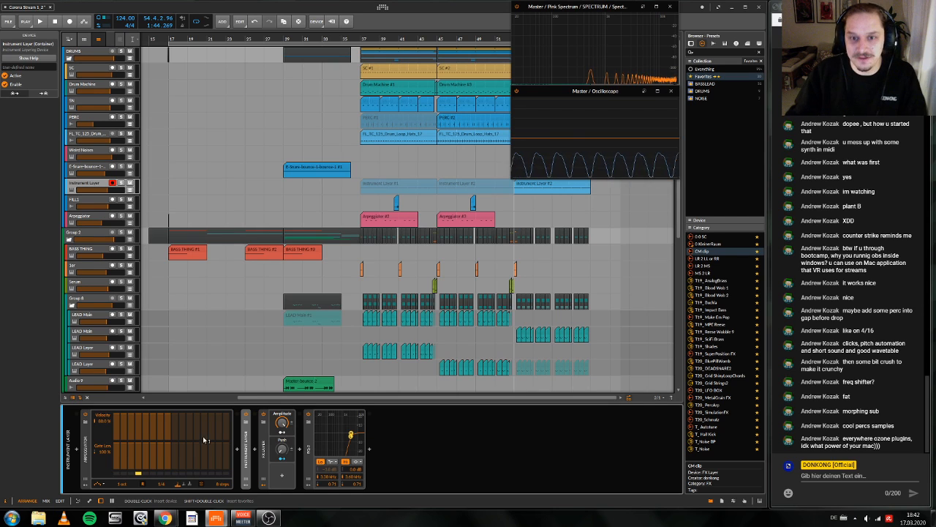
# Step: Play from bar 51 while checking the processing load in the DSP Performance Graph, and close the graph
pyautogui.moveTo(505, 40); pyautogui.dragTo(429, 38)
pyautogui.press('1')
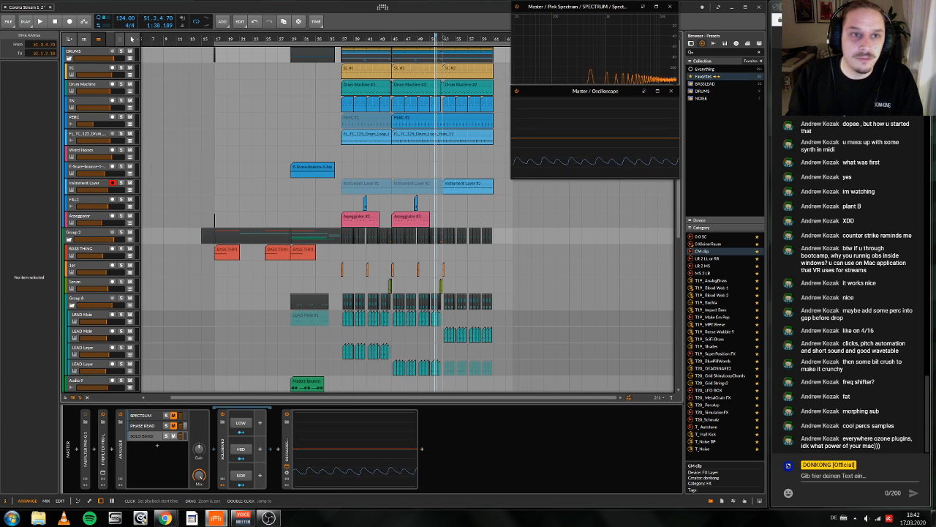
pyautogui.press('space')
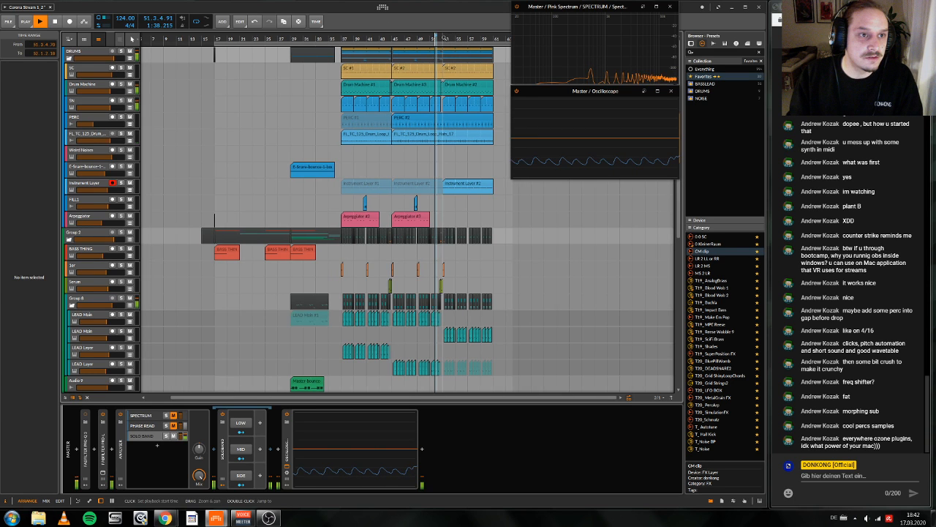
pyautogui.click(105, 18)
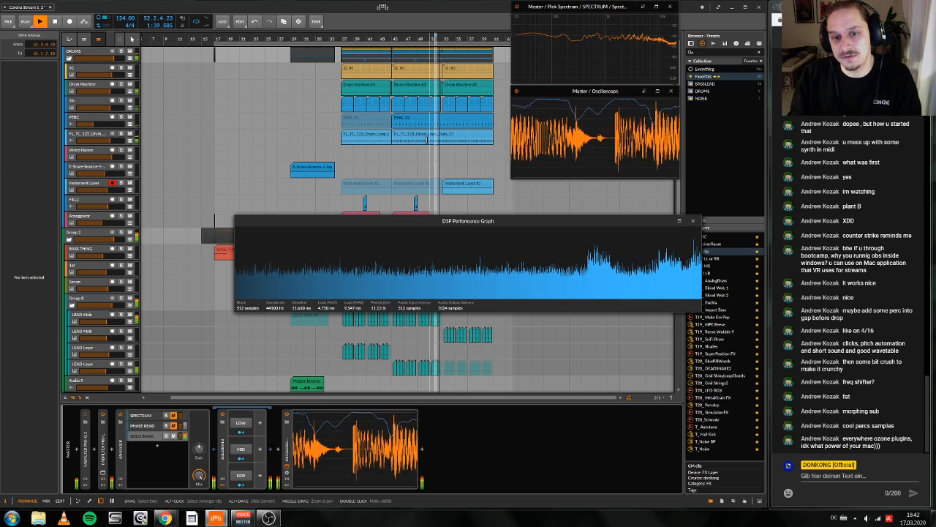
pyautogui.press('space')
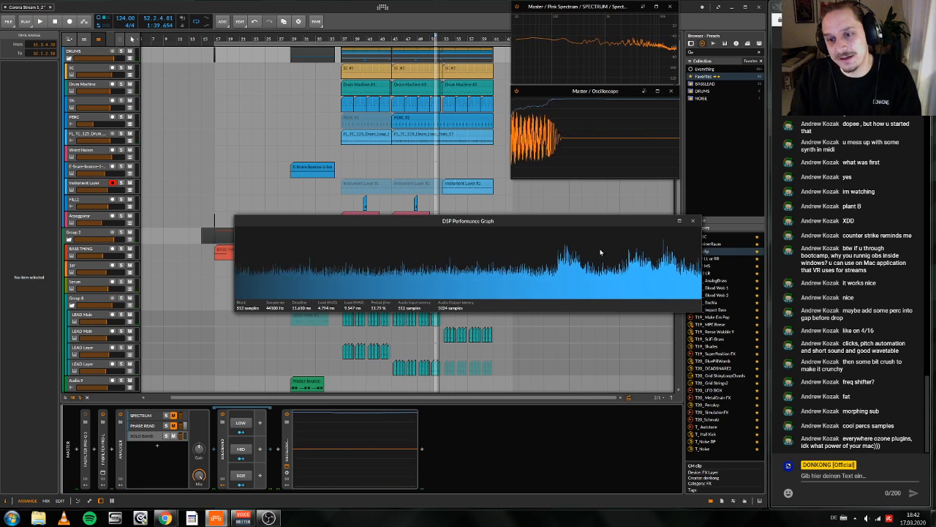
pyautogui.click(693, 222)
# Step: Play the transition from bar 51 into the third drop section at bar 53
pyautogui.press('space')
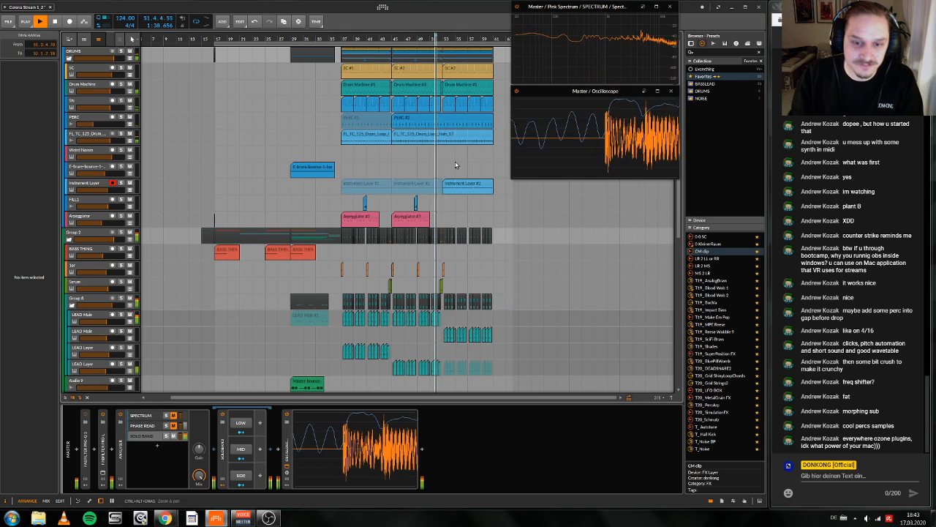
pyautogui.moveTo(474, 39); pyautogui.dragTo(448, 67)
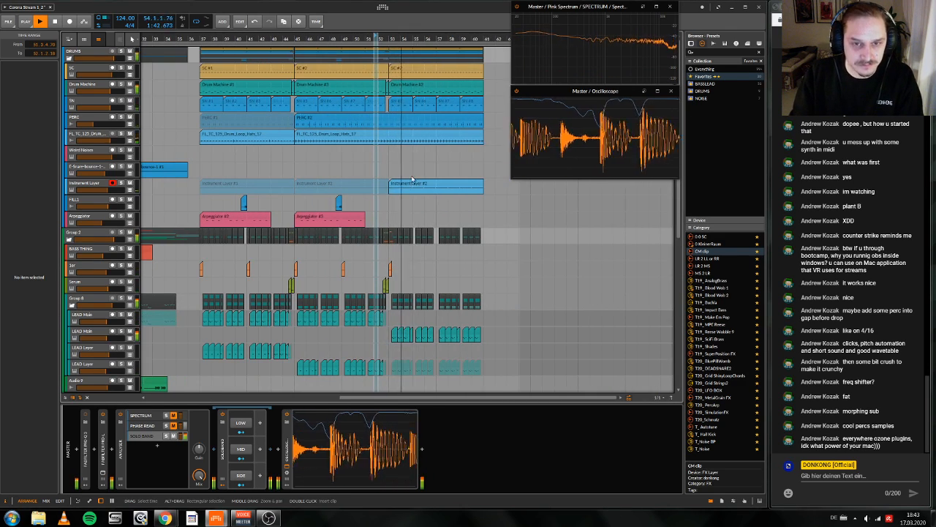
pyautogui.hscroll(2, 411, 178)
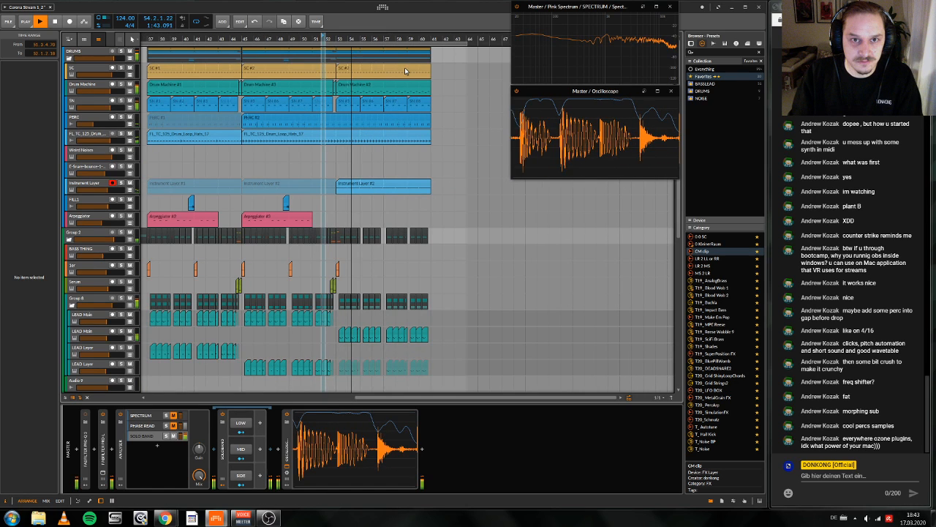
pyautogui.press('space')
# Step: Set the playback start to bar 53 and listen to the third drop section up to bar 59
pyautogui.moveTo(337, 39); pyautogui.dragTo(346, 58)
pyautogui.click(345, 38)
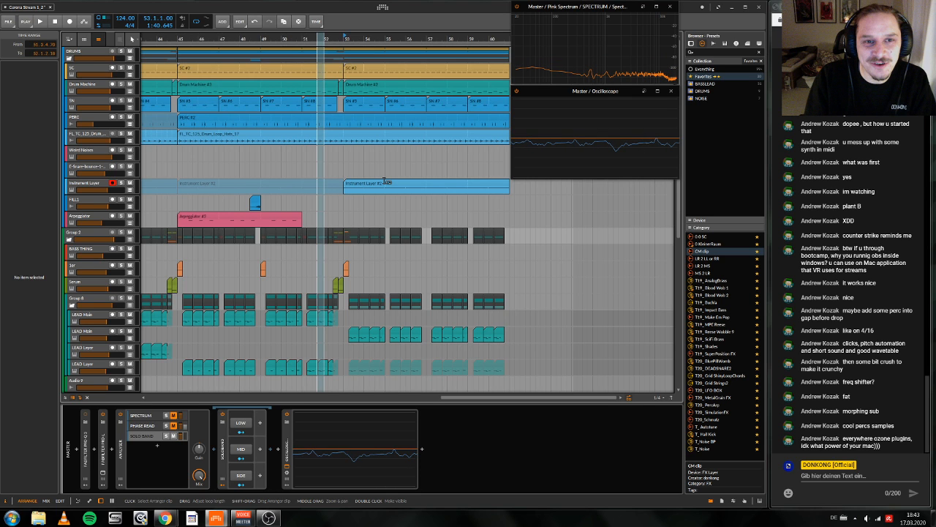
pyautogui.press('space')
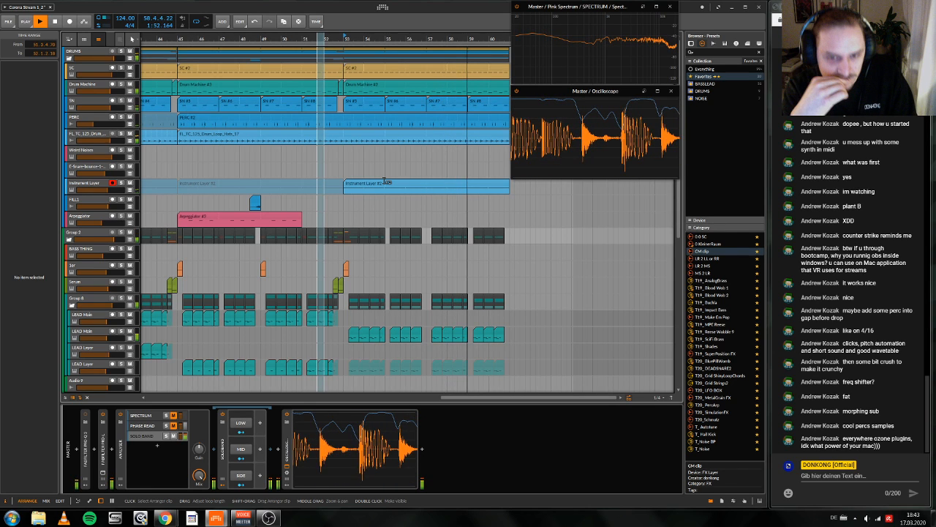
pyautogui.press('space')
pyautogui.hscroll(1, 386, 182)
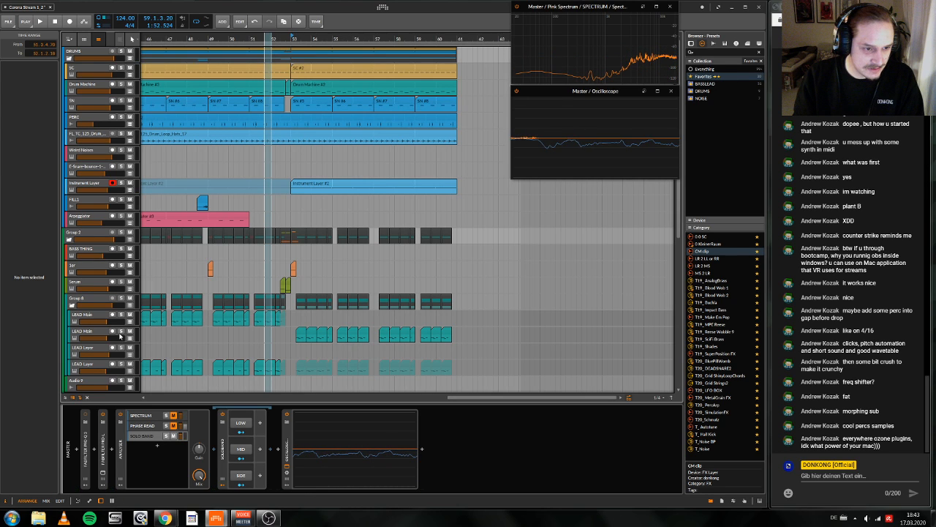
# Step: Review the Serum settings on the duplicated LEAD Main track, close the synth window, and play briefly from bar 53
pyautogui.click(86, 332)
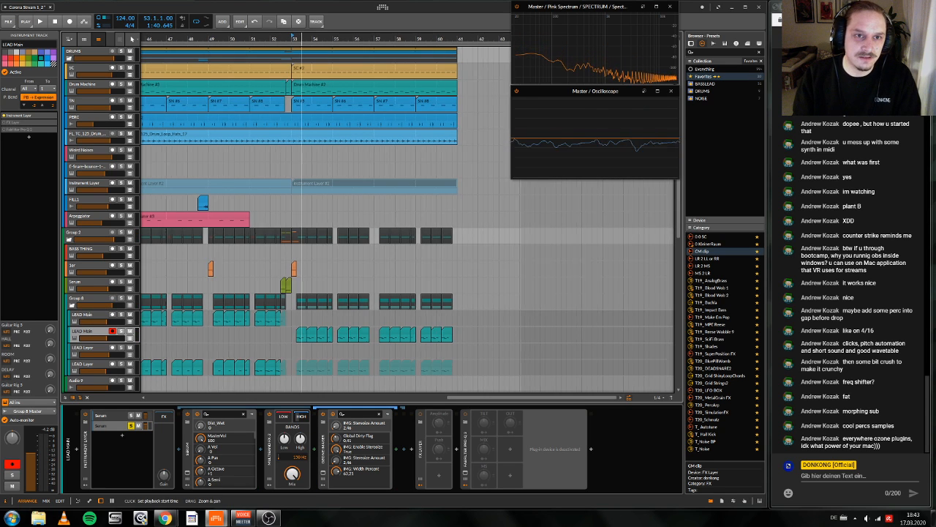
pyautogui.moveTo(301, 38); pyautogui.dragTo(326, 135)
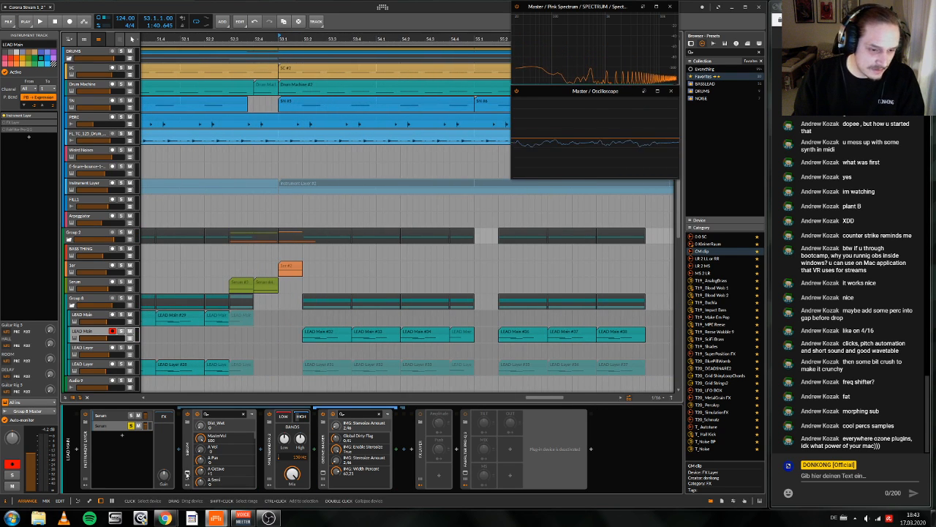
pyautogui.click(188, 474)
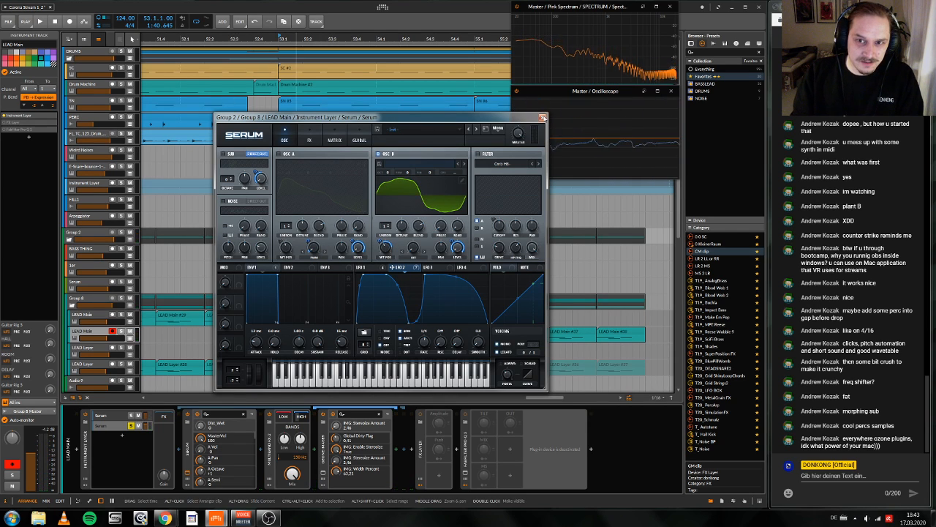
pyautogui.click(542, 117)
pyautogui.press('space')
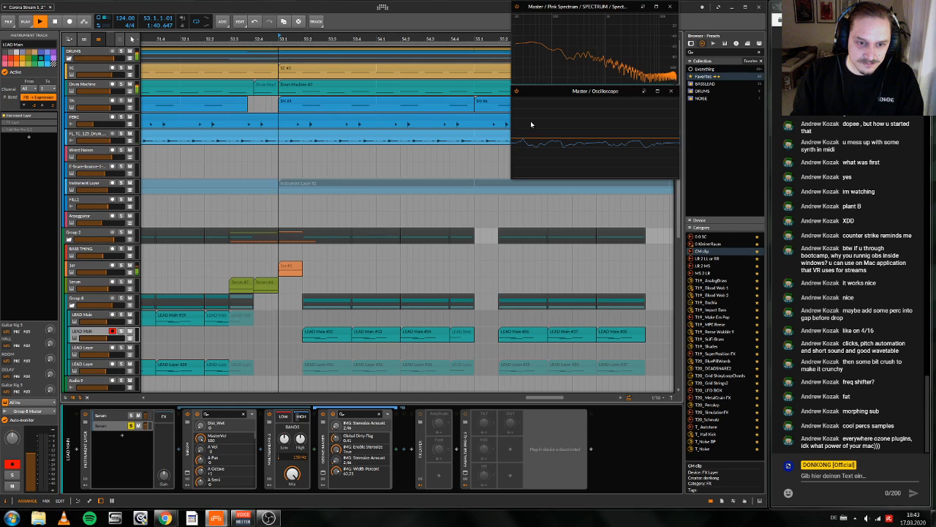
pyautogui.press('space')
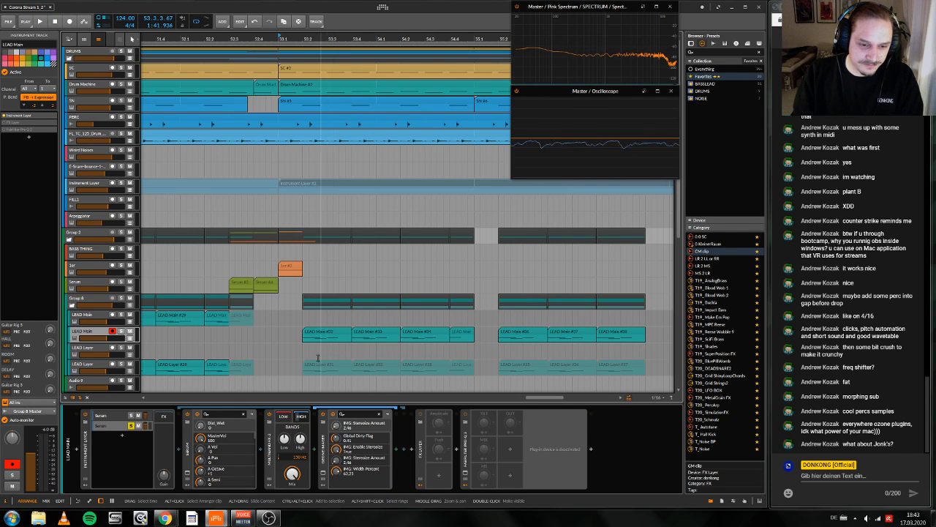
# Step: Deactivate the first Serum layer in the duplicated LEAD Main track's instrument layer
pyautogui.click(117, 417)
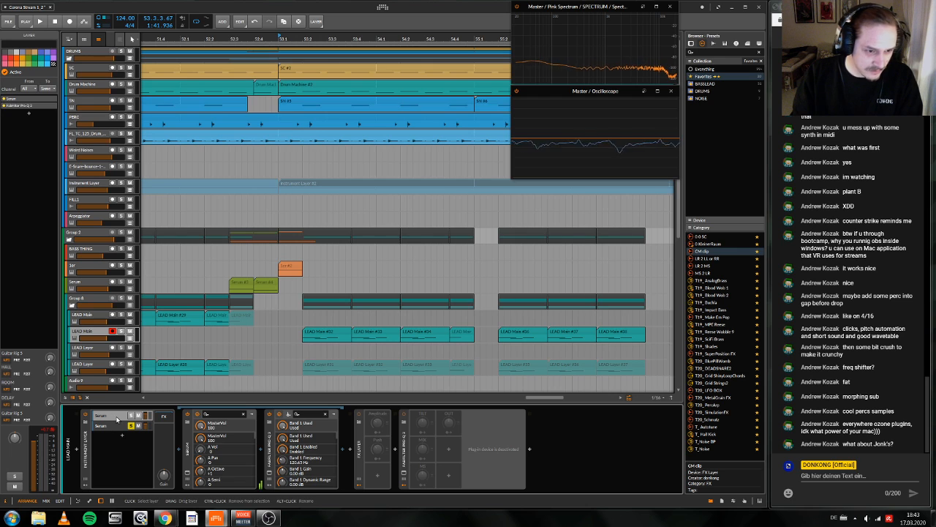
pyautogui.hotkey('alt', 'a')
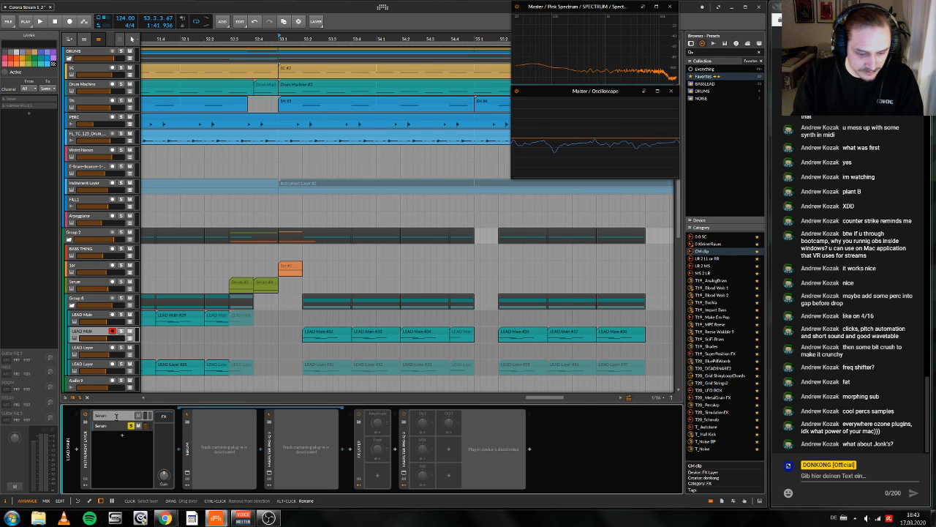
pyautogui.hotkey('alt', 'a')
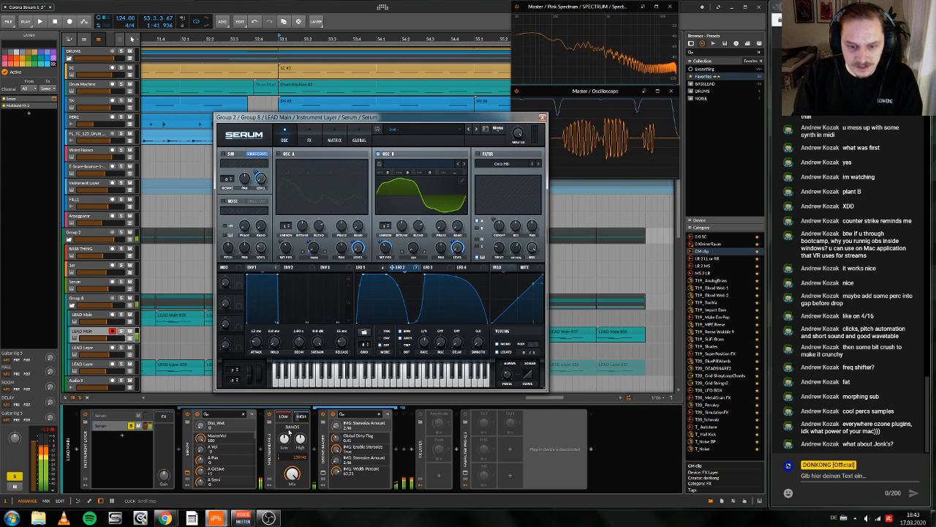
# Step: Review the Ozone Imager settings on the second Serum layer, and close the Imager and Serum windows
pyautogui.click(325, 472)
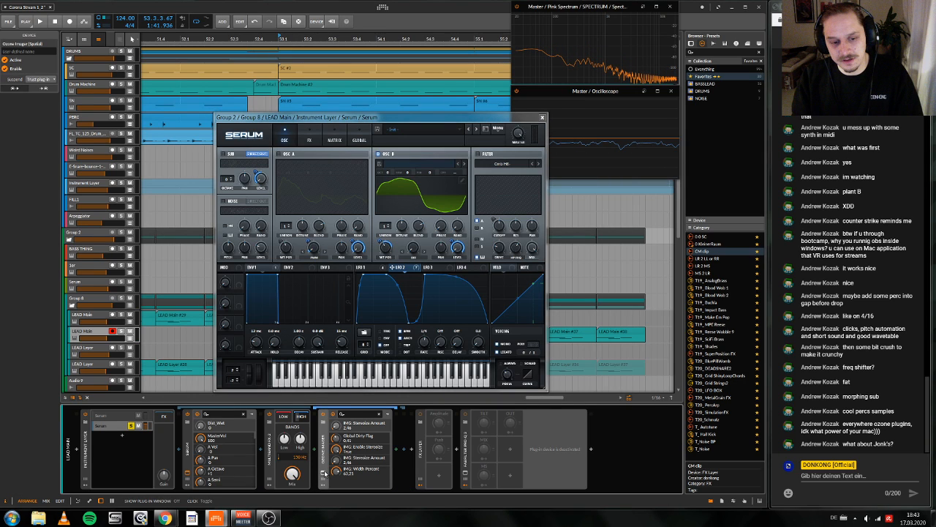
pyautogui.click(325, 472)
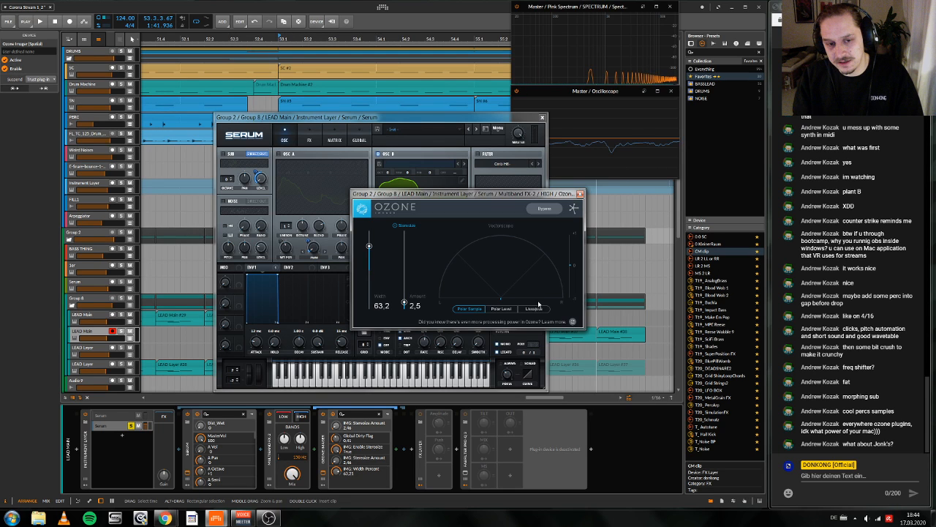
pyautogui.click(580, 194)
pyautogui.click(542, 118)
# Step: Insert a Tool device at the end of the duplicated LEAD Main chain and invert its right channel
pyautogui.click(589, 453)
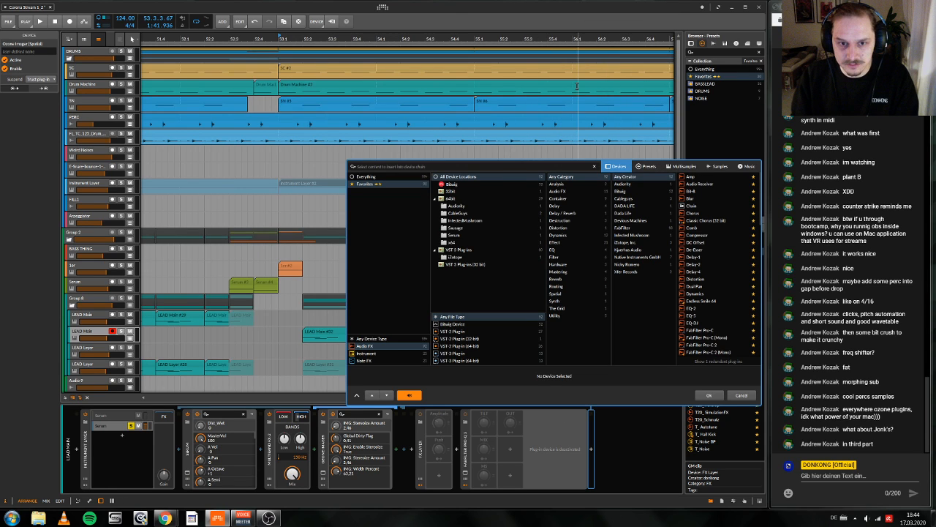
pyautogui.write('Oz')
pyautogui.press('Down')
pyautogui.press('Down')
pyautogui.press('Down')
pyautogui.press('Down')
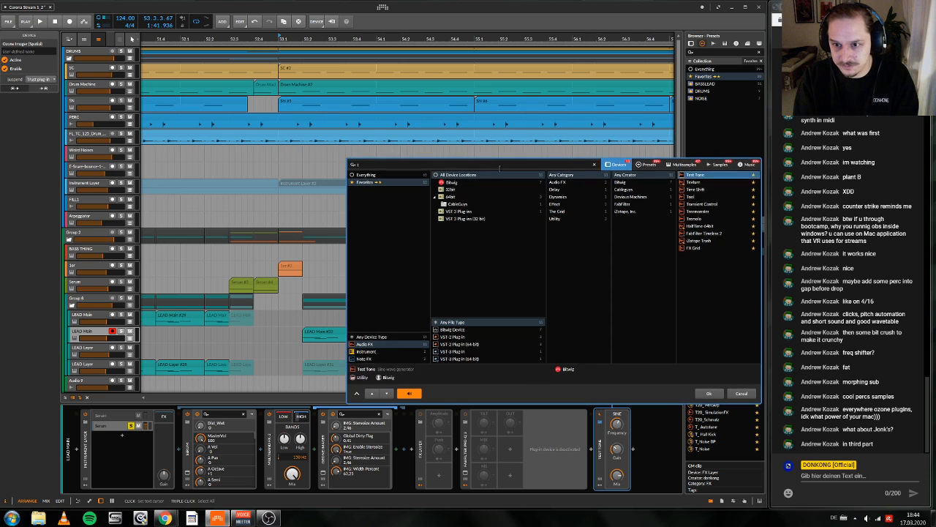
pyautogui.press('Return')
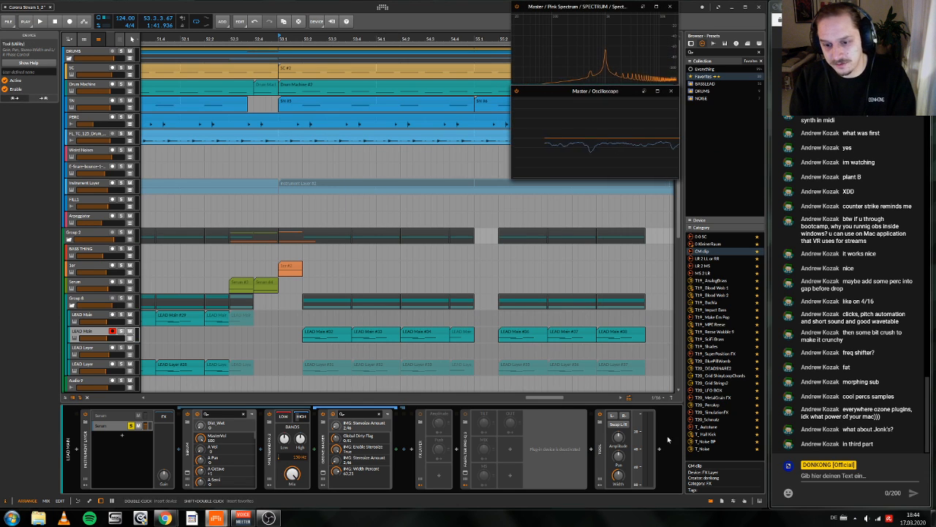
pyautogui.click(623, 418)
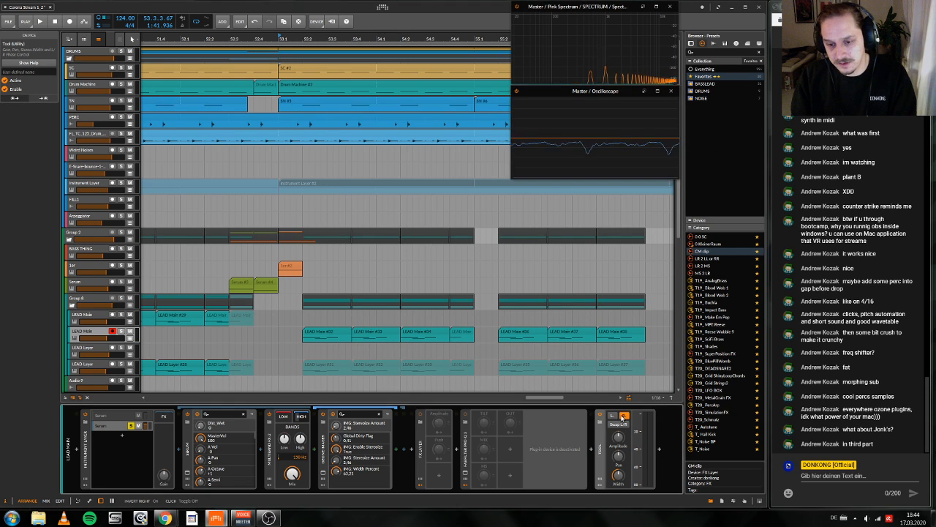
# Step: Wrap the Tool device in an FX Layer and insert a Time Shift device after it inside that layer
pyautogui.click(603, 449)
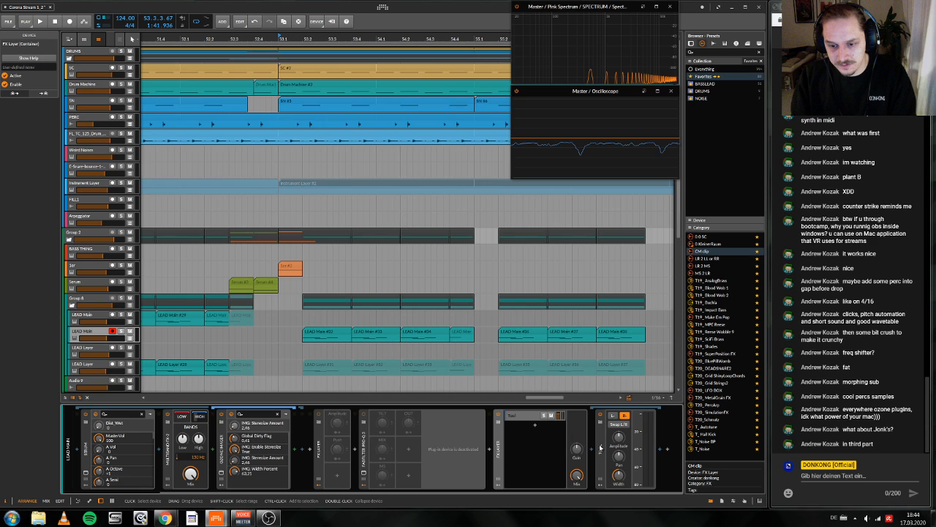
pyautogui.click(660, 449)
pyautogui.write('de')
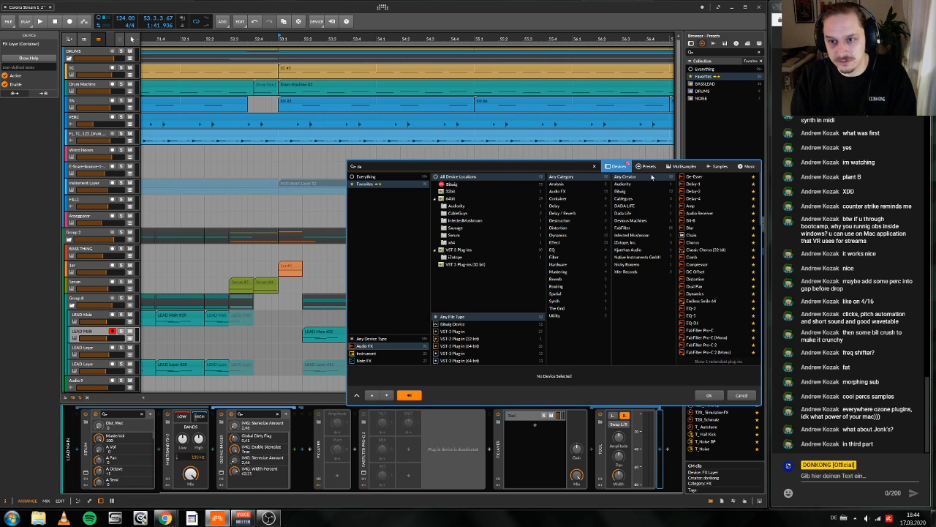
pyautogui.press('BackSpace')
pyautogui.press('BackSpace')
pyautogui.write('tim')
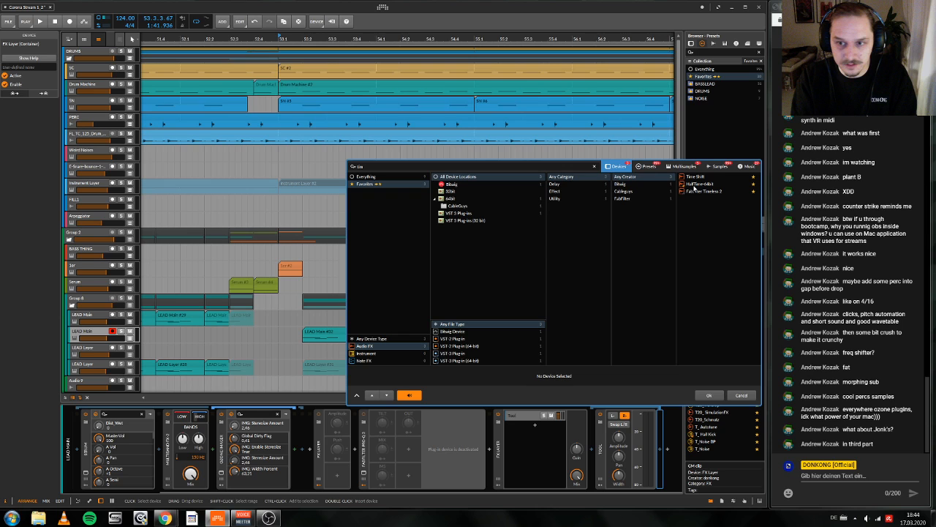
pyautogui.press('Return')
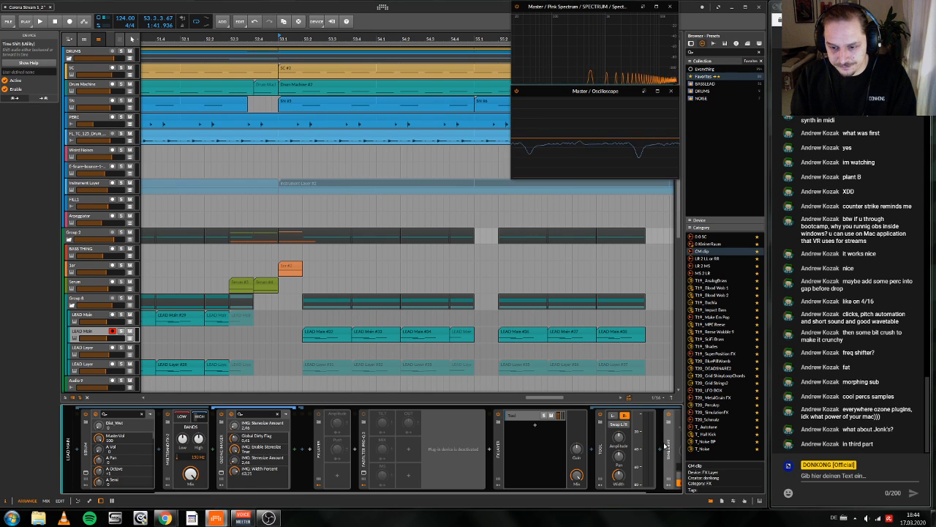
# Step: Set the Time Shift delay to about 4.3 ms in millisecond mode, and open the Ozone Imager window
pyautogui.hscroll(-3, 662, 442)
pyautogui.hscroll(3, 653, 449)
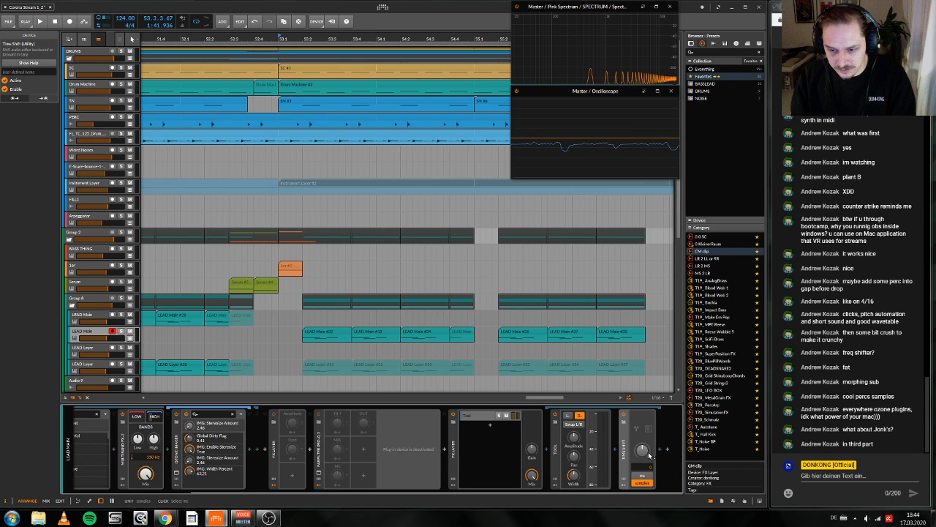
pyautogui.moveTo(649, 455); pyautogui.dragTo(647, 456)
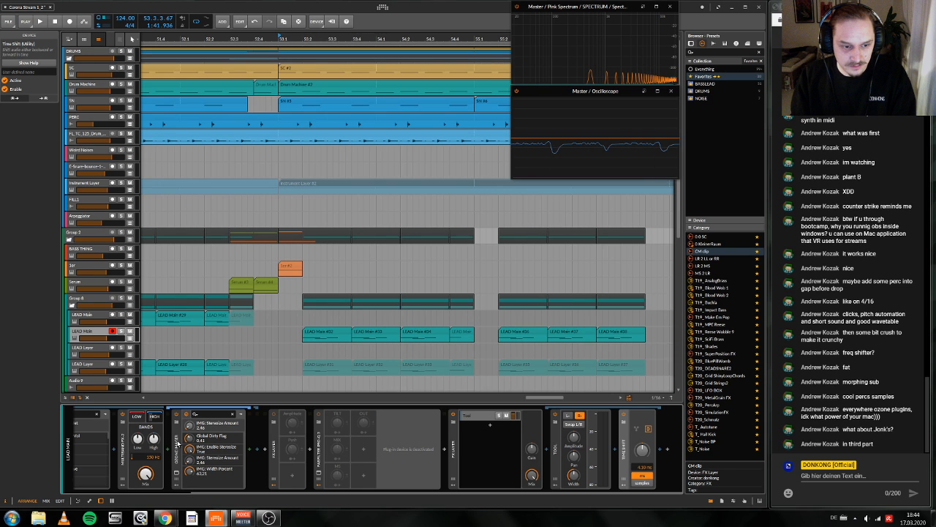
pyautogui.click(176, 473)
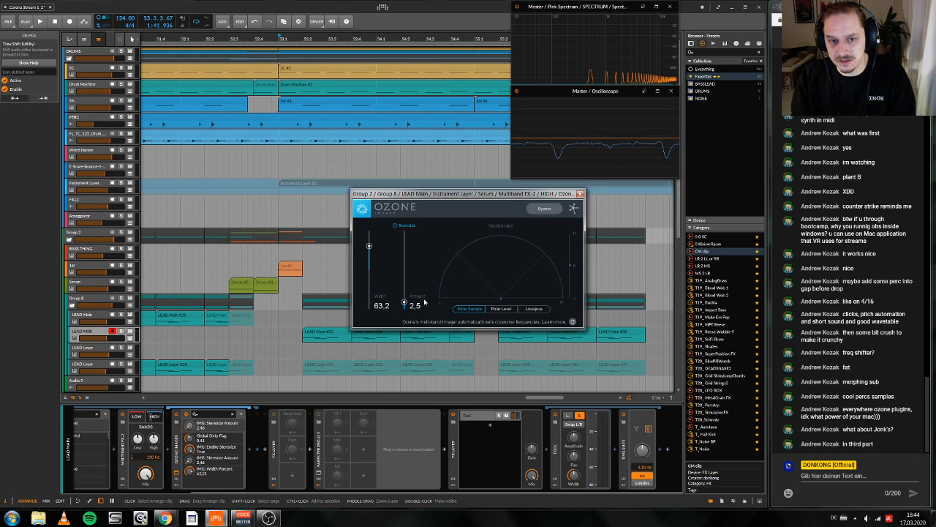
# Step: Add a Tool device as a second layer of the FX Layer and close the Ozone Imager window
pyautogui.click(491, 426)
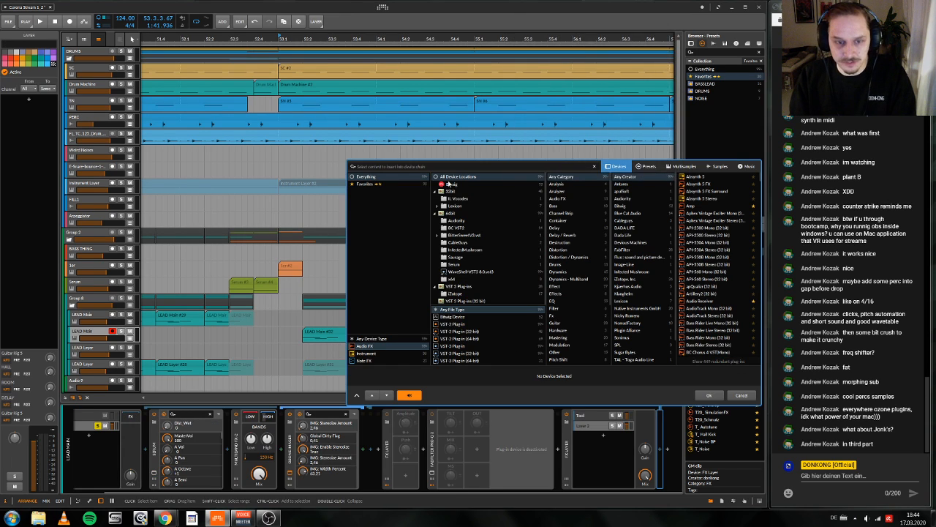
pyautogui.write('tool')
pyautogui.press('Down')
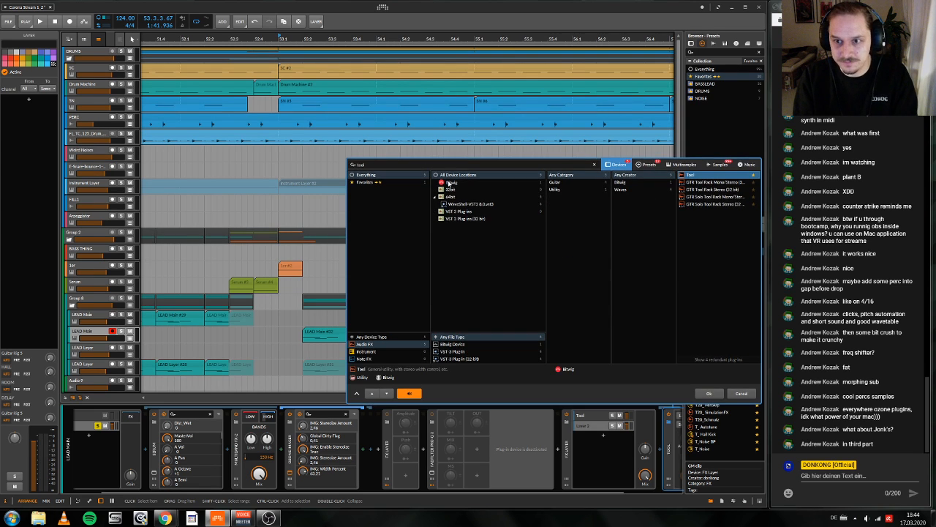
pyautogui.press('Return')
pyautogui.click(580, 193)
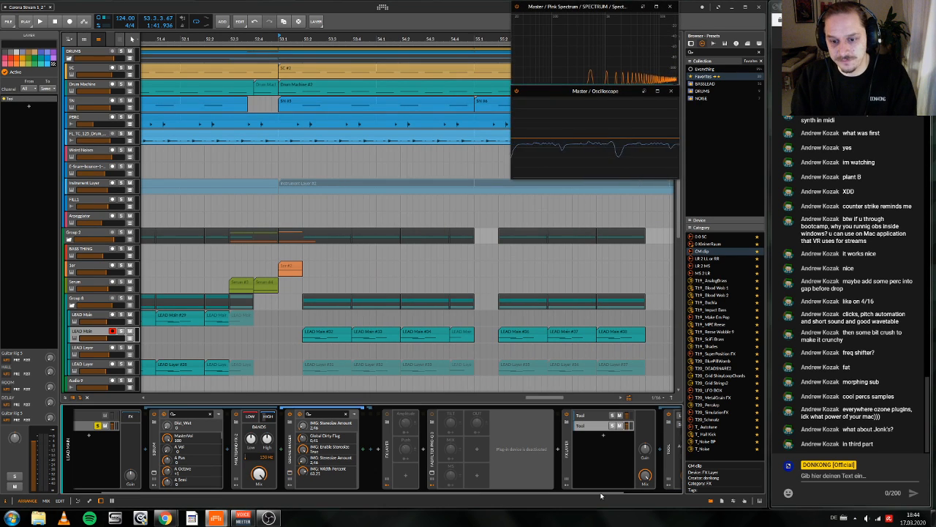
# Step: Delete the FX Layer with the Tool layers from the end of the duplicated LEAD Main chain
pyautogui.scroll(-3, 596, 468)
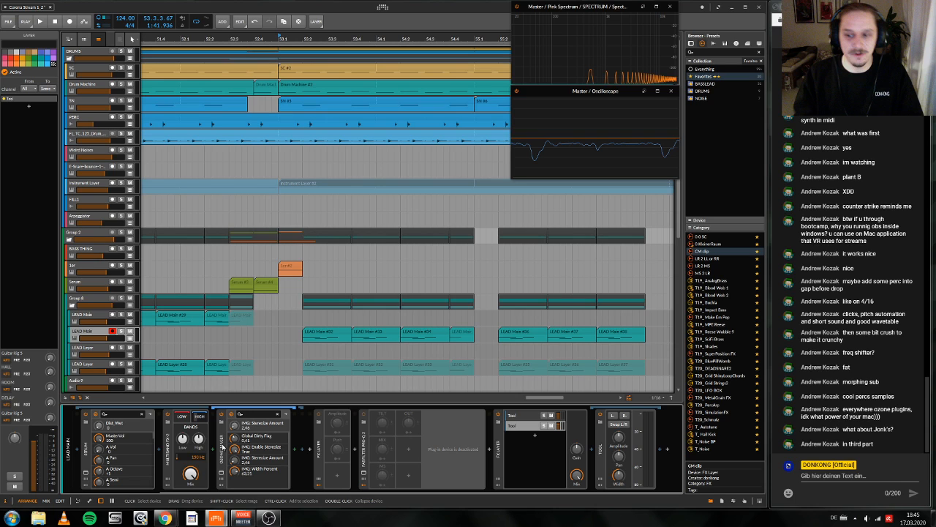
pyautogui.click(499, 459)
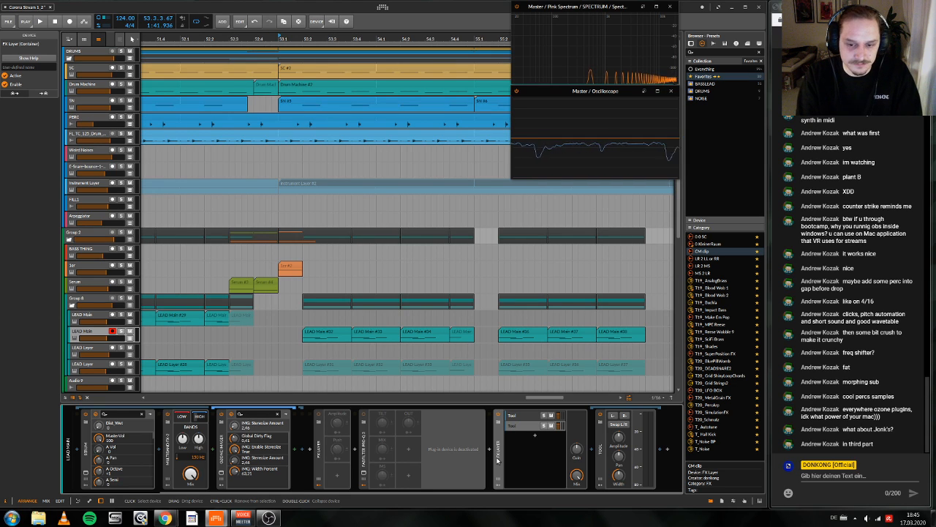
pyautogui.press('Delete')
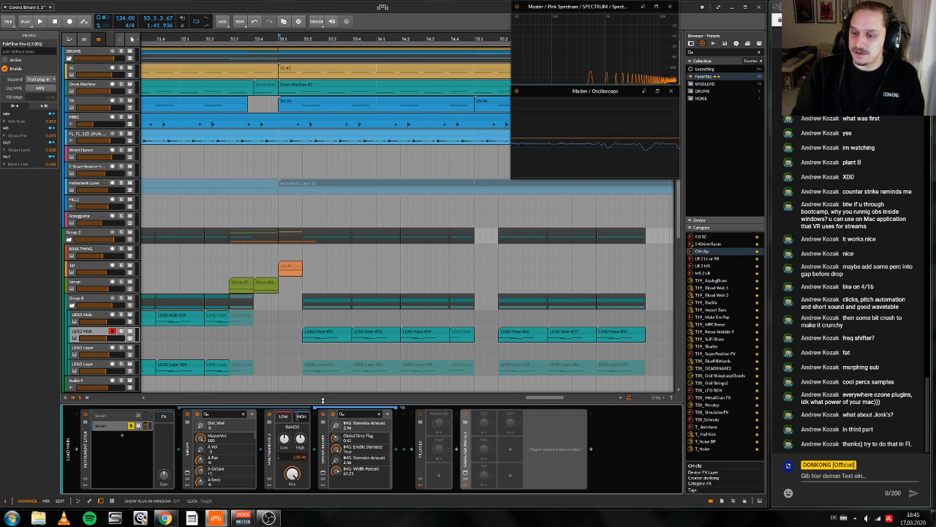
# Step: Play back the passage leading into bar 53 and the drop to audition the duplicated LEAD Main
pyautogui.hscroll(4, 516, 253)
pyautogui.hscroll(-5, 514, 253)
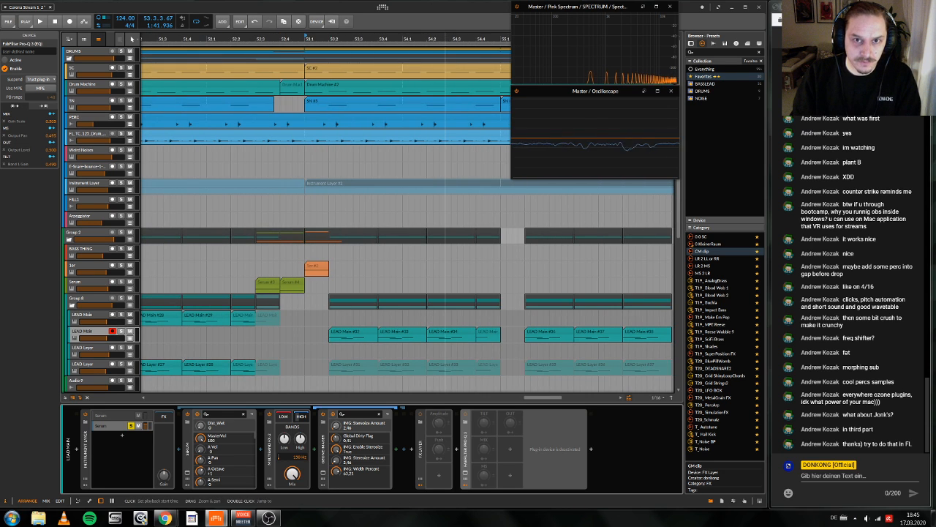
pyautogui.moveTo(445, 39); pyautogui.dragTo(330, 116)
pyautogui.press('space')
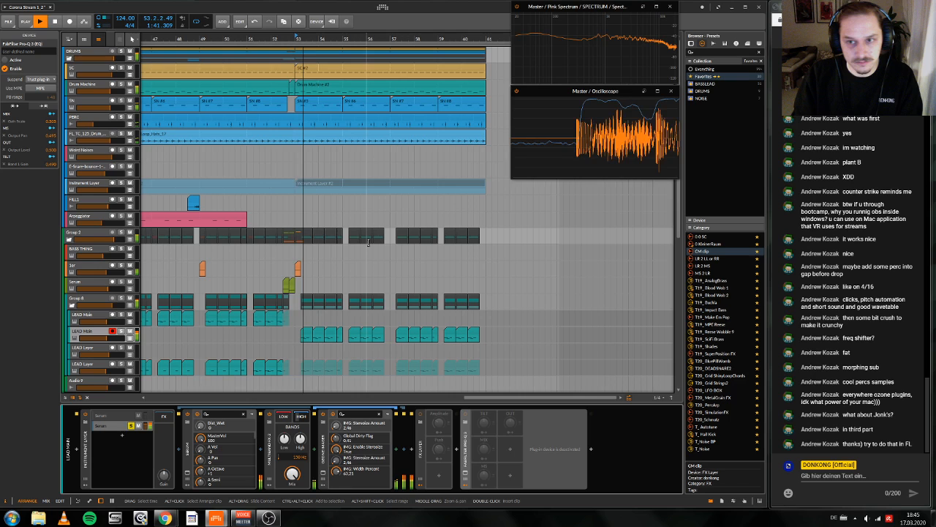
pyautogui.press('space')
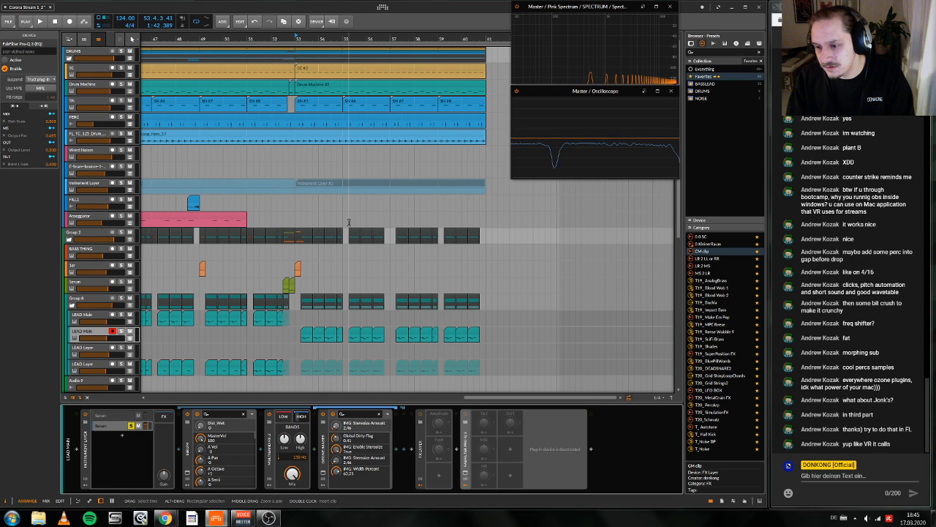
pyautogui.moveTo(306, 39); pyautogui.dragTo(240, 59)
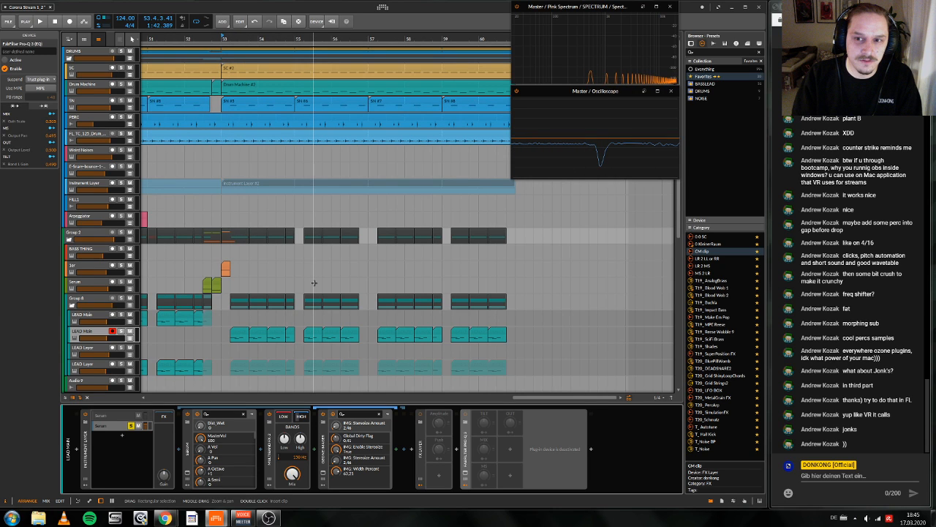
pyautogui.click(233, 338)
pyautogui.press('space')
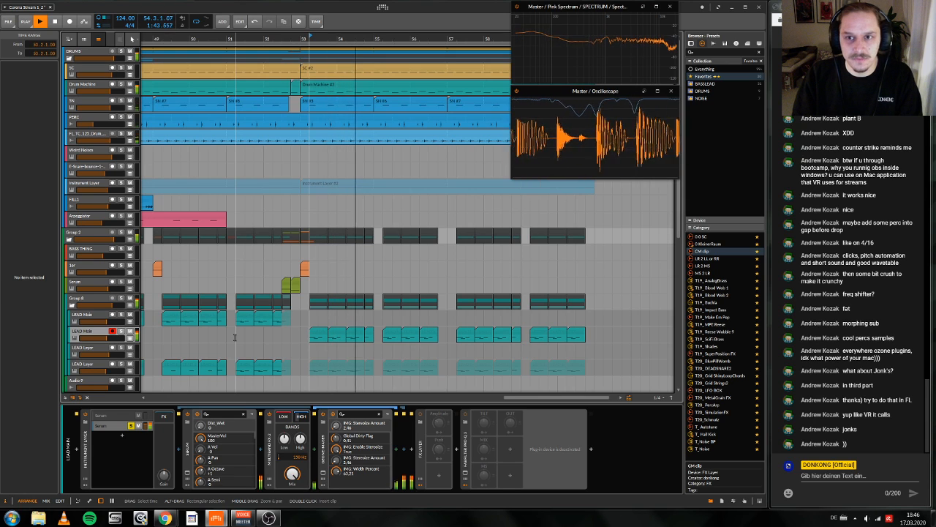
pyautogui.press('space')
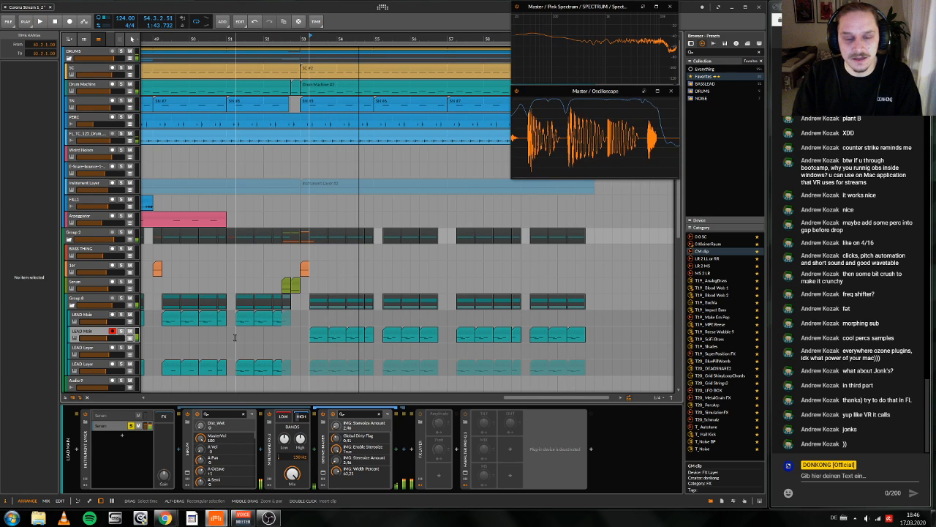
# Step: Collapse the Multiband FX-2 high band chain, open the second layer's Serum, and flatten the dip in the middle of LFO 2's curve
pyautogui.scroll(-2, 238, 442)
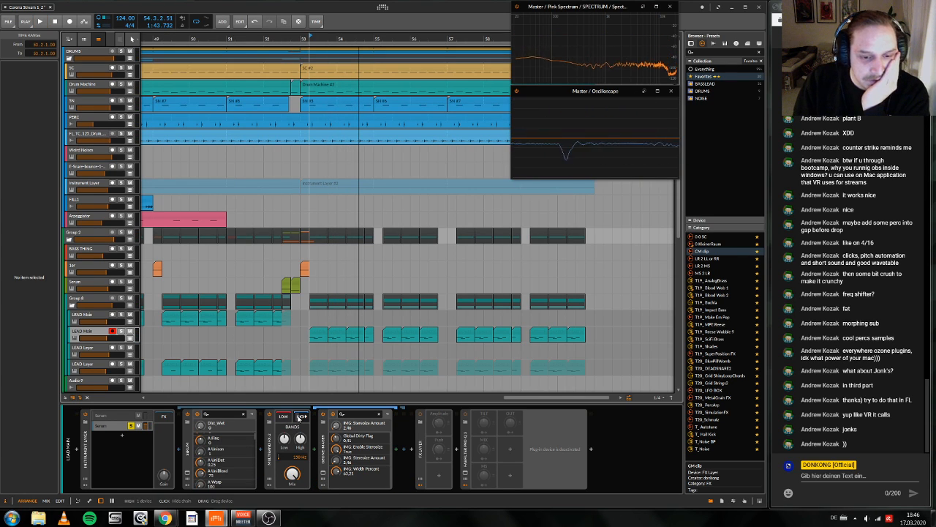
pyautogui.click(300, 416)
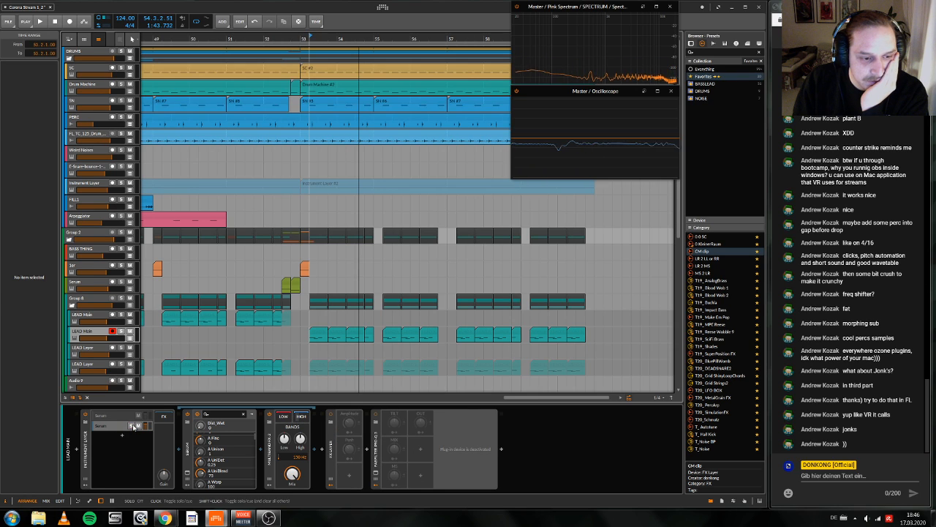
pyautogui.click(354, 436)
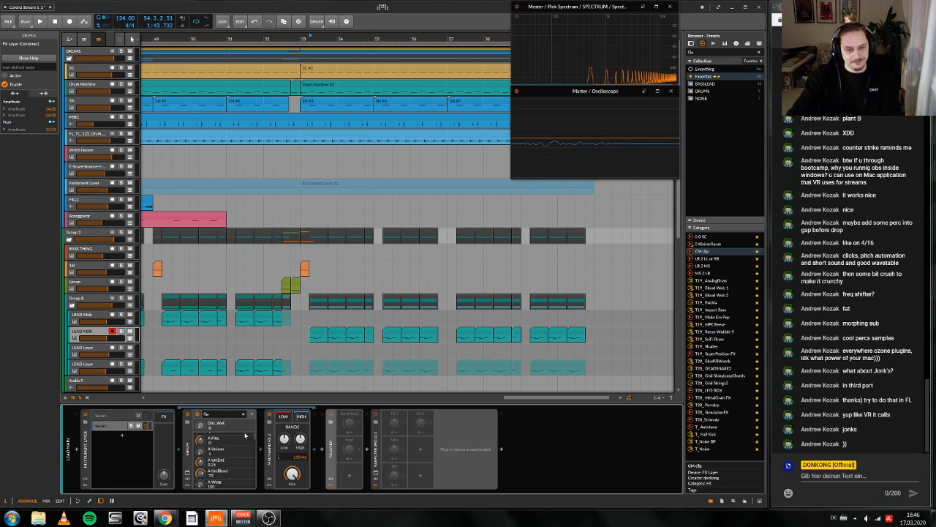
pyautogui.click(188, 475)
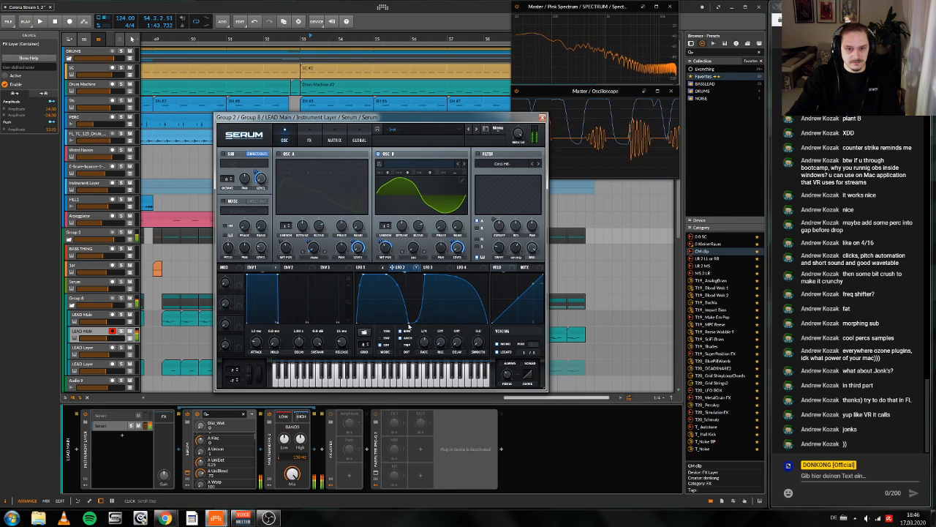
pyautogui.moveTo(409, 326); pyautogui.dragTo(424, 291)
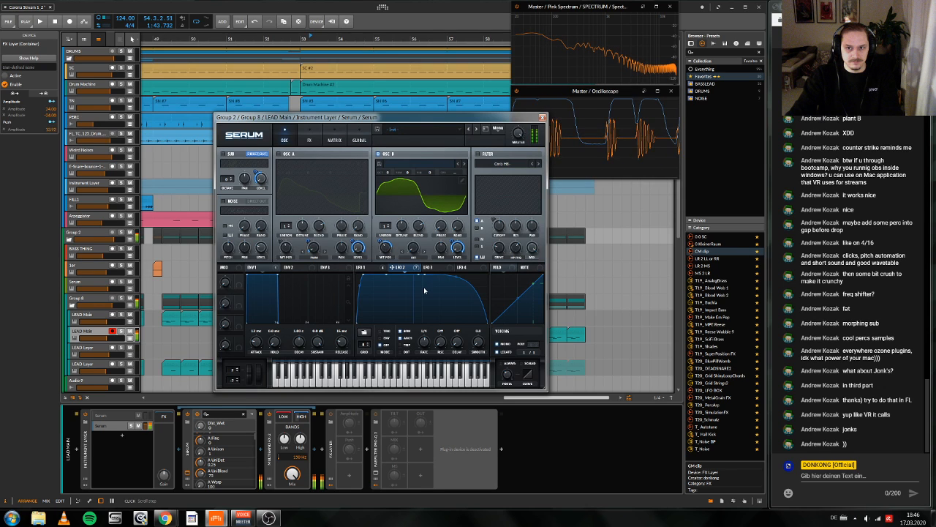
# Step: Adjust the release of Env 1 and close the Serum window after comparing LFO 1 and LFO 2
pyautogui.moveTo(343, 346); pyautogui.dragTo(345, 341)
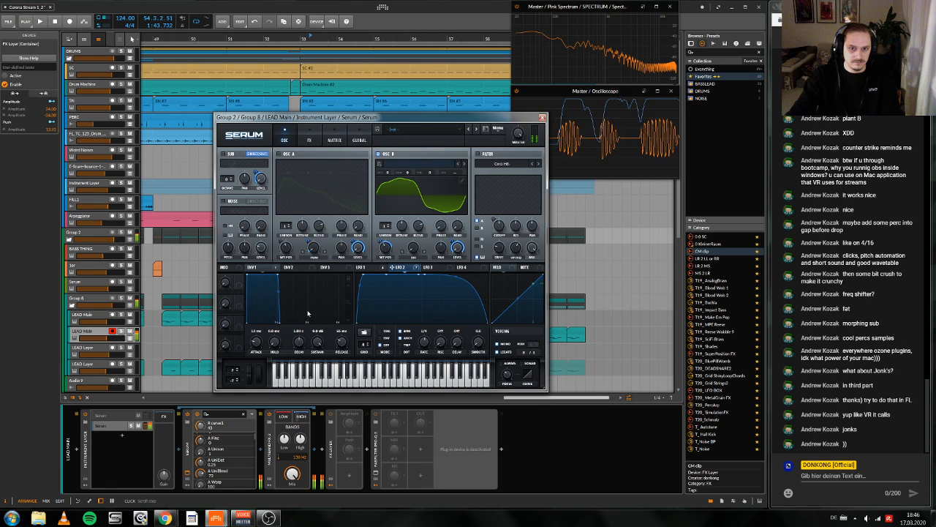
pyautogui.click(363, 267)
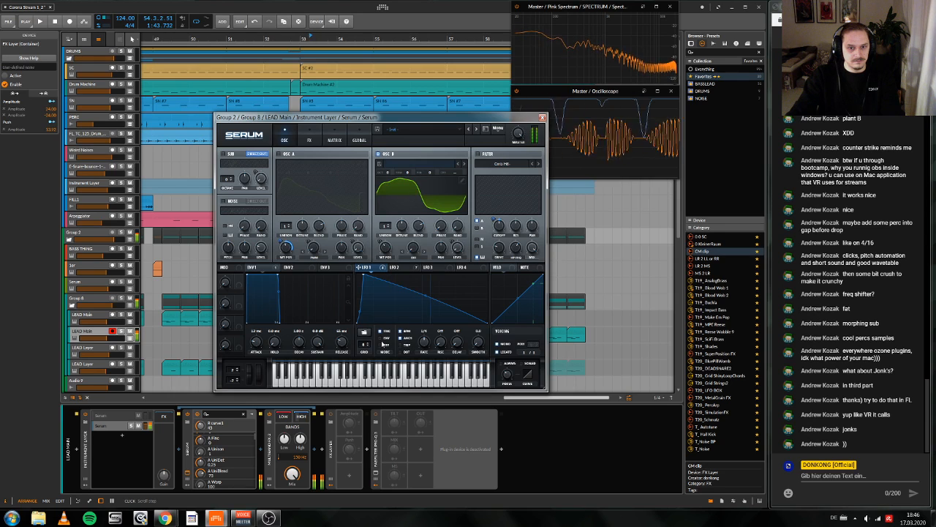
pyautogui.click(407, 269)
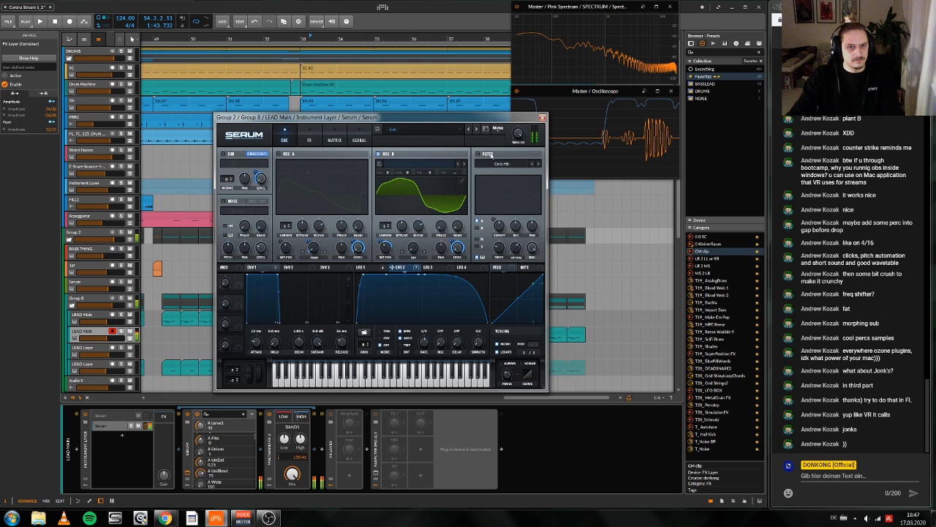
pyautogui.click(542, 117)
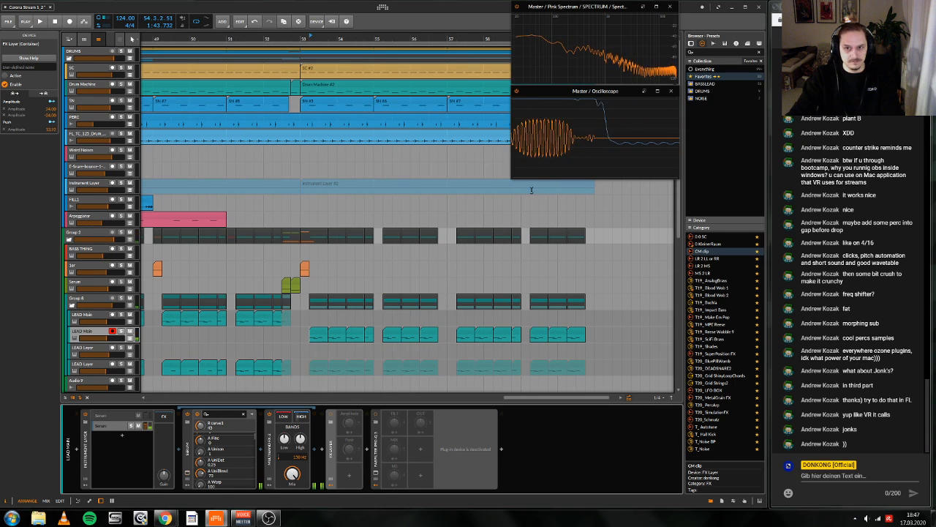
# Step: Open the duplicated LEAD Main clip at 53.2, split its first note at 53.2.2 and delete the second part
pyautogui.scroll(-1, 321, 307)
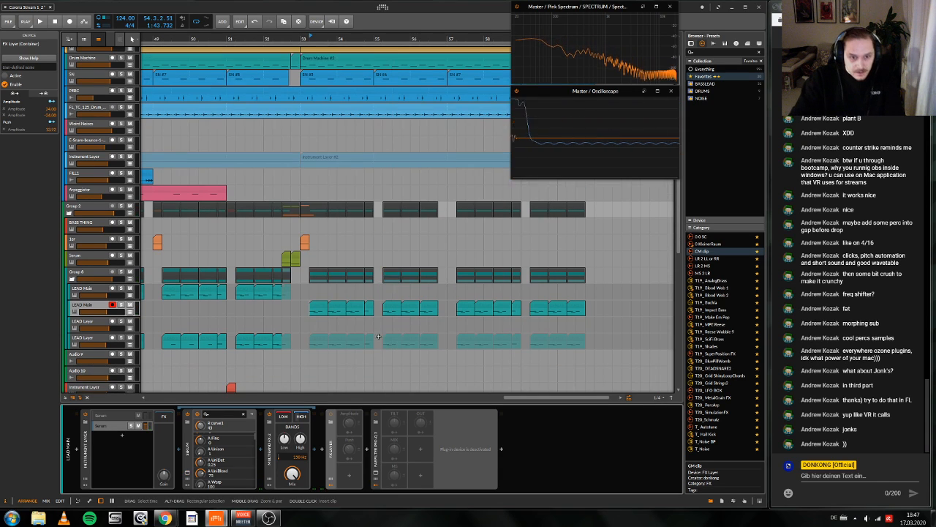
pyautogui.doubleClick(320, 308)
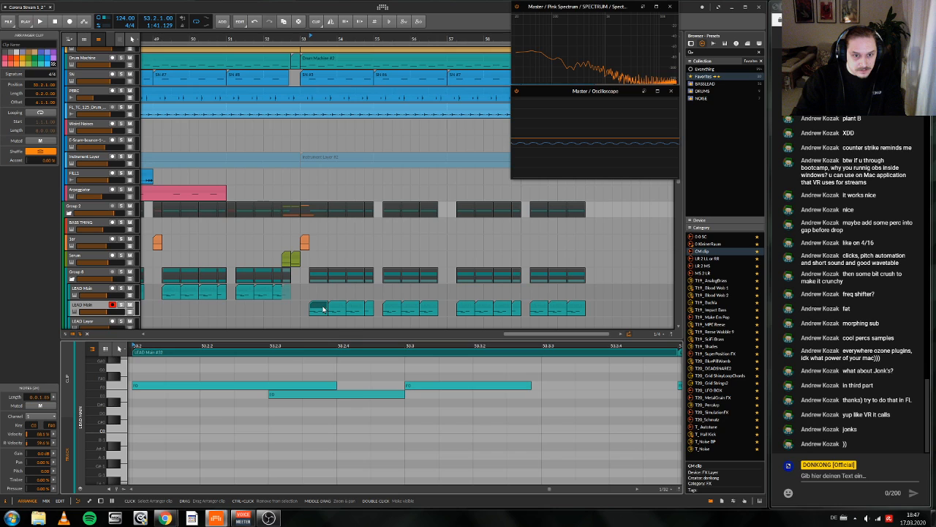
pyautogui.press('space')
pyautogui.press('space')
pyautogui.press('5')
pyautogui.click(202, 388)
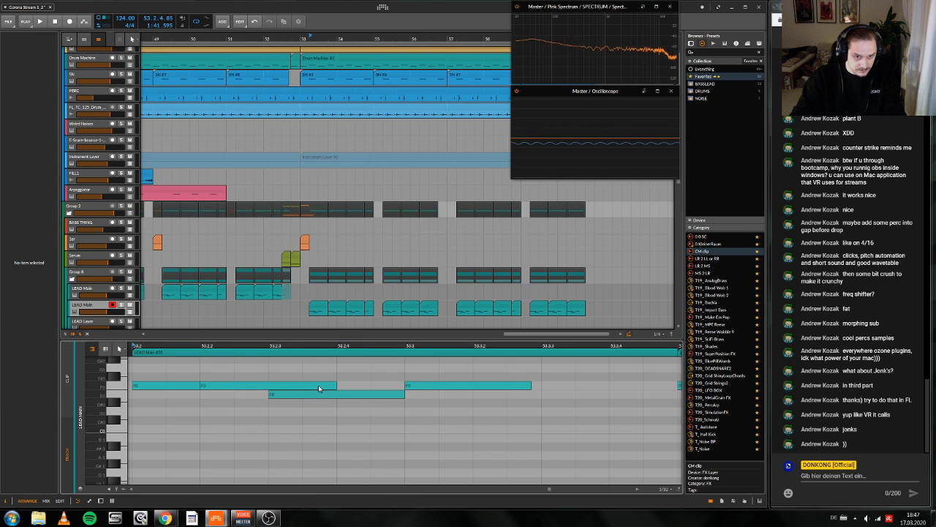
pyautogui.click(275, 385)
pyautogui.press('Delete')
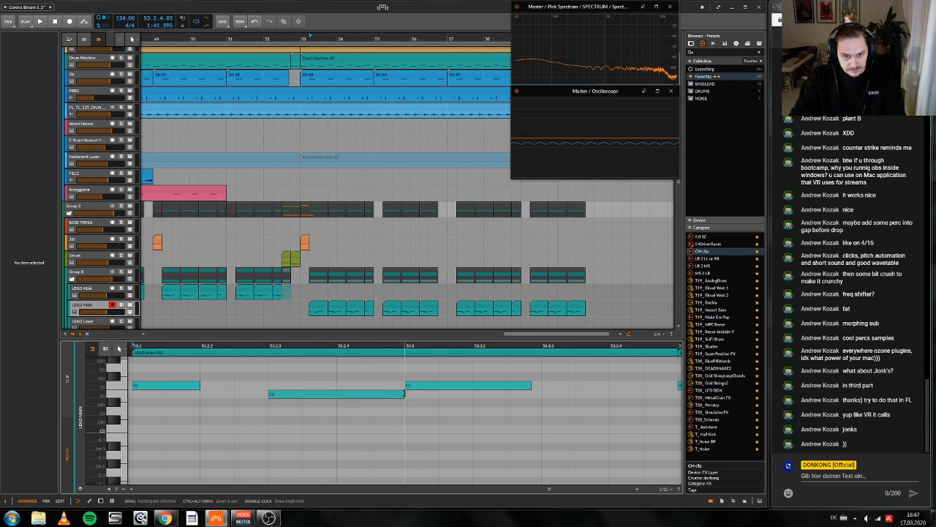
# Step: Shorten the lower note at 53.2.3 to one sixteenth and play back the edited phrase
pyautogui.moveTo(405, 393); pyautogui.dragTo(337, 394)
pyautogui.press('space')
pyautogui.press('space')
pyautogui.press('space')
pyautogui.moveTo(560, 346); pyautogui.dragTo(433, 371)
pyautogui.press('space')
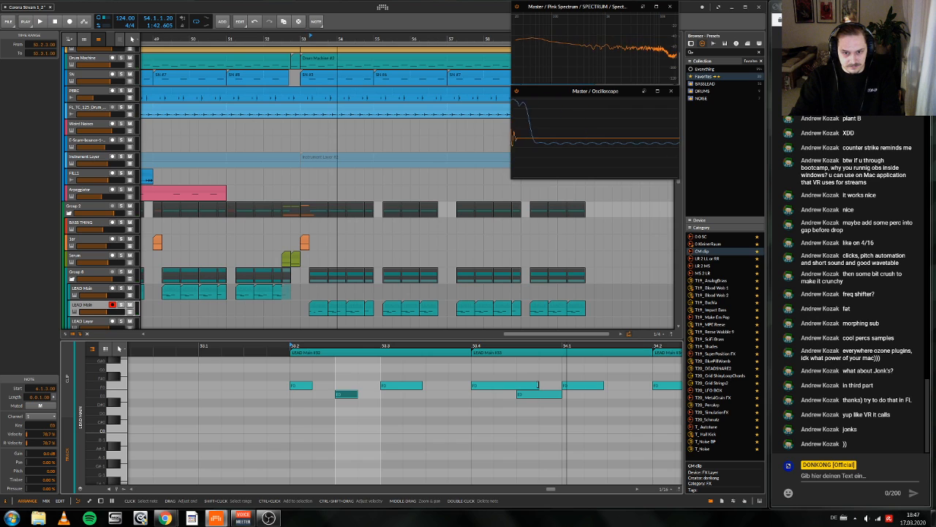
# Step: Shorten the first note and the lower note of the LEAD Main clip at 53.4 to one sixteenth each, and audition them
pyautogui.moveTo(539, 384); pyautogui.dragTo(491, 390)
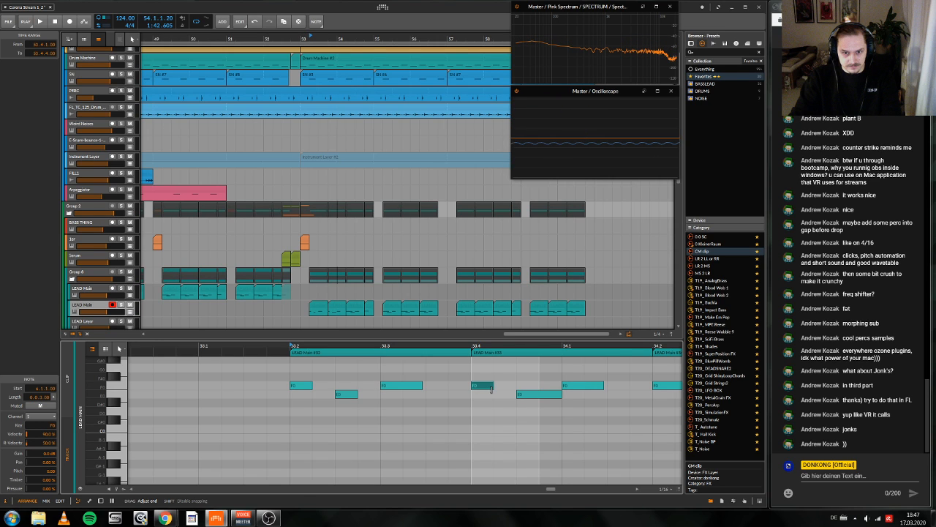
pyautogui.moveTo(561, 395); pyautogui.dragTo(539, 394)
pyautogui.press('space')
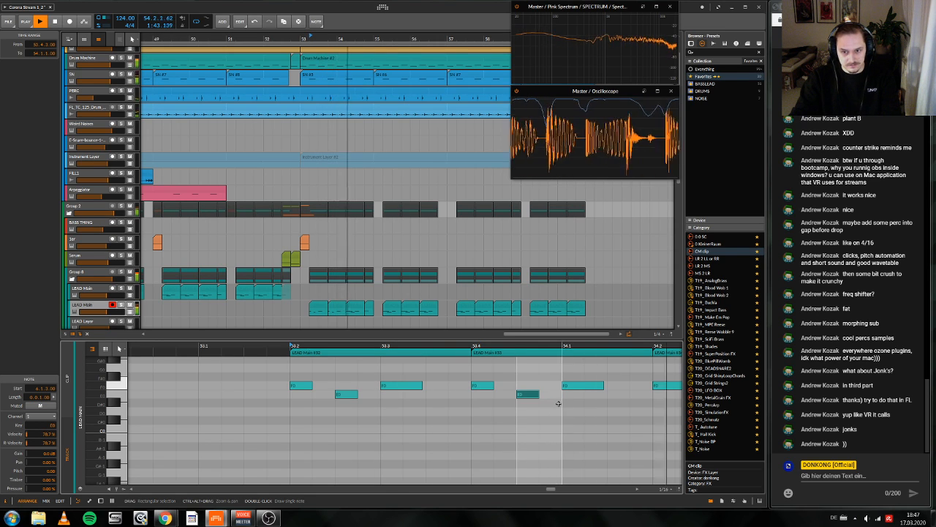
pyautogui.hscroll(-3, 556, 404)
pyautogui.hscroll(2, 552, 400)
pyautogui.press('space')
# Step: Shorten the first note and the lower note of the LEAD Main clip at 54.2 to one sixteenth each, and audition them
pyautogui.moveTo(531, 347); pyautogui.dragTo(384, 343)
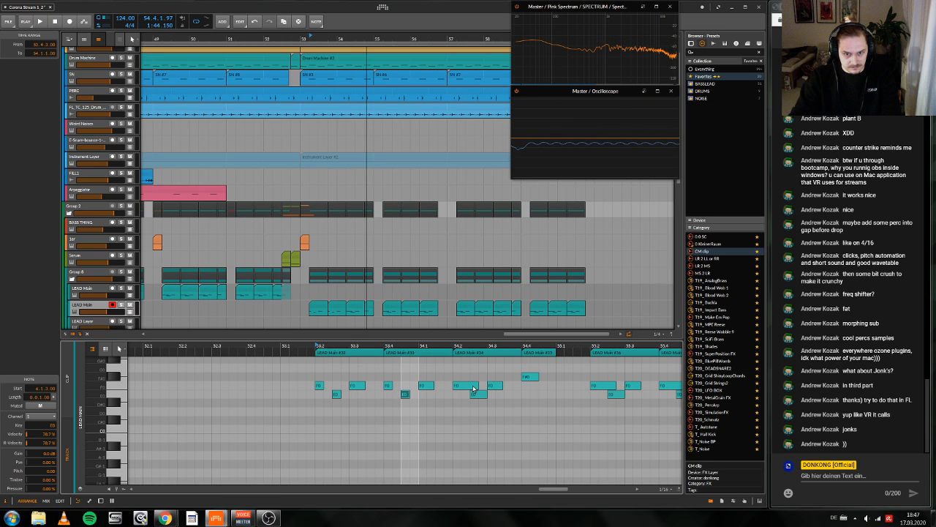
pyautogui.moveTo(478, 385)
pyautogui.mouseDown()
pyautogui.moveTo(462, 385)
pyautogui.moveTo(478, 394)
pyautogui.mouseUp()
pyautogui.press('space')
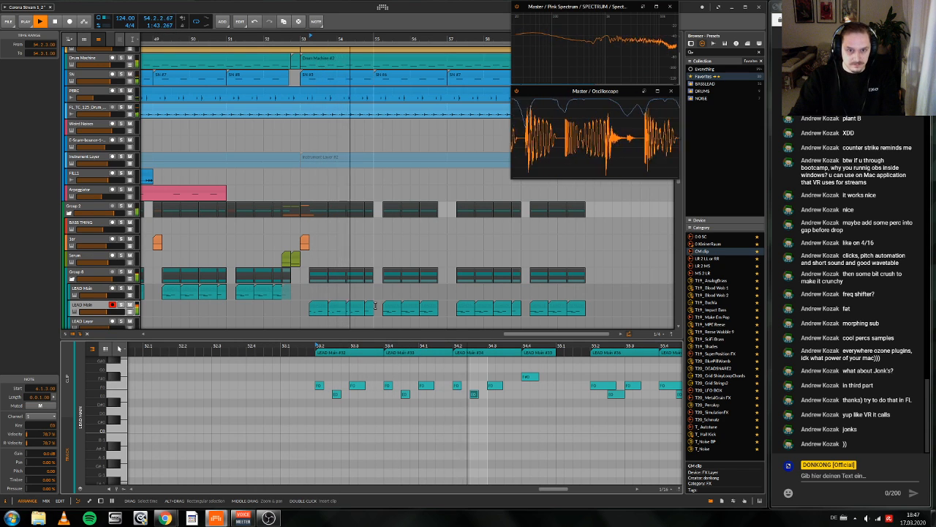
pyautogui.hscroll(-3, 362, 307)
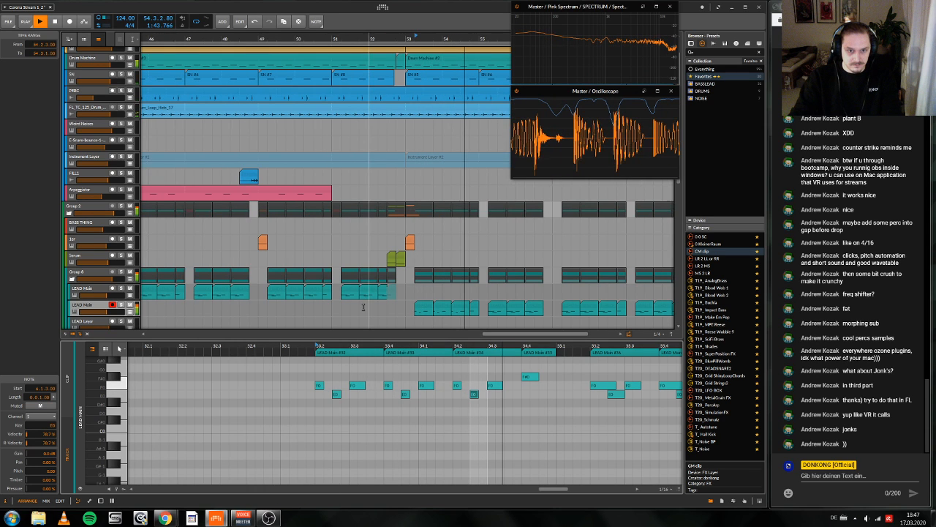
pyautogui.scroll(-3, 364, 307)
pyautogui.press('space')
# Step: Copy the edited LEAD Main clips from 53.1 over the clips from bars 55, 57 and 59, and start playback at bar 53
pyautogui.moveTo(406, 255); pyautogui.dragTo(470, 258)
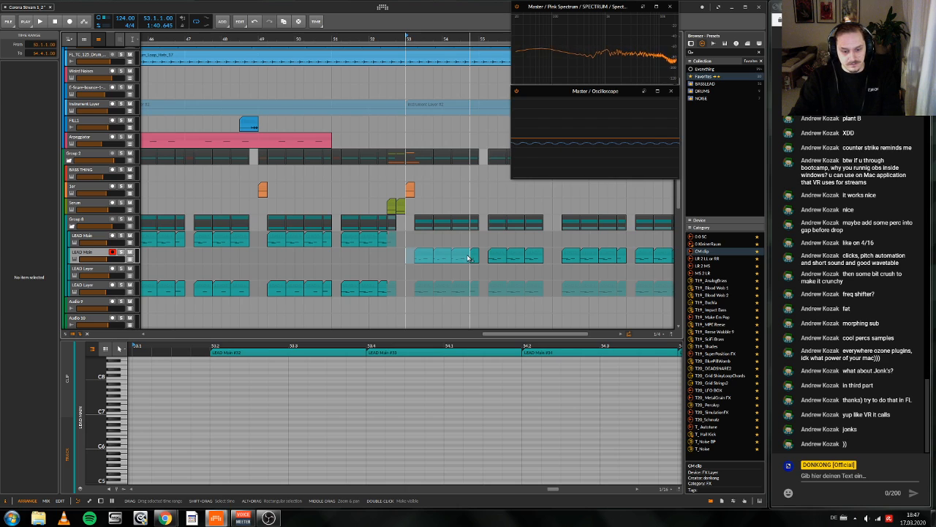
pyautogui.moveTo(480, 256); pyautogui.dragTo(542, 257)
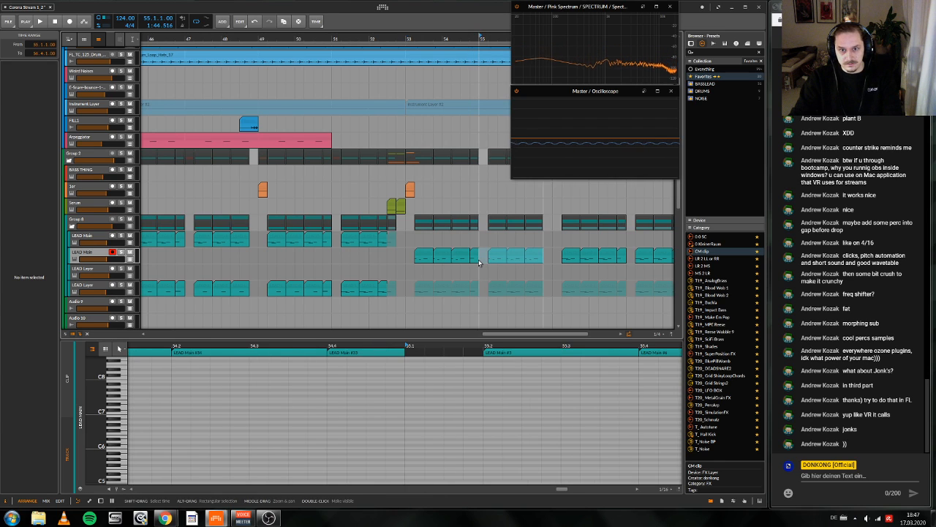
pyautogui.moveTo(552, 259); pyautogui.dragTo(617, 258)
pyautogui.hscroll(-3, 629, 258)
pyautogui.hscroll(4, 629, 258)
pyautogui.click(574, 258)
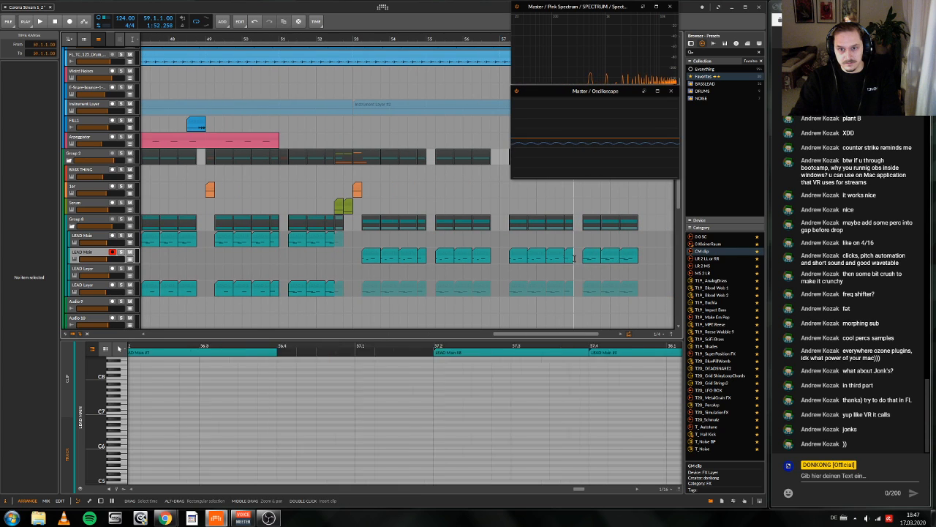
pyautogui.scroll(2, 335, 110)
pyautogui.doubleClick(353, 36)
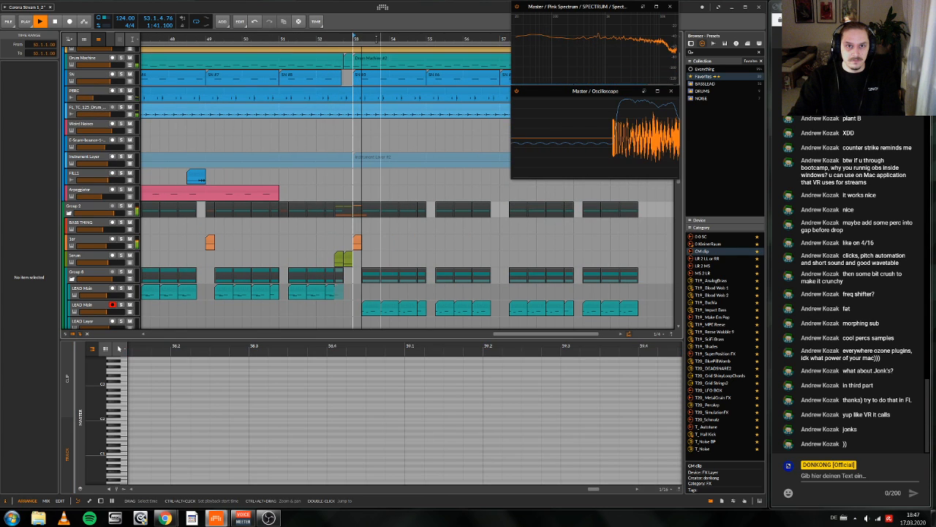
# Step: Play back the drop from bar 53 and look through the tracks further down the arrangement
pyautogui.moveTo(344, 38); pyautogui.dragTo(371, 36)
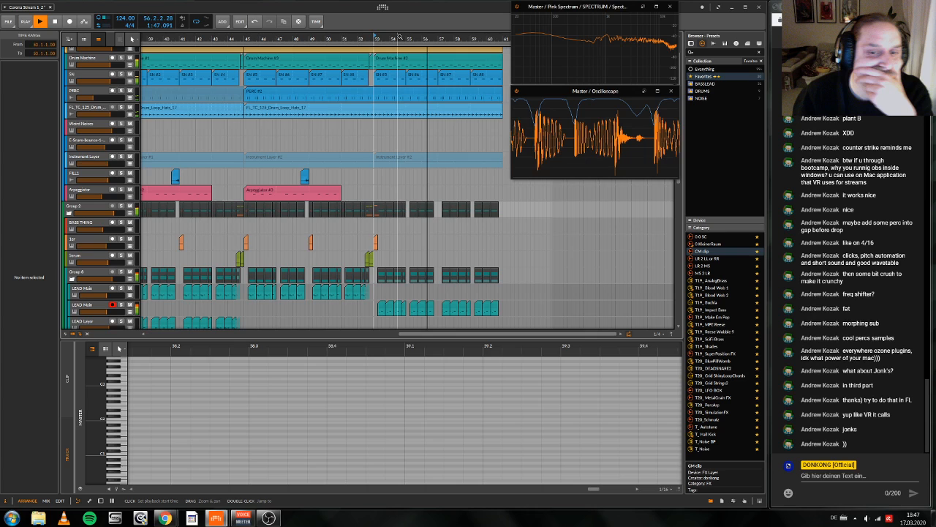
pyautogui.moveTo(399, 36); pyautogui.dragTo(397, 35)
pyautogui.scroll(-6, 458, 146)
pyautogui.scroll(4, 457, 145)
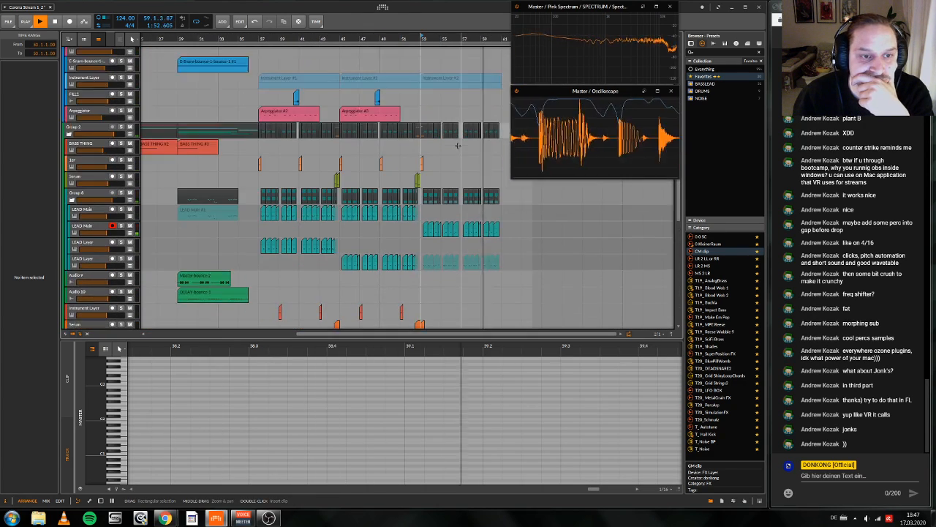
pyautogui.scroll(-5, 458, 145)
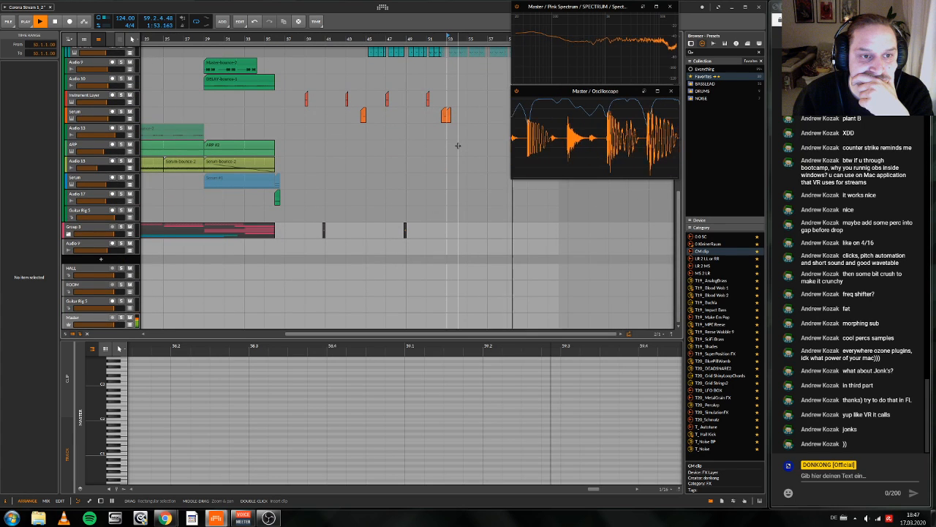
pyautogui.press('space')
pyautogui.click(87, 178)
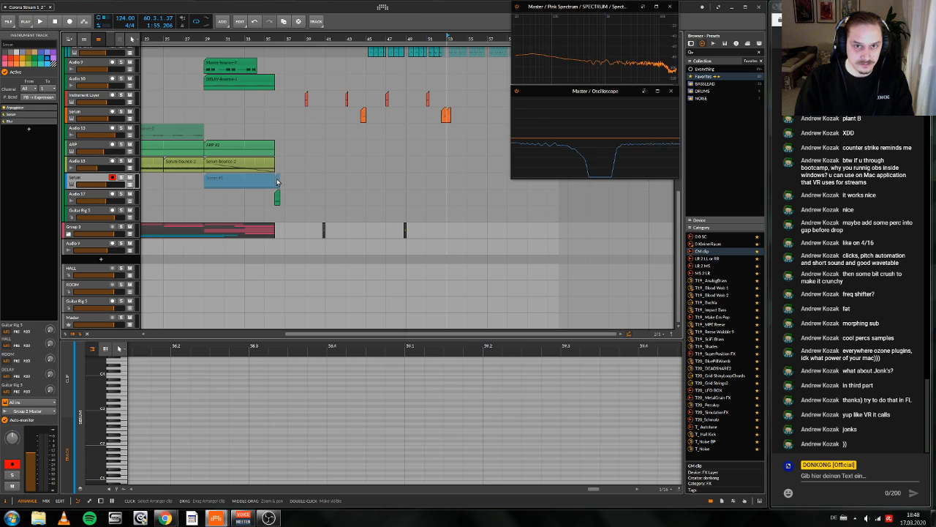
pyautogui.moveTo(277, 181); pyautogui.dragTo(448, 182)
pyautogui.press('space')
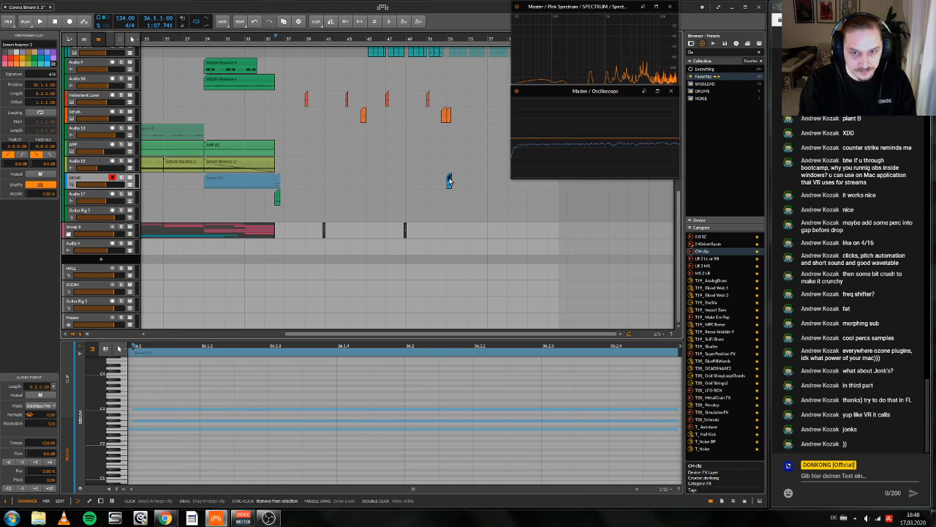
pyautogui.hotkey('ctrl', 'z')
# Step: Copy the end section of the muted Serum clip at bar 36 into the drop, unmute it and make it span 53.2 to bar 55
pyautogui.moveTo(277, 181); pyautogui.dragTo(449, 182)
pyautogui.scroll(4, 475, 185)
pyautogui.scroll(1, 370, 204)
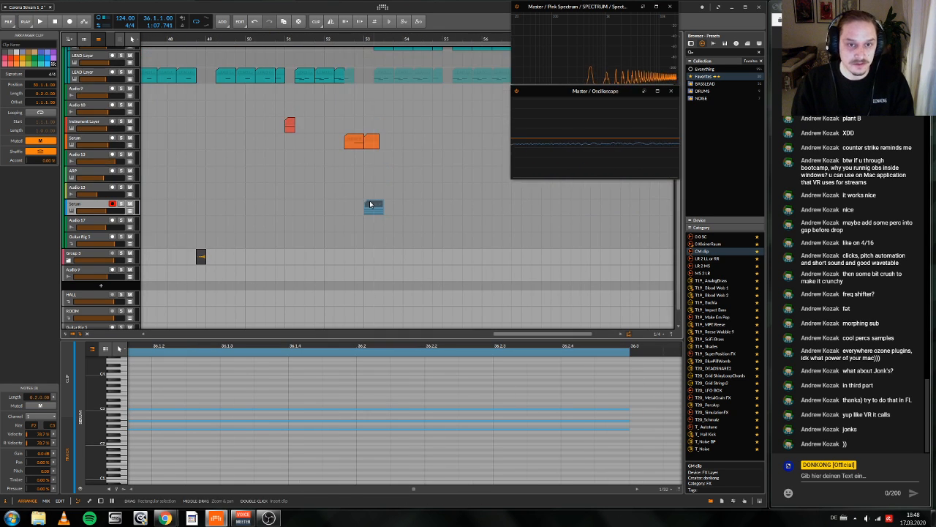
pyautogui.moveTo(370, 204); pyautogui.dragTo(445, 206)
pyautogui.press('space')
pyautogui.press('space')
pyautogui.scroll(1, 445, 207)
pyautogui.hscroll(1, 445, 207)
pyautogui.moveTo(338, 237); pyautogui.dragTo(423, 242)
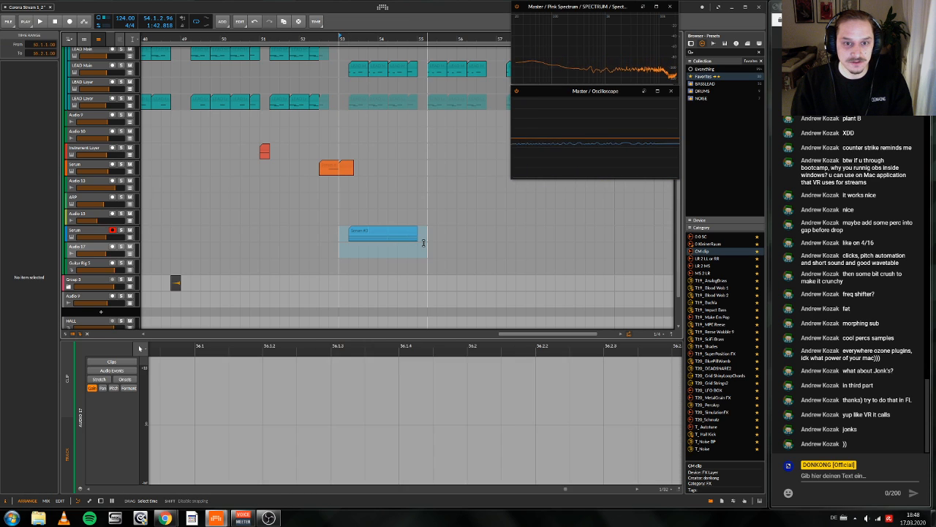
pyautogui.click(418, 235)
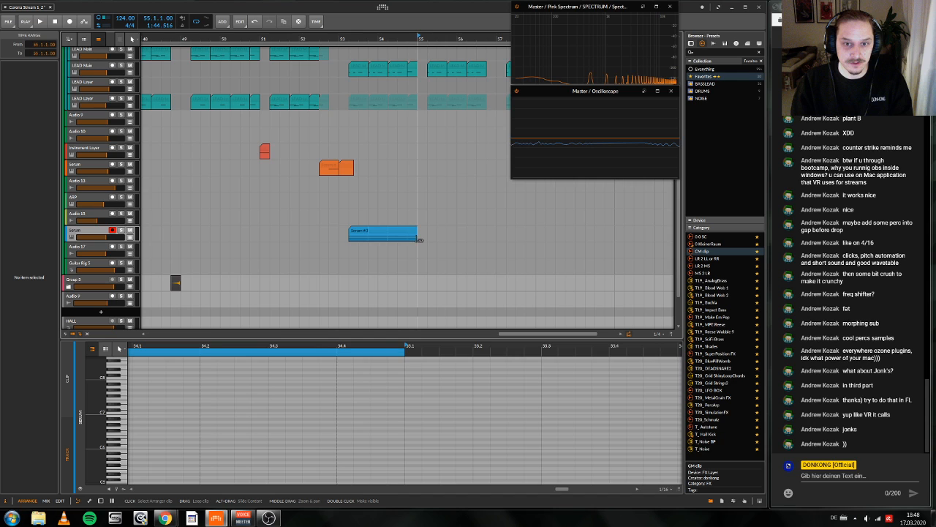
# Step: Extend the new Serum clip to bar 57, duplicate bars 53–57 to bars 57–61, and play back from bar 53
pyautogui.moveTo(419, 239); pyautogui.dragTo(506, 233)
pyautogui.hotkey('ctrl', 'd')
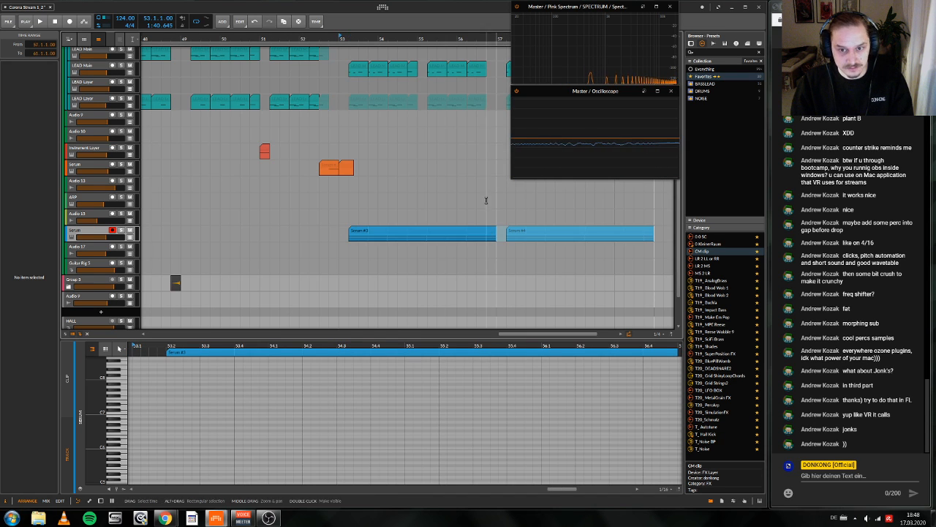
pyautogui.press('space')
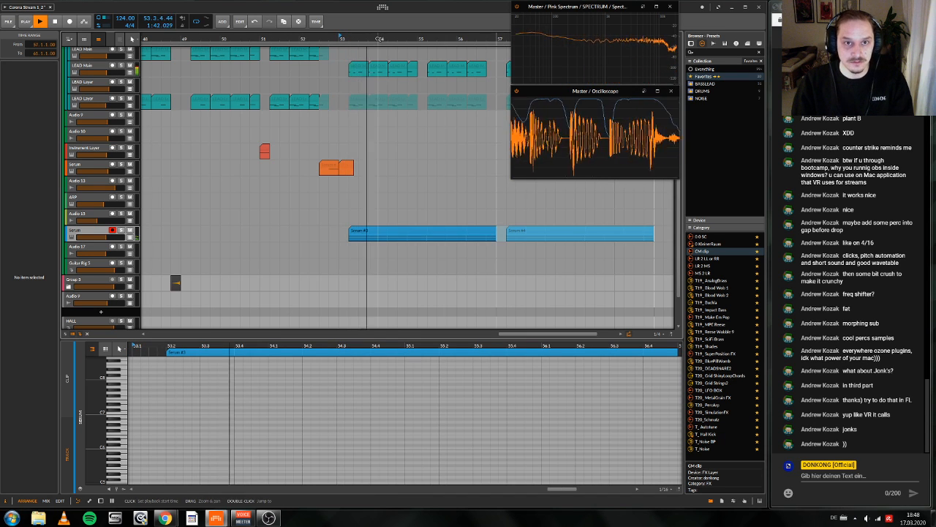
pyautogui.moveTo(383, 37); pyautogui.dragTo(369, 56)
pyautogui.press('space')
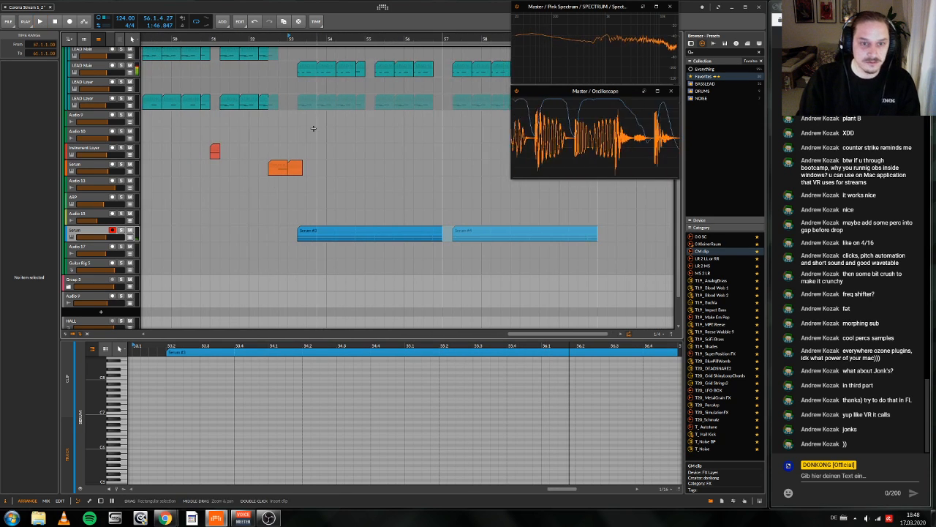
# Step: Show the Serum track's Arpeggiator Global Gate Length automation, drop it to a low level from 53.2 onward, and play it back
pyautogui.doubleClick(101, 234)
pyautogui.press('space')
pyautogui.click(130, 248)
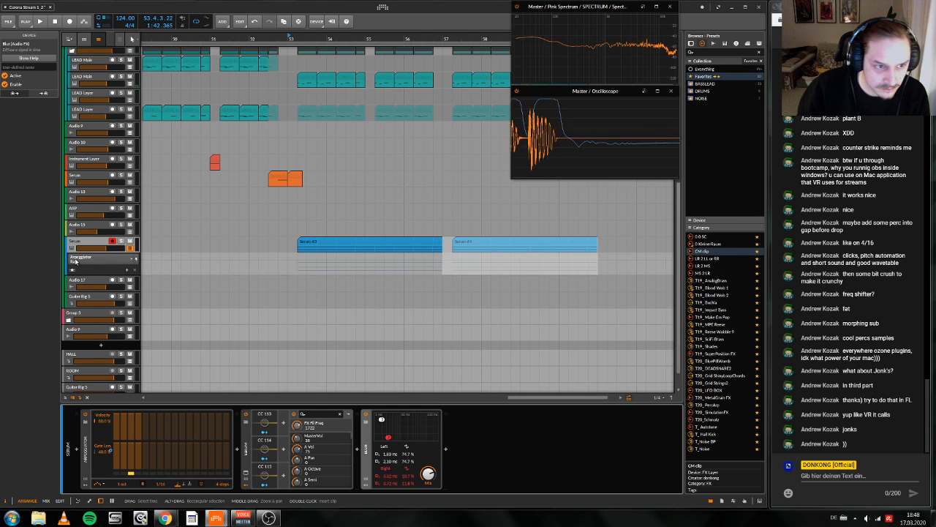
pyautogui.click(72, 270)
pyautogui.click(317, 295)
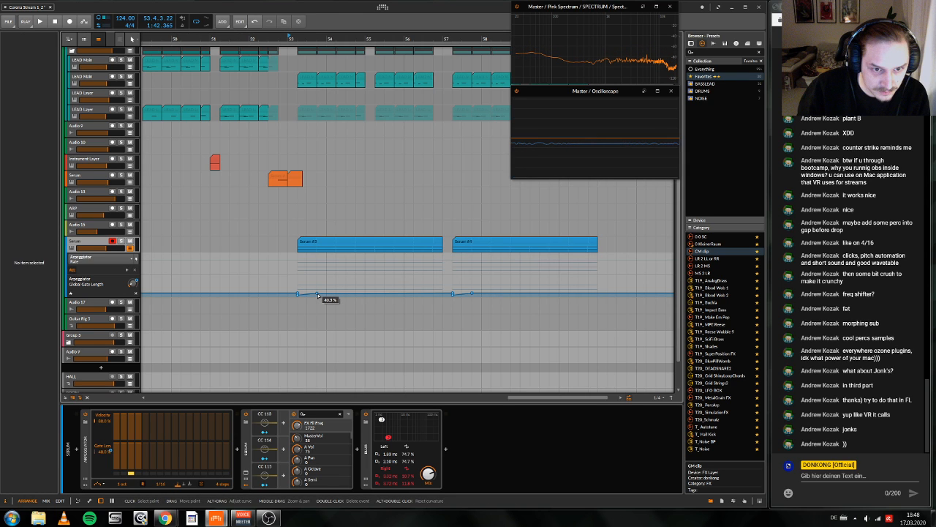
pyautogui.press('super+space')
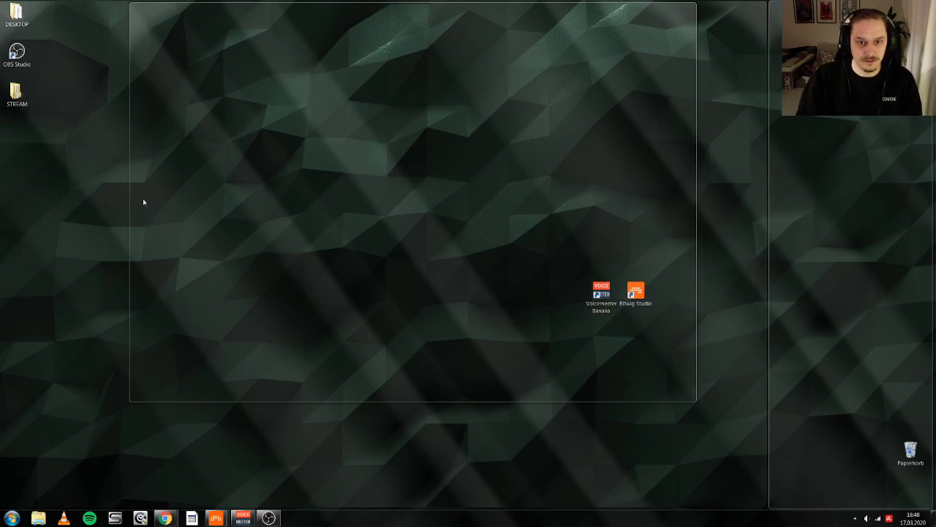
pyautogui.press('super')
pyautogui.click(407, 190)
pyautogui.press('space')
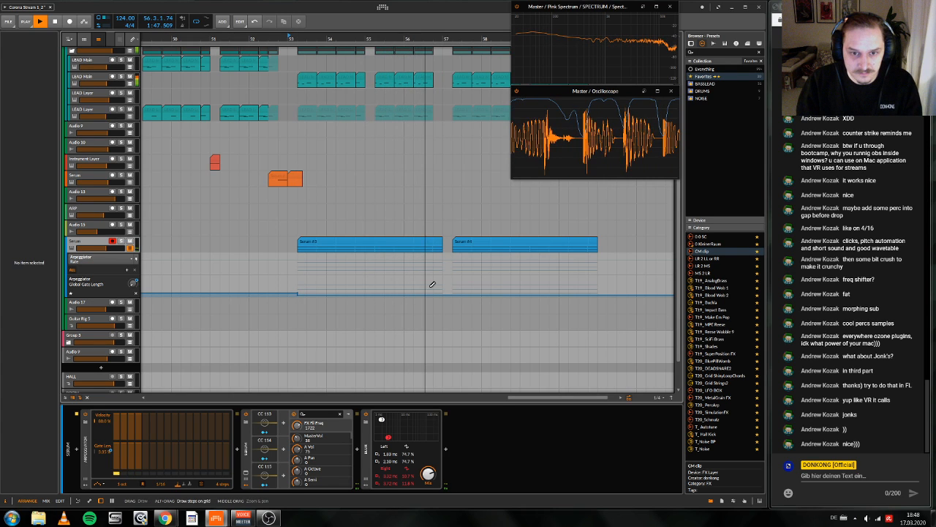
# Step: Draw a raised block in the Global Gate Length automation from 56.3 to bar 57 and audition it
pyautogui.moveTo(432, 284); pyautogui.dragTo(420, 297)
pyautogui.press('1')
pyautogui.press('space')
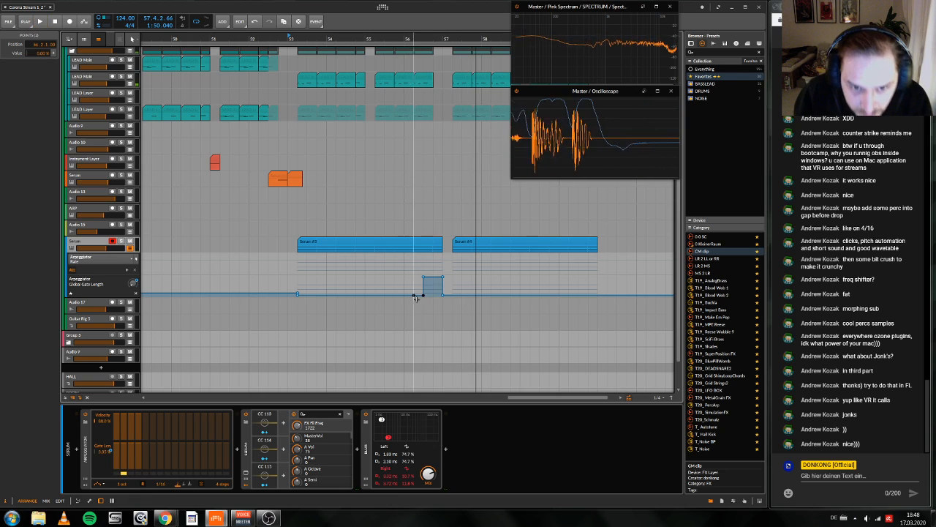
pyautogui.doubleClick(414, 295)
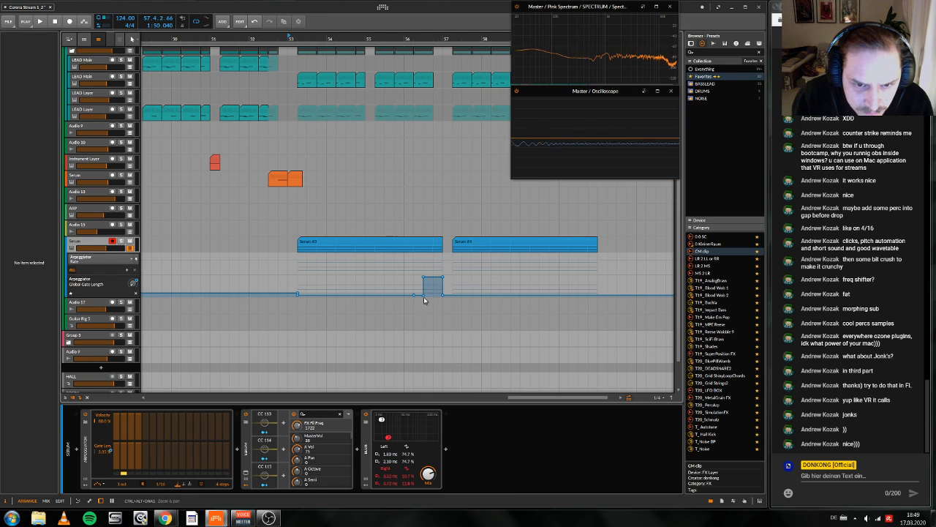
pyautogui.click(424, 295)
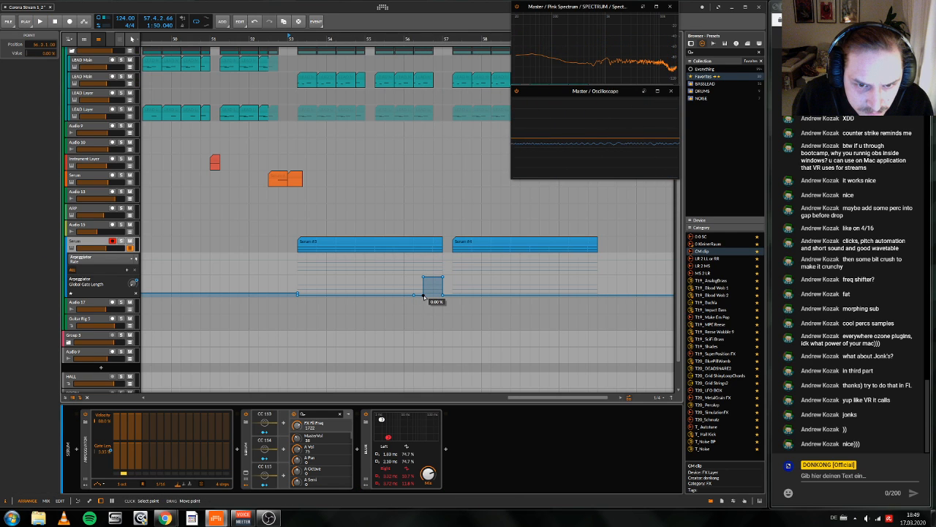
pyautogui.press('space')
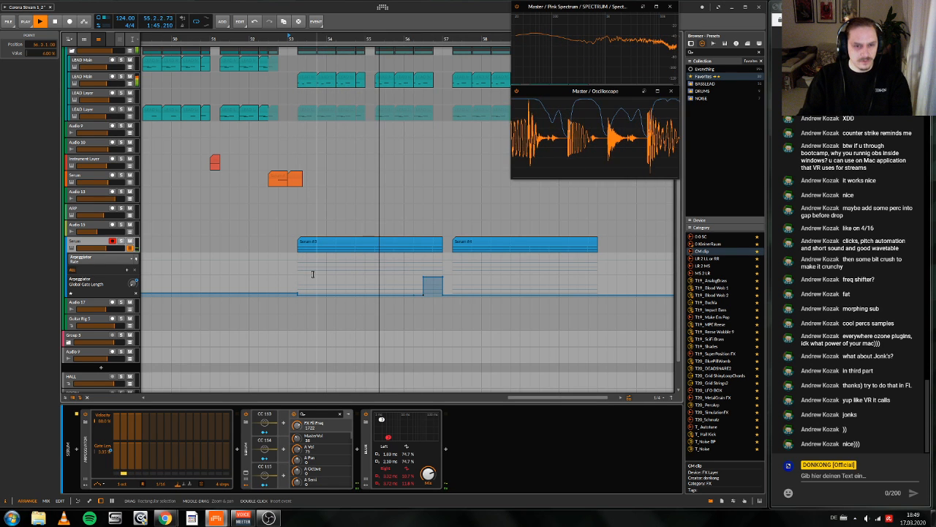
# Step: Duplicate the Global Gate Length automation of bars 53–57 to bars 57–61 and listen to the result
pyautogui.moveTo(290, 281); pyautogui.dragTo(443, 289)
pyautogui.hotkey('ctrl', 'd')
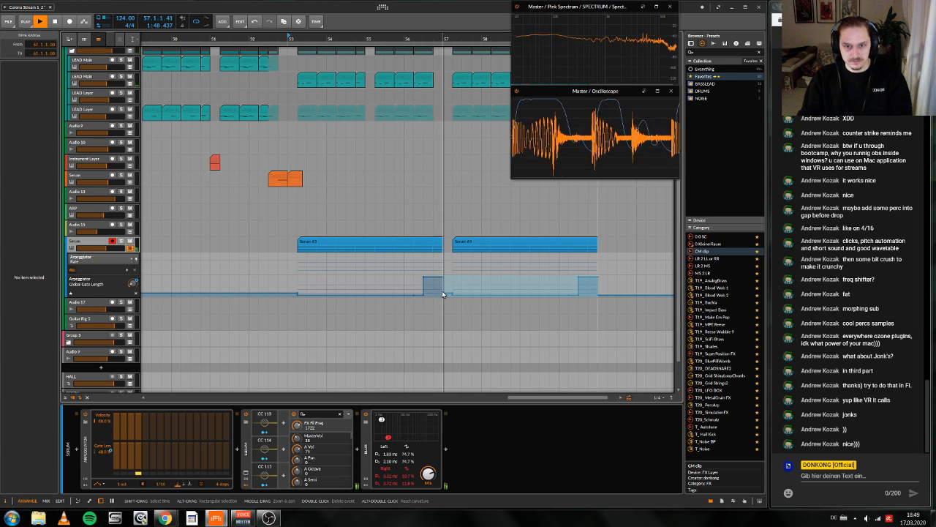
pyautogui.click(480, 312)
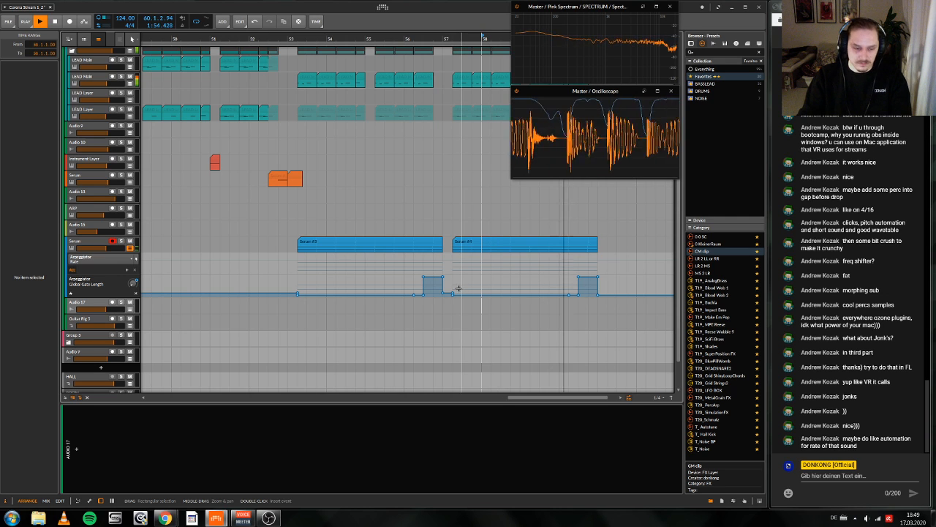
pyautogui.press('space')
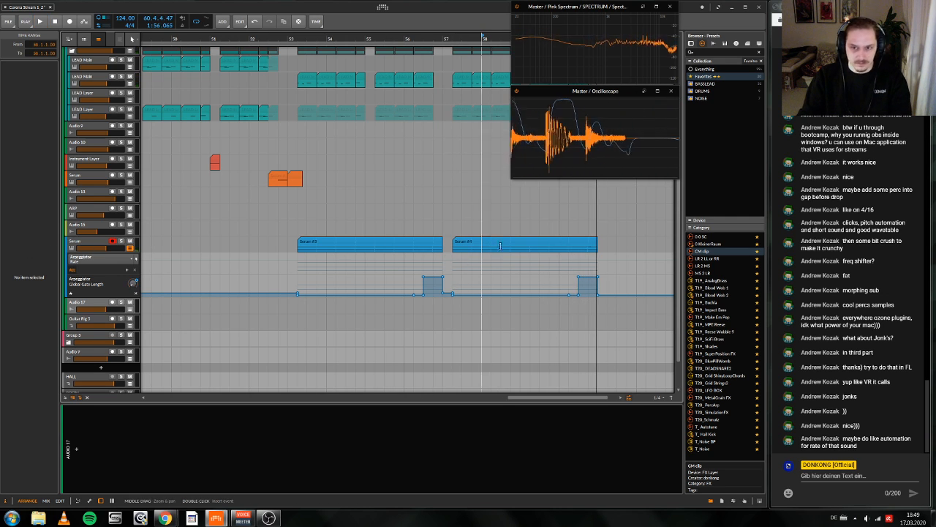
# Step: Split the second Serum clip at 60.3, show its end section in the note editor, and audition it
pyautogui.doubleClick(583, 251)
pyautogui.press('d')
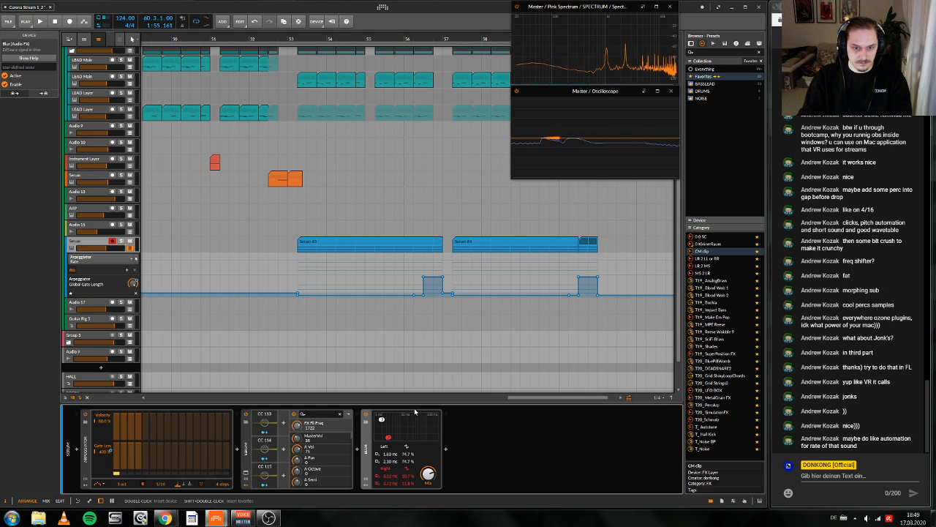
pyautogui.press('e')
pyautogui.press('space')
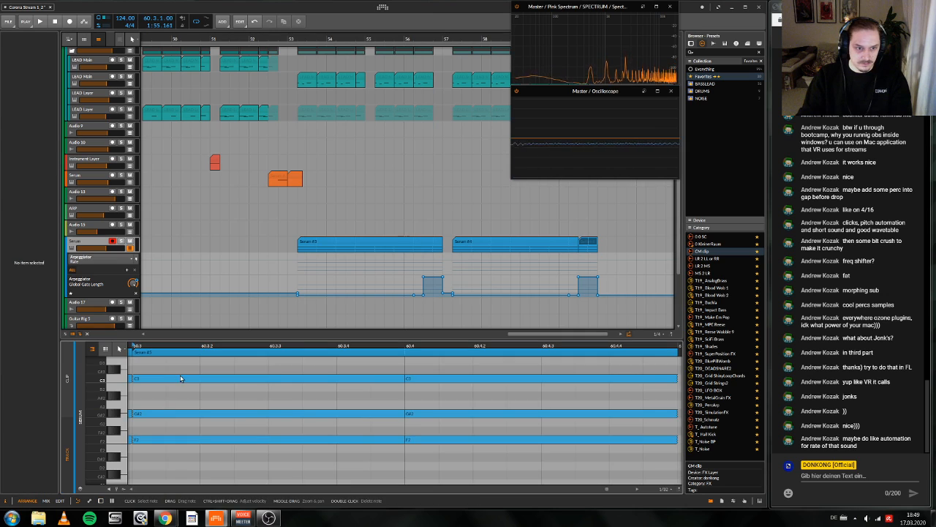
pyautogui.press('space')
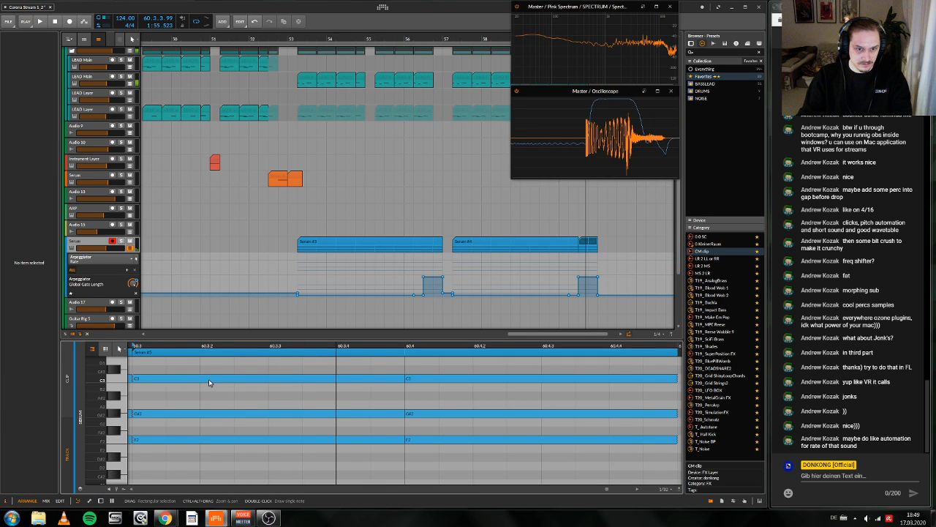
# Step: Slice the C3, G#2 and F2 notes of the end clip at 60.3.3
pyautogui.press('5')
pyautogui.click(272, 379)
pyautogui.click(273, 414)
pyautogui.scroll(1, 273, 415)
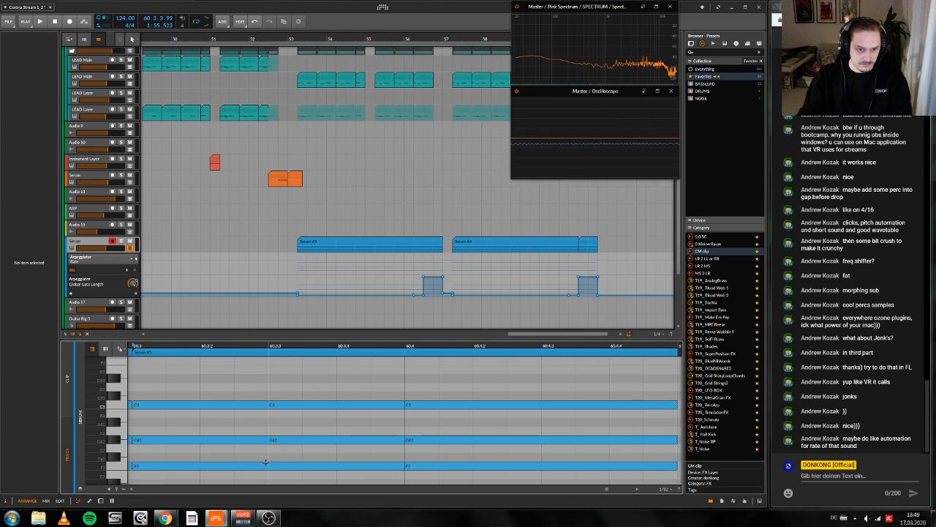
pyautogui.click(273, 467)
# Step: Transpose the three notes from 60.3.3 to 60.4 up one octave and audition the clip
pyautogui.press('1')
pyautogui.moveTo(334, 476); pyautogui.dragTo(330, 399)
pyautogui.hotkey('shift', 'Up')
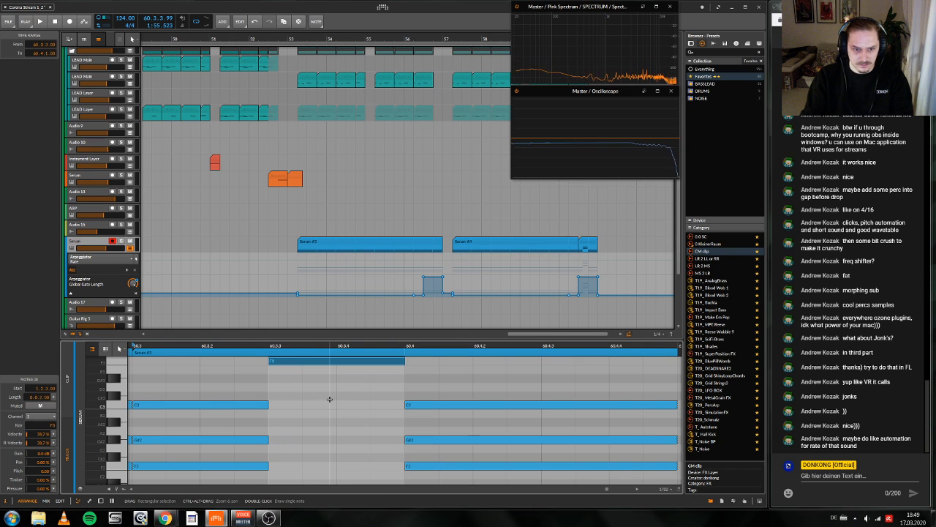
pyautogui.press('space')
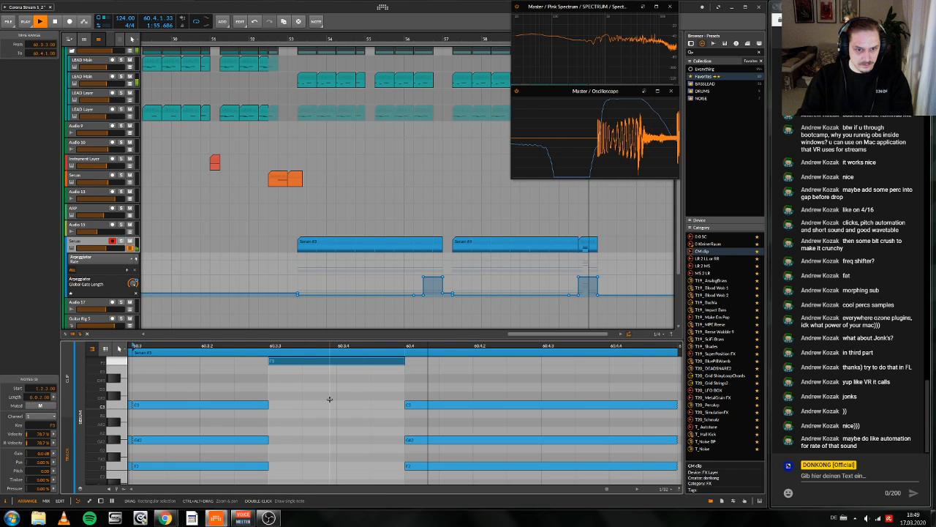
pyautogui.press('space')
# Step: Transpose the three notes from 60.4 to 61.1 up two octaves and audition the clip
pyautogui.click(496, 401)
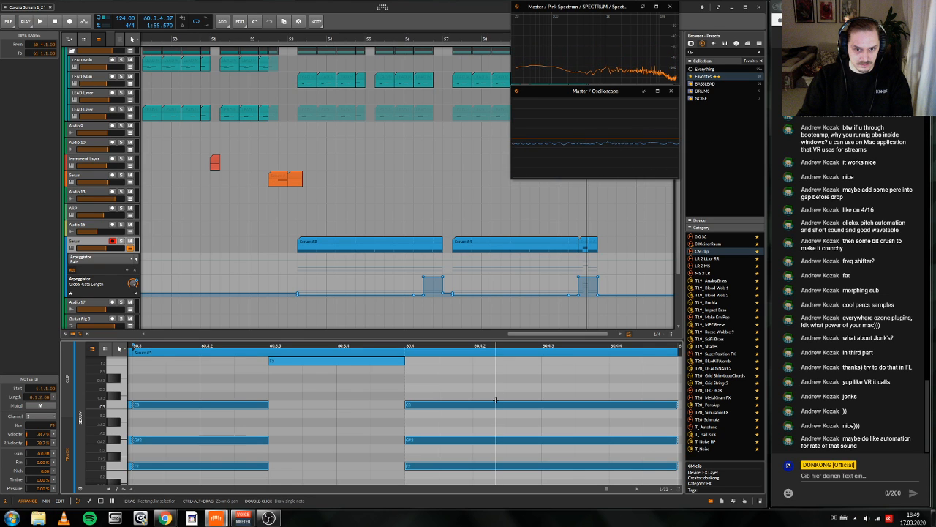
pyautogui.click(292, 356)
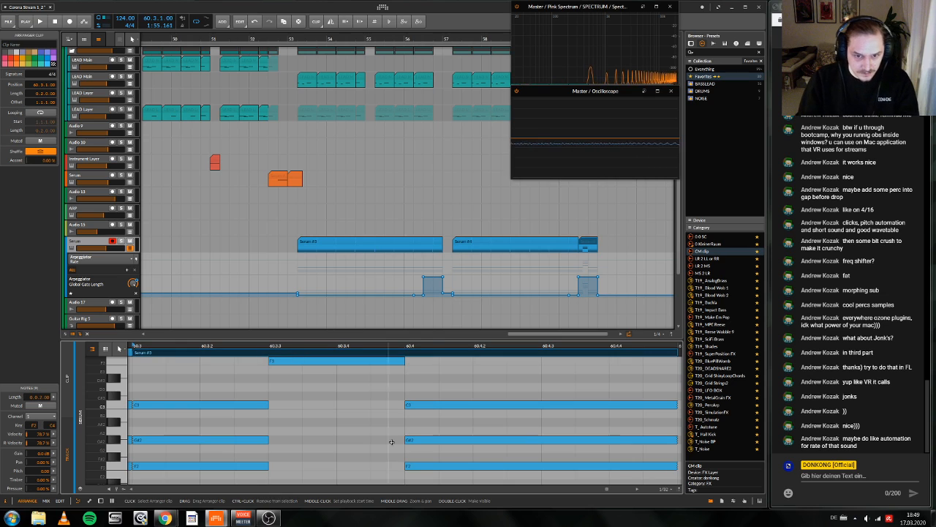
pyautogui.moveTo(529, 477); pyautogui.dragTo(500, 370)
pyautogui.hotkey('shift', 'Up')
pyautogui.press('space')
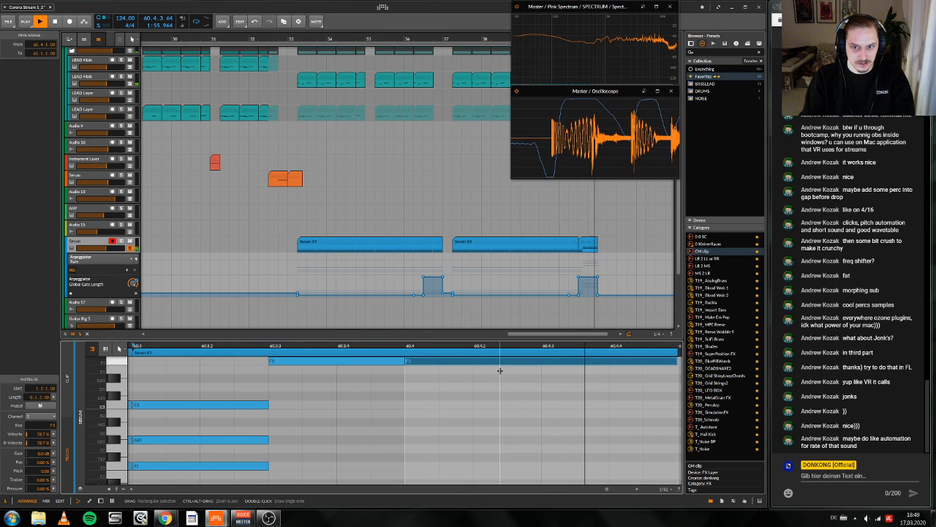
pyautogui.press('Delete')
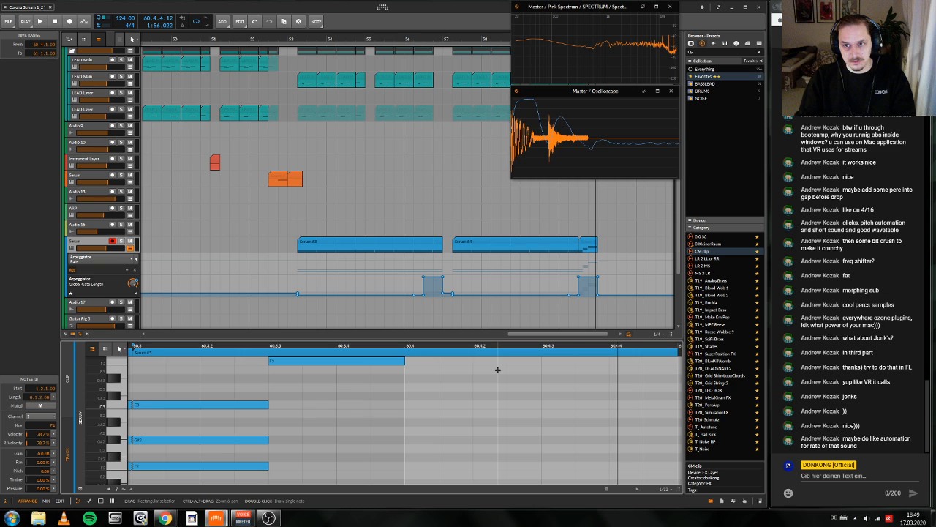
# Step: Mute the three high notes from 60.4 to 61.1 in the end clip
pyautogui.scroll(8, 469, 379)
pyautogui.hscroll(3, 469, 379)
pyautogui.scroll(-3, 462, 389)
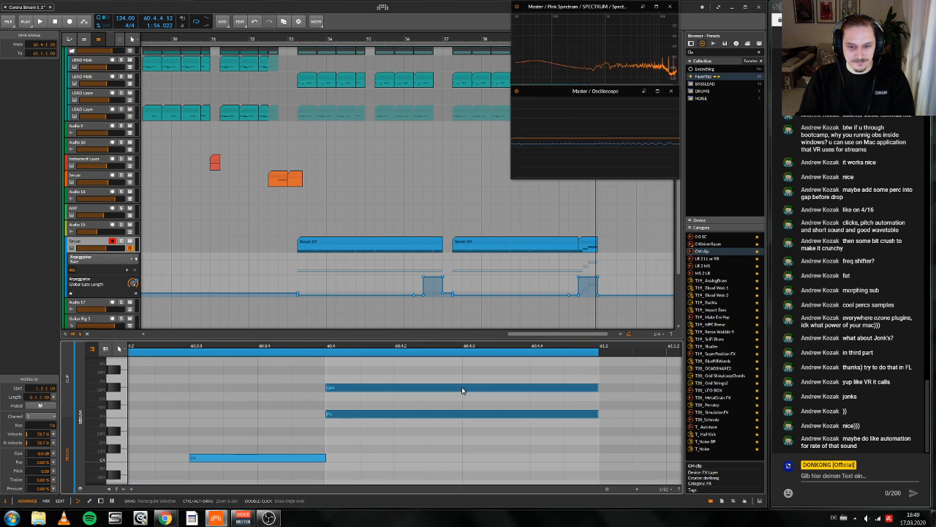
pyautogui.scroll(1, 481, 380)
pyautogui.hotkey('alt', 'm')
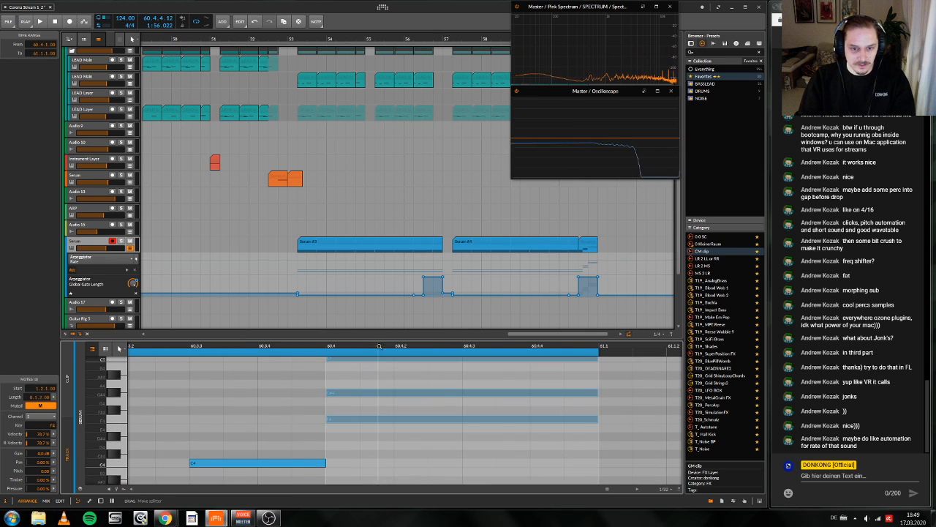
pyautogui.moveTo(381, 351); pyautogui.dragTo(492, 357)
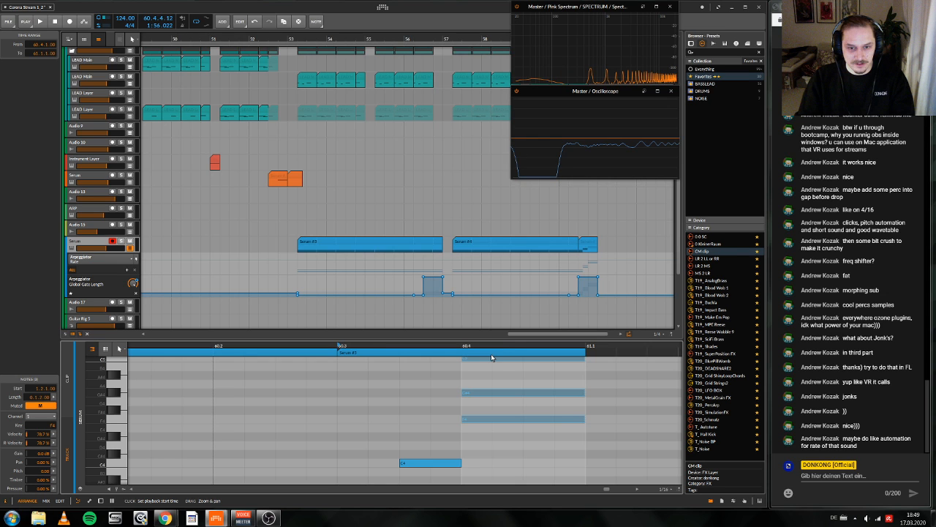
# Step: Add a C3 note from 60.4 to 61.1 in the end clip
pyautogui.scroll(-3, 482, 380)
pyautogui.hscroll(3, 469, 395)
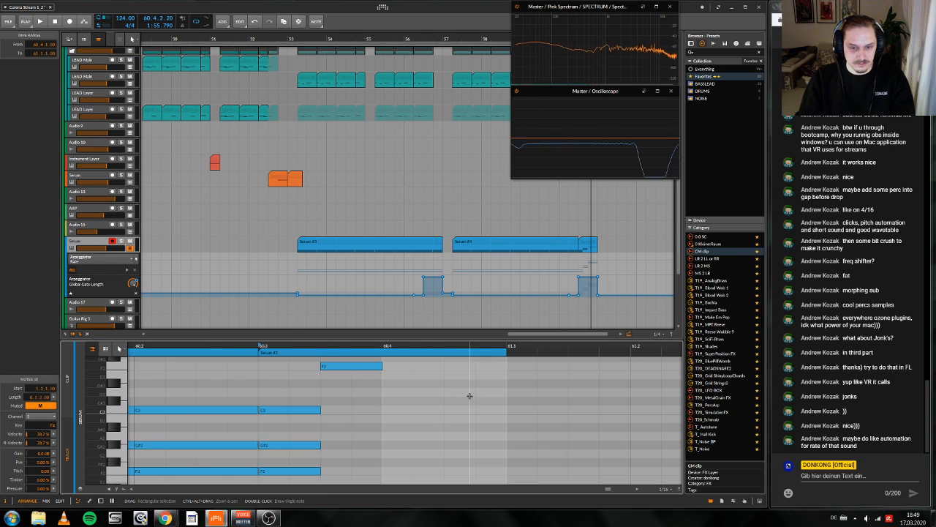
pyautogui.press('space')
pyautogui.scroll(-1, 420, 401)
pyautogui.doubleClick(415, 384)
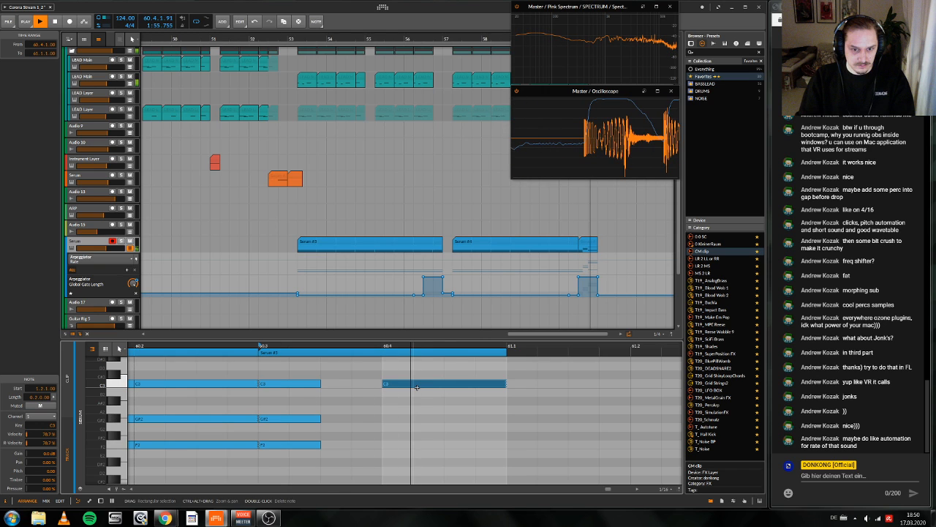
# Step: Slice the C3 note between 60.4 and 61.1 into four equal notes
pyautogui.press('space')
pyautogui.click(455, 397)
pyautogui.press('5')
pyautogui.click(414, 386)
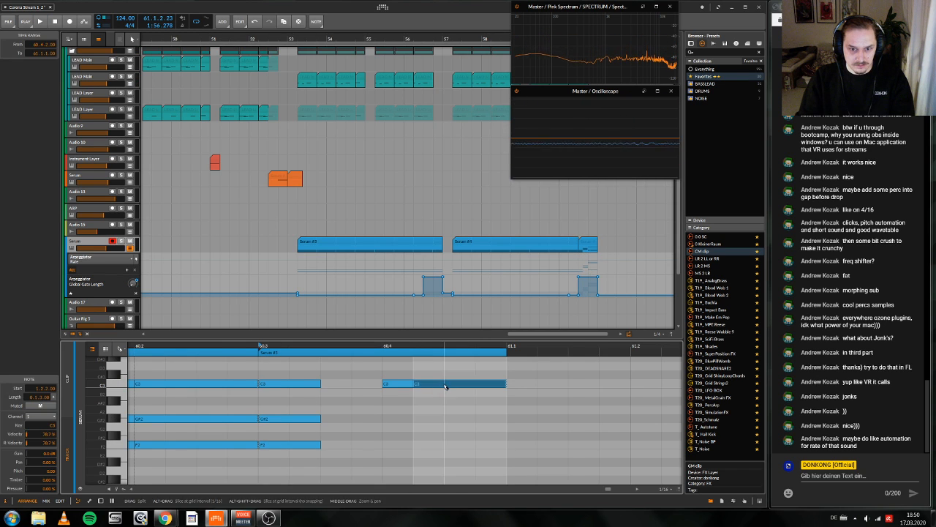
pyautogui.click(447, 386)
pyautogui.hscroll(1, 451, 386)
pyautogui.click(451, 386)
pyautogui.moveTo(465, 403)
pyautogui.mouseDown()
pyautogui.moveTo(437, 389)
pyautogui.moveTo(450, 395)
pyautogui.mouseUp()
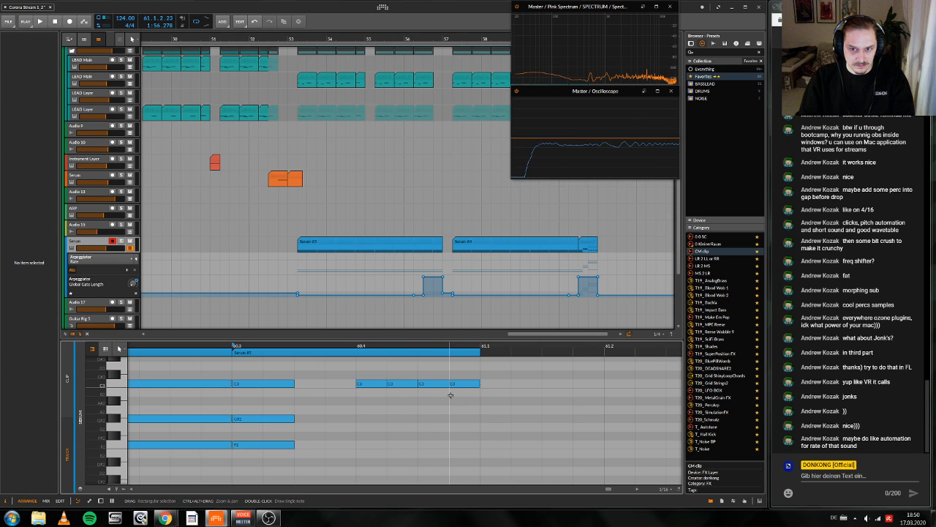
# Step: Try drawing lower Global Gate Length steps from 60.4 to 61.1 on the Serum track and audition them
pyautogui.press('space')
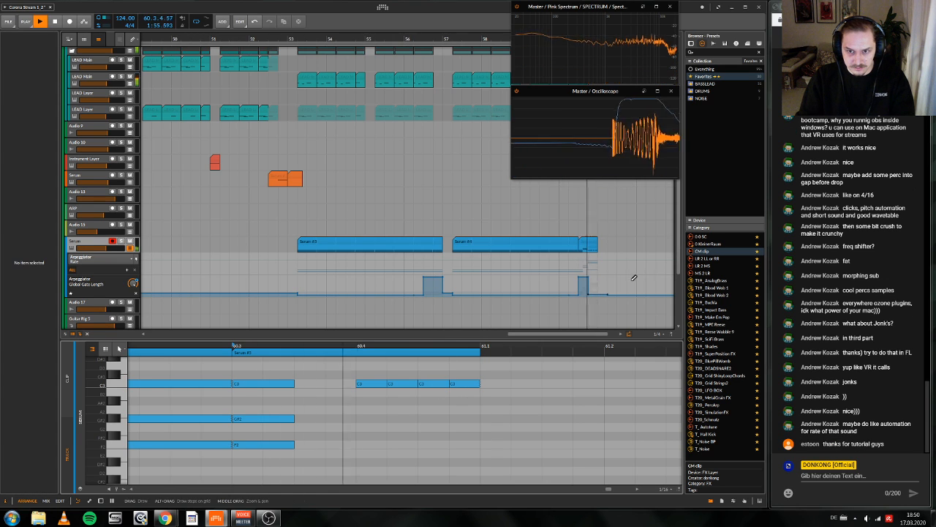
pyautogui.press('space')
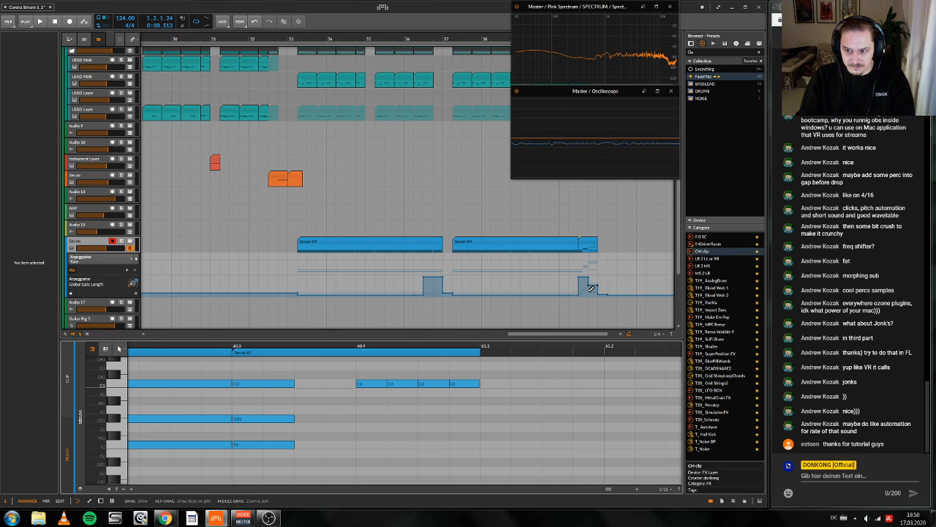
pyautogui.press('1')
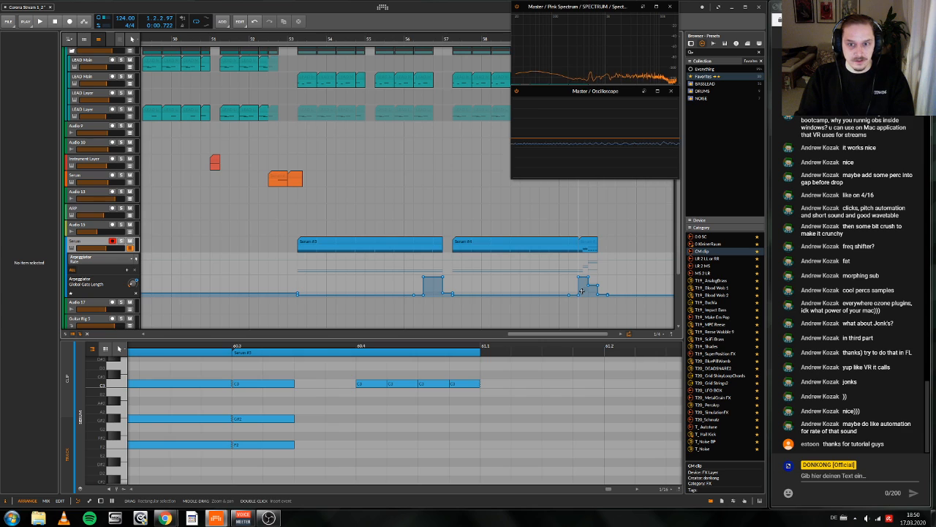
pyautogui.press('2')
pyautogui.click(582, 291)
pyautogui.moveTo(589, 291); pyautogui.dragTo(616, 290)
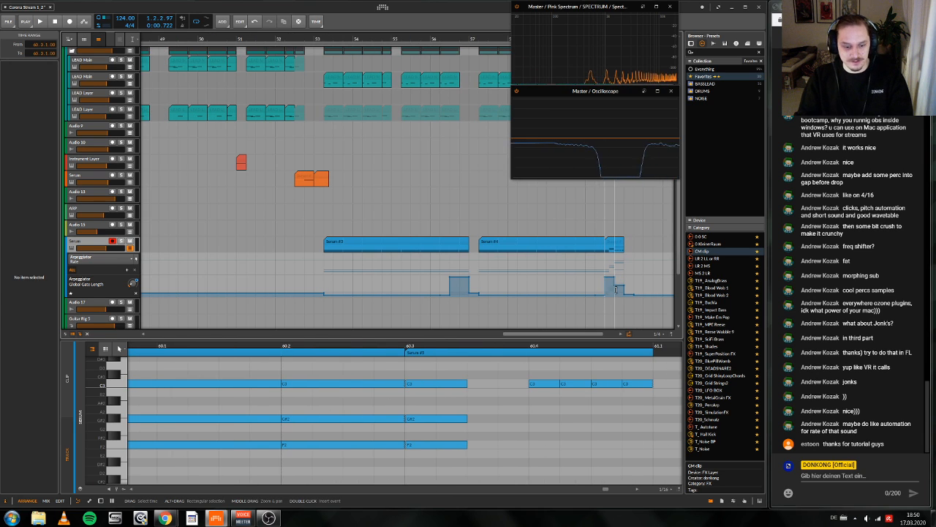
pyautogui.press('3')
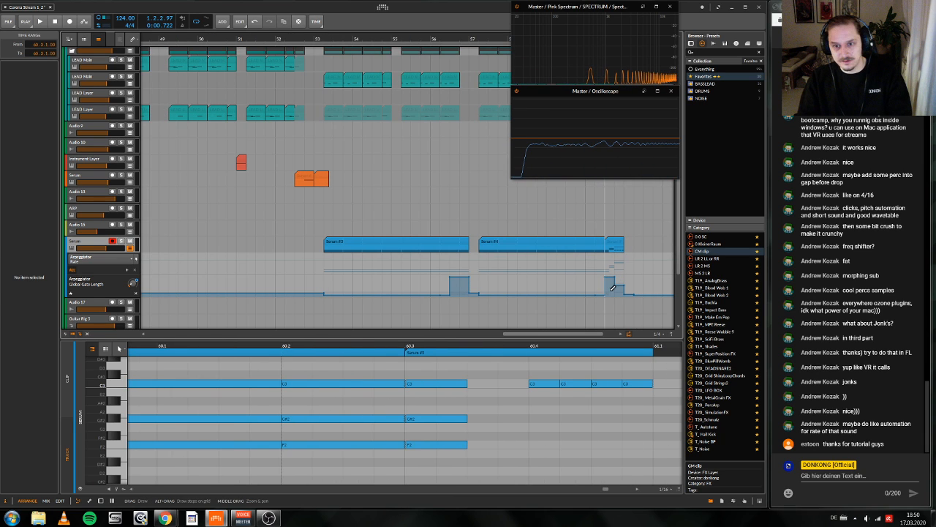
pyautogui.press('space')
pyautogui.press('2')
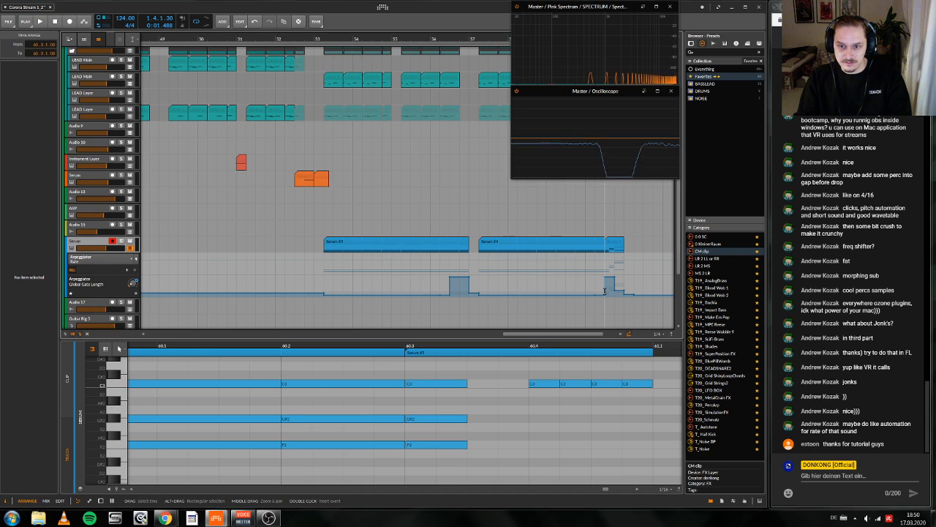
pyautogui.press('space')
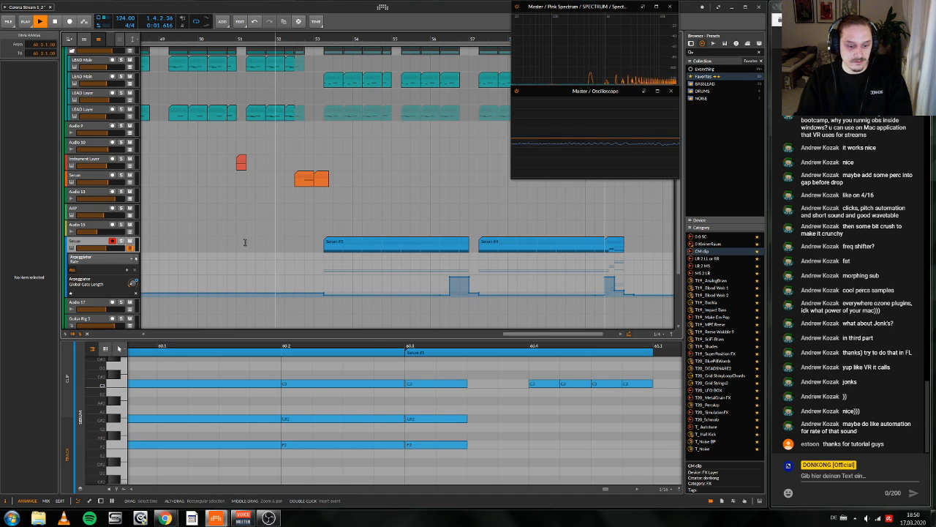
# Step: Solo the Serum track and play the arrangement from just before the end clip
pyautogui.click(120, 241)
pyautogui.press('space')
pyautogui.moveTo(498, 43); pyautogui.dragTo(309, 35)
pyautogui.click(369, 37)
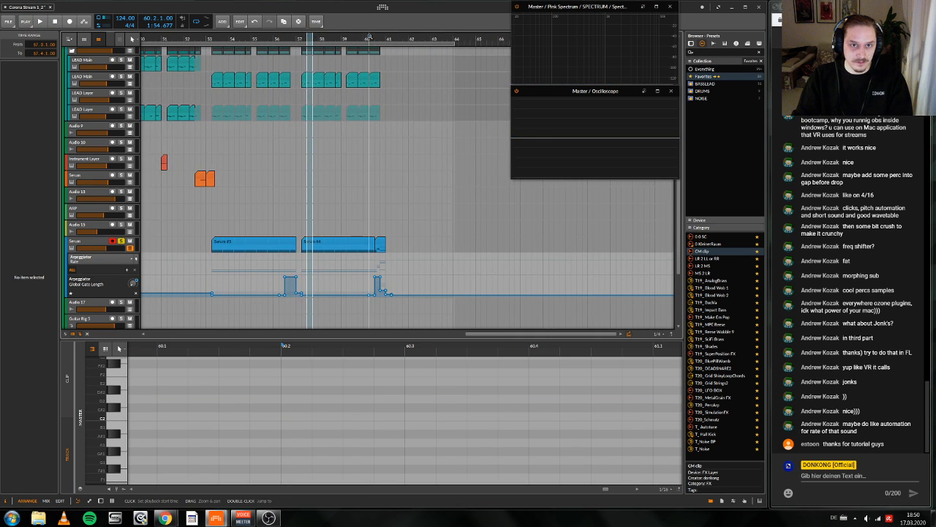
pyautogui.press('space')
# Step: Redraw the Global Gate Length automation from 60.4 to 61.1 as short low steps and audition the end clip
pyautogui.moveTo(377, 37); pyautogui.dragTo(382, 53)
pyautogui.press('3')
pyautogui.moveTo(423, 290); pyautogui.dragTo(438, 293)
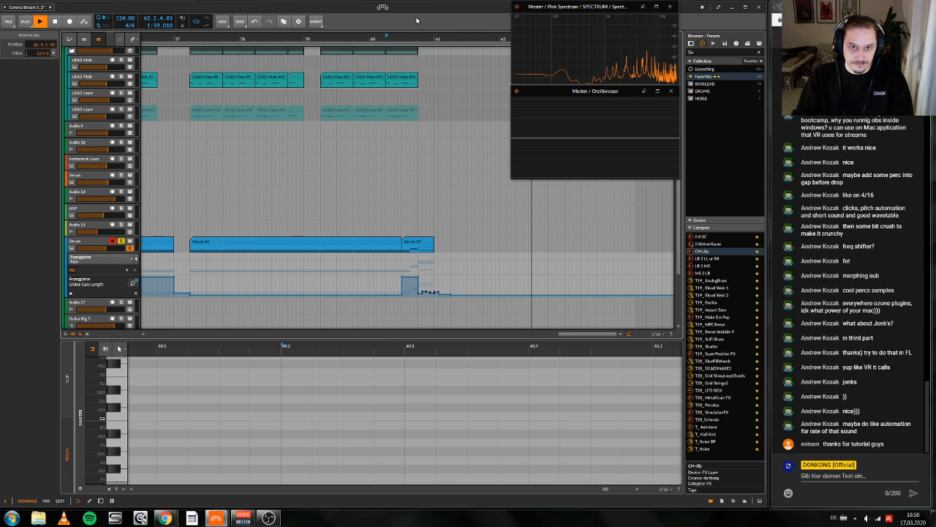
pyautogui.press('space')
pyautogui.press('space')
pyautogui.moveTo(418, 39); pyautogui.dragTo(442, 27)
pyautogui.press('space')
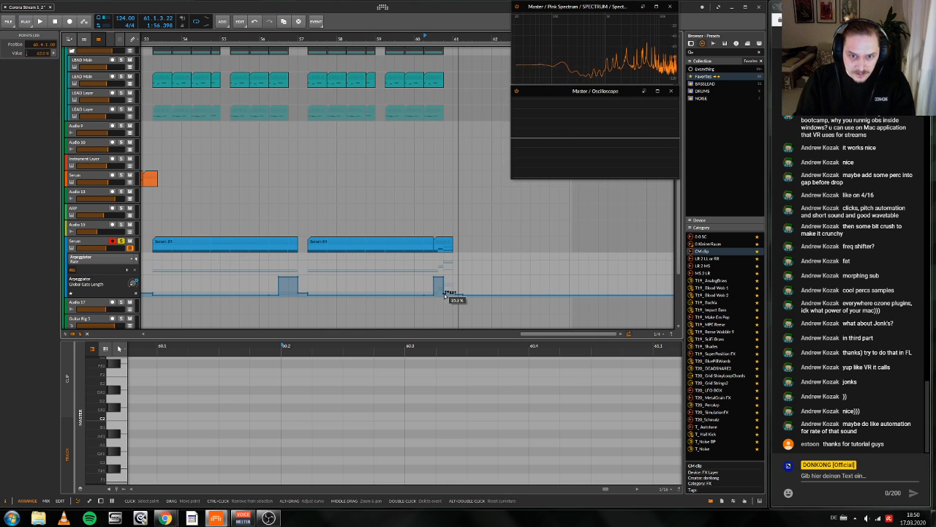
# Step: Lower the Global Gate Length from 60.4 to its minimum with a small rise at 61.1
pyautogui.press('space')
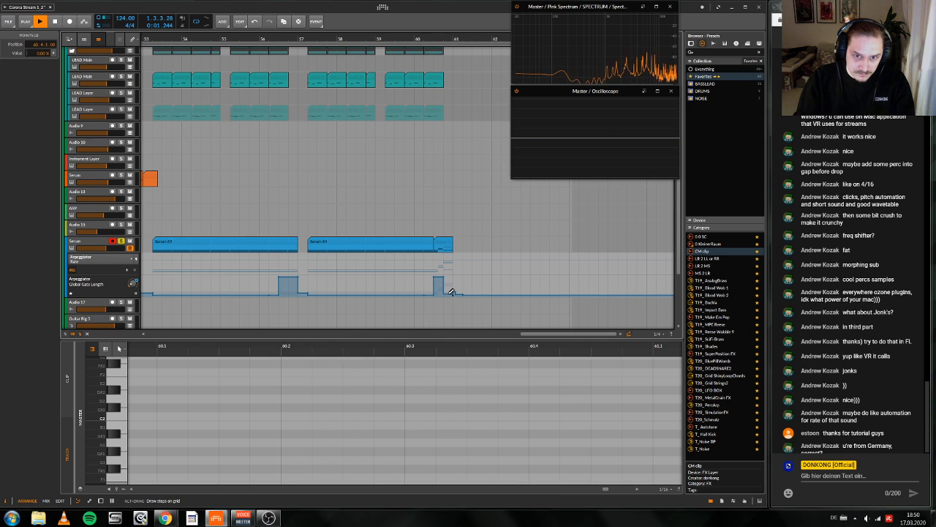
pyautogui.press('space')
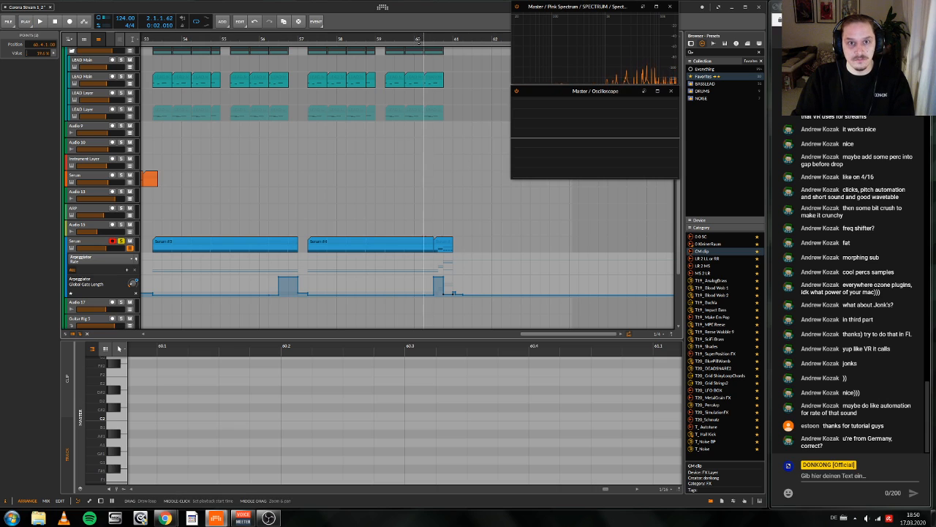
pyautogui.click(416, 39)
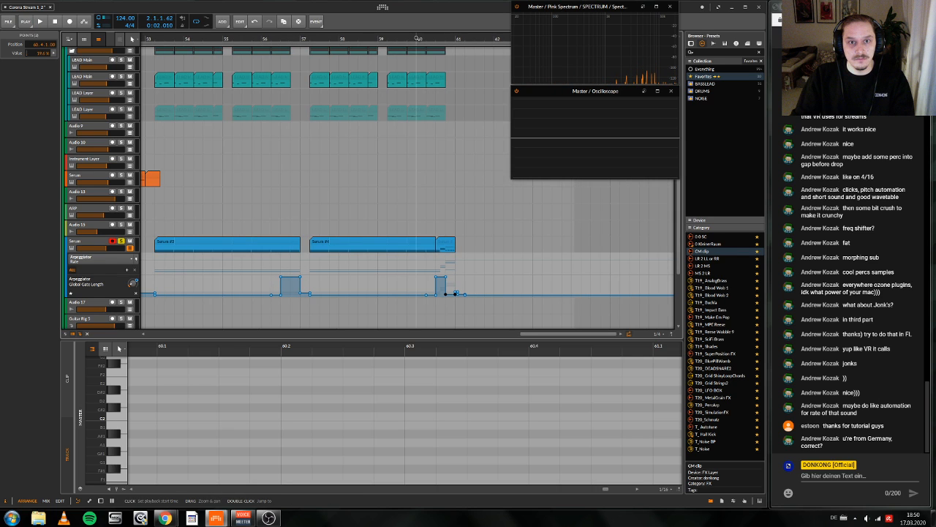
pyautogui.scroll(-3, 376, 285)
# Step: Play from bar 57 with the Serum track unsoloed and its automation lanes hidden
pyautogui.click(377, 284)
pyautogui.press('space')
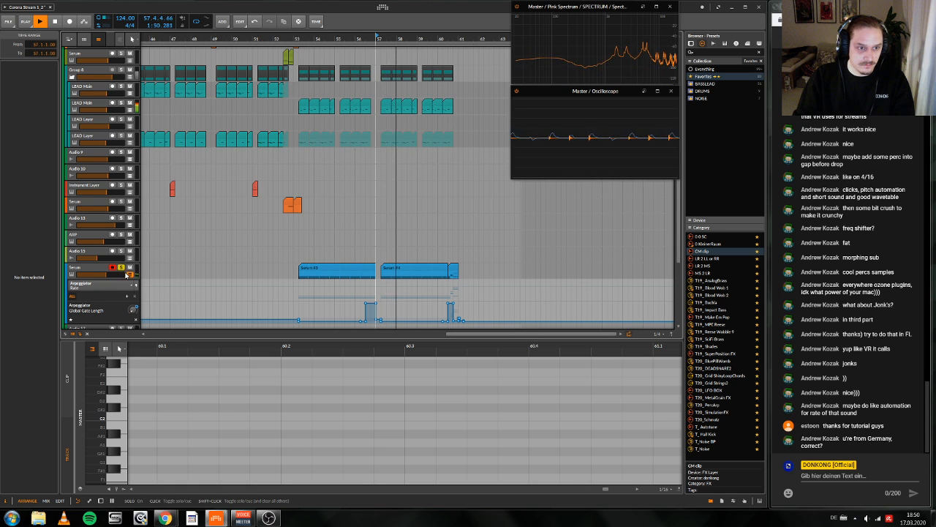
pyautogui.click(128, 274)
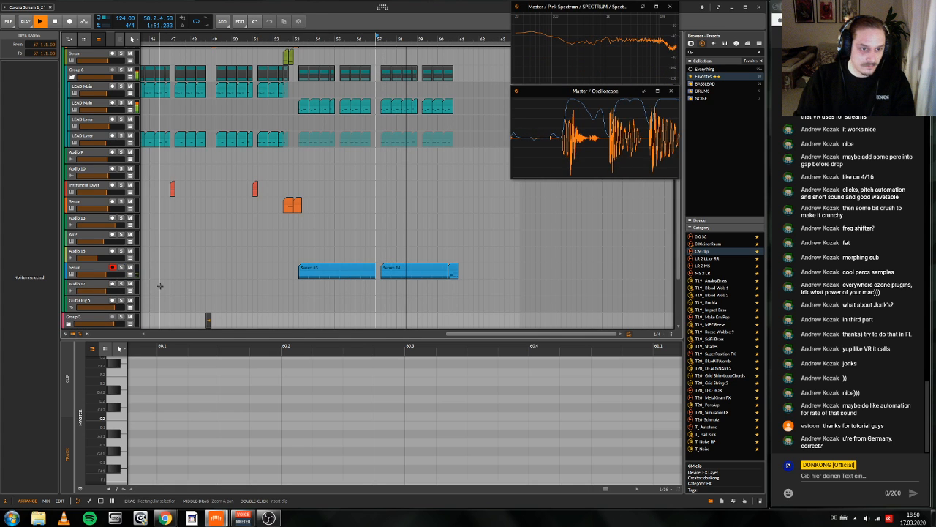
pyautogui.scroll(-5, 477, 212)
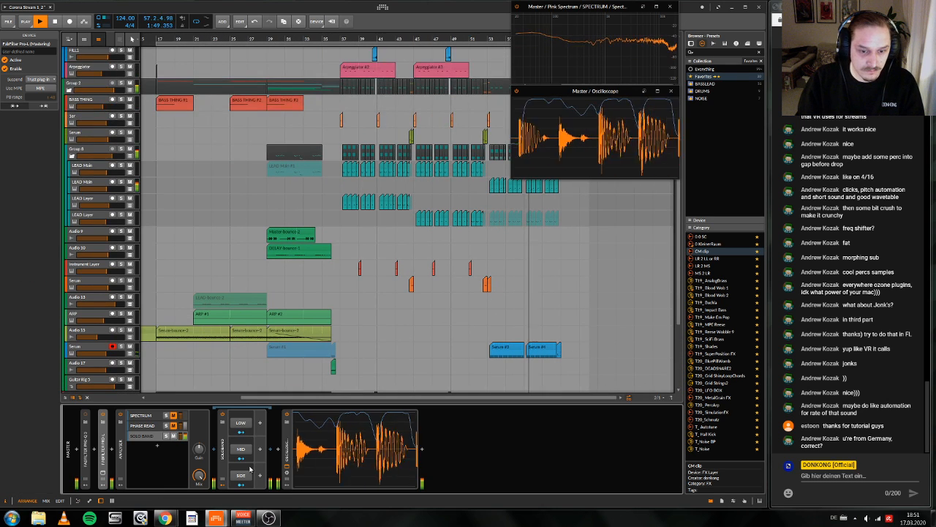
# Step: Raise the Serum track's Guitar Rig 5 send to about -0.4 dB during playback
pyautogui.click(79, 352)
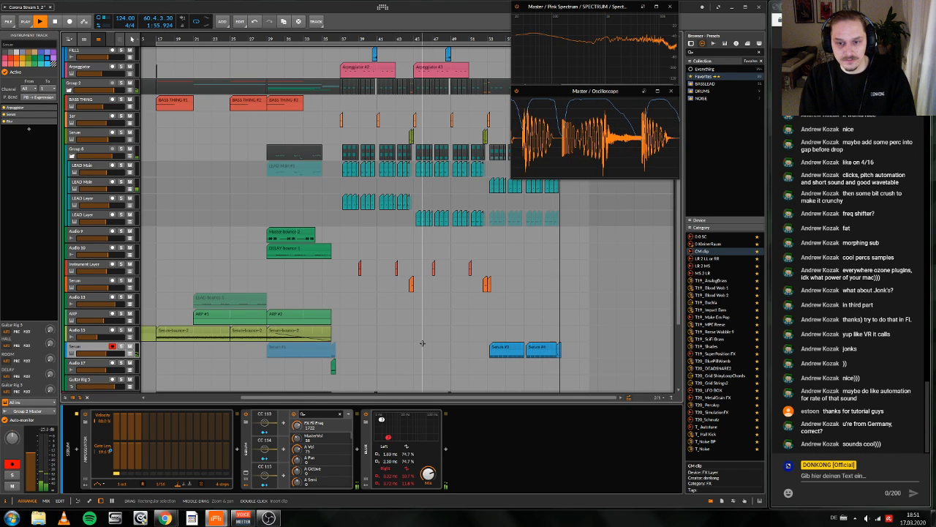
pyautogui.press('space')
pyautogui.scroll(-3, 423, 343)
pyautogui.scroll(1, 437, 169)
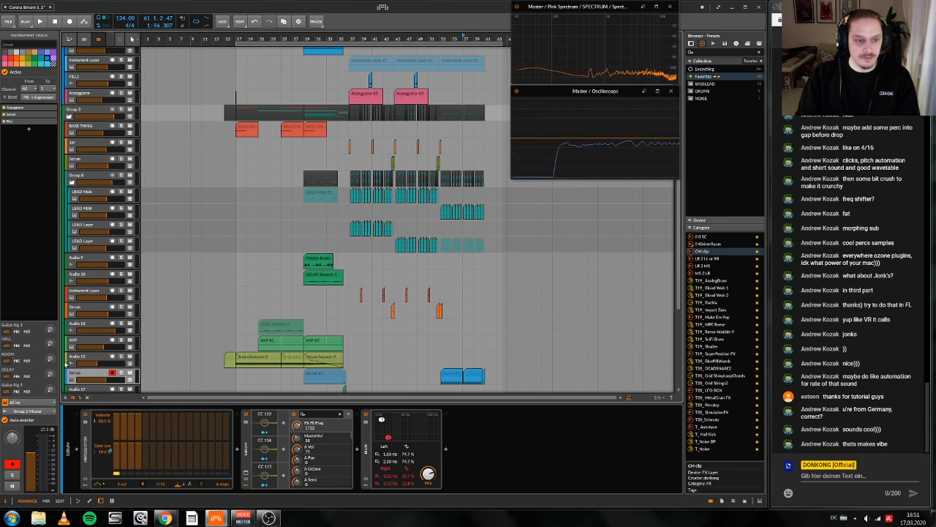
pyautogui.press('space')
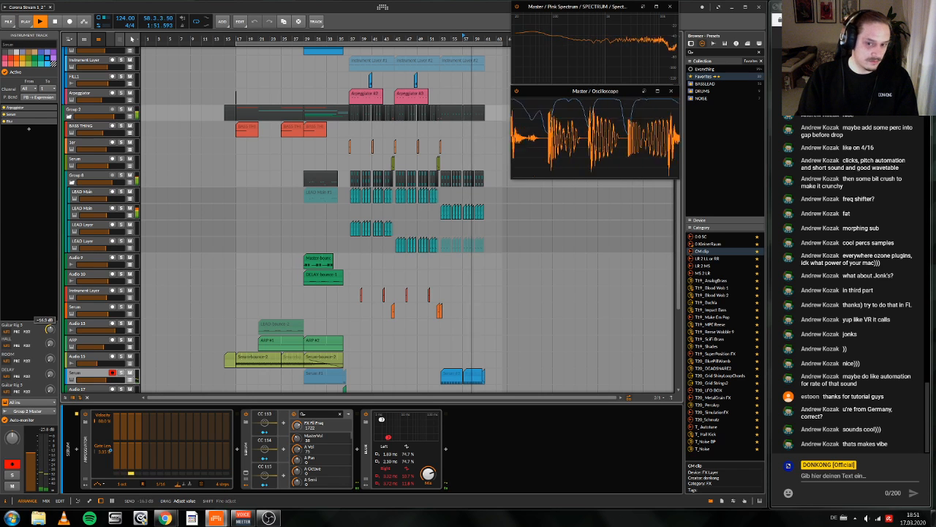
pyautogui.moveTo(49, 330); pyautogui.dragTo(49, 313)
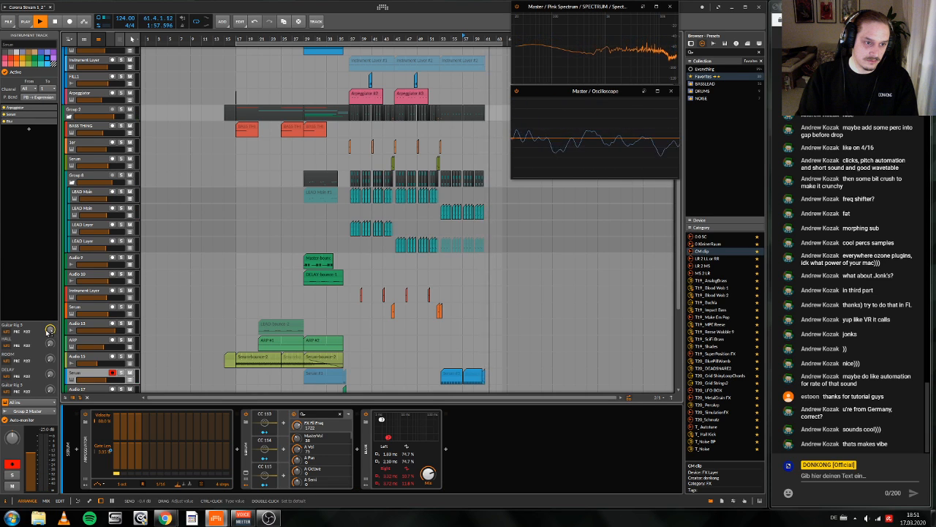
# Step: Audition the drop with the raised send from bar 53
pyautogui.scroll(-5, 398, 354)
pyautogui.hscroll(1, 397, 354)
pyautogui.scroll(1, 439, 258)
pyautogui.press('space')
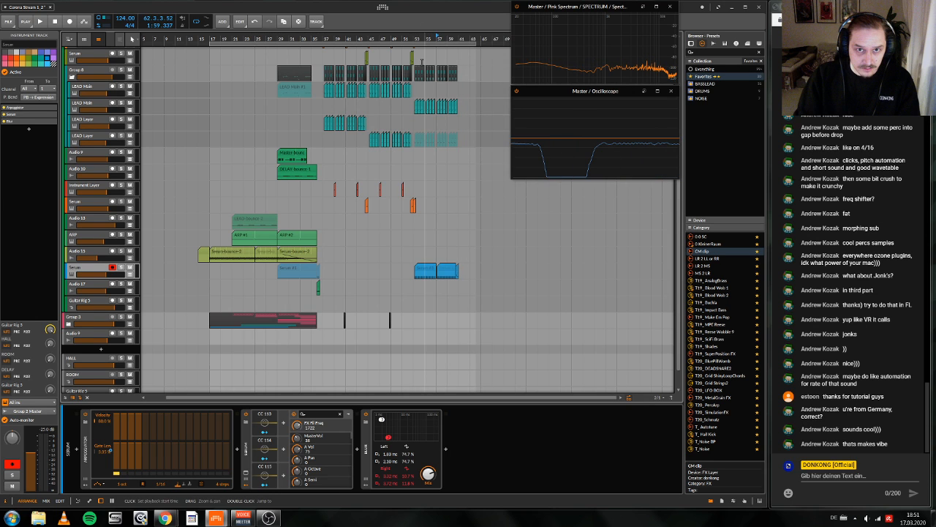
pyautogui.click(417, 64)
pyautogui.press('space')
# Step: Draw a Guitar Rig 5 send ramp on the Serum track, rising from minimum near 57.1 to about -0.4 dB
pyautogui.click(130, 274)
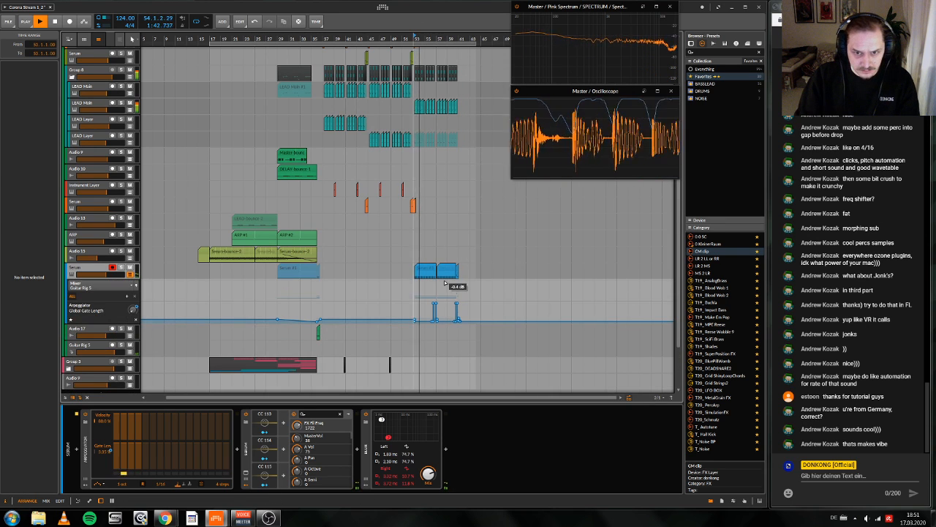
pyautogui.doubleClick(448, 281)
pyautogui.moveTo(442, 281); pyautogui.dragTo(437, 299)
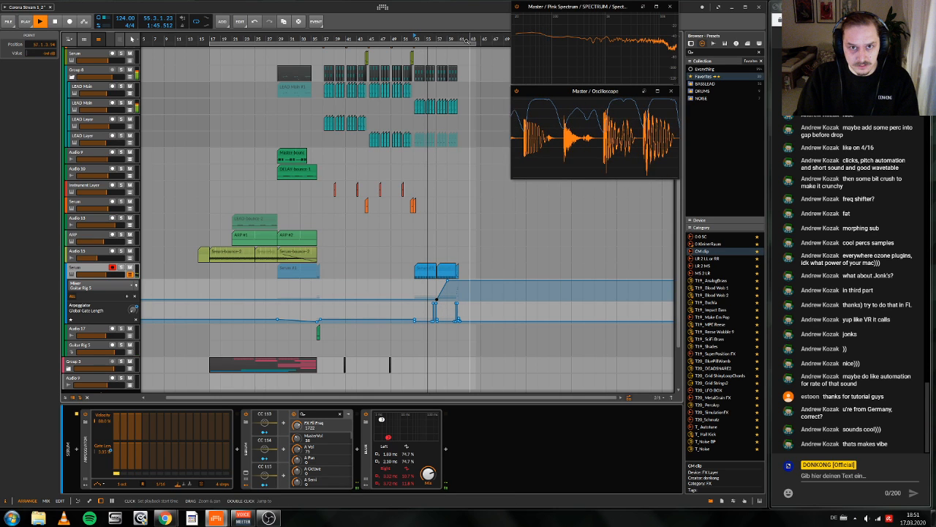
# Step: Drop the Guitar Rig 5 send to its minimum from the start of the end clip and delete the raised point at 61.1
pyautogui.moveTo(466, 39); pyautogui.dragTo(419, 282)
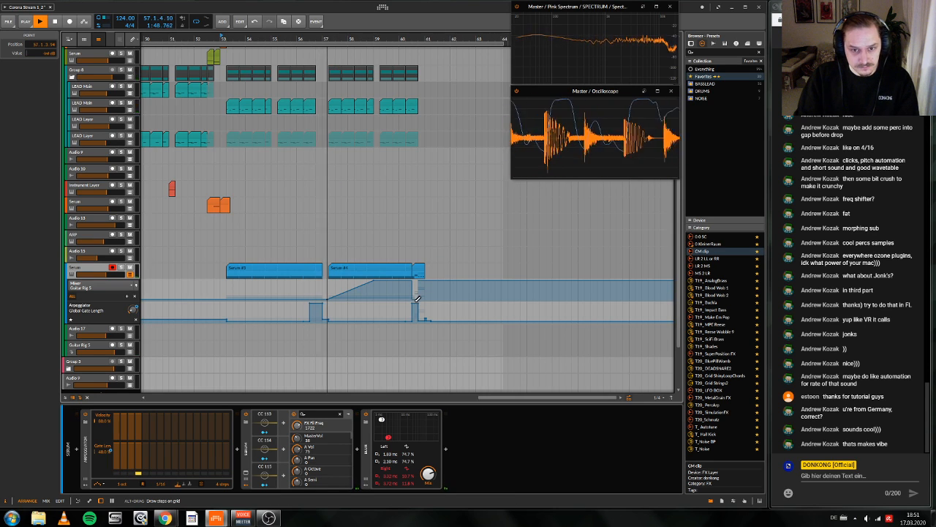
pyautogui.moveTo(416, 283); pyautogui.dragTo(426, 313)
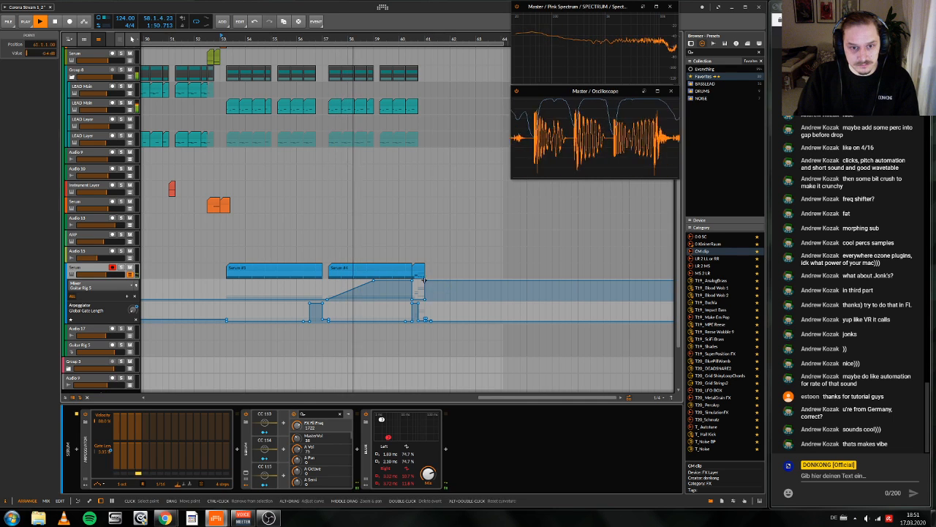
pyautogui.doubleClick(425, 282)
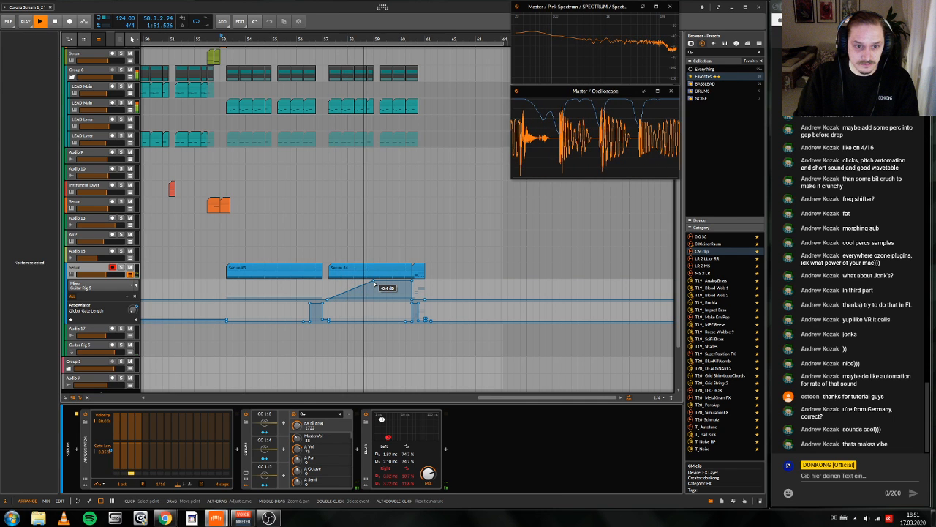
# Step: Raise the send ramp's starting point near 57.1 and delete its middle point so it rises steadily to the end clip
pyautogui.moveTo(329, 298); pyautogui.dragTo(328, 291)
pyautogui.doubleClick(374, 281)
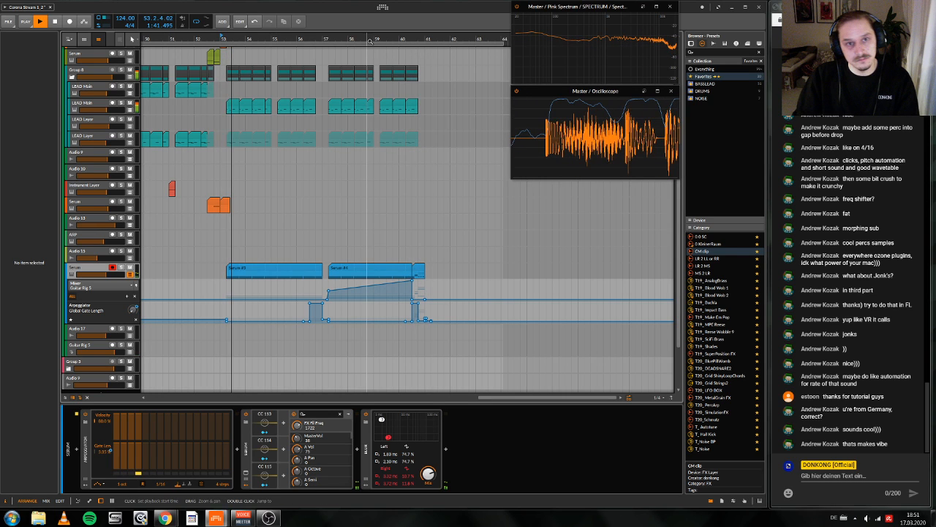
# Step: Hide the Serum track's automation lanes and audition the drop from bar 53
pyautogui.moveTo(371, 42)
pyautogui.mouseDown()
pyautogui.moveTo(355, 31)
pyautogui.moveTo(395, 40)
pyautogui.moveTo(489, 37)
pyautogui.moveTo(386, 39)
pyautogui.mouseUp()
pyautogui.press('a')
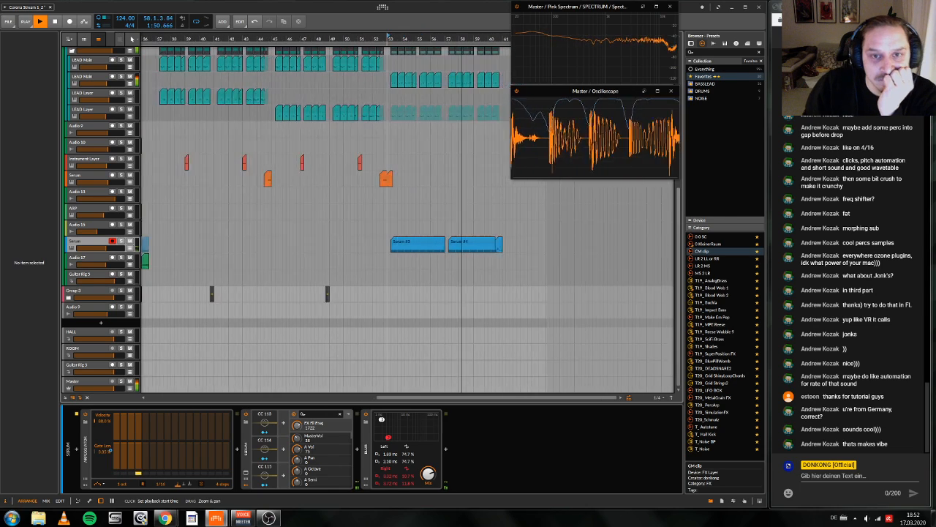
pyautogui.scroll(10, 421, 203)
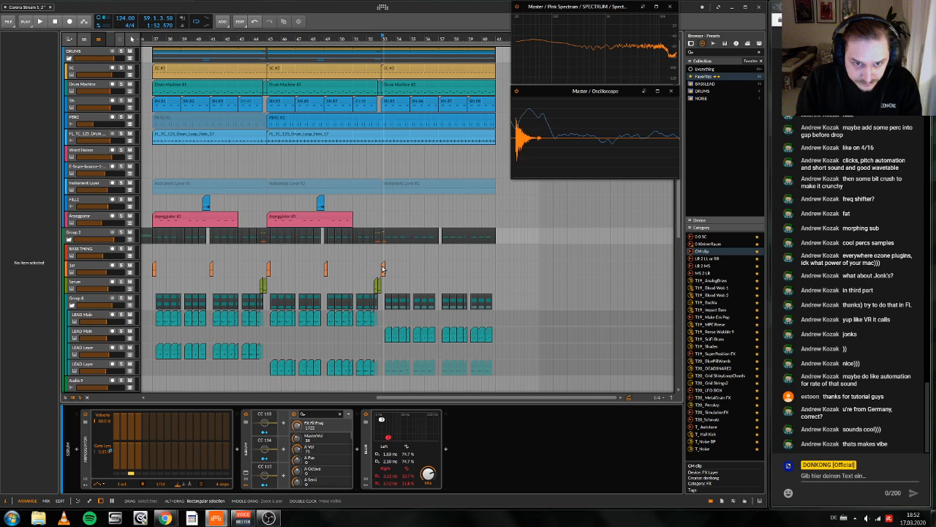
pyautogui.press('space')
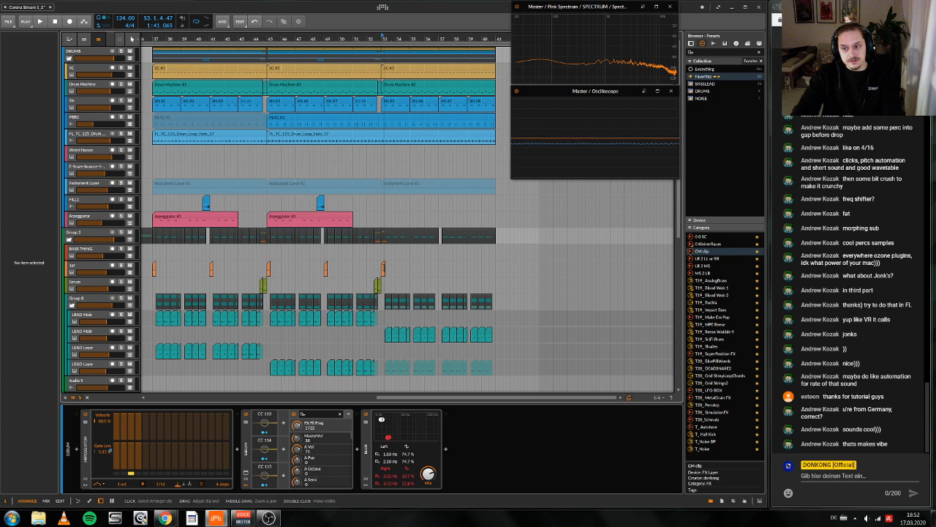
pyautogui.moveTo(383, 267); pyautogui.dragTo(488, 215)
pyautogui.press('space')
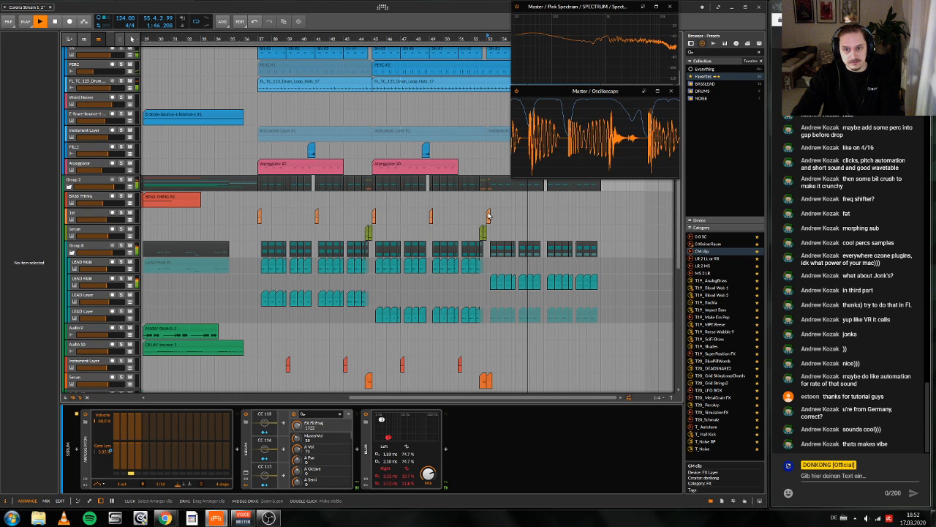
# Step: Stop playback and examine the tracks around the gap before the second half of the drop at bar 57
pyautogui.press('space')
pyautogui.hscroll(-4, 494, 194)
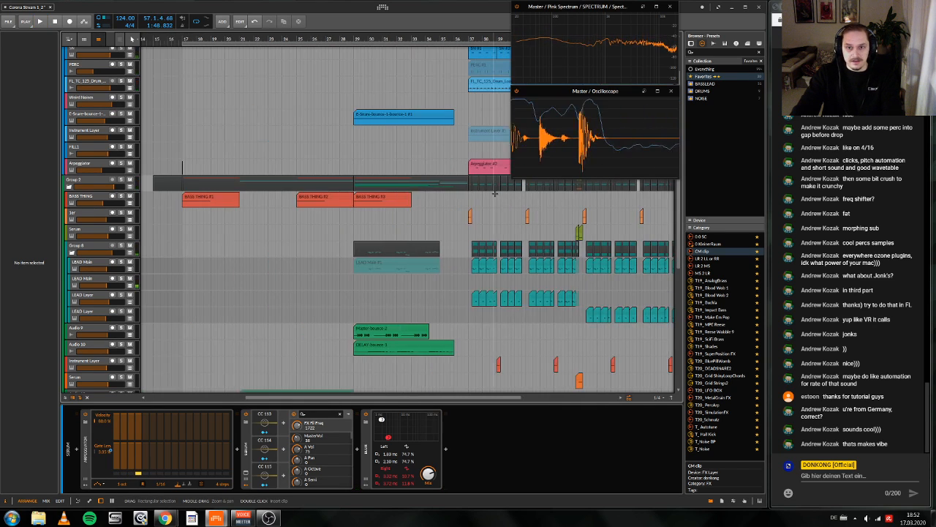
pyautogui.hscroll(5, 494, 194)
pyautogui.hscroll(1, 494, 193)
pyautogui.moveTo(471, 40); pyautogui.dragTo(472, 139)
pyautogui.moveTo(441, 71)
pyautogui.mouseDown()
pyautogui.moveTo(381, 79)
pyautogui.moveTo(377, 71)
pyautogui.mouseUp()
pyautogui.press('4')
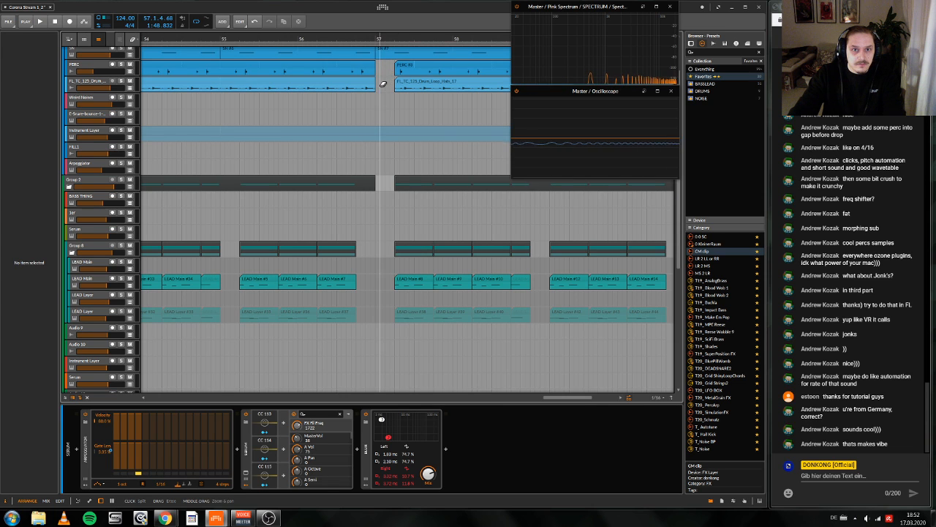
pyautogui.scroll(-5, 382, 85)
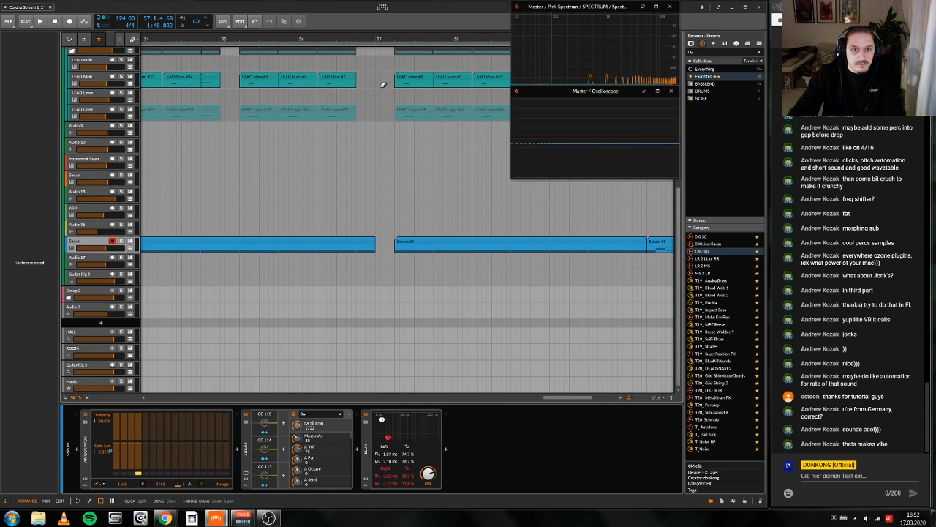
pyautogui.scroll(5, 382, 85)
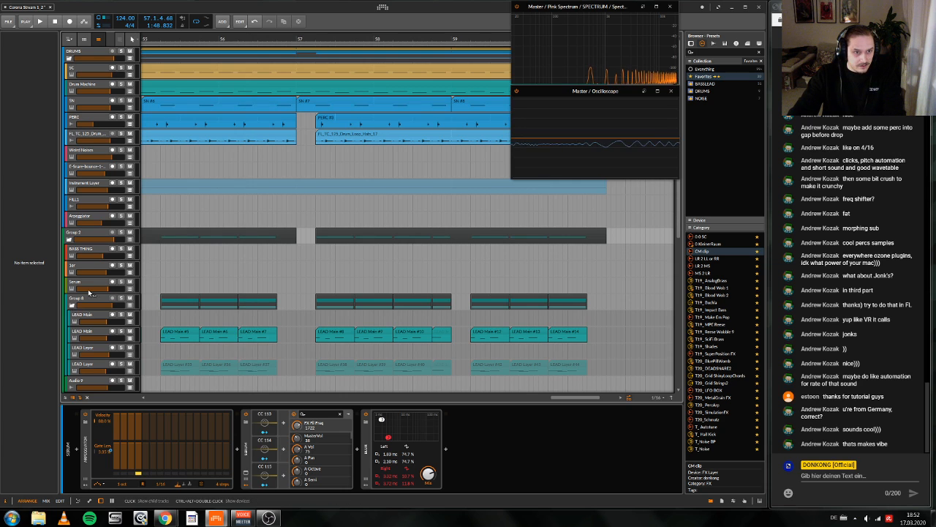
# Step: Add a new instrument track below the Serum track in Group 2 and open the device browser for it
pyautogui.moveTo(315, 39)
pyautogui.mouseDown()
pyautogui.moveTo(558, 36)
pyautogui.moveTo(481, 34)
pyautogui.moveTo(317, 57)
pyautogui.mouseUp()
pyautogui.rightClick(74, 283)
pyautogui.click(123, 291)
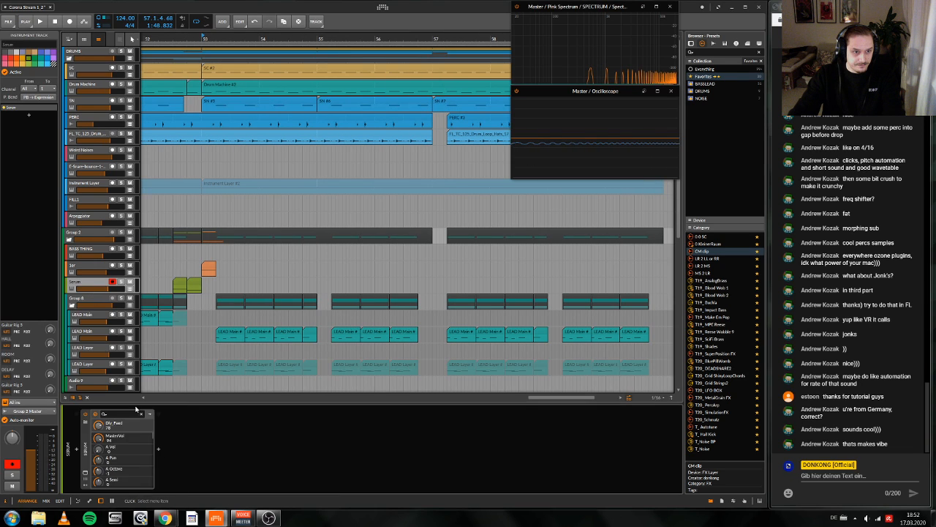
pyautogui.click(204, 470)
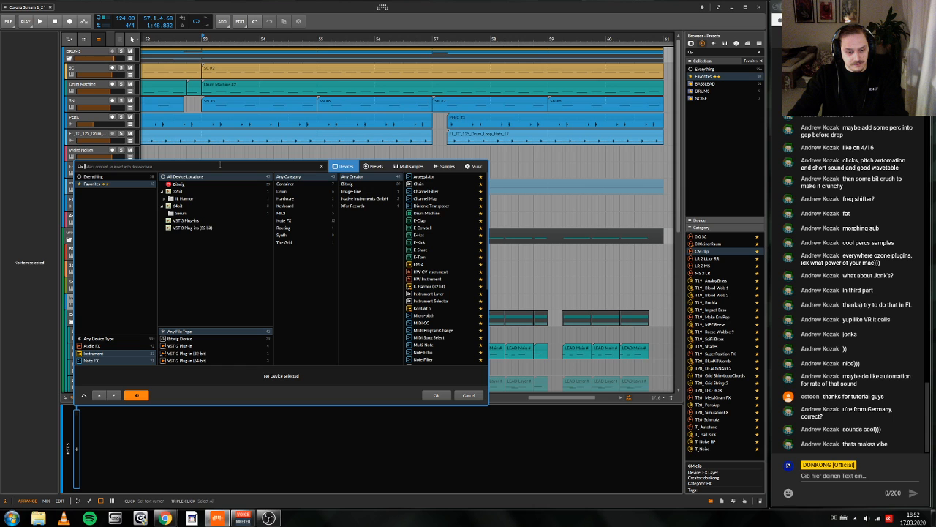
# Step: Load Serum_x64 onto the new instrument track and dismiss its missing Tables folder alert
pyautogui.write('SER')
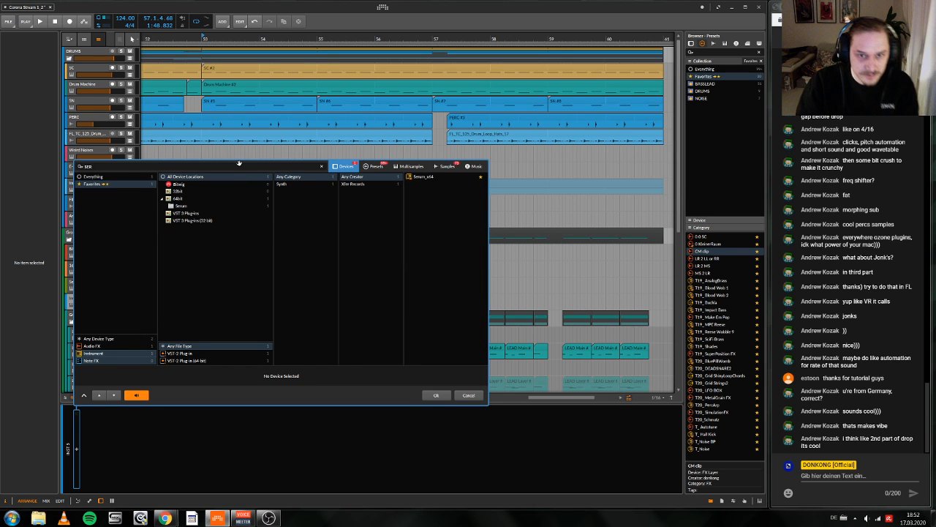
pyautogui.press('Return')
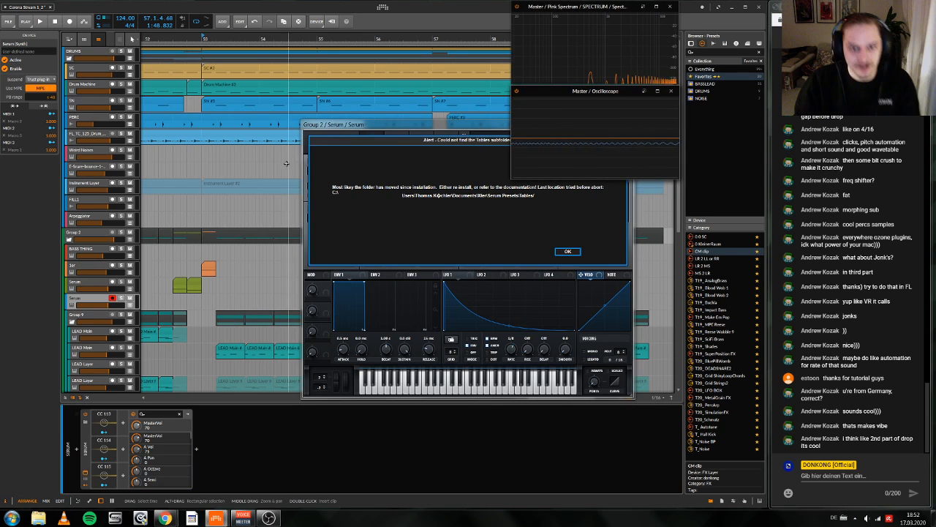
pyautogui.click(568, 251)
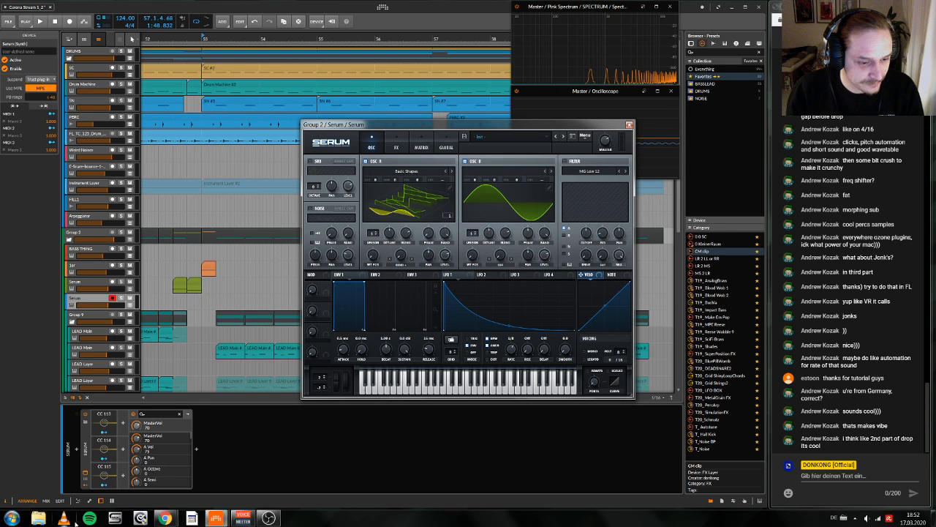
# Step: Switch to Chrome and open the Dropbox home page in a new tab
pyautogui.click(165, 518)
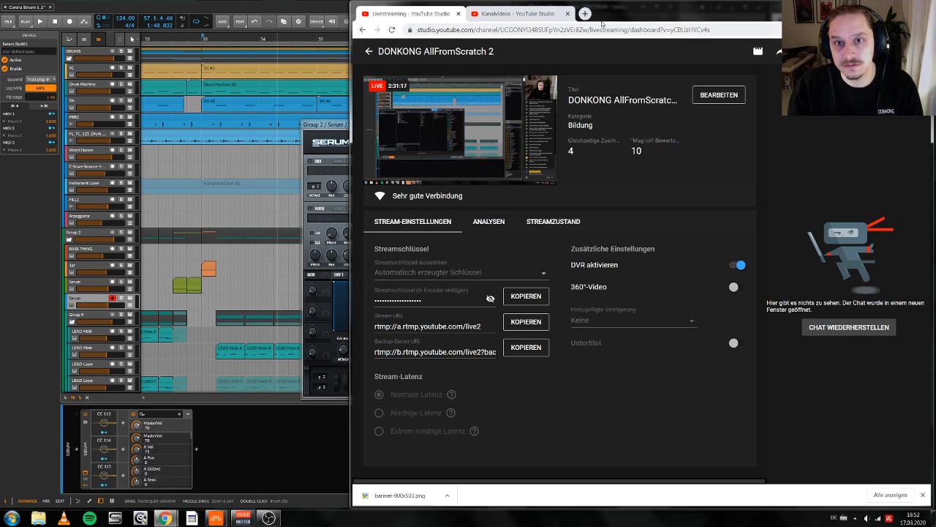
pyautogui.click(583, 14)
pyautogui.write('drop')
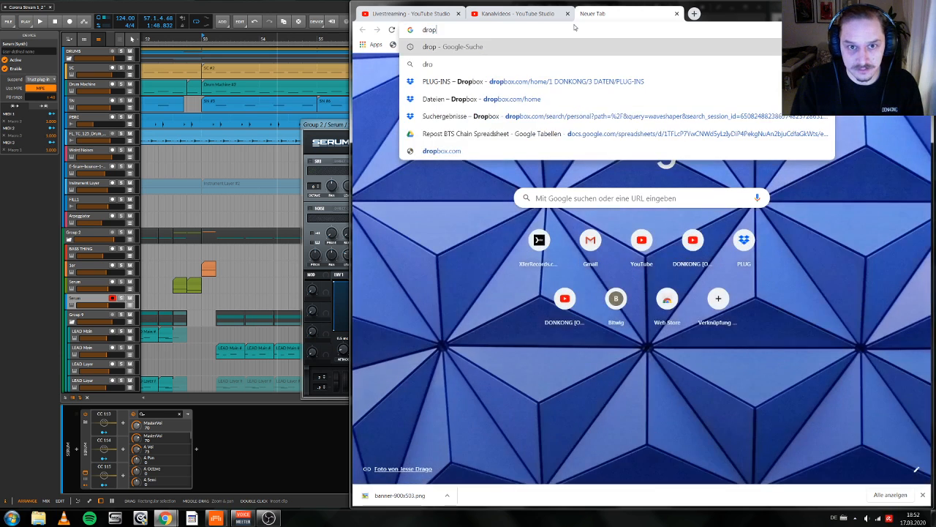
pyautogui.press('Down')
pyautogui.press('Down')
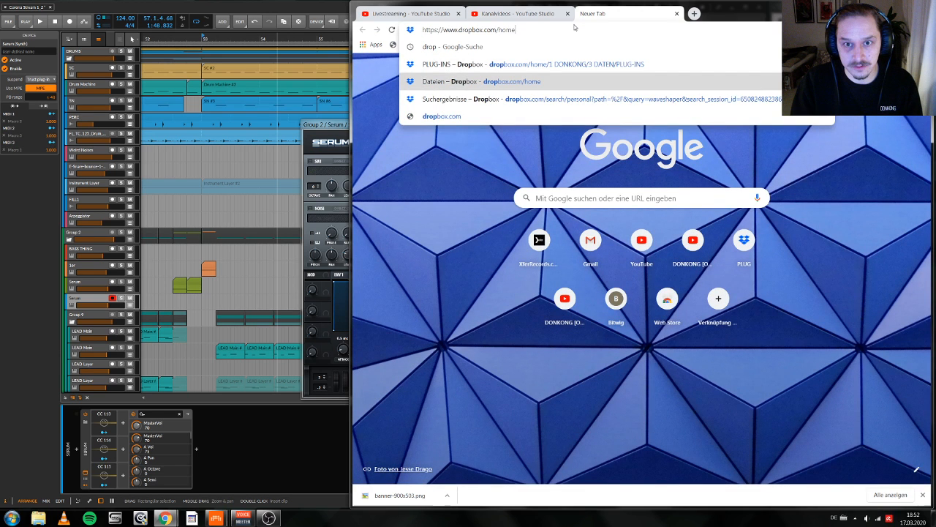
pyautogui.press('Return')
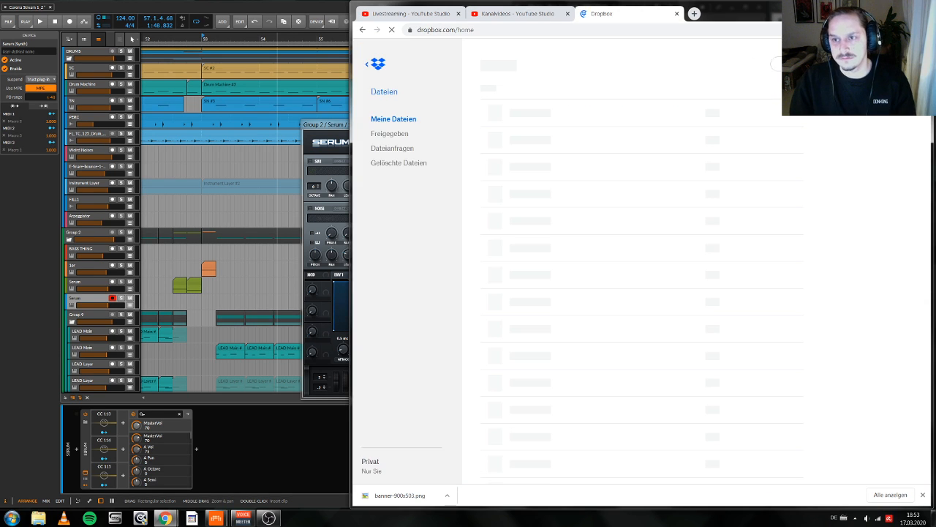
# Step: Search Dropbox for 808 presets, look through the results and preview T_808_v2.fxp
pyautogui.click(770, 60)
pyautogui.write('B')
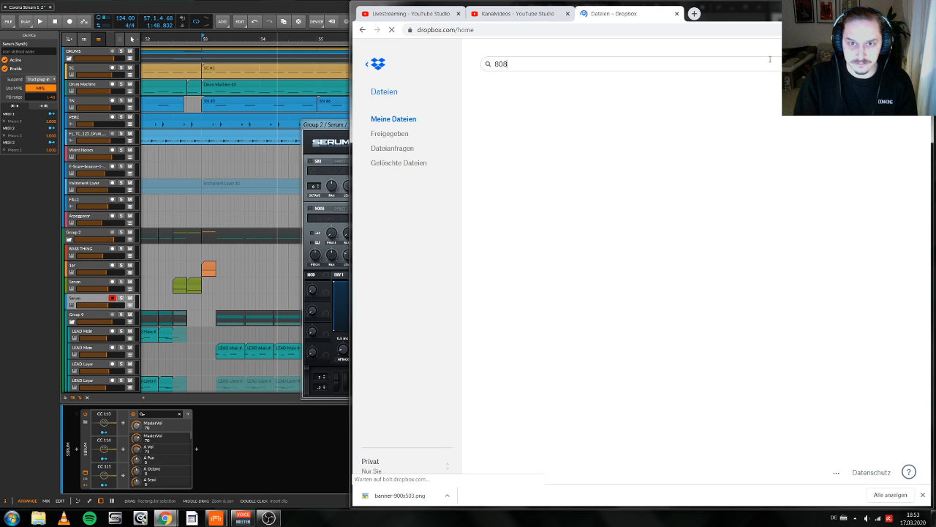
pyautogui.write('08 v2')
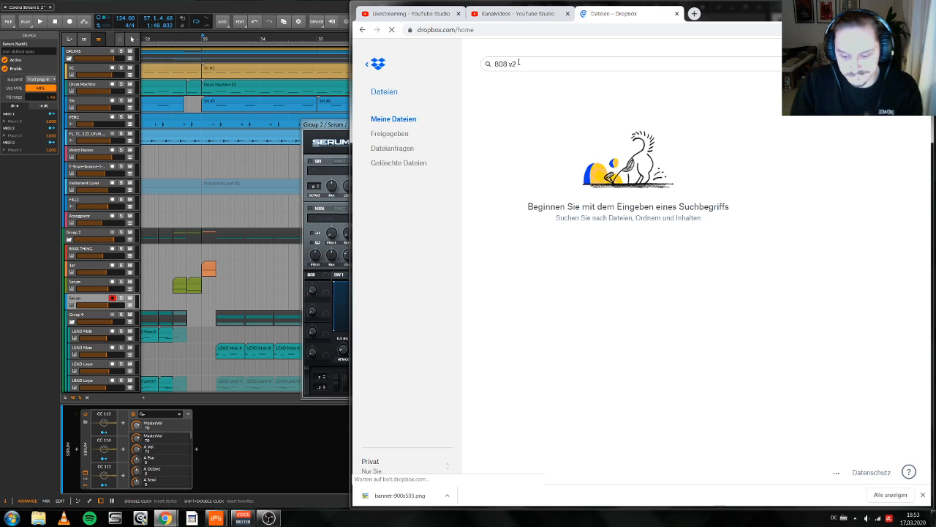
pyautogui.press('BackSpace')
pyautogui.press('BackSpace')
pyautogui.press('BackSpace')
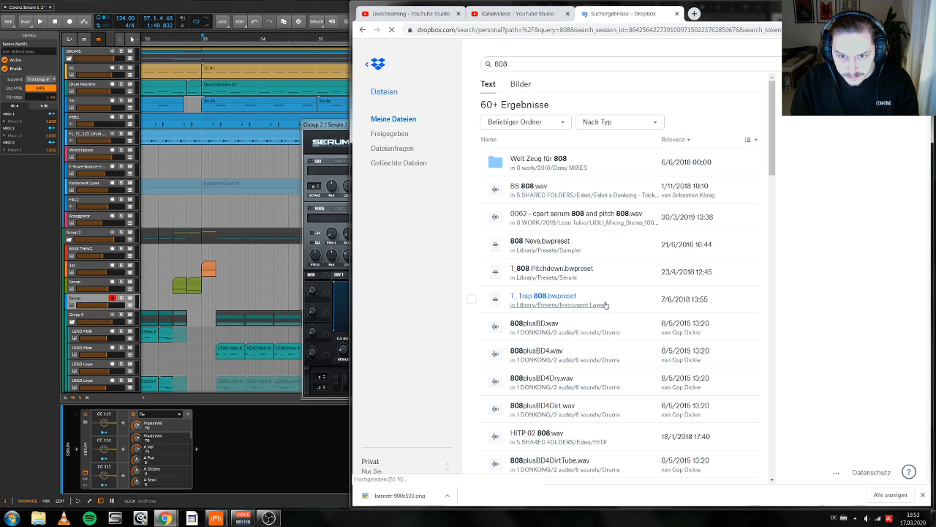
pyautogui.moveTo(772, 158); pyautogui.dragTo(710, 209)
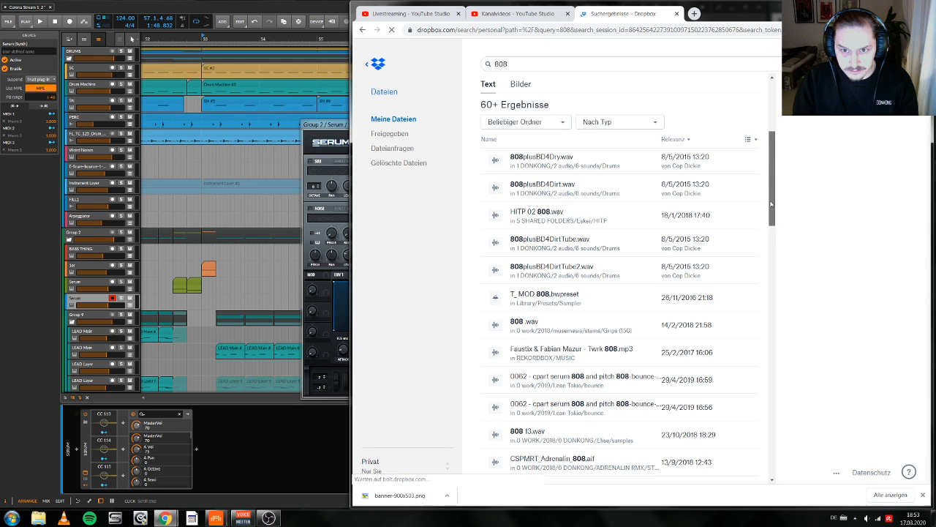
pyautogui.moveTo(770, 202); pyautogui.dragTo(775, 477)
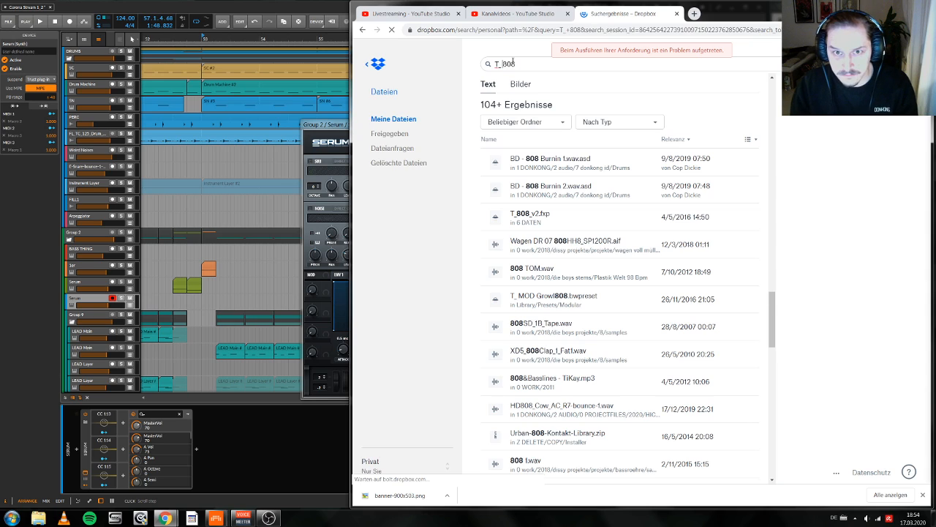
pyautogui.click(362, 29)
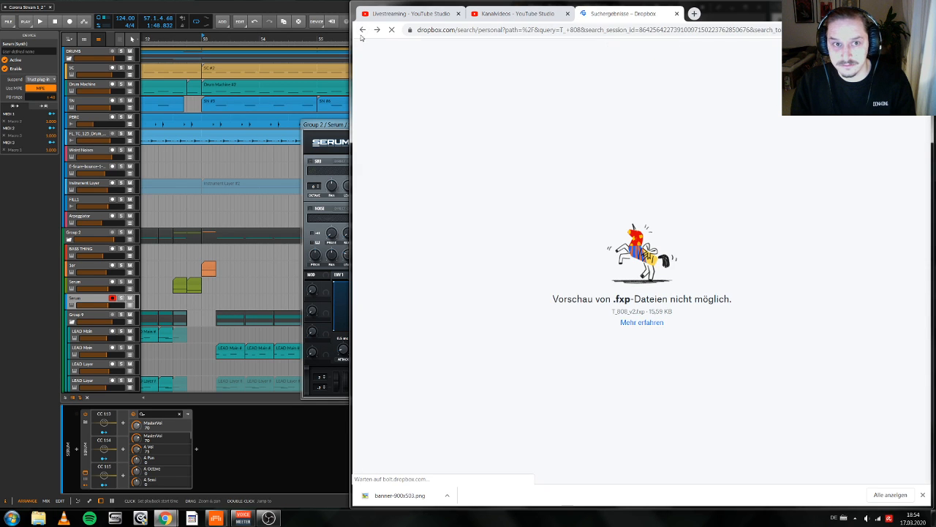
# Step: Switch back to Bitwig Studio and delete Serum from the new instrument track
pyautogui.click(346, 124)
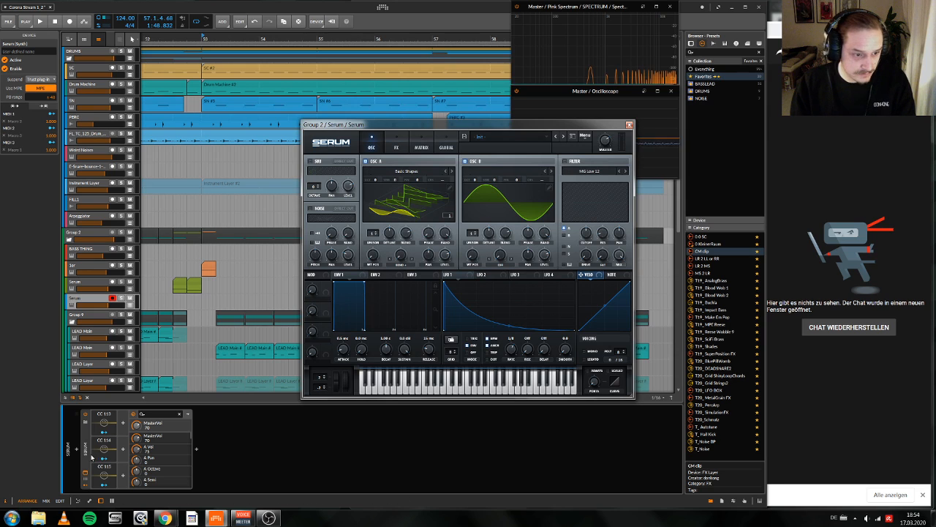
pyautogui.press('Delete')
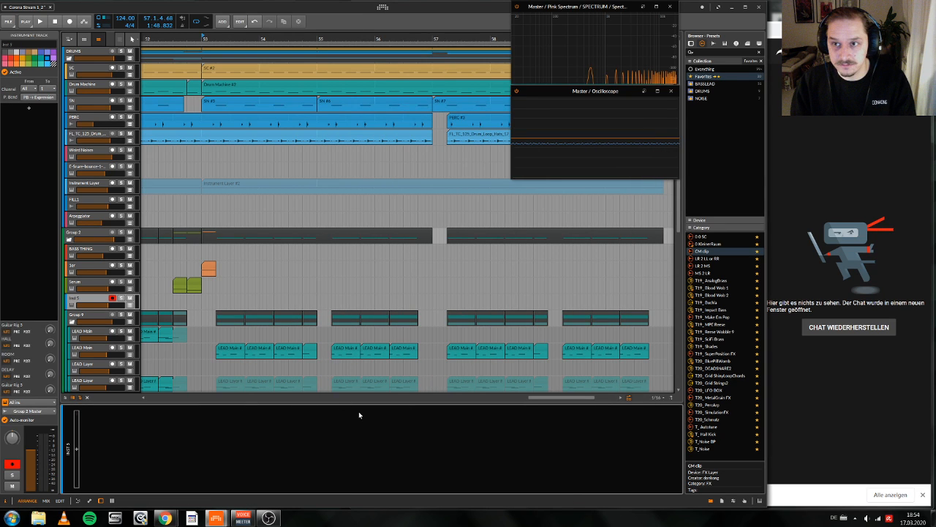
pyautogui.moveTo(165, 518)
pyautogui.click(213, 481)
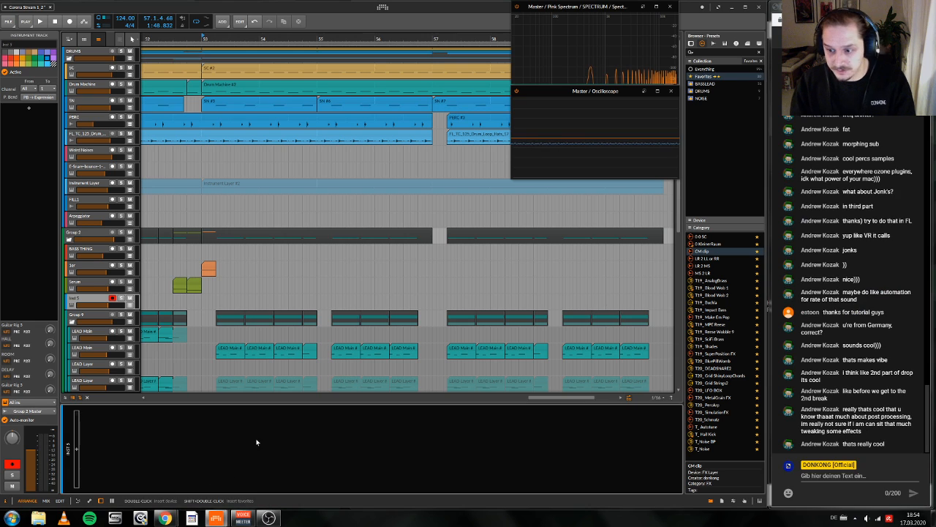
# Step: Search the sample library for "808" for the empty track and audition several kicks and subs, including 808_MPC_Sub3.wav
pyautogui.doubleClick(108, 478)
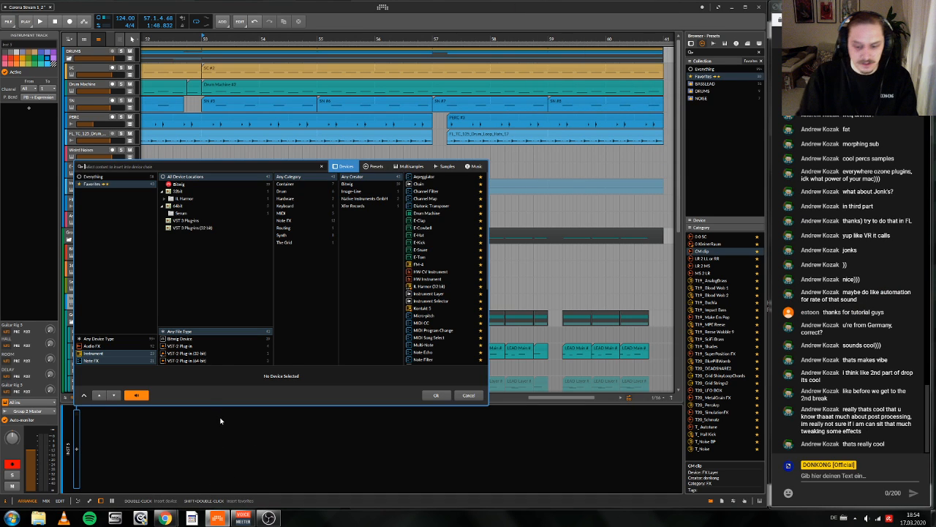
pyautogui.write('808')
pyautogui.click(445, 166)
pyautogui.click(438, 218)
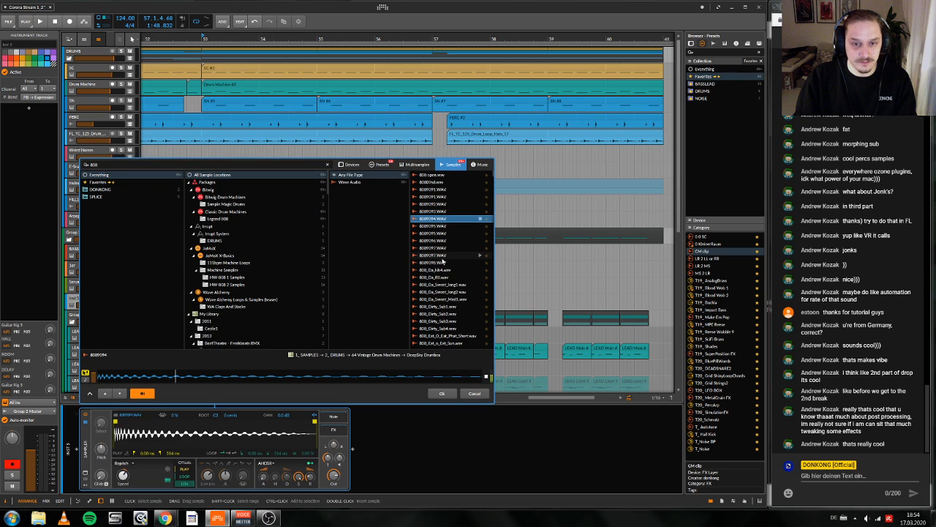
pyautogui.click(443, 285)
pyautogui.scroll(-5, 440, 270)
pyautogui.click(439, 248)
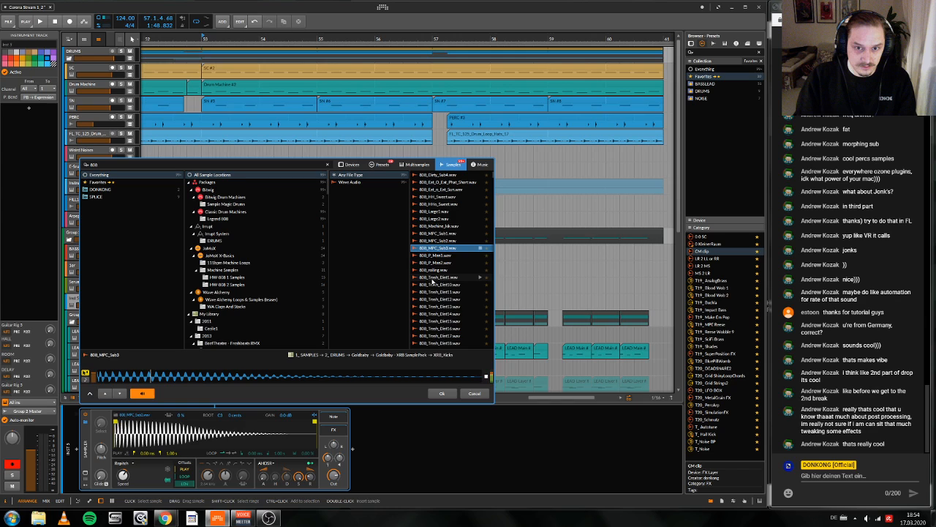
pyautogui.scroll(-6, 432, 284)
pyautogui.click(433, 308)
pyautogui.click(435, 263)
pyautogui.scroll(-7, 437, 311)
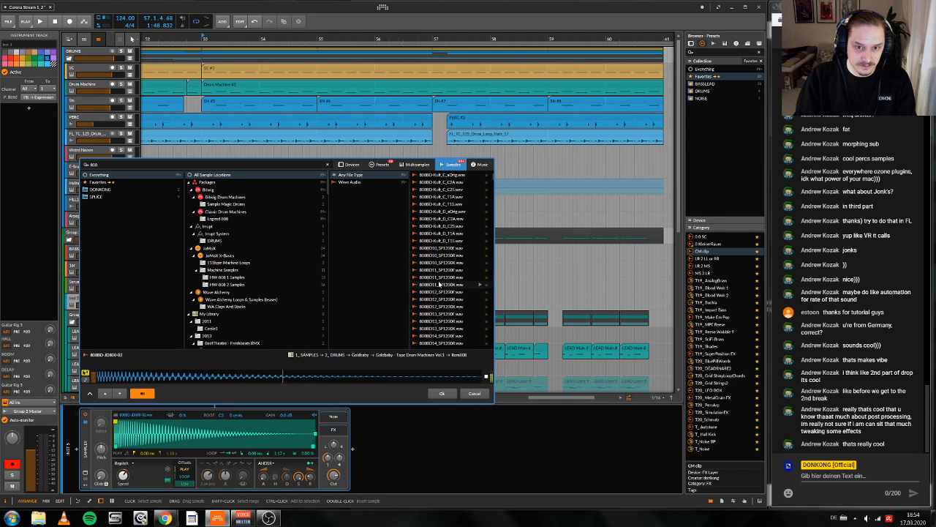
# Step: Audition further 808 bass drum samples and load 808BD_Har12_A_R6.wav into a Sampler on the new track
pyautogui.click(439, 279)
pyautogui.scroll(-8, 437, 294)
pyautogui.click(436, 293)
pyautogui.scroll(-7, 437, 295)
pyautogui.click(438, 279)
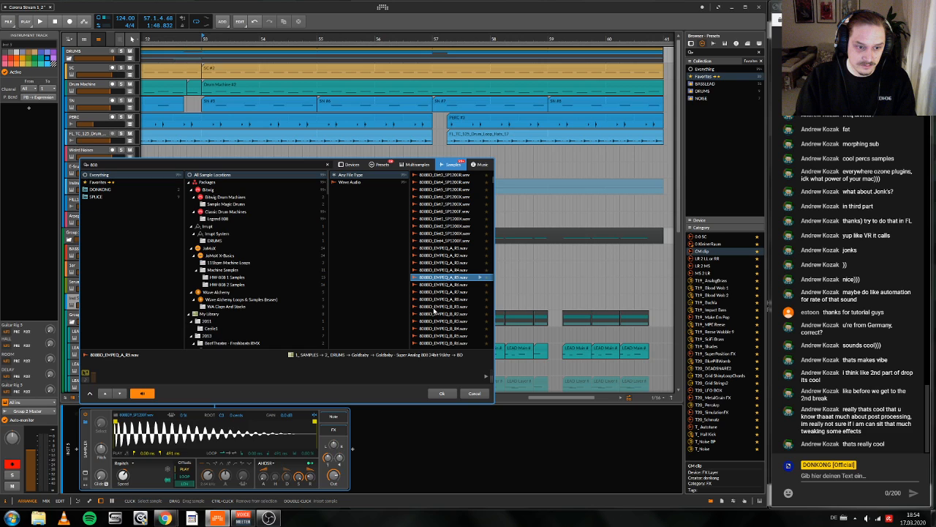
pyautogui.scroll(-7, 433, 307)
pyautogui.click(432, 294)
pyautogui.scroll(-9, 433, 292)
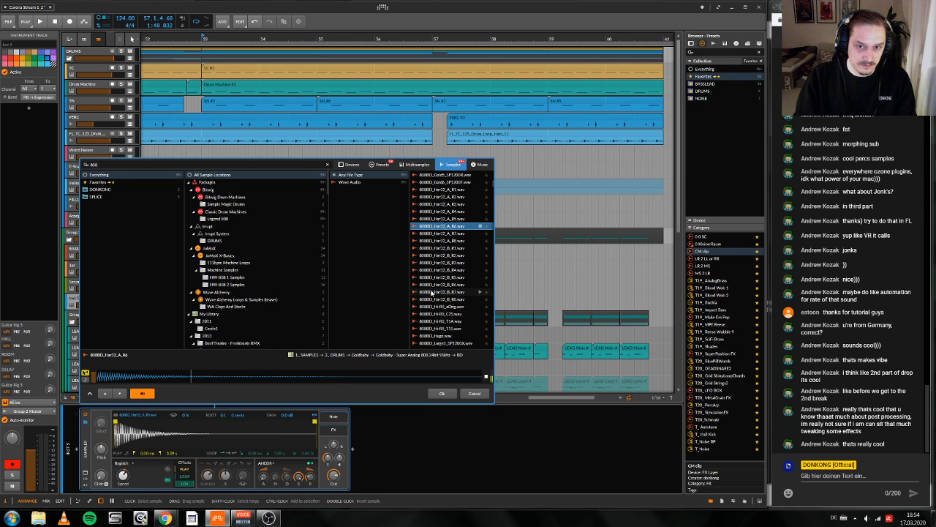
pyautogui.click(442, 393)
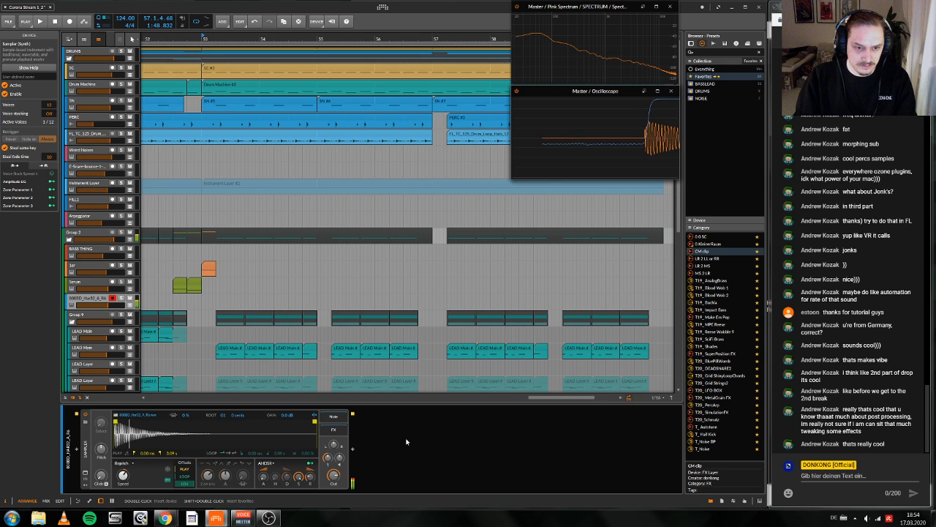
# Step: Set the Sampler's key tracking to 100 % and audition the 808 over the drop from bar 53
pyautogui.press('space')
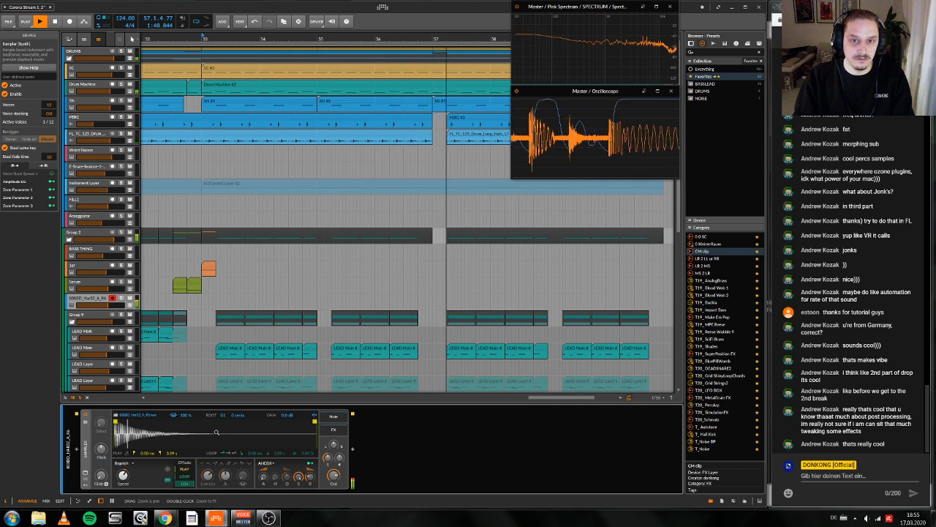
pyautogui.press('space')
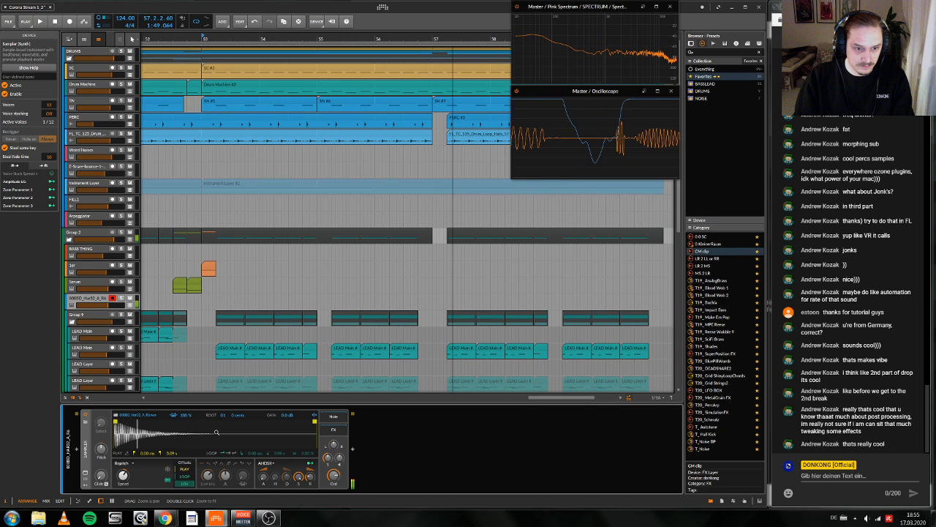
pyautogui.press('space')
pyautogui.hscroll(-1, 417, 206)
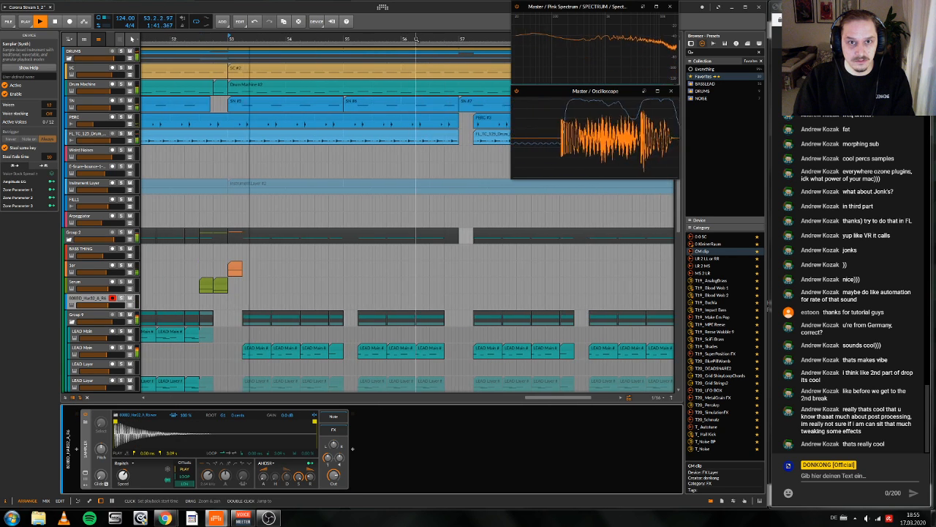
# Step: Move the playback start to 56.3.4, audition the transition into bar 57 and select the 808 sample track
pyautogui.click(443, 218)
pyautogui.hscroll(-1, 444, 219)
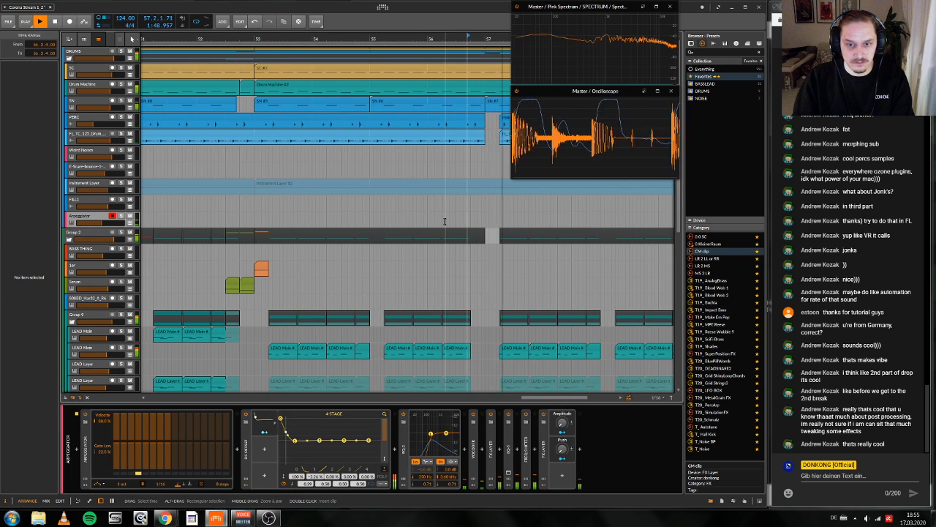
pyautogui.press('space')
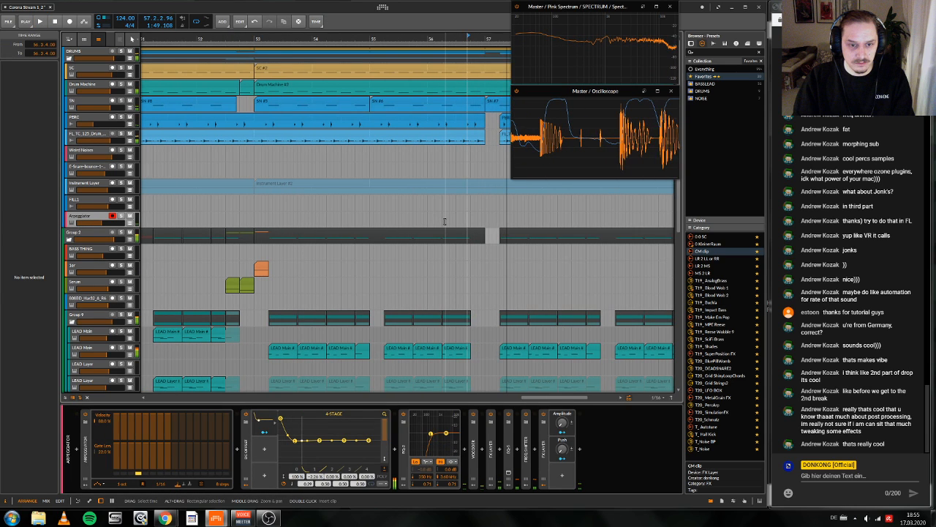
pyautogui.press('space')
pyautogui.press('space')
pyautogui.click(408, 294)
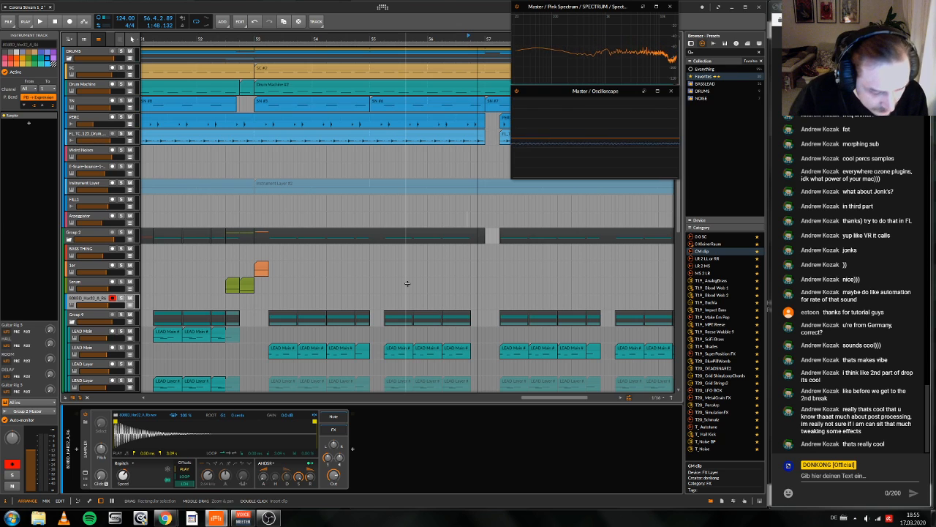
# Step: Review the Behavior settings for whether selecting clips also selects their tracks, and return to the arrangement
pyautogui.hotkey('ctrl', ',')
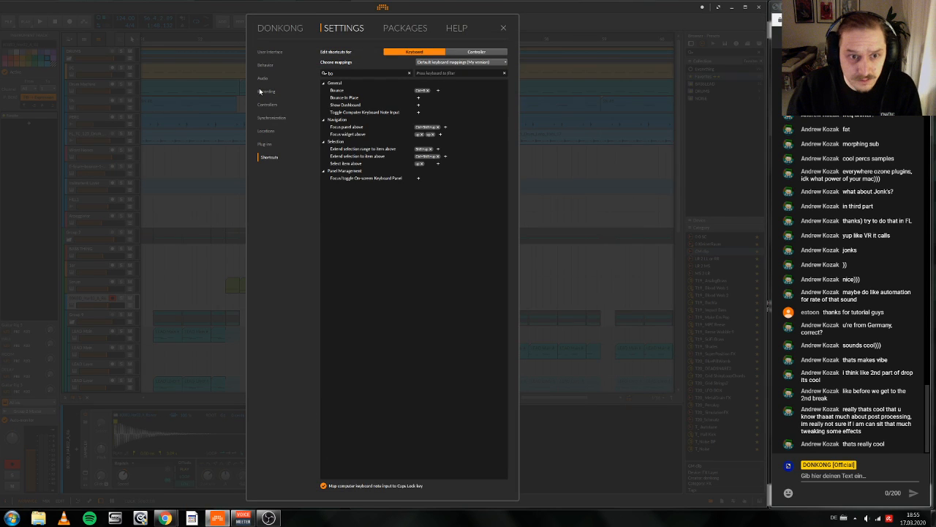
pyautogui.click(265, 144)
pyautogui.click(264, 66)
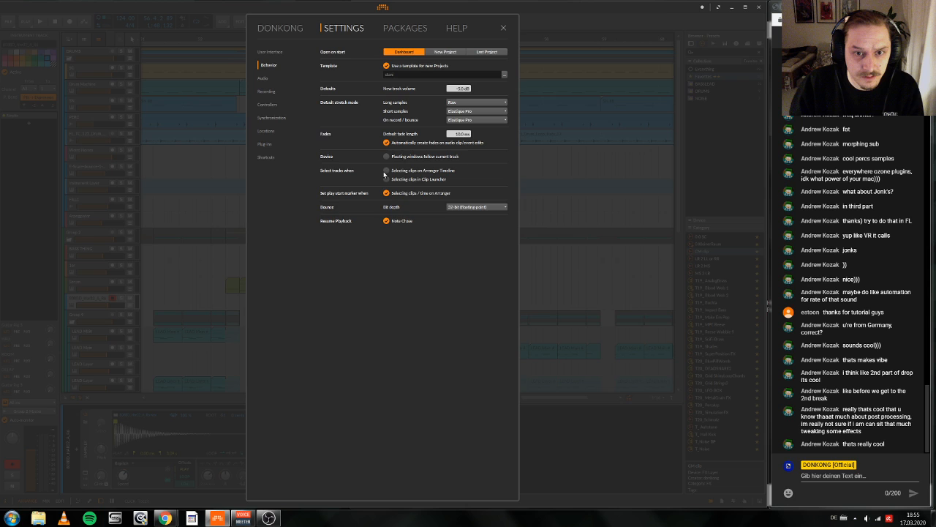
pyautogui.press('Escape')
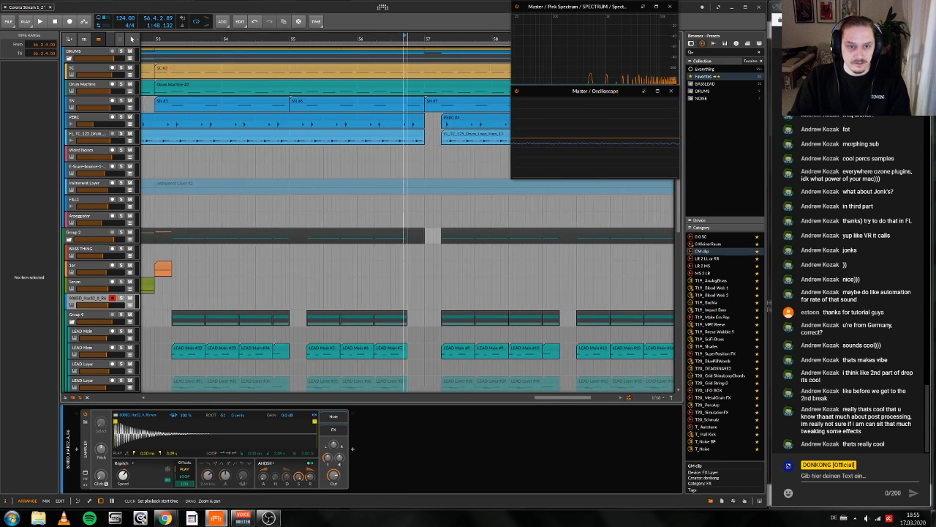
# Step: Move the playback start to 57.1.2 in the gap at bar 57 and briefly audition that spot
pyautogui.moveTo(407, 37); pyautogui.dragTo(403, 41)
pyautogui.click(422, 306)
pyautogui.hscroll(1, 422, 306)
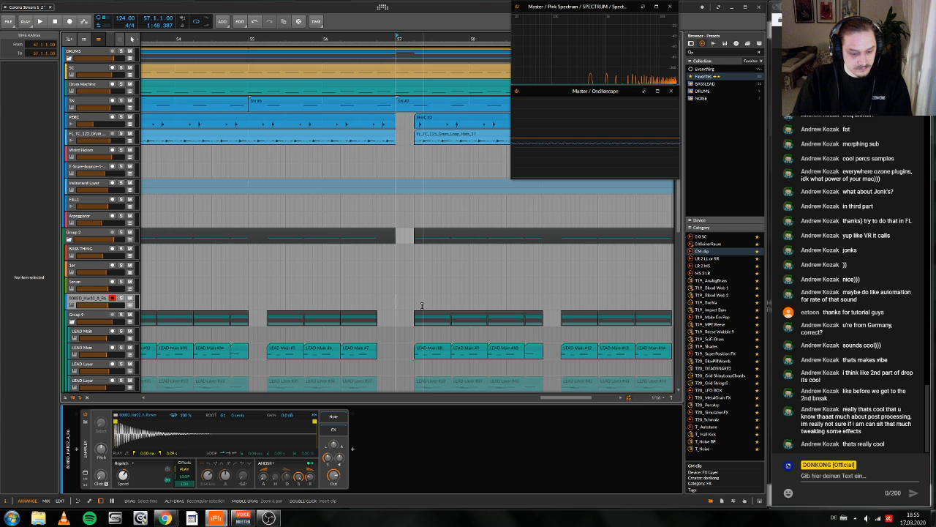
pyautogui.click(403, 281)
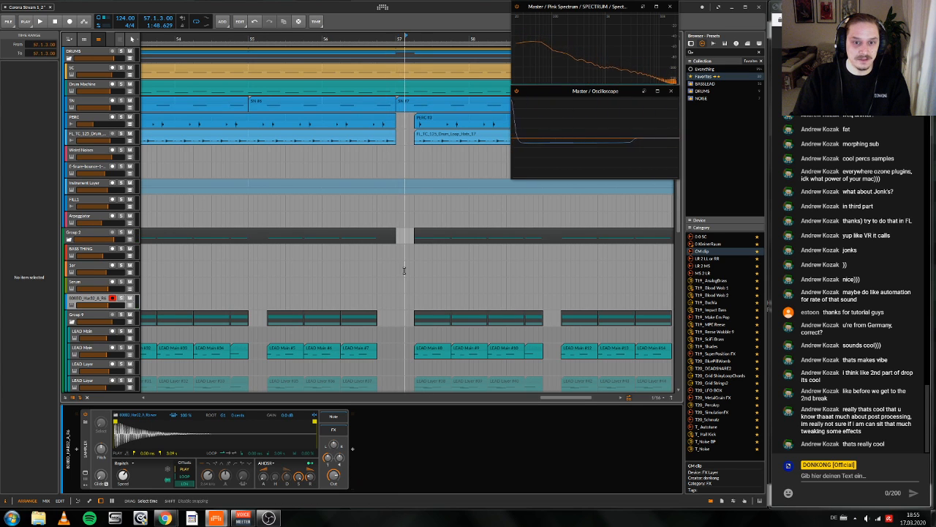
pyautogui.click(432, 349)
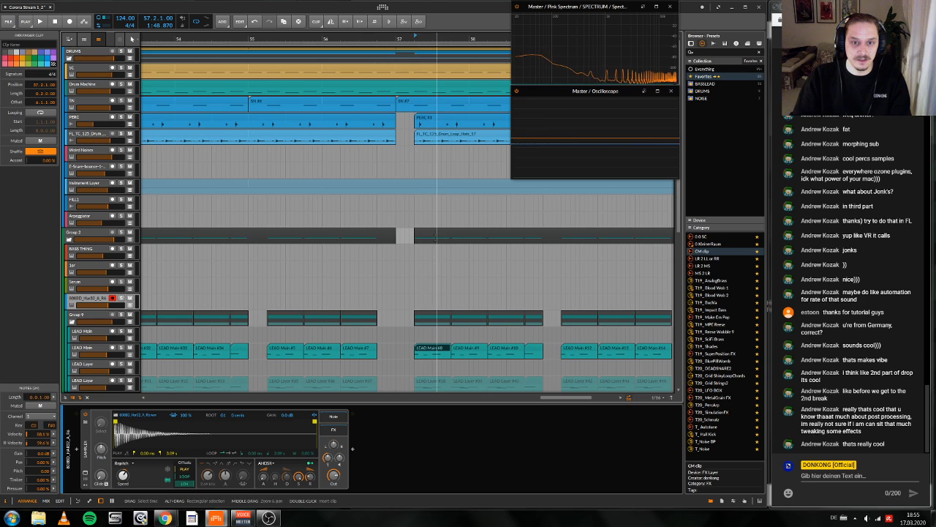
pyautogui.click(434, 236)
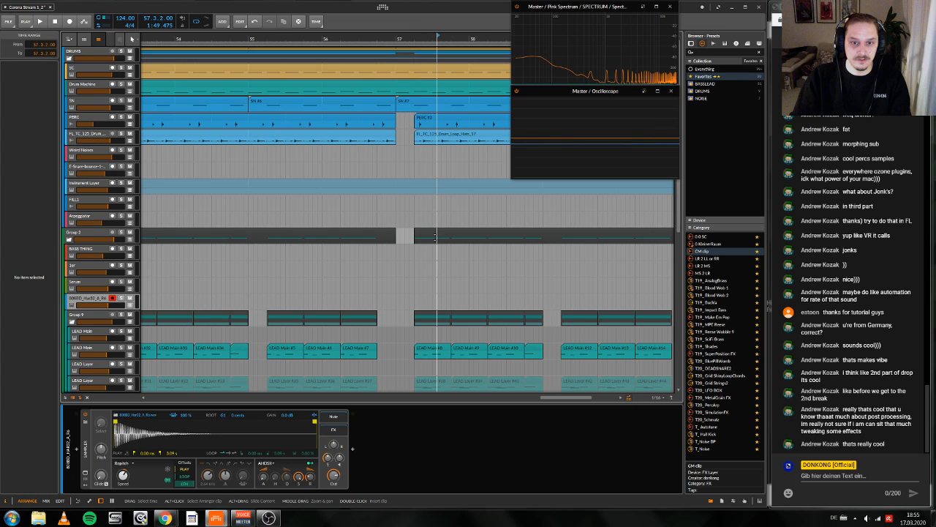
pyautogui.click(398, 301)
pyautogui.press('space')
pyautogui.press('space')
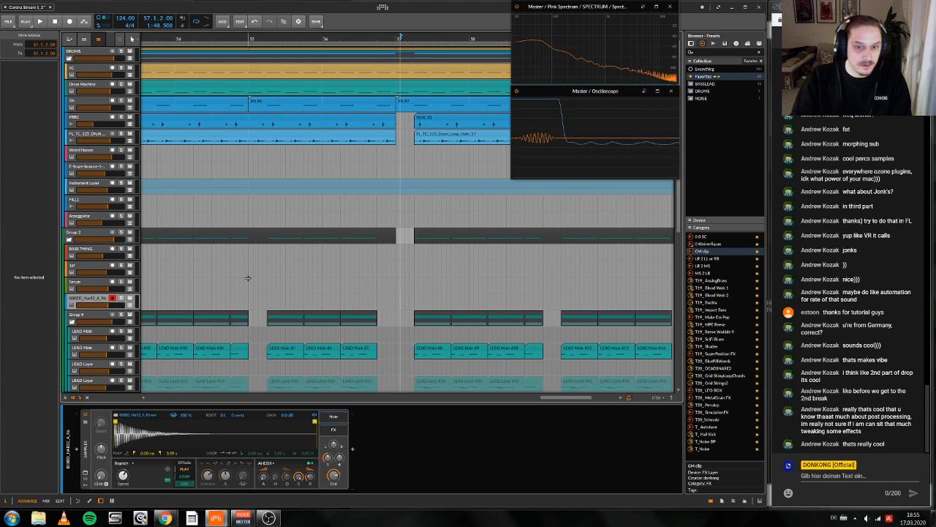
# Step: Insert a one-beat clip on the 808 sample track that fills the gap from 57.1.1
pyautogui.doubleClick(404, 301)
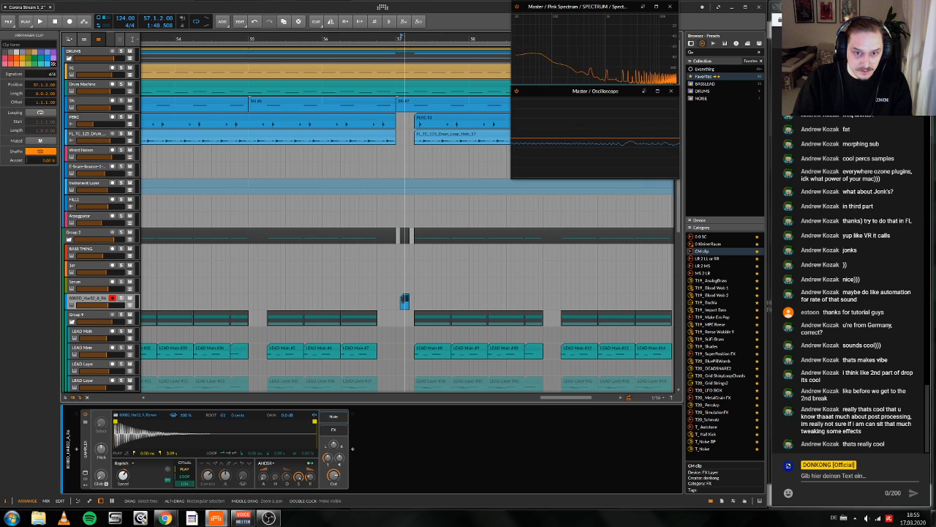
pyautogui.click(403, 300)
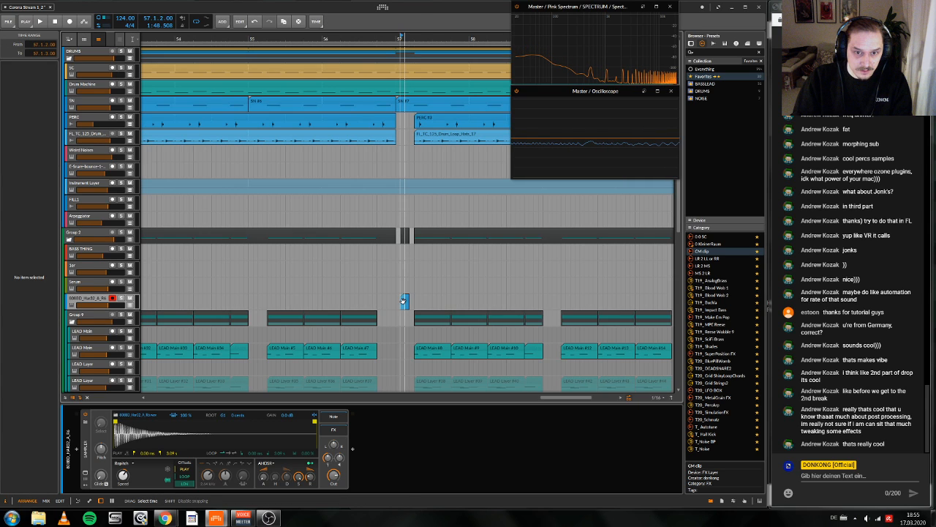
pyautogui.click(403, 301)
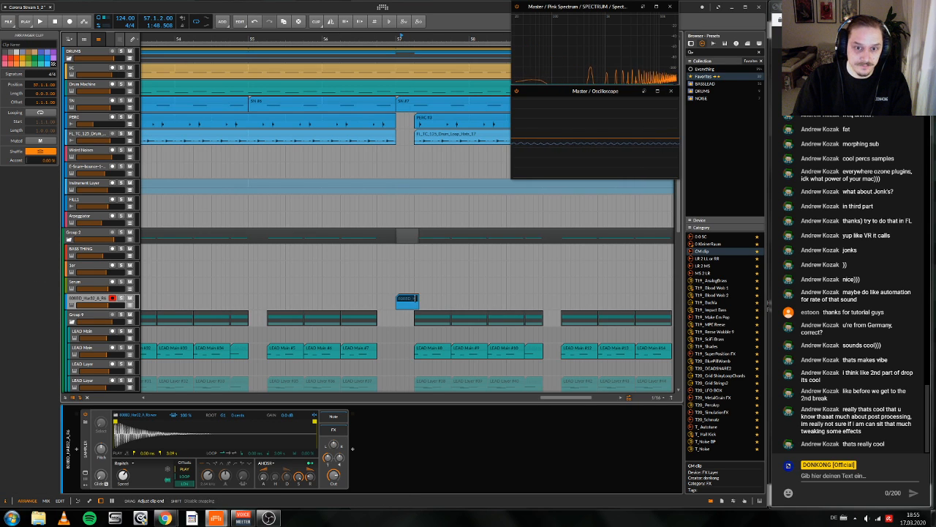
# Step: Add an F1 note across the full length of the 808 clip at bar 57 and audition it
pyautogui.doubleClick(405, 301)
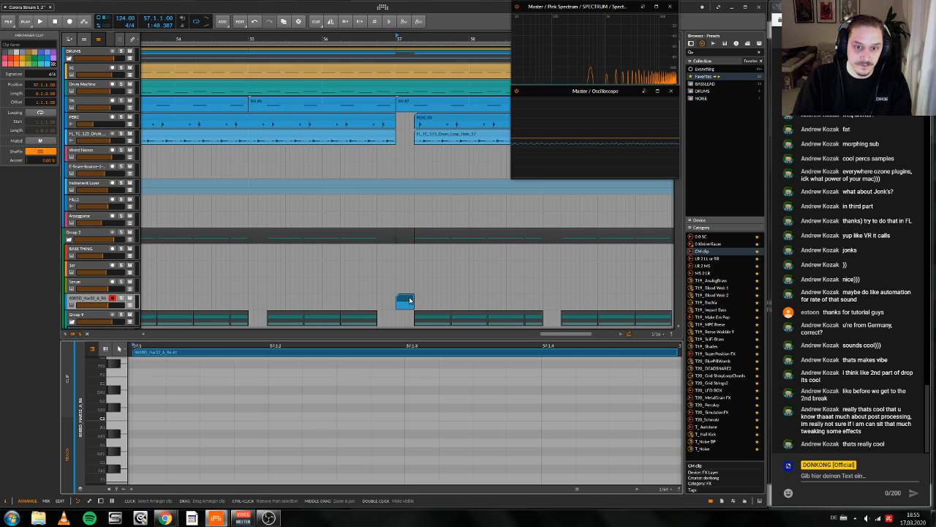
pyautogui.doubleClick(141, 474)
pyautogui.press('space')
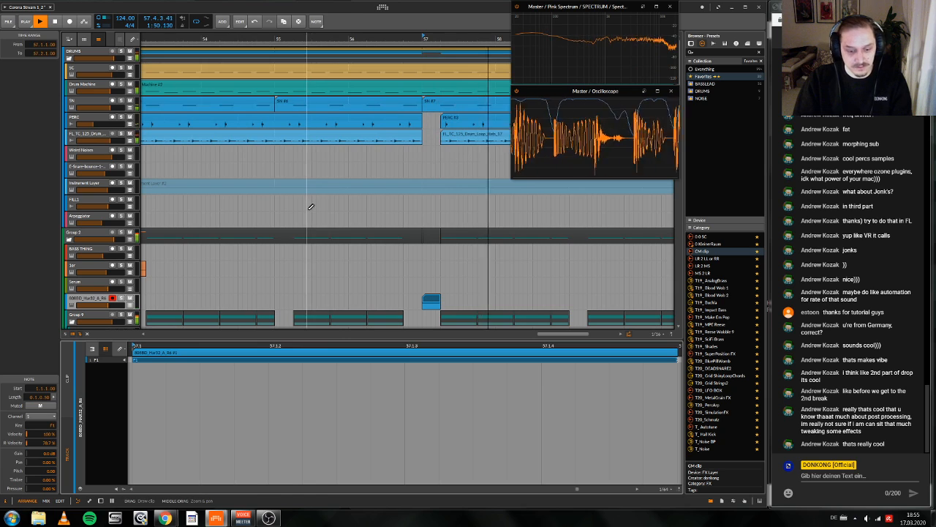
pyautogui.press('d')
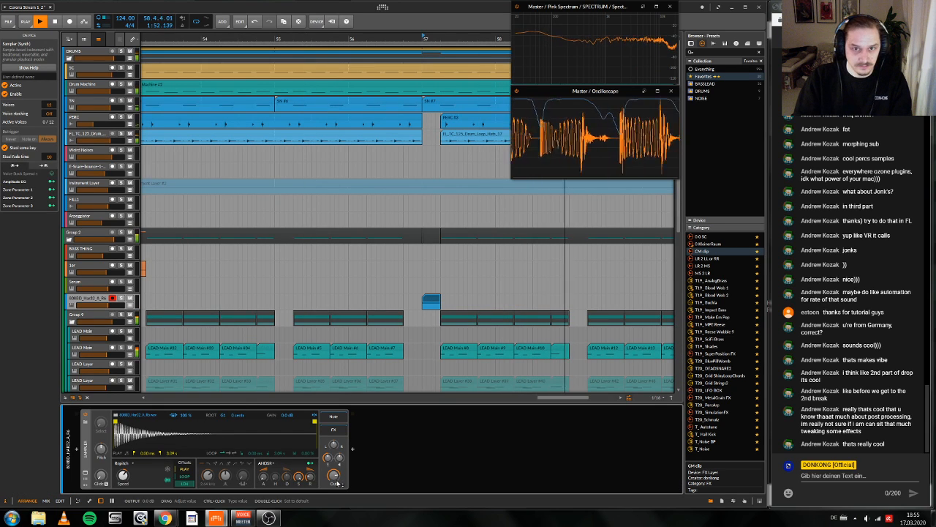
pyautogui.press('space')
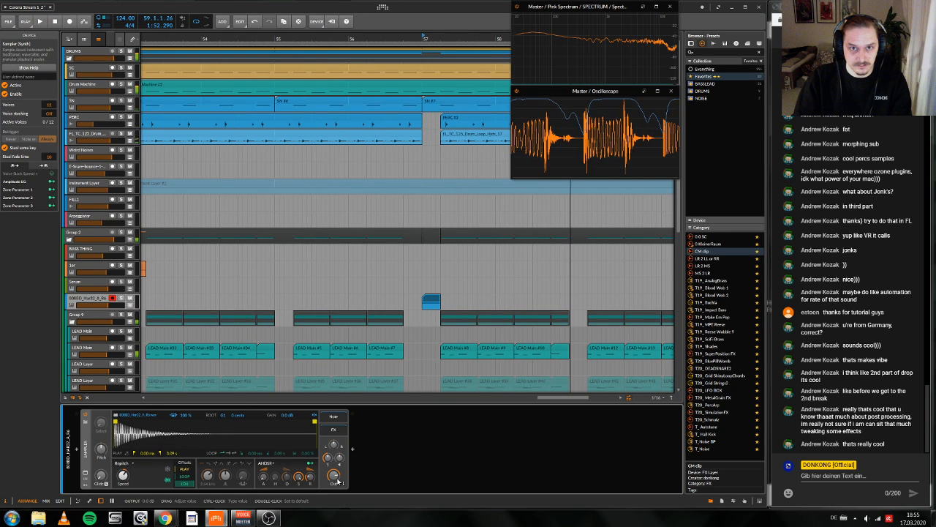
# Step: Audition the drop from bar 57 with the 808 hit, and replay its final two bars from bar 59
pyautogui.press('space')
pyautogui.moveTo(442, 37); pyautogui.dragTo(296, 37)
pyautogui.press('space')
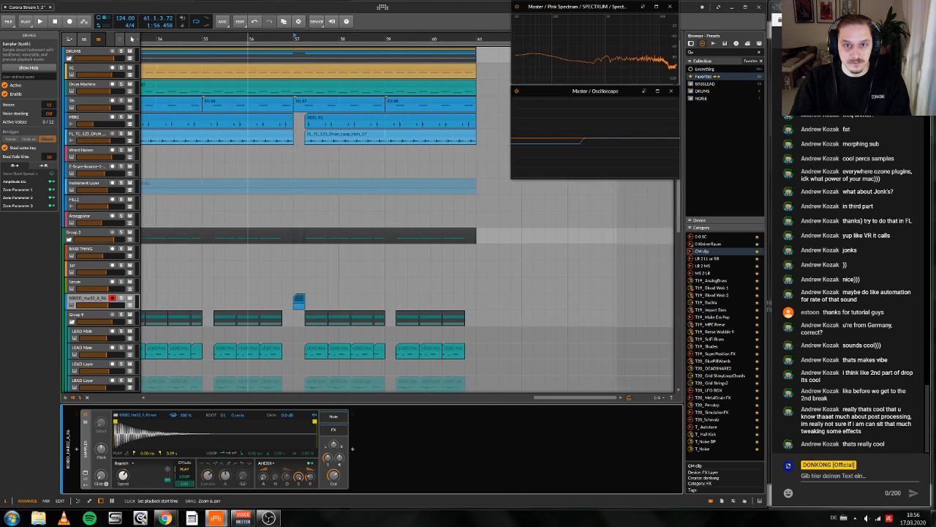
pyautogui.click(305, 37)
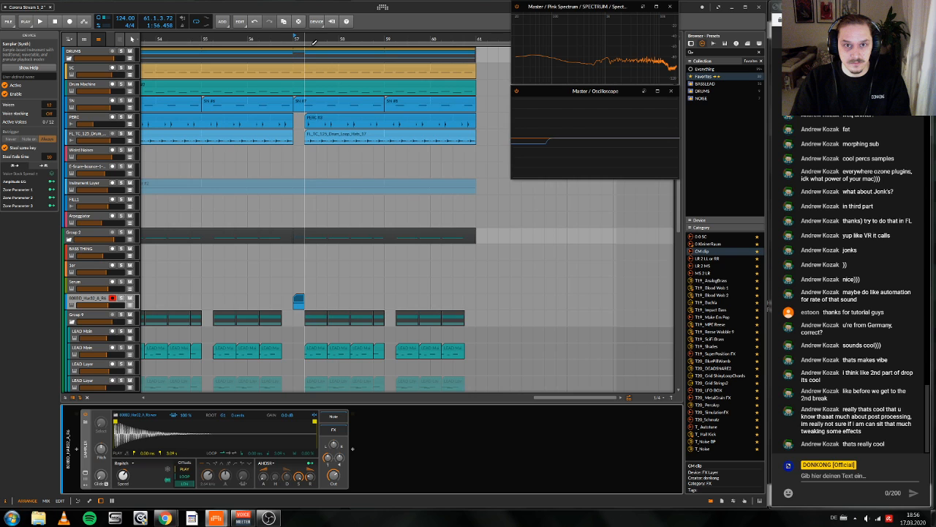
pyautogui.press('space')
pyautogui.scroll(4, 439, 107)
pyautogui.hscroll(-1, 443, 117)
pyautogui.hscroll(-9, 444, 121)
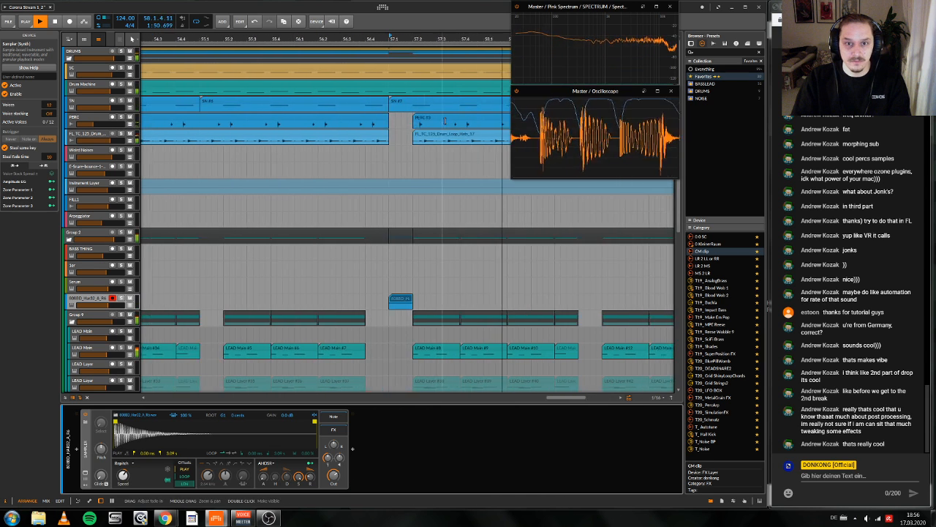
pyautogui.hscroll(10, 444, 120)
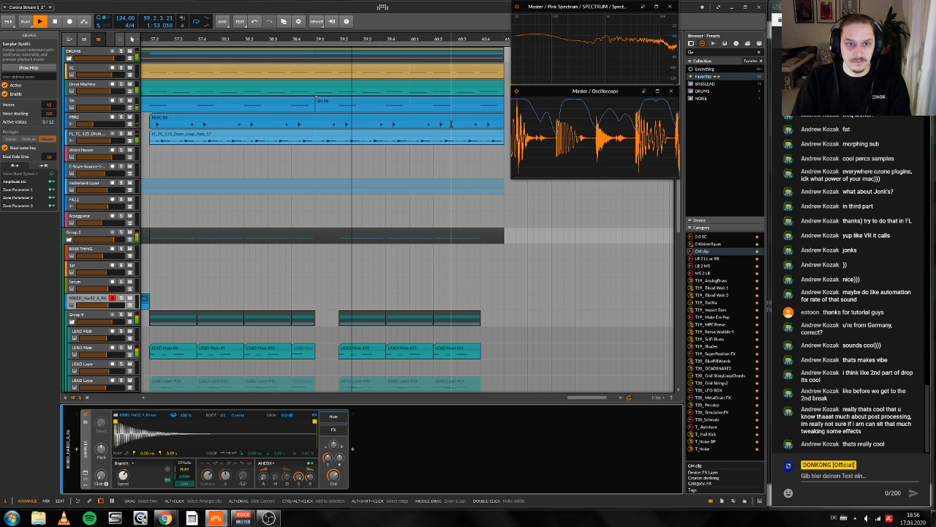
pyautogui.press('space')
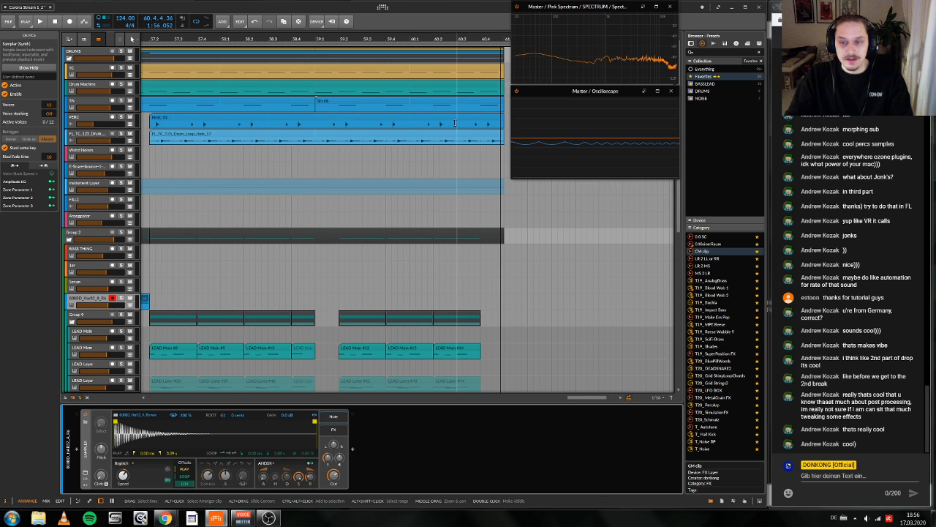
pyautogui.click(318, 38)
pyautogui.press('space')
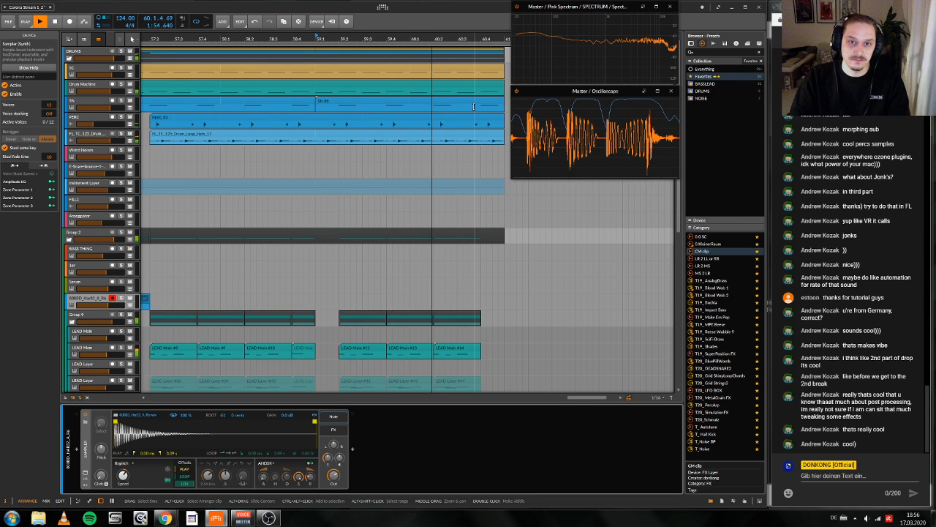
pyautogui.press('space')
# Step: Duplicate the first beat of bar 60 on the Drum Machine track three times to fill the bar
pyautogui.moveTo(407, 87); pyautogui.dragTo(382, 86)
pyautogui.hotkey('ctrl', 'd')
pyautogui.hotkey('ctrl', 'd')
pyautogui.hotkey('ctrl', 'd')
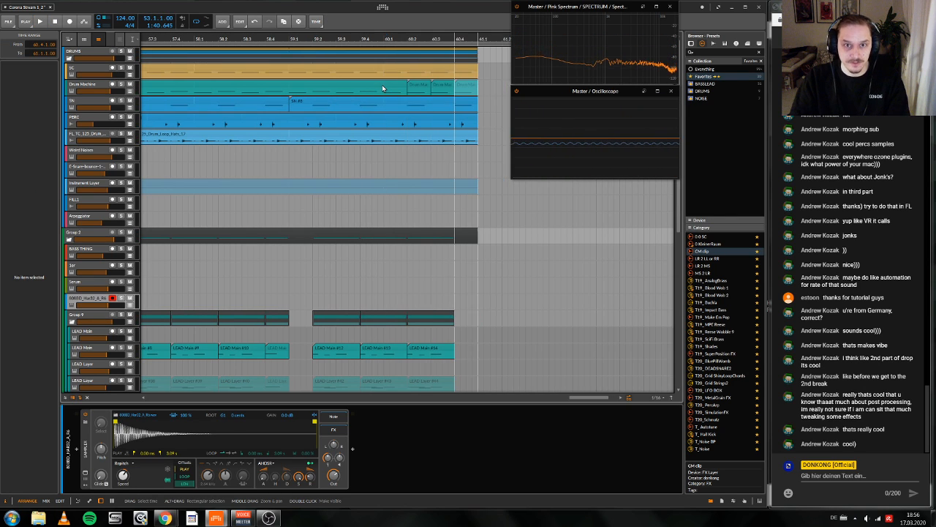
# Step: Shorten the SN clip at bar 59 to one bar and audition the change
pyautogui.moveTo(473, 99); pyautogui.dragTo(388, 102)
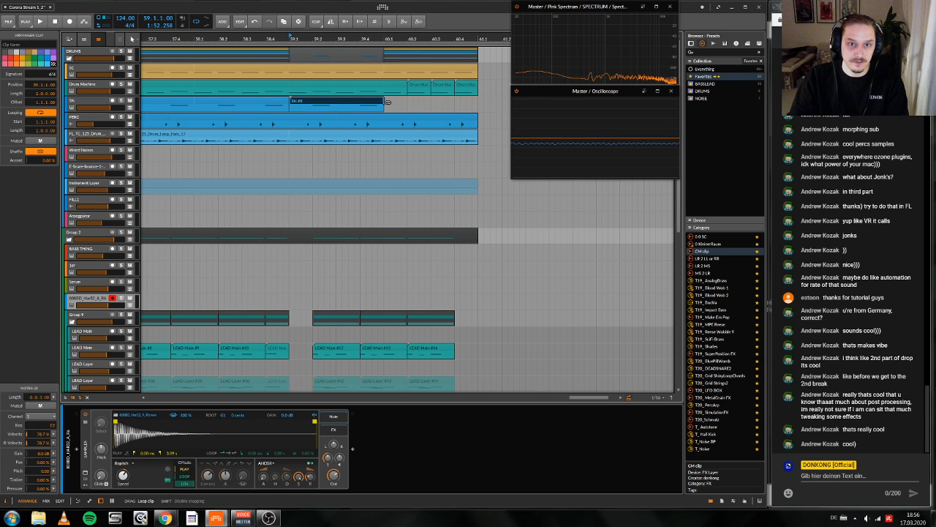
pyautogui.press('space')
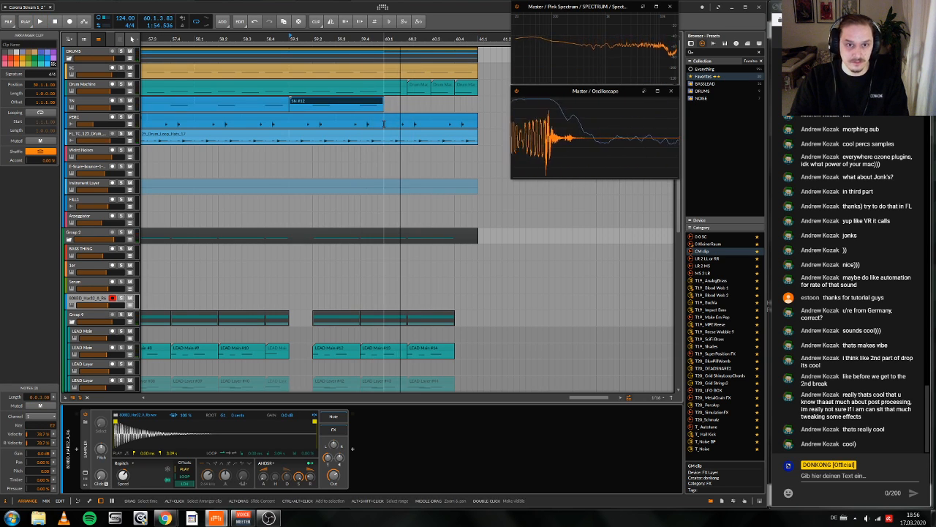
pyautogui.press('space')
# Step: Duplicate the first beat of bar 60 on the PERC and FL_TC_125 drum loop tracks three times
pyautogui.moveTo(383, 123); pyautogui.dragTo(403, 141)
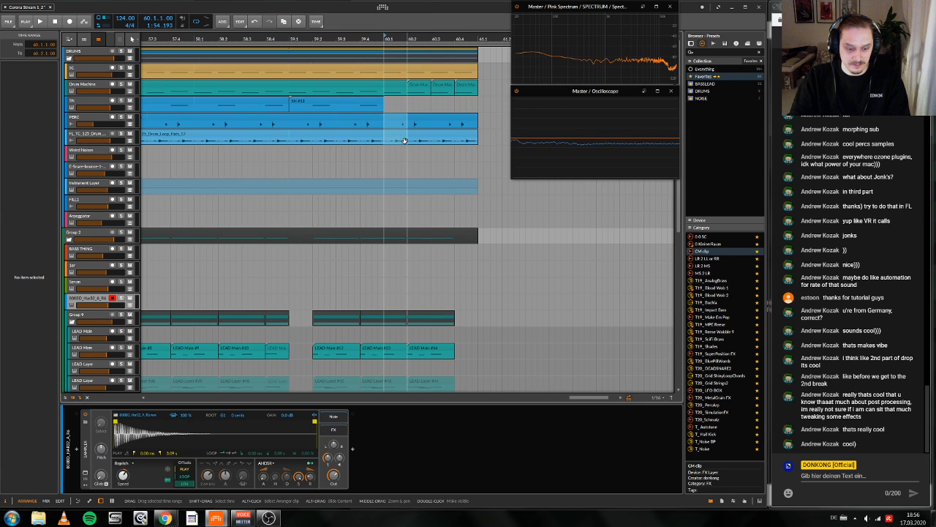
pyautogui.hotkey('ctrl', 'd')
pyautogui.hotkey('ctrl', 'd')
pyautogui.hotkey('ctrl', 'd')
# Step: Set the playback start to 60.1.1 and audition the repeated drum beats in bar 60
pyautogui.click(489, 110)
pyautogui.press('space')
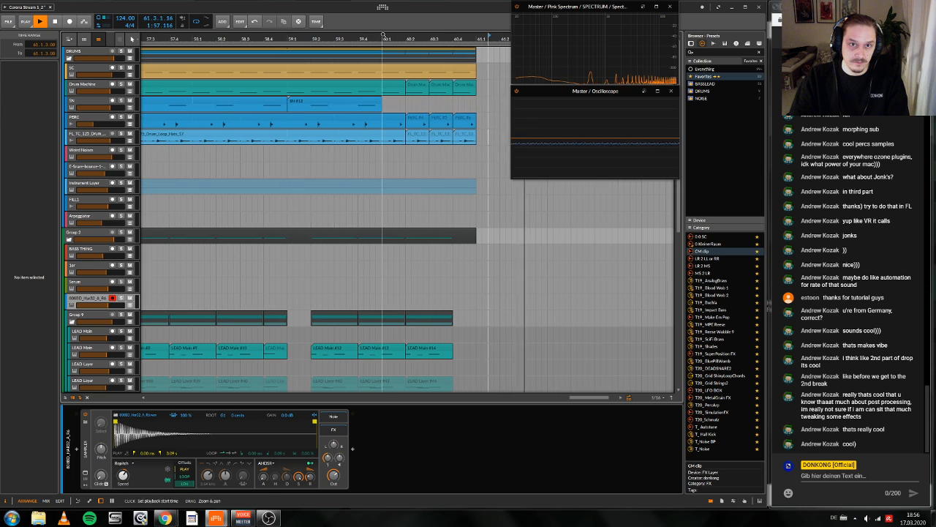
pyautogui.press('space')
pyautogui.press('space')
pyautogui.press('space')
pyautogui.press('space')
pyautogui.press('space')
pyautogui.press('space')
pyautogui.click(382, 98)
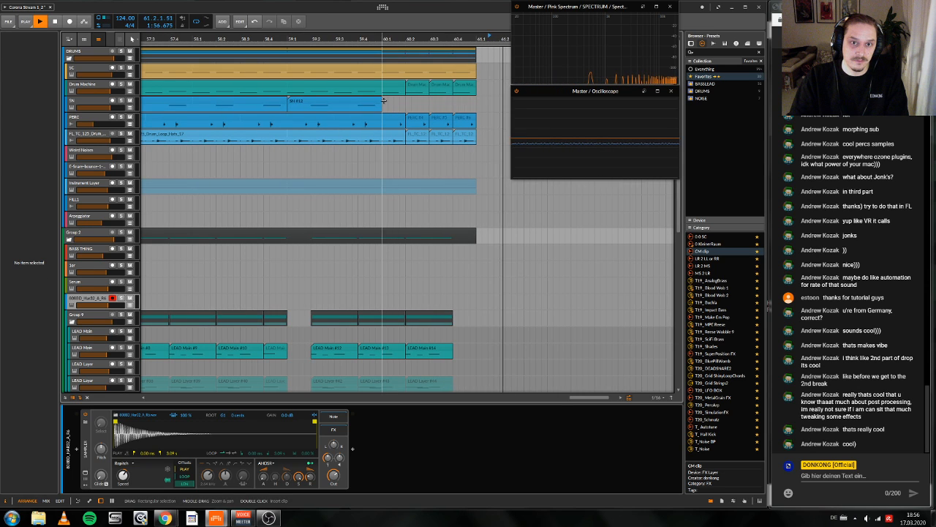
pyautogui.press('space')
pyautogui.press('space')
pyautogui.press('space')
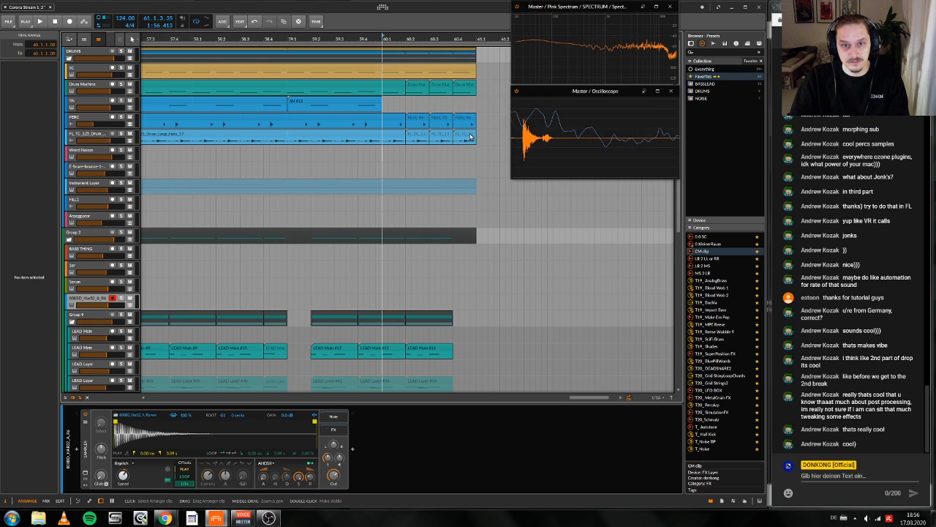
# Step: Mute the three repeated PERC clips in bar 60 and the last FL_TC_125 drum loop clip at 60.4.1
pyautogui.moveTo(480, 117); pyautogui.dragTo(420, 121)
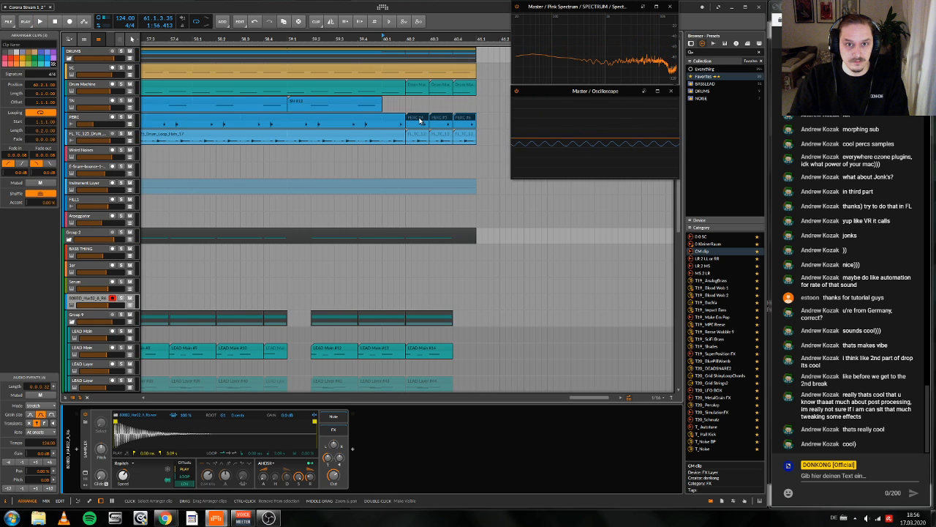
pyautogui.hotkey('alt', 'm')
pyautogui.press('space')
pyautogui.press('space')
pyautogui.press('space')
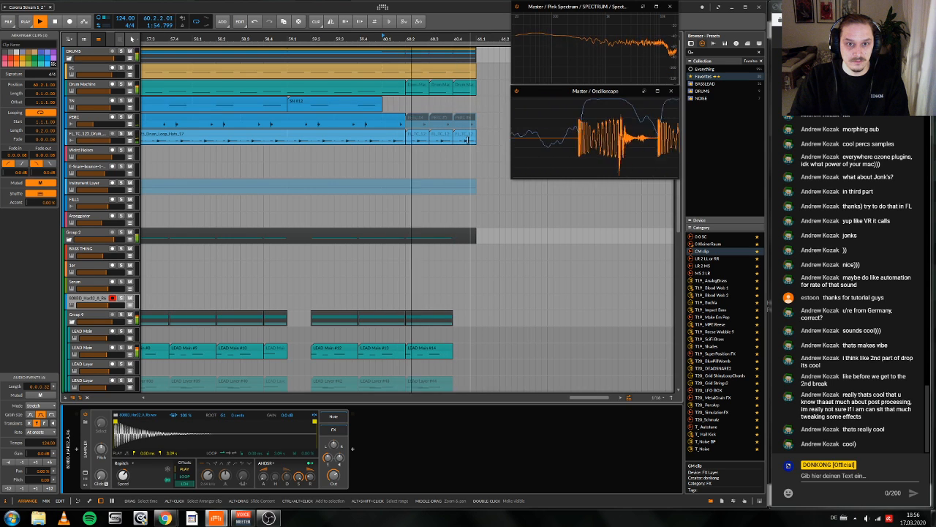
pyautogui.press('space')
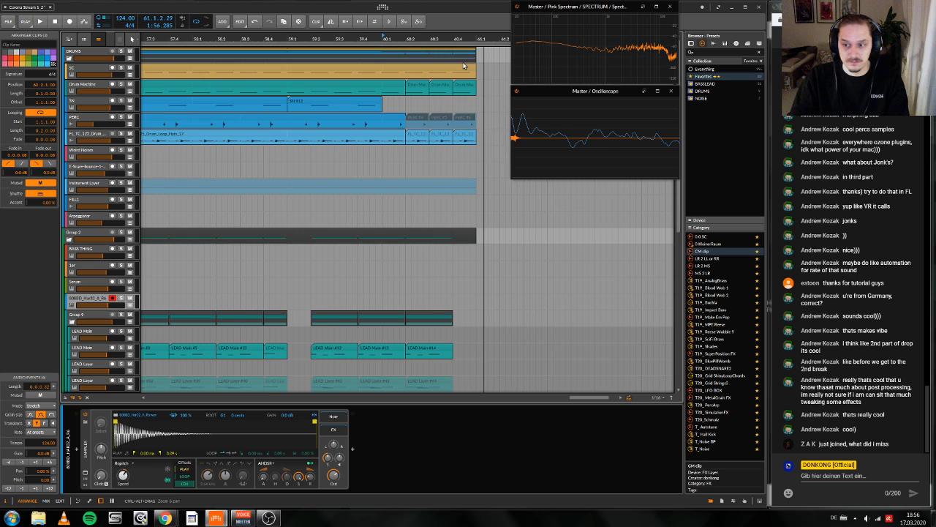
pyautogui.click(465, 136)
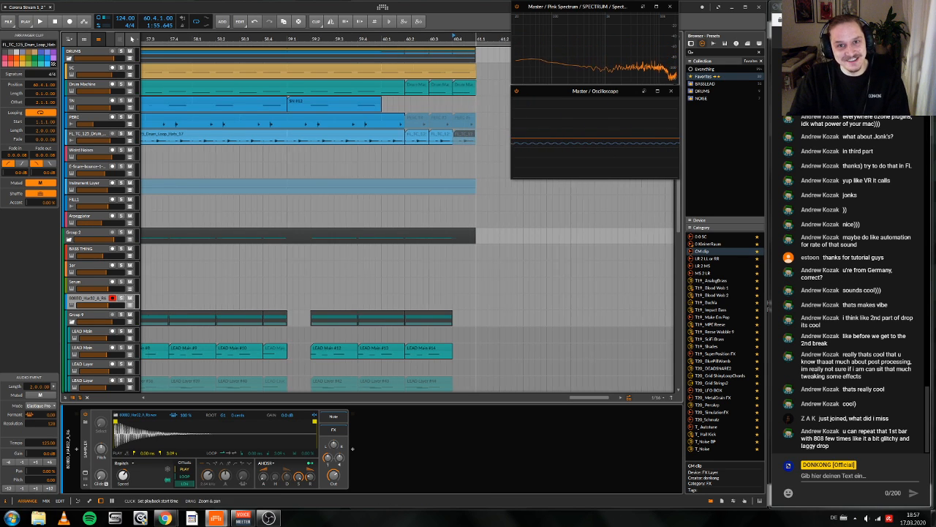
# Step: Play the whole arrangement from bar 17 and collapse Group 2 in the track list
pyautogui.moveTo(500, 39); pyautogui.dragTo(528, 40)
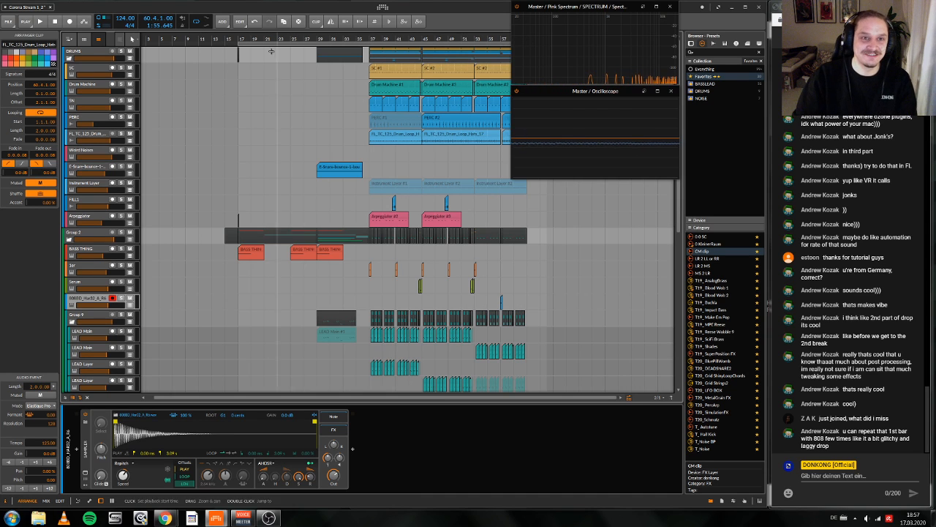
pyautogui.click(238, 40)
pyautogui.press('space')
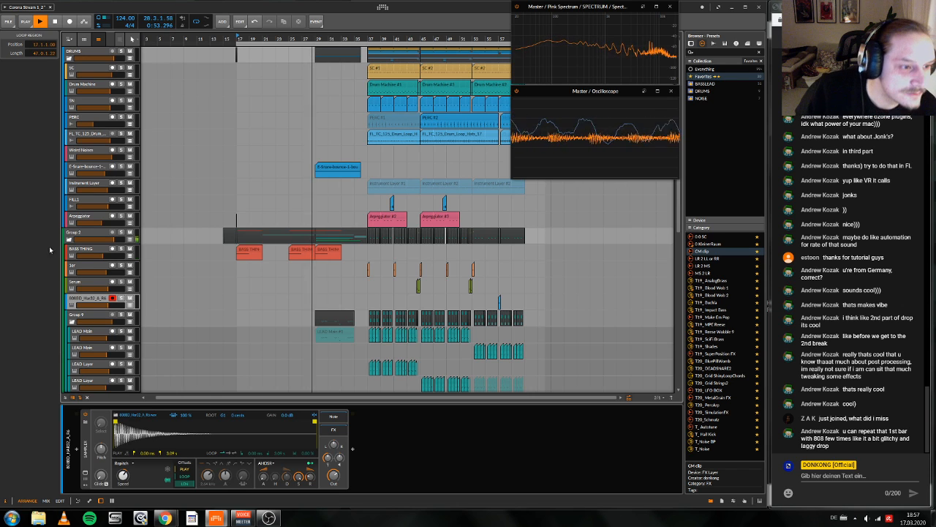
pyautogui.click(69, 239)
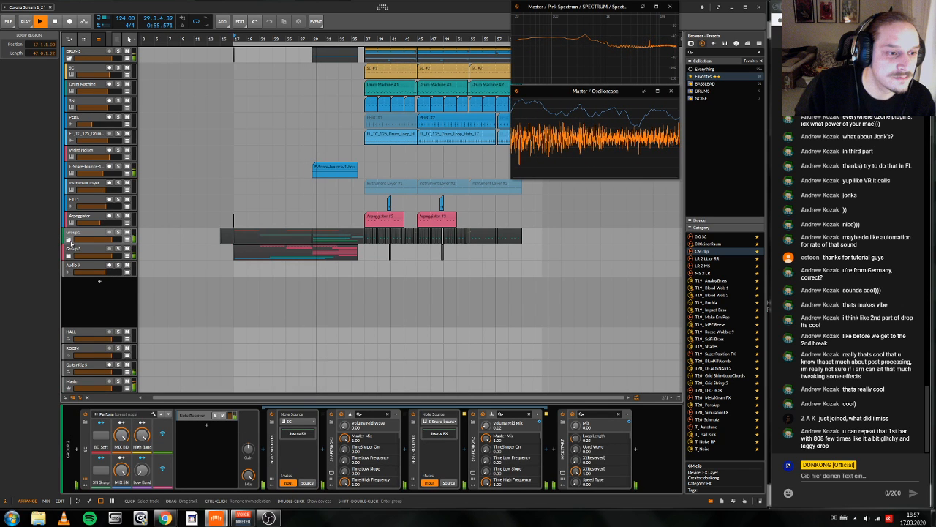
# Step: Expand Group 2 in the track list and mute the Arpeggiator clip at bar 37 during playback
pyautogui.click(69, 240)
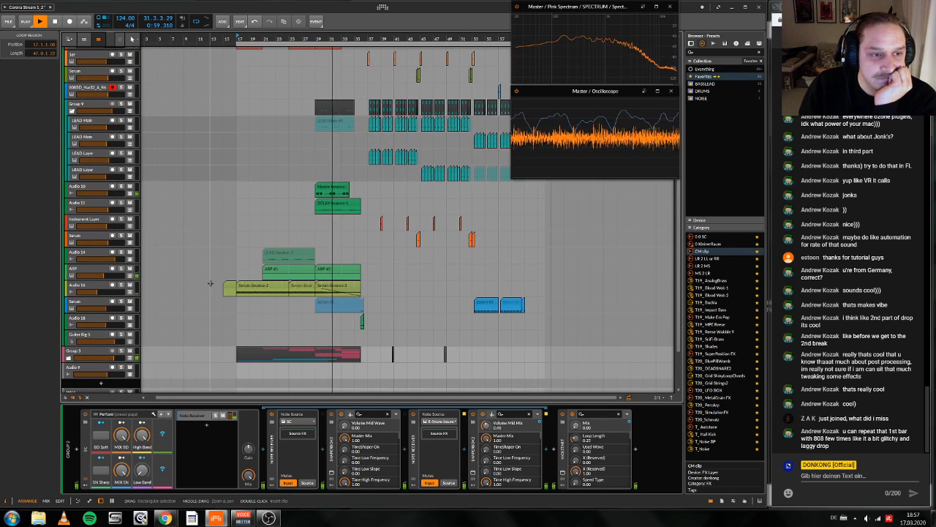
pyautogui.scroll(1, 210, 283)
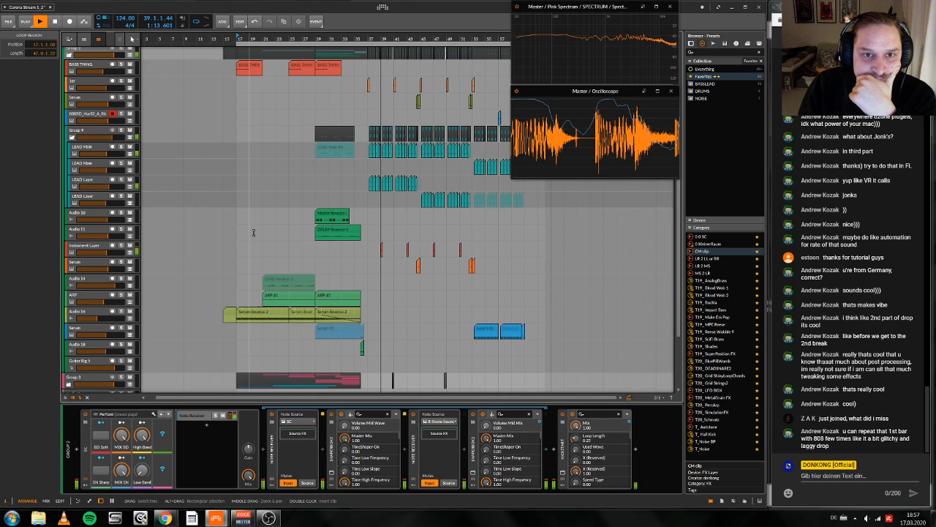
pyautogui.scroll(4, 253, 233)
pyautogui.hscroll(1, 280, 163)
pyautogui.moveTo(422, 39); pyautogui.dragTo(408, 58)
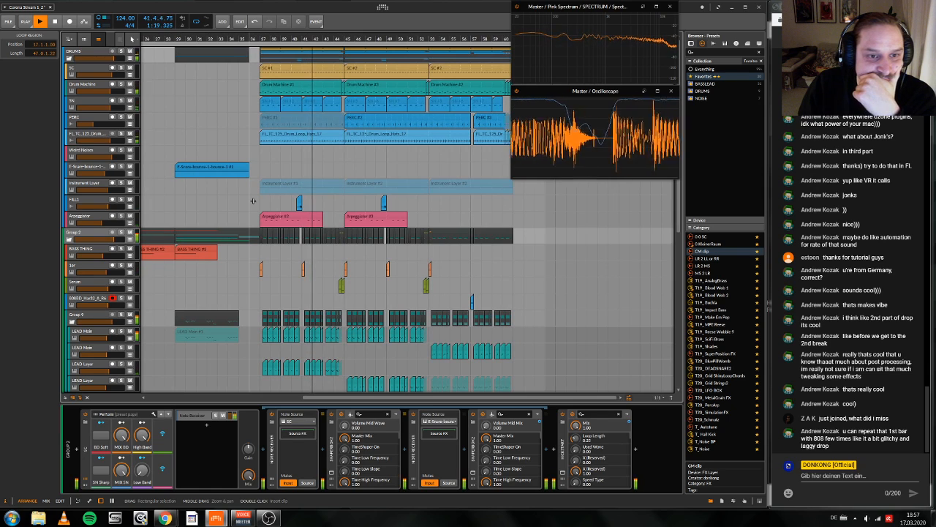
pyautogui.click(309, 219)
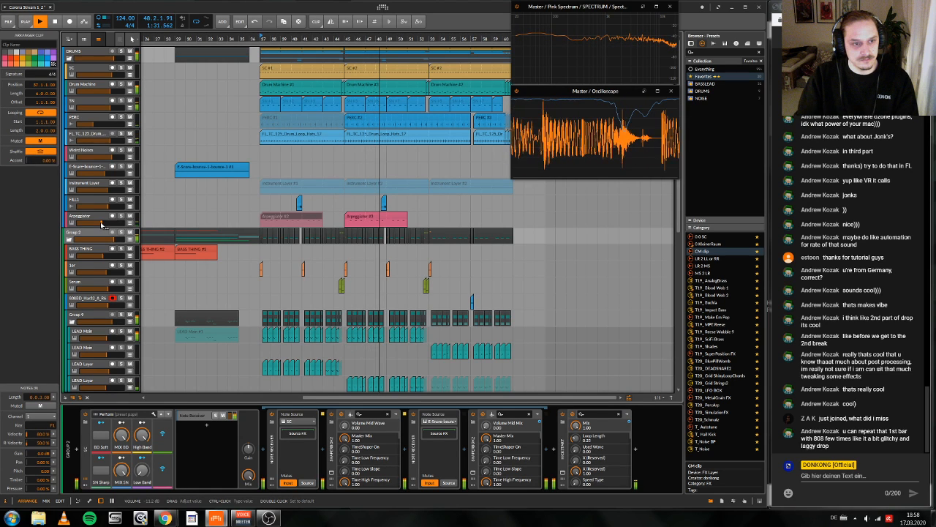
# Step: Rename the Arpeggiator track as Clicks and colour it blue
pyautogui.click(95, 220)
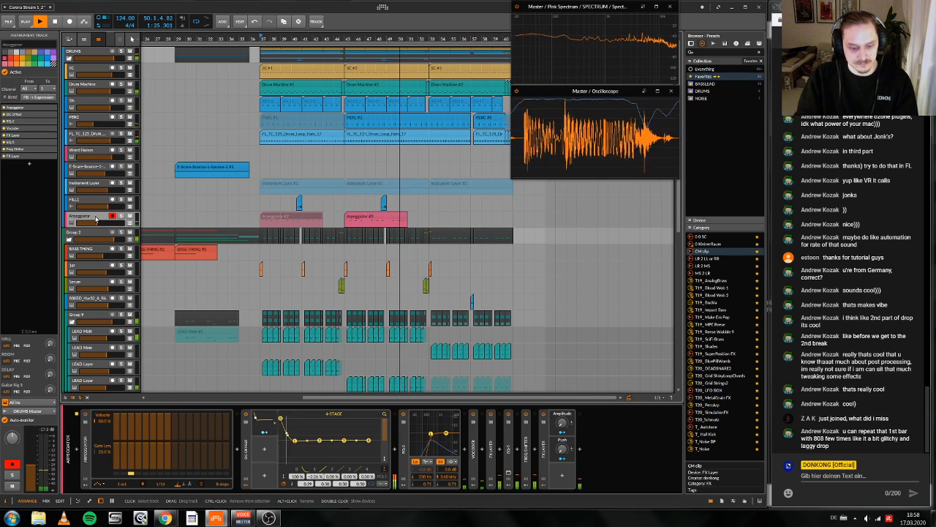
pyautogui.hotkey('ctrl', 'r')
pyautogui.write('Clicks')
pyautogui.press('Return')
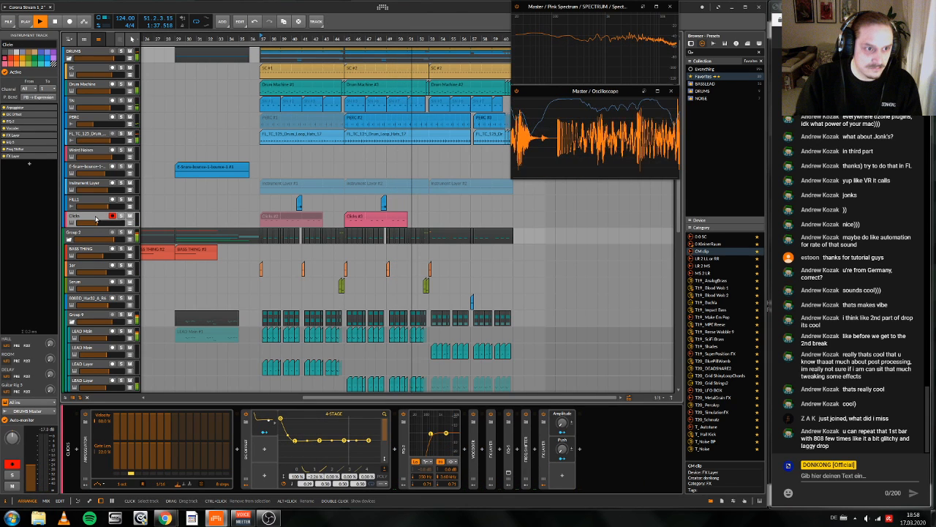
pyautogui.click(48, 64)
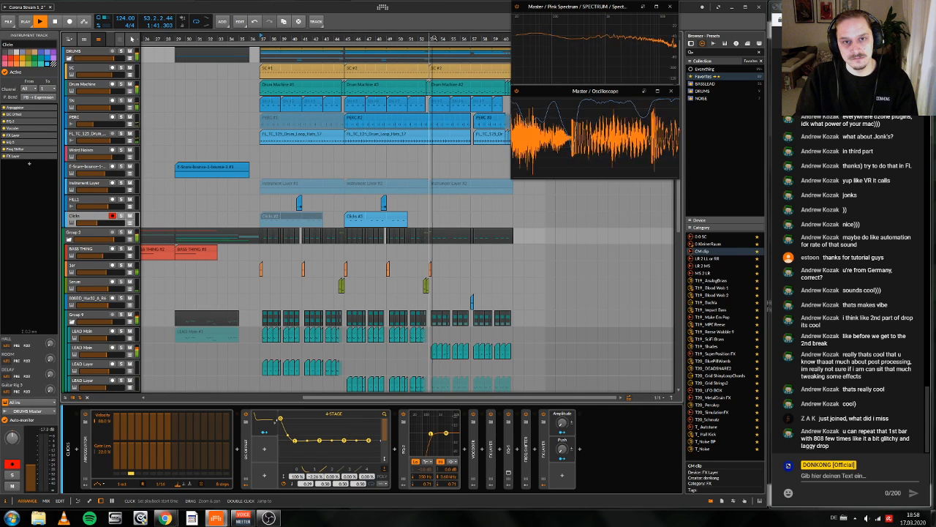
# Step: Follow the playback of the drop from bar 53 through the drum fill and stop it in bar 59
pyautogui.moveTo(434, 38); pyautogui.dragTo(418, 38)
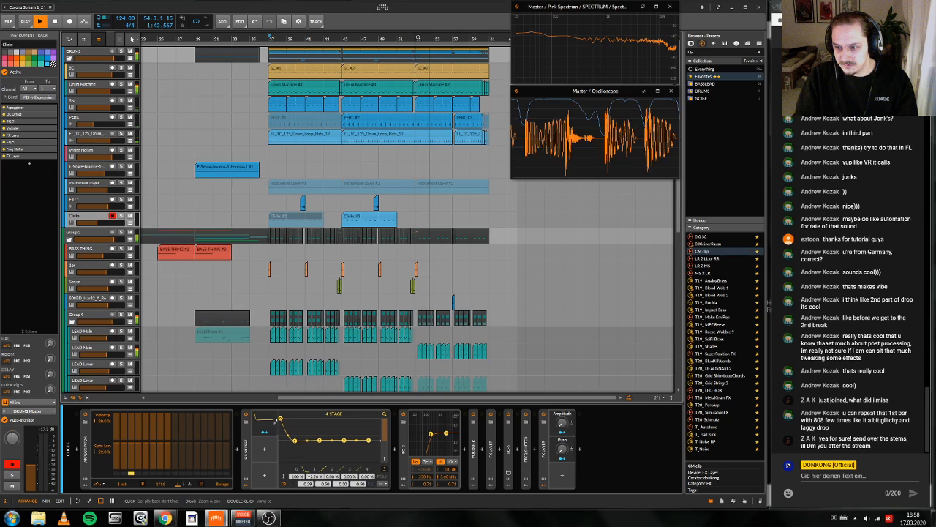
pyautogui.moveTo(418, 38); pyautogui.dragTo(402, 119)
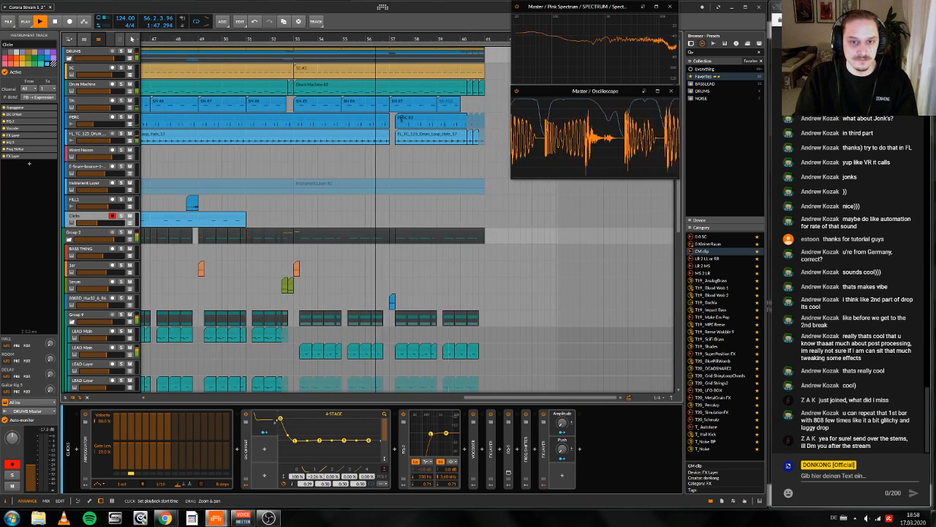
pyautogui.moveTo(437, 39); pyautogui.dragTo(429, 13)
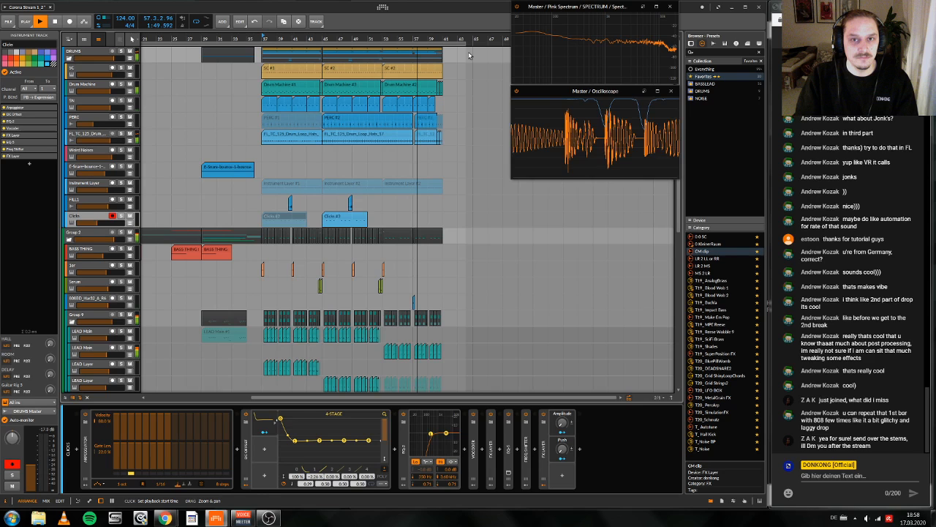
pyautogui.moveTo(469, 56); pyautogui.dragTo(480, 38)
pyautogui.press('space')
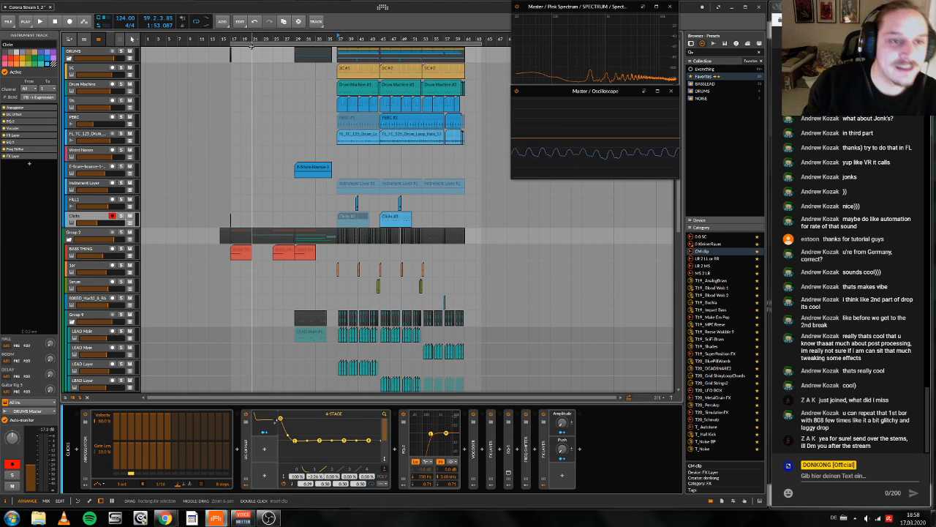
# Step: Select the Audio 10 and Audio 11 clips at bar 29, set the playback start to 29.1.1, and collapse Group 9
pyautogui.moveTo(233, 39); pyautogui.dragTo(231, 38)
pyautogui.scroll(-5, 310, 302)
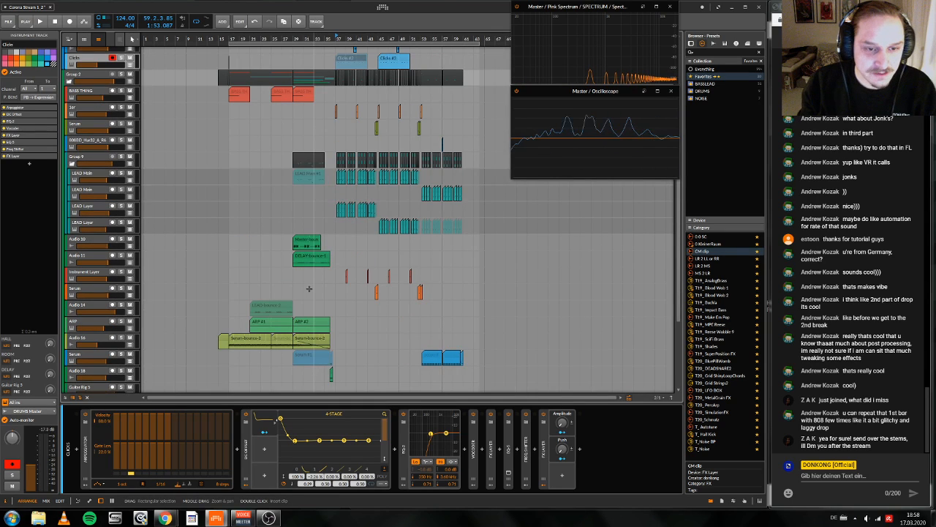
pyautogui.click(319, 285)
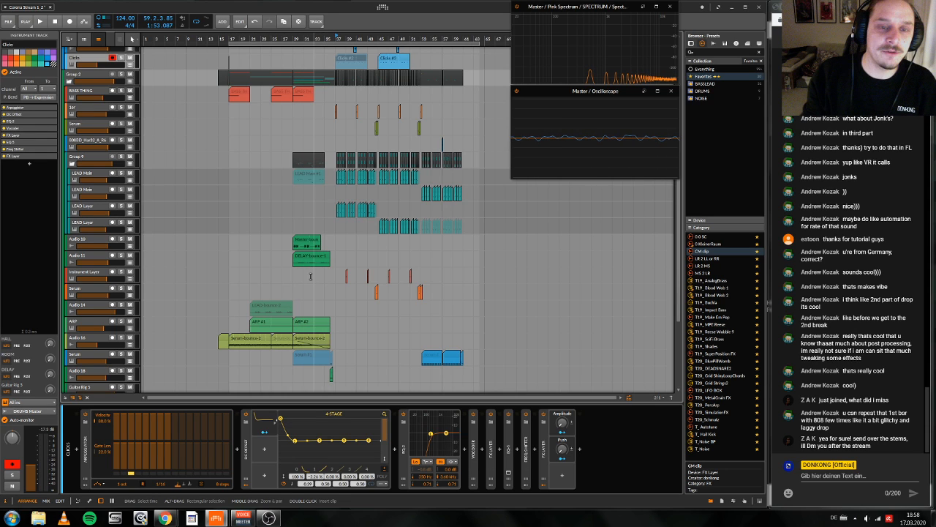
pyautogui.moveTo(334, 258); pyautogui.dragTo(300, 245)
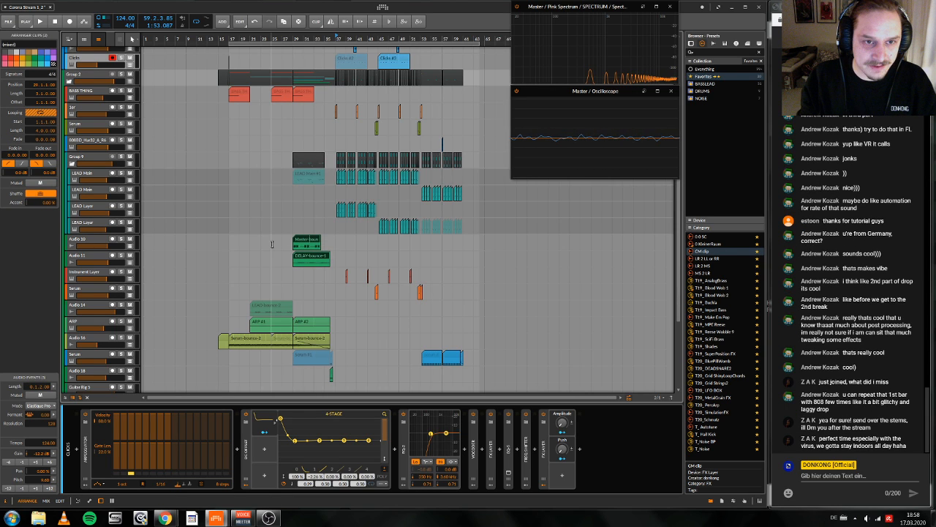
pyautogui.click(293, 38)
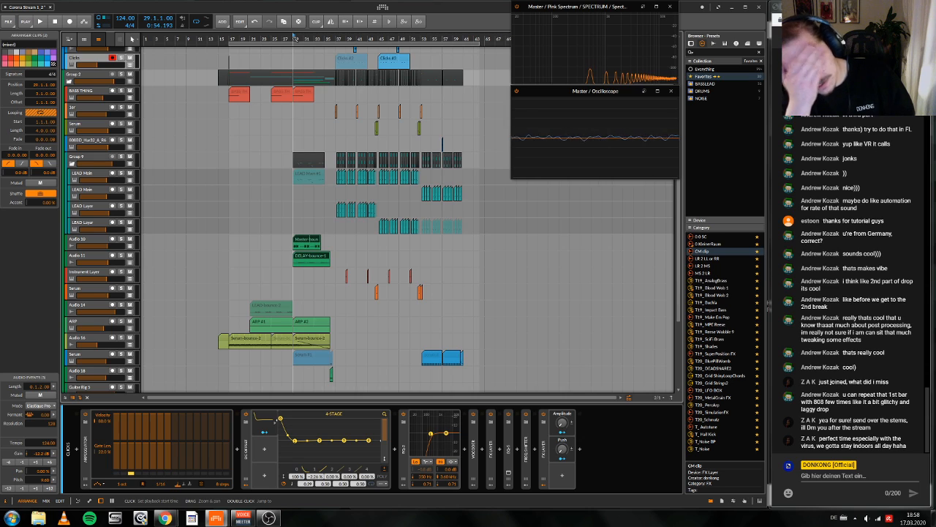
pyautogui.click(70, 165)
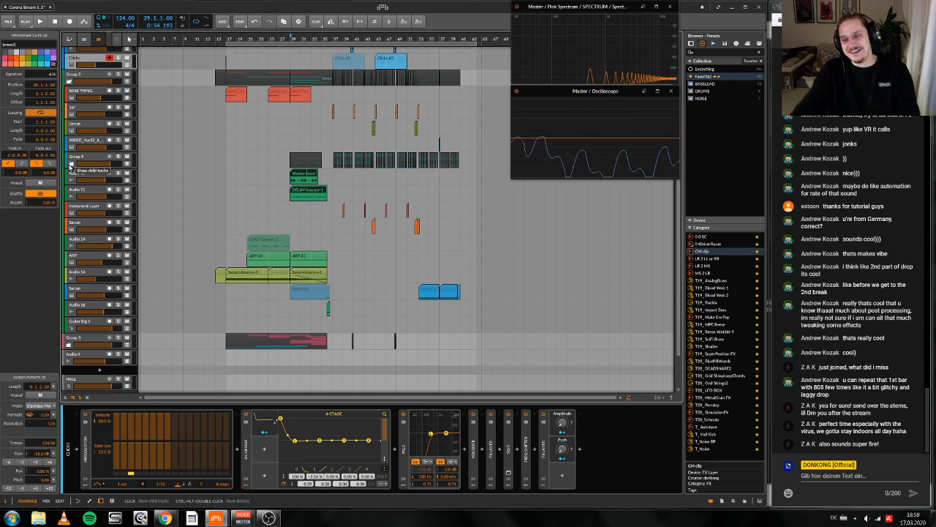
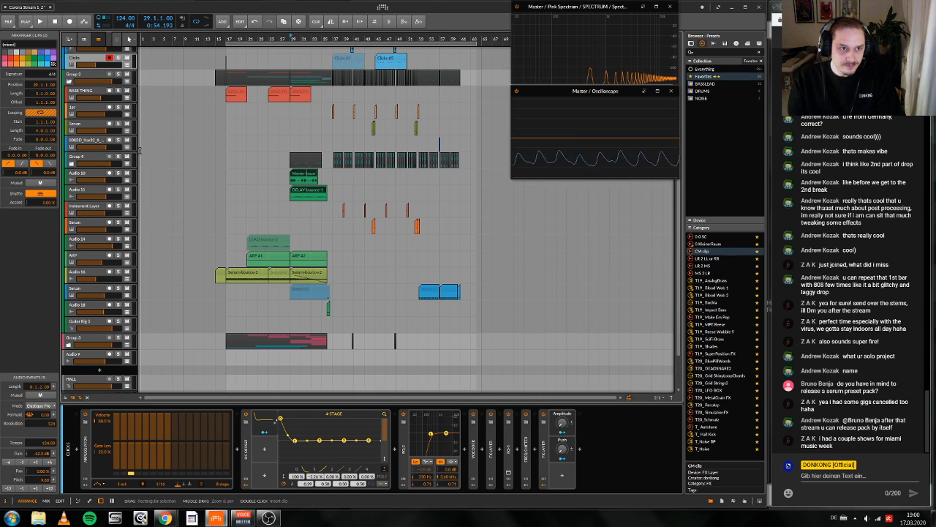
# Step: Colour the 808 instrument track above Group 9 red and select the Serum track directly above it
pyautogui.click(172, 174)
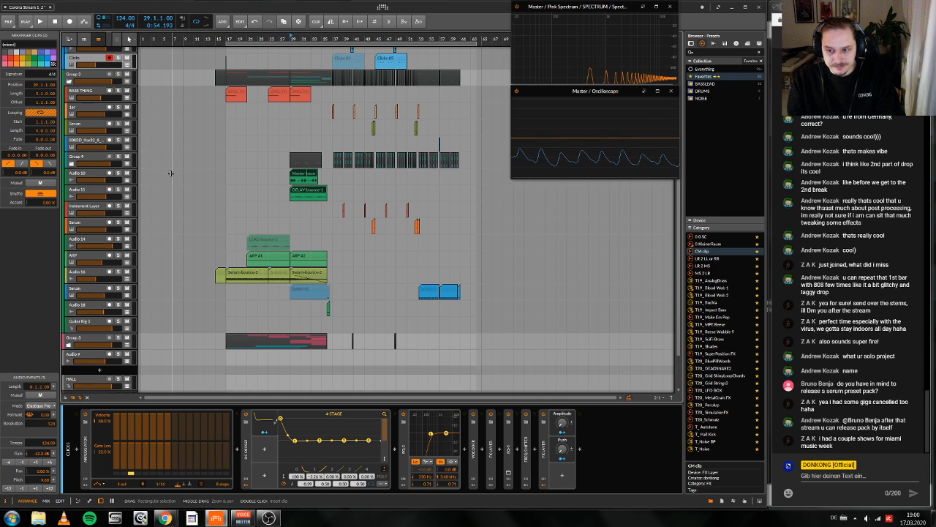
pyautogui.scroll(5, 171, 173)
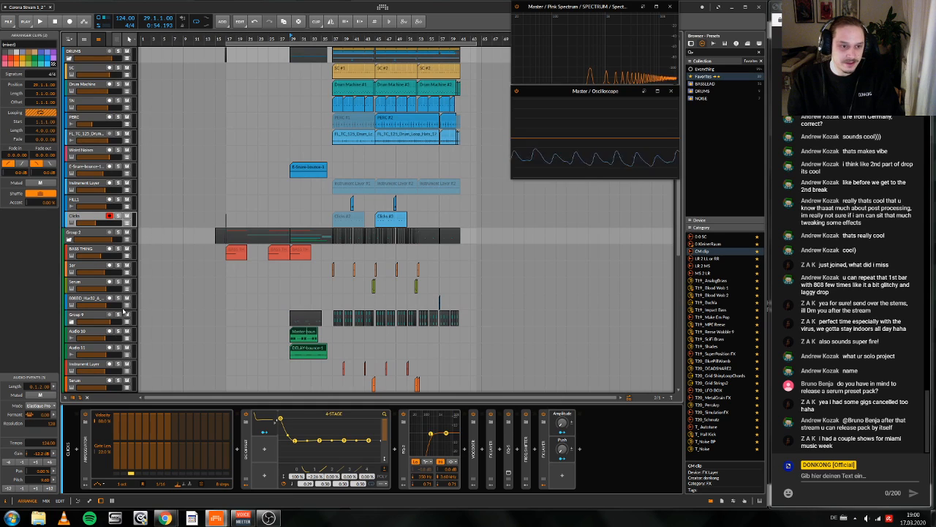
pyautogui.click(78, 306)
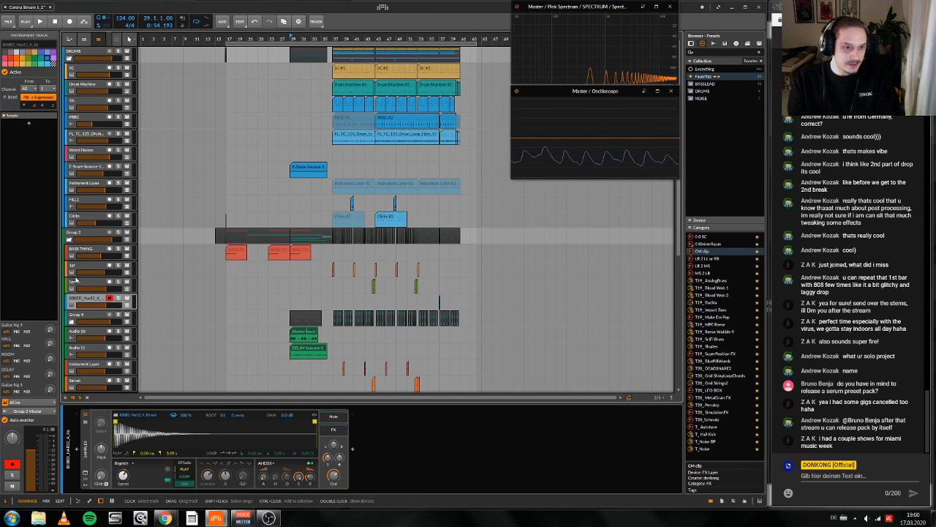
pyautogui.click(12, 59)
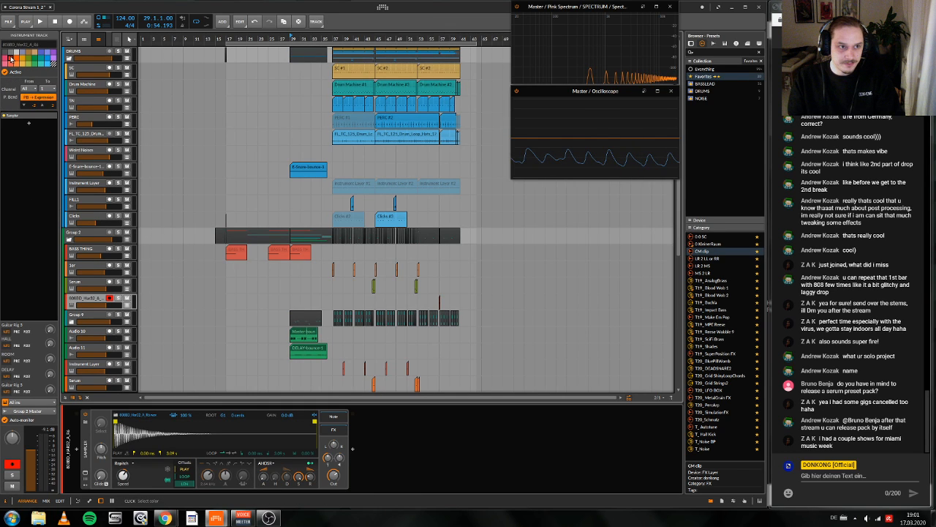
pyautogui.moveTo(78, 300)
pyautogui.mouseDown()
pyautogui.moveTo(87, 268)
pyautogui.moveTo(82, 306)
pyautogui.mouseUp()
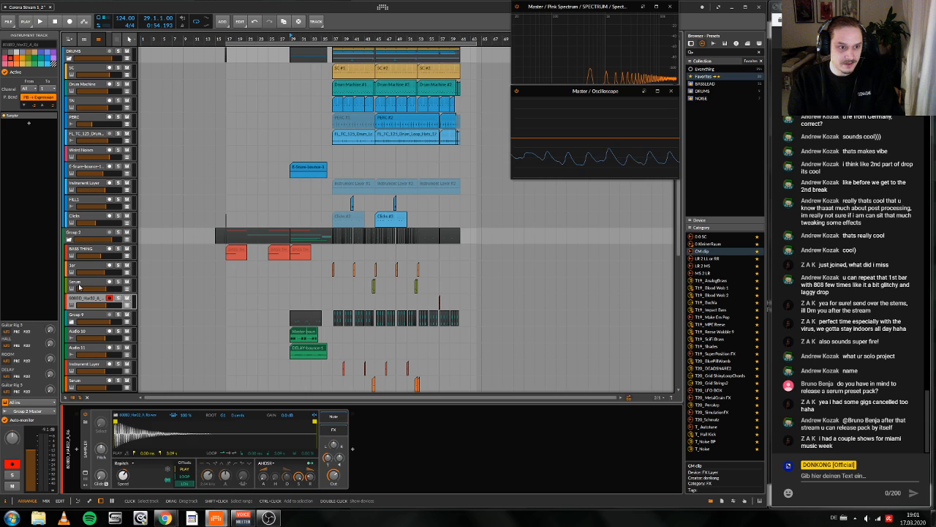
pyautogui.click(79, 287)
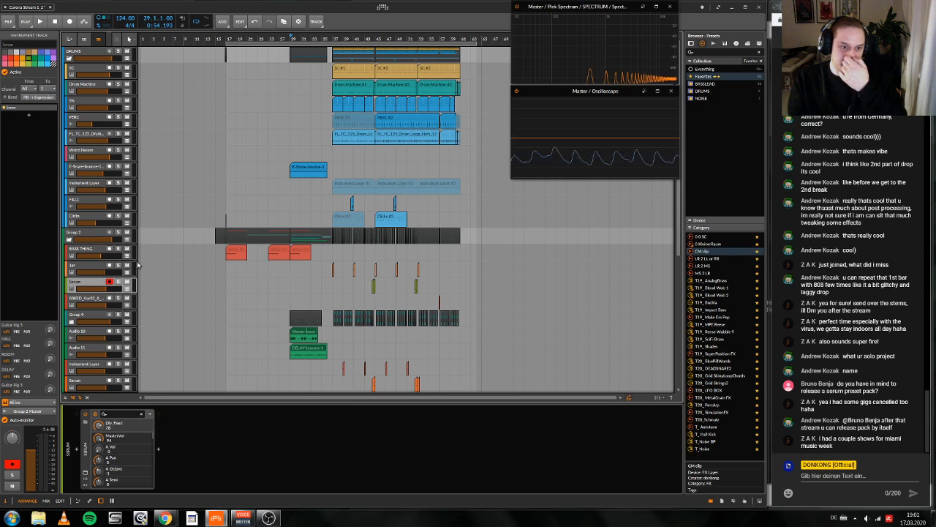
# Step: Expand Group 9, set the playback start to 37.1.1, and listen to the drop until bar 40
pyautogui.click(418, 38)
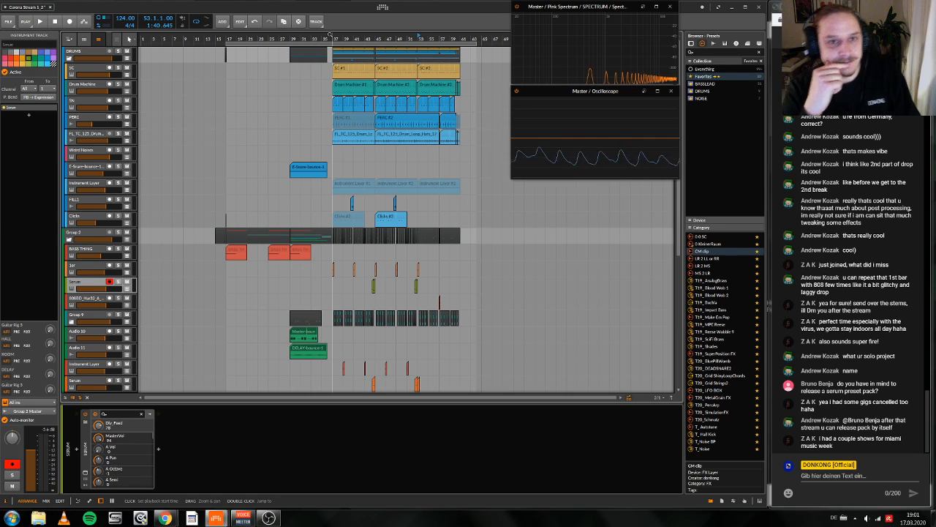
pyautogui.scroll(-5, 97, 300)
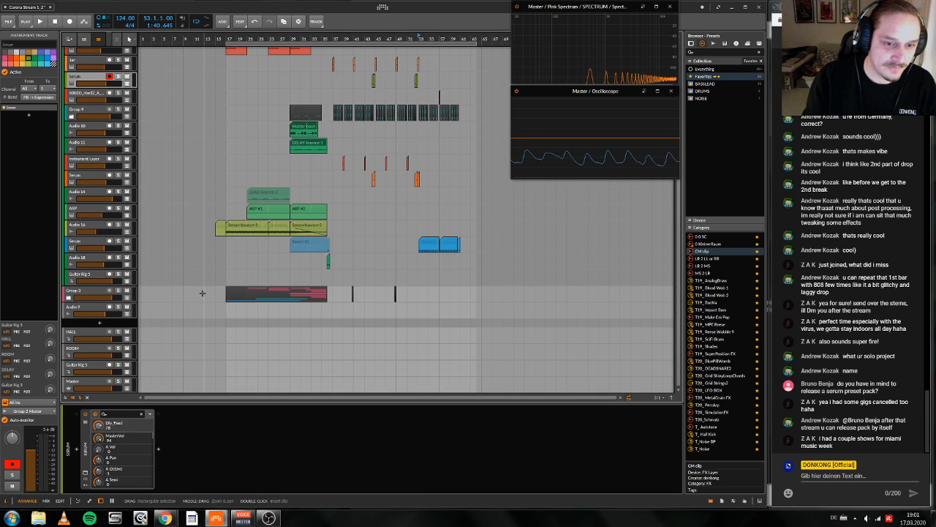
pyautogui.scroll(2, 201, 292)
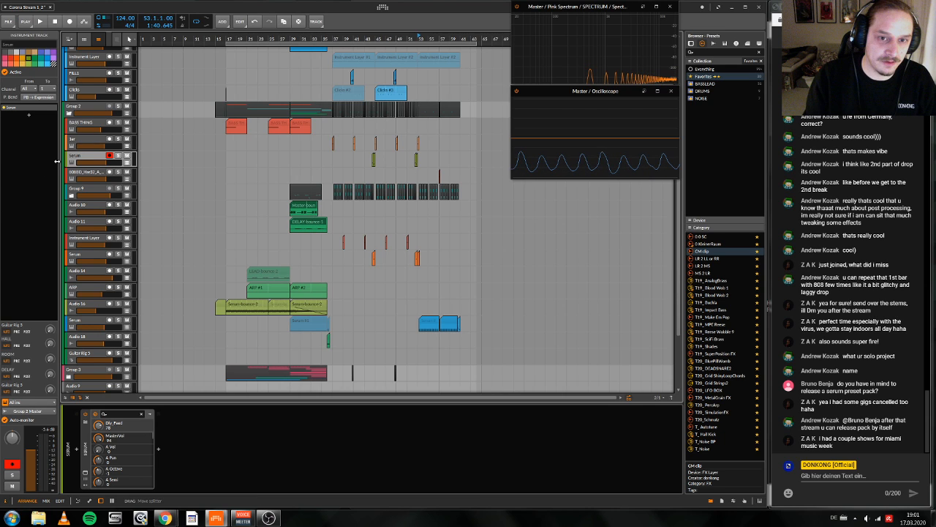
pyautogui.click(71, 195)
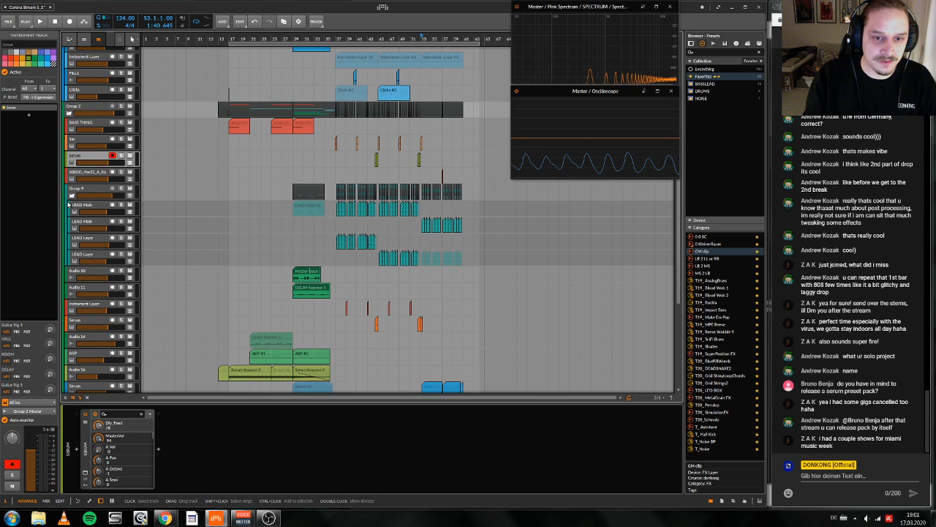
pyautogui.click(339, 36)
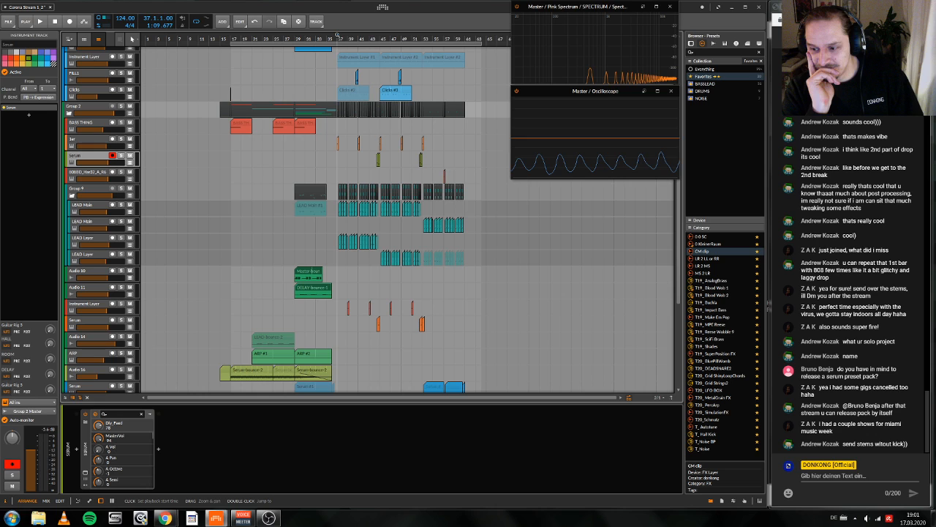
pyautogui.press('space')
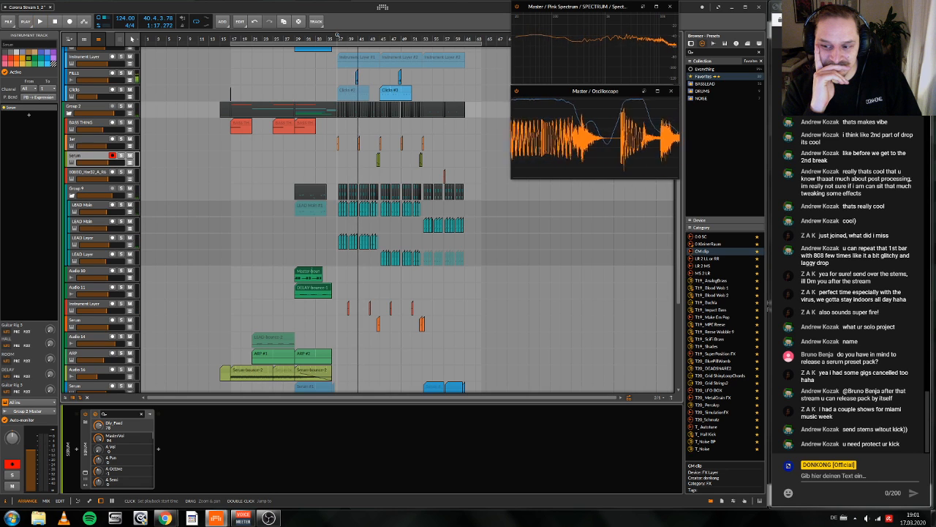
pyautogui.press('space')
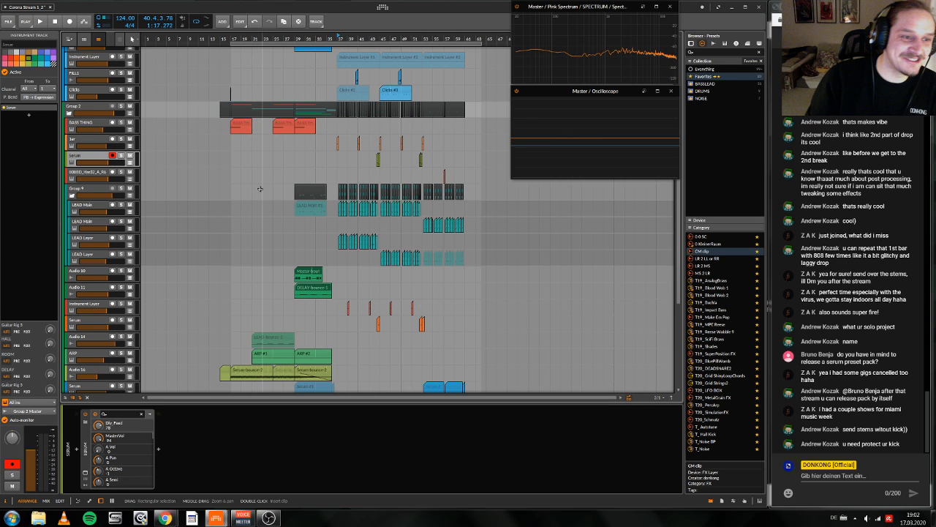
# Step: Select the Drum Machine track and inspect its kick sample's waveform in the Sampler
pyautogui.scroll(6, 260, 189)
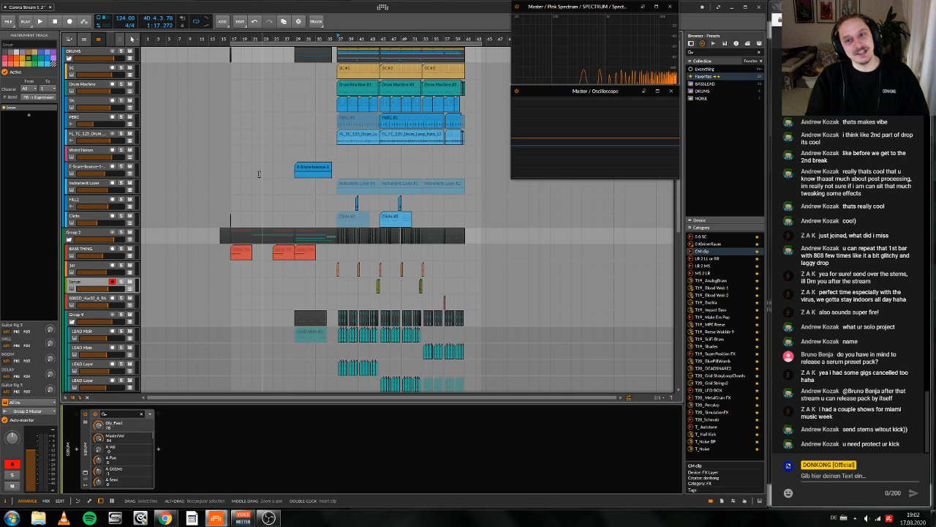
pyautogui.click(70, 98)
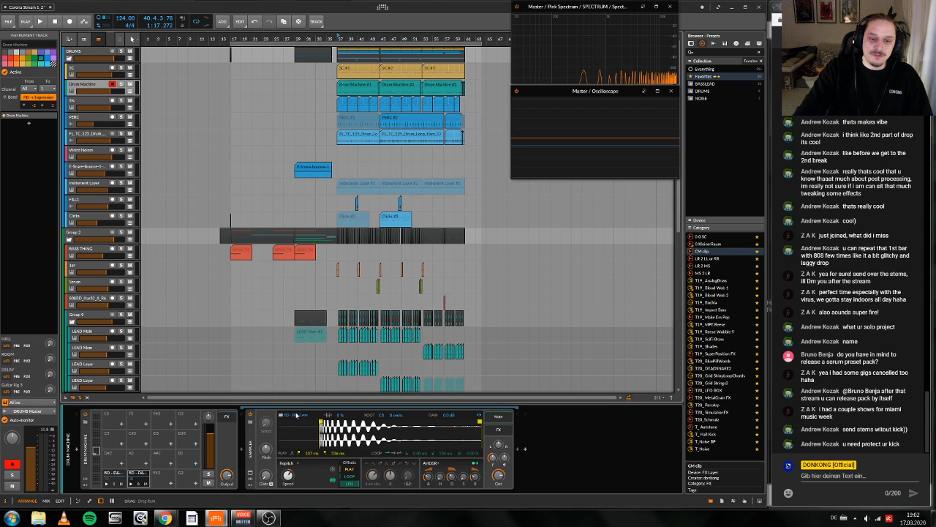
pyautogui.scroll(1, 297, 416)
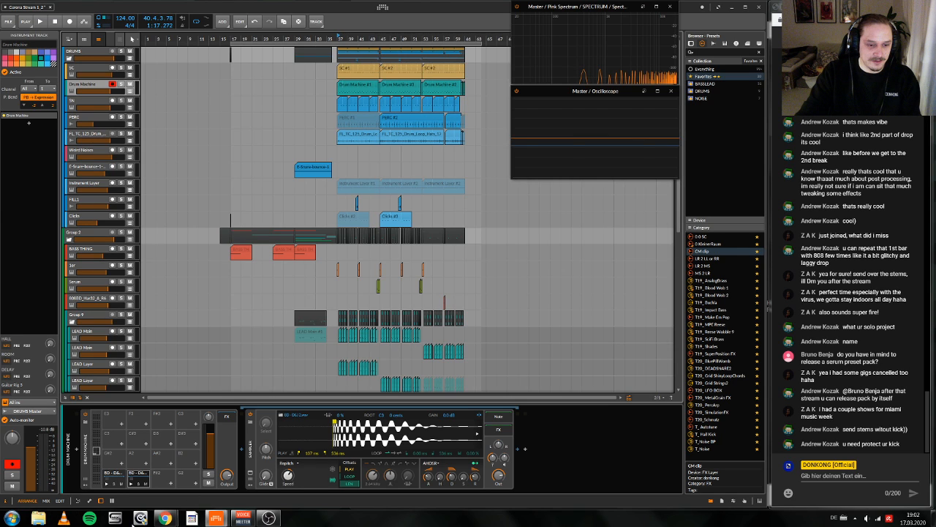
# Step: Switch to Chrome and open the Dropbox files page in a new tab
pyautogui.click(165, 518)
pyautogui.click(586, 12)
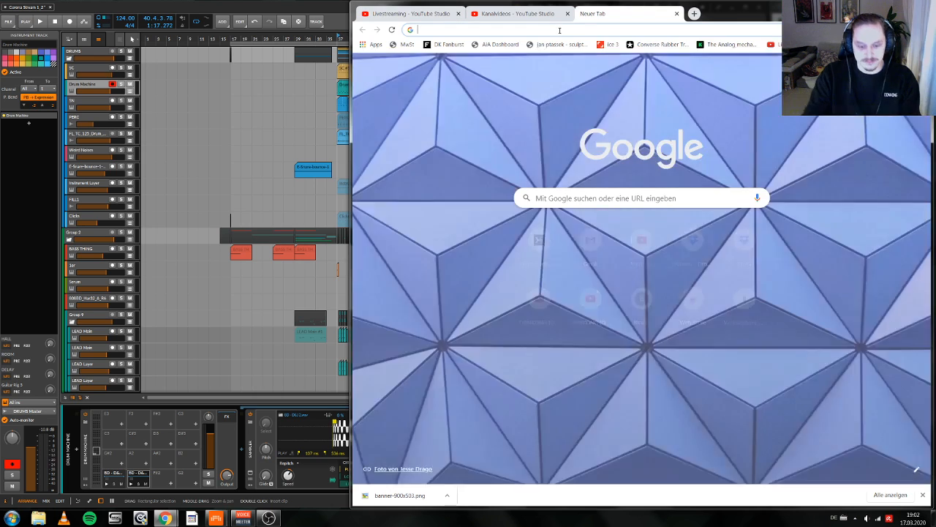
pyautogui.write('drop')
pyautogui.press('Down')
pyautogui.press('Down')
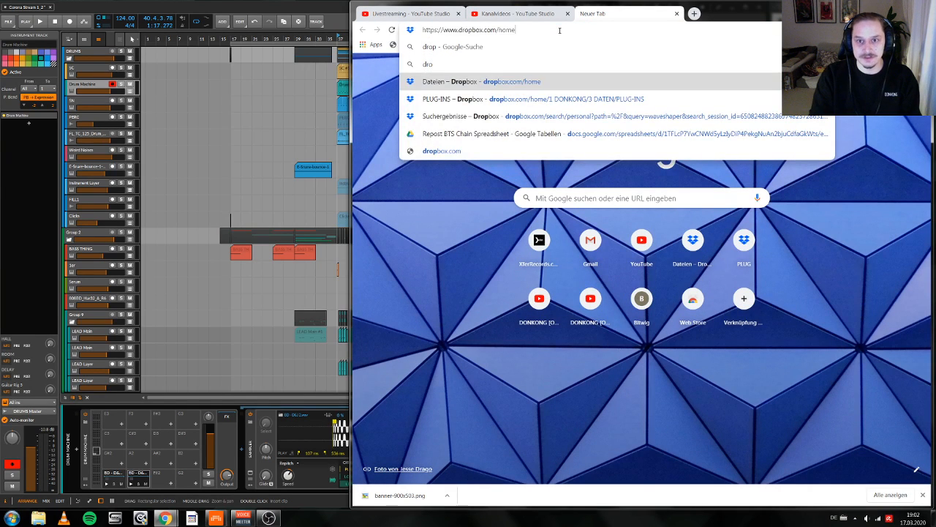
pyautogui.press('Return')
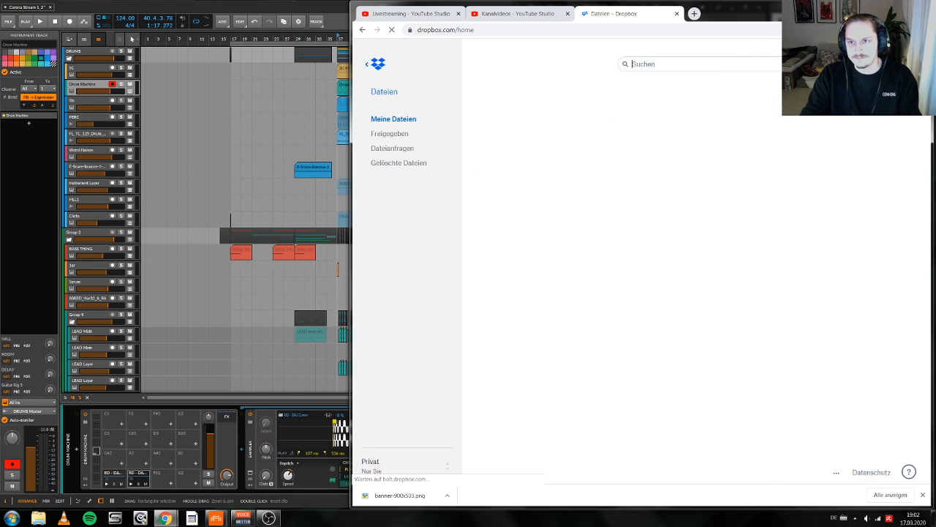
# Step: Search Dropbox for "djin" and open the preview of DK - Djin & Juice_v4.mp3
pyautogui.write('djin')
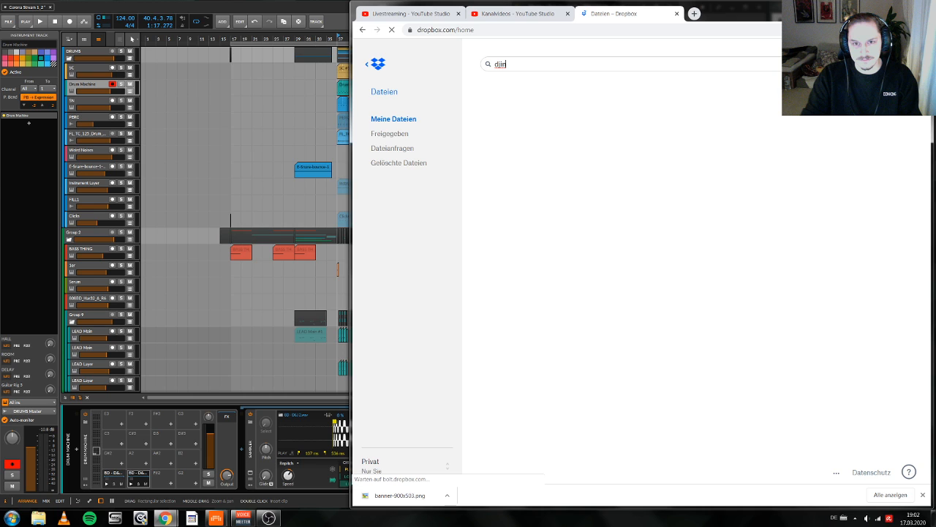
pyautogui.moveTo(806, 17); pyautogui.dragTo(639, 12)
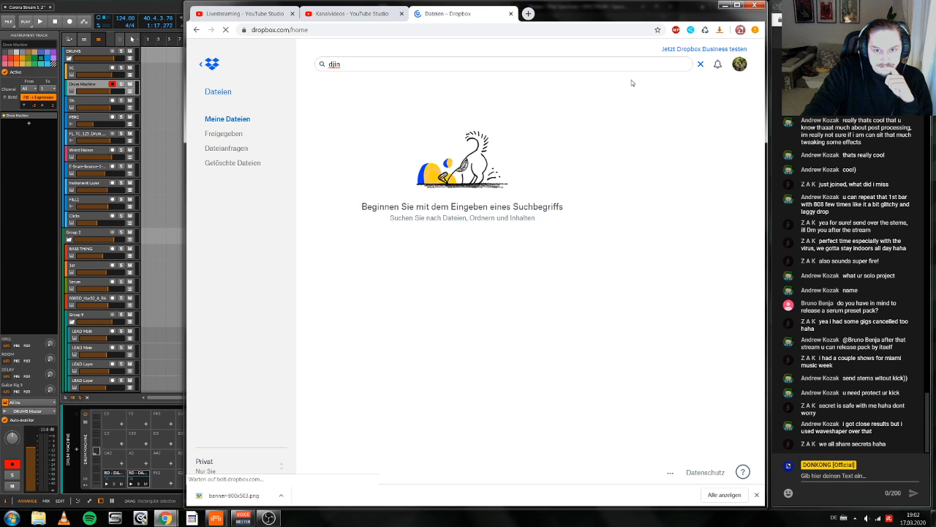
pyautogui.doubleClick(349, 63)
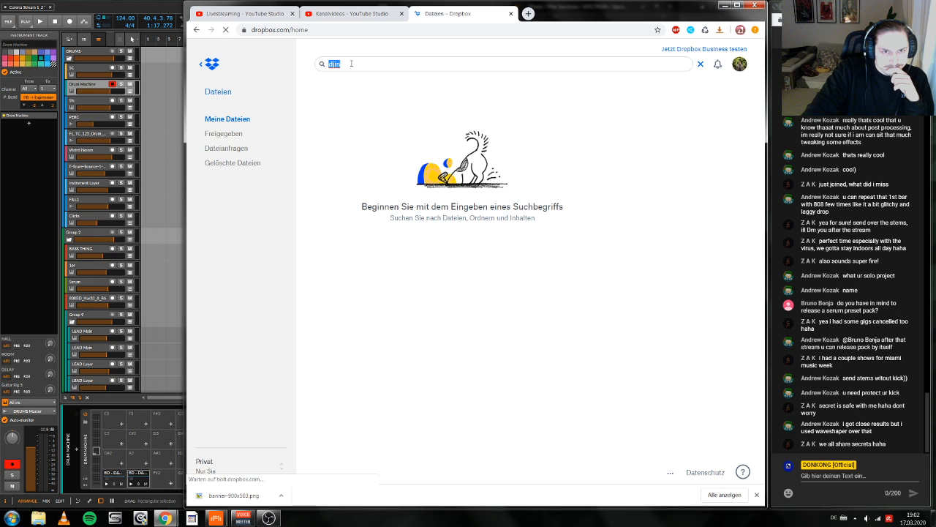
pyautogui.write('djin')
pyautogui.press('Return')
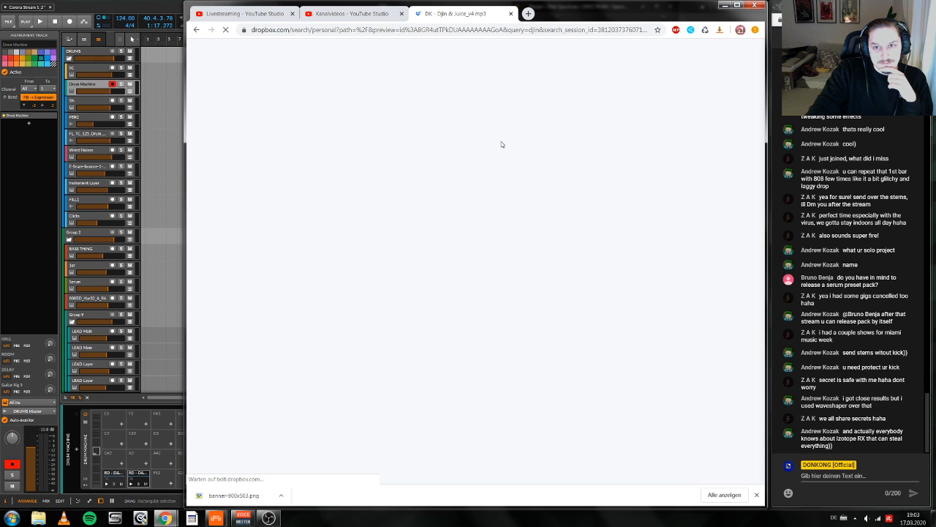
# Step: Close the Dropbox tab and return to the Bitwig Studio project
pyautogui.click(510, 13)
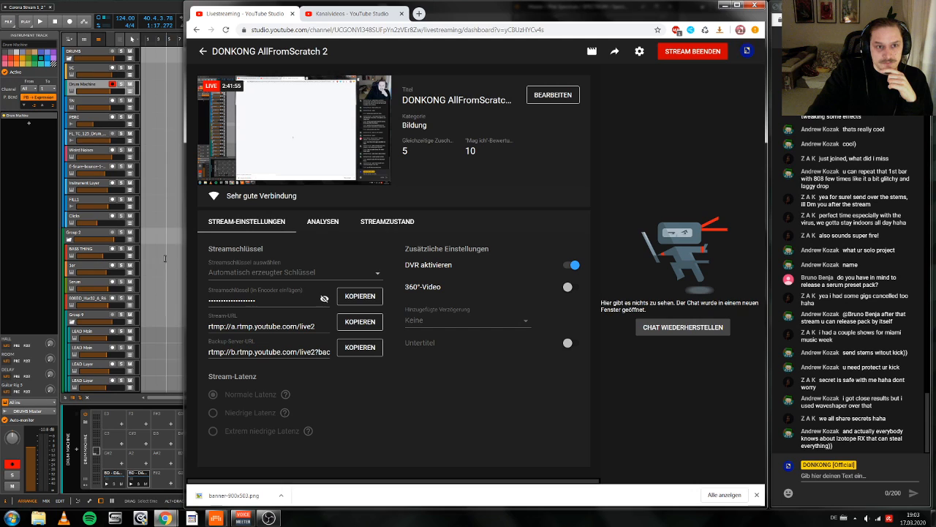
pyautogui.click(100, 86)
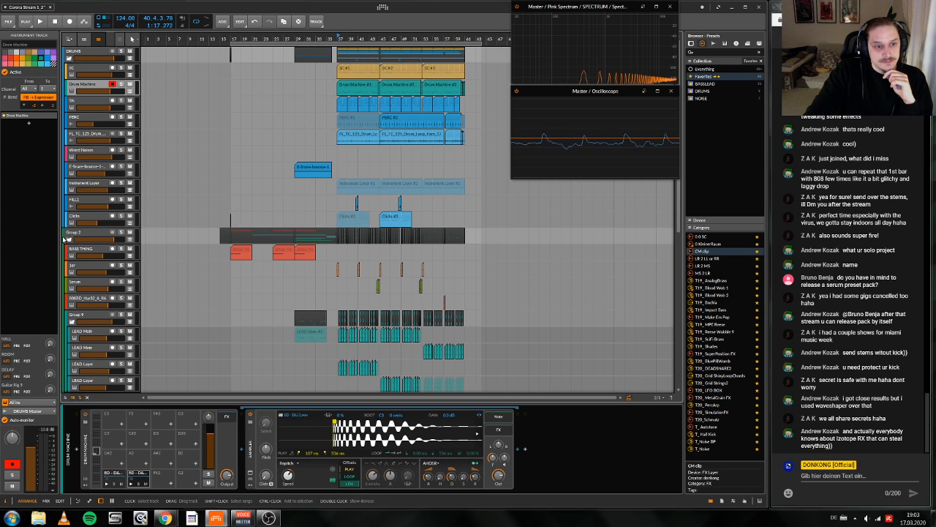
# Step: Collapse Group 9 in the track list, and briefly fold and unfold Group 2 to check the overall arrangement
pyautogui.click(72, 321)
pyautogui.scroll(-5, 227, 296)
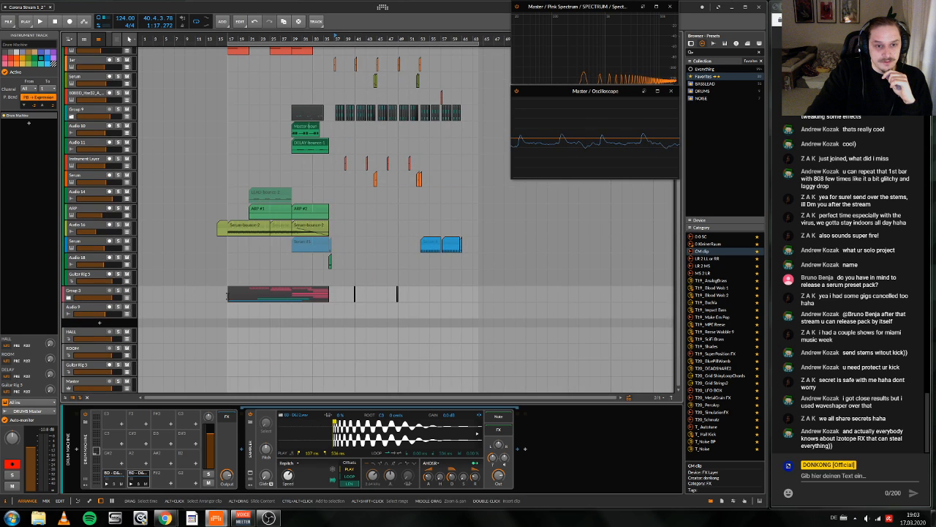
pyautogui.scroll(5, 227, 295)
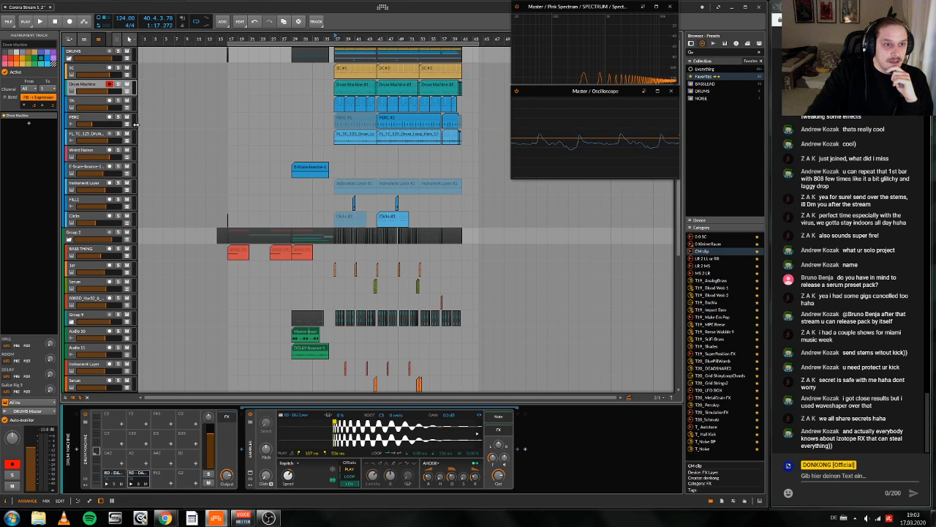
pyautogui.hscroll(2, 146, 146)
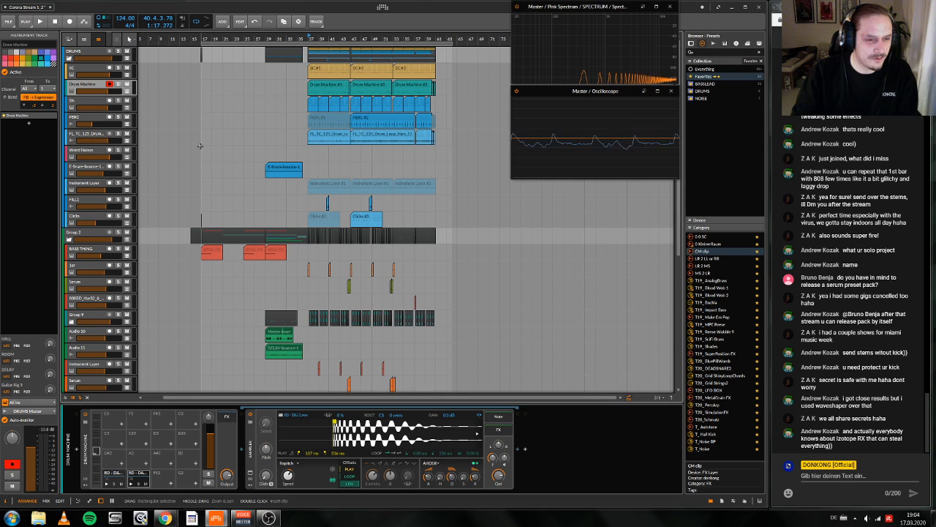
pyautogui.click(68, 239)
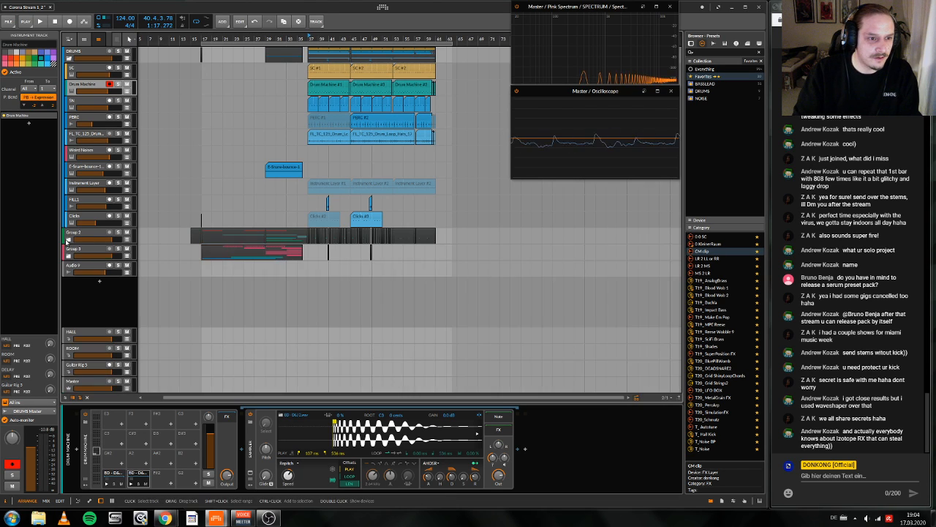
pyautogui.click(68, 240)
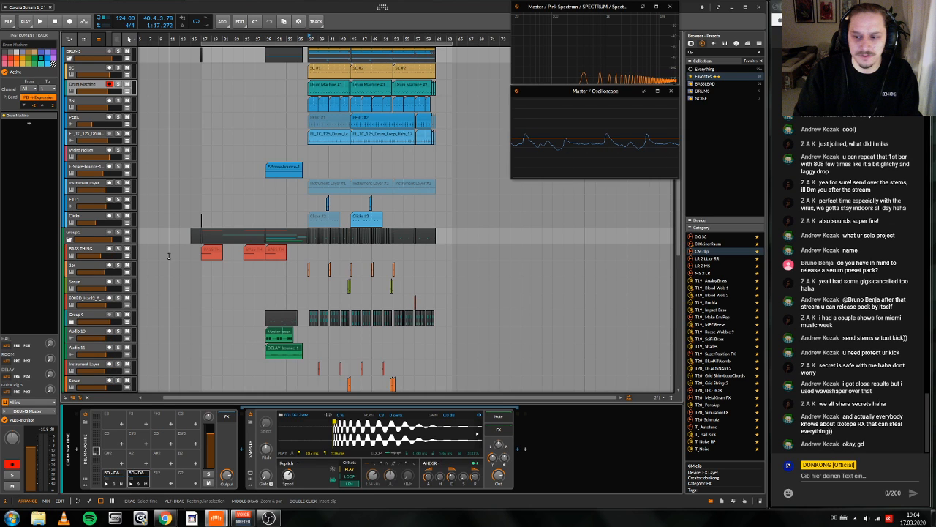
# Step: Look over all tracks of the arrangement, from the drums to Group 3, and the empty bars after the drop
pyautogui.hscroll(-1, 169, 256)
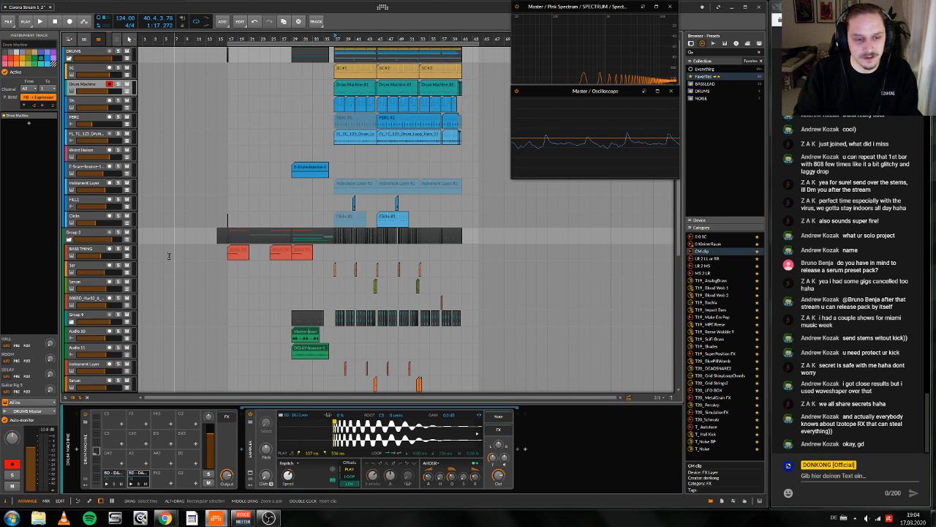
pyautogui.scroll(-5, 174, 291)
pyautogui.hscroll(3, 174, 291)
pyautogui.hscroll(5, 176, 290)
pyautogui.scroll(4, 179, 288)
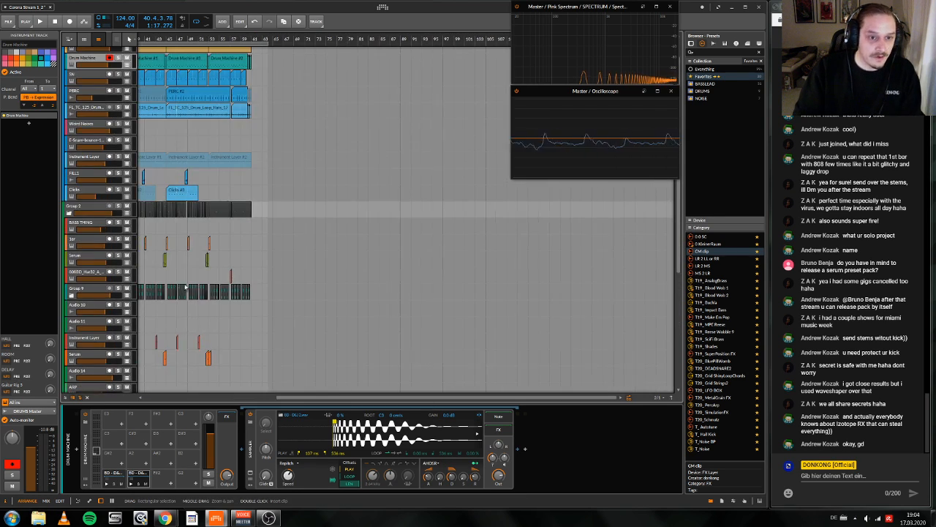
pyautogui.hscroll(-8, 191, 283)
pyautogui.scroll(-1, 195, 284)
pyautogui.scroll(-1, 195, 283)
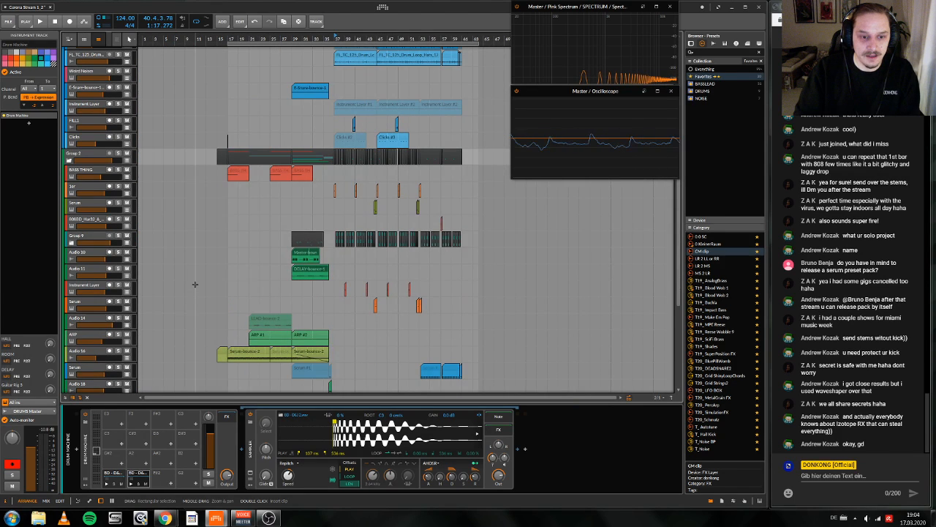
pyautogui.scroll(-4, 194, 284)
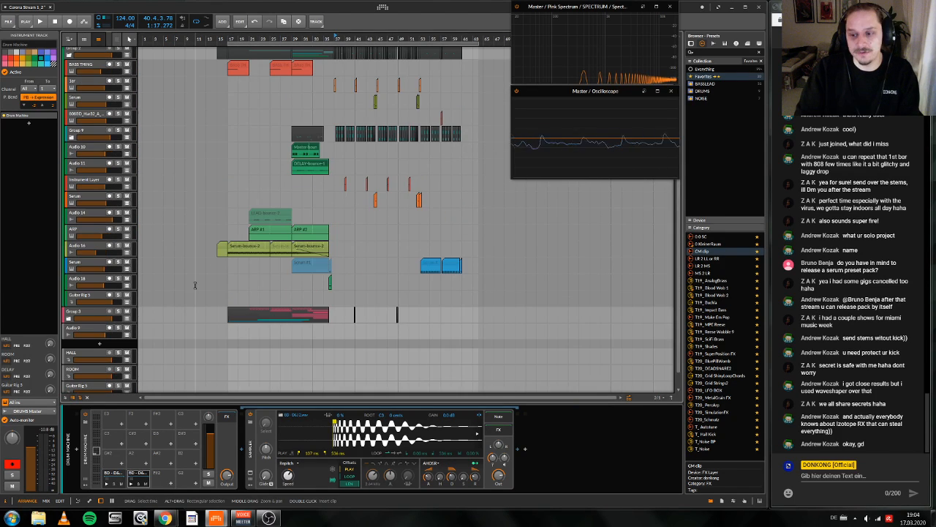
pyautogui.scroll(-1, 195, 285)
pyautogui.scroll(8, 194, 284)
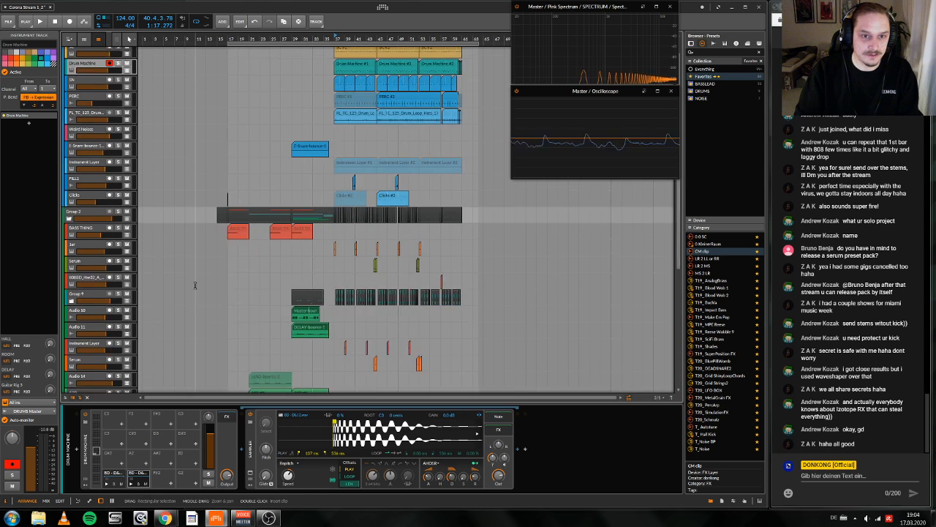
# Step: Check the stream's live dashboard in YouTube Studio, and return to the Bitwig Studio project
pyautogui.hscroll(2, 194, 284)
pyautogui.hscroll(-1, 193, 286)
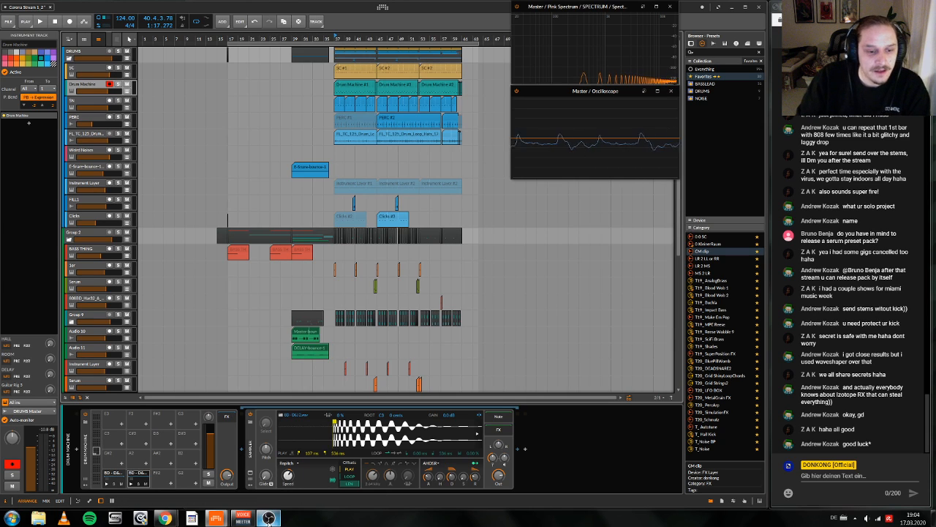
pyautogui.moveTo(171, 521)
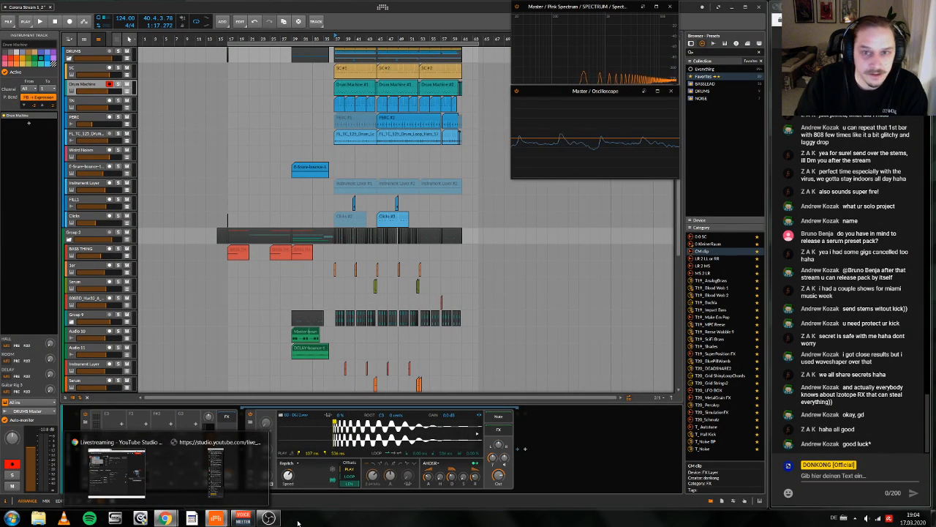
pyautogui.click(117, 472)
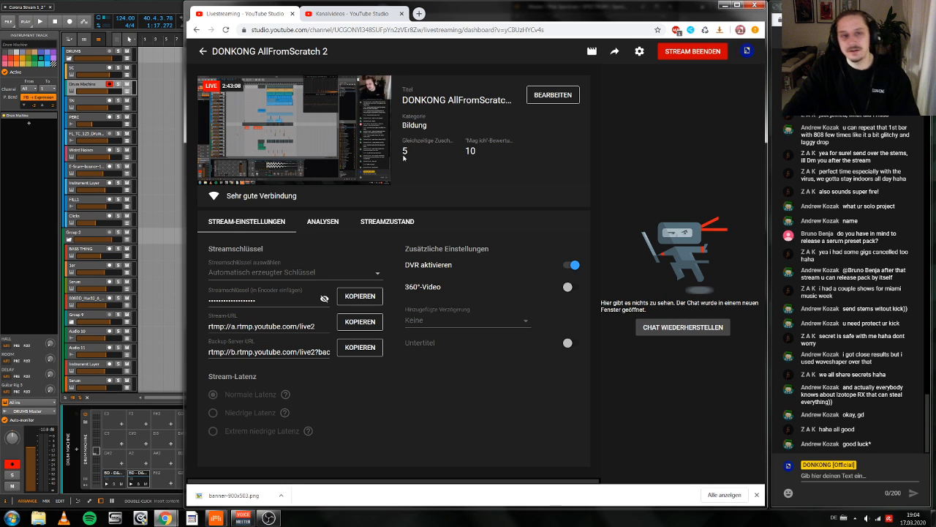
pyautogui.click(139, 11)
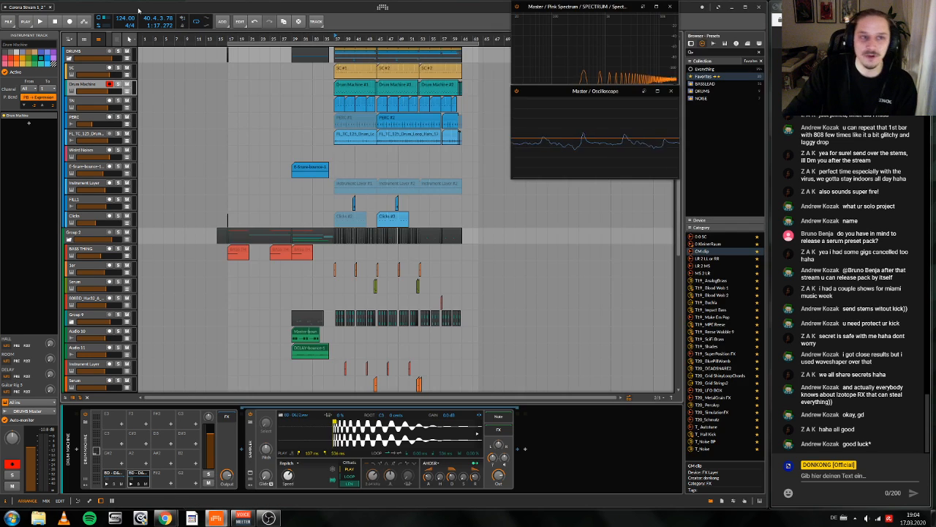
# Step: Play a short part of the arrangement from bar 17
pyautogui.click(228, 38)
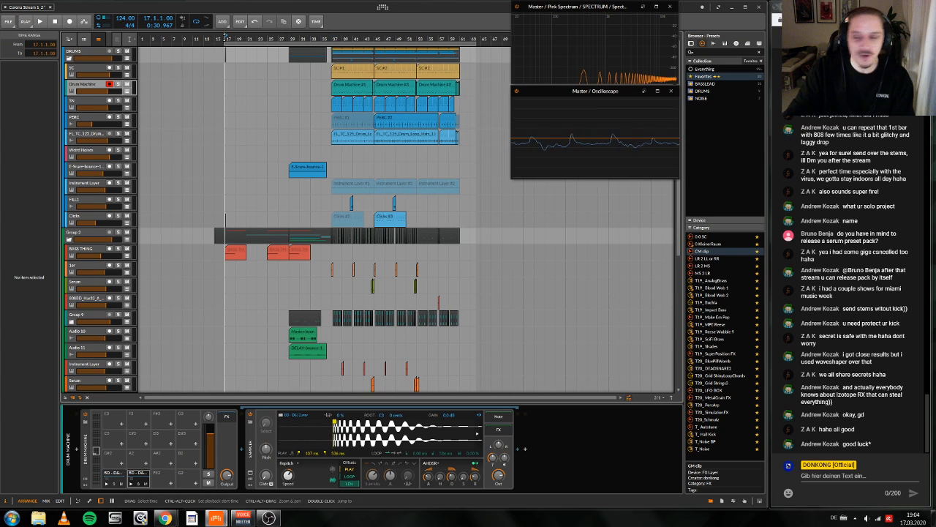
pyautogui.press('space')
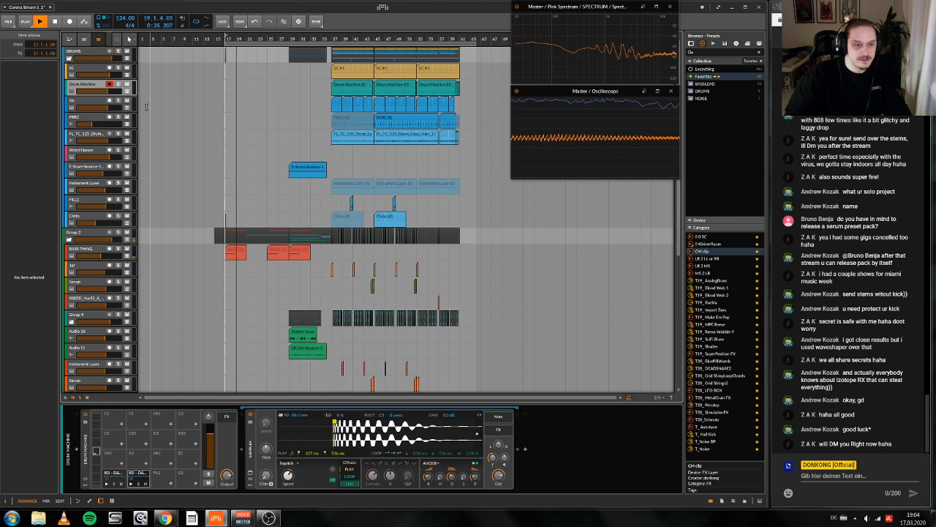
pyautogui.press('space')
# Step: Collapse Group 2 and raise the gain of the Master track's FabFilter Pro-L to +12.7 while checking the drop from bar 37
pyautogui.click(68, 239)
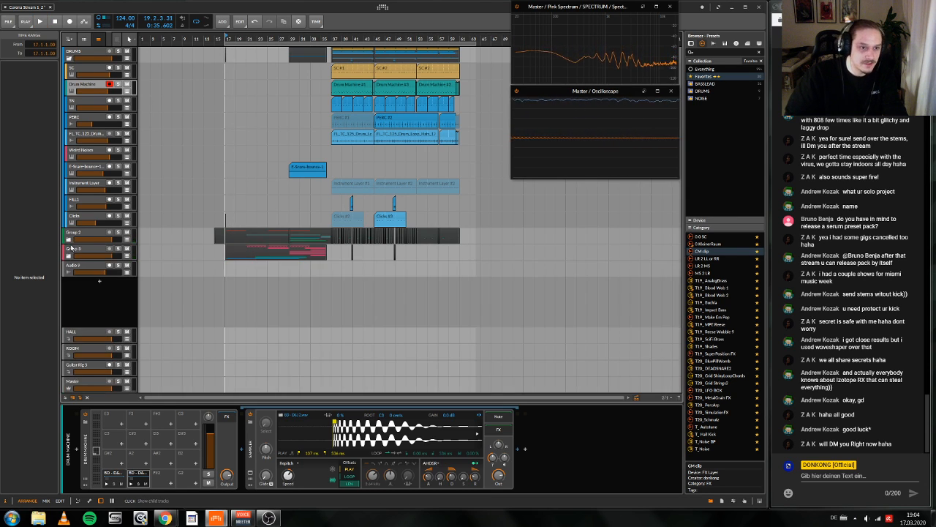
pyautogui.click(72, 382)
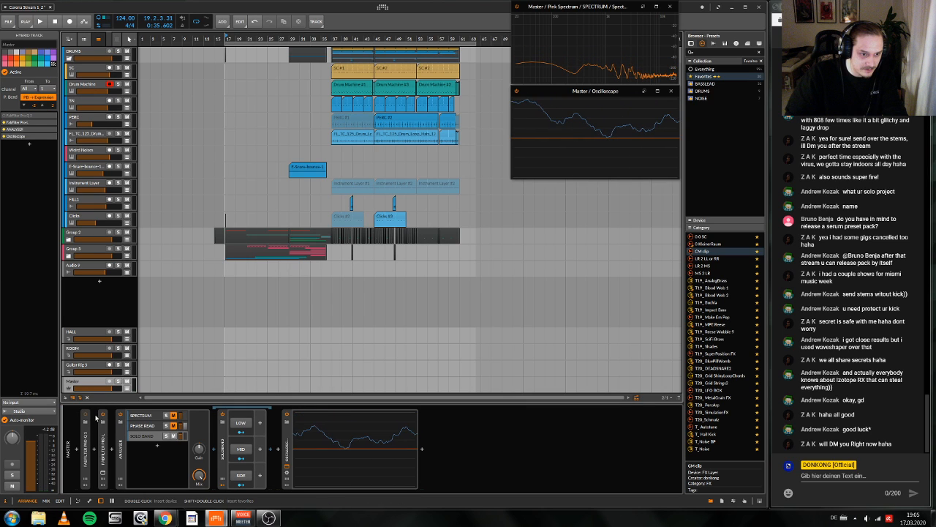
pyautogui.click(94, 416)
pyautogui.press('space')
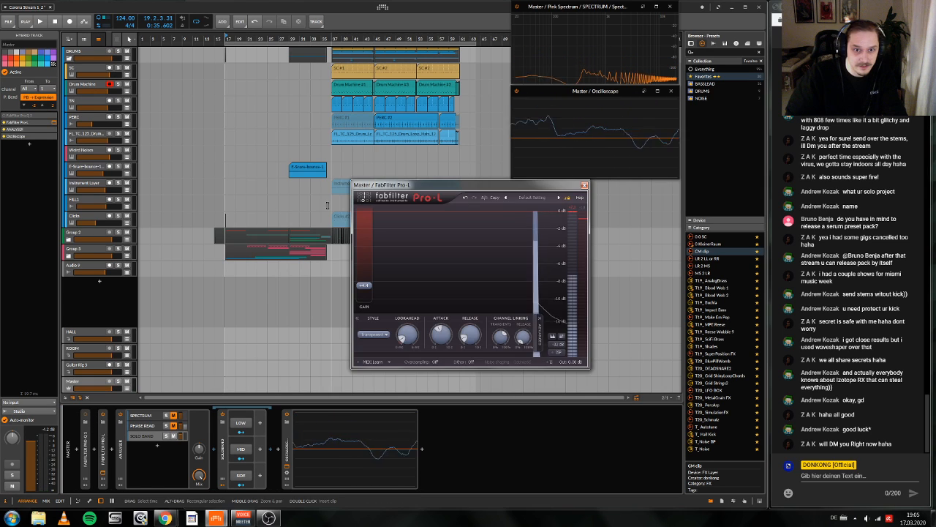
pyautogui.press('space')
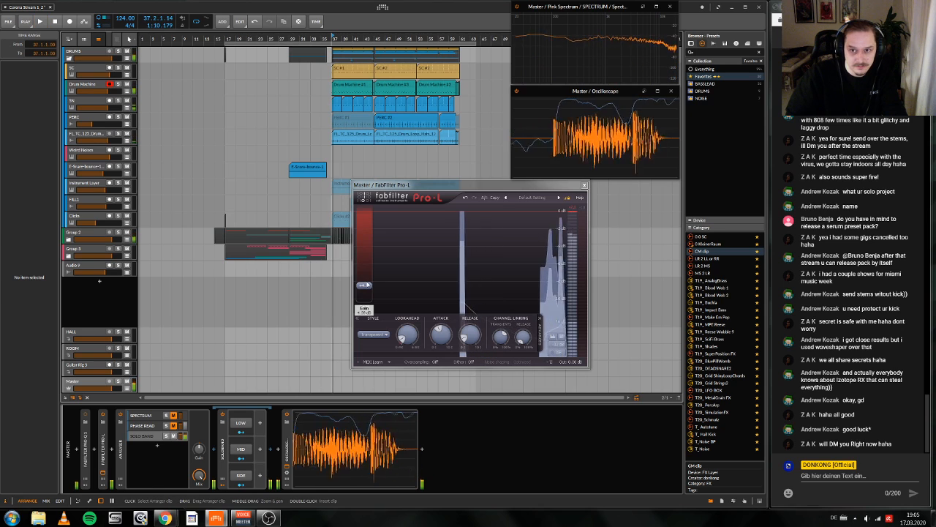
pyautogui.moveTo(366, 285); pyautogui.dragTo(370, 261)
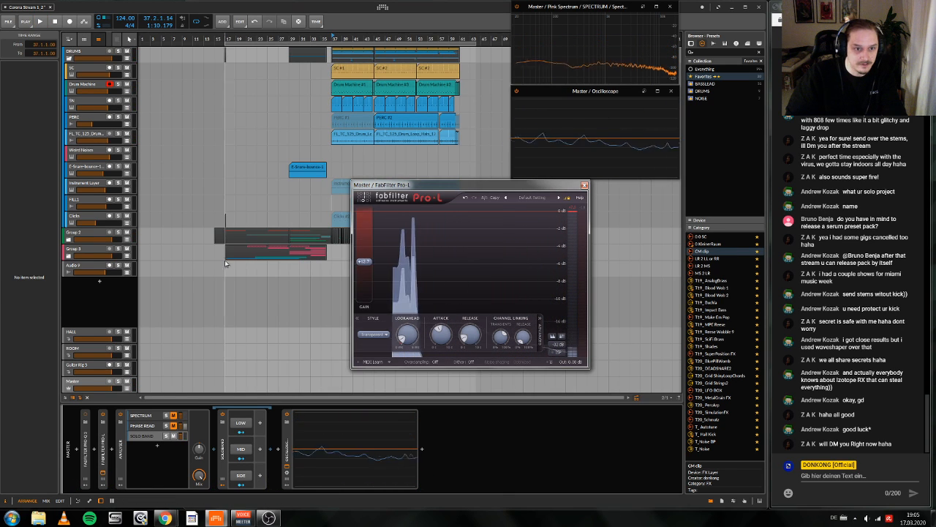
# Step: Play the arrangement through from bar 17, lower the Pro-L gain slightly, and close the limiter window
pyautogui.click(224, 272)
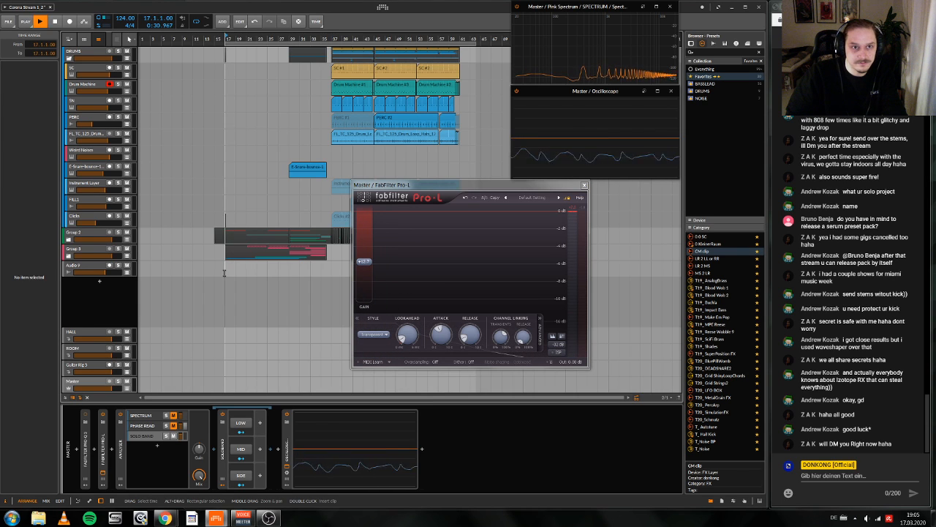
pyautogui.press('space')
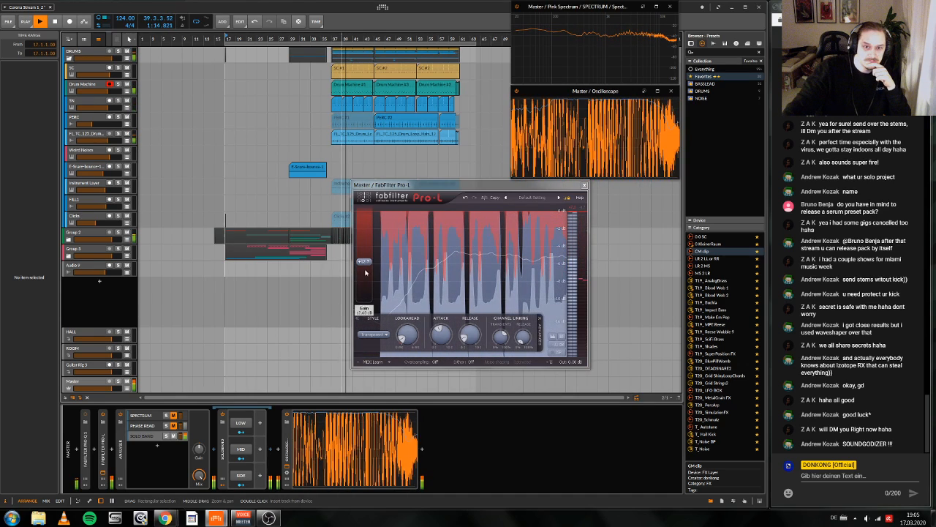
pyautogui.moveTo(367, 264); pyautogui.dragTo(368, 270)
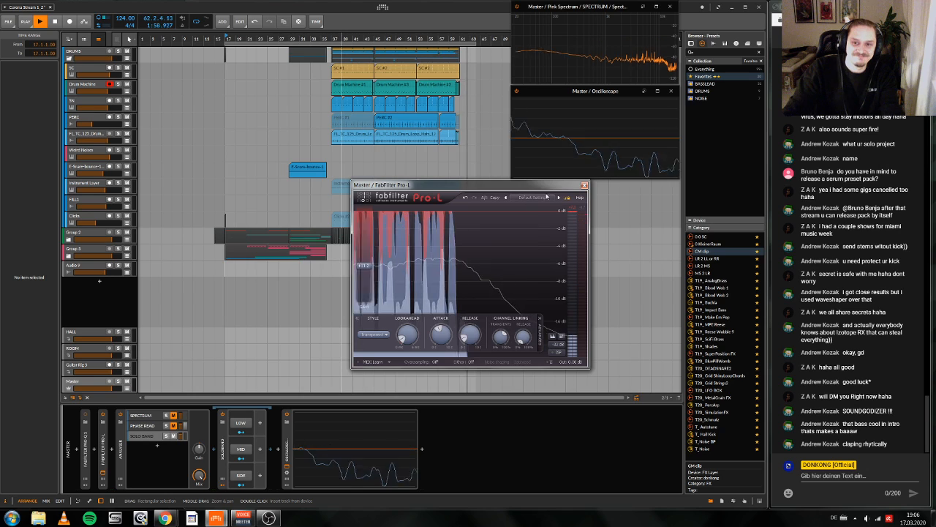
pyautogui.click(584, 185)
pyautogui.press('space')
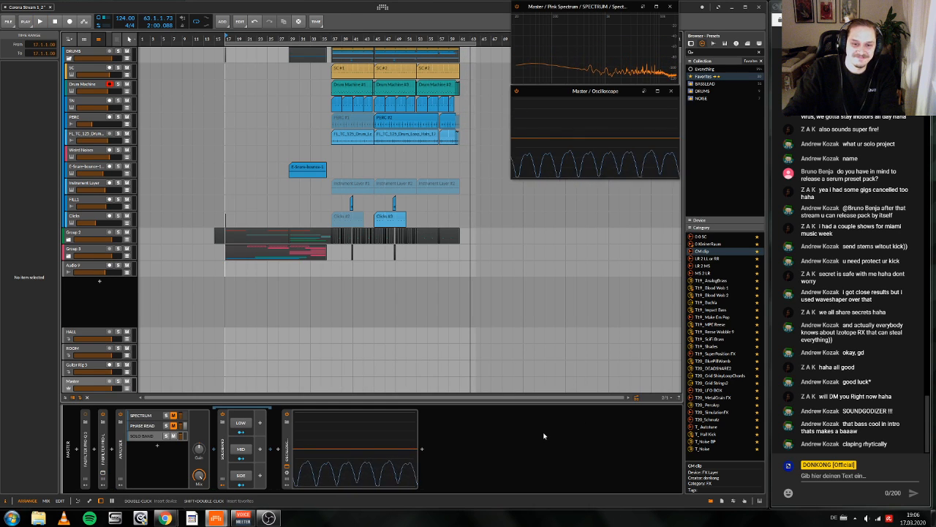
# Step: Unfold Group 2, solo BASS THING and Audio 10, and listen to them from bars 17 and 29
pyautogui.click(545, 435)
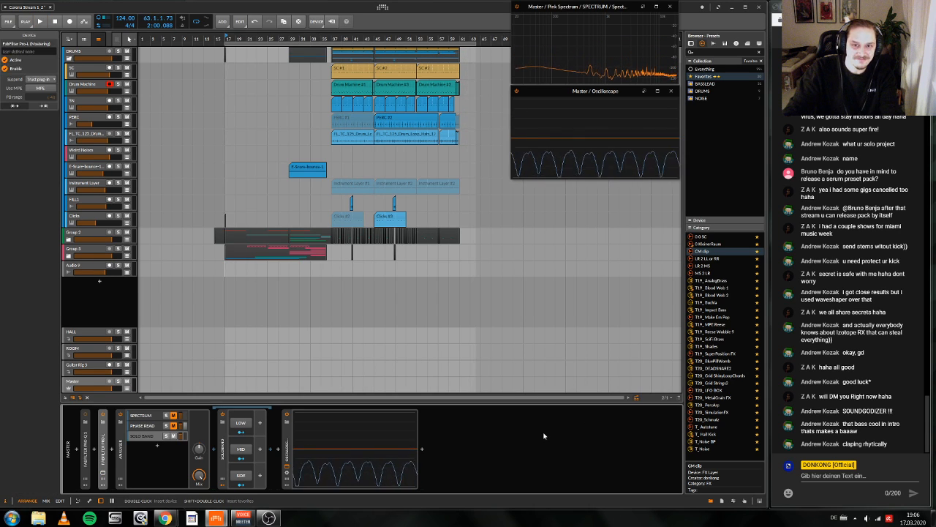
pyautogui.click(70, 255)
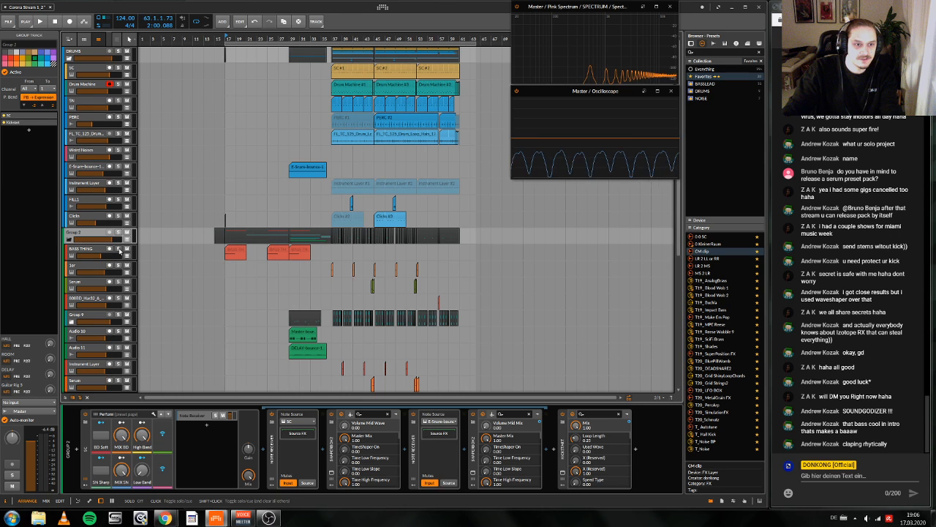
pyautogui.press('space')
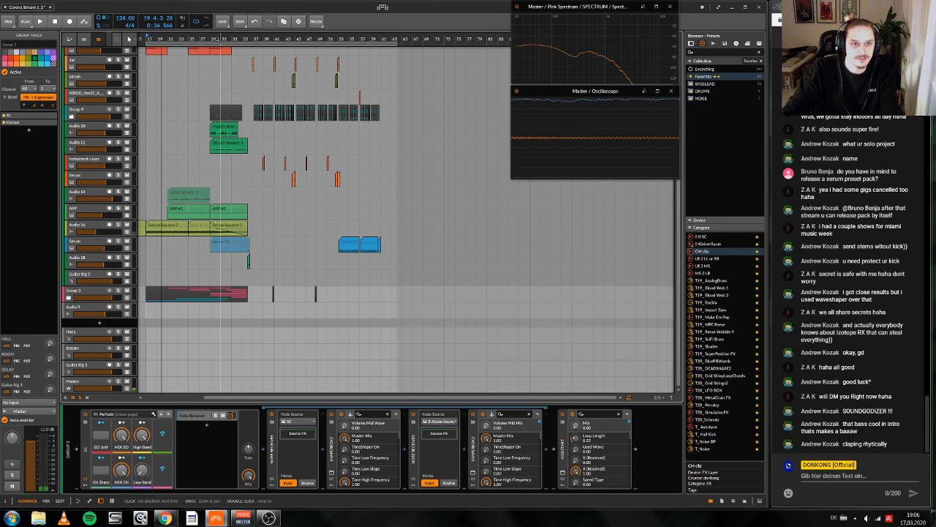
pyautogui.click(117, 127)
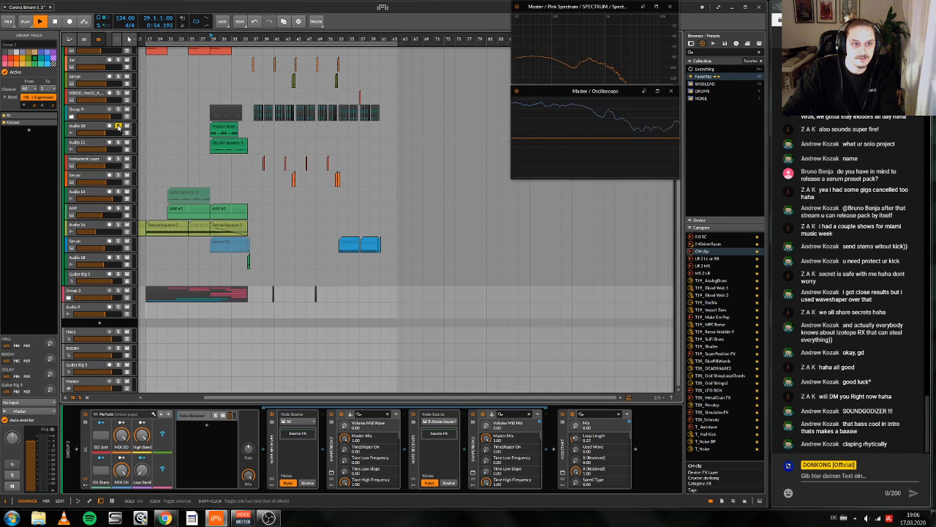
pyautogui.press('space')
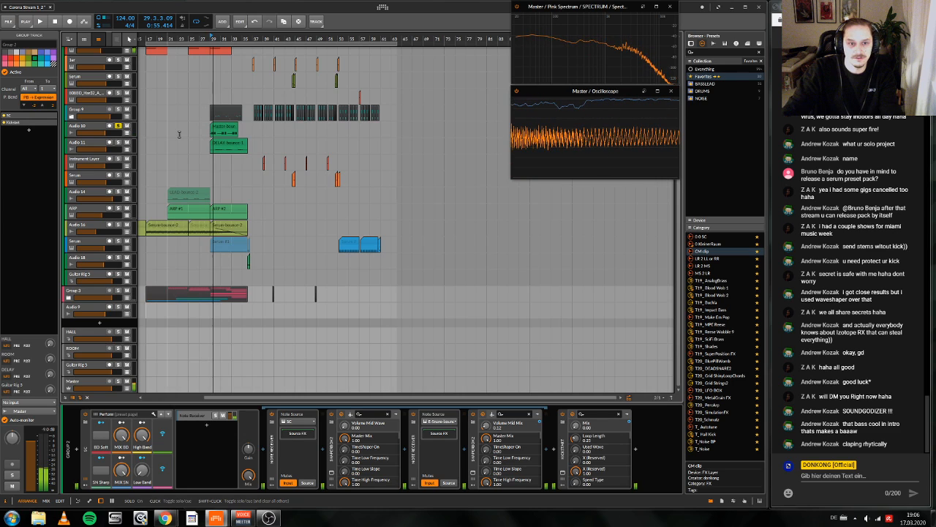
# Step: Clear the track solos and play the break section from bar 21
pyautogui.hscroll(-3, 179, 134)
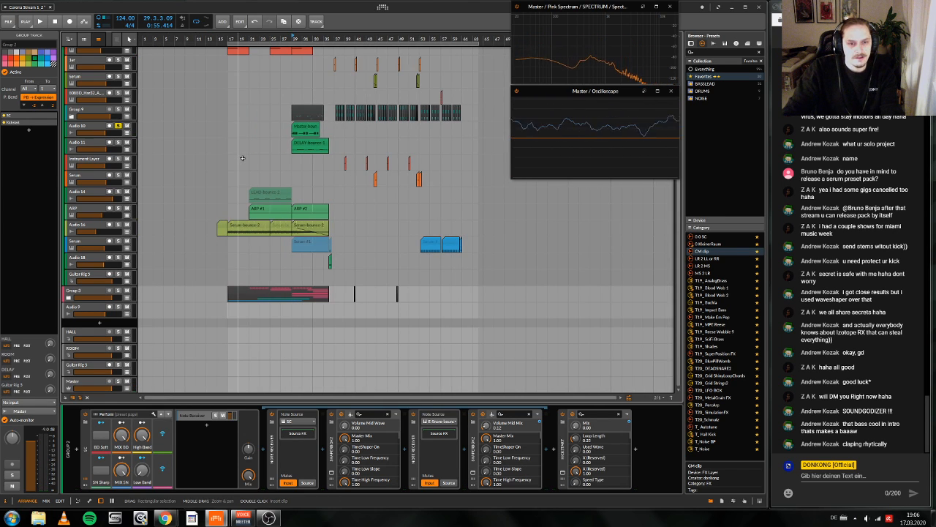
pyautogui.scroll(5, 241, 156)
pyautogui.scroll(-1, 241, 157)
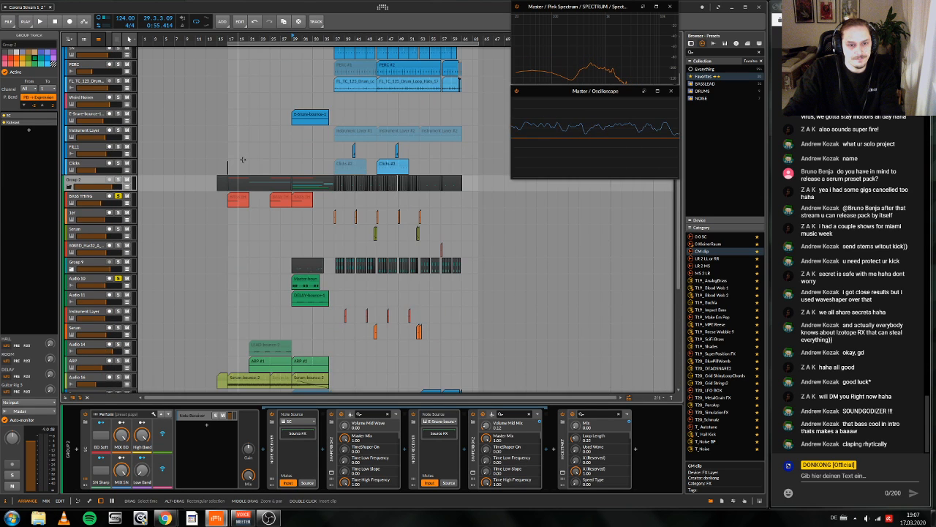
pyautogui.scroll(-3, 242, 159)
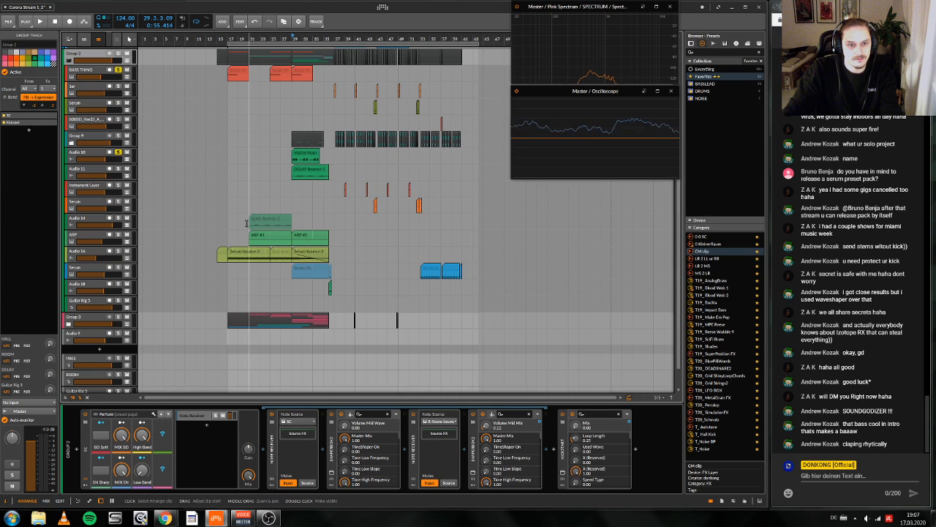
pyautogui.click(248, 240)
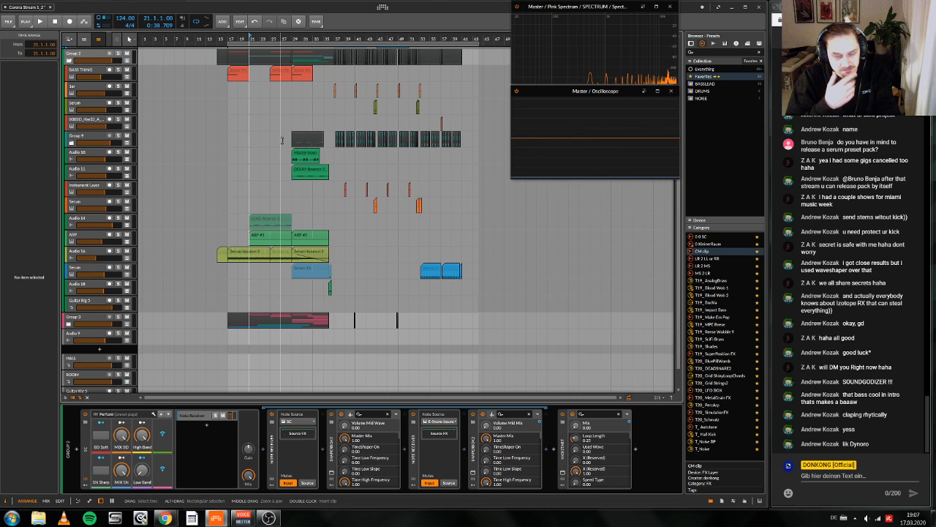
pyautogui.press('space')
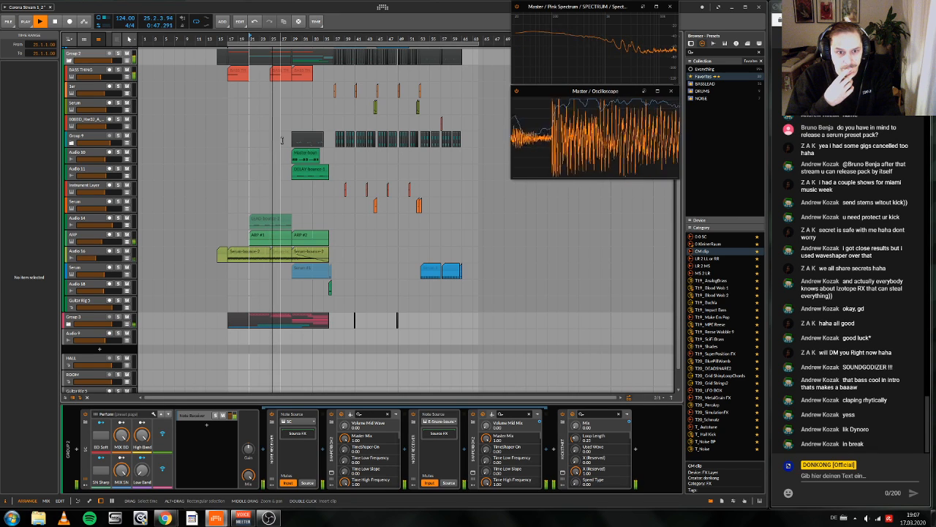
pyautogui.press('space')
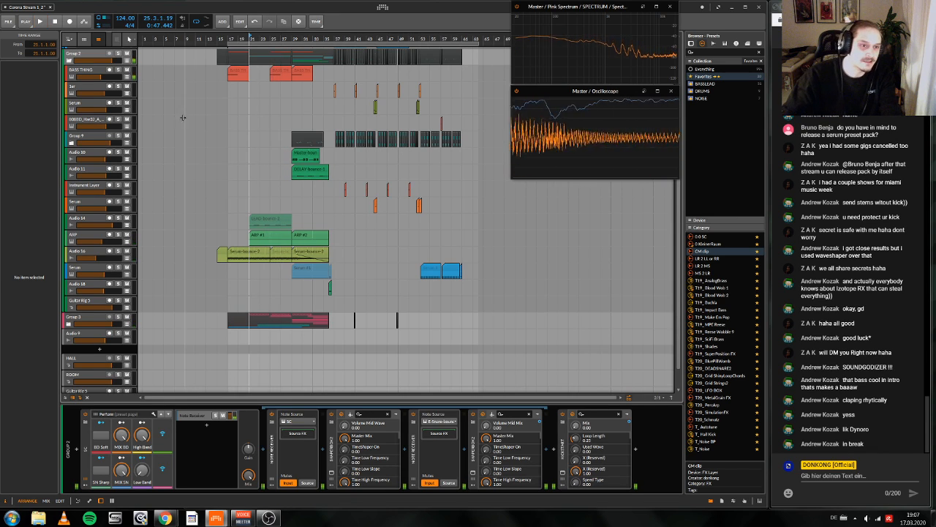
# Step: Add an instrument track below Audio 18 and load Kontakt 5 on it
pyautogui.rightClick(85, 285)
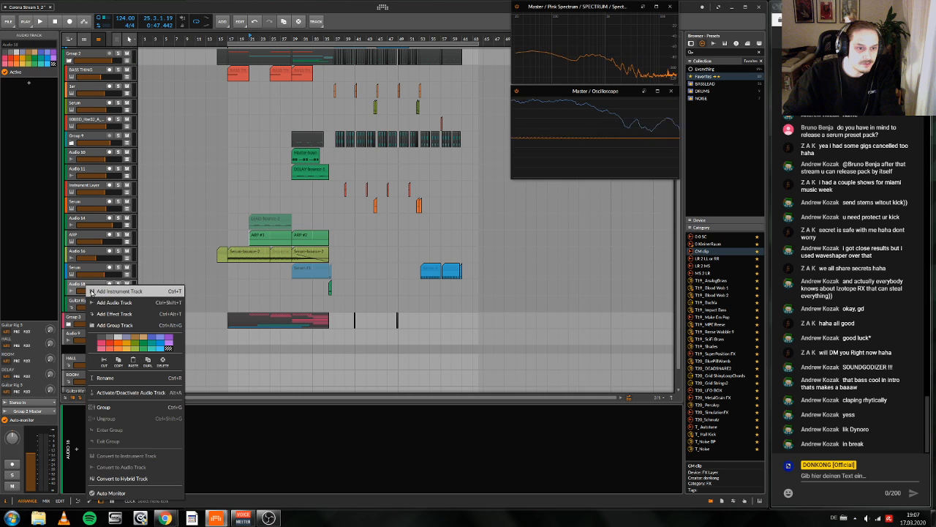
pyautogui.click(92, 291)
pyautogui.doubleClick(151, 471)
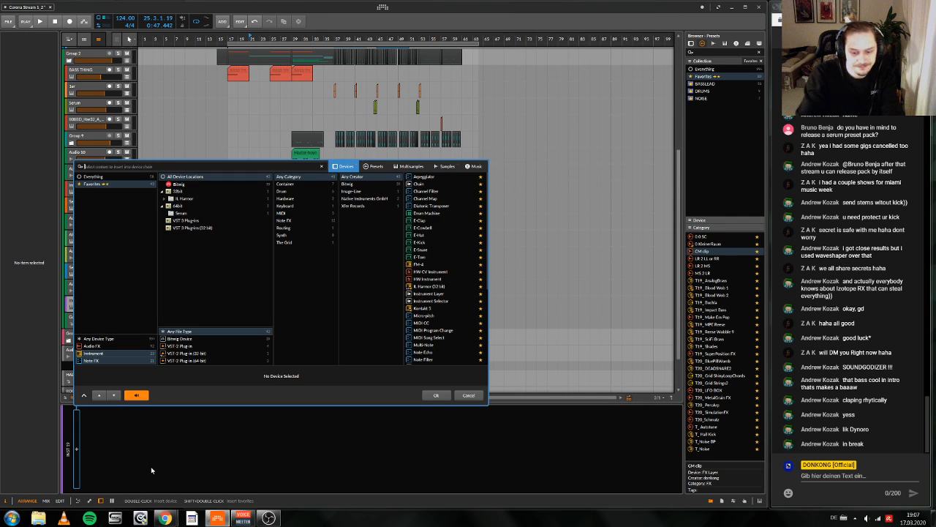
pyautogui.write('kont')
pyautogui.press('Return')
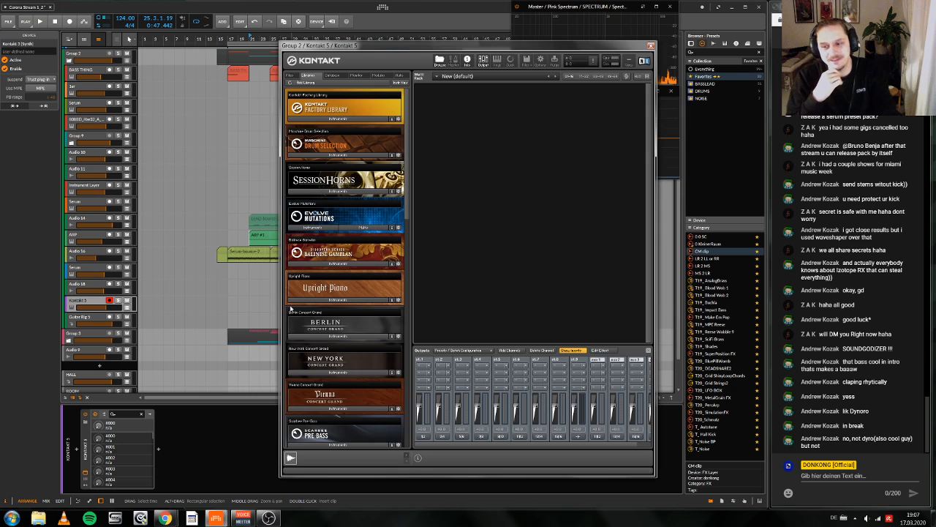
# Step: Load the All Percussion instrument from the Orchestral Percussion folder of the Kontakt Factory Library
pyautogui.click(324, 119)
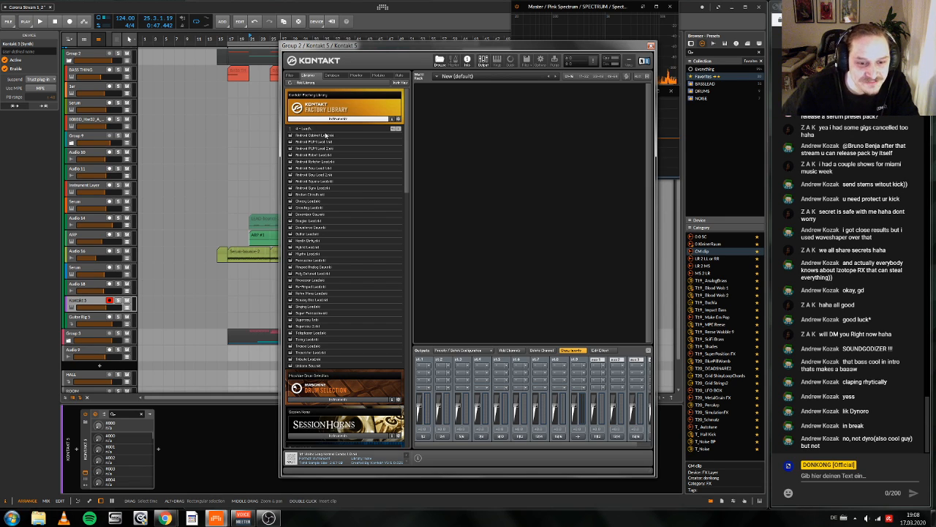
pyautogui.moveTo(407, 147)
pyautogui.mouseDown()
pyautogui.moveTo(410, 366)
pyautogui.moveTo(409, 139)
pyautogui.mouseUp()
pyautogui.click(300, 129)
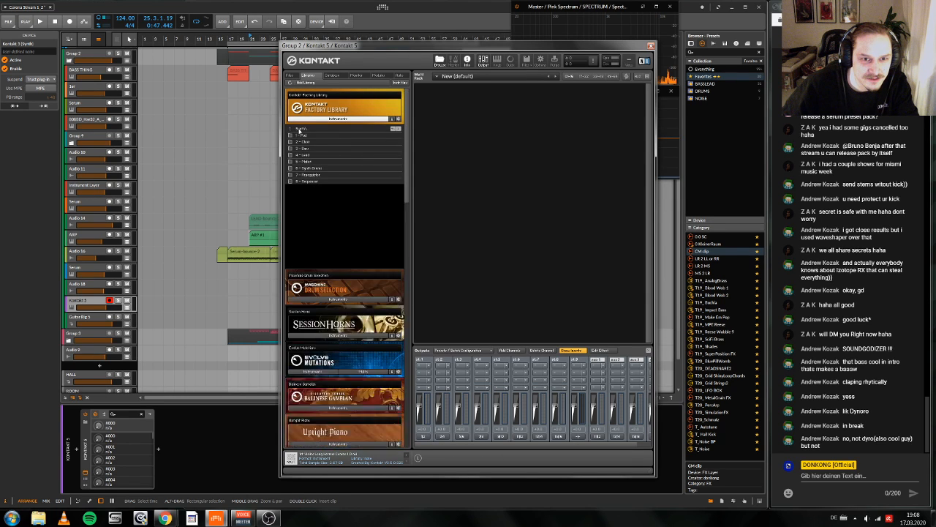
pyautogui.moveTo(409, 187); pyautogui.dragTo(426, 444)
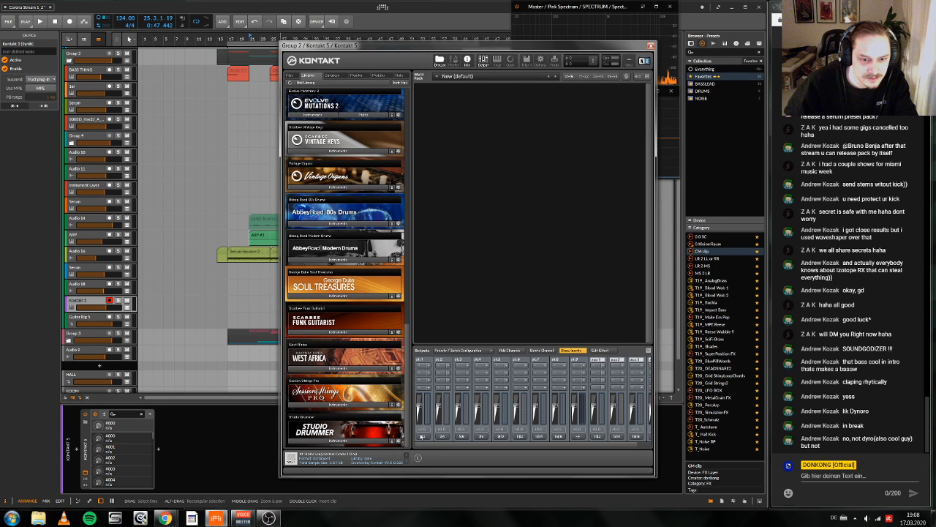
pyautogui.moveTo(421, 437); pyautogui.dragTo(299, 130)
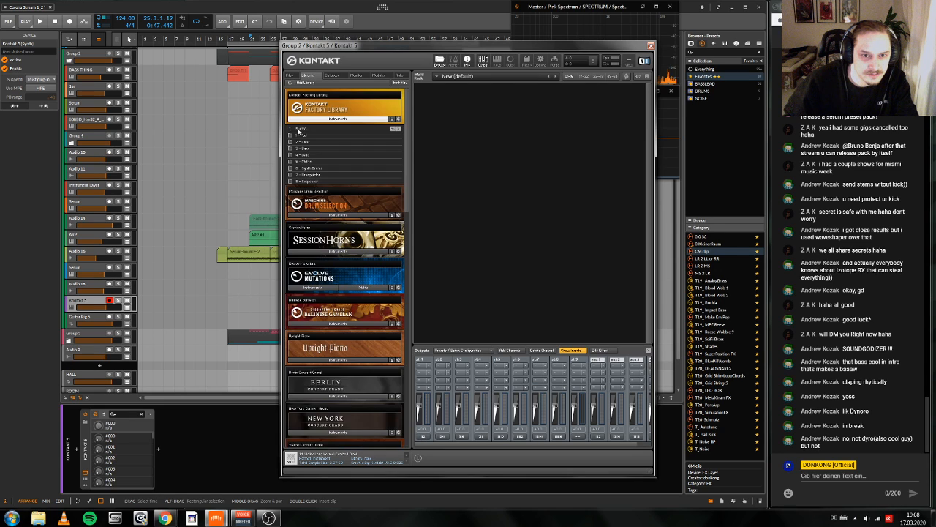
pyautogui.doubleClick(299, 131)
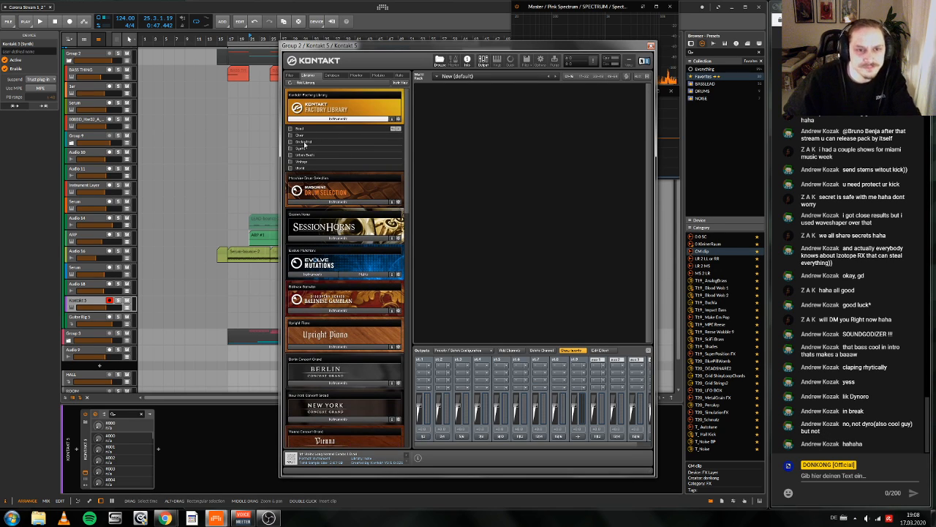
pyautogui.doubleClick(315, 141)
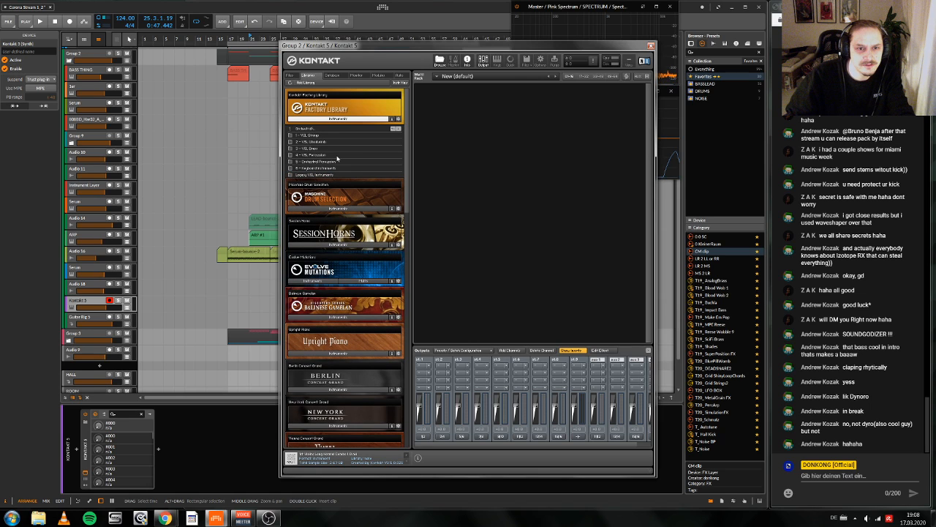
pyautogui.doubleClick(337, 160)
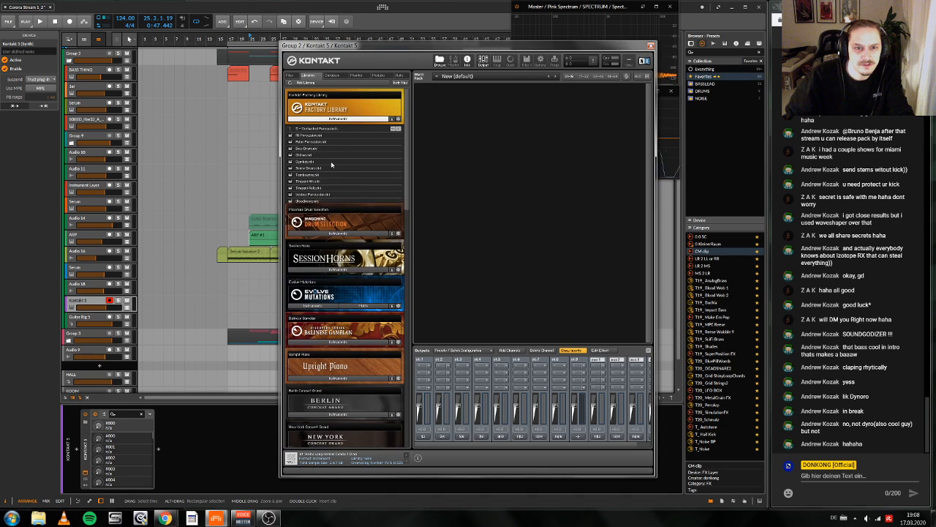
pyautogui.doubleClick(316, 136)
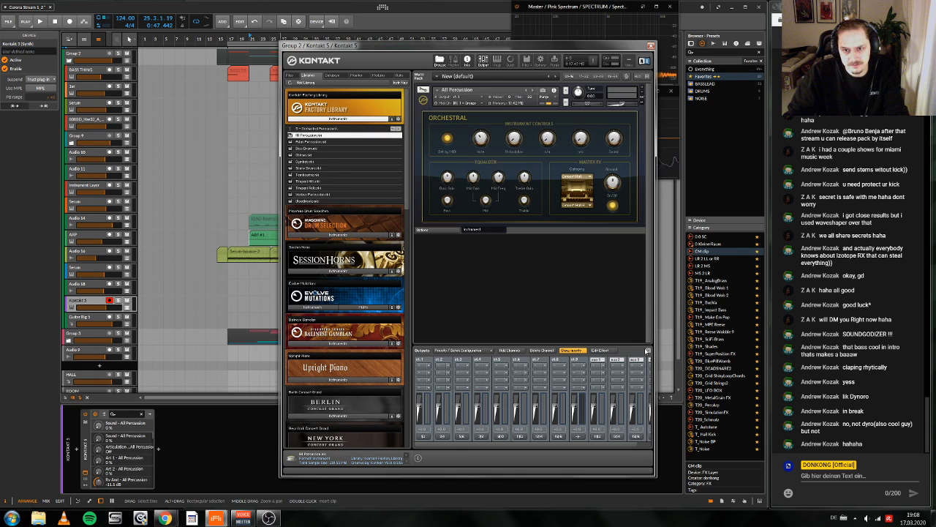
# Step: Hide Kontakt's output section and show its on-screen keyboard for the All Percussion instrument
pyautogui.click(648, 350)
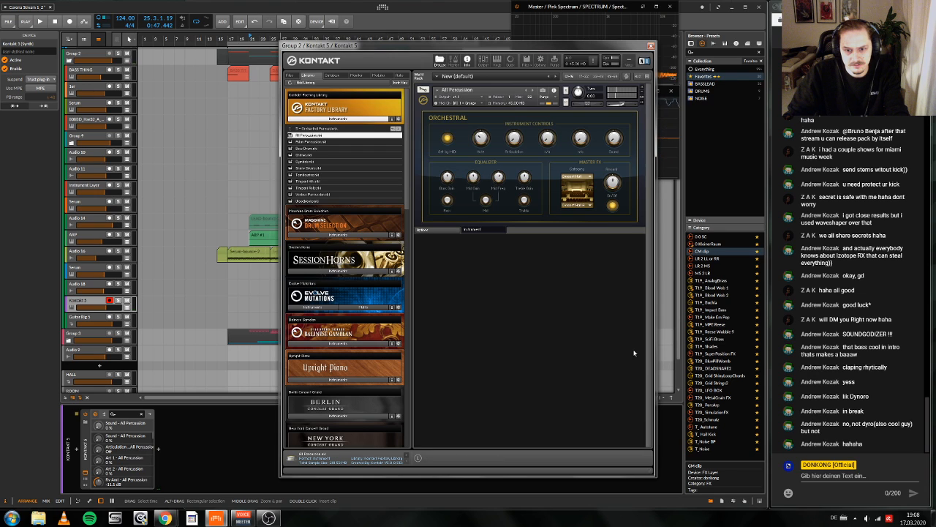
pyautogui.rightClick(592, 359)
pyautogui.rightClick(586, 326)
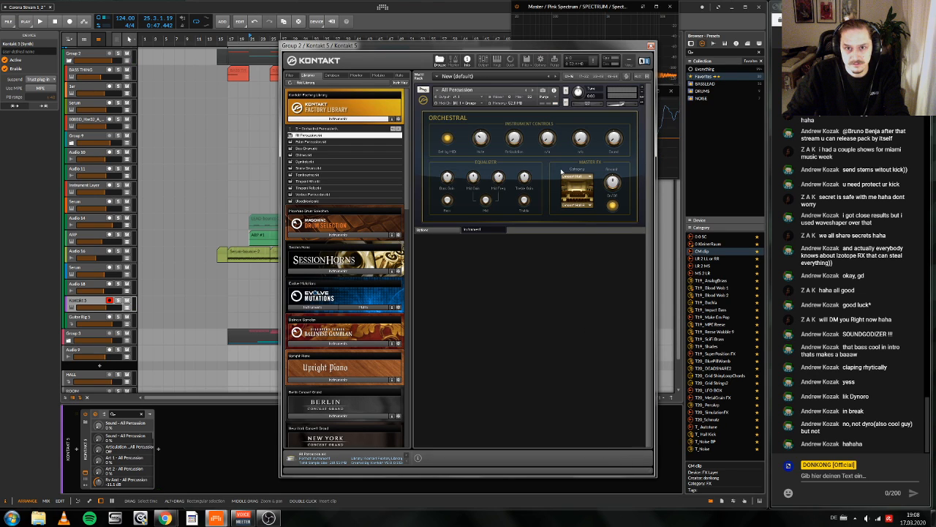
pyautogui.press('F3')
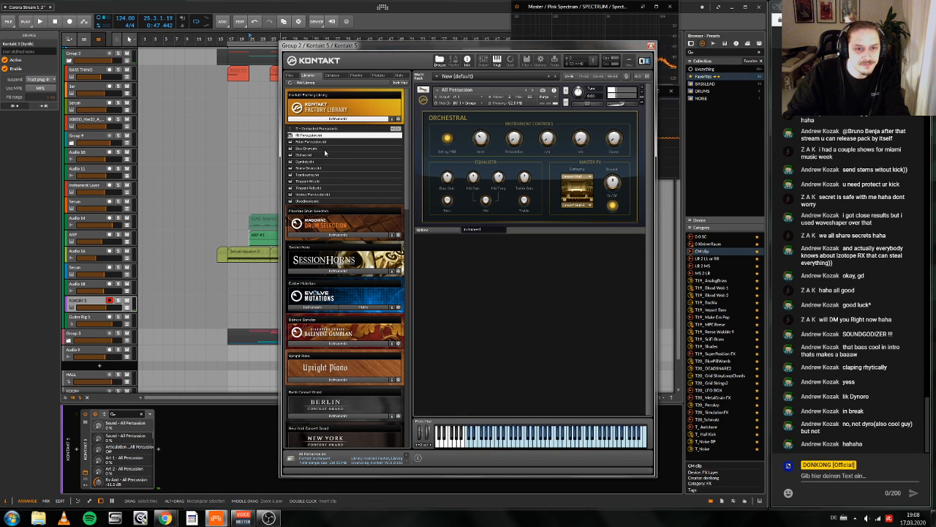
# Step: Replace the percussion with Brass Ensemble from the VSL Brass folder and select the fourth articulation in its list
pyautogui.click(292, 129)
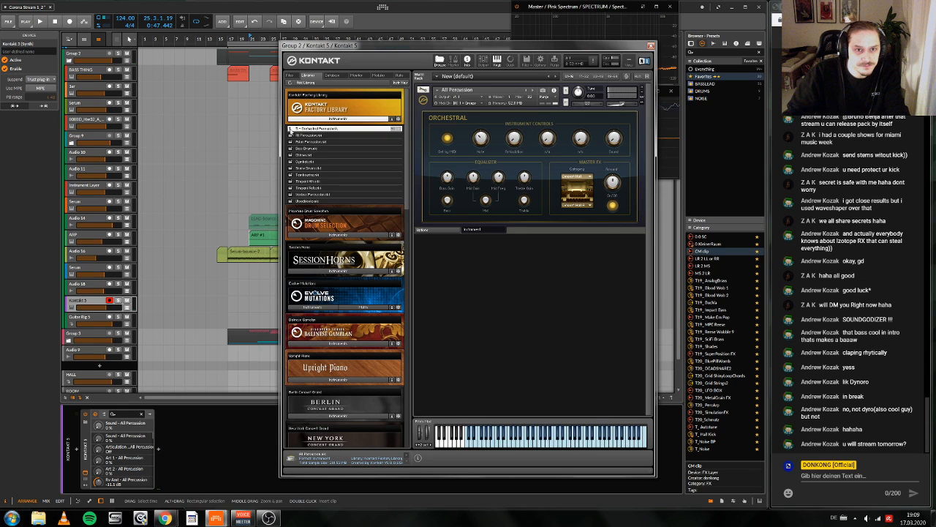
pyautogui.click(301, 130)
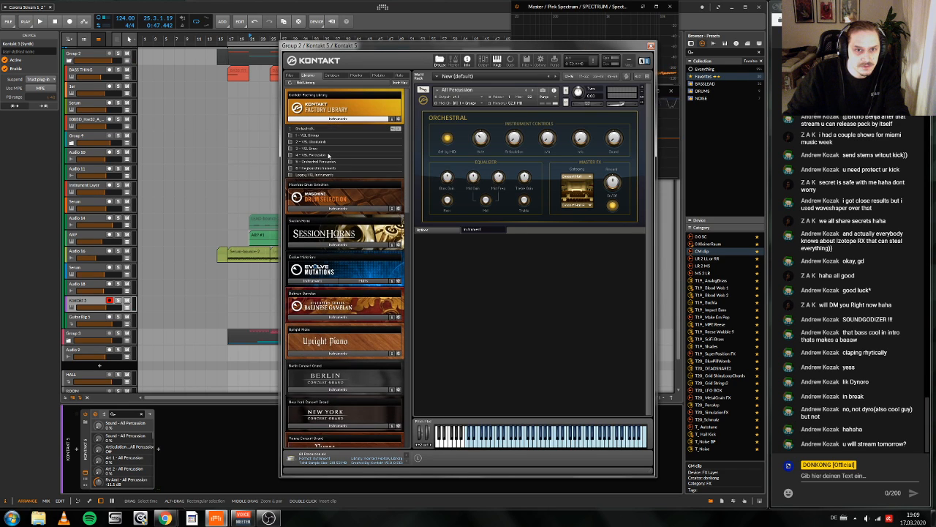
pyautogui.click(311, 148)
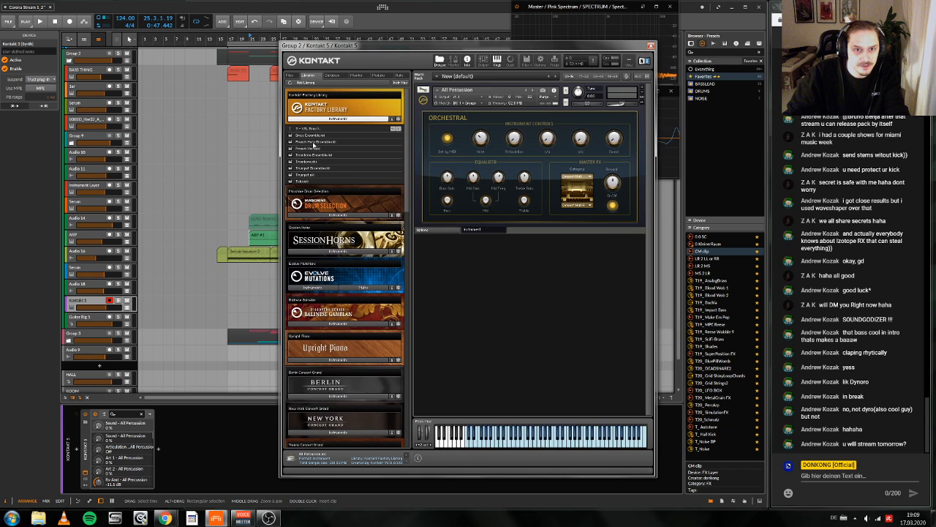
pyautogui.doubleClick(313, 135)
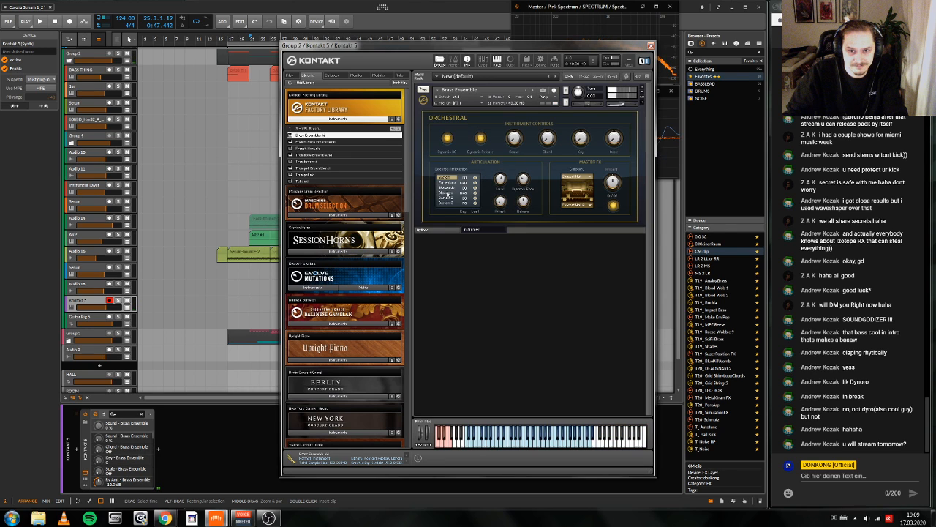
pyautogui.click(449, 193)
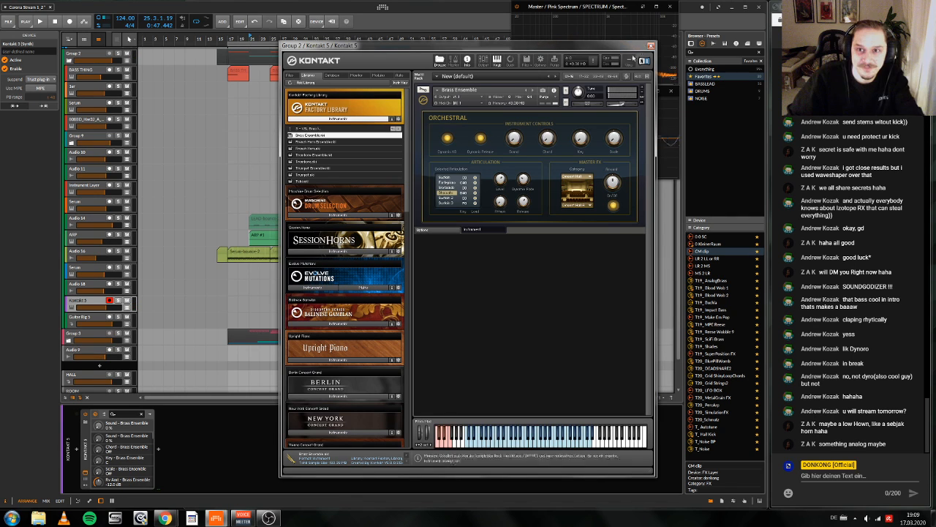
# Step: Delete Kontakt 5 from the track and load the T19_AnalogBrass preset on it instead
pyautogui.click(651, 47)
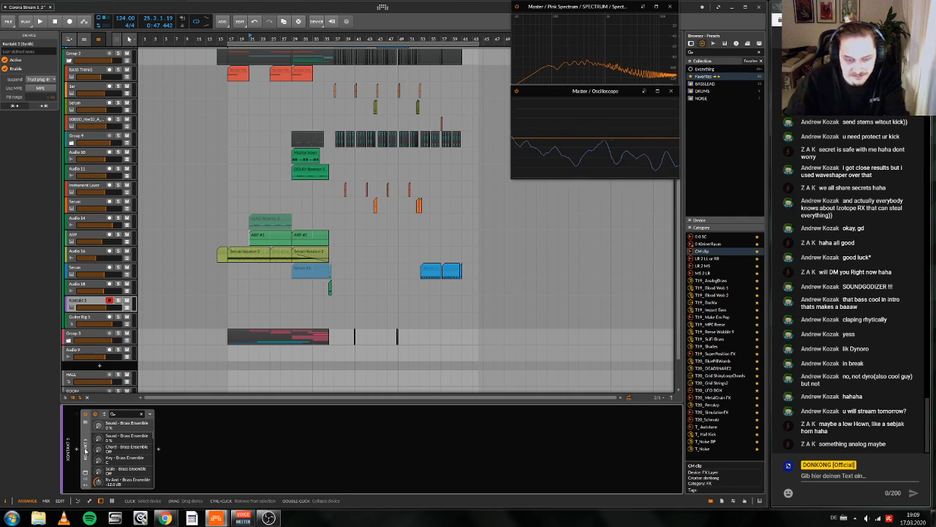
pyautogui.press('Delete')
pyautogui.hscroll(2, 619, 212)
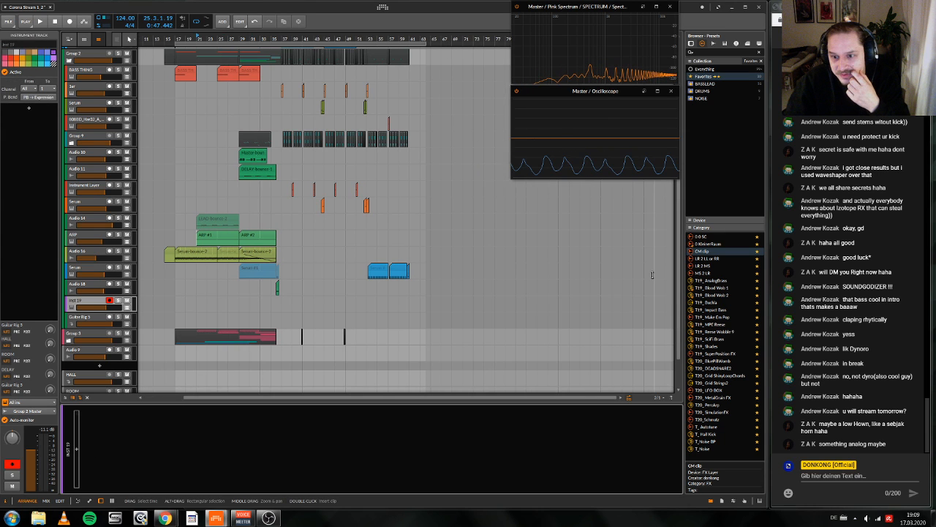
pyautogui.moveTo(709, 281); pyautogui.dragTo(403, 450)
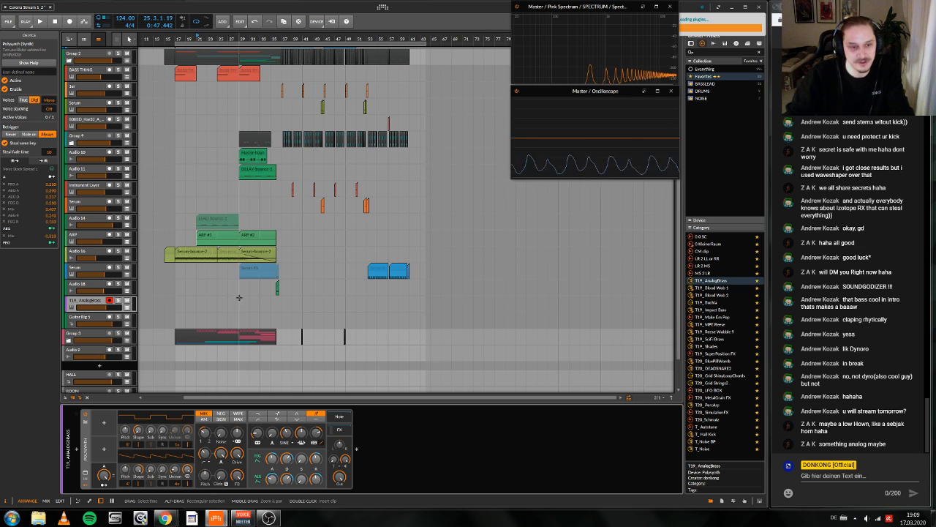
# Step: Adjust the brass Polysynth's output level and its A modulator knob
pyautogui.hscroll(-3, 234, 299)
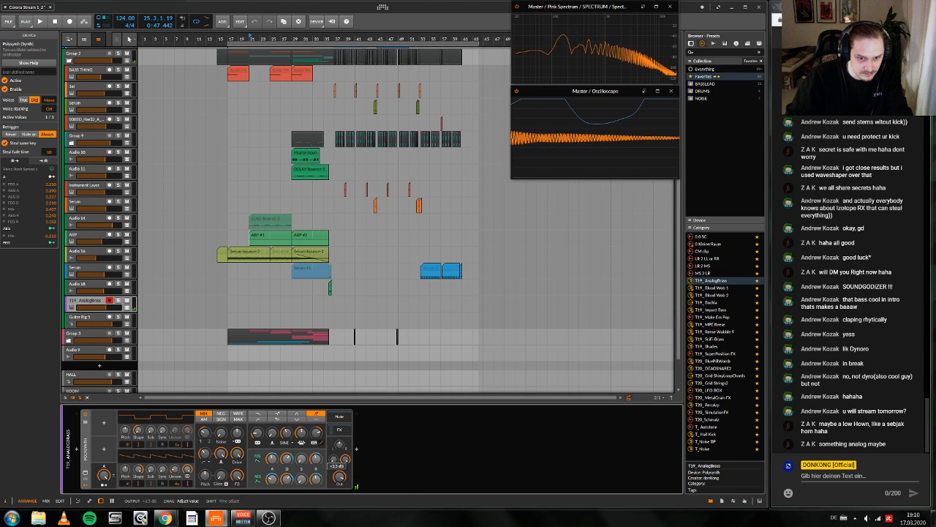
pyautogui.moveTo(339, 474); pyautogui.dragTo(339, 479)
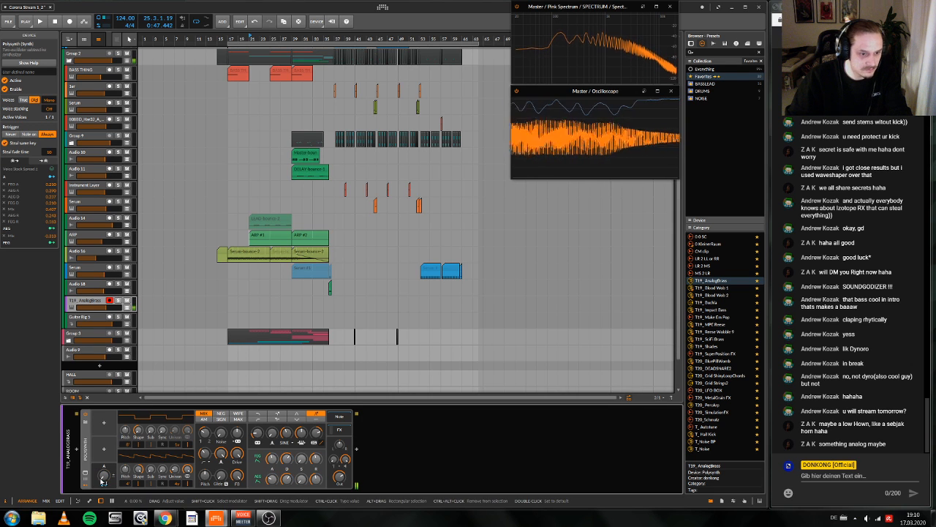
pyautogui.moveTo(103, 479); pyautogui.dragTo(102, 443)
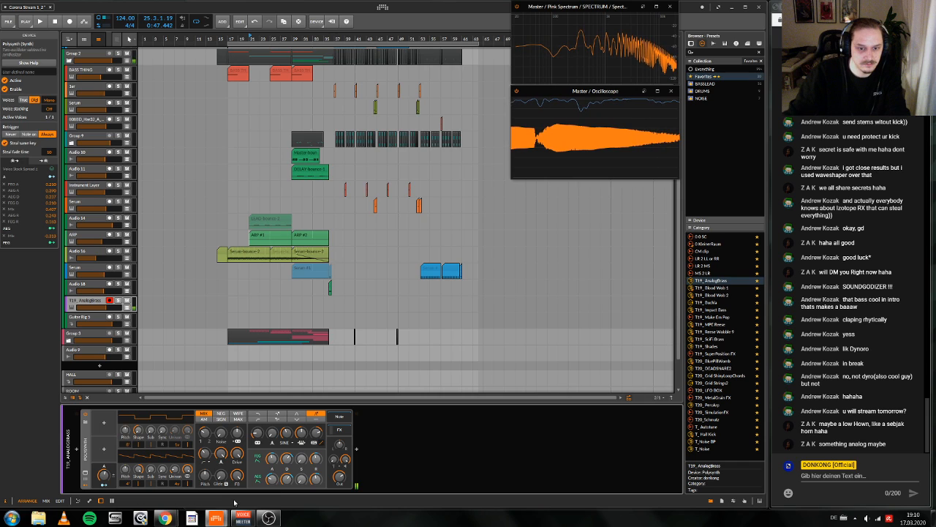
# Step: Insert the RC 24 reverb after the brass Polysynth and play the break from bar 21 with it
pyautogui.click(356, 449)
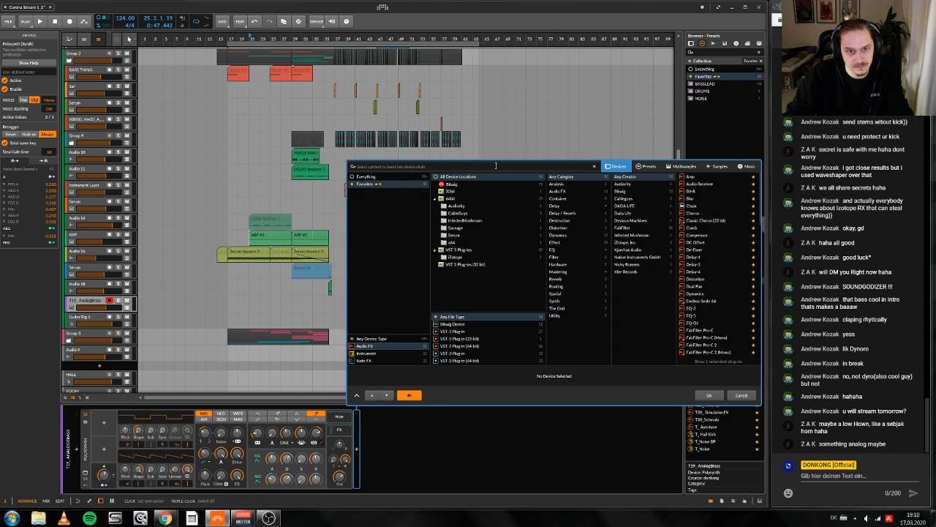
pyautogui.write('RC')
pyautogui.click(703, 178)
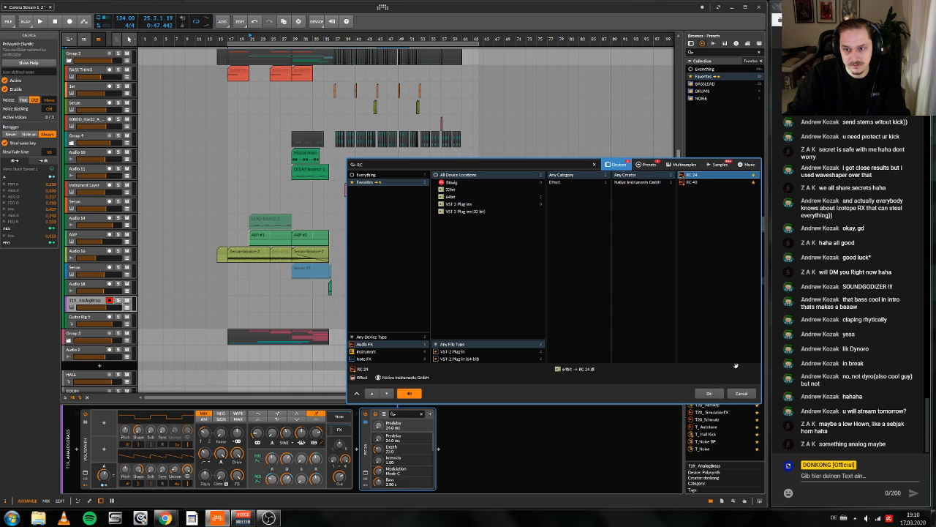
pyautogui.click(710, 394)
pyautogui.press('space')
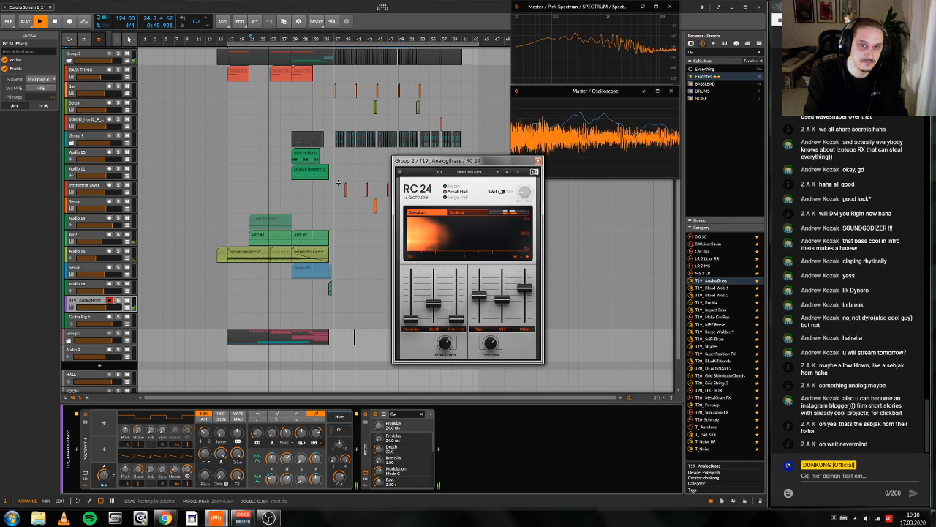
pyautogui.press('space')
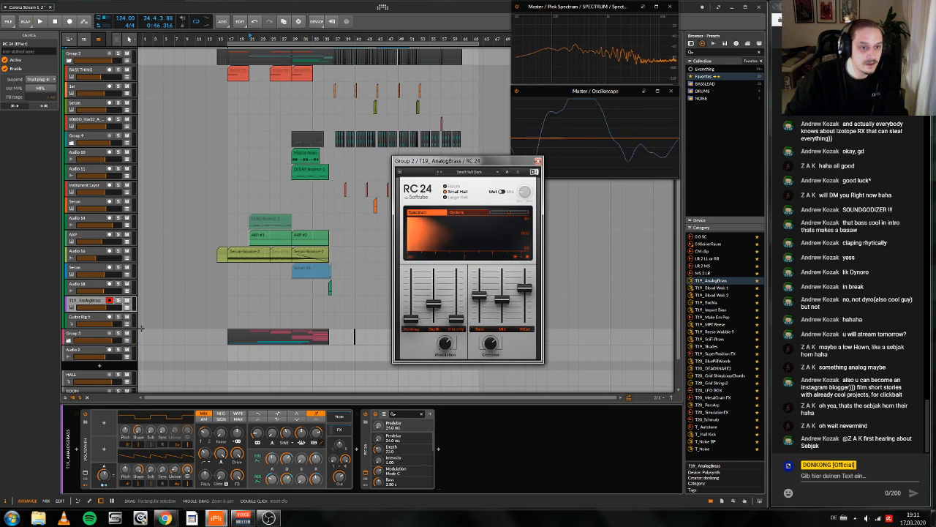
# Step: Record a brass take on the T19_AnalogBrass track from bar 21 and extend its clip to 12 bars
pyautogui.press('space')
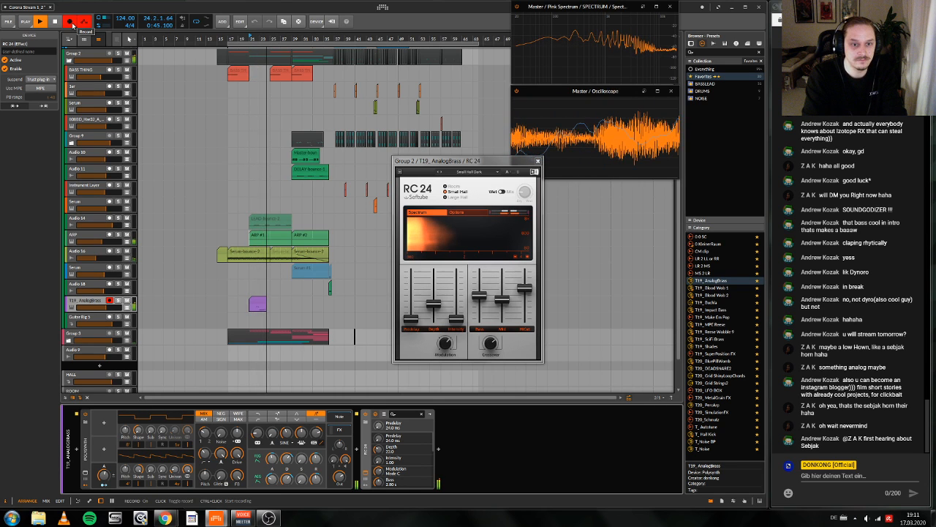
pyautogui.press('space')
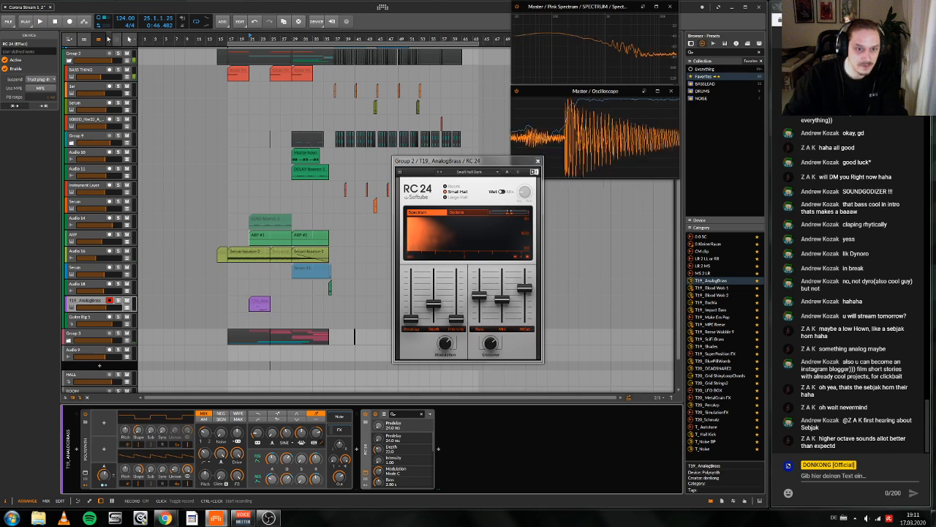
pyautogui.moveTo(270, 302); pyautogui.dragTo(288, 301)
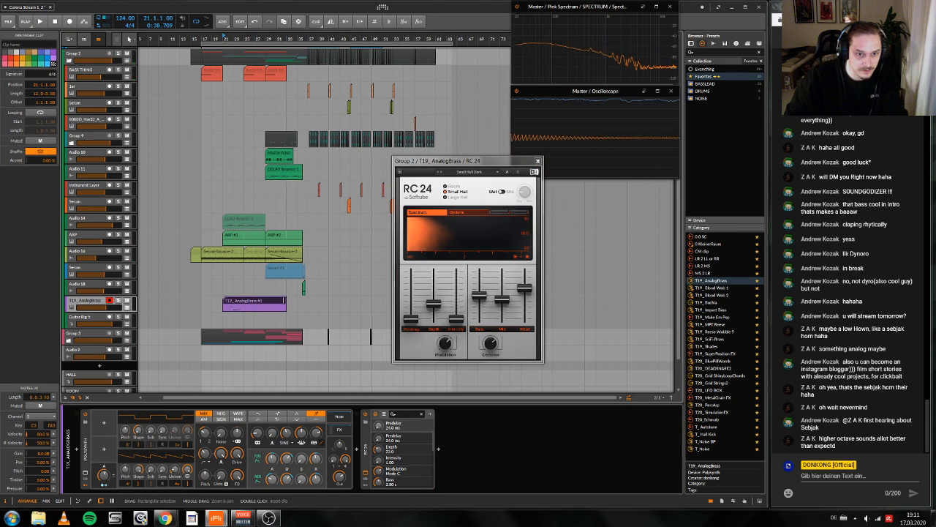
# Step: Add a long F2 note to the brass clip, starting at bar 25 and lasting about five and a half bars
pyautogui.doubleClick(273, 300)
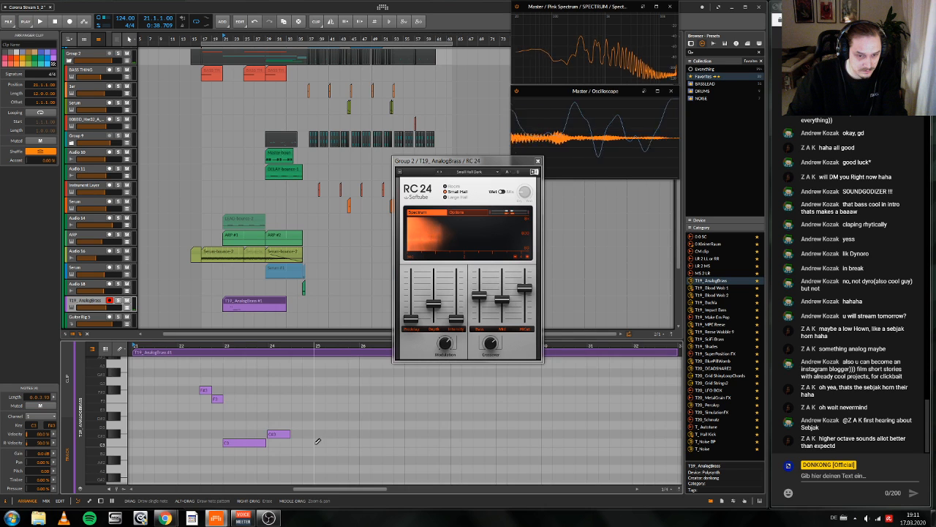
pyautogui.scroll(-3, 317, 441)
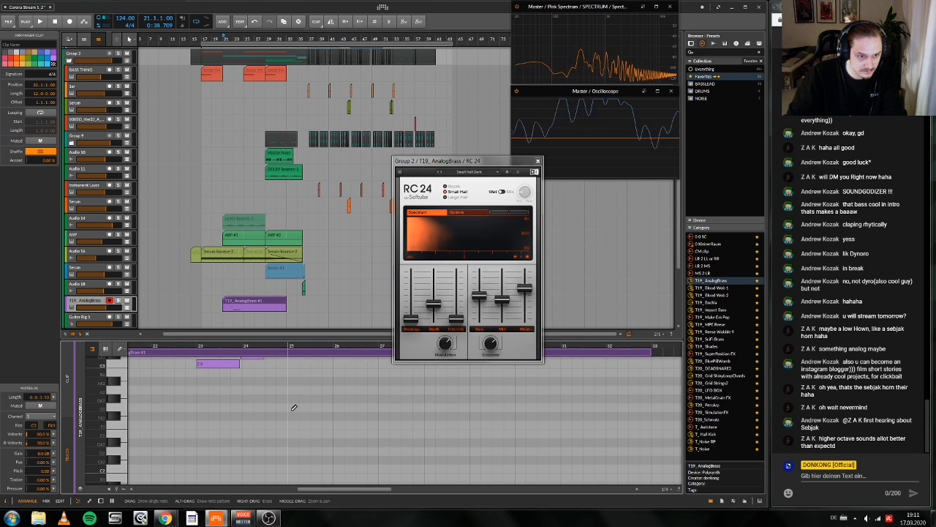
pyautogui.moveTo(290, 425); pyautogui.dragTo(538, 425)
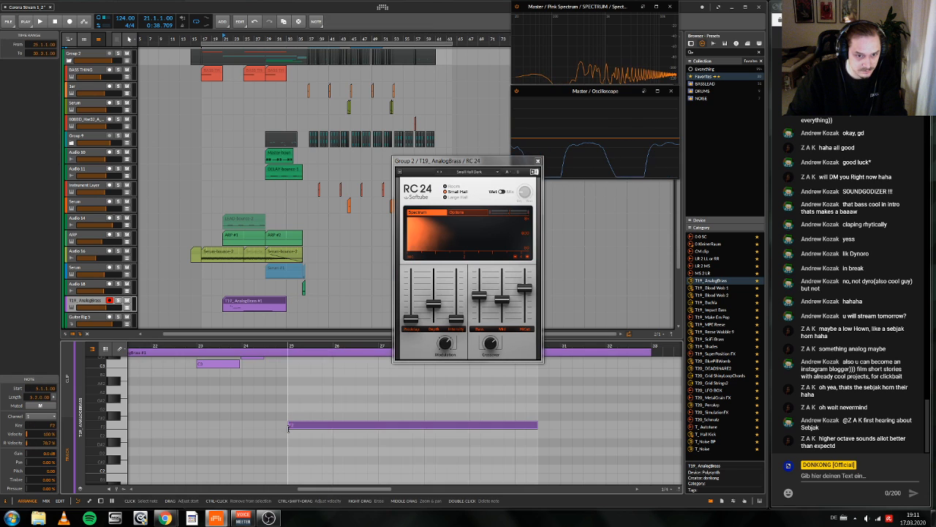
# Step: Play the break from bar 21 and adjust the T19_AnalogBrass track's volume
pyautogui.press('space')
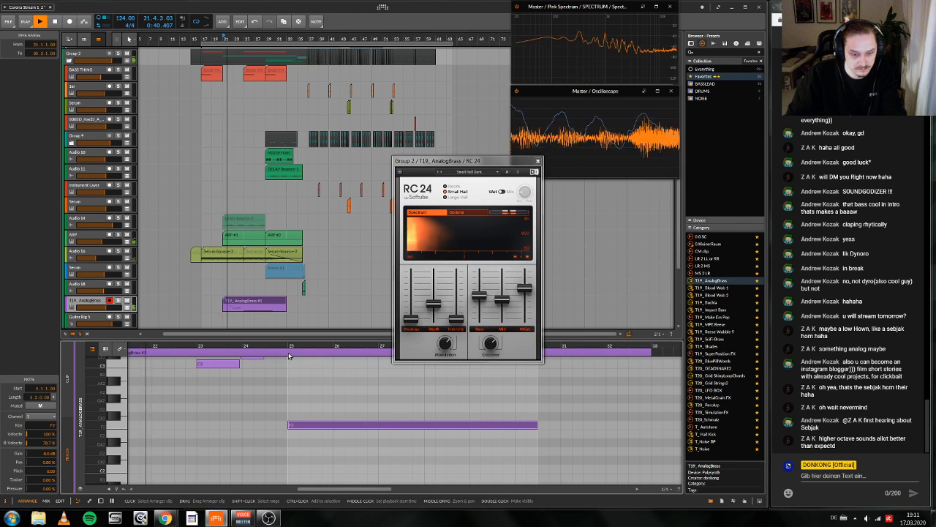
pyautogui.press('d')
pyautogui.hscroll(1, 287, 353)
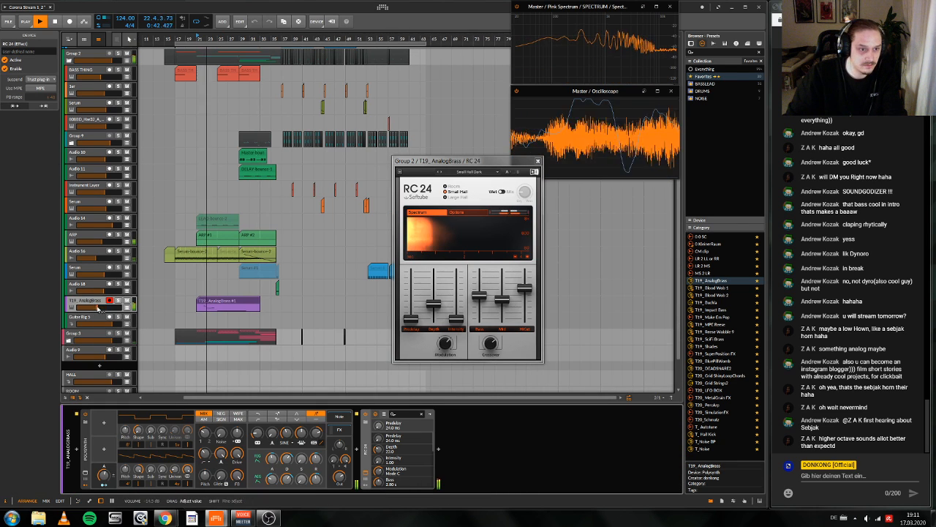
pyautogui.moveTo(106, 307); pyautogui.dragTo(102, 309)
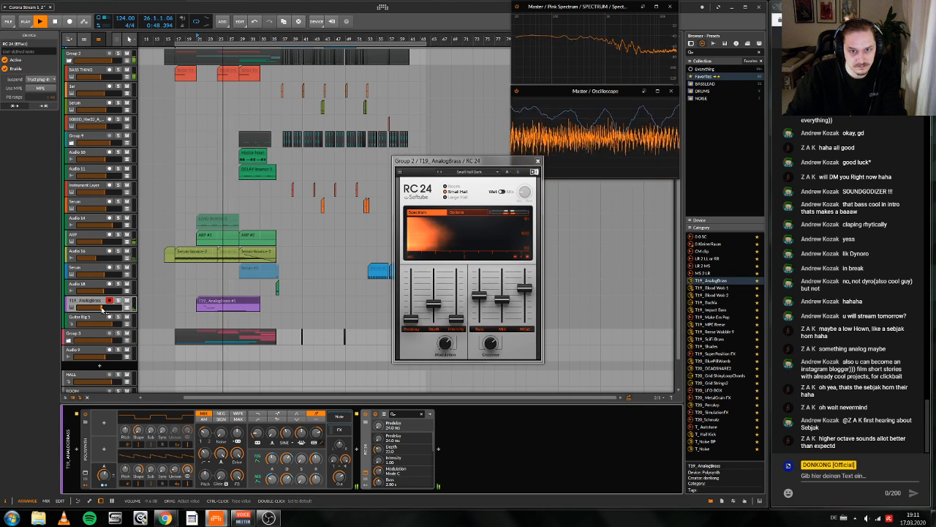
# Step: Stop playback and try a duplicate of the RC 24 reverb on the T19_AnalogBrass track
pyautogui.press('space')
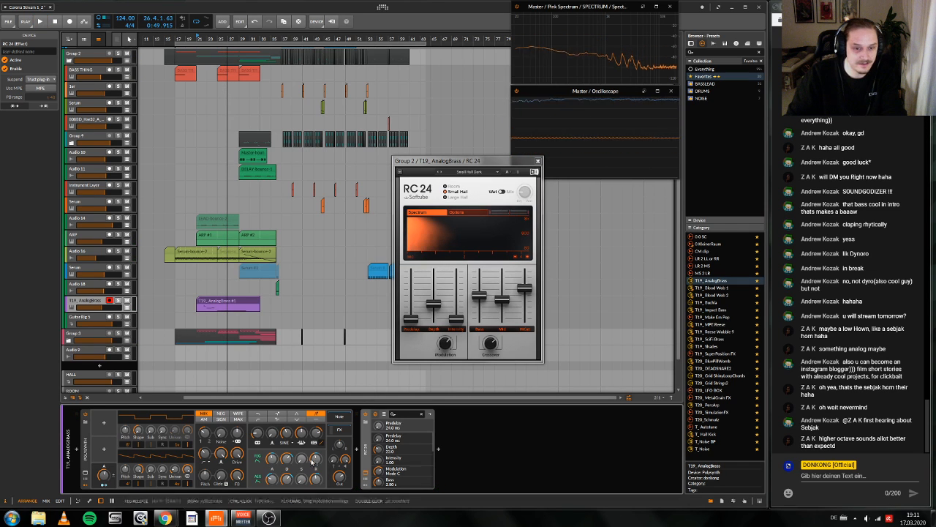
pyautogui.hotkey('ctrl', 'd')
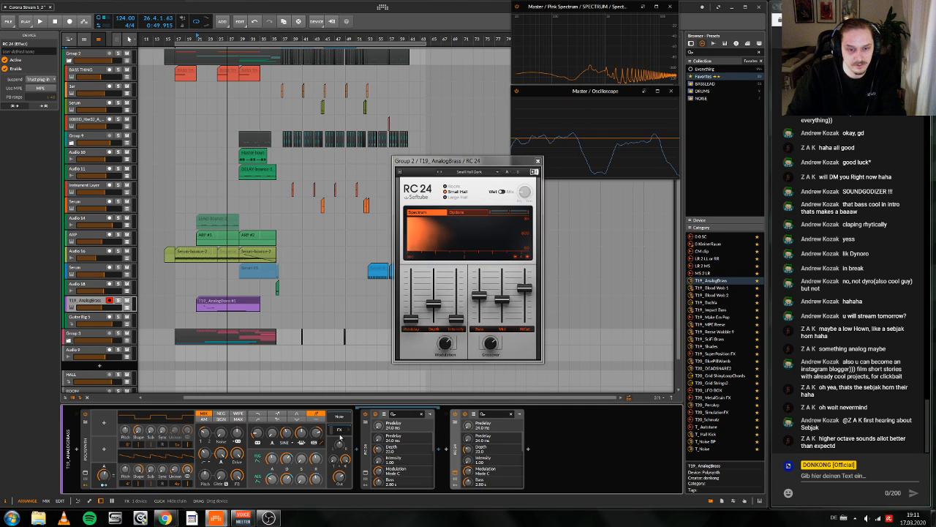
pyautogui.hotkey('ctrl', 'z')
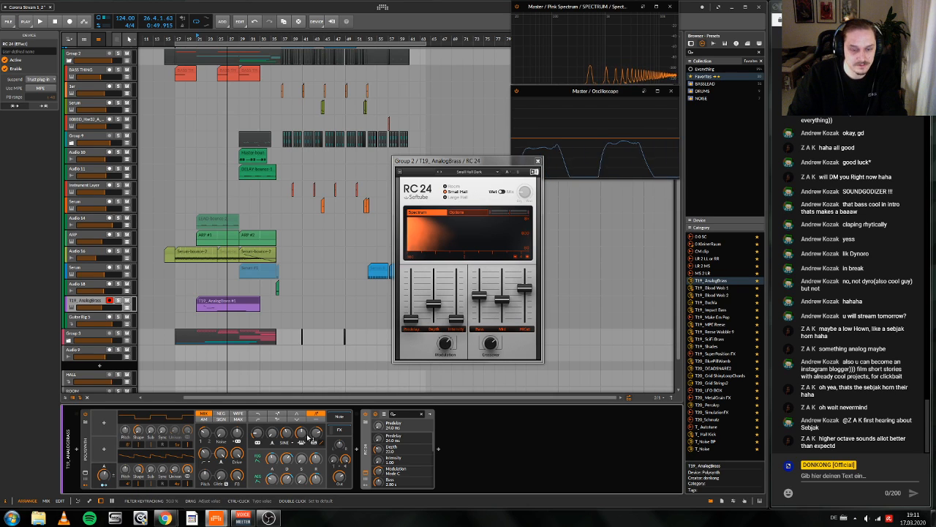
# Step: Play the break from bar 21 to bar 29 to judge the brass part
pyautogui.press('space')
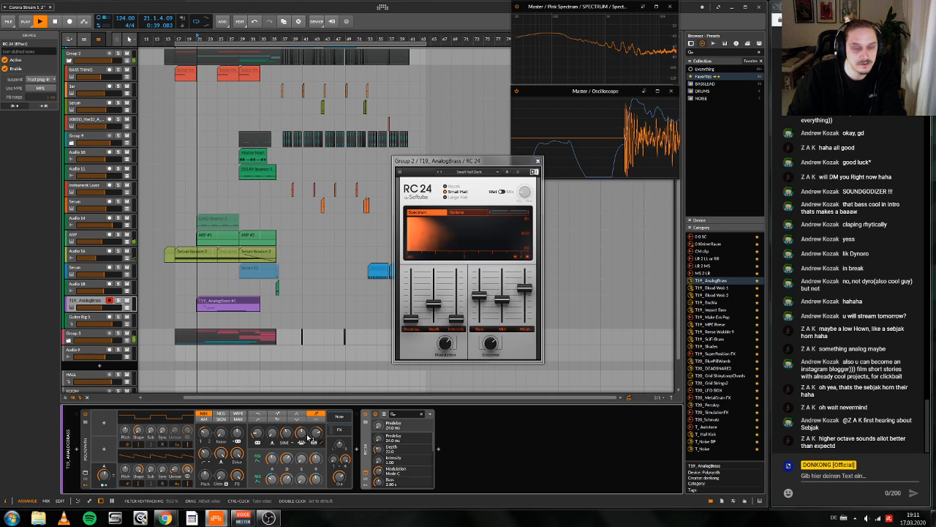
pyautogui.hscroll(-2, 166, 328)
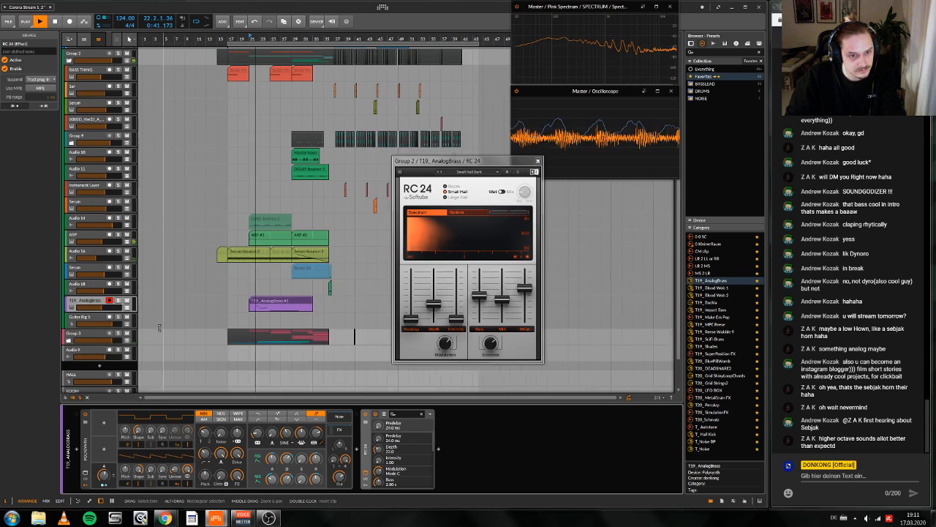
pyautogui.scroll(1, 167, 327)
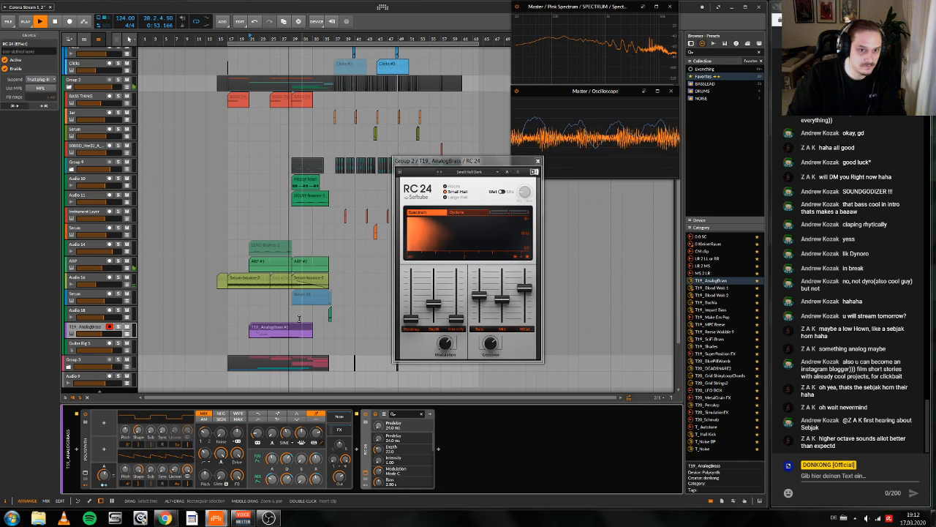
pyautogui.press('space')
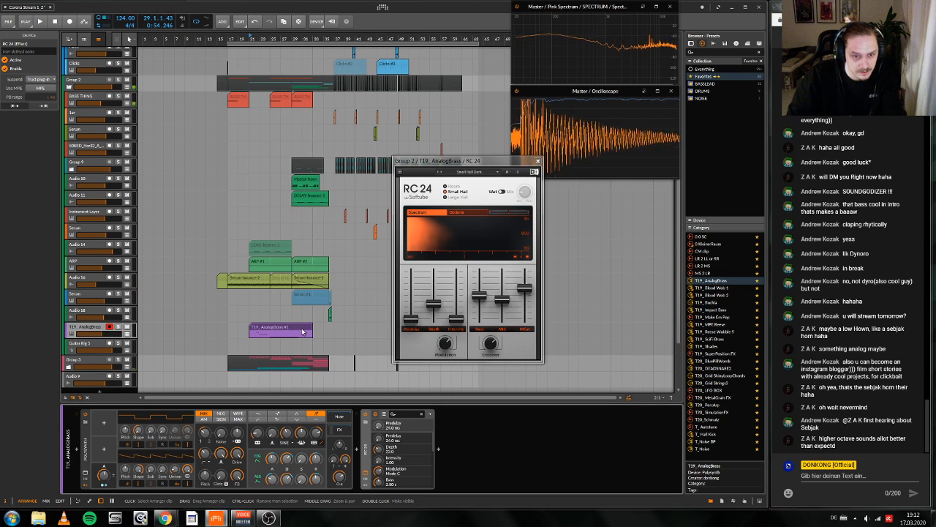
# Step: Record a new brass take over the T19_AnalogBrass clip from bar 21 to just before bar 29
pyautogui.moveTo(311, 330); pyautogui.dragTo(291, 330)
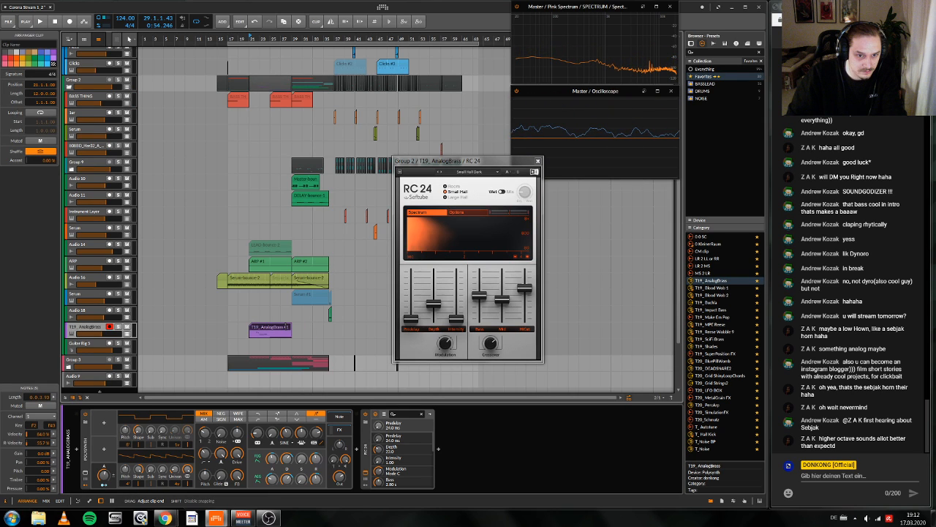
pyautogui.moveTo(291, 327); pyautogui.dragTo(313, 326)
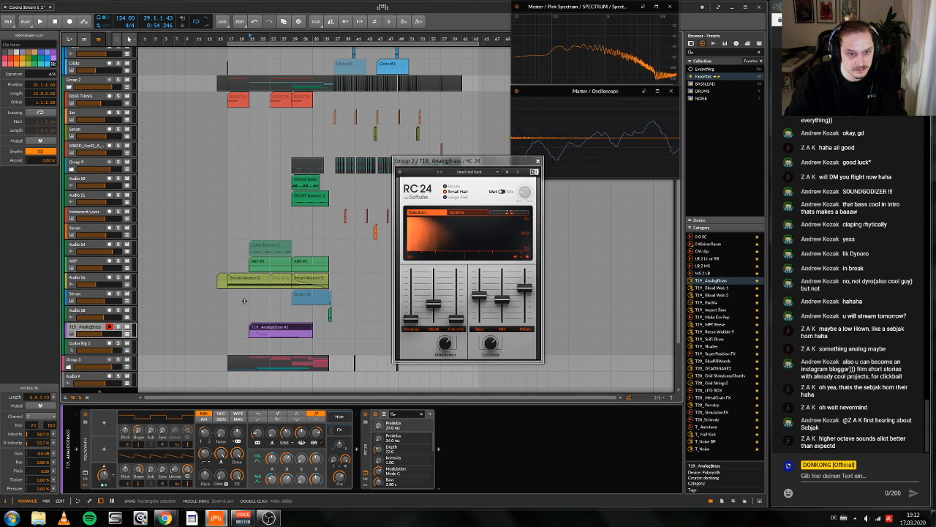
pyautogui.click(40, 22)
pyautogui.click(70, 22)
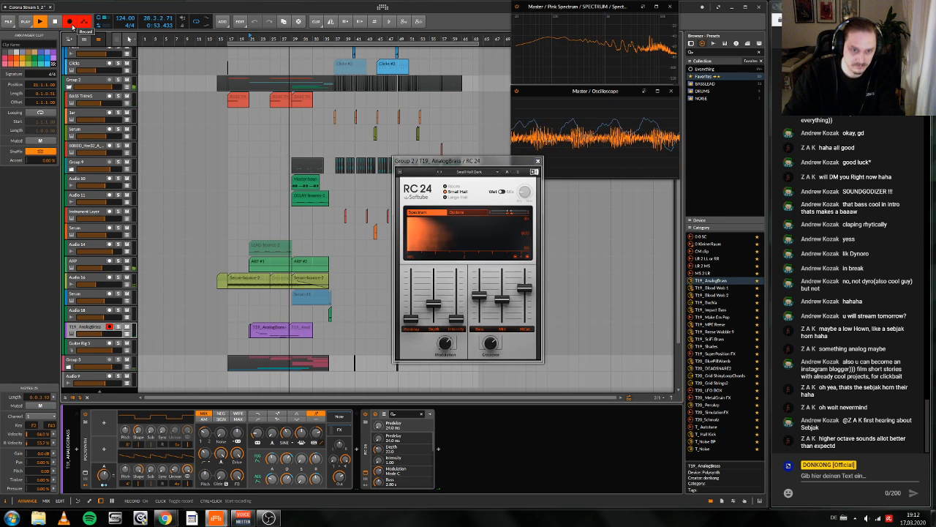
pyautogui.press('space')
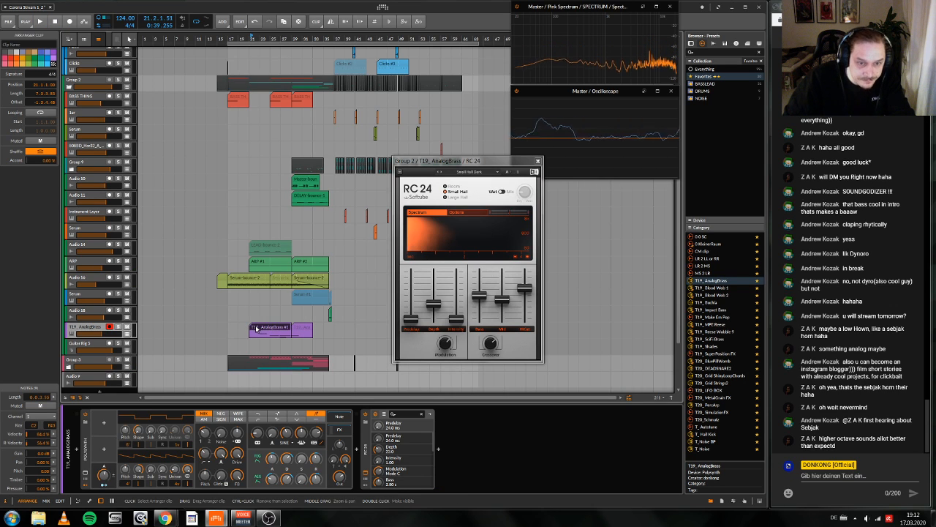
# Step: Delete the long F2 note that starts just before bar 27 in the new brass take
pyautogui.doubleClick(253, 328)
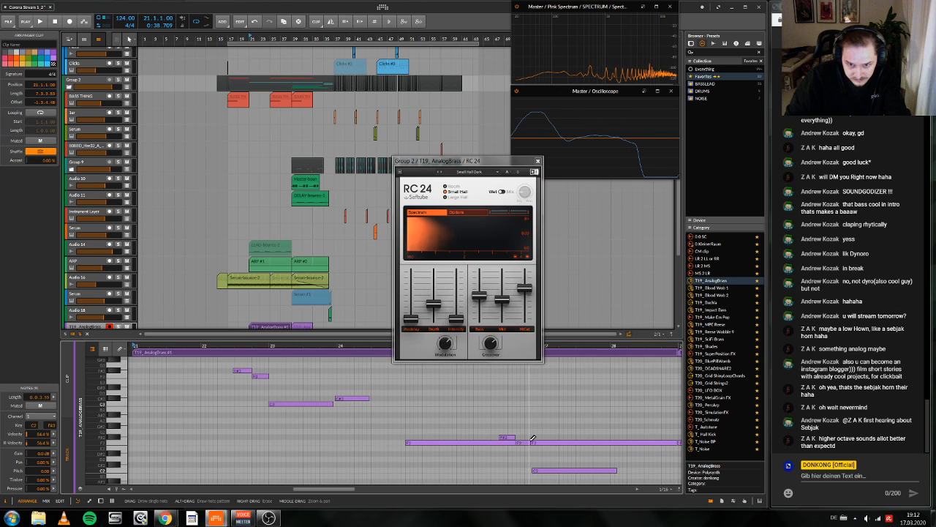
pyautogui.press('1')
pyautogui.click(564, 412)
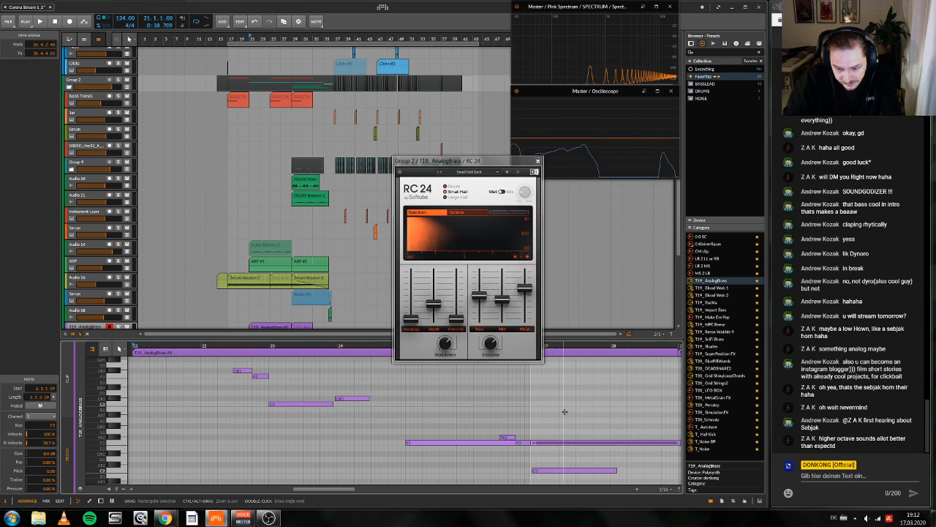
pyautogui.moveTo(511, 447); pyautogui.dragTo(589, 500)
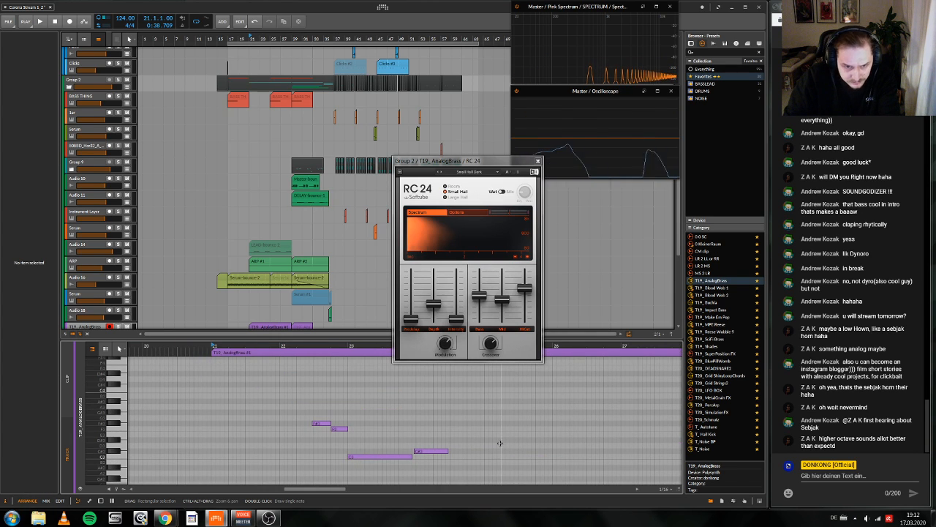
pyautogui.scroll(-3, 504, 443)
pyautogui.hscroll(-4, 497, 437)
pyautogui.hscroll(8, 496, 437)
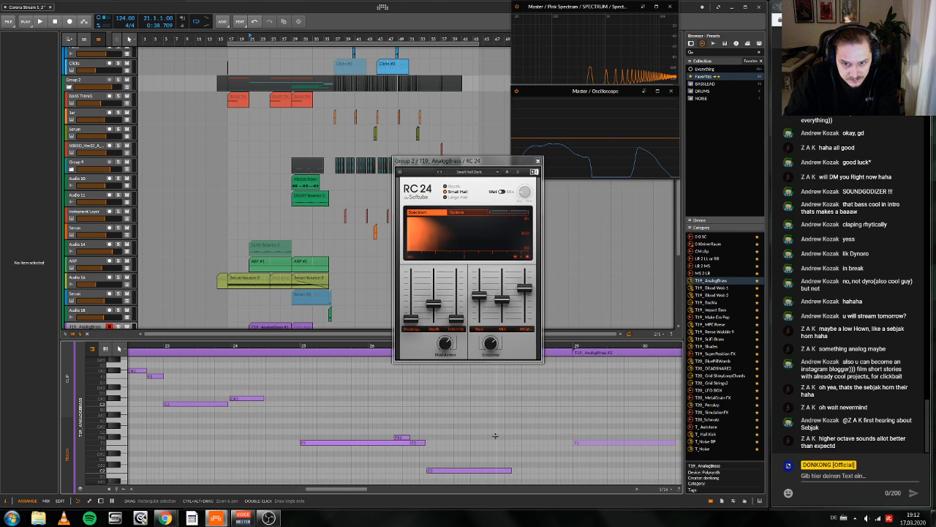
# Step: Delete the leftover brass clip behind the new take so that the brass part ends at bar 29
pyautogui.click(302, 327)
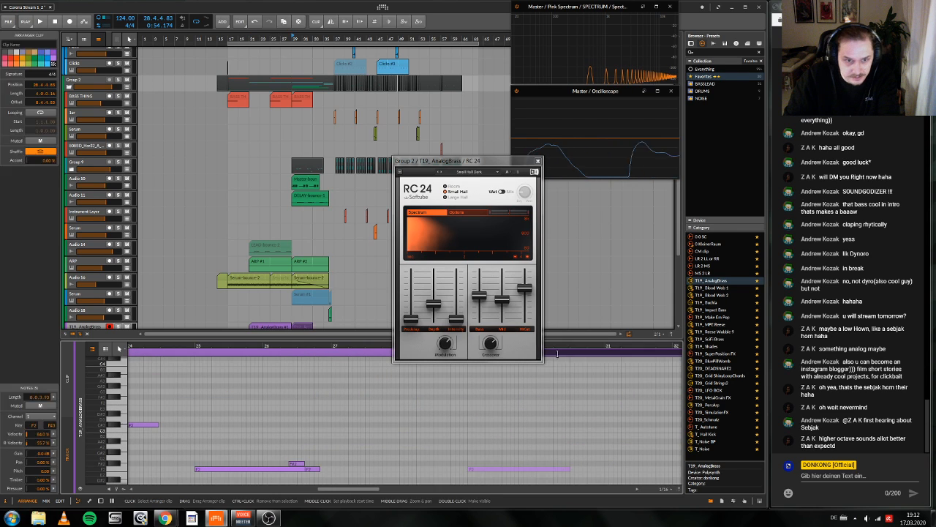
pyautogui.press('Delete')
pyautogui.scroll(-4, 340, 220)
pyautogui.click(354, 230)
# Step: Play the arrangement from bar 29 without the leftover brass clip and close the RC 24 window
pyautogui.press('space')
pyautogui.scroll(3, 381, 59)
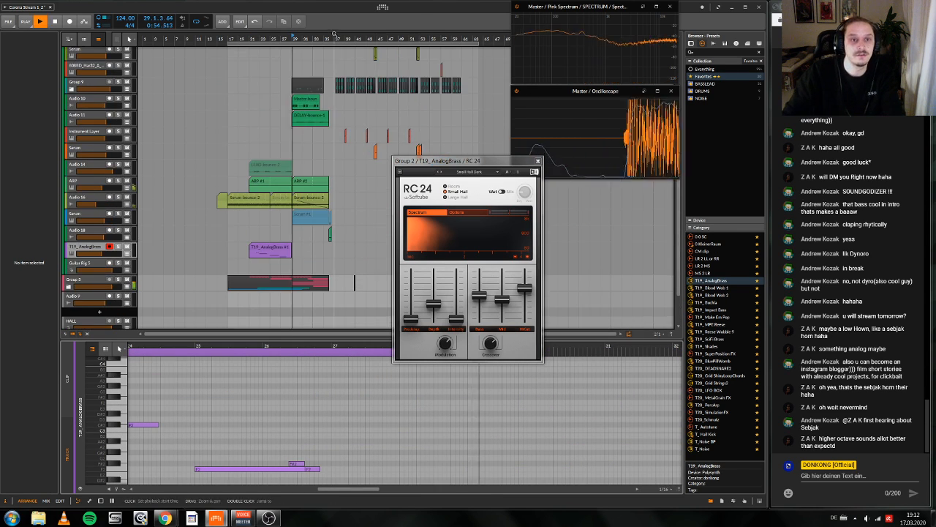
pyautogui.click(538, 161)
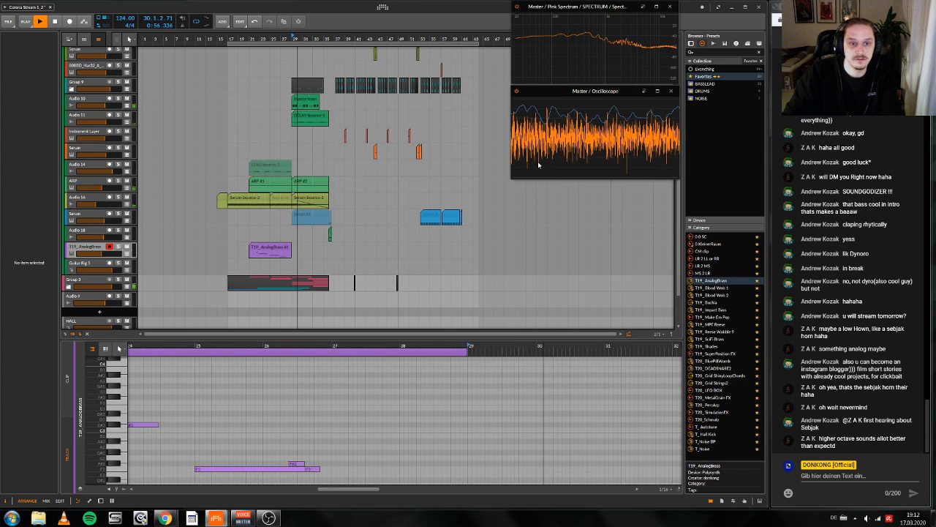
pyautogui.press('space')
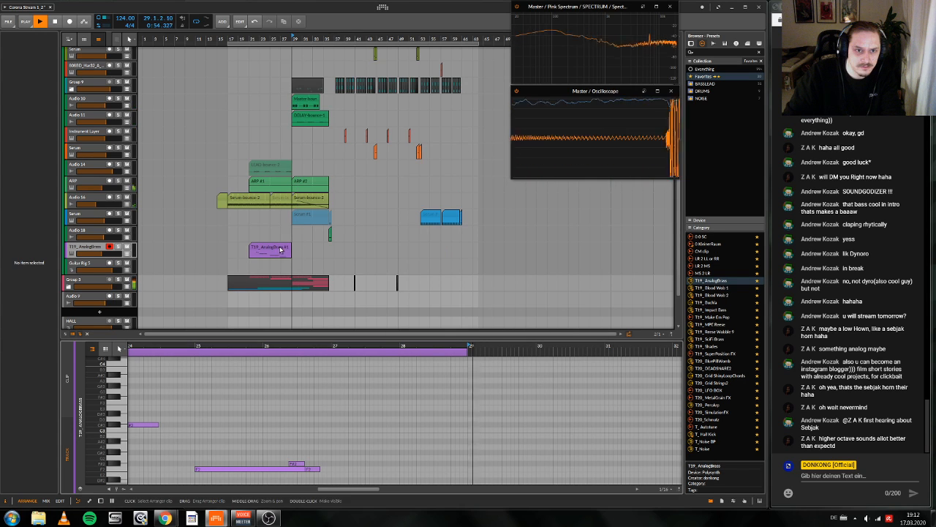
pyautogui.scroll(10, 291, 227)
pyautogui.scroll(-6, 290, 226)
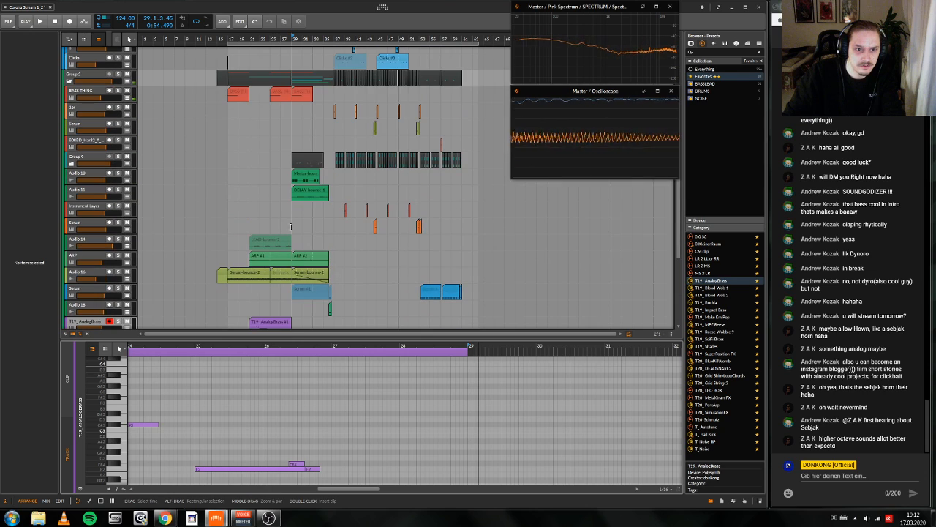
pyautogui.scroll(-3, 287, 271)
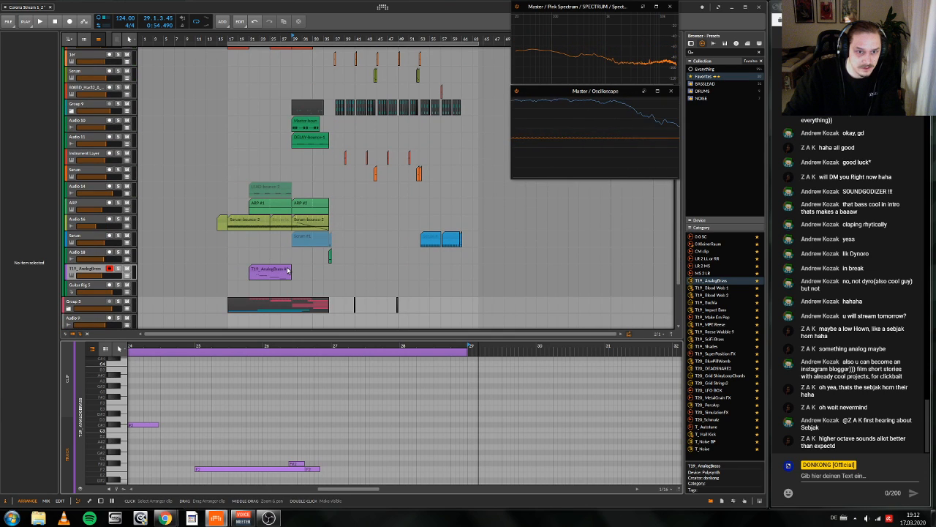
# Step: Copy bars 25 to 27 of the brass clip to bar 29 and play the copy
pyautogui.doubleClick(272, 275)
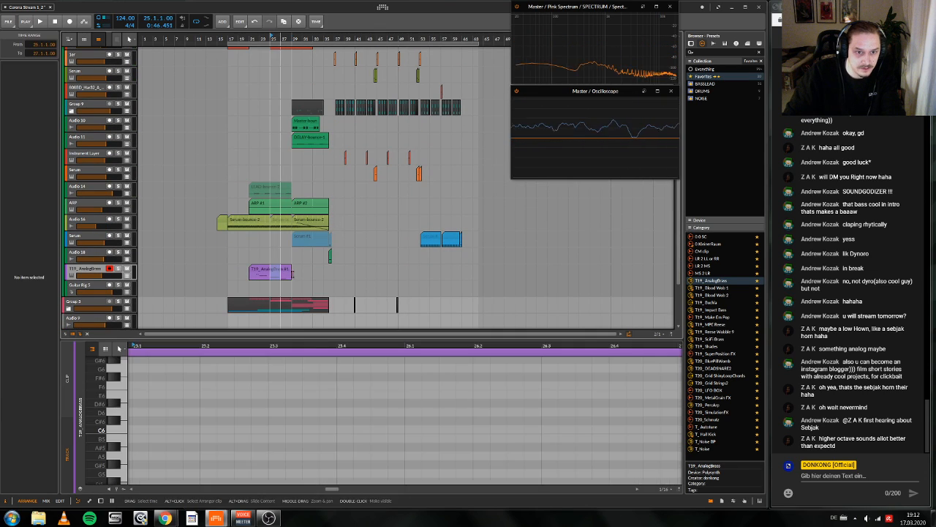
pyautogui.press('super')
pyautogui.click(295, 275)
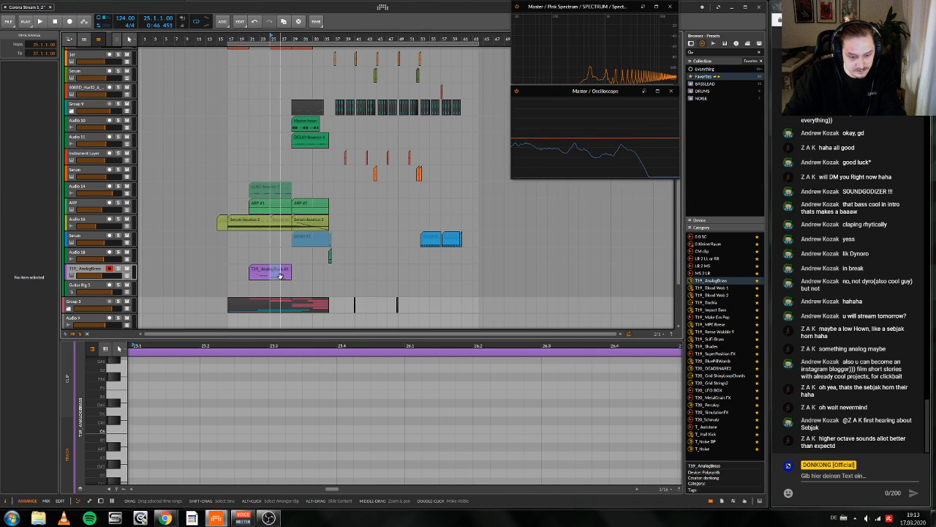
pyautogui.press('space')
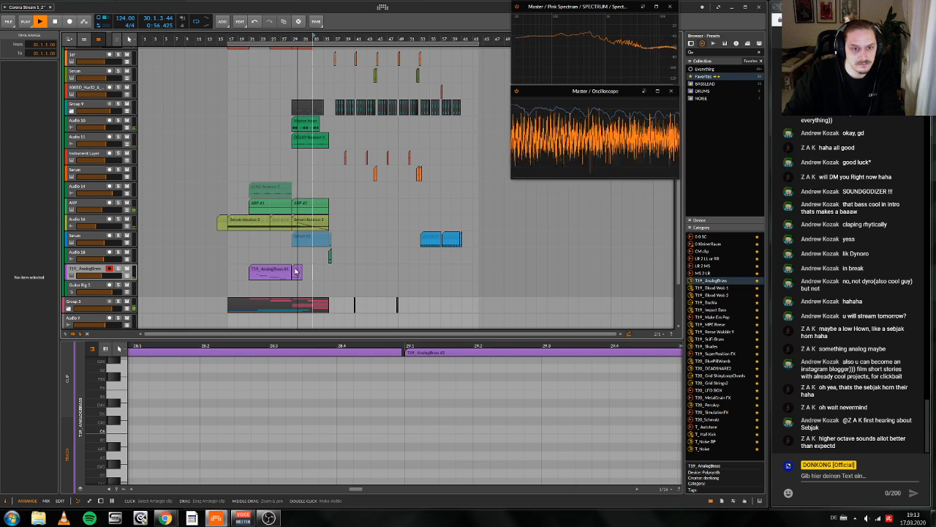
# Step: Delete the F#2, short F2 and C2 notes from the copied clip, keeping only the long F2, and play it
pyautogui.click(297, 270)
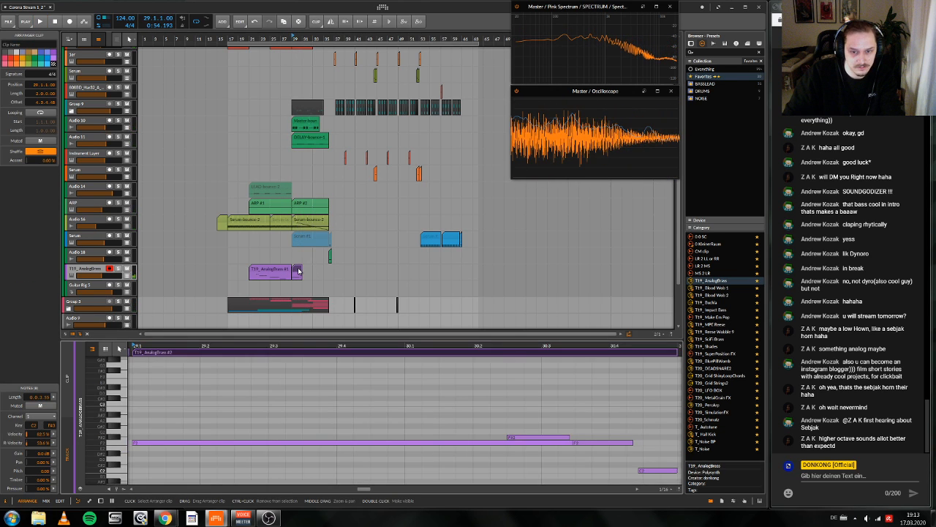
pyautogui.click(561, 437)
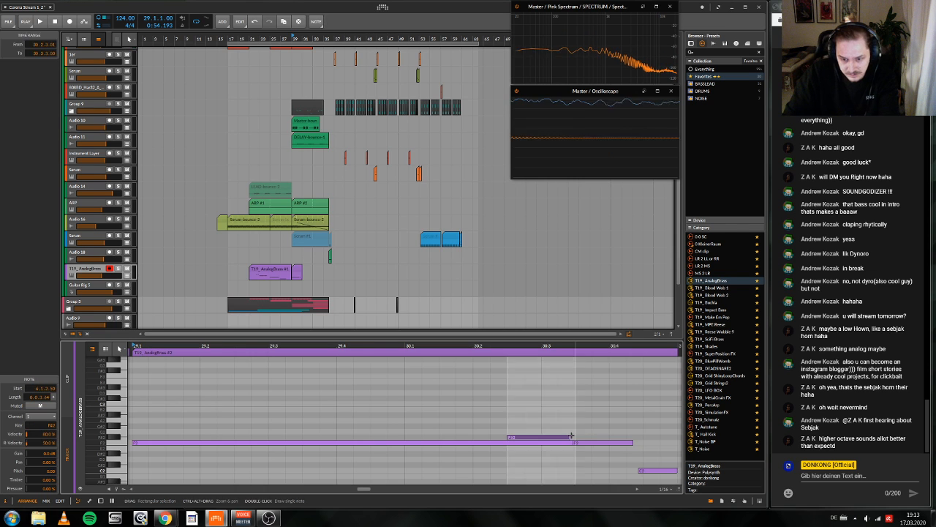
pyautogui.press('Delete')
pyautogui.moveTo(612, 427); pyautogui.dragTo(648, 479)
pyautogui.press('Delete')
pyautogui.press('space')
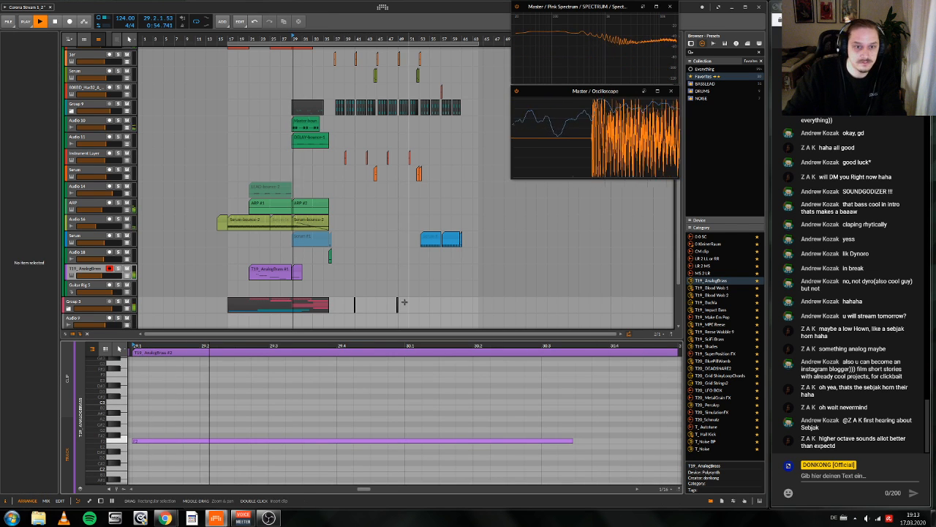
# Step: Listen through the brass clips and on into the drop up to about bar 40
pyautogui.click(296, 269)
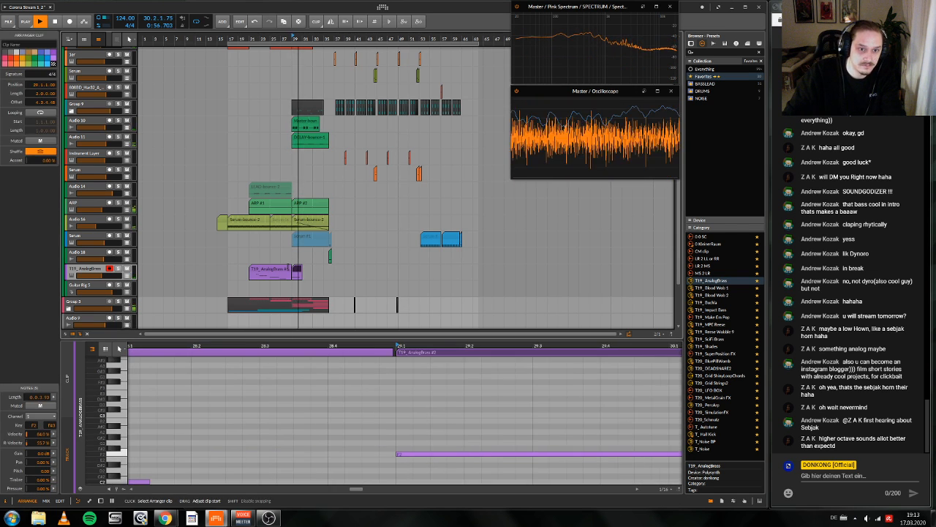
pyautogui.click(285, 269)
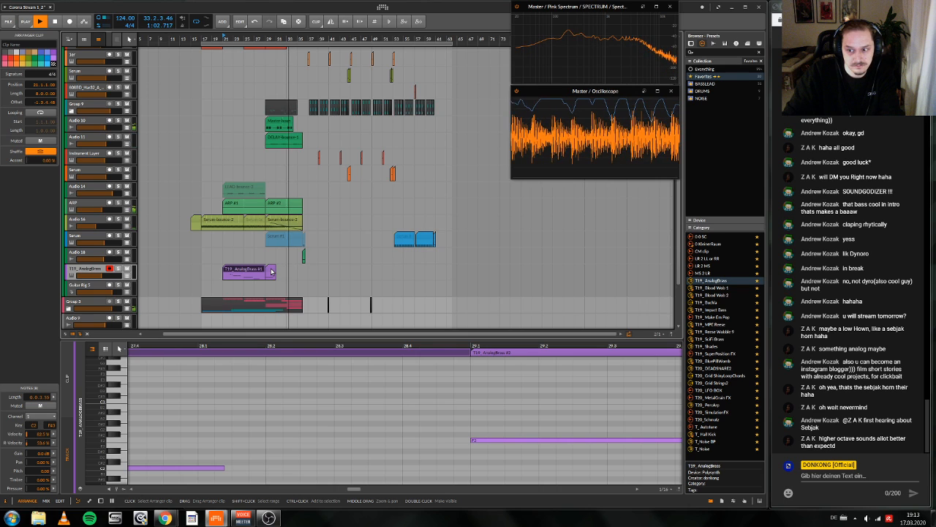
pyautogui.moveTo(272, 272); pyautogui.dragTo(365, 40)
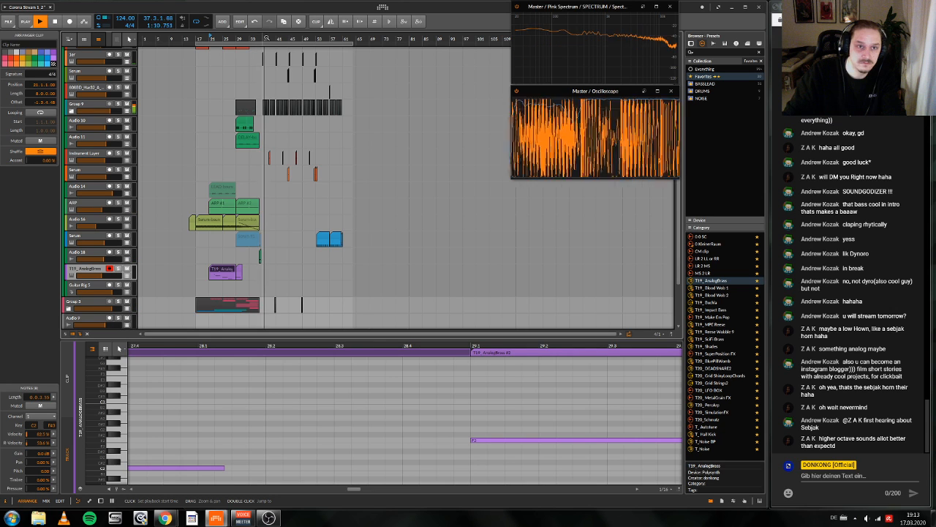
pyautogui.moveTo(225, 39); pyautogui.dragTo(262, 86)
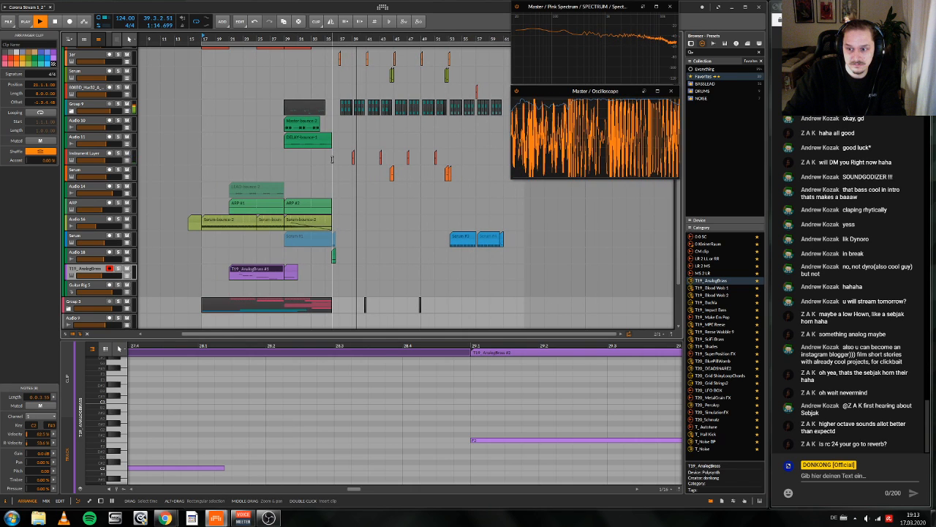
pyautogui.press('space')
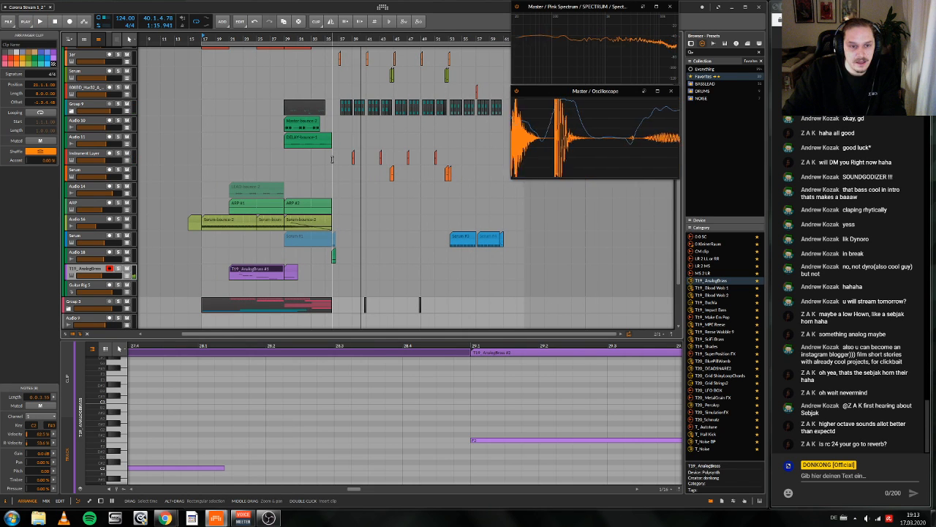
# Step: Show the T19_AnalogBrass device chain, duplicate its RC 24 reverb and remove the duplicate
pyautogui.press('d')
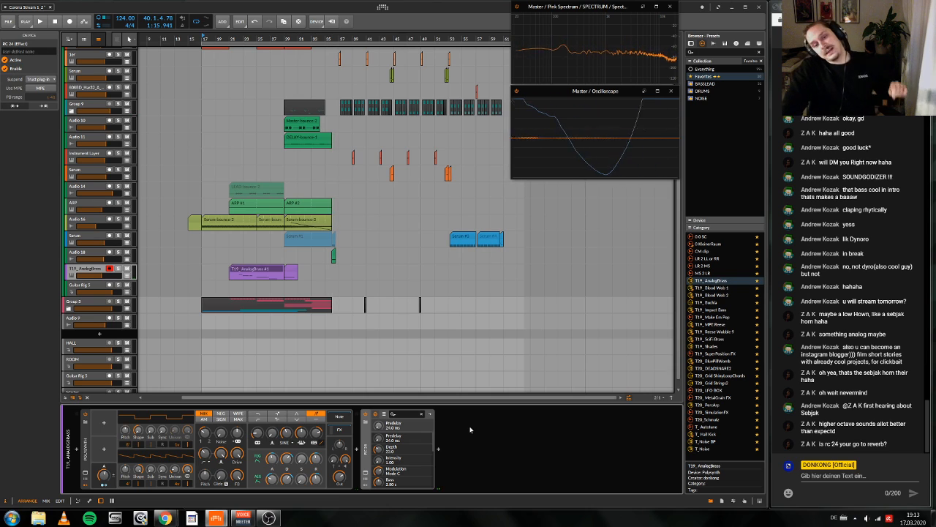
pyautogui.click(384, 443)
pyautogui.hotkey('ctrl', 'd')
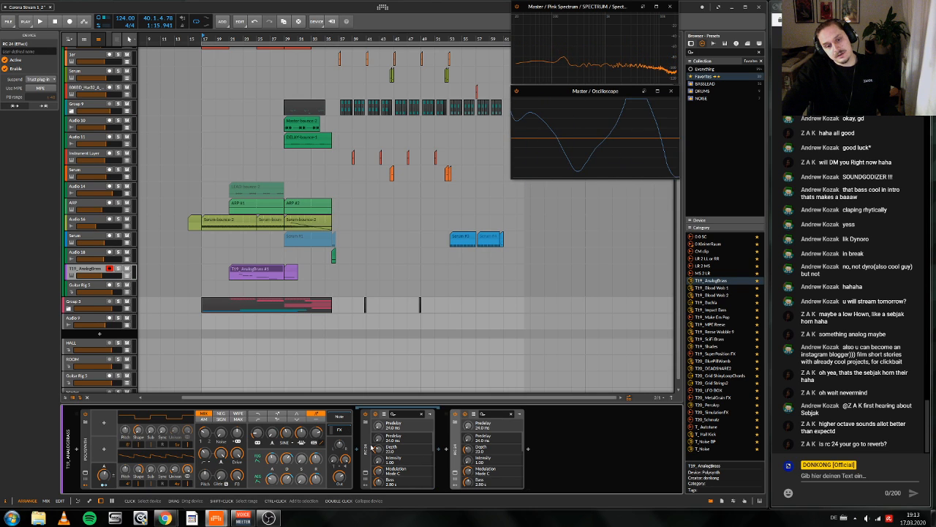
pyautogui.press('Delete')
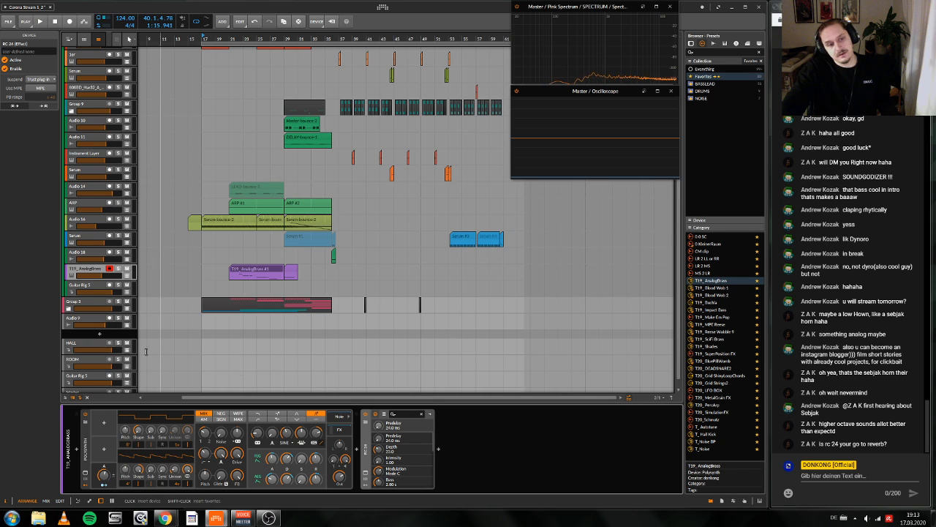
# Step: Show the device chain of the HALL effect track
pyautogui.scroll(1, 83, 351)
pyautogui.click(83, 351)
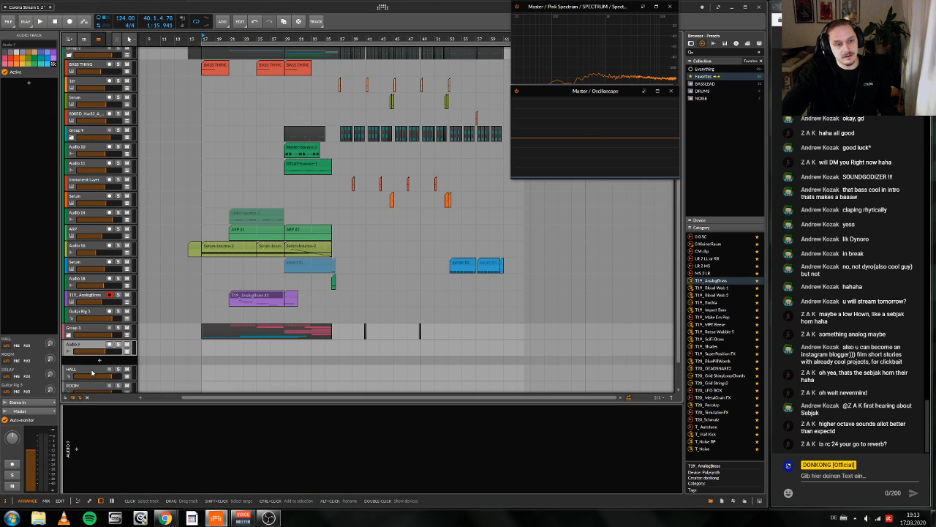
pyautogui.click(92, 372)
pyautogui.hscroll(1, 252, 315)
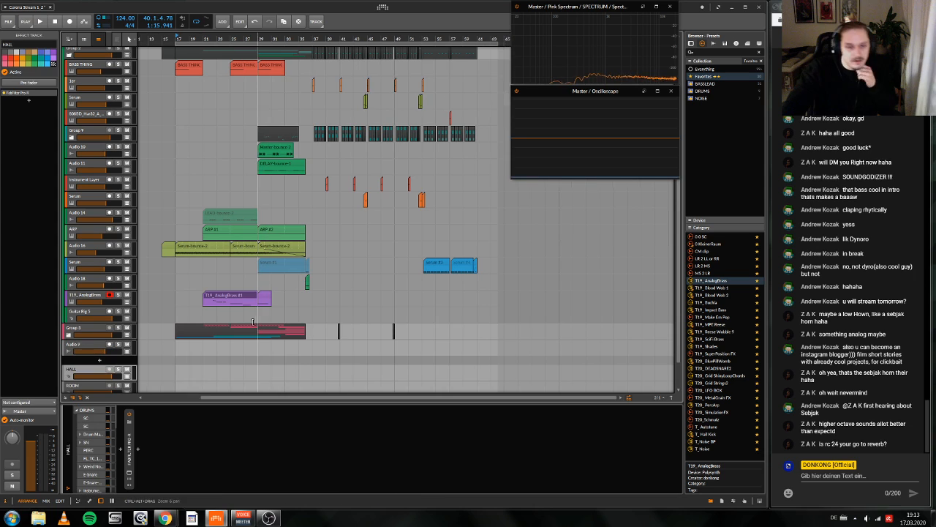
# Step: Try the 0 KleinerRaum reverb preset after the RC 24 on the T19_AnalogBrass track, and remove it
pyautogui.click(268, 297)
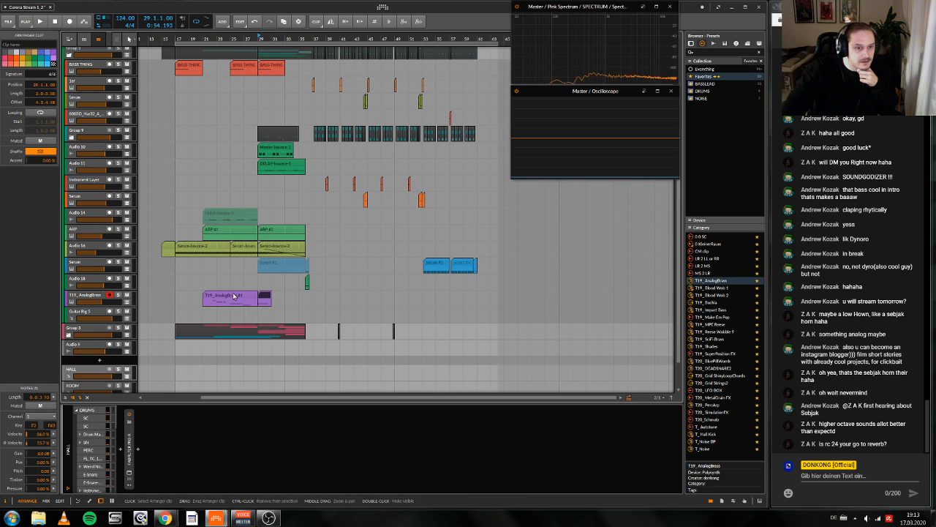
pyautogui.click(85, 295)
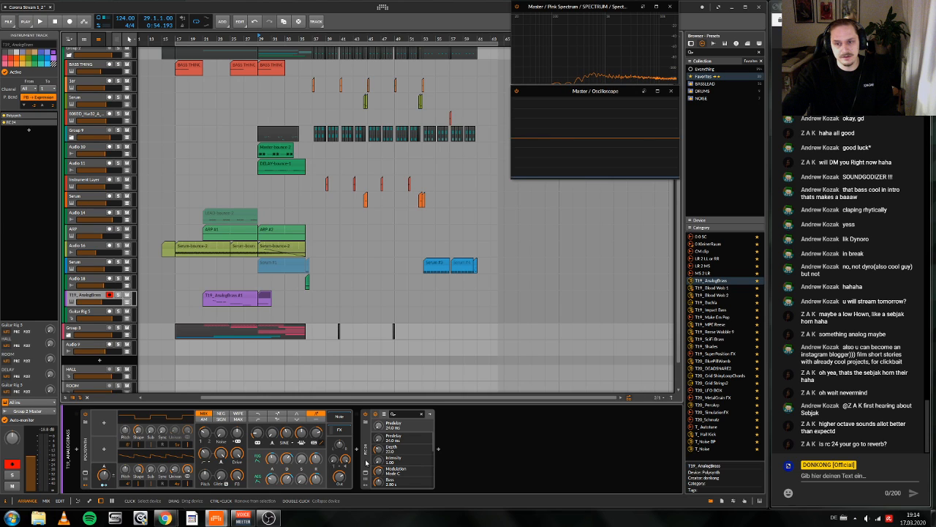
pyautogui.moveTo(709, 243); pyautogui.dragTo(697, 259)
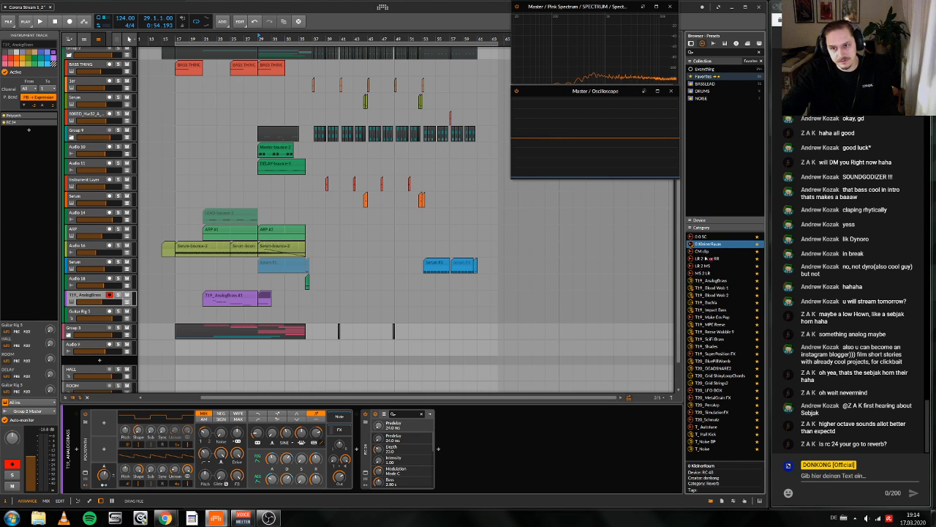
pyautogui.moveTo(569, 449); pyautogui.dragTo(560, 443)
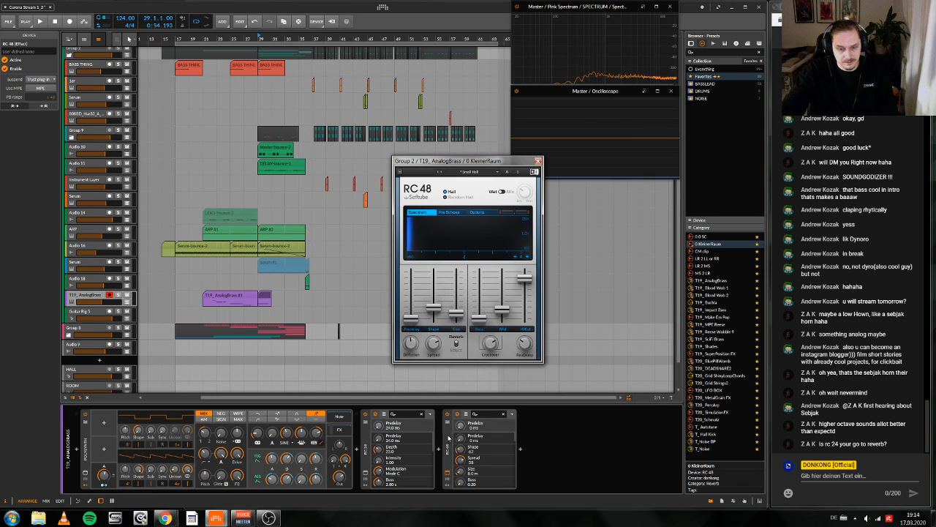
pyautogui.press('Delete')
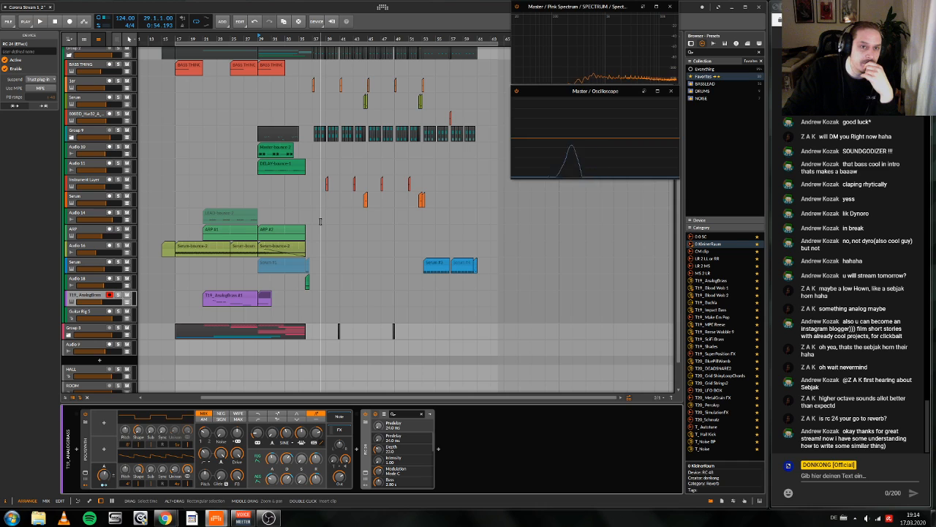
# Step: Play the start of the drop from bar 37 and look over the drum, bass and synth tracks in the arrangement
pyautogui.scroll(5, 320, 221)
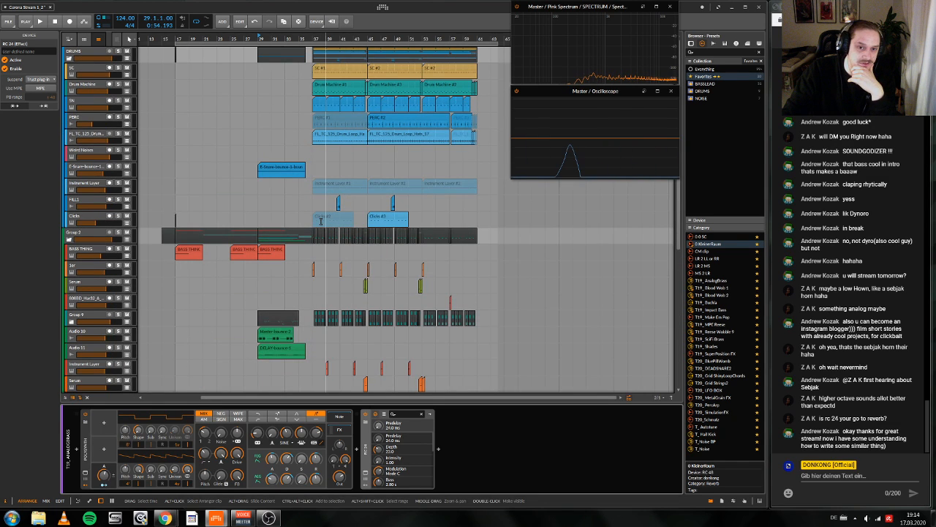
pyautogui.scroll(-3, 320, 221)
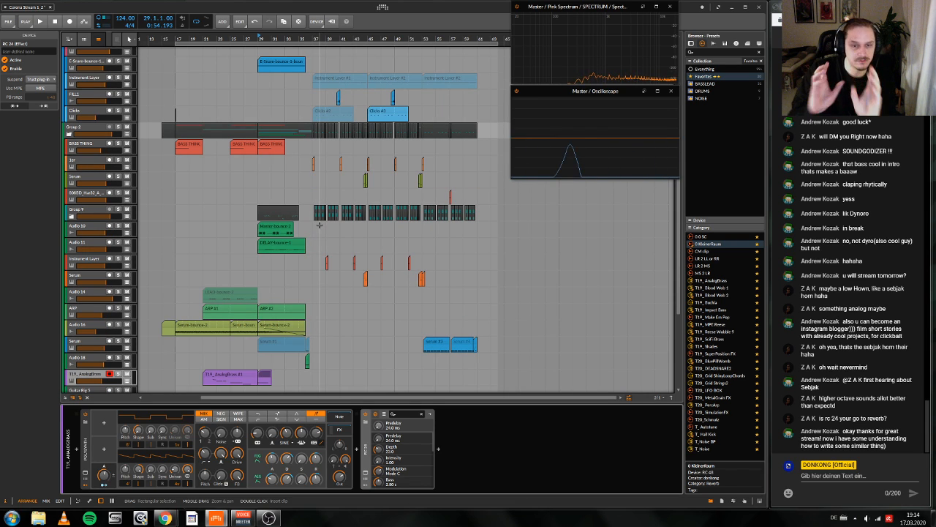
pyautogui.click(319, 225)
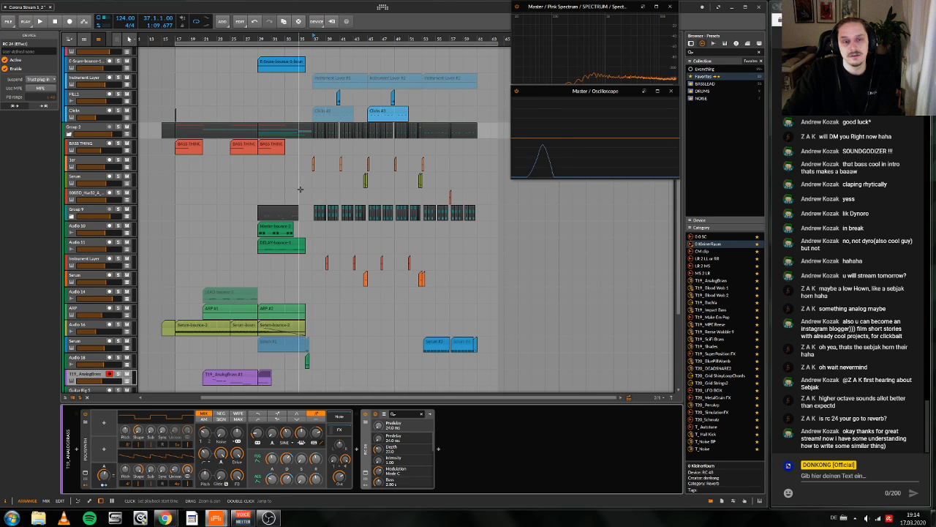
pyautogui.press('space')
pyautogui.press('space')
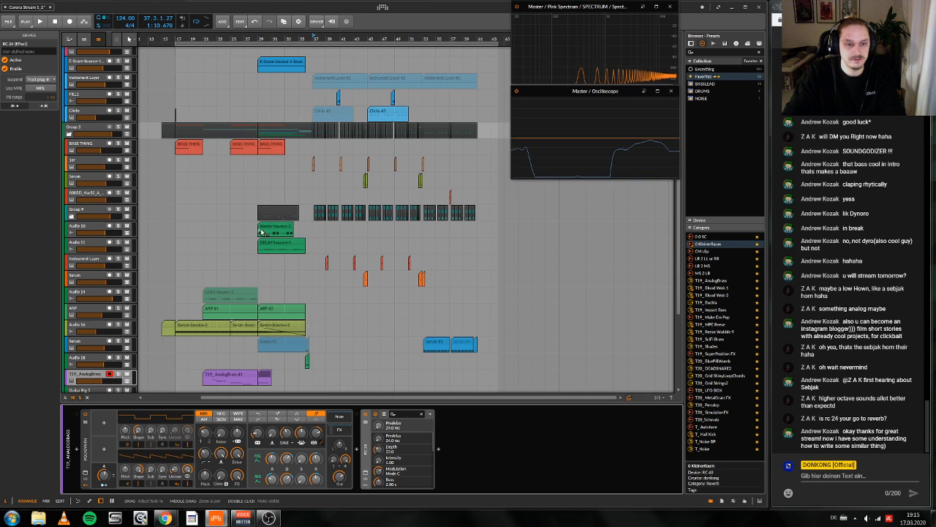
pyautogui.scroll(-2, 256, 234)
pyautogui.scroll(1, 251, 241)
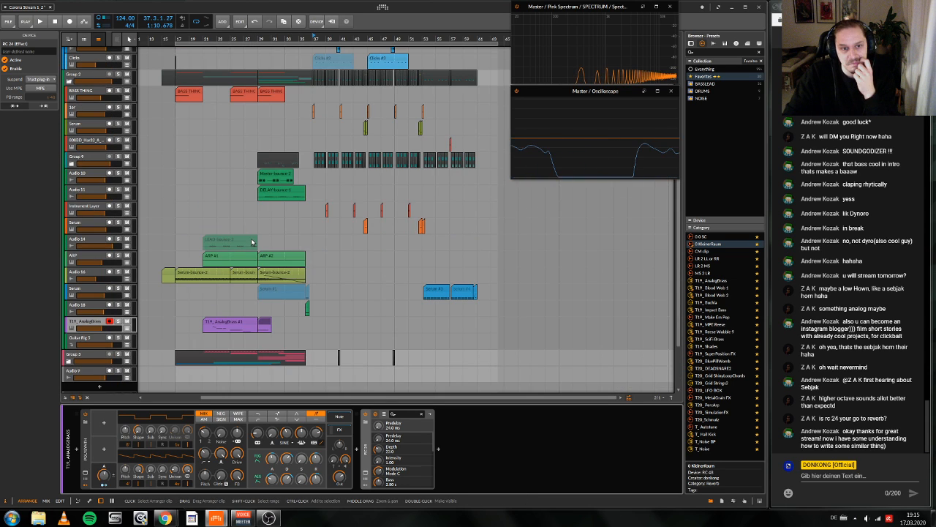
pyautogui.scroll(3, 252, 241)
pyautogui.hscroll(-1, 252, 242)
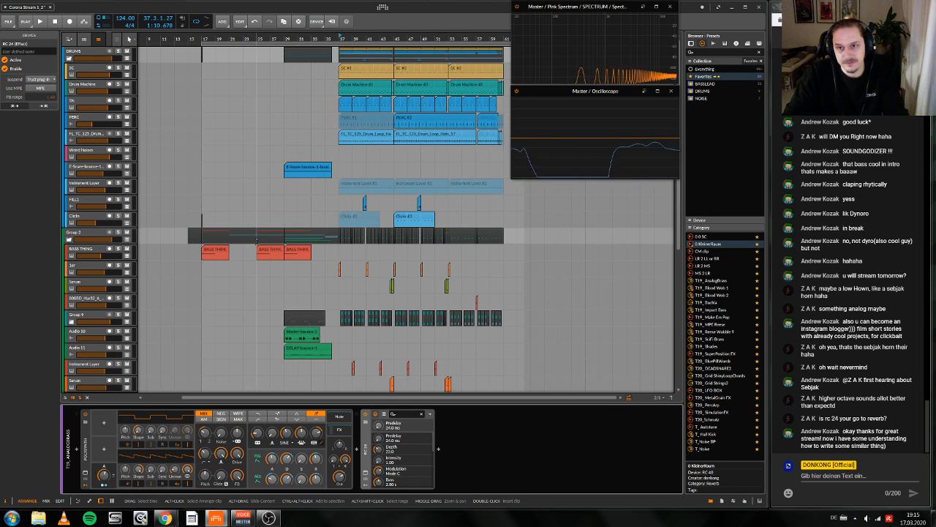
# Step: Switch to Chrome and bring up the YouTube Studio livestreaming dashboard of the running stream
pyautogui.moveTo(220, 523)
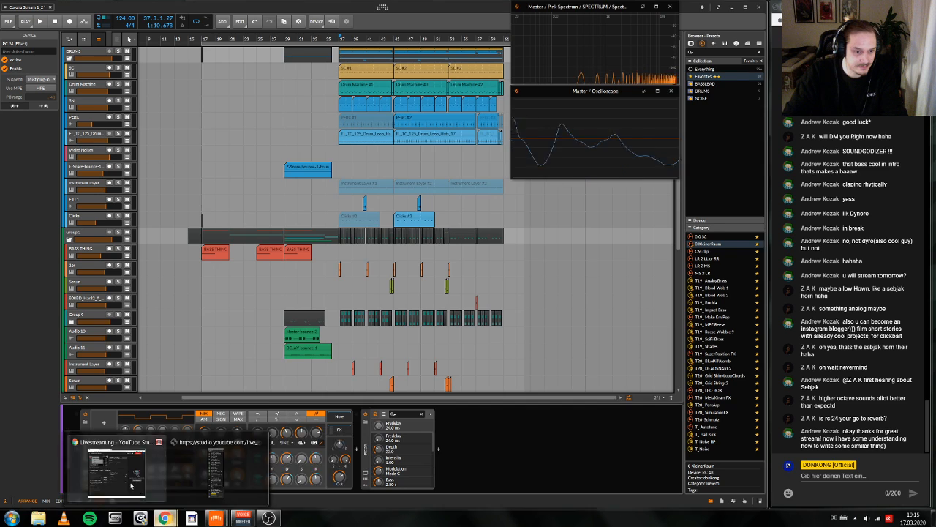
pyautogui.click(165, 518)
pyautogui.moveTo(649, 6); pyautogui.dragTo(561, 6)
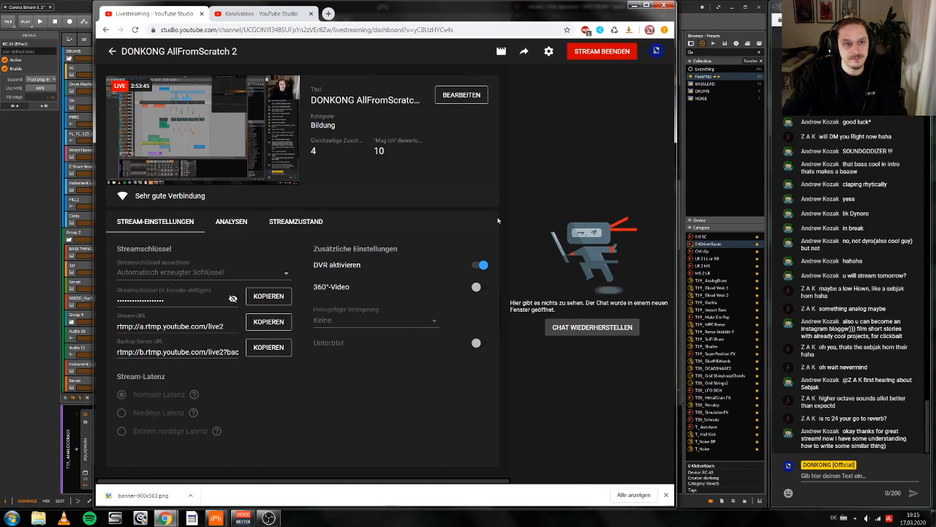